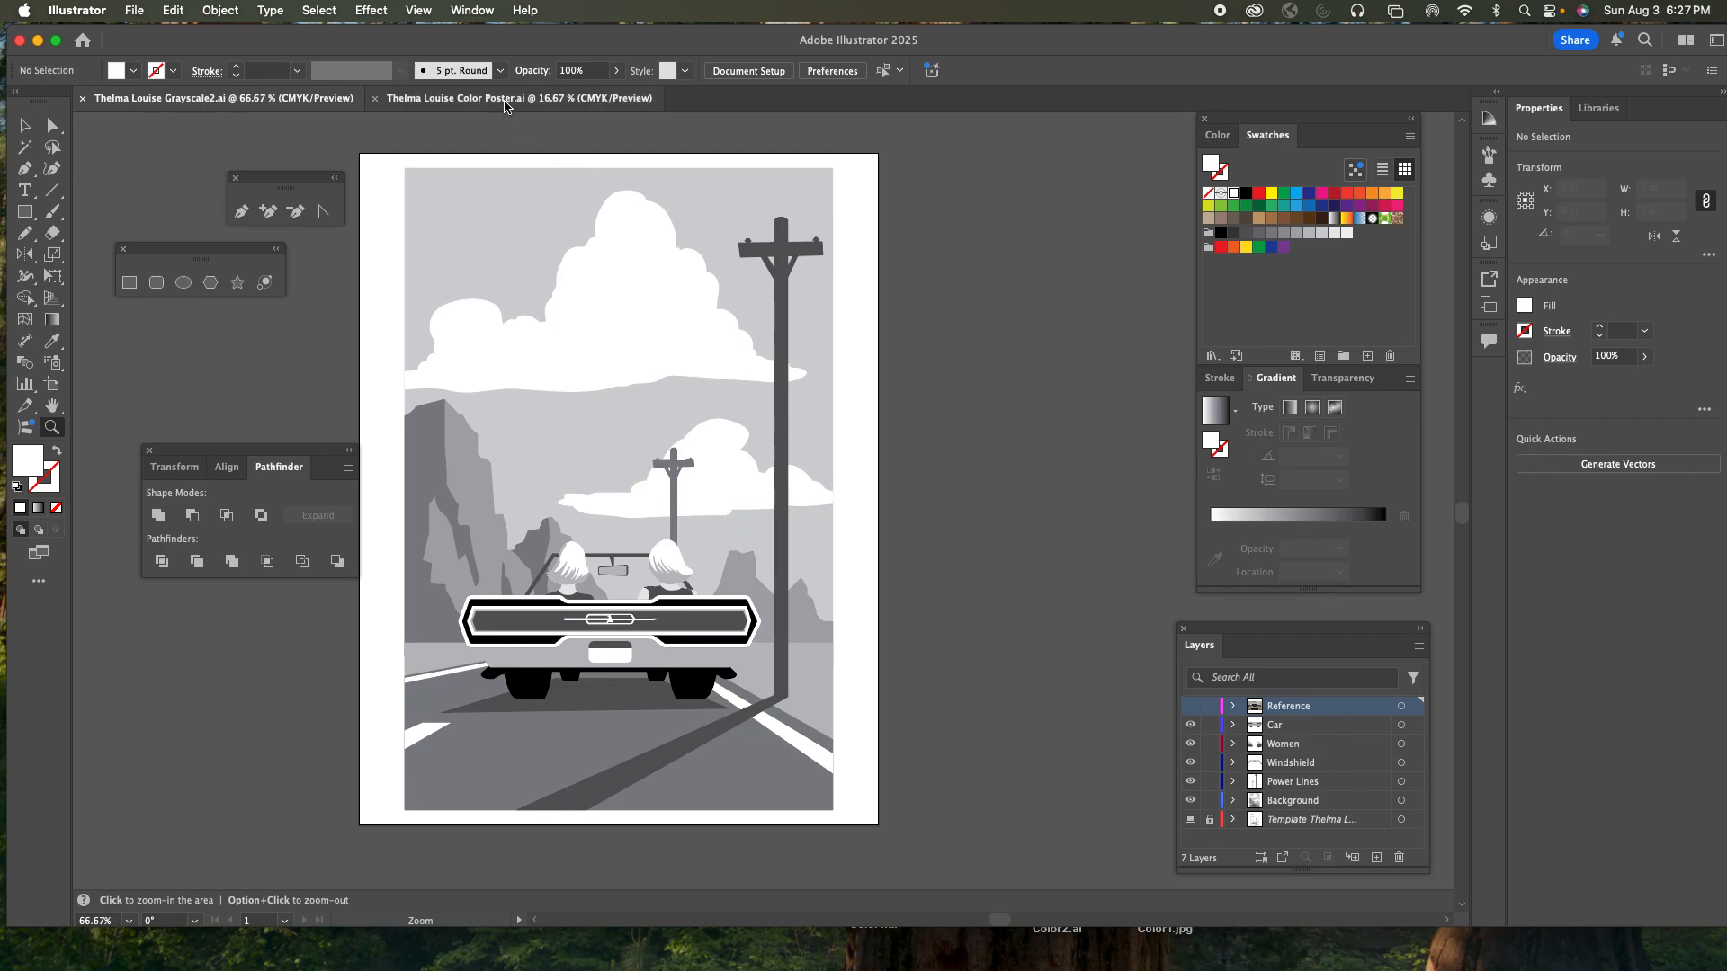
- Check the overall artwork dimensions in Thelma Louise Grayscale2.ai and Thelma Louise Color Poster.ai by selecting everything in each document
click(504, 107)
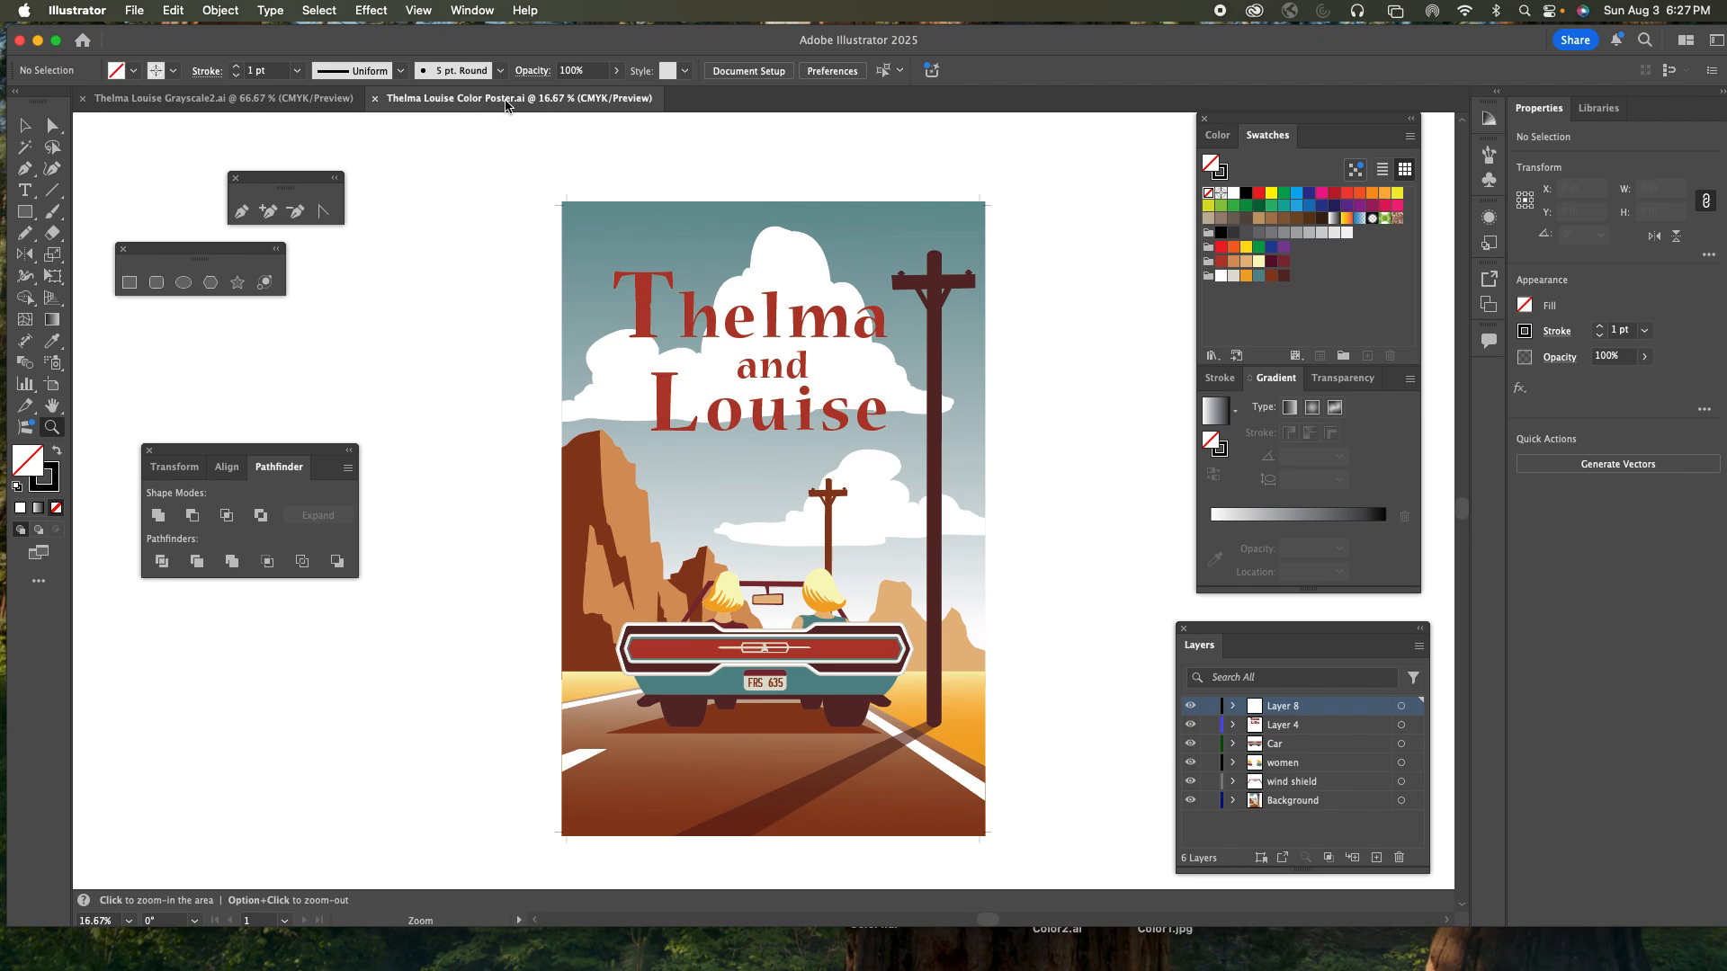
click(247, 101)
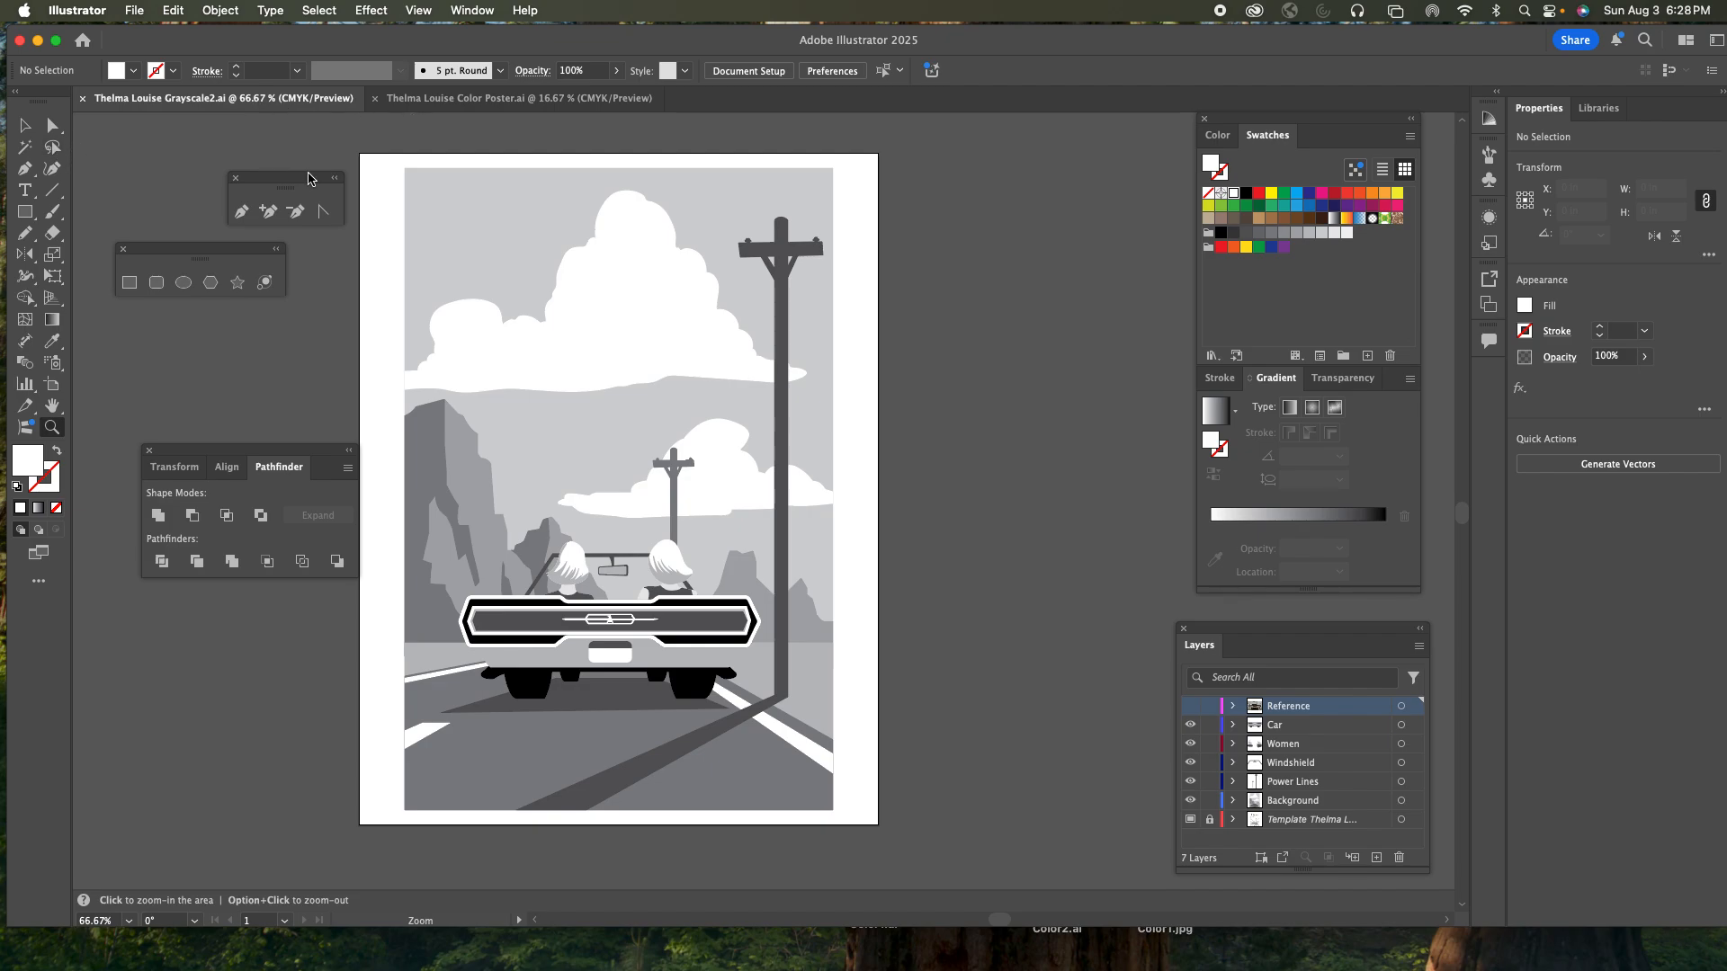
click(25, 125)
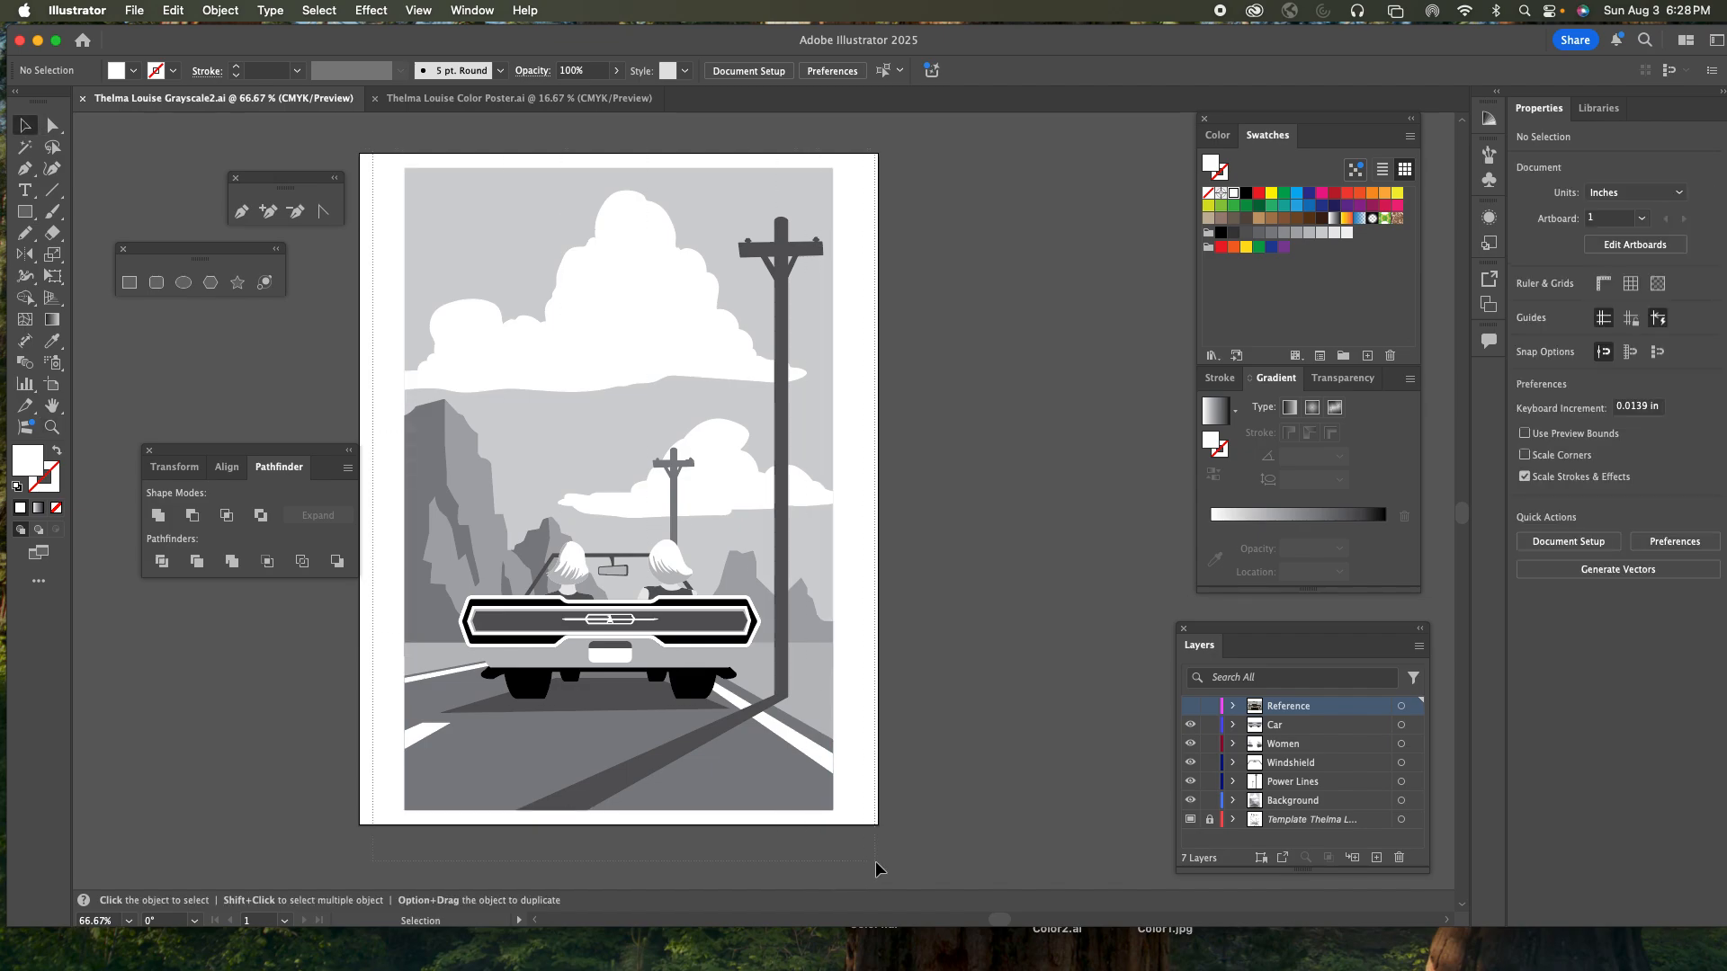
key(super+a)
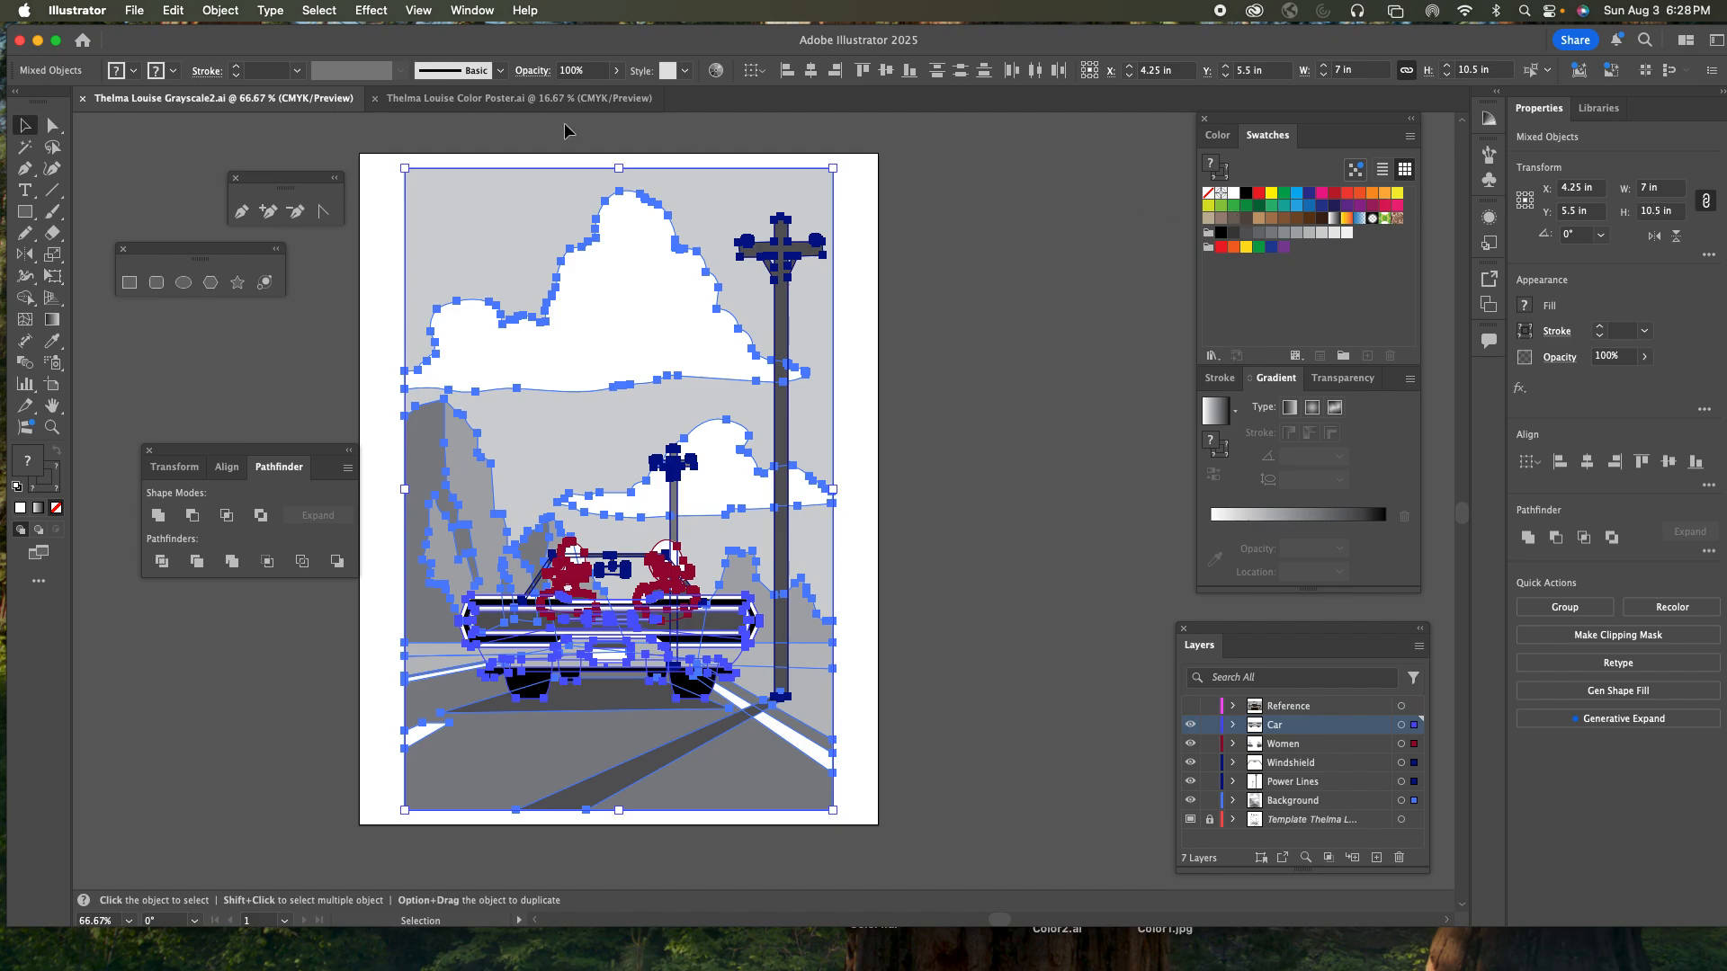
click(518, 99)
drag(490, 176, 1037, 862)
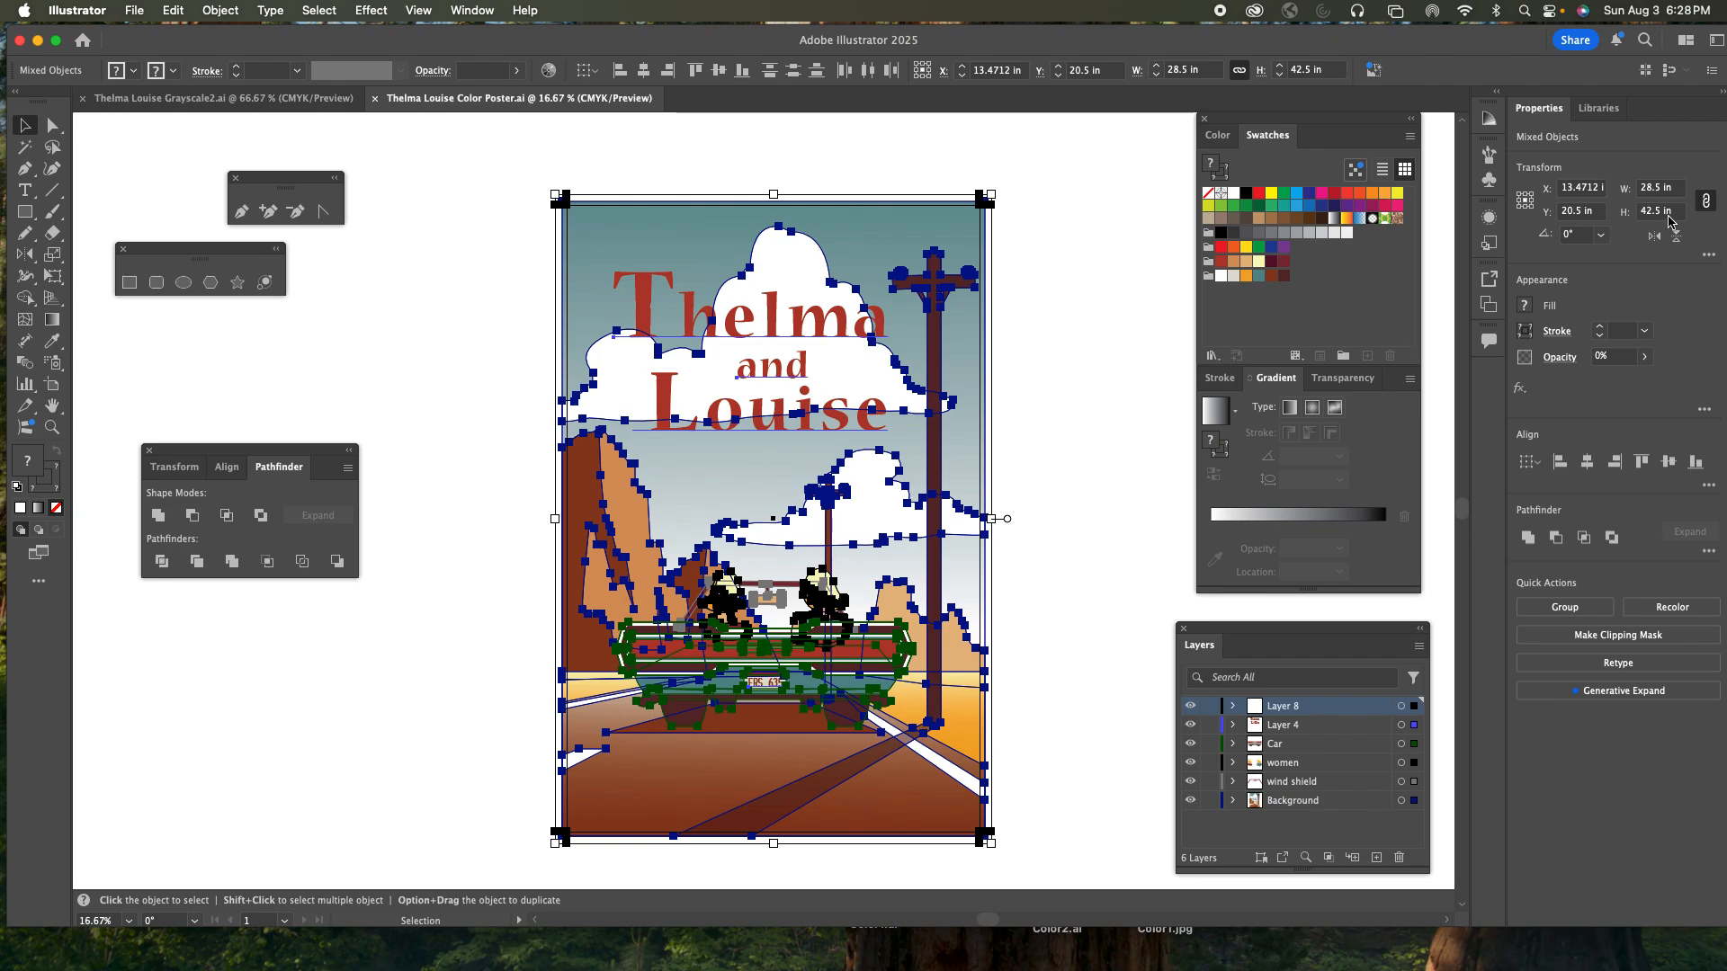
click(1088, 429)
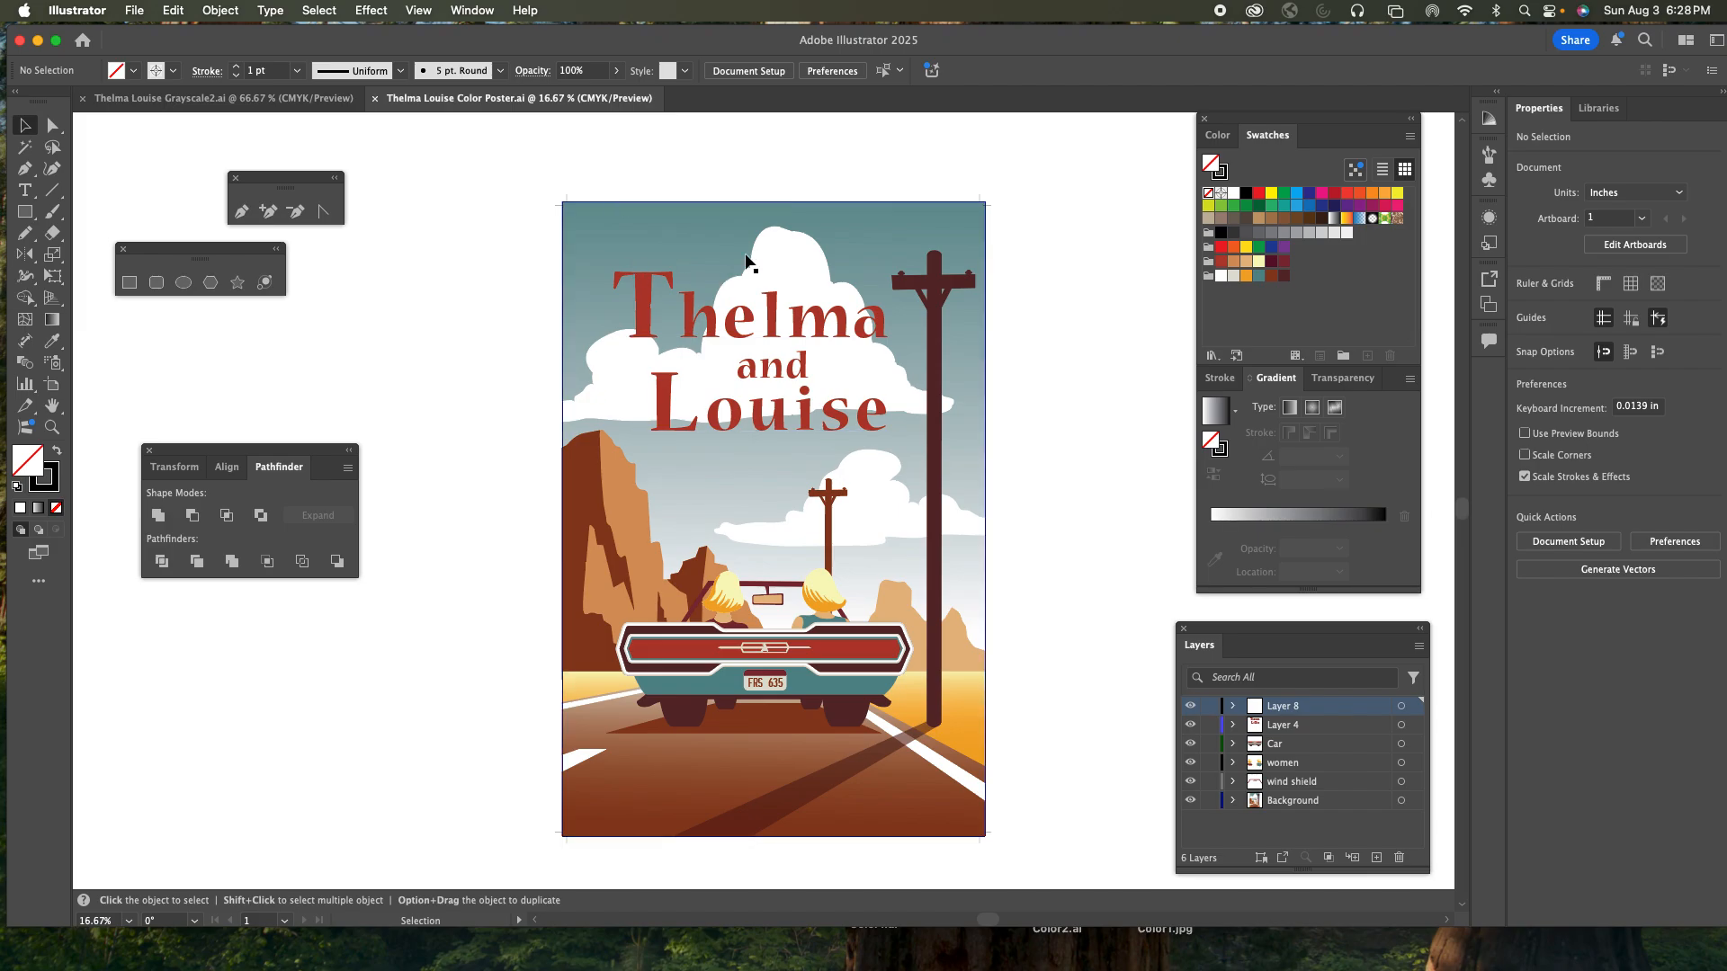
- Check the file size of Thelma Louise Color Poster.ai on the desktop, and return to the open poster document in Illustrator
click(34, 42)
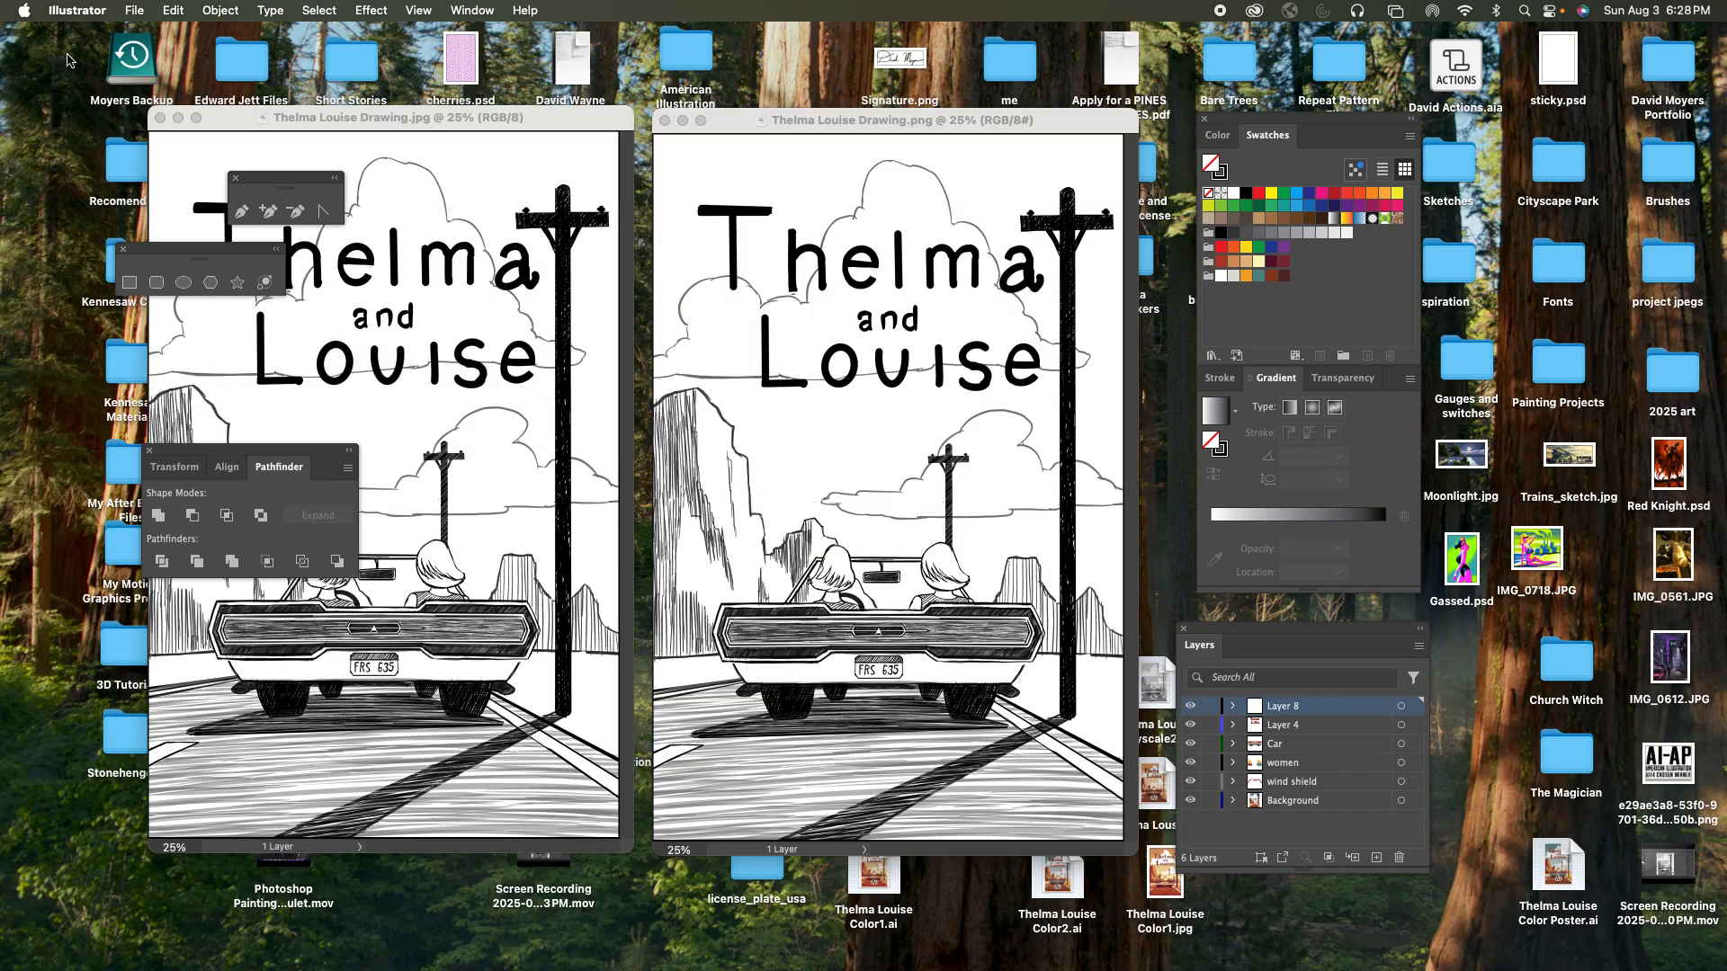
click(1476, 793)
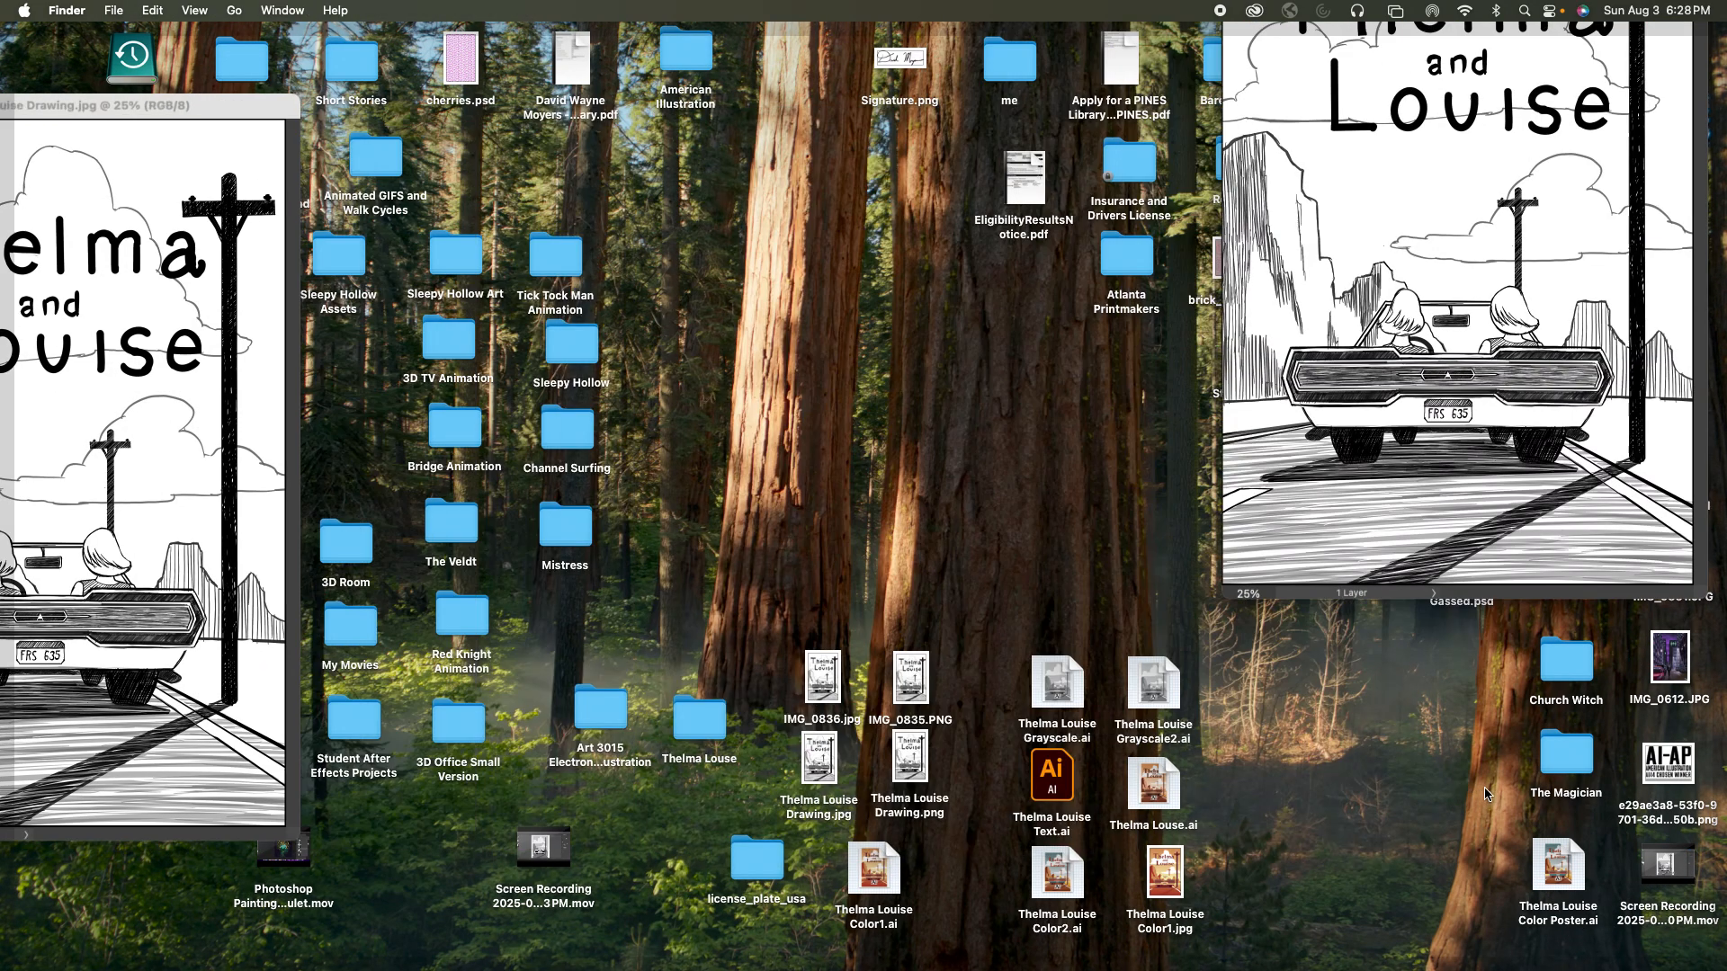
click(1557, 857)
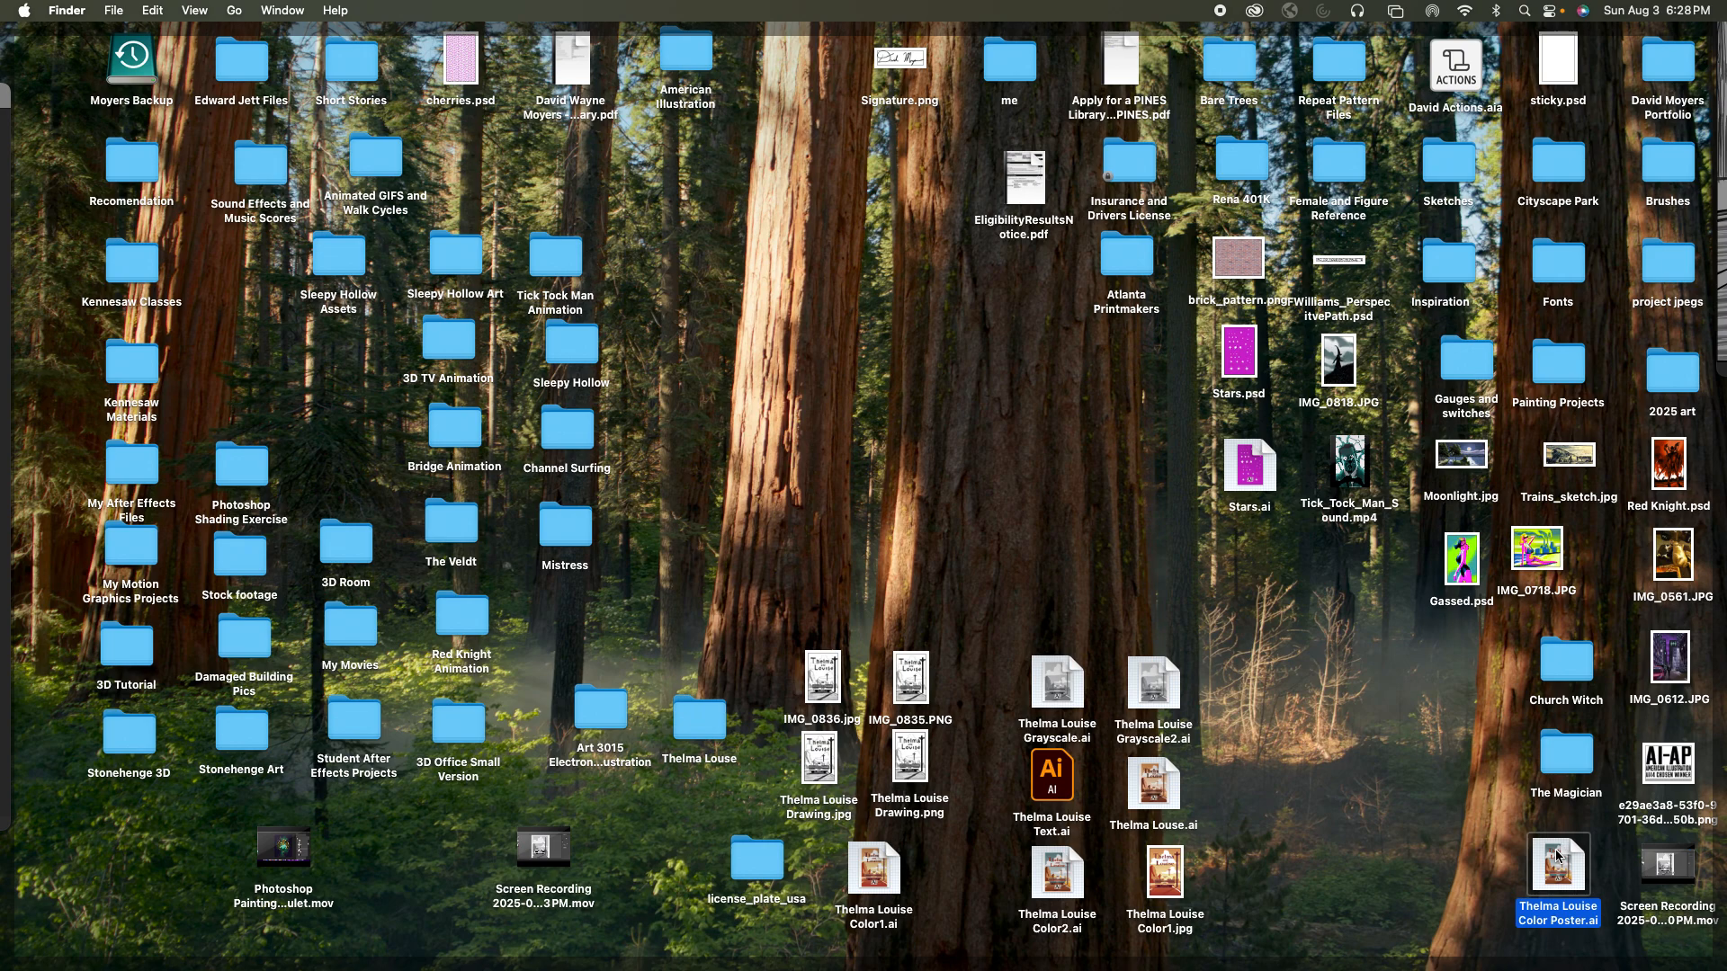
key(super+i)
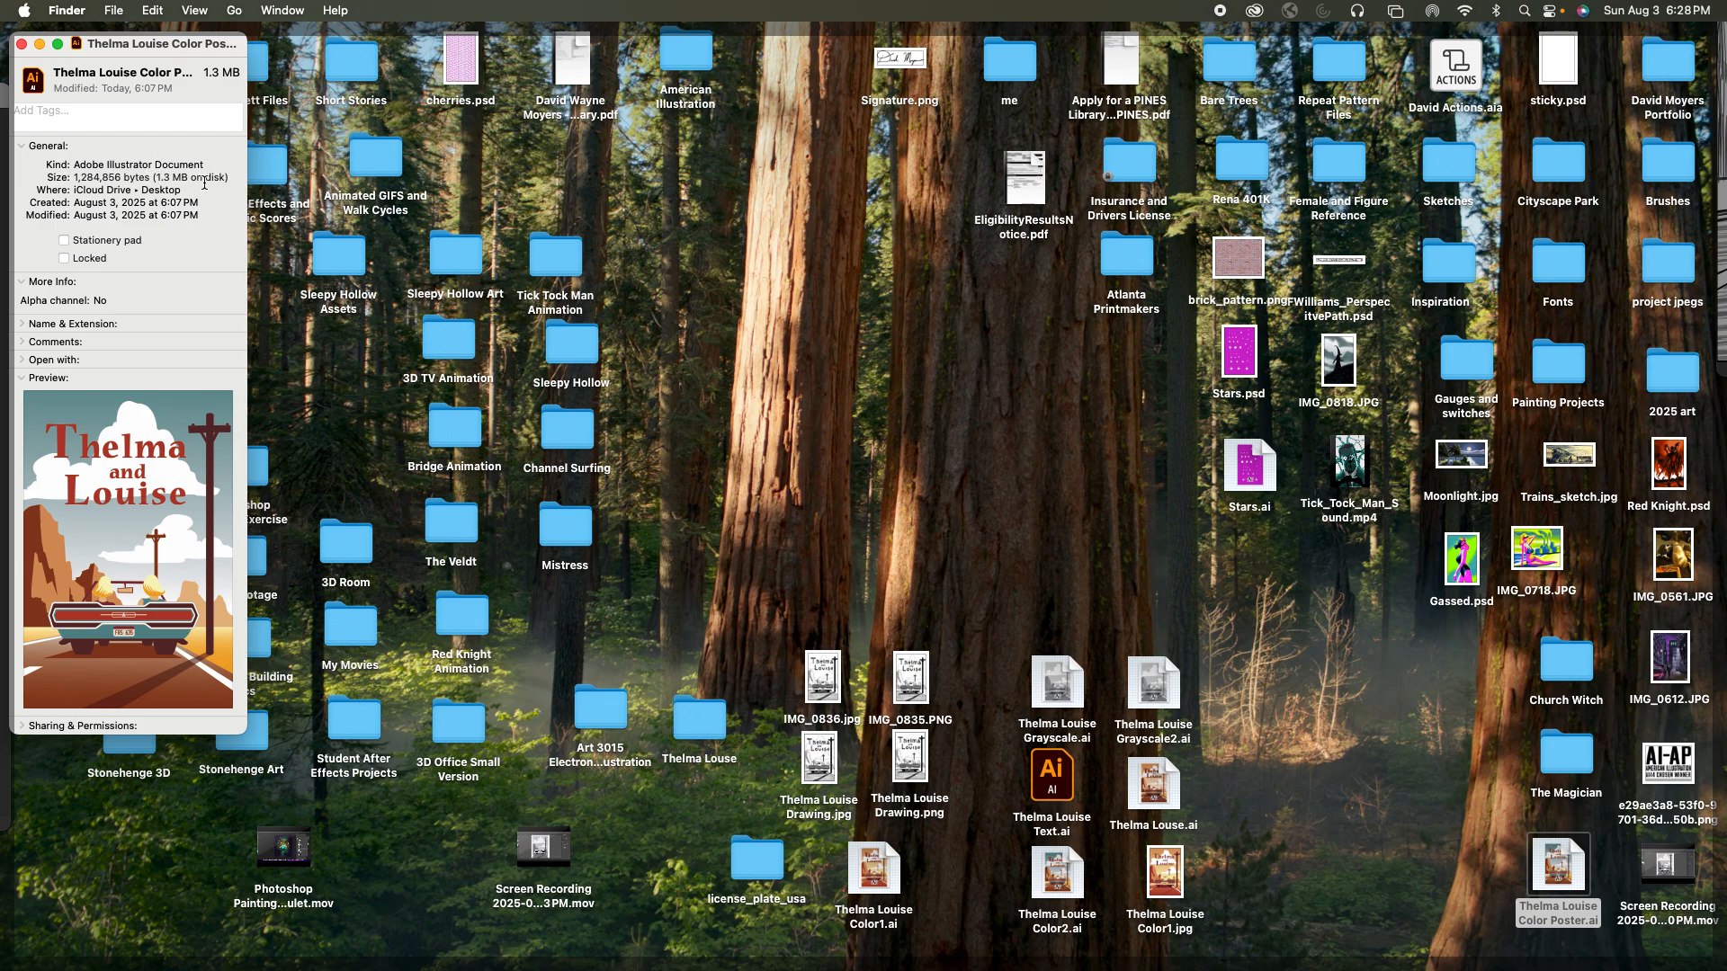
click(22, 44)
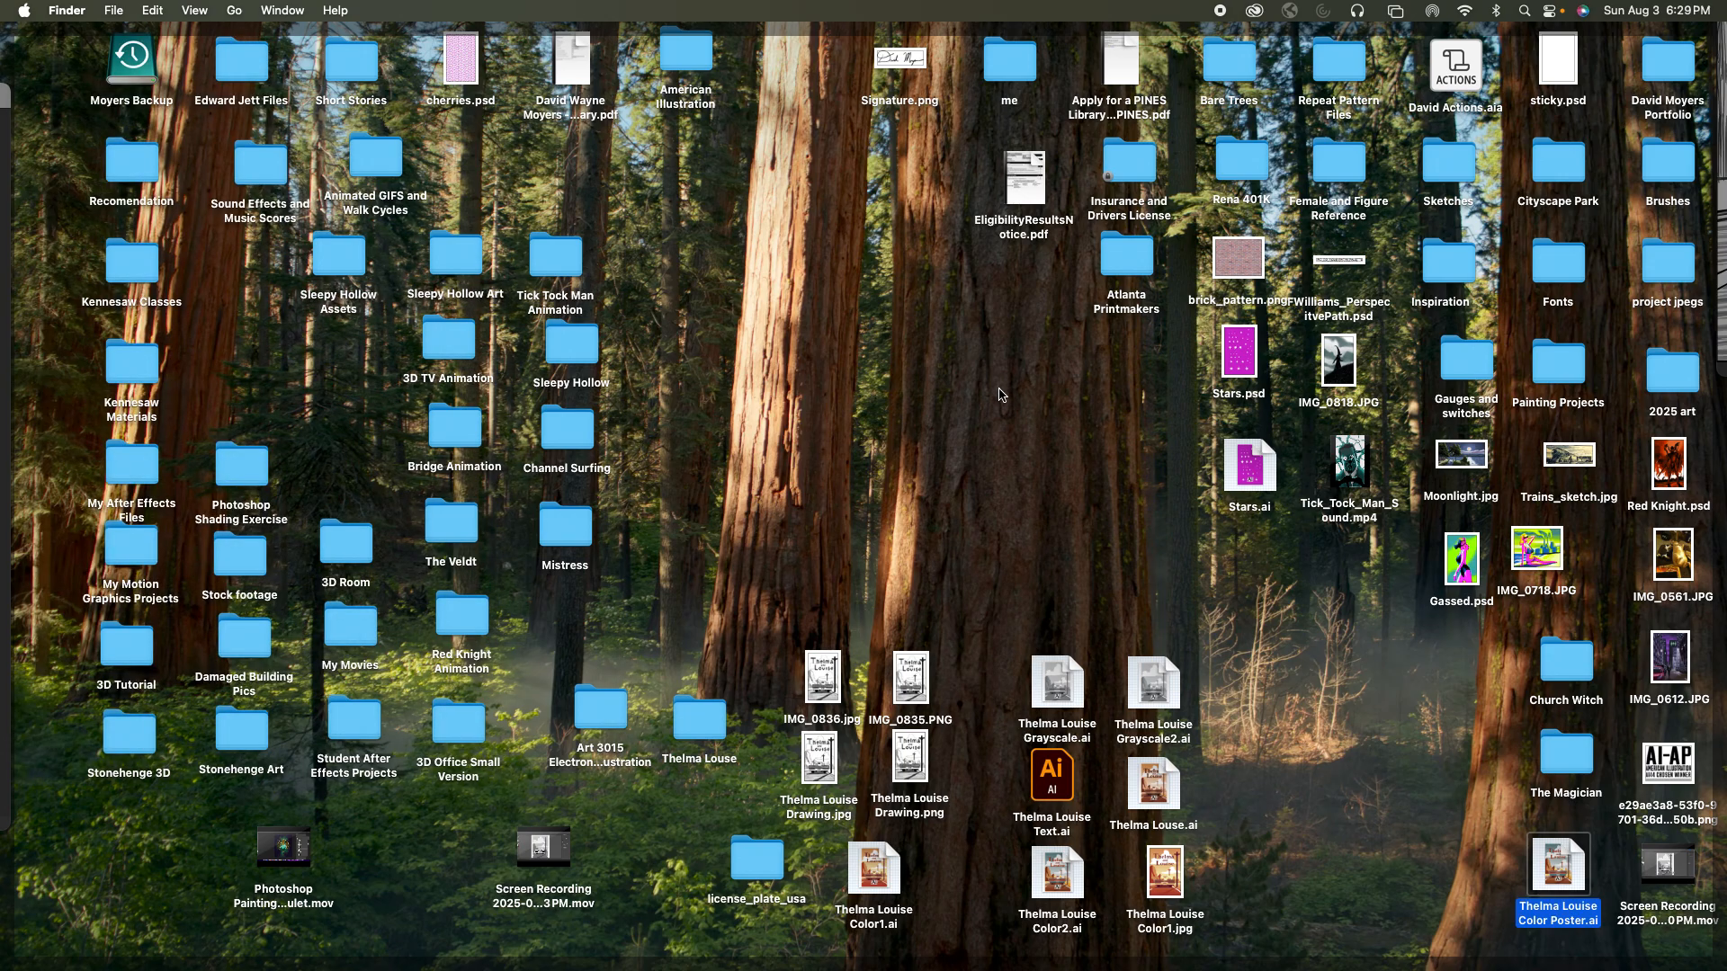
mouse_move(1520, 967)
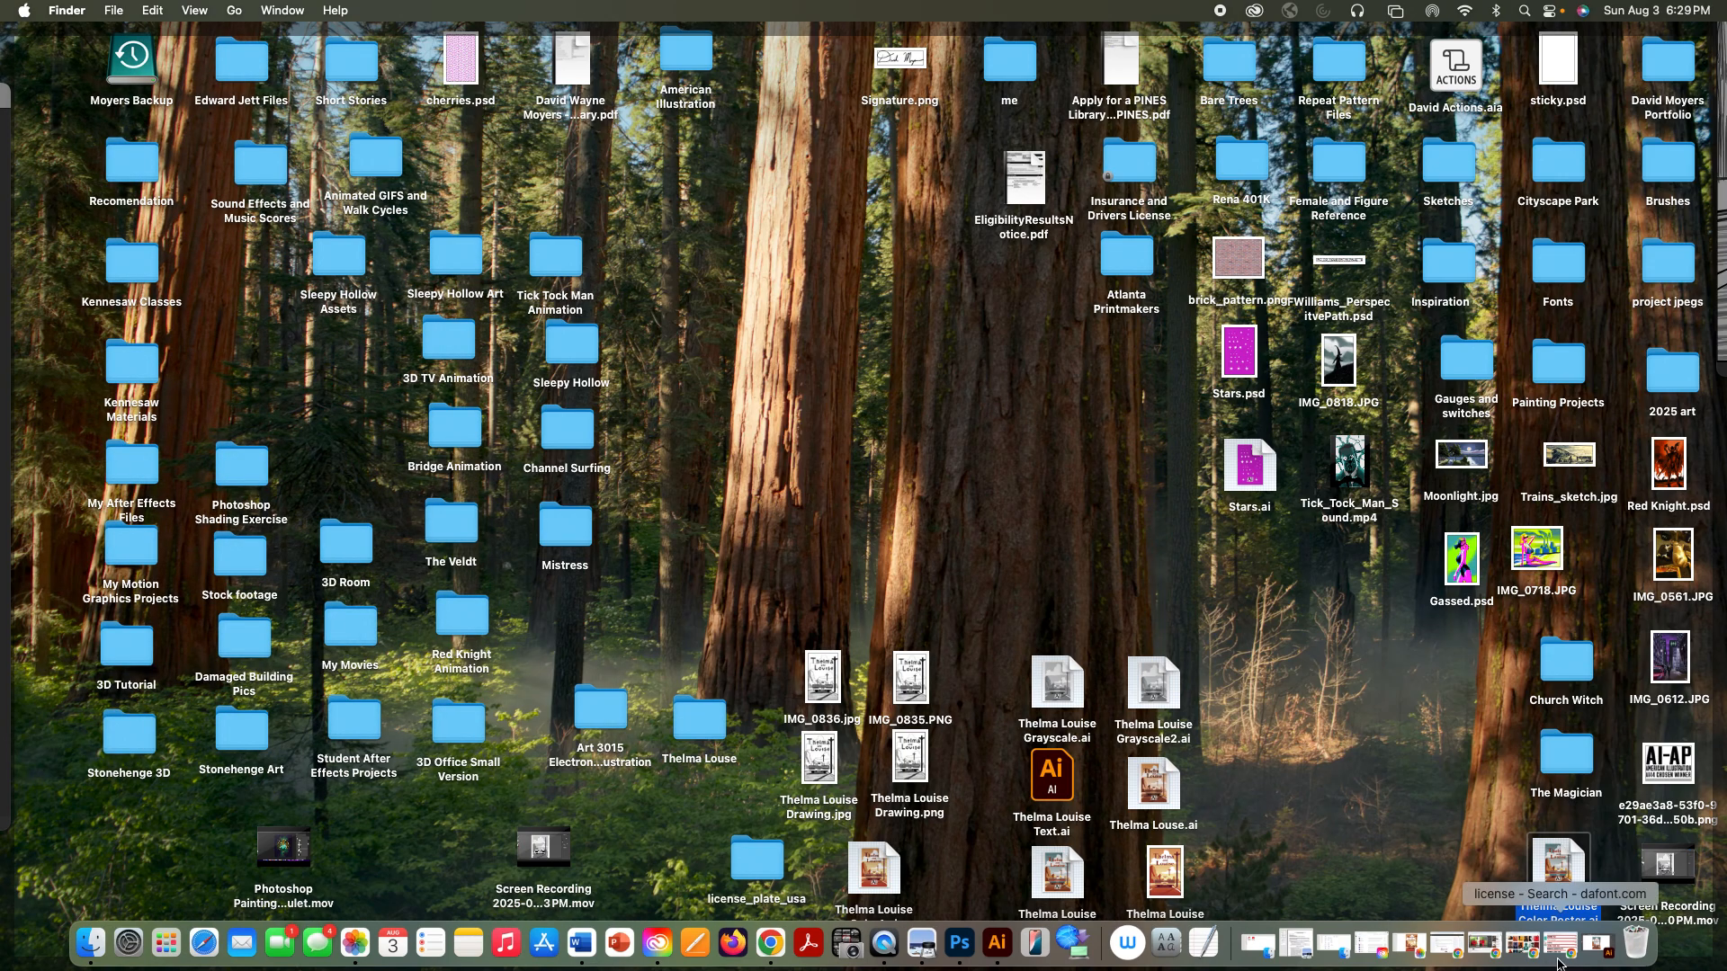
click(1598, 948)
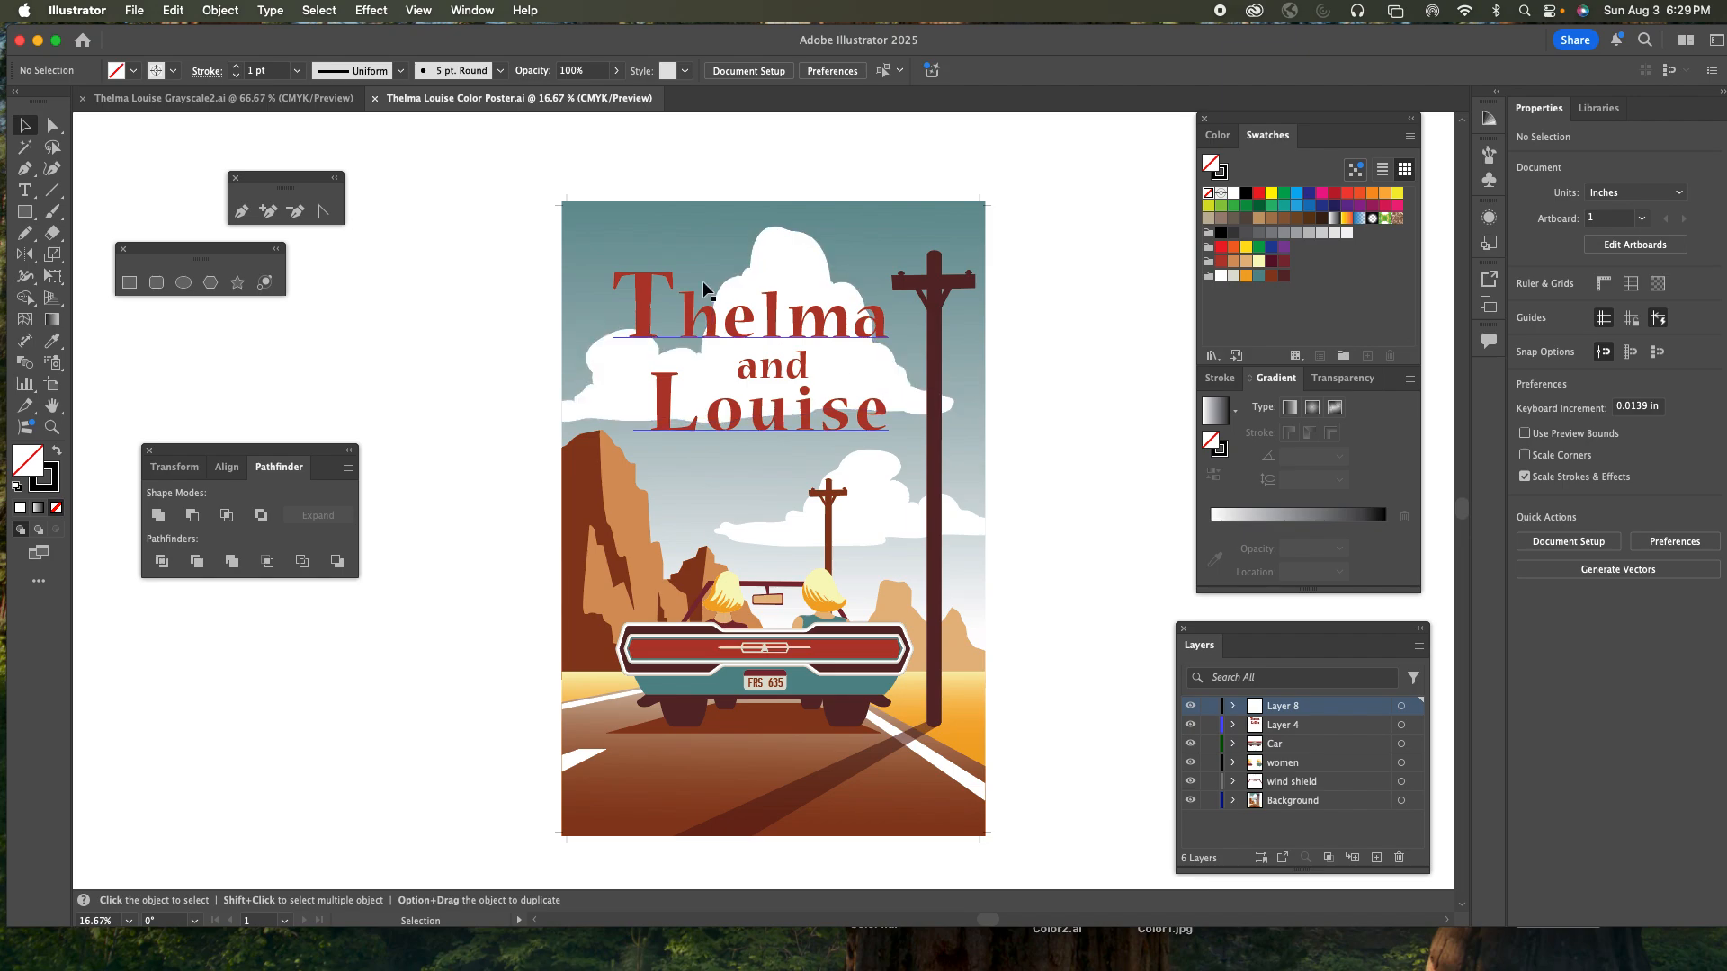
- Return to Thelma Louise Grayscale2.ai, deselect the artwork, and reset the Essentials Classic workspace
click(278, 105)
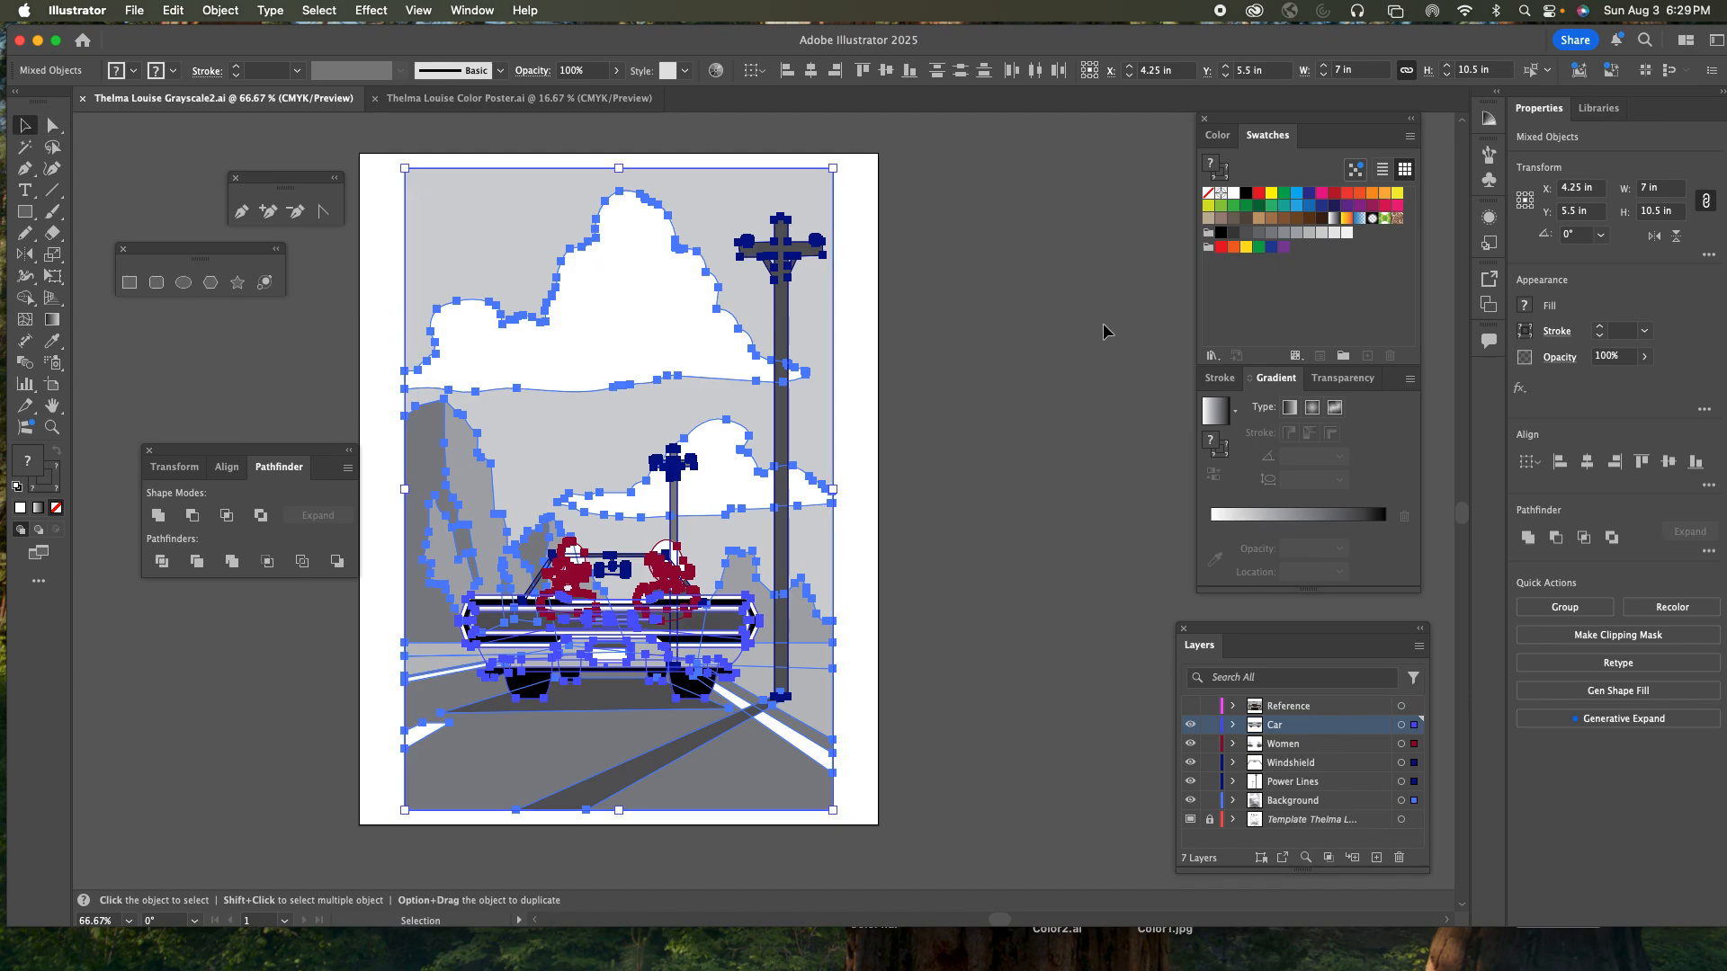
click(1059, 322)
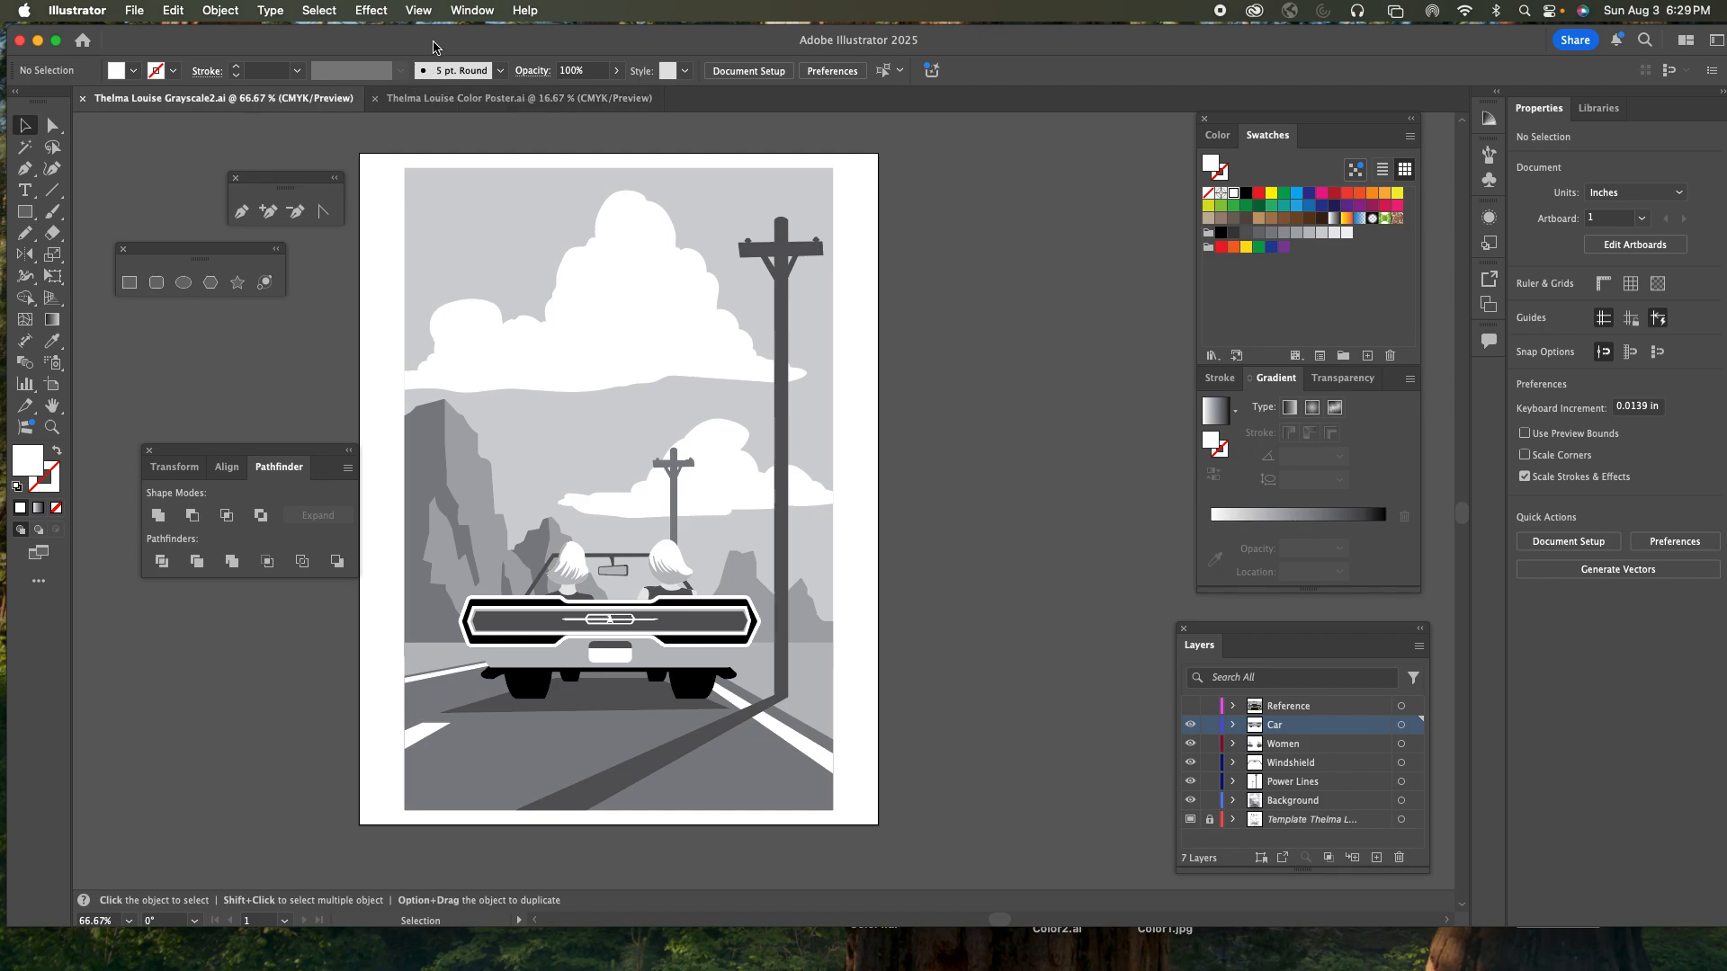
click(472, 10)
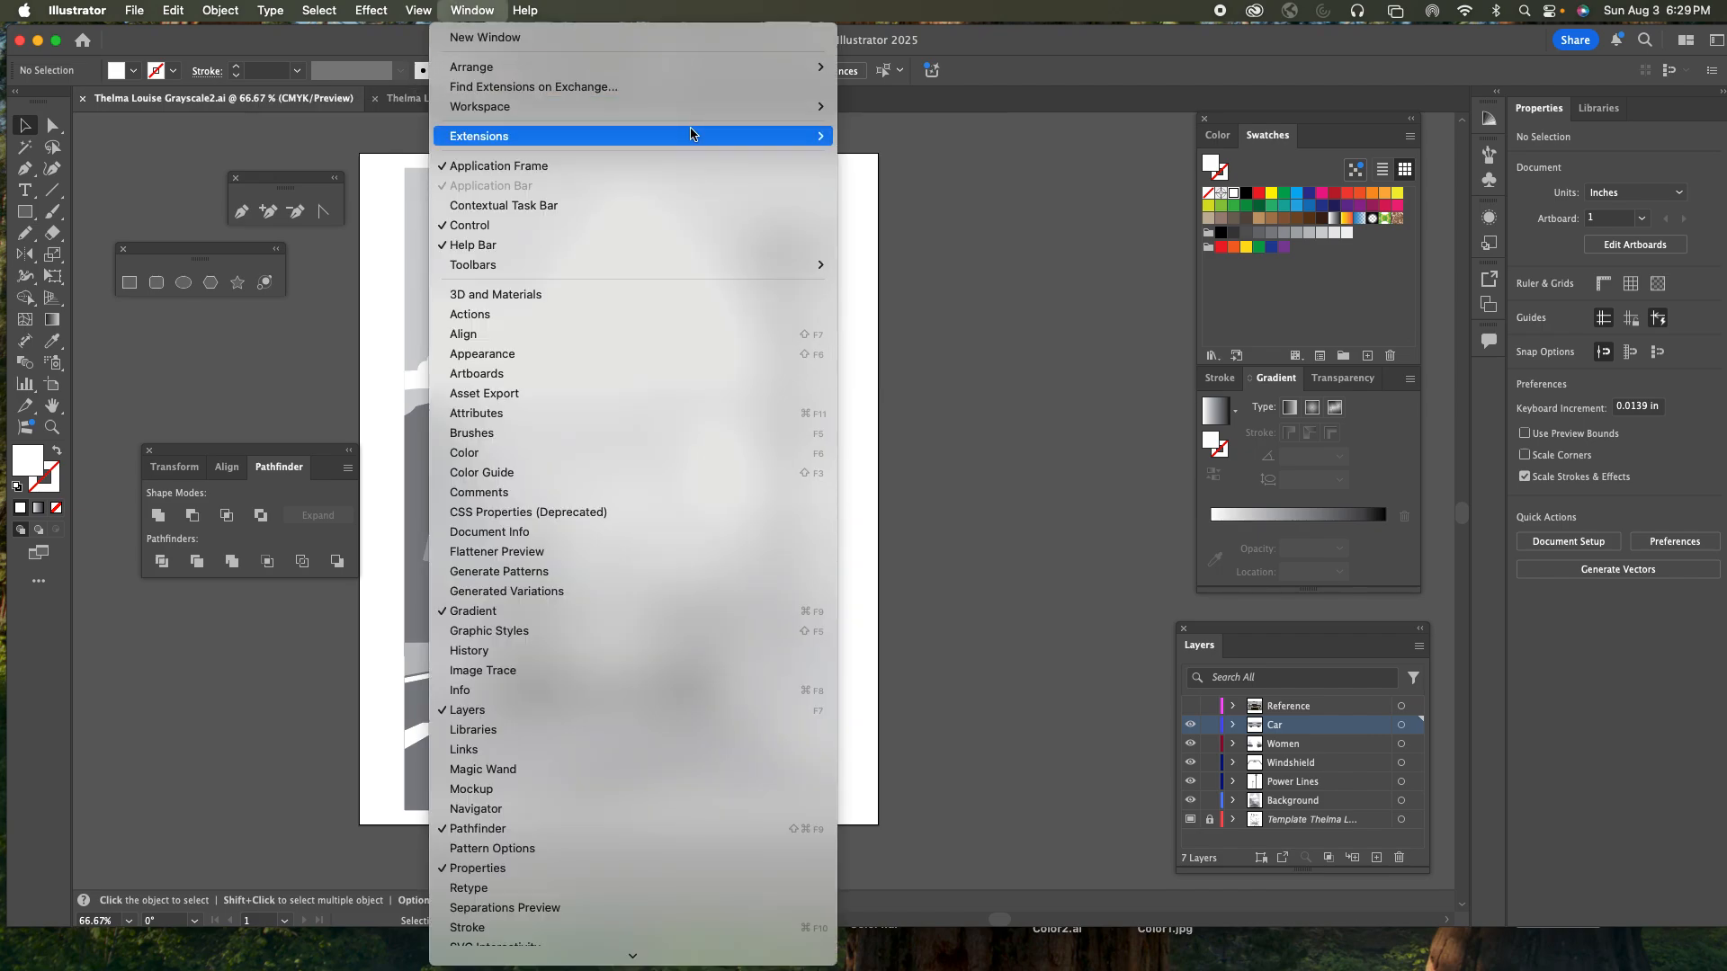
mouse_move(662, 106)
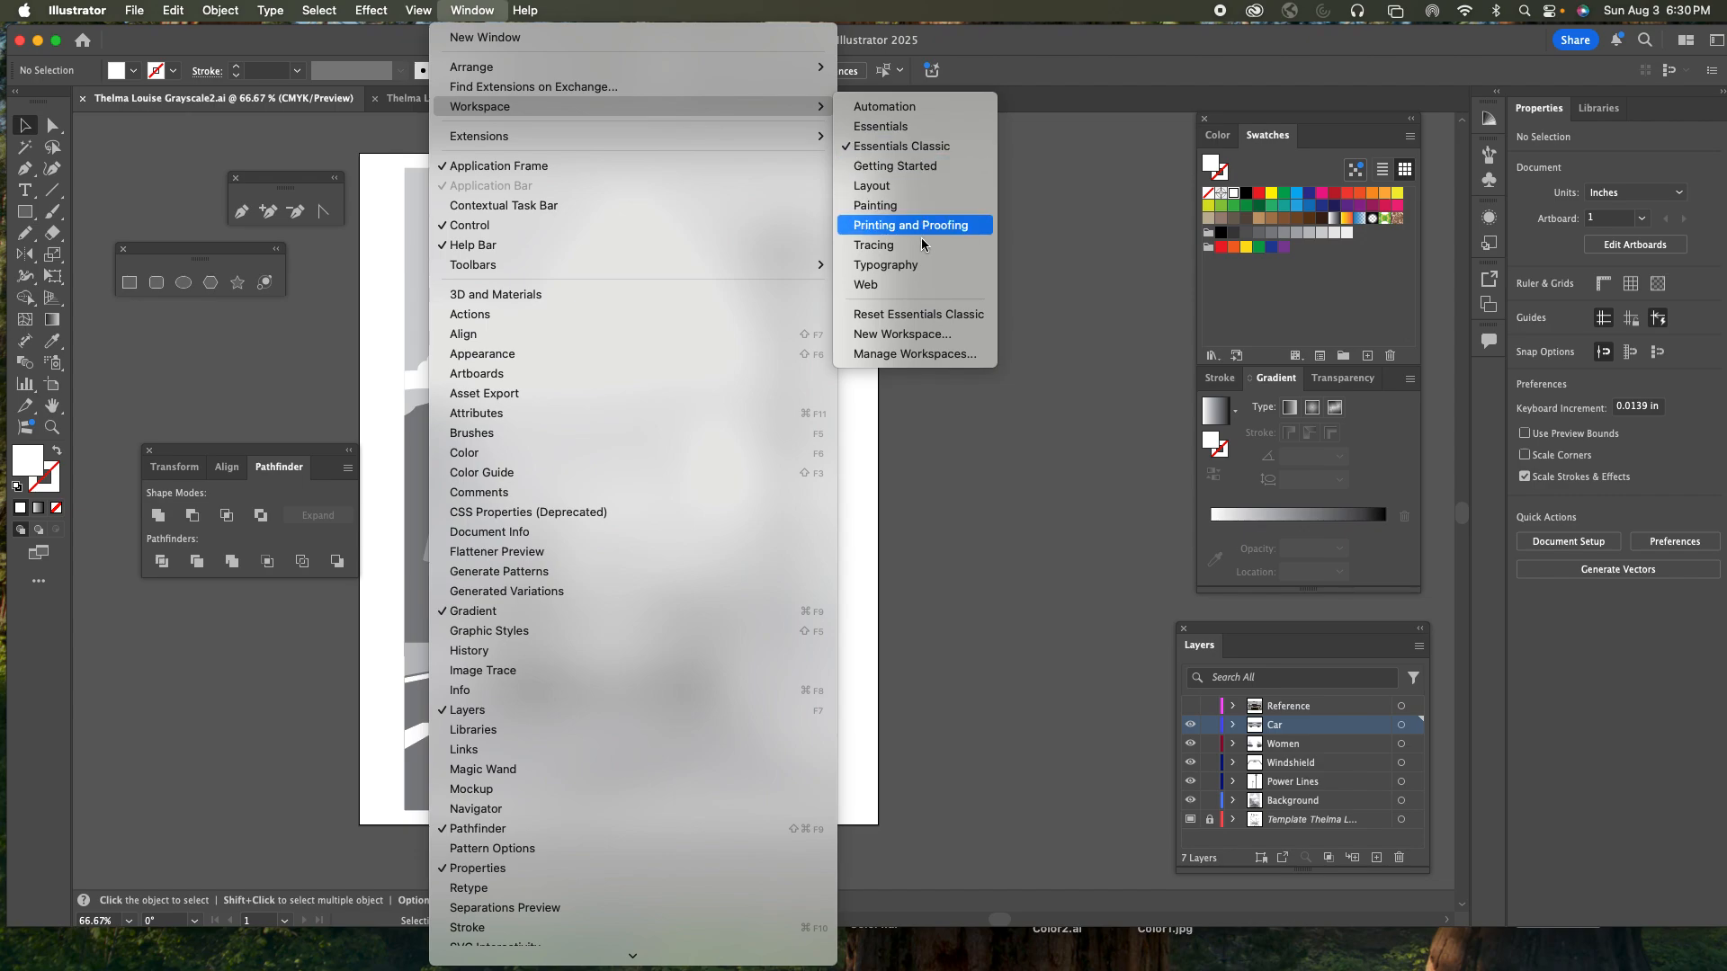
click(927, 317)
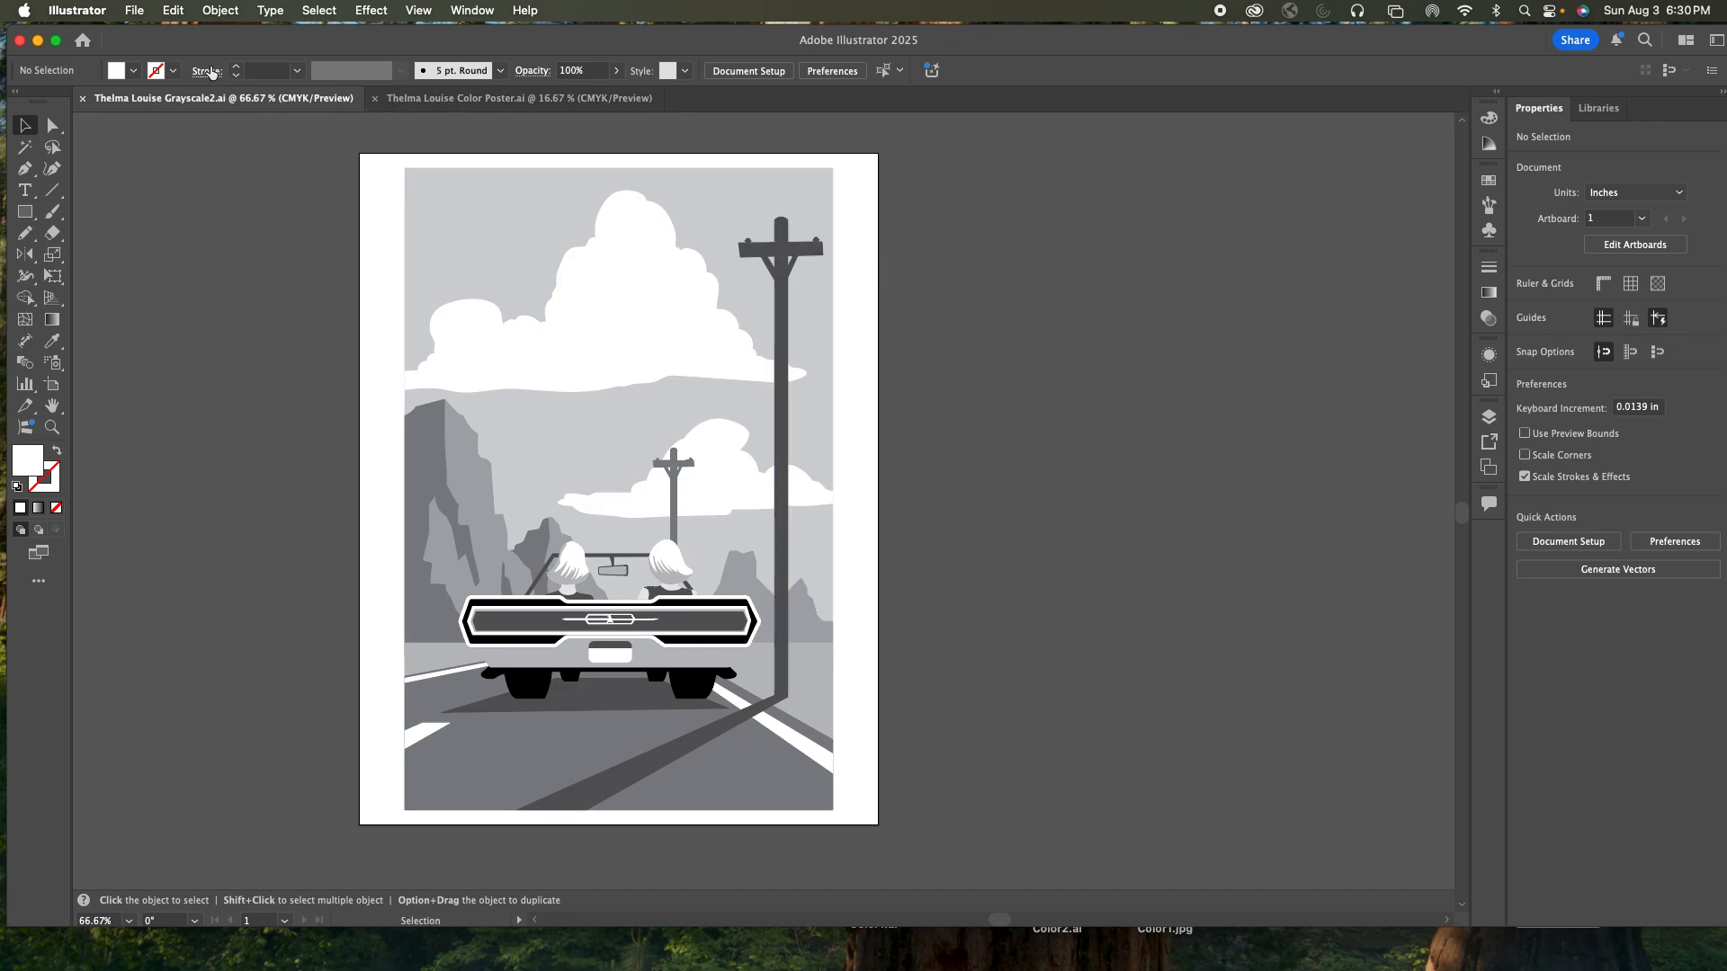
- Create a new Print Letter document in inches, 8.5 x 11 in portrait, with CMYK color and 300 ppi raster effects
click(87, 44)
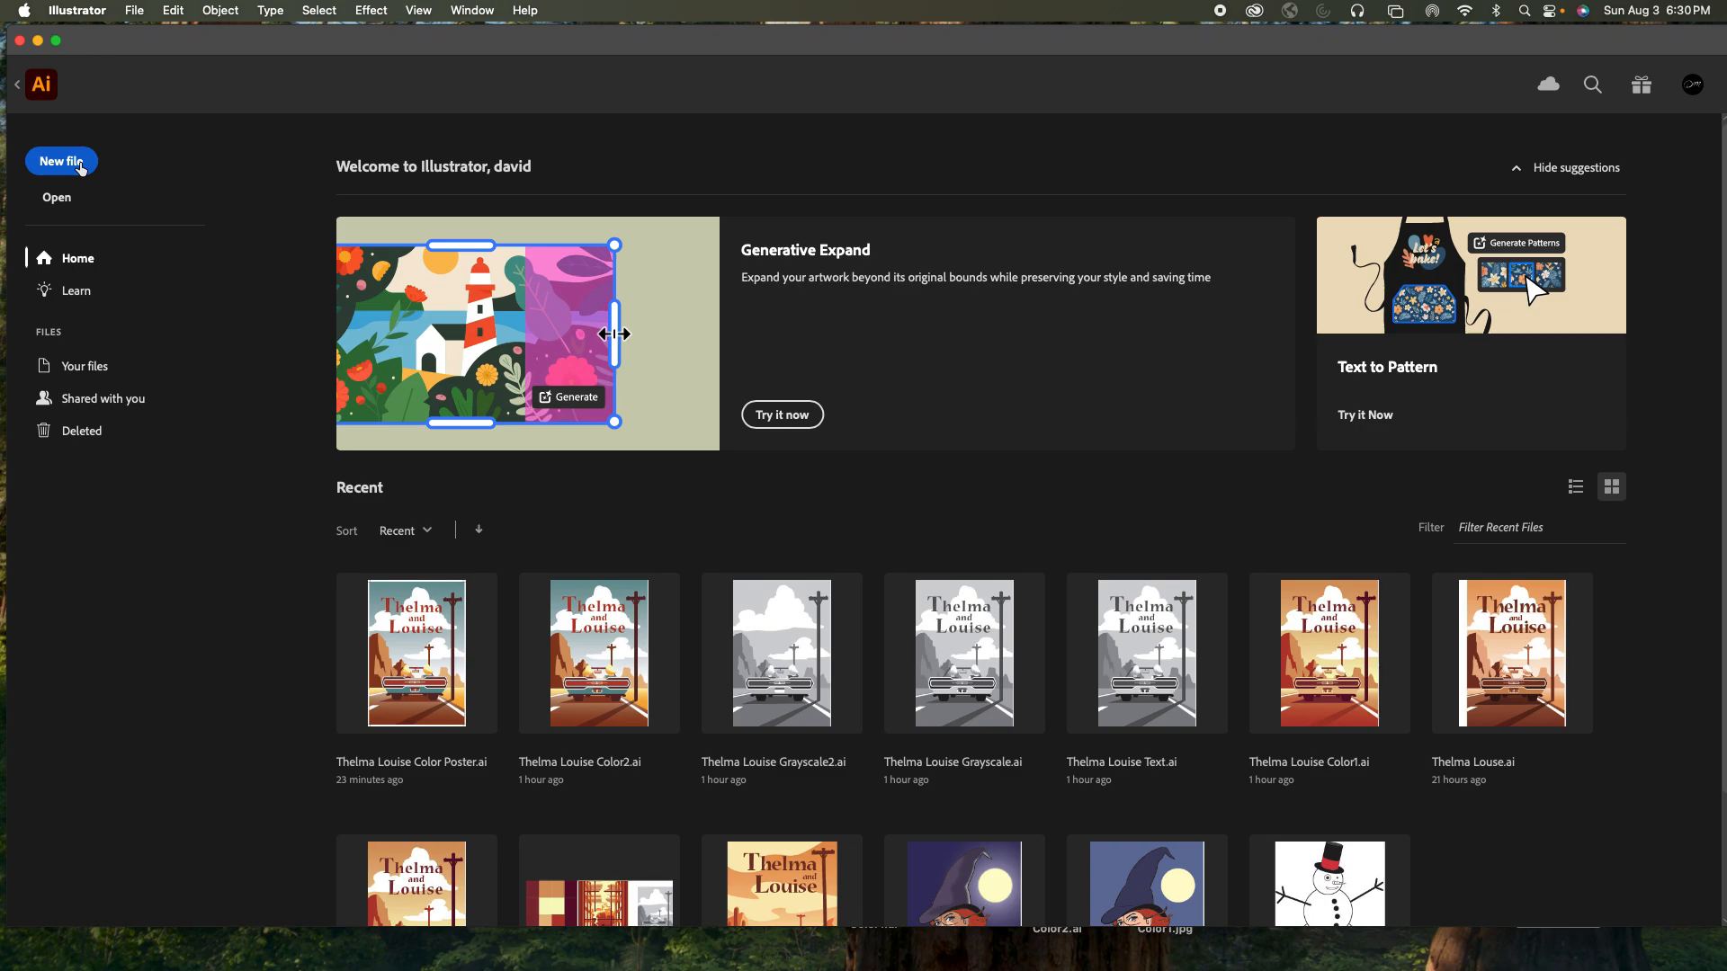
click(133, 11)
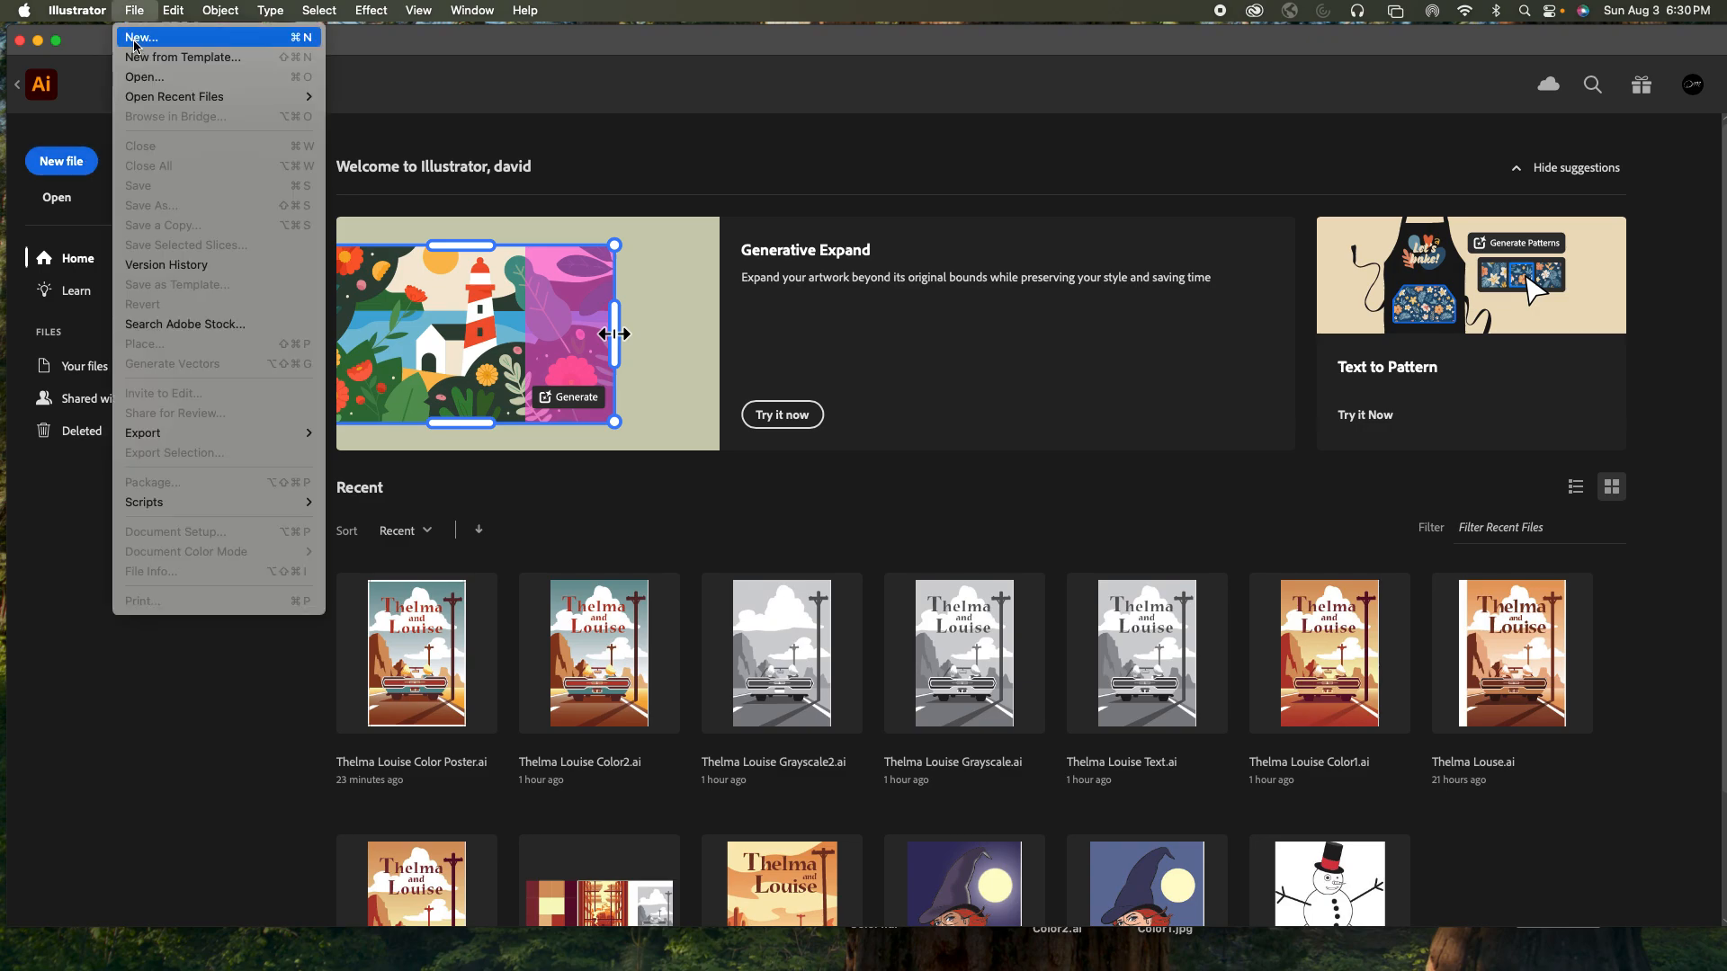
click(136, 41)
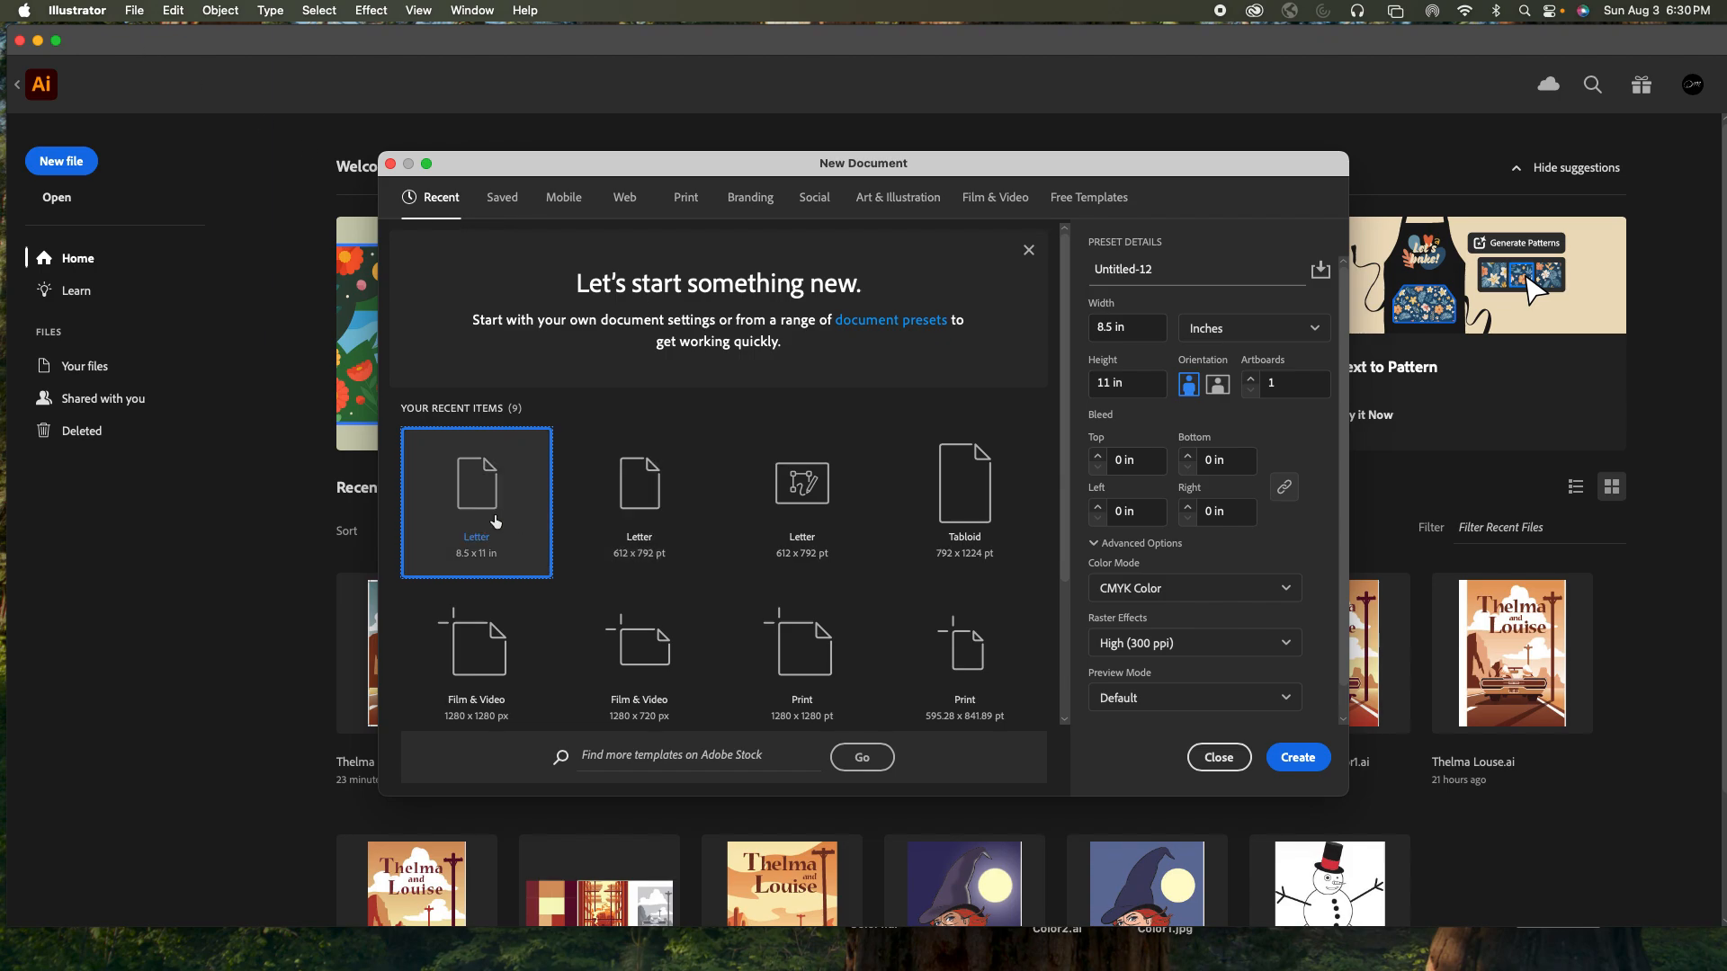
click(688, 200)
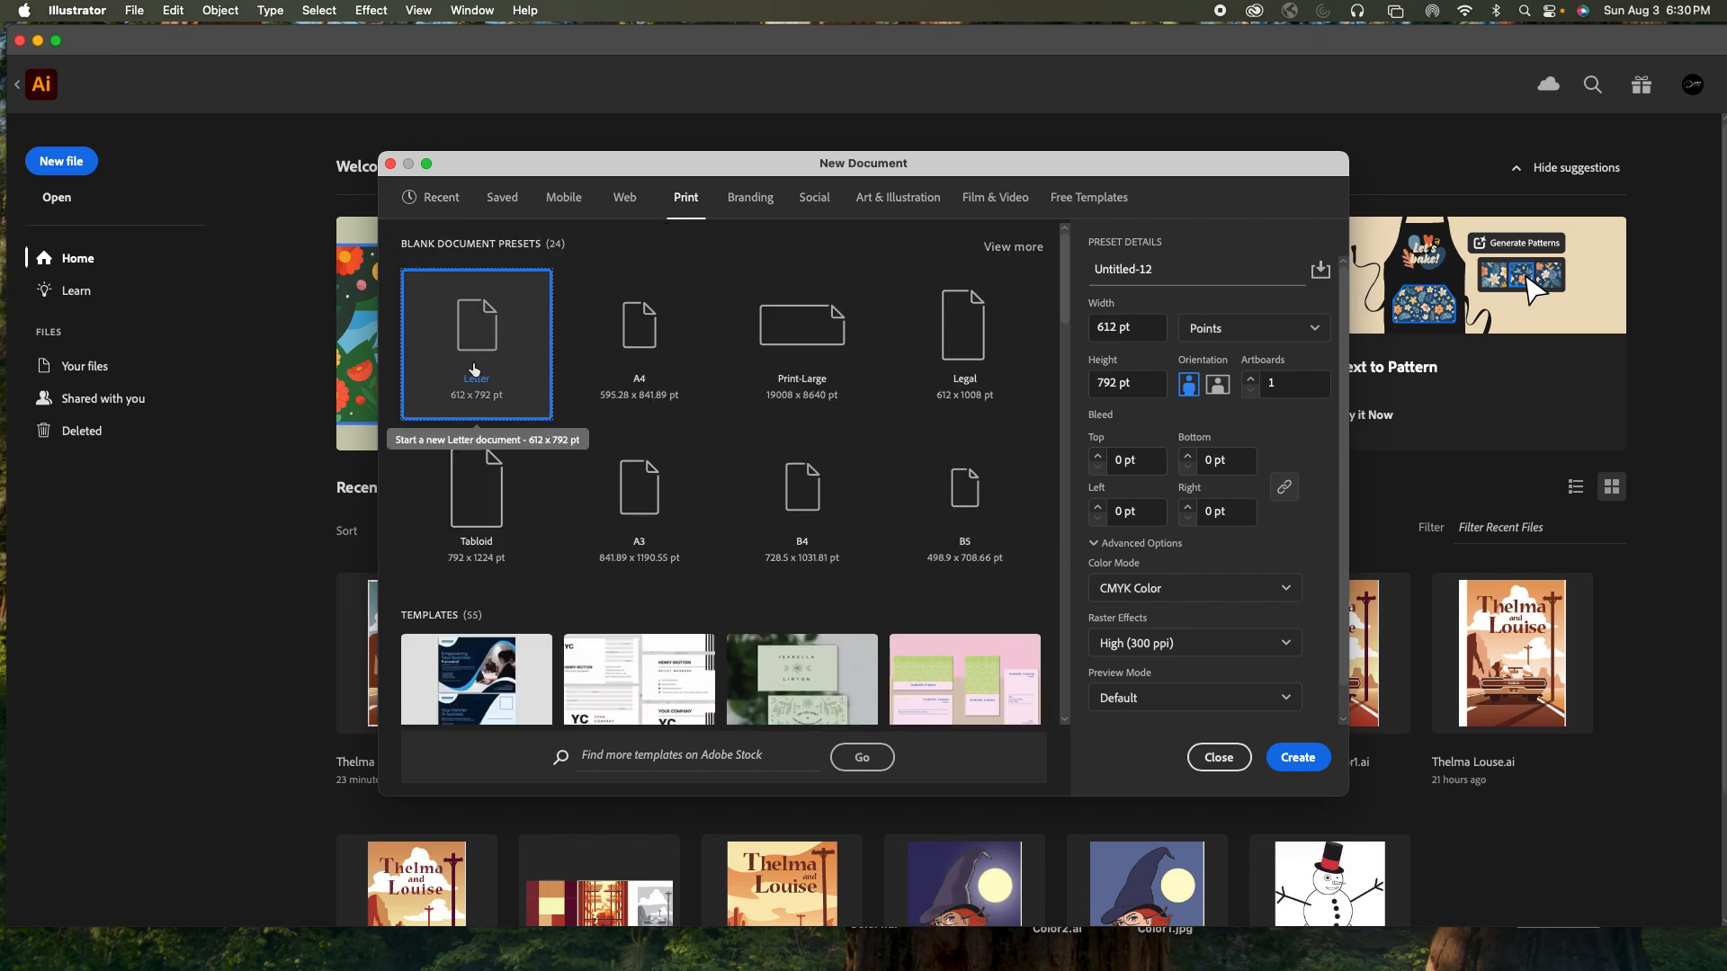
click(1254, 335)
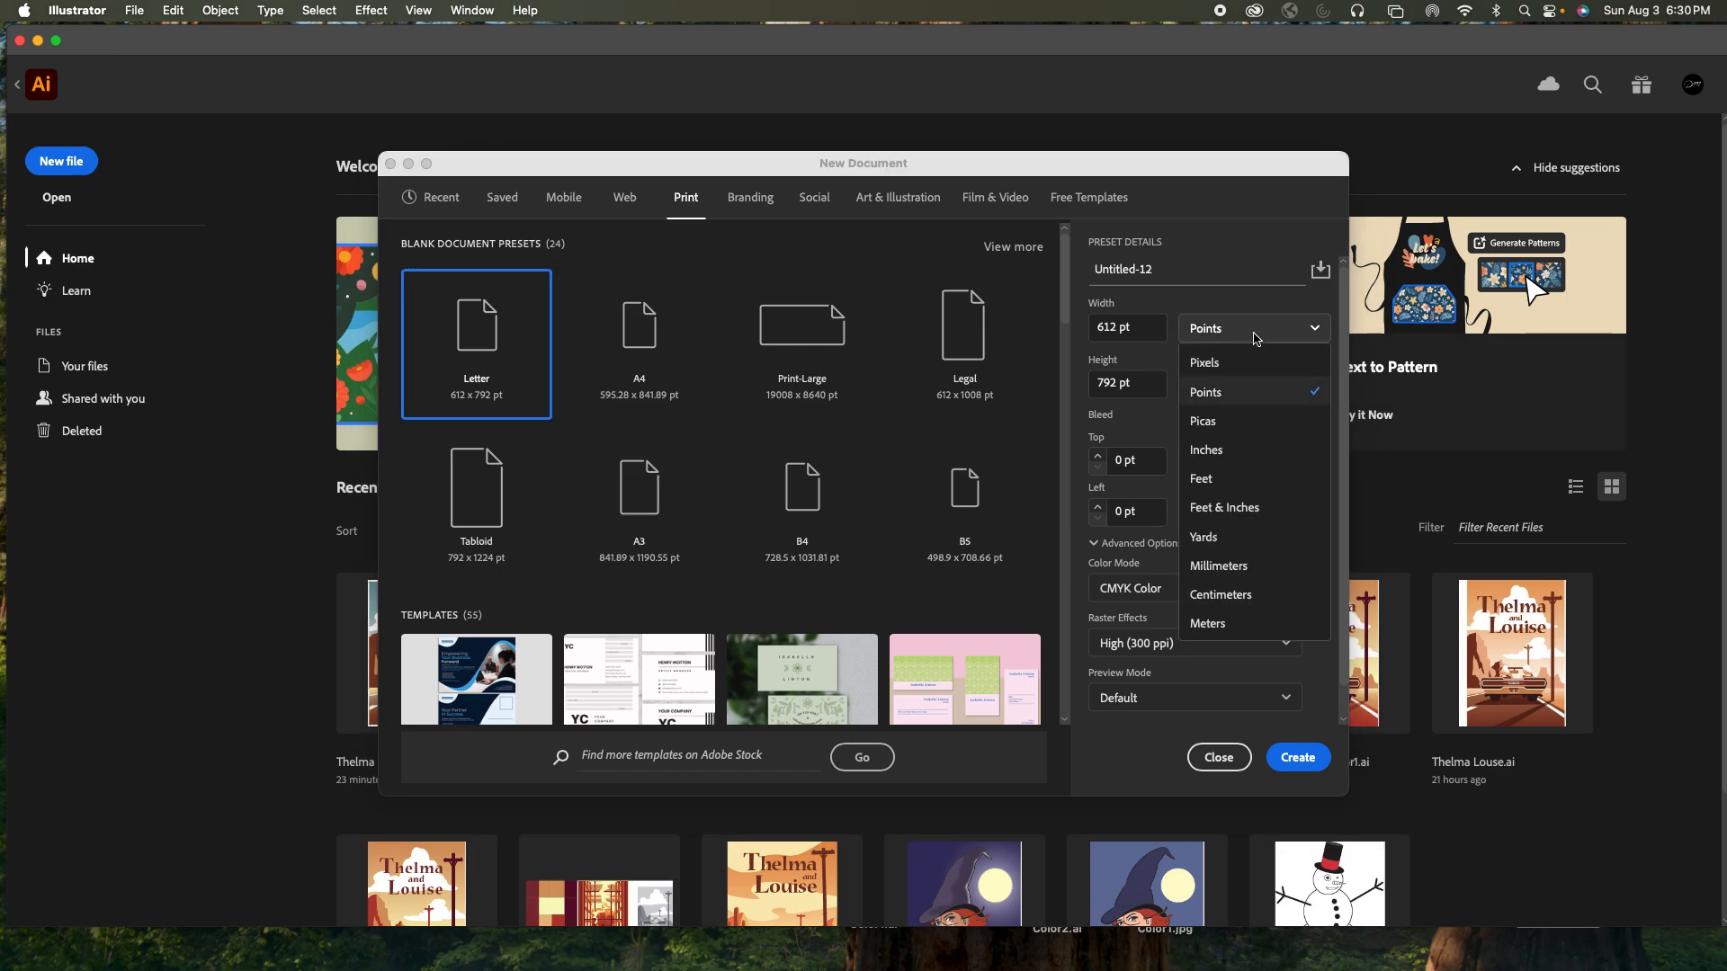
click(1228, 449)
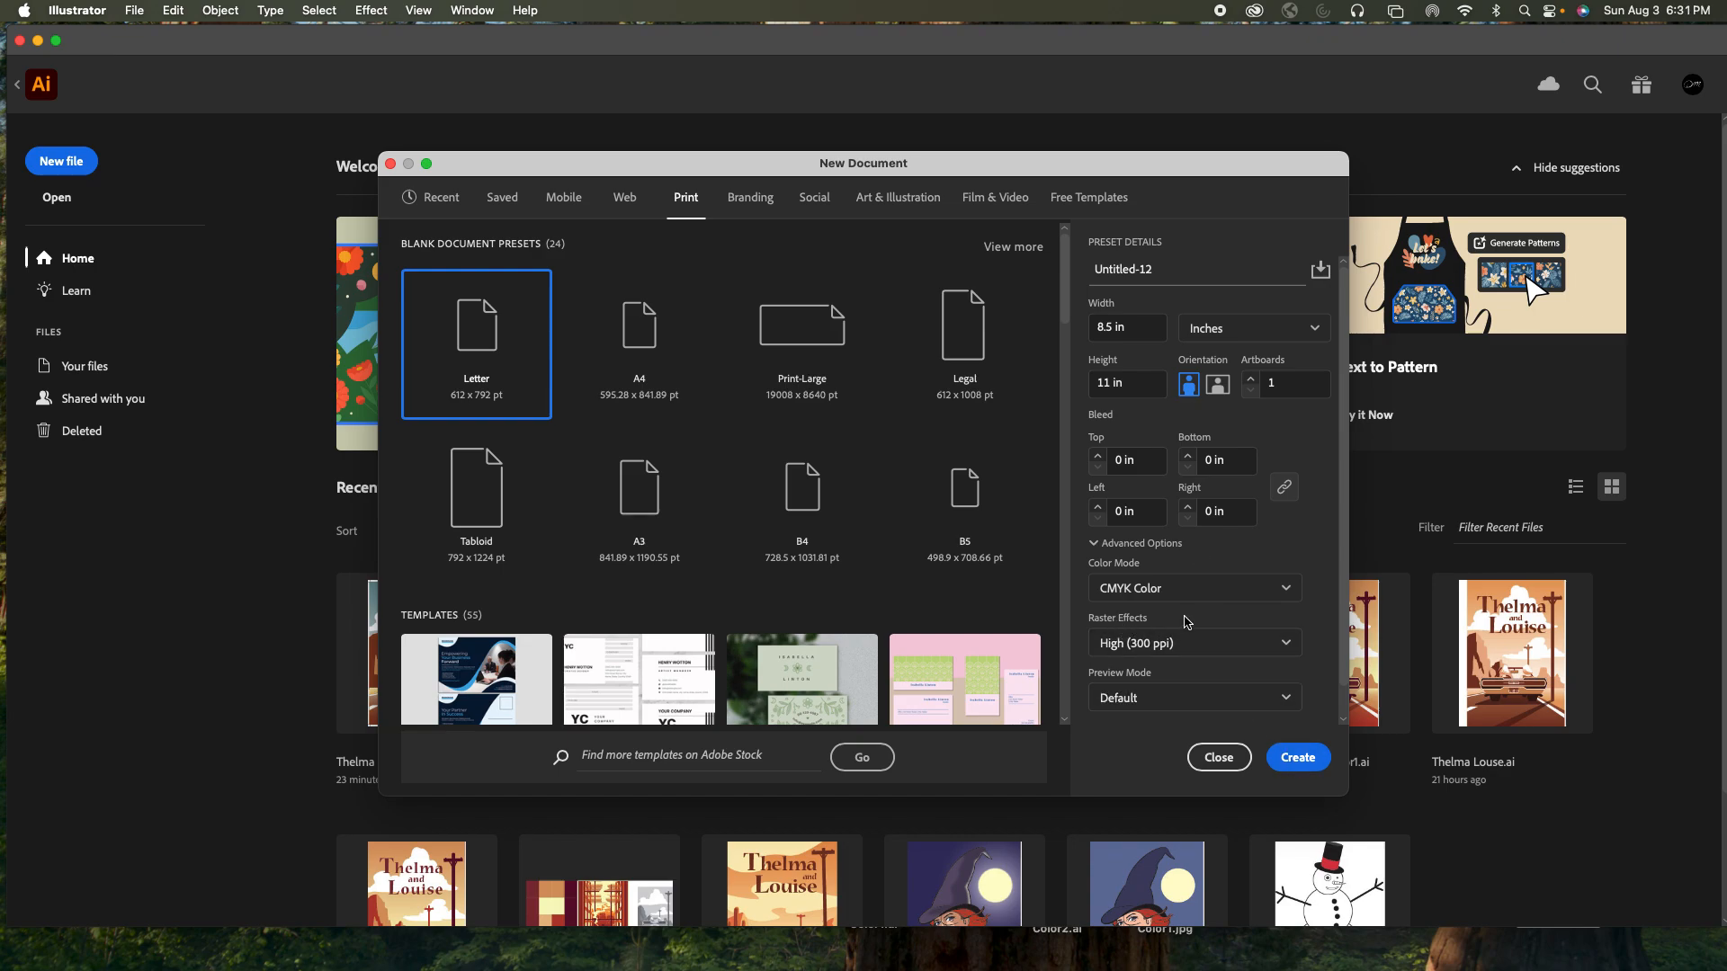
click(1313, 762)
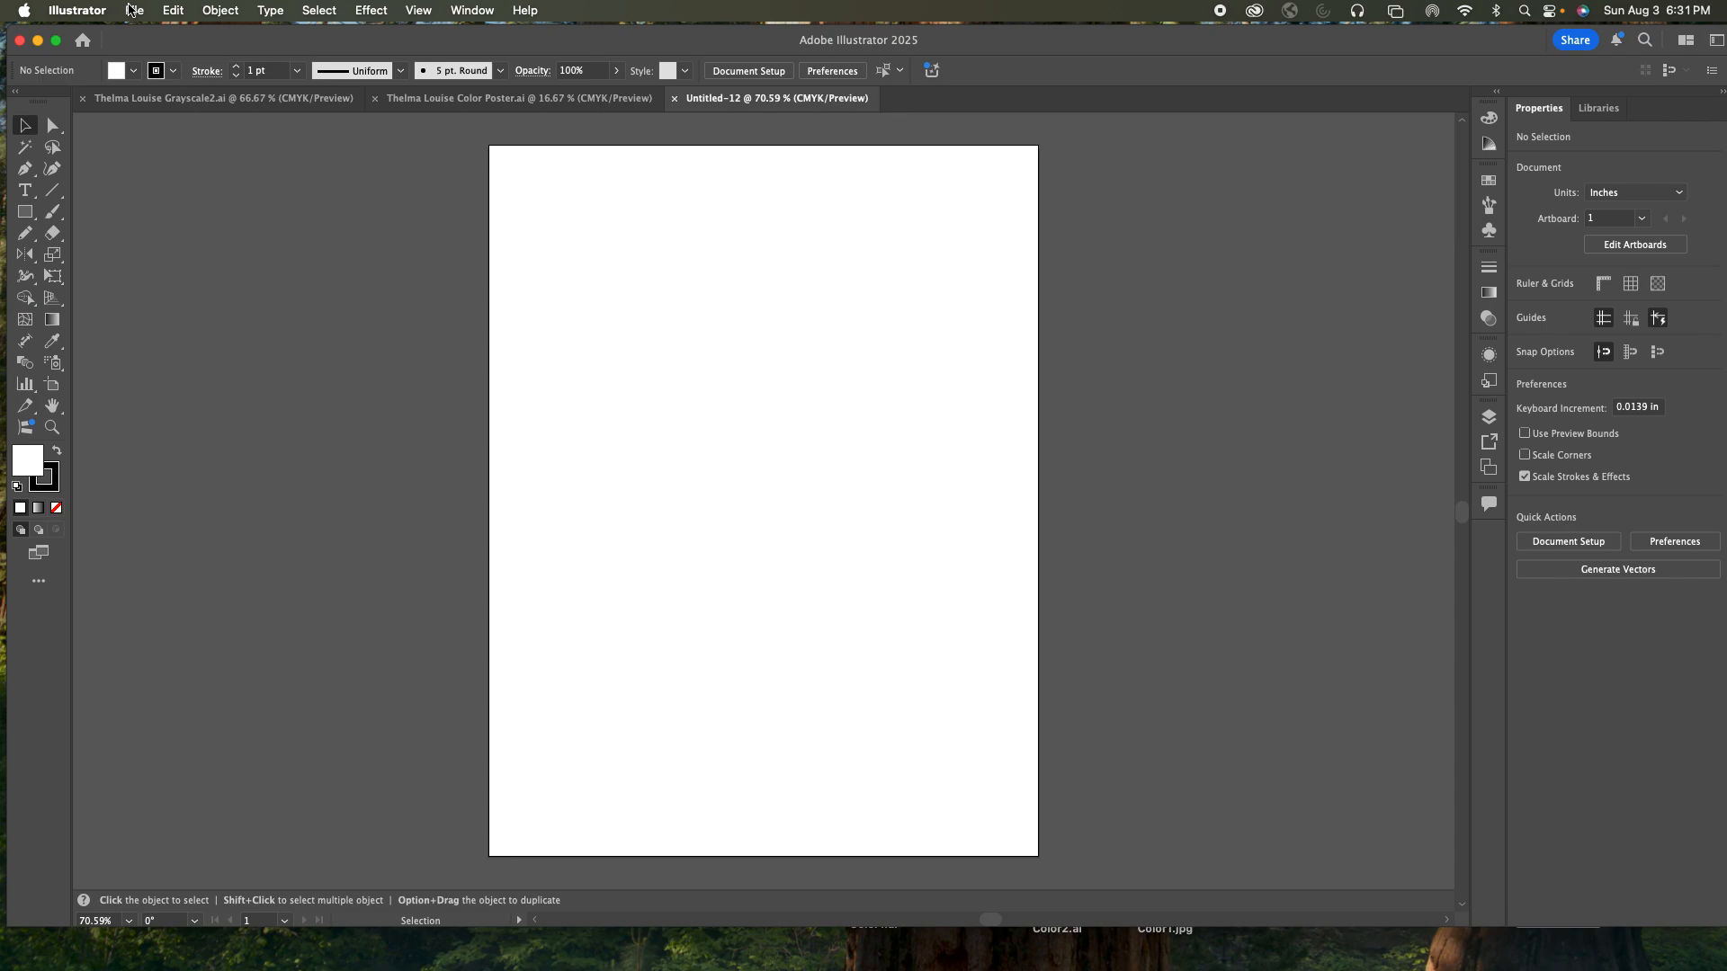
- Place Thelma Louise Drawing.png from the desktop into the new document as a linked template
click(131, 10)
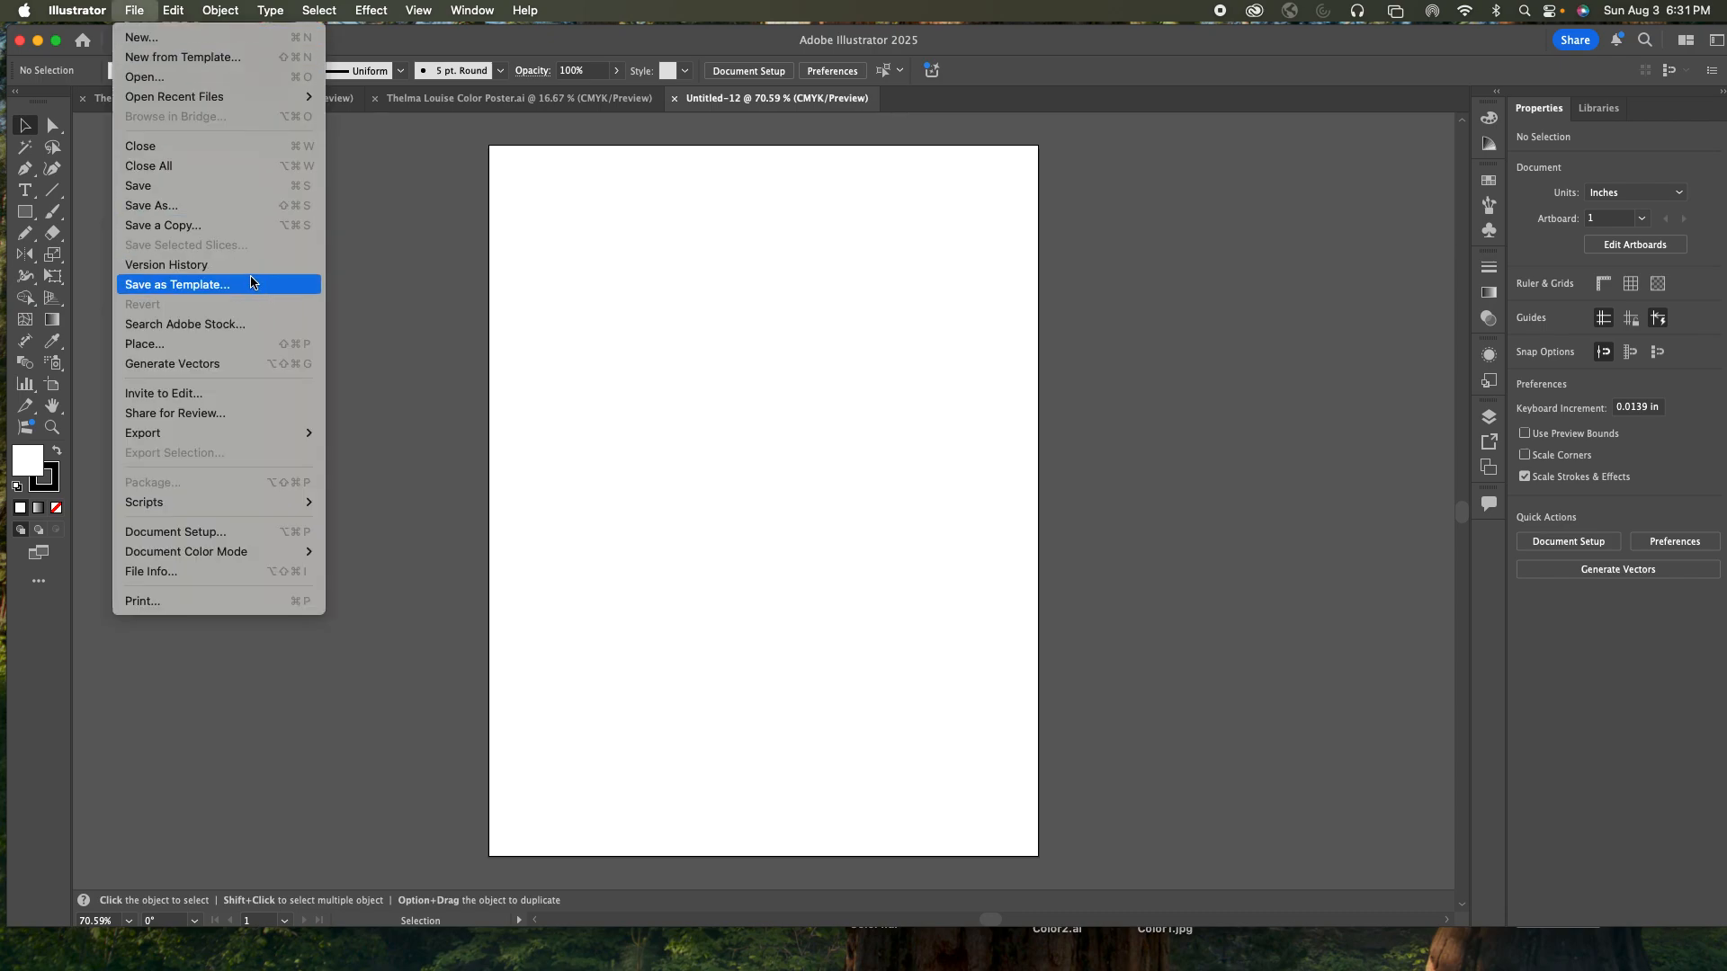
click(249, 345)
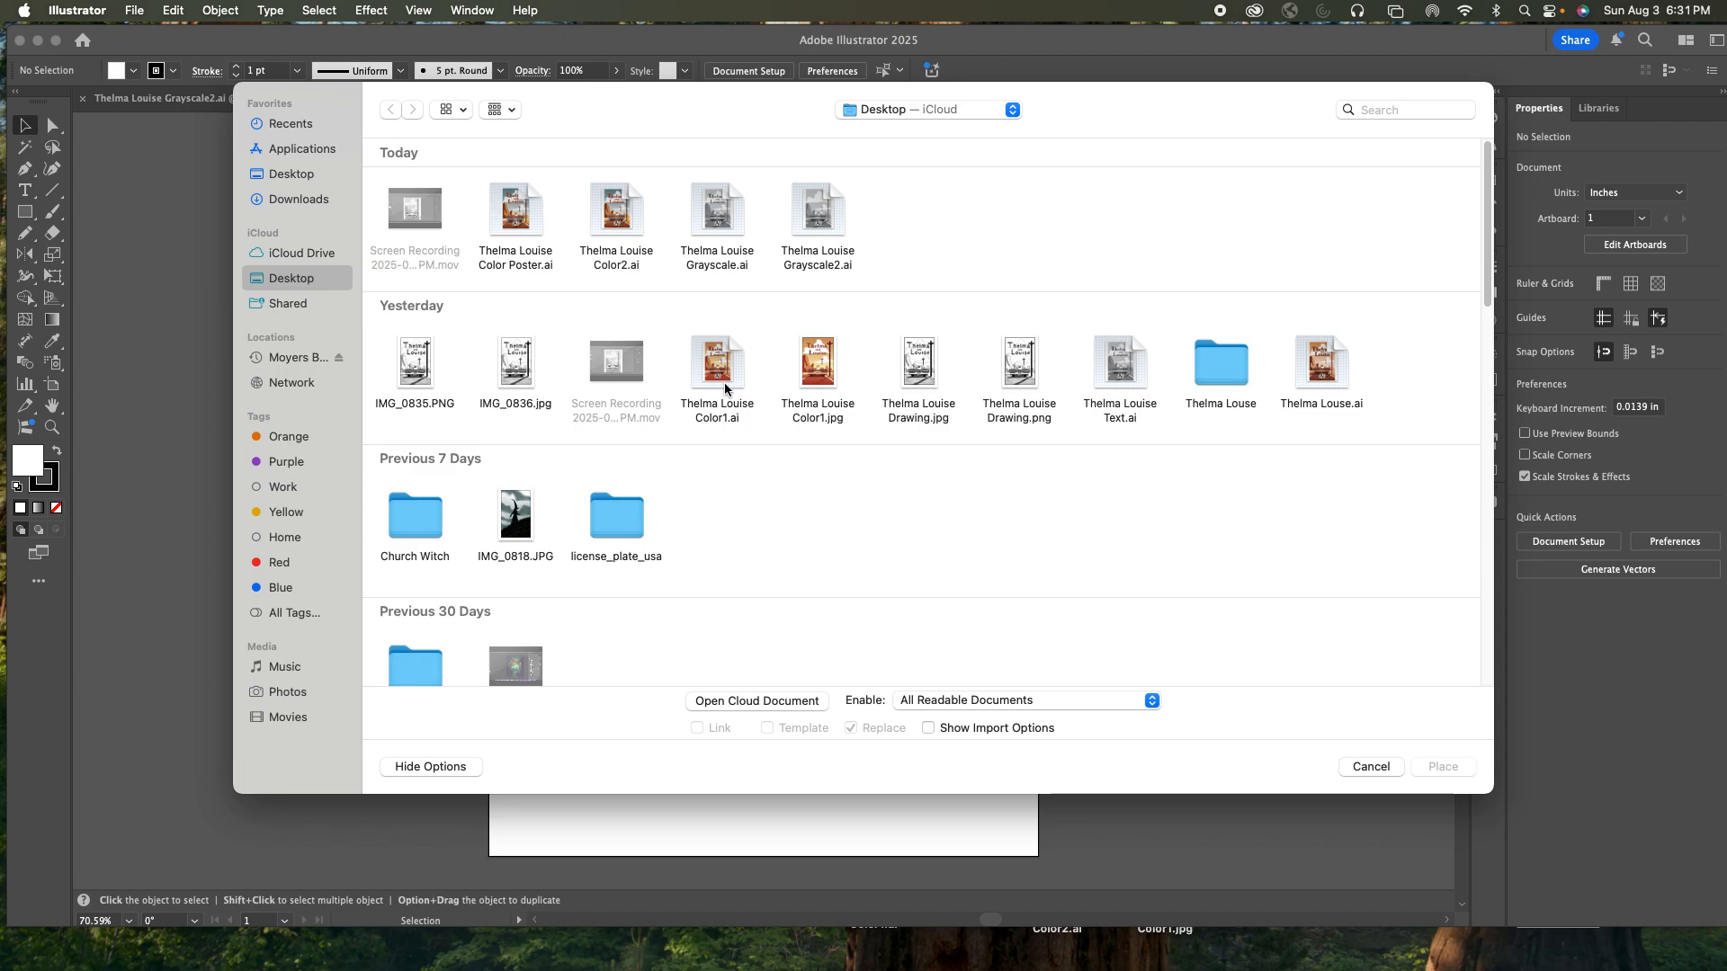
click(1023, 366)
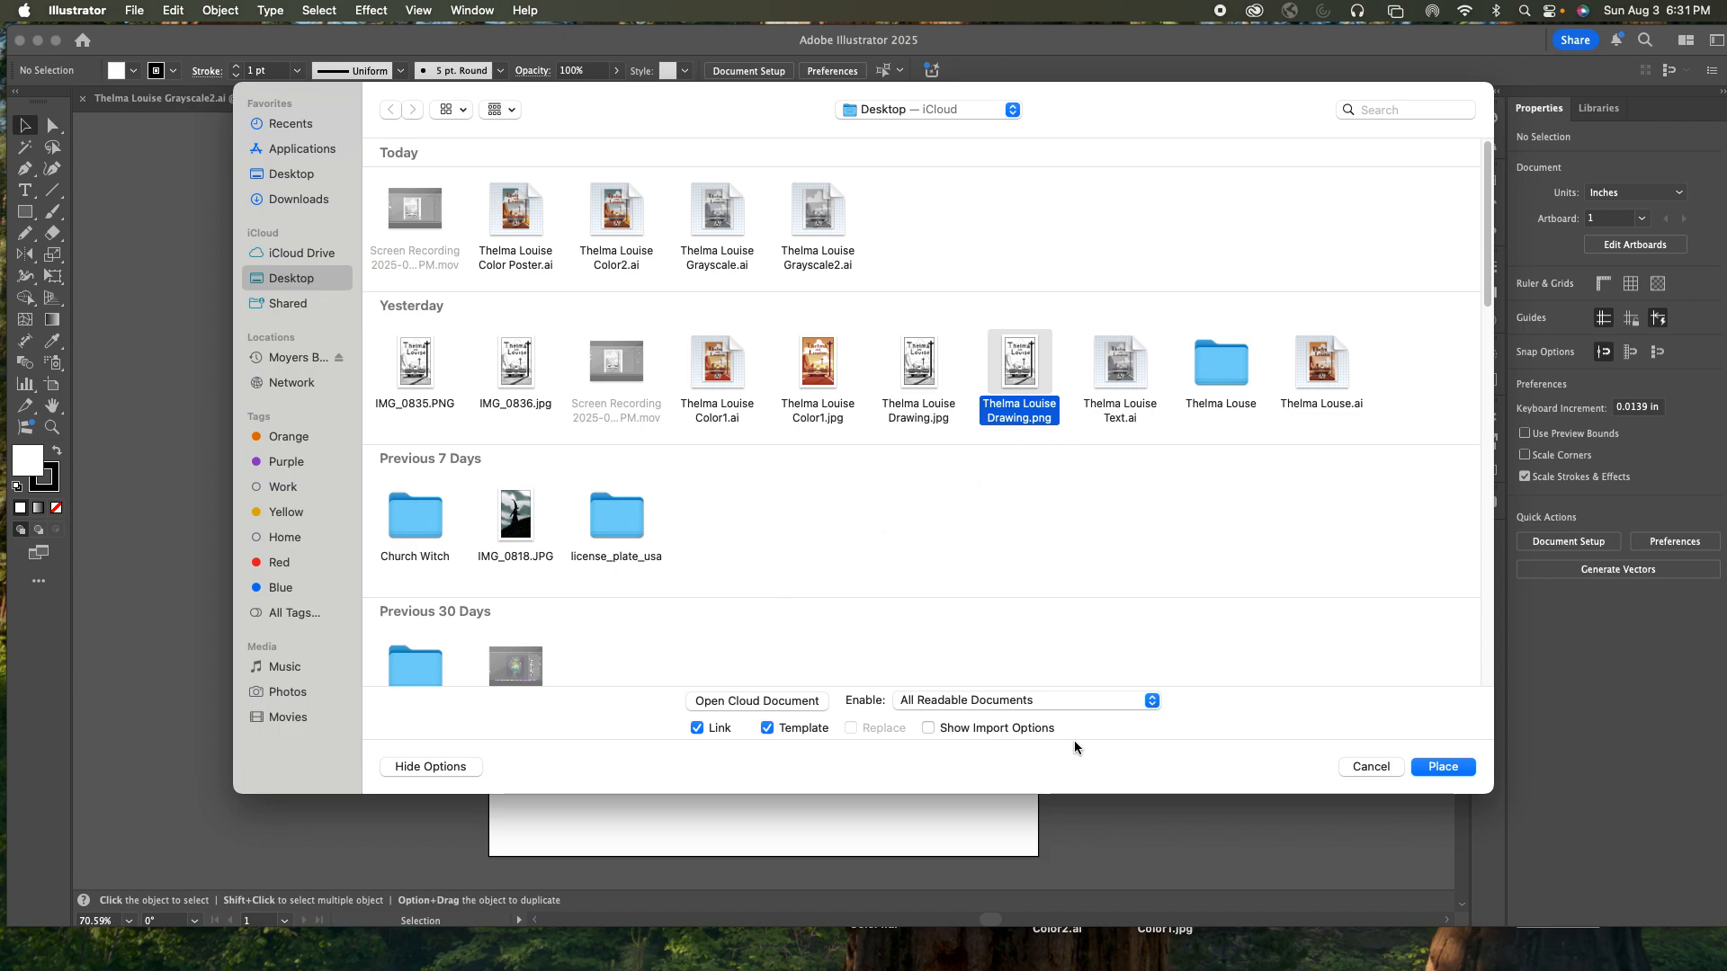
click(1447, 771)
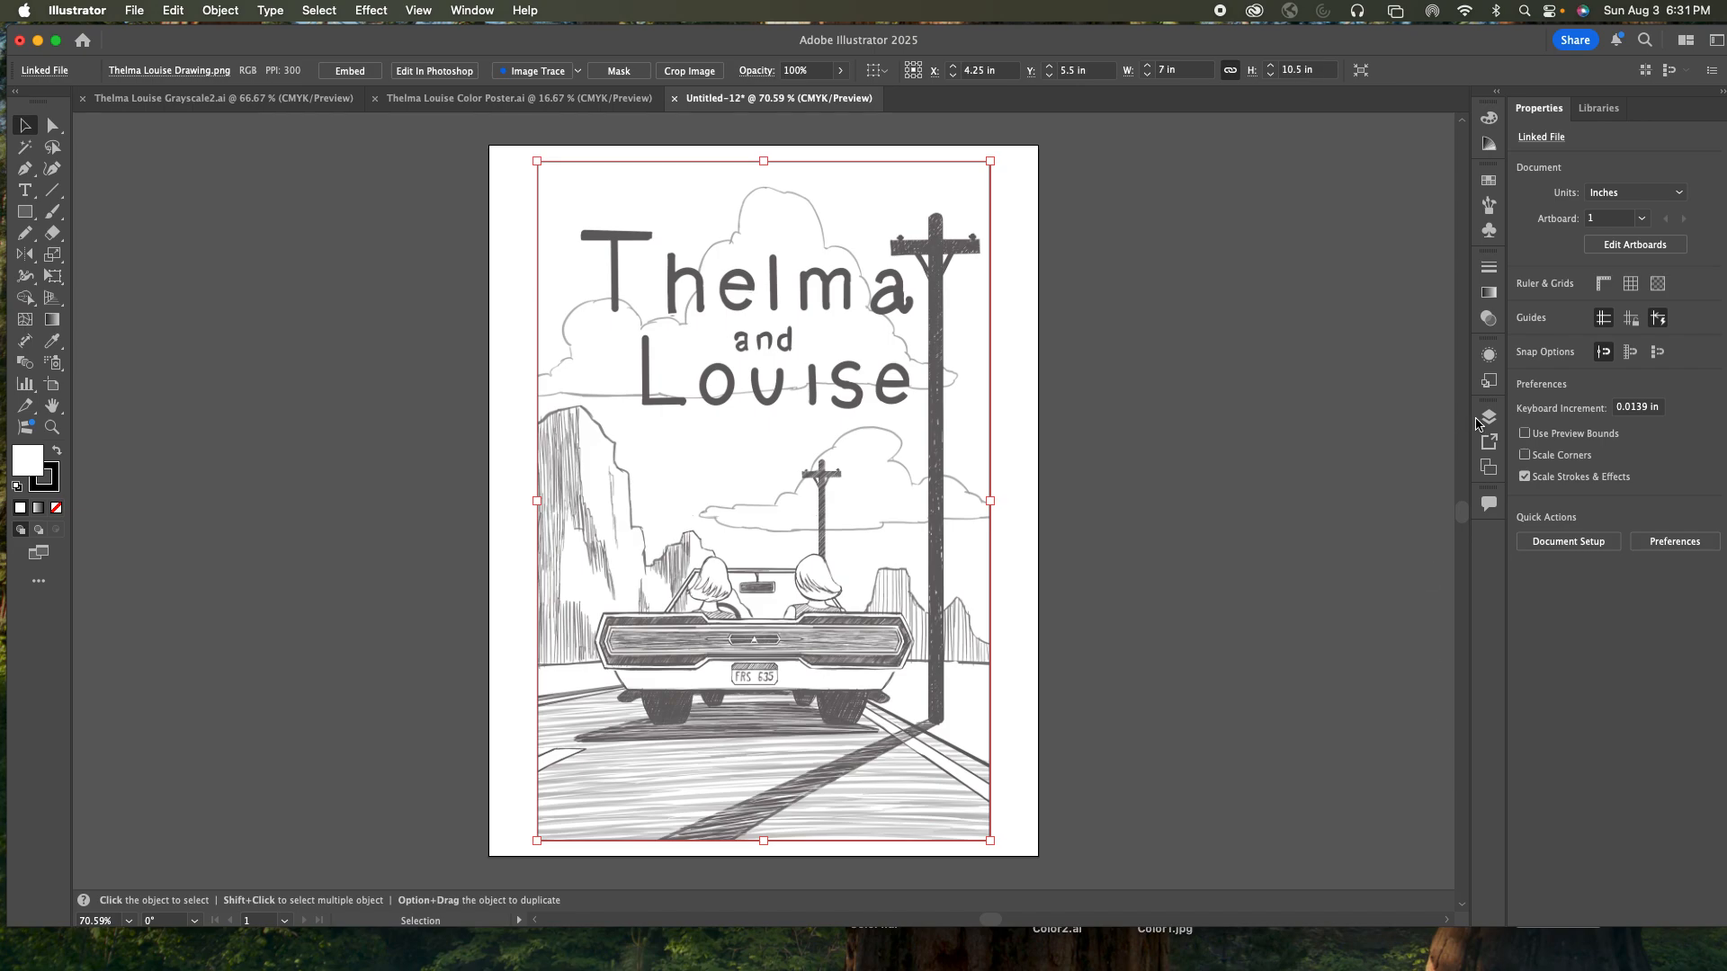
- Float the Layers panel on its own beside the artboard and collapse the remaining Artboards group
click(1488, 418)
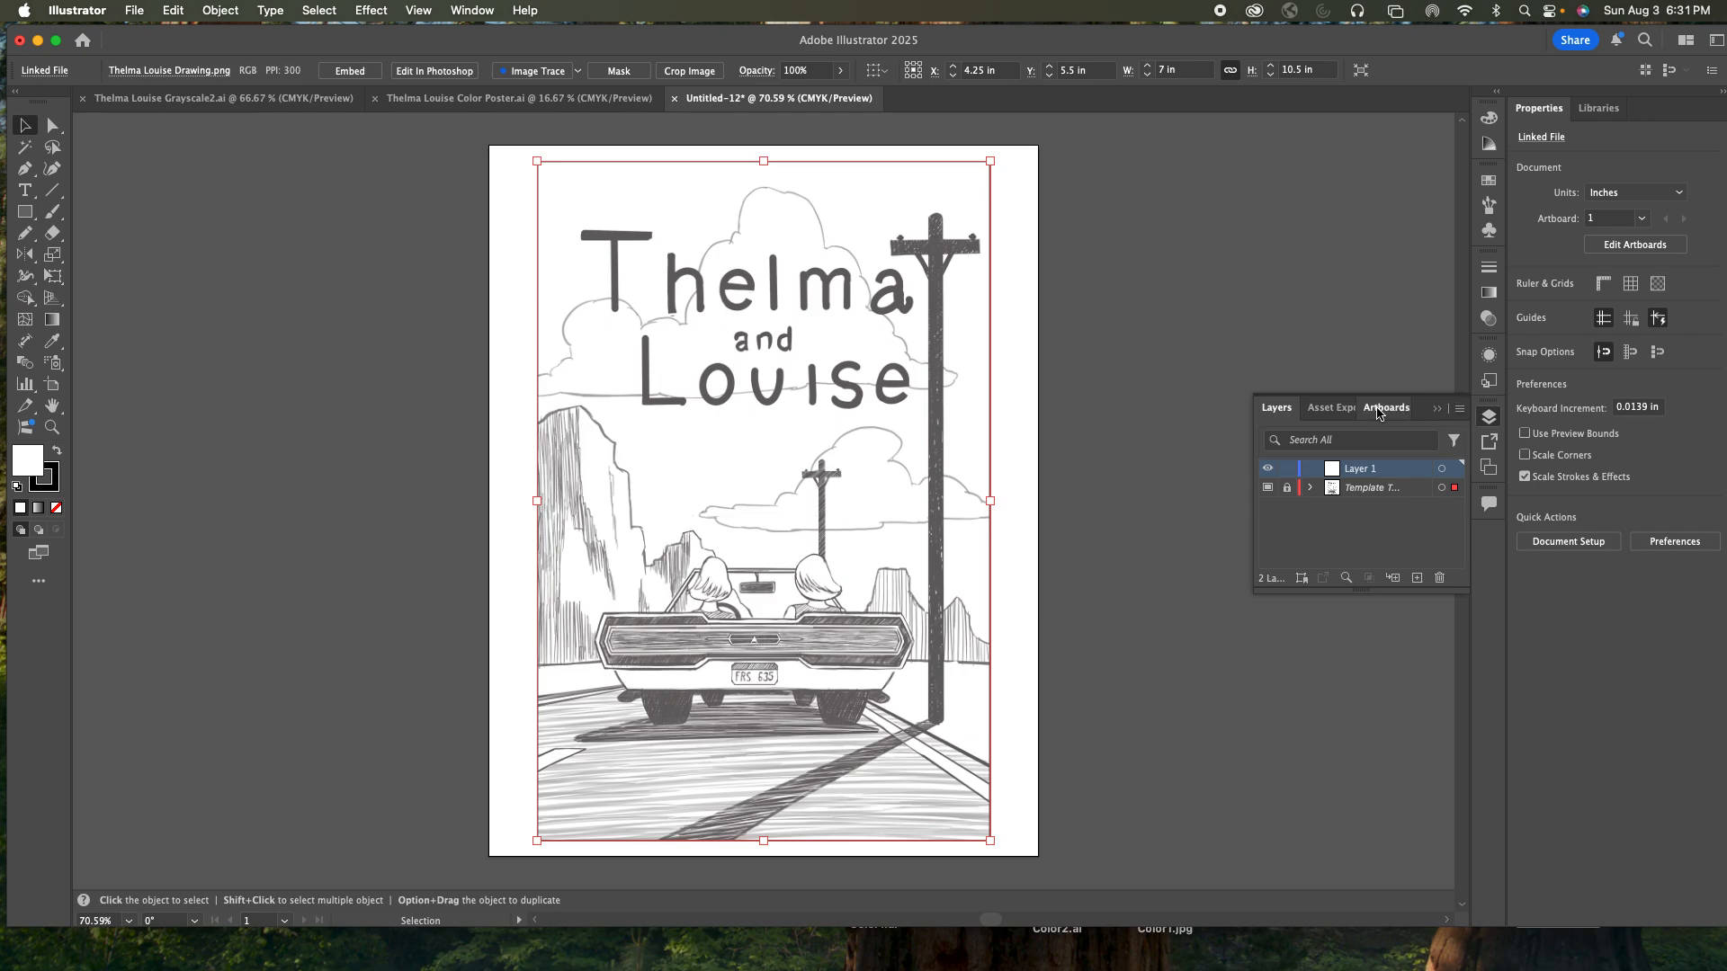
drag(1277, 415, 1182, 533)
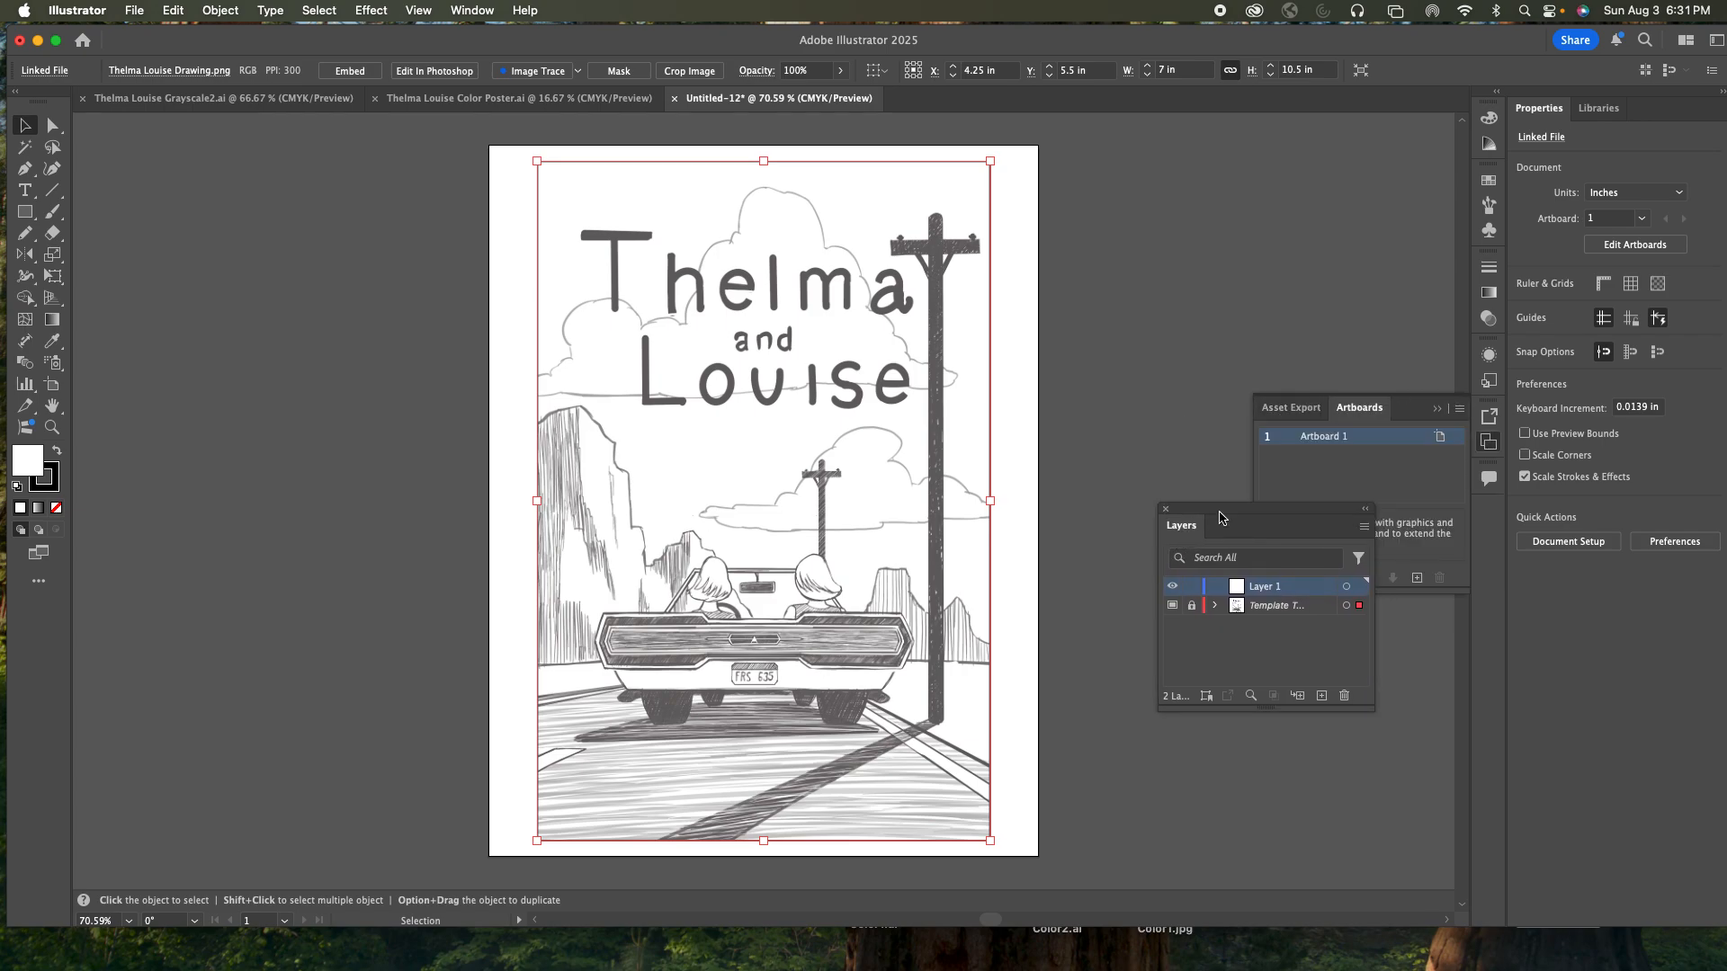
click(1436, 409)
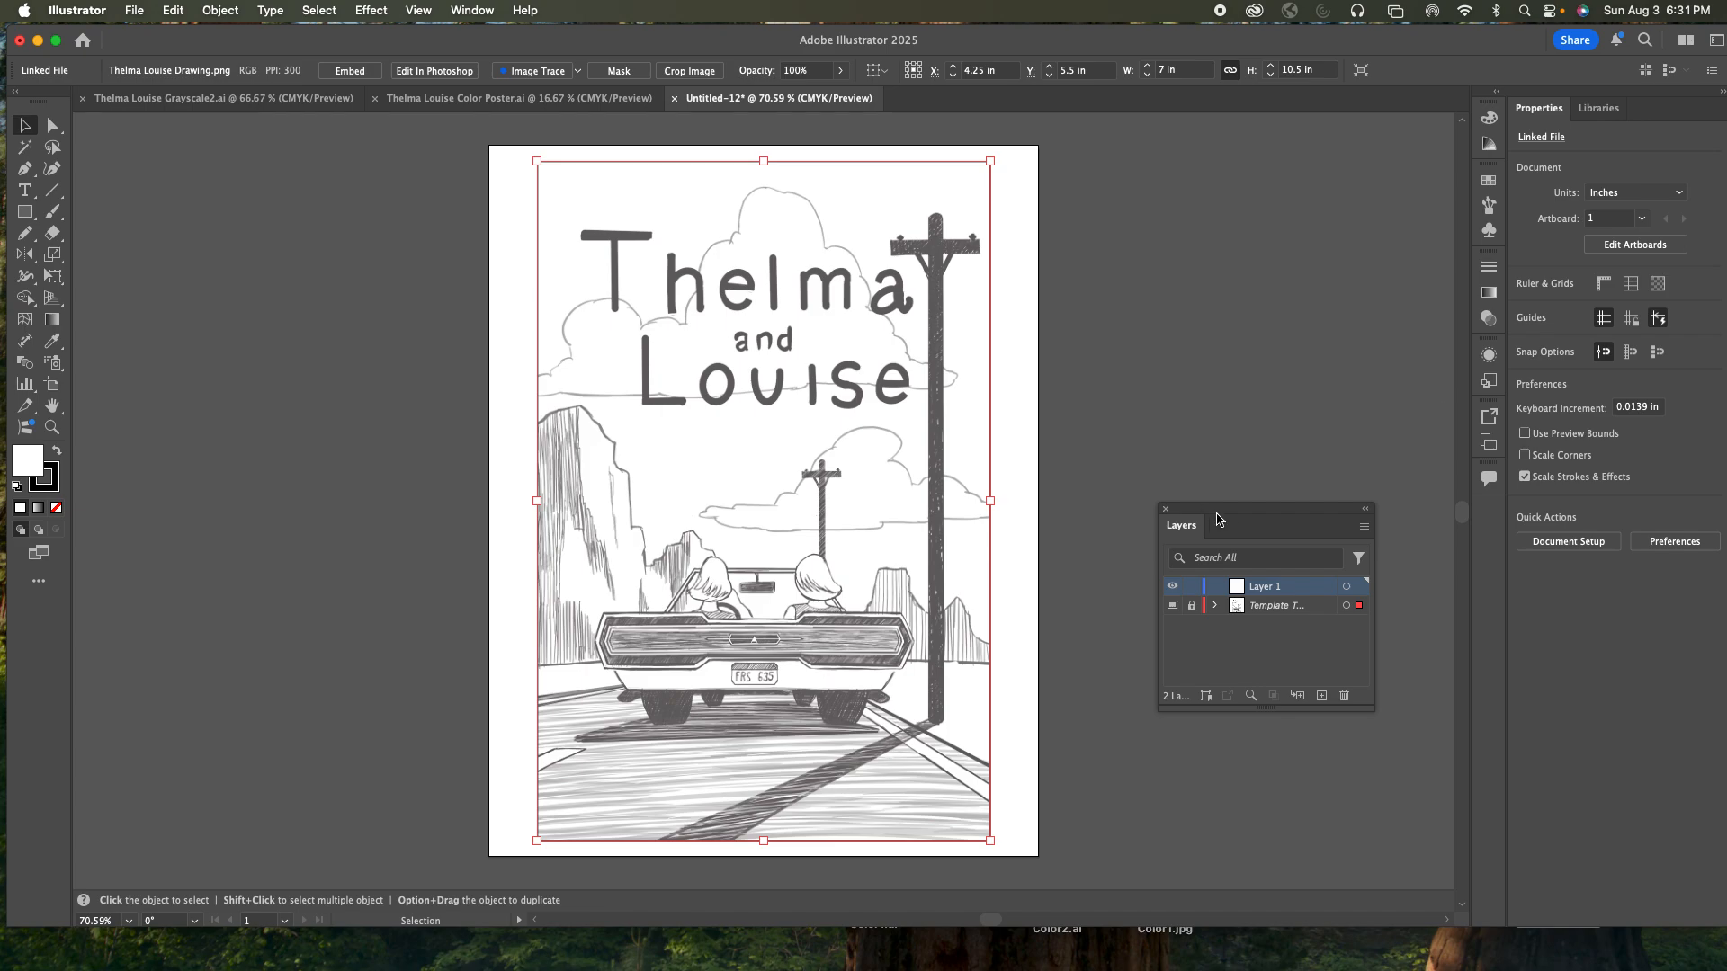
drag(1239, 514, 1261, 511)
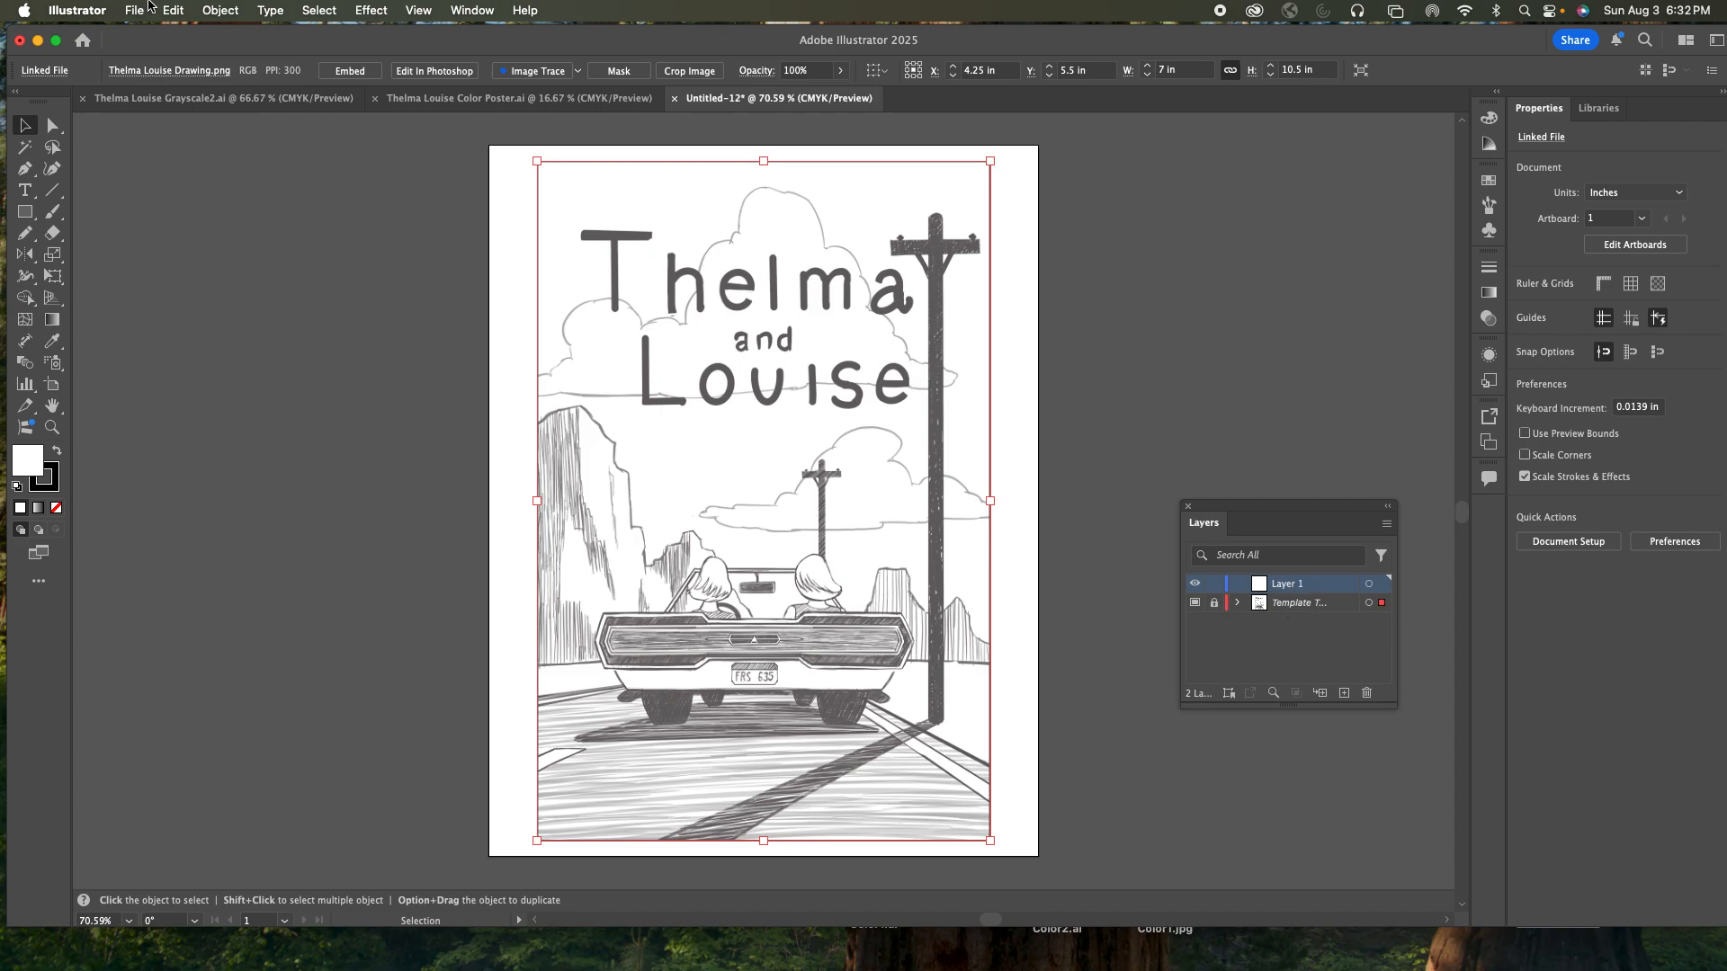
- Create another portrait Letter document from the recent preset, 8.5 x 11 in with CMYK color and 300 ppi raster effects
click(132, 12)
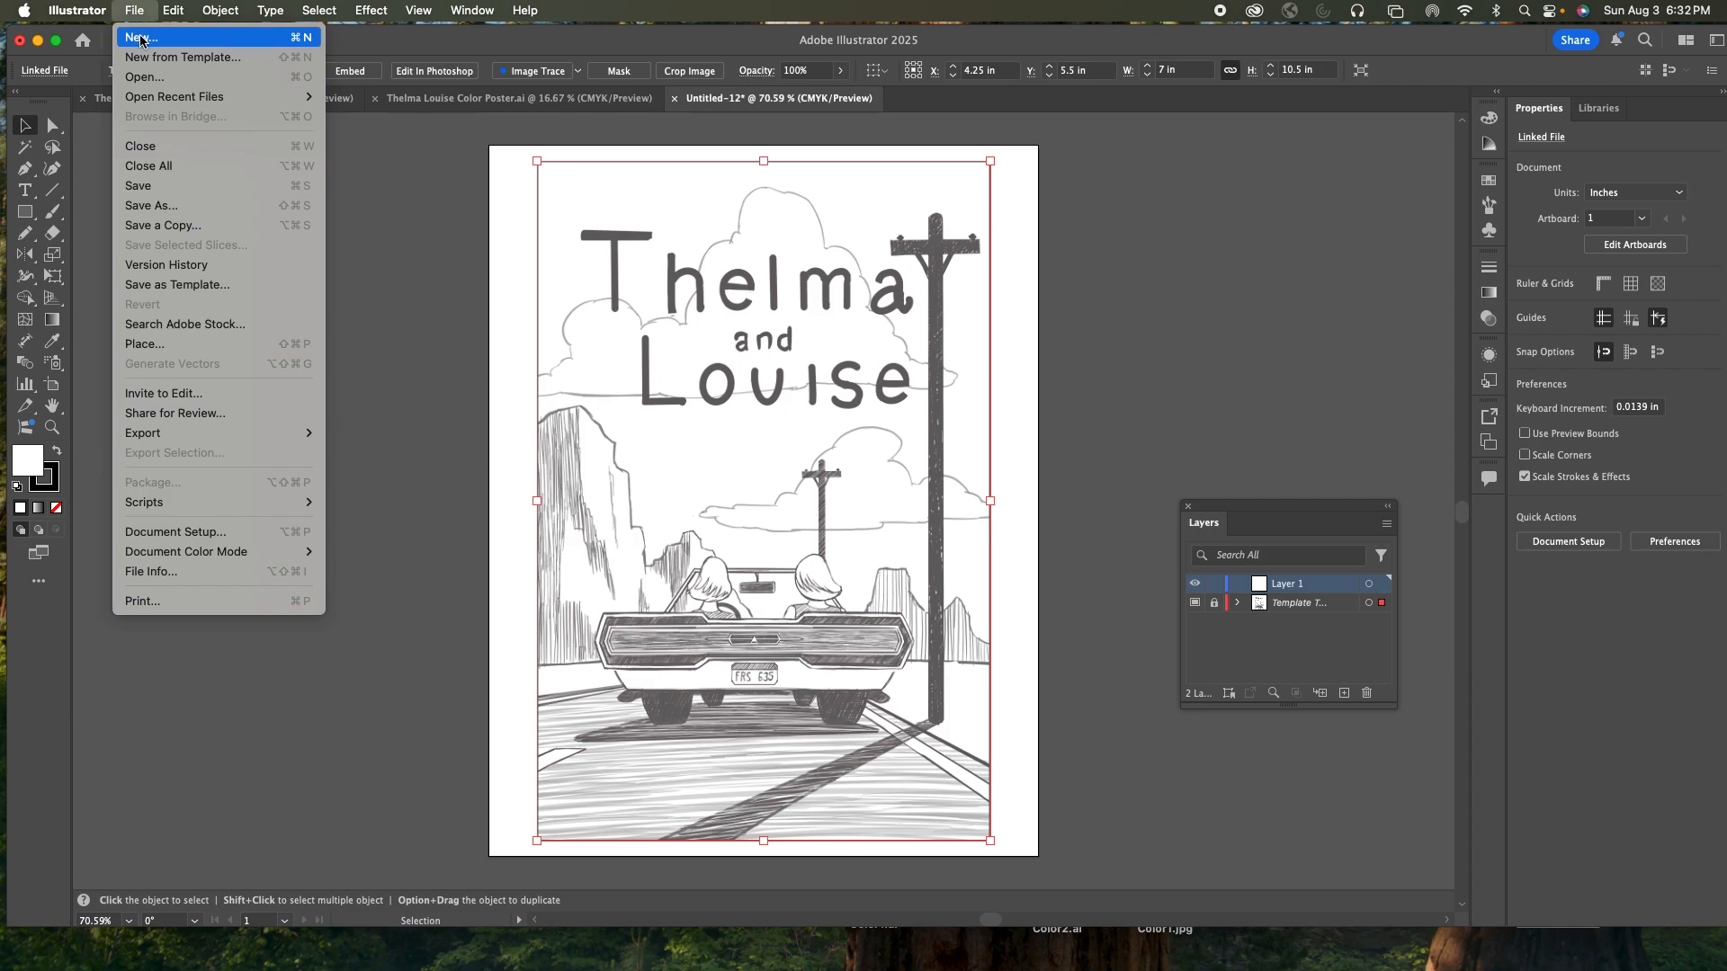
click(153, 32)
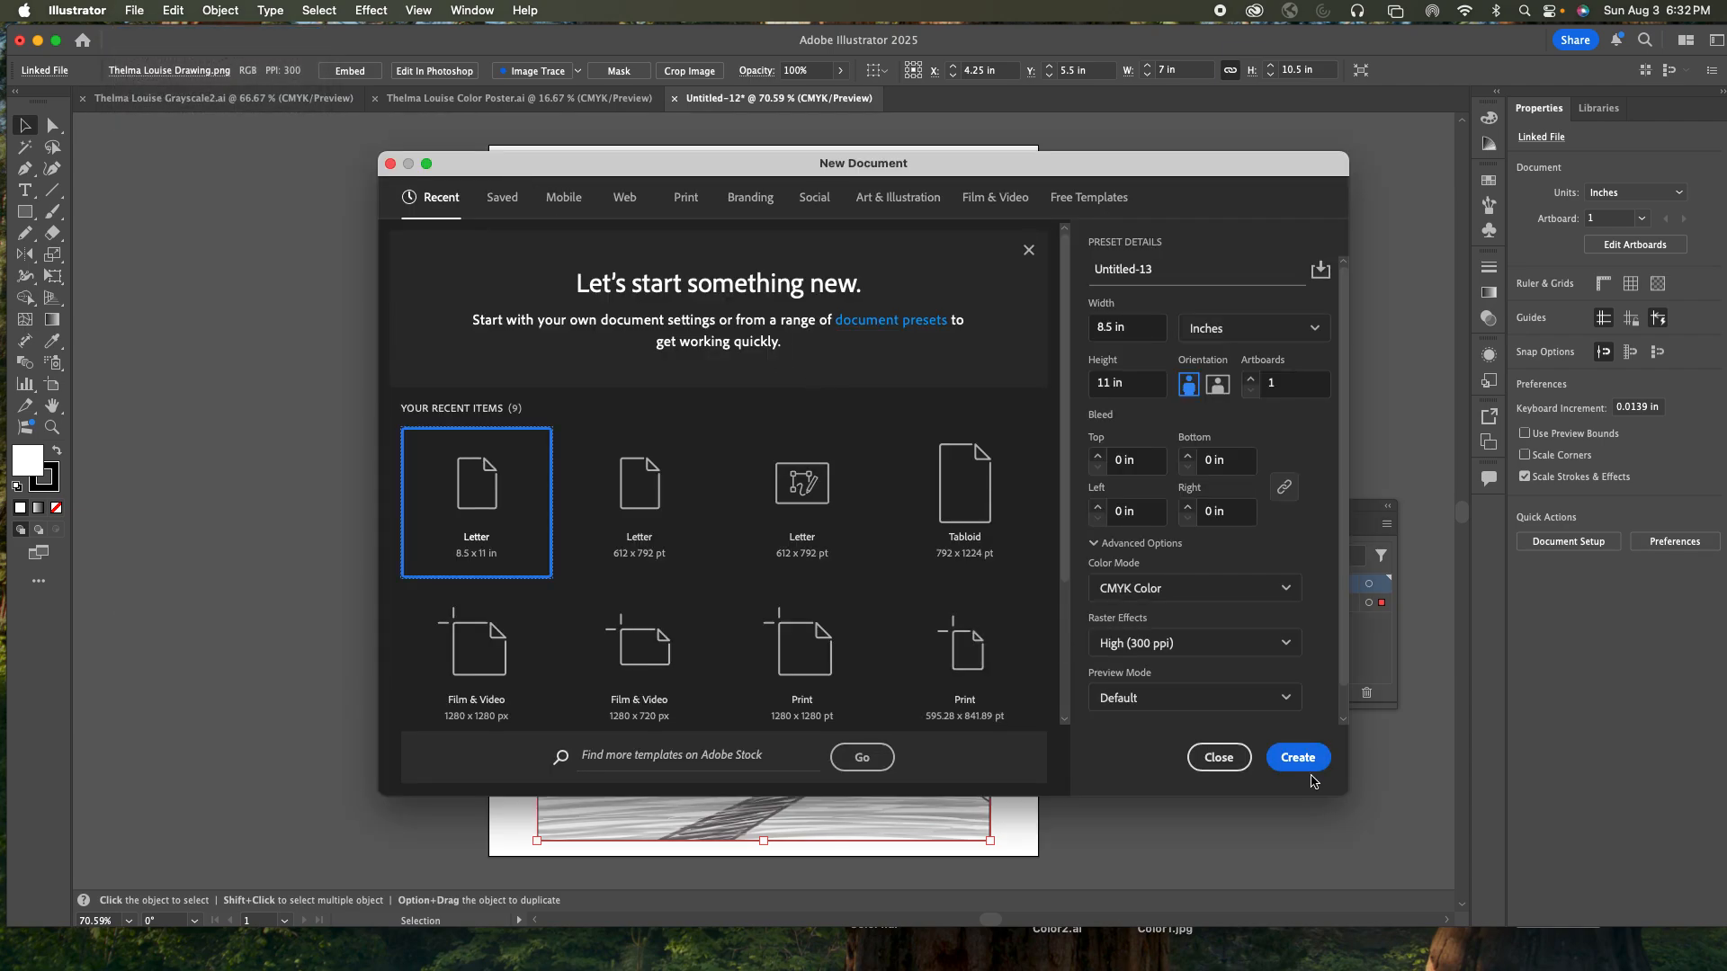
click(1304, 760)
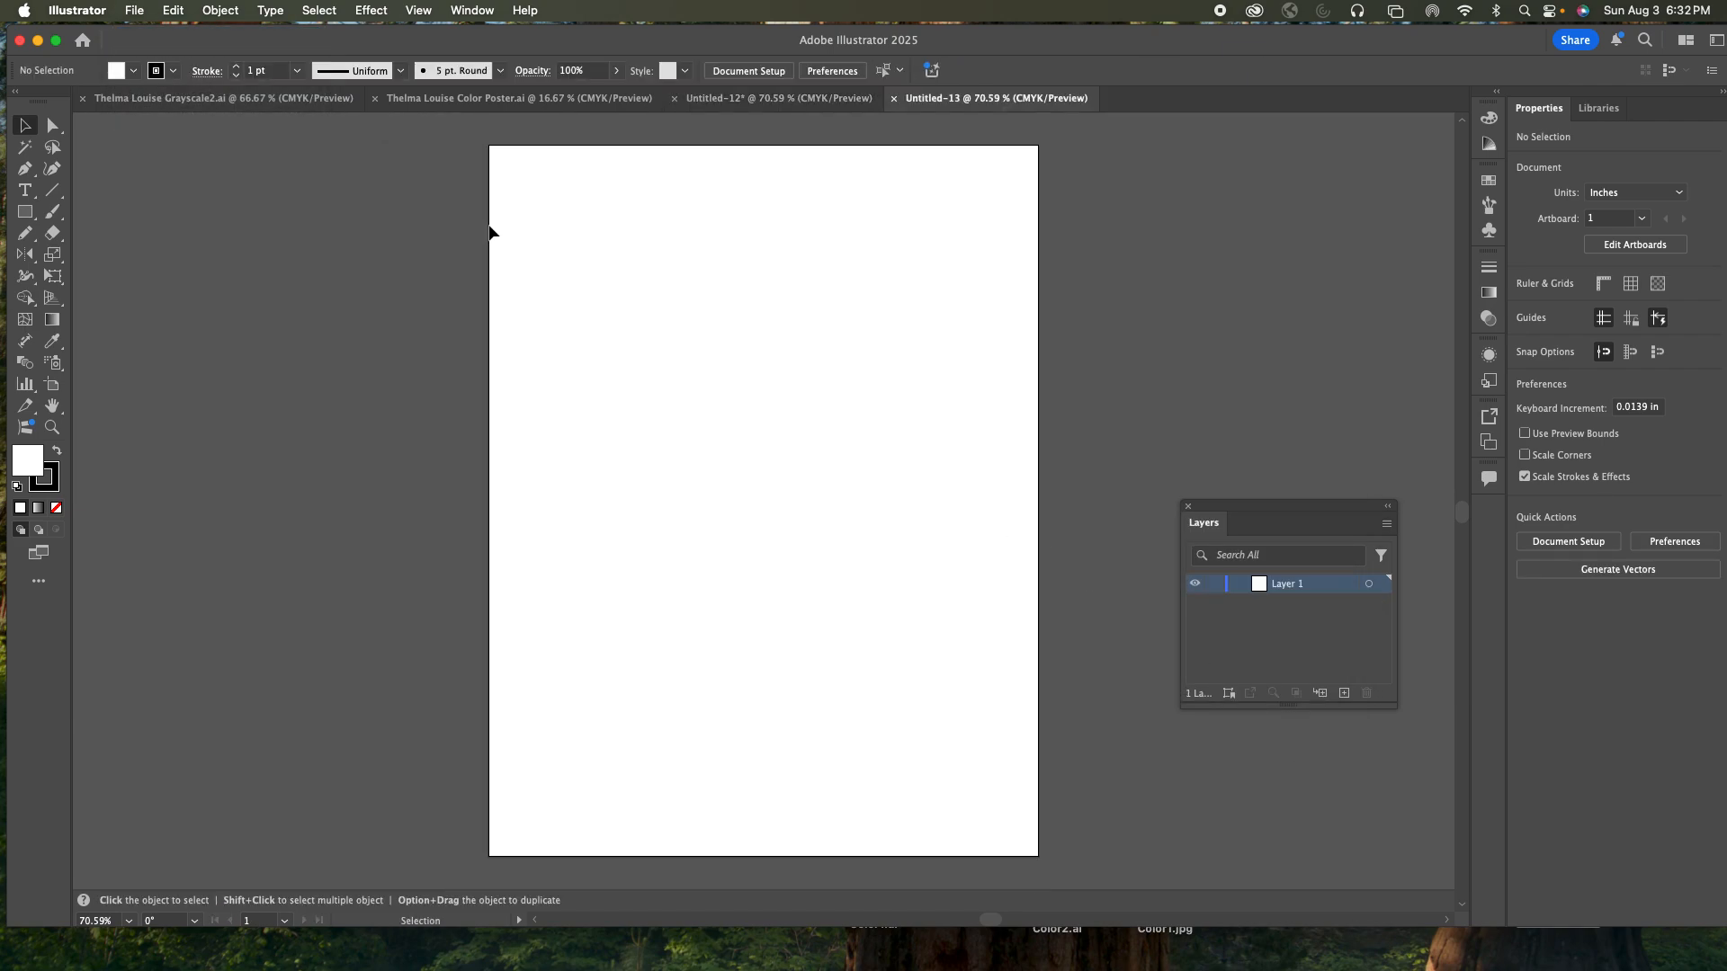
- Place Thelma Louise Drawing.png from the desktop as a regular linked image and nudge it up about 0.1 in on the artboard
click(133, 10)
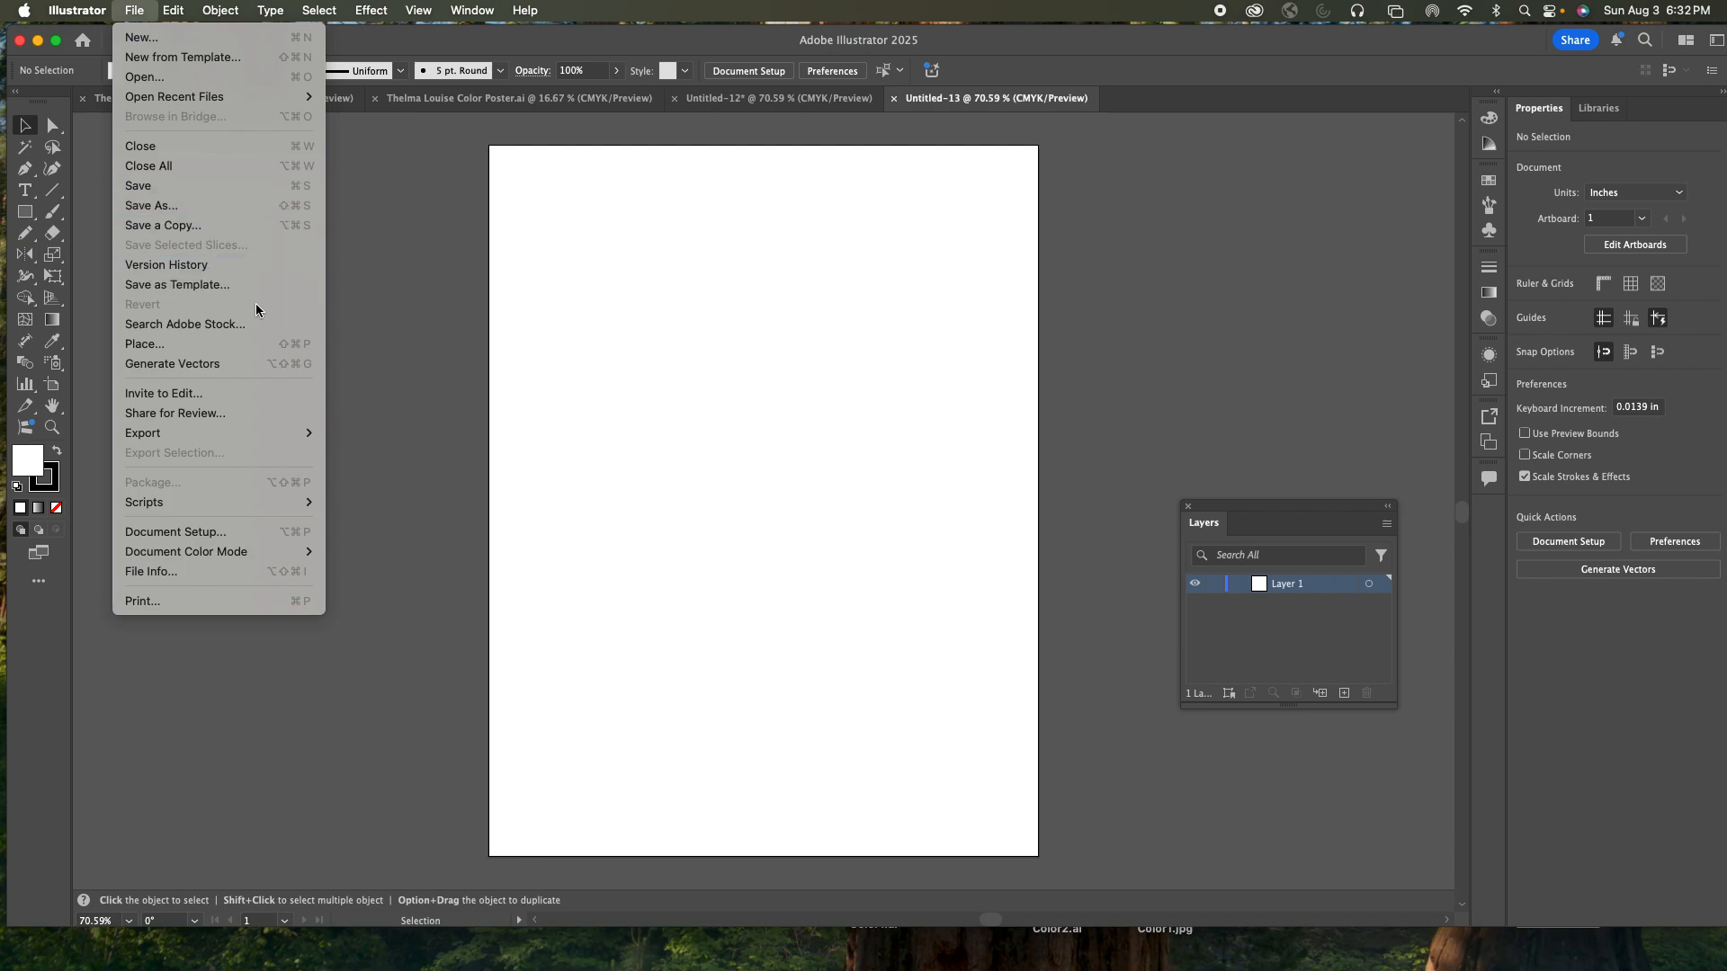
click(300, 346)
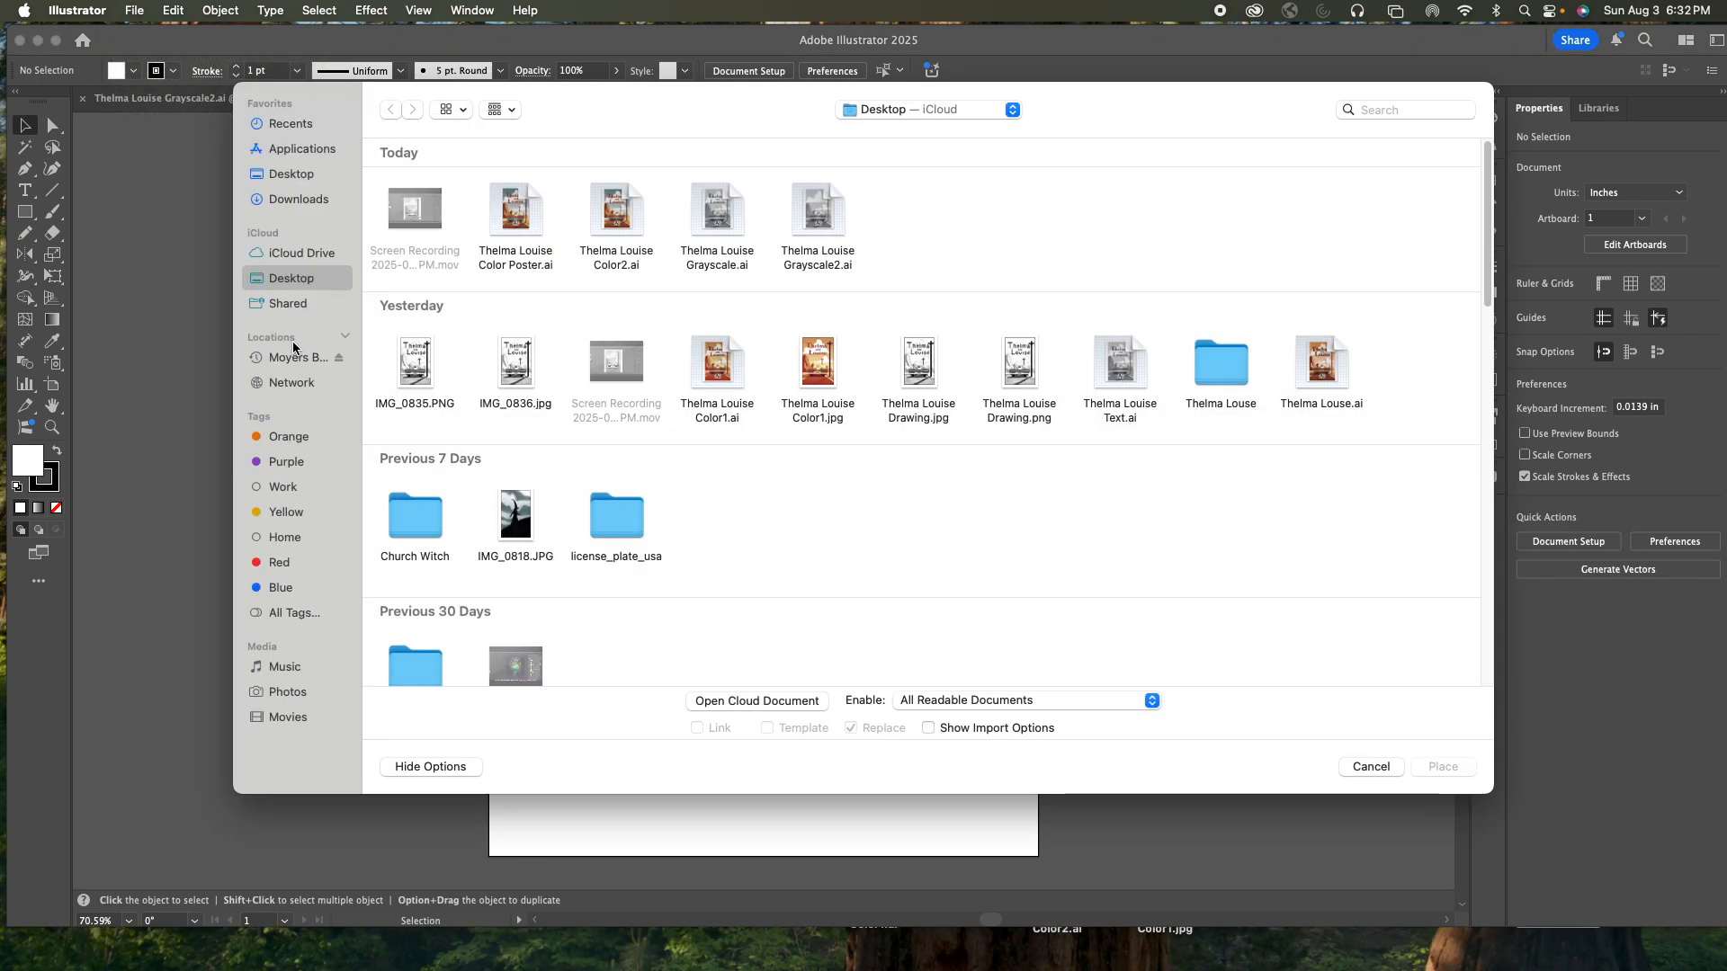
click(1024, 374)
double_click(1025, 374)
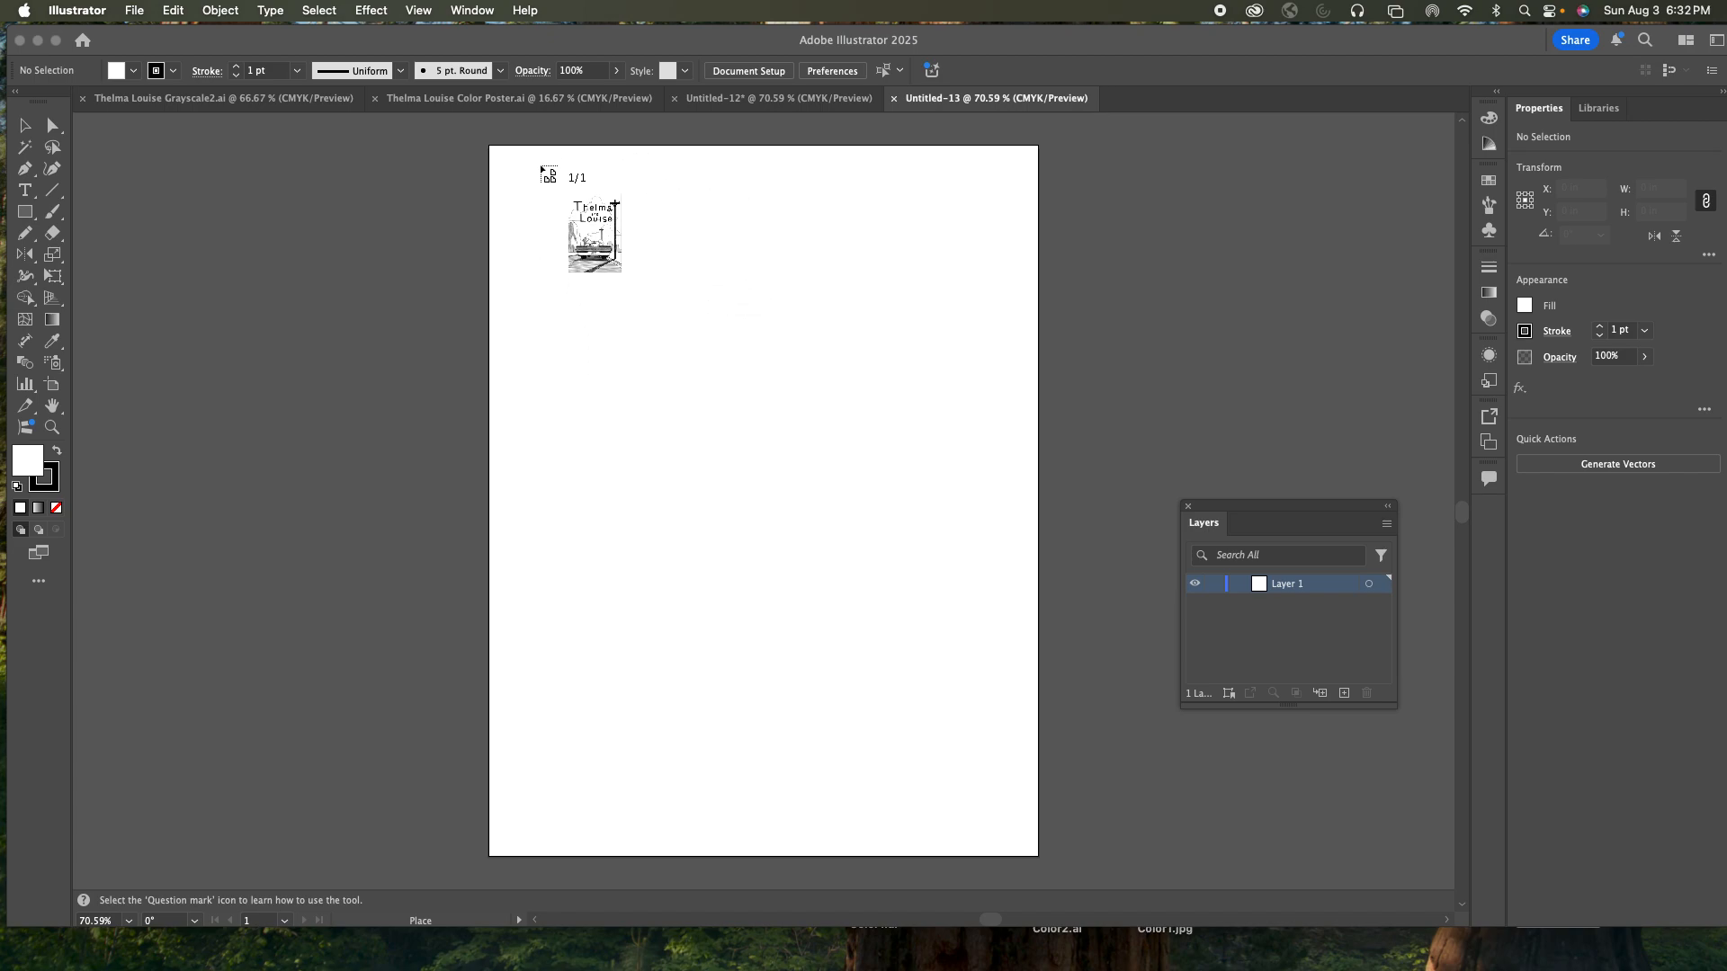
click(535, 166)
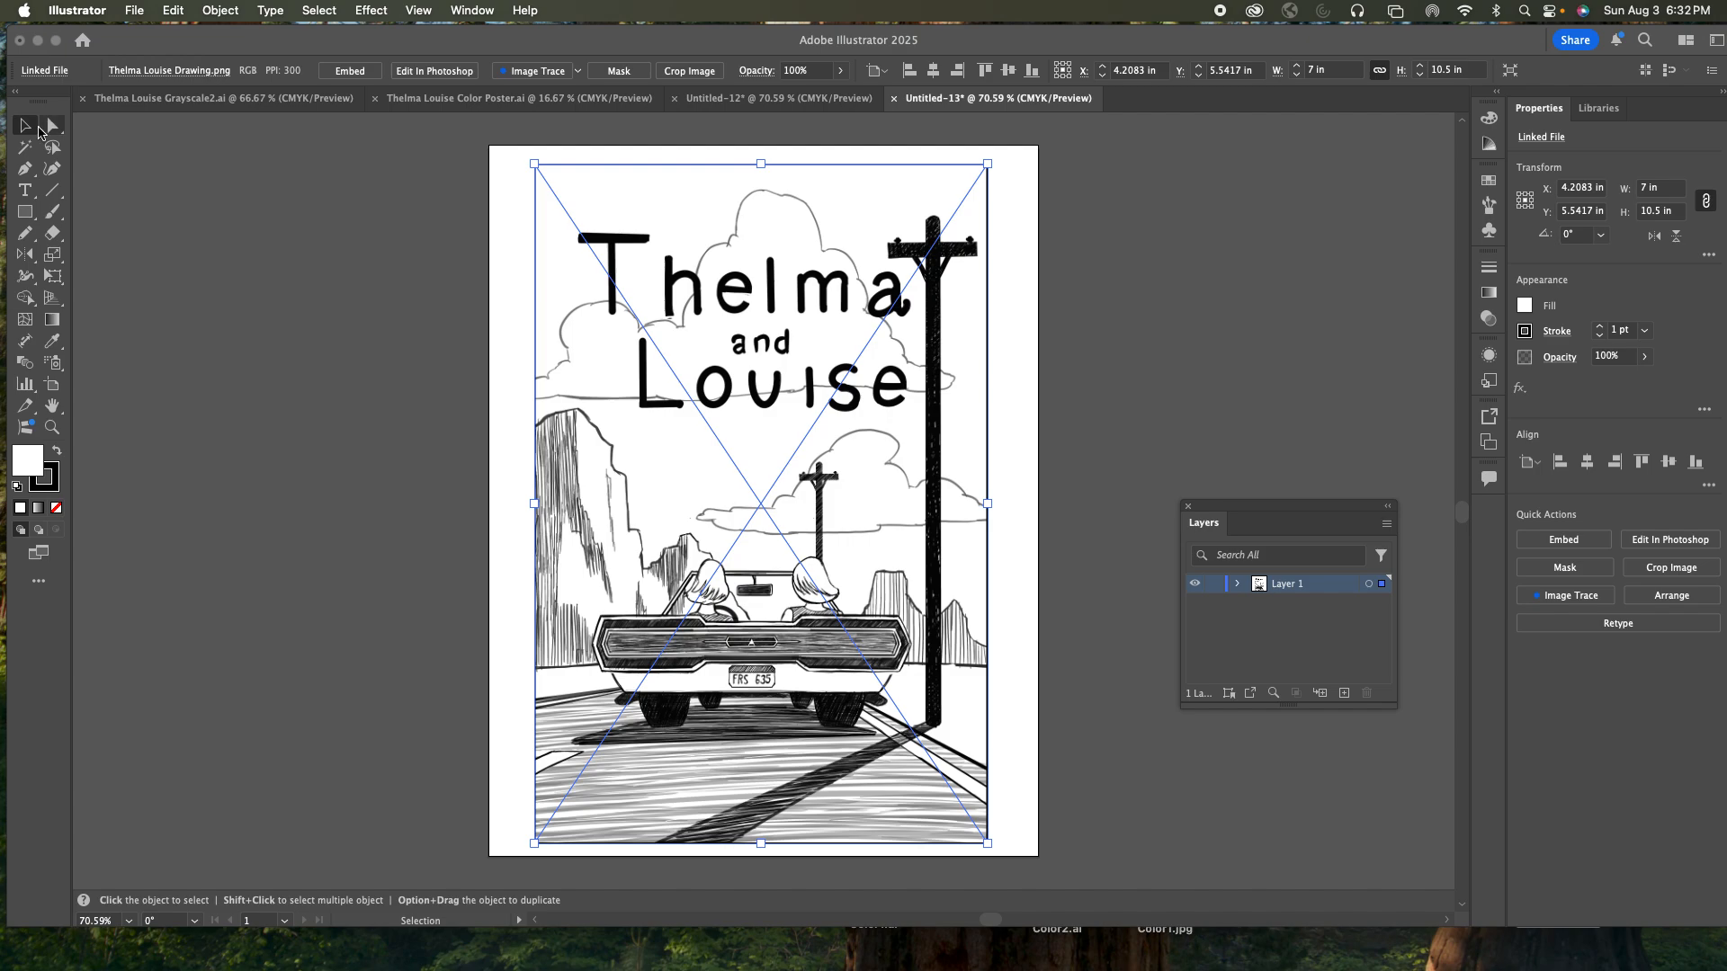
click(24, 128)
drag(765, 512, 765, 504)
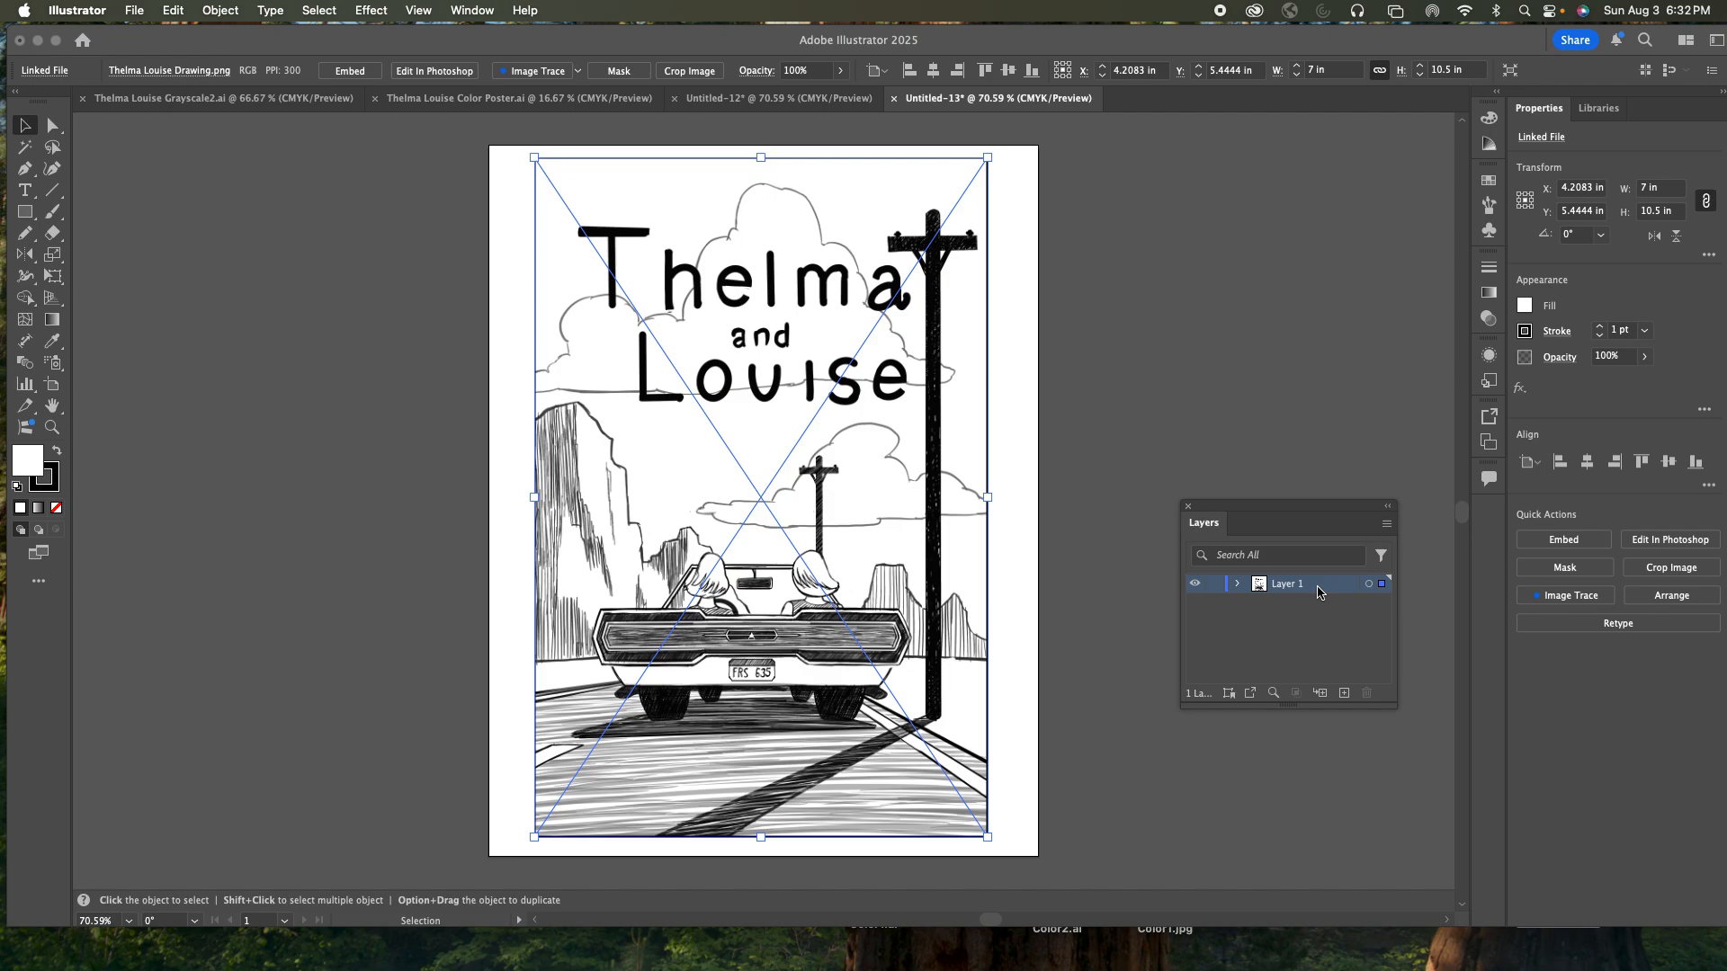
- Turn the sketch's layer into a template with images dimmed to 50% and add a new layer above it
double_click(1318, 591)
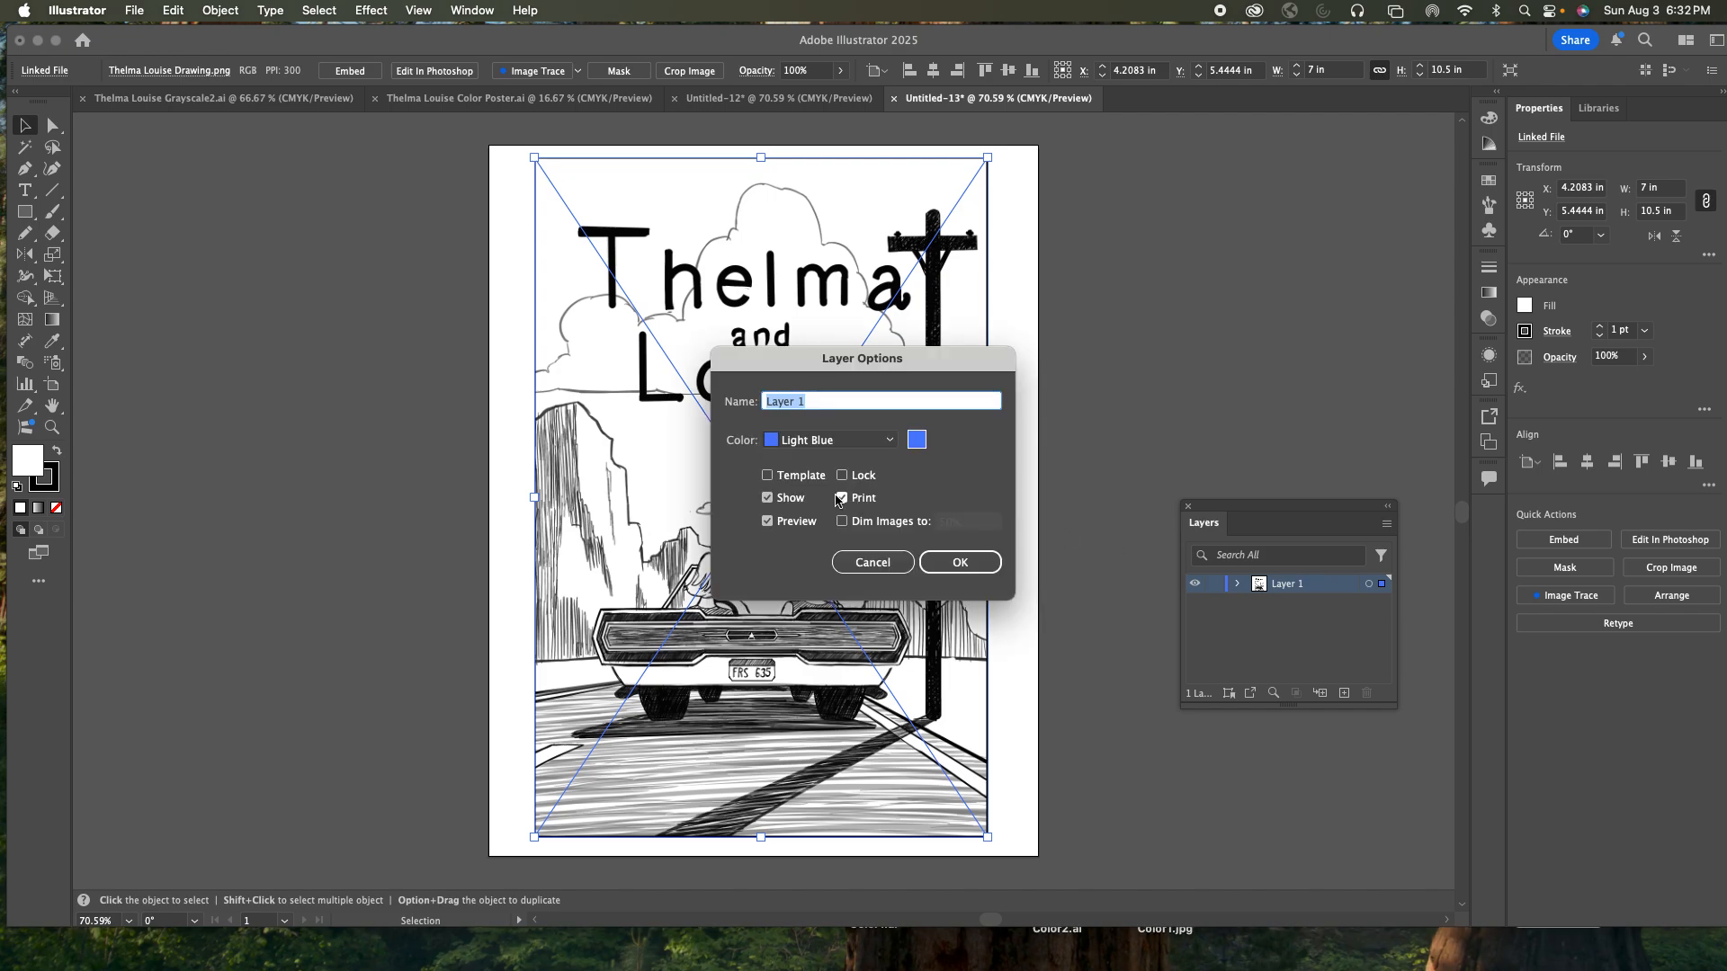
click(767, 476)
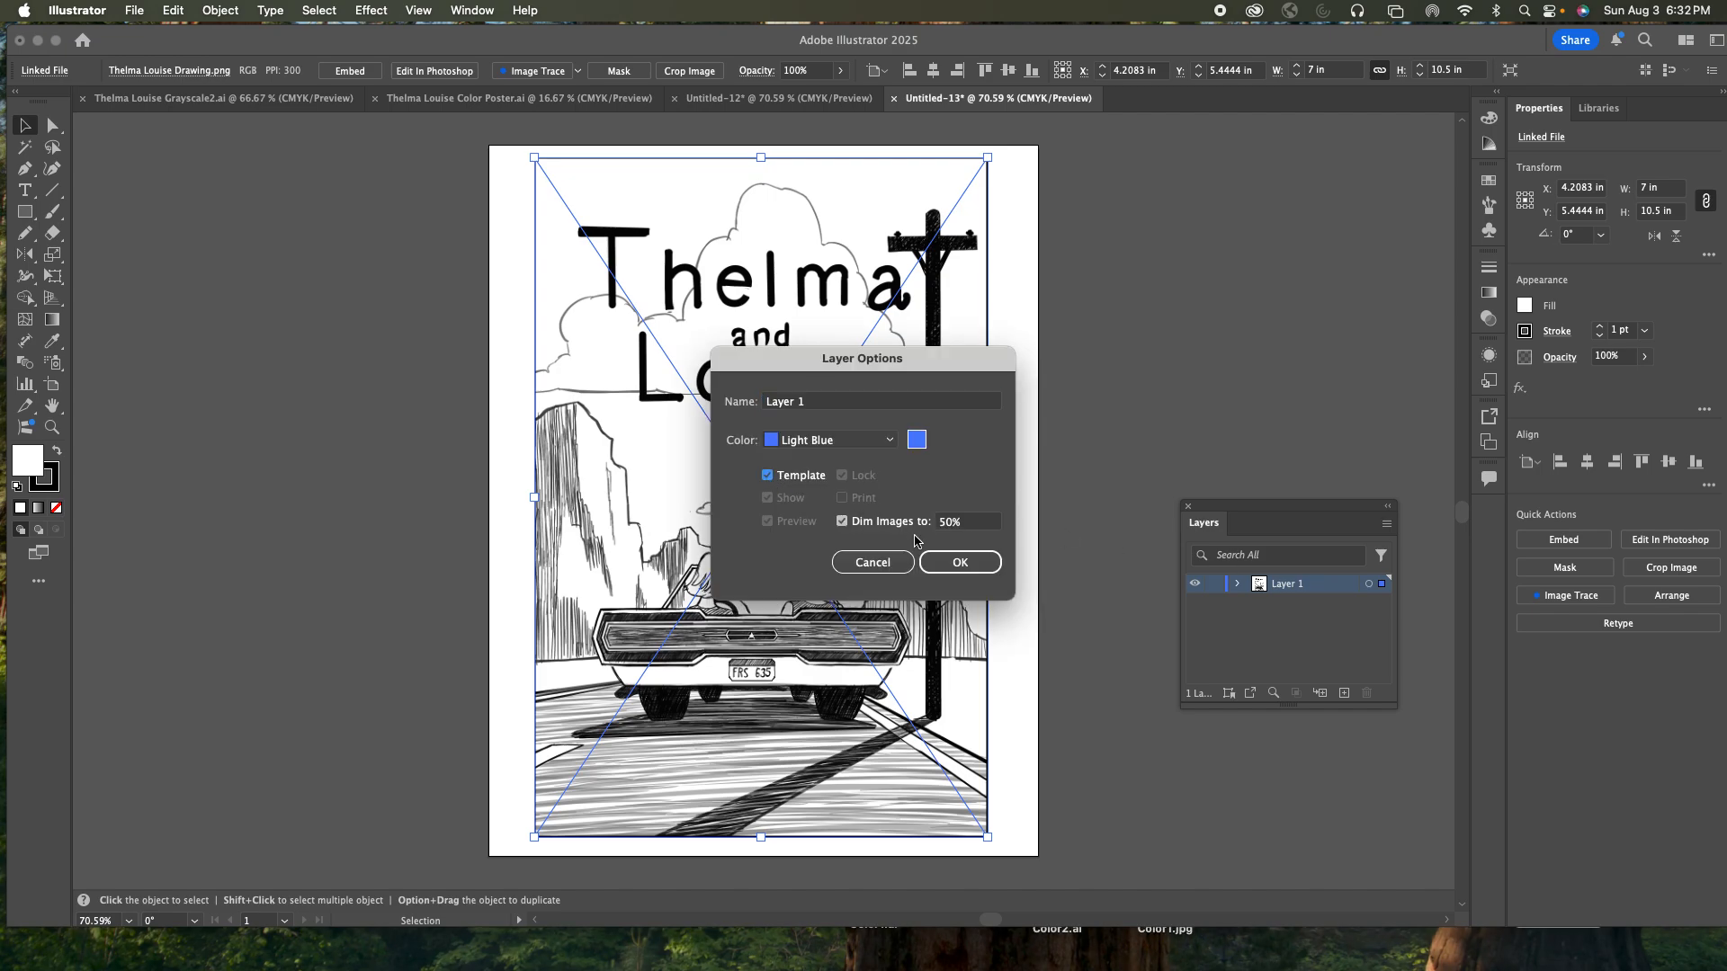
click(953, 564)
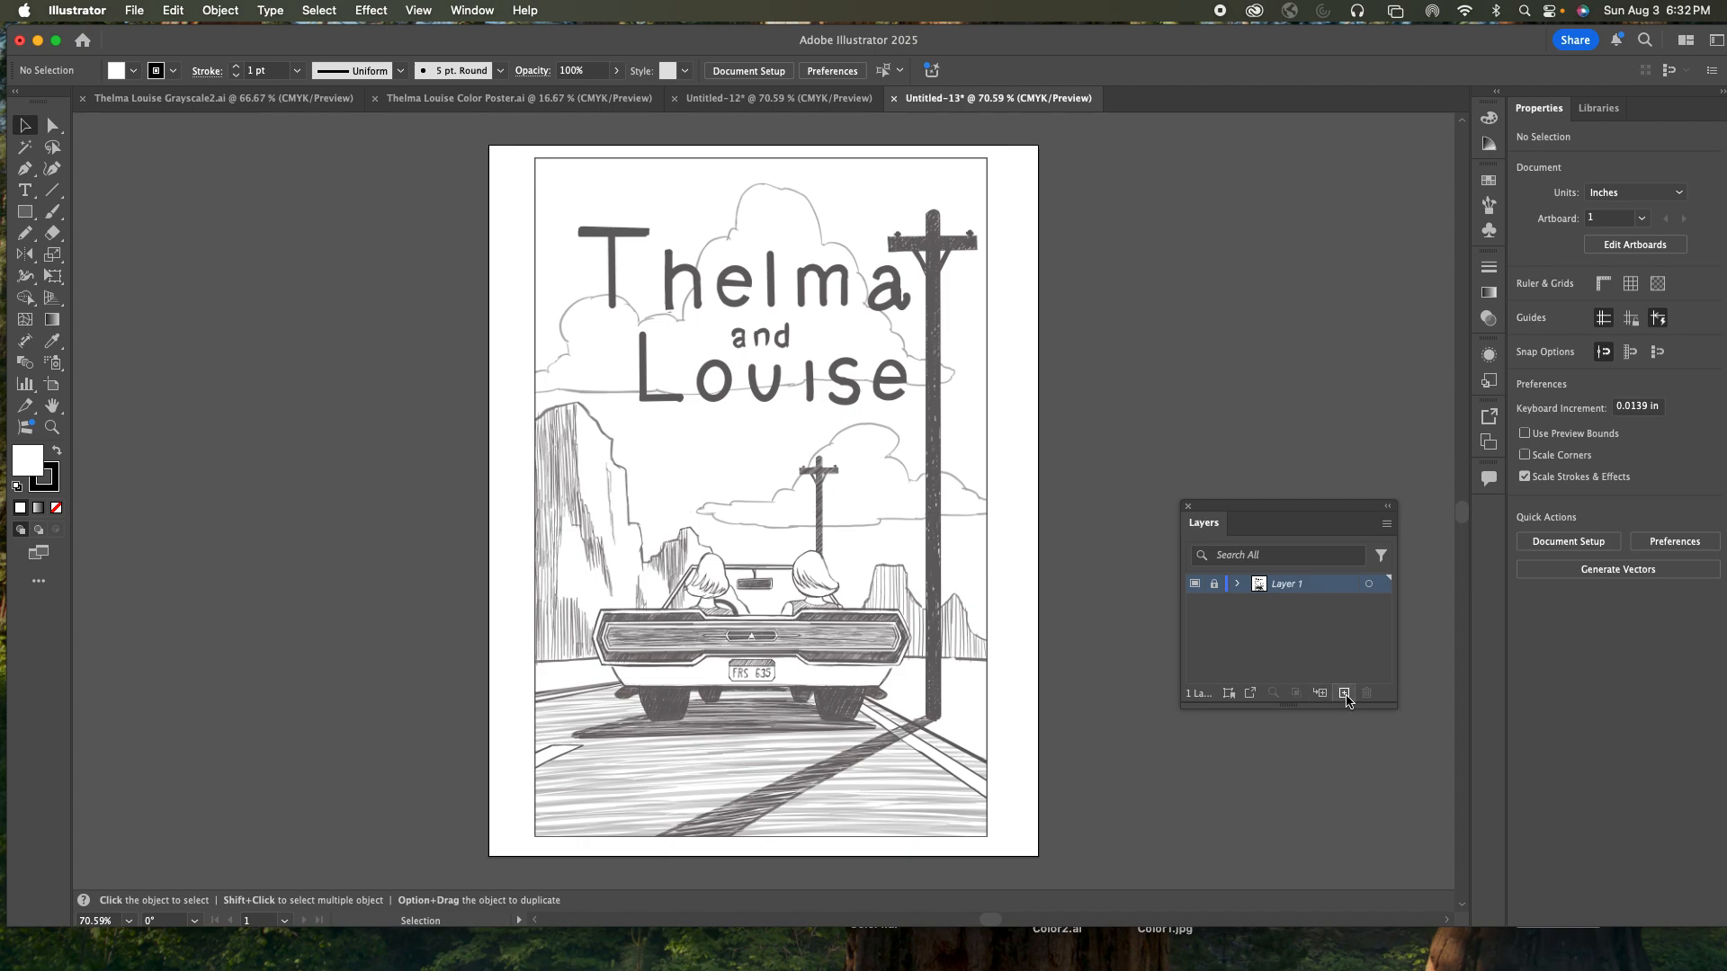
click(1345, 694)
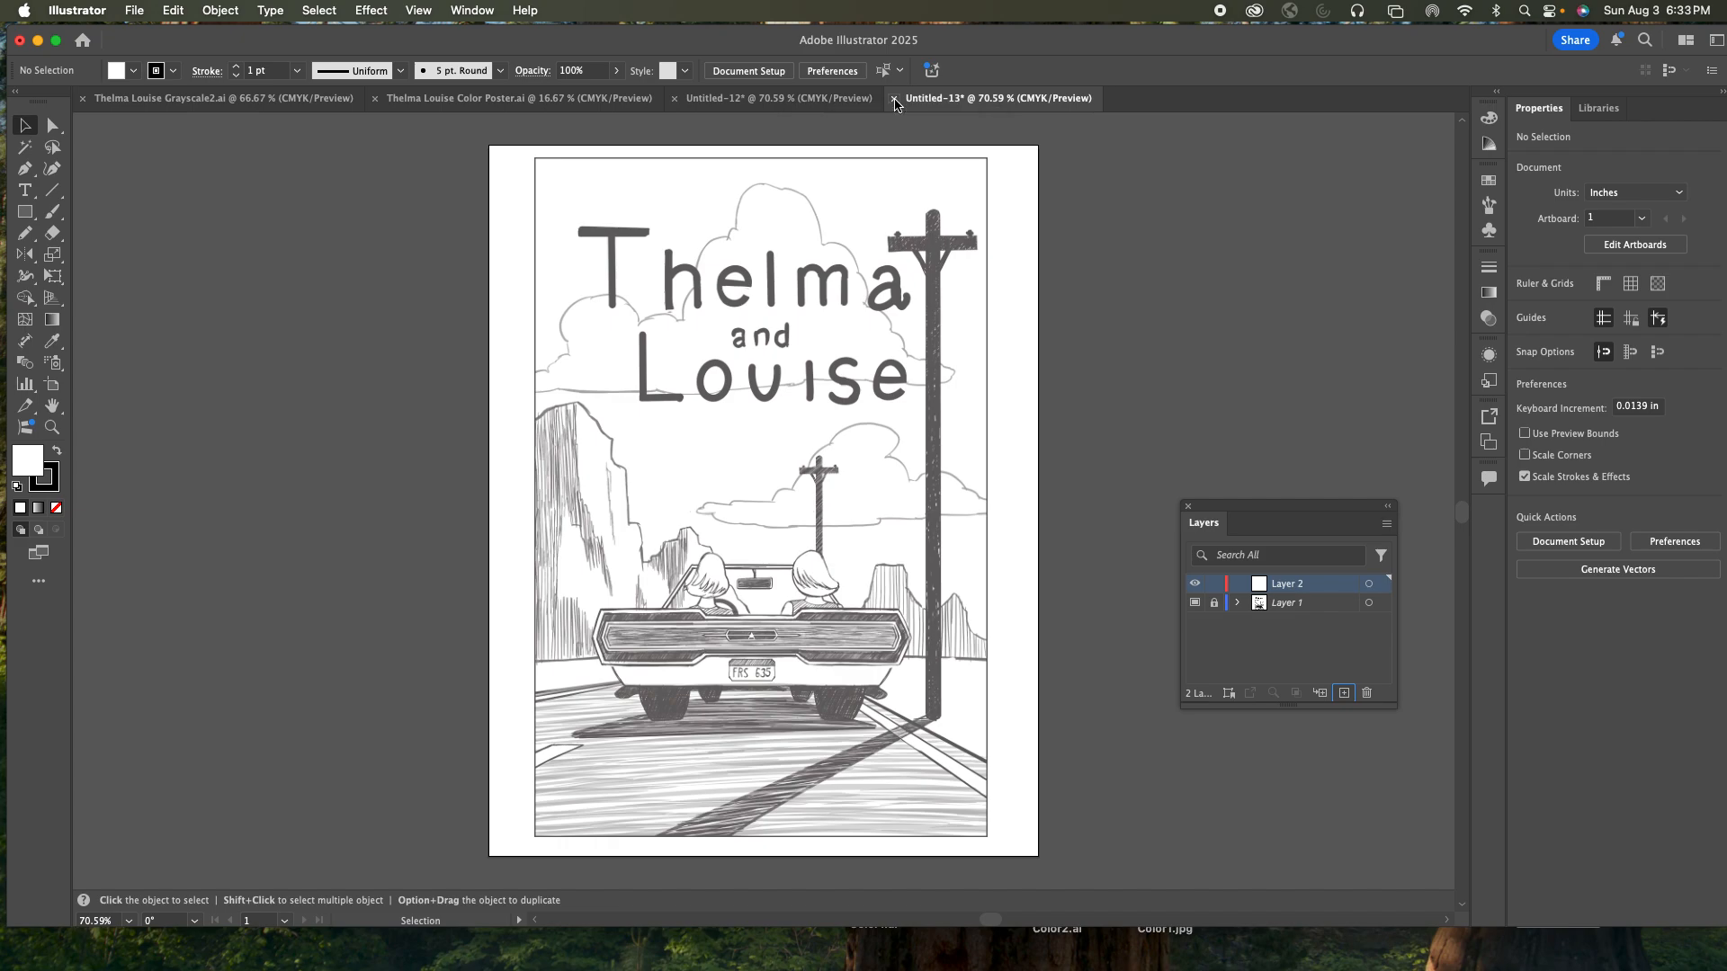
- Close the Untitled-13 document without saving its changes
click(894, 99)
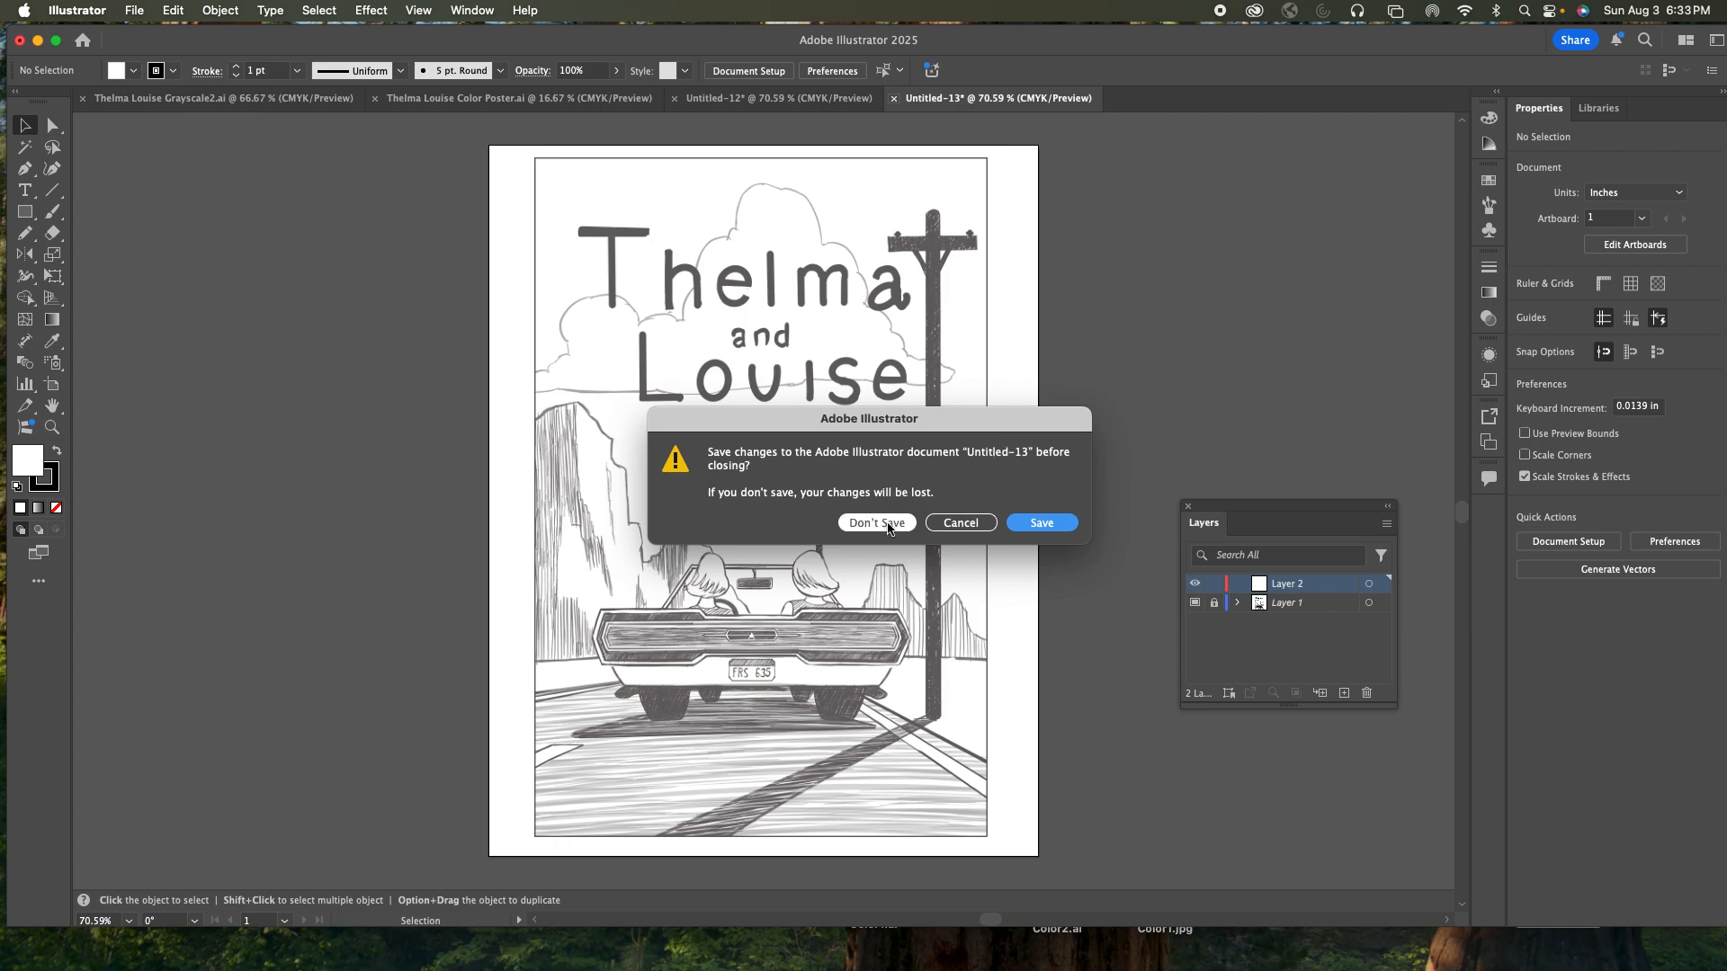
click(877, 522)
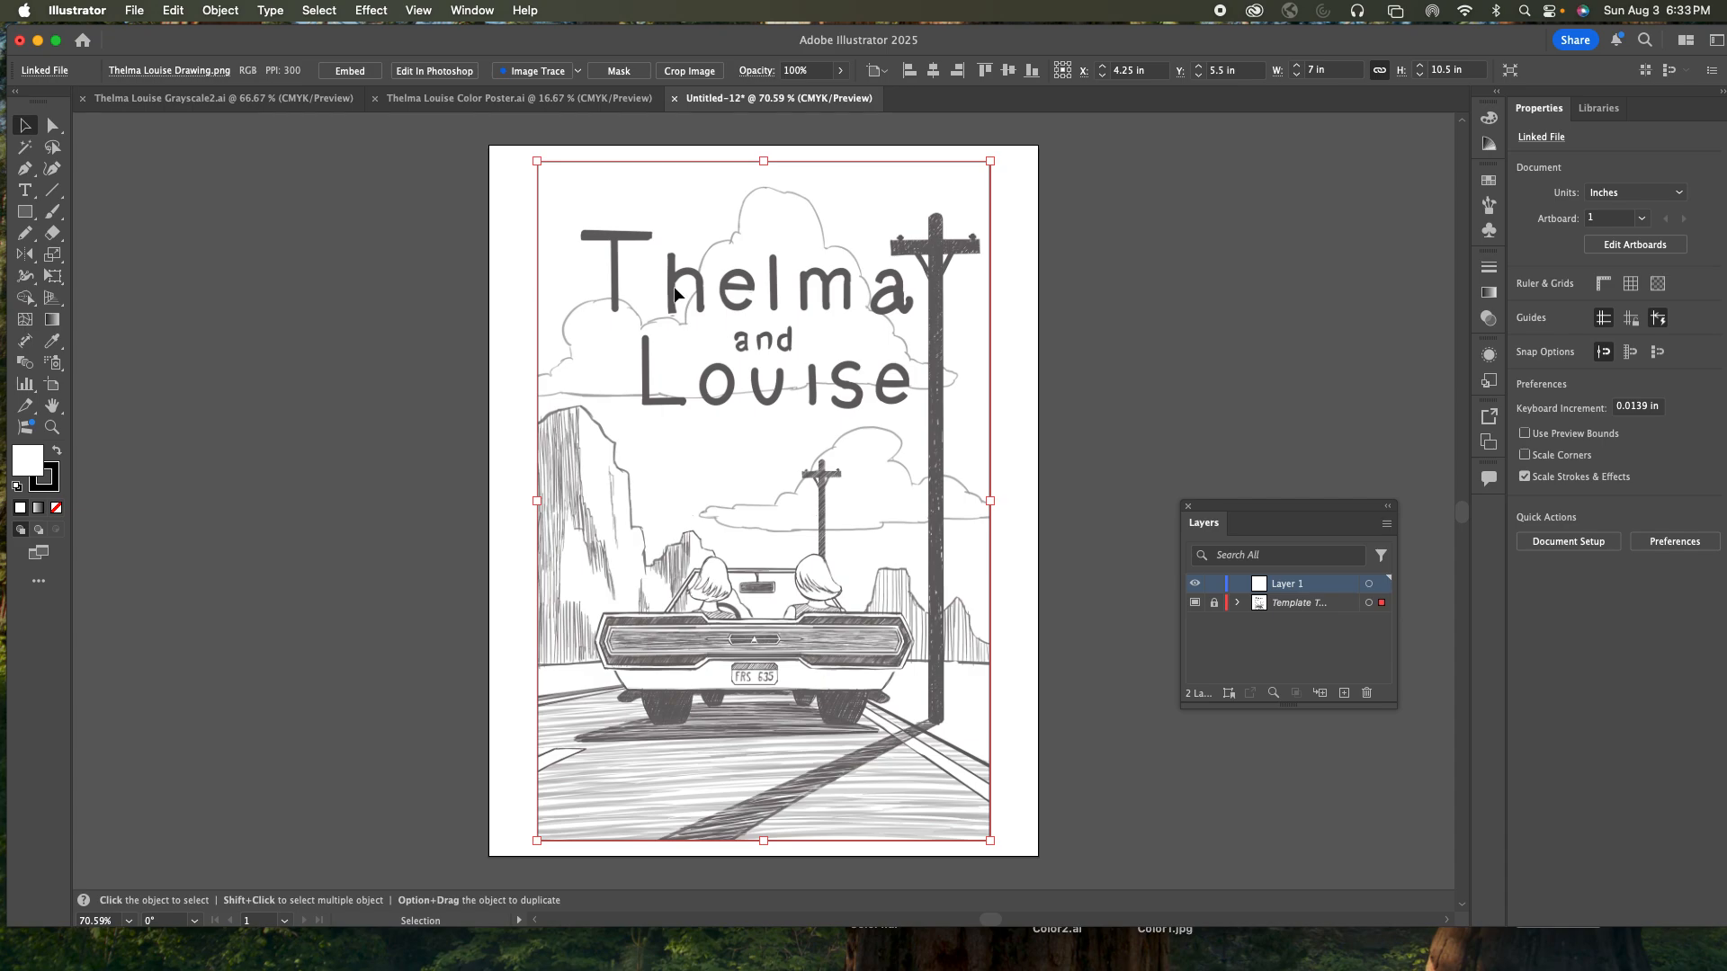
- Place IMG_0836.jpg from the desktop into Untitled-12 as a linked template
click(135, 10)
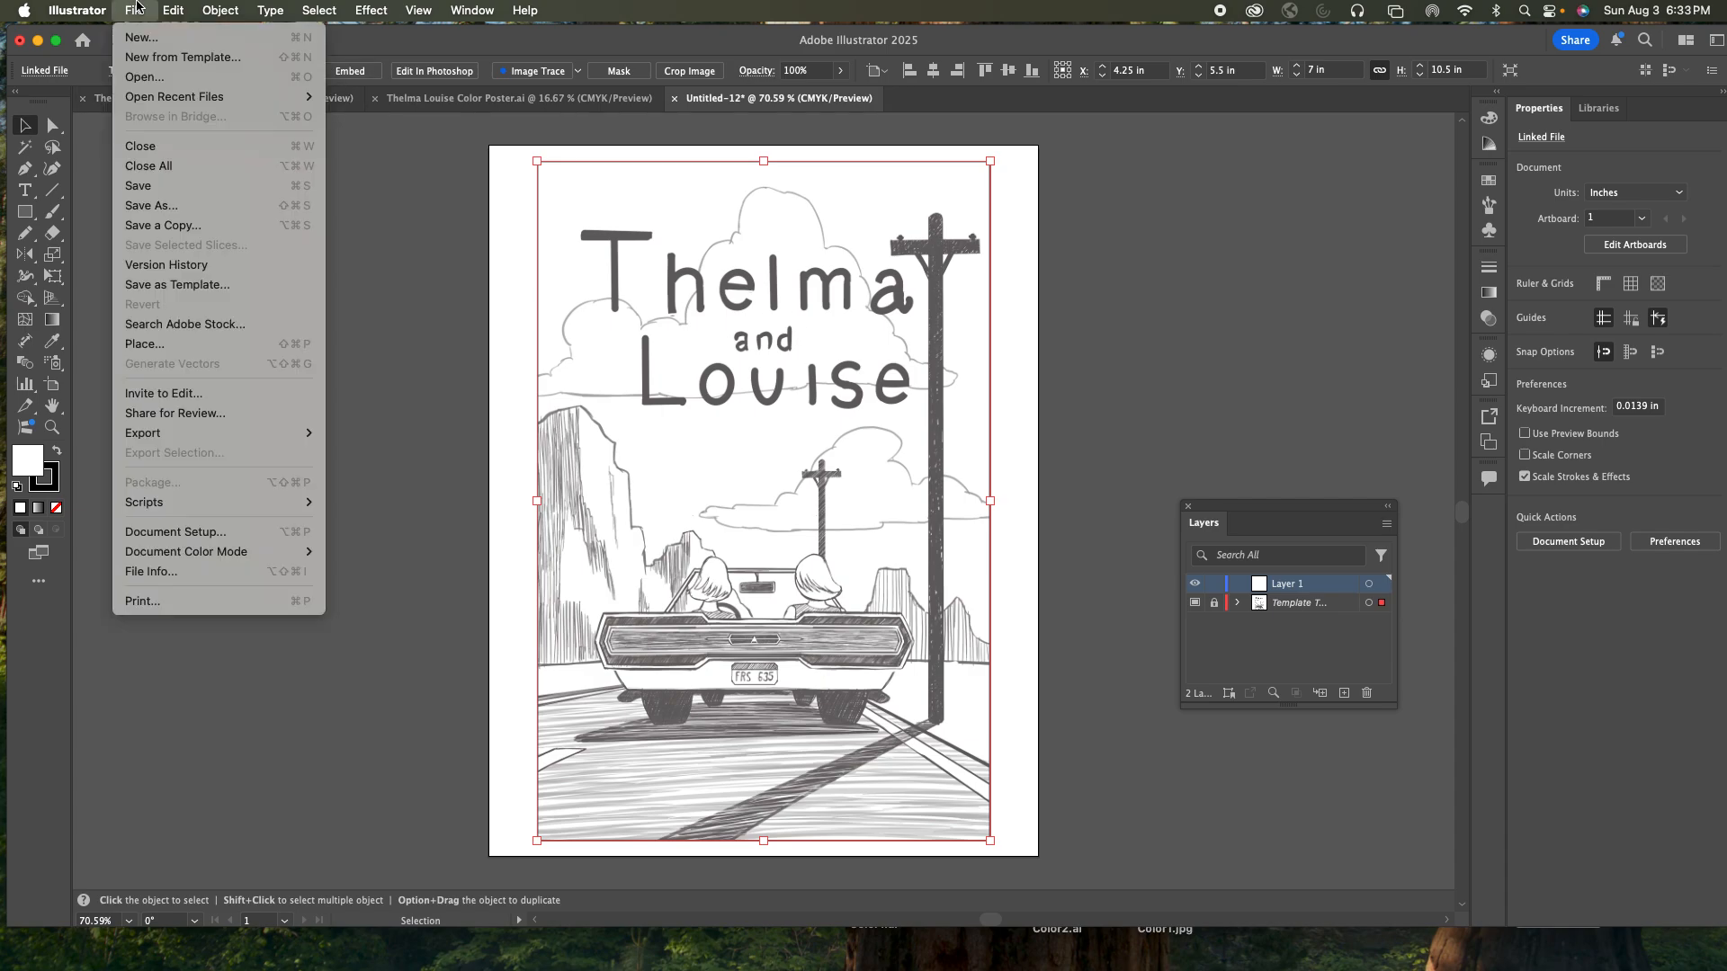
click(213, 343)
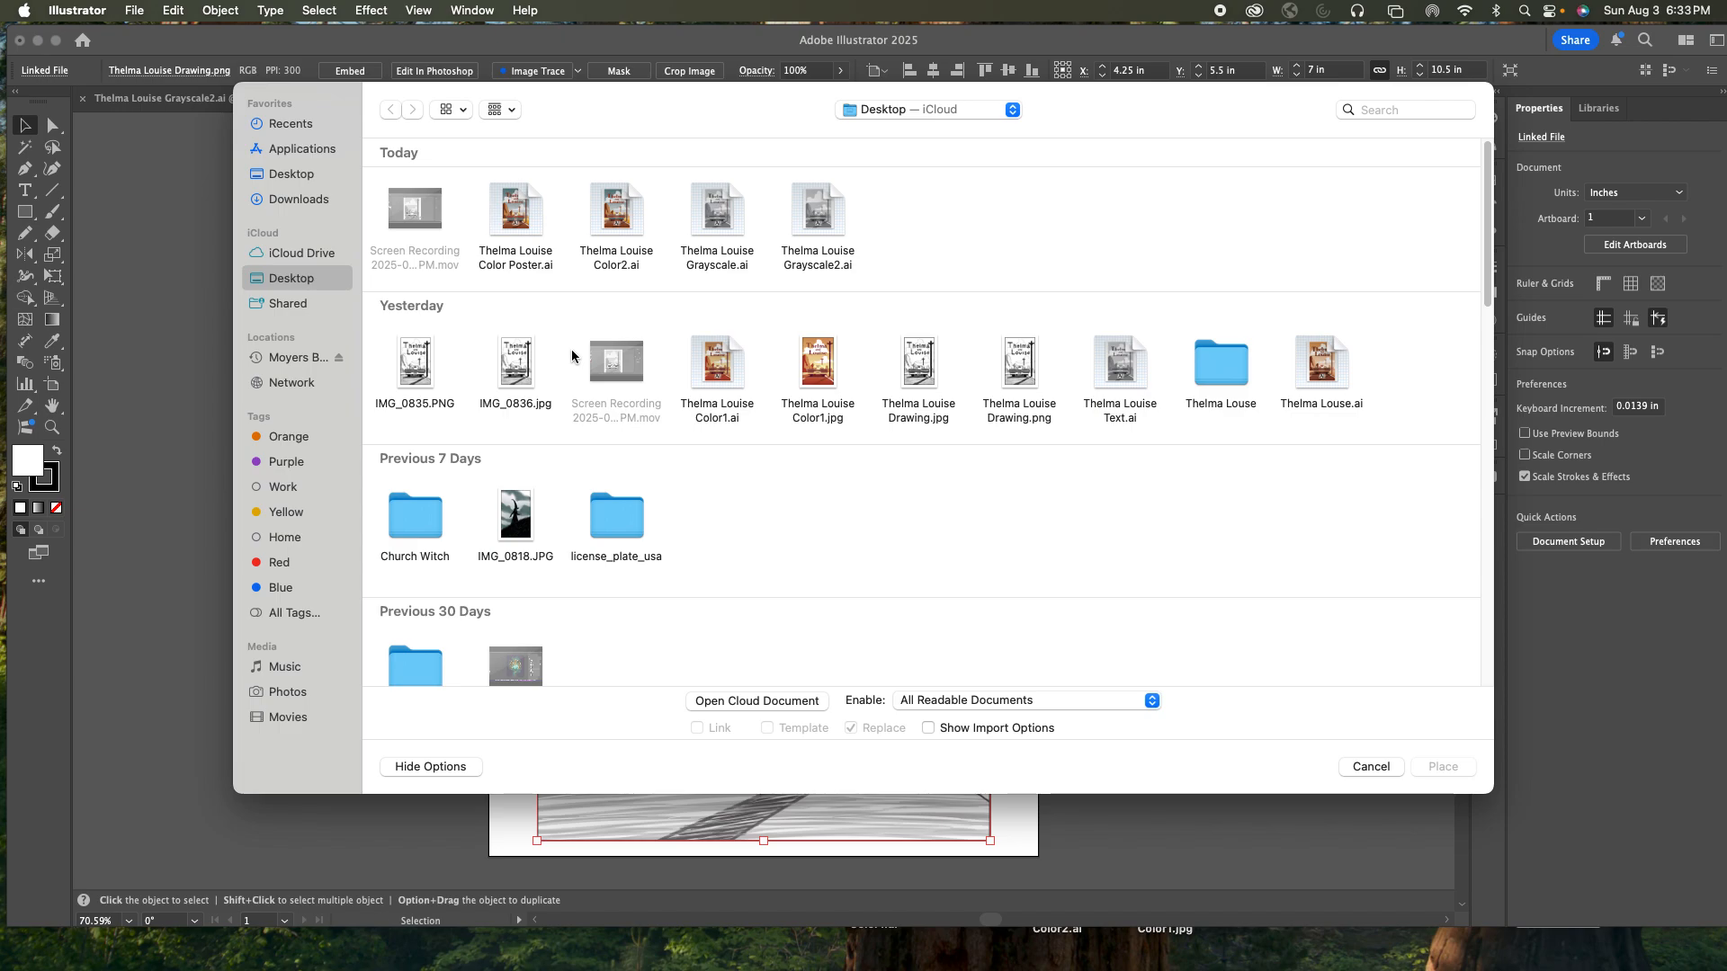
click(516, 369)
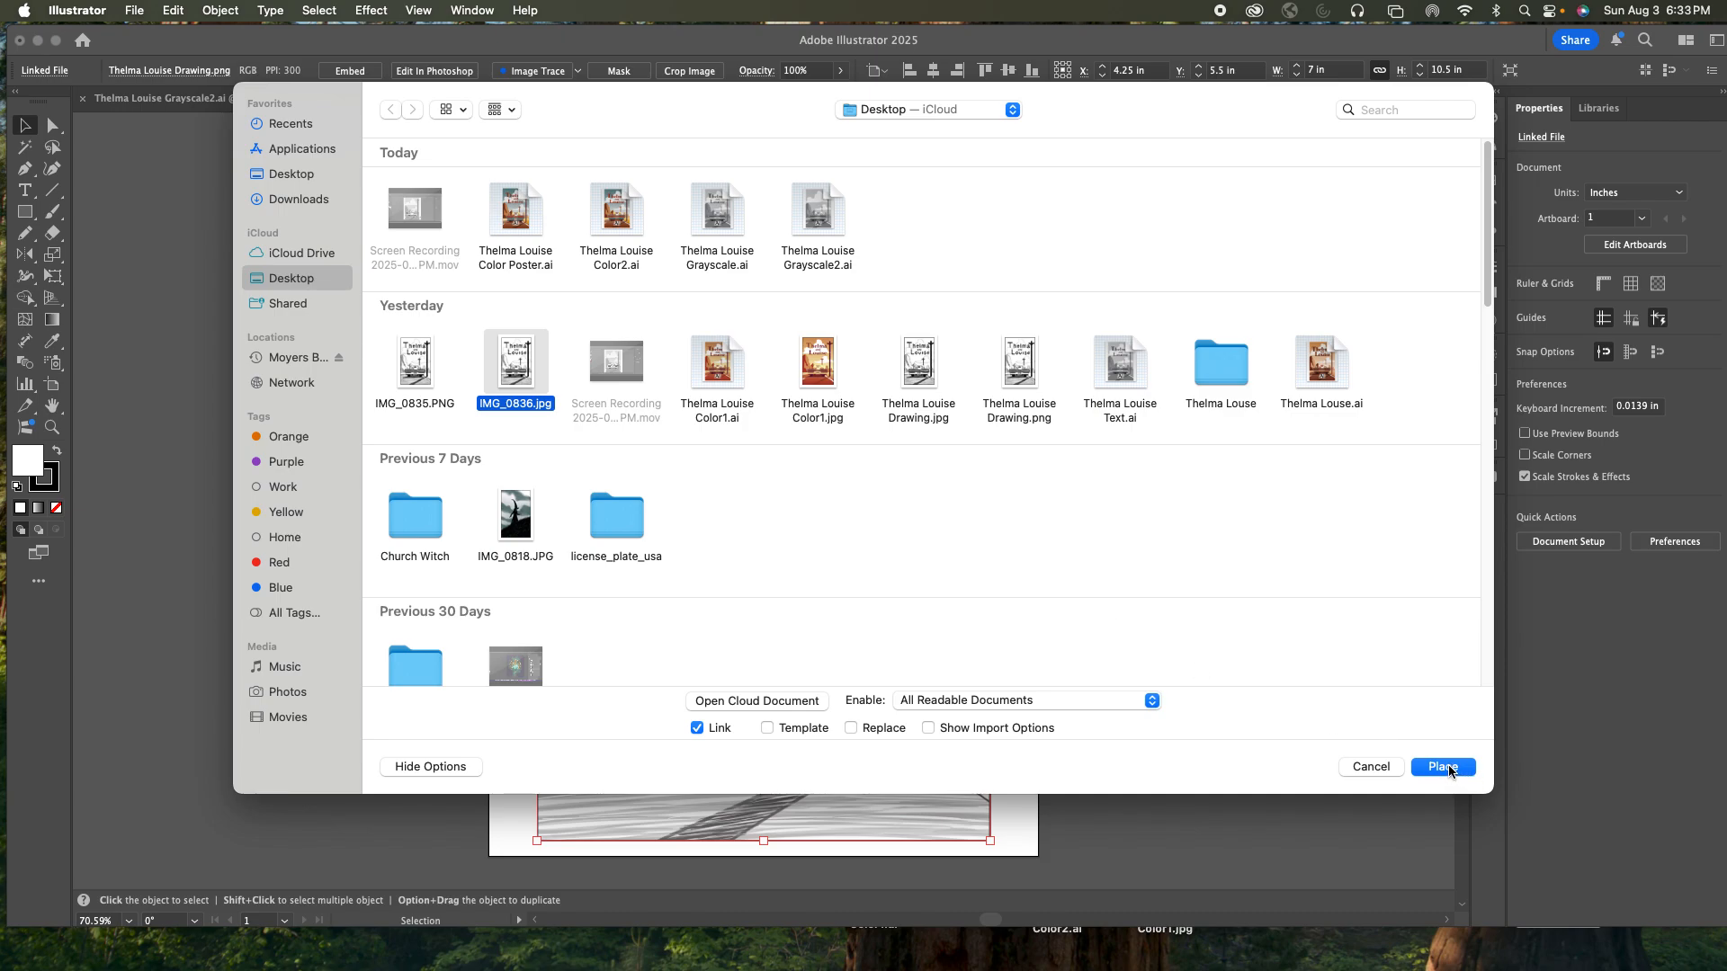
click(766, 728)
click(1435, 770)
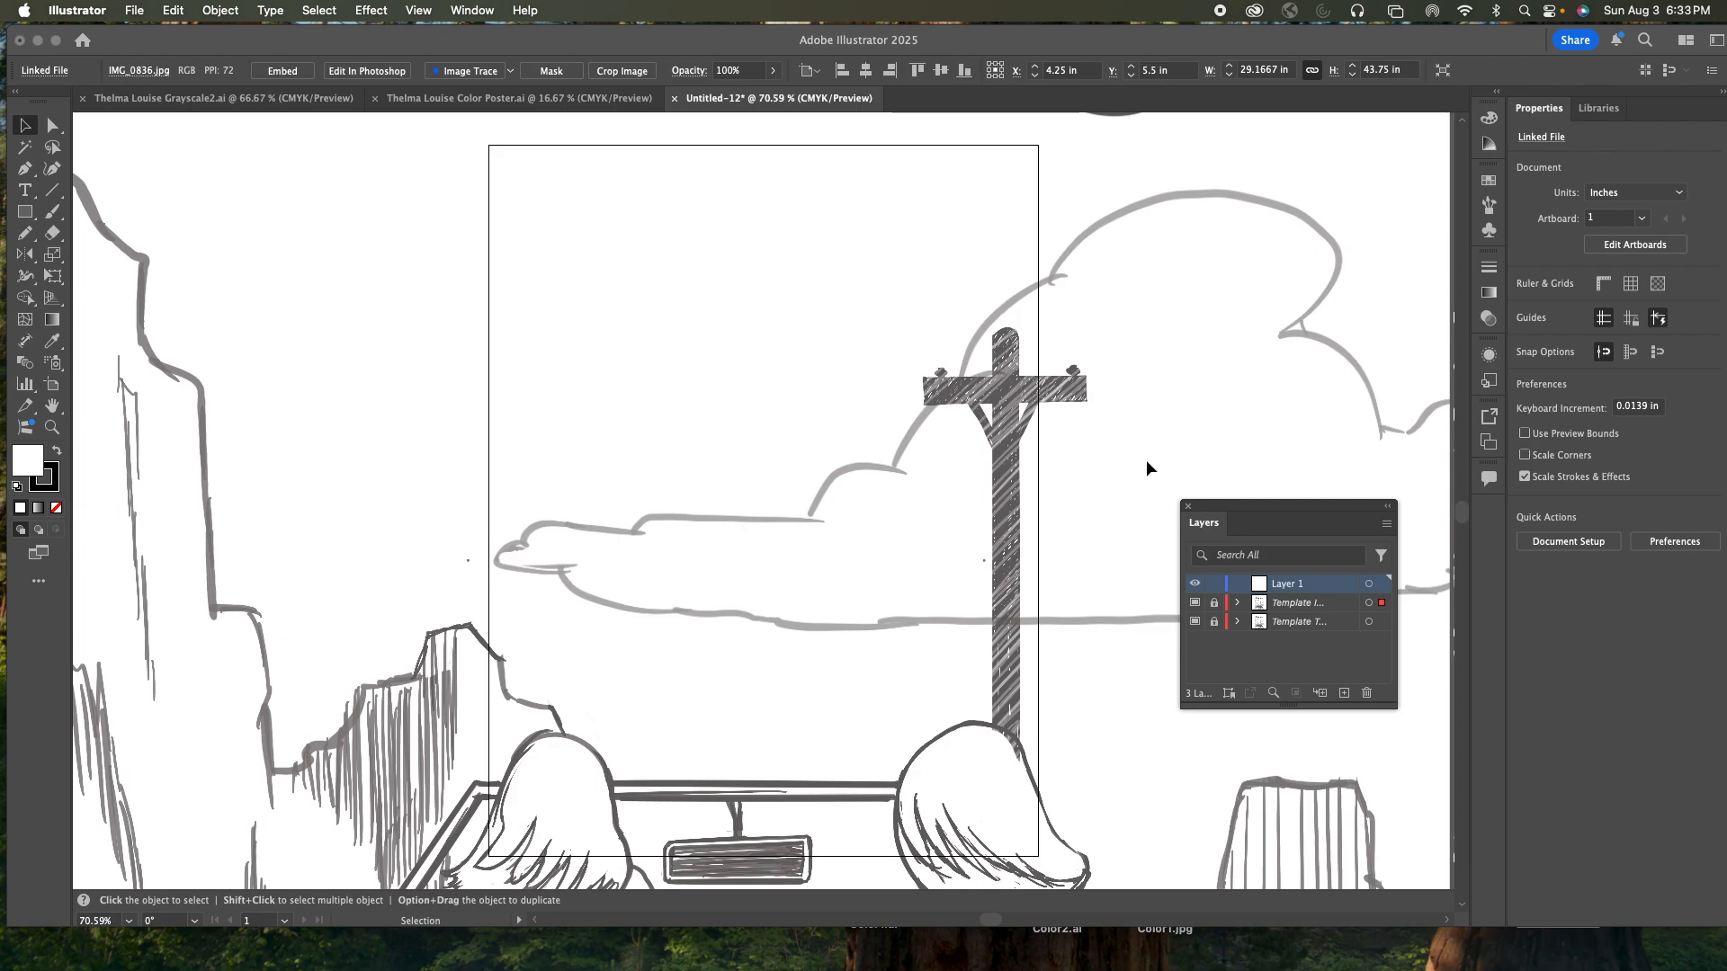
key(a)
key(super+minus)
key(super+minus)
key(super+minus)
key(super+minus)
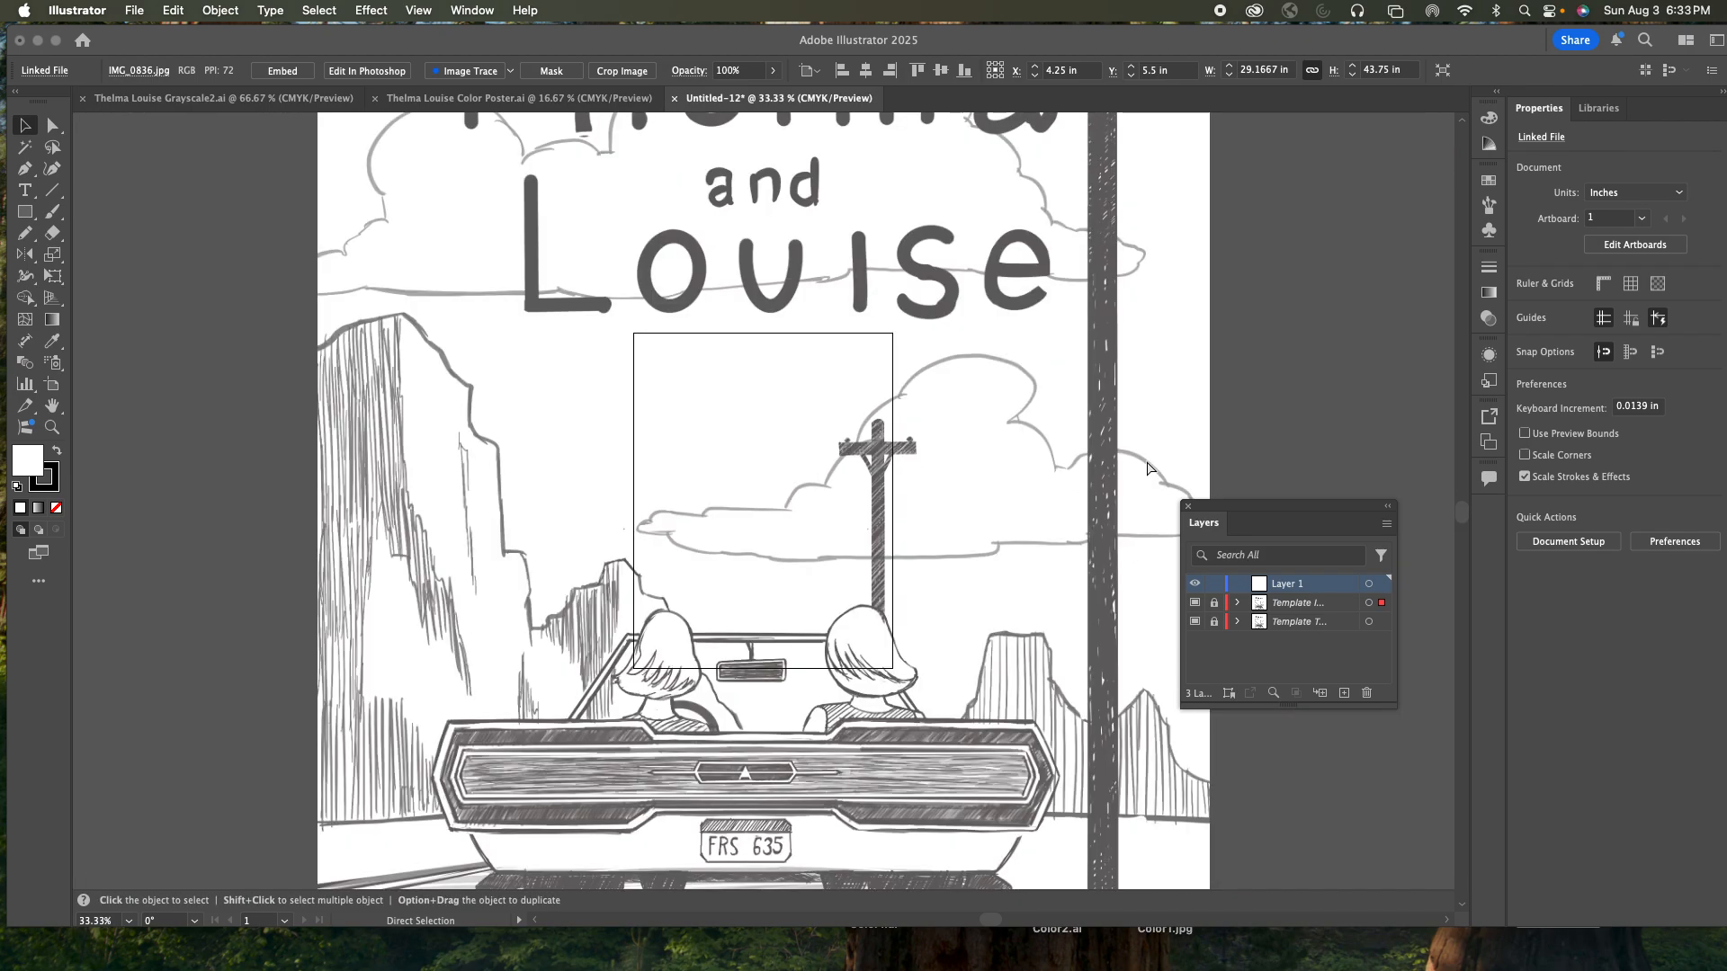
key(v)
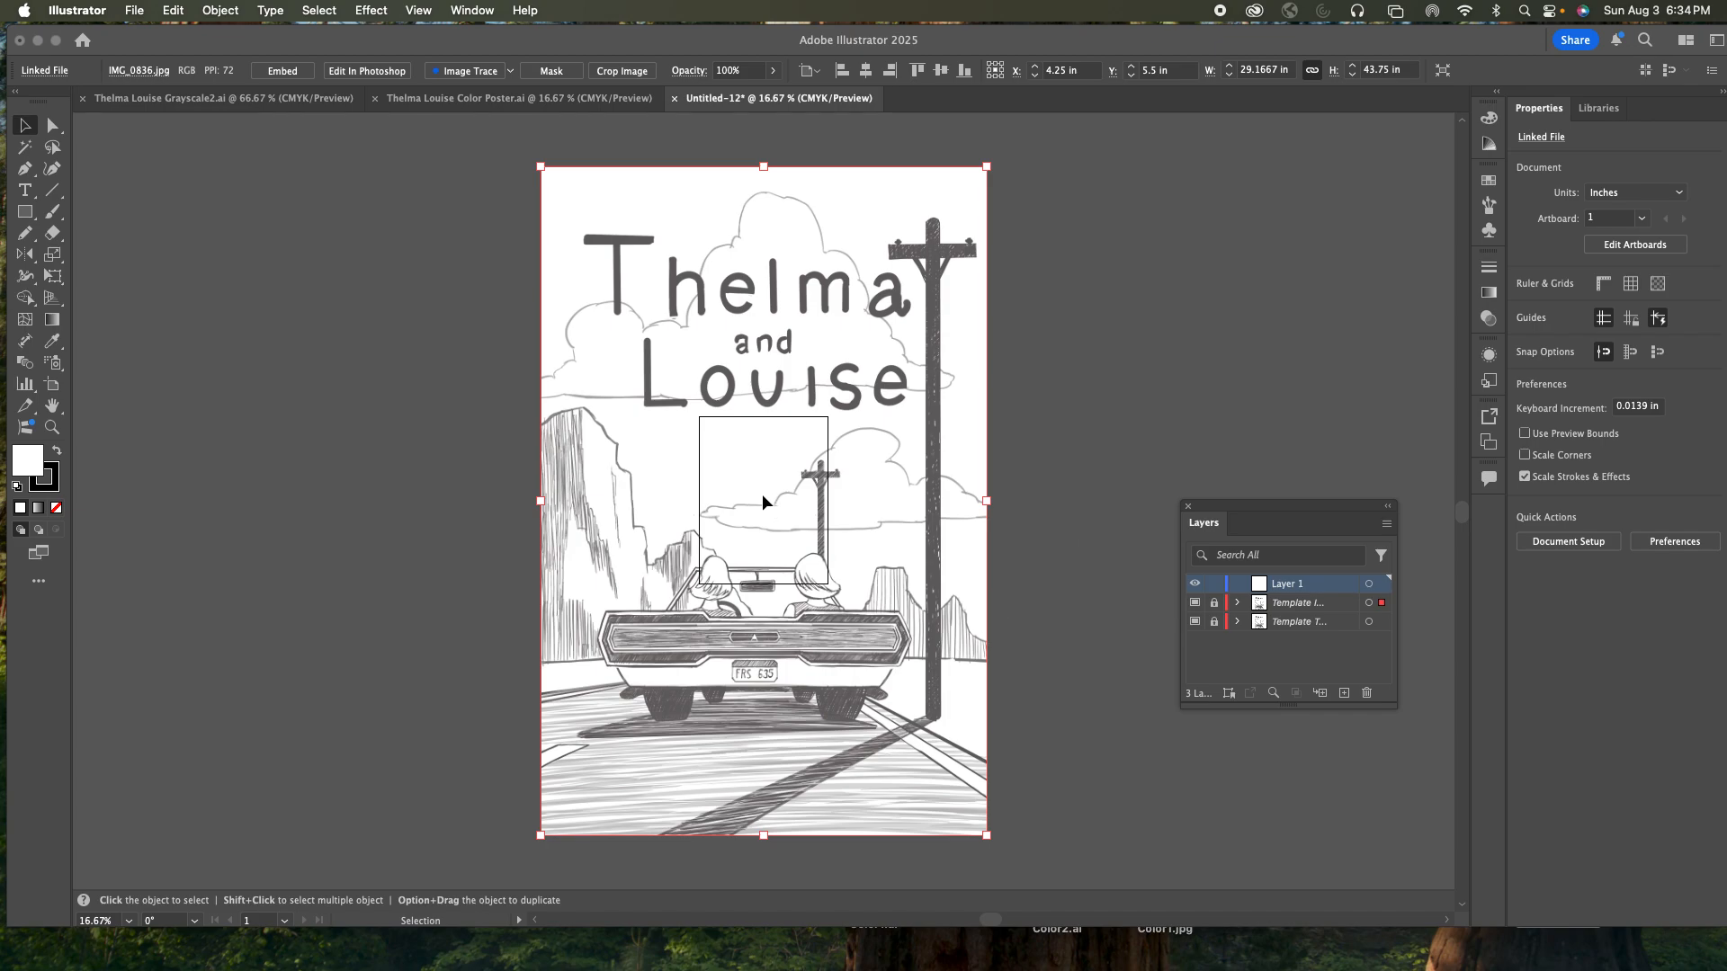
- Switch to Photoshop to view the JPG and PNG versions of Thelma Louise Drawing, and return to Illustrator
click(980, 968)
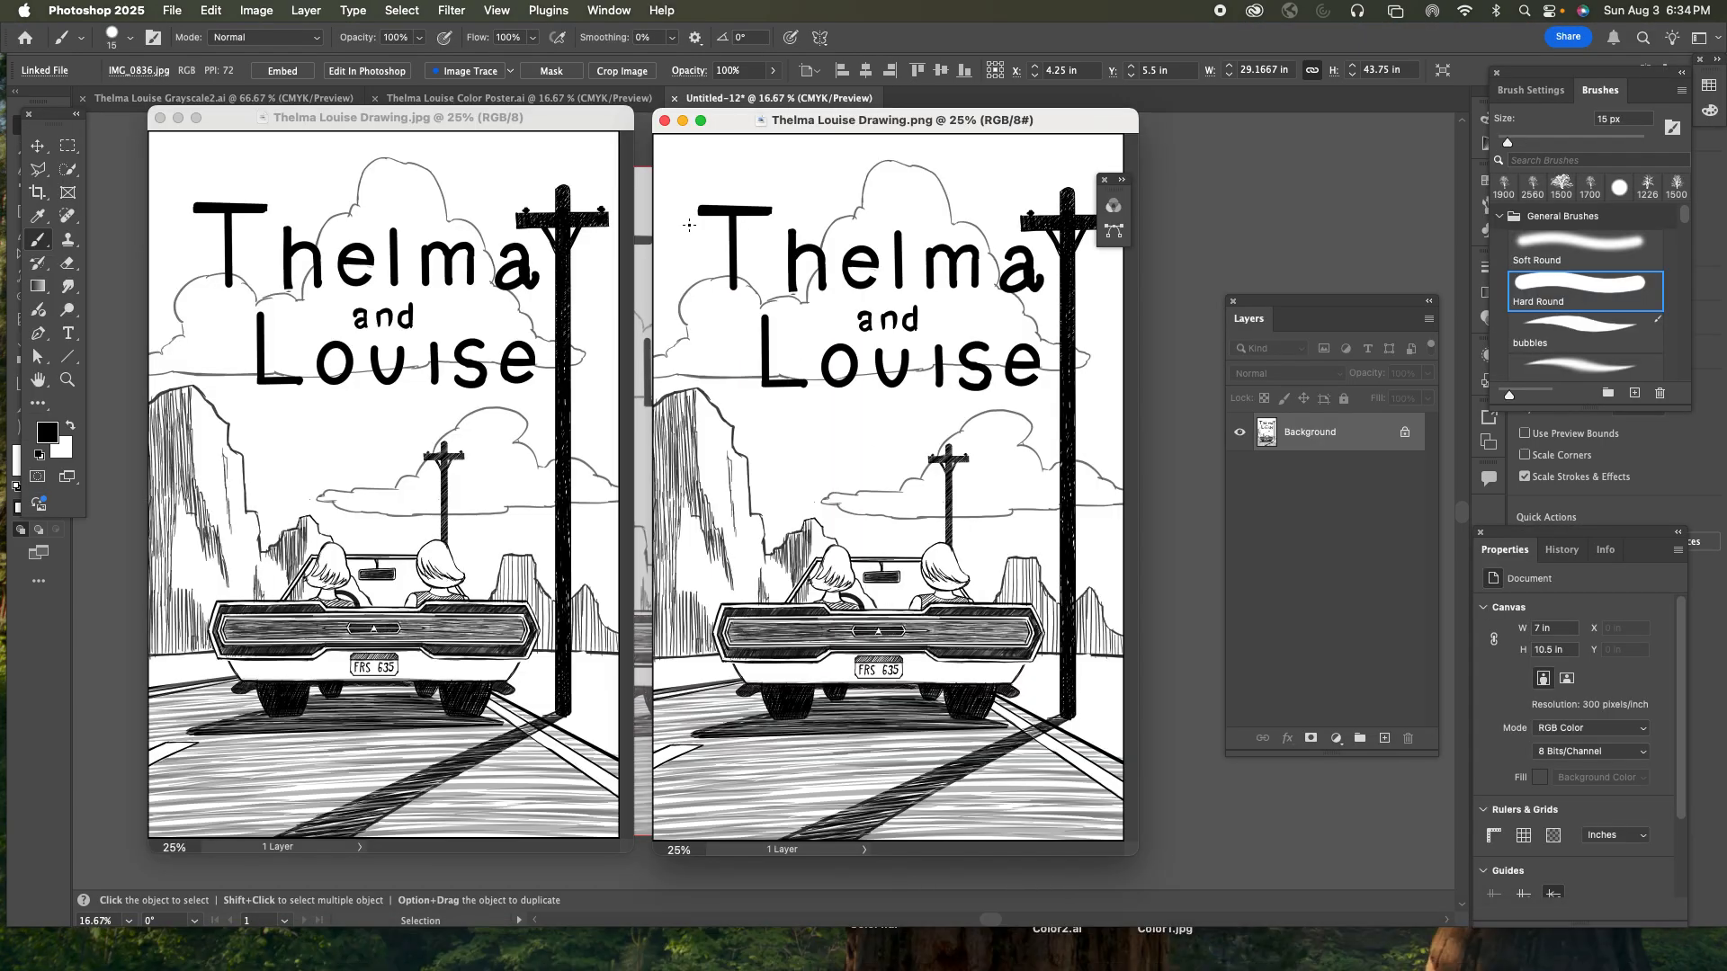
click(519, 118)
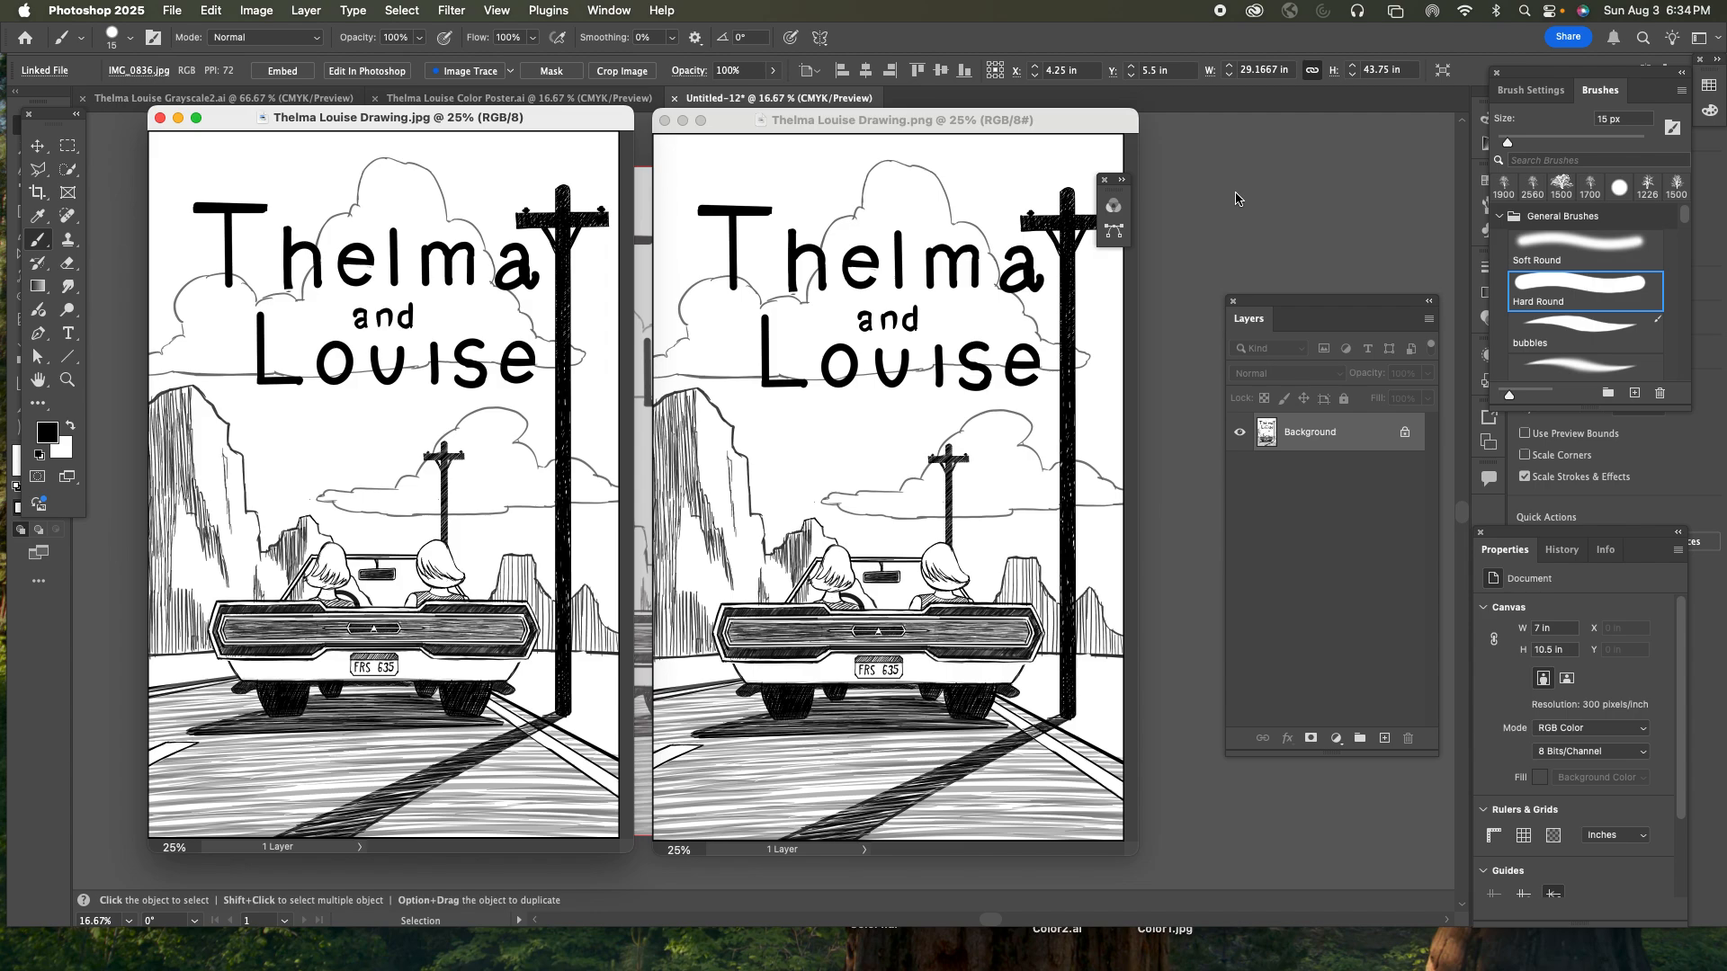
key(super+Tab)
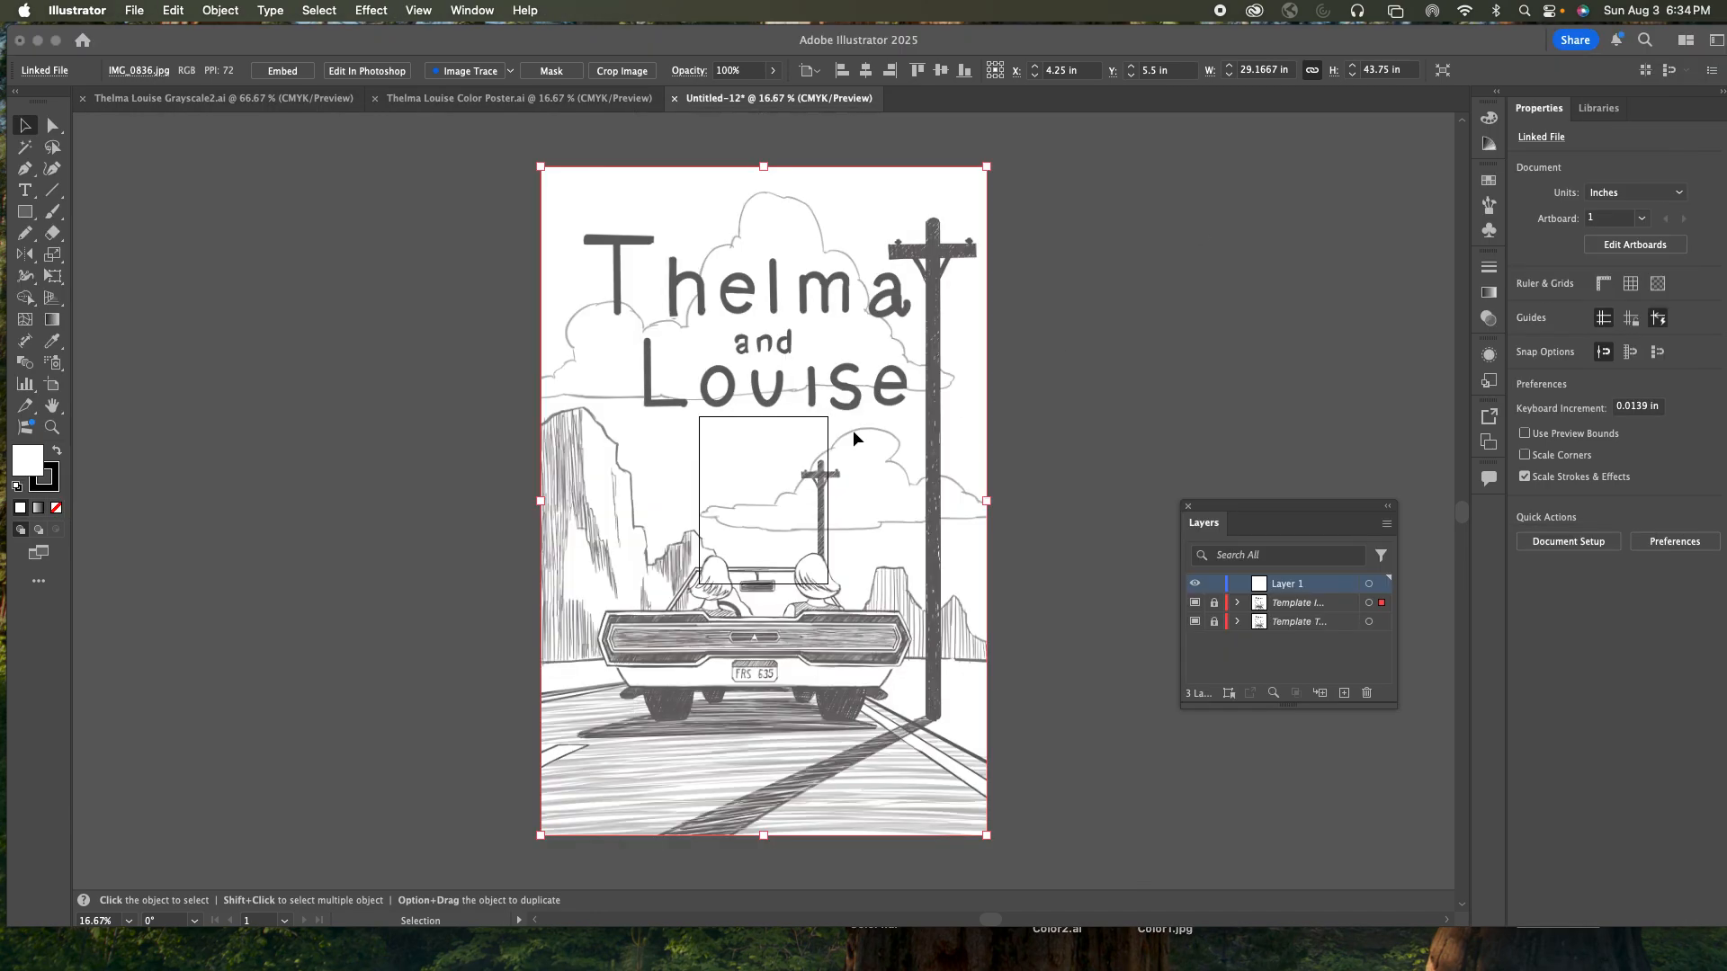
- Place Thelma Louise Drawing.jpg from the desktop as a linked template over the oversized sketch
click(133, 10)
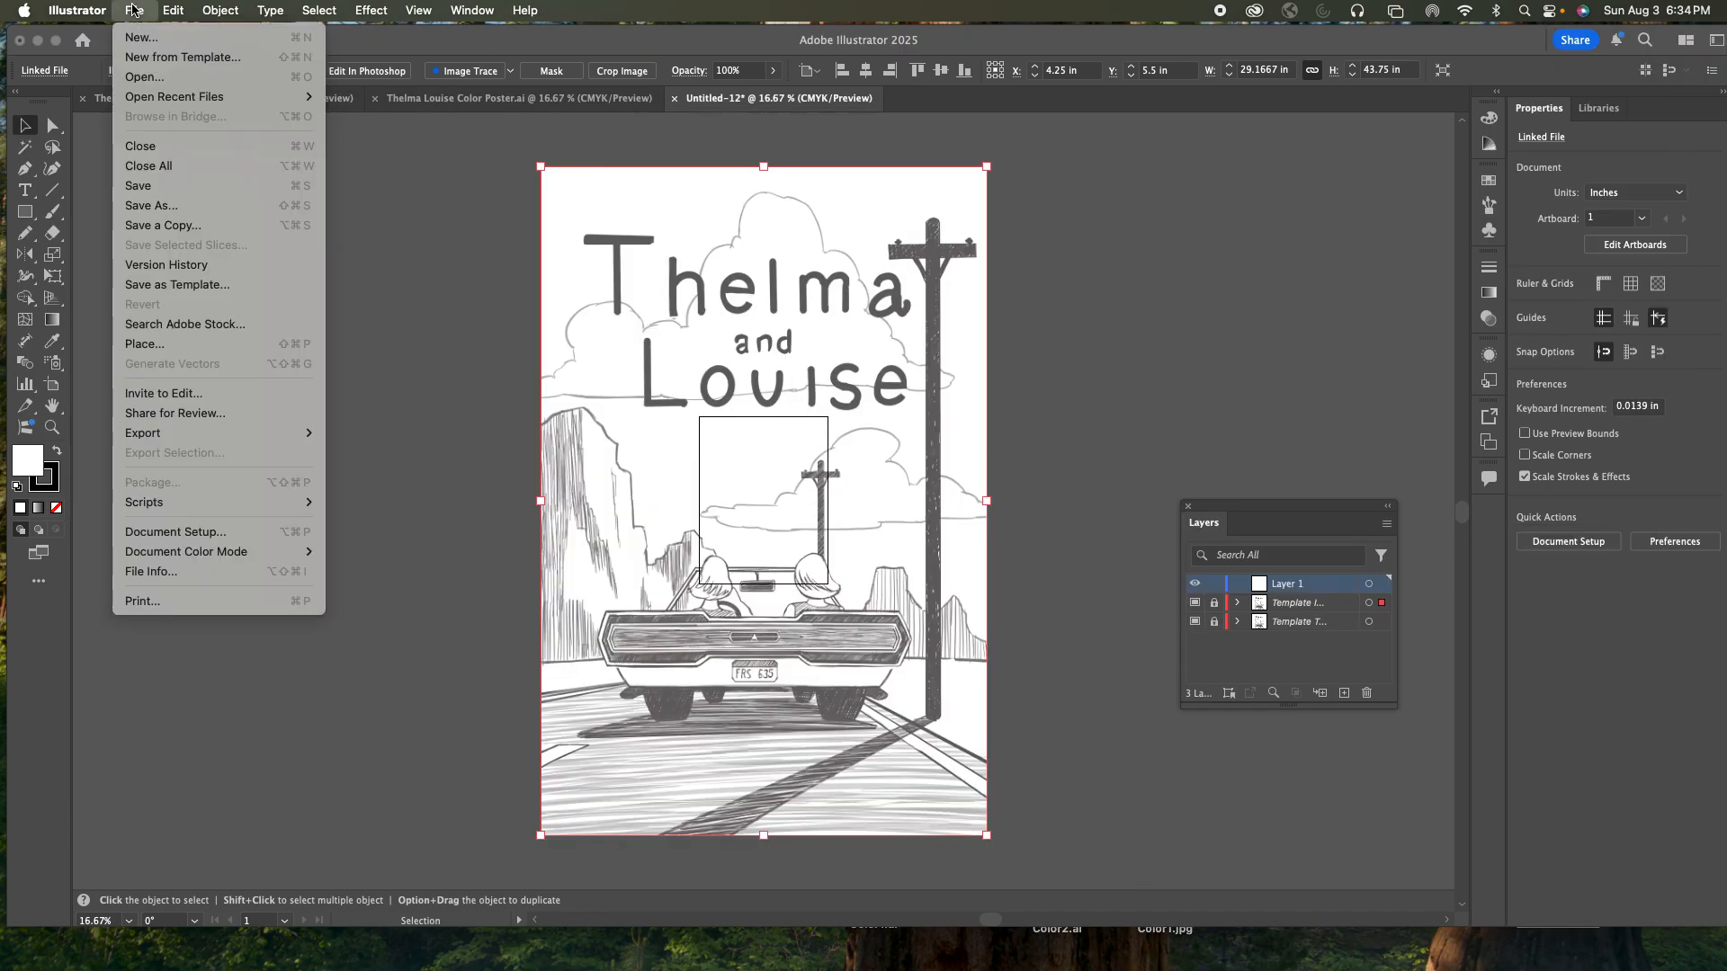
click(528, 162)
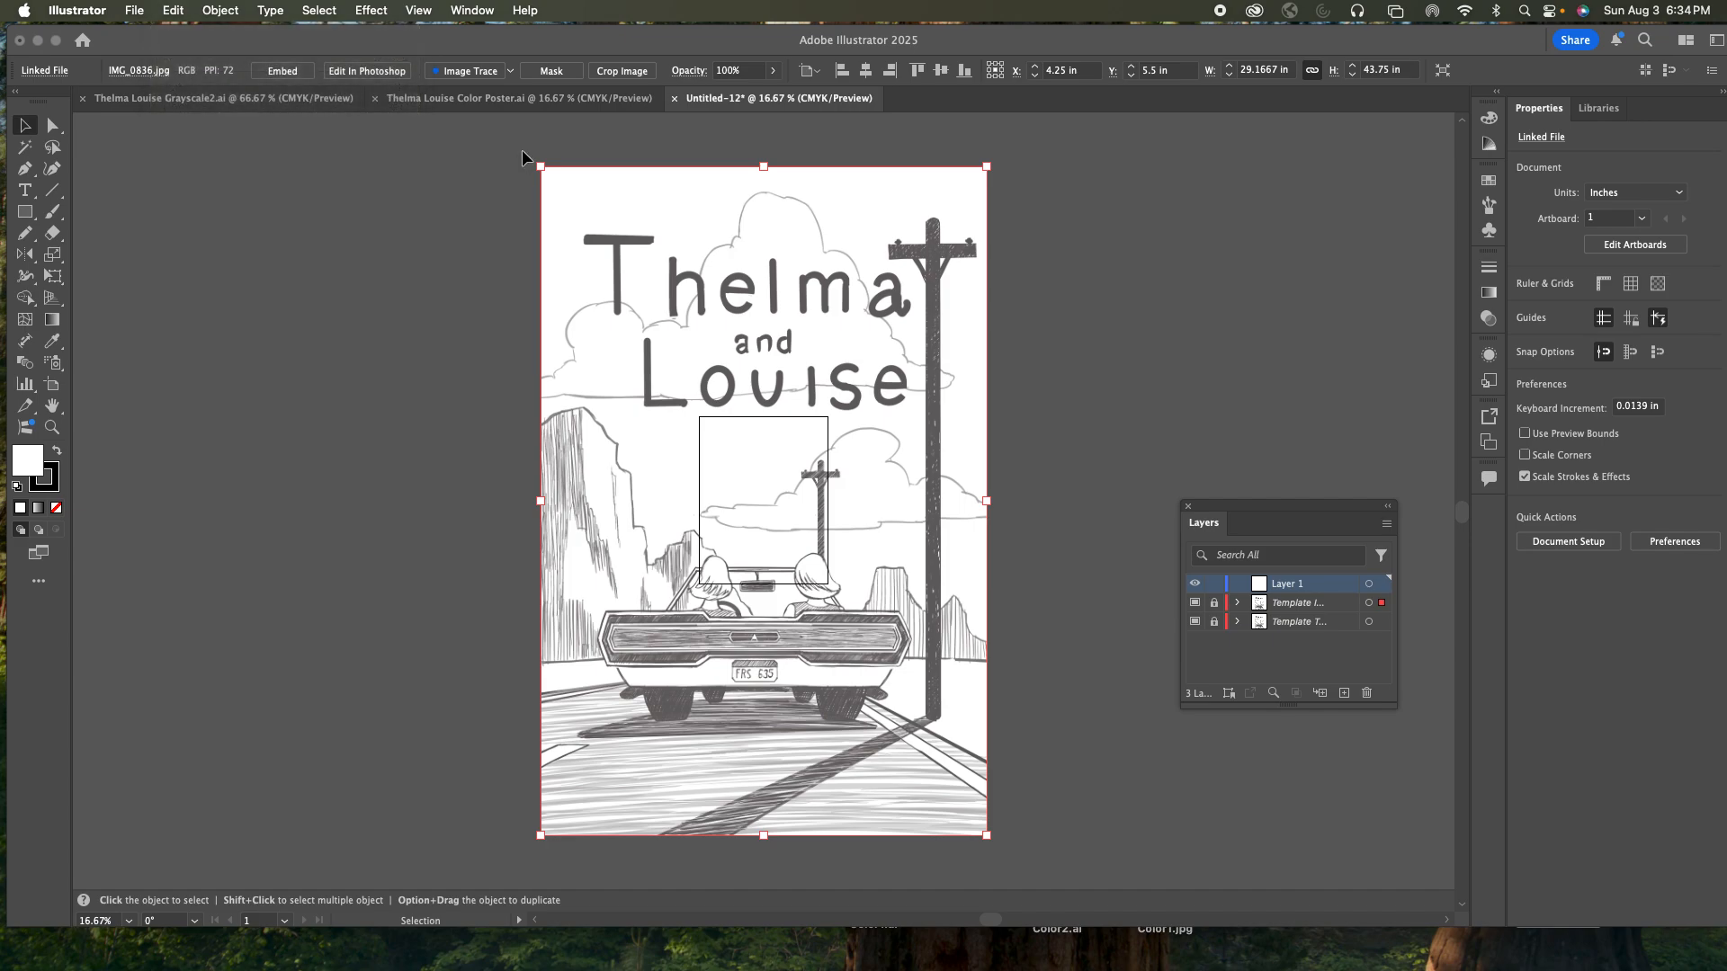
click(133, 10)
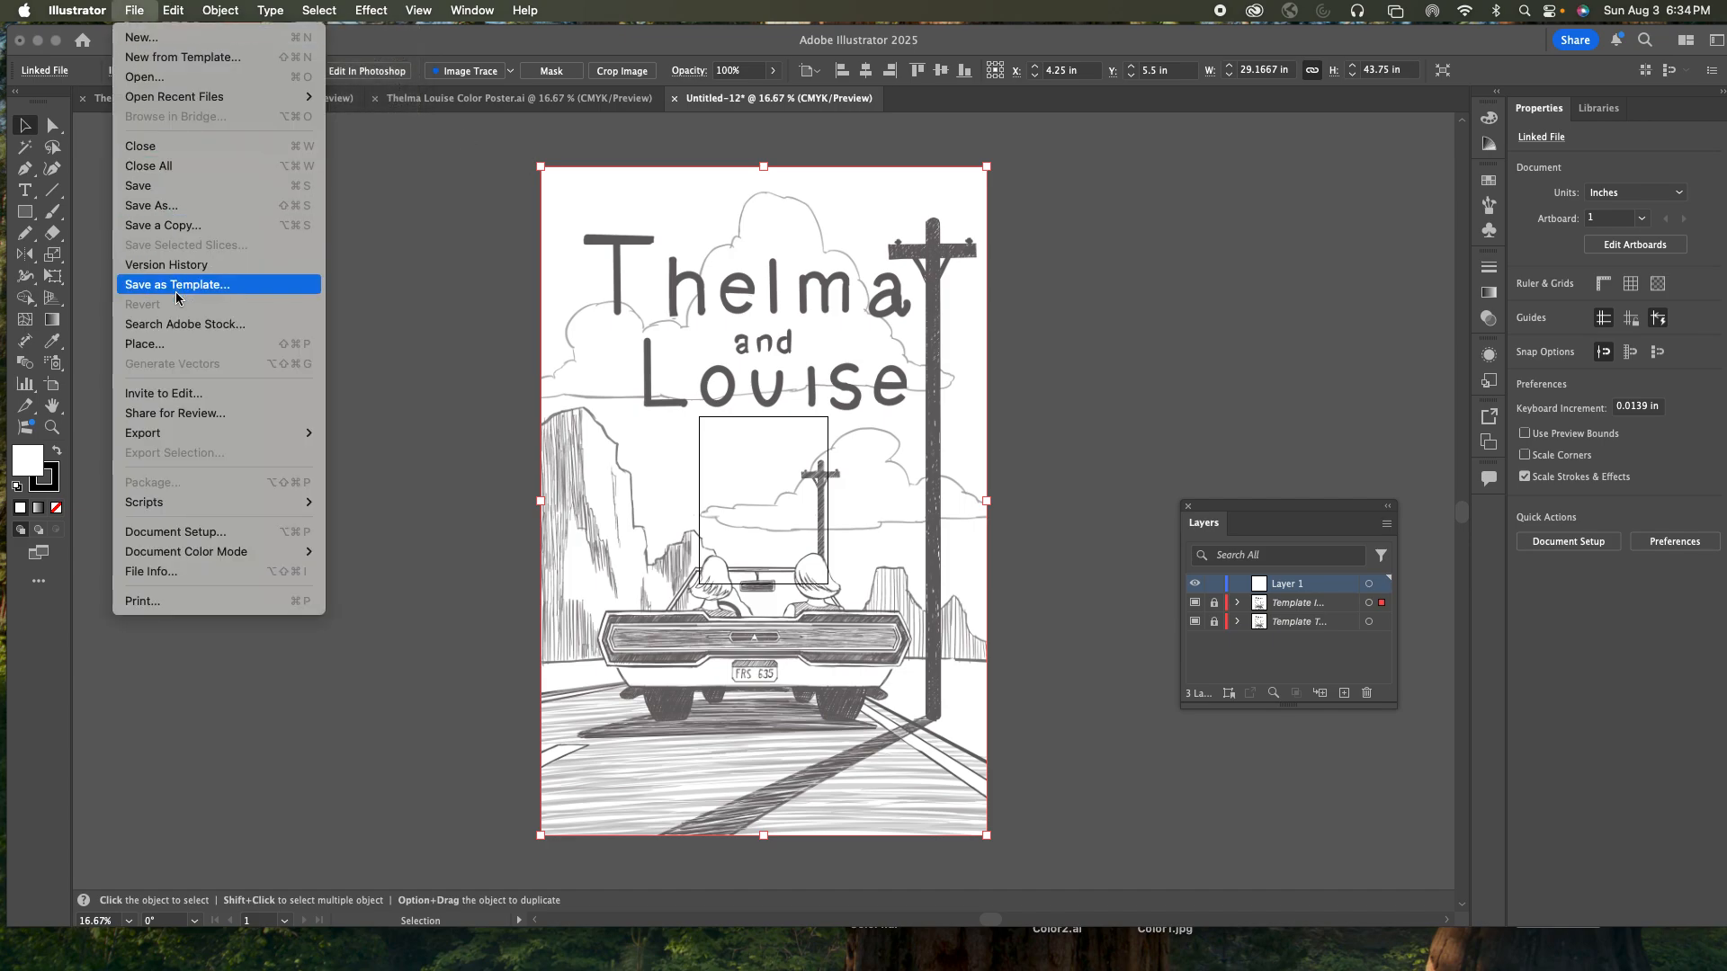
click(192, 345)
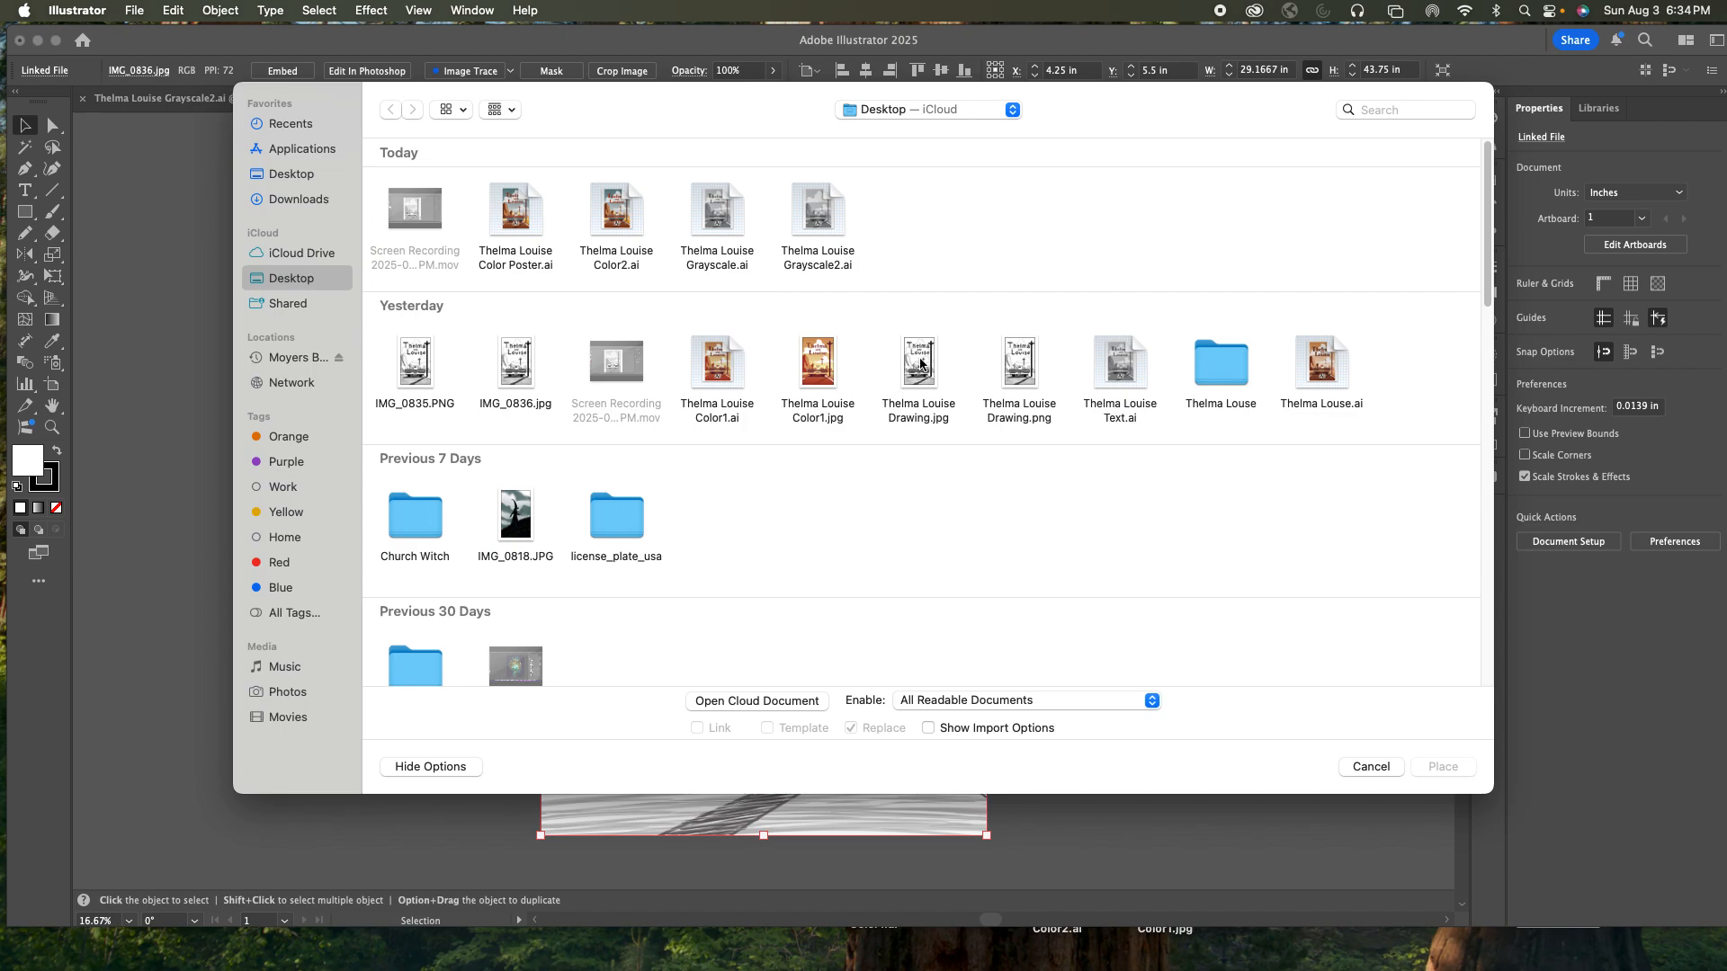
click(919, 363)
click(767, 728)
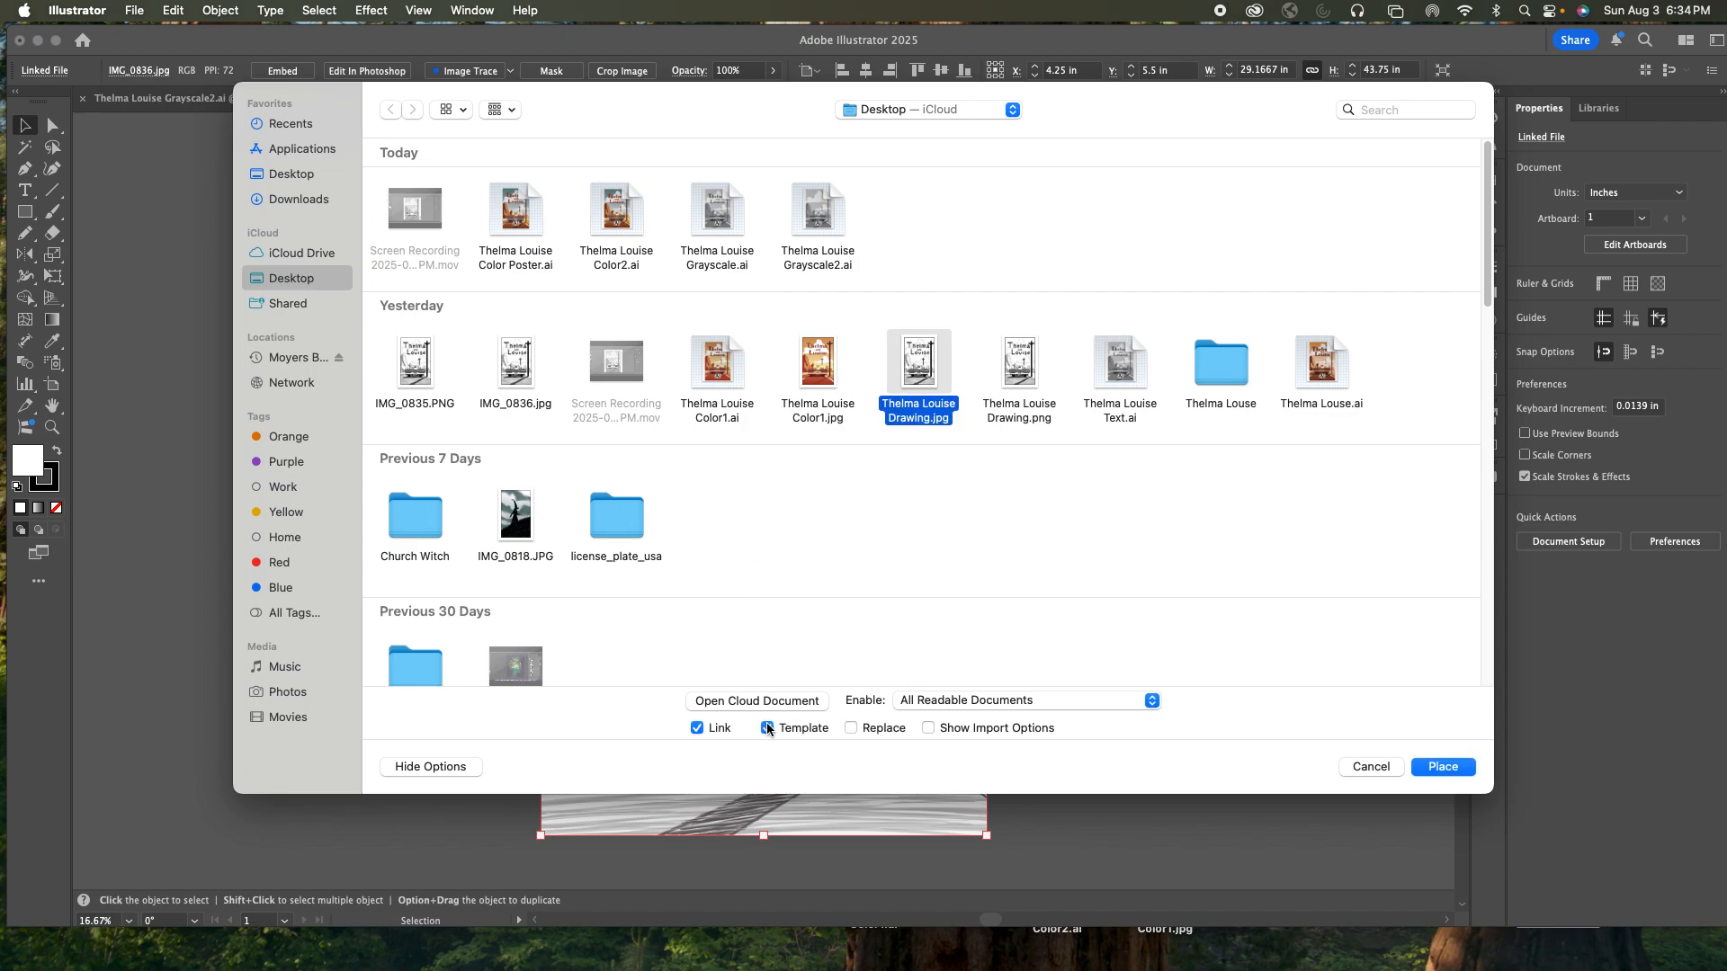
click(1440, 767)
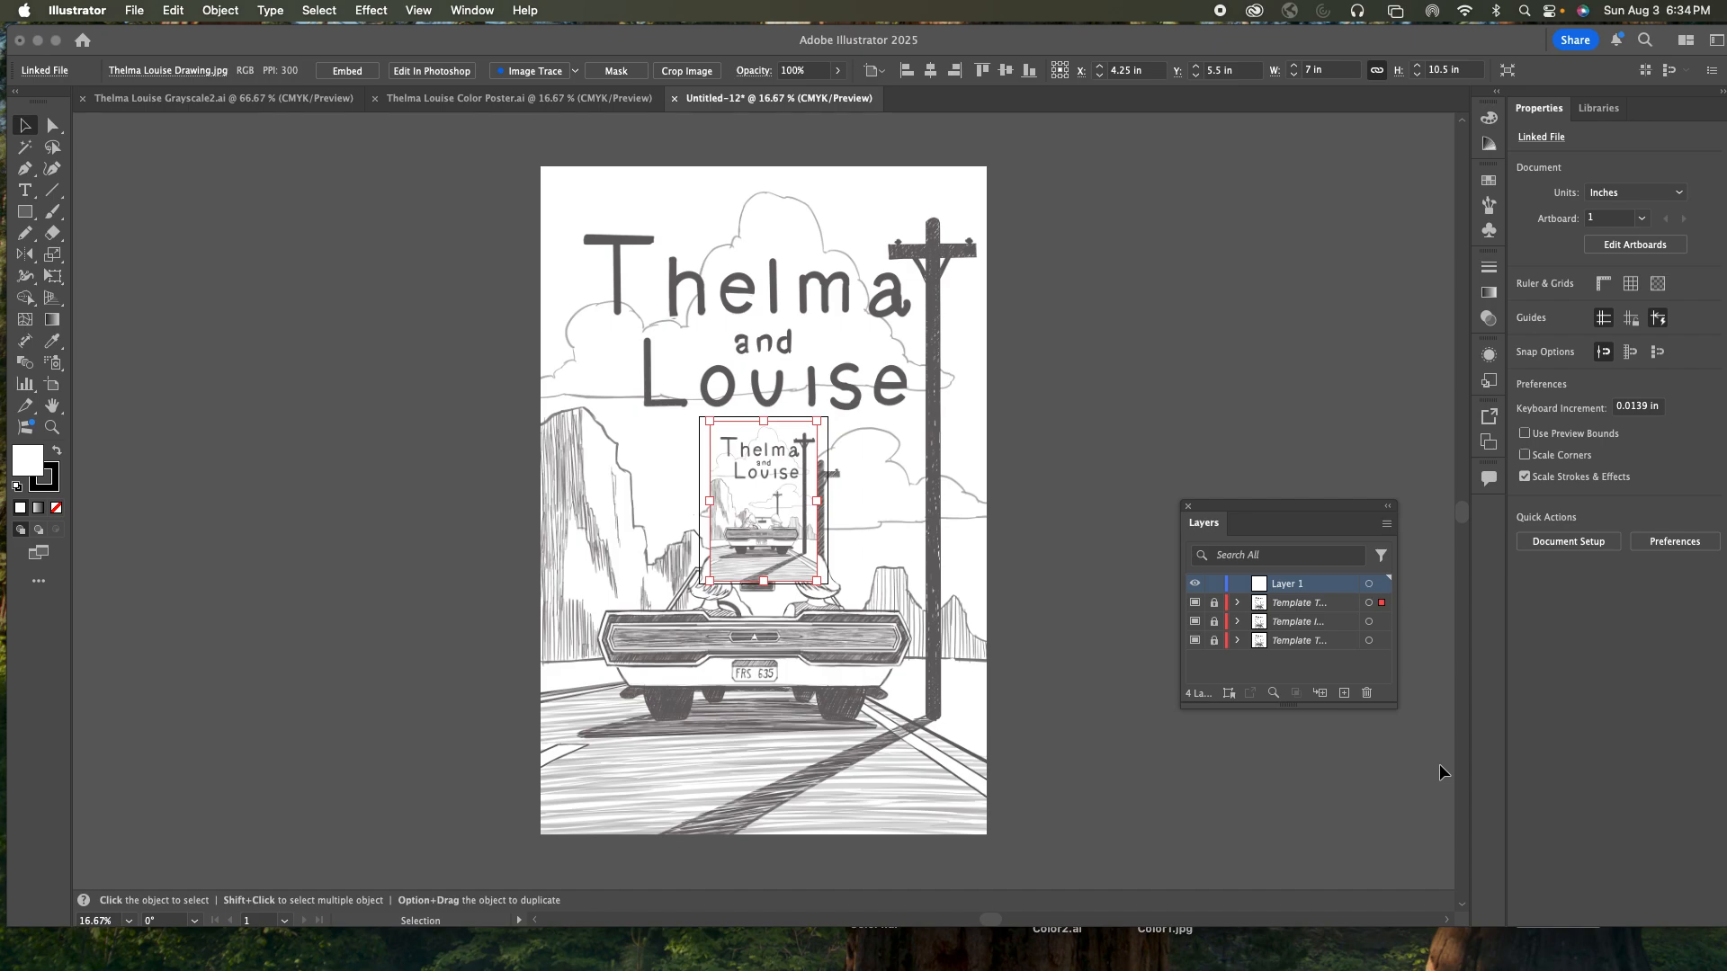
scroll(1439, 766, down, 1)
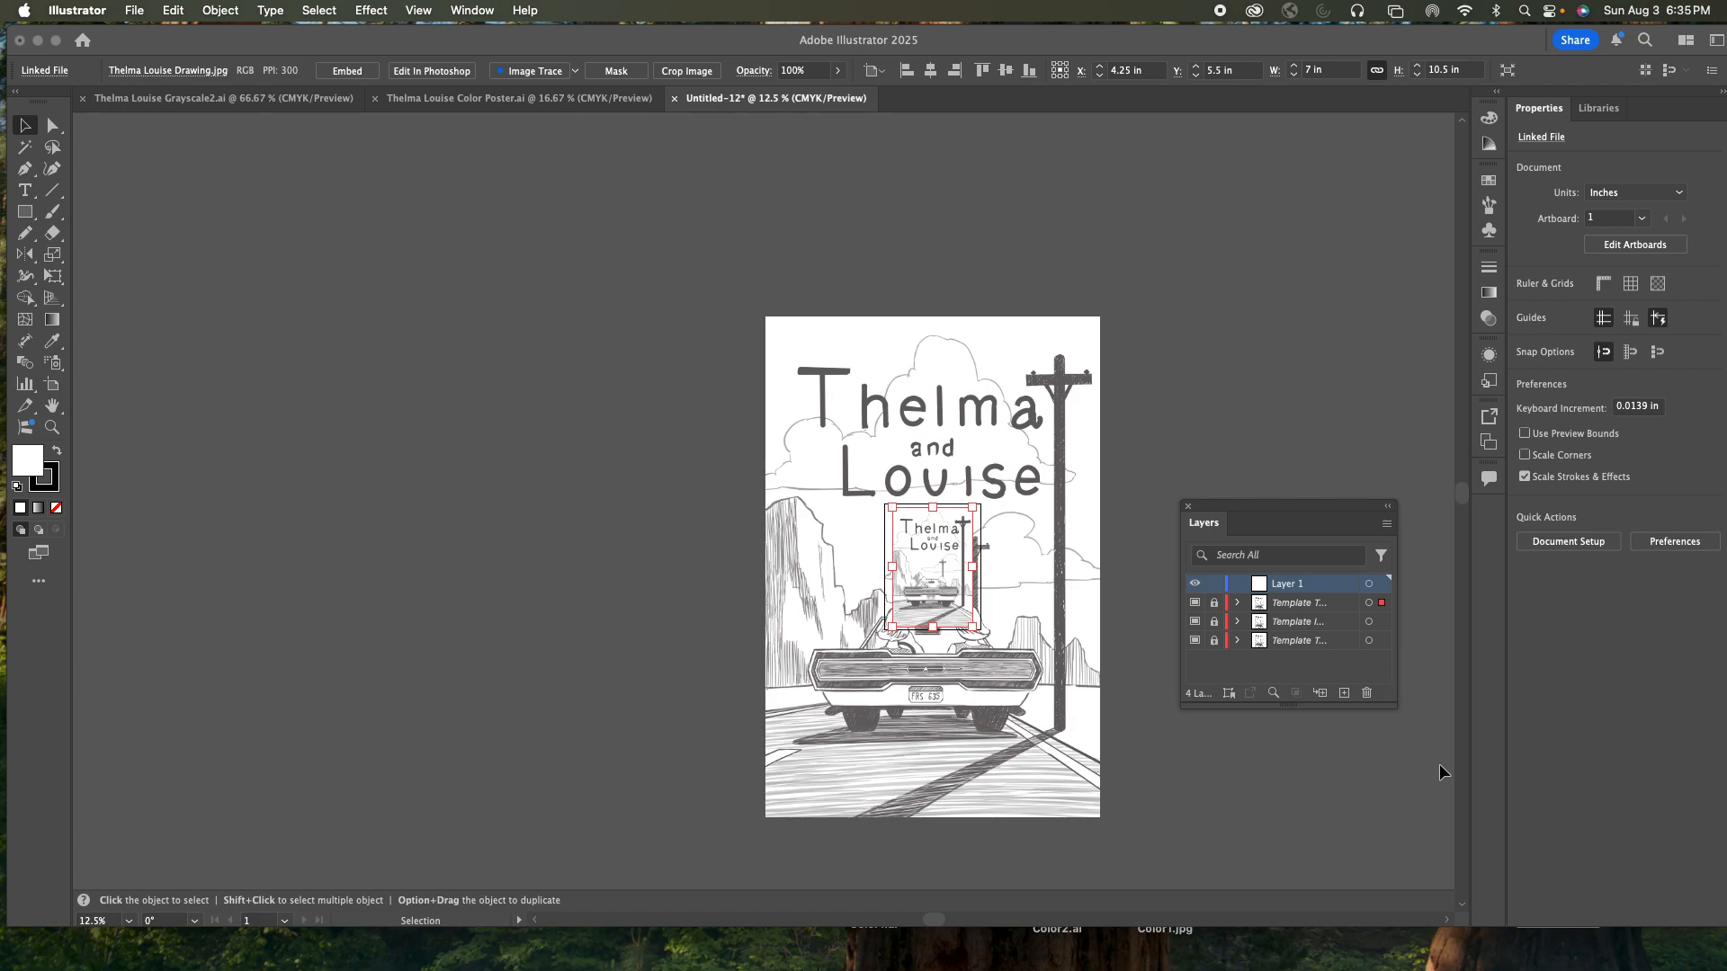
key(super+equal)
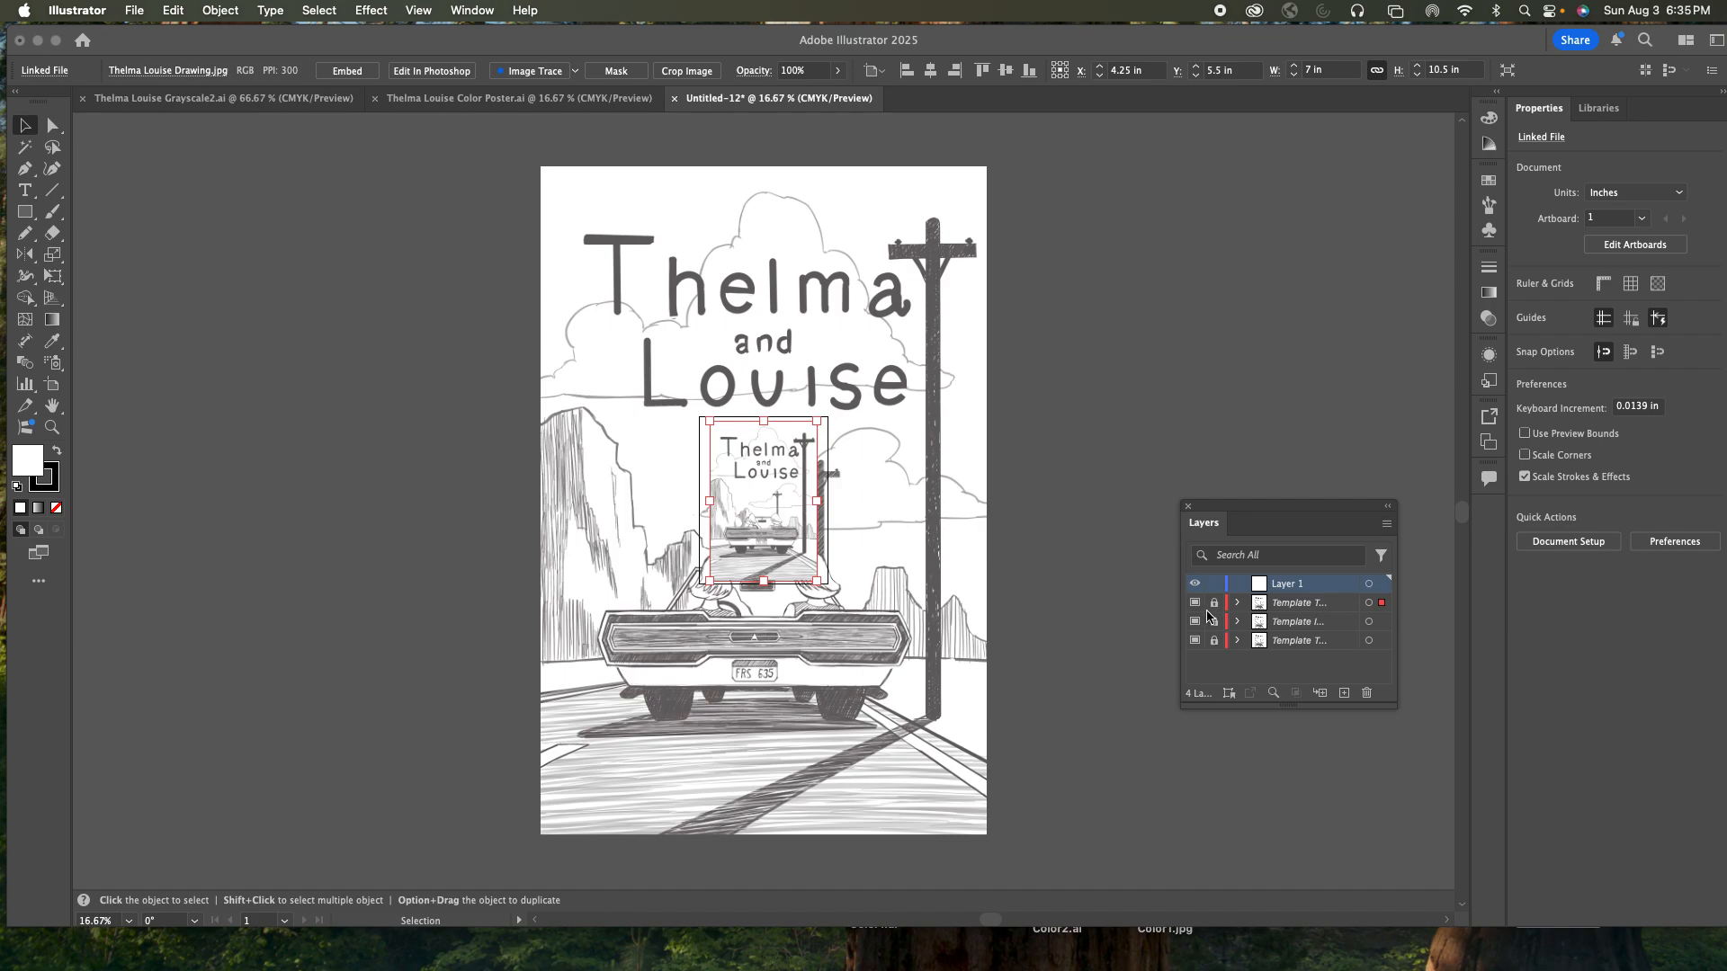
- Delete the template layer holding Thelma Louise Drawing.jpg and clear the selection
click(1297, 604)
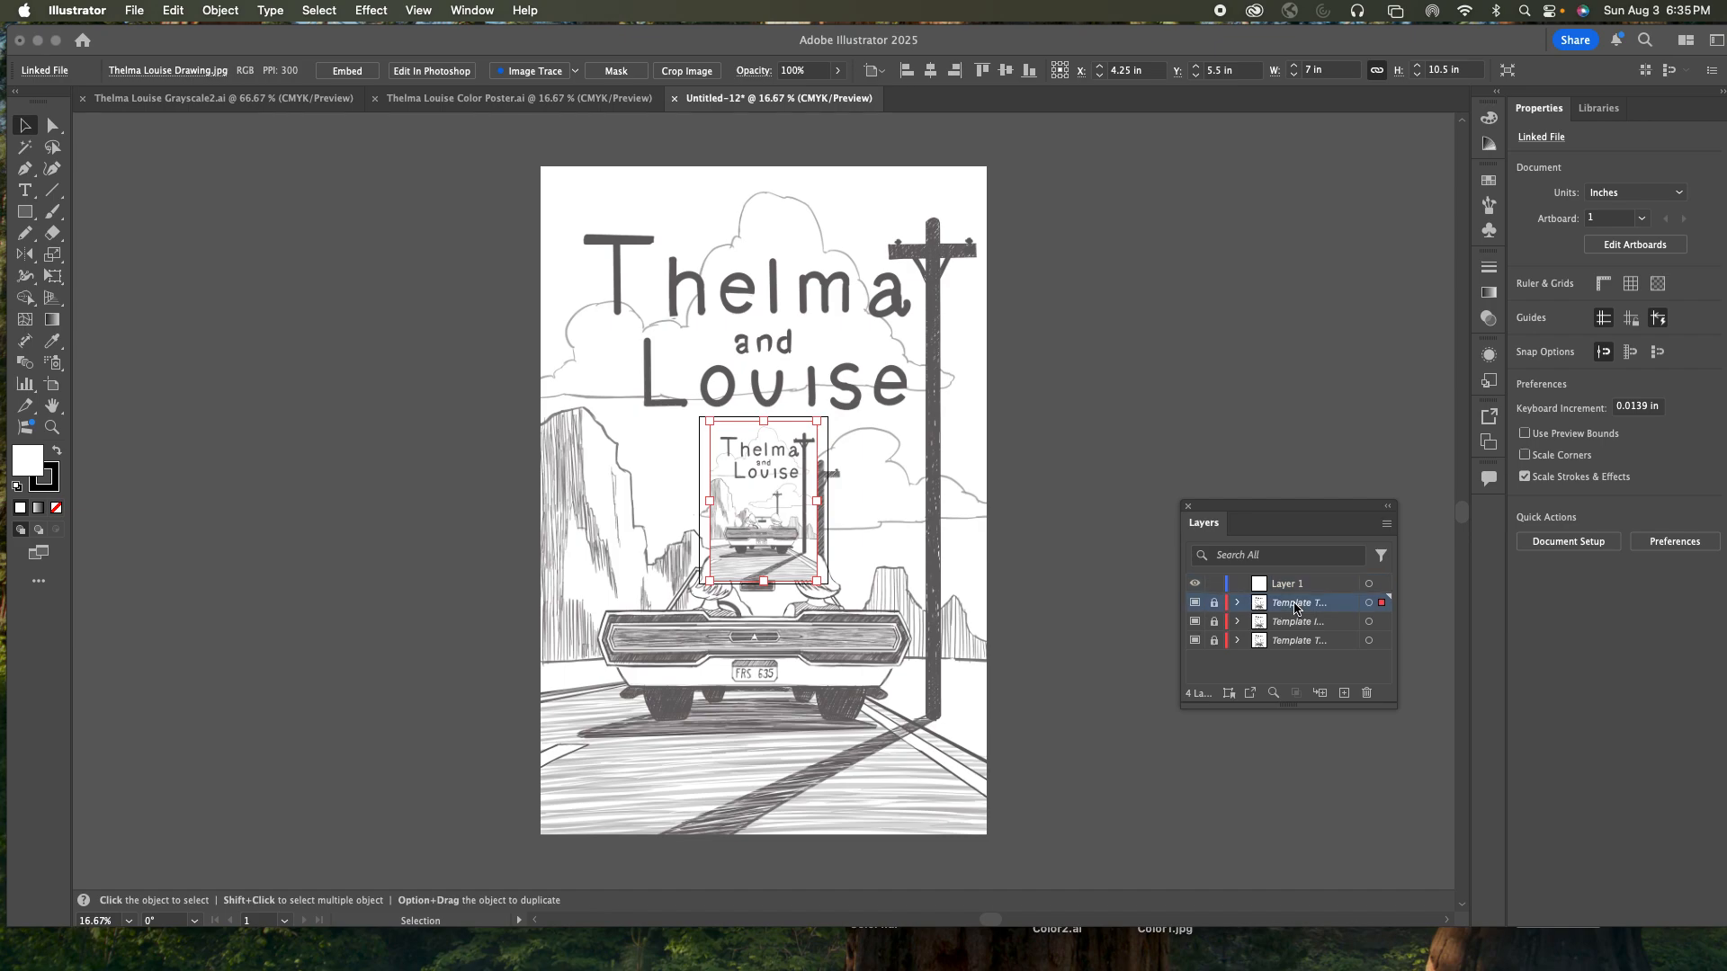
click(1368, 694)
click(1042, 513)
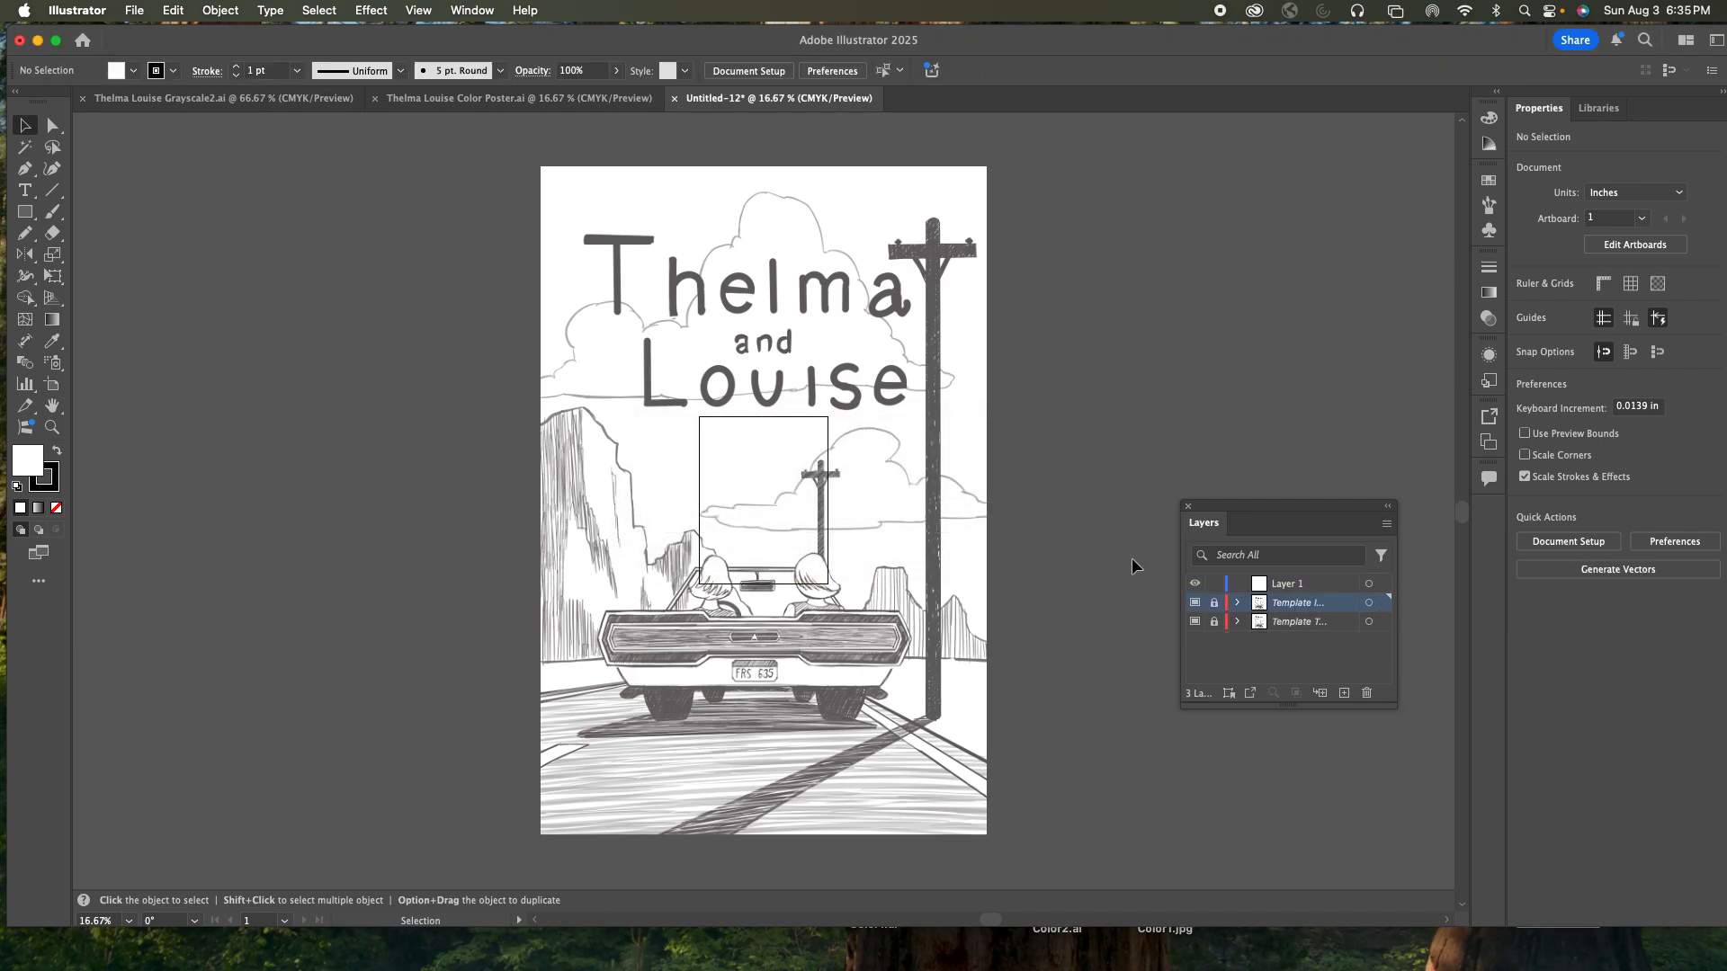
- Unlock the IMG_0836.jpg template layer and scale its sketch proportionally to a width of 7 in
click(1214, 604)
click(900, 492)
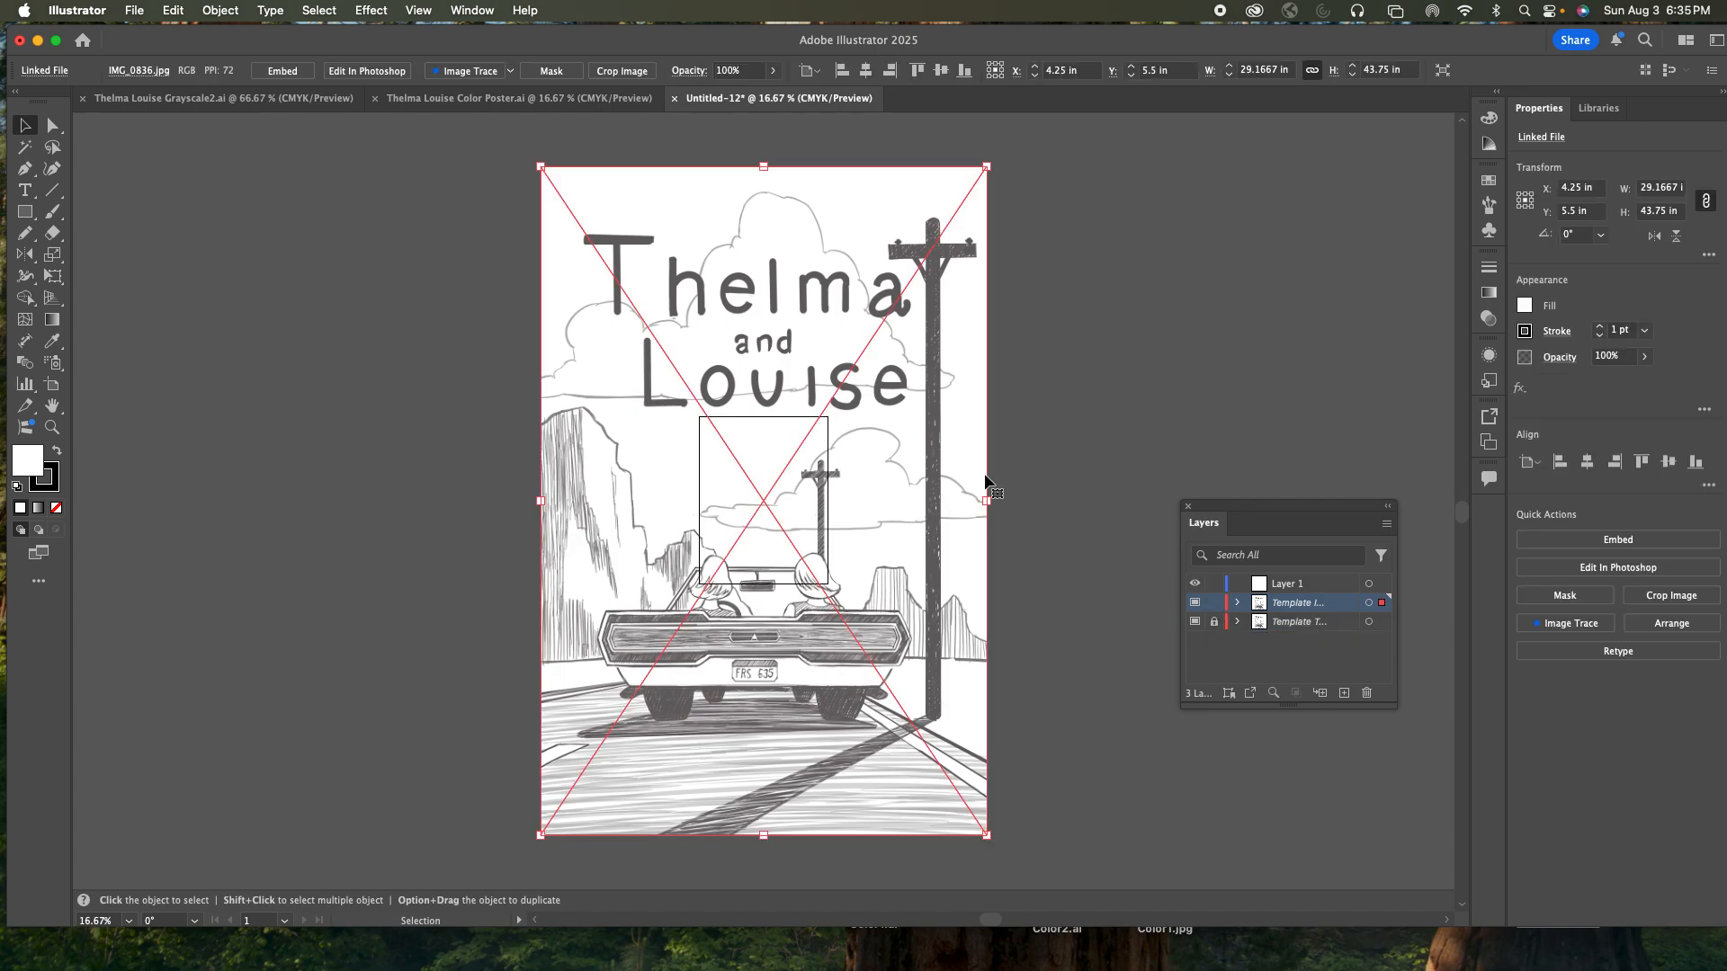
click(1275, 71)
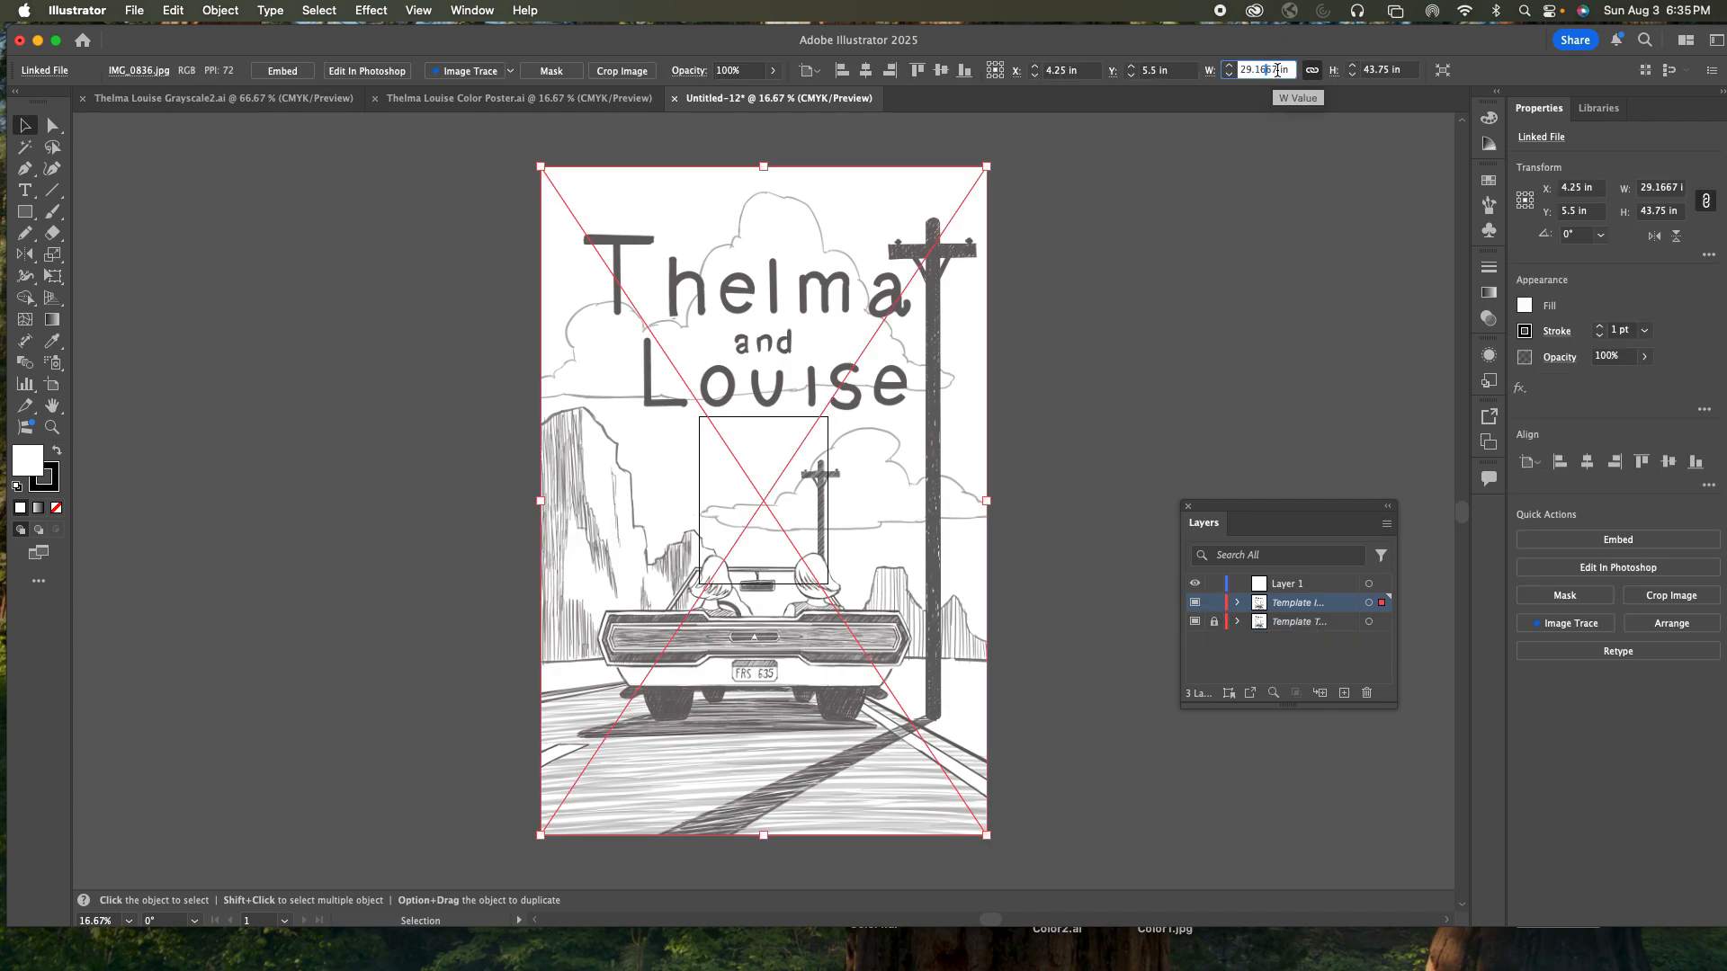
triple_click(1275, 70)
click(1661, 189)
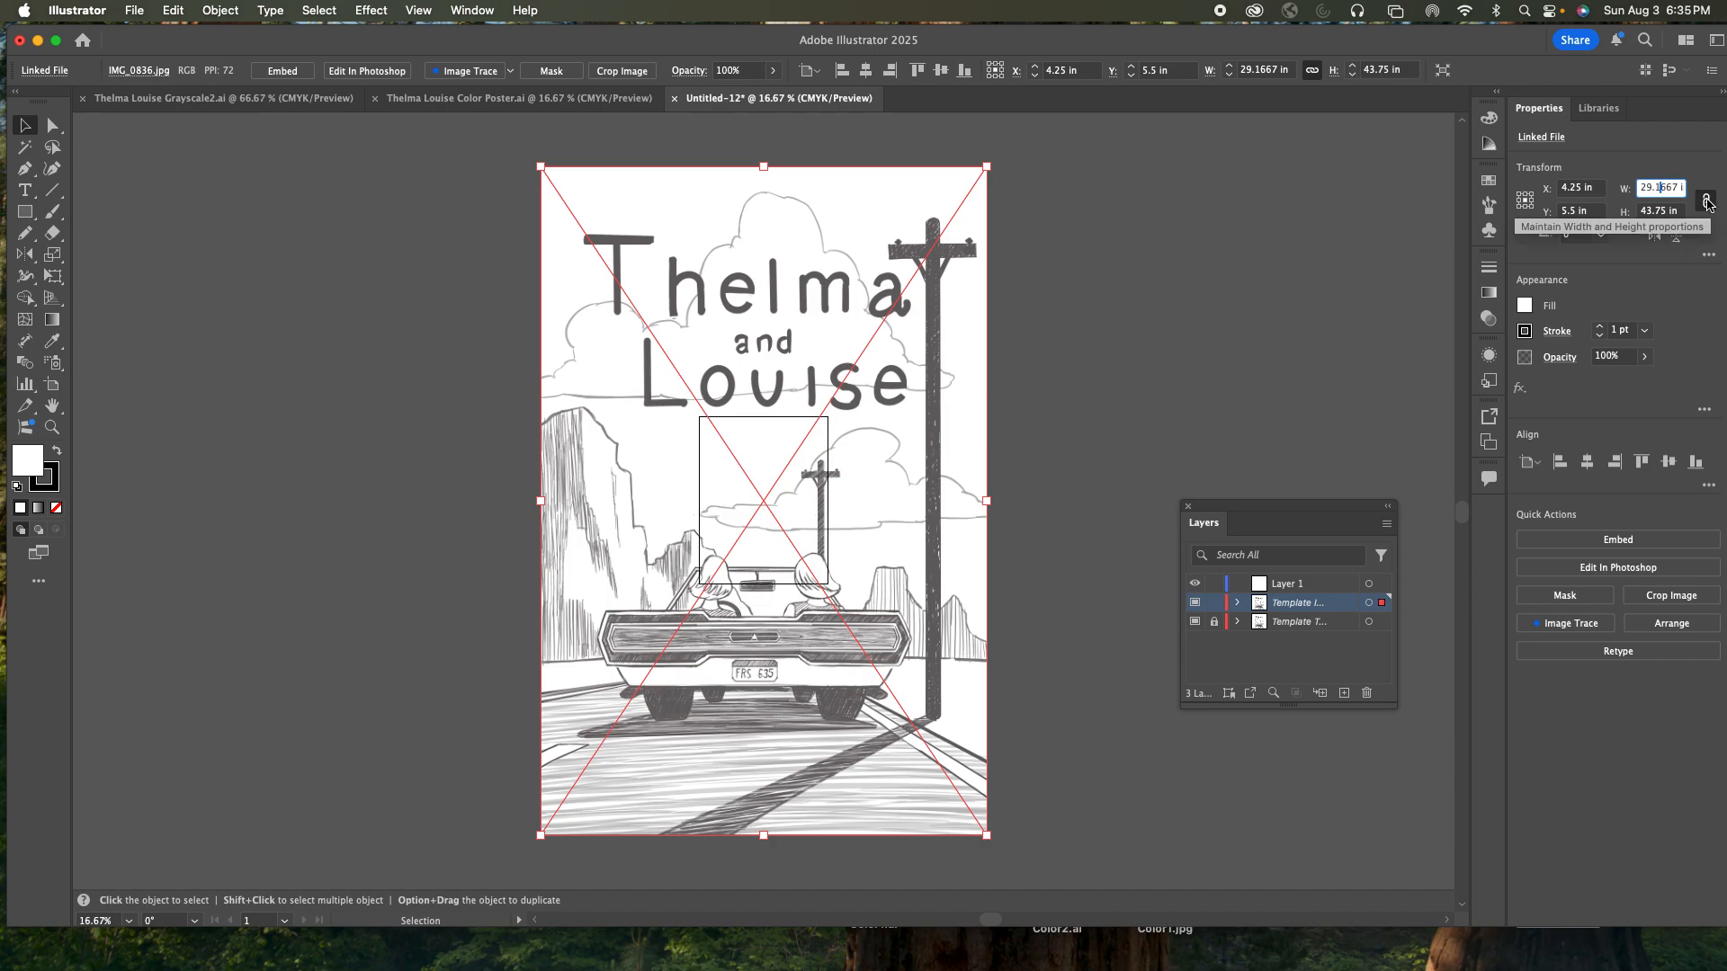
drag(1642, 186, 1702, 190)
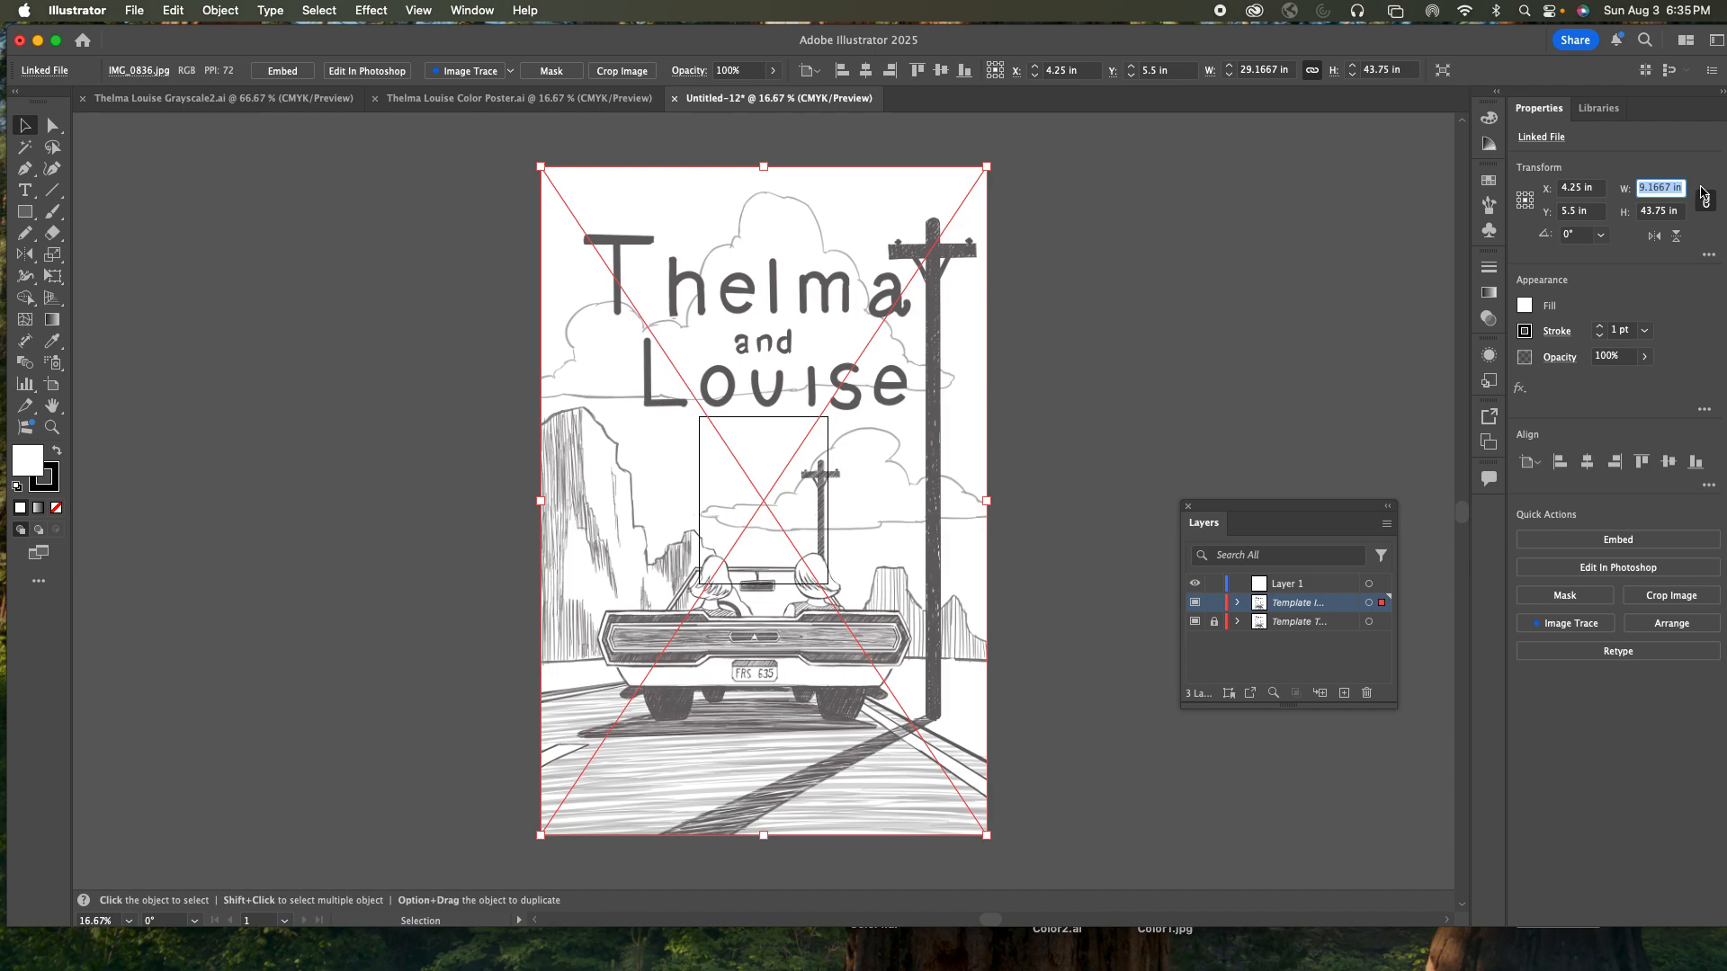
text(7)
click(1663, 213)
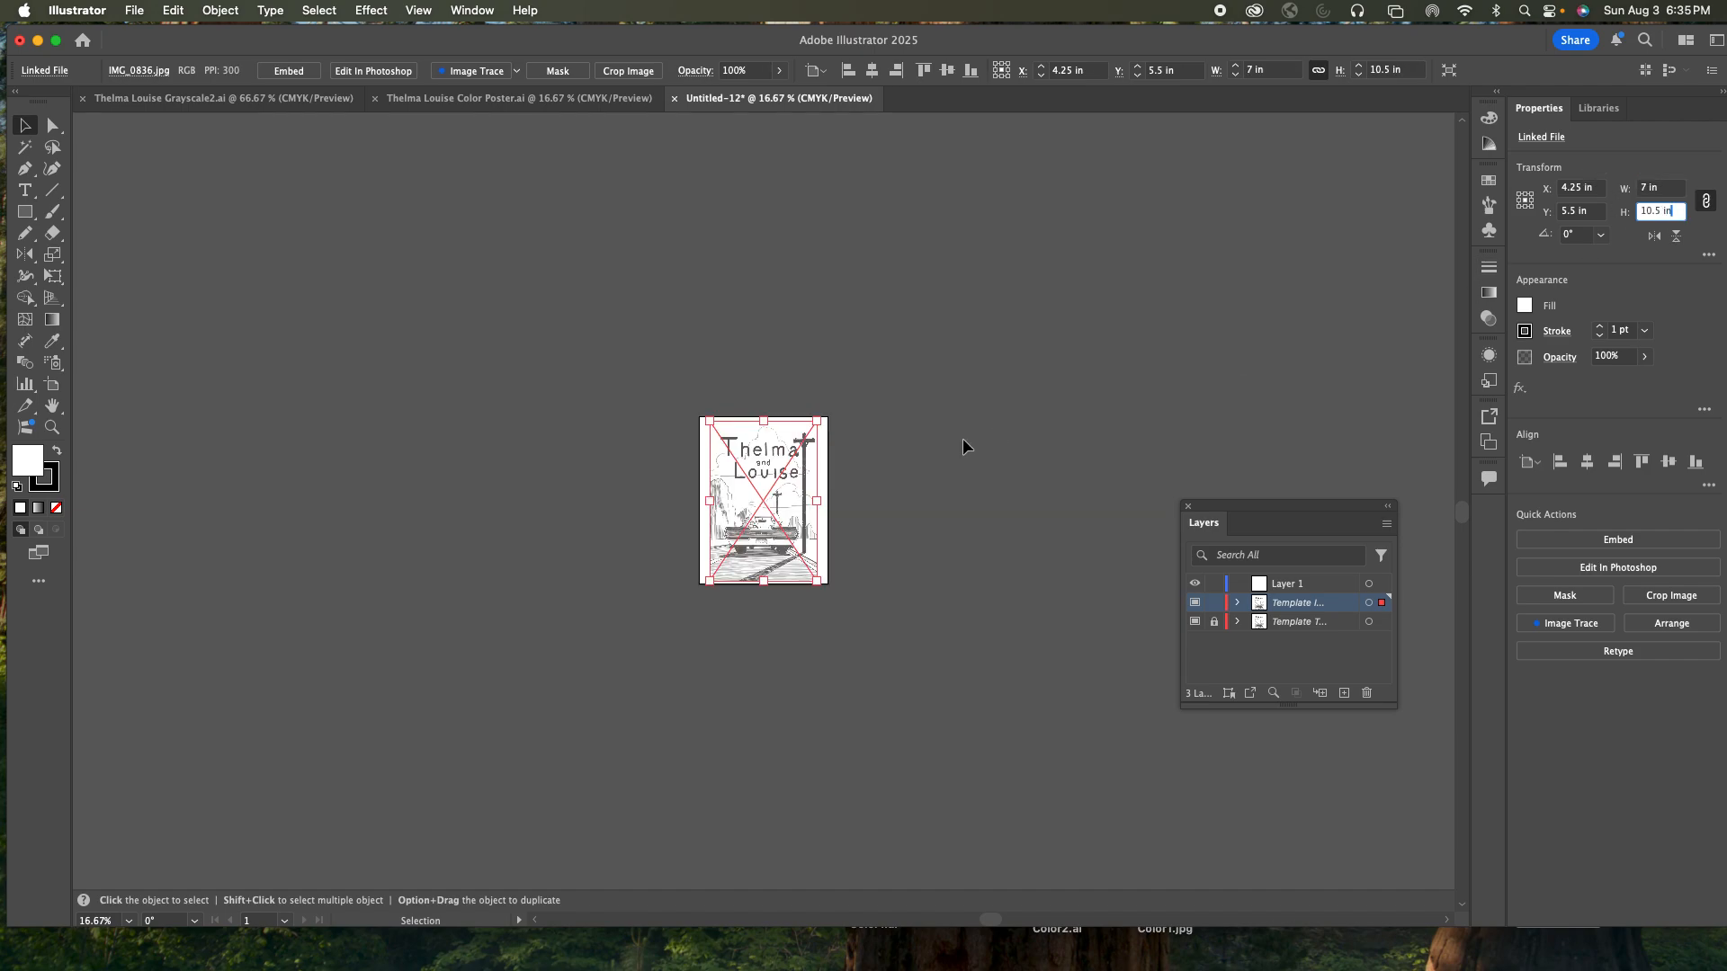
- Delete the template layer holding IMG_0836.jpg together with its artwork
click(1337, 606)
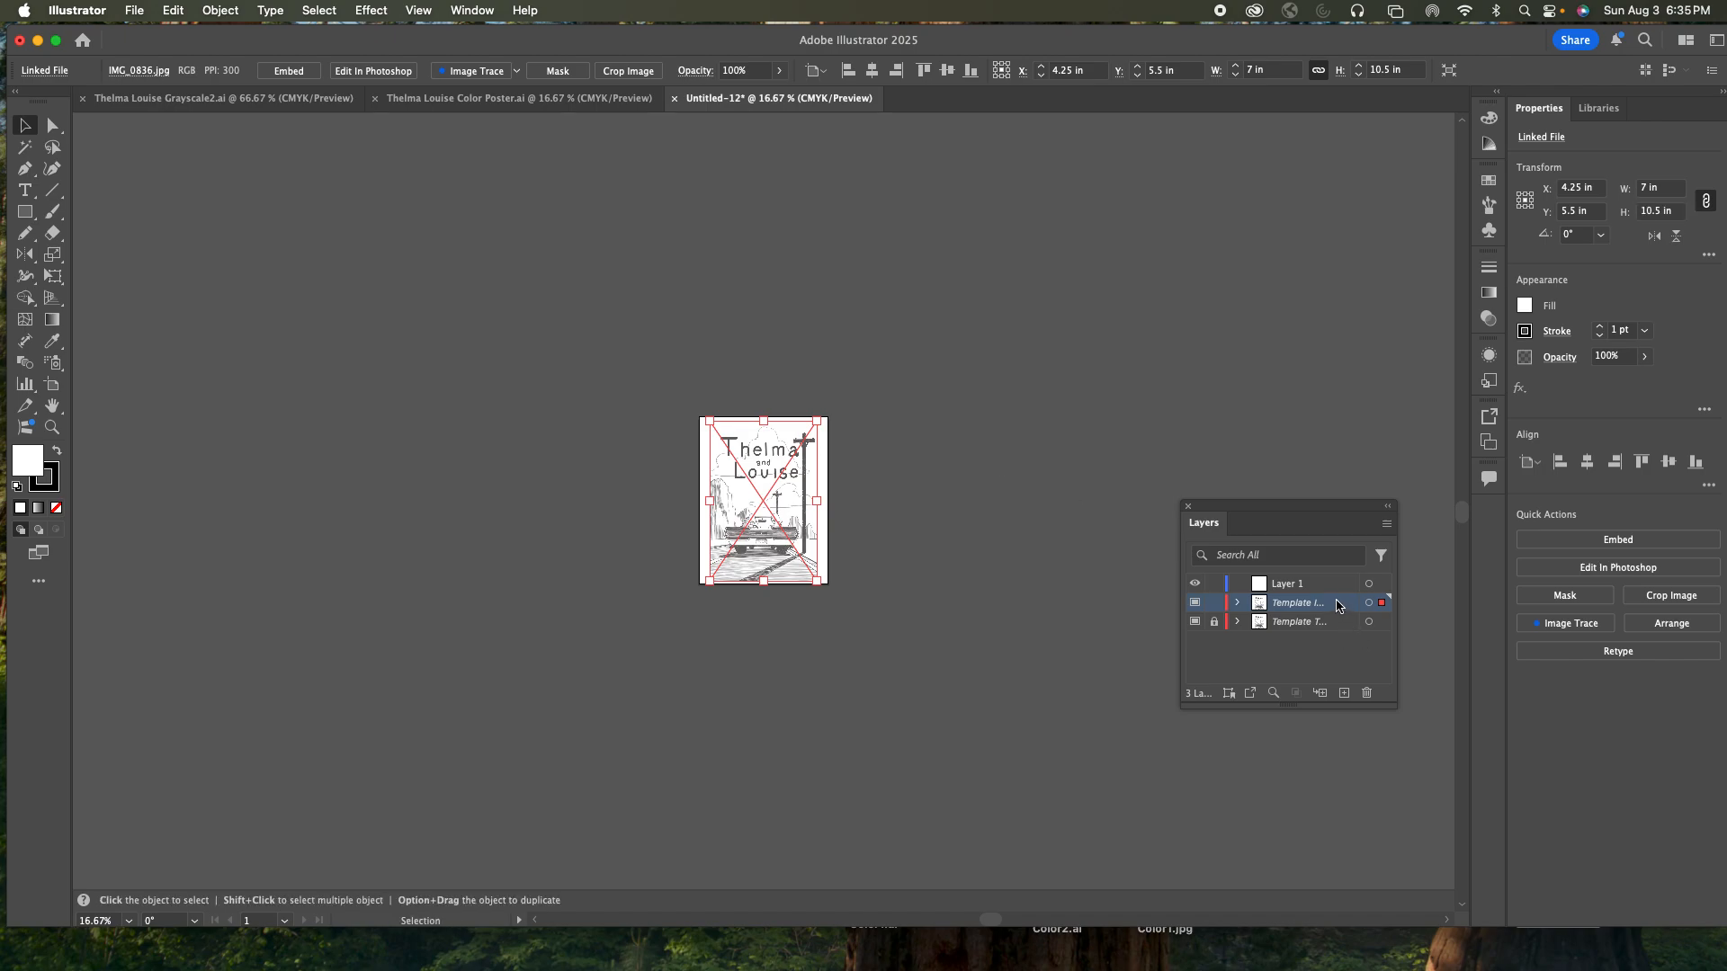
click(1366, 693)
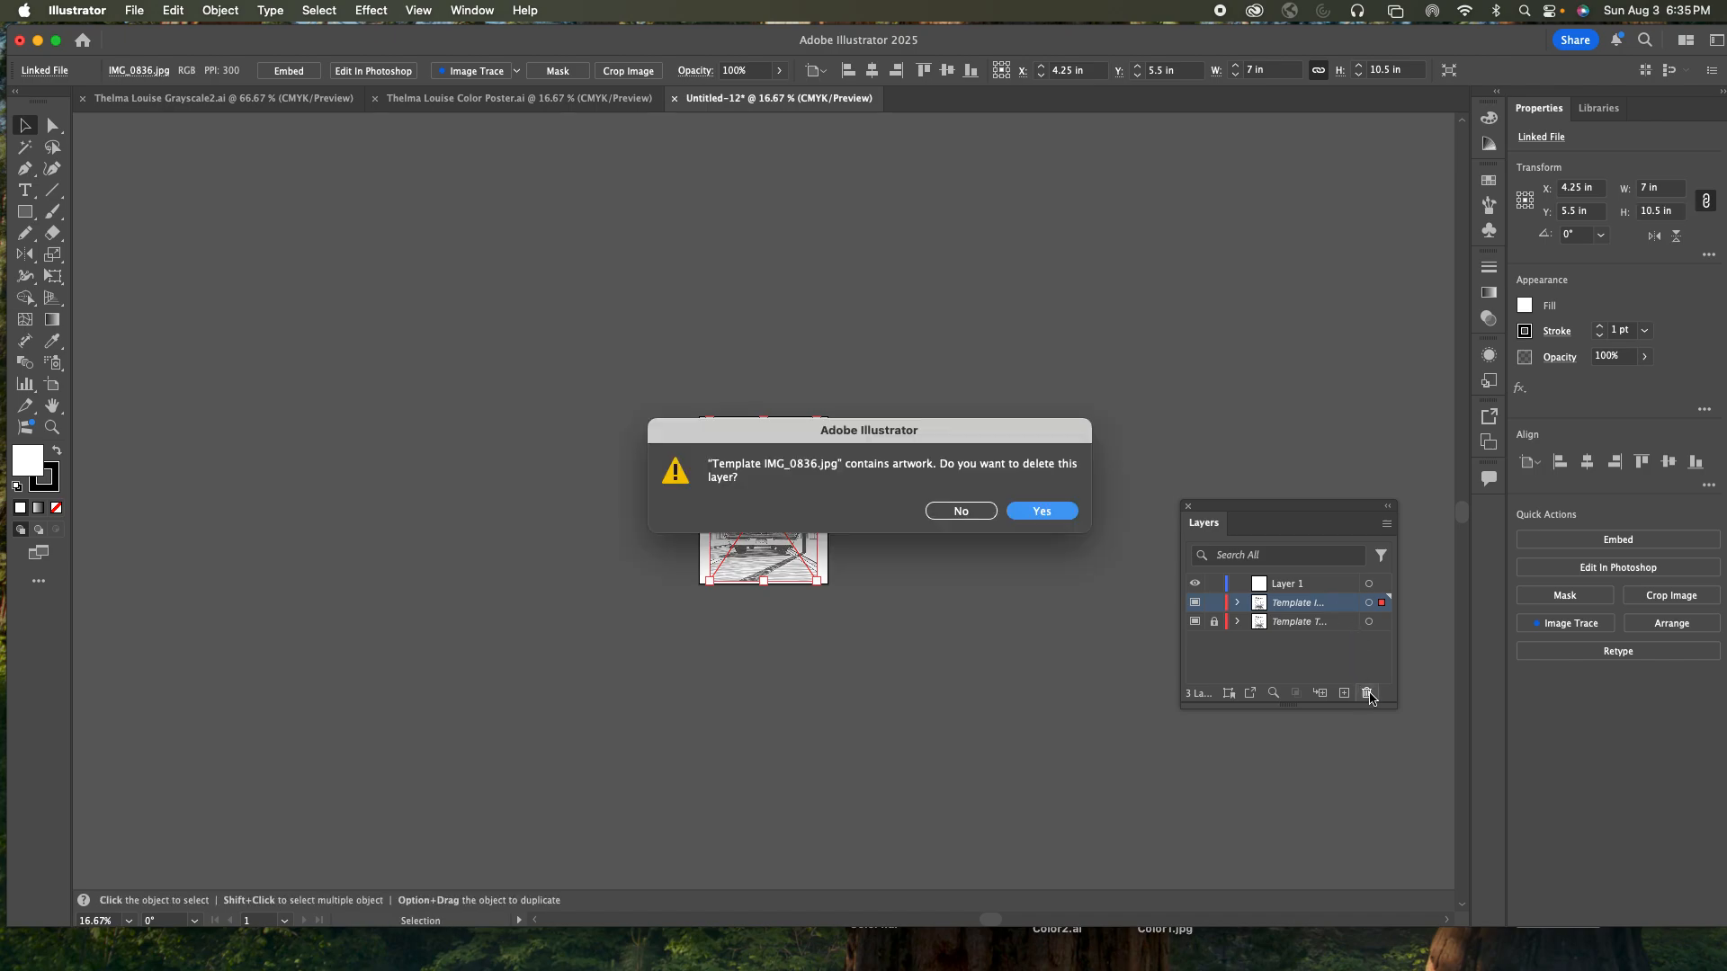
click(1041, 511)
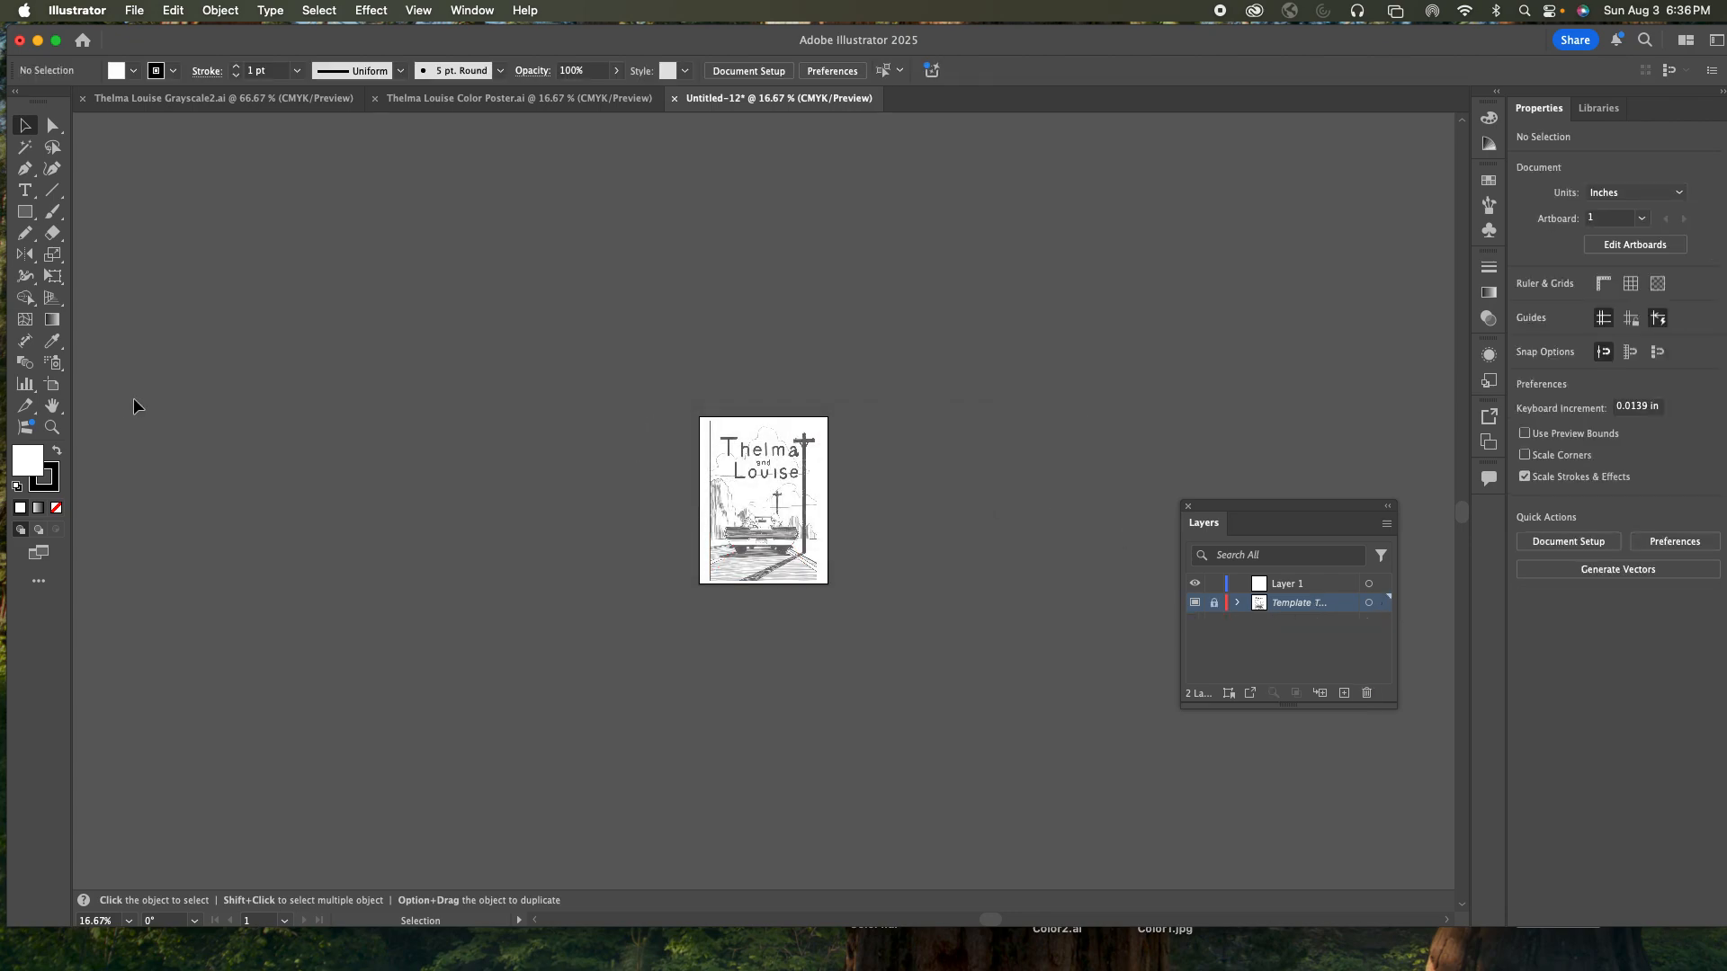
- Lock the remaining Thelma and Louise template layer and make Layer 1 the active layer
click(52, 428)
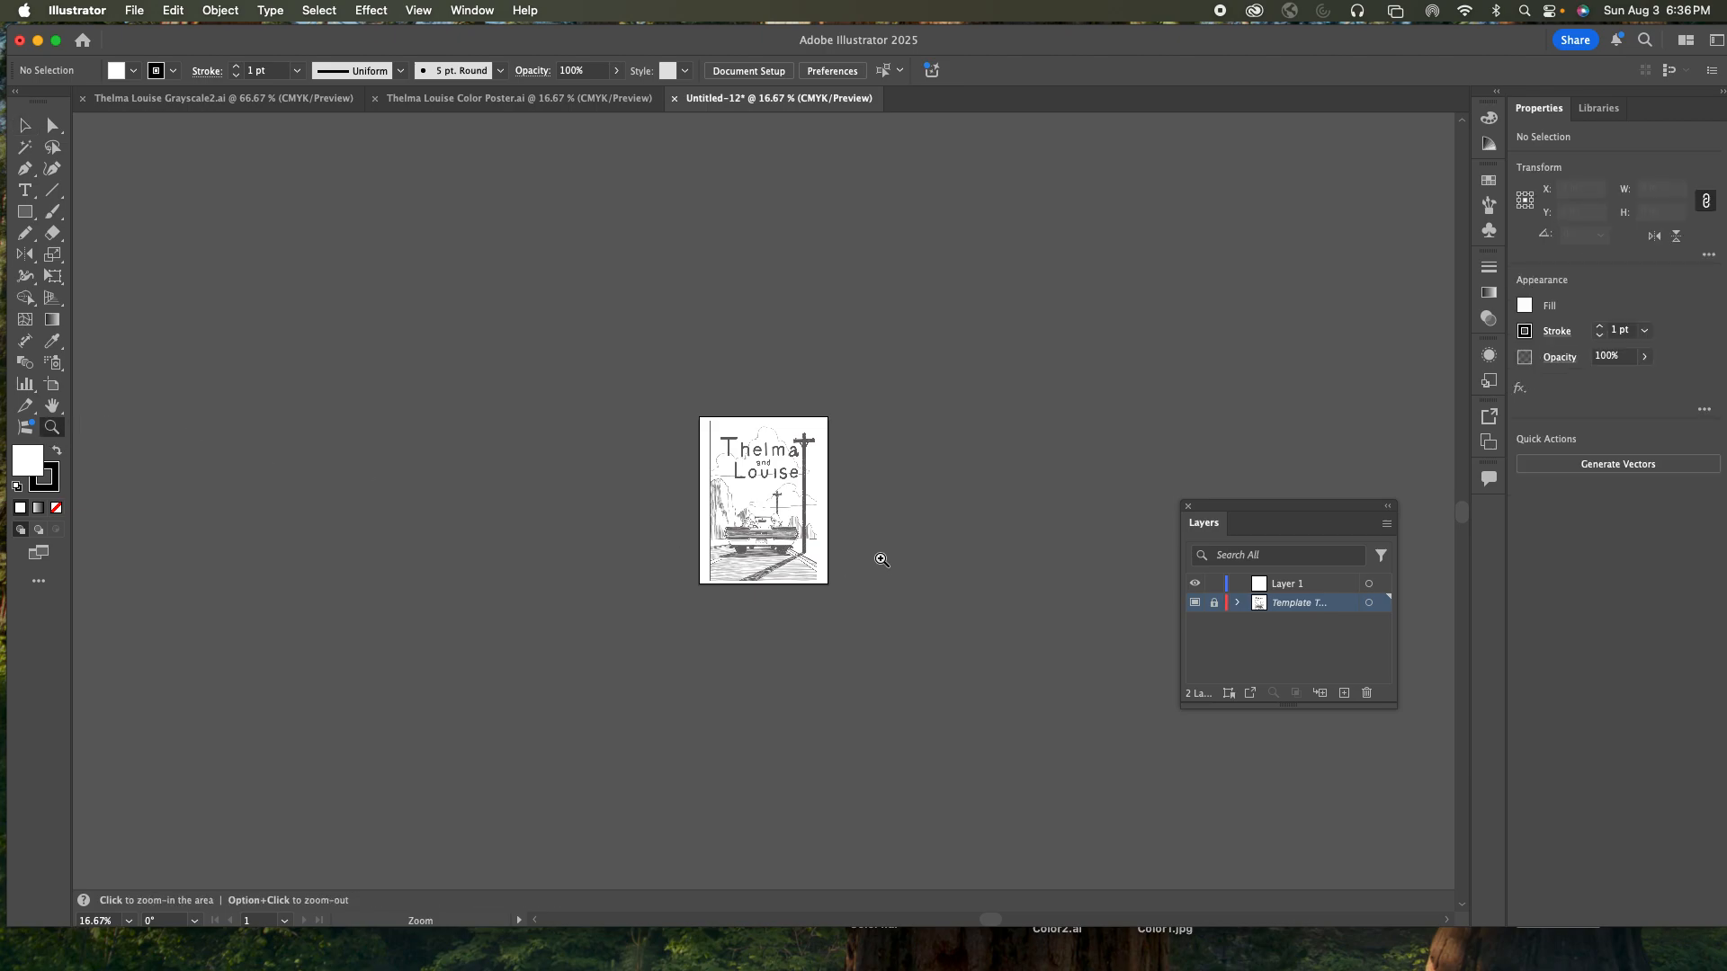
click(813, 509)
click(682, 505)
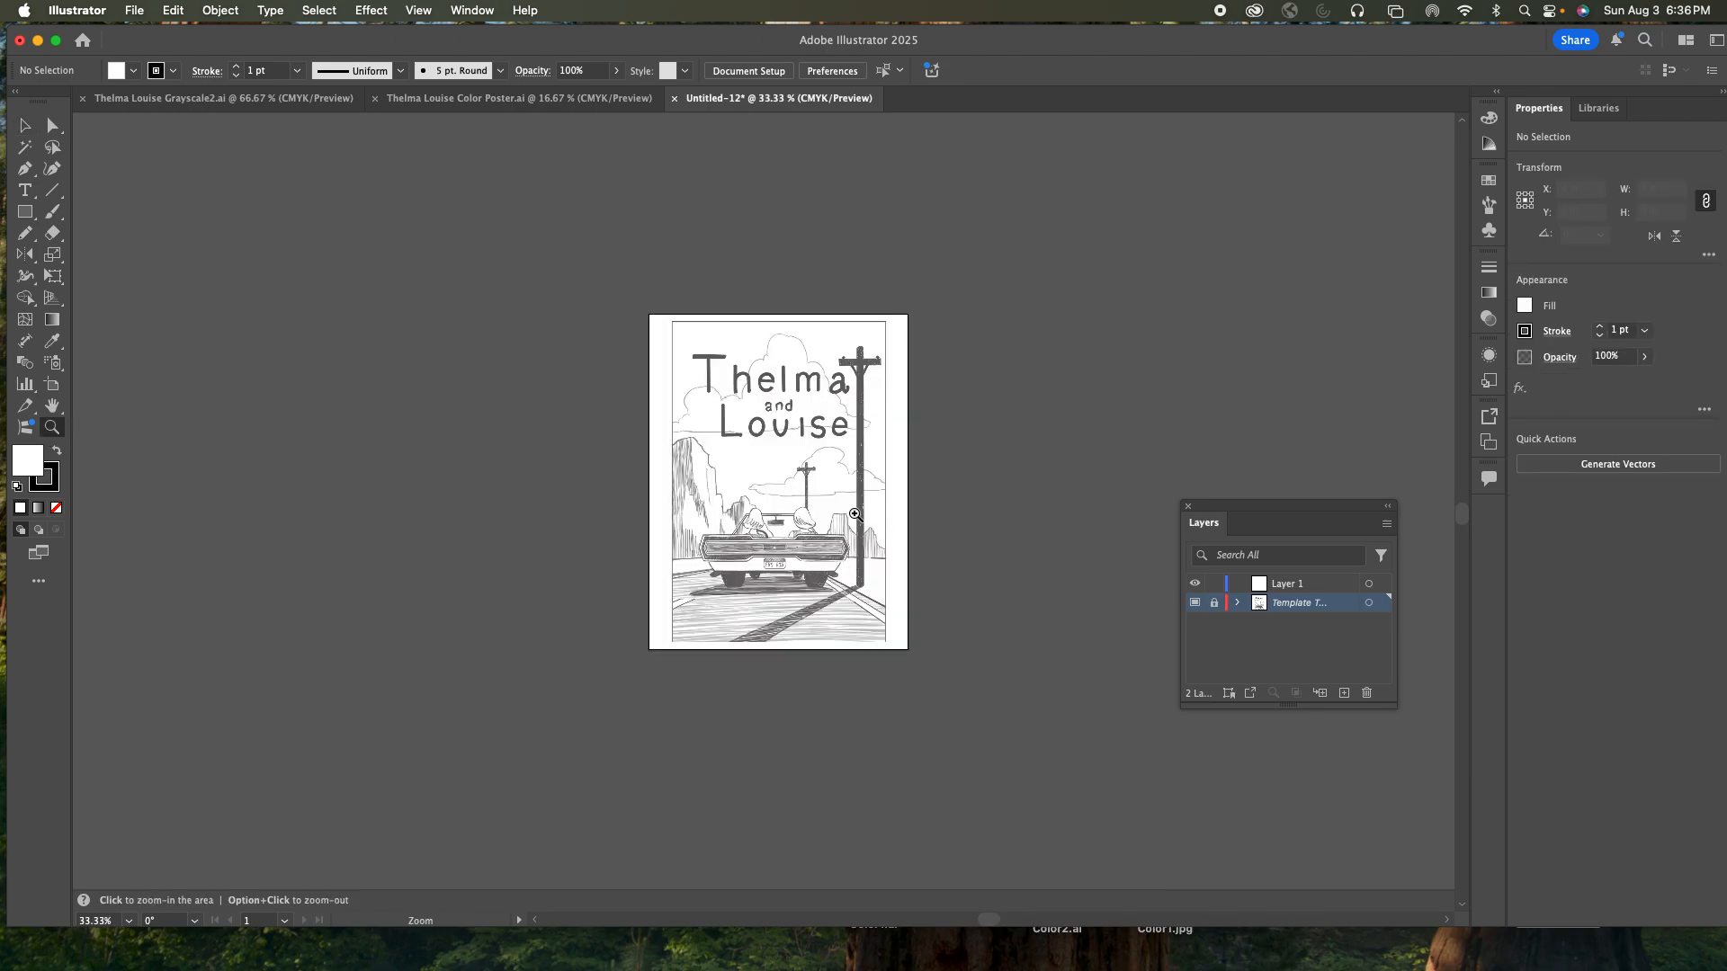
click(857, 514)
click(709, 467)
drag(709, 468, 775, 478)
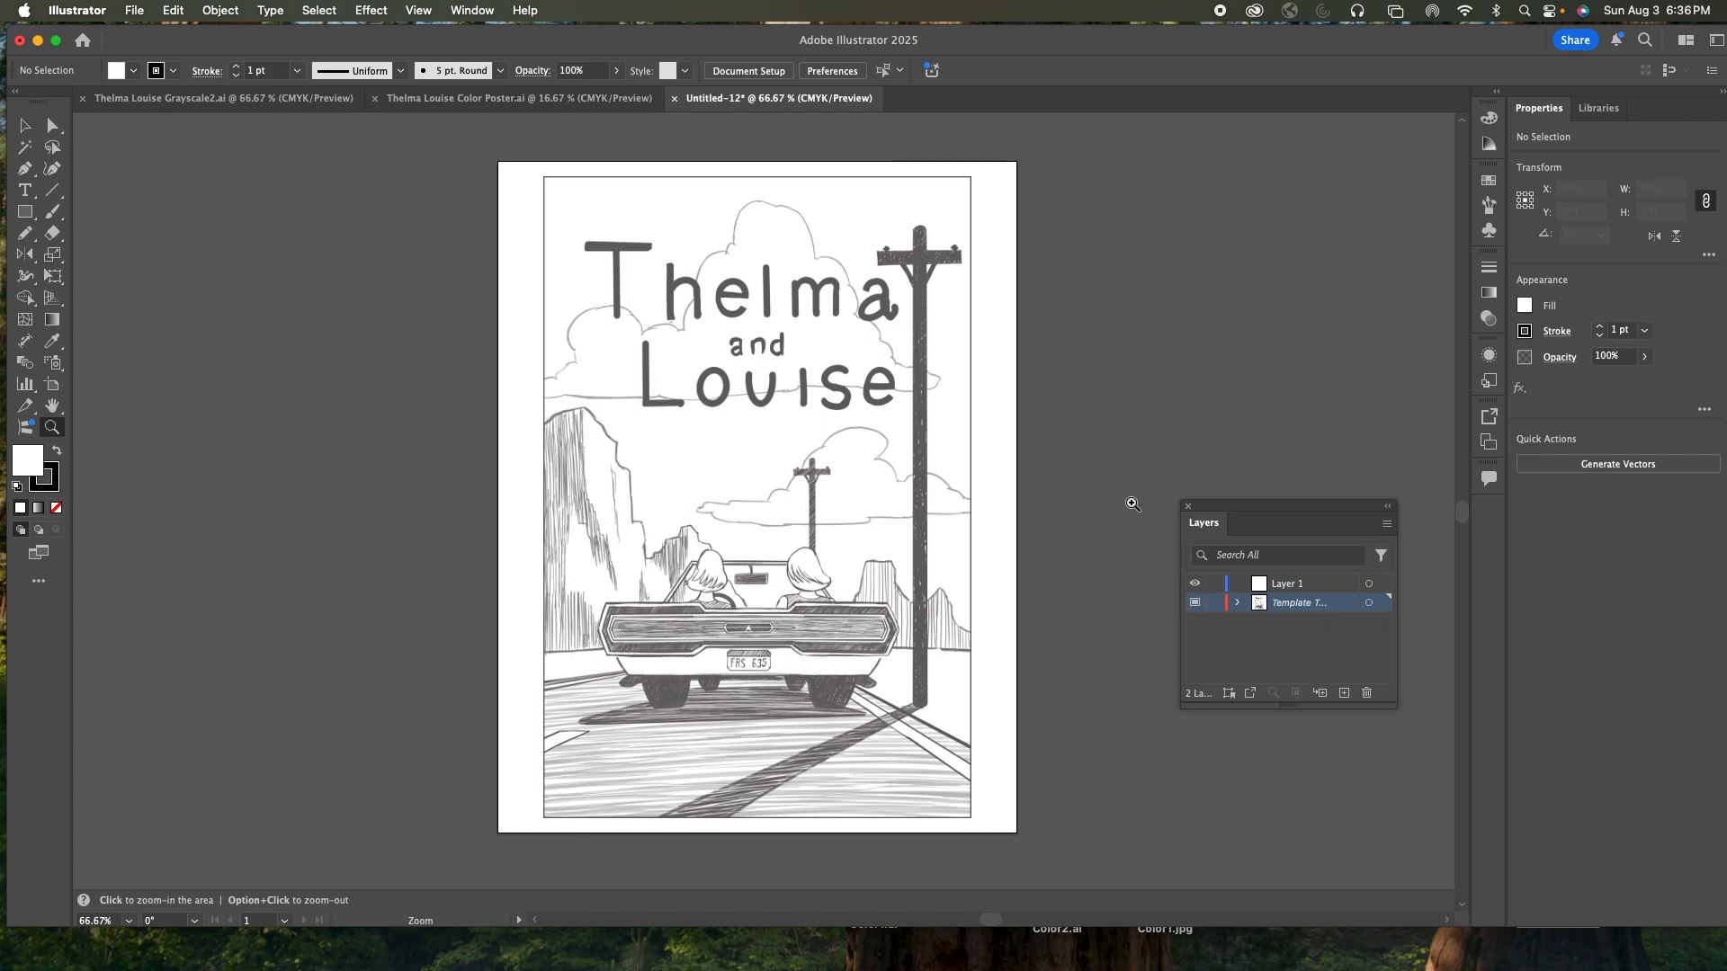
click(1213, 605)
click(1312, 589)
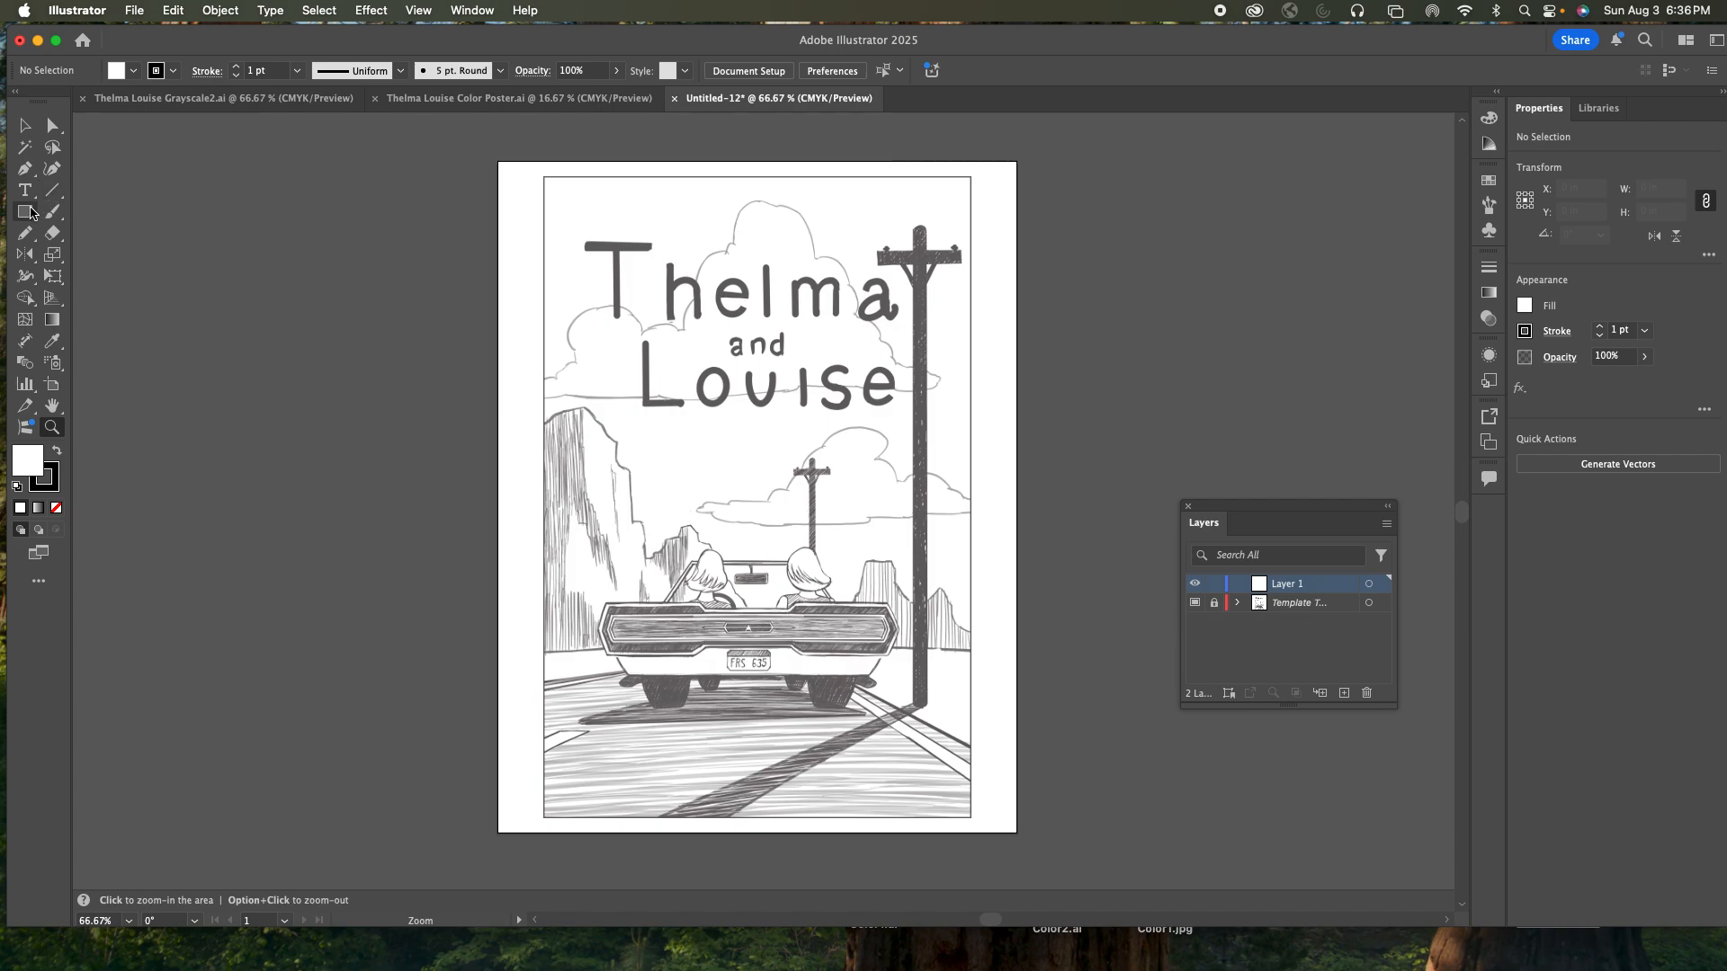
- Check that Smart Guides are enabled and create a 7 by 10.5 in rectangle starting at the sketch frame's upper-left corner
click(26, 214)
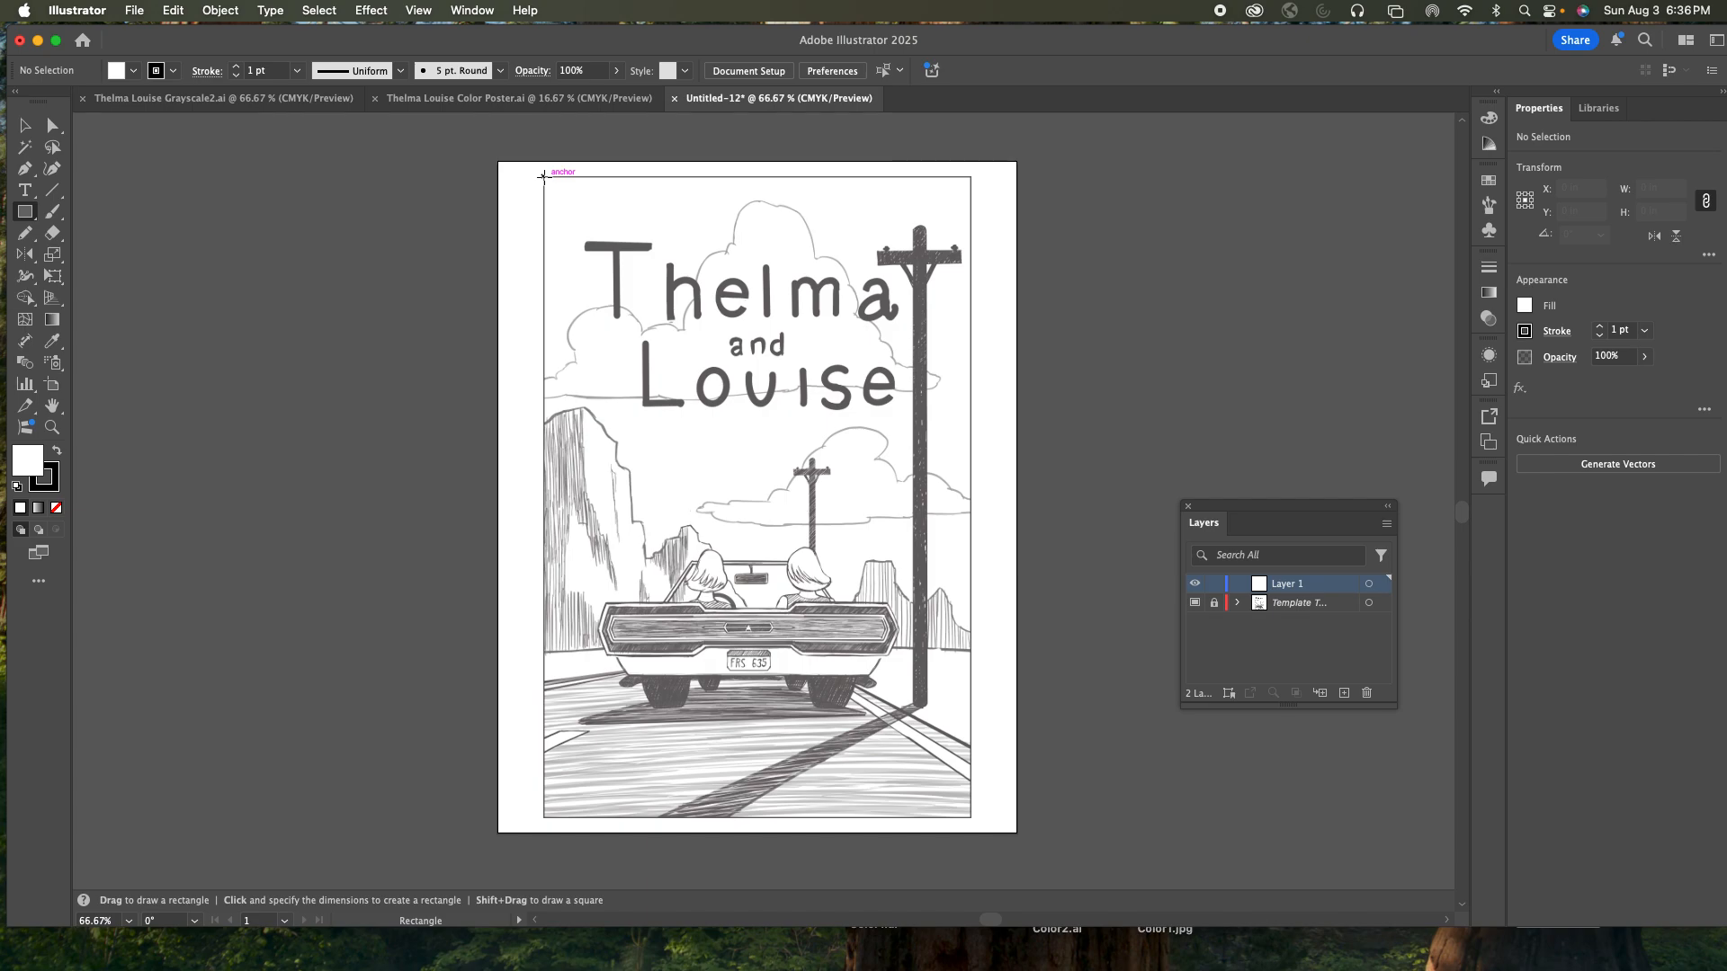
click(470, 11)
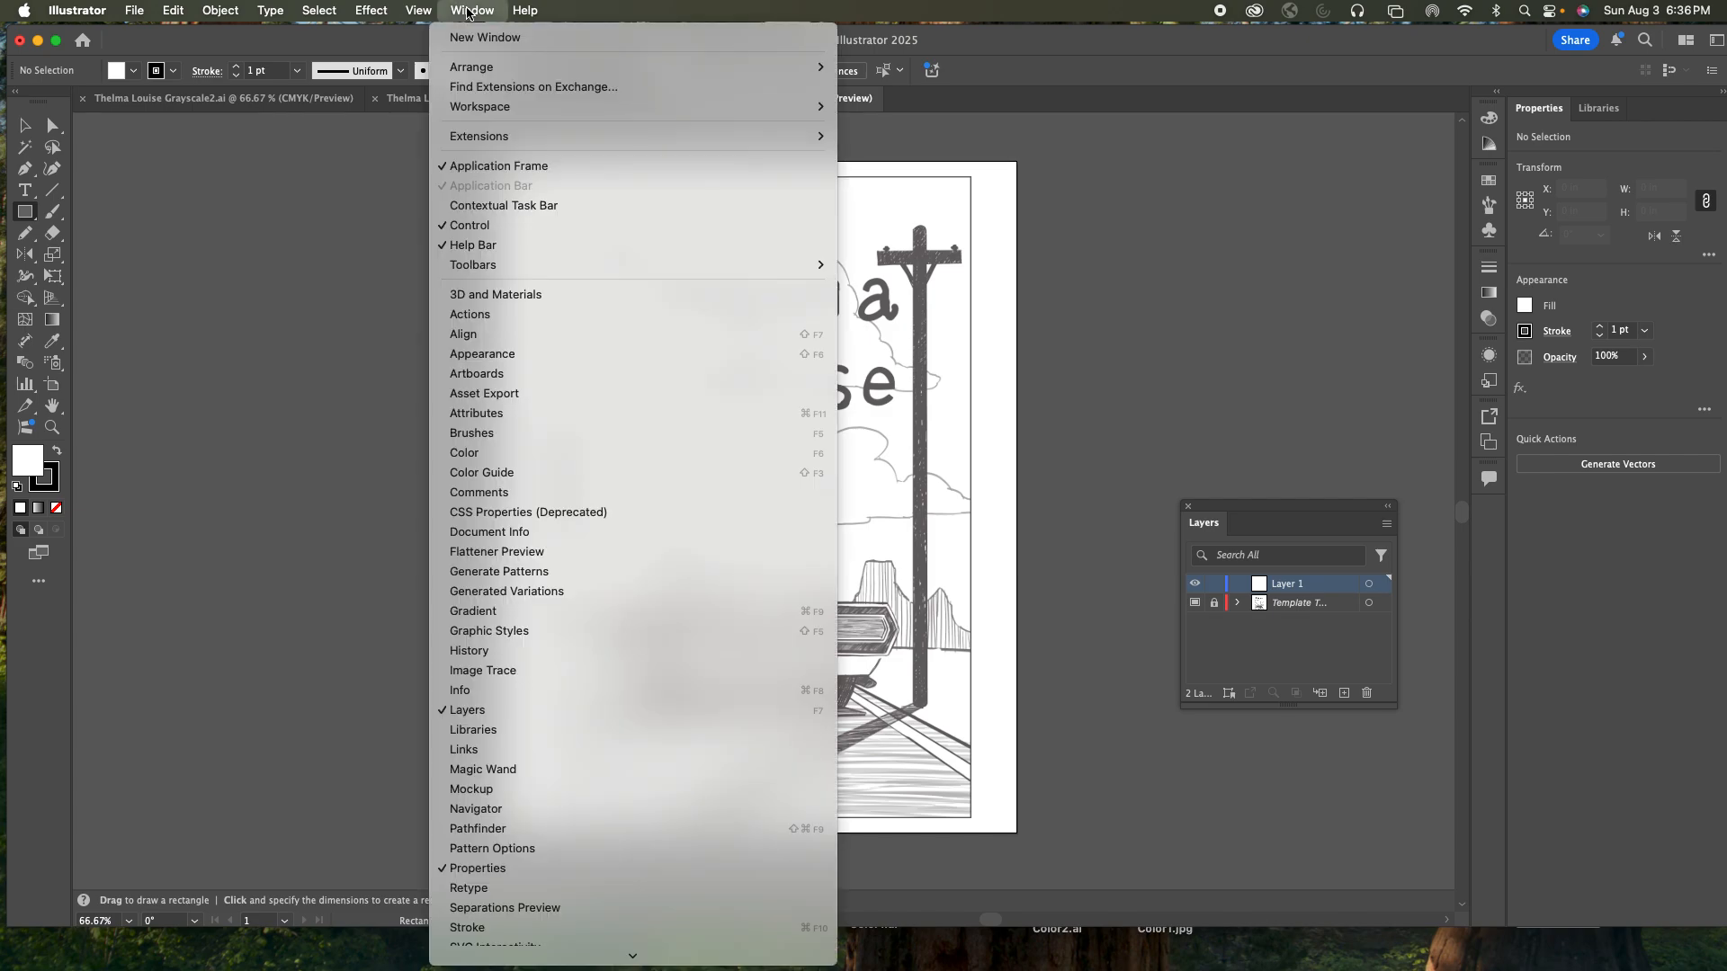
mouse_move(418, 9)
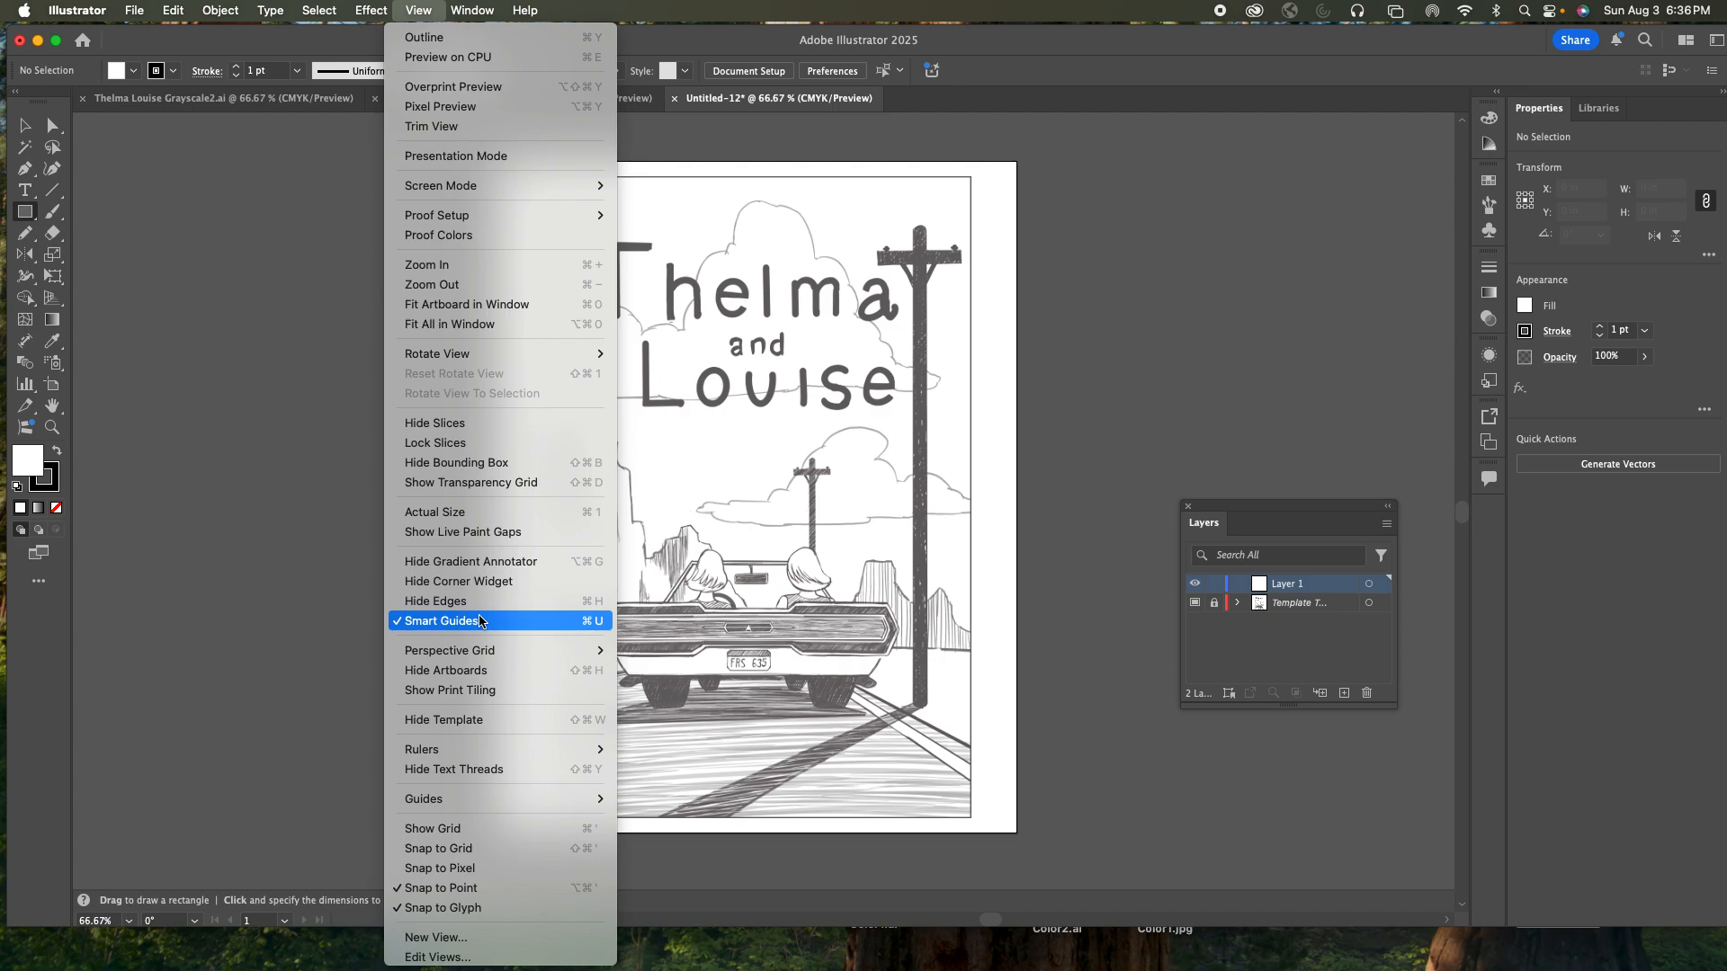
click(691, 171)
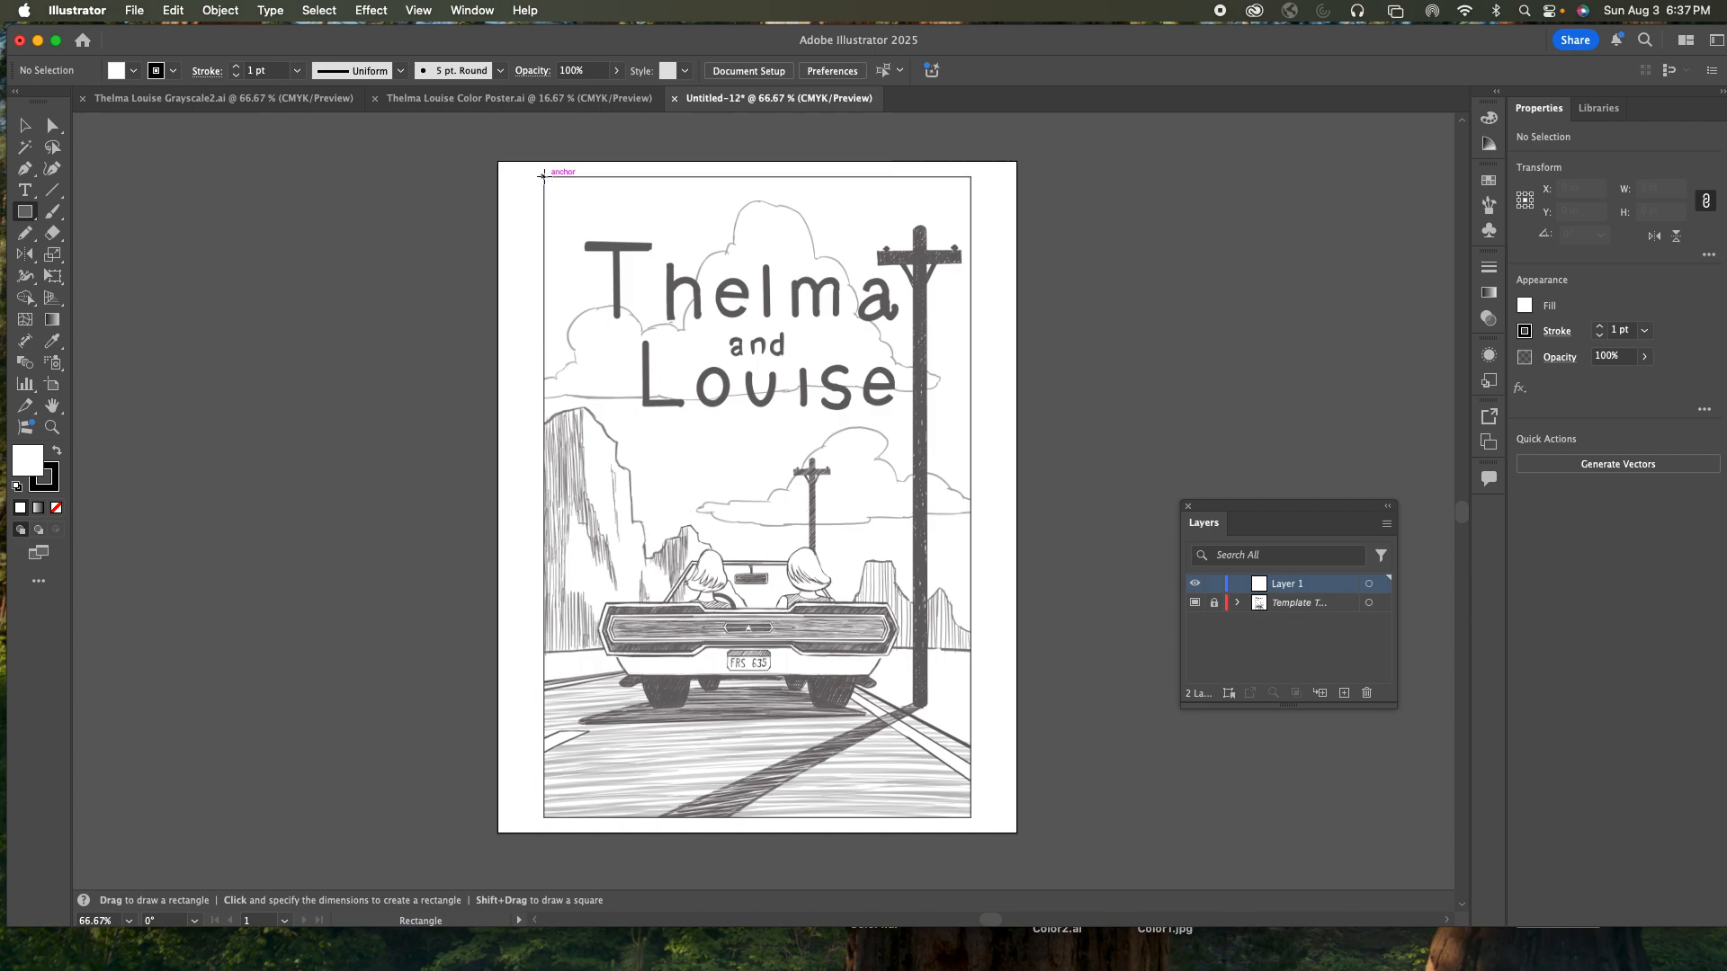
click(542, 176)
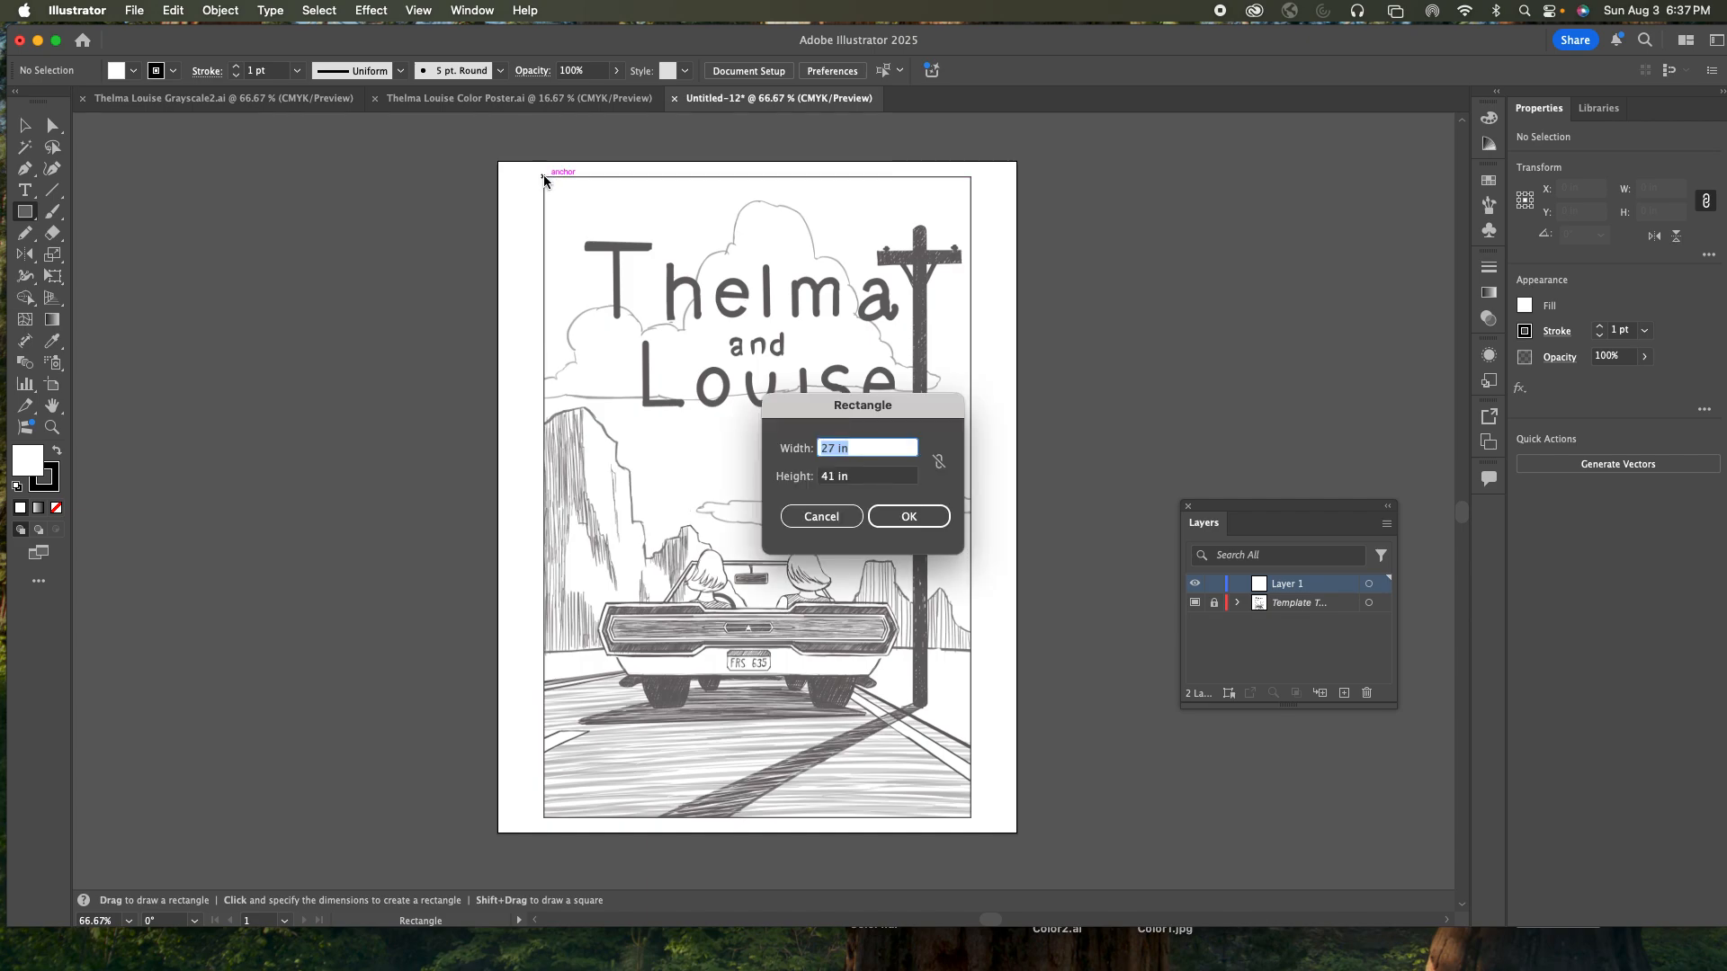
click(835, 449)
drag(835, 449, 820, 453)
text(7)
click(834, 477)
drag(834, 480, 803, 481)
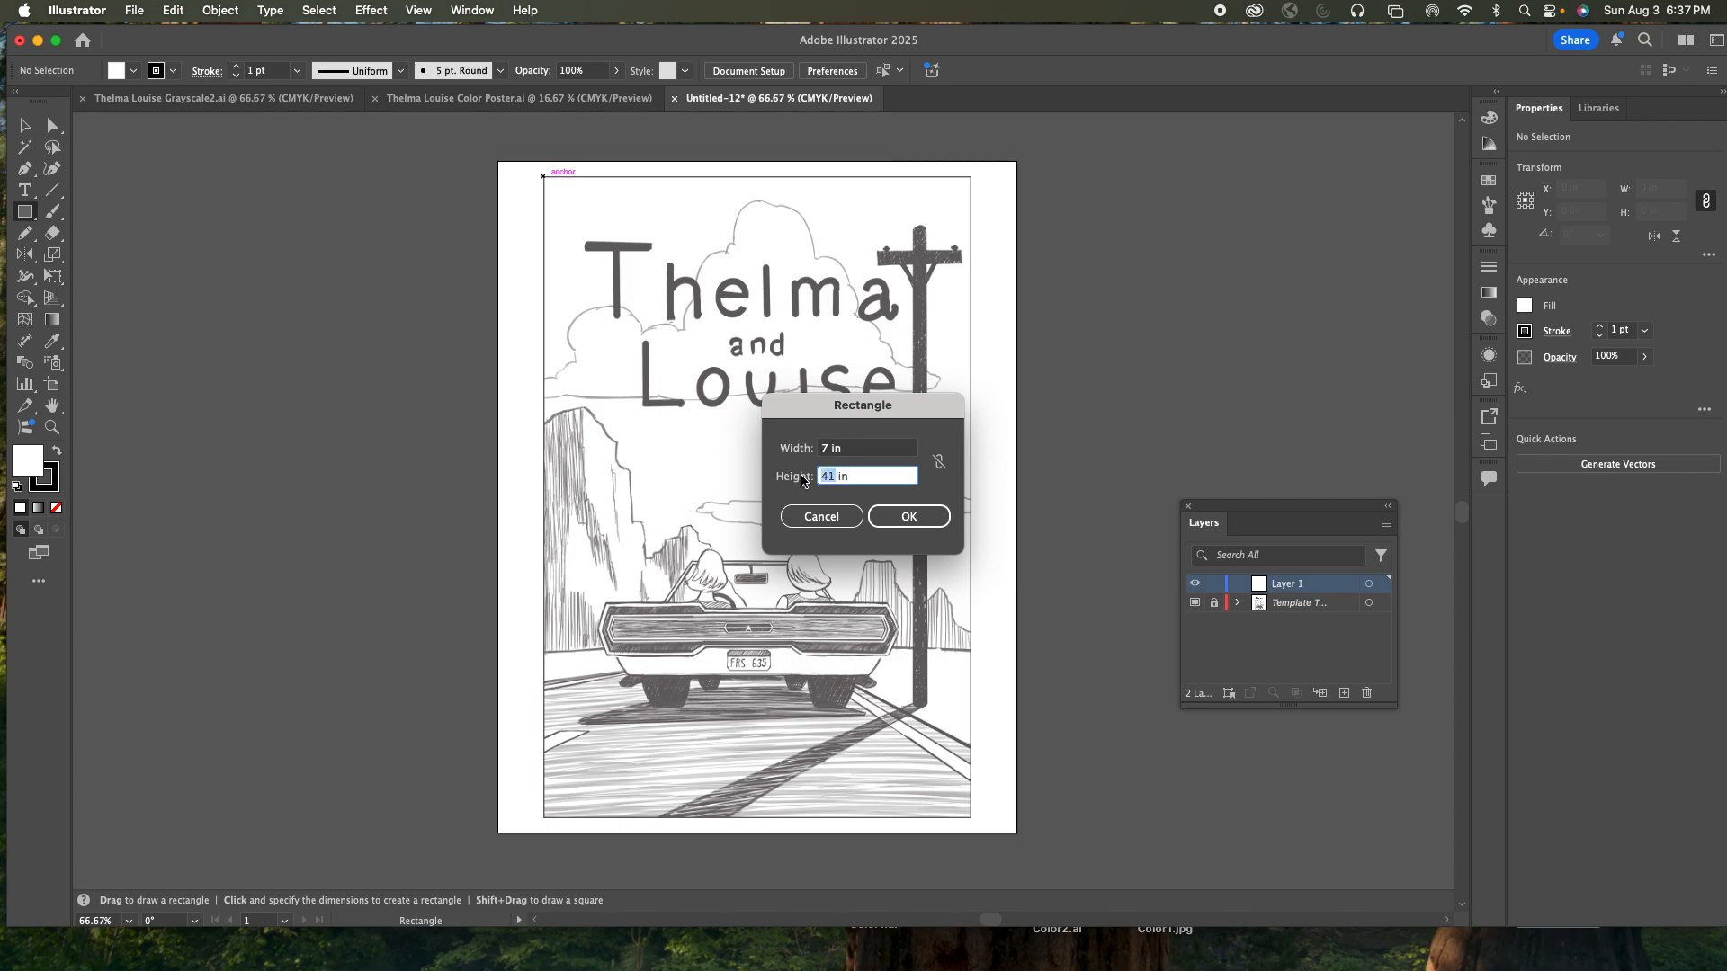
text(10.5)
click(899, 519)
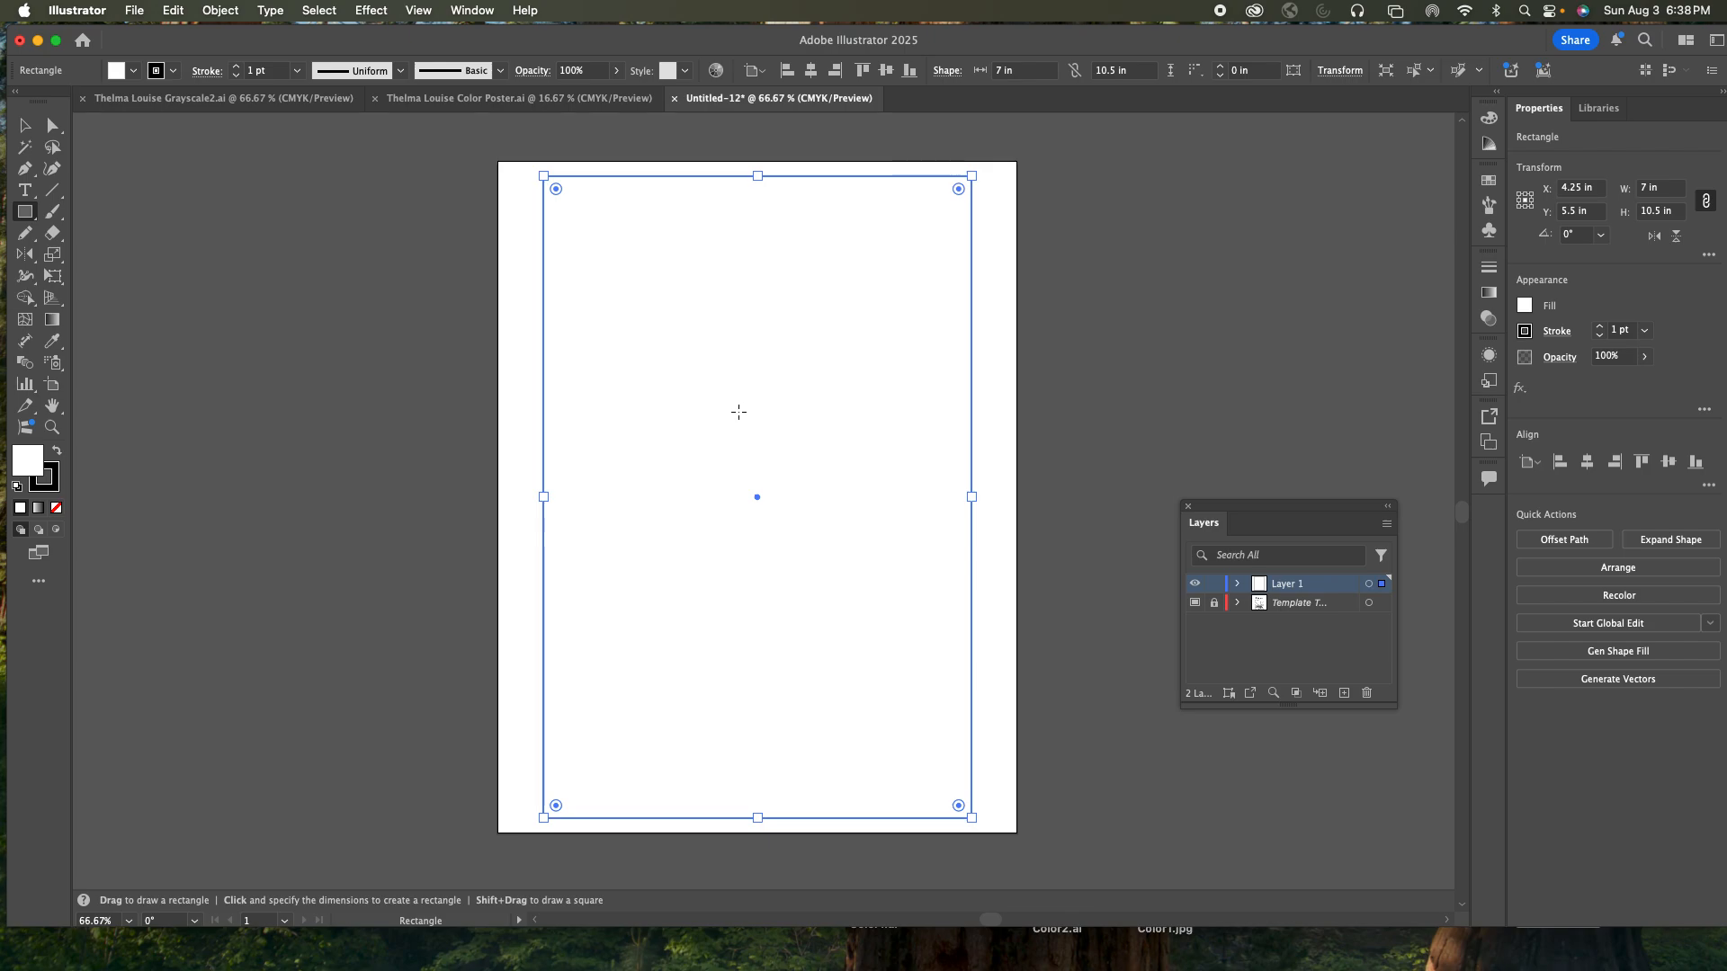
- Set up the Color controls as a floating group separate from the Color Guide, with the CMYK sliders shown
click(1488, 118)
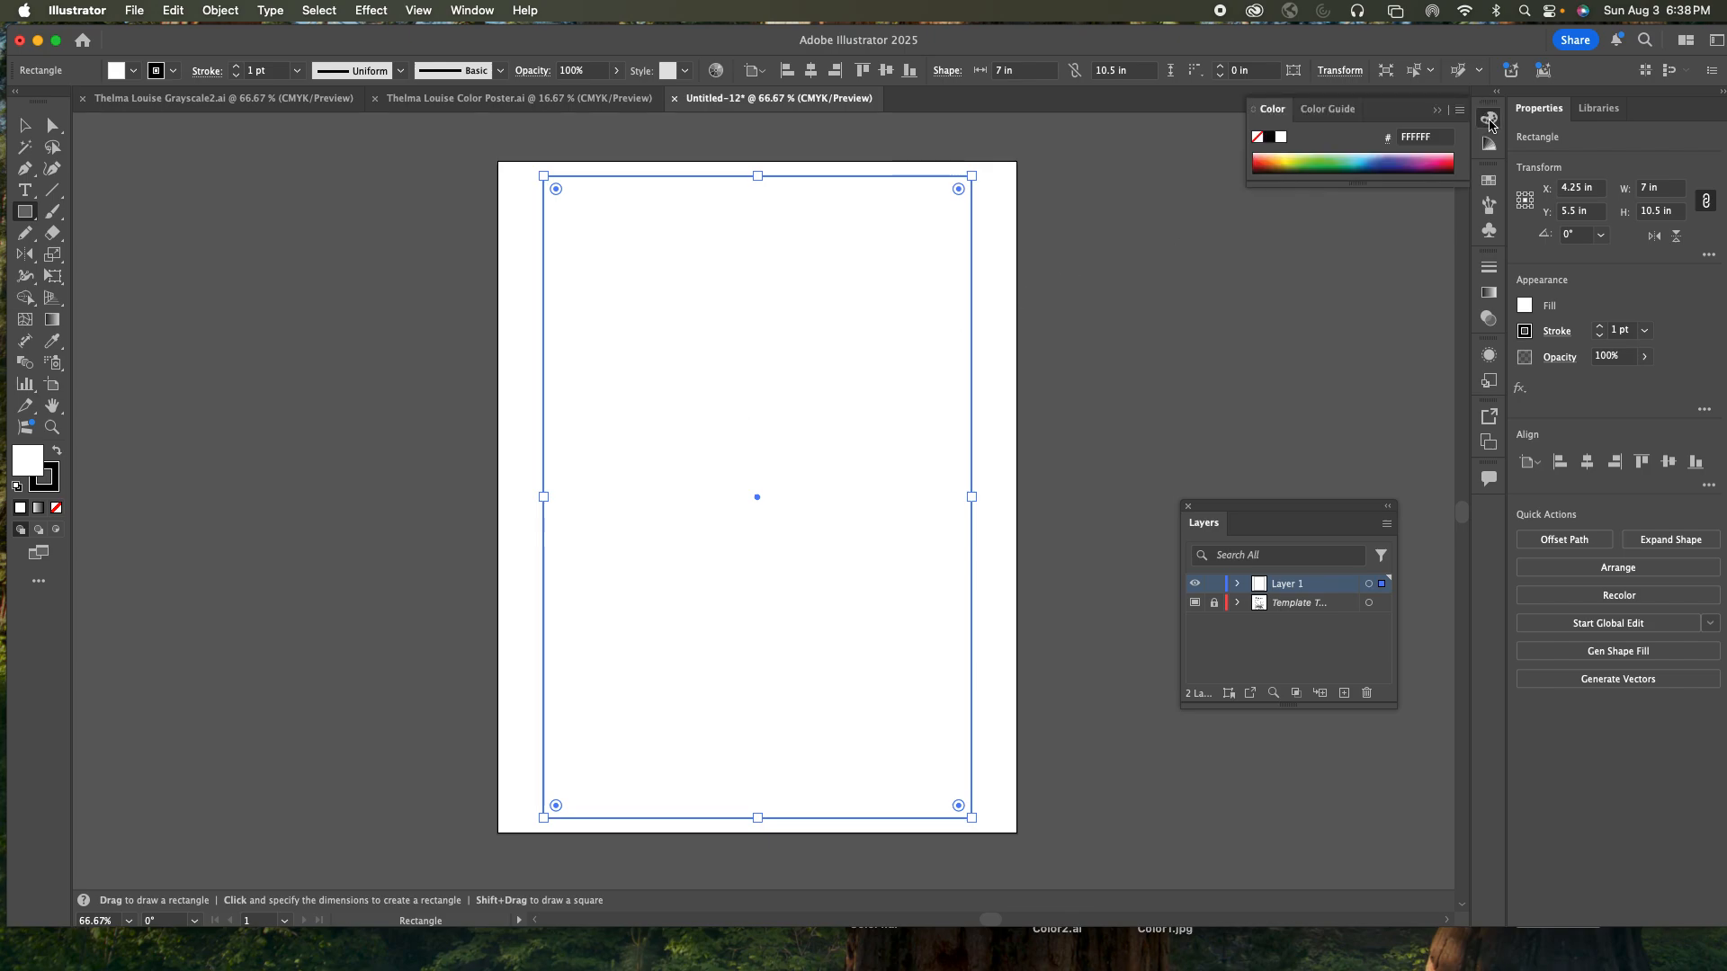
drag(1272, 113, 1142, 177)
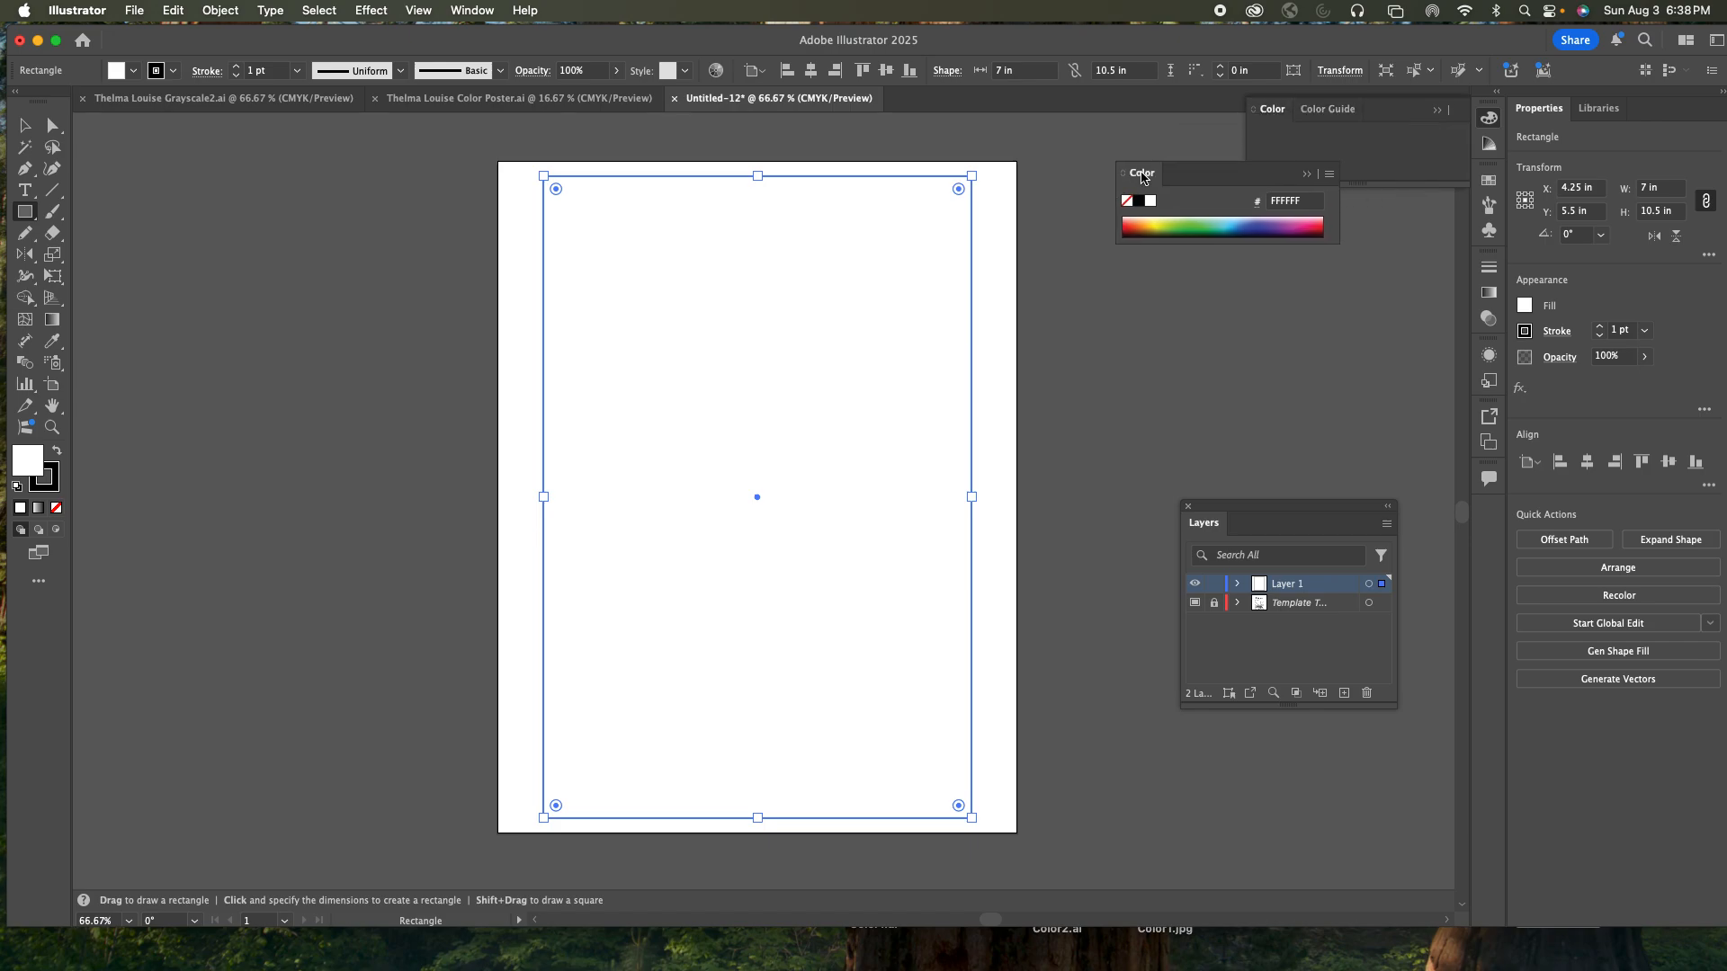
click(1448, 118)
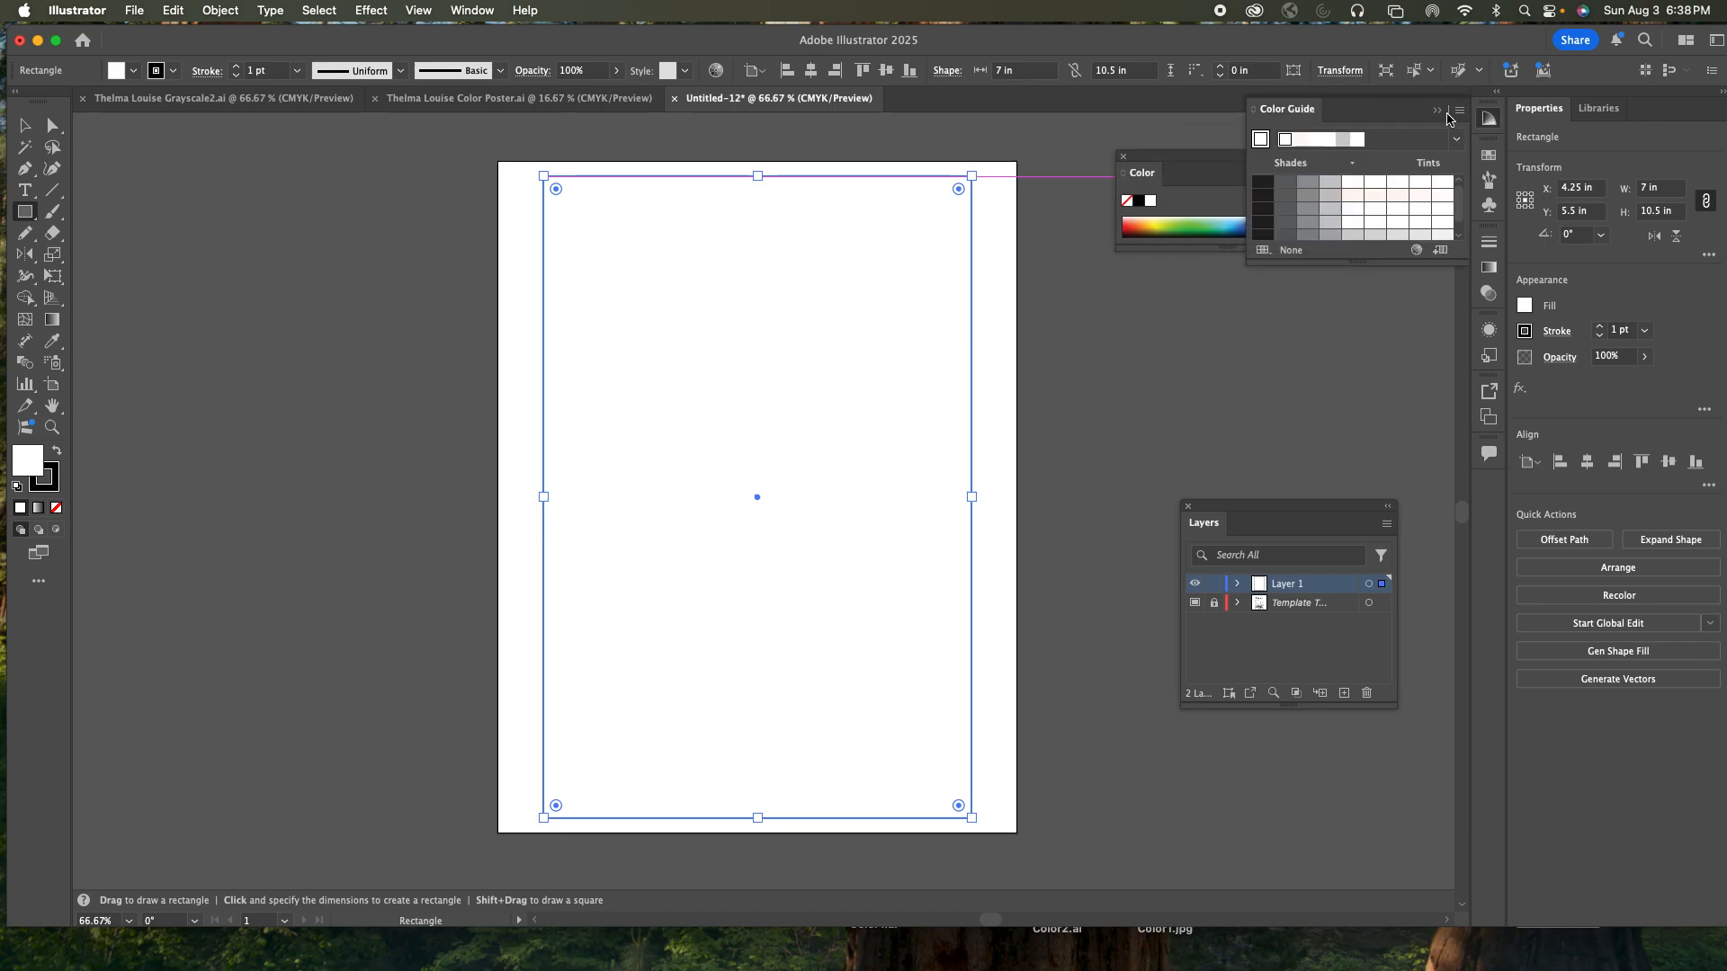
click(1437, 111)
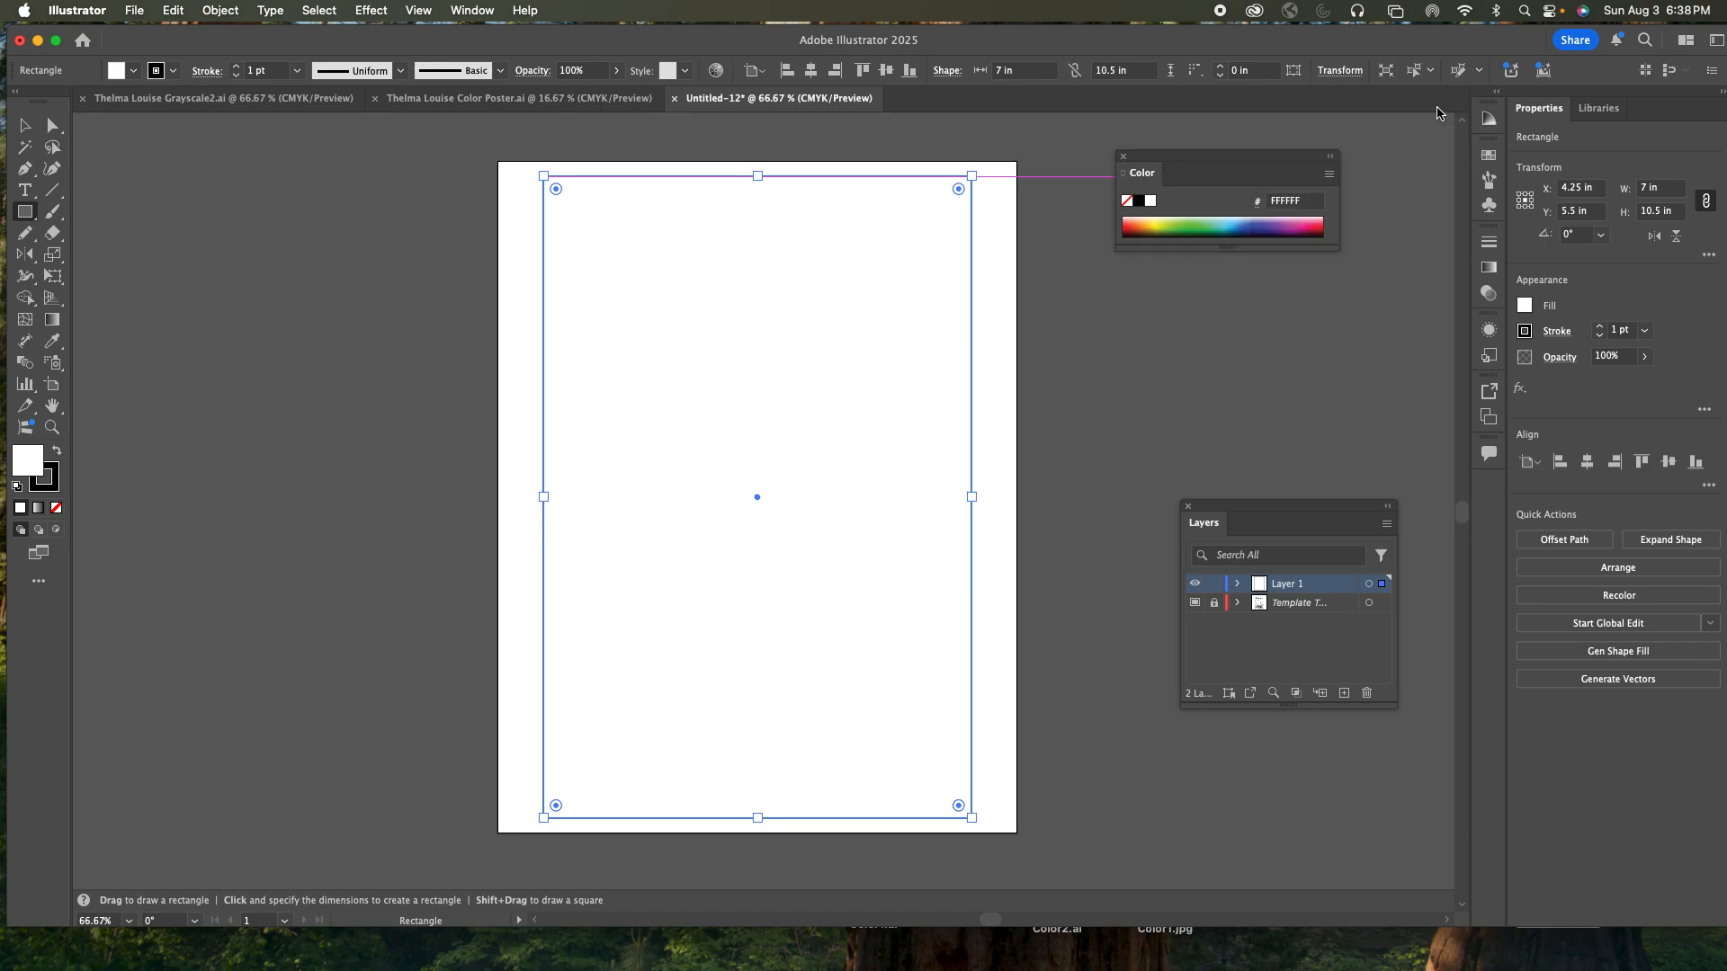
click(1330, 177)
click(1379, 178)
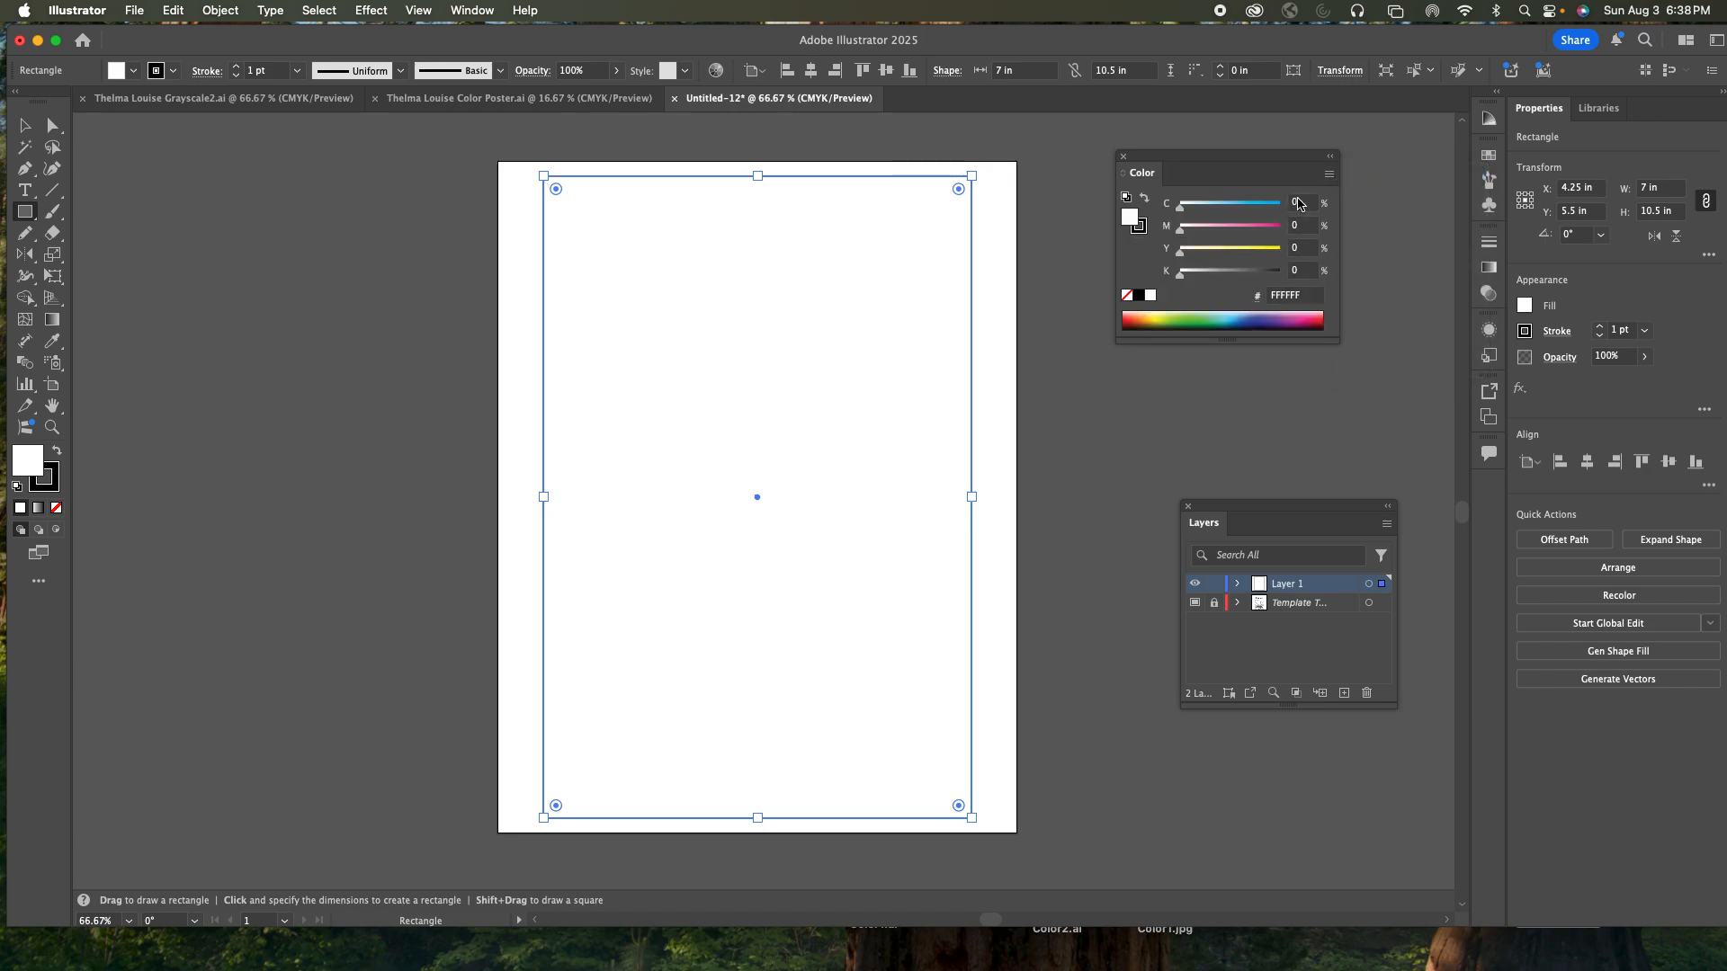
- Switch the color sliders to Grayscale and return them to CMYK
click(1329, 174)
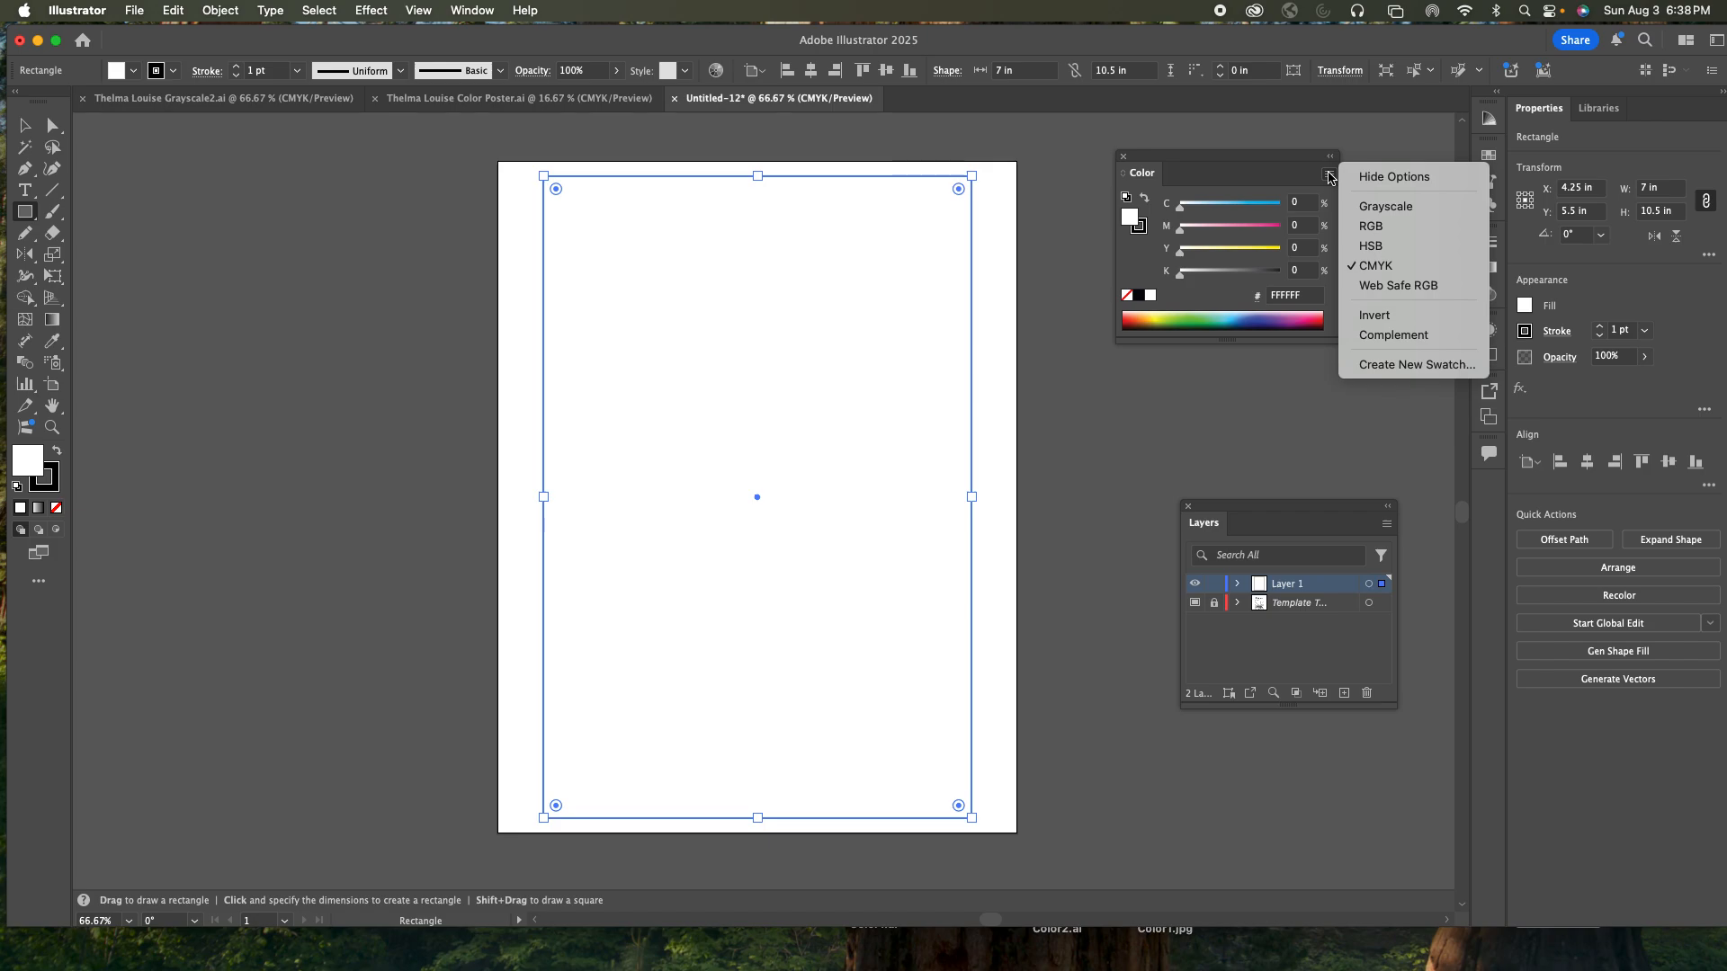
click(1360, 214)
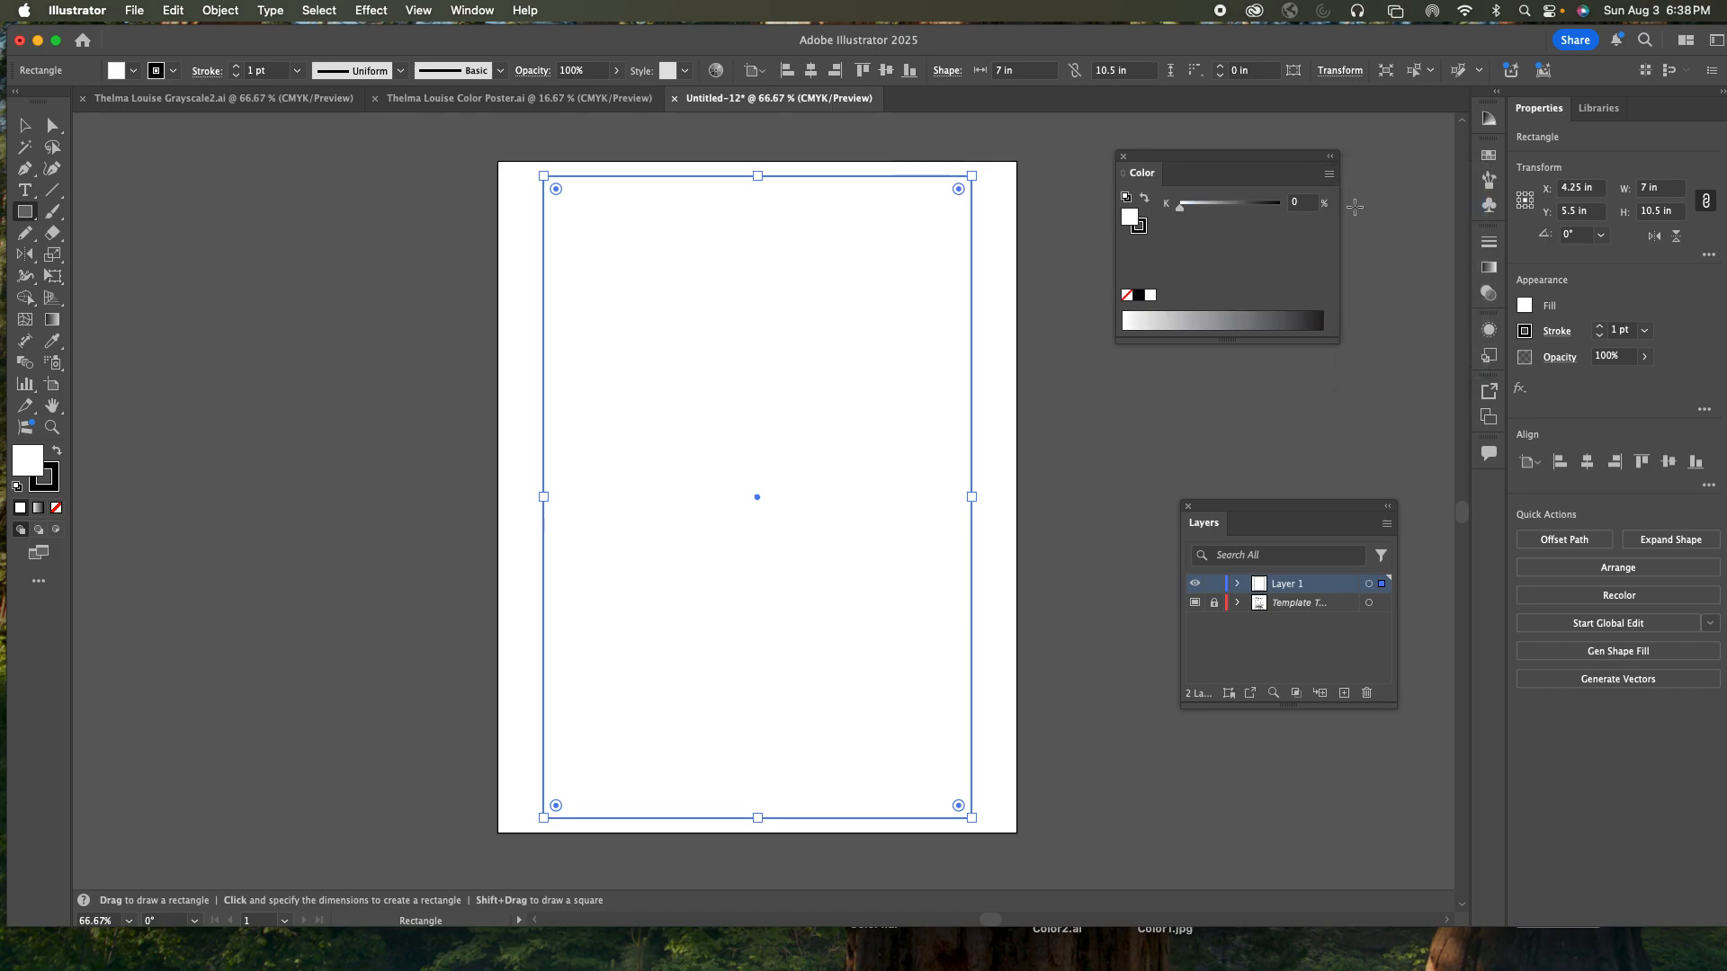
click(1329, 176)
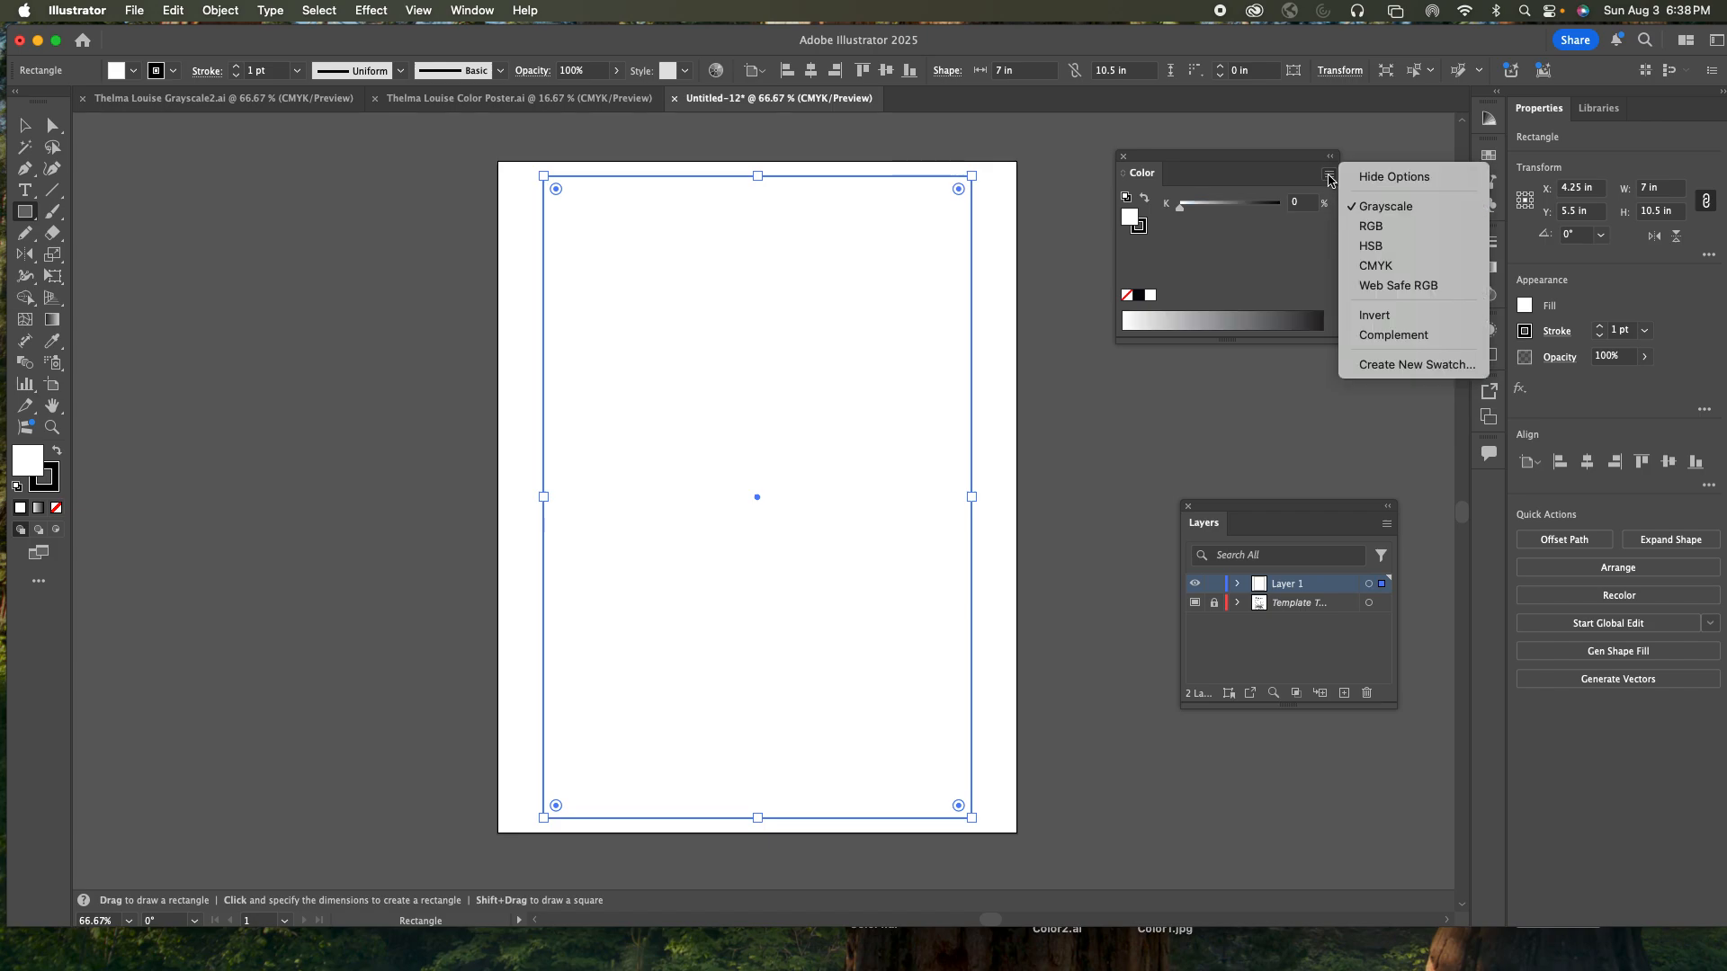
click(1365, 267)
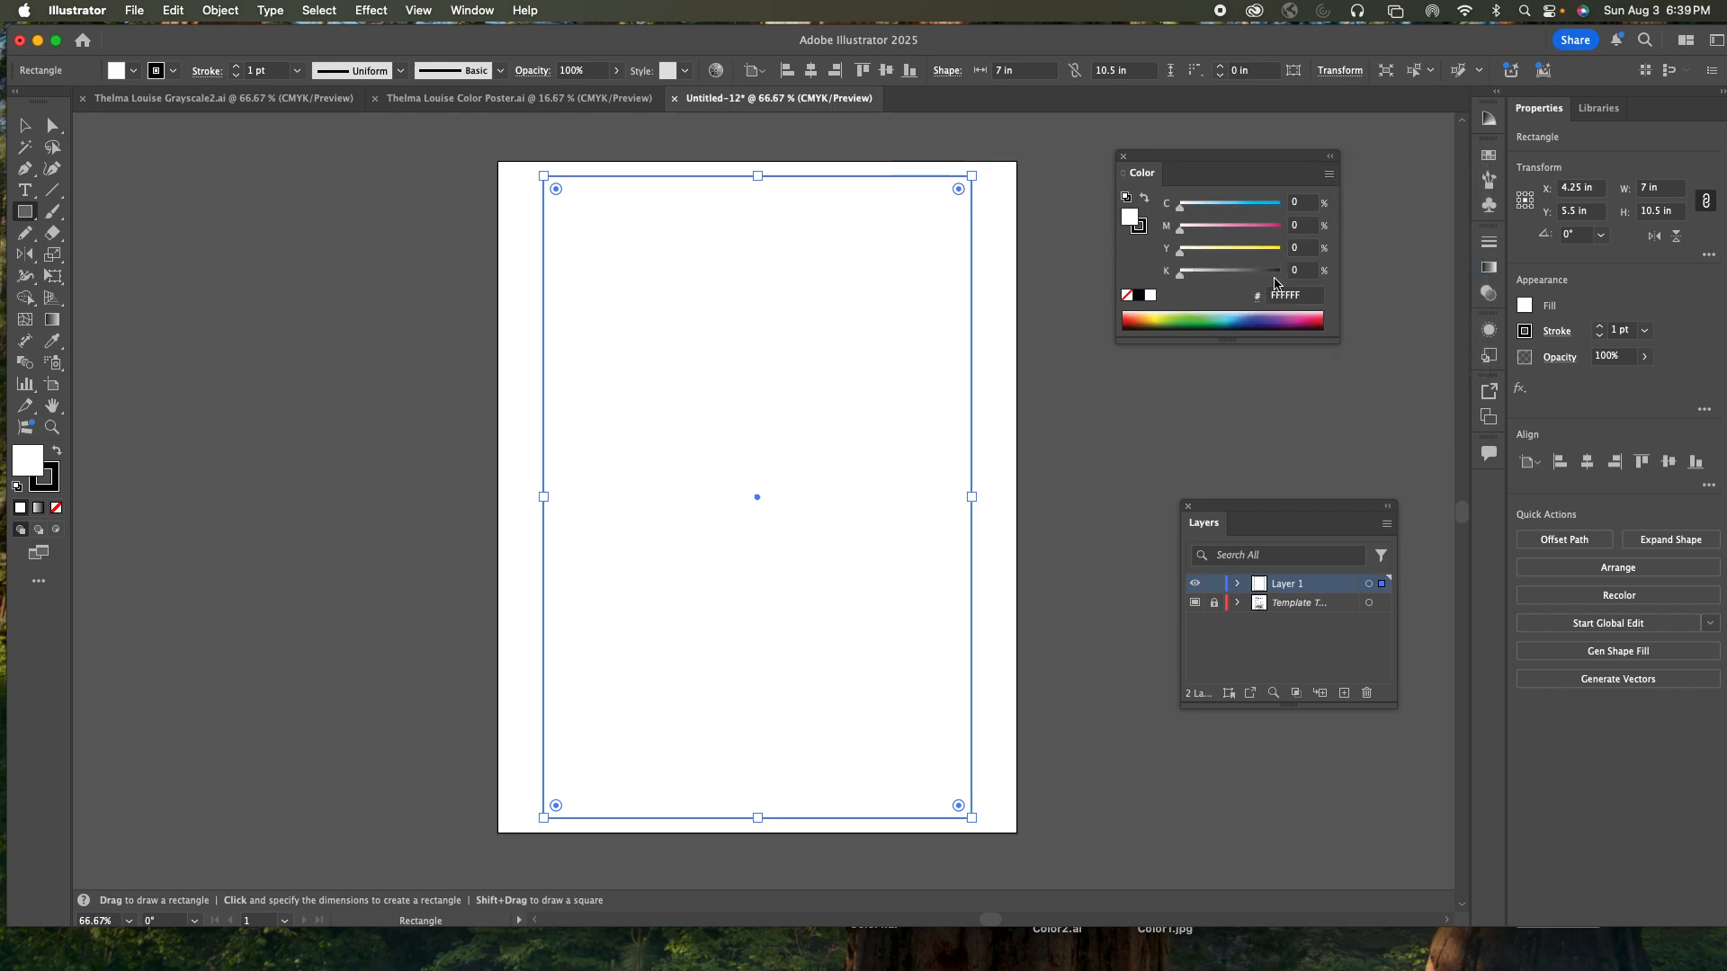
- Remove the rectangle's stroke and fill it with 20% black
click(1141, 230)
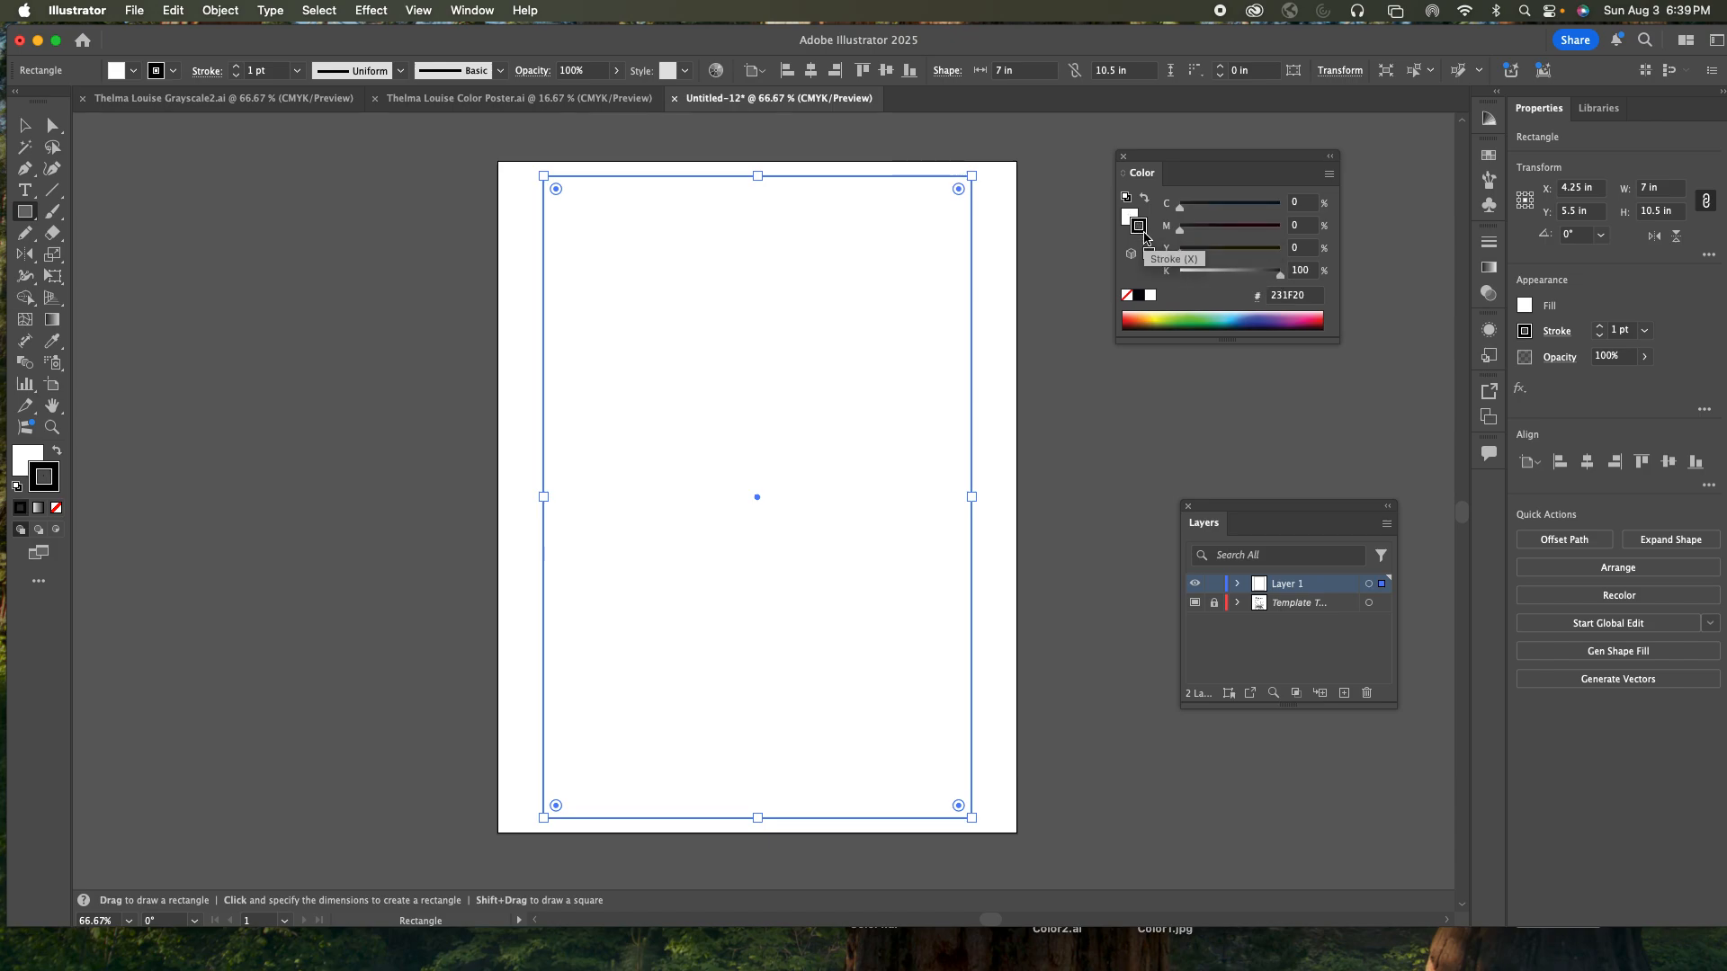
click(1128, 297)
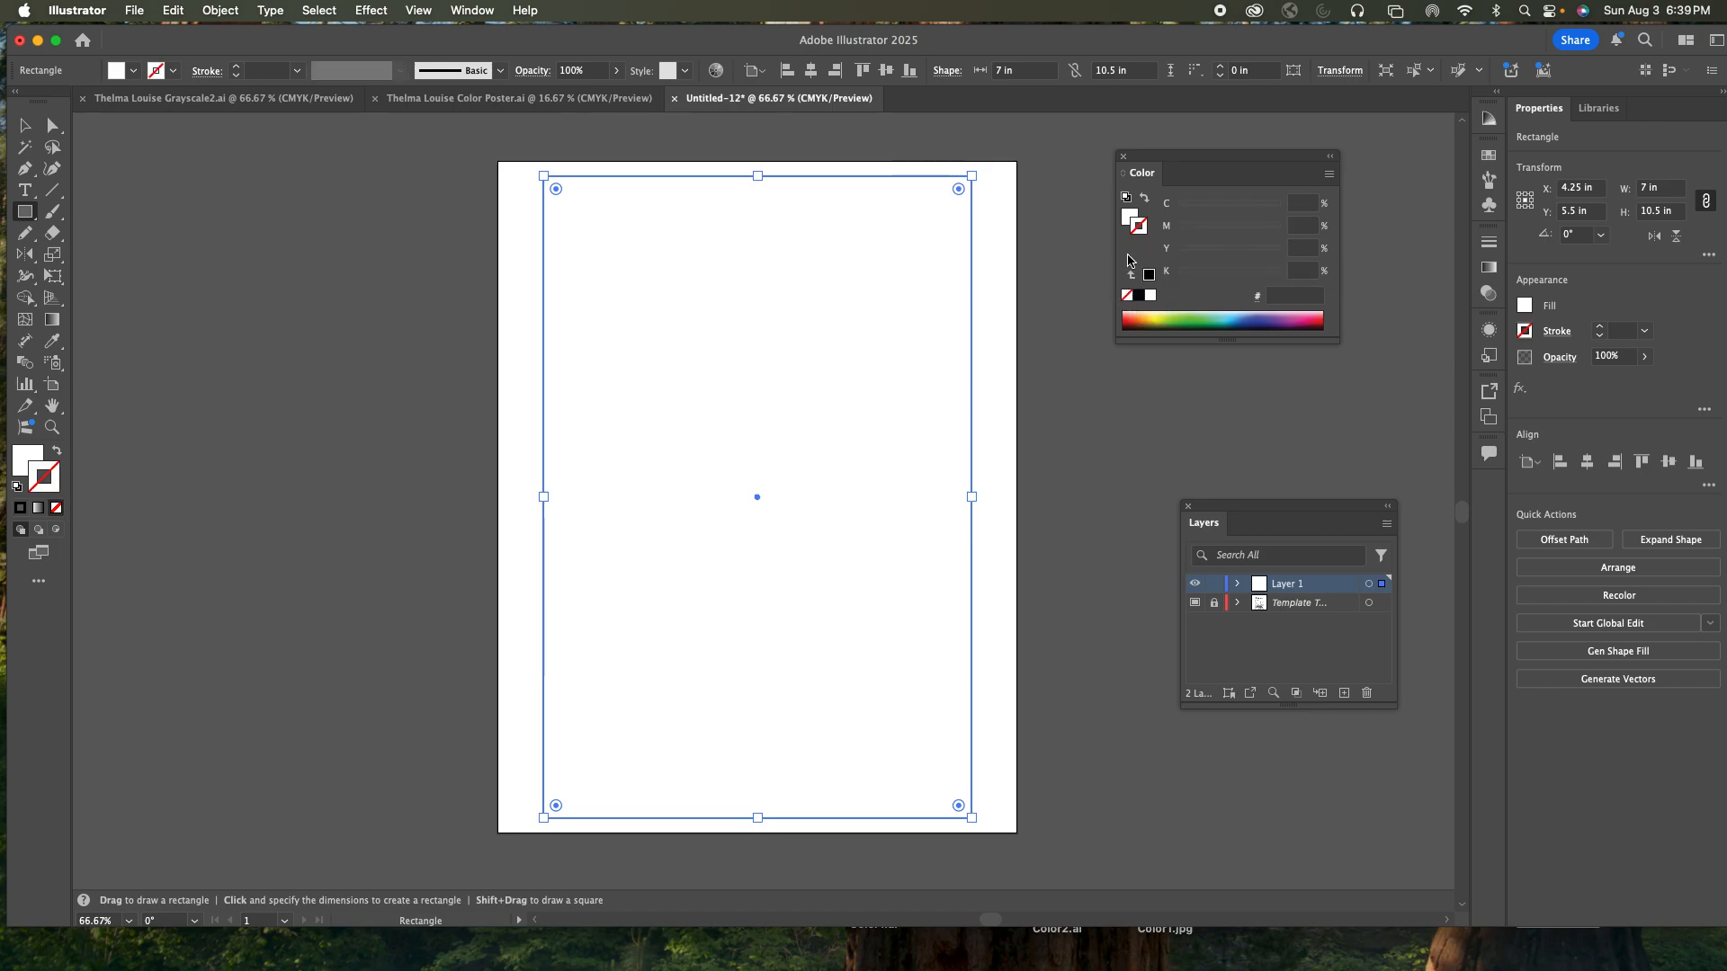
click(1131, 219)
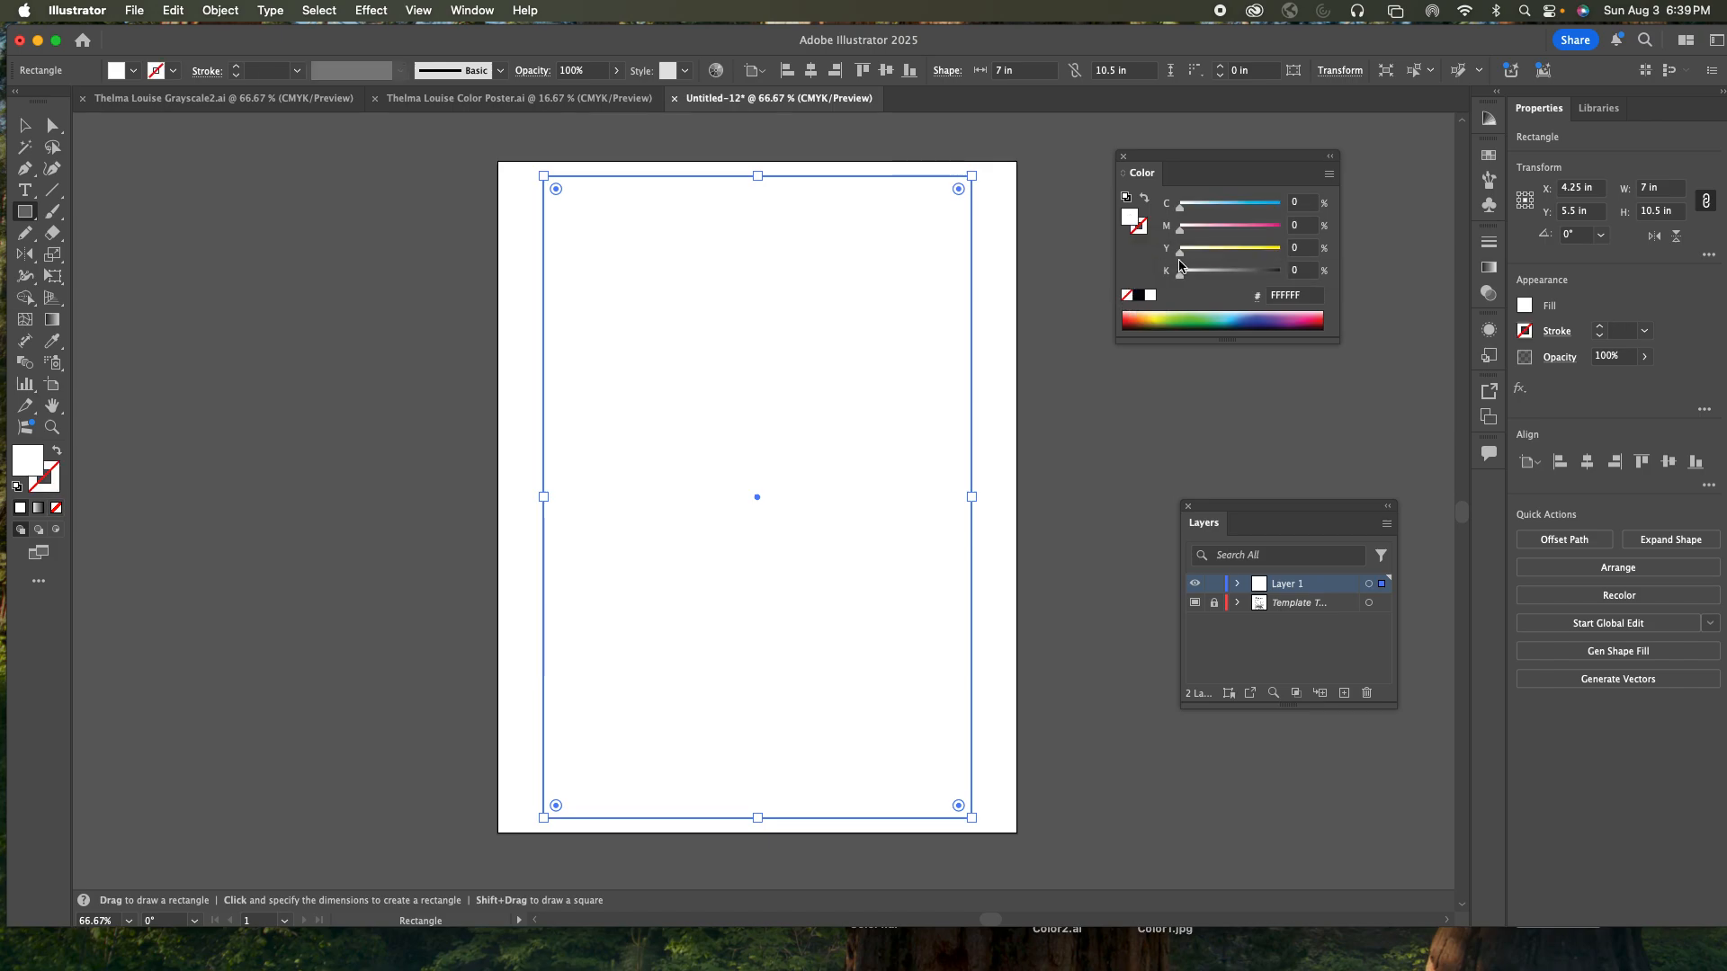
click(1301, 271)
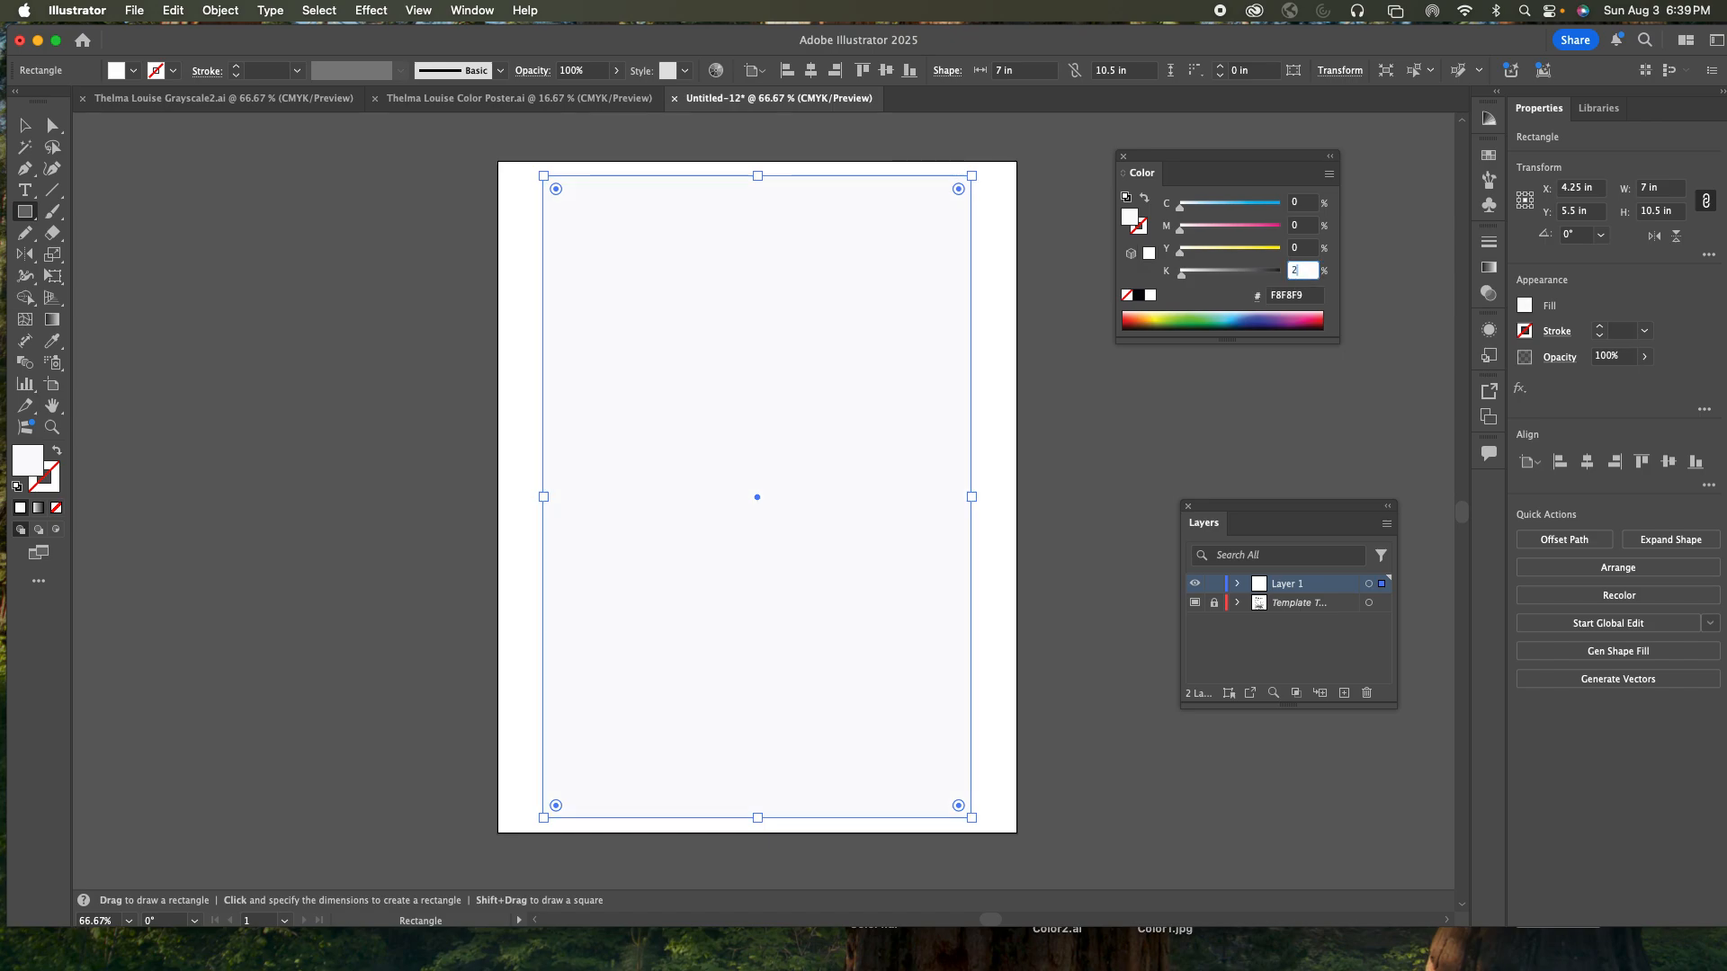
text(20)
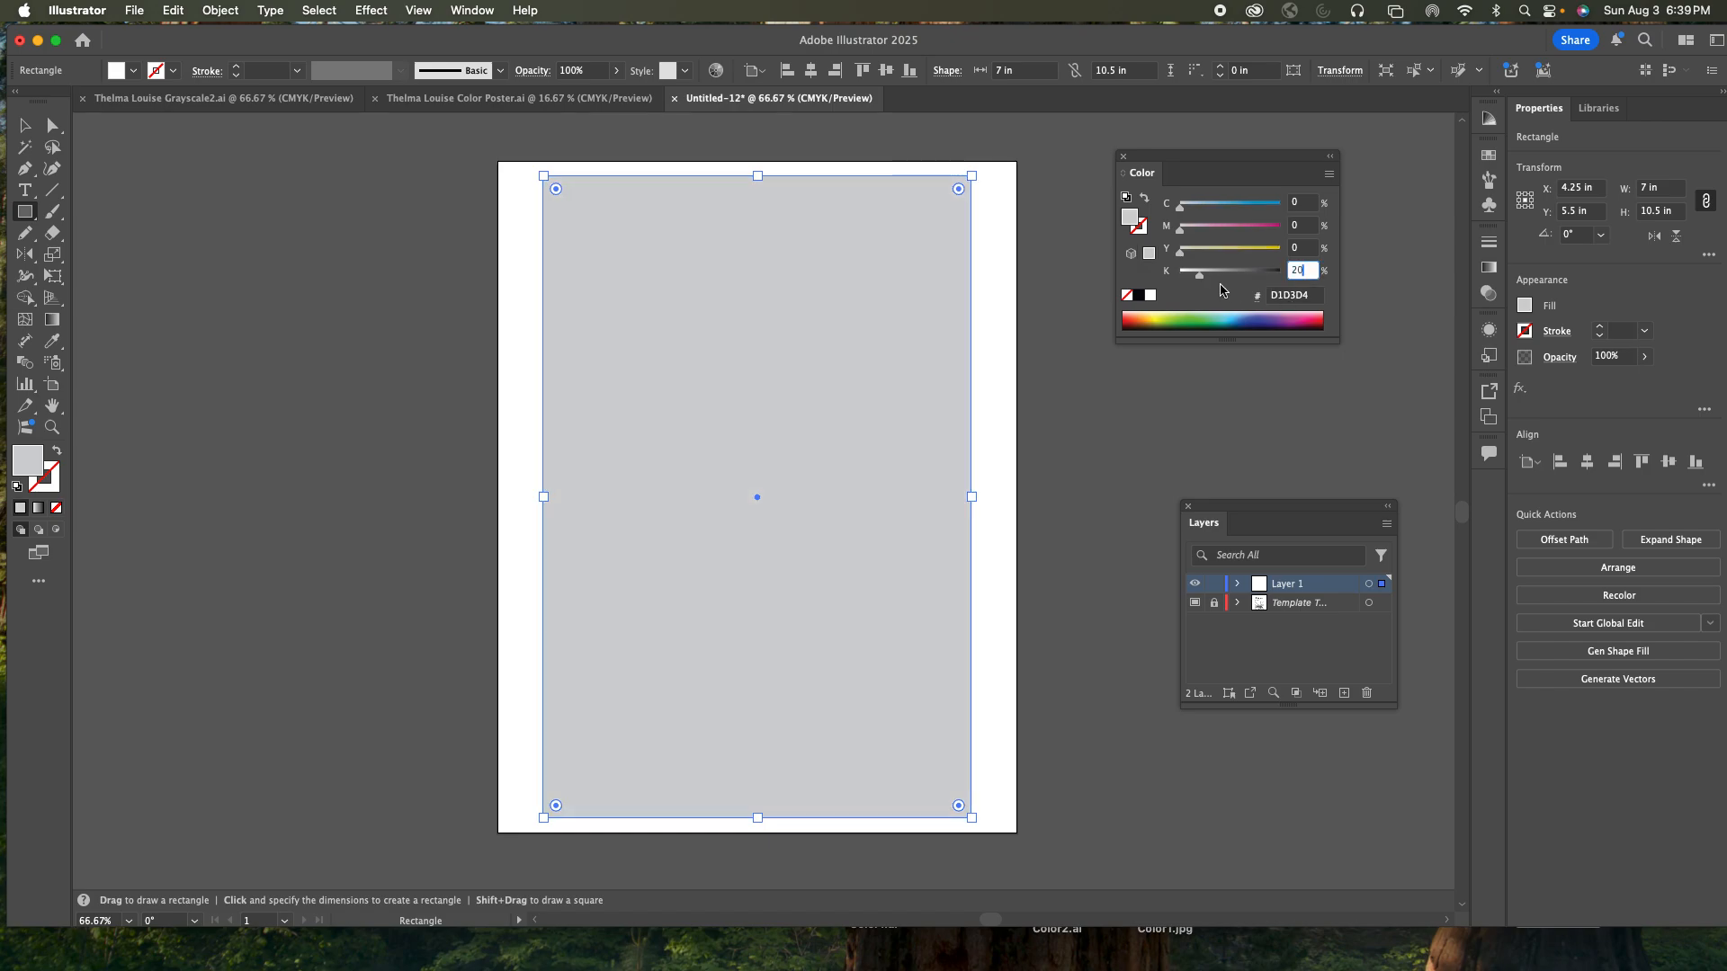
key(Return)
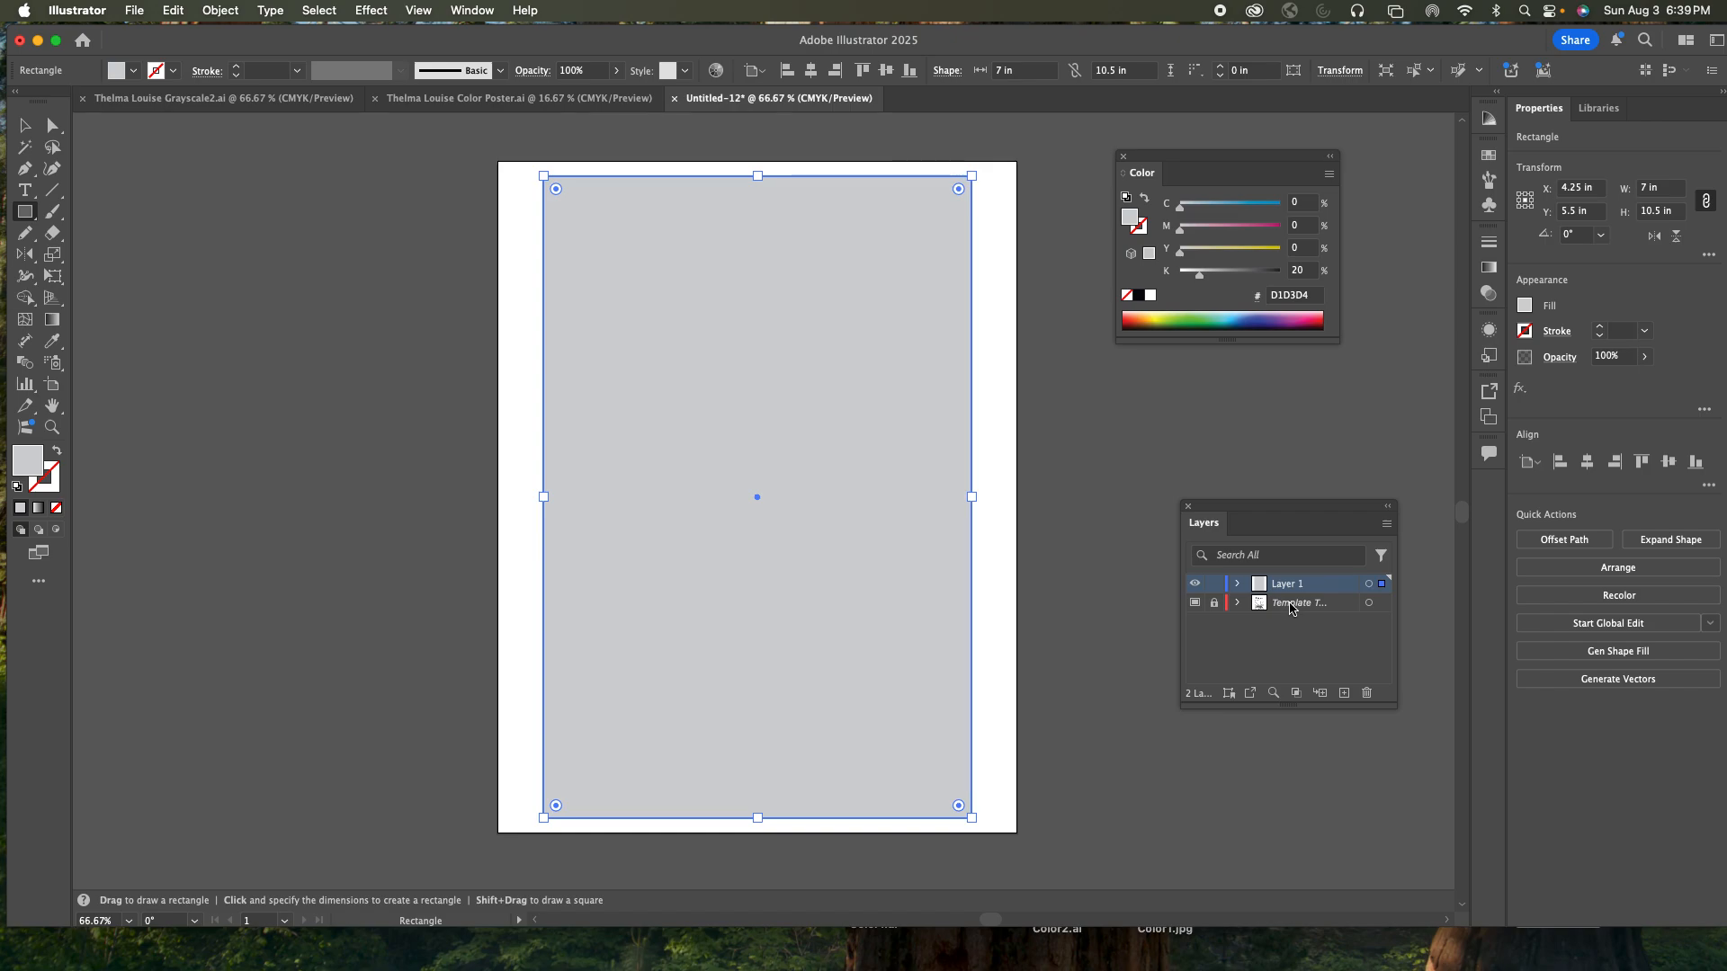
- Show the document in Outline view so the template sketch can be seen through the filled rectangle
click(420, 10)
click(424, 39)
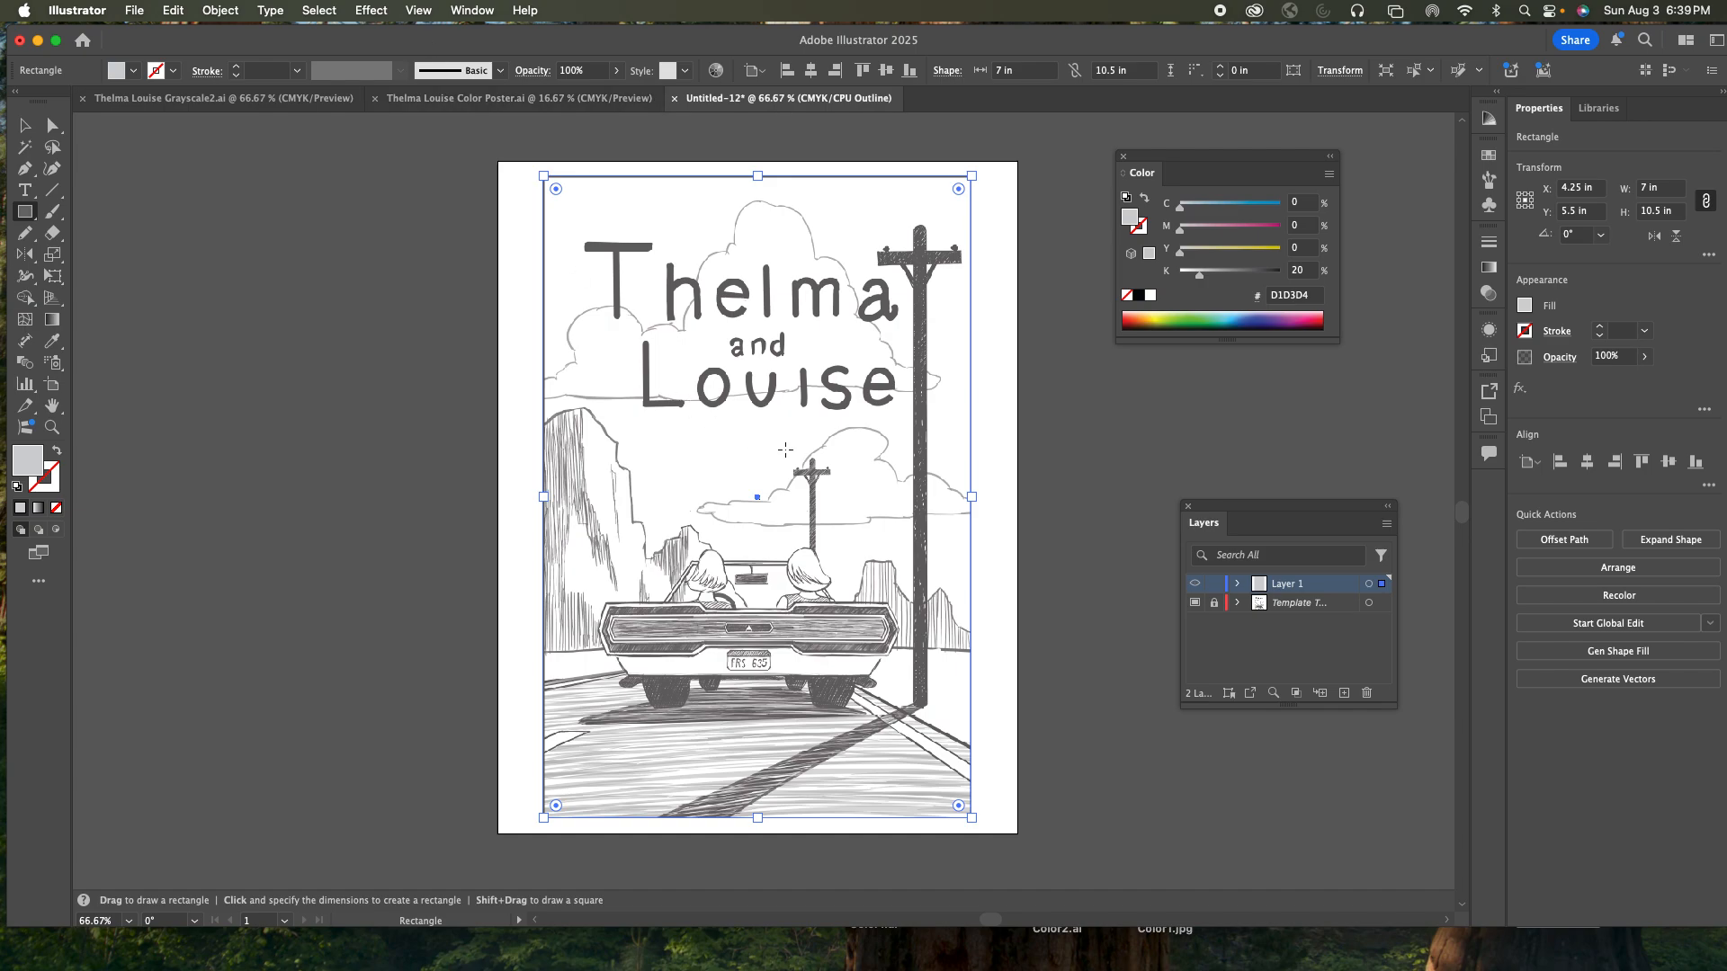
- Examine the finished color poster and the grayscale poster, viewing the grayscale one in Outline mode, and return to the Untitled-12 document
click(563, 101)
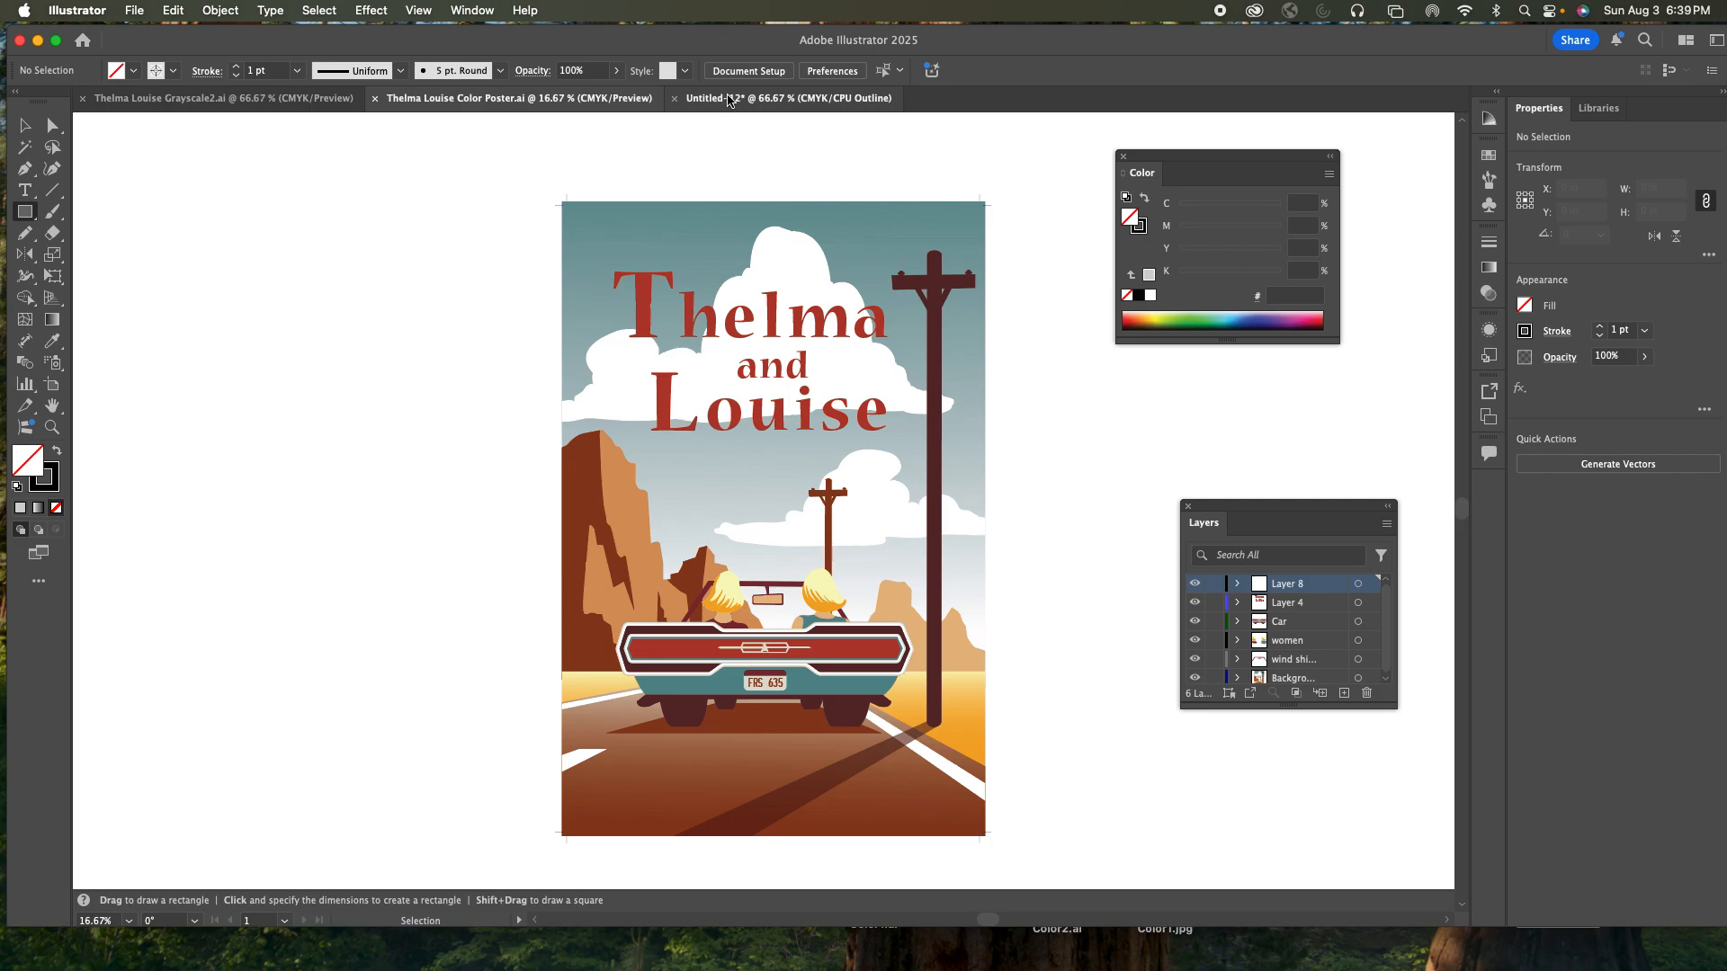
click(274, 101)
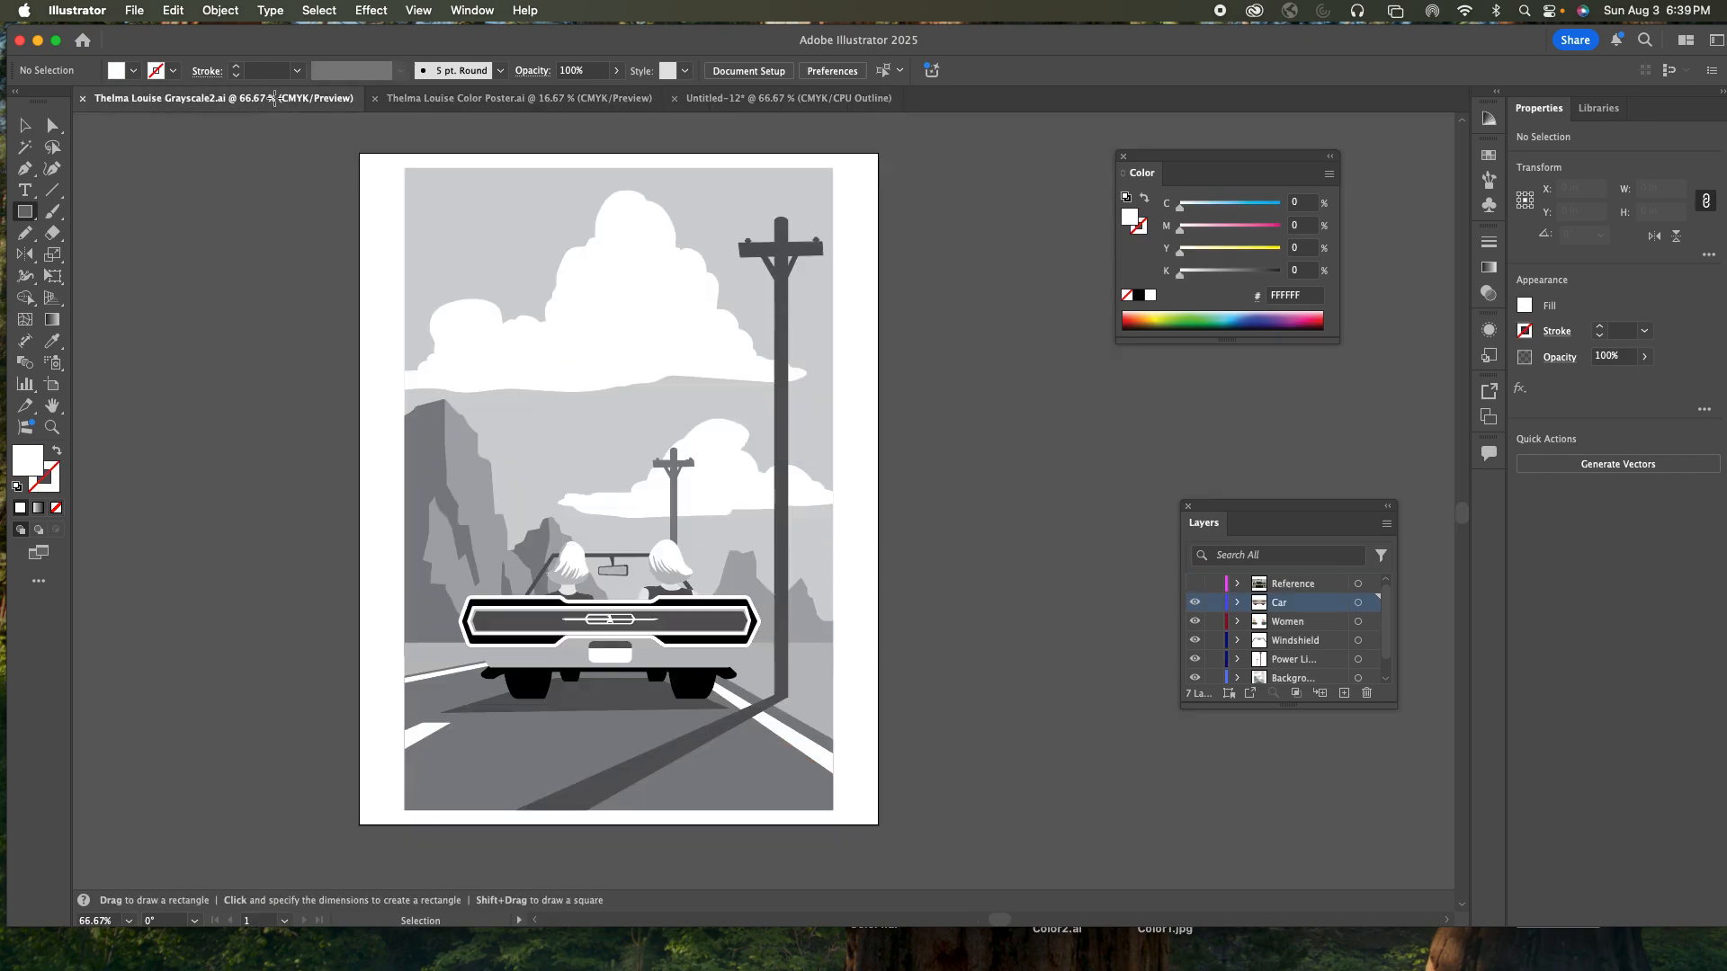
key(super+y)
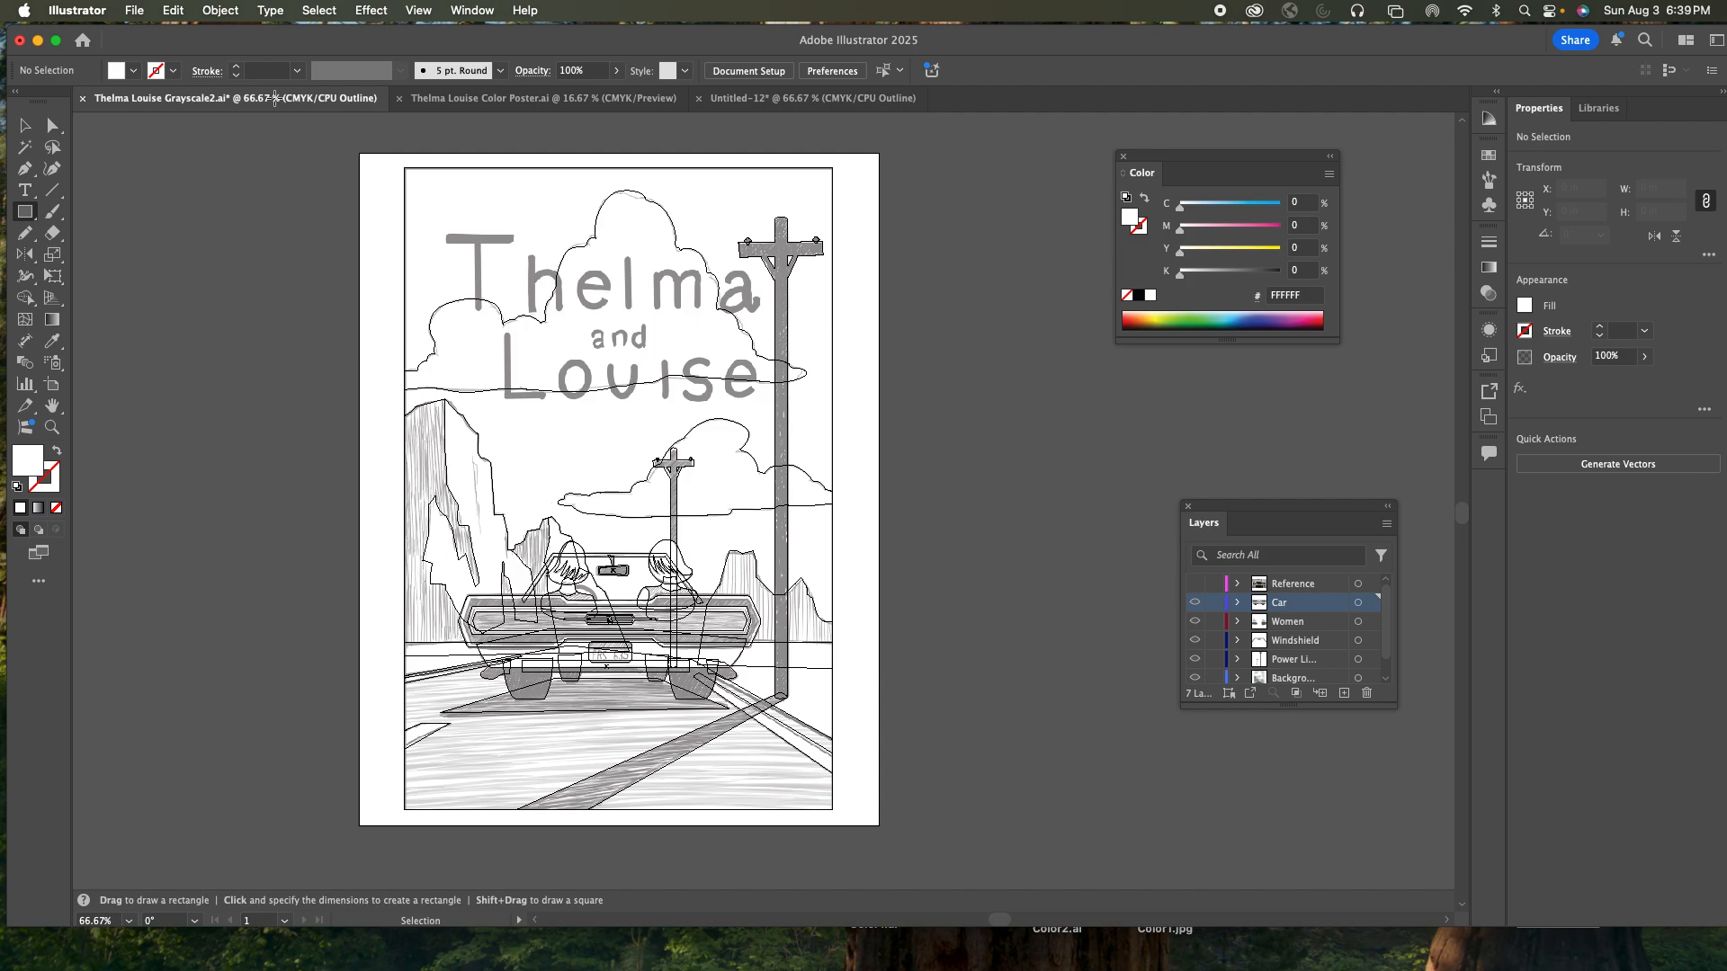
click(778, 99)
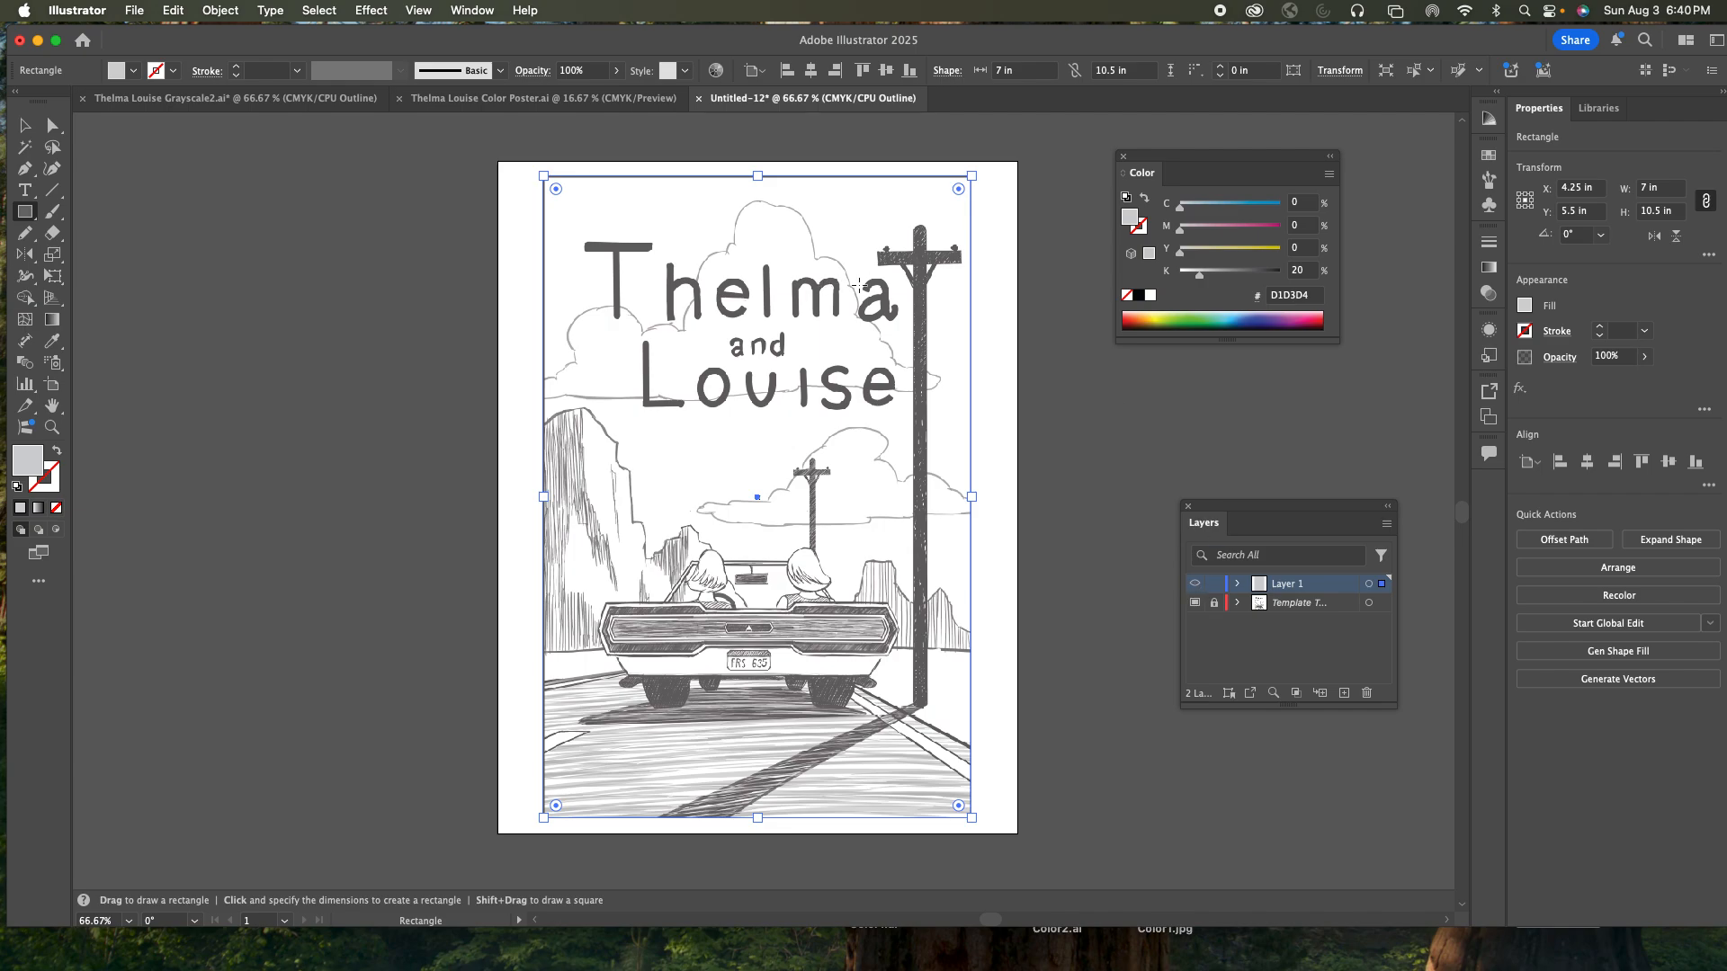
- Compare the gray rectangle in Preview and Outline view by switching between the two modes
key(v)
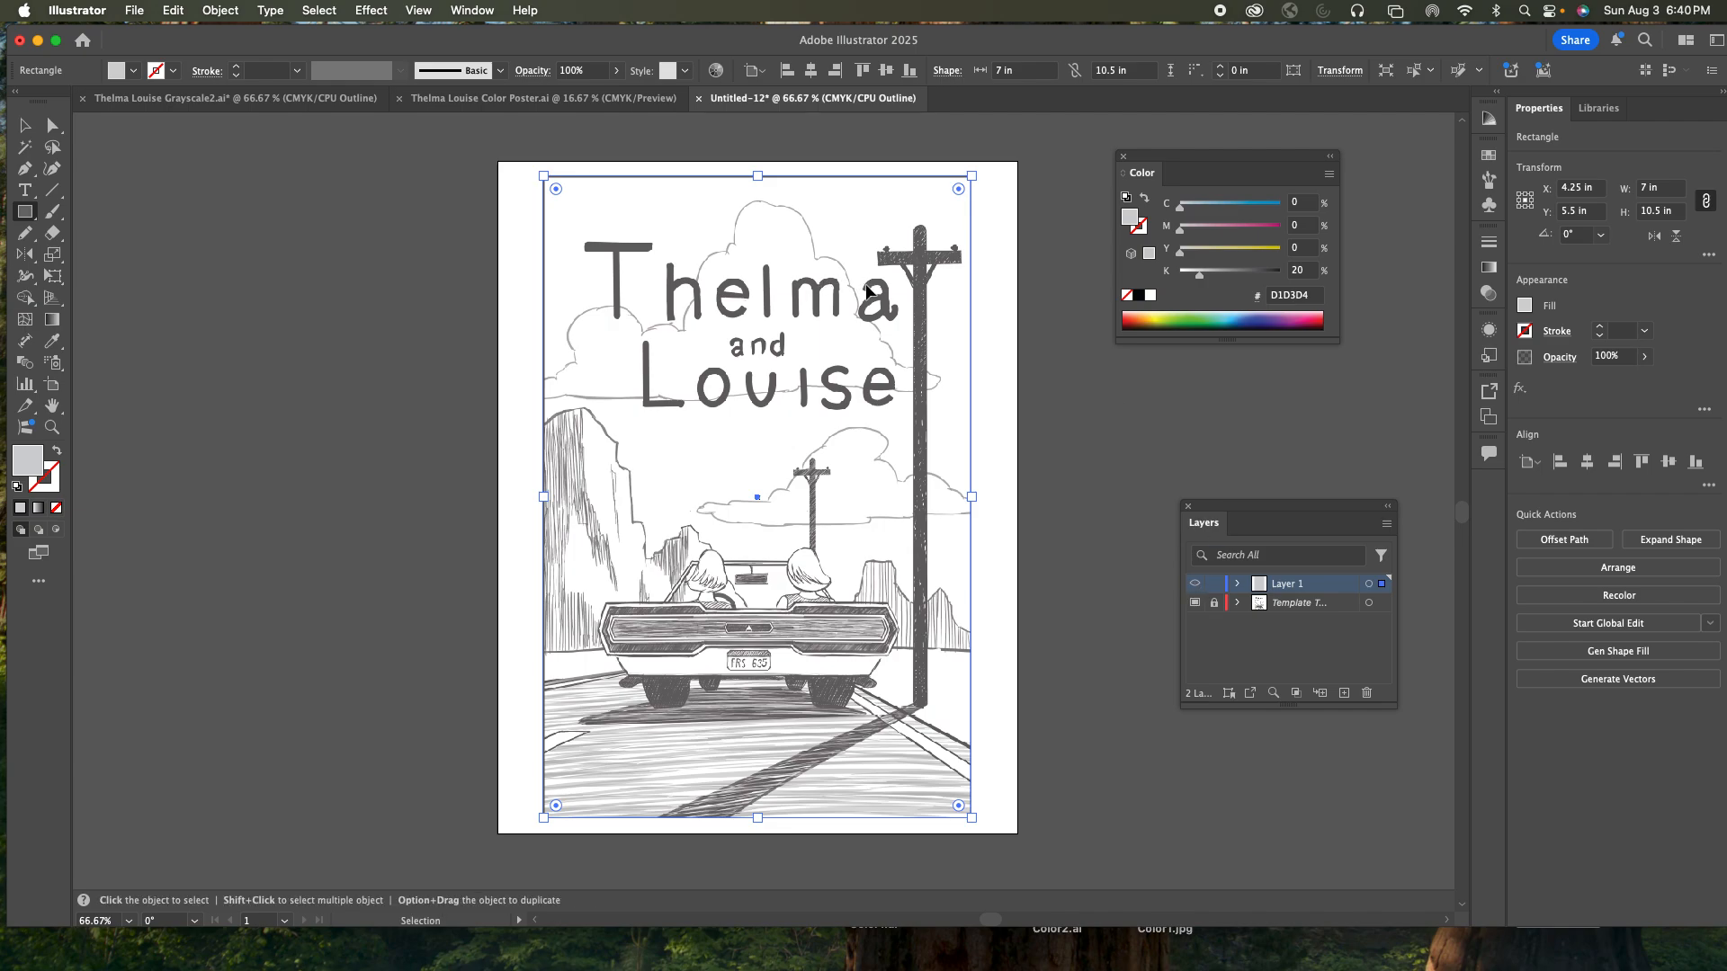
key(super+y)
key(m)
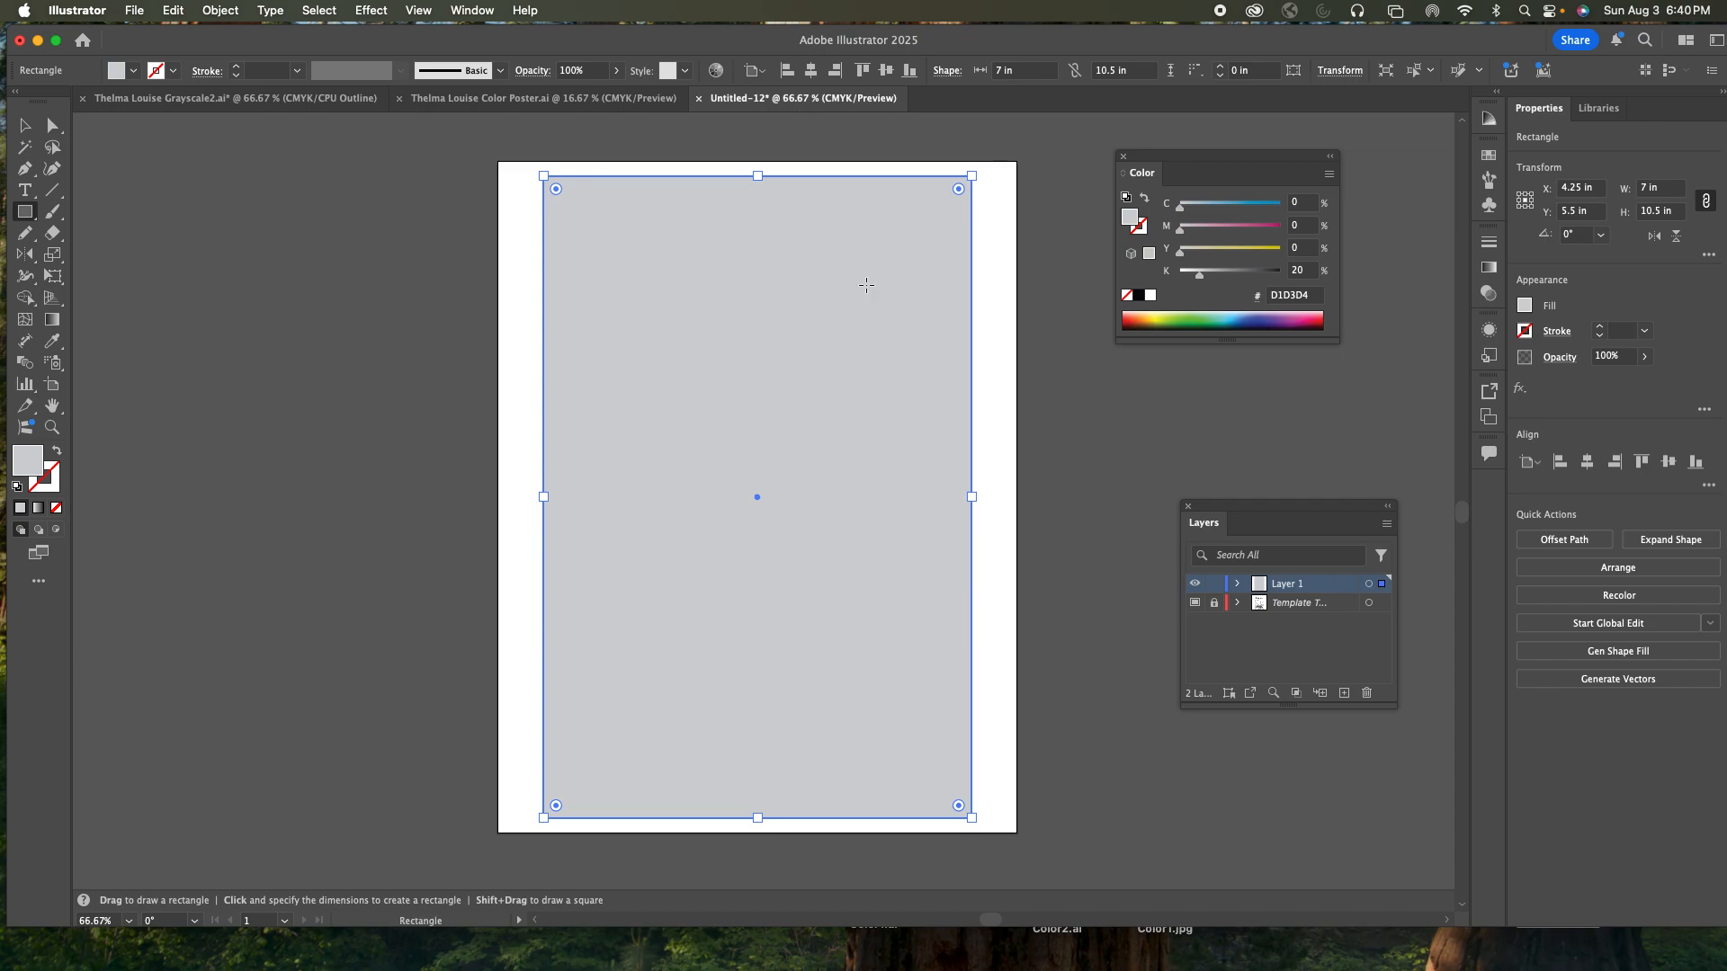
key(v)
key(super+y)
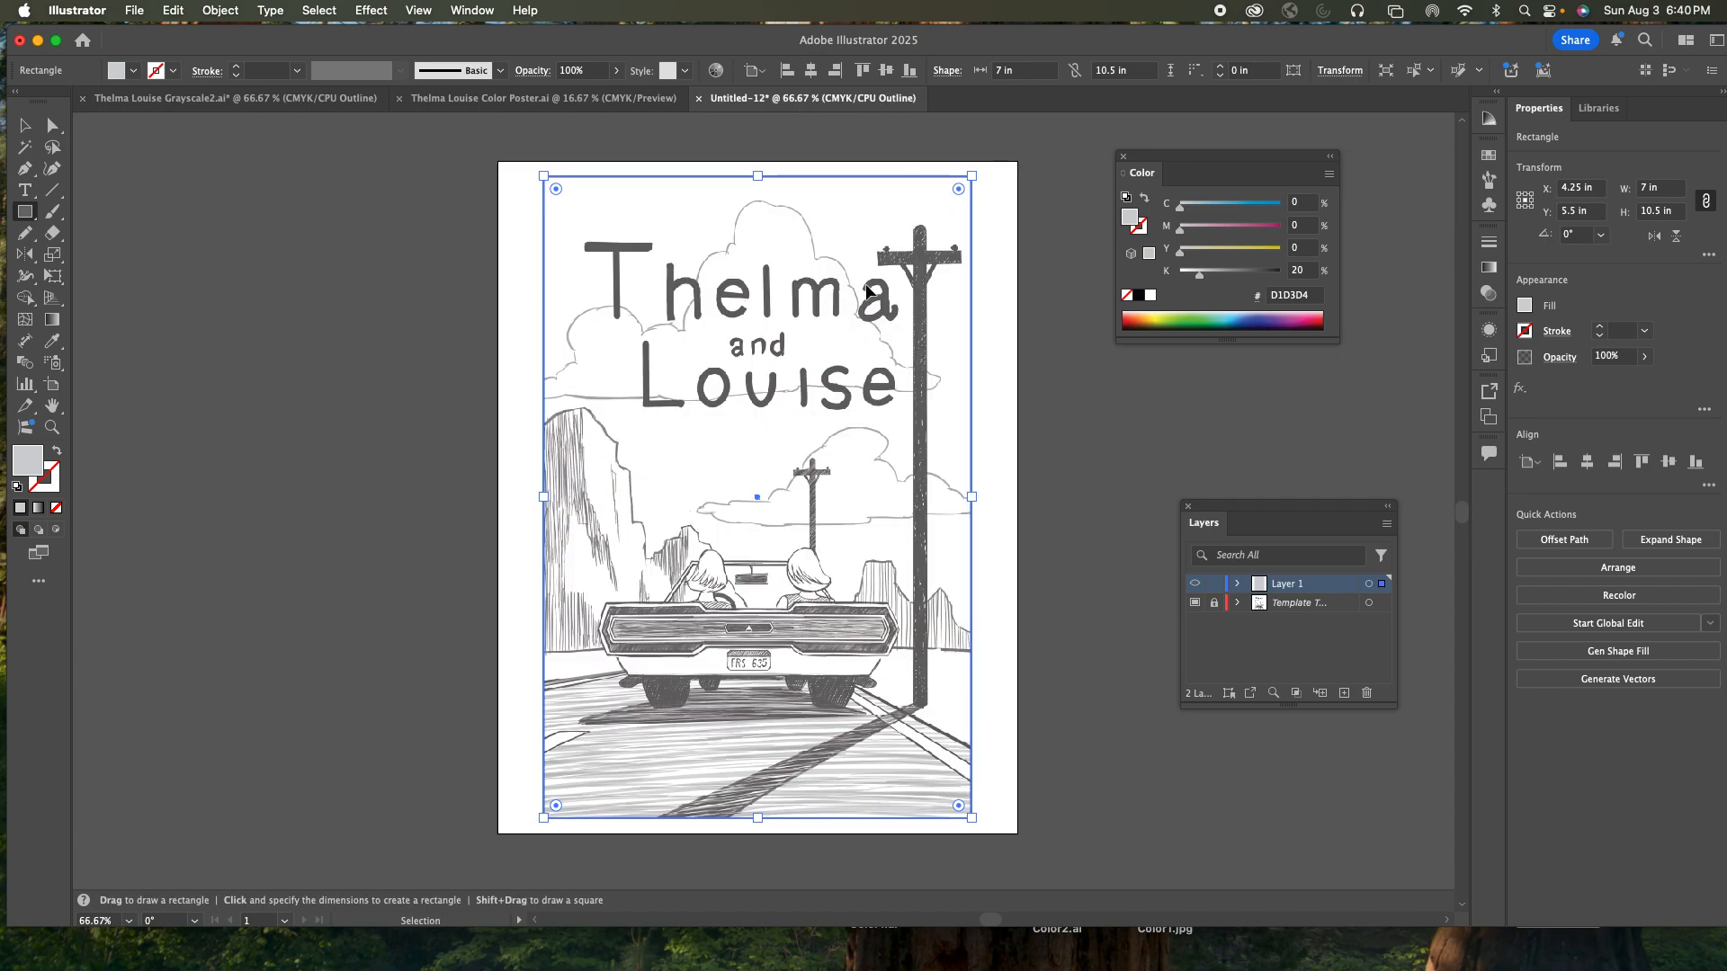
key(super+y)
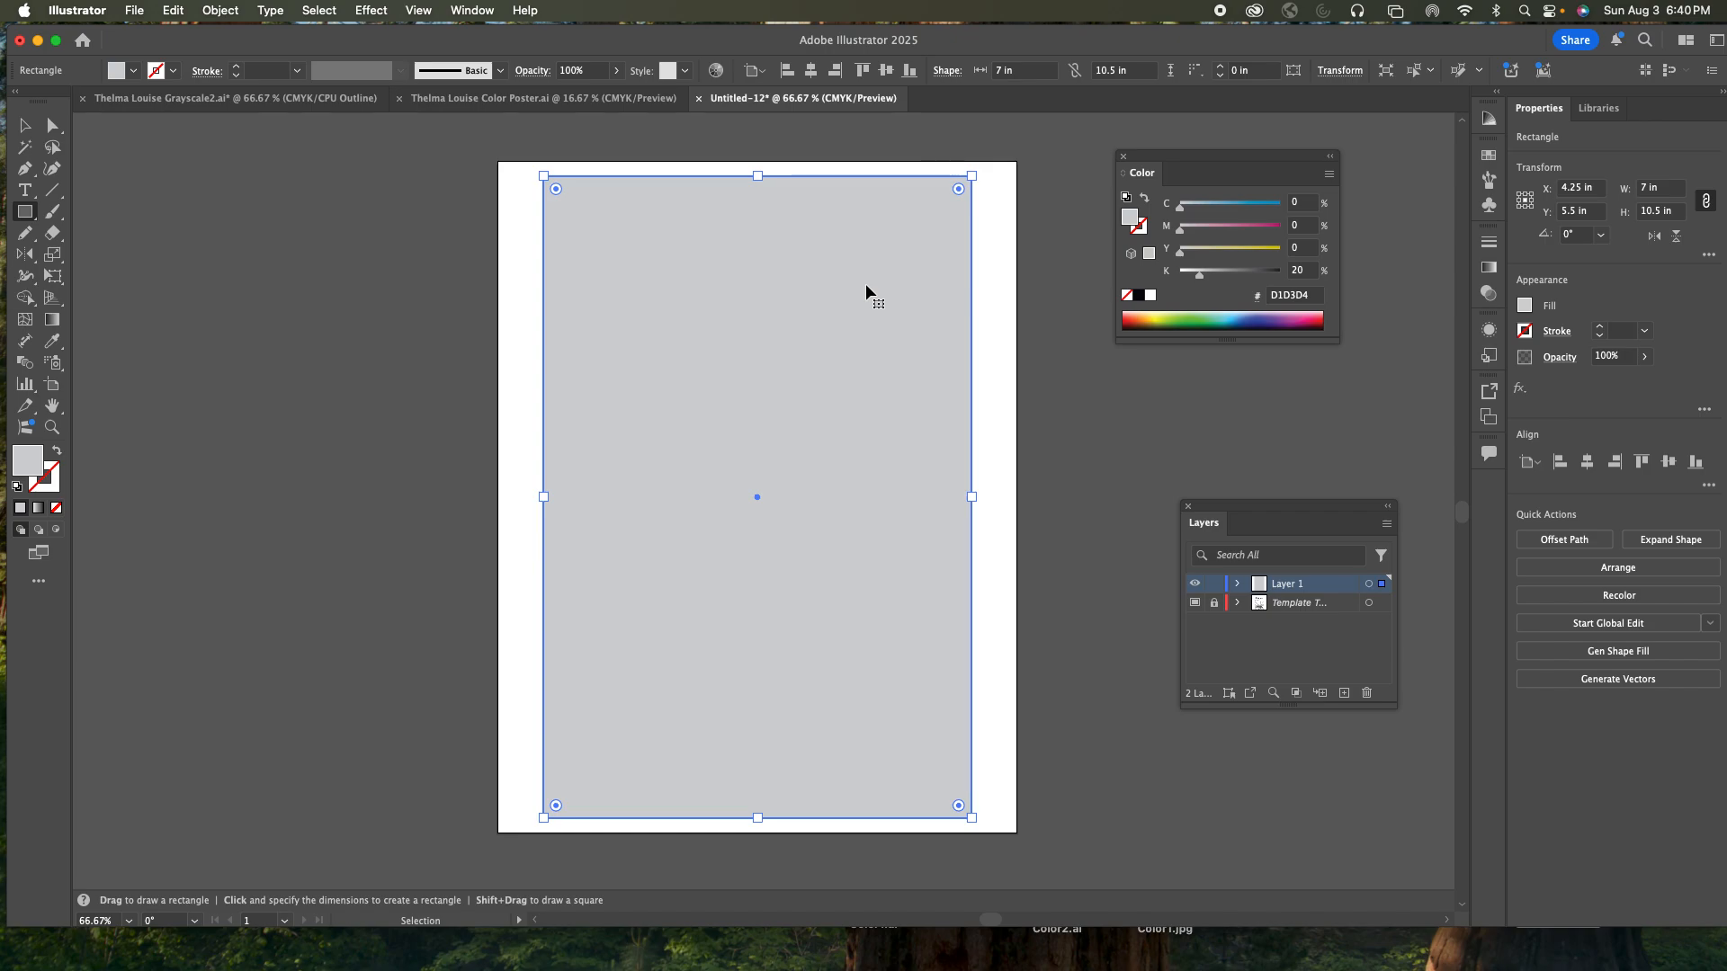
super+click(1194, 585)
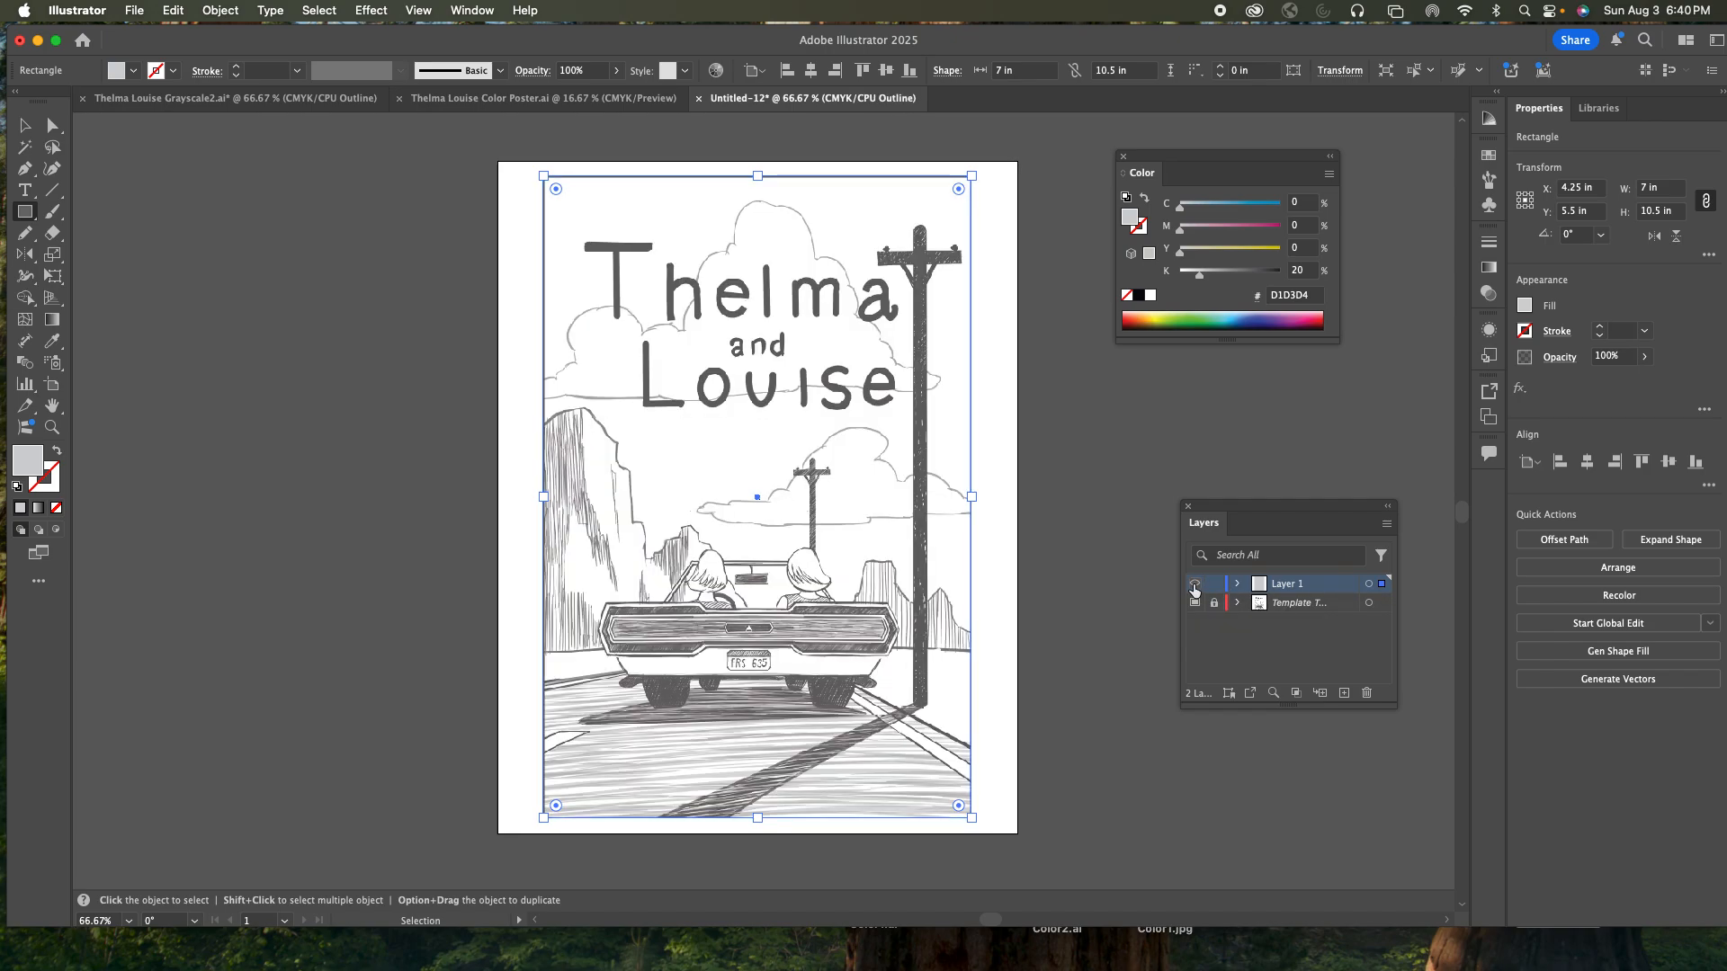
key(m)
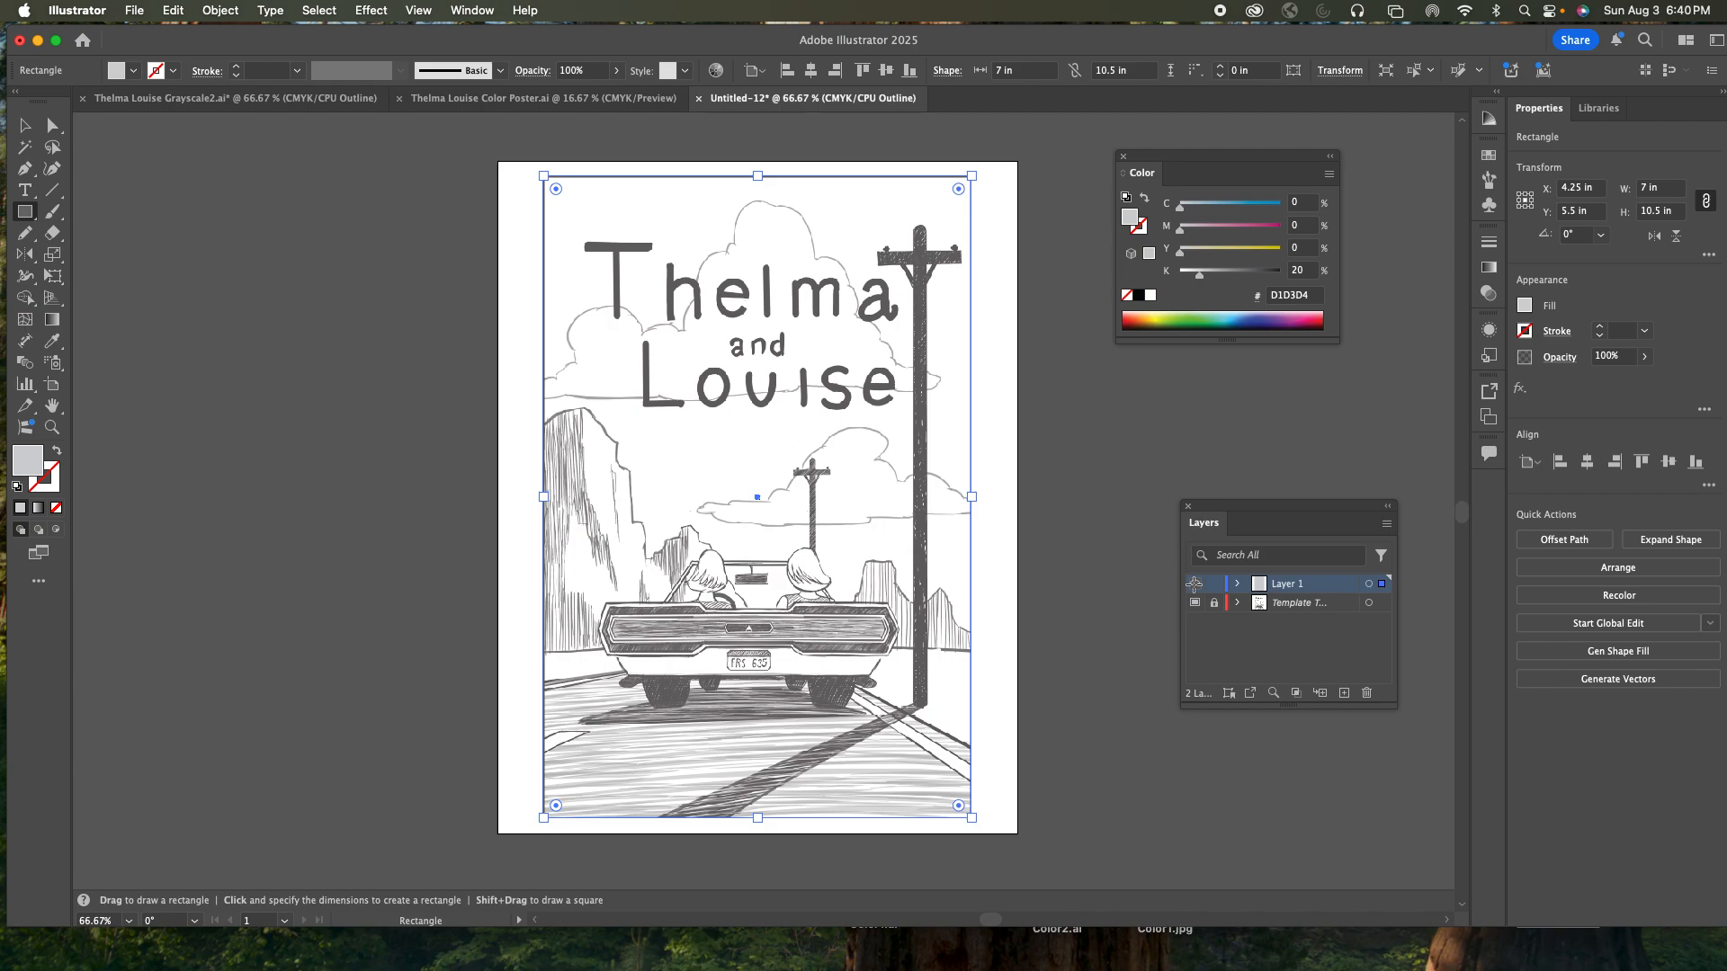
key(super+y)
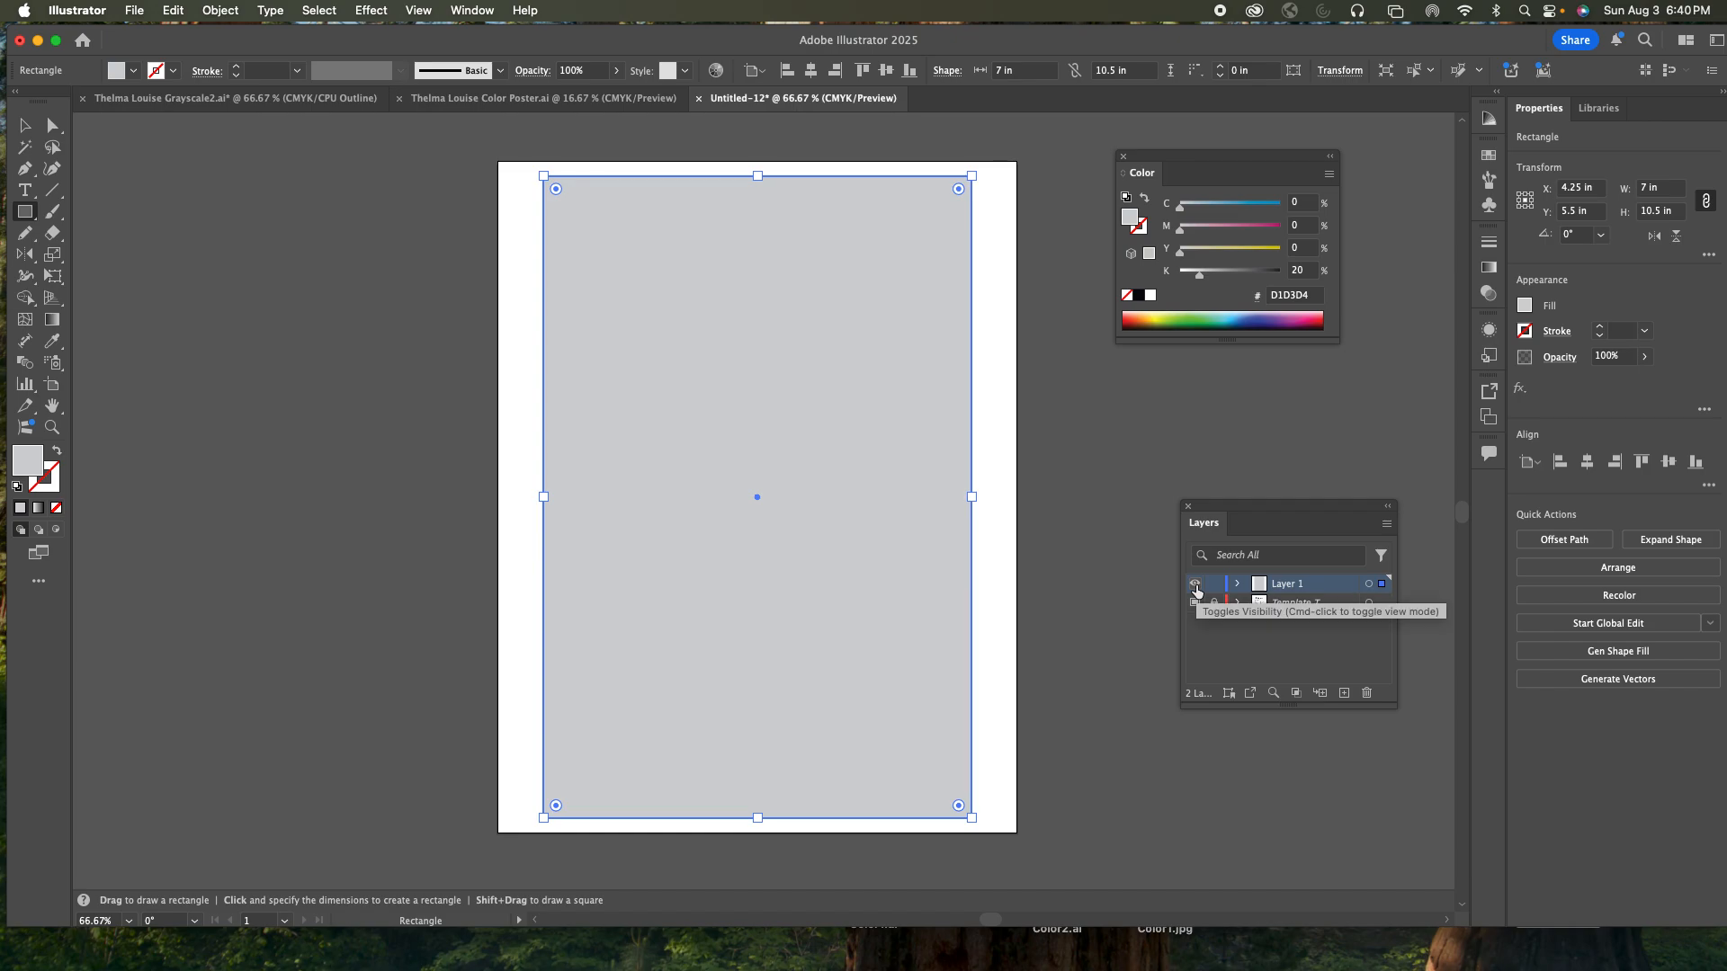
- Hide Layer 1 to check the template sketch, show the layer again and put it in Outline view
click(1195, 584)
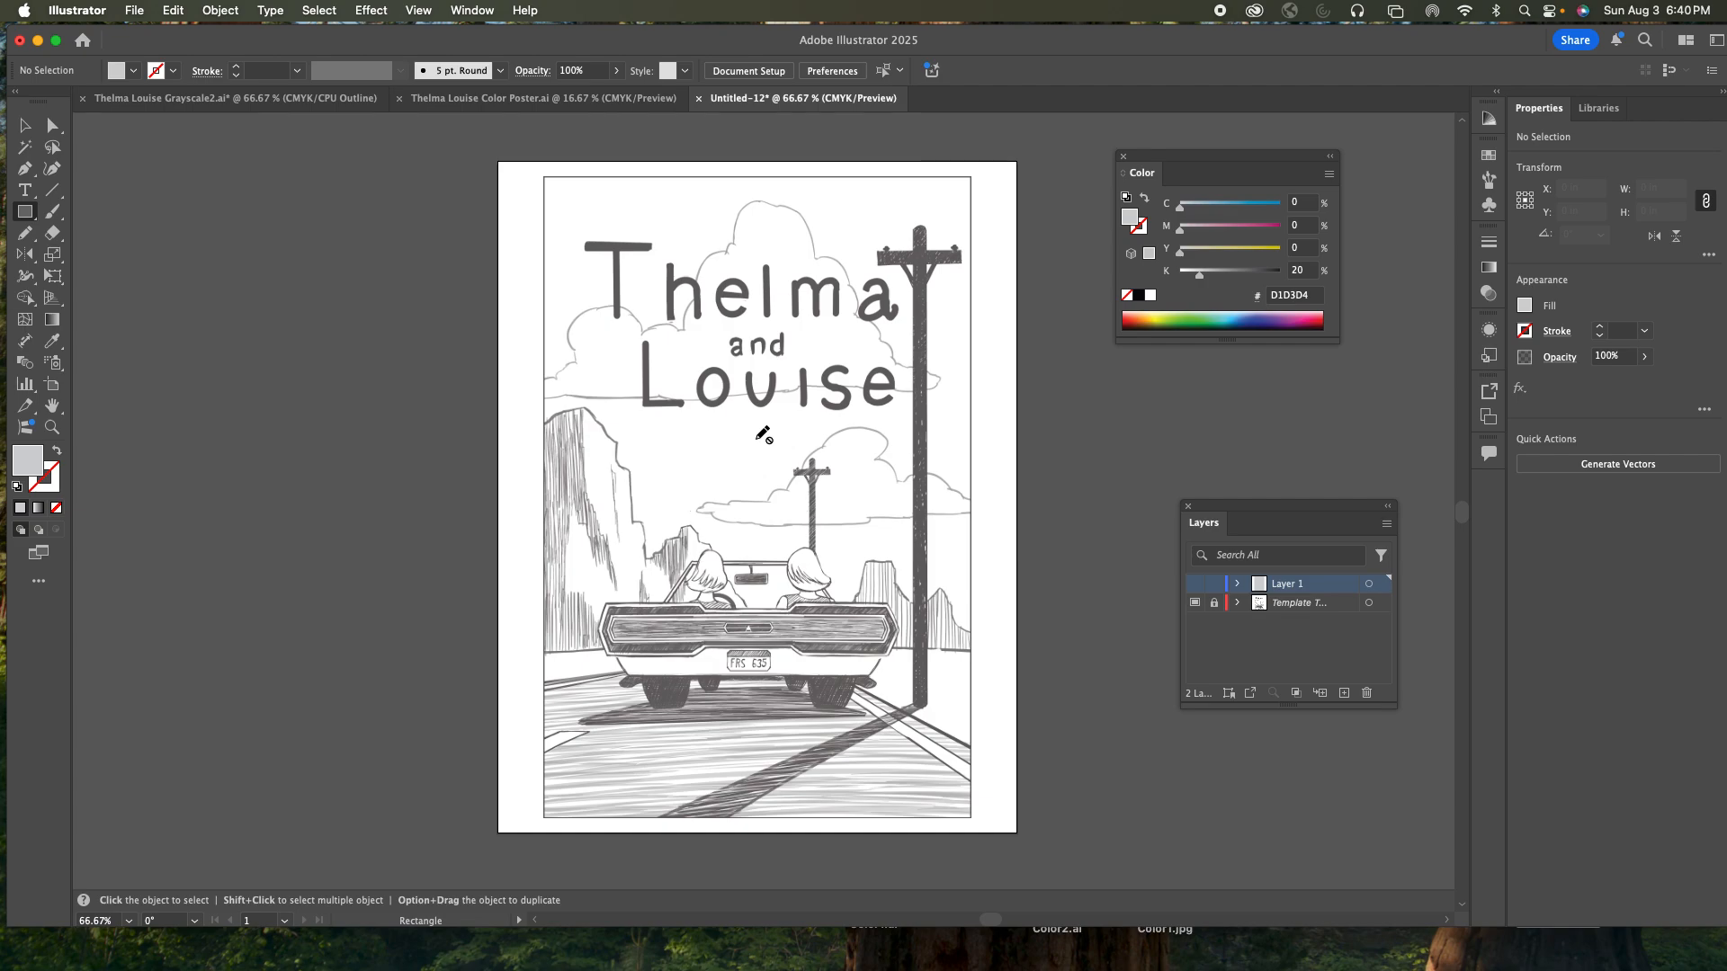
click(1195, 585)
key(super+y)
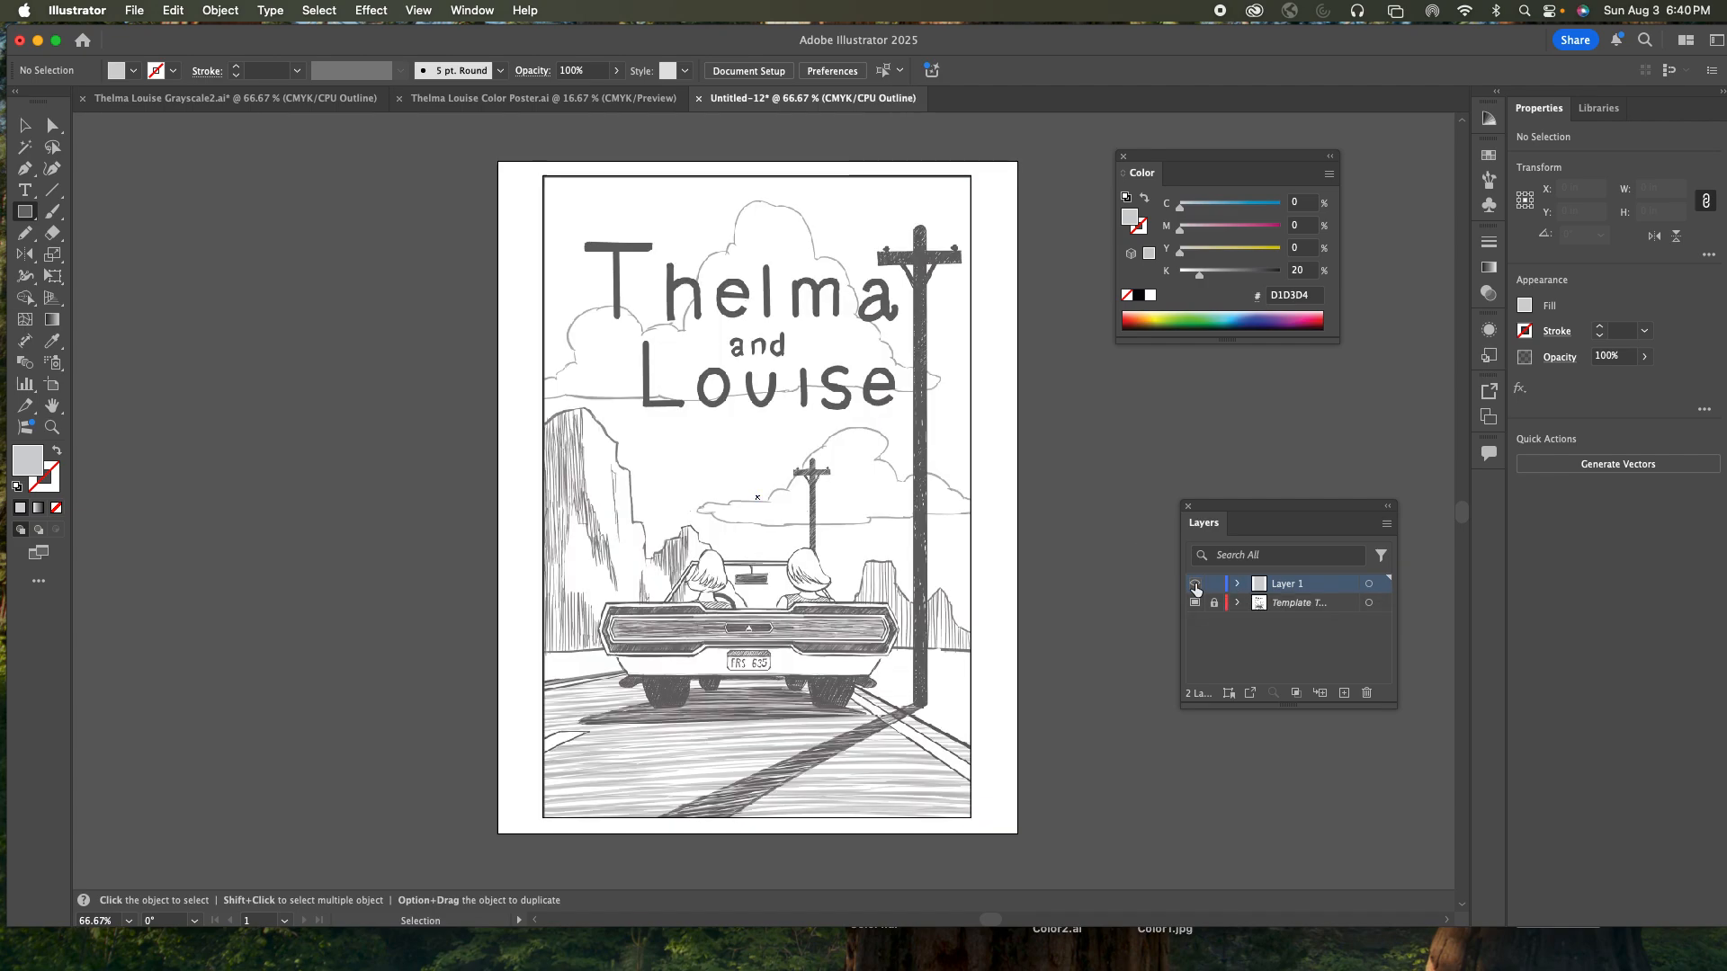
key(m)
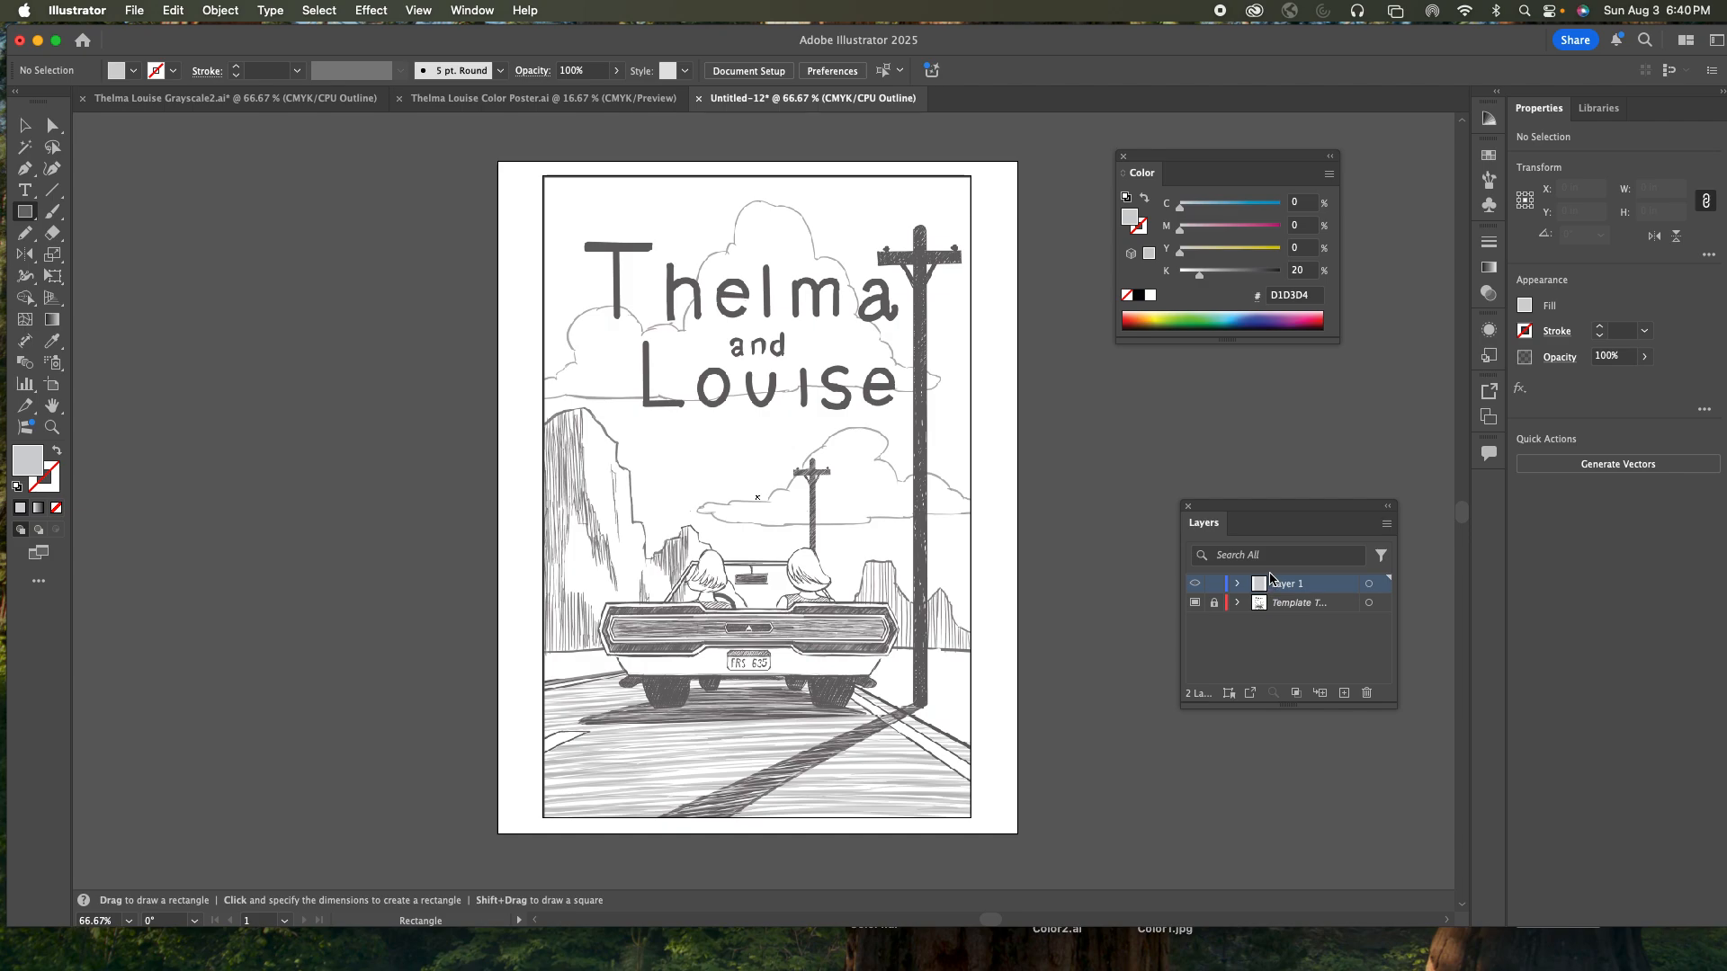
super+click(1195, 583)
super+click(1194, 583)
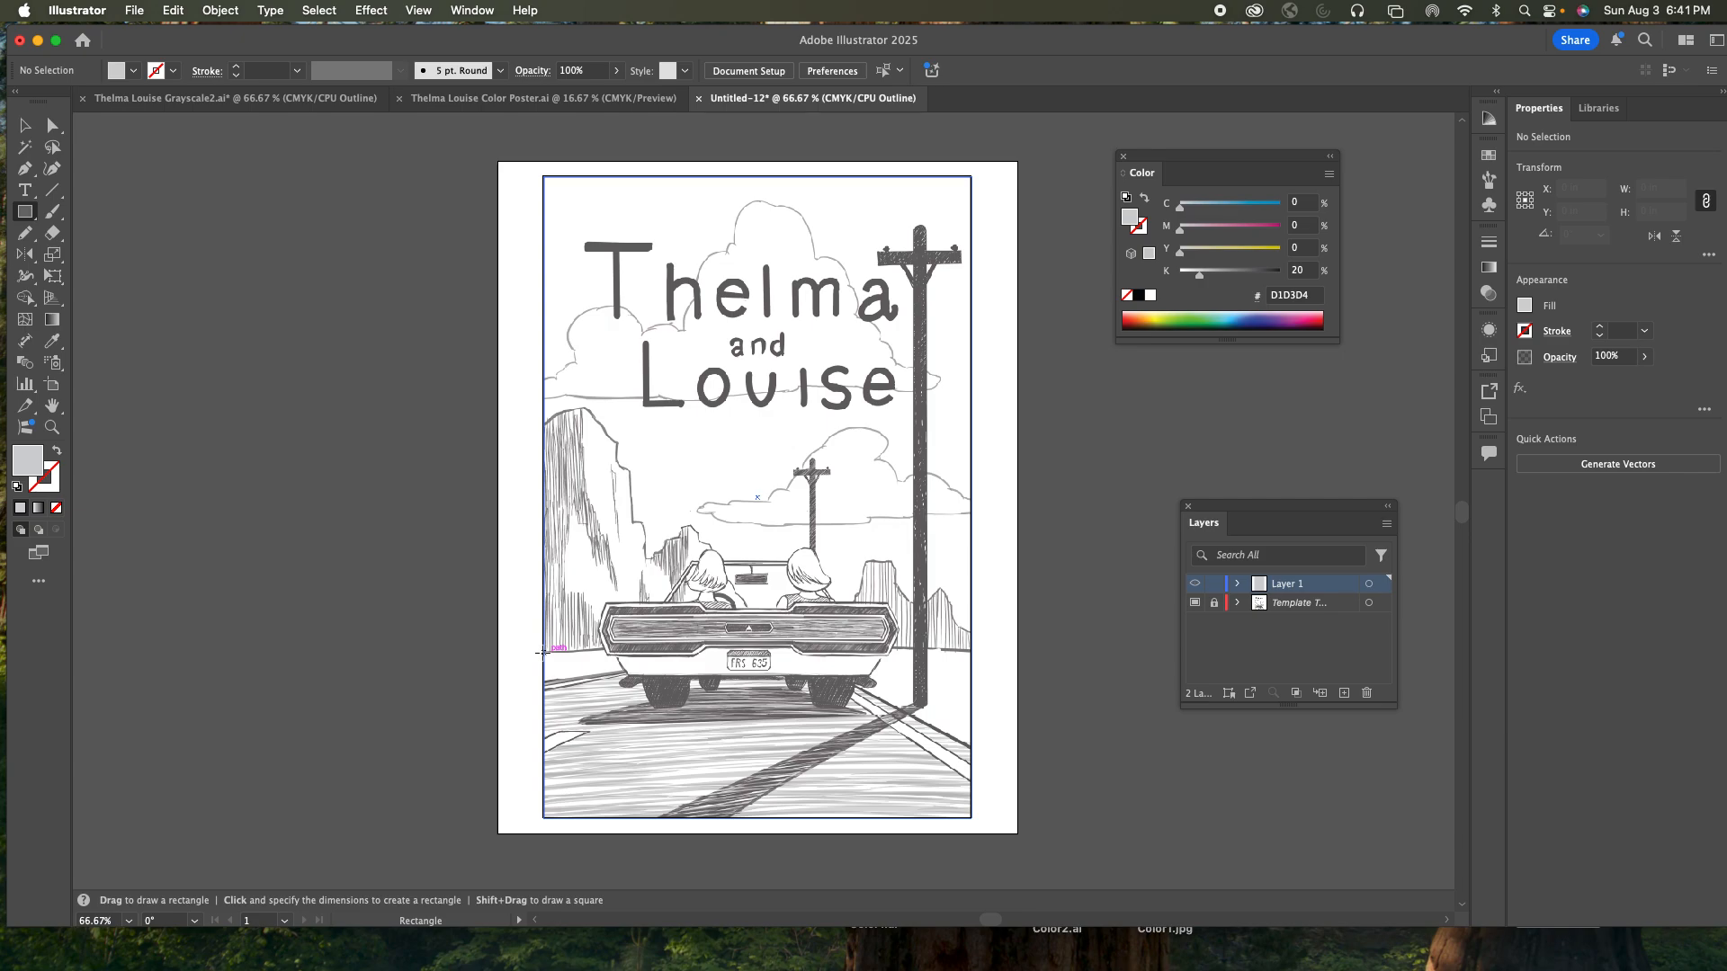
- Try a ground rectangle of about 7 by 2.71 in snapped to the background's edges and check its lower corner up close
drag(543, 653, 970, 816)
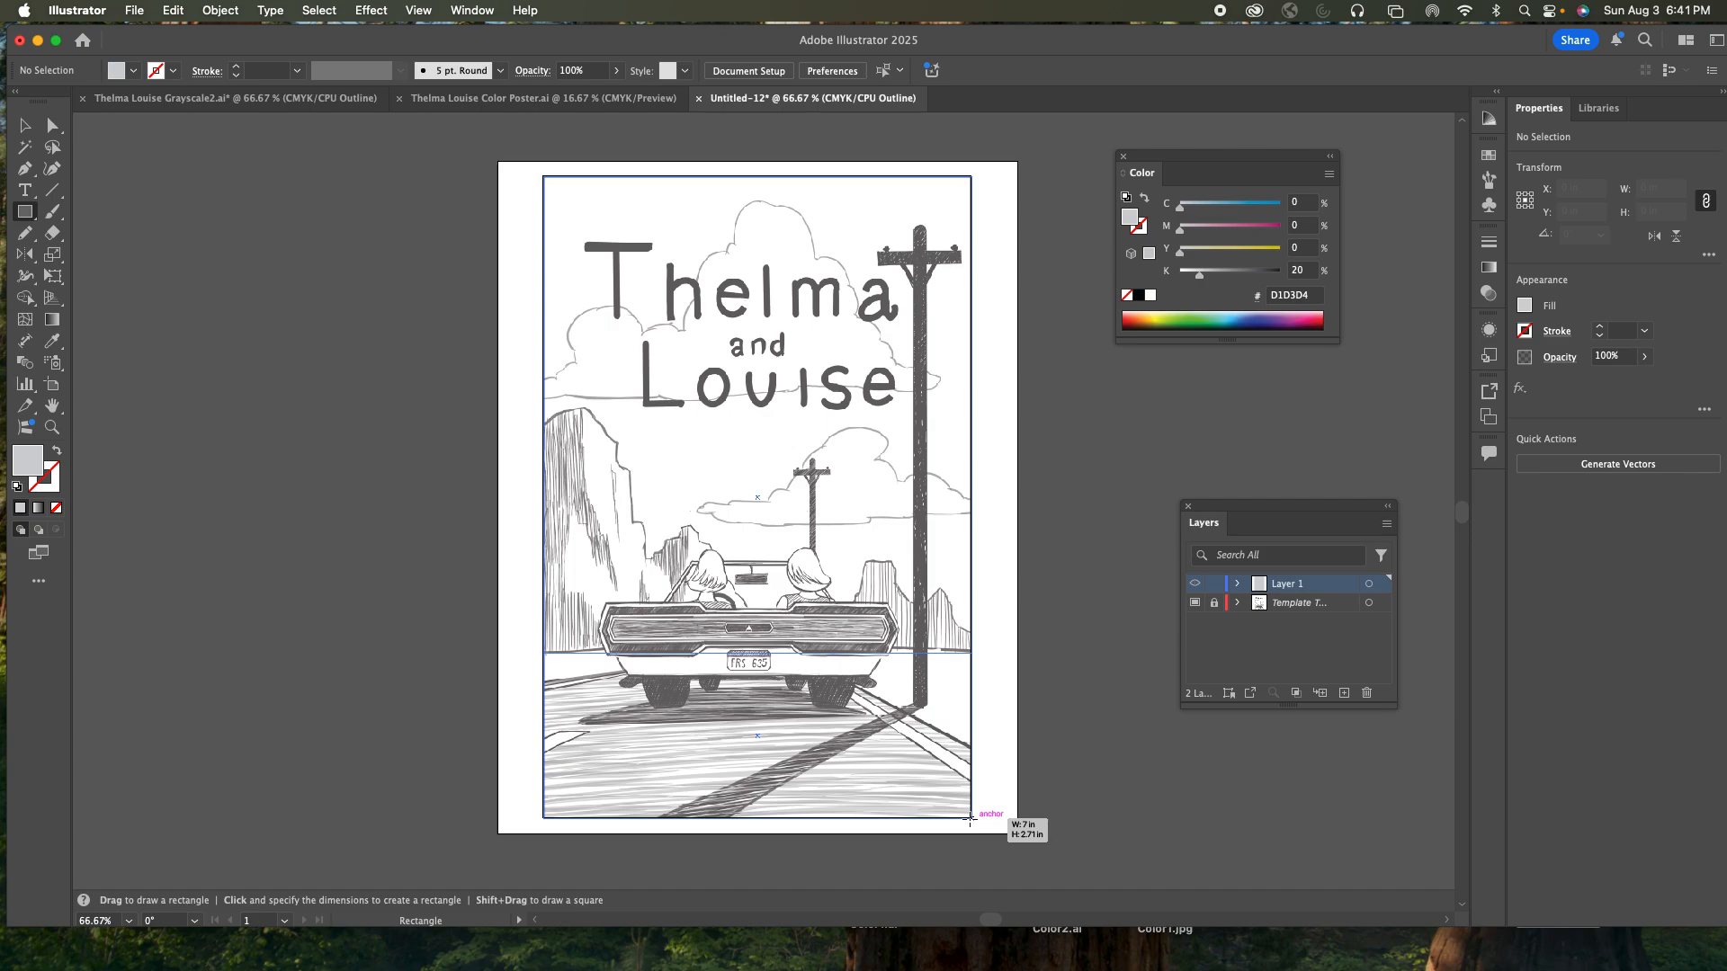
drag(970, 817, 972, 819)
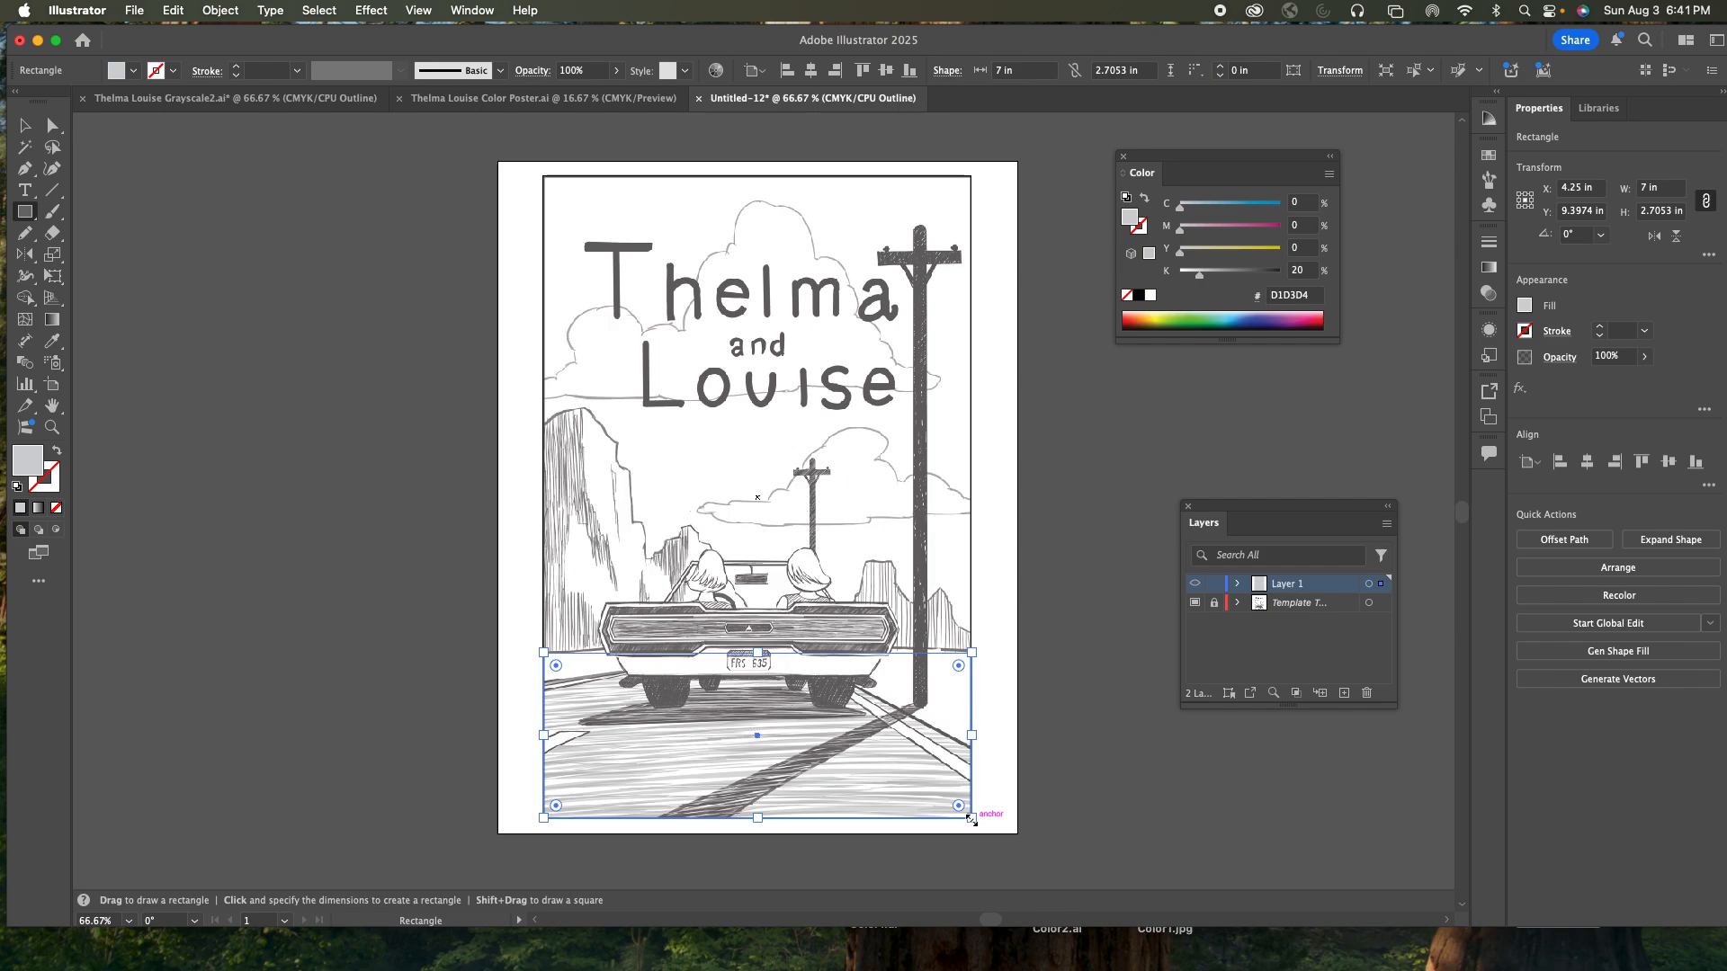
key(z)
drag(995, 781, 927, 871)
drag(772, 354, 998, 572)
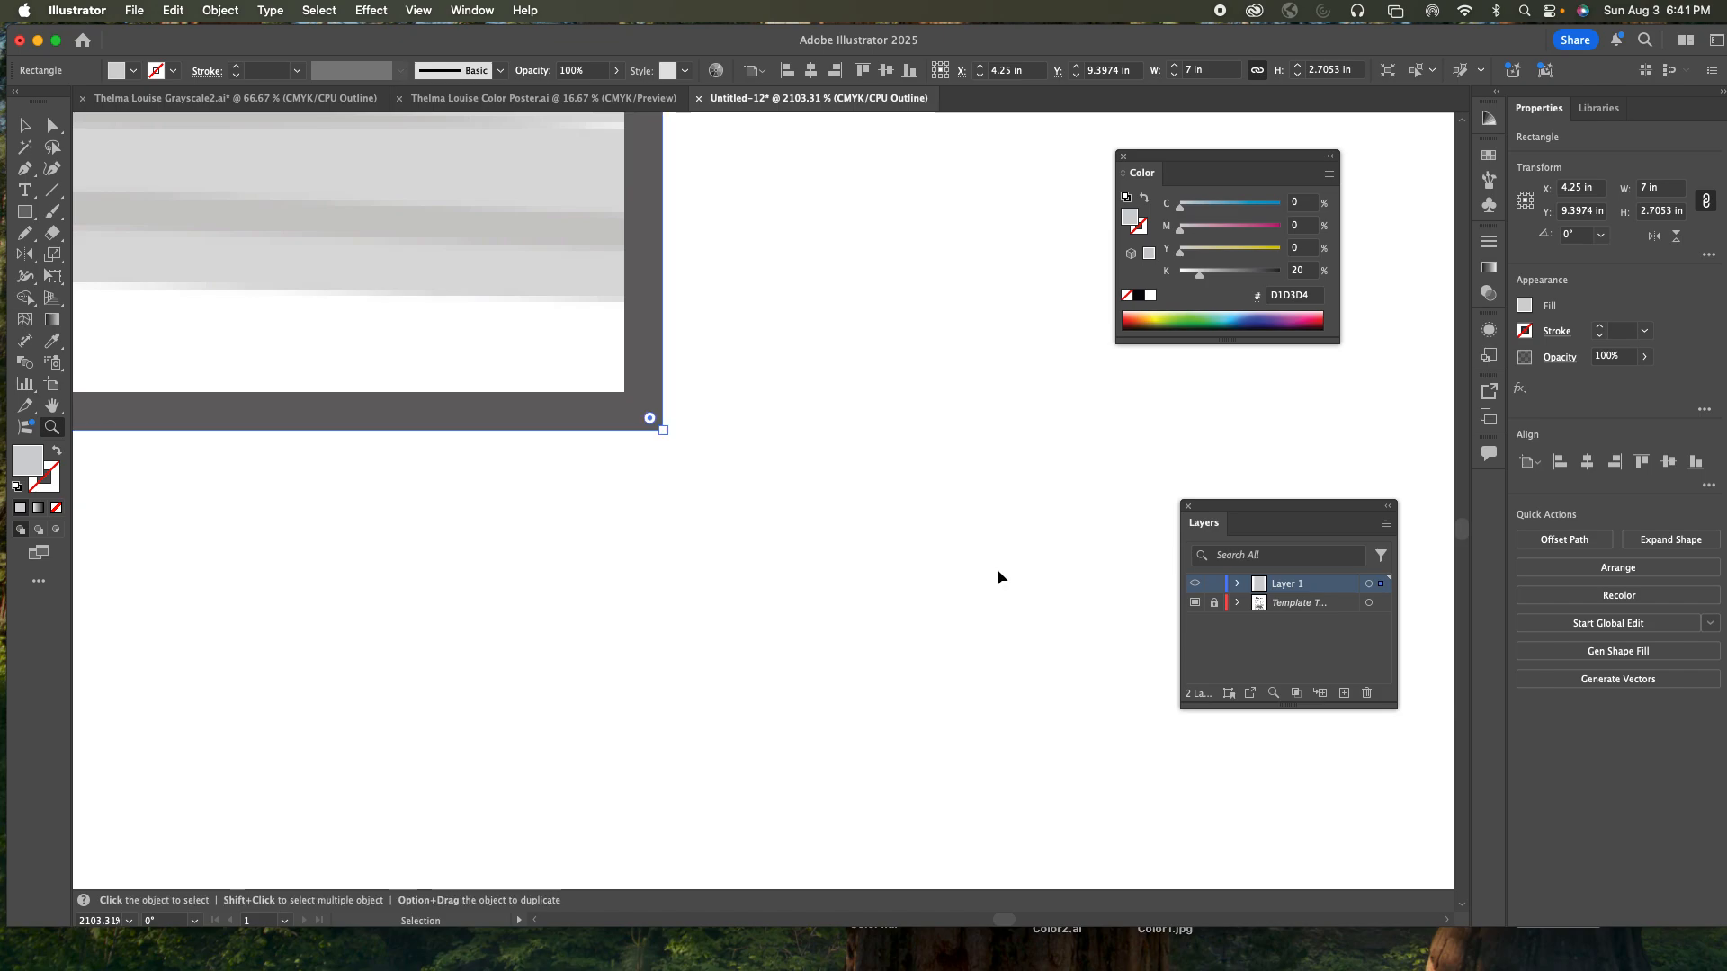
key(super+minus)
key(super+minus)
key(super+minus)
key(super+minus)
key(super+minus)
key(super+minus)
key(super+minus)
key(super+minus)
key(super+minus)
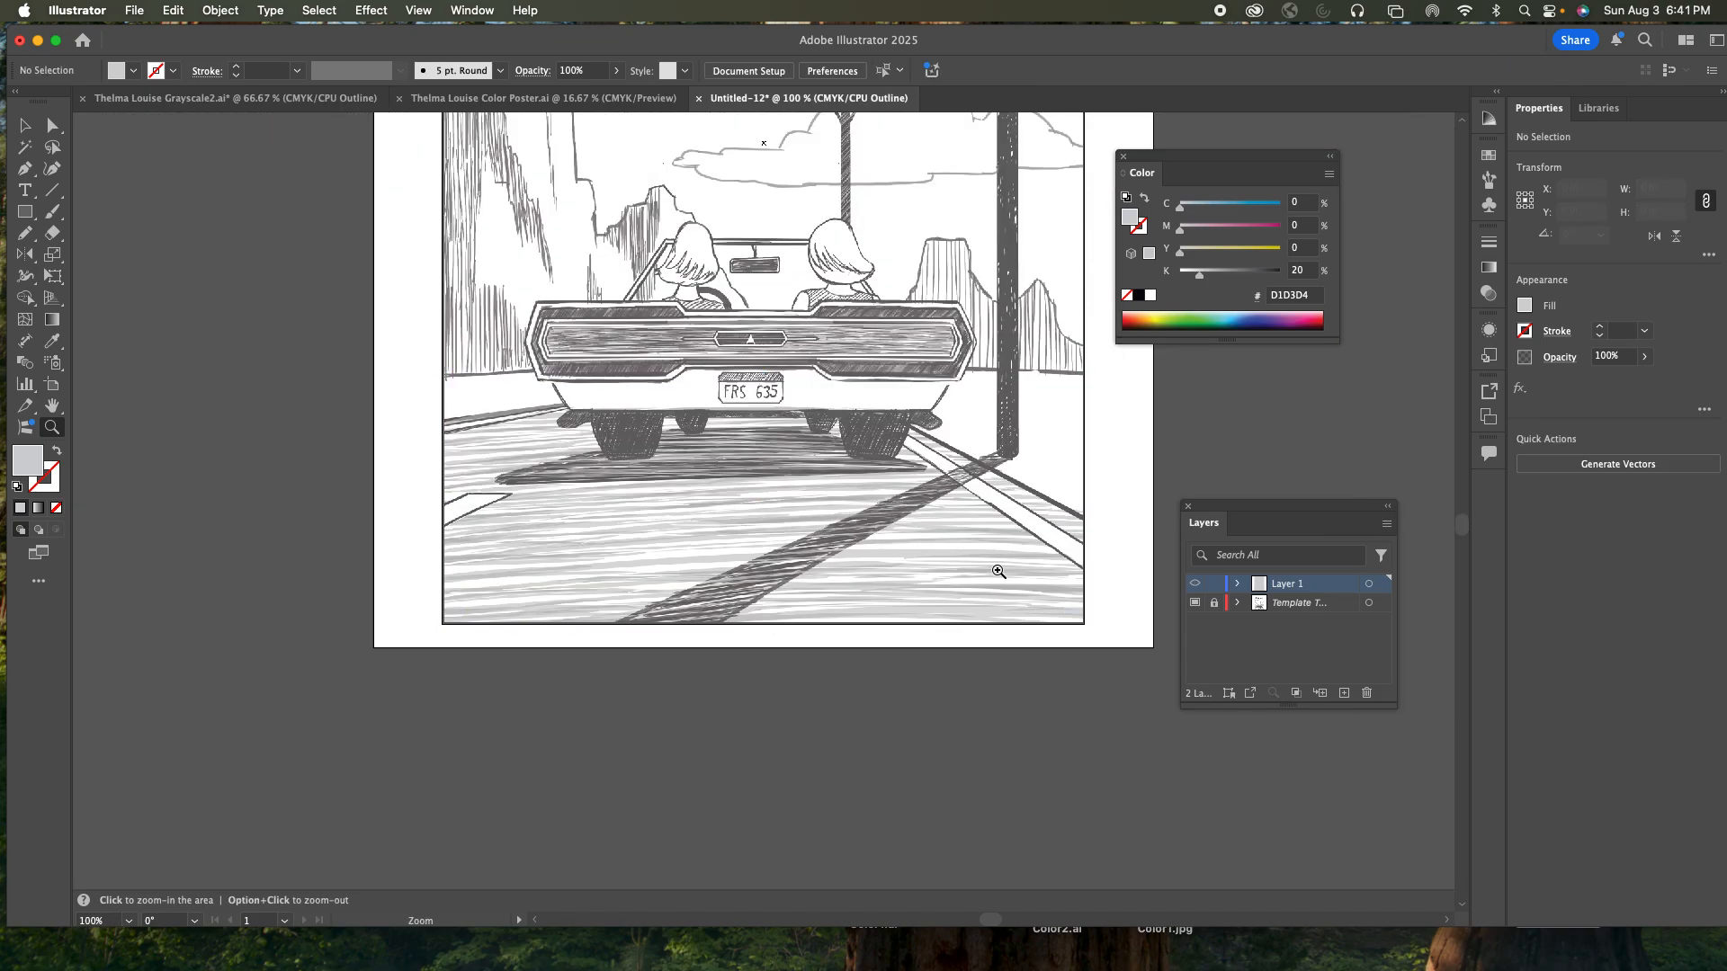
- Draw a ground rectangle about 7.51 by 2.93 in from the horizon line down, overhanging the background's sides and bottom
scroll(476, 376, up, 3)
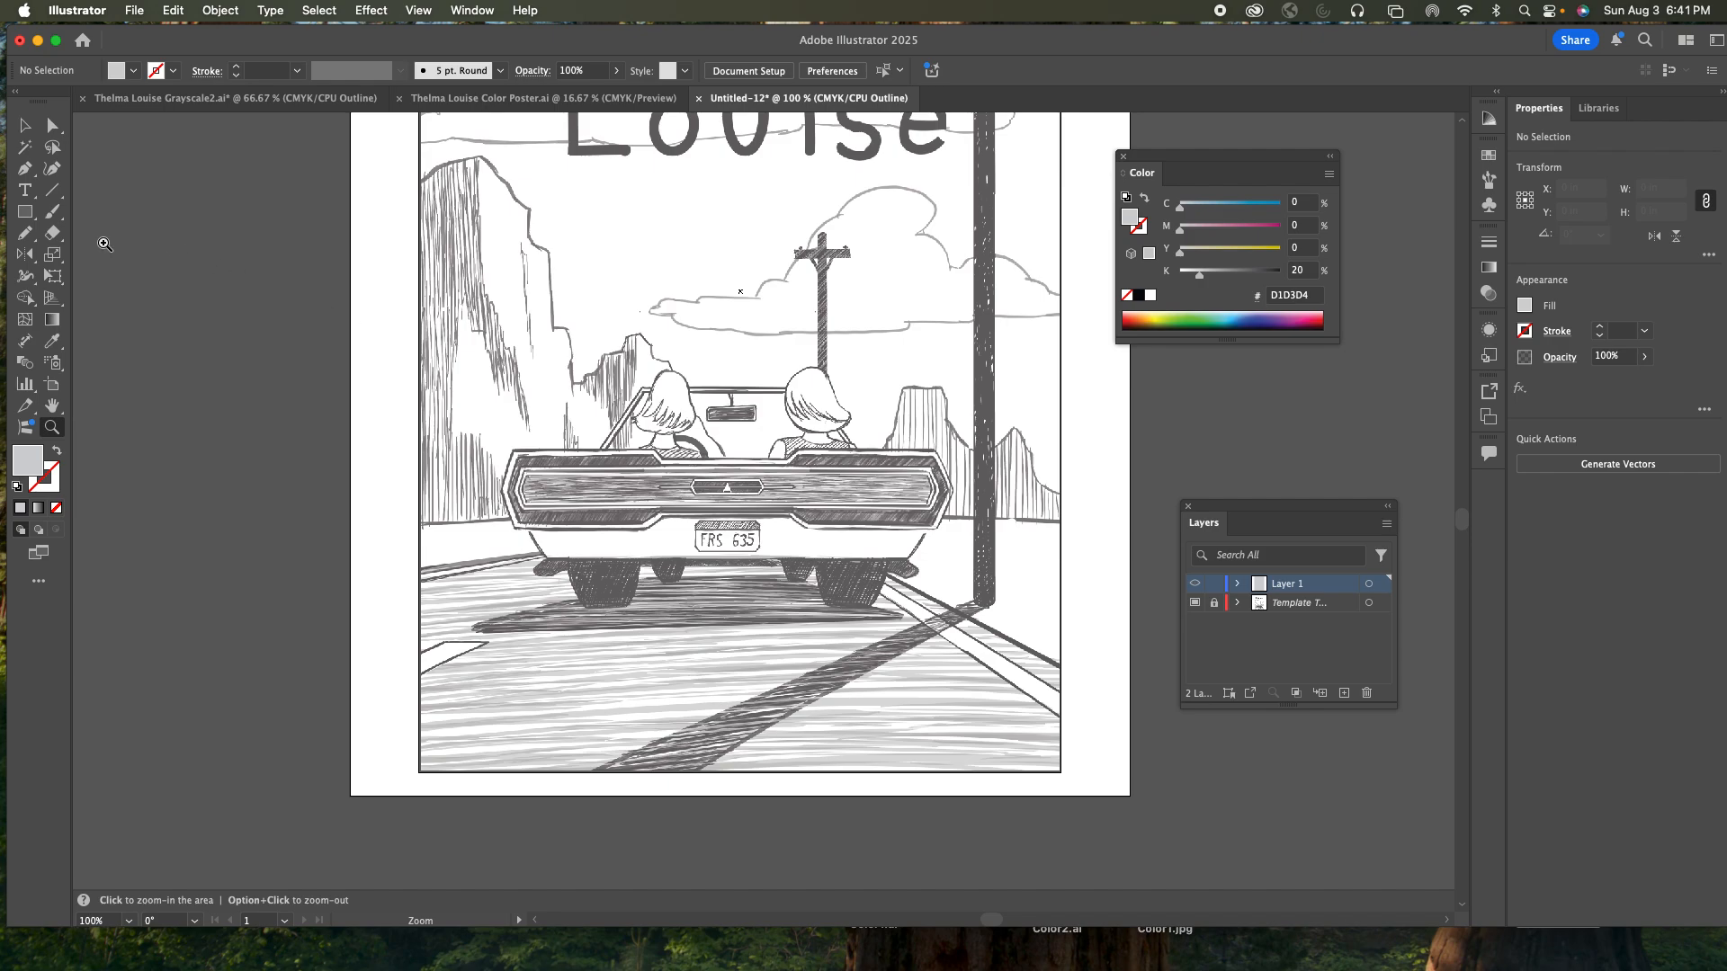
click(25, 212)
drag(388, 521, 1078, 791)
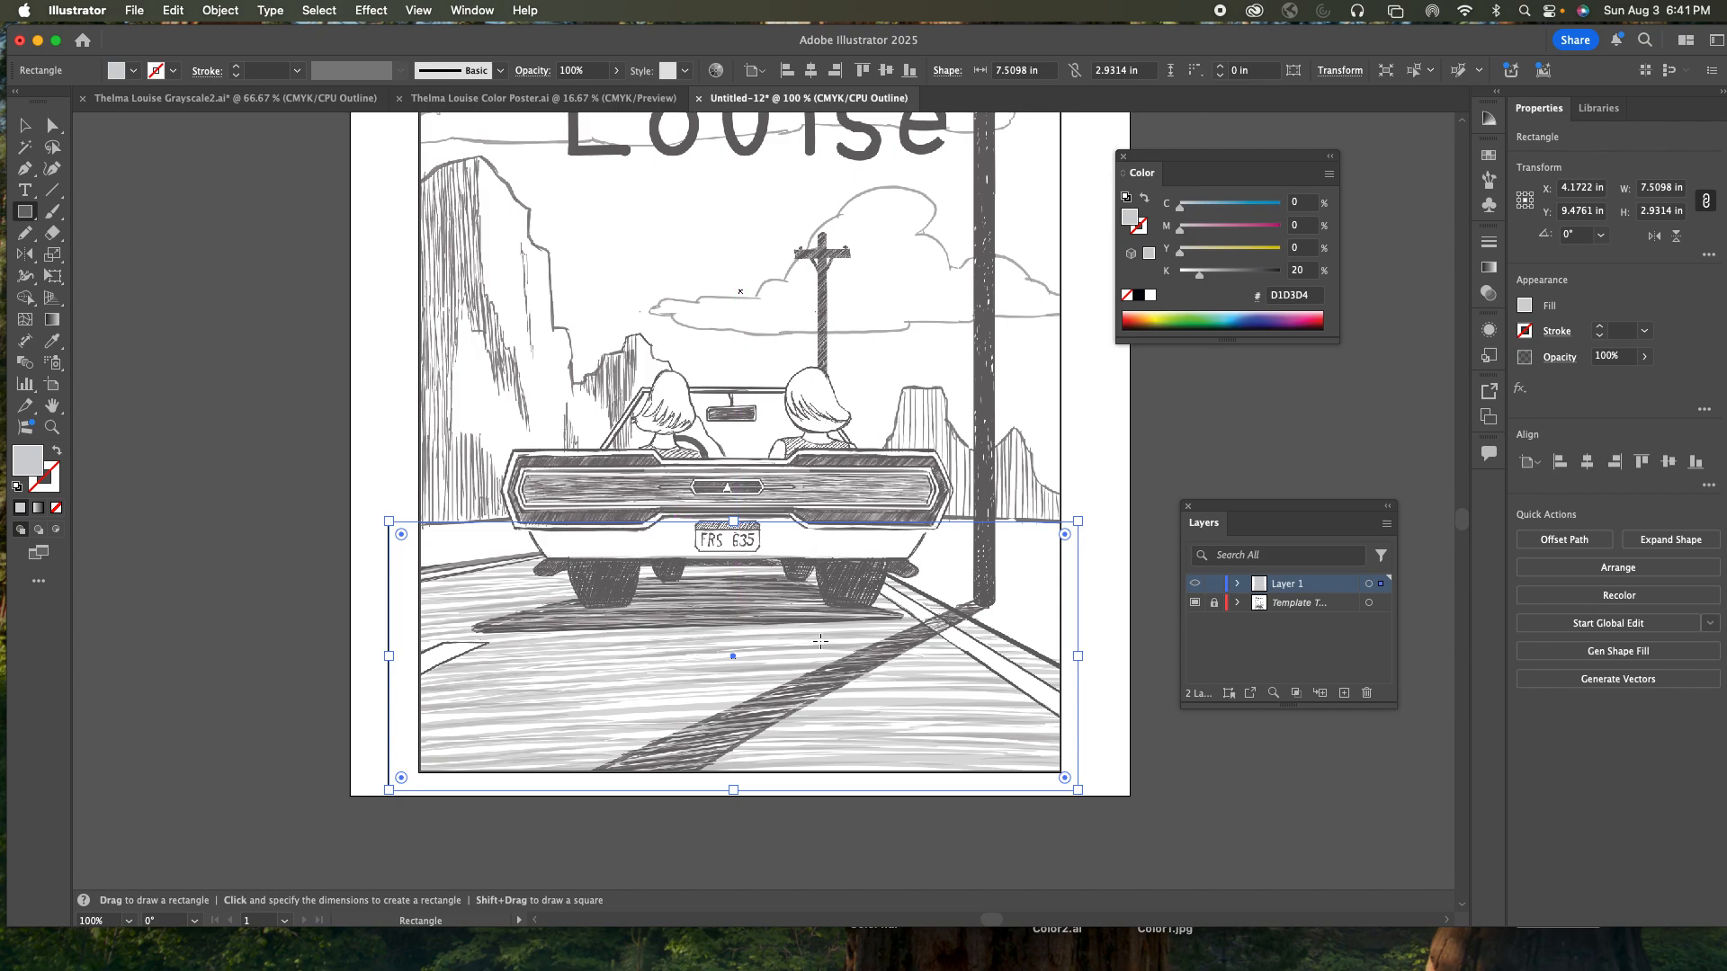
- Return Layer 1 to Preview and fill the ground rectangle with 40% black
super+click(1196, 585)
key(m)
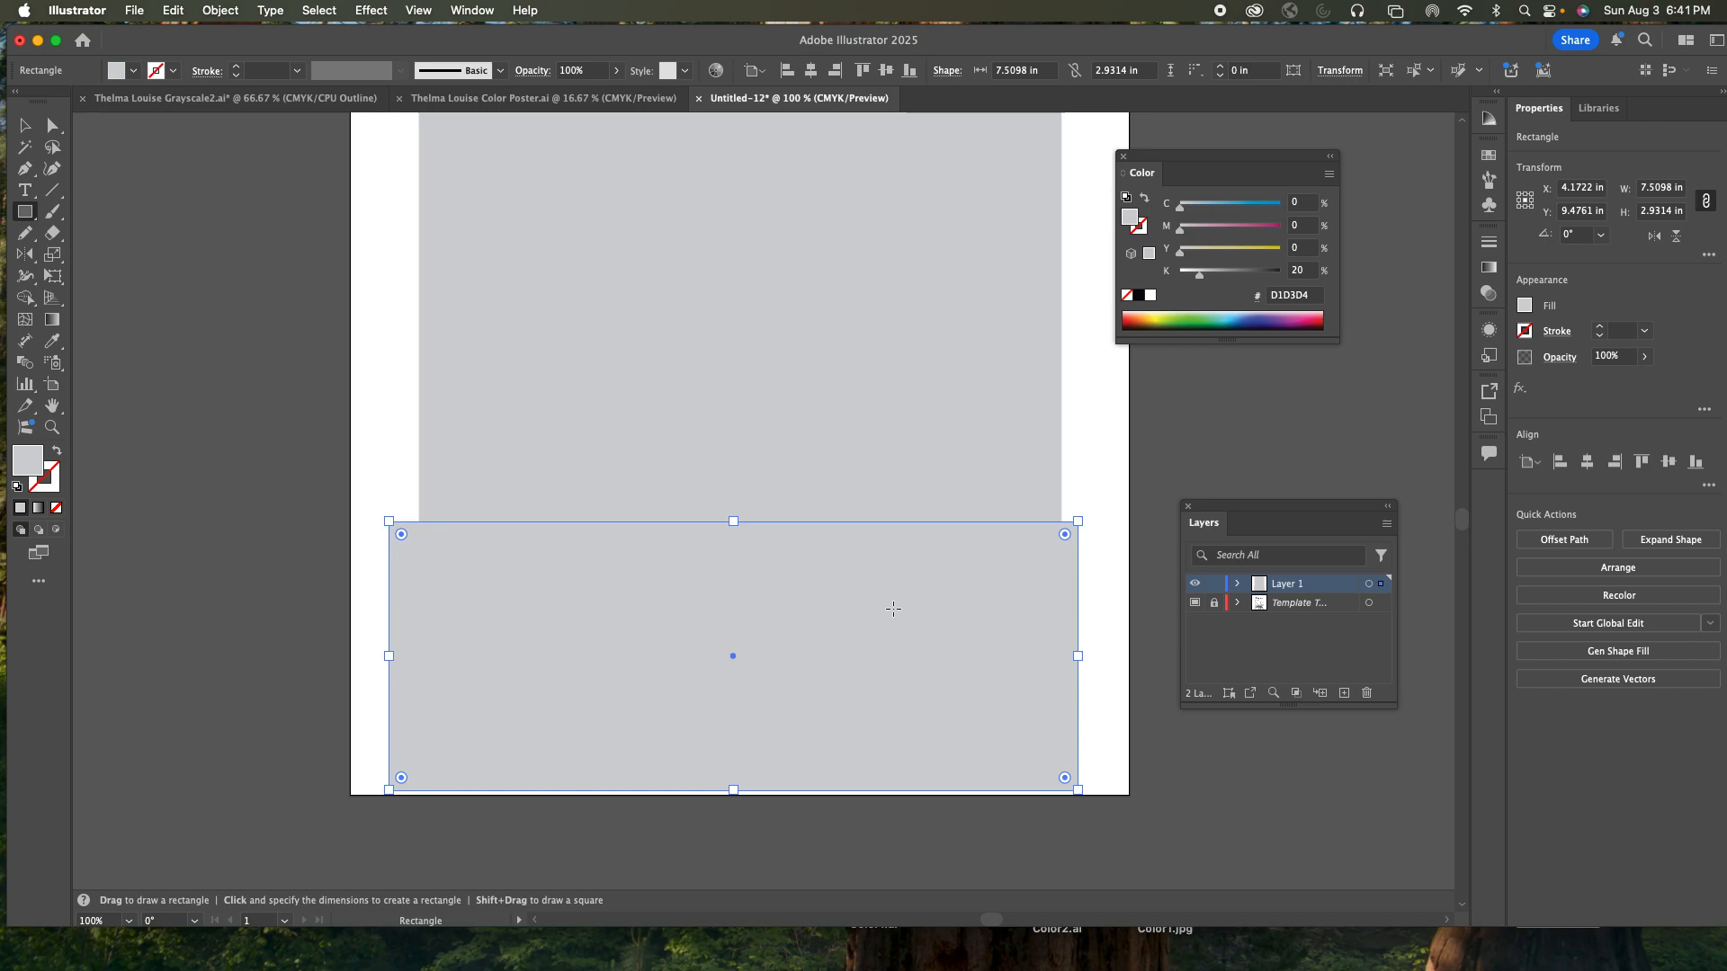
click(1223, 274)
drag(1222, 274, 1220, 274)
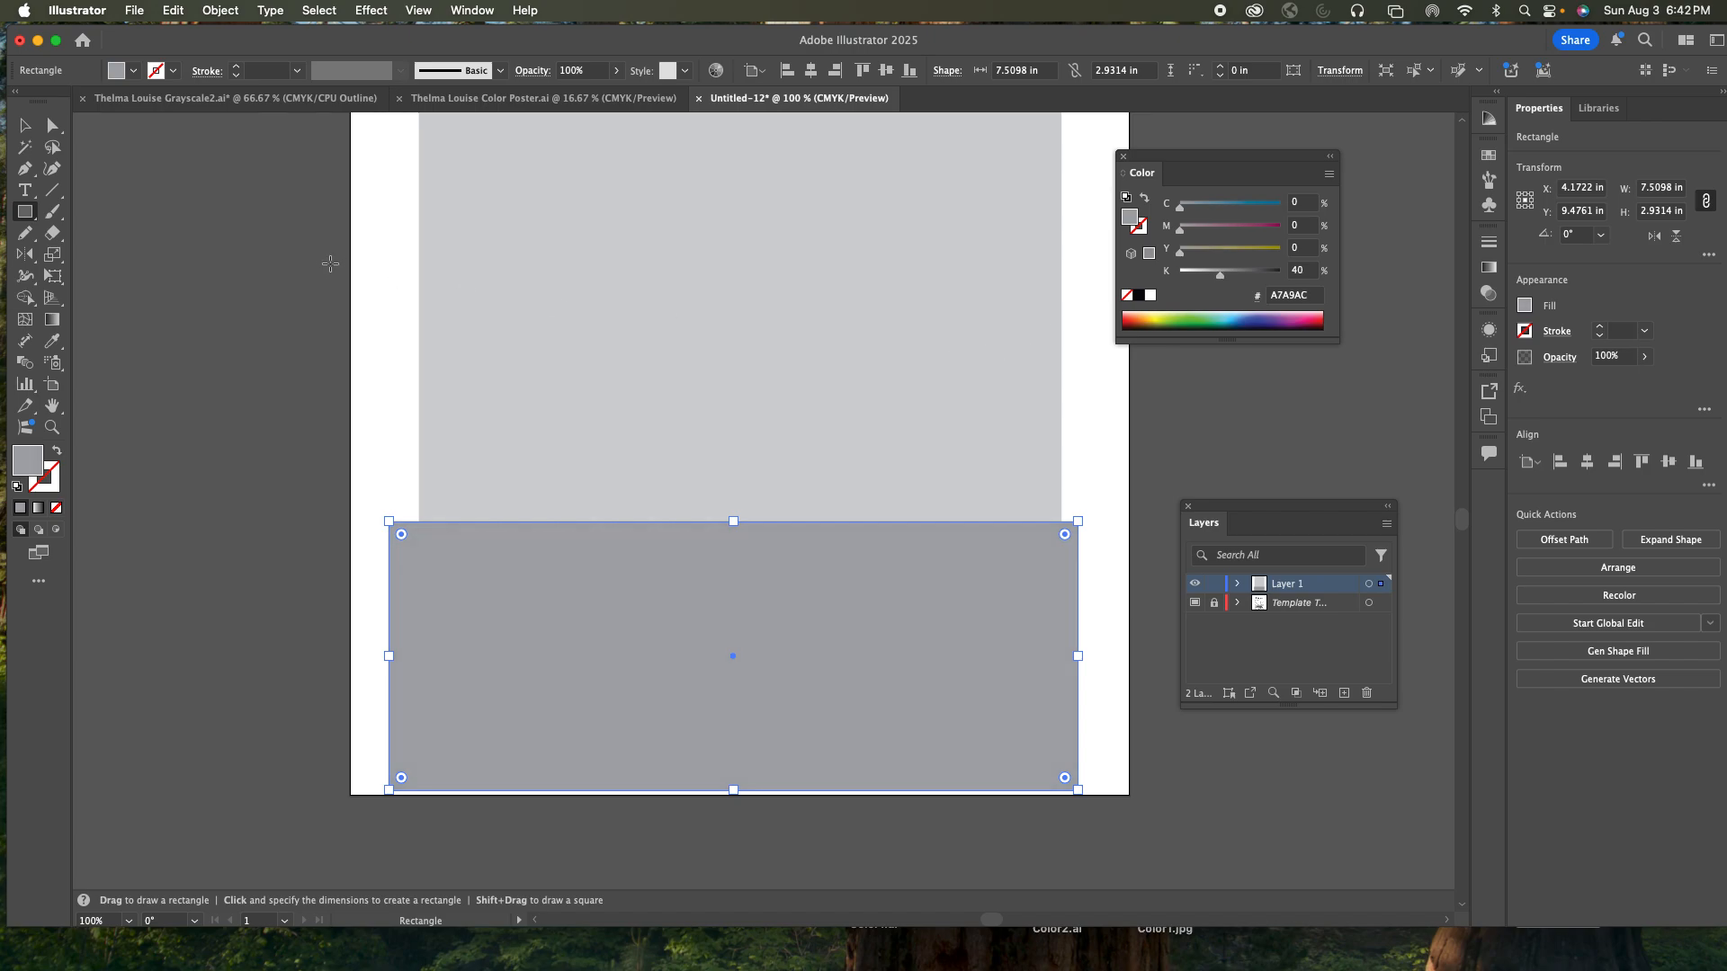
- Select both rectangles and use Shape Builder to remove the part of the ground rectangle overhanging the background
click(23, 127)
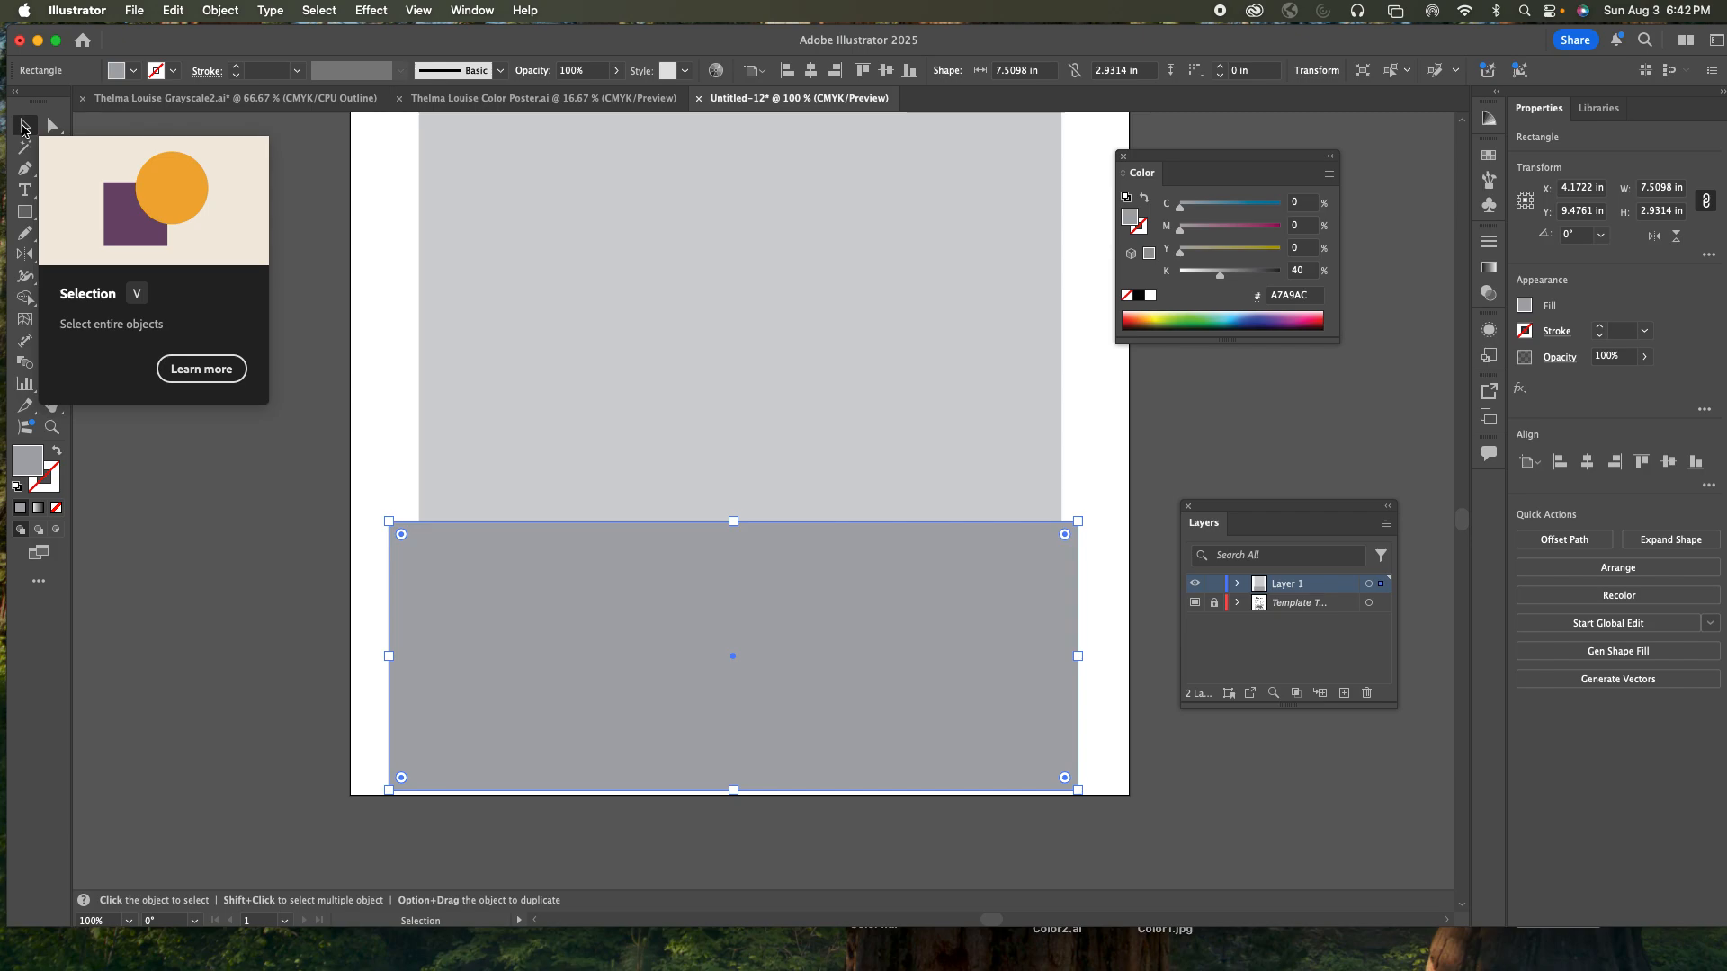
shift+click(576, 290)
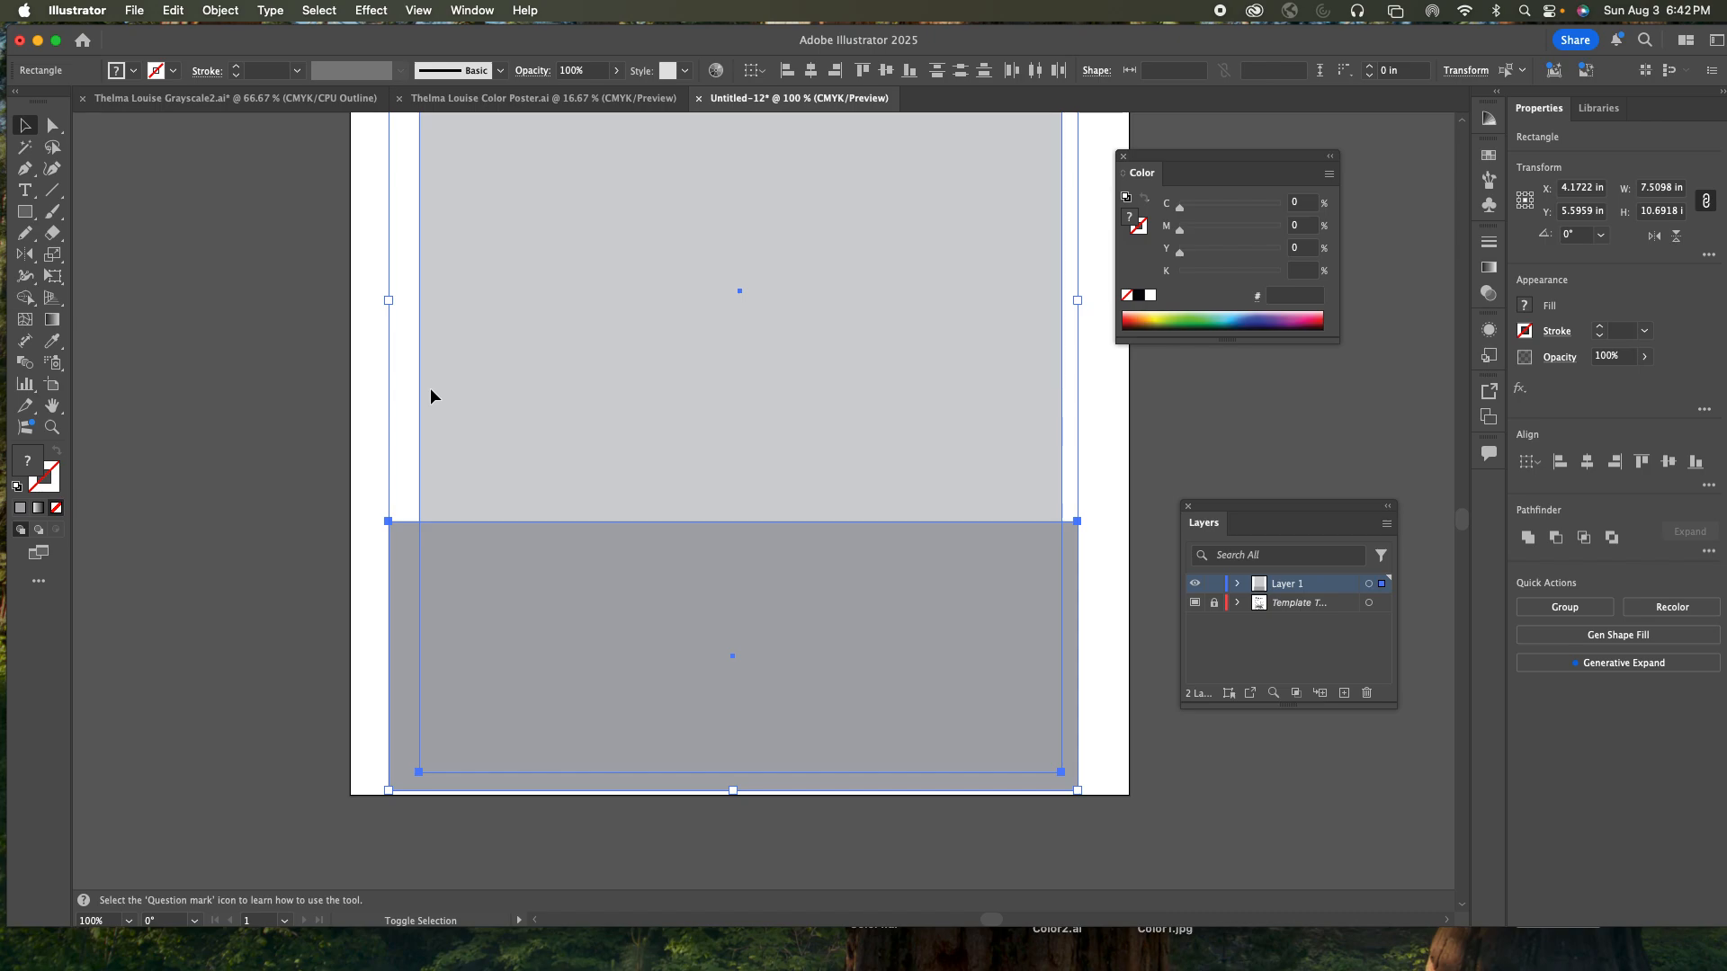
key(shift+m)
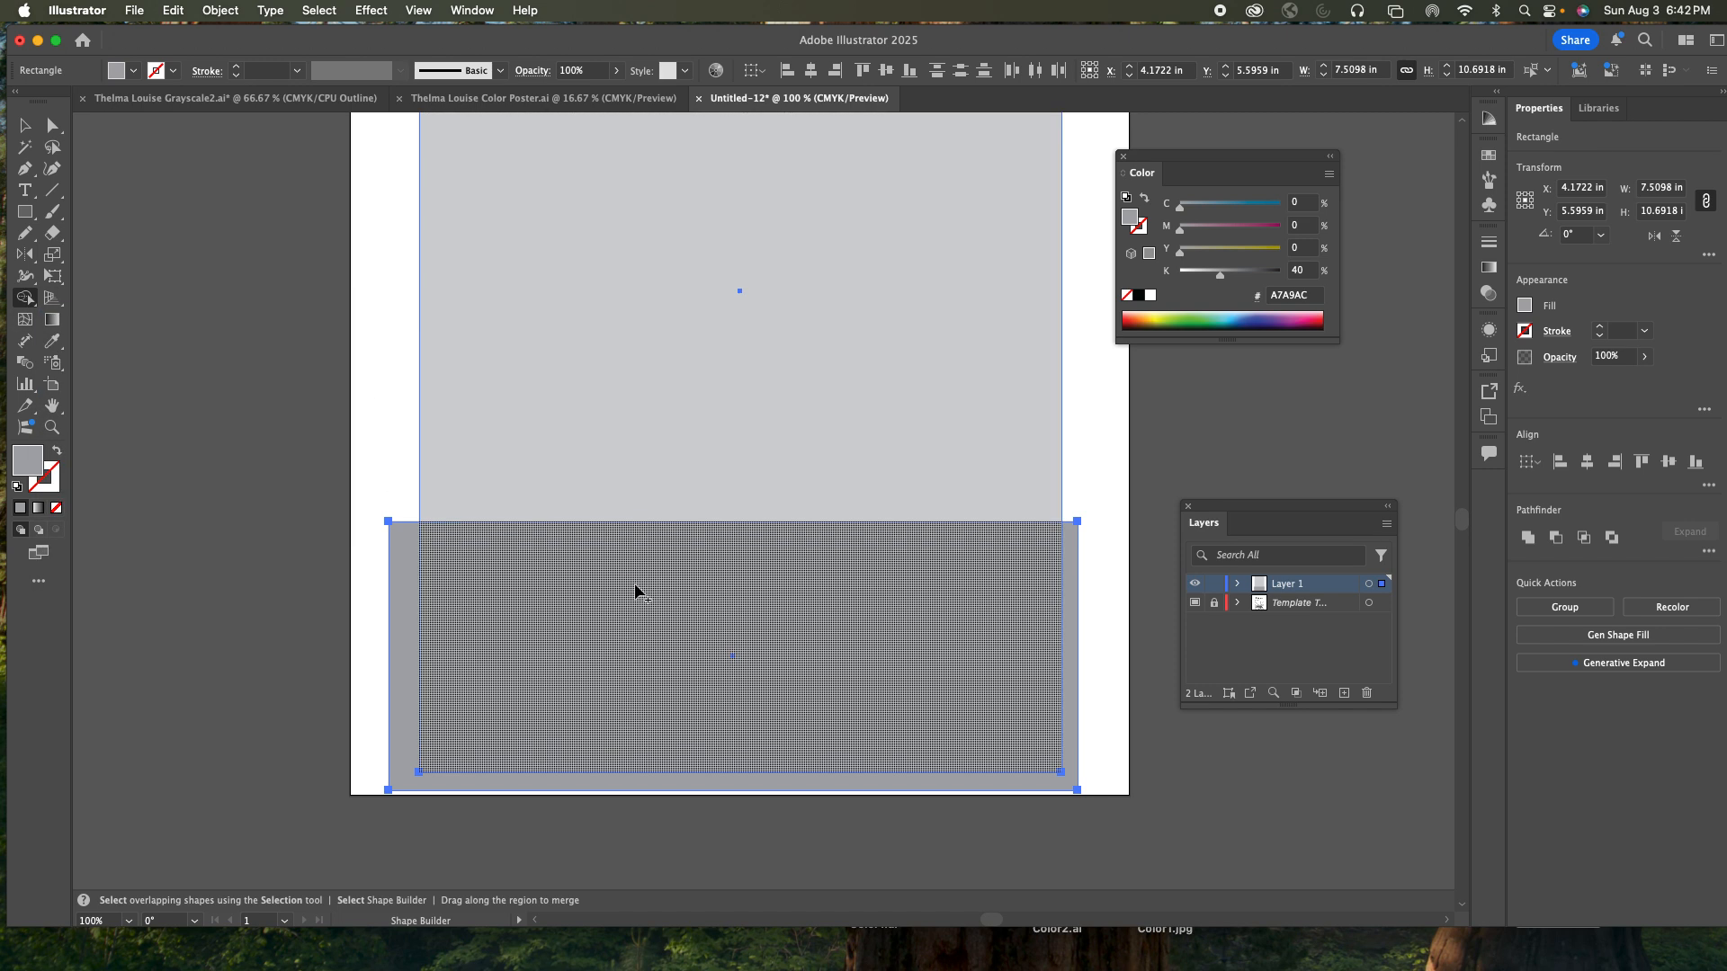
drag(619, 481, 401, 672)
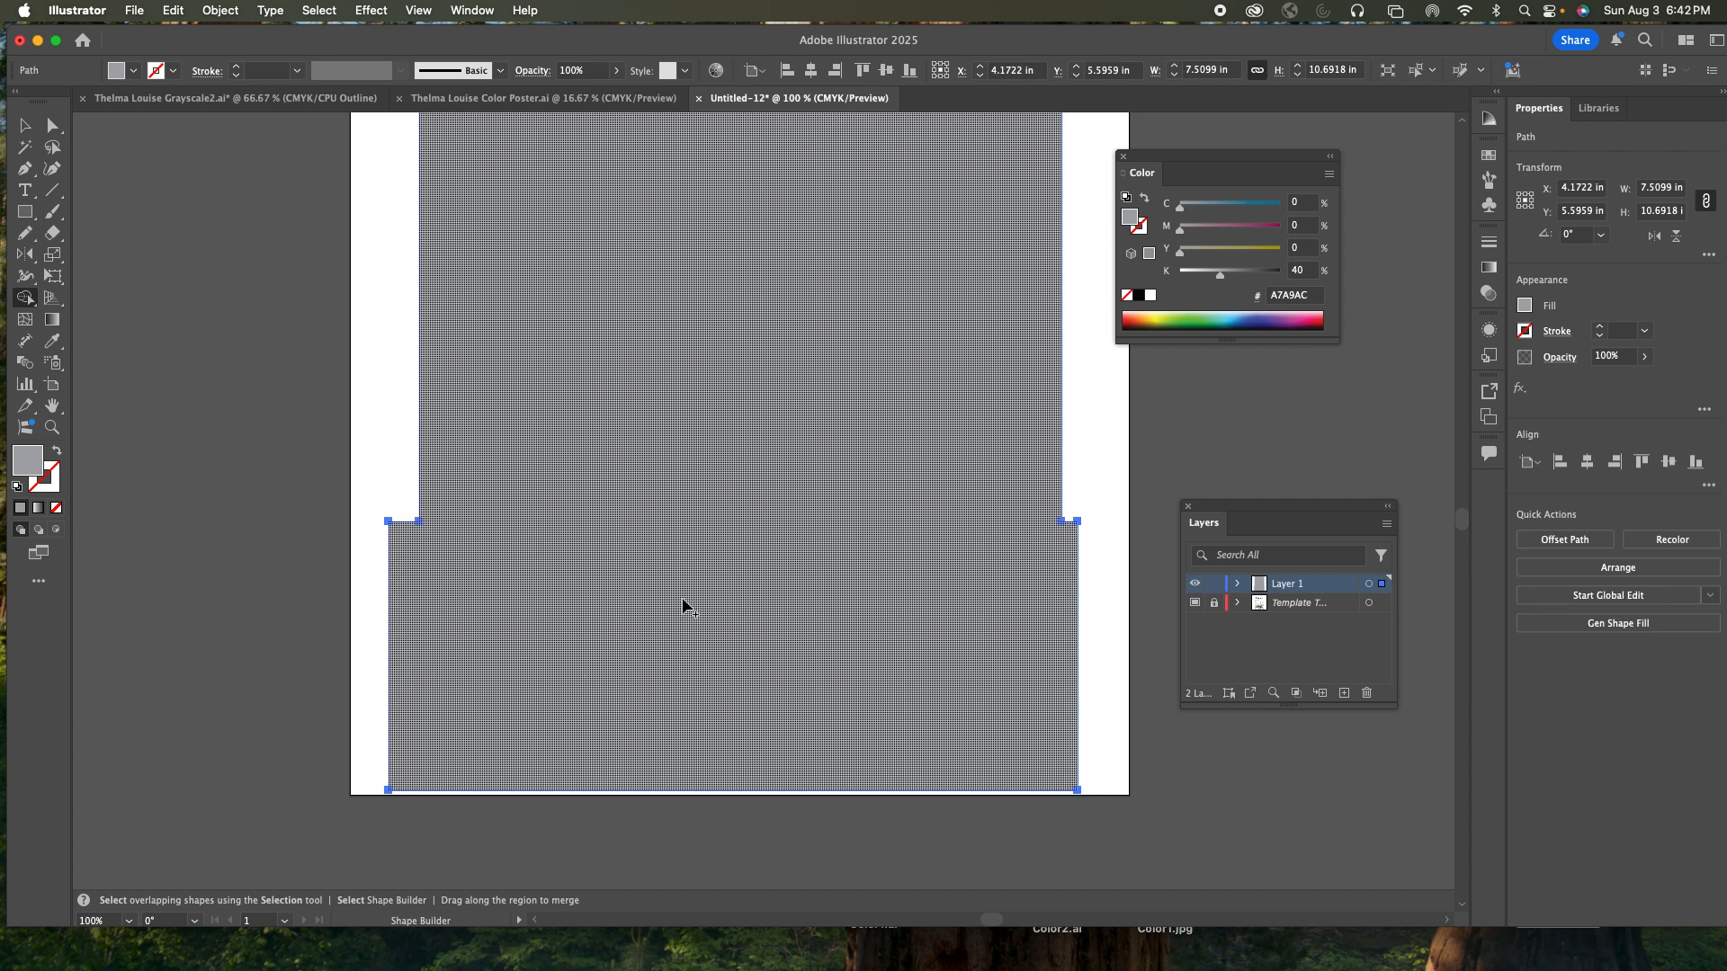
key(super+z)
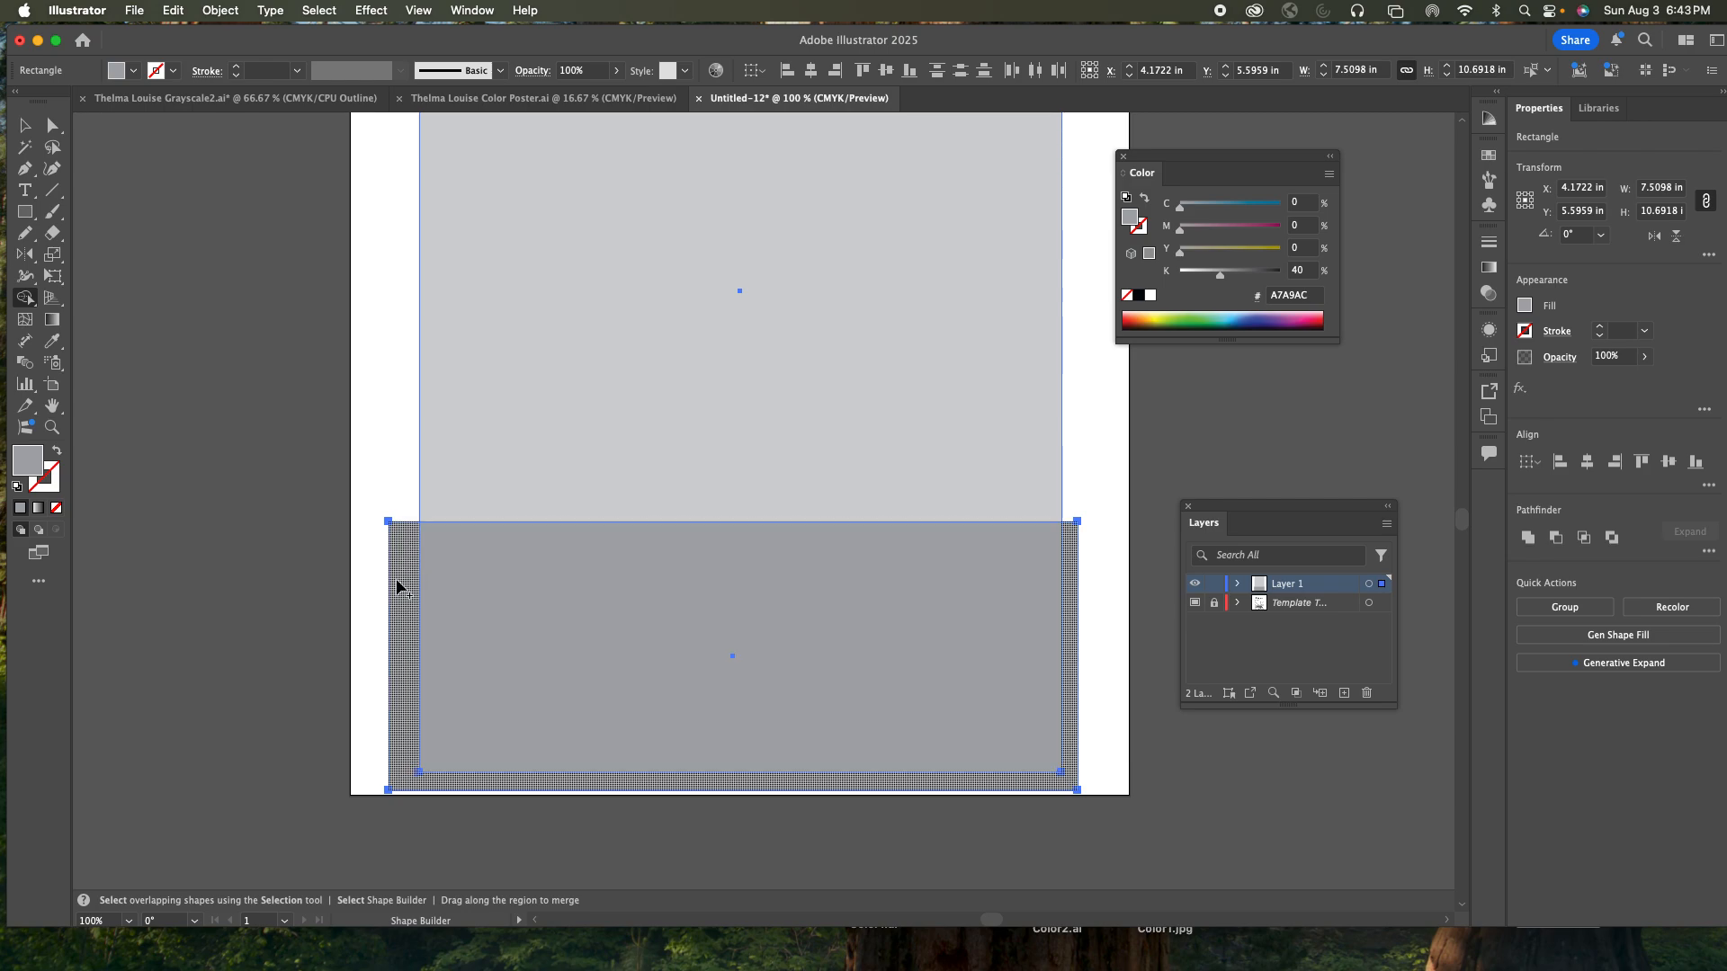
alt+click(397, 584)
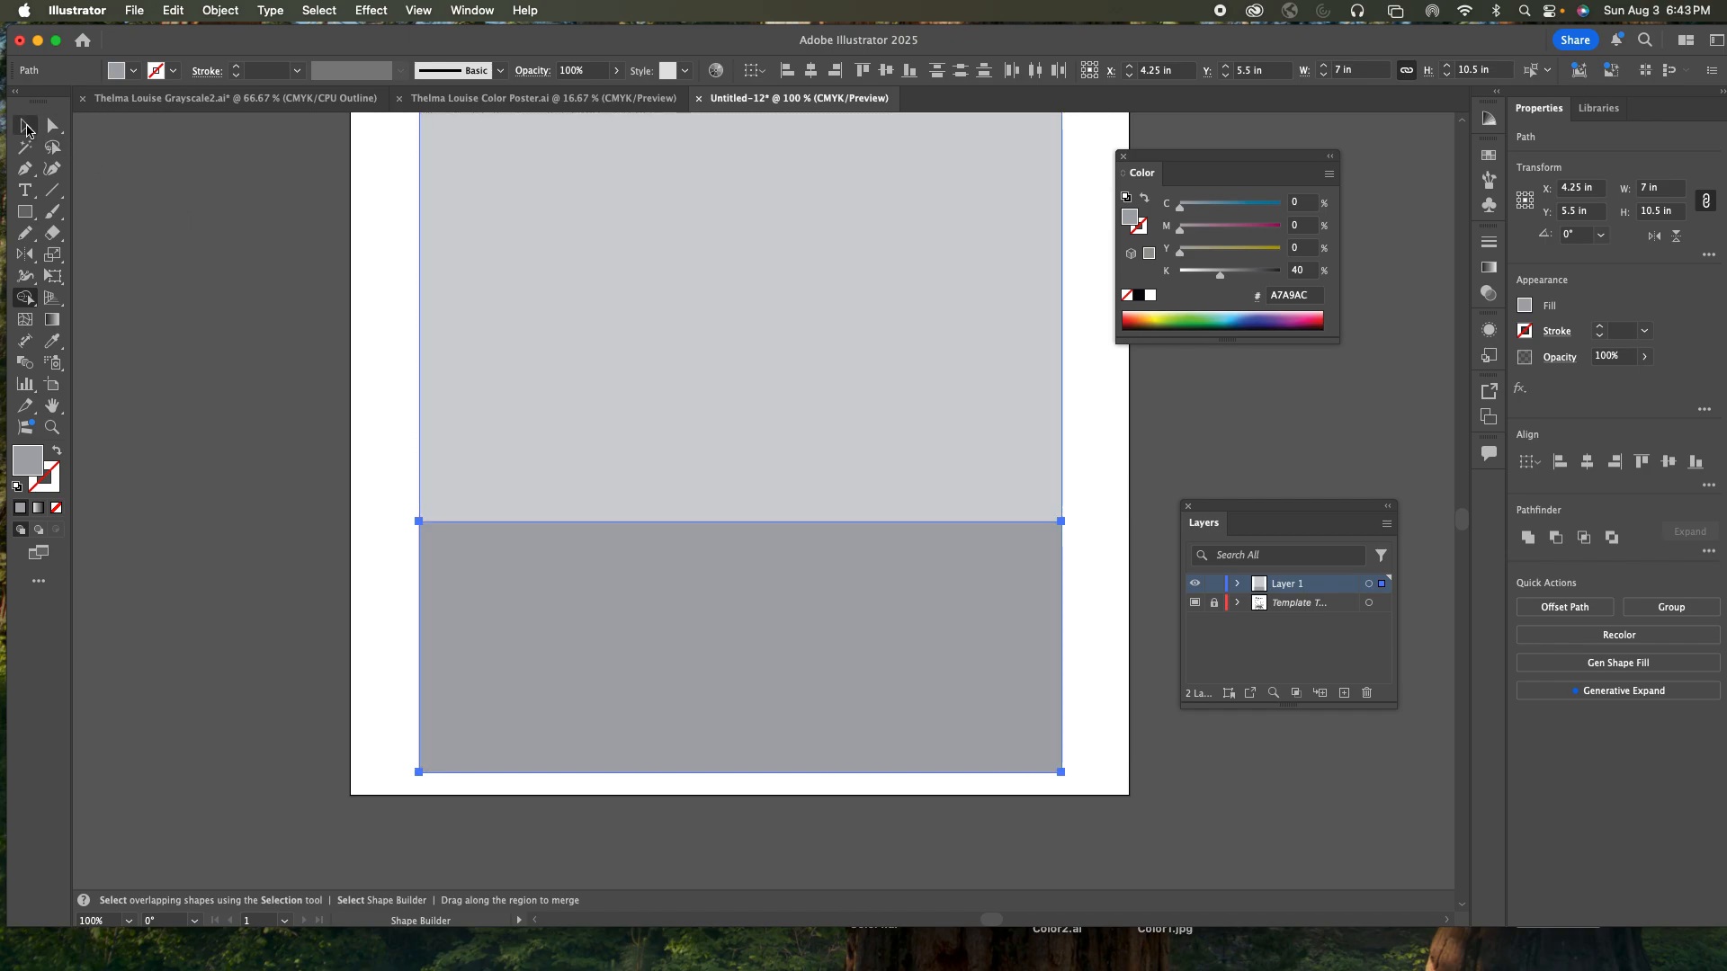
- Switch Layer 1 to Outline view and get the Pen tool ready for tracing the road
click(26, 170)
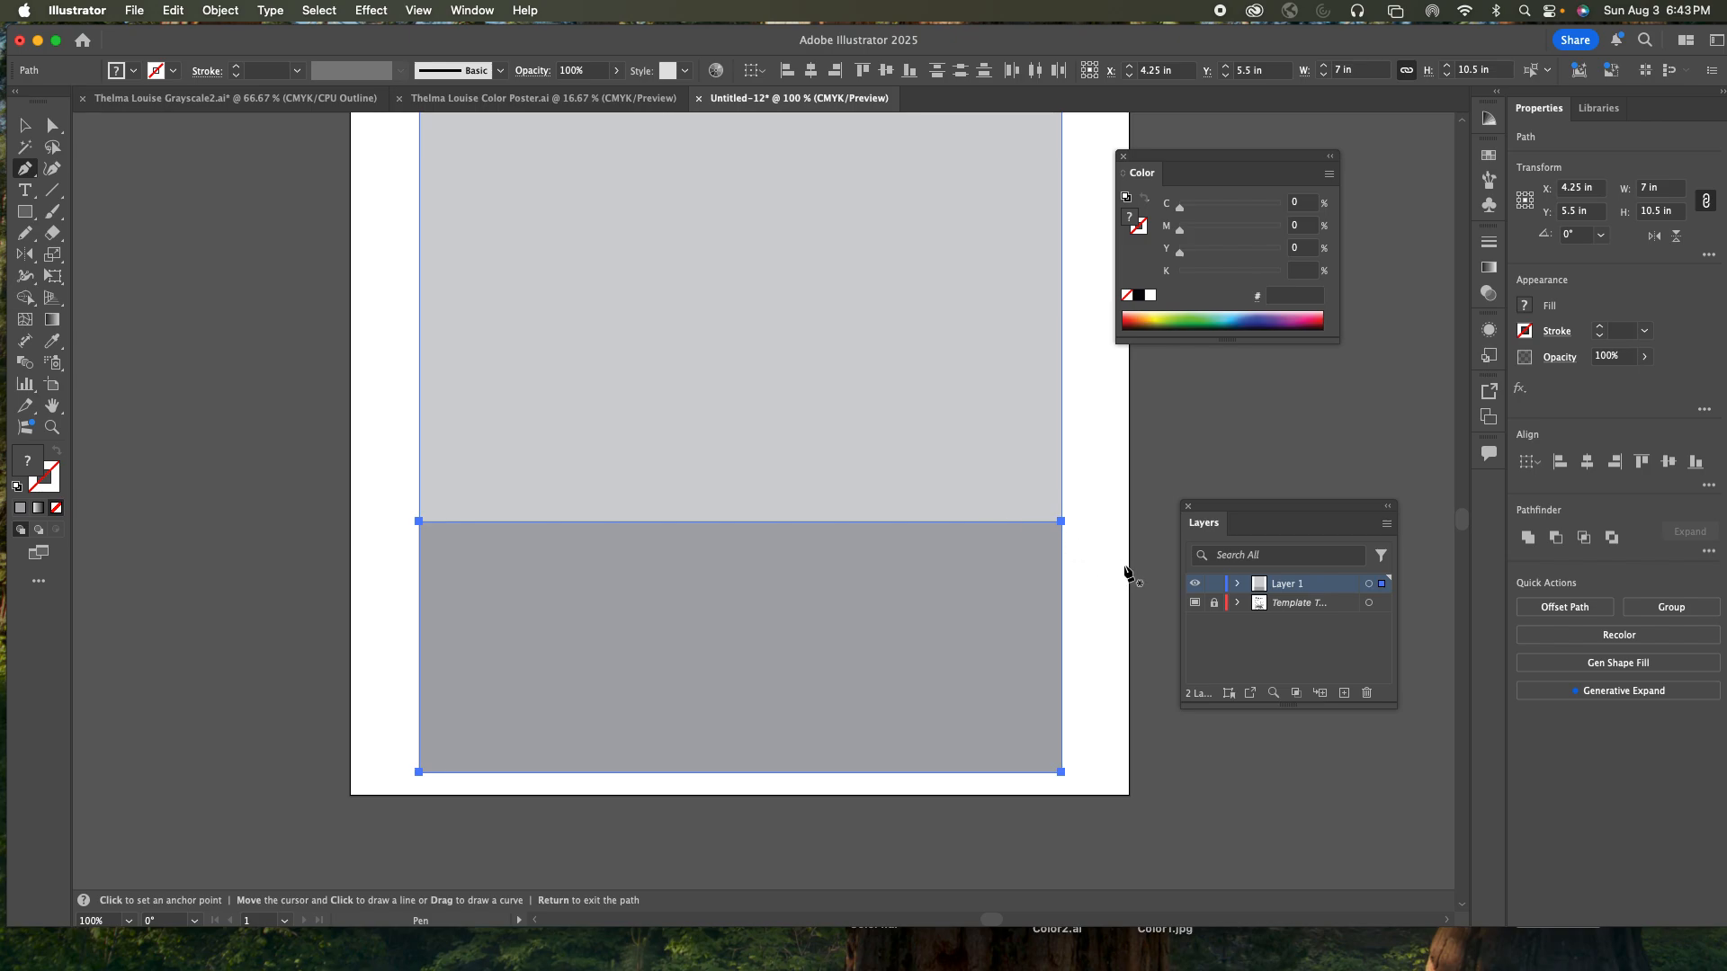
super+click(1195, 585)
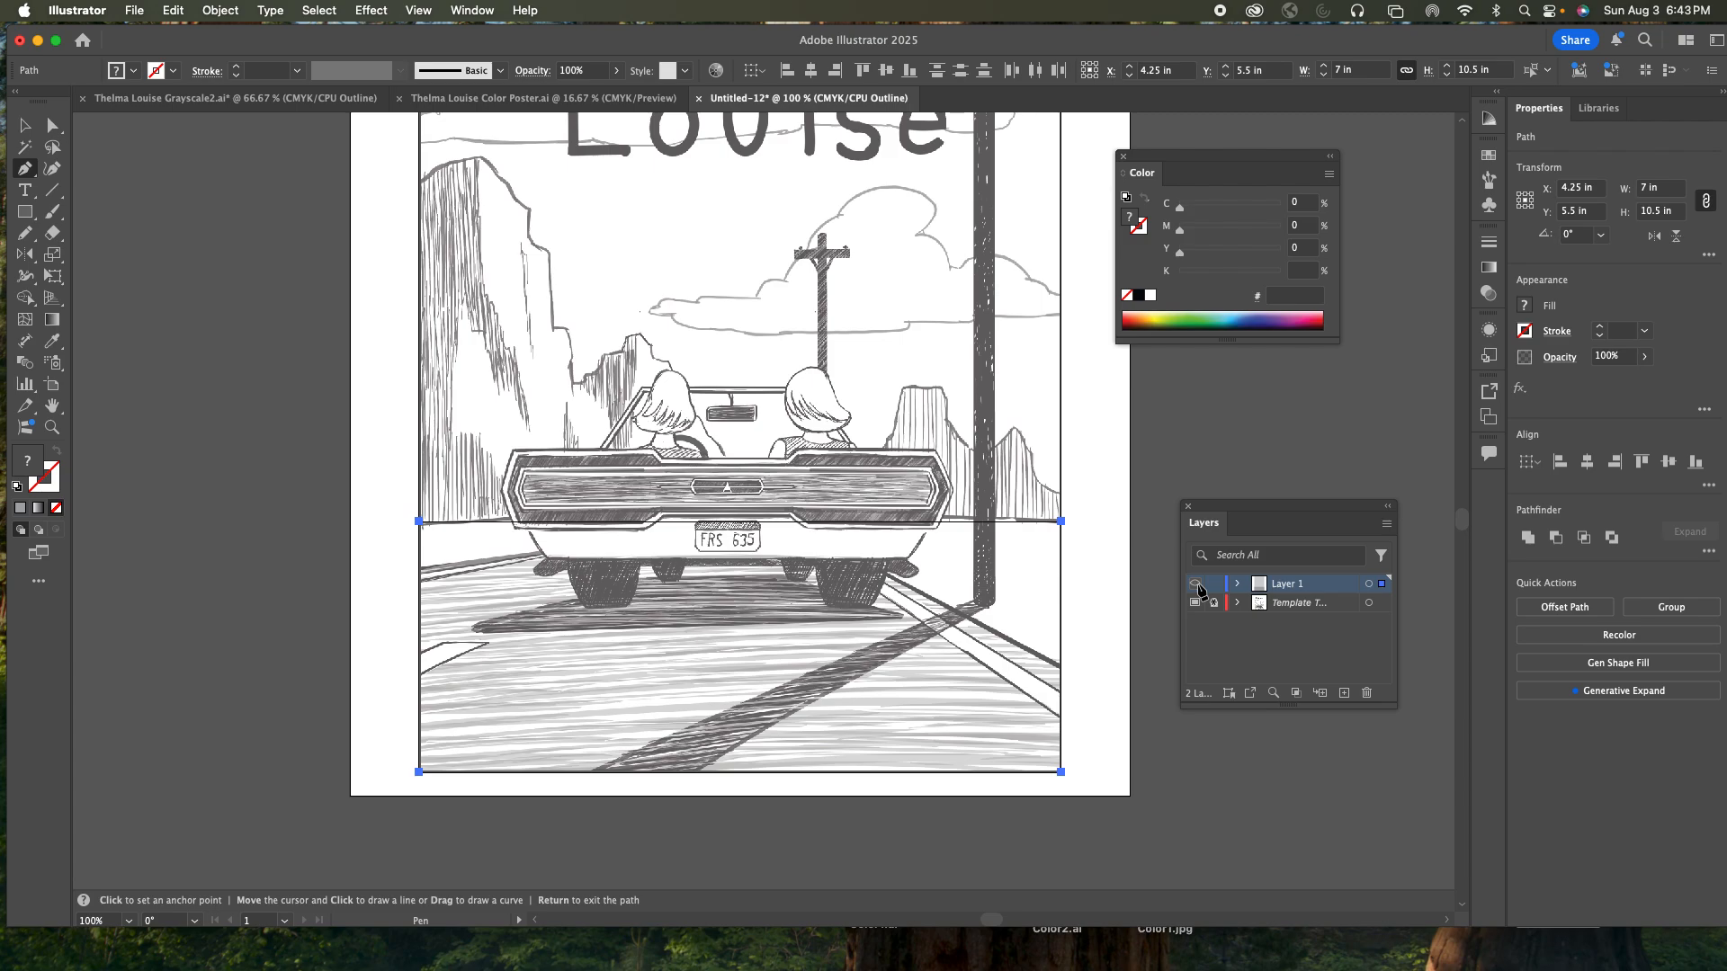
click(386, 577)
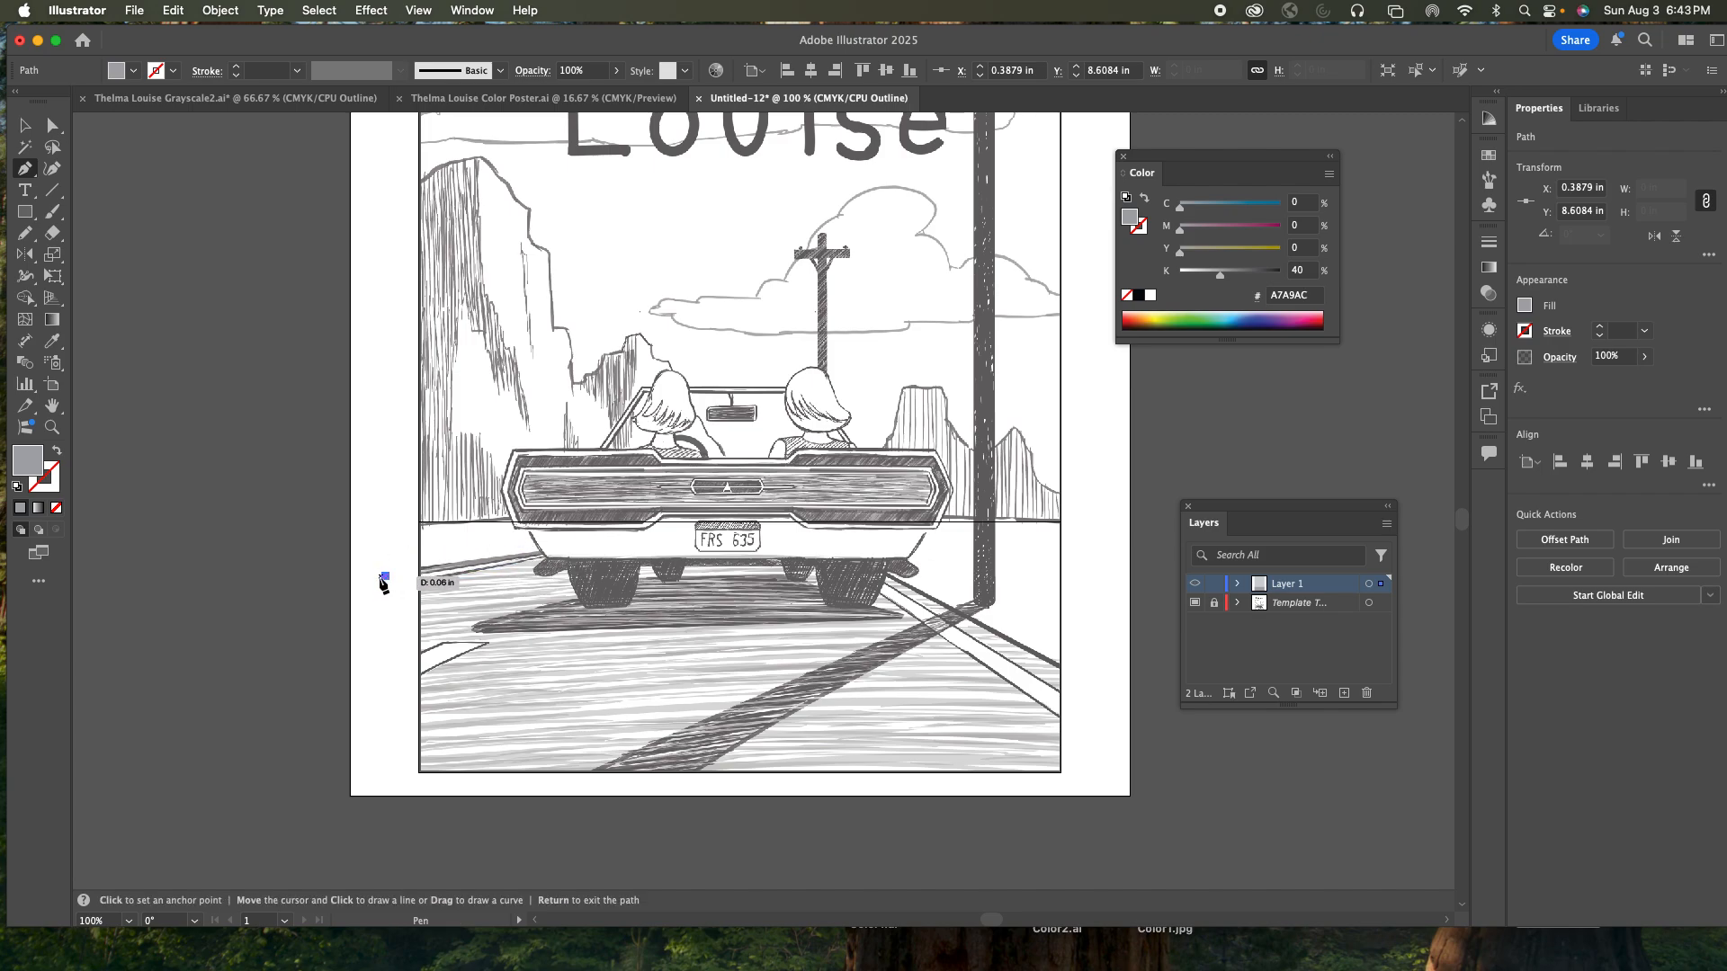
key(super)
drag(370, 577, 483, 559)
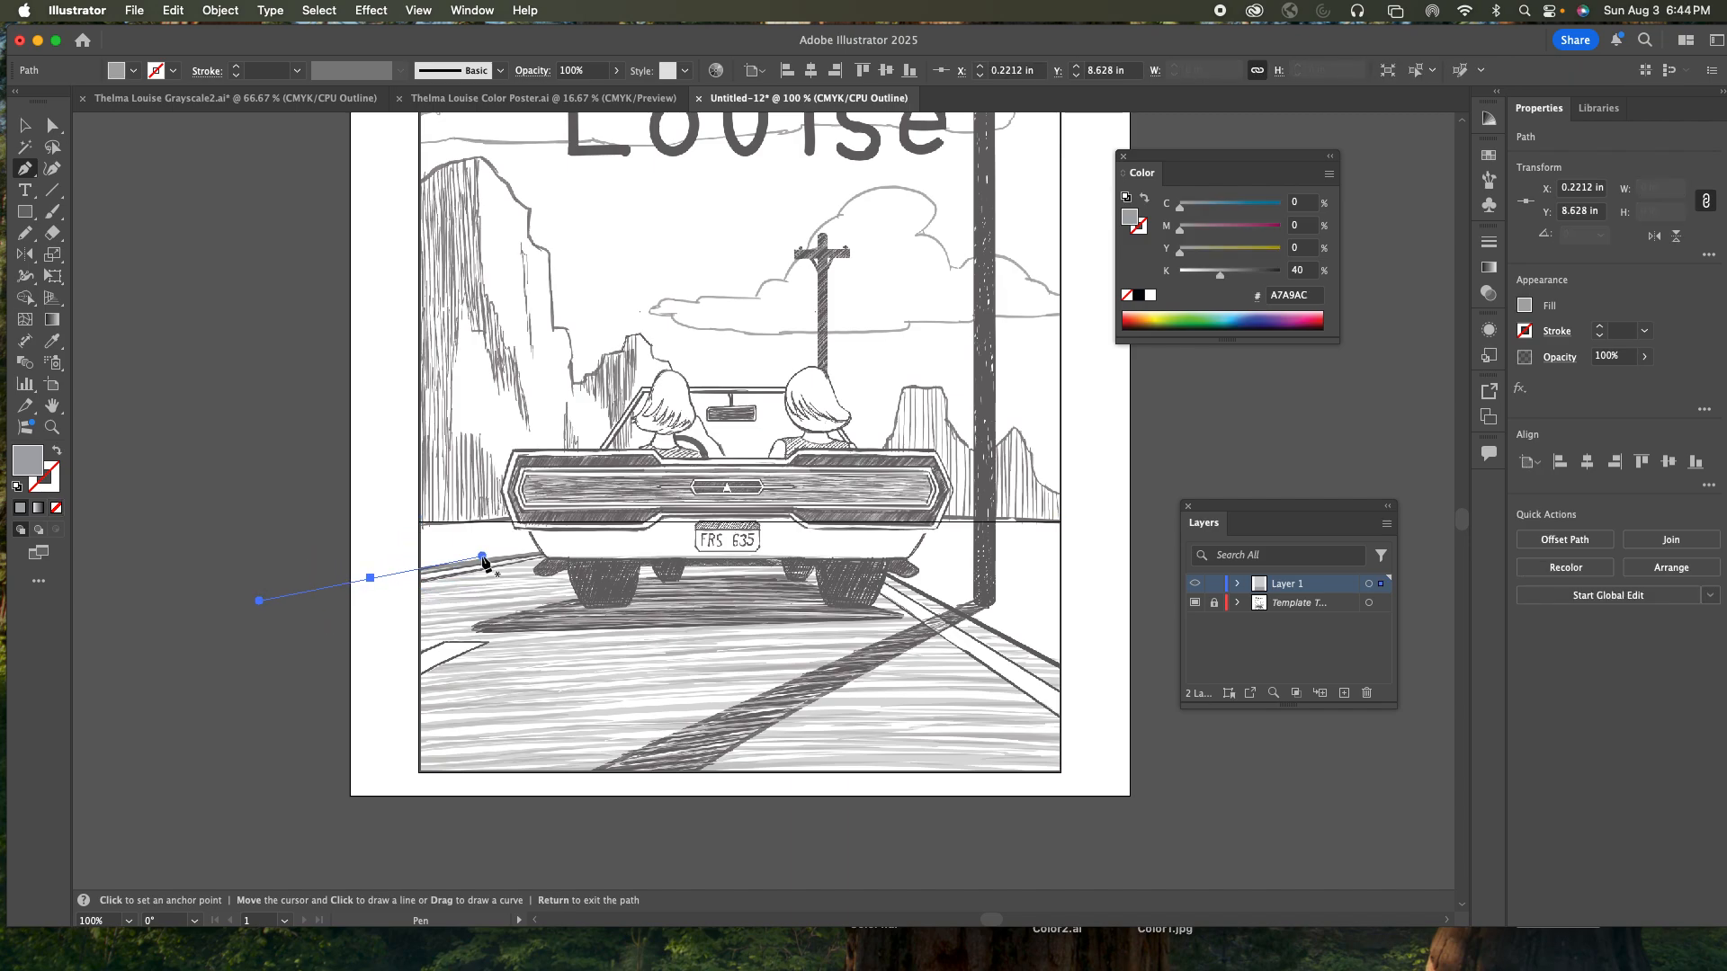
key(Return)
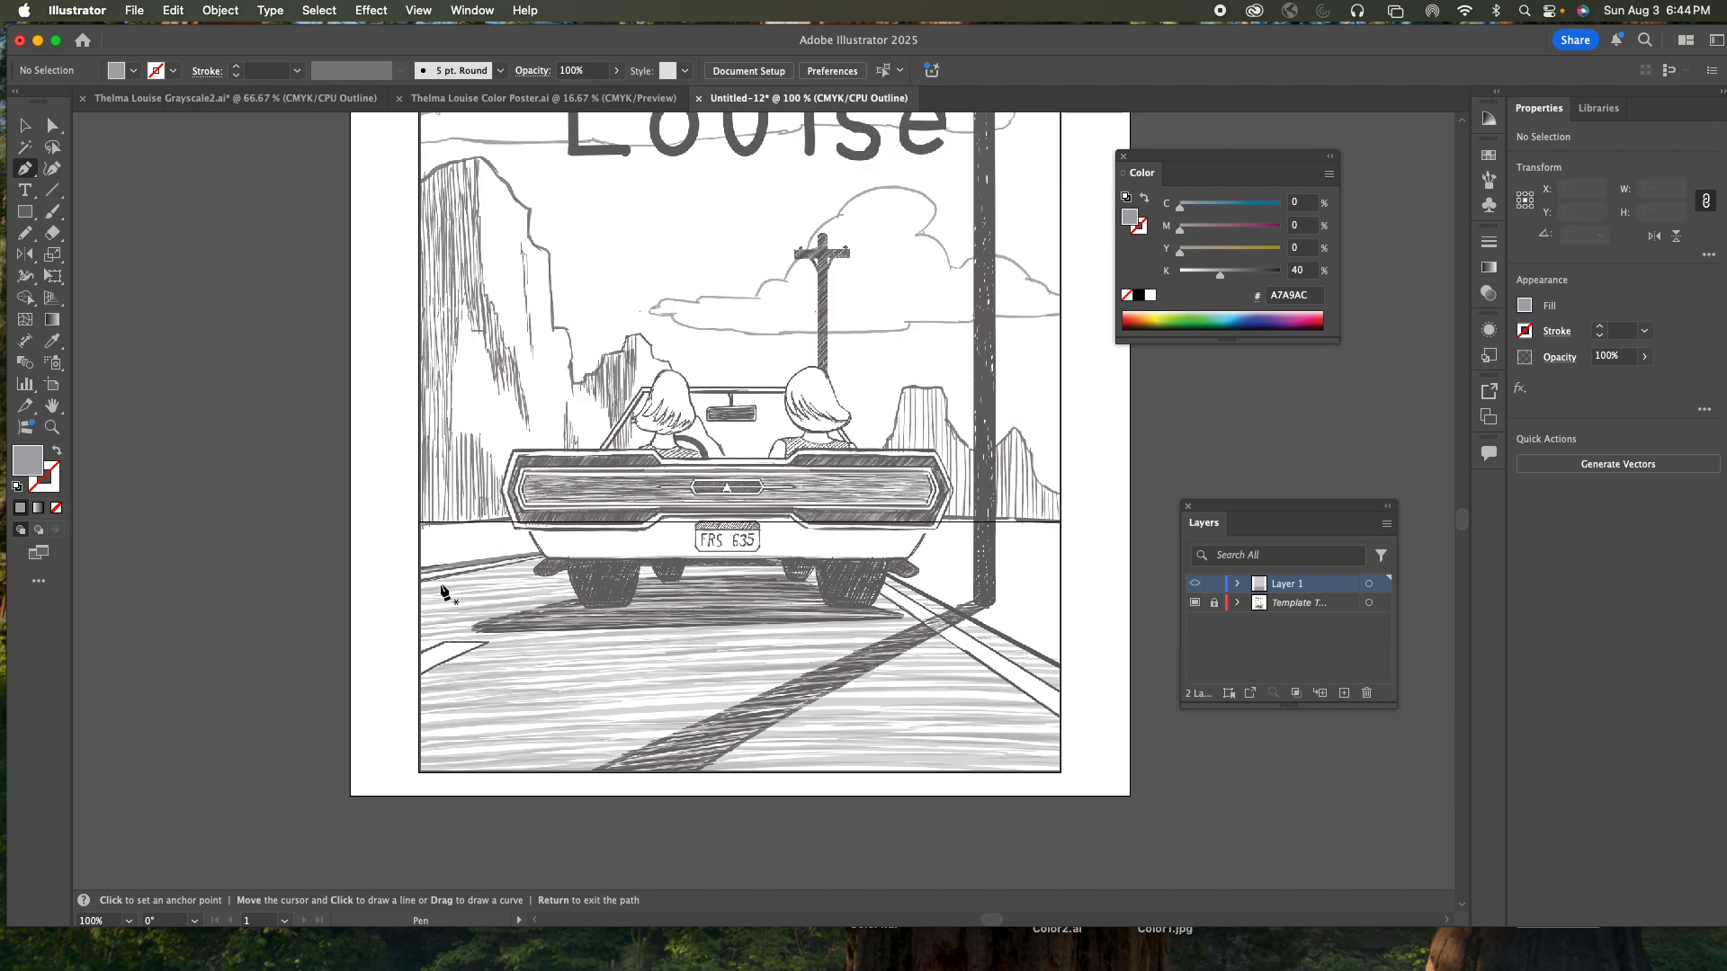
- Trace the road as a closed six-corner shape about 8.18 by 3.18 in, overhanging the background, and raise its upper-left corner slightly
click(373, 580)
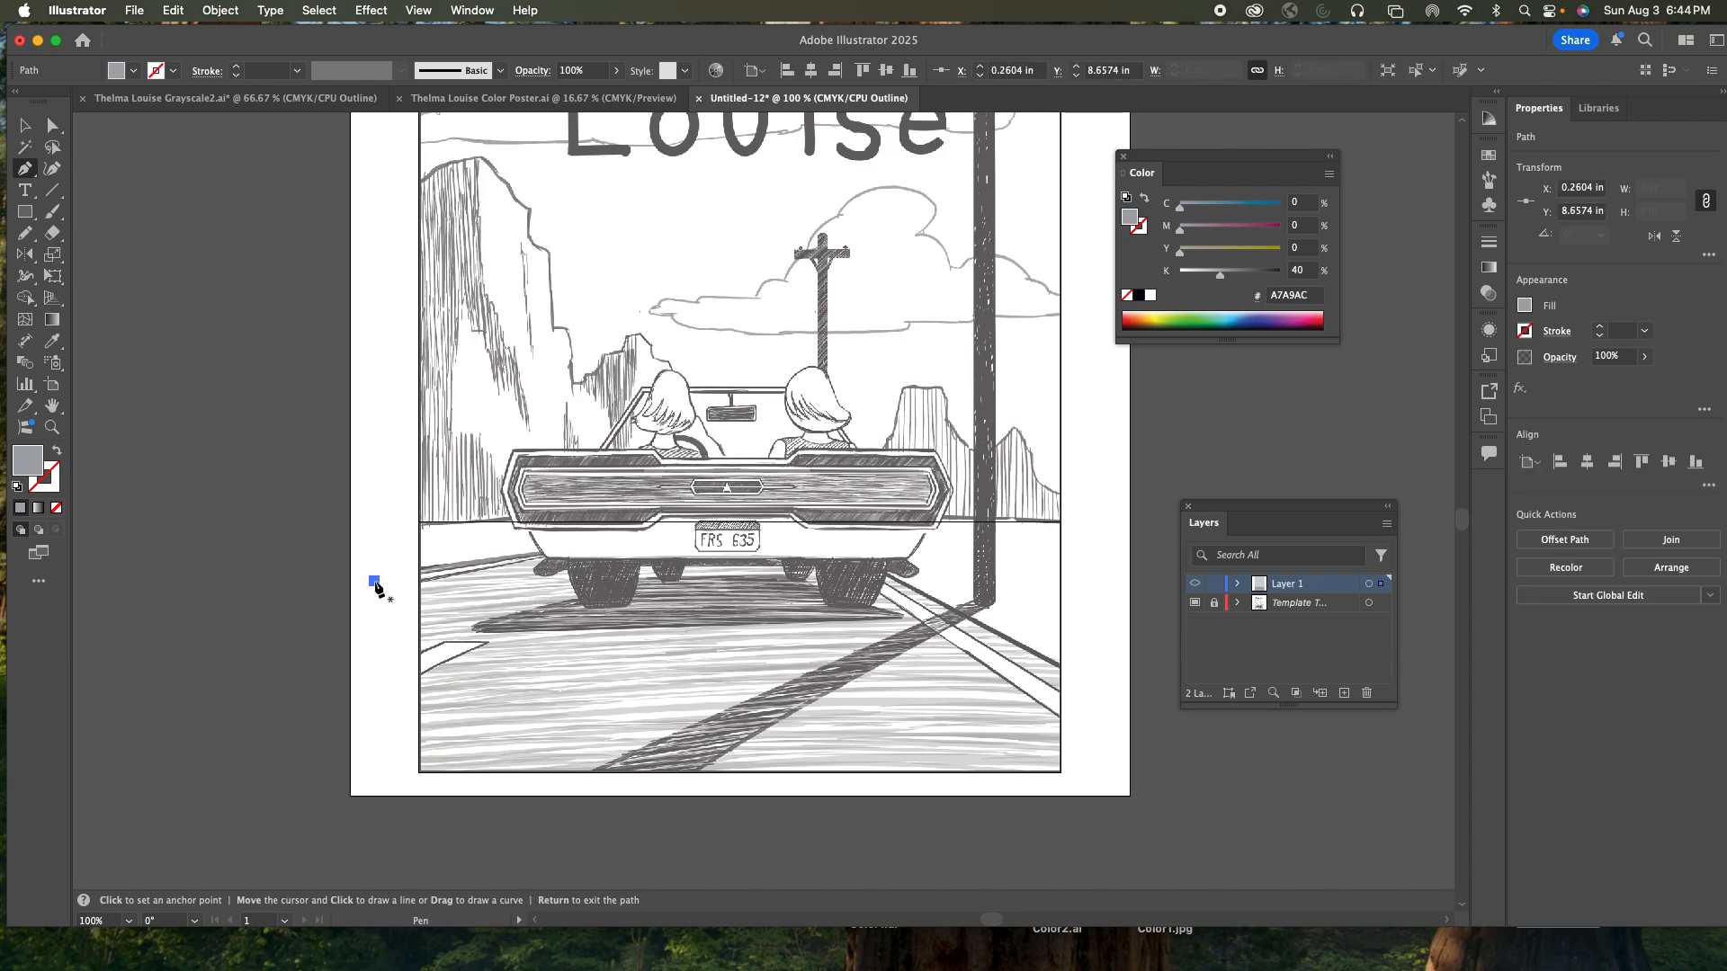
click(682, 529)
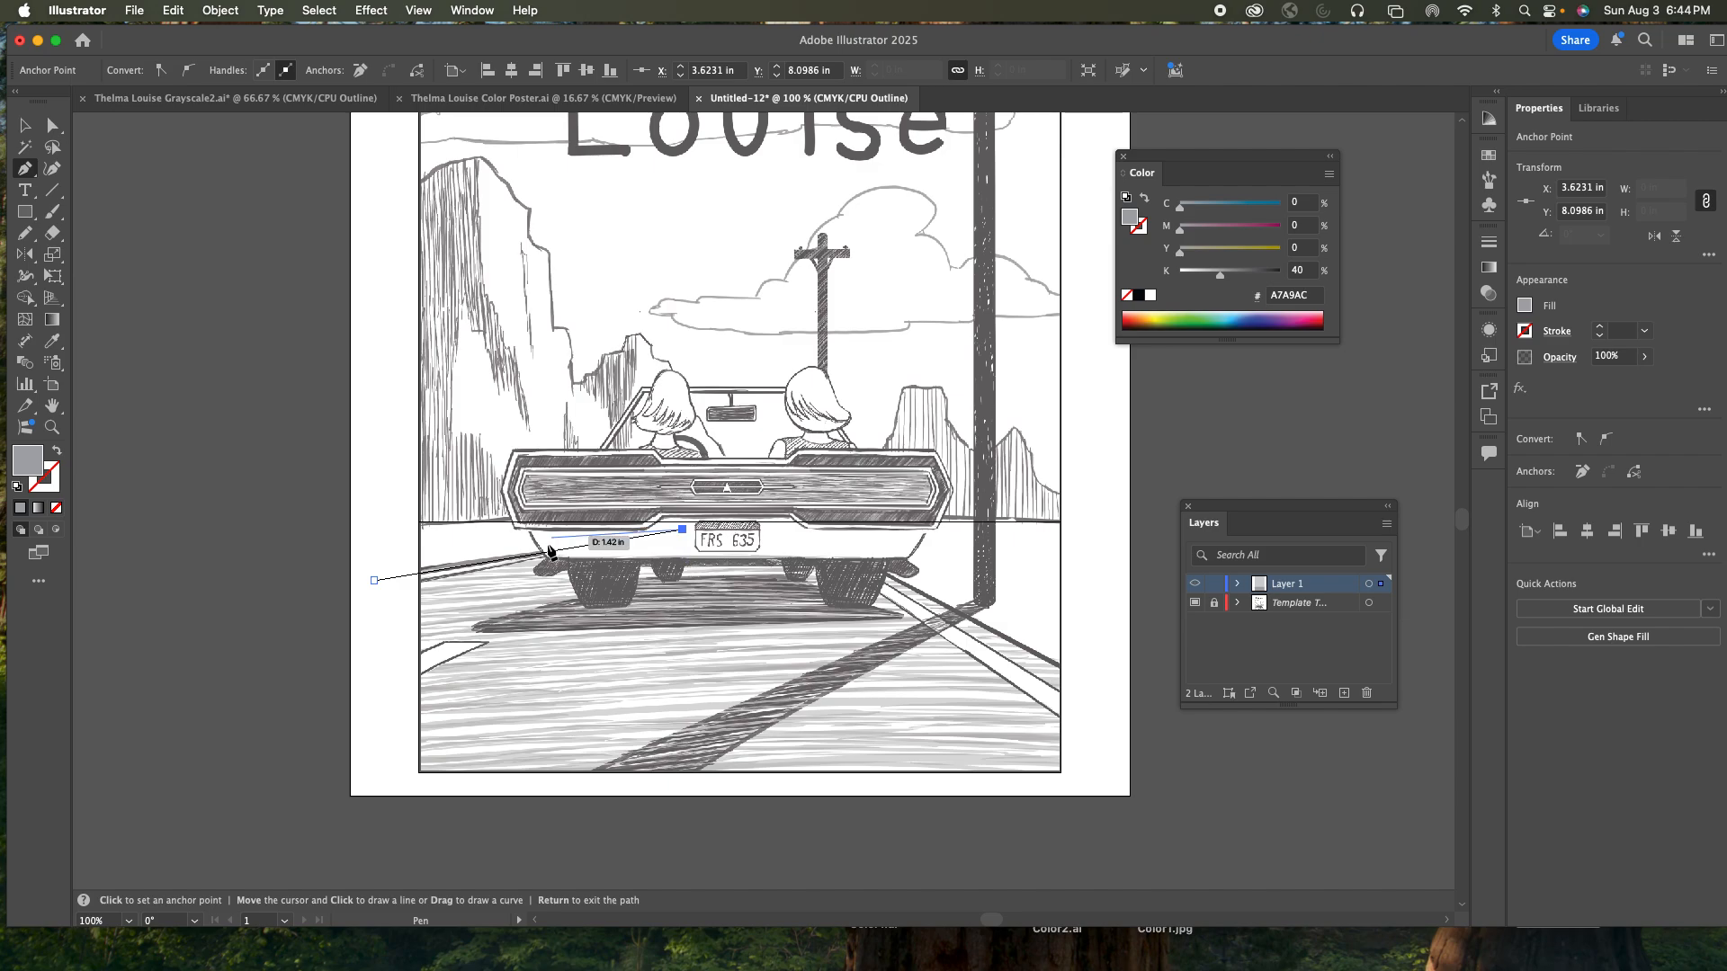
click(806, 534)
drag(1124, 698, 1122, 825)
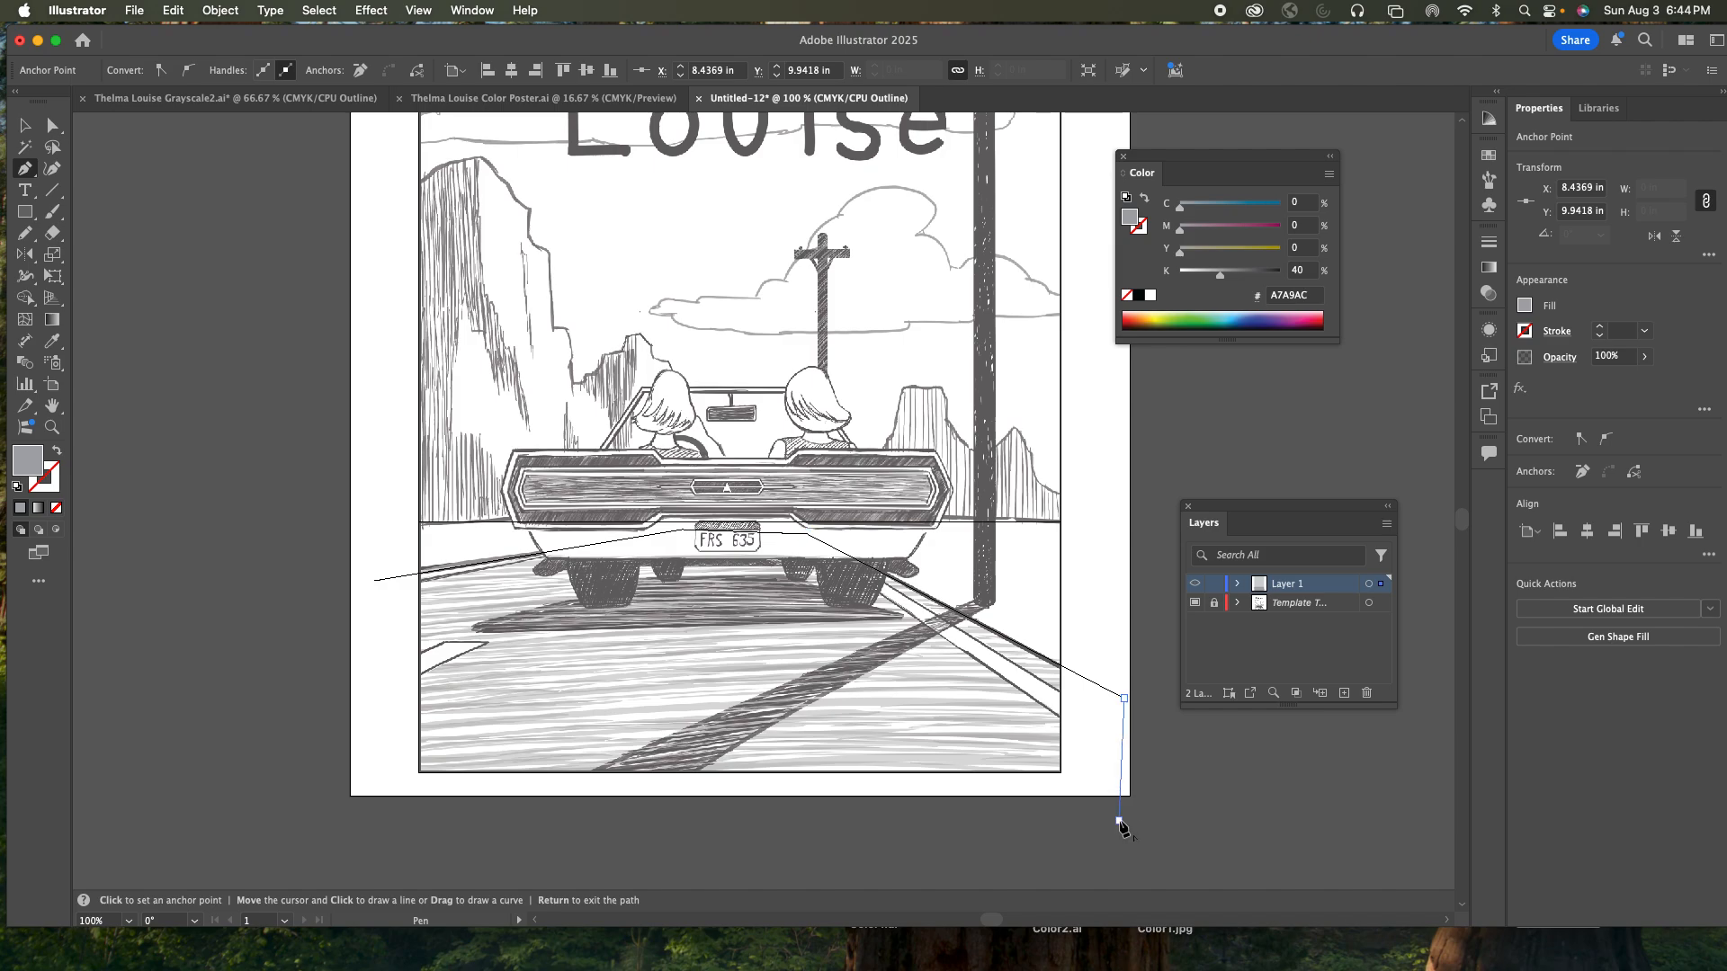
click(380, 816)
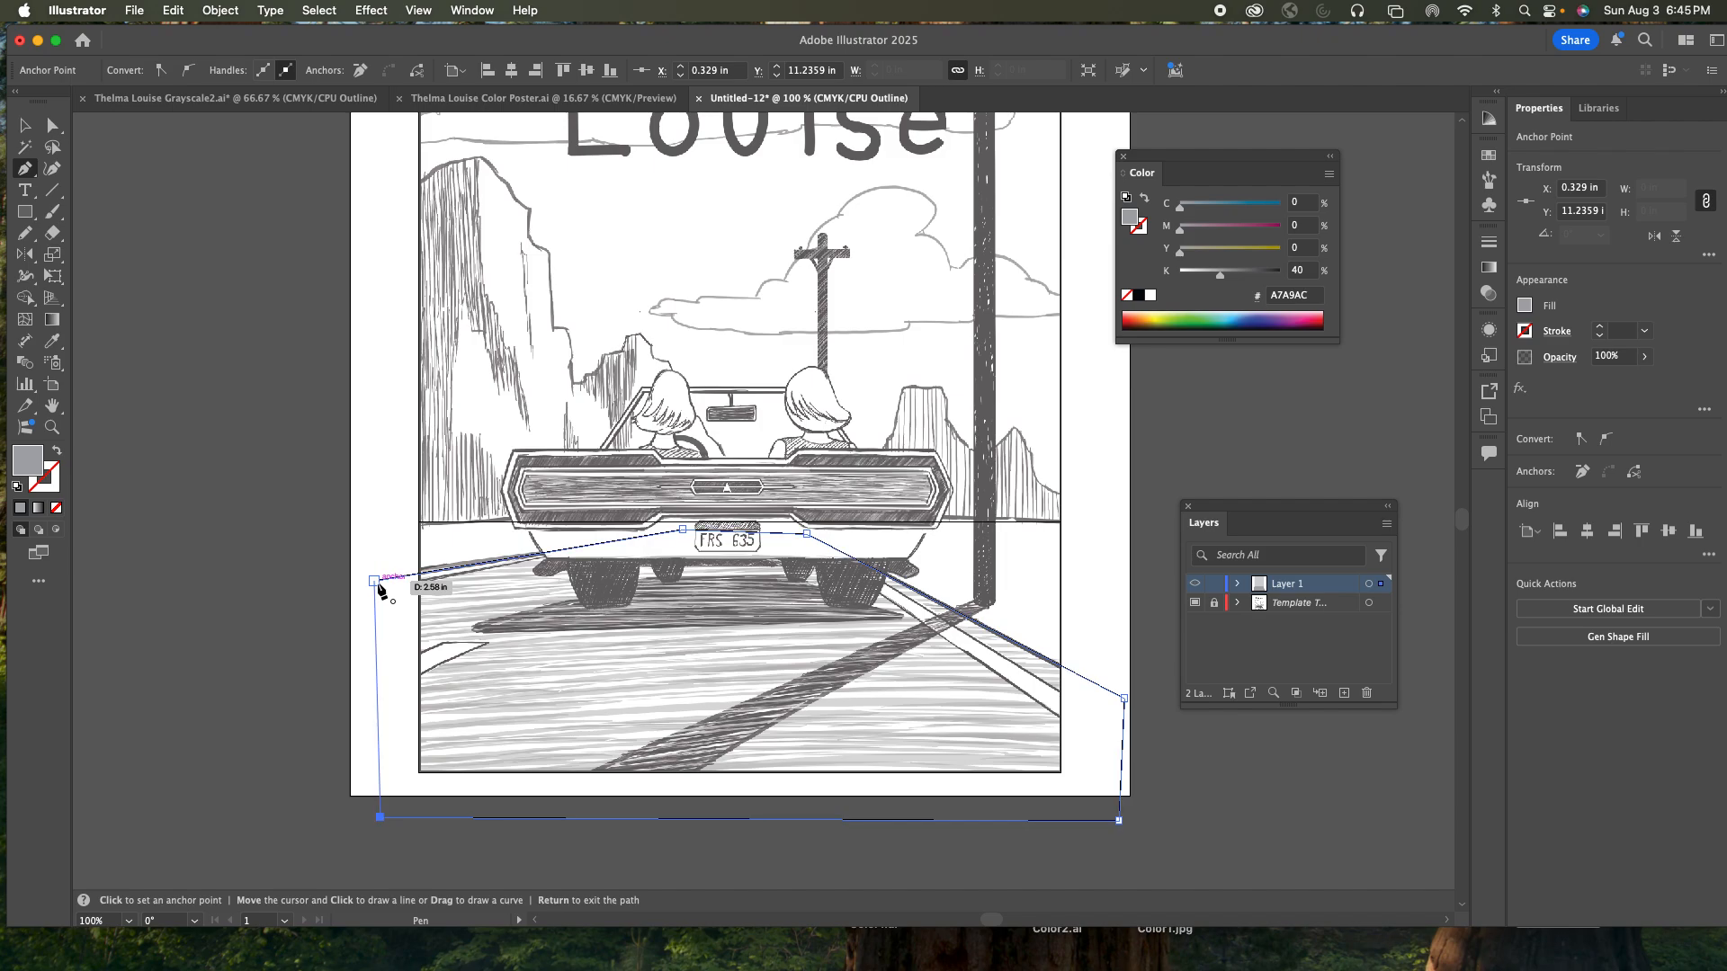
key(Return)
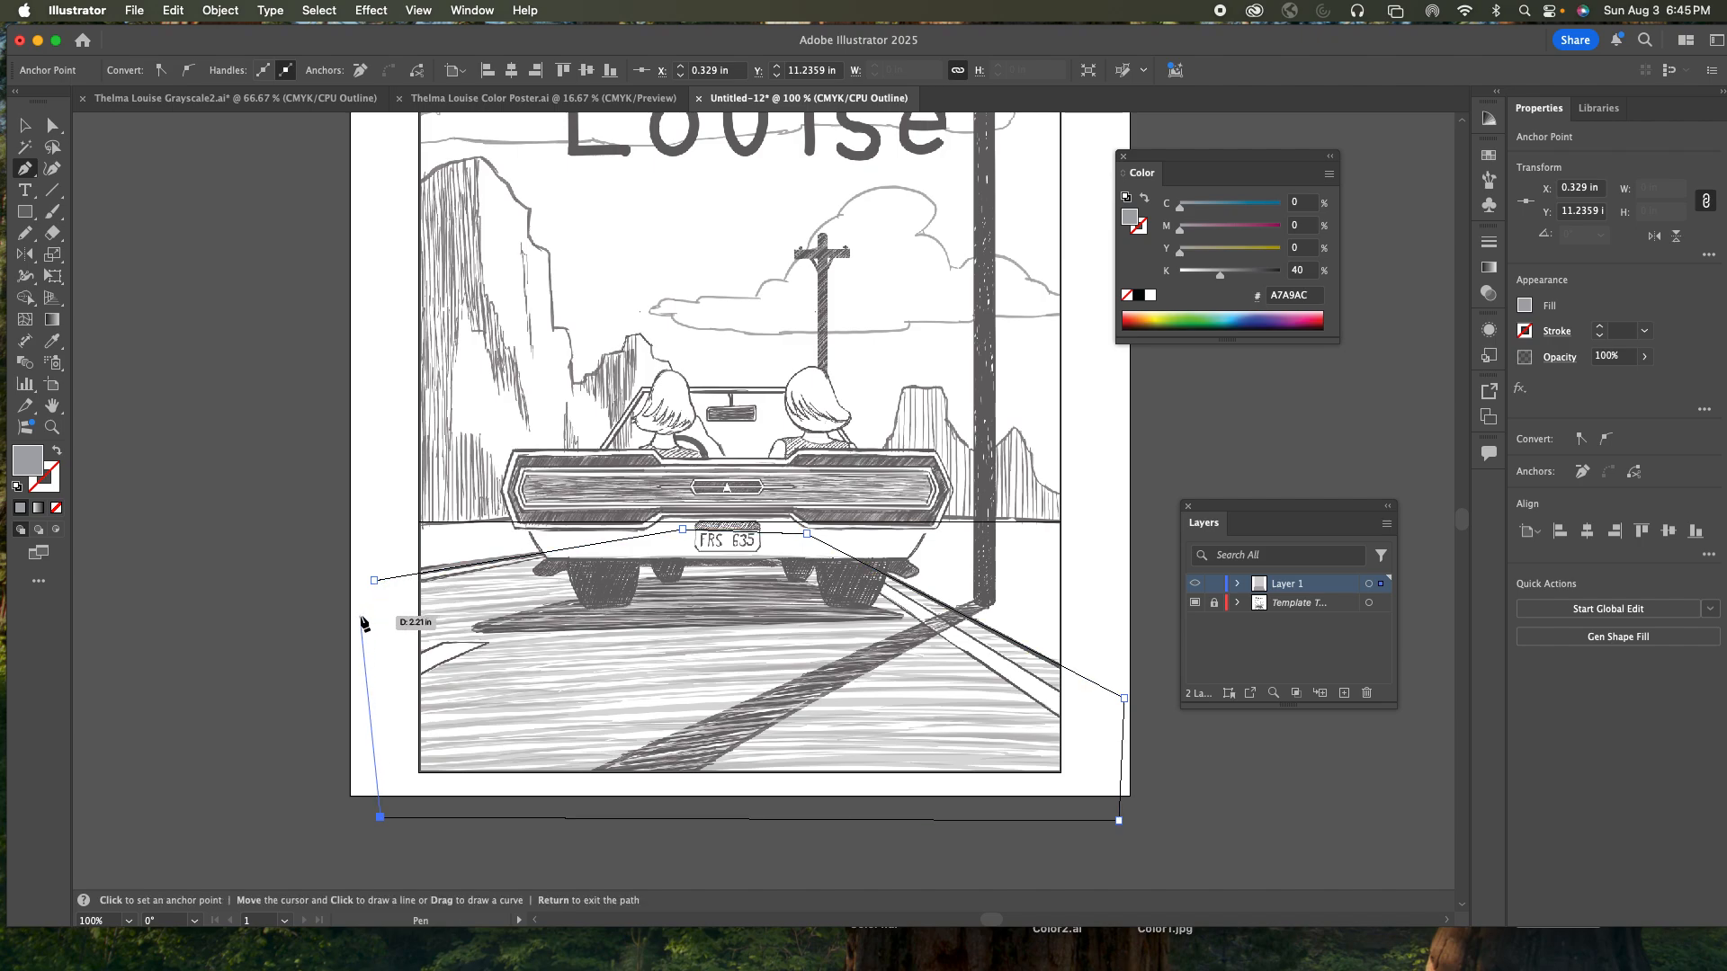
click(374, 581)
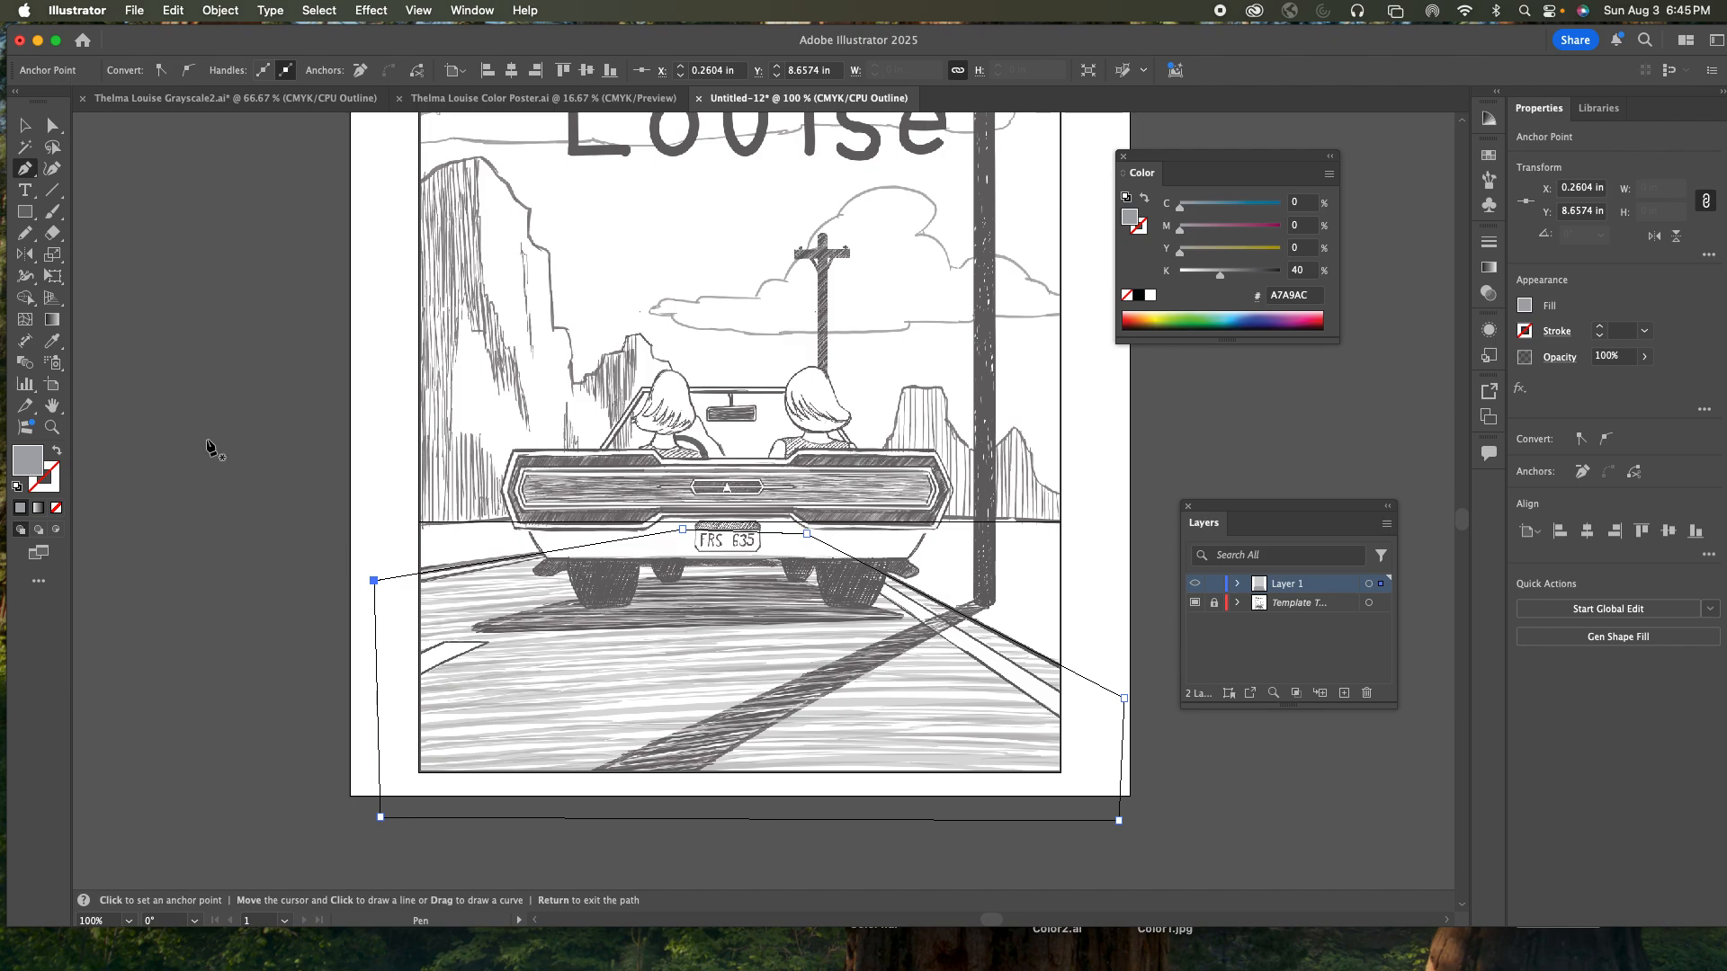
click(52, 125)
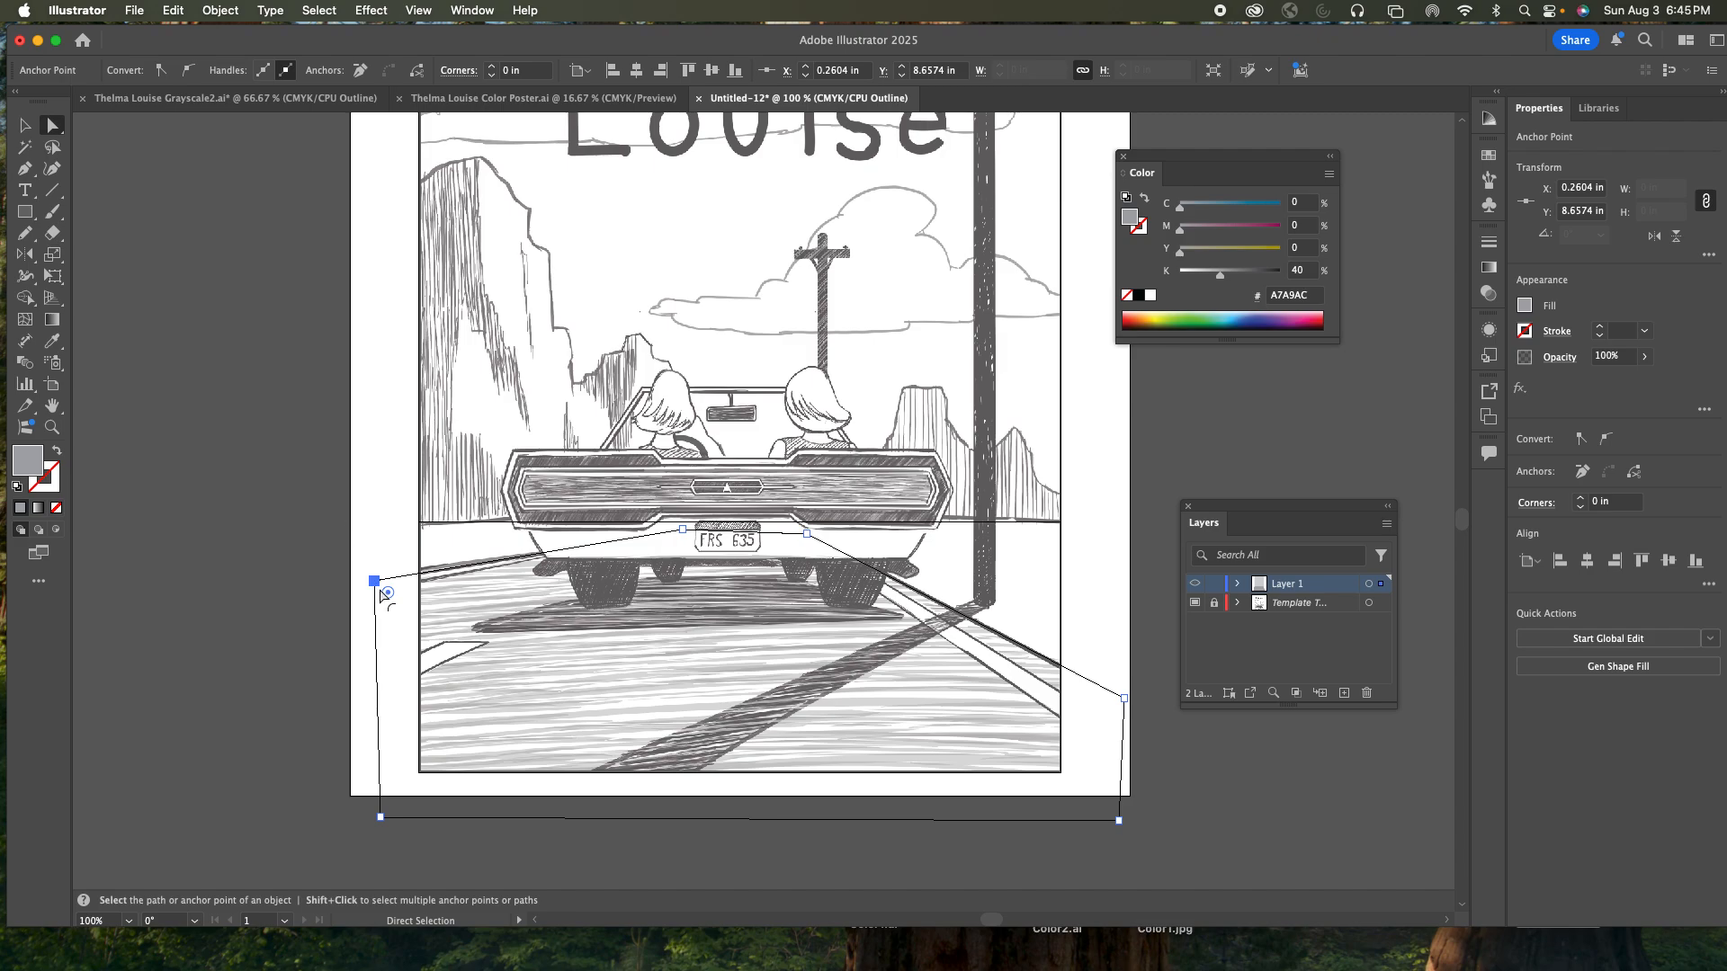
drag(375, 580, 374, 577)
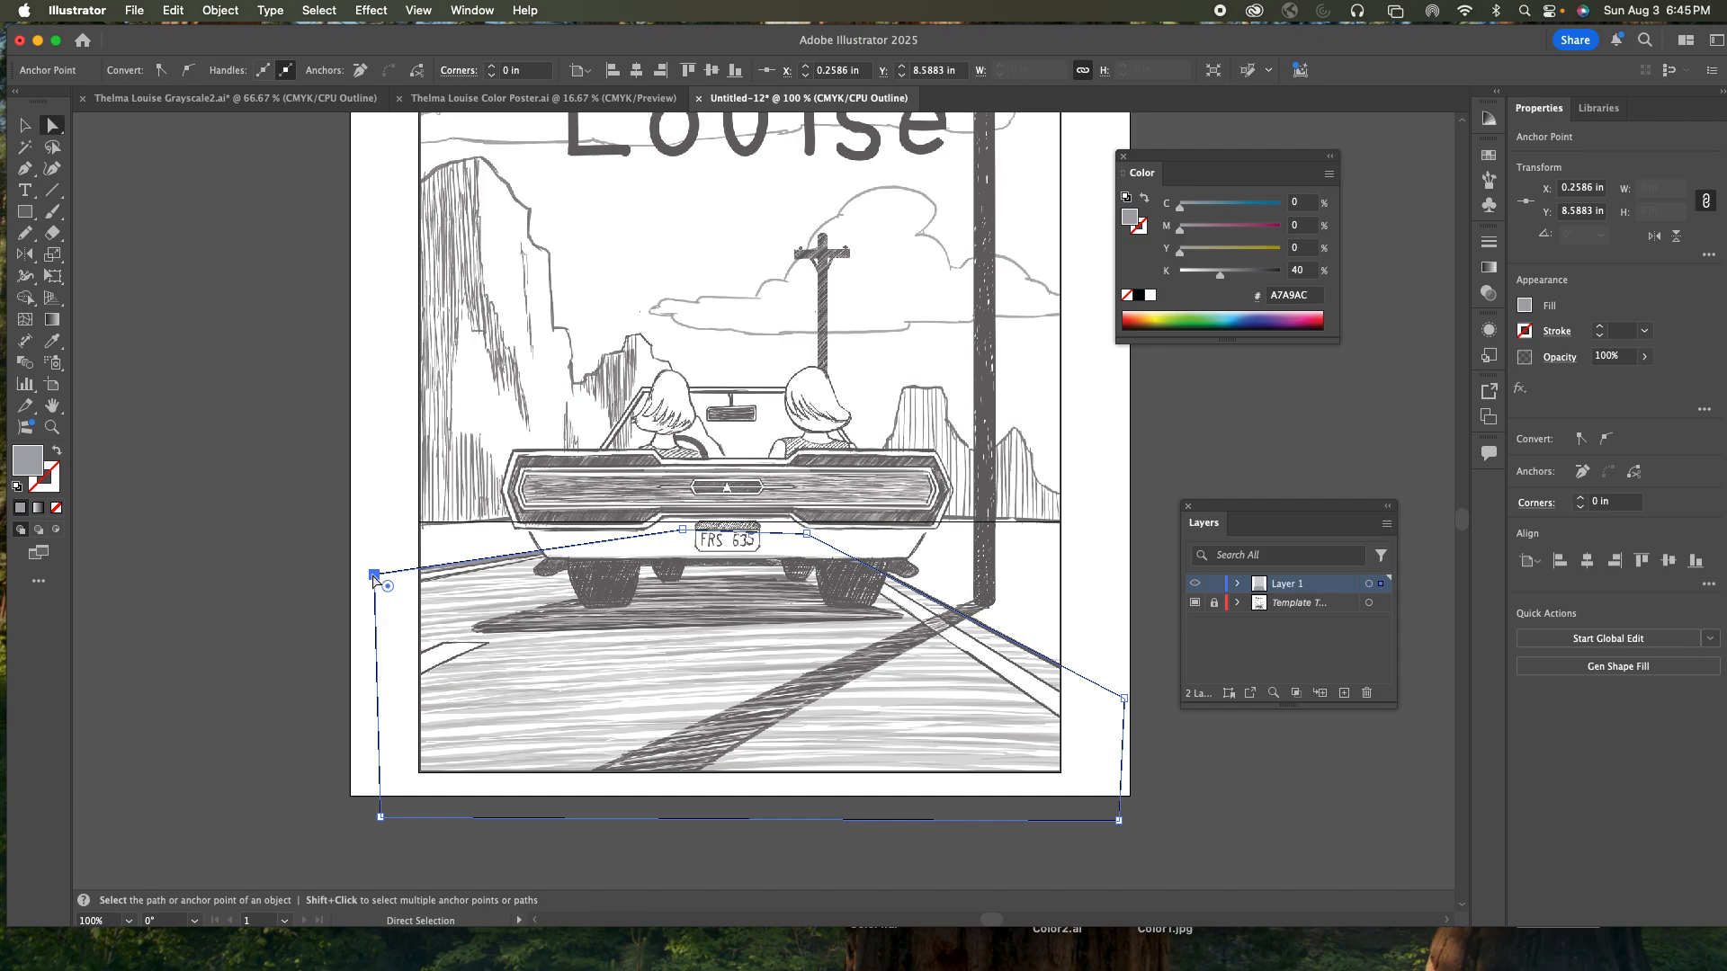
- Return Layer 1 to Preview, then preview Thelma Louise Grayscale2.ai and sample its road color with the Eyedropper
key(super)
super+click(1197, 585)
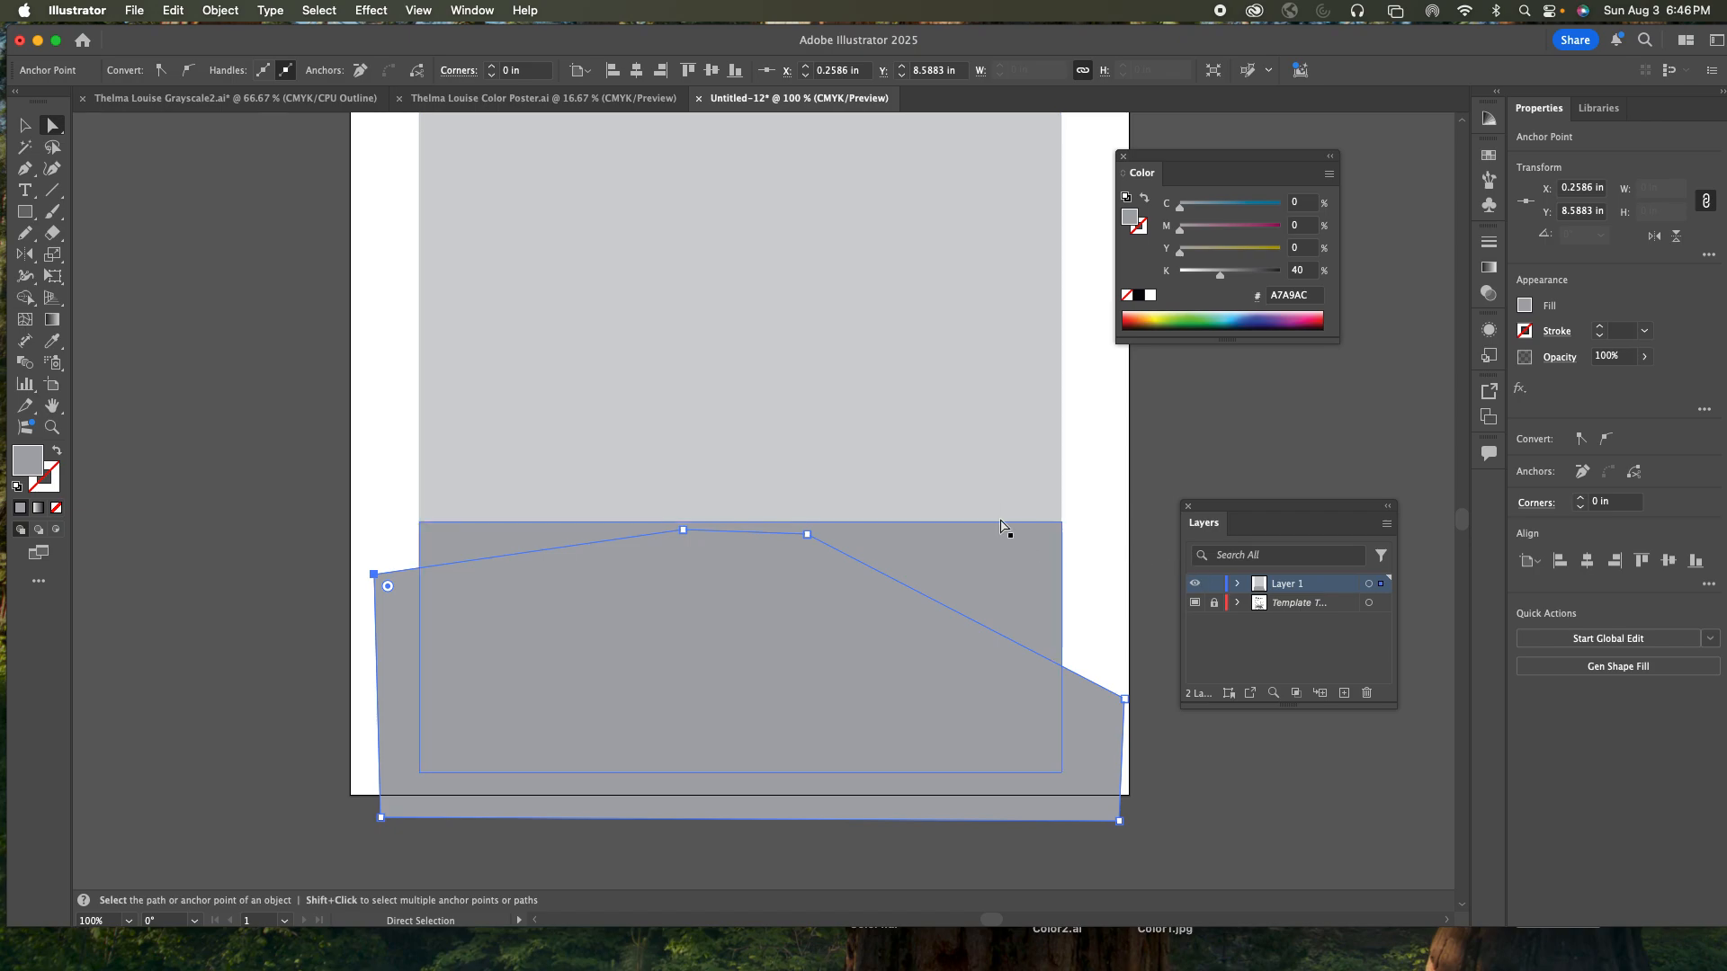
click(250, 101)
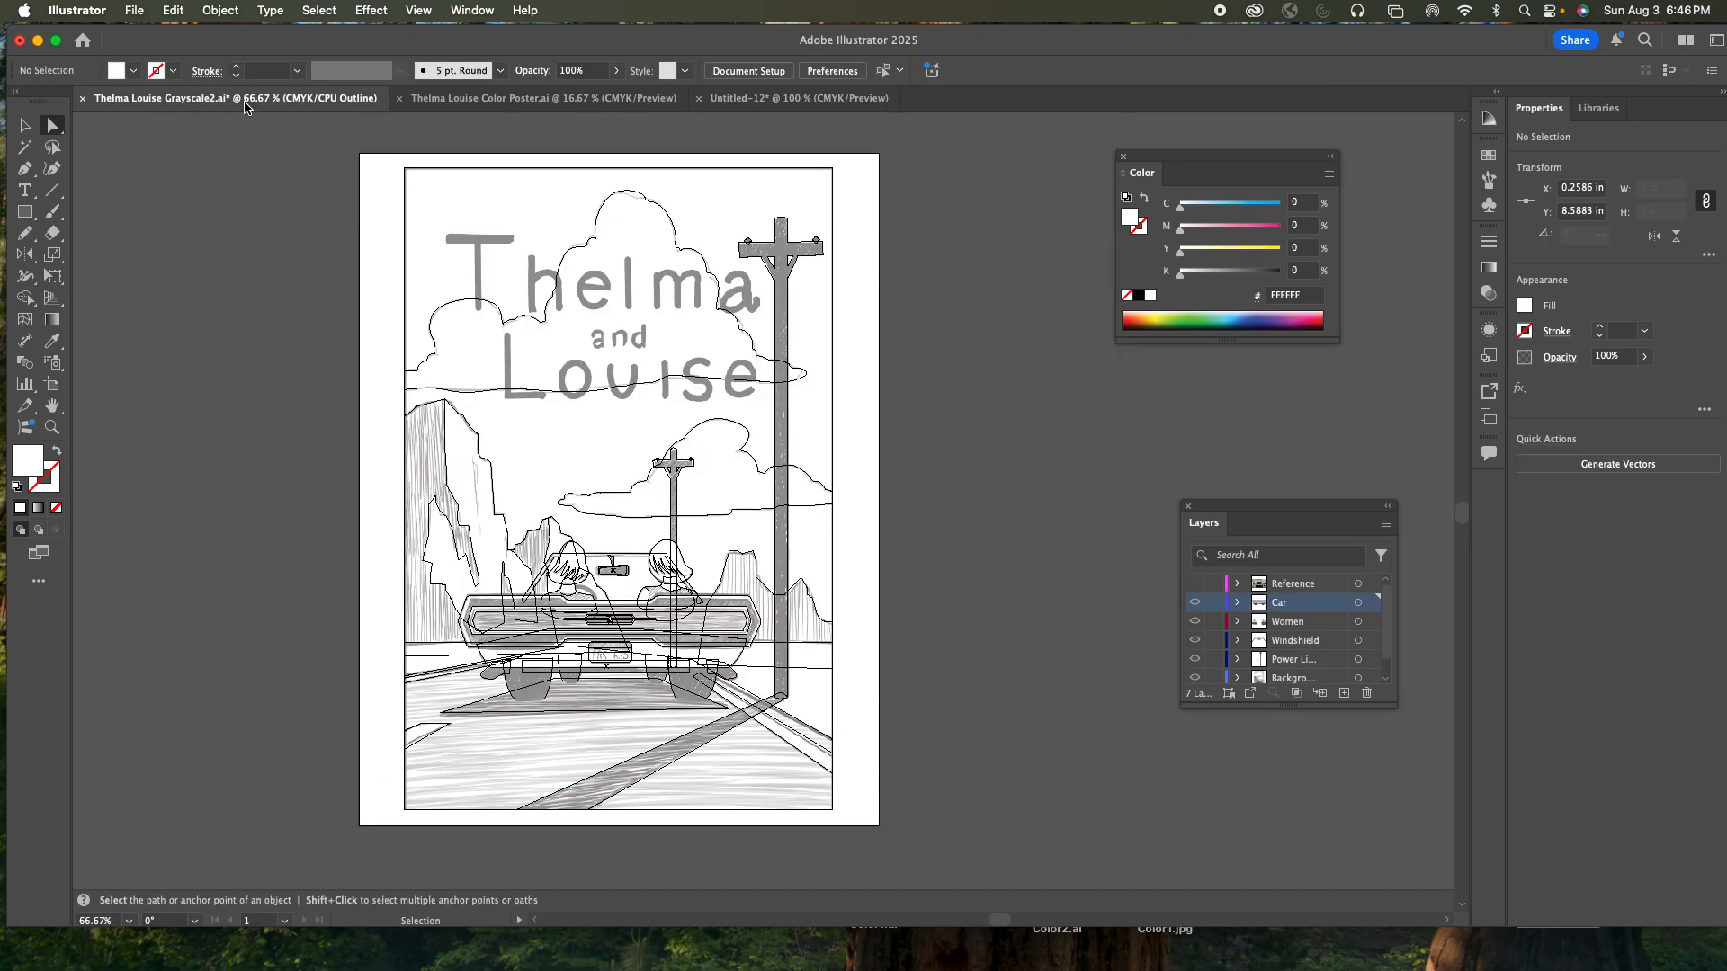
key(super+y)
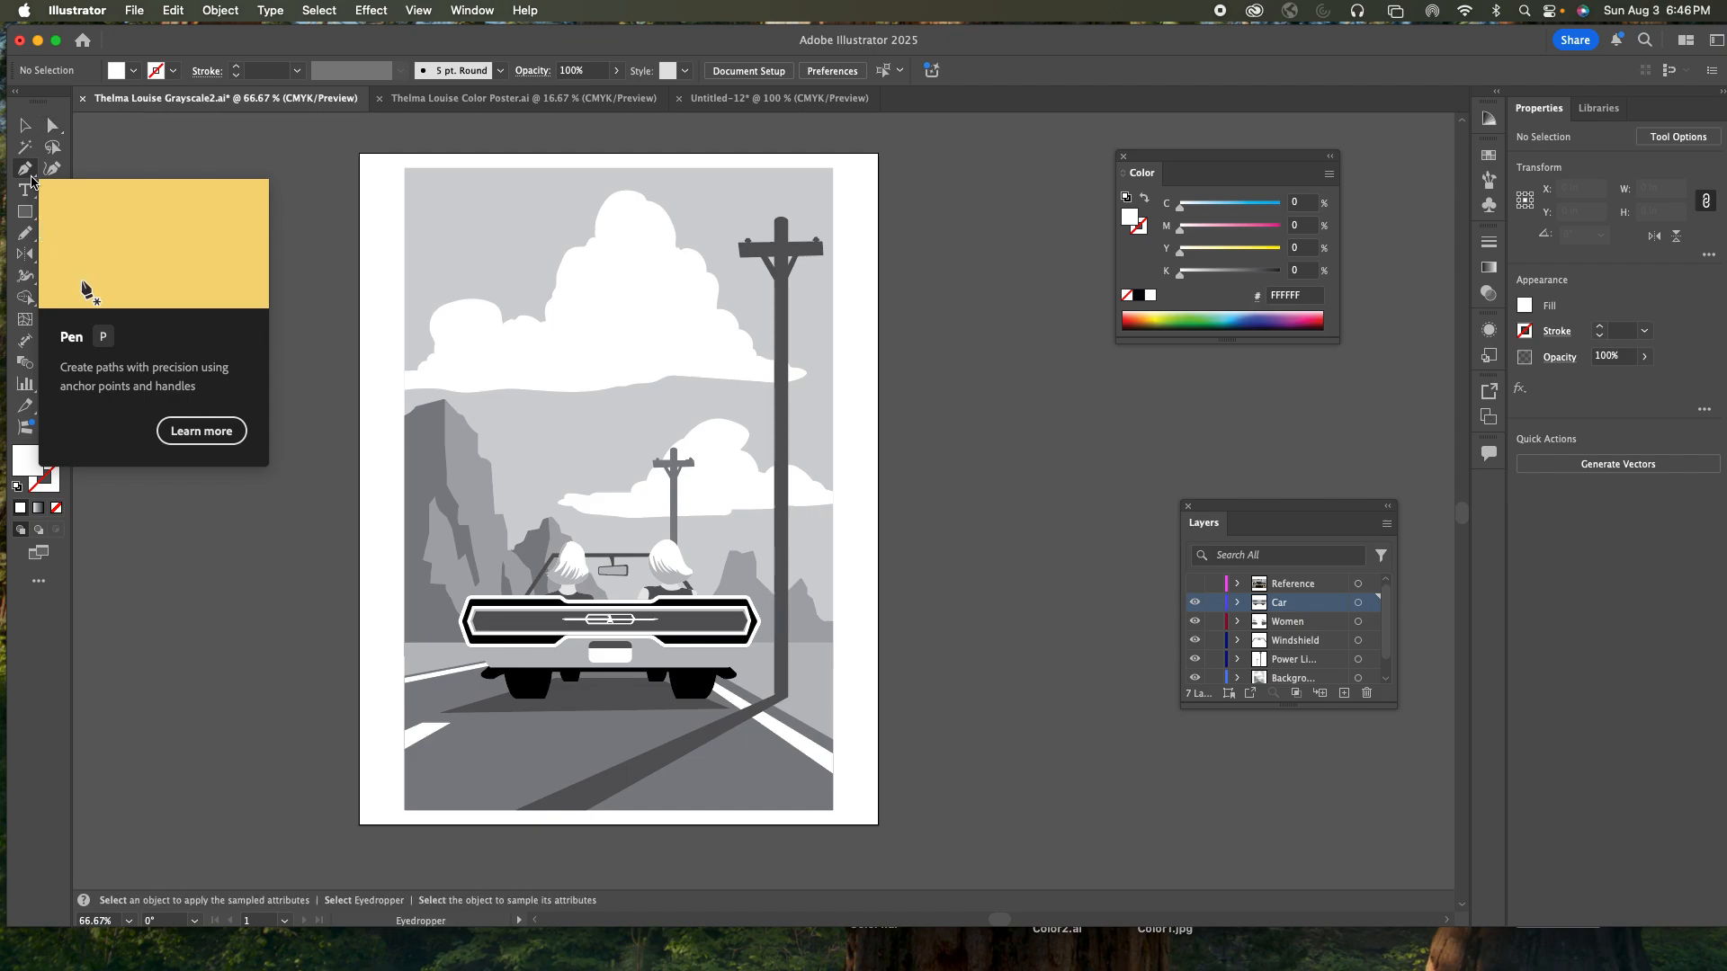
key(i)
click(597, 722)
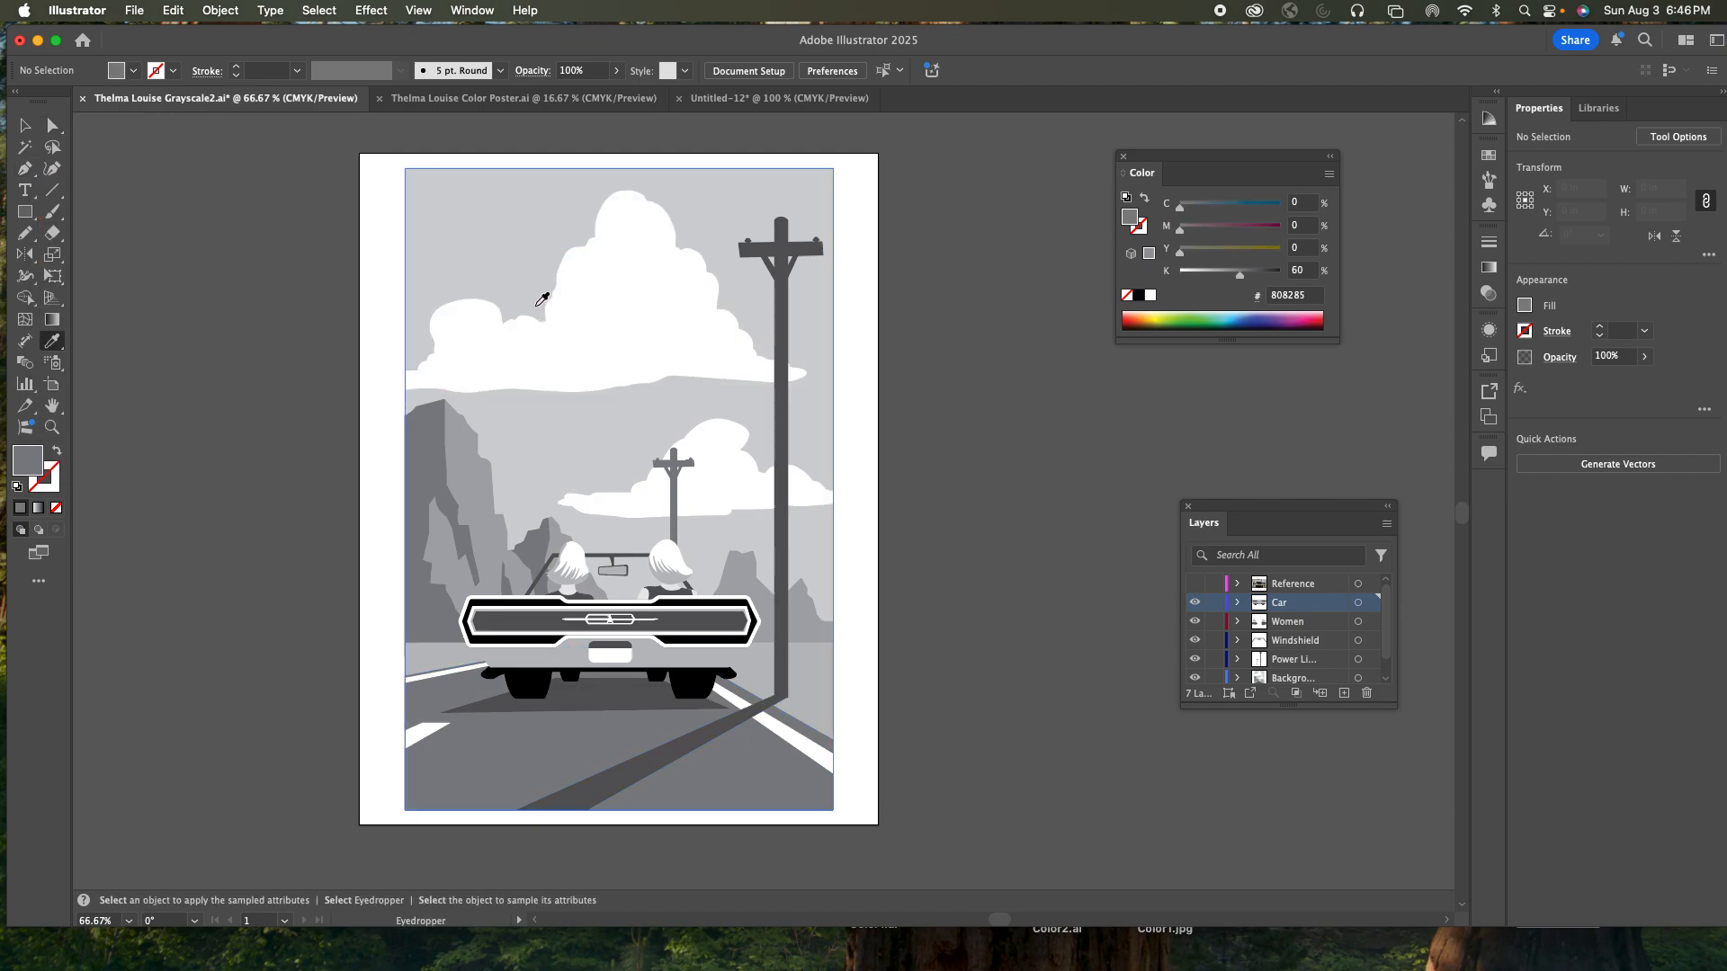
- Return to the untitled poster document and fill the road shape with 60% black
click(540, 98)
click(728, 98)
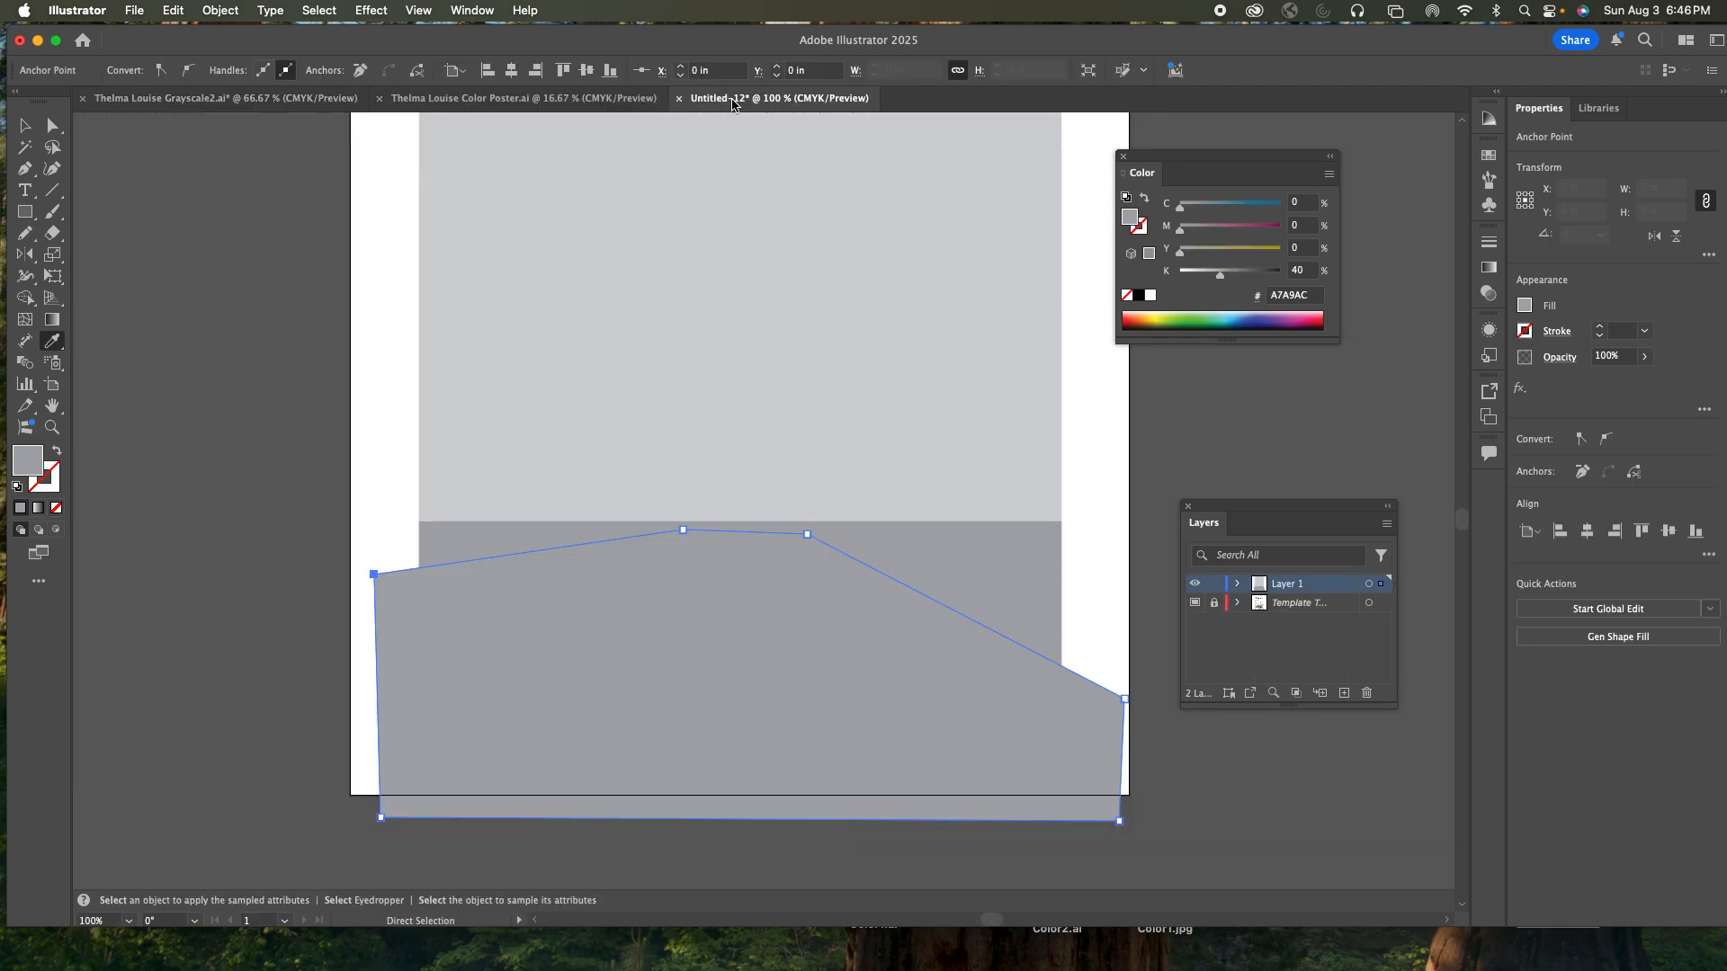
click(1304, 271)
text(60)
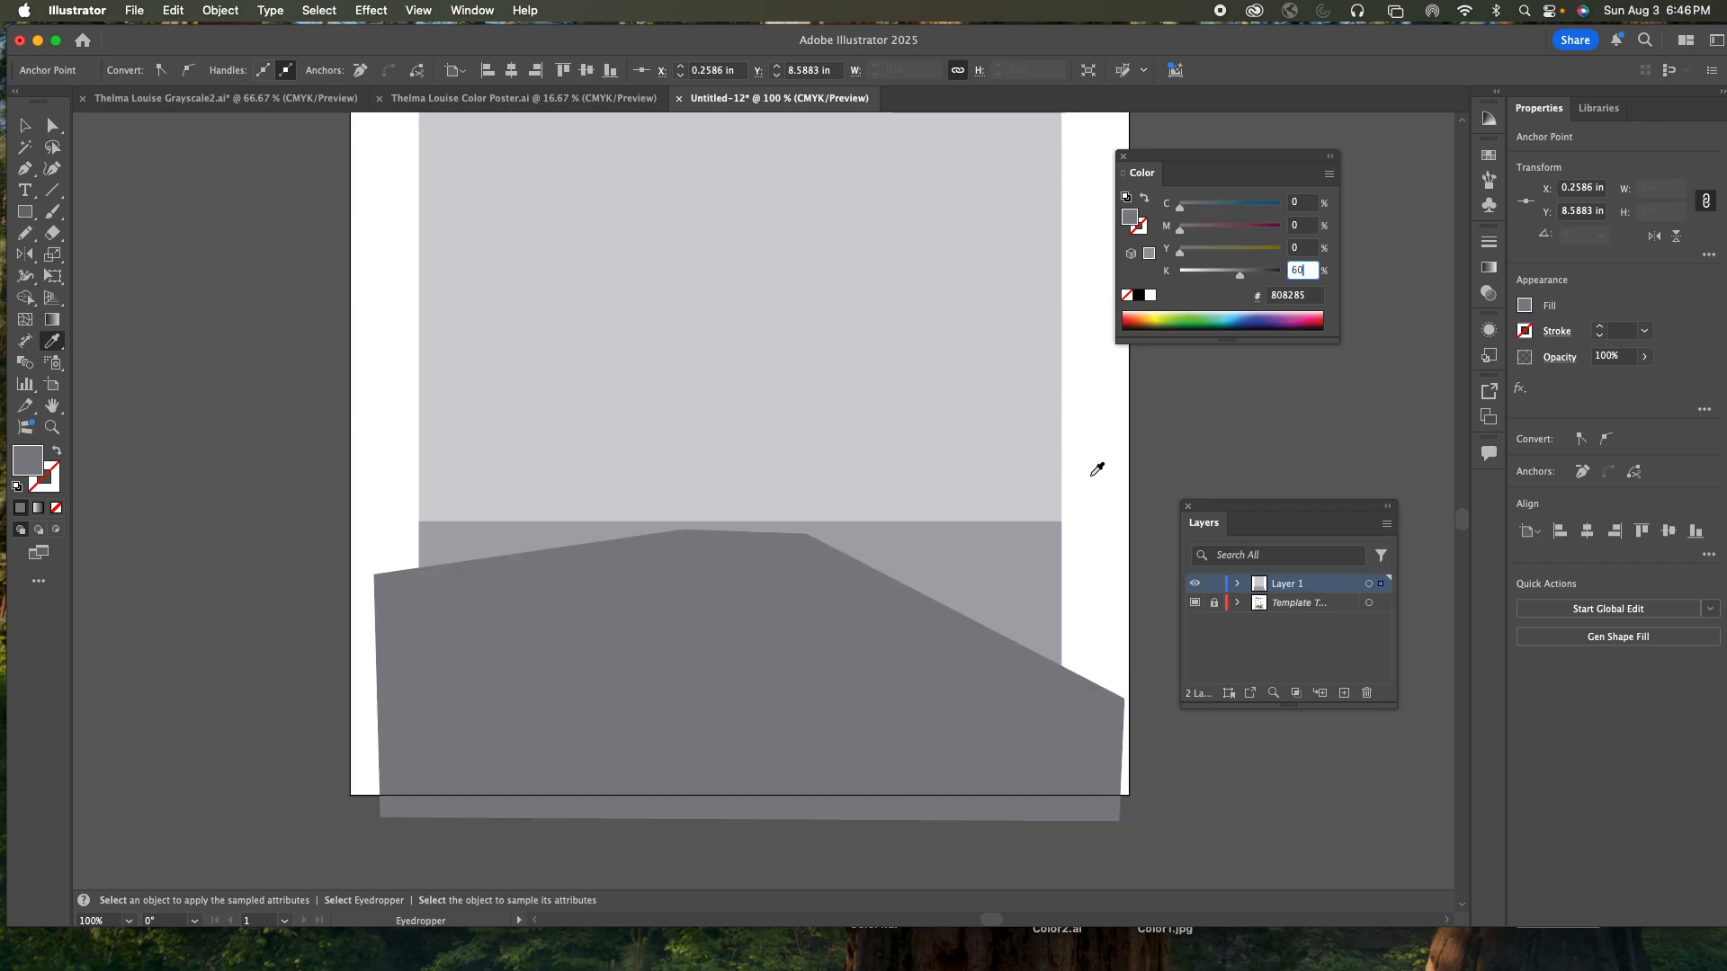
text(a)
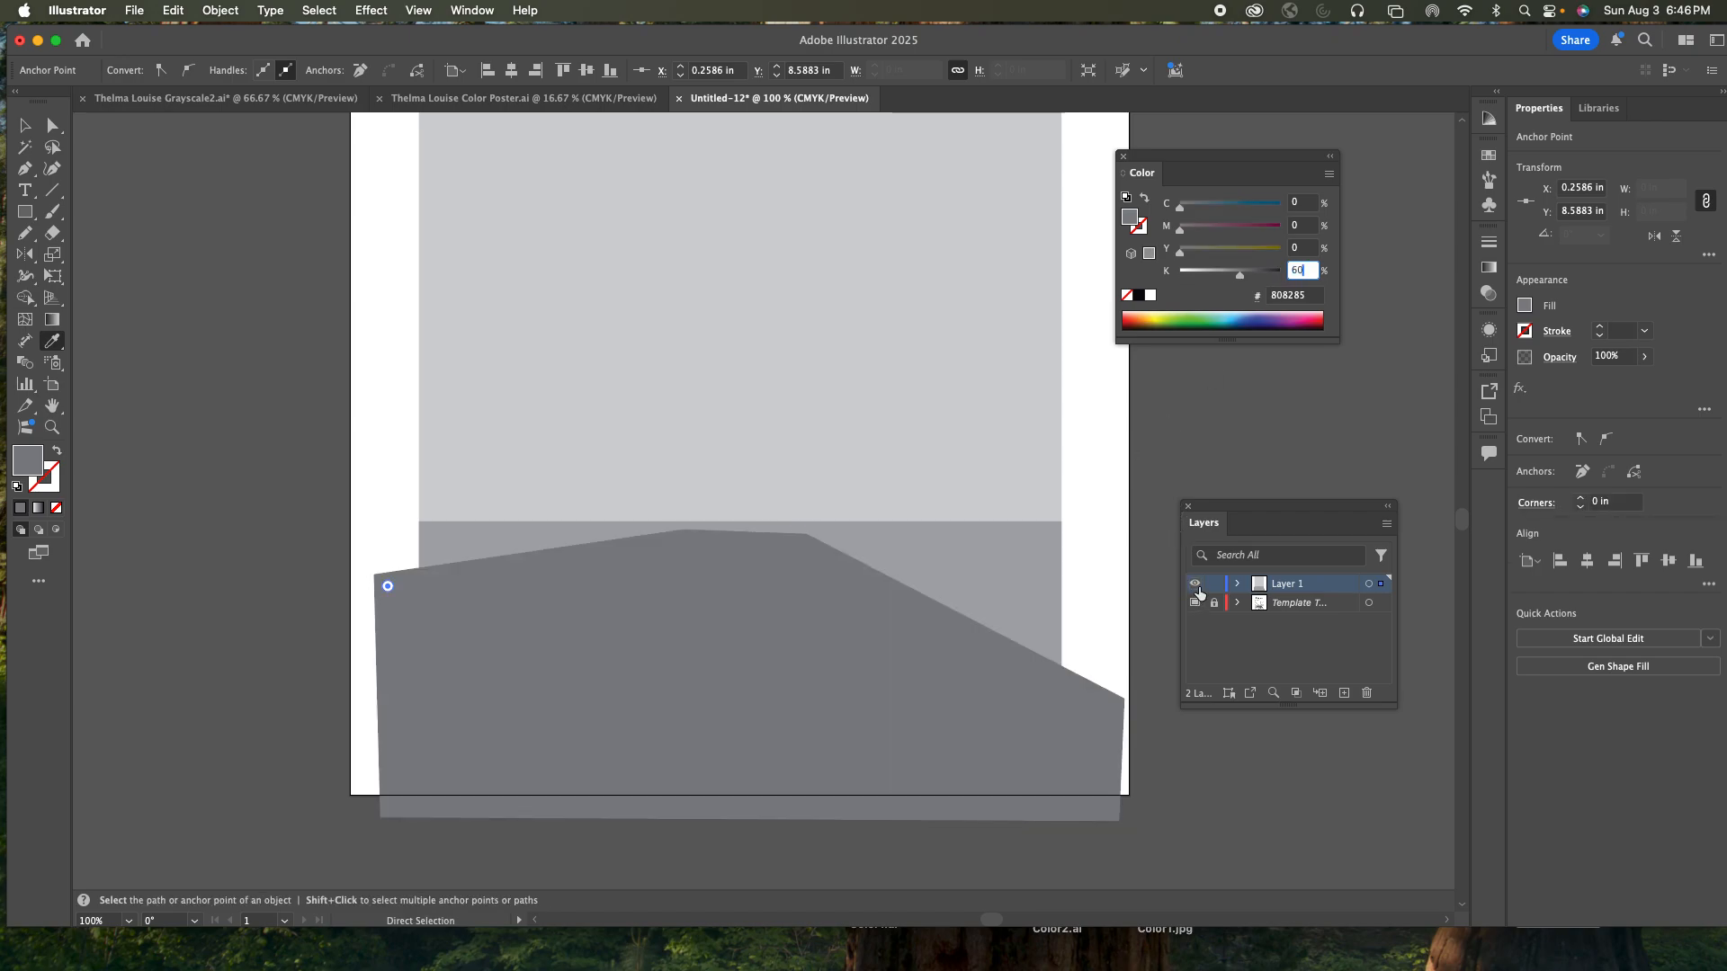
text(i)
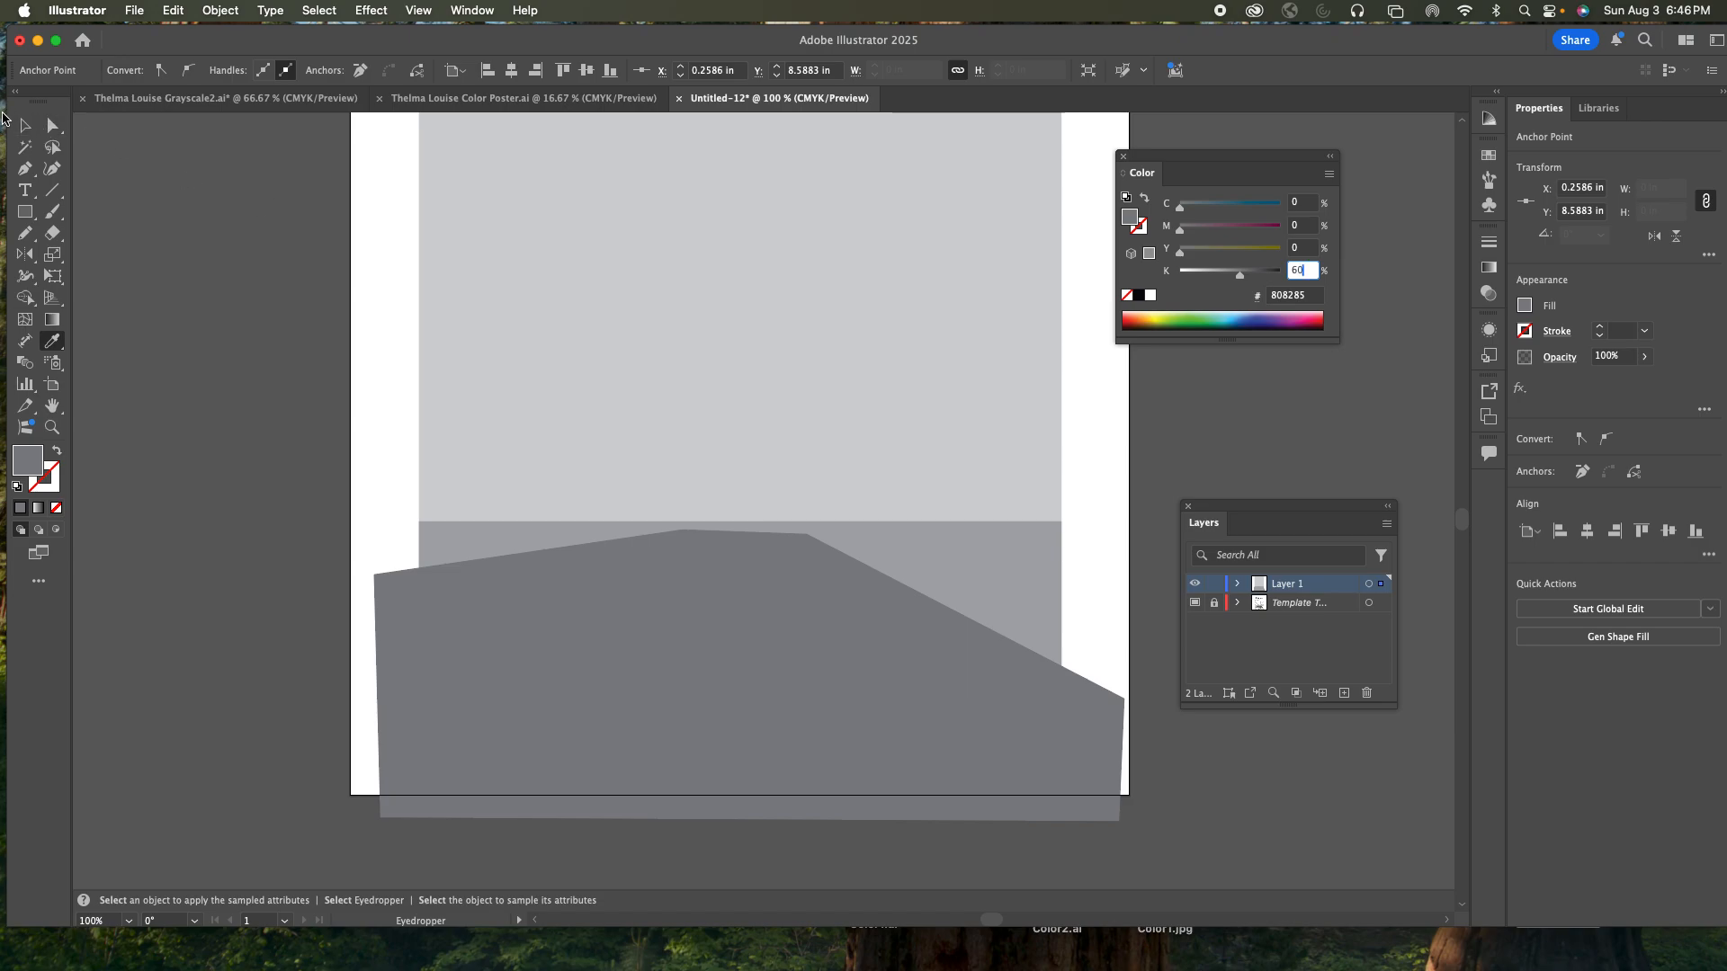
- Select the road and ground shapes and use Shape Builder to remove the part of the road overhanging the background
click(26, 125)
click(558, 590)
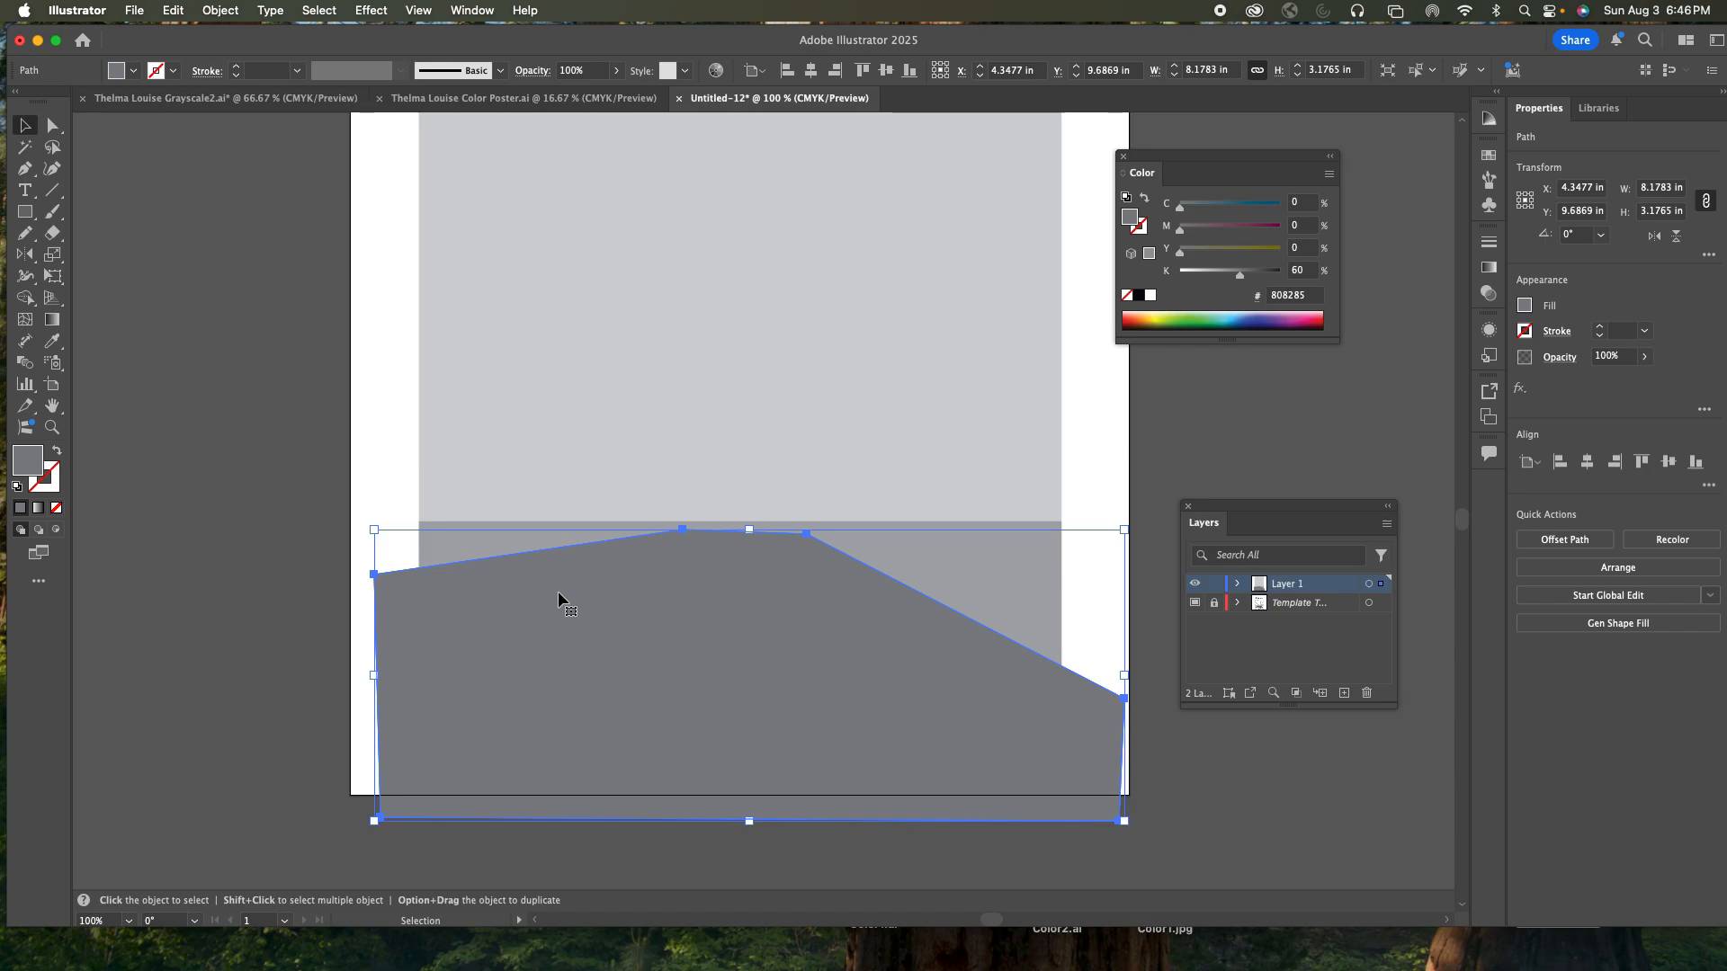
shift+click(468, 546)
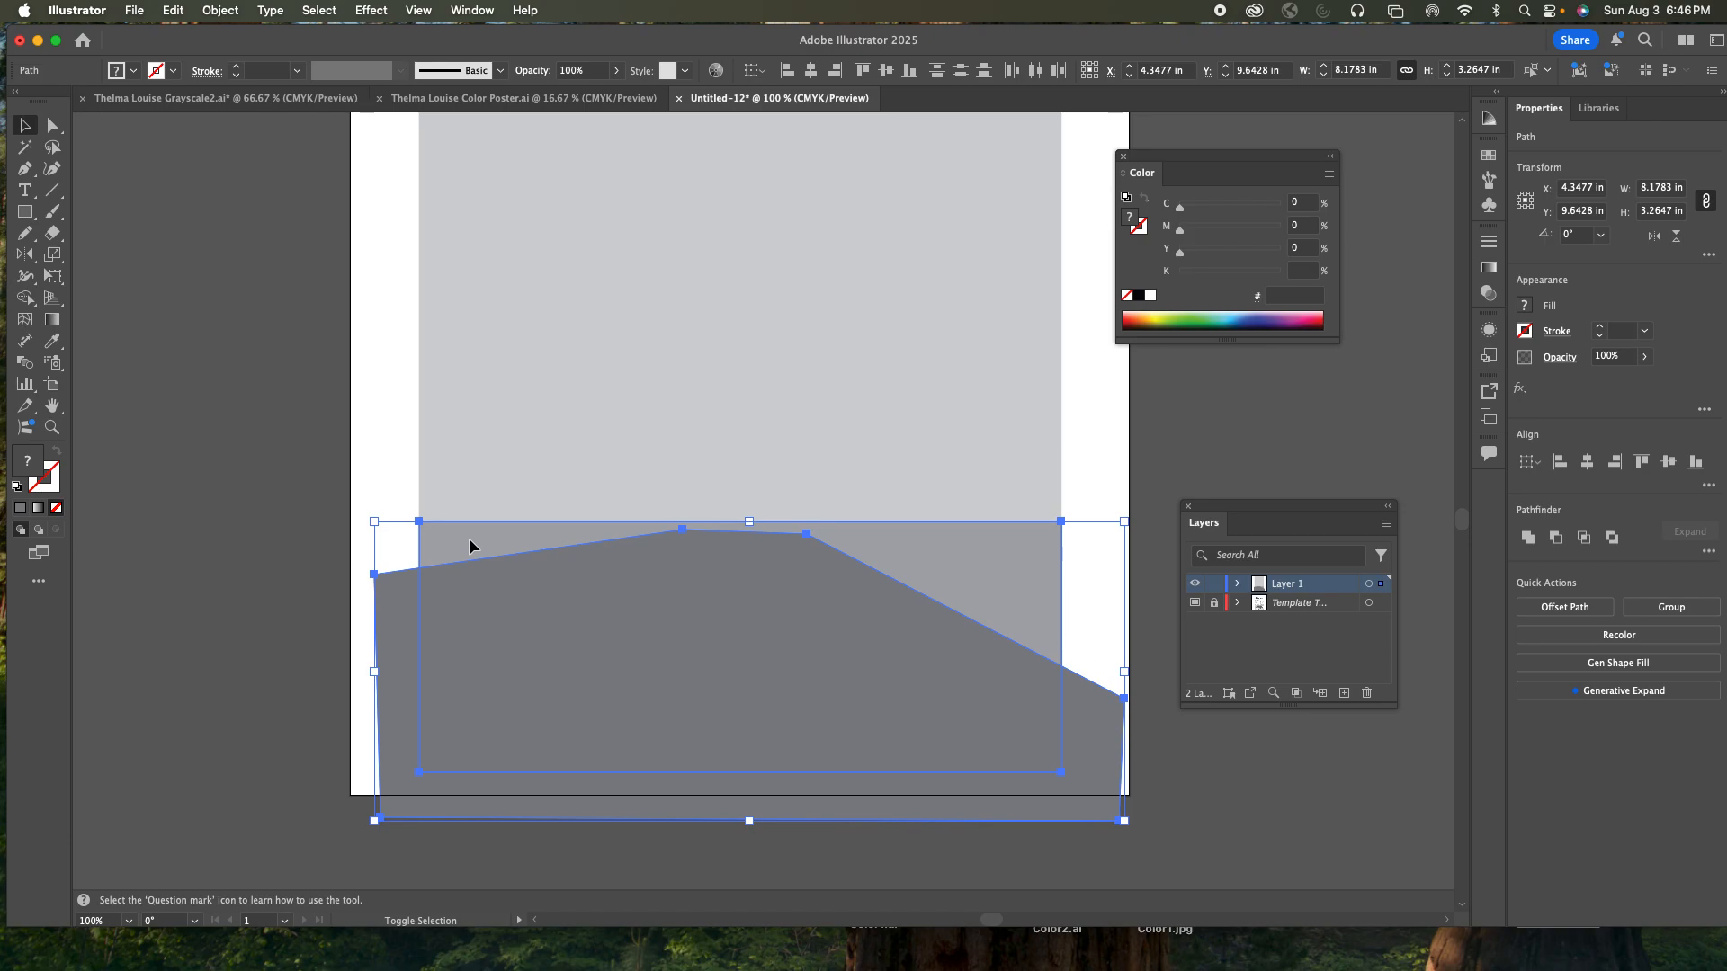
key(shift+m)
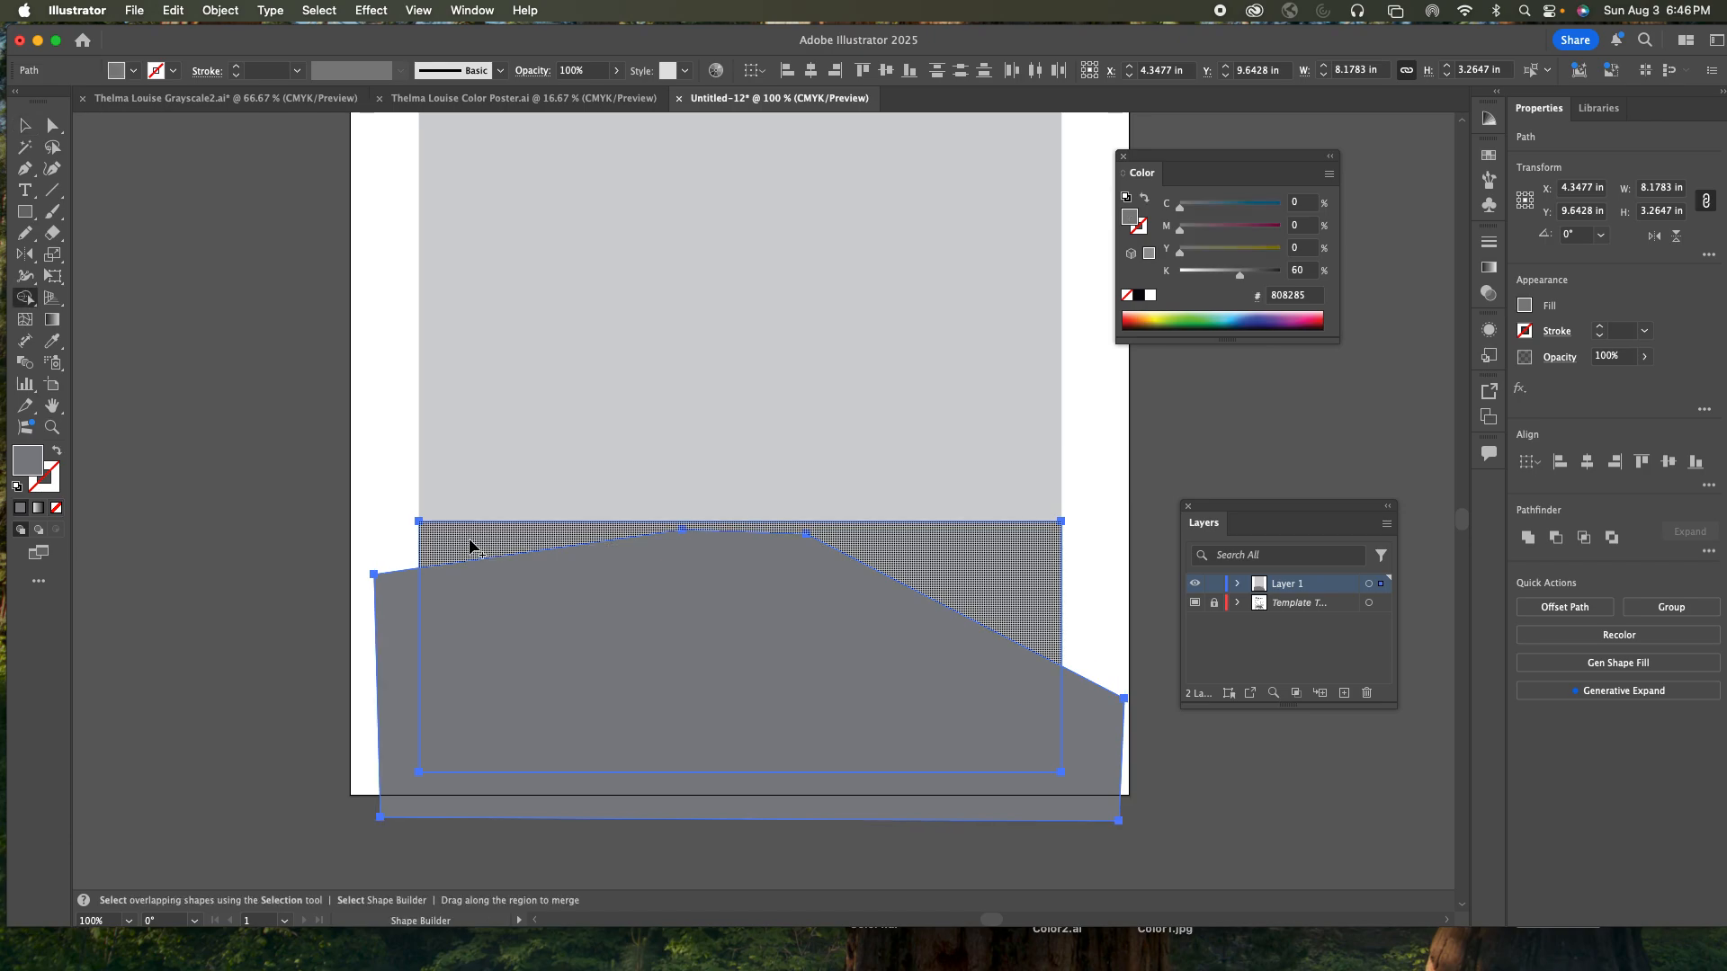
alt+click(405, 619)
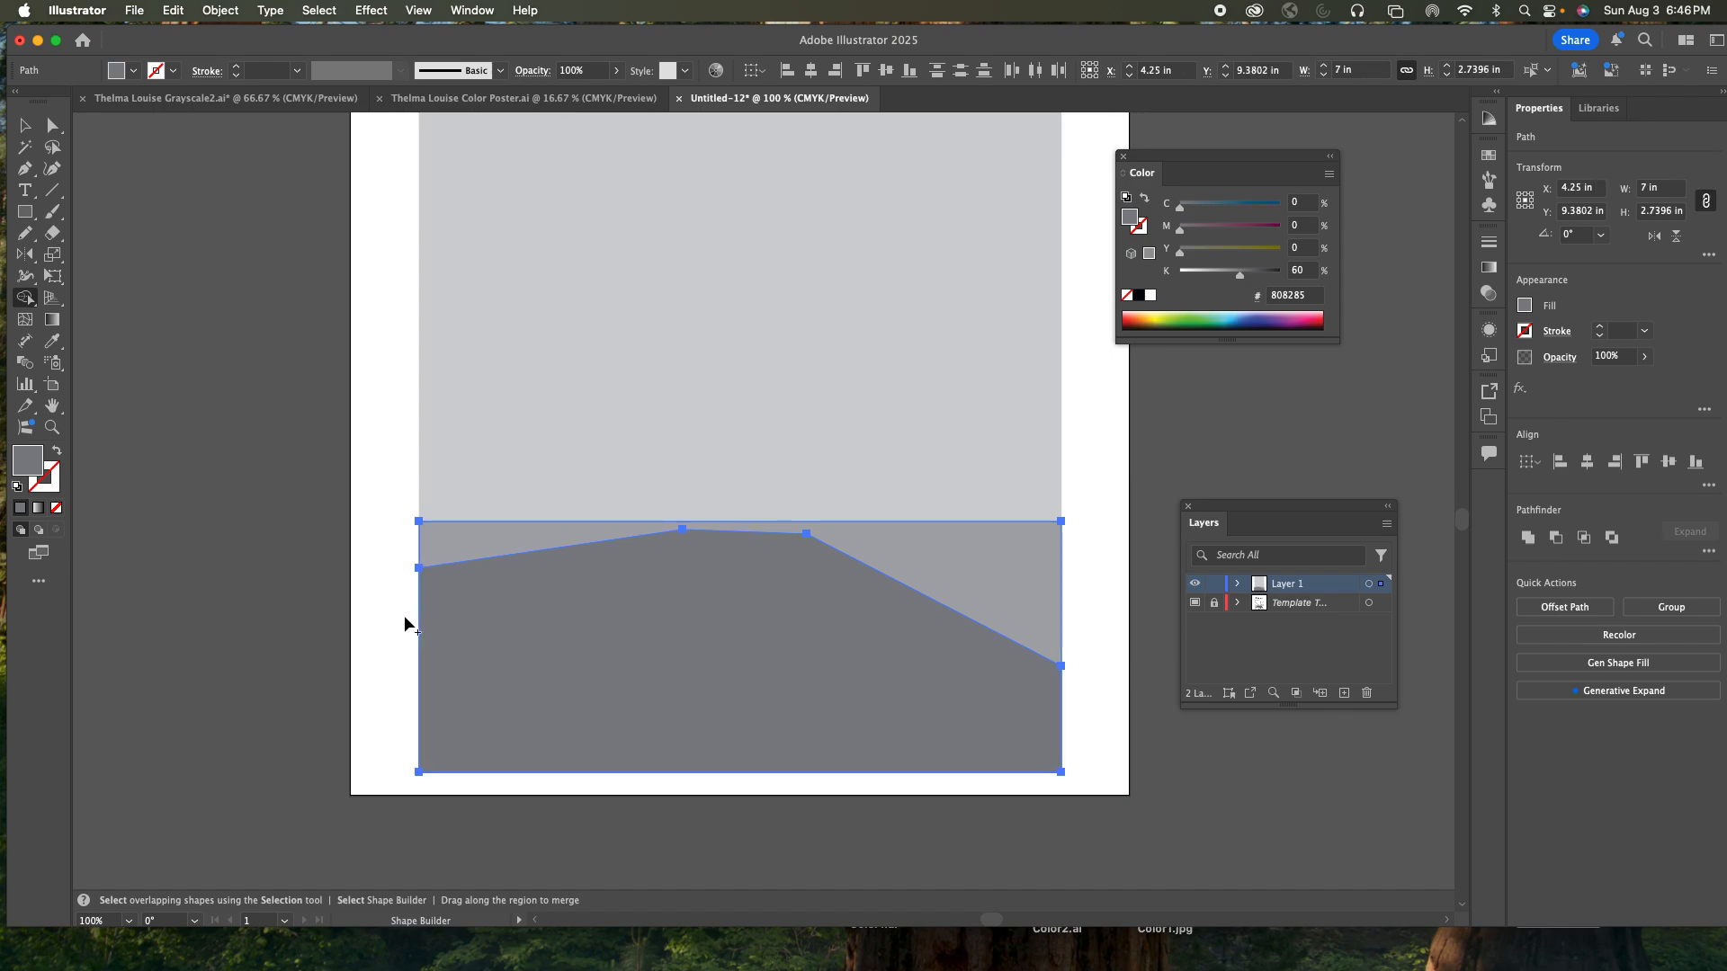
- Show Layer 1 in Outline and trace the road's right edge stripe as a closed four-point shape extending past the background
super+click(1195, 584)
key(super+y)
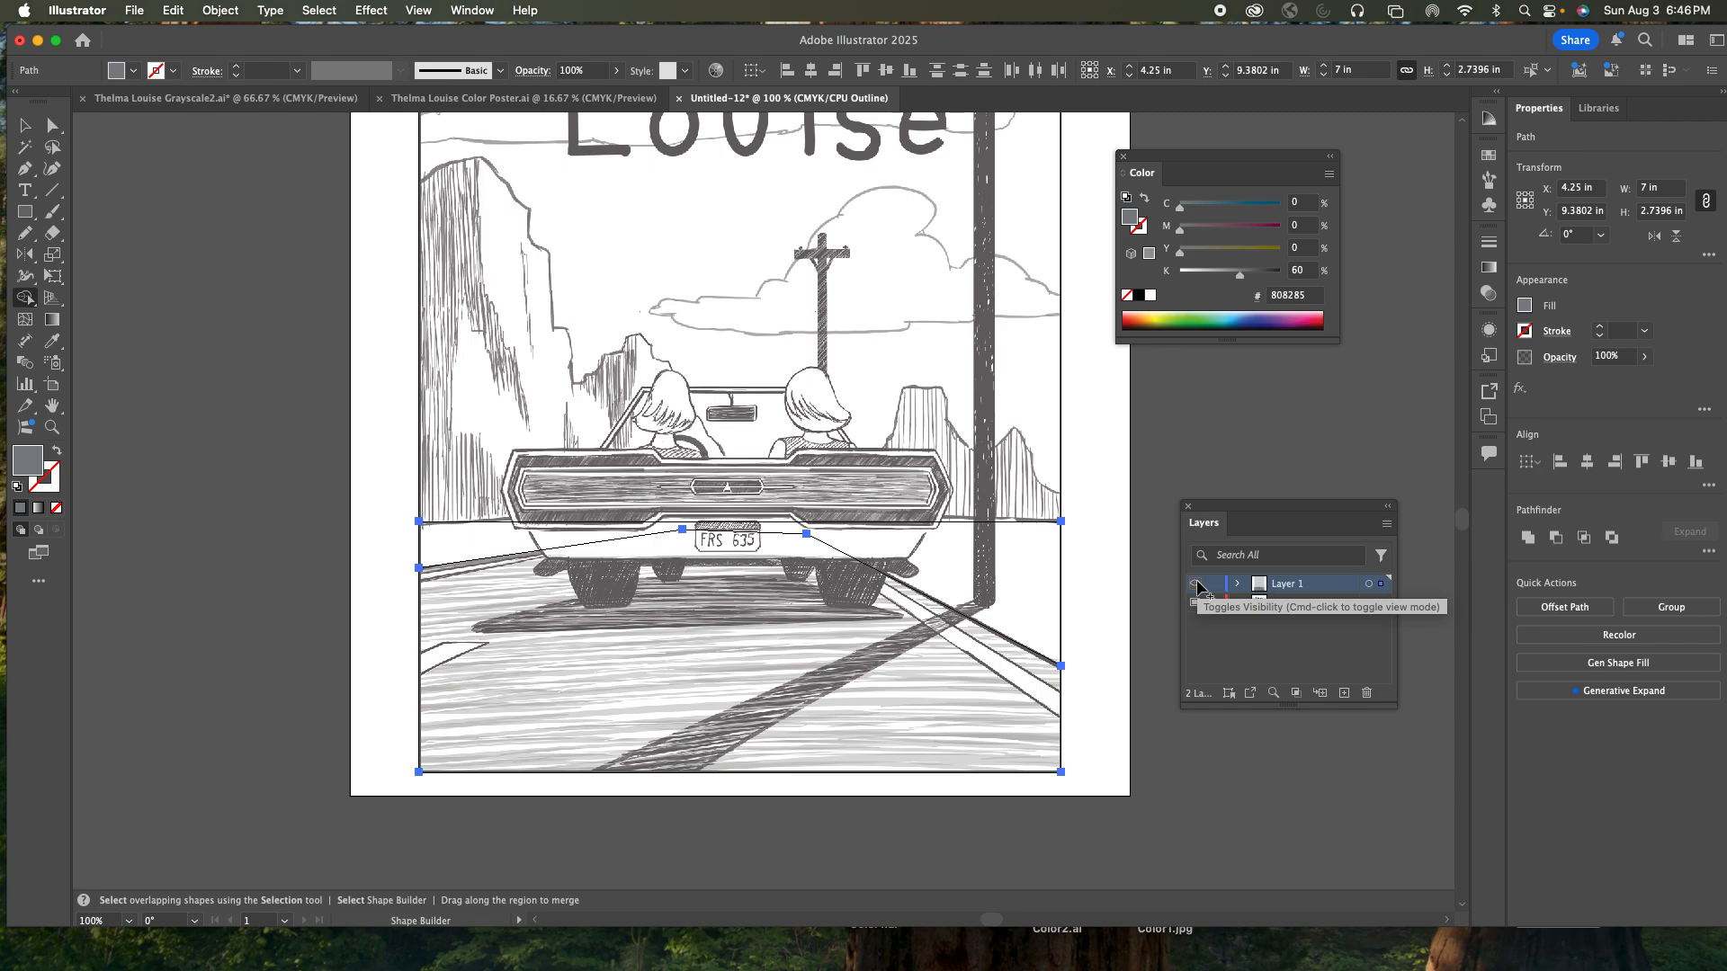
key(p)
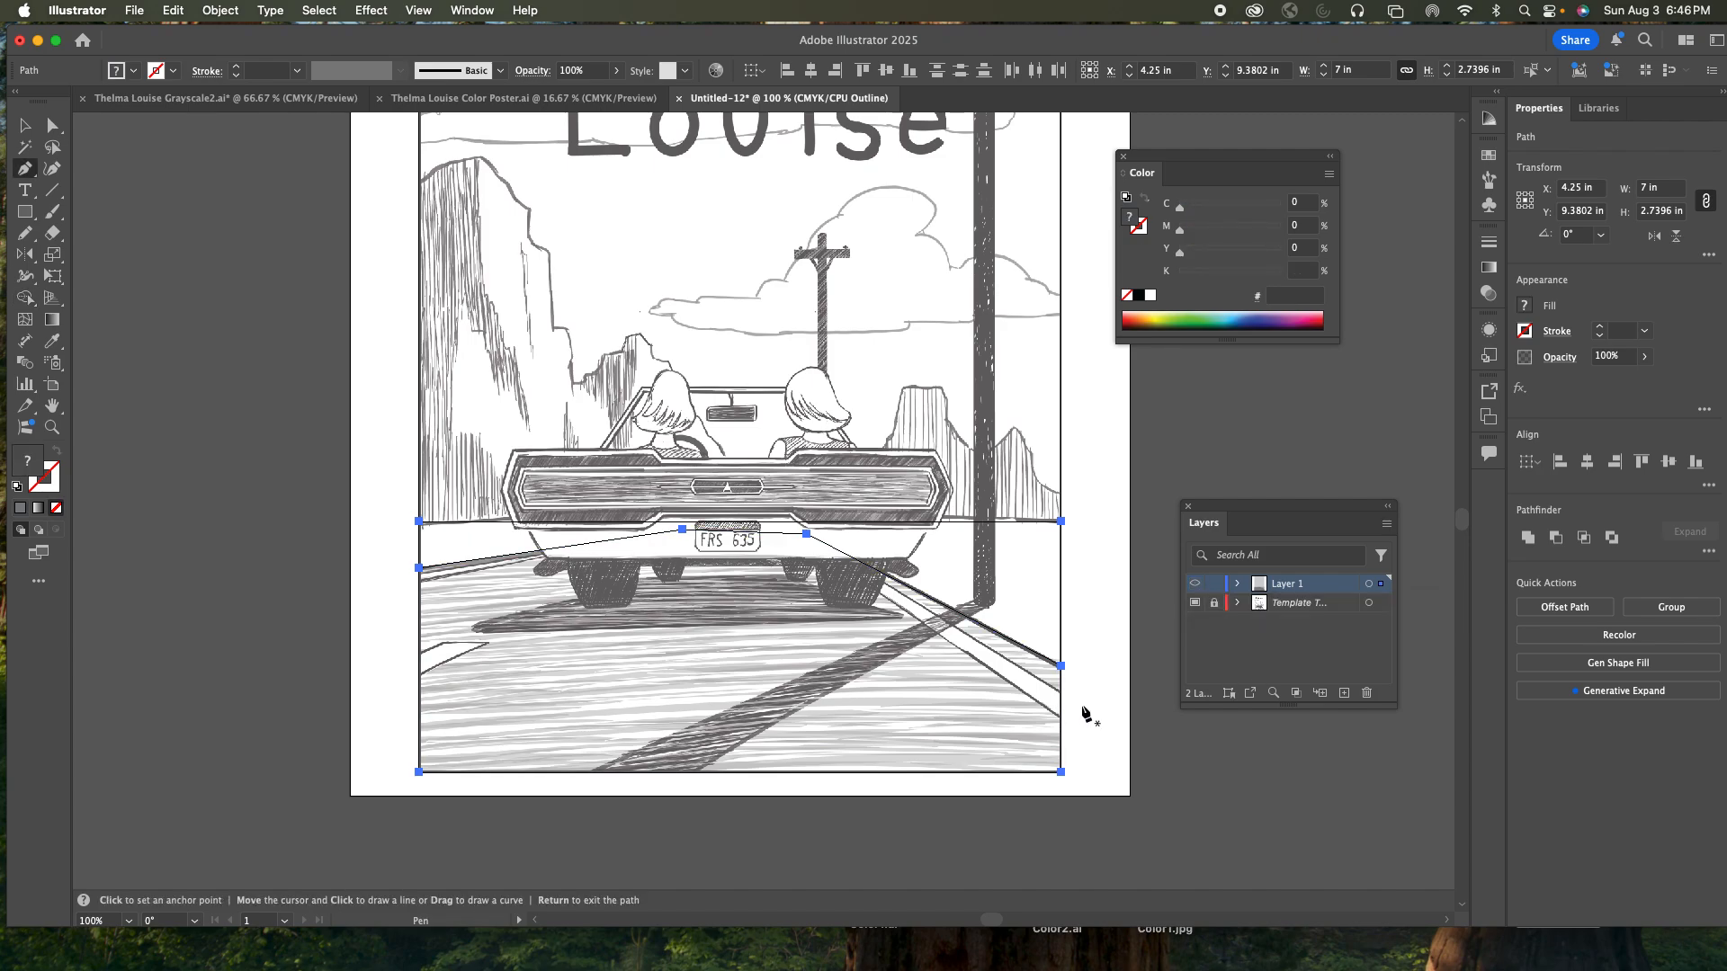
click(1080, 705)
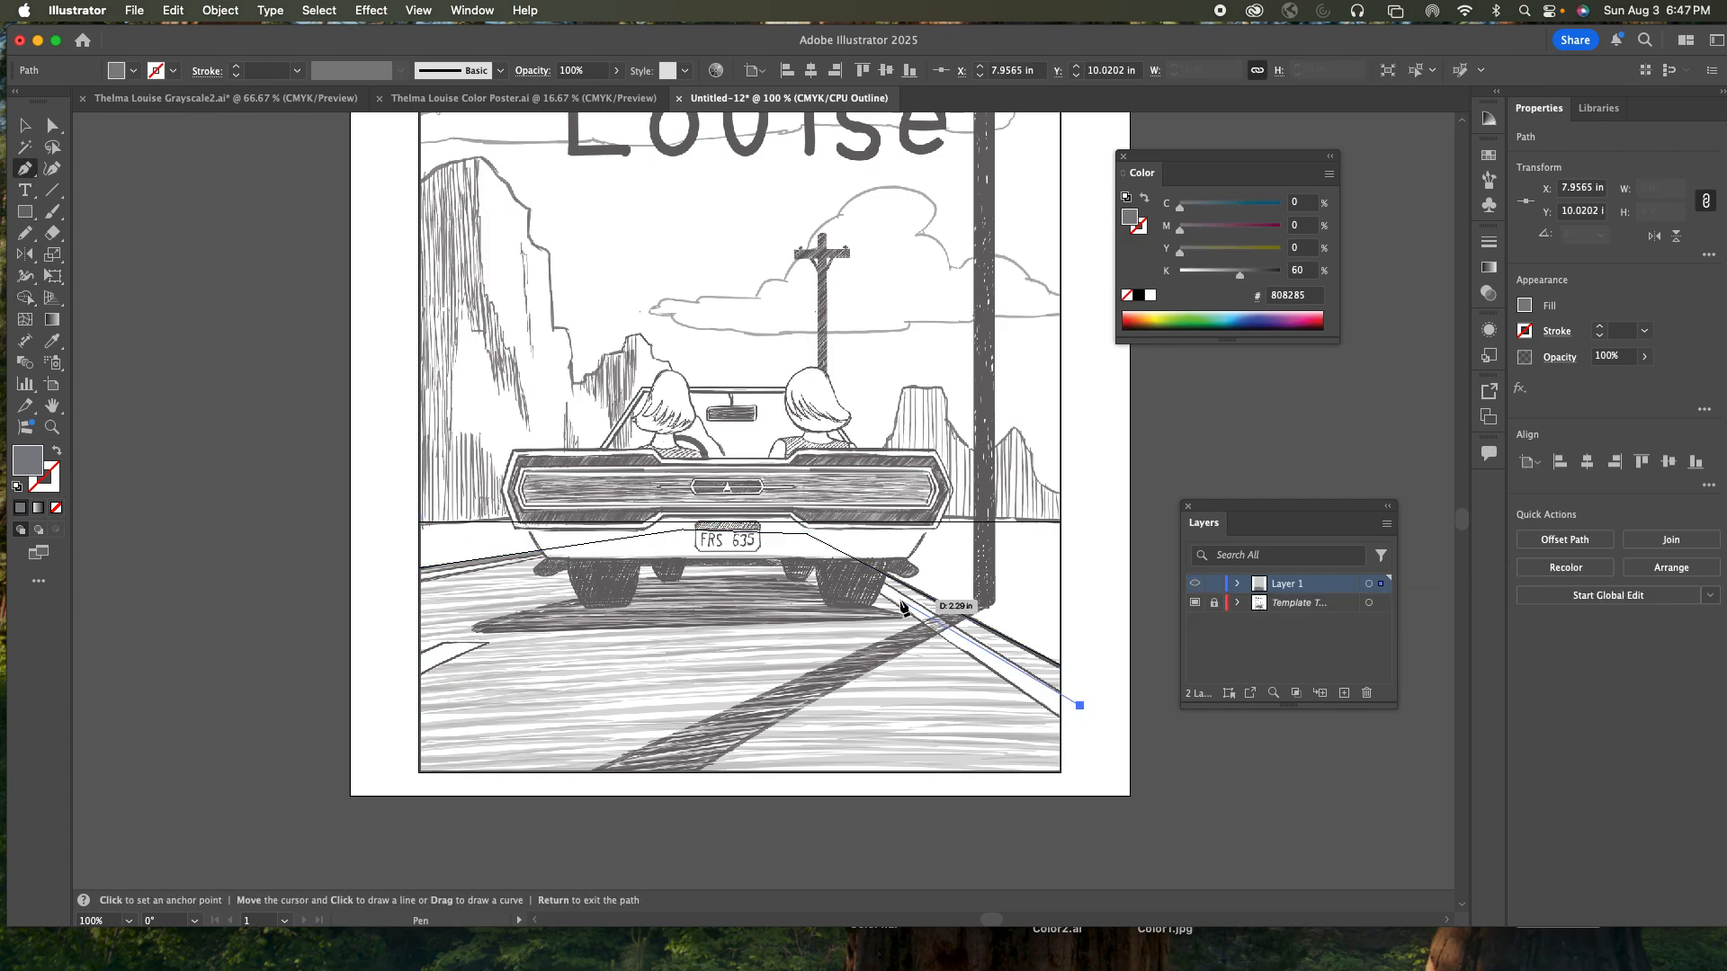
click(817, 540)
click(864, 583)
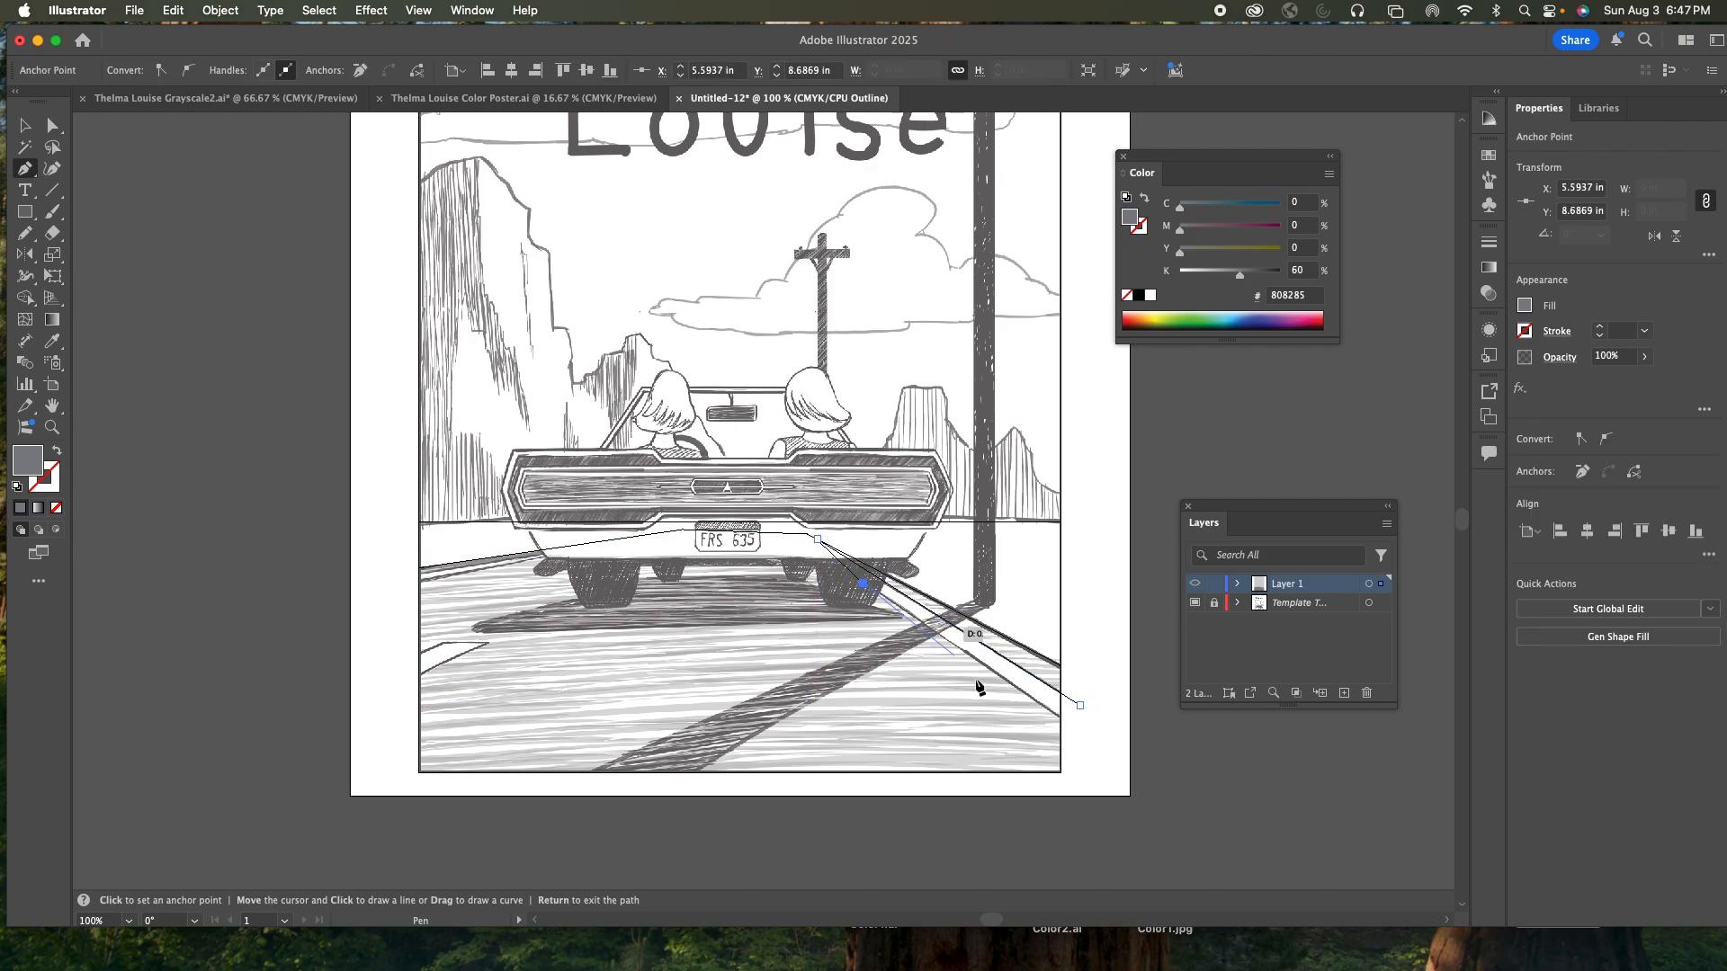
click(1085, 735)
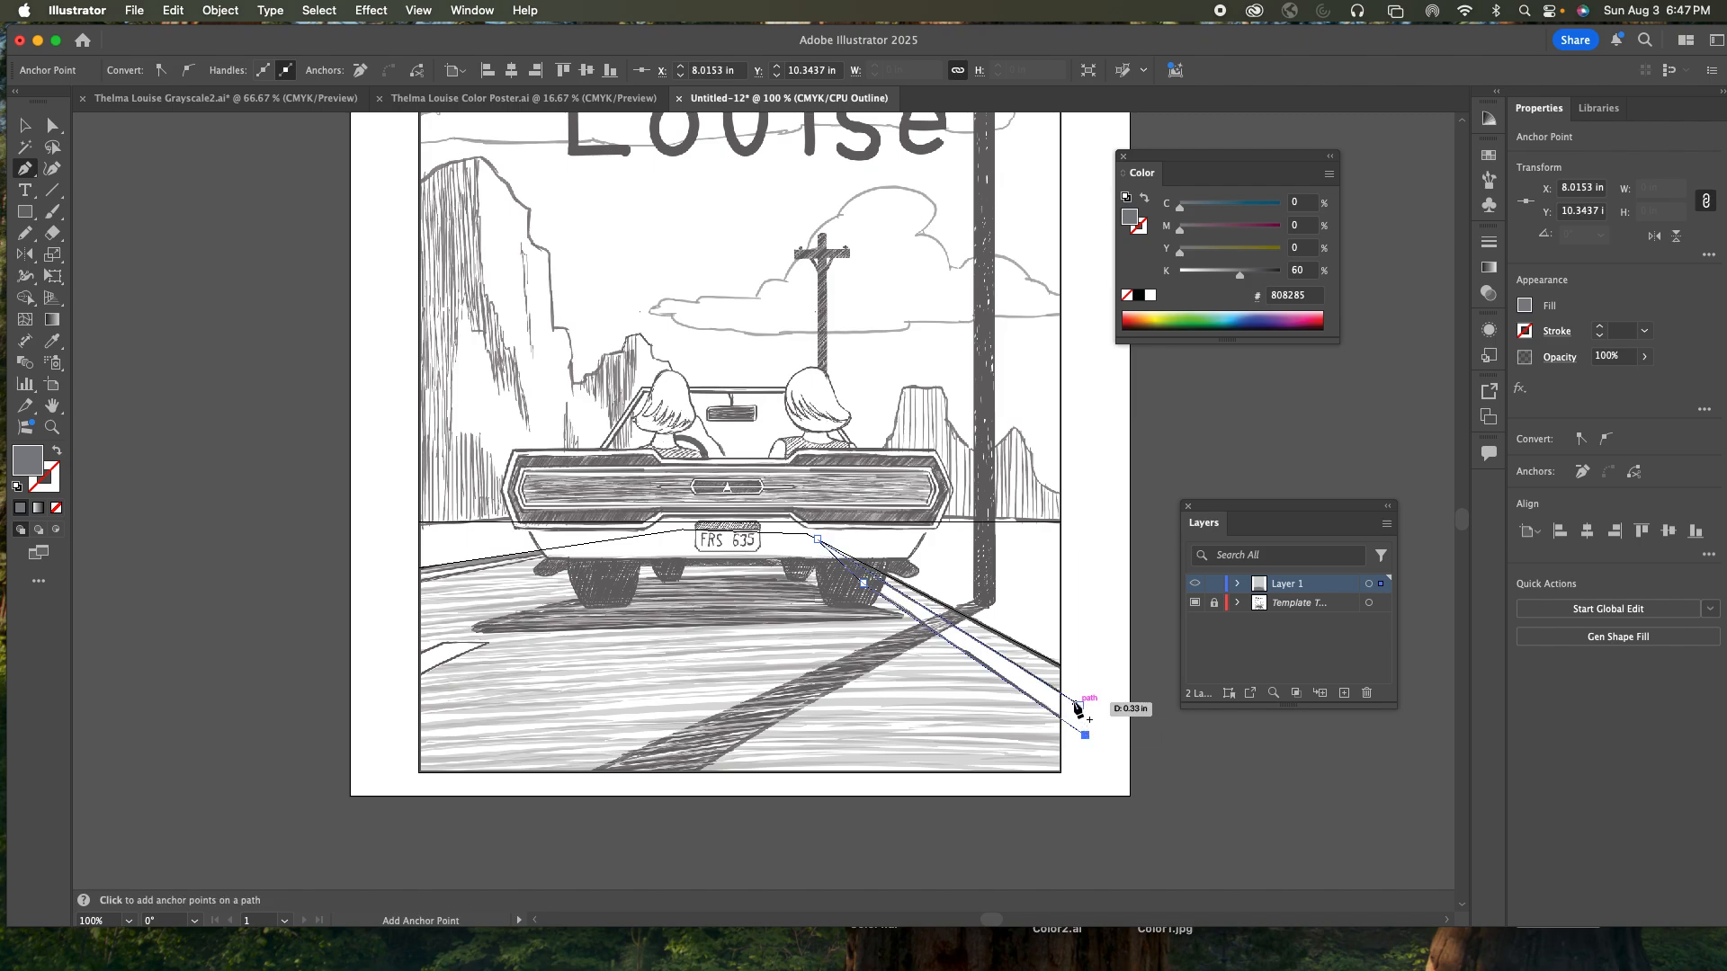
click(1080, 706)
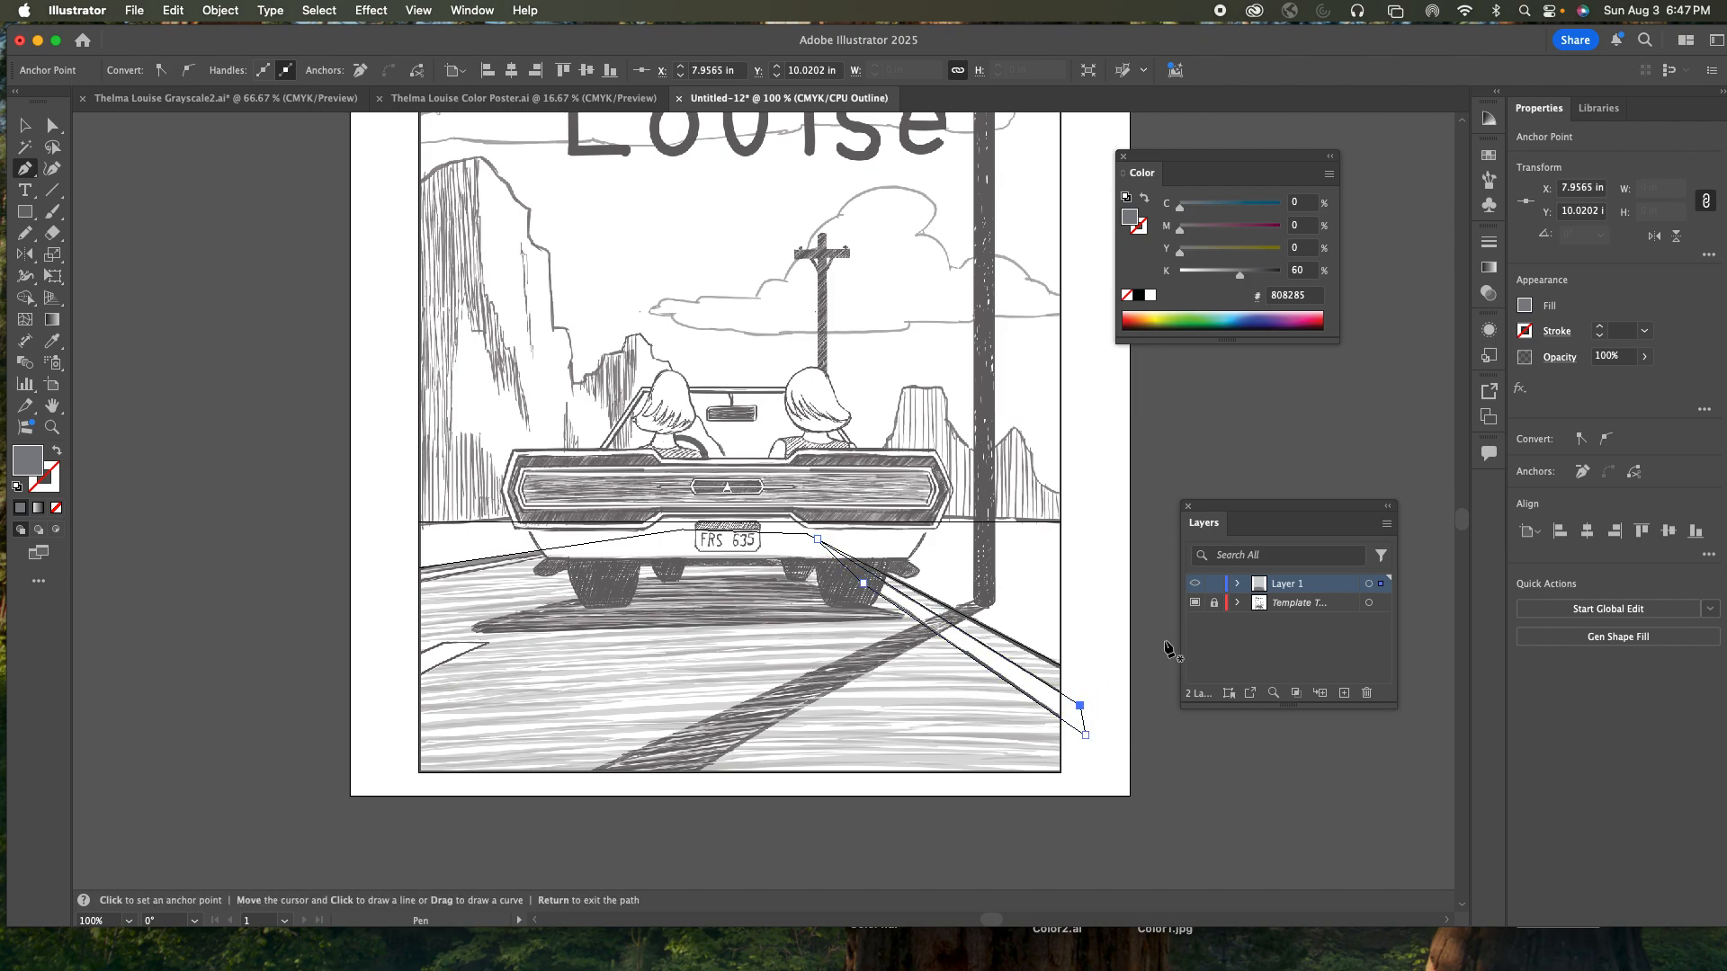
- Return Layer 1 to Preview, fill the road stripe with white, and nudge its upper tip slightly down along the road edge
super+click(1197, 583)
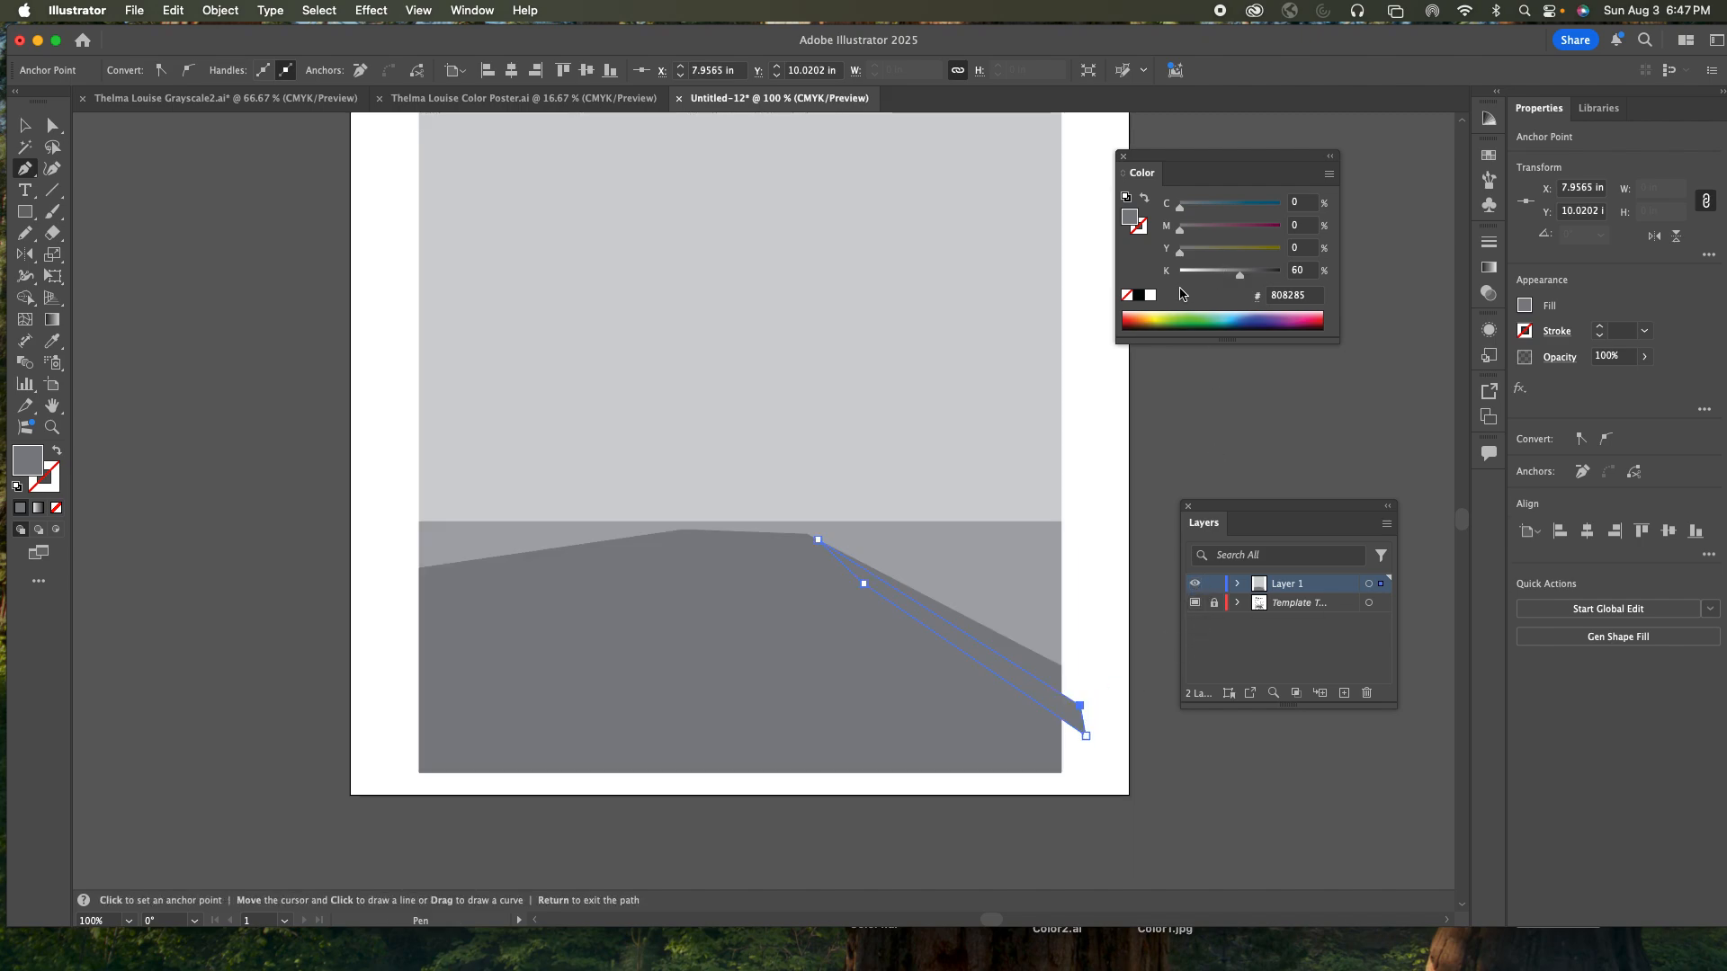
click(1151, 298)
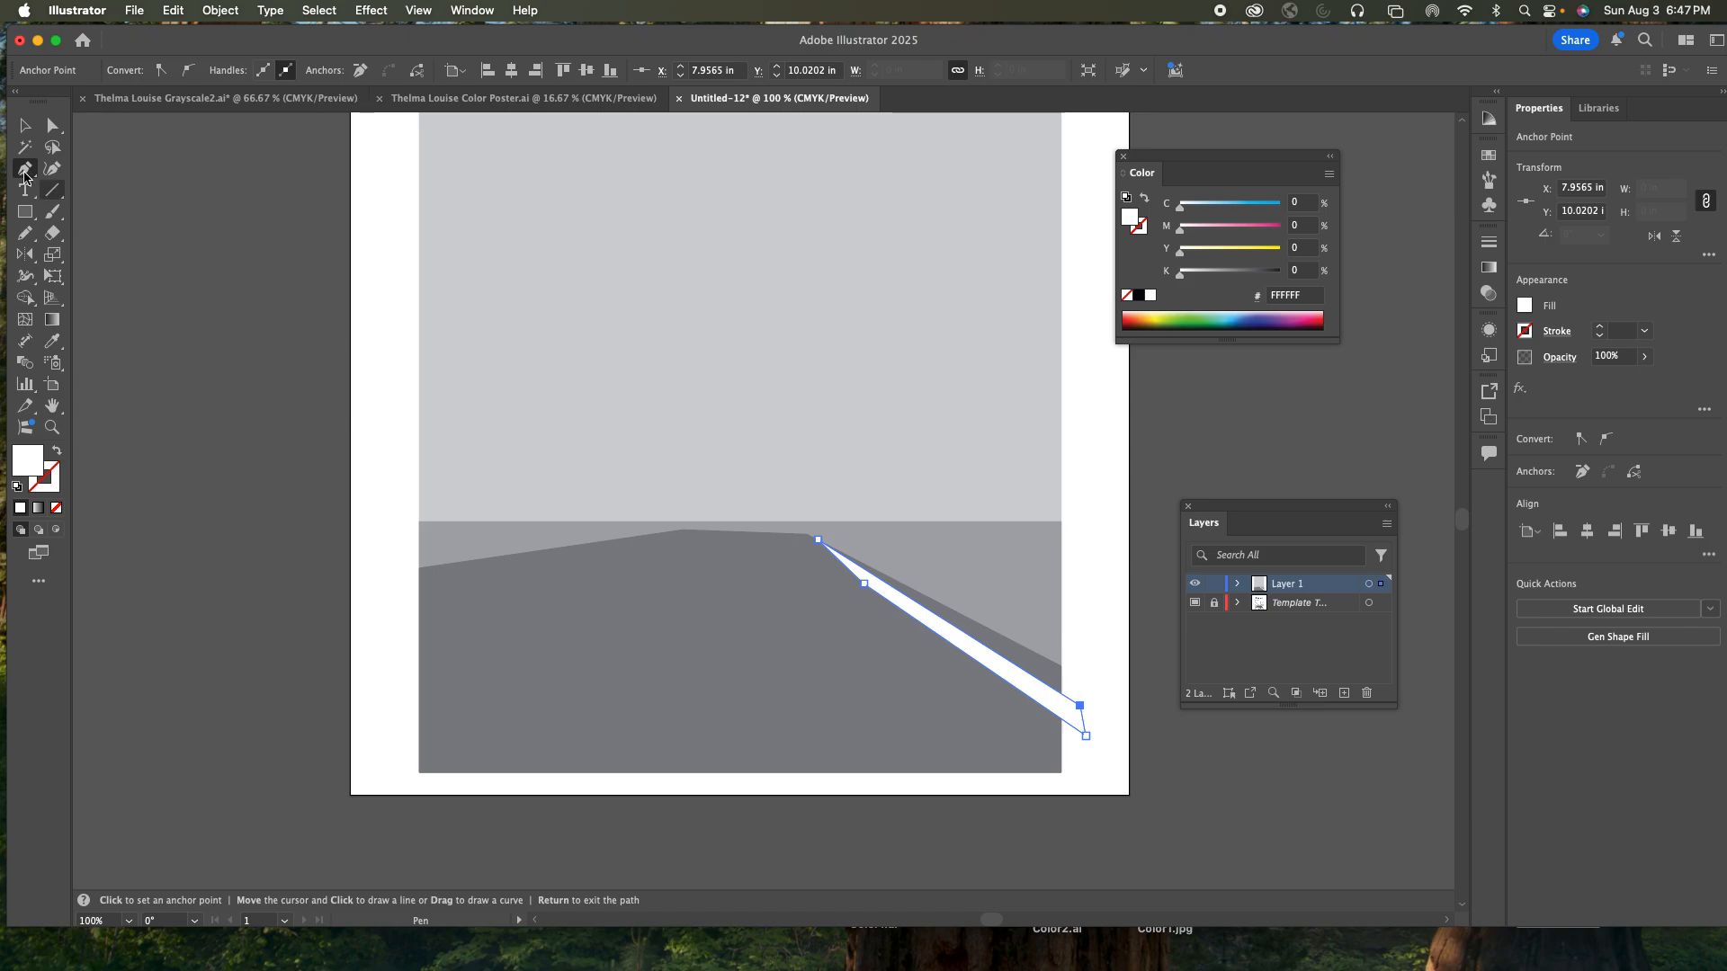
click(52, 125)
drag(817, 540, 822, 545)
click(1108, 576)
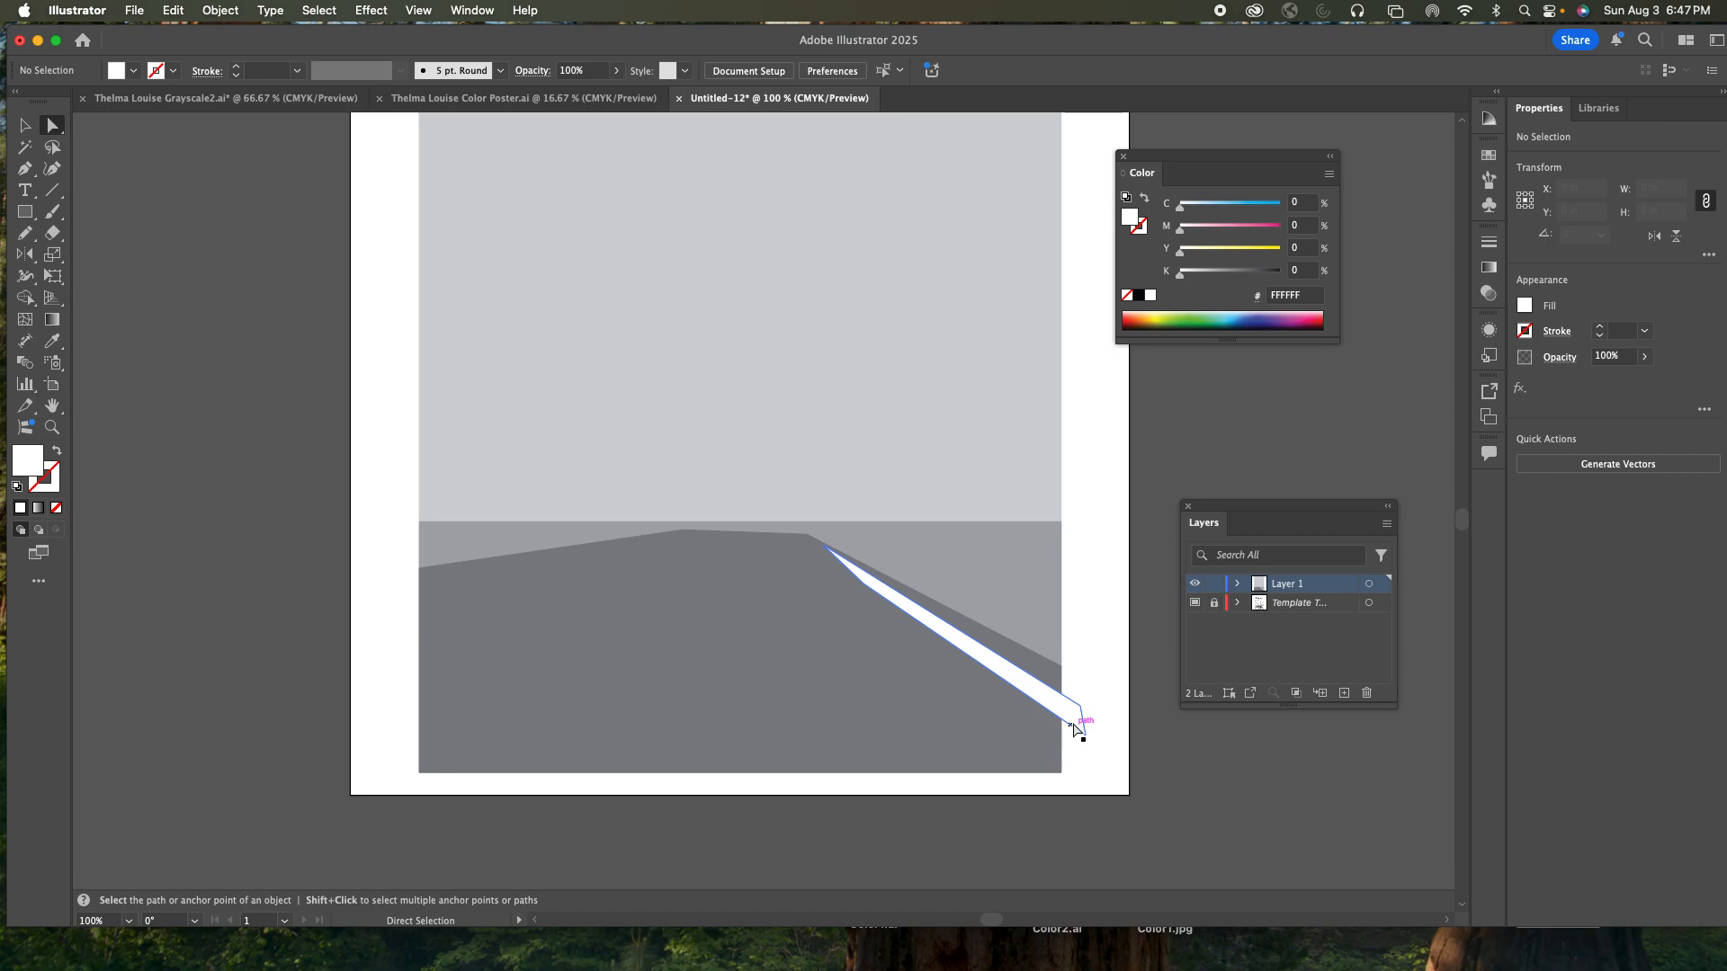
- Fill the road's right edge stripe with 9% black and deselect it
click(1073, 729)
click(1189, 270)
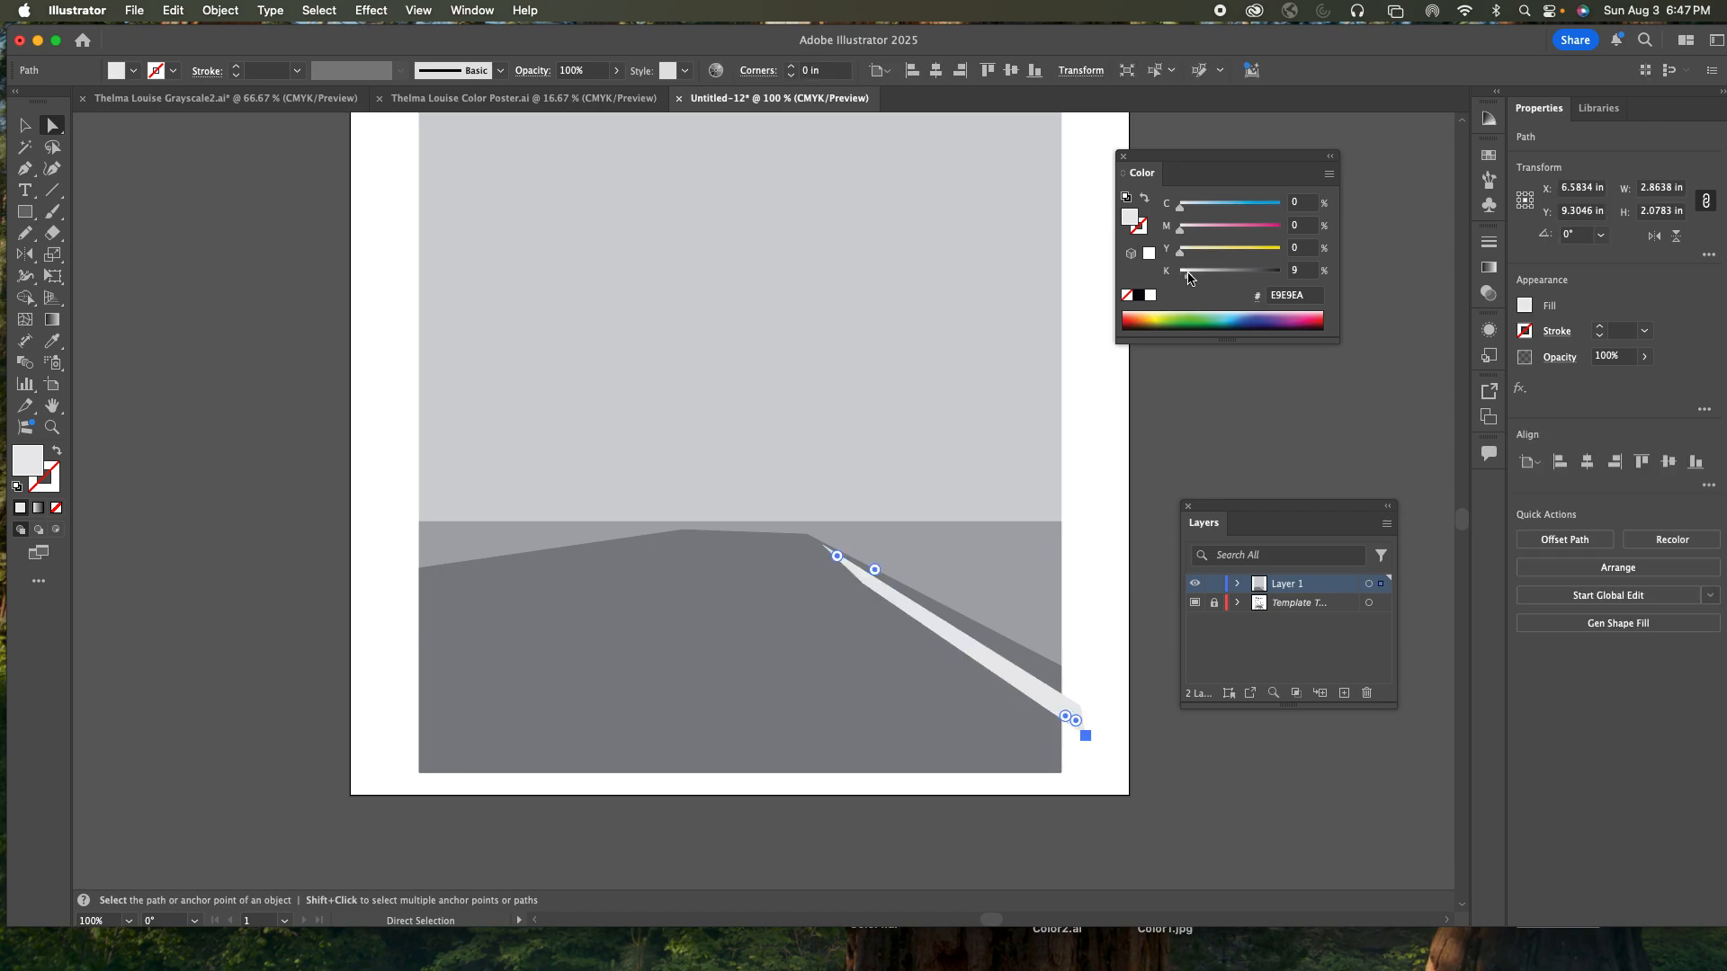
click(1131, 411)
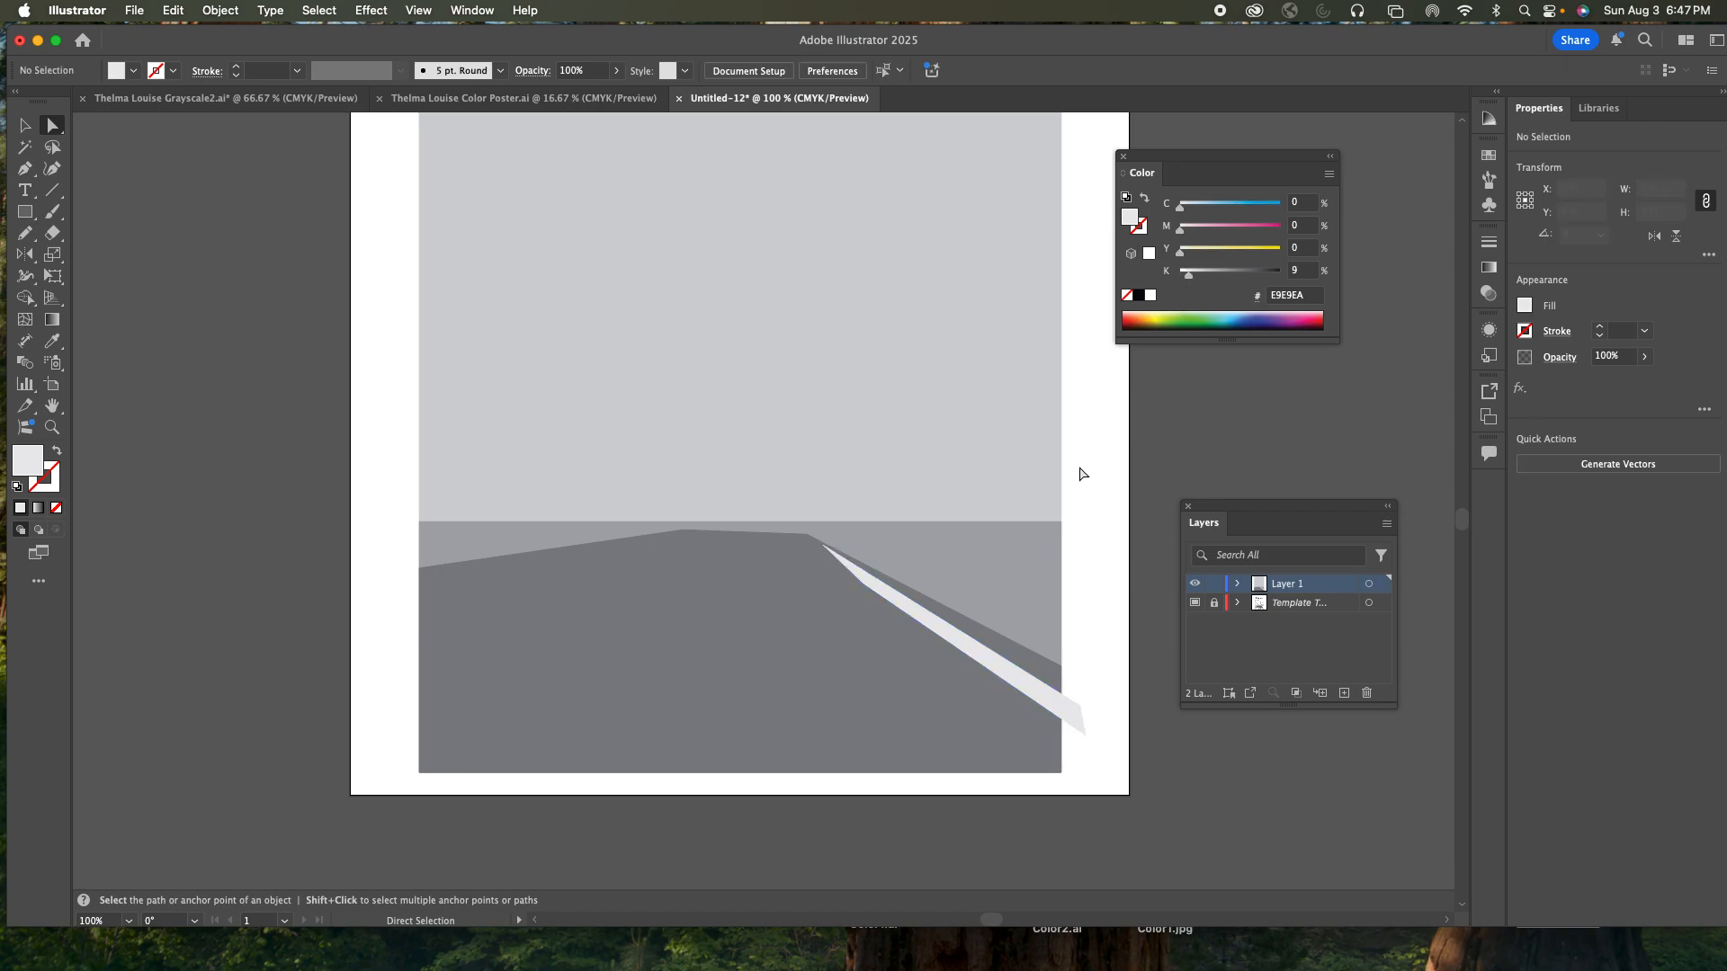
- Select the right edge stripe and the road and use Shape Builder to remove the stripe's part overhanging the background
click(1071, 715)
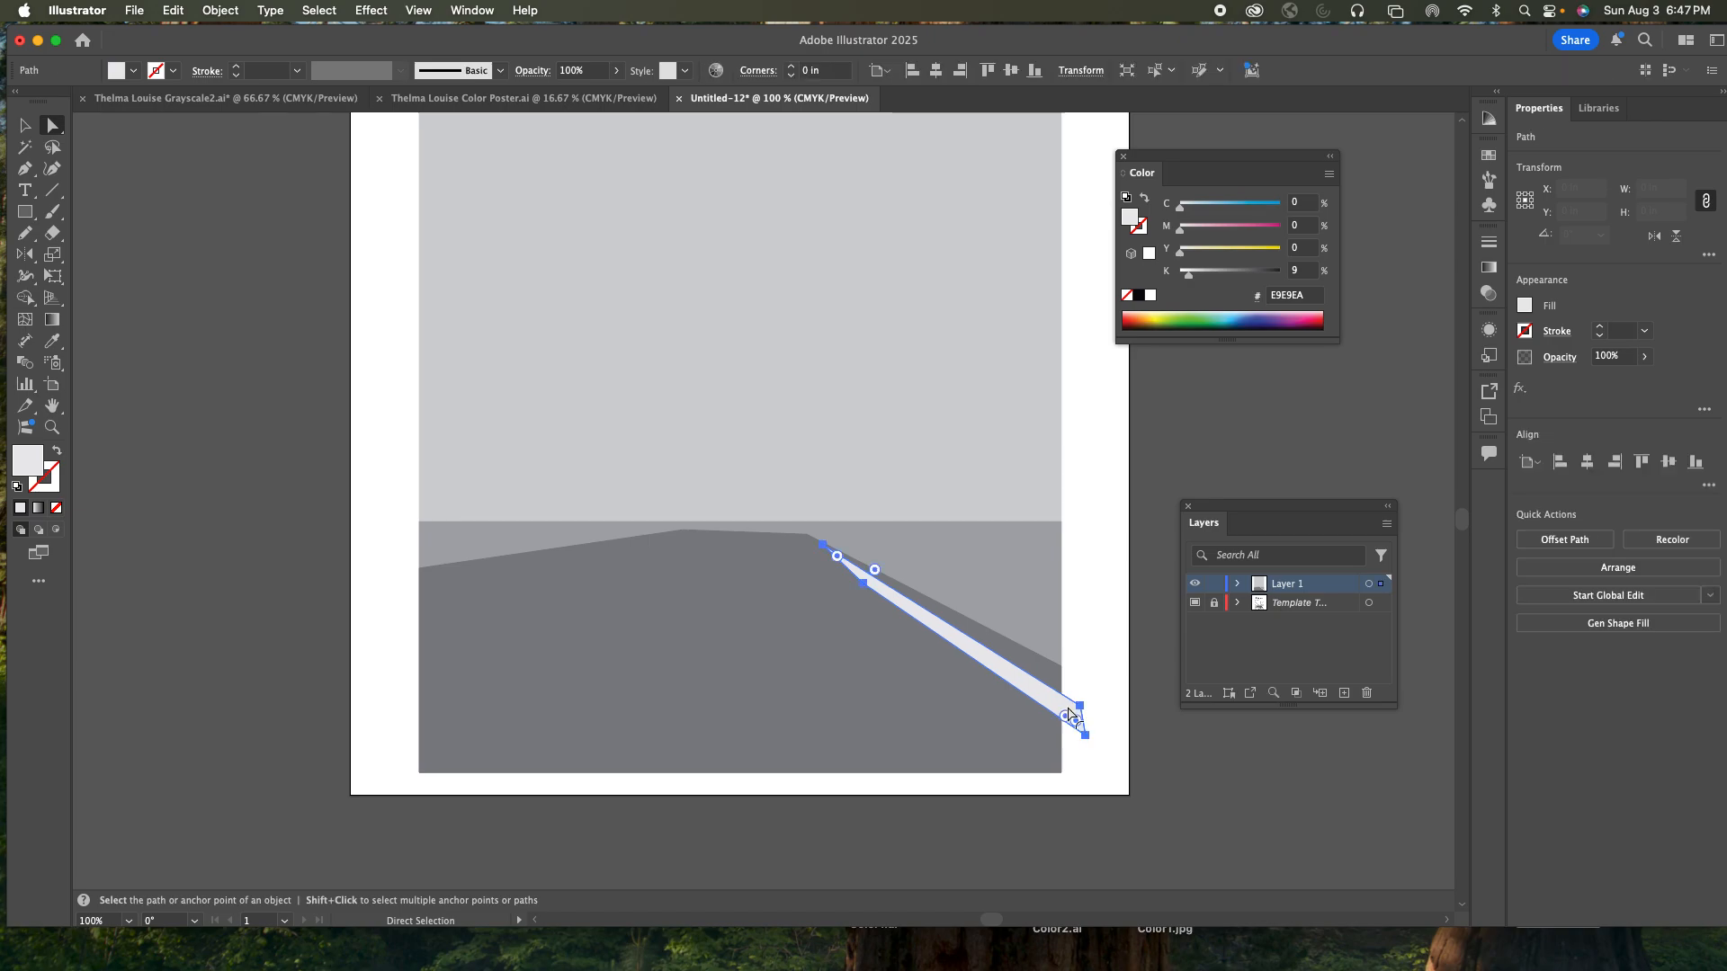
shift+click(994, 717)
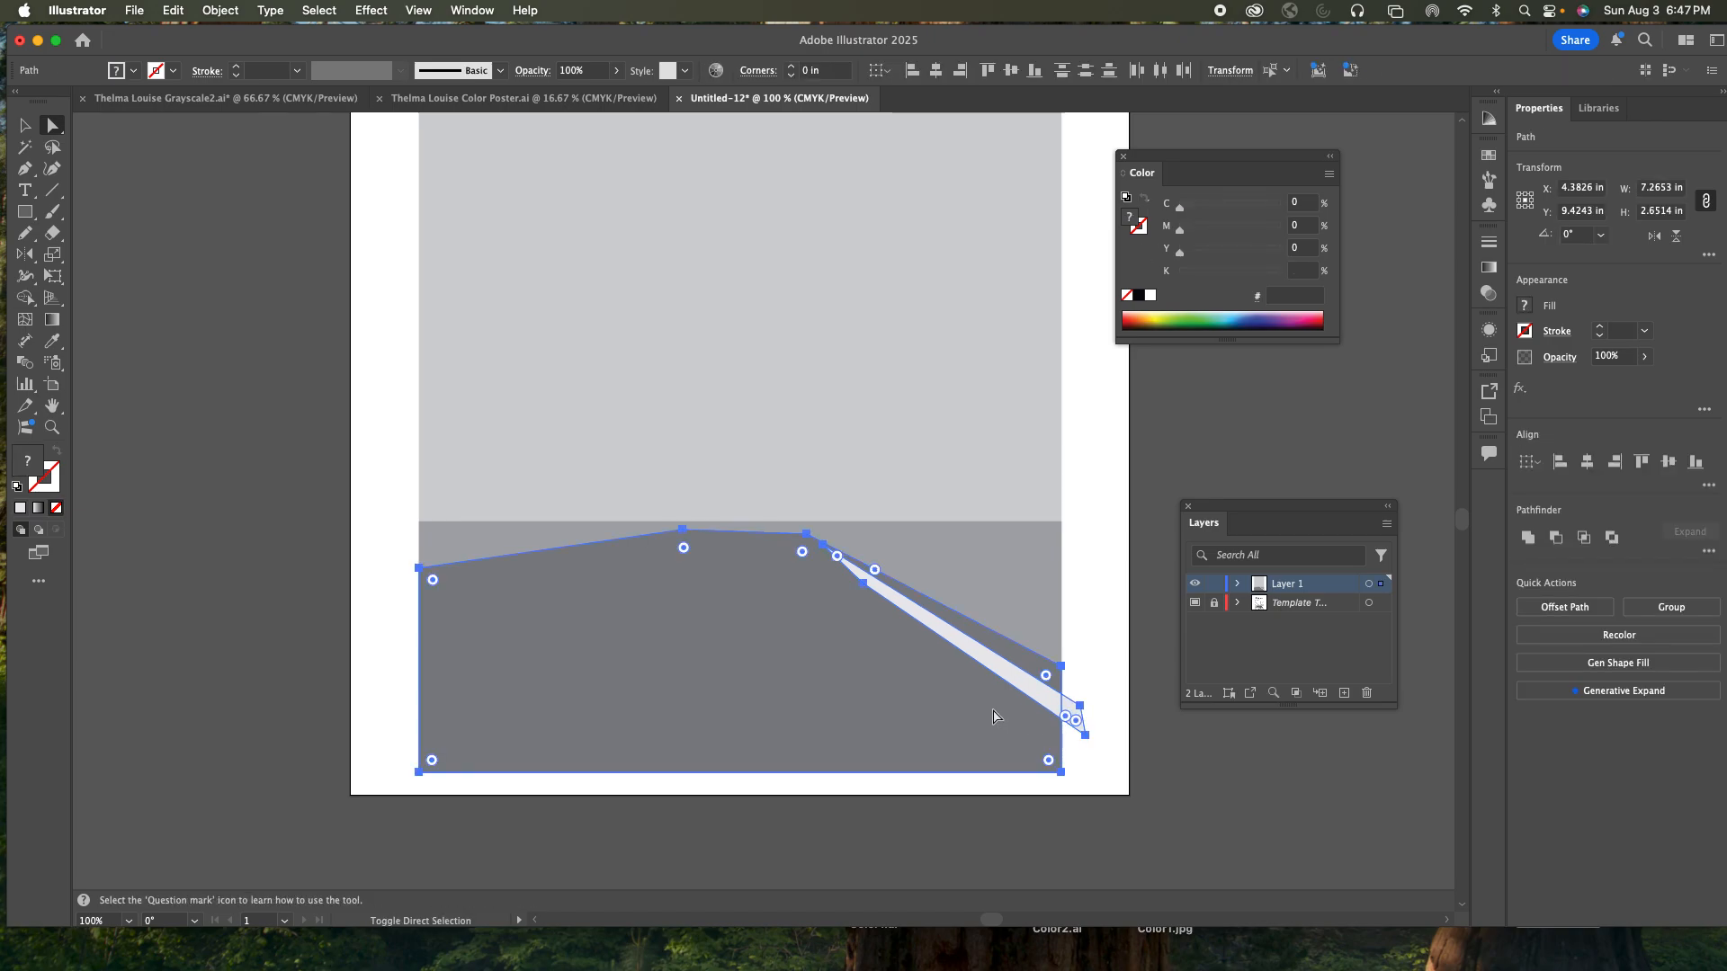
key(shift+m)
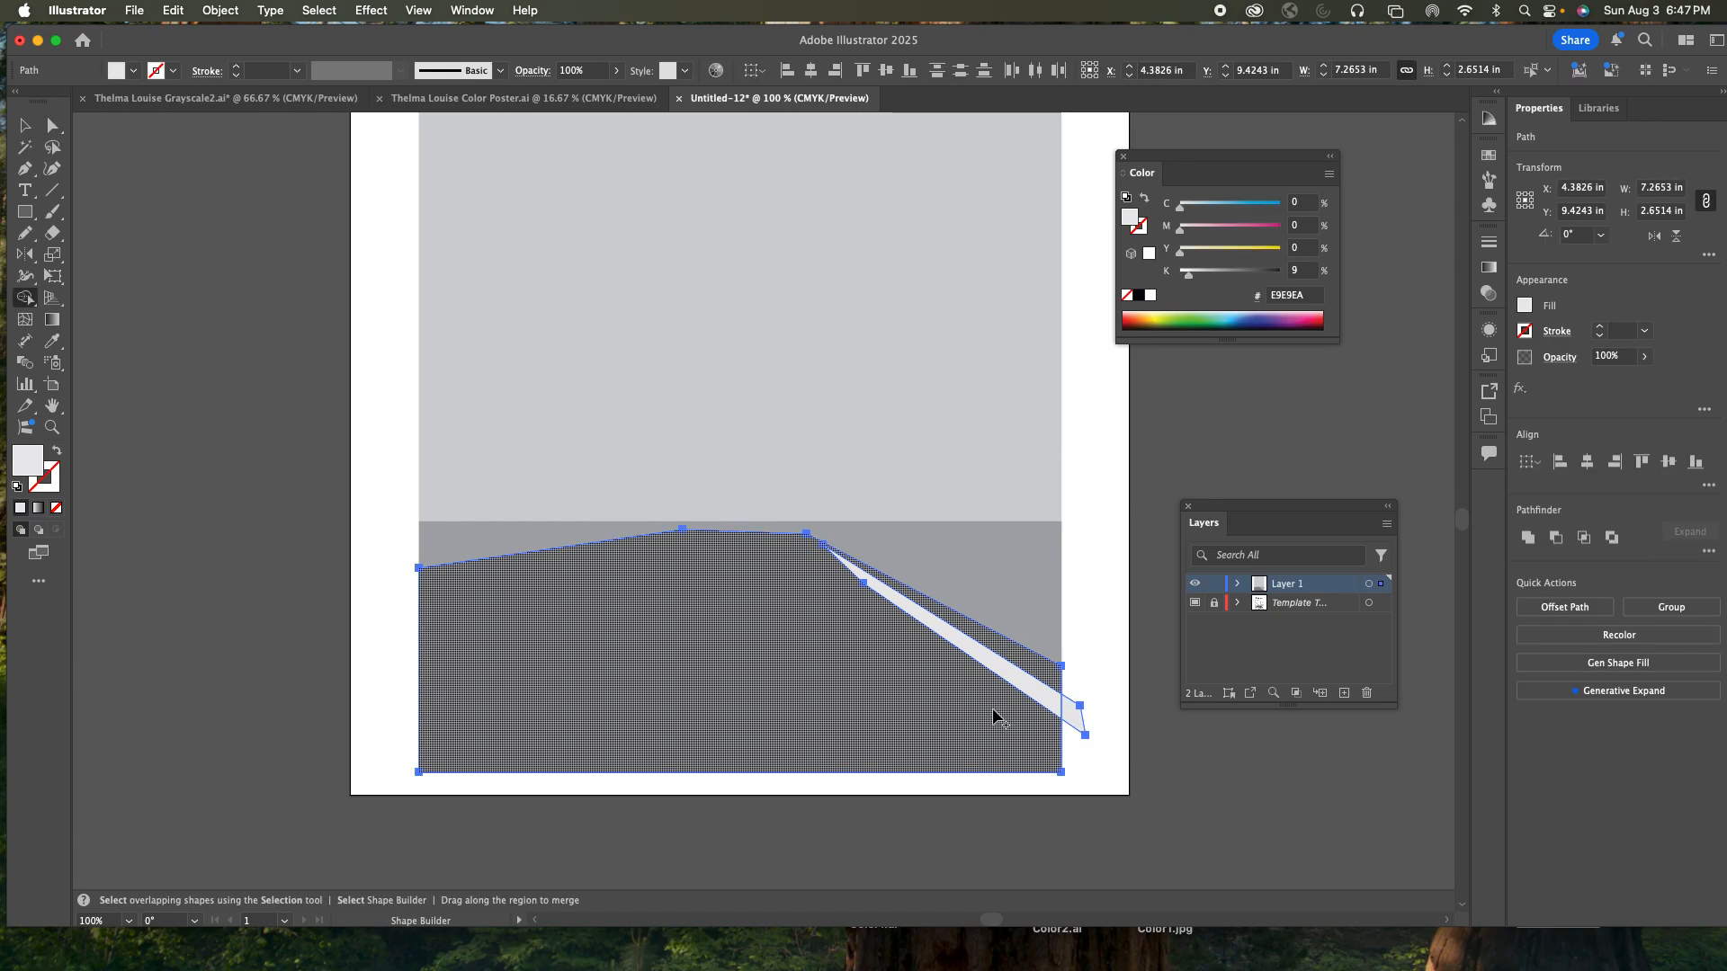
alt+click(1076, 724)
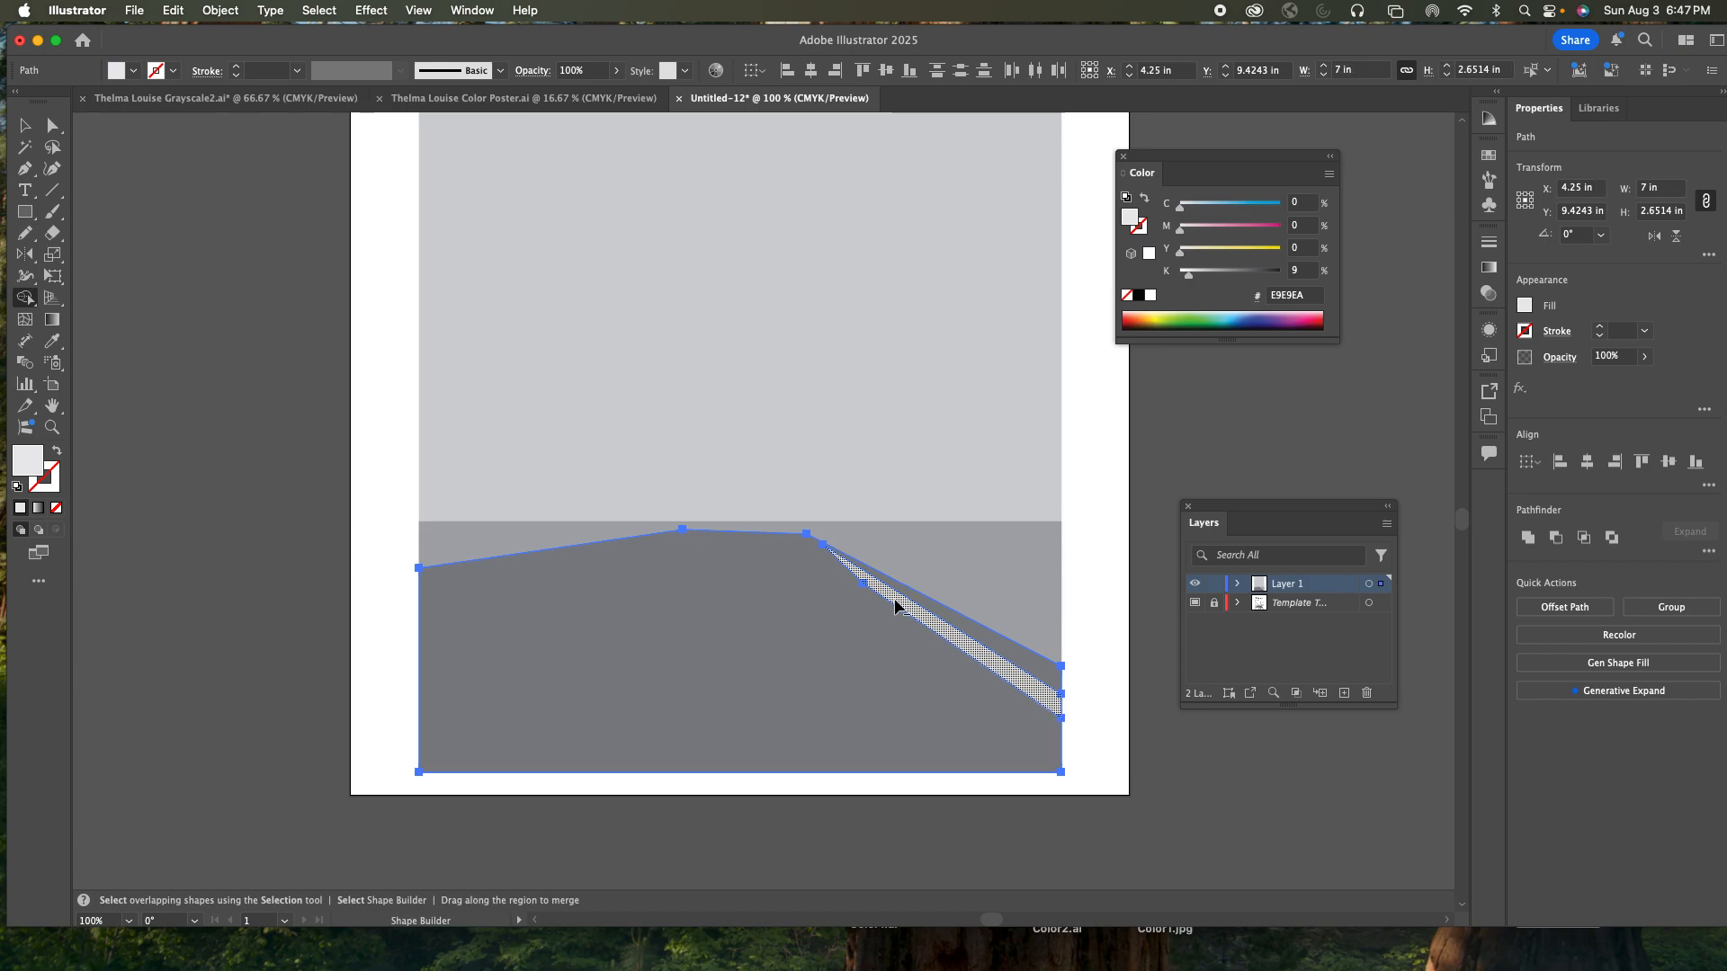
click(26, 126)
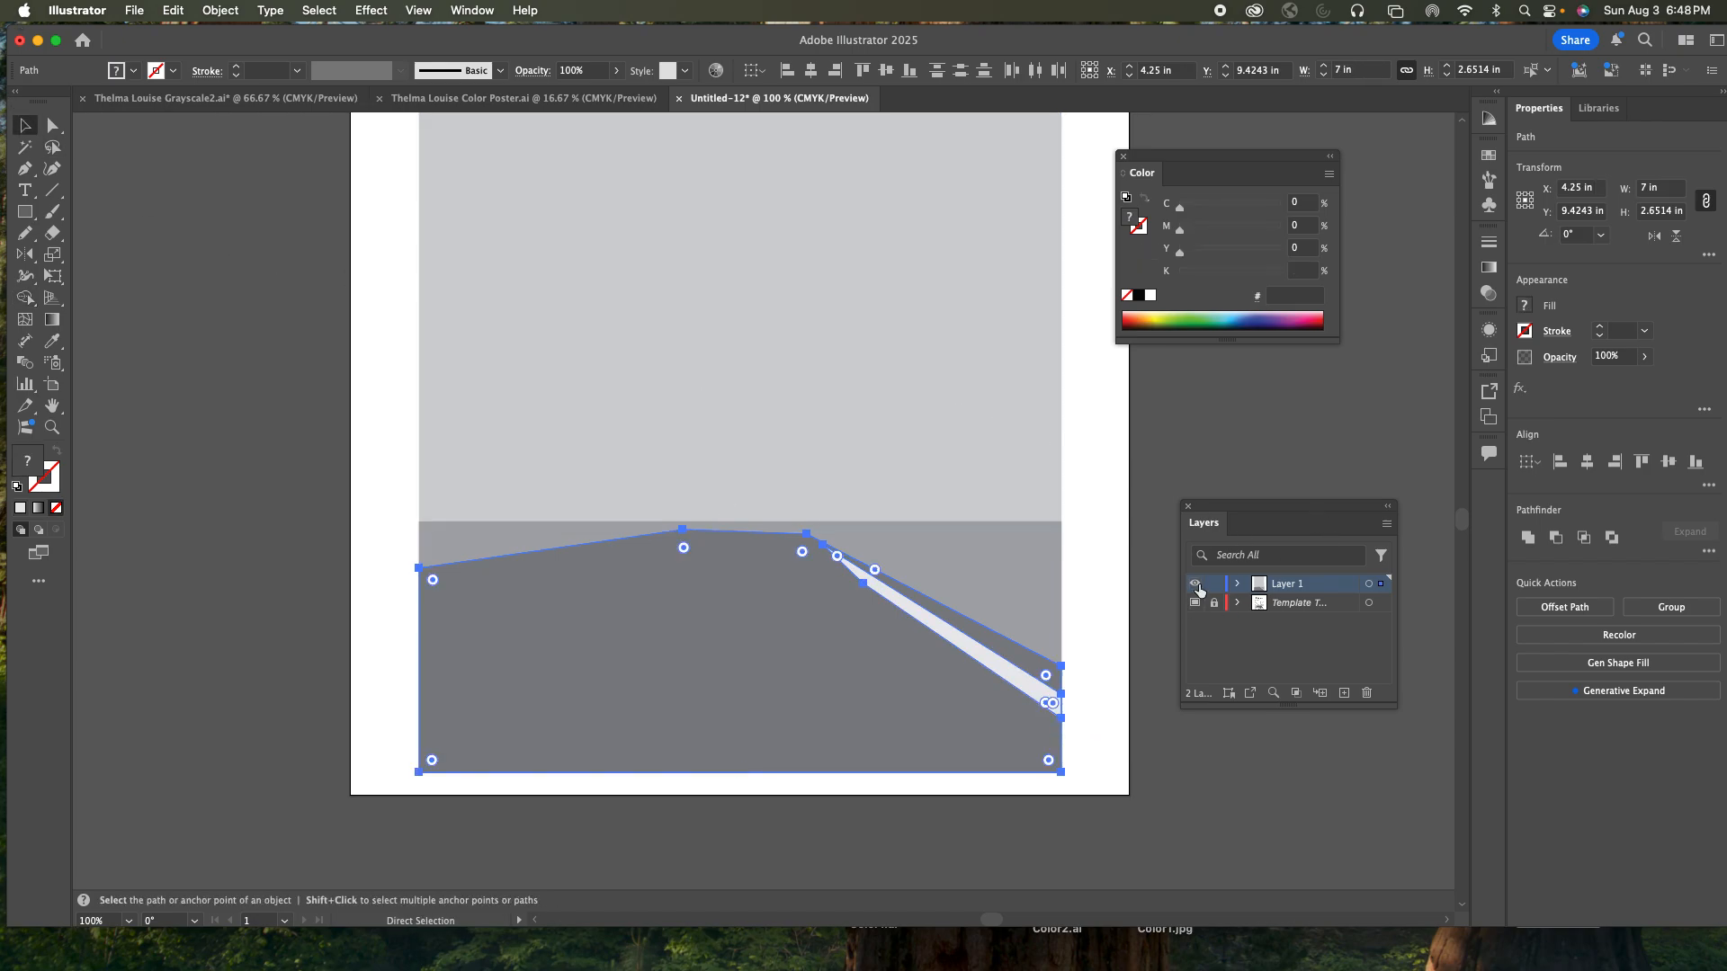
- In Outline view, trace the road's left edge stripe as a closed three-point shape extending past the background, and fill it with white in Preview
key(super+y)
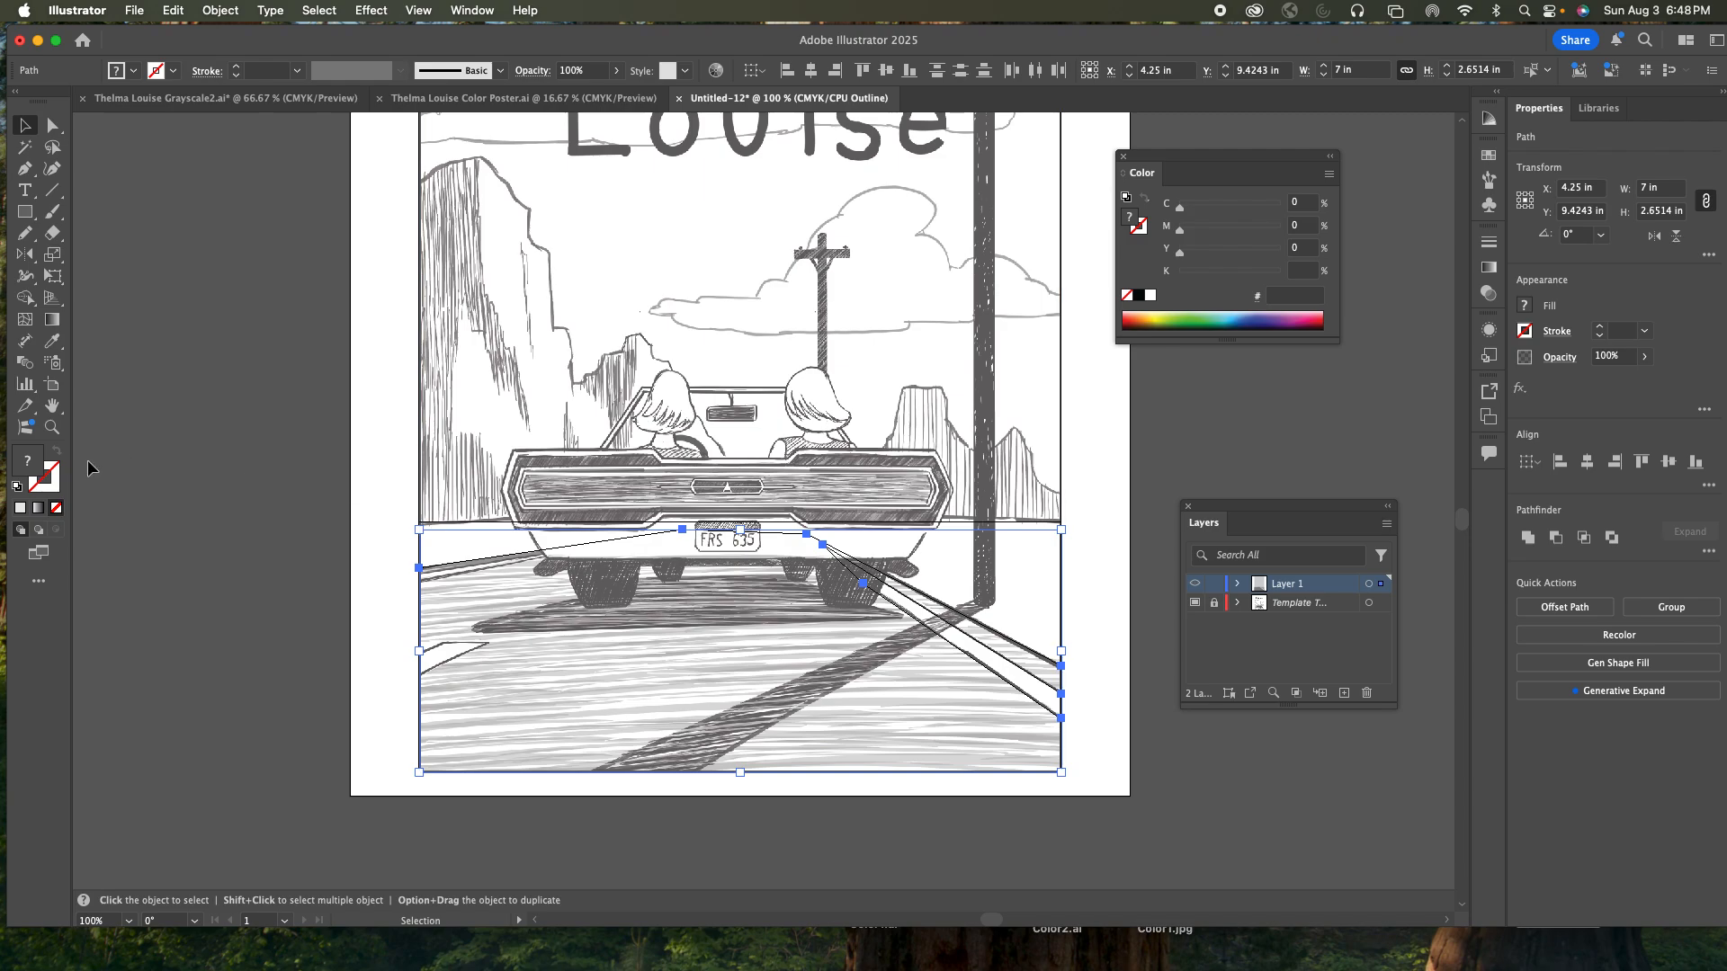
click(52, 427)
click(537, 598)
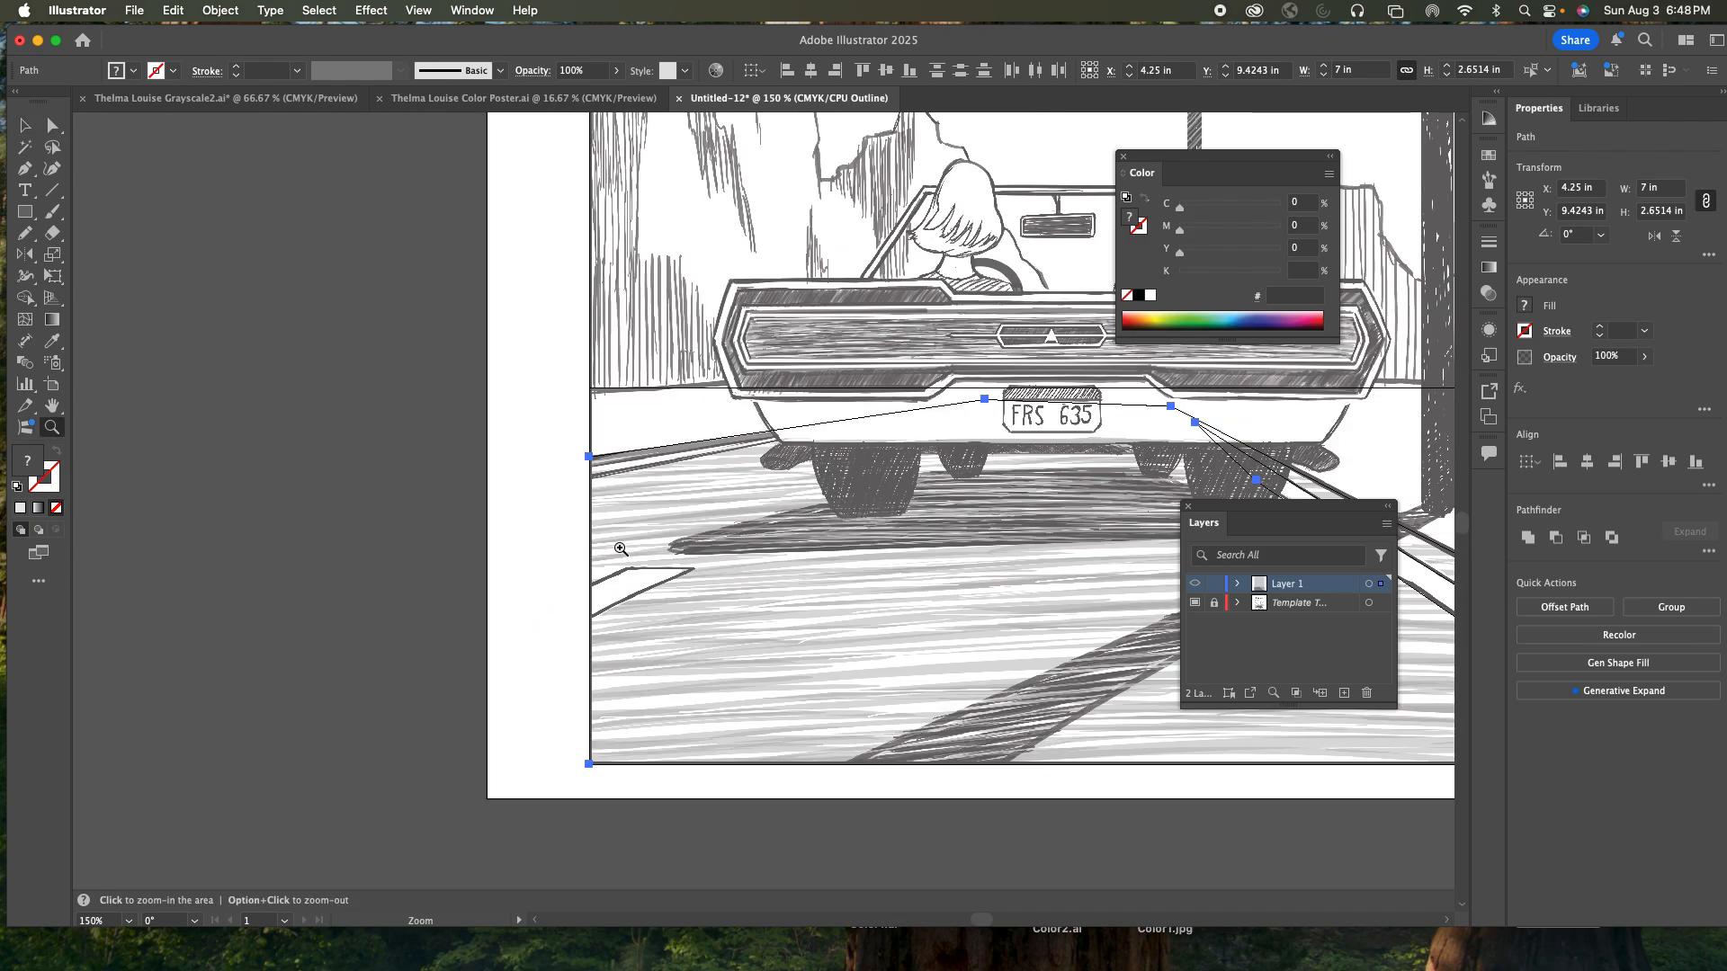
click(26, 168)
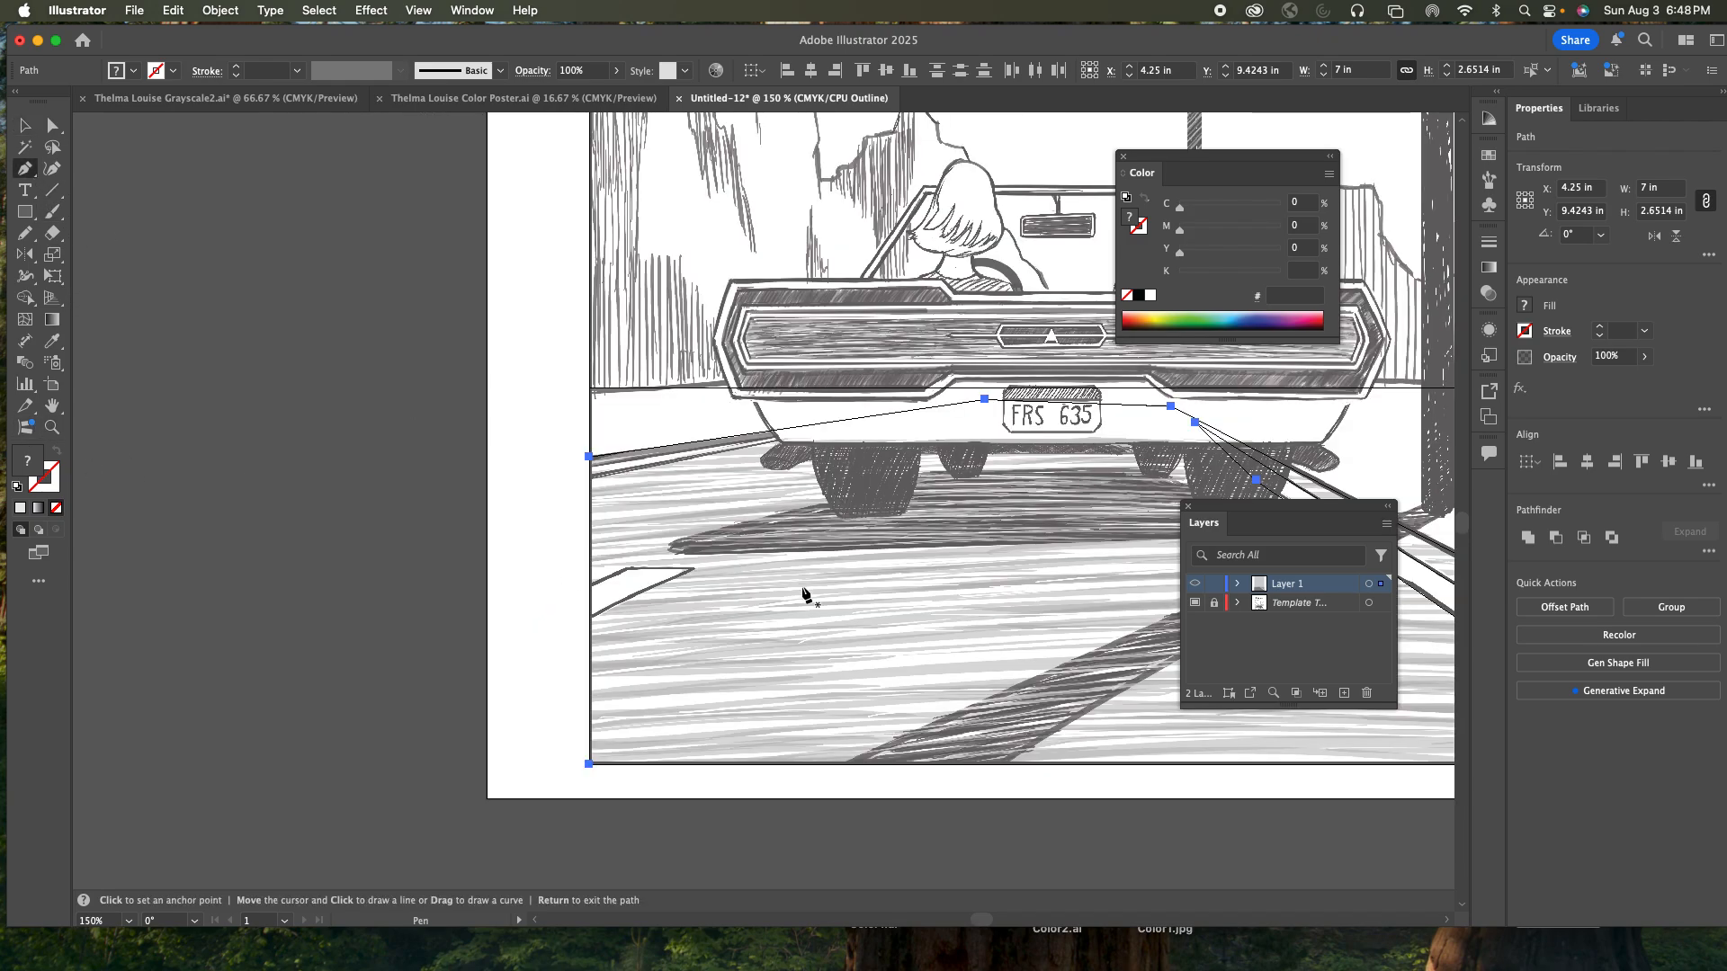
click(564, 480)
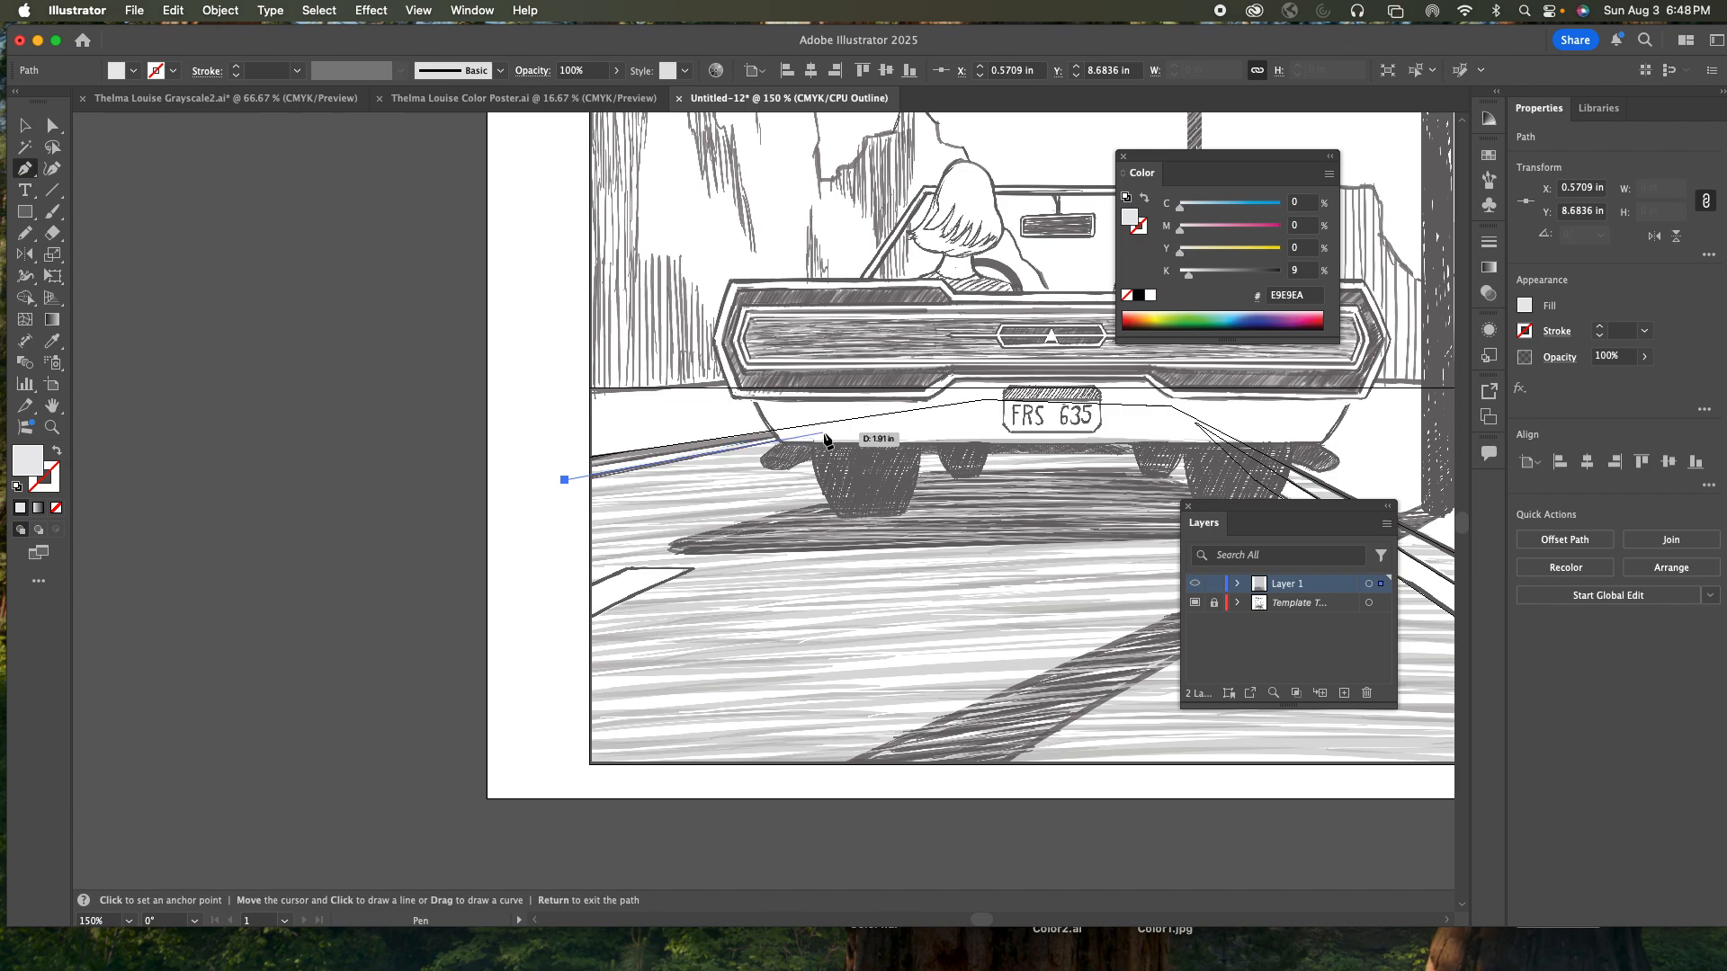
click(897, 419)
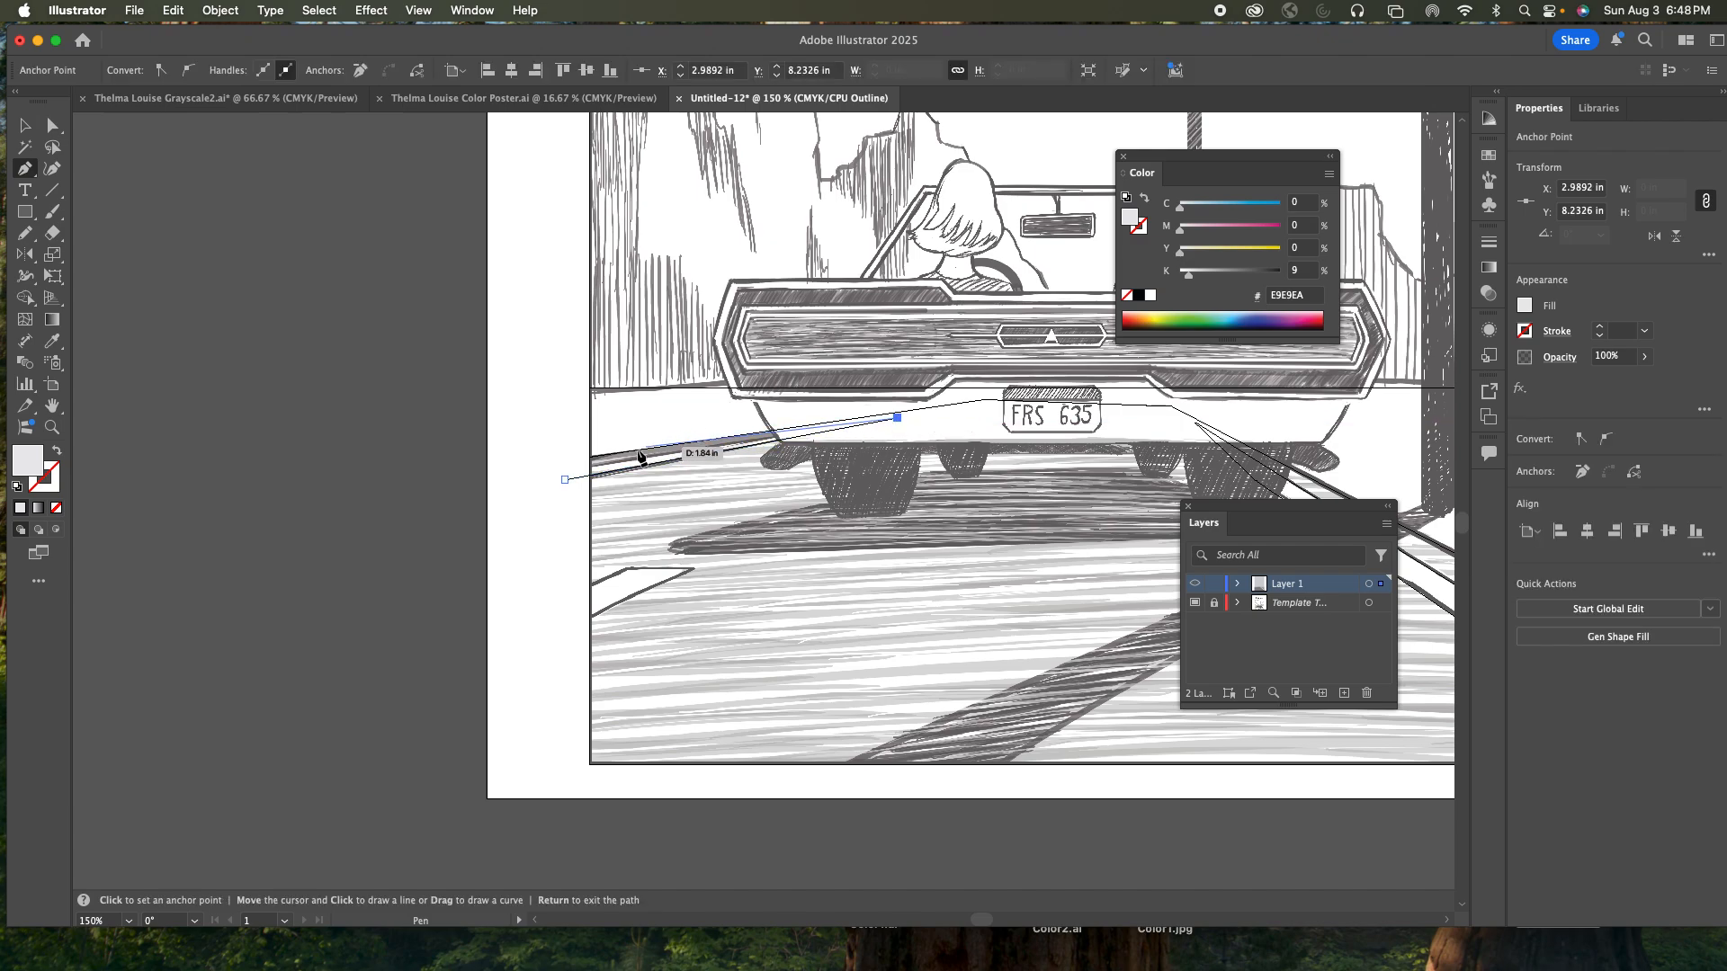
click(553, 471)
click(564, 481)
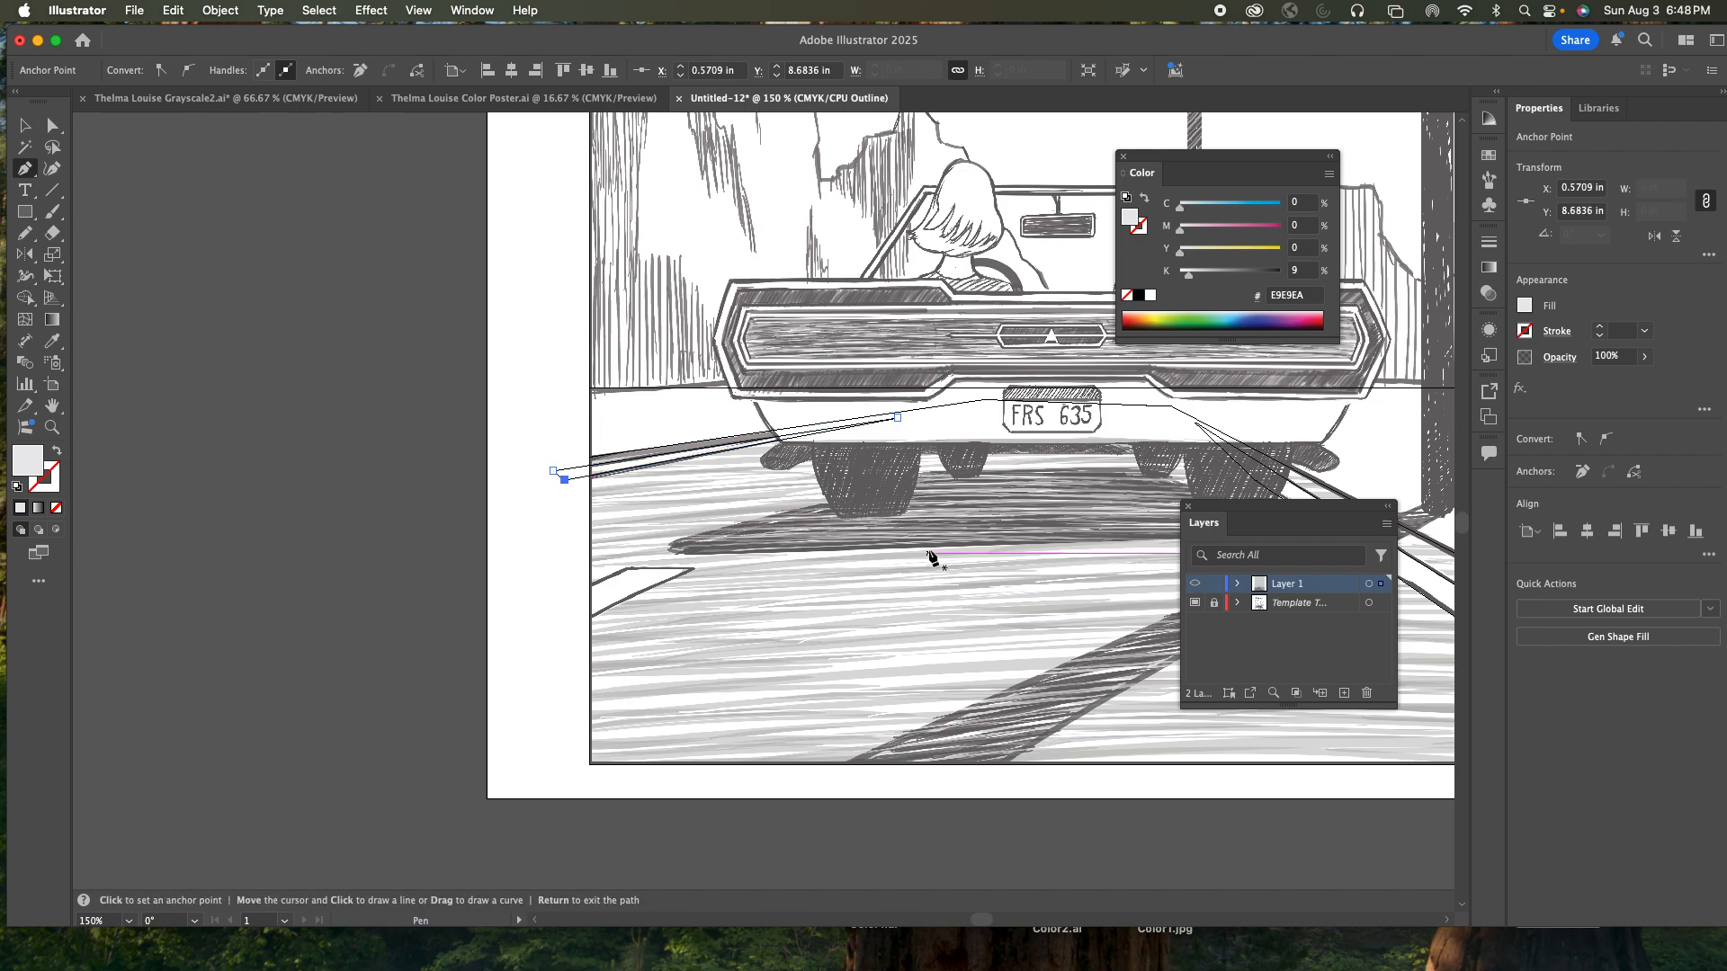
super+click(1195, 585)
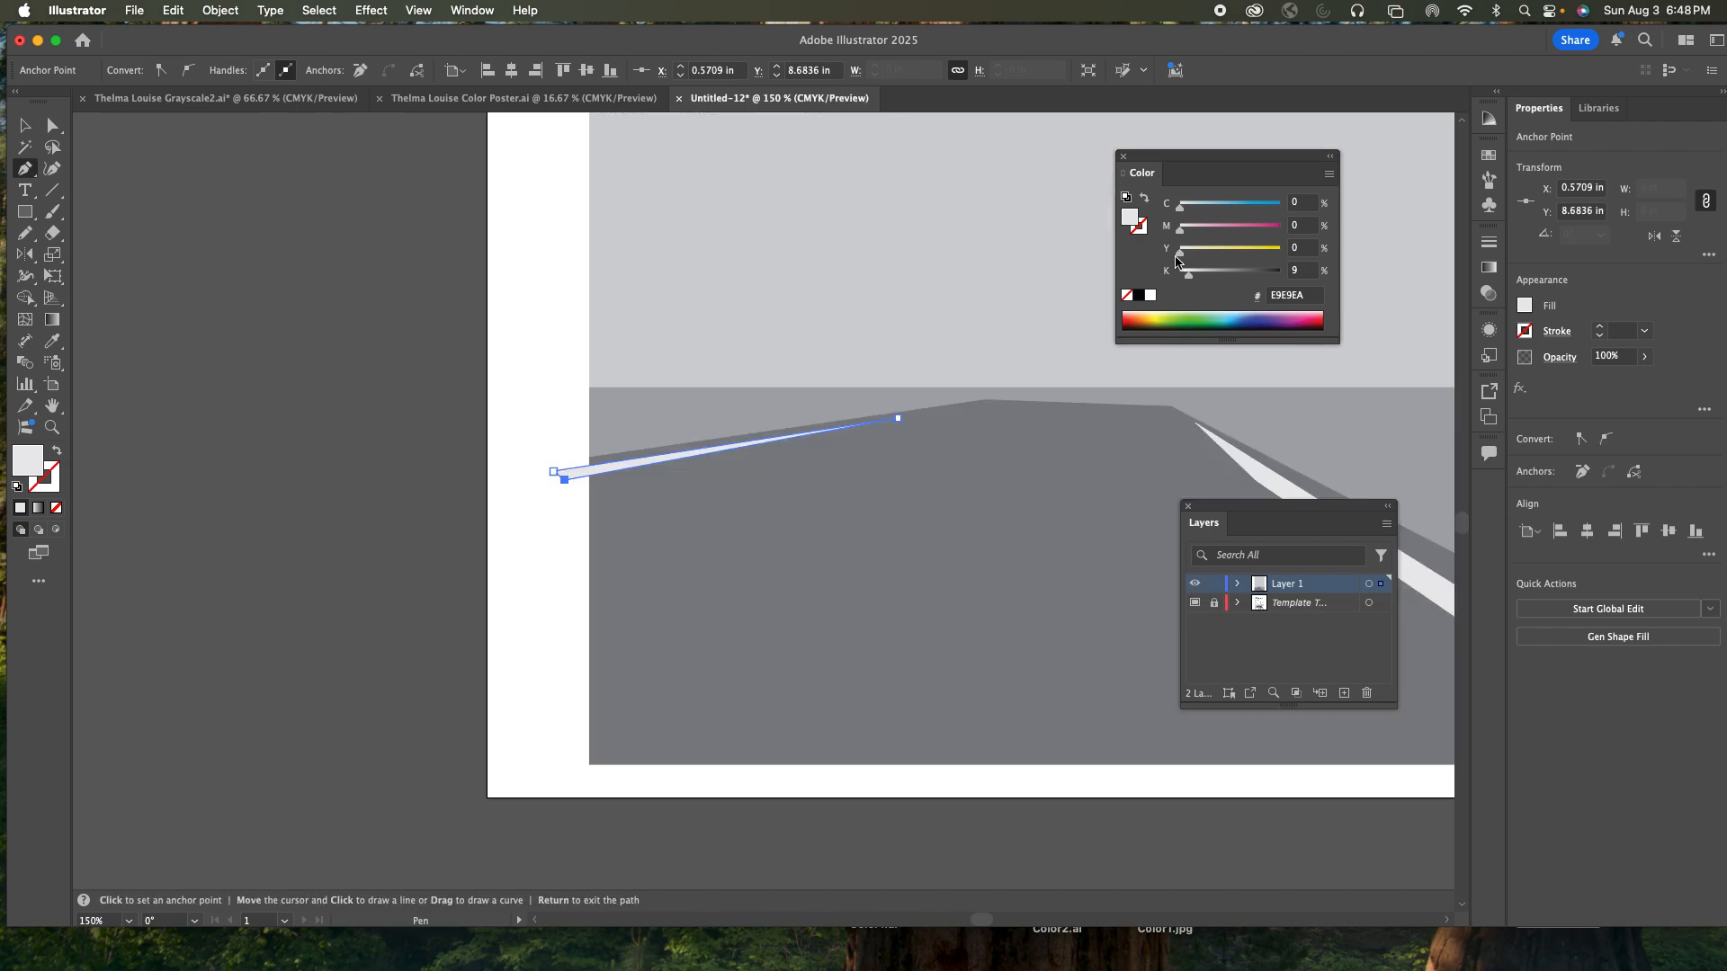
click(1149, 295)
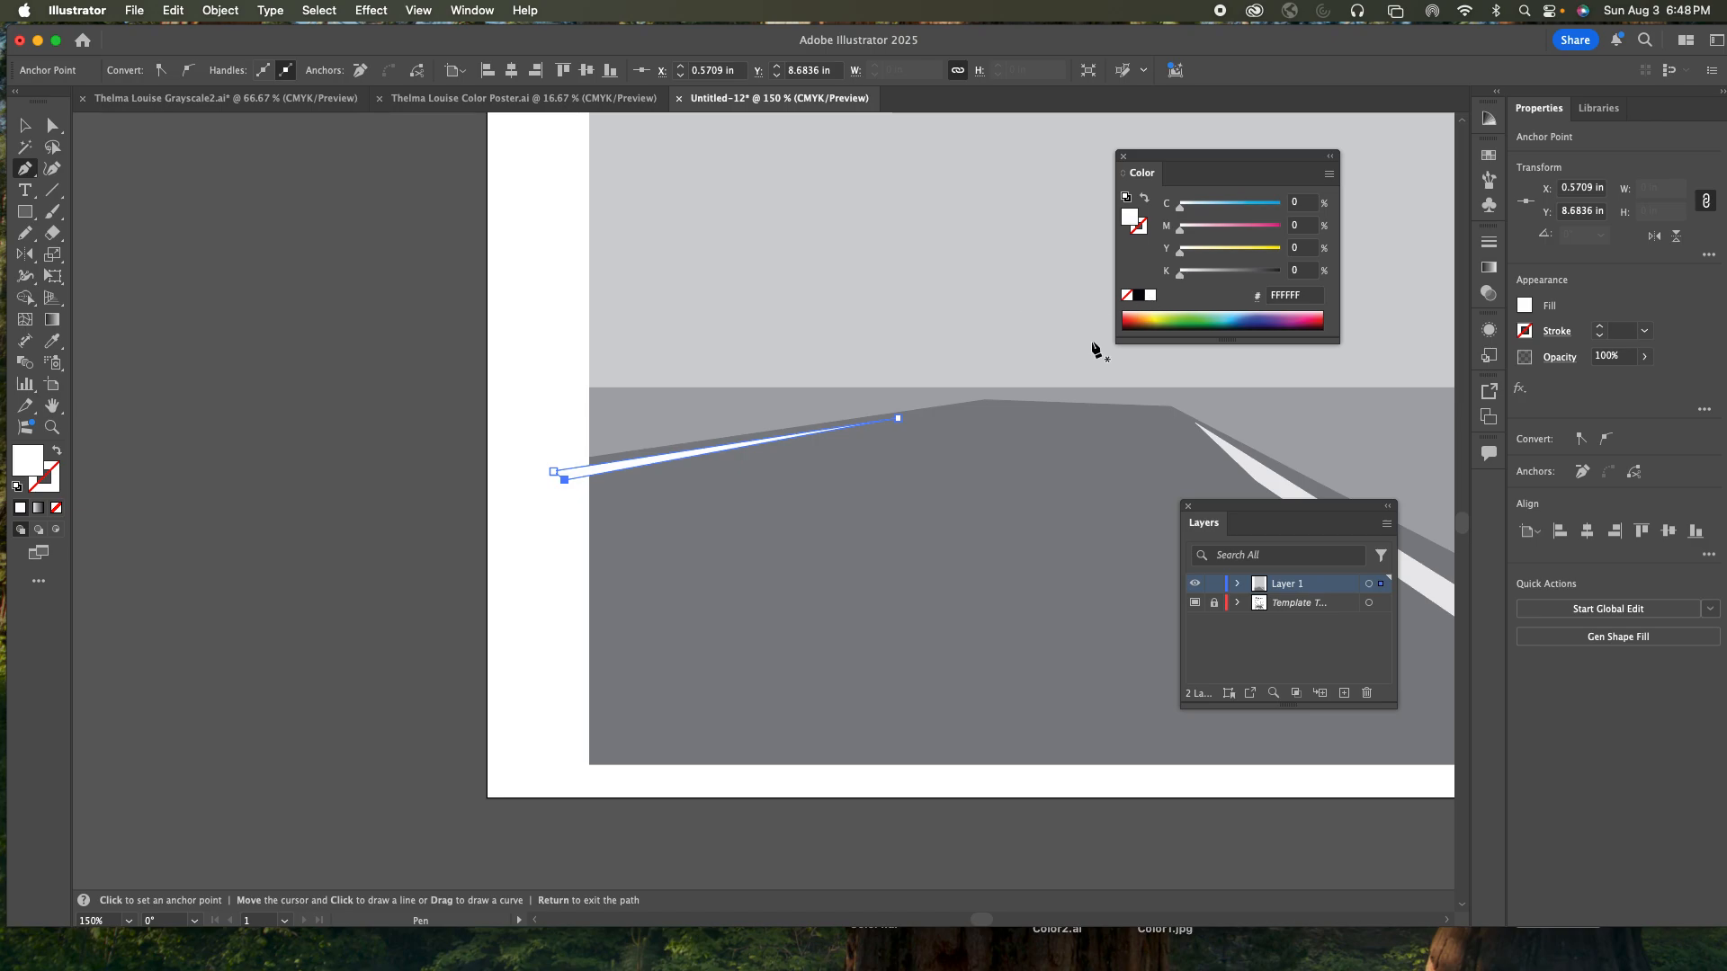
- Select the left edge stripe and the road and use Shape Builder to remove the stripe's overhang beyond the background
click(25, 127)
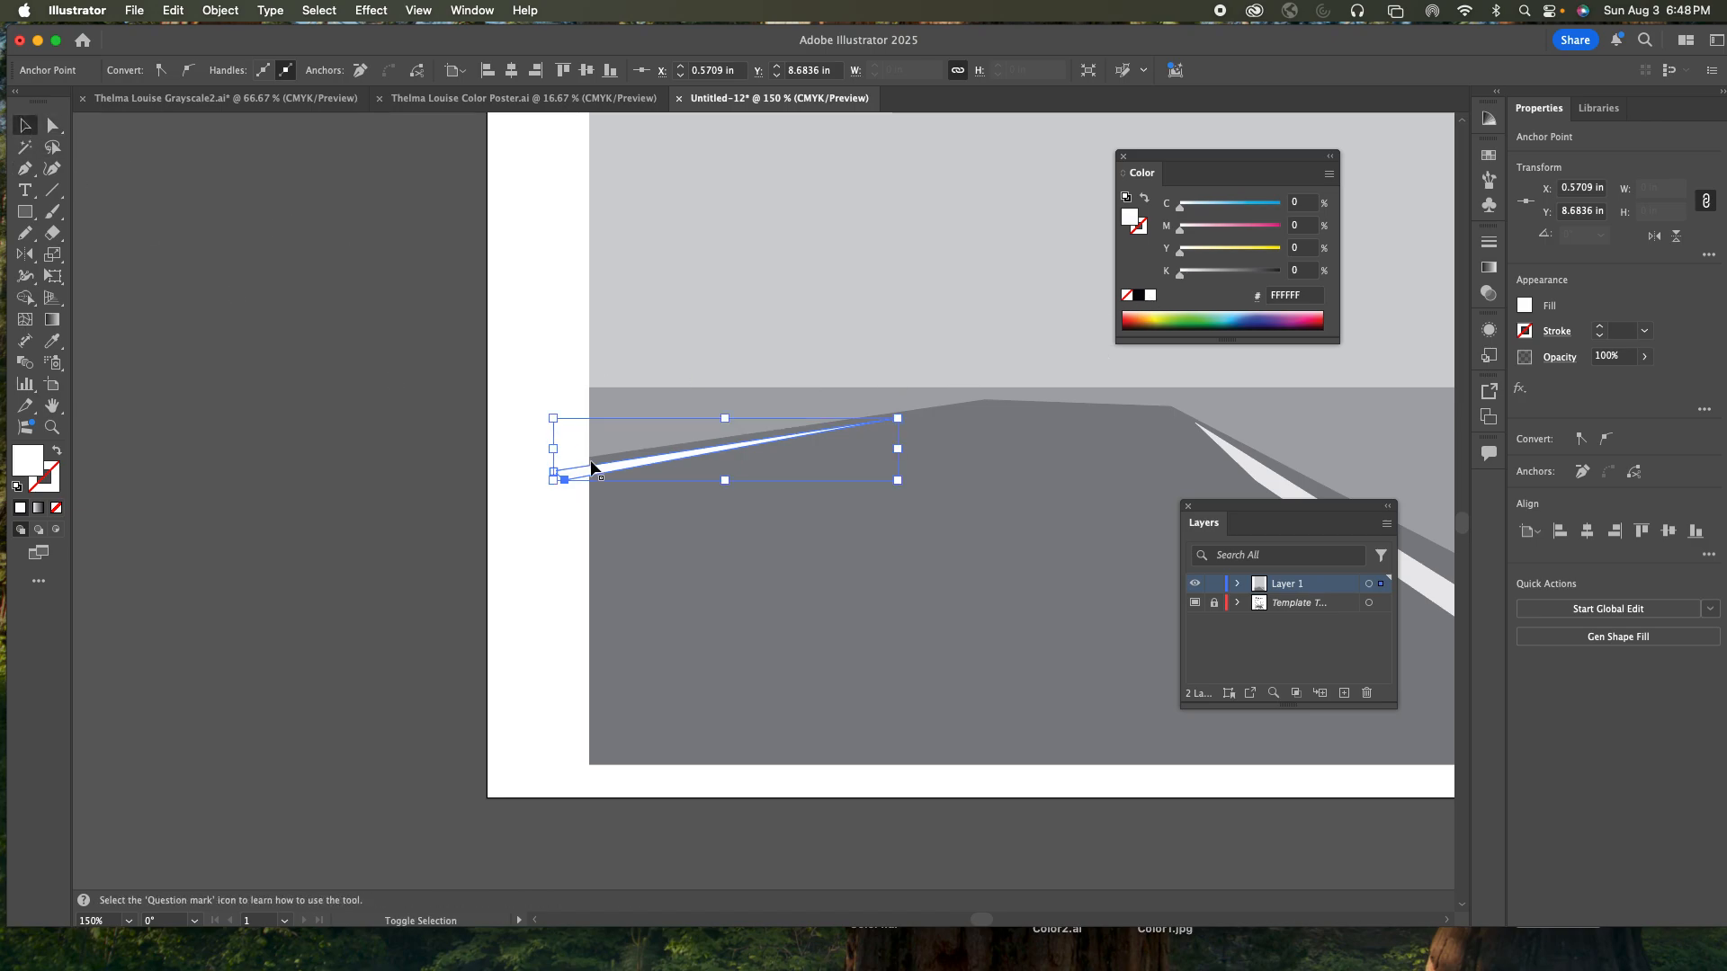
click(575, 472)
shift+click(624, 505)
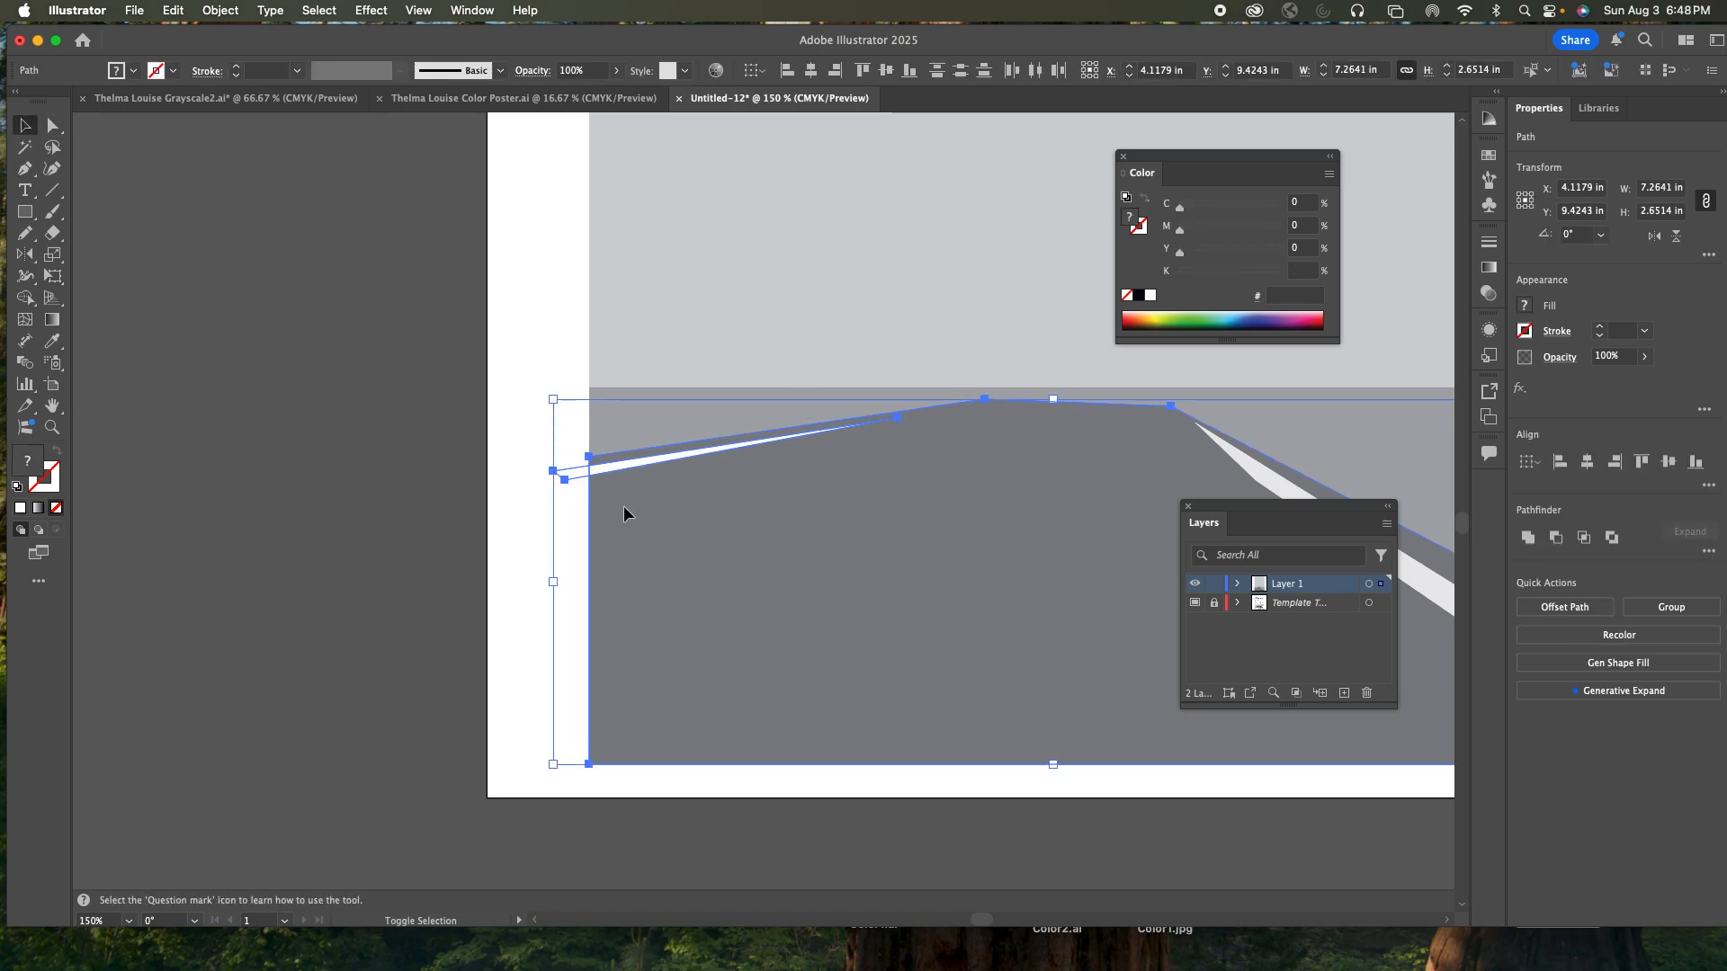
key(shift+m)
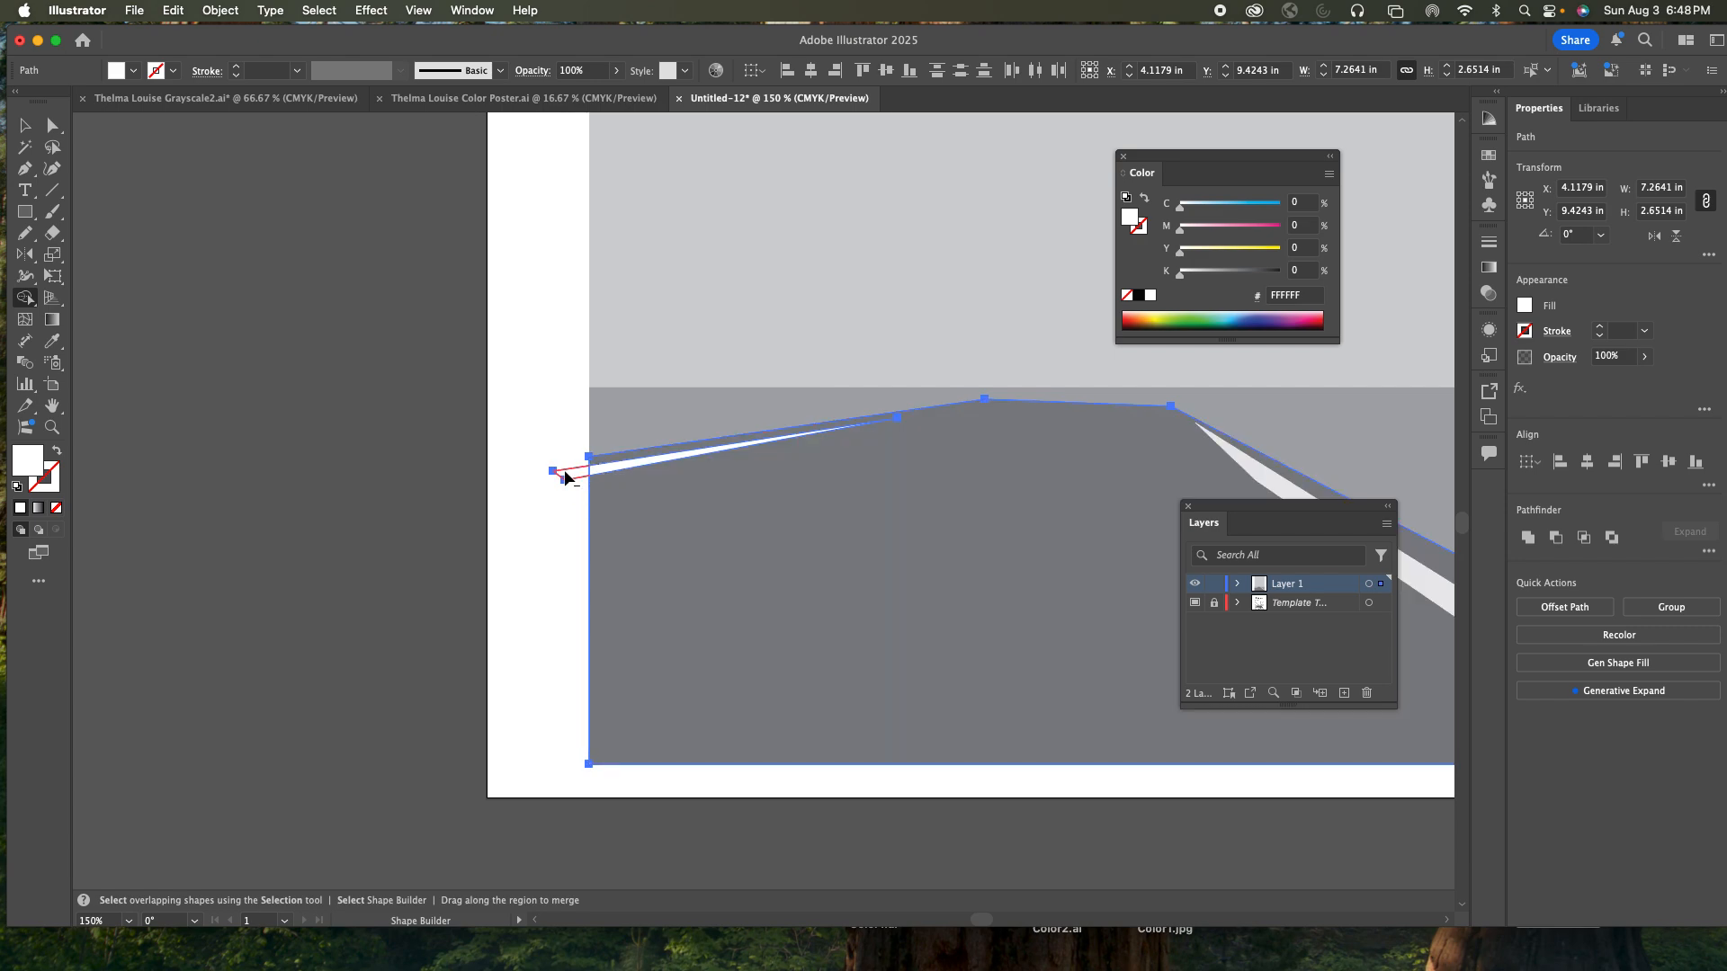
alt+click(568, 475)
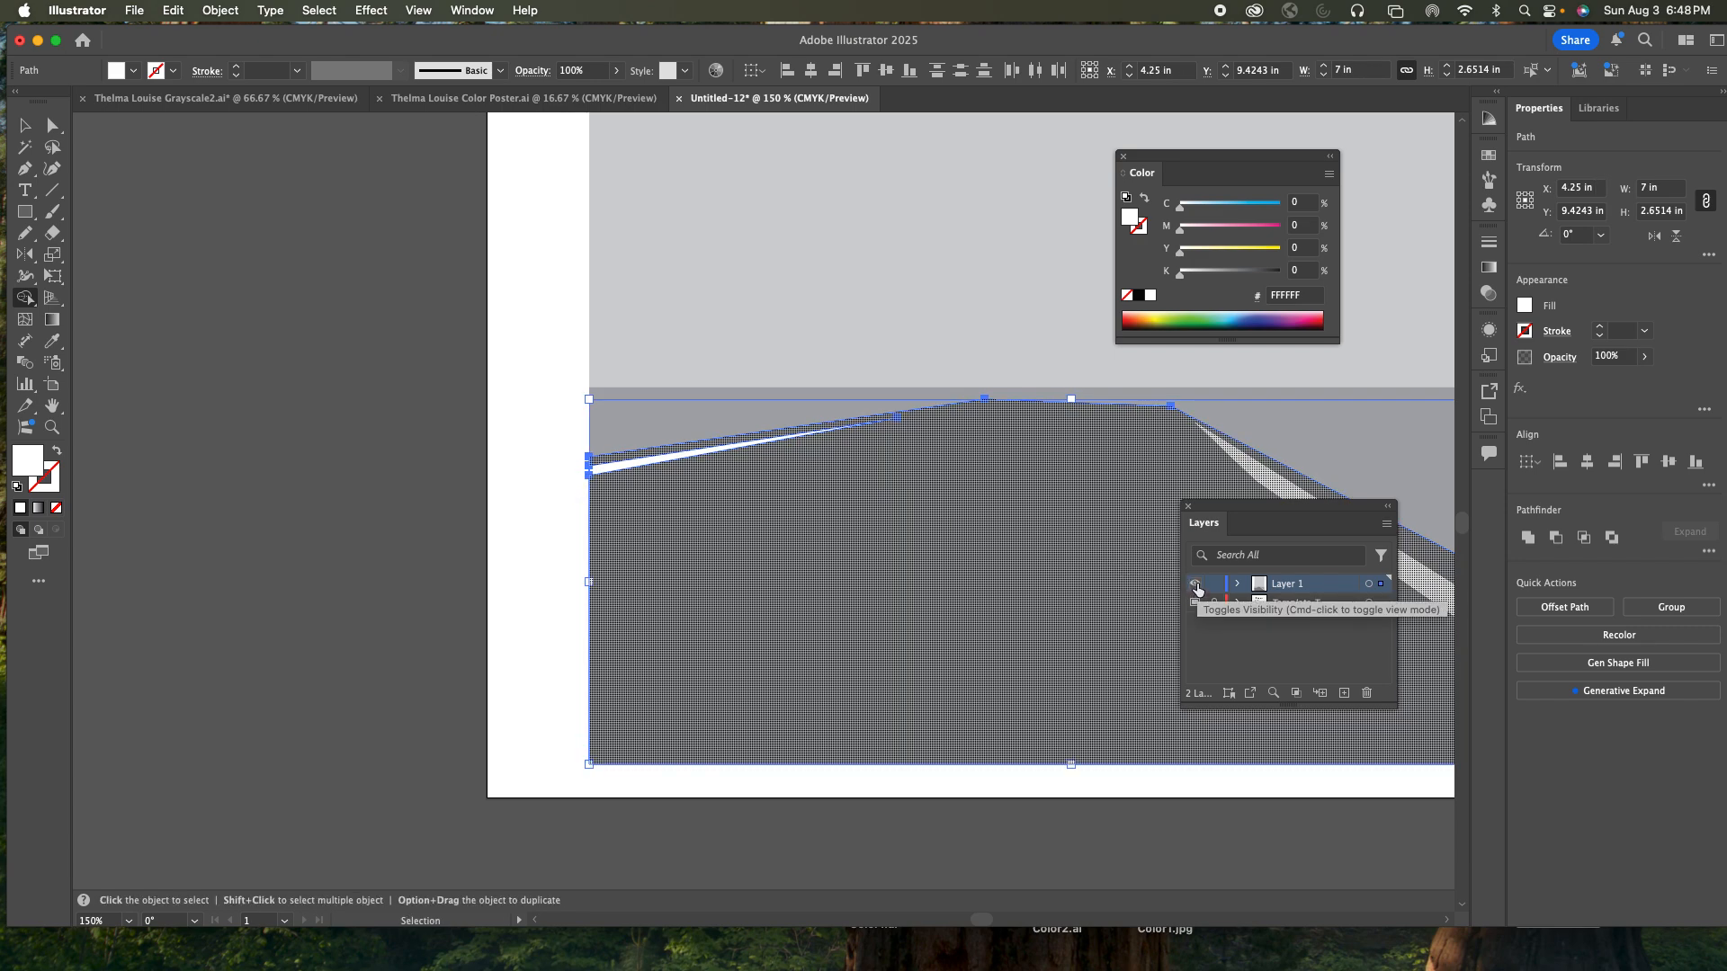
- Show Layer 1 in Outline and trace the short lane dash at the road's left side as a closed four-point shape extending past the background
super+click(1196, 585)
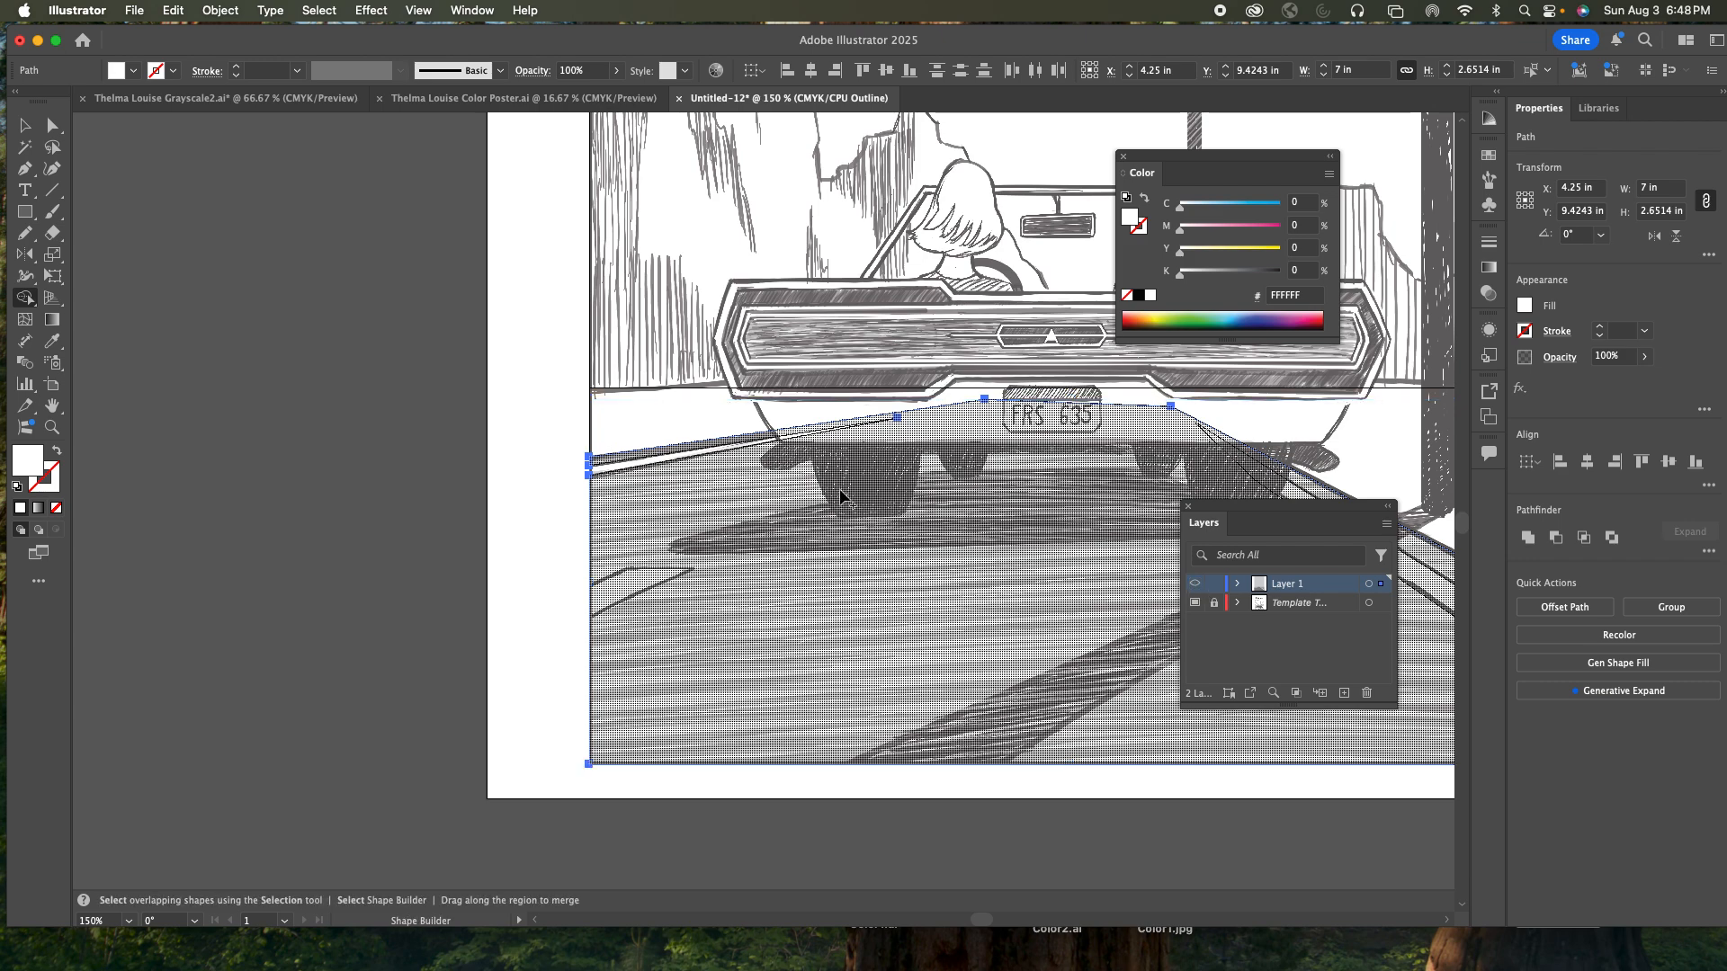
key(p)
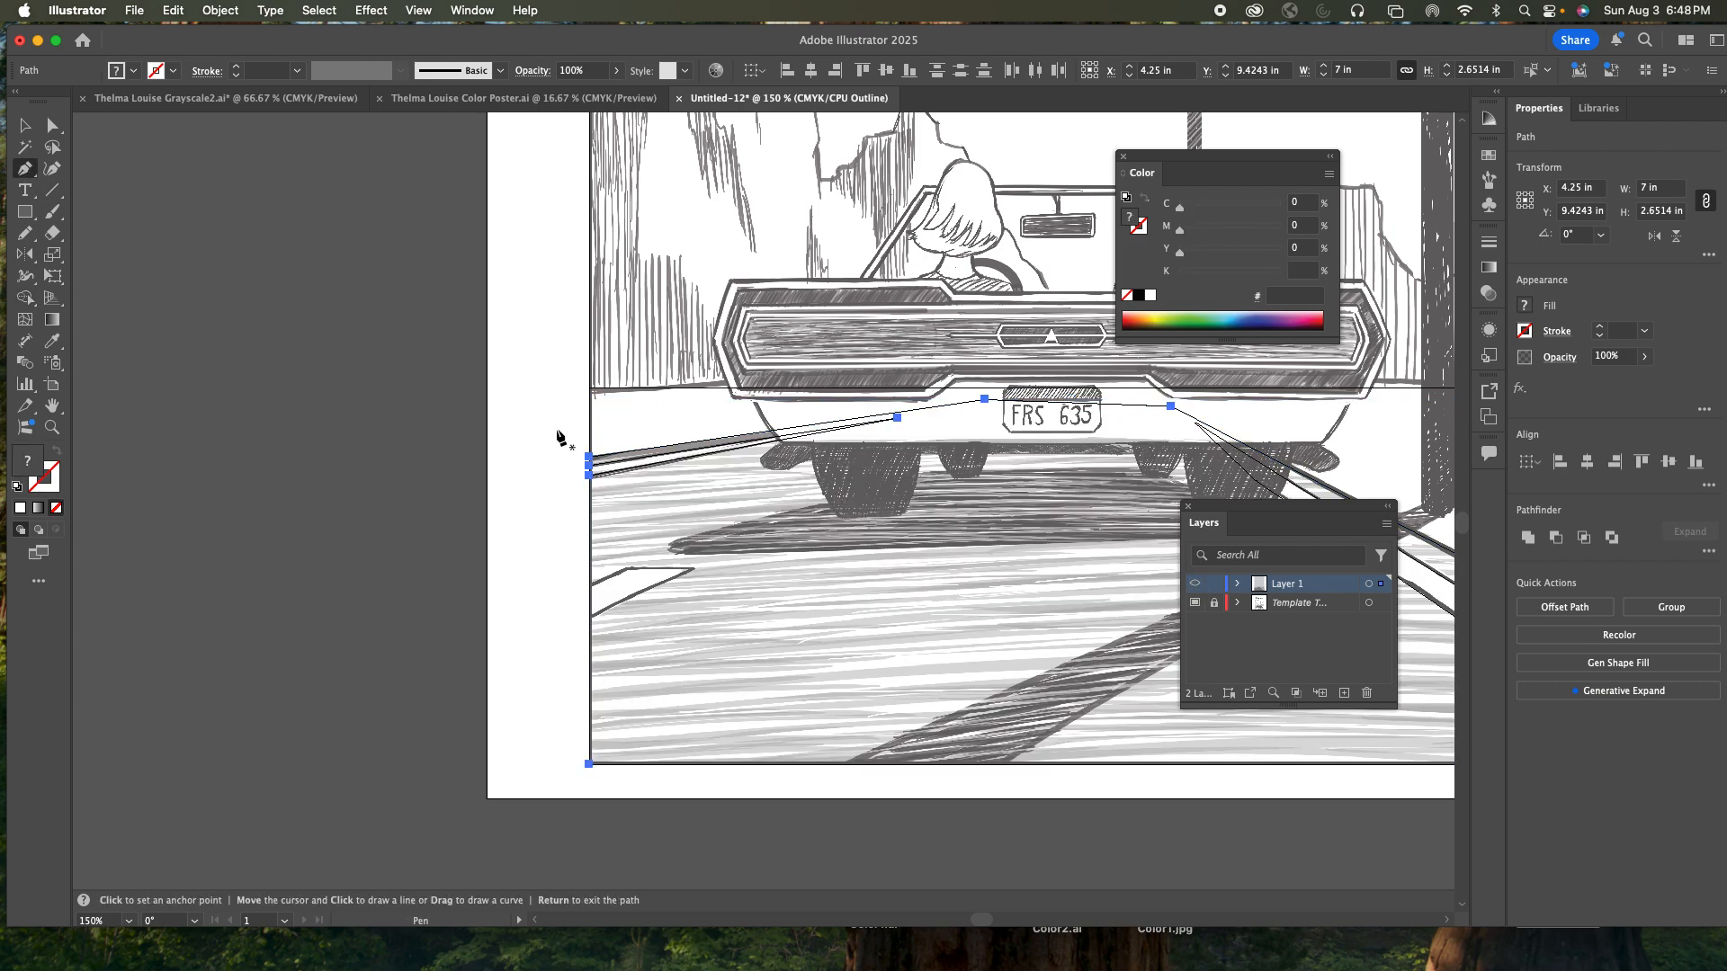
click(557, 640)
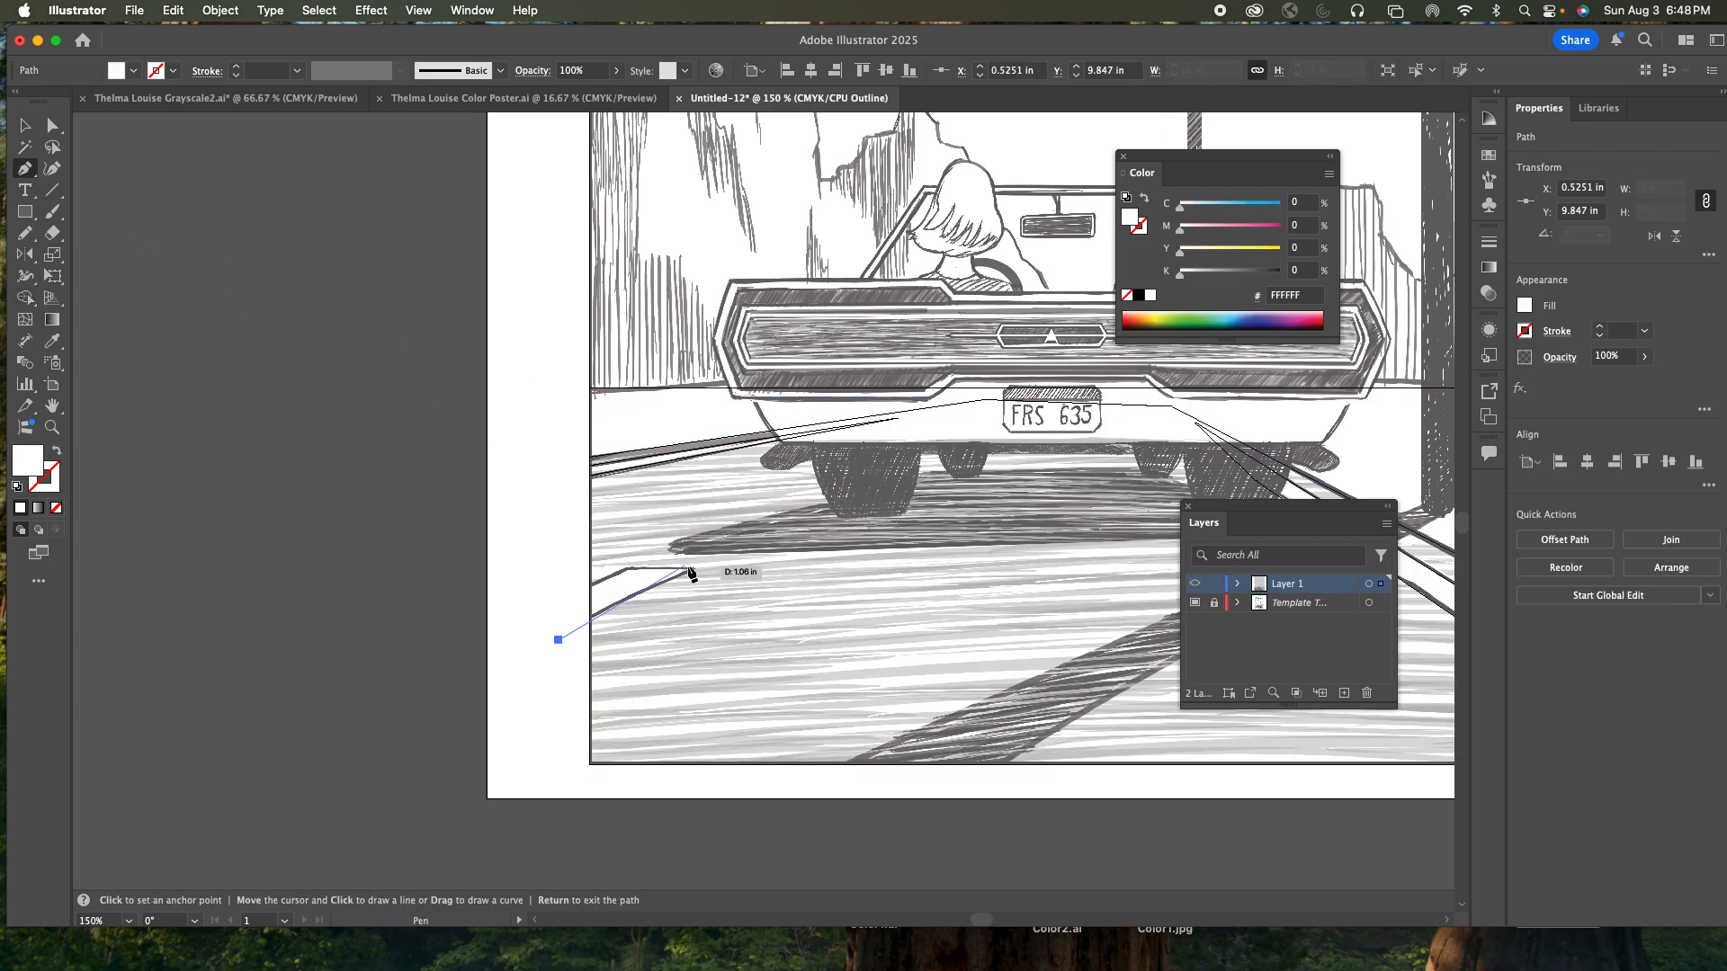
drag(694, 568, 636, 576)
click(630, 566)
click(526, 611)
click(558, 639)
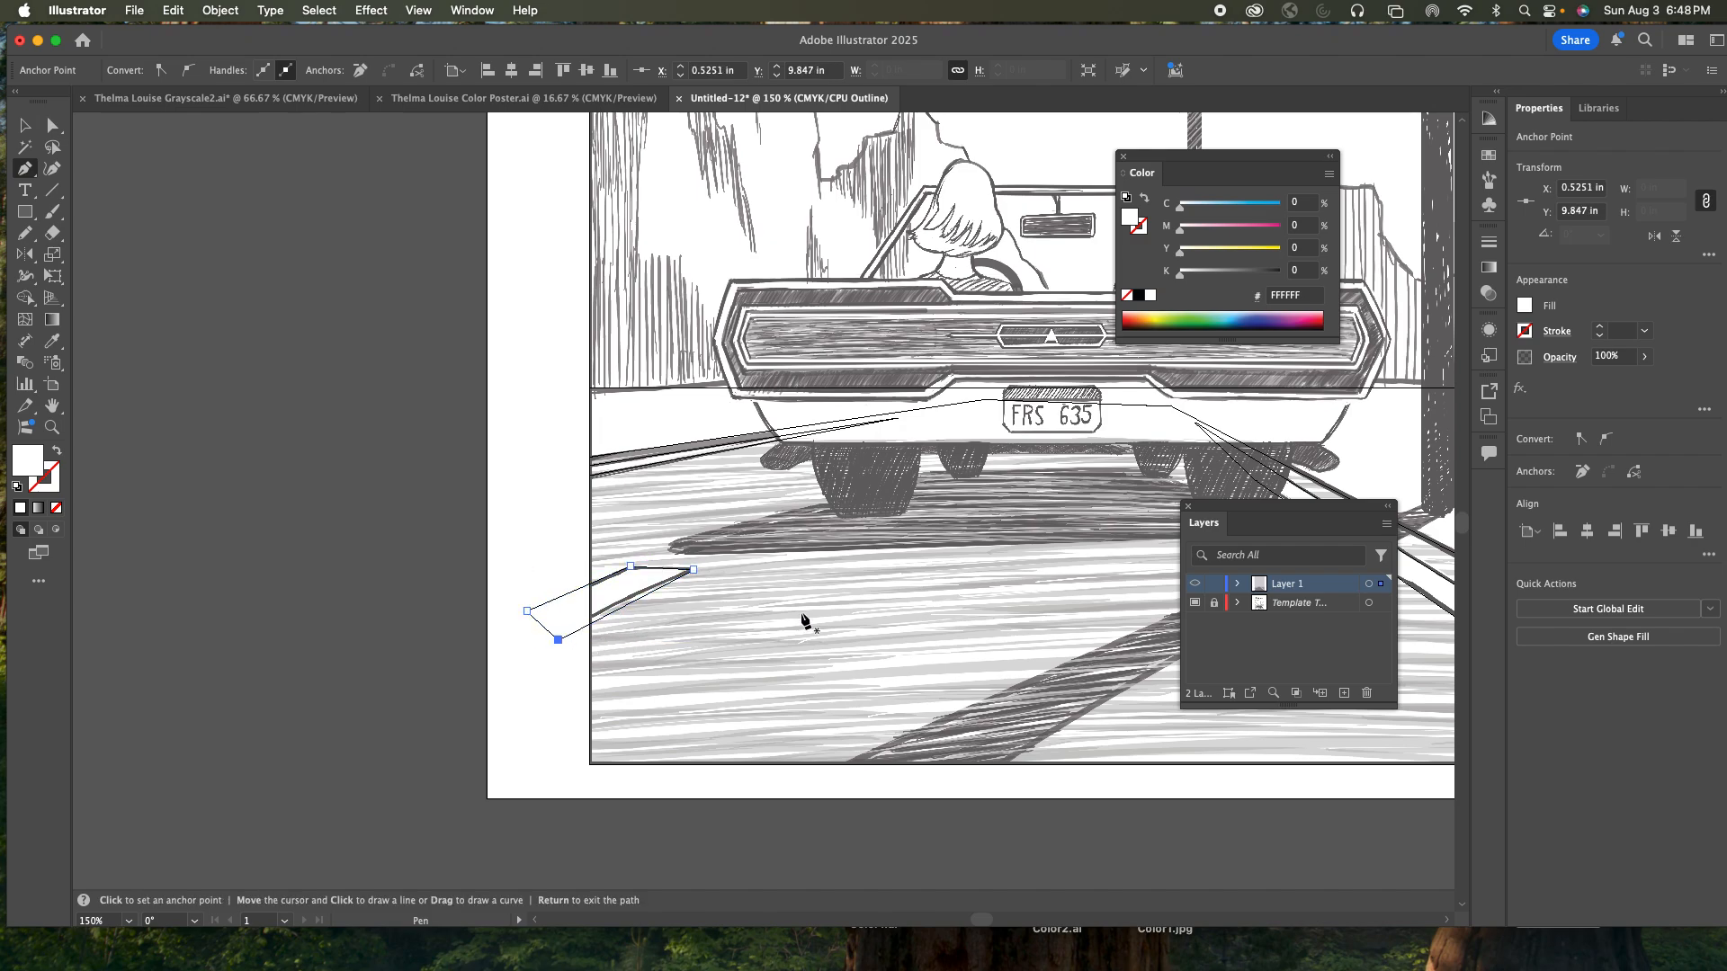
- Return Layer 1 to Preview and use Shape Builder on the lane dash and road to remove the dash's overhang, then deselect everything
super+click(1195, 589)
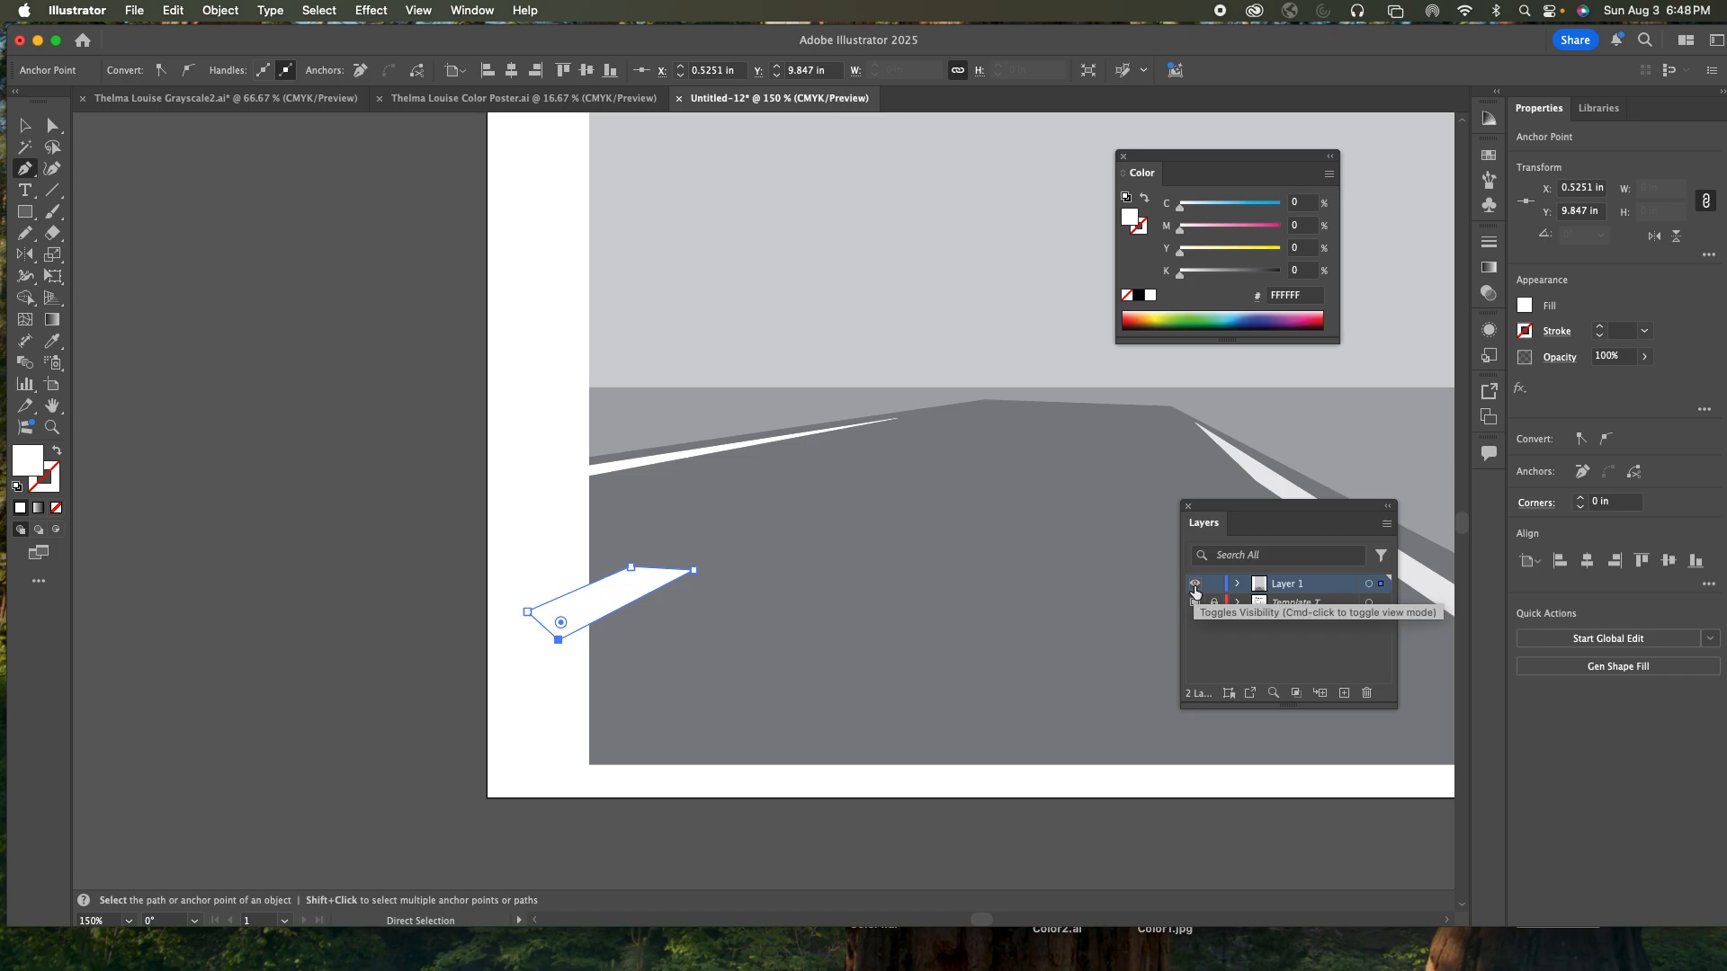
key(v)
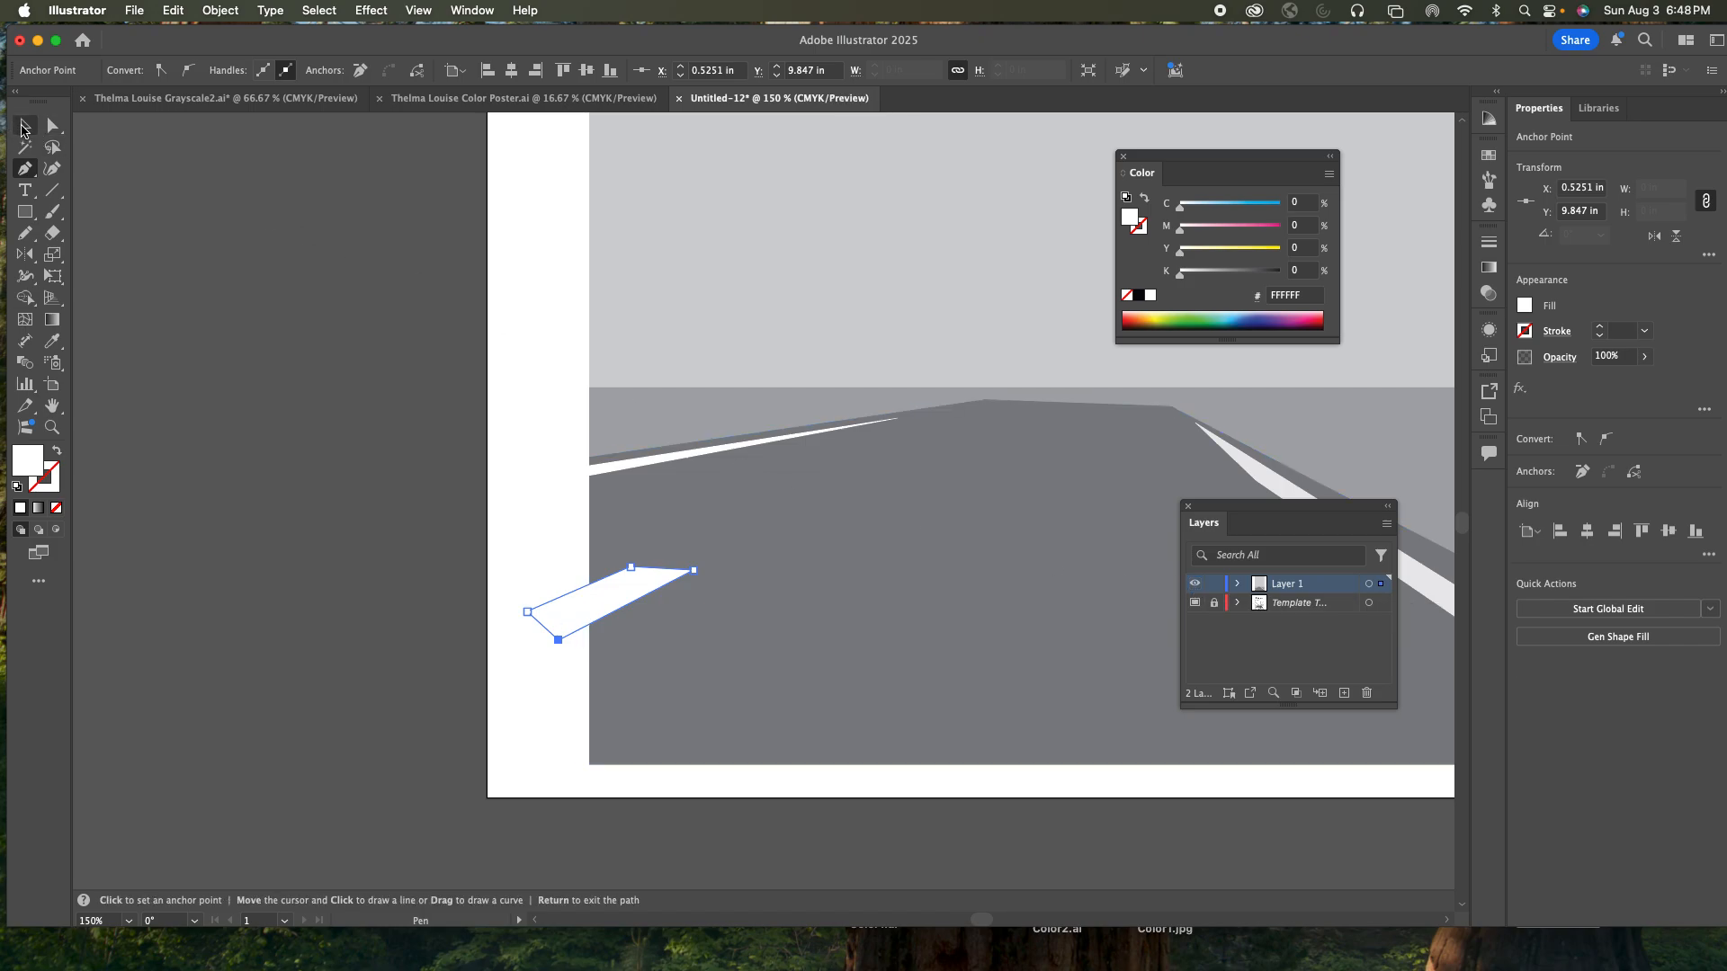
shift+click(665, 607)
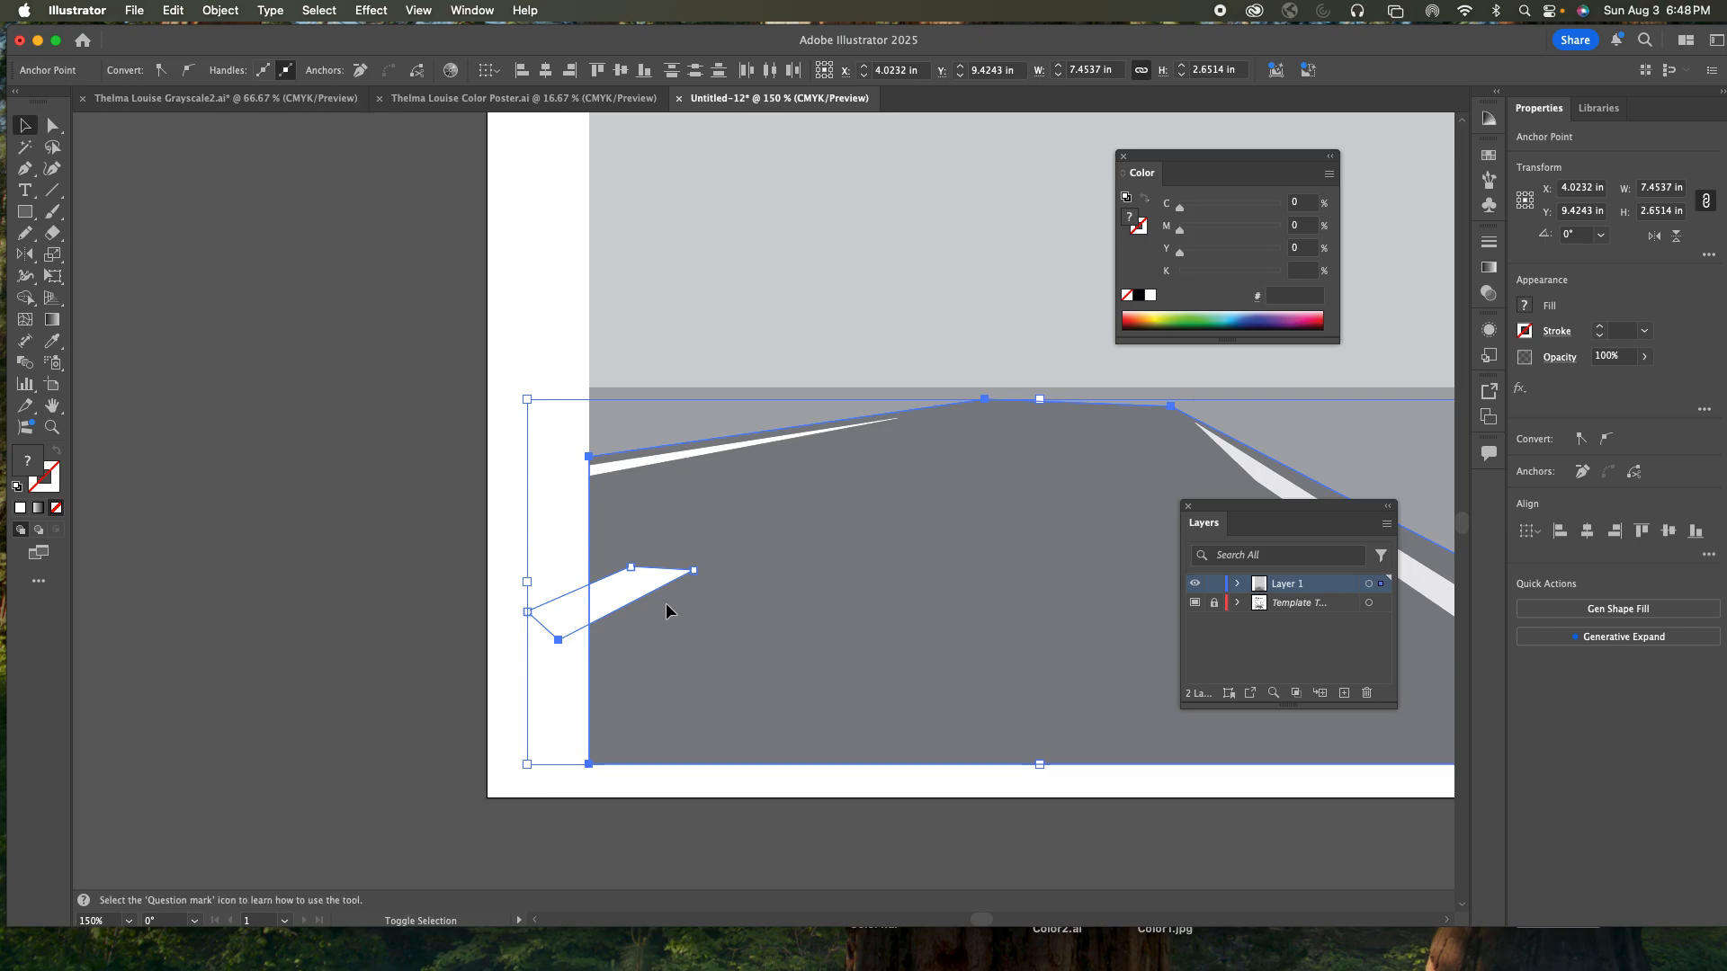
key(shift+m)
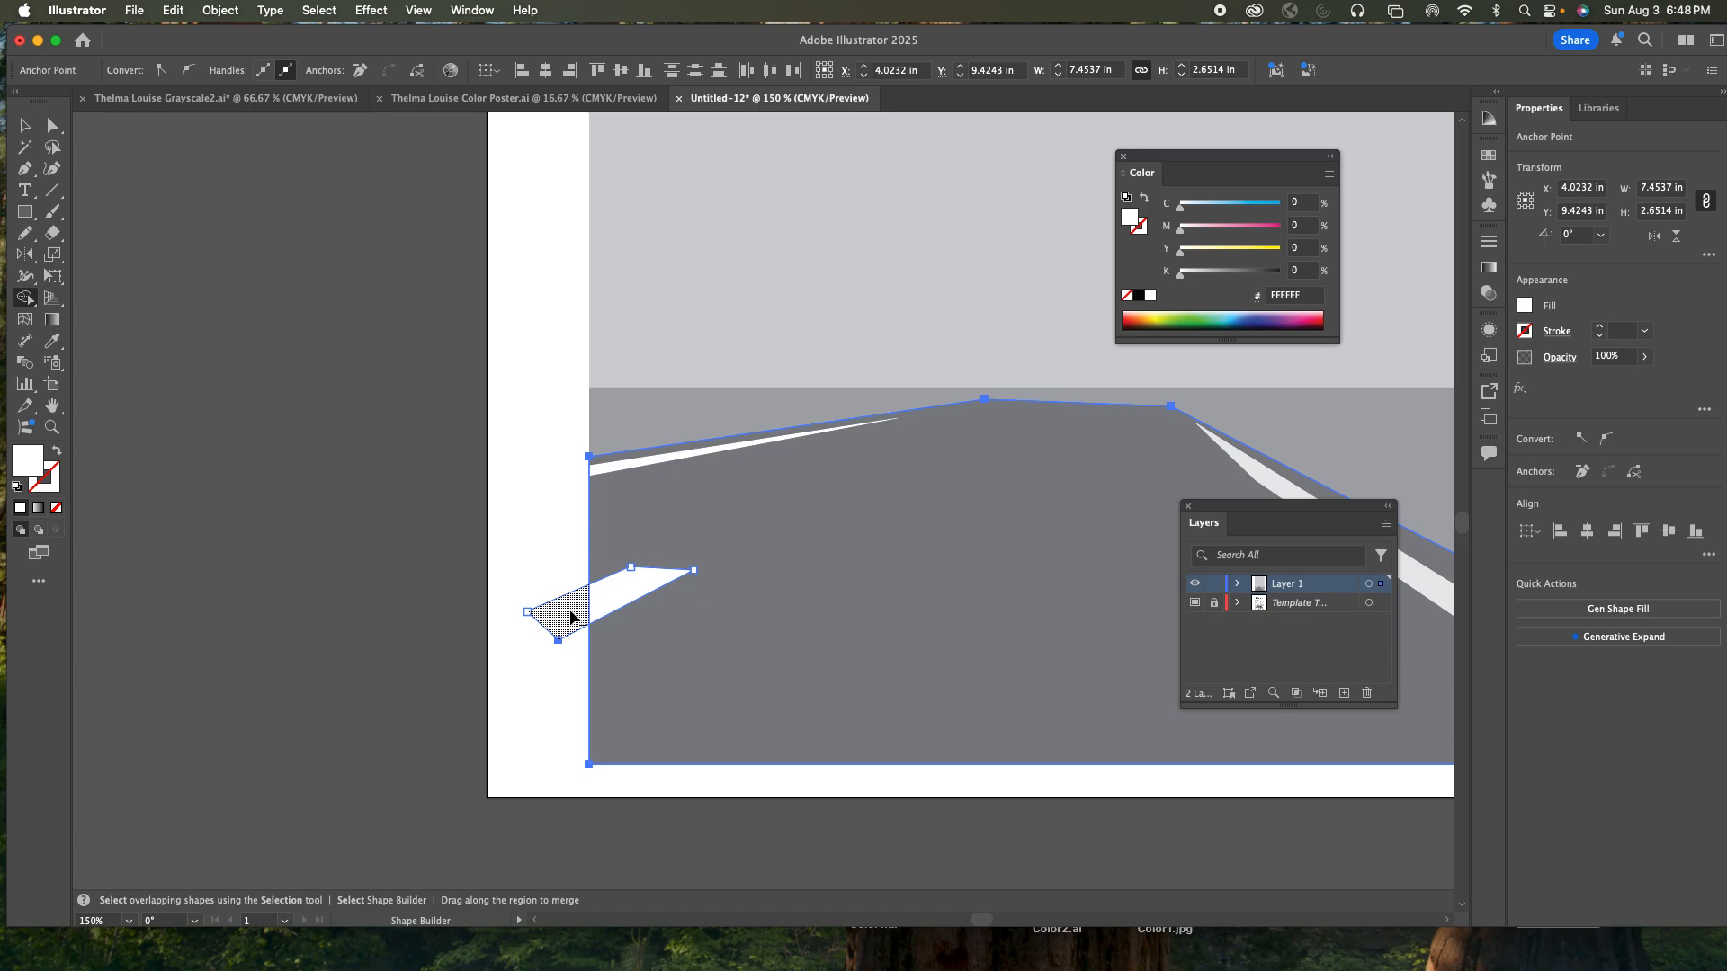
alt+click(572, 617)
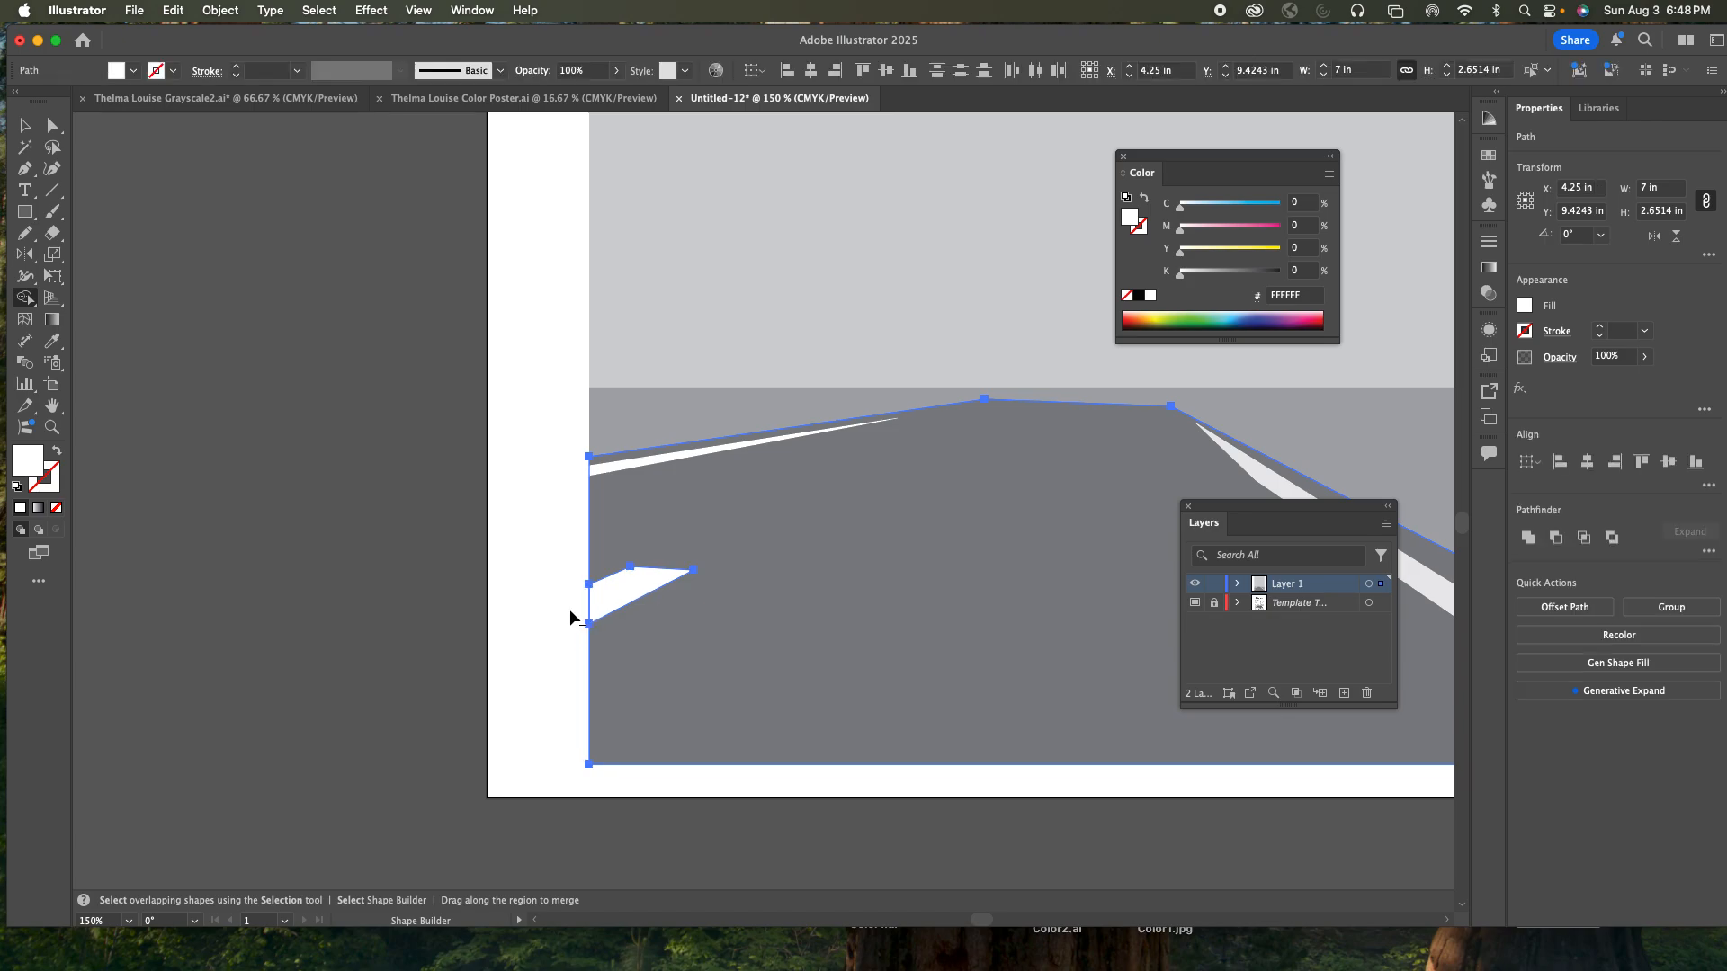
click(25, 125)
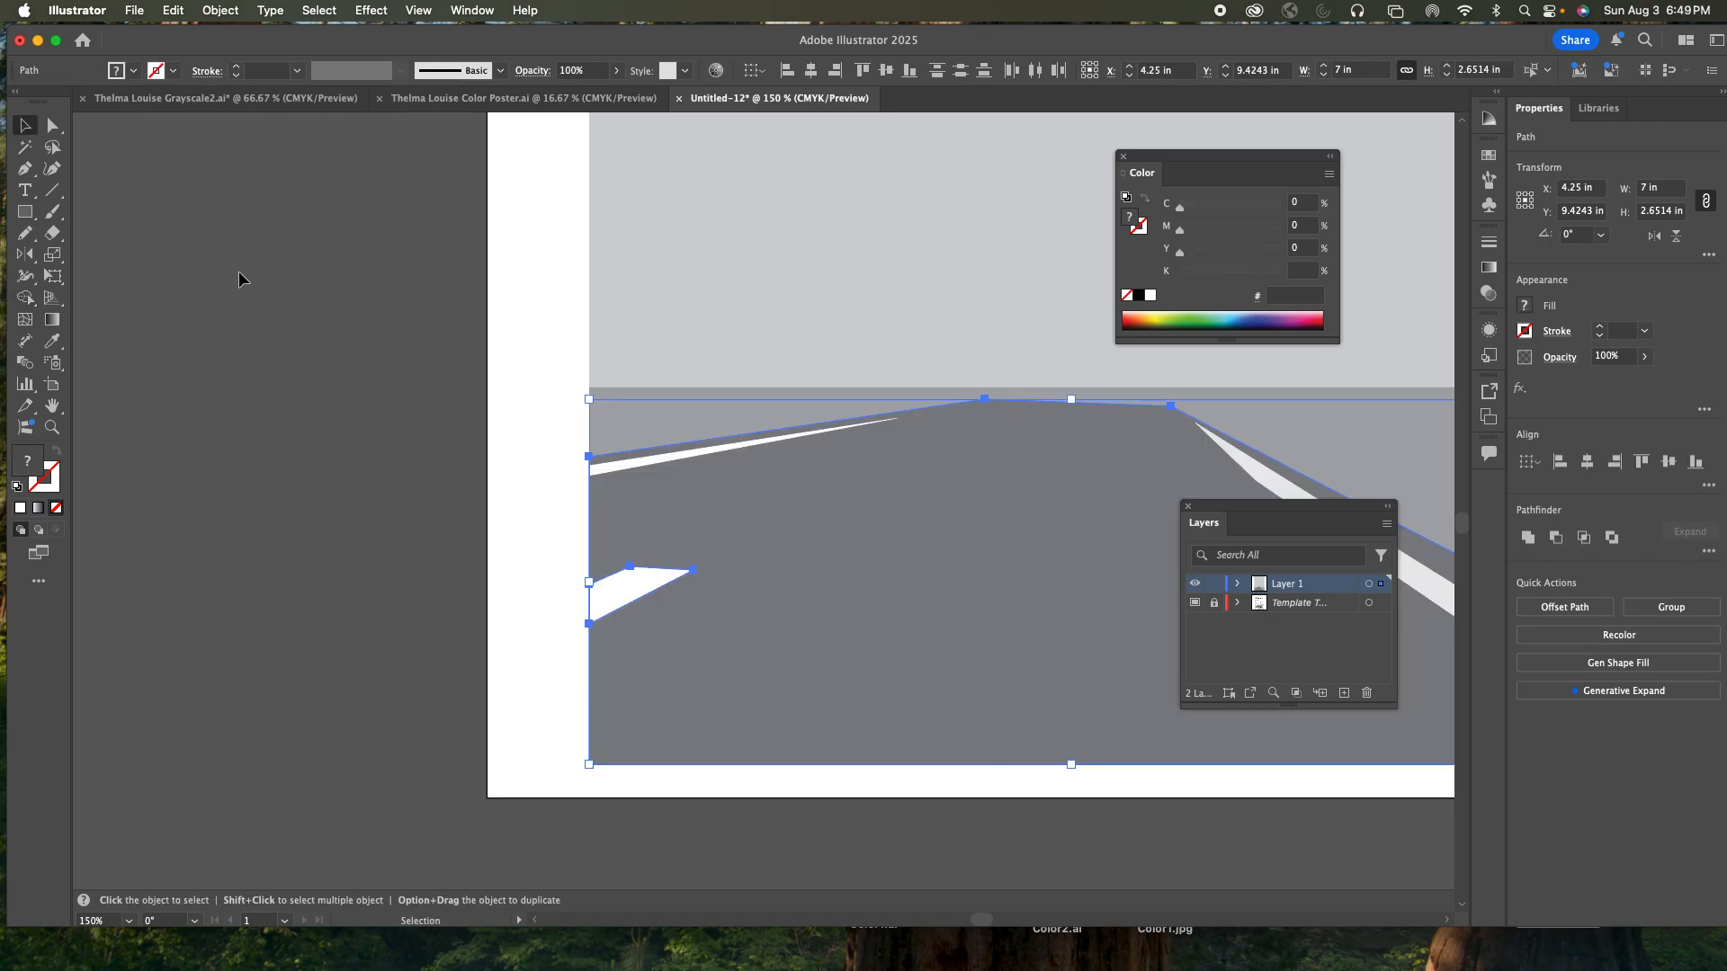
click(323, 320)
- Show Layer 1 in Outline and start tracing the left cliff's crest with the Pen tool, placing six straight anchor points from its upper-left edge
key(super+minus)
key(super+minus)
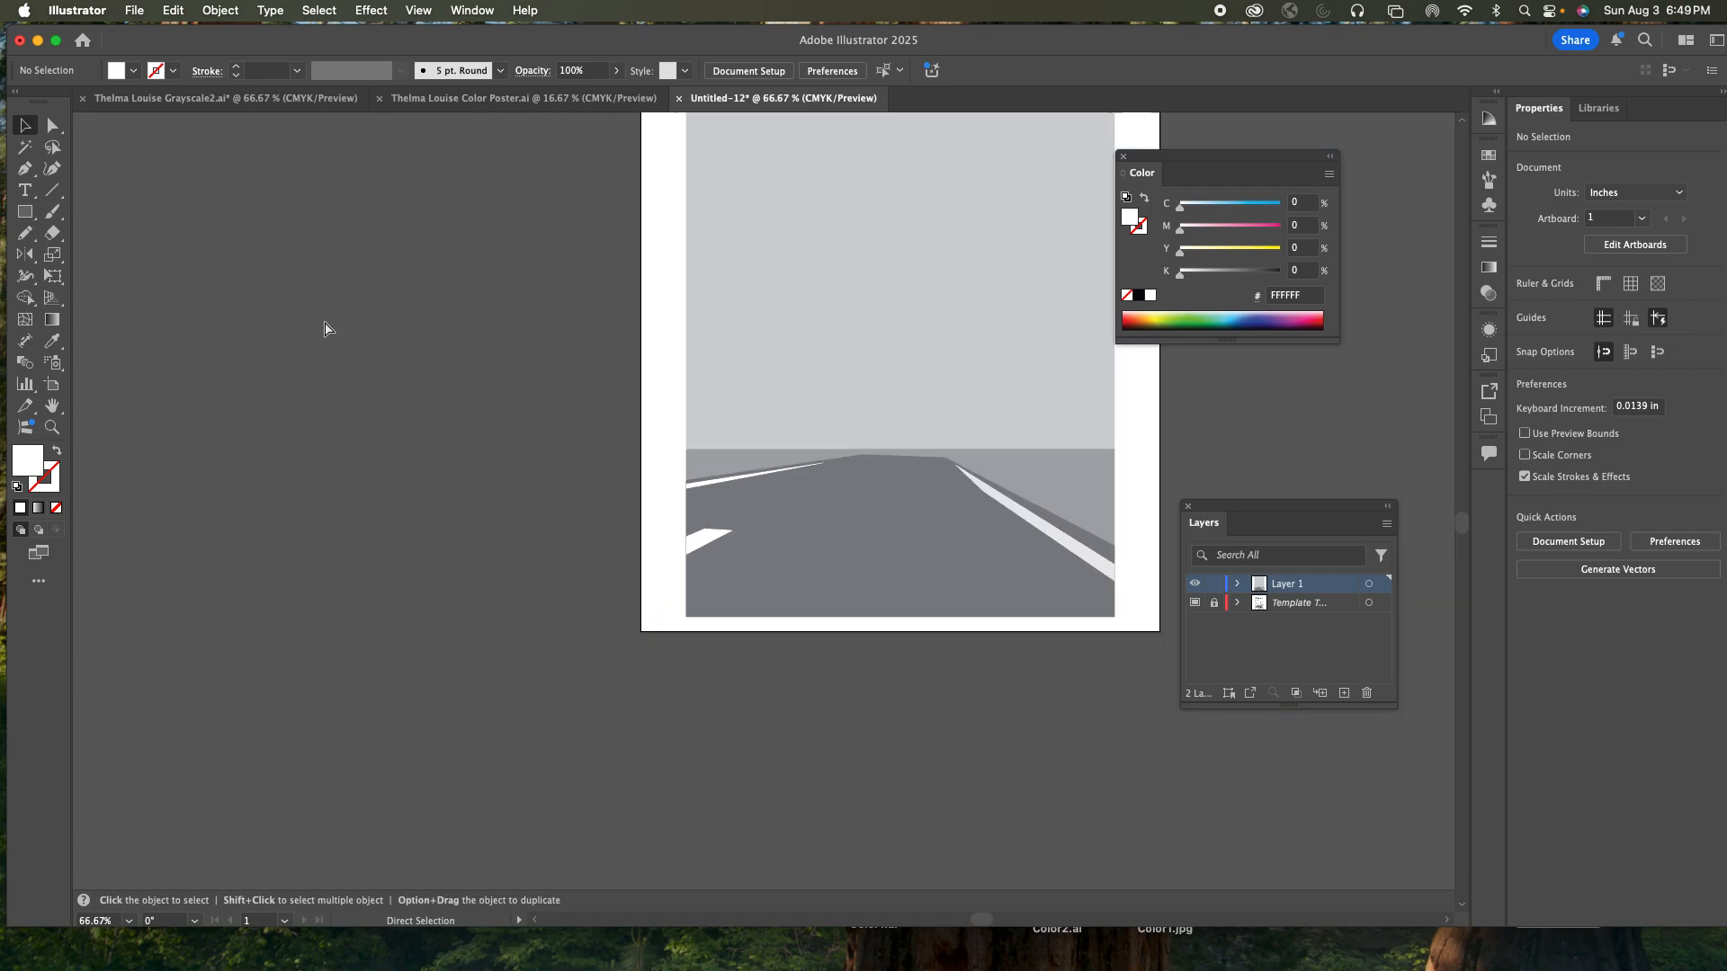
drag(470, 328, 379, 463)
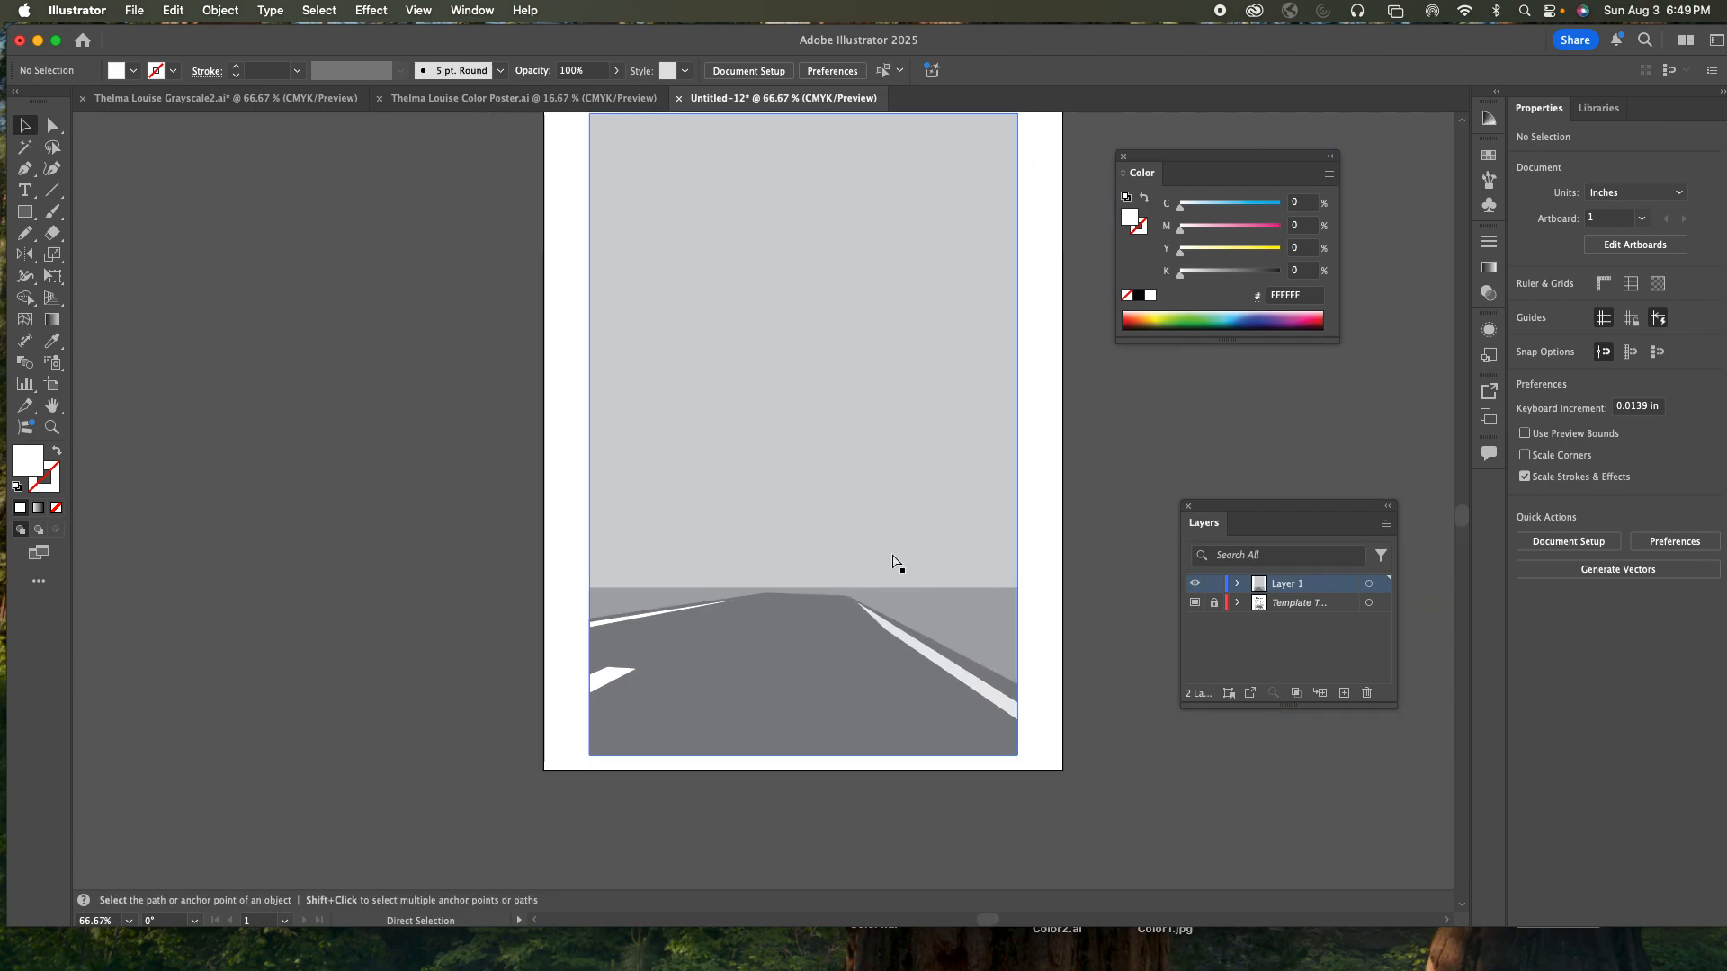
super+click(1195, 585)
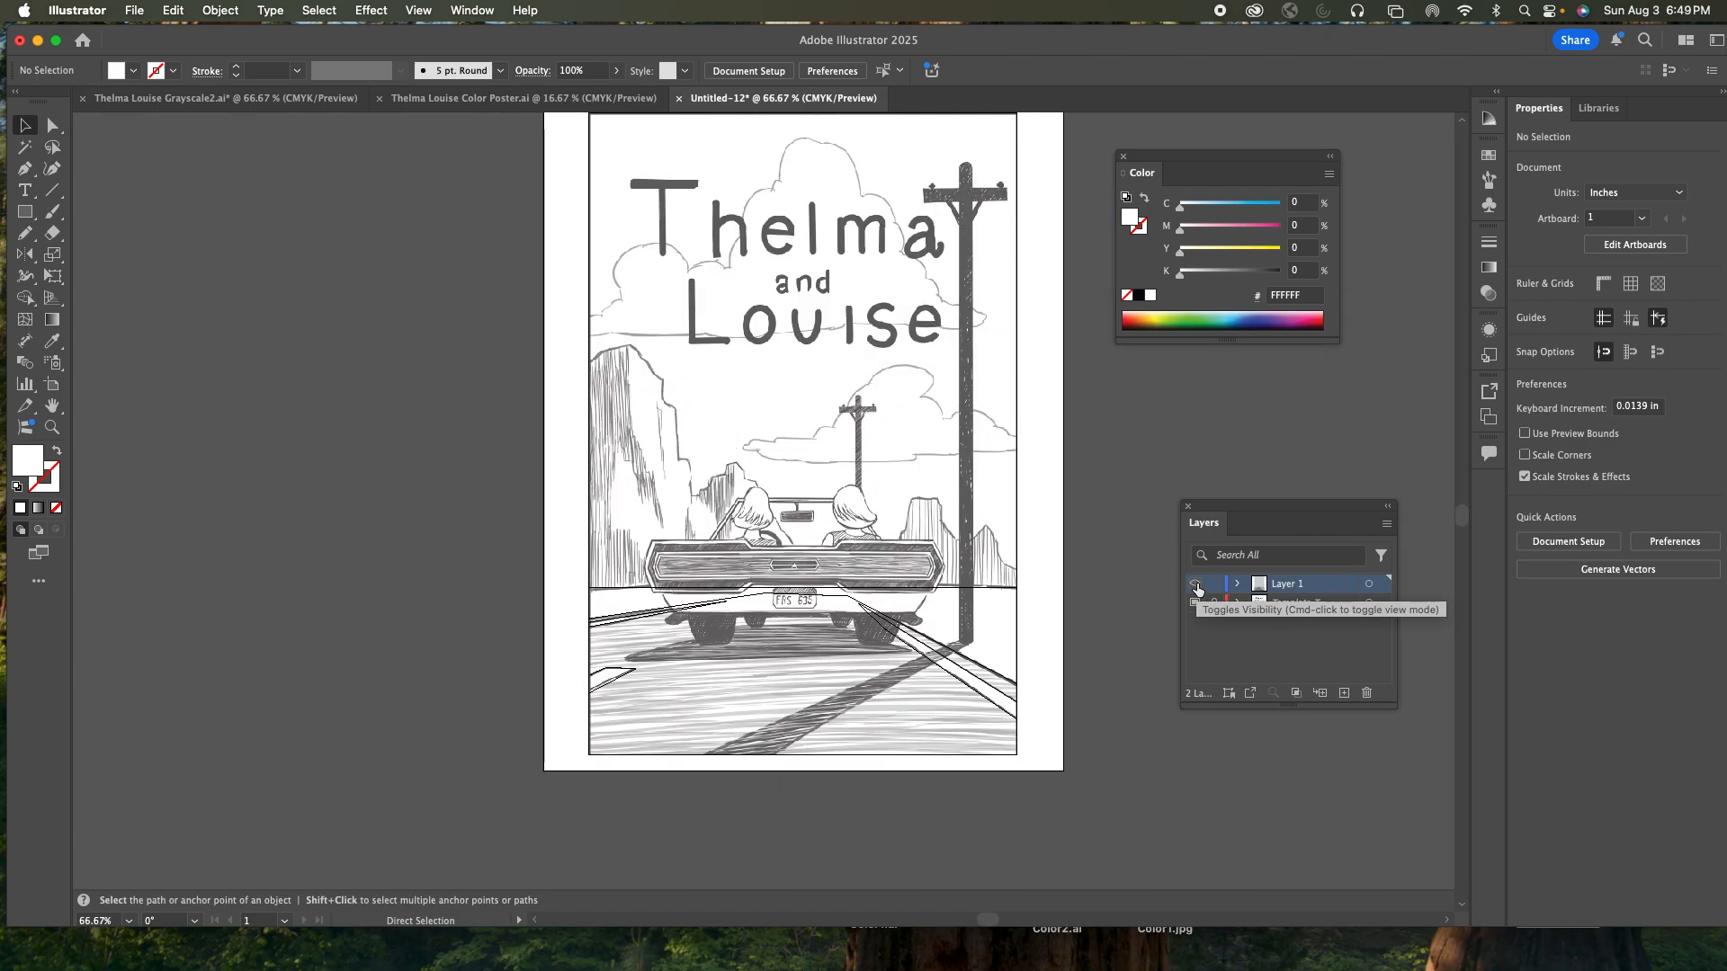
key(z)
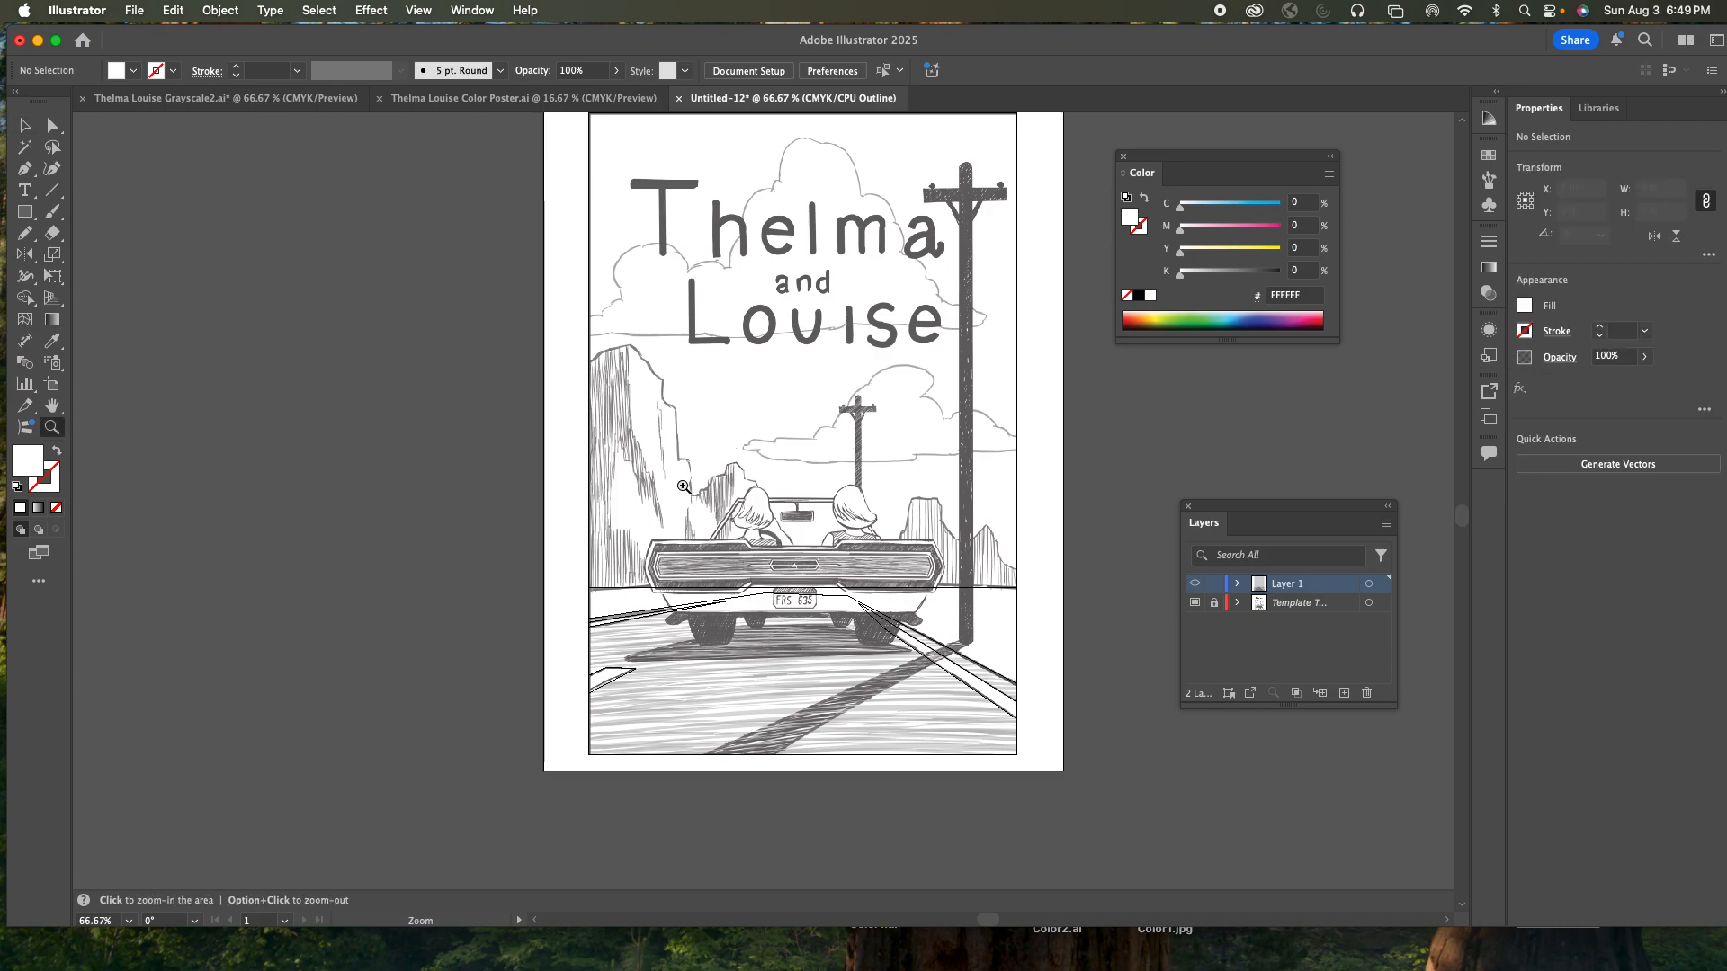
click(671, 481)
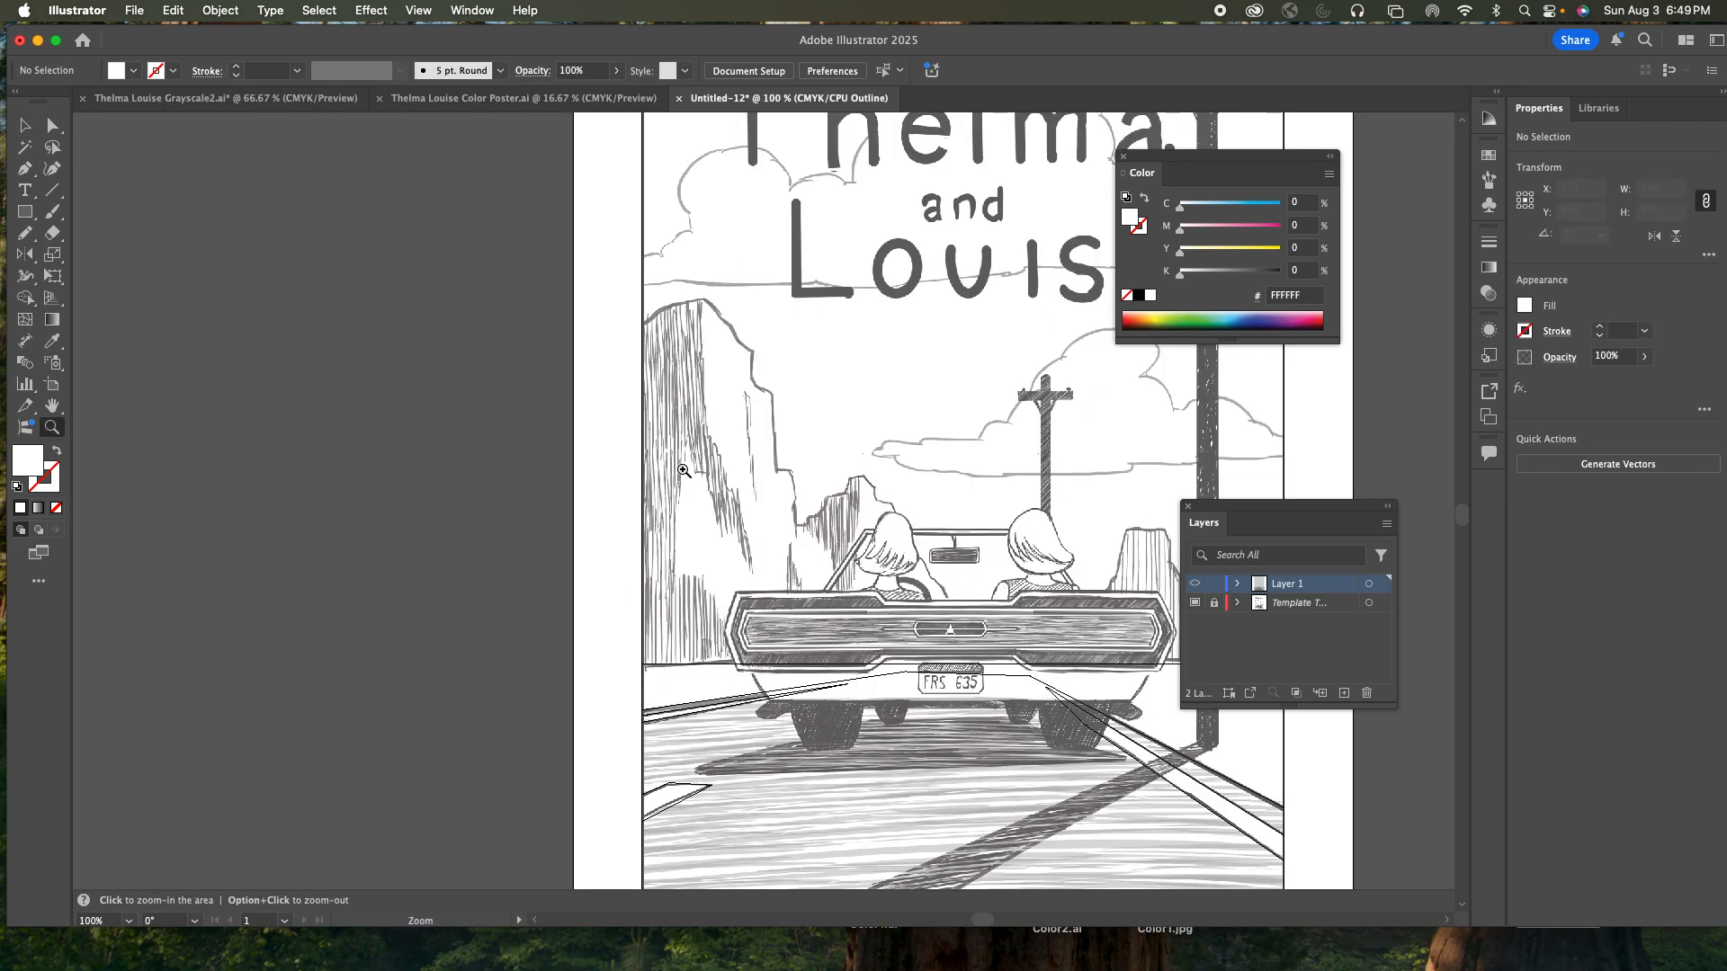
click(764, 424)
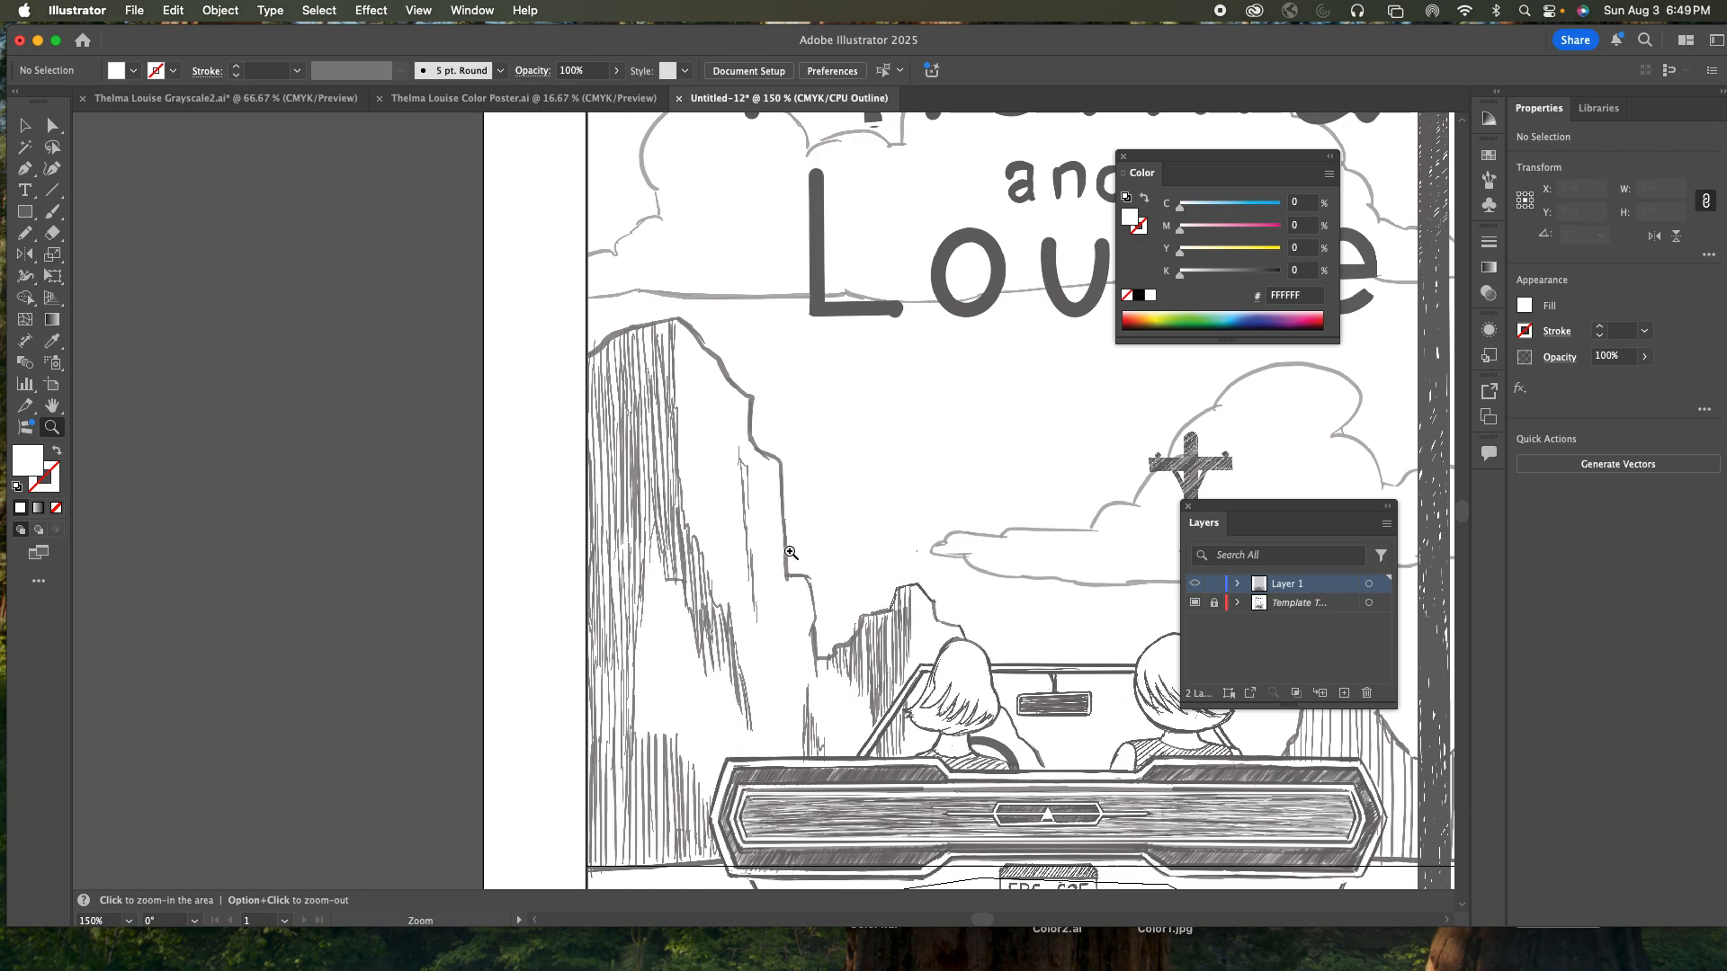
scroll(791, 556, down, 3)
scroll(790, 556, right, 4)
key(p)
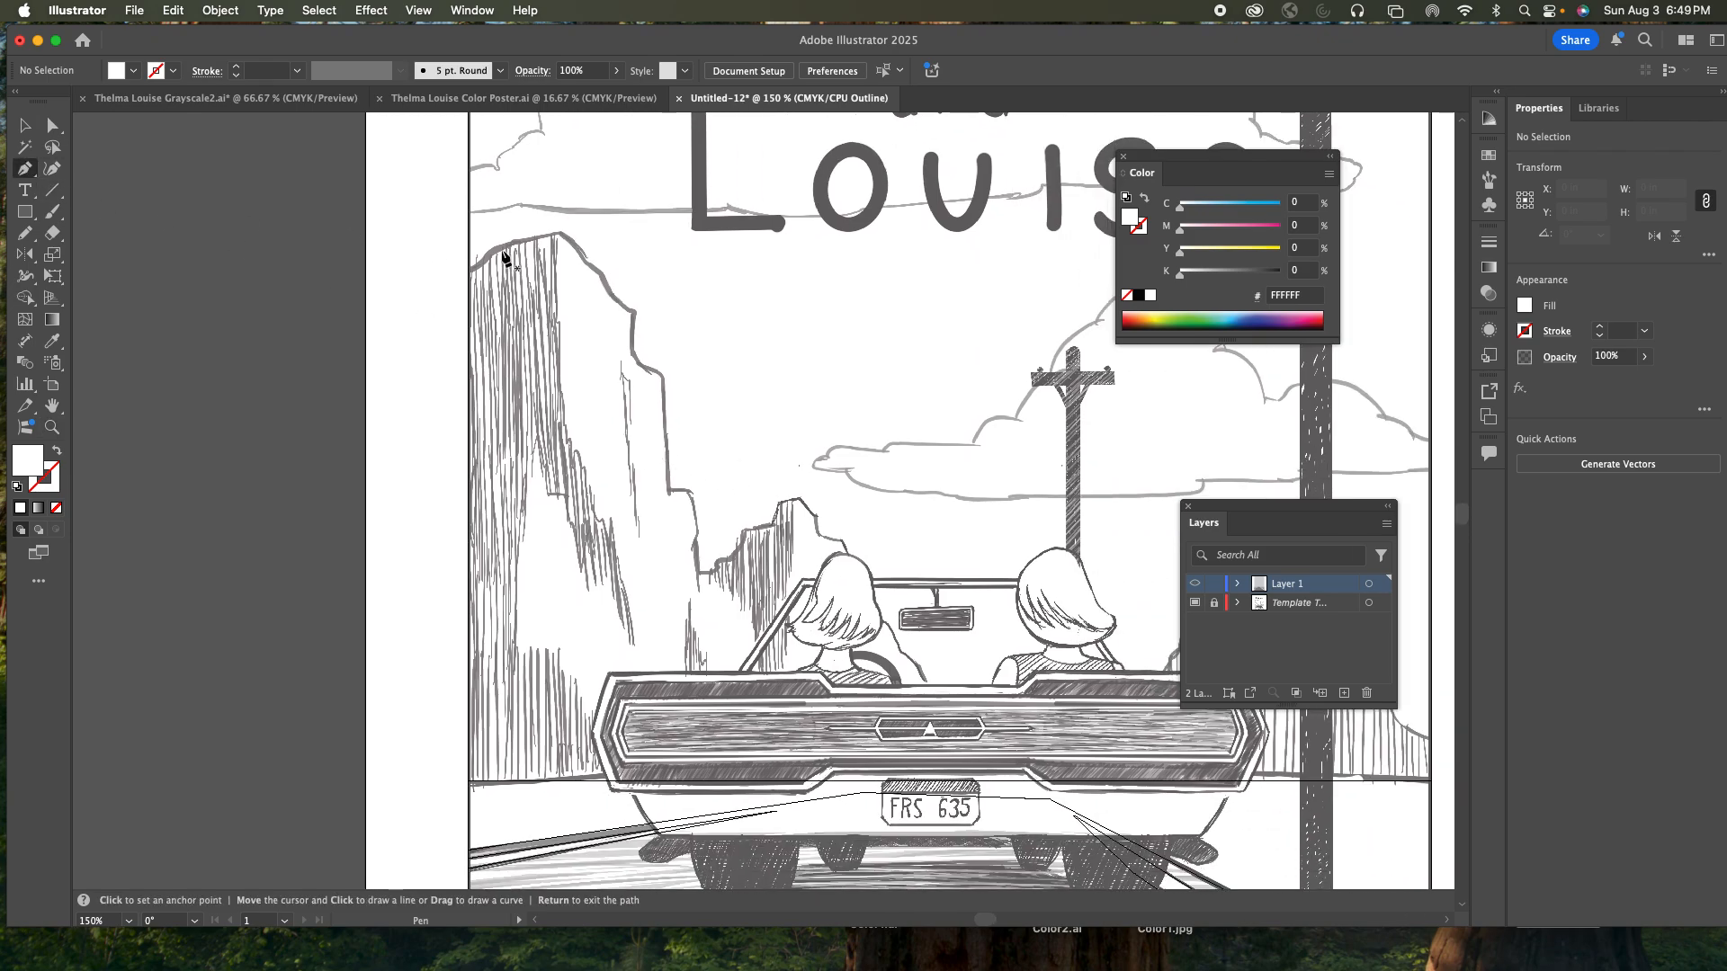
click(483, 258)
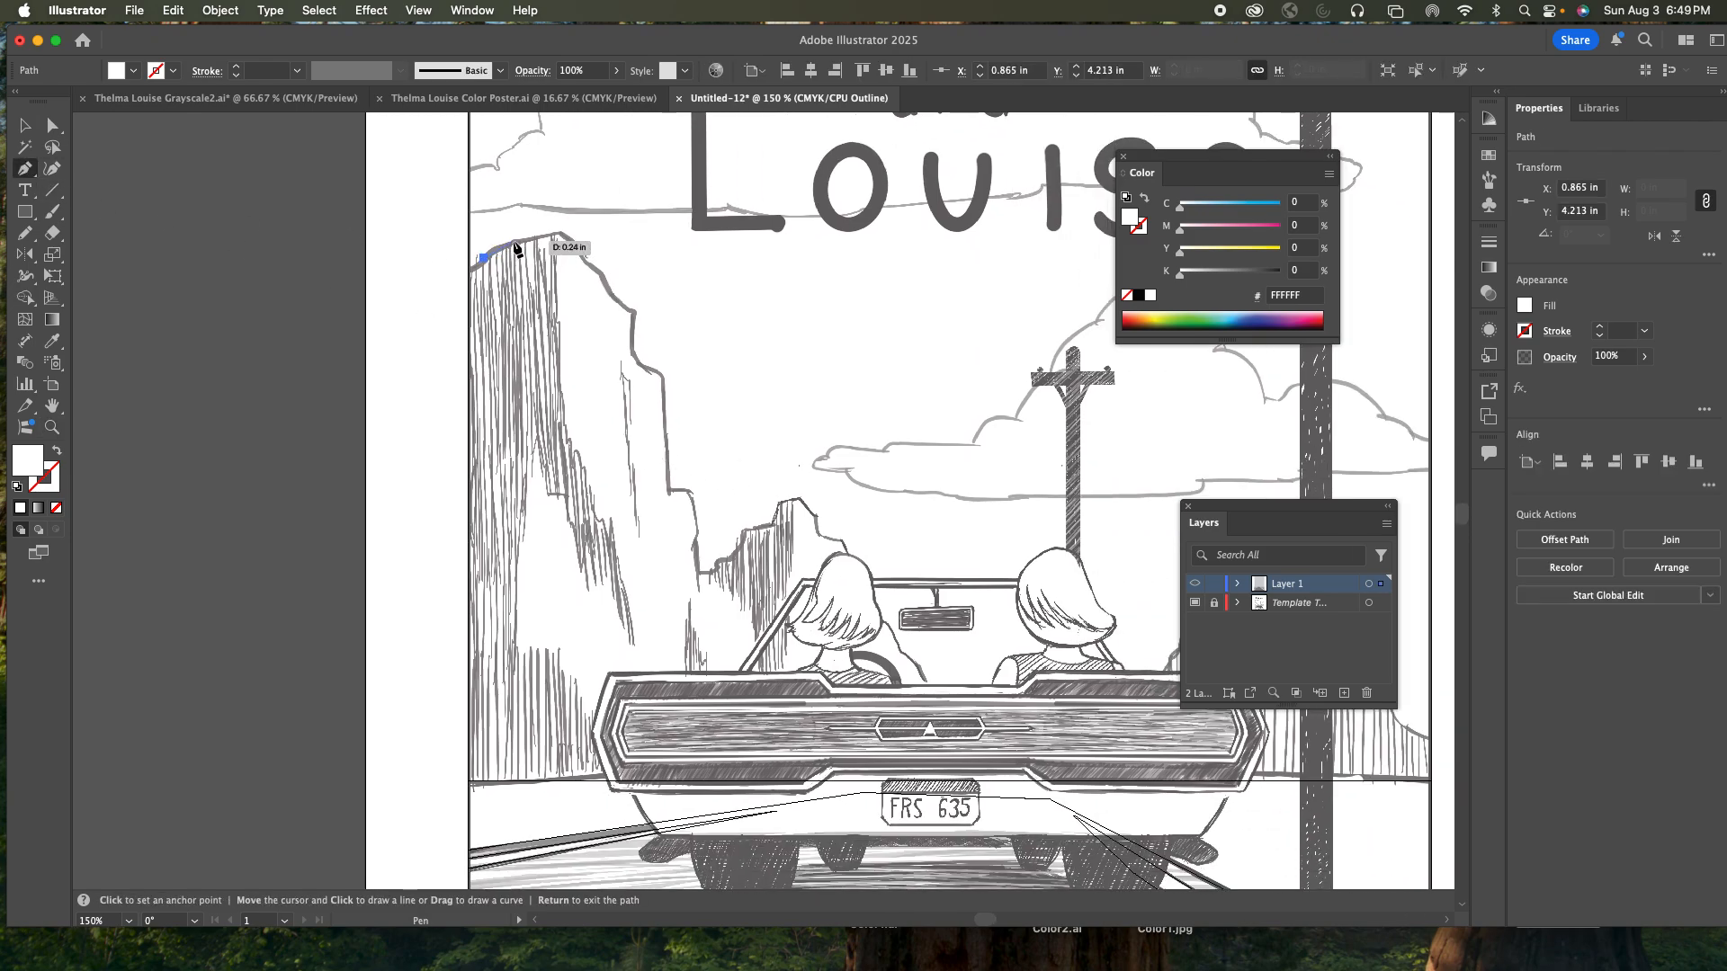
click(504, 241)
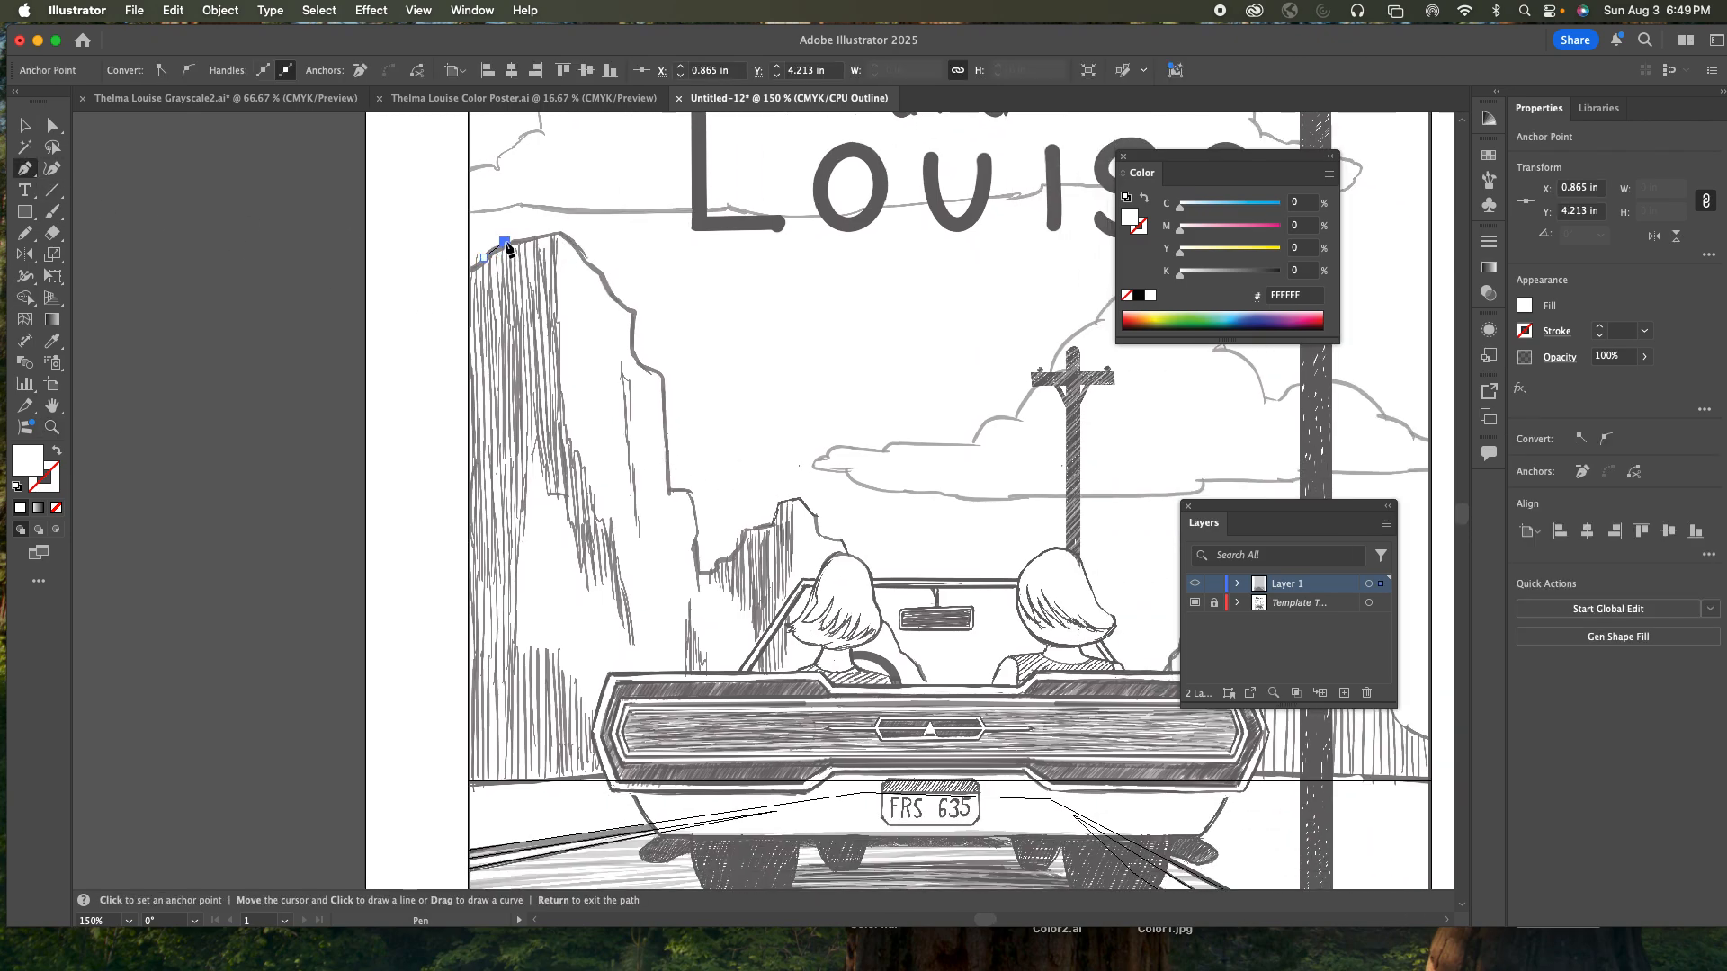
click(557, 232)
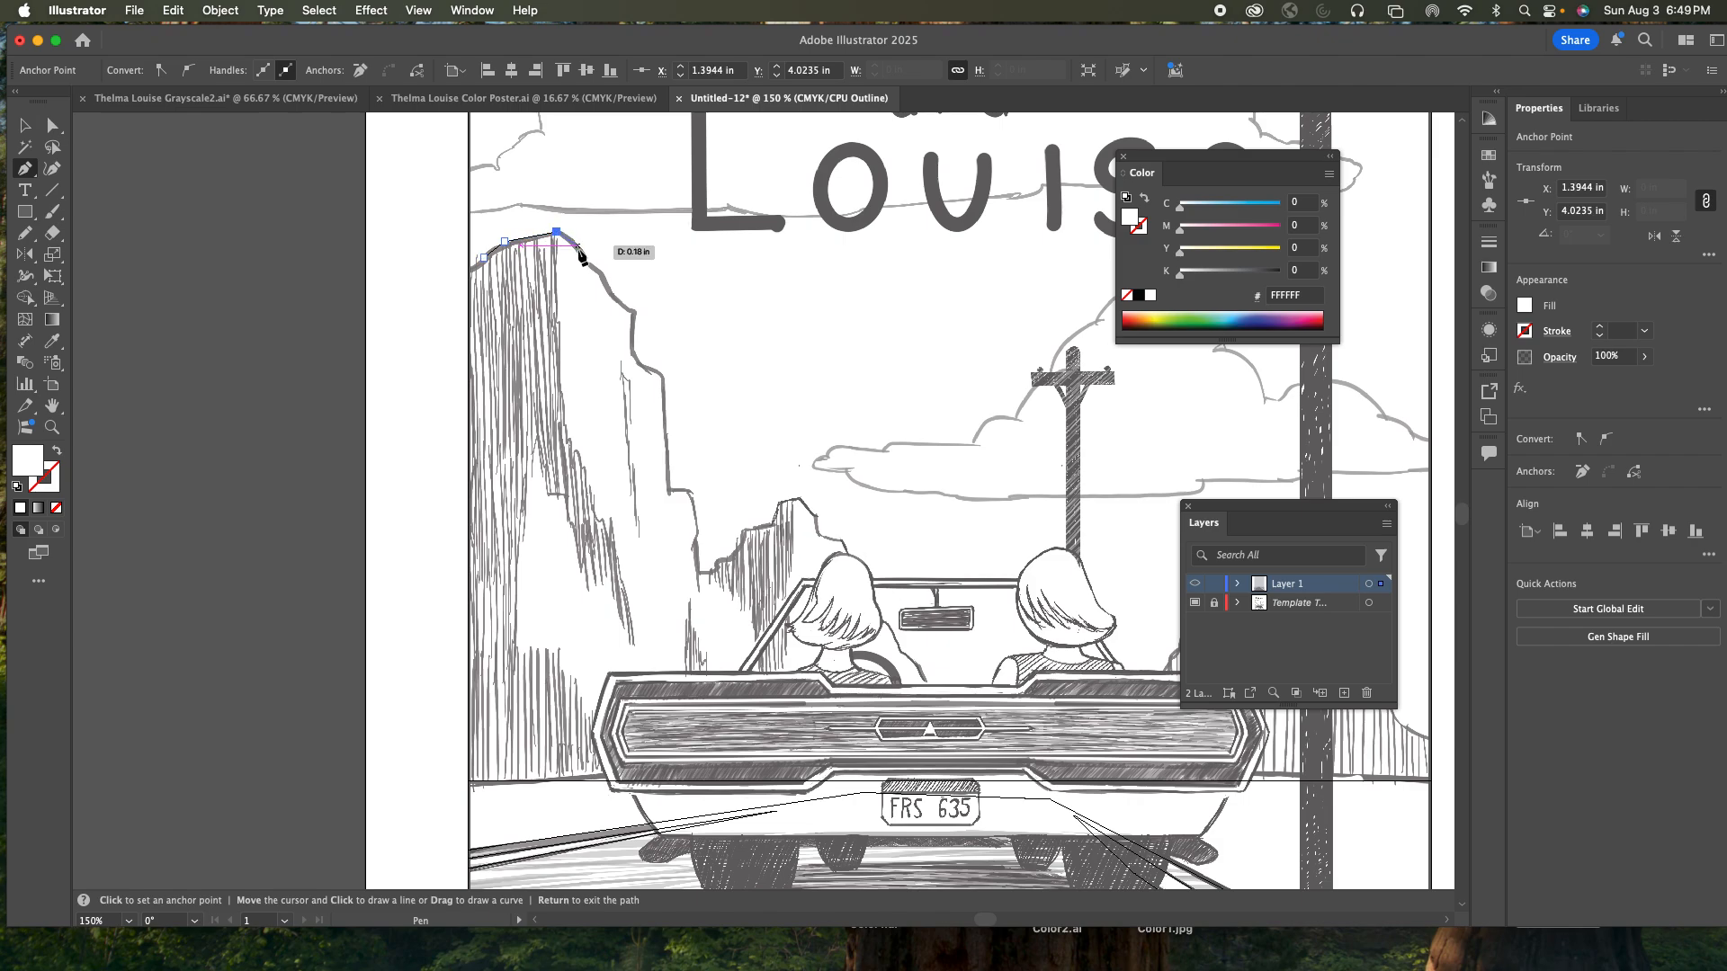
click(578, 249)
click(587, 267)
click(597, 267)
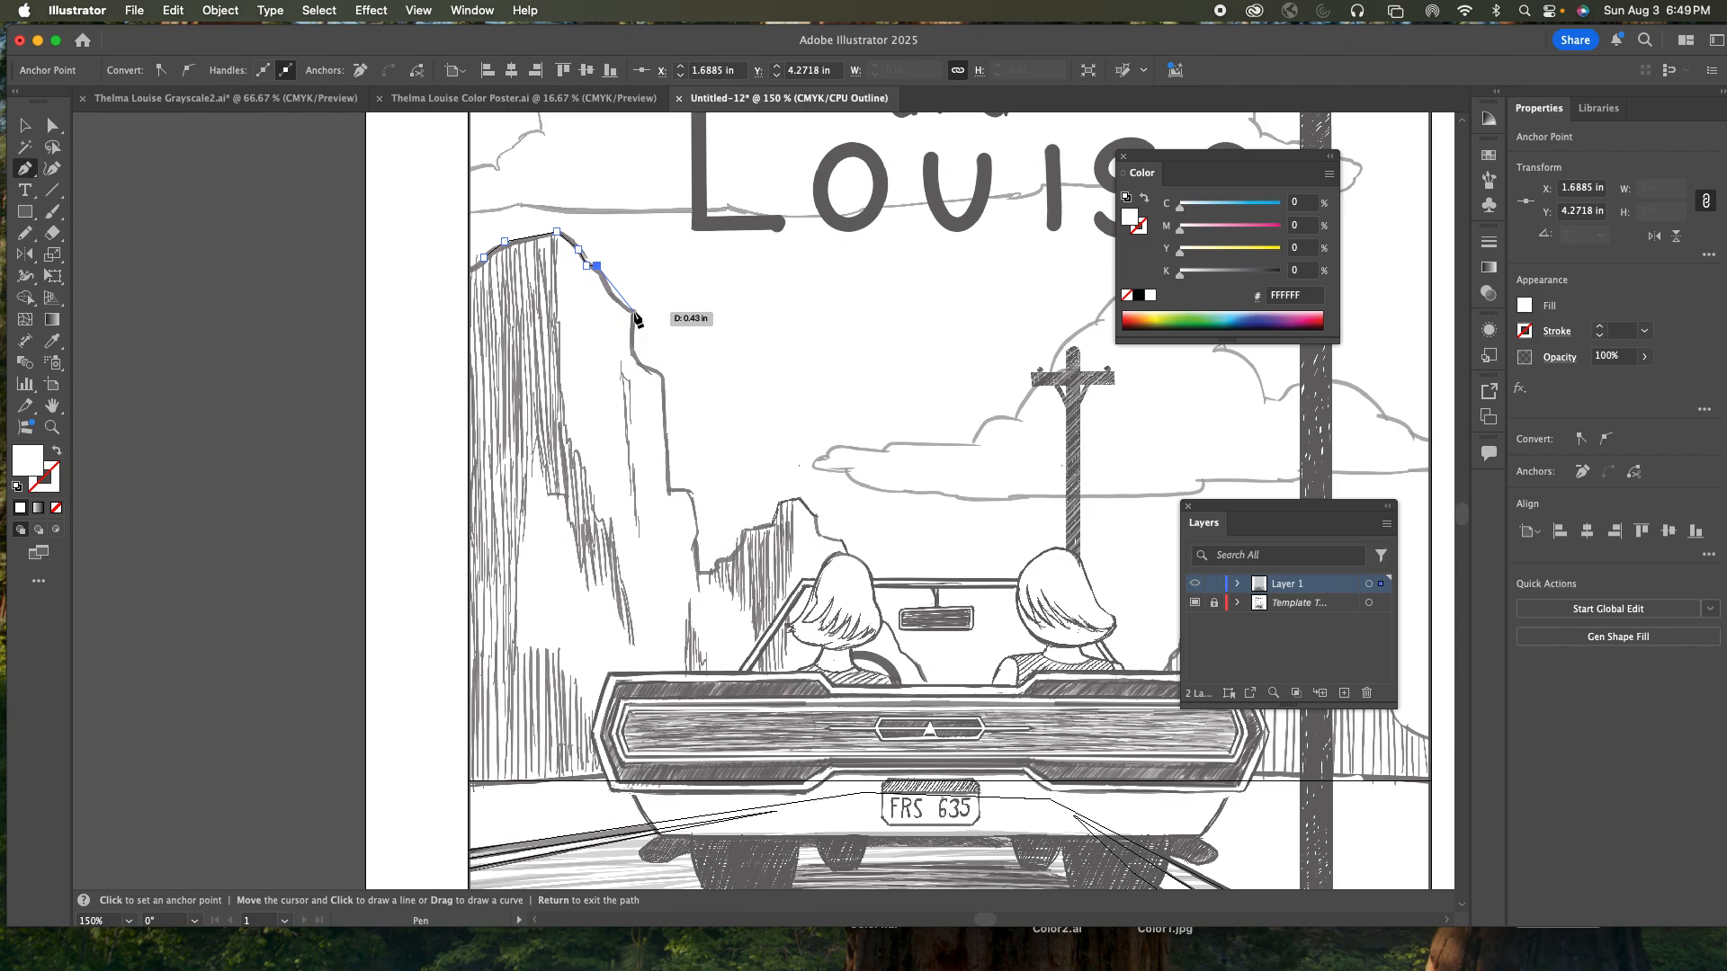
click(633, 312)
drag(633, 310, 654, 323)
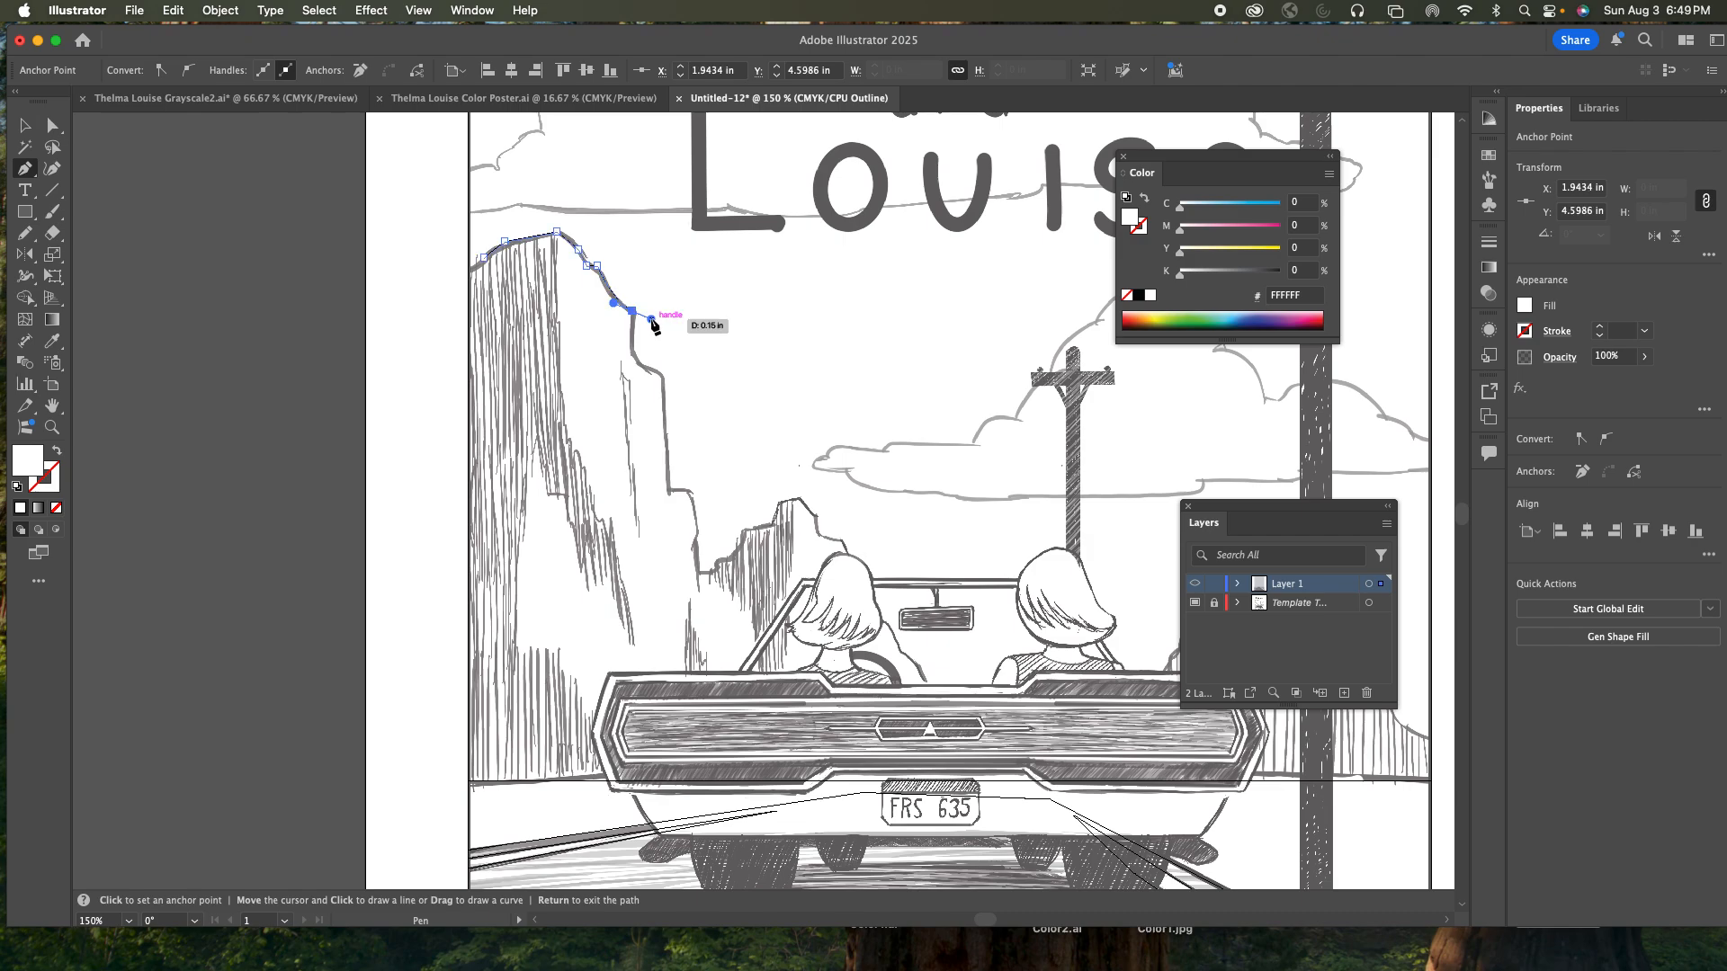
key(super+z)
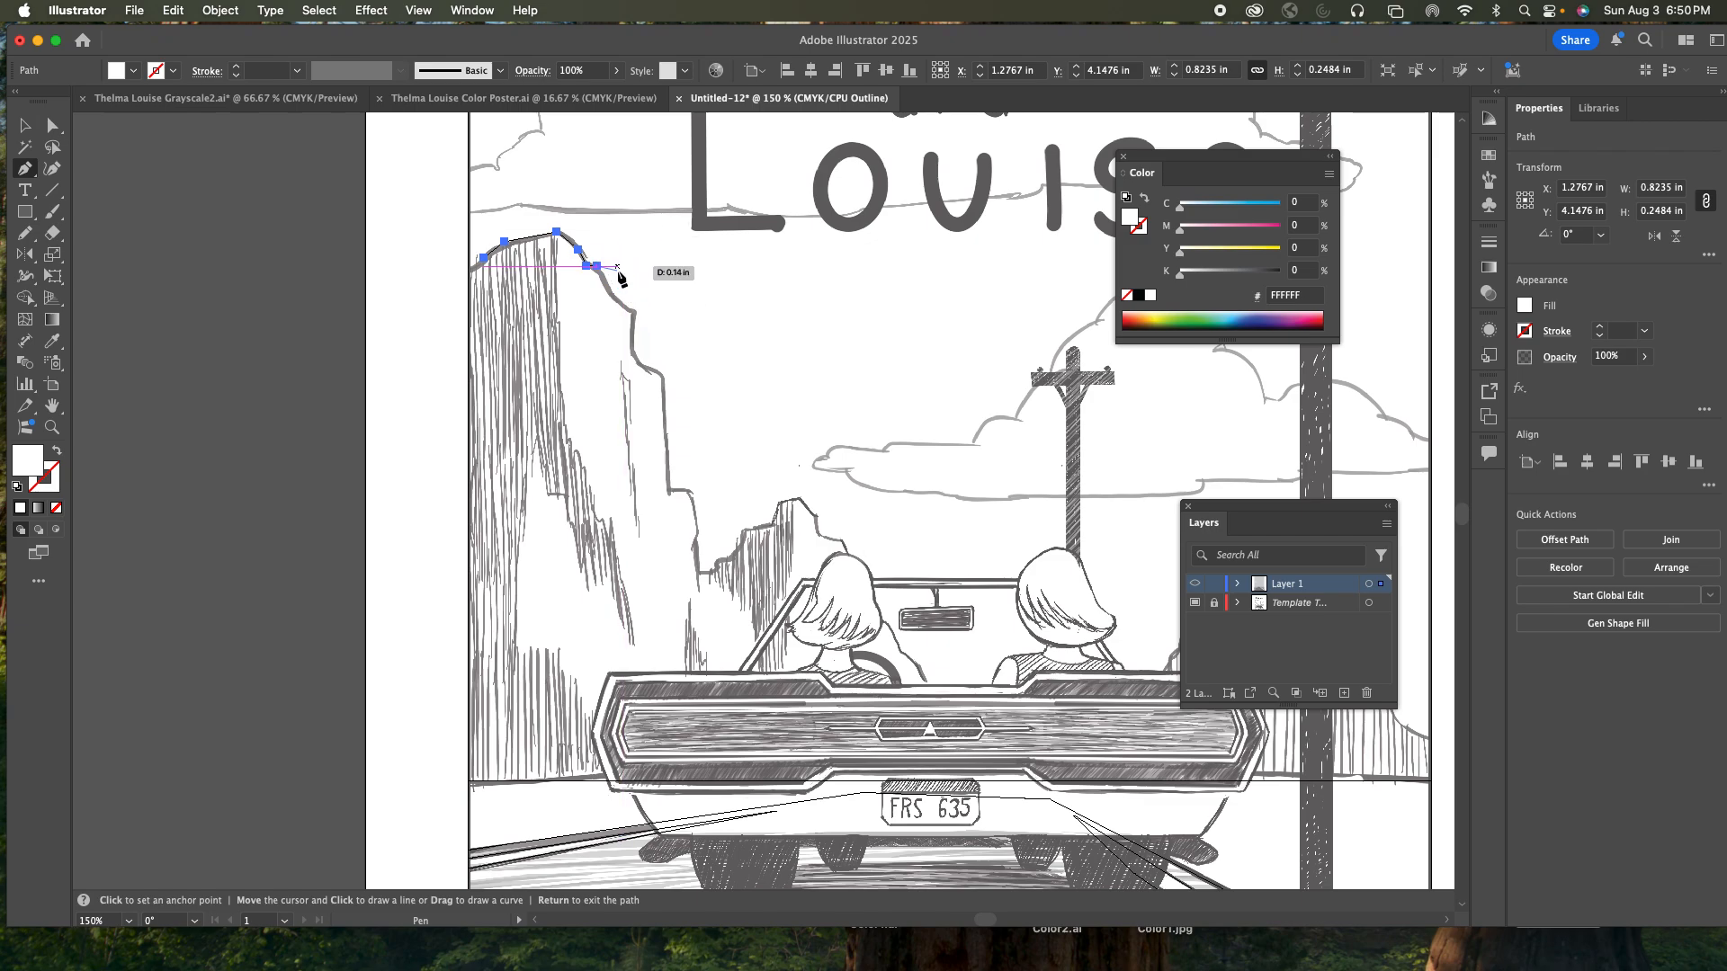
click(632, 309)
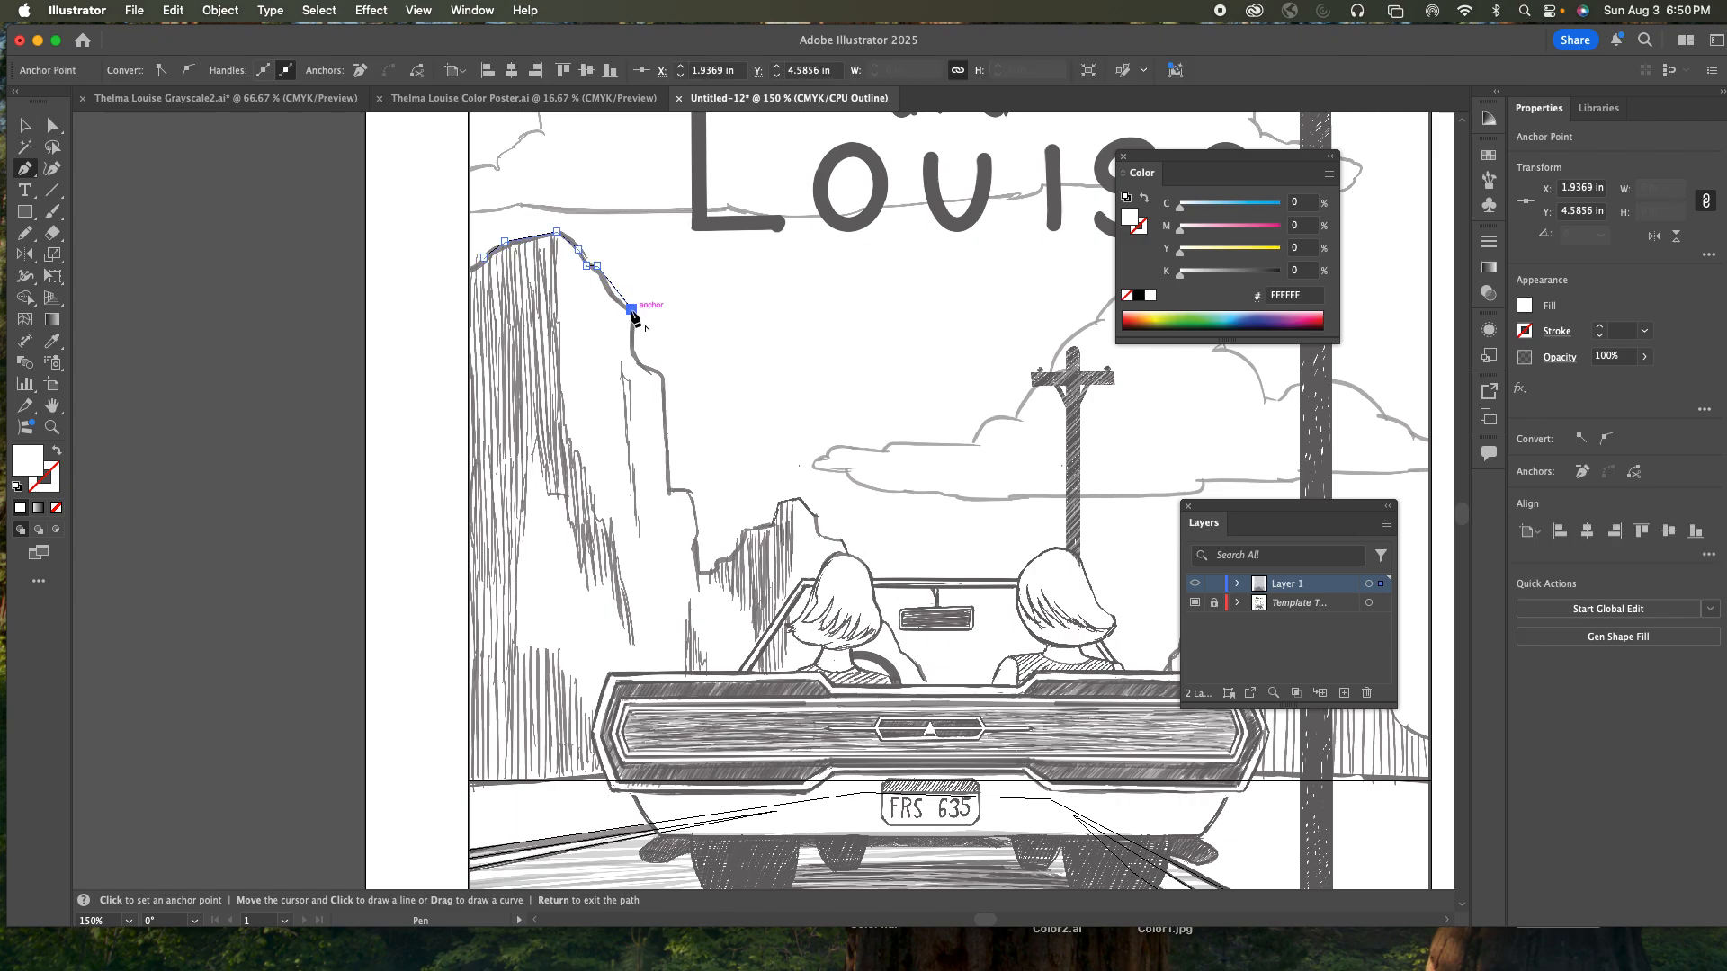
key(Return)
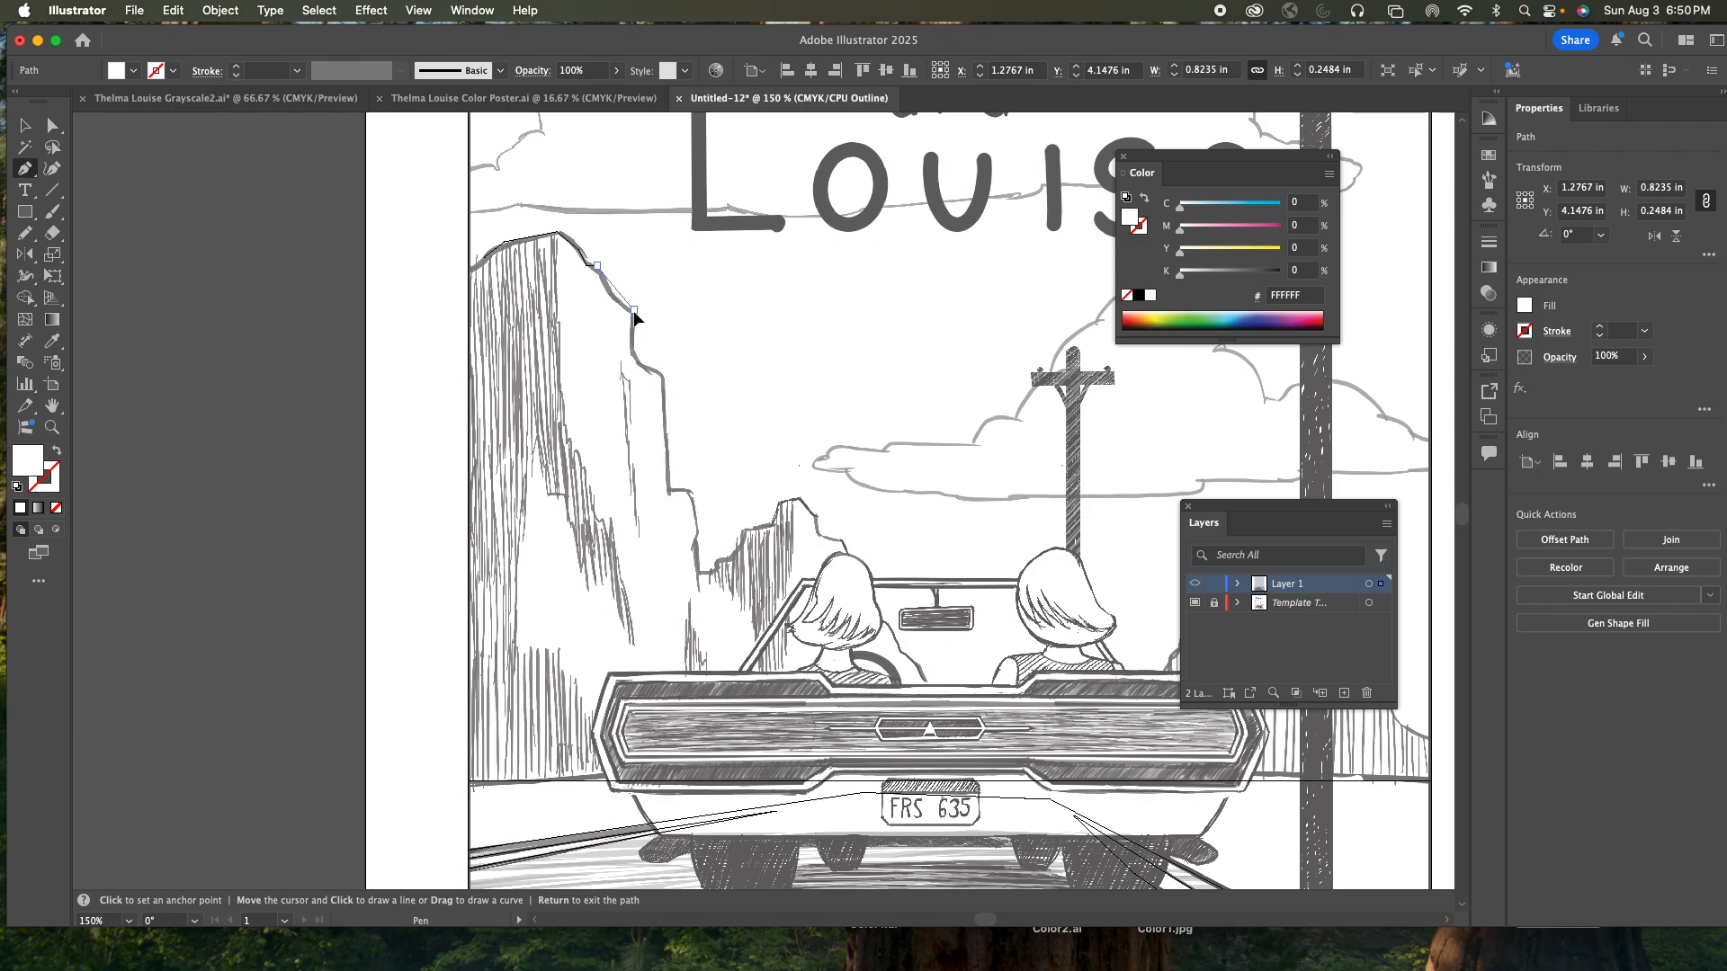
- Add a curved segment down to the cliff's first corner, retract its outgoing handle, and trace the short drop to the ledge below
drag(634, 311, 658, 319)
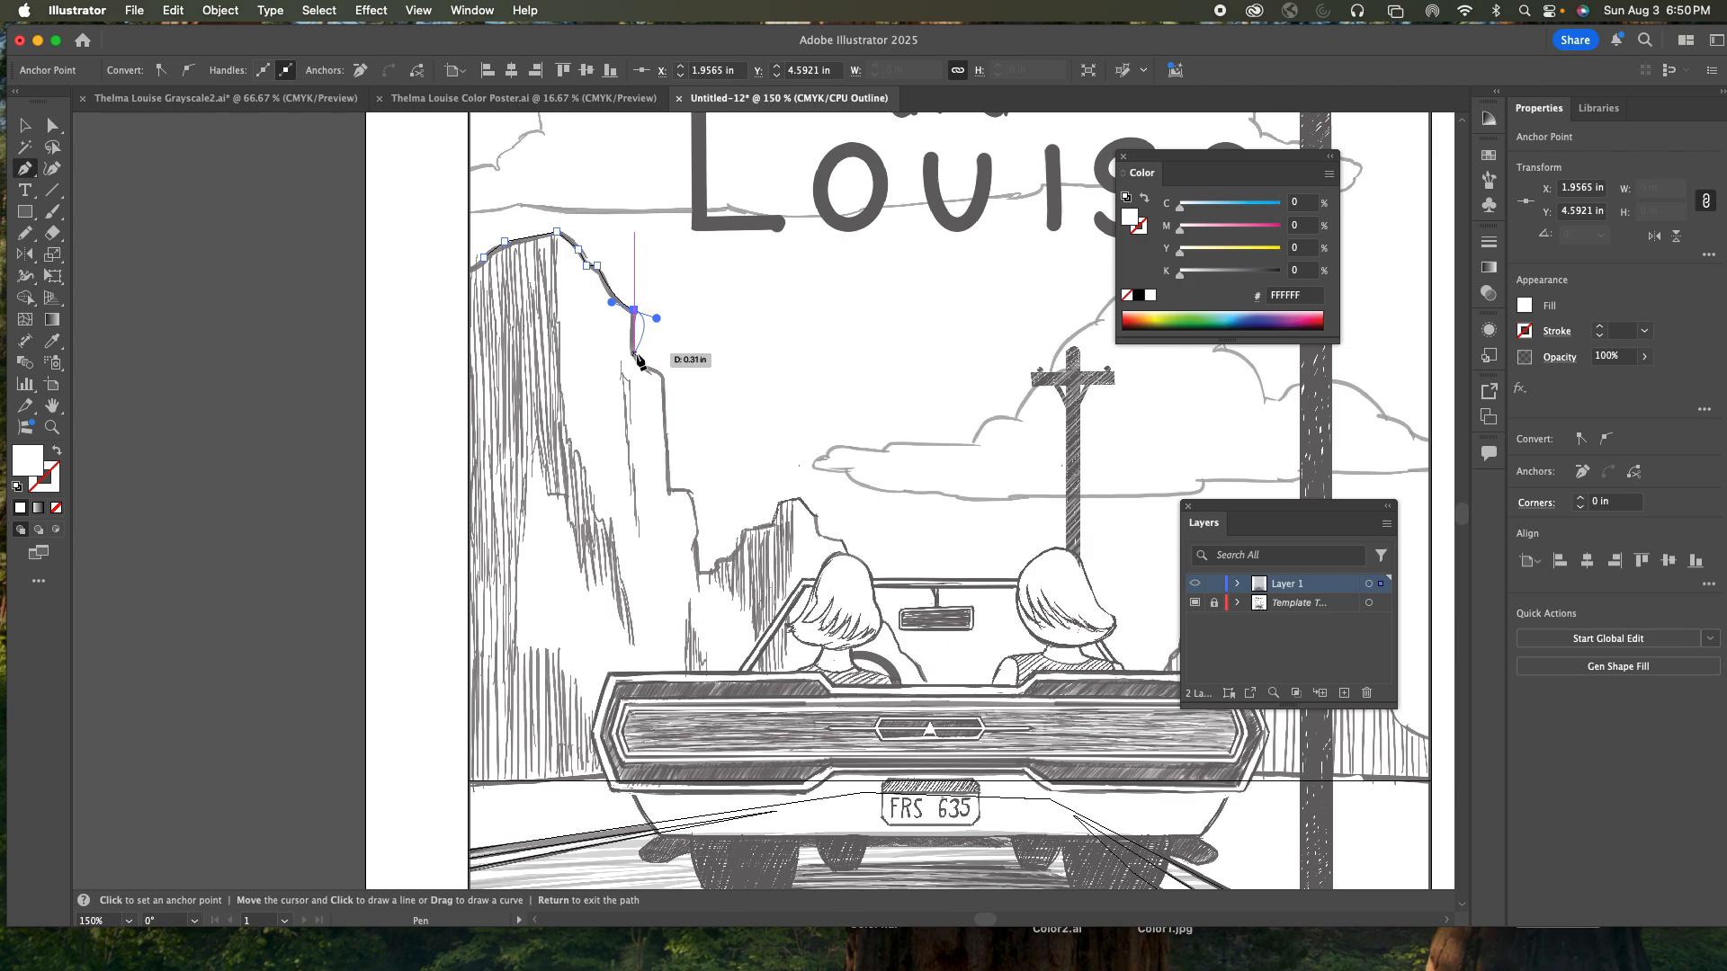
click(634, 354)
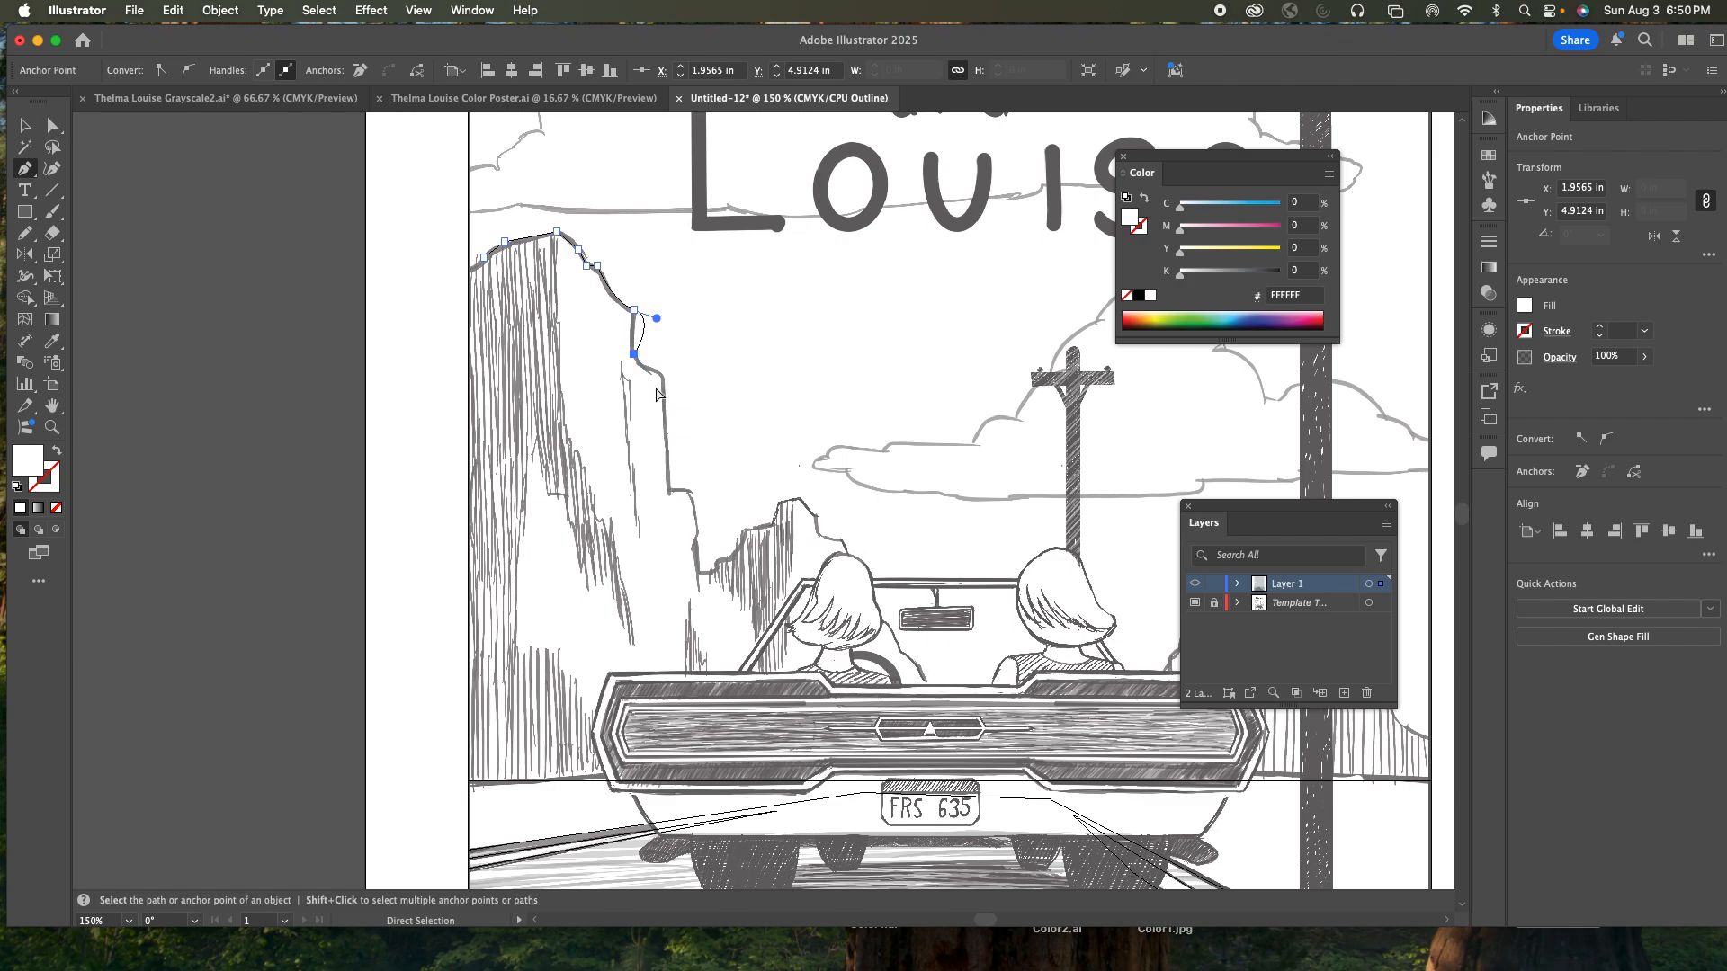
key(super+z)
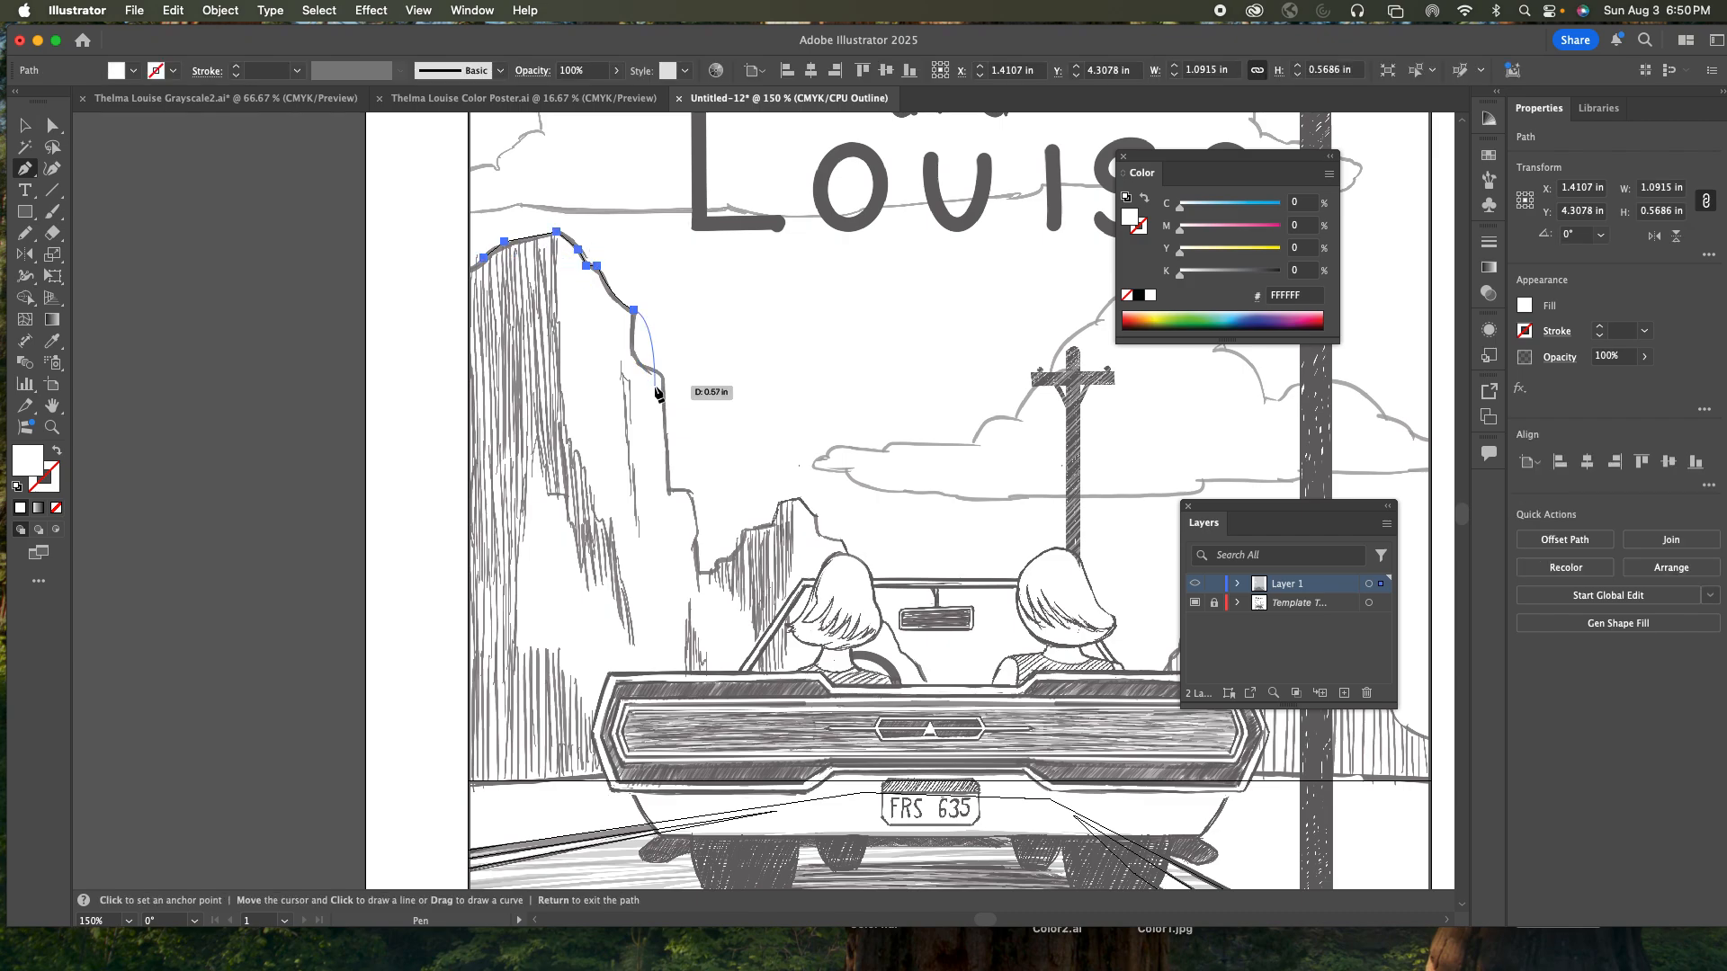
click(635, 312)
drag(635, 309, 647, 375)
click(643, 366)
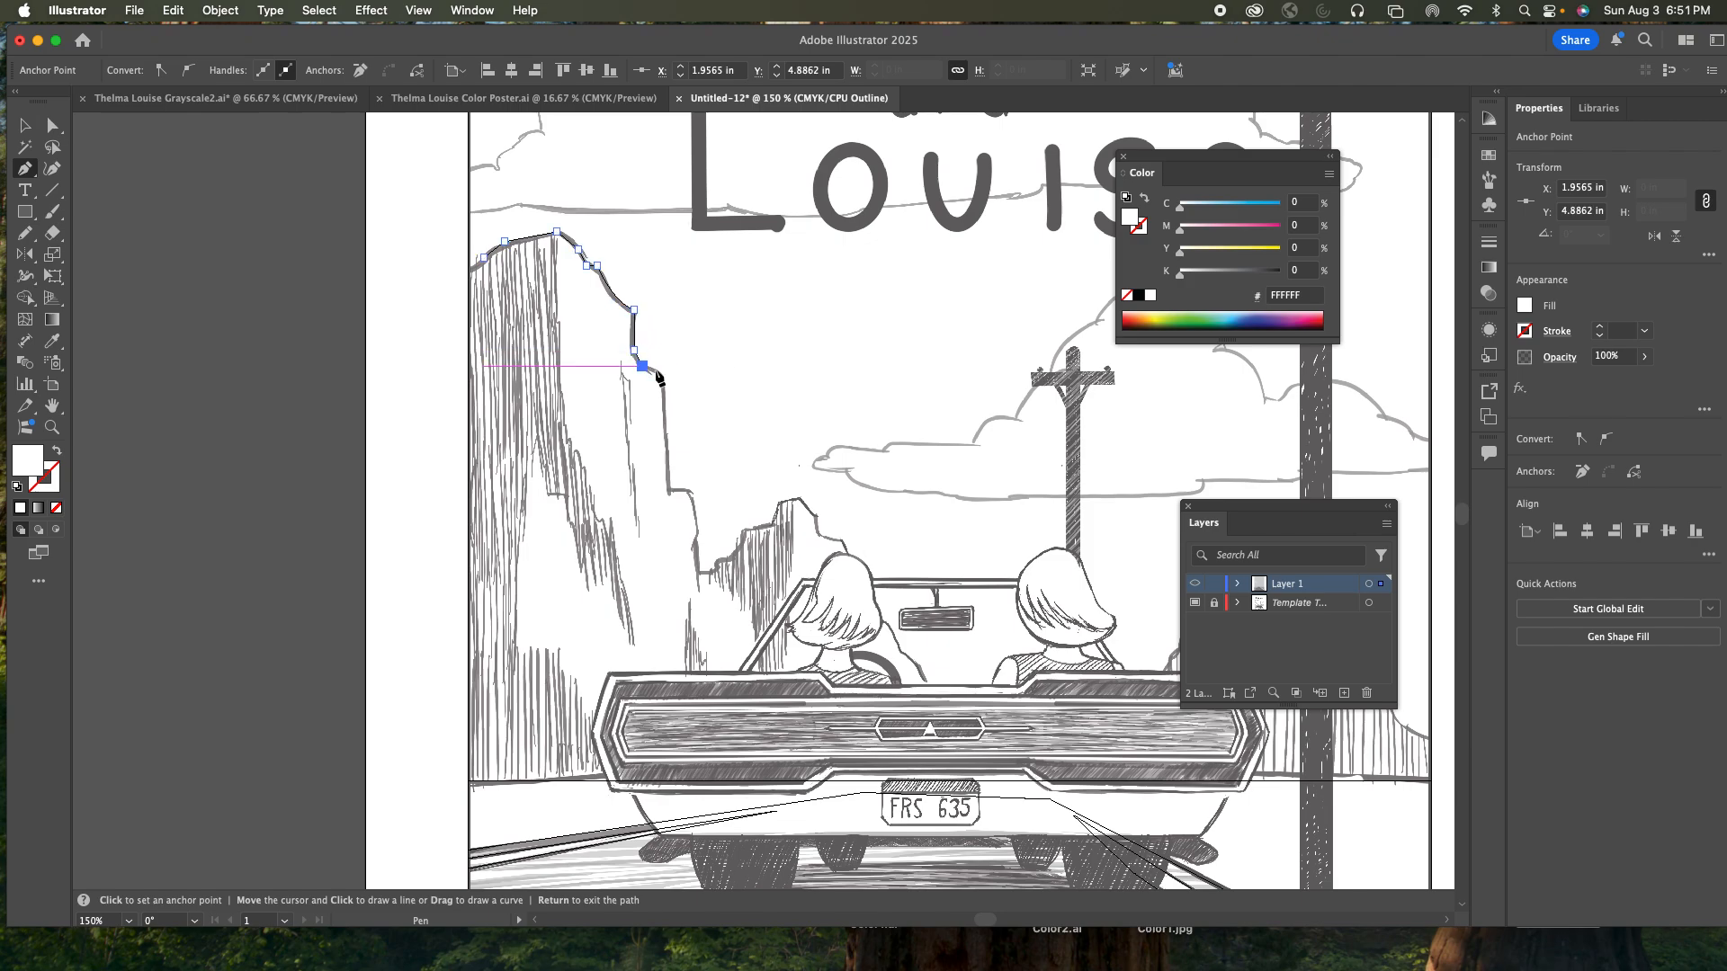
- Continue the cliff path along the ledge and down its steep right side to the low point between the two peaks
click(664, 375)
click(670, 491)
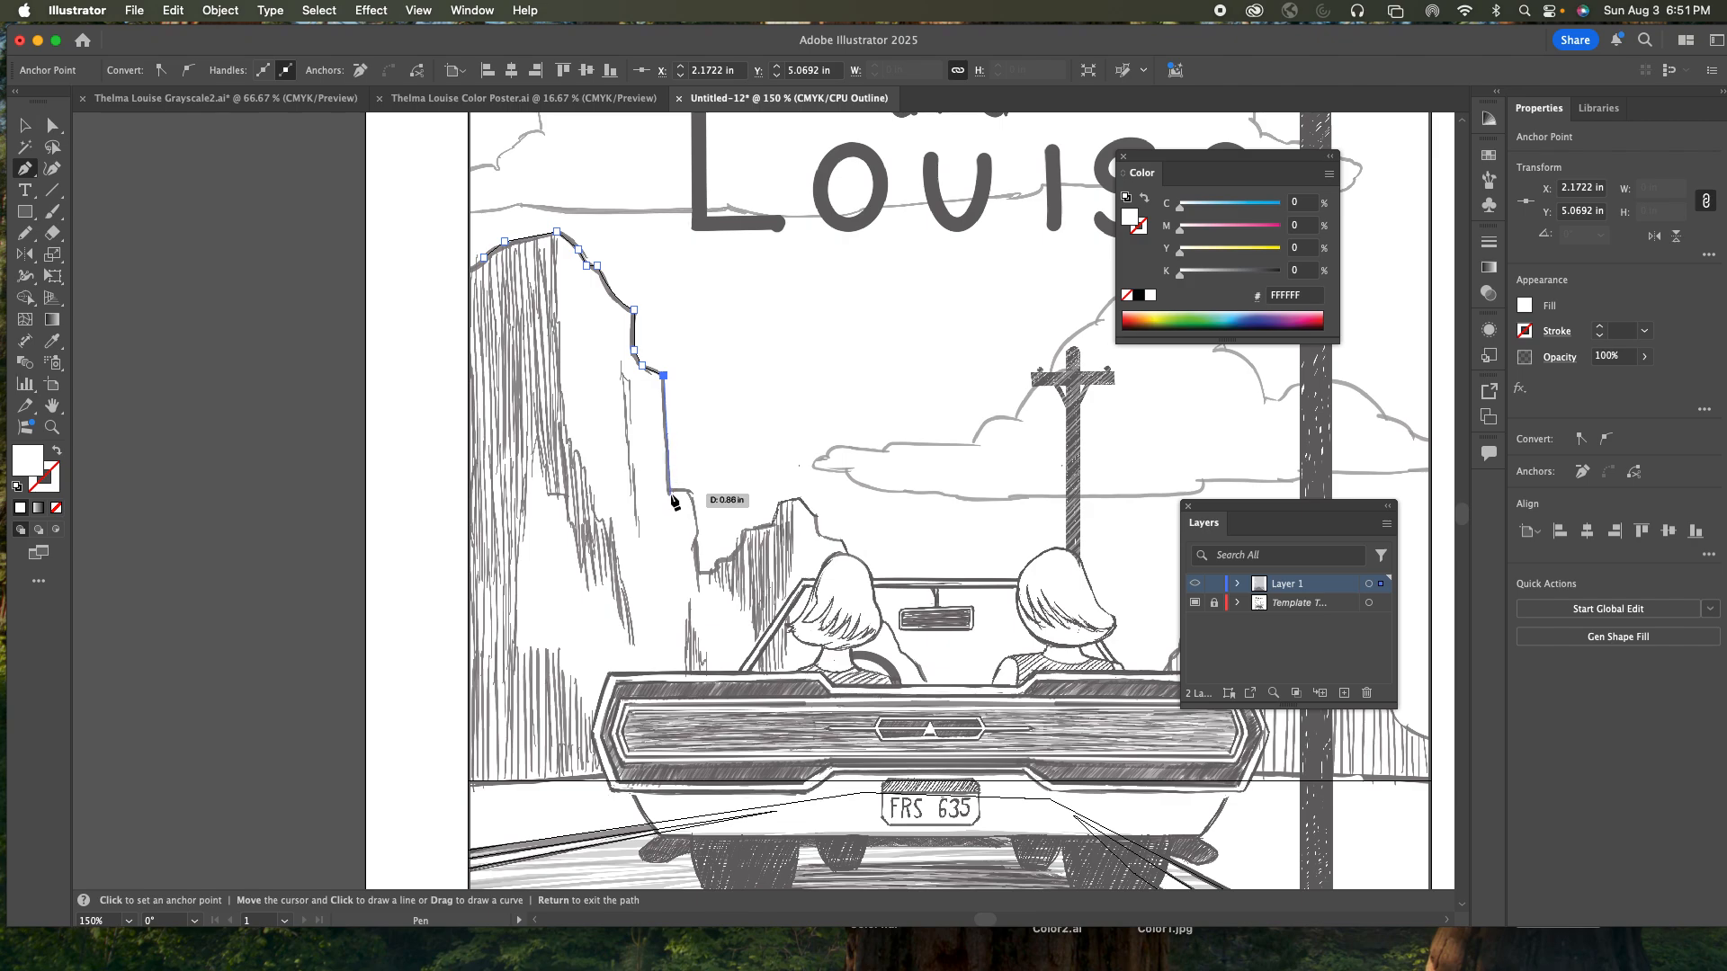
click(688, 491)
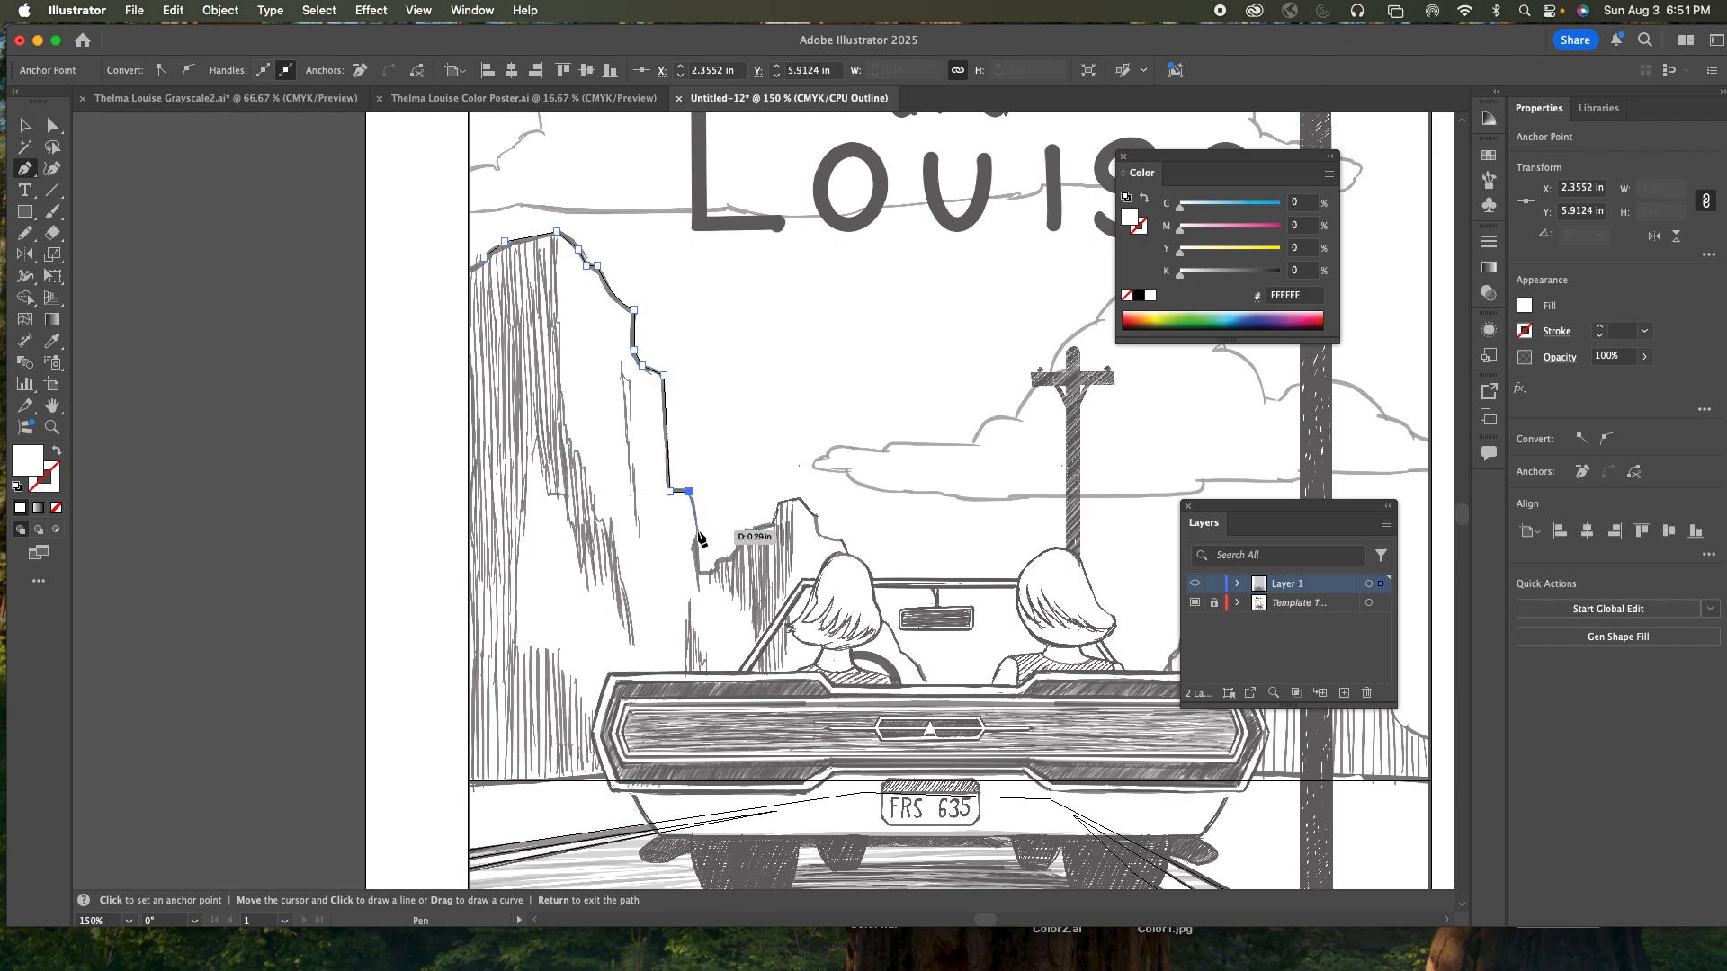
drag(698, 528, 699, 540)
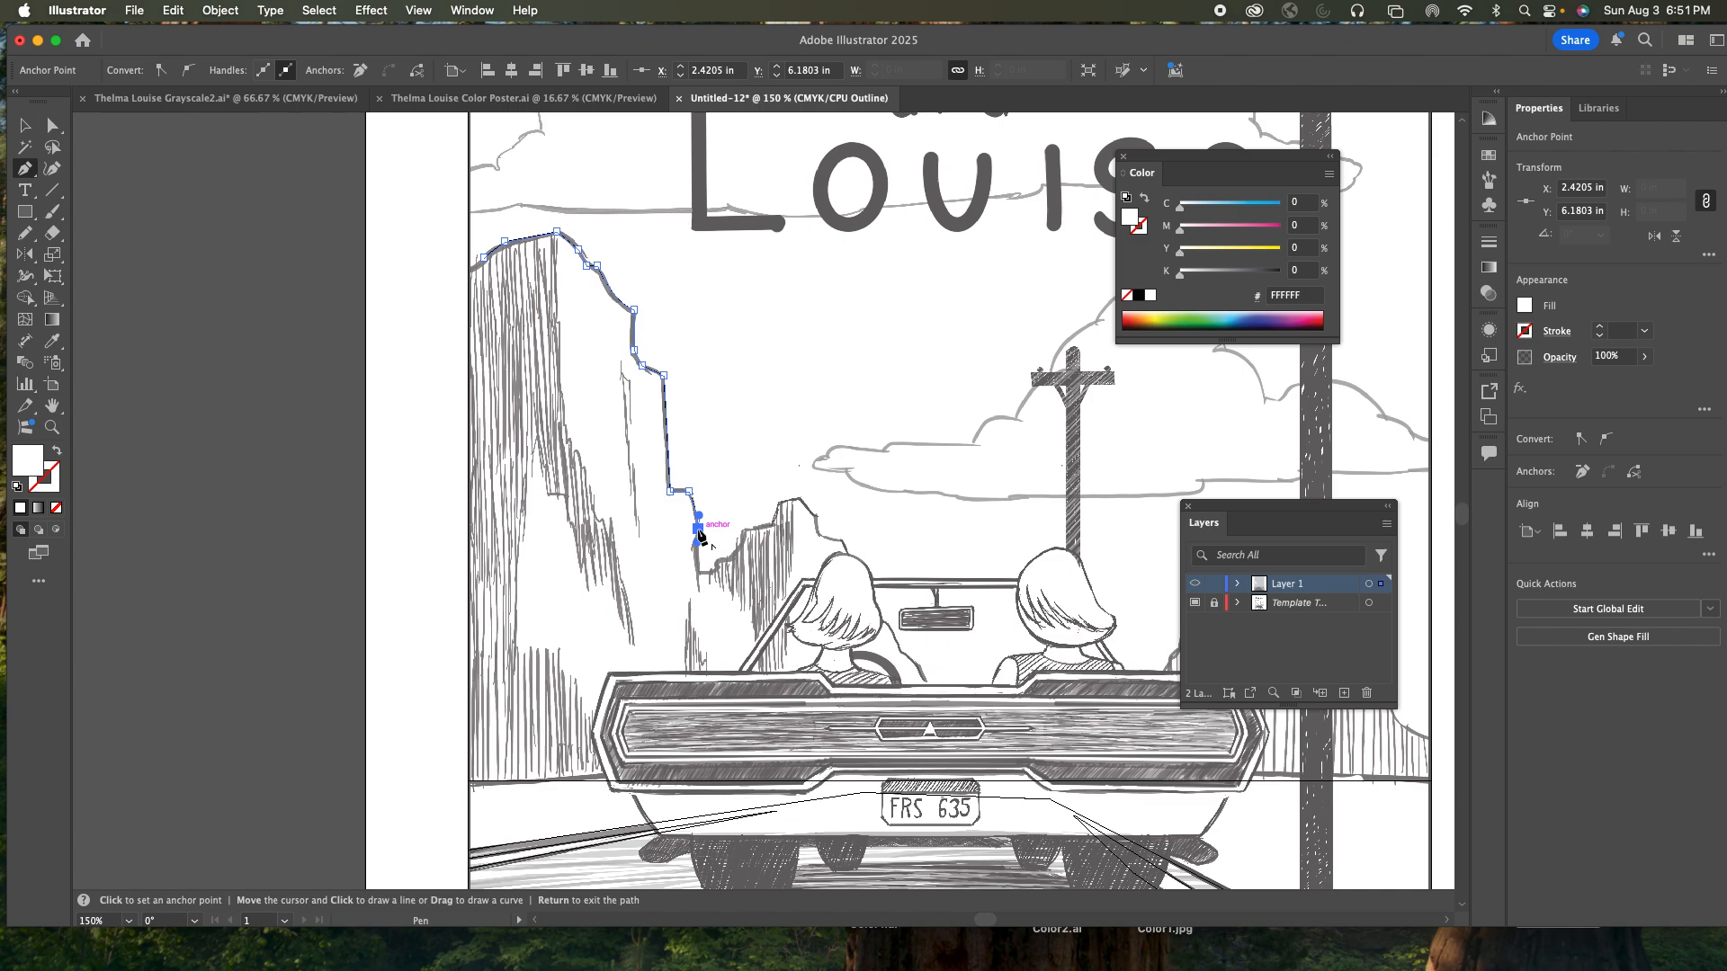
click(694, 543)
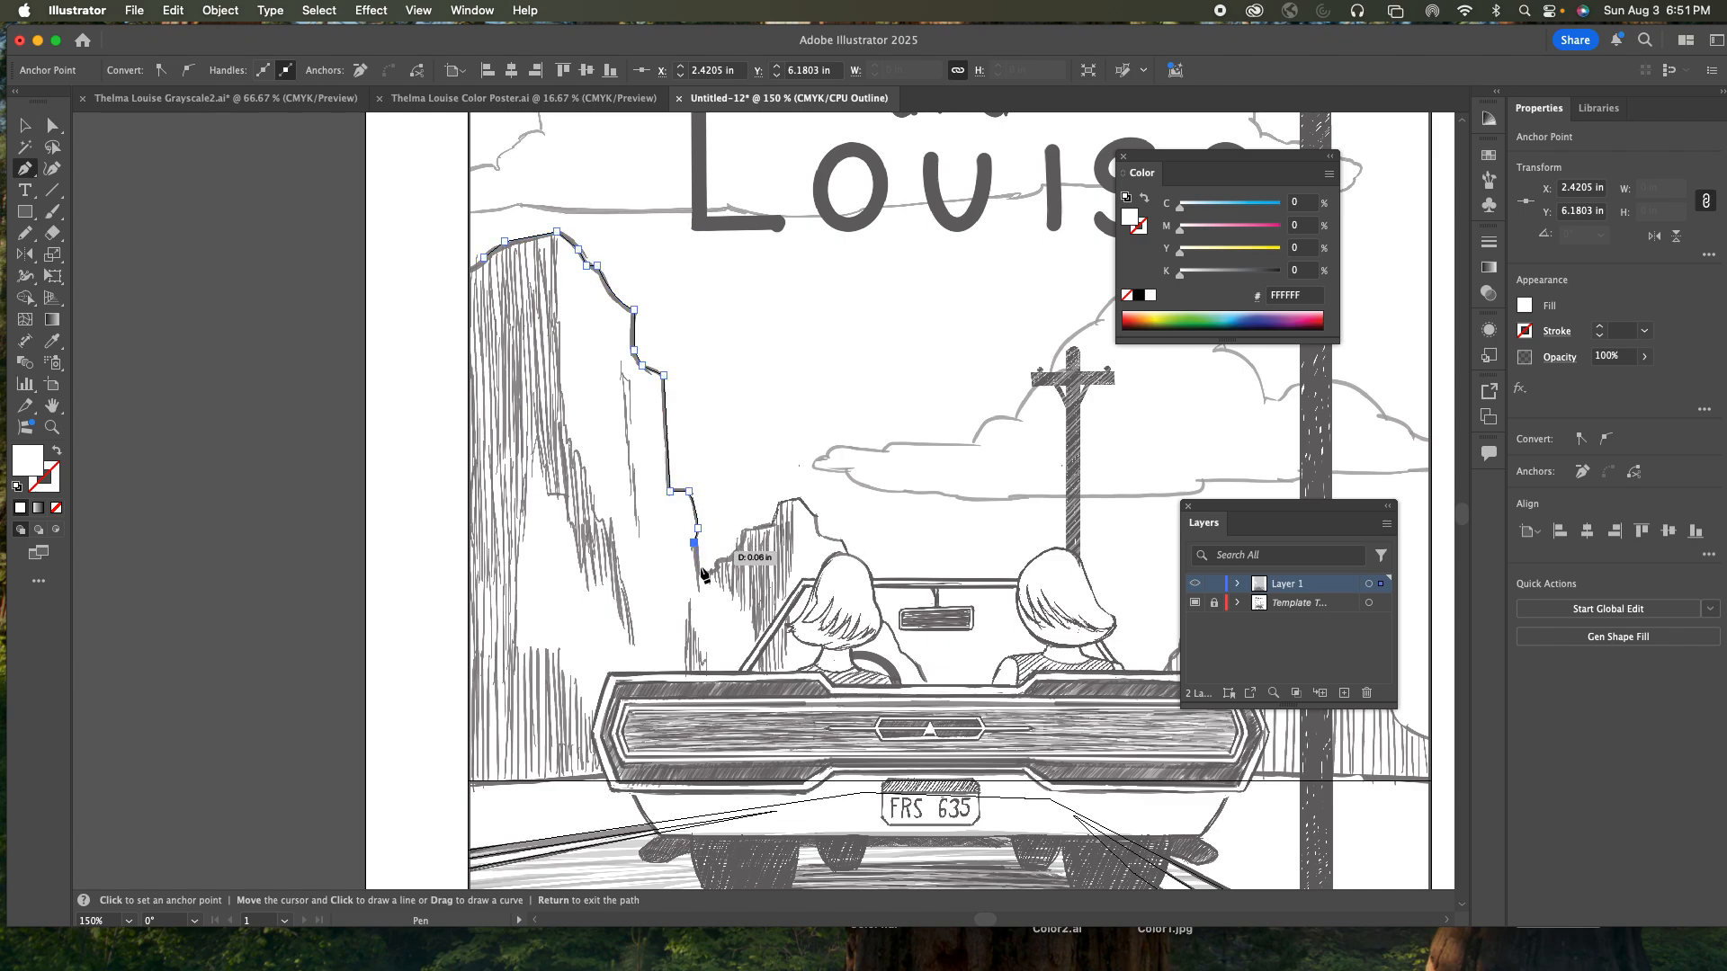
click(699, 574)
- Trace the smaller peak's jagged outline up over its summit and down to the top of the left passenger's head
click(716, 573)
click(717, 561)
click(732, 555)
click(743, 533)
click(771, 524)
click(781, 502)
click(801, 498)
click(812, 514)
click(818, 530)
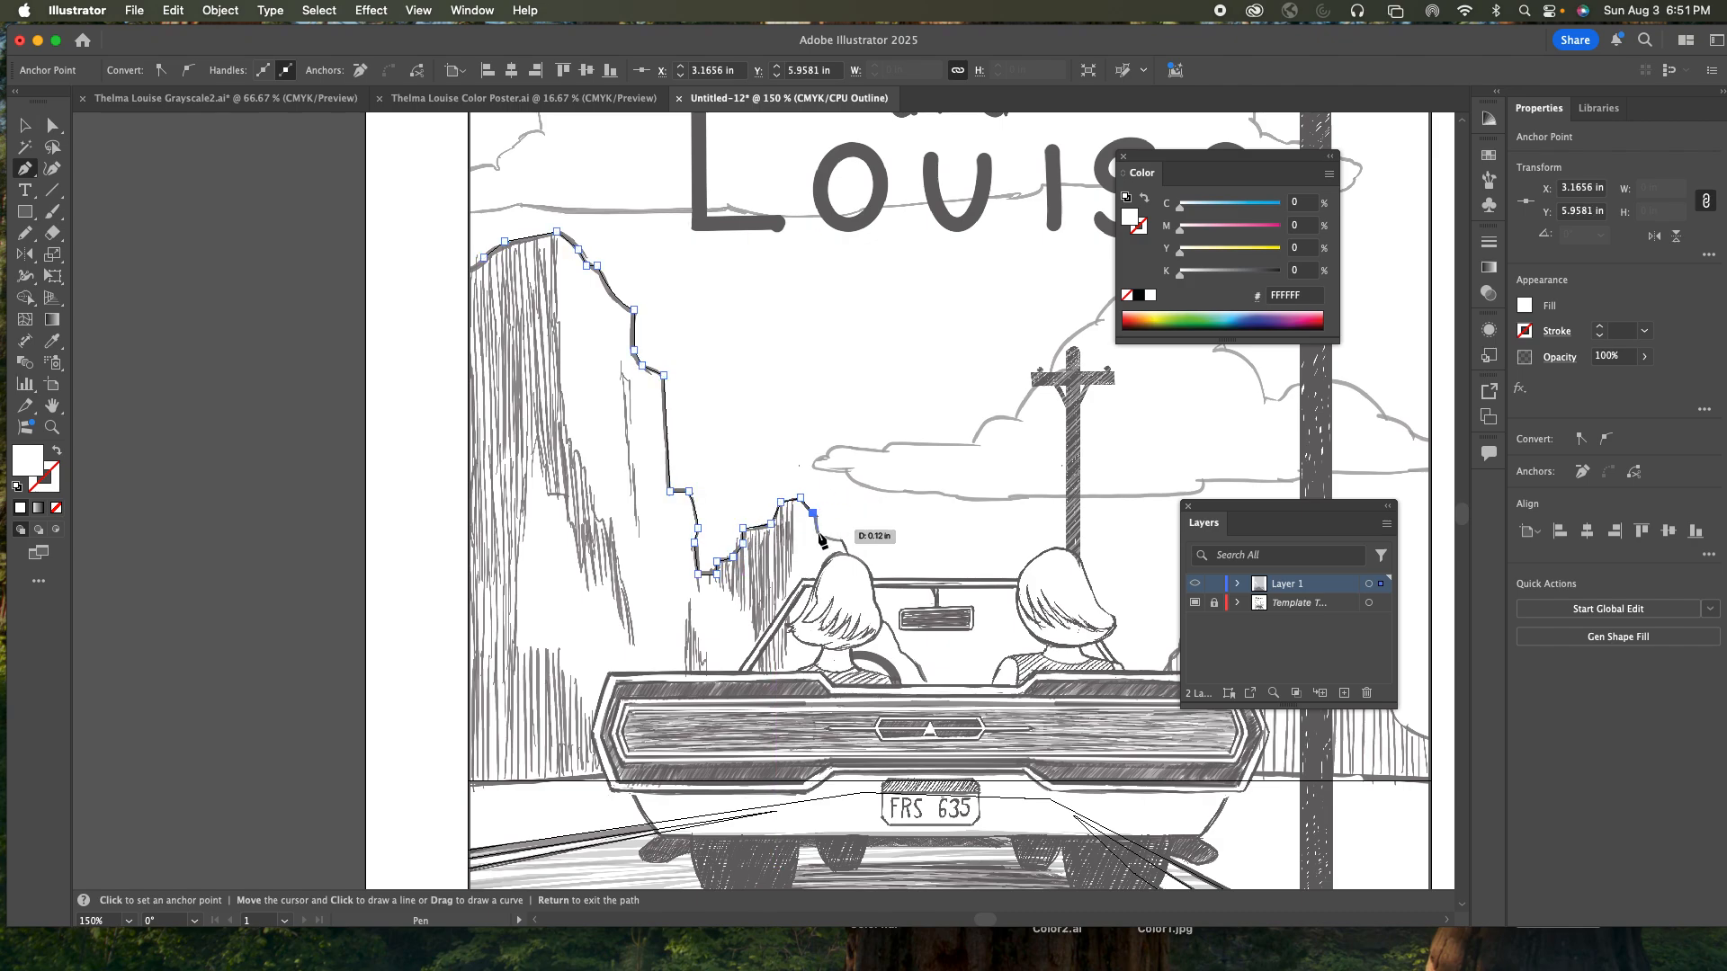
click(838, 541)
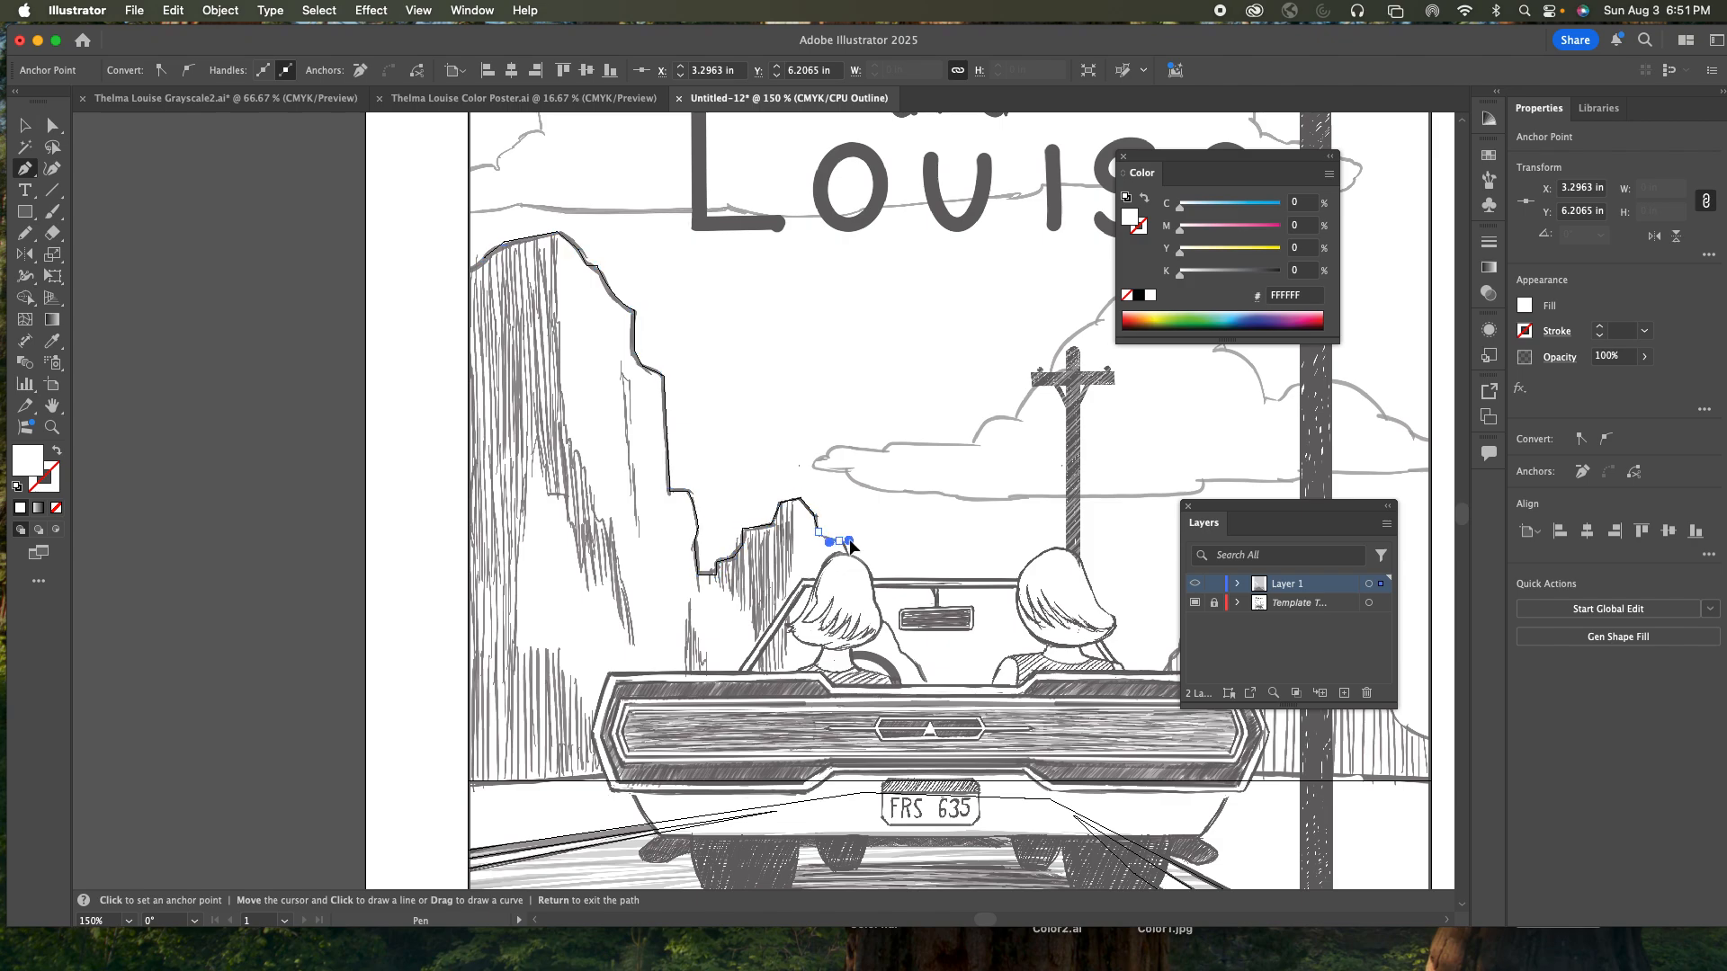
click(845, 551)
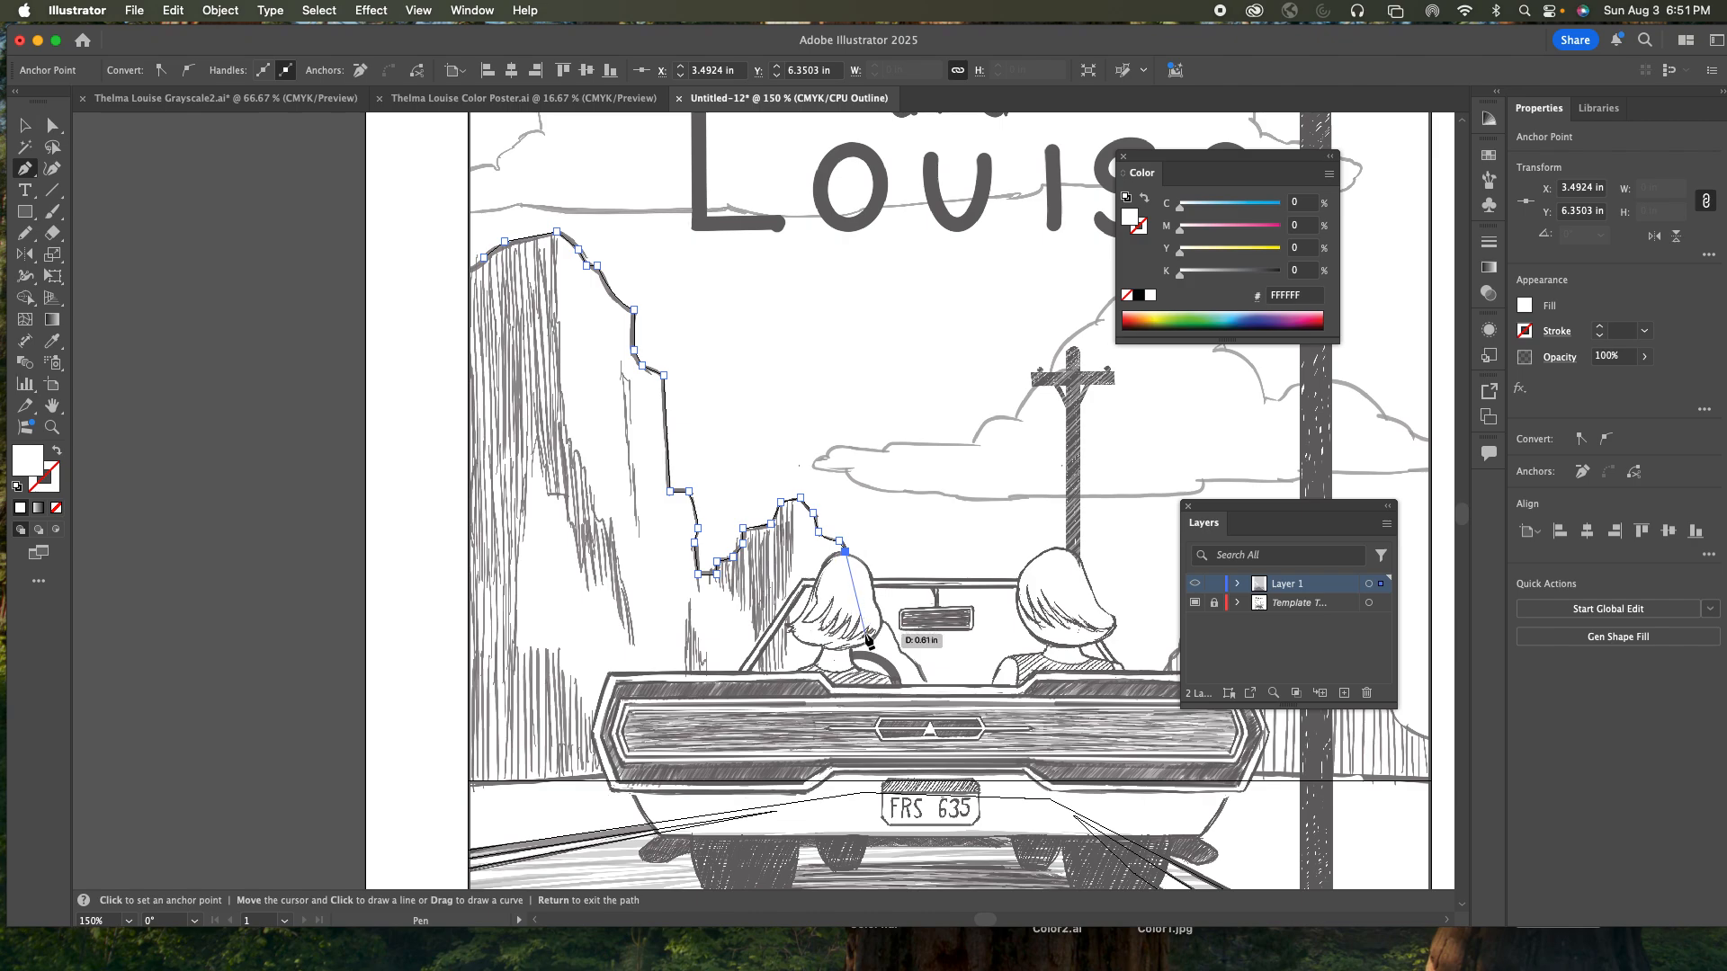
- Extend the path down the far slope behind the car, around below the horizon and past the background's left edge, and close it at its start
click(864, 611)
click(885, 626)
click(899, 652)
click(915, 663)
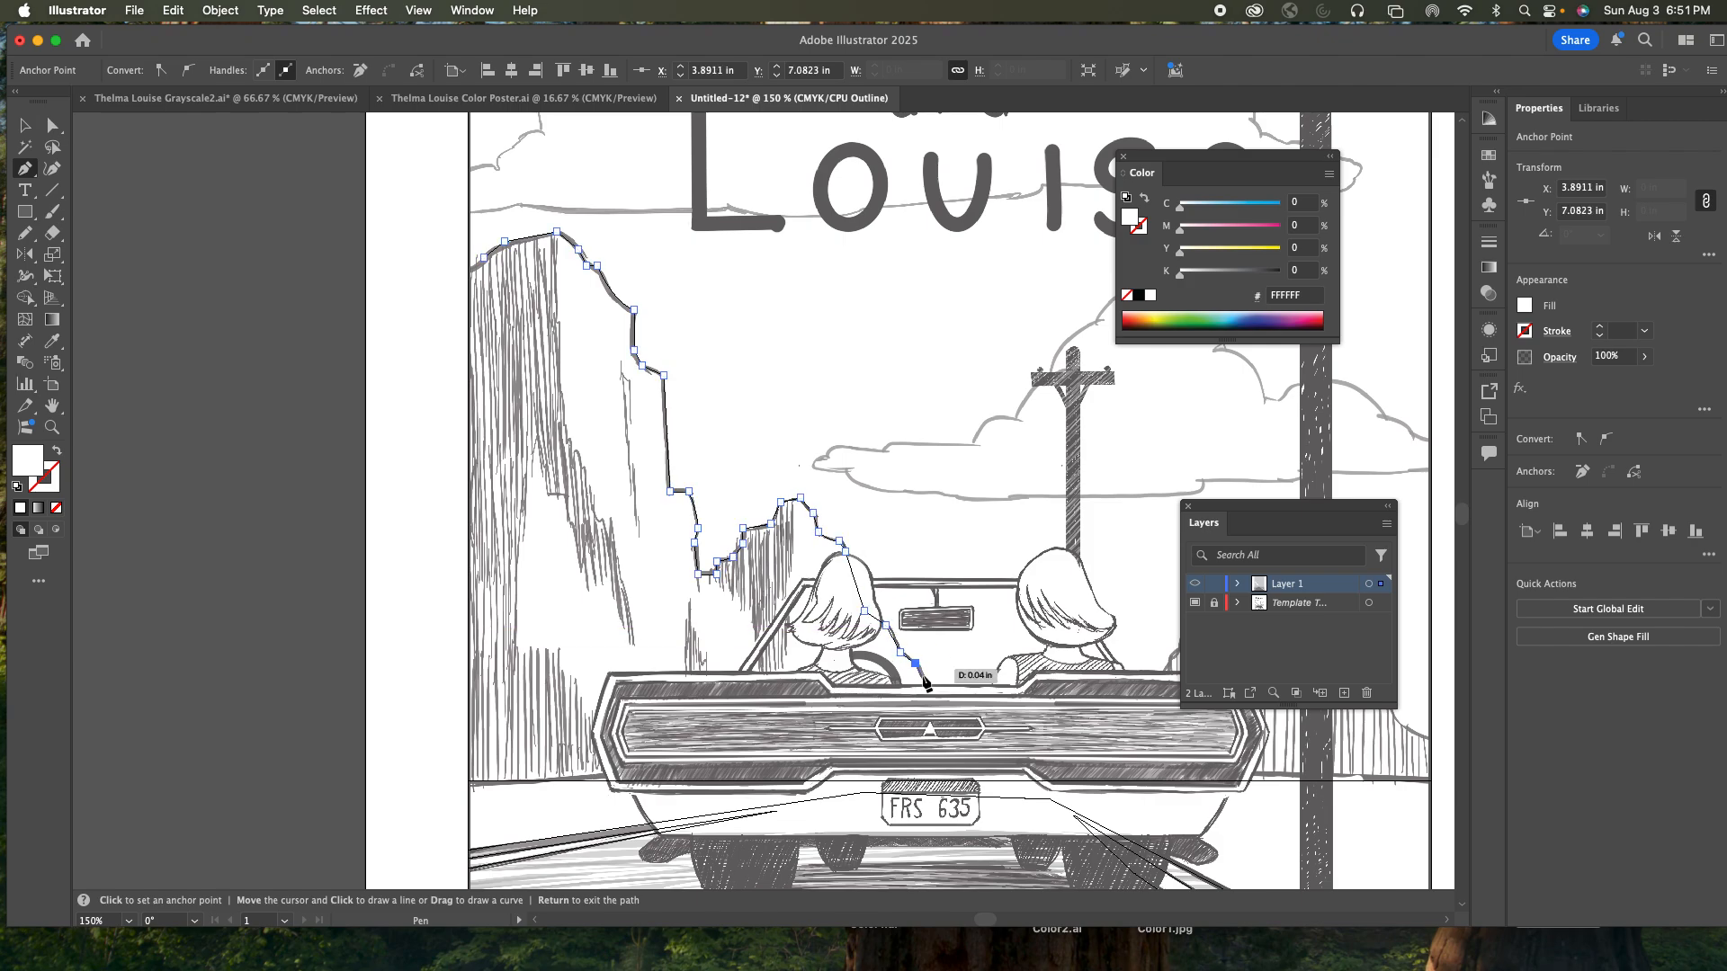
click(972, 786)
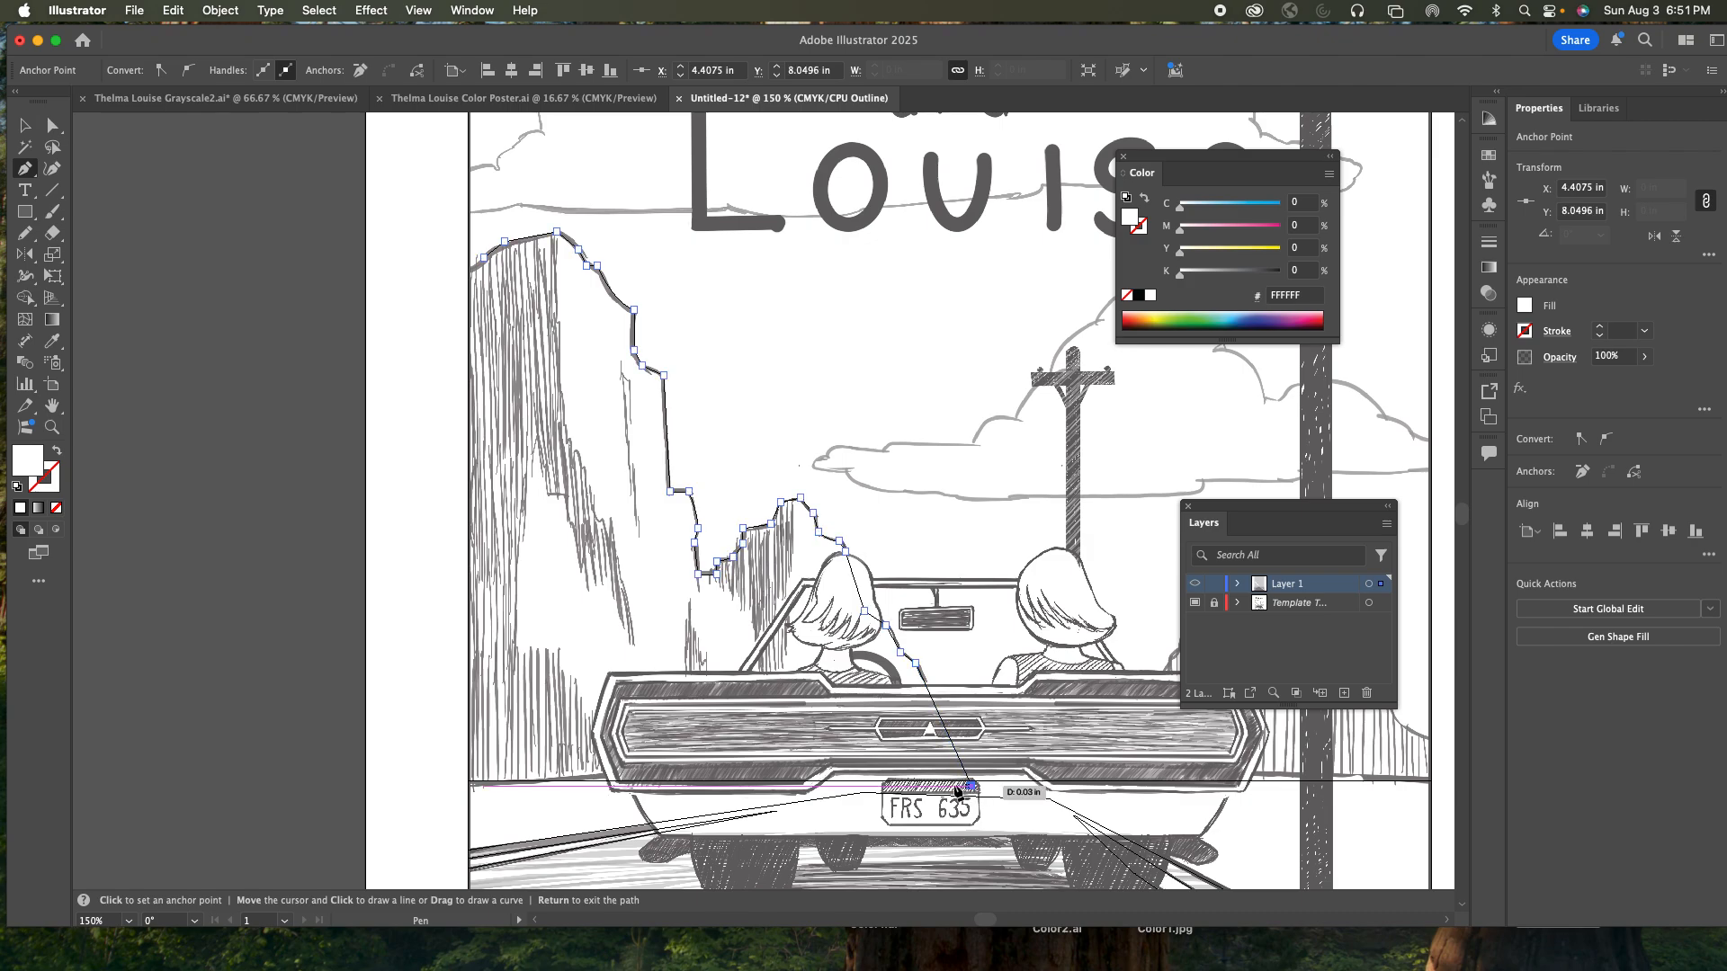
click(388, 825)
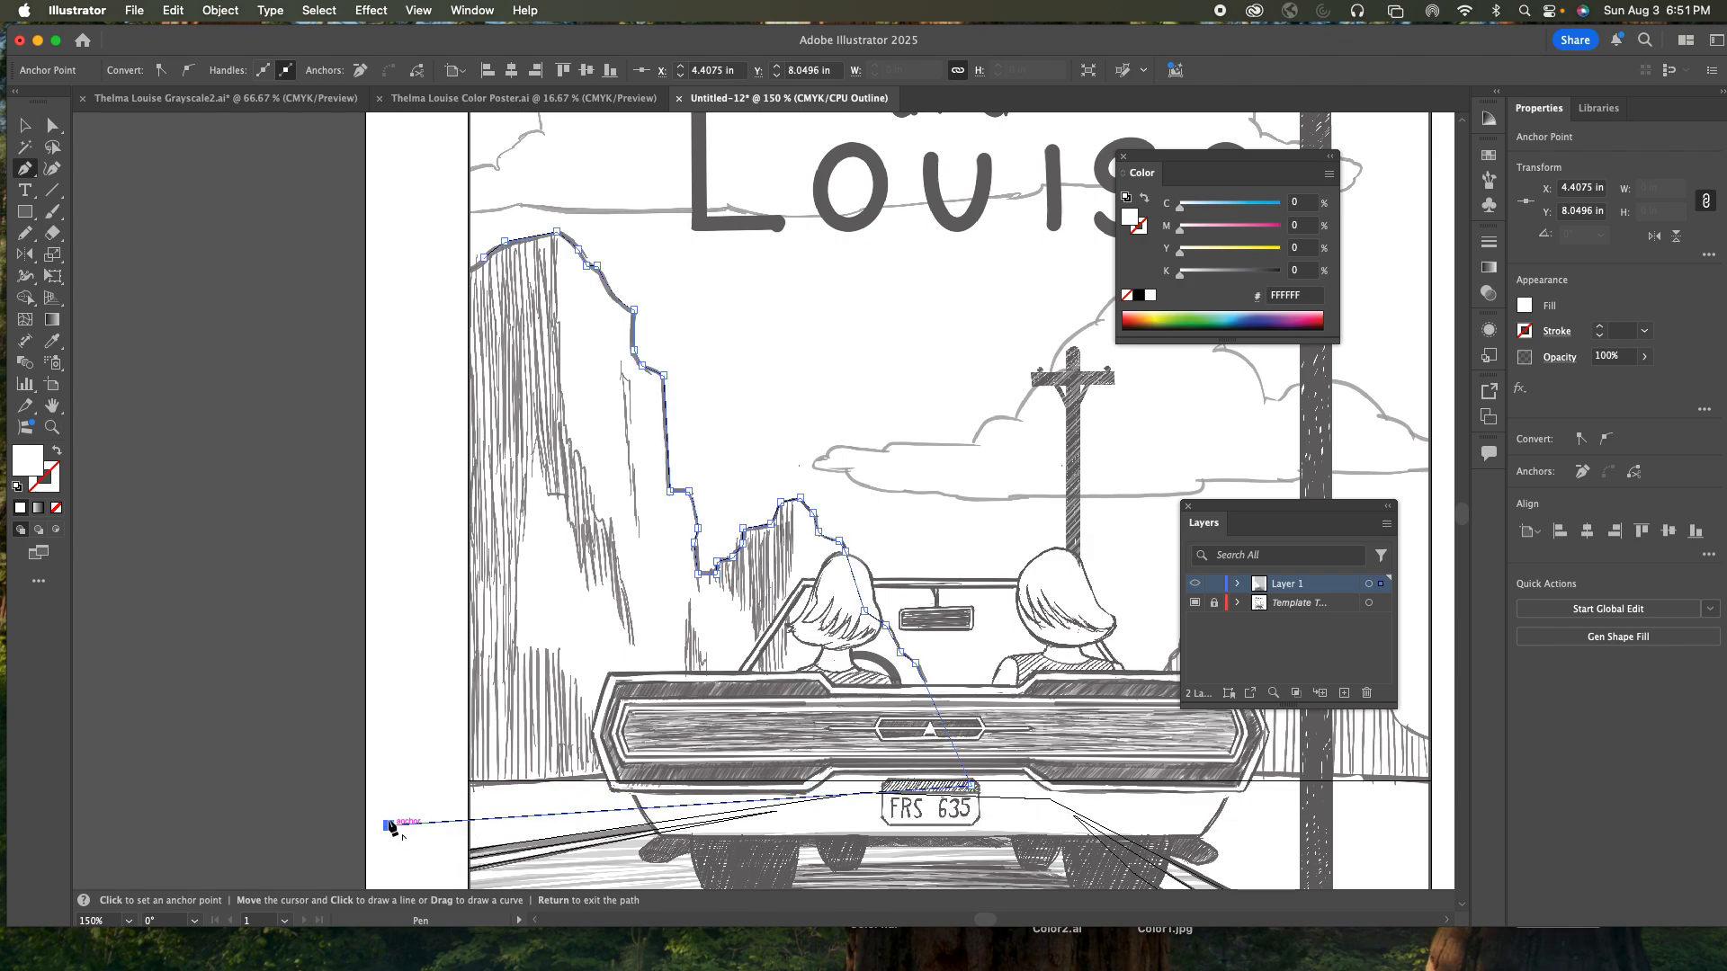
click(403, 307)
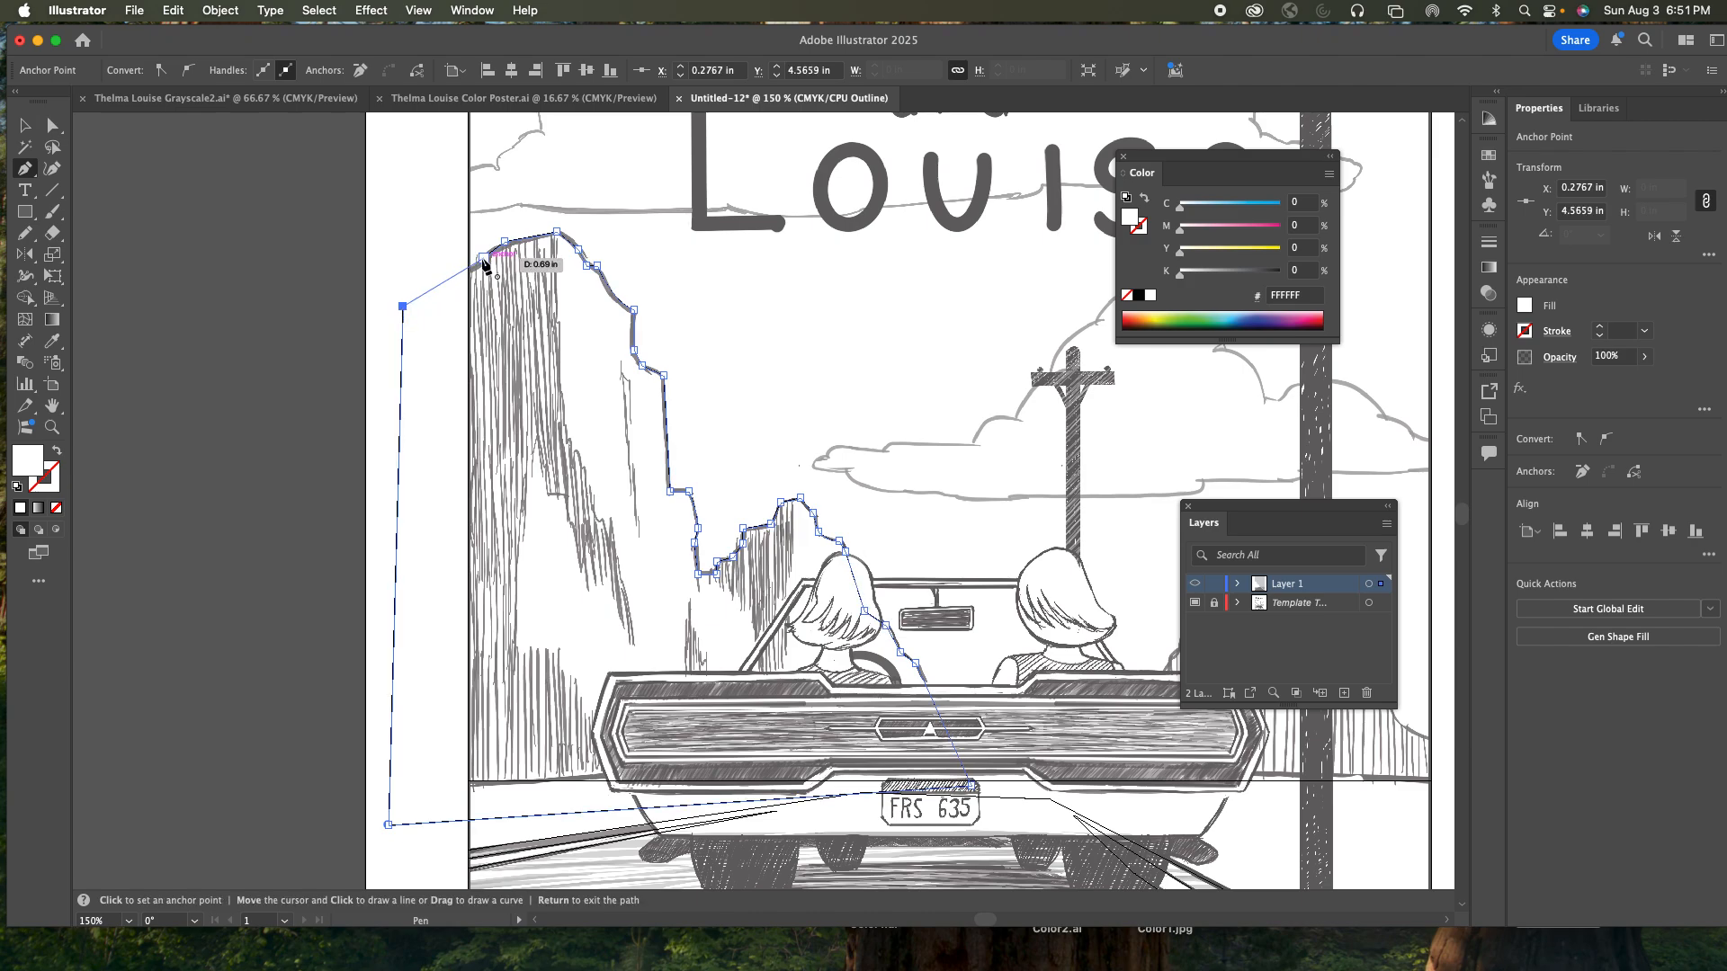
click(483, 259)
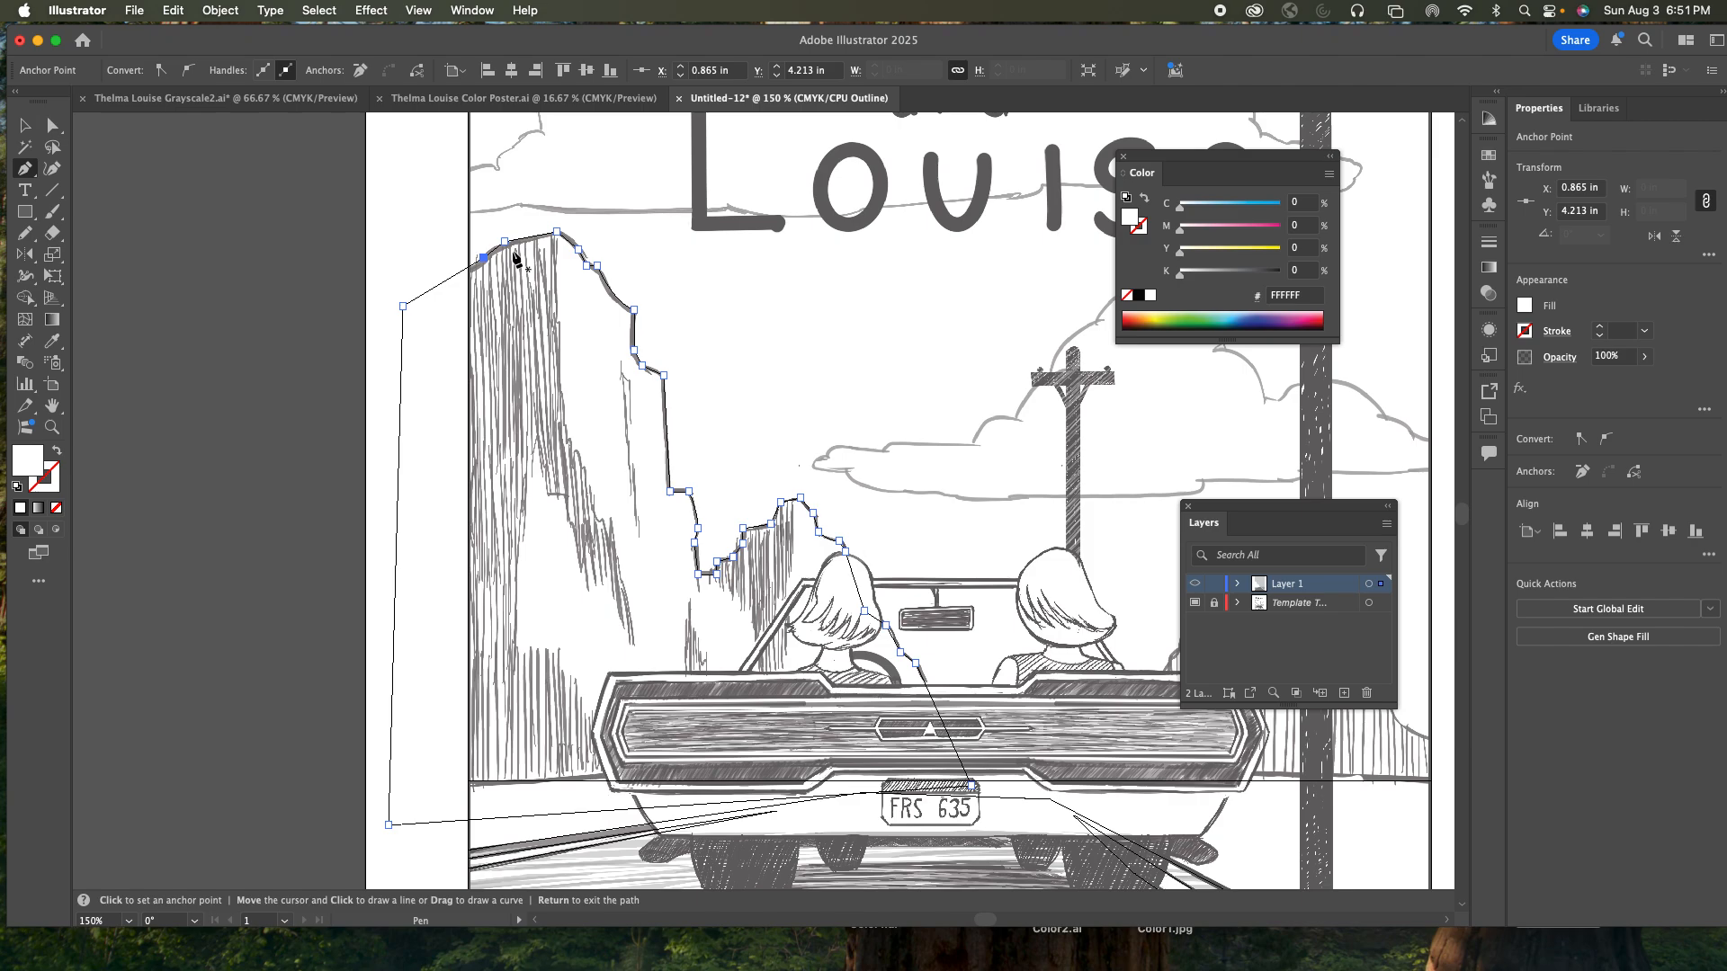
- Return Layer 1 to preview display and fill the cliff shape with the road's 60% black gray using the Eyedropper
key(a)
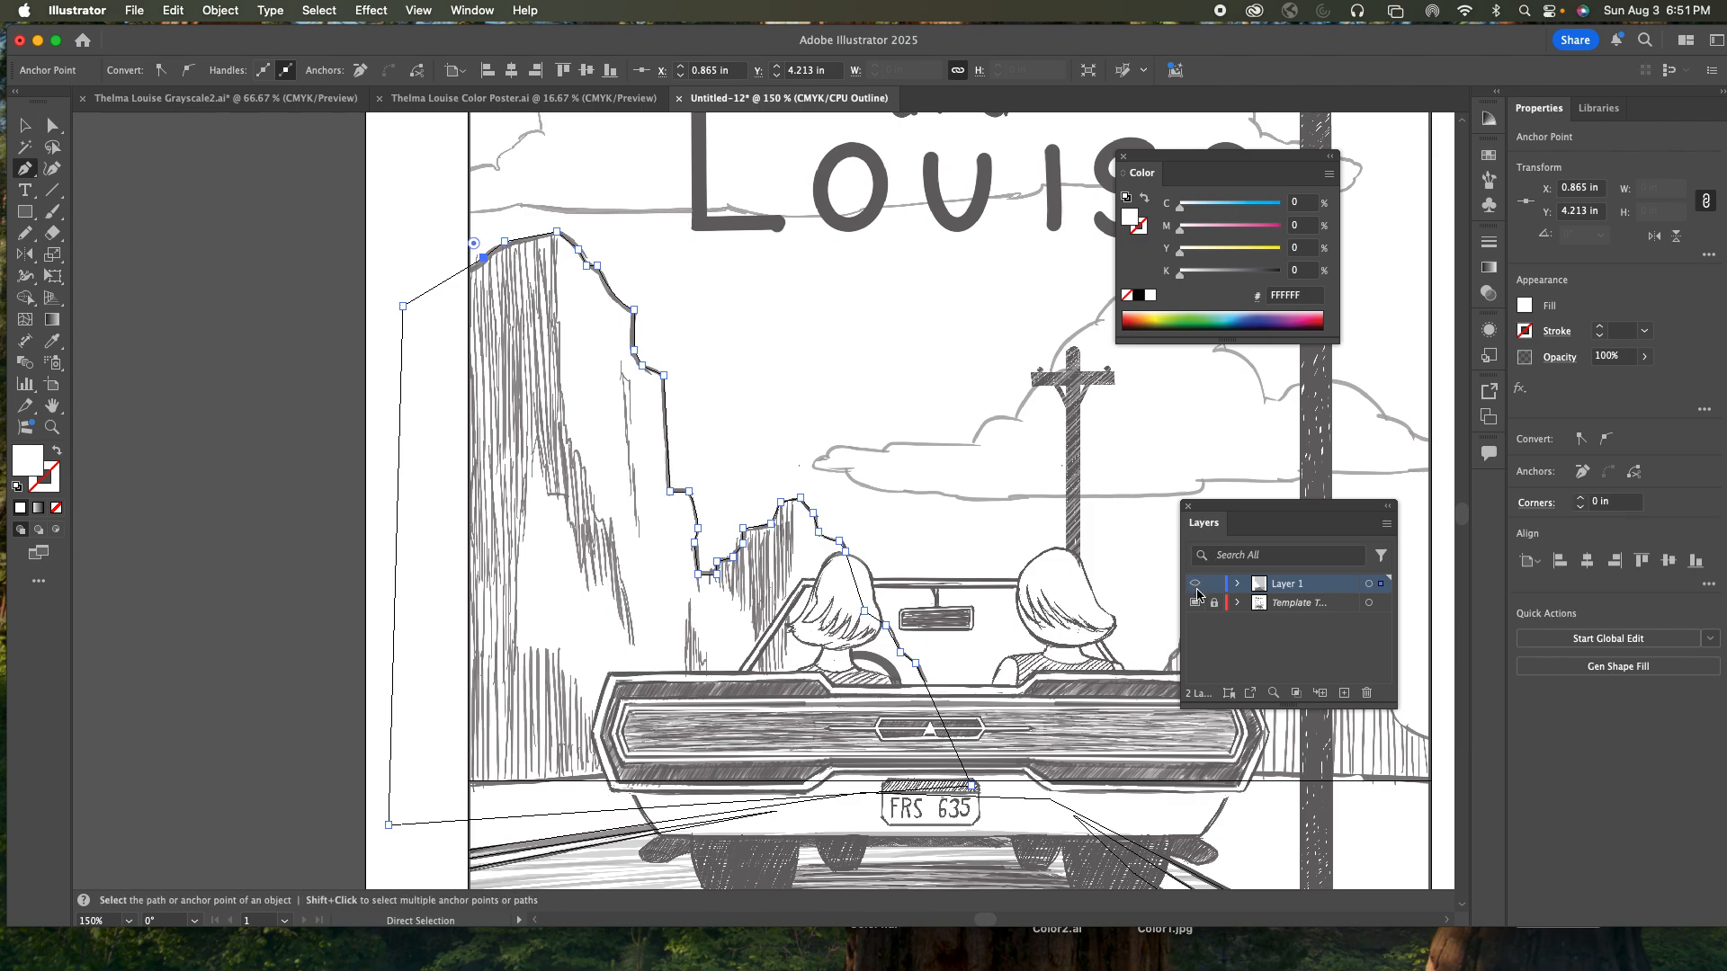
key(p)
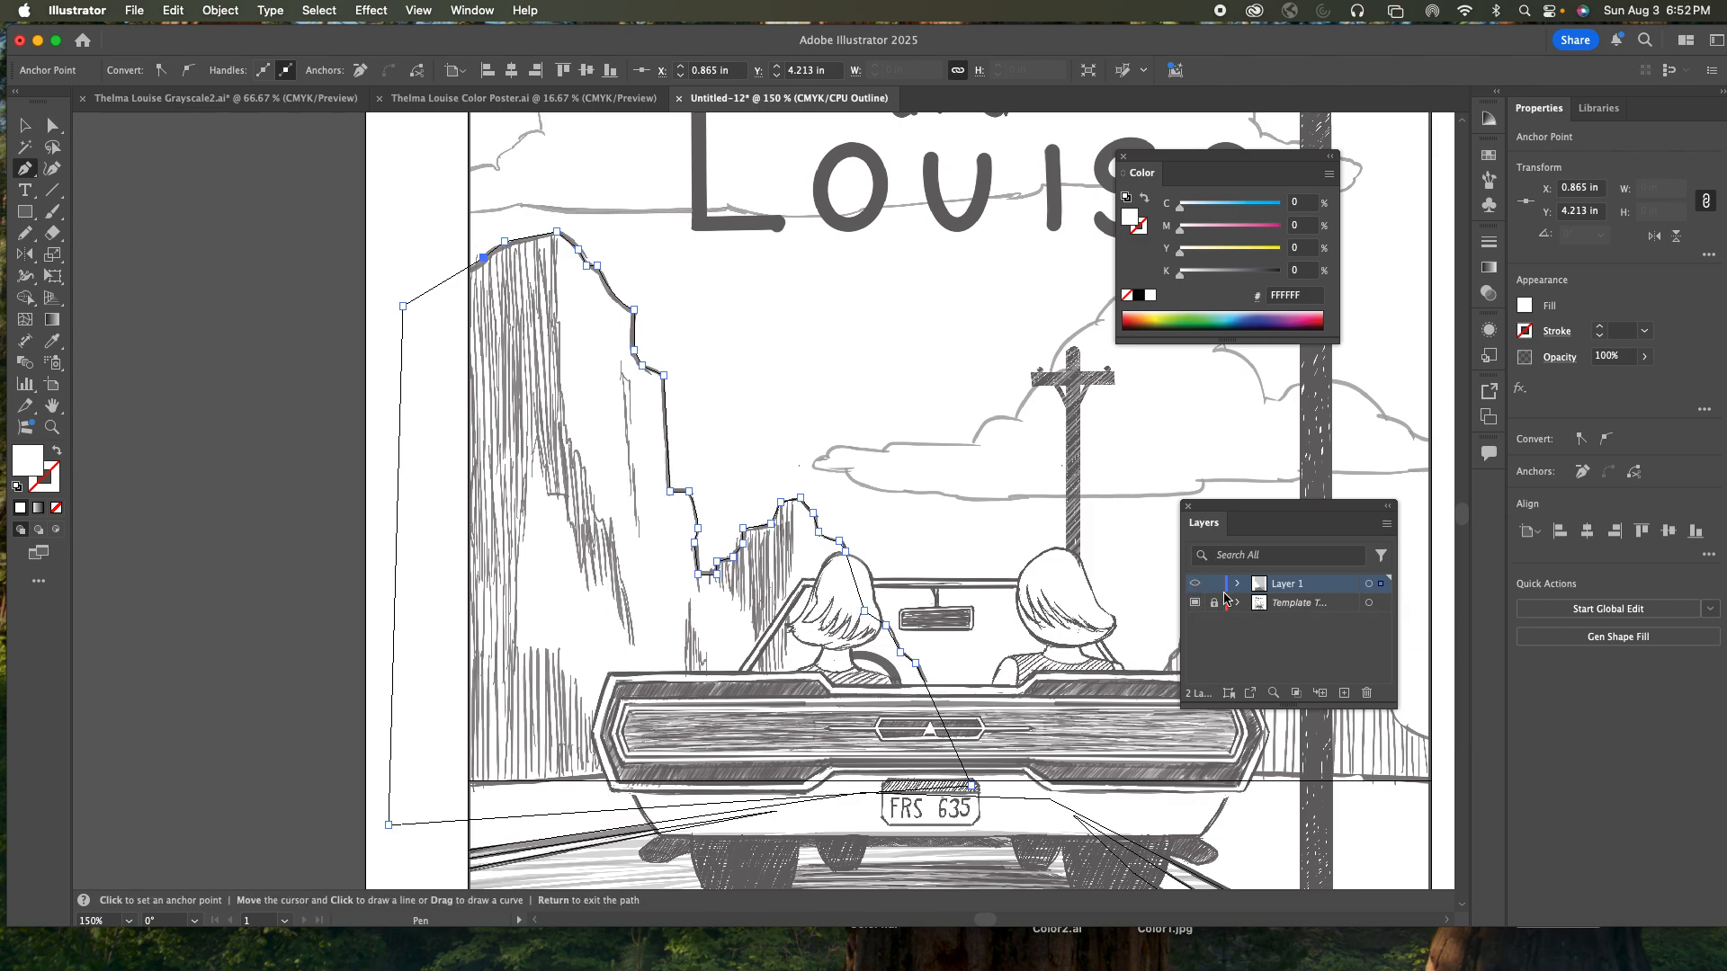
super+click(1196, 585)
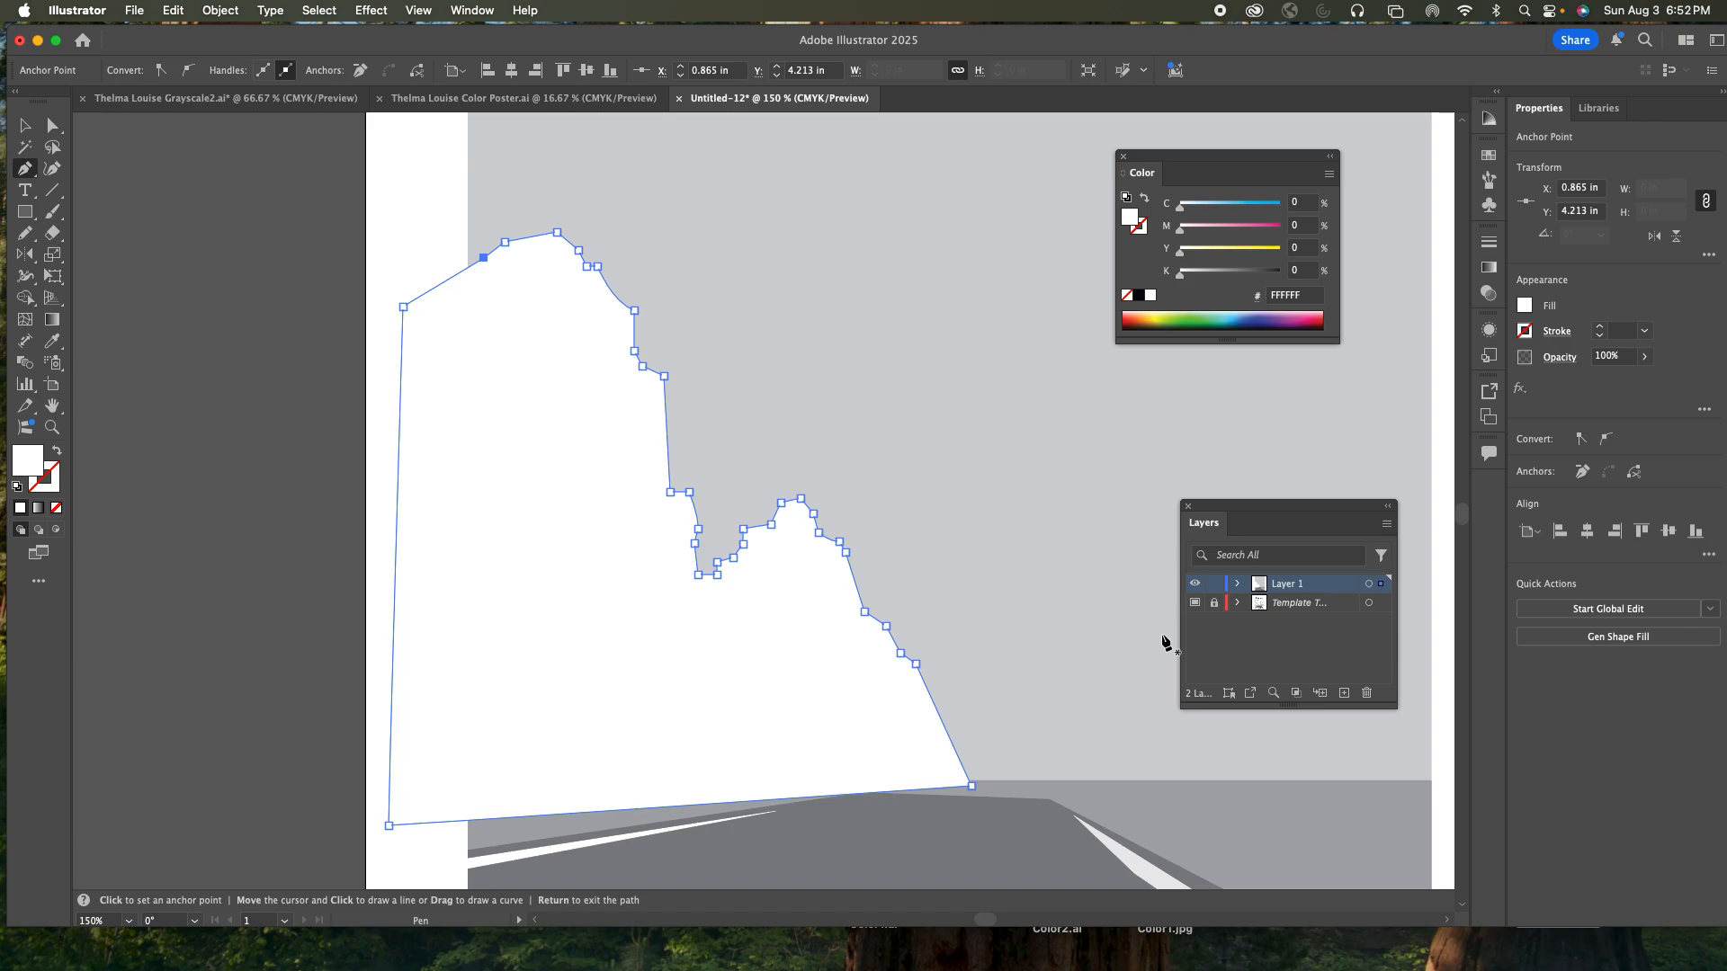
key(i)
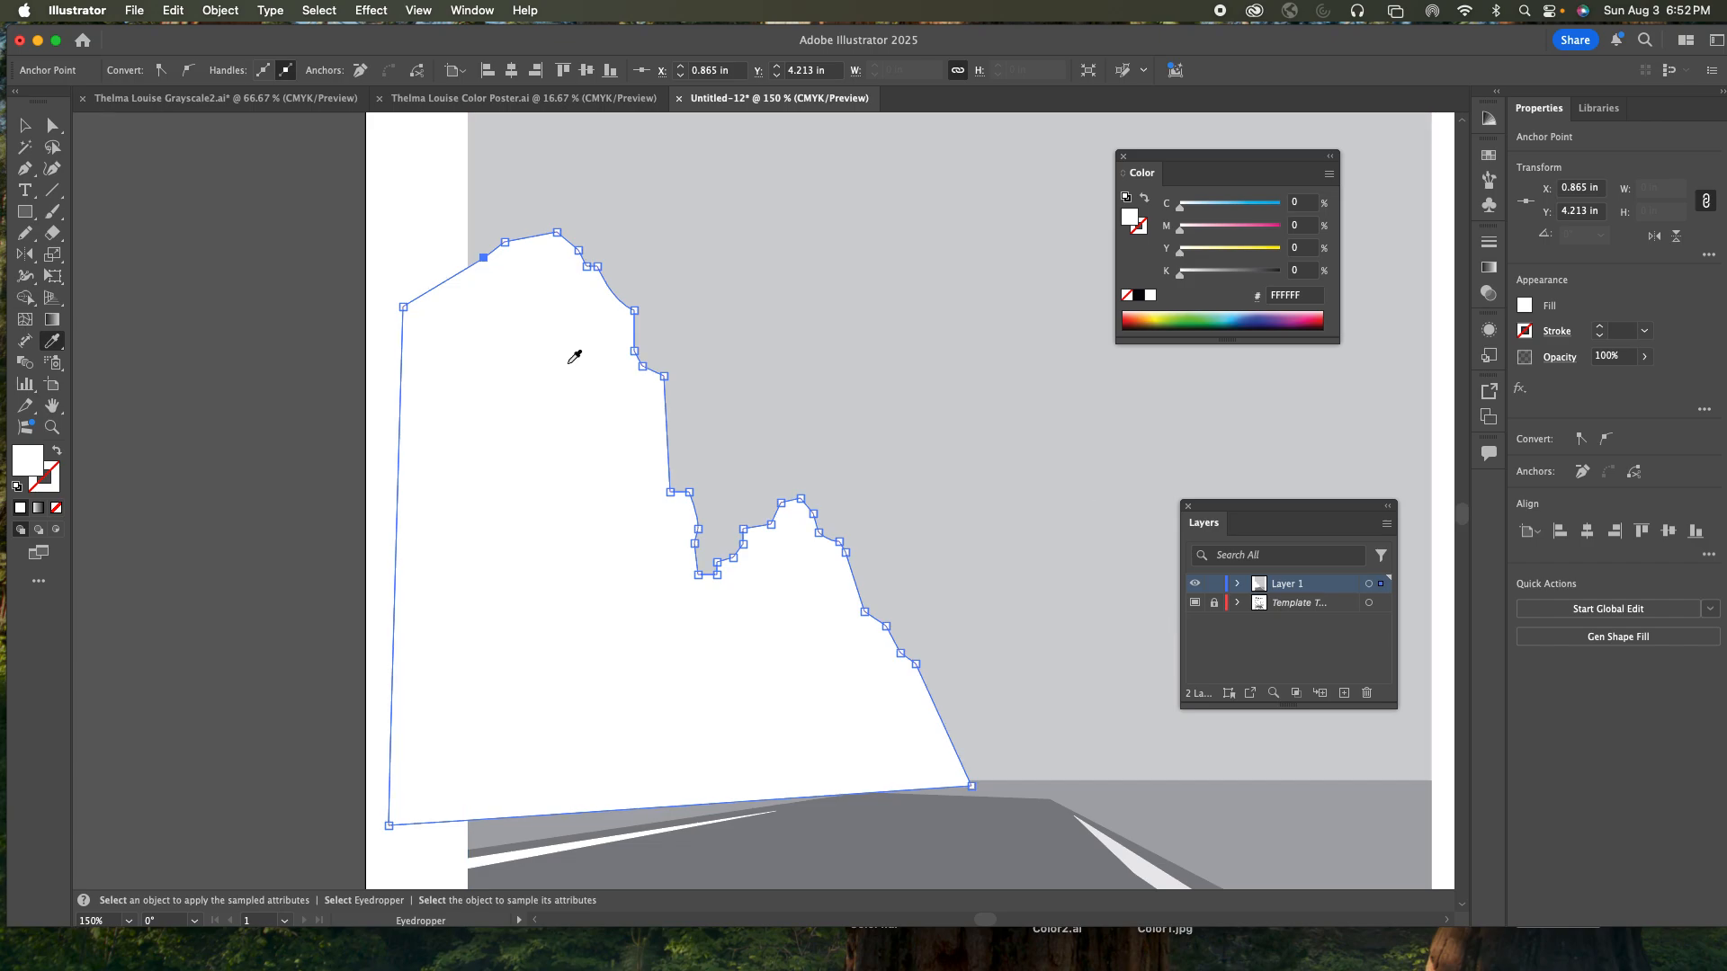
click(927, 825)
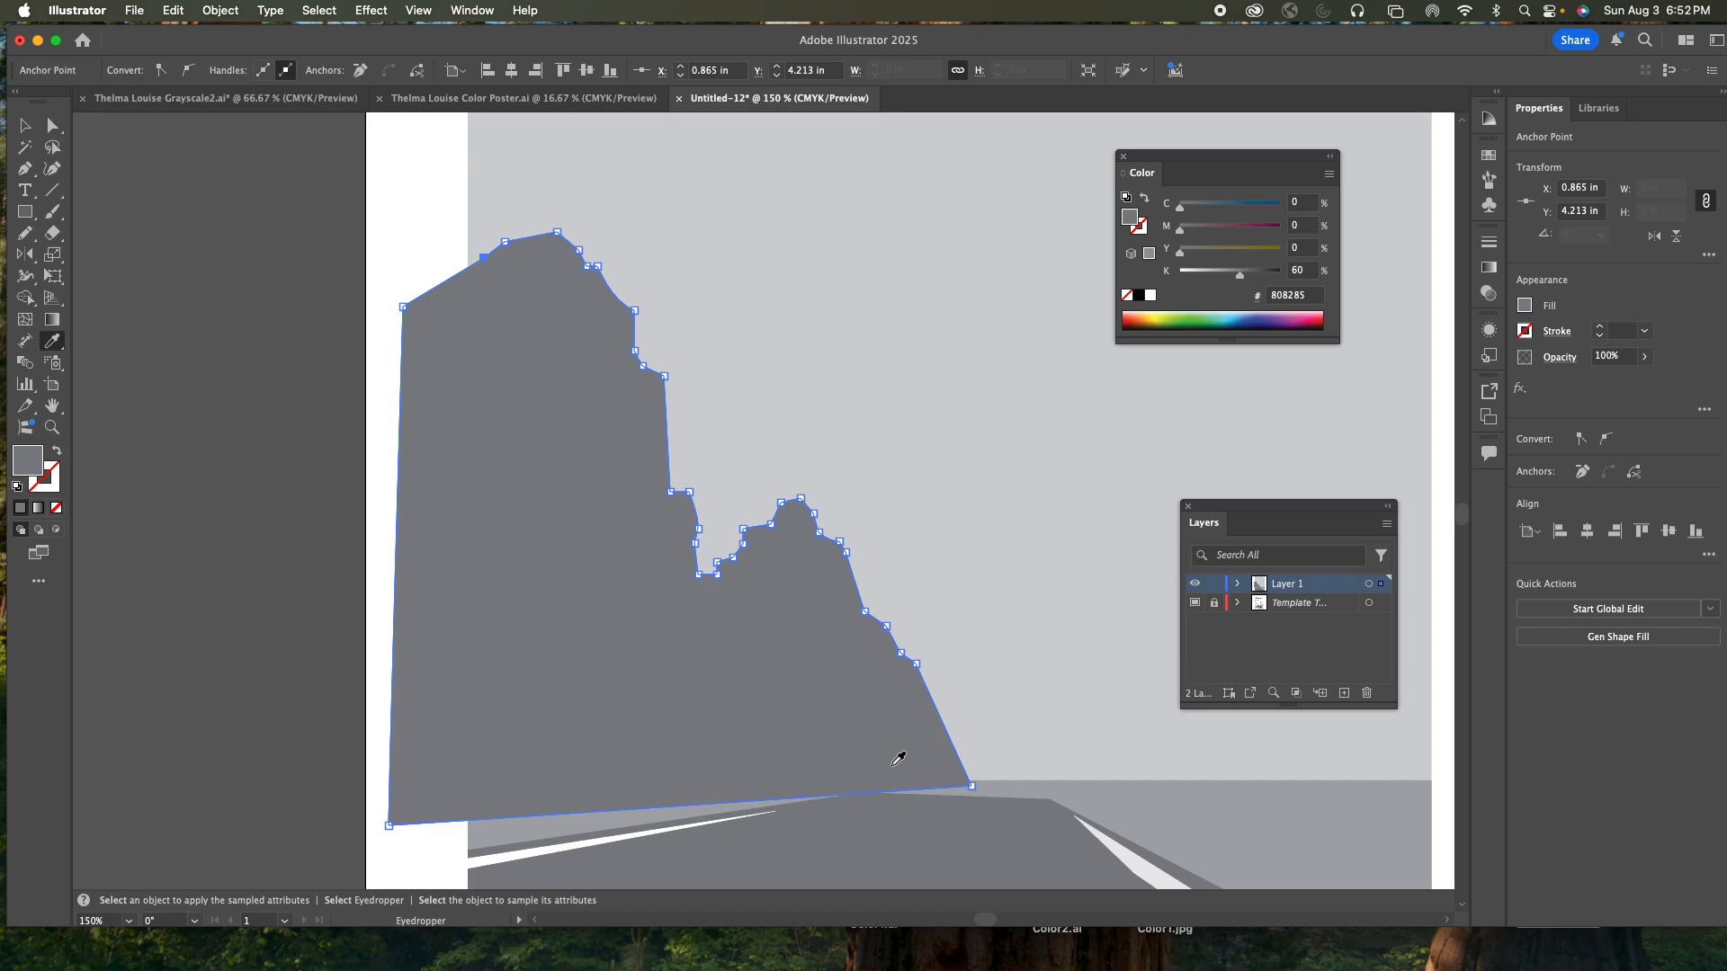
- Look at the finished grayscale poster for reference and check the cliff path against the sketch in outline display, ending back in preview
key(v)
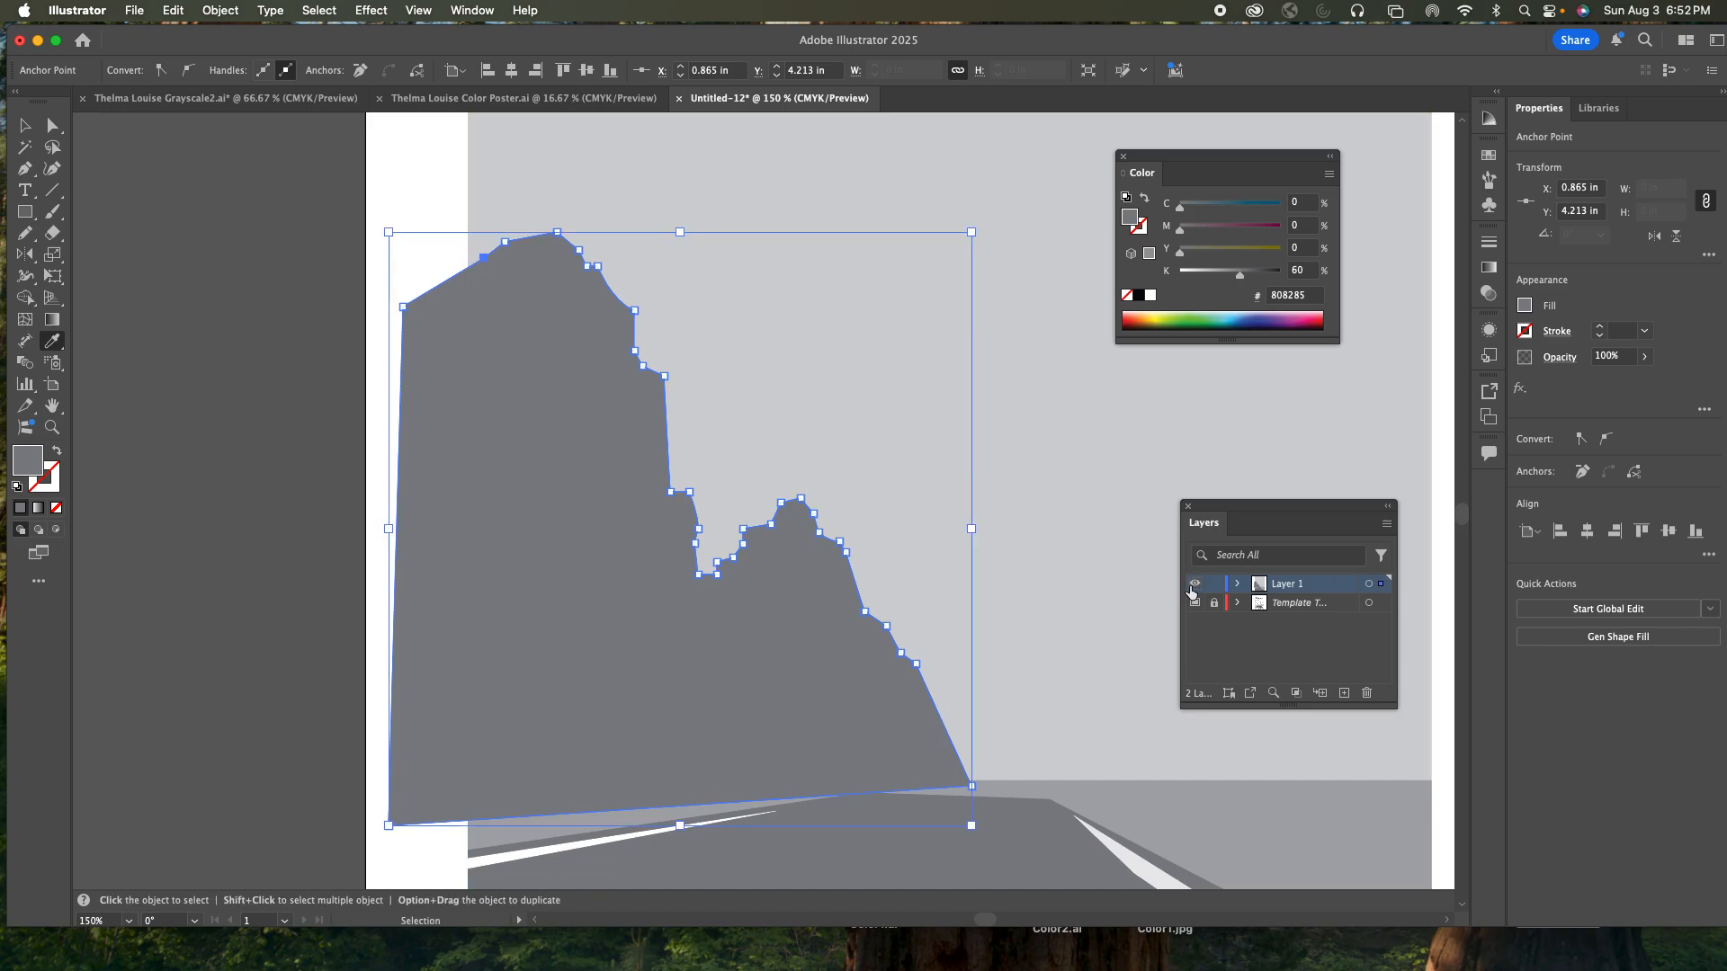
click(1194, 586)
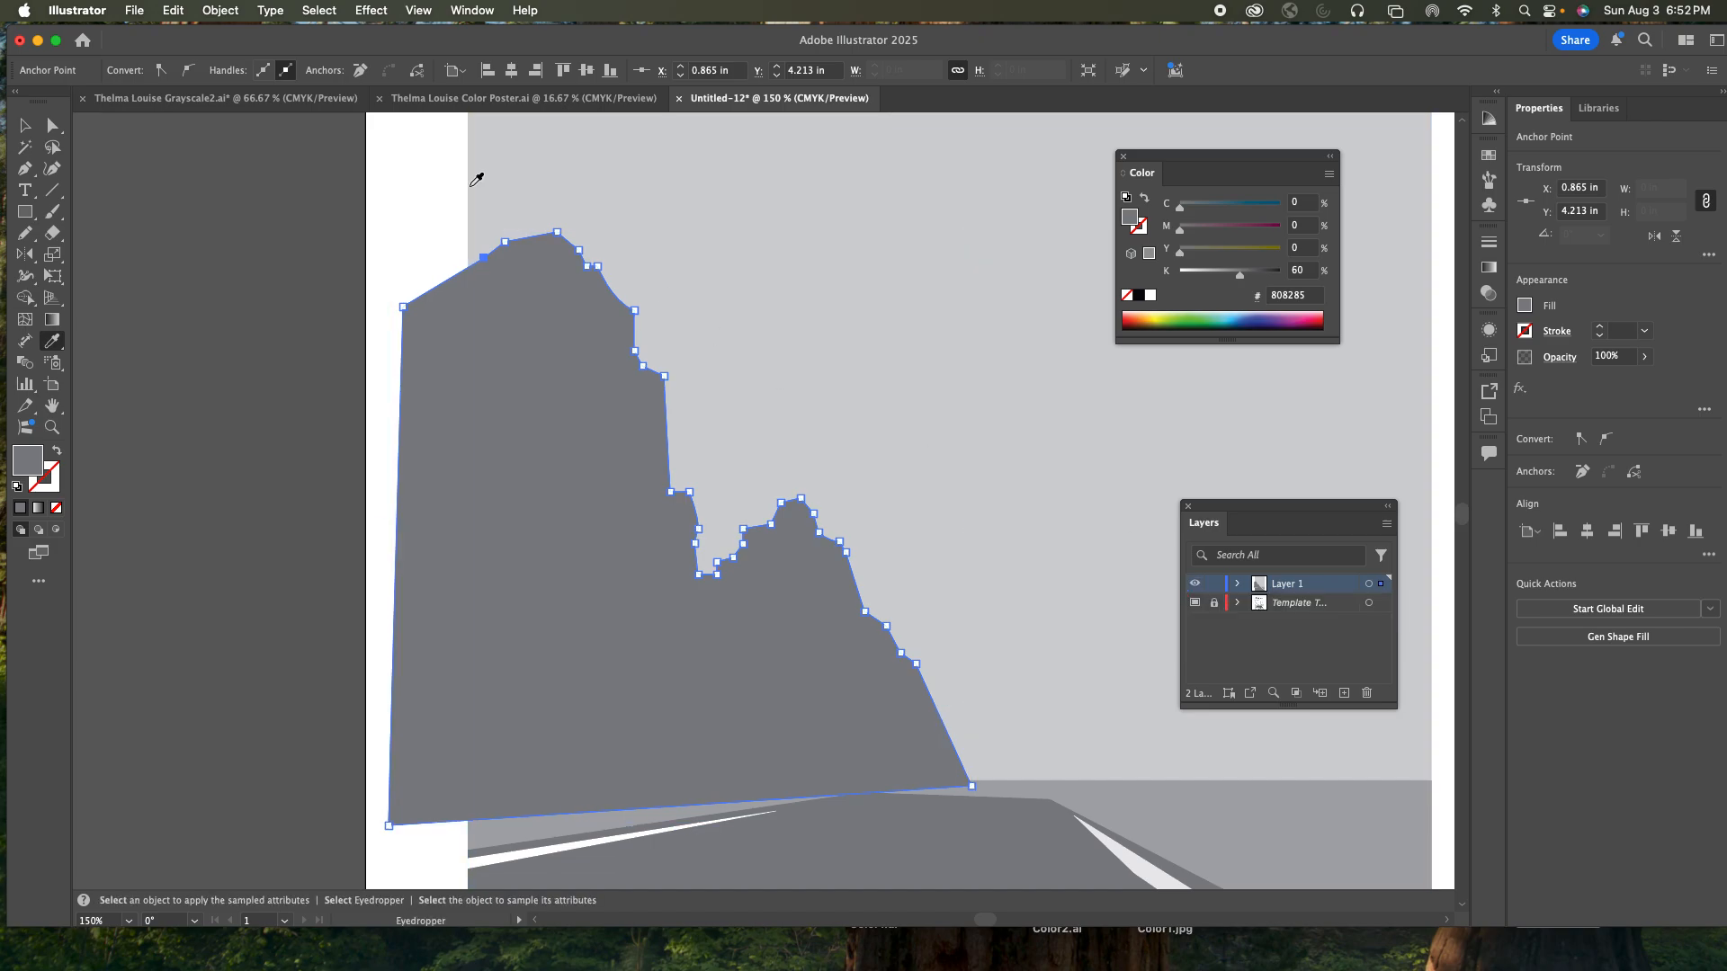
click(216, 97)
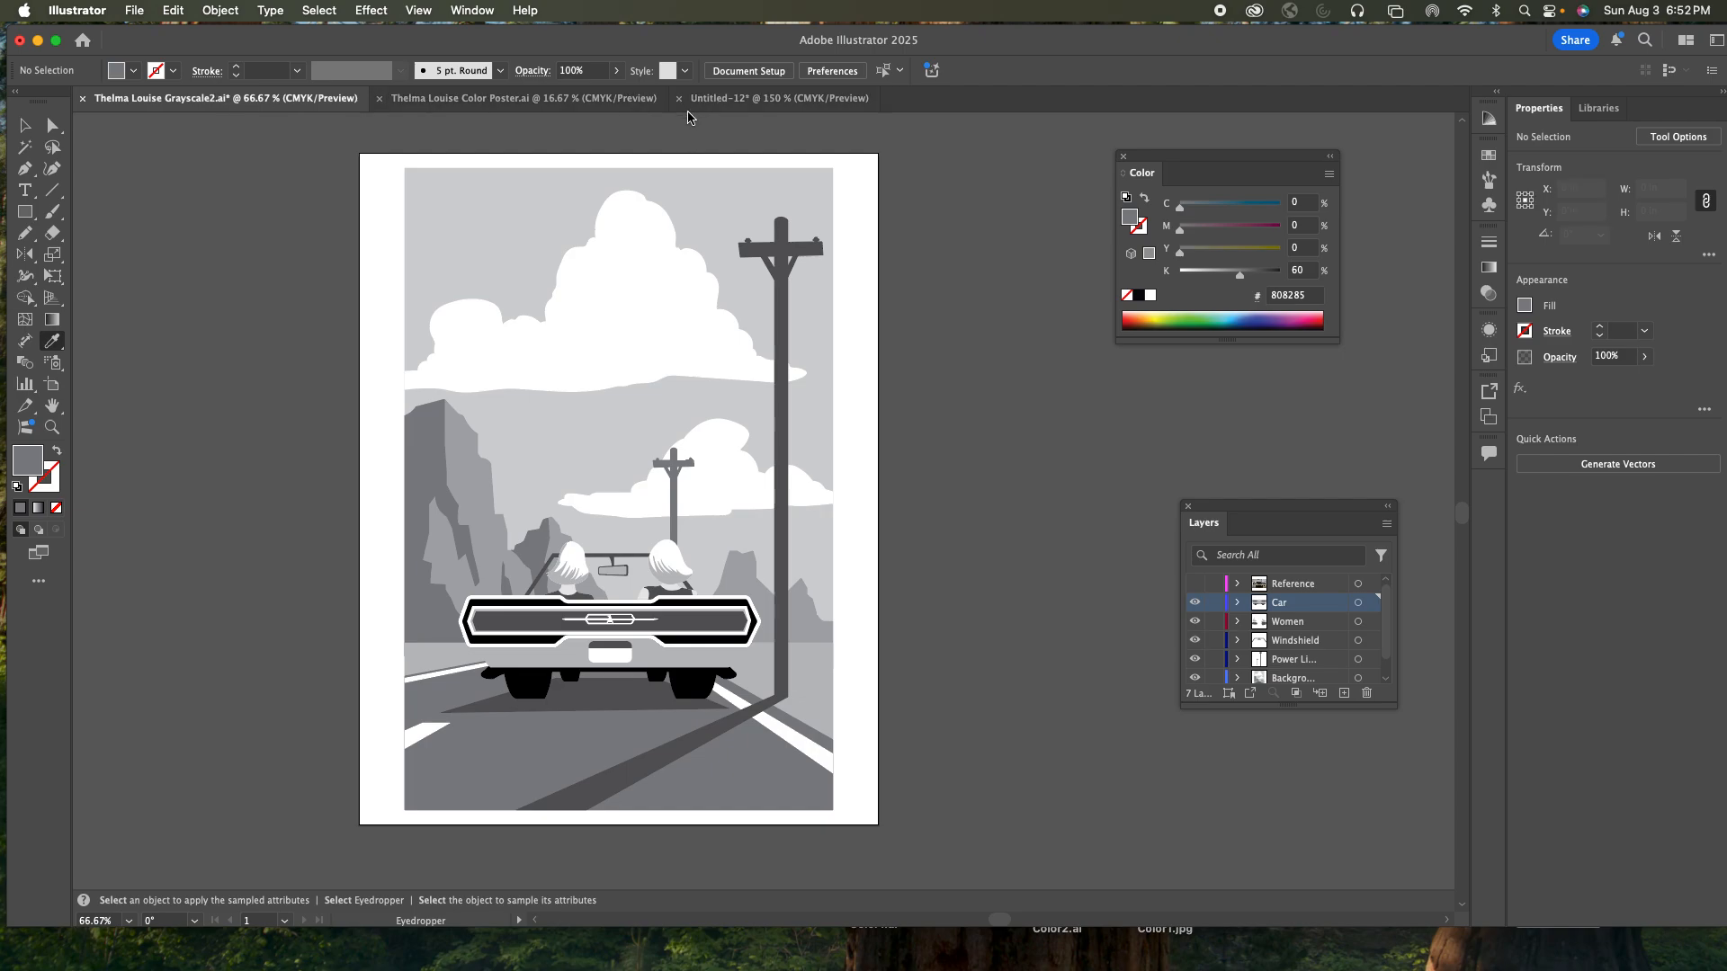
click(730, 99)
key(v)
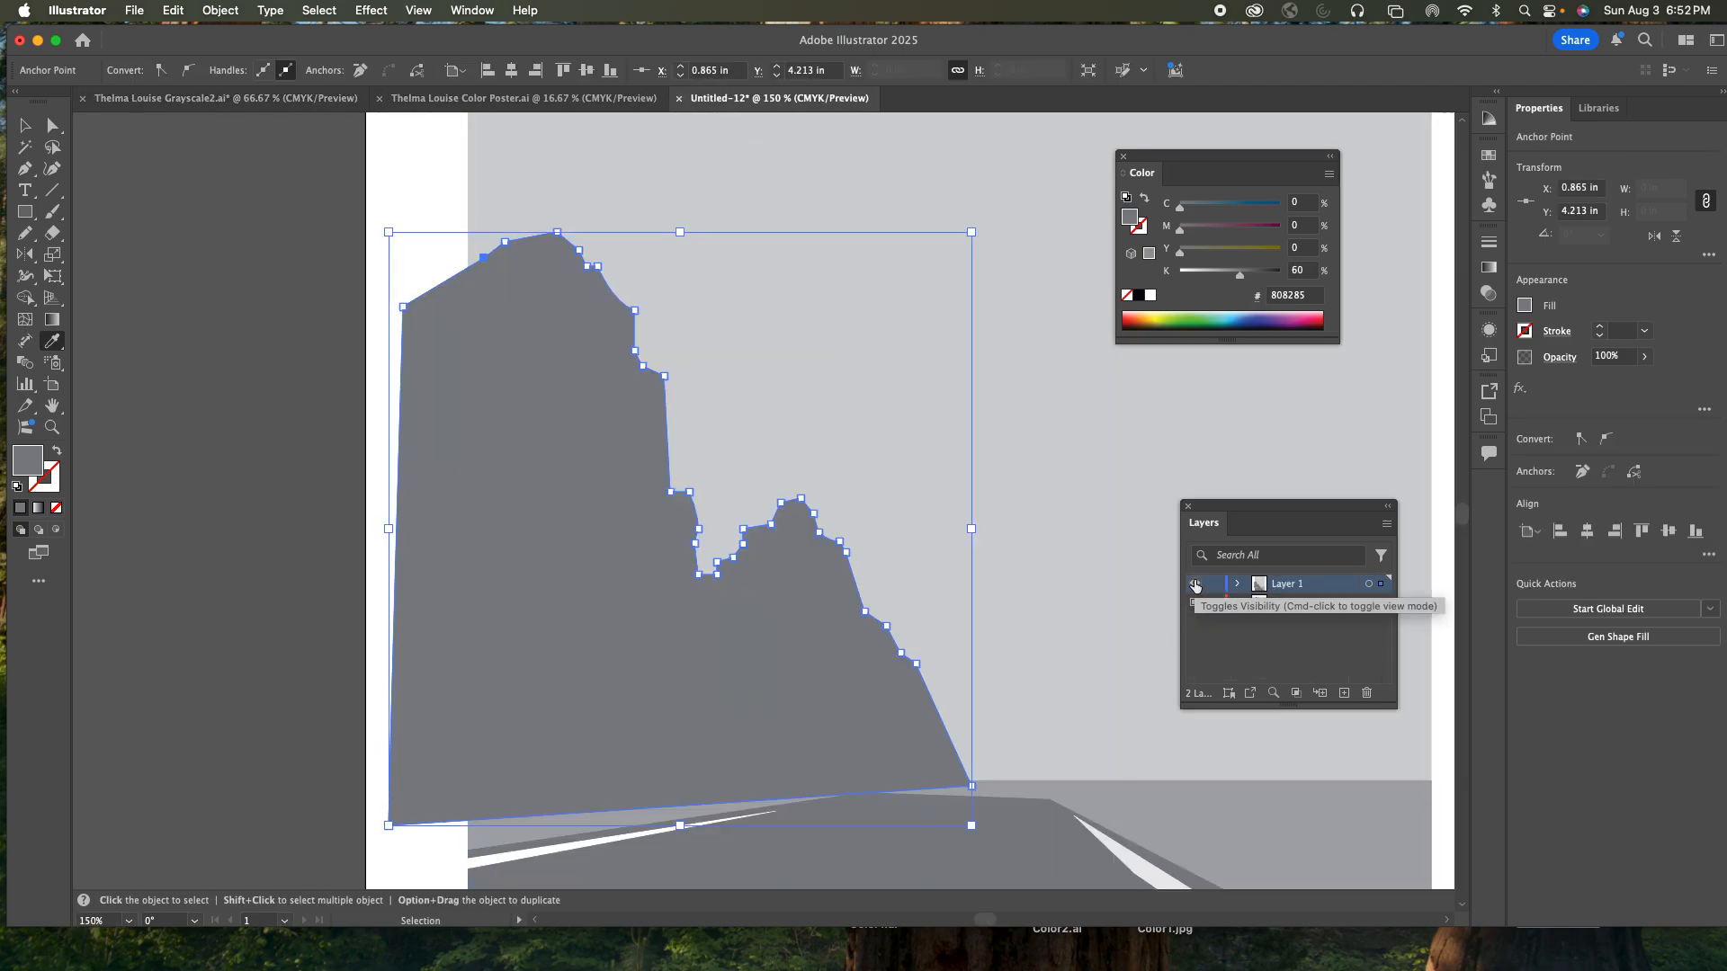
super+click(1195, 584)
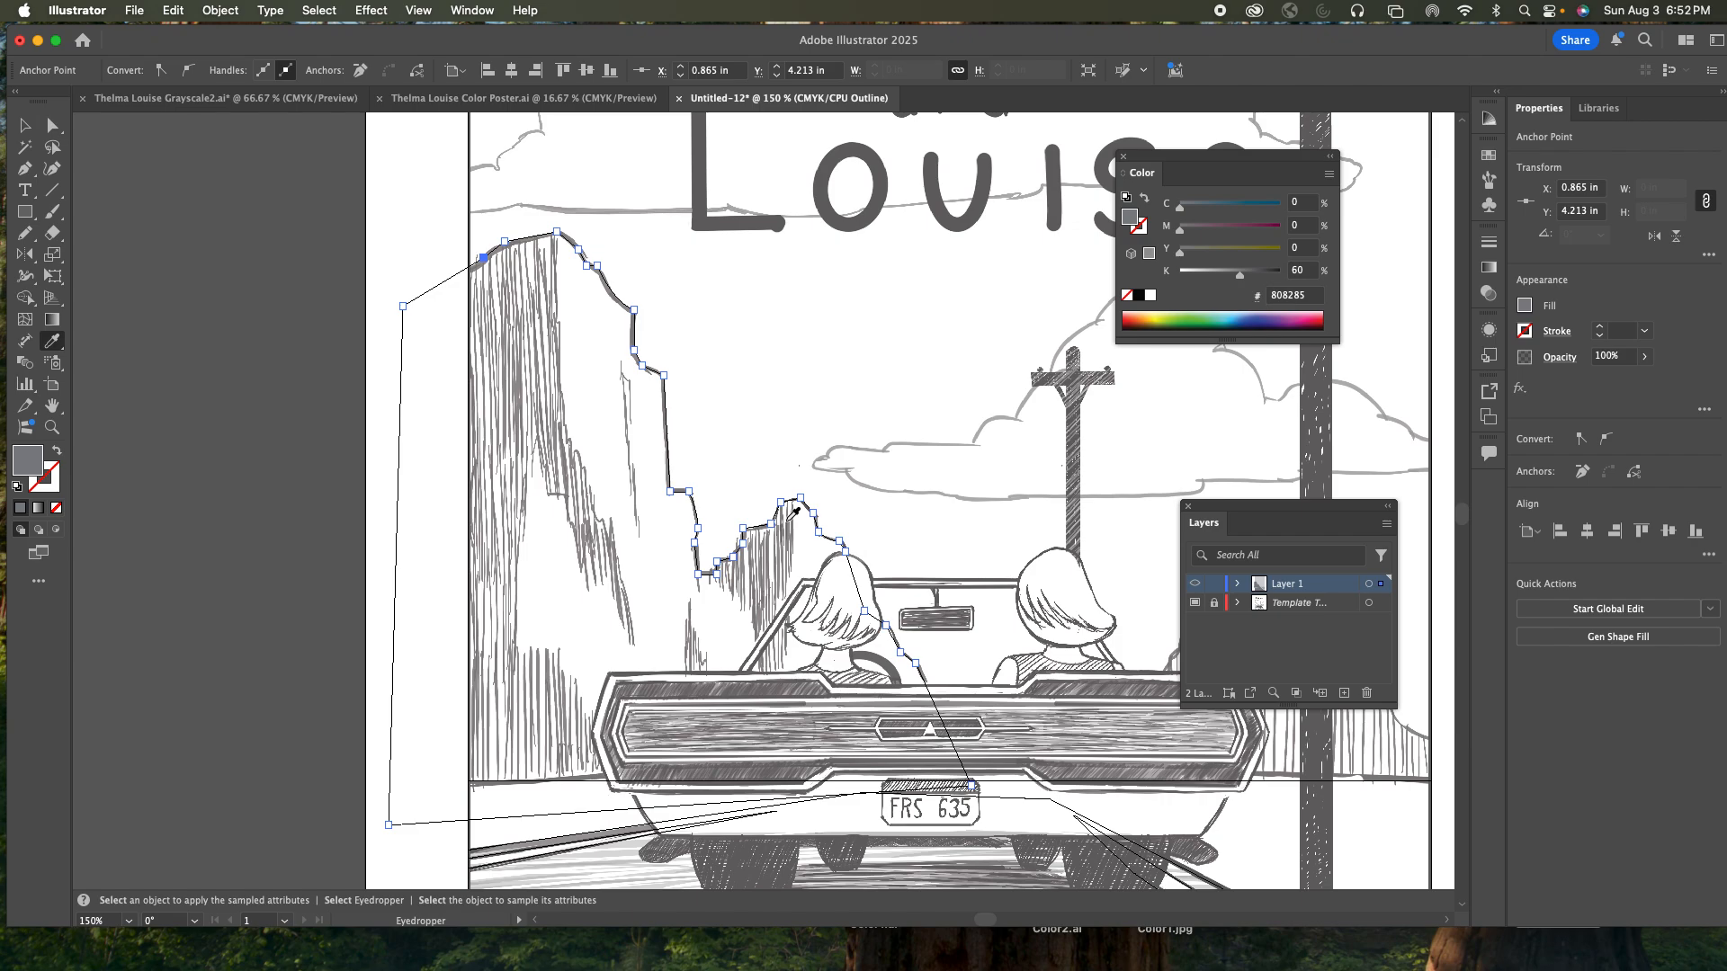
key(v)
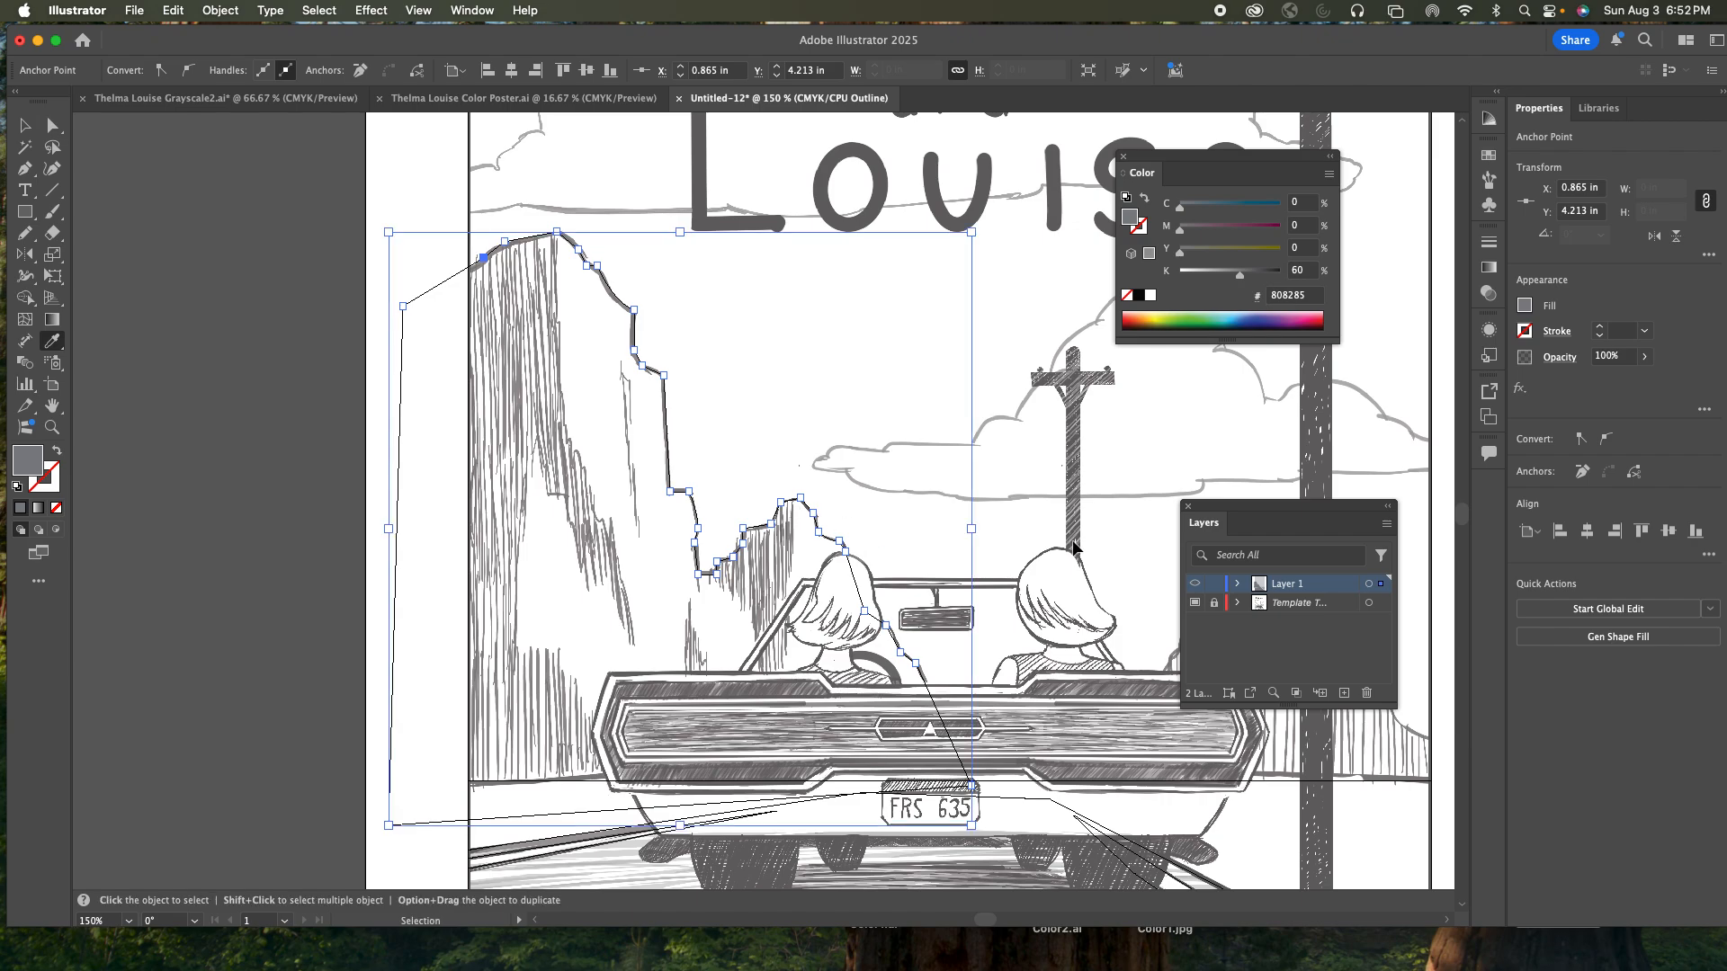
super+click(1195, 585)
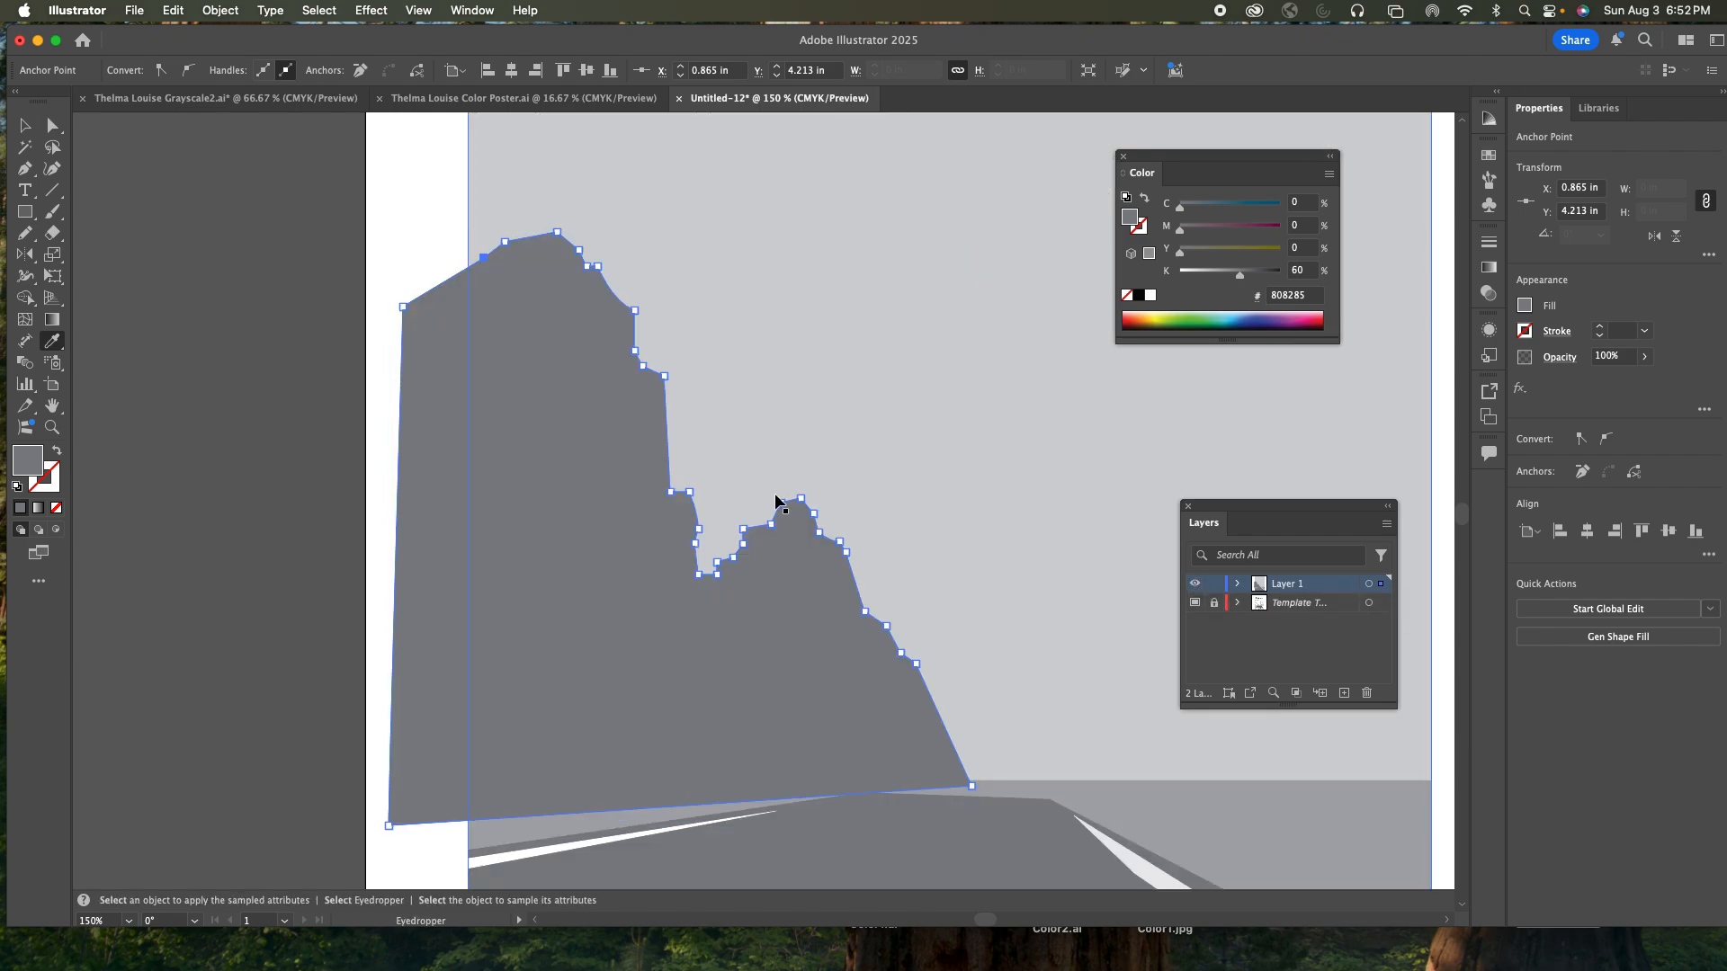
- Select the cliff and sky background and remove the cliff part overhanging the background's left edge with the Shape Builder
key(super+minus)
key(super+minus)
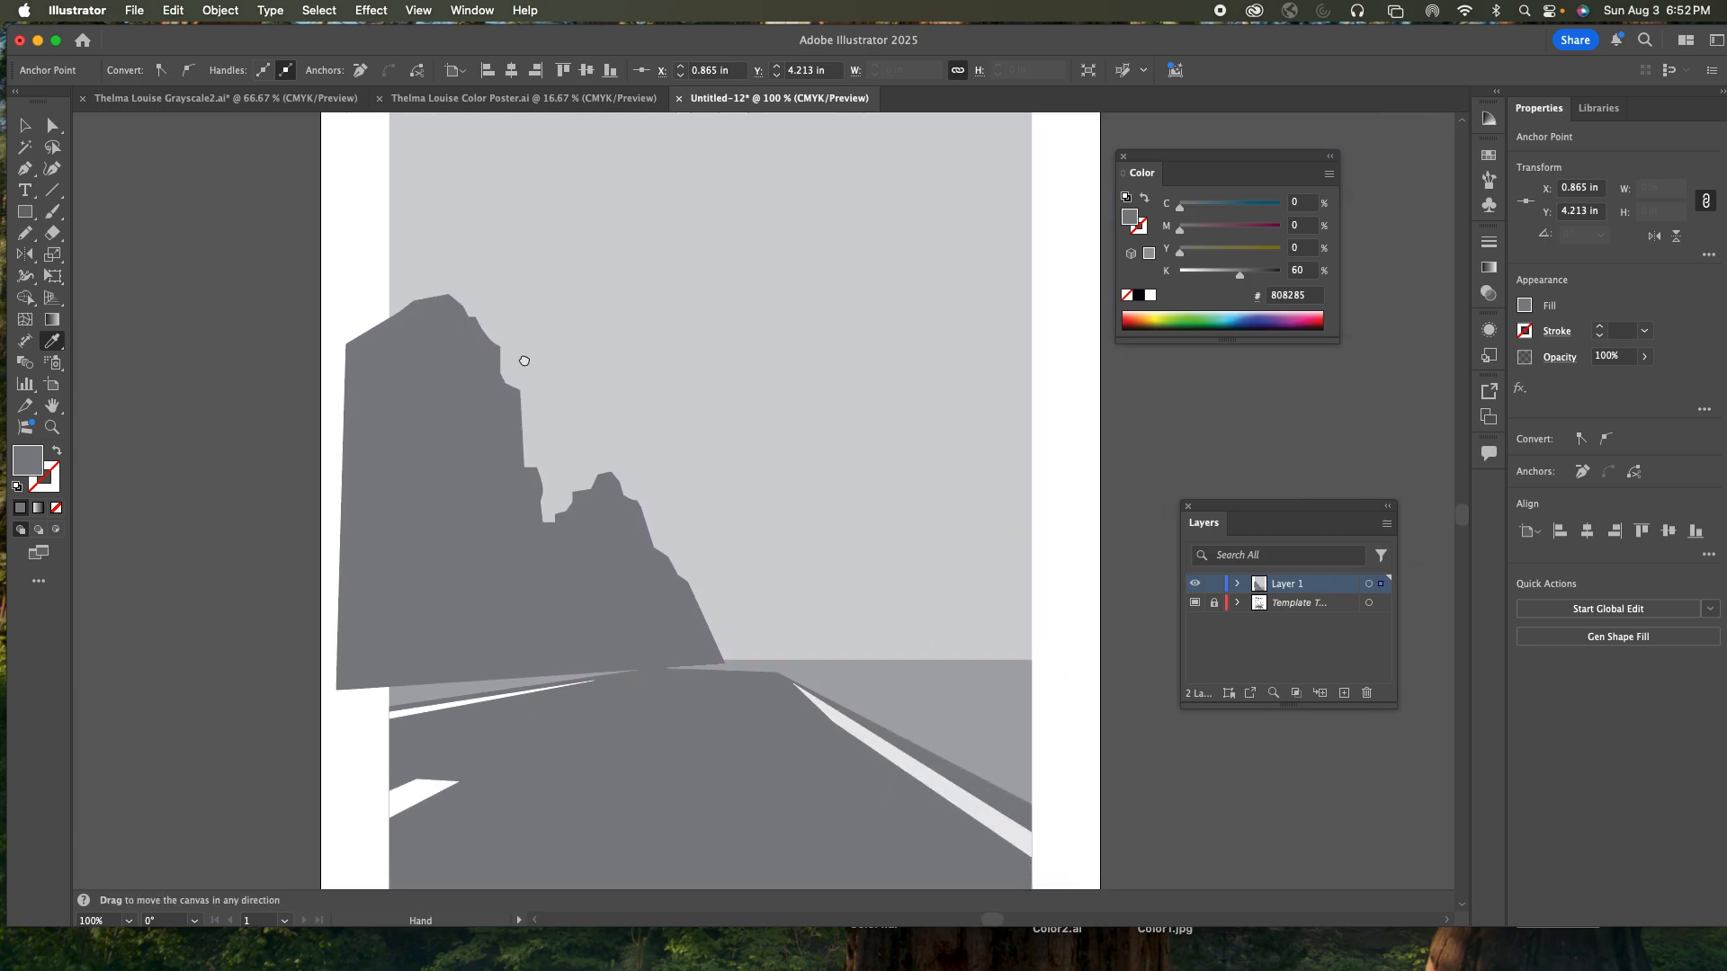
key(v)
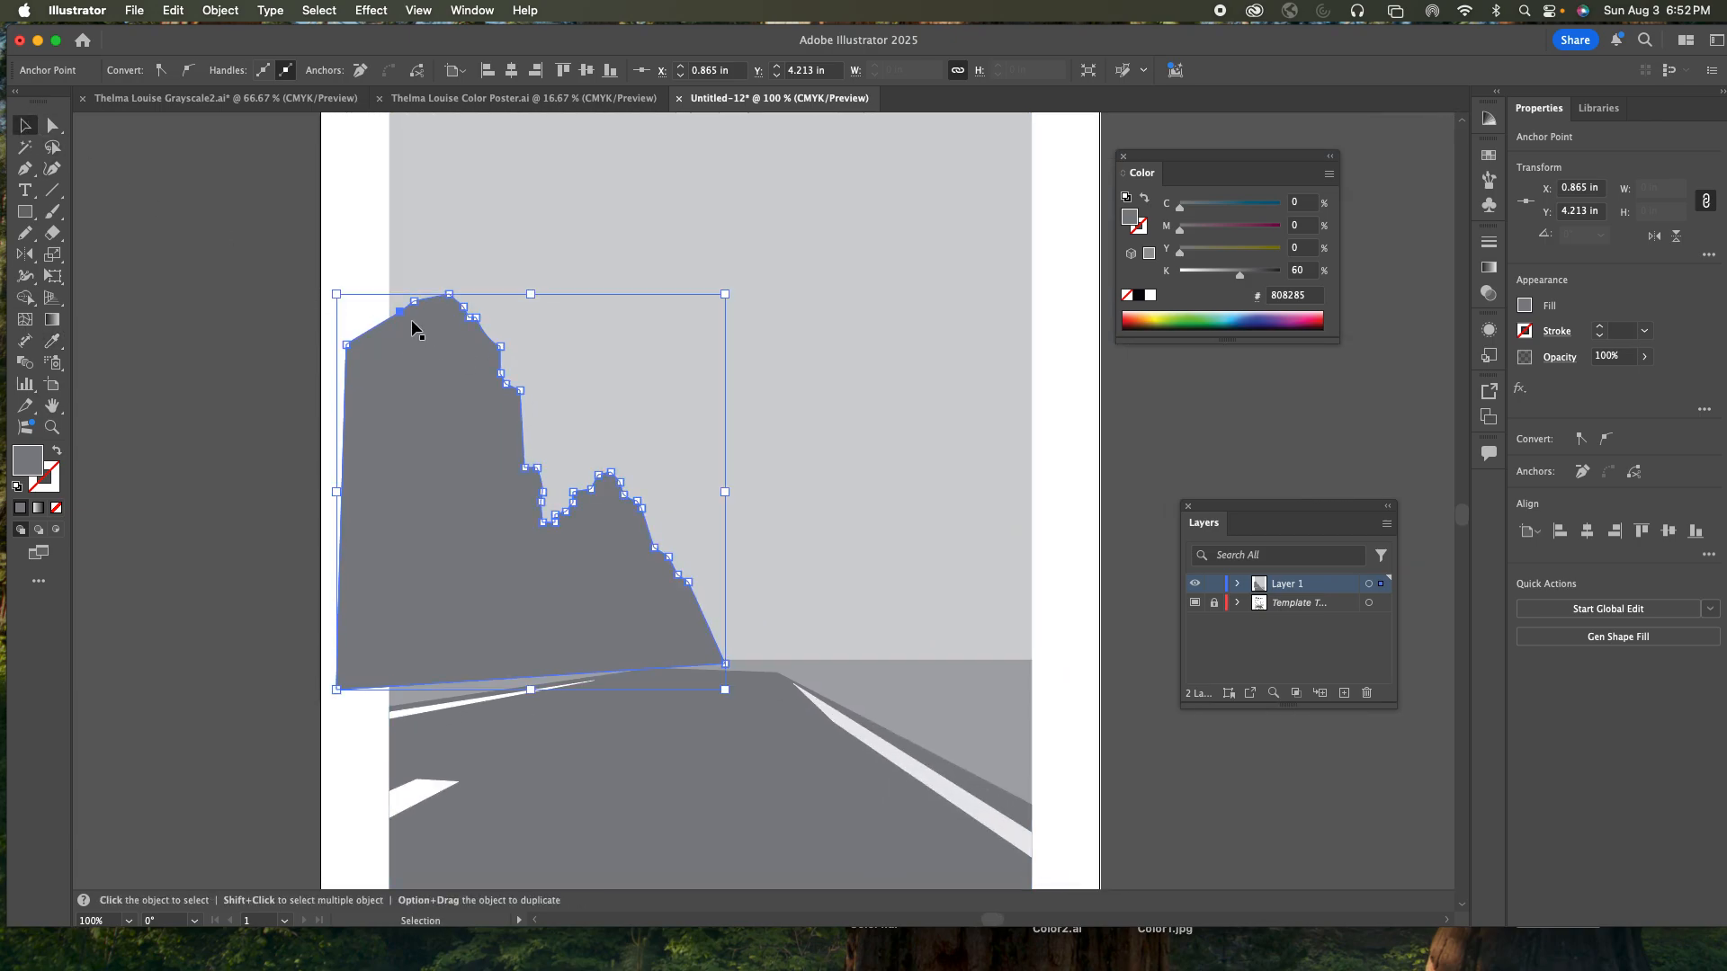
click(440, 385)
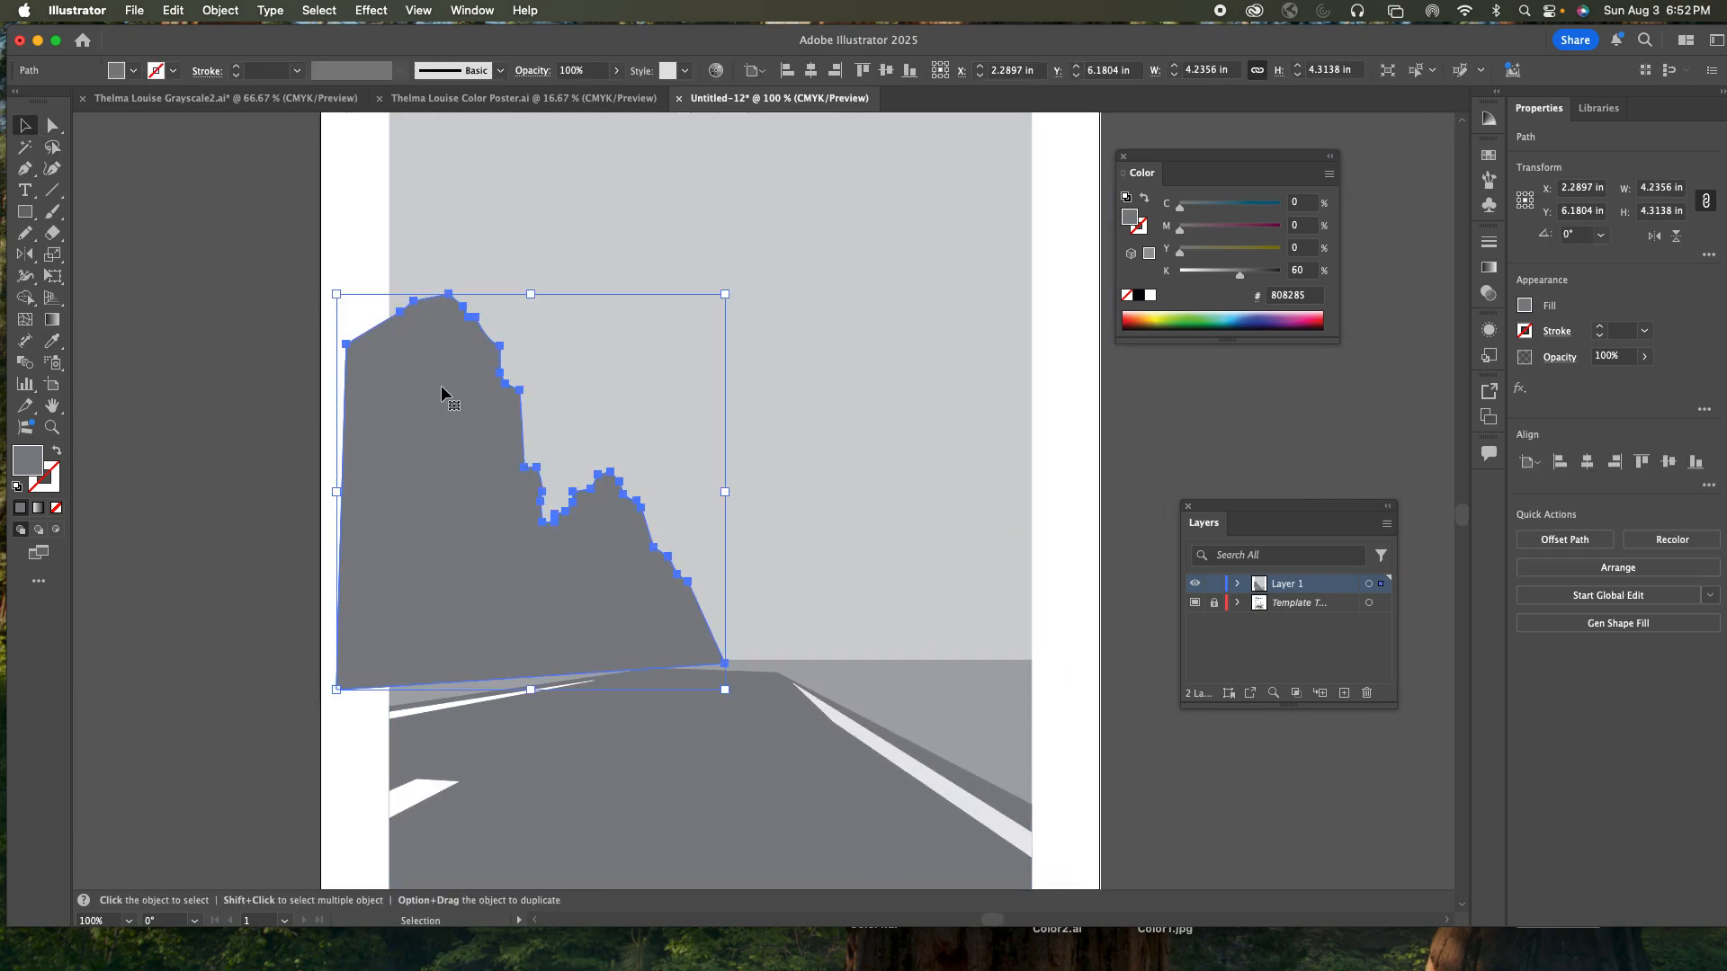
shift+click(590, 401)
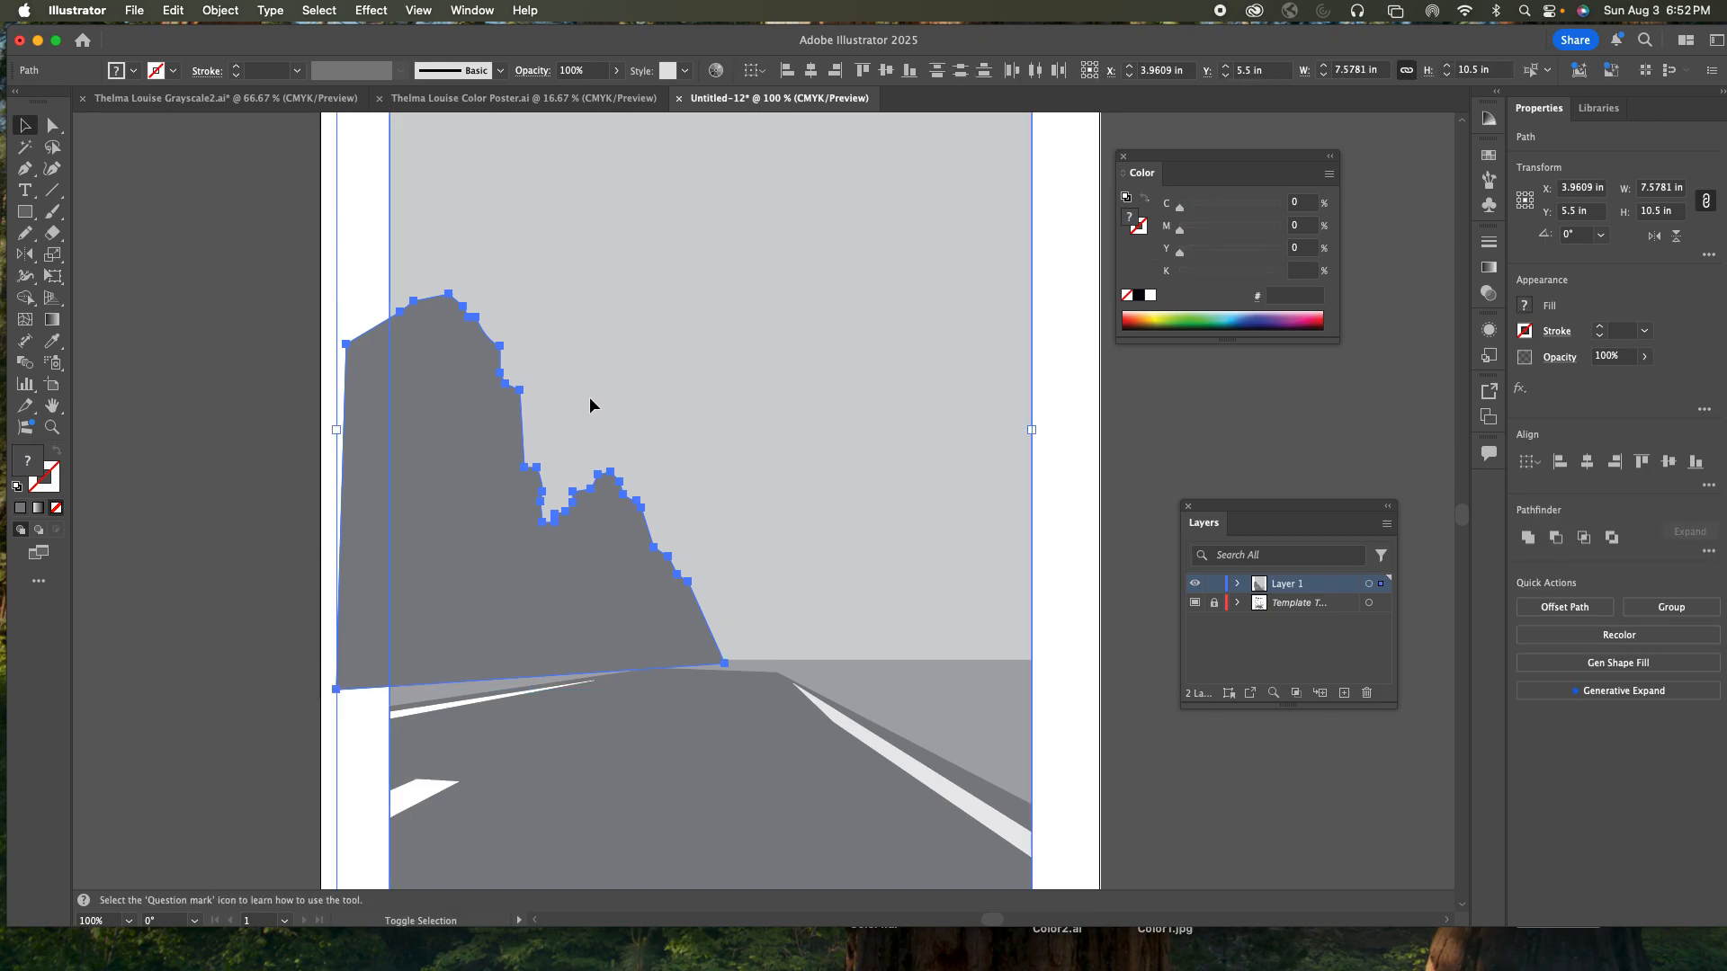
key(shift+m)
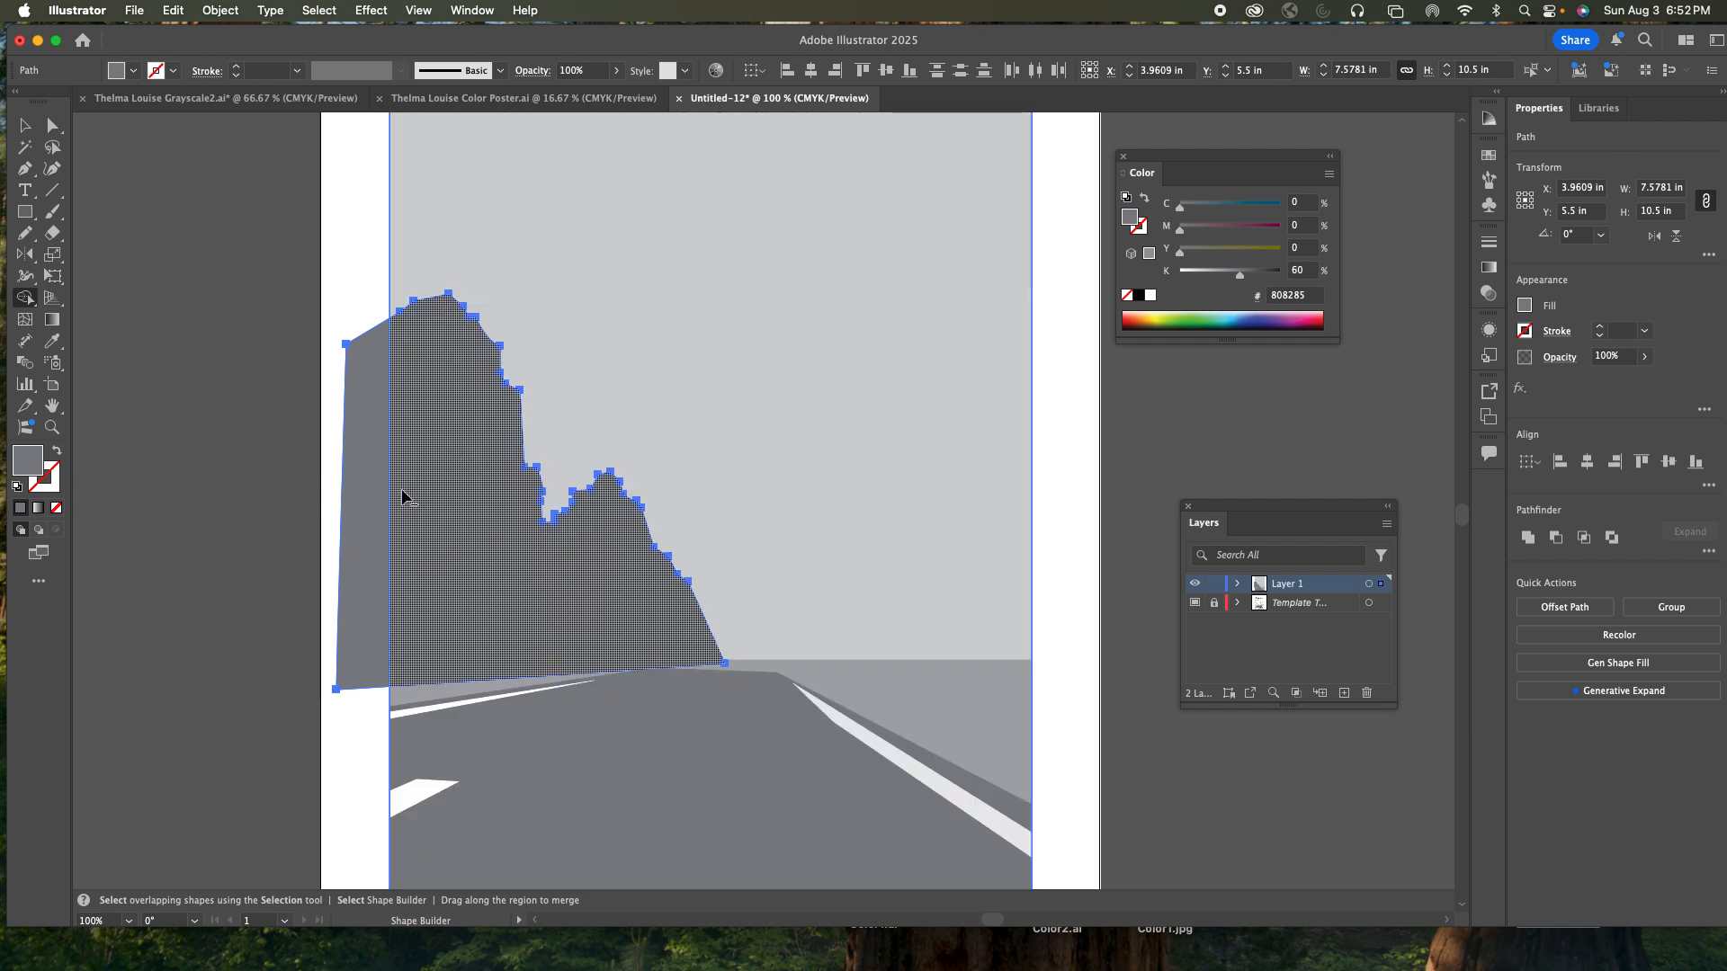
alt+click(365, 509)
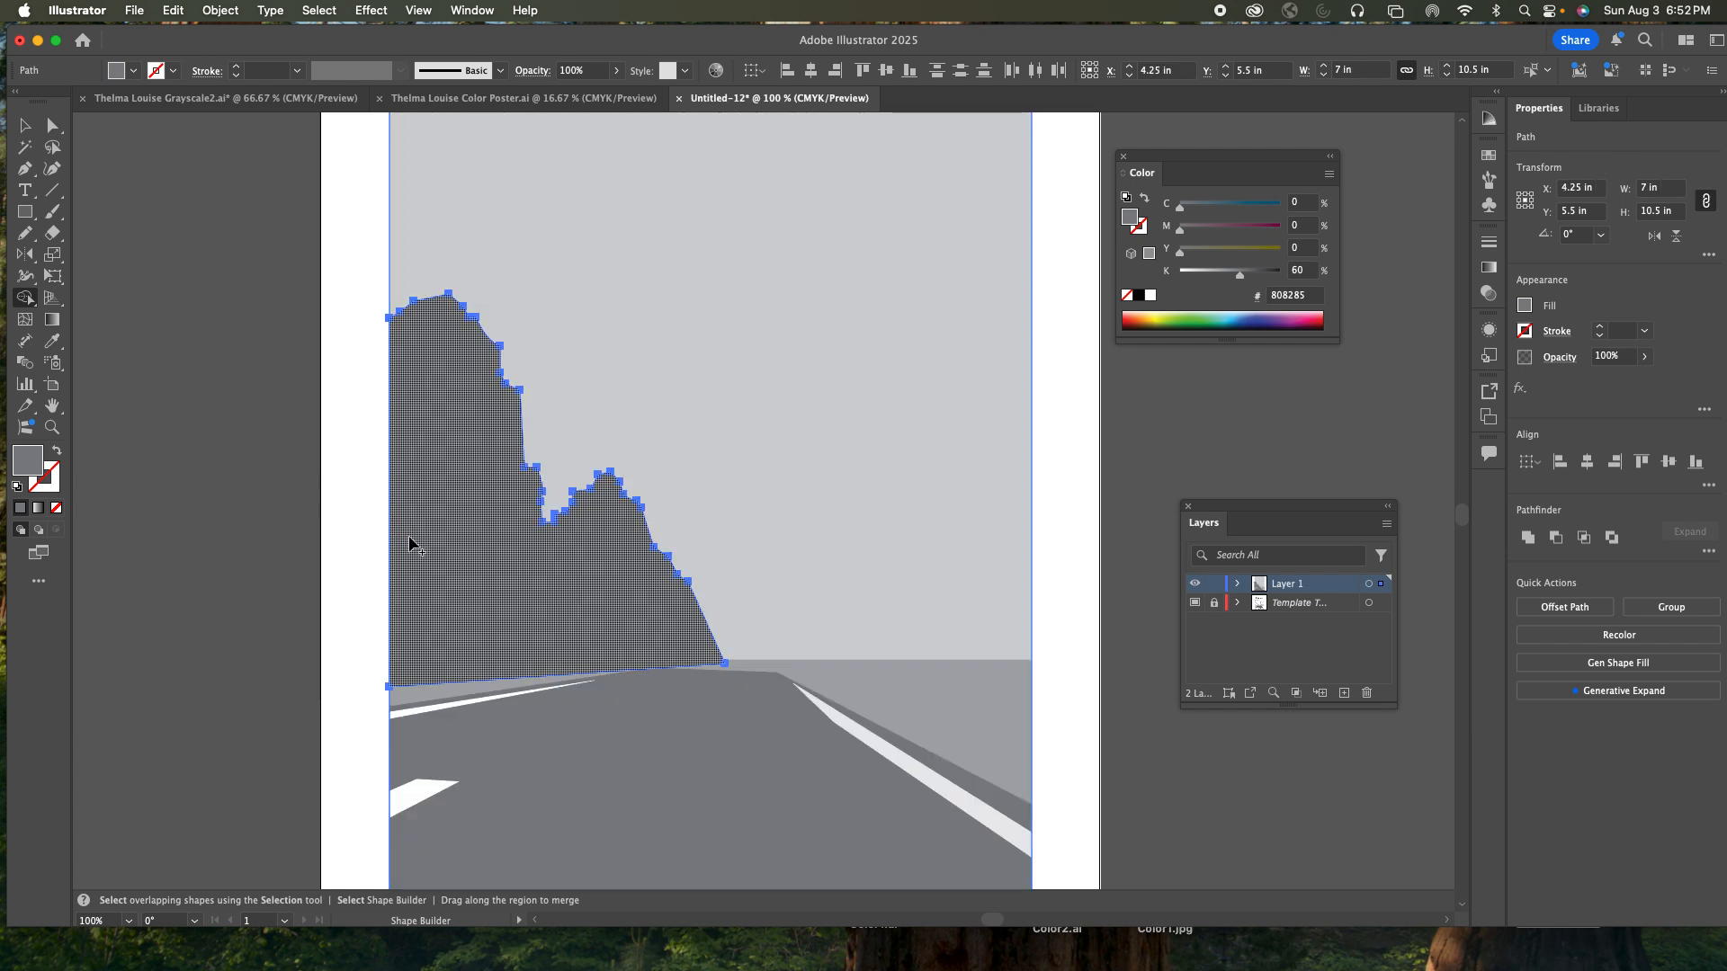
- Send the trimmed cliff and the sky background to the back, behind the ground and road, and deselect them
click(27, 126)
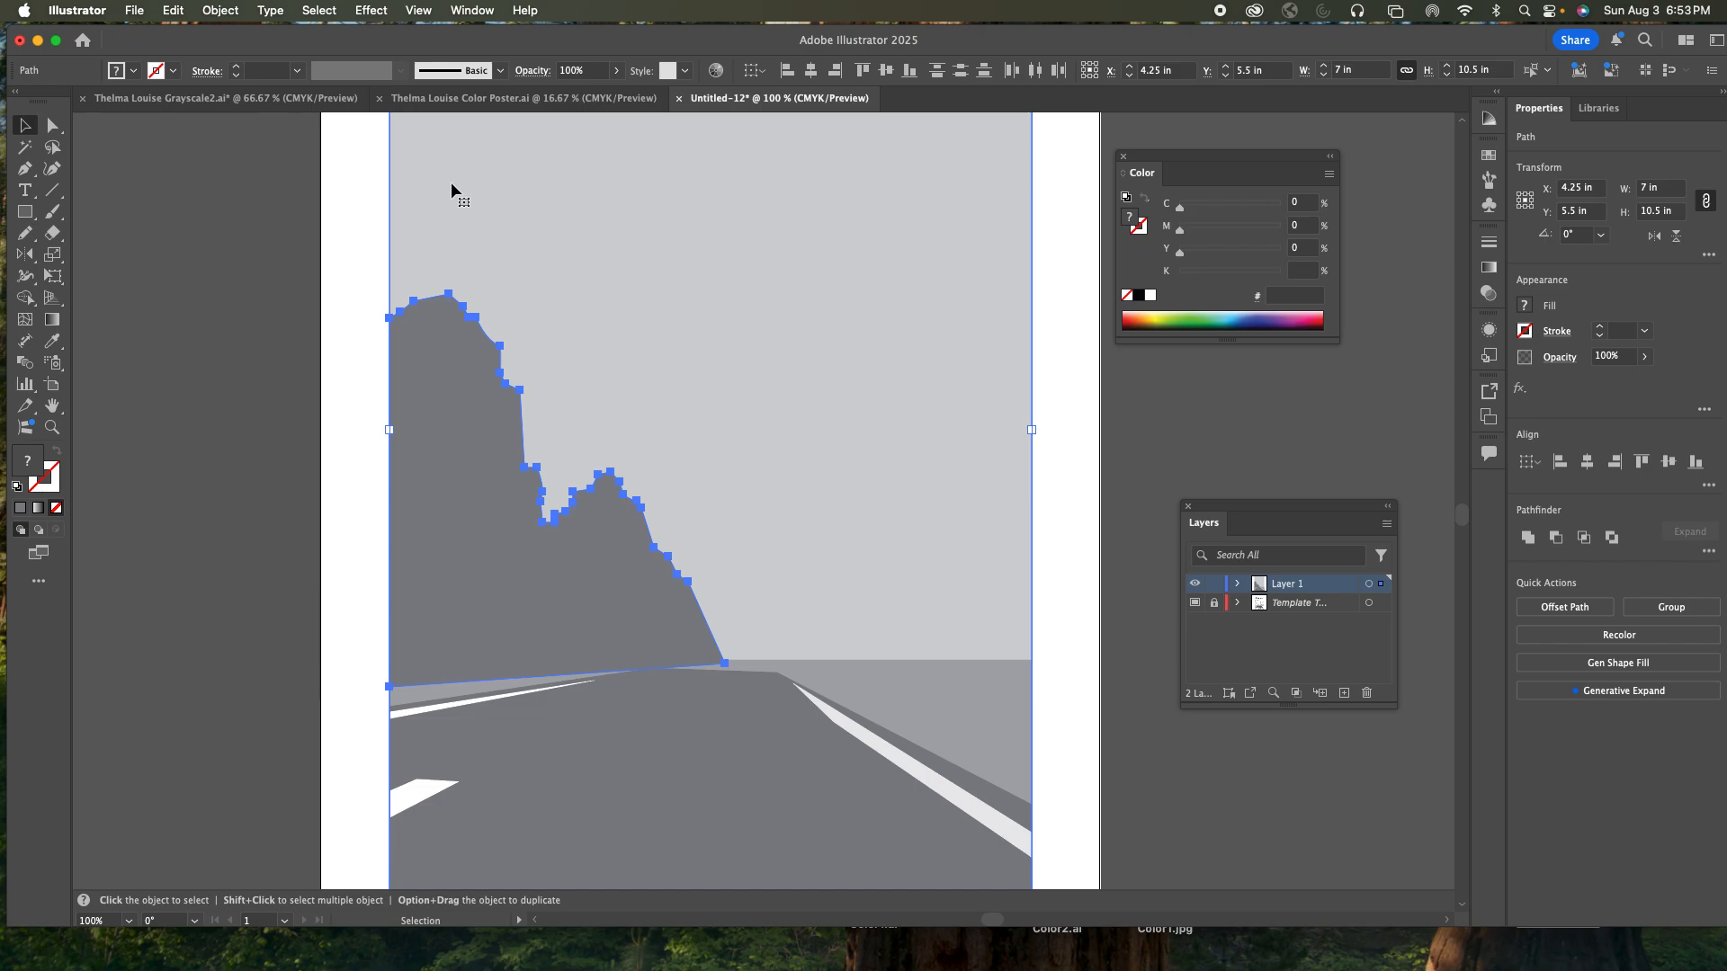
click(221, 10)
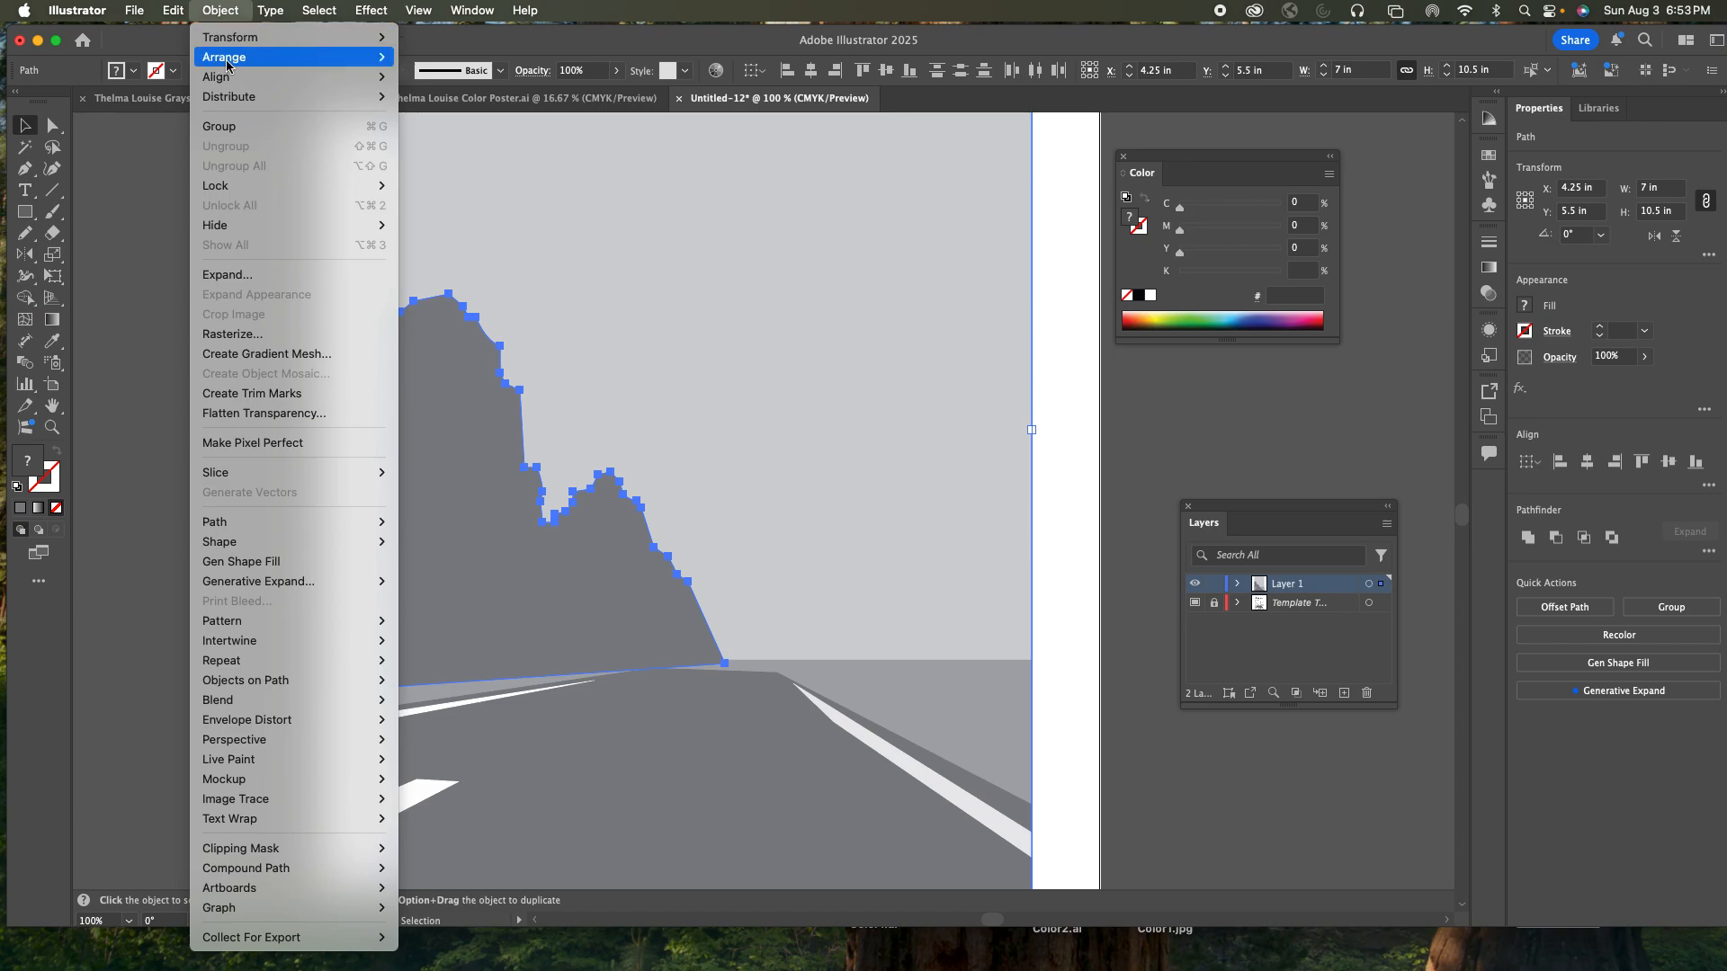
mouse_move(232, 83)
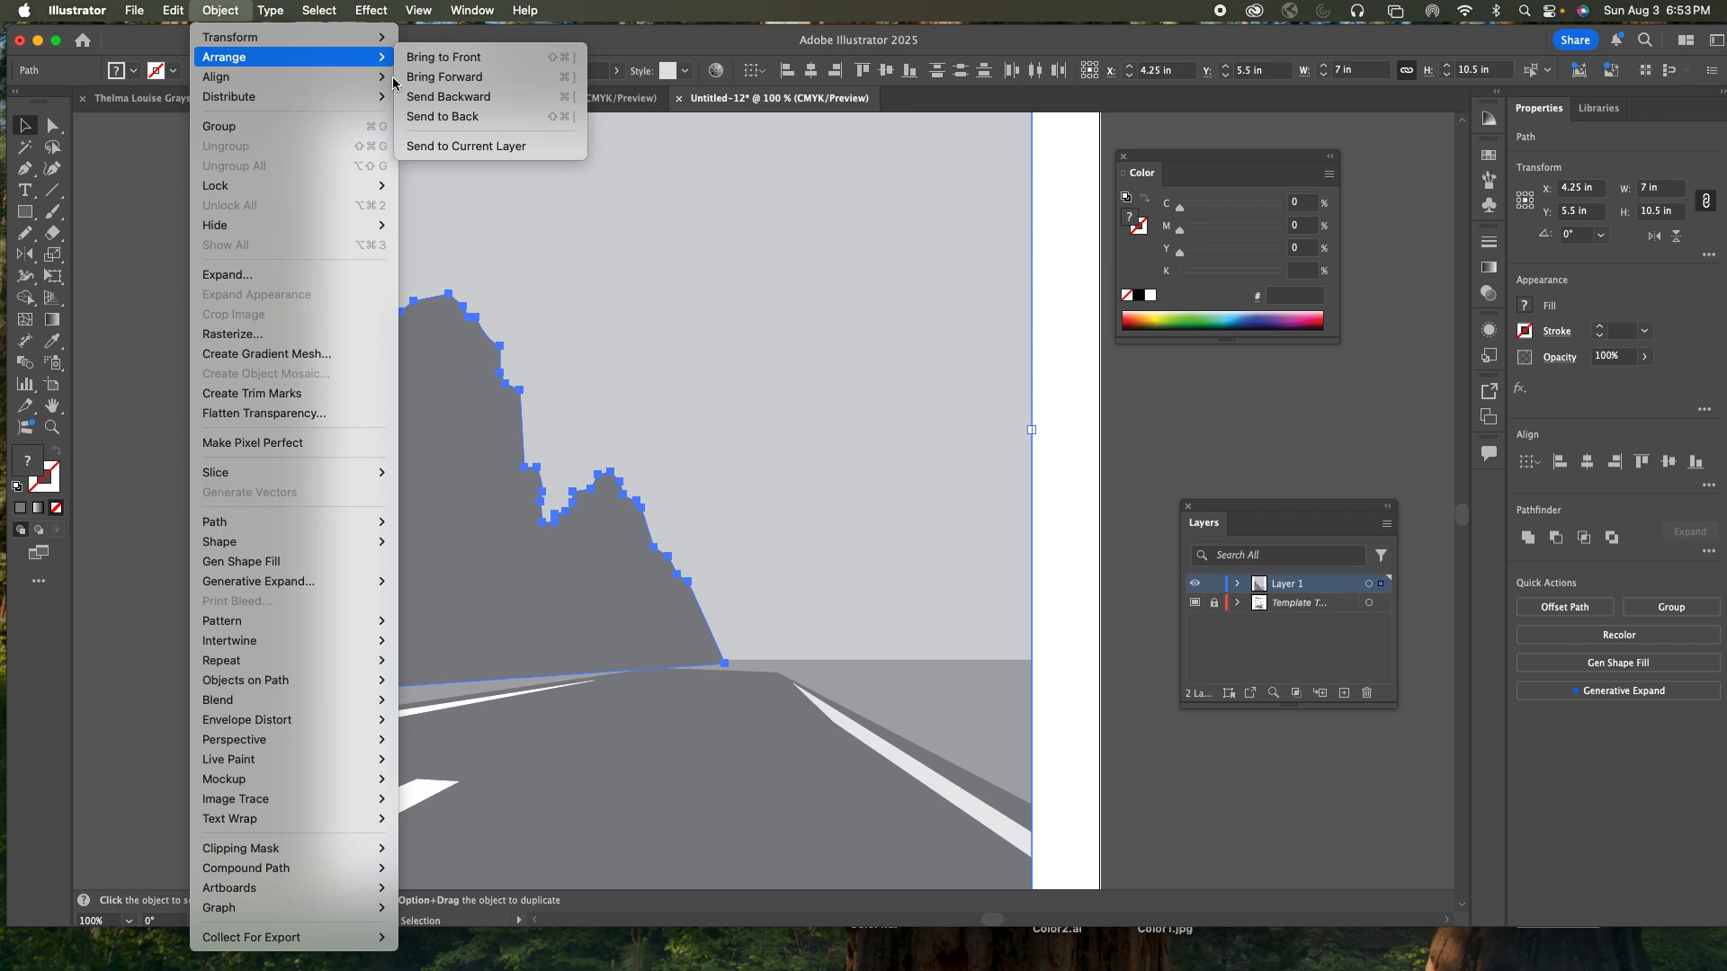
click(439, 97)
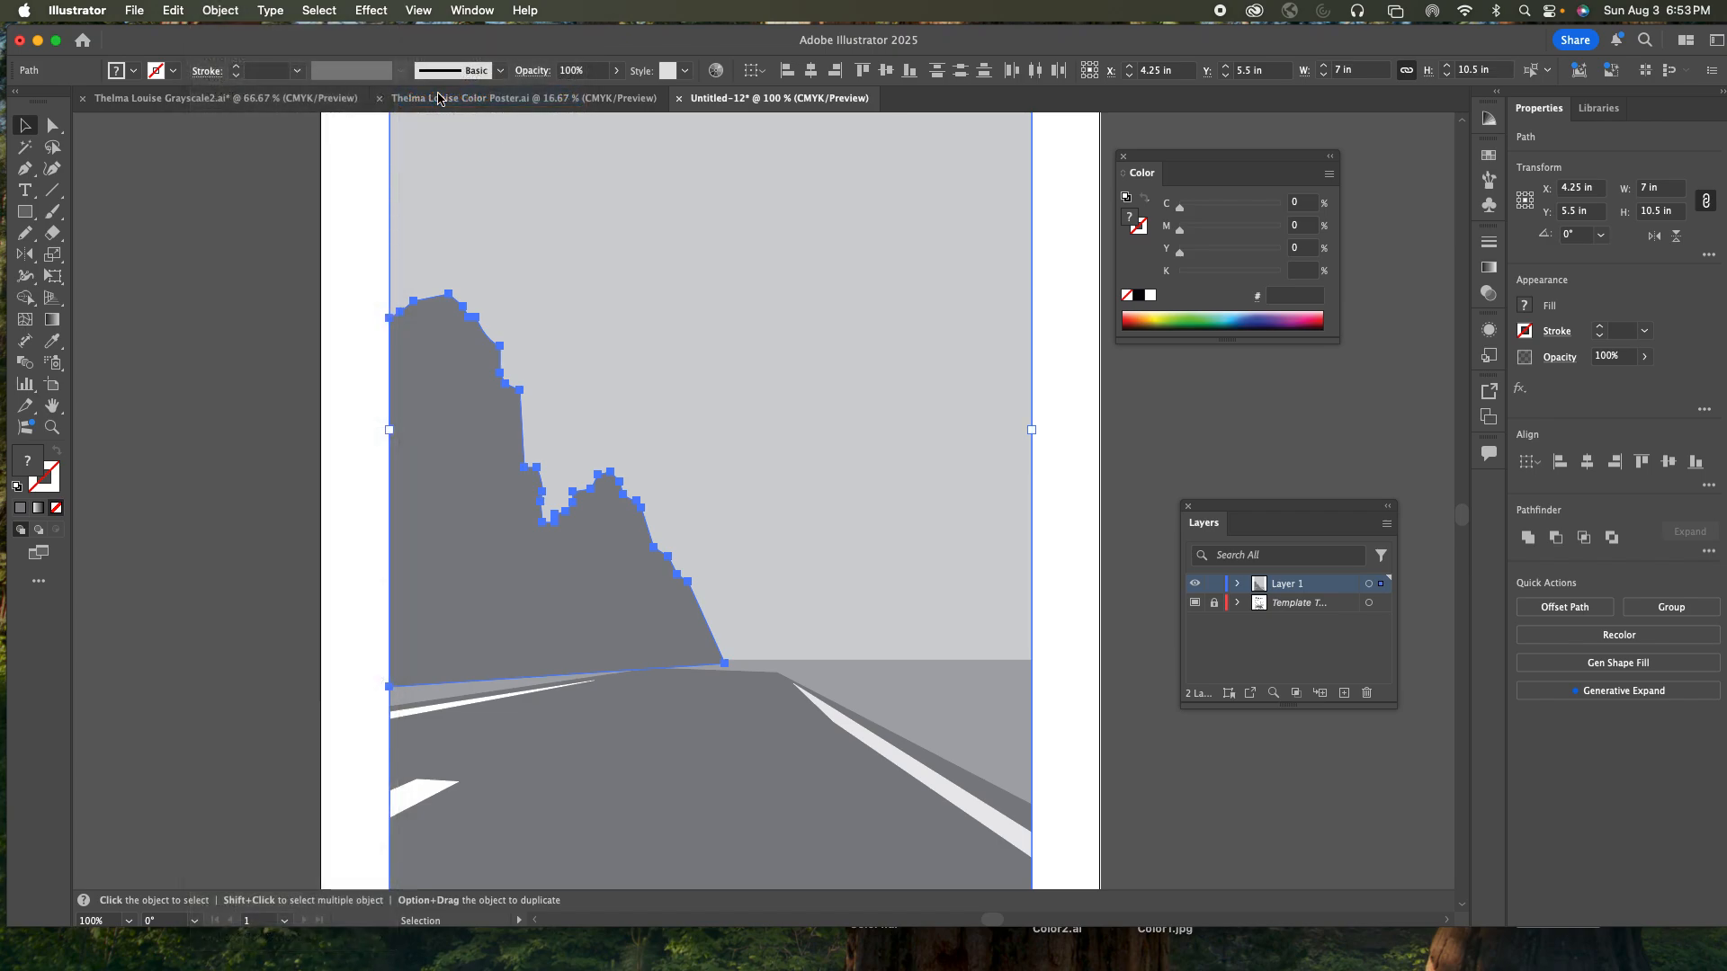
click(220, 10)
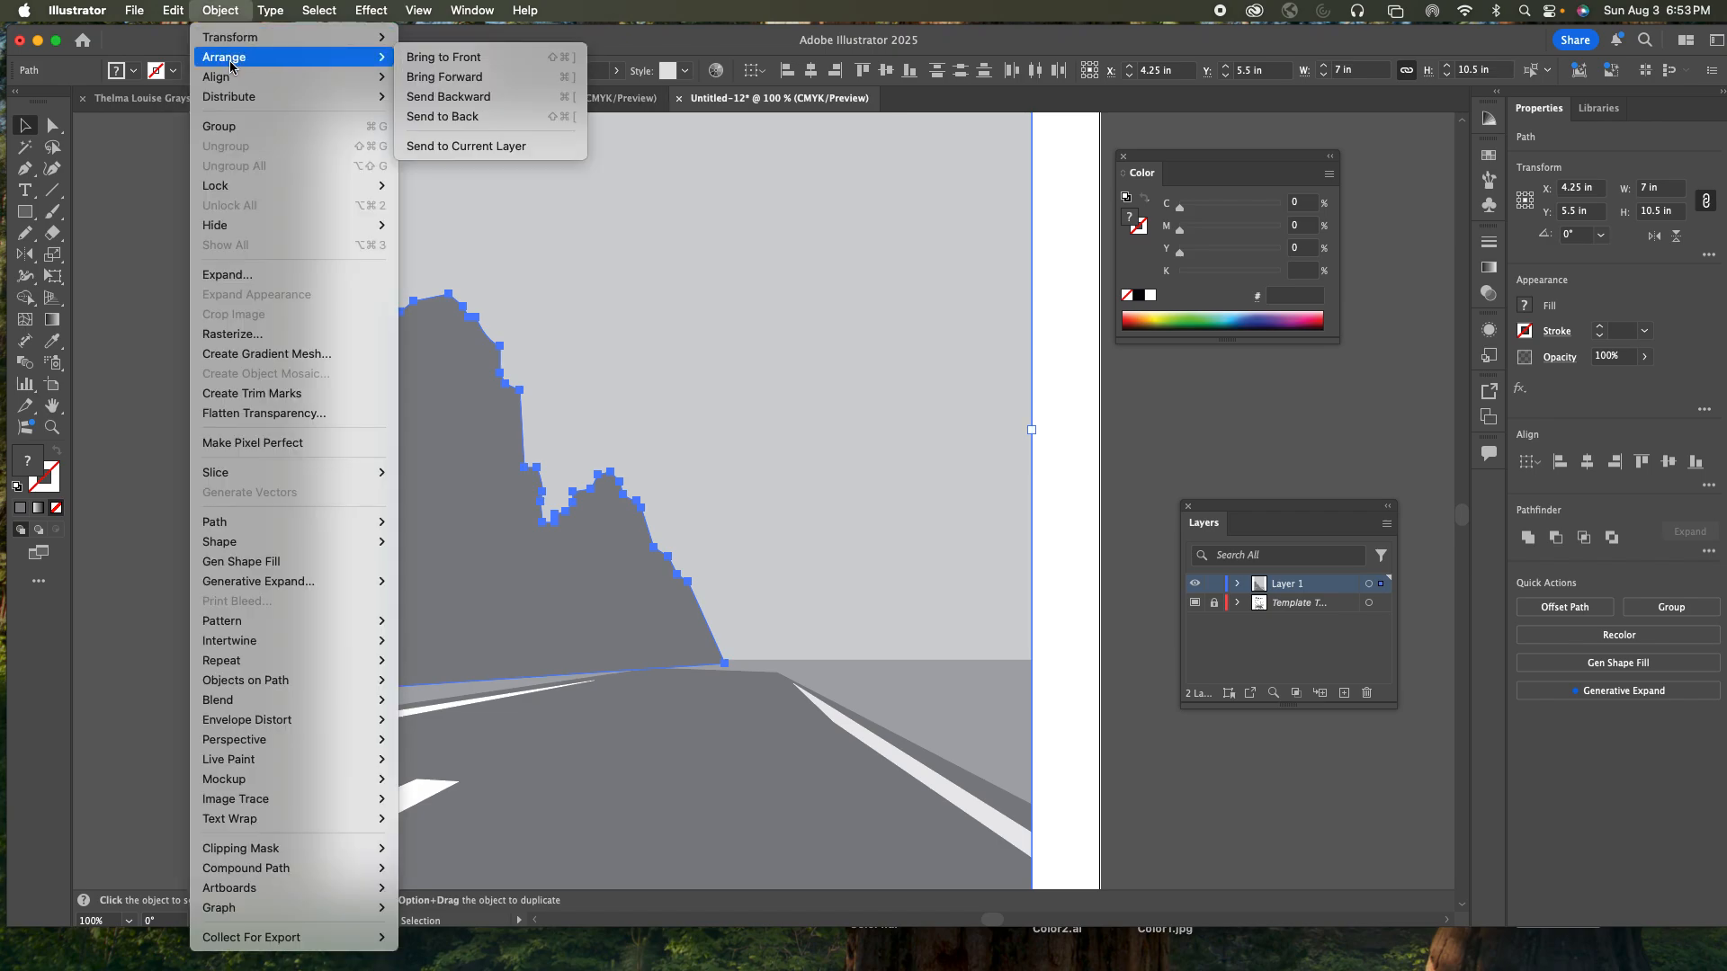
click(447, 117)
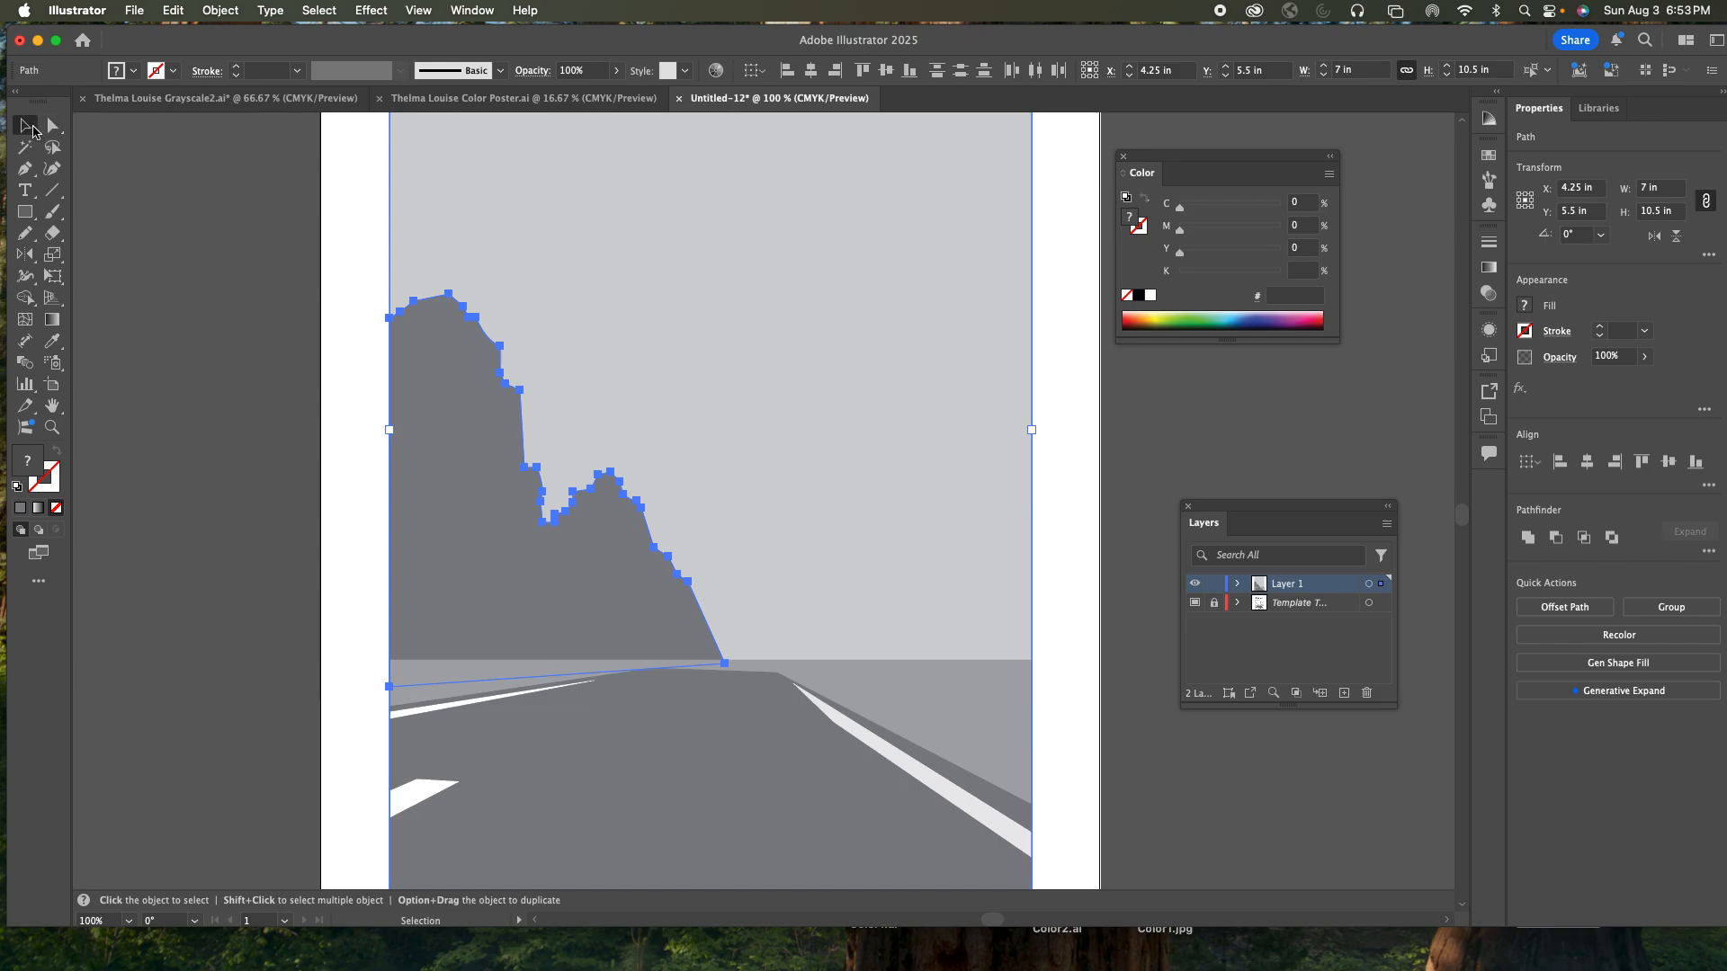
click(220, 9)
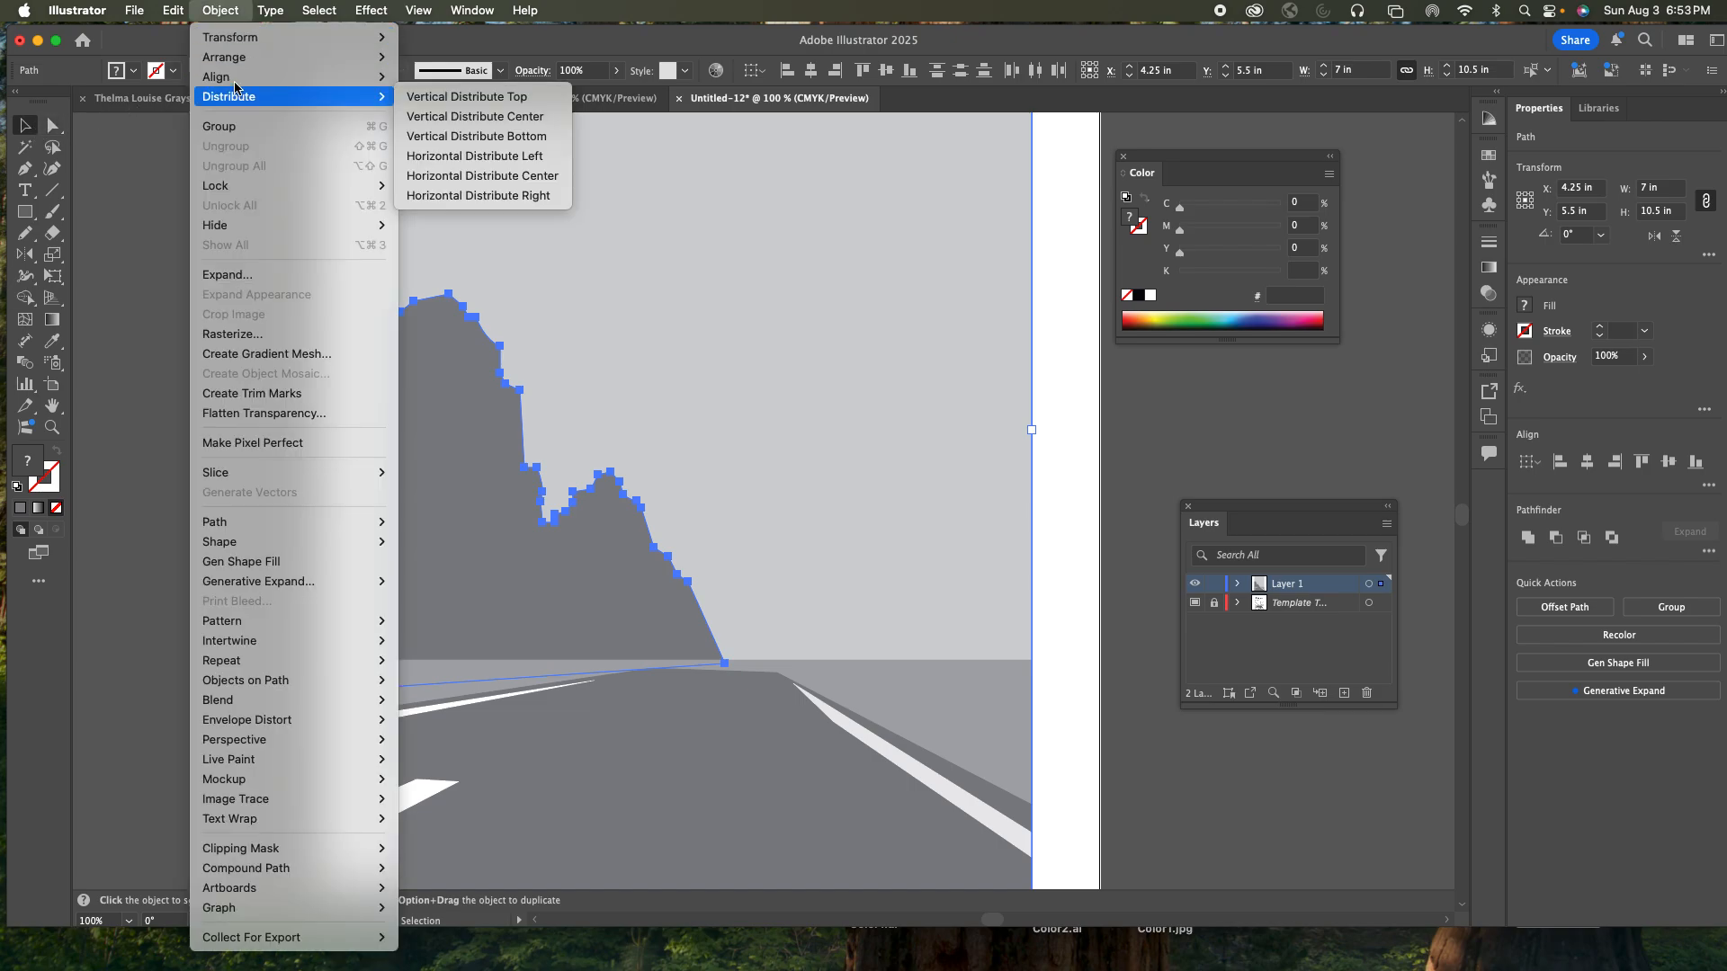
mouse_move(237, 63)
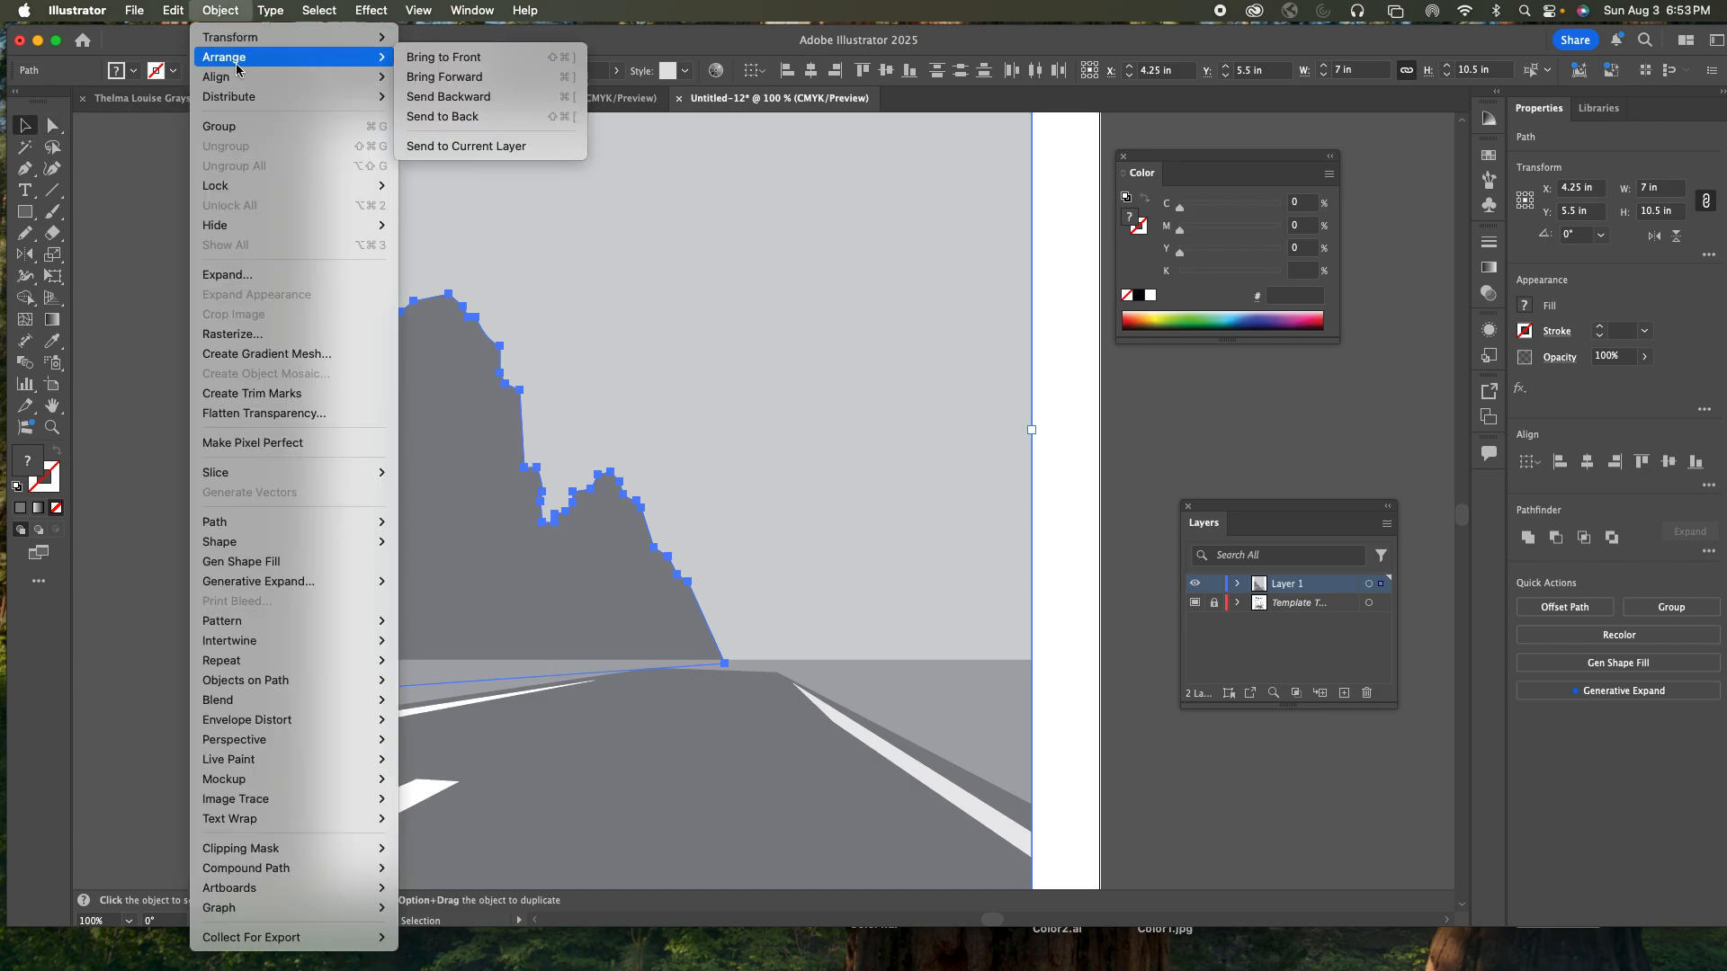
click(460, 118)
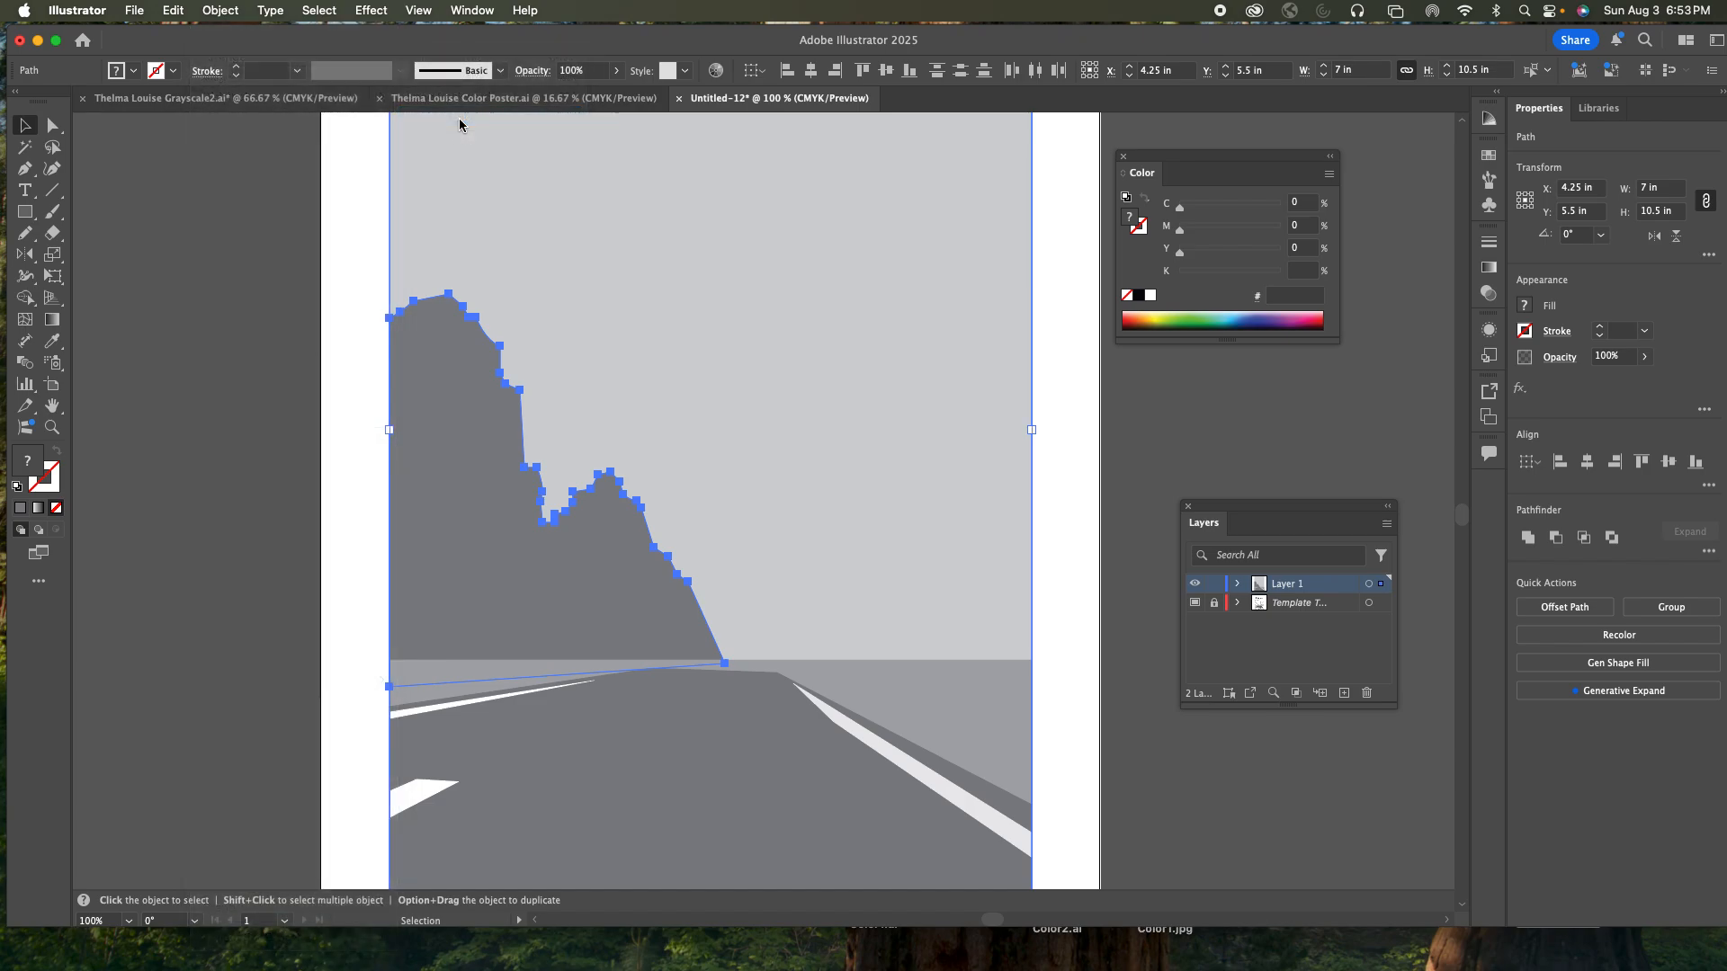
click(151, 167)
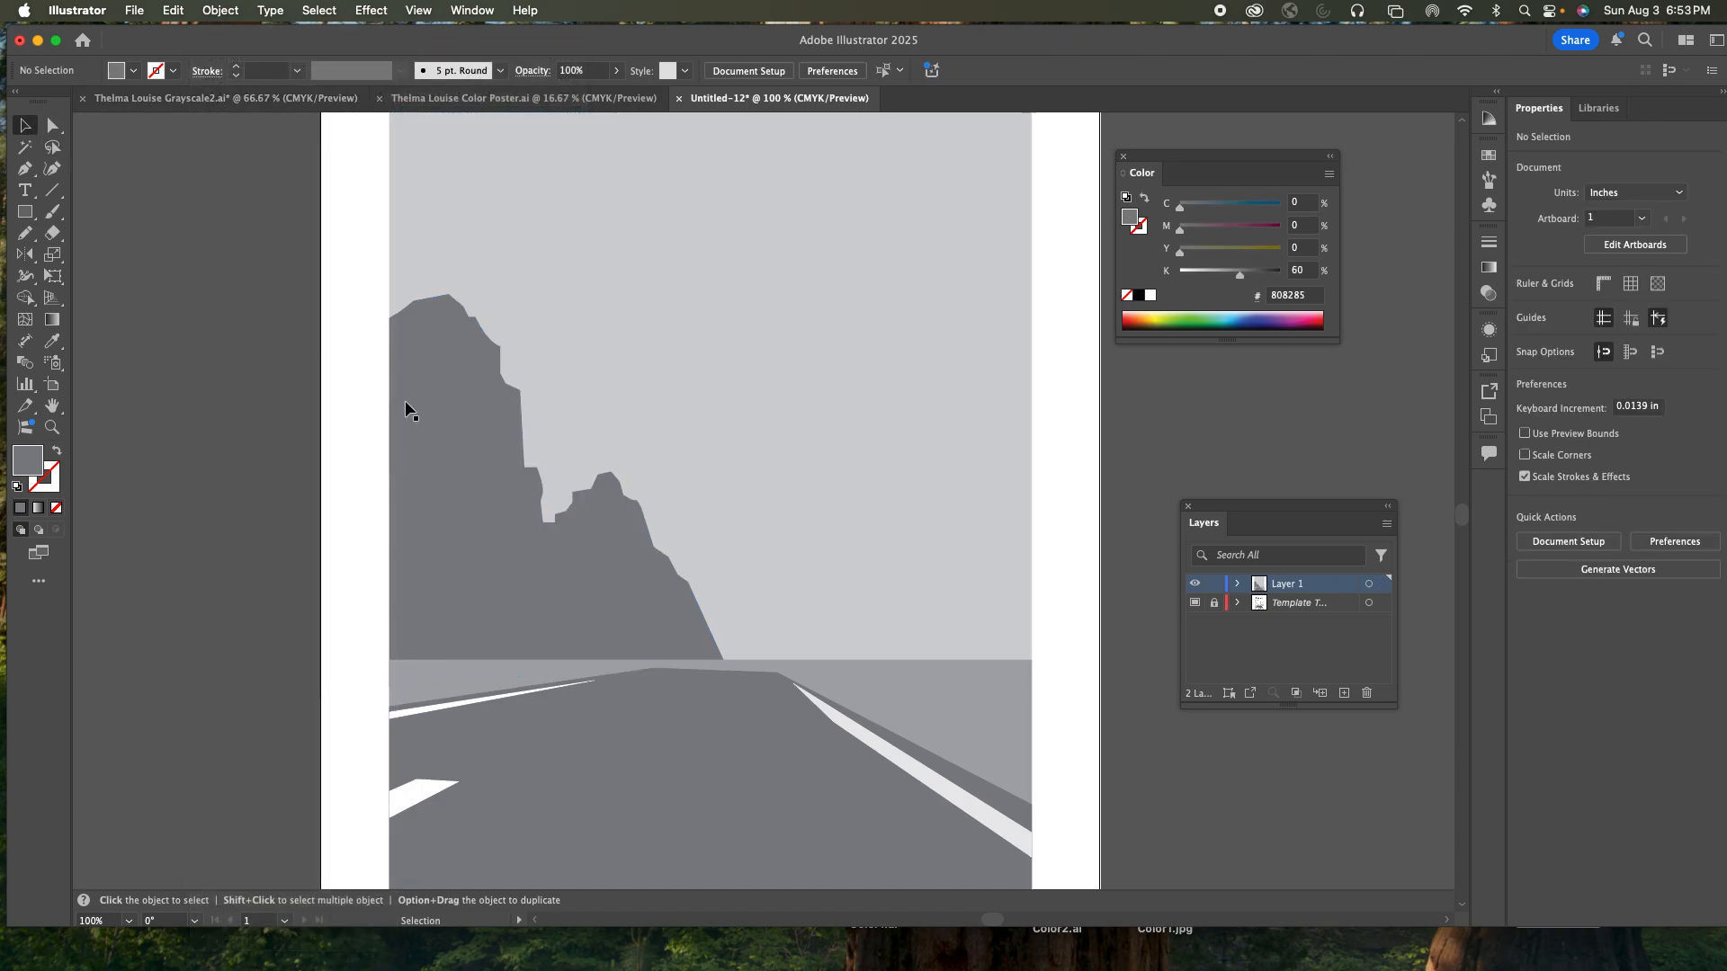
- Enter isolation mode on the cliff shape and exit it fully to return to the whole artwork
double_click(439, 402)
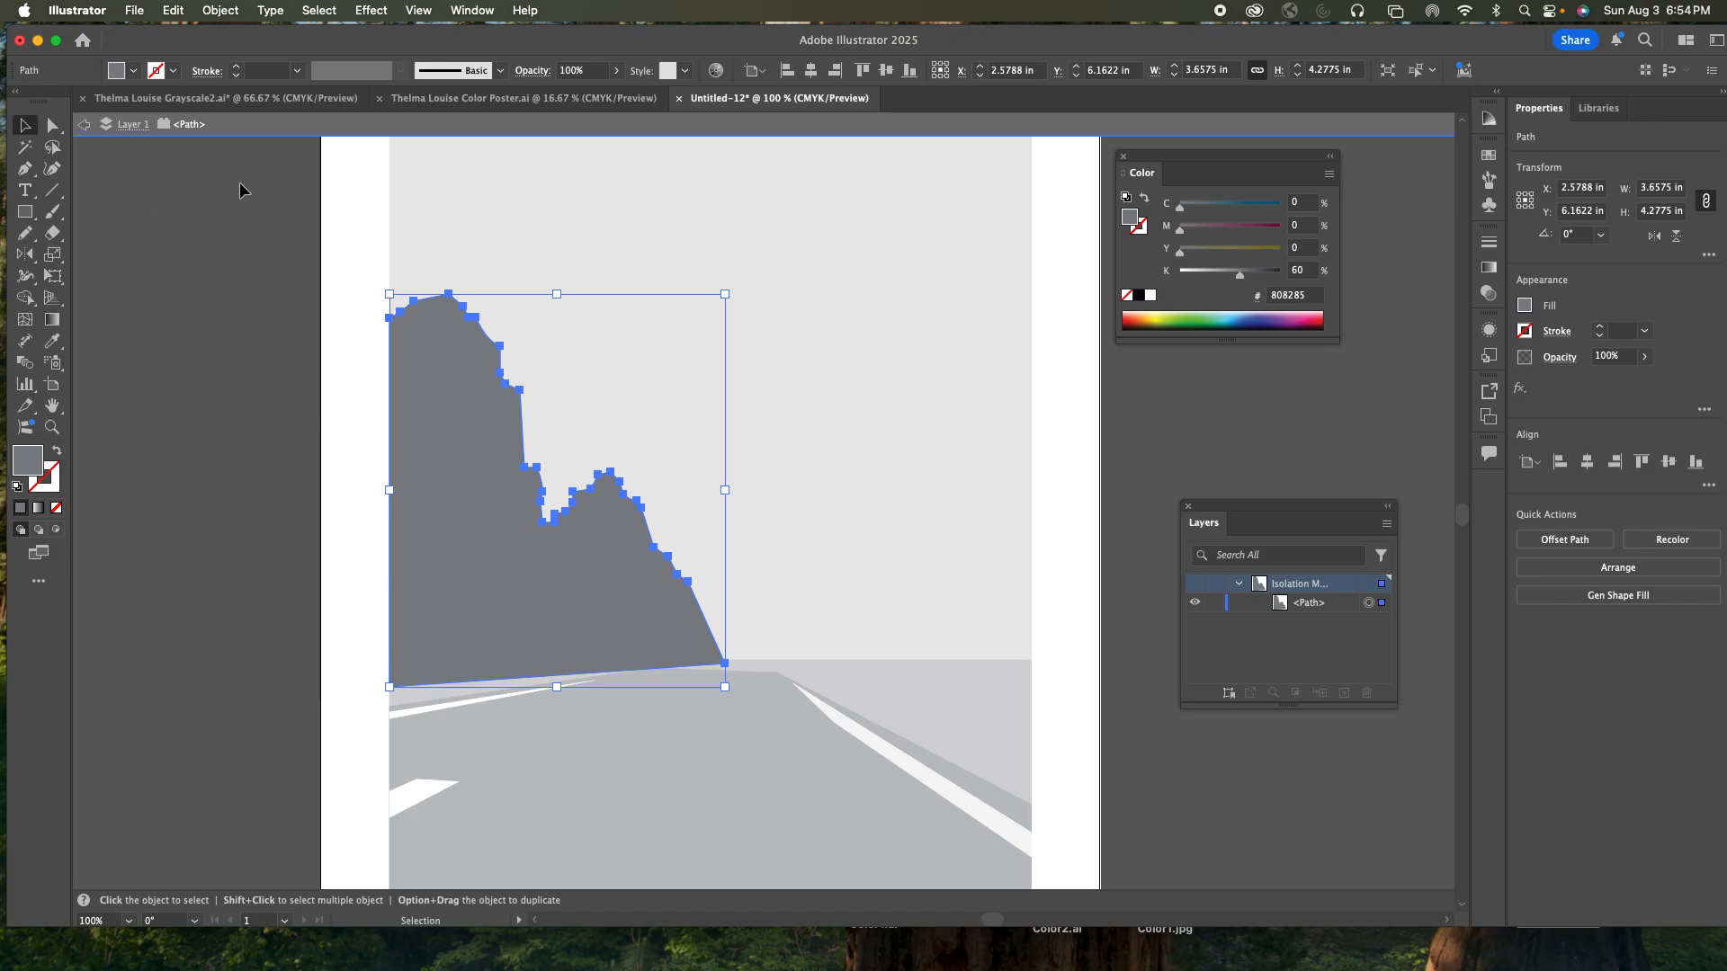
click(82, 127)
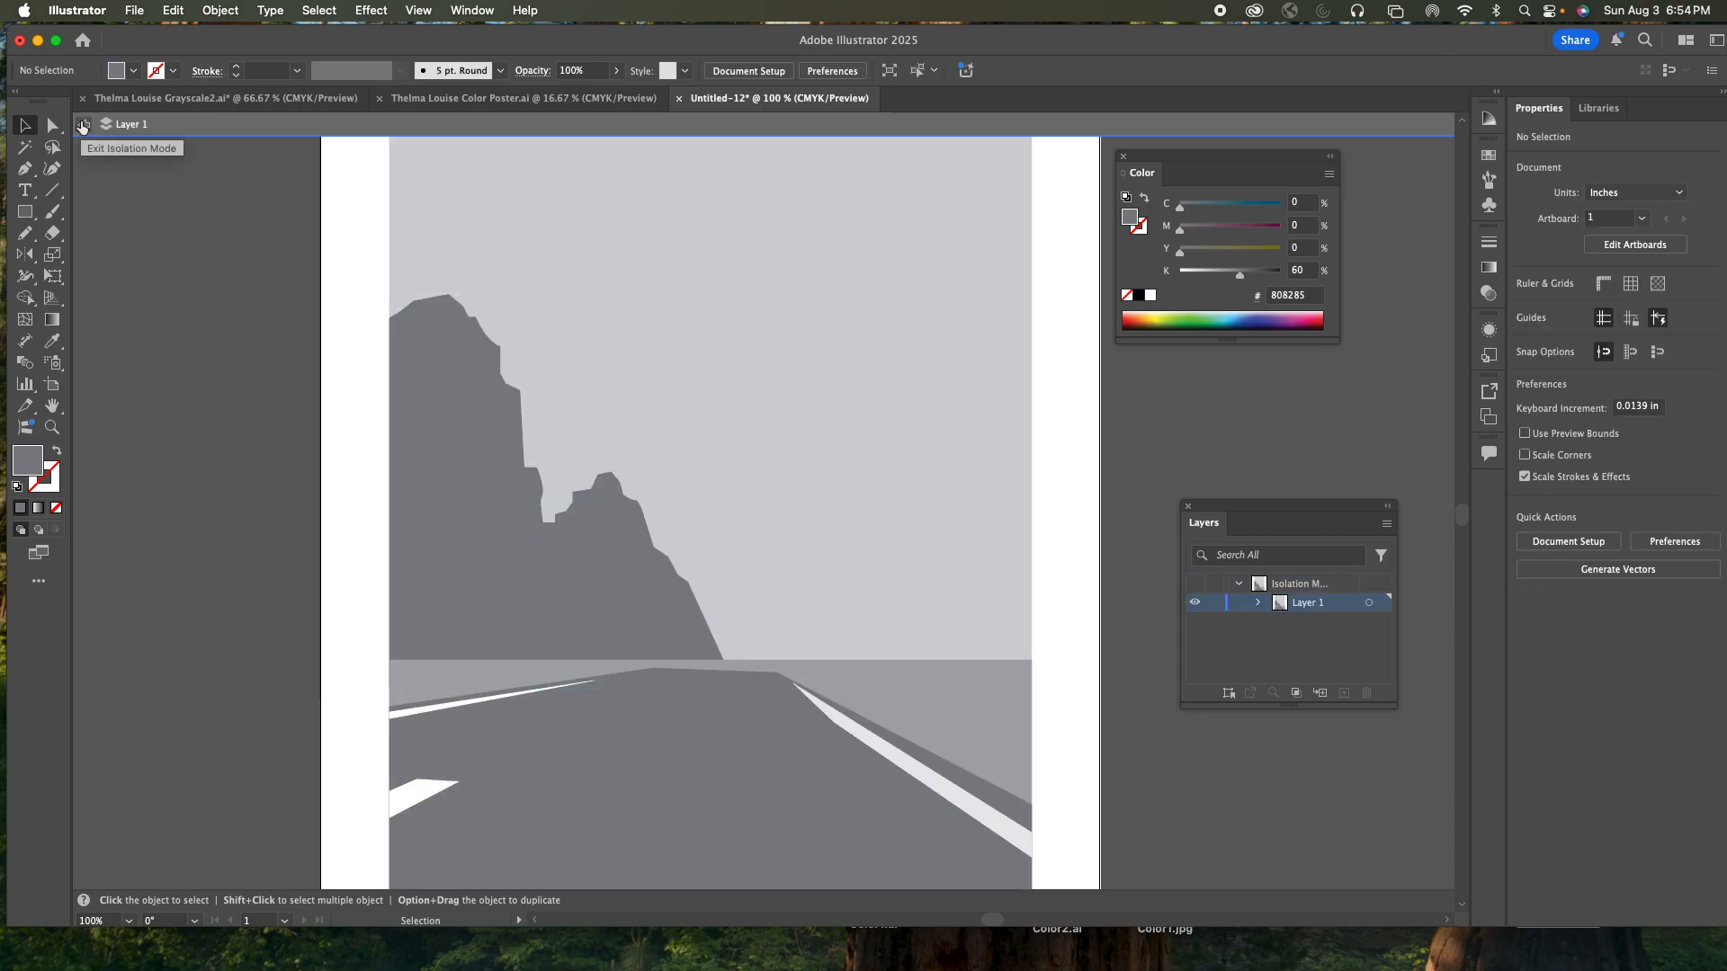
click(83, 126)
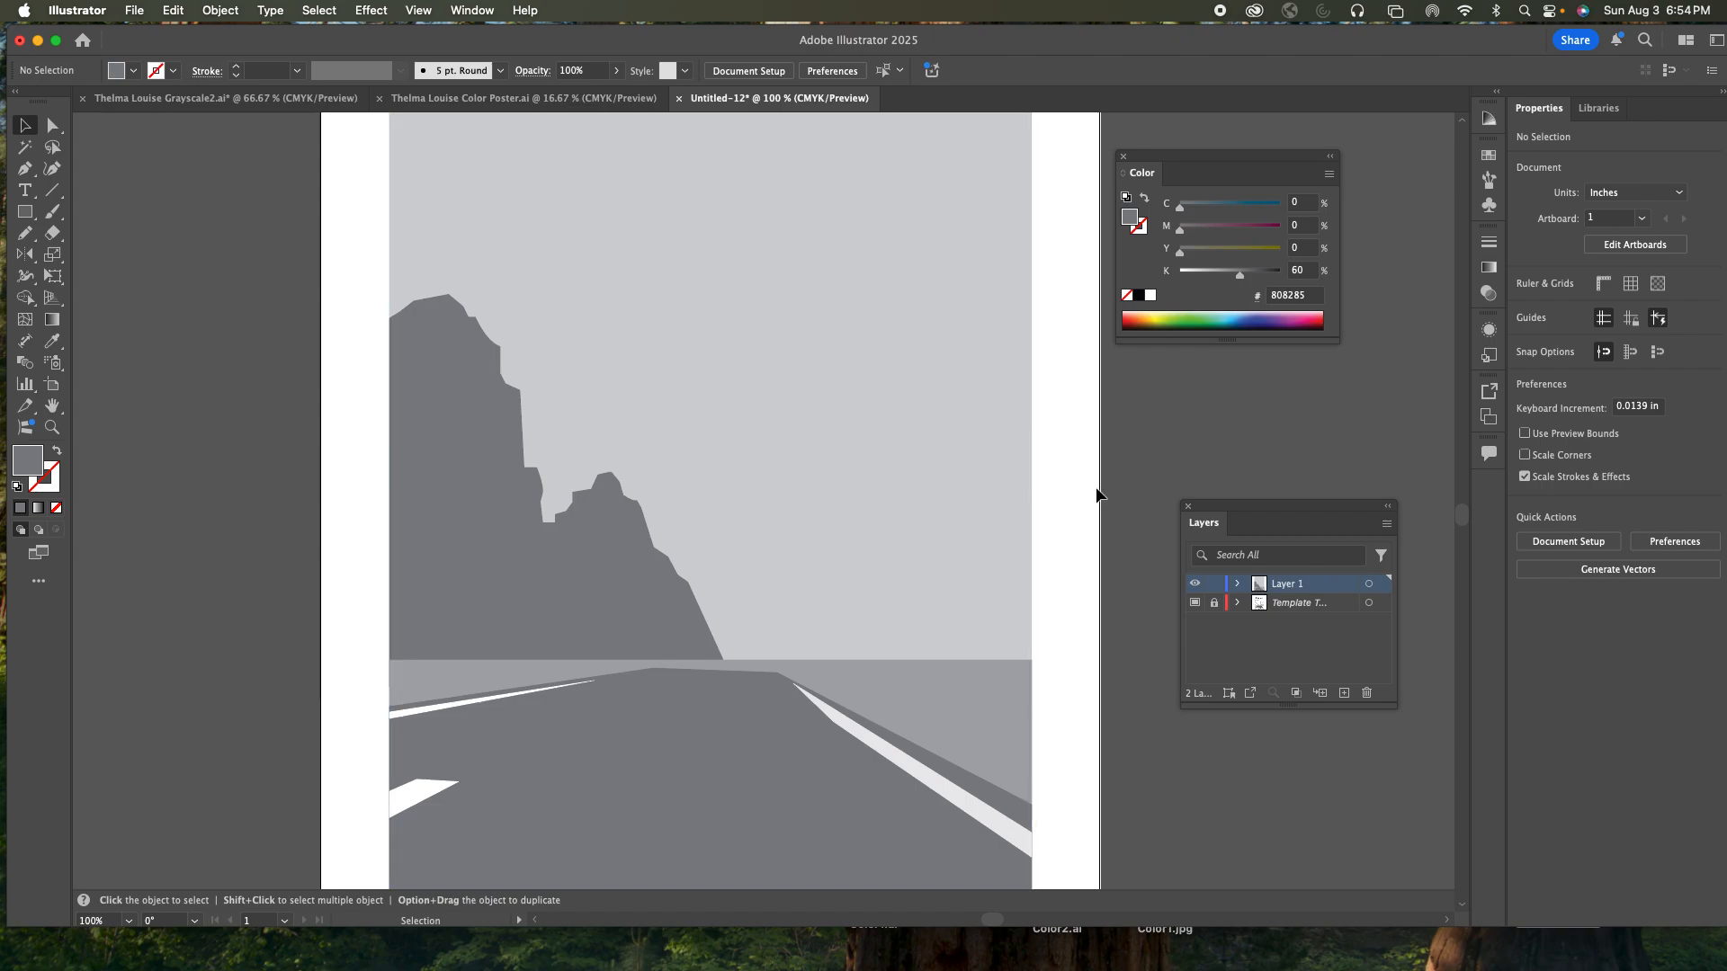
click(1387, 525)
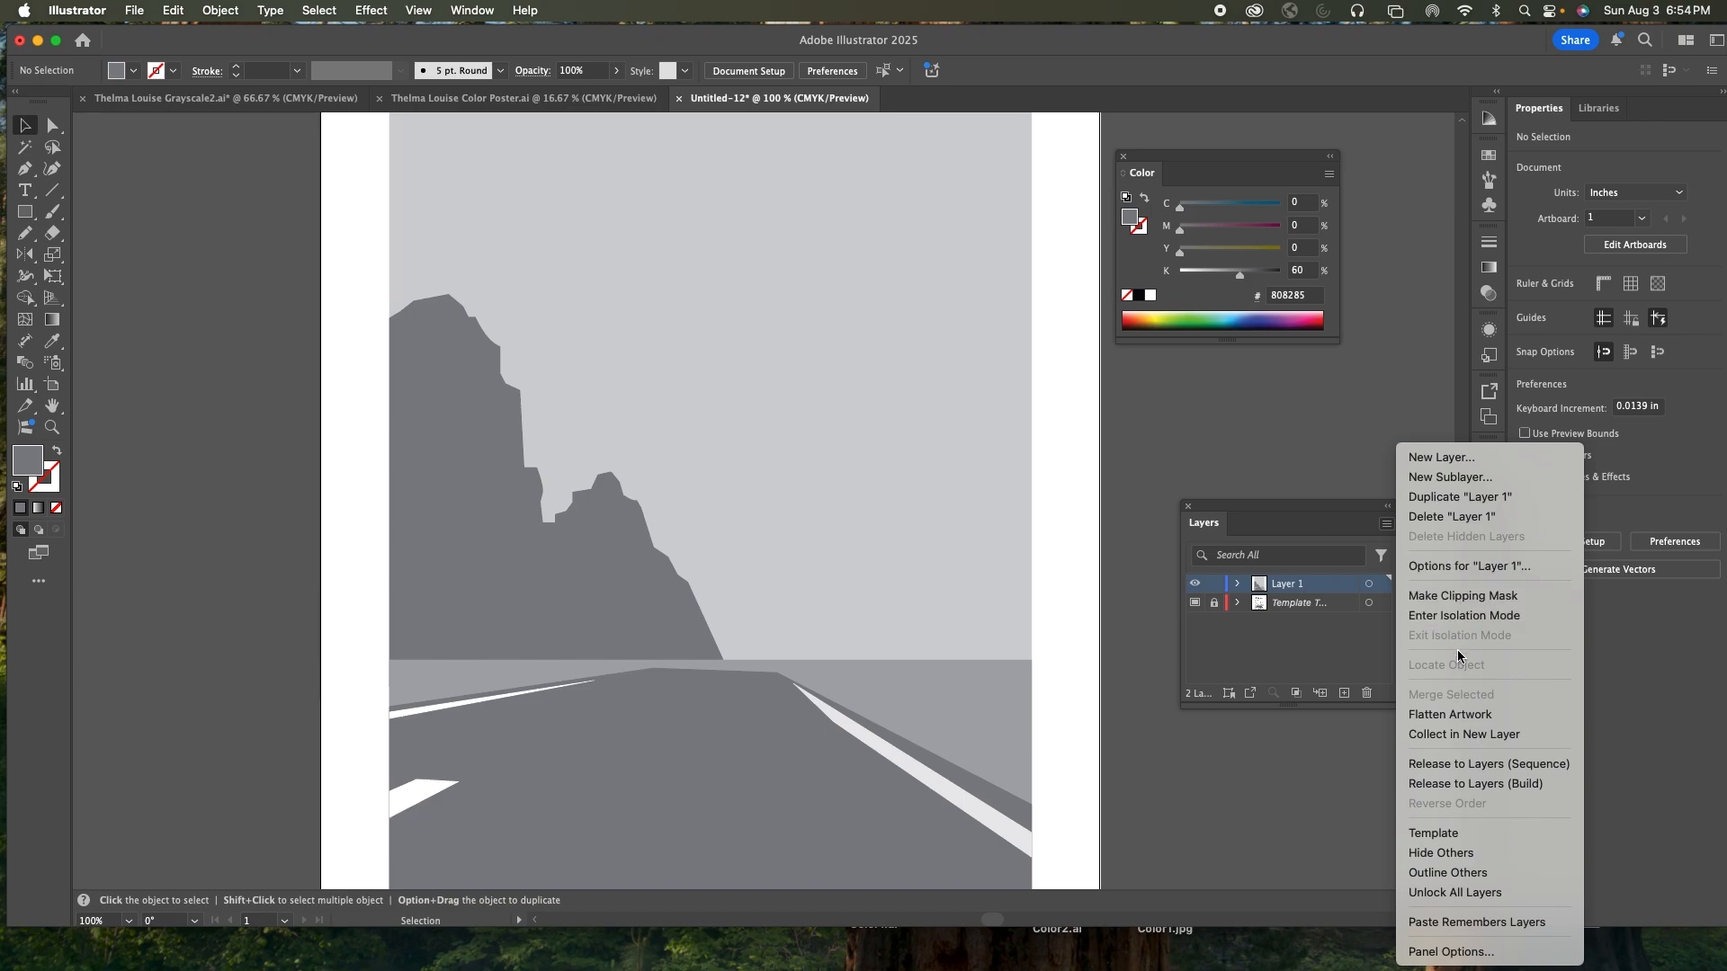
click(1295, 454)
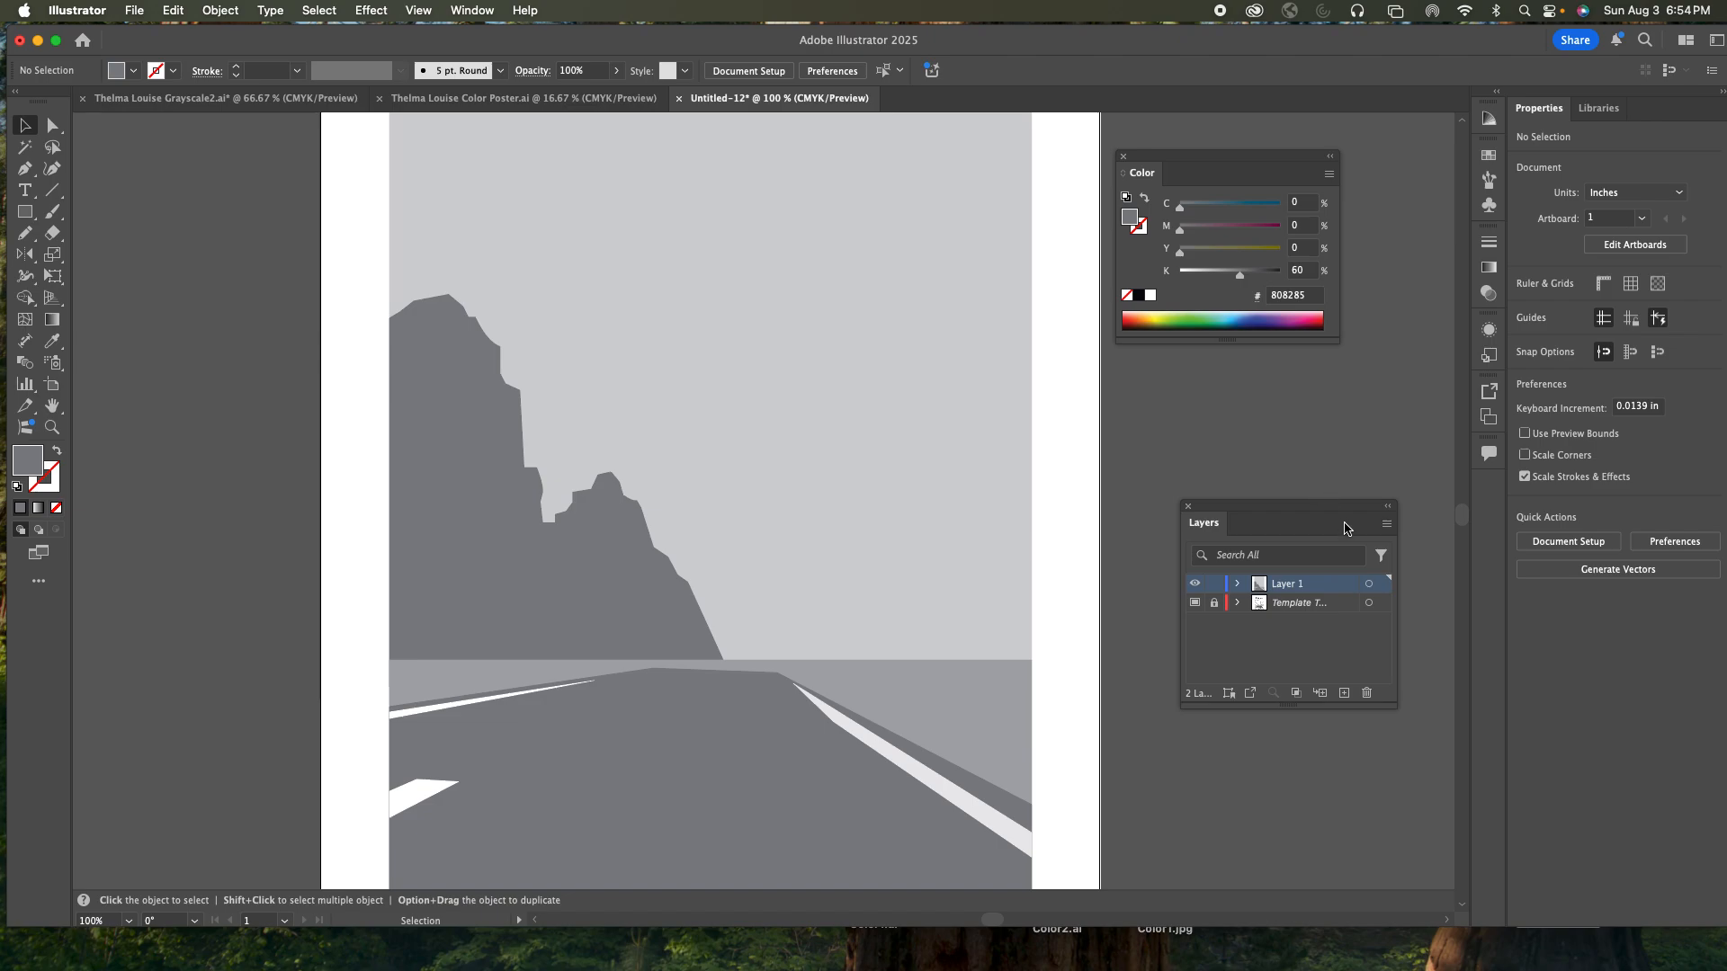
click(1388, 525)
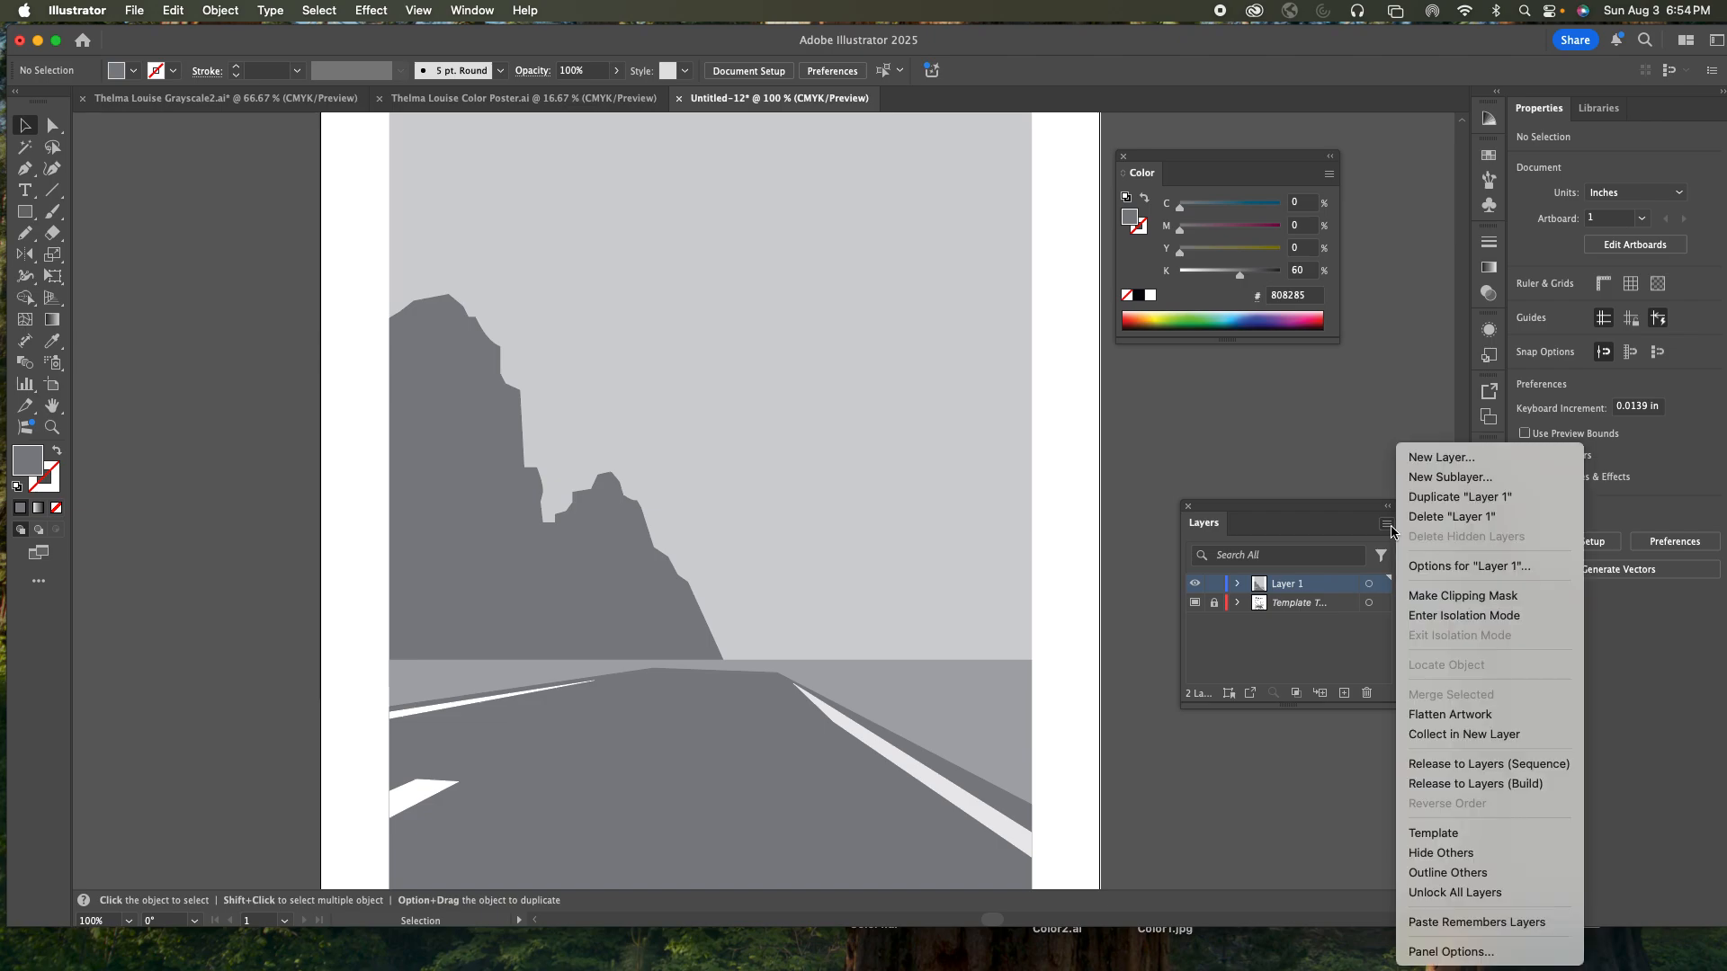
click(1389, 528)
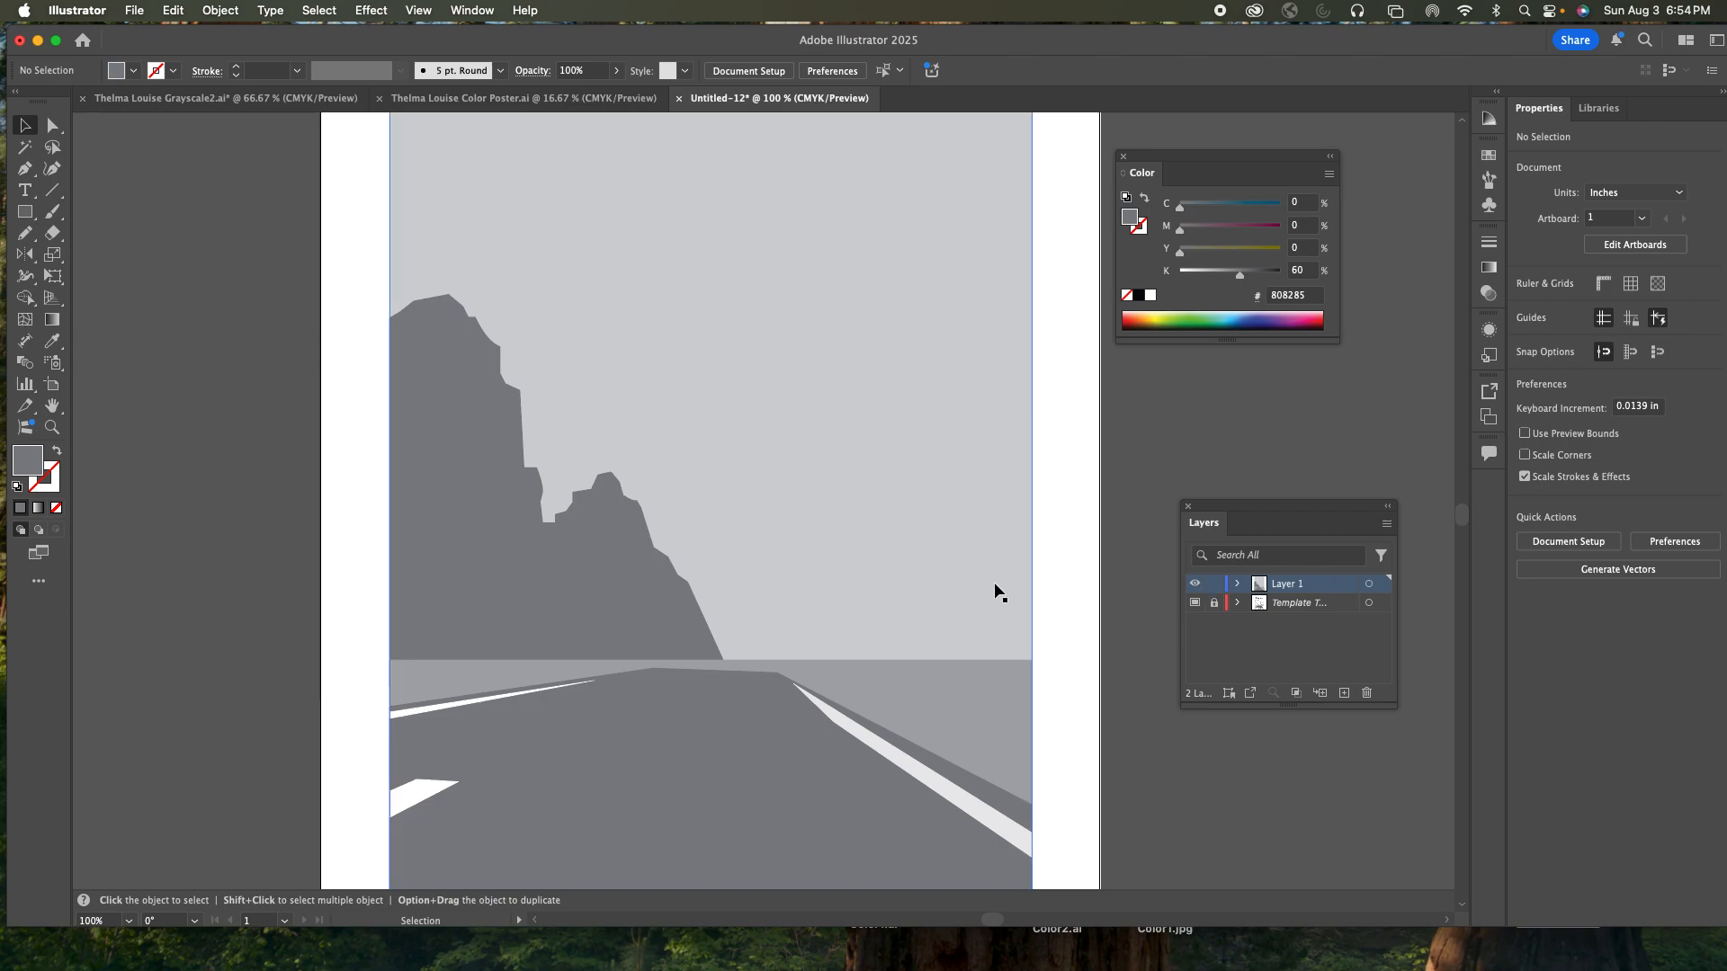
- Select the left cliff shape and expand Layer 1 in an enlarged layer list to show its individual paths
click(471, 569)
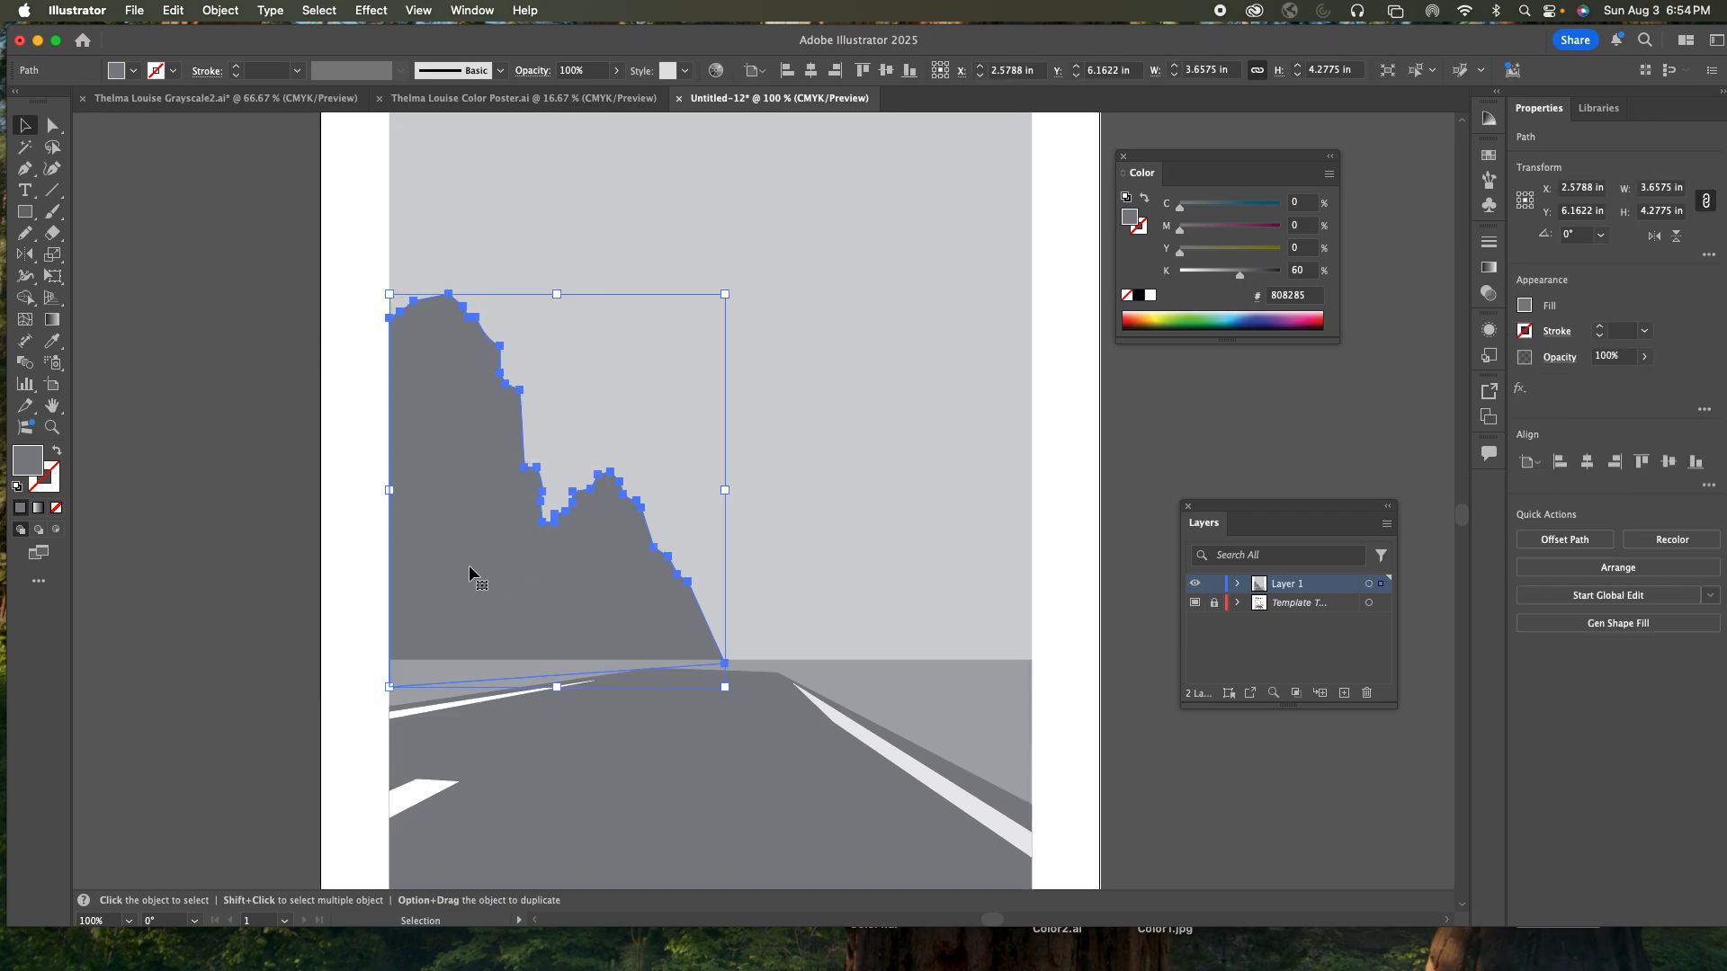
key(a)
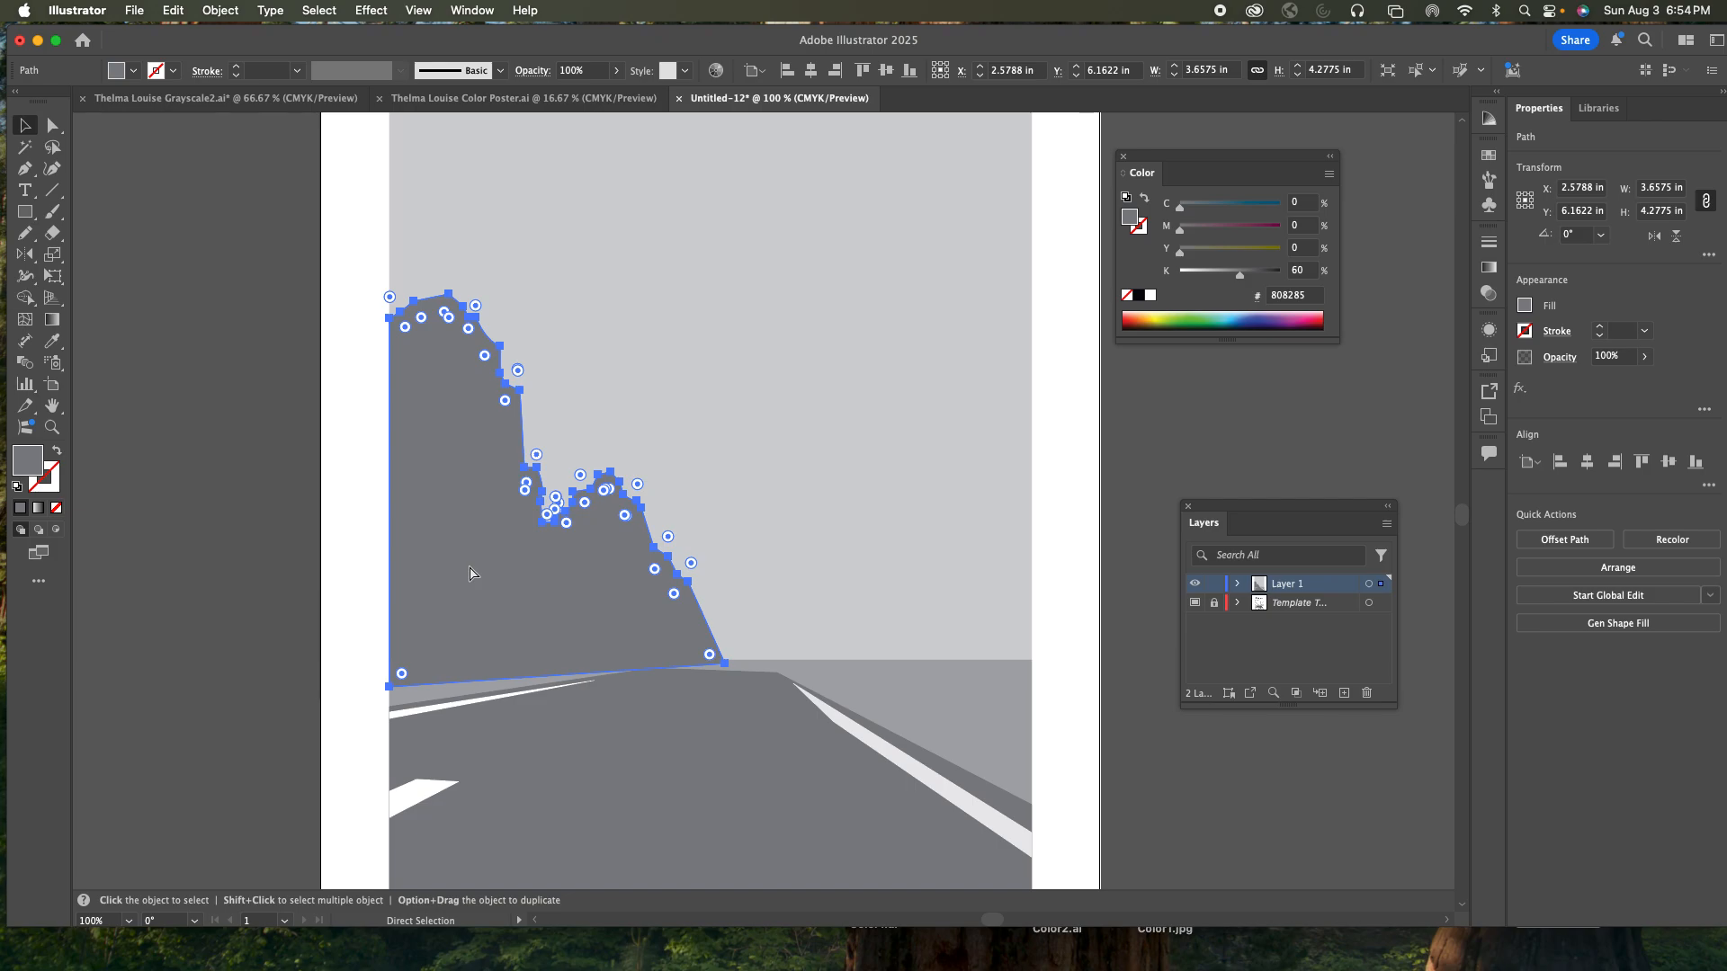
key(v)
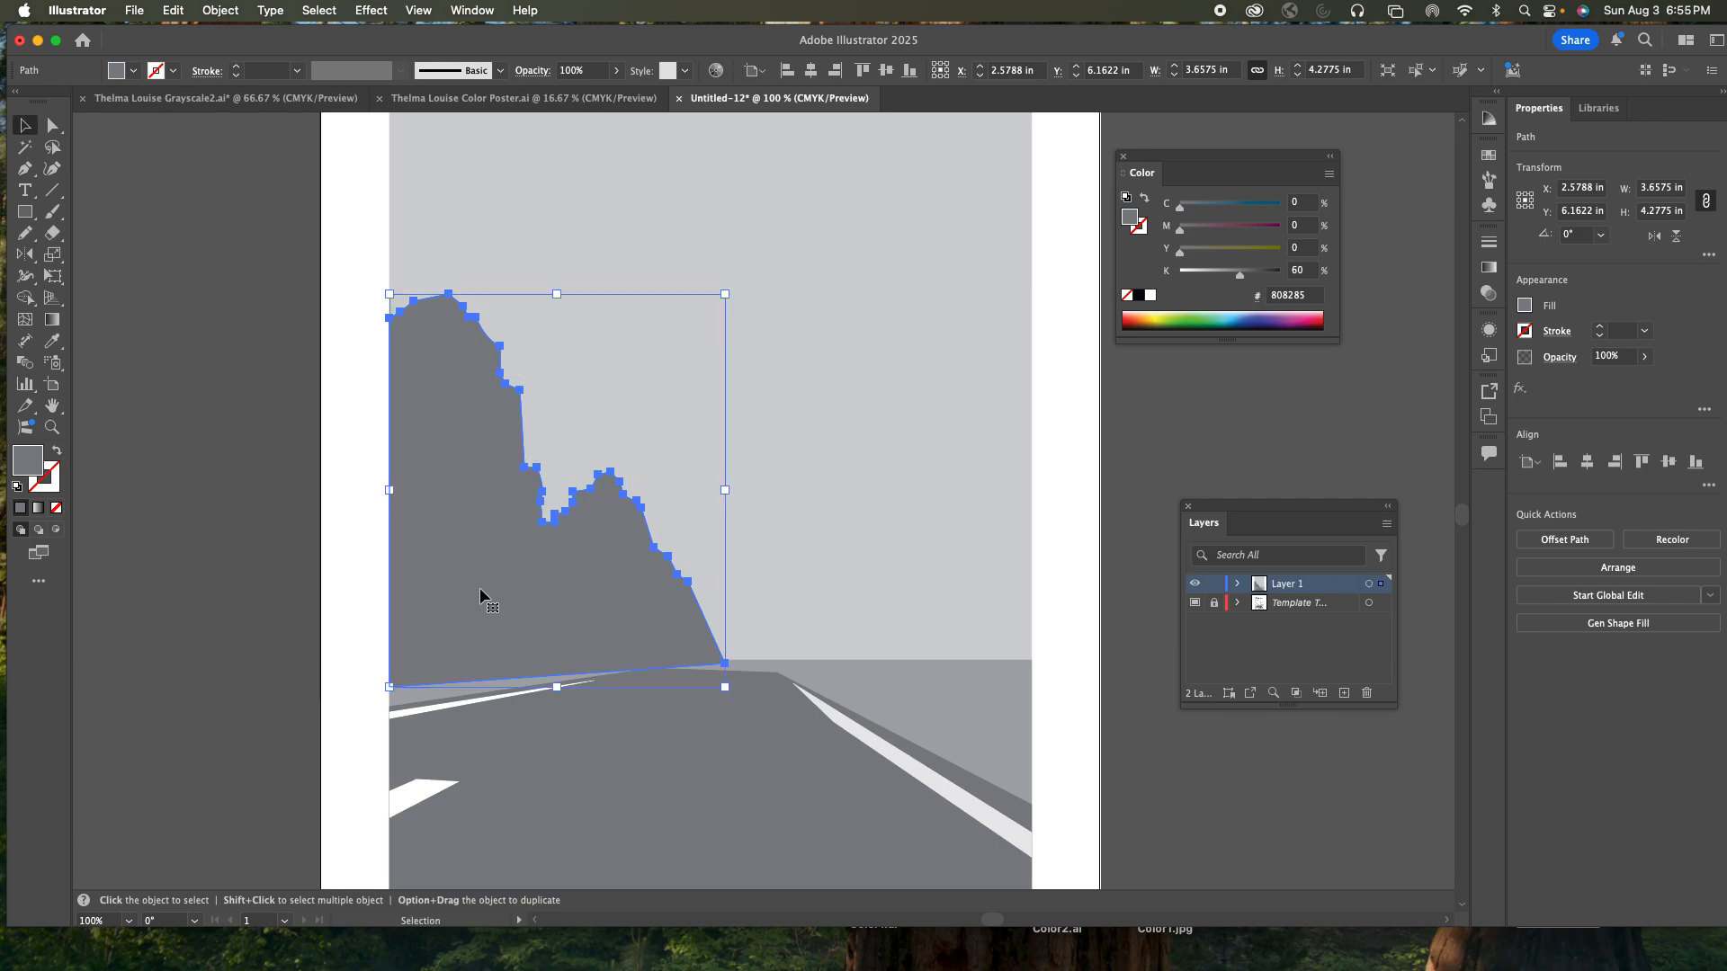
click(1237, 585)
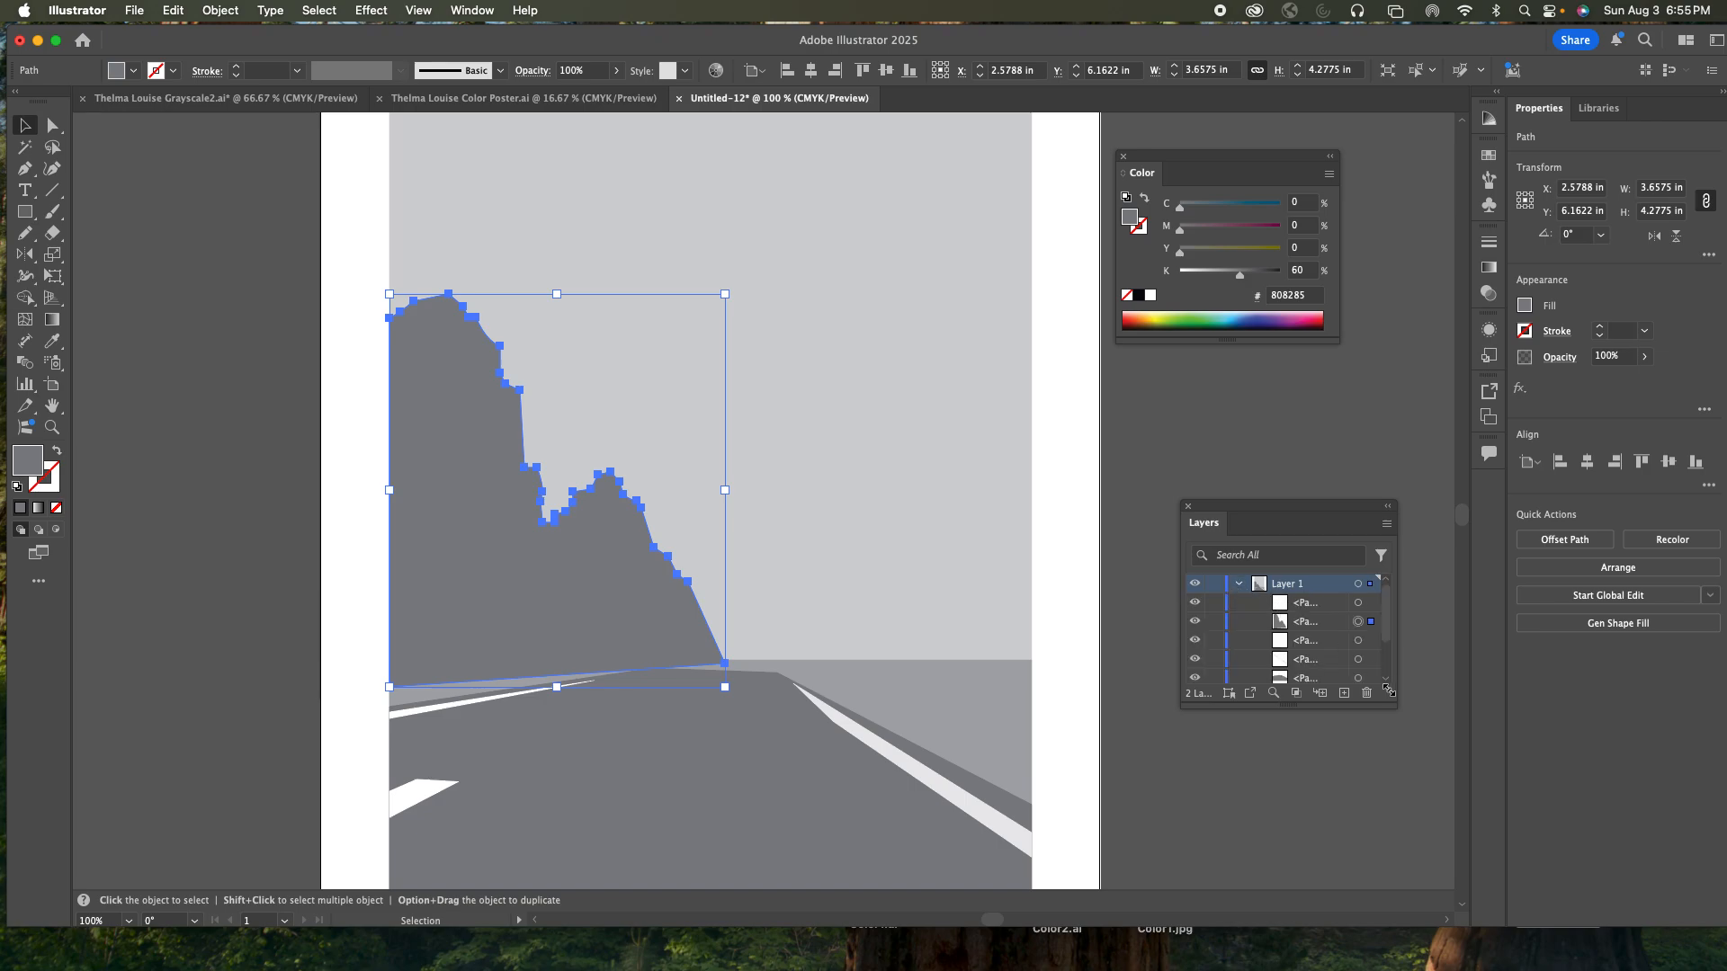
drag(1396, 698, 1425, 838)
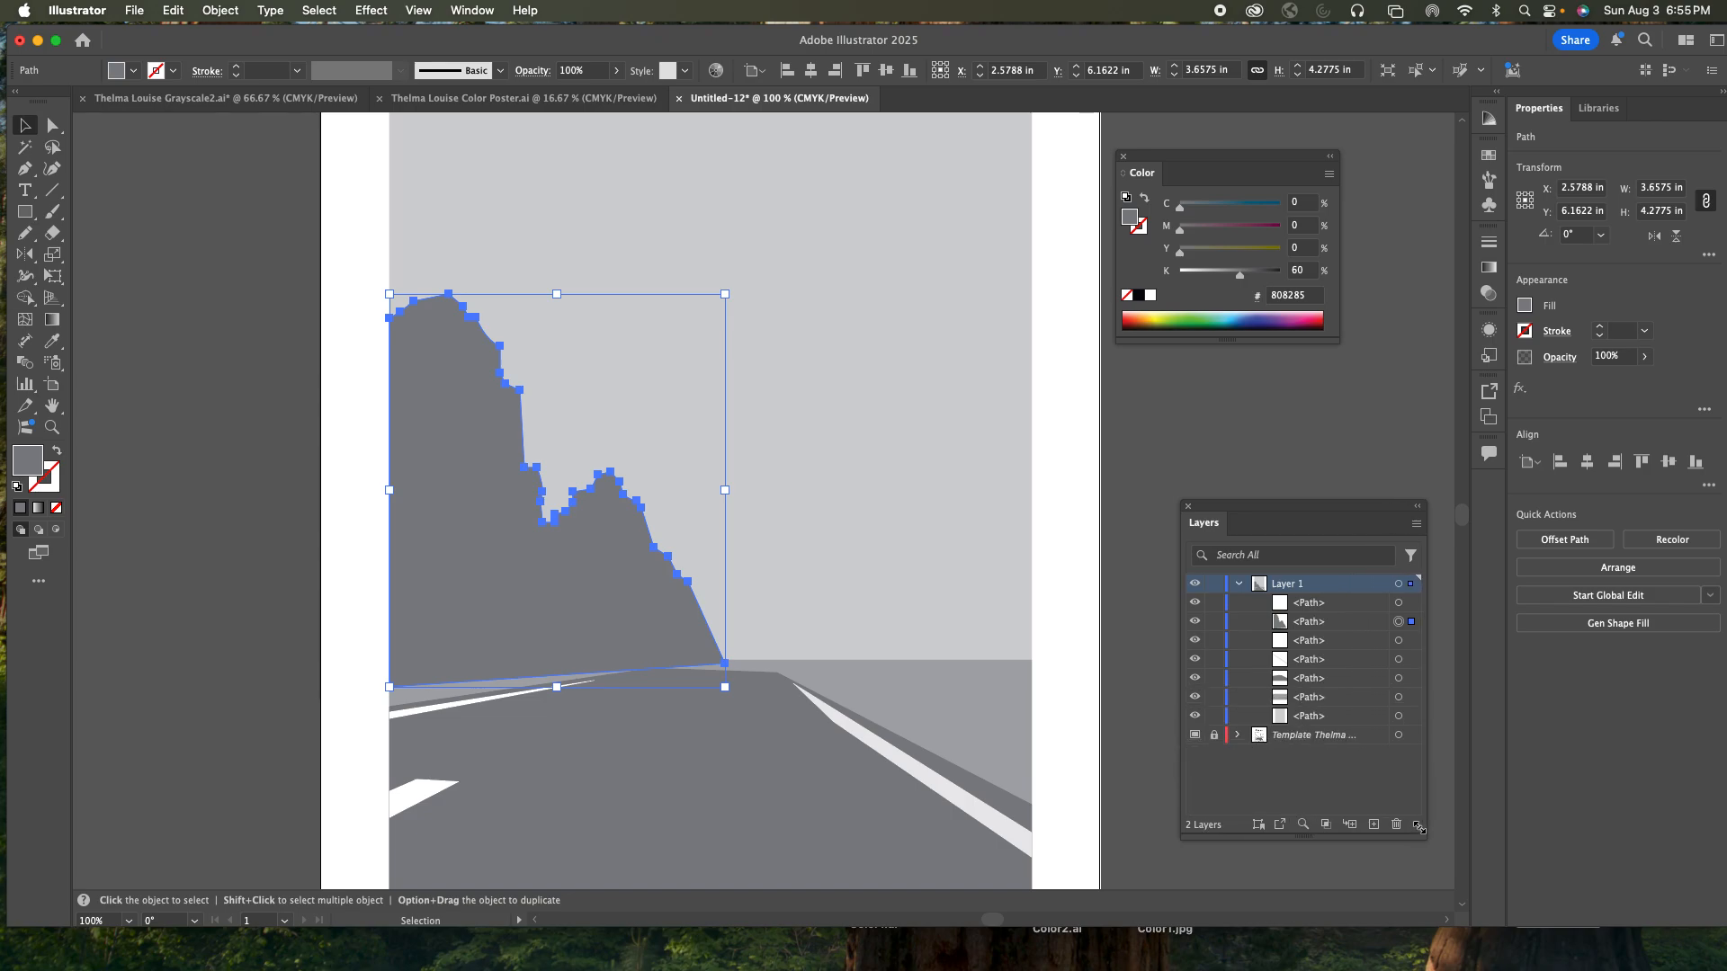
click(1238, 585)
click(1239, 586)
- Move the cliff path beneath the ground in the layer order, return it to second place, and deselect it
drag(1412, 664, 1411, 724)
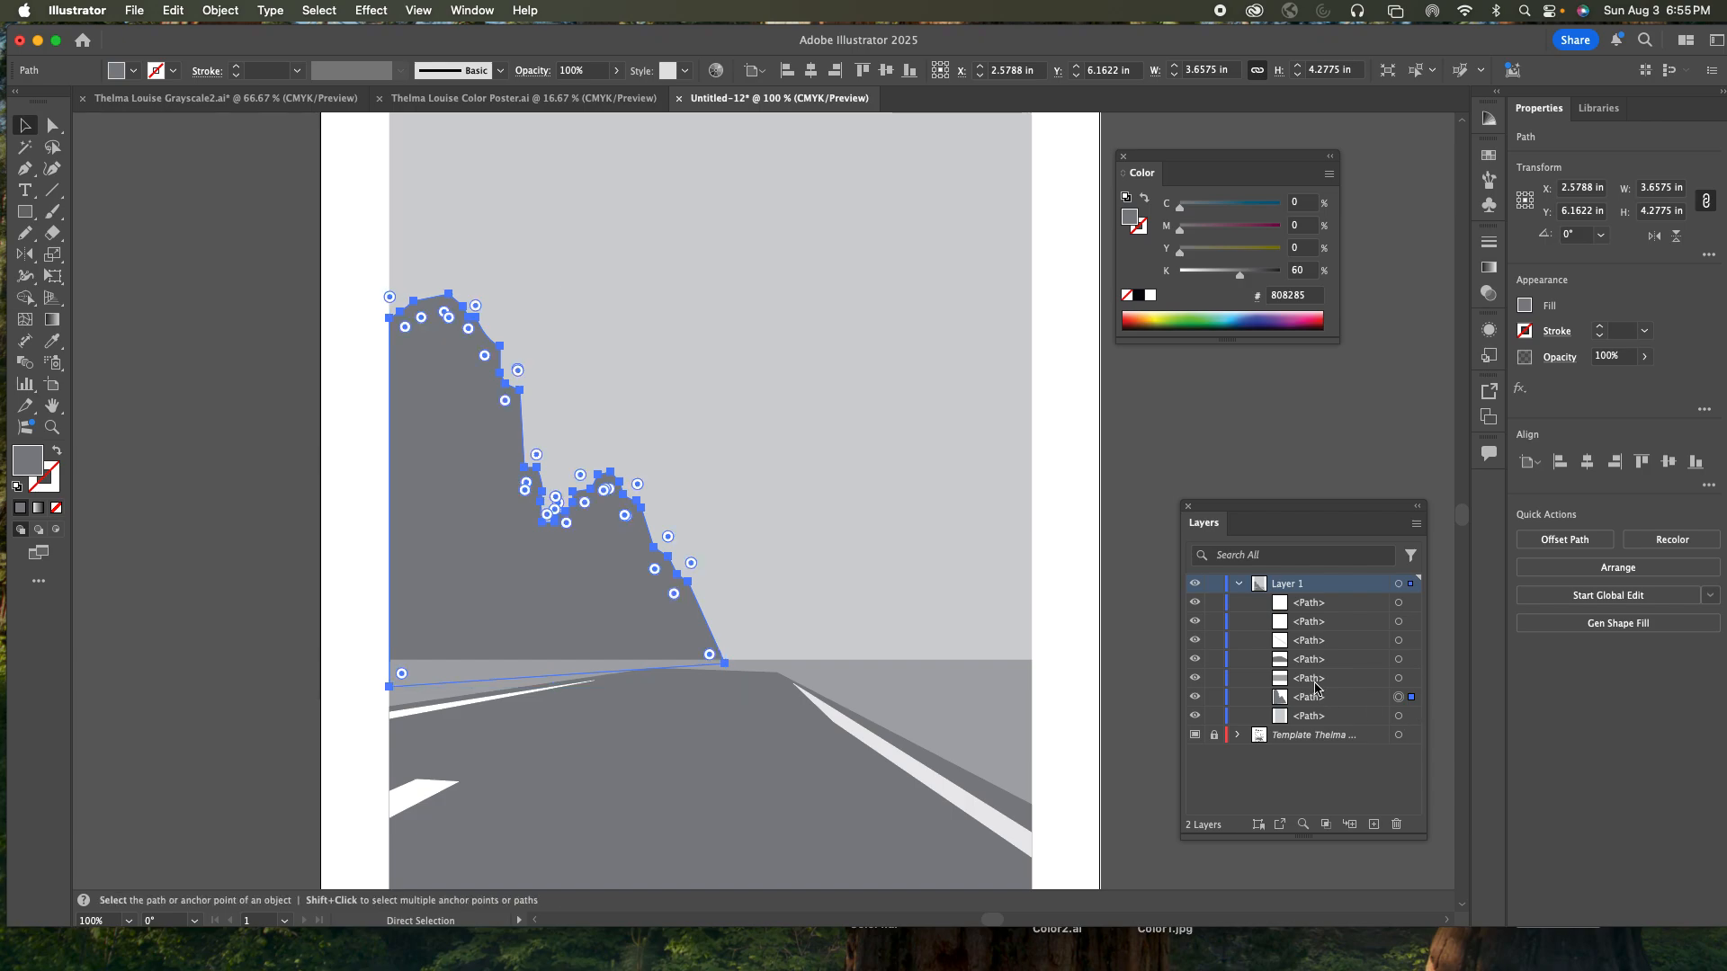
drag(1316, 691, 1309, 614)
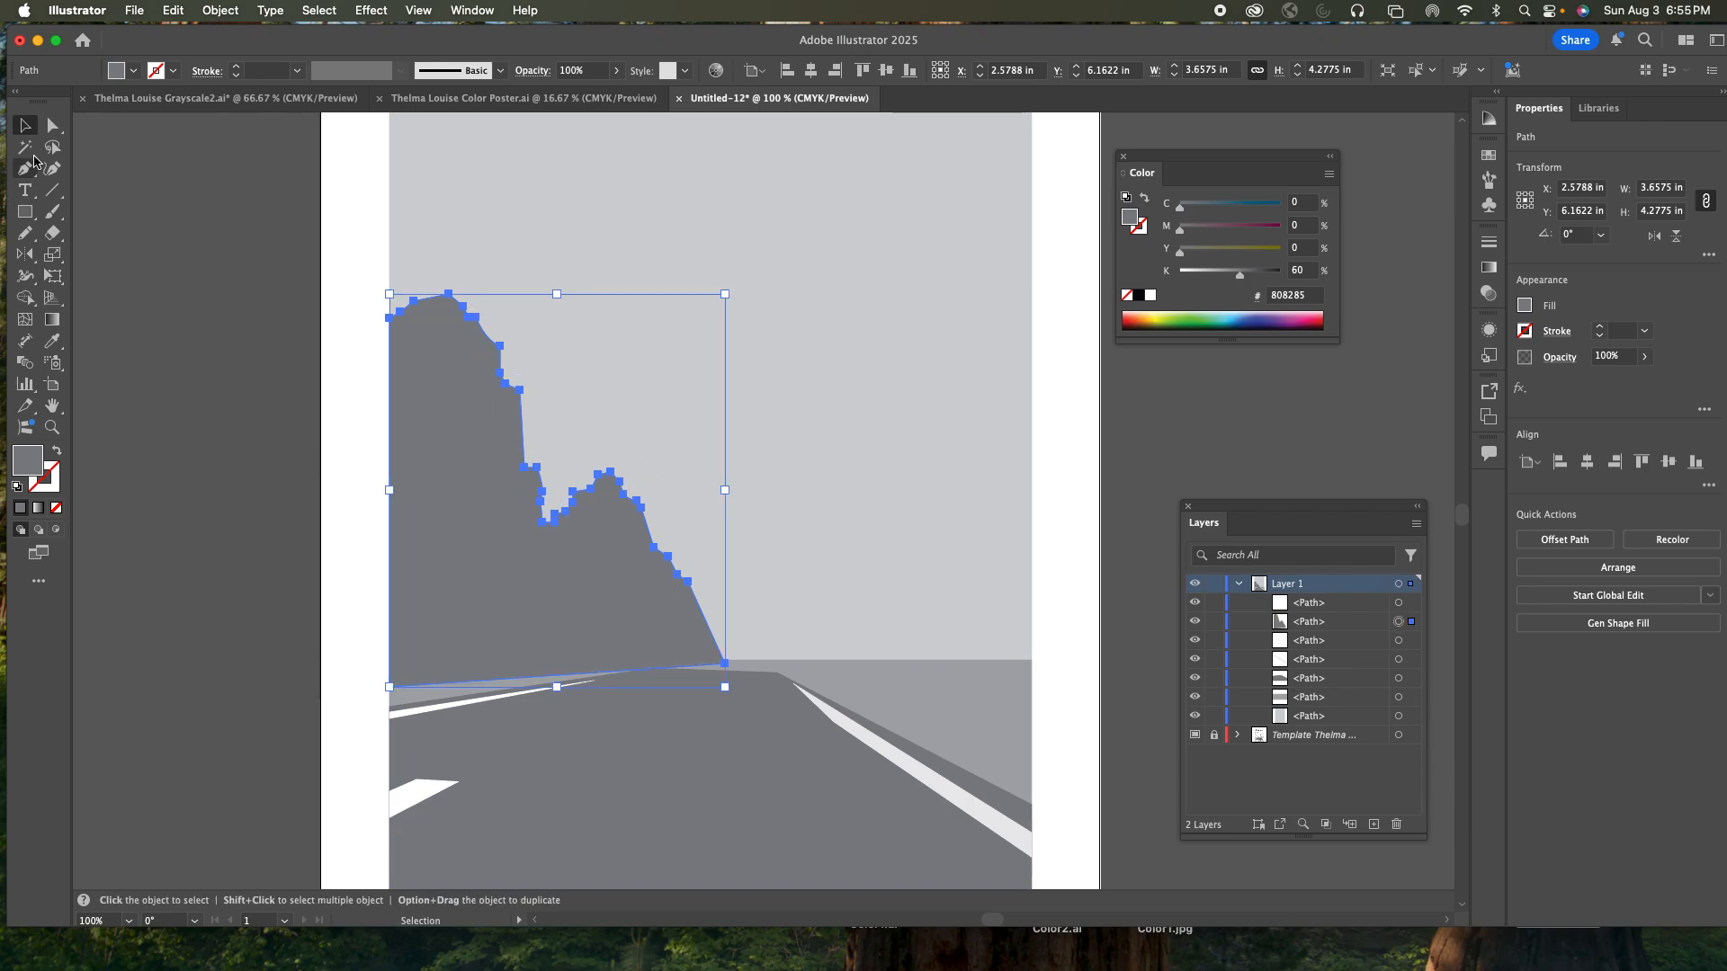
click(236, 302)
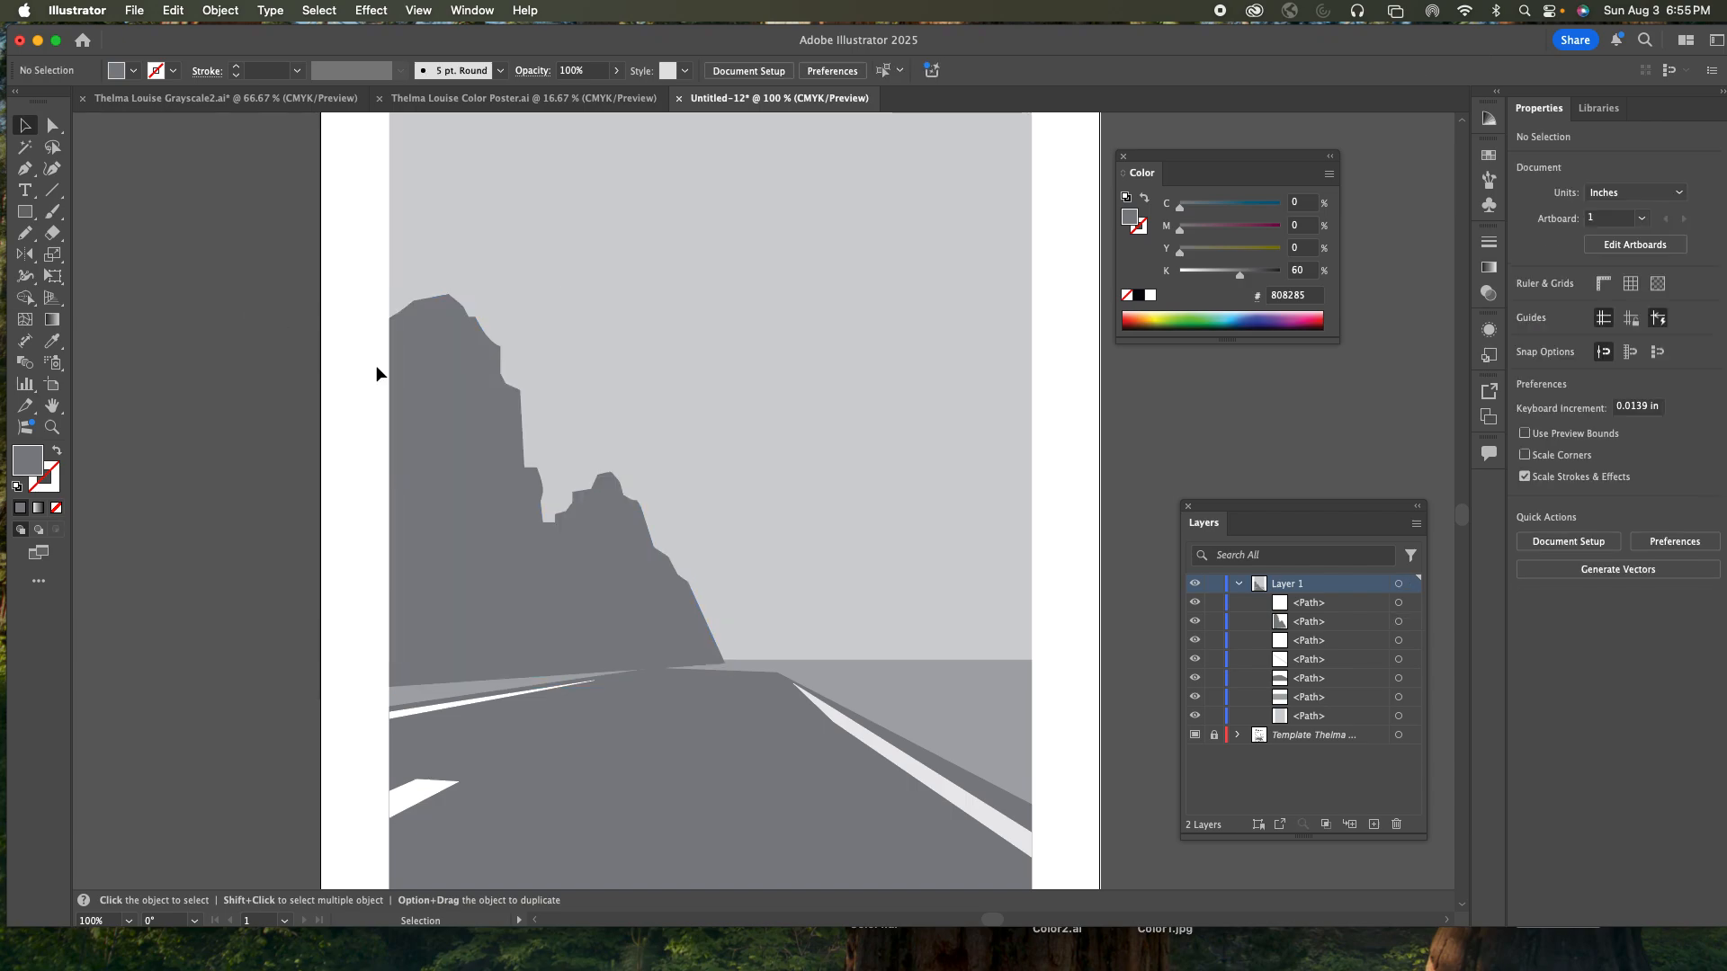
- Select the left cliff shape and cut it out of the artwork
click(439, 422)
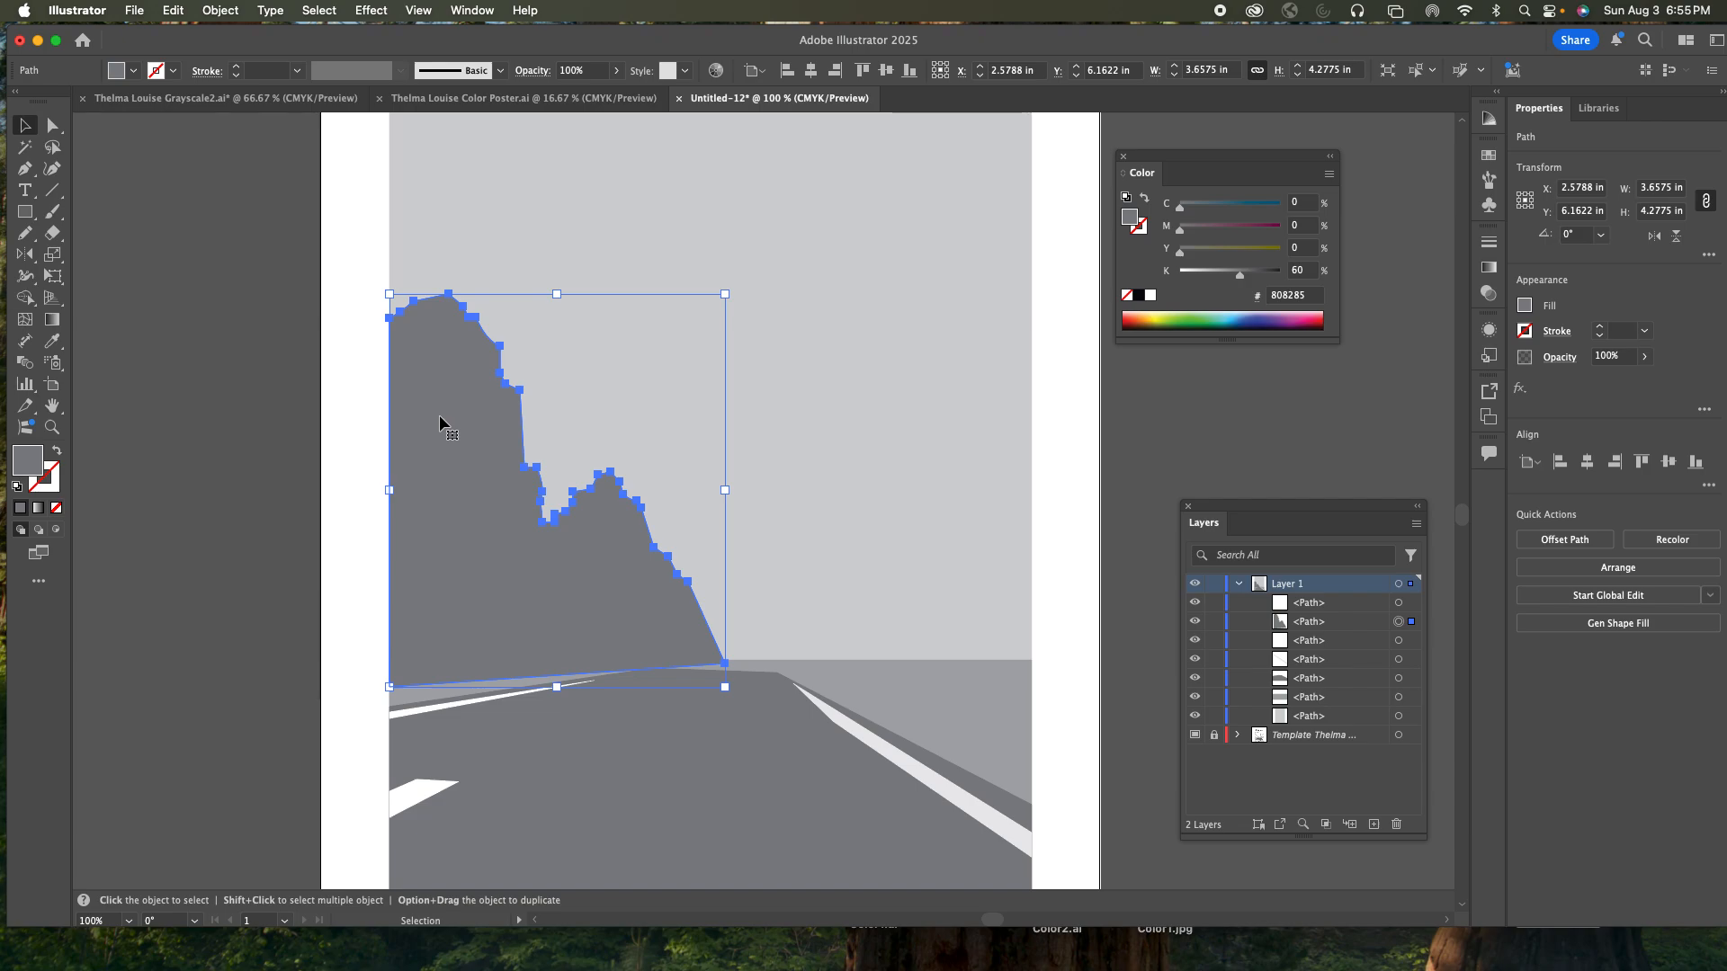
key(a)
key(v)
key(Delete)
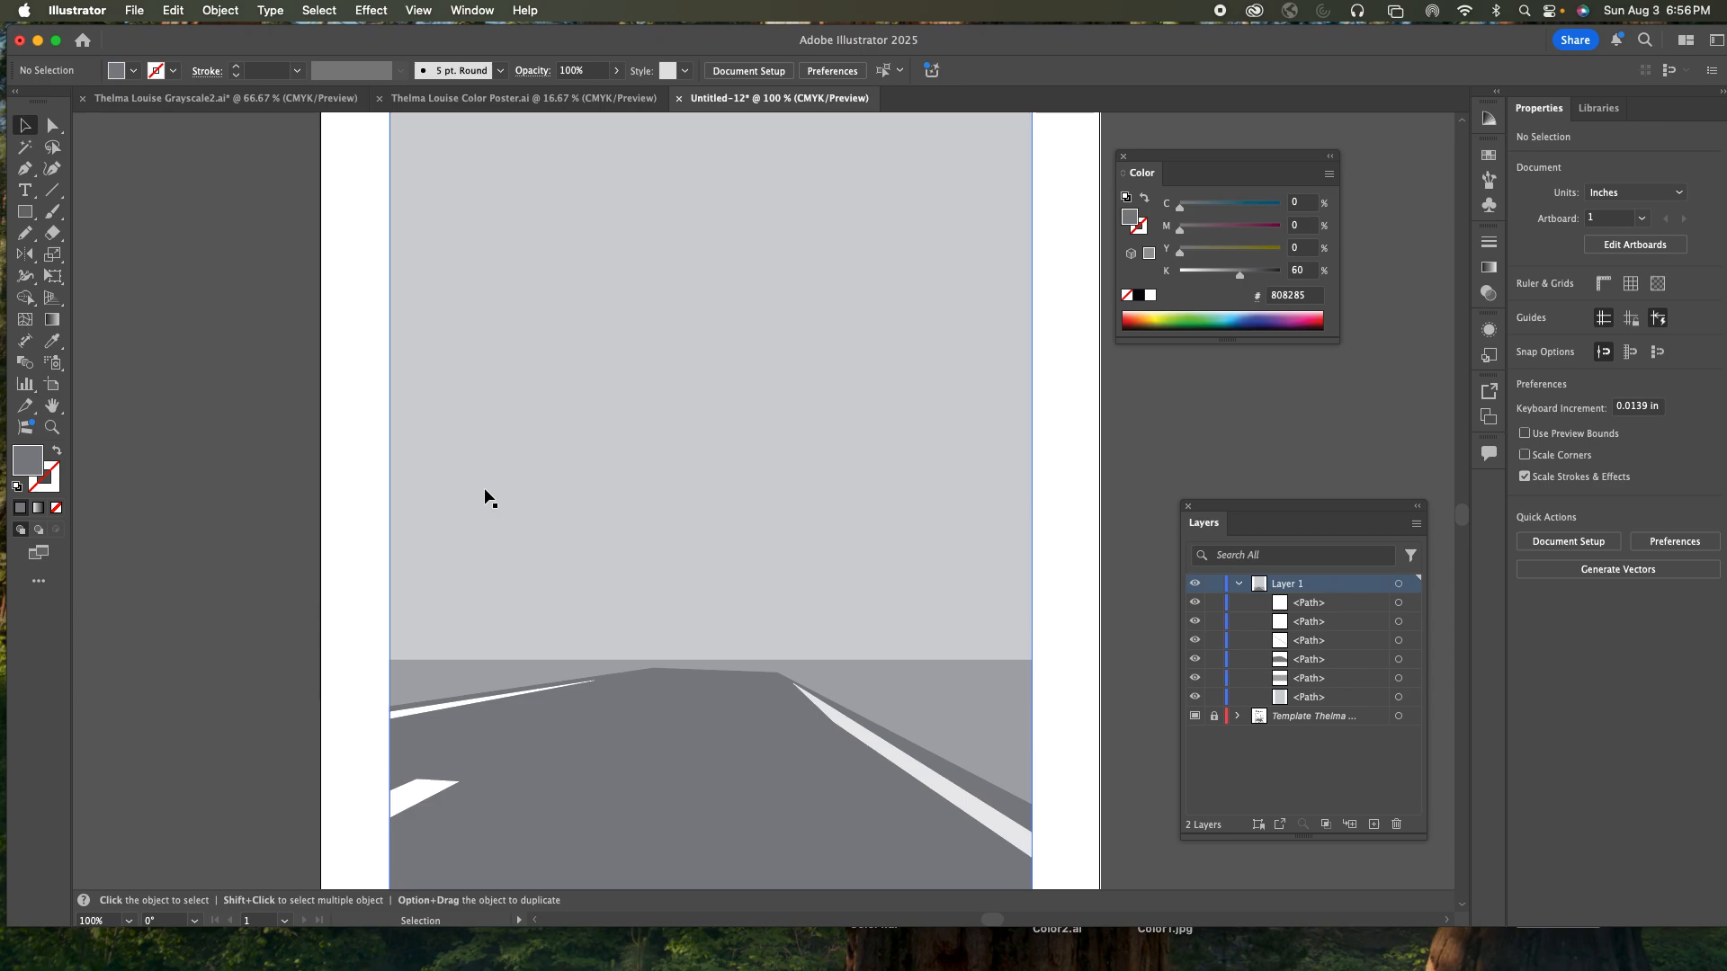
click(223, 10)
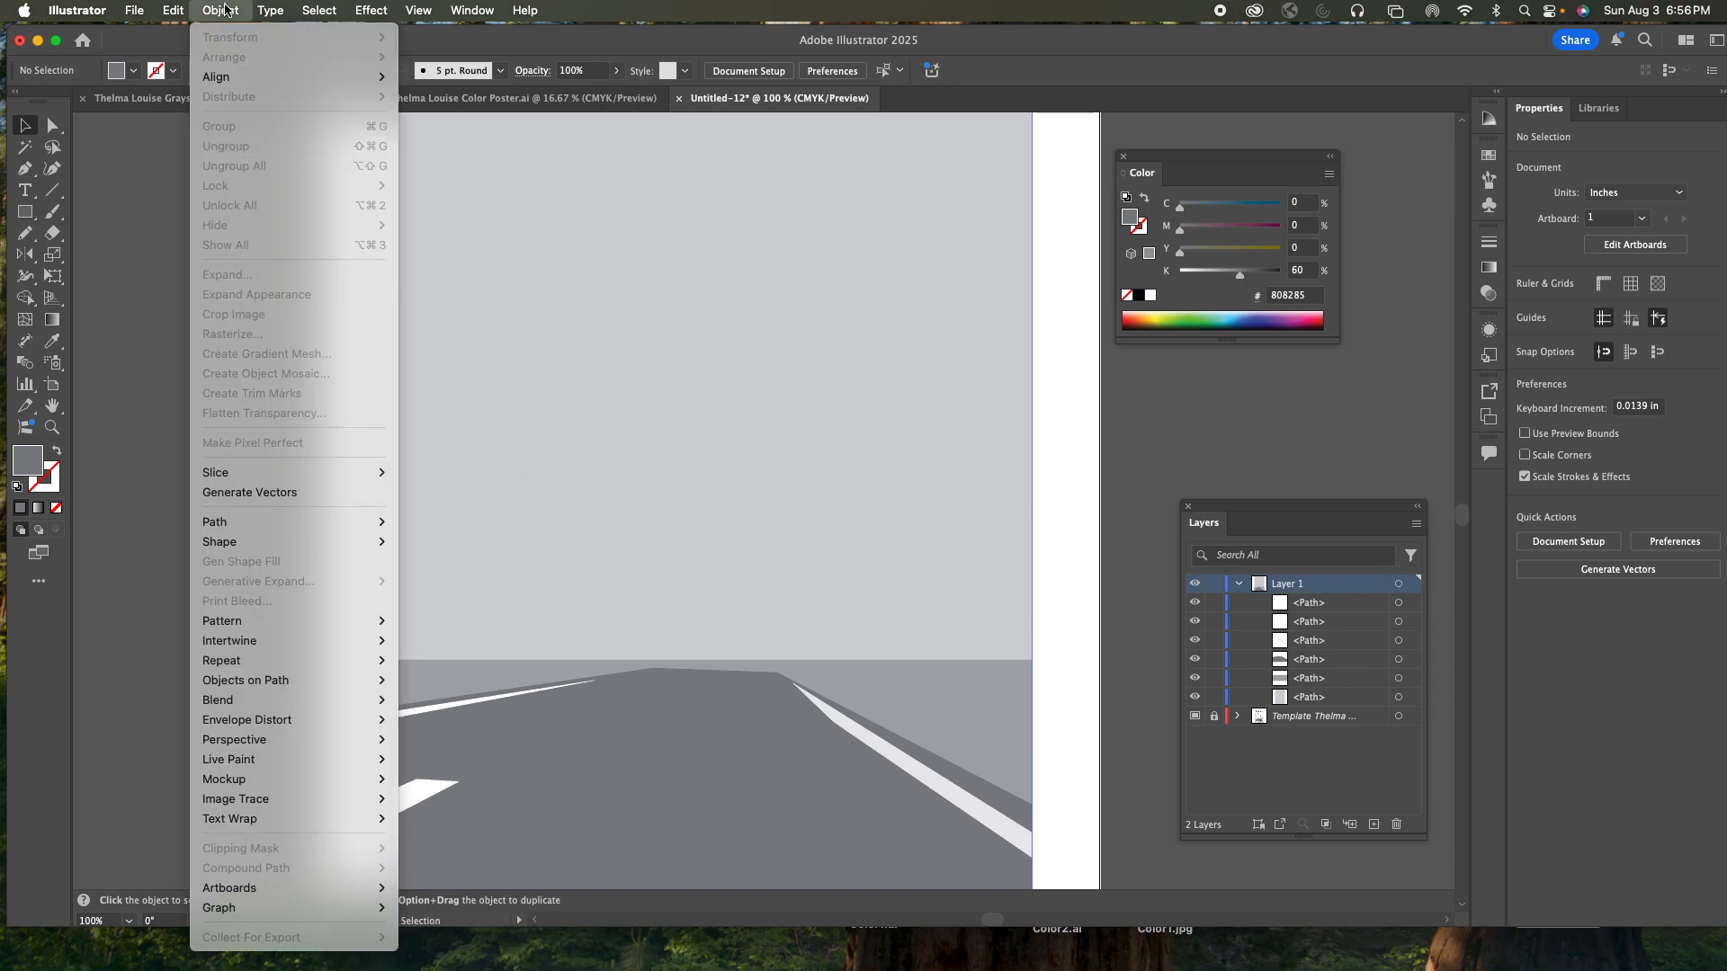
click(225, 10)
click(226, 10)
click(224, 10)
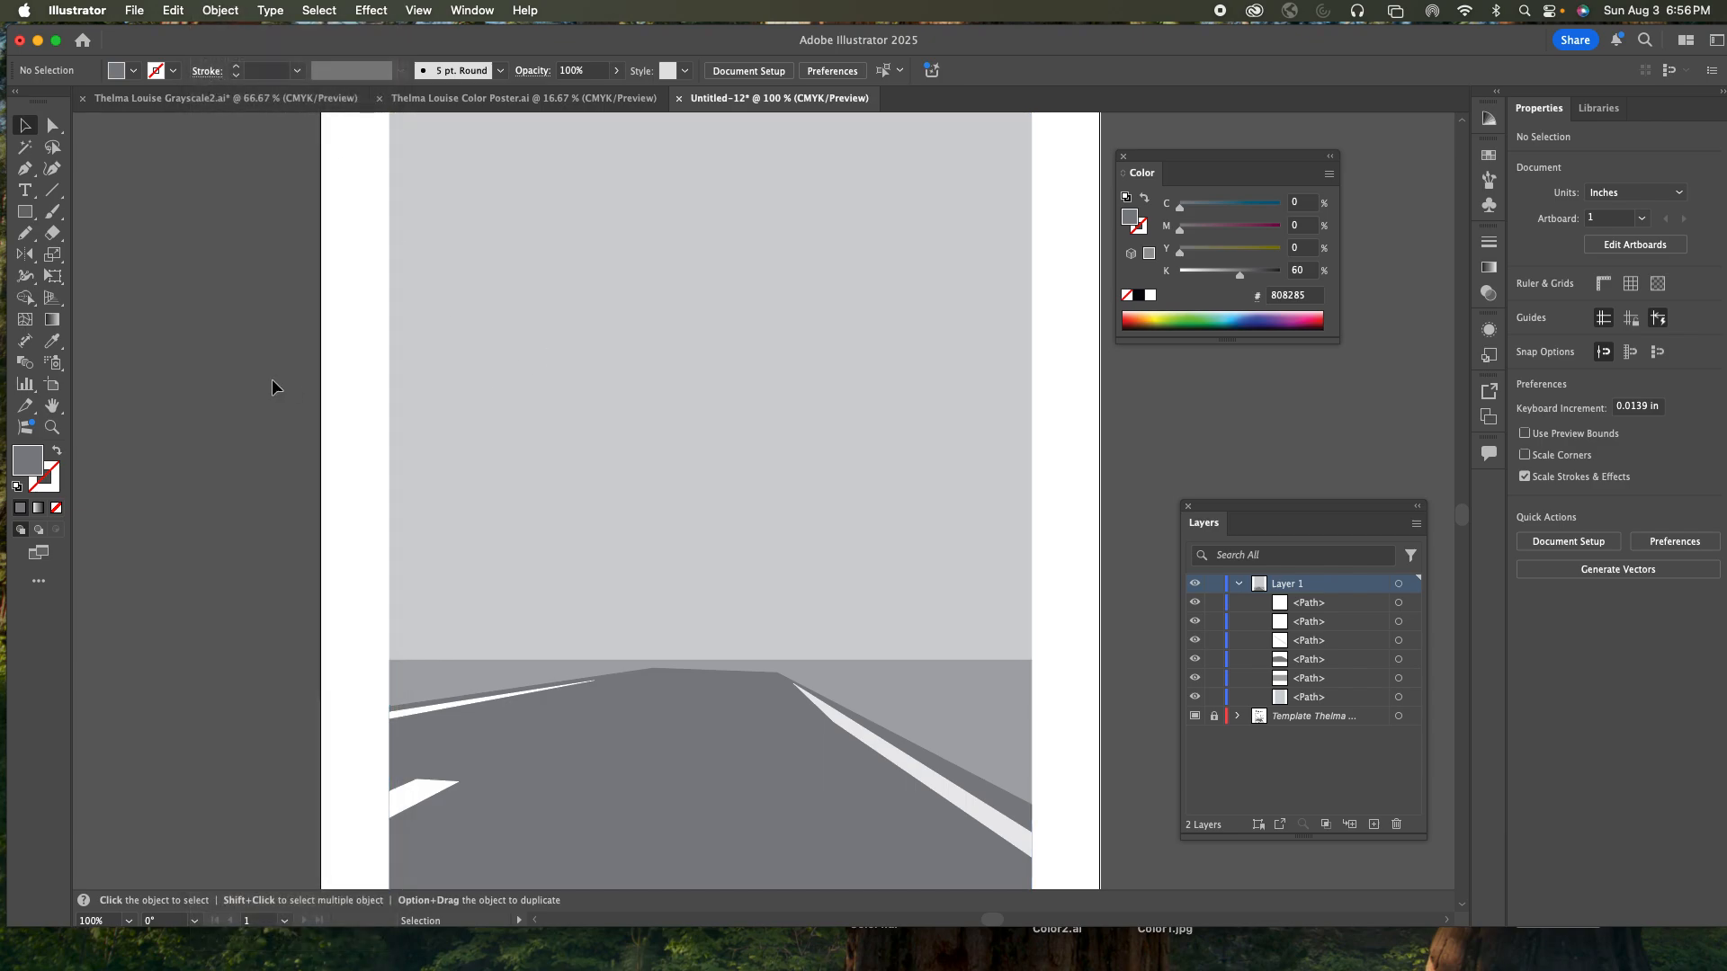
- Select the sky background, paste the cliff in front of it, and undo the paste
click(517, 466)
key(a)
key(super+f)
key(v)
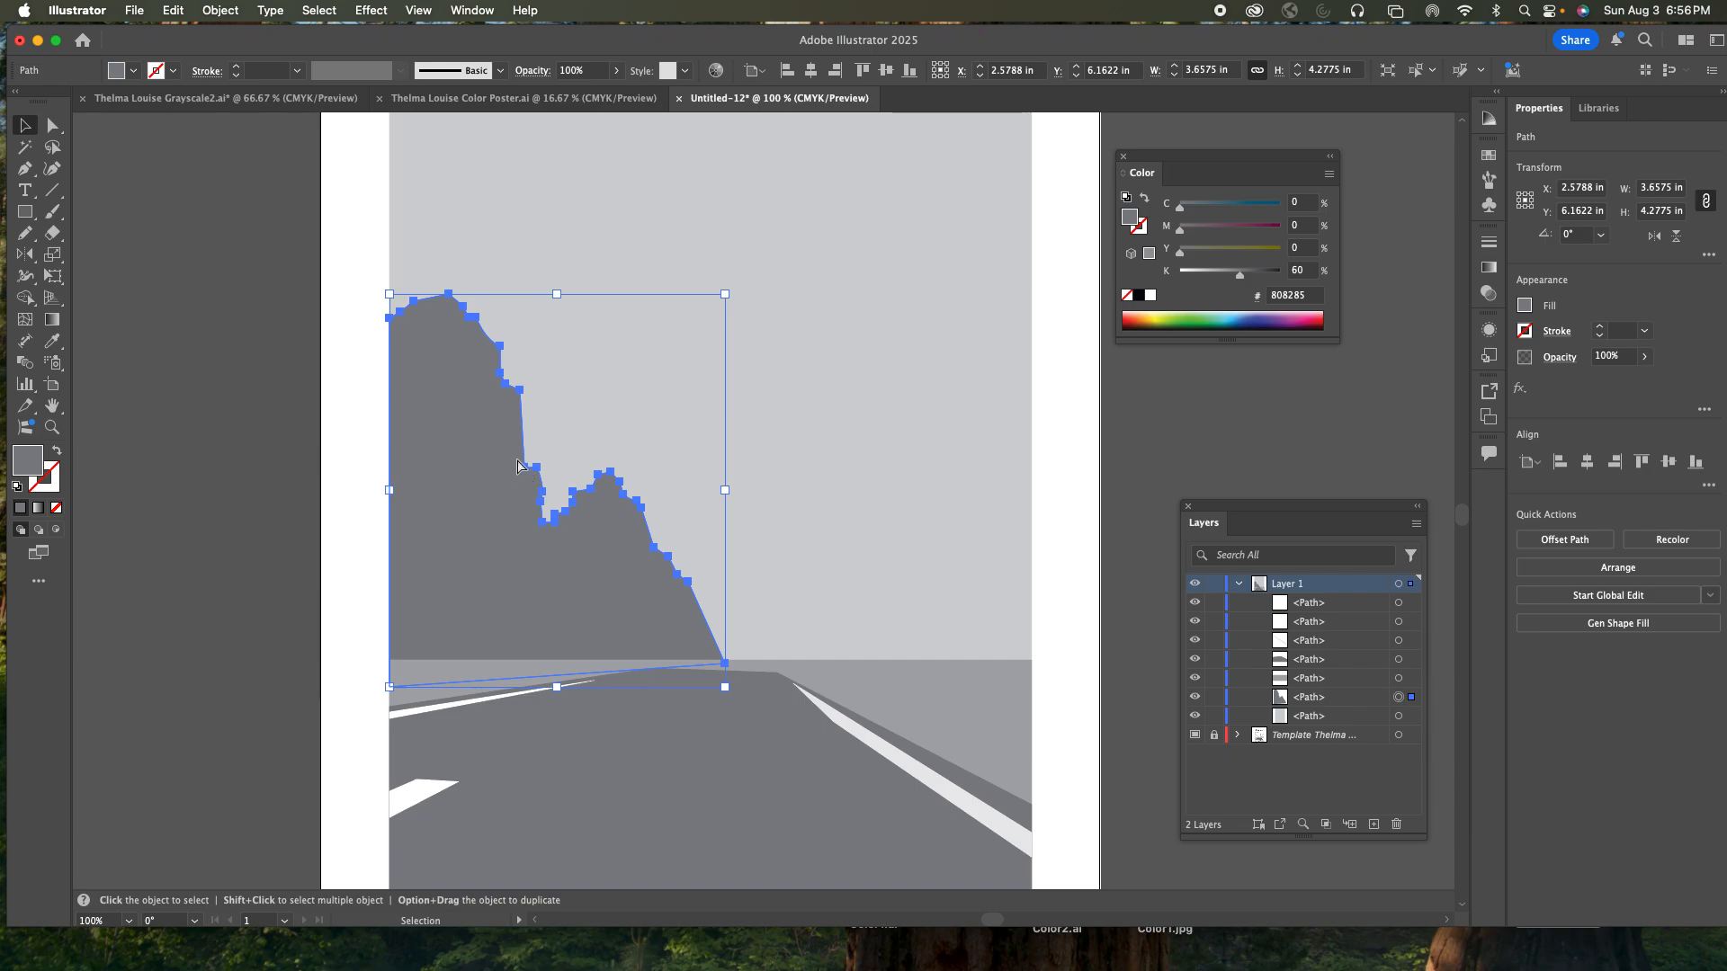
key(super+z)
- Select the ground shape, paste the cliff directly behind it, and collapse Layer 1
click(479, 677)
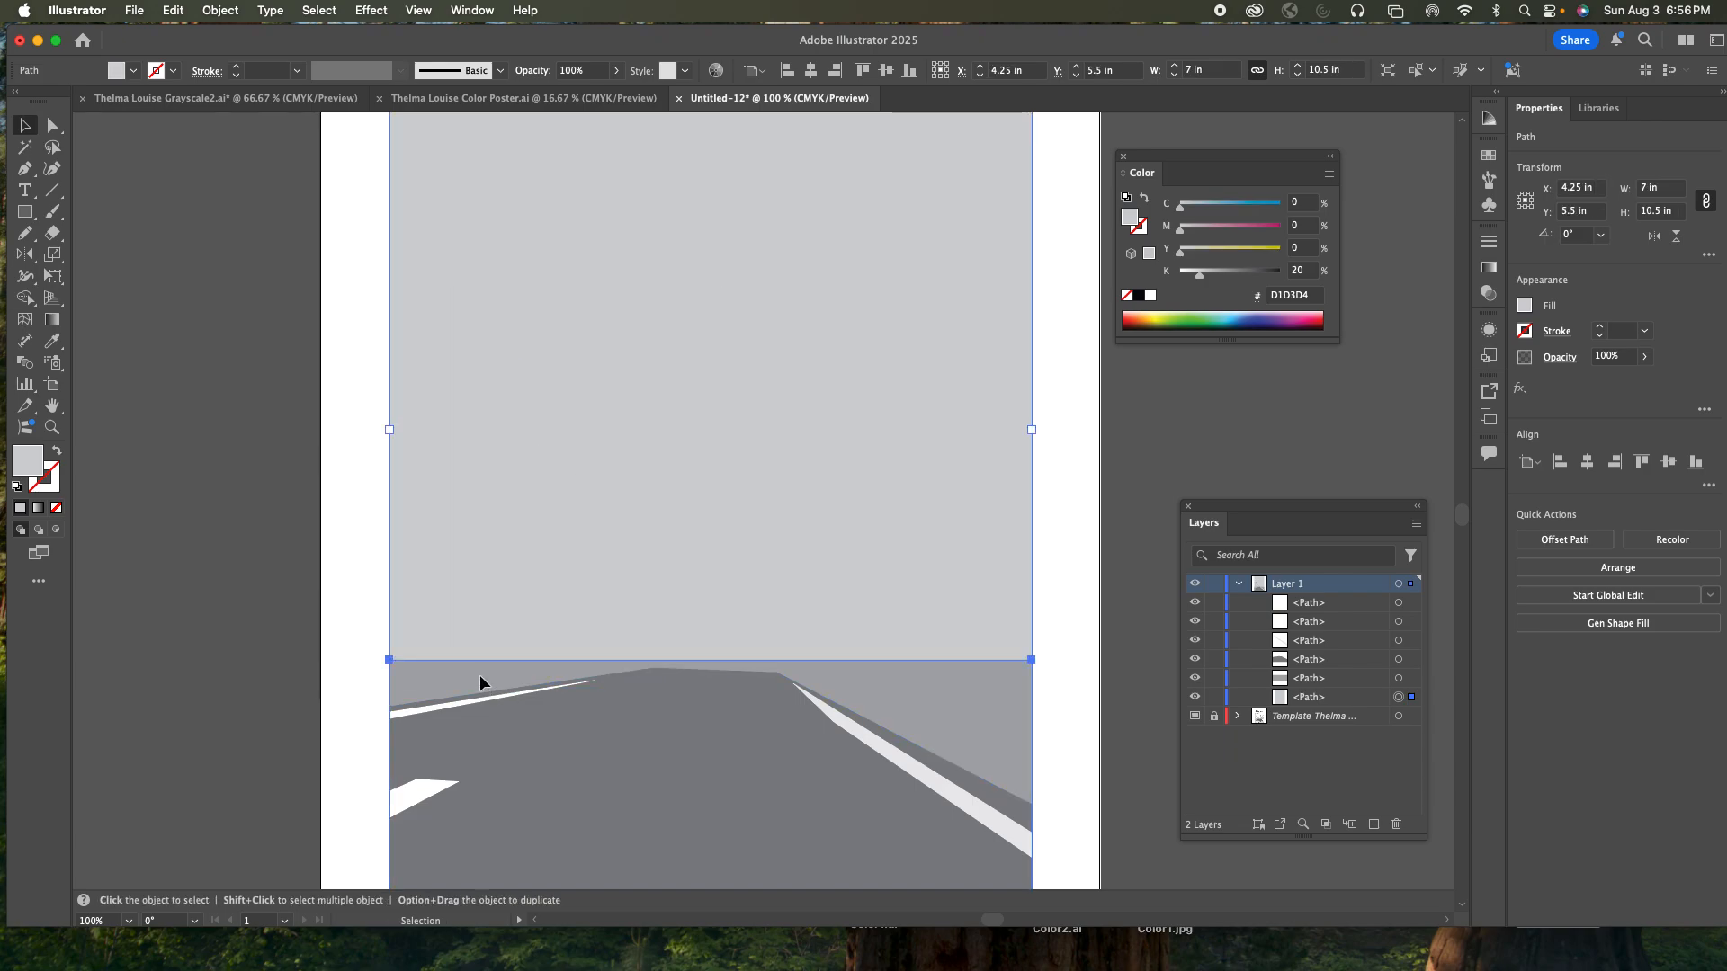
key(a)
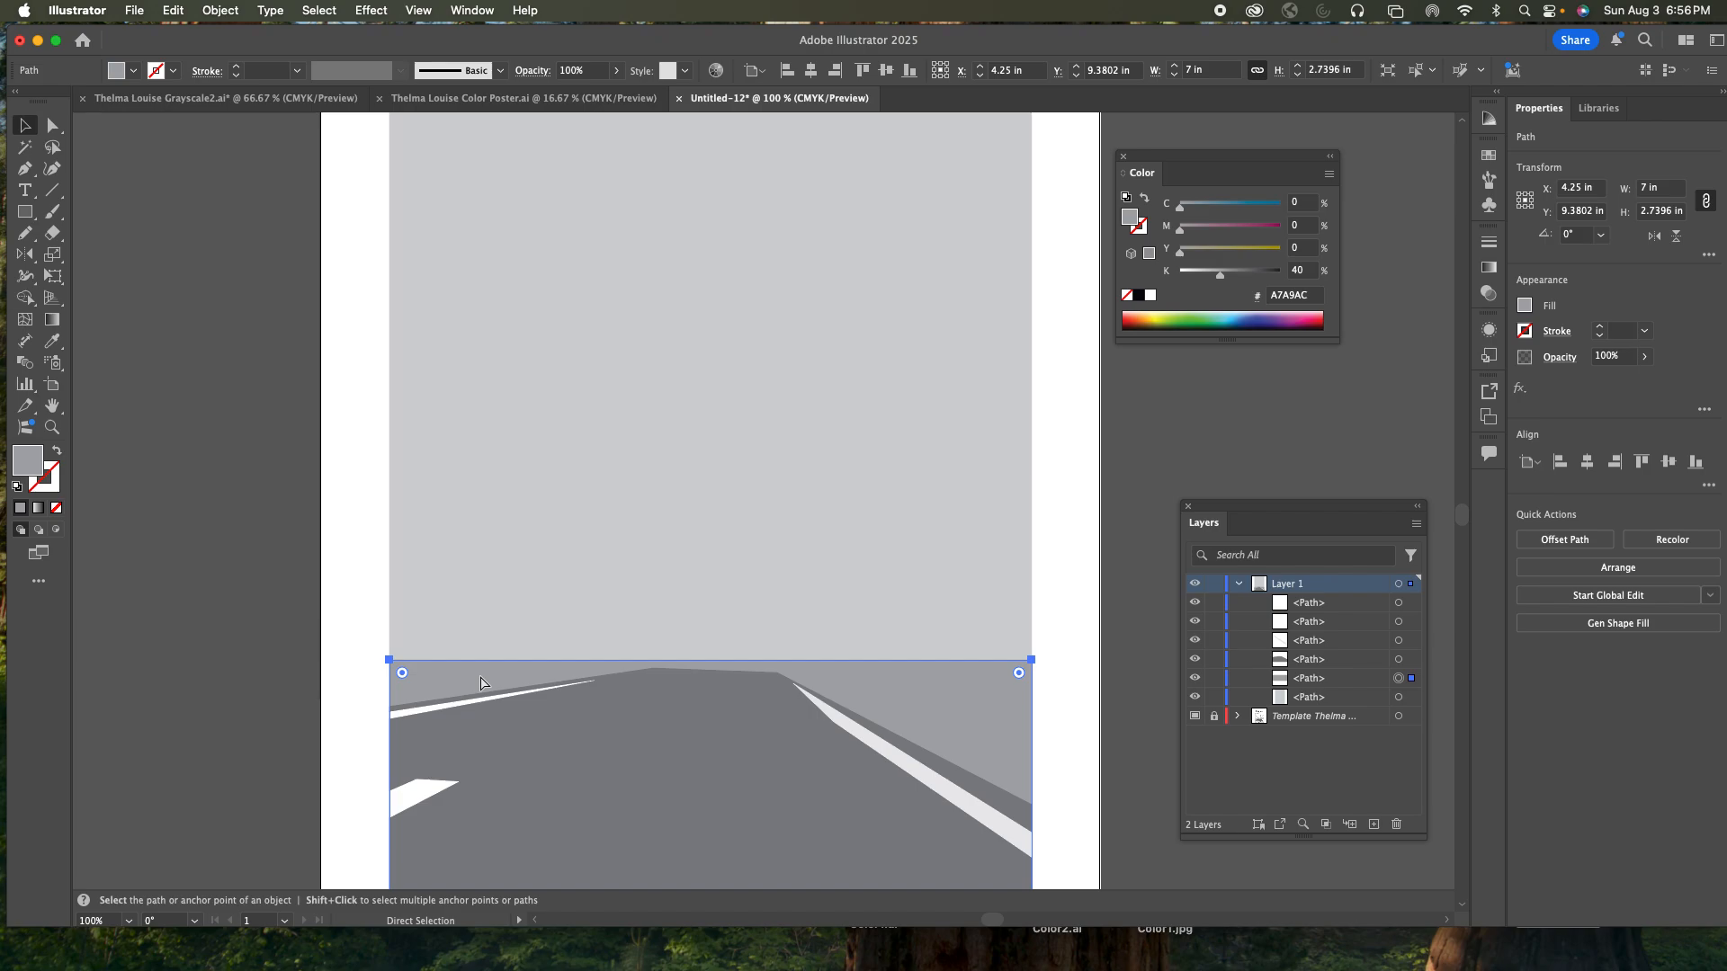
key(super+b)
key(v)
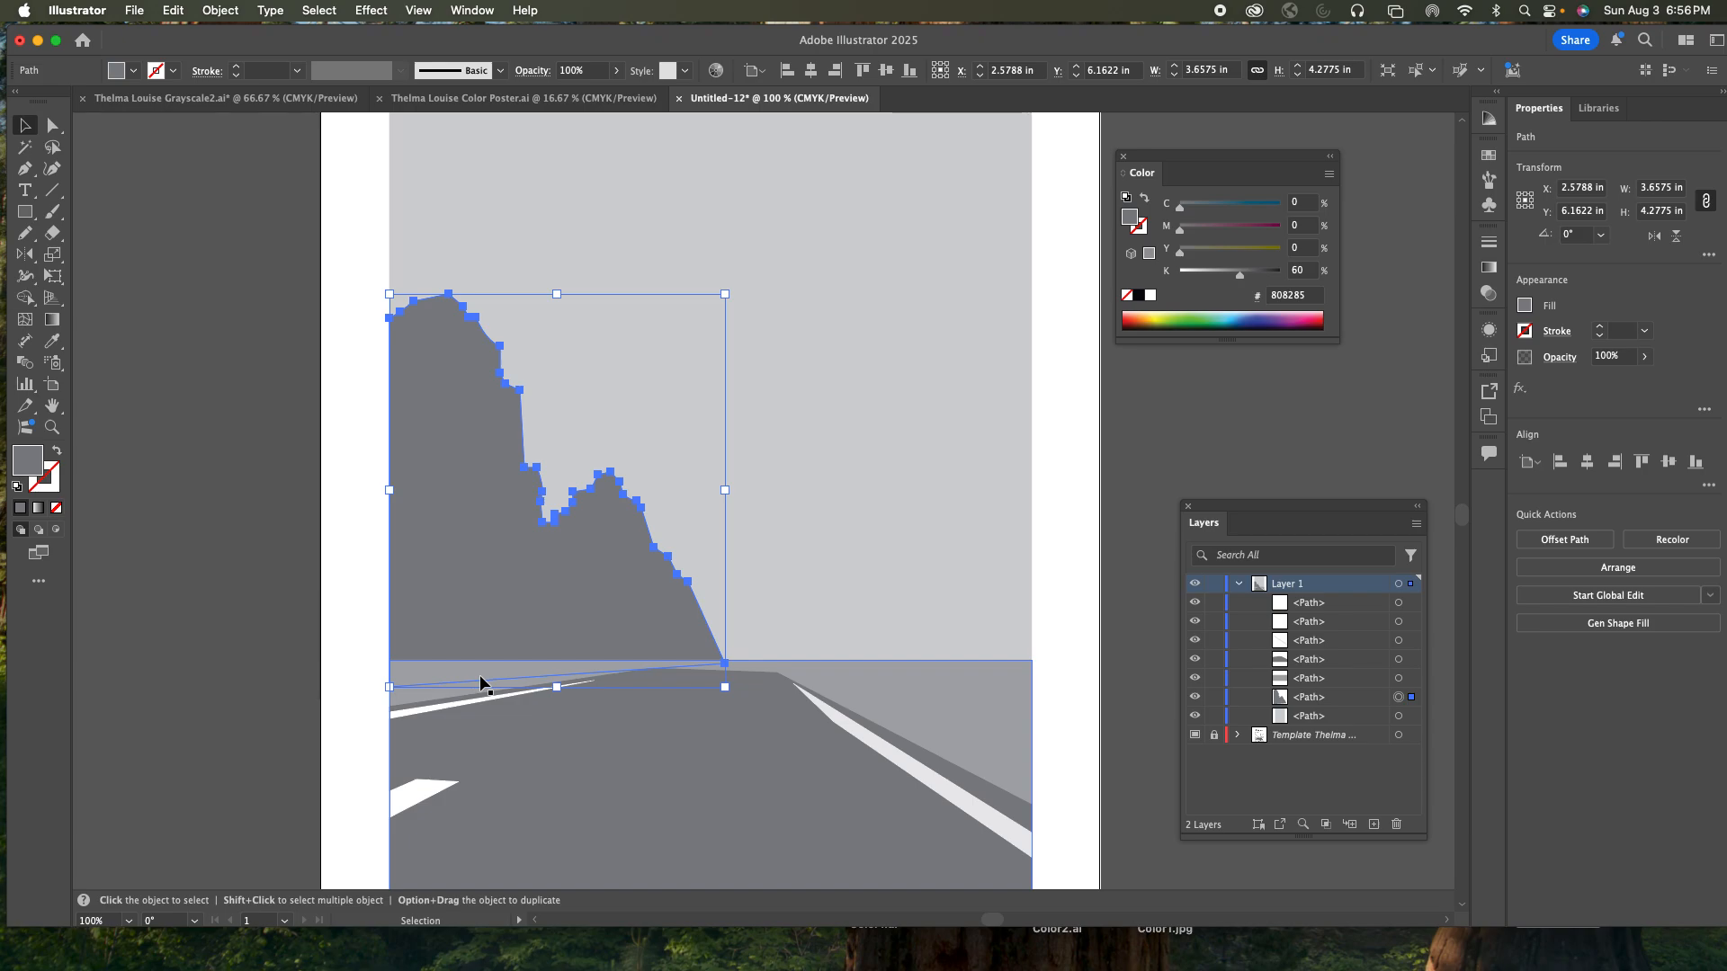
click(1236, 584)
- Switch to outline display so the sketch shows, and deselect the cliff with the Pen tool active
key(a)
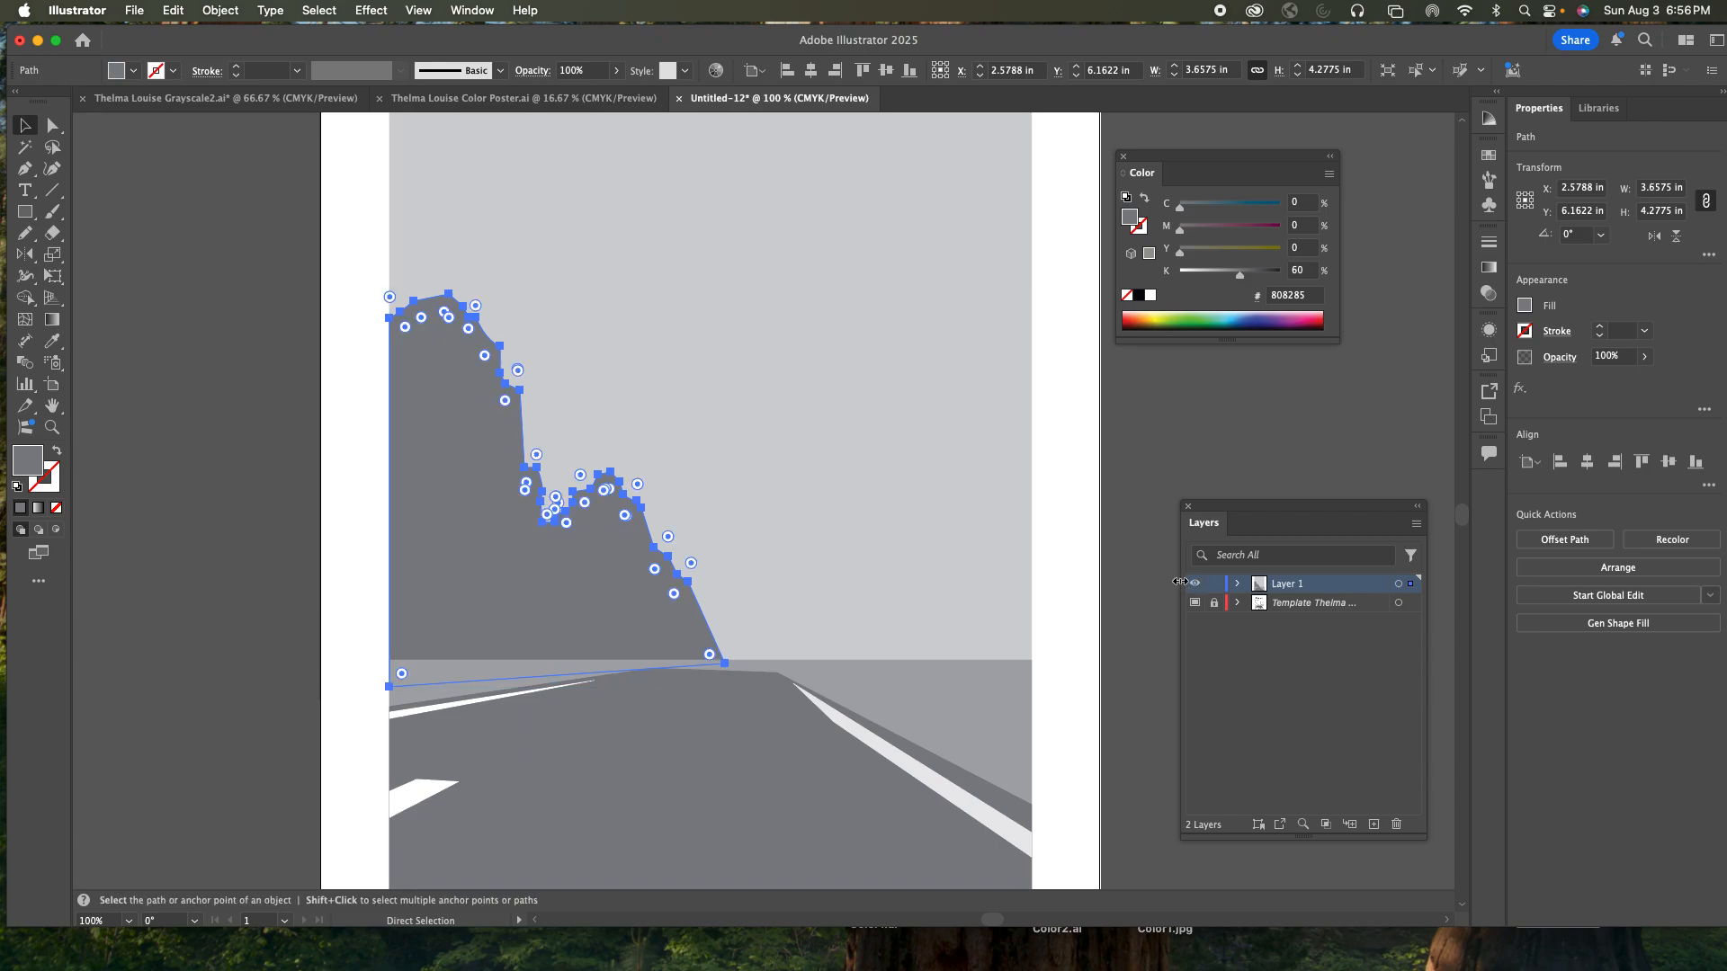
key(super+y)
key(v)
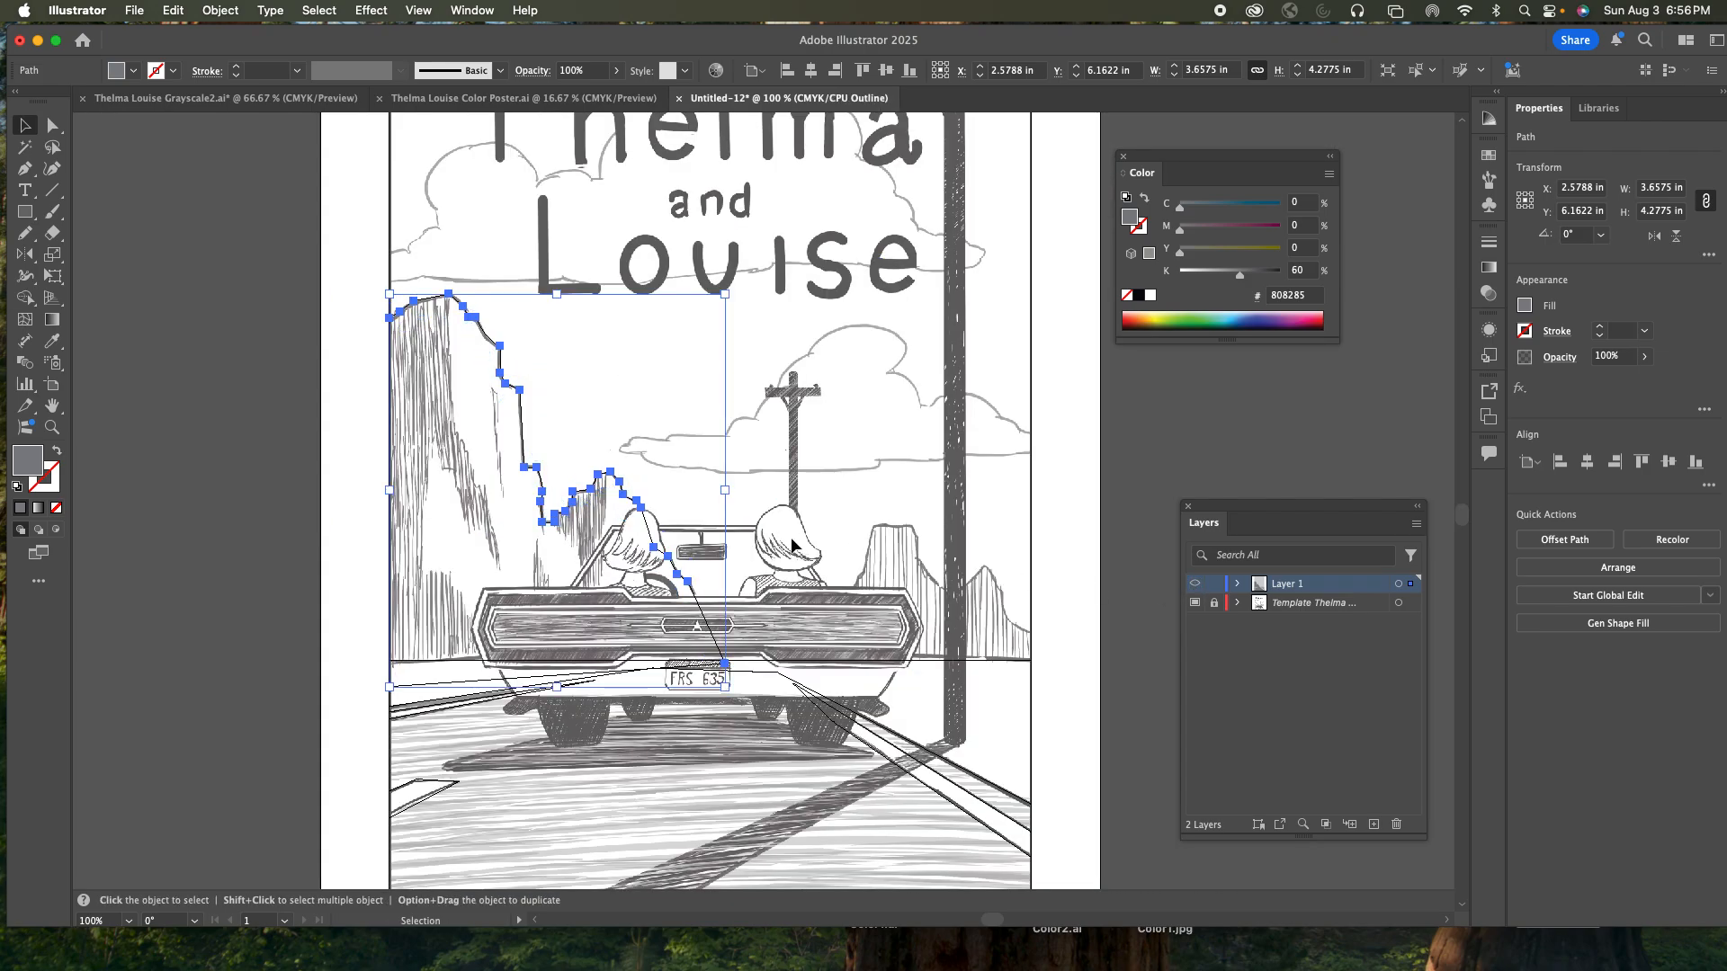
key(p)
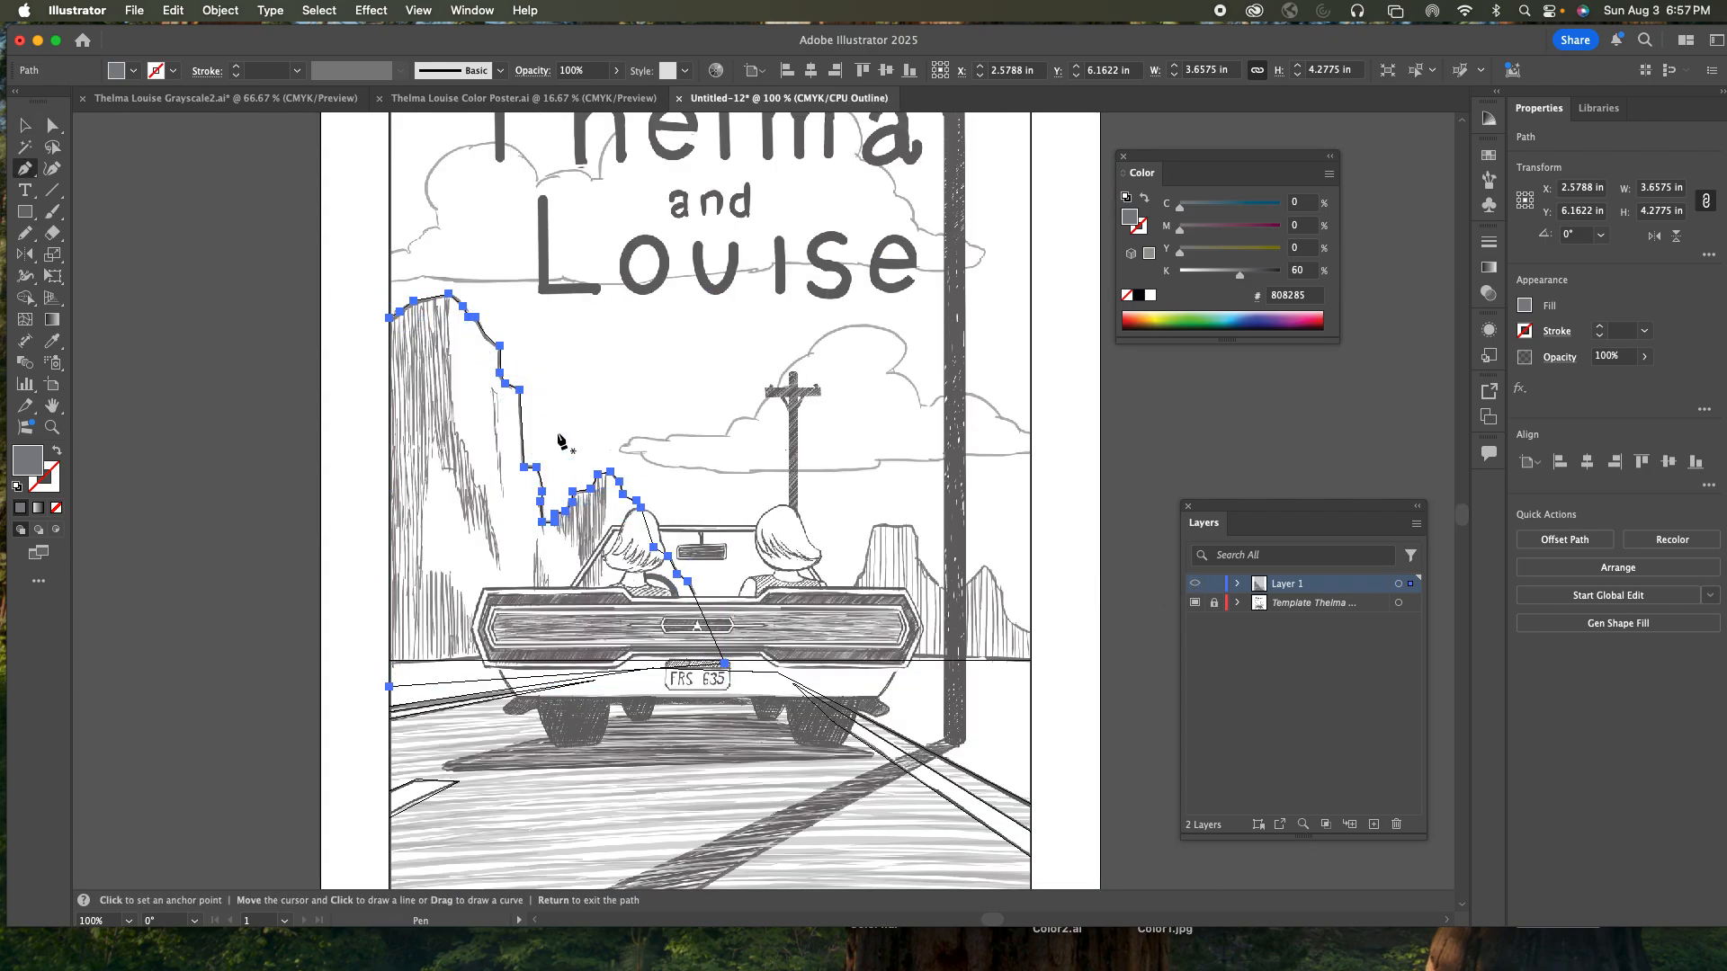
key(super+shift+a)
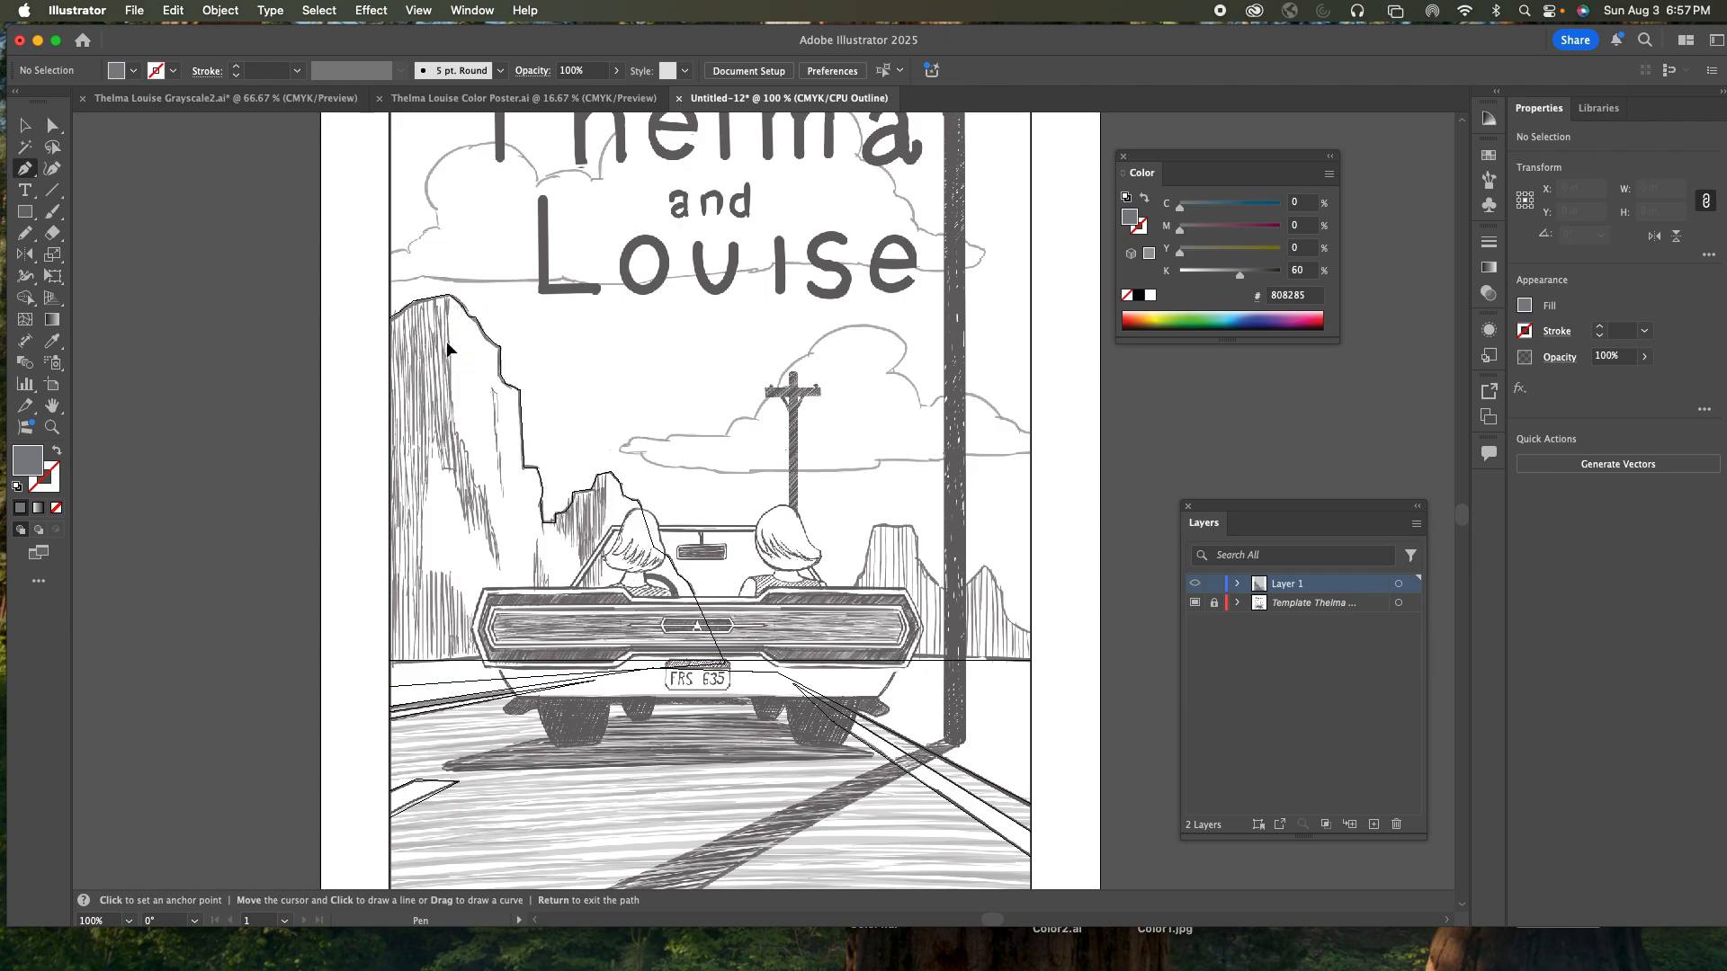
- Start the cliff shadow outline near the tall cliff's peak, tracing its jagged right shading edge down to the lowest tip
click(447, 342)
click(458, 430)
drag(464, 446, 466, 454)
click(463, 446)
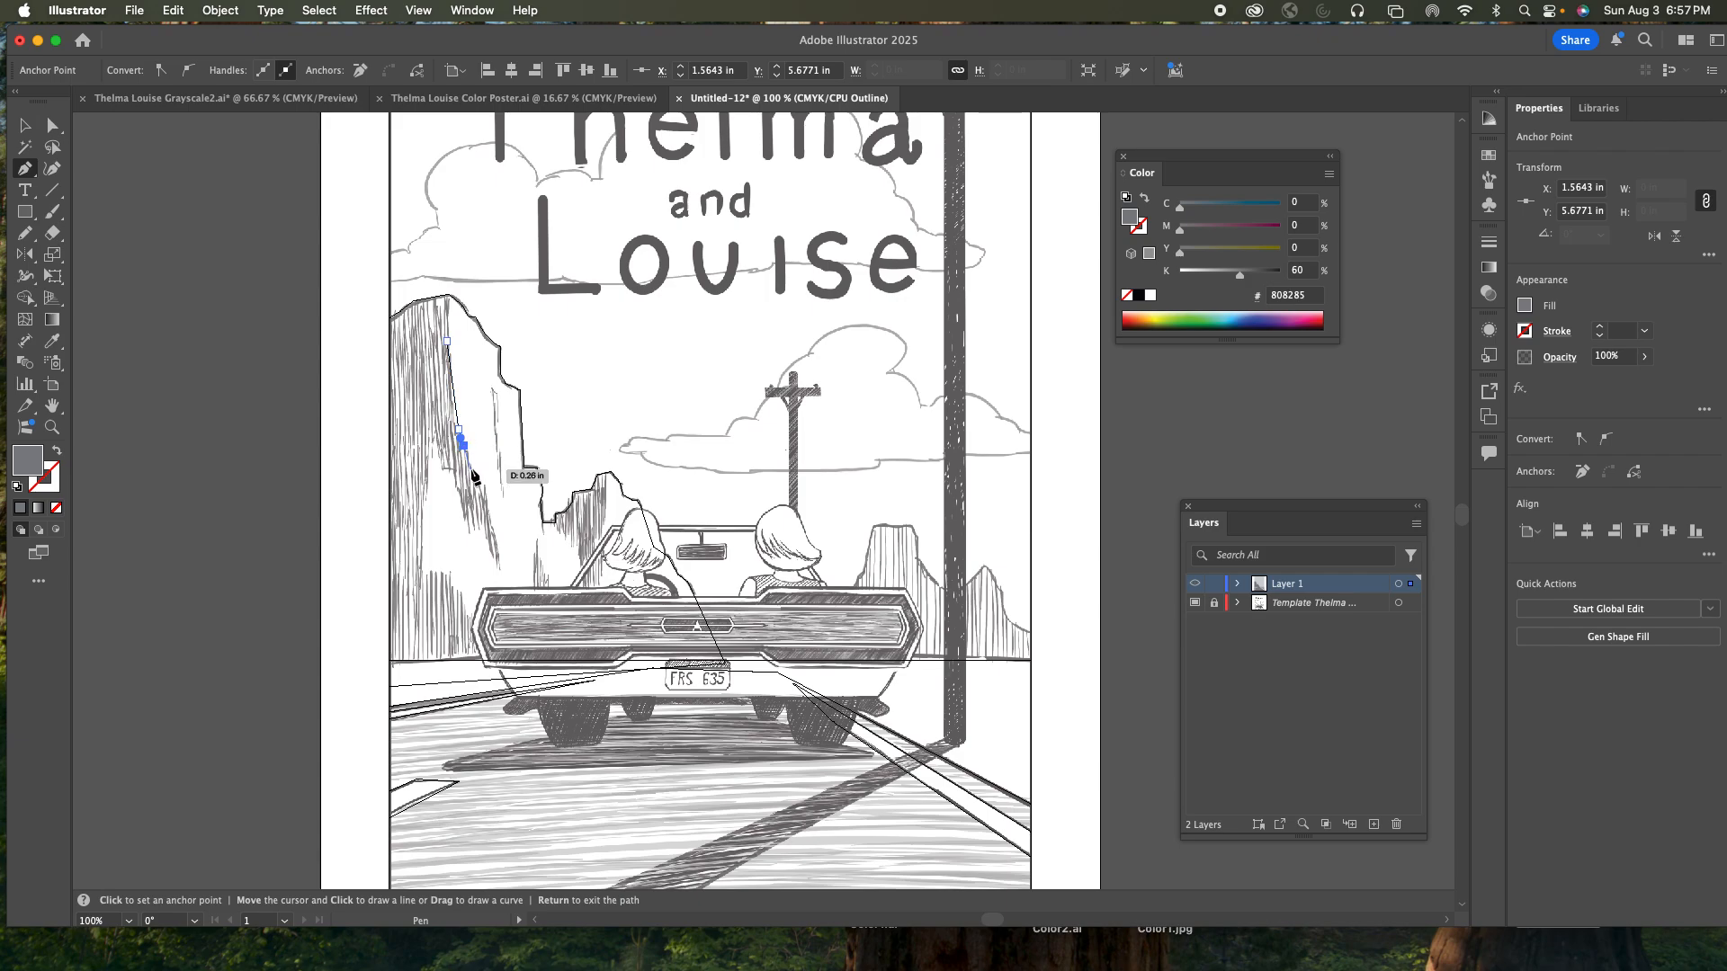
click(473, 466)
click(472, 485)
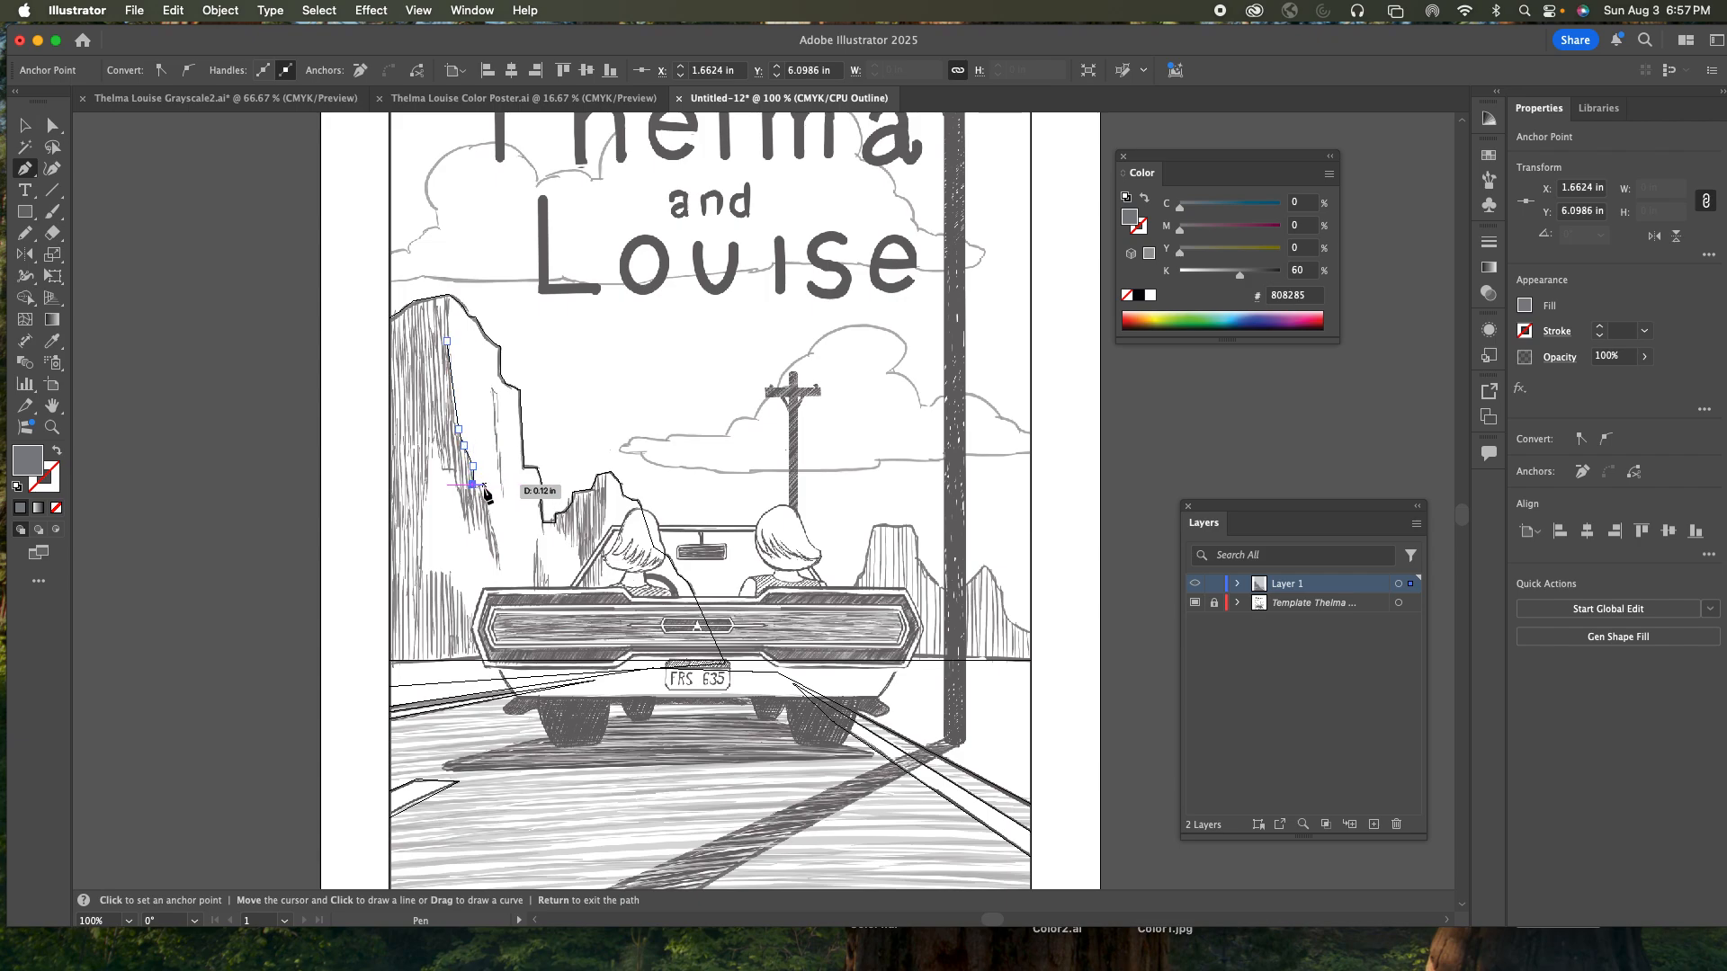
drag(482, 486, 505, 576)
click(492, 522)
click(500, 568)
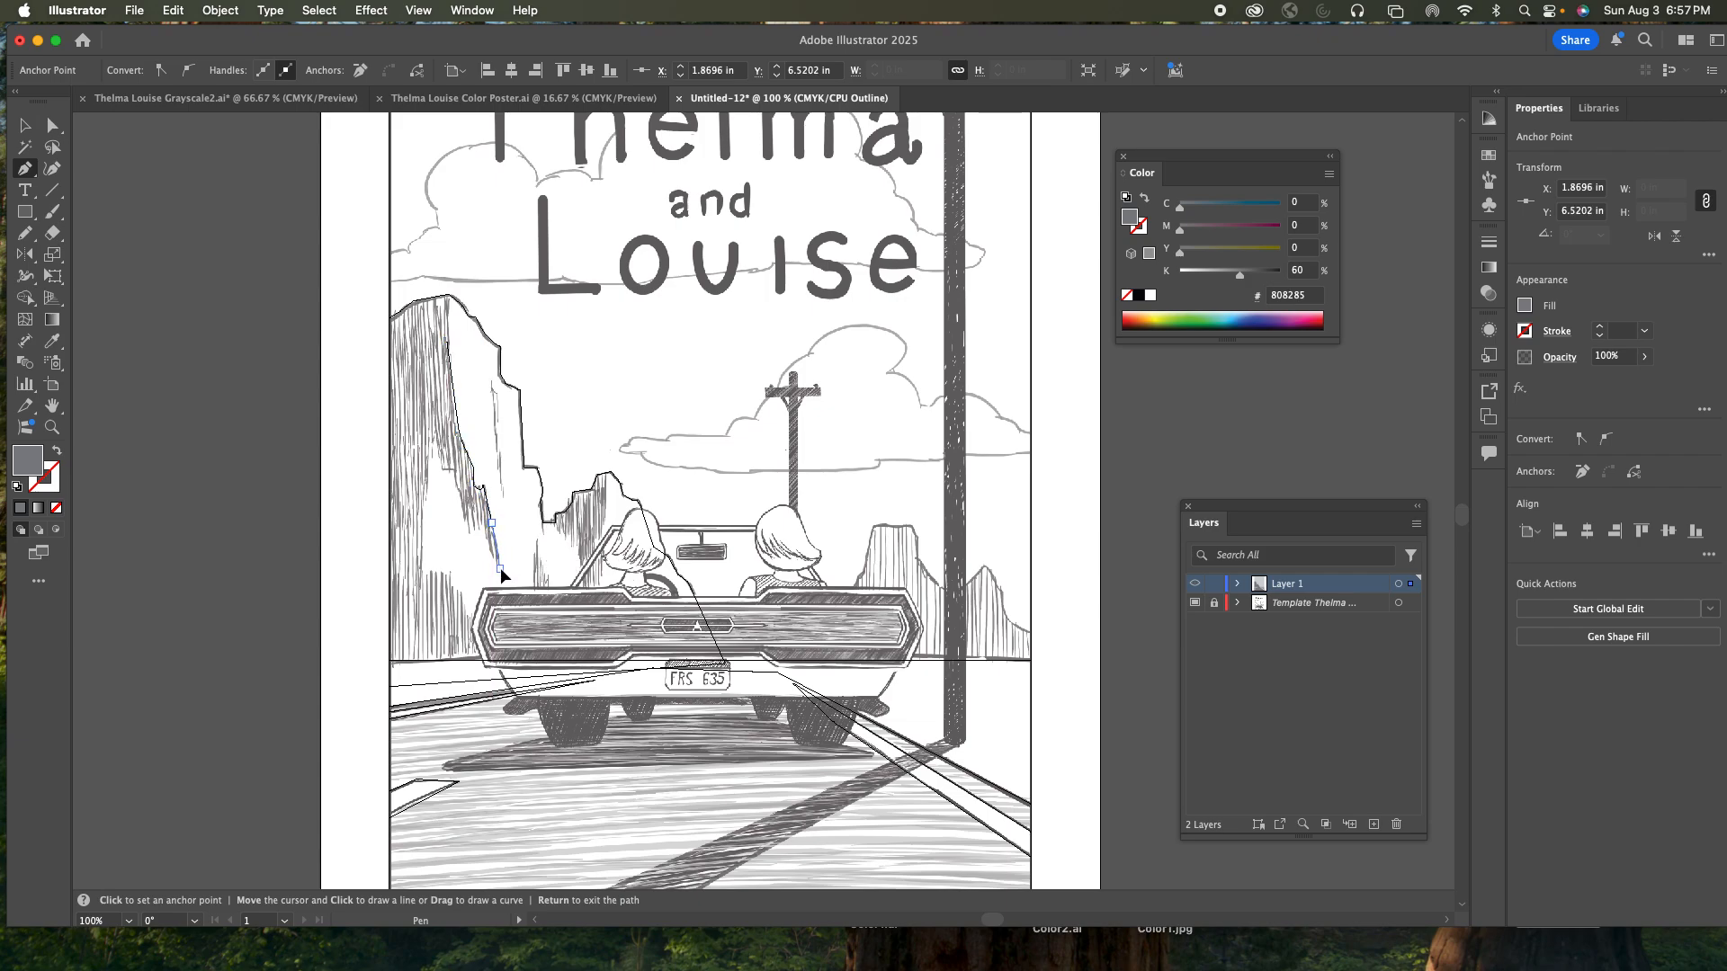
- Continue the shadow outline back up along the underside of the jagged shading to the bright area's upper notch
click(486, 539)
click(474, 528)
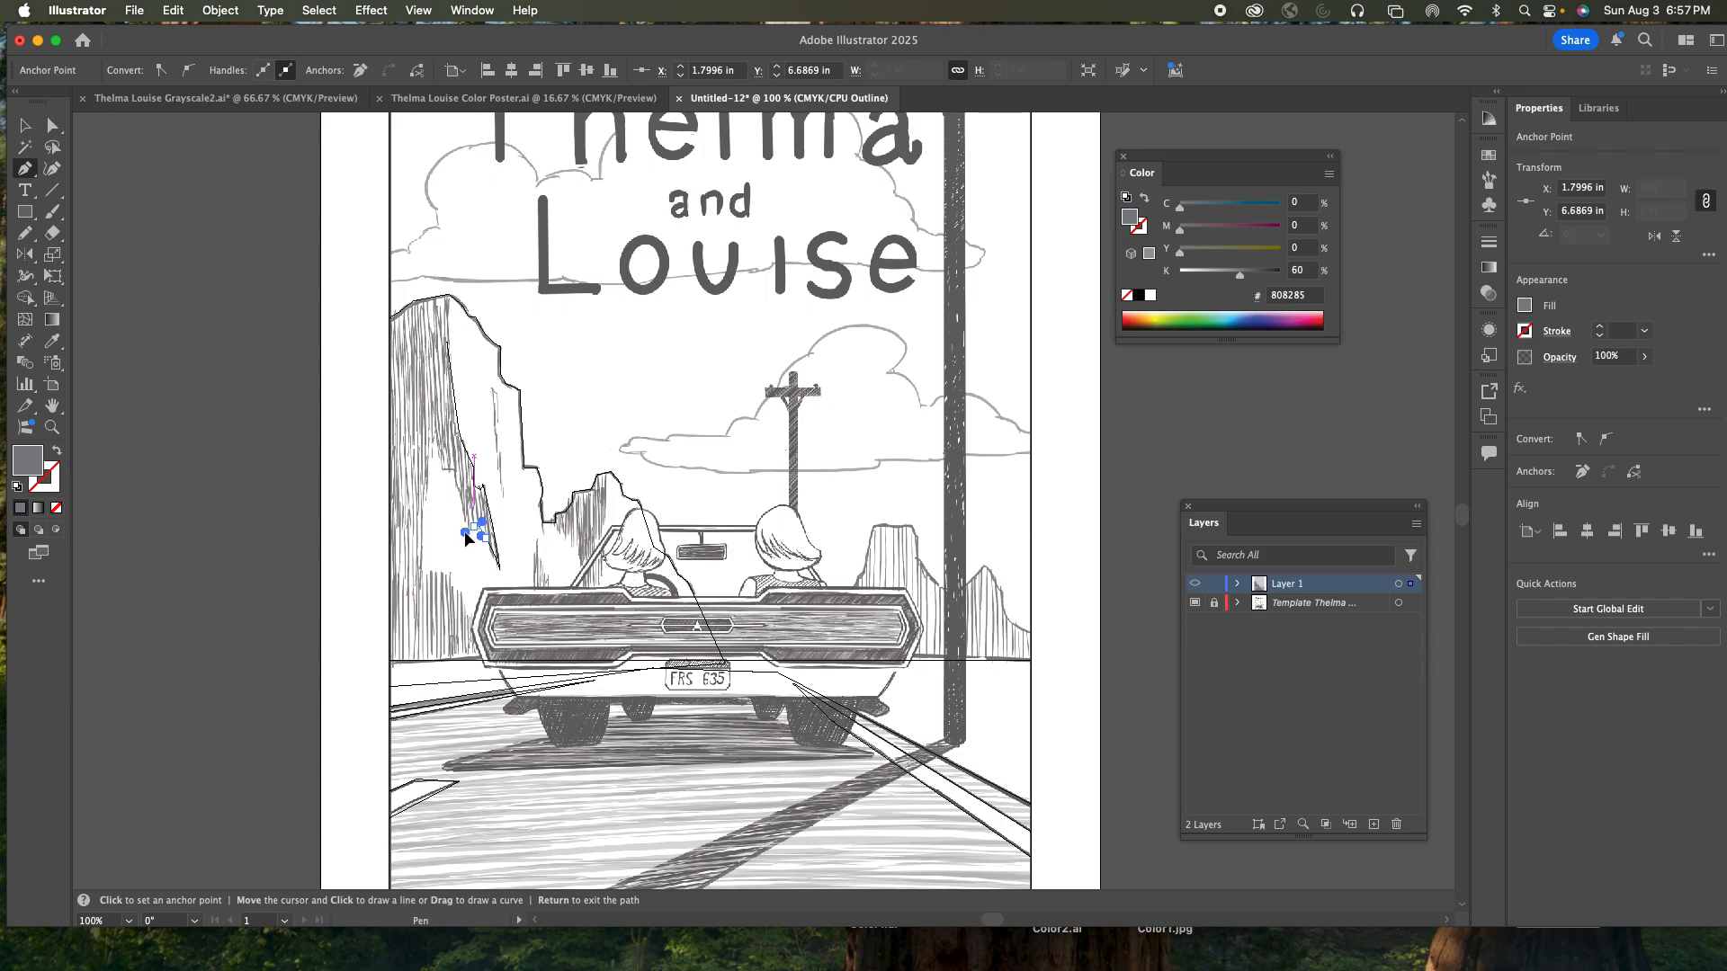
click(458, 484)
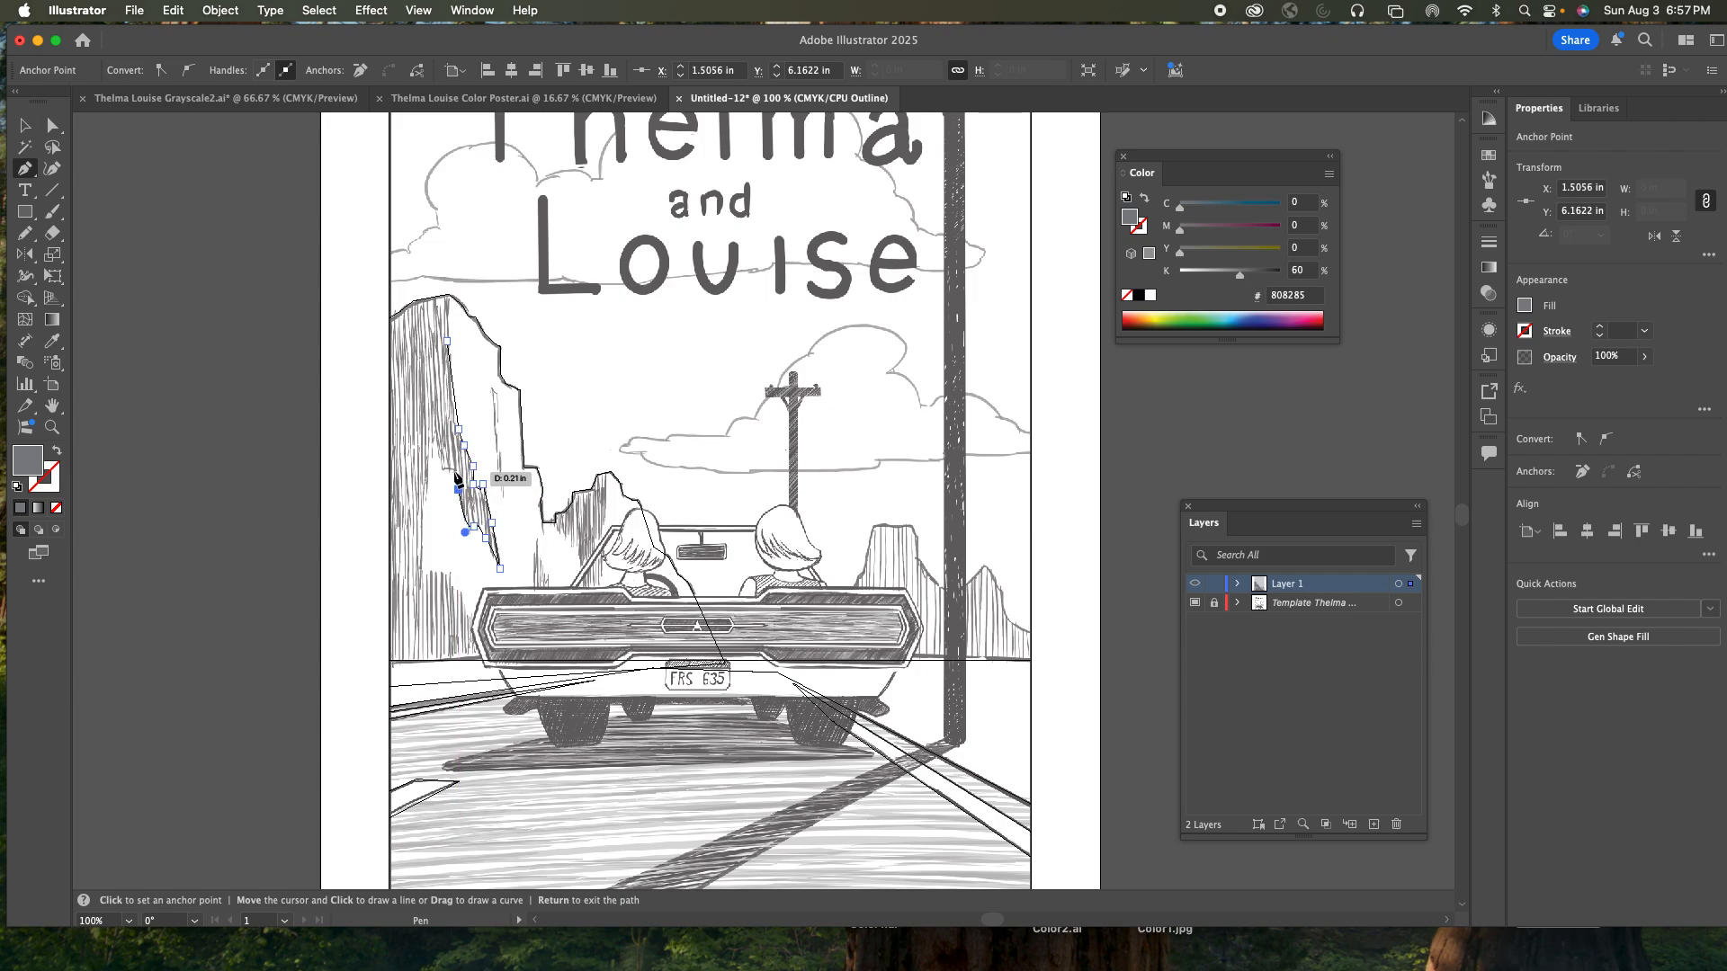
click(440, 469)
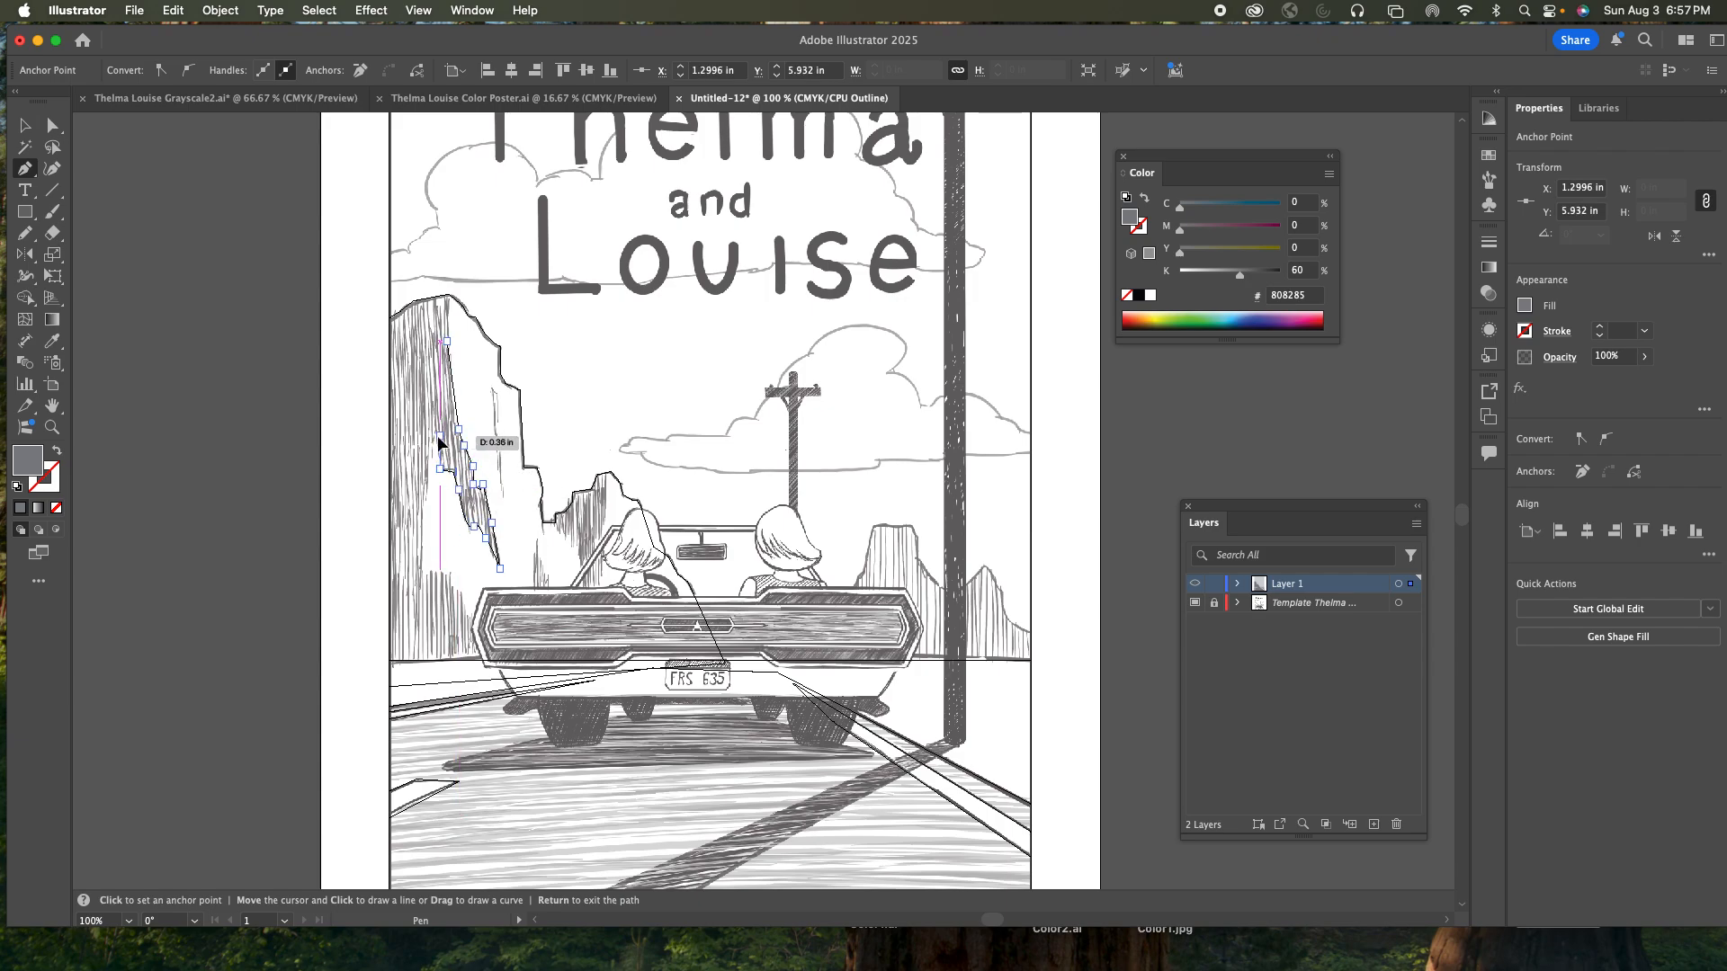
click(428, 455)
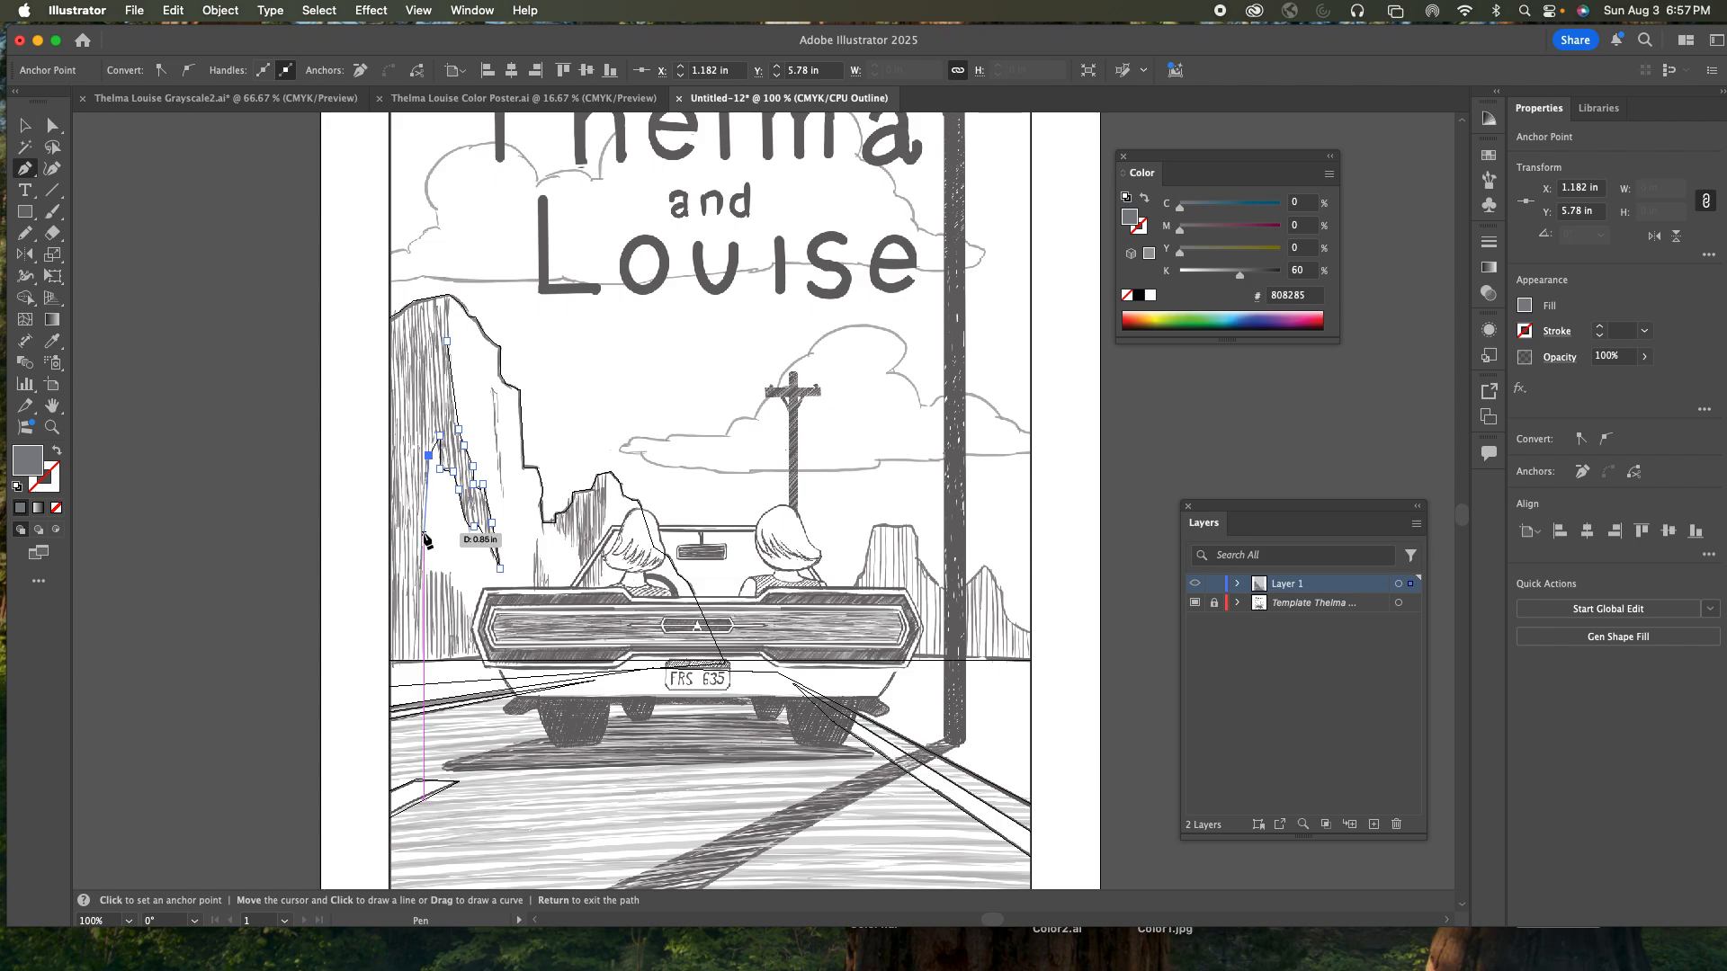
- Trace the shadow outline down the left and lower edges of the tall cliff's bright area to behind the car
drag(424, 532, 424, 551)
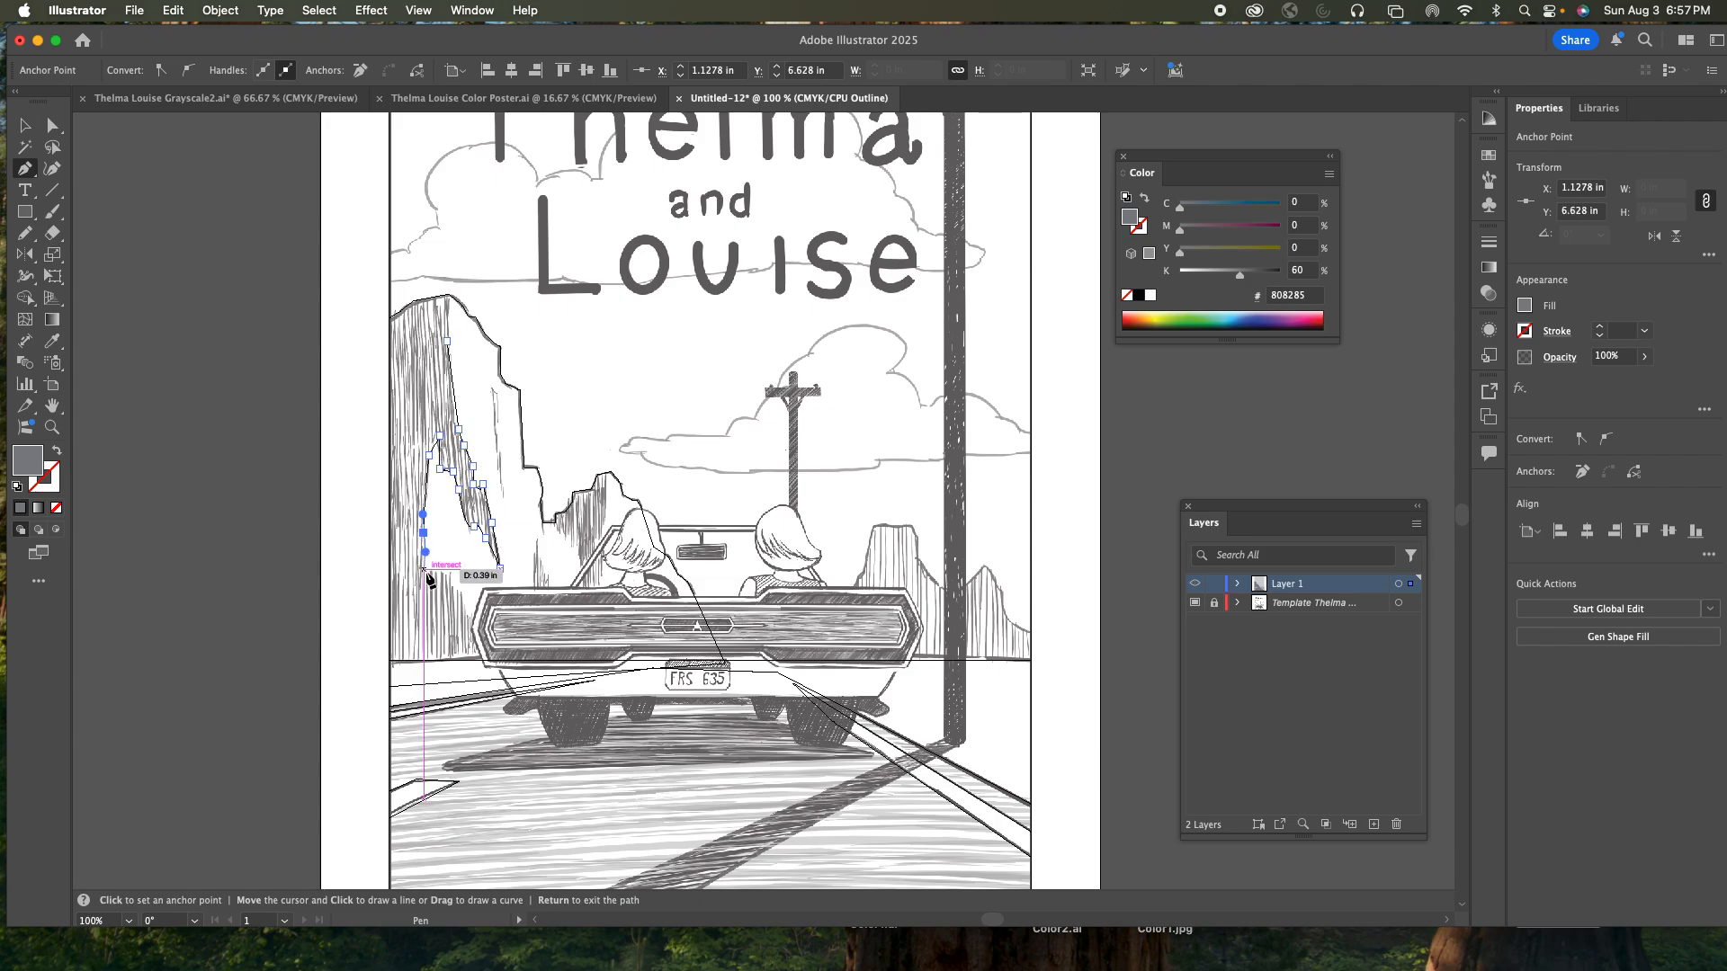
click(430, 569)
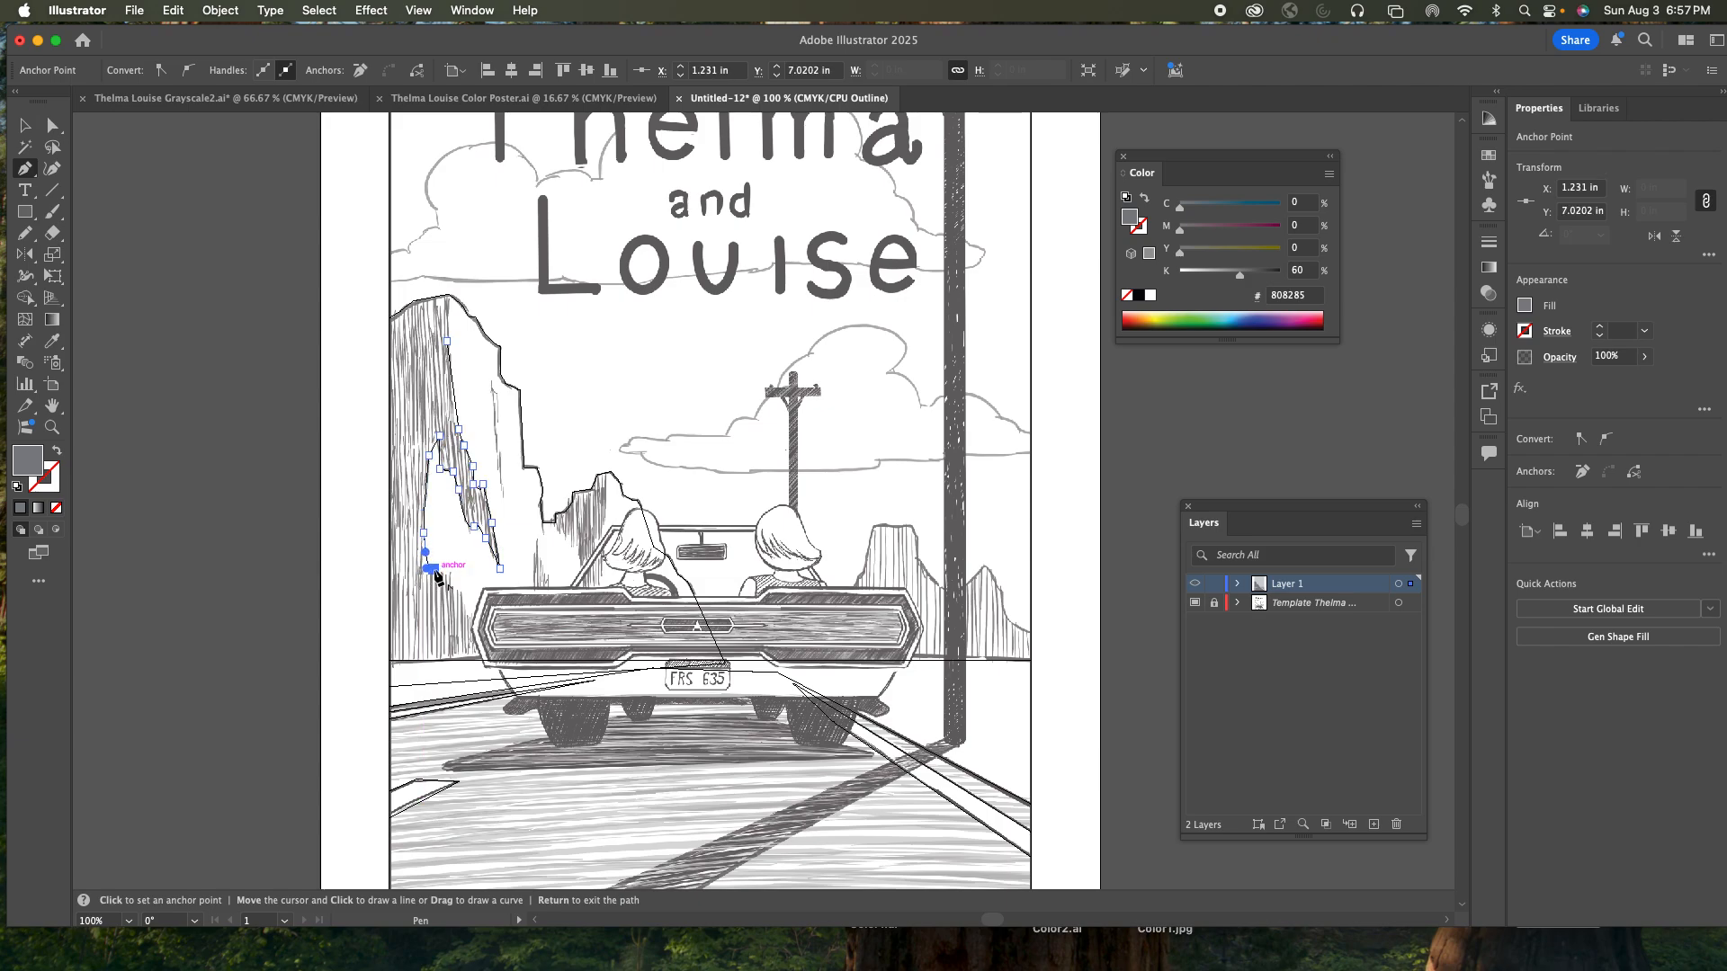
click(449, 575)
click(459, 590)
click(463, 605)
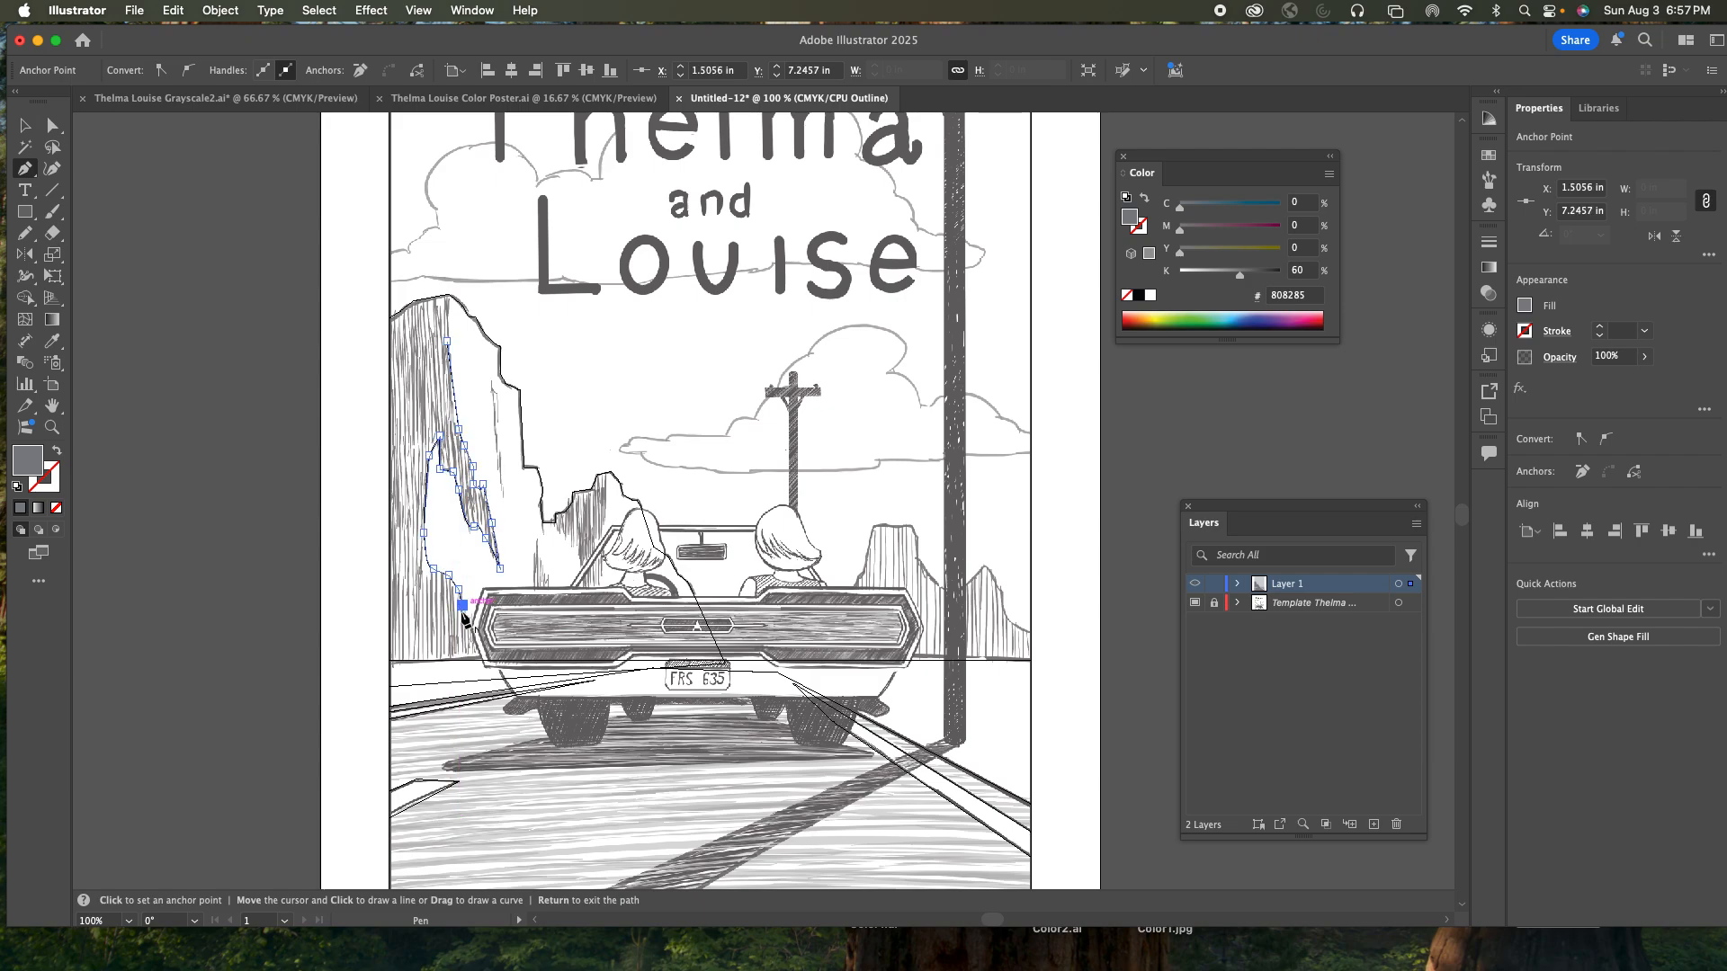
click(469, 624)
- Carry the shadow outline behind the car, around the narrow shading spike, and up over the smaller cliff's top
drag(505, 635, 550, 581)
click(548, 617)
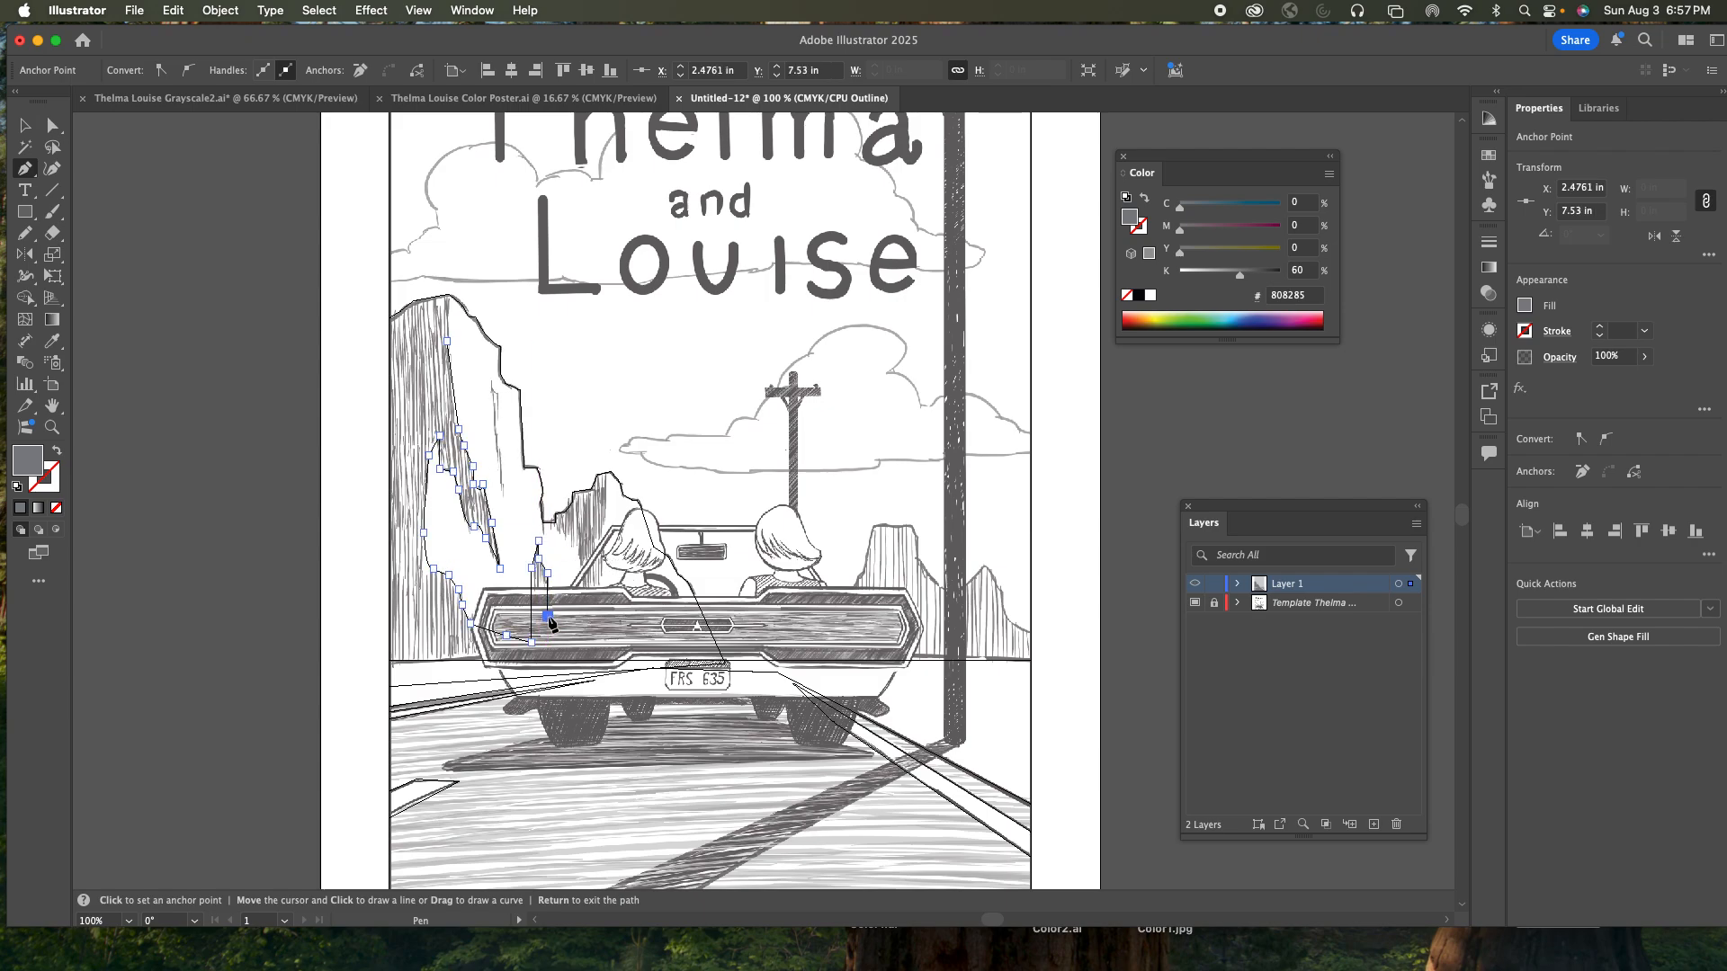
drag(583, 629, 569, 544)
click(566, 538)
click(555, 523)
click(548, 507)
click(571, 463)
click(603, 444)
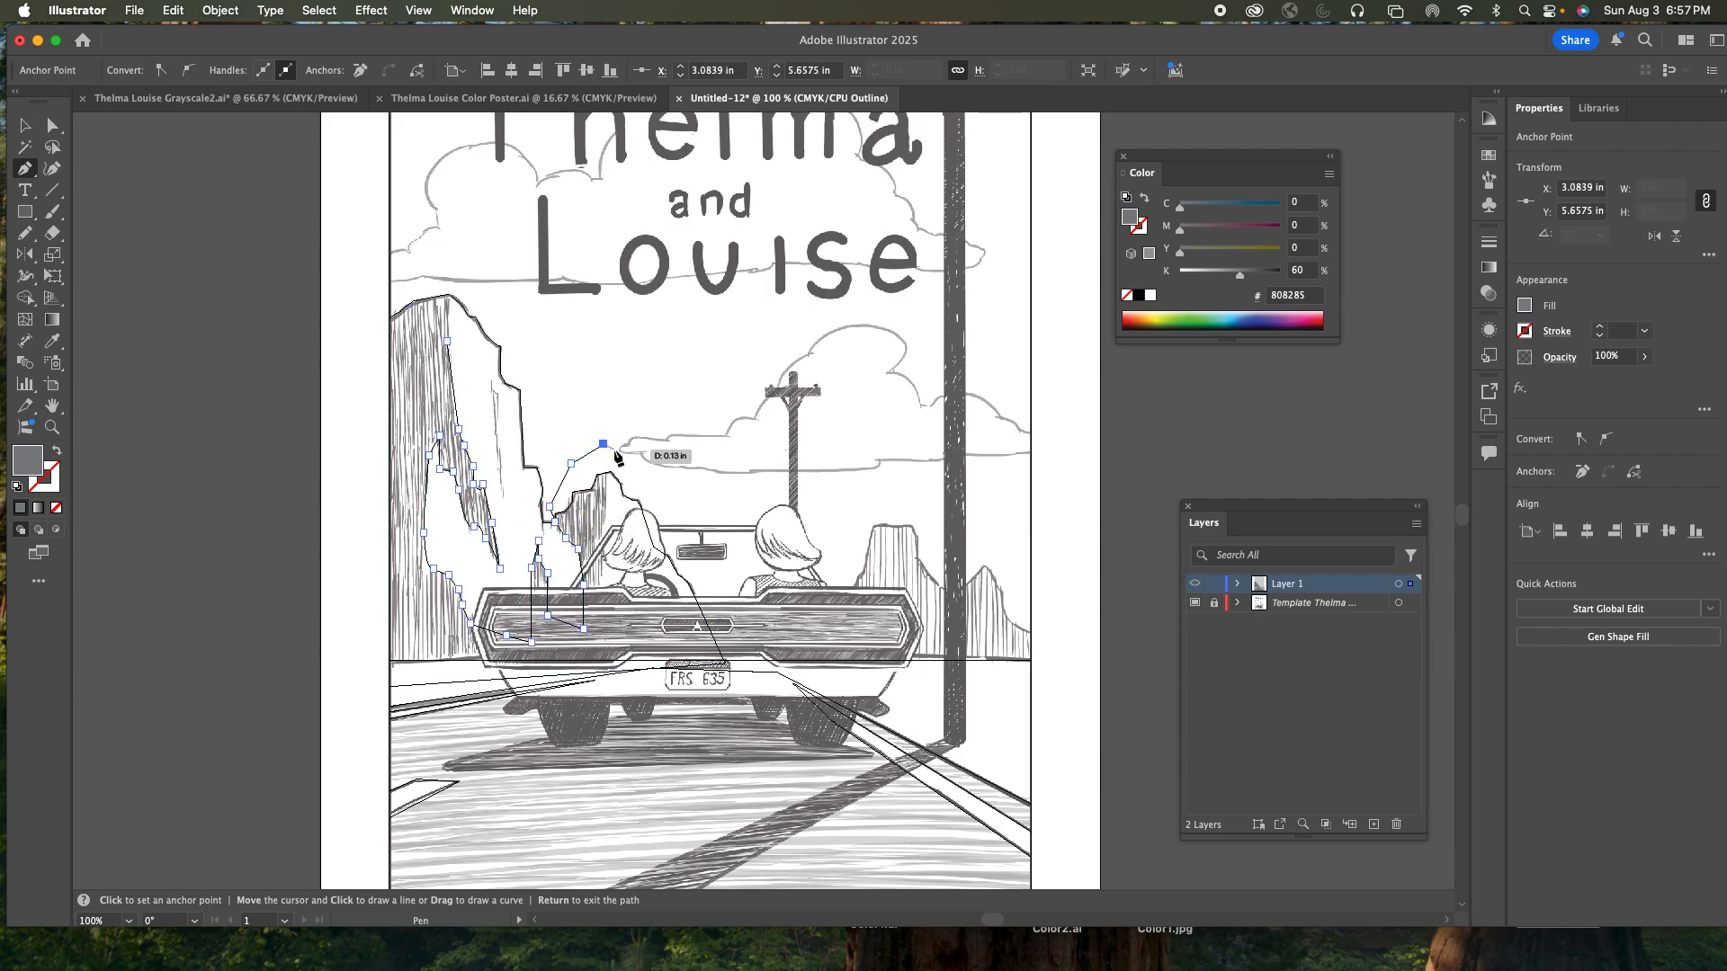
- Trace the shadow outline down the right edge of the smaller cliff's shading to the horizon line behind the car
click(603, 473)
click(608, 562)
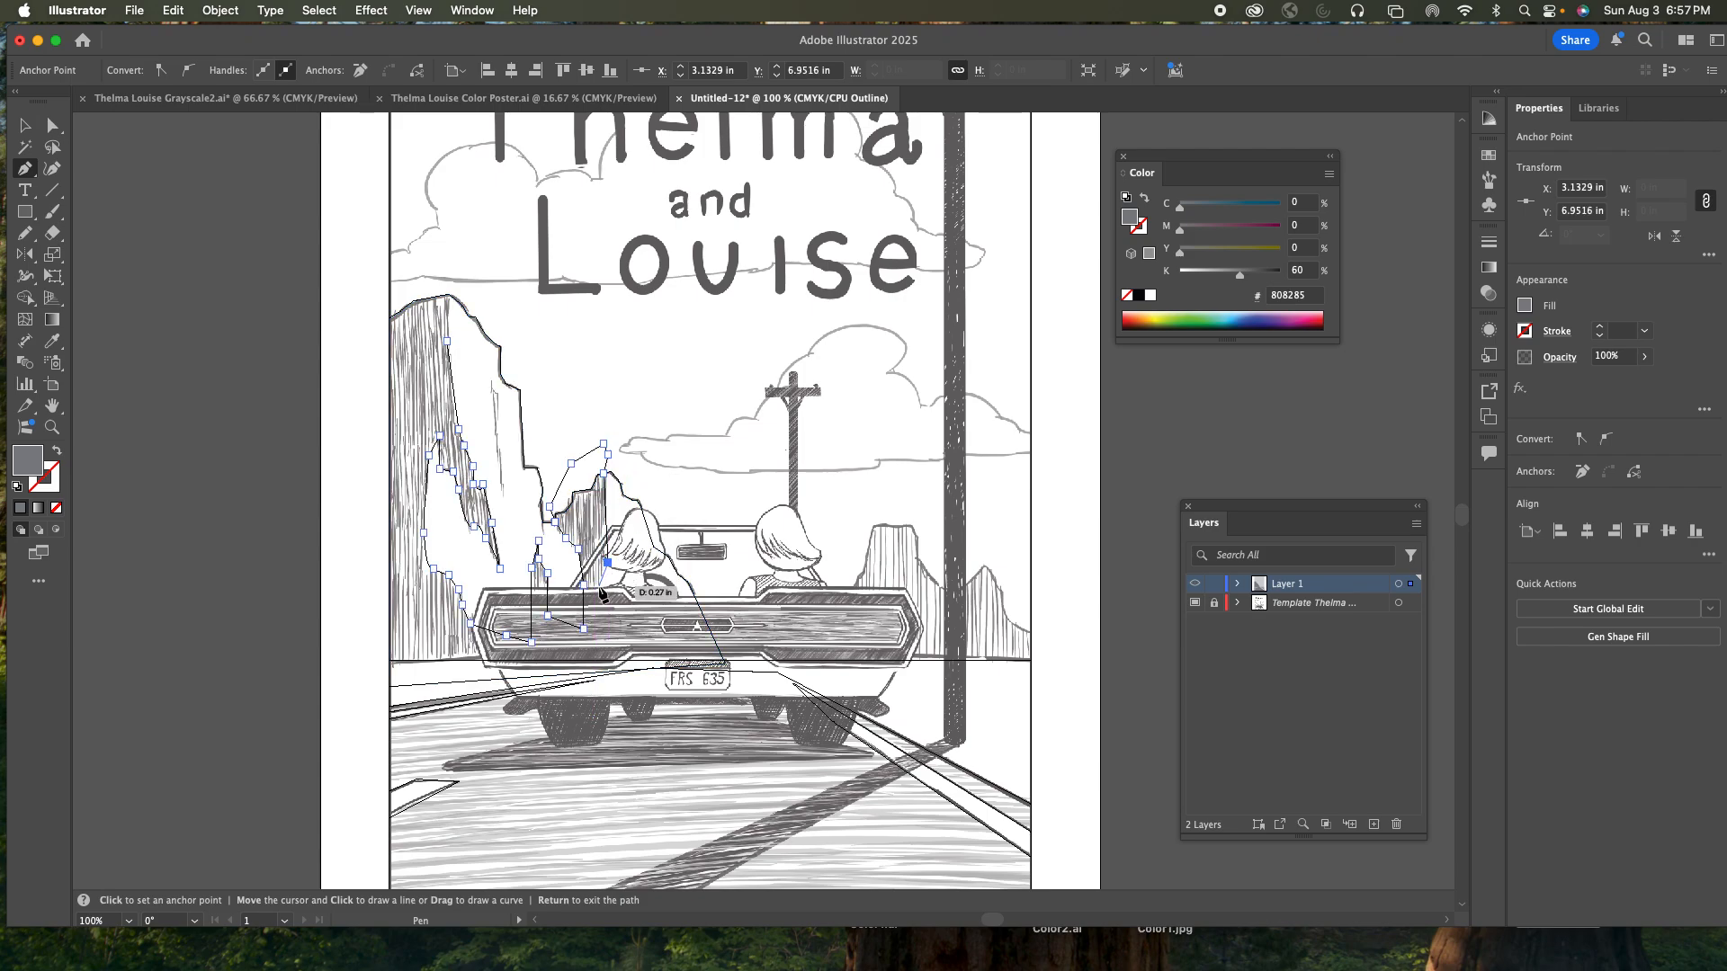
key(super+z)
click(601, 522)
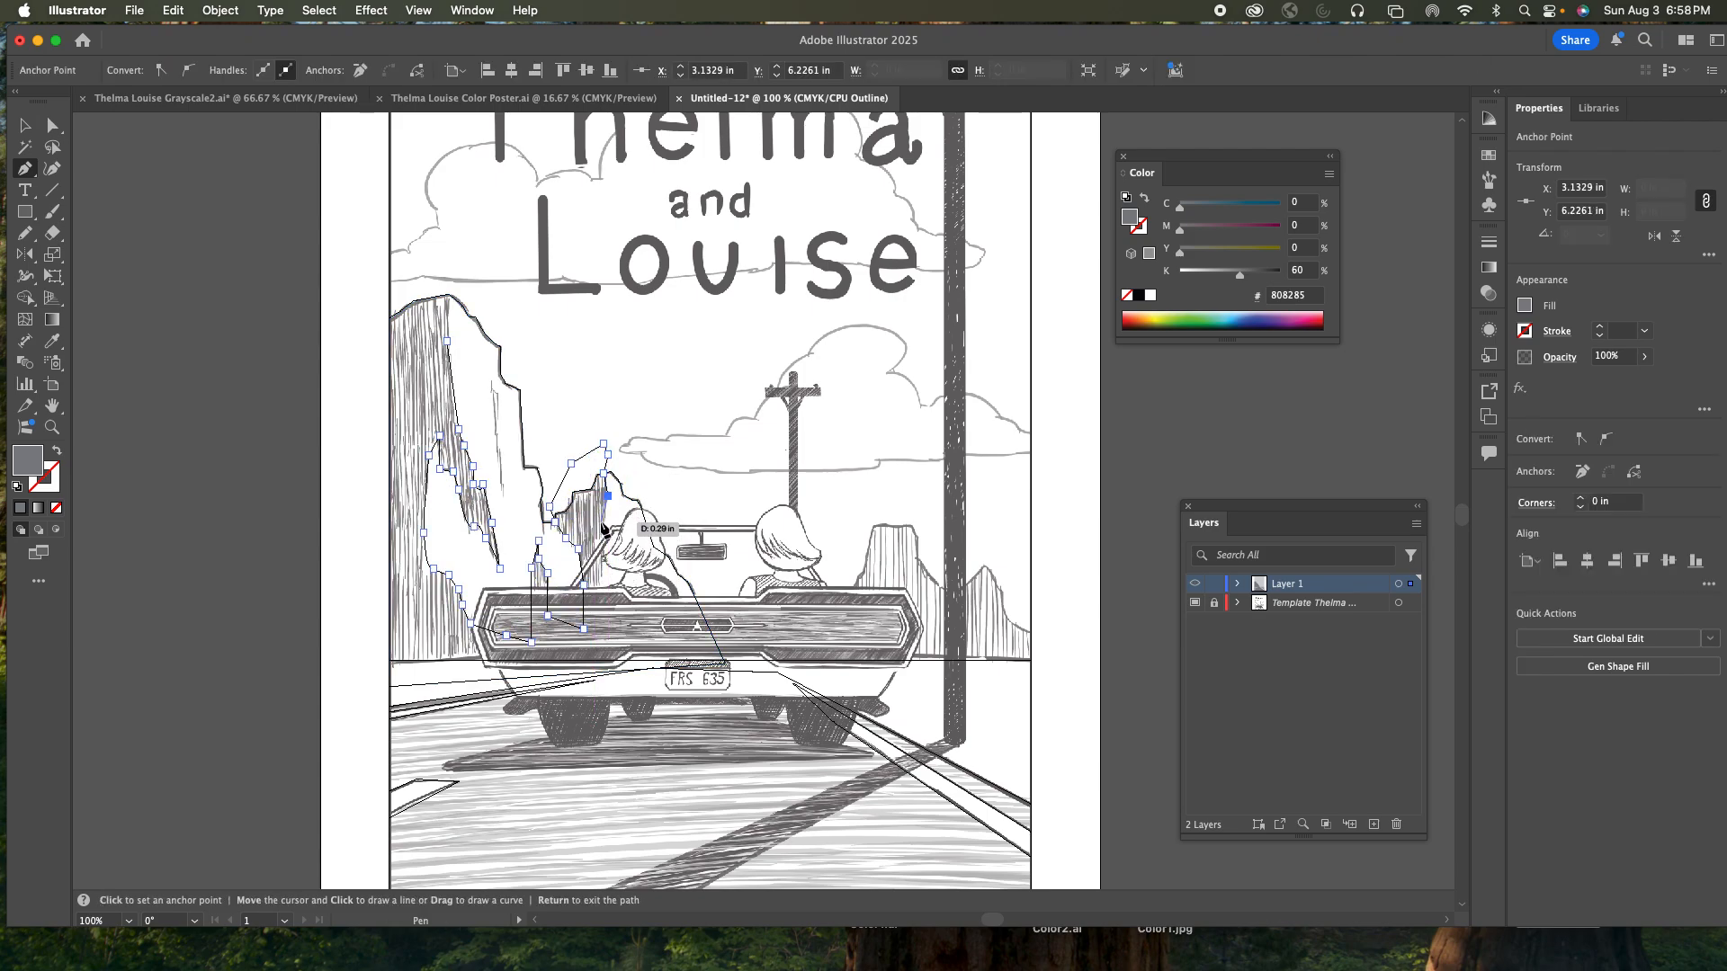
click(608, 570)
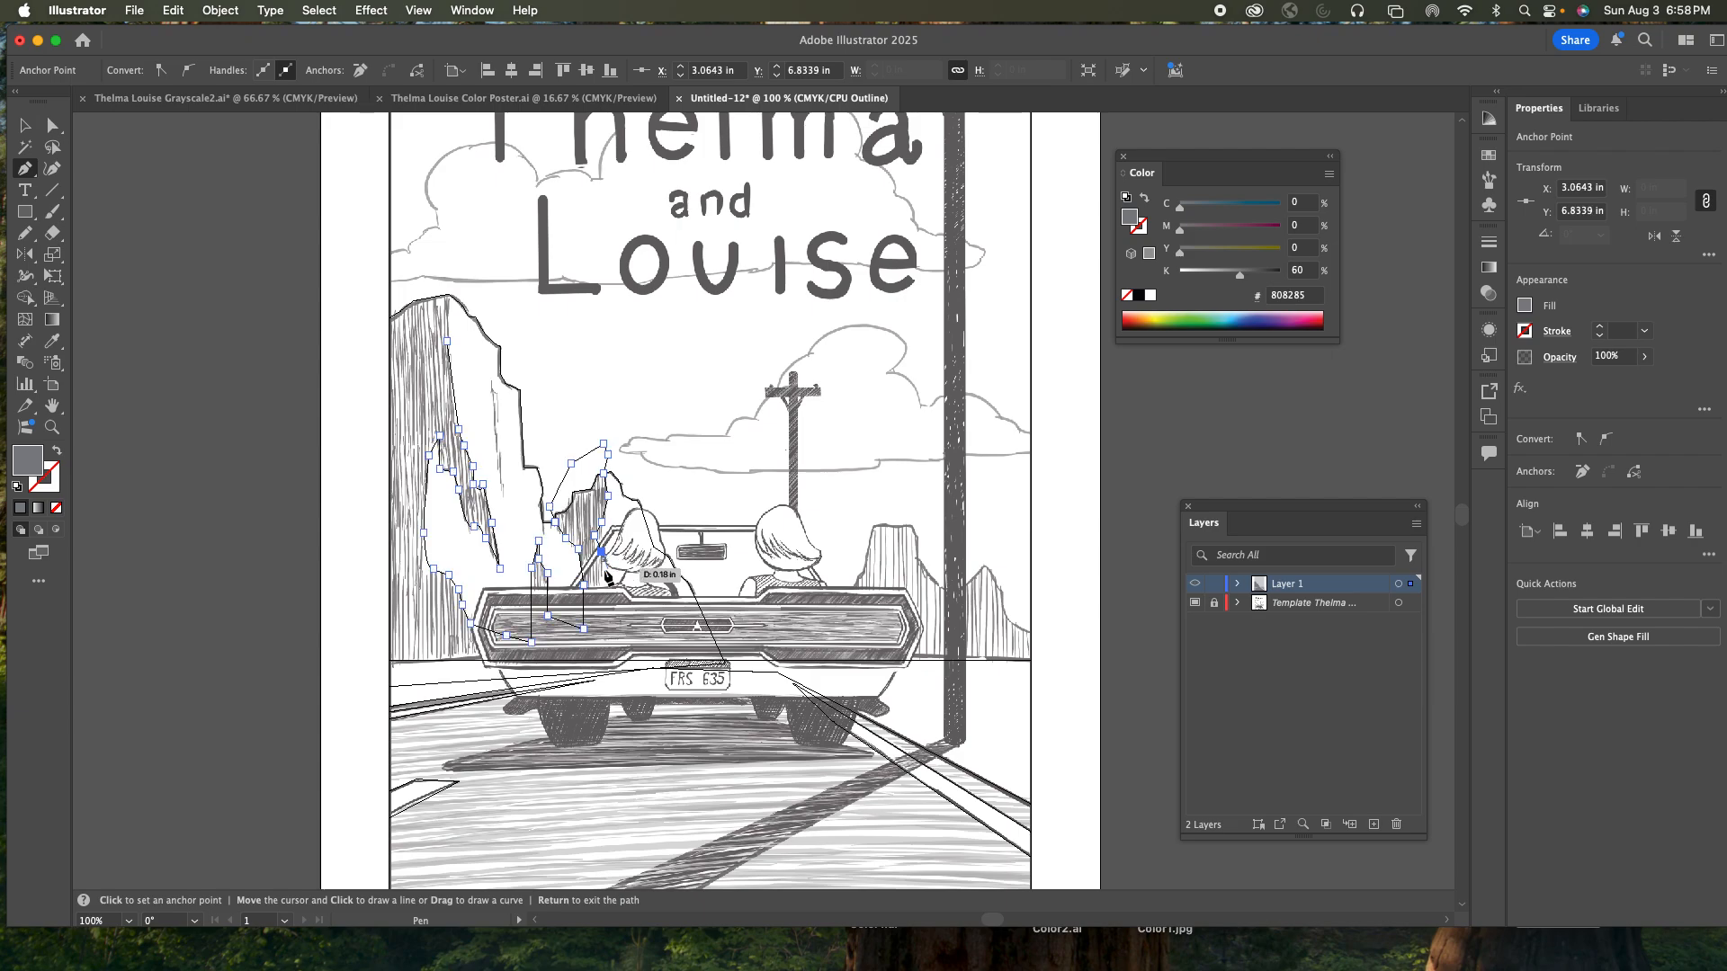
drag(609, 582, 617, 647)
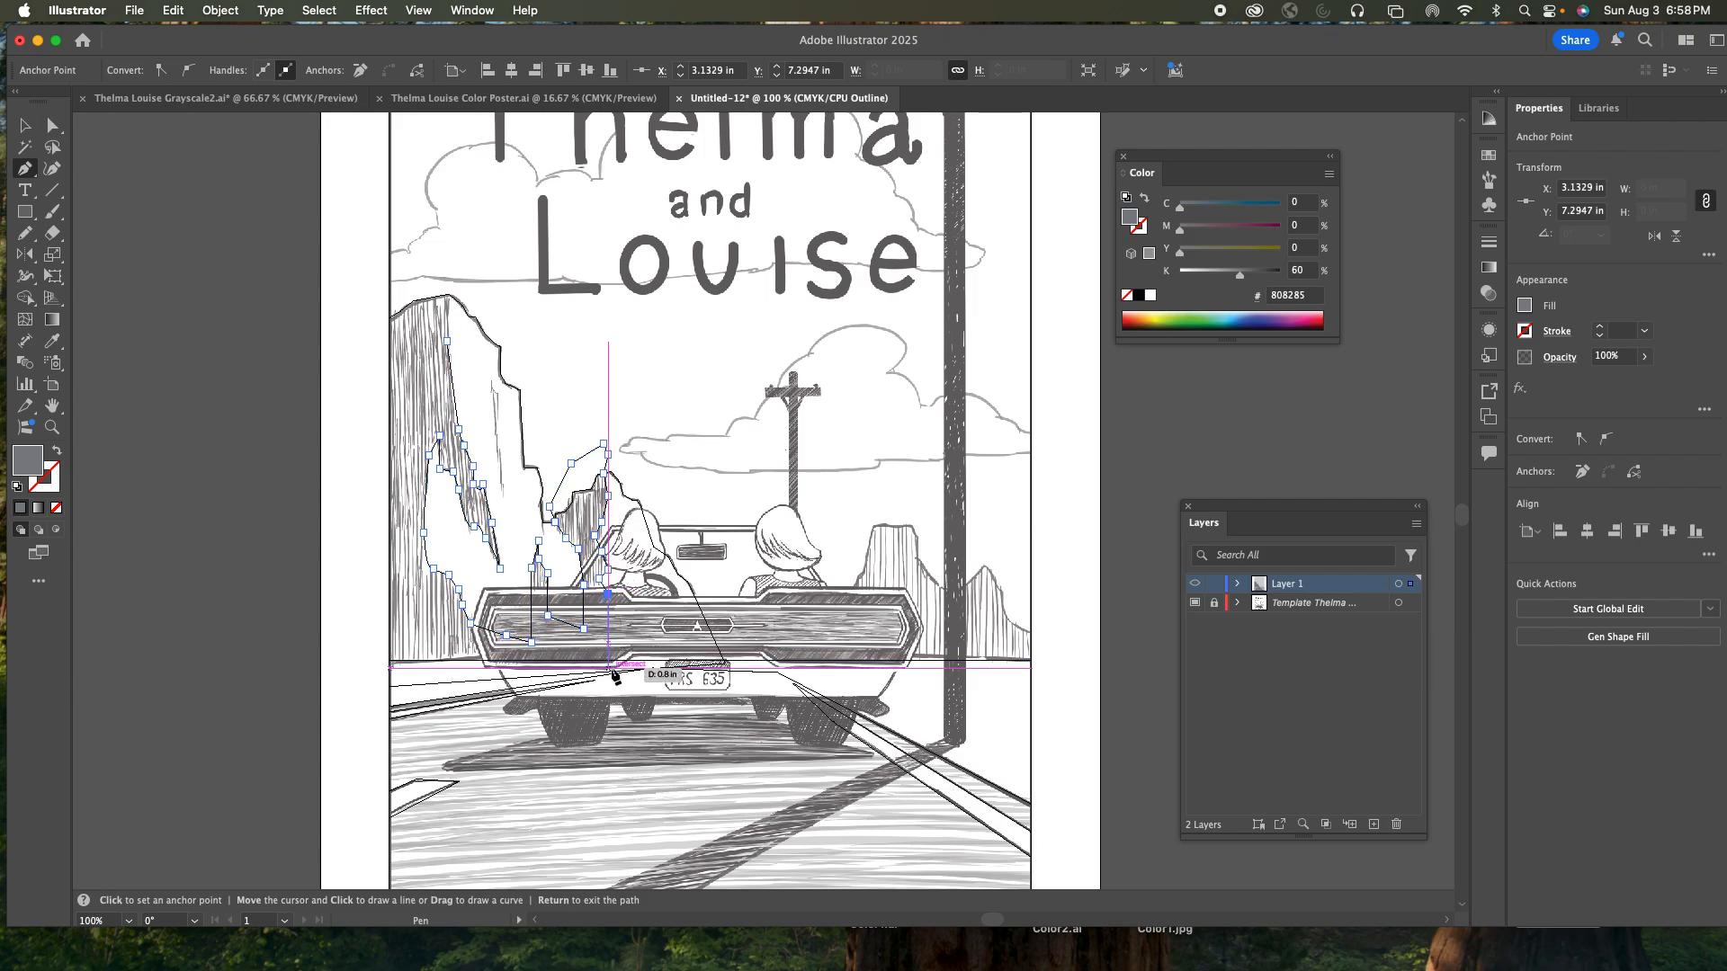
click(609, 668)
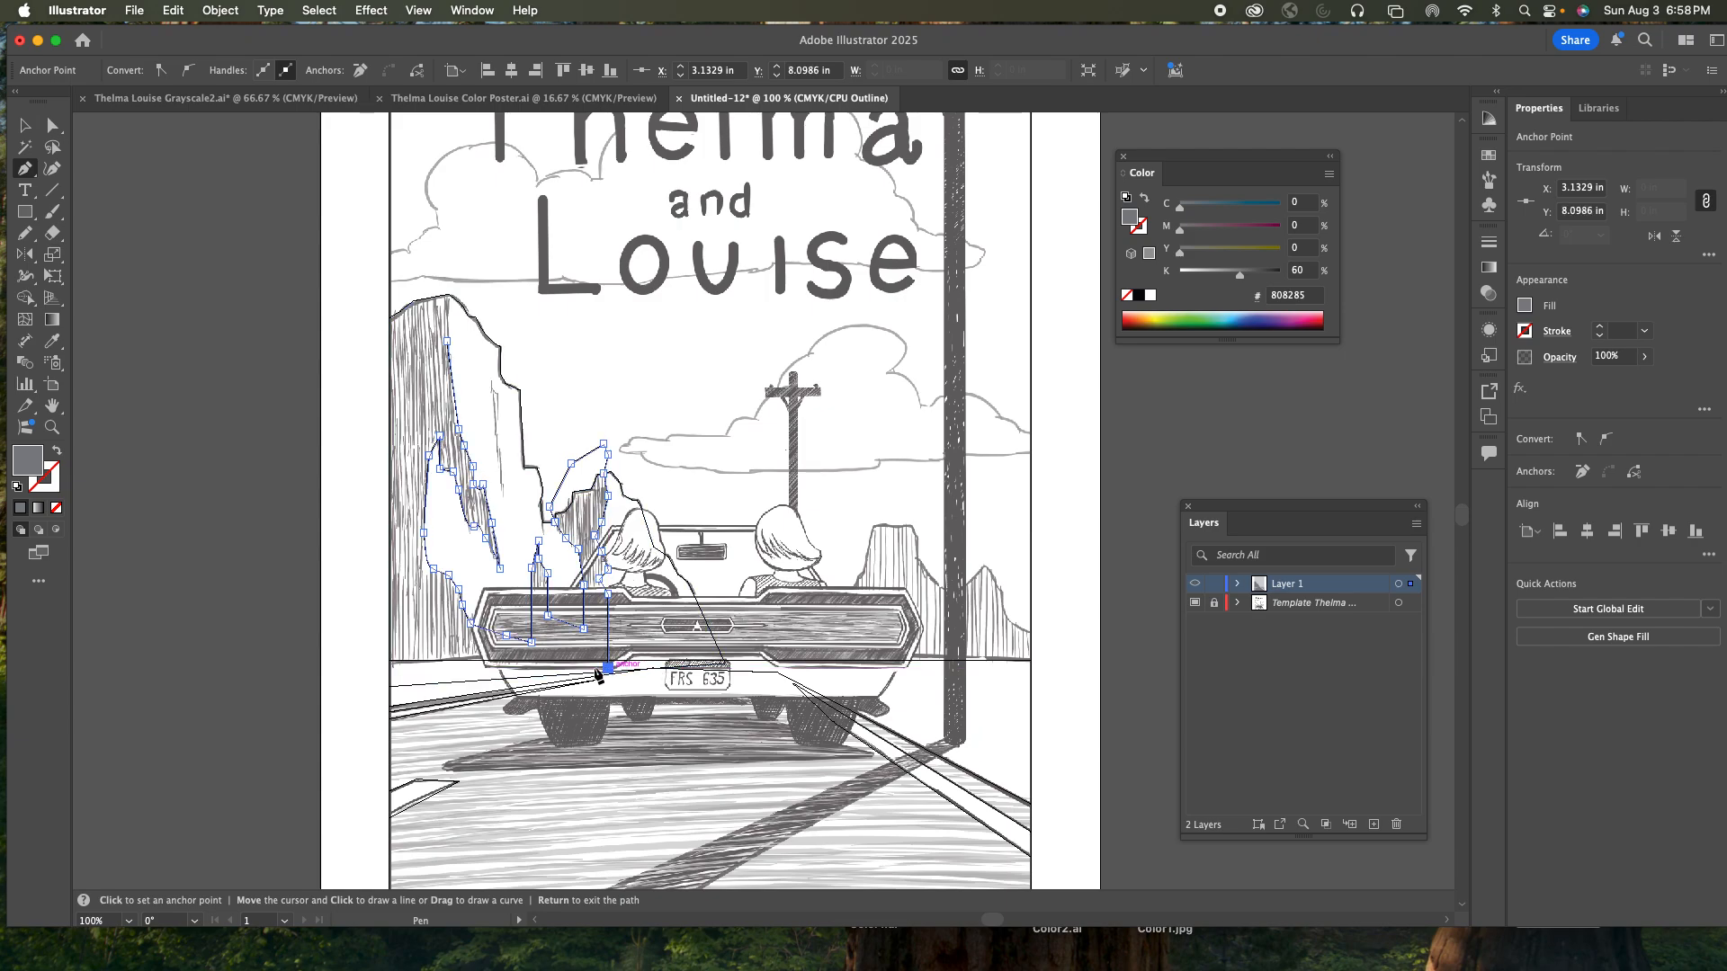
- Close the shadow outline by running it past the poster's left edge, above the tall cliff's peak, and back to the starting anchor
click(354, 683)
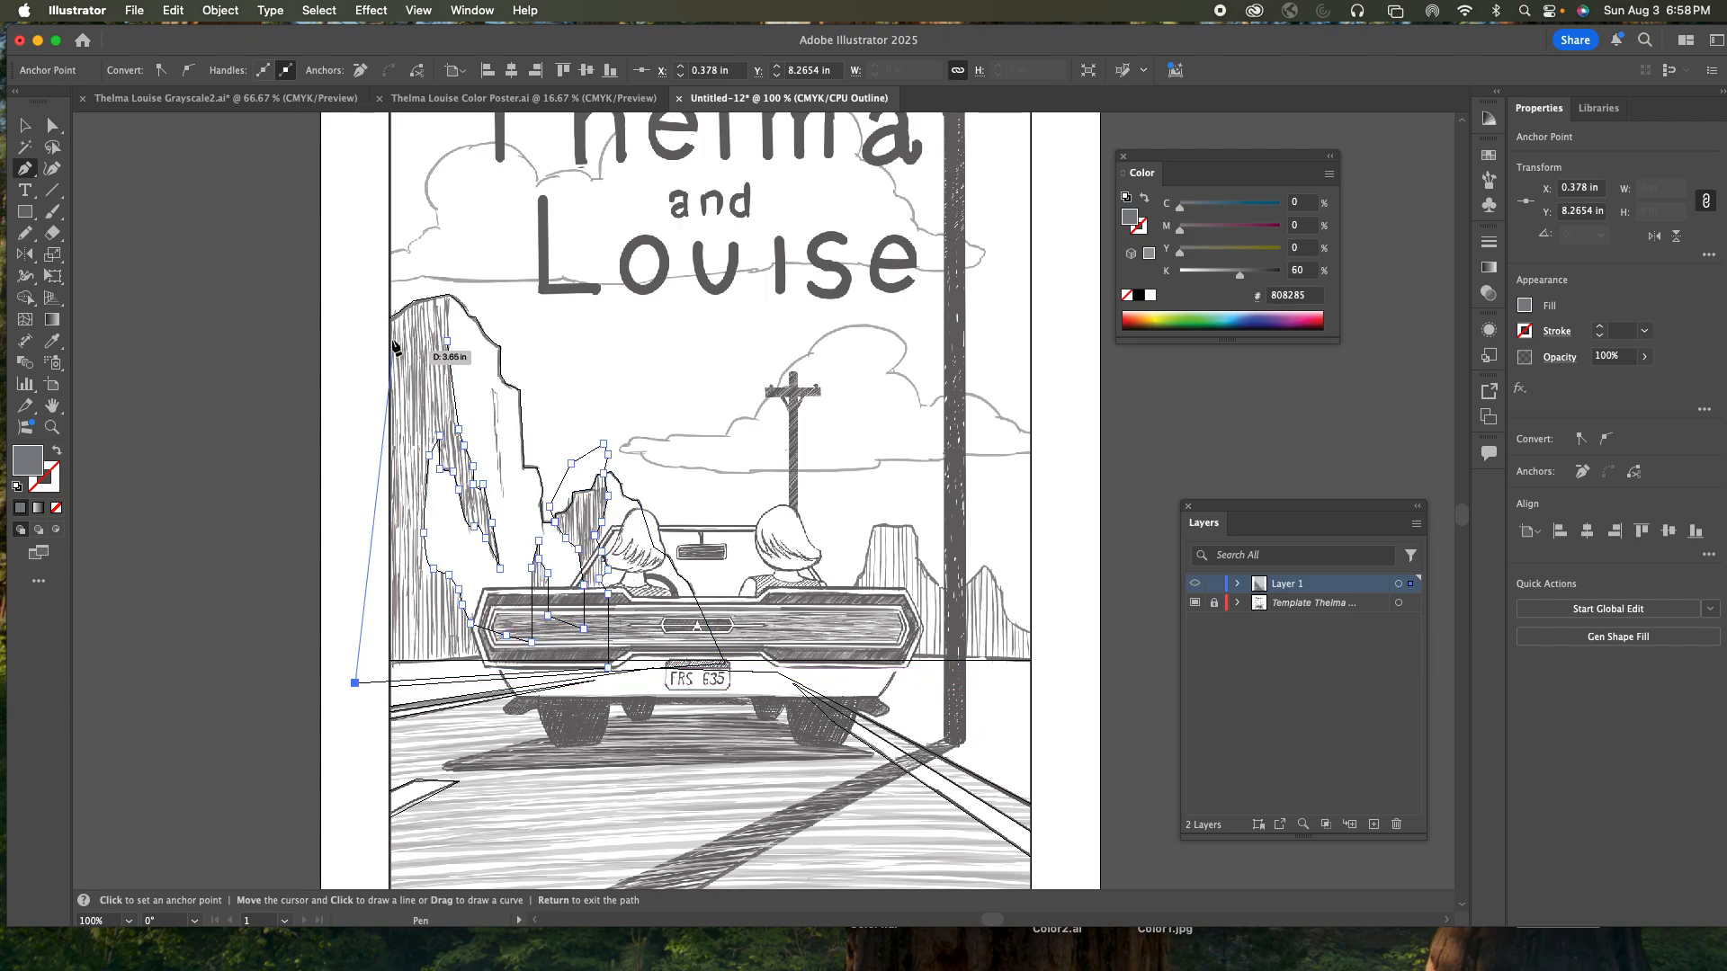
click(354, 284)
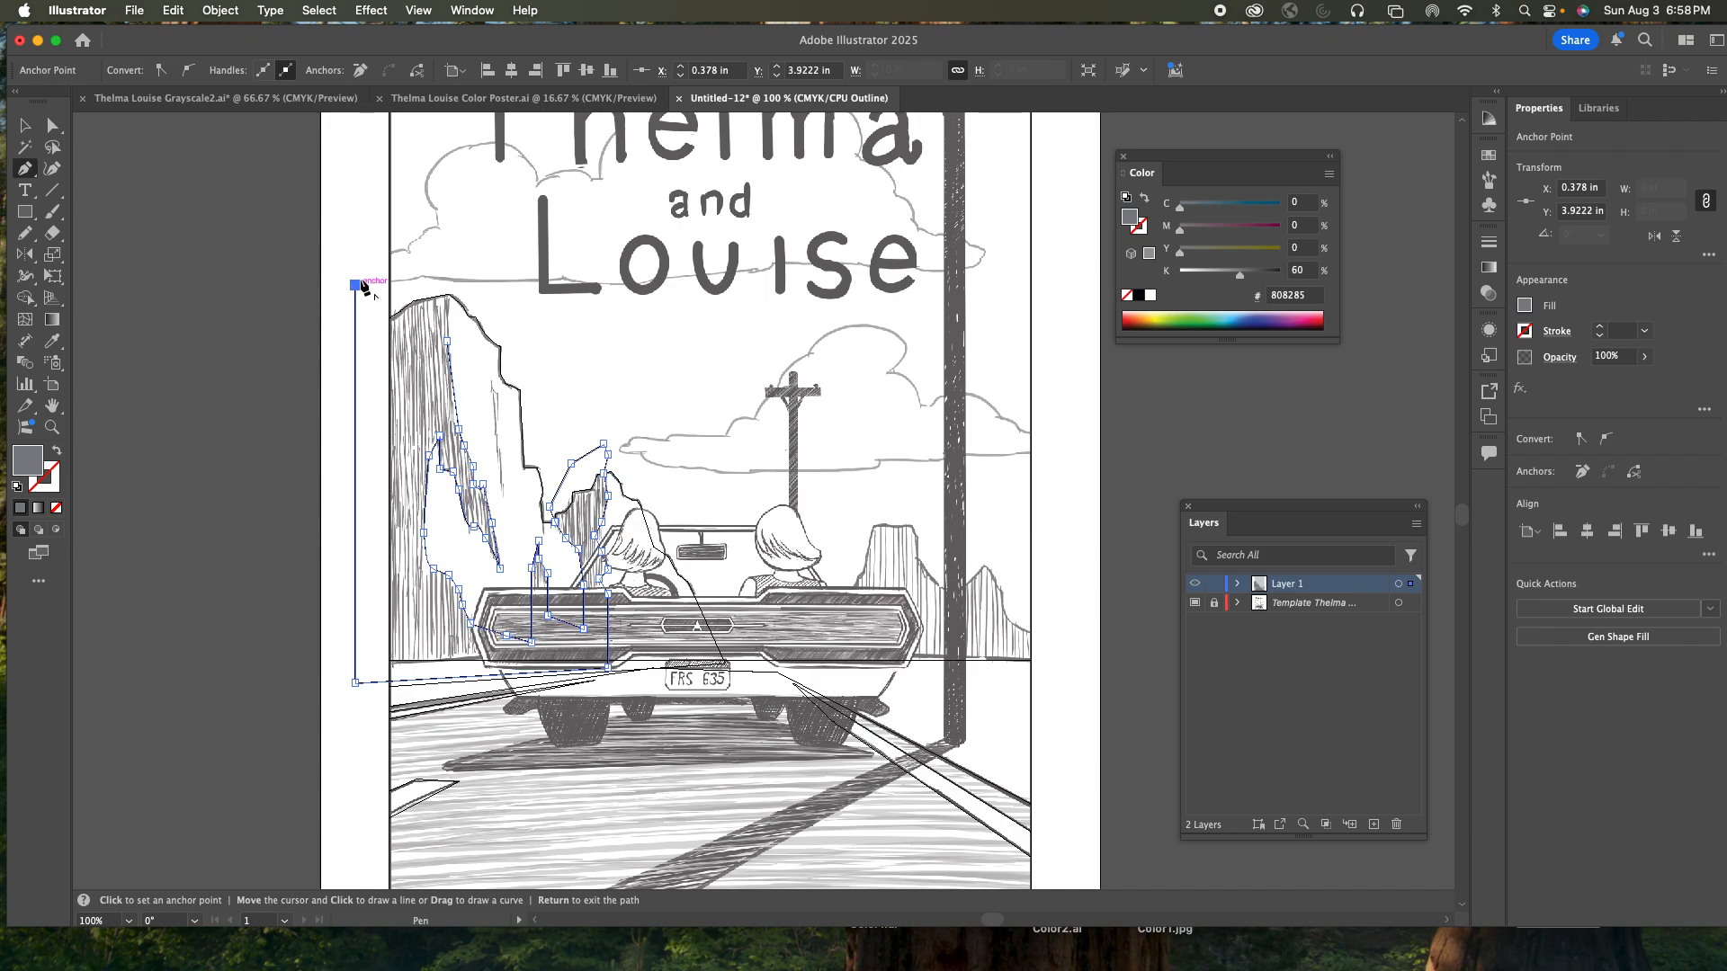
click(445, 247)
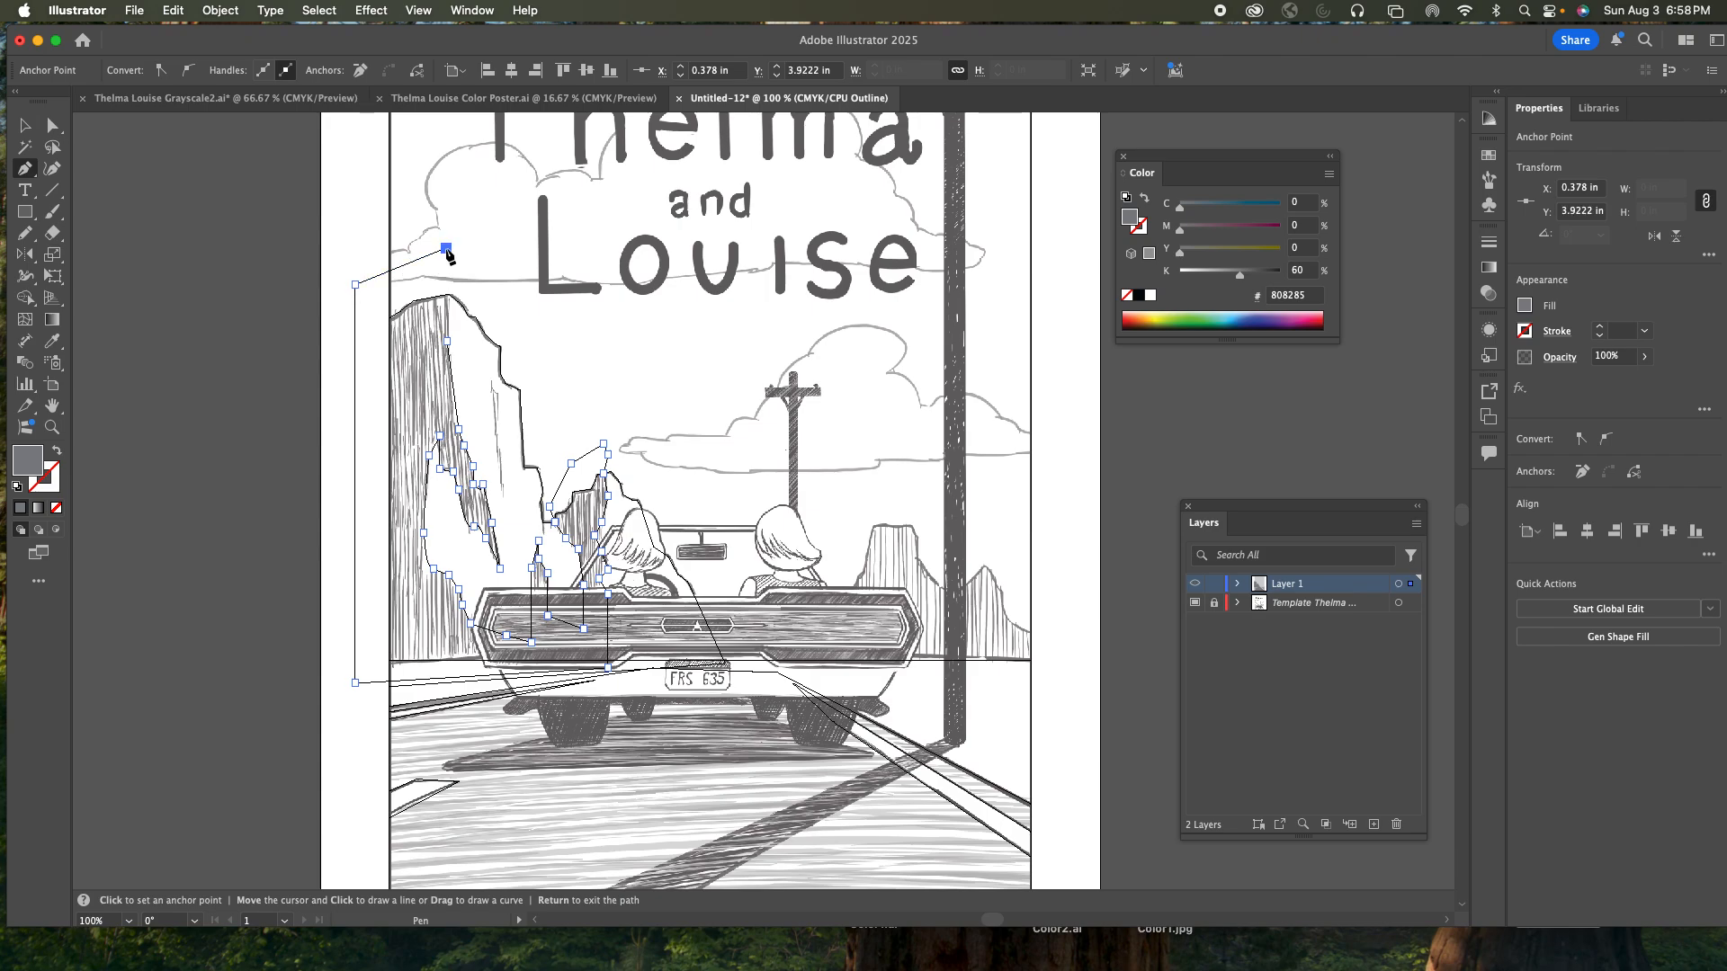
click(447, 294)
click(447, 340)
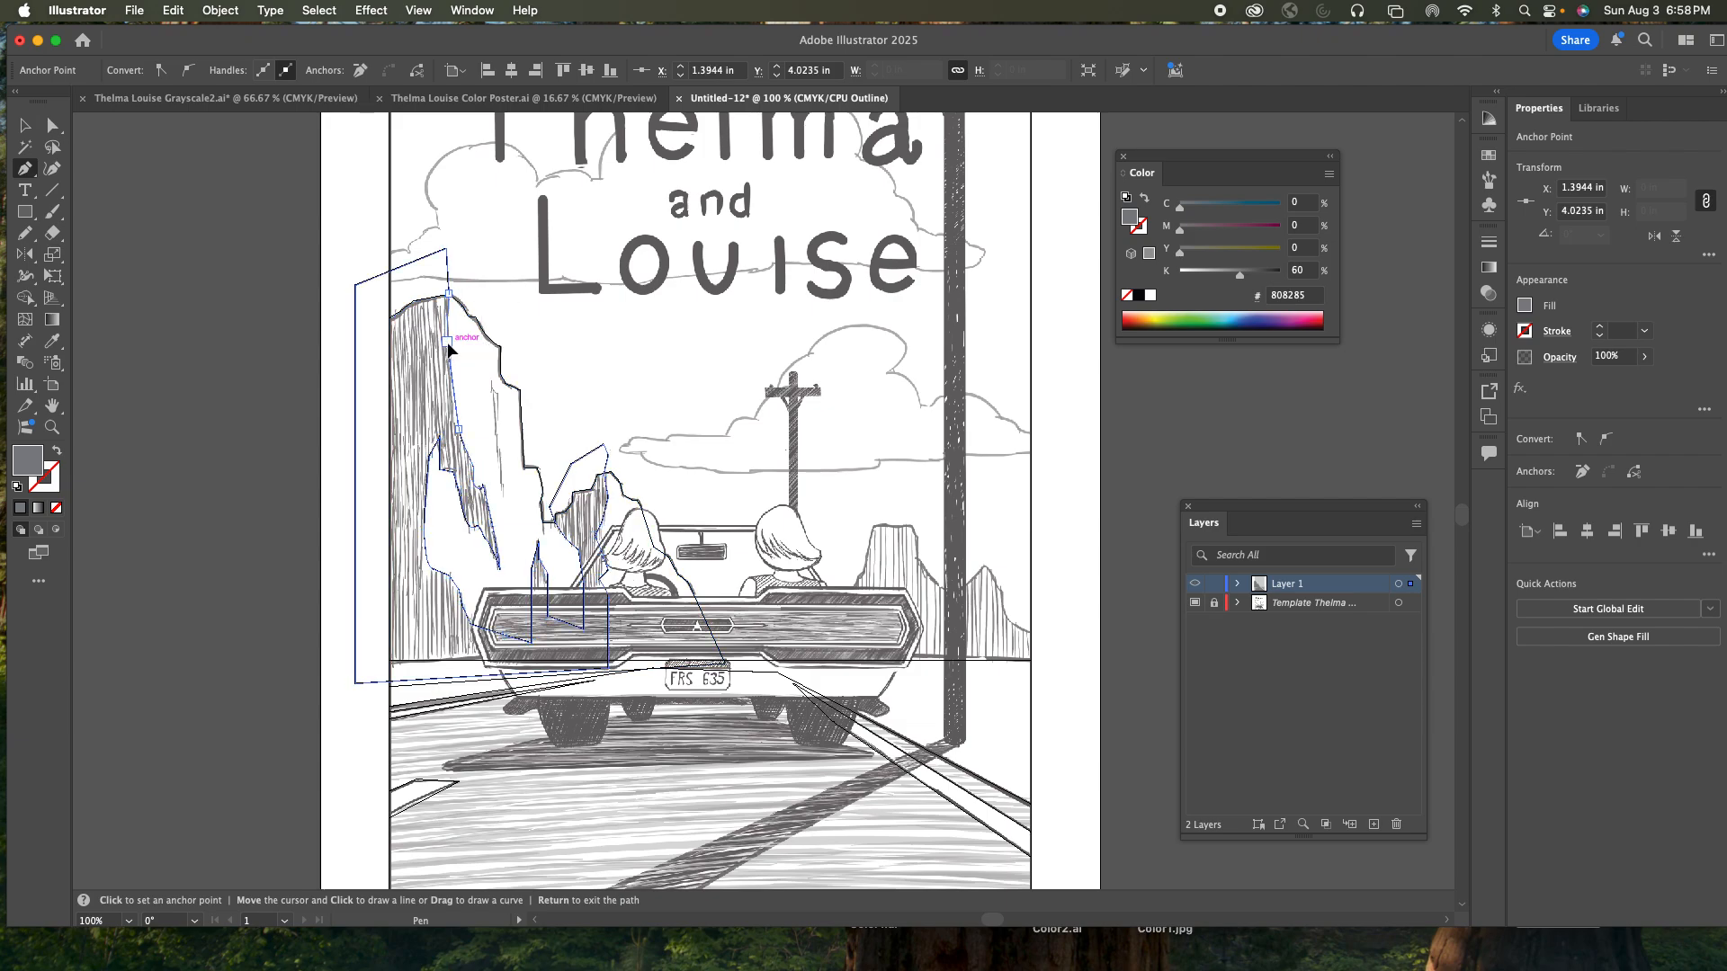
drag(447, 342, 454, 354)
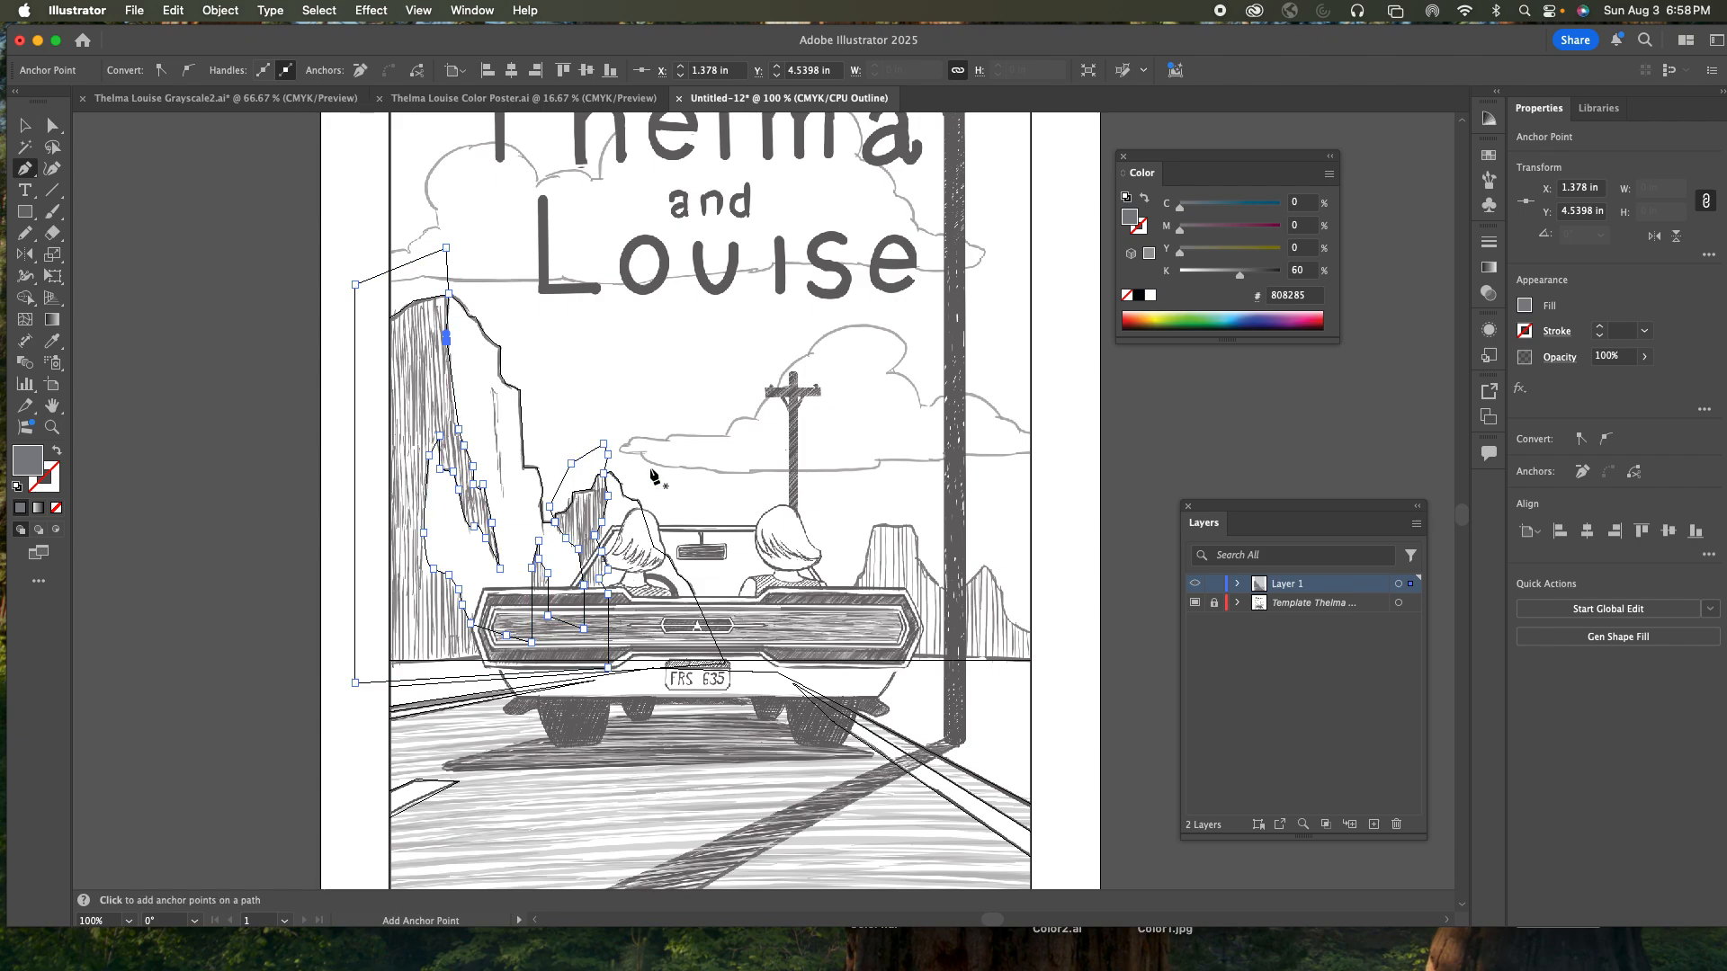
- Return to the filled preview and set the base cliff shape's fill to 50% black
key(super+y)
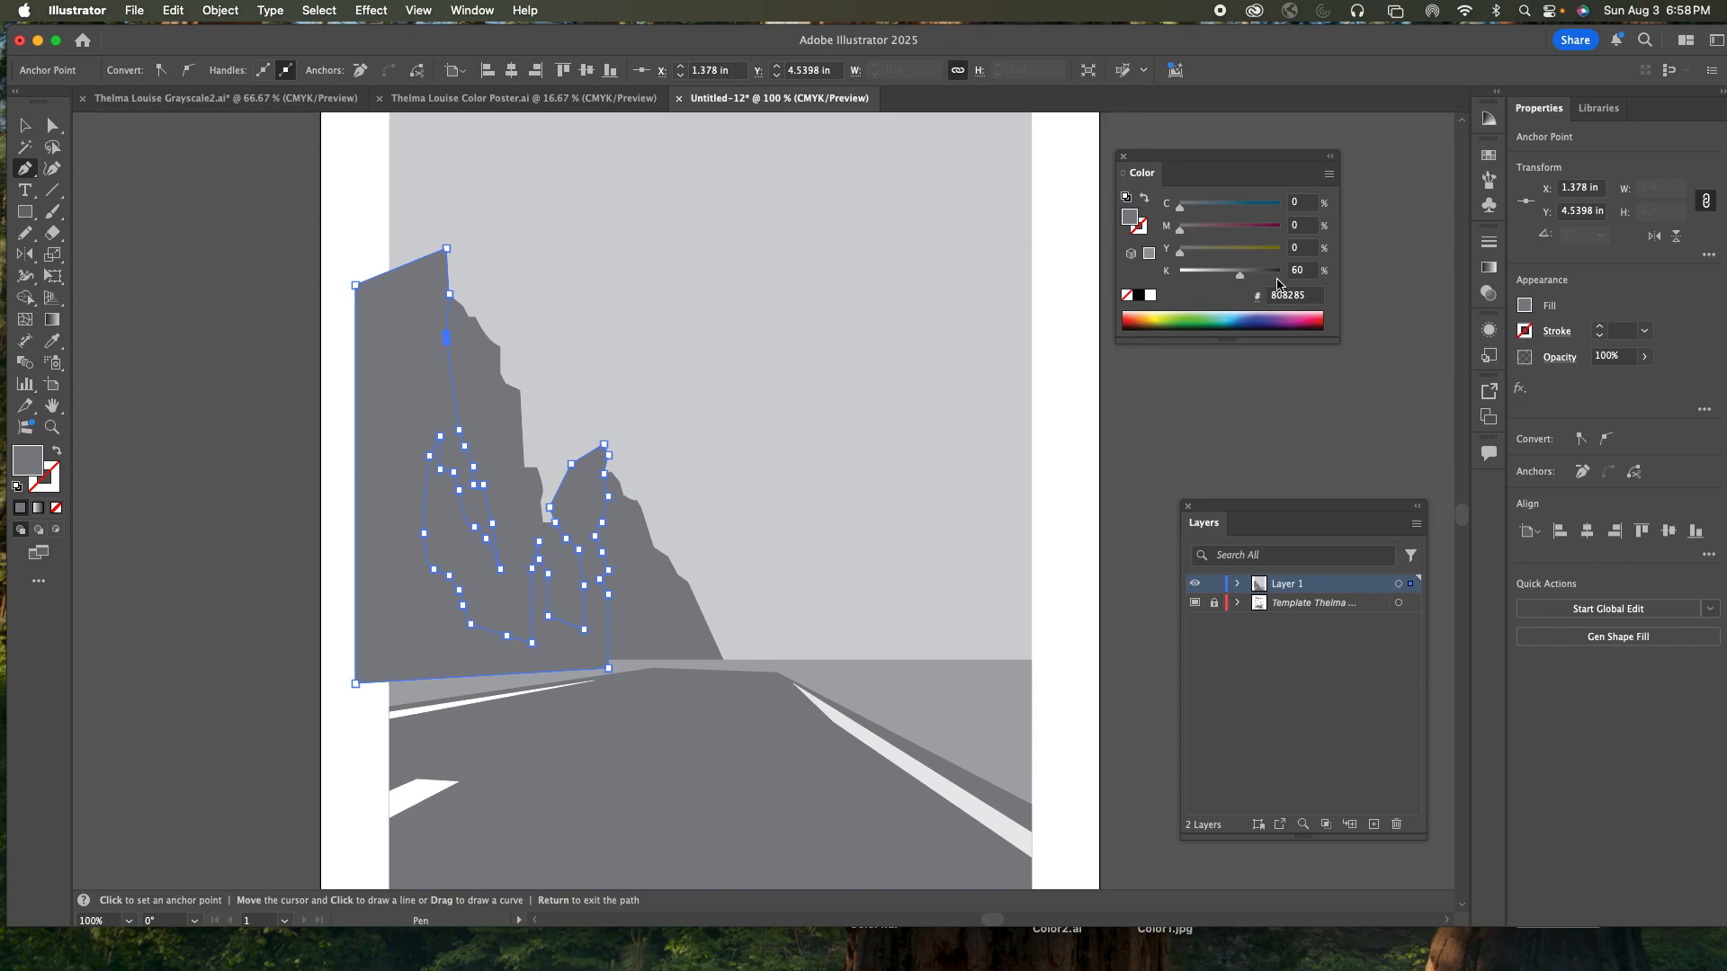
key(v)
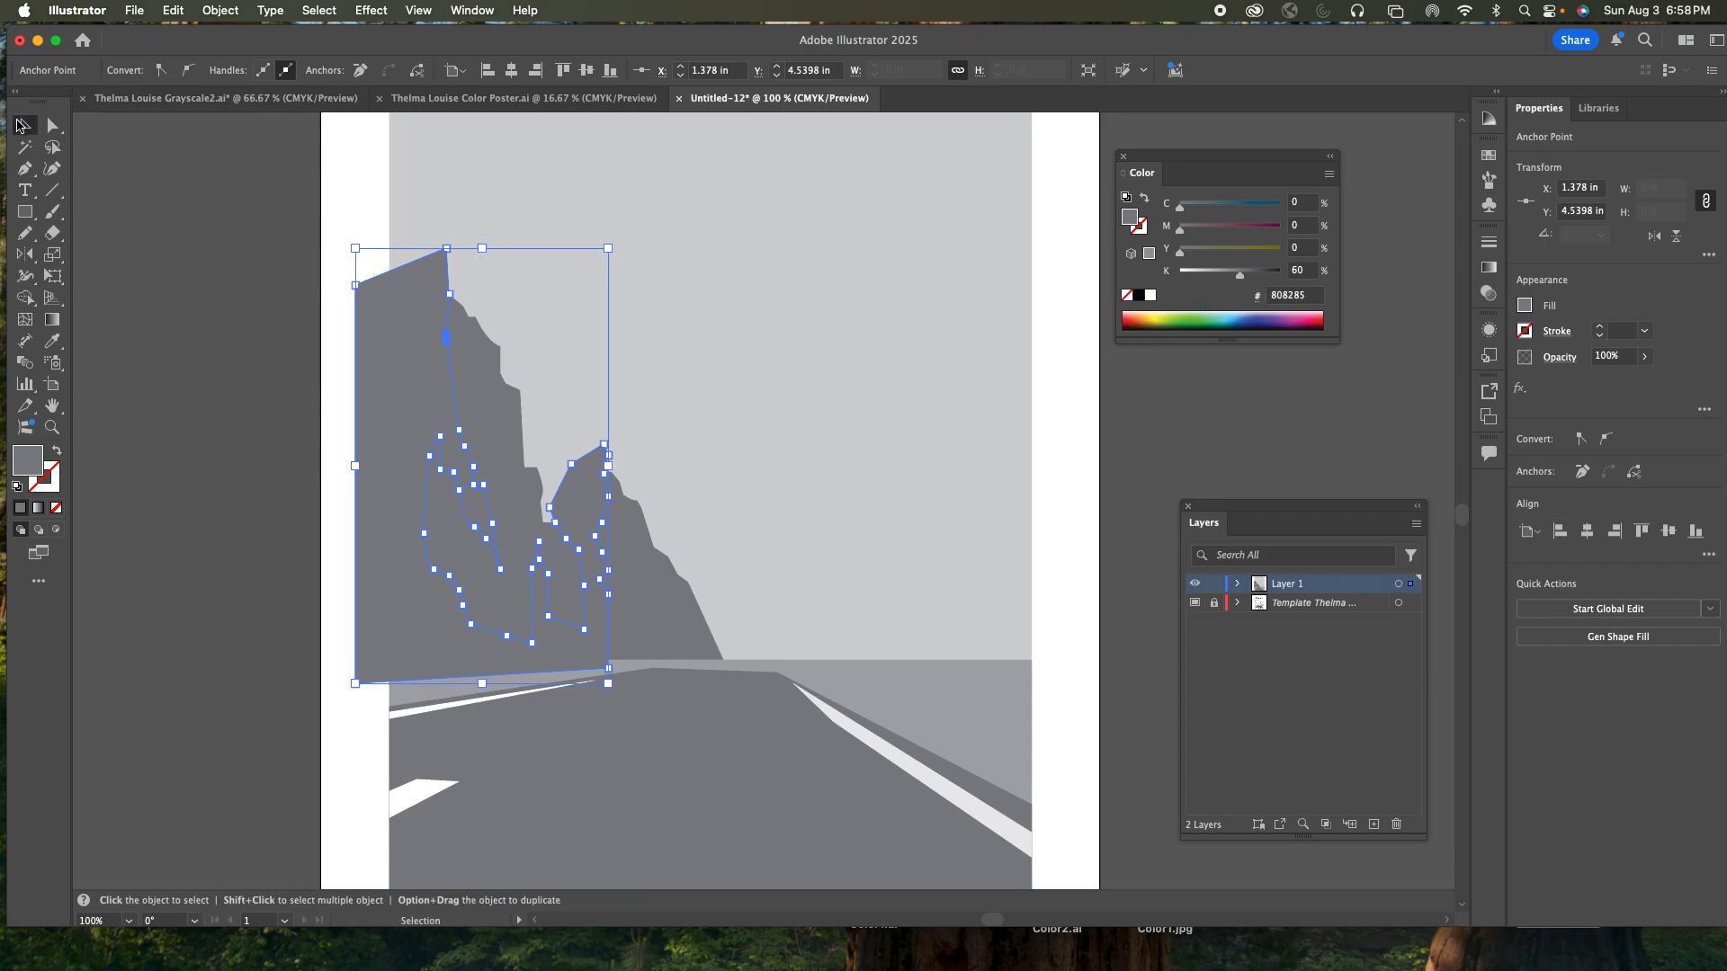
click(478, 393)
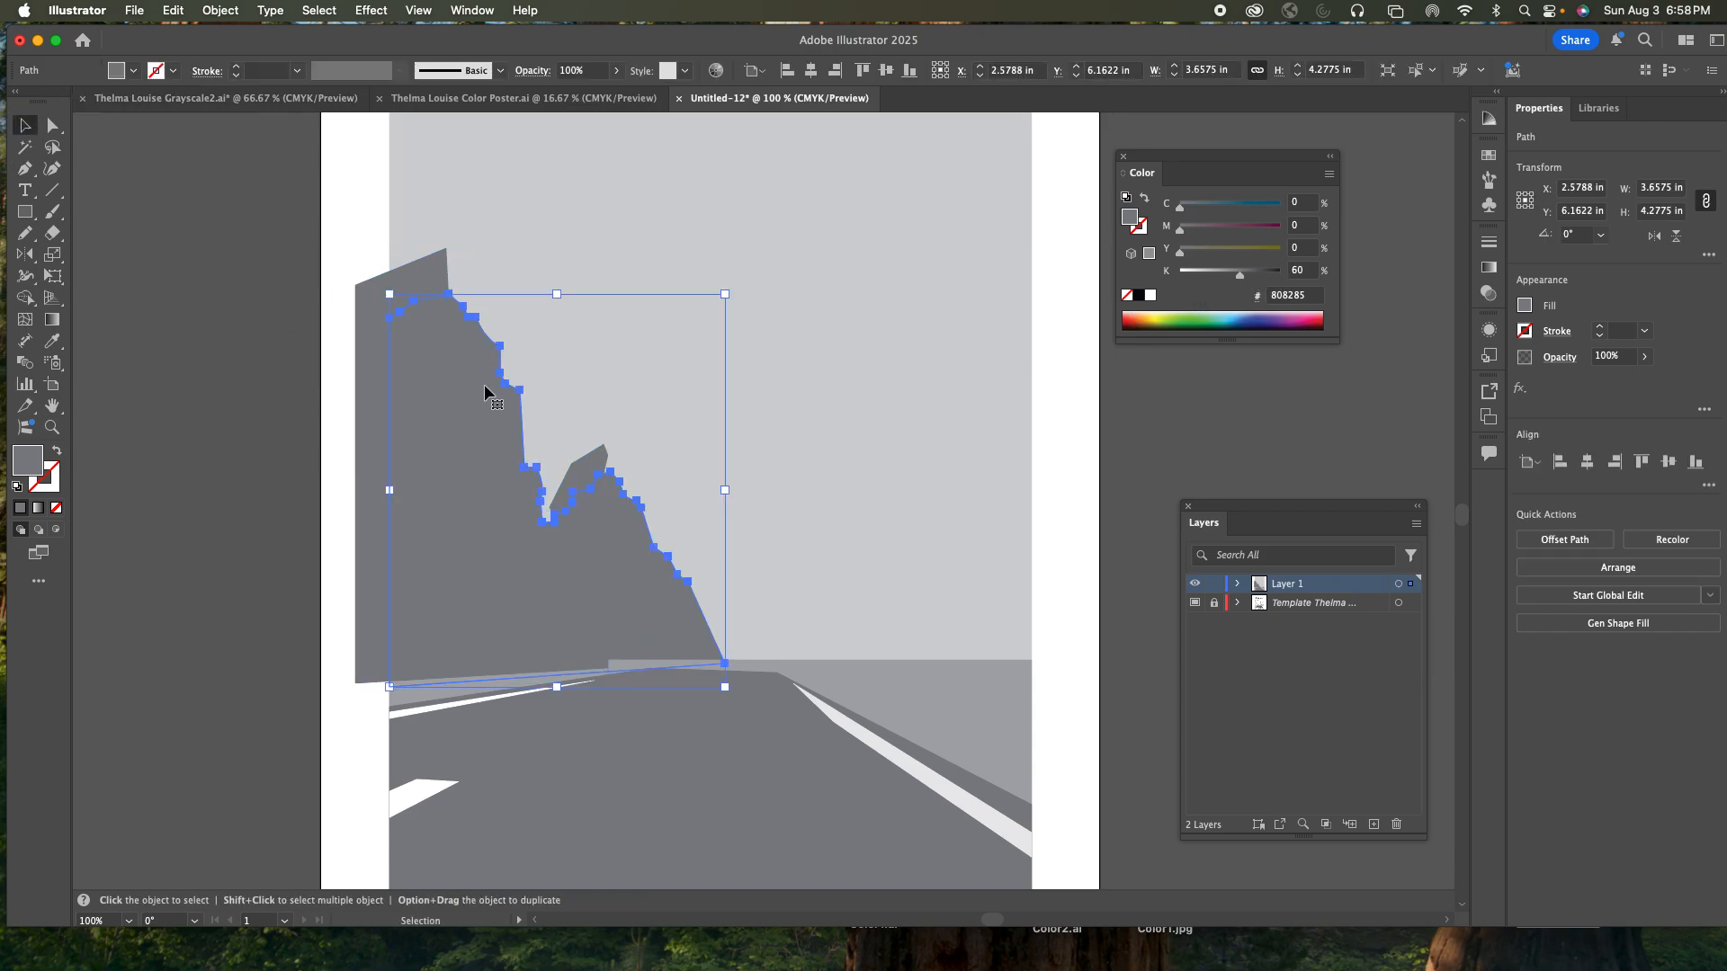
click(1307, 270)
text(5)
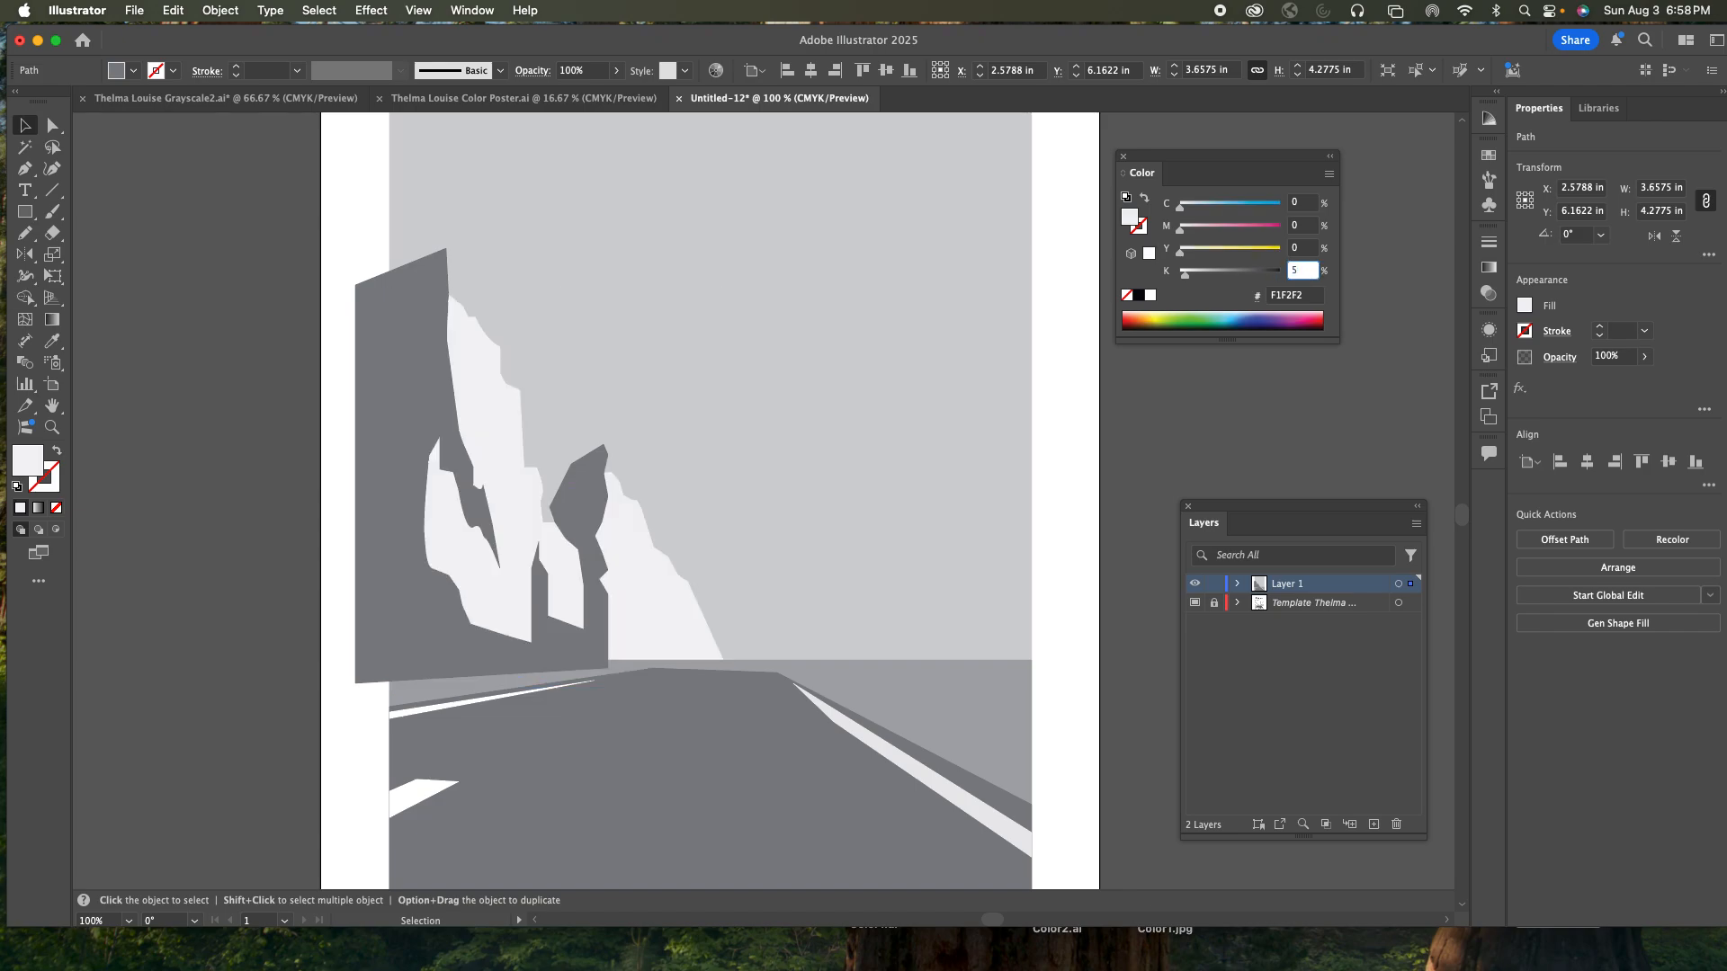
text(0)
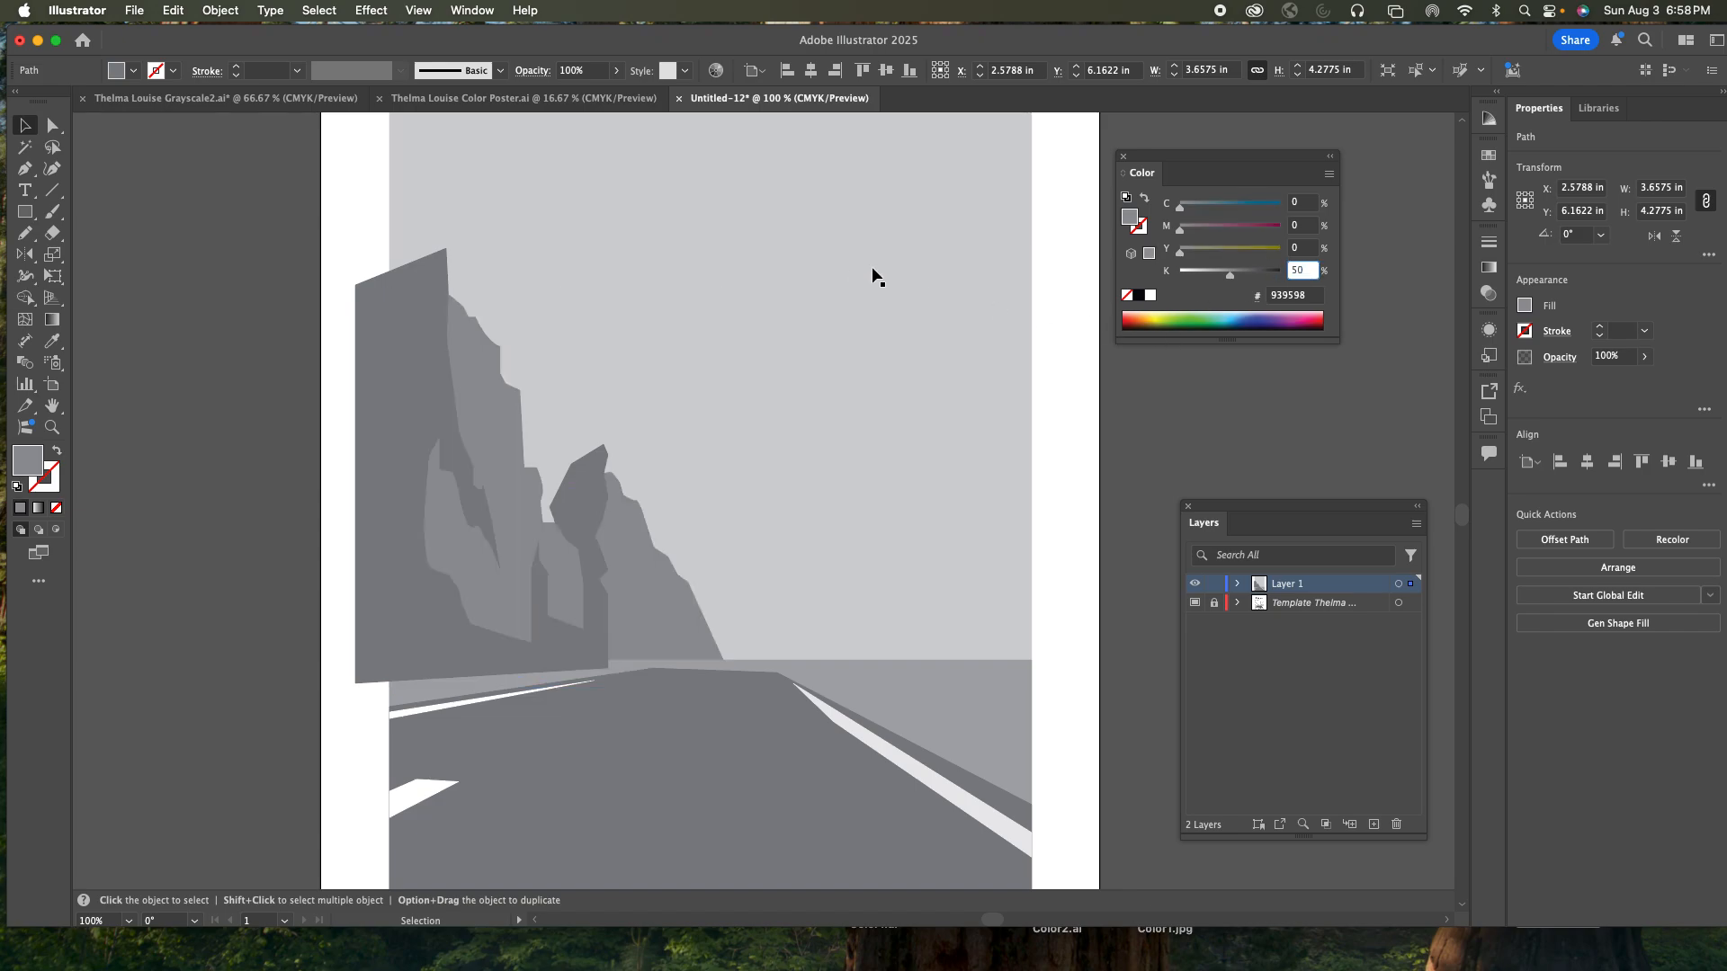
click(434, 333)
click(296, 340)
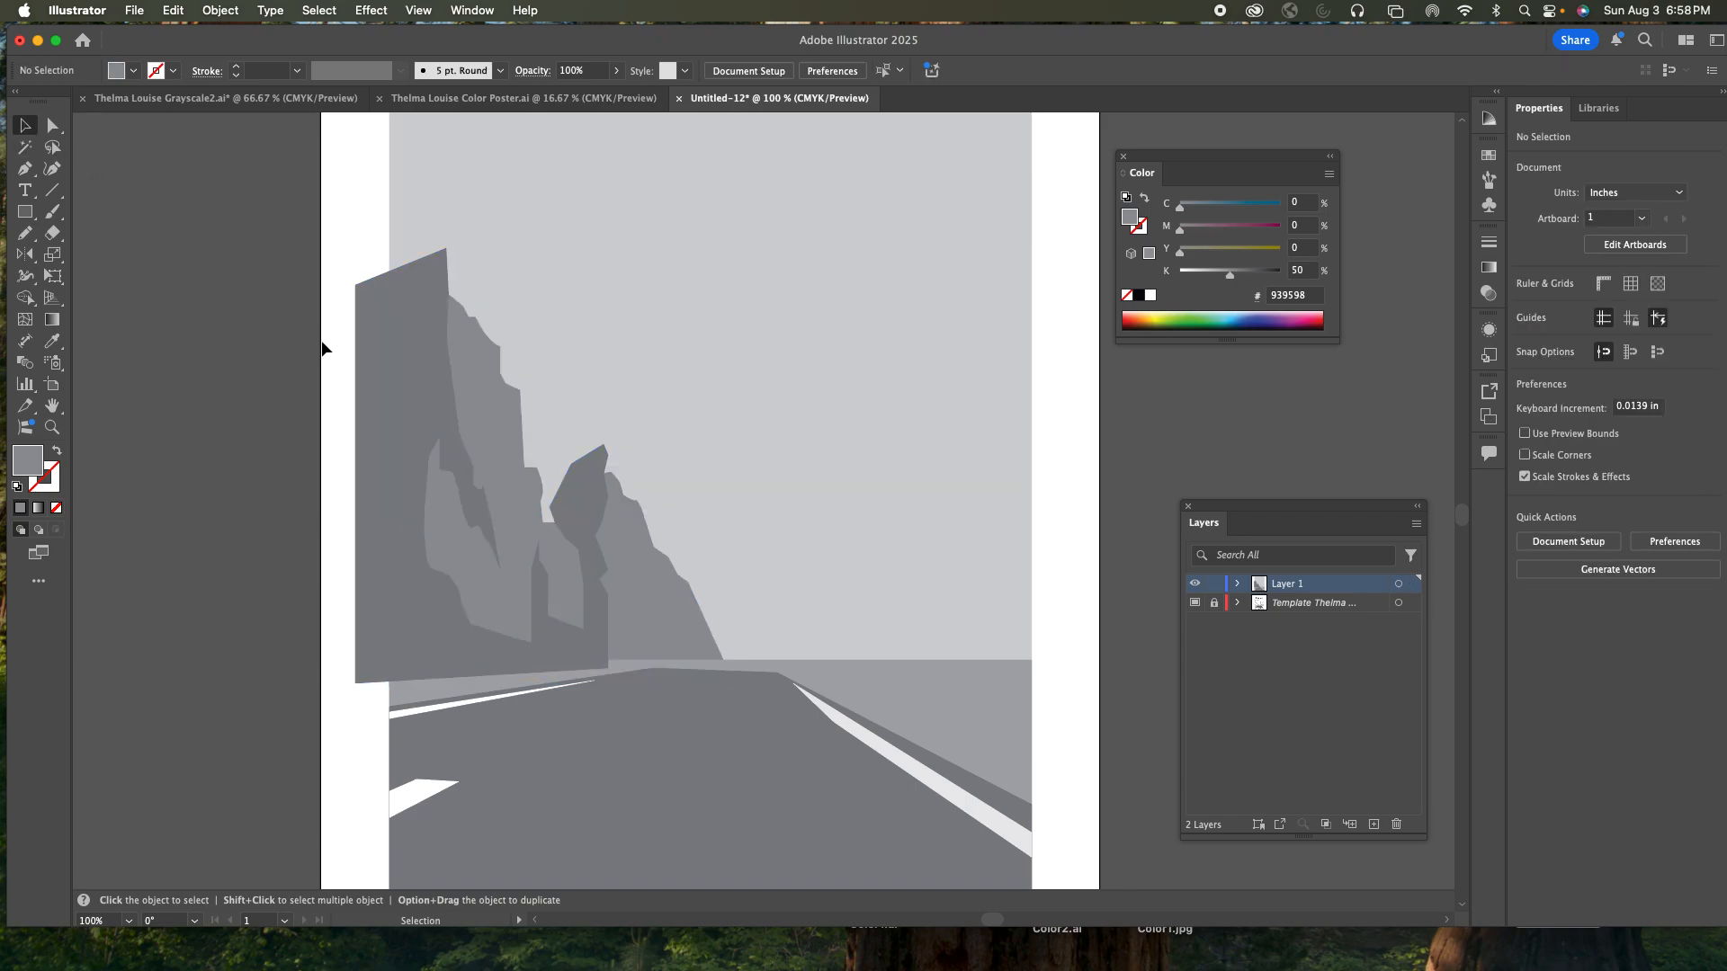
- Remove the shadow's excess beyond the tall cliff's top and left edge with Shape Builder, using the shadow and cliff shapes
click(414, 349)
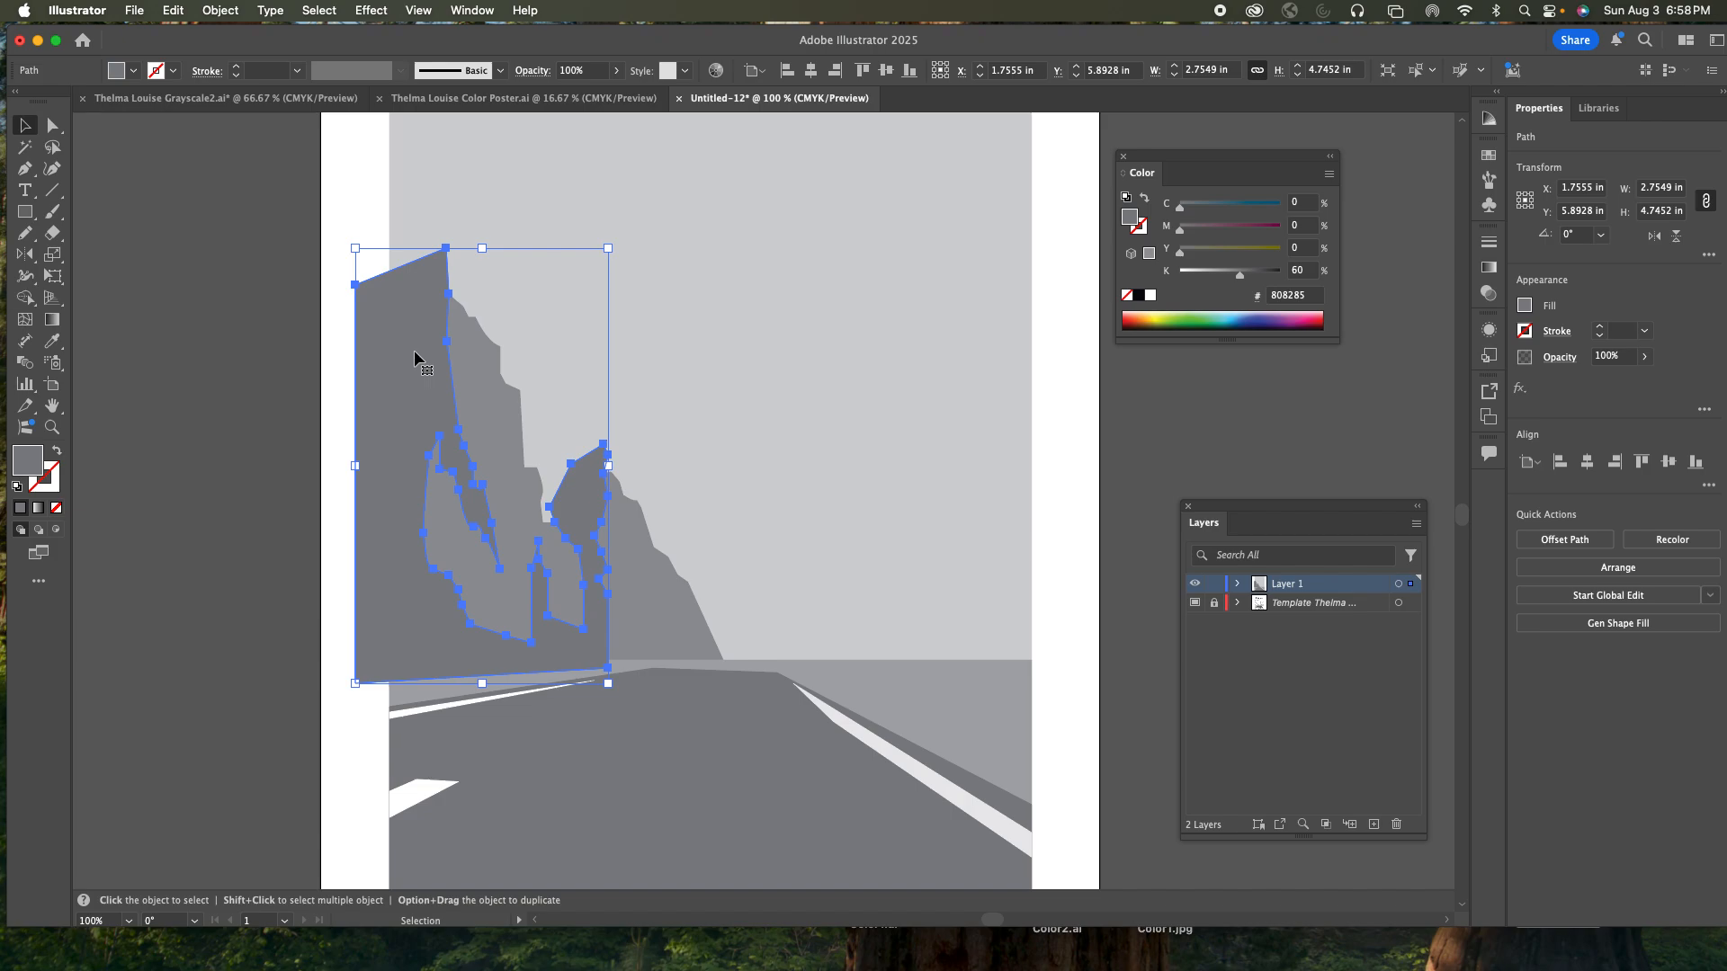
shift+click(487, 385)
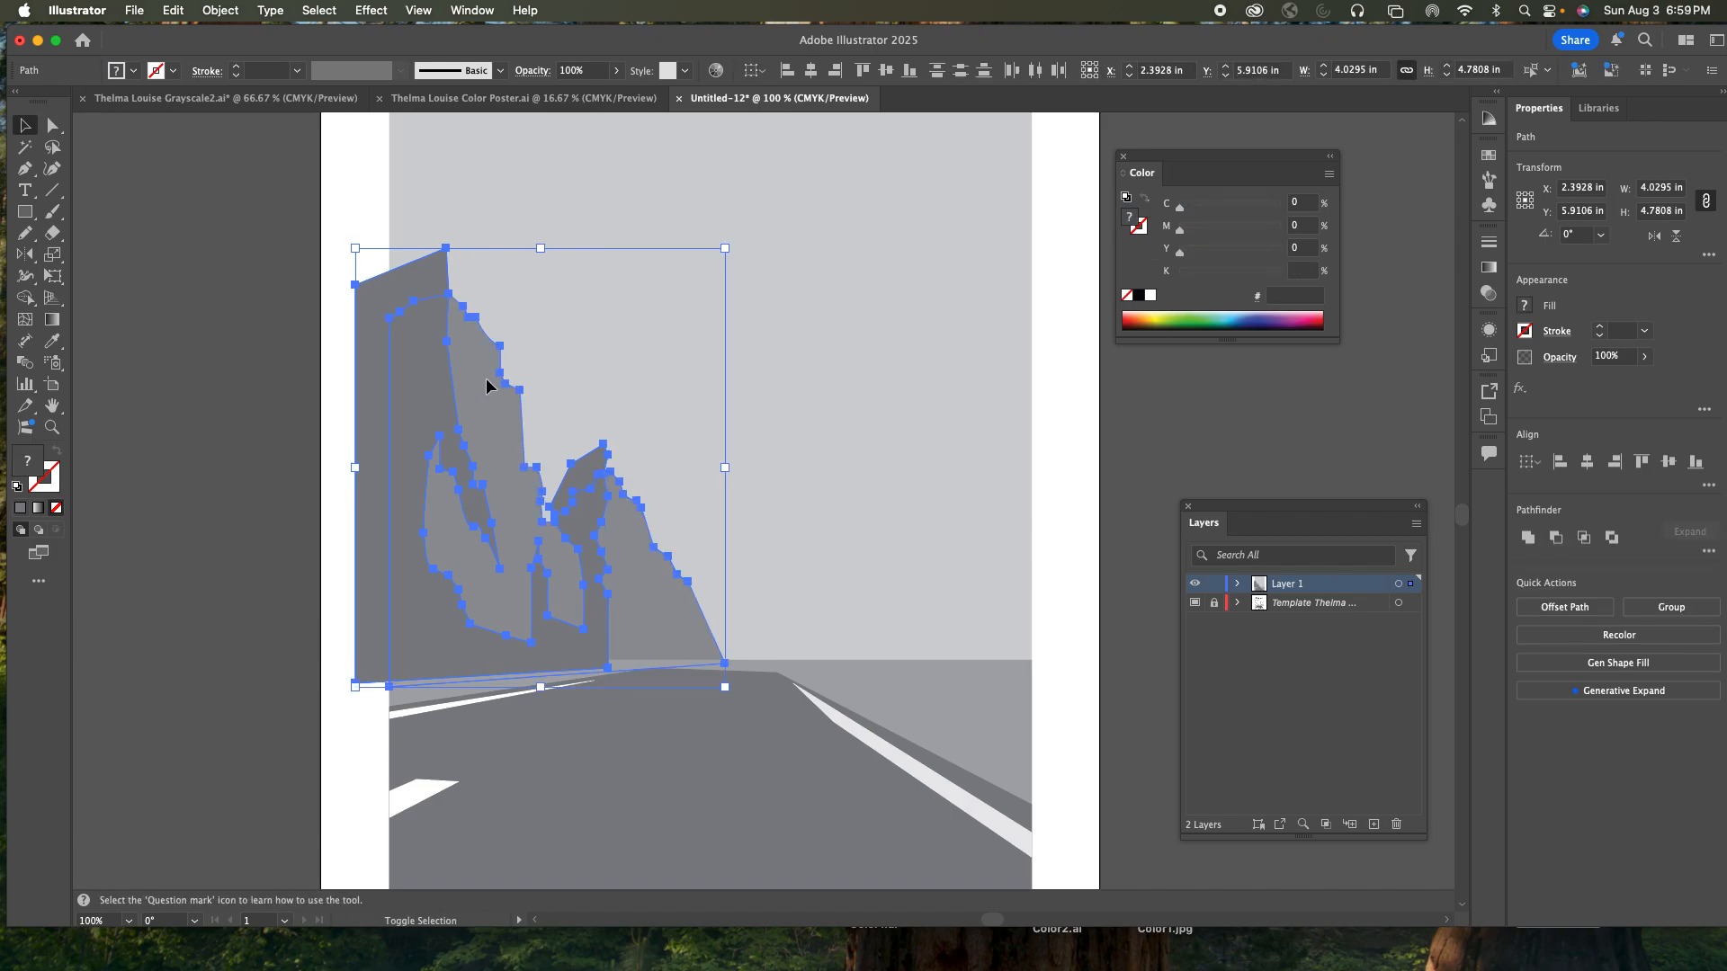
key(shift+m)
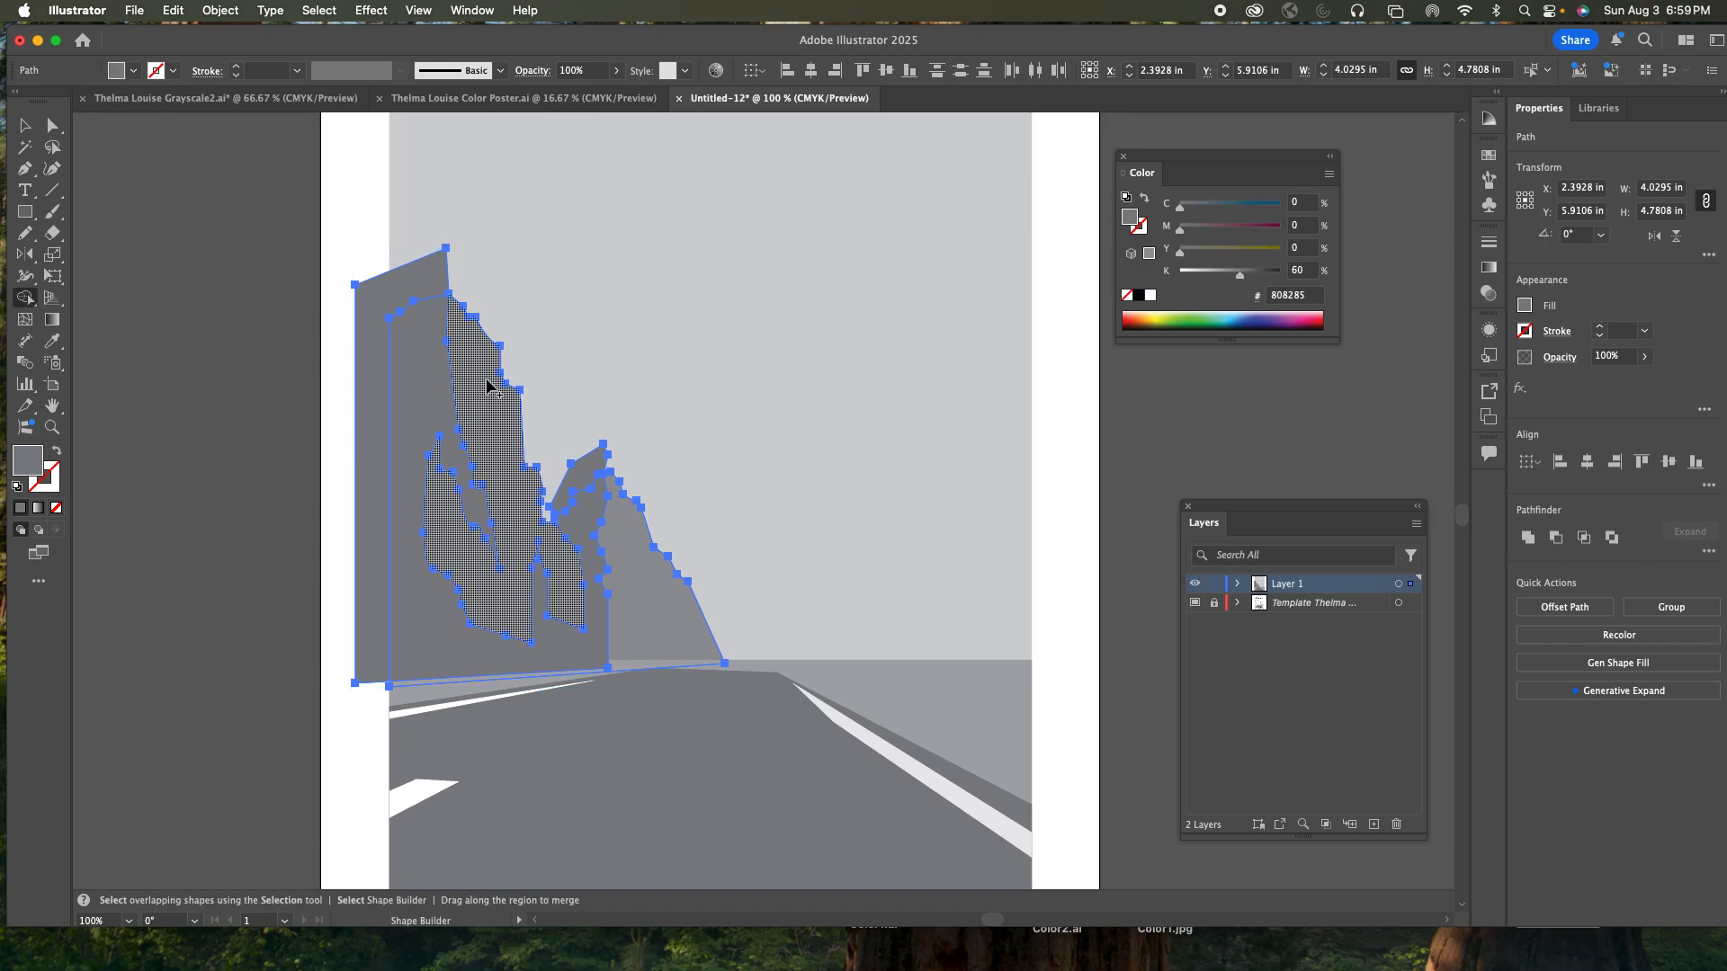
alt+click(412, 289)
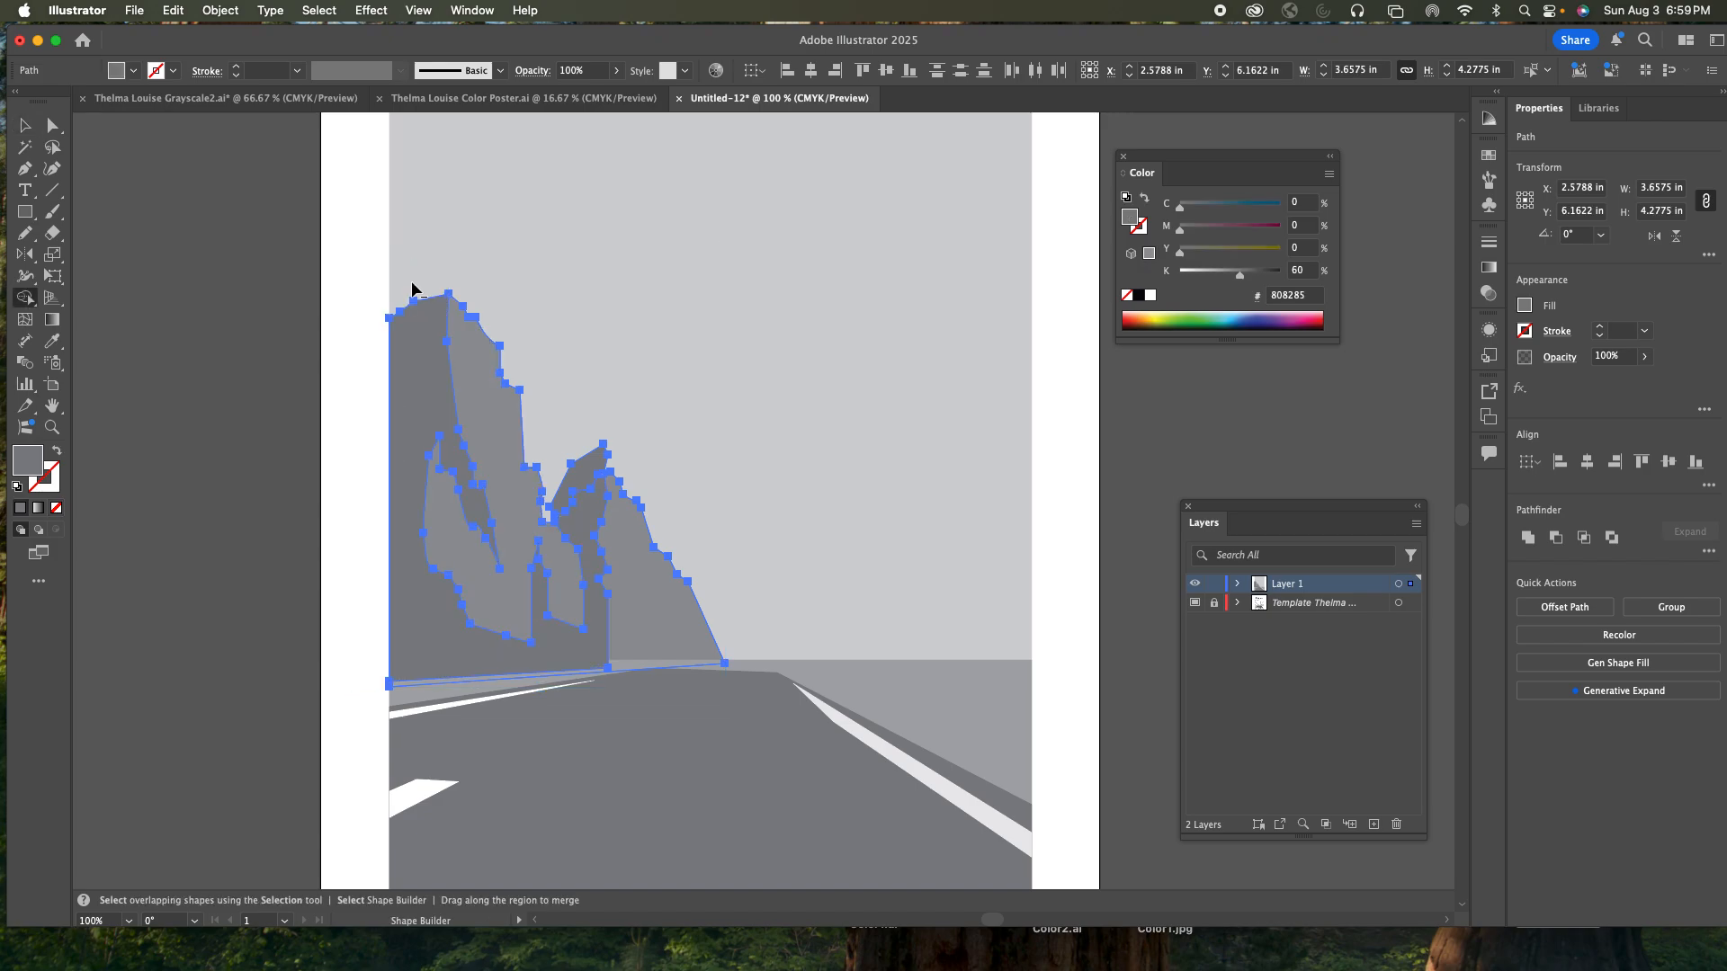
click(25, 125)
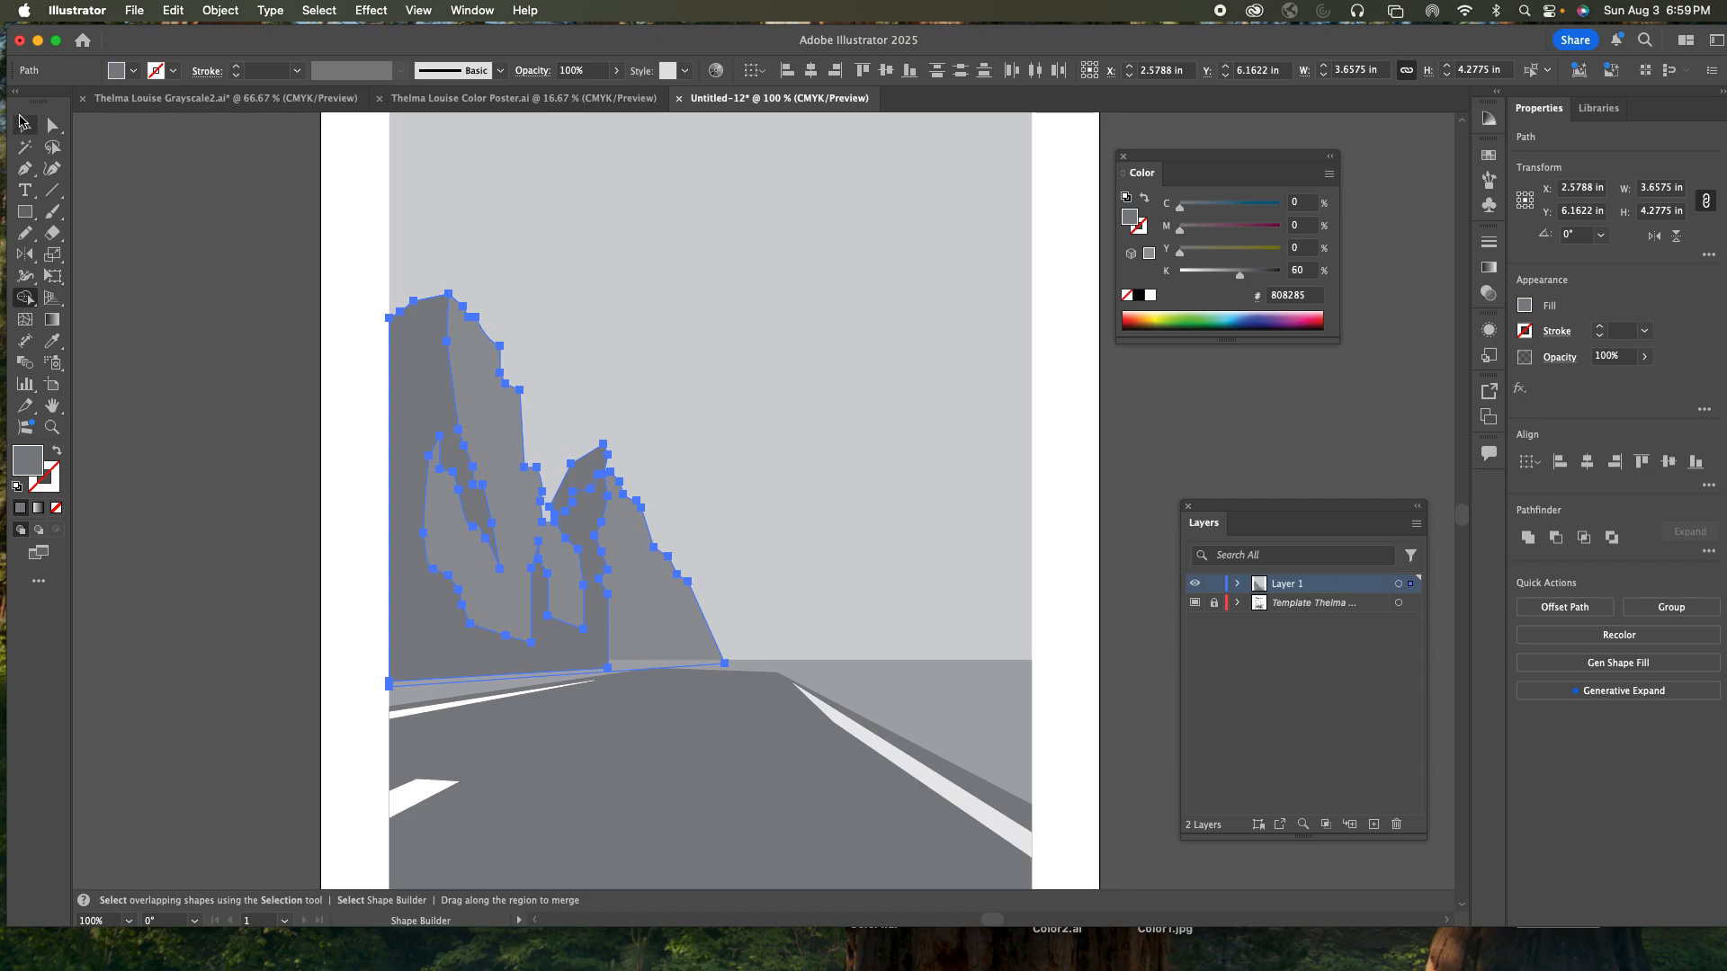
click(202, 256)
click(421, 629)
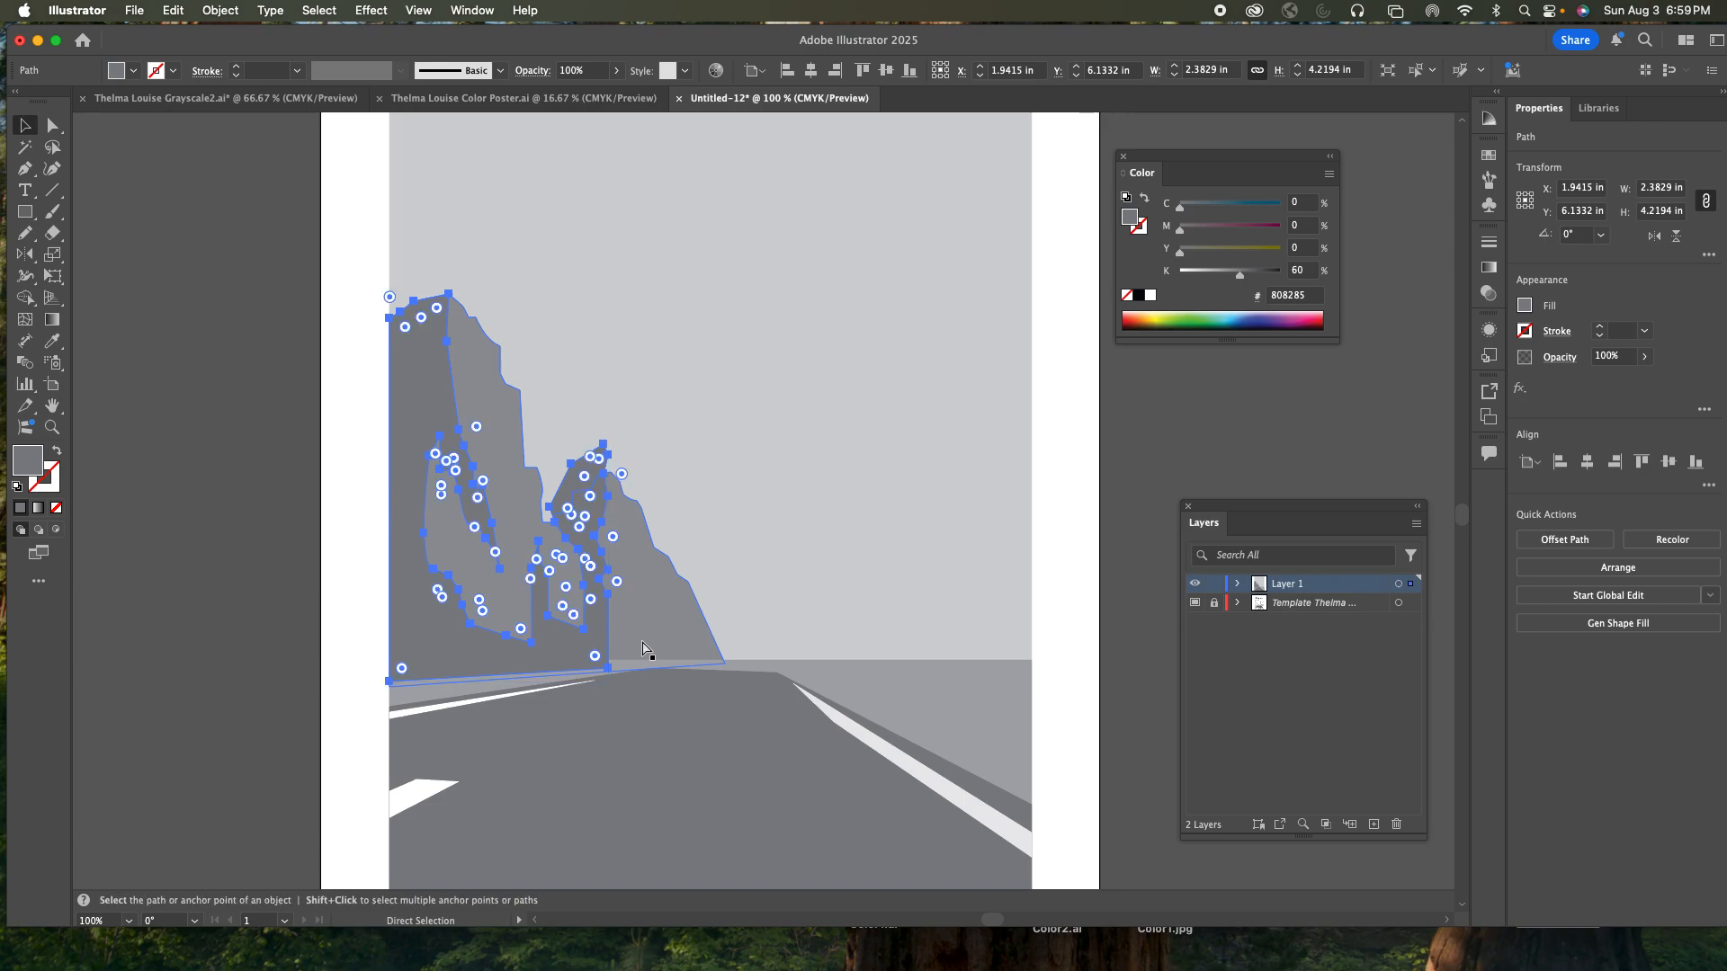
click(282, 219)
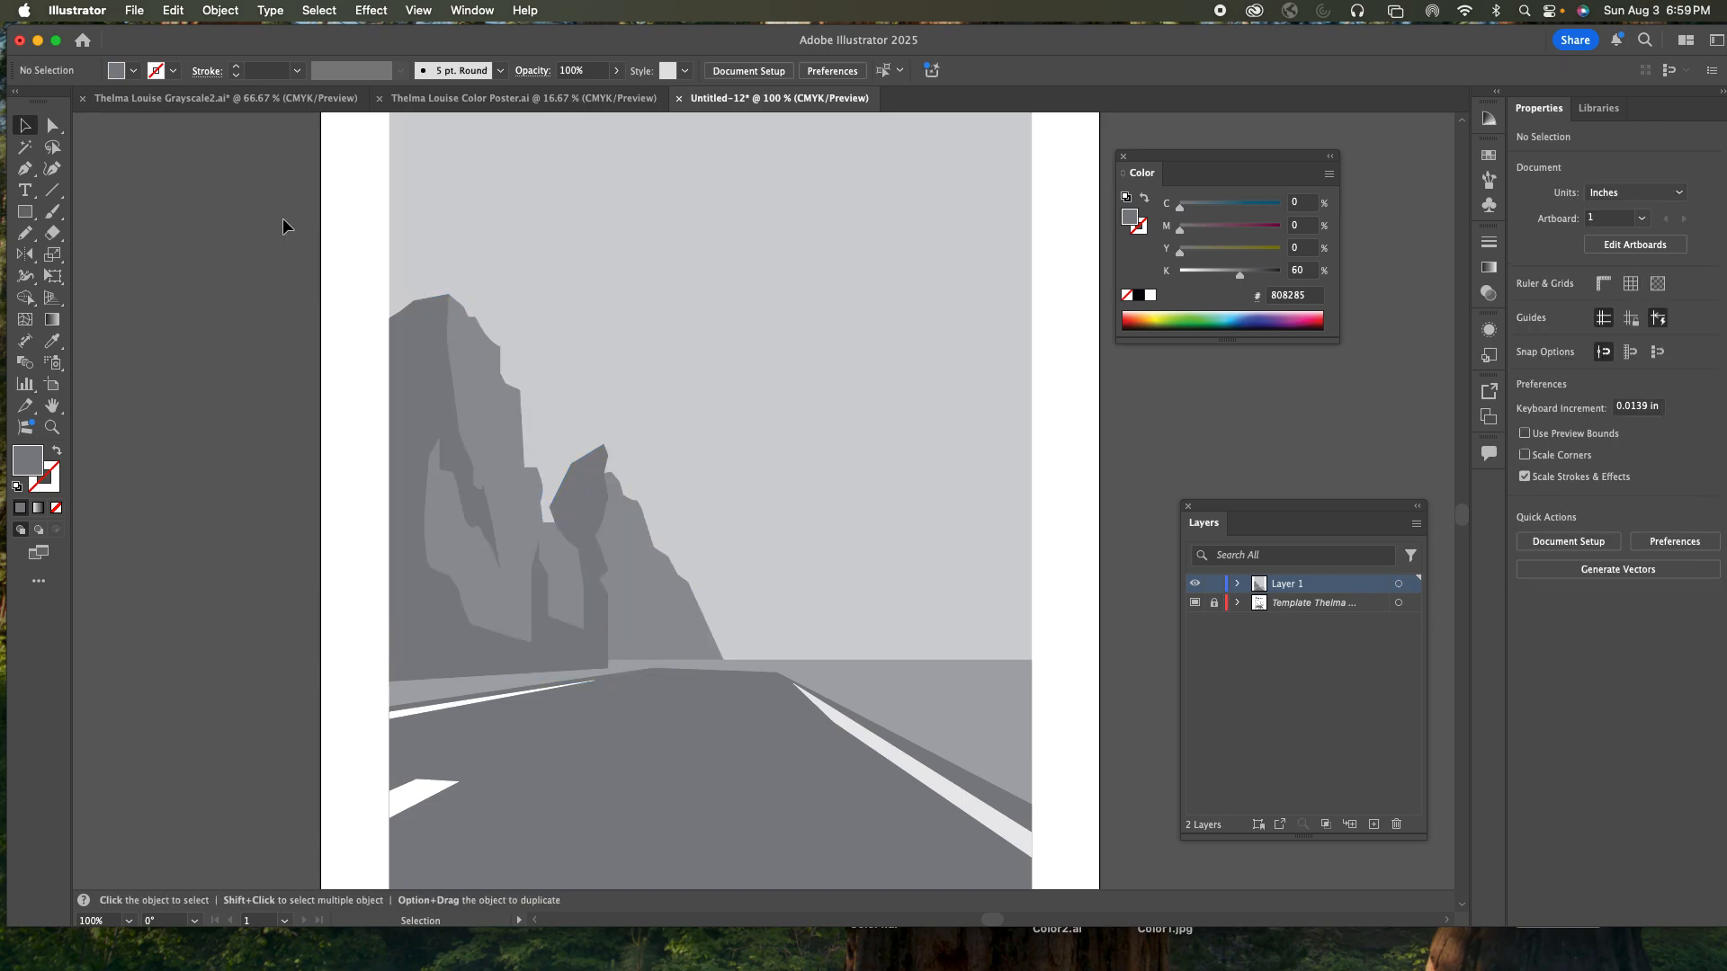
- Cut the shadow shape and paste it in place directly in front of the base cliff, behind the ground
click(52, 126)
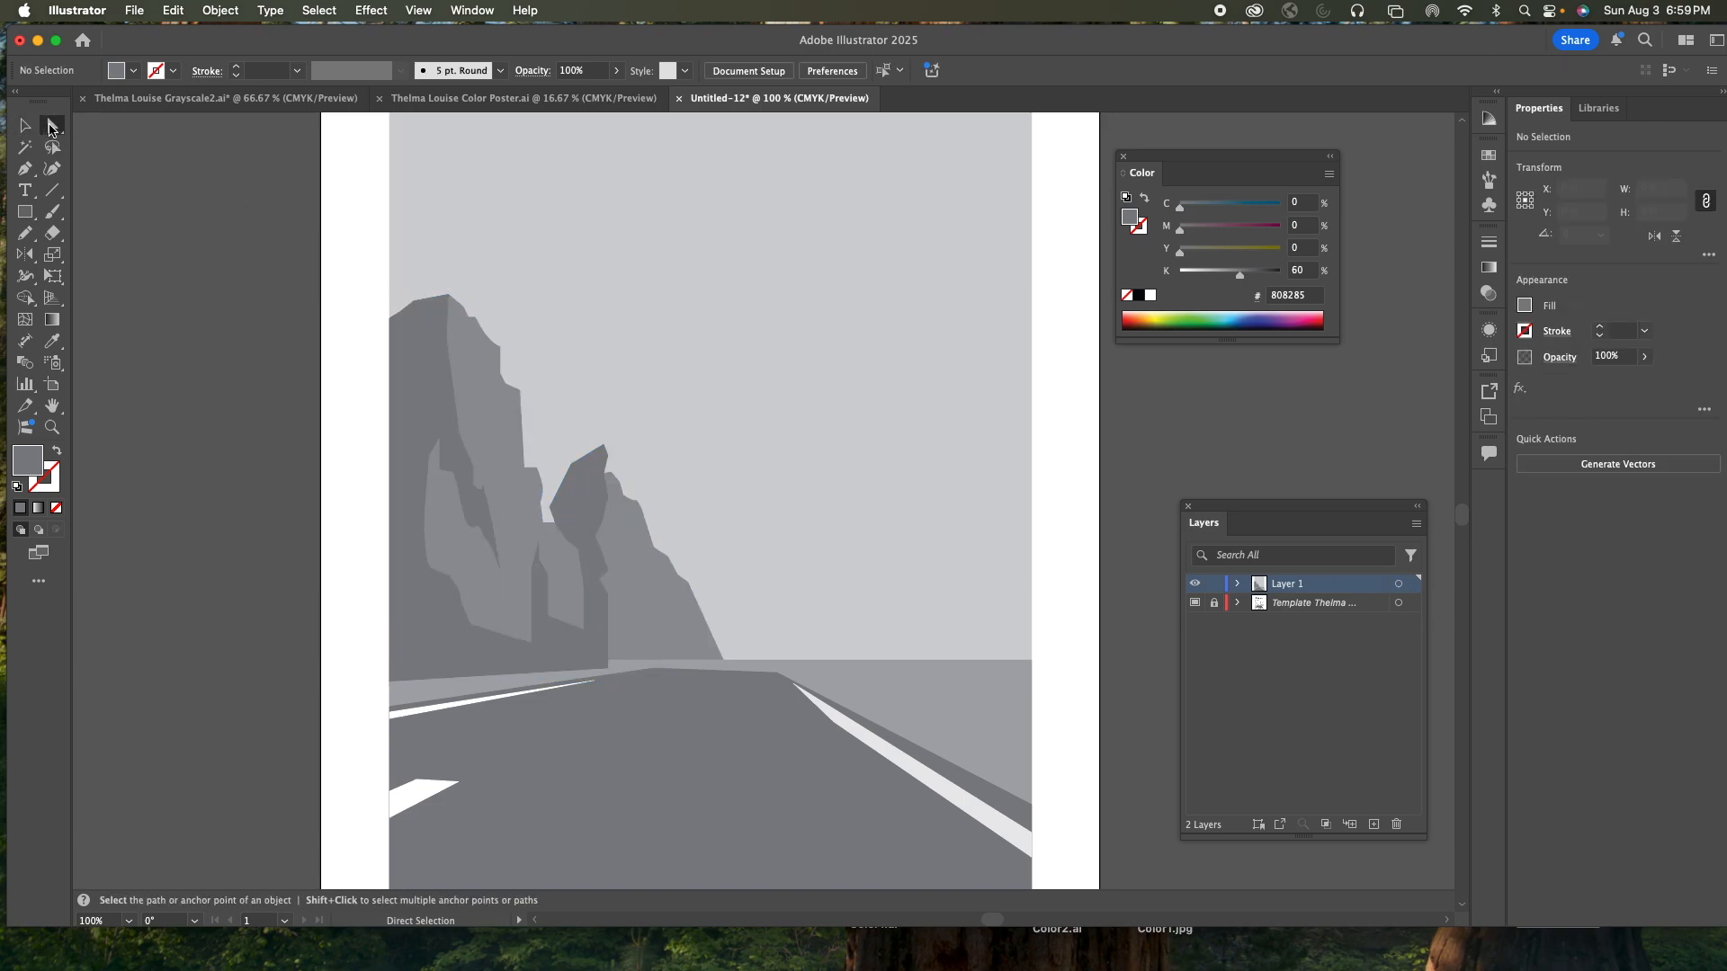
click(449, 343)
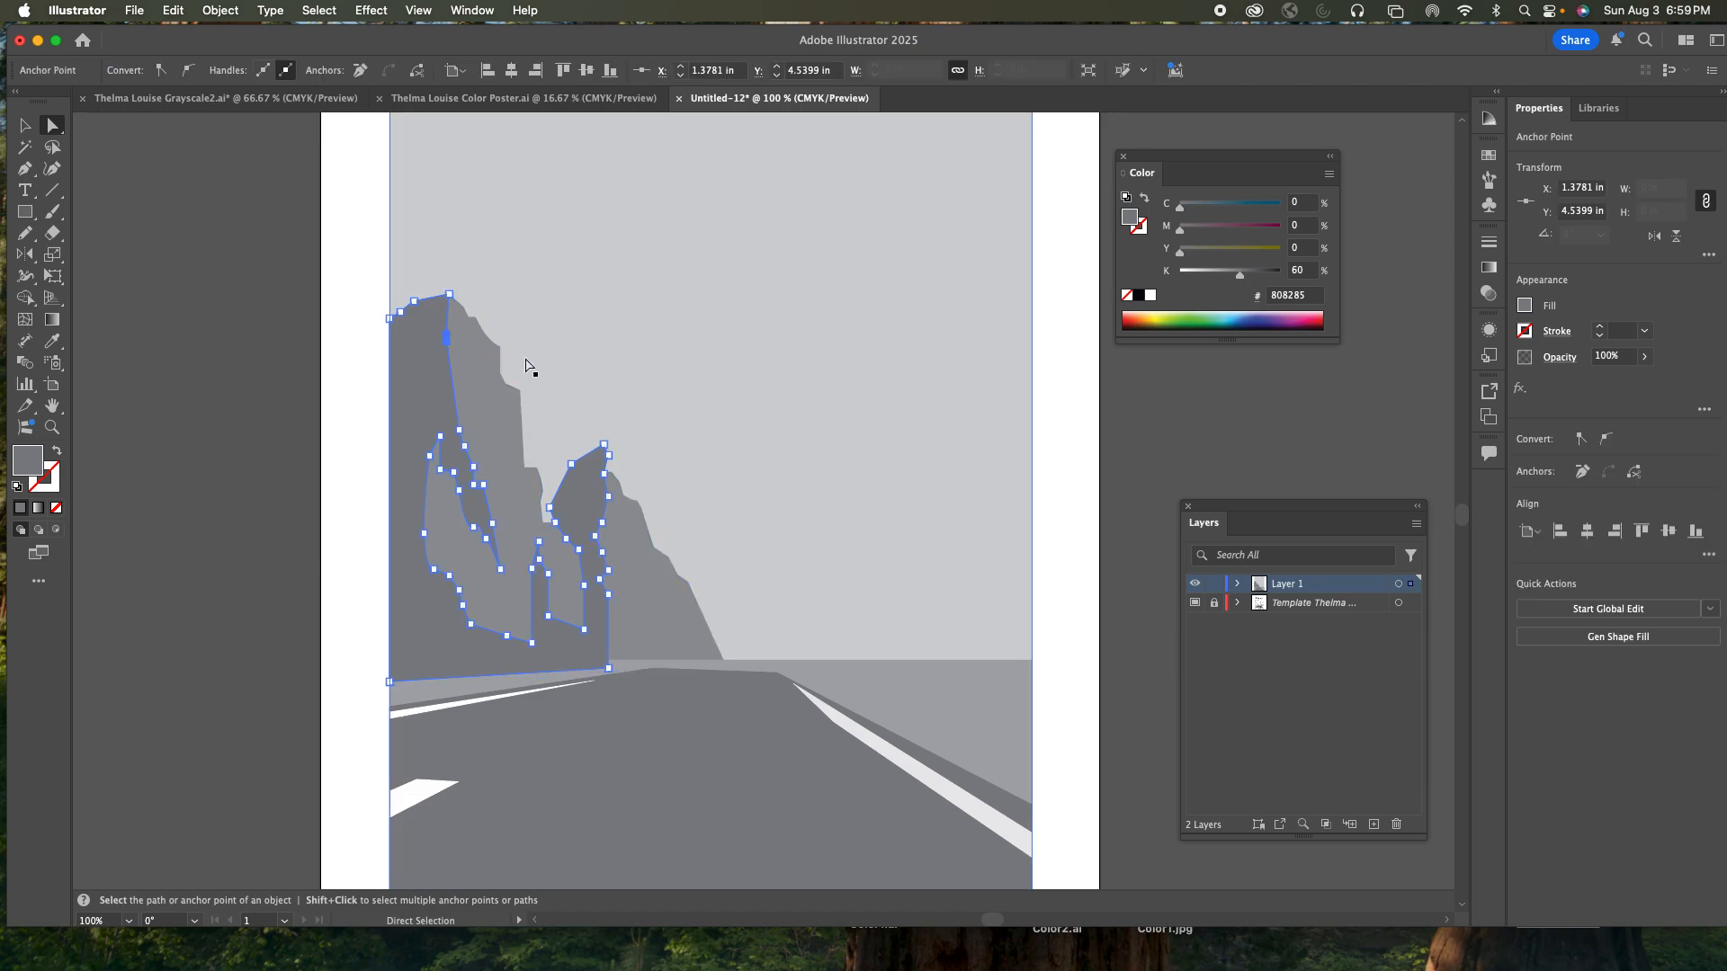
key(super+a)
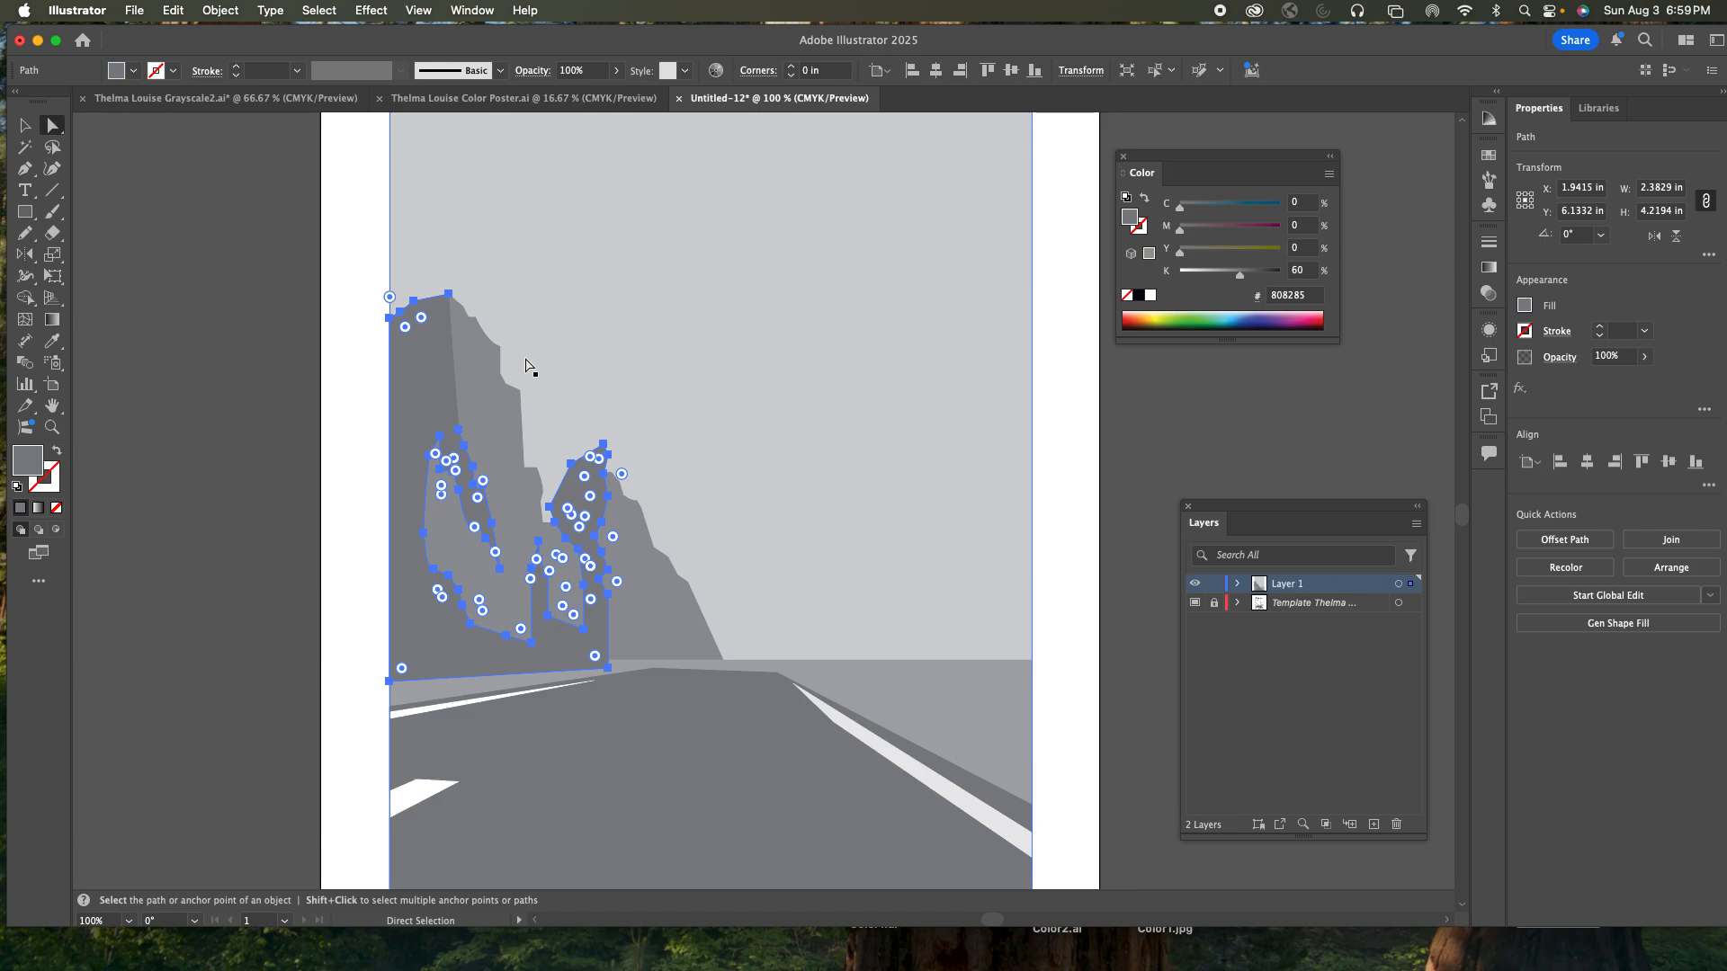
shift+click(450, 384)
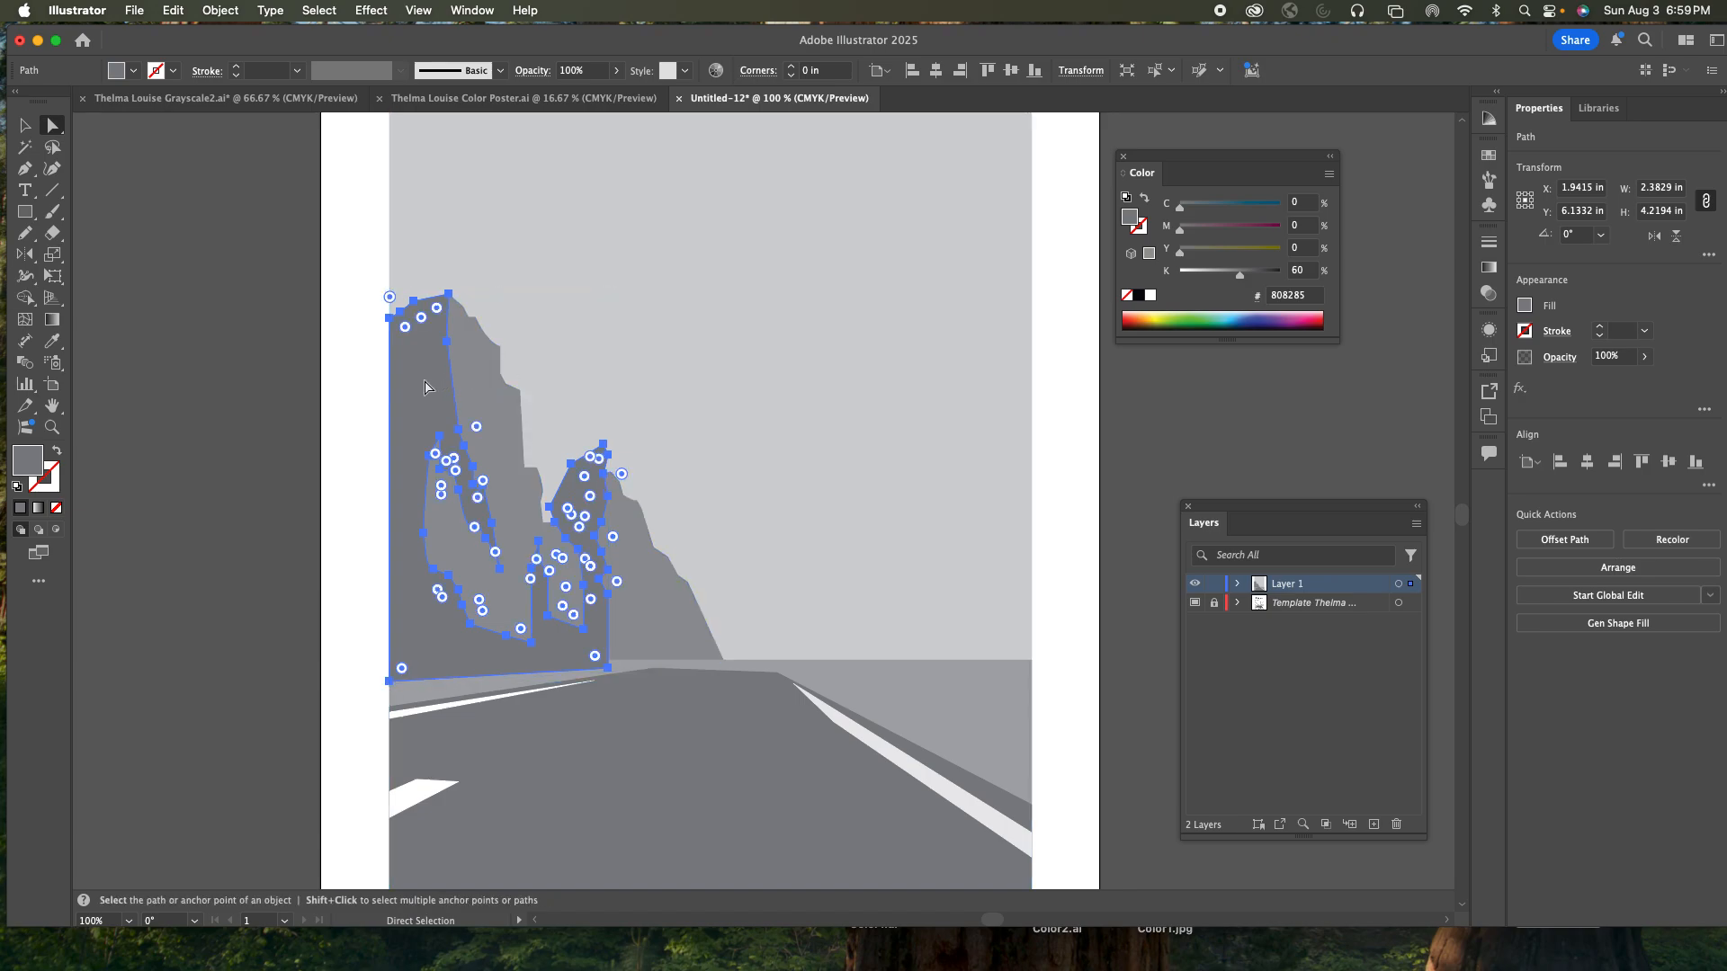
click(326, 397)
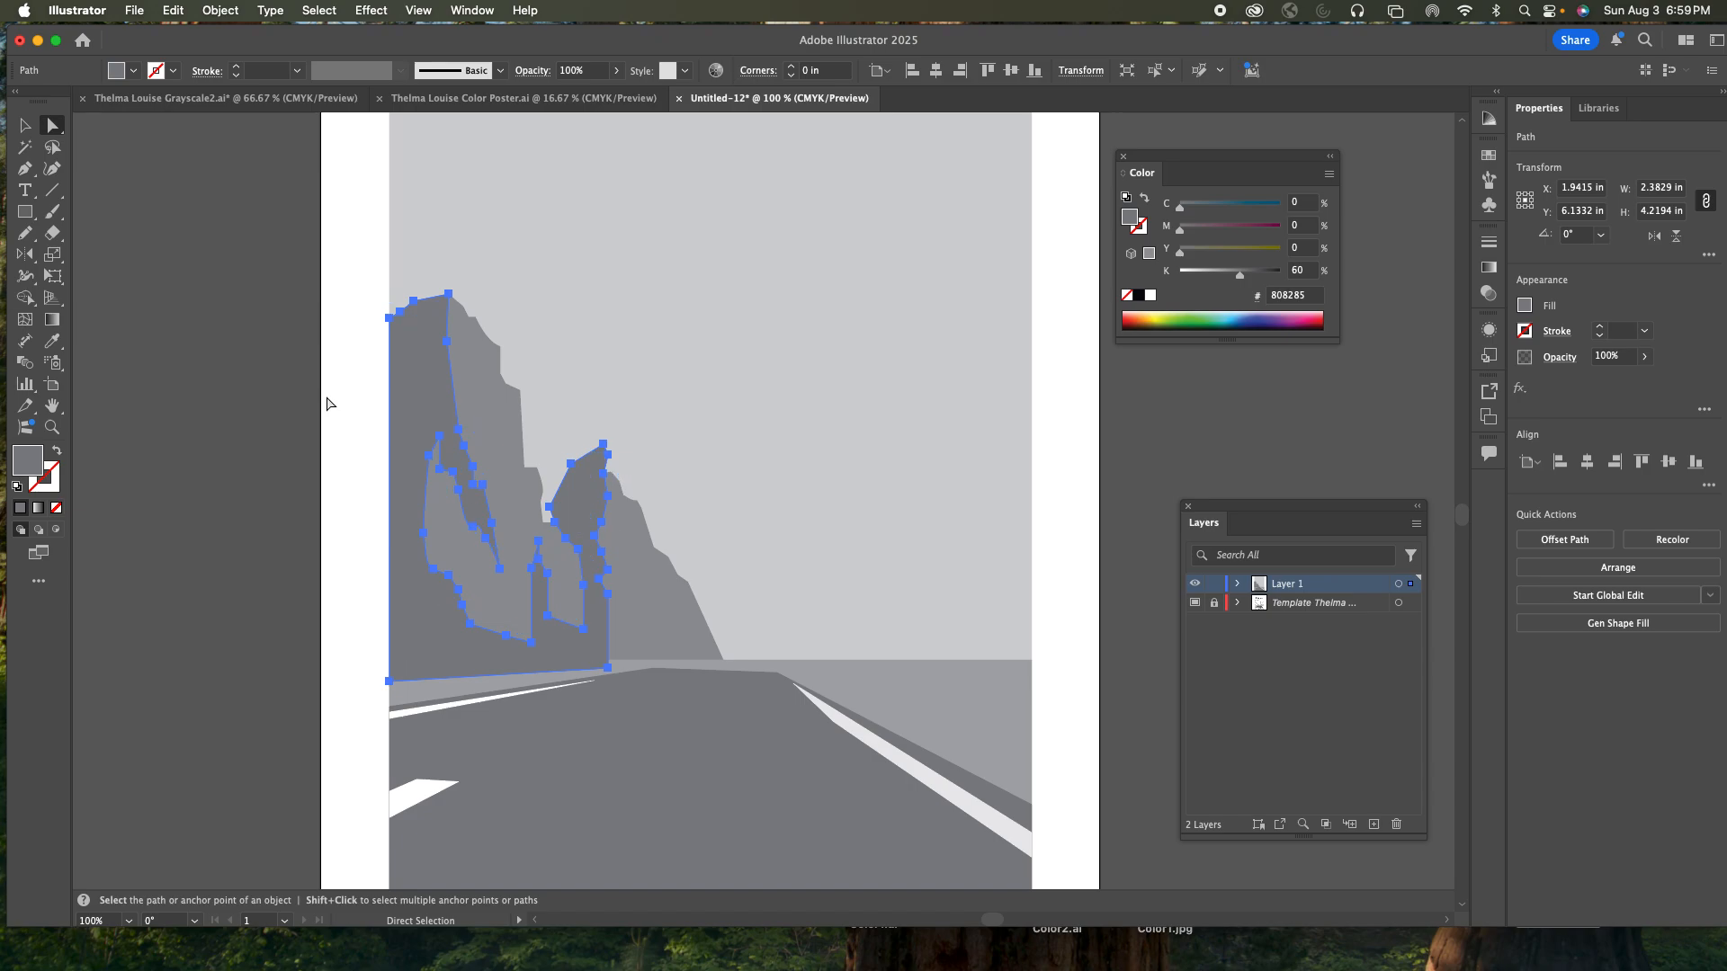
click(418, 384)
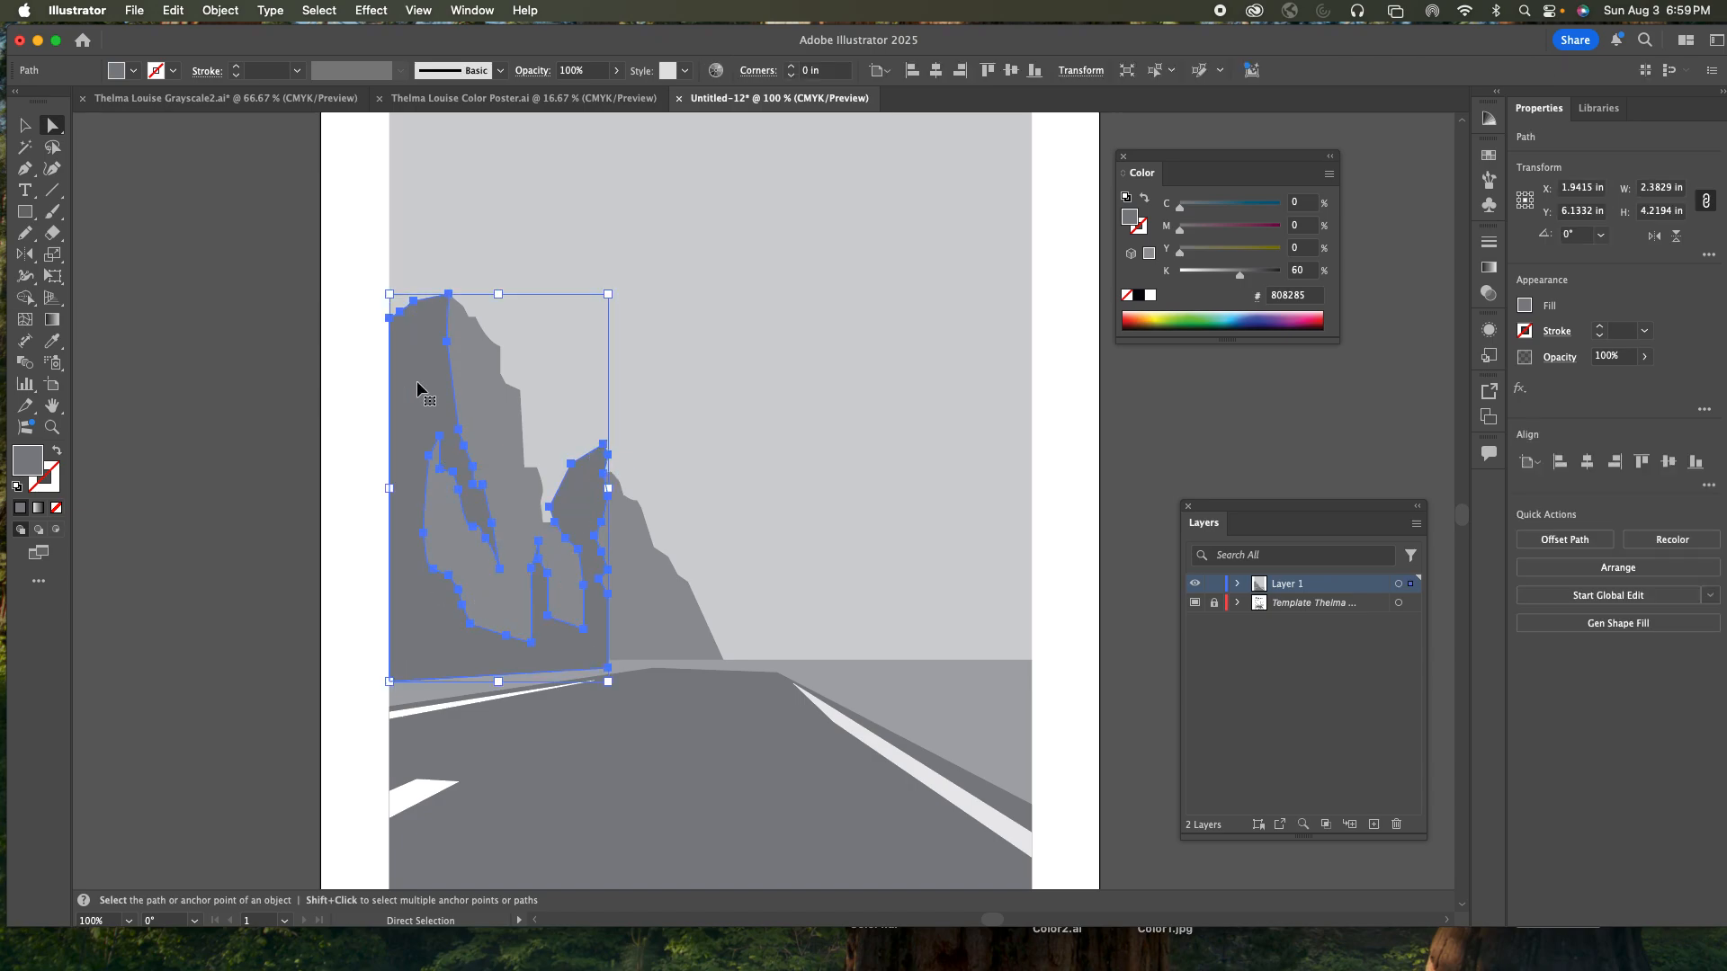
key(super+x)
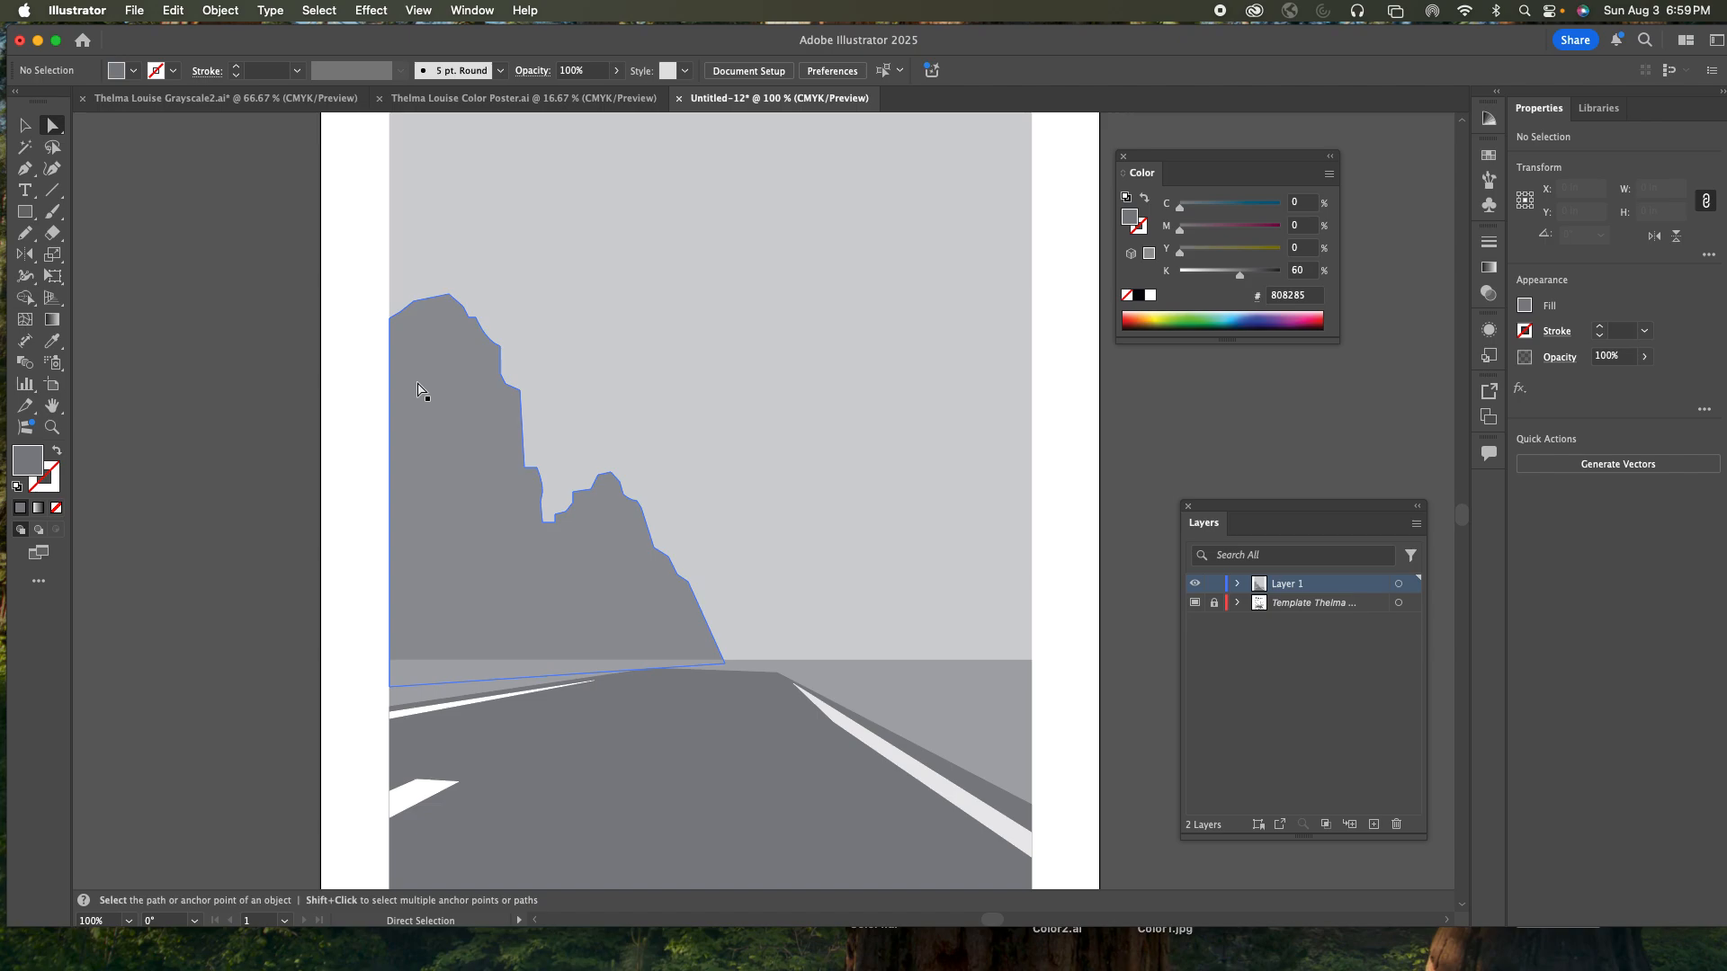
click(420, 389)
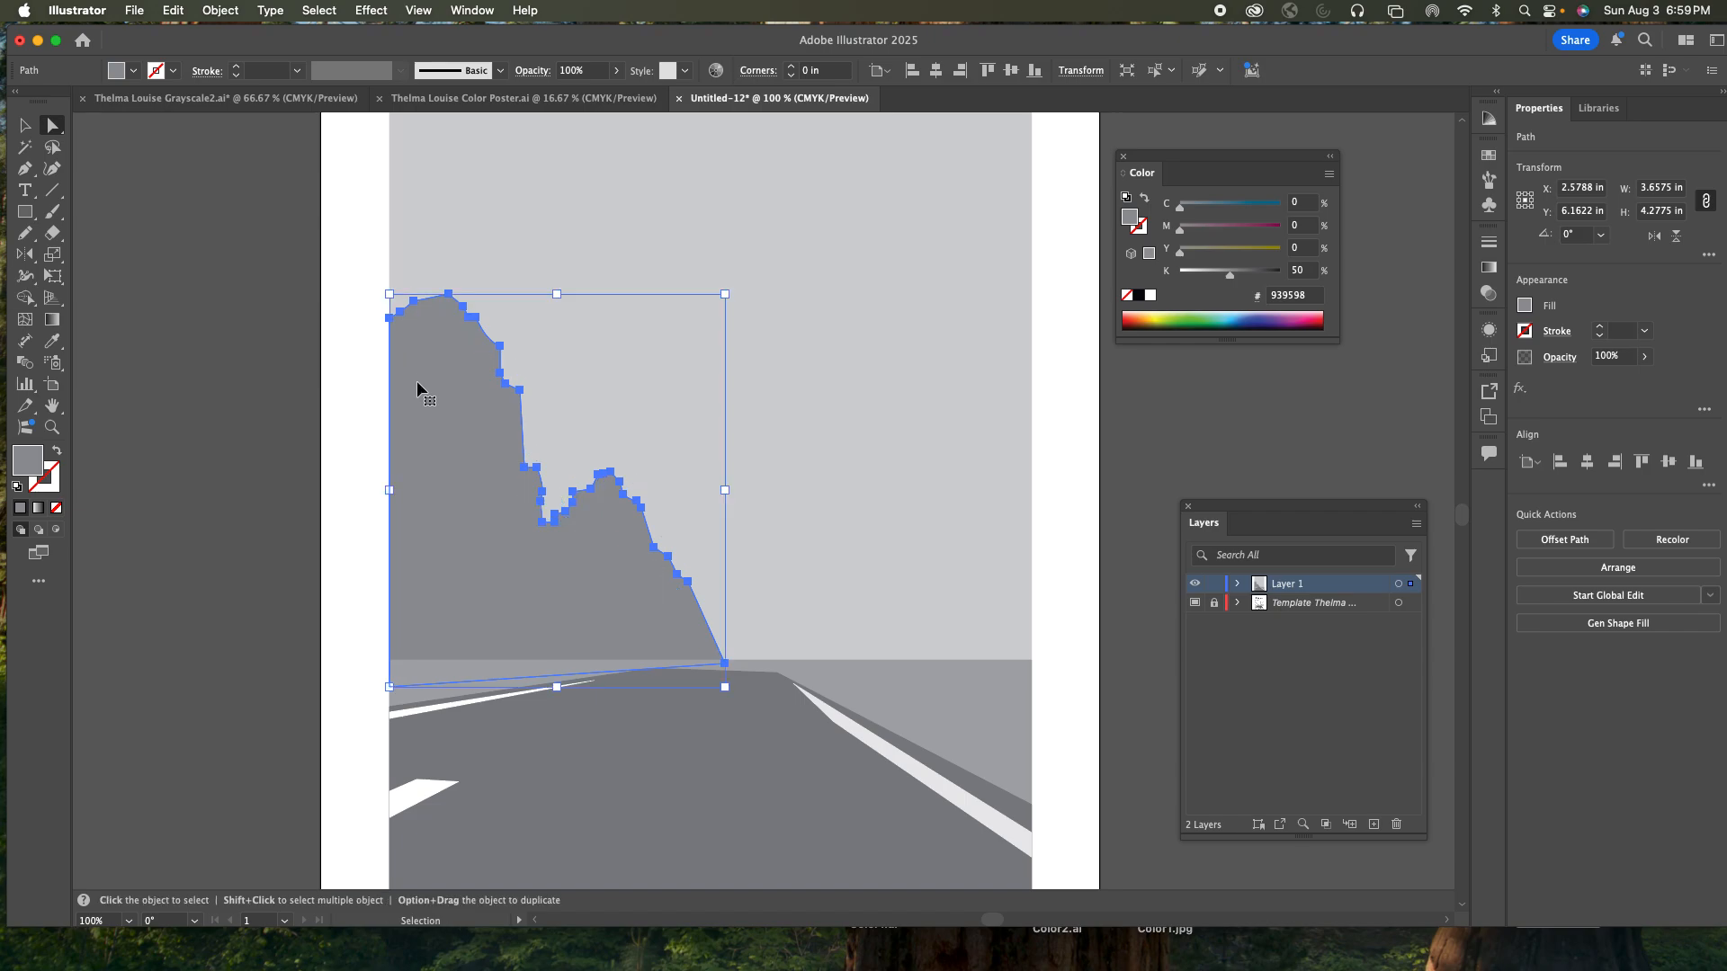
key(super+f)
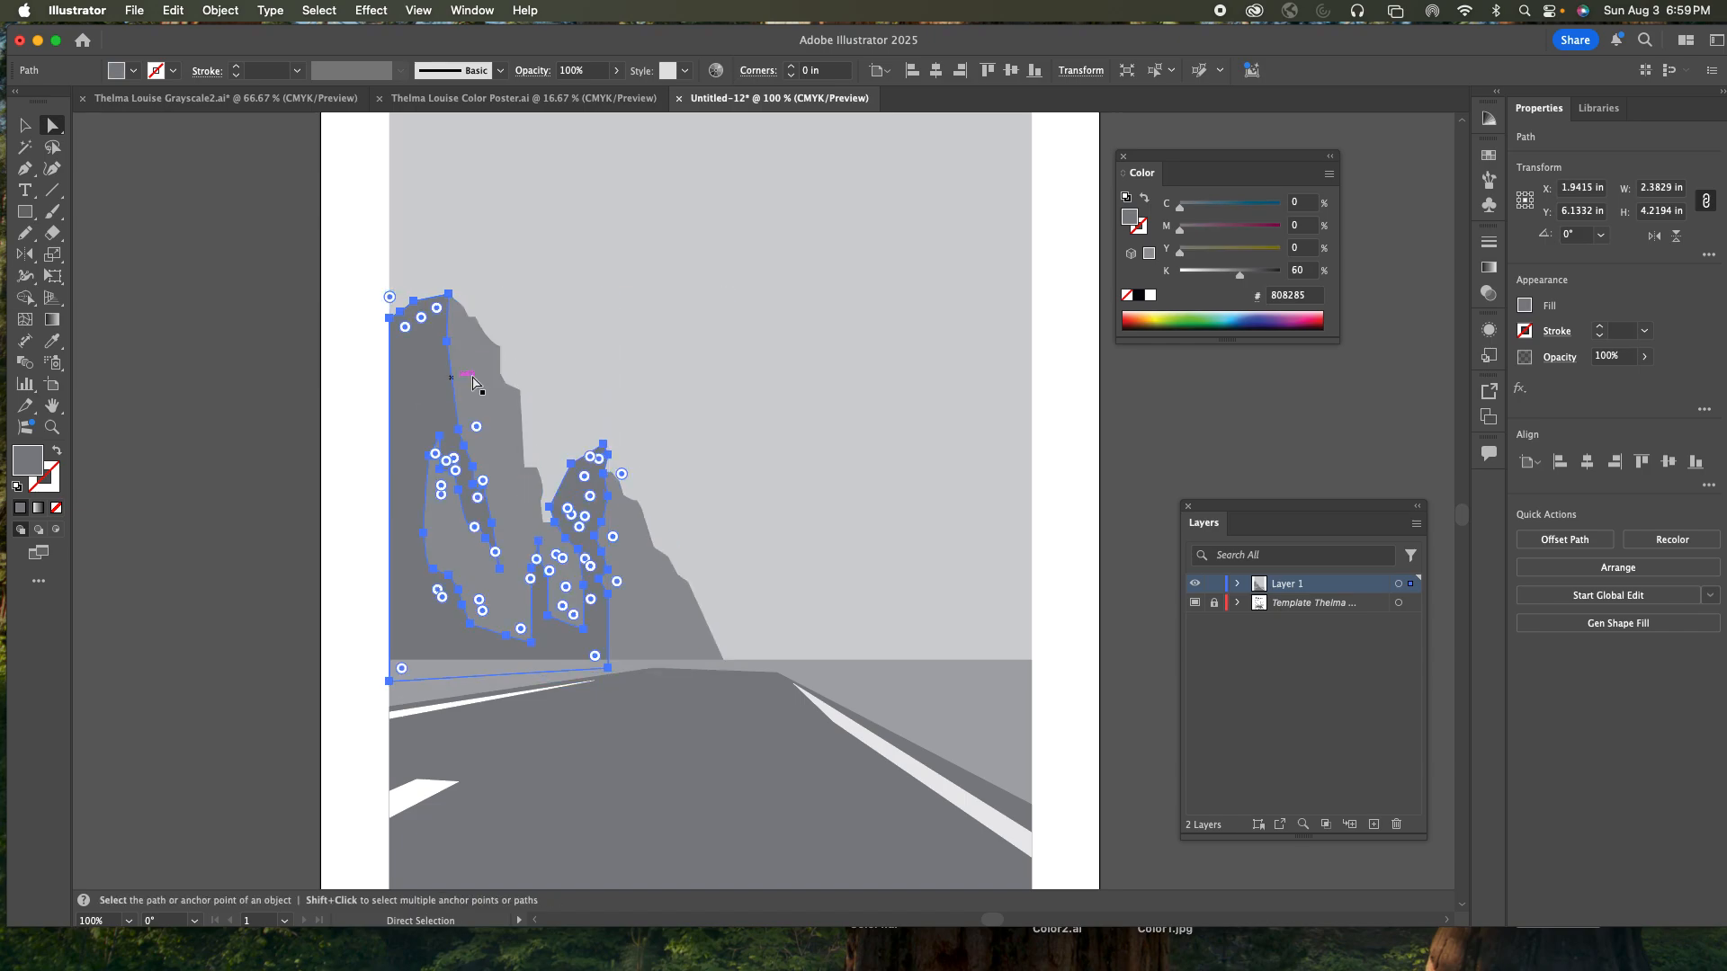
click(325, 354)
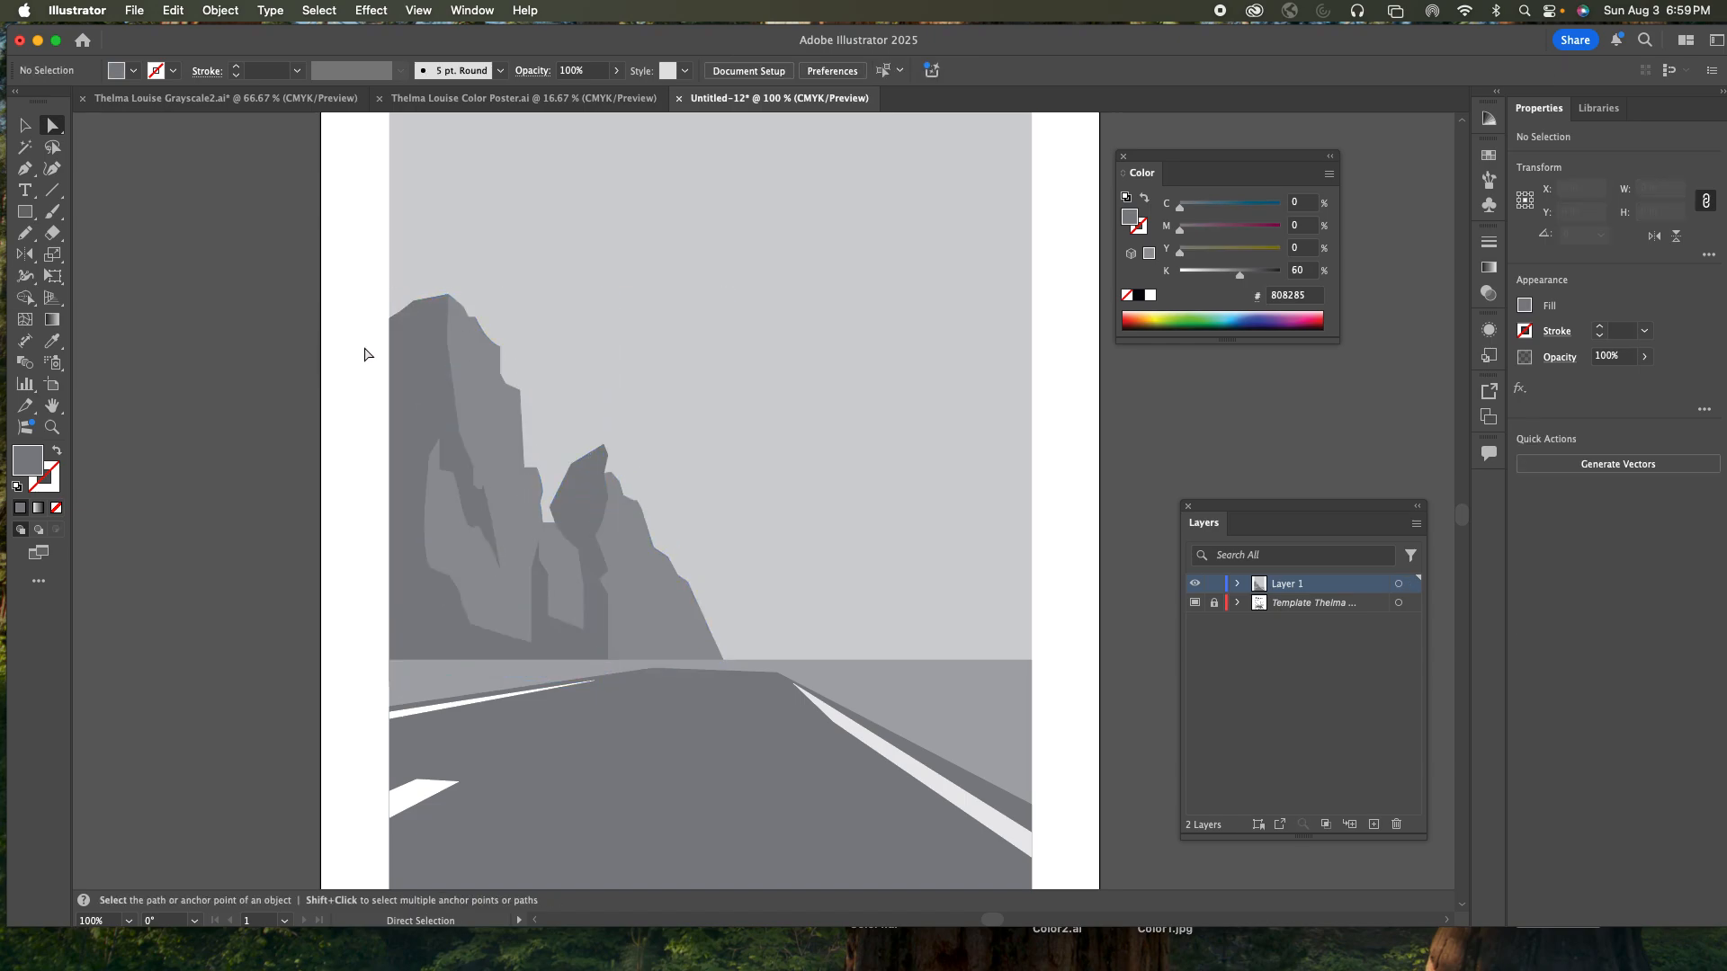
- Remove the shadow's excess above the smaller cliff with Shape Builder, using the shadow and base cliff shapes, and deselect everything
click(587, 474)
shift+click(636, 571)
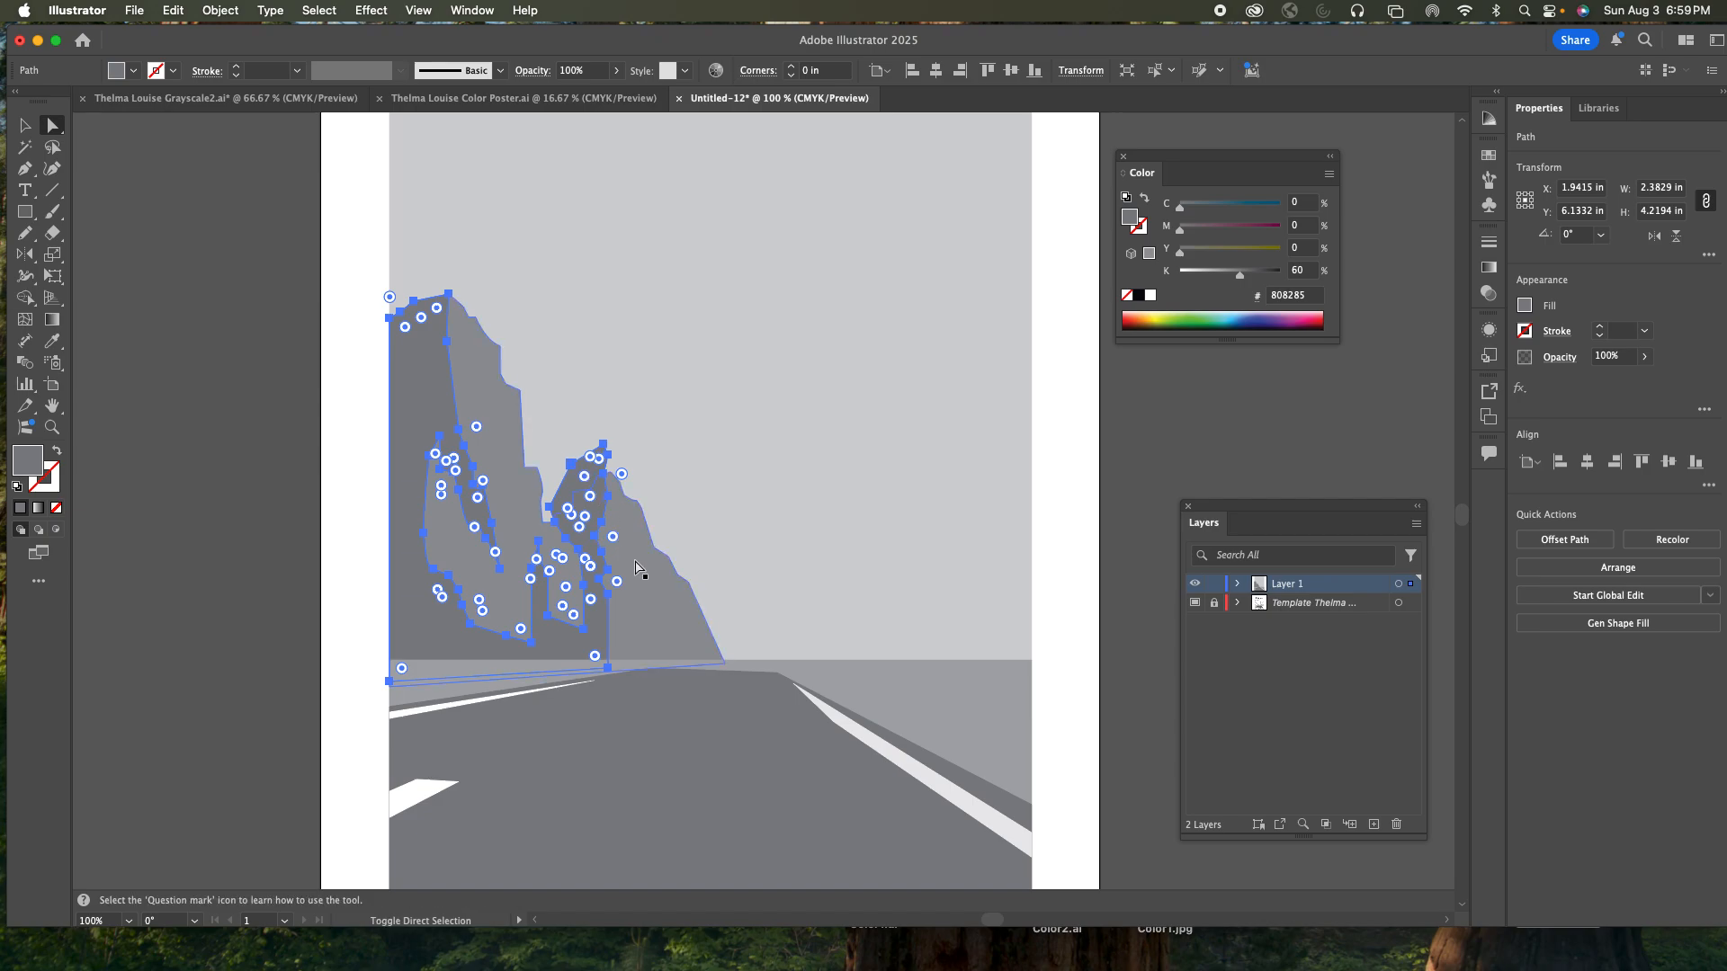
shift+click(702, 443)
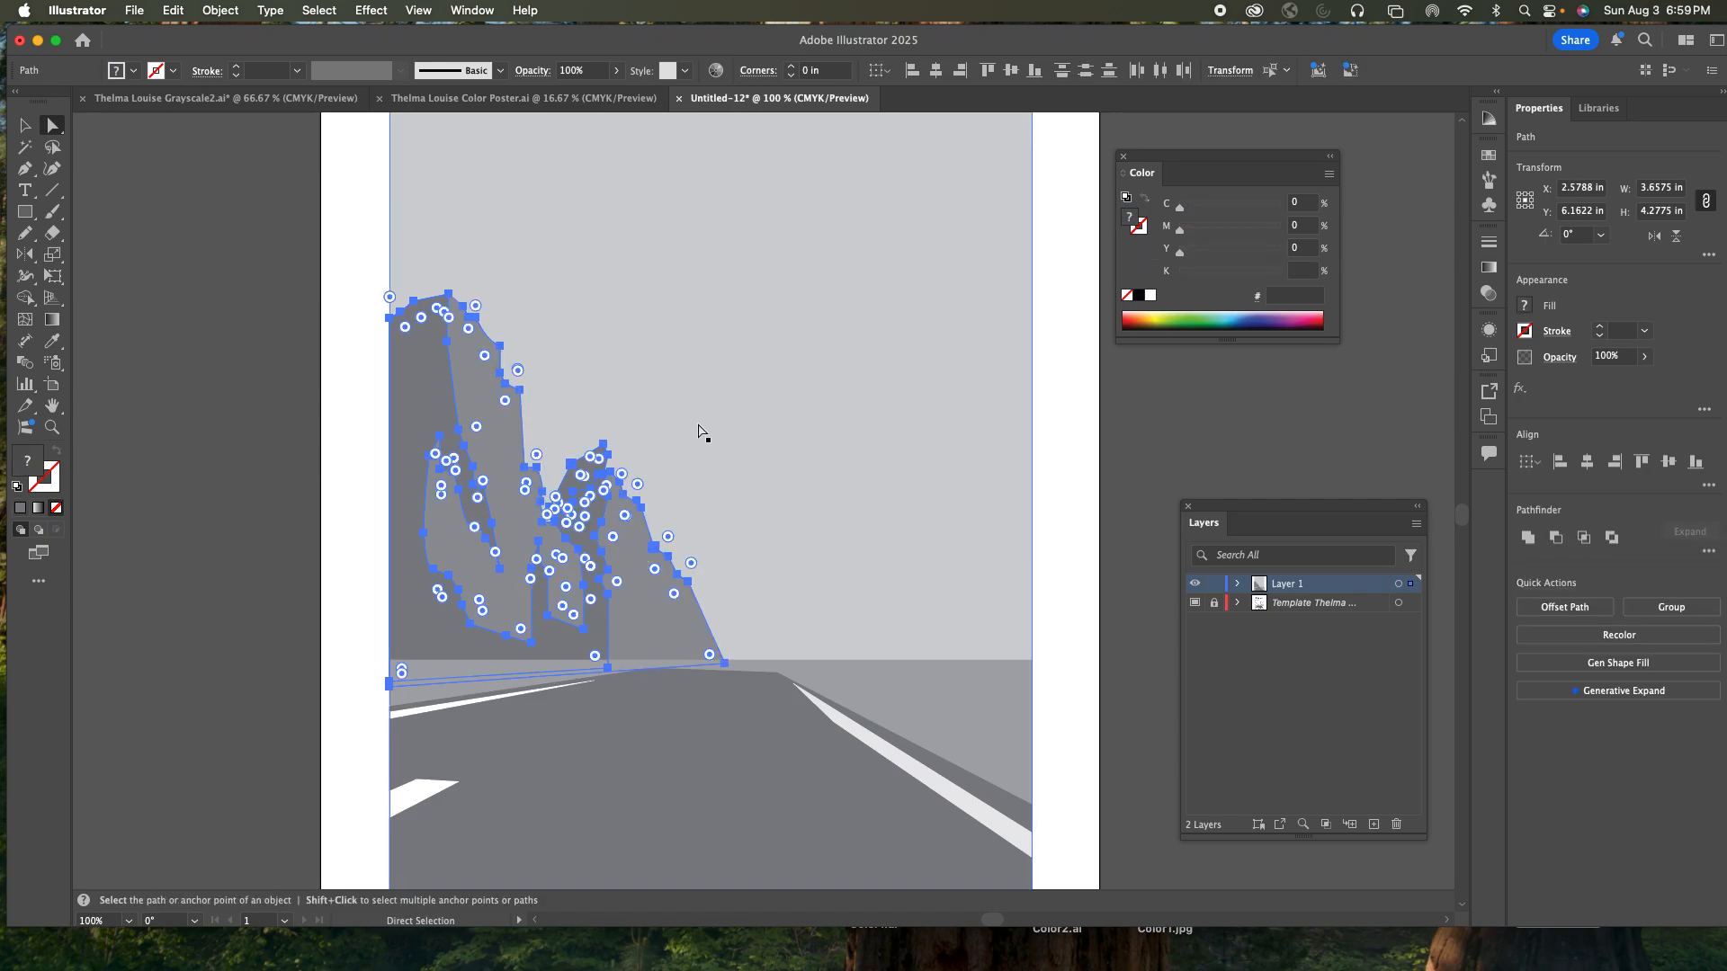
key(shift+m)
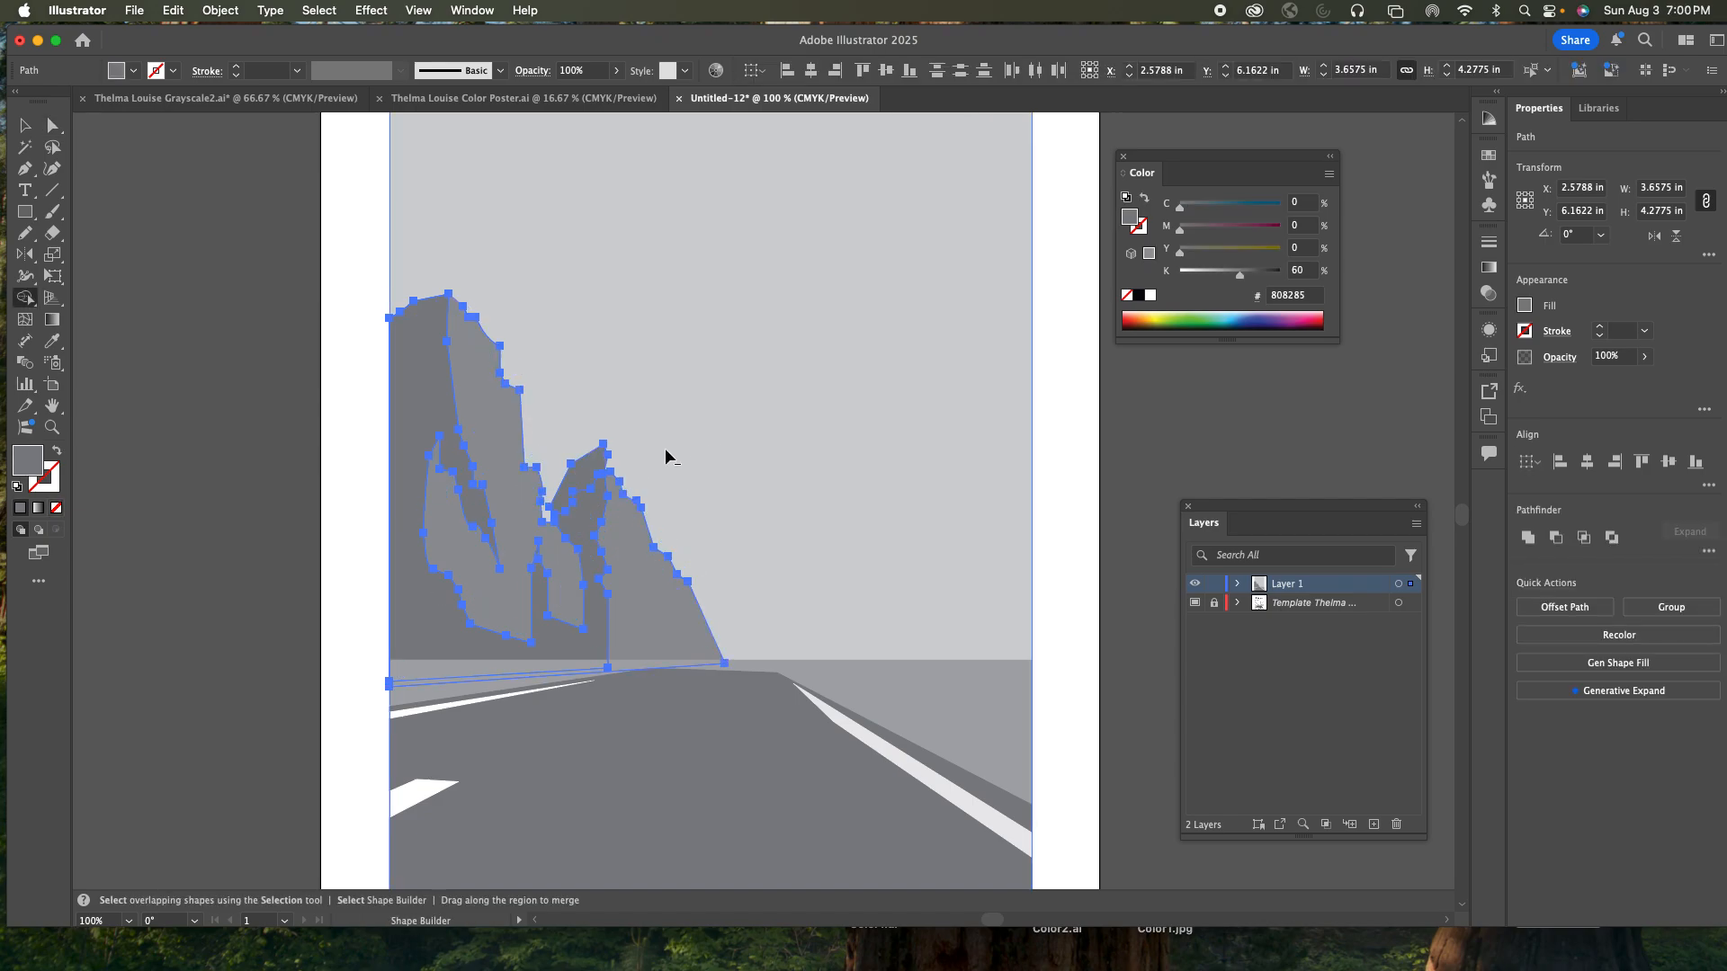
alt+click(581, 478)
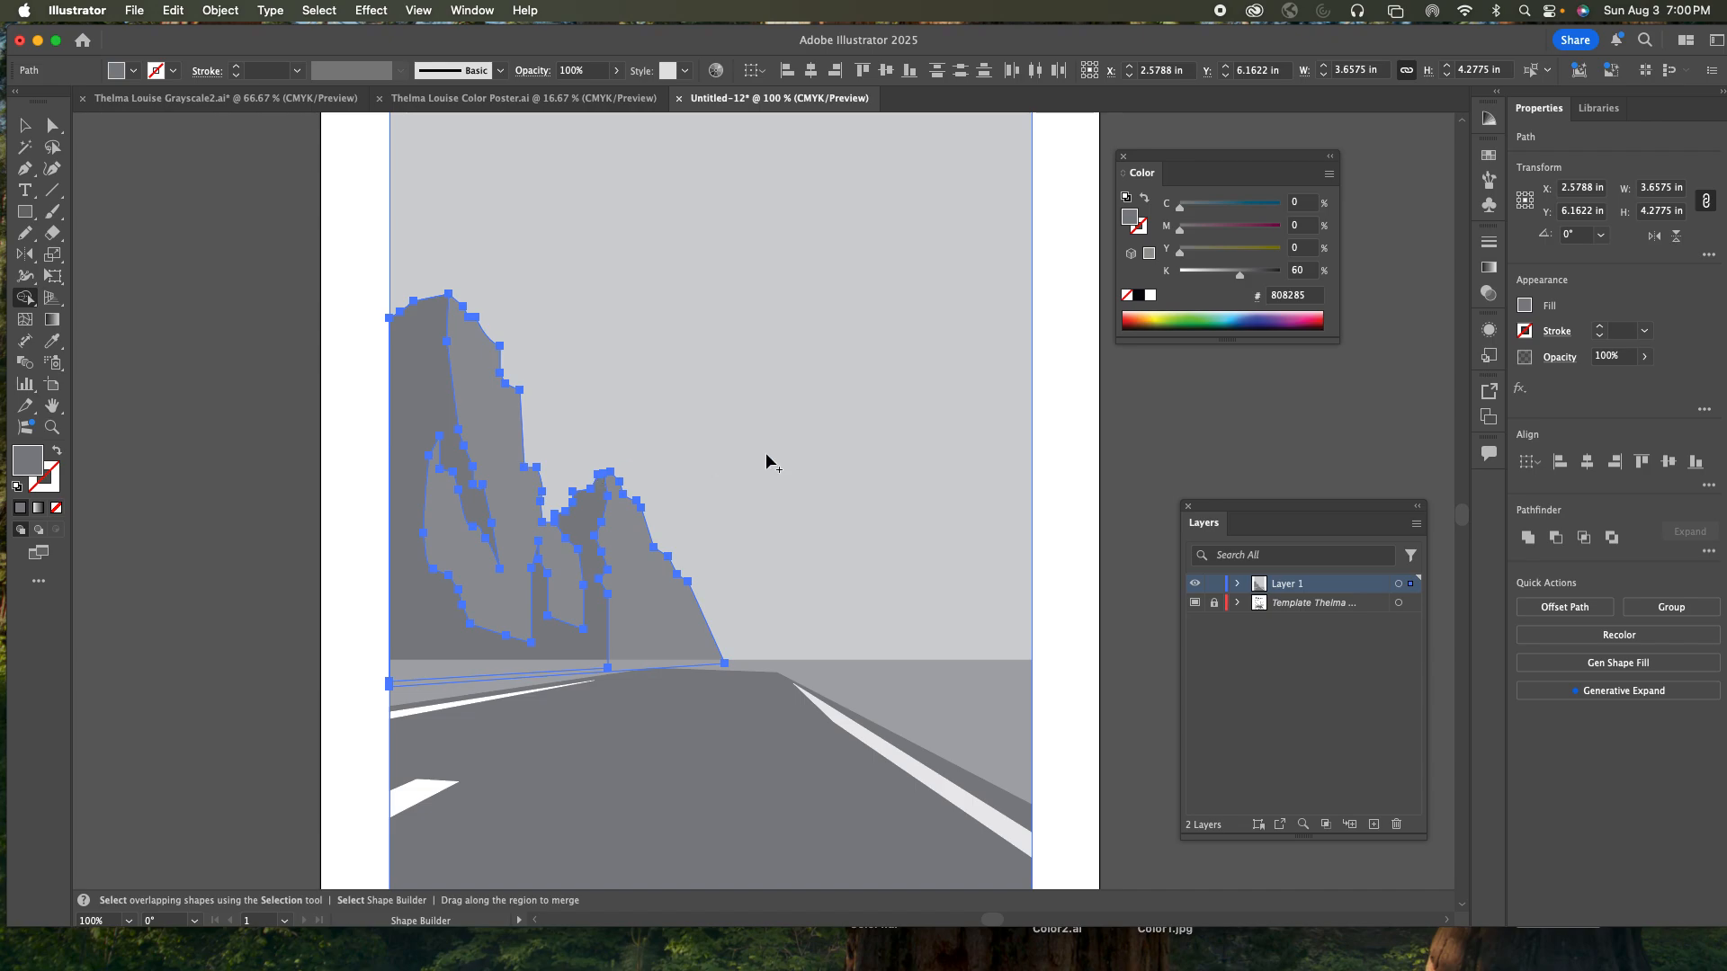
key(a)
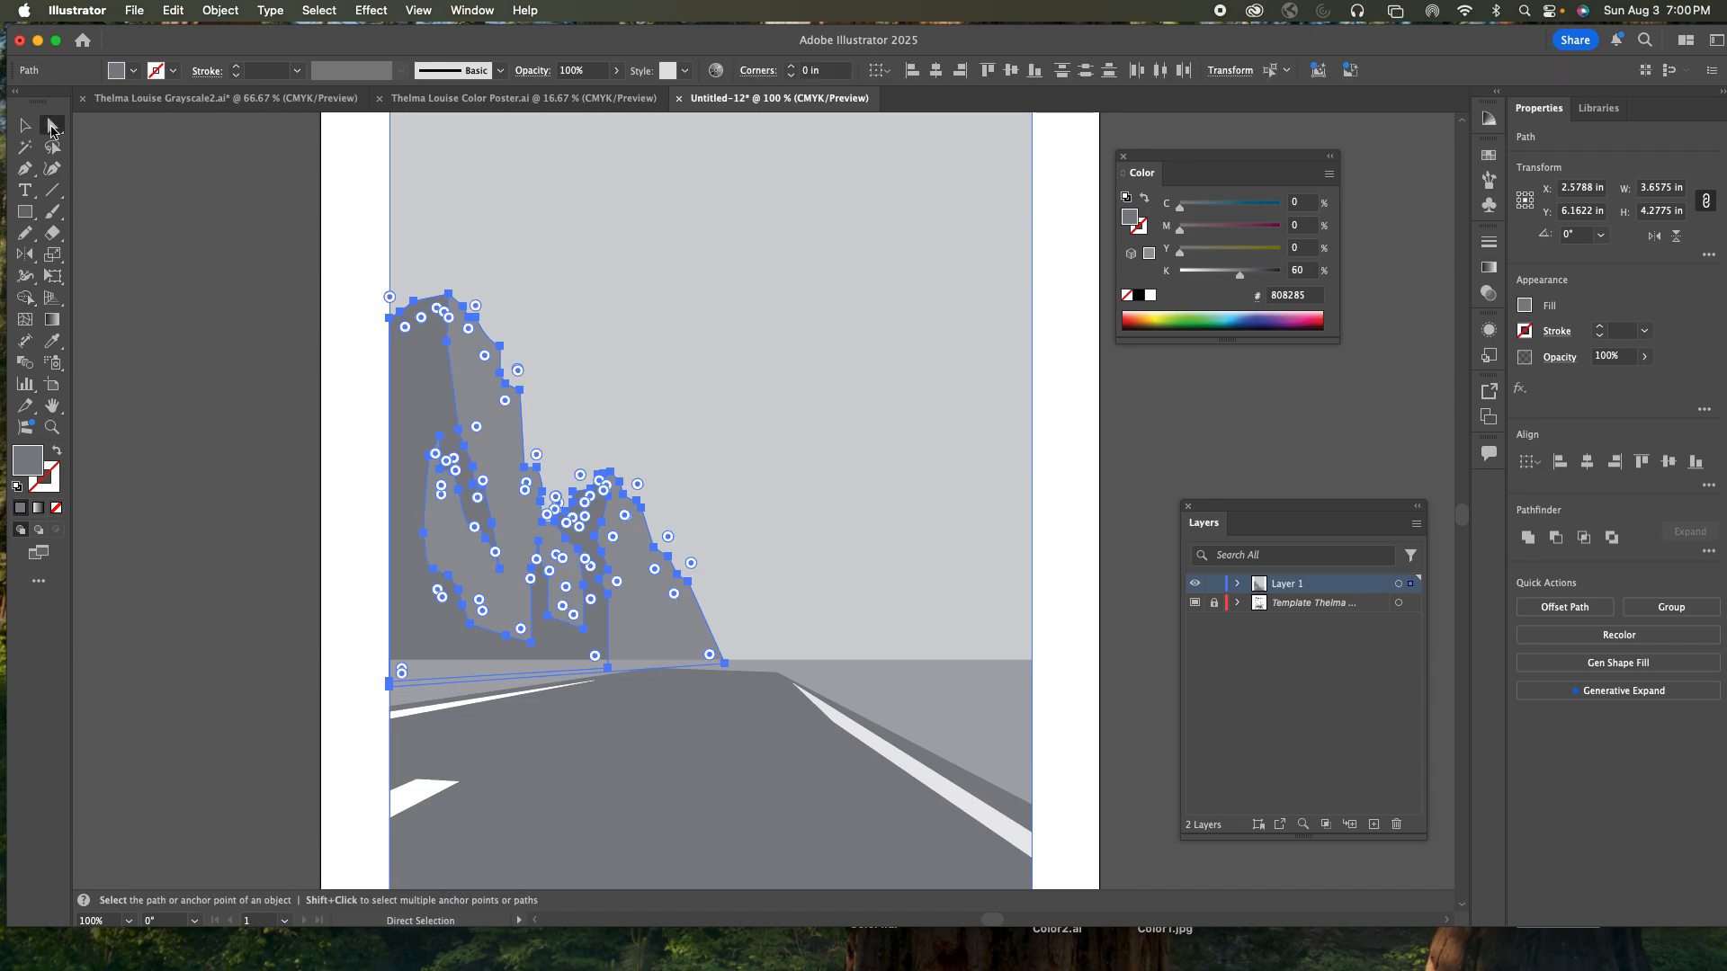
click(135, 198)
key(v)
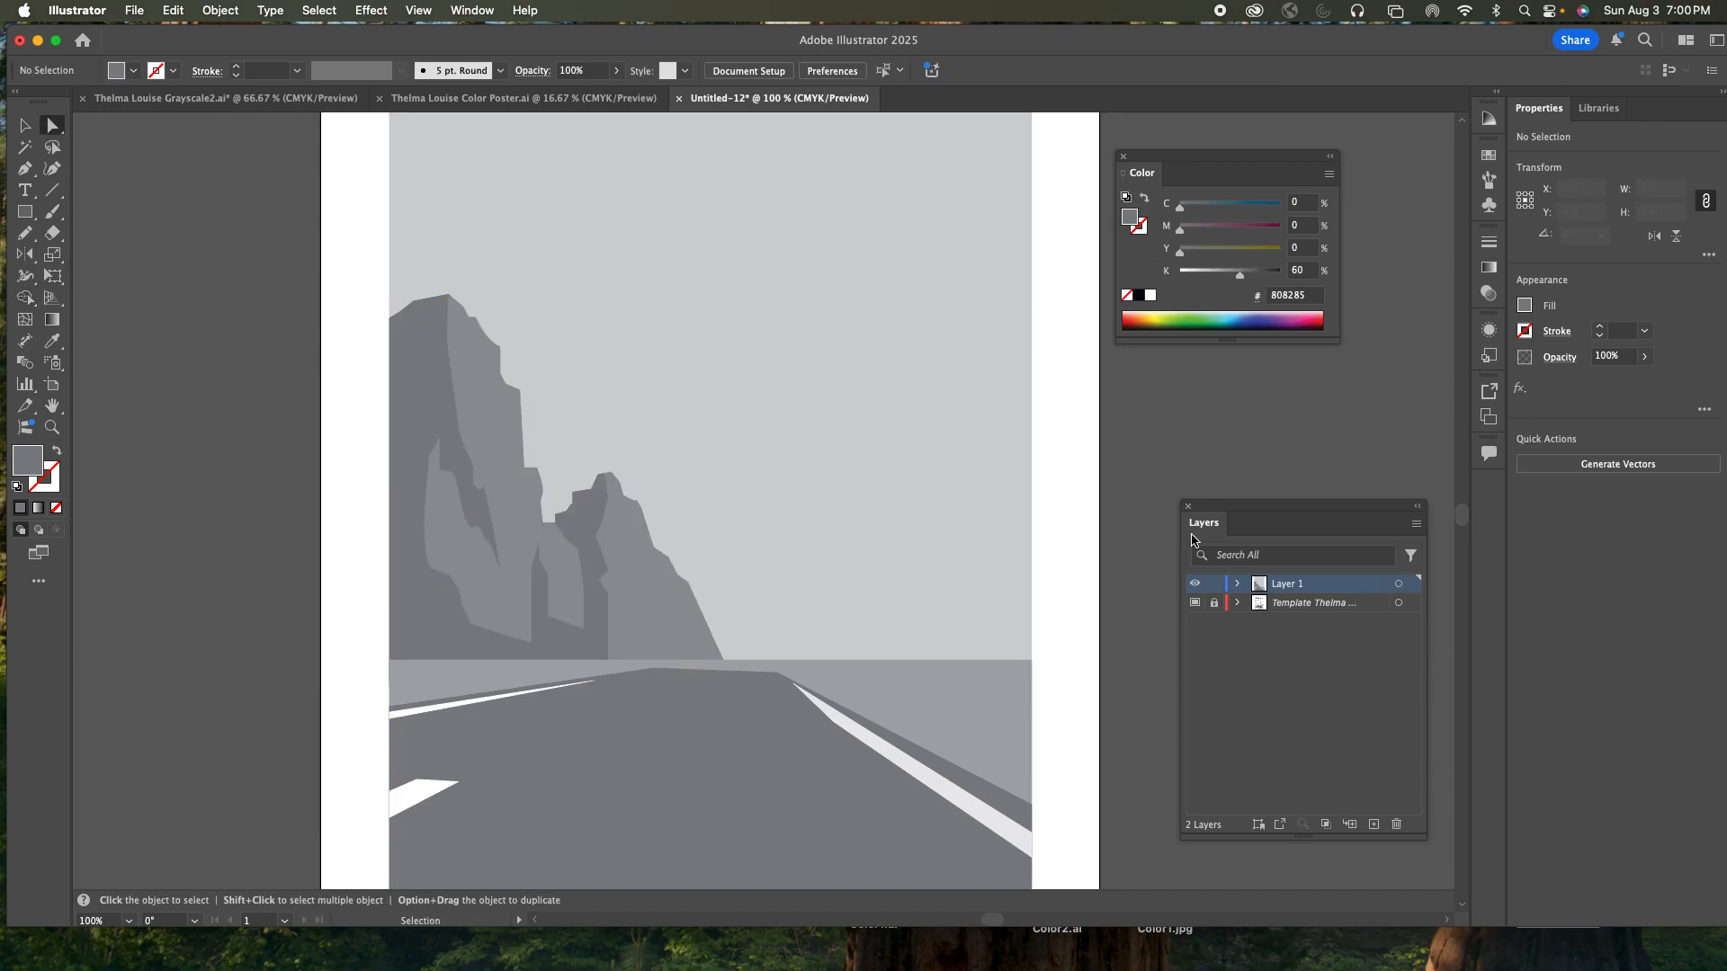
- Switch Layer 1 to outline view to expose the sketched clouds and title on the template
super+click(1196, 585)
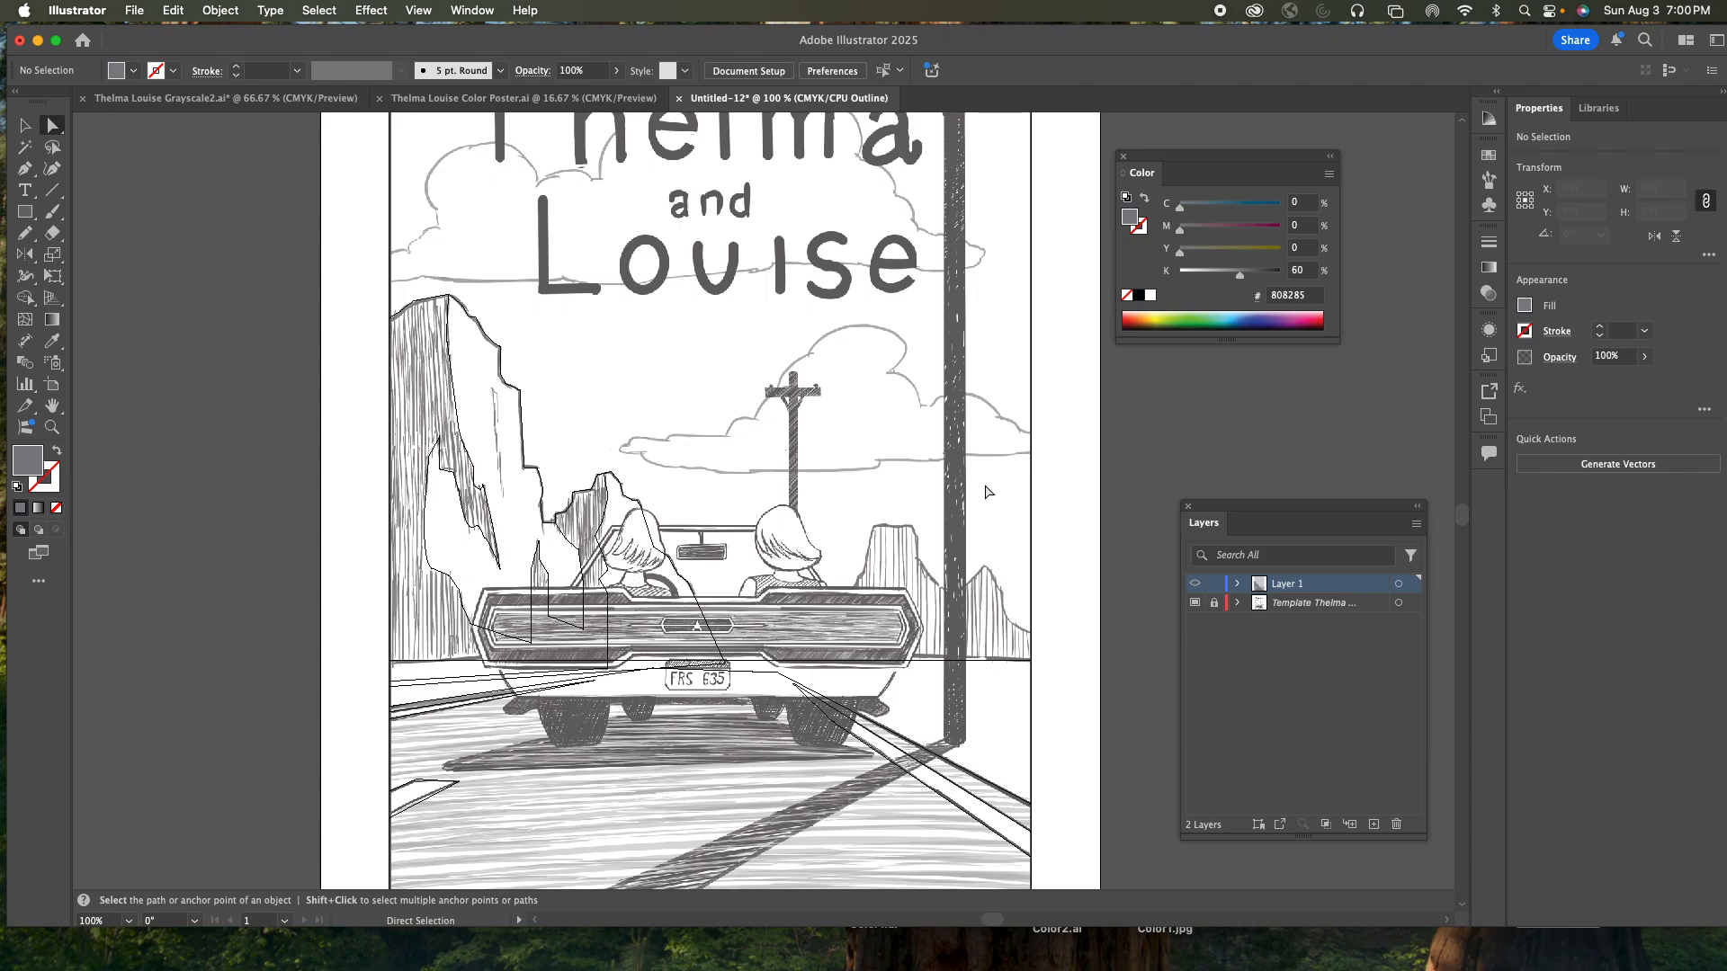
key(space)
drag(796, 358, 809, 554)
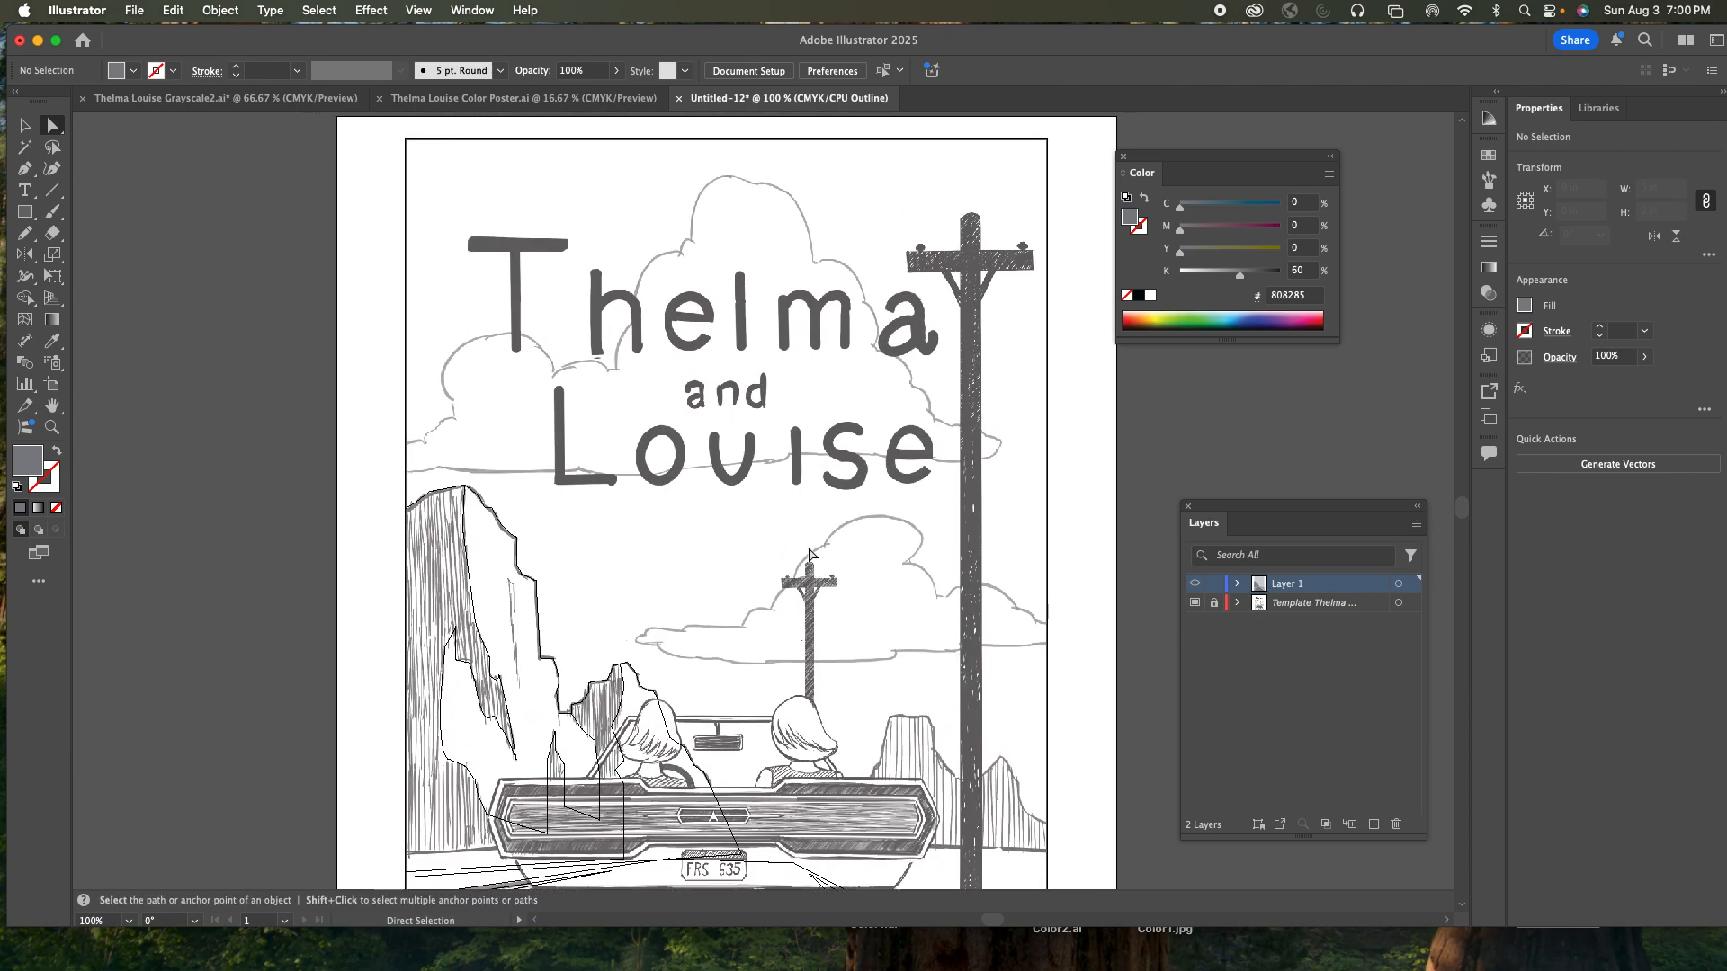
key(space)
drag(784, 512, 740, 541)
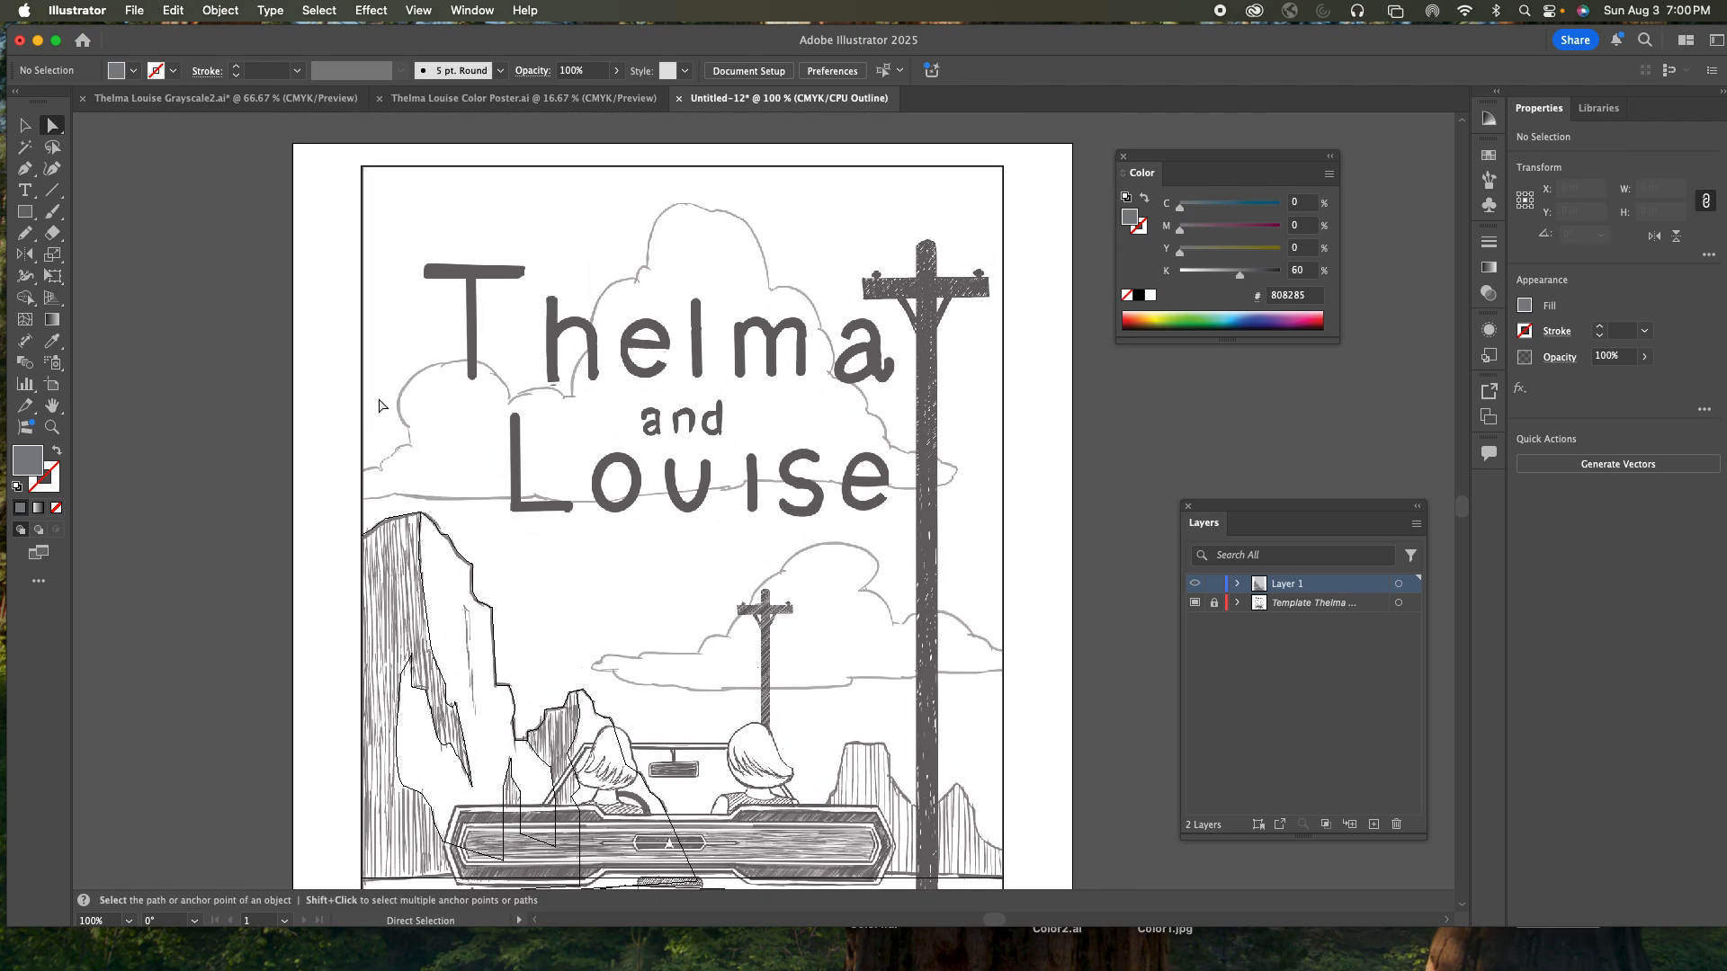
- Trace the large cloud behind the title with the Pencil as one closed shape extending past the poster's left edge
click(52, 406)
mouse_move(502, 444)
mouse_down()
mouse_move(501, 531)
mouse_move(511, 423)
mouse_up()
key(p)
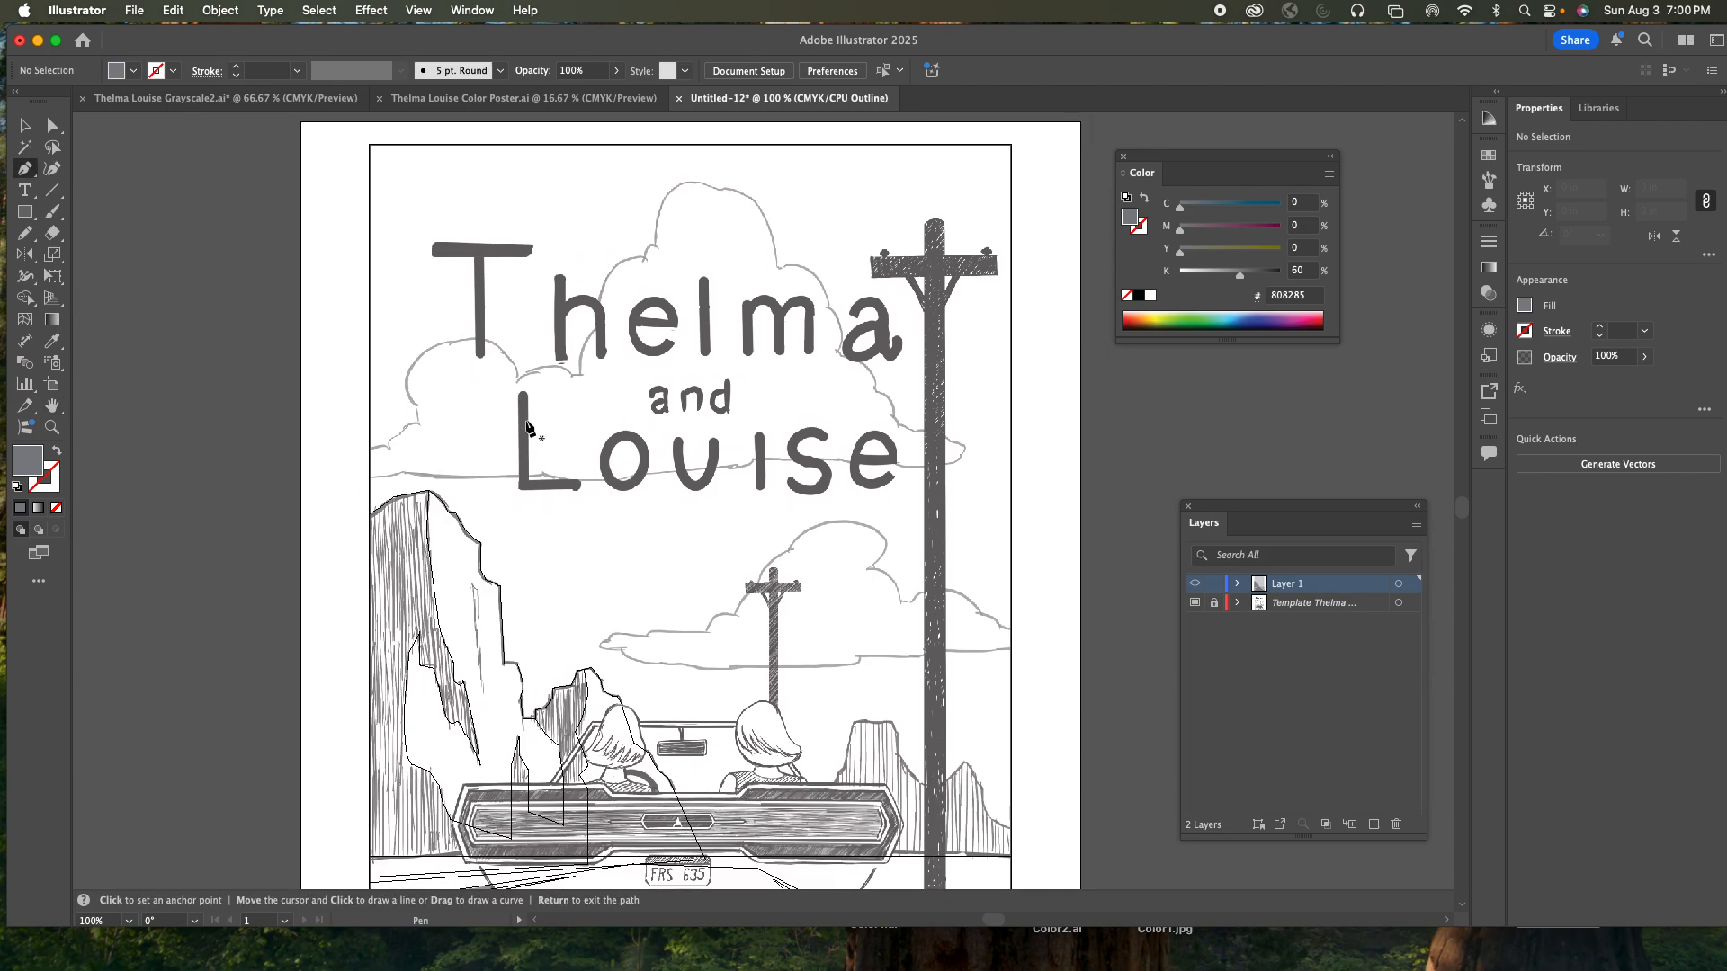
drag(528, 428, 463, 452)
drag(549, 444, 489, 433)
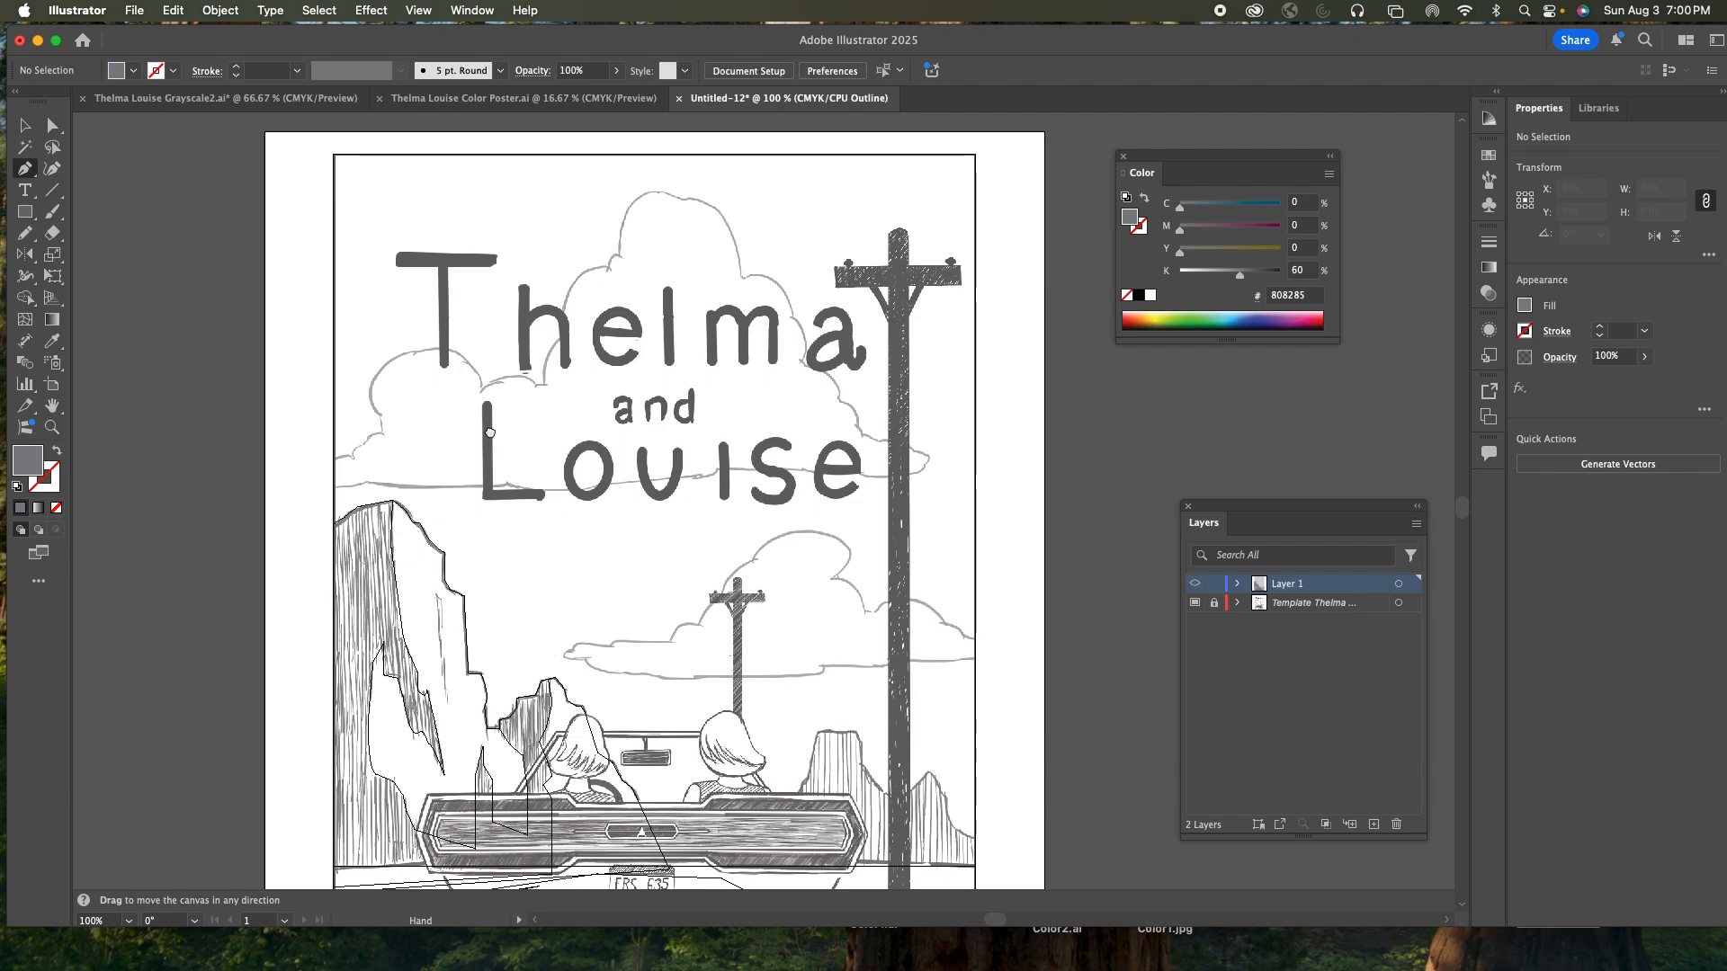
drag(489, 433, 502, 430)
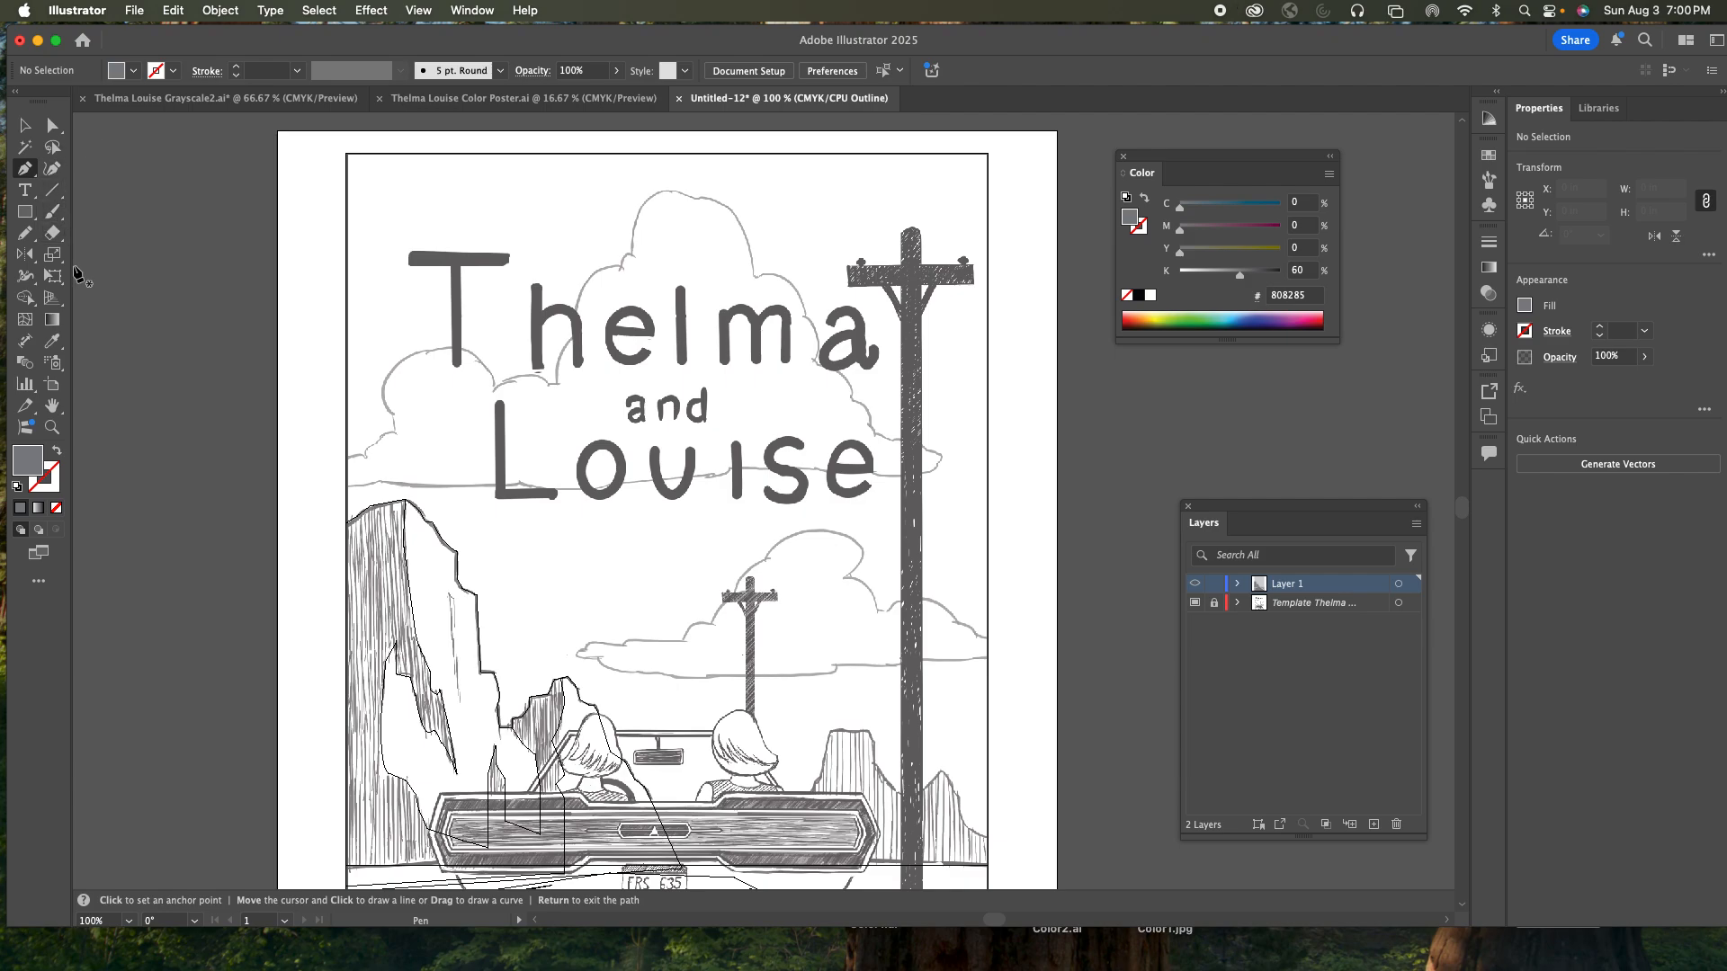
key(n)
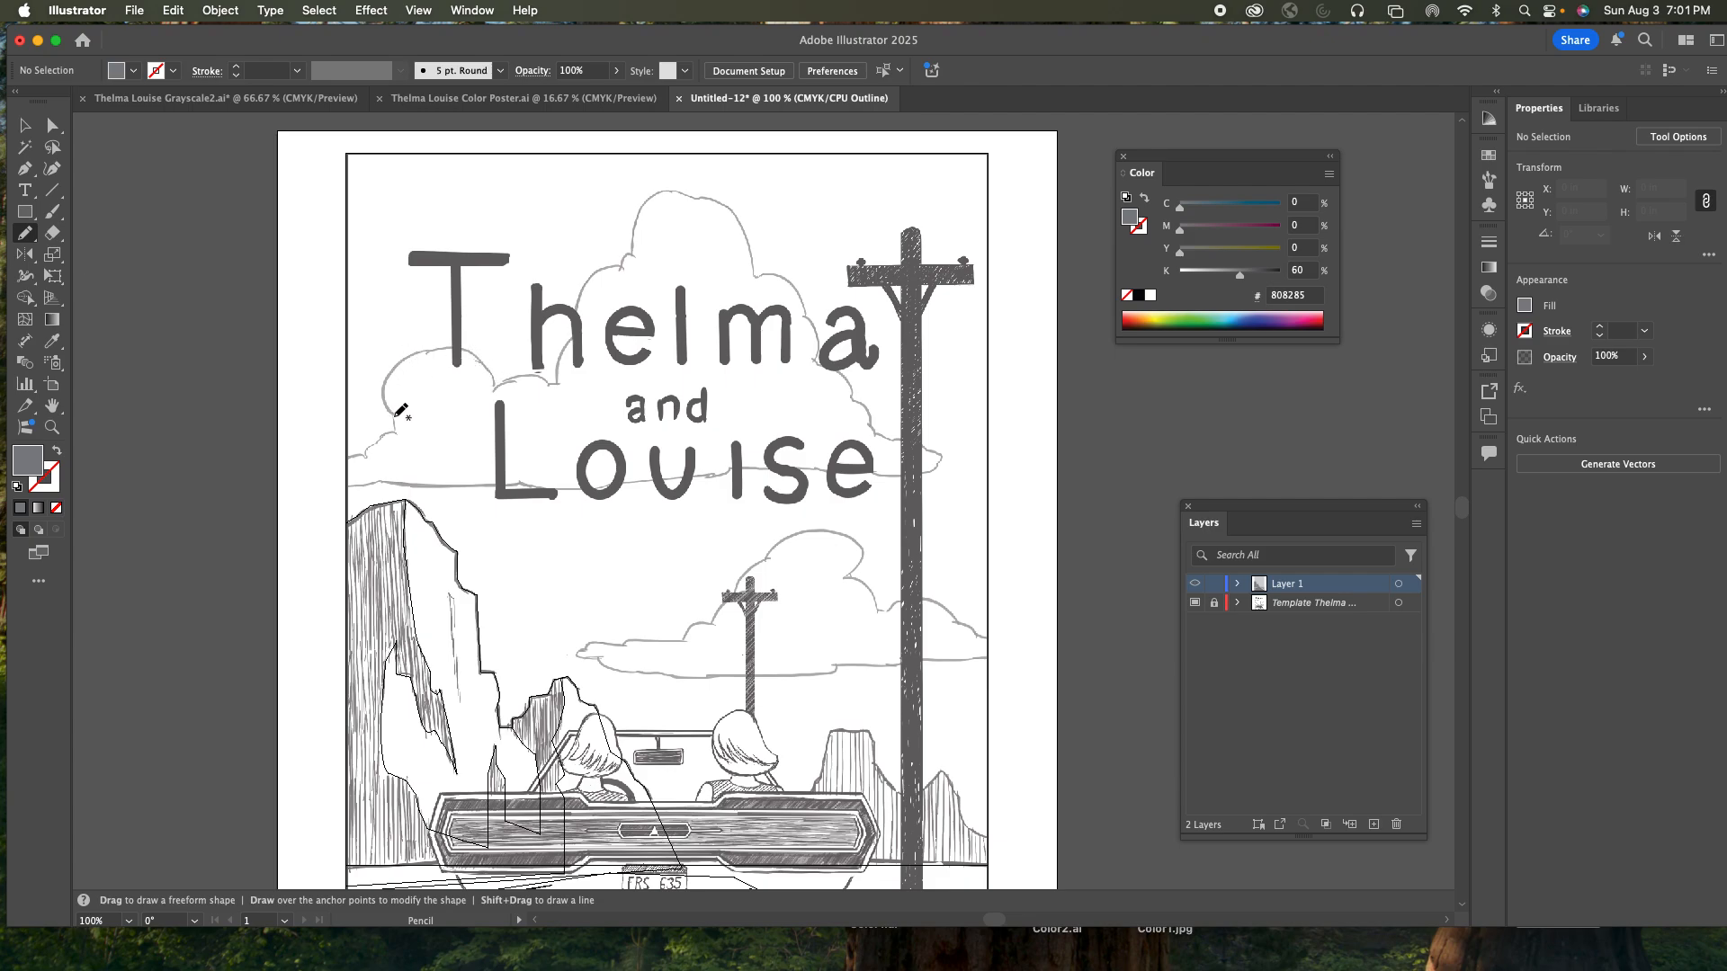
mouse_move(395, 415)
mouse_down()
mouse_move(451, 348)
mouse_move(485, 360)
mouse_move(493, 395)
mouse_move(533, 373)
mouse_move(558, 389)
mouse_move(585, 282)
mouse_move(635, 259)
mouse_move(647, 202)
mouse_move(673, 190)
mouse_move(739, 212)
mouse_move(753, 278)
mouse_move(801, 296)
mouse_move(814, 363)
mouse_move(843, 368)
mouse_move(885, 436)
mouse_move(940, 453)
mouse_move(545, 485)
mouse_move(293, 482)
mouse_move(397, 413)
mouse_up()
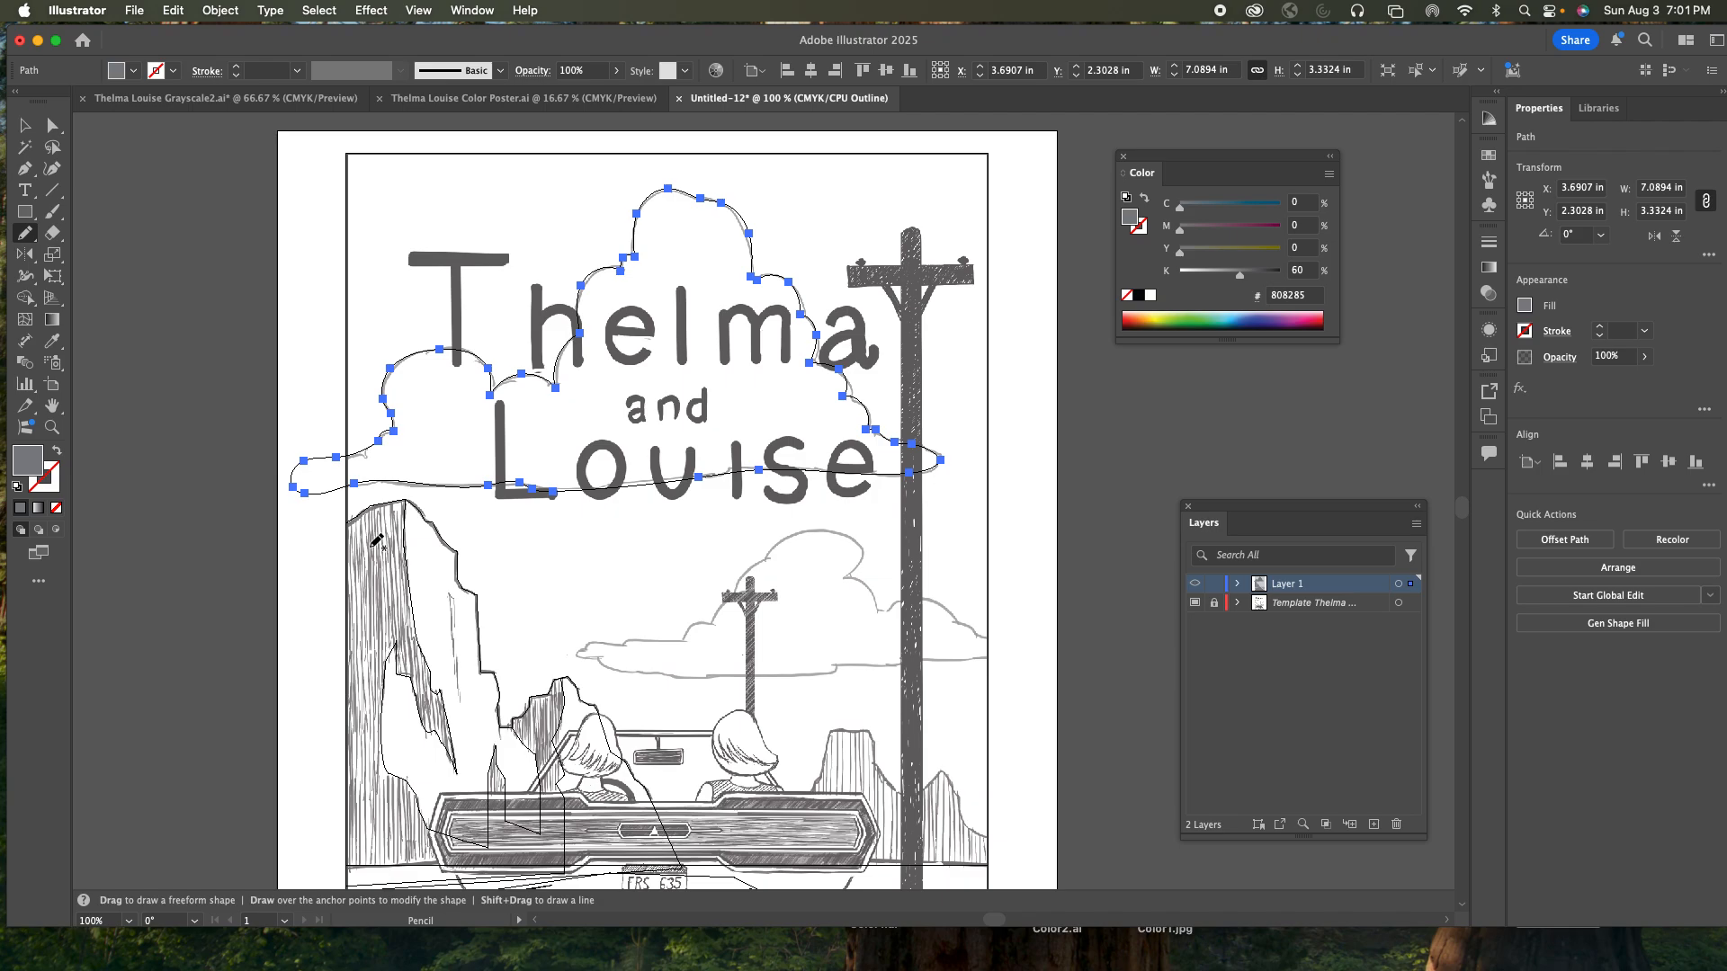
- Review the Pencil tool options without changing them and return Layer 1 to filled preview
double_click(26, 235)
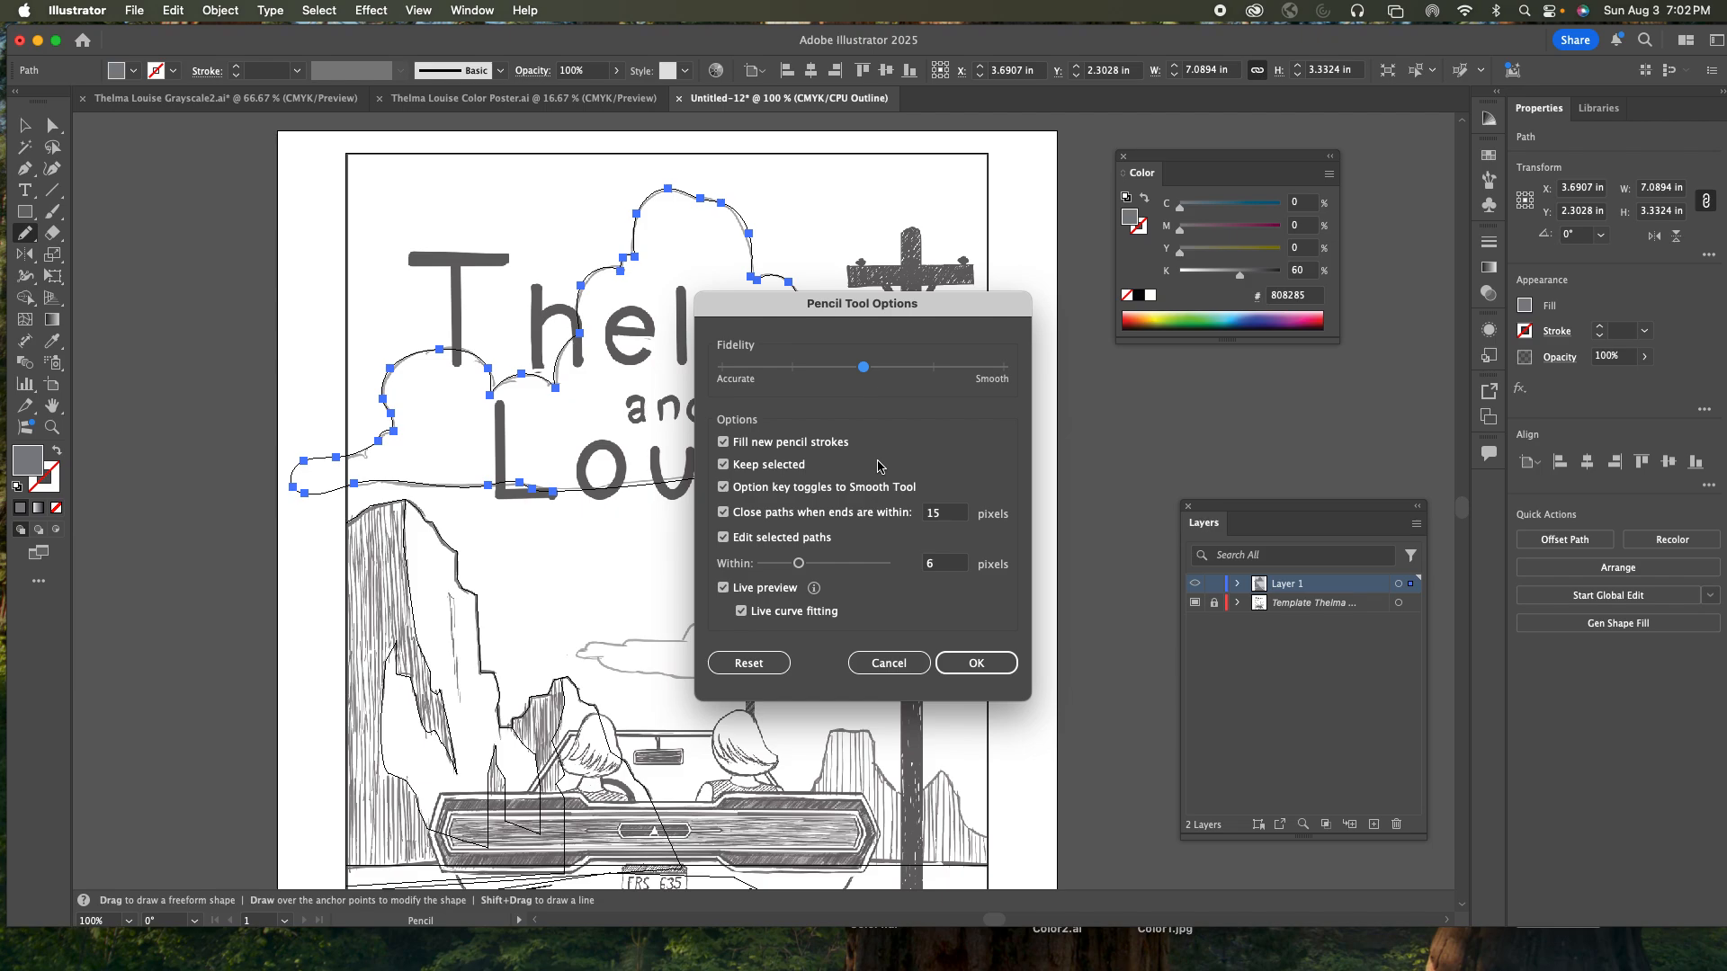
click(903, 667)
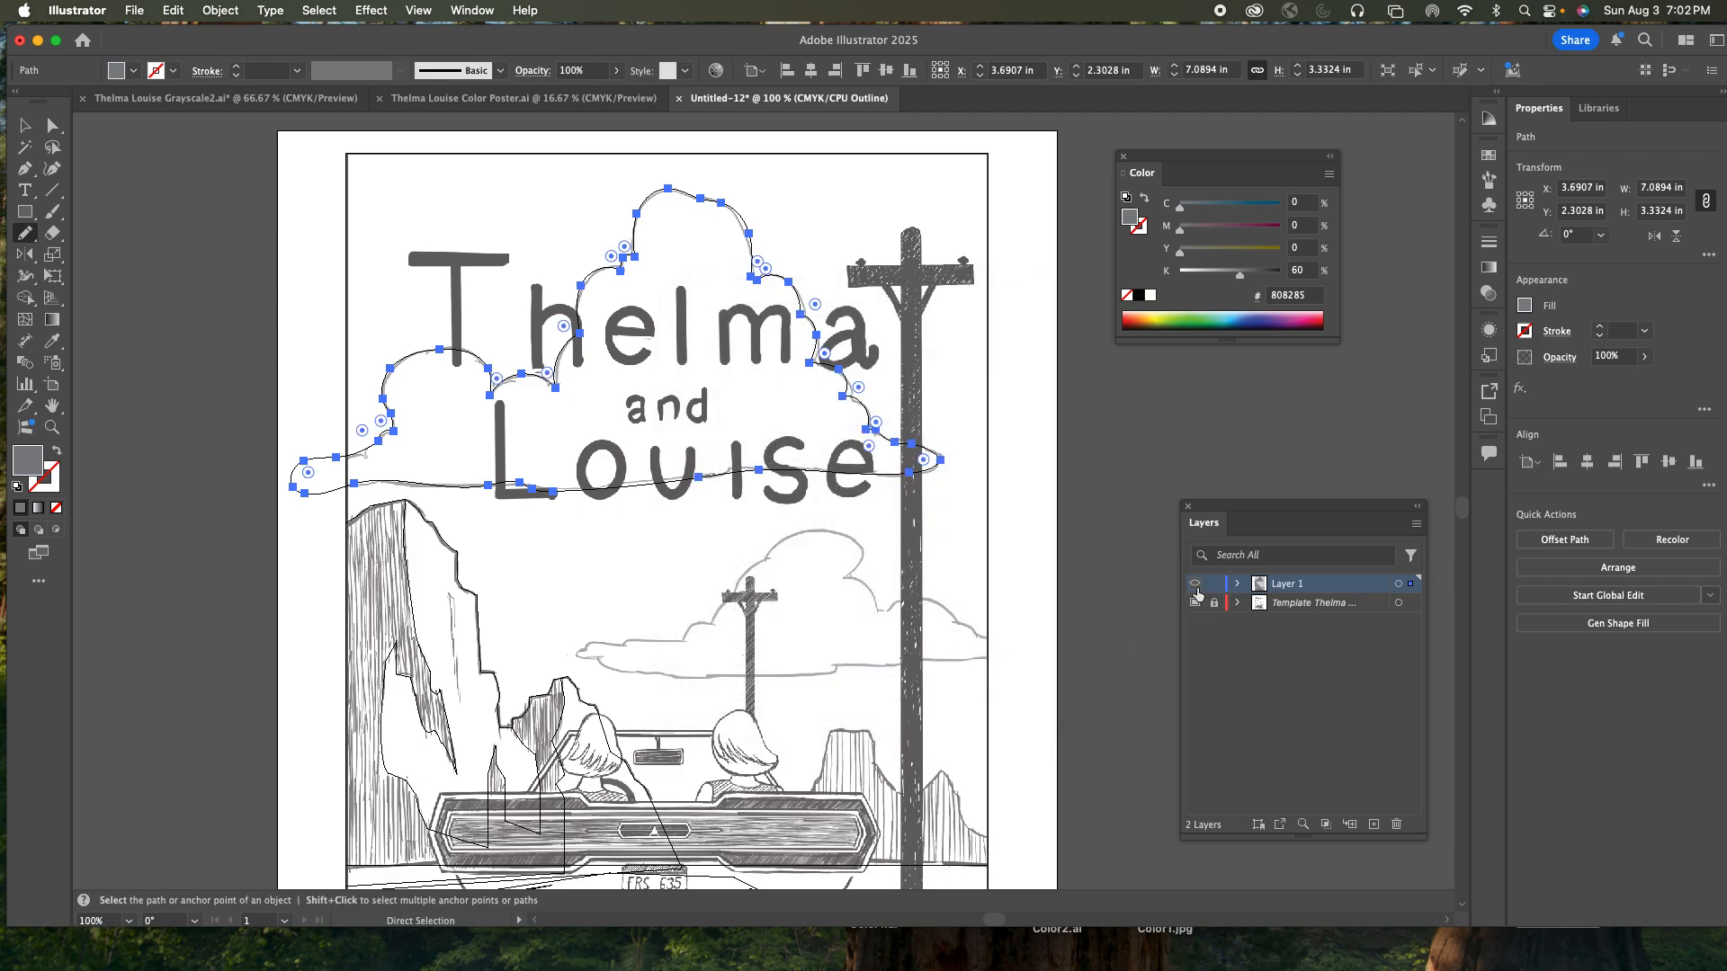
super+click(1200, 591)
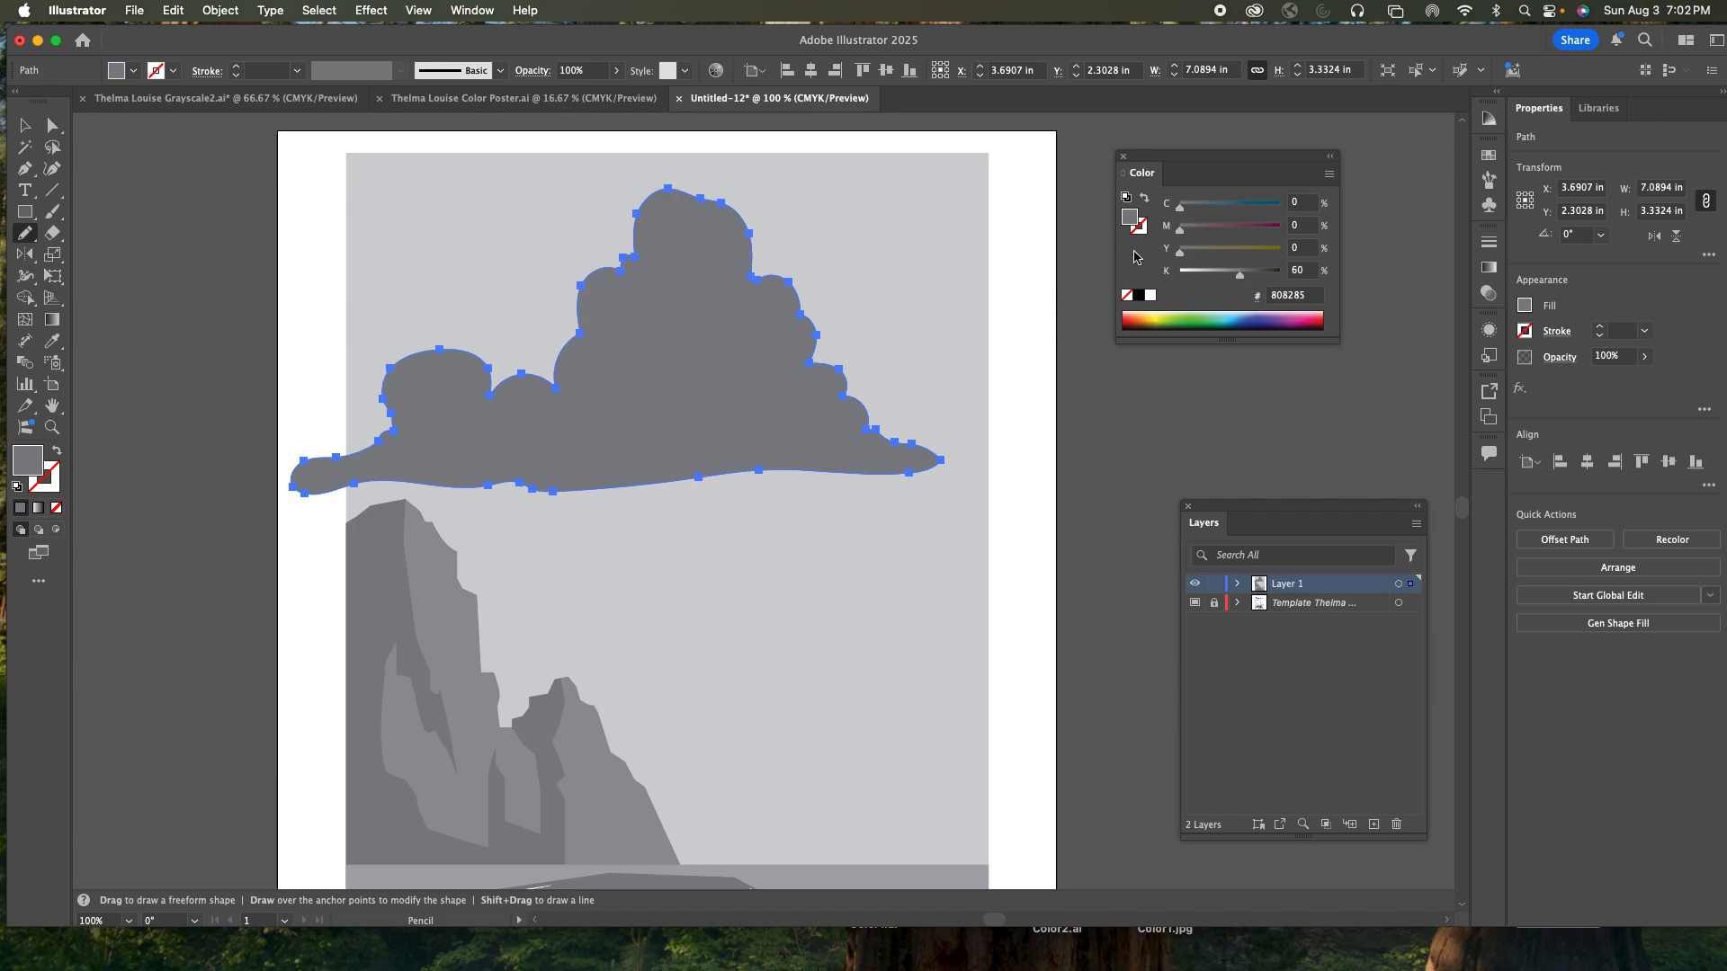
- Remove the cloud's fill, deselect the shape, and reselect its unfilled path with a marquee over its left end
click(1130, 297)
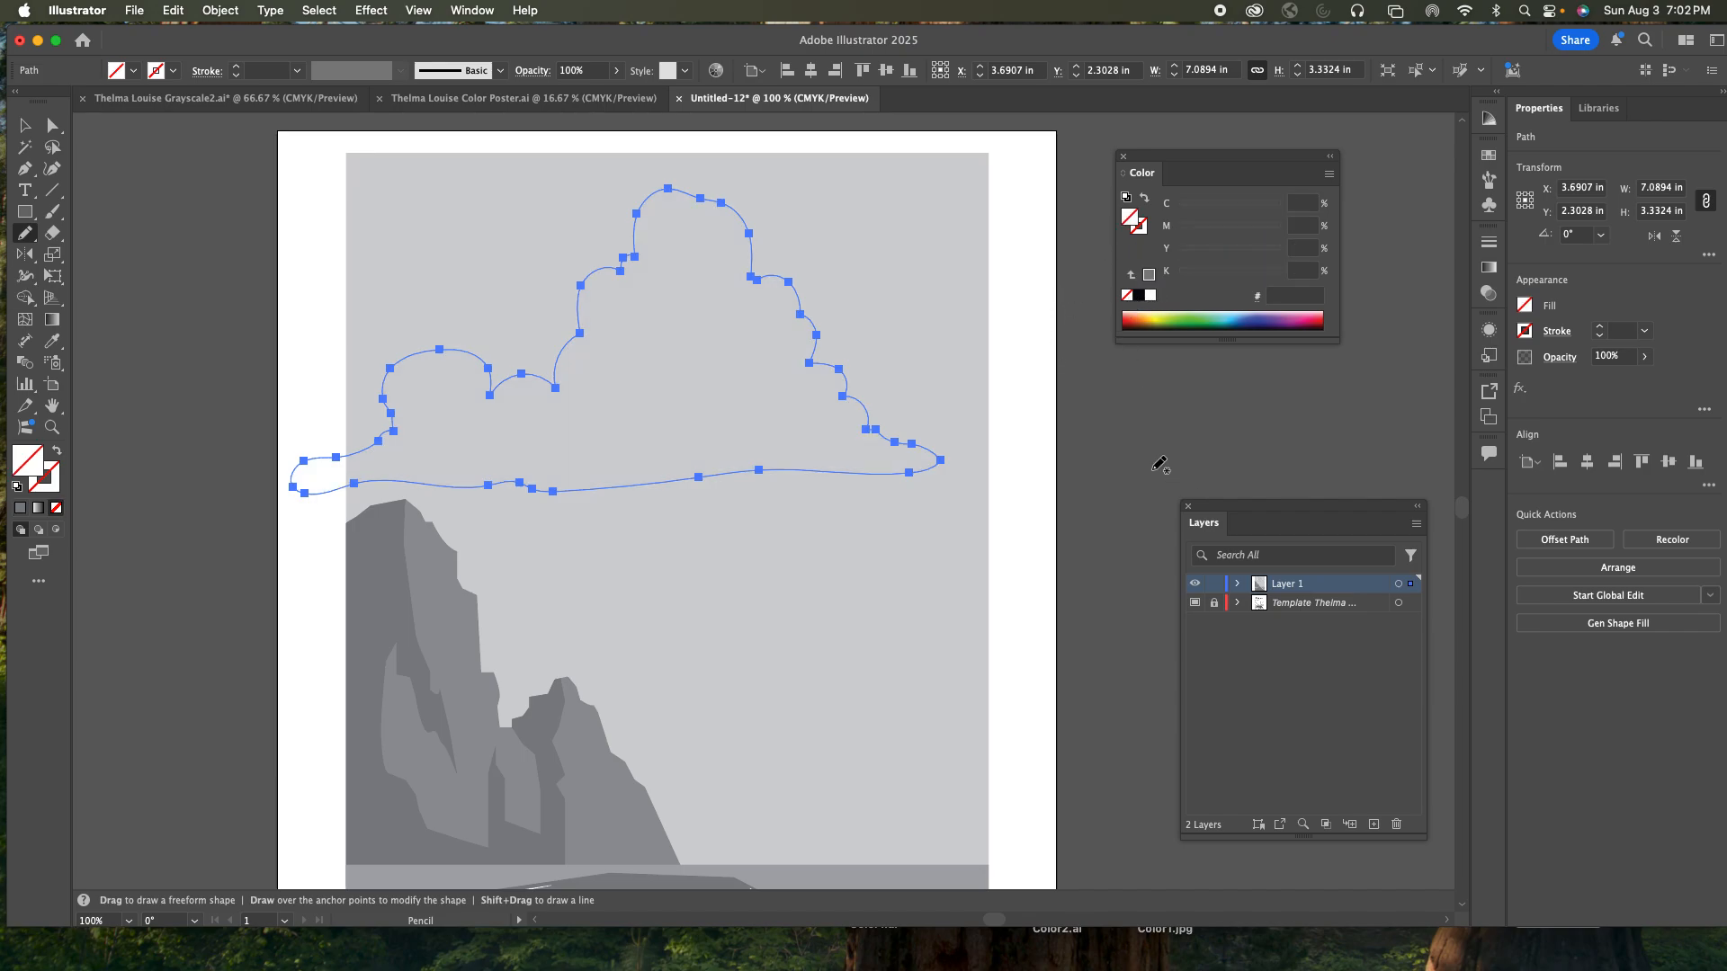
click(53, 126)
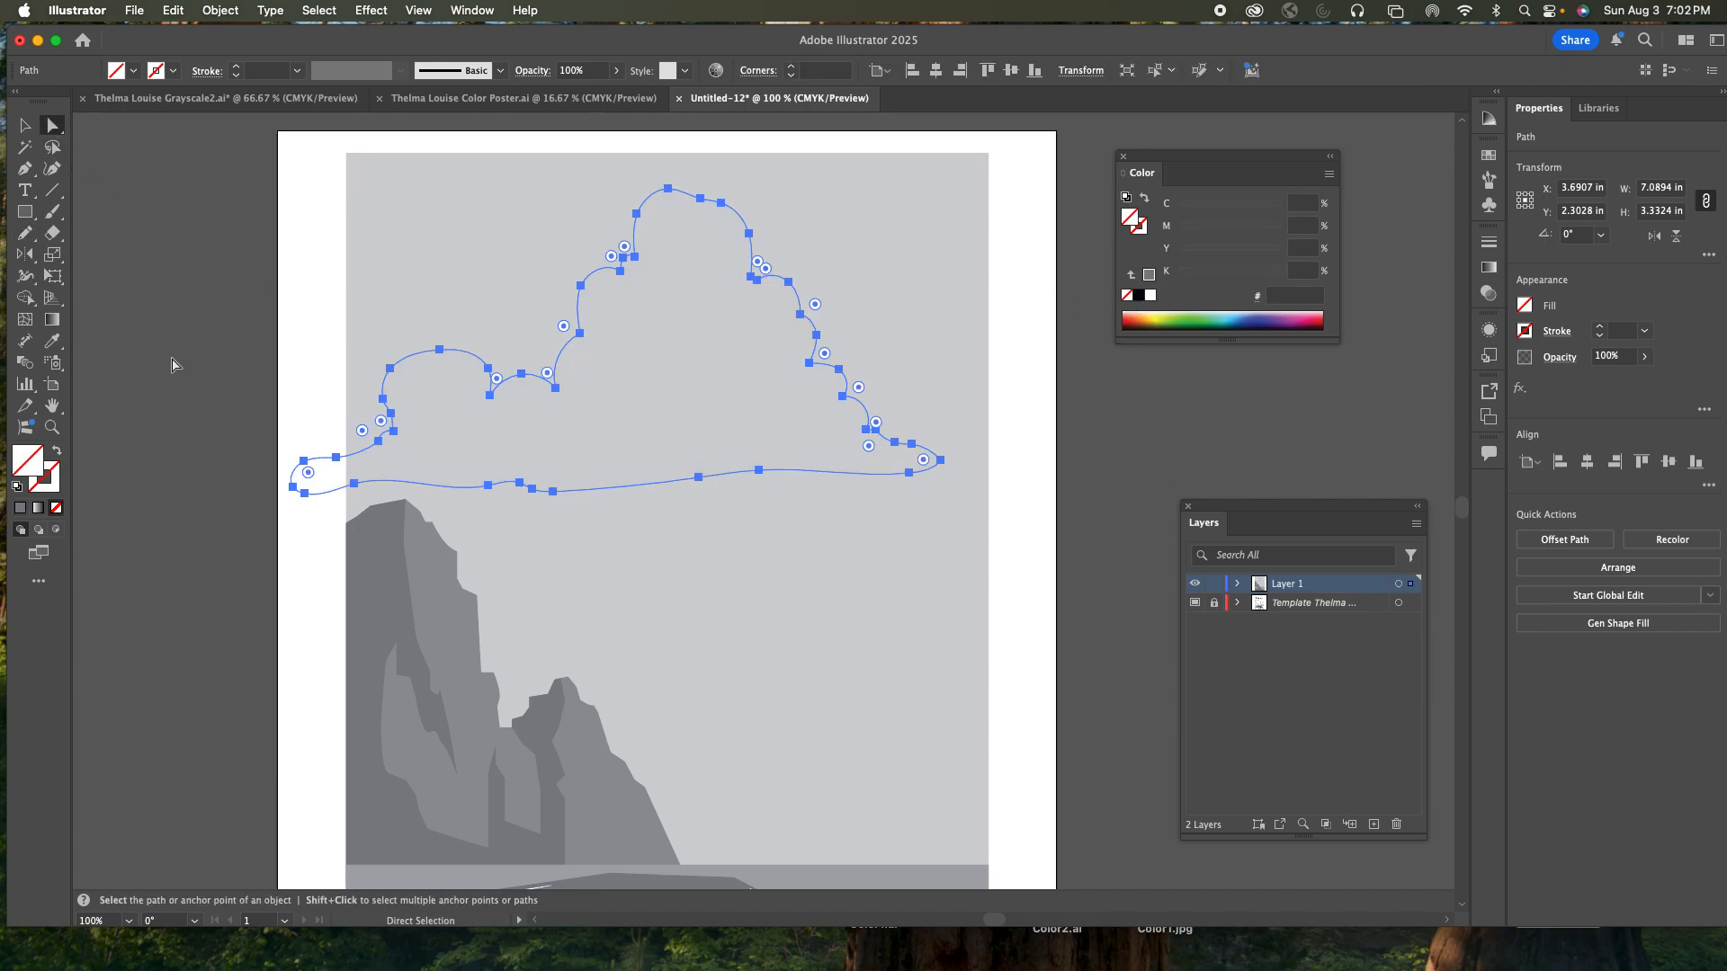
click(153, 467)
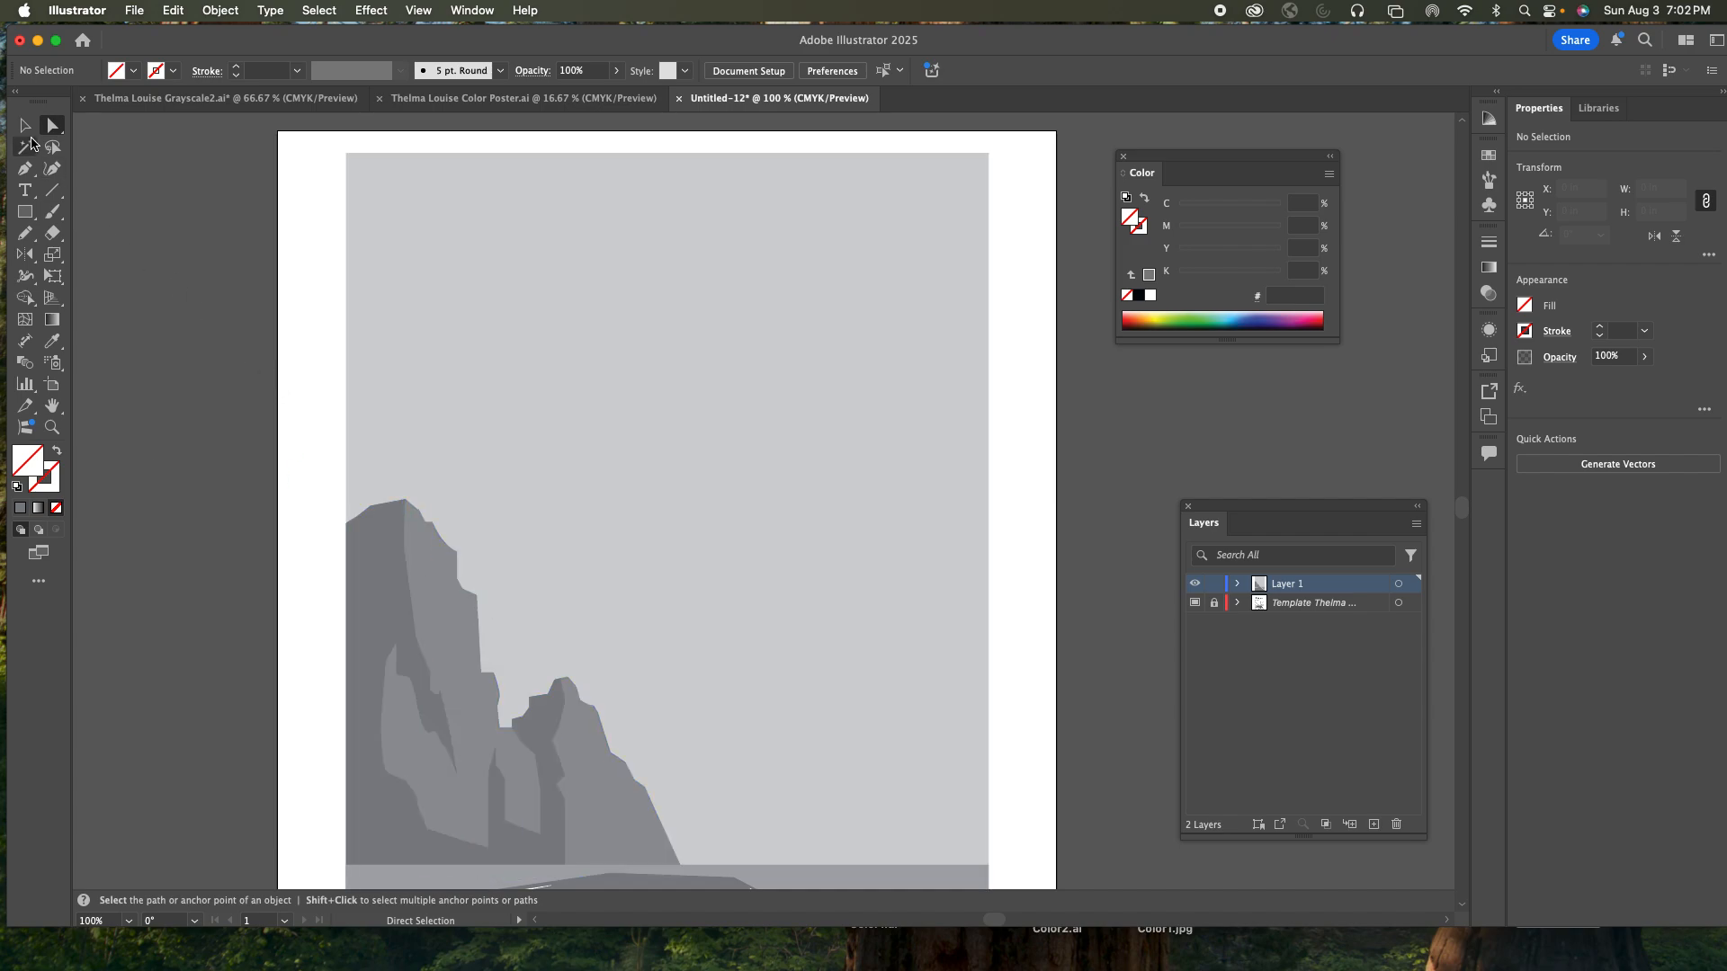
click(25, 126)
drag(313, 437, 336, 590)
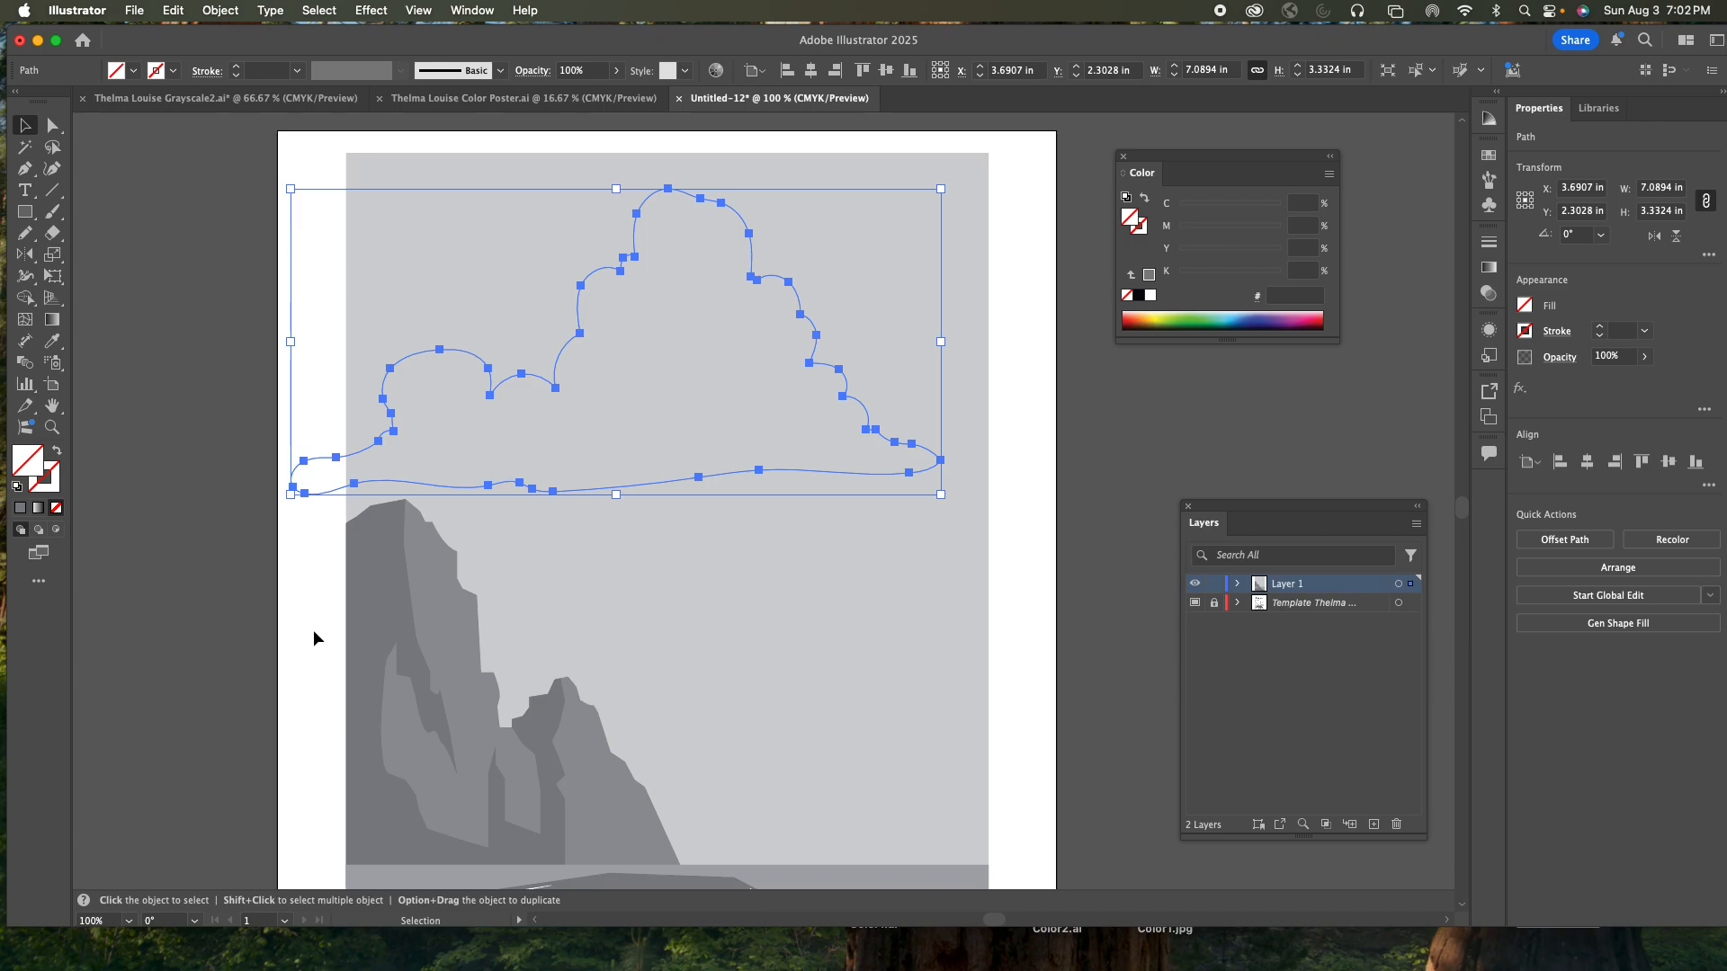
- Confirm the Pencil options with Fill new pencil strokes enabled and fill the cloud with white
double_click(25, 233)
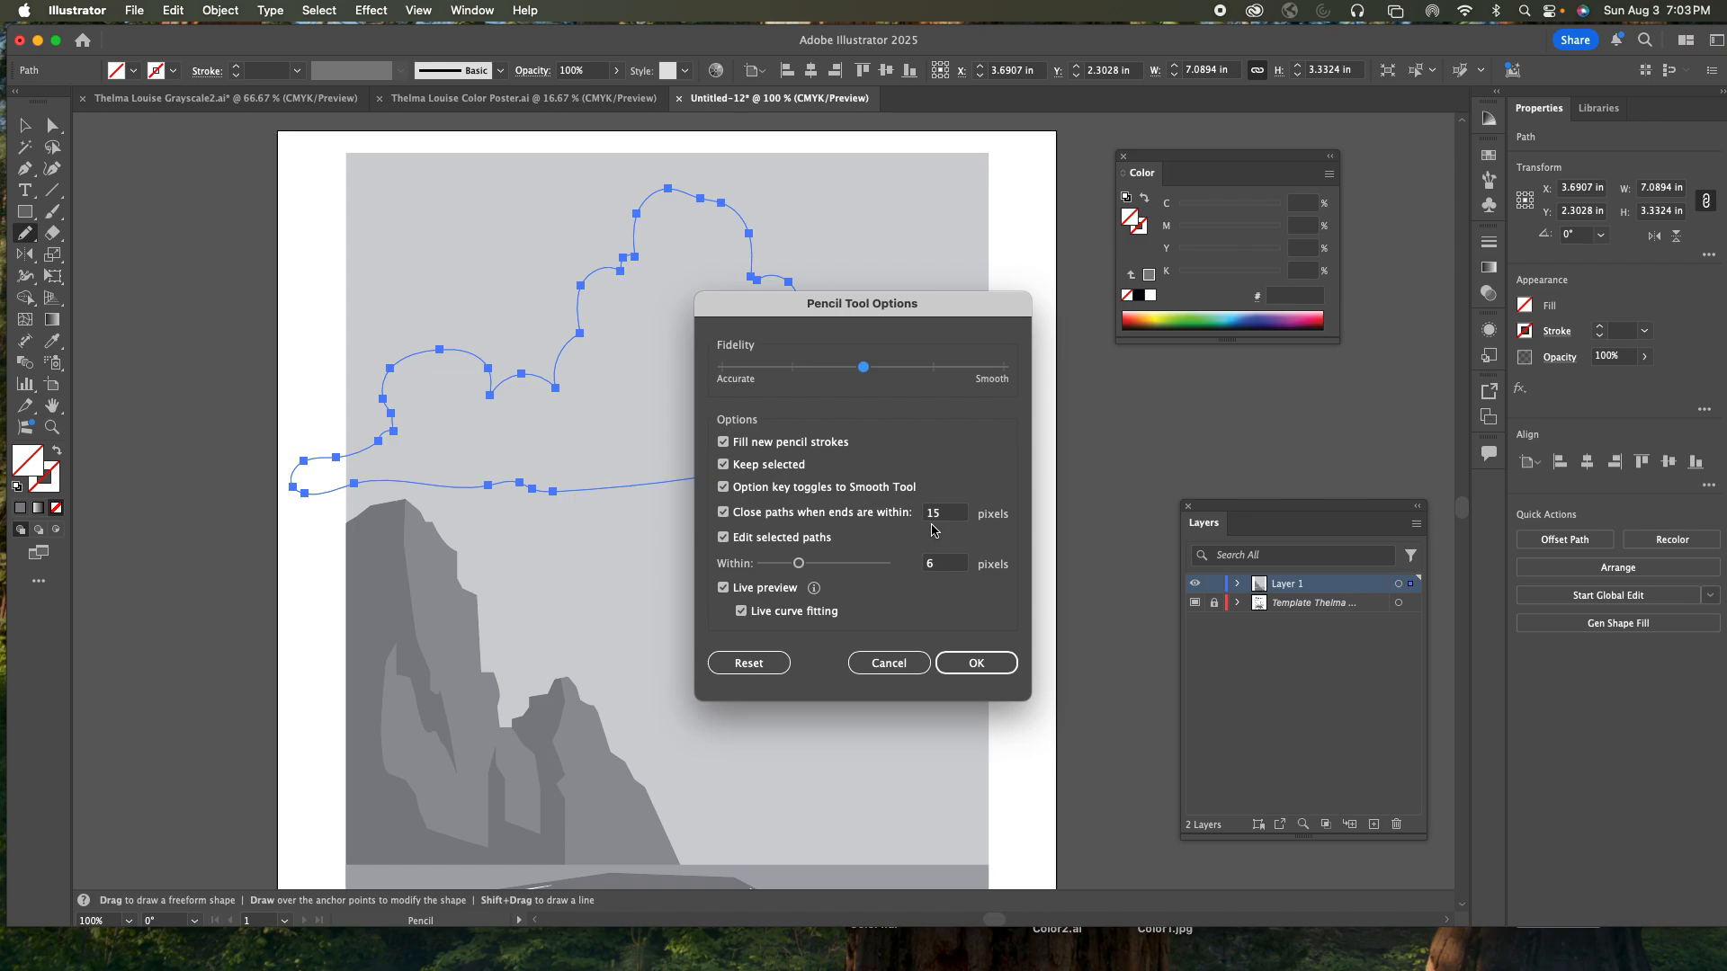
click(979, 665)
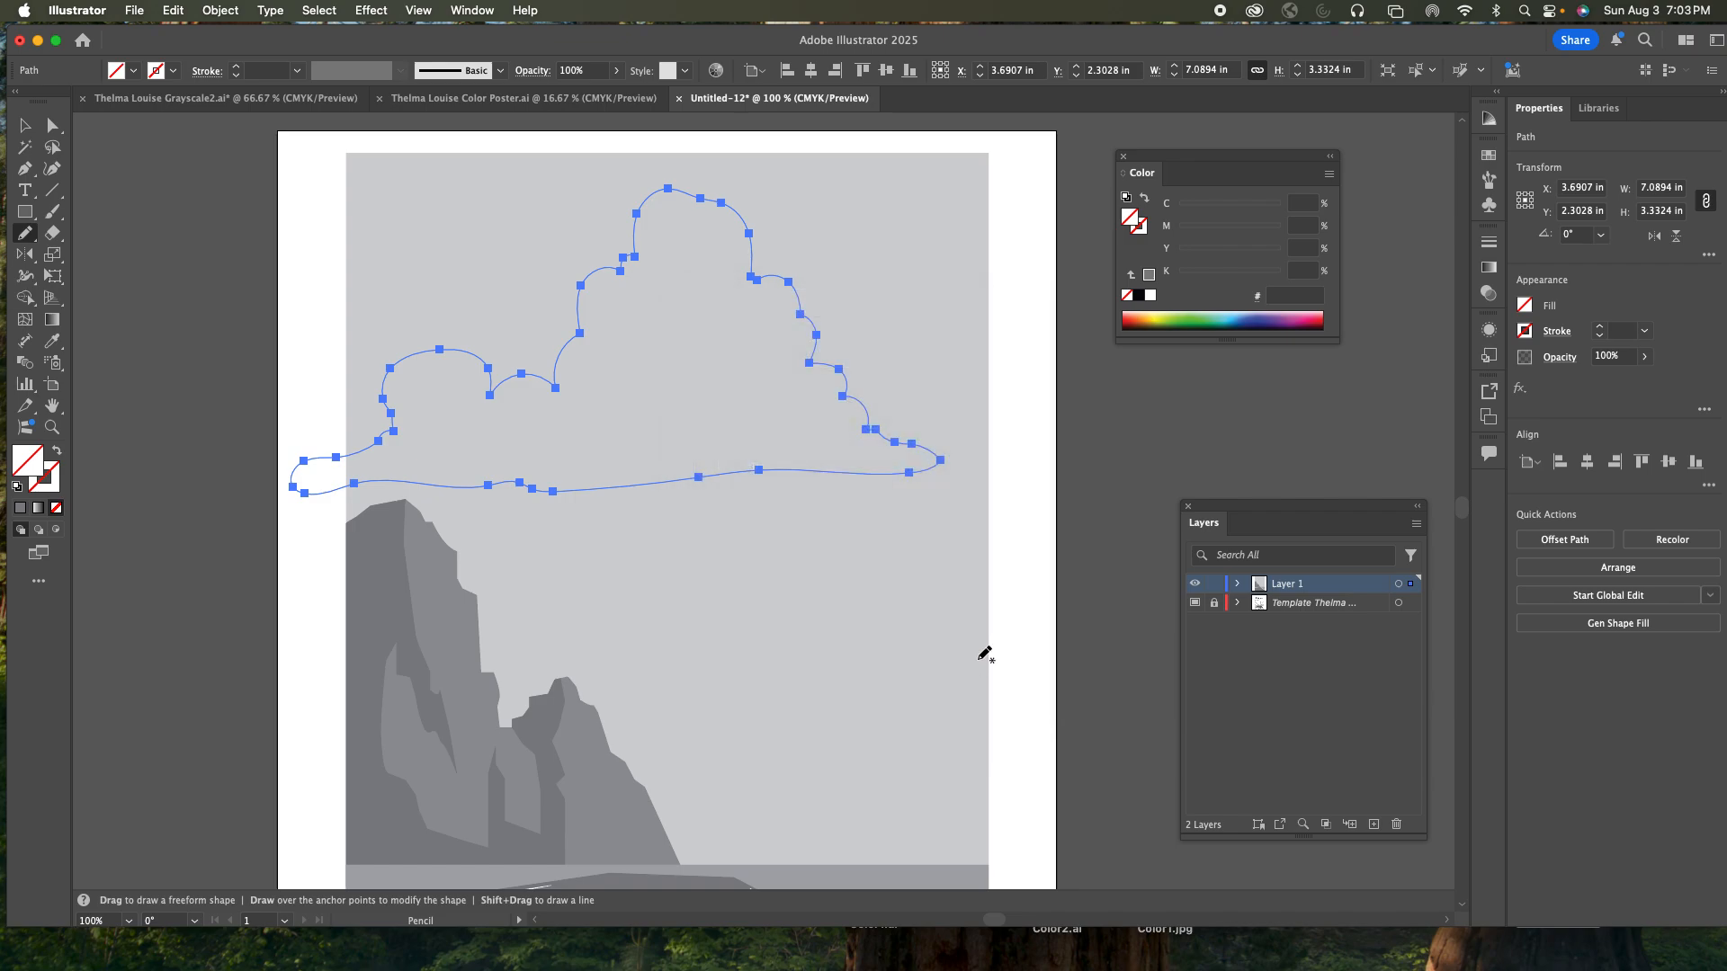
click(1151, 297)
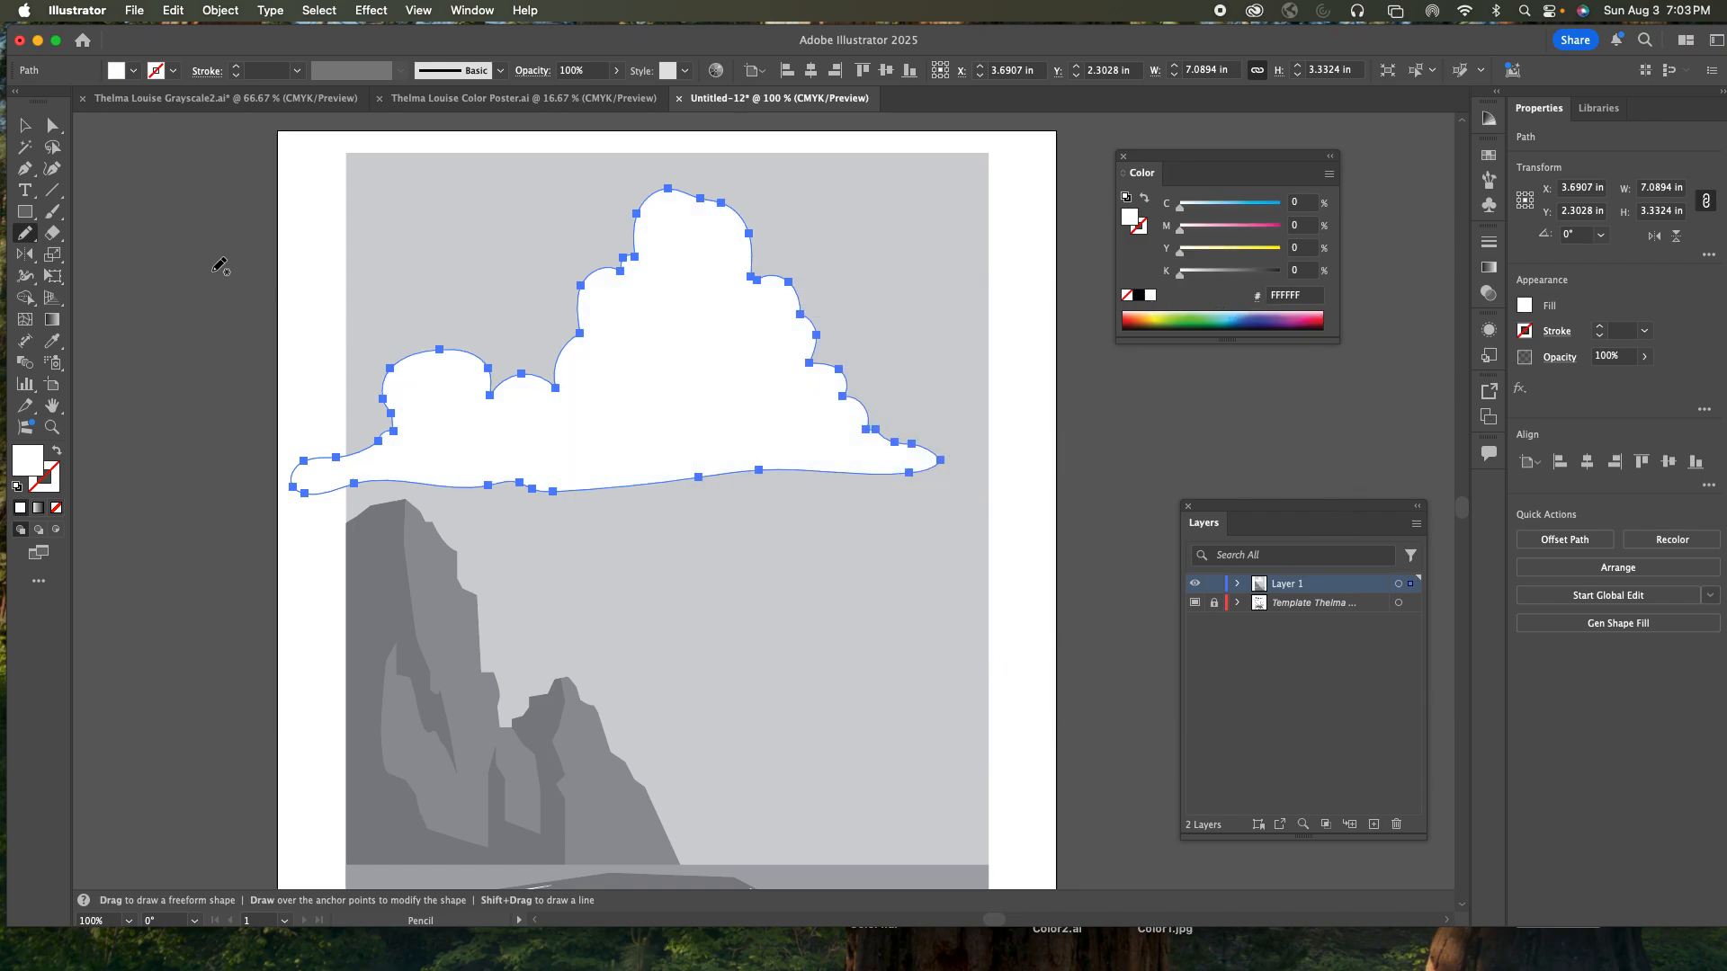
click(30, 127)
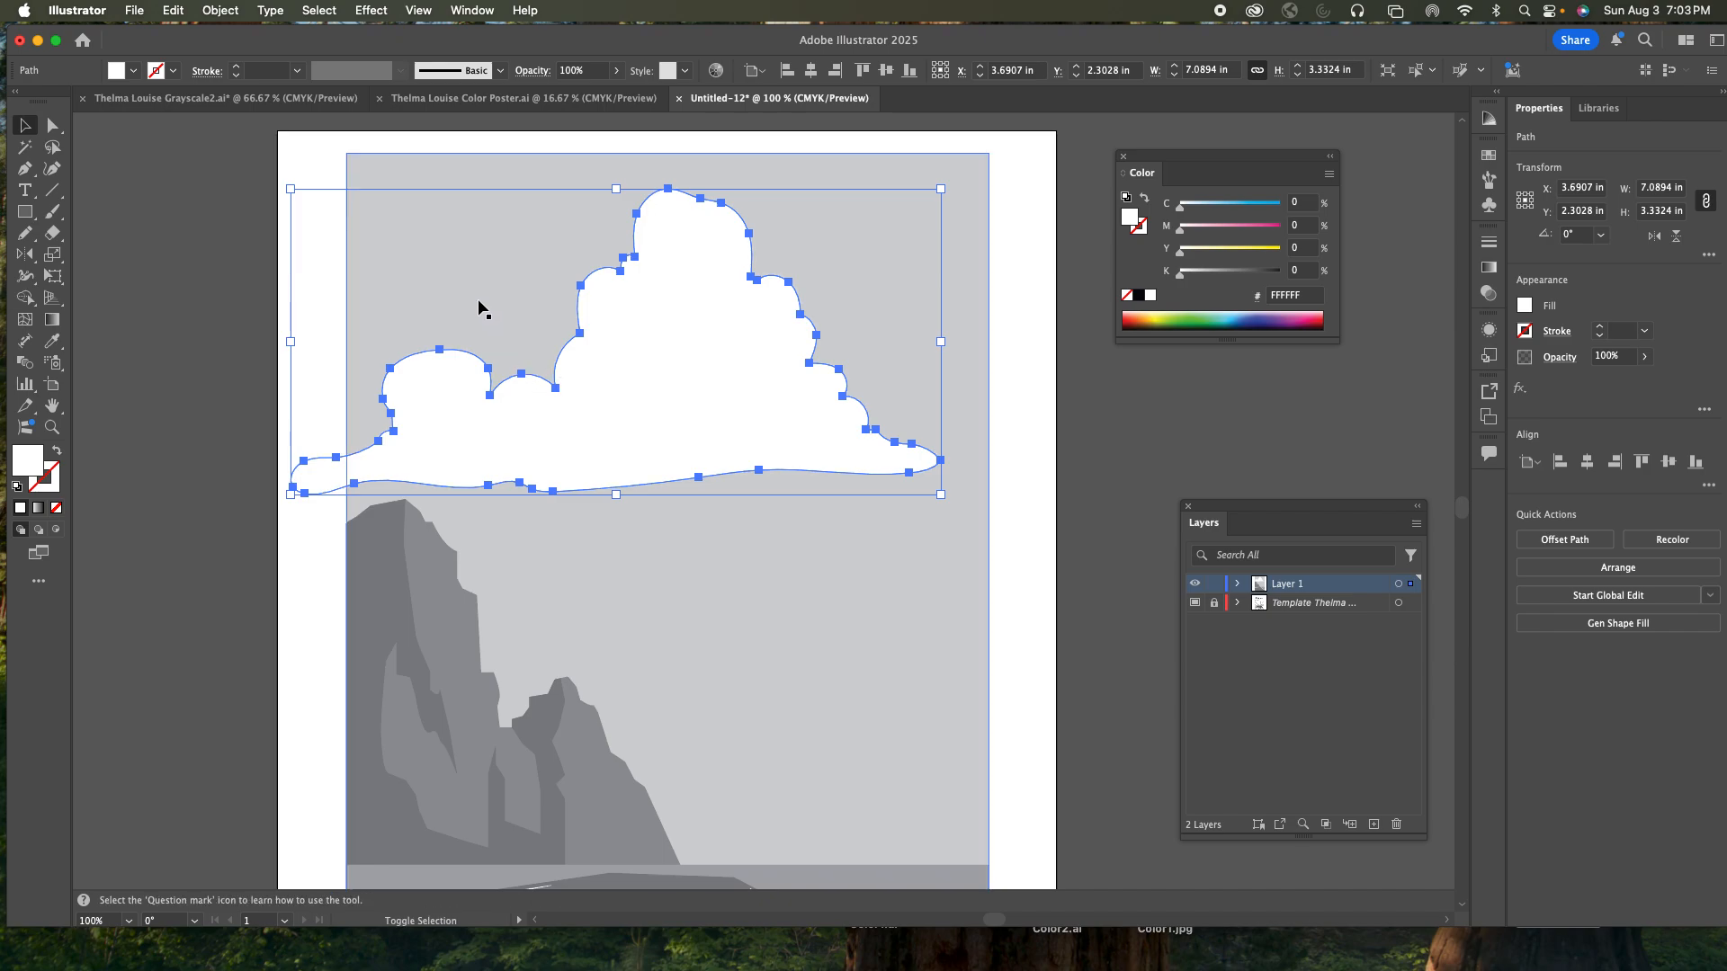
key(shift+m)
alt+click(317, 482)
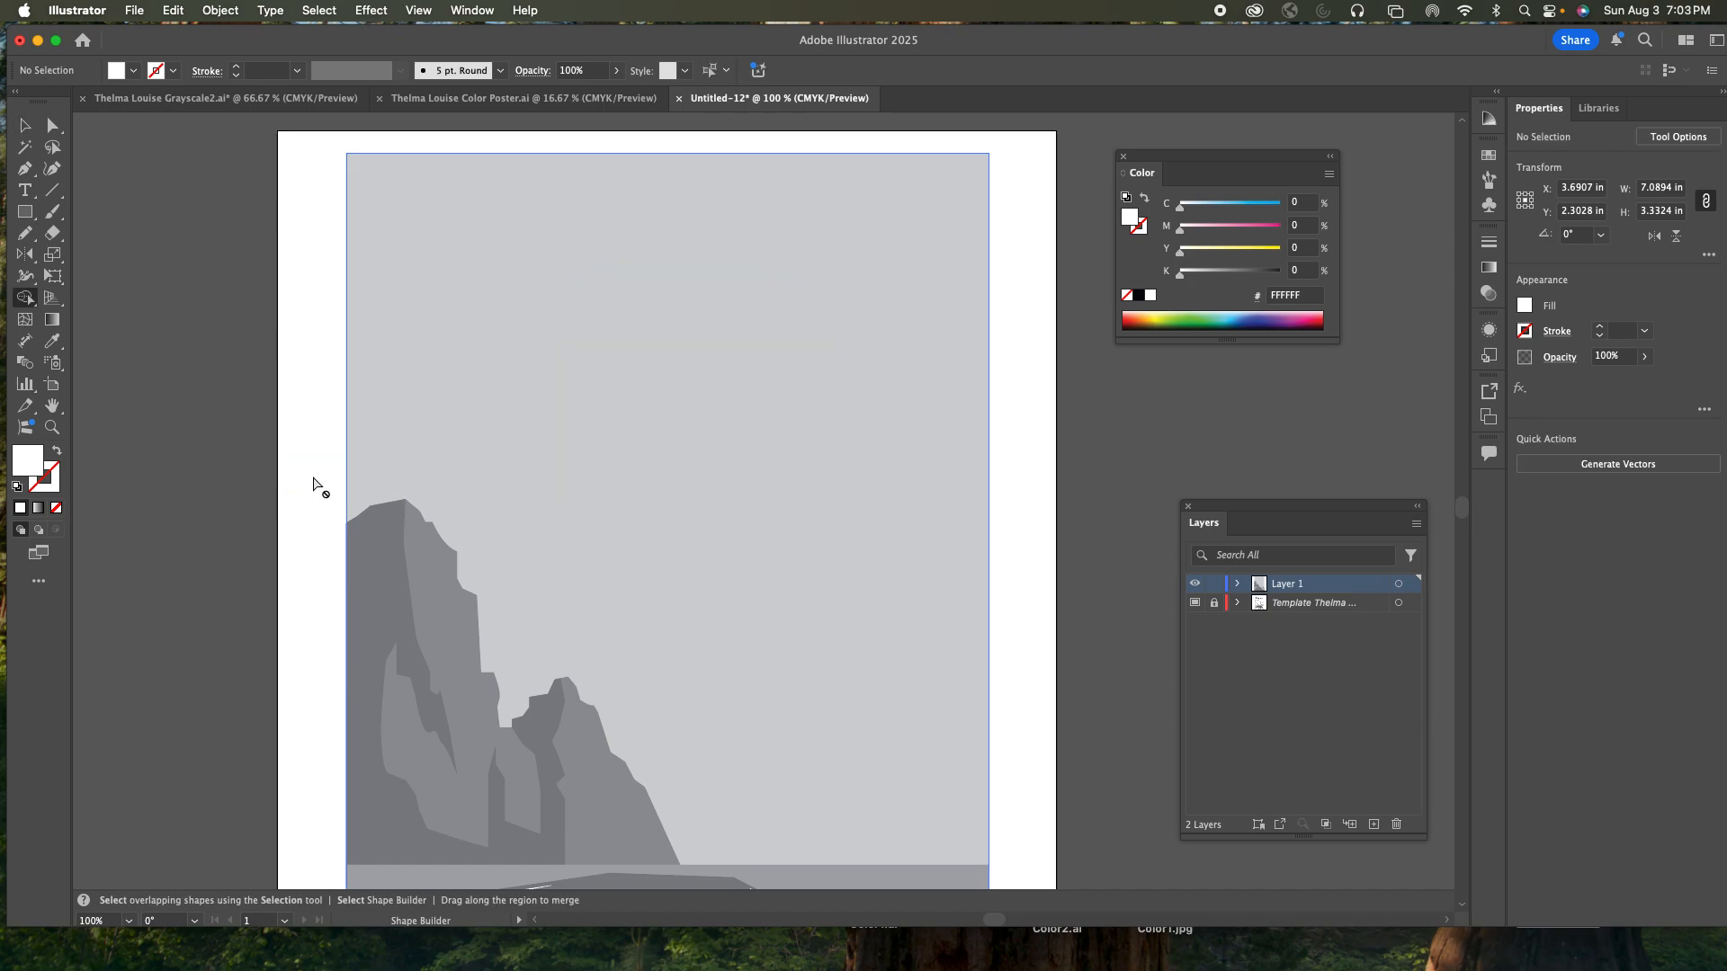
key(super+z)
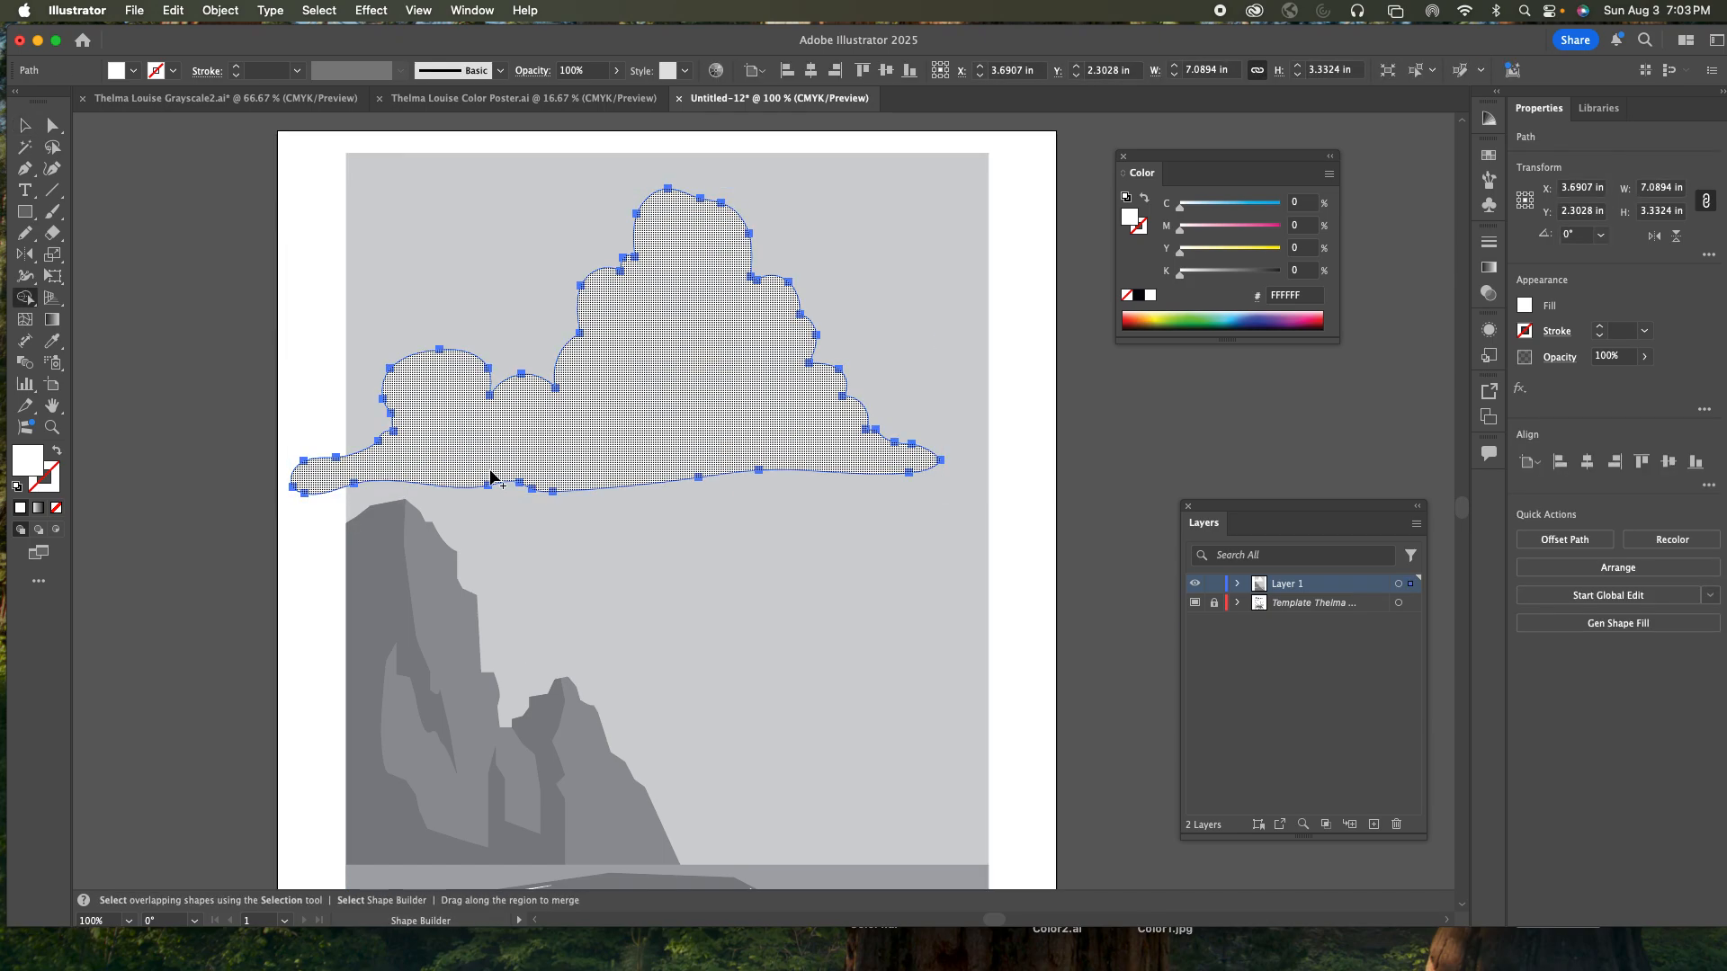
- Trim off the cloud's end beyond the poster's left edge with Shape Builder, using the cloud and sky background shapes
key(v)
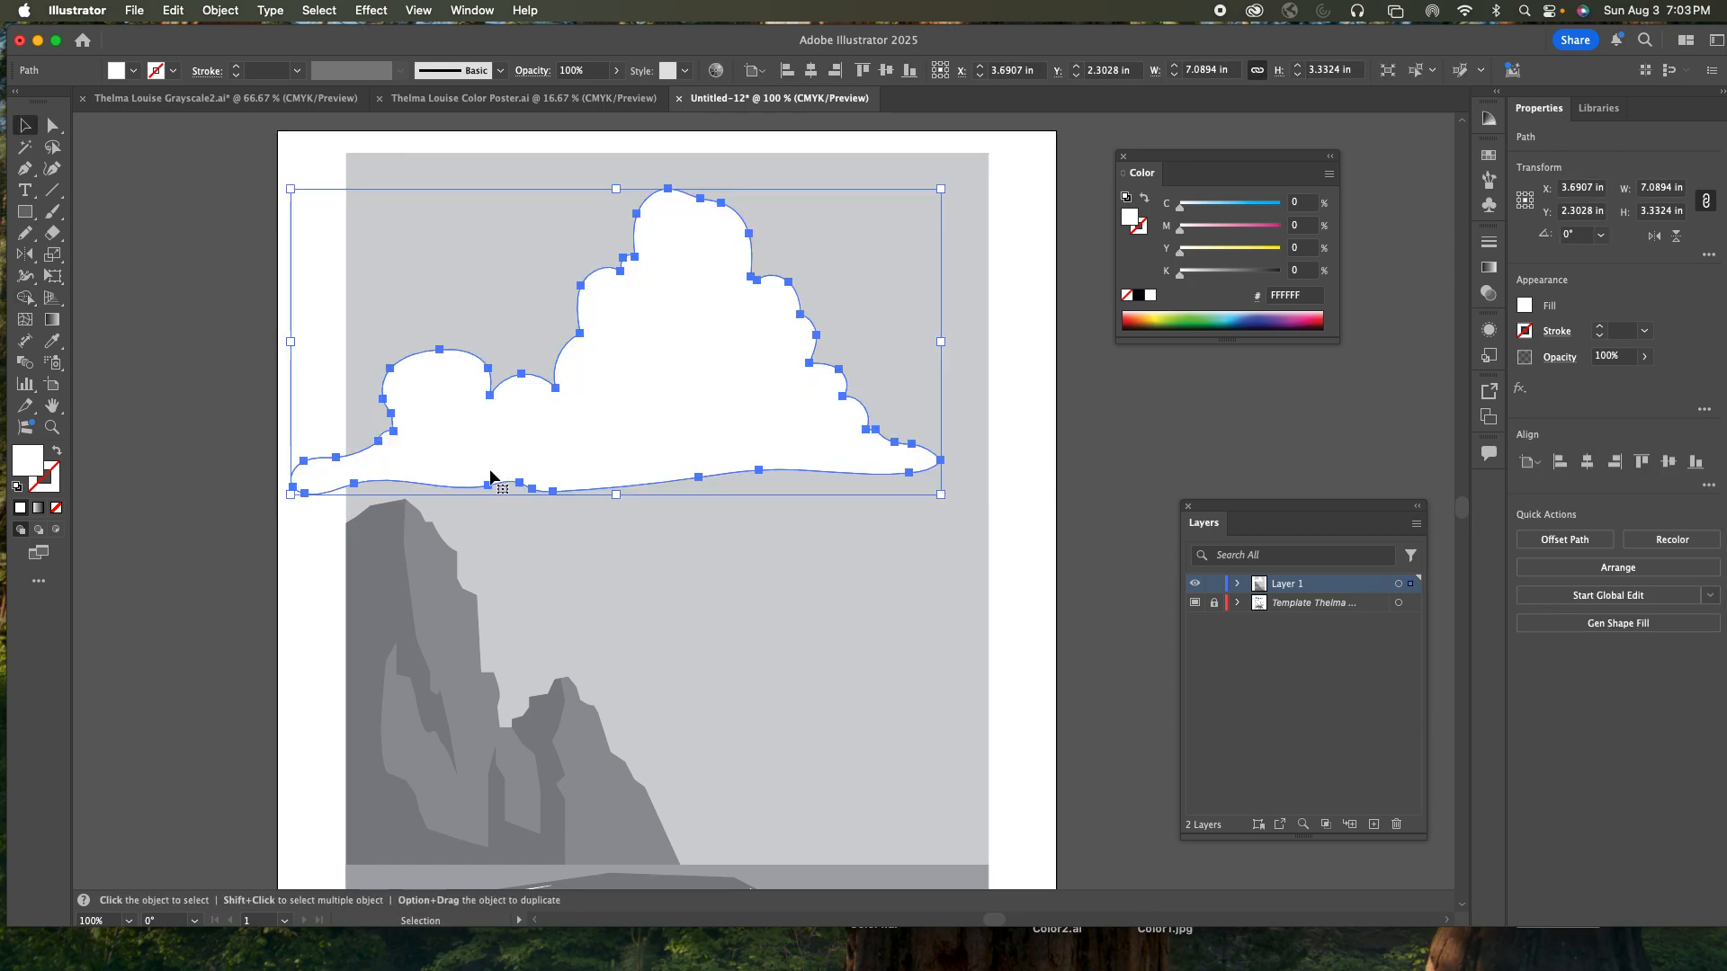
shift+click(489, 280)
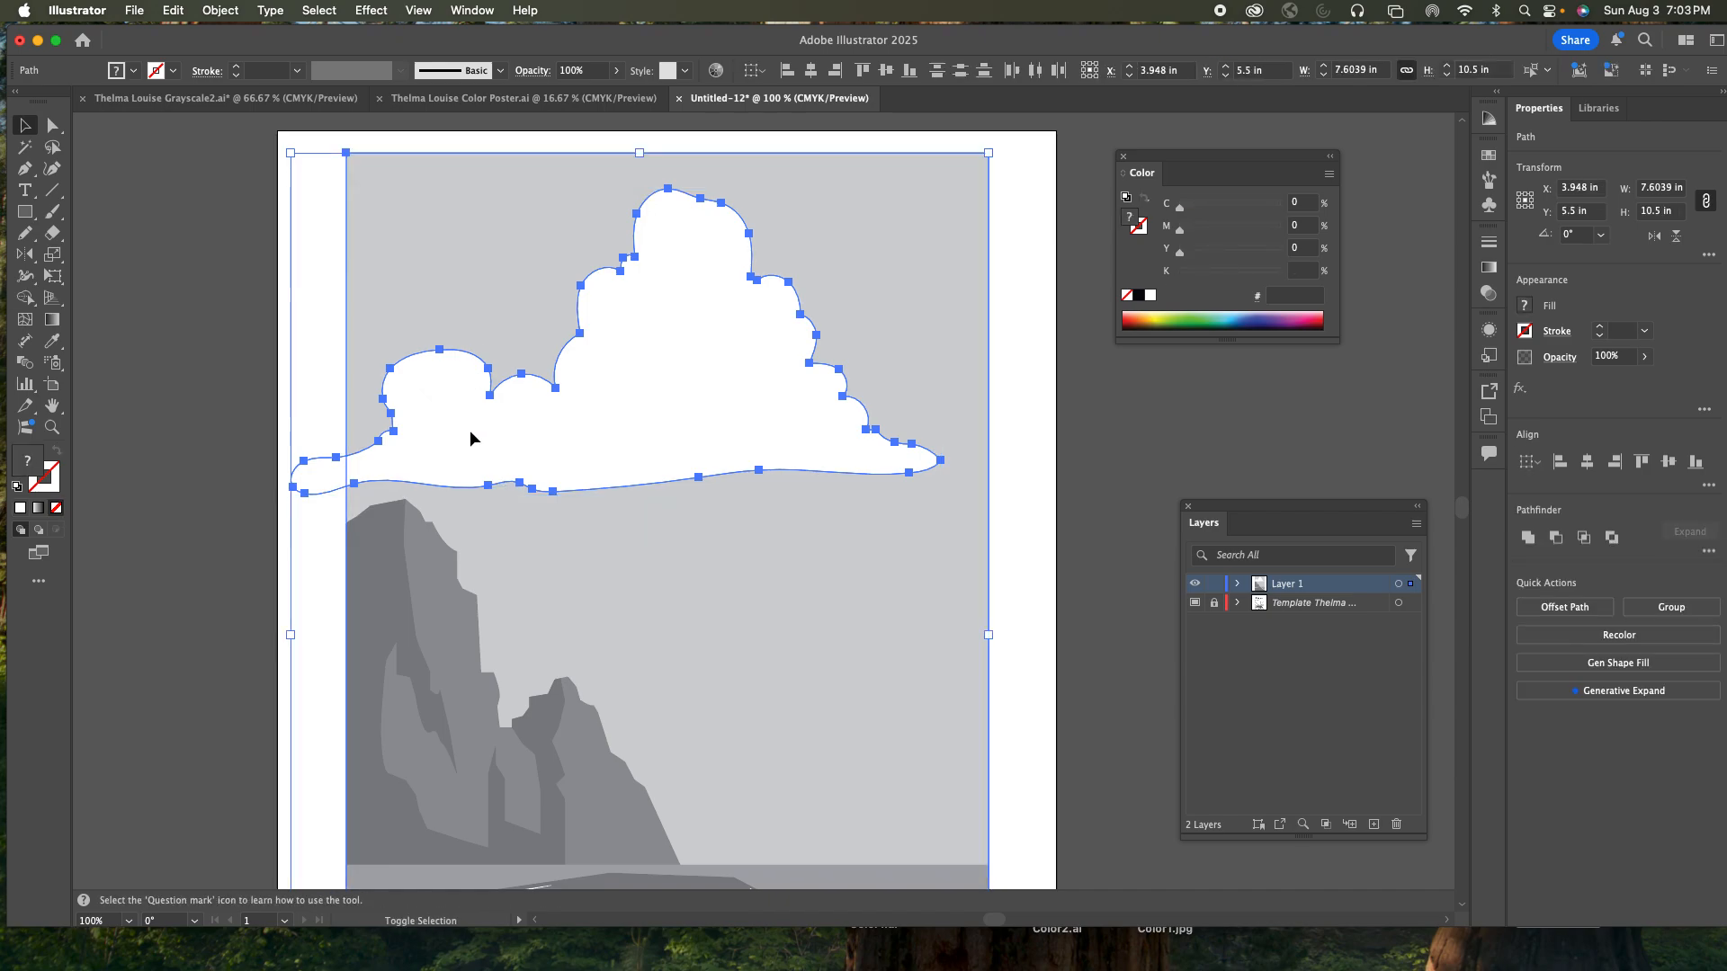
key(shift+m)
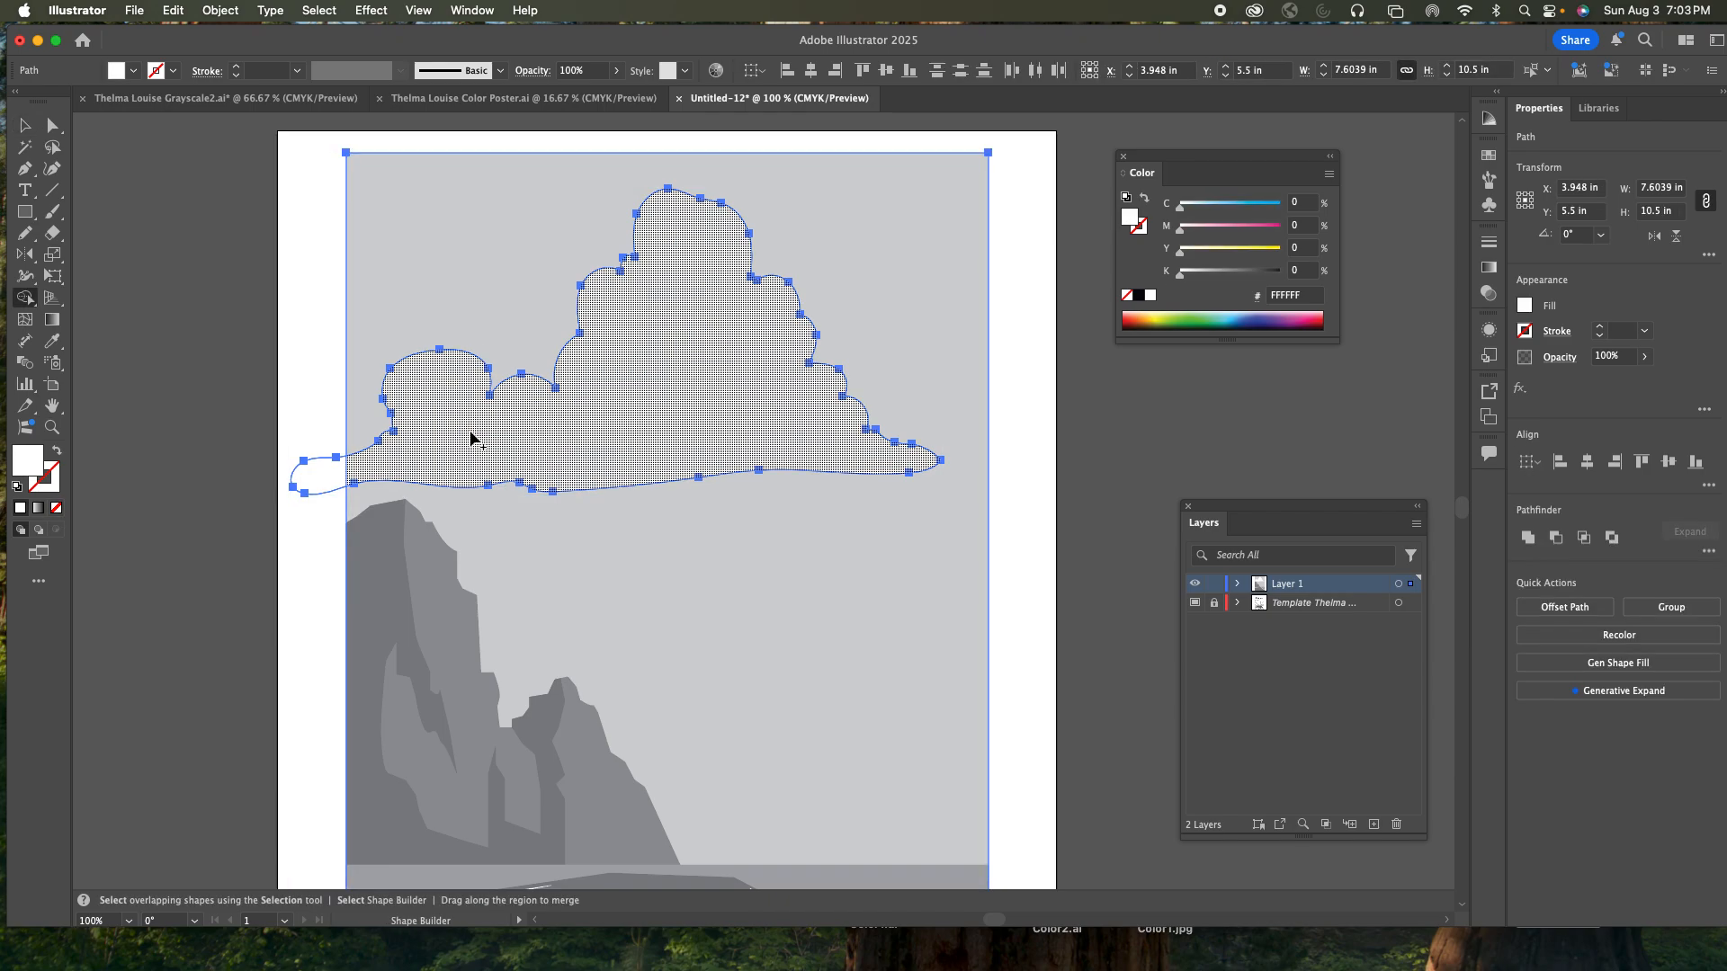
alt+click(321, 475)
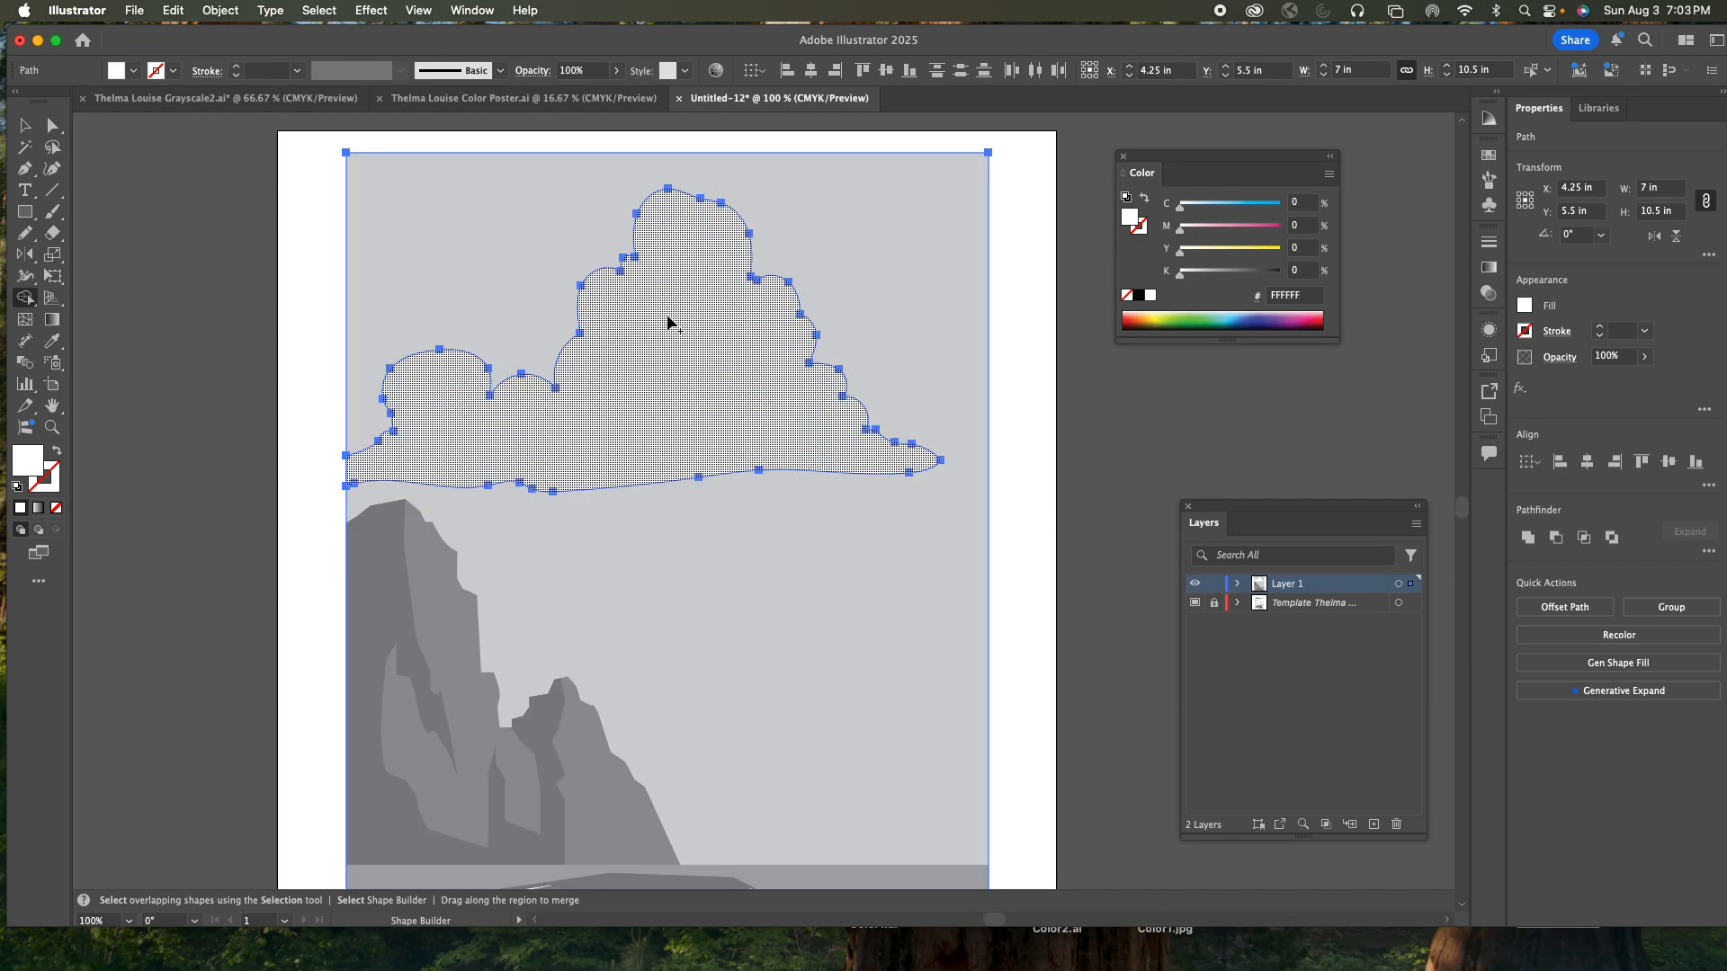
- Deselect everything and redraw the right part of the cloud's bottom edge with the Pencil
key(n)
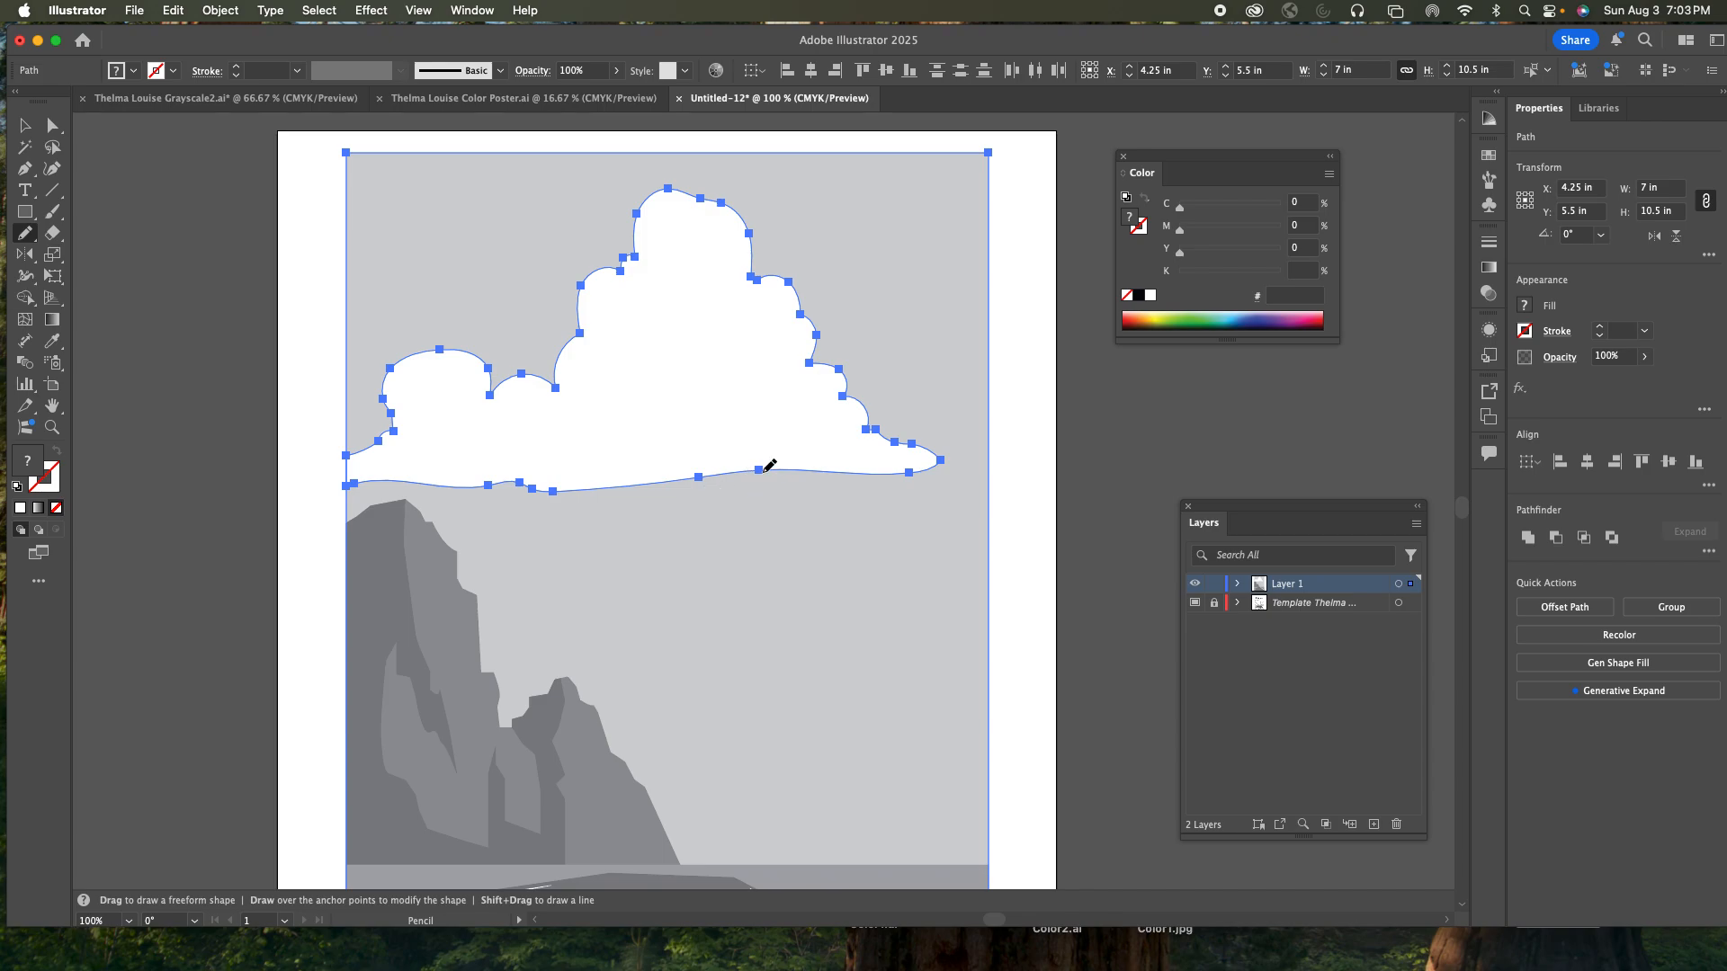
key(super+shift+a)
mouse_move(857, 470)
mouse_down()
mouse_move(708, 464)
mouse_move(624, 489)
mouse_up()
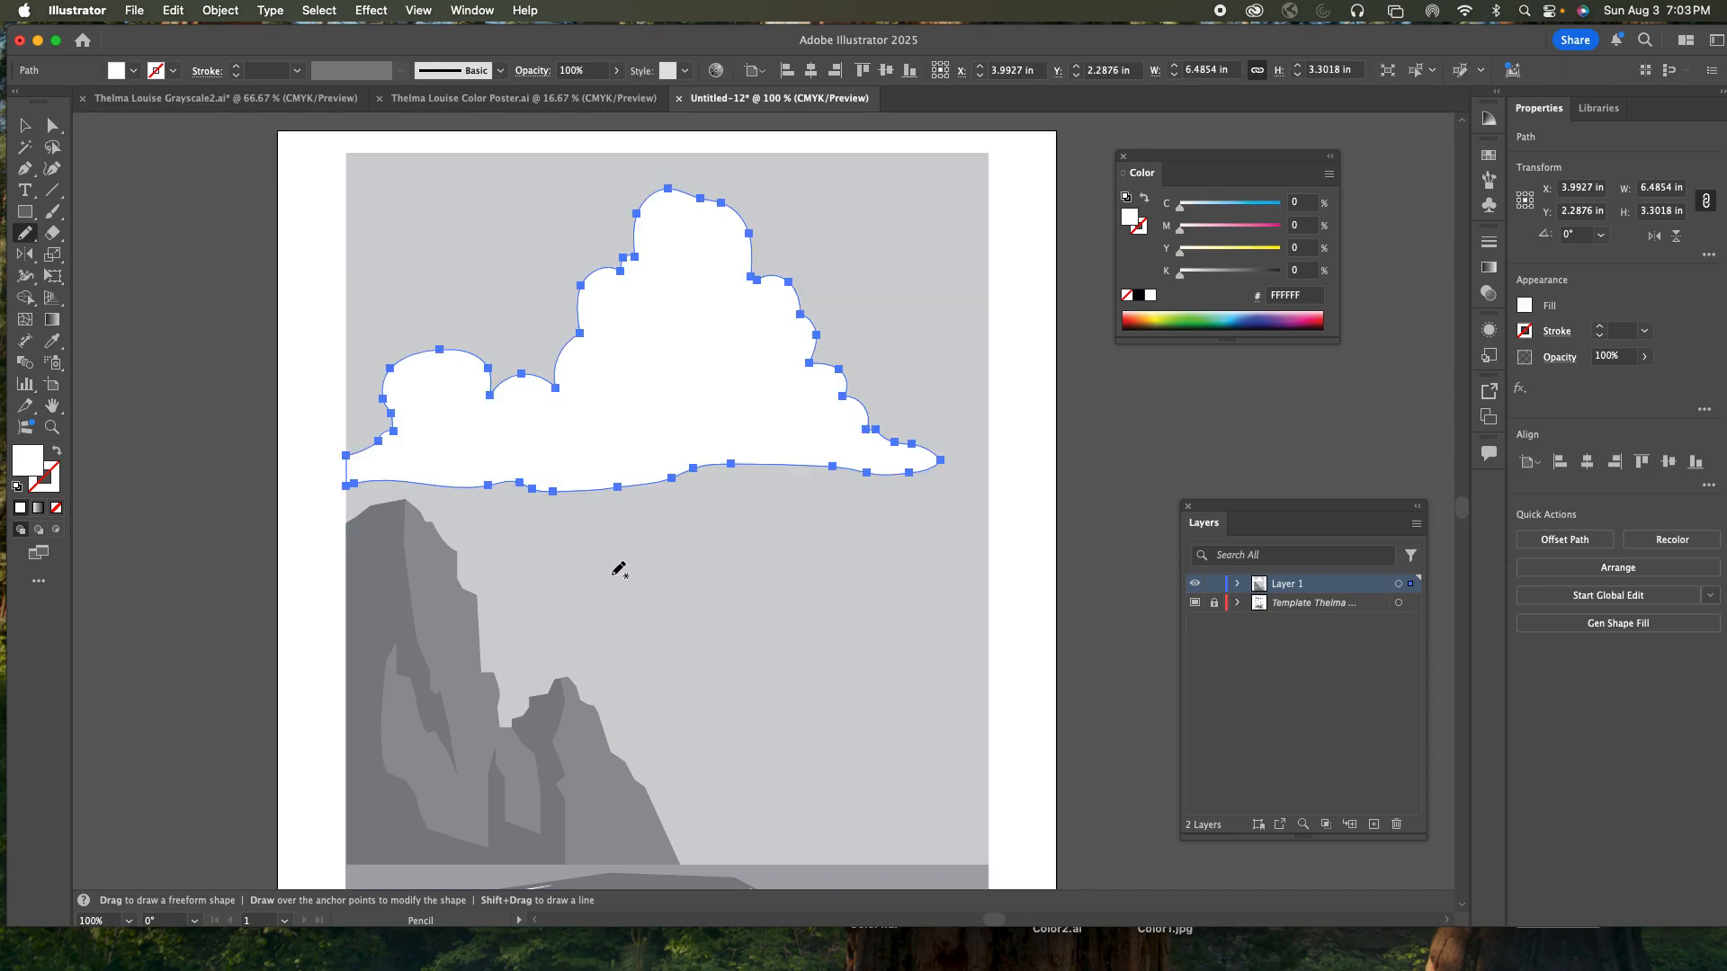
- Switch to outline view to compare the cloud's path closely with the sketch, ready for Pencil refinement
key(v)
key(super+y)
key(n)
key(z)
click(629, 311)
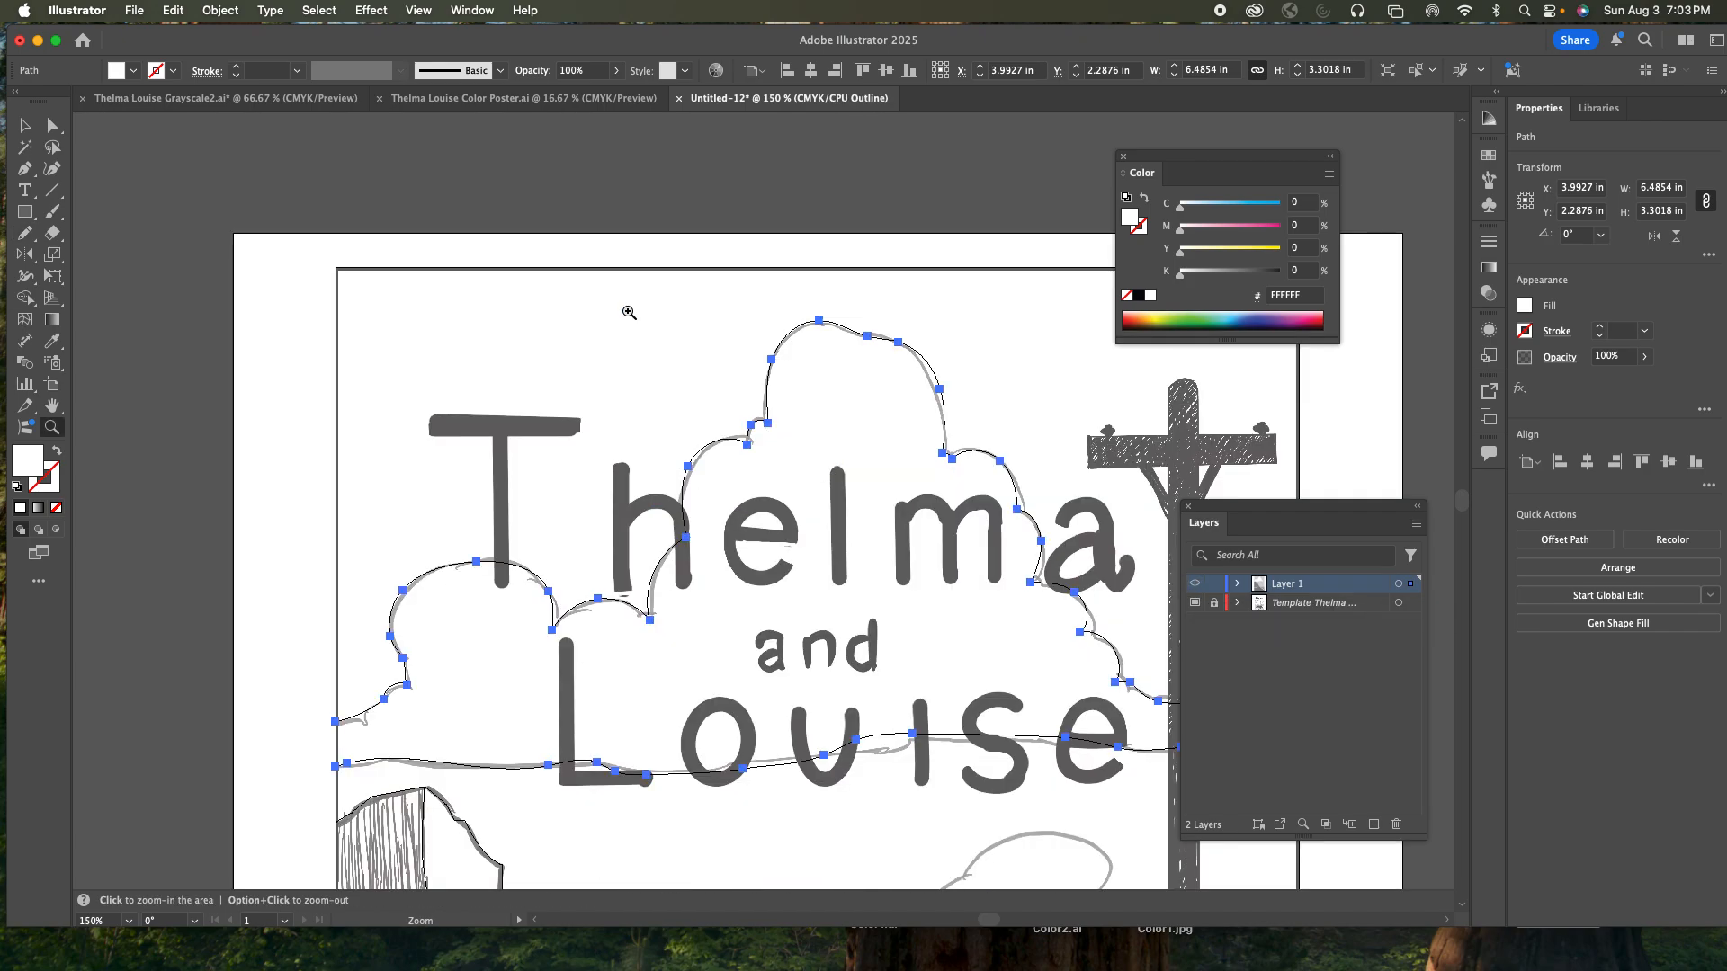
- Try to redraw the bulge on the left side of the upper cloud with the Pencil to match the sketch
click(750, 491)
key(n)
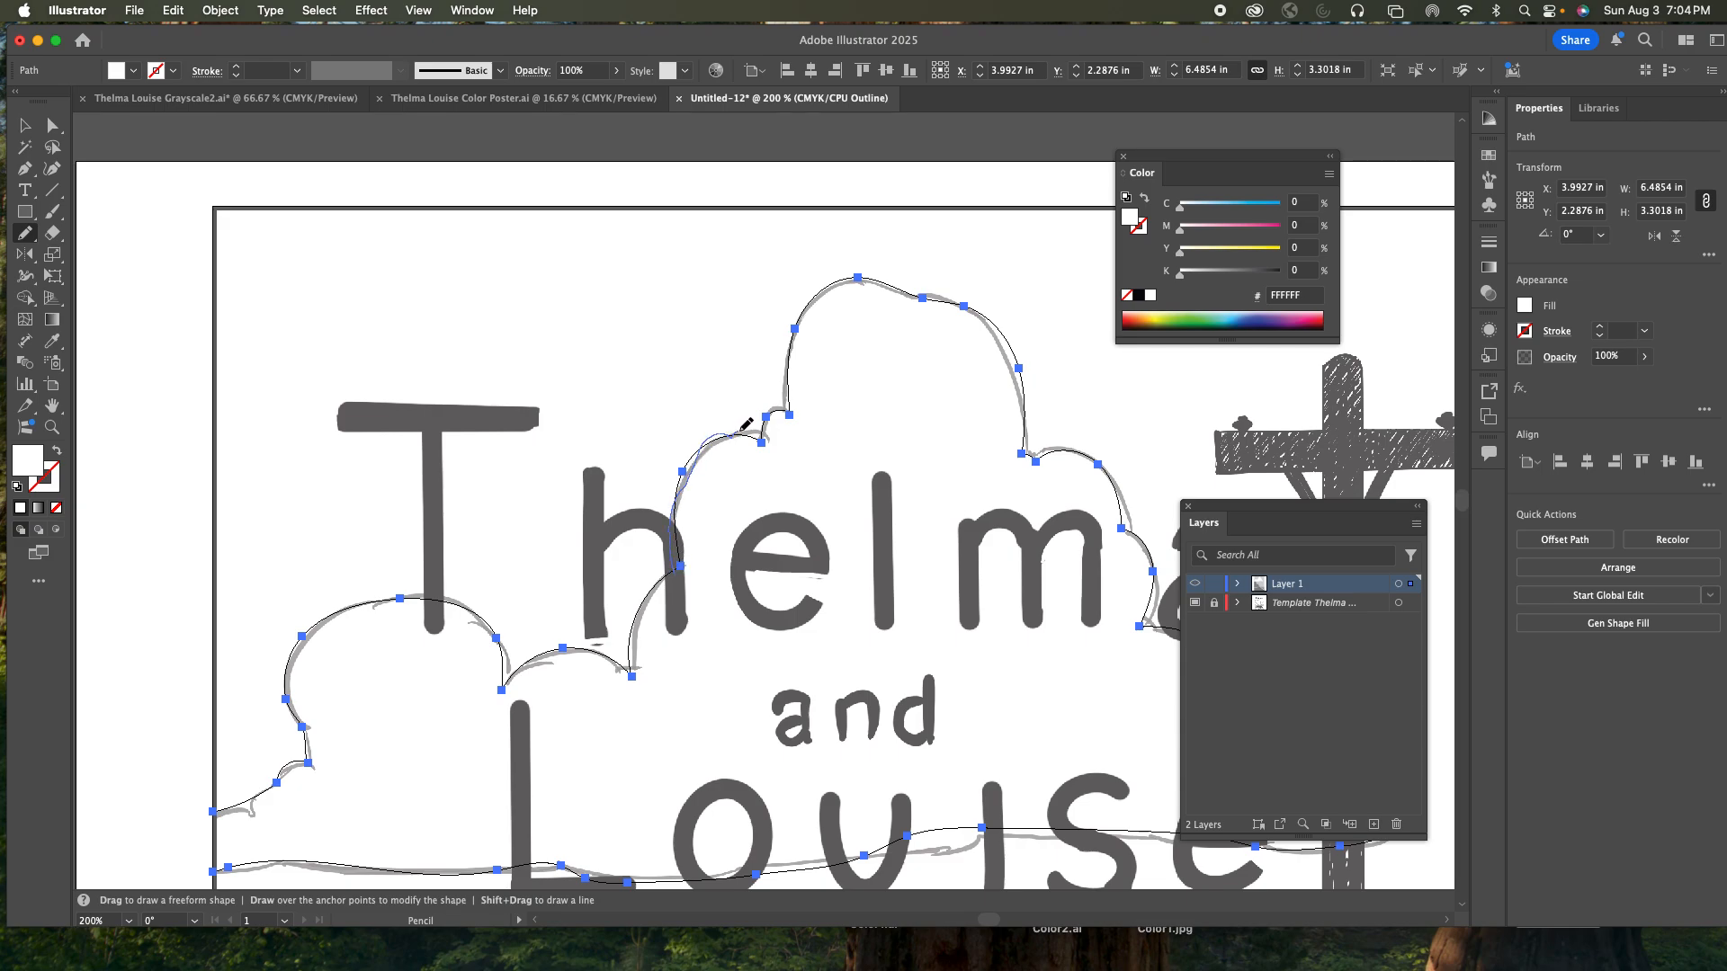
drag(767, 436, 767, 438)
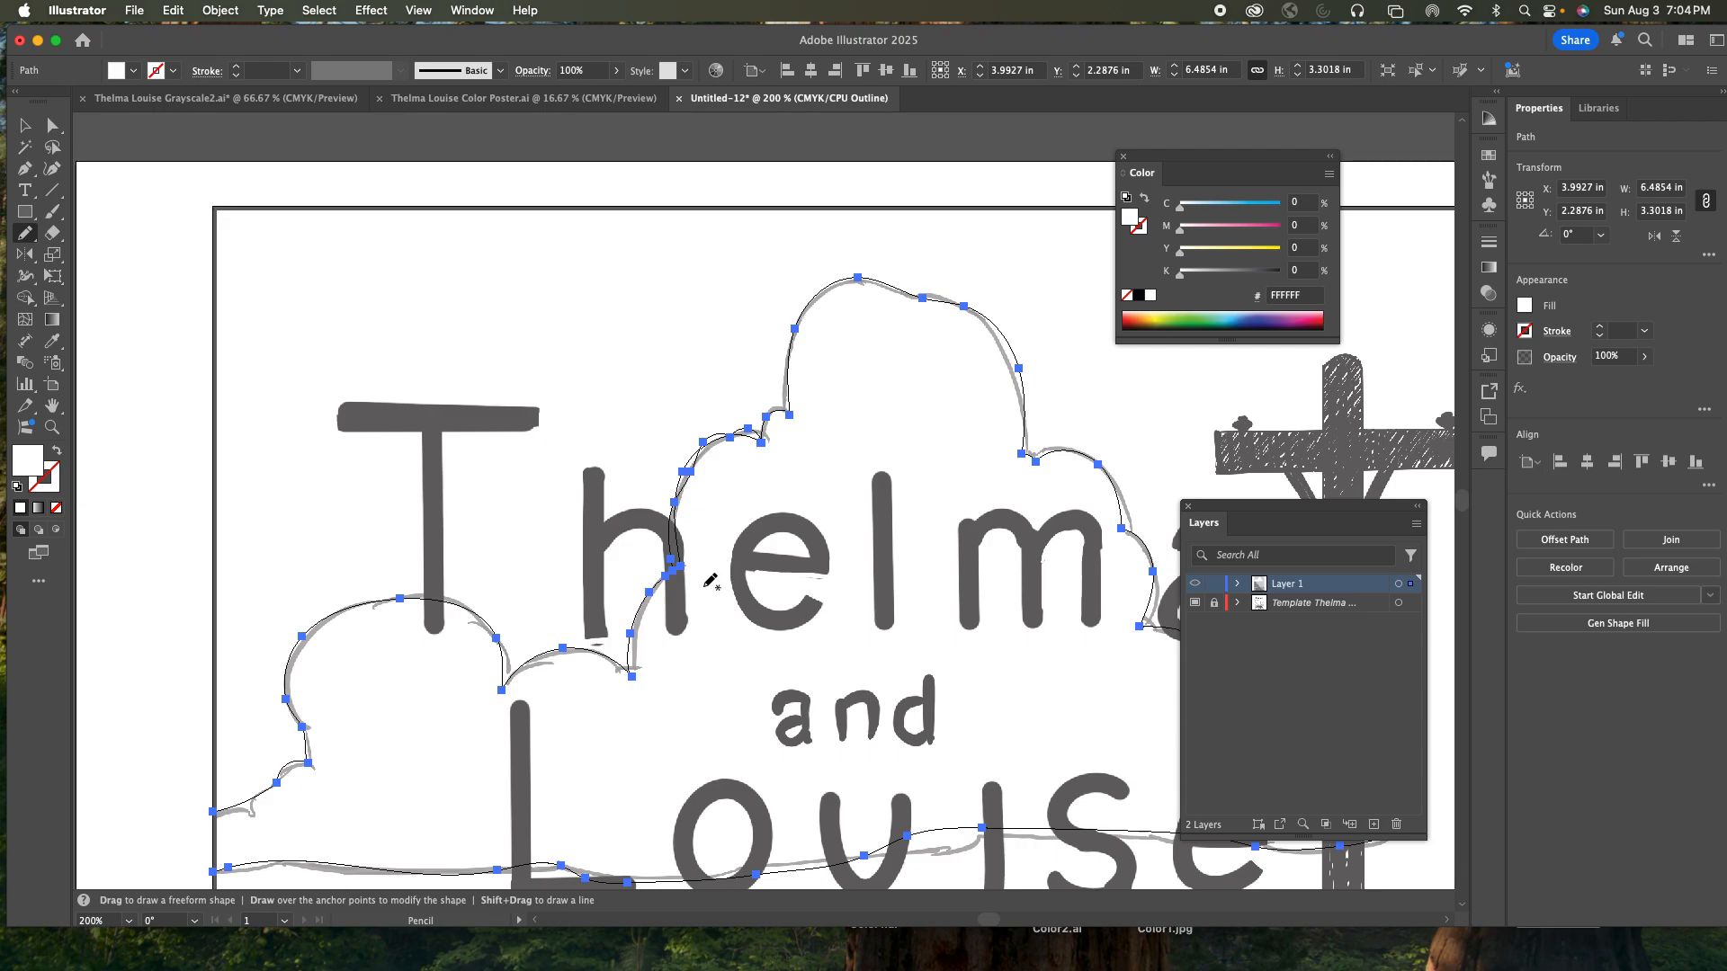
key(super+z)
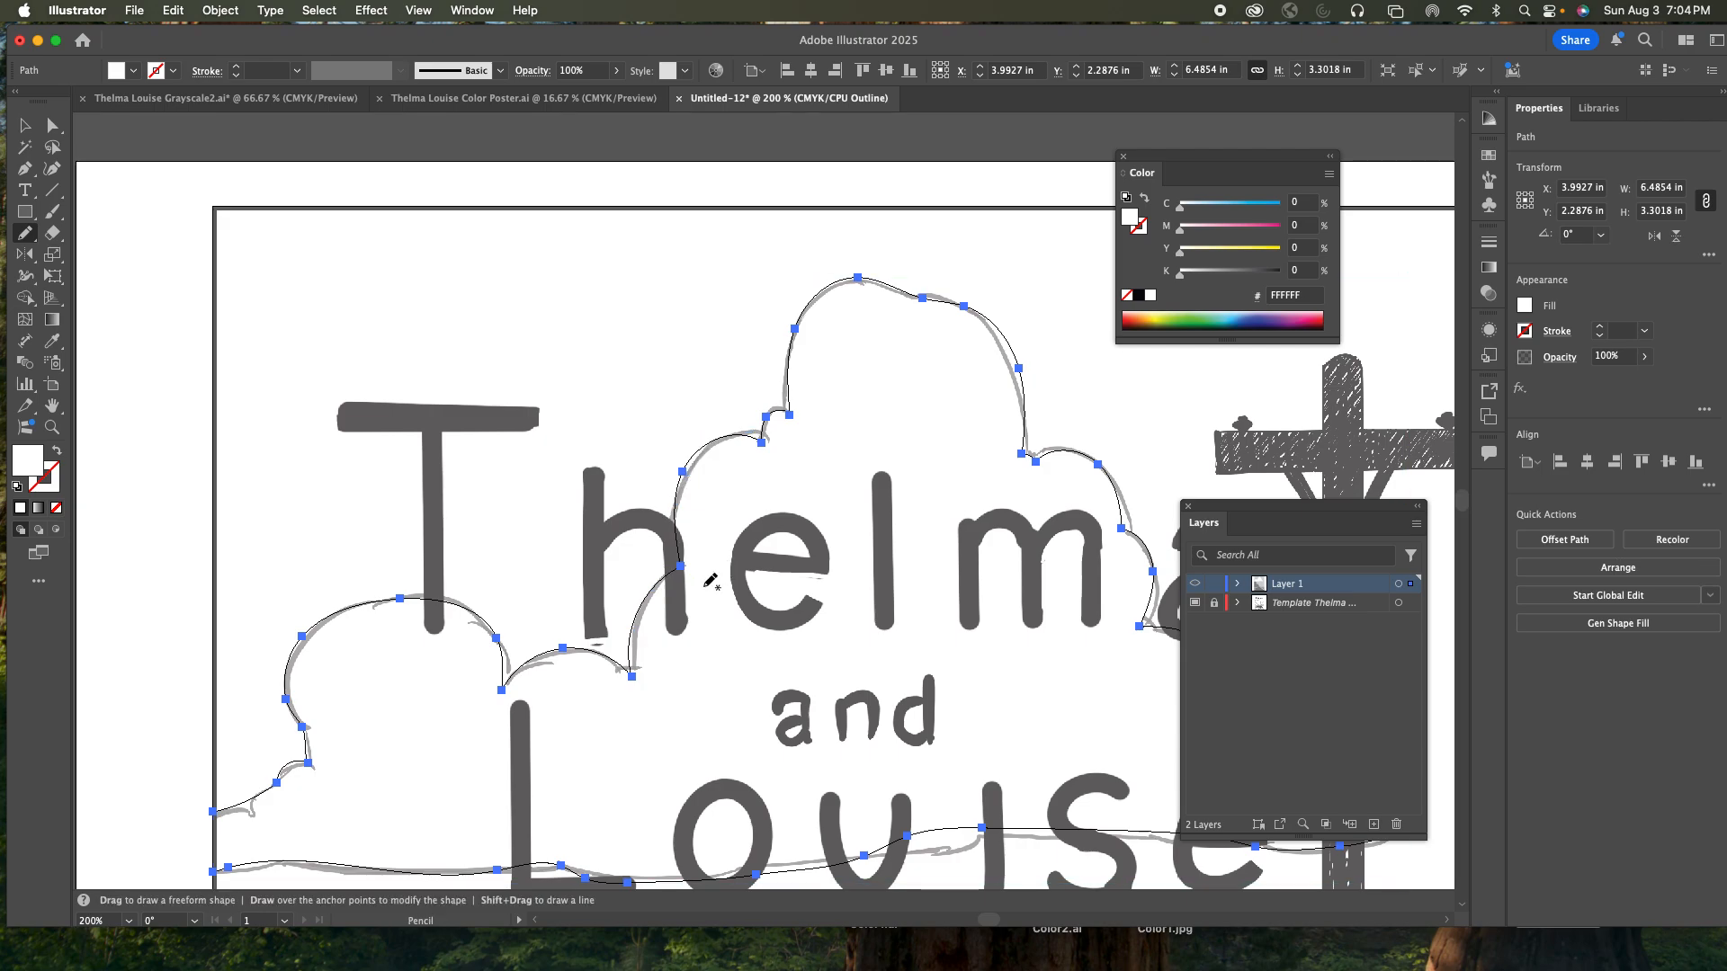
mouse_move(681, 549)
mouse_down()
mouse_move(673, 474)
mouse_move(695, 446)
mouse_move(731, 416)
mouse_move(765, 453)
mouse_up()
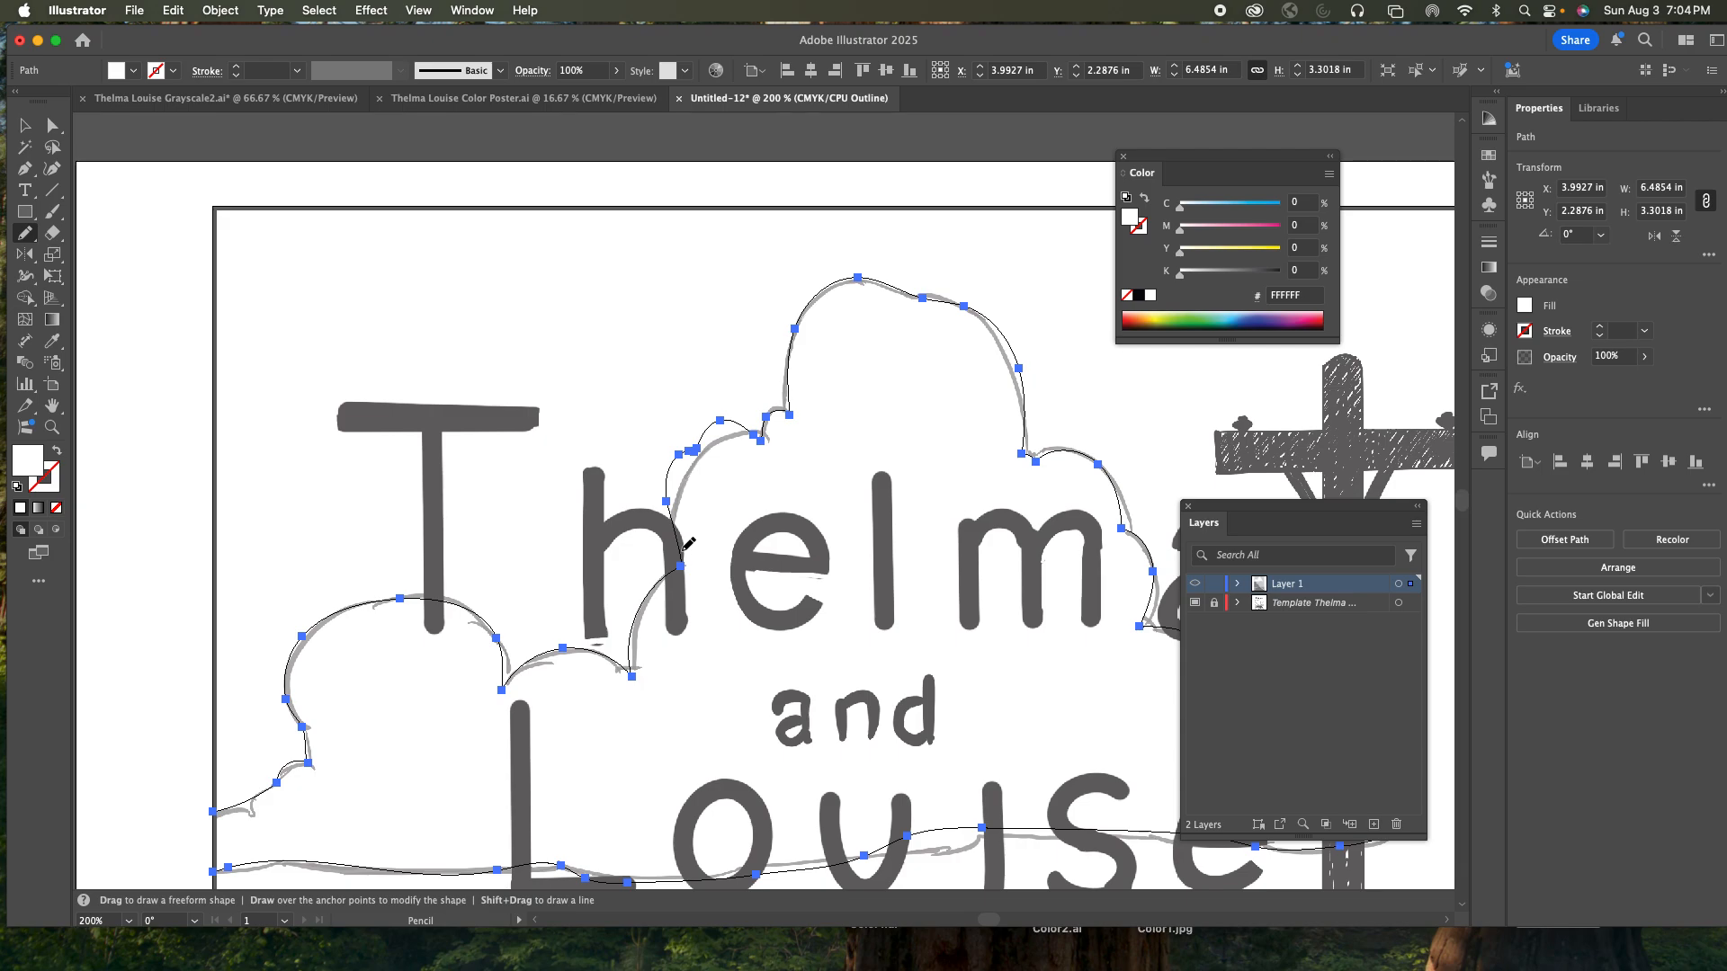
mouse_move(680, 529)
mouse_down()
mouse_move(686, 473)
mouse_move(766, 441)
mouse_up()
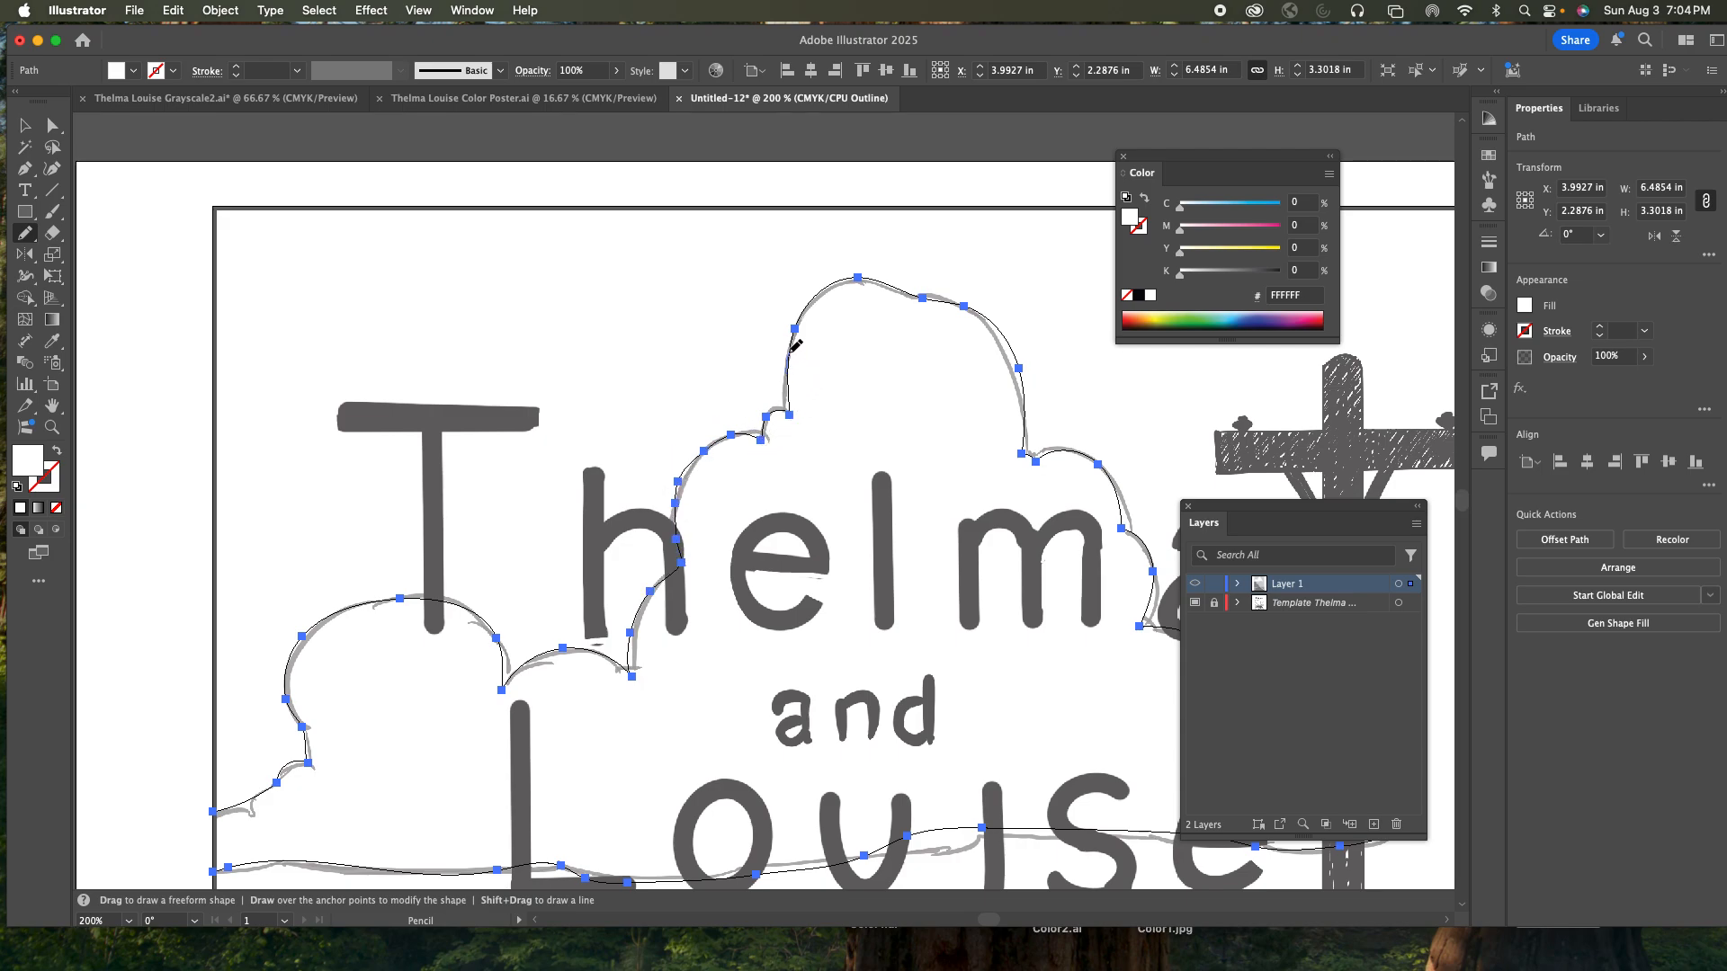
- Try to redraw the crown of the upper cloud with the Pencil along the sketched outline
mouse_move(847, 297)
mouse_down()
mouse_move(883, 279)
mouse_move(986, 304)
mouse_move(1017, 344)
mouse_move(1024, 419)
mouse_up()
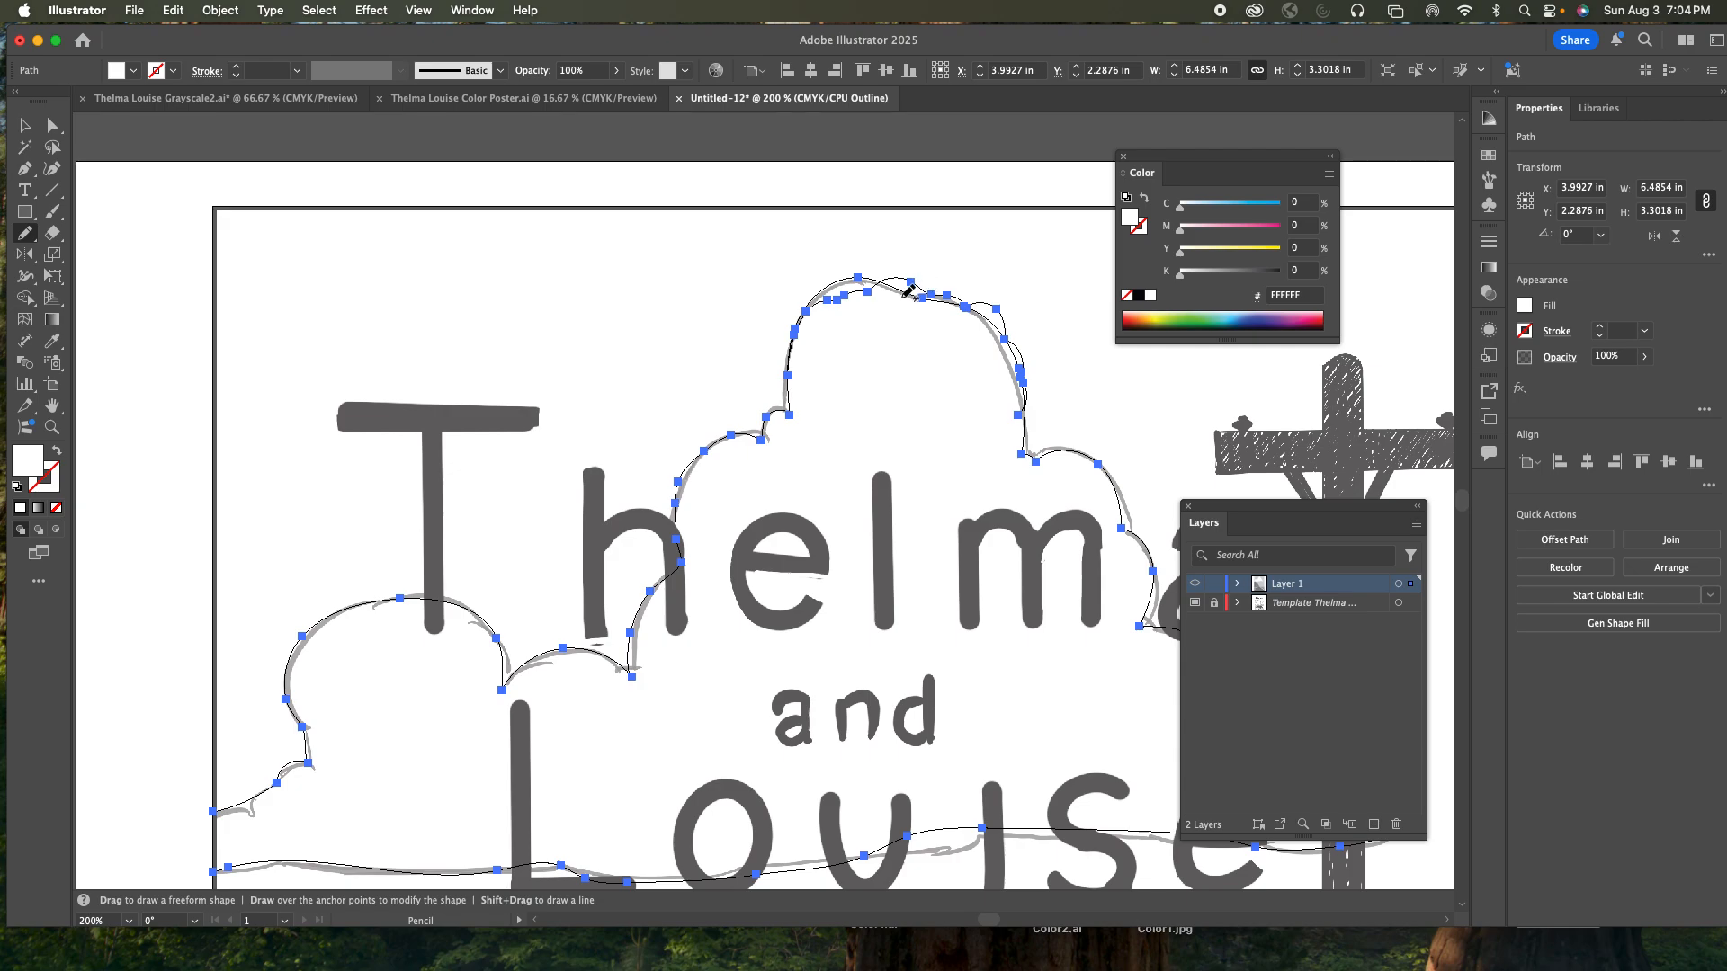
key(v)
key(cmd+z)
key(n)
mouse_move(795, 331)
mouse_down()
mouse_move(863, 289)
mouse_move(972, 282)
mouse_move(1027, 345)
mouse_move(1023, 371)
mouse_up()
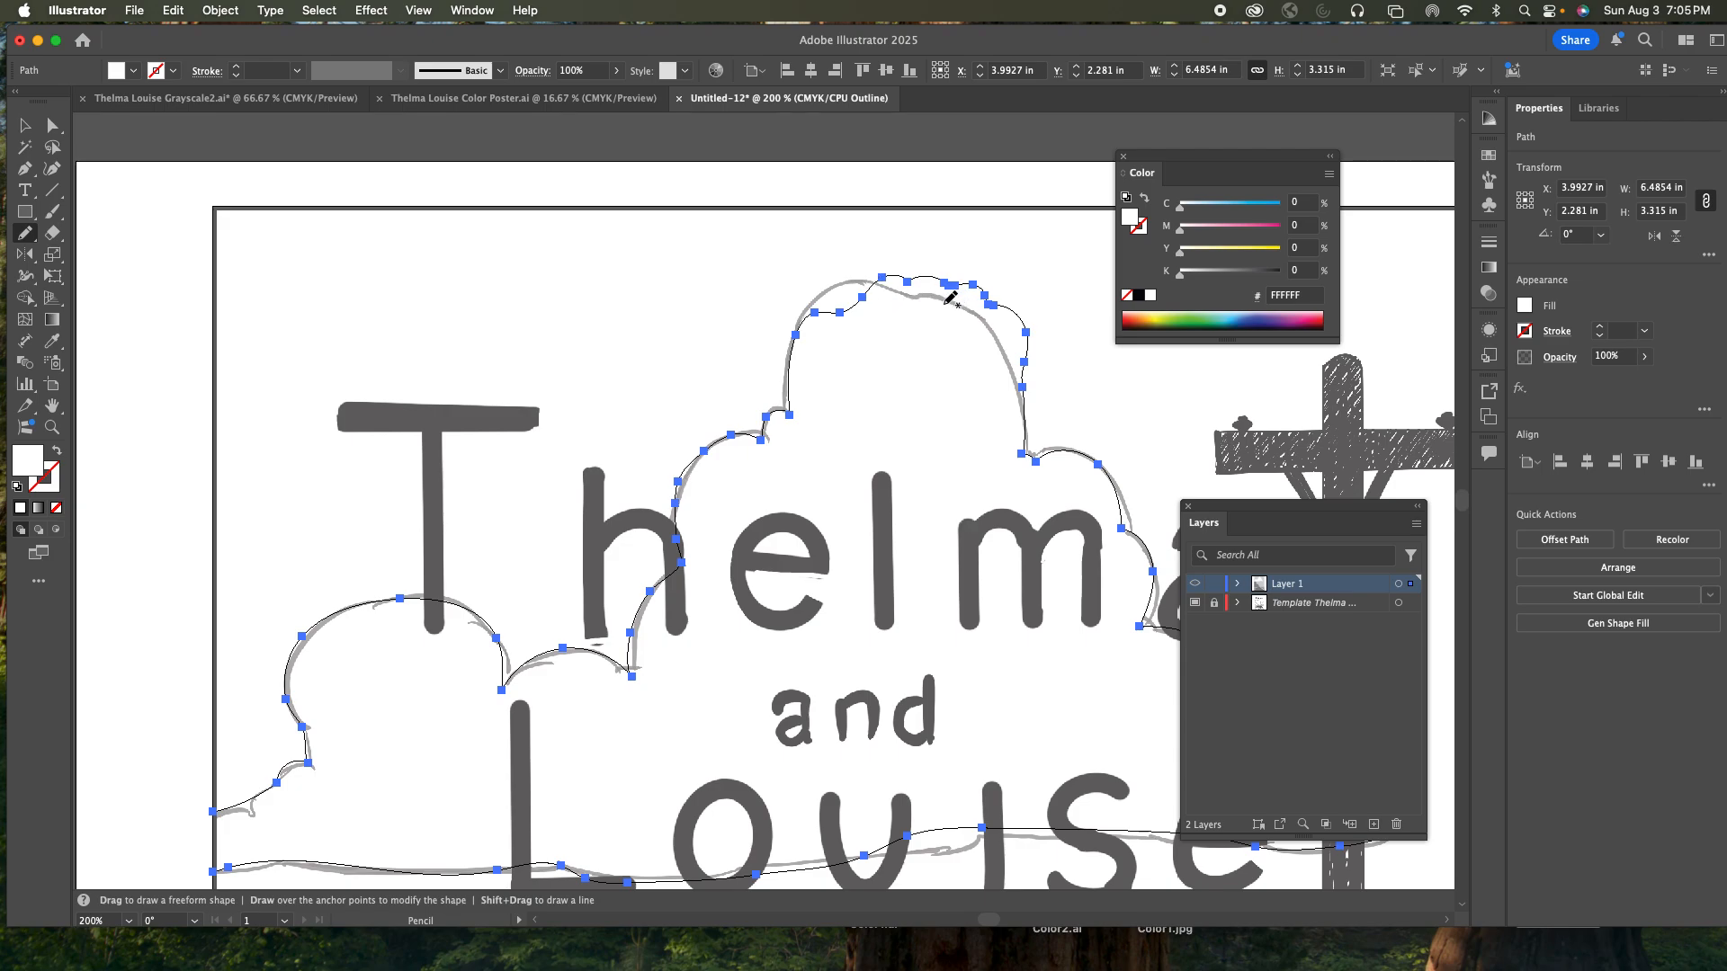
- Try to smooth the redrawn crown of the upper cloud and simplify its curve
key(alt)
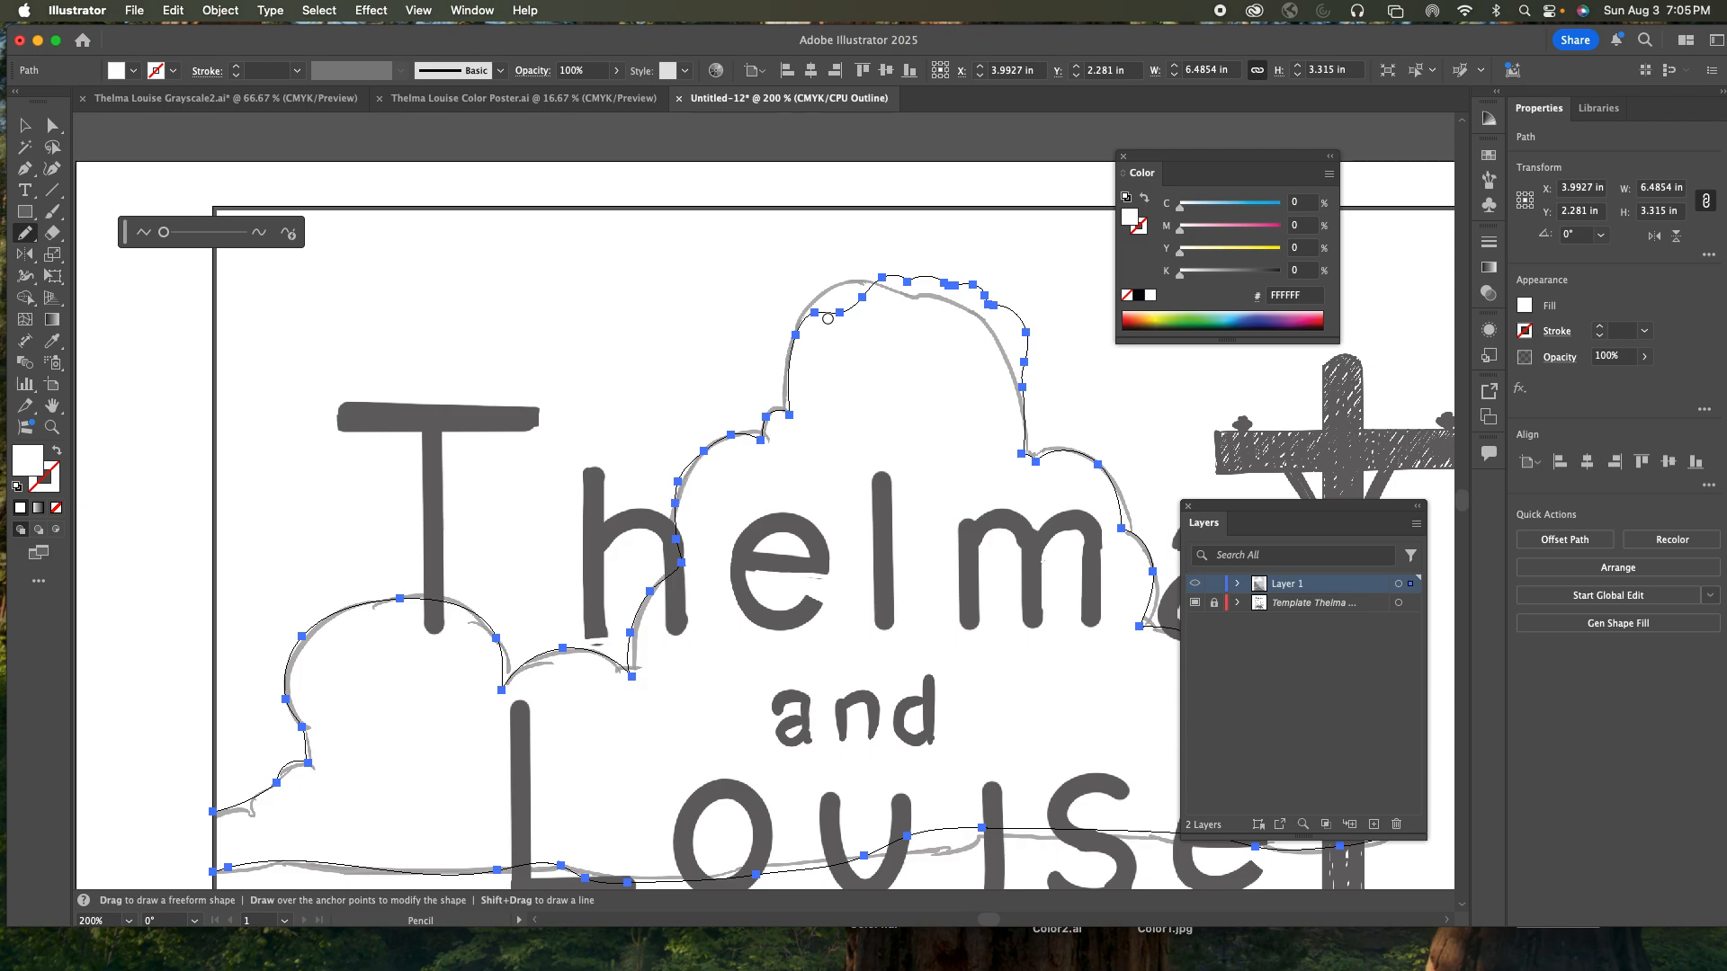
mouse_move(875, 285)
mouse_down()
mouse_move(922, 277)
mouse_move(1025, 322)
mouse_up()
mouse_move(908, 289)
mouse_down()
mouse_move(948, 278)
mouse_move(1015, 338)
mouse_up()
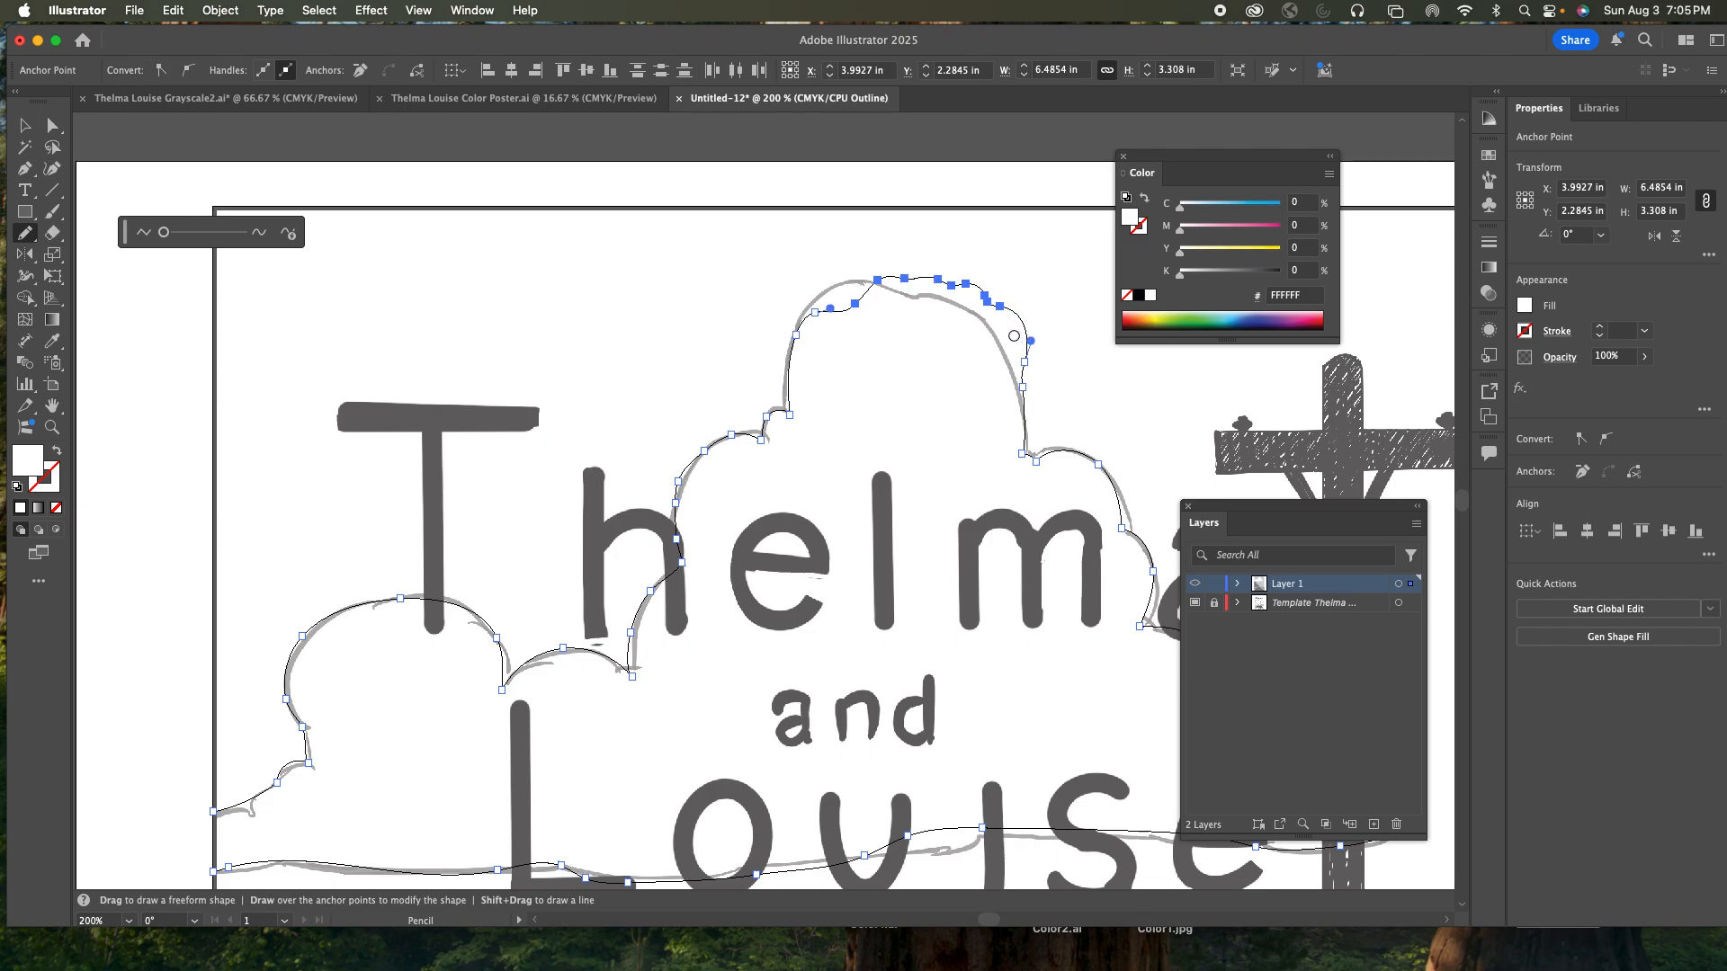
mouse_move(800, 322)
mouse_down()
mouse_move(868, 290)
mouse_move(983, 328)
mouse_up()
mouse_move(790, 411)
mouse_down()
mouse_move(1023, 328)
mouse_move(1026, 421)
mouse_up()
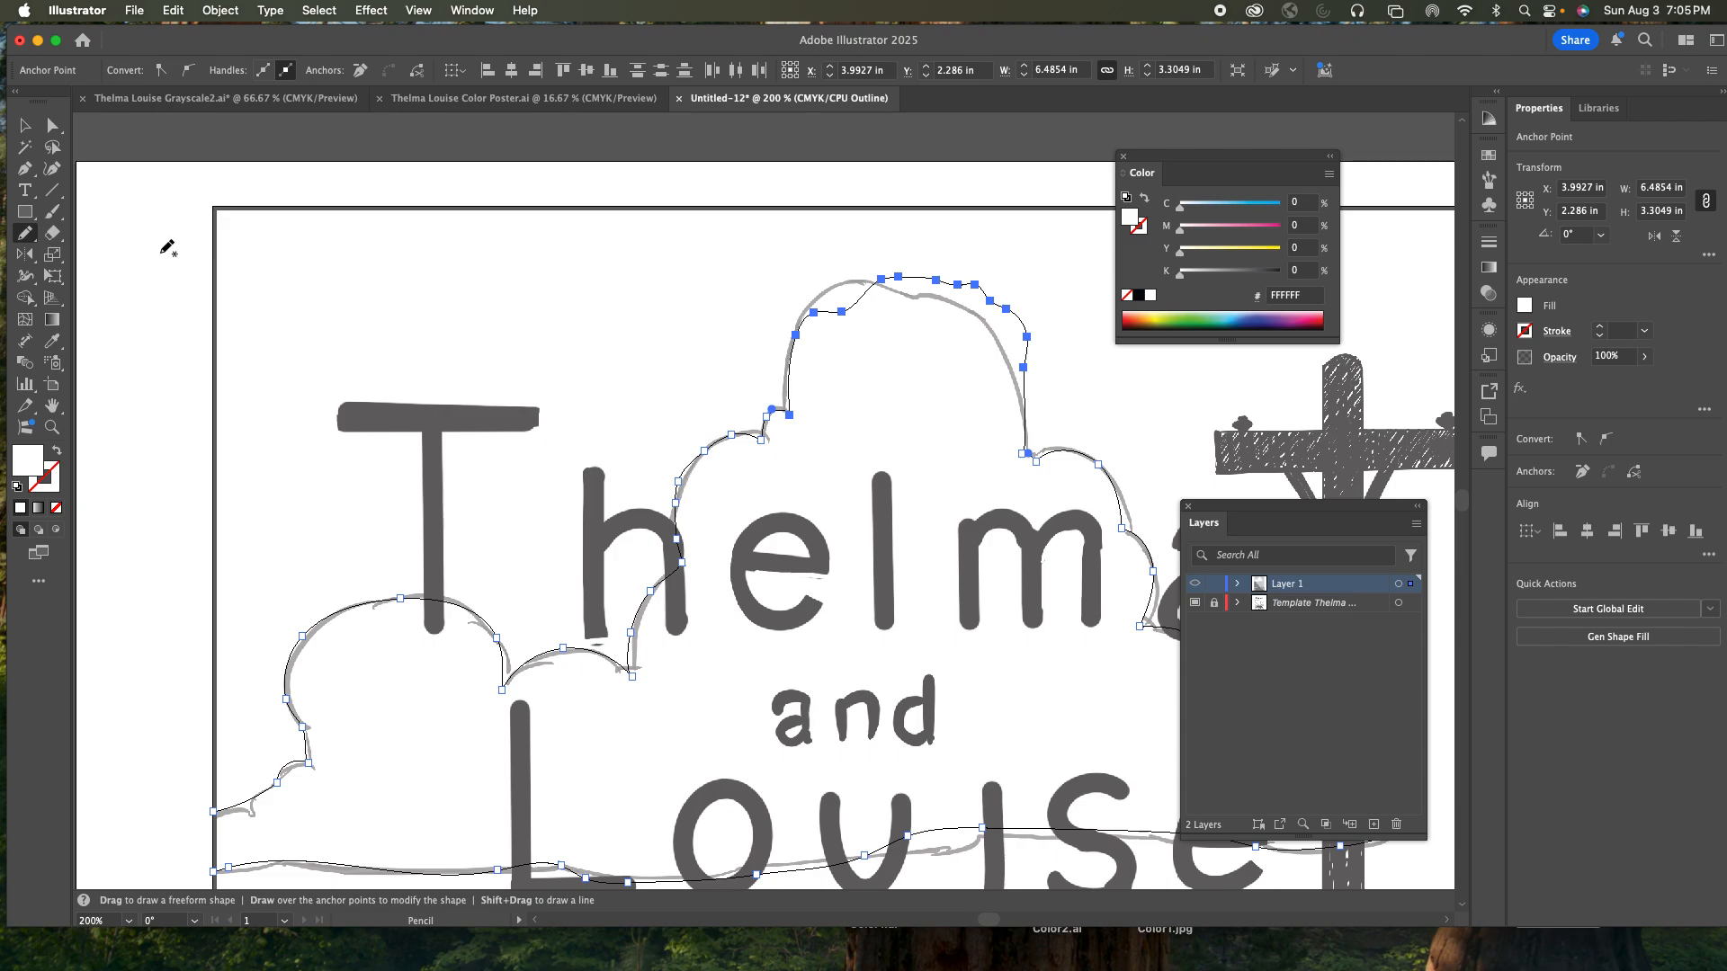
drag(163, 233, 192, 241)
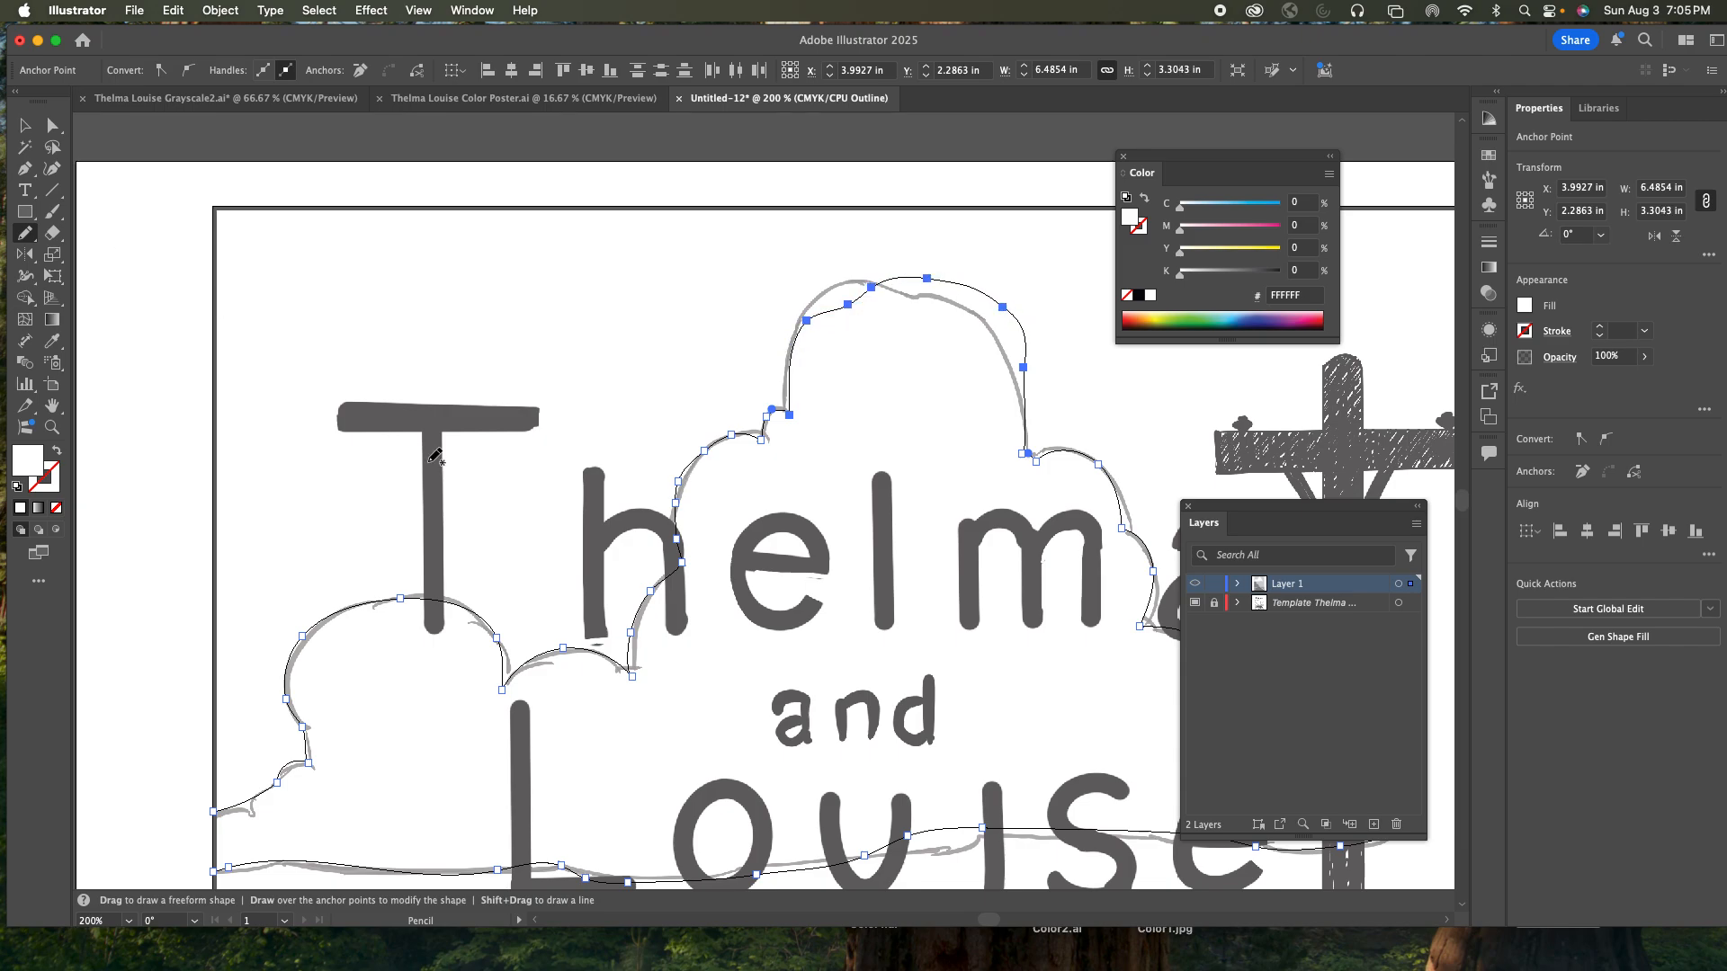
- Select the upper cloud path and undo all the Pencil and smoothing edits made to its outline
super+click(683, 499)
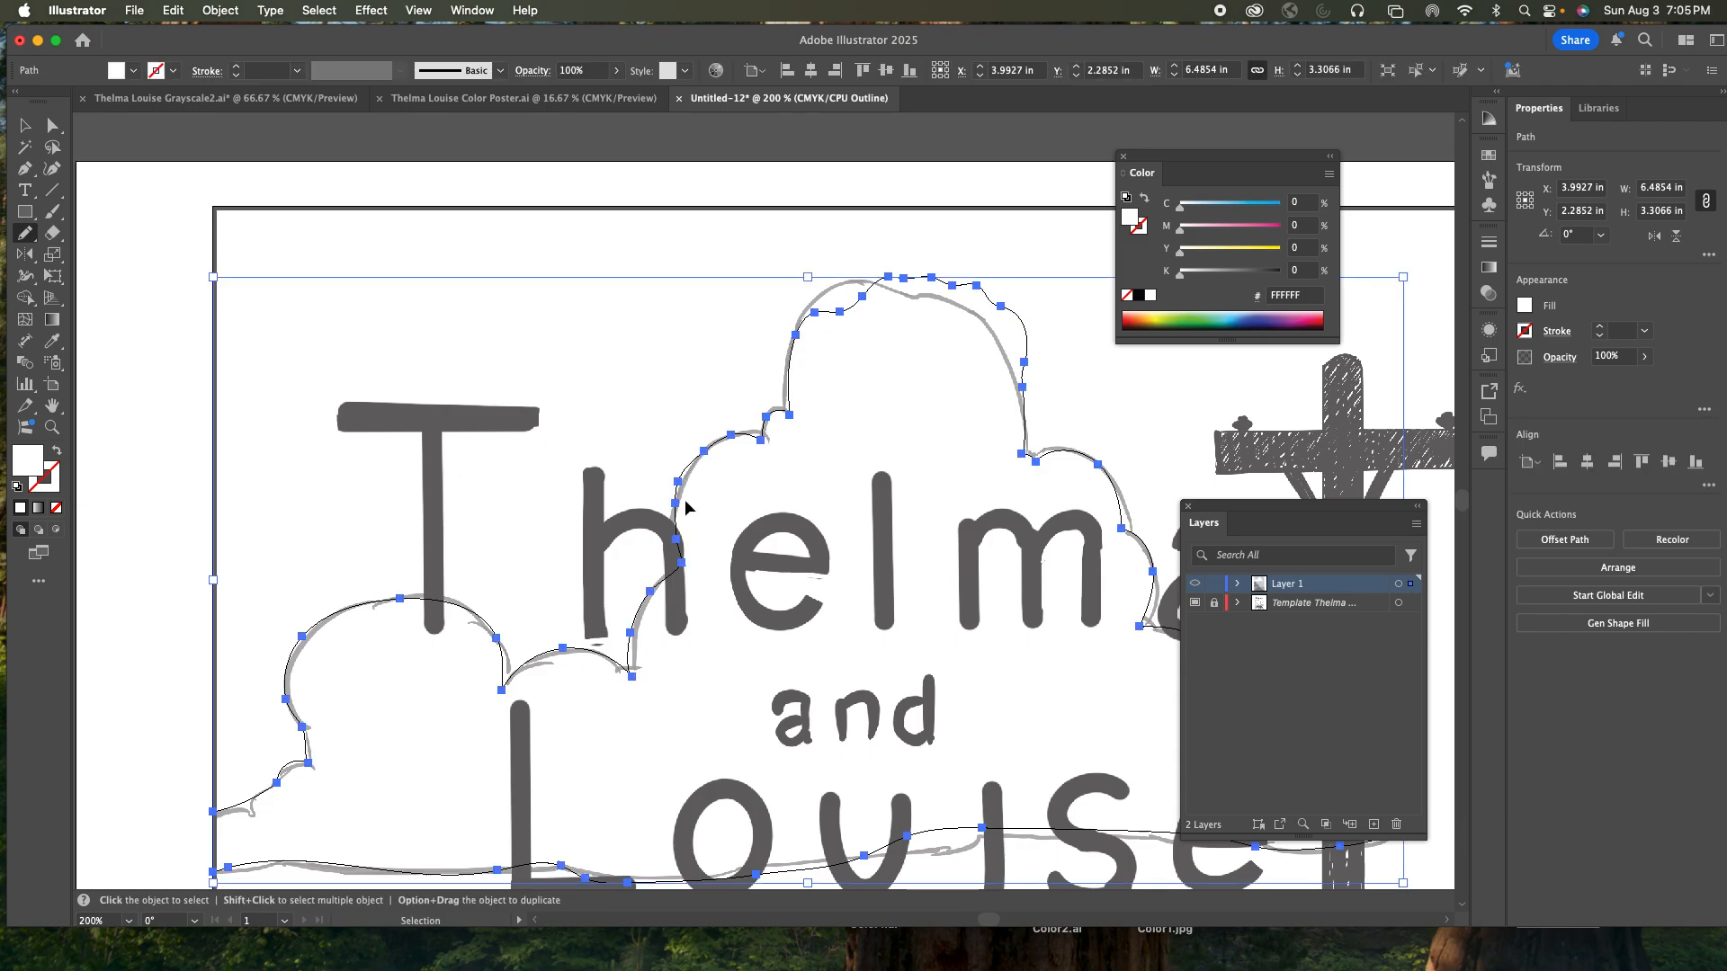
key(super+z)
key(super+z)
key(super+z)
key(super+z)
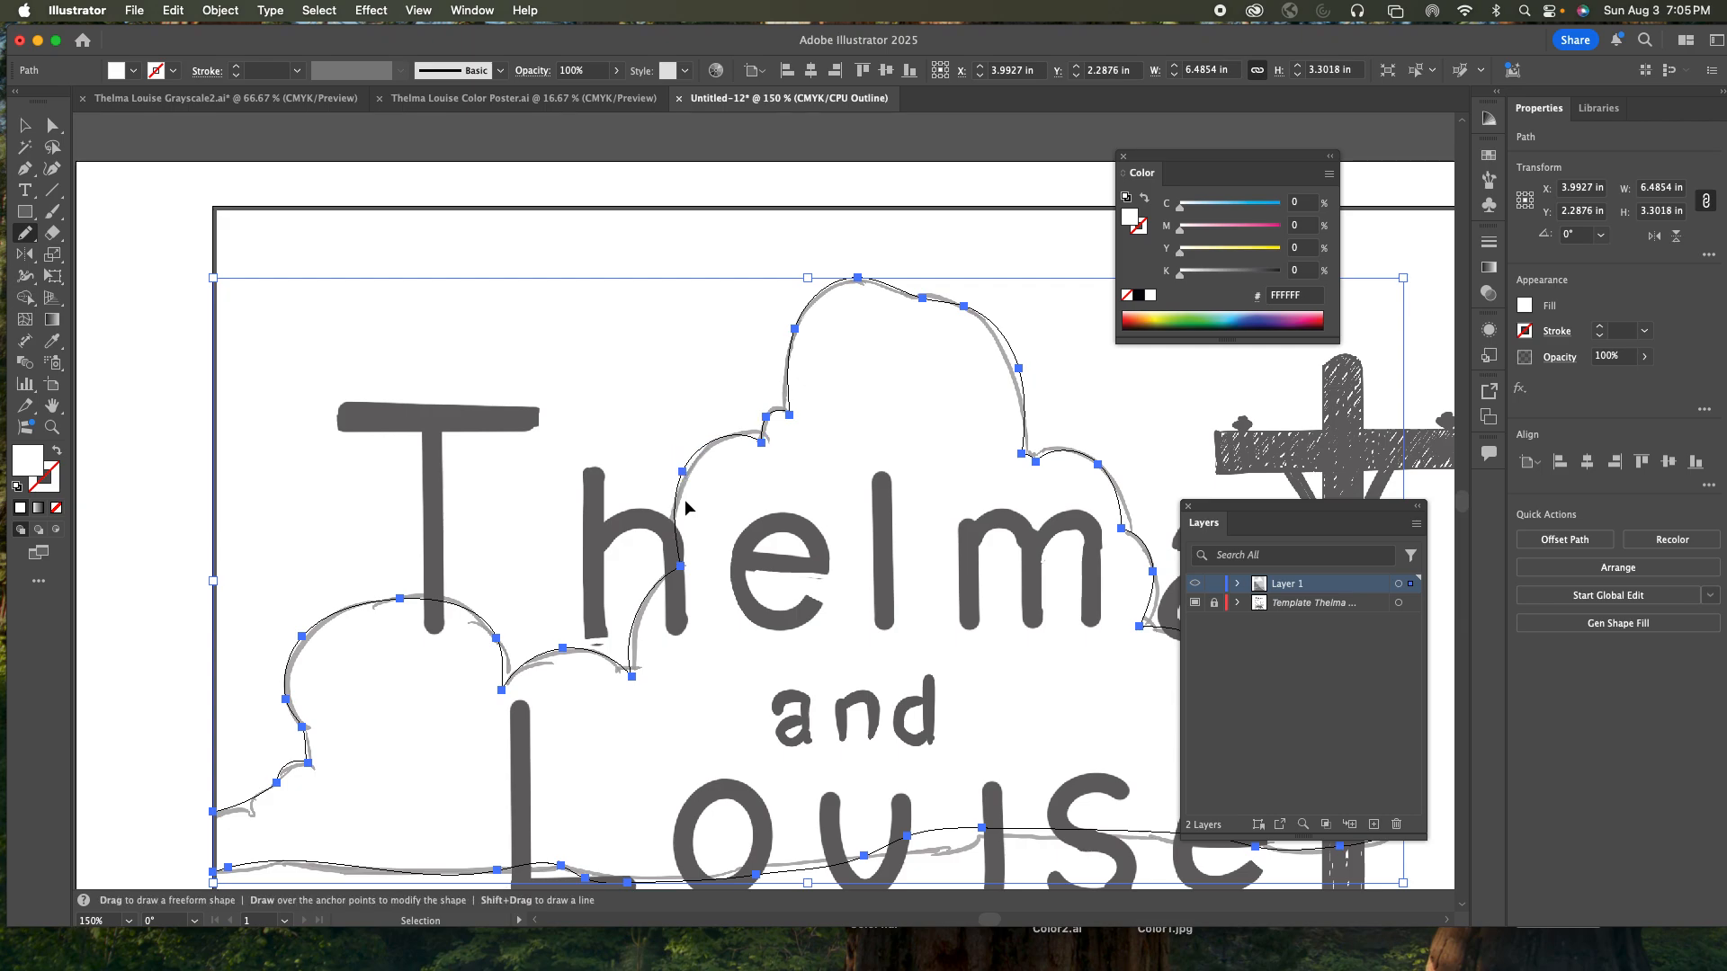
- Redraw parts of the upper cloud's bottom edge with the Pencil so they follow the sketch
key(super+1)
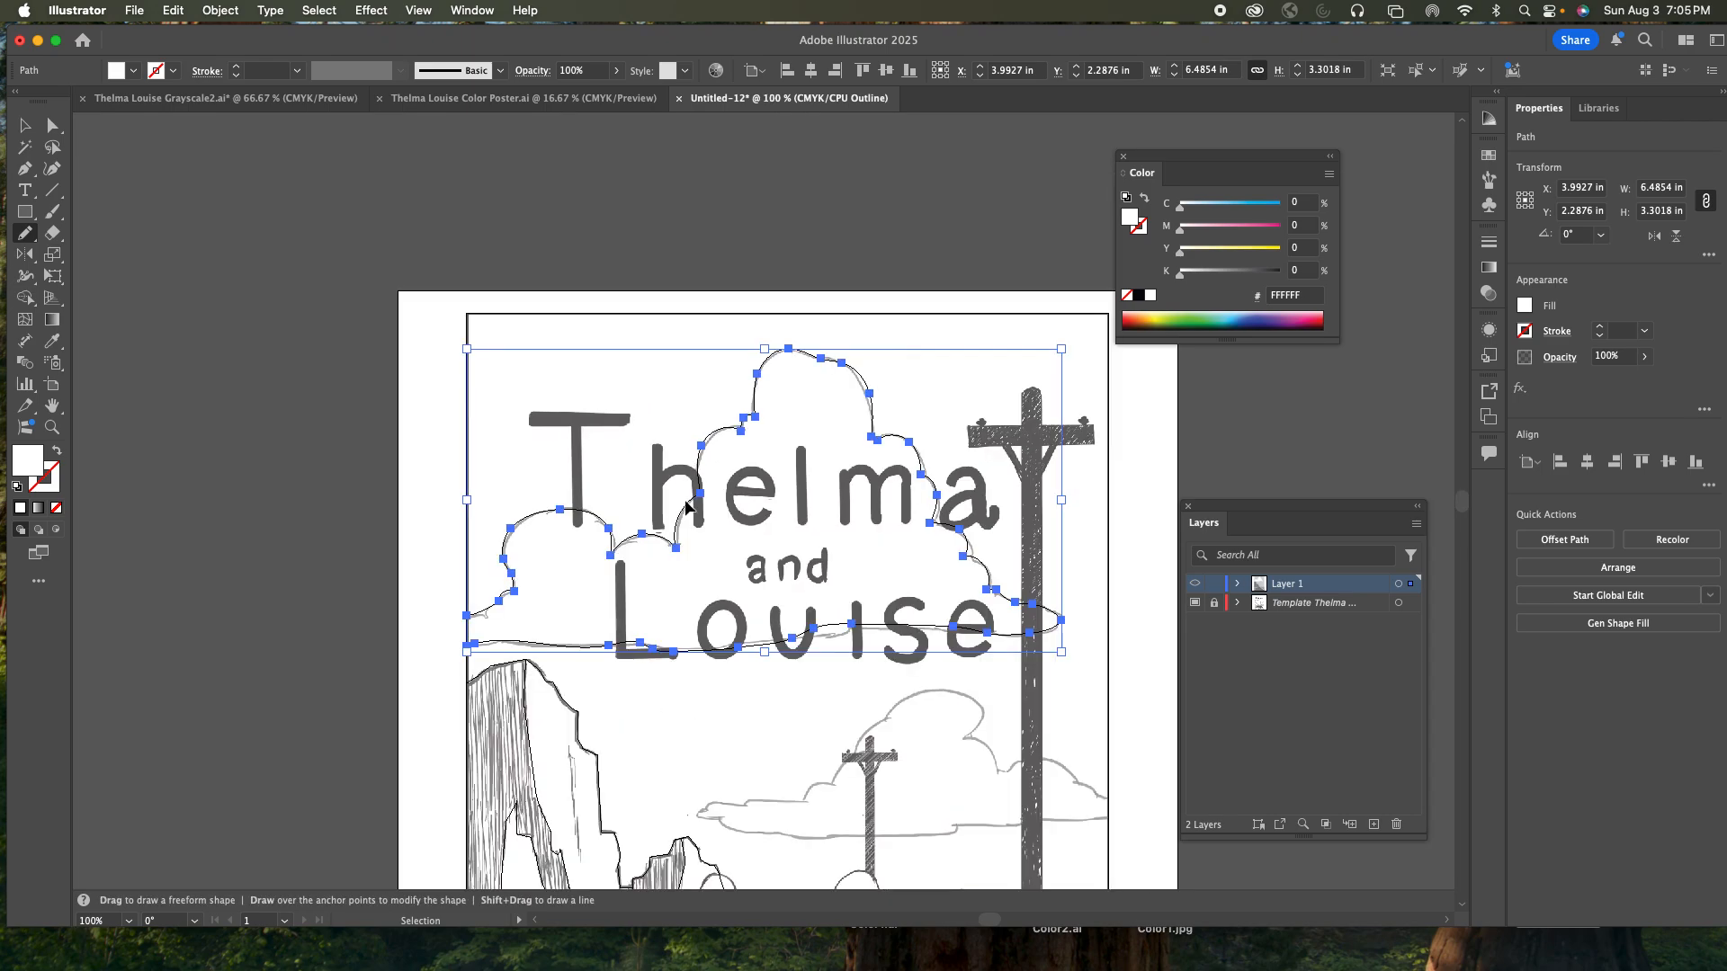
scroll(692, 492, down, 5)
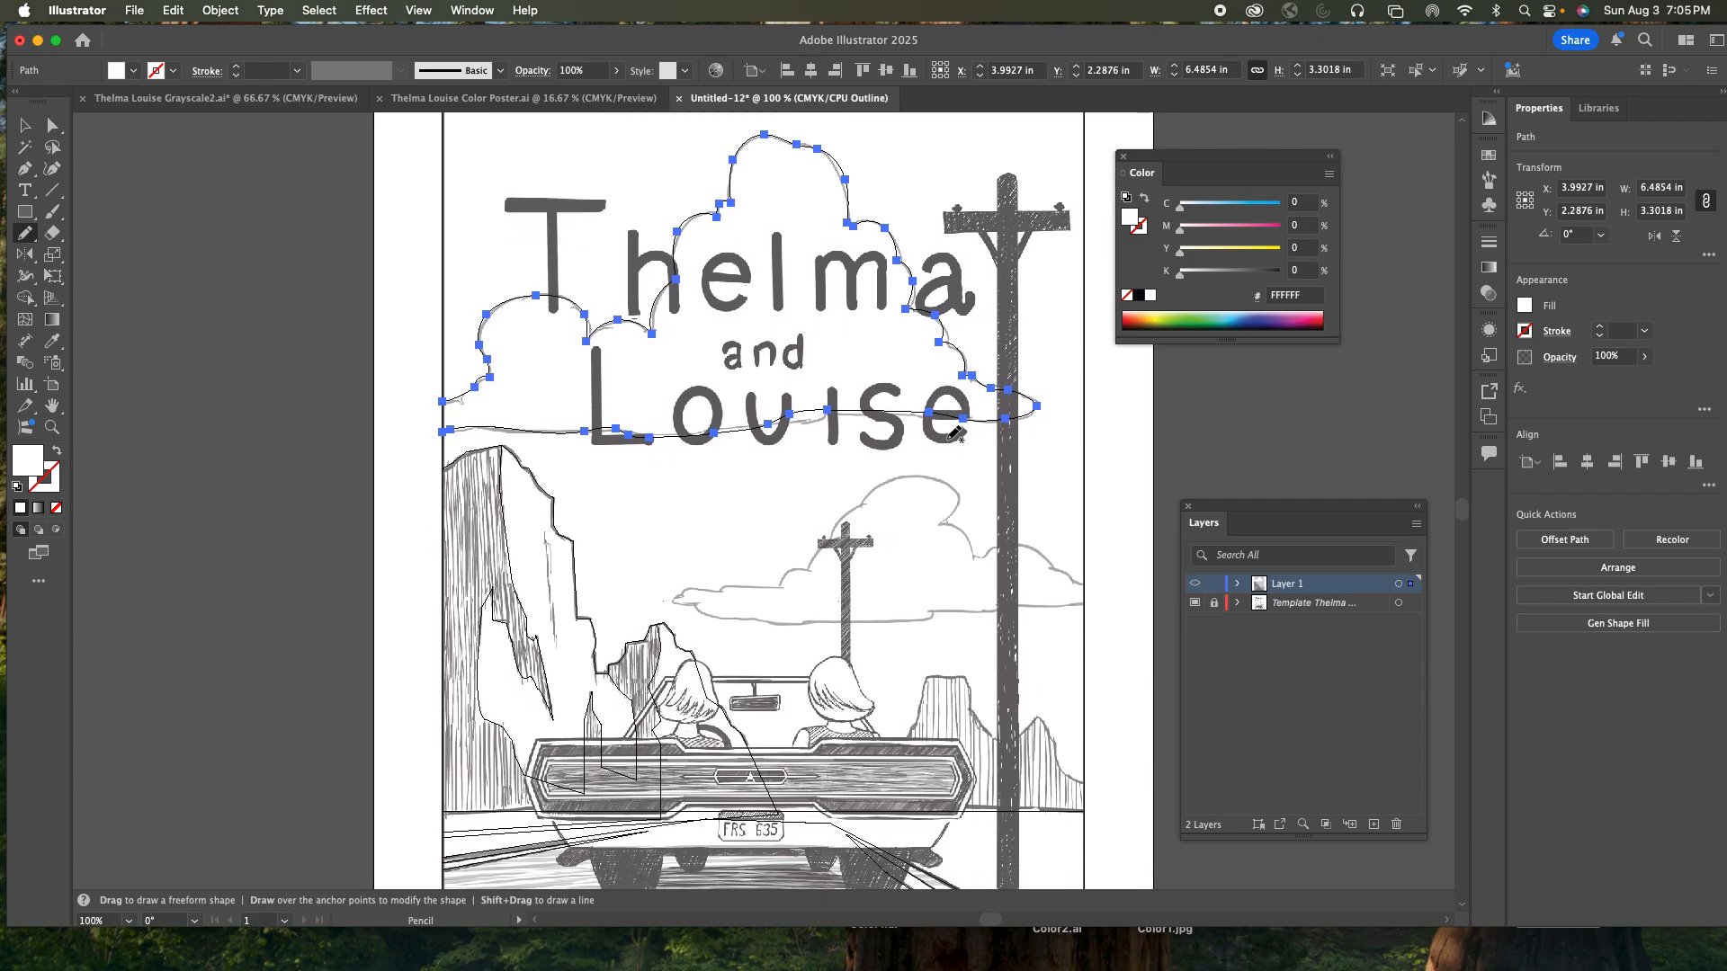
mouse_move(948, 410)
mouse_down()
mouse_move(755, 422)
mouse_move(961, 419)
mouse_move(780, 421)
mouse_up()
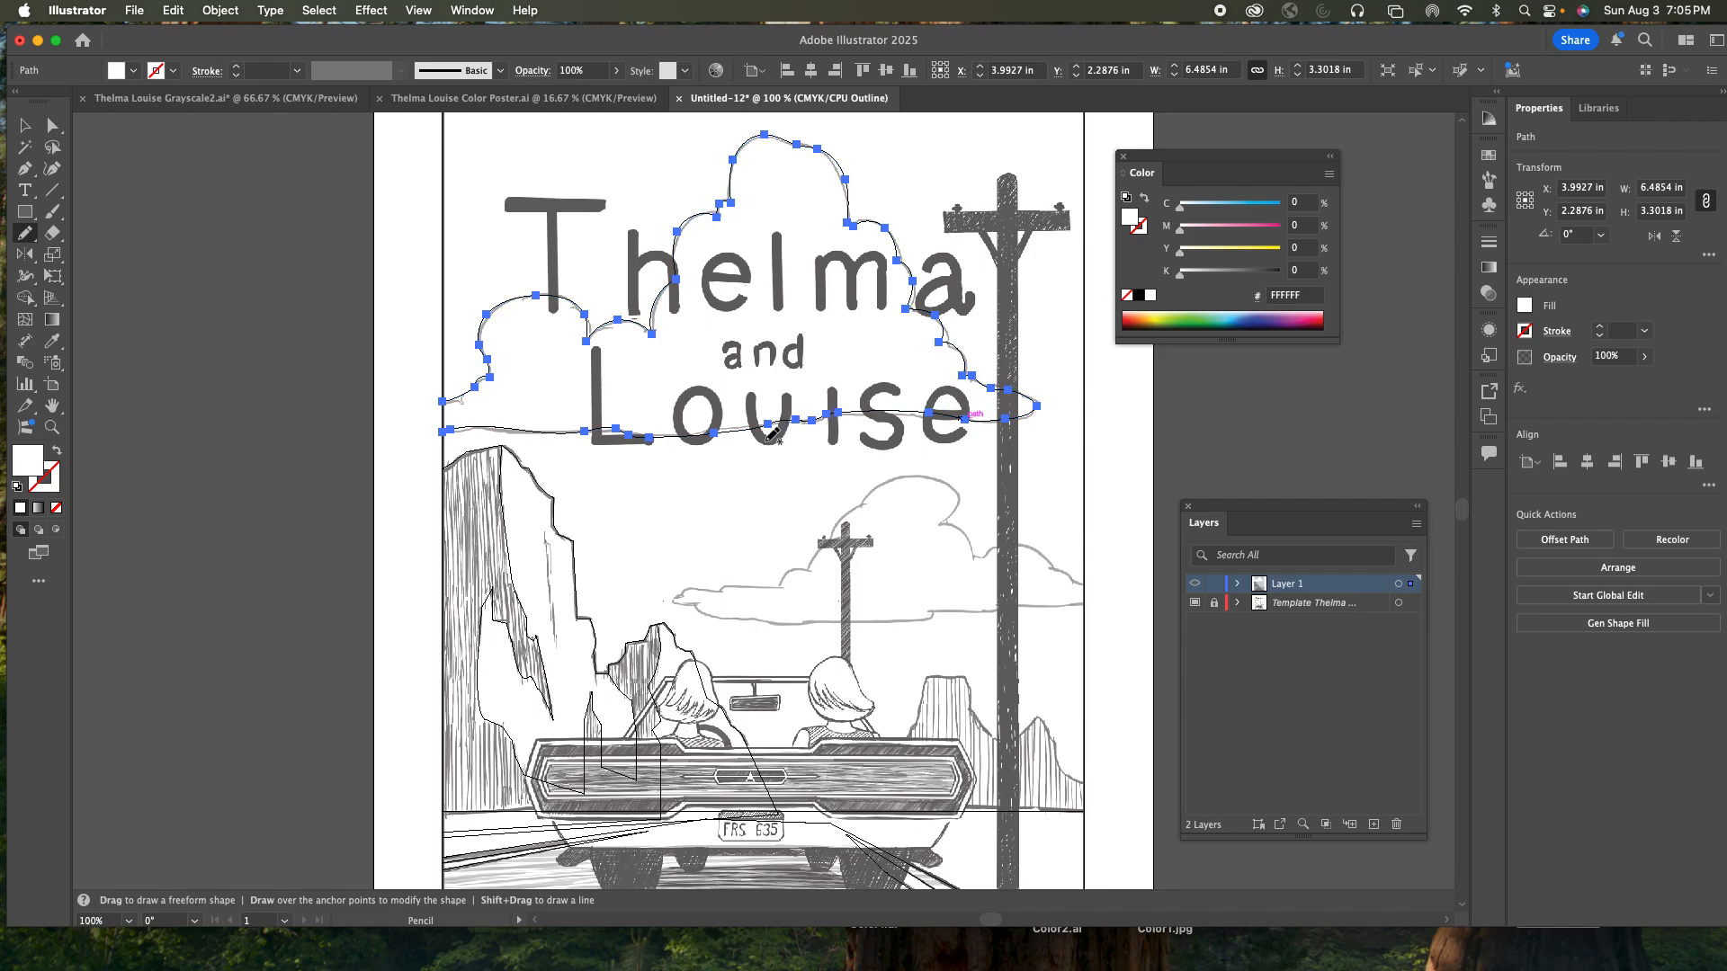
drag(581, 429, 447, 430)
- Draw the lower cloud freehand, about 4.98 by 1.65 in, extending past the poster's right border, and switch to preview mode
mouse_move(683, 597)
mouse_down()
mouse_move(783, 588)
mouse_move(913, 472)
mouse_move(955, 480)
mouse_move(951, 515)
mouse_move(978, 555)
mouse_move(1025, 549)
mouse_move(1092, 585)
mouse_move(1088, 600)
mouse_move(804, 622)
mouse_move(672, 600)
mouse_up()
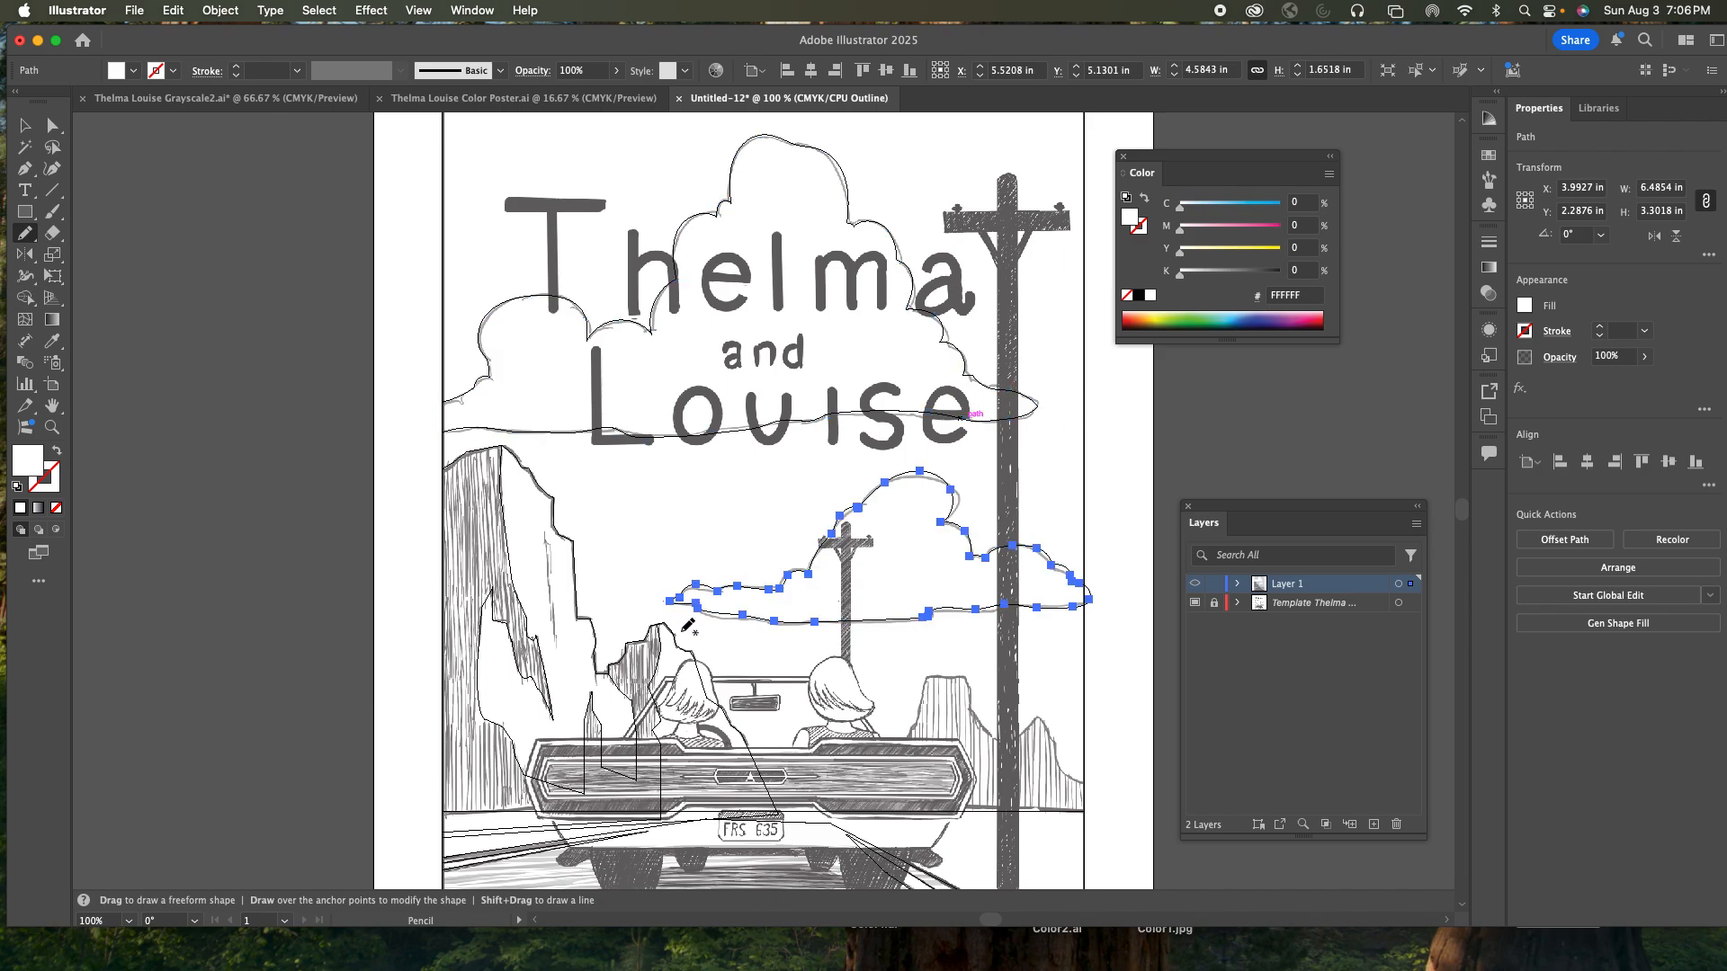
mouse_move(1082, 578)
mouse_down()
mouse_move(1126, 596)
mouse_move(1086, 606)
mouse_up()
key(v)
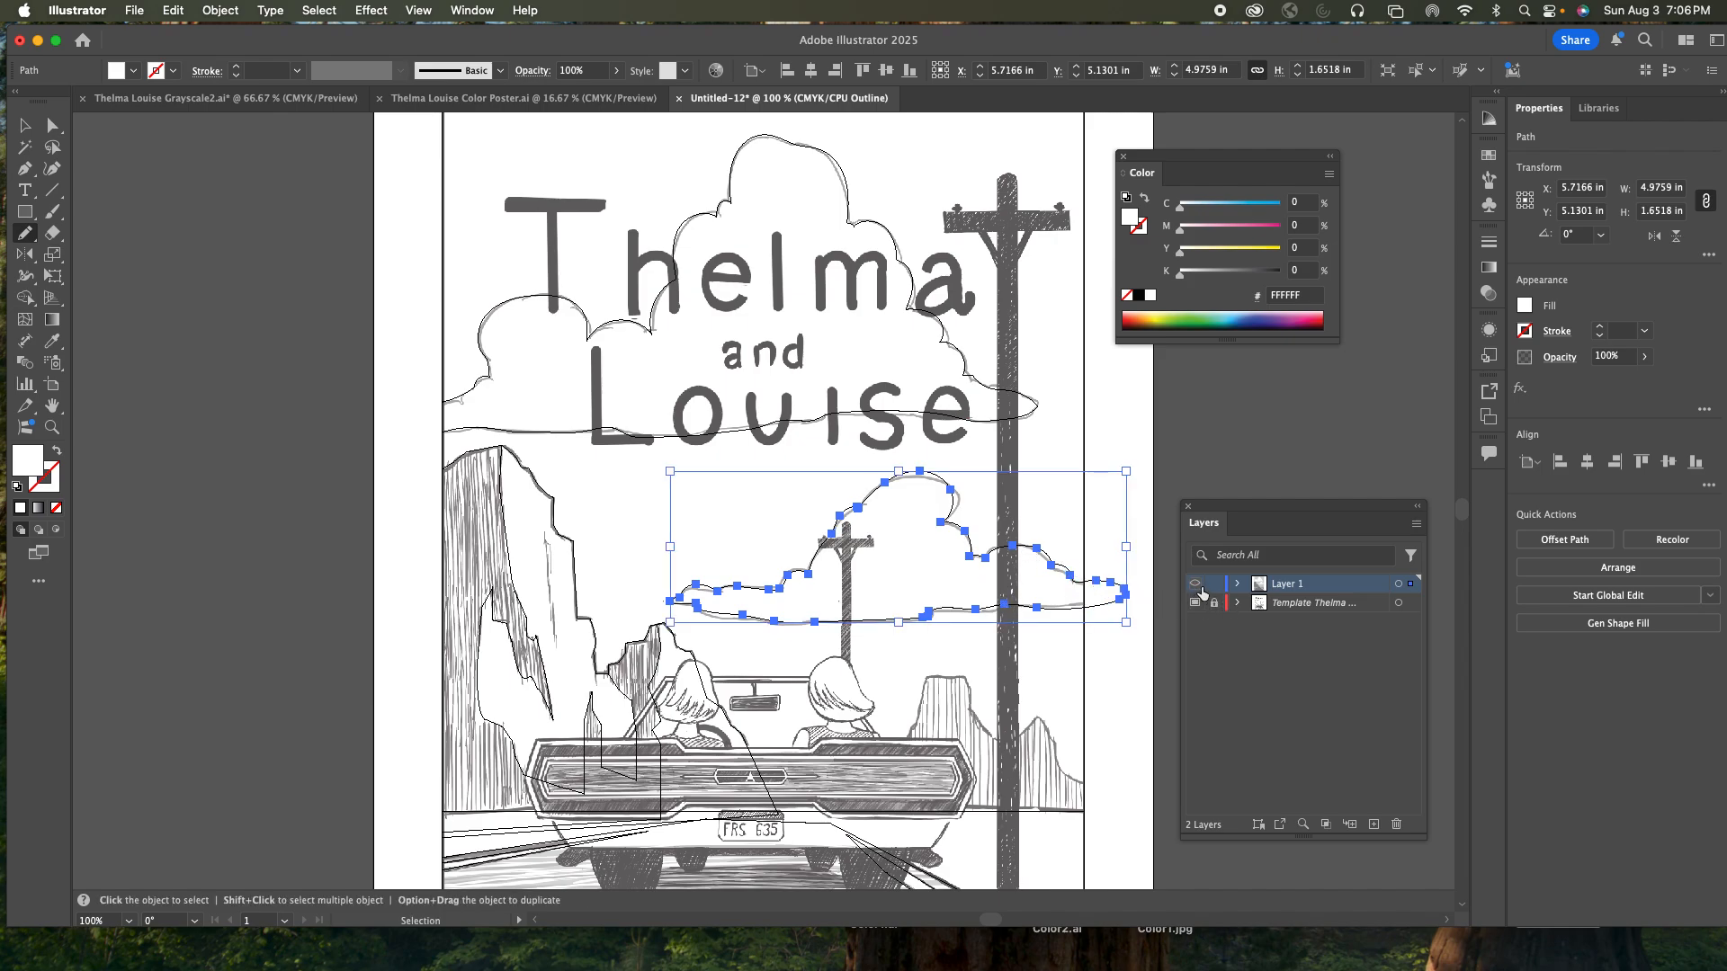
key(super+y)
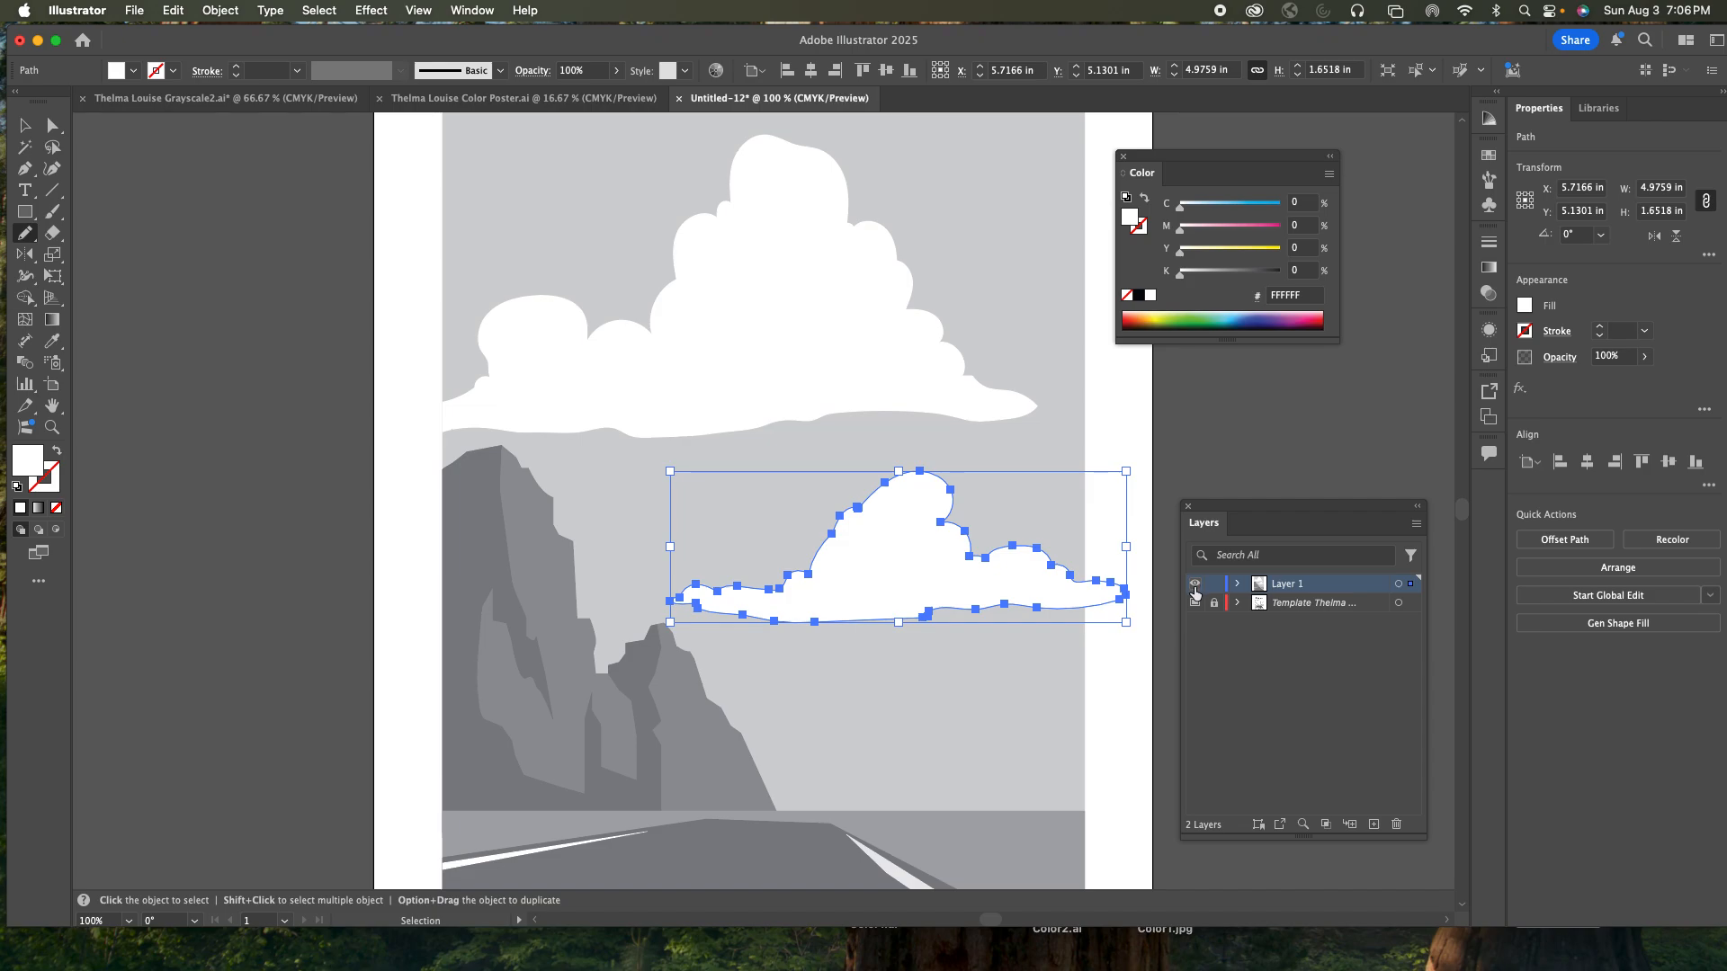
- Trim the part of the lower cloud overhanging the background rectangle's right edge with Shape Builder
key(n)
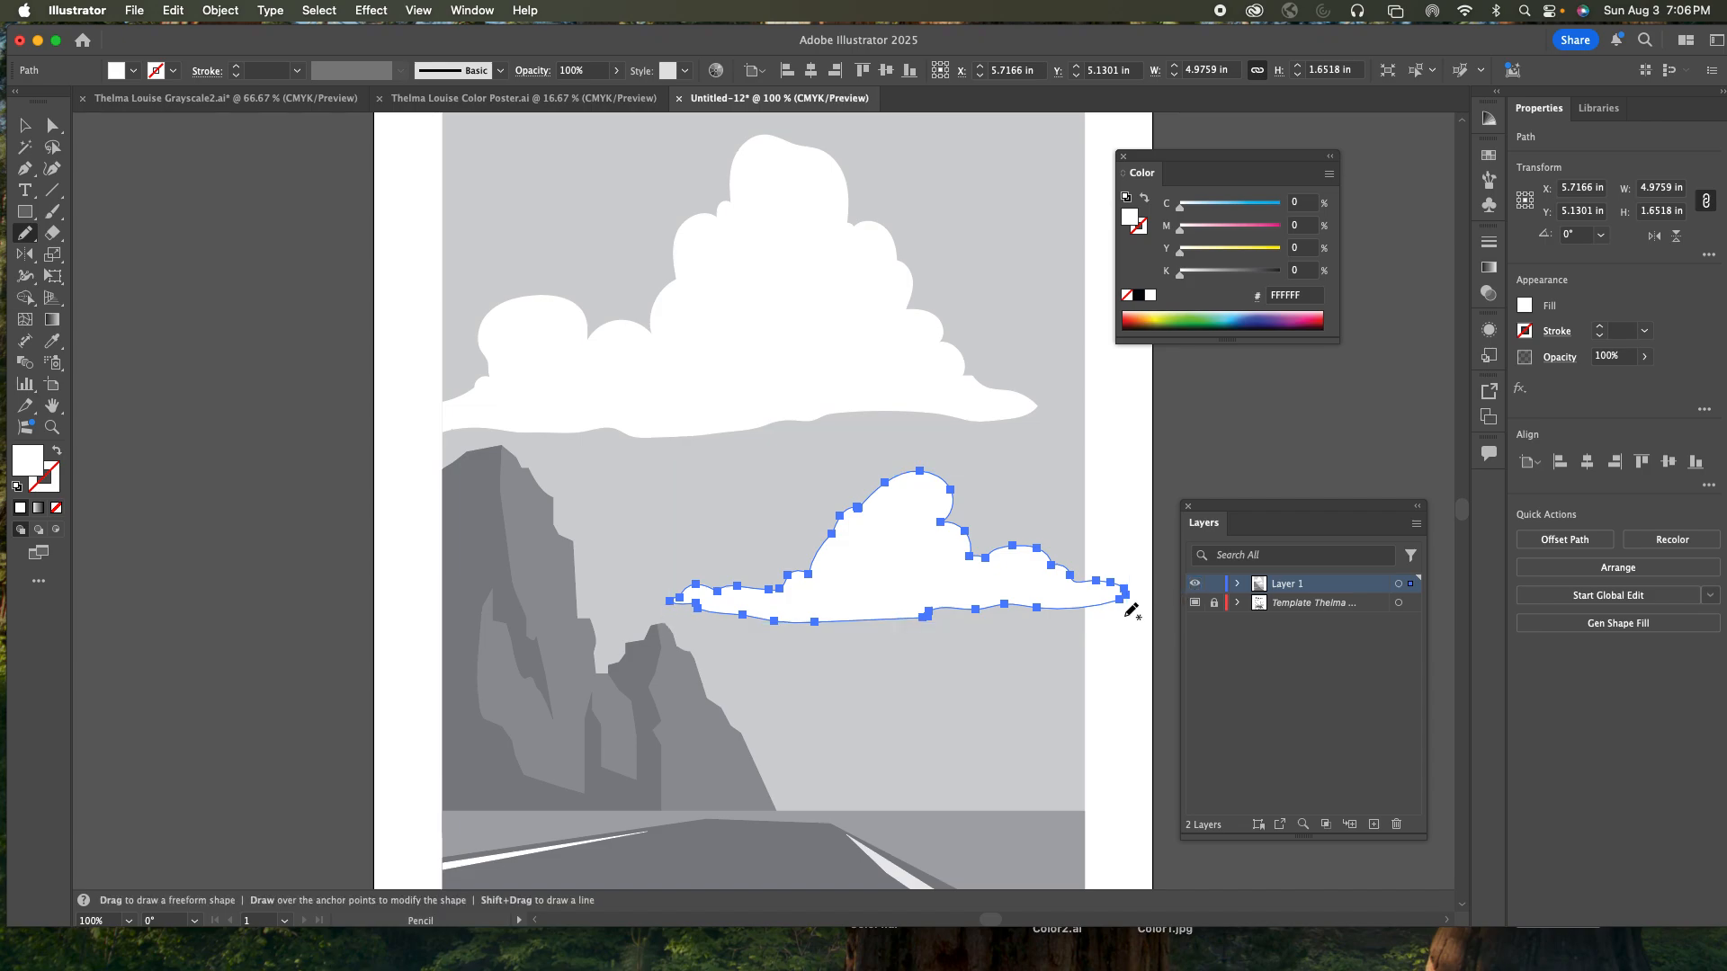
key(v)
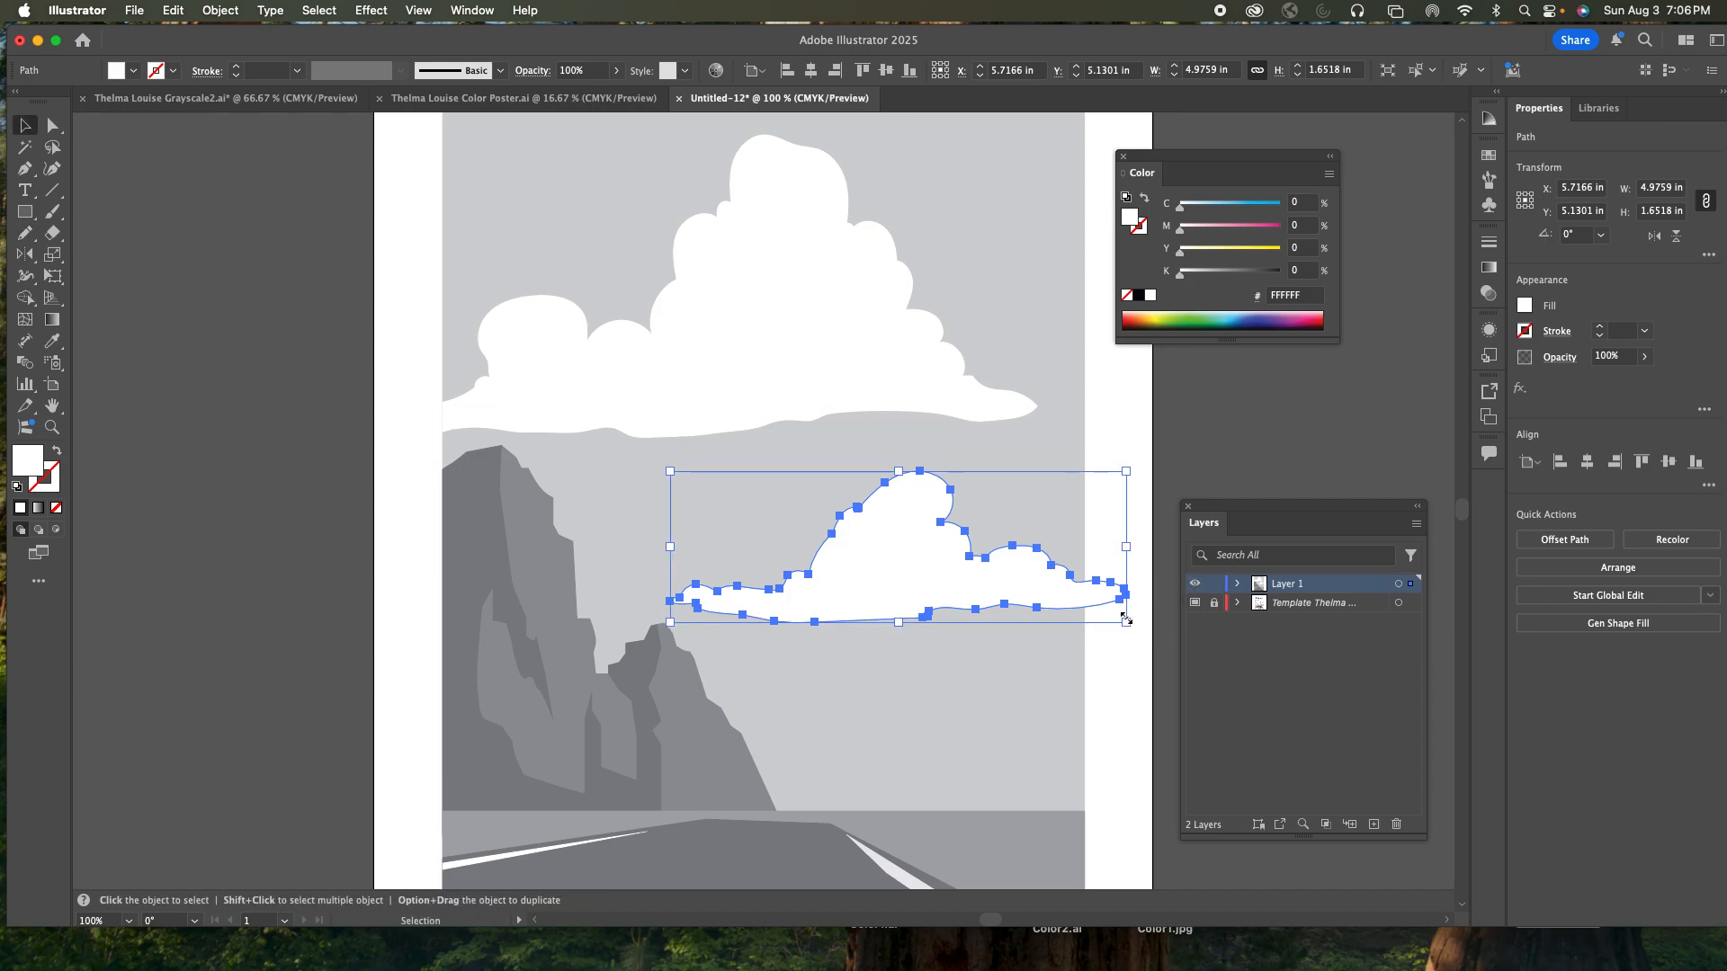
shift+click(1033, 477)
key(shift+m)
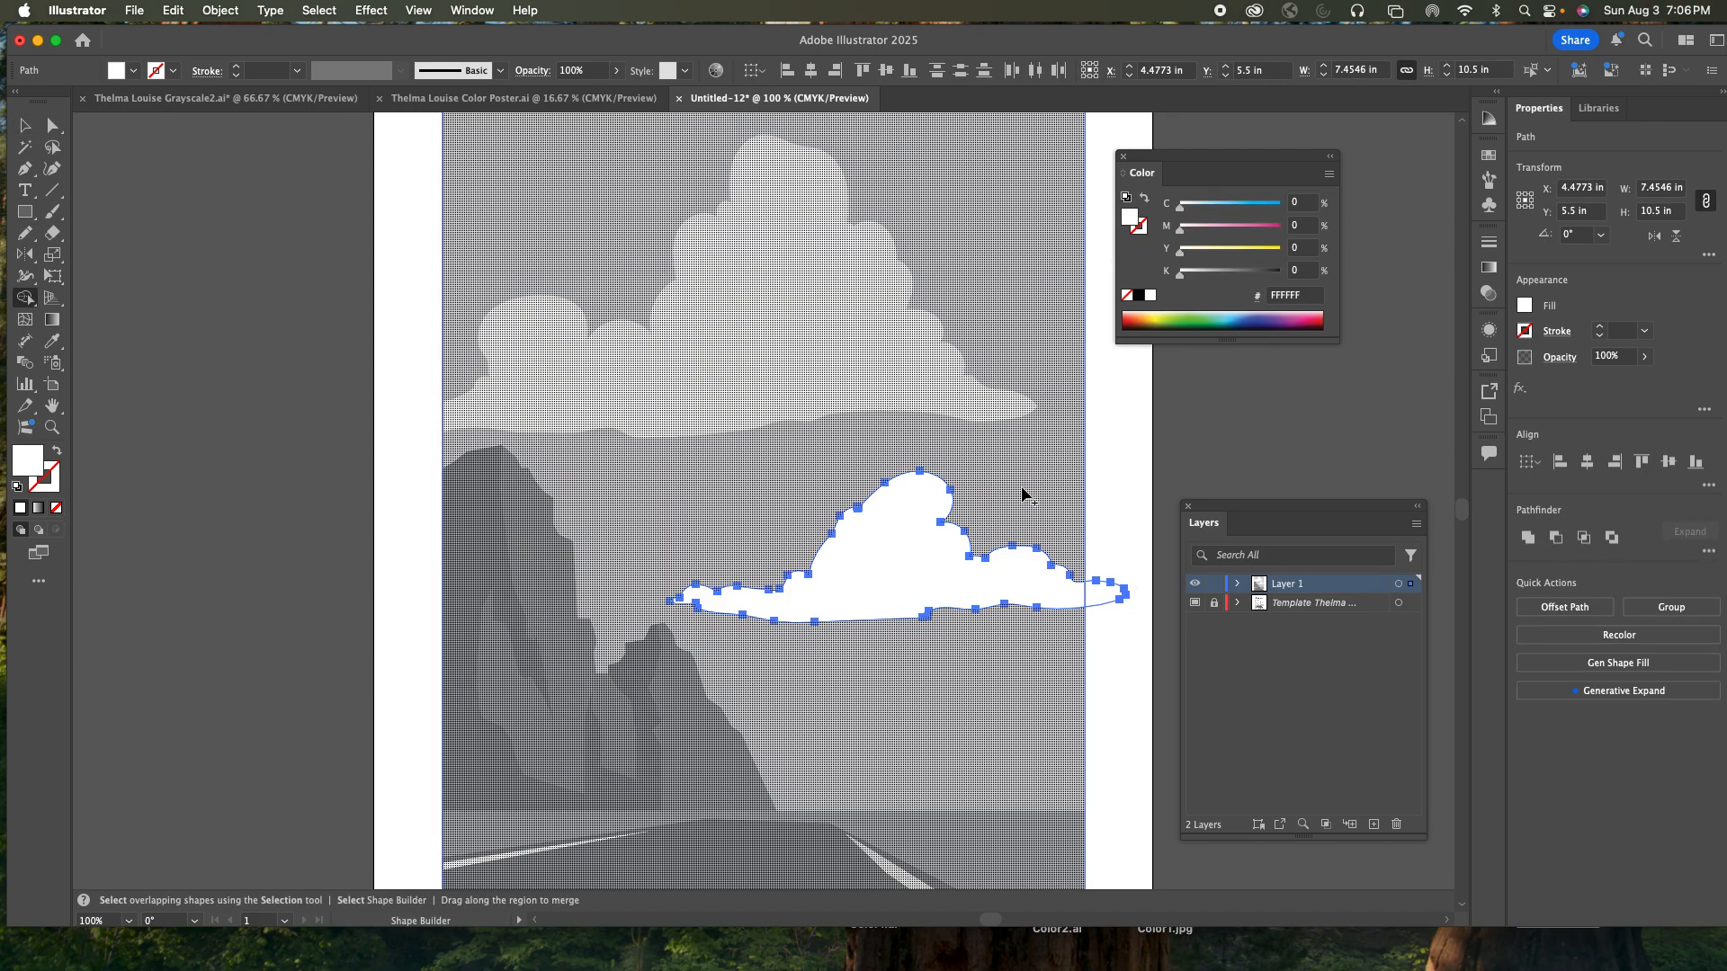
alt+click(1104, 598)
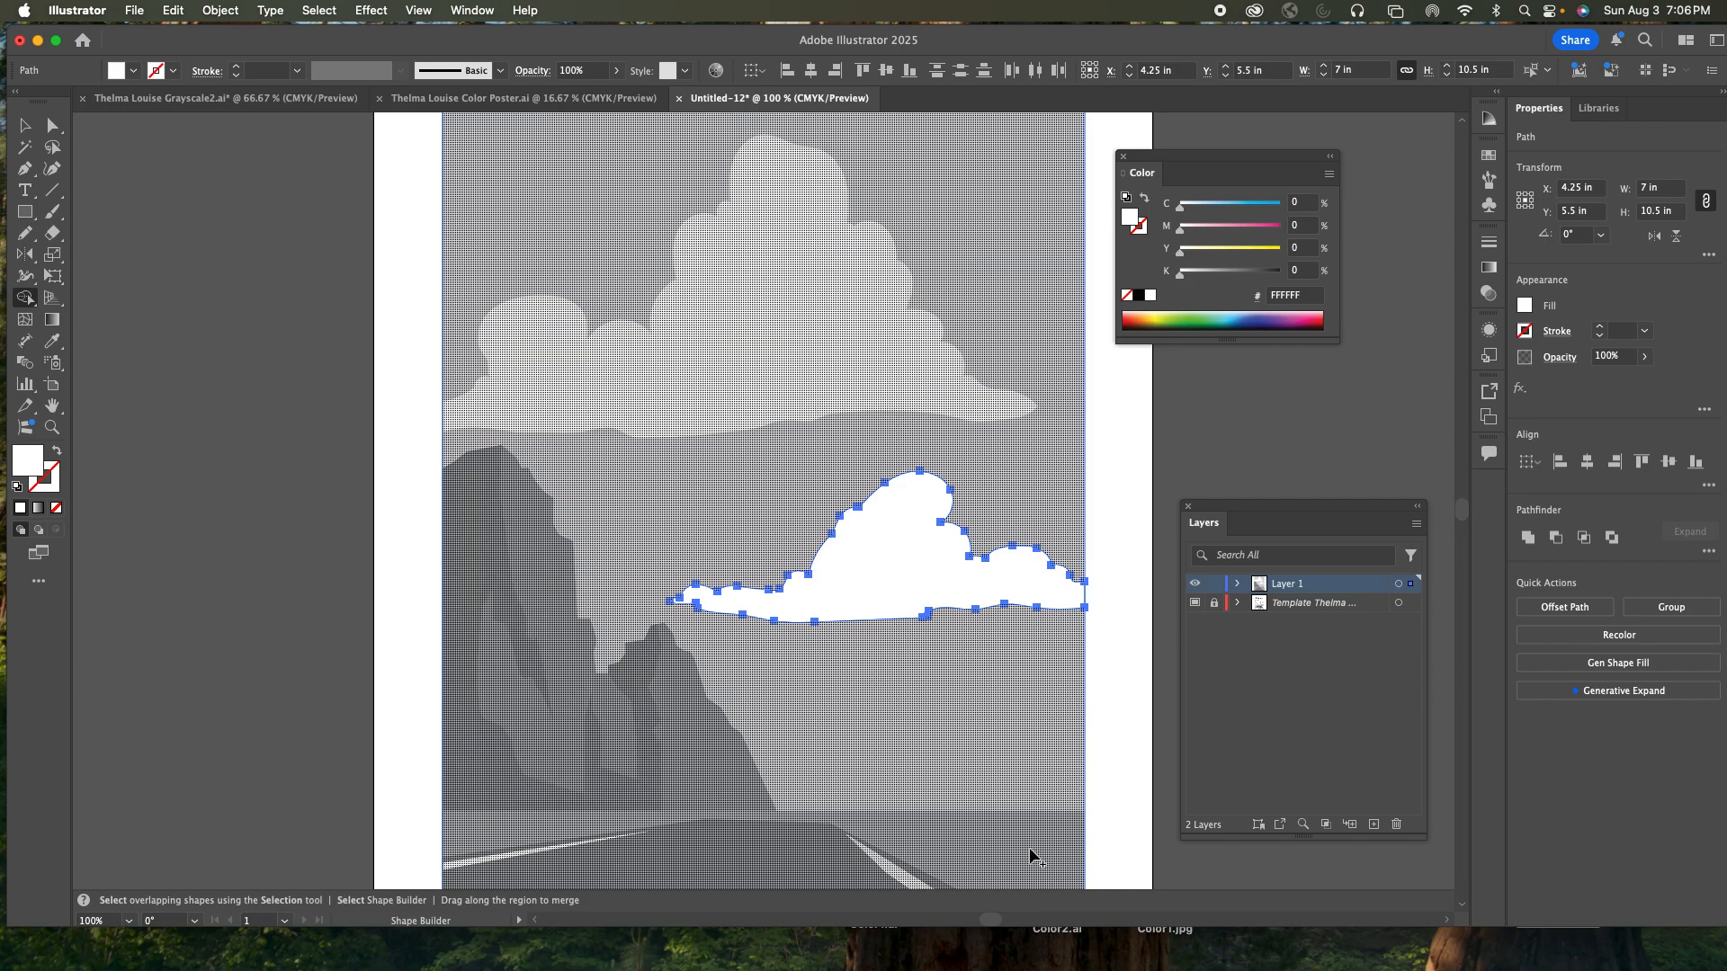
- Return the layer to outline mode and draw the distant rock formation behind the car freehand, about 2.35 by 2.05 in
super+click(1200, 587)
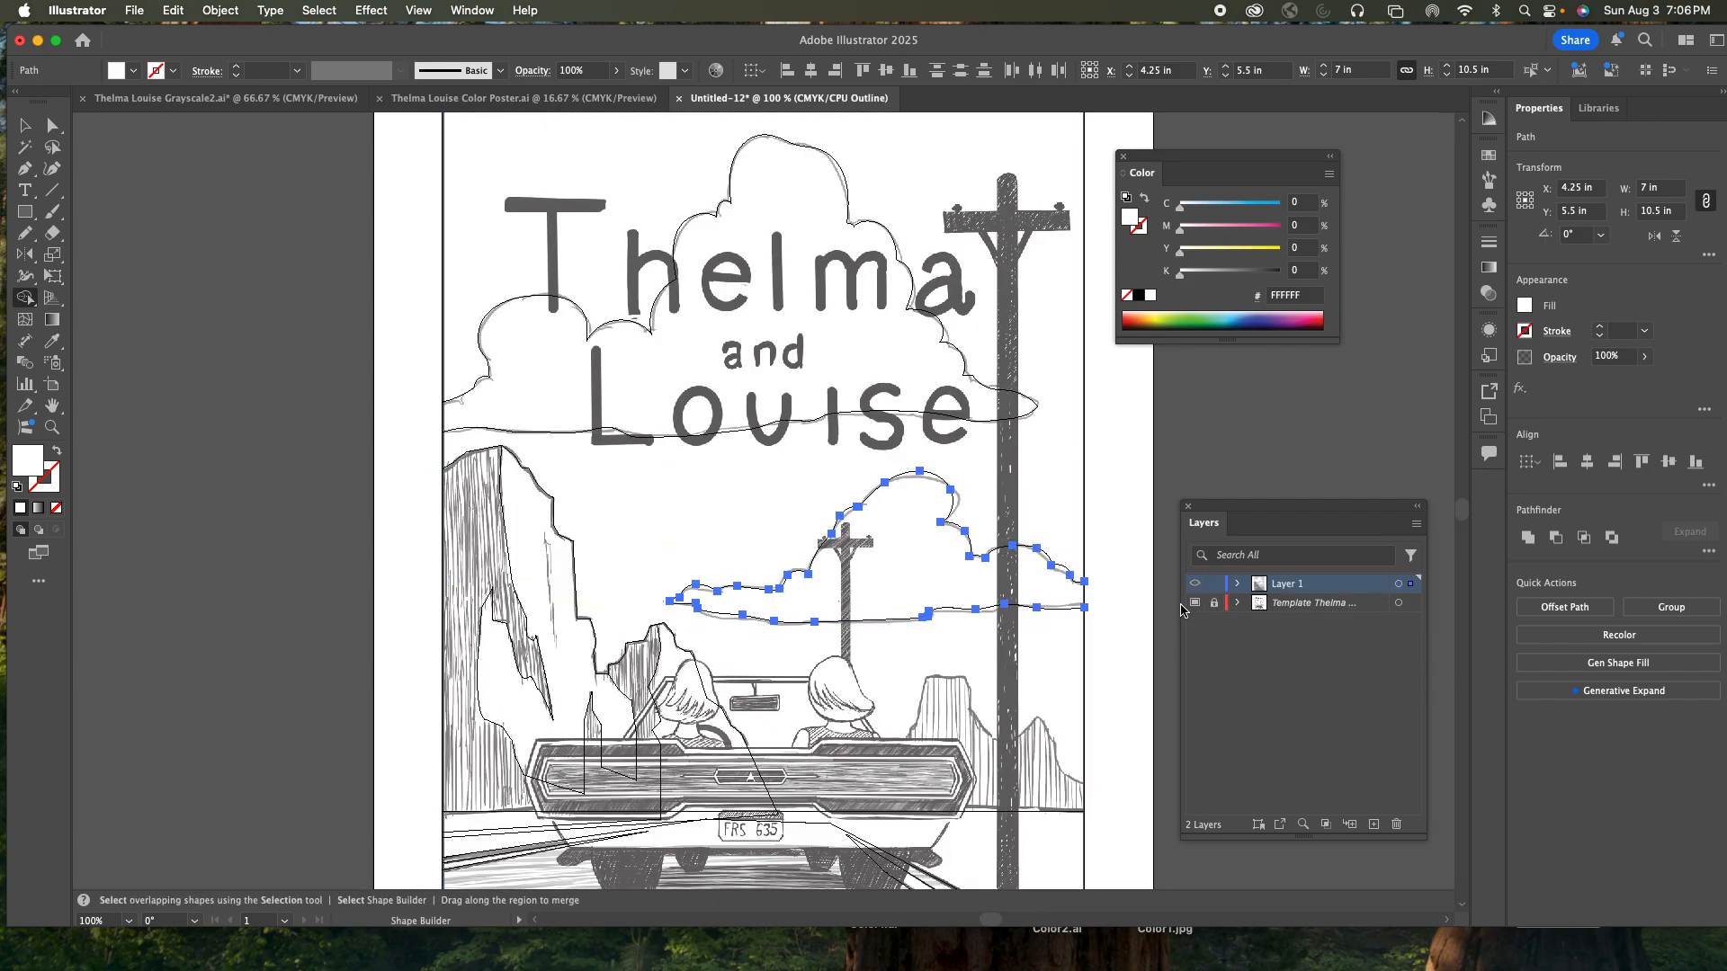
scroll(1034, 690, down, 5)
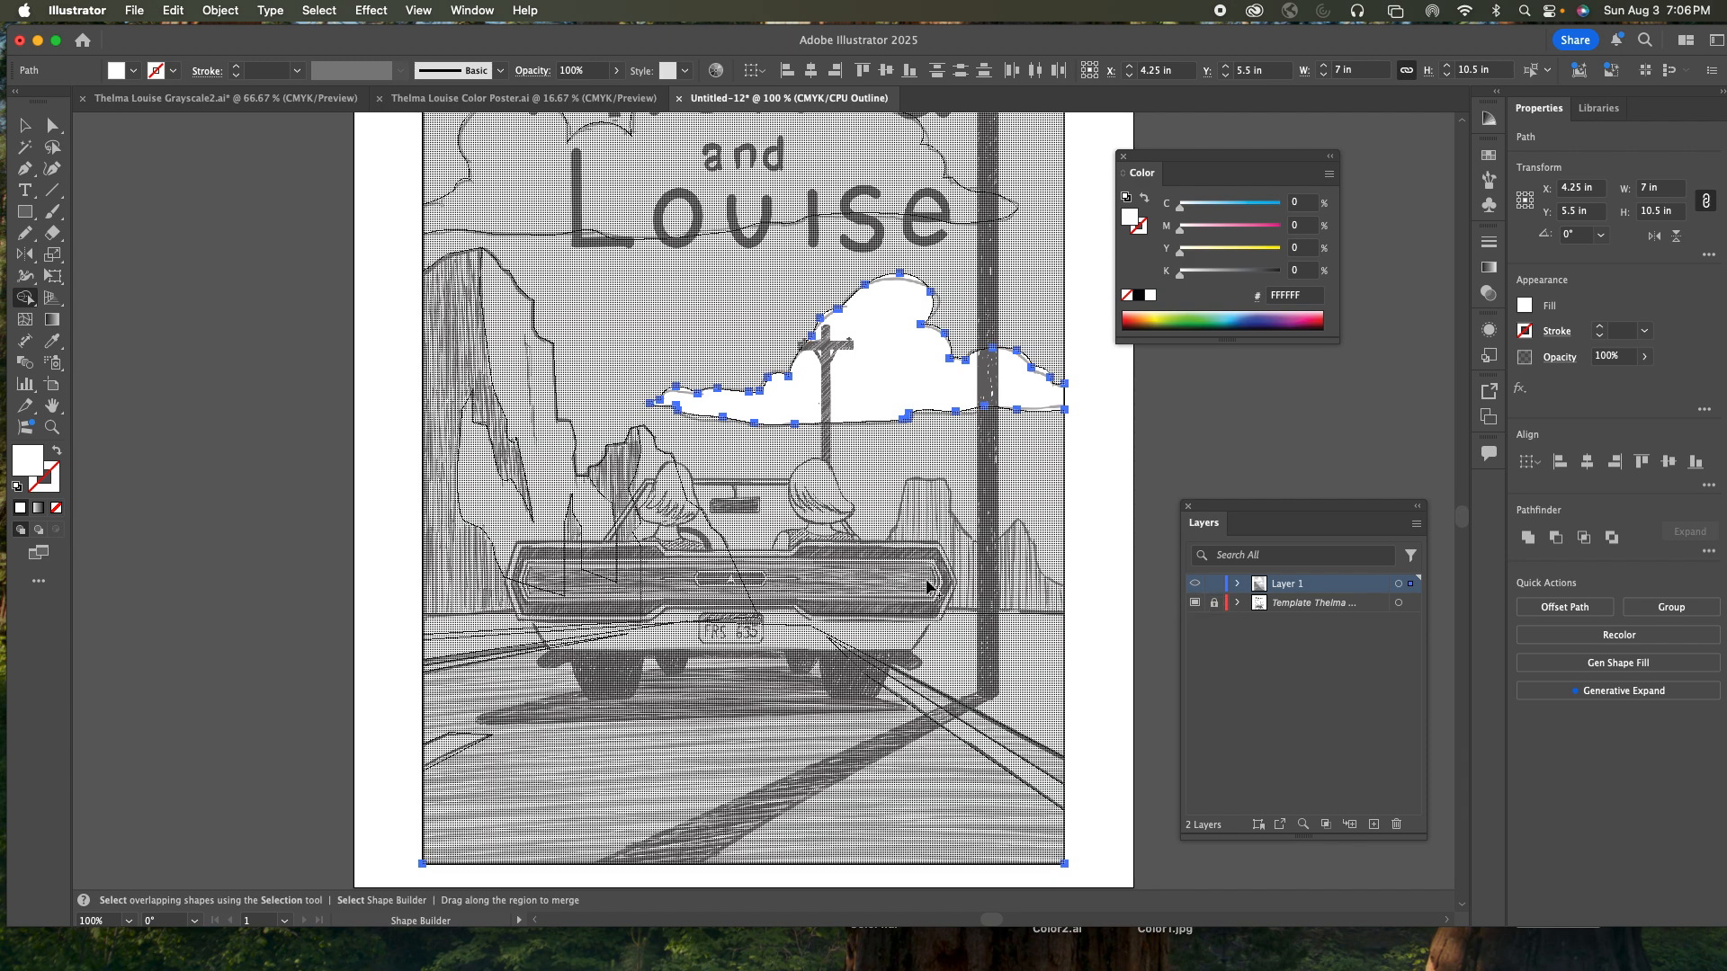
key(n)
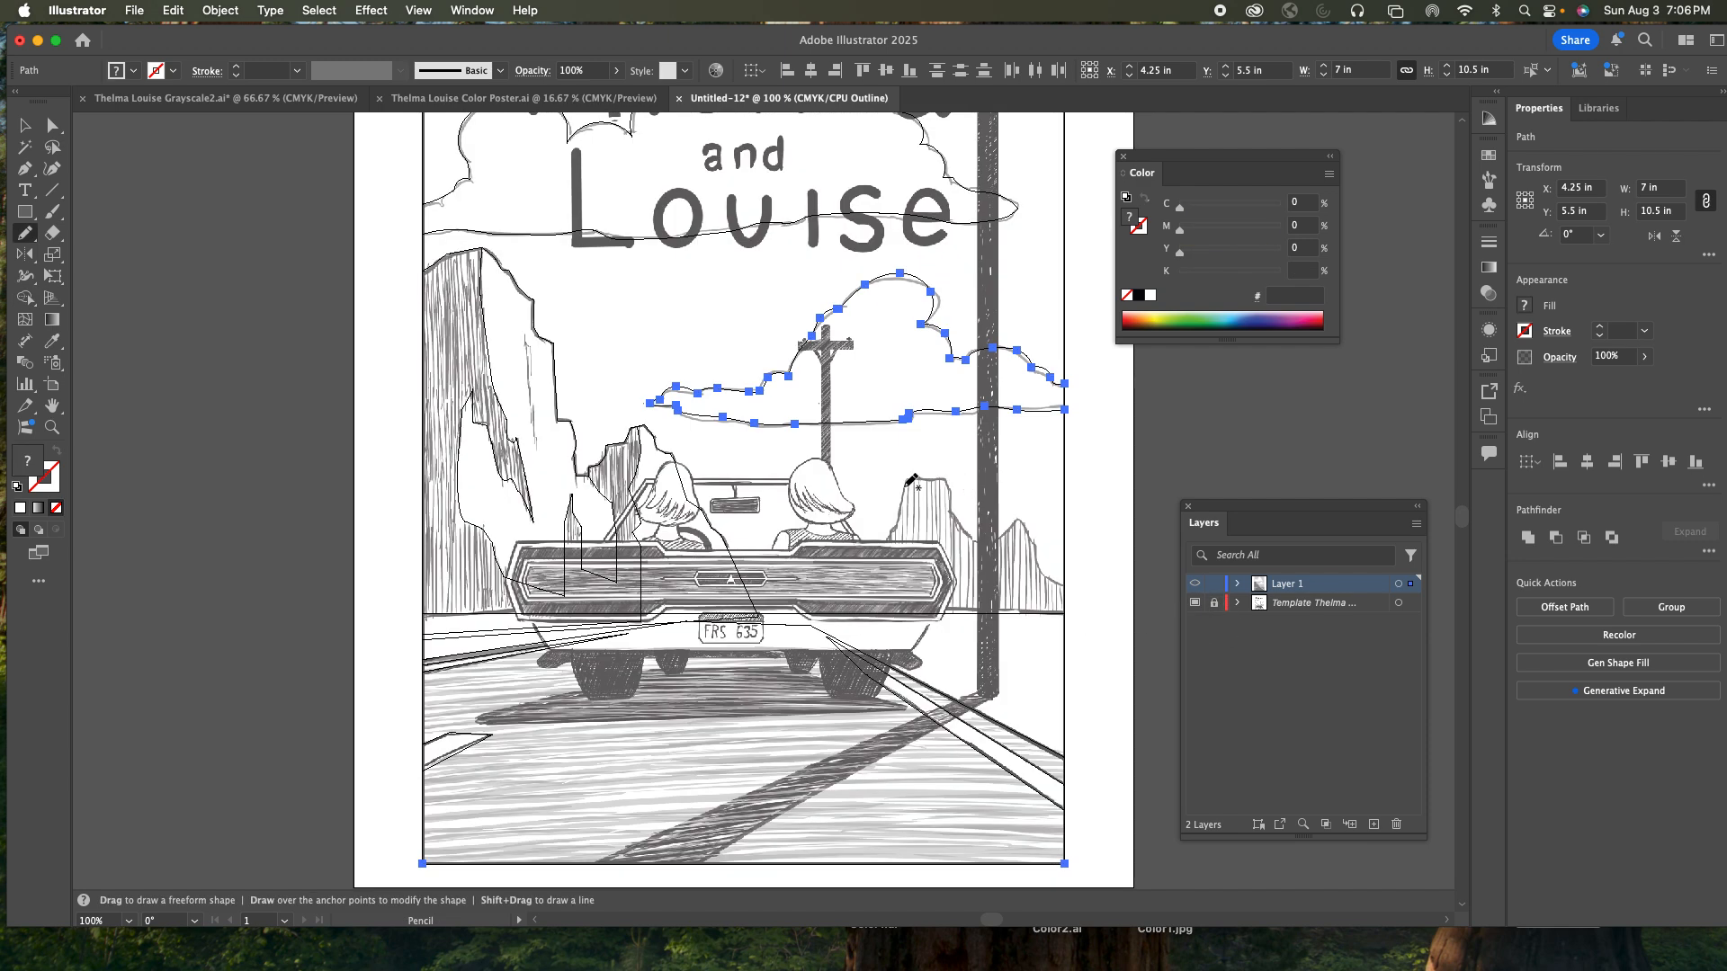
mouse_move(882, 572)
mouse_down()
mouse_move(905, 480)
mouse_move(949, 480)
mouse_move(971, 540)
mouse_move(986, 551)
mouse_move(1020, 519)
mouse_move(1044, 575)
mouse_move(1092, 596)
mouse_move(1091, 615)
mouse_move(1074, 653)
mouse_move(997, 665)
mouse_move(922, 654)
mouse_move(880, 631)
mouse_move(893, 573)
mouse_up()
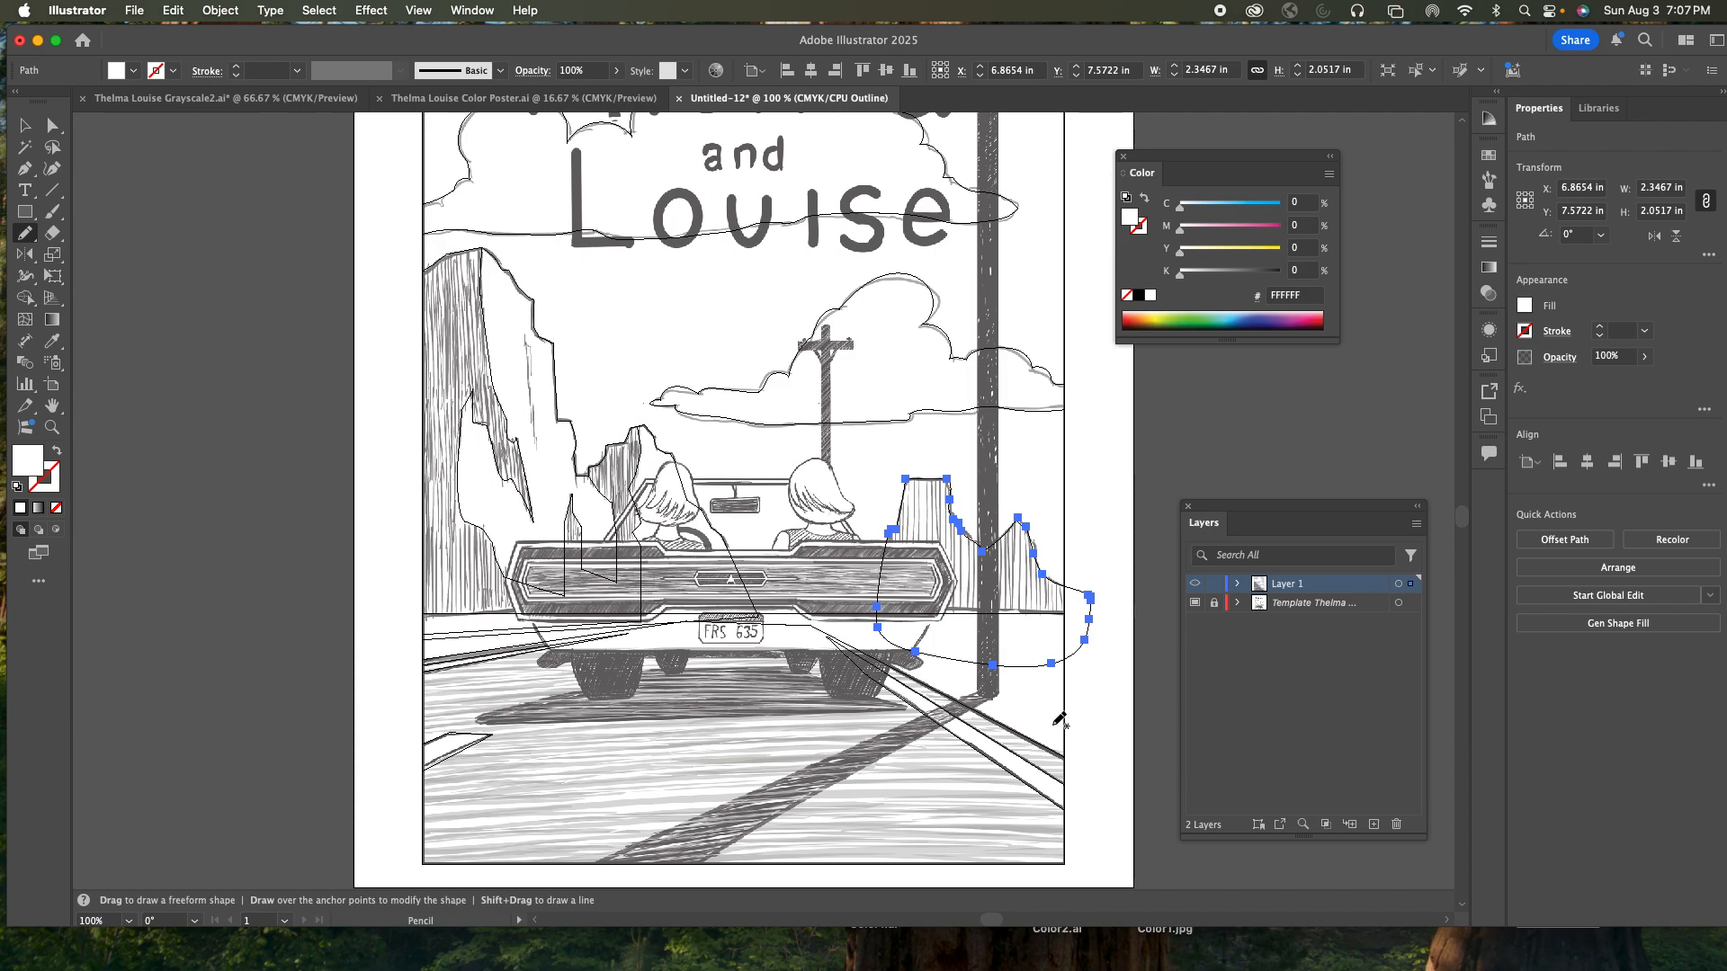
- Redraw the right-hand slope of the flat-topped rock with the Pencil, from its top corner down to the telephone pole
key(z)
click(944, 531)
click(949, 523)
click(749, 488)
click(751, 493)
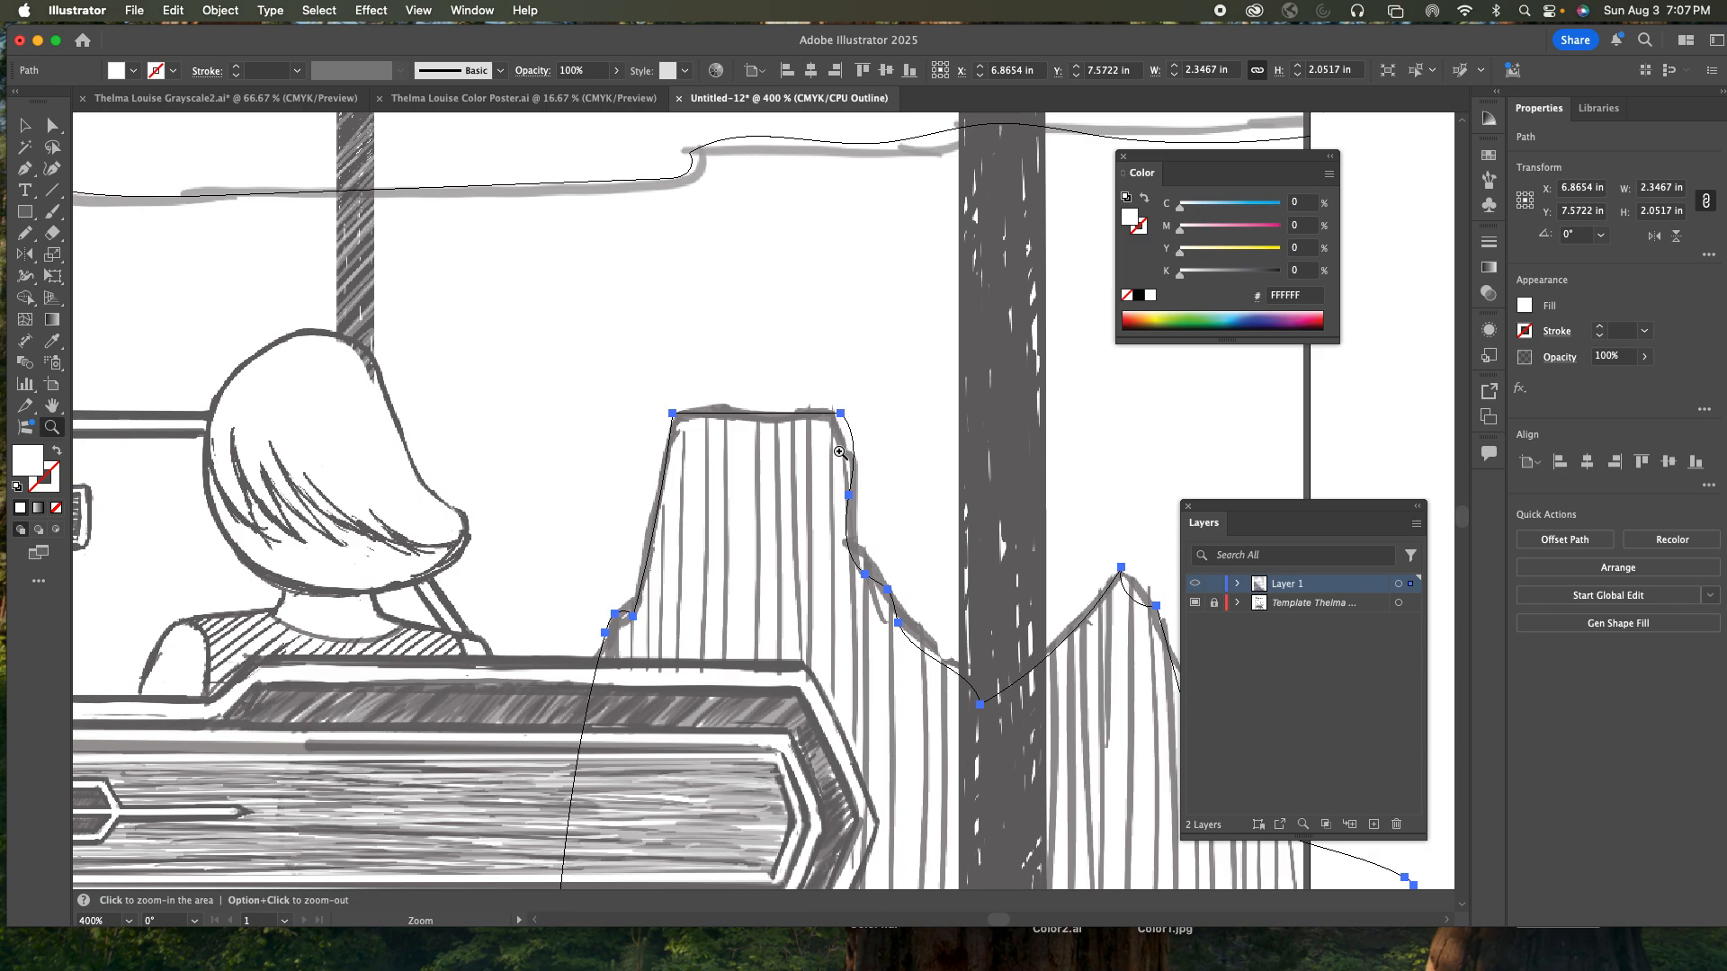
key(n)
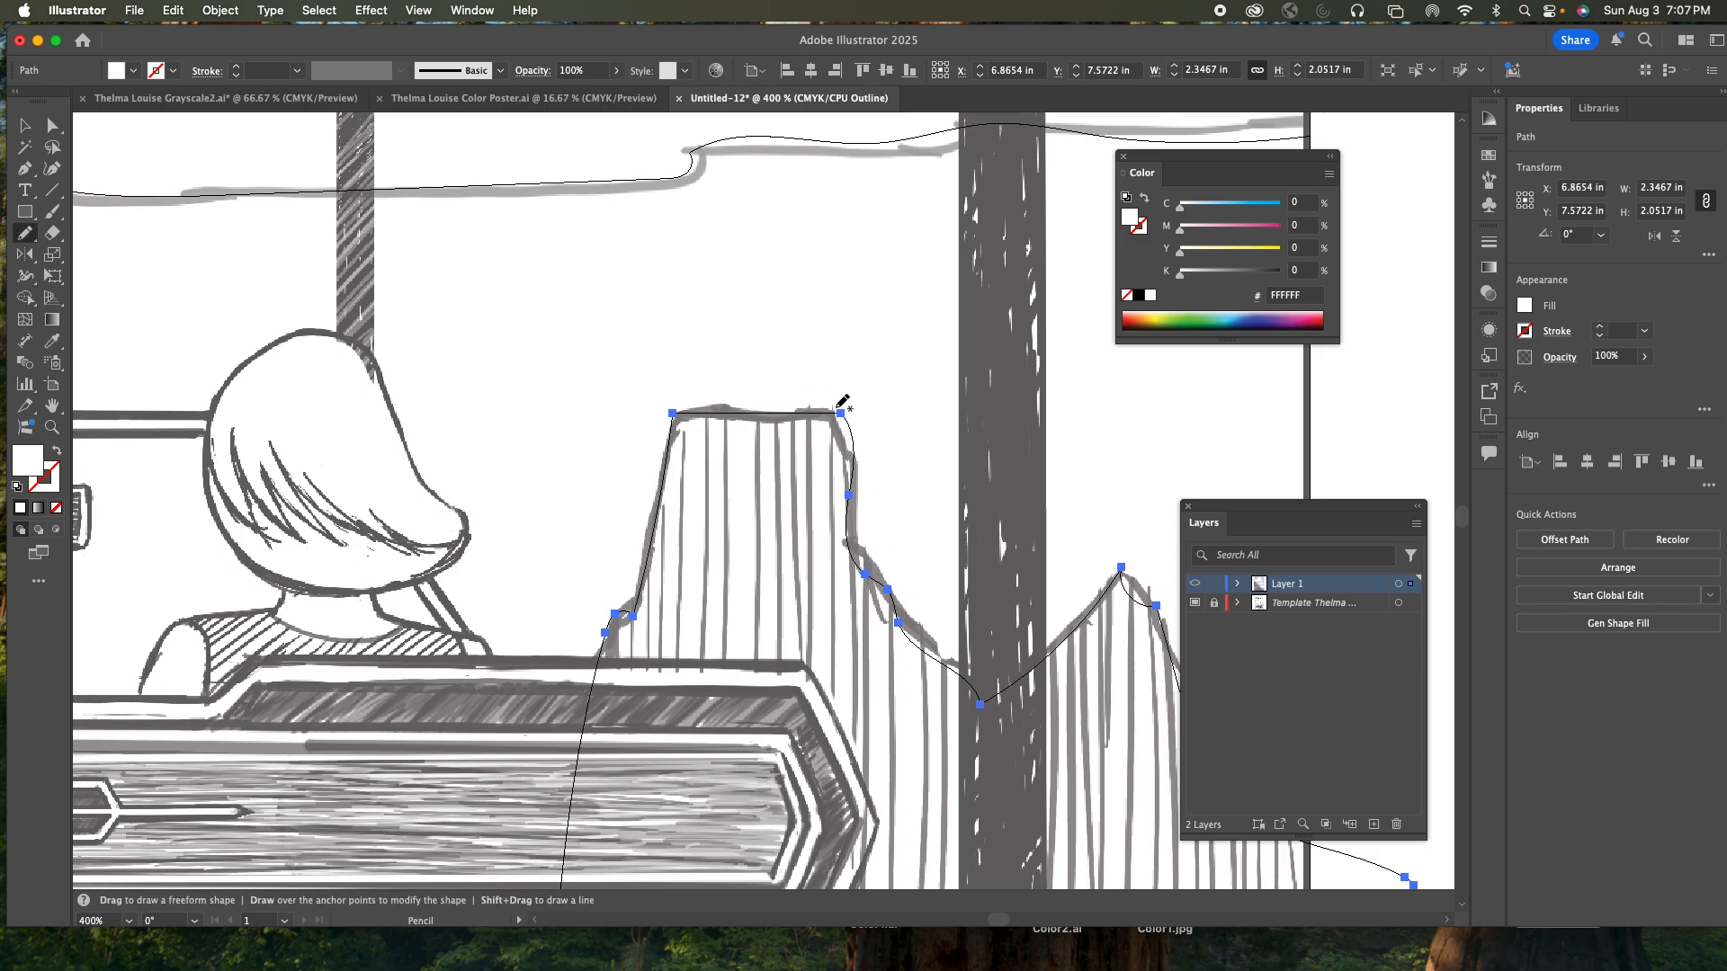
drag(829, 419, 857, 454)
mouse_move(854, 448)
mouse_down()
mouse_move(857, 548)
mouse_move(962, 674)
mouse_up()
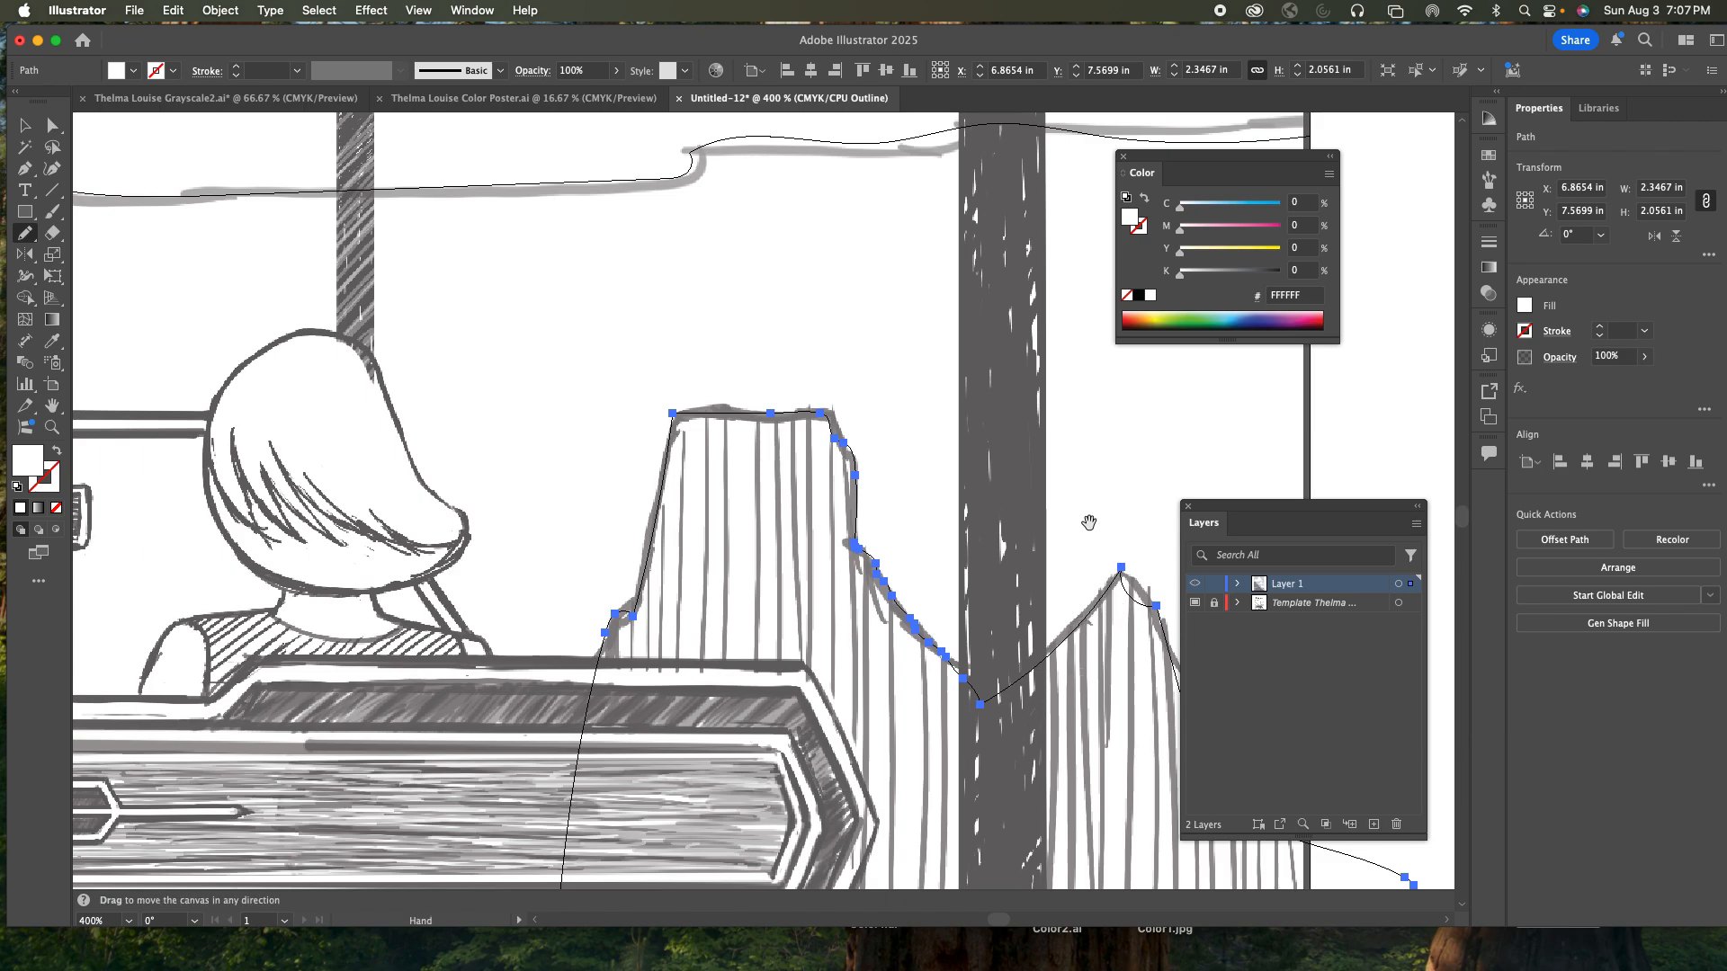
- Redraw the pointed rock's peak and right slope with the Pencil, down to just past the poster border
scroll(1091, 521, down, 5)
scroll(1091, 521, right, 7)
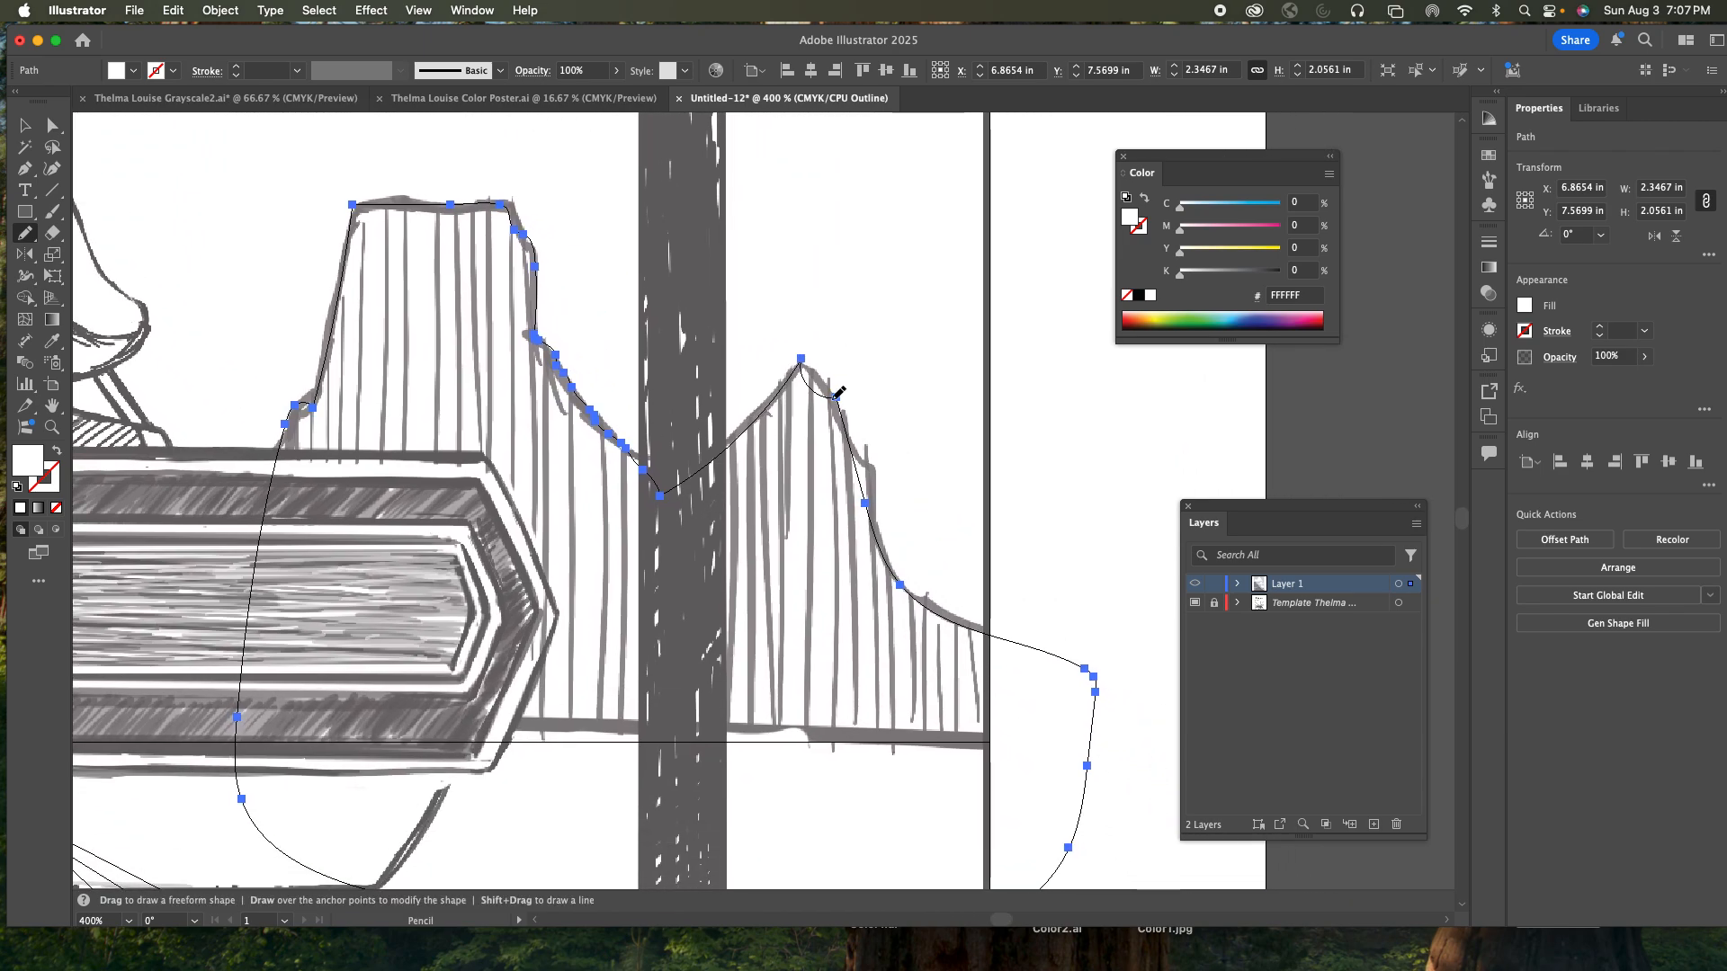
mouse_move(800, 366)
mouse_down()
mouse_move(843, 395)
mouse_move(849, 415)
mouse_move(829, 382)
mouse_move(876, 469)
mouse_move(882, 529)
mouse_move(930, 597)
mouse_move(998, 642)
mouse_up()
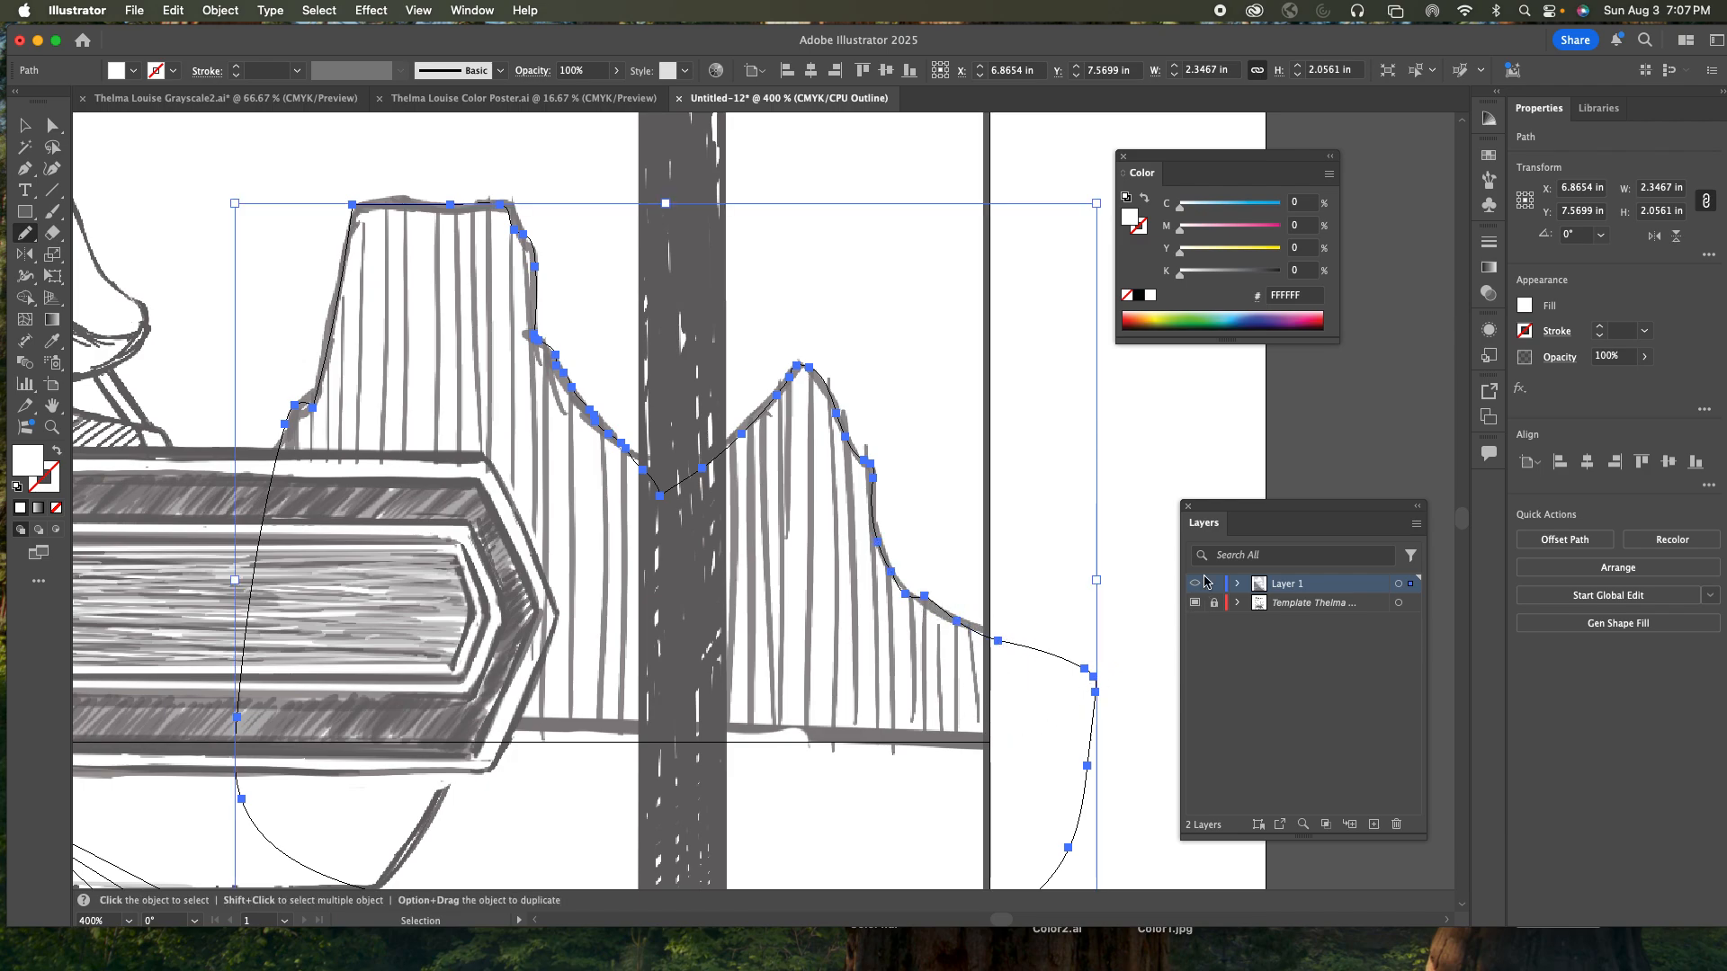
- Return the layer to preview mode and fill the new rock shape with the 50% black gray sampled from the left-hand rocks
key(cmd+y)
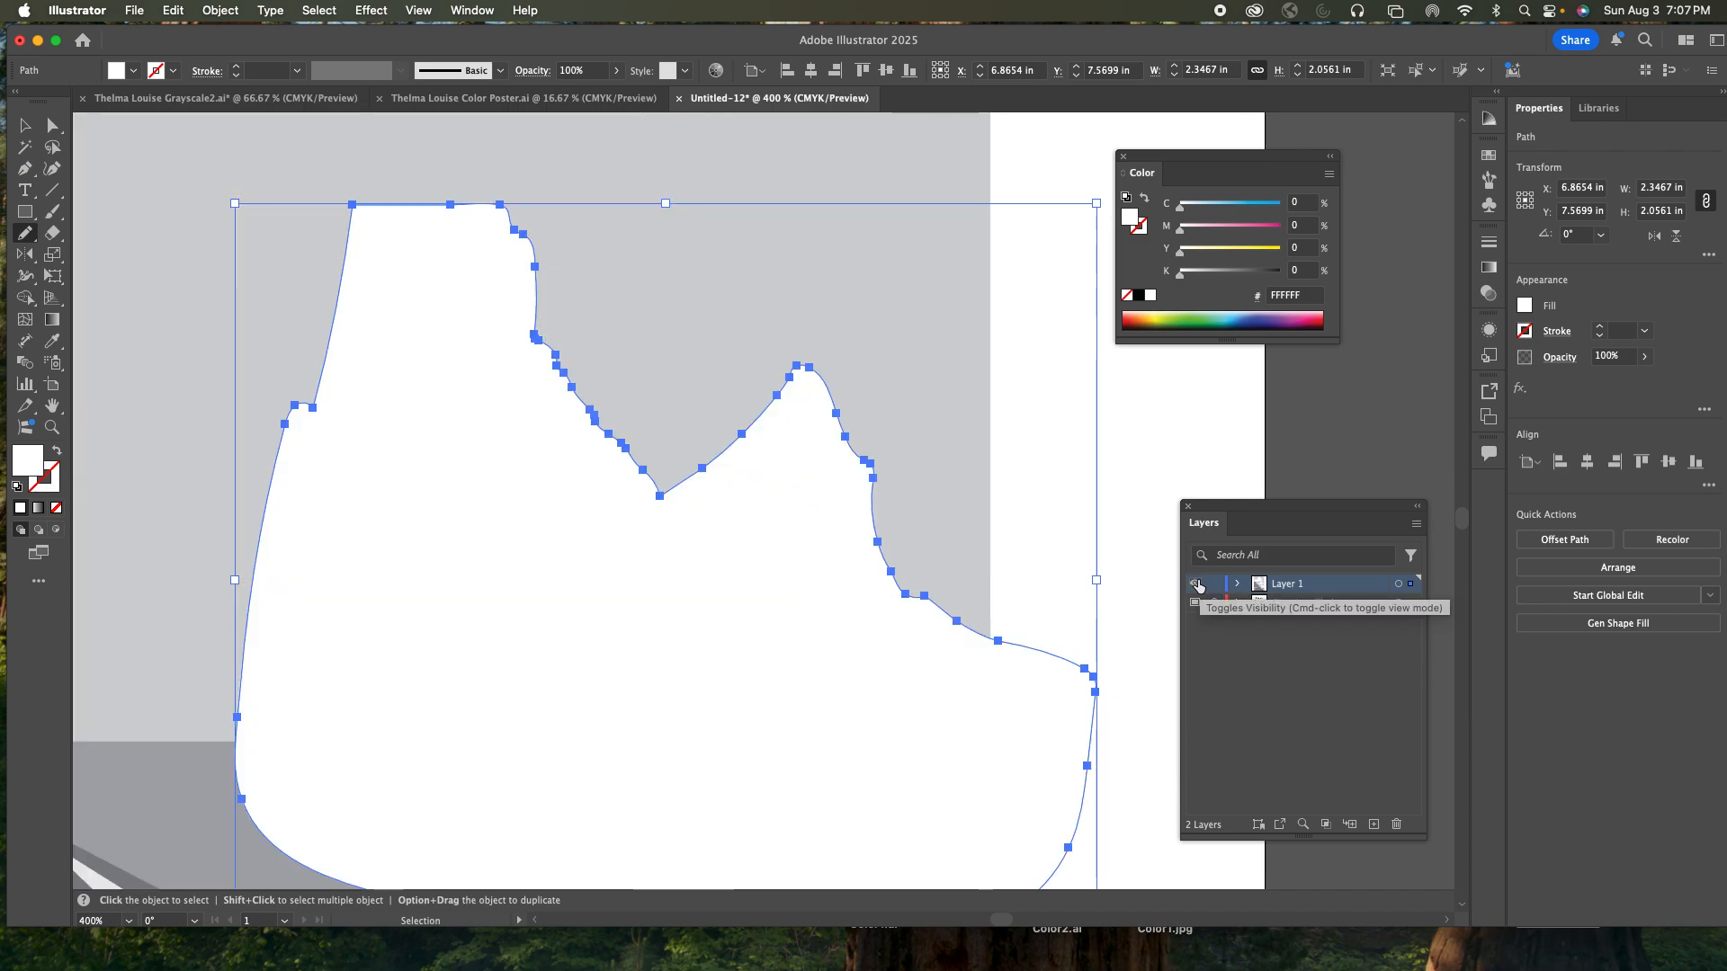
key(cmd+minus)
key(cmd+minus)
key(cmd+minus)
key(cmd+minus)
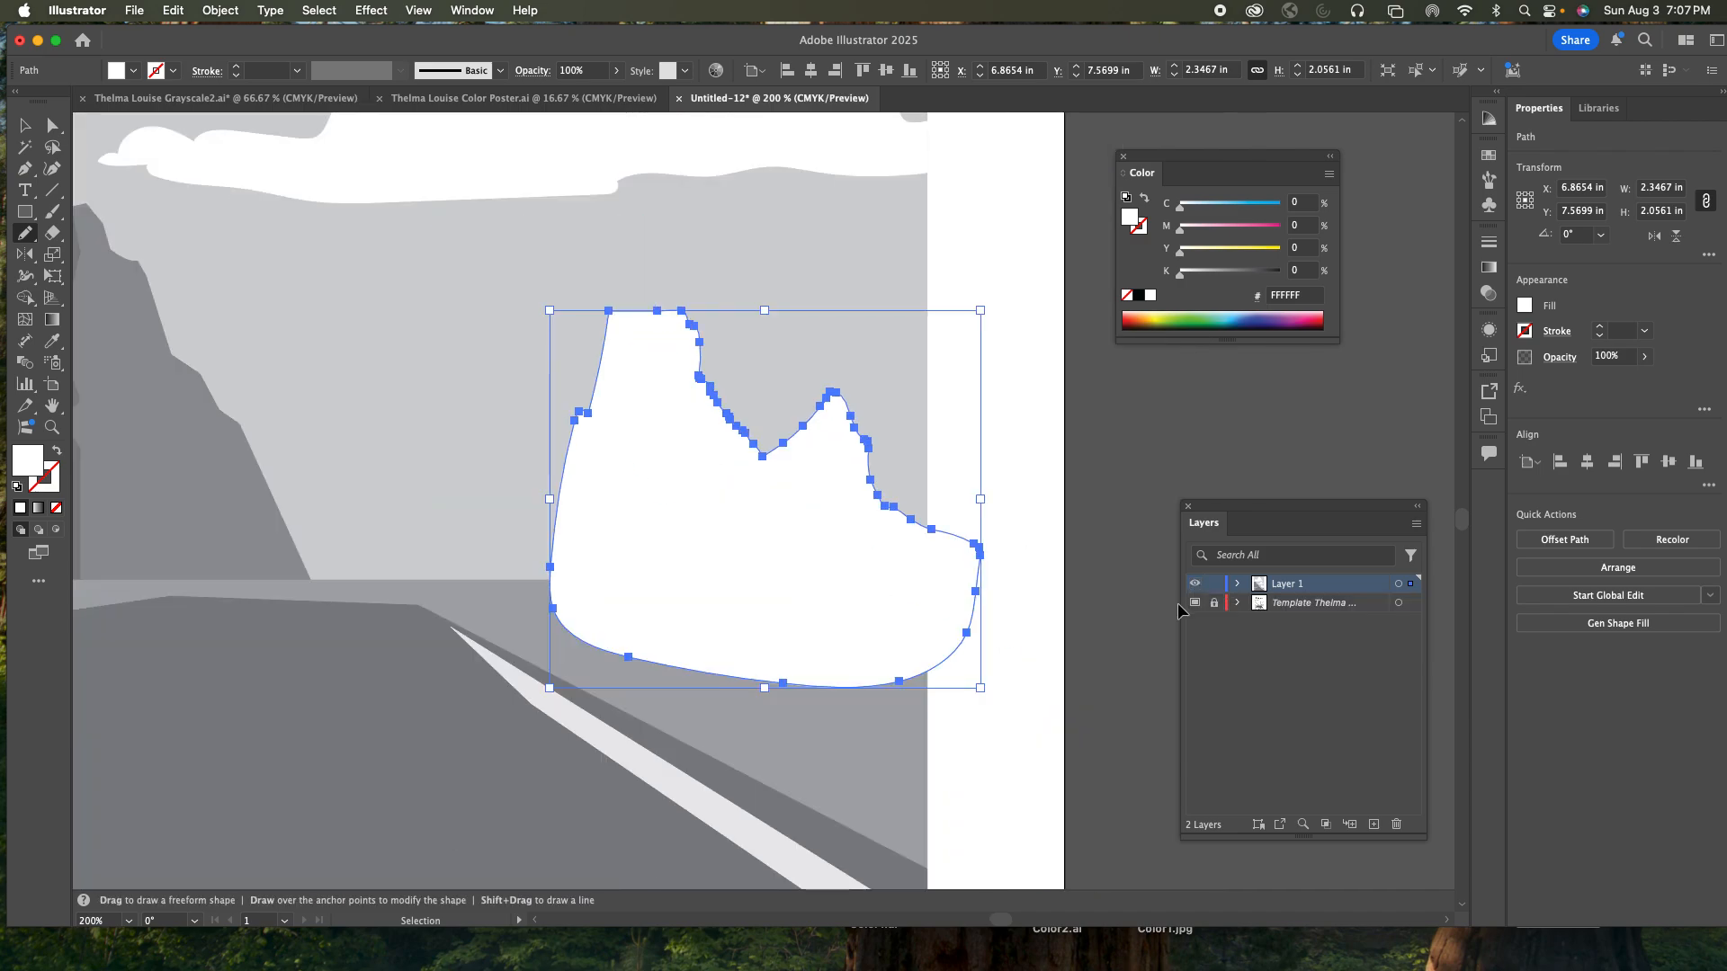
key(i)
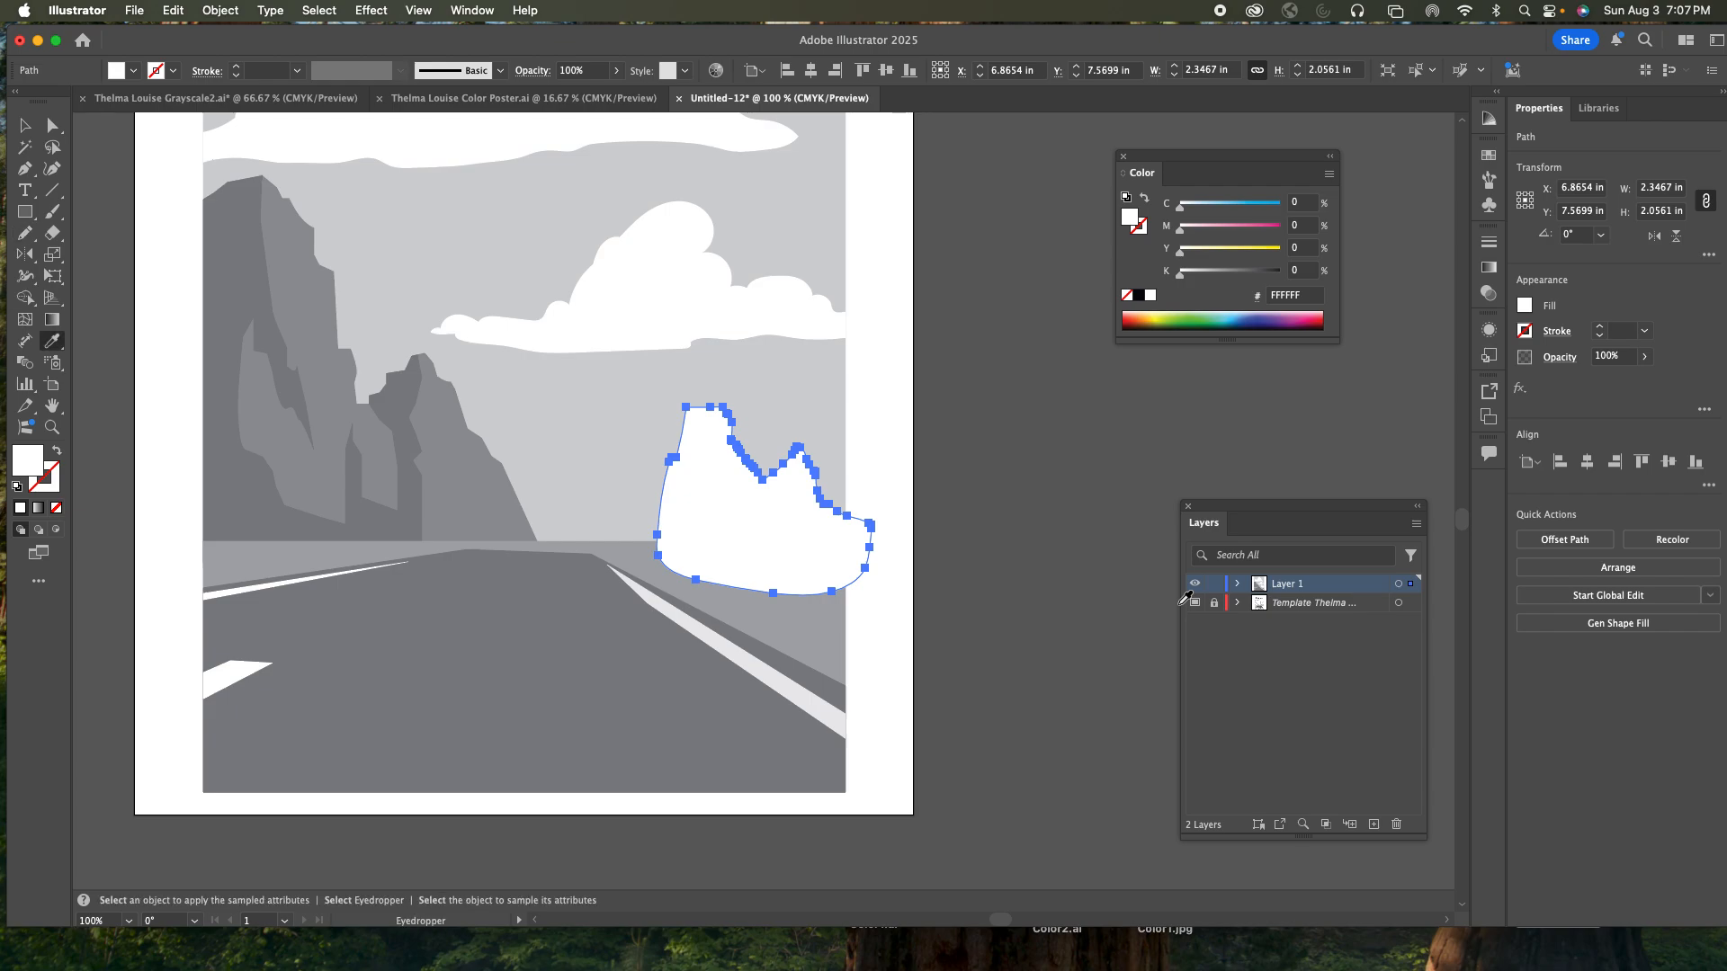
click(481, 490)
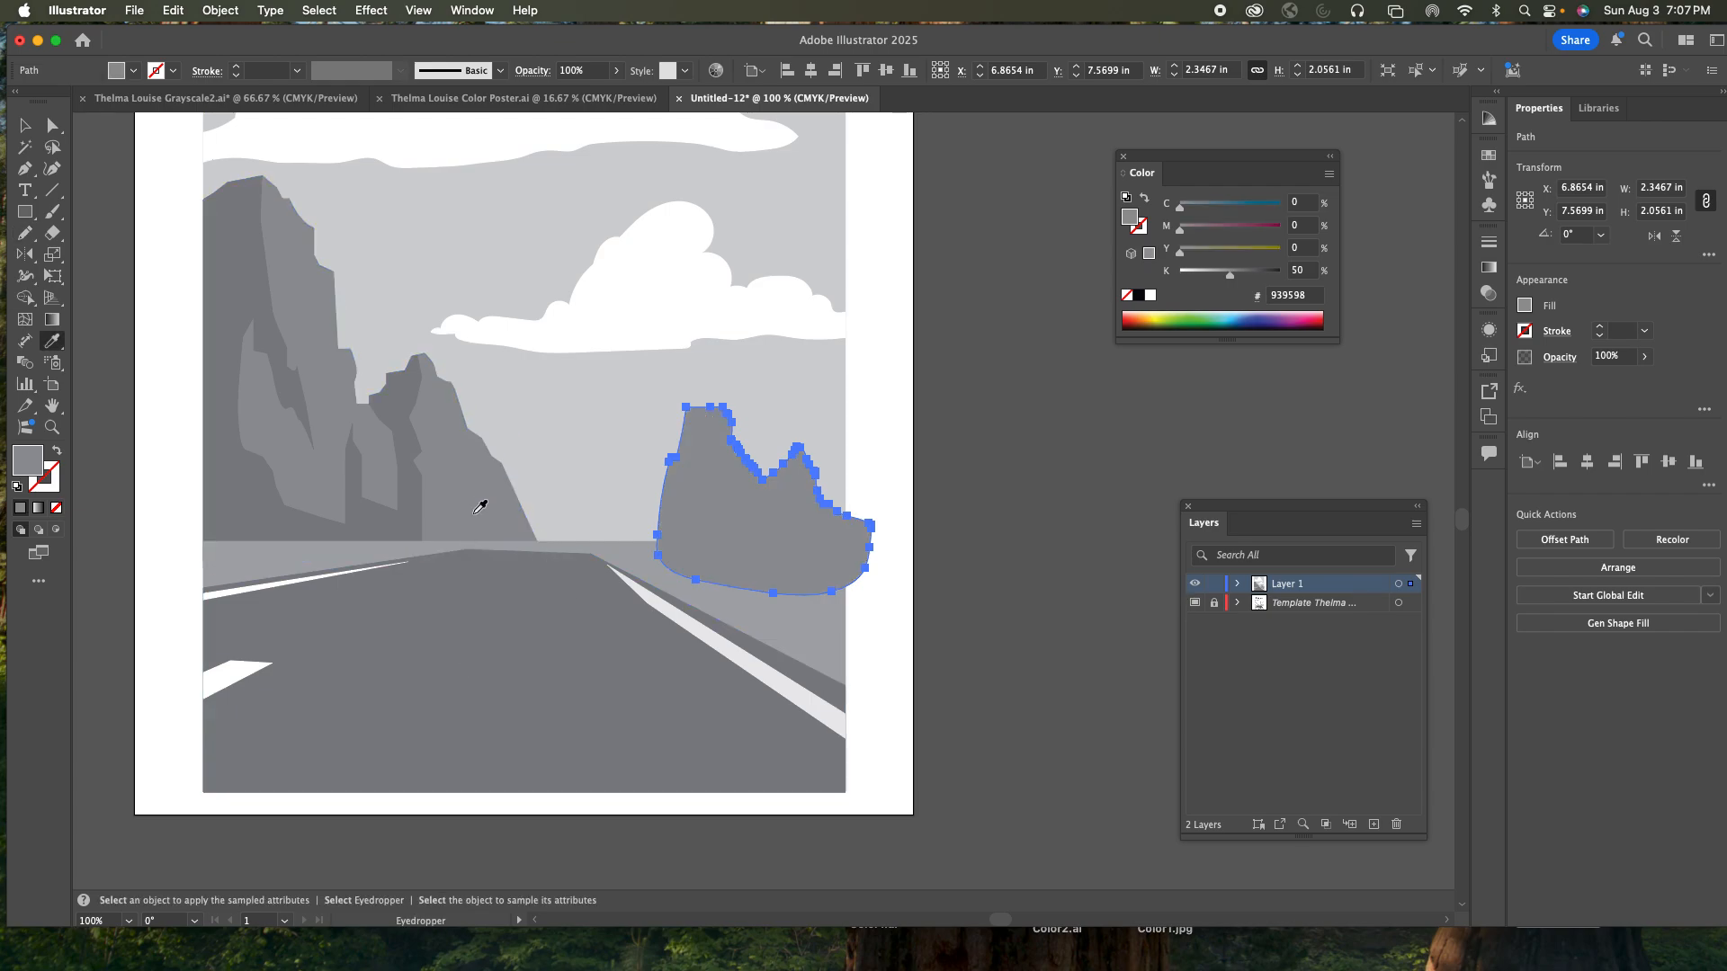
- Trim the part of the new rock shape overhanging the background rectangle's right edge with Shape Builder, and deselect
key(v)
shift+click(797, 388)
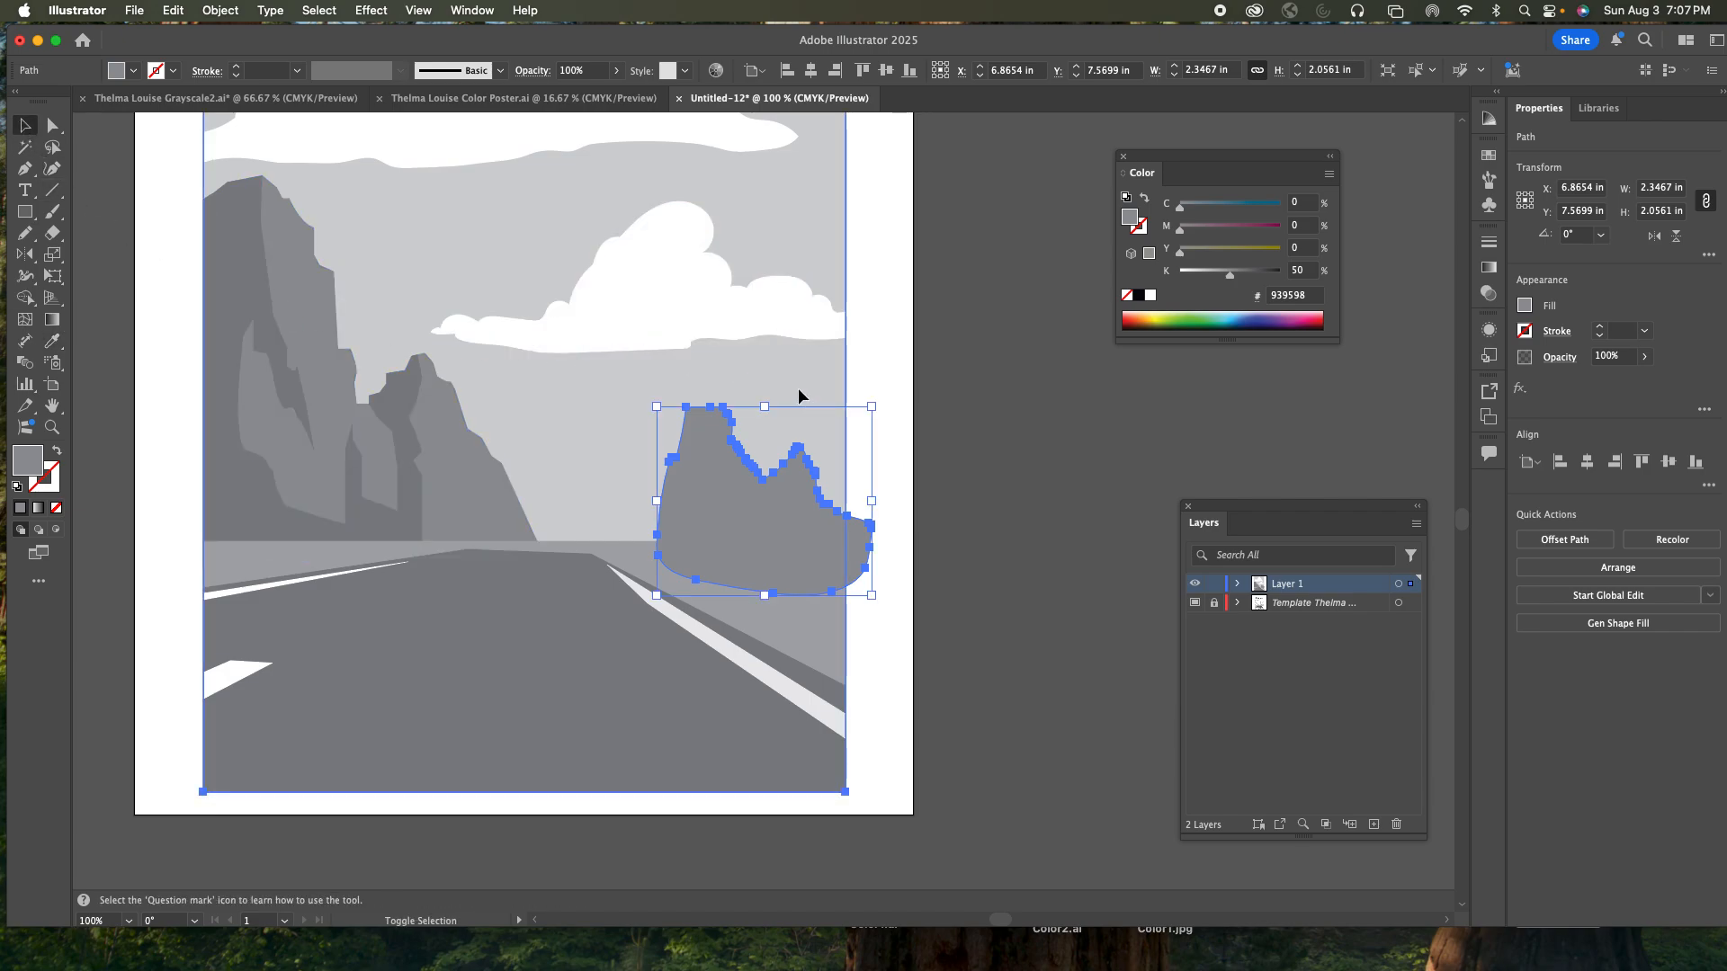
key(shift+m)
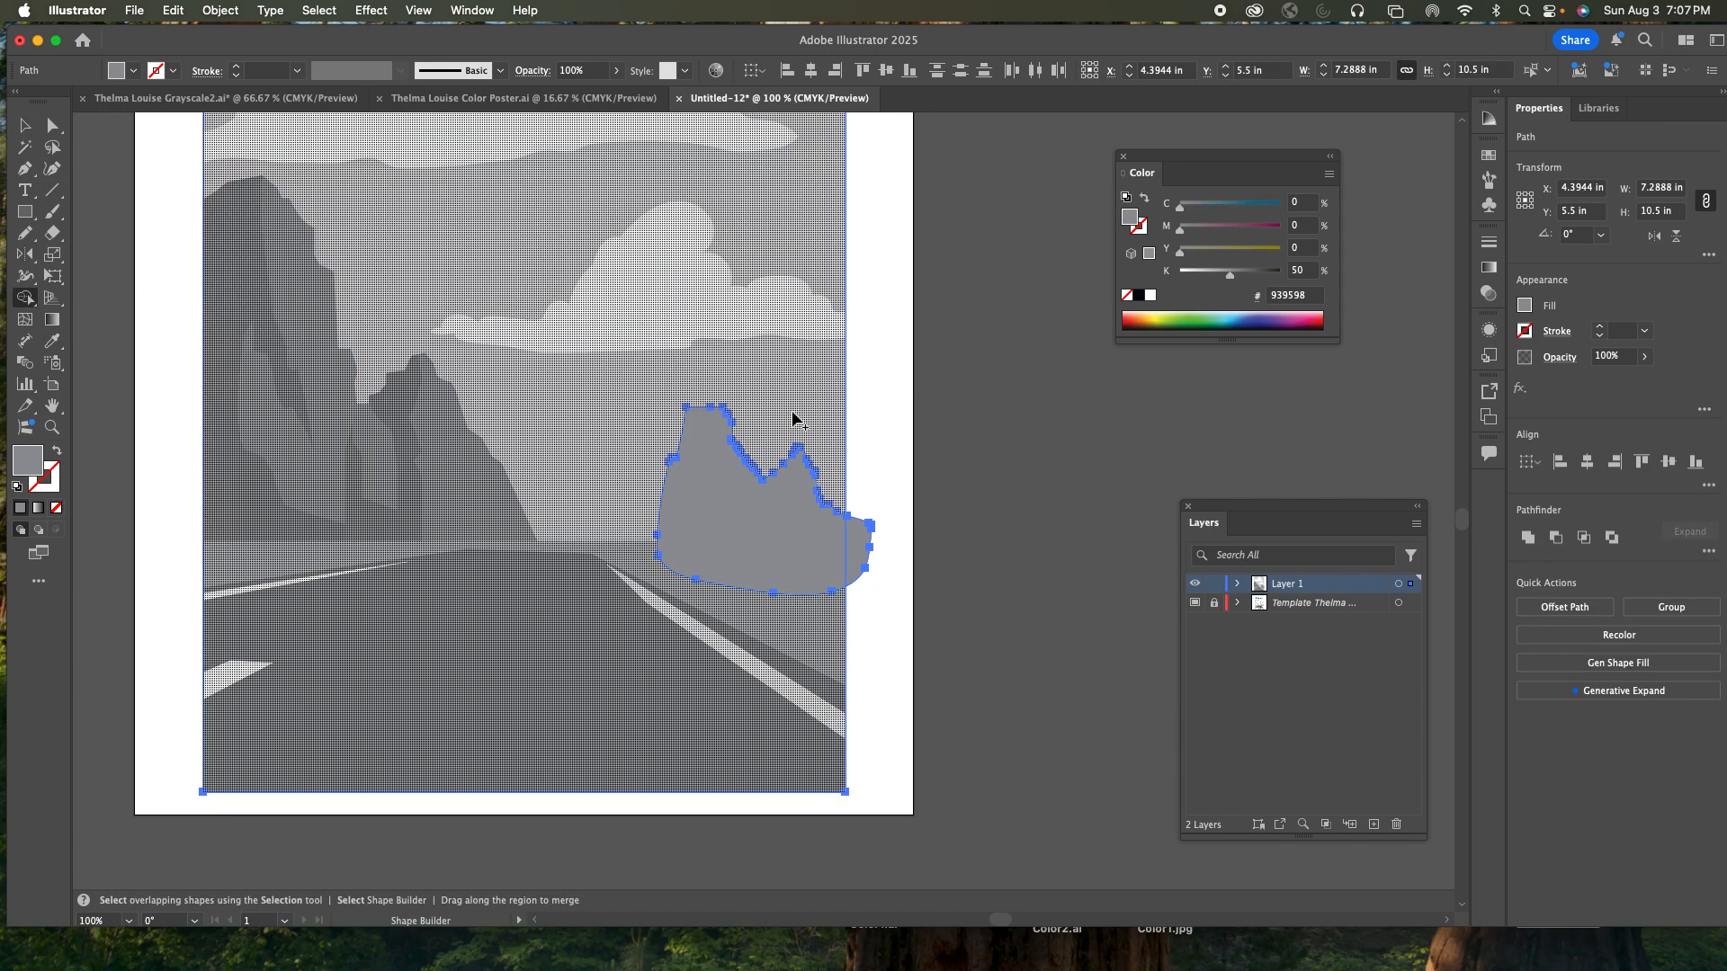
alt+click(861, 544)
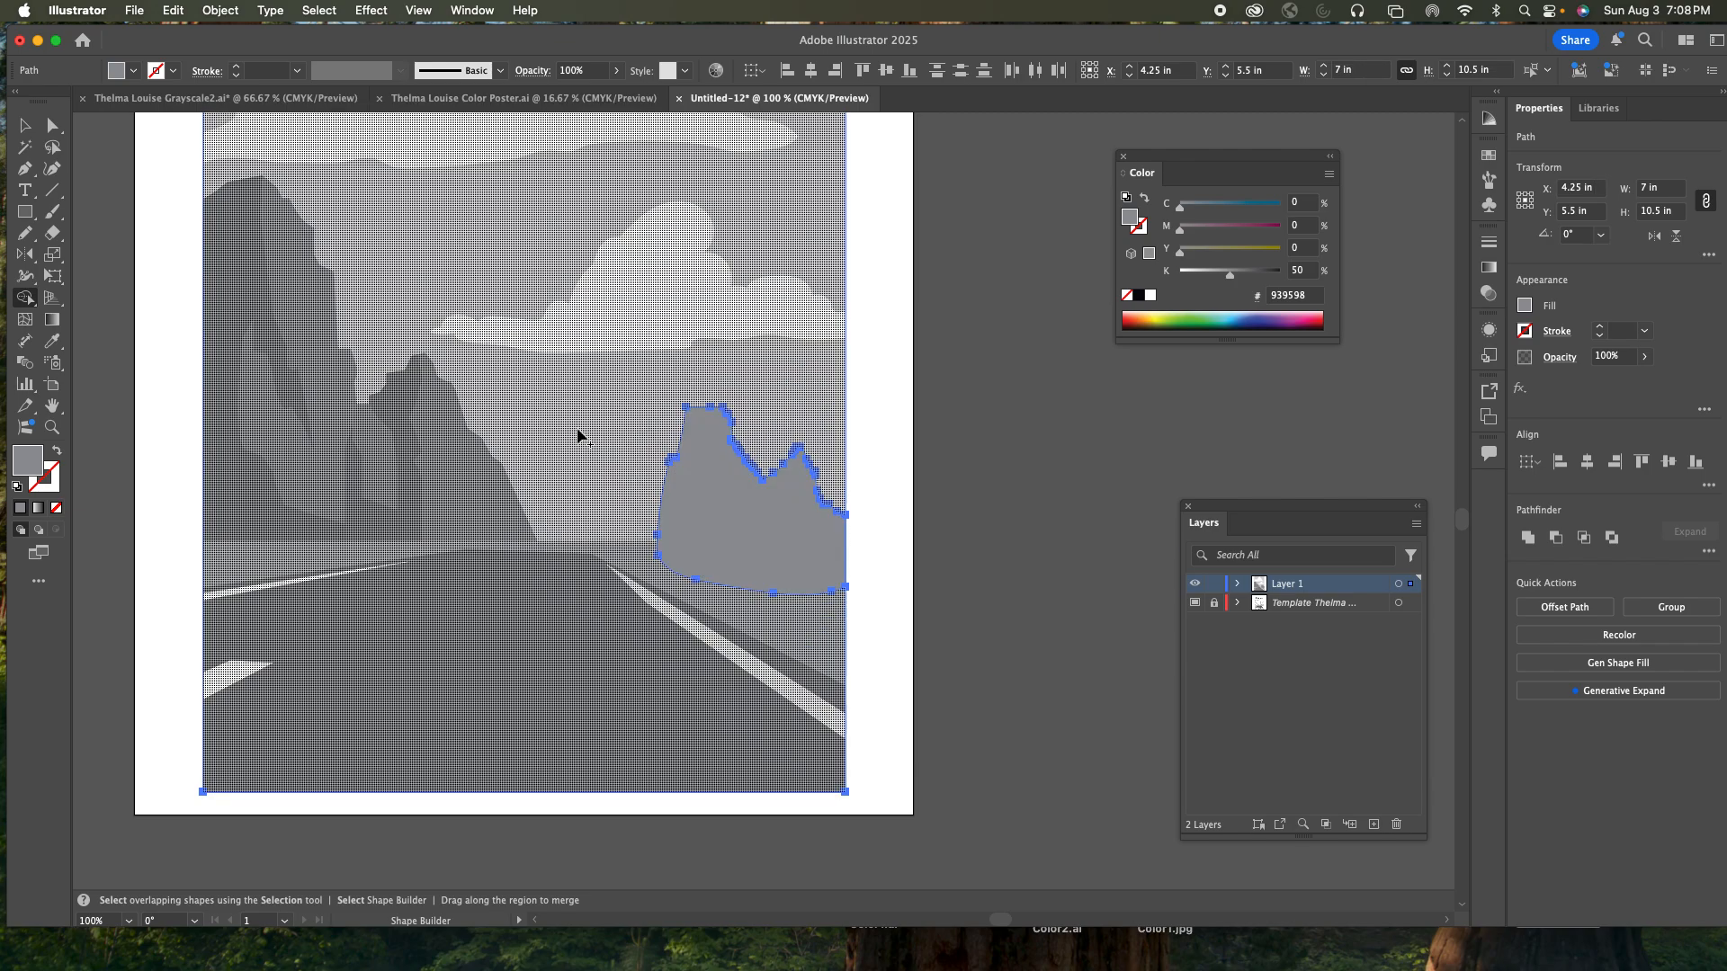
key(v)
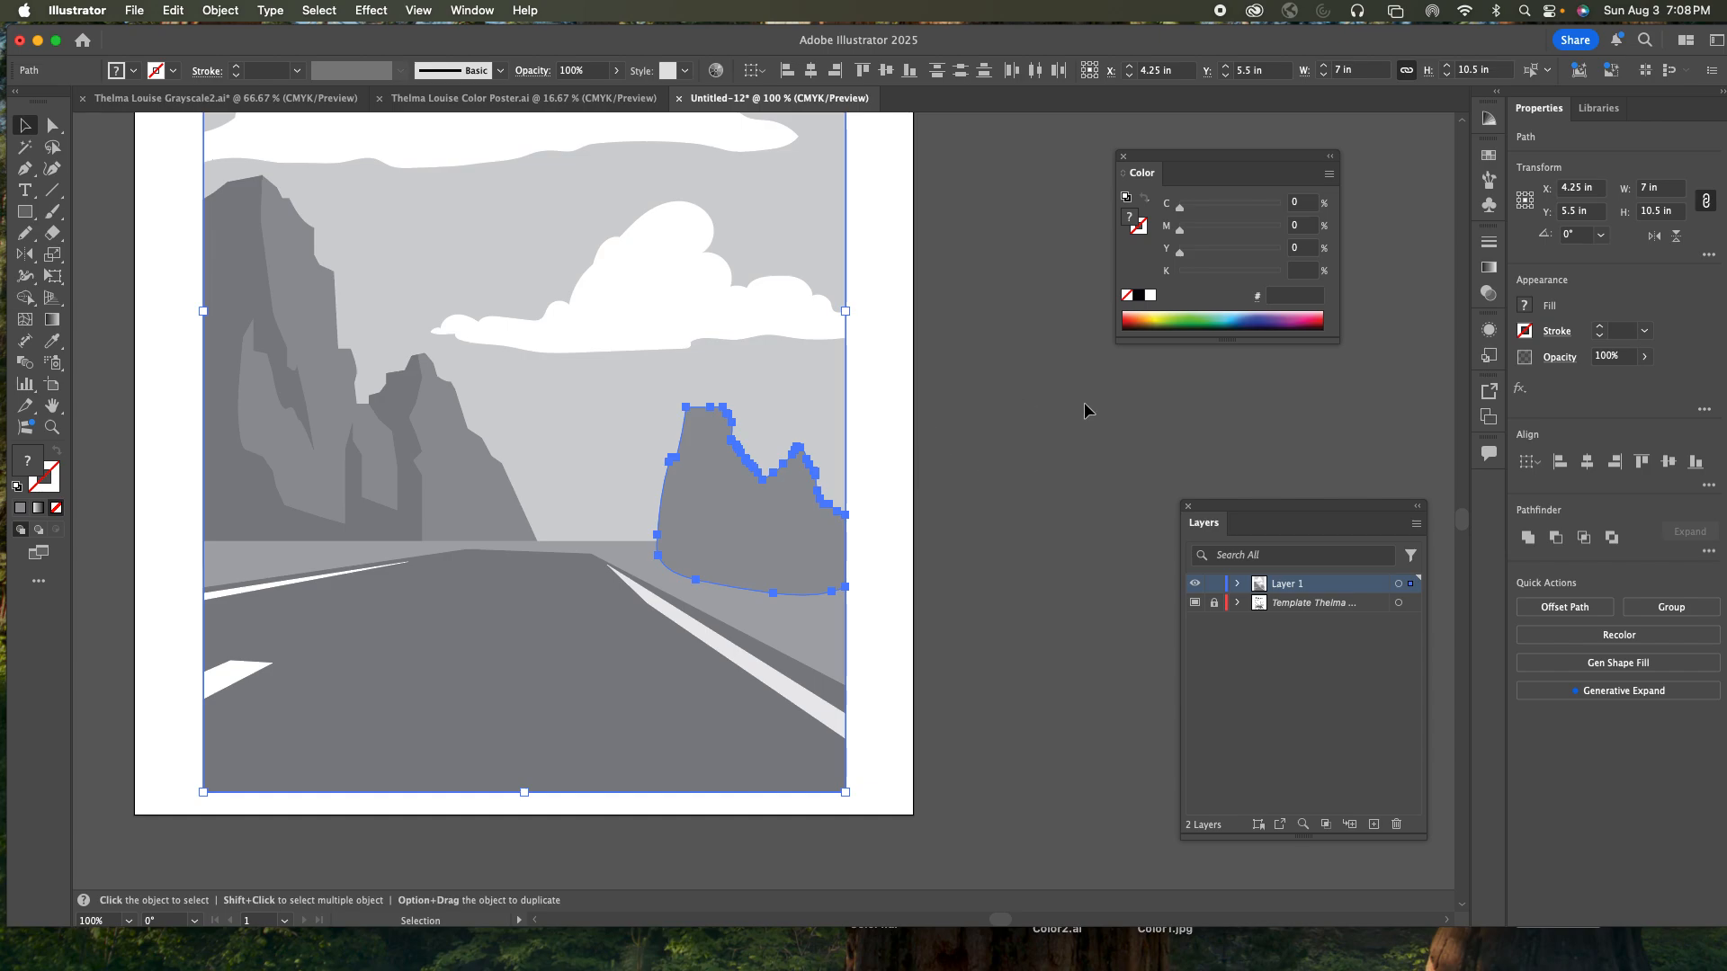
click(985, 424)
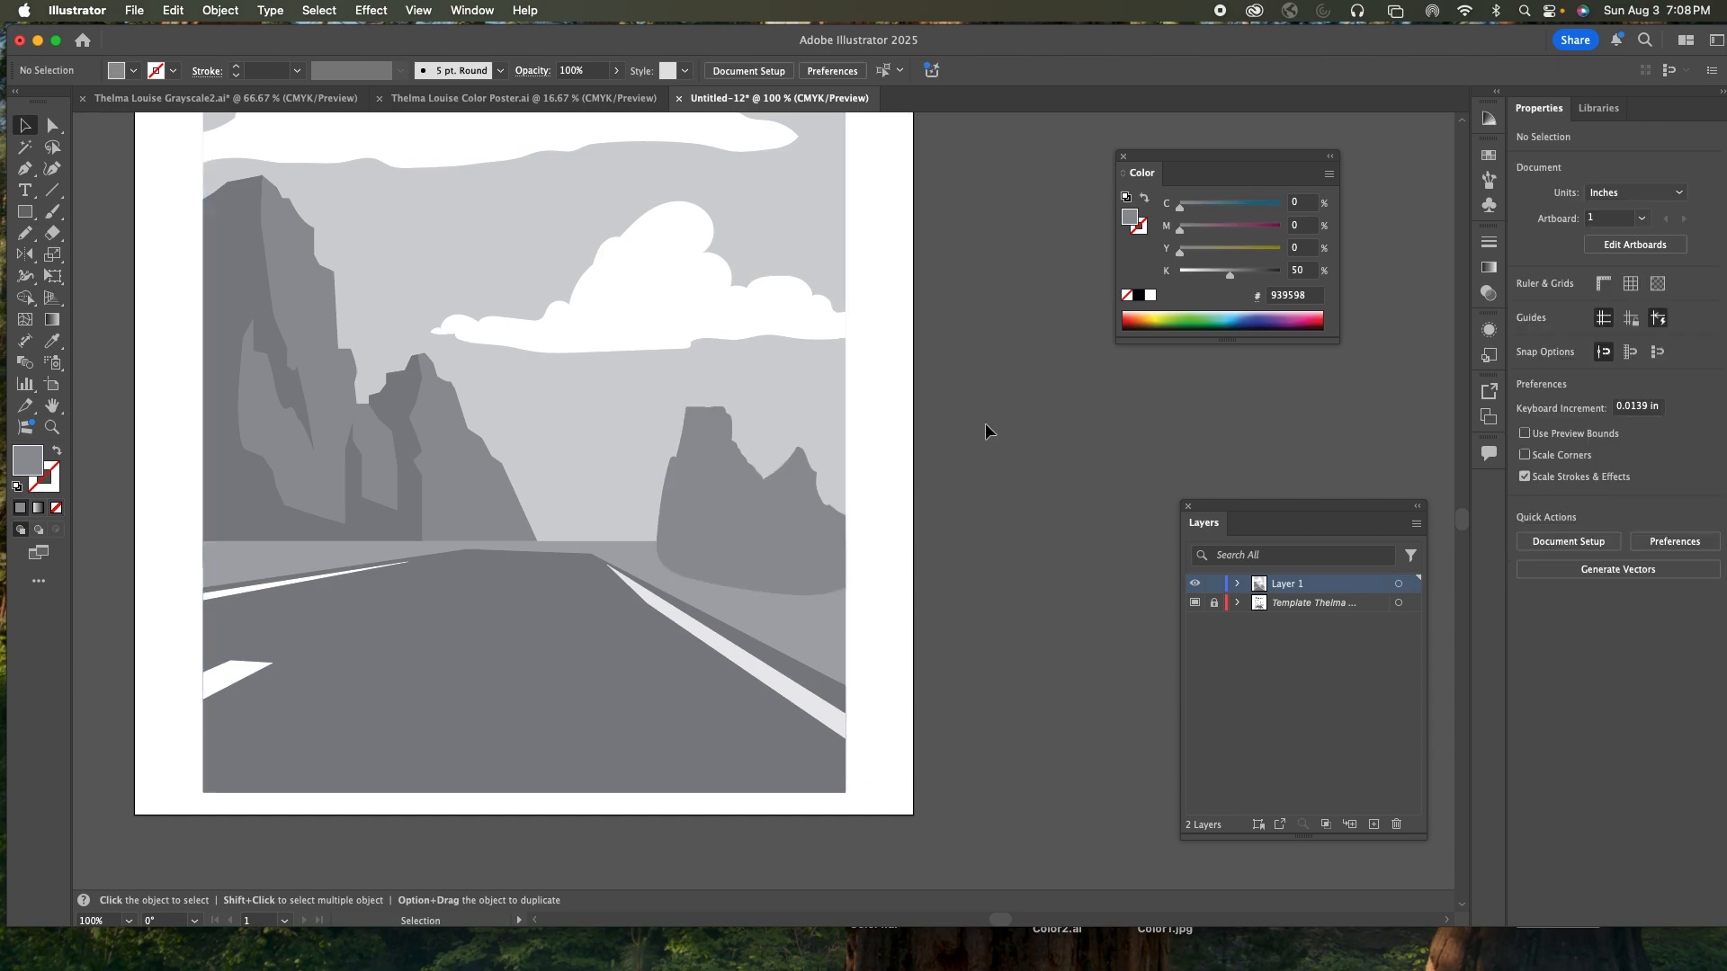
- Cut the distant rock shape and paste it directly behind the ground rectangle so the horizon covers its base
click(776, 505)
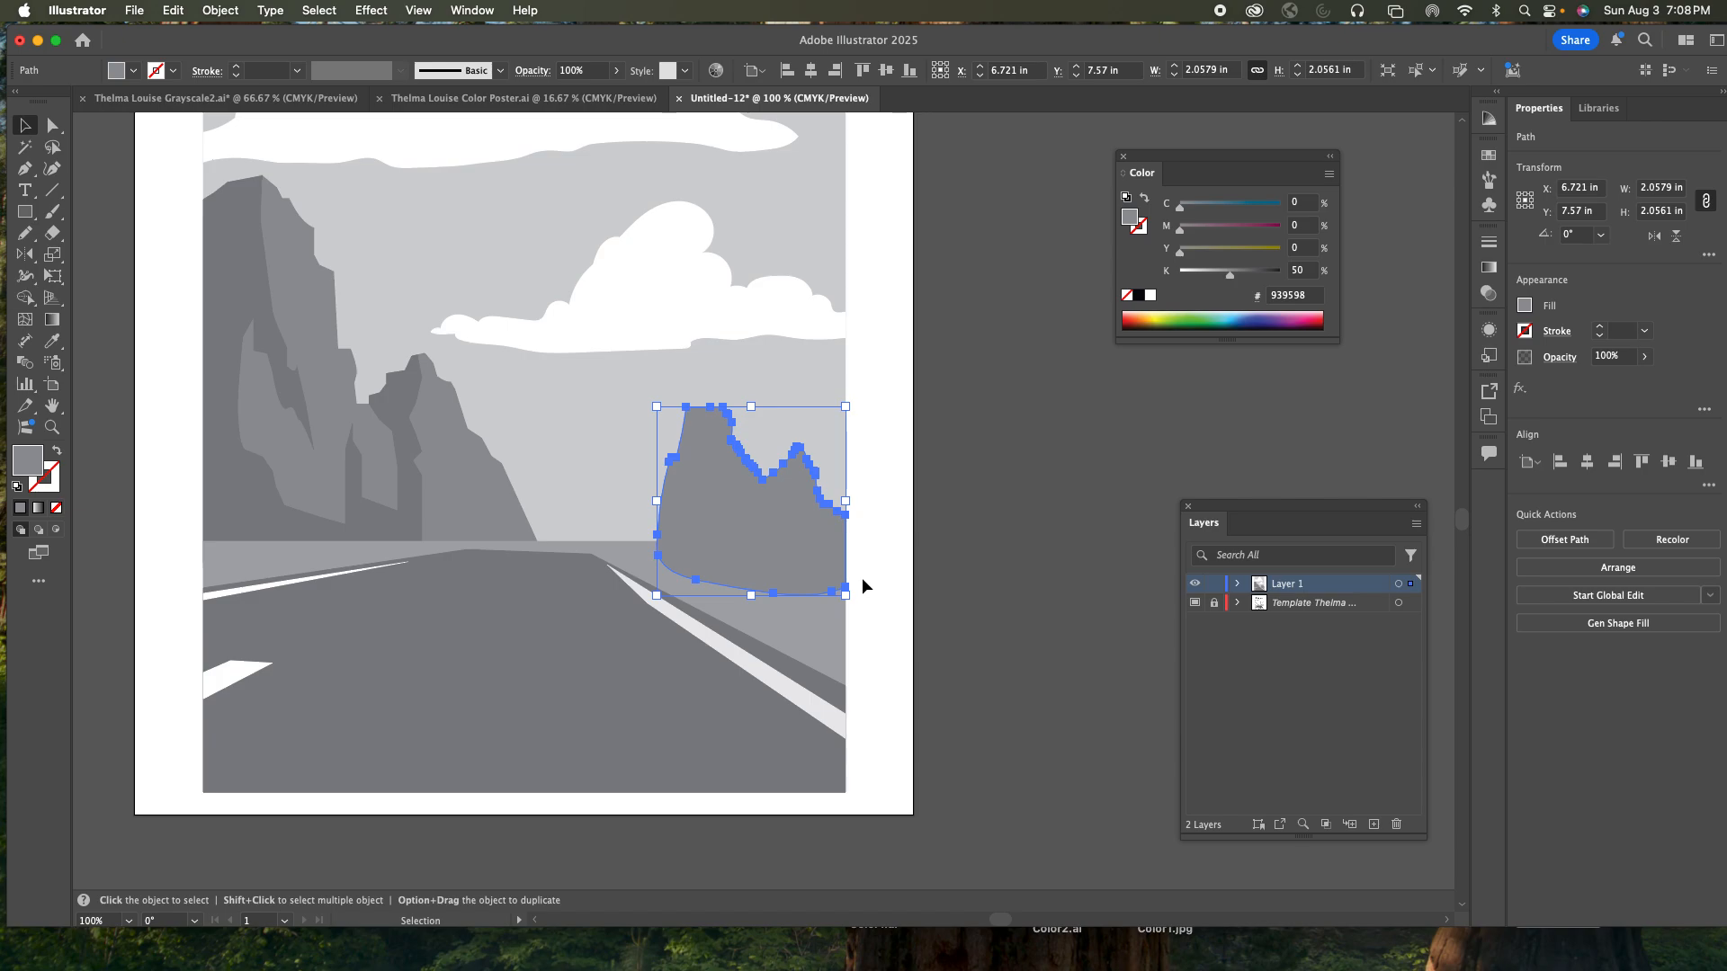
key(a)
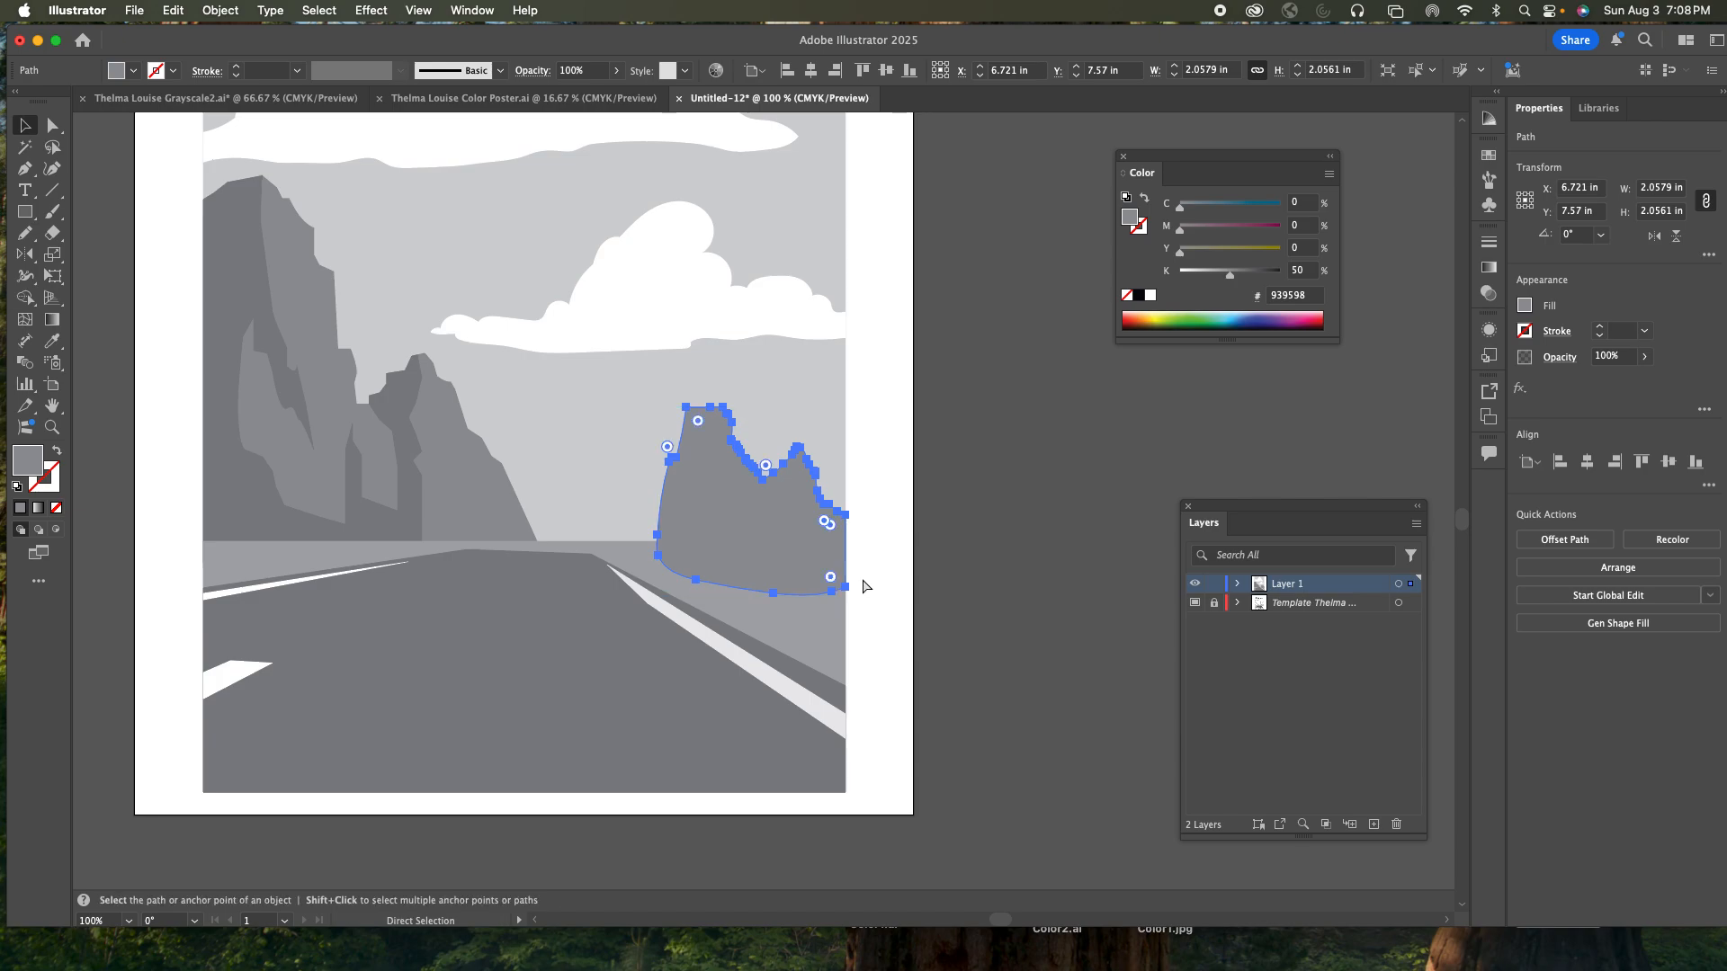
key(BackSpace)
key(v)
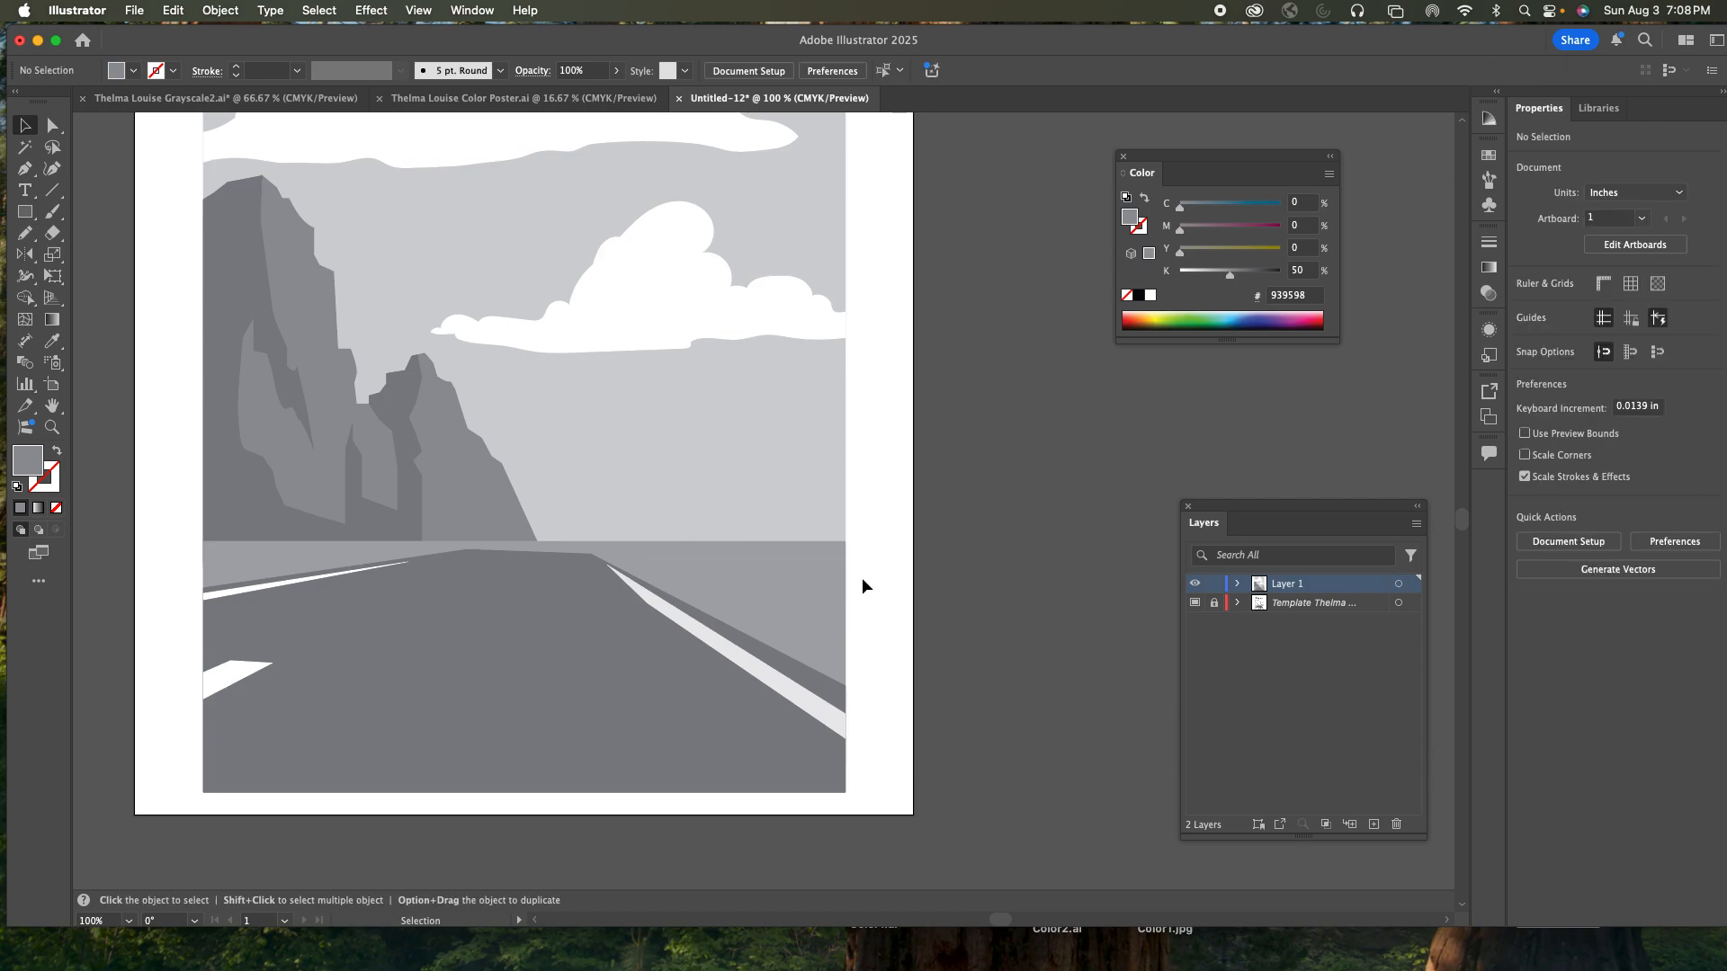
key(a)
click(792, 562)
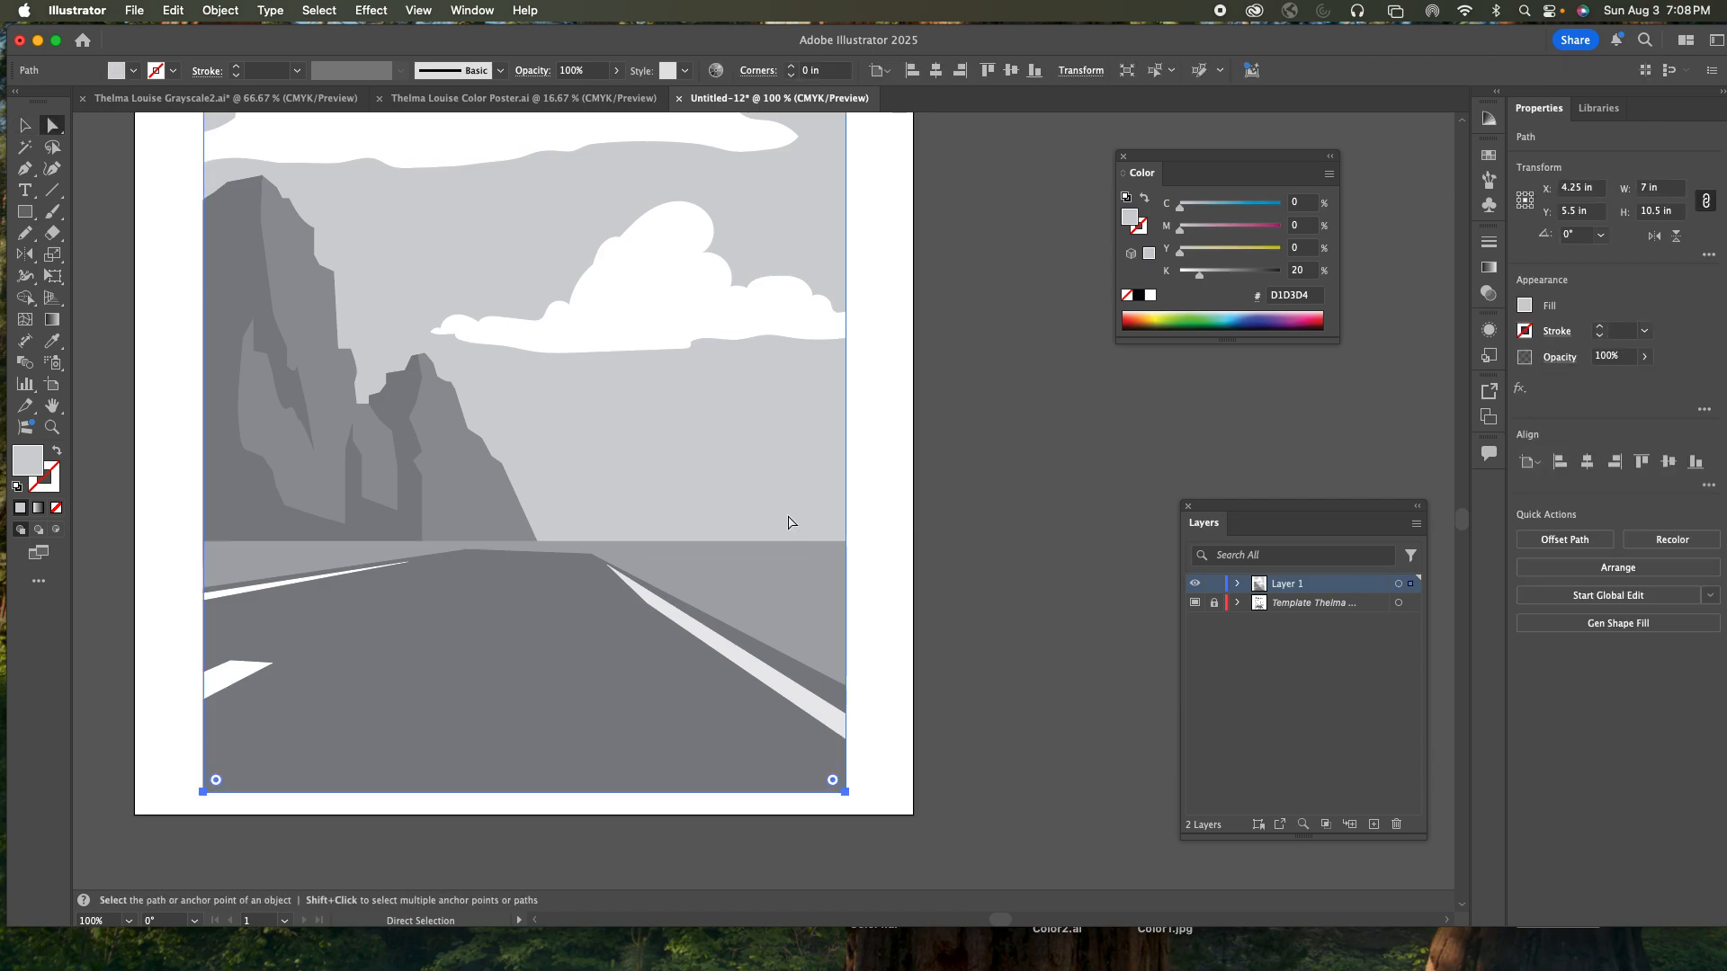
key(v)
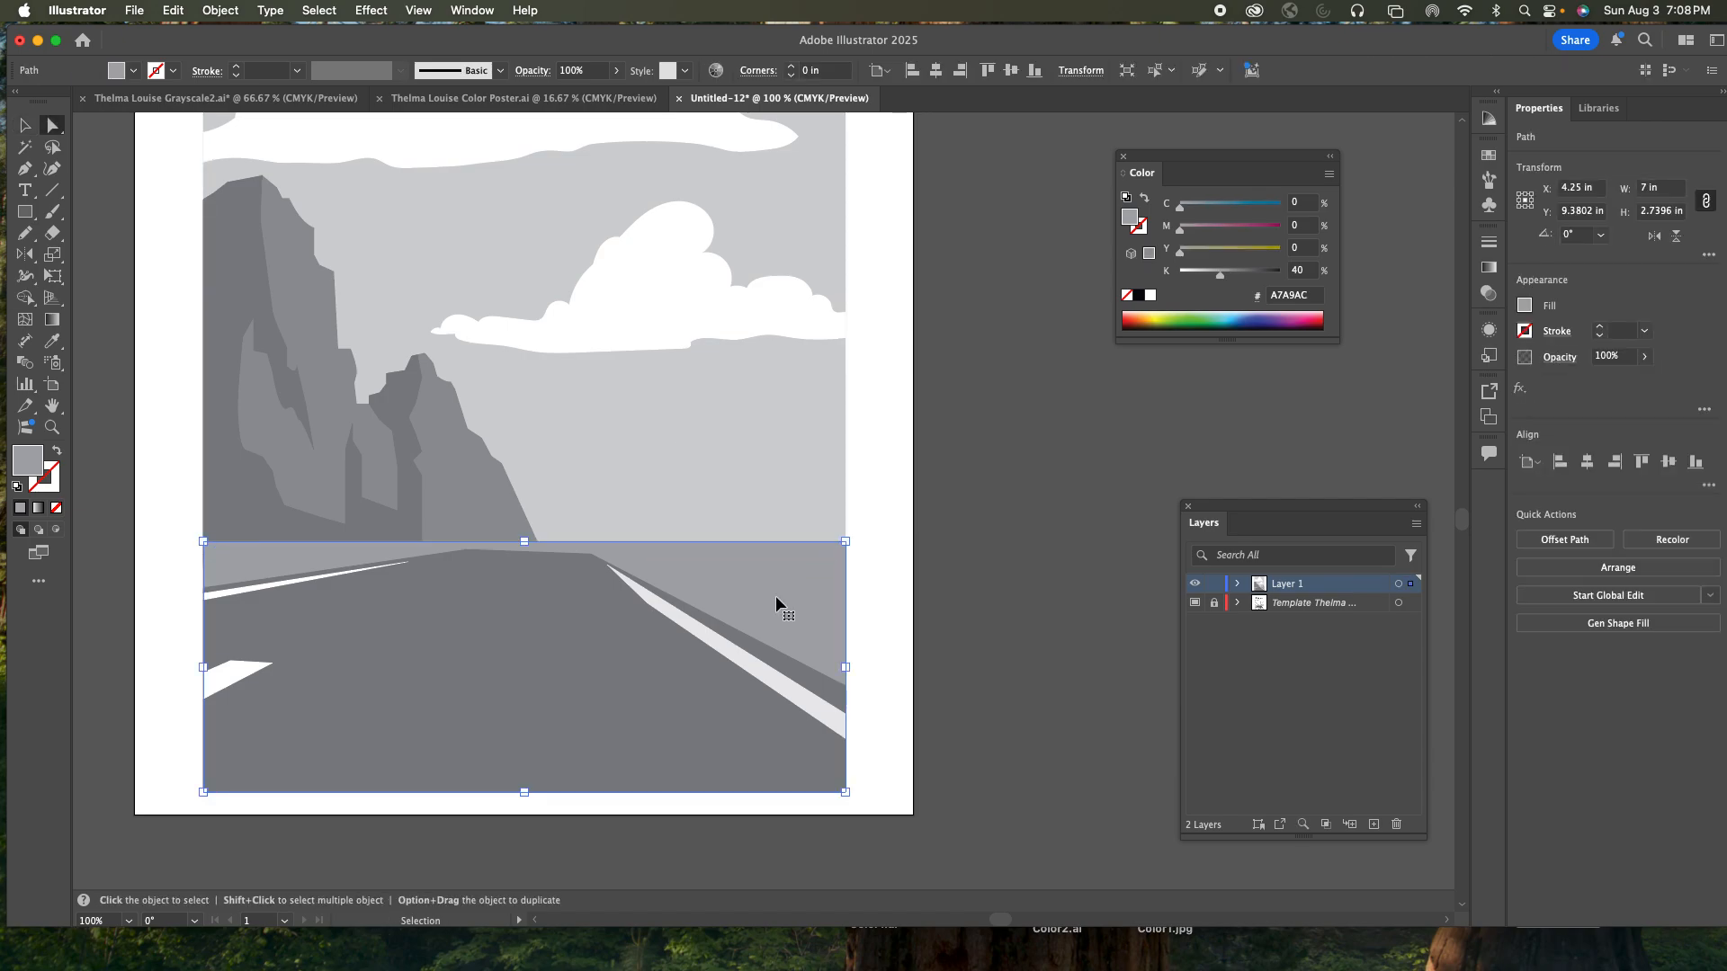
key(super+b)
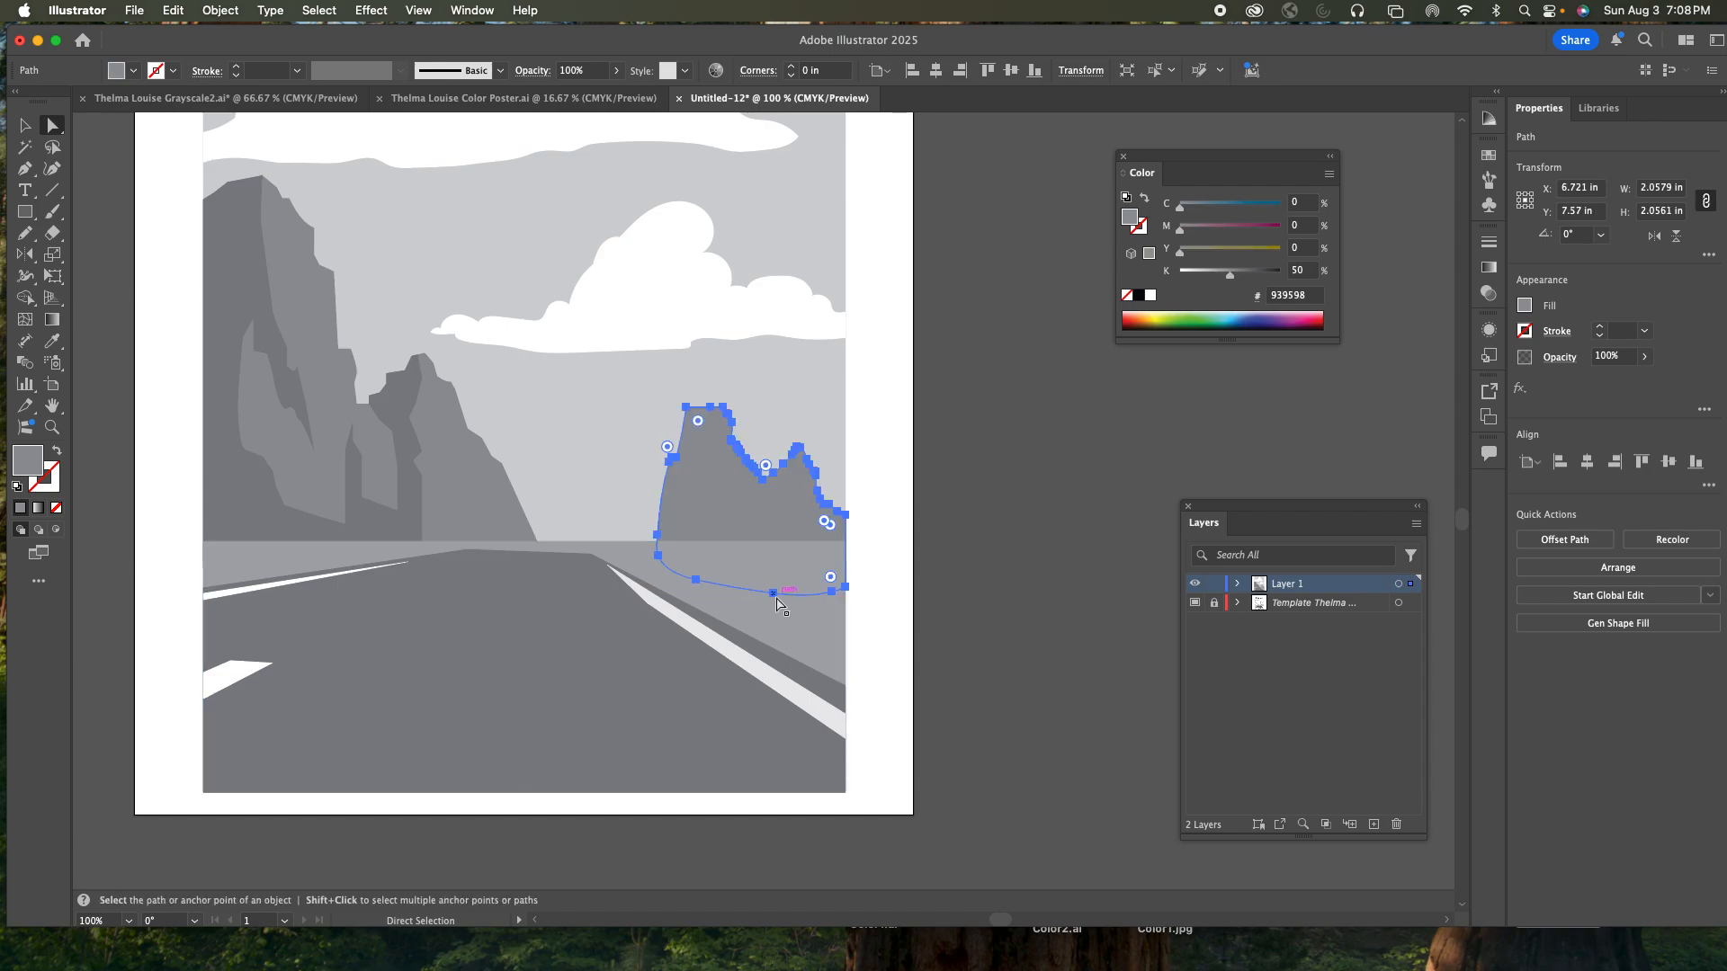
click(961, 554)
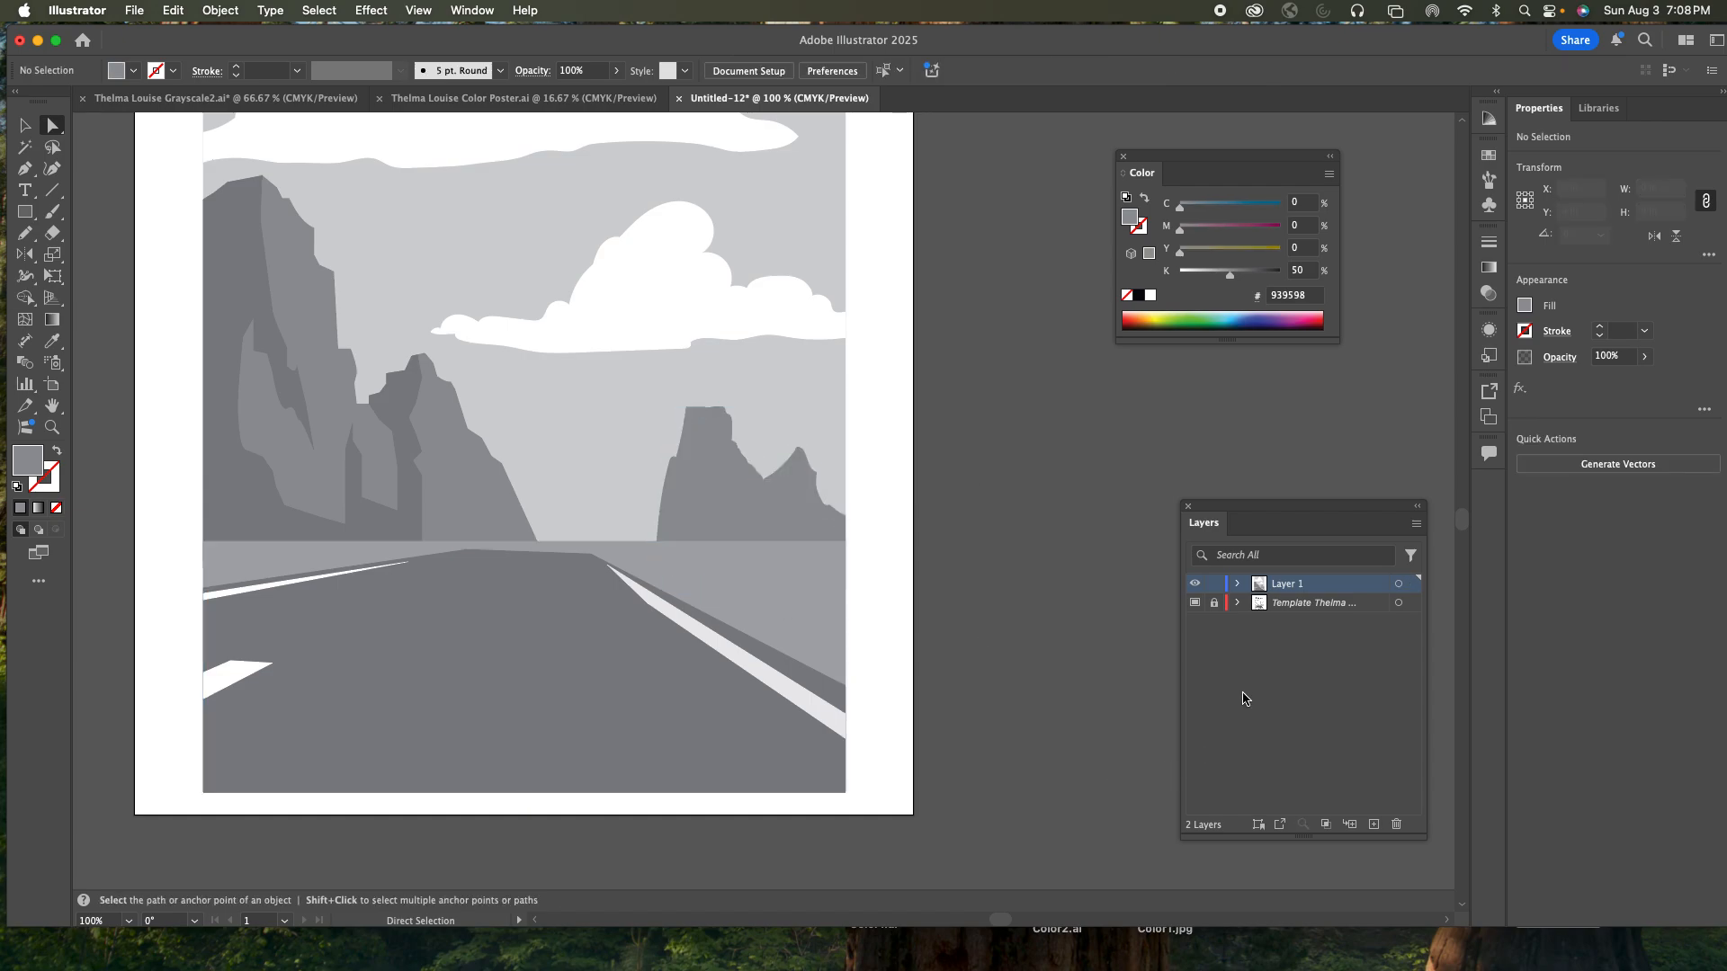
- Add a new layer above Layer 1 and hide Layer 1 to reveal the poster sketch
key(super+minus)
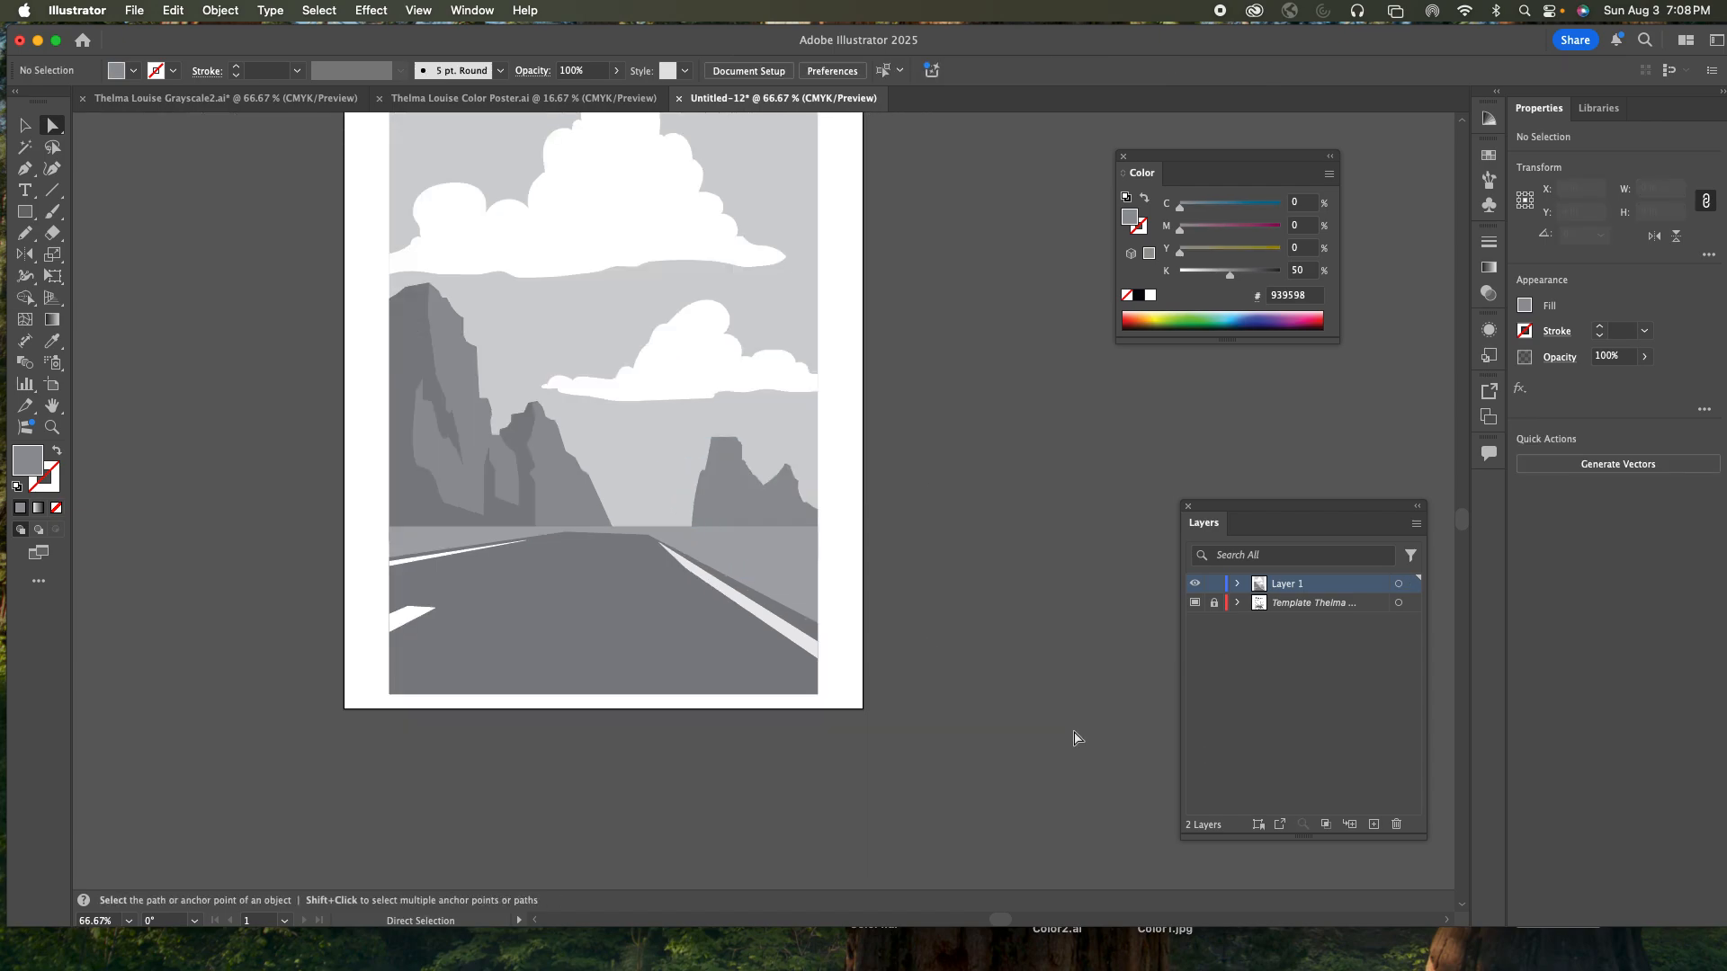
drag(925, 516, 921, 654)
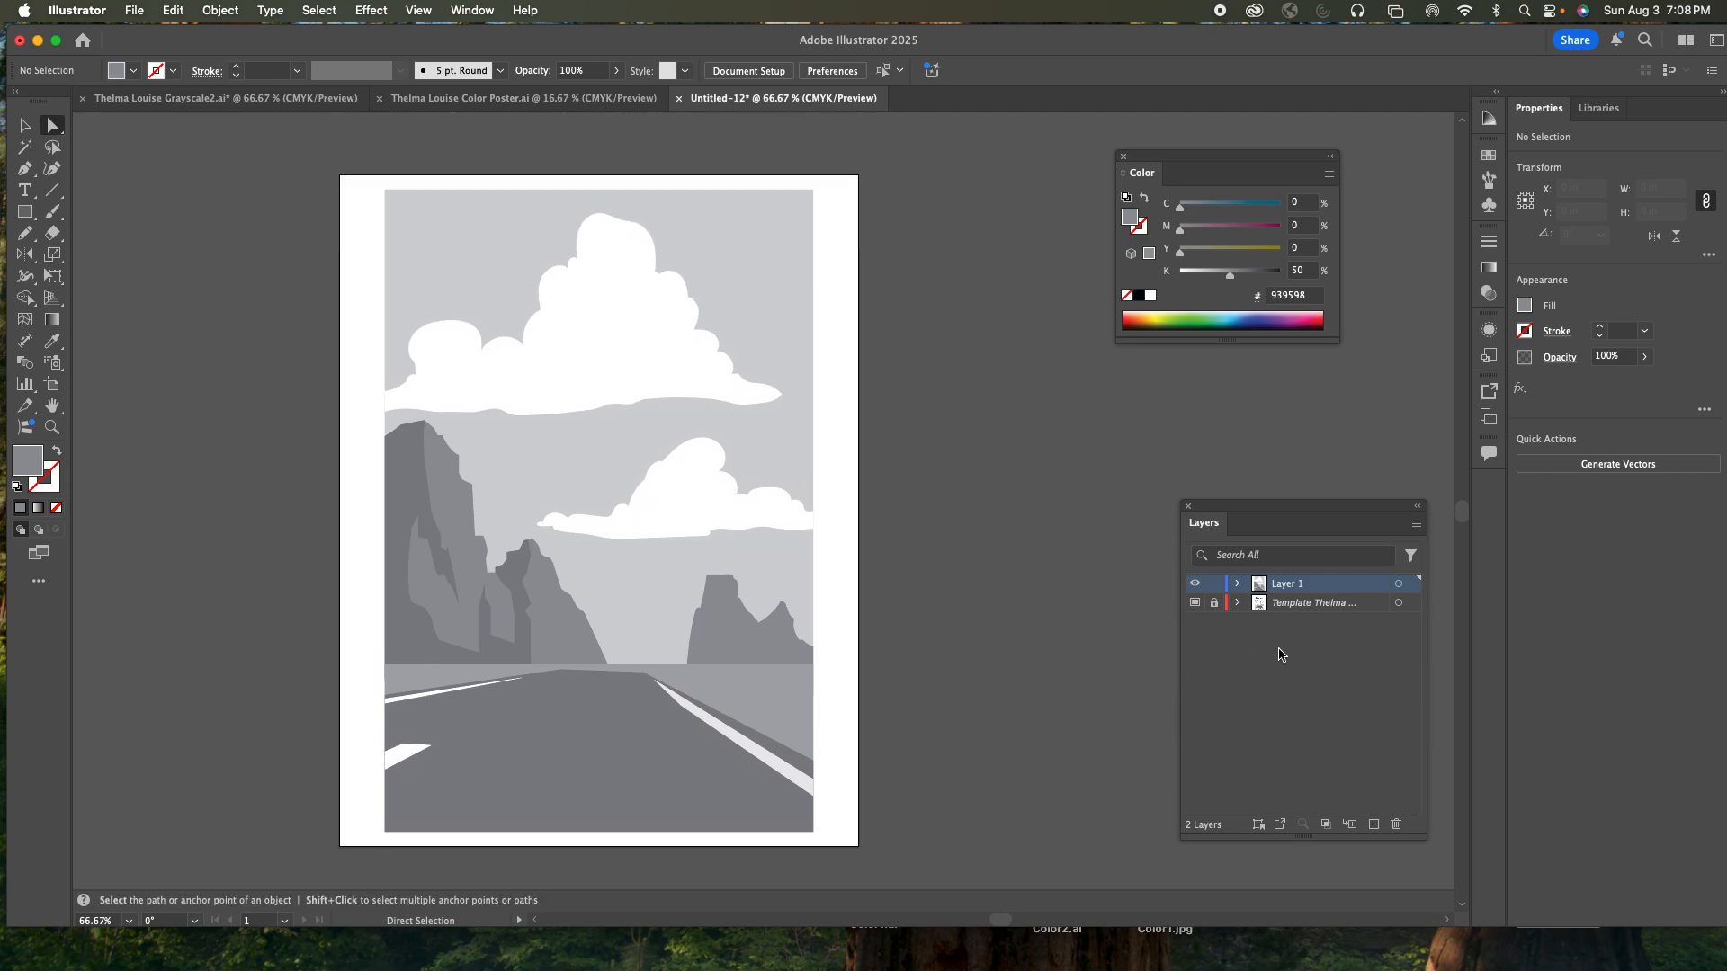
click(1375, 825)
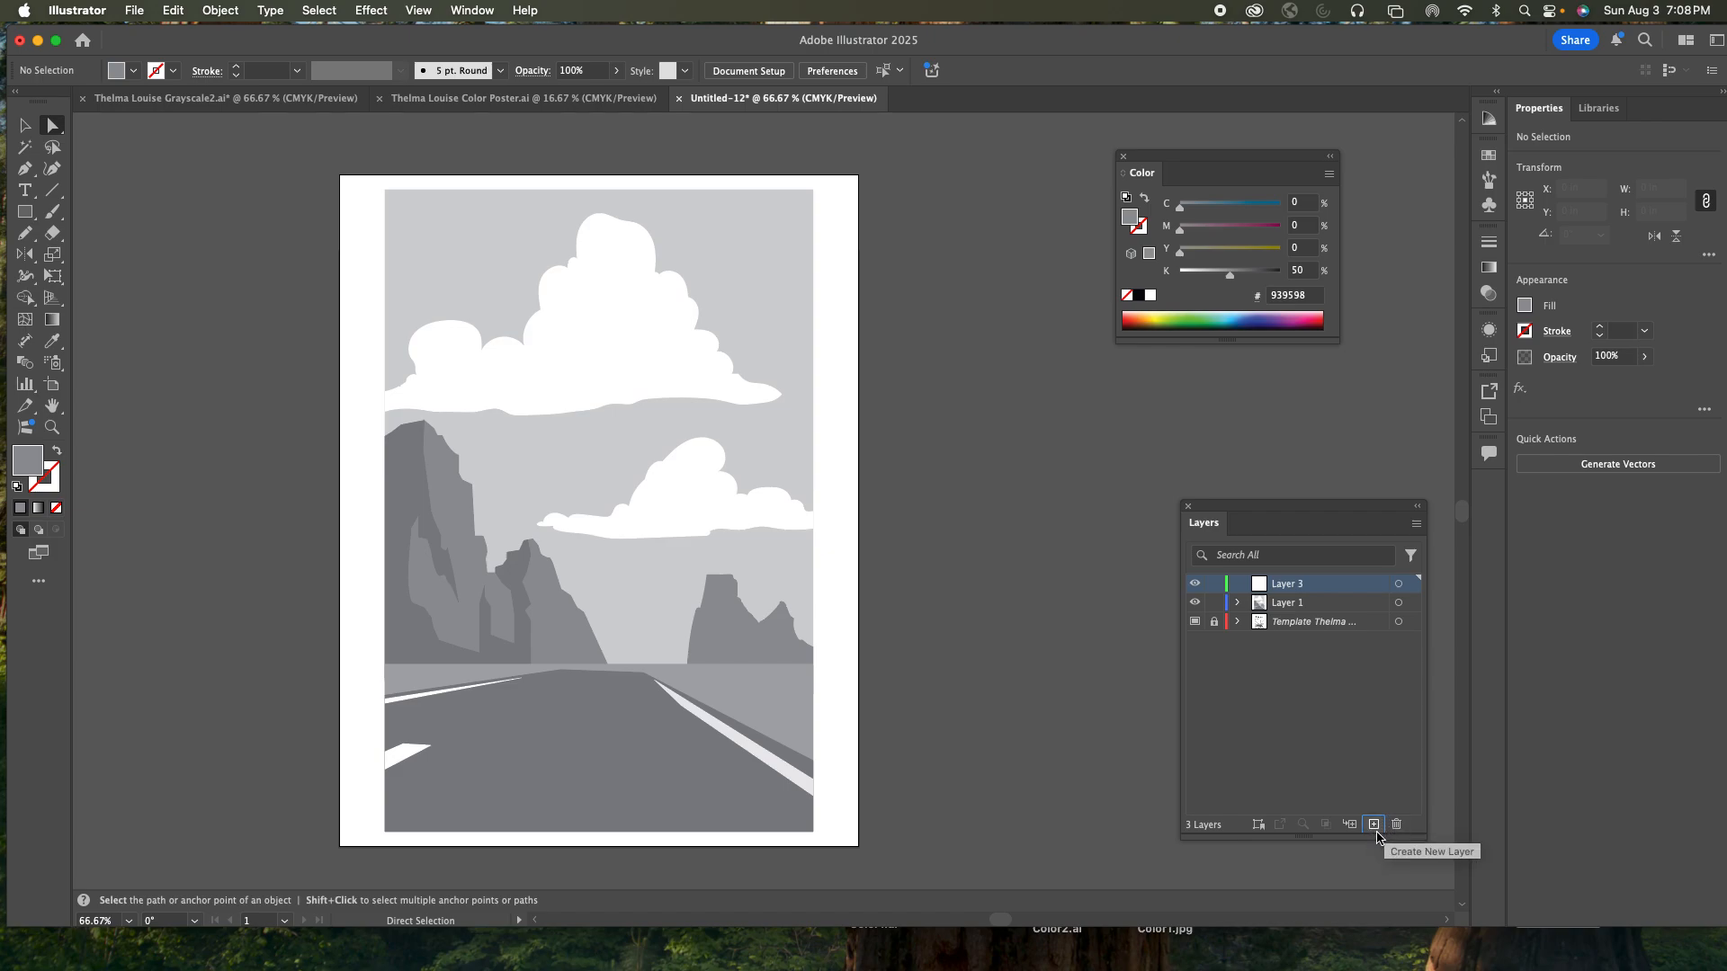
click(1417, 525)
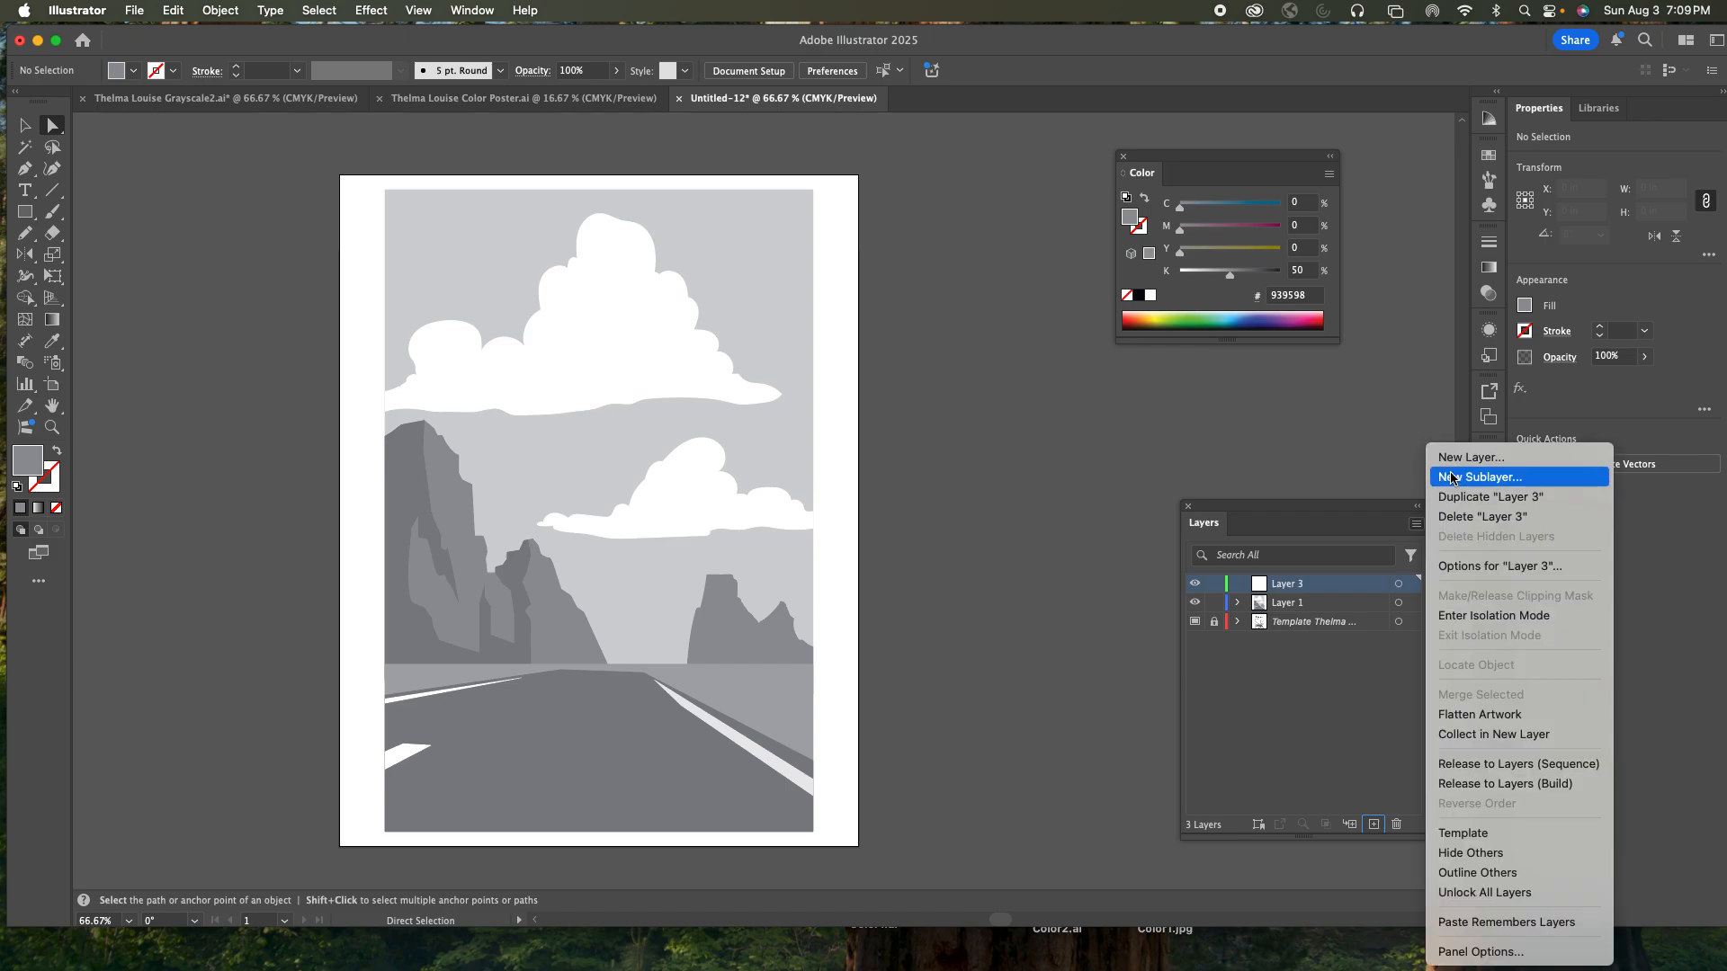
click(1353, 599)
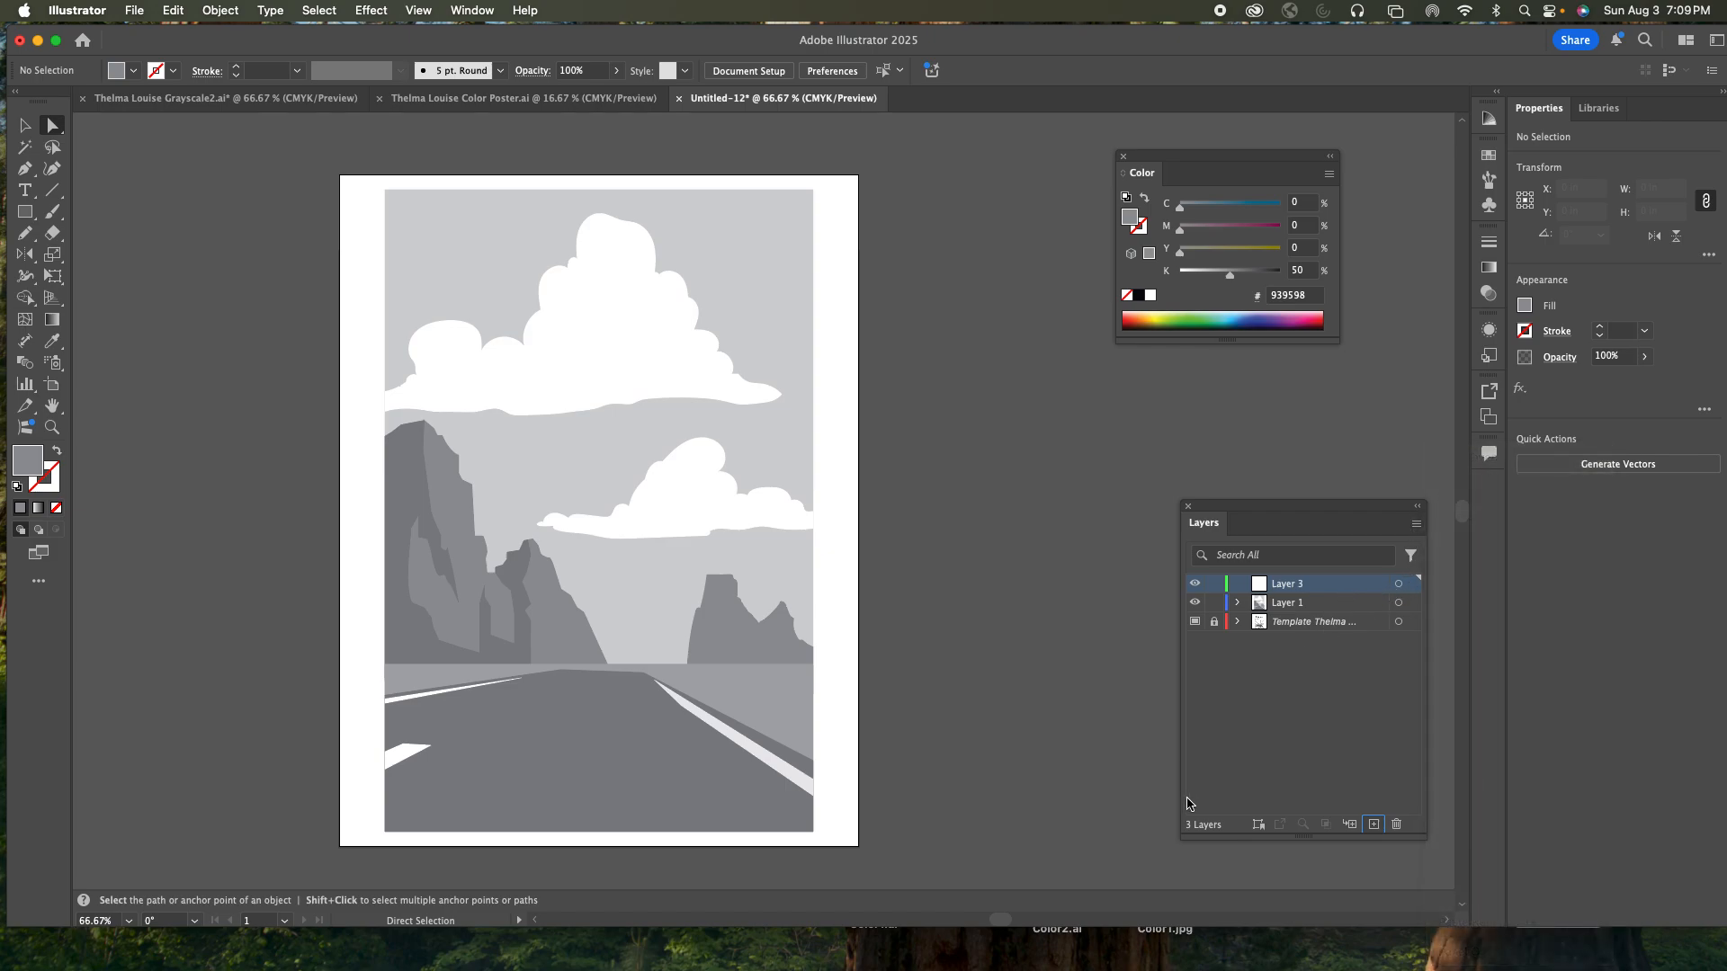
click(1194, 602)
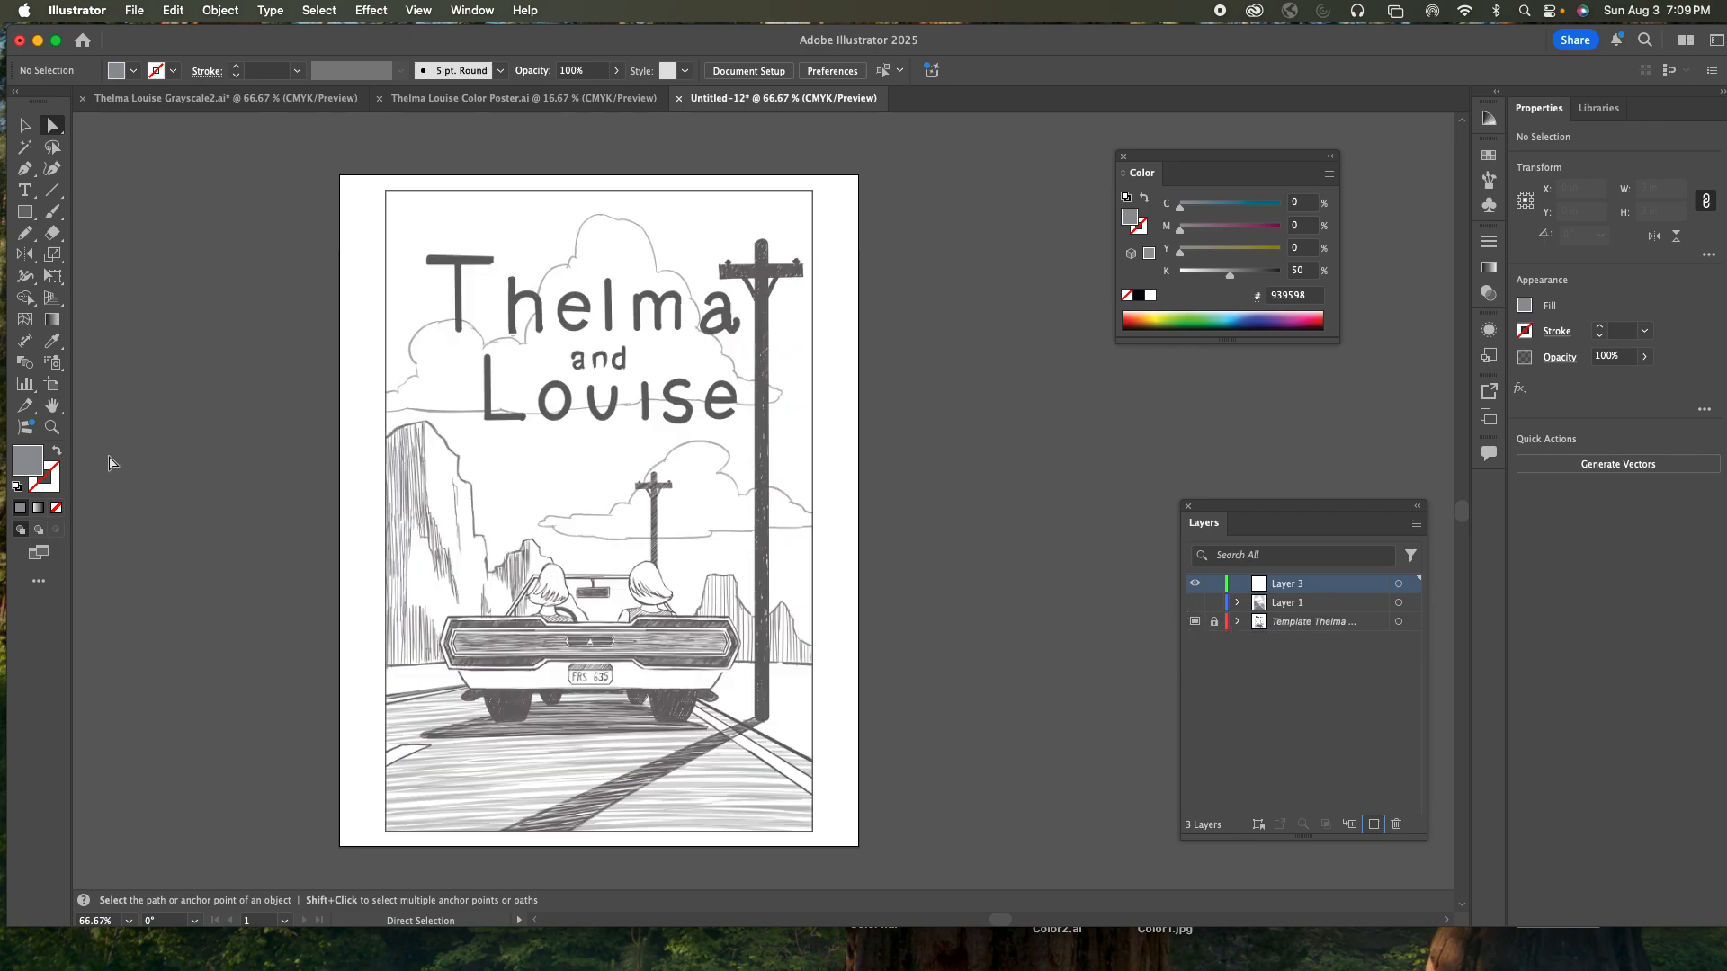
- Draw a rectangle over the large telephone pole's post, about 0.25 by 7.76 in, reaching down to the pole's base
click(52, 427)
click(793, 342)
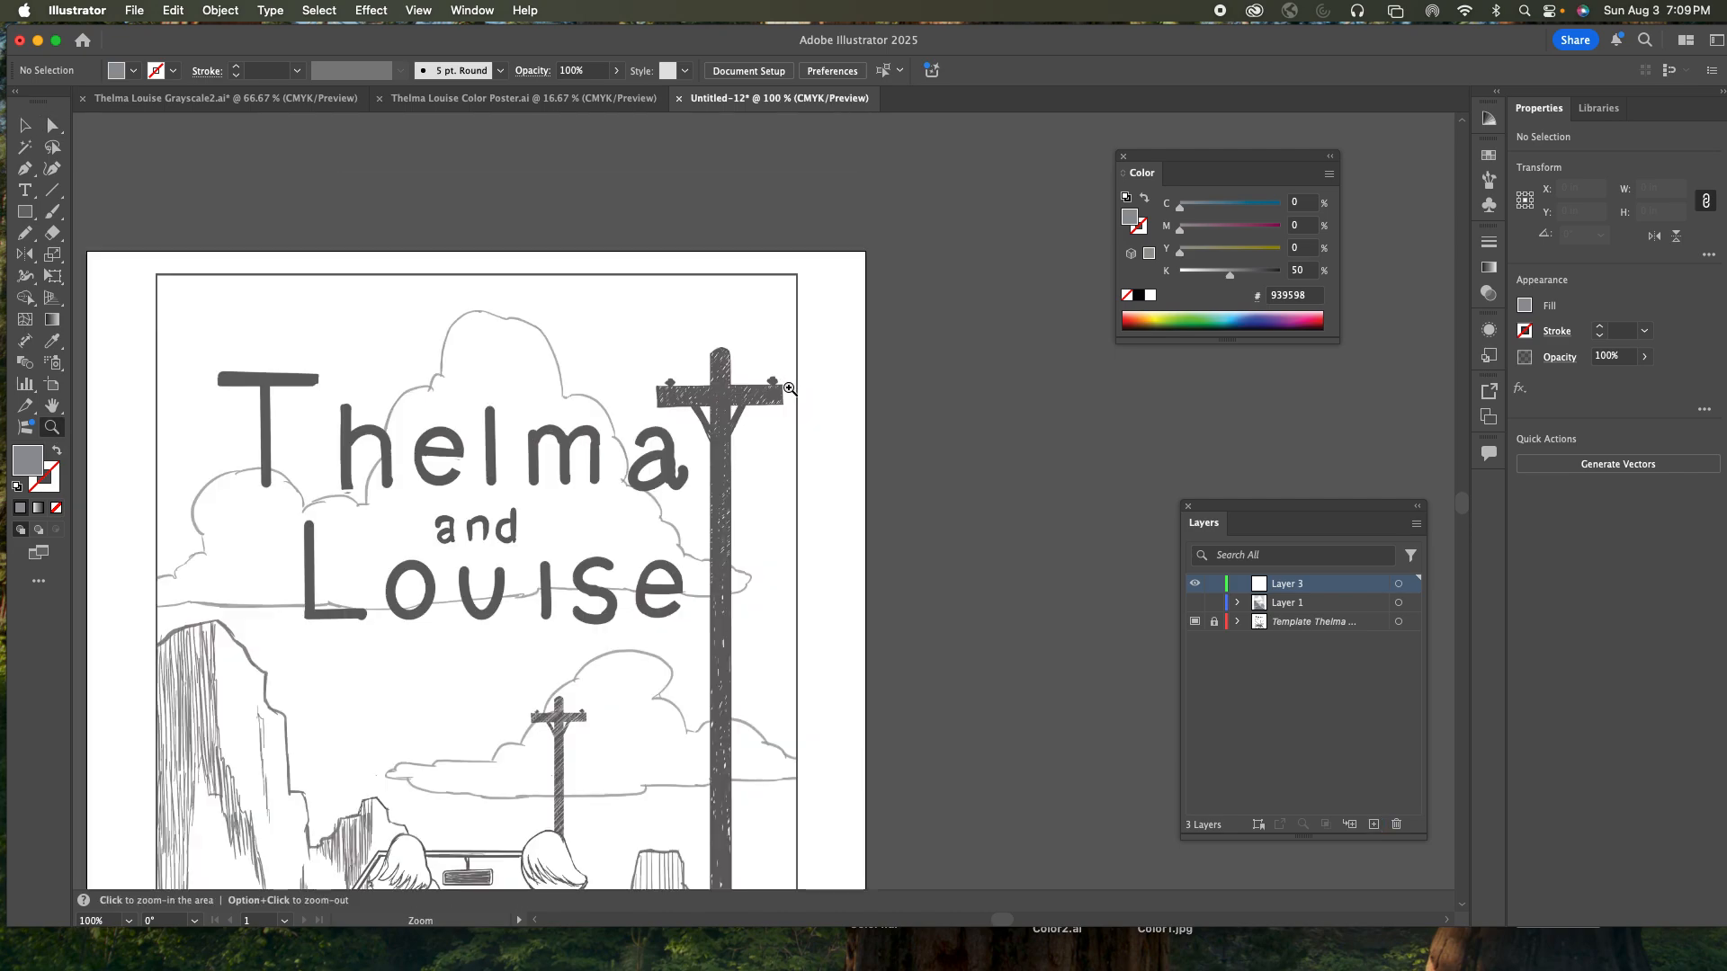
drag(796, 494, 918, 331)
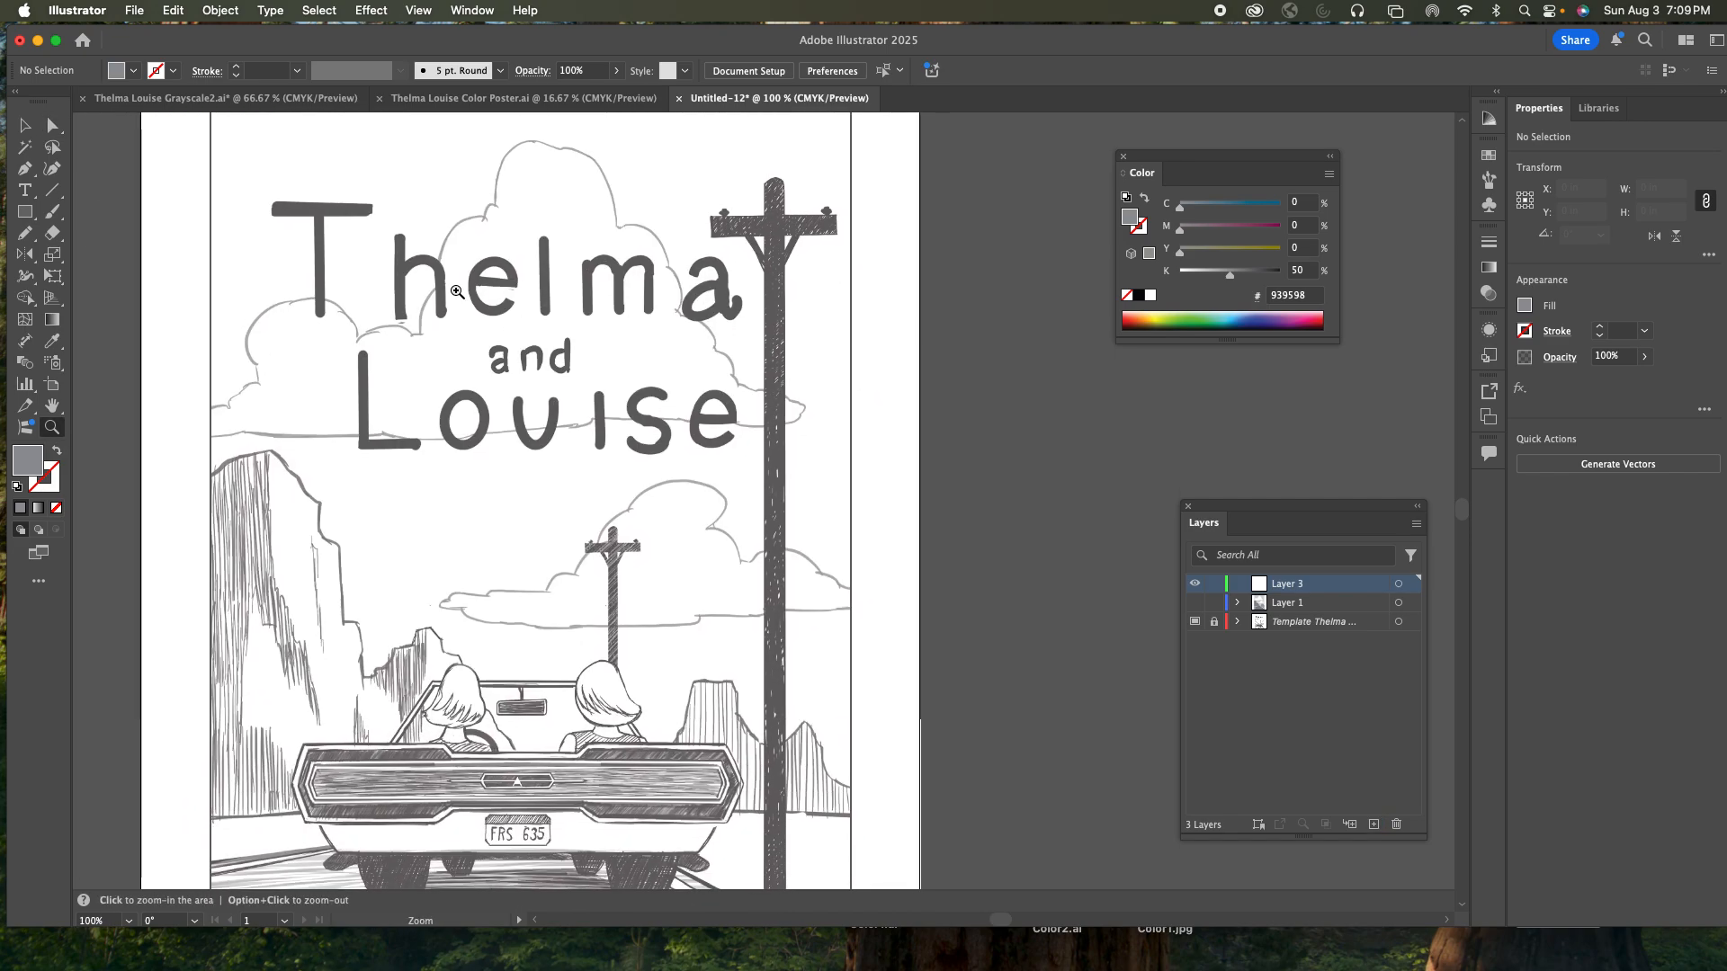
click(26, 212)
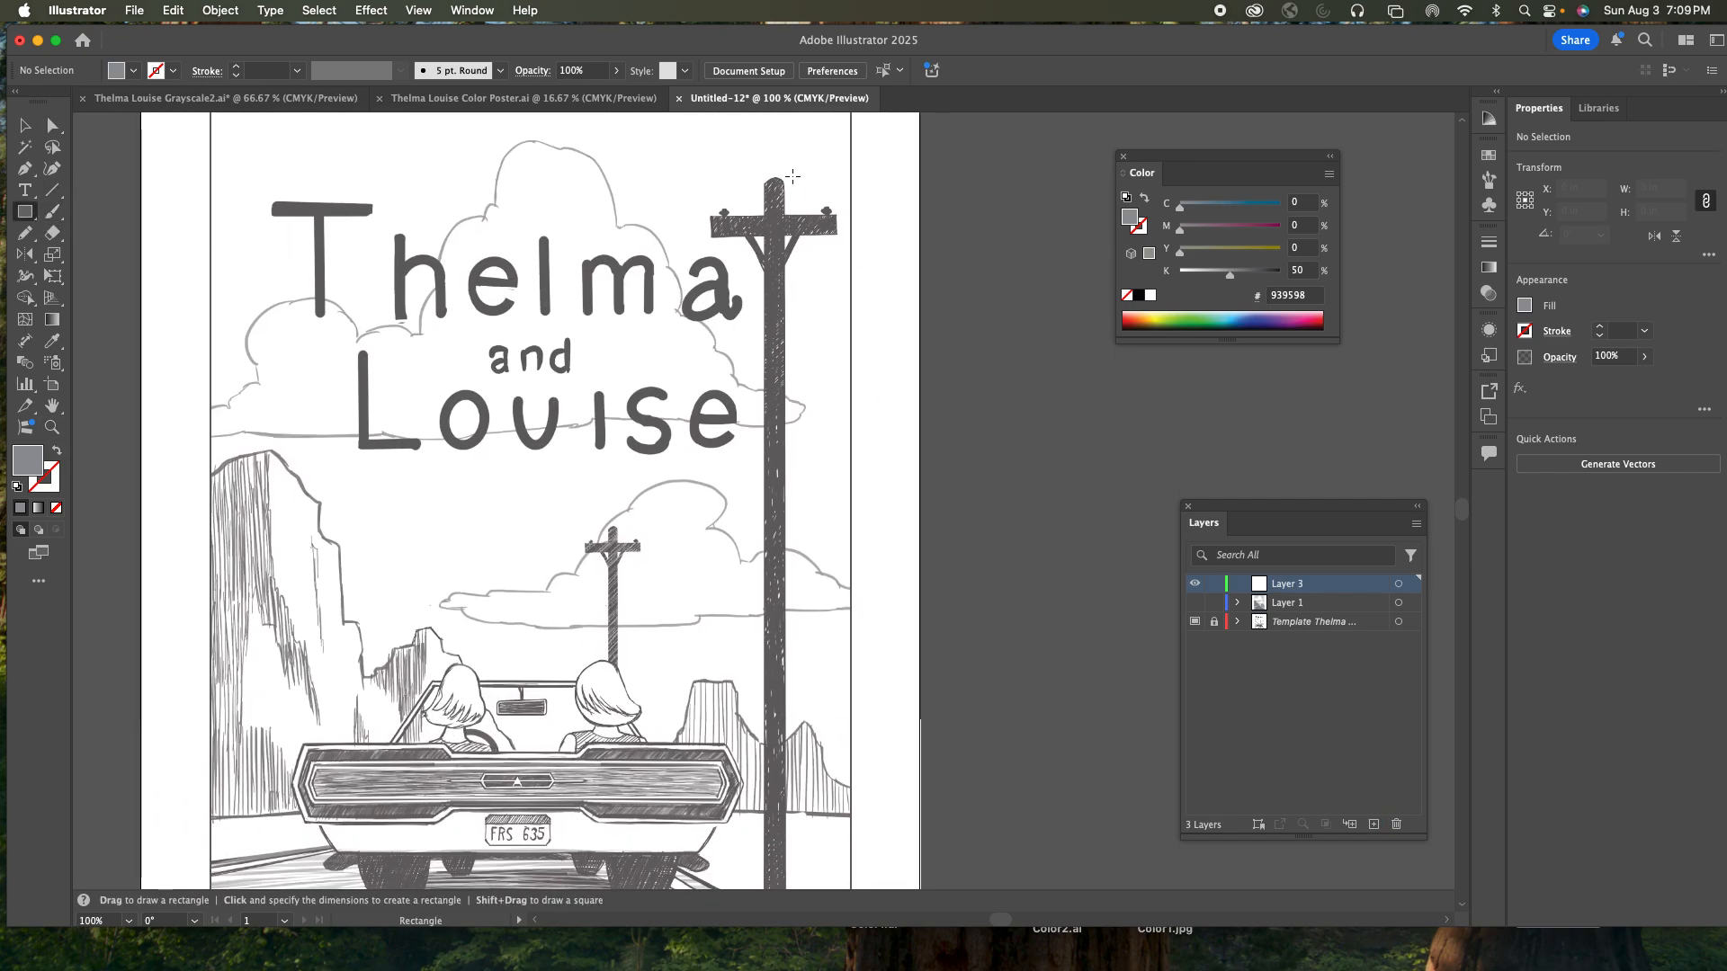
drag(764, 183, 786, 877)
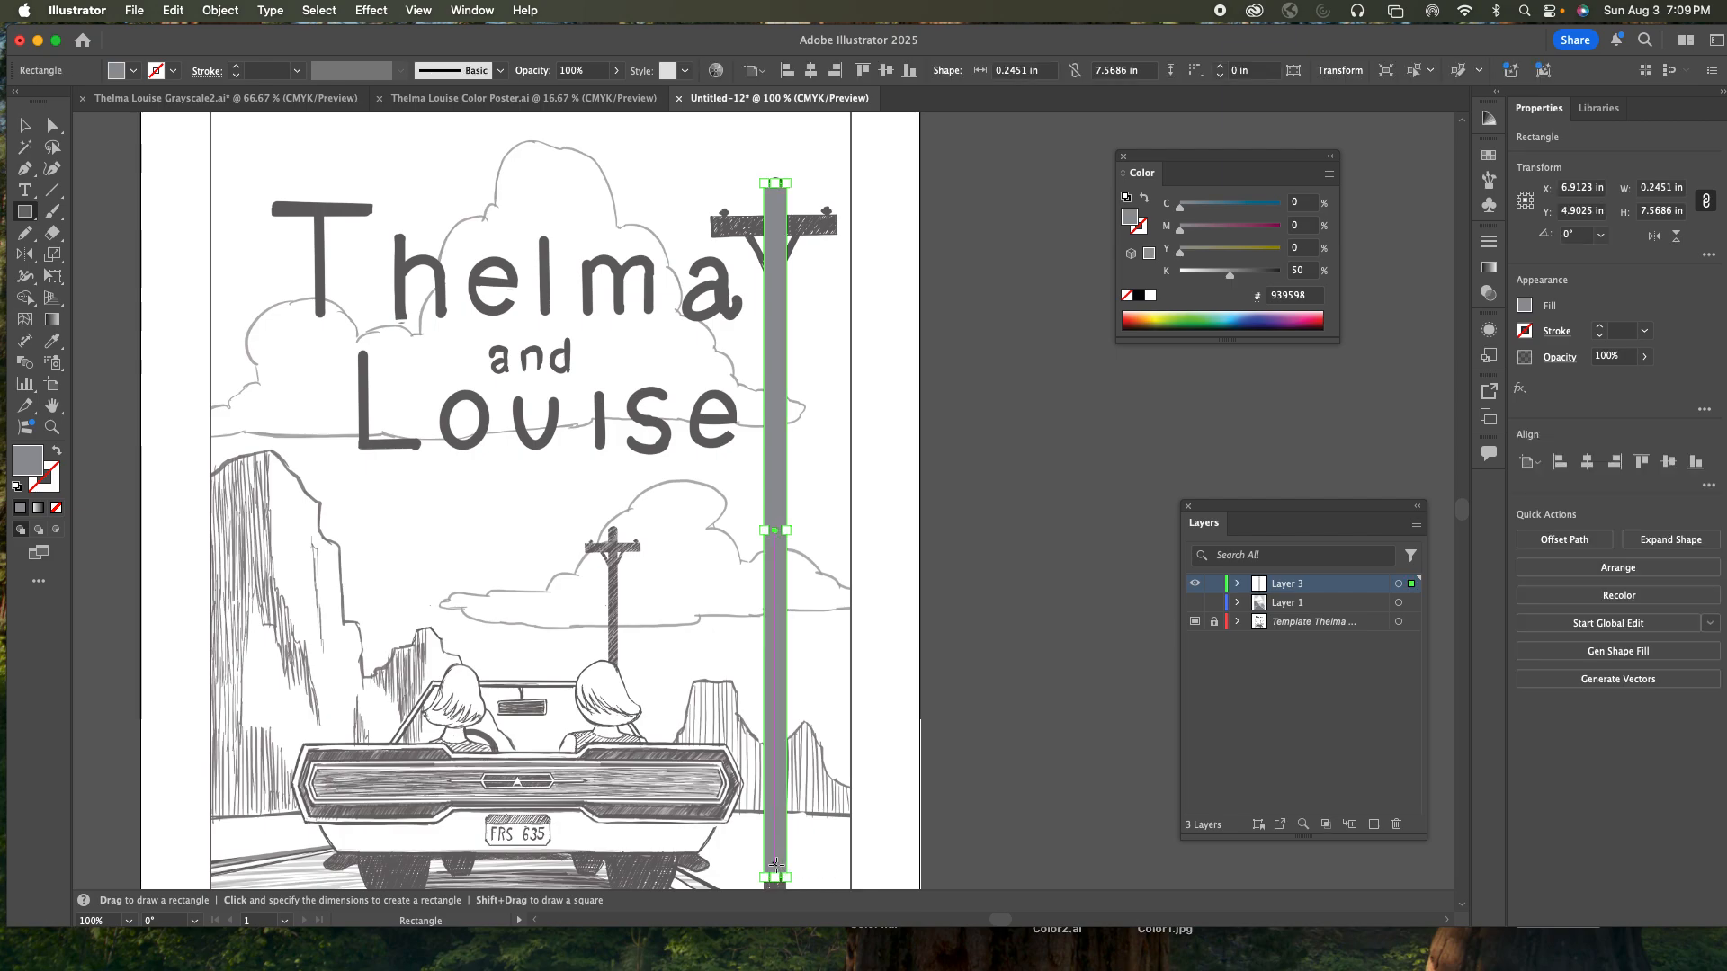
scroll(900, 539, down, 5)
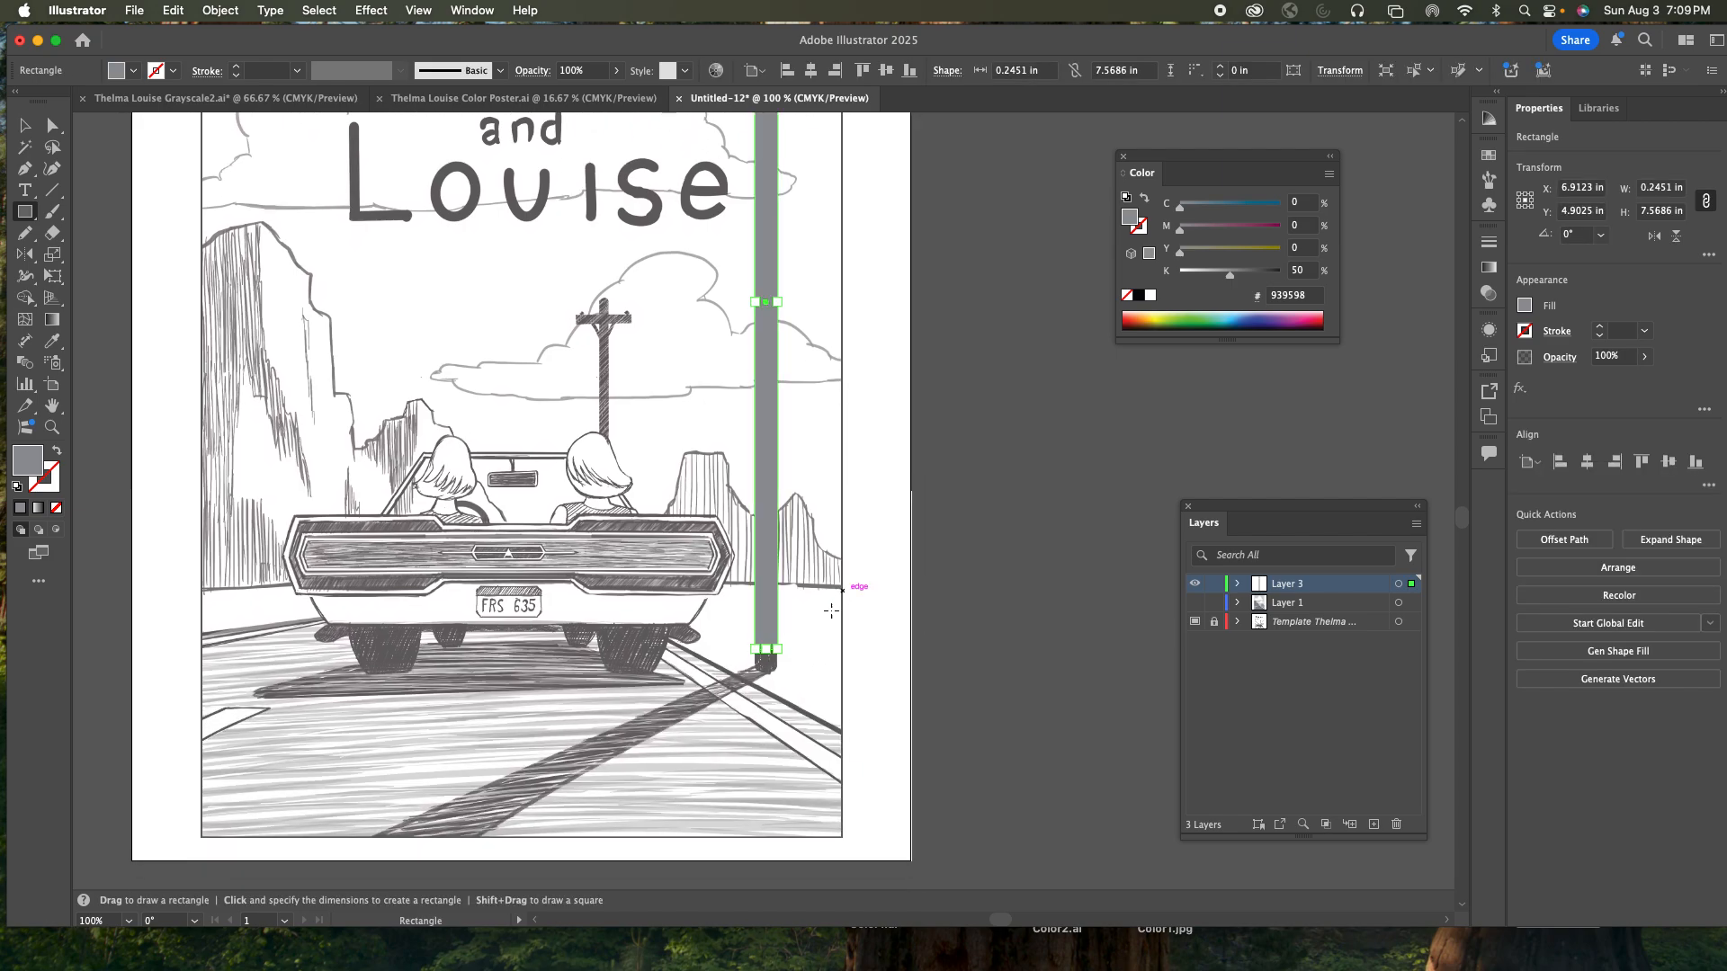
drag(765, 648, 767, 668)
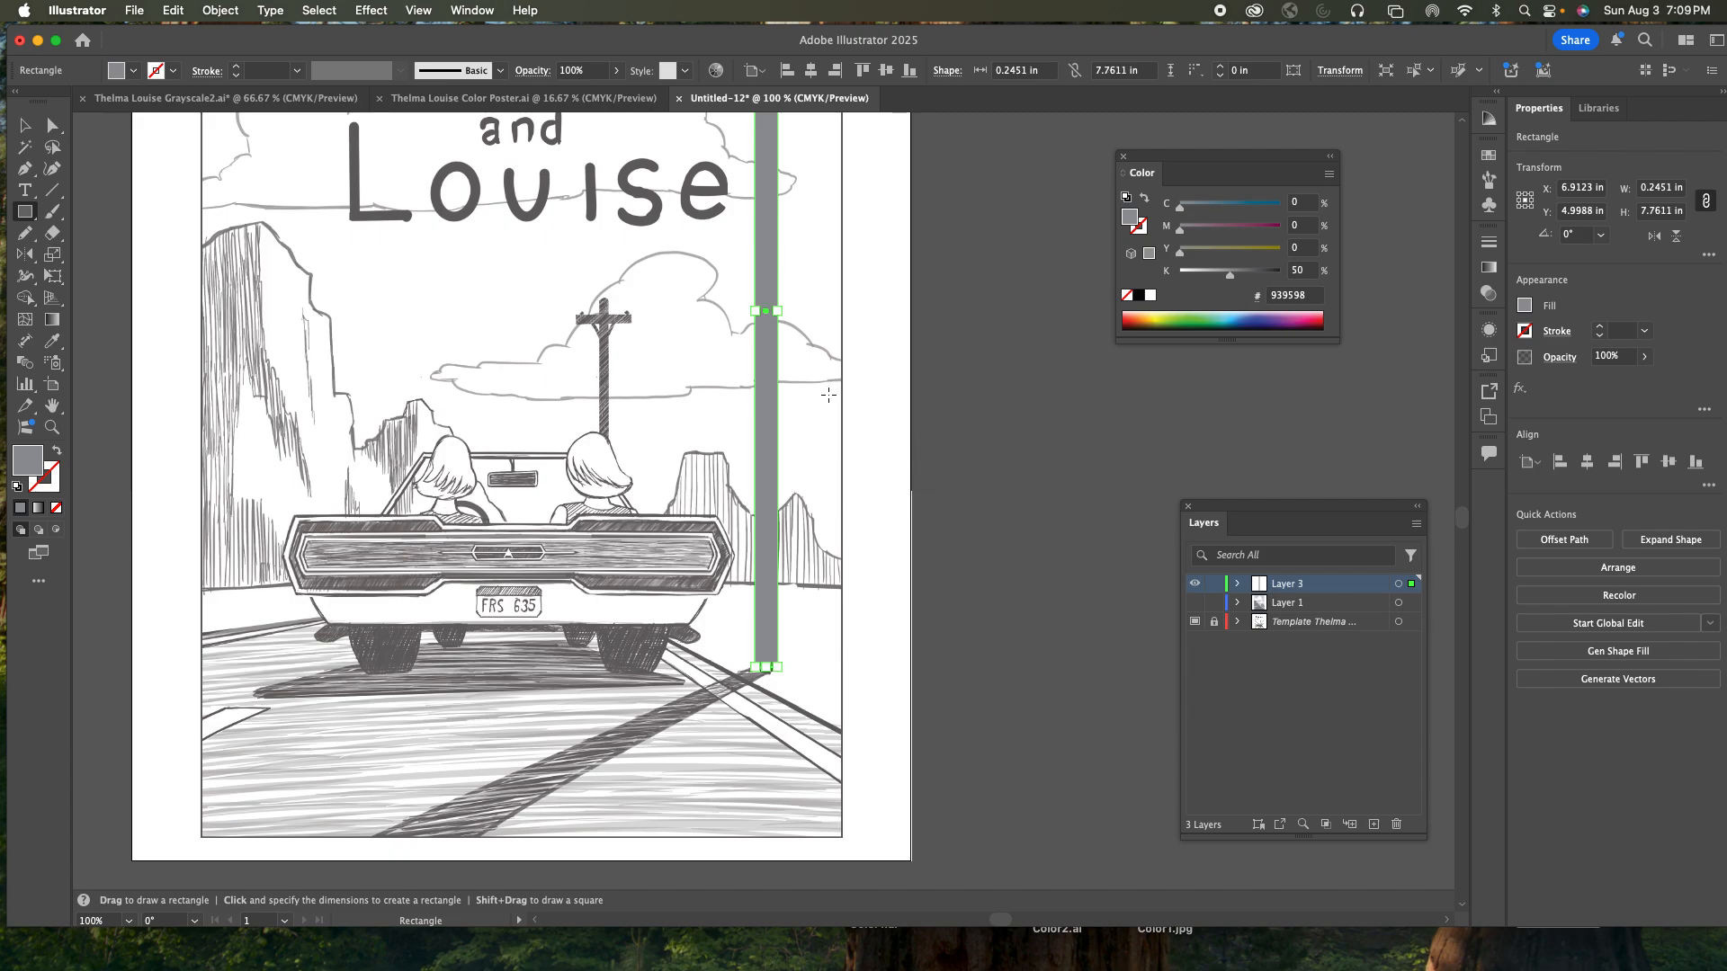
- Change Layer 3's selection color to Black in its layer options
double_click(1335, 593)
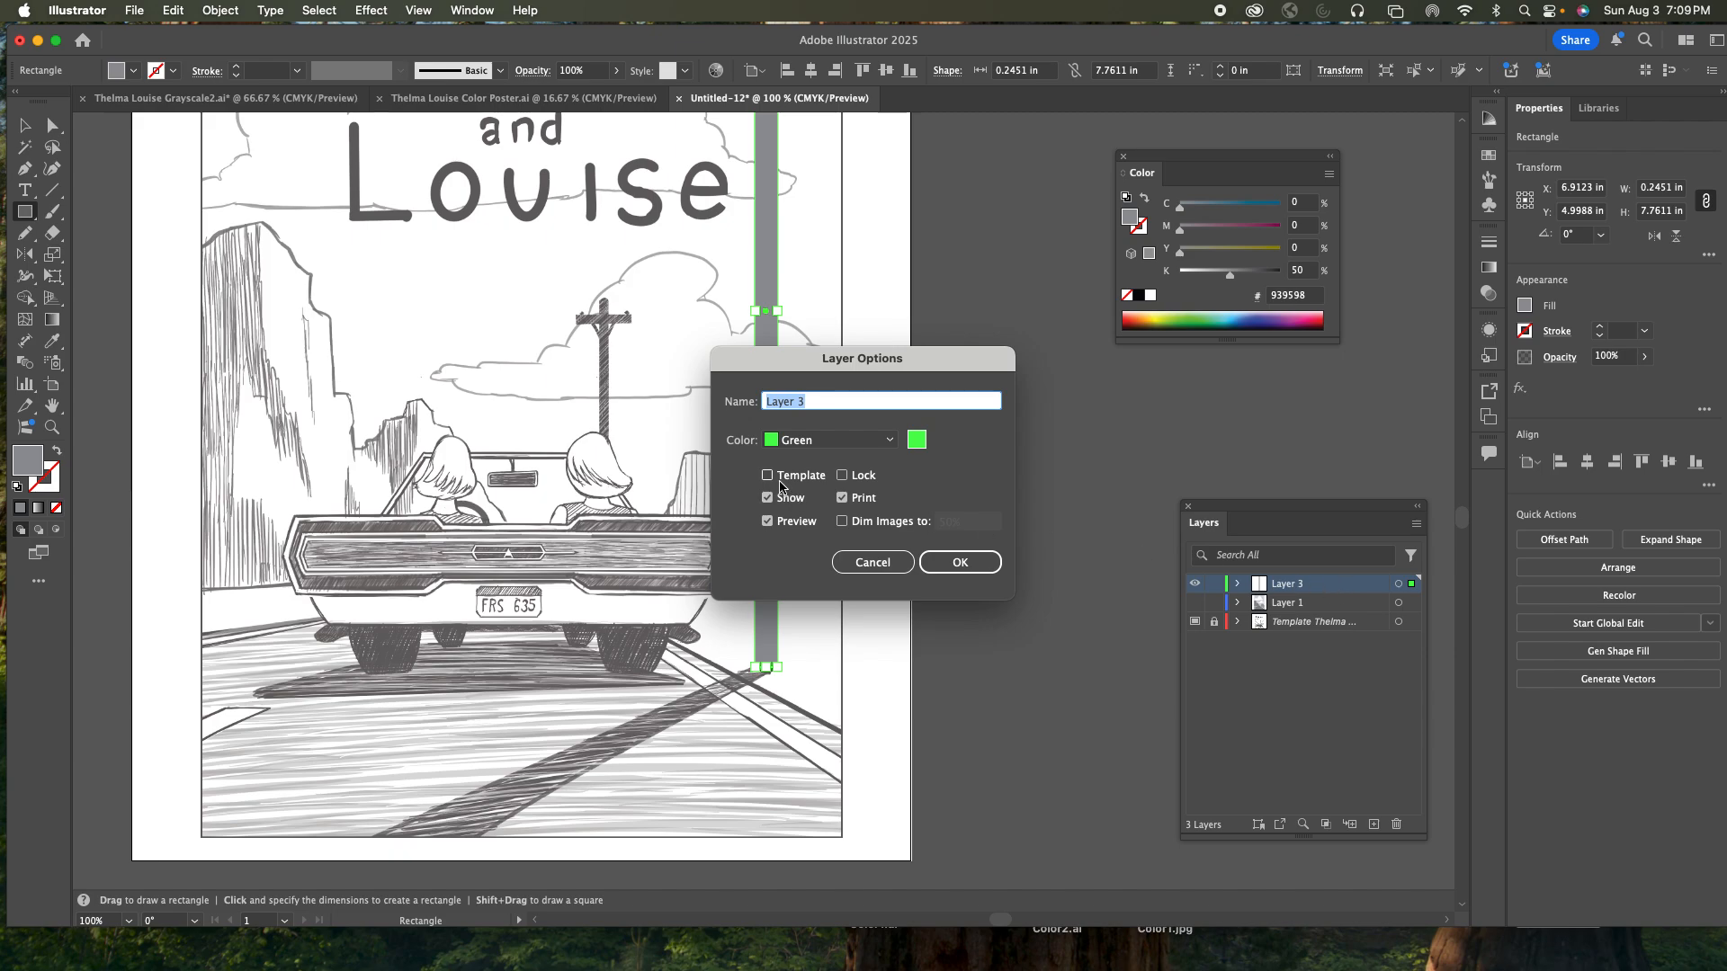
click(854, 441)
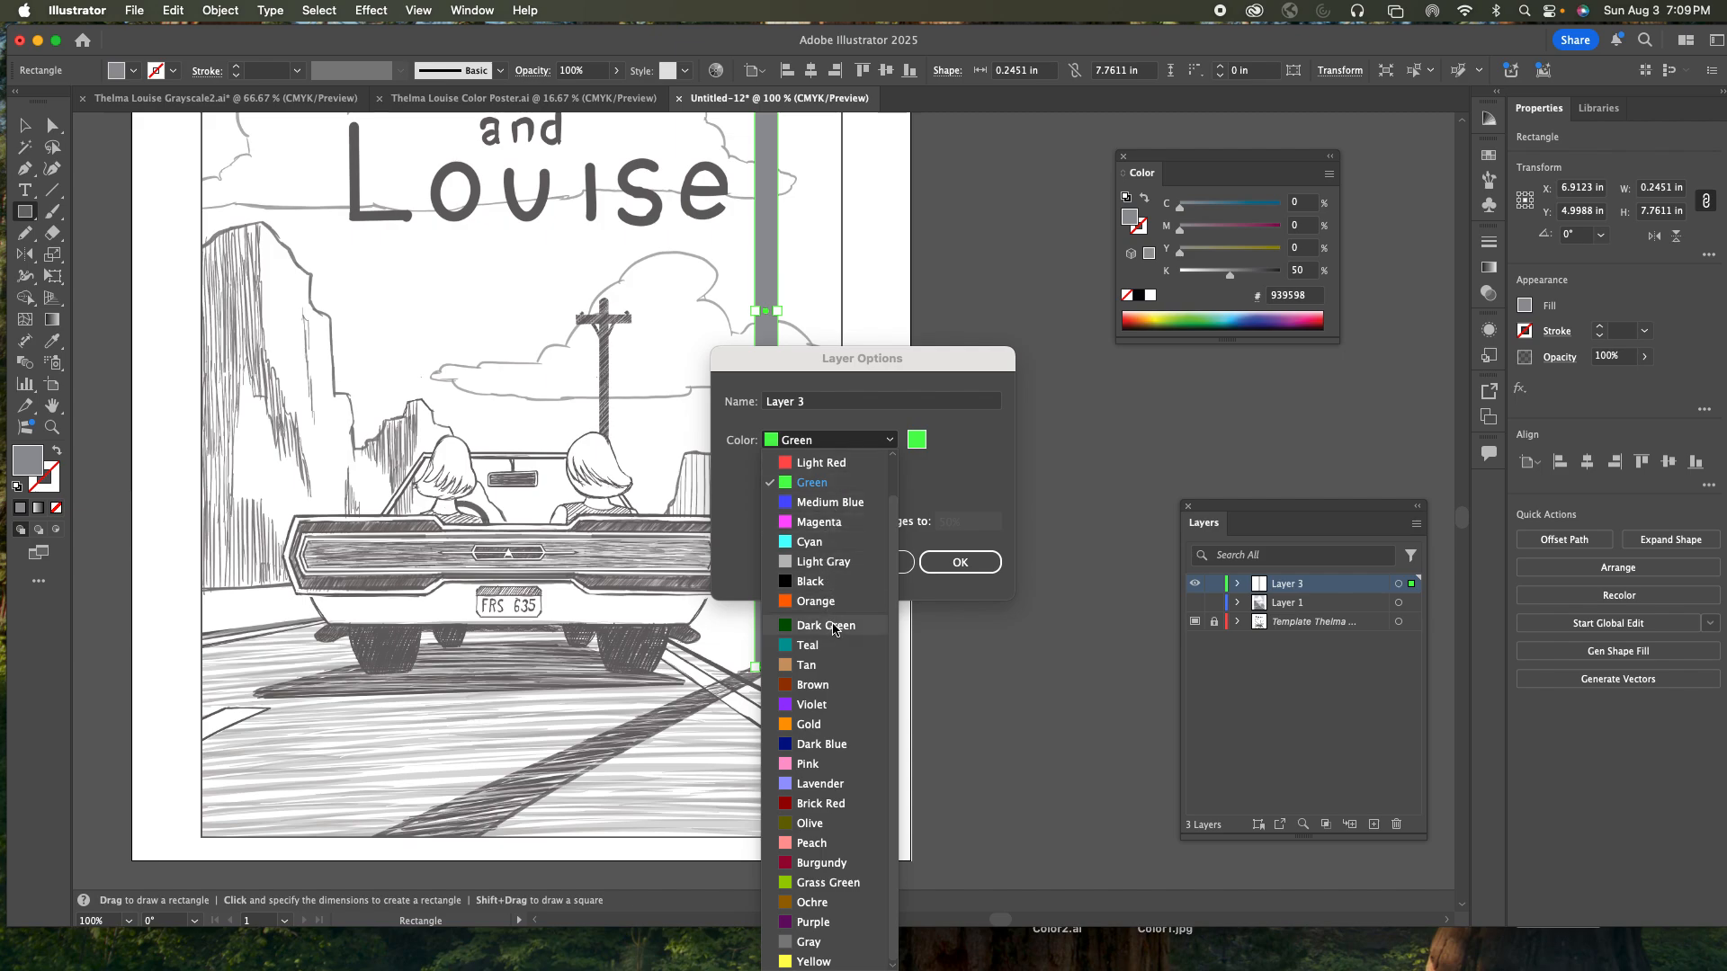
click(835, 591)
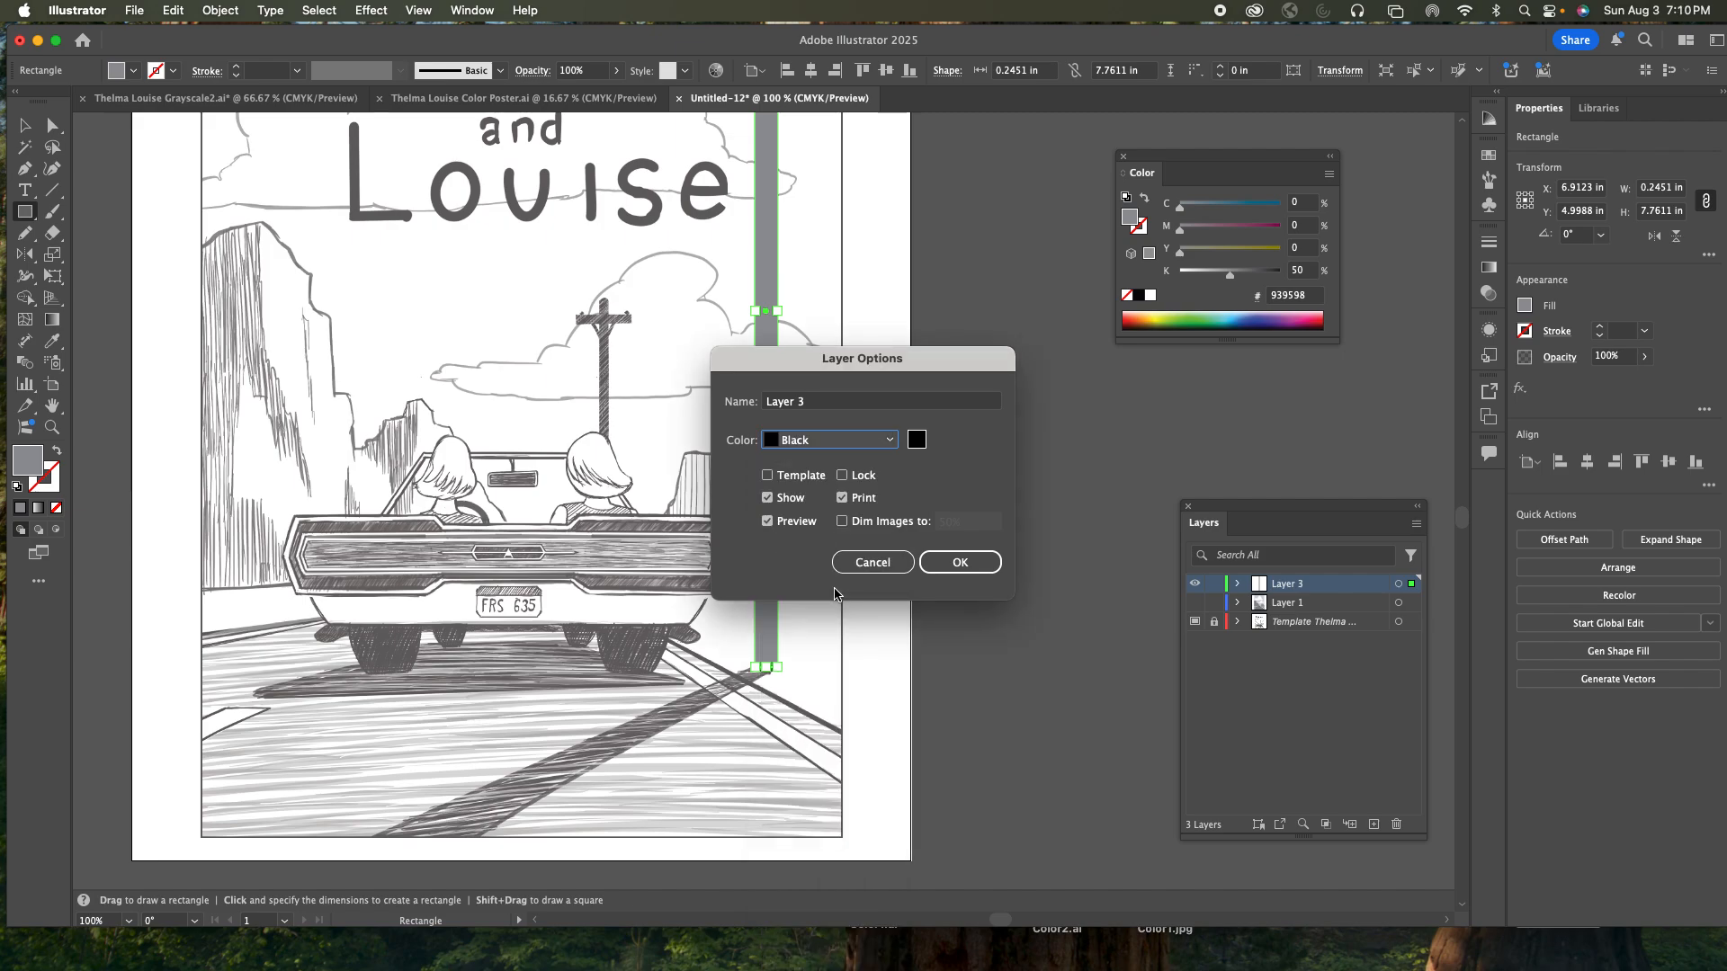
click(962, 564)
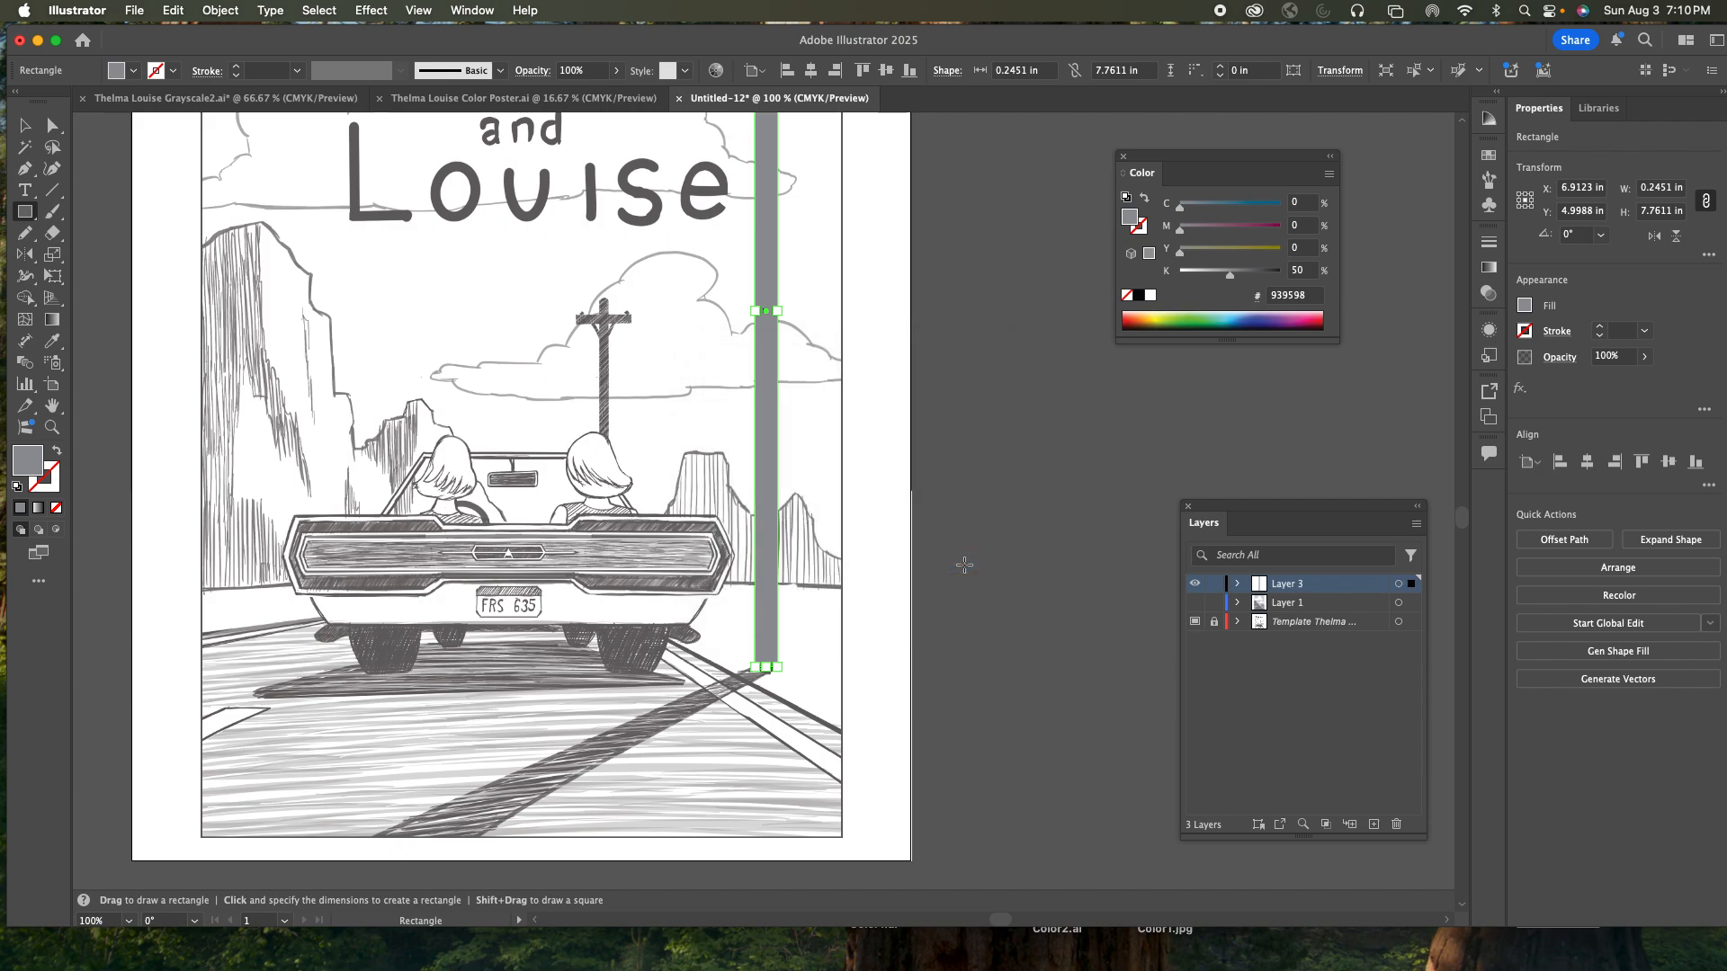
click(1248, 701)
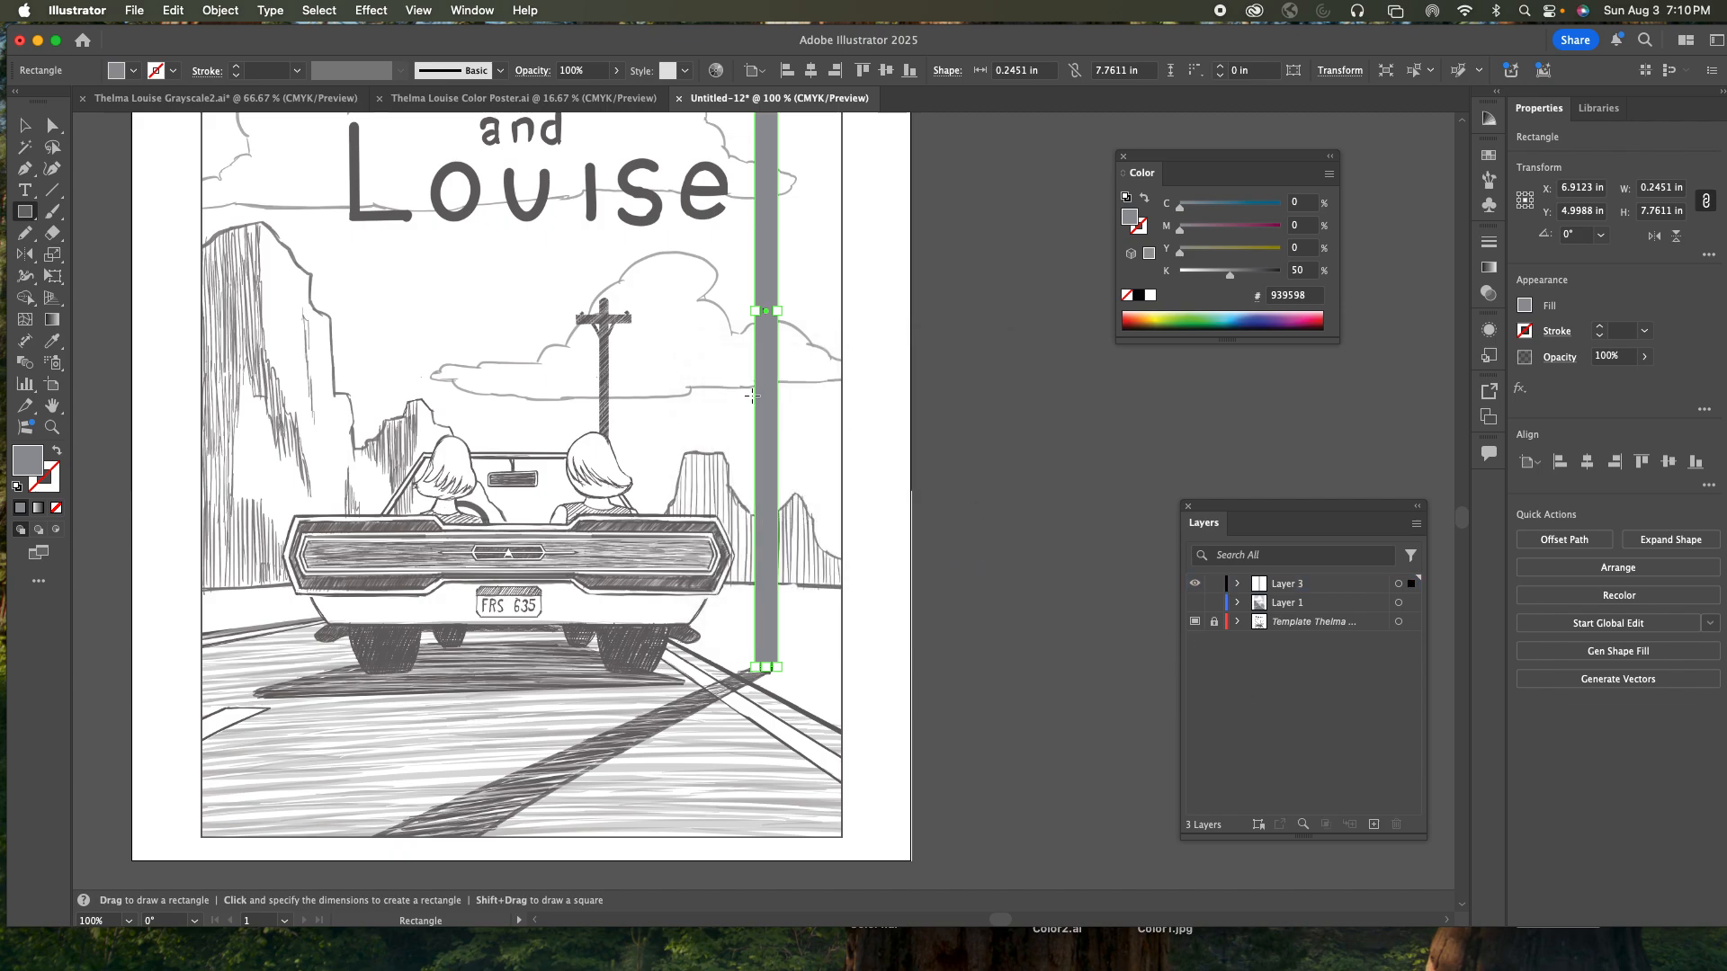
click(24, 125)
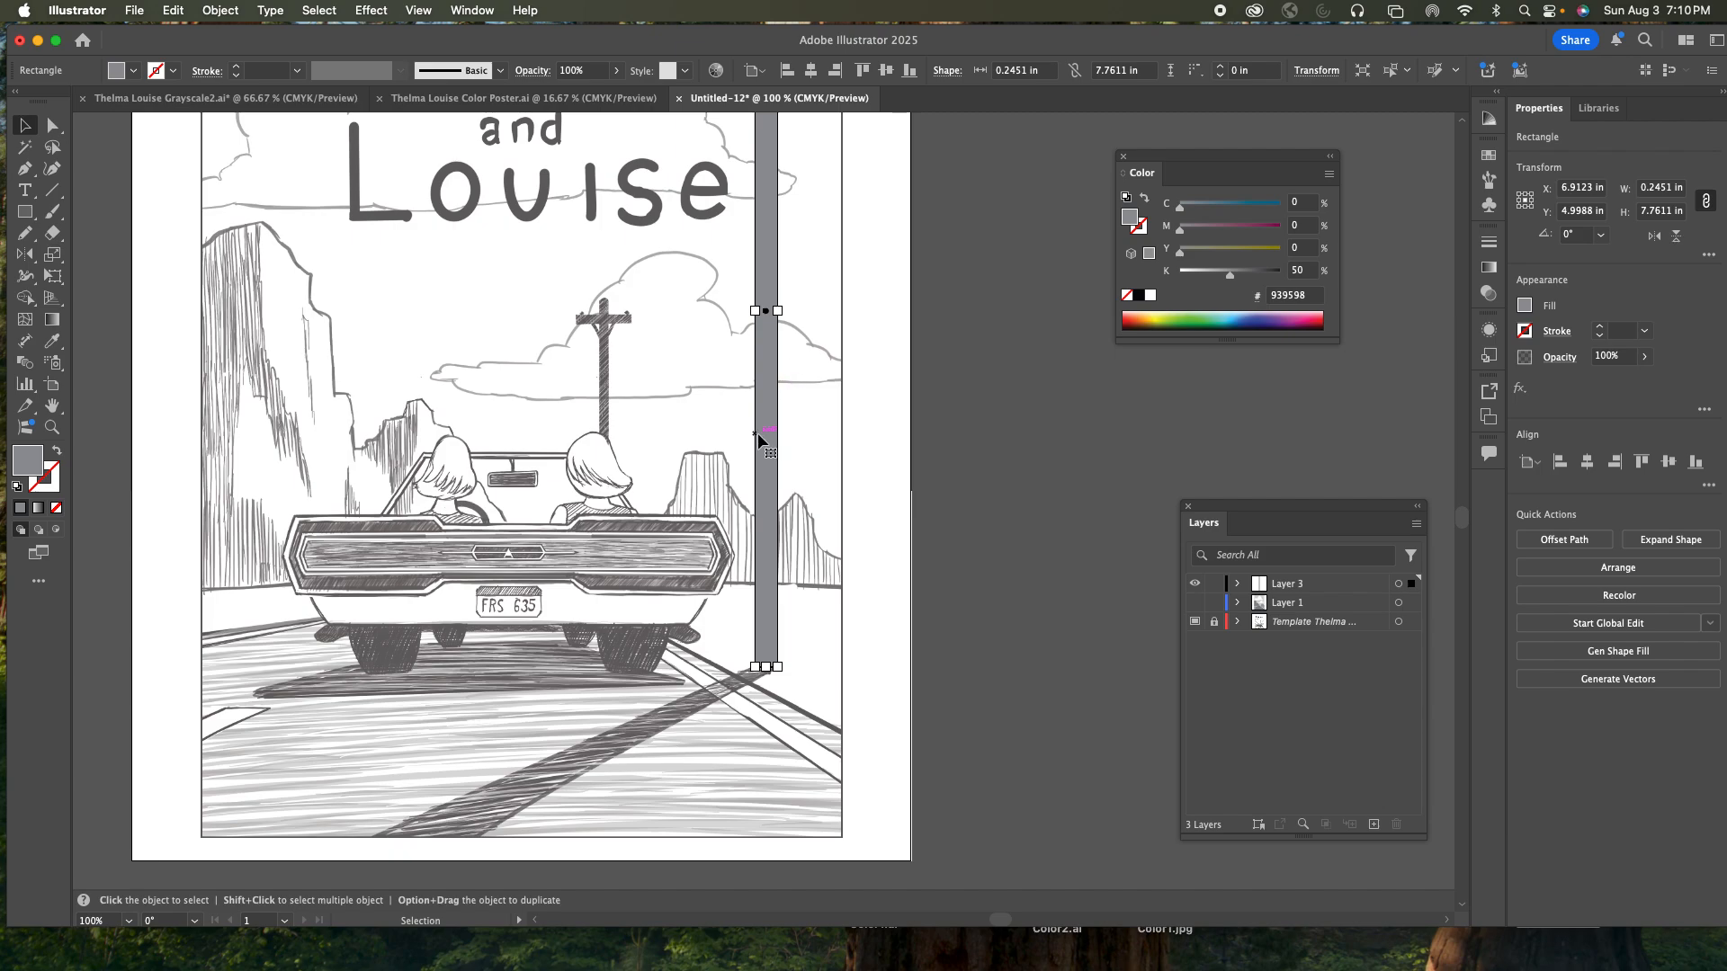
key(z)
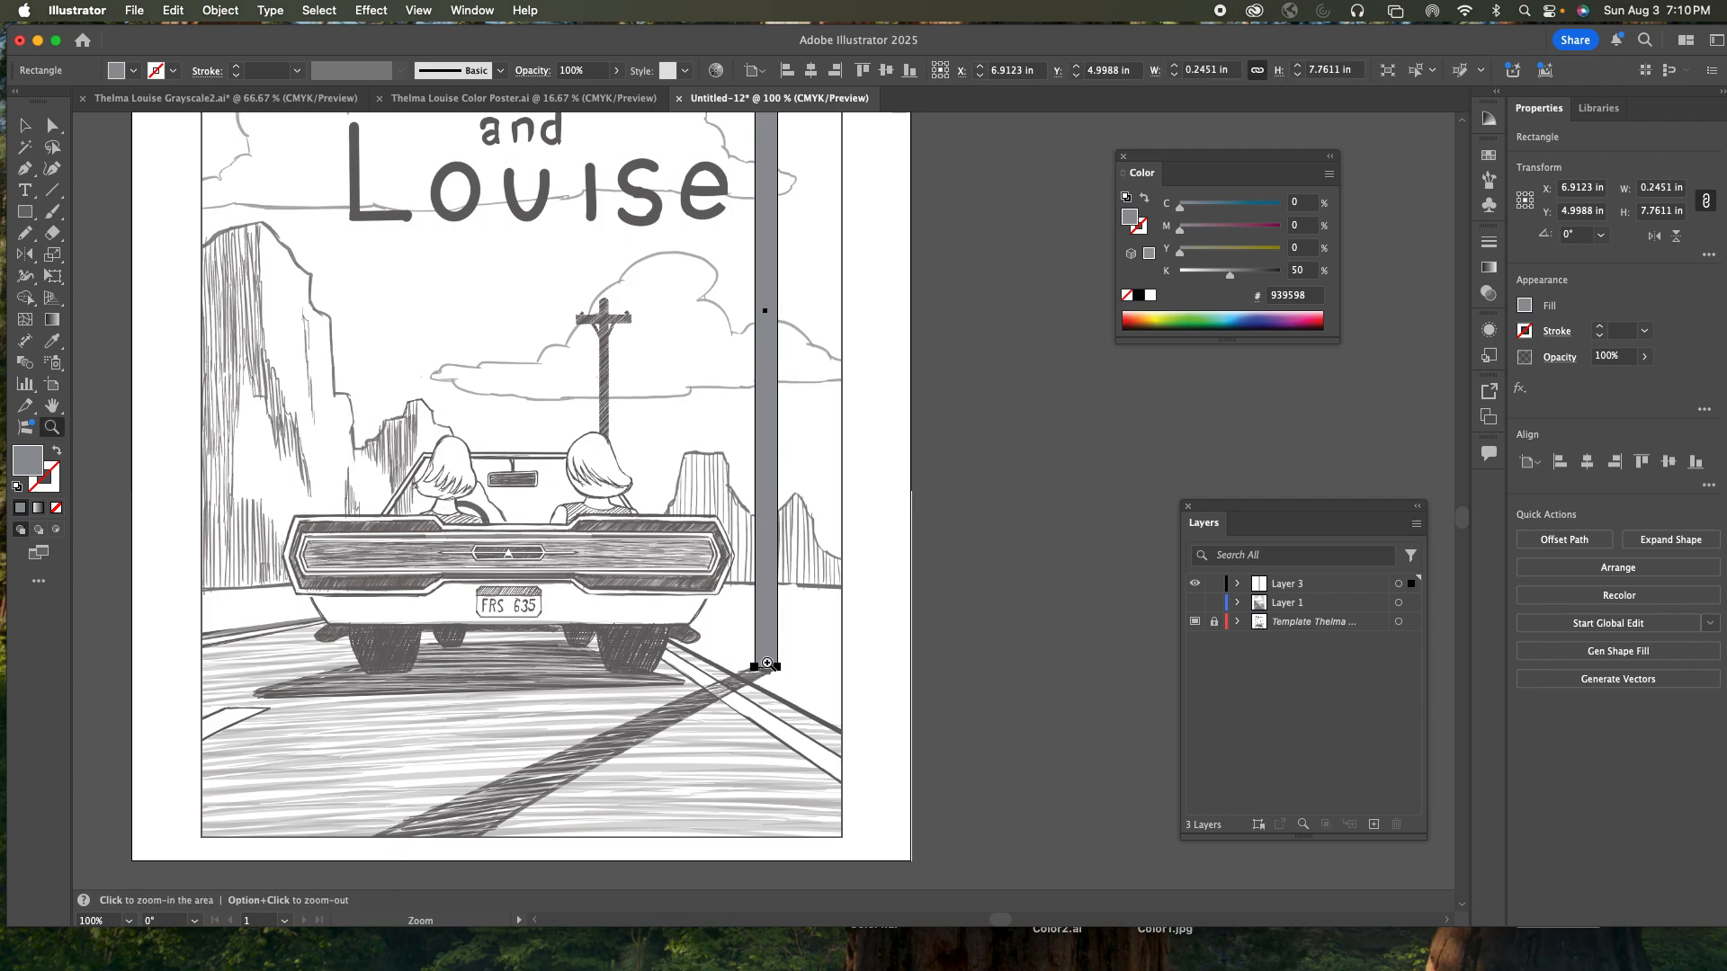
- Turn off Scale Strokes & Effects in the general preferences
drag(733, 648, 936, 724)
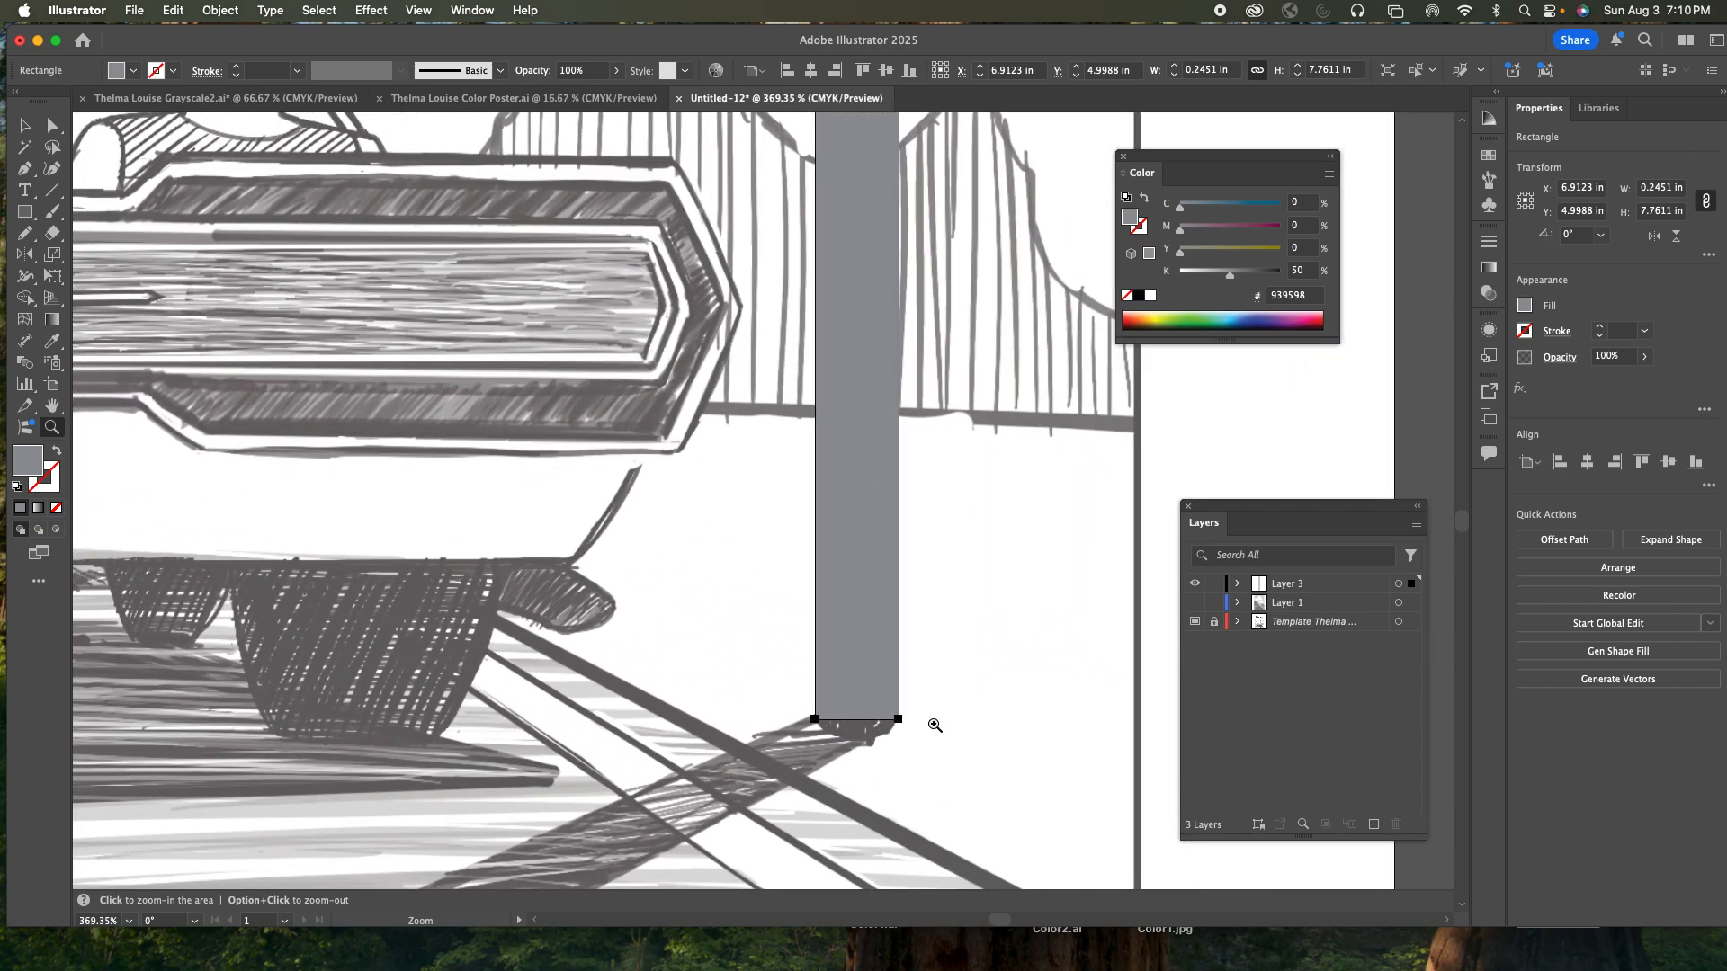
click(932, 724)
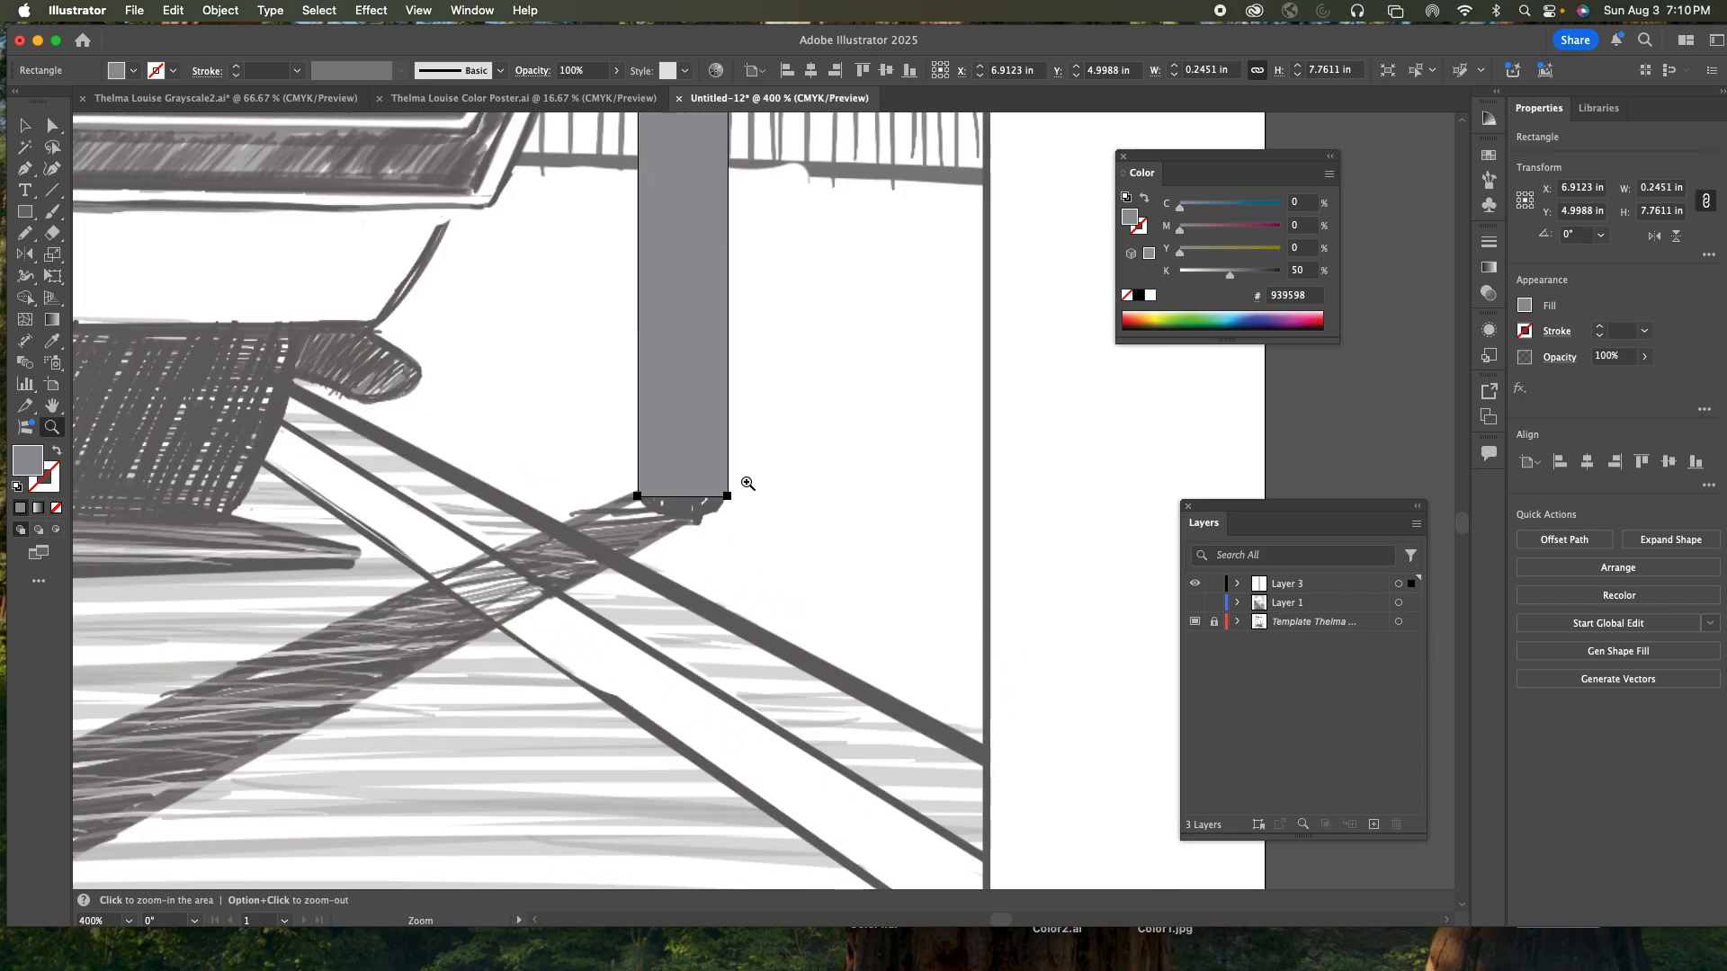
click(24, 127)
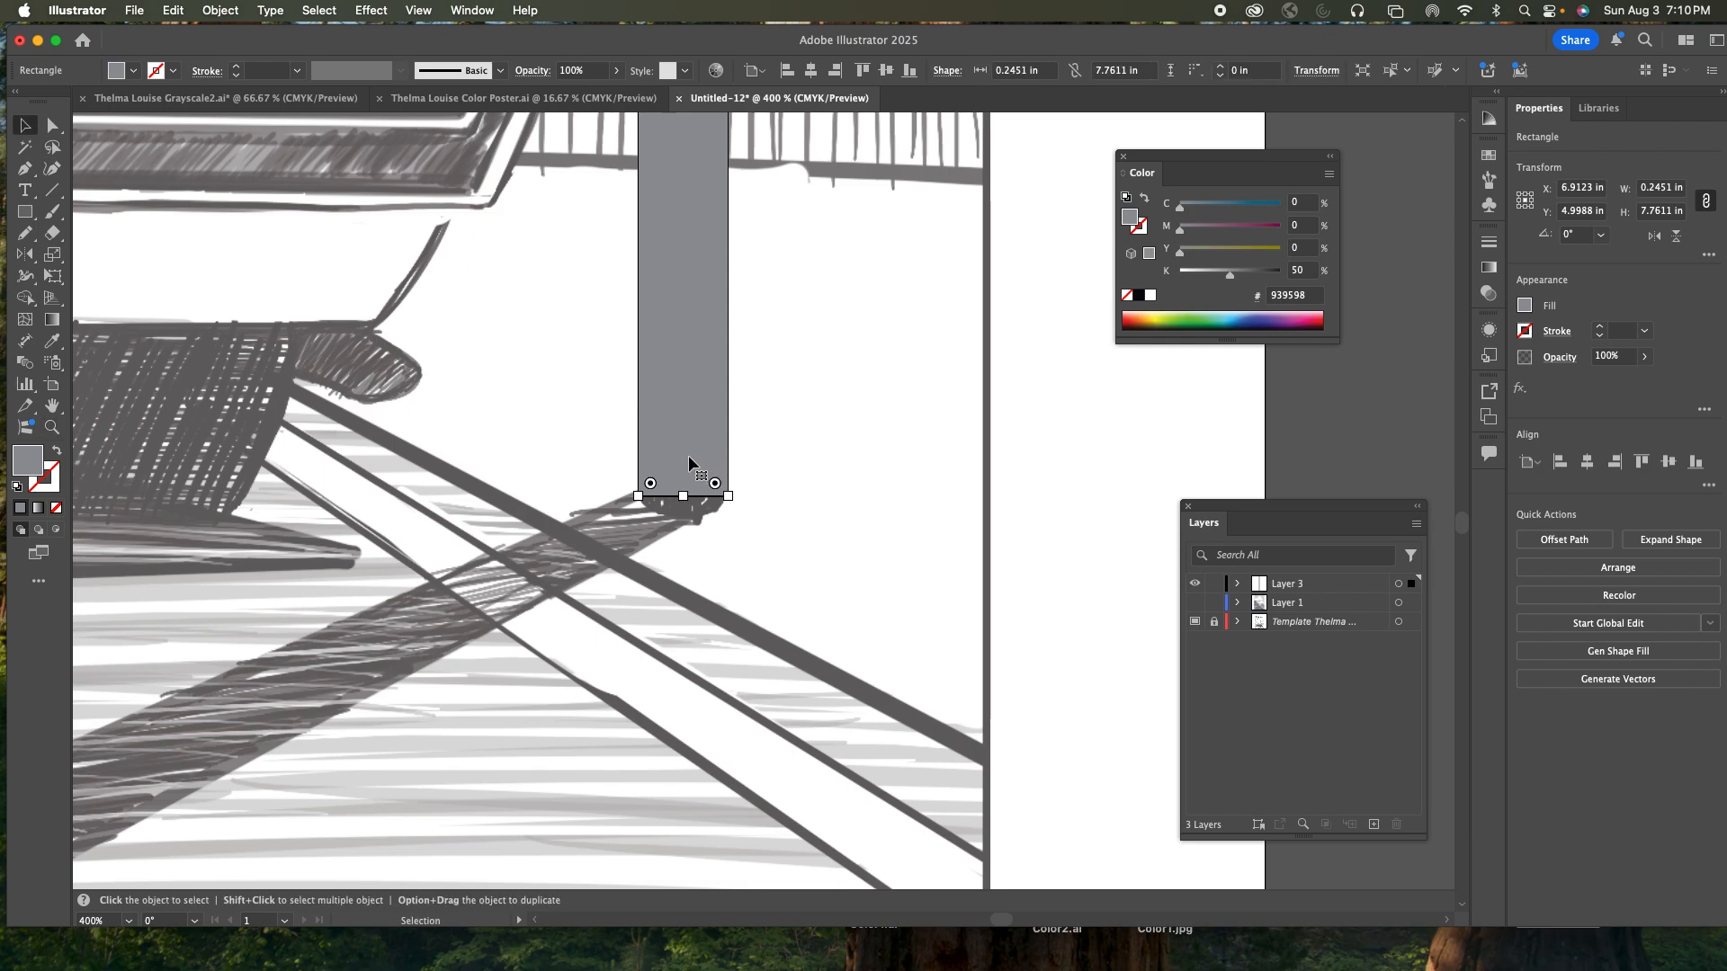
click(30, 176)
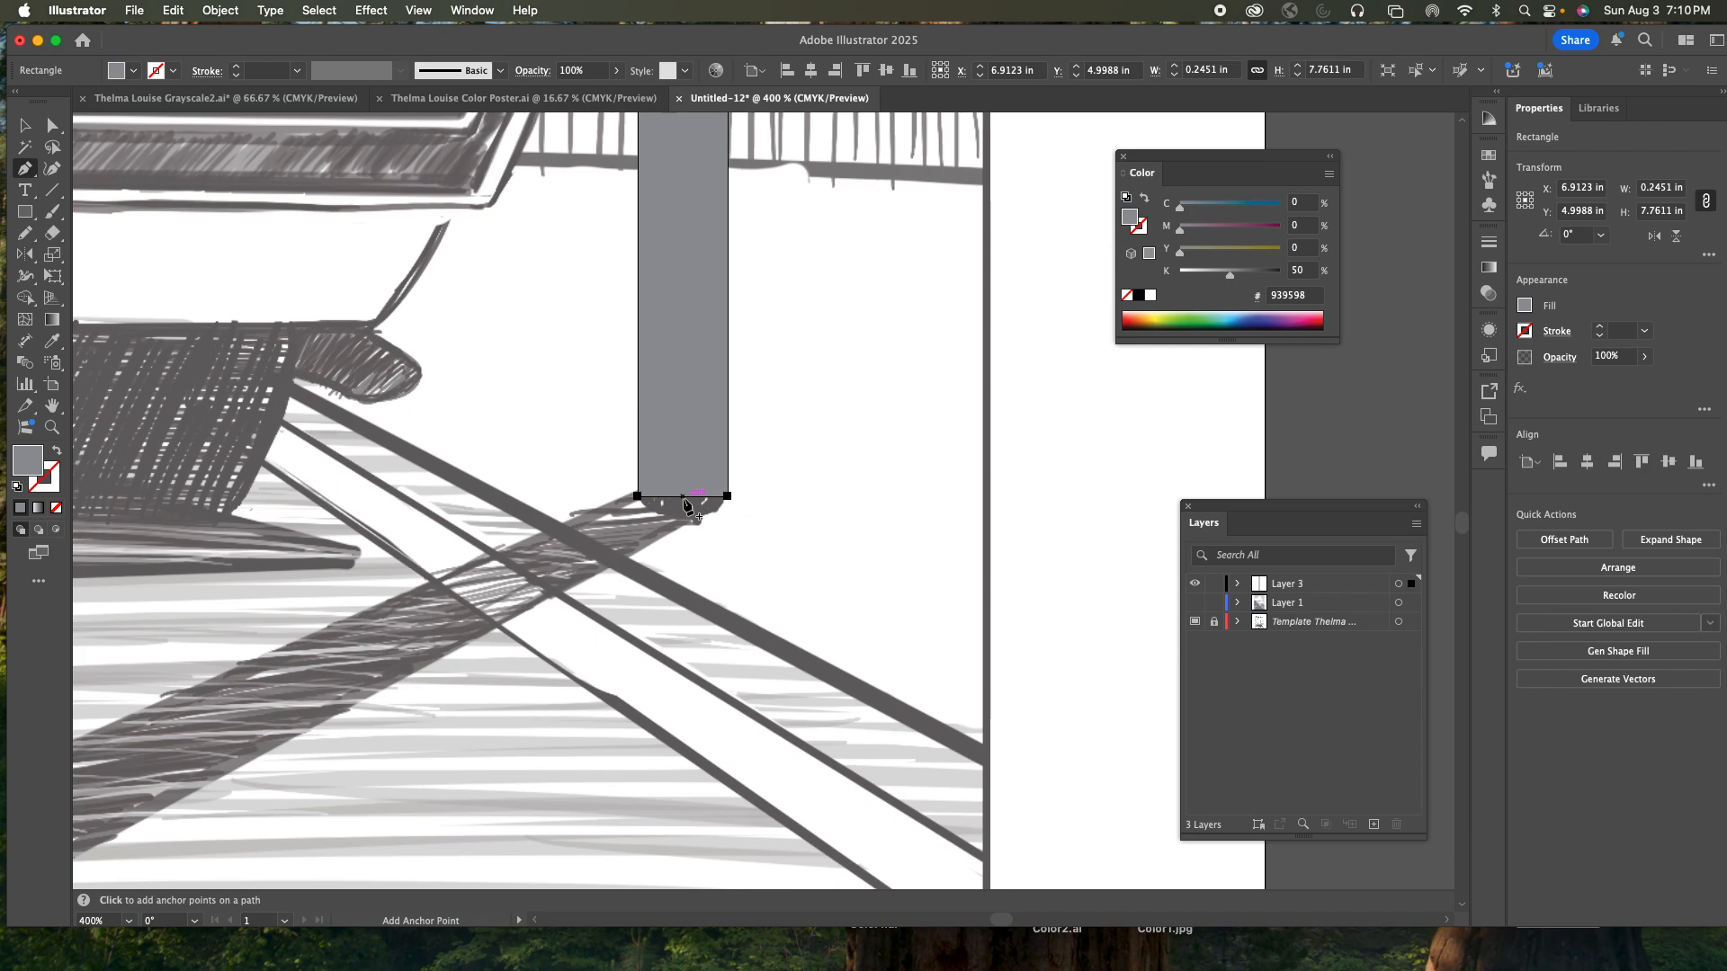
click(89, 9)
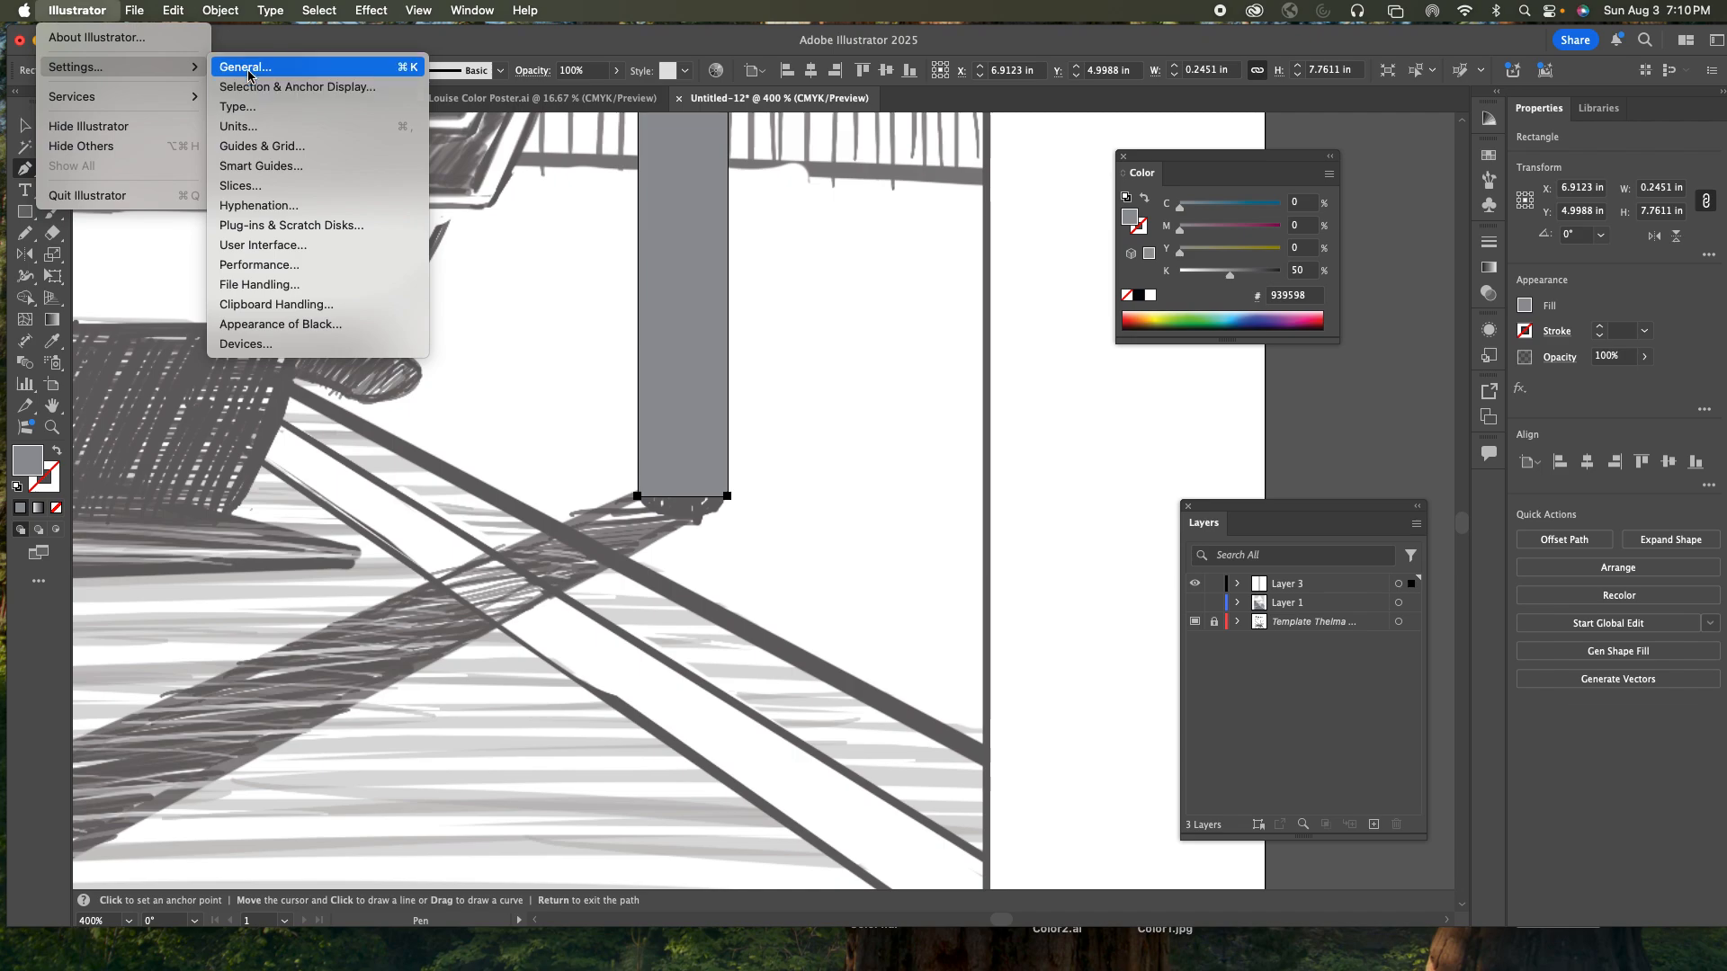
click(250, 72)
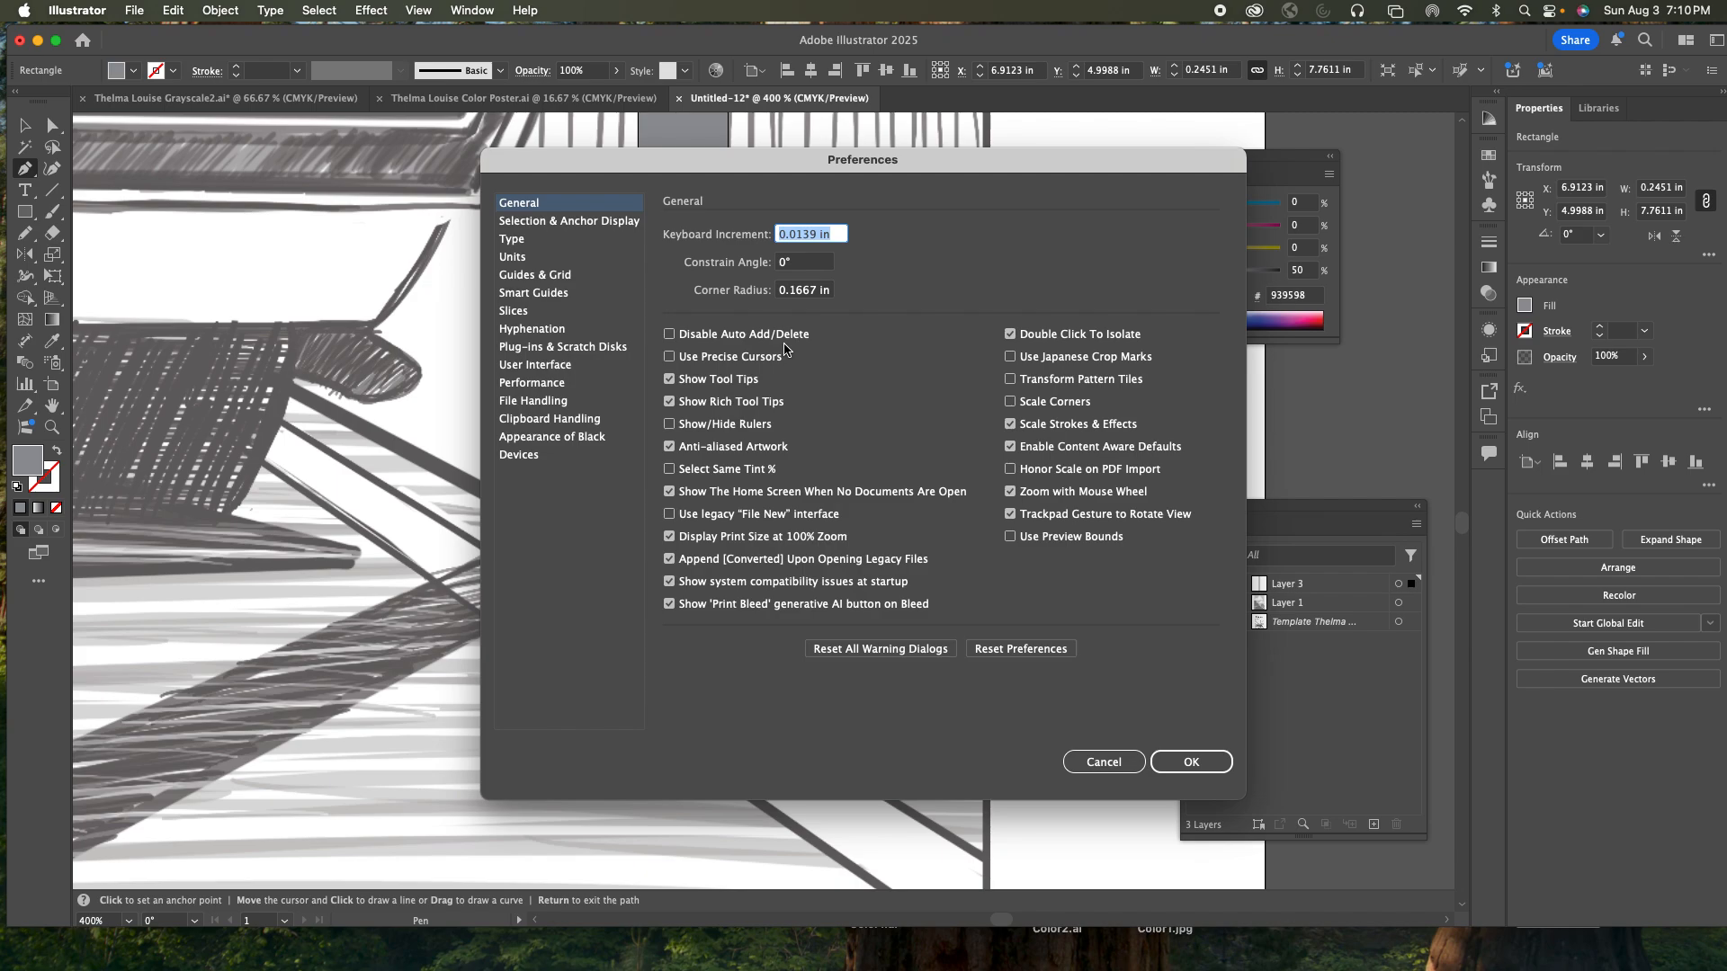
click(1010, 424)
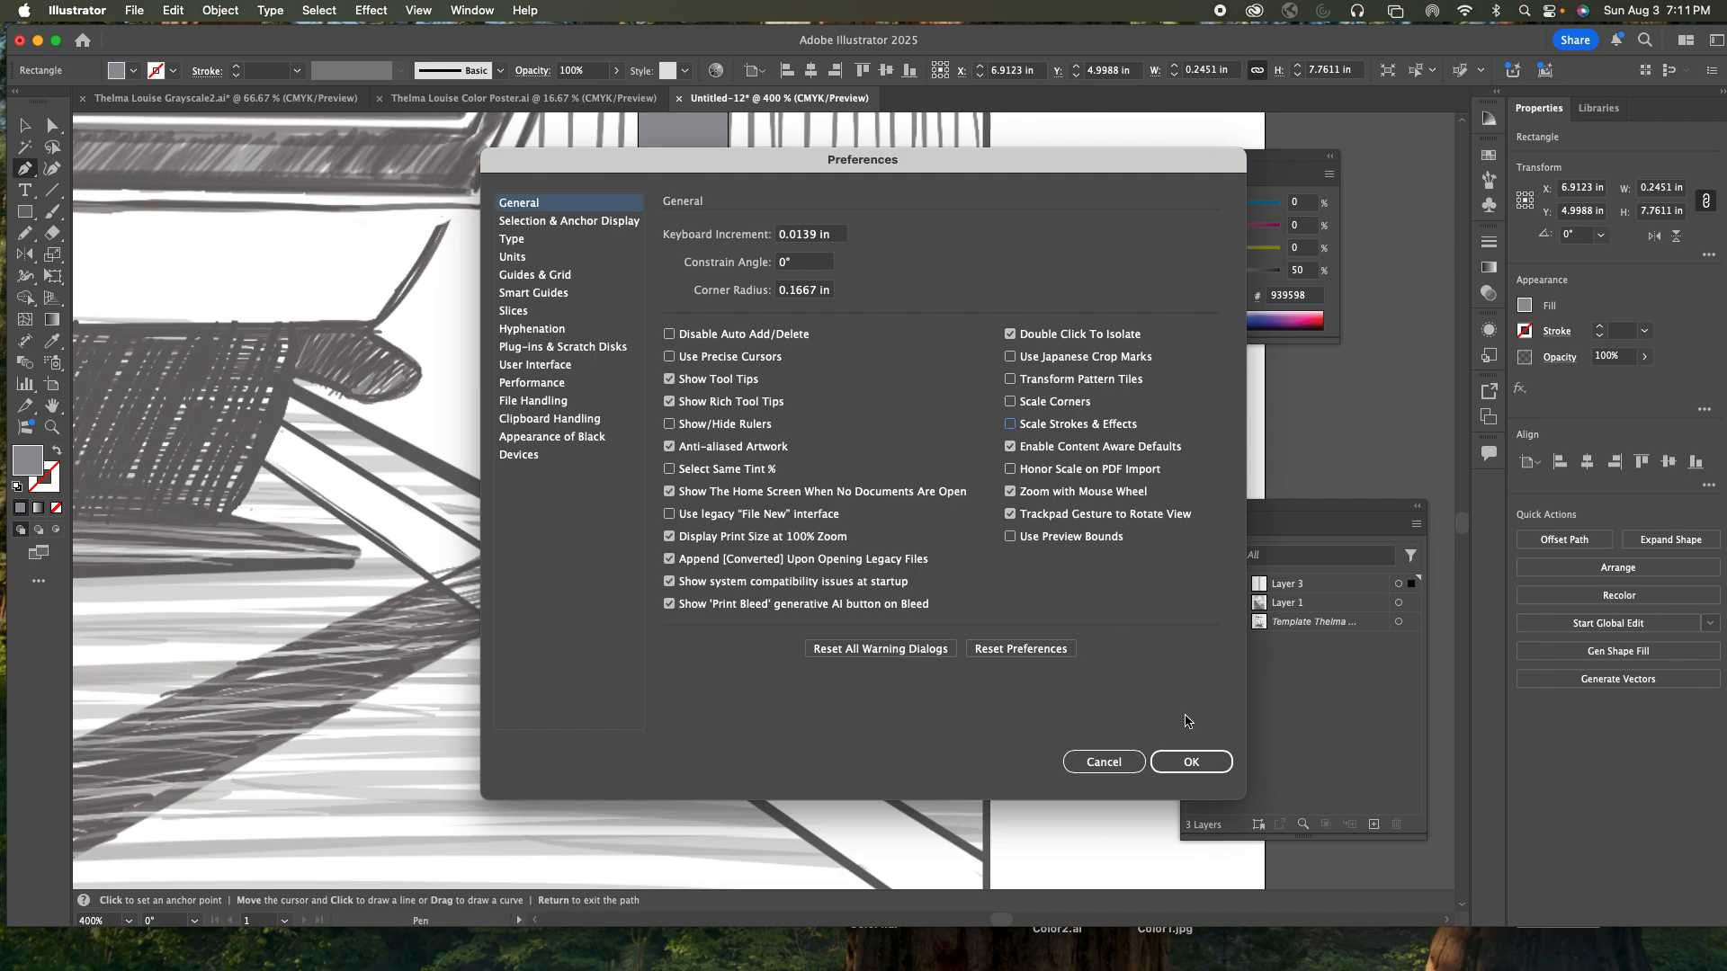
click(1192, 762)
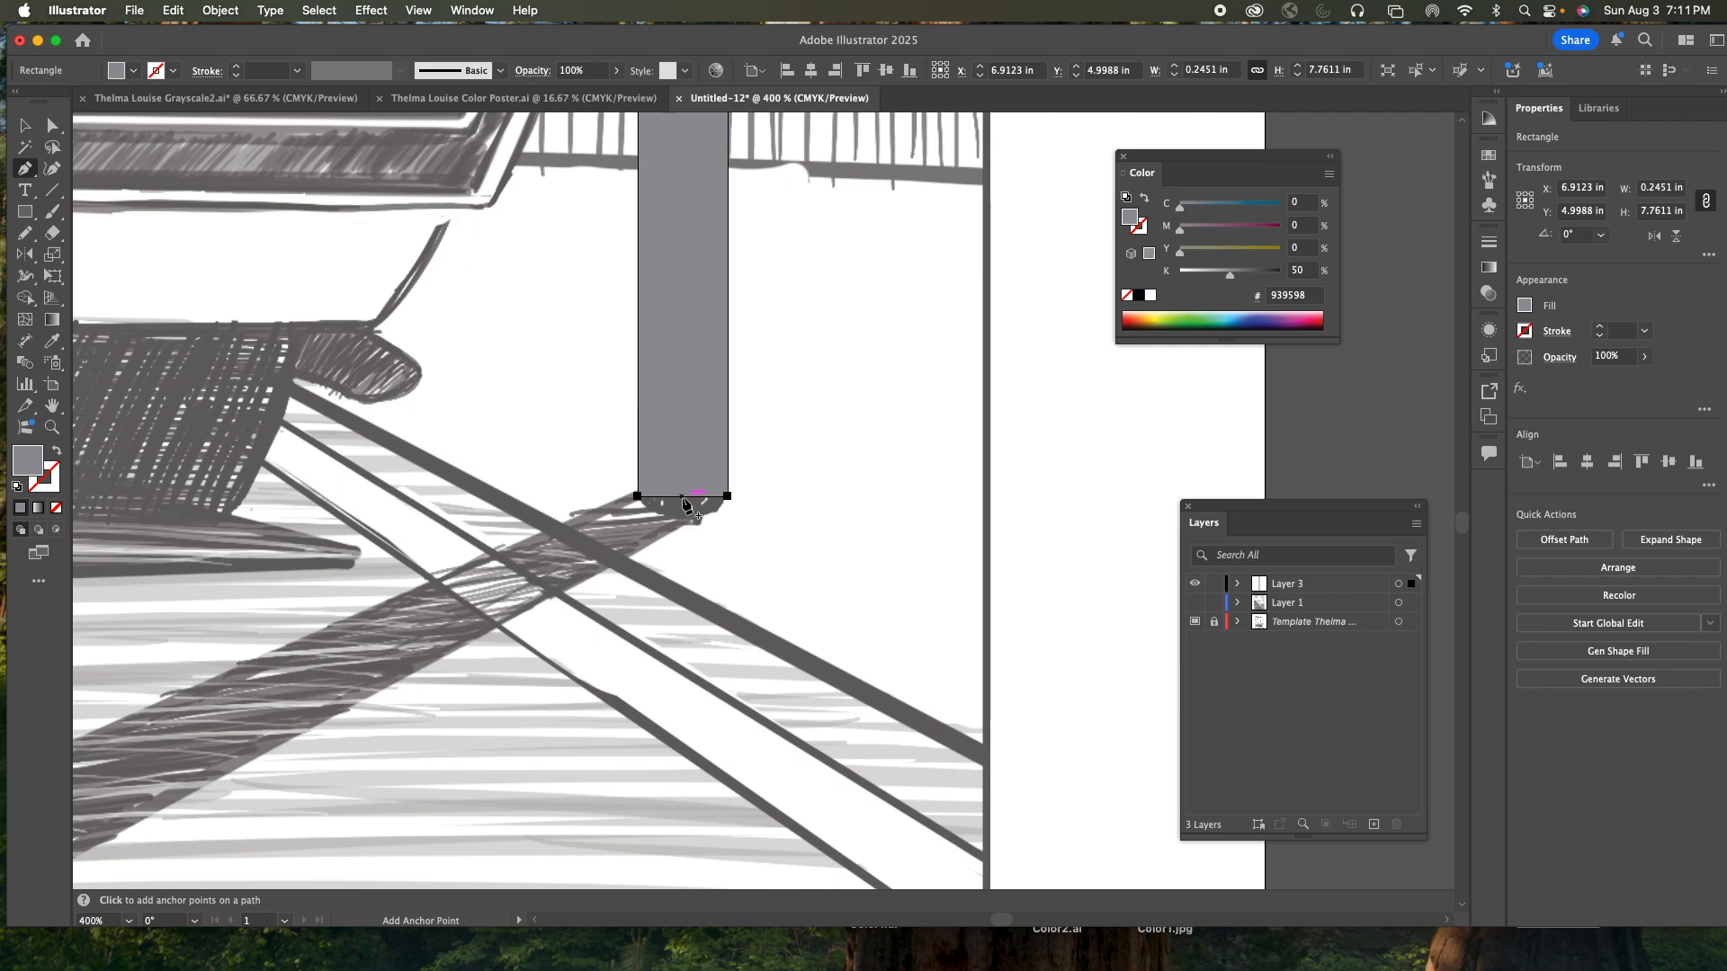
- Add an anchor point at the middle of the post's bottom edge and detach the Pen tool group as a floating toolbar
click(682, 496)
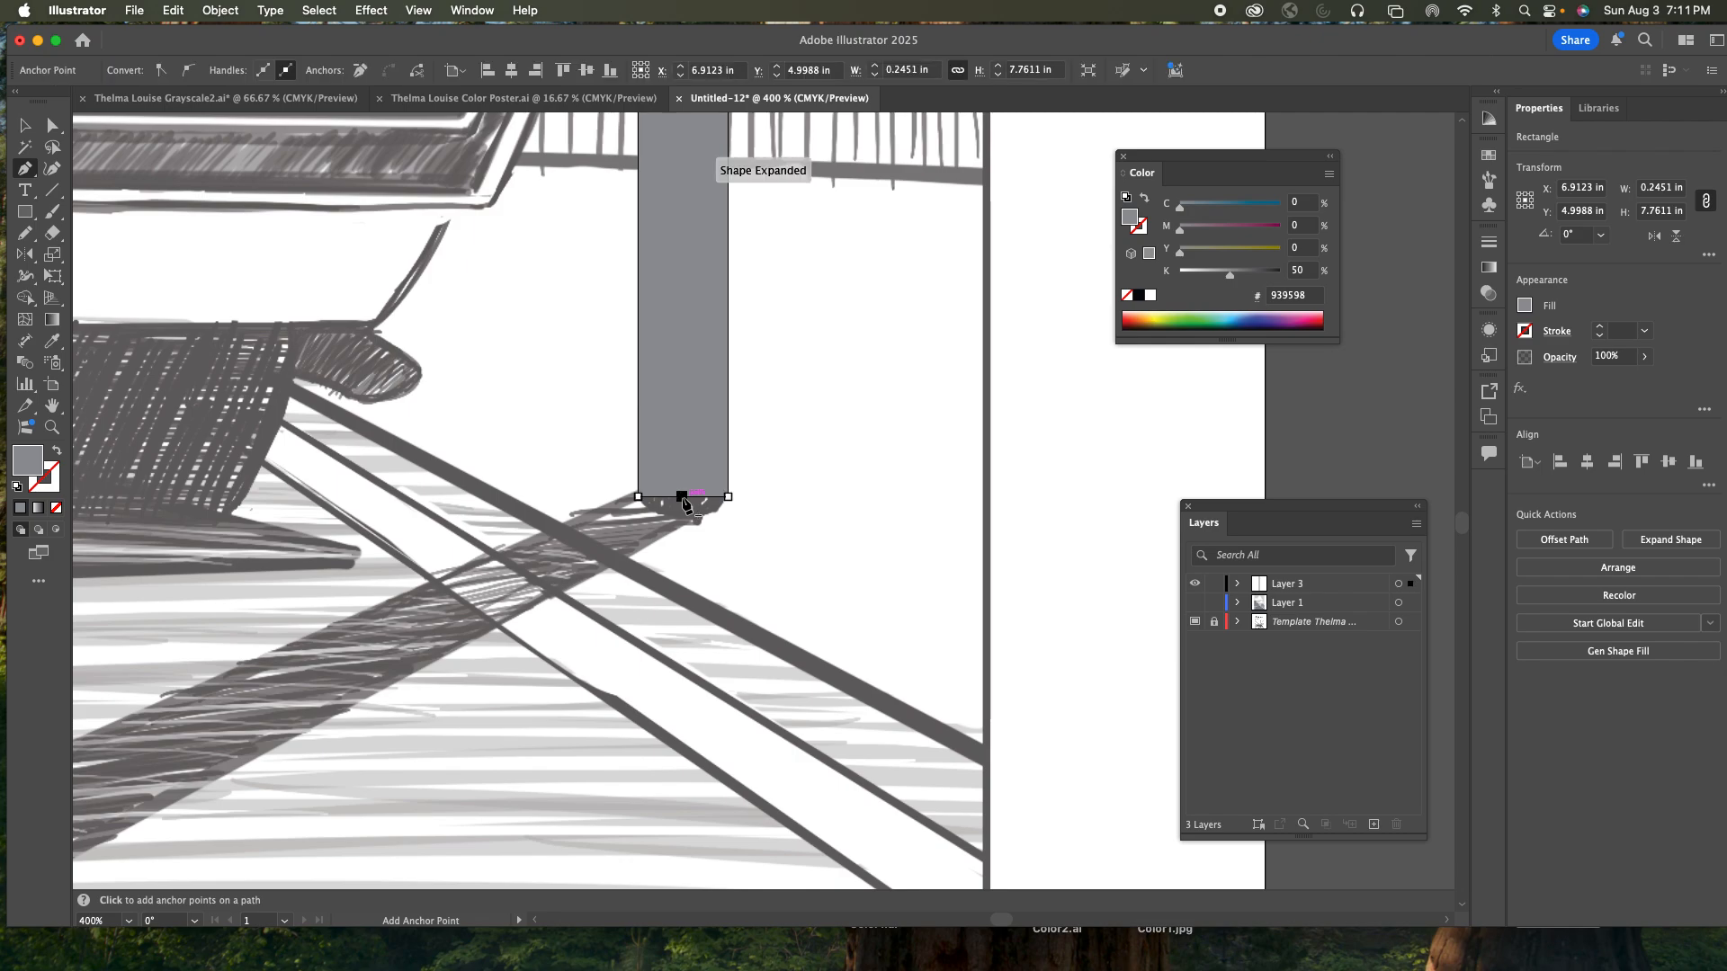
click(34, 179)
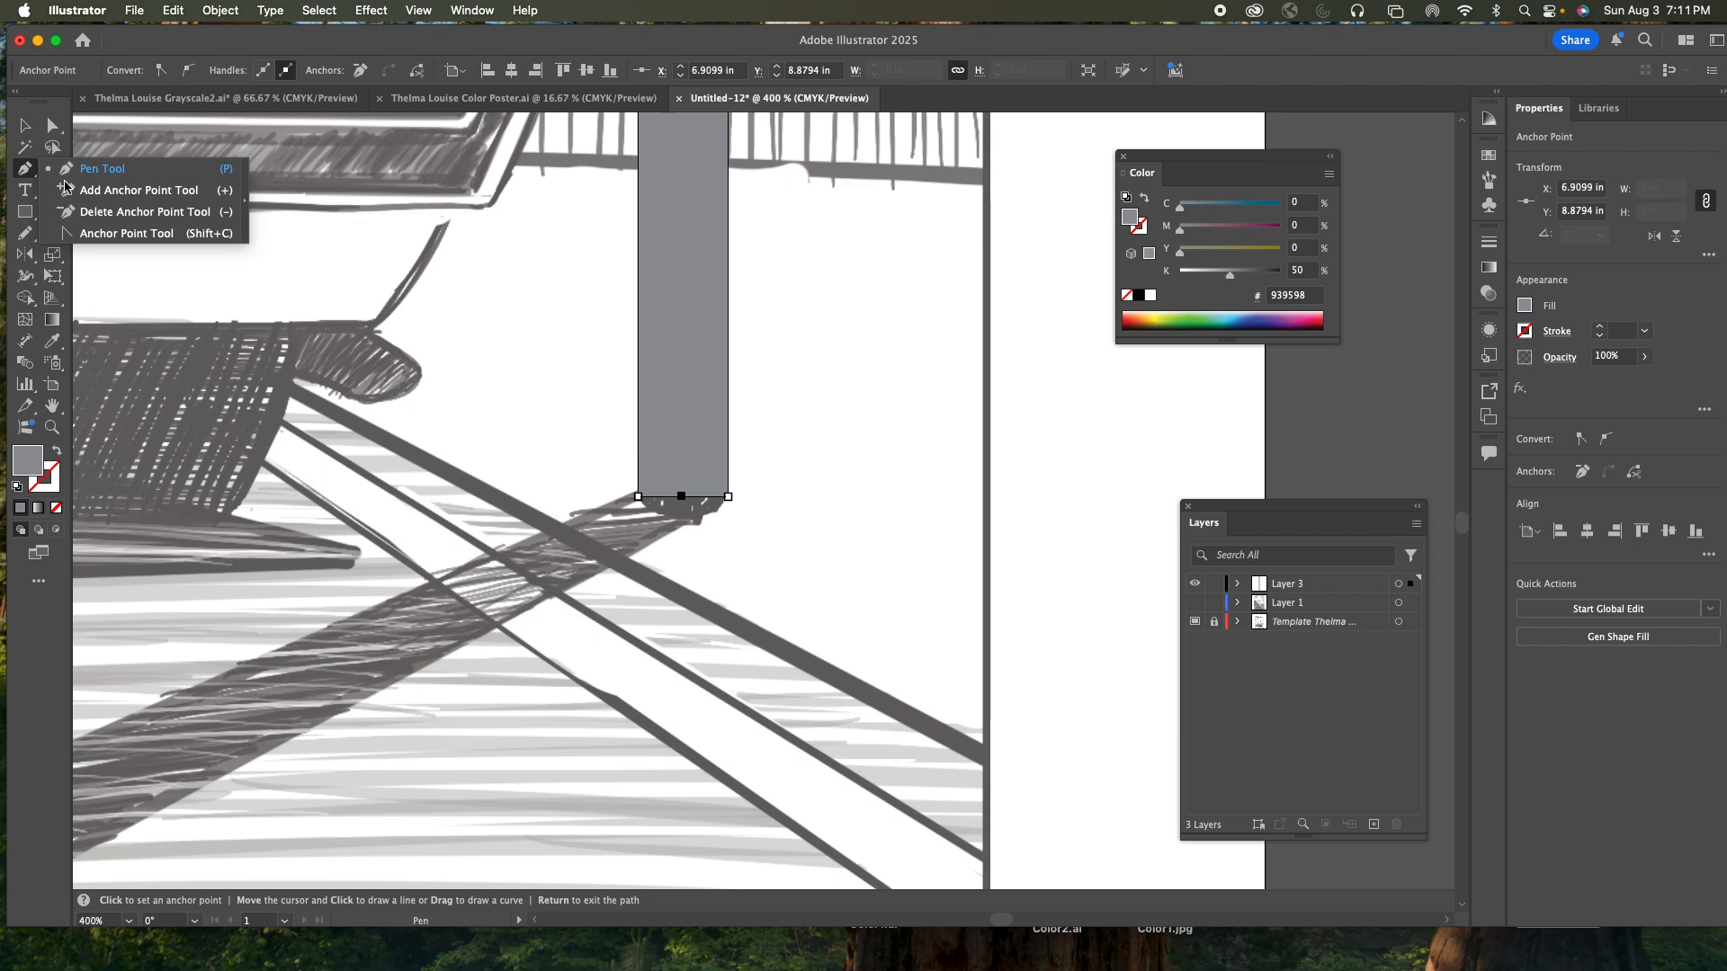
click(249, 207)
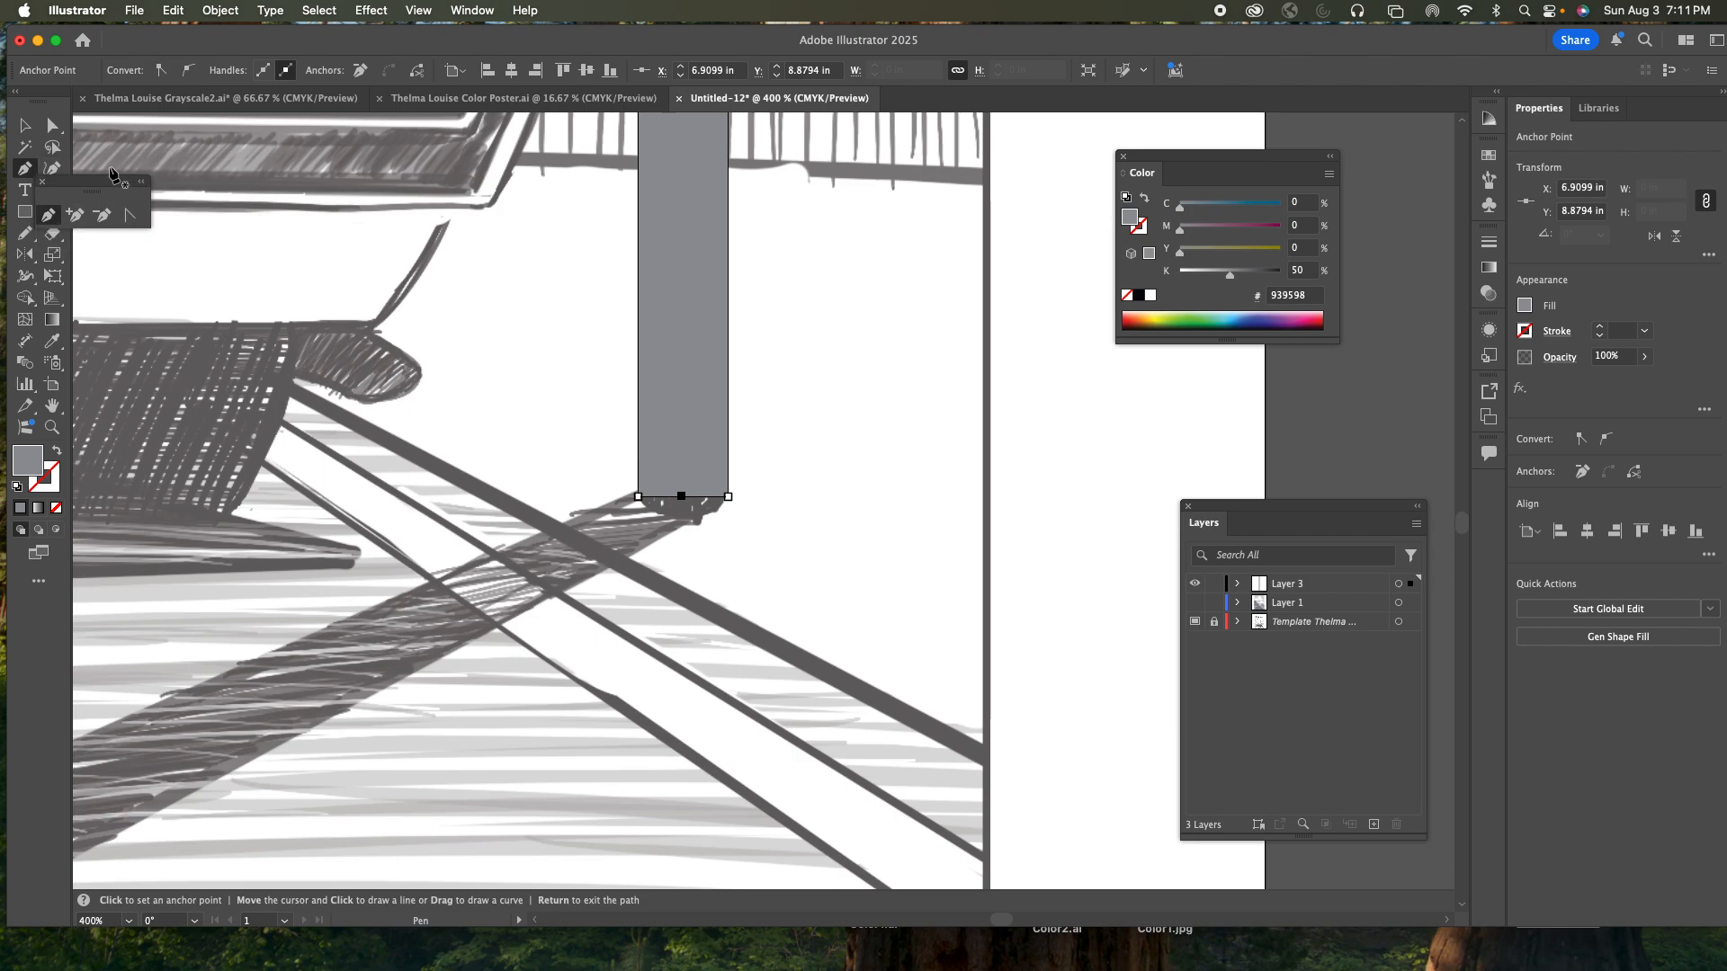
drag(104, 185, 344, 221)
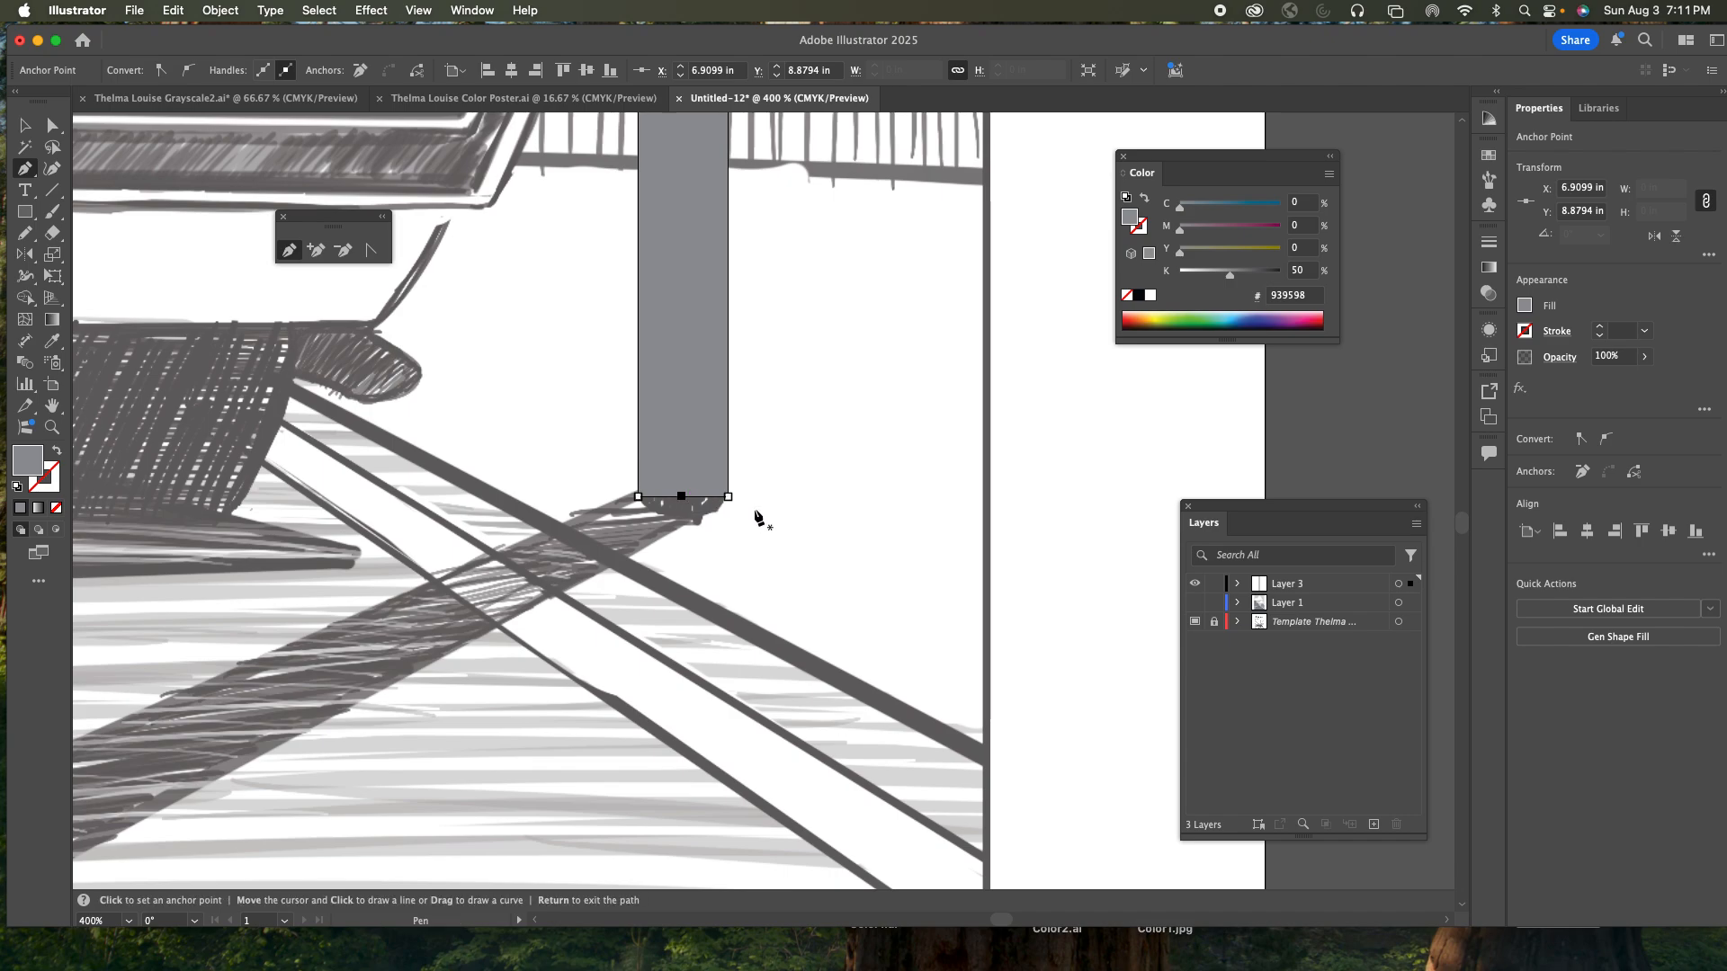
- Nudge the post's bottom middle anchor down to Y 8.935 in and convert it to a smooth point for a rounded base
key(Down)
key(Down)
key(Down)
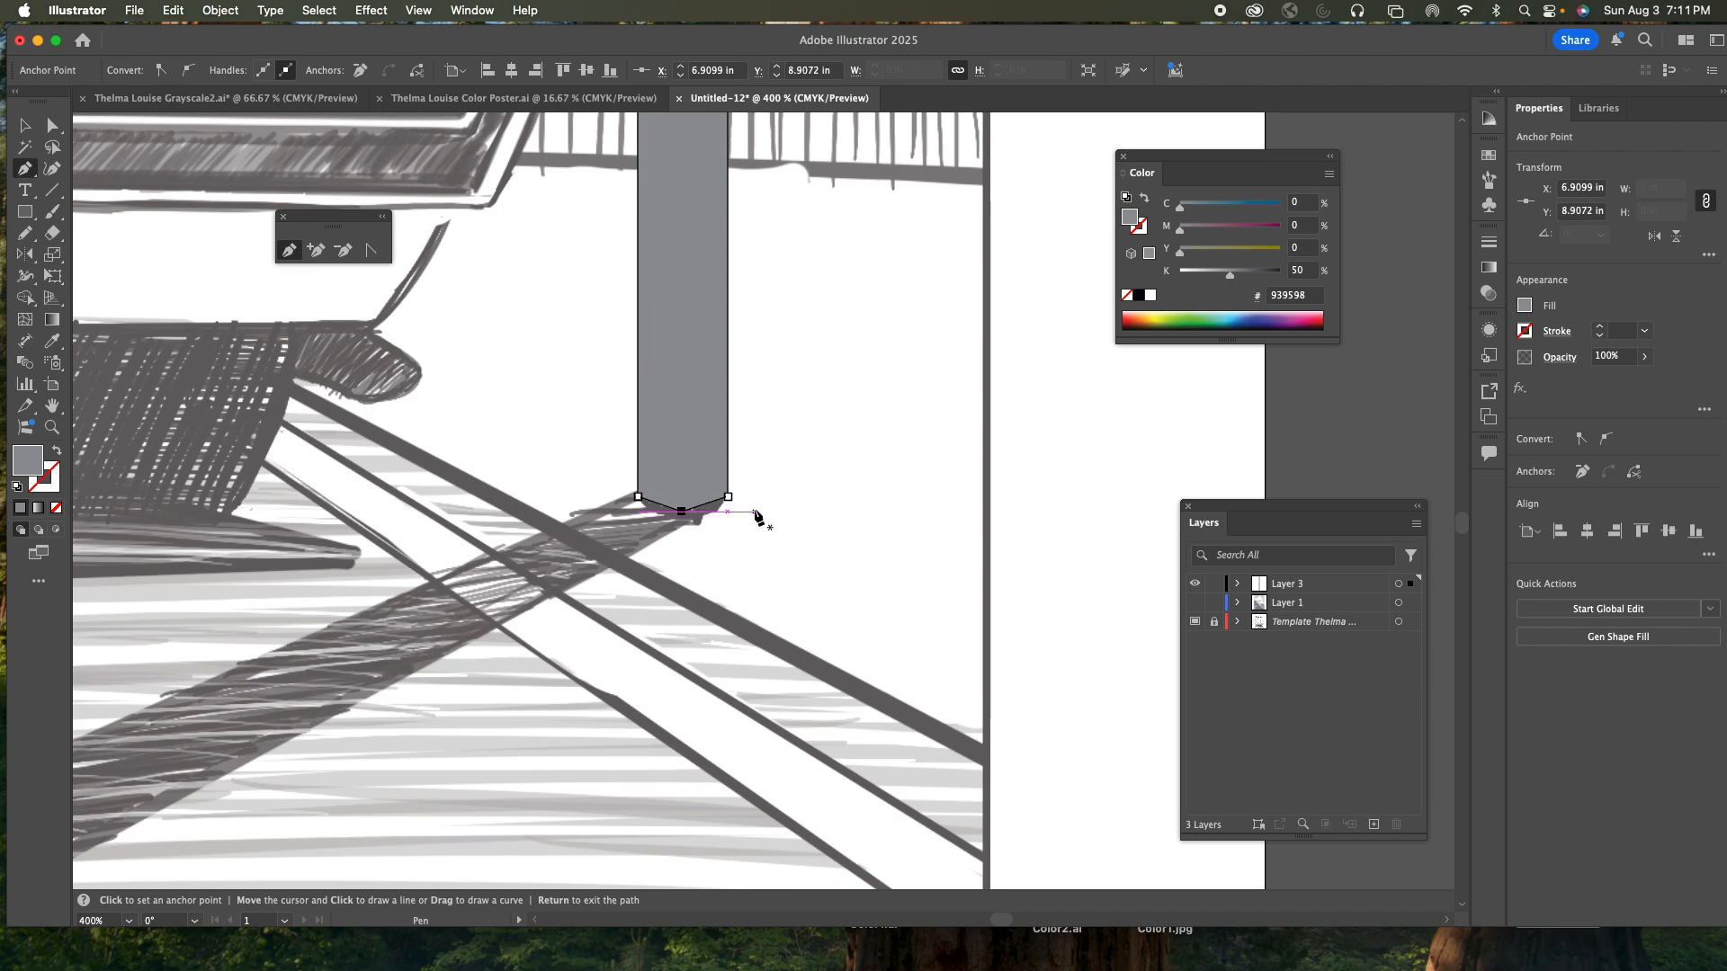
key(Down)
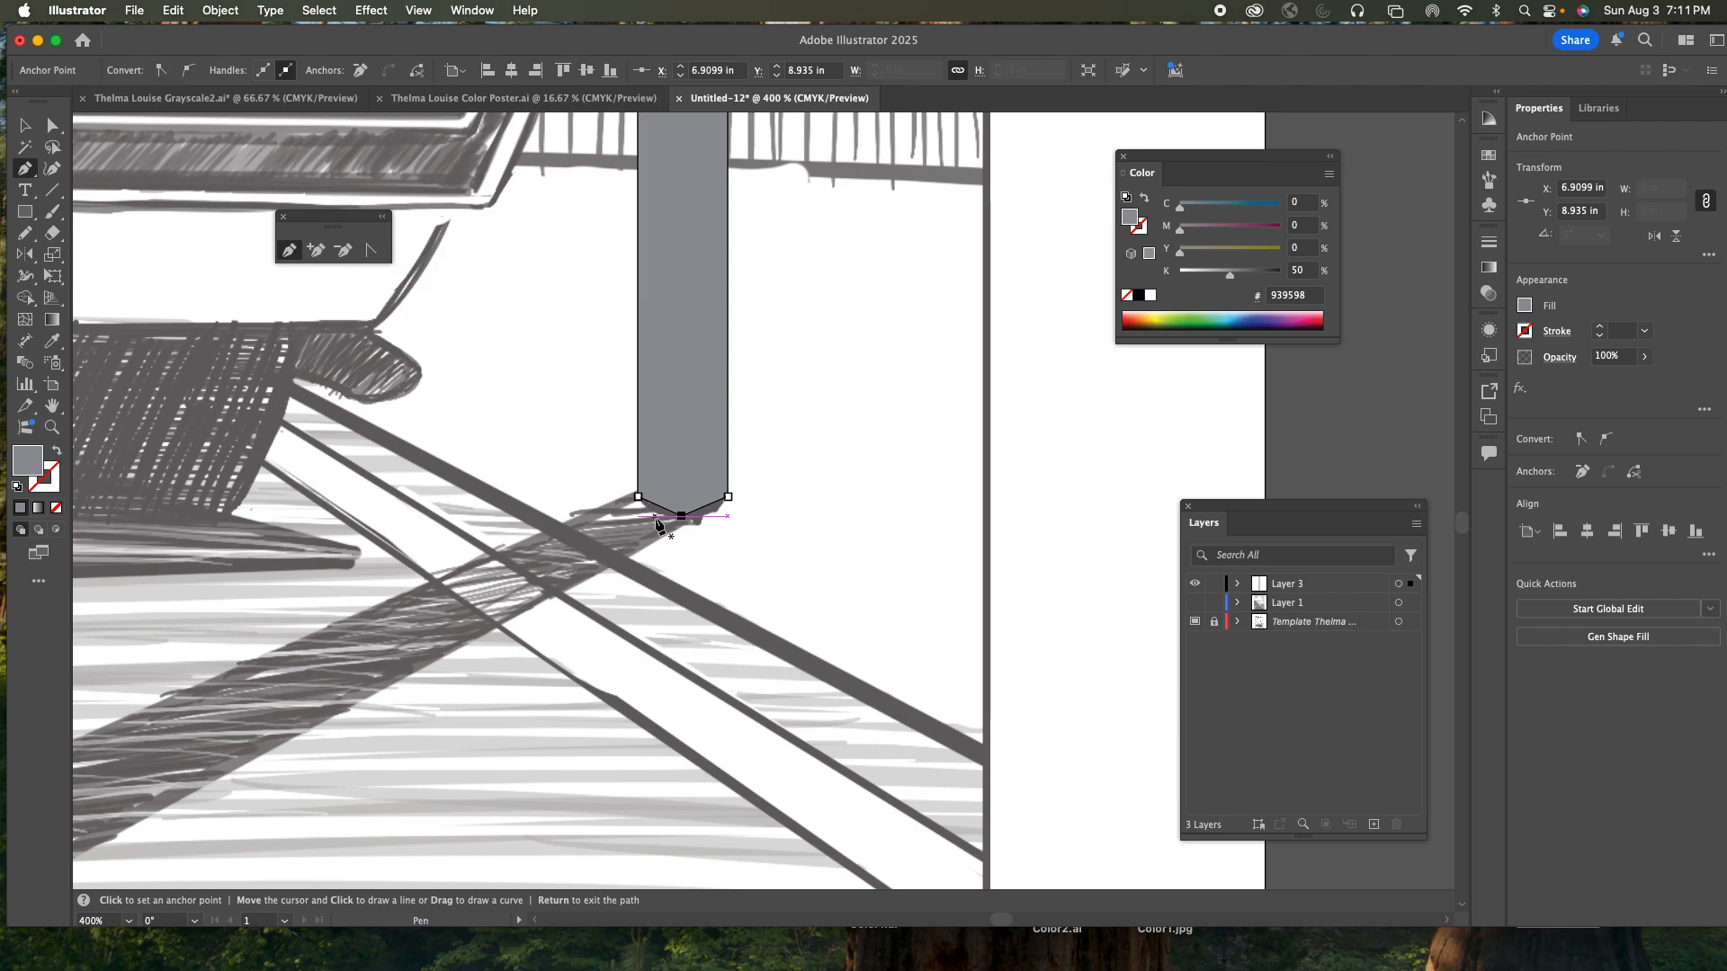
key(alt)
key(alt)
alt+click(681, 516)
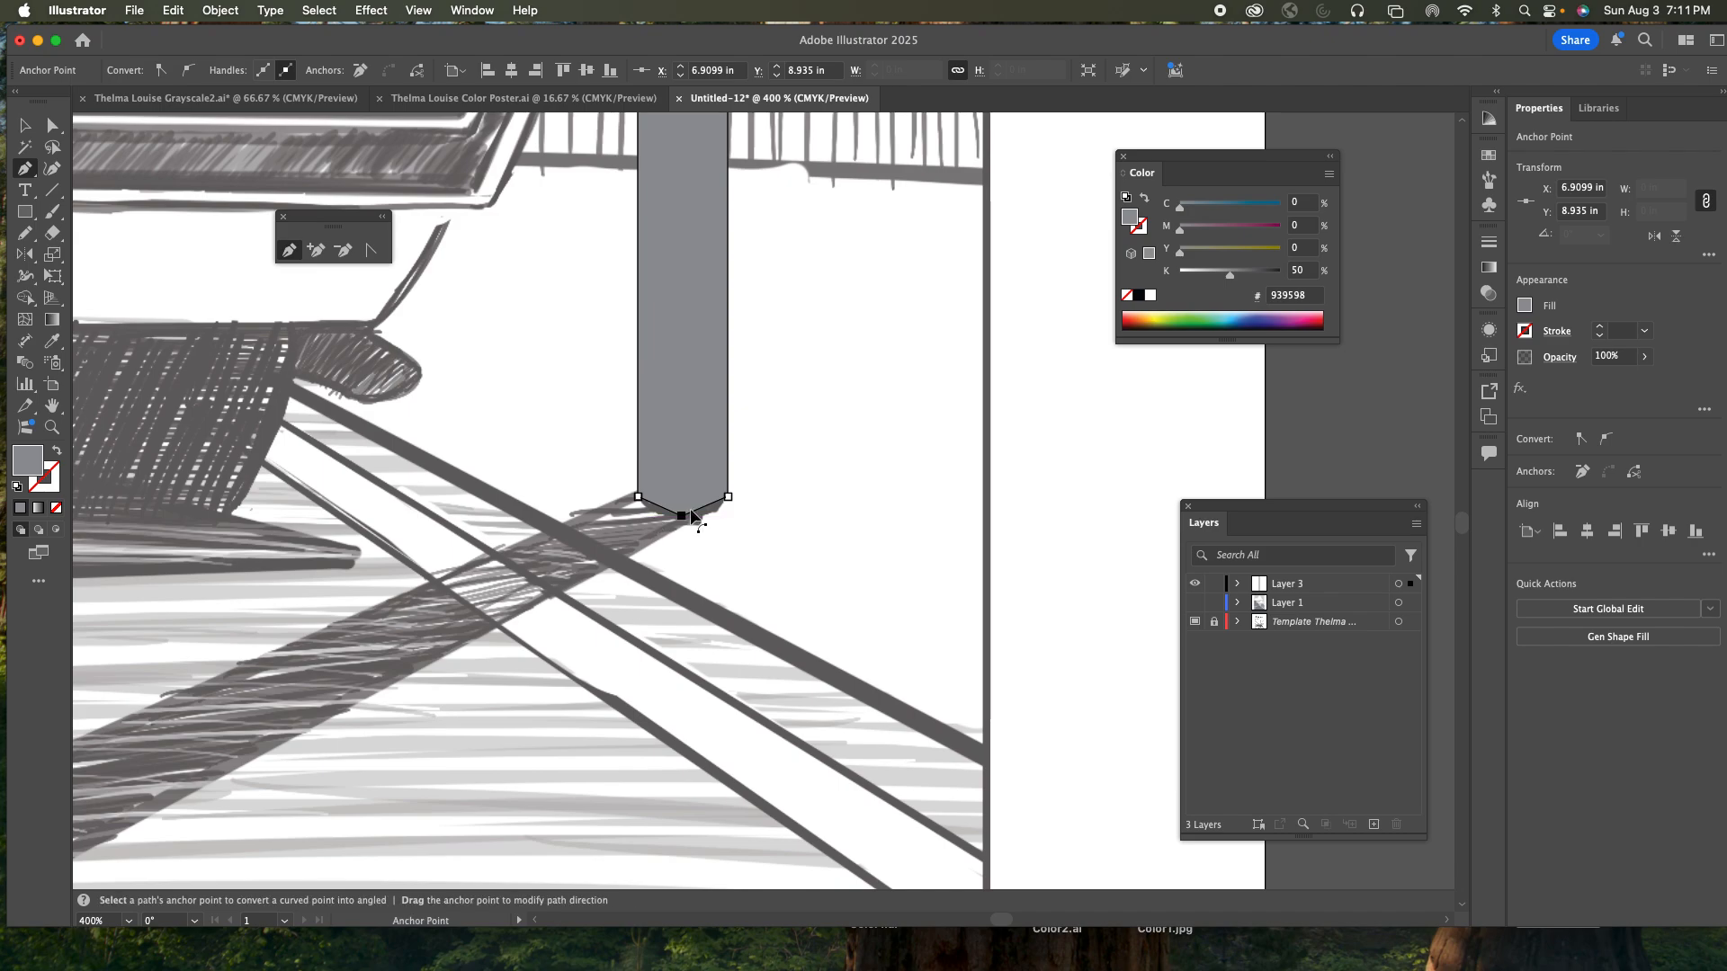
mouse_move(681, 517)
mouse_down()
mouse_move(732, 526)
mouse_move(651, 525)
mouse_up()
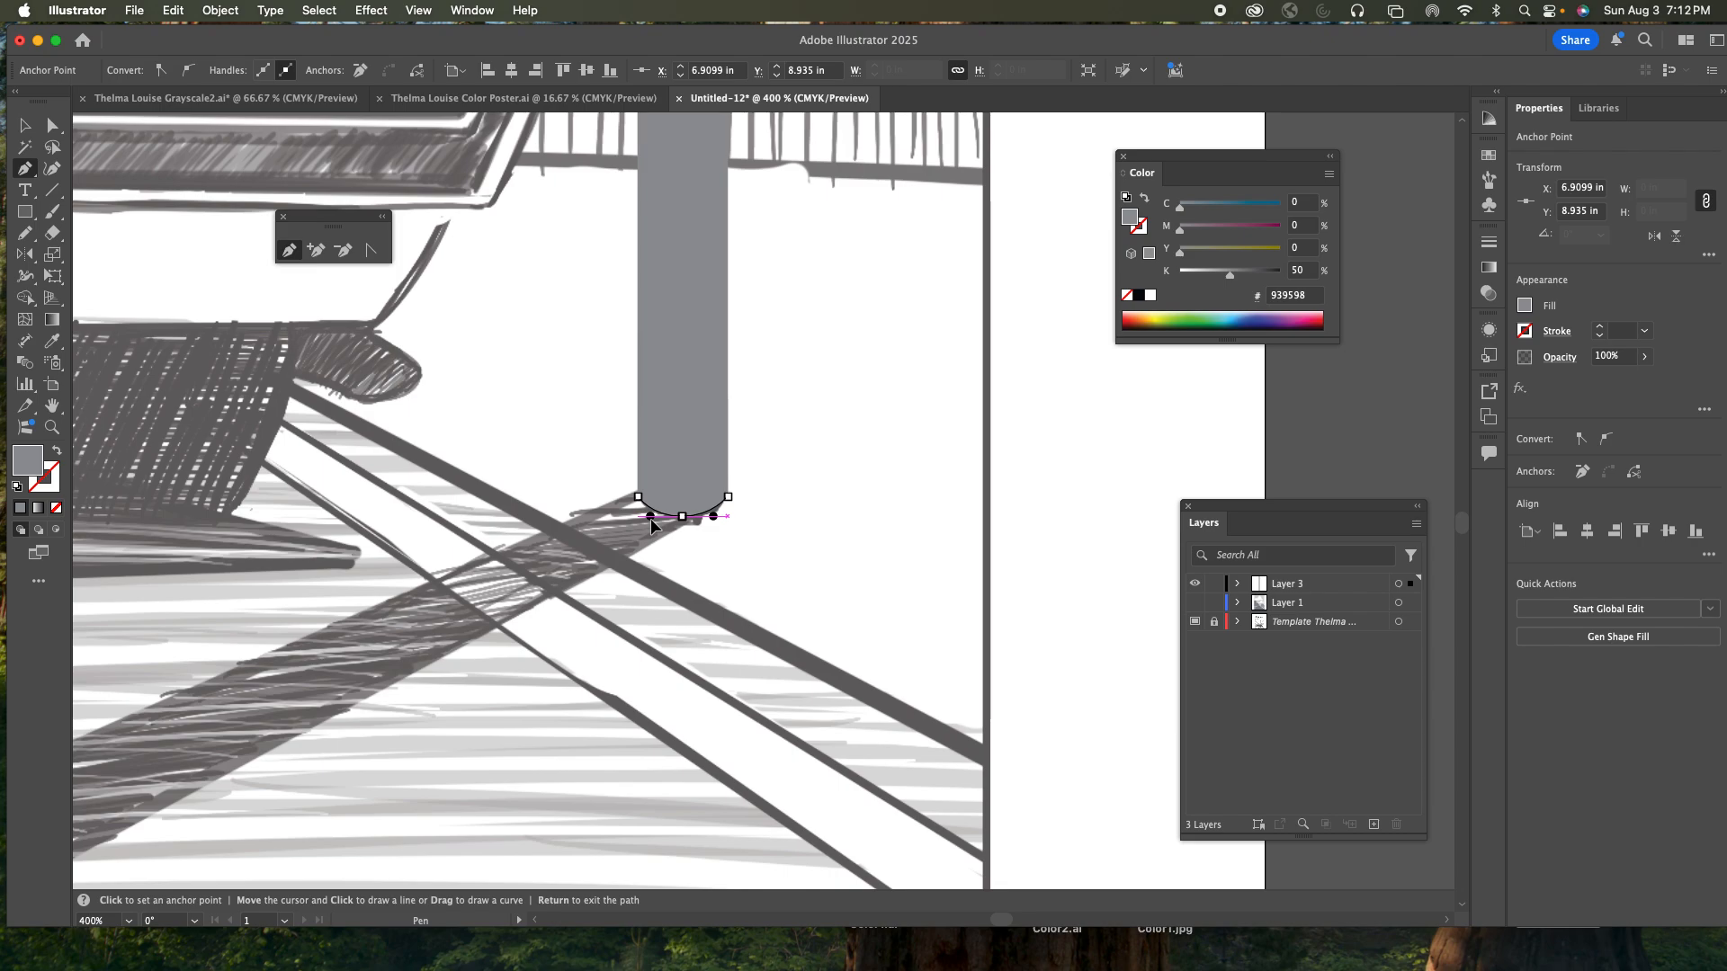
drag(651, 525, 651, 526)
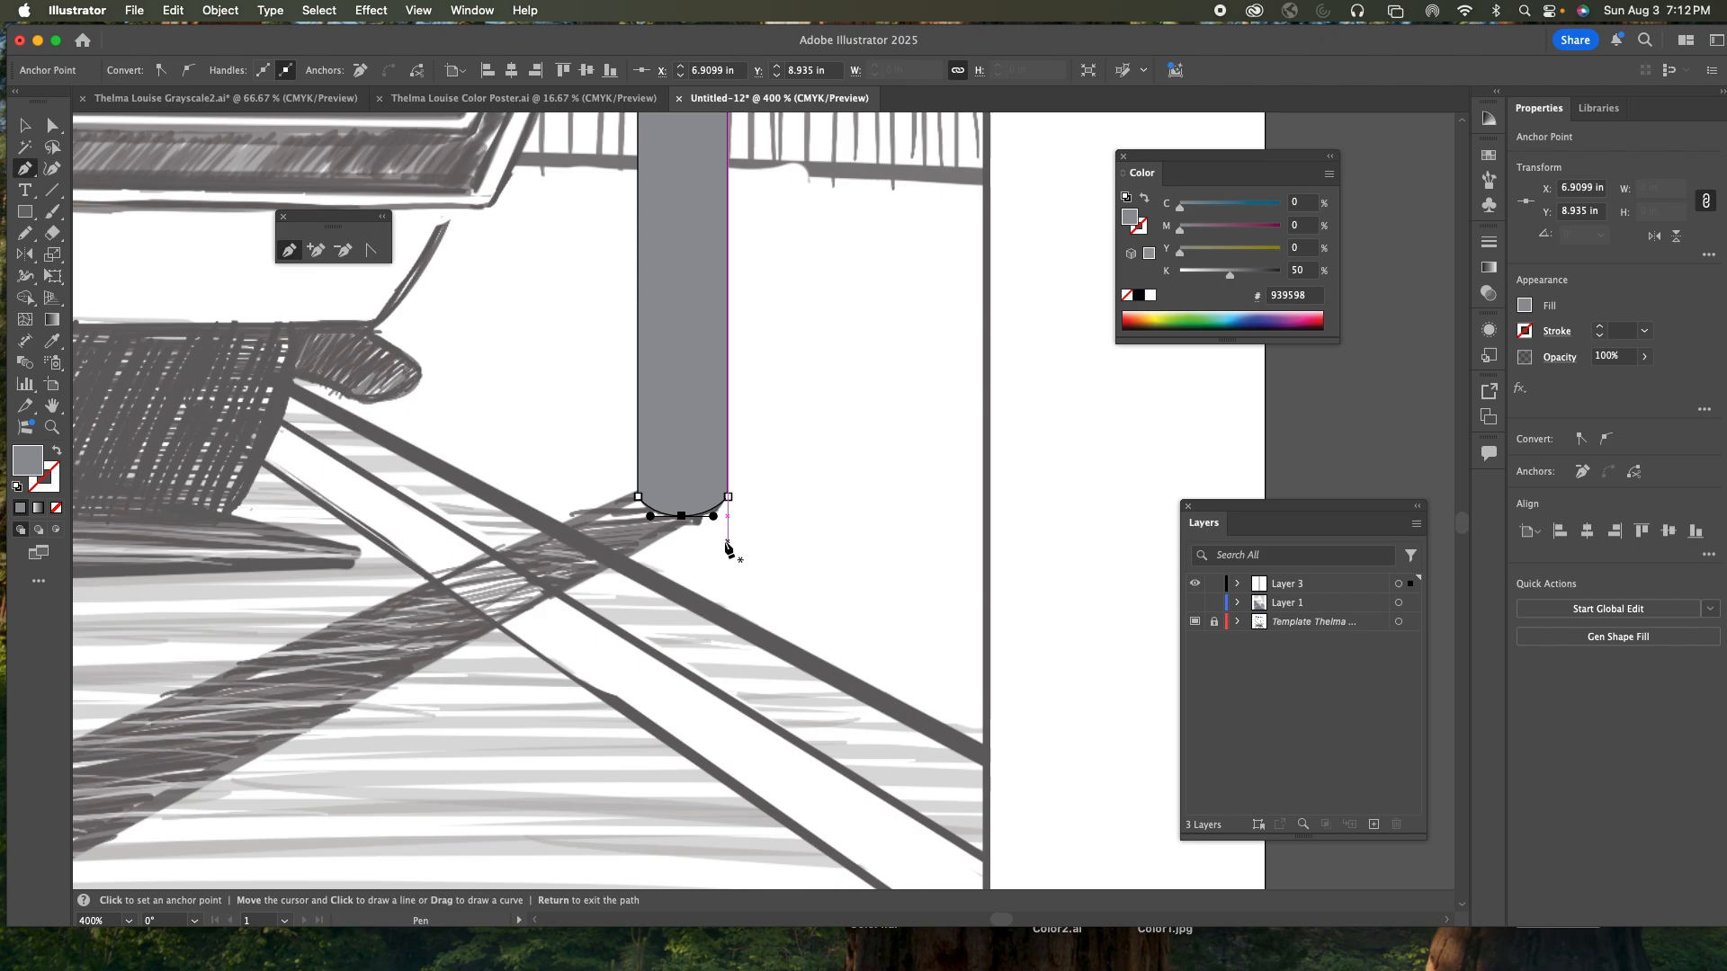
- Add an anchor point mid-way along the post's top edge, raise it to Y 1.0626 in and curve it into a rounded cap
scroll(828, 444, up, 10)
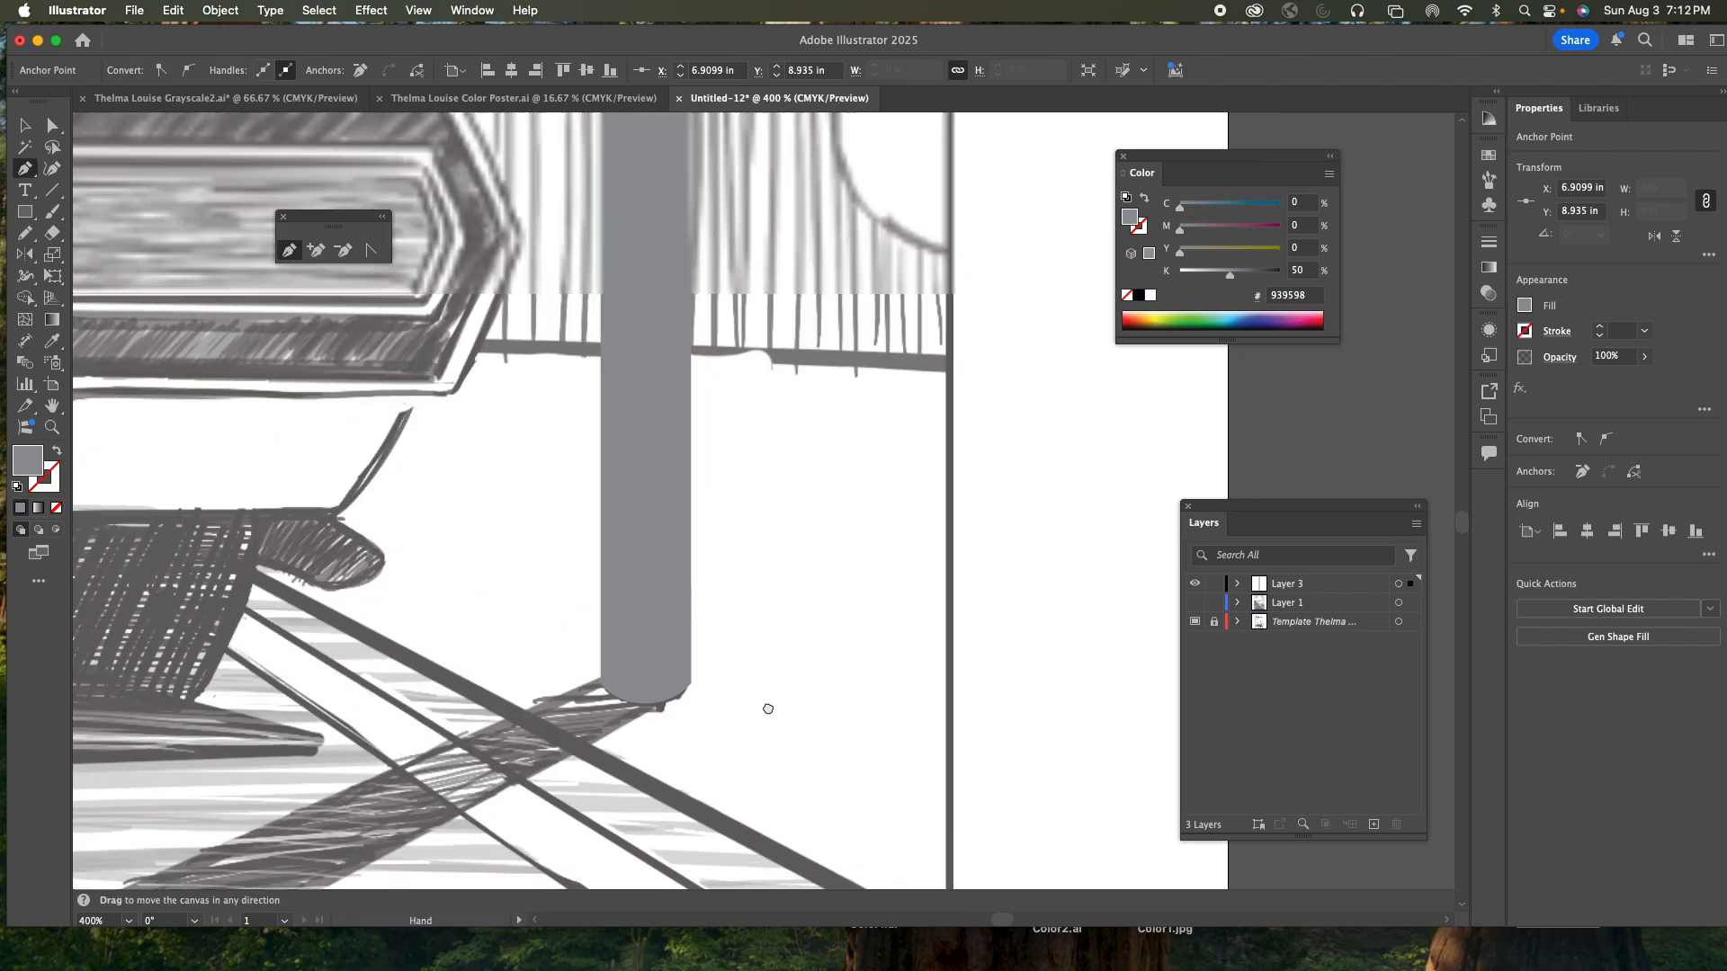
scroll(711, 393, up, 15)
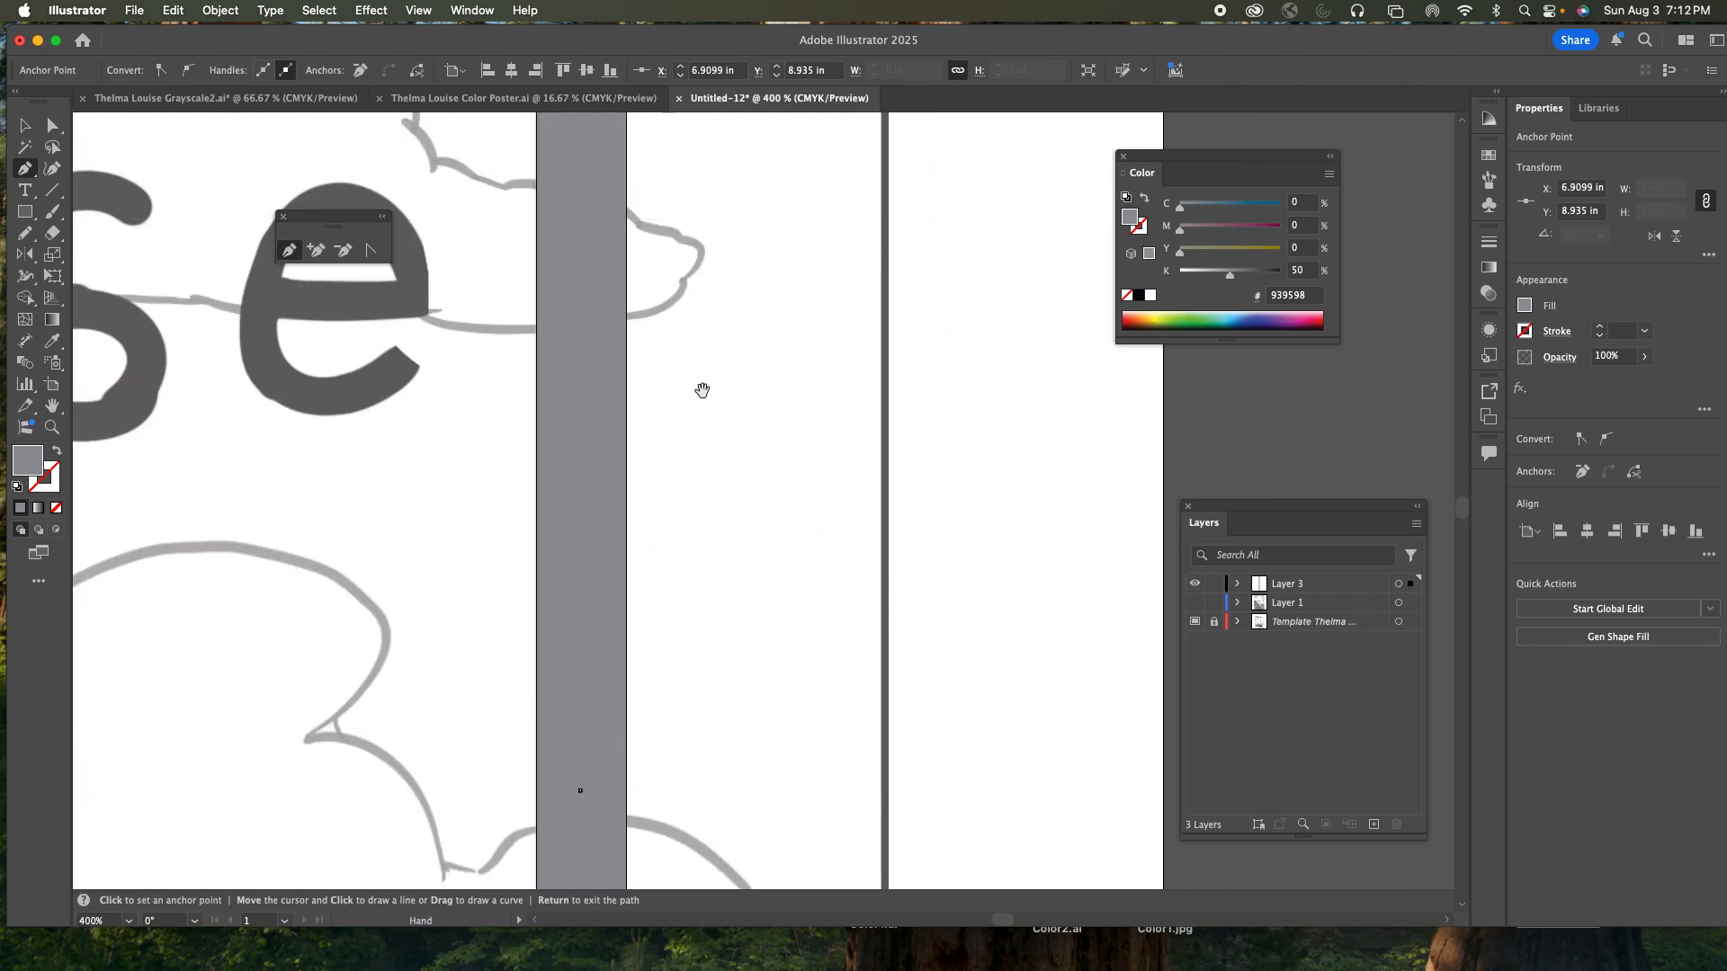
scroll(718, 553, up, 8)
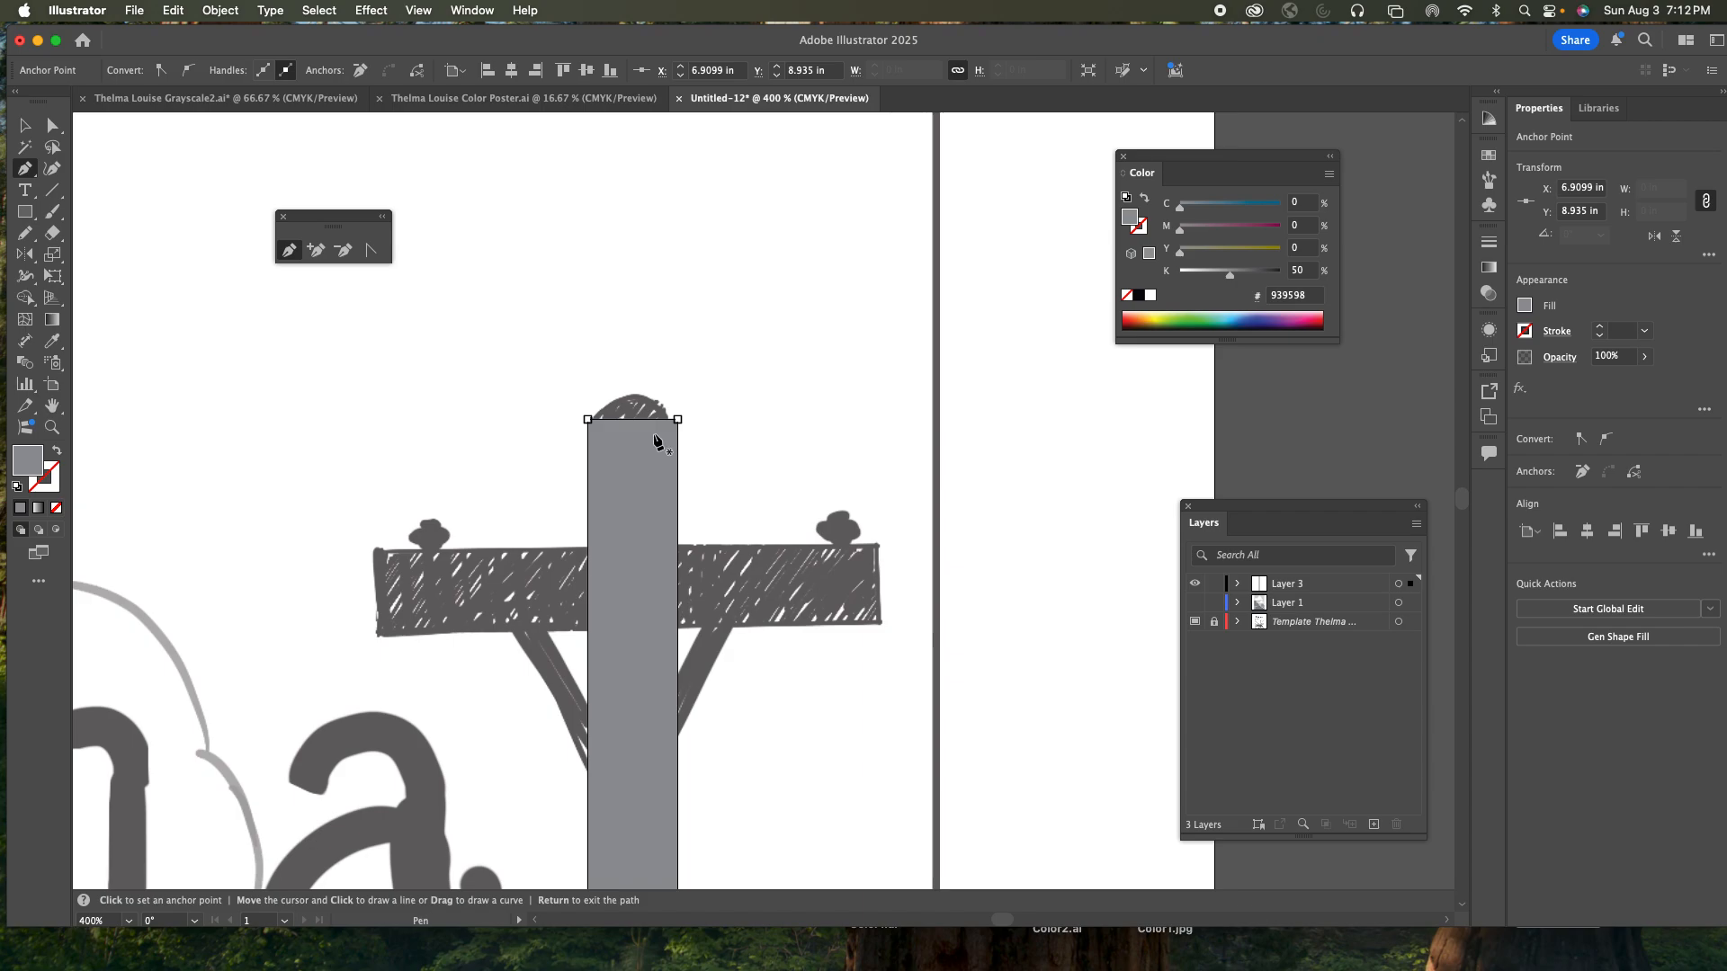
click(630, 420)
key(minus)
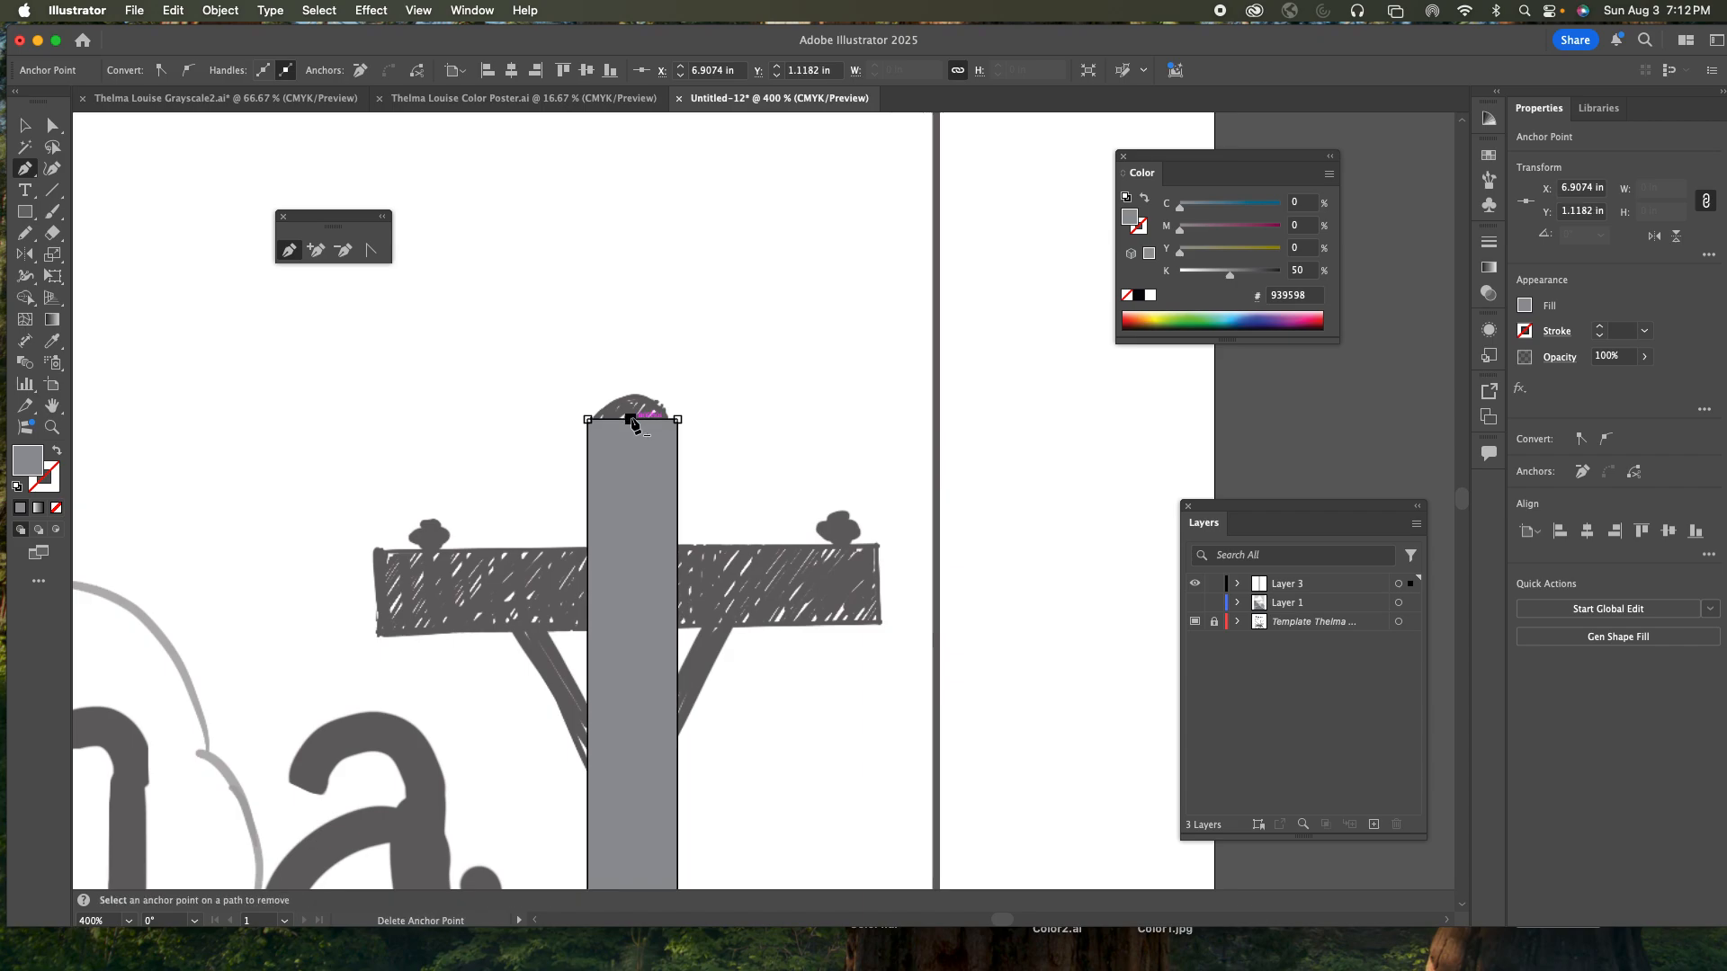
key(Up)
key(Up)
key(Up)
key(Up)
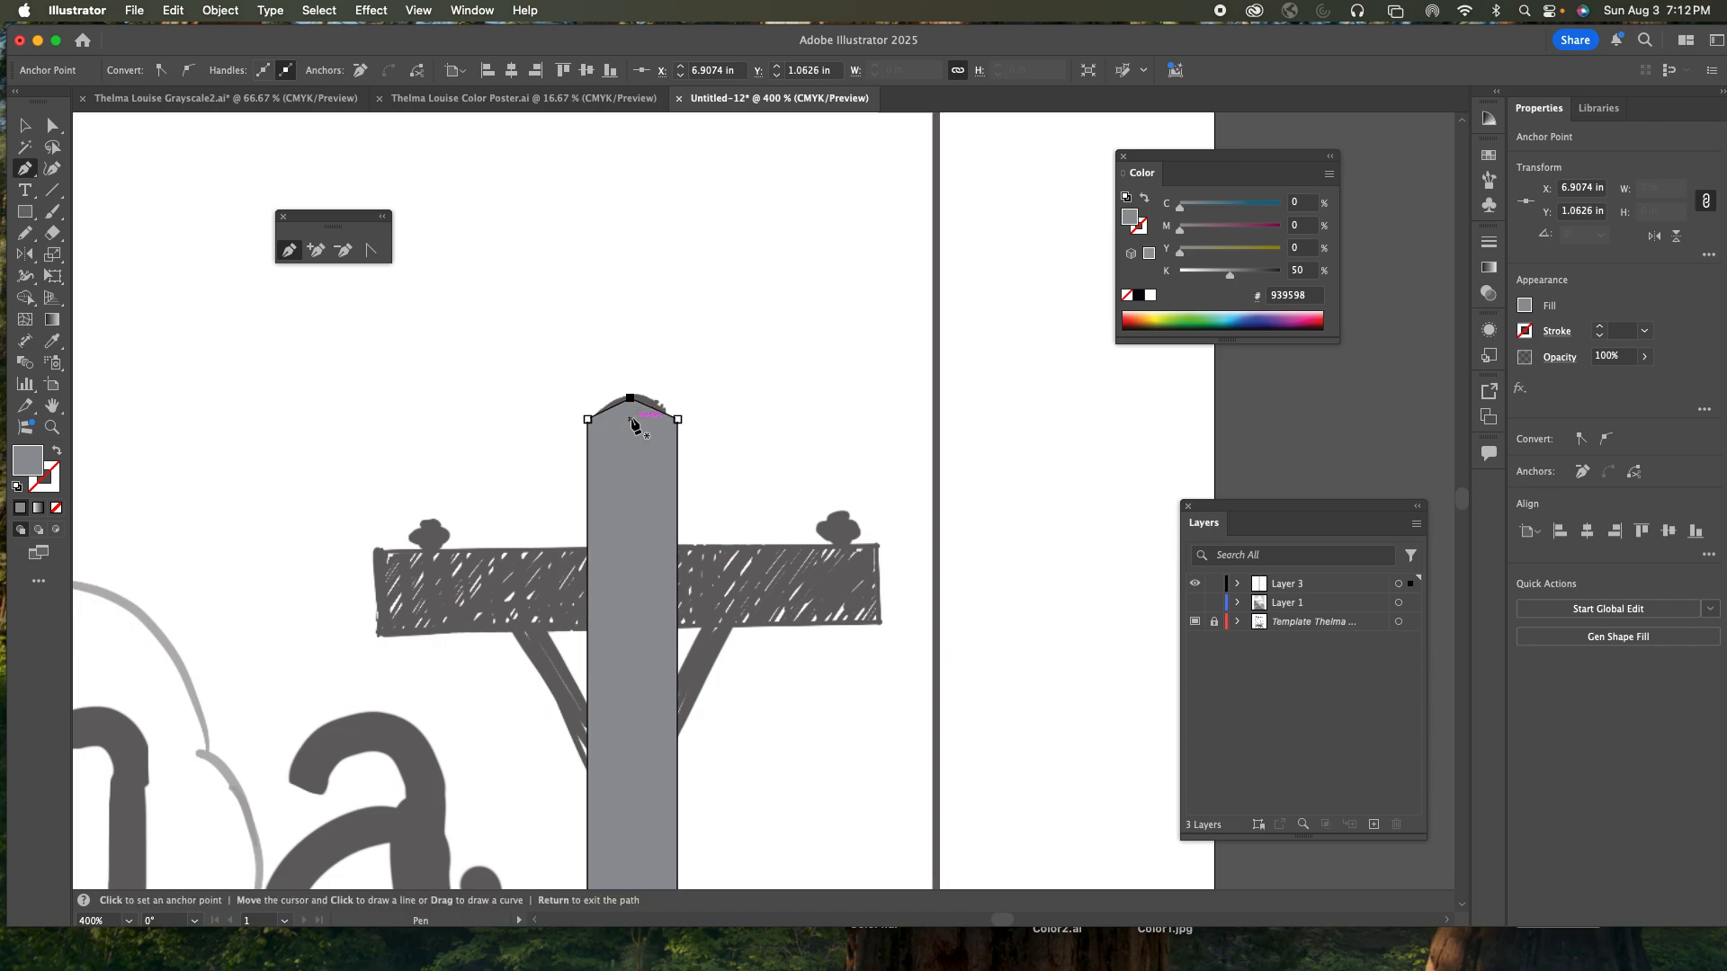
drag(630, 399, 663, 406)
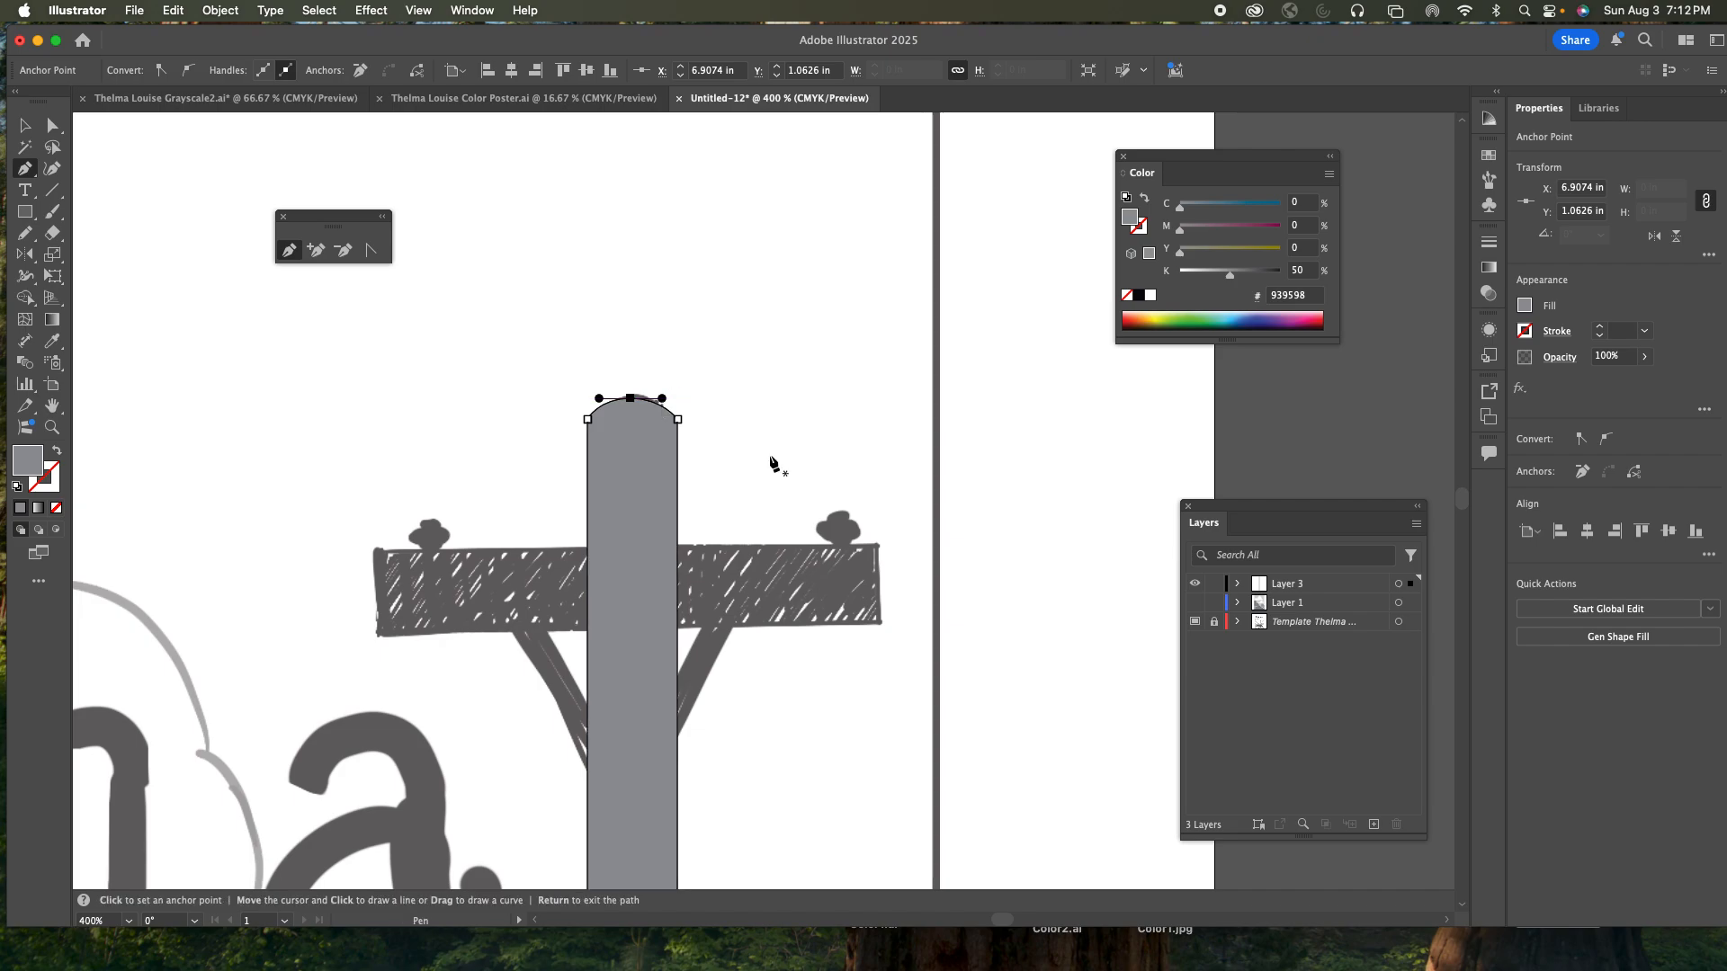
- Set the telephone post's fill to 80% black
scroll(764, 498, down, 3)
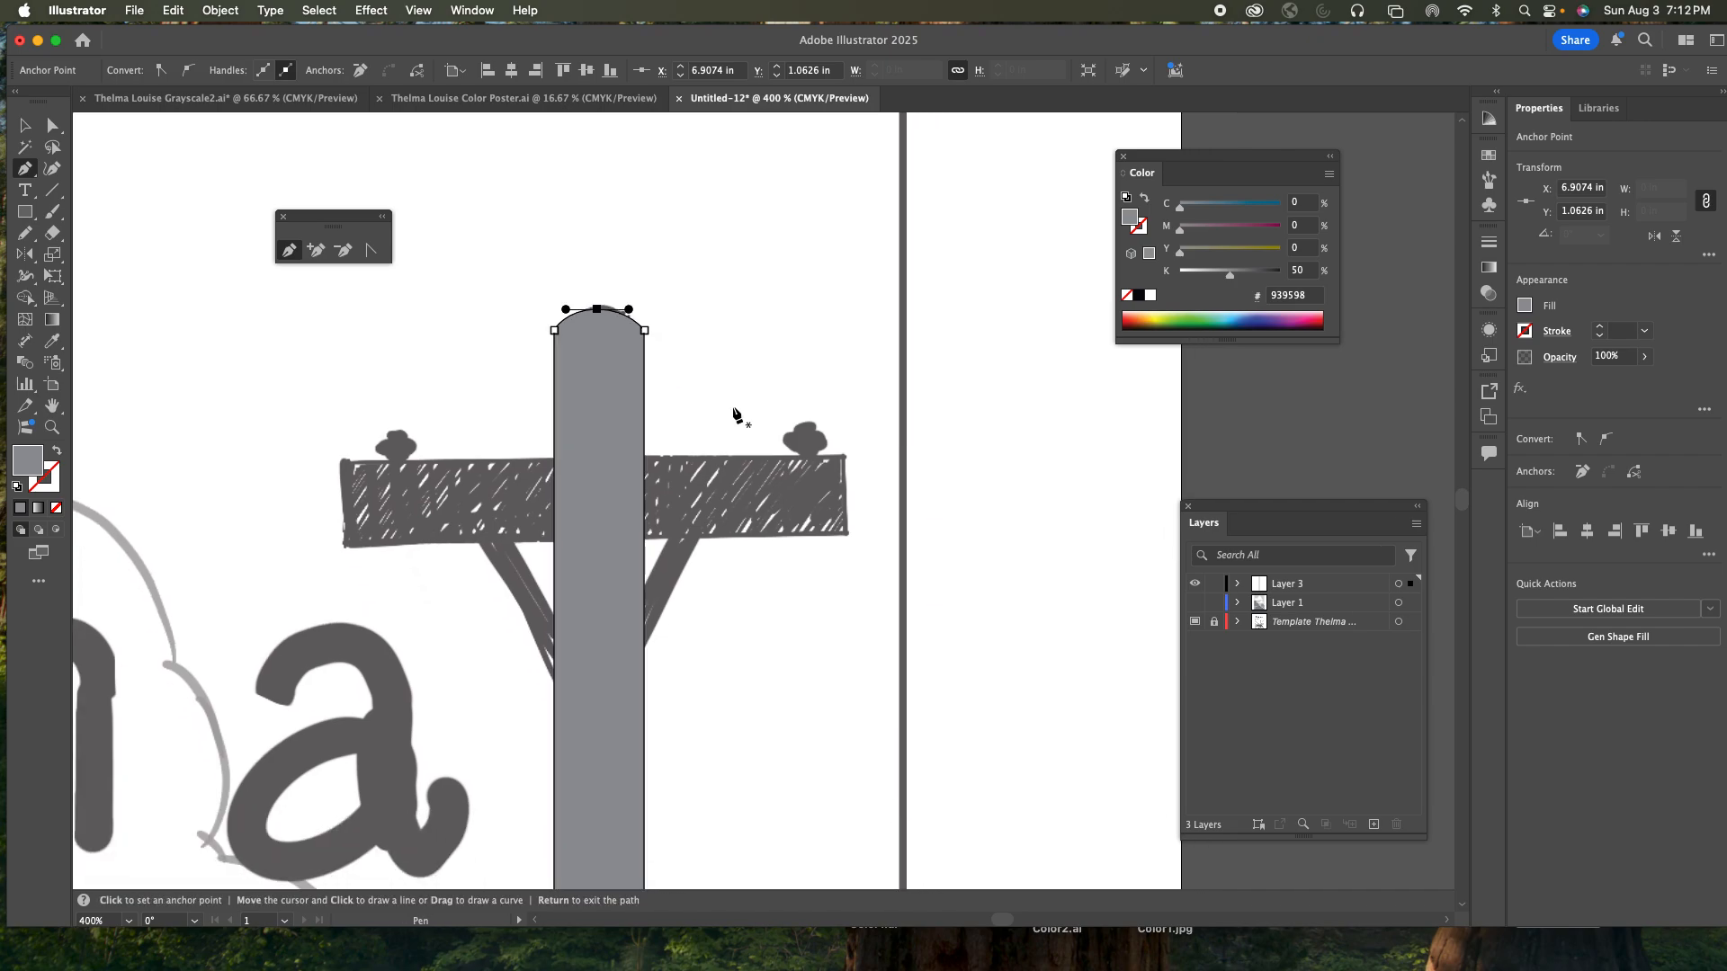
drag(732, 405, 764, 306)
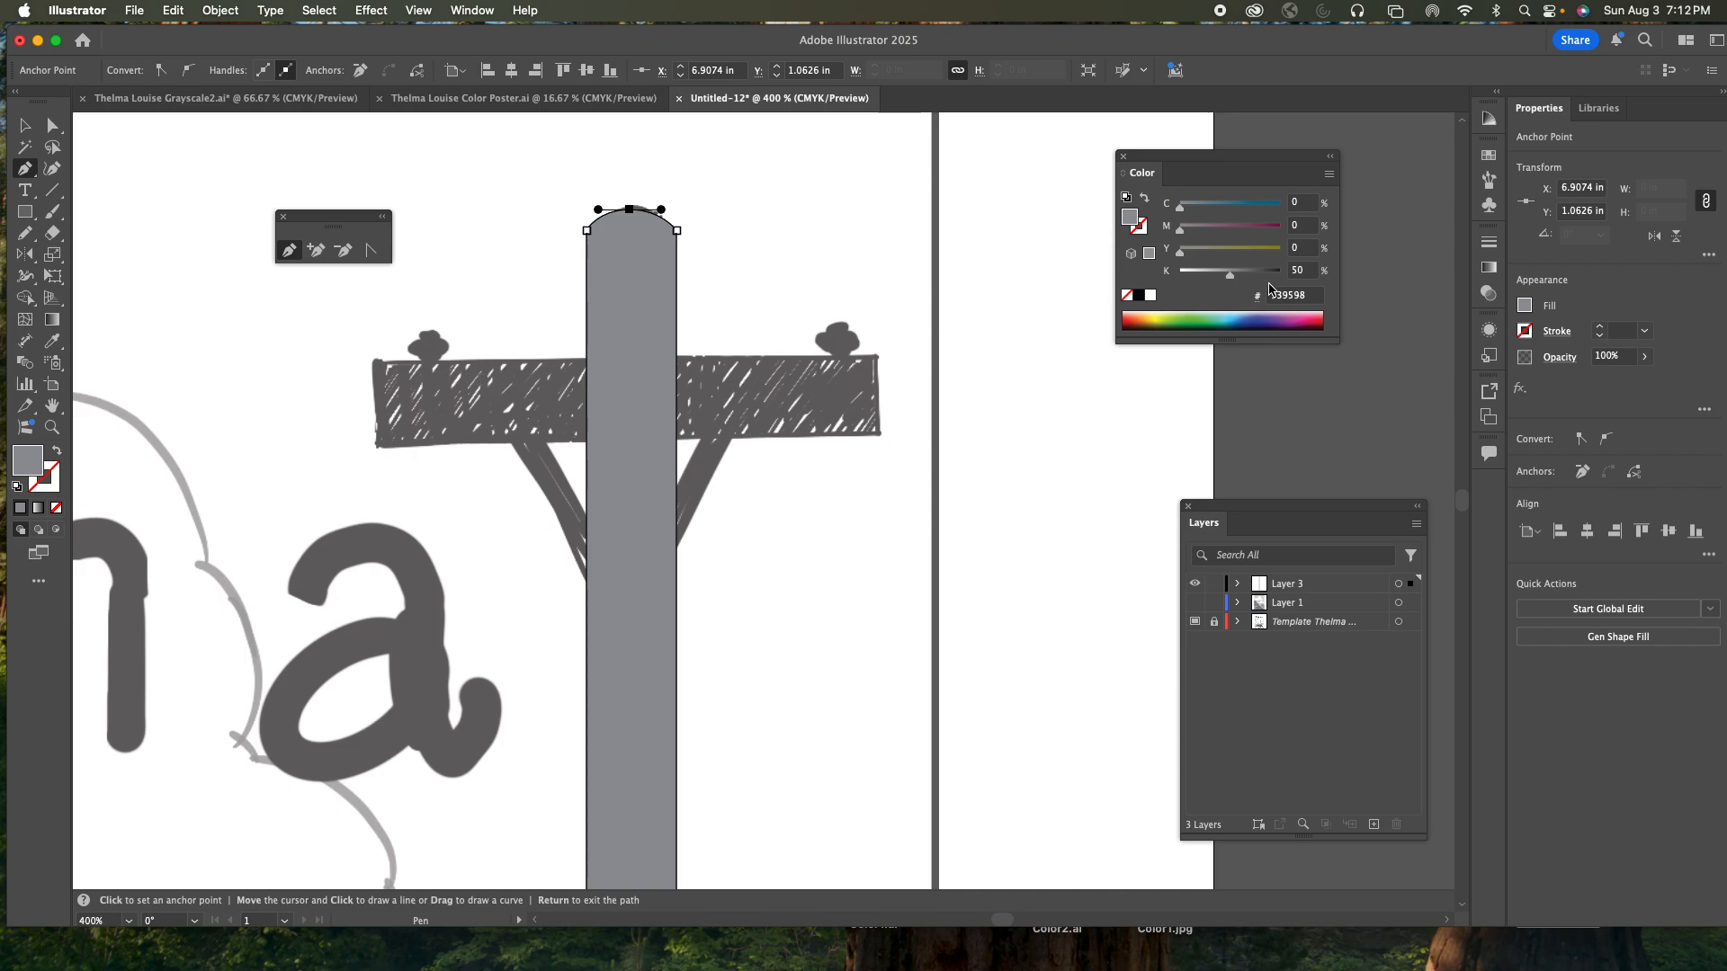
click(1305, 270)
text(80)
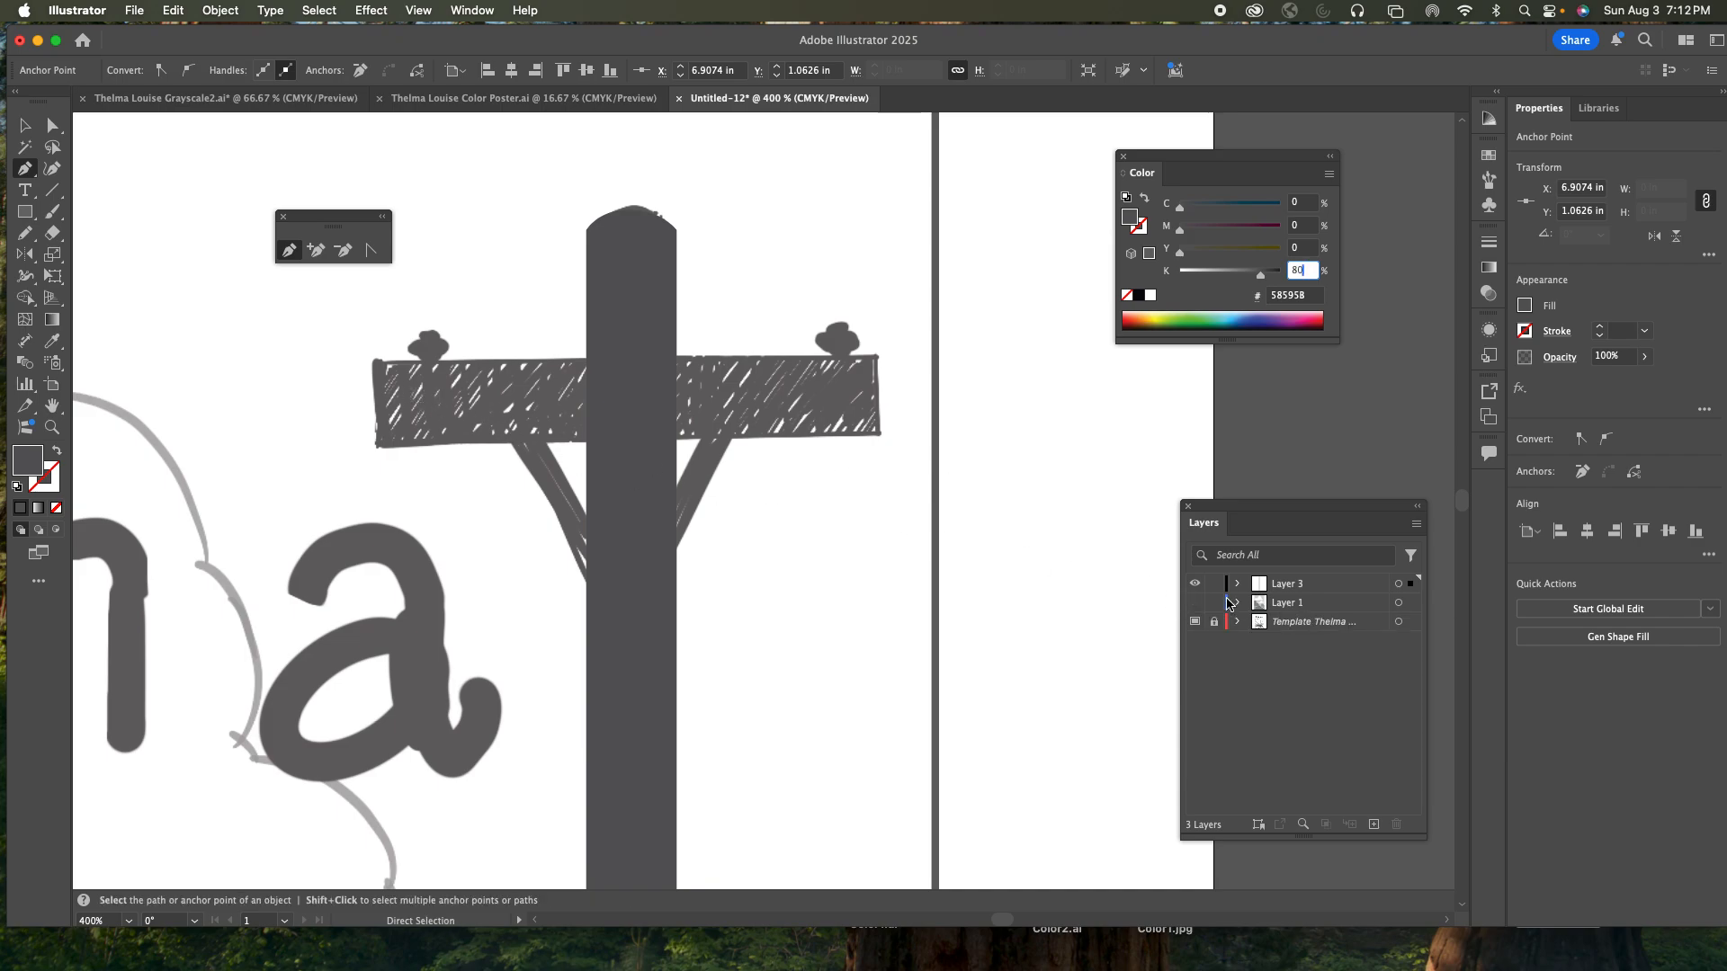
key(Return)
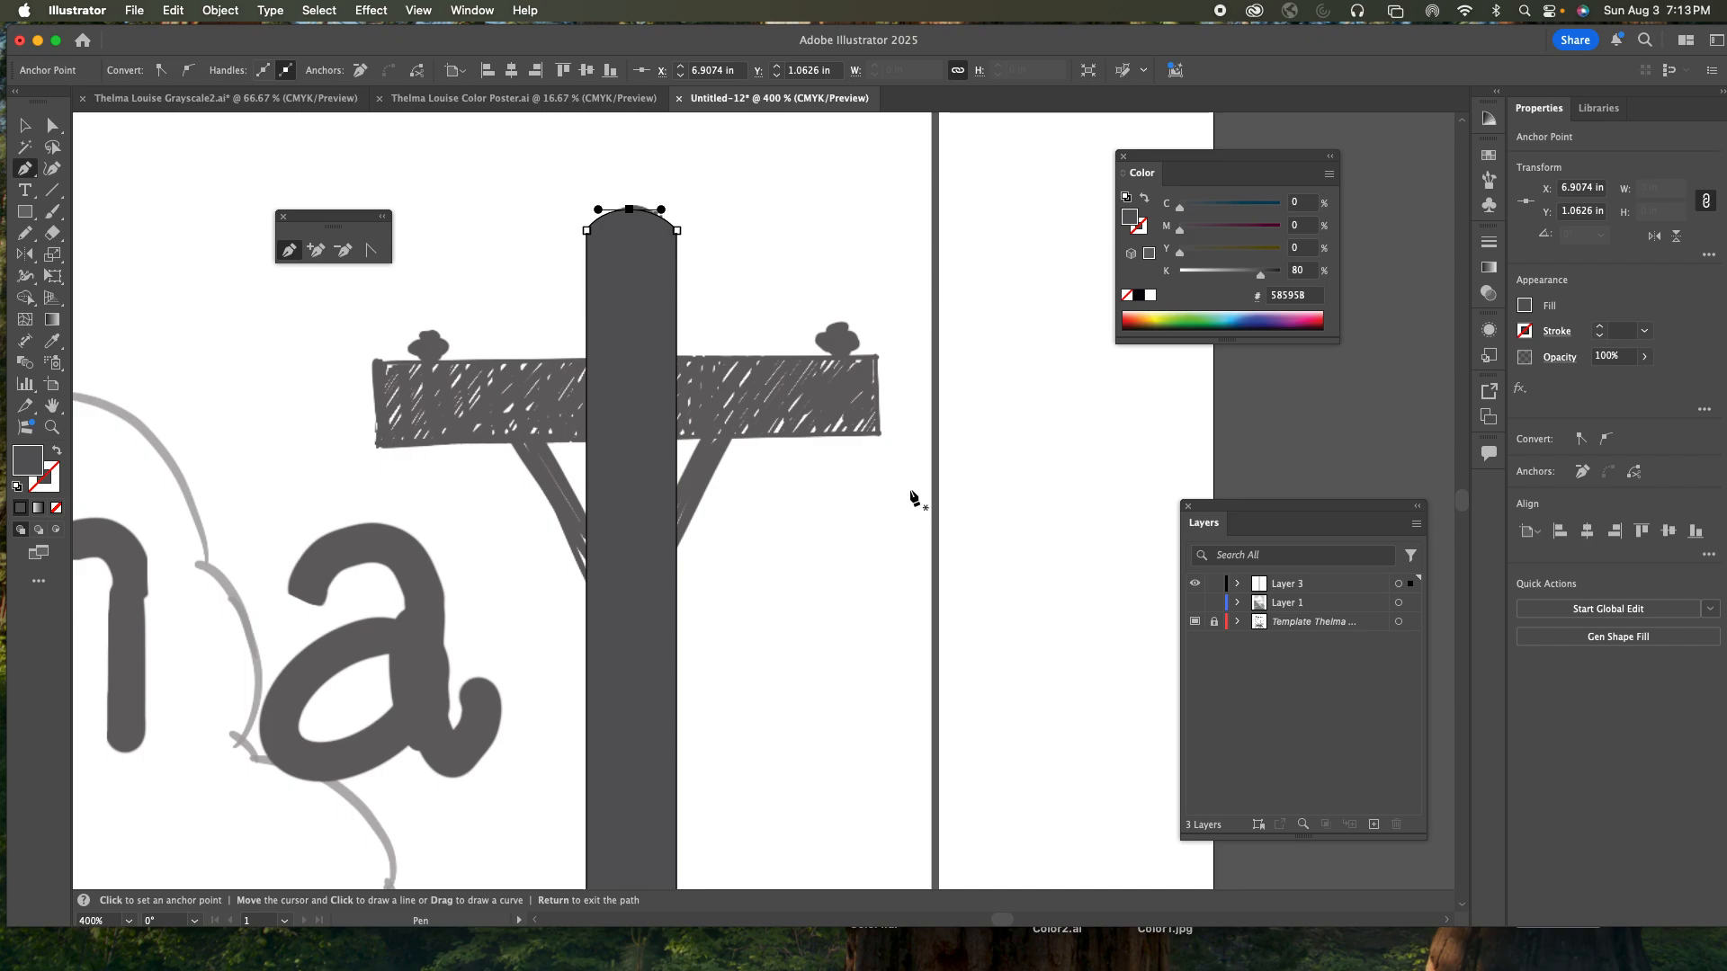
- Dim the template layer's sketch image to 30% in its layer options
click(1327, 628)
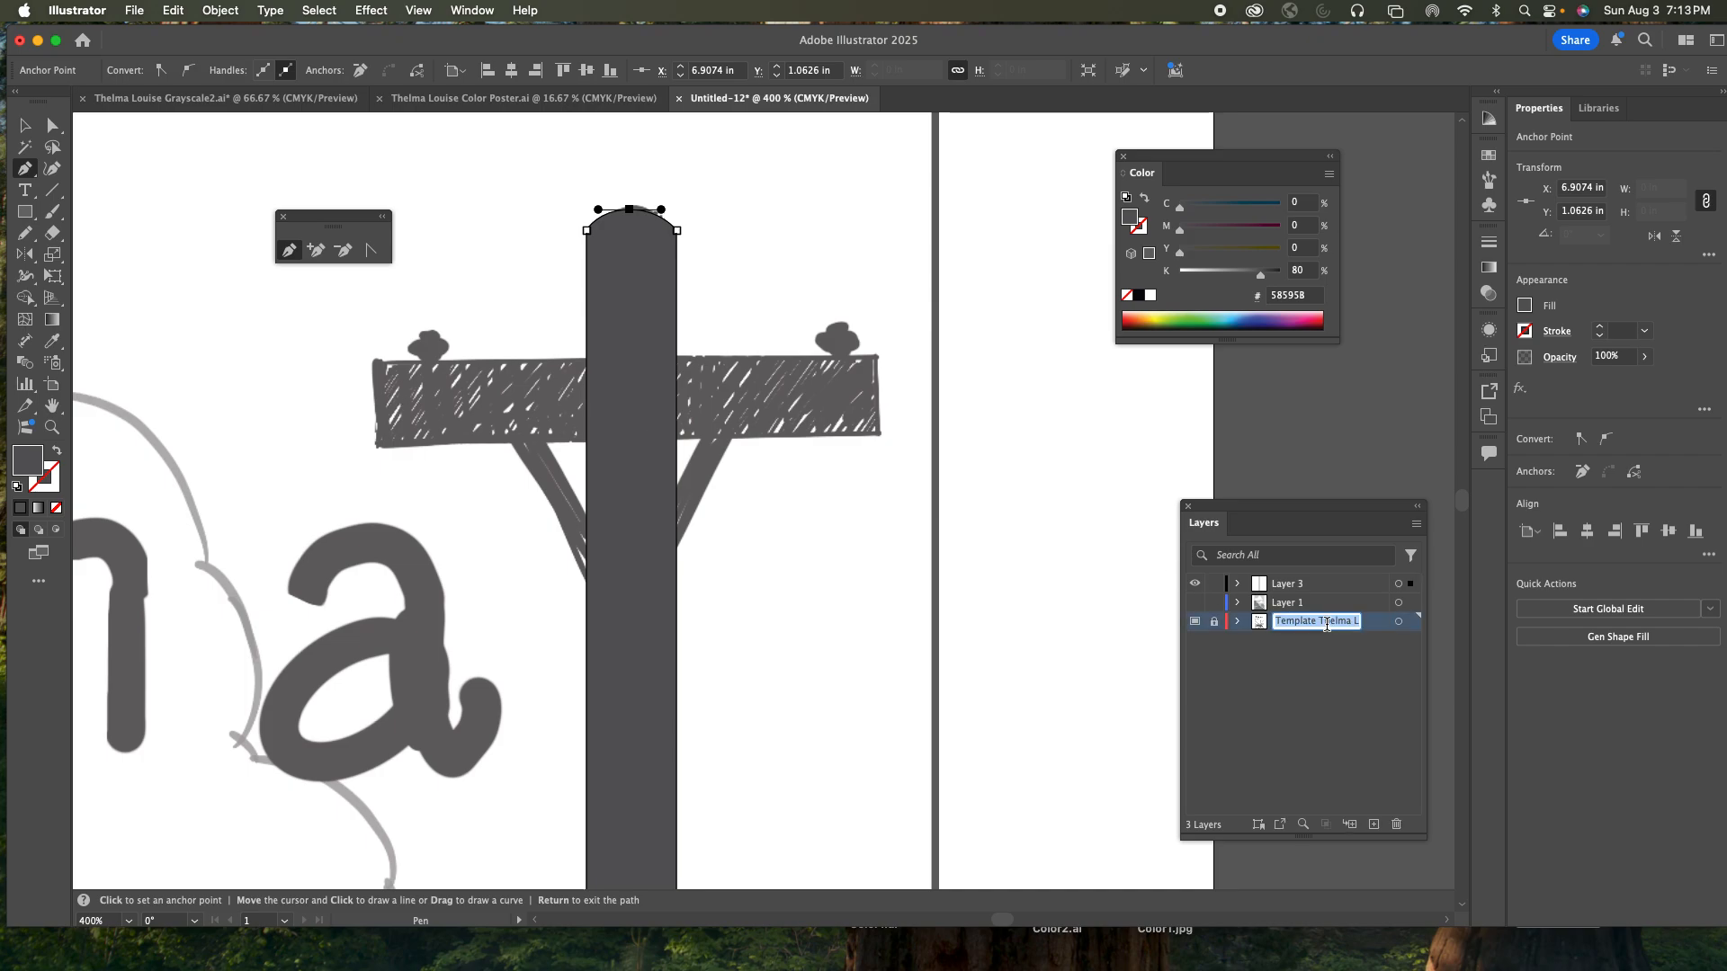
double_click(1376, 631)
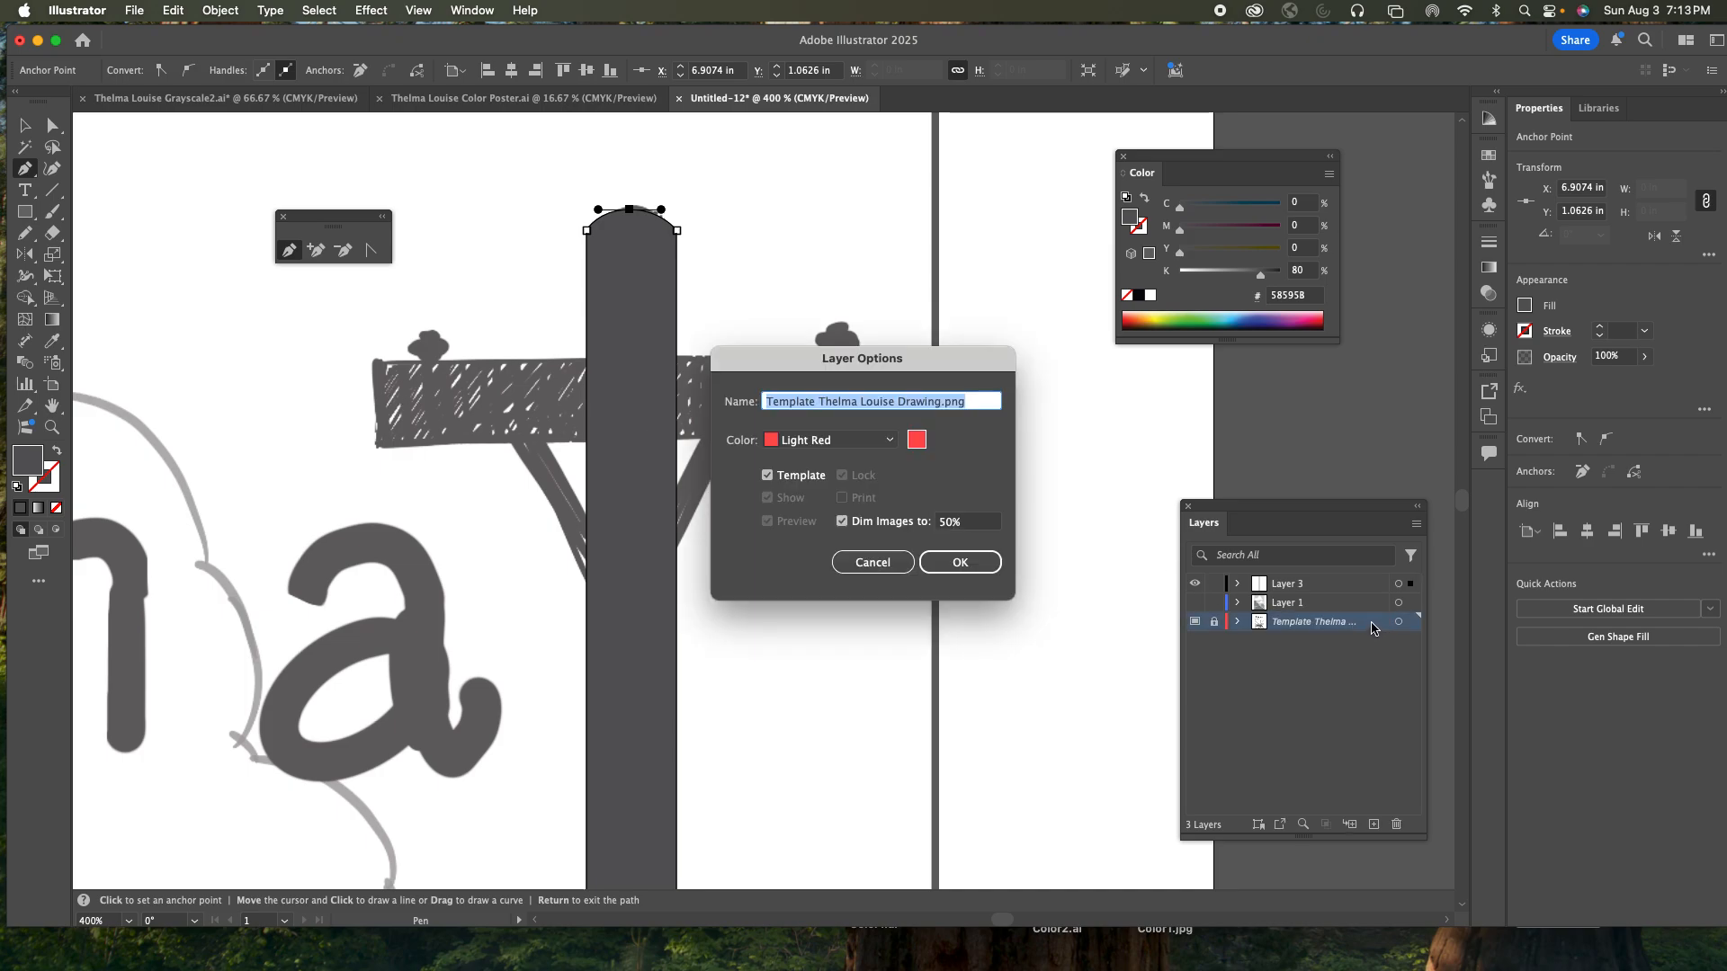
click(945, 526)
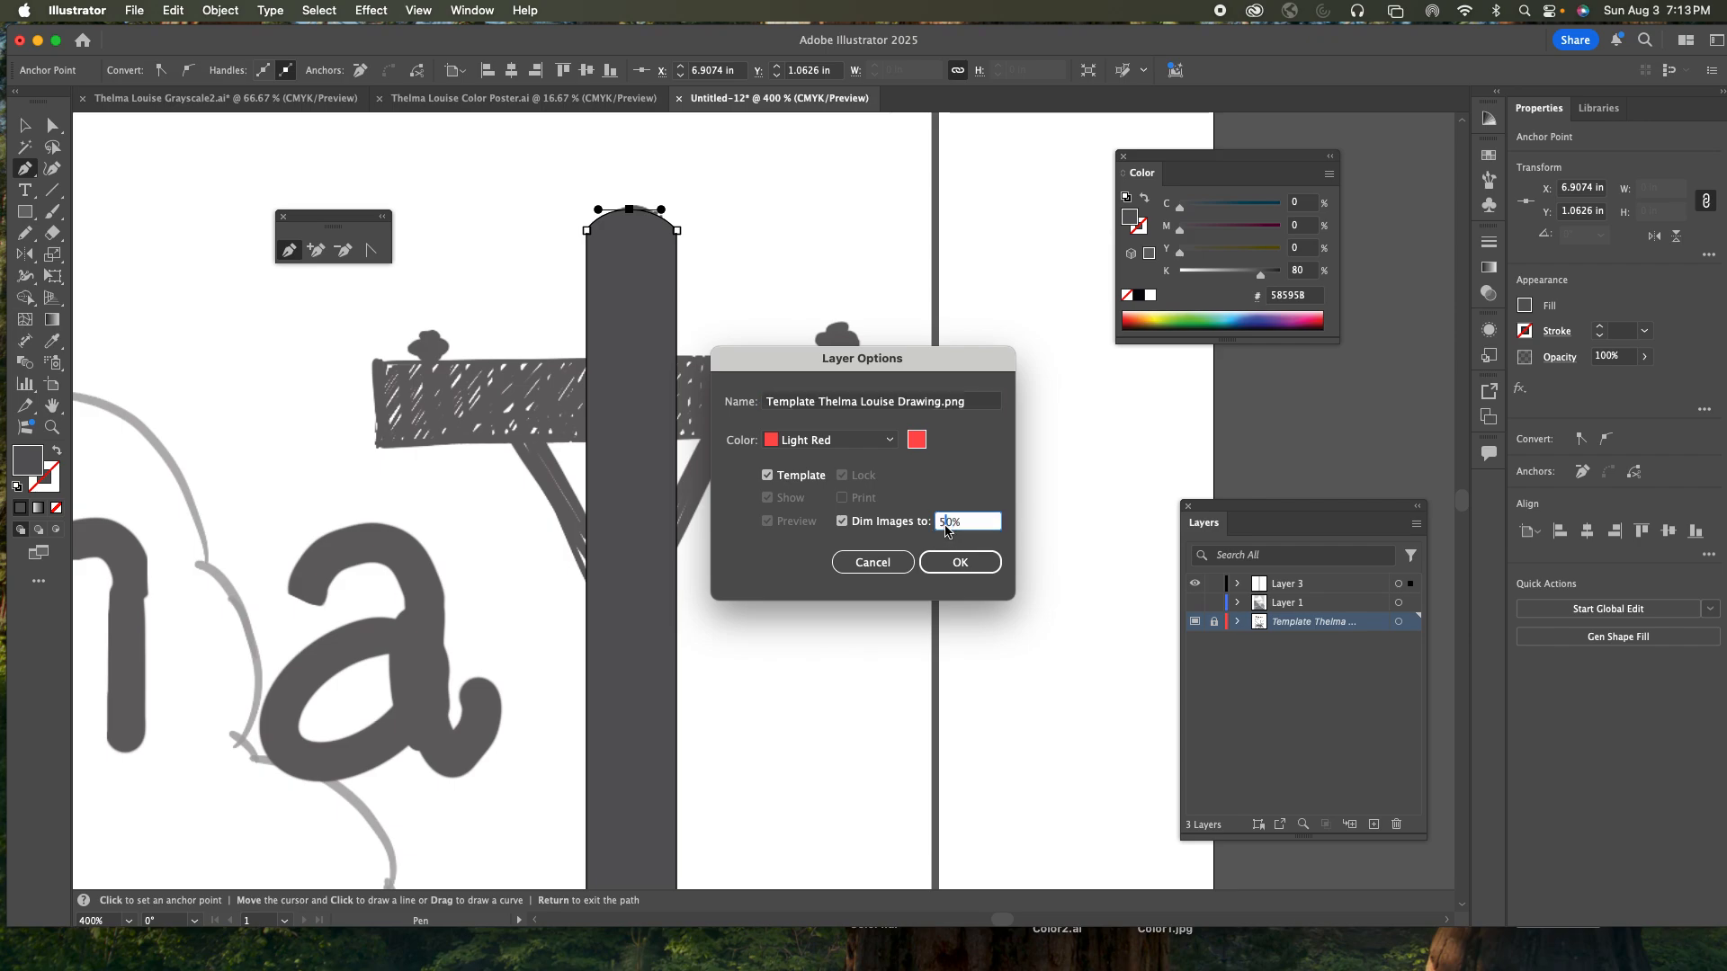
key(BackSpace)
text(3)
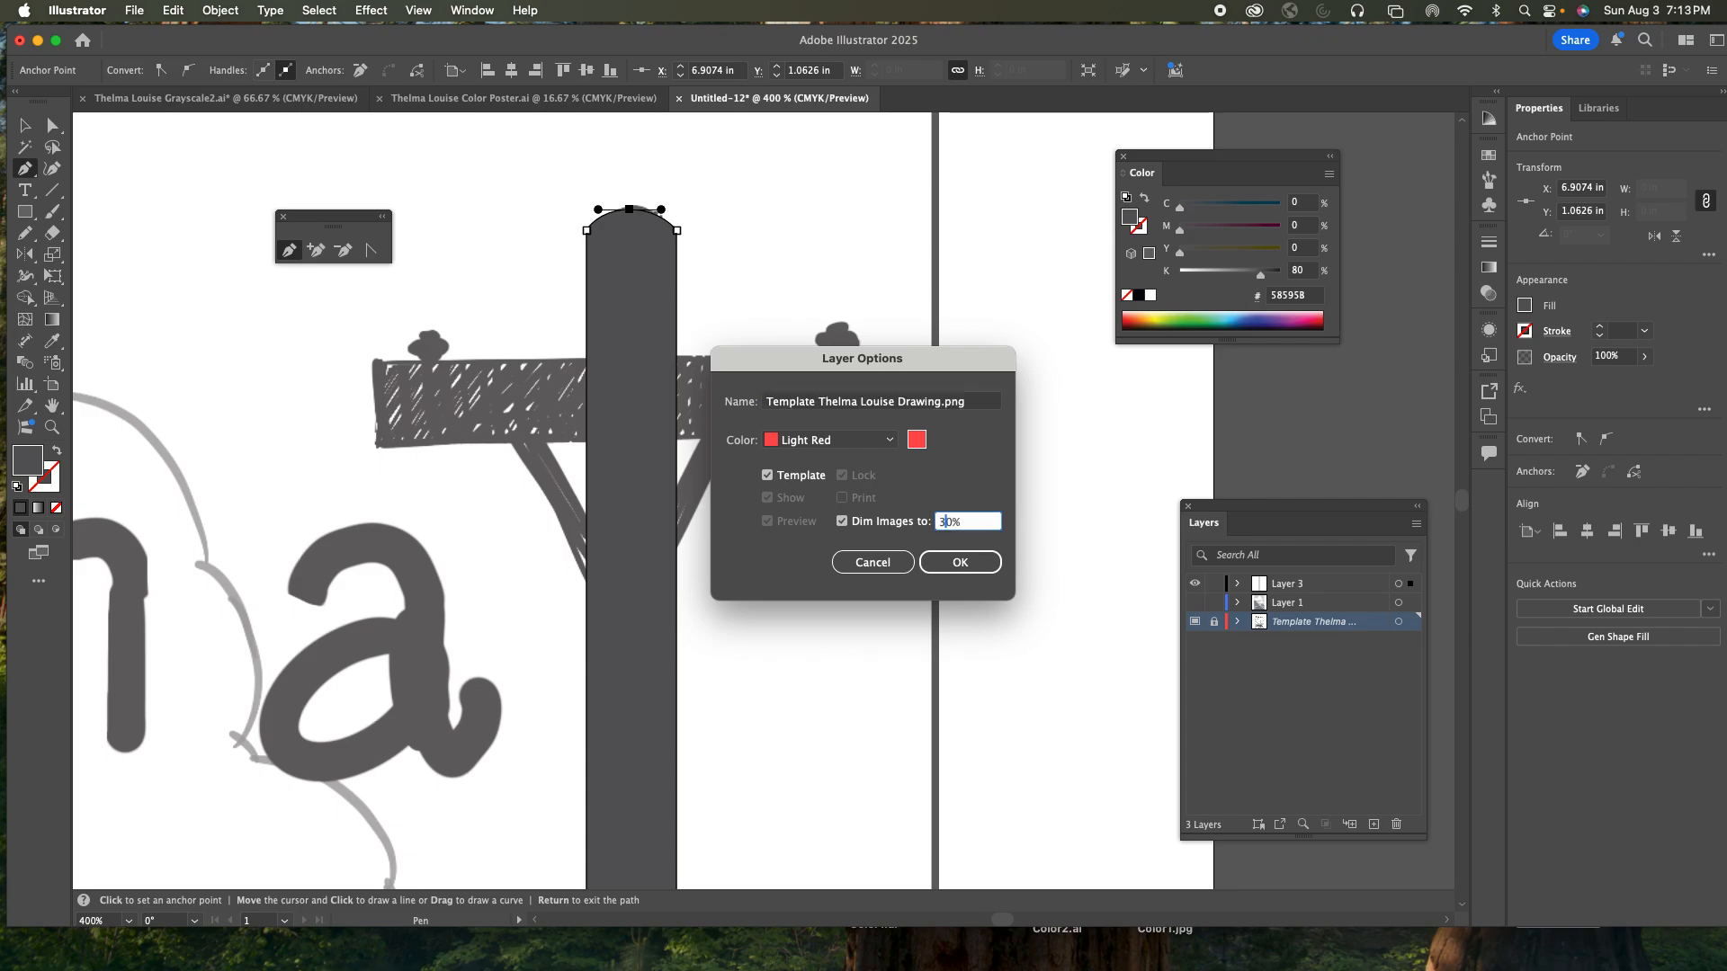
click(960, 561)
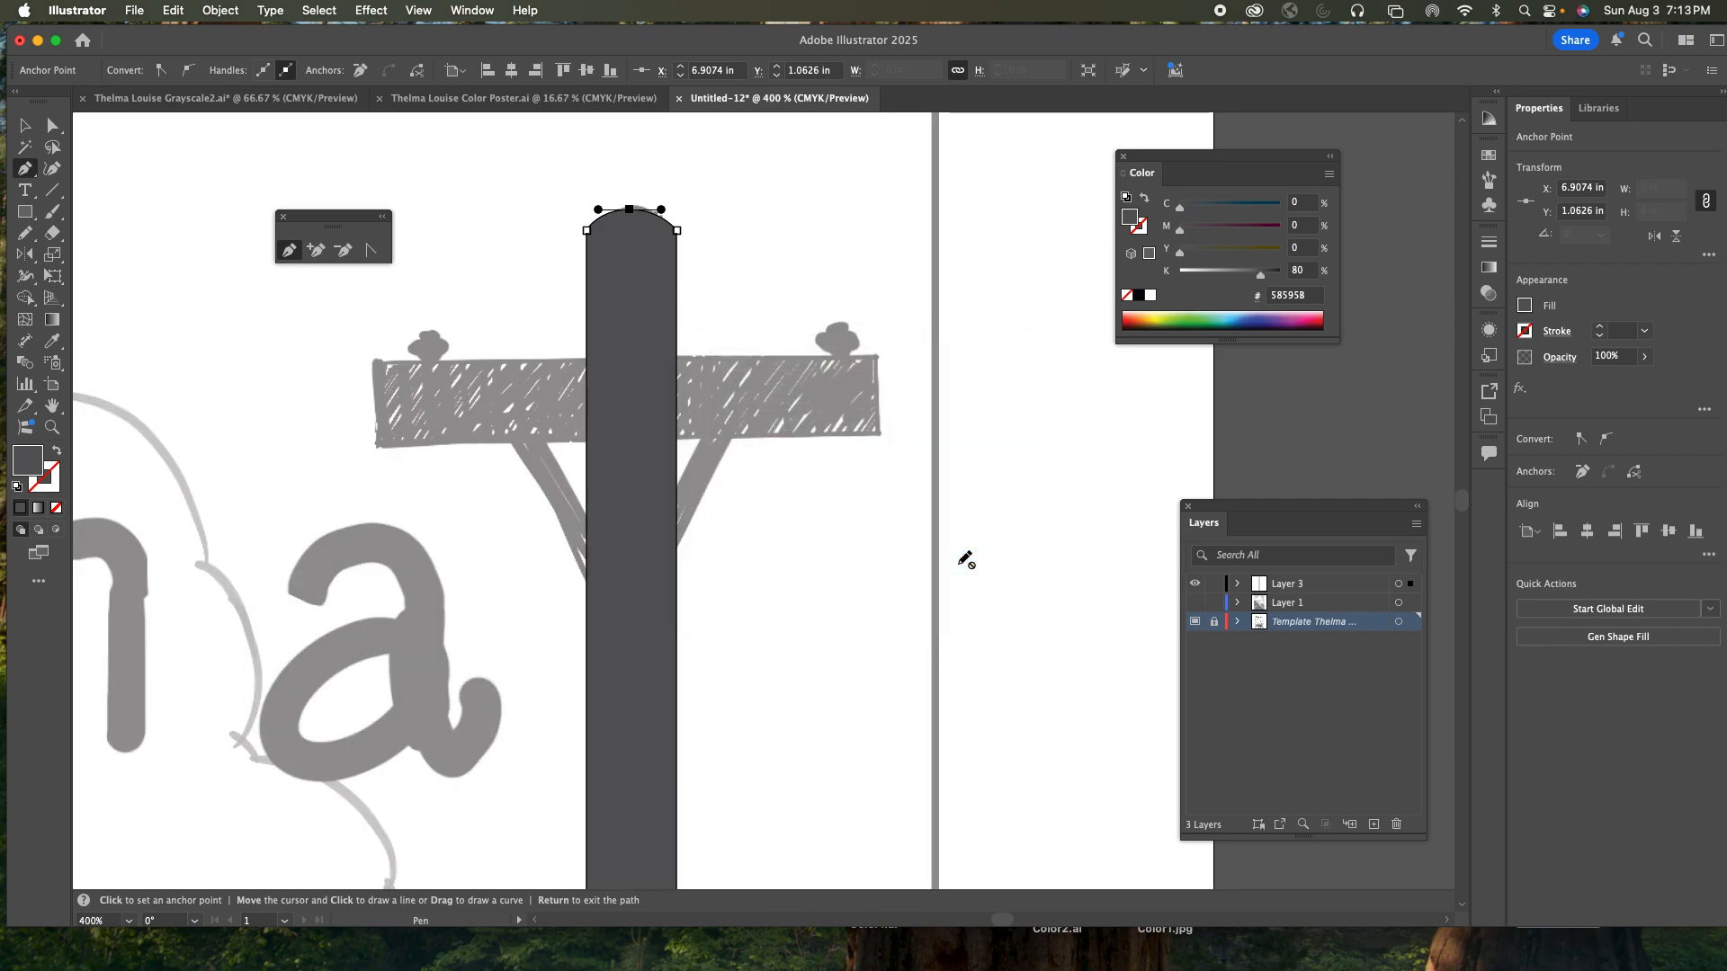
- Show Layer 3 in outline view and move the post's right edge inward to the sketch, making it about 0.218 in wide
super+click(1195, 585)
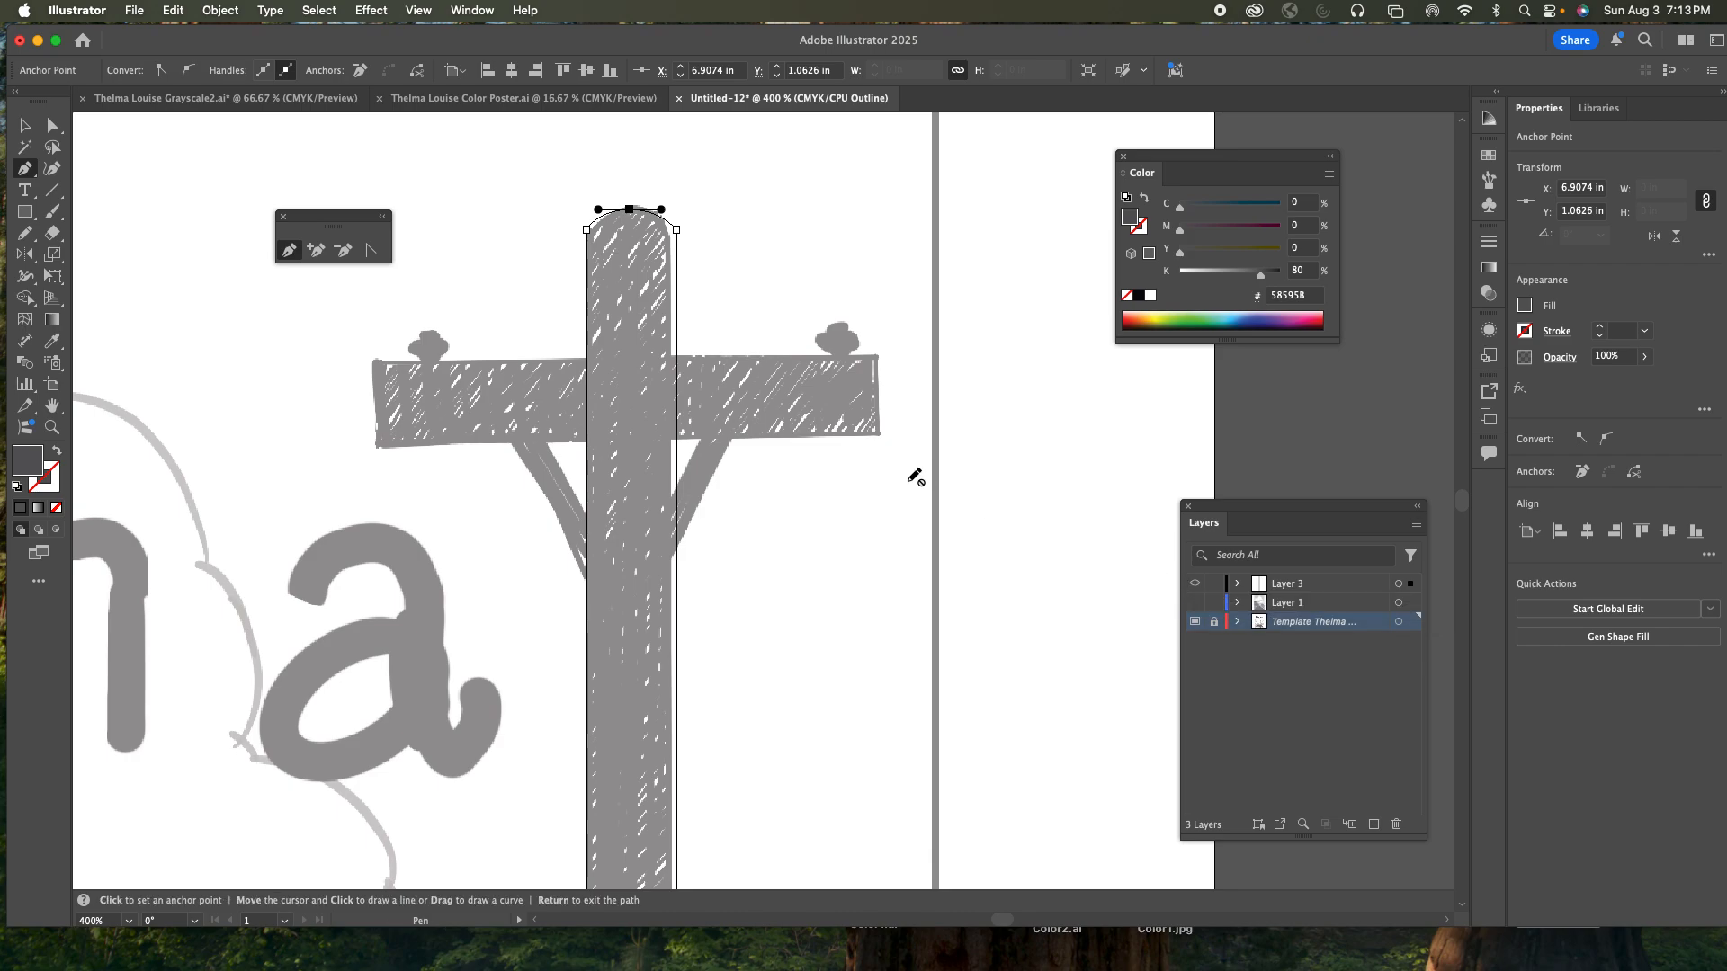
key(a)
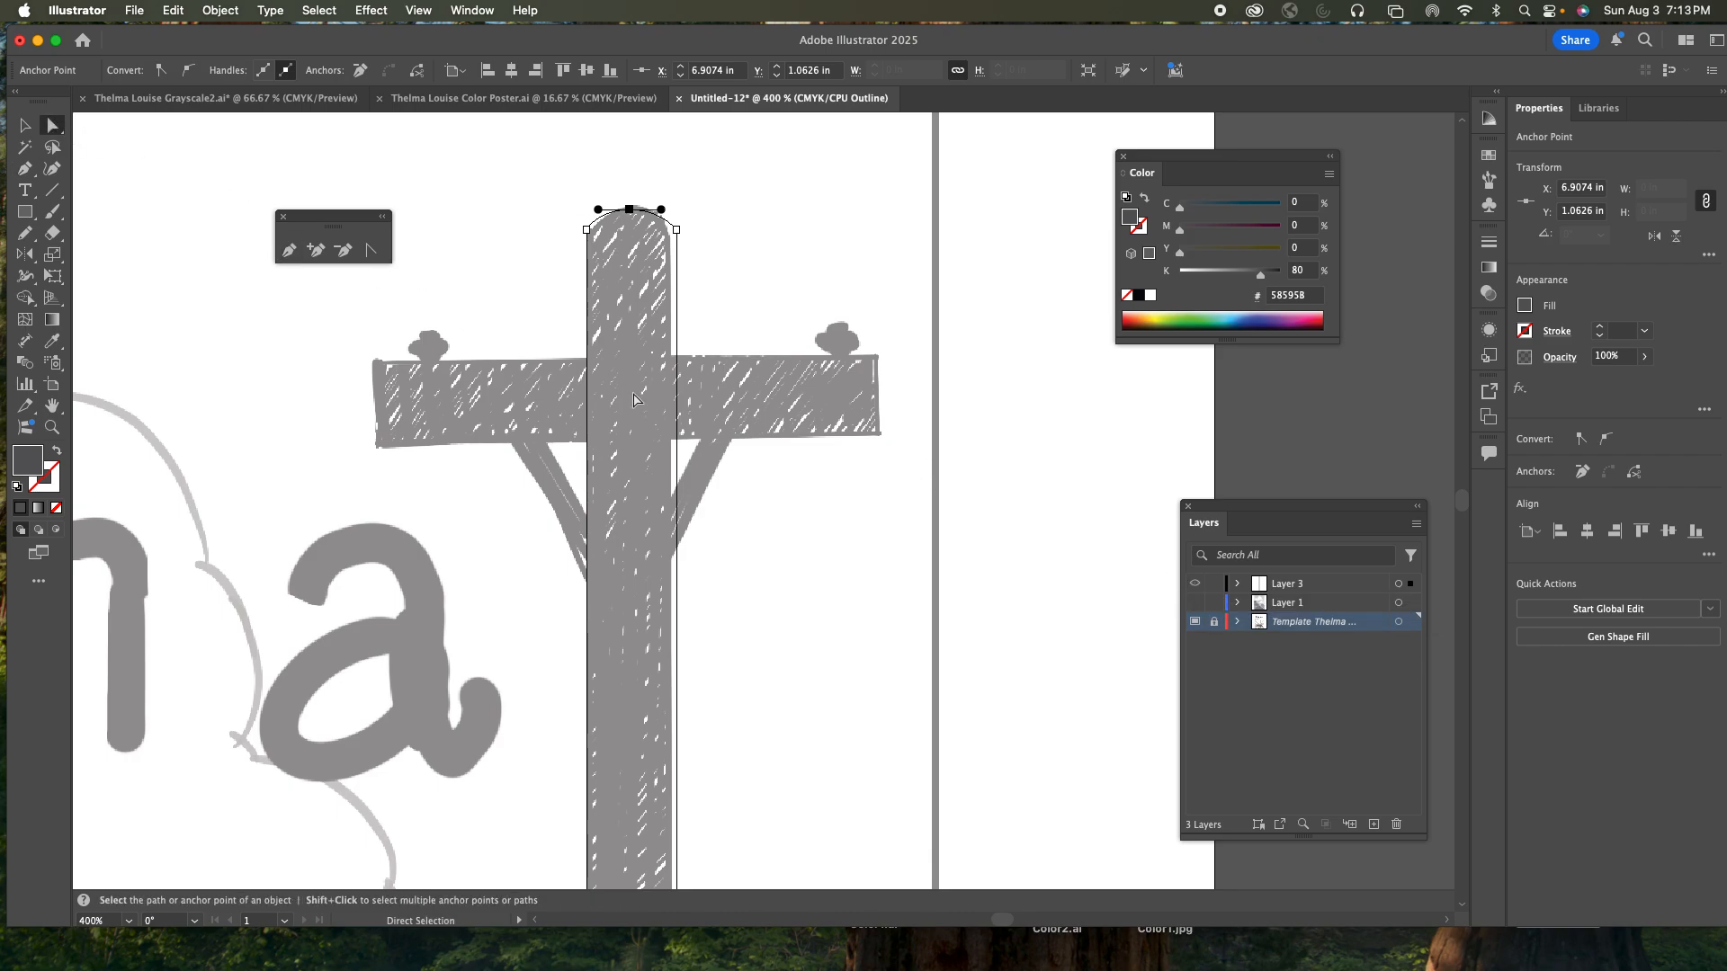
click(677, 405)
drag(677, 405, 667, 406)
click(717, 343)
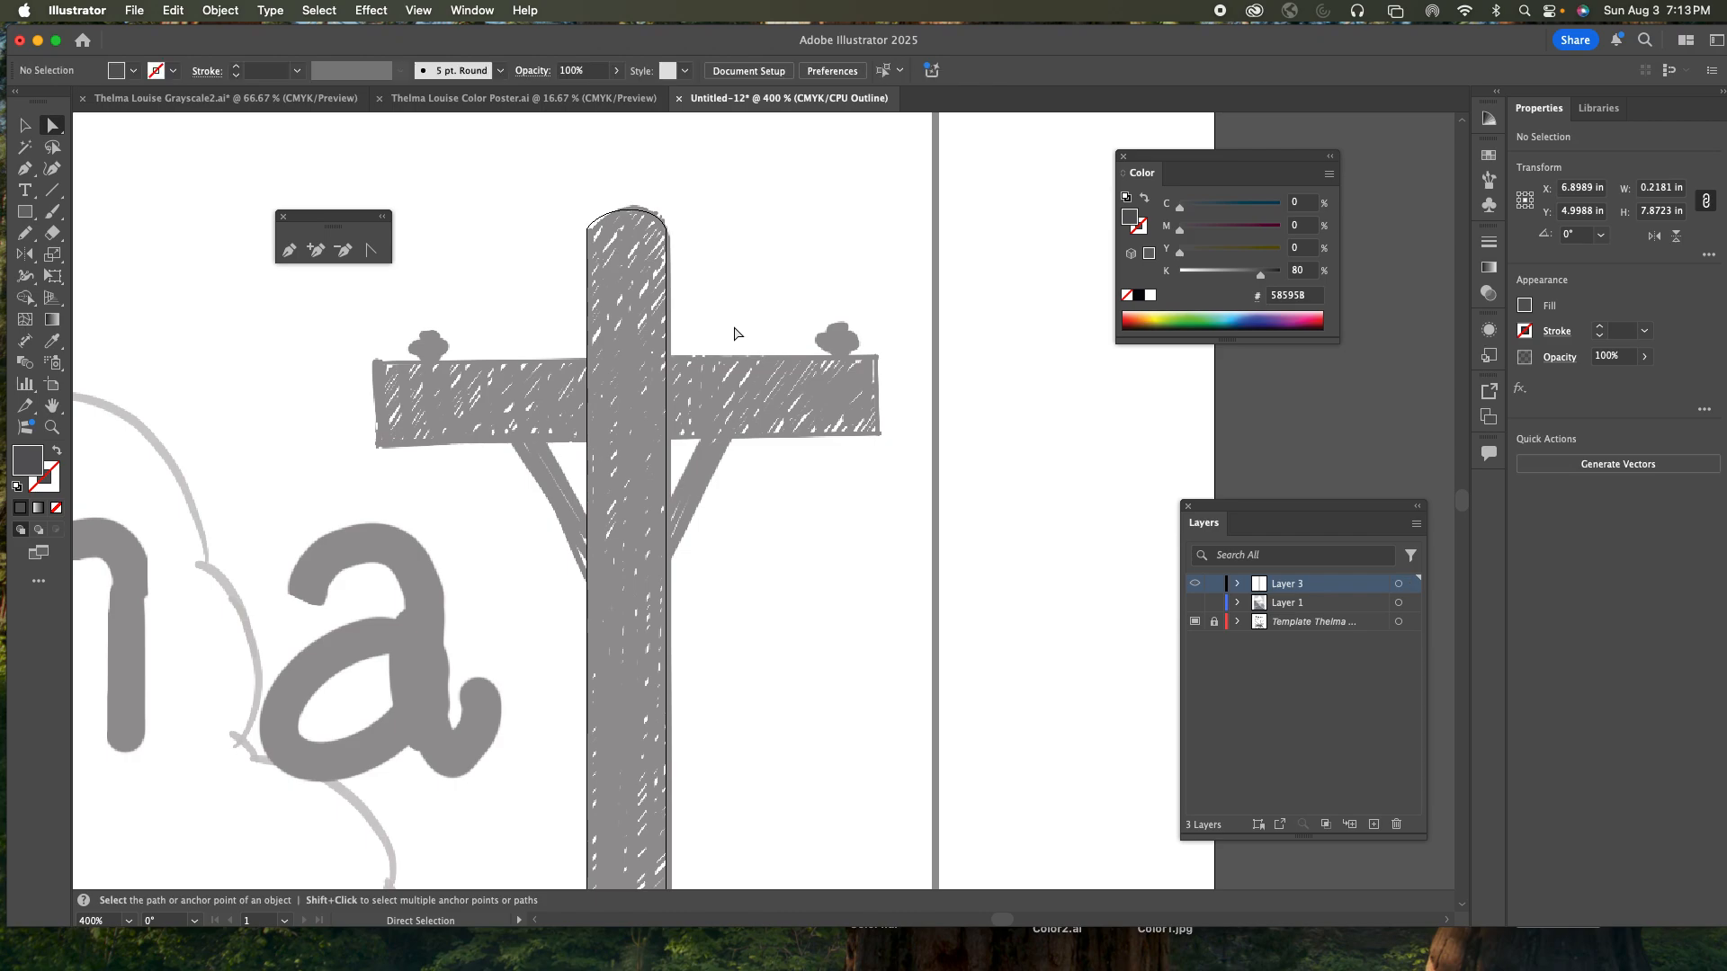
- Move the telephone post's right edge outward to match the sketch, making the post about 0.228 in wide
drag(670, 347, 670, 348)
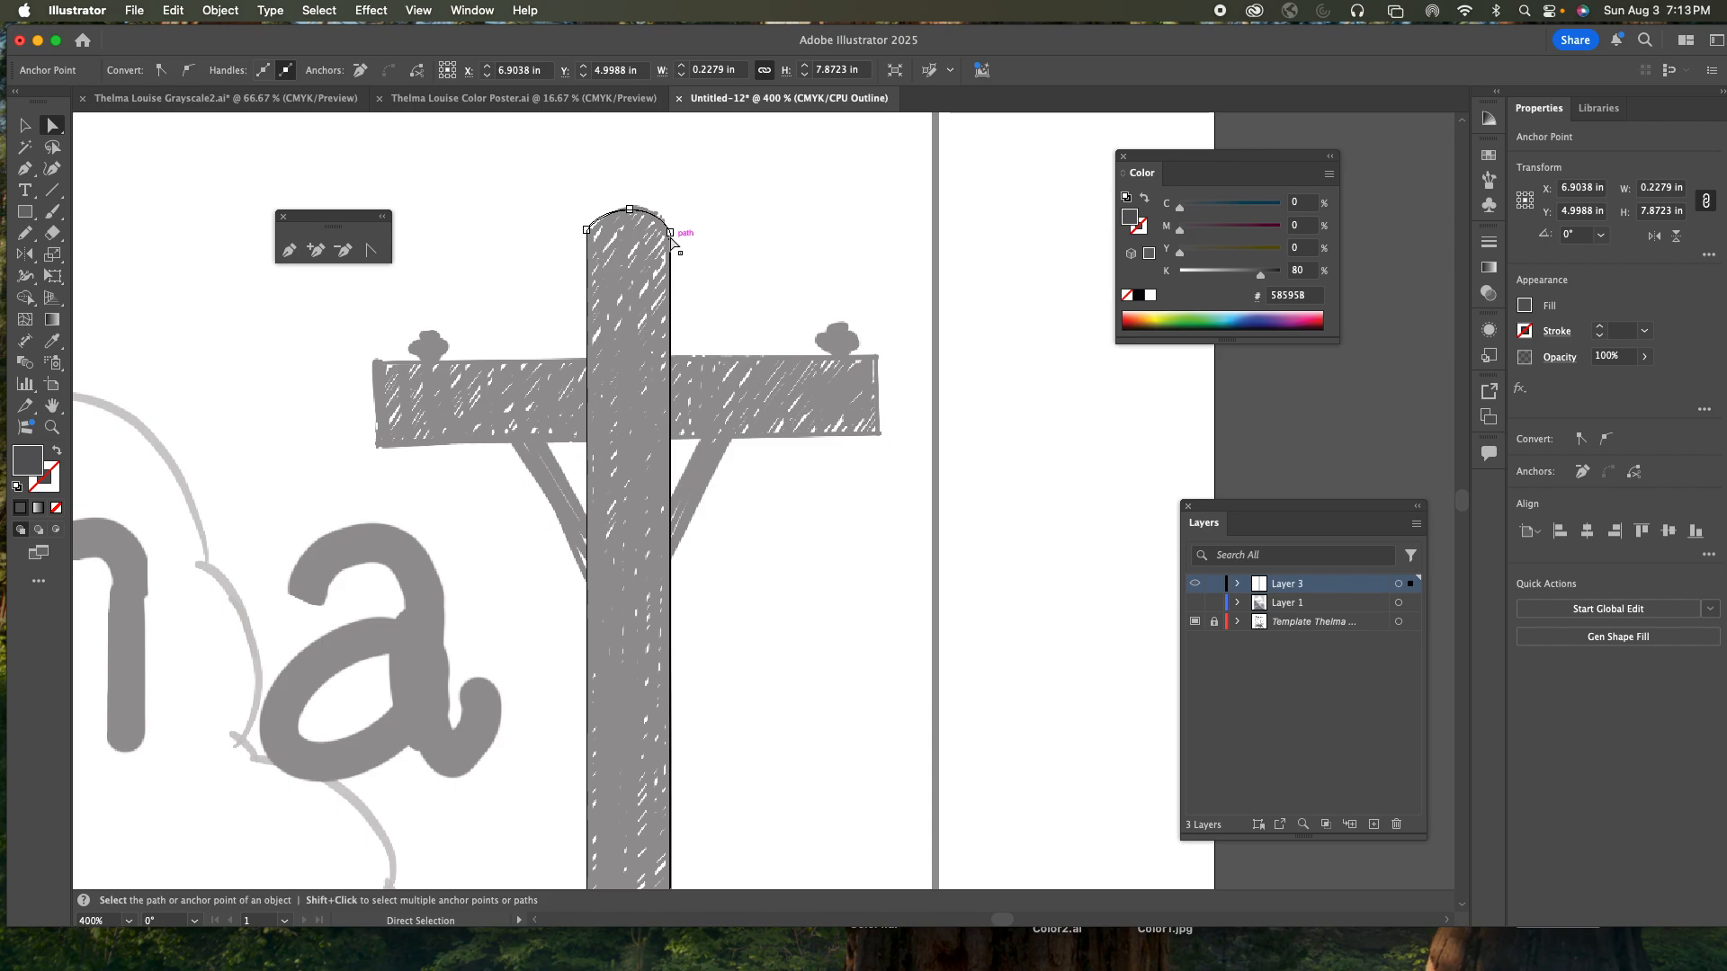
mouse_move(672, 233)
mouse_down()
mouse_move(710, 230)
mouse_move(671, 233)
mouse_up()
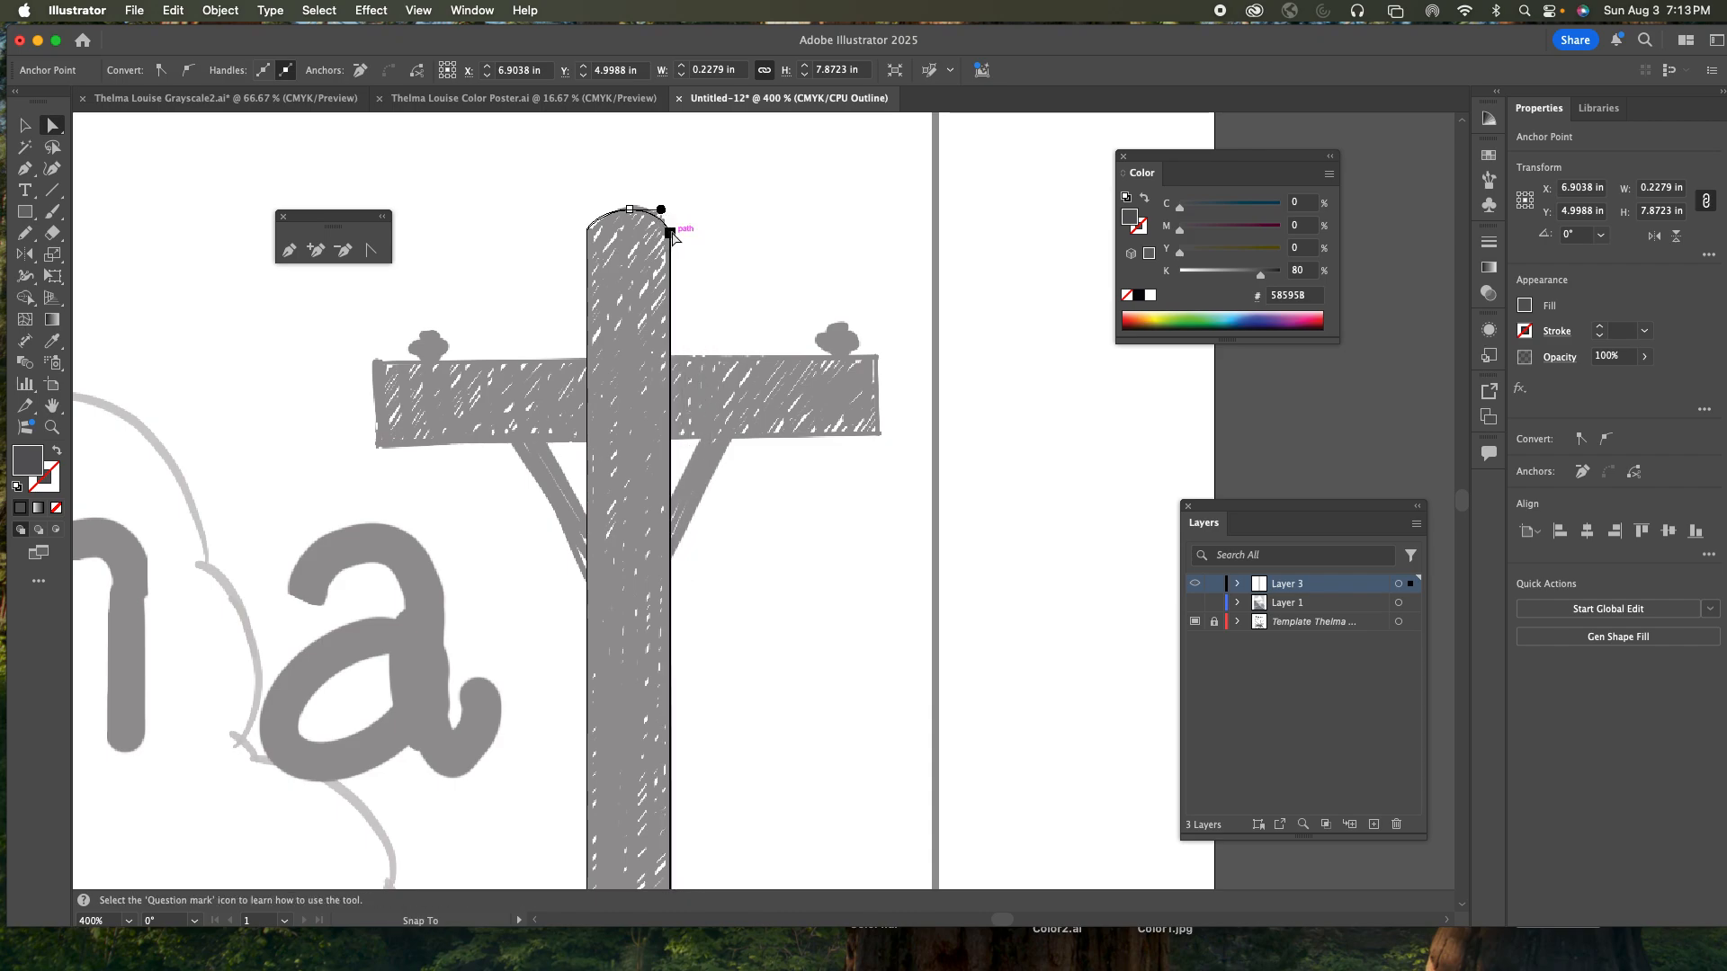
click(711, 272)
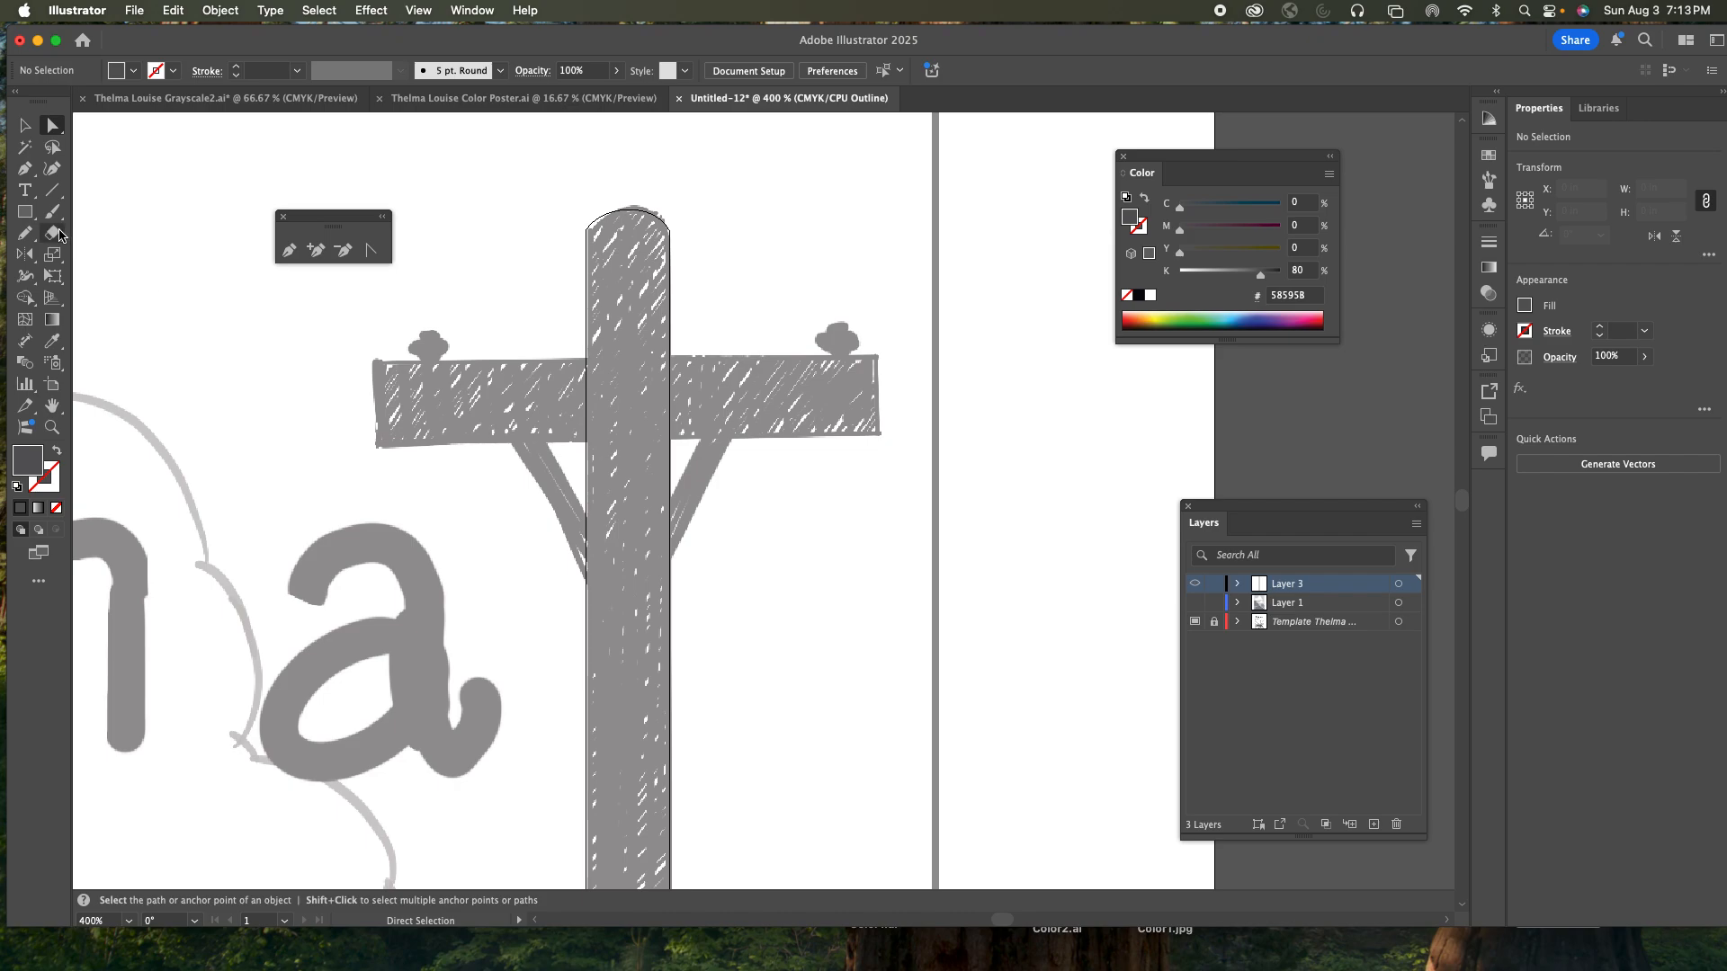
- Trace the horizontal crossarm with the Pen tool as a closed four-cornered shape about 1.38 in wide
click(25, 166)
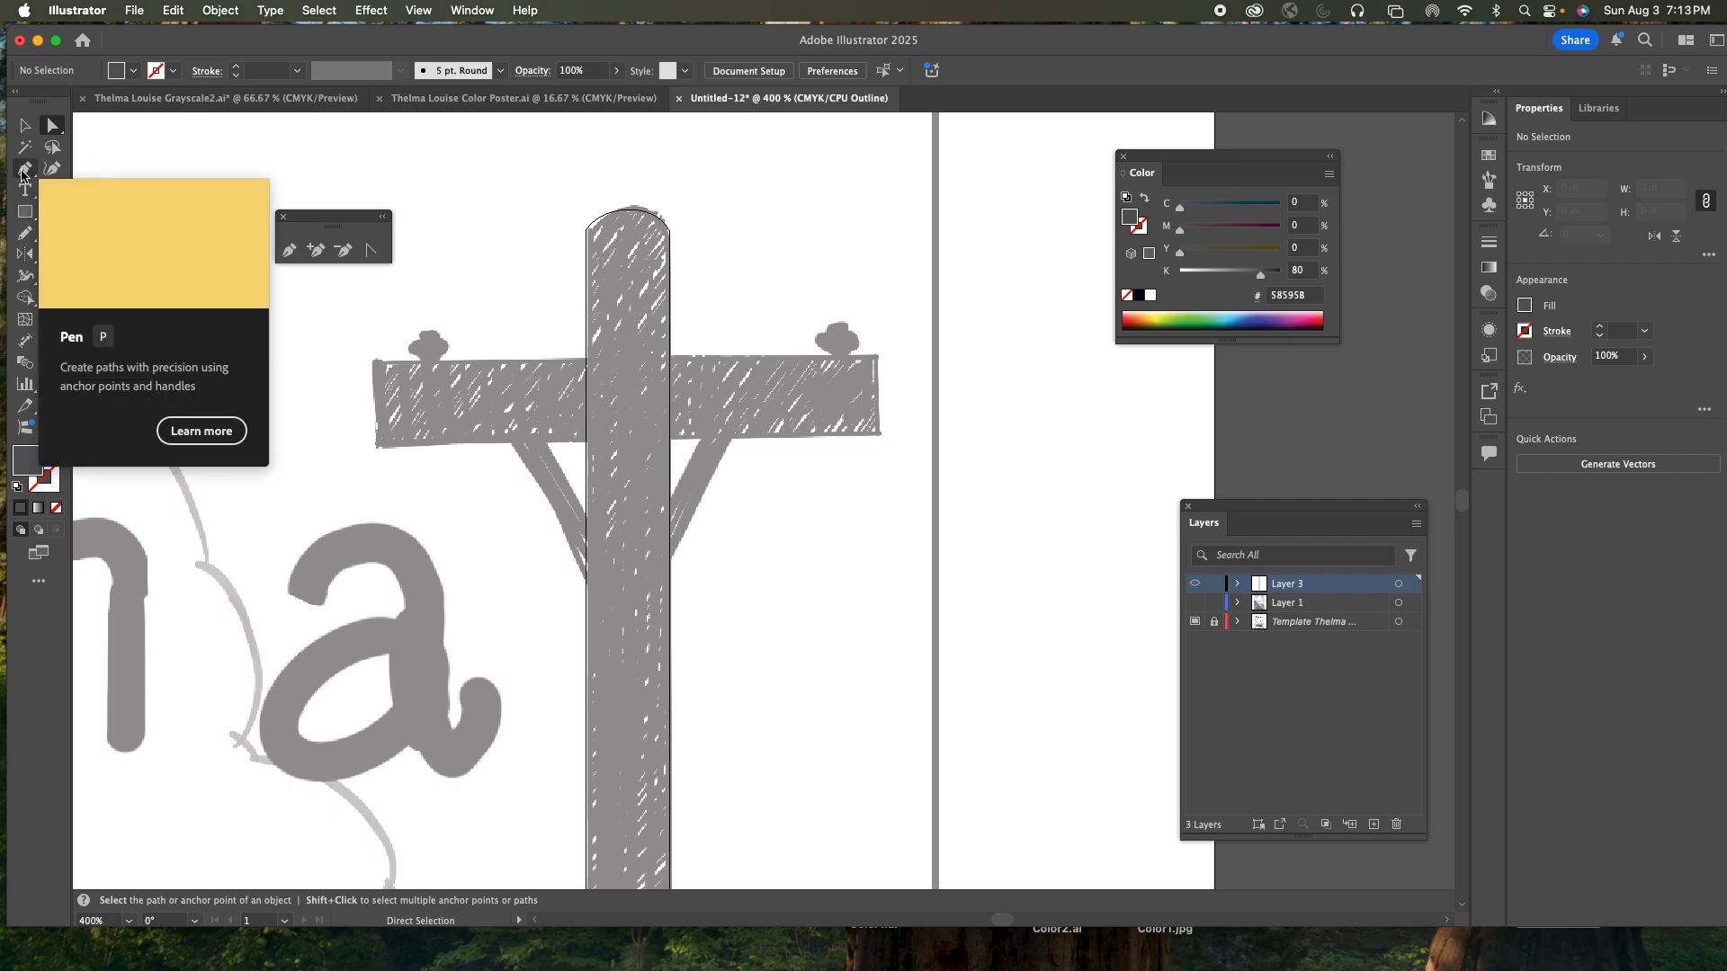
click(371, 360)
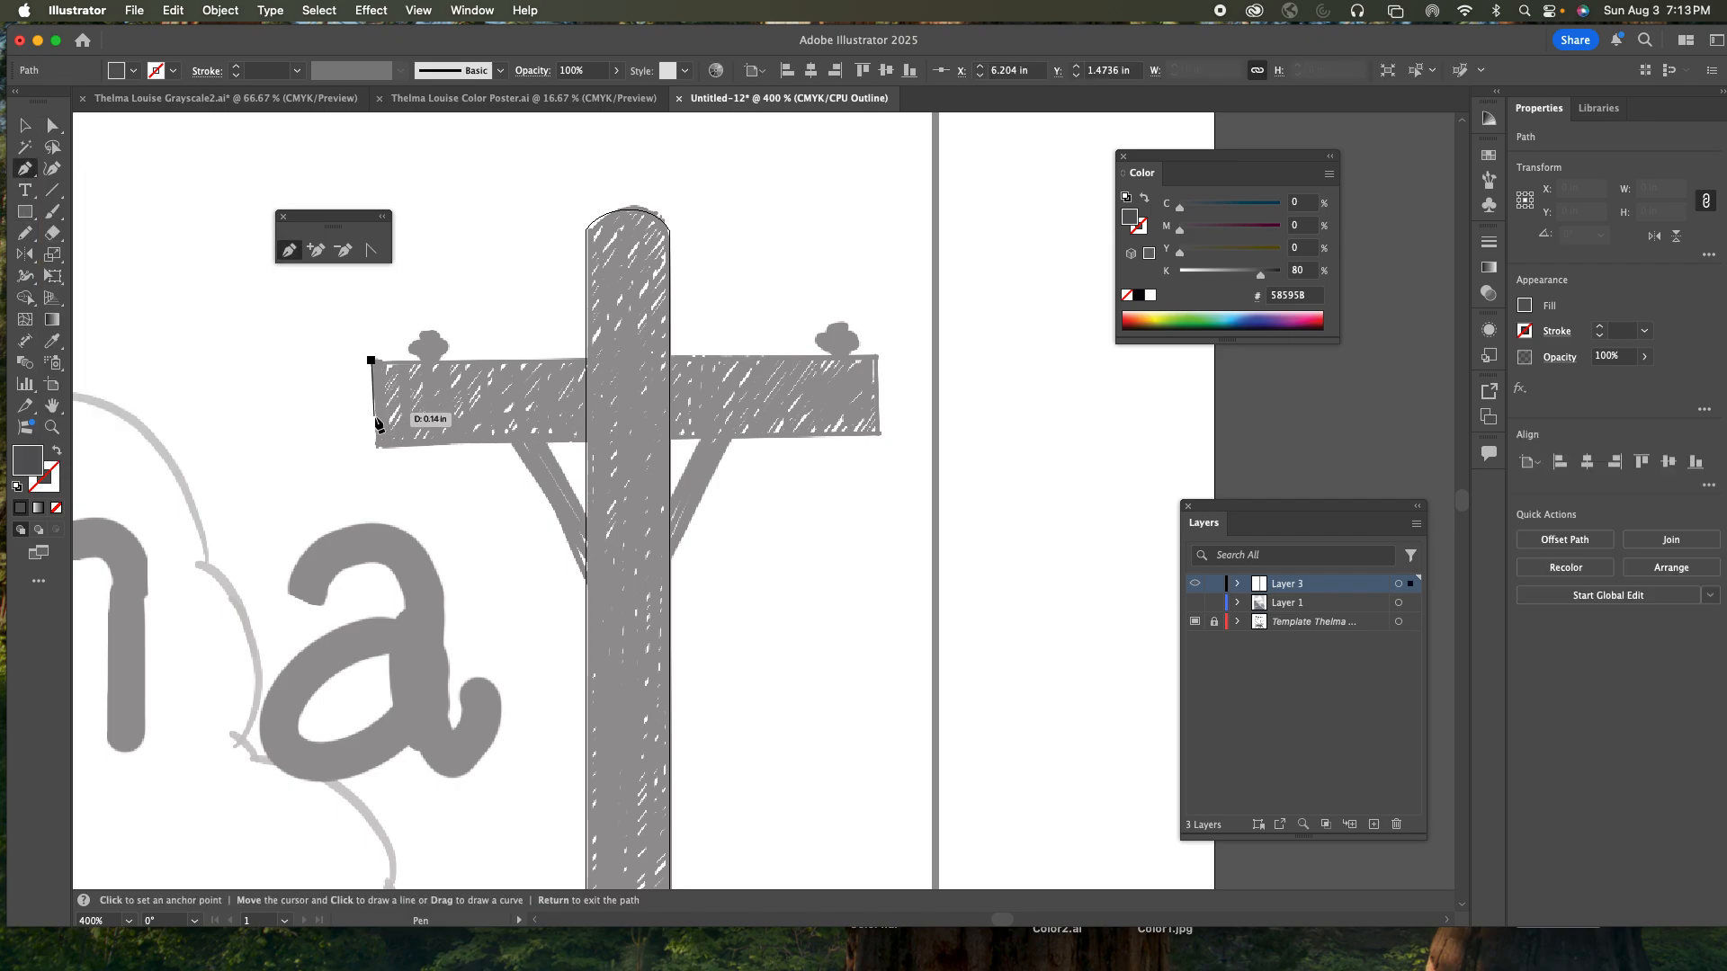
click(379, 444)
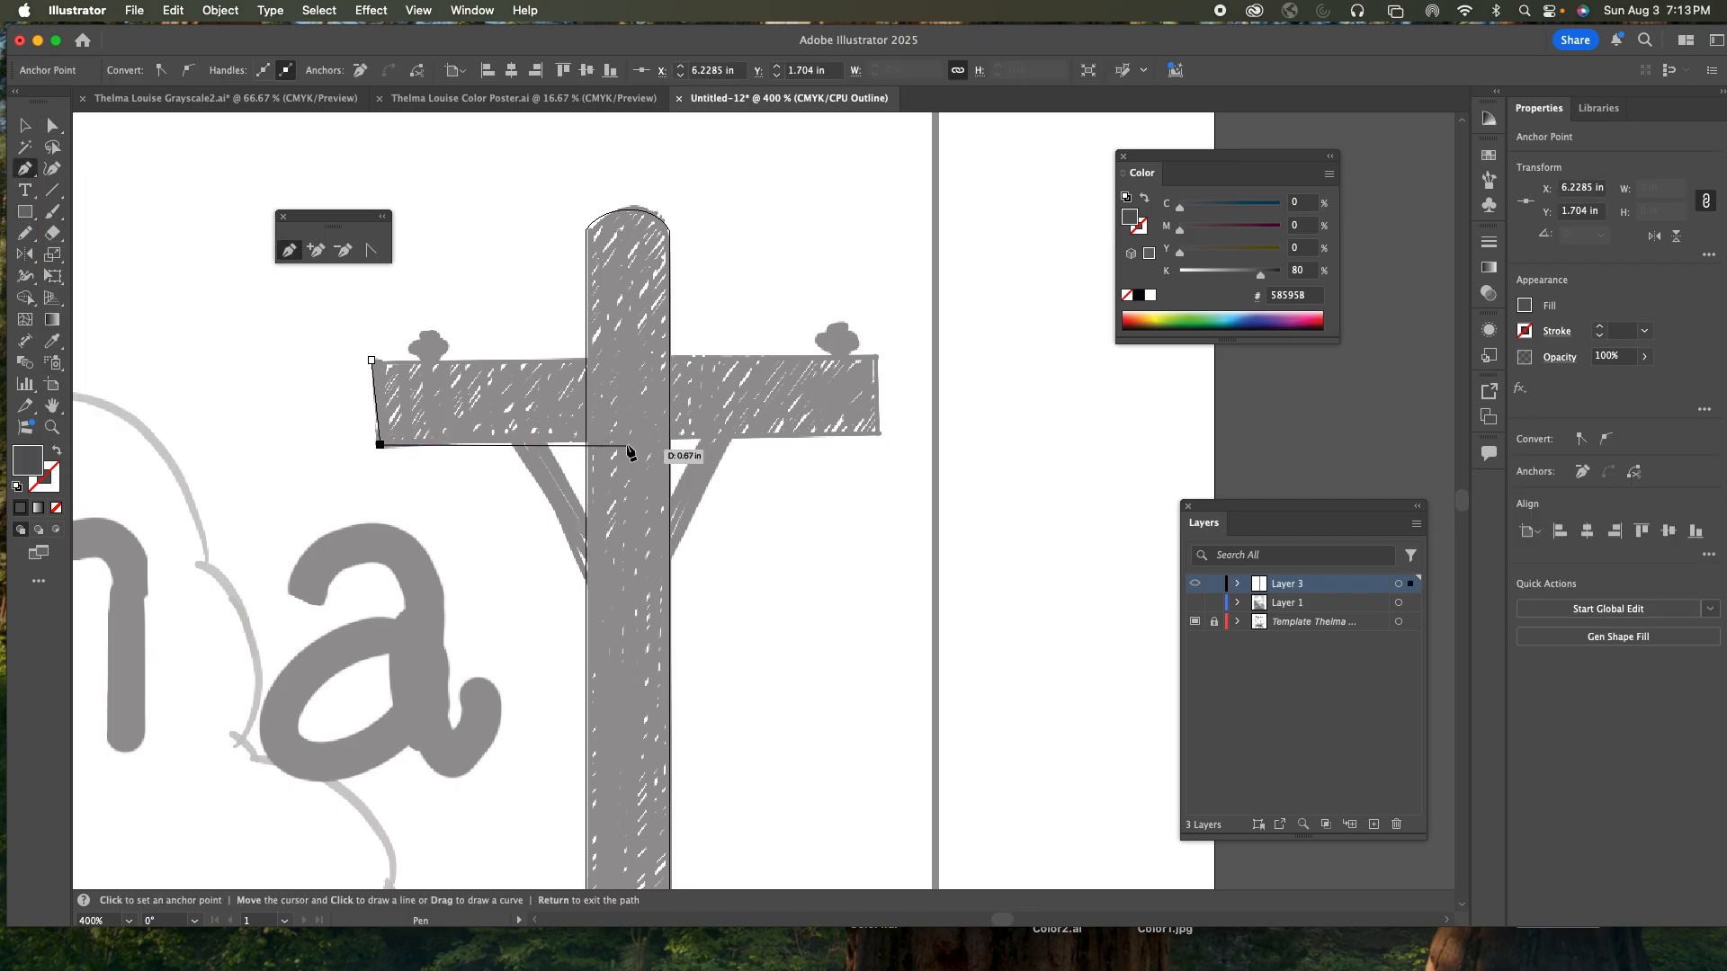
click(877, 432)
click(878, 356)
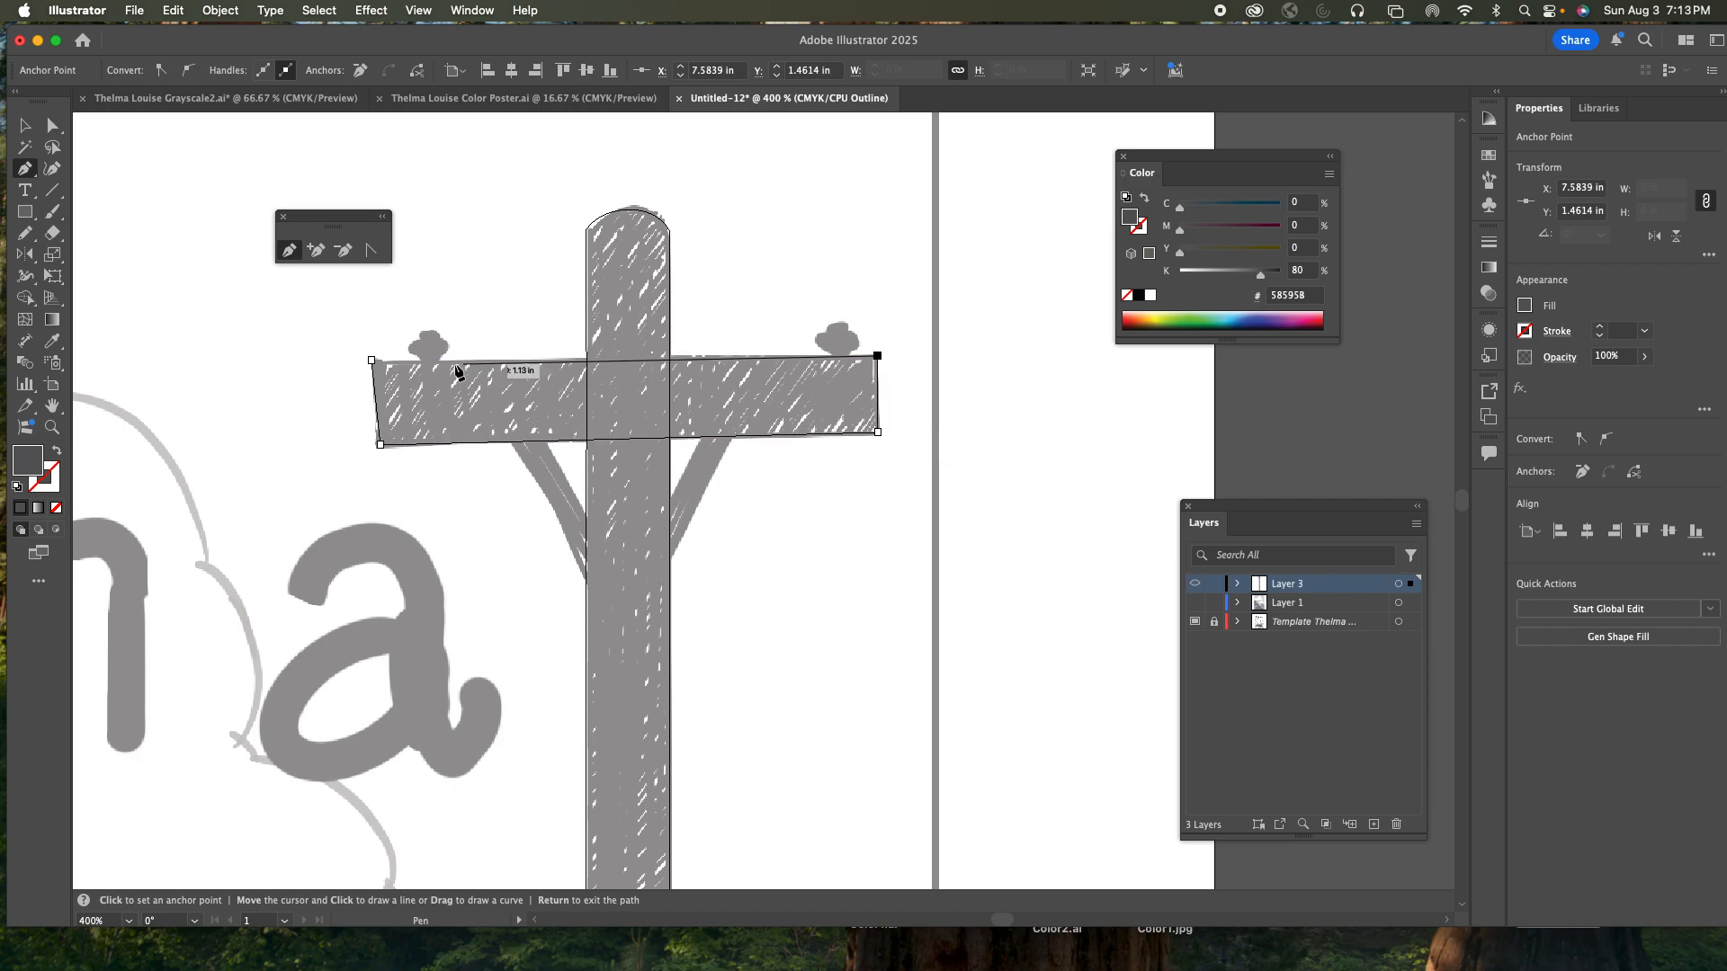
click(371, 360)
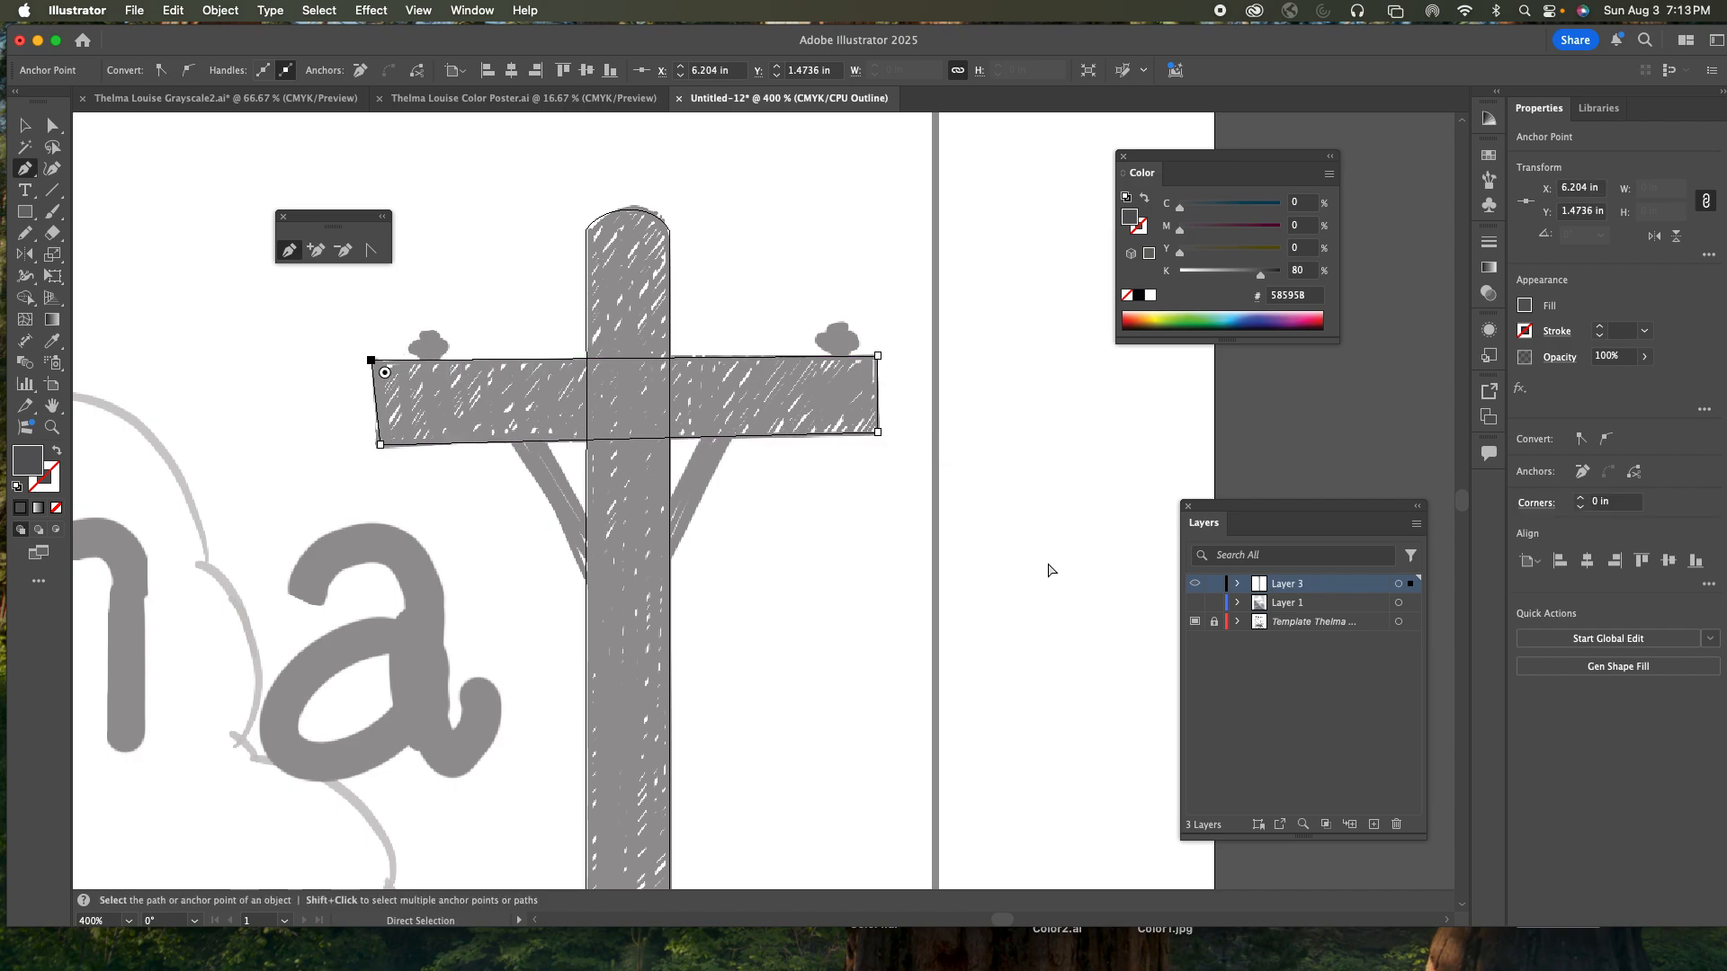
- Trace both diagonal supports below the crossarm as one closed V-shaped brace with the Pen tool, its ends overlapping the crossarm and post
super+click(1196, 587)
super+click(1195, 587)
click(501, 429)
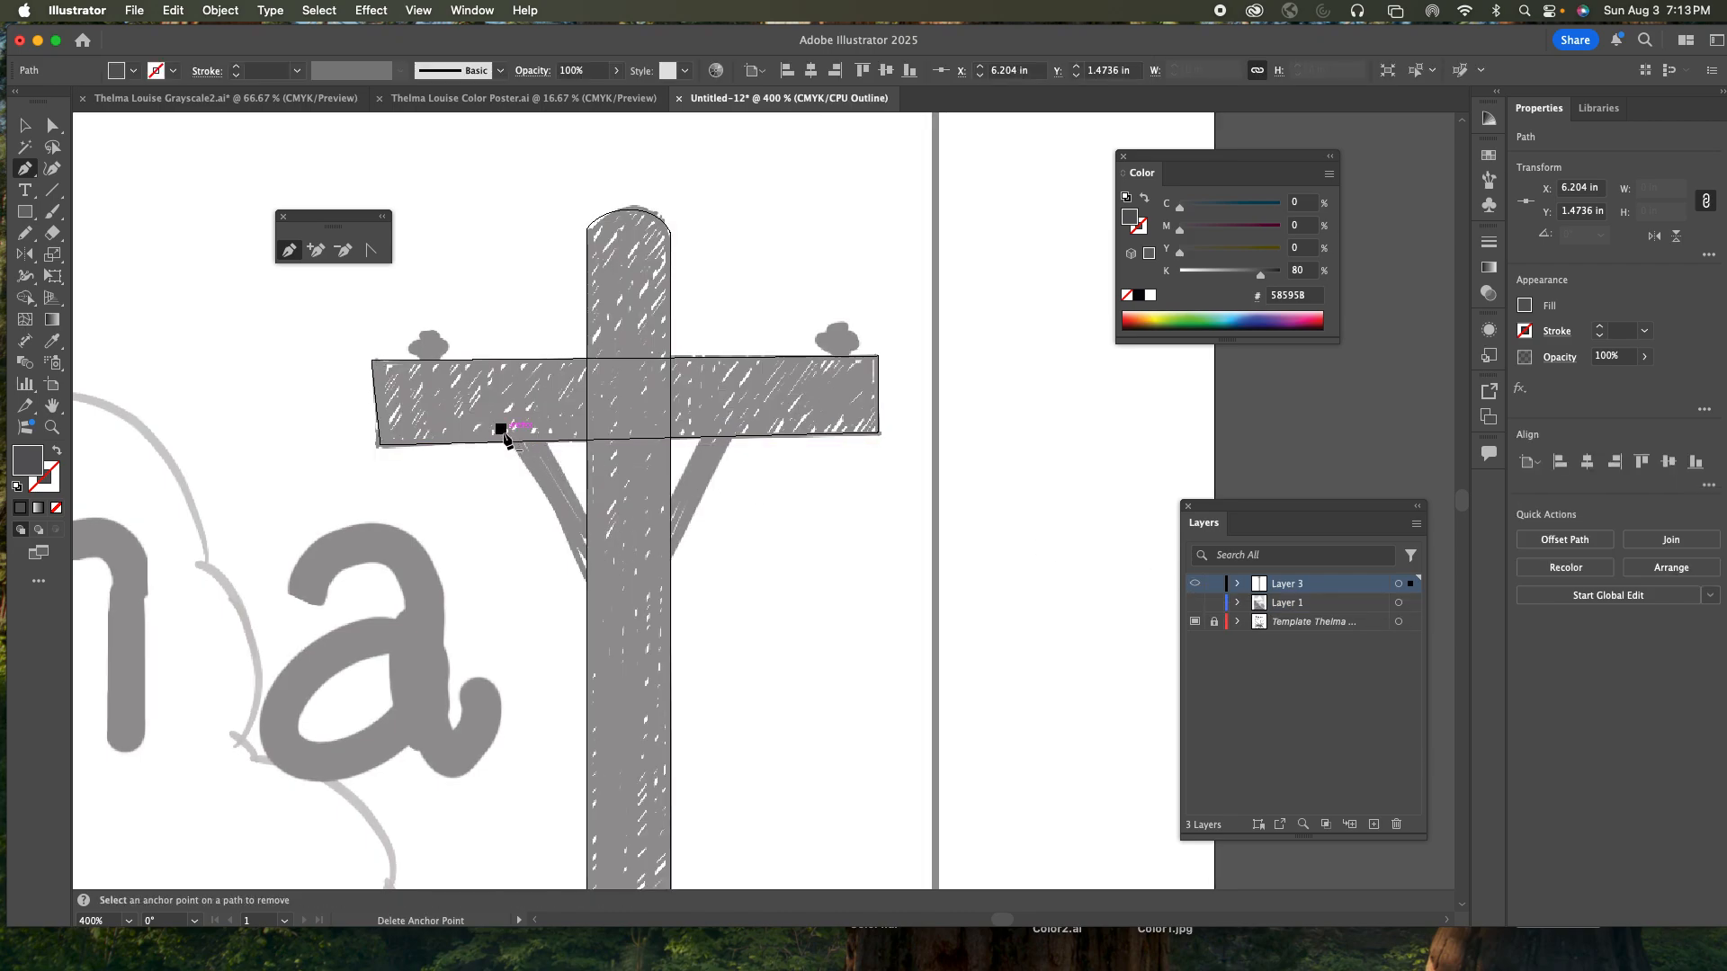
click(614, 604)
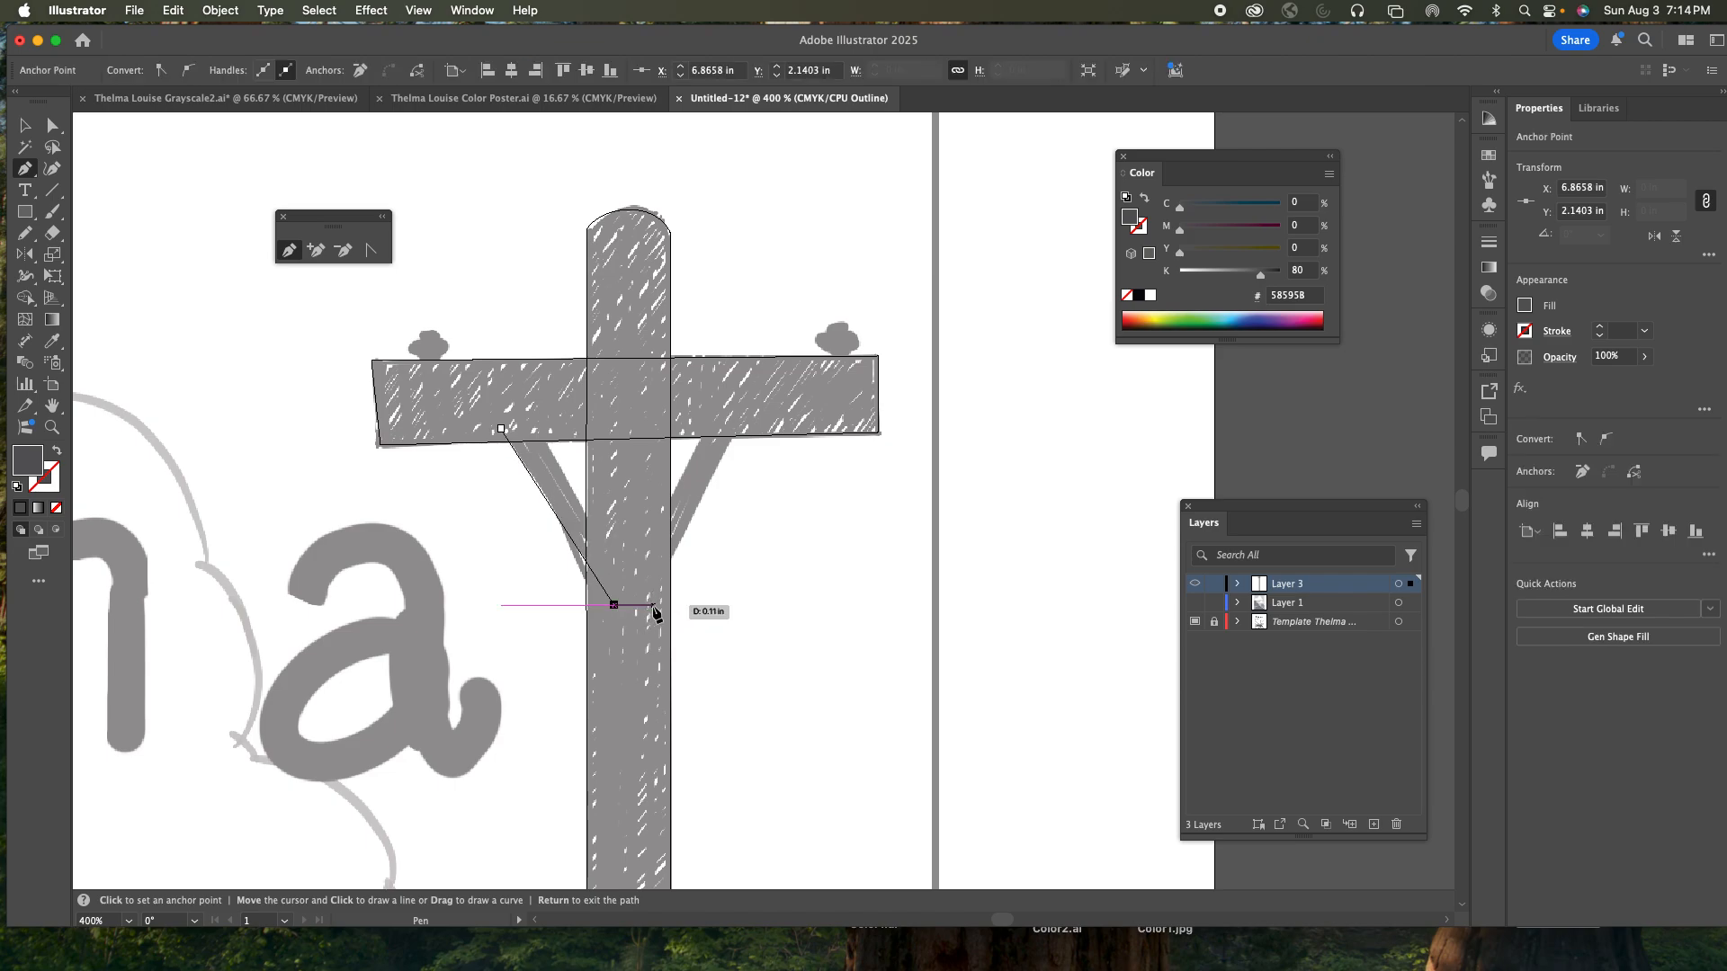
click(652, 605)
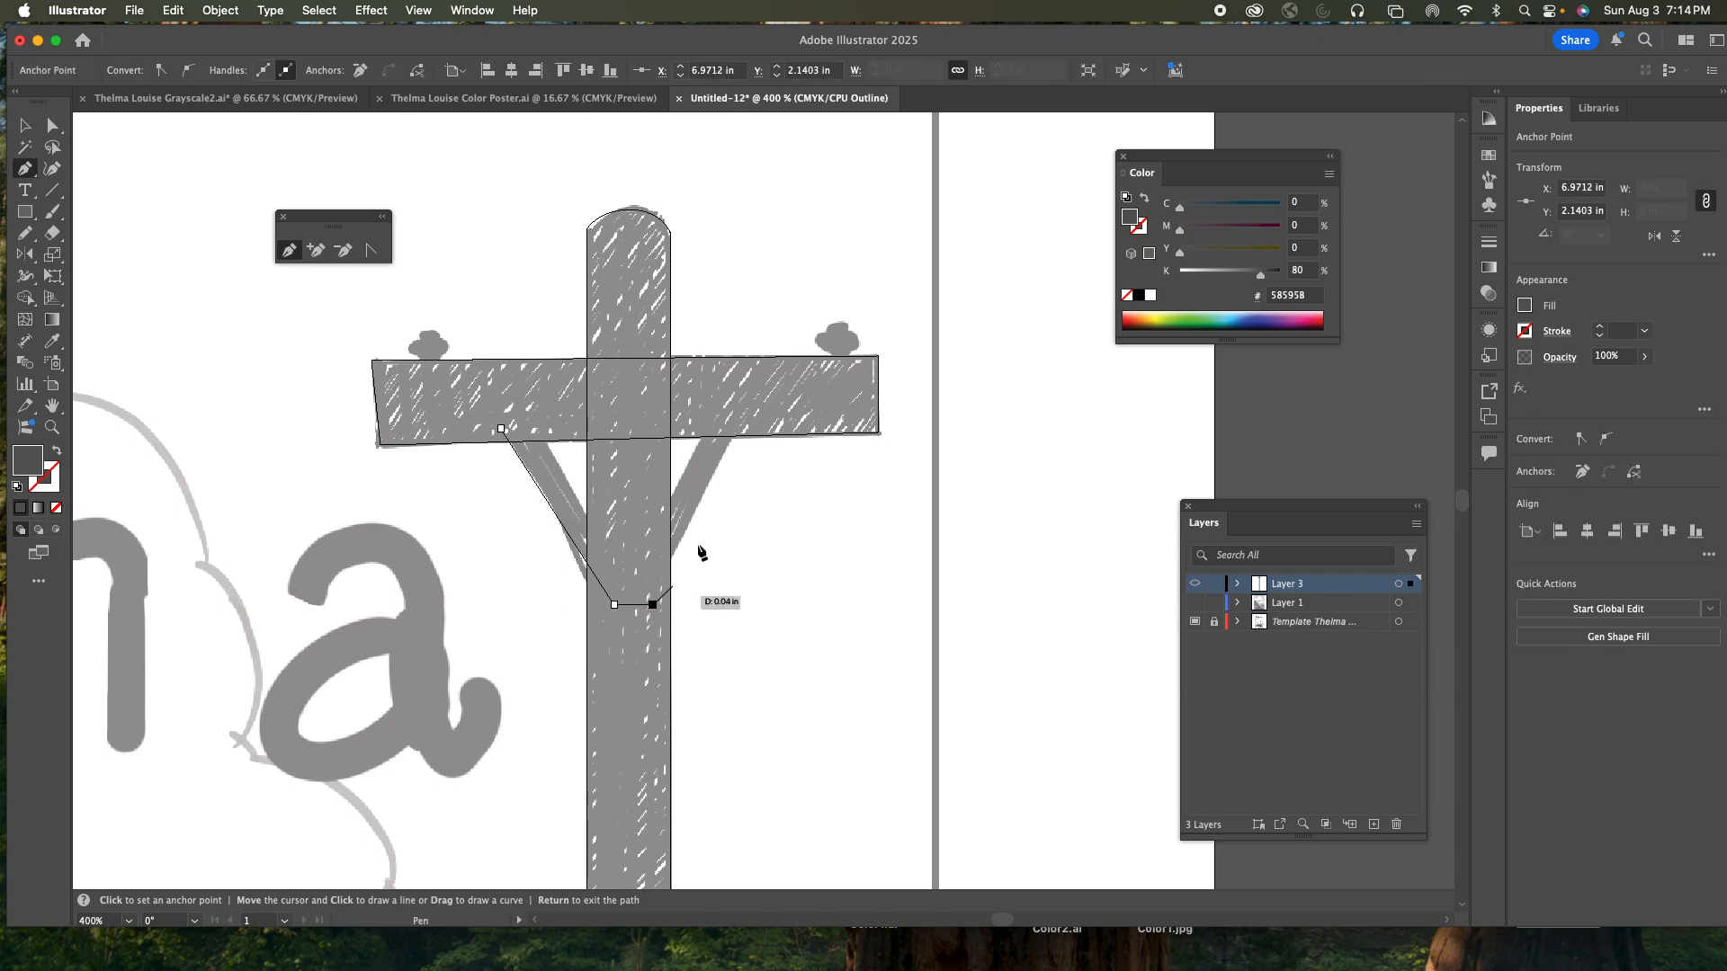
click(768, 415)
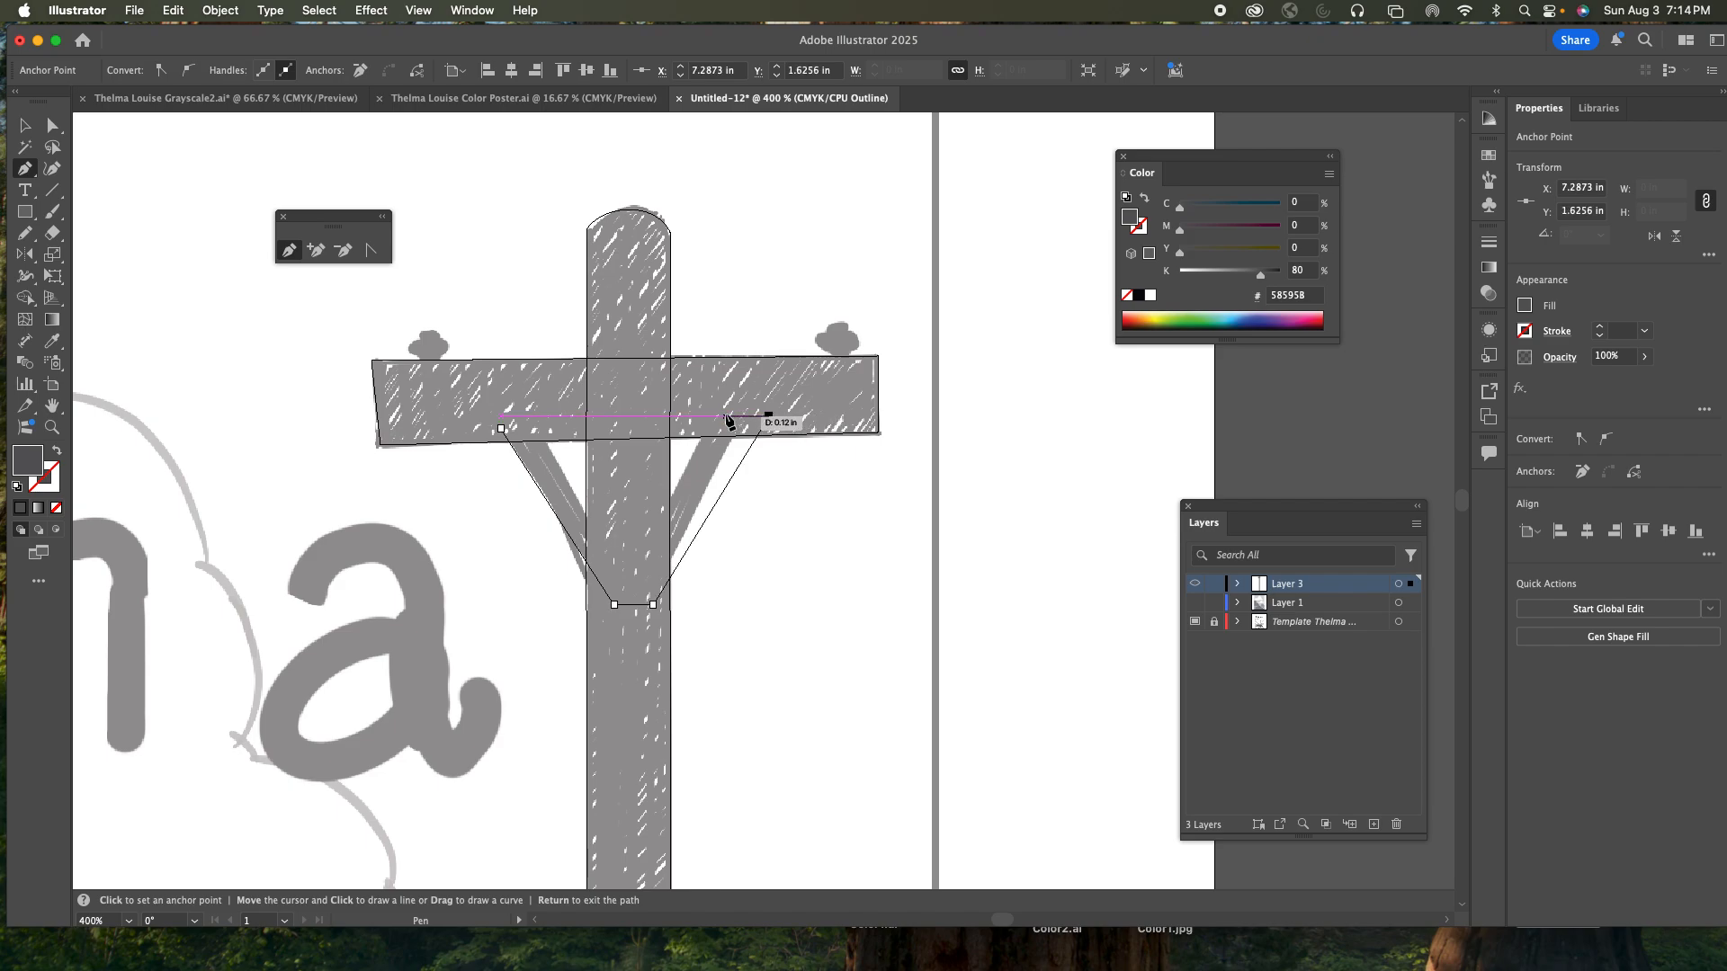
click(726, 417)
click(647, 550)
click(612, 552)
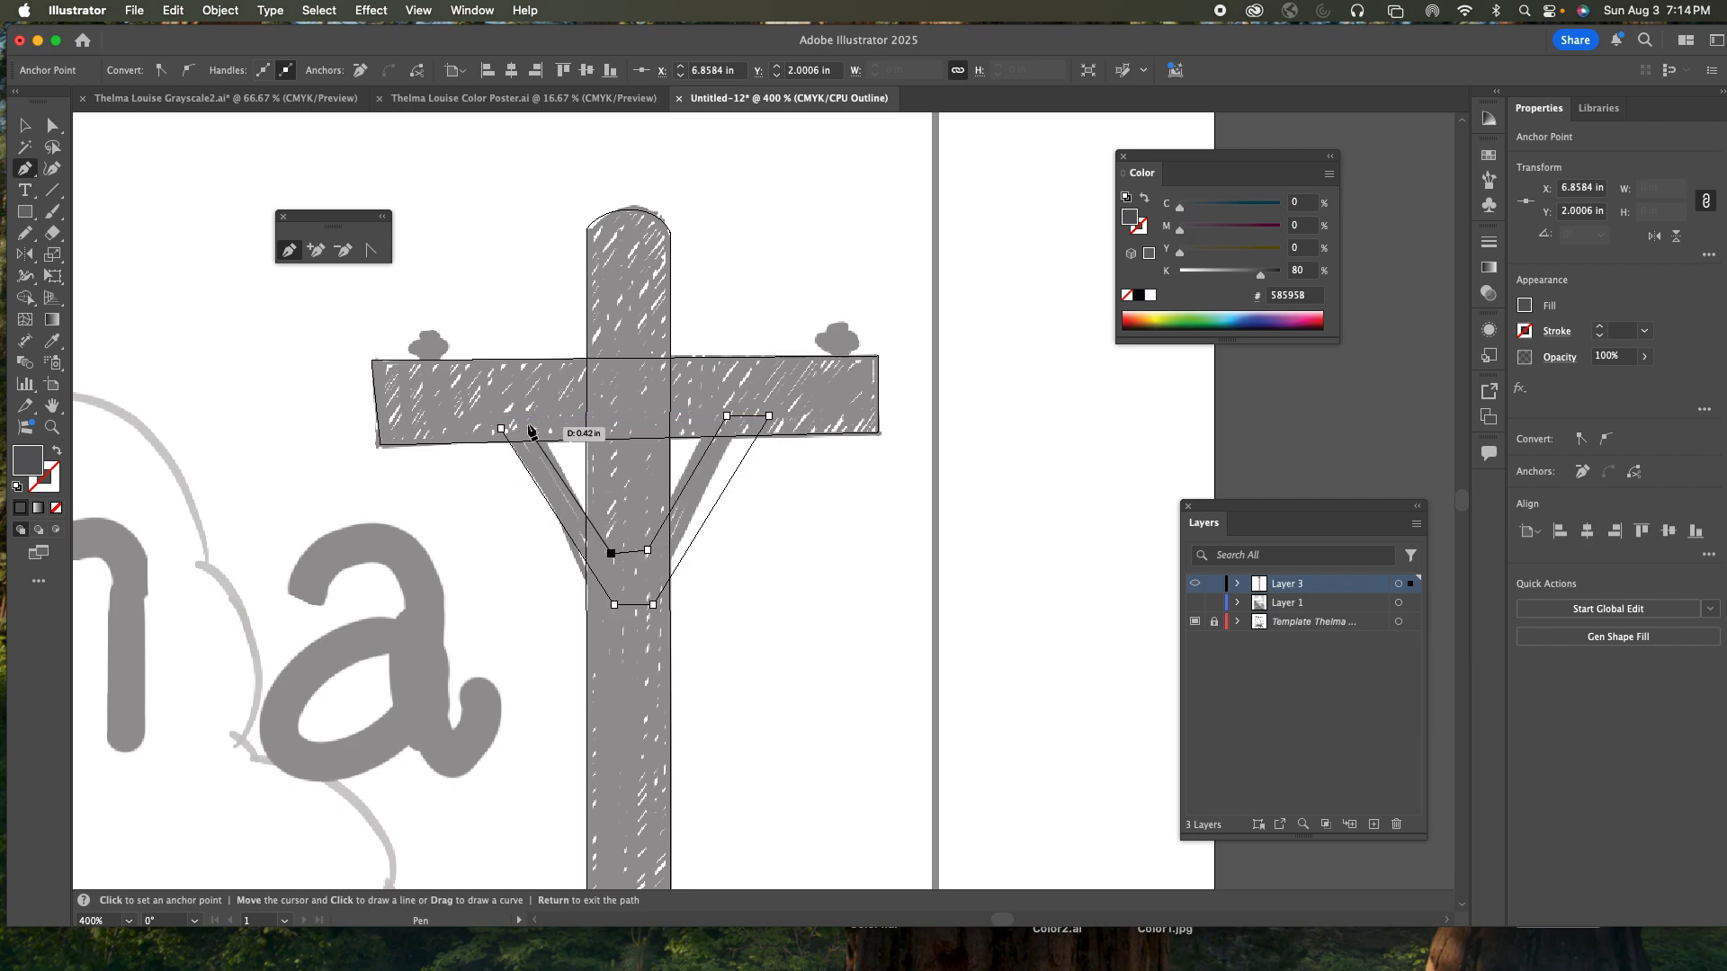
click(501, 428)
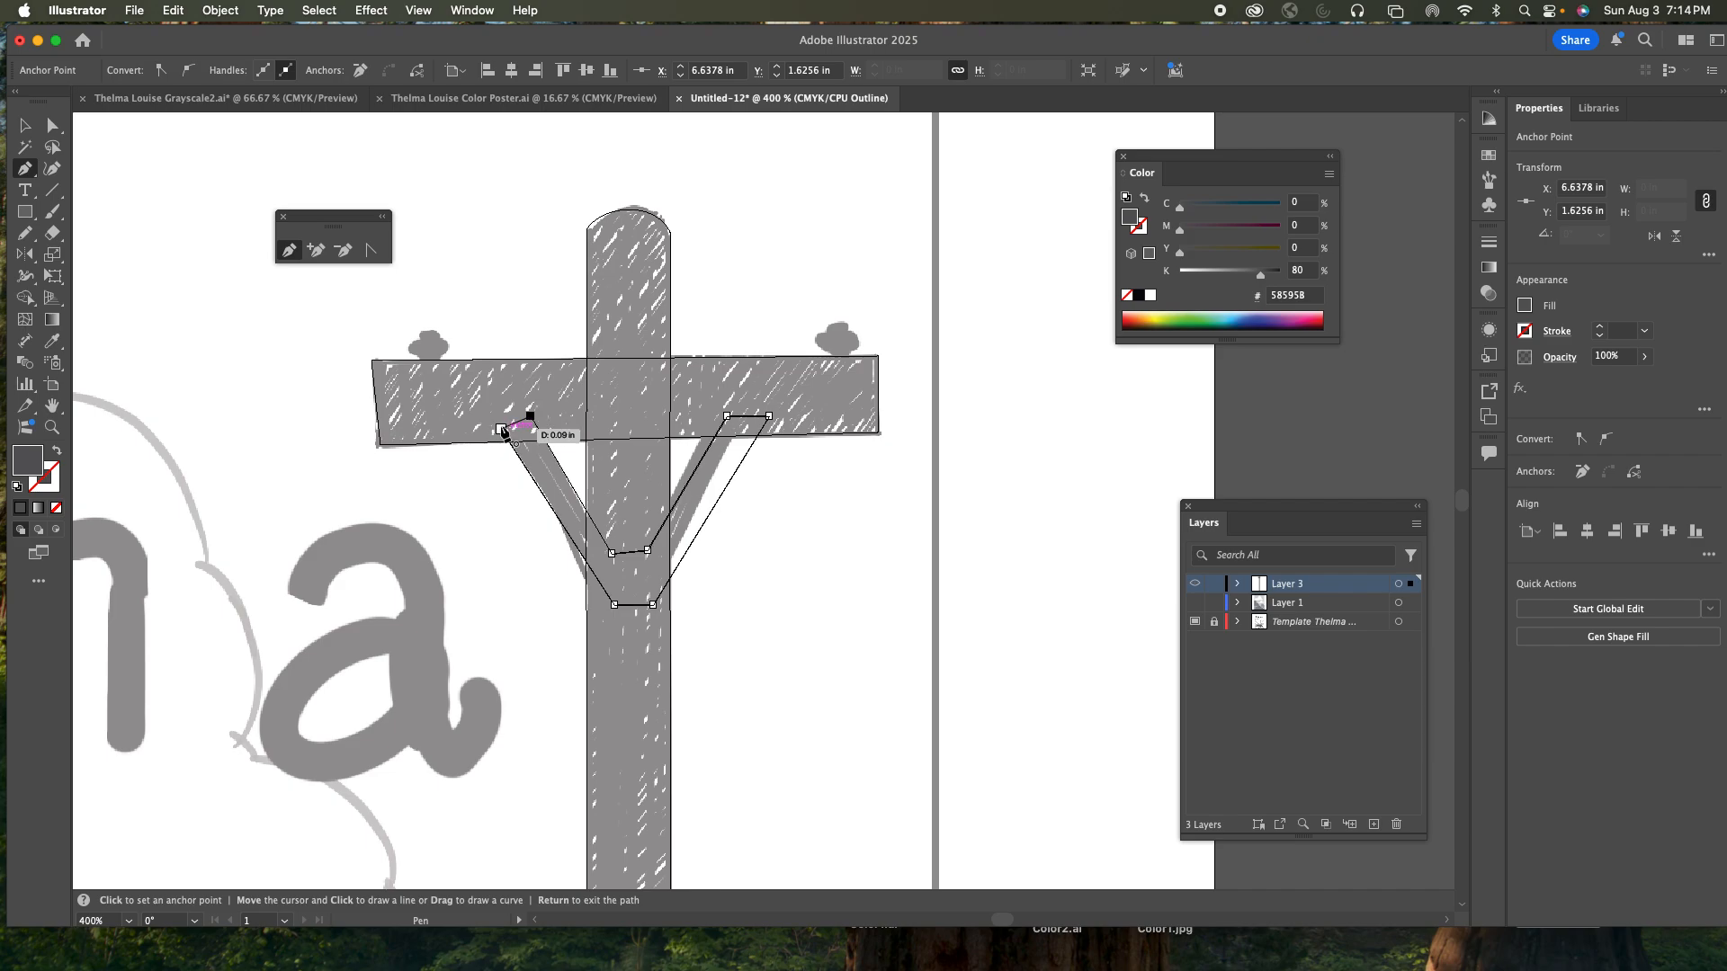
- Return Layer 3 to preview and shift the V-brace's outer right edge inward, making the brace about 0.716 in wide
key(super+y)
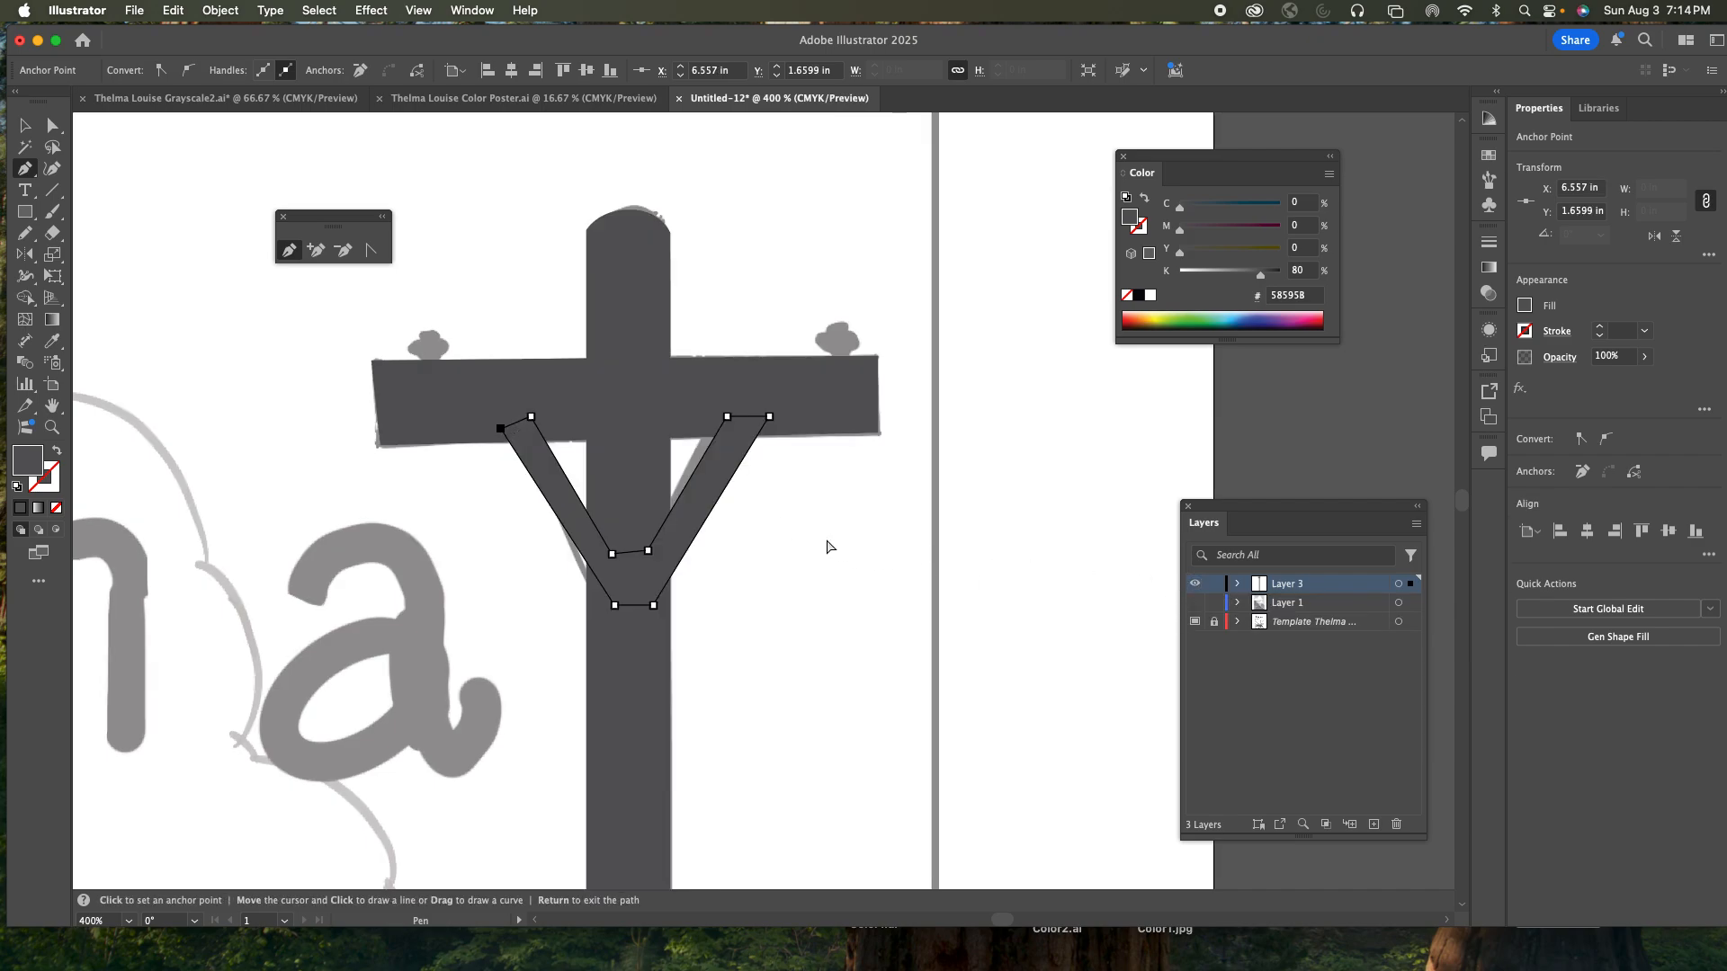
key(a)
click(796, 531)
drag(716, 503, 711, 508)
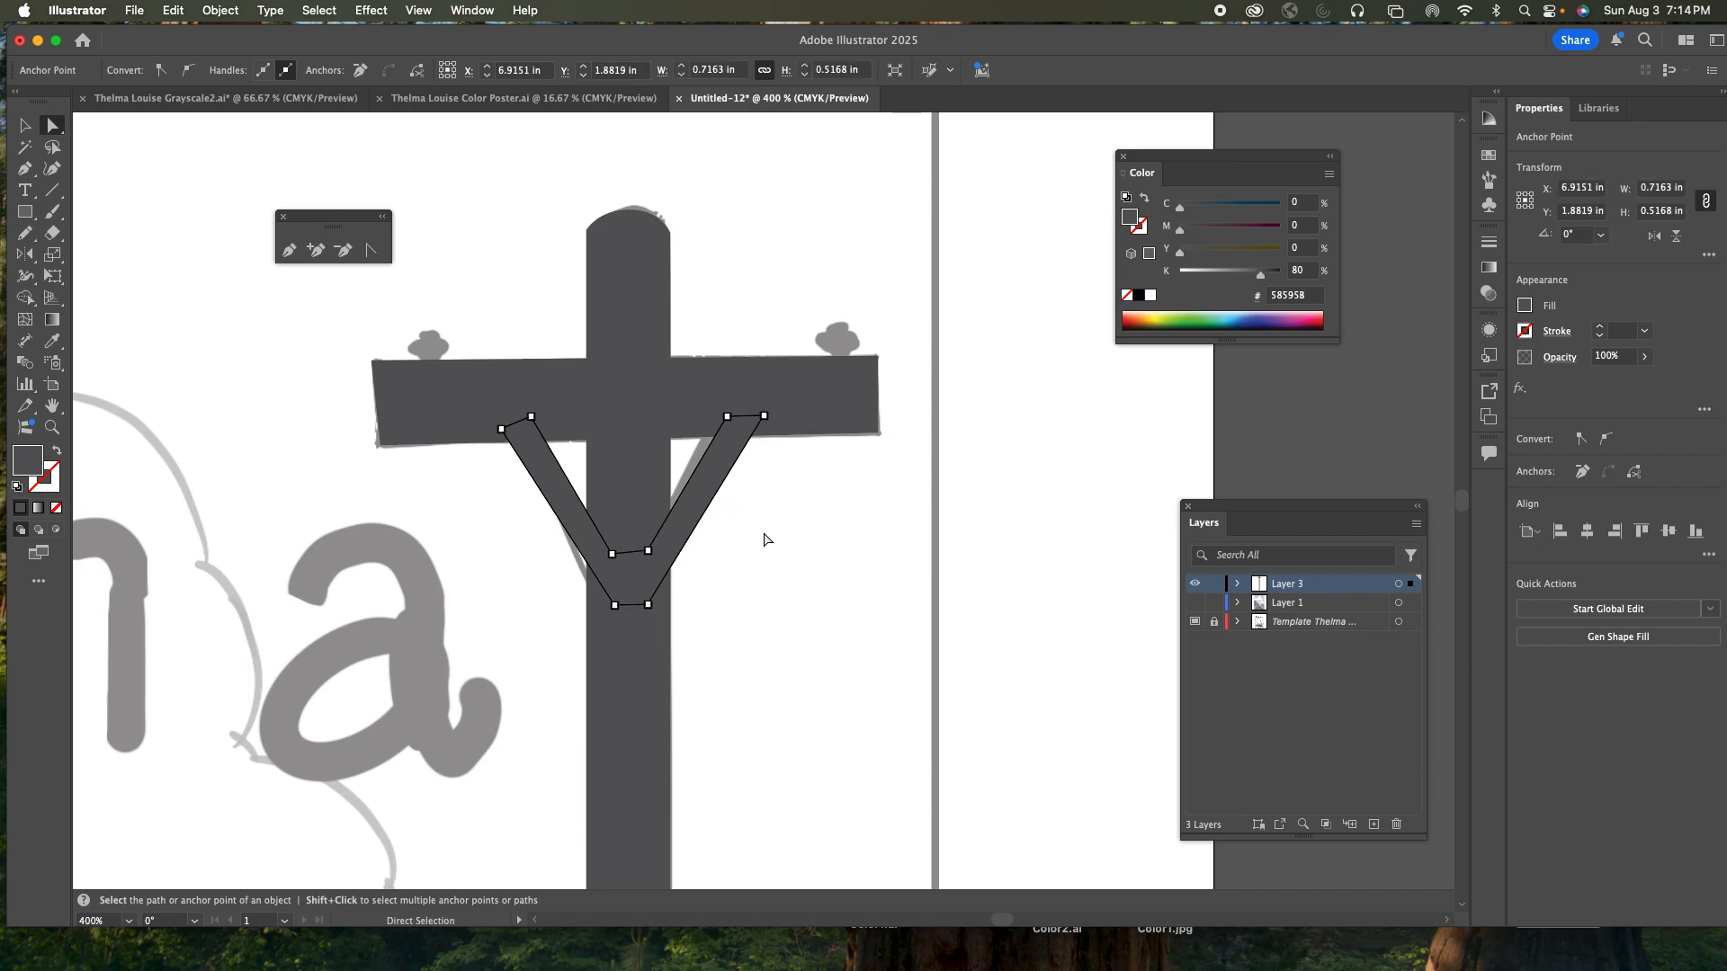
click(765, 539)
- Draw an ellipse about 0.117 by 0.049 in over the wide middle of the left insulator sketch above the crossarm
key(z)
click(424, 366)
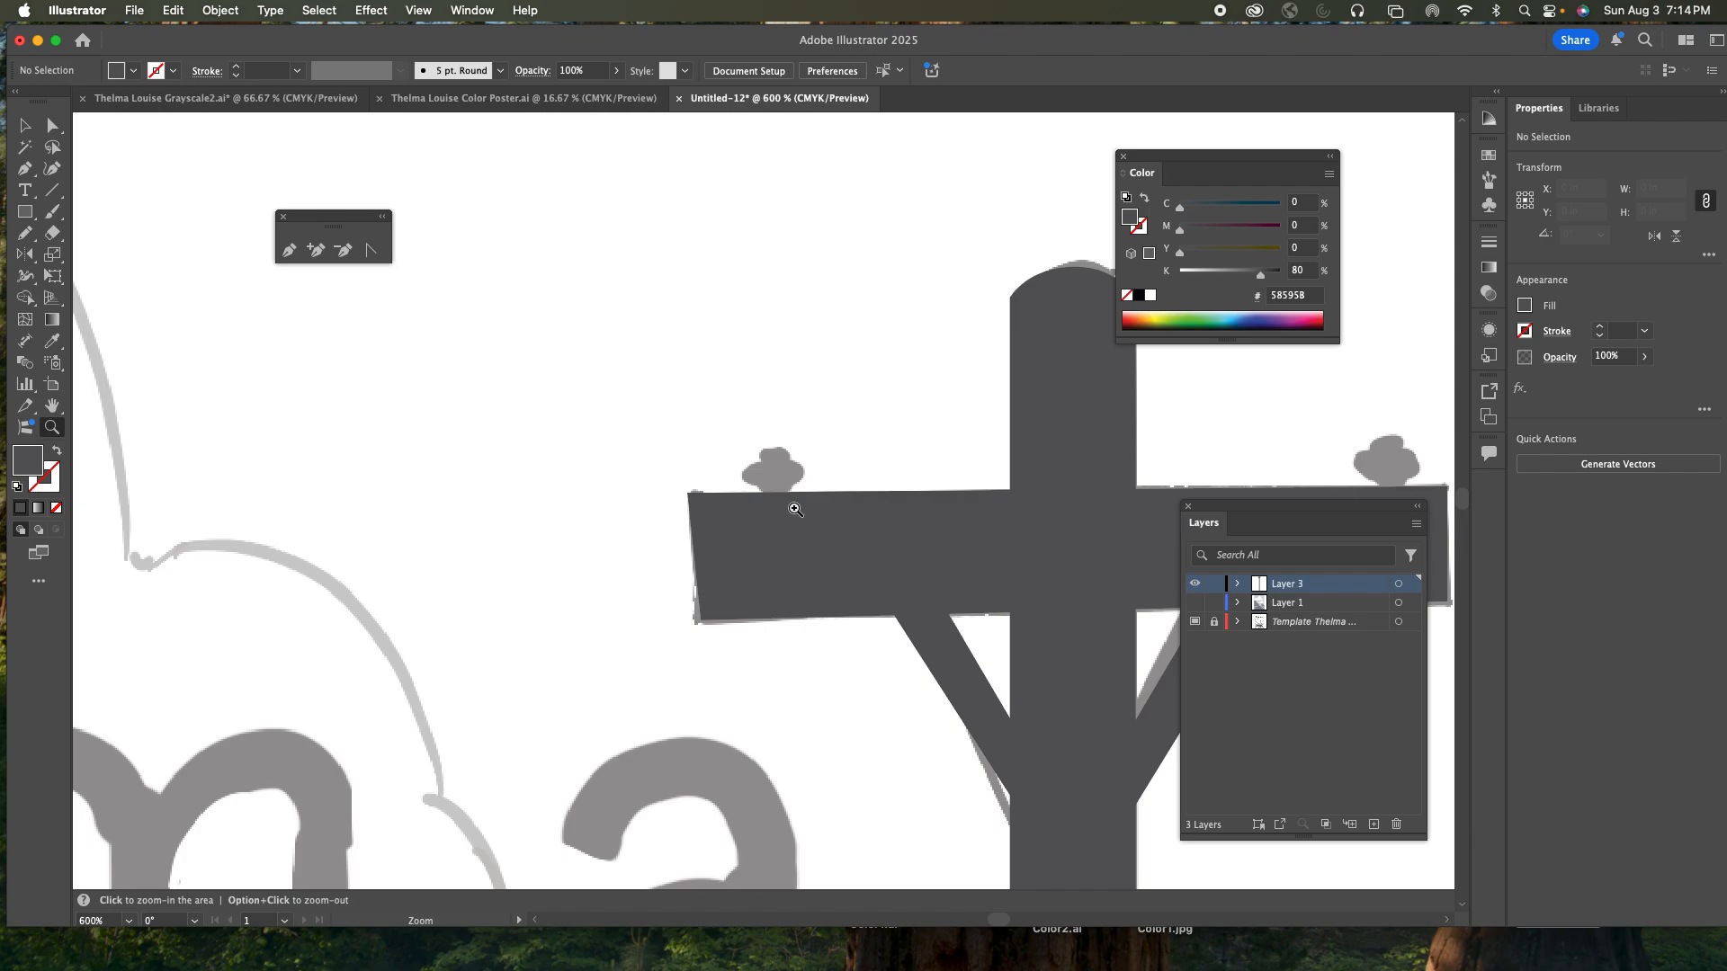
click(809, 494)
click(735, 511)
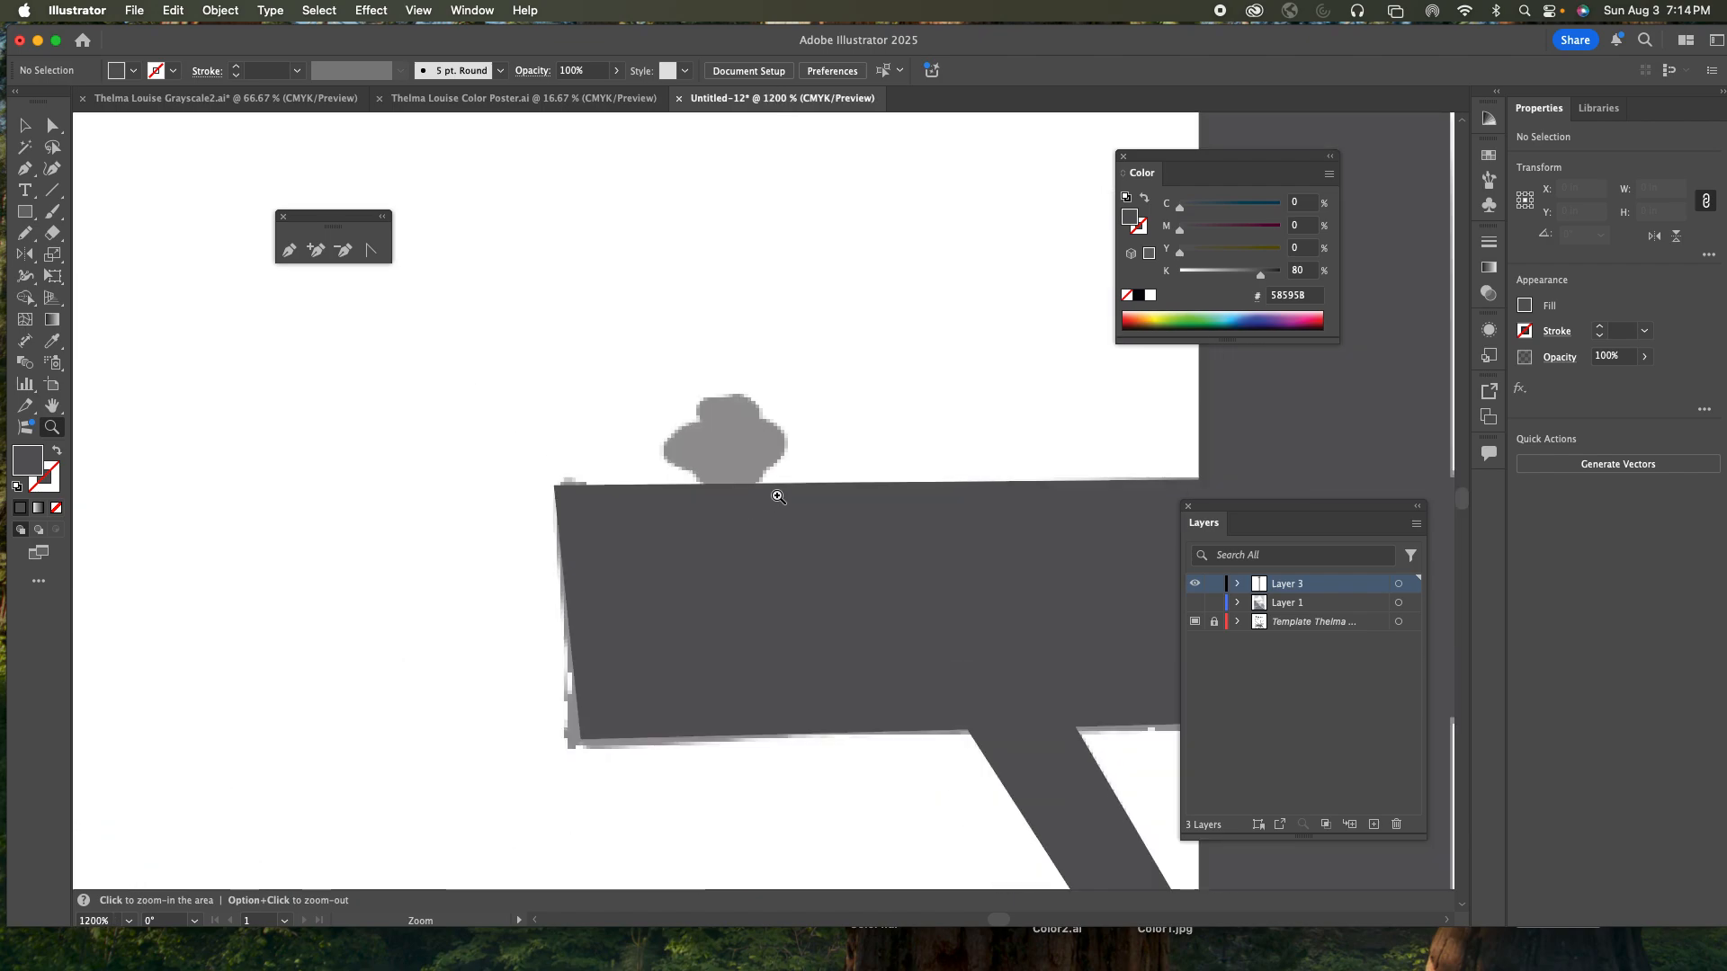
scroll(791, 459, right, 5)
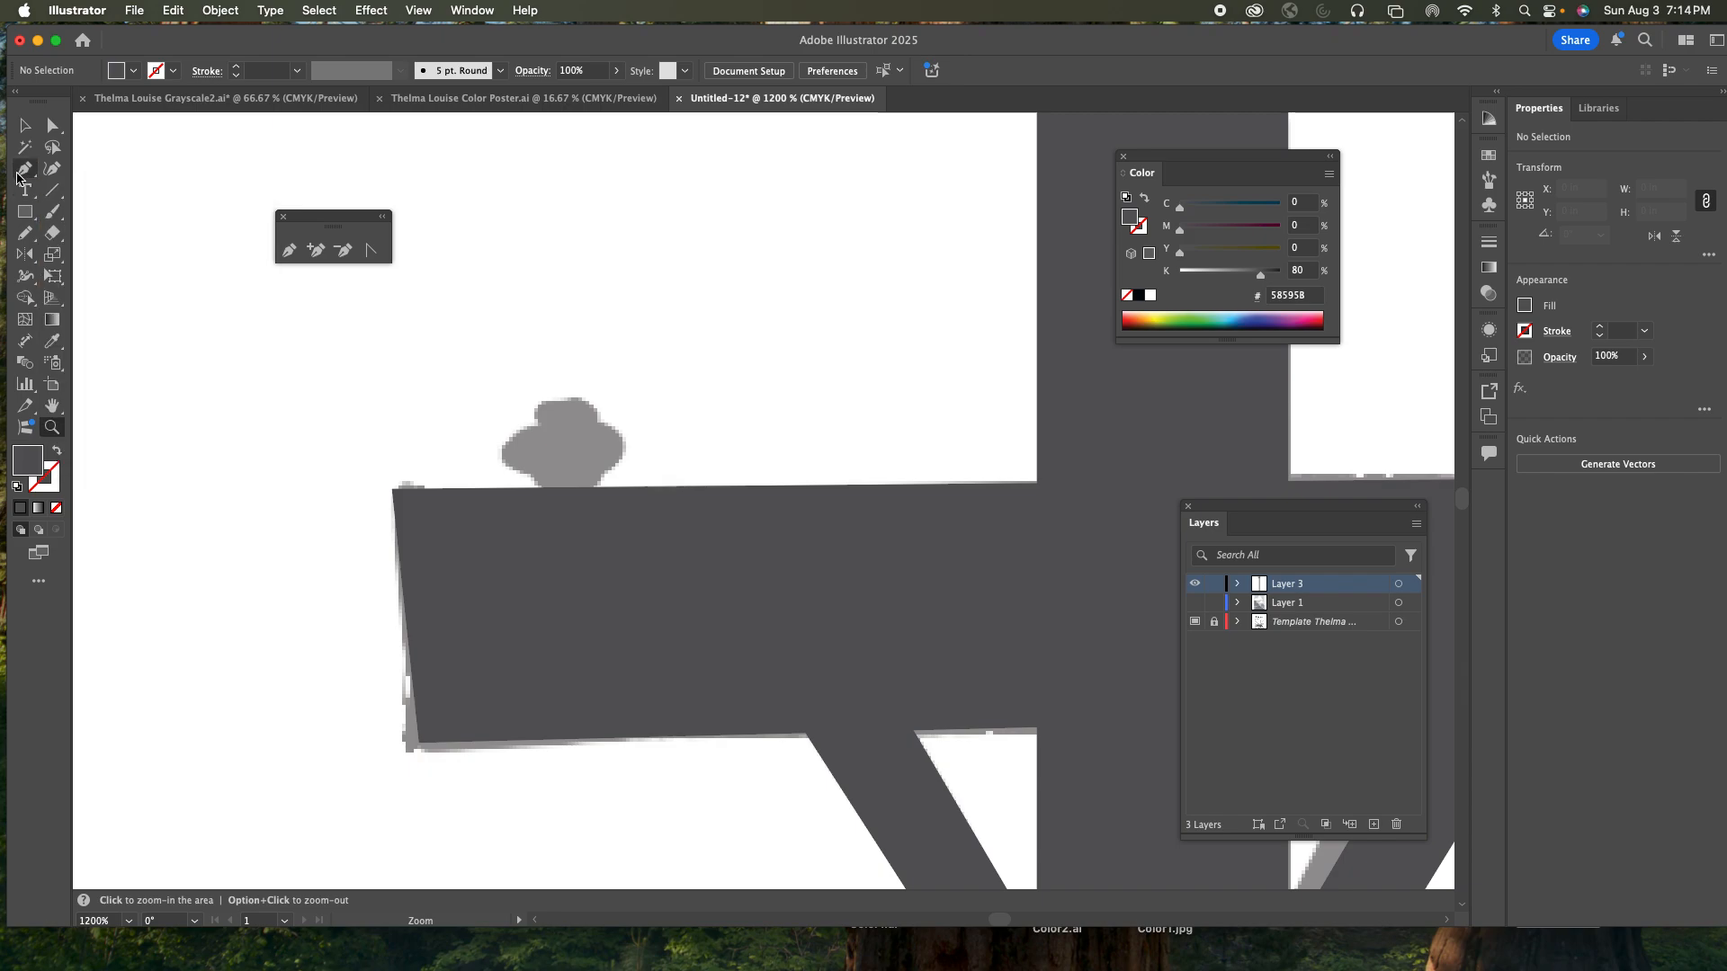
click(26, 216)
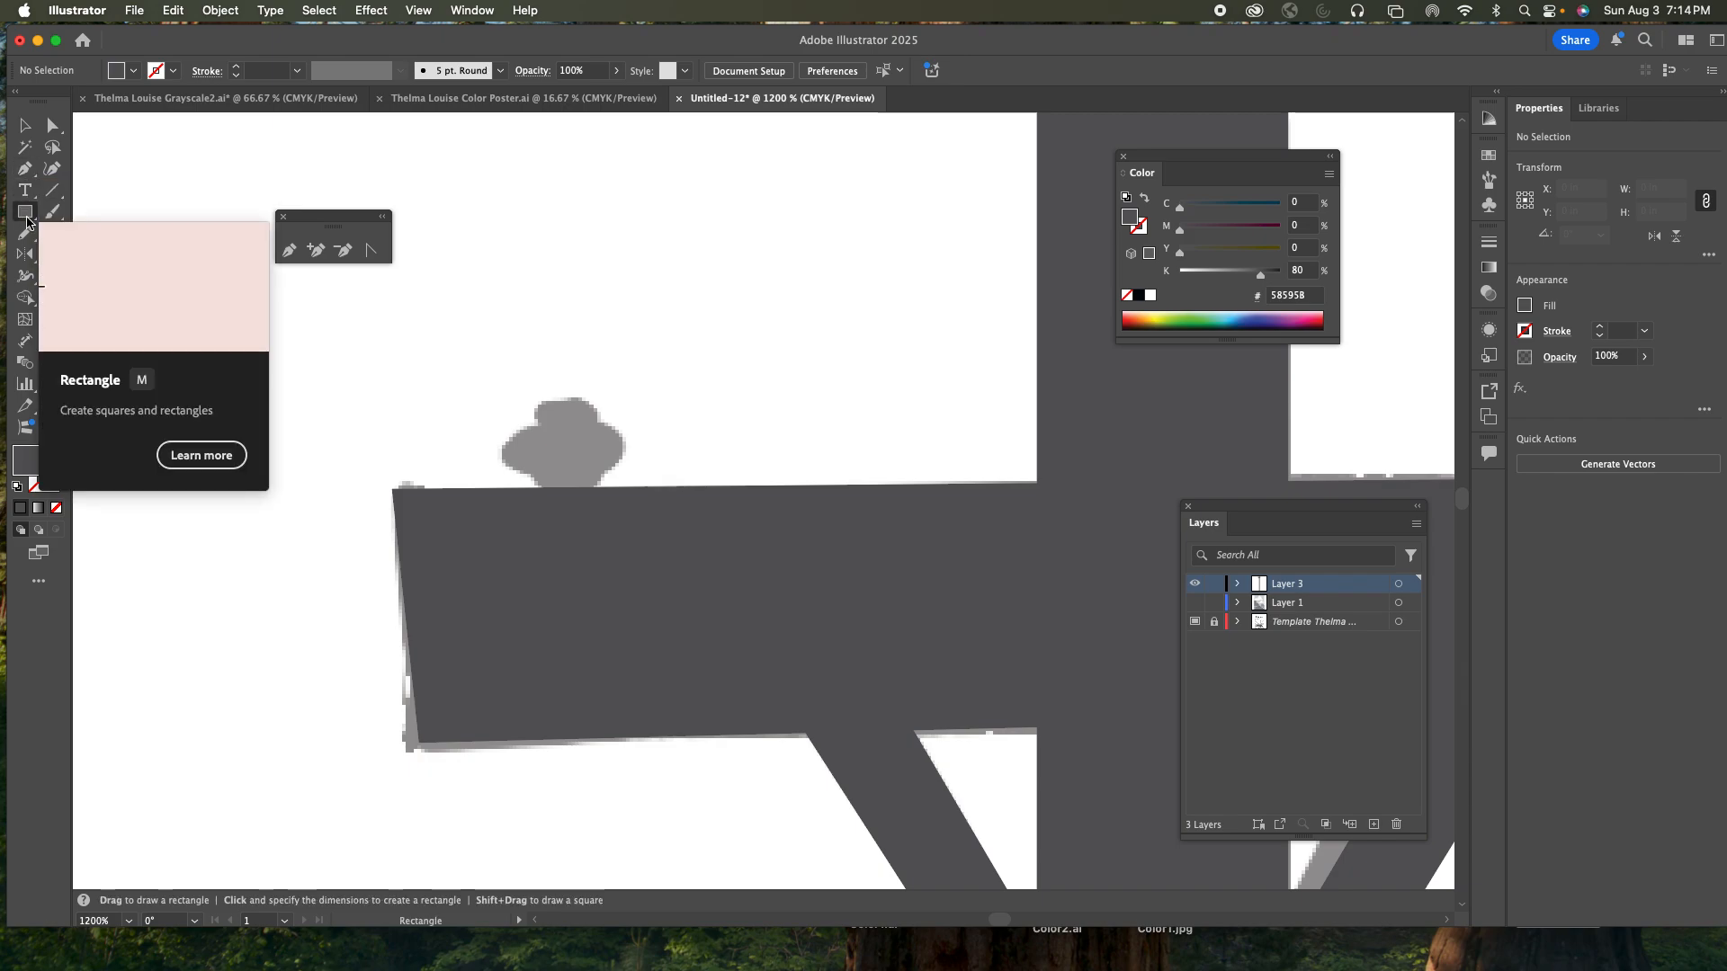
click(109, 255)
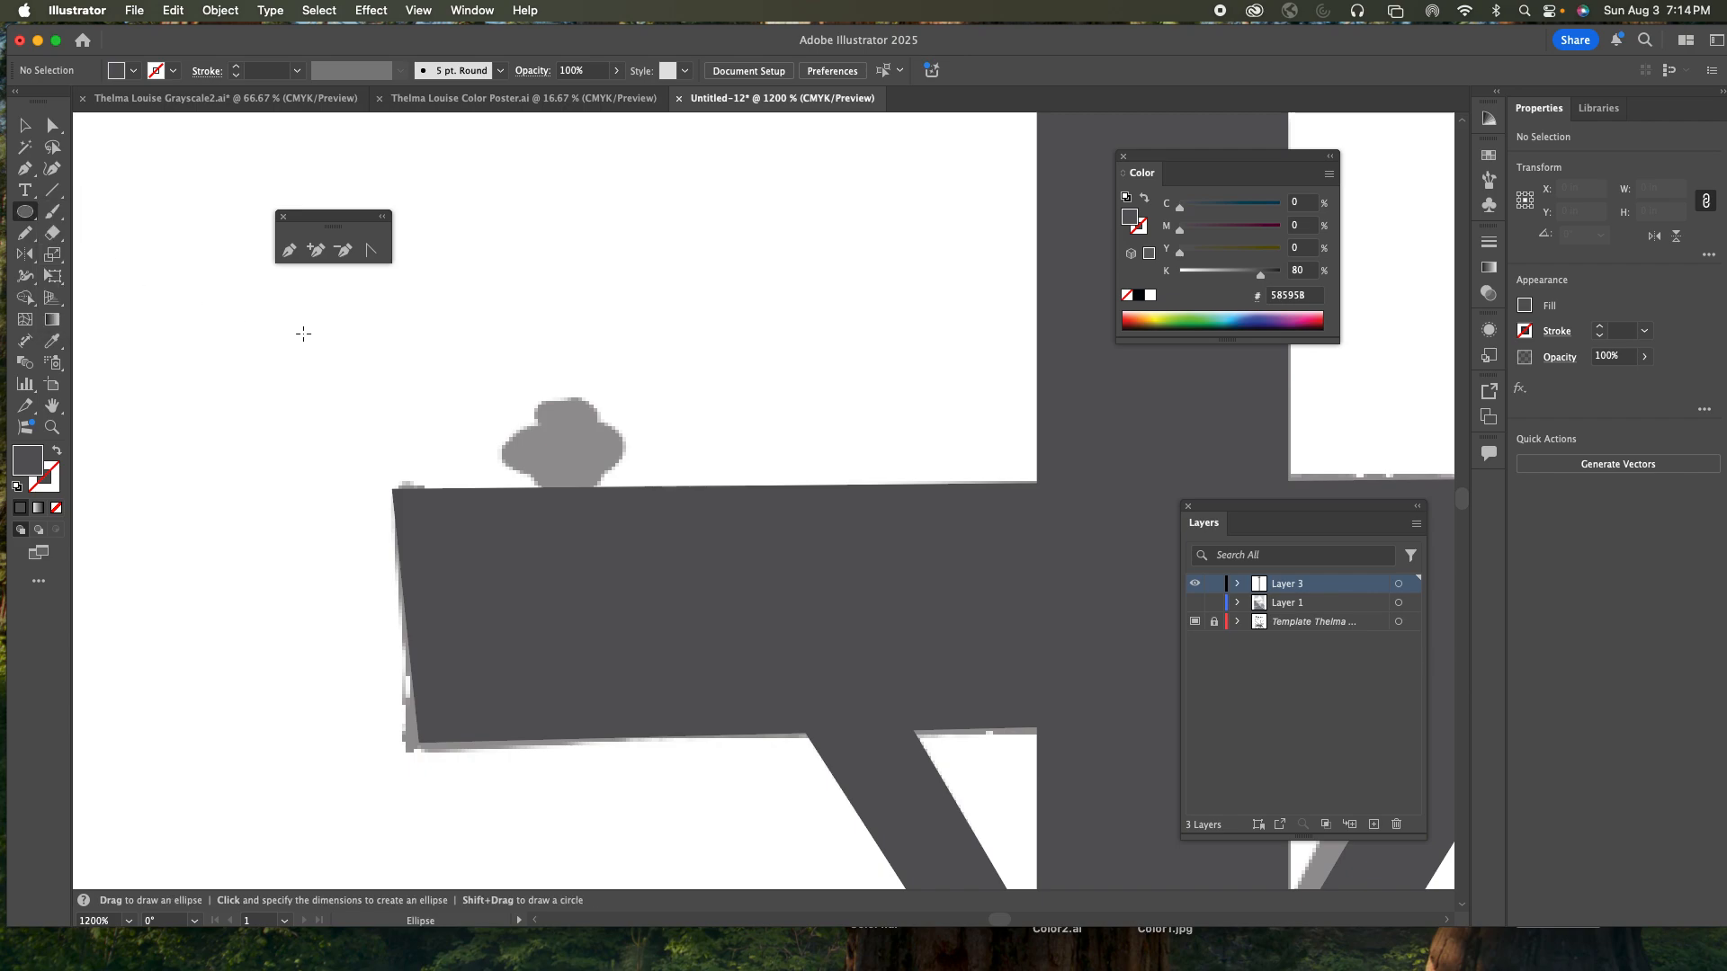
key(z)
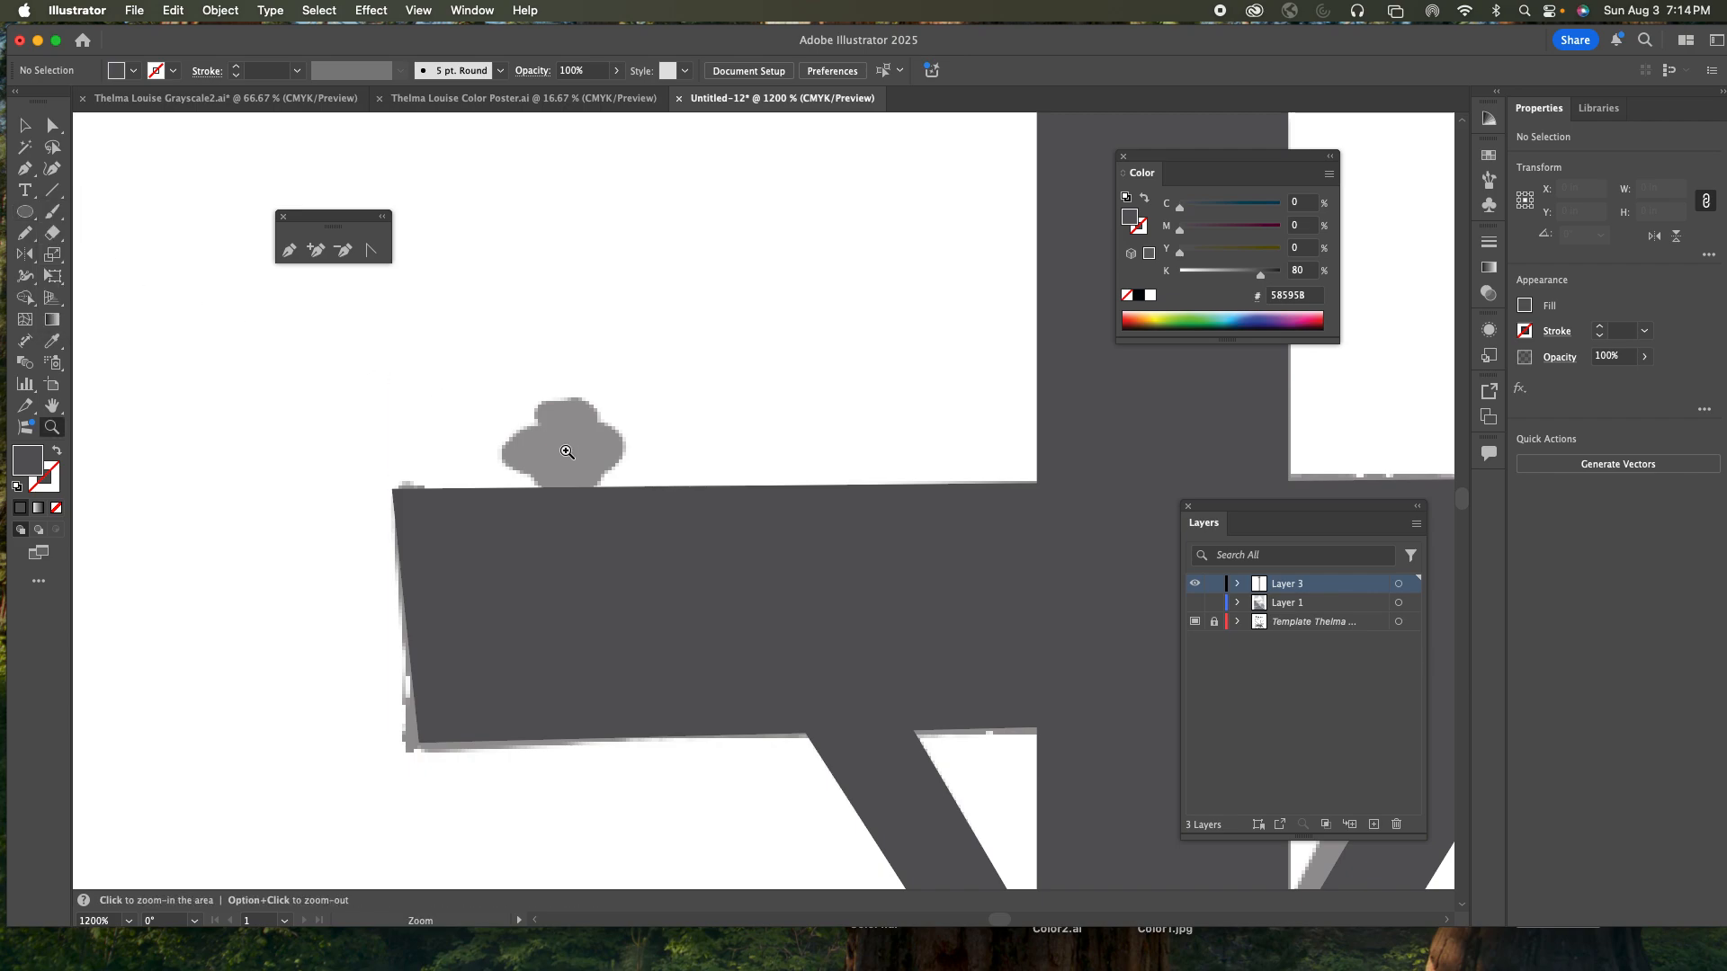
click(569, 450)
click(763, 528)
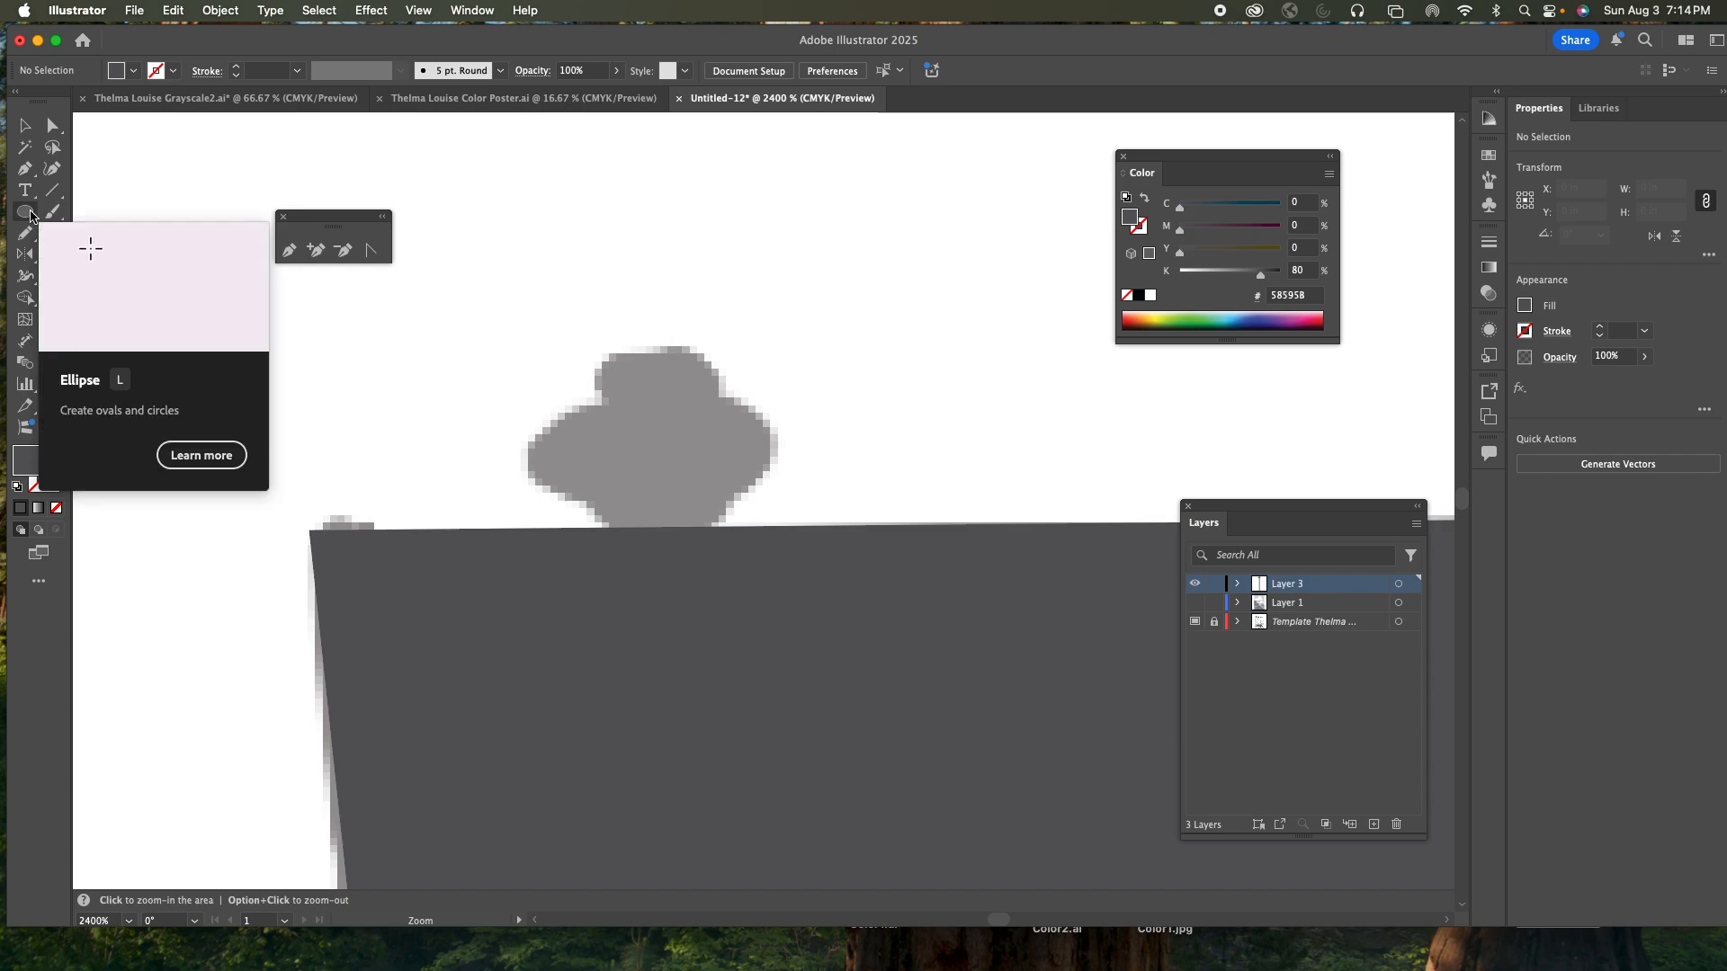
key(l)
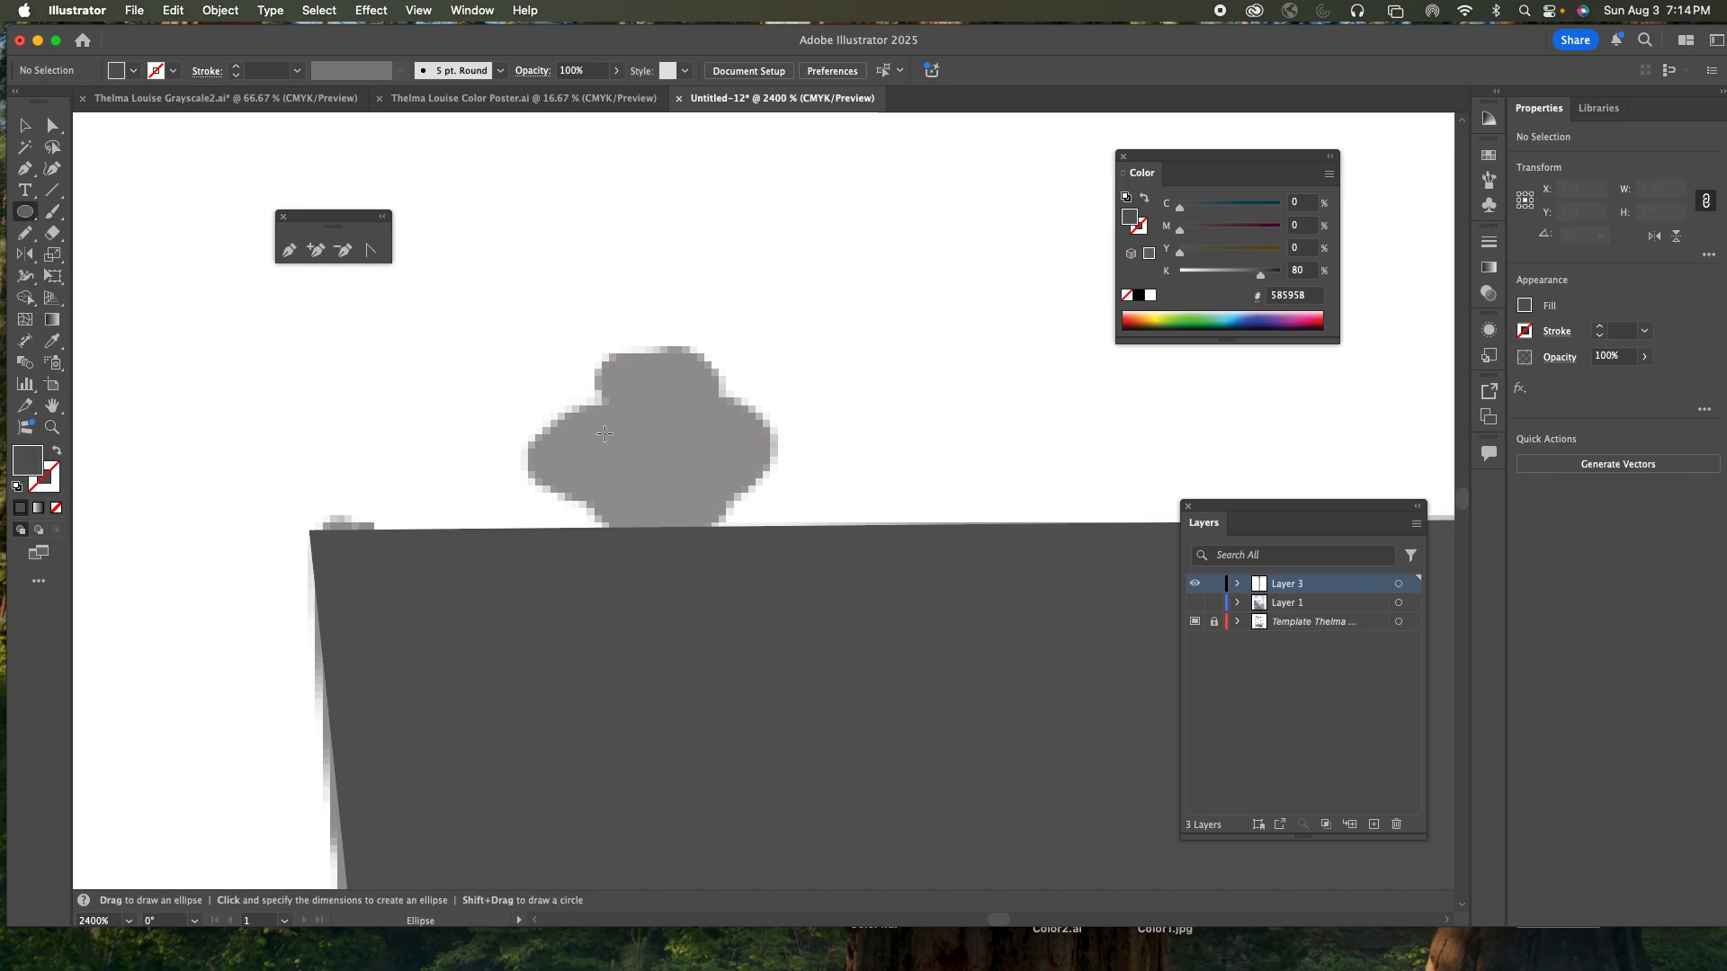
drag(523, 405, 781, 510)
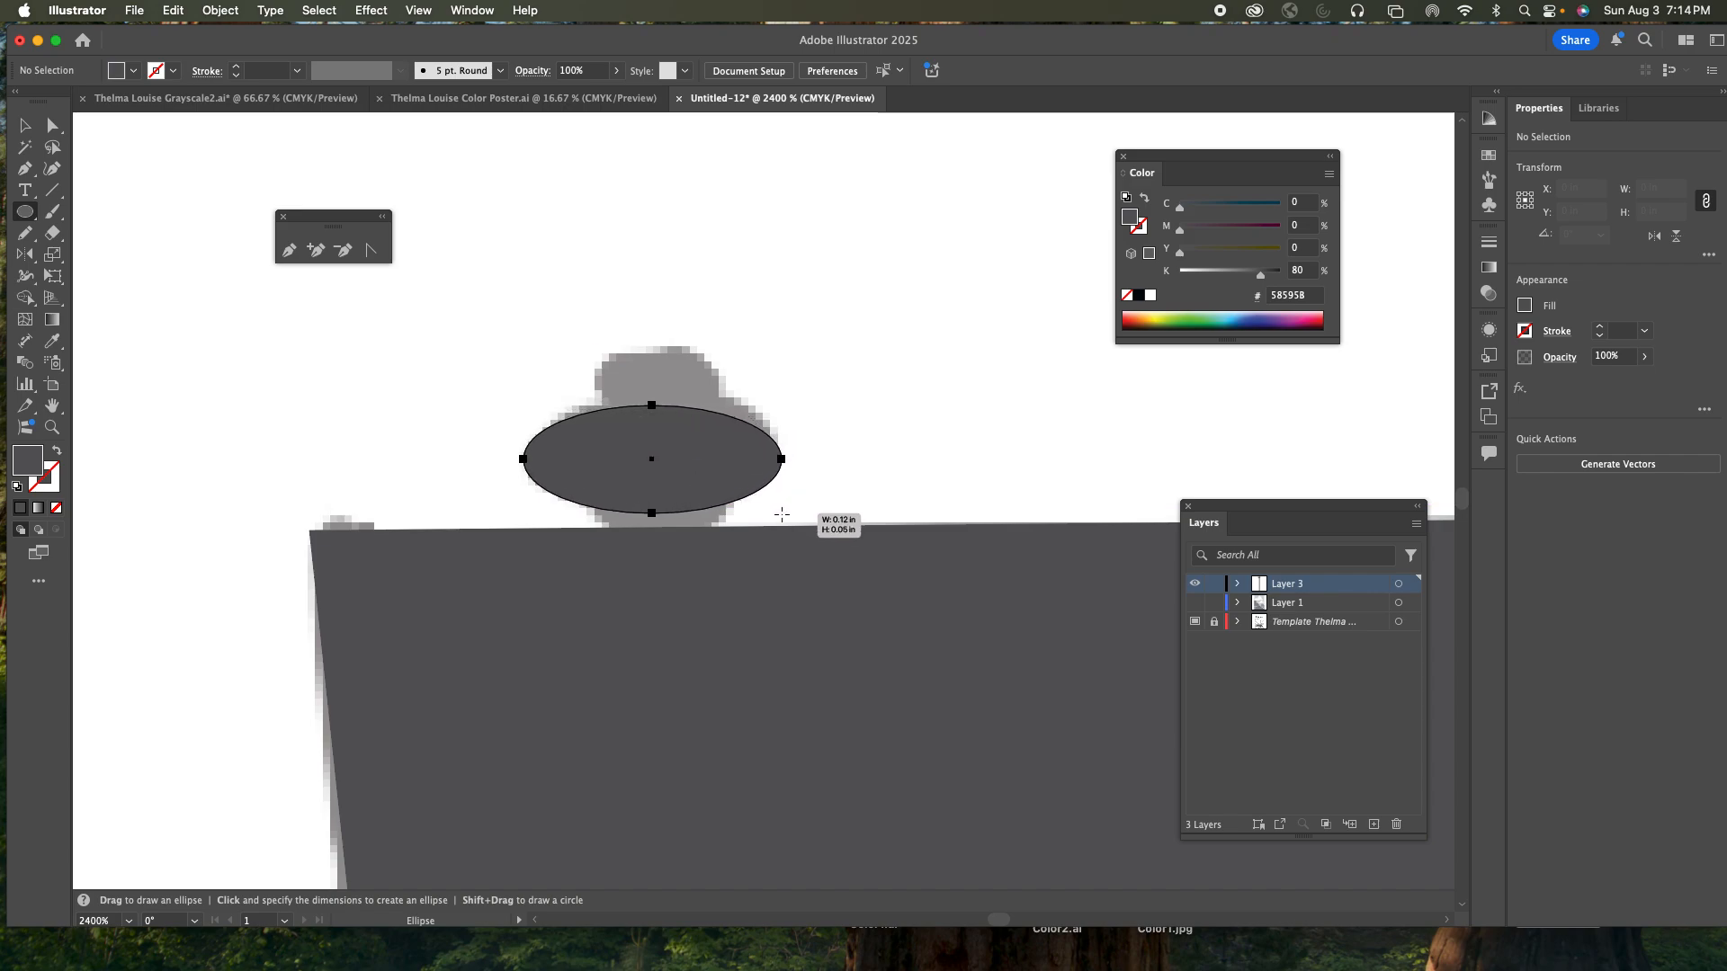
- Show Layer 3 in outline view and raise the ellipse's top and bottom anchor points slightly to fit the insulator sketch
super+click(1196, 600)
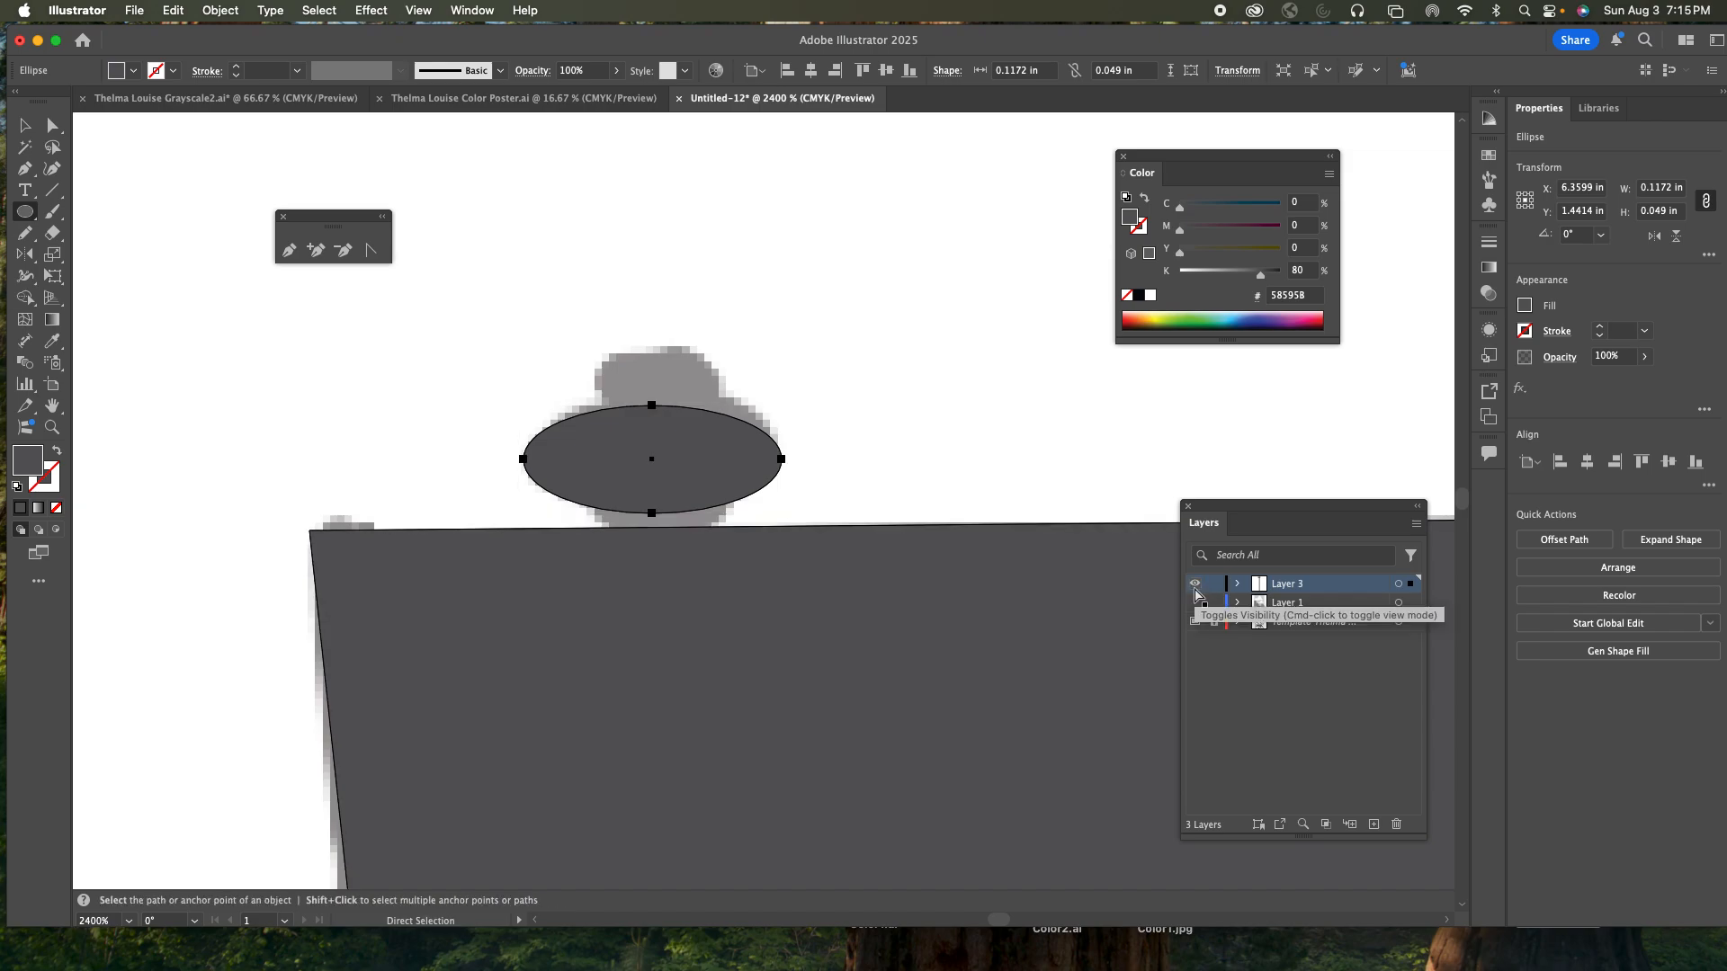
key(super+y)
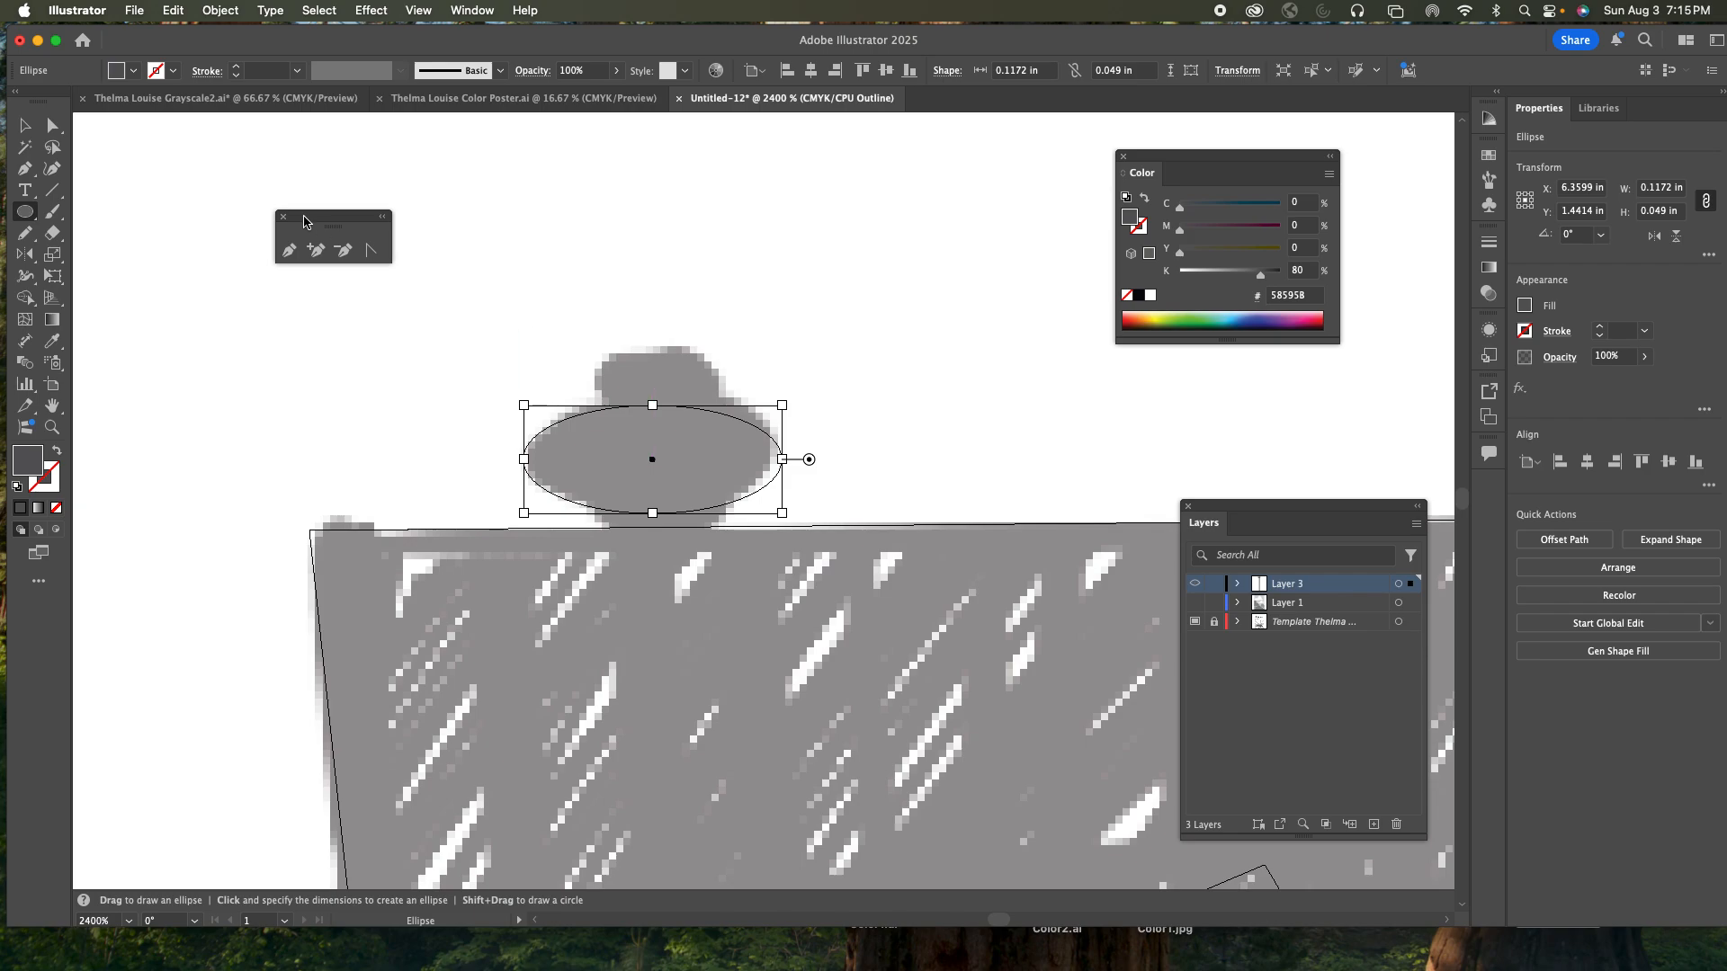
click(52, 126)
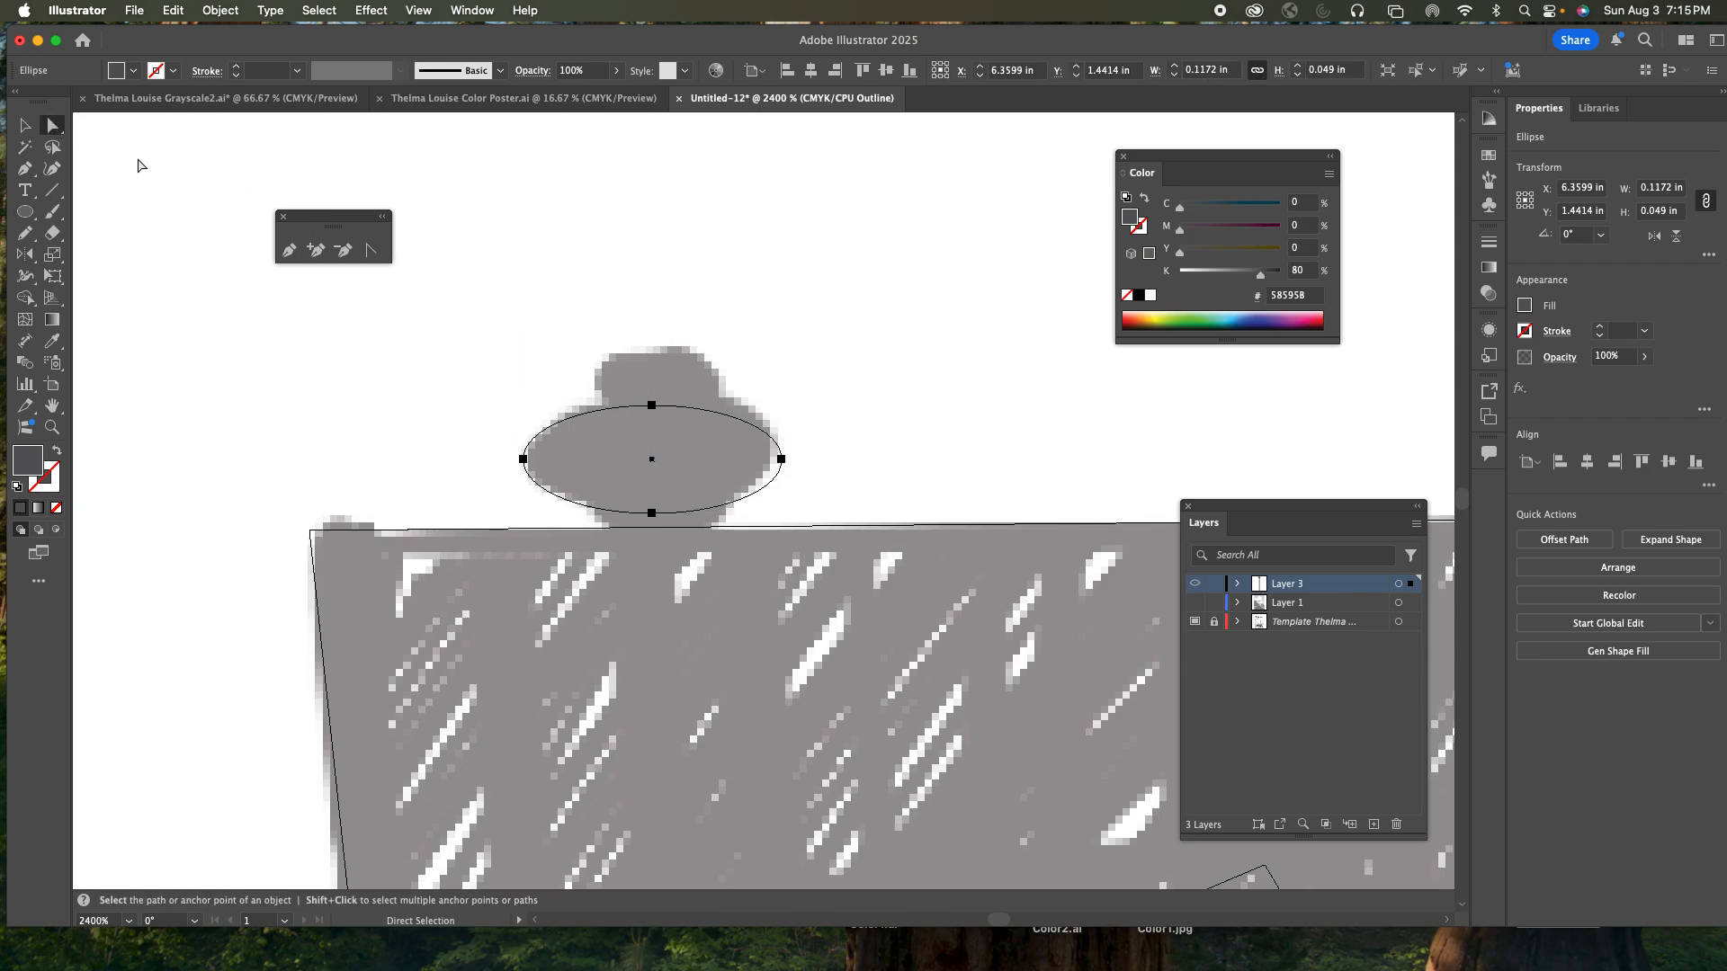
click(668, 353)
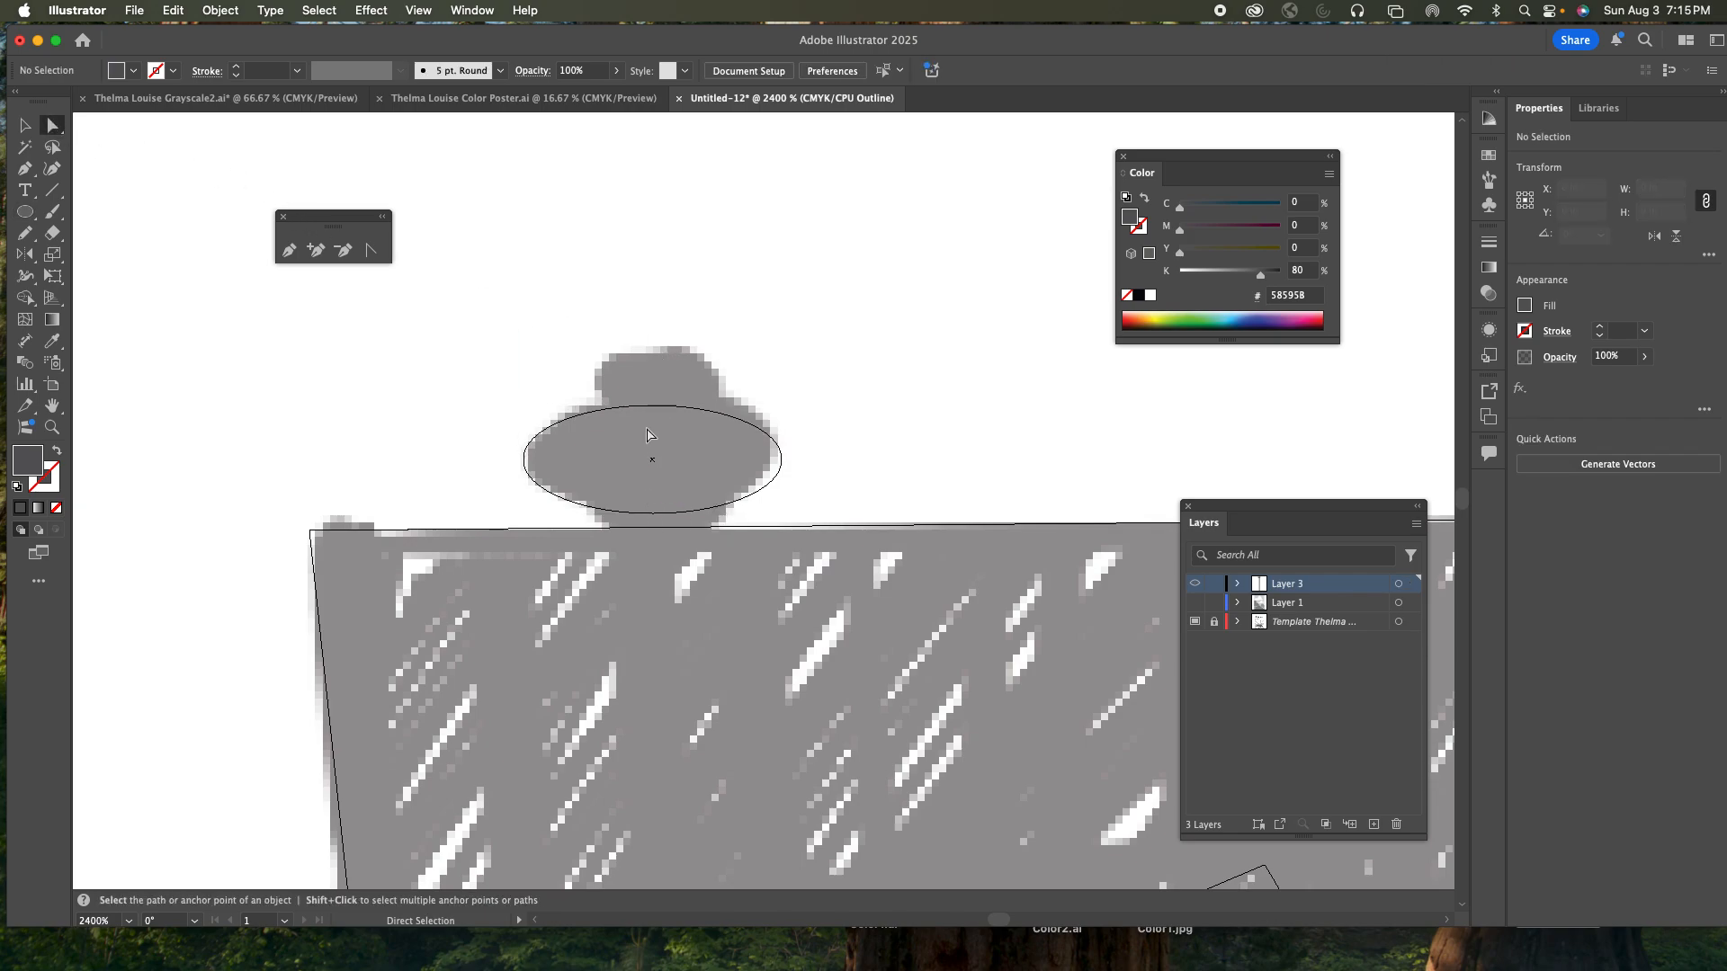
click(652, 406)
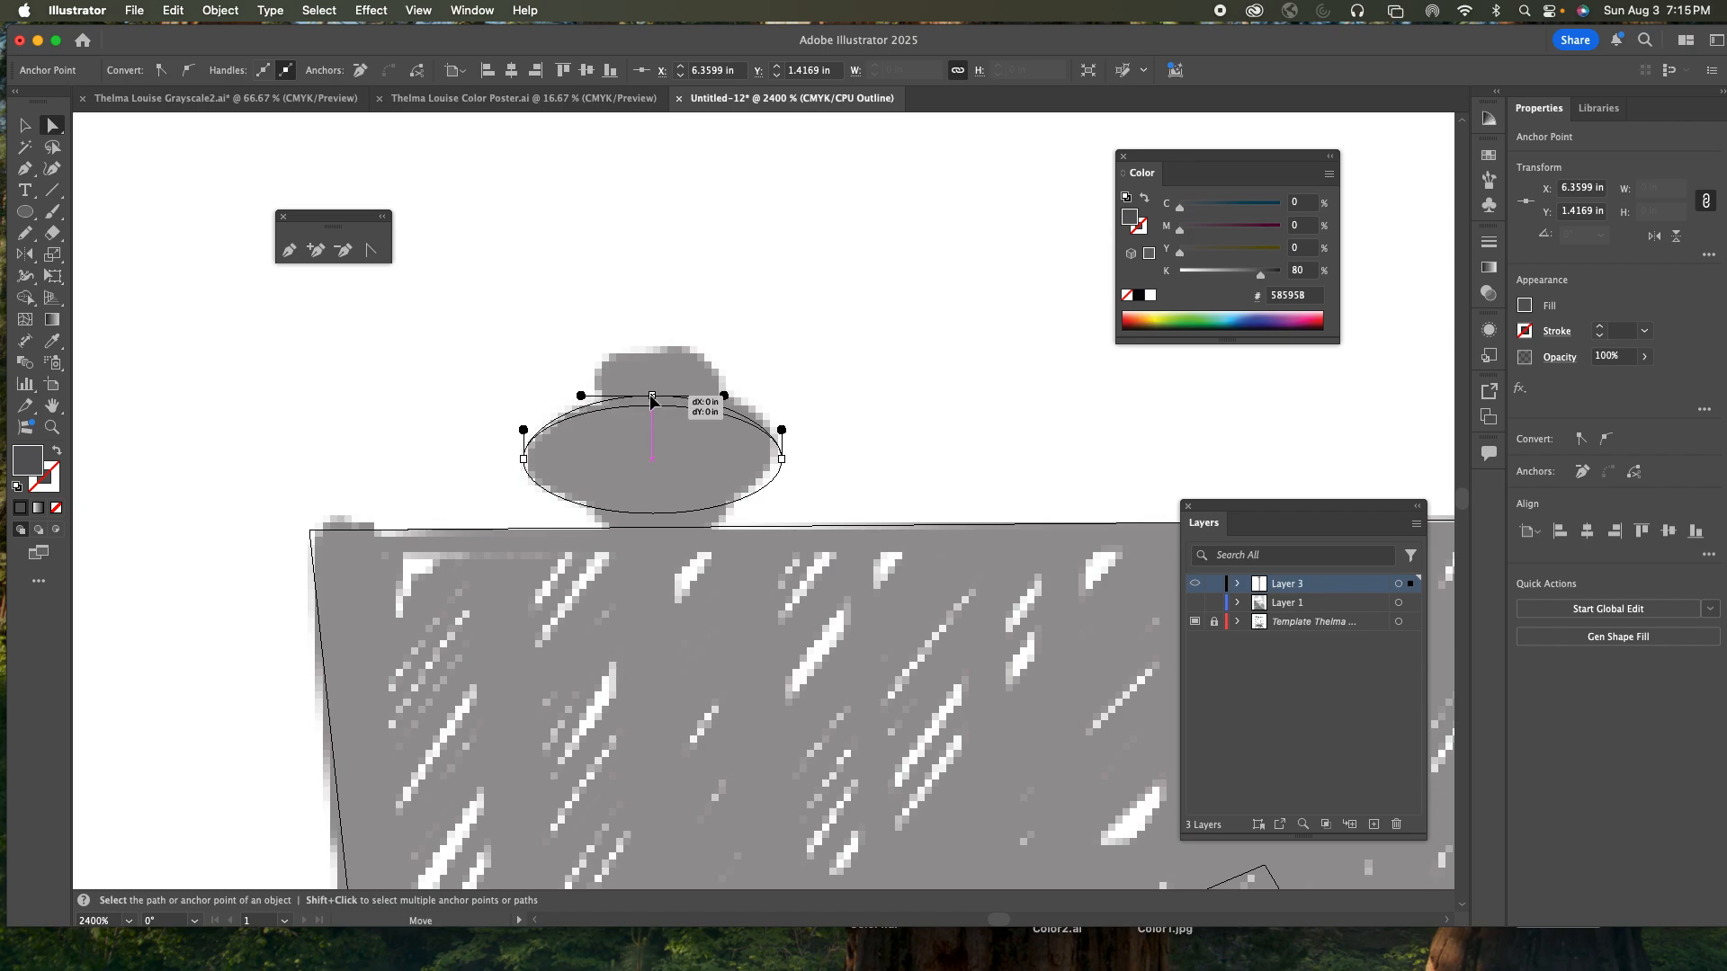
key(Up)
drag(652, 513, 652, 504)
click(821, 470)
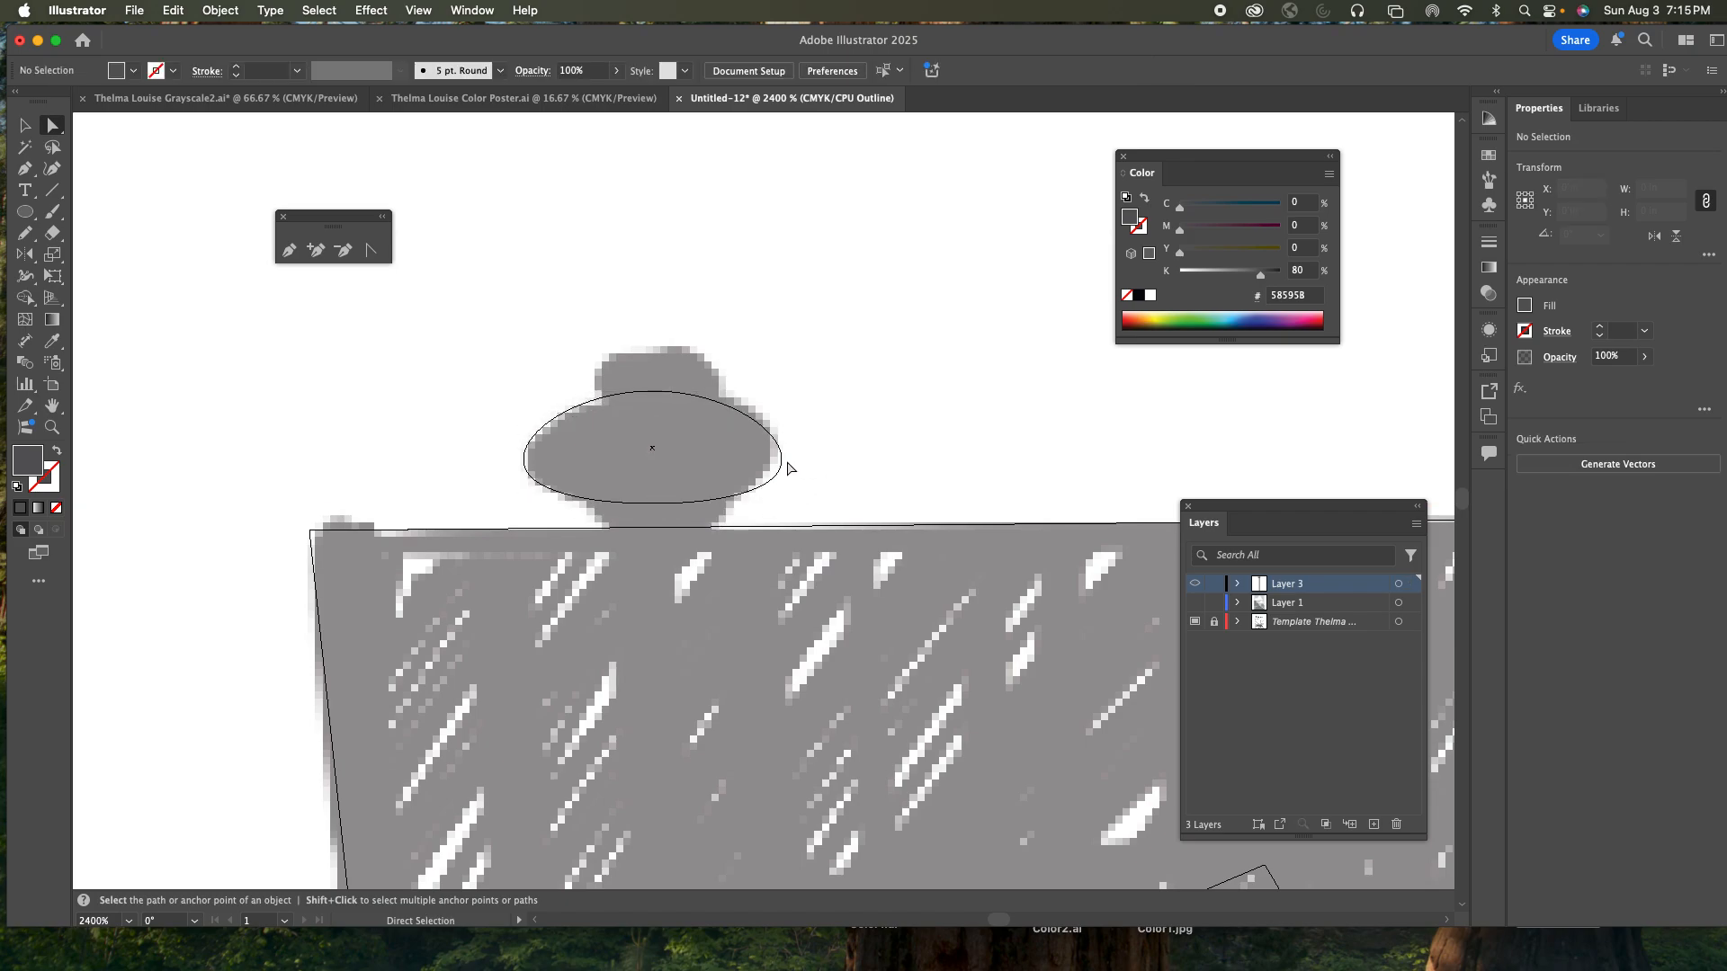
- Set the template sketch layer's image dimming to 20% in its layer options
click(25, 211)
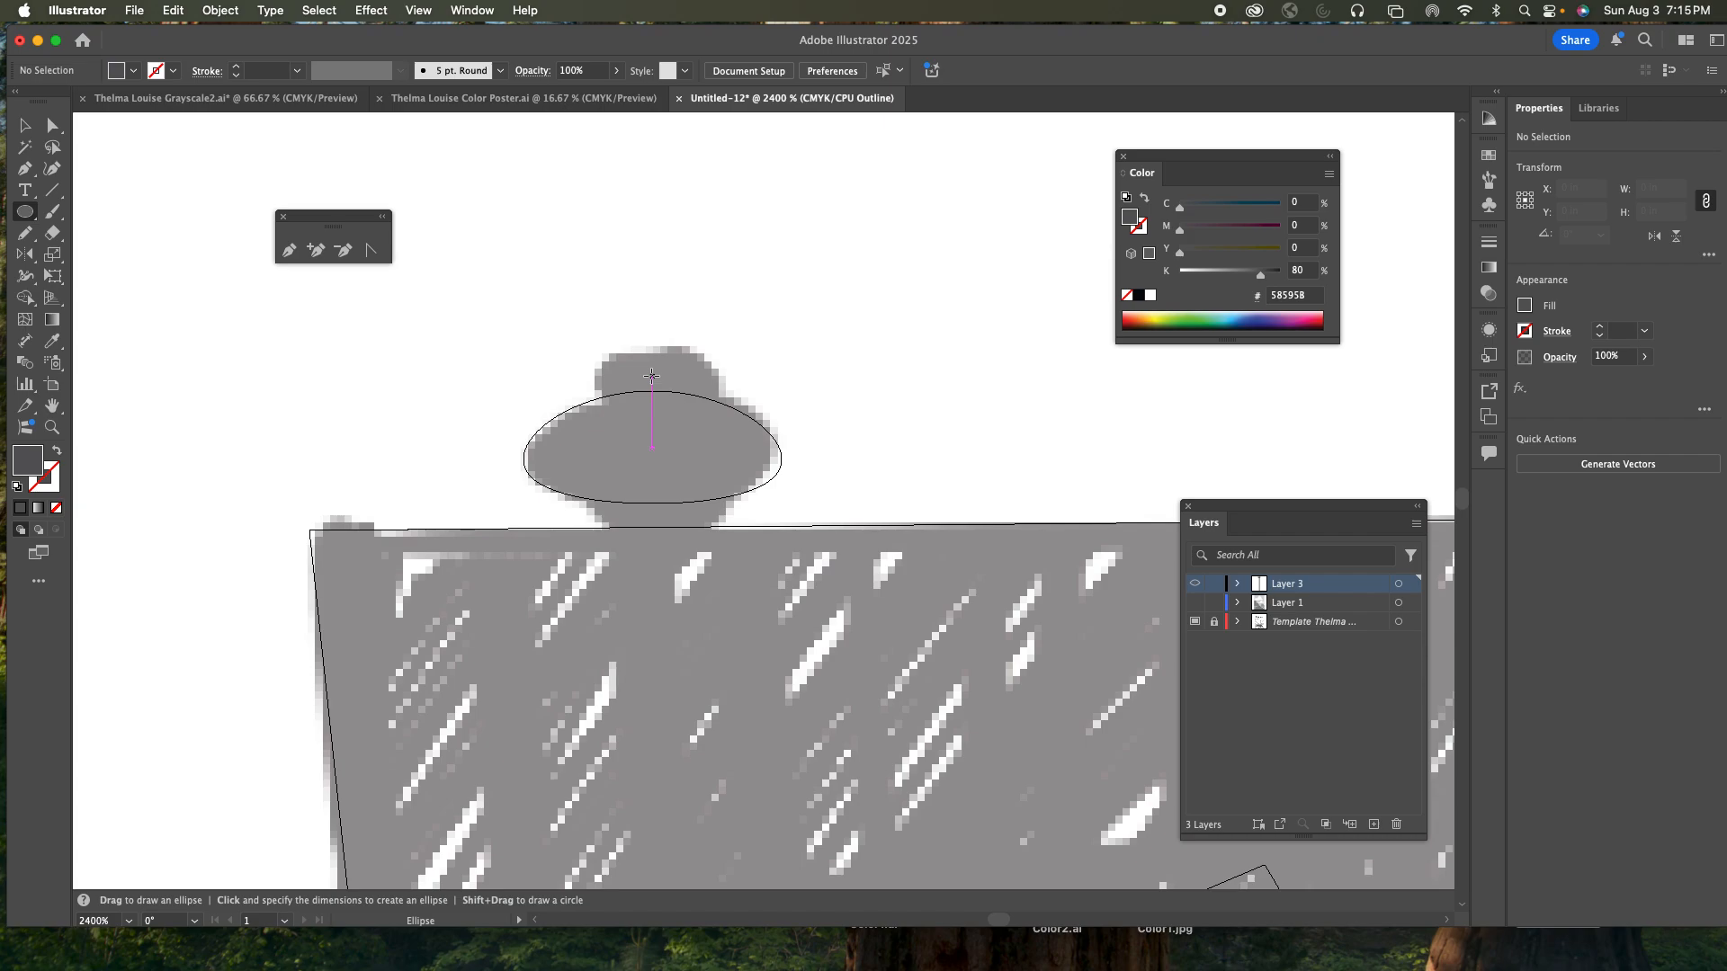
double_click(1352, 621)
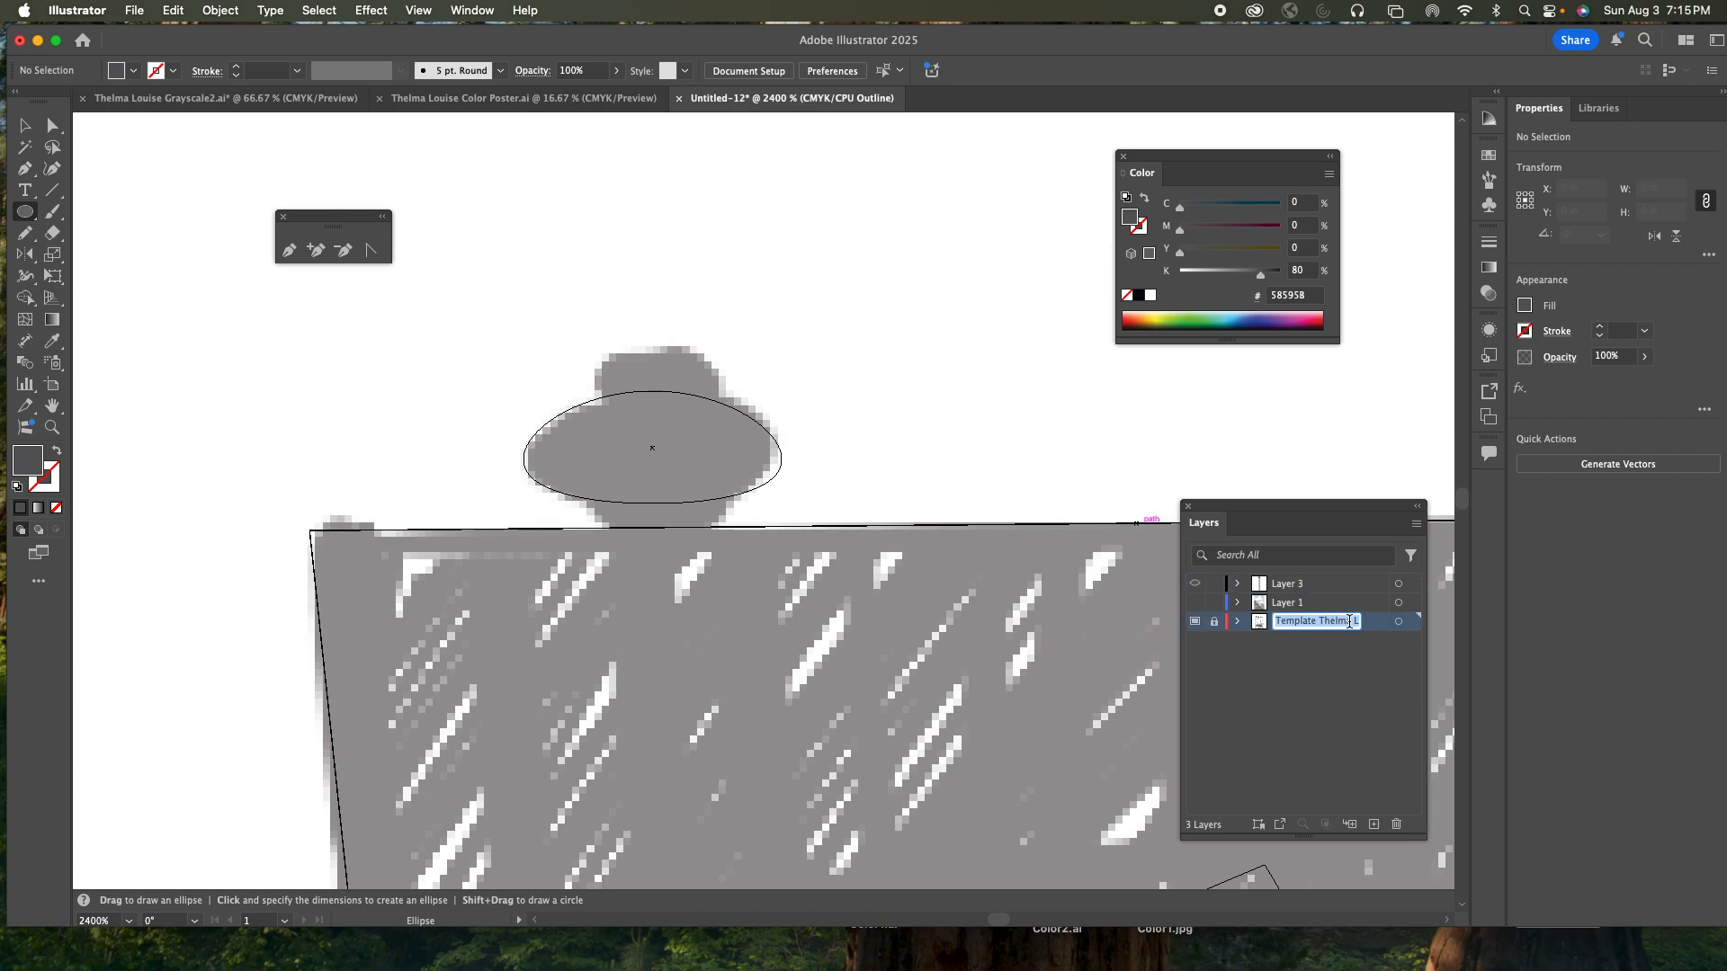
double_click(1375, 630)
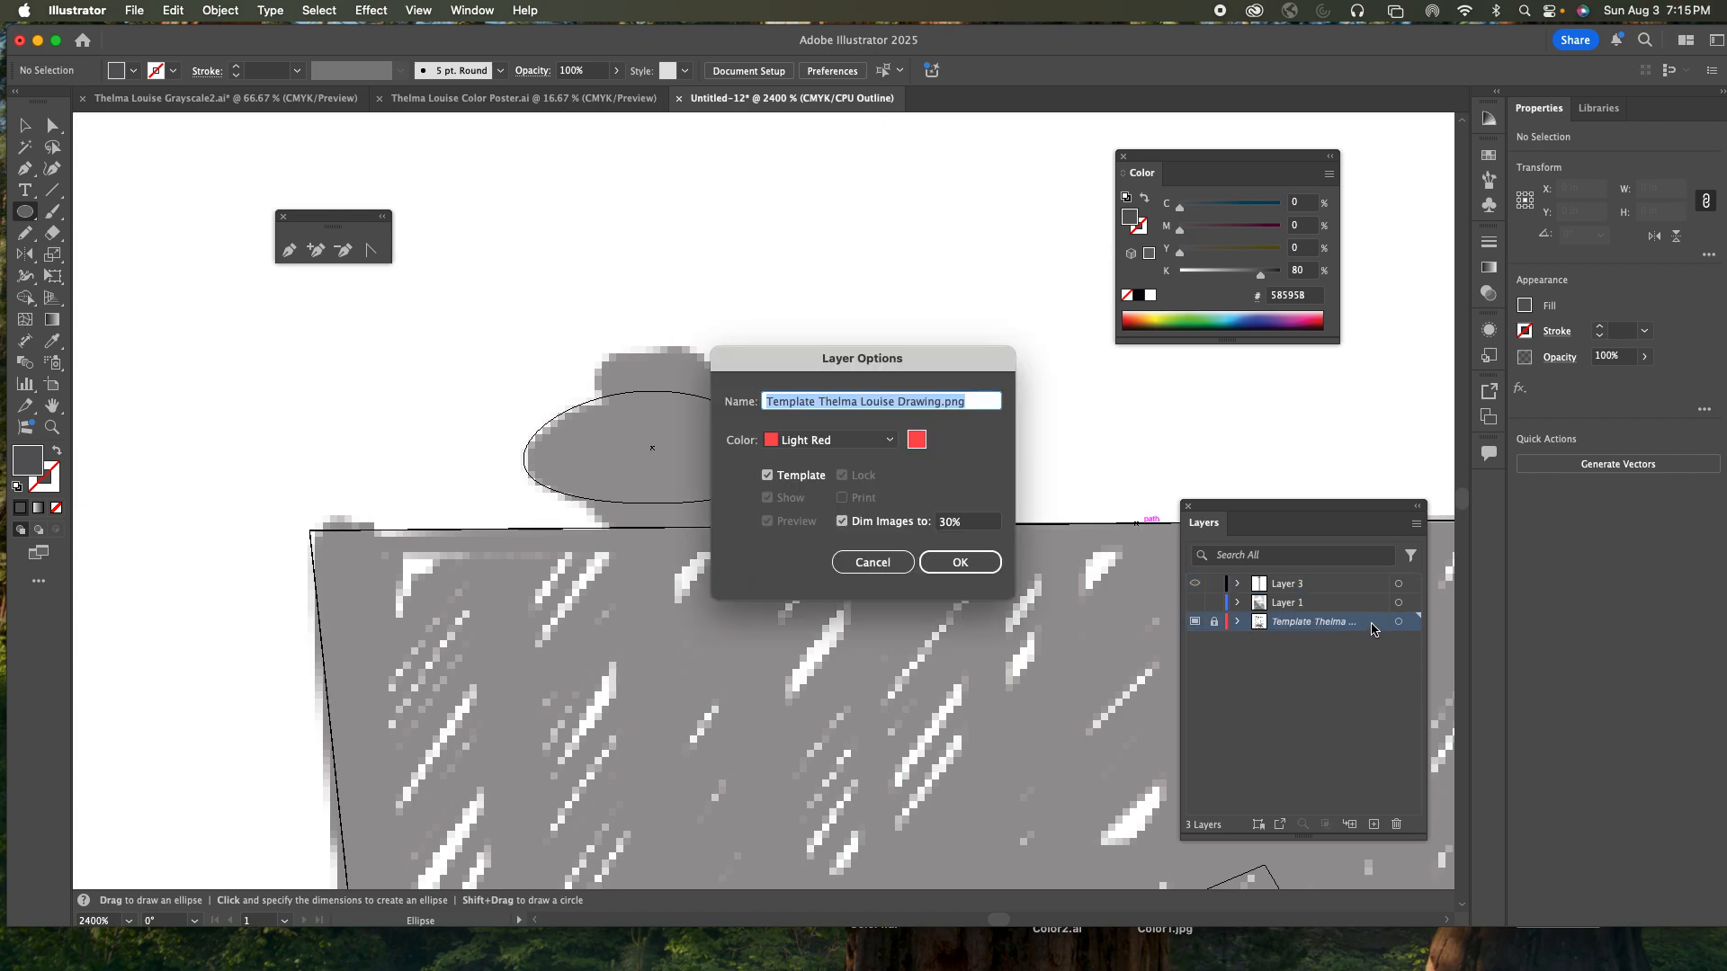
click(947, 529)
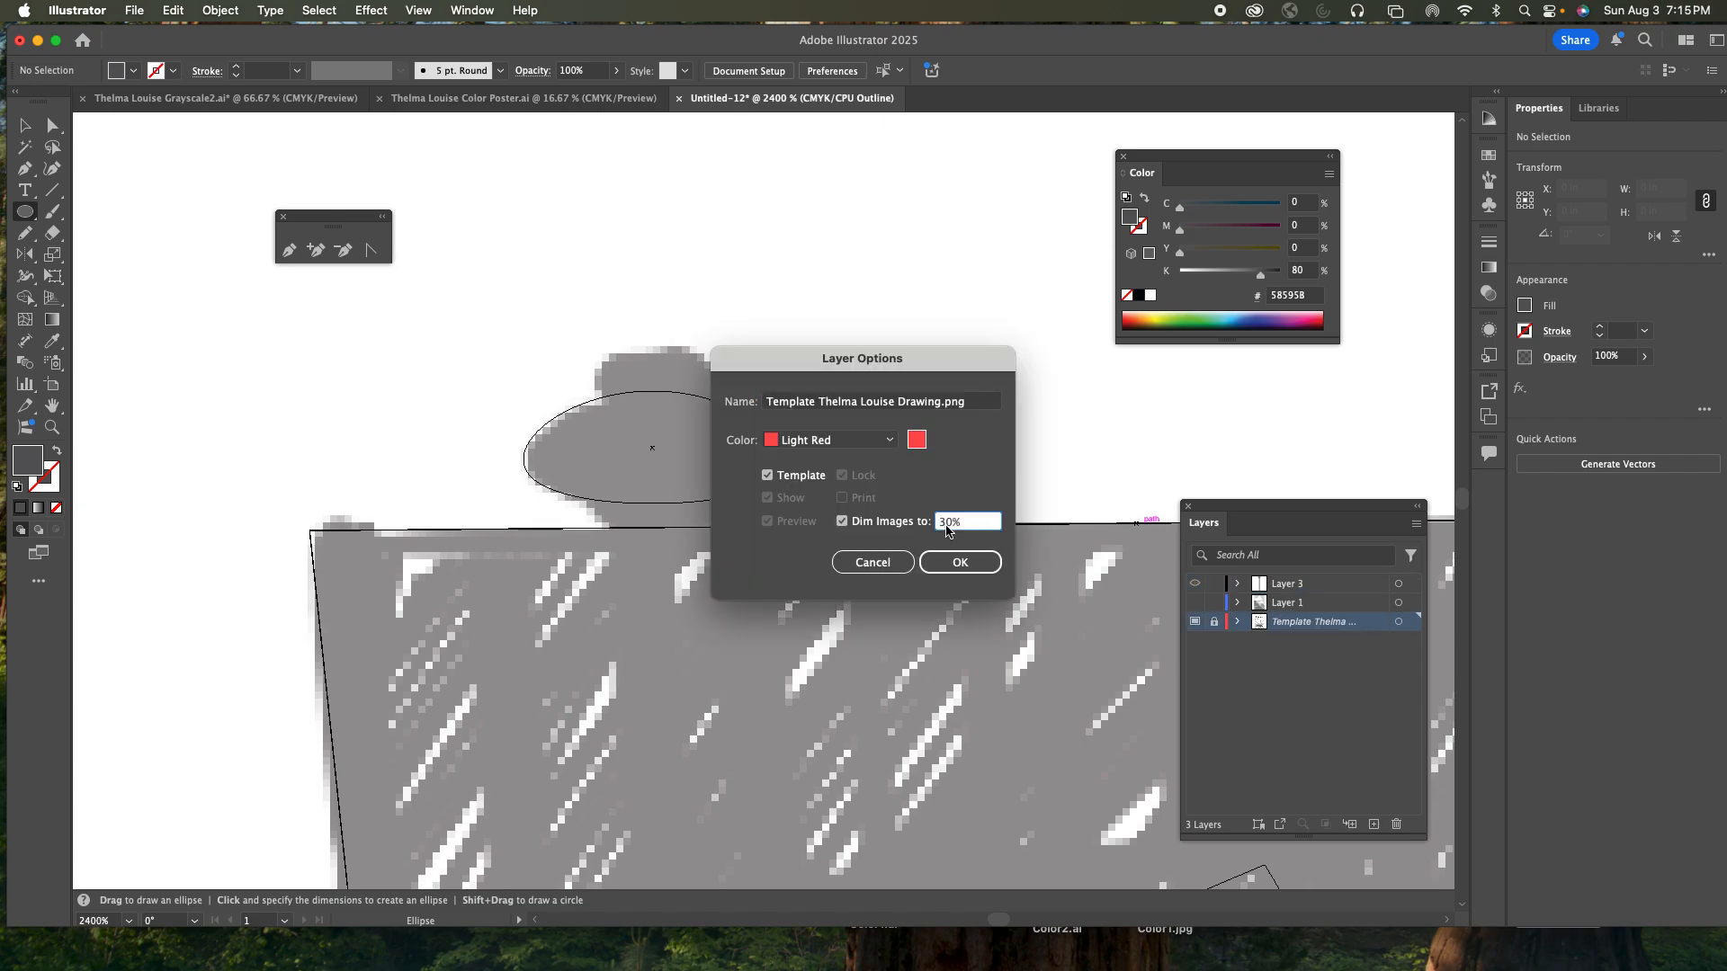
key(BackSpace)
text(2)
key(Return)
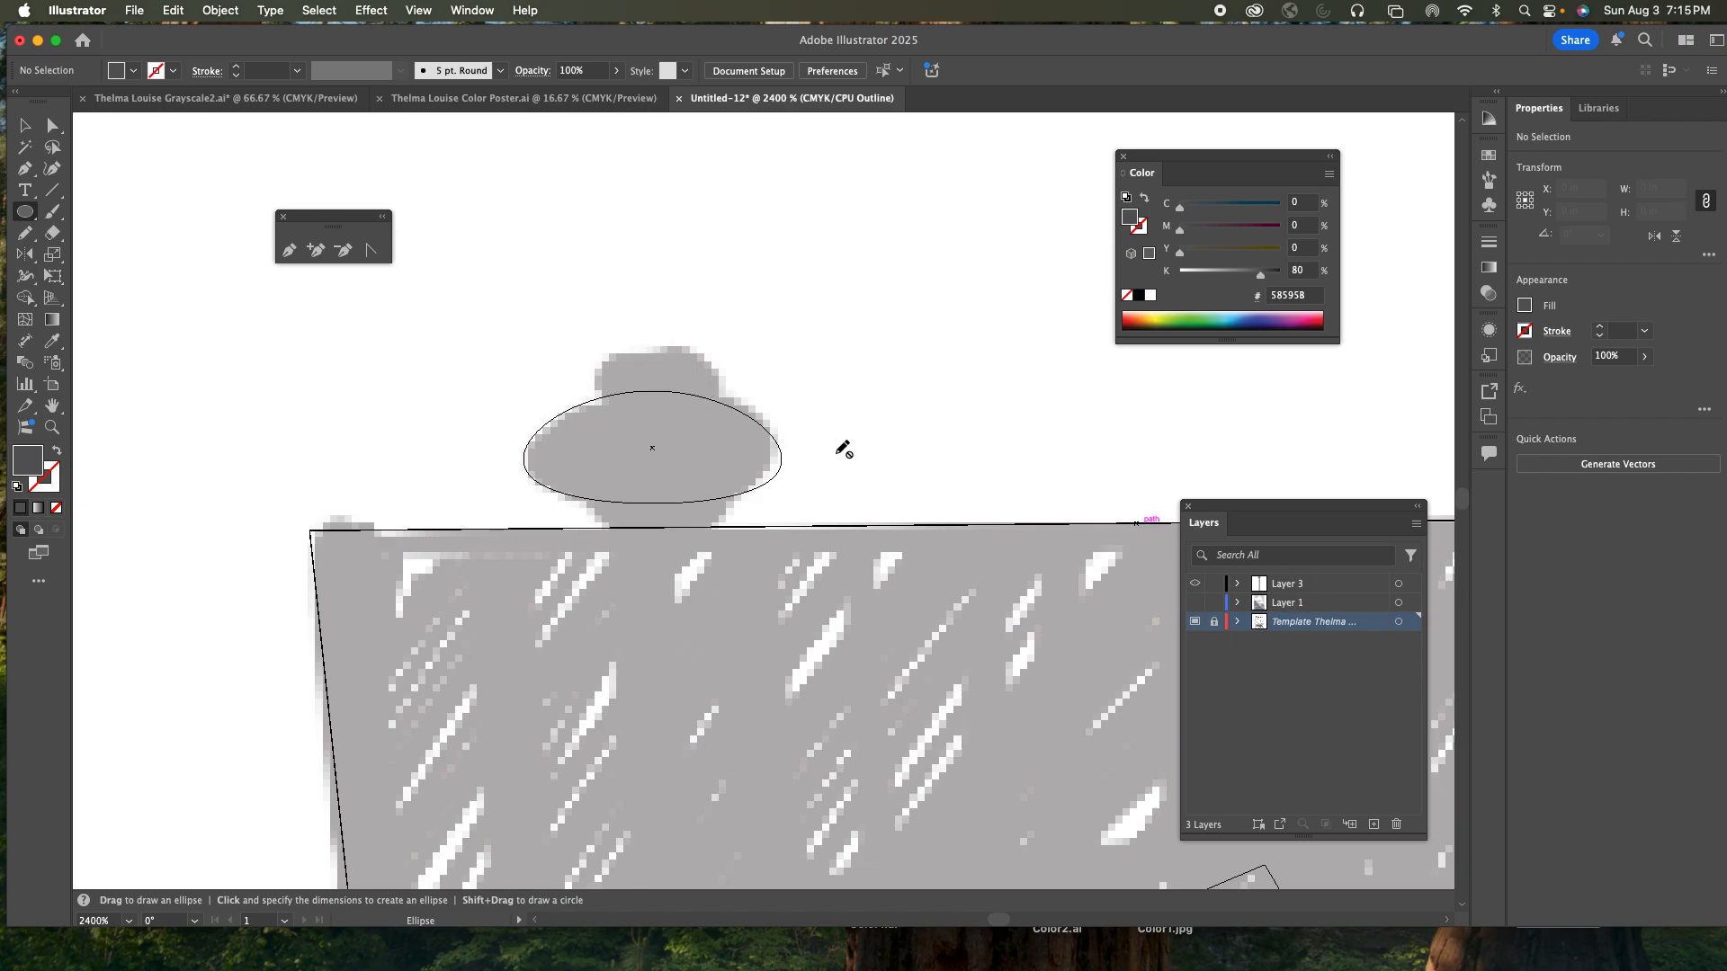
- Make Layer 3 active and draw an ellipse about 0.062 by 0.029 in over the left insulator's top cap, centered above the wide ellipse
click(1317, 591)
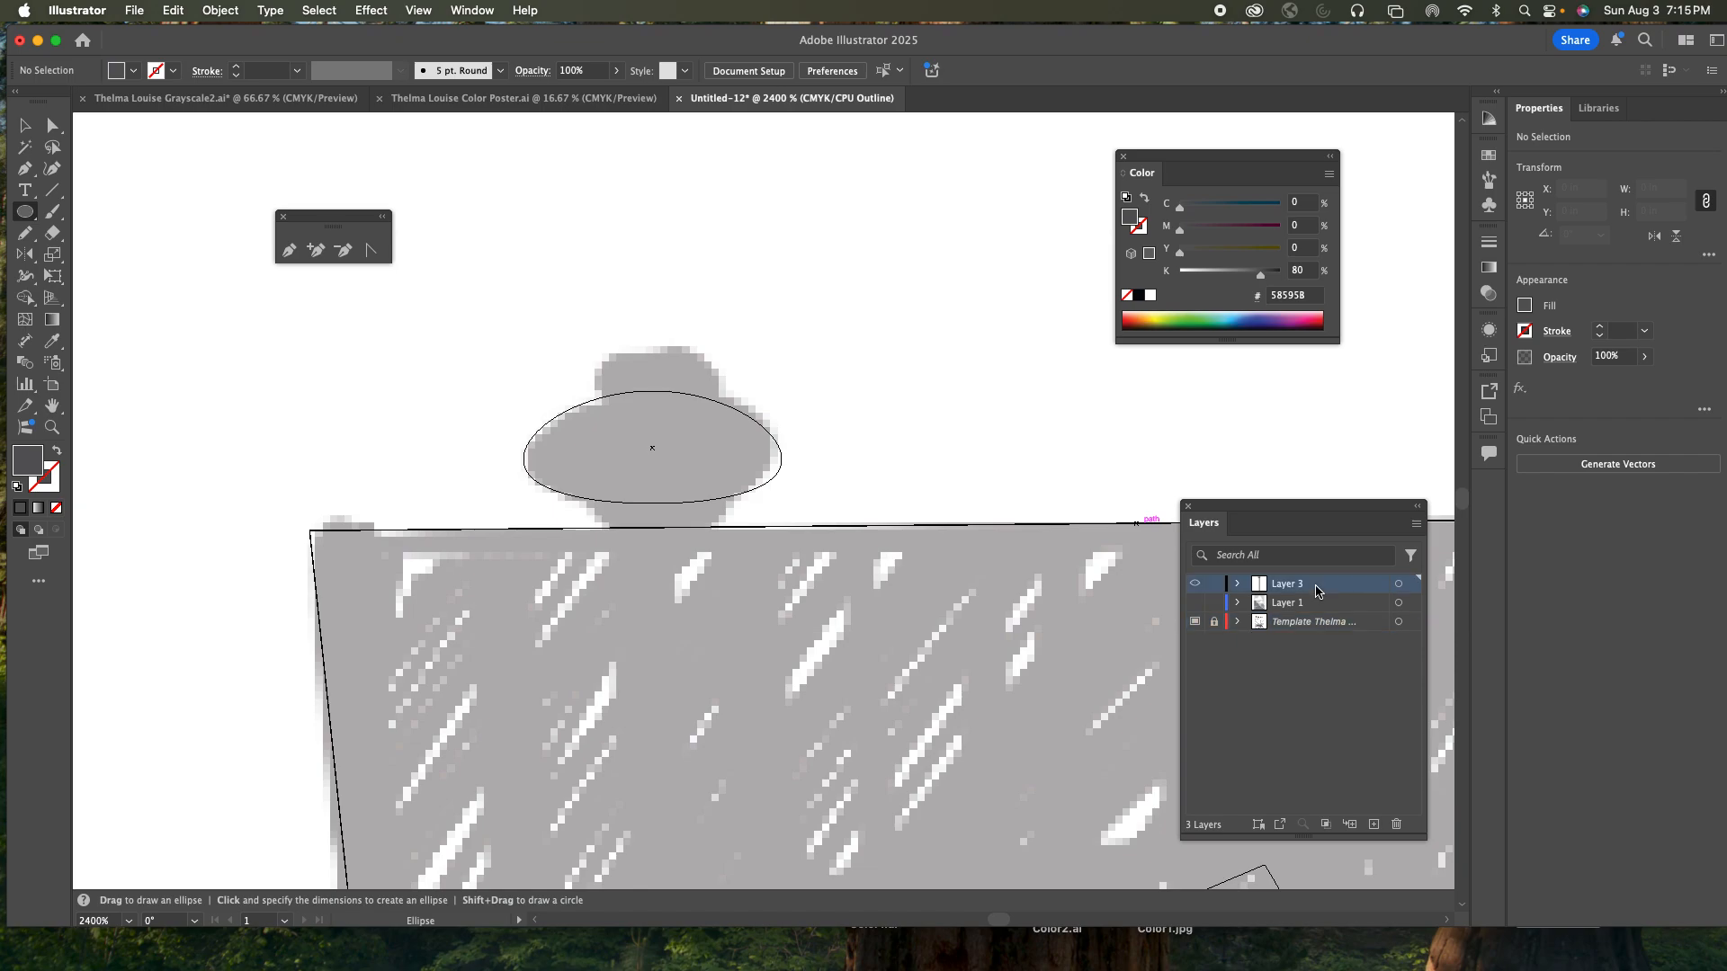
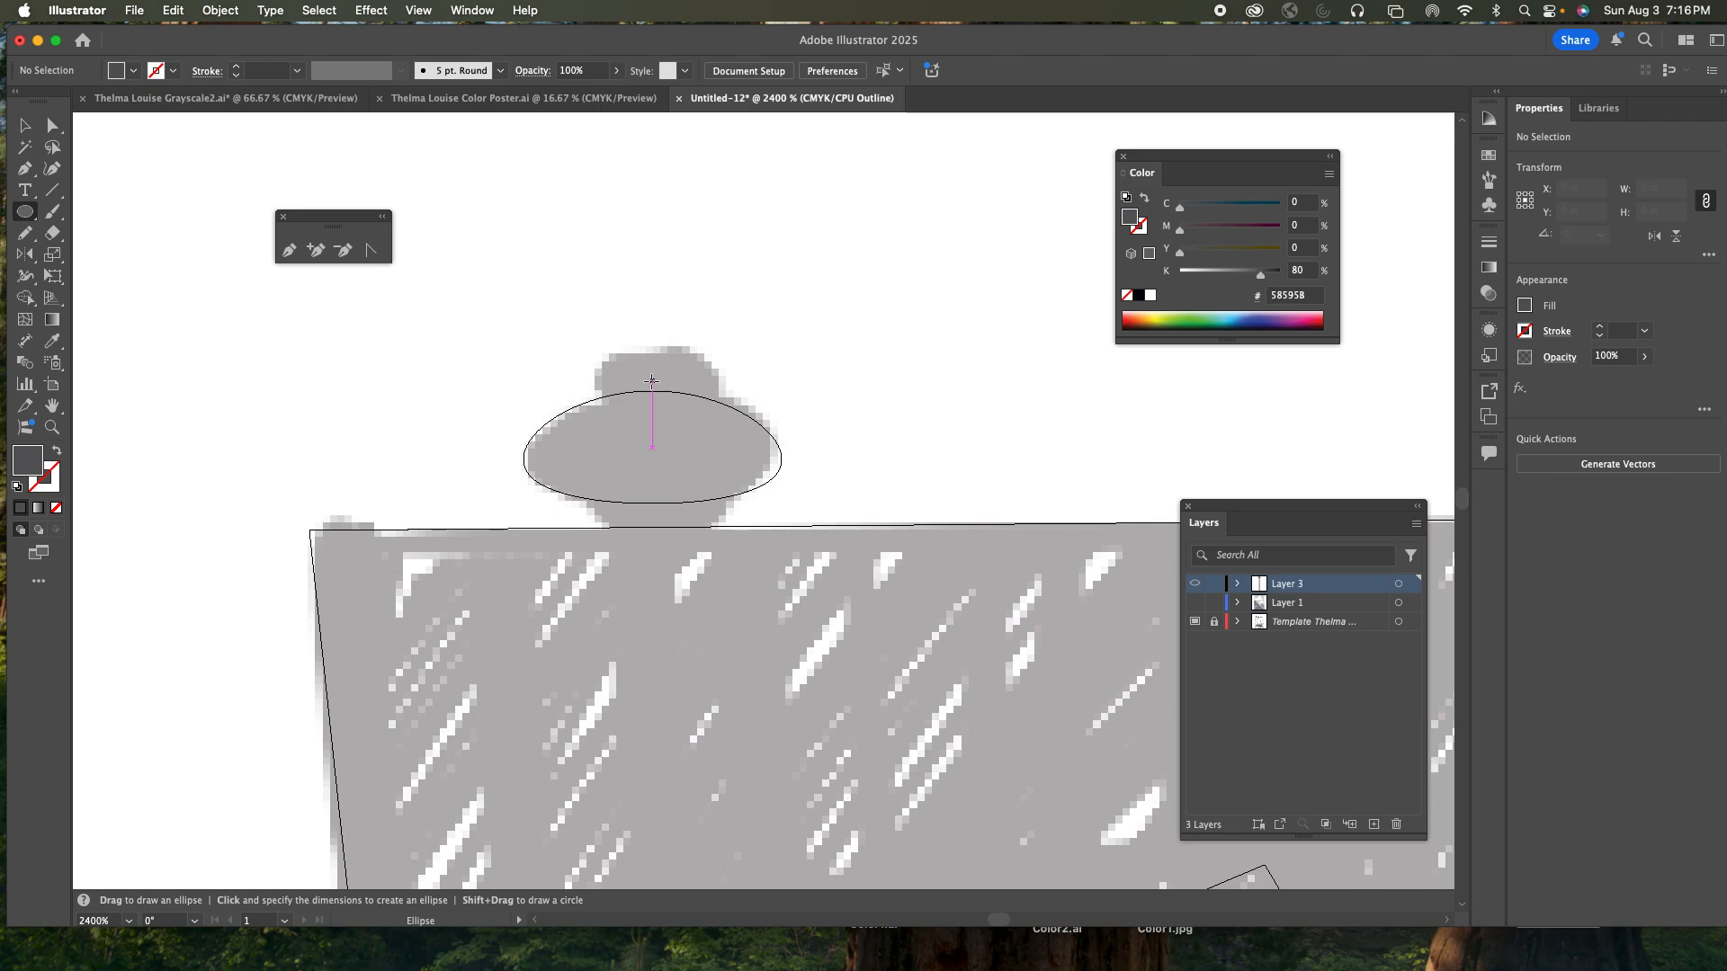
drag(651, 382, 721, 413)
drag(746, 234, 992, 347)
drag(872, 403, 965, 447)
key(super+z)
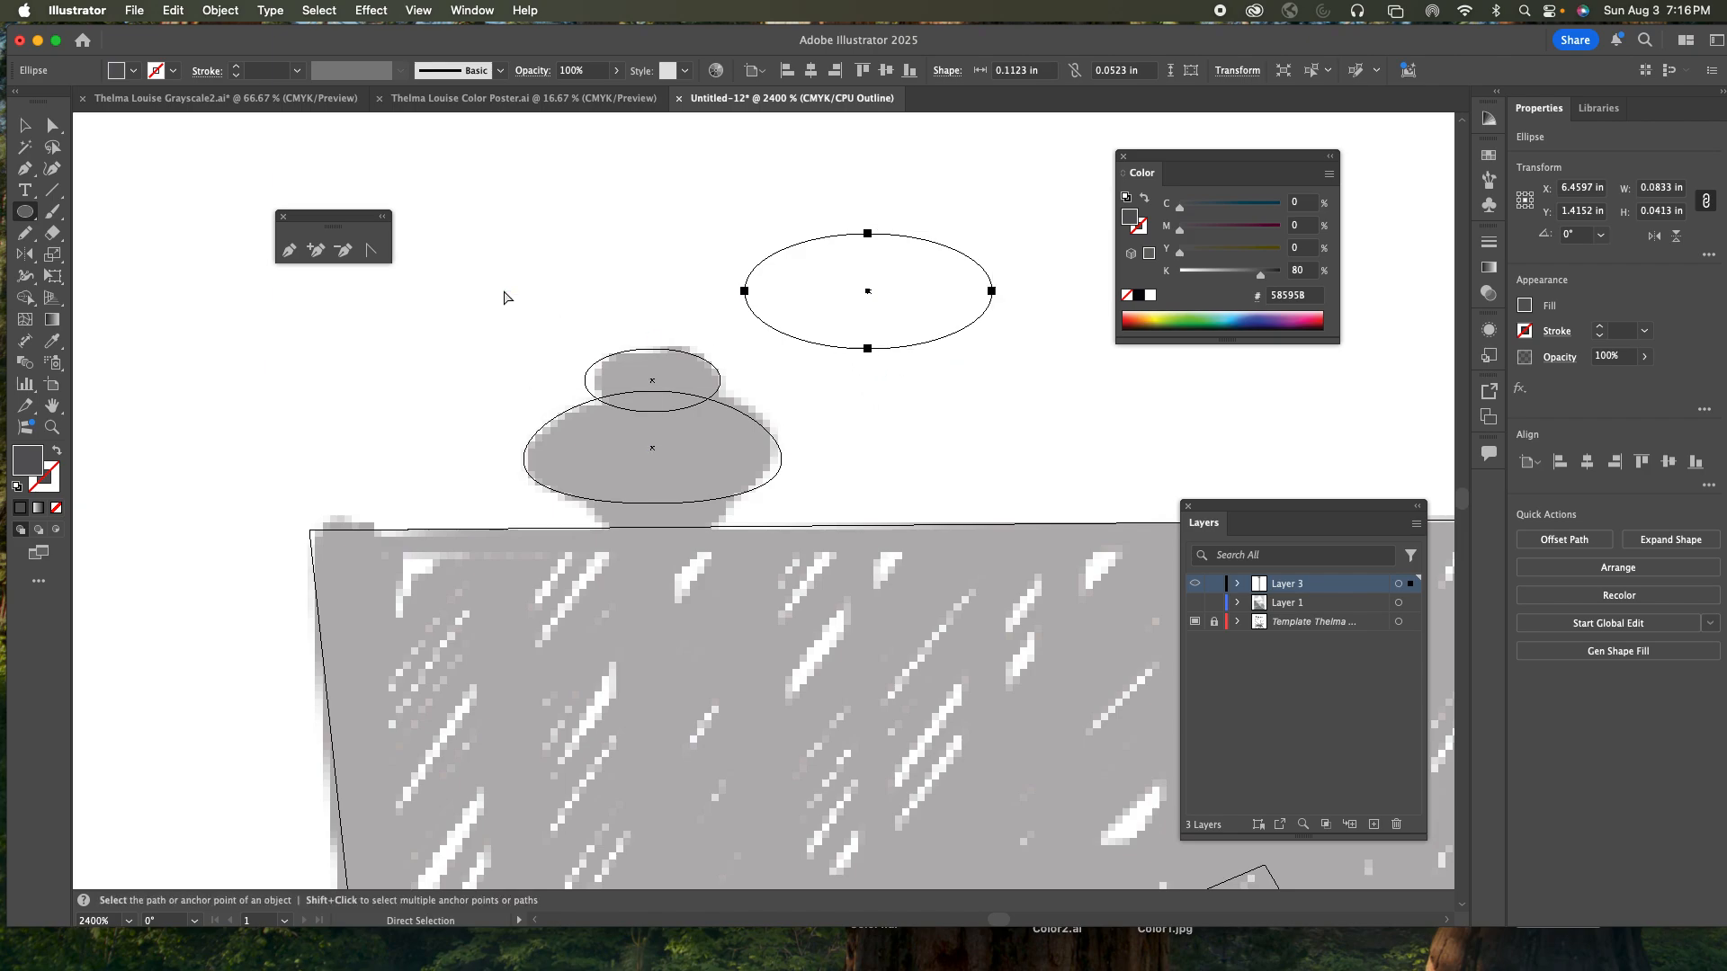
key(super+z)
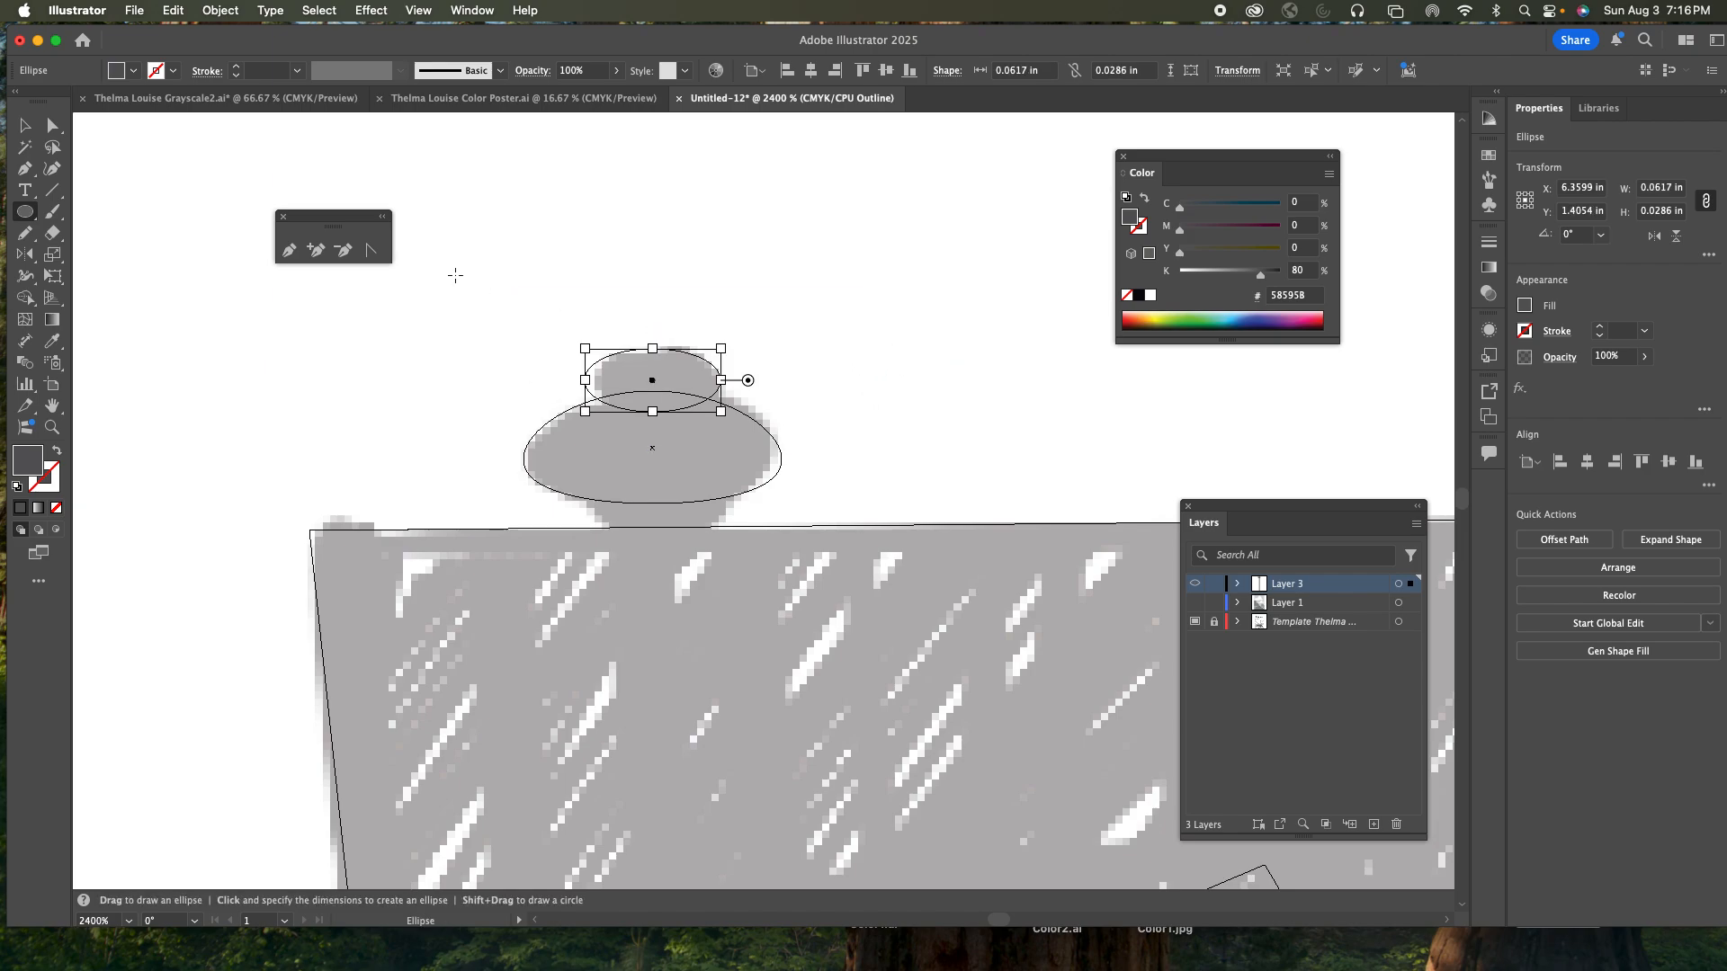
- Trace the left insulator's base with the Pen tool as a closed tapered shape overlapping the wide ellipse and the crossarm
click(25, 168)
click(571, 479)
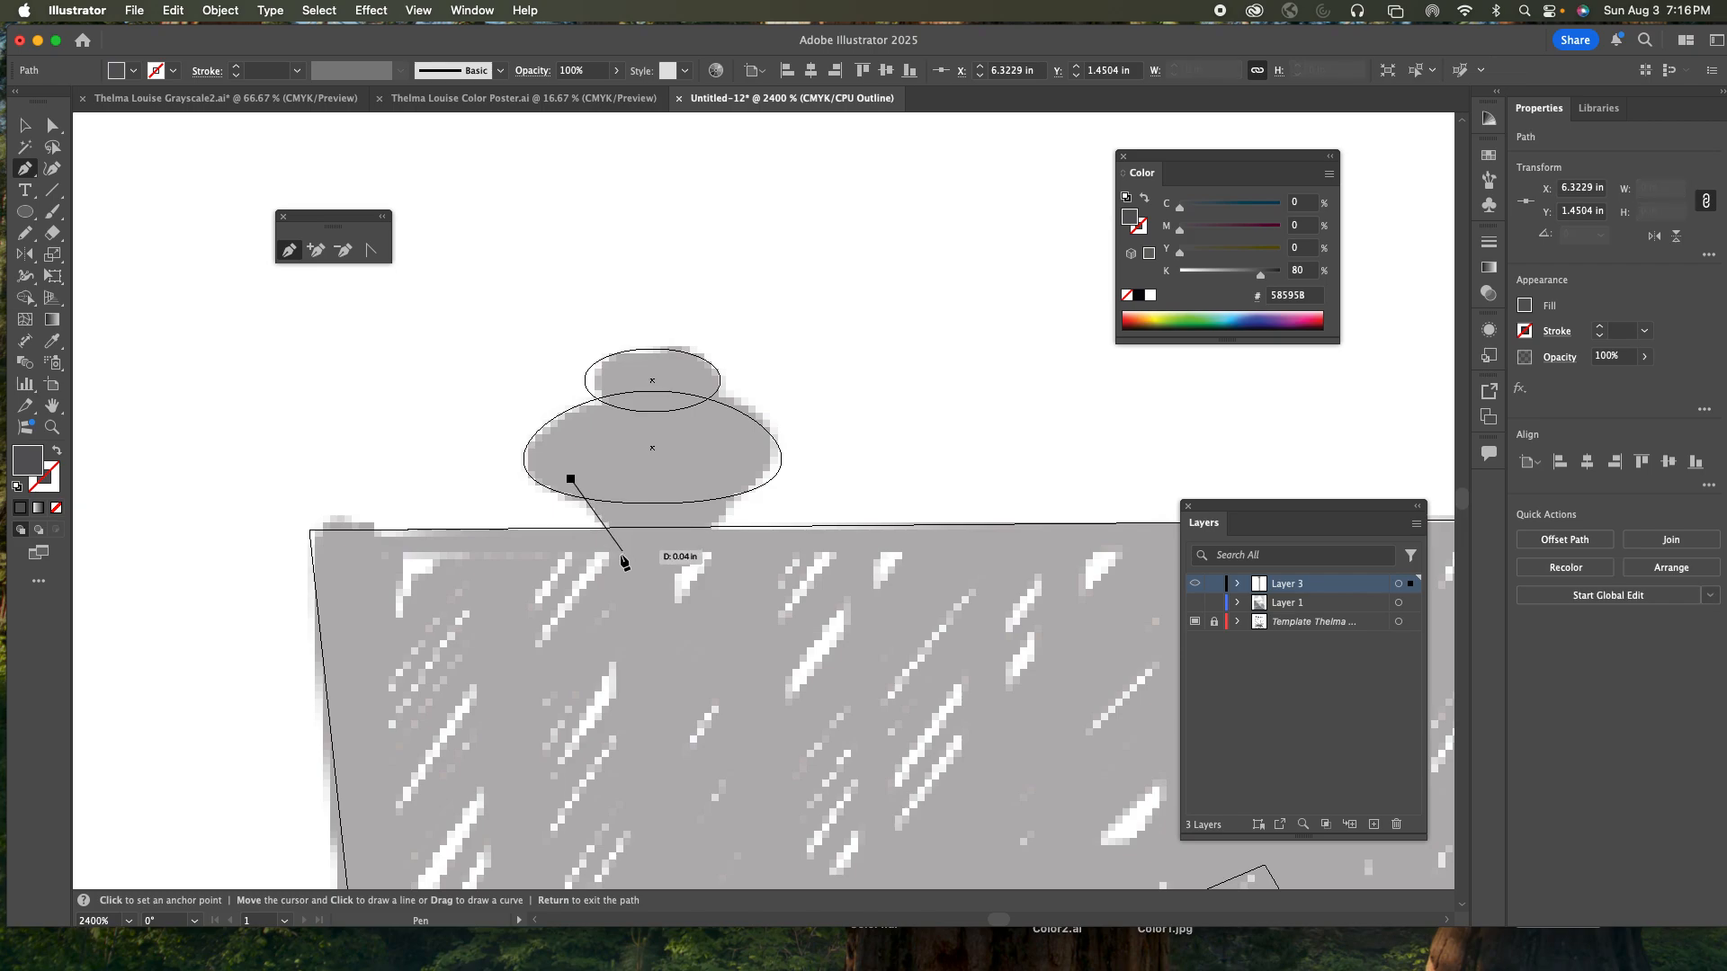
click(627, 575)
click(702, 576)
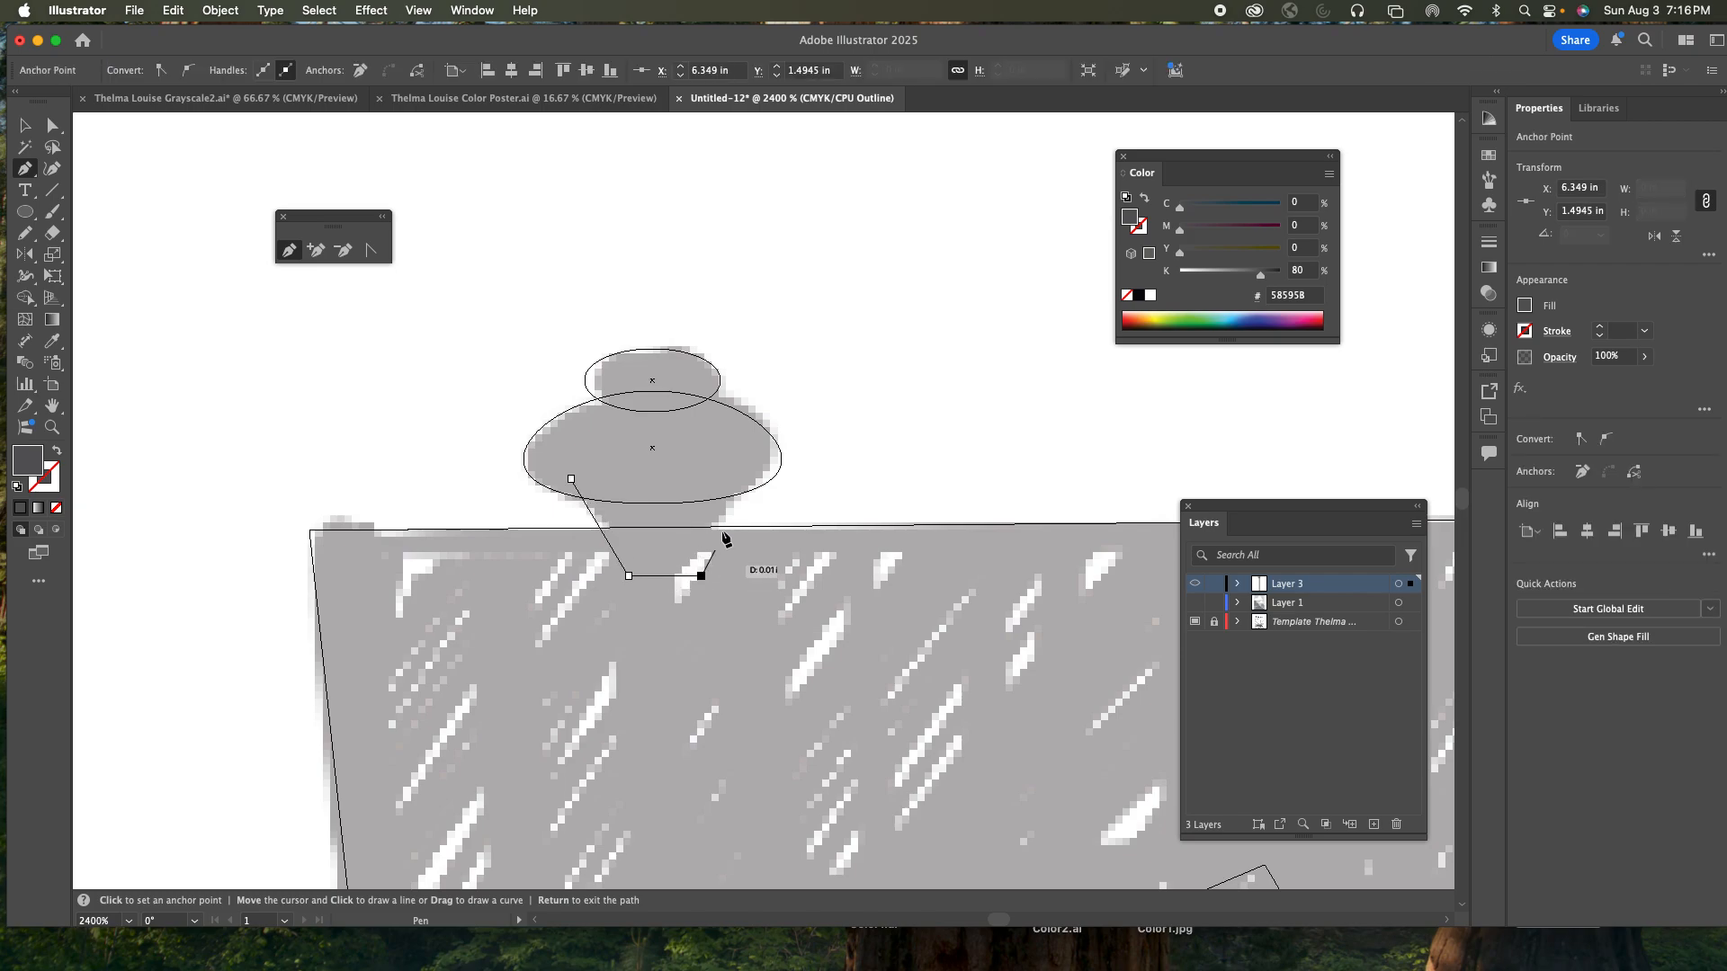
click(740, 479)
click(572, 480)
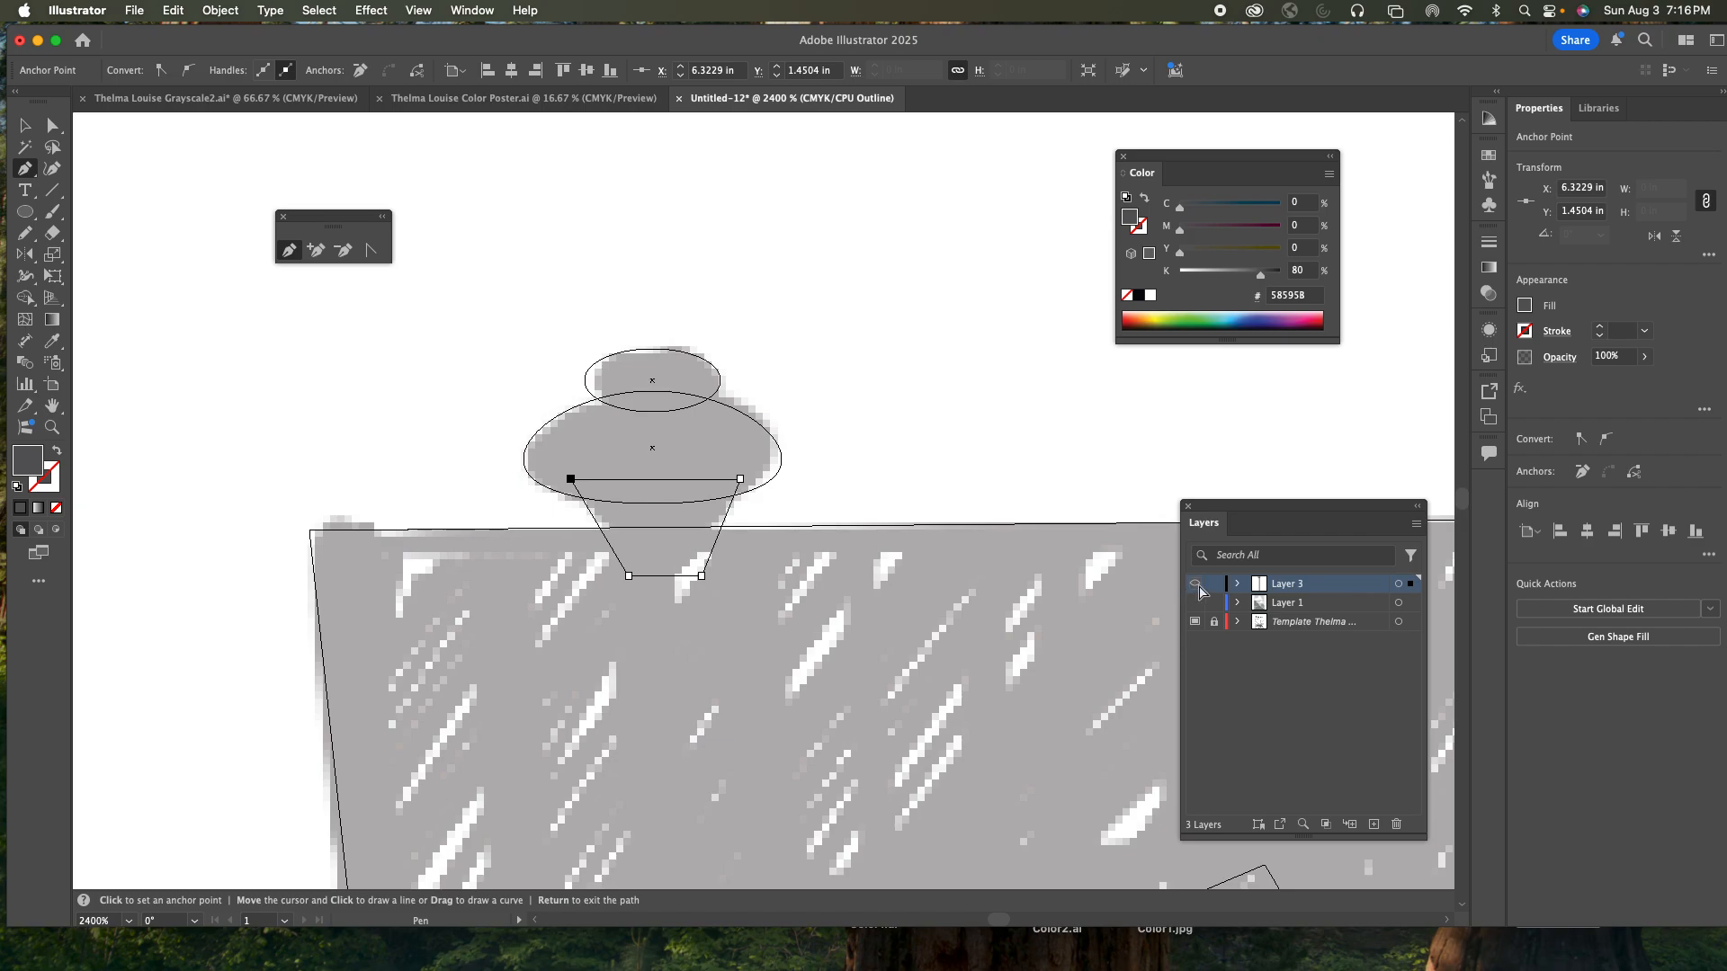
- Return Layer 3 to preview and shift the base's bottom edge slightly left so the taper is symmetrical
key(super+y)
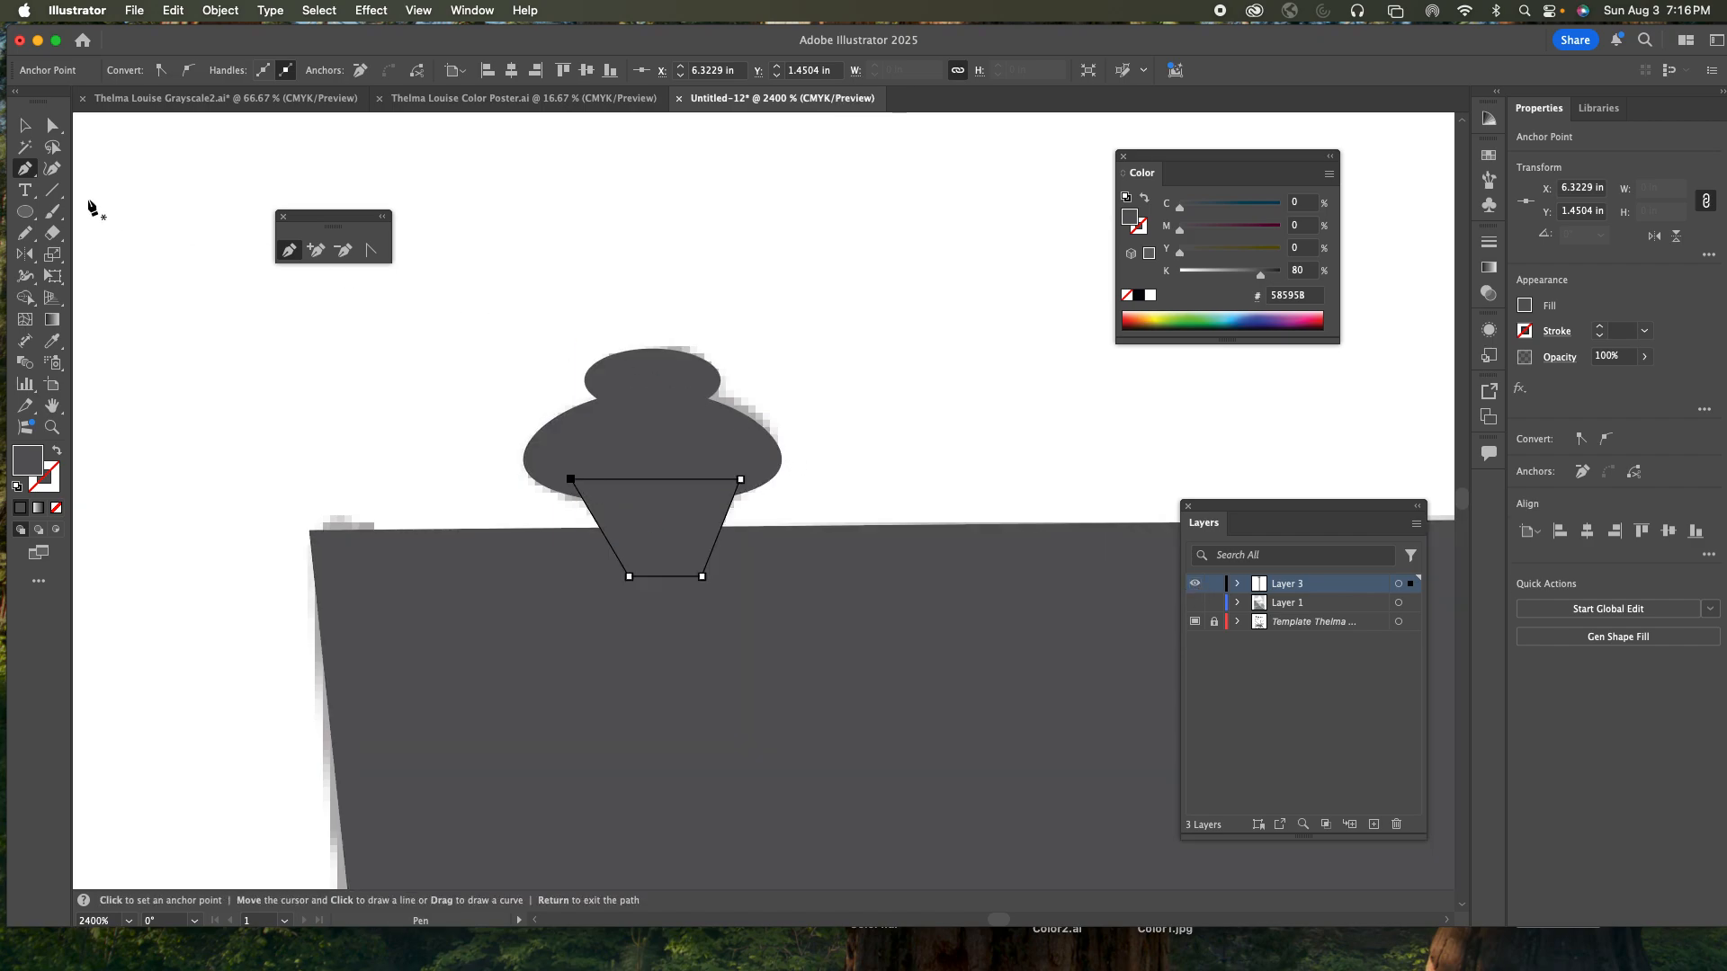
click(52, 125)
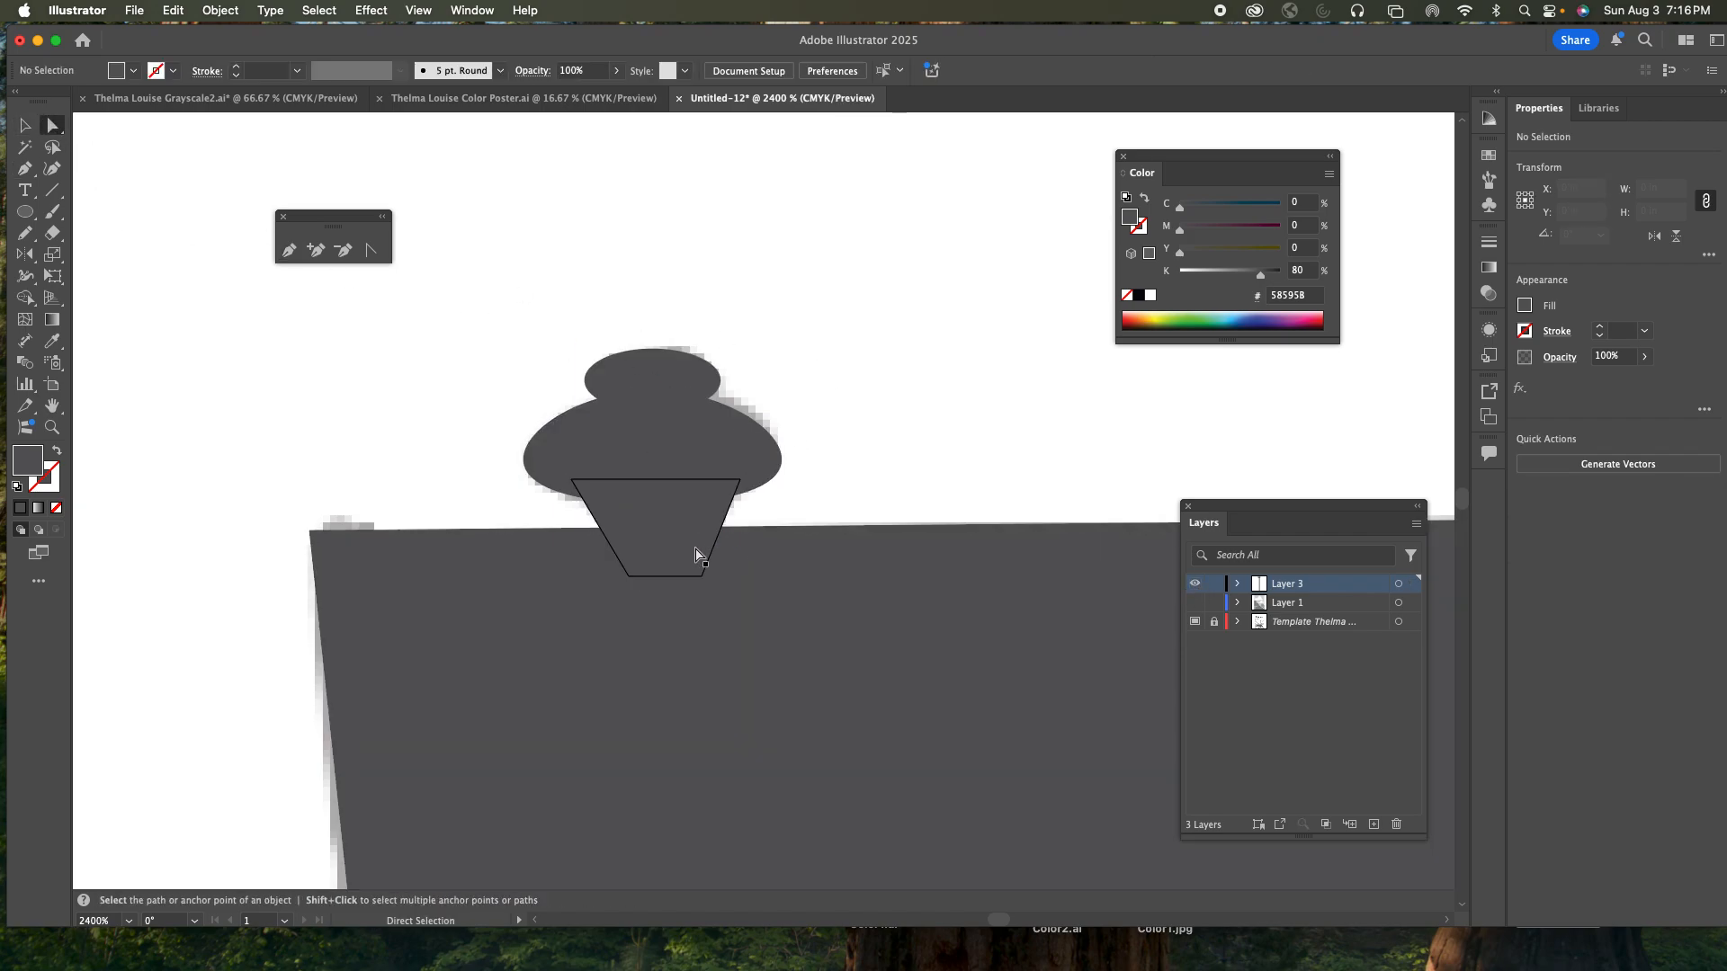
click(679, 576)
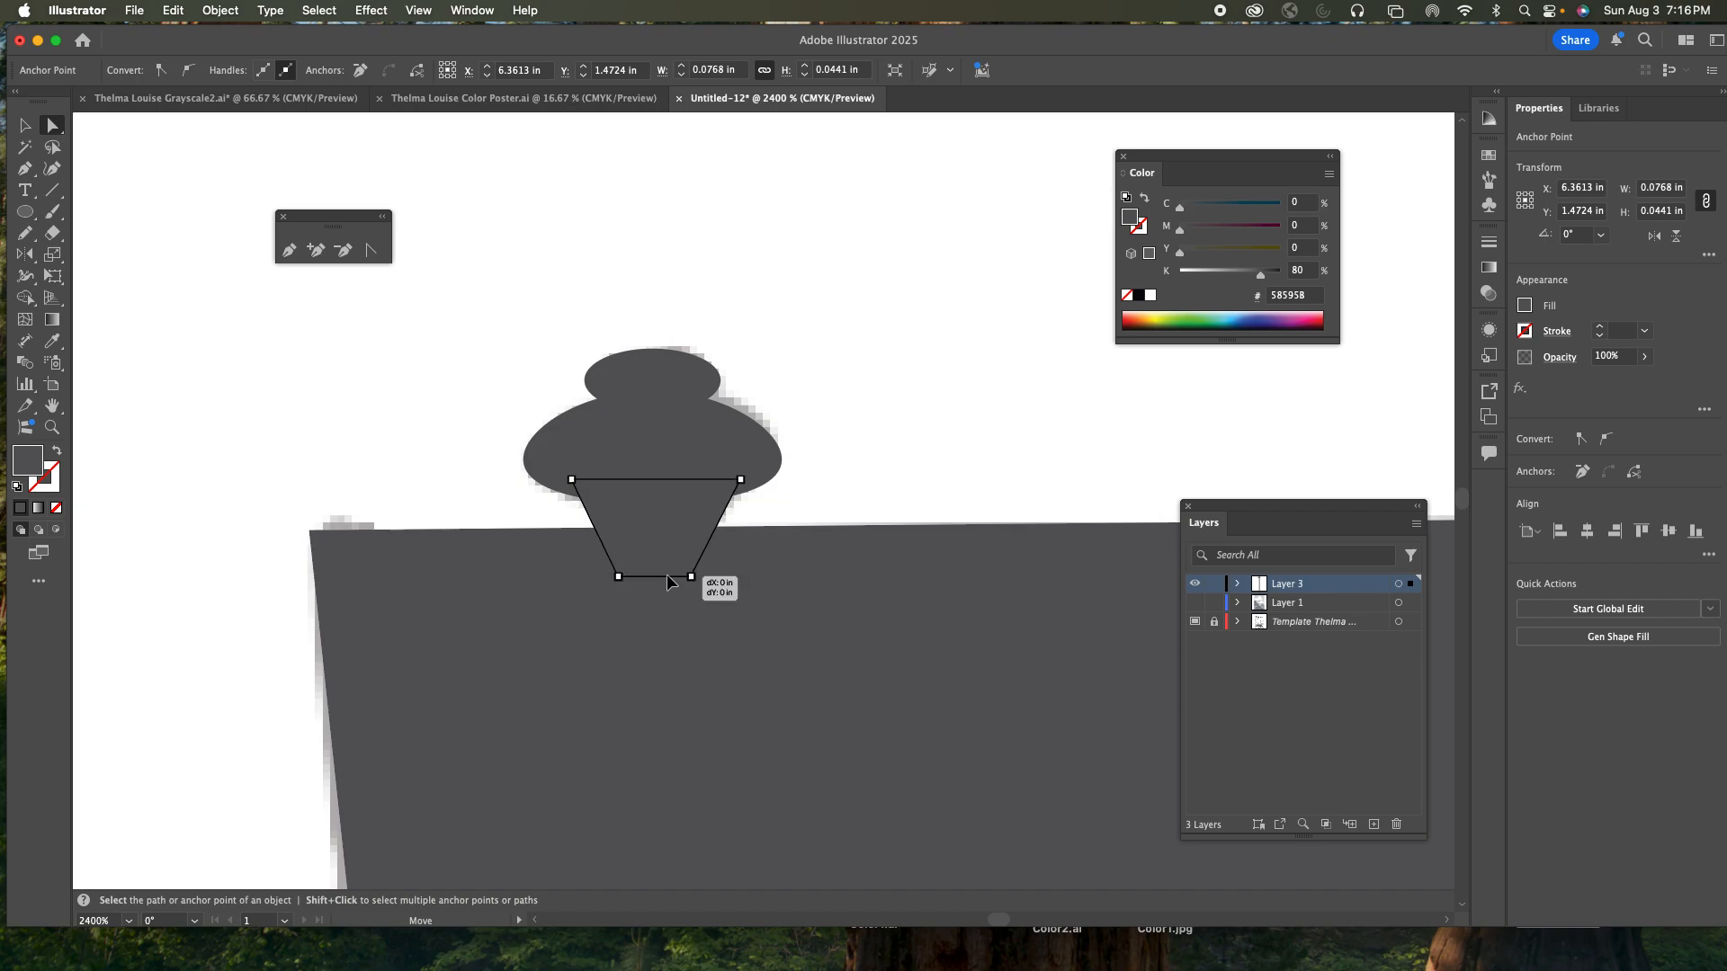
click(839, 441)
- Unite the left insulator's two ellipses and tapered base into one shape with Pathfinder
key(super+minus)
key(super+minus)
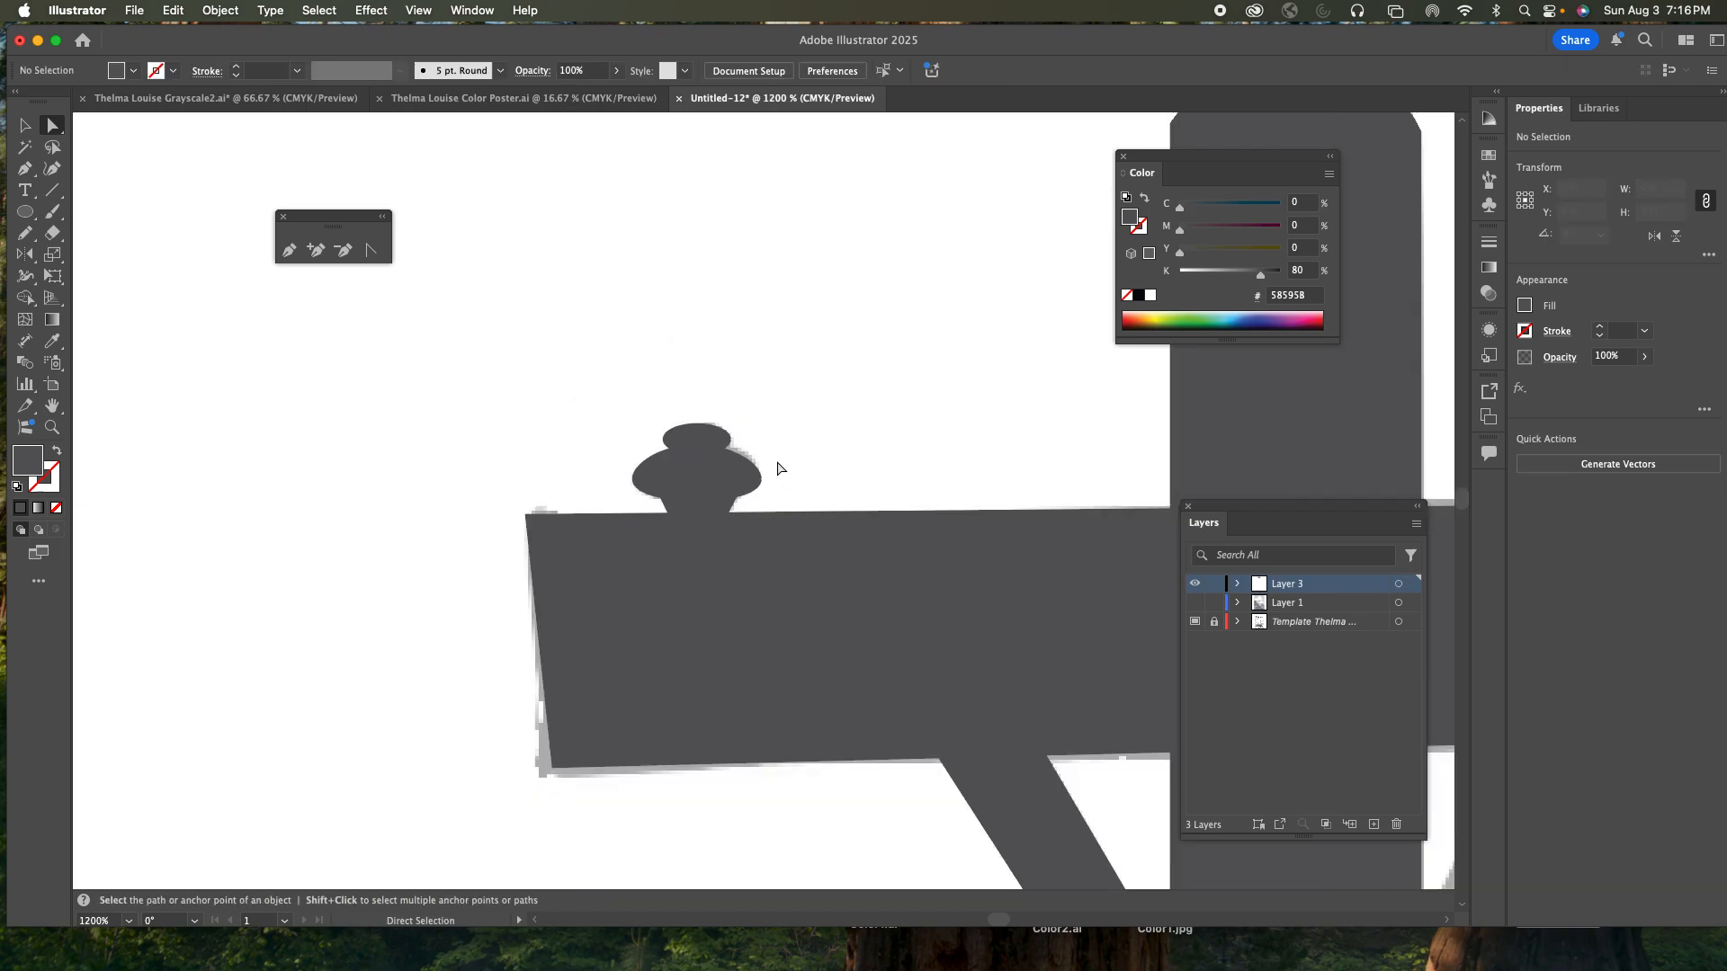
click(712, 441)
shift+click(715, 468)
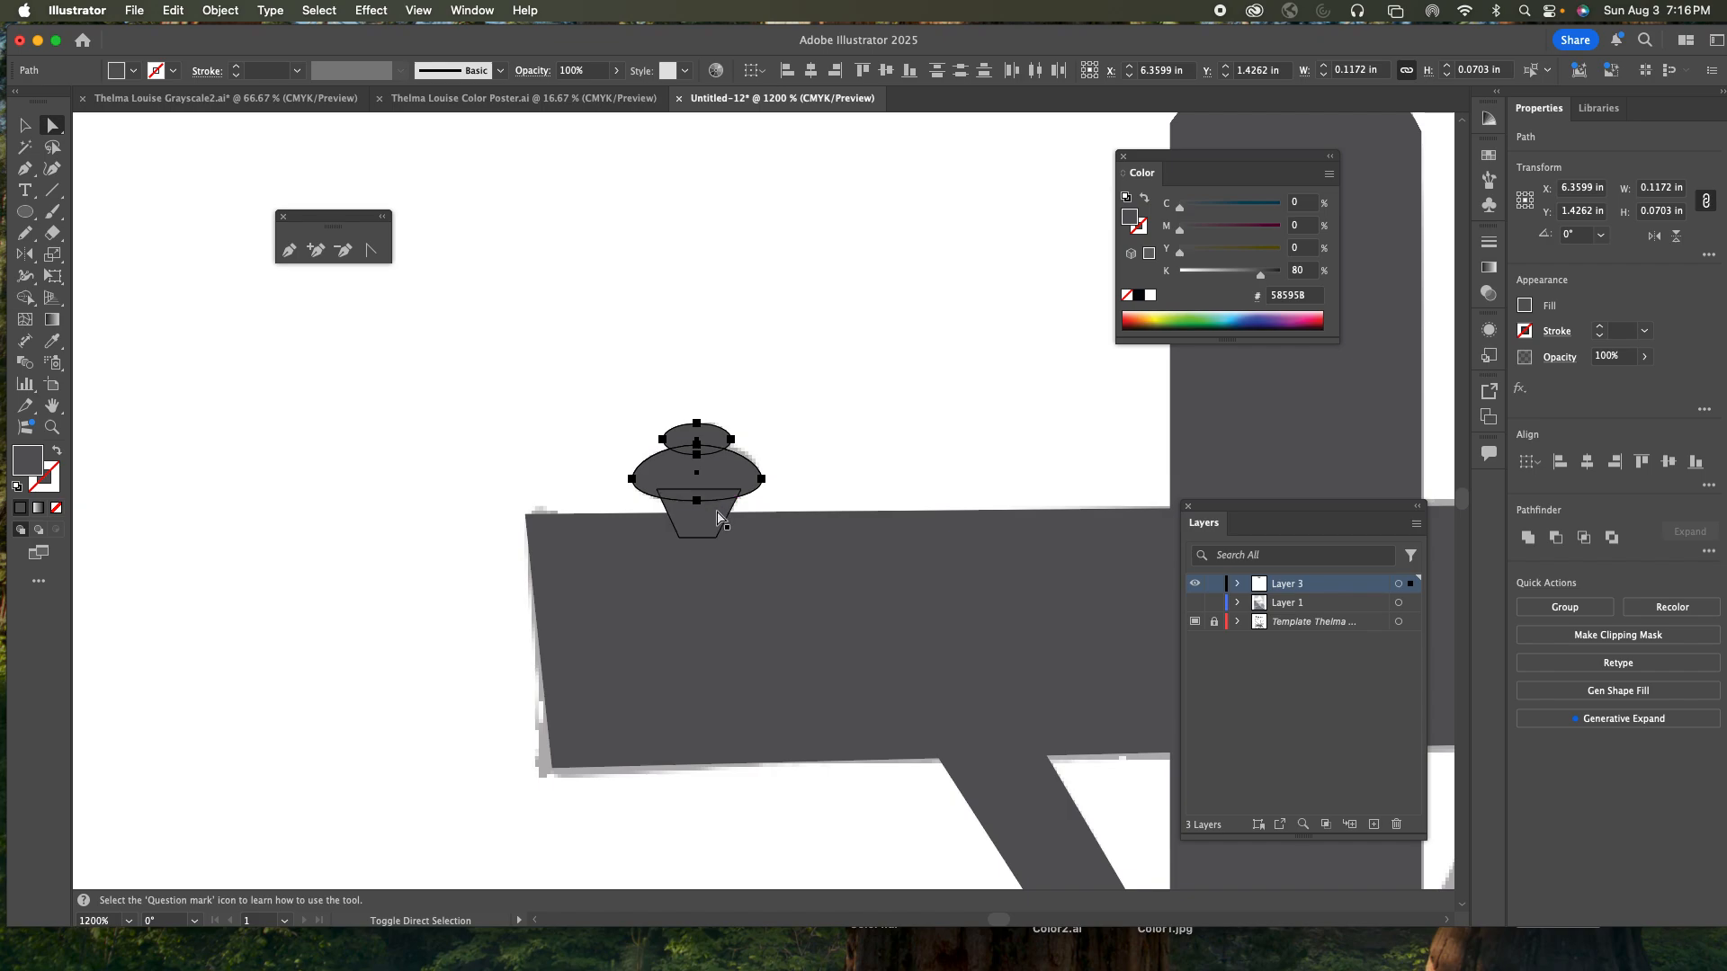
shift+click(719, 520)
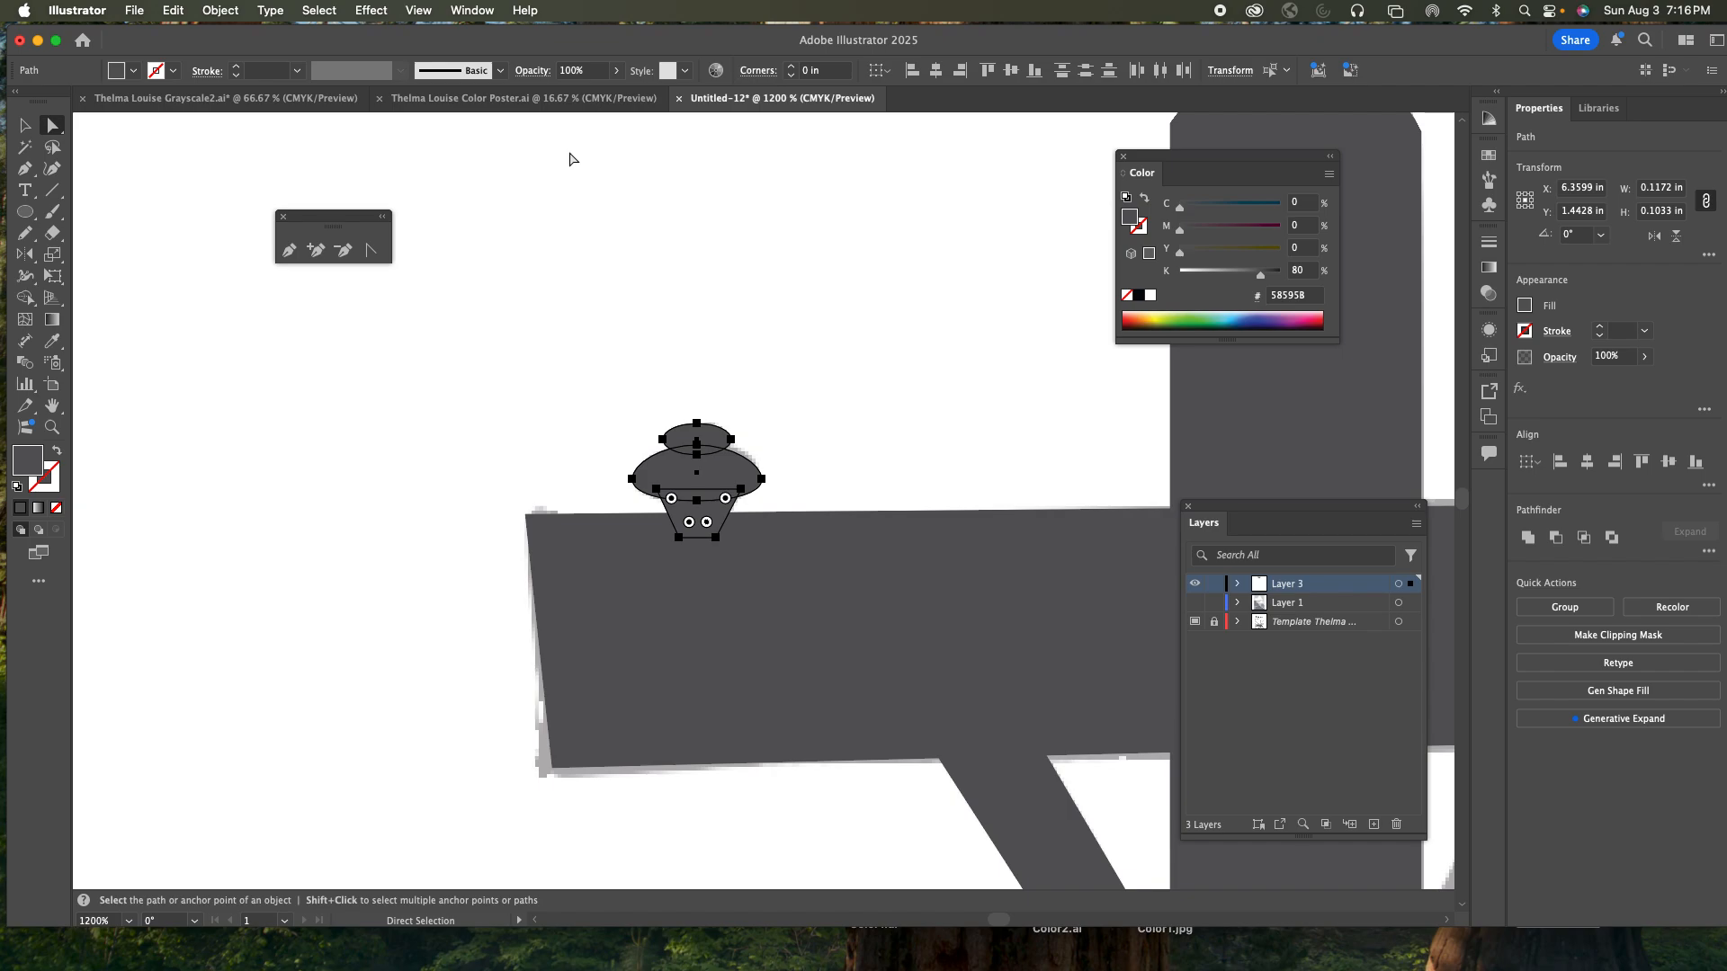
click(470, 10)
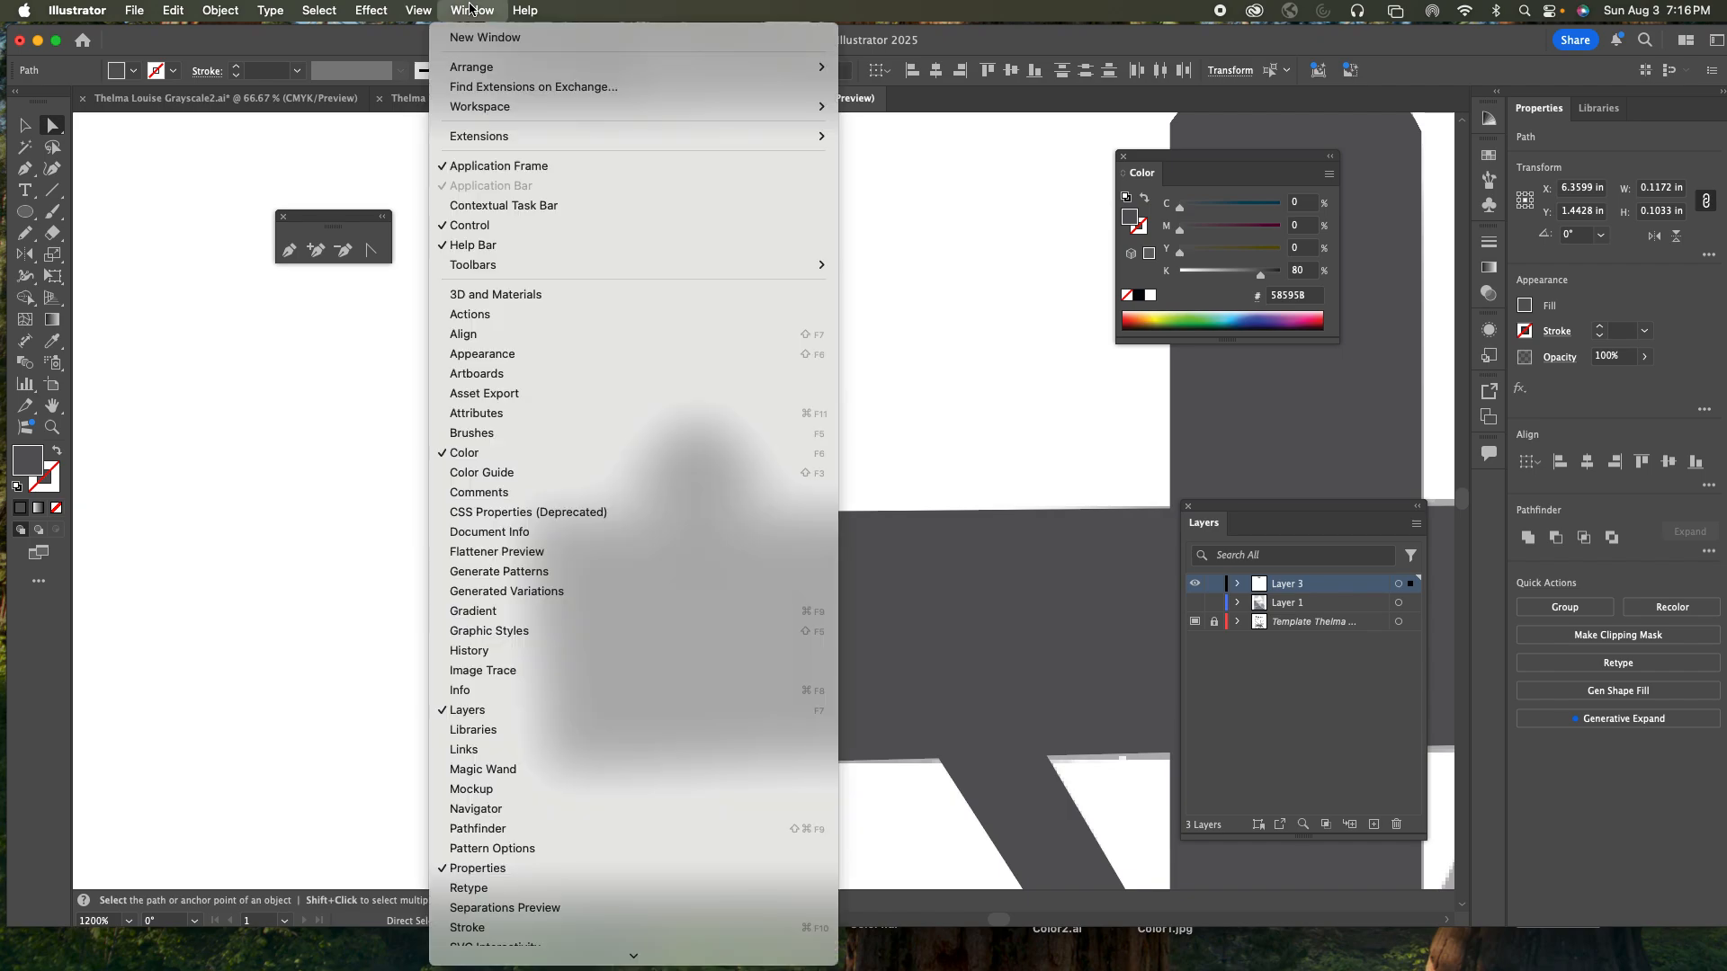
click(525, 829)
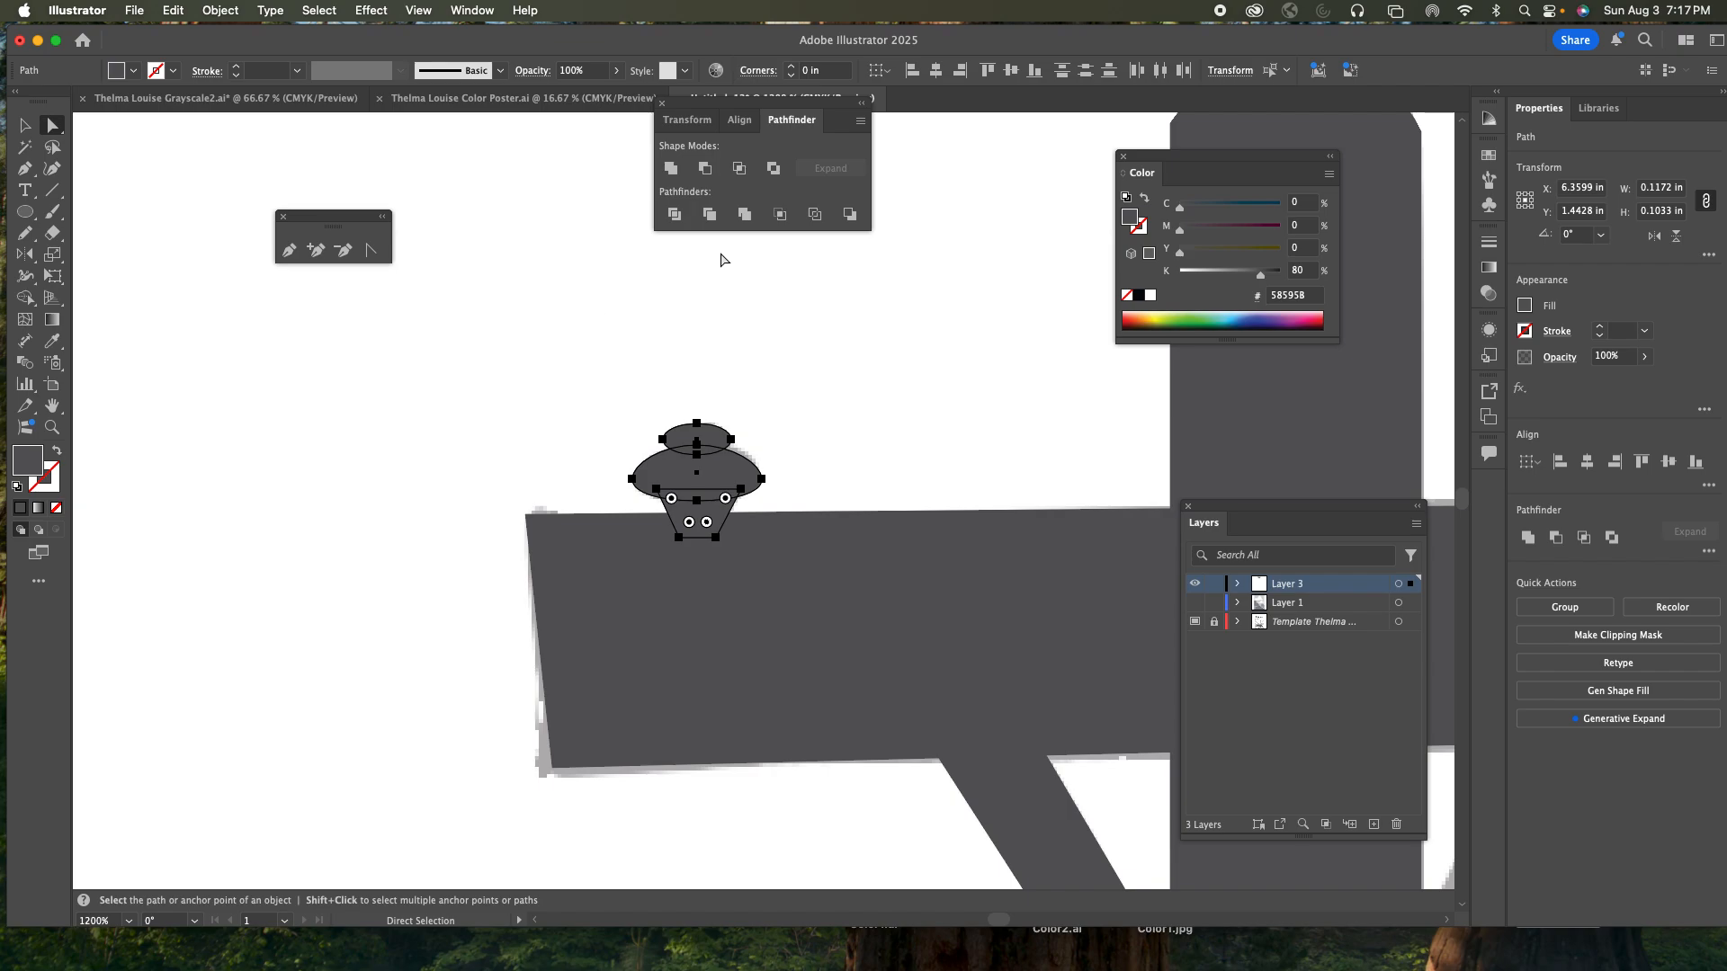
click(669, 169)
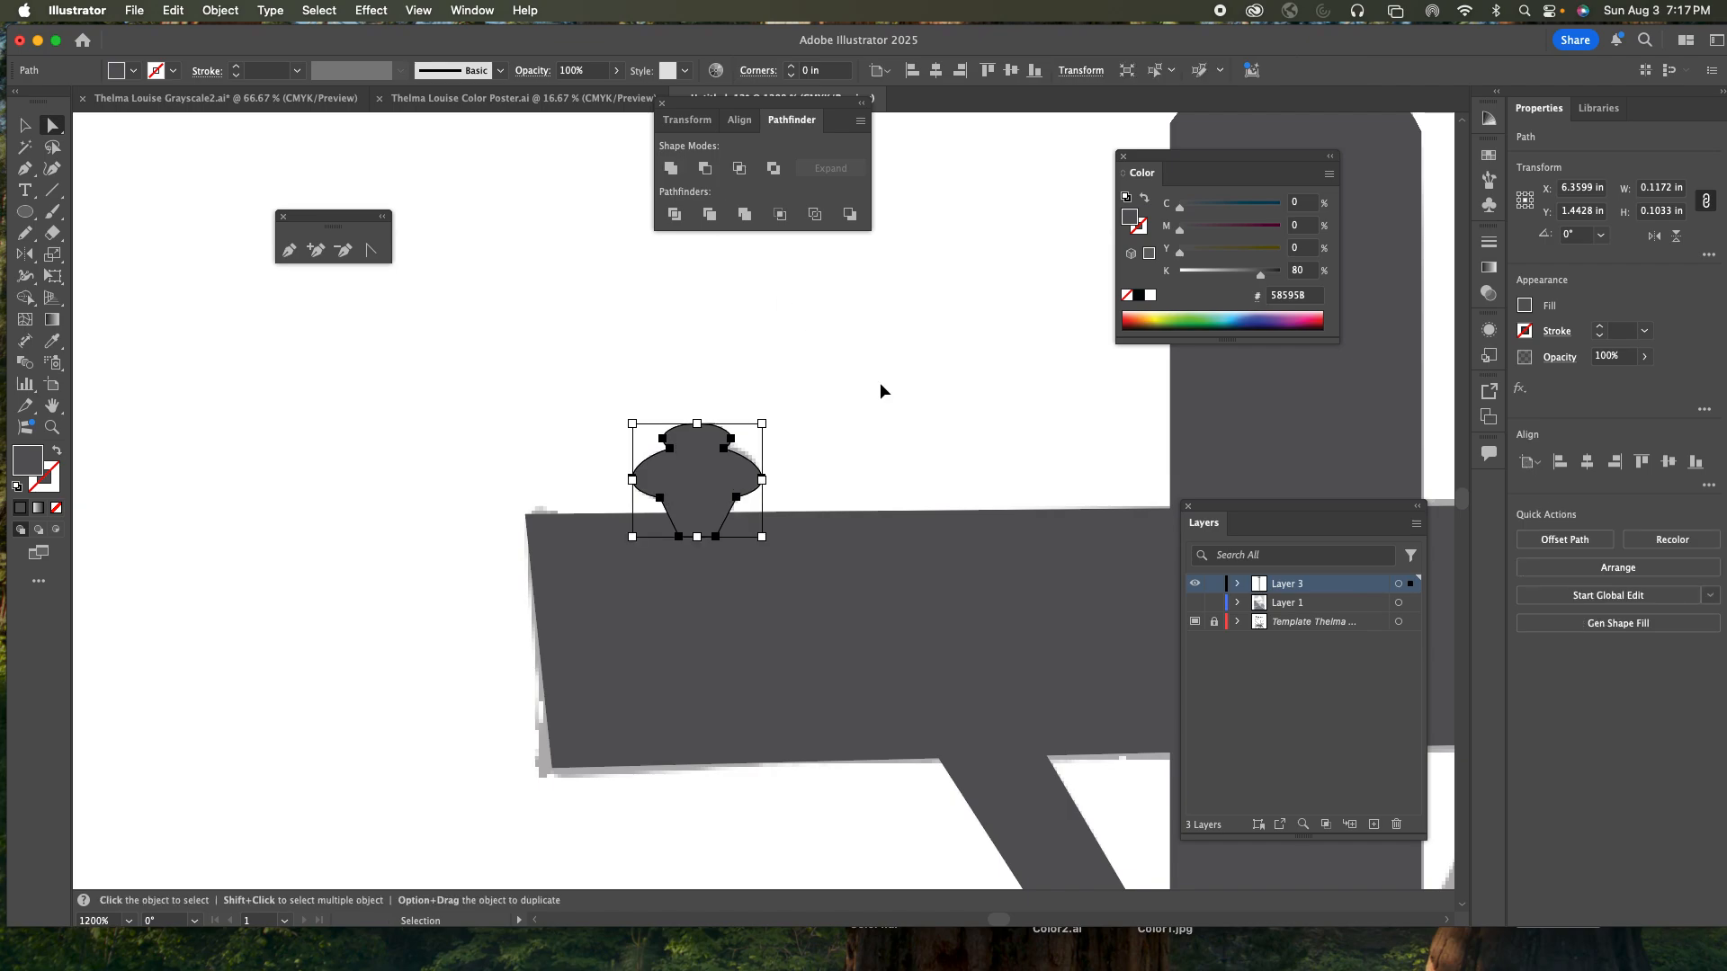
- Duplicate the finished insulator onto the insulator sketch at the crossarm's right end
key(super+minus)
key(super+minus)
drag(879, 435, 524, 417)
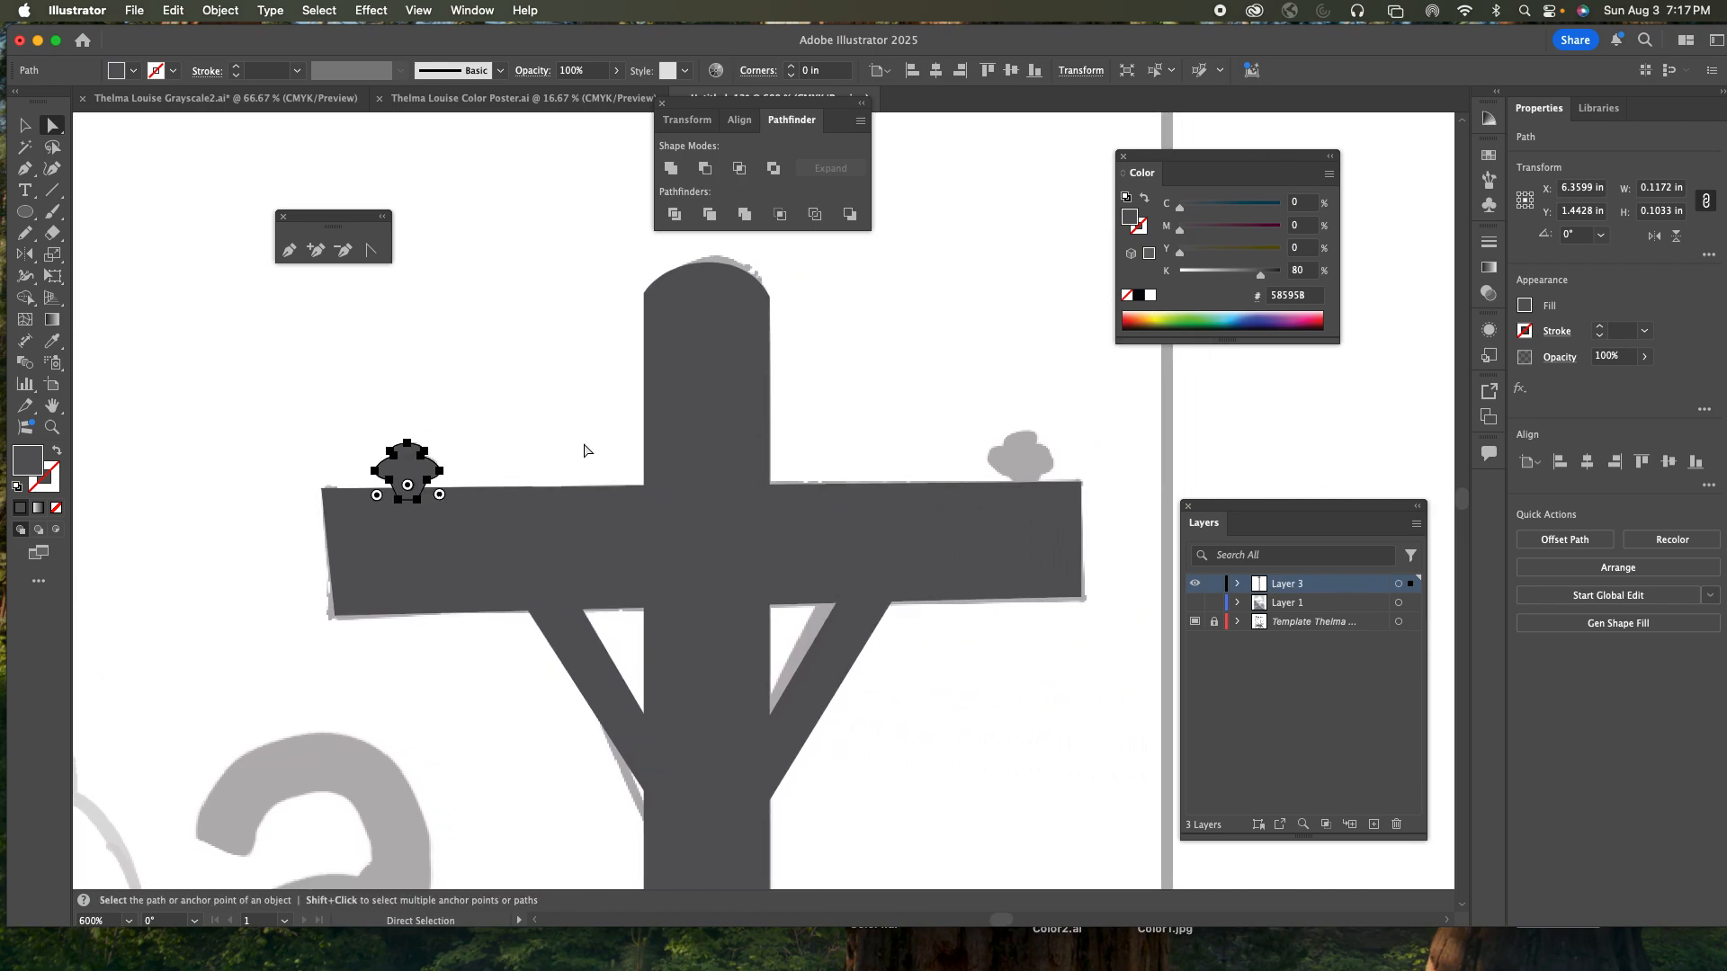
click(26, 126)
click(471, 420)
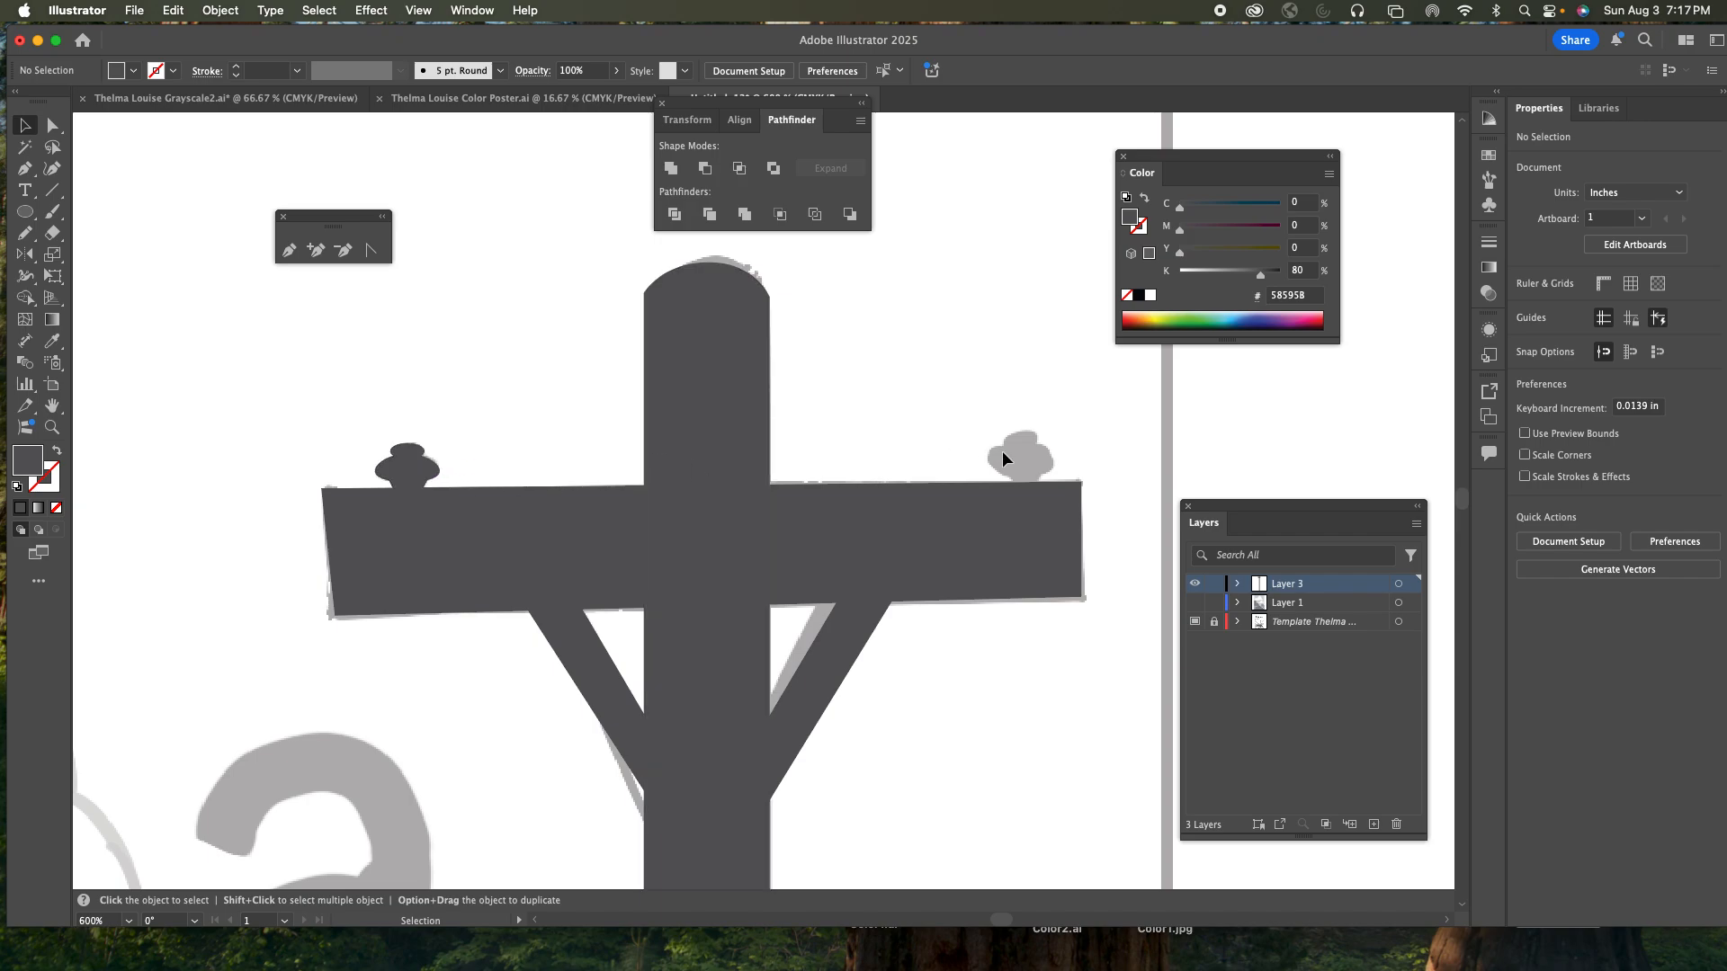
click(409, 478)
drag(411, 478, 1026, 468)
key(alt)
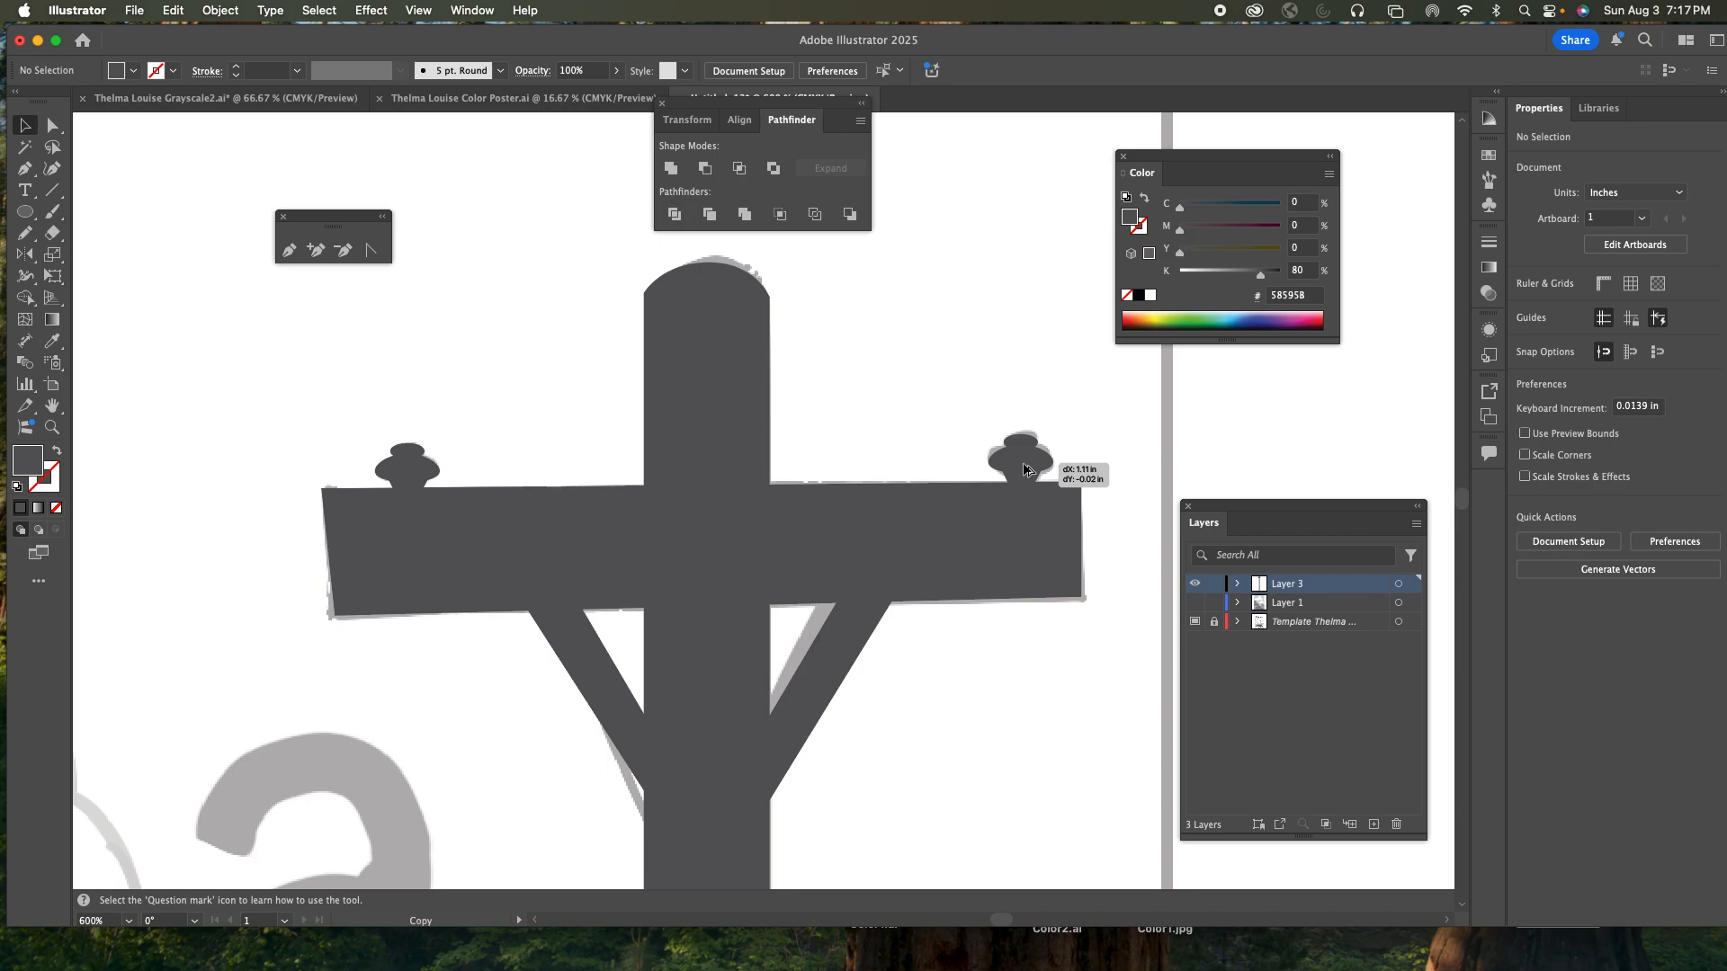
drag(1025, 469, 1025, 469)
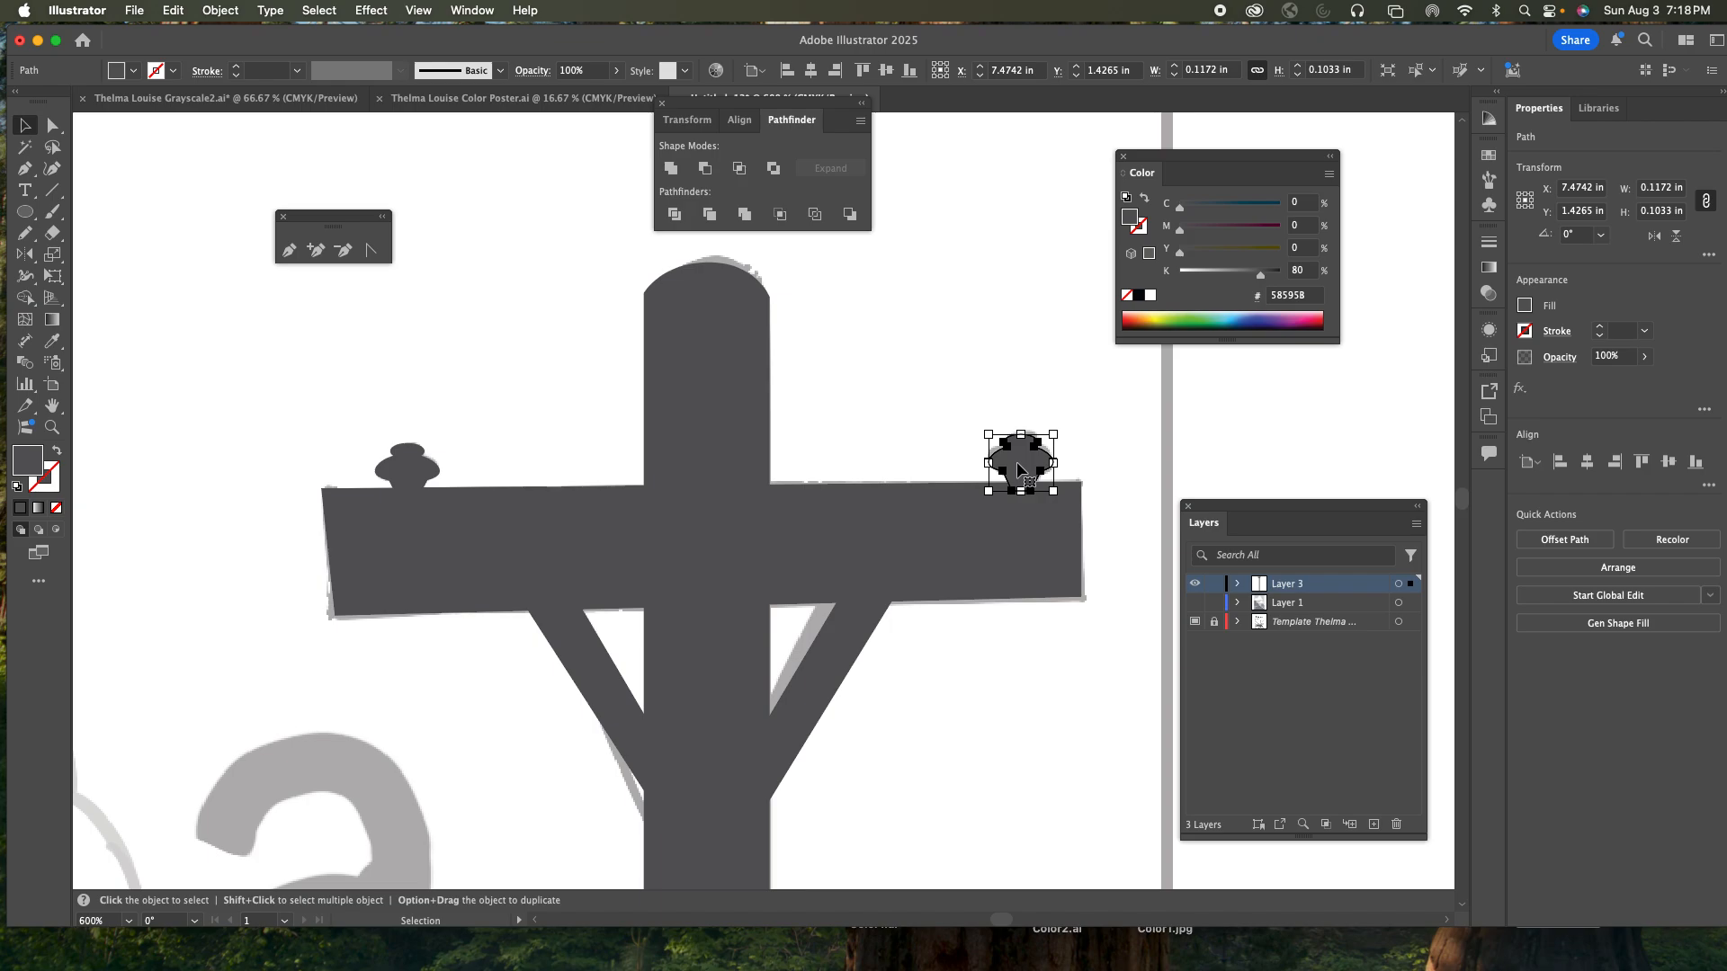
- Unite the post, V-shaped brace and crossarm into one shape with Pathfinder
click(862, 406)
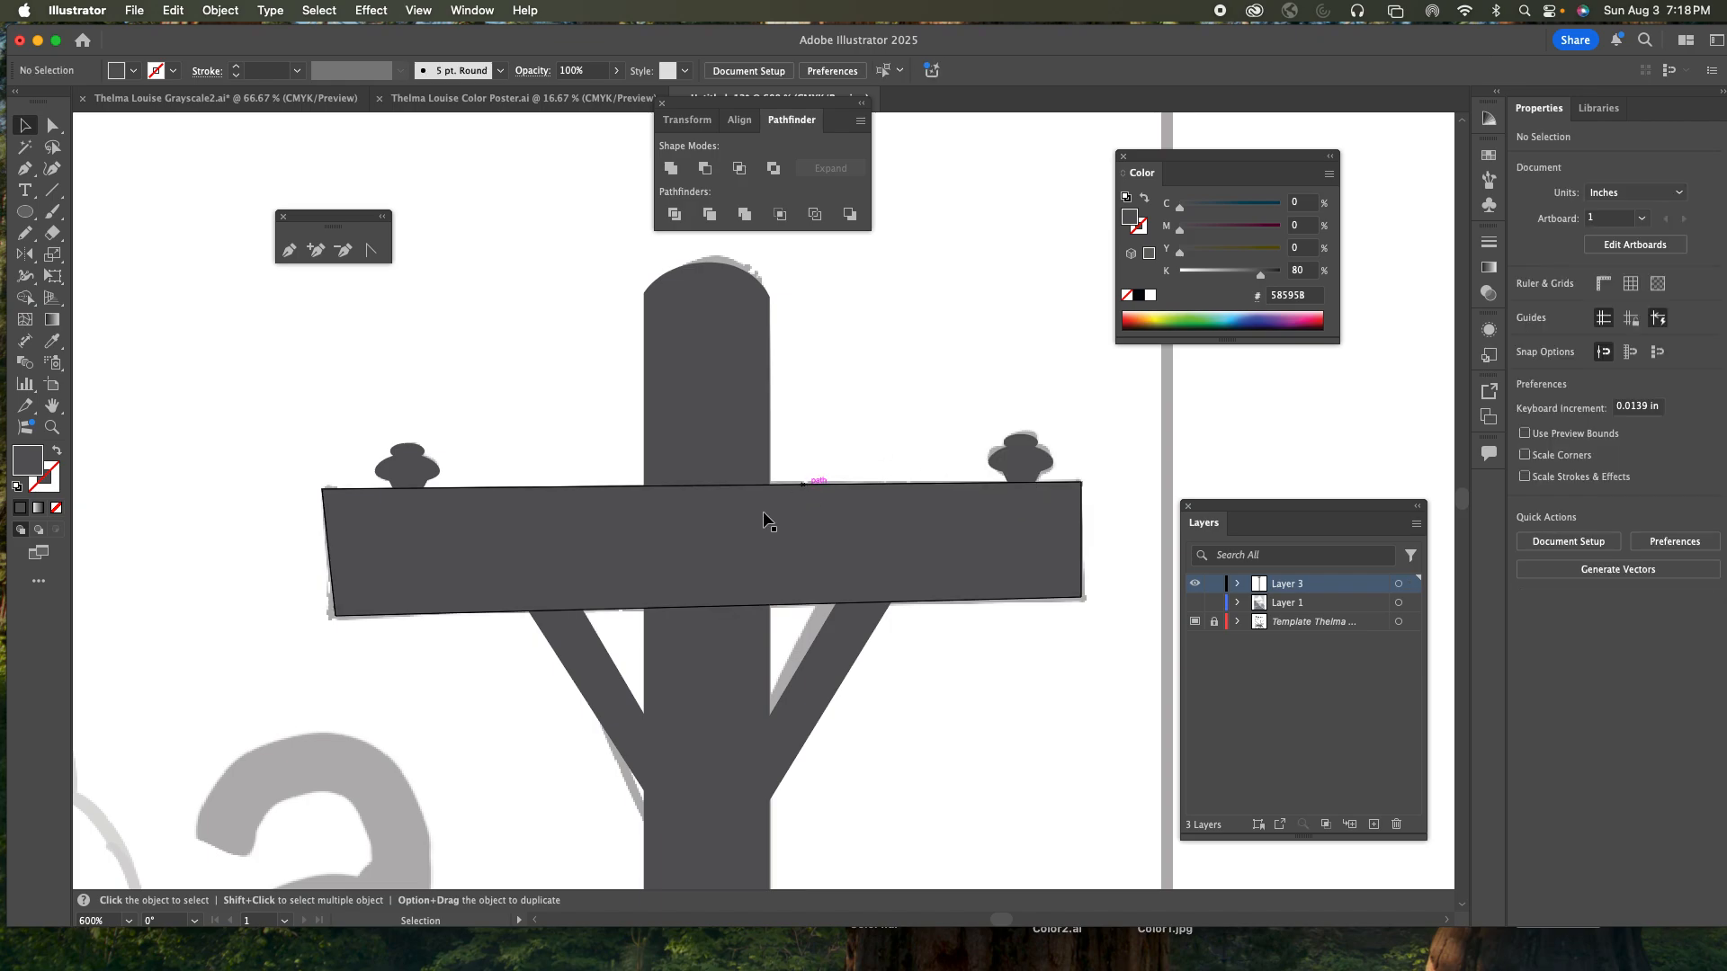
click(728, 446)
shift+click(840, 635)
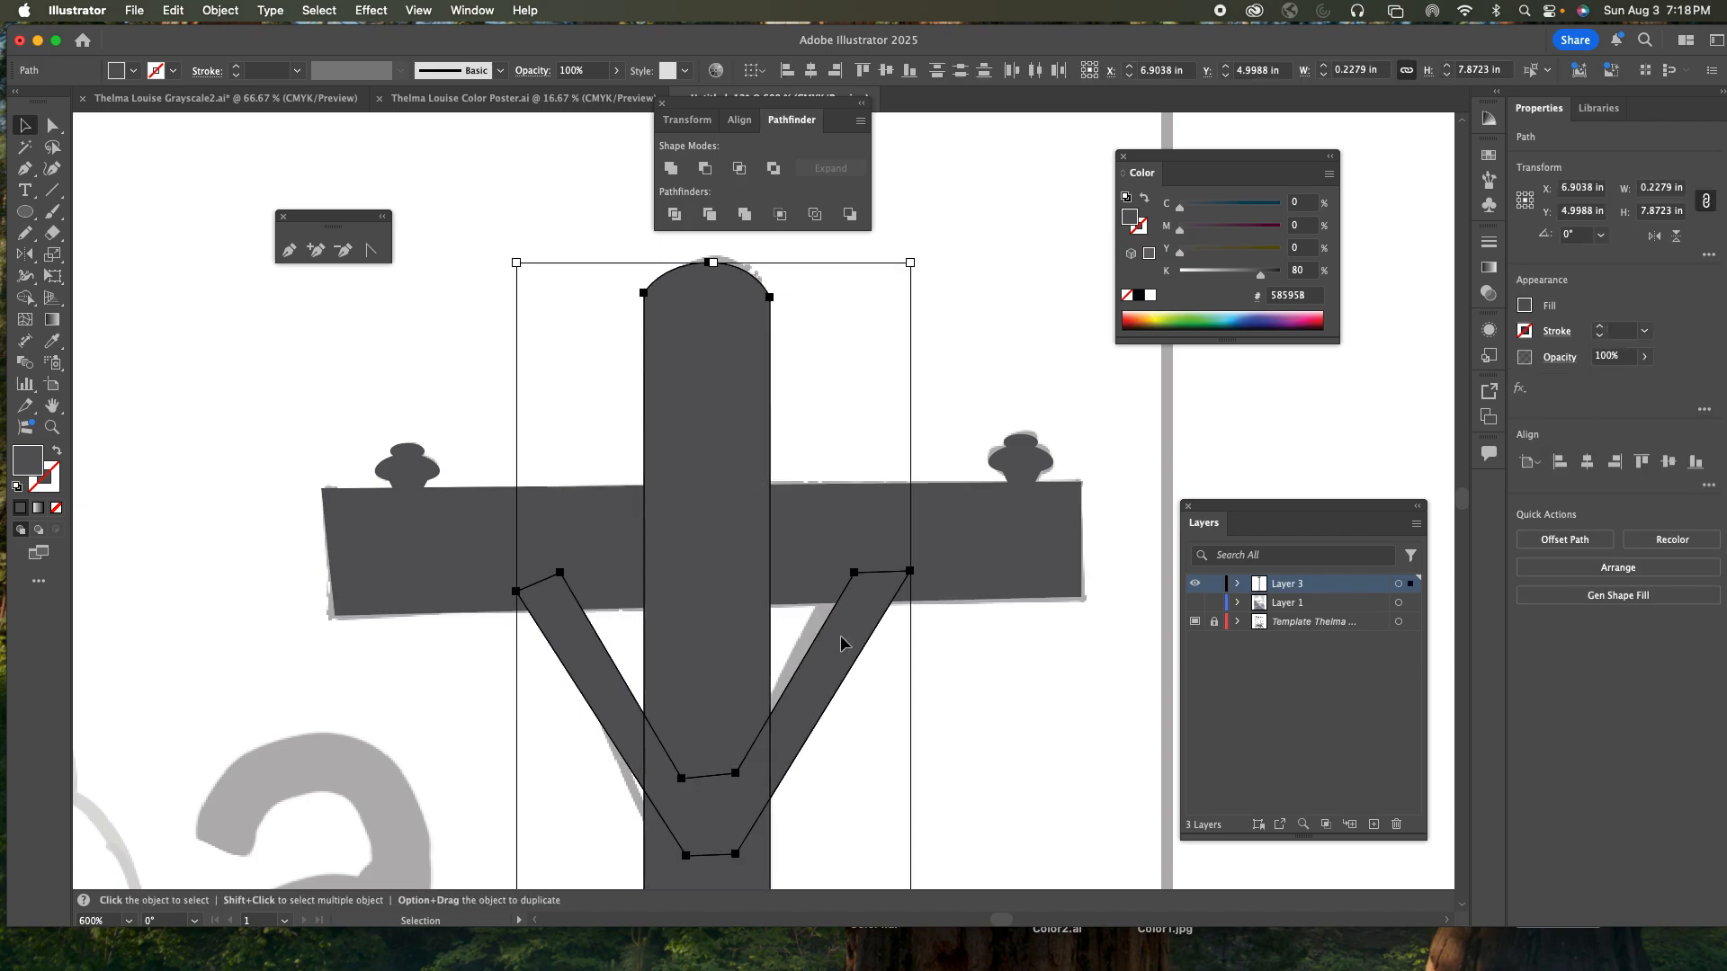
shift+click(795, 569)
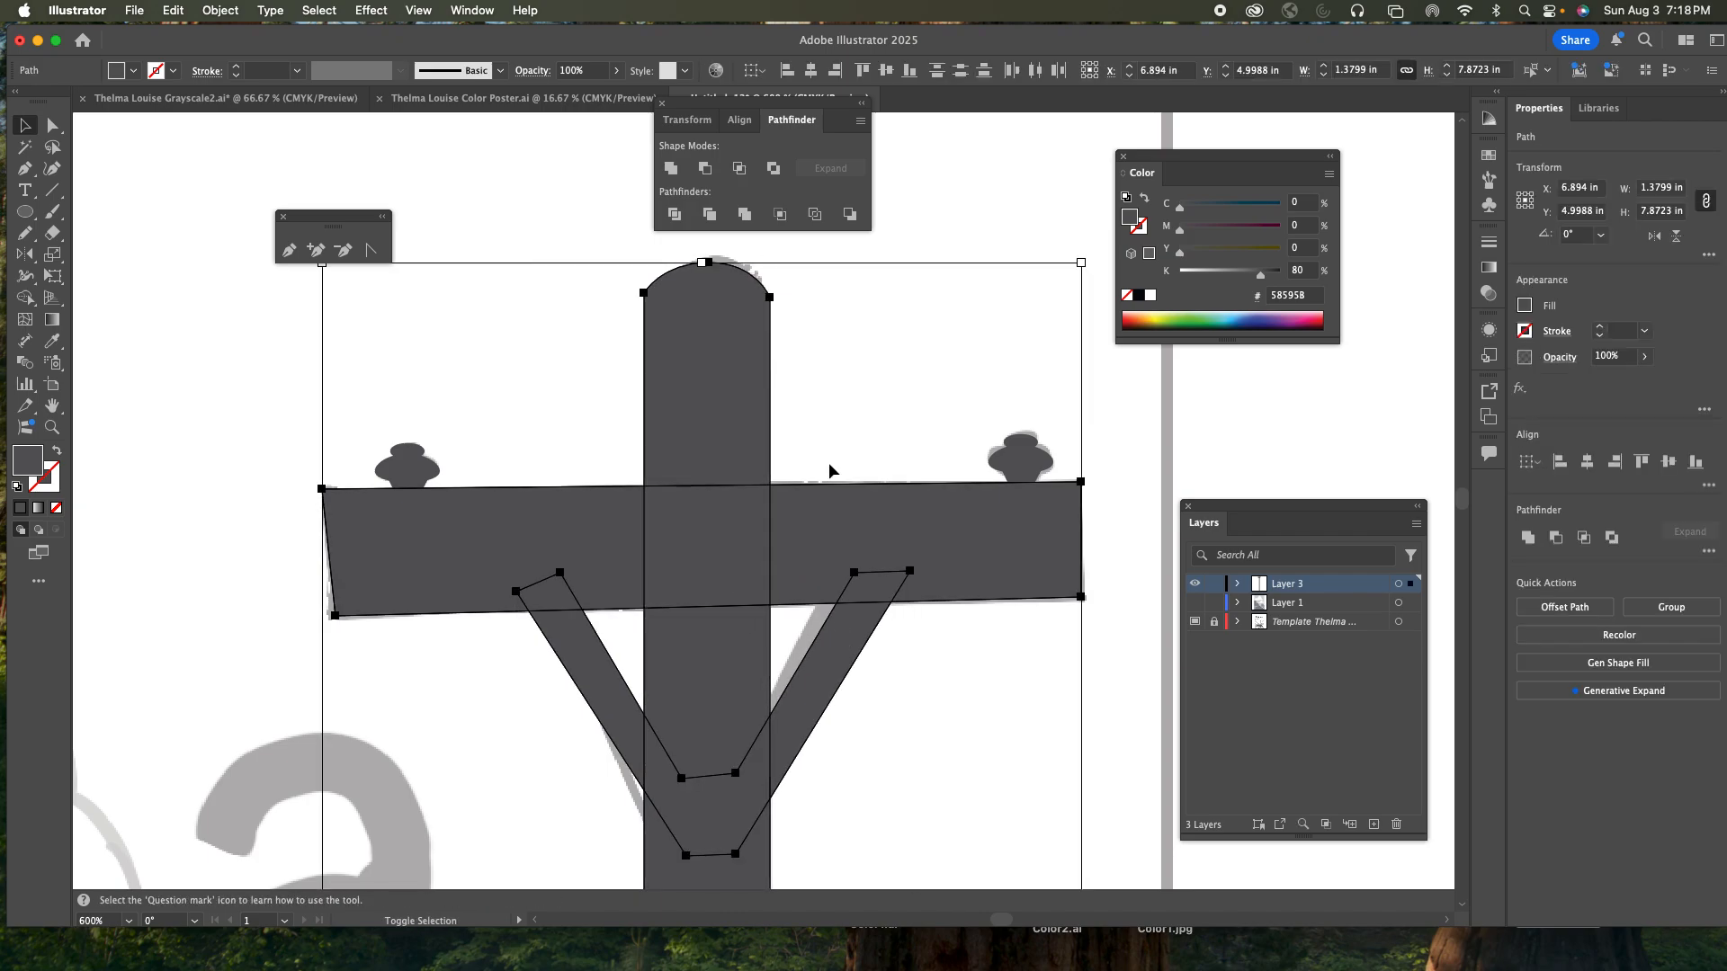
click(670, 168)
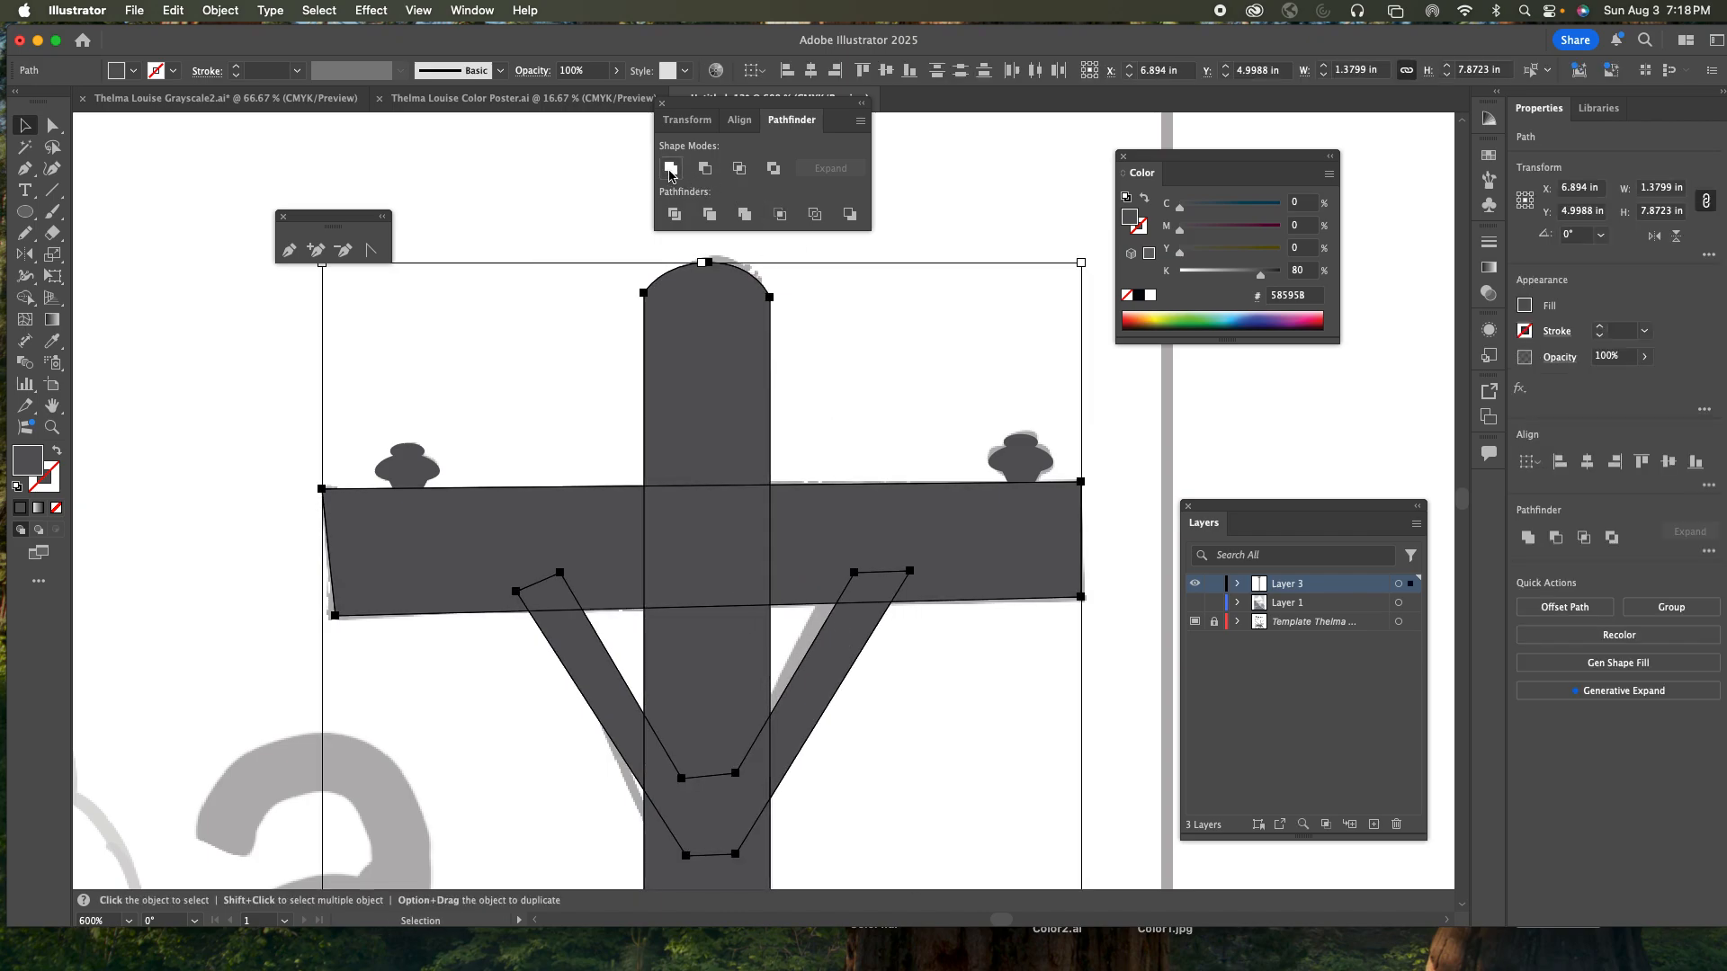
click(811, 367)
- Try a black fill on both insulators, and undo the color change
click(413, 458)
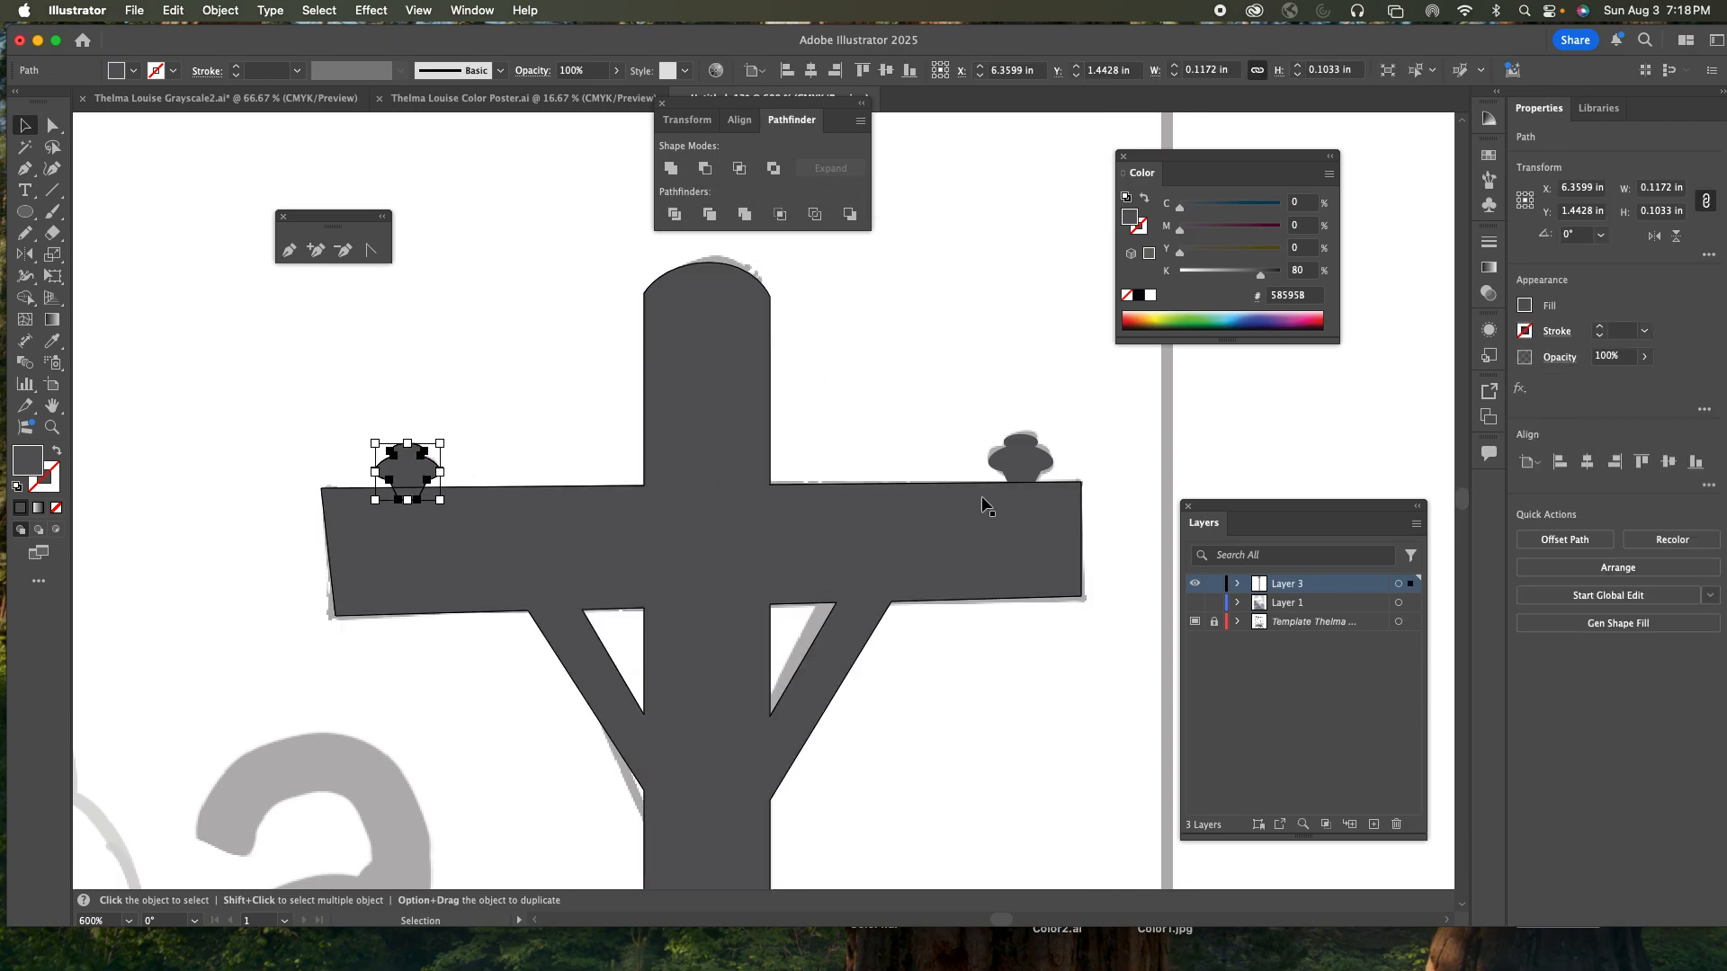
shift+click(983, 454)
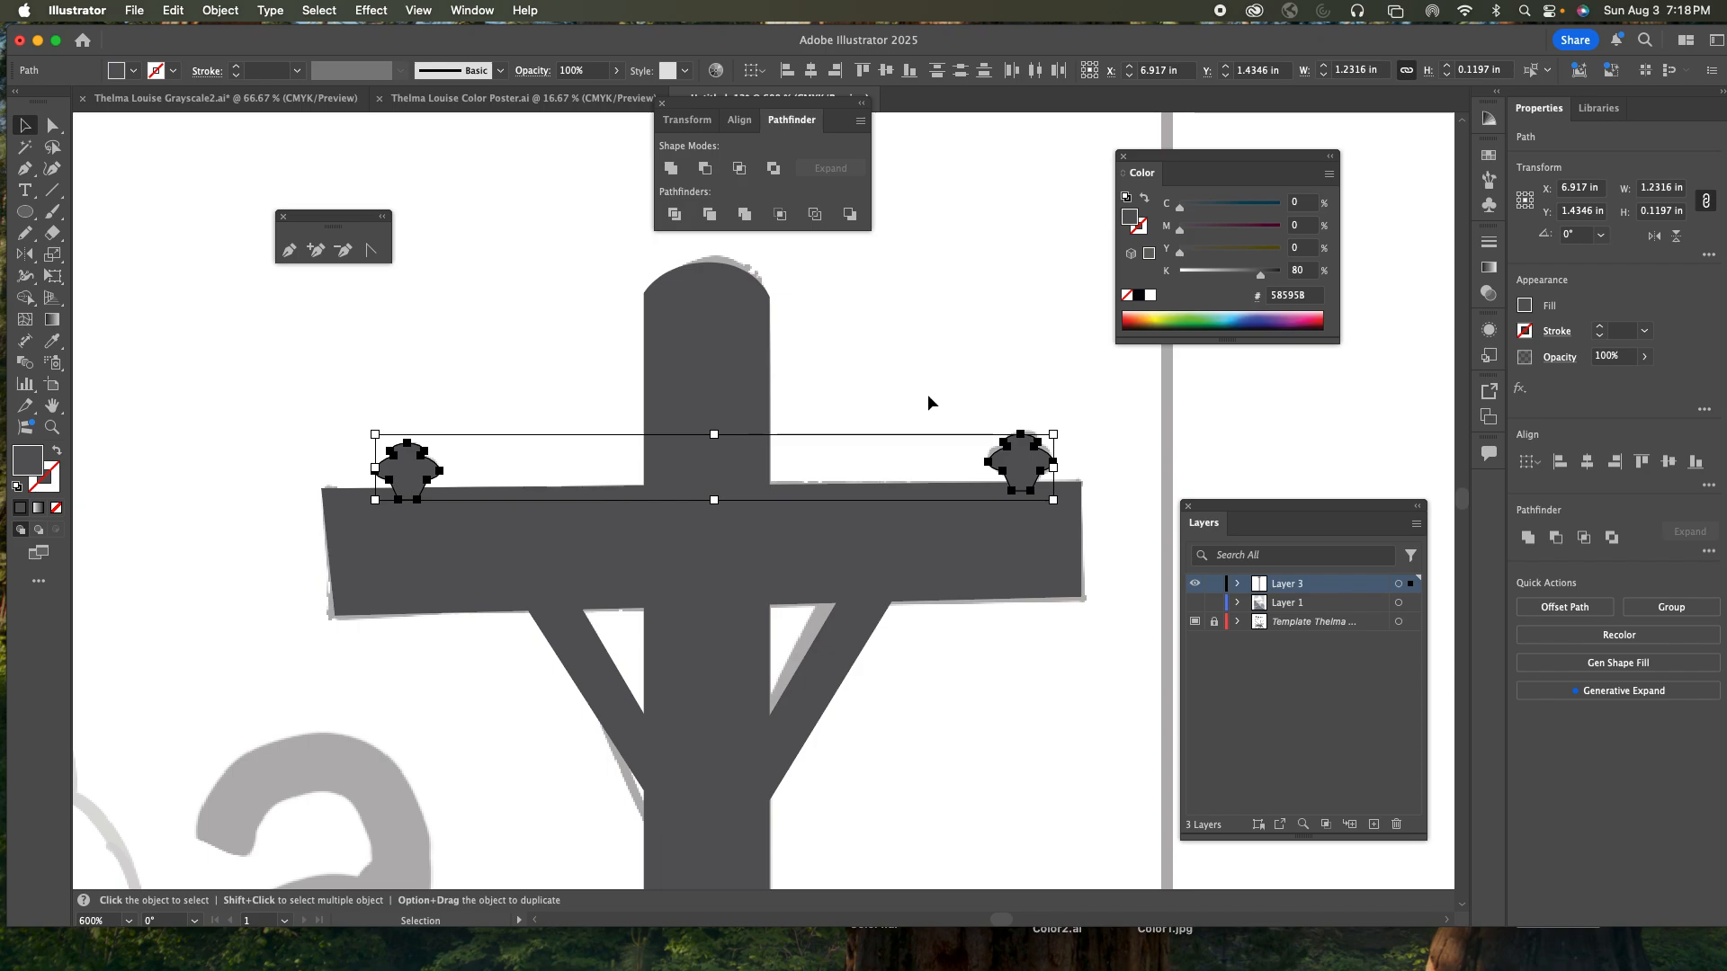
click(1139, 295)
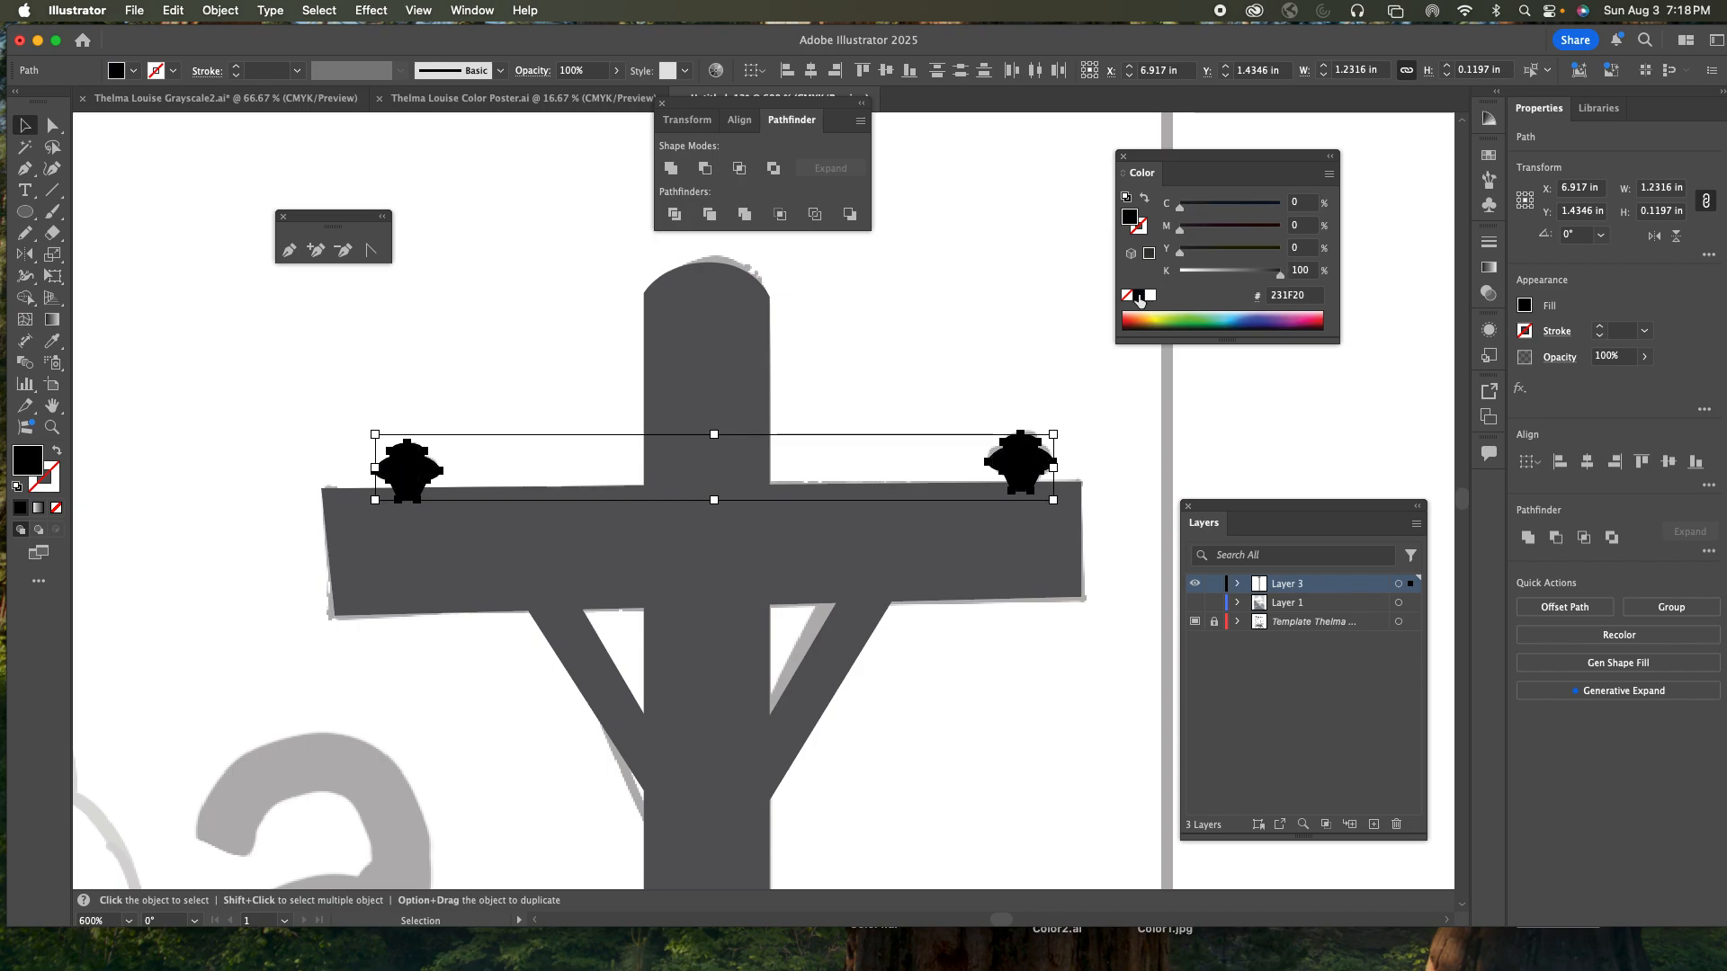
click(941, 319)
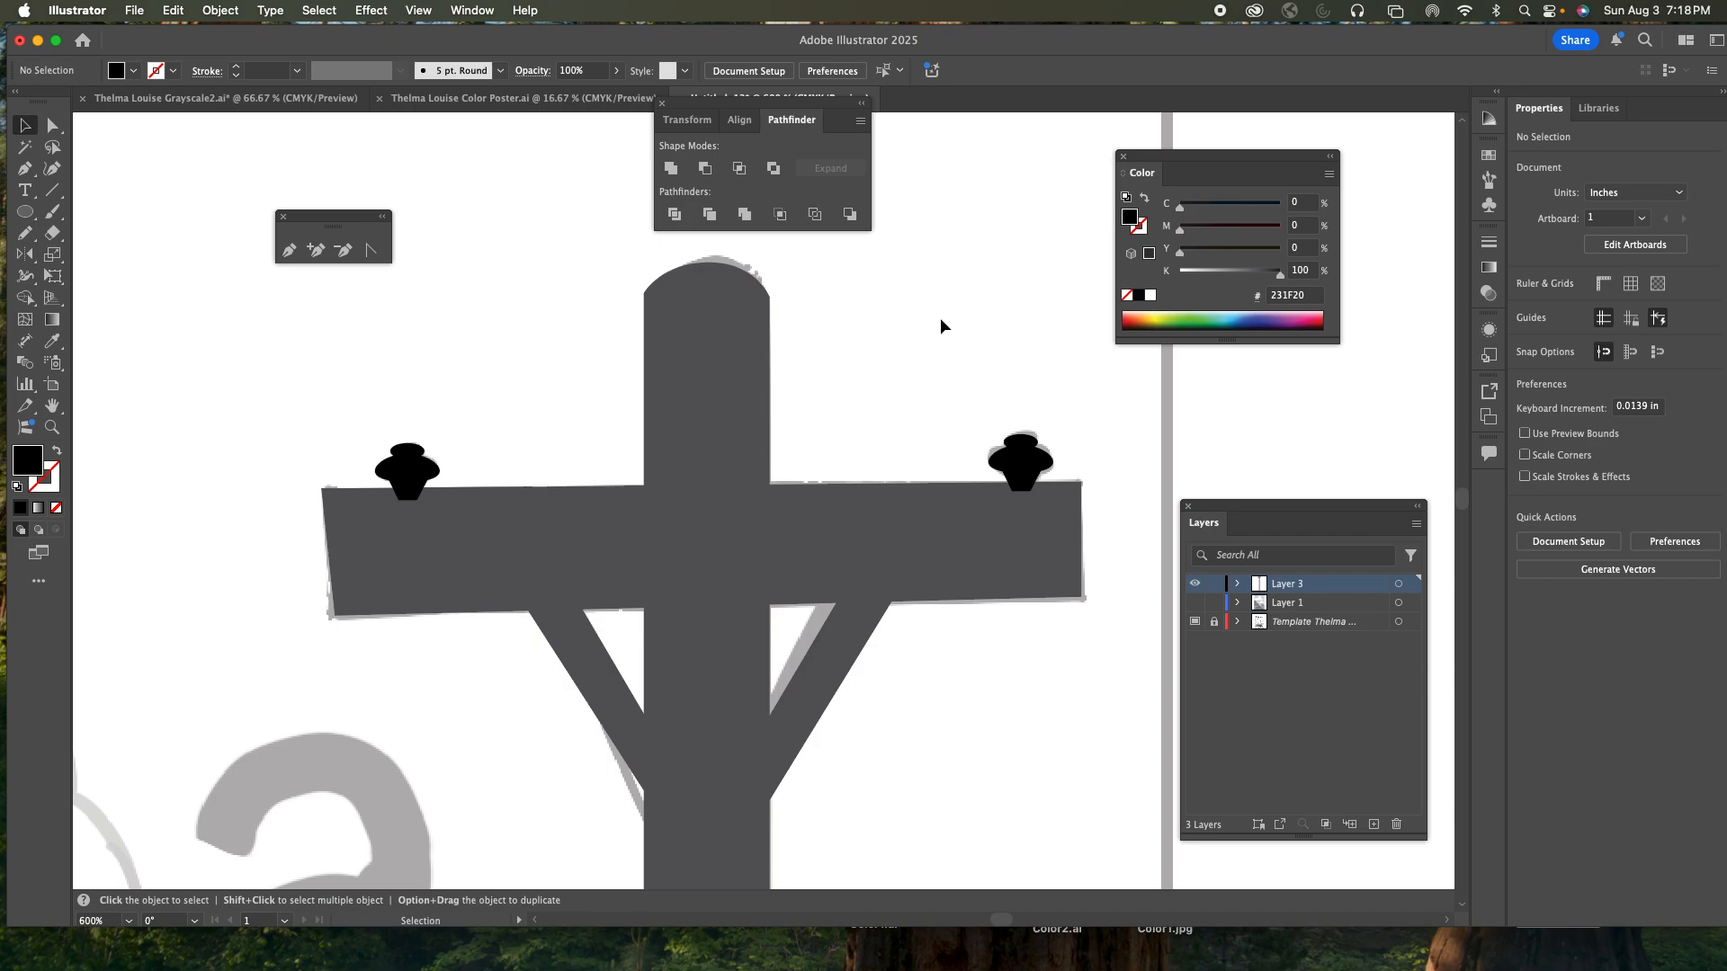
key(super+z)
key(super+z)
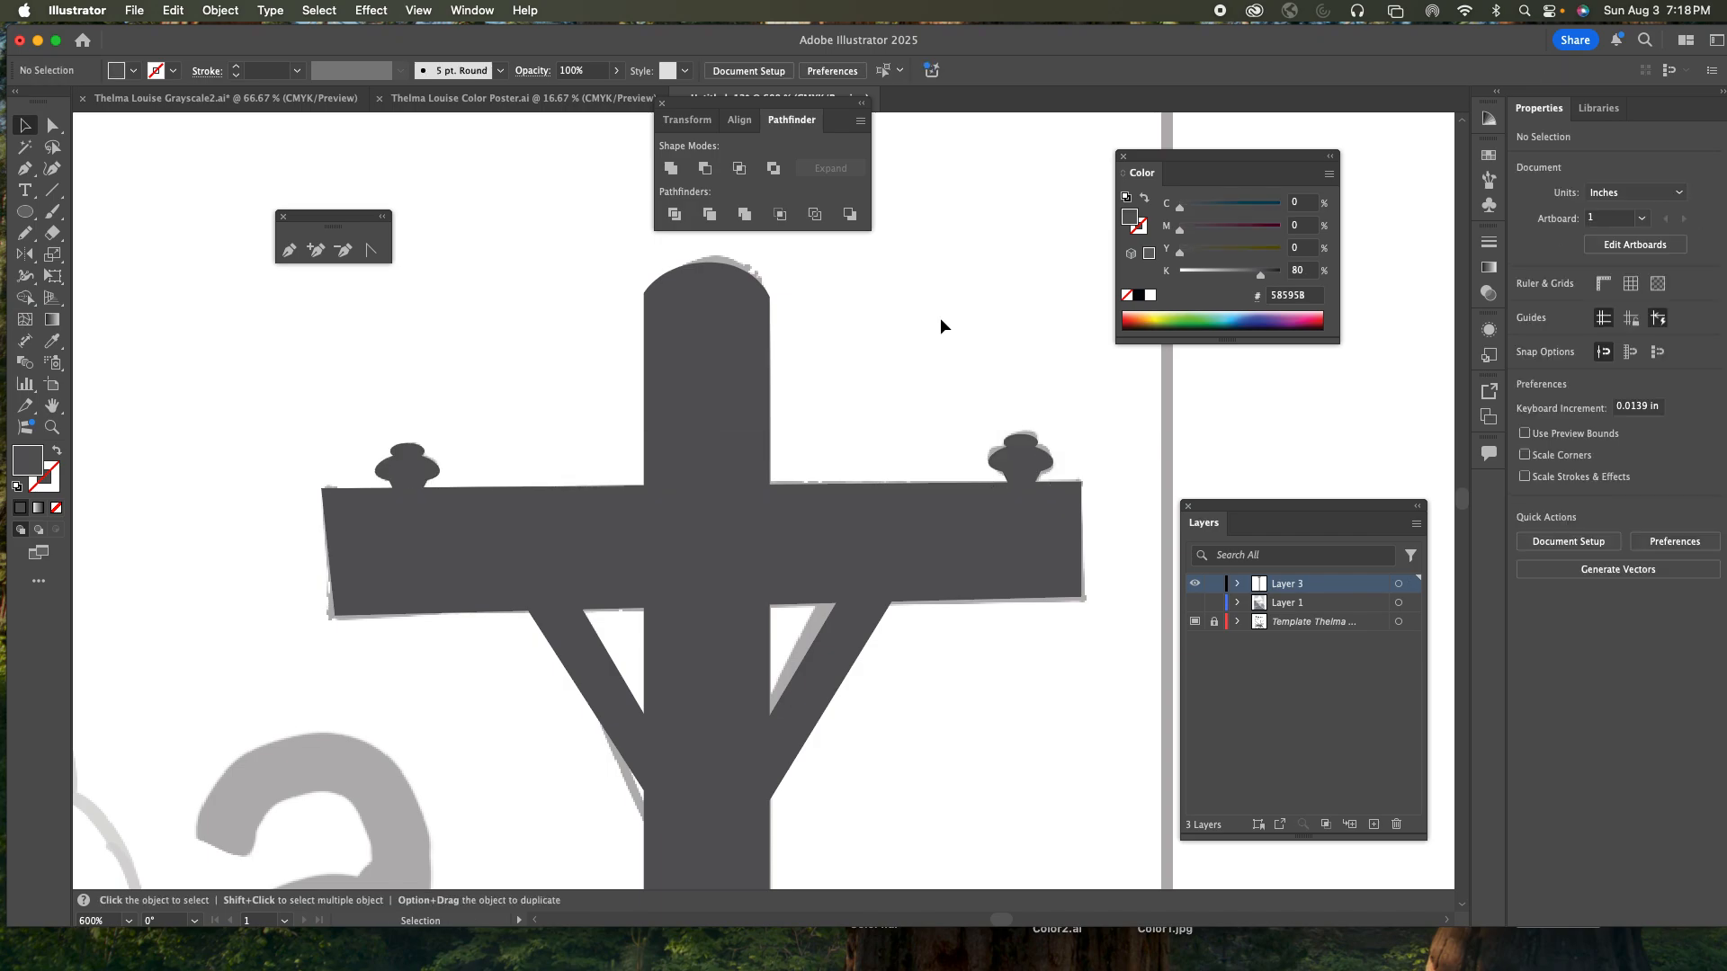
key(super+minus)
key(super+minus)
key(super+minus)
key(super+minus)
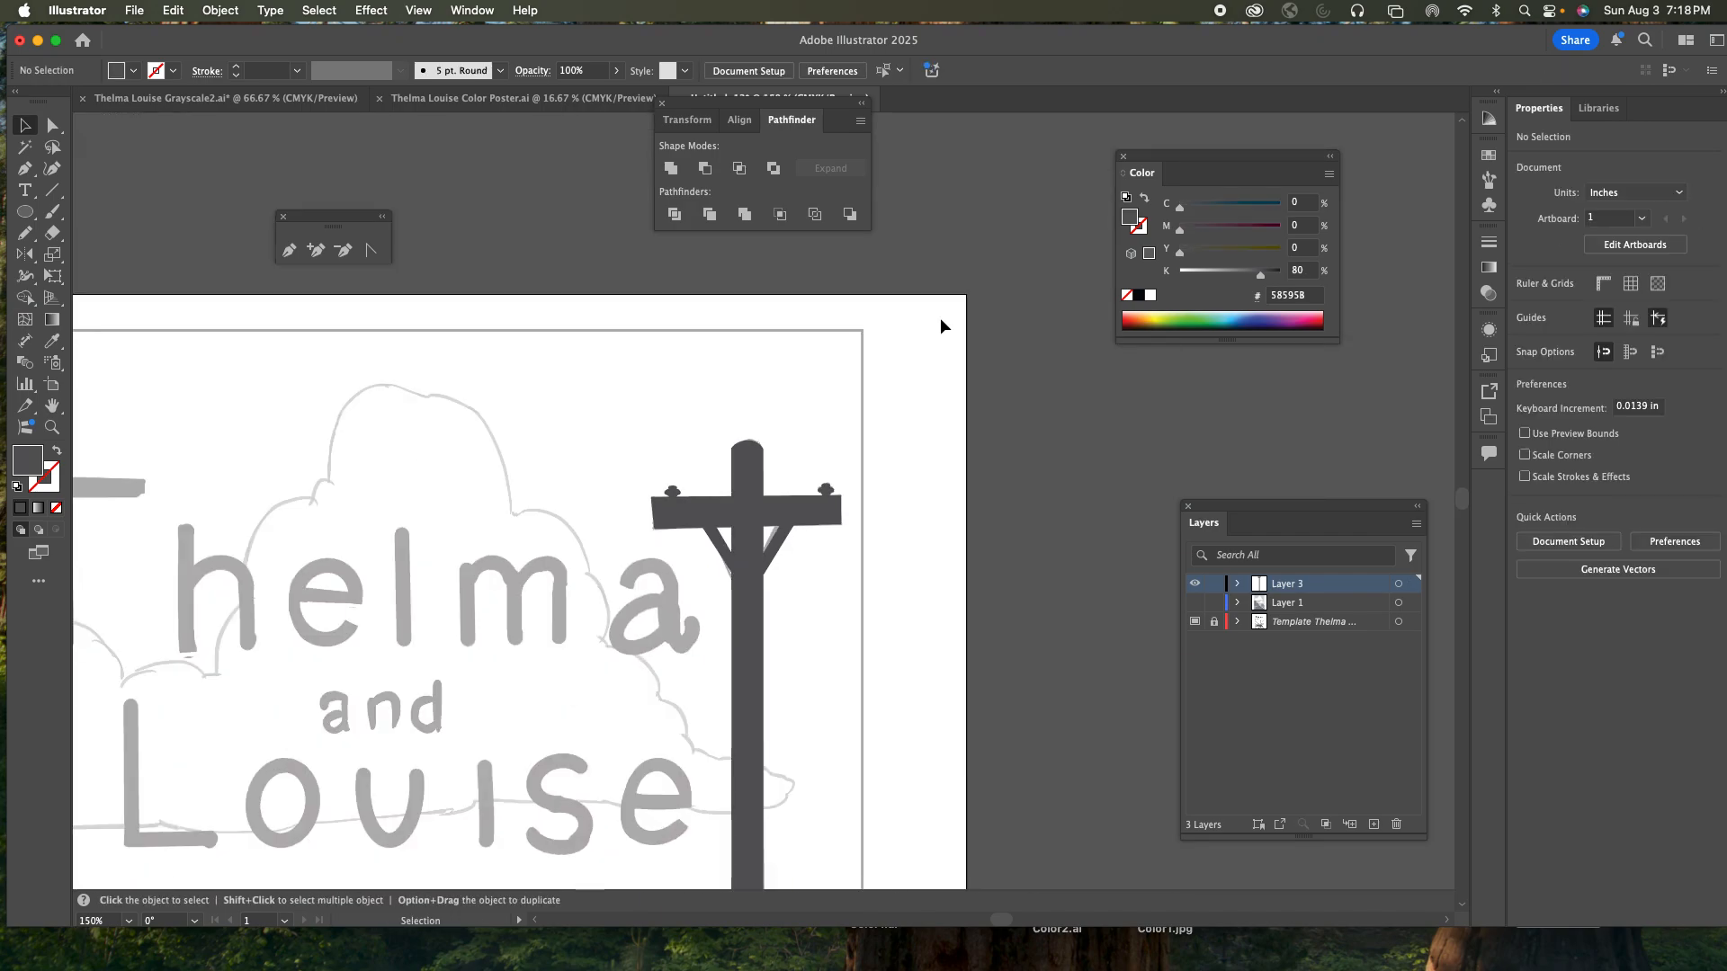
- Group the post, crossarm, braces and both insulators of the large telephone pole into one object
drag(901, 380, 932, 245)
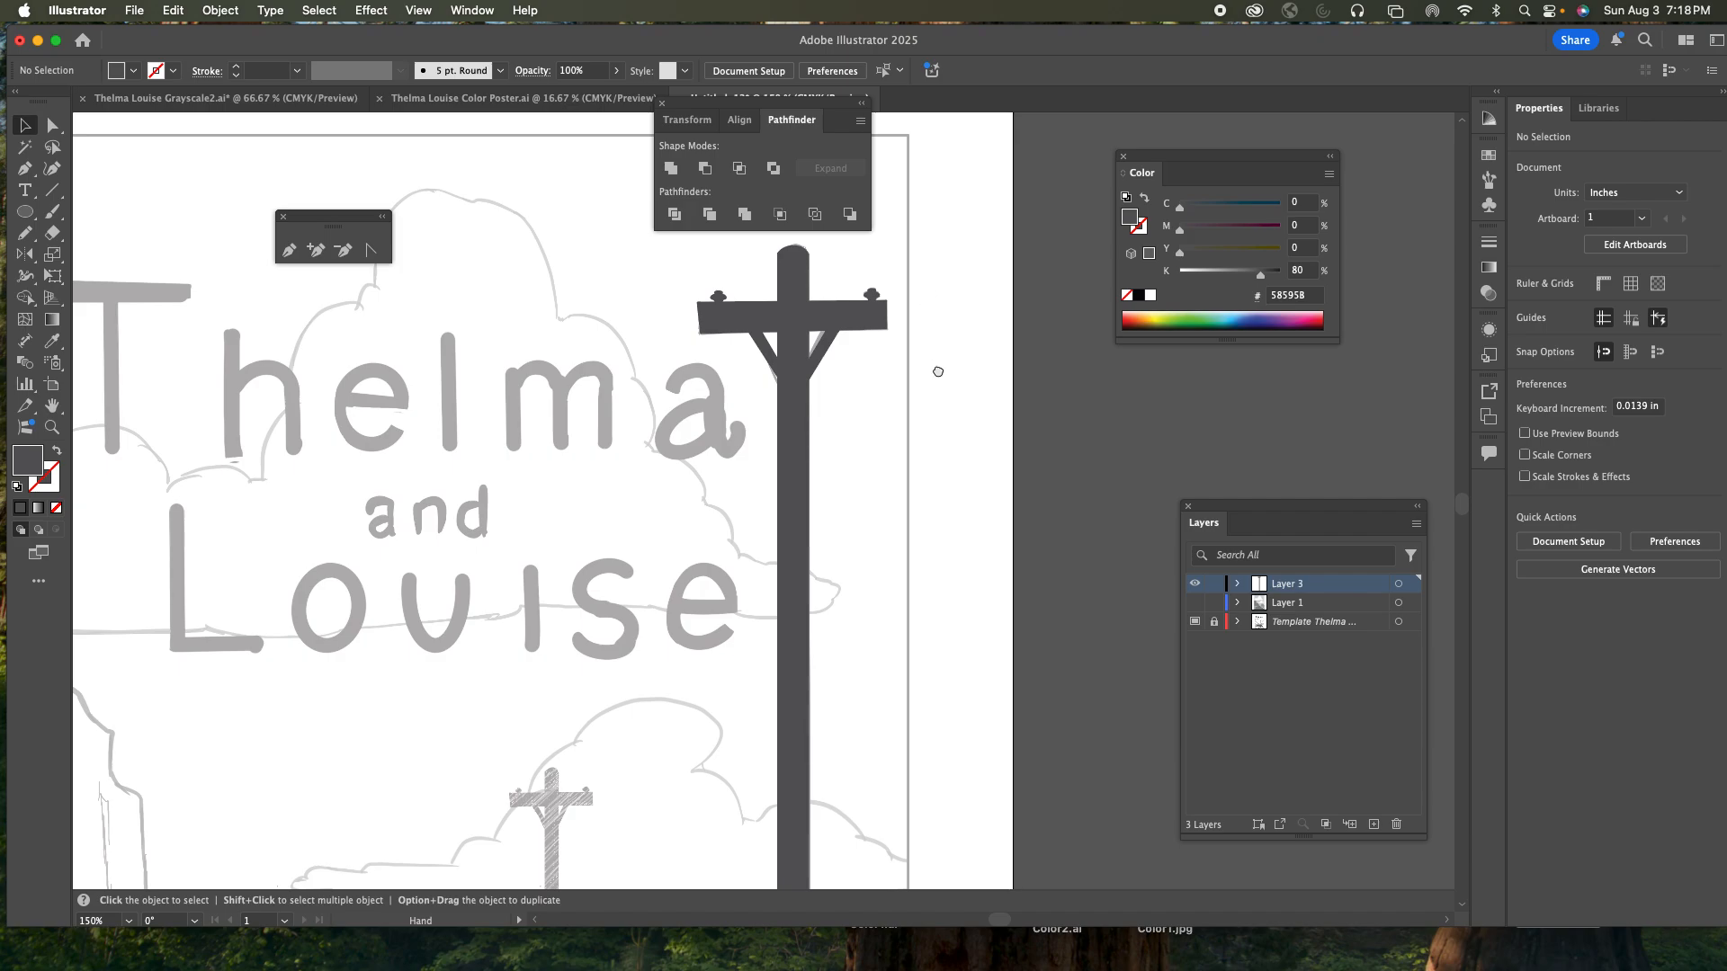
key(super+minus)
key(super+minus)
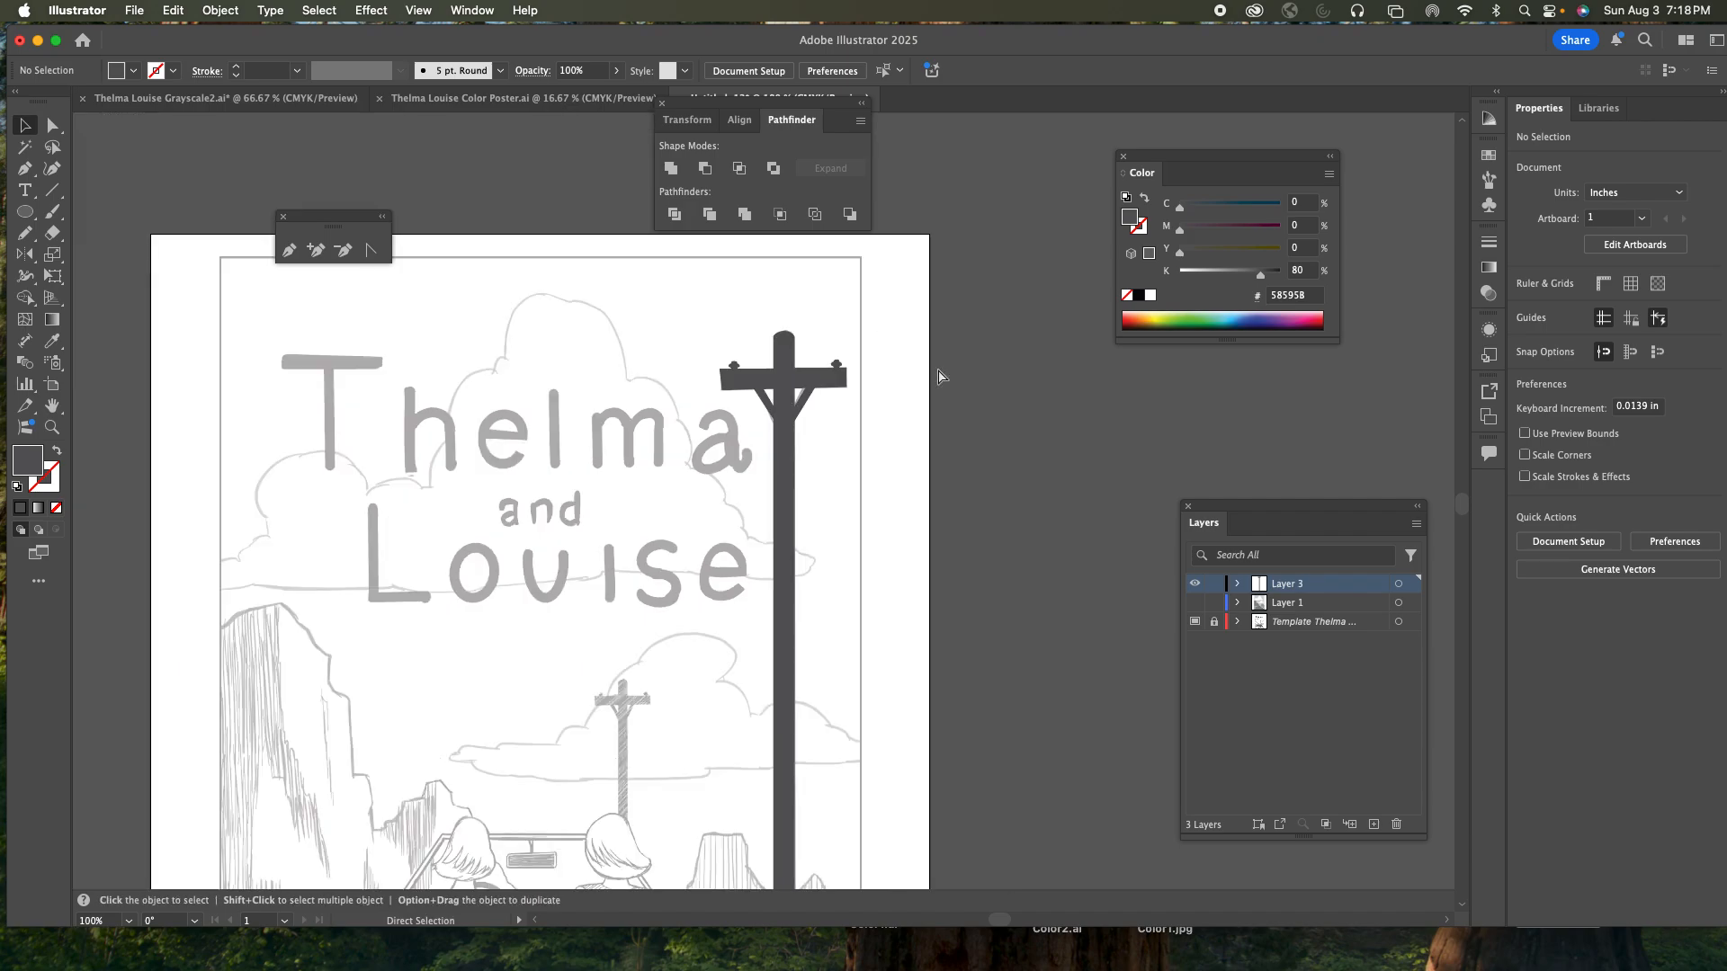
drag(716, 385, 838, 598)
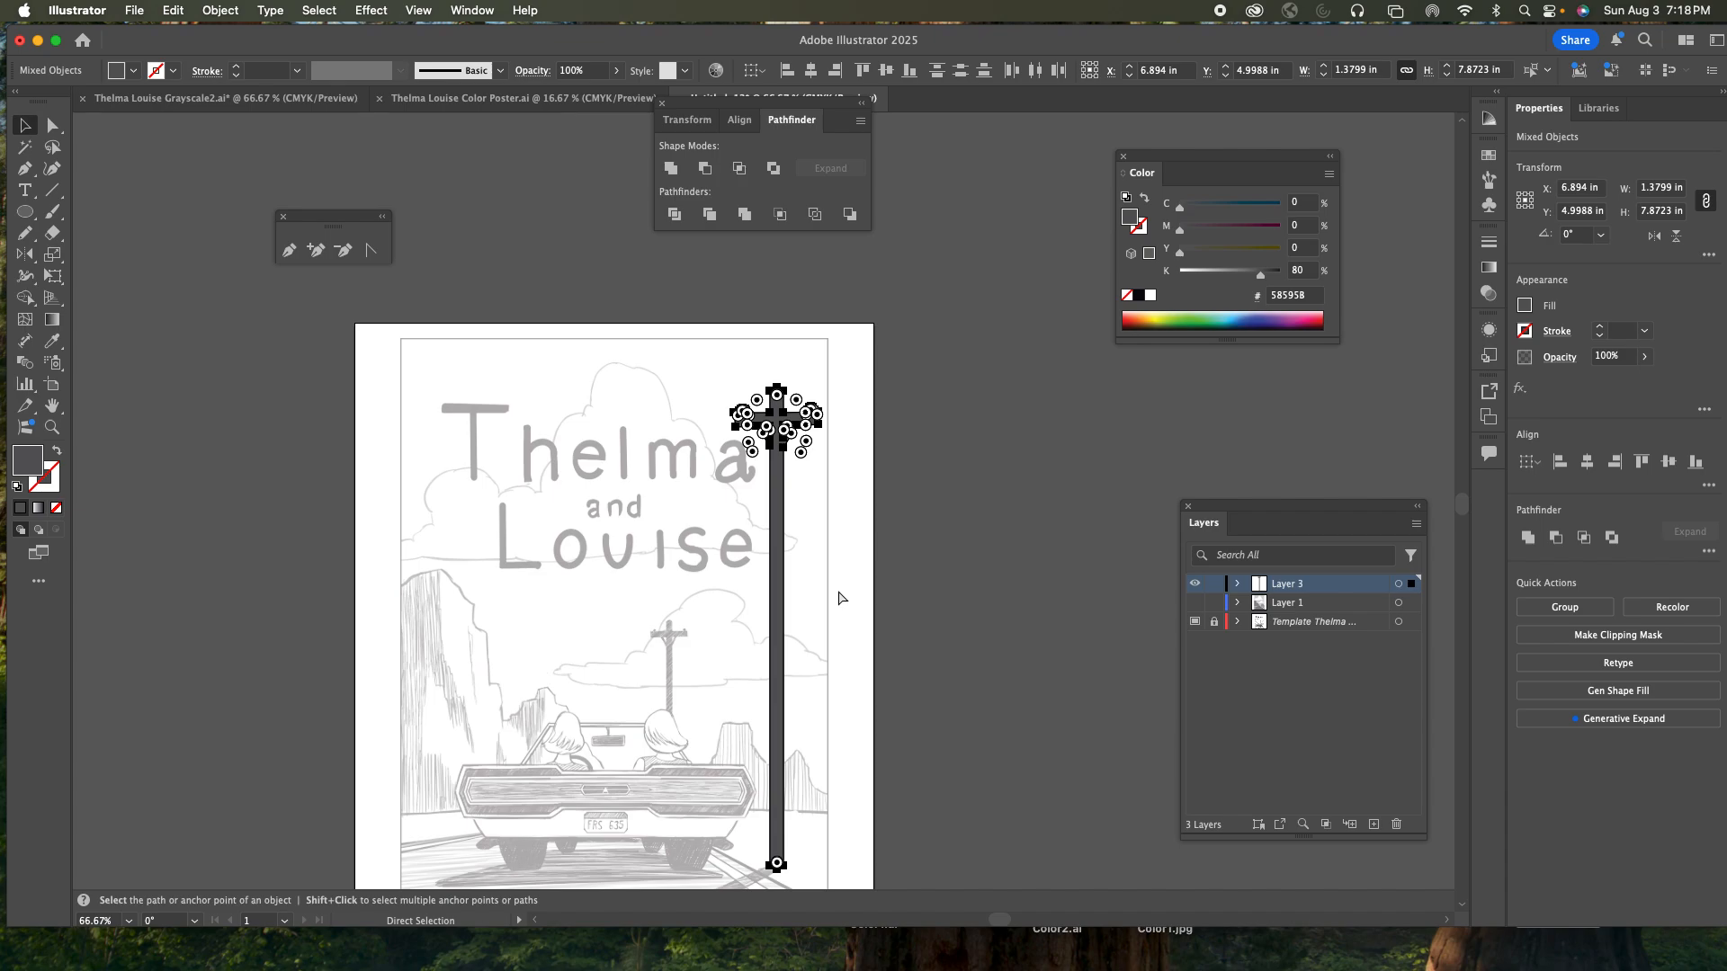
key(v)
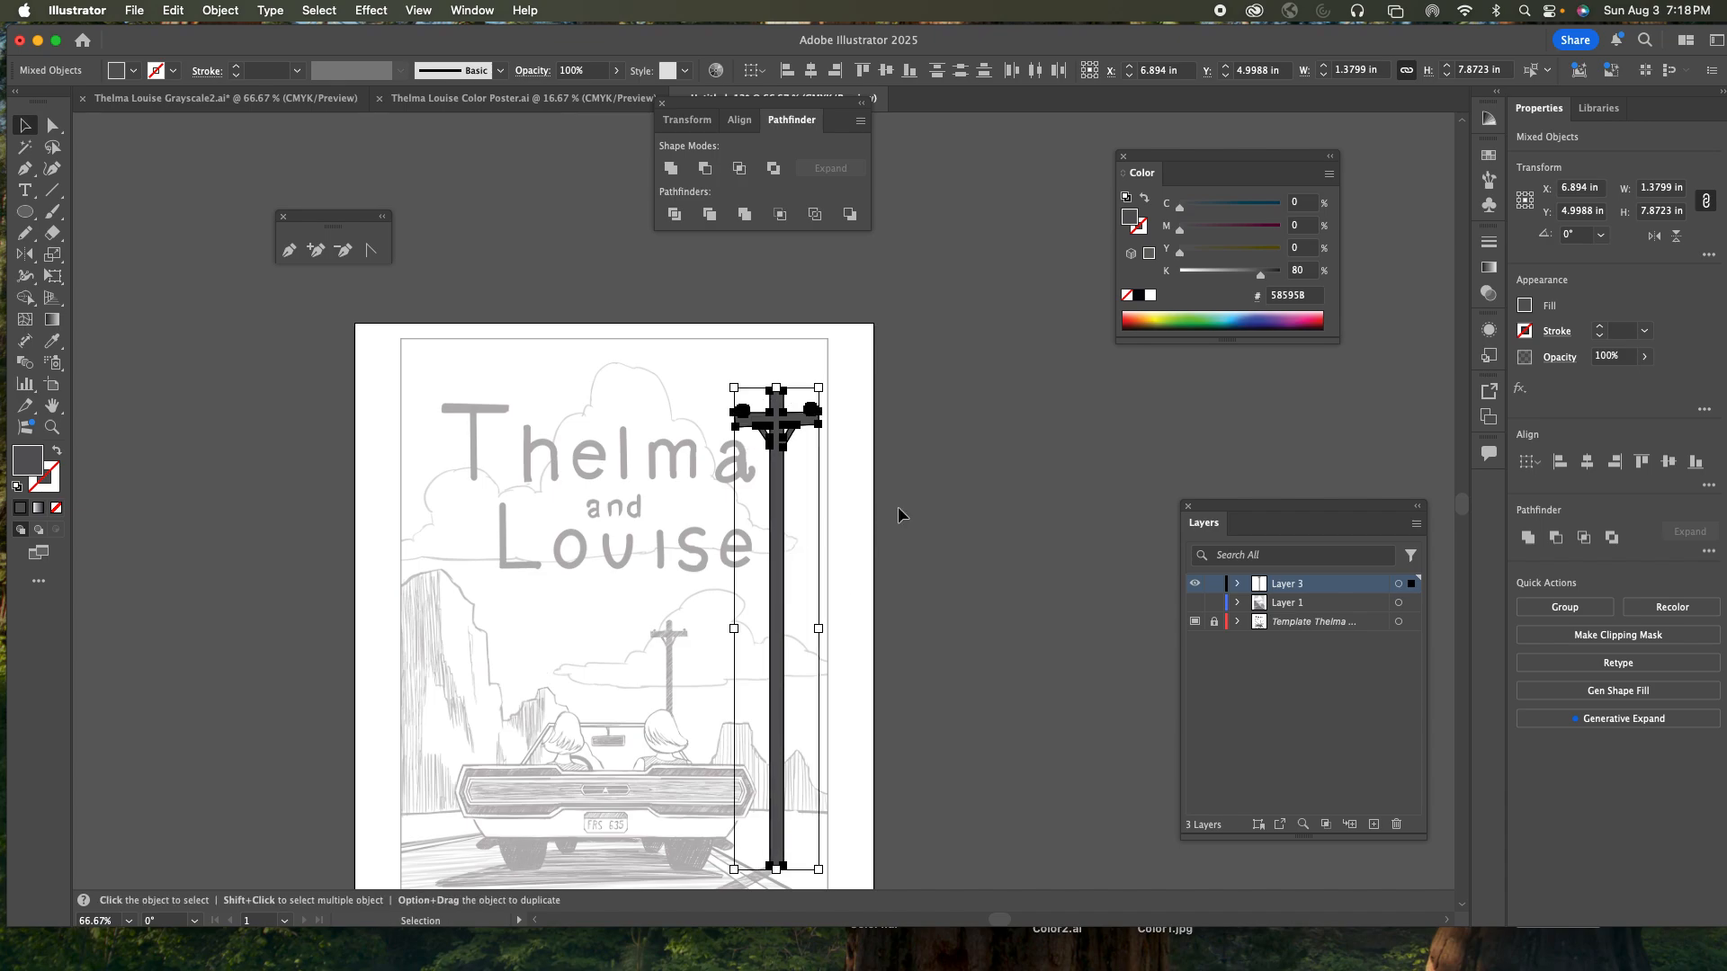
key(super+g)
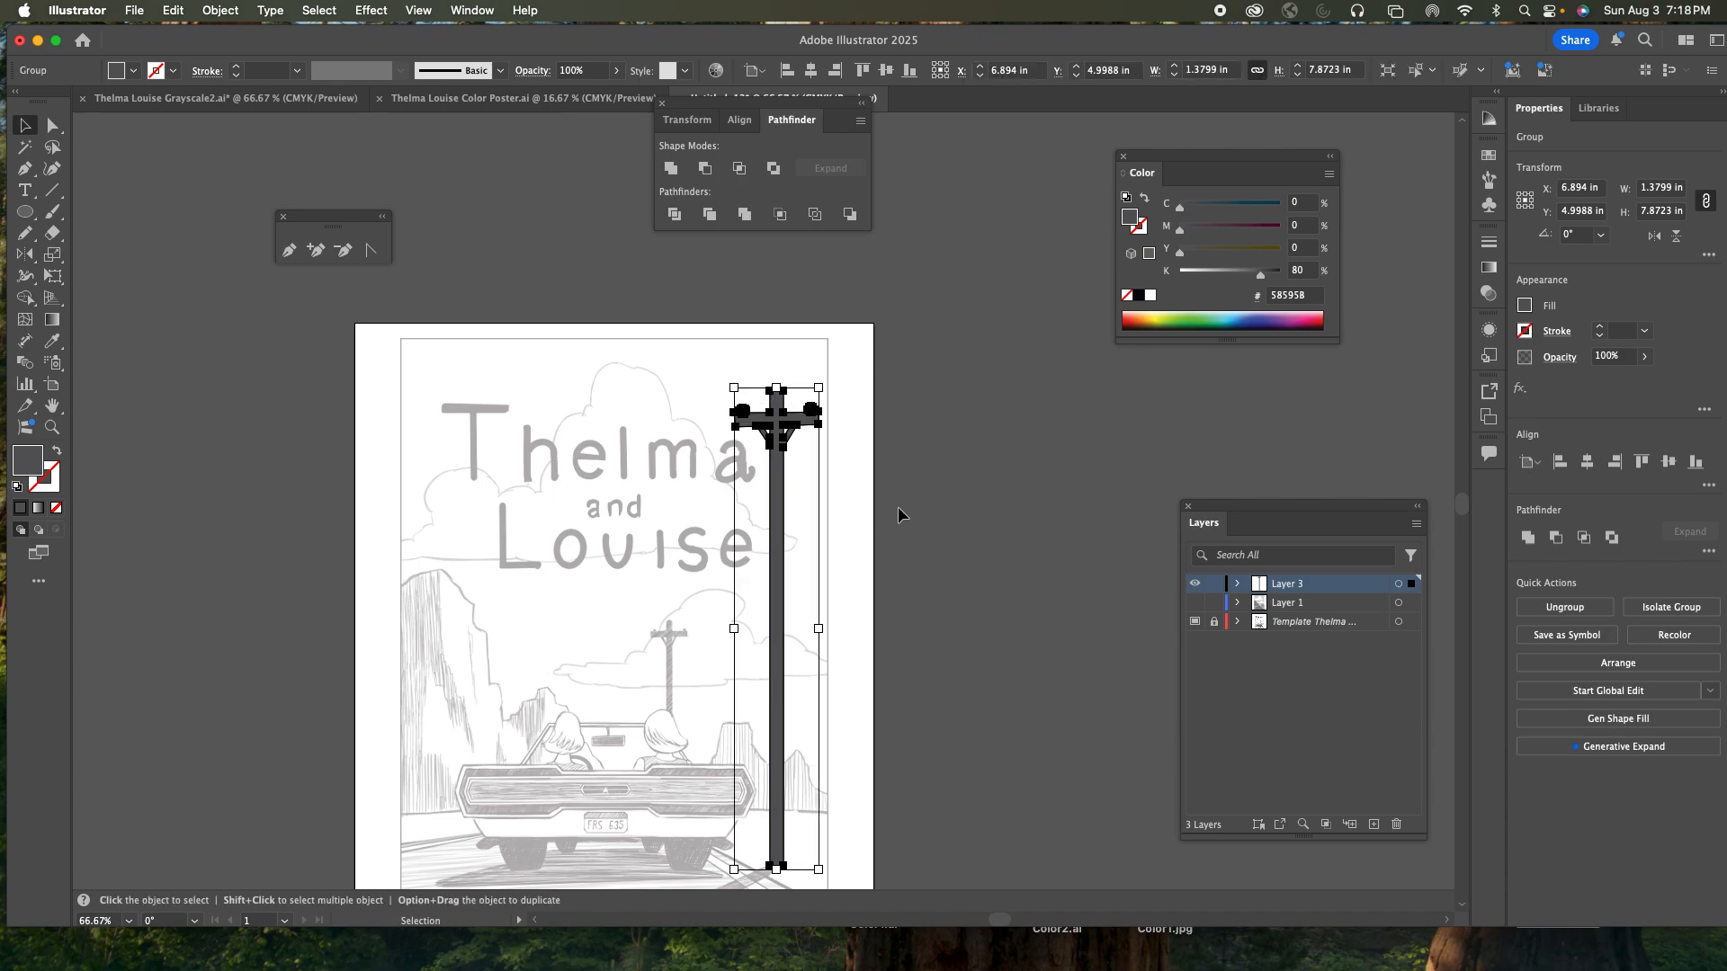
click(209, 9)
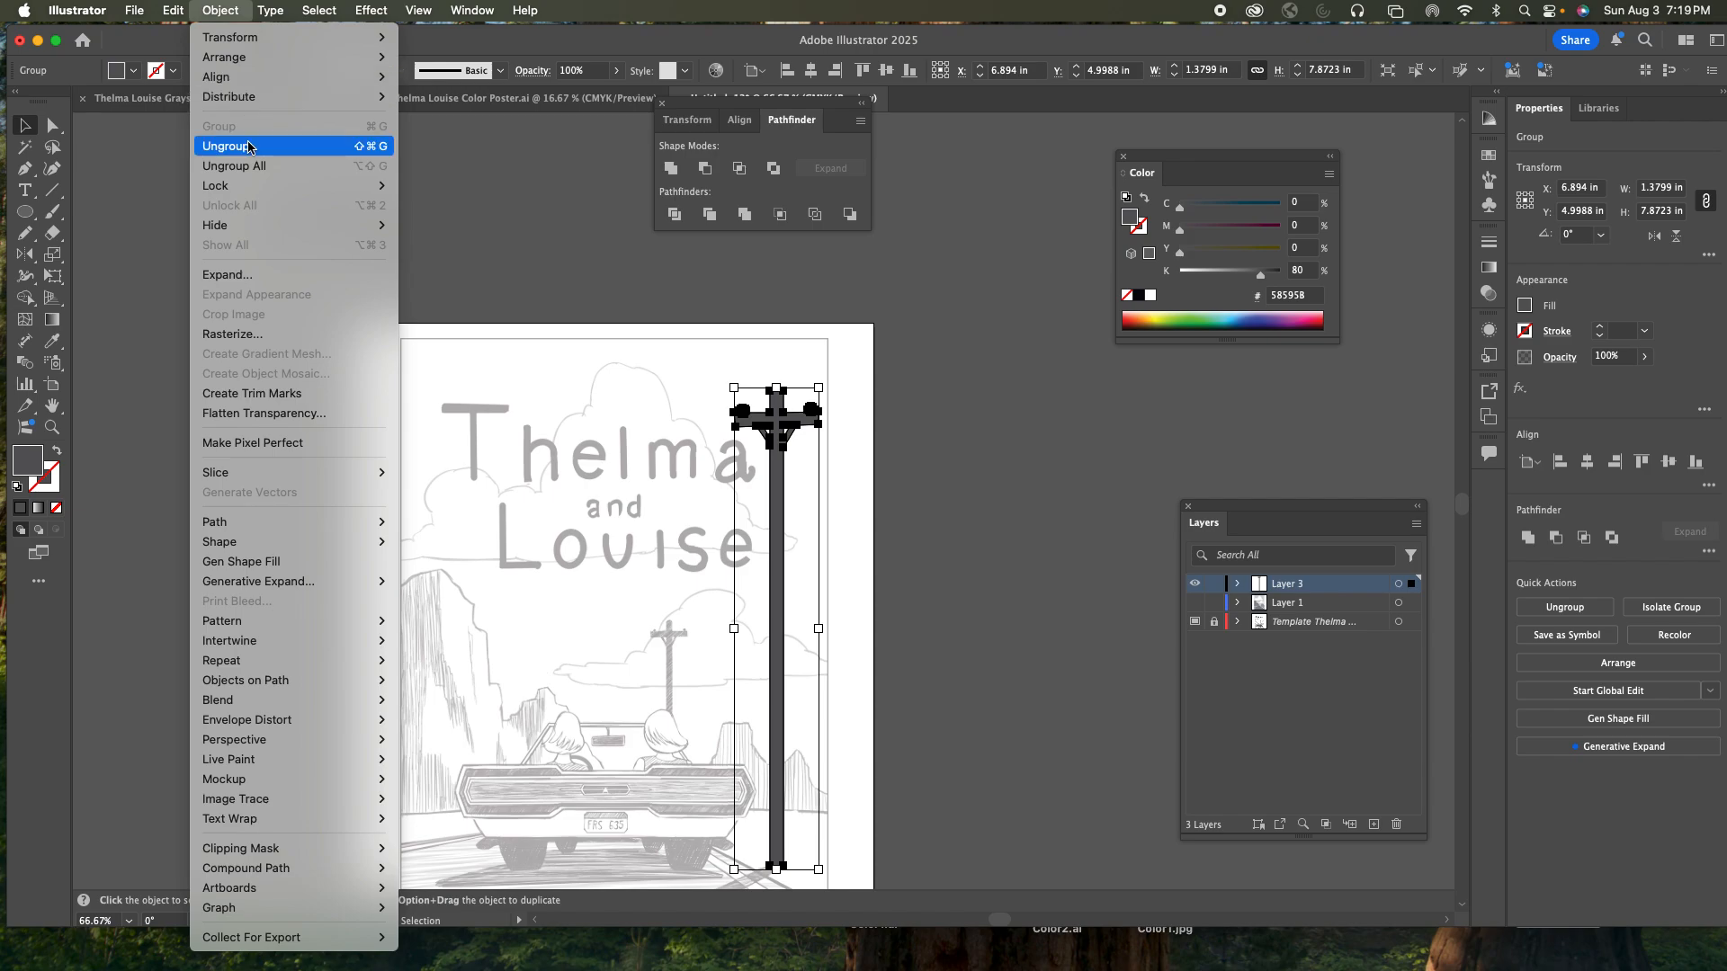
click(369, 147)
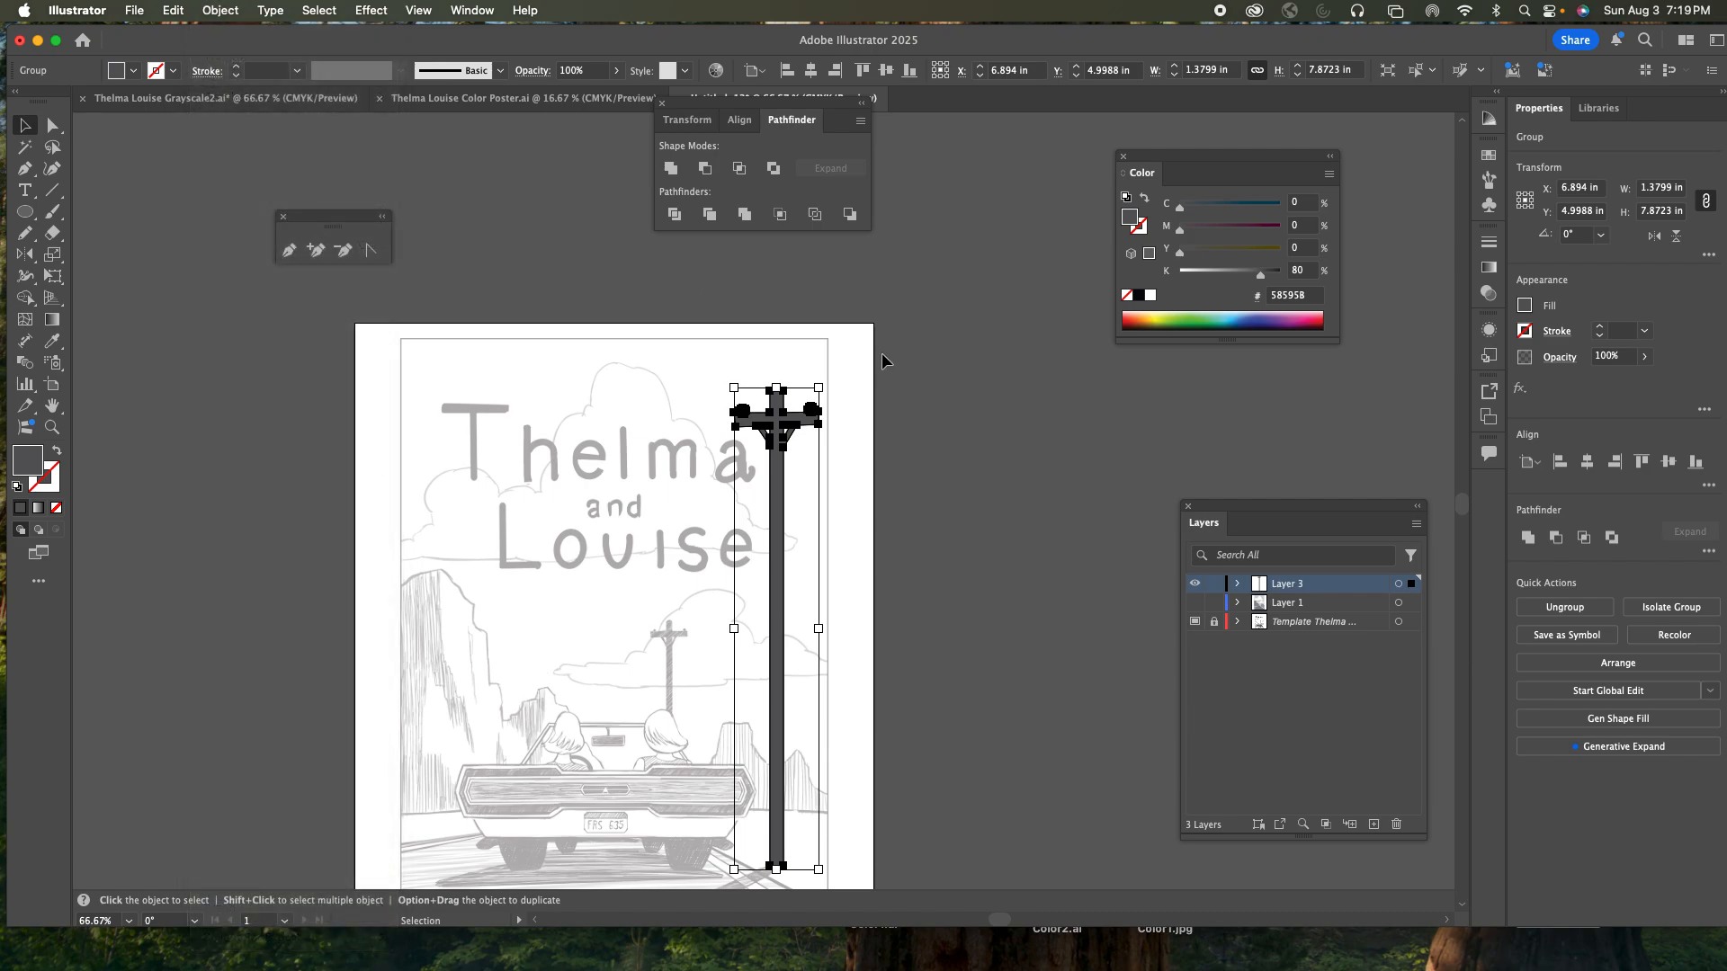
- Duplicate the pole group toward the smaller pole sketch and scale the copy proportionally to about 0.65 by 3.73 in
drag(793, 474, 670, 555)
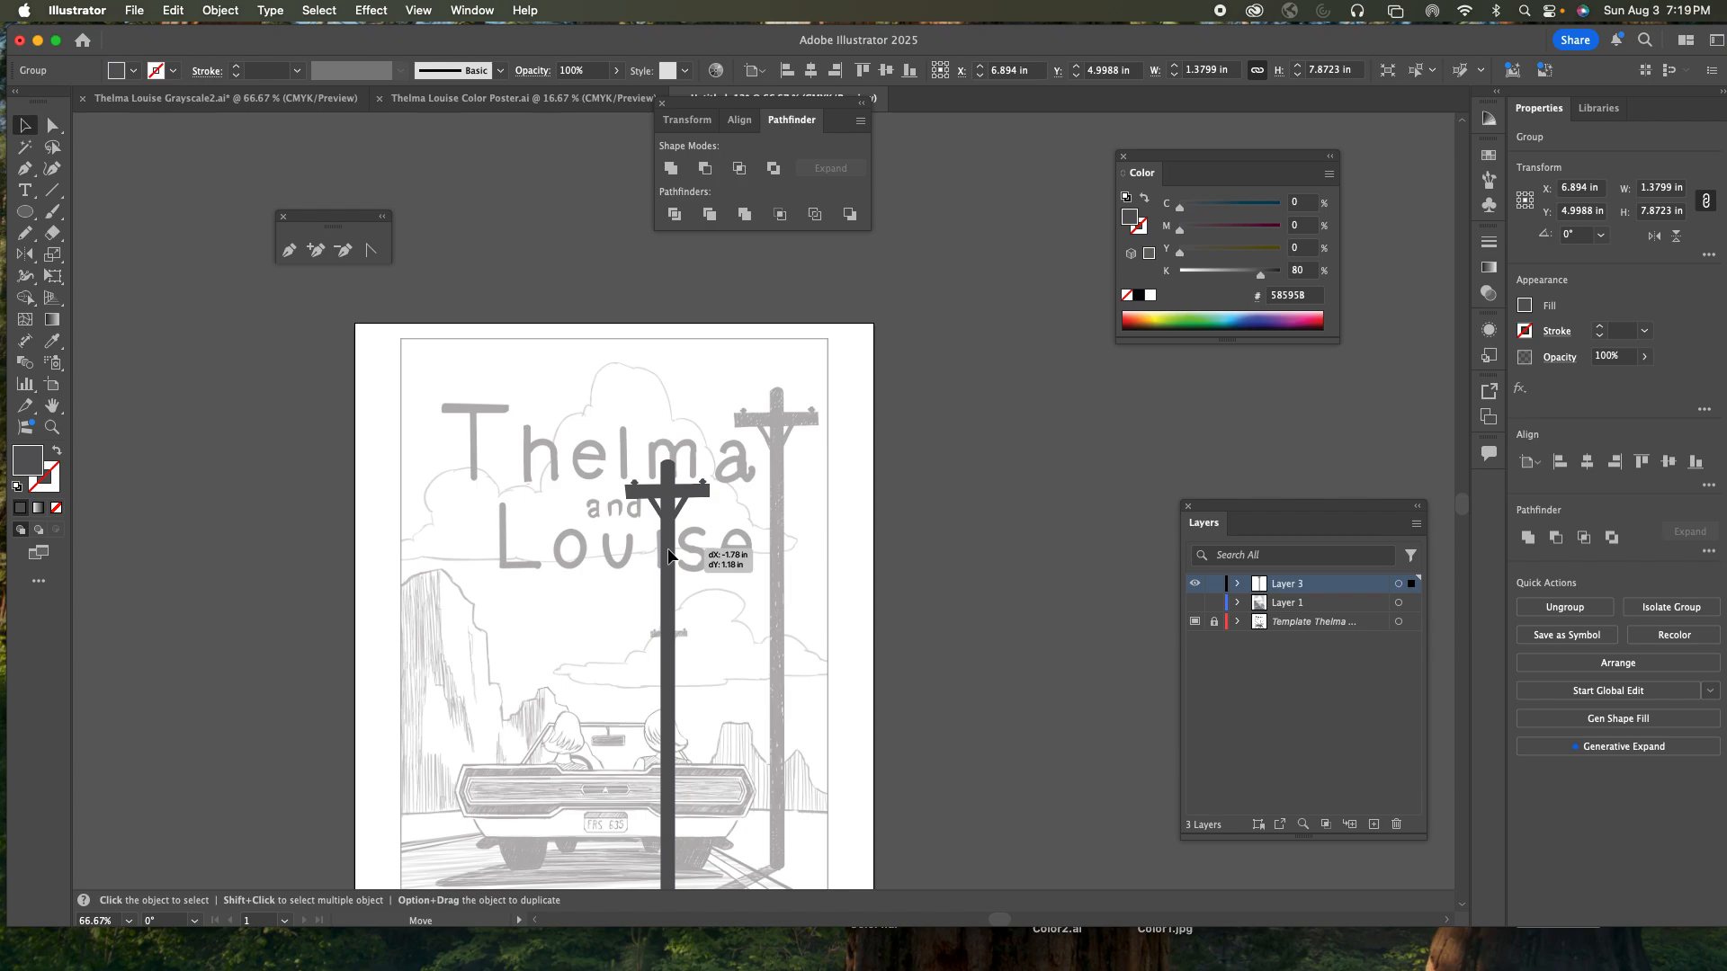
key(alt)
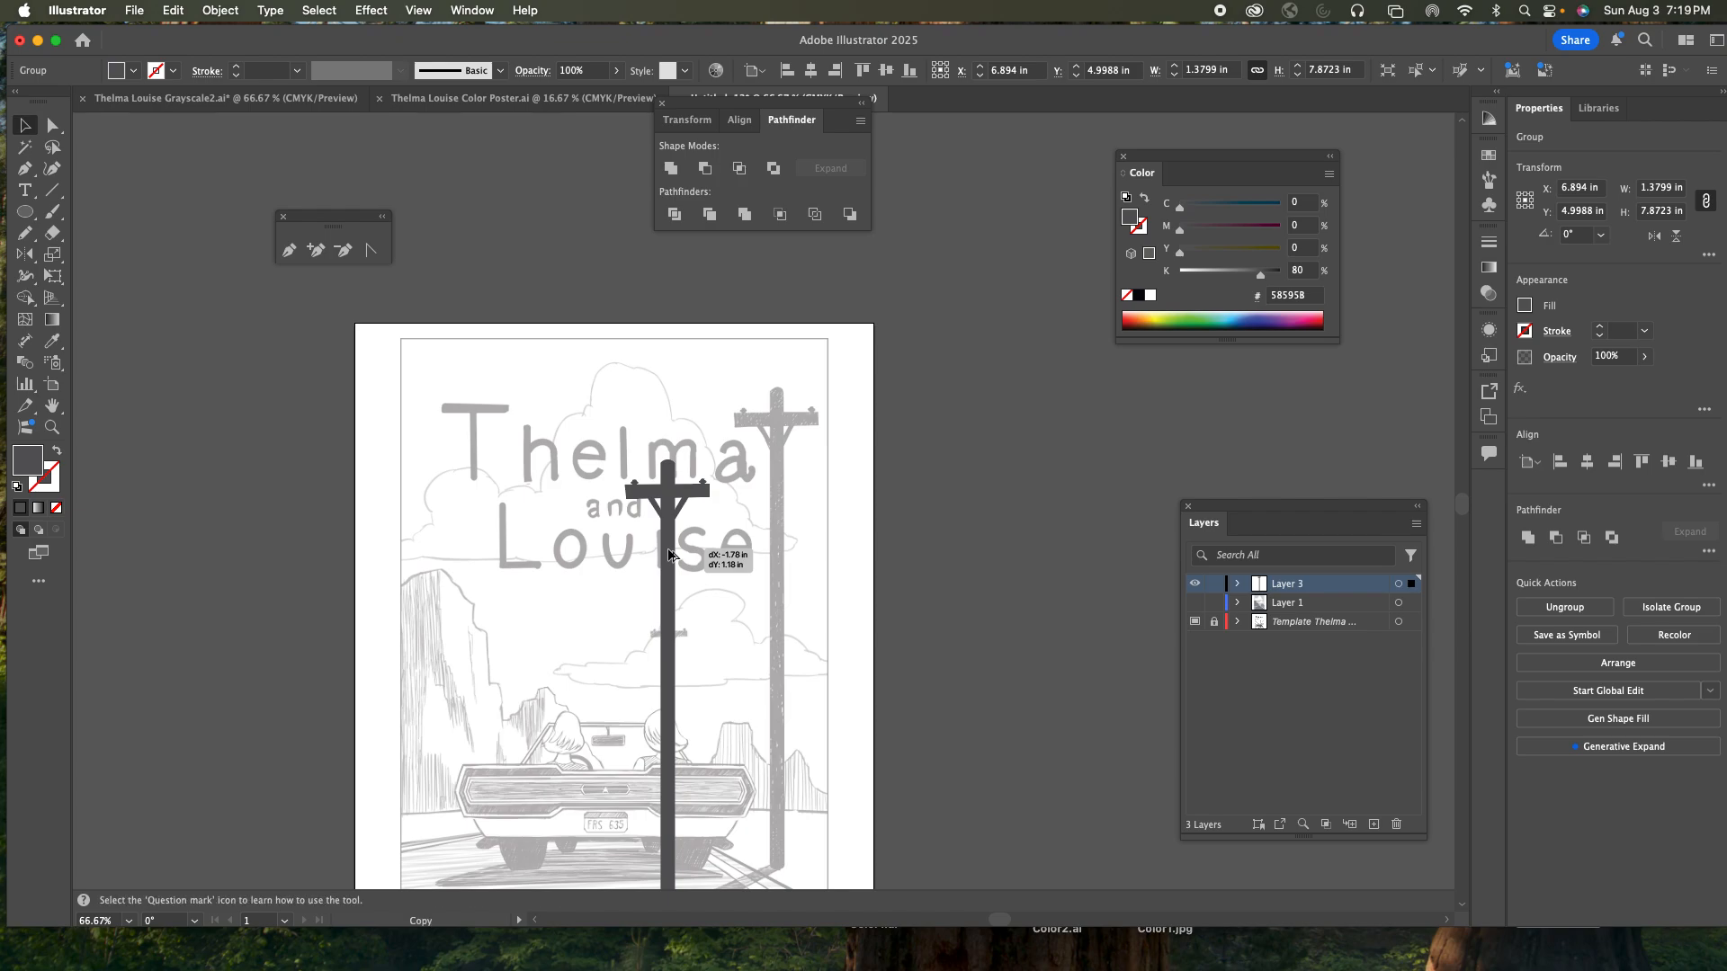
drag(668, 555, 668, 555)
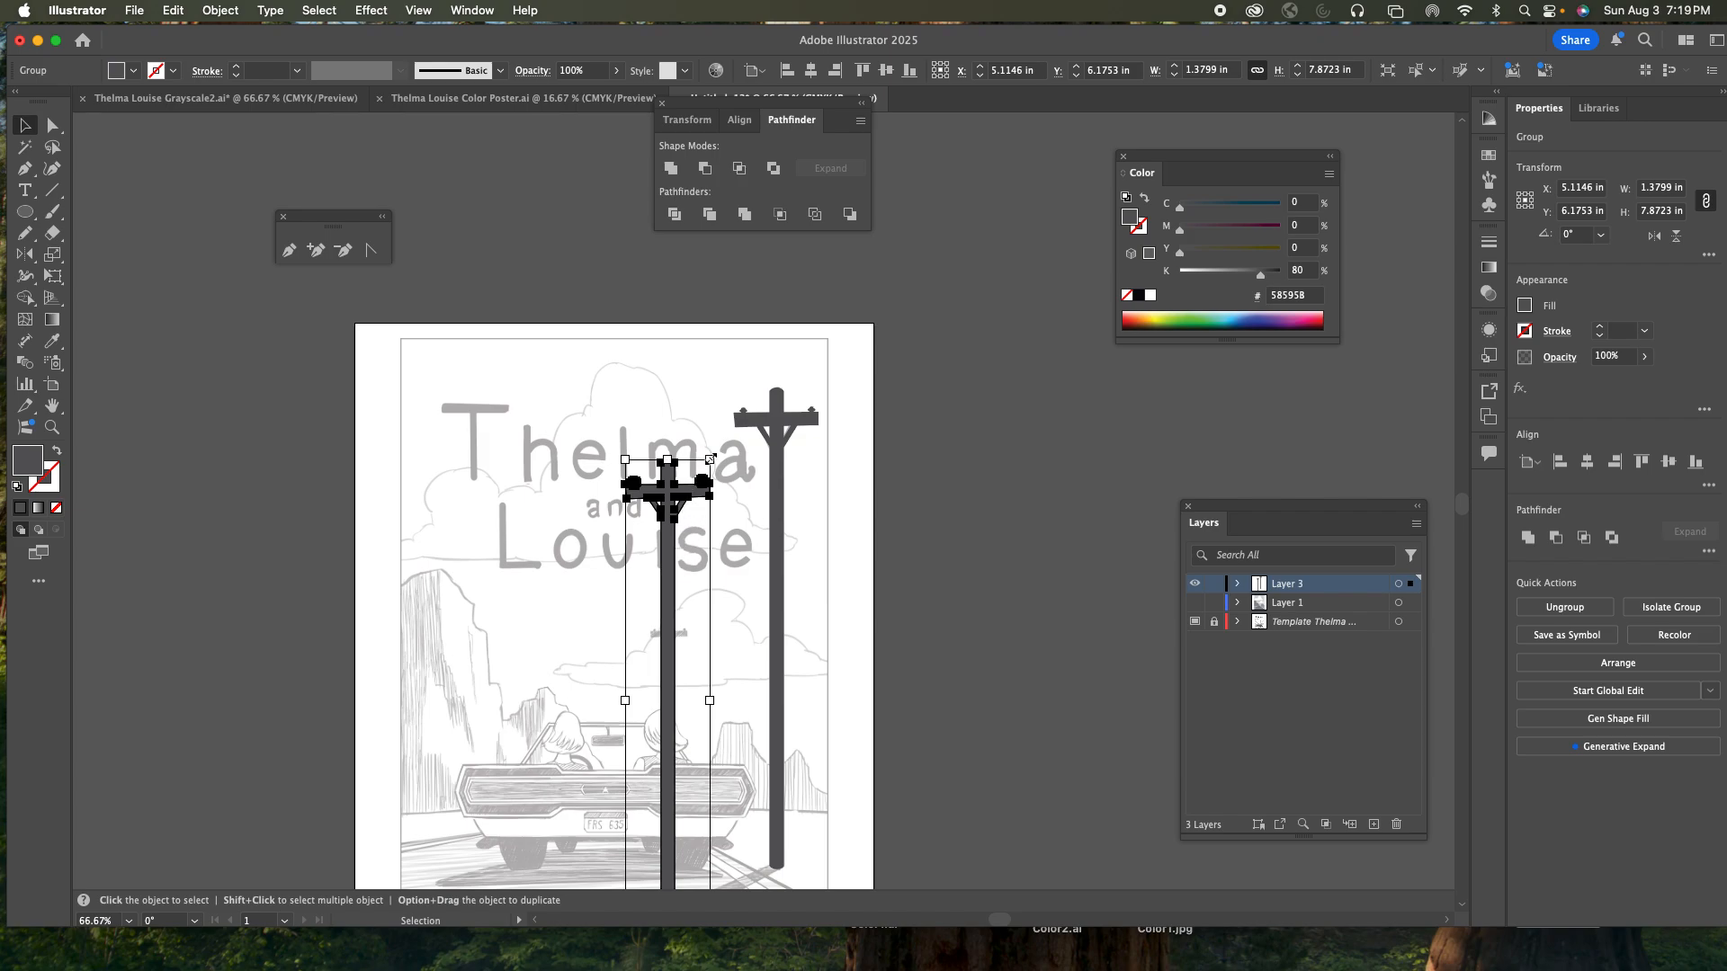
drag(710, 458, 690, 511)
- Move the small pole down so its crossarm lines up with the distant pole sketch, at about X 5.16, Y 6.72 in
key(z)
click(687, 675)
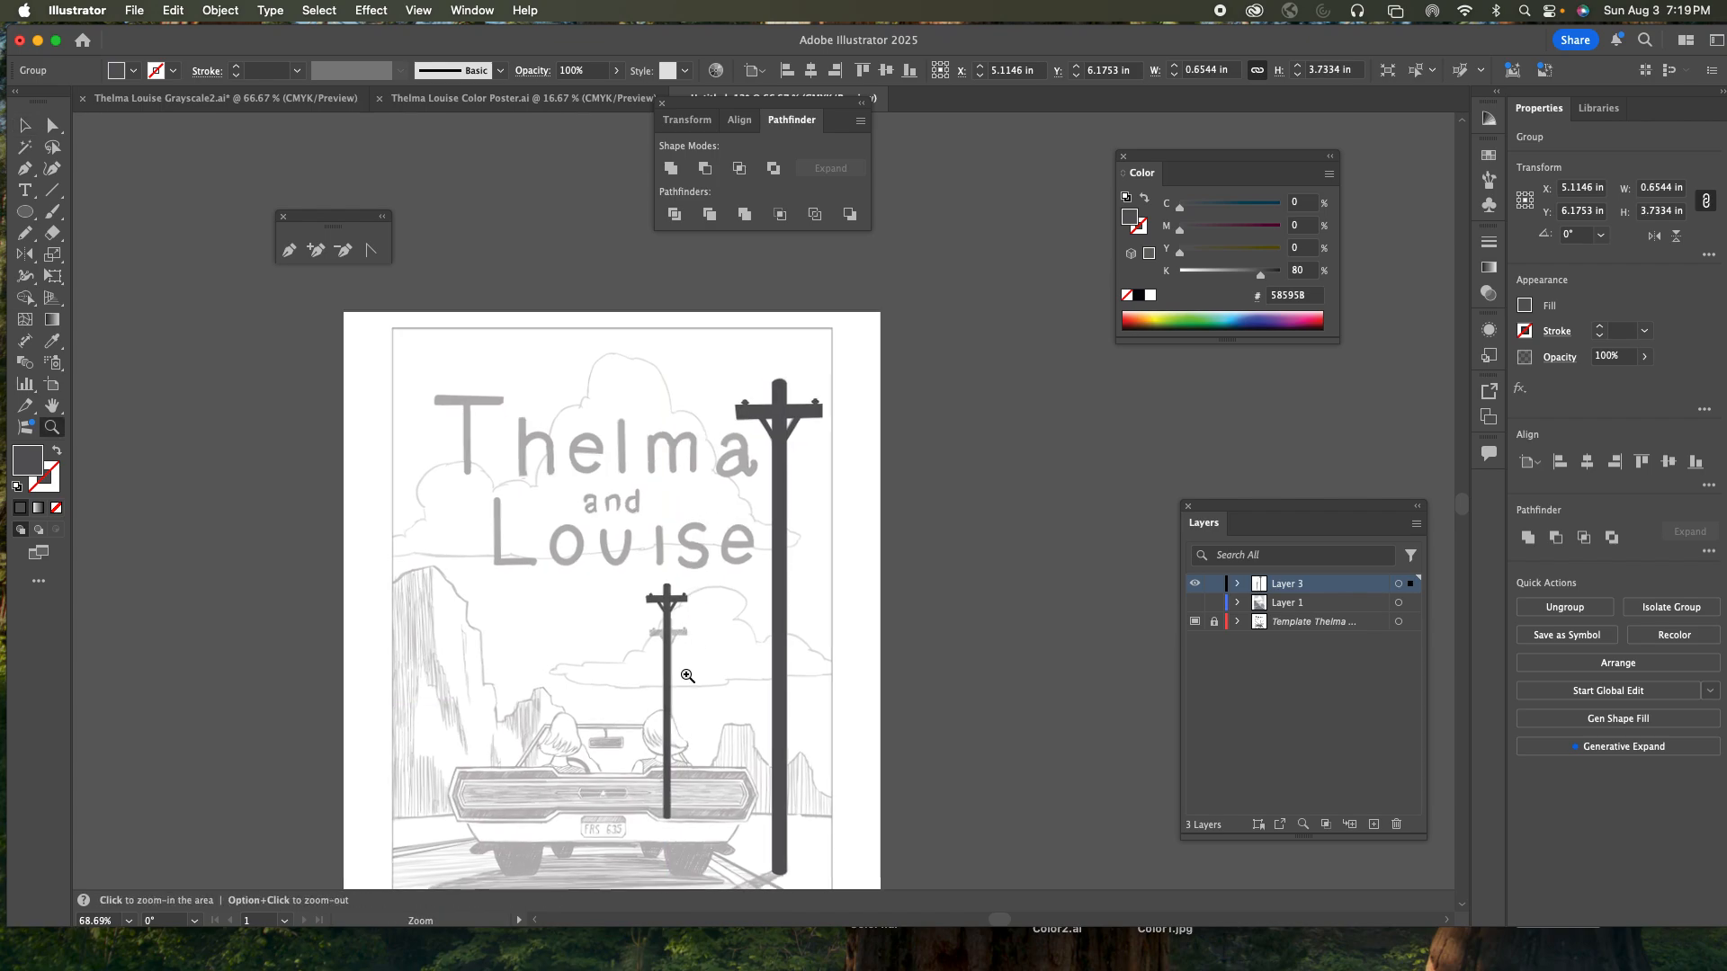
click(688, 669)
key(space)
drag(877, 425, 655, 601)
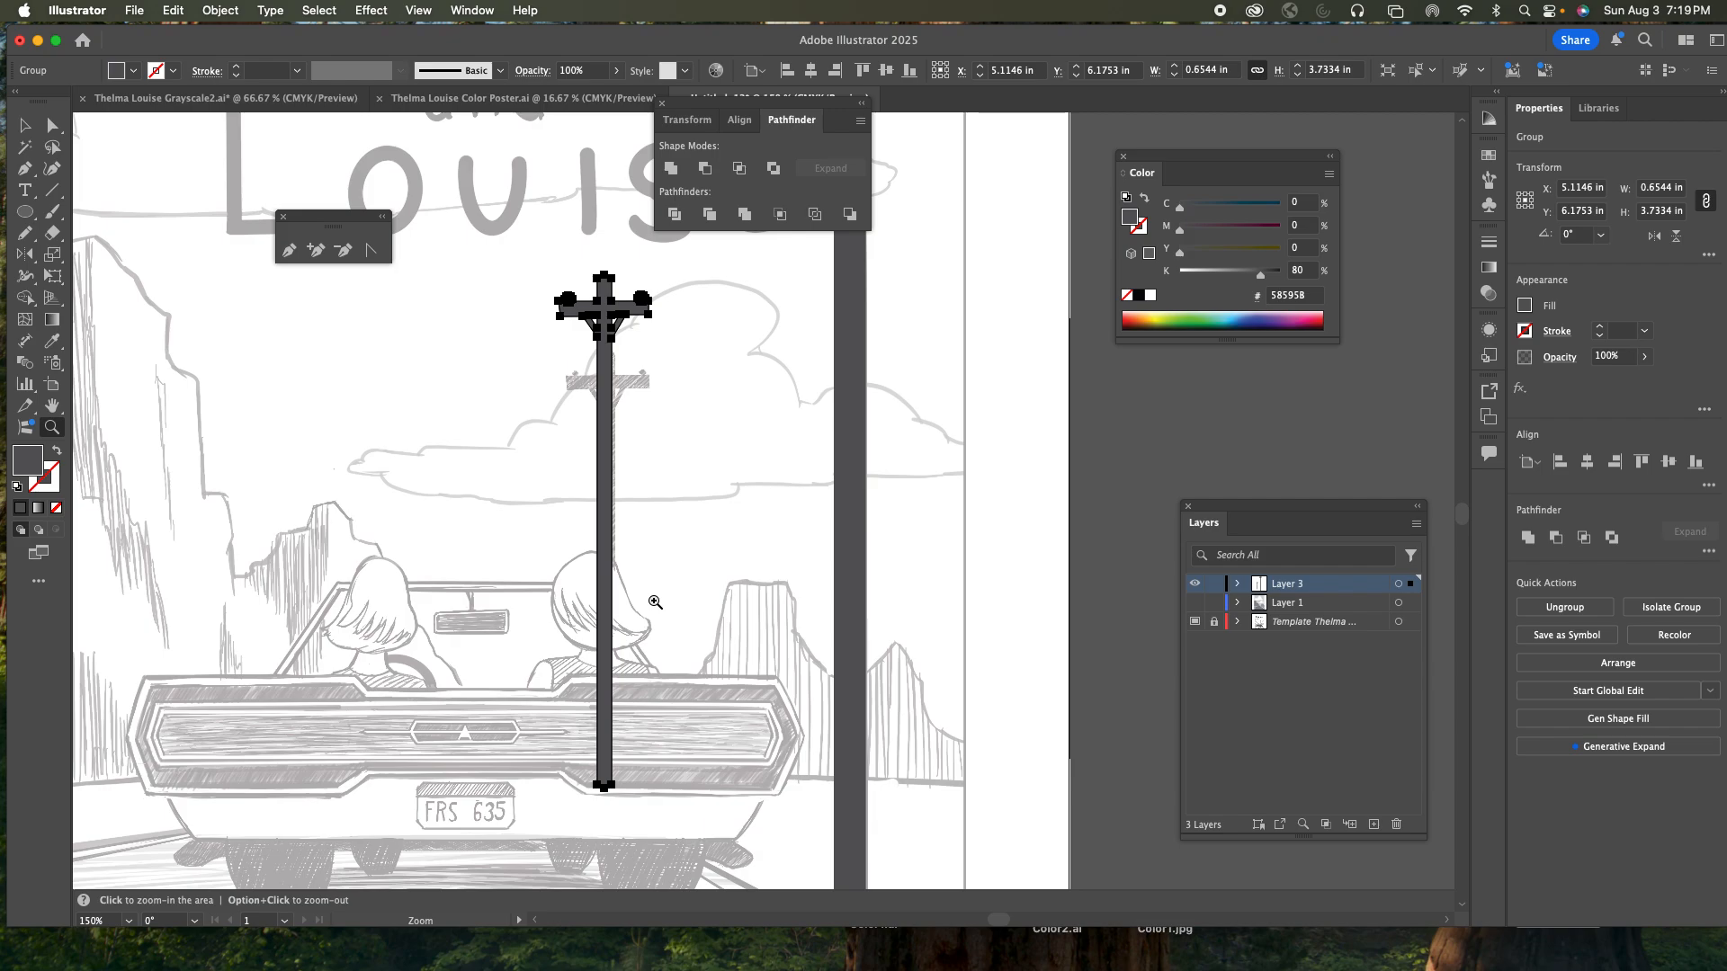
key(v)
drag(598, 552, 606, 622)
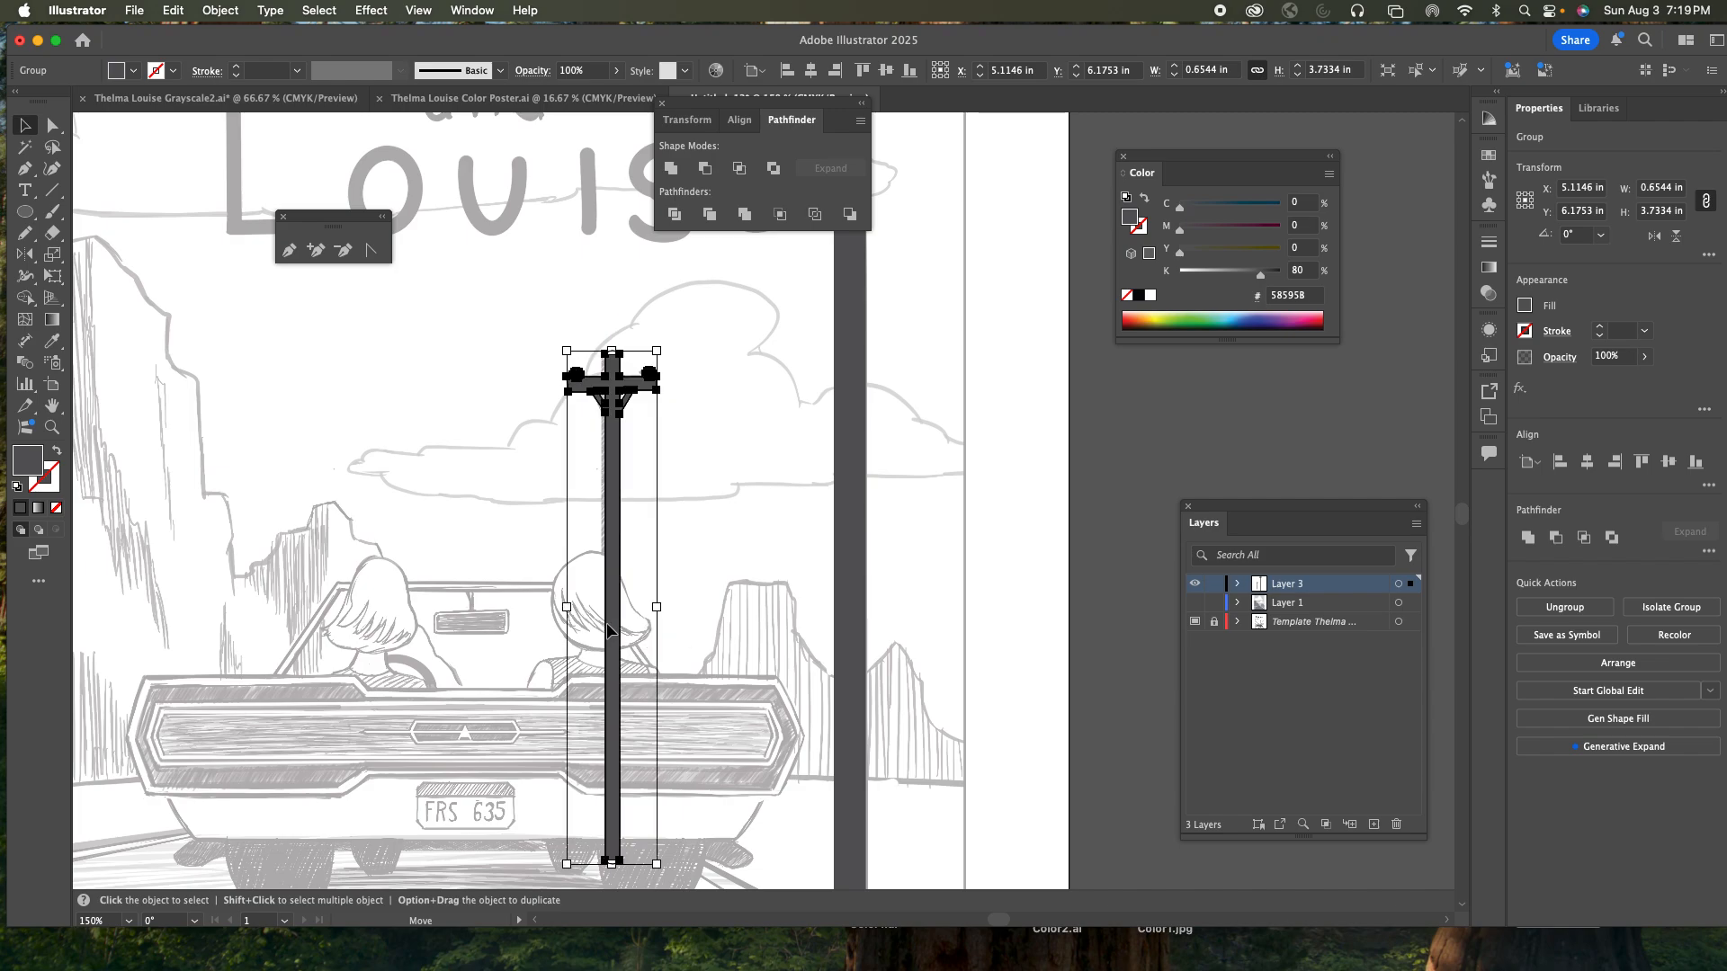
click(674, 601)
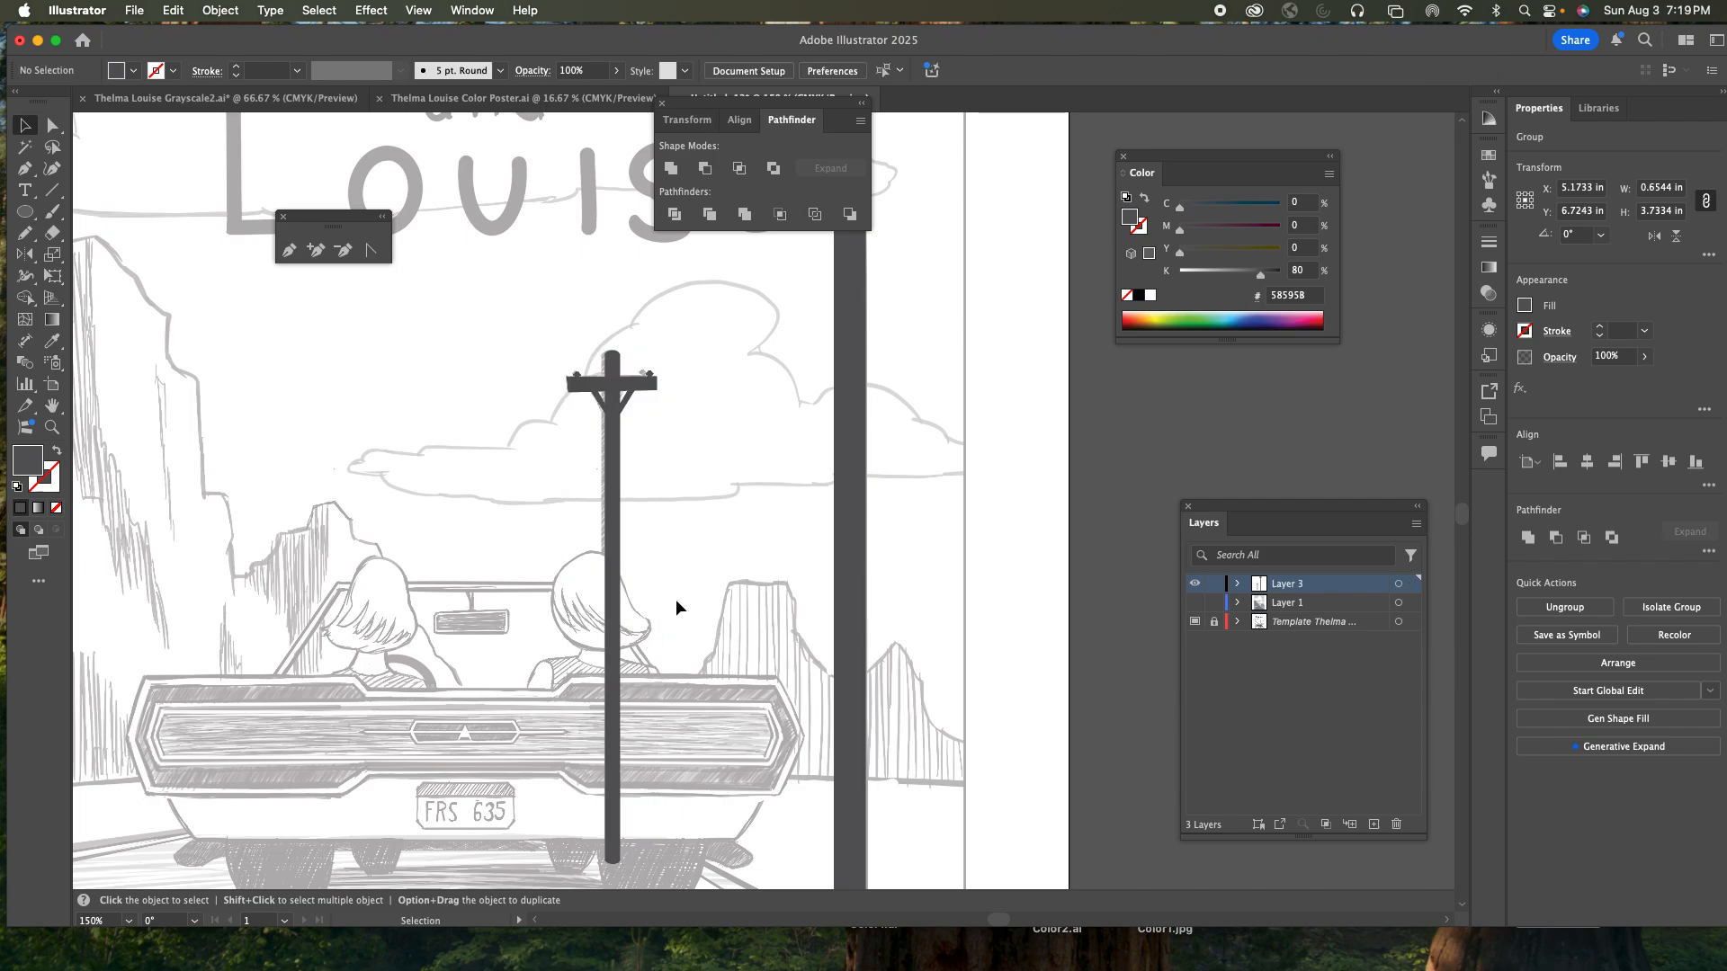
click(610, 514)
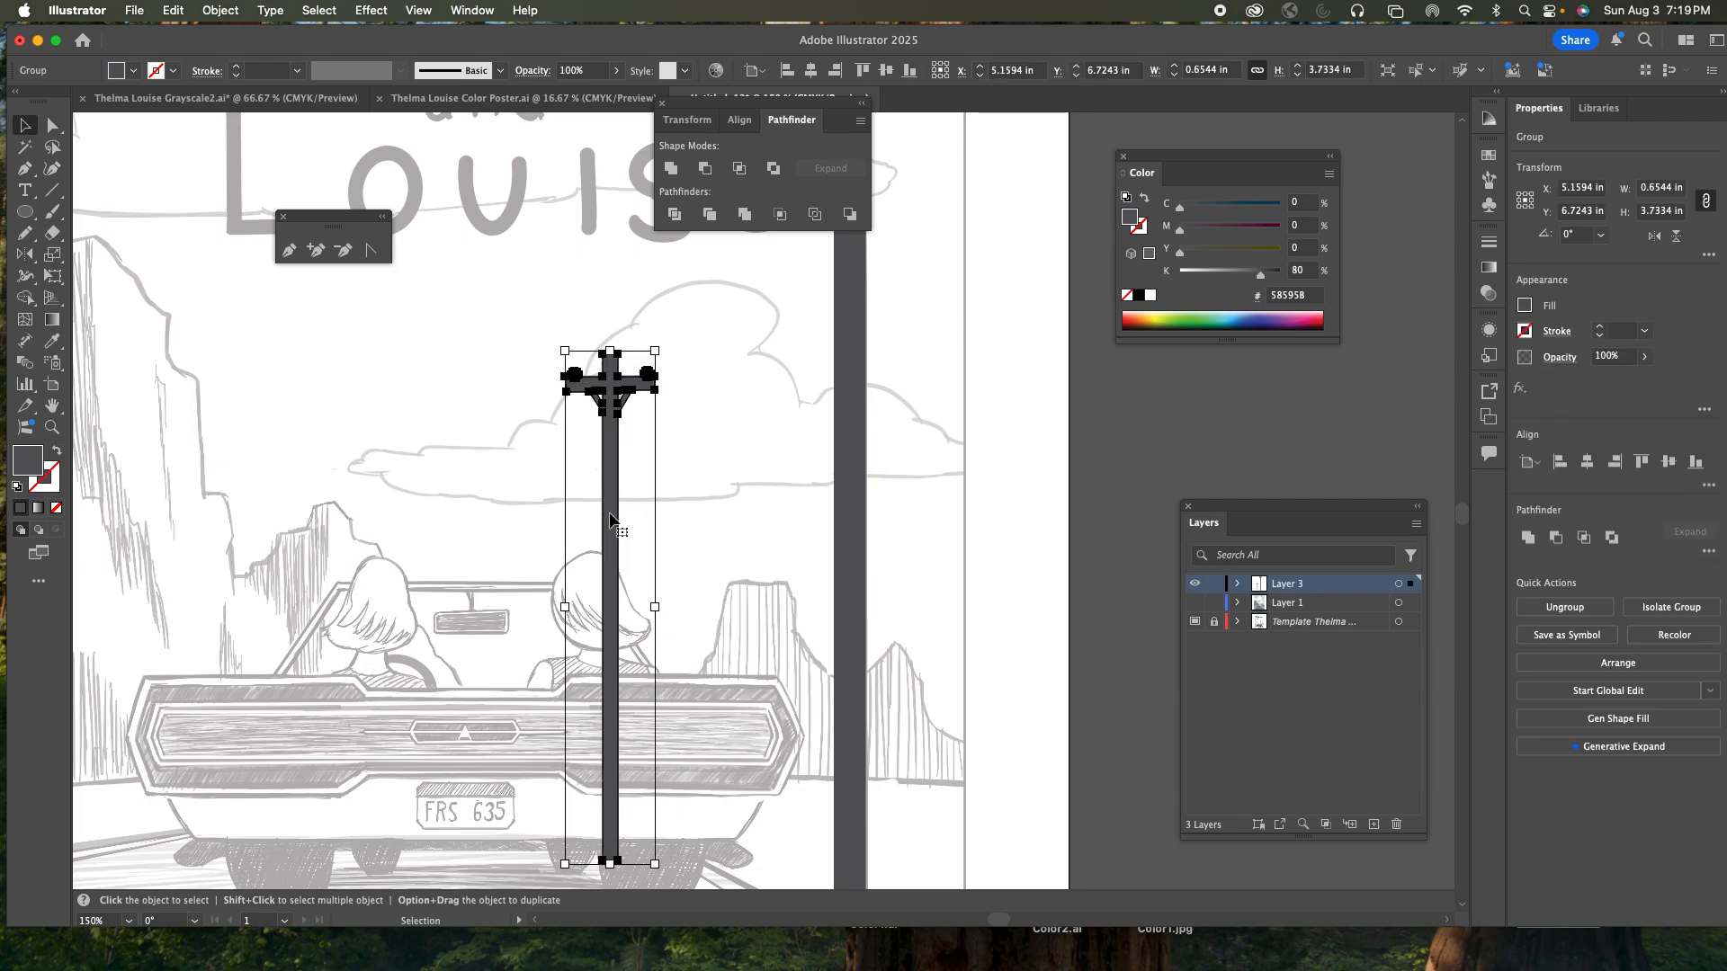
click(696, 500)
- Show Layer 1's background artwork behind the poles and add a new layer above Layer 3
key(a)
key(super+minus)
key(super+minus)
key(v)
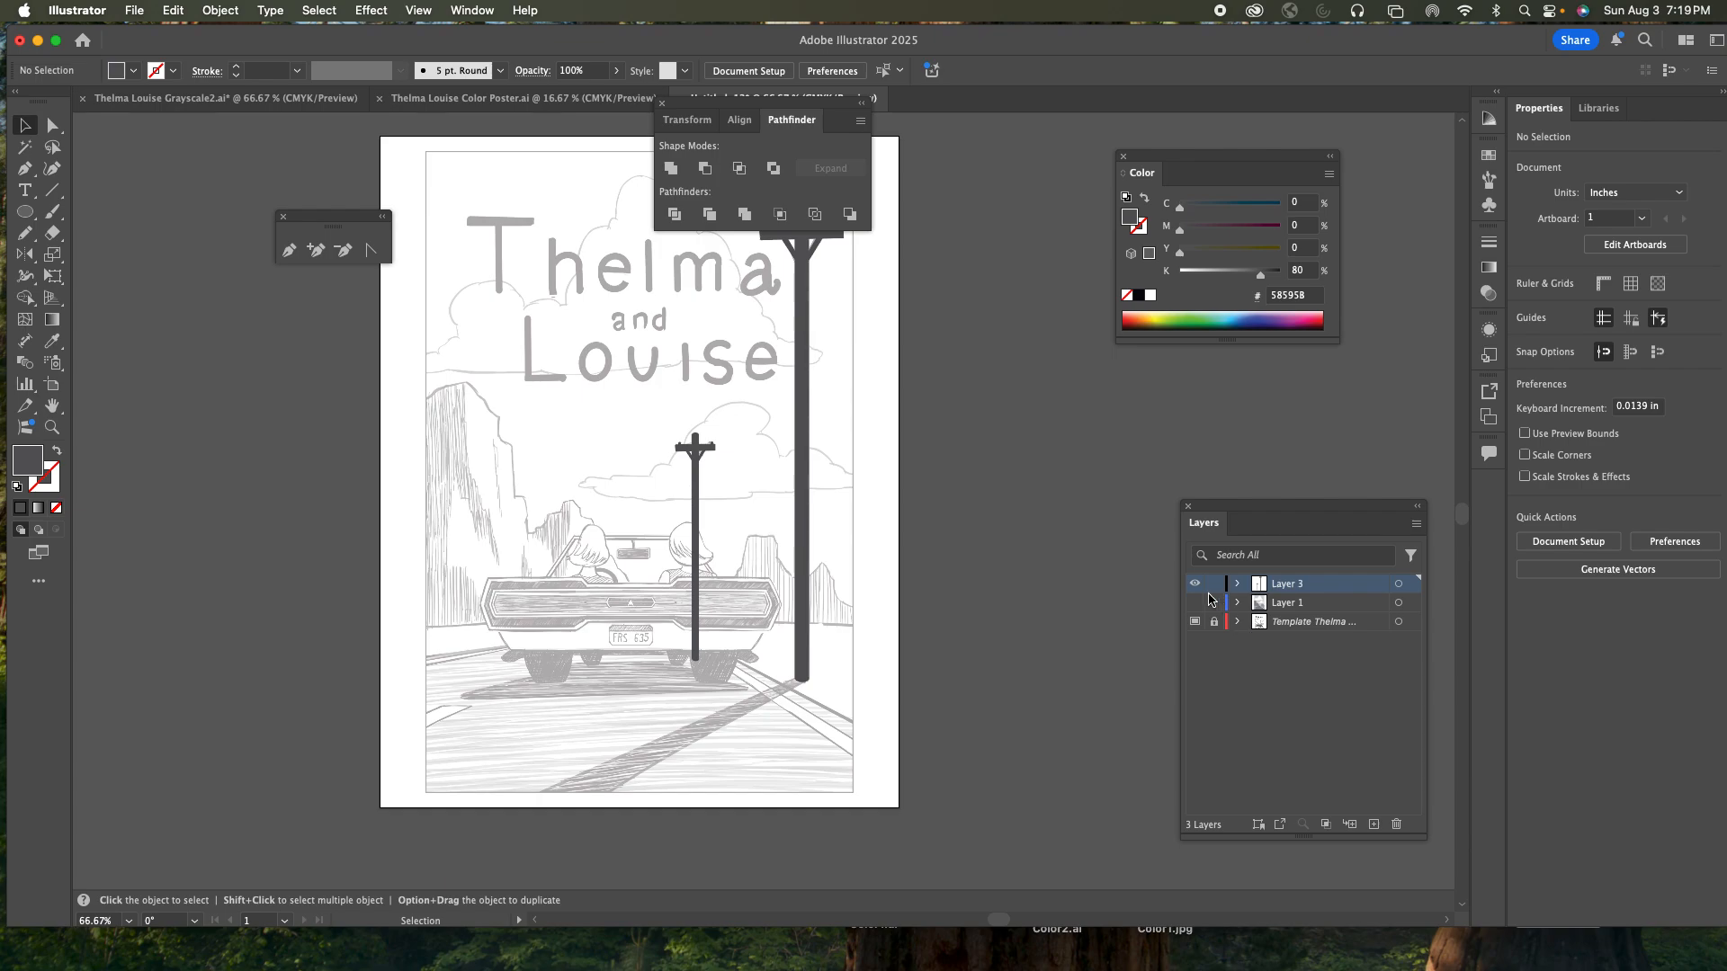
click(1196, 585)
click(1195, 585)
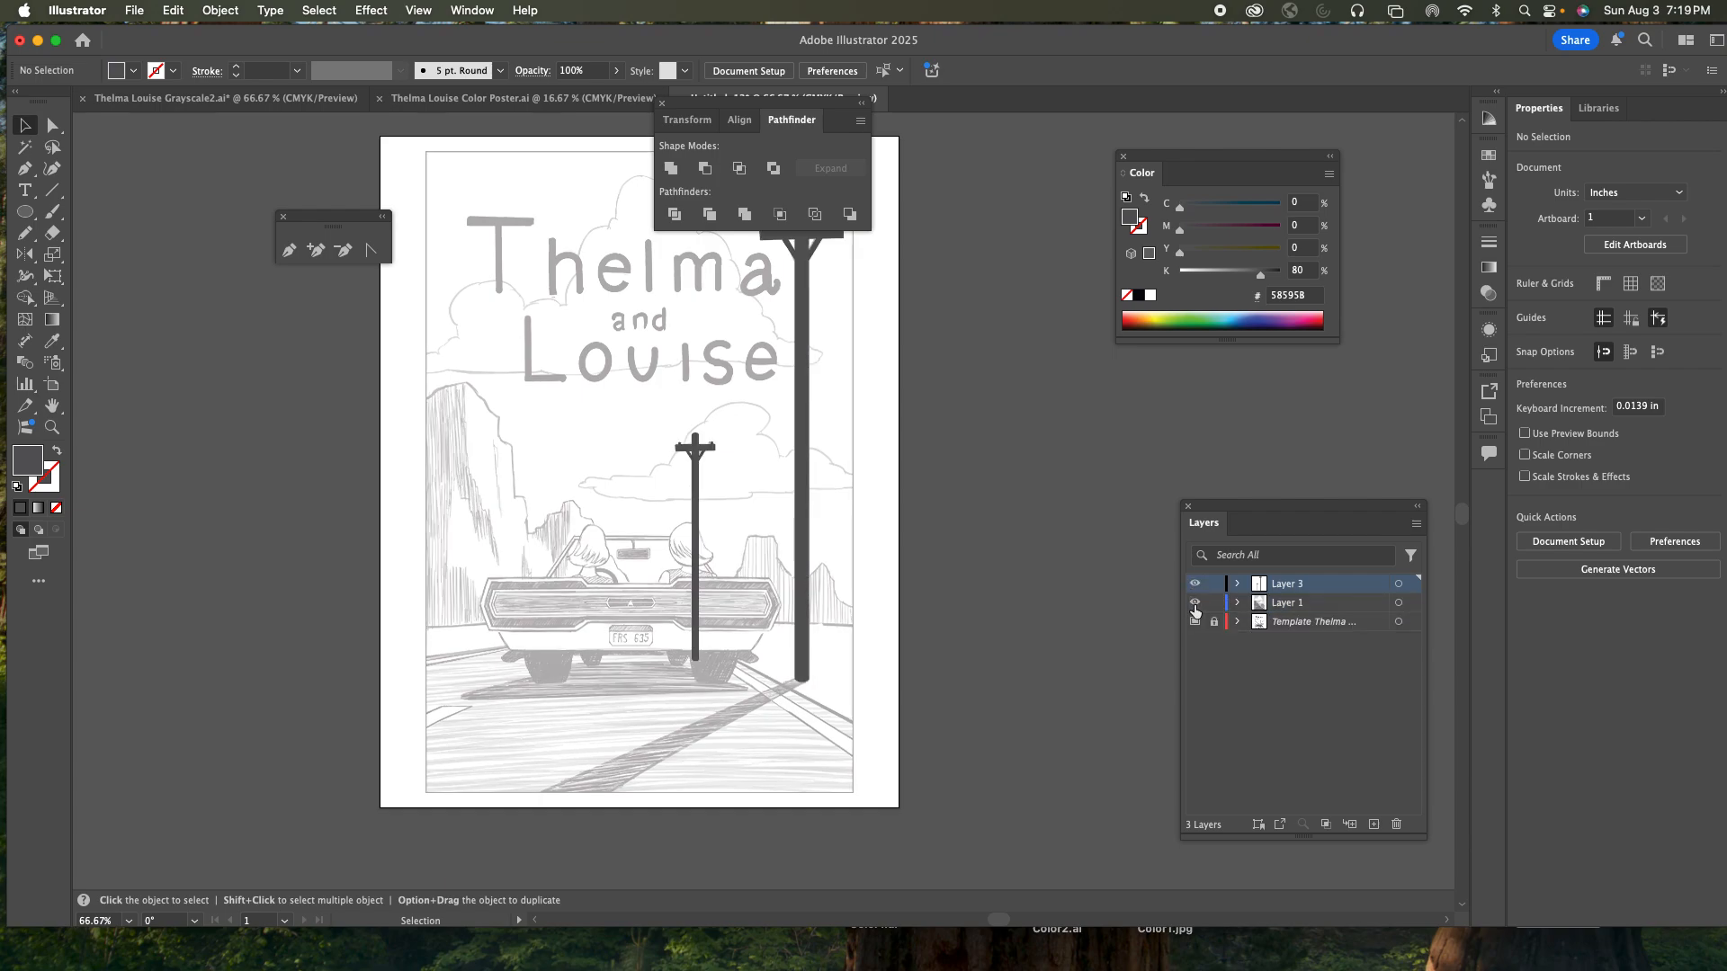
click(1195, 603)
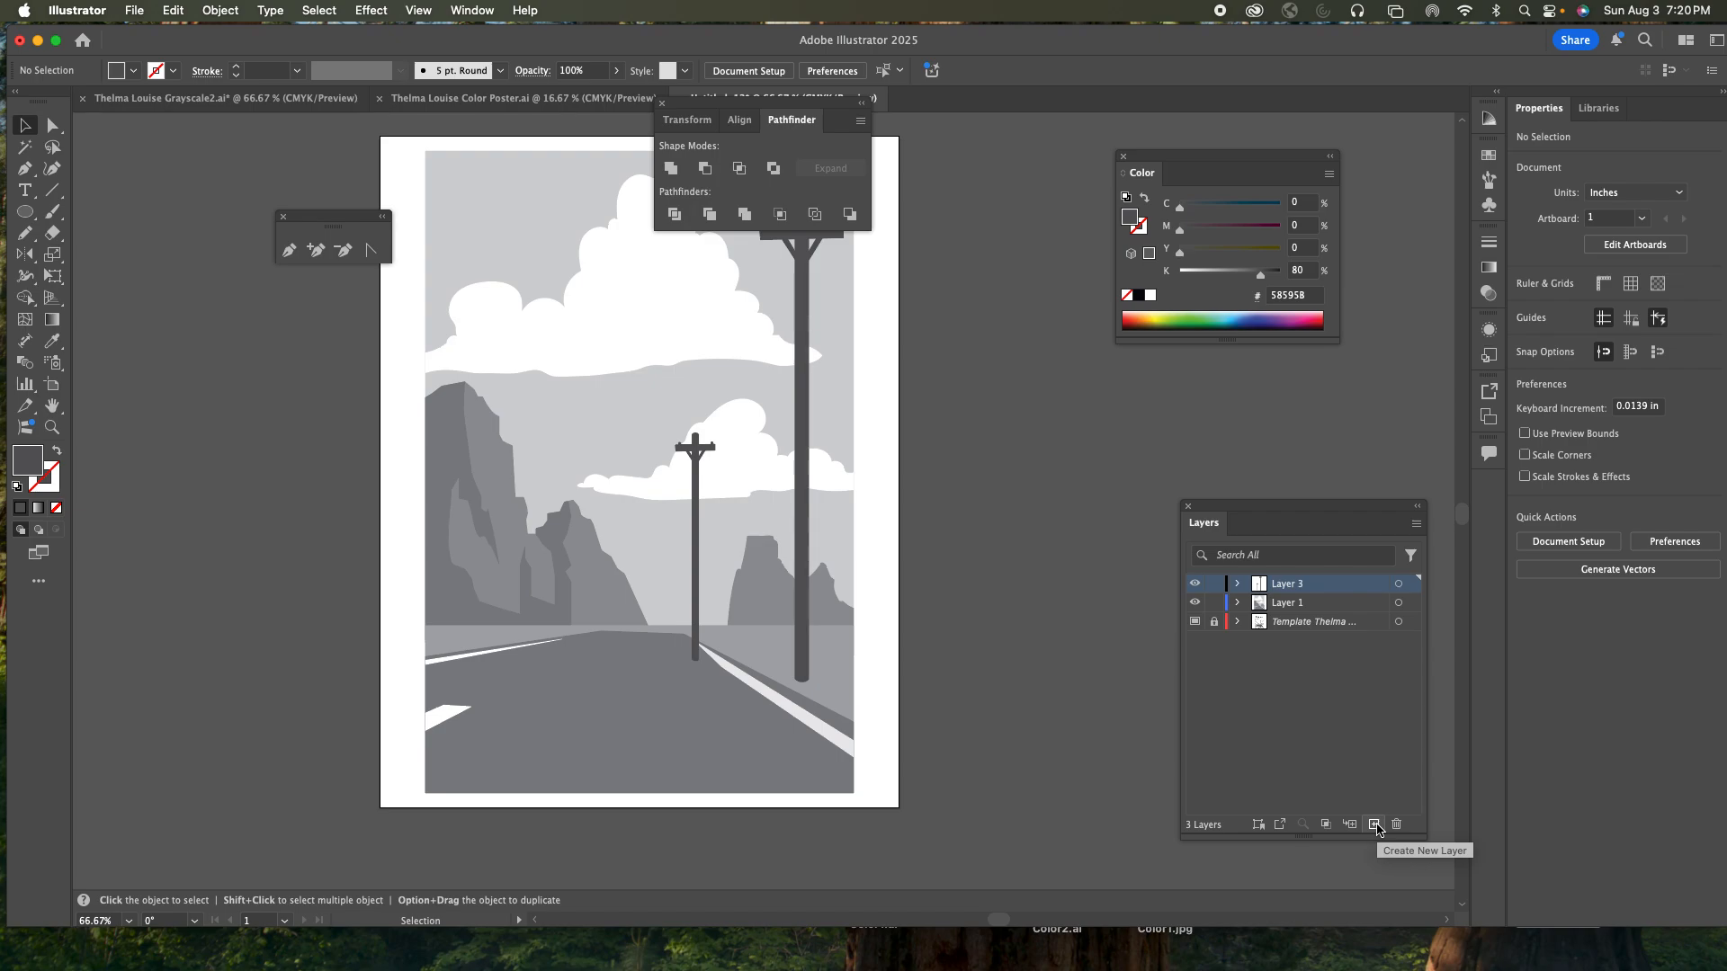
click(1375, 824)
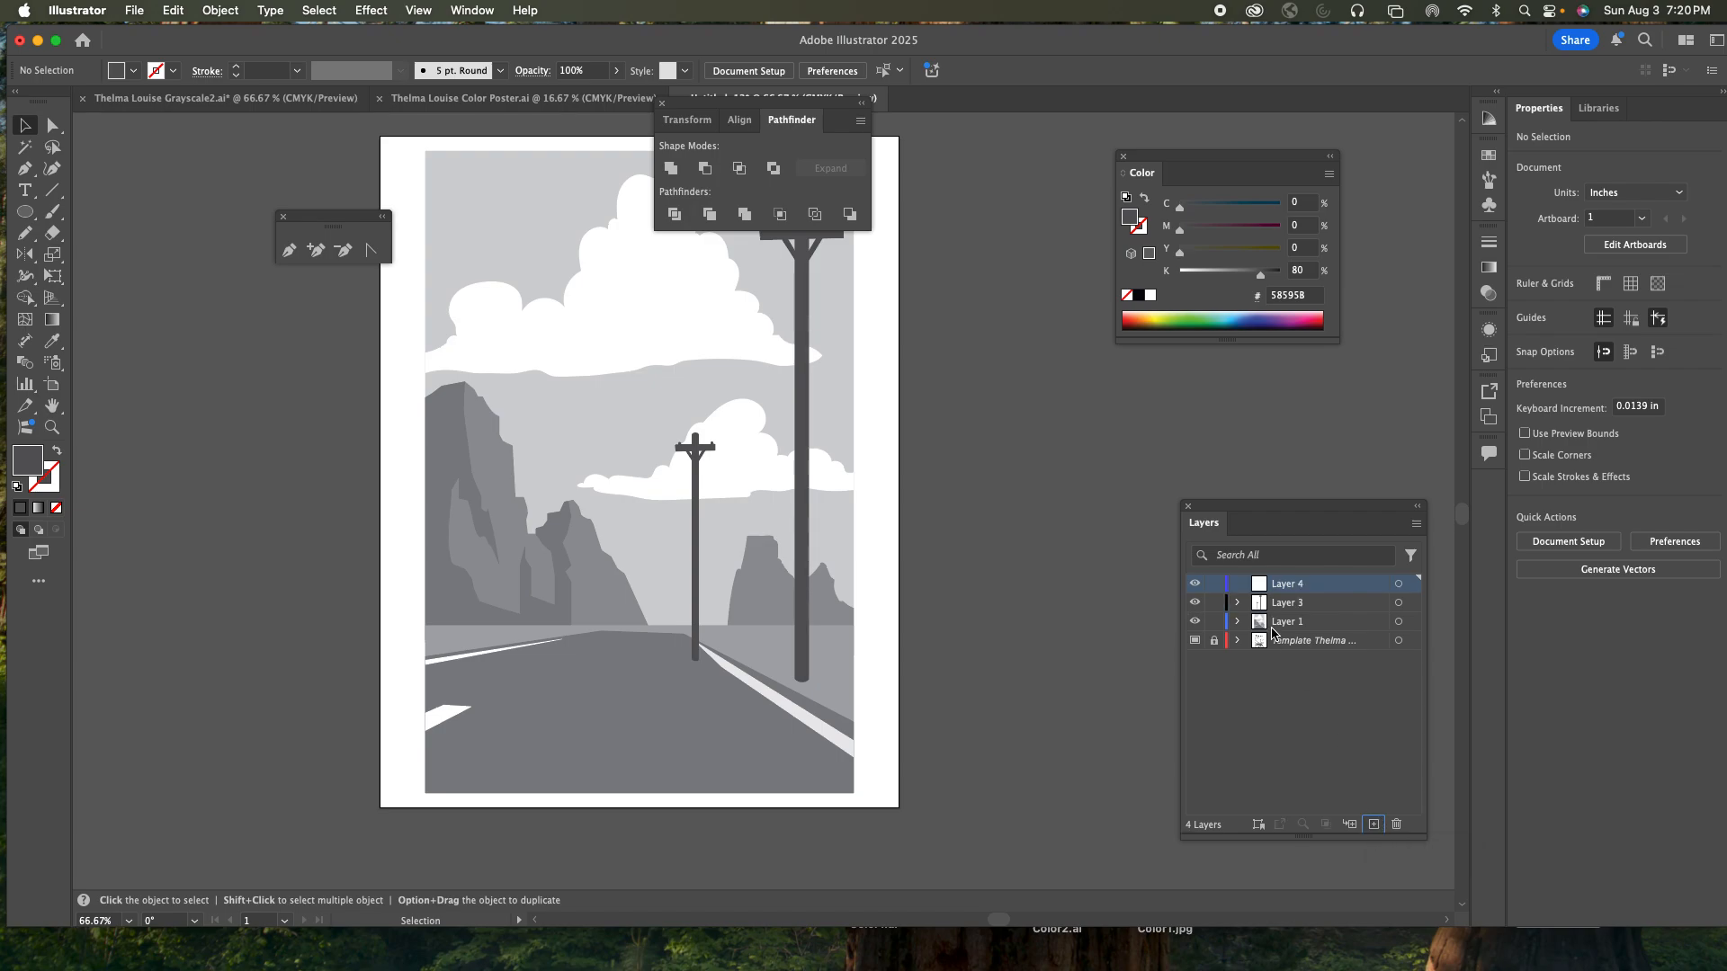
- Rename Layer 1 as Background and Layer 3 as Poles
click(1289, 624)
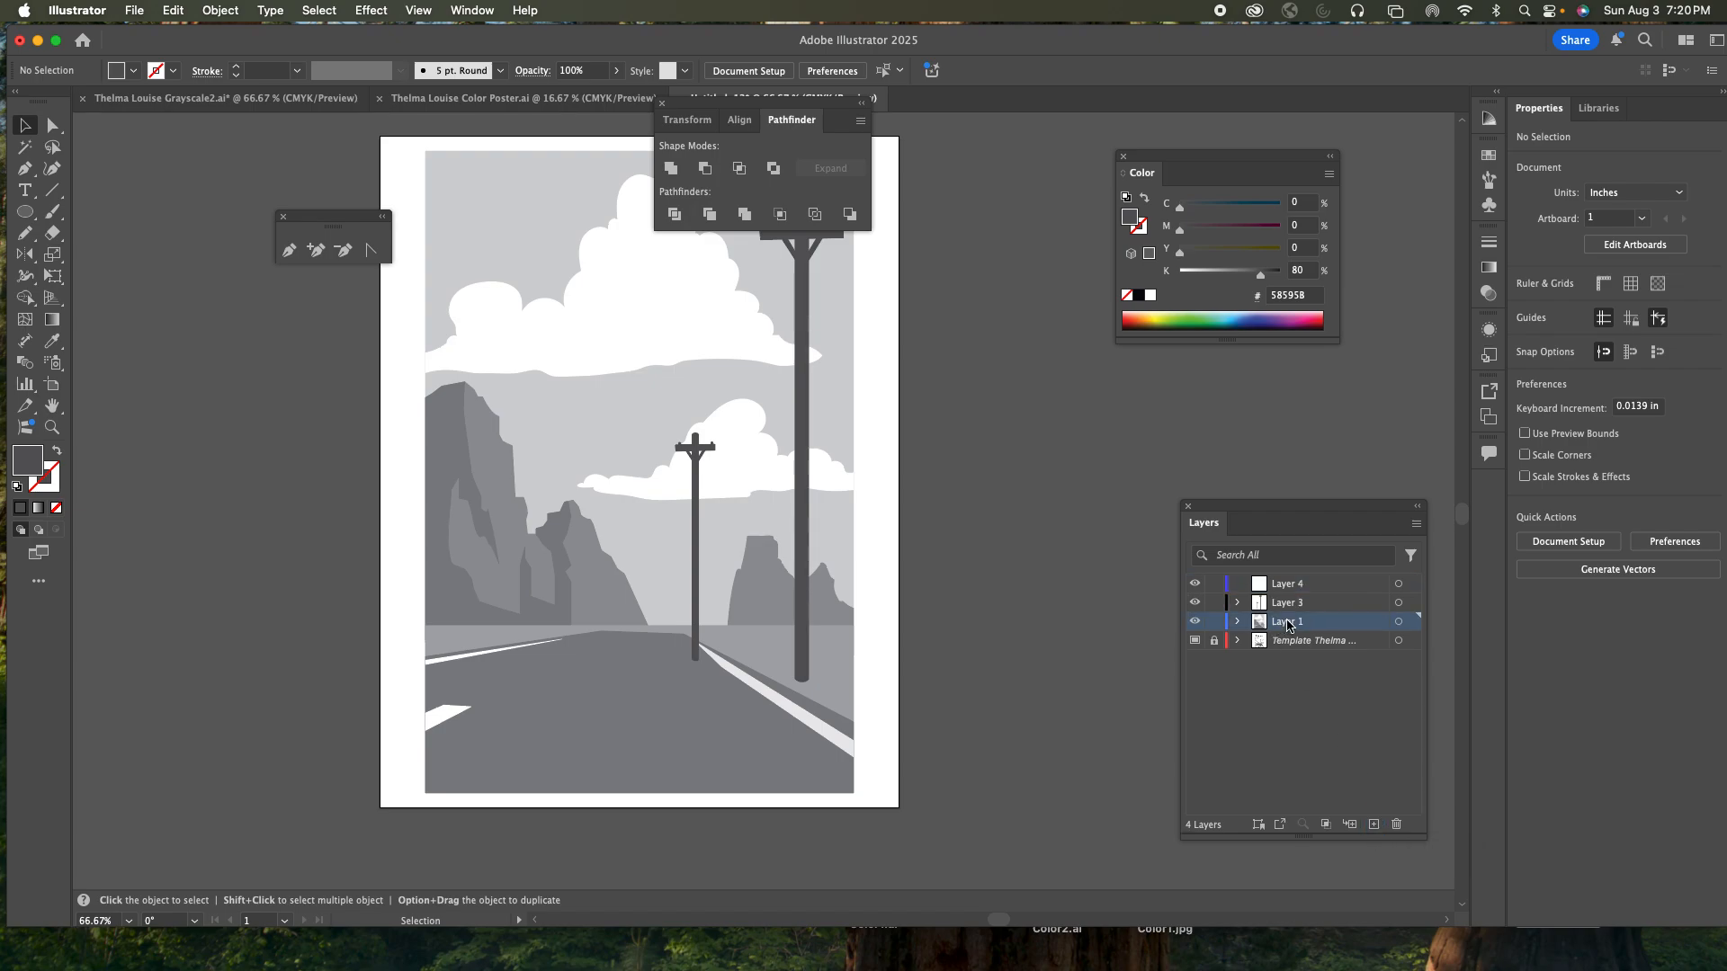
double_click(1289, 621)
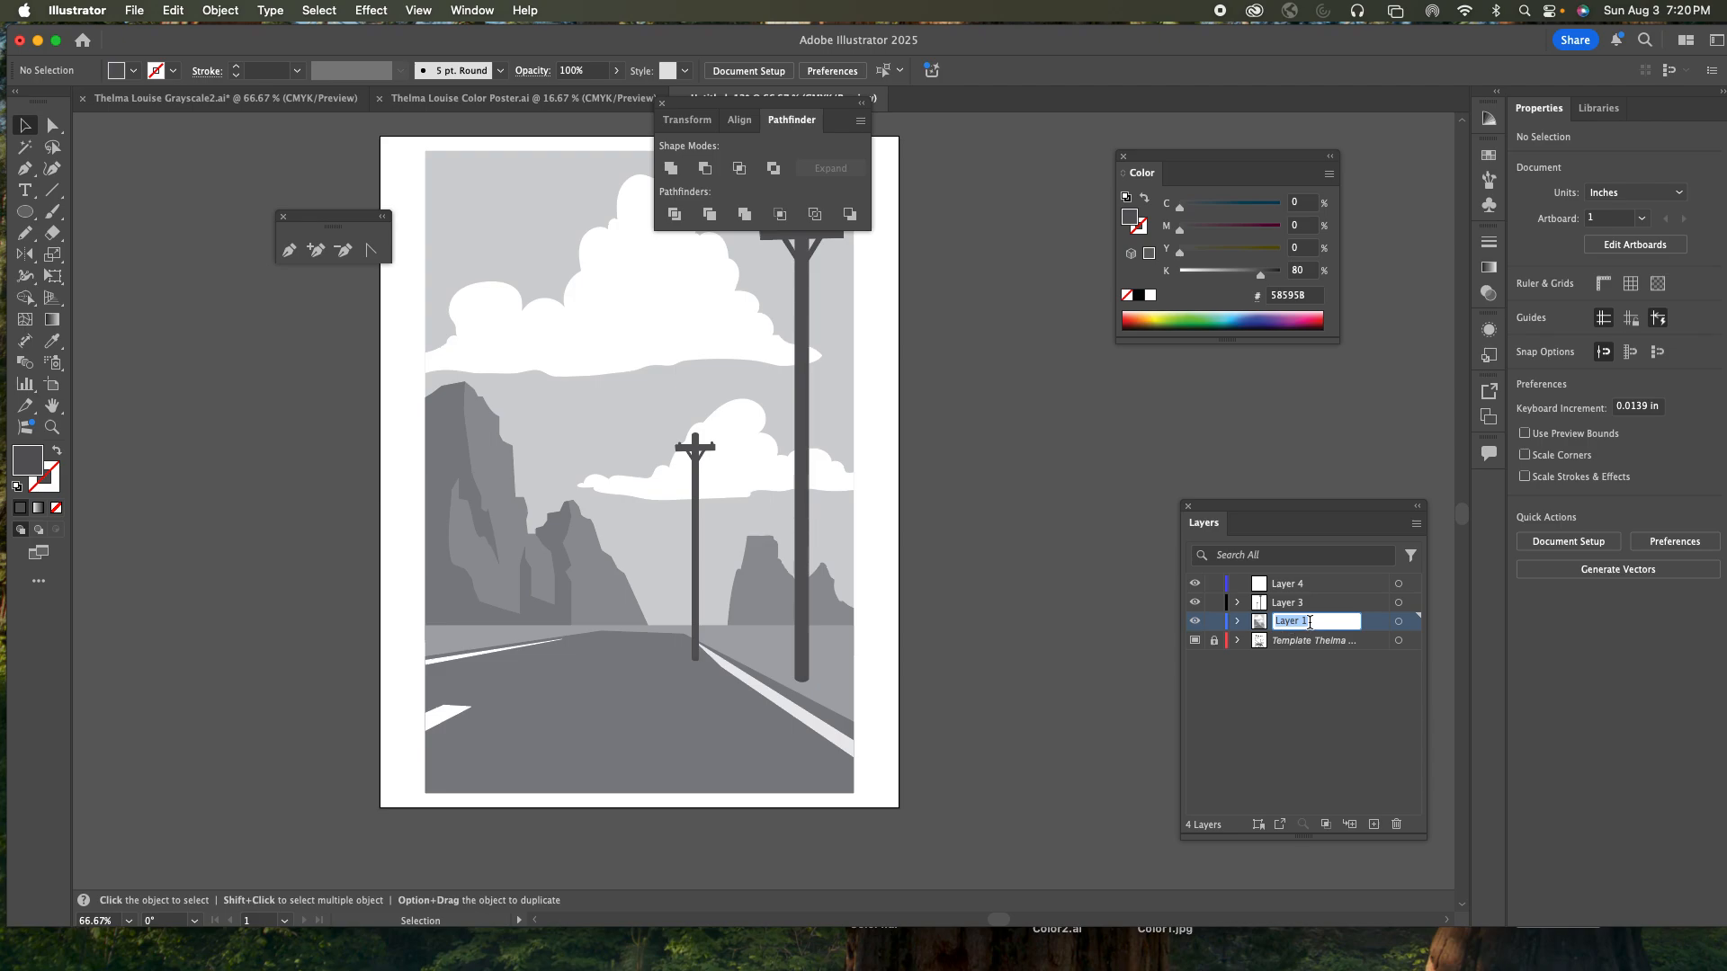
text(Background)
click(1294, 603)
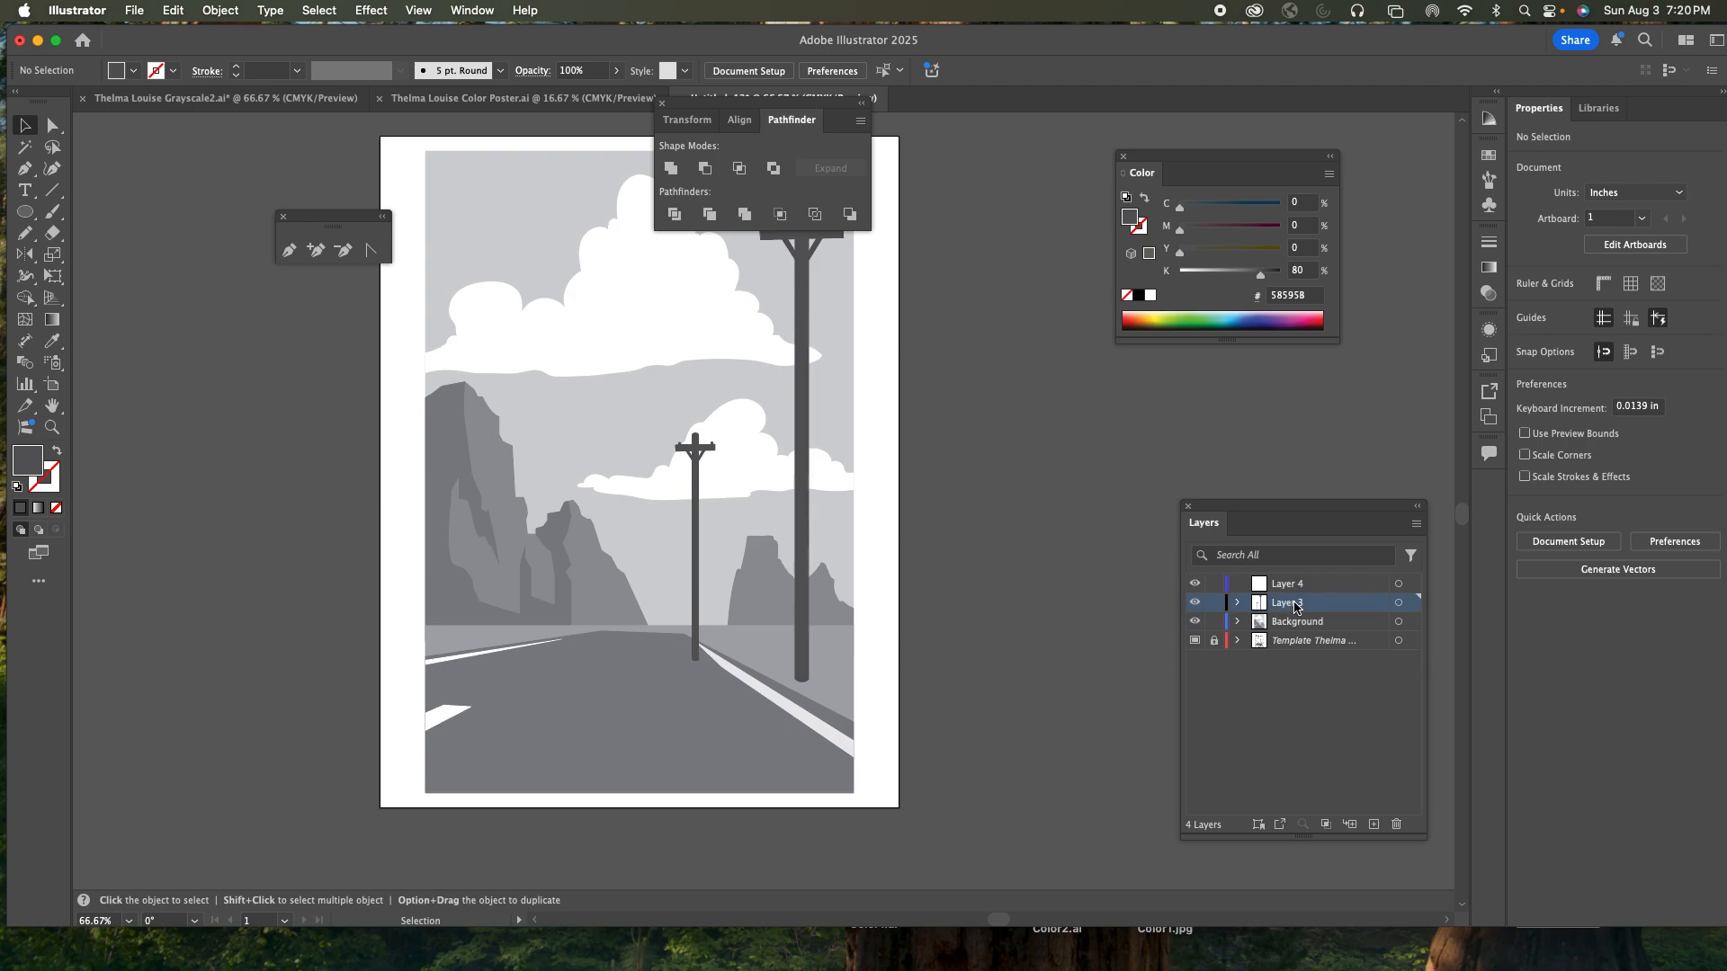
double_click(1294, 604)
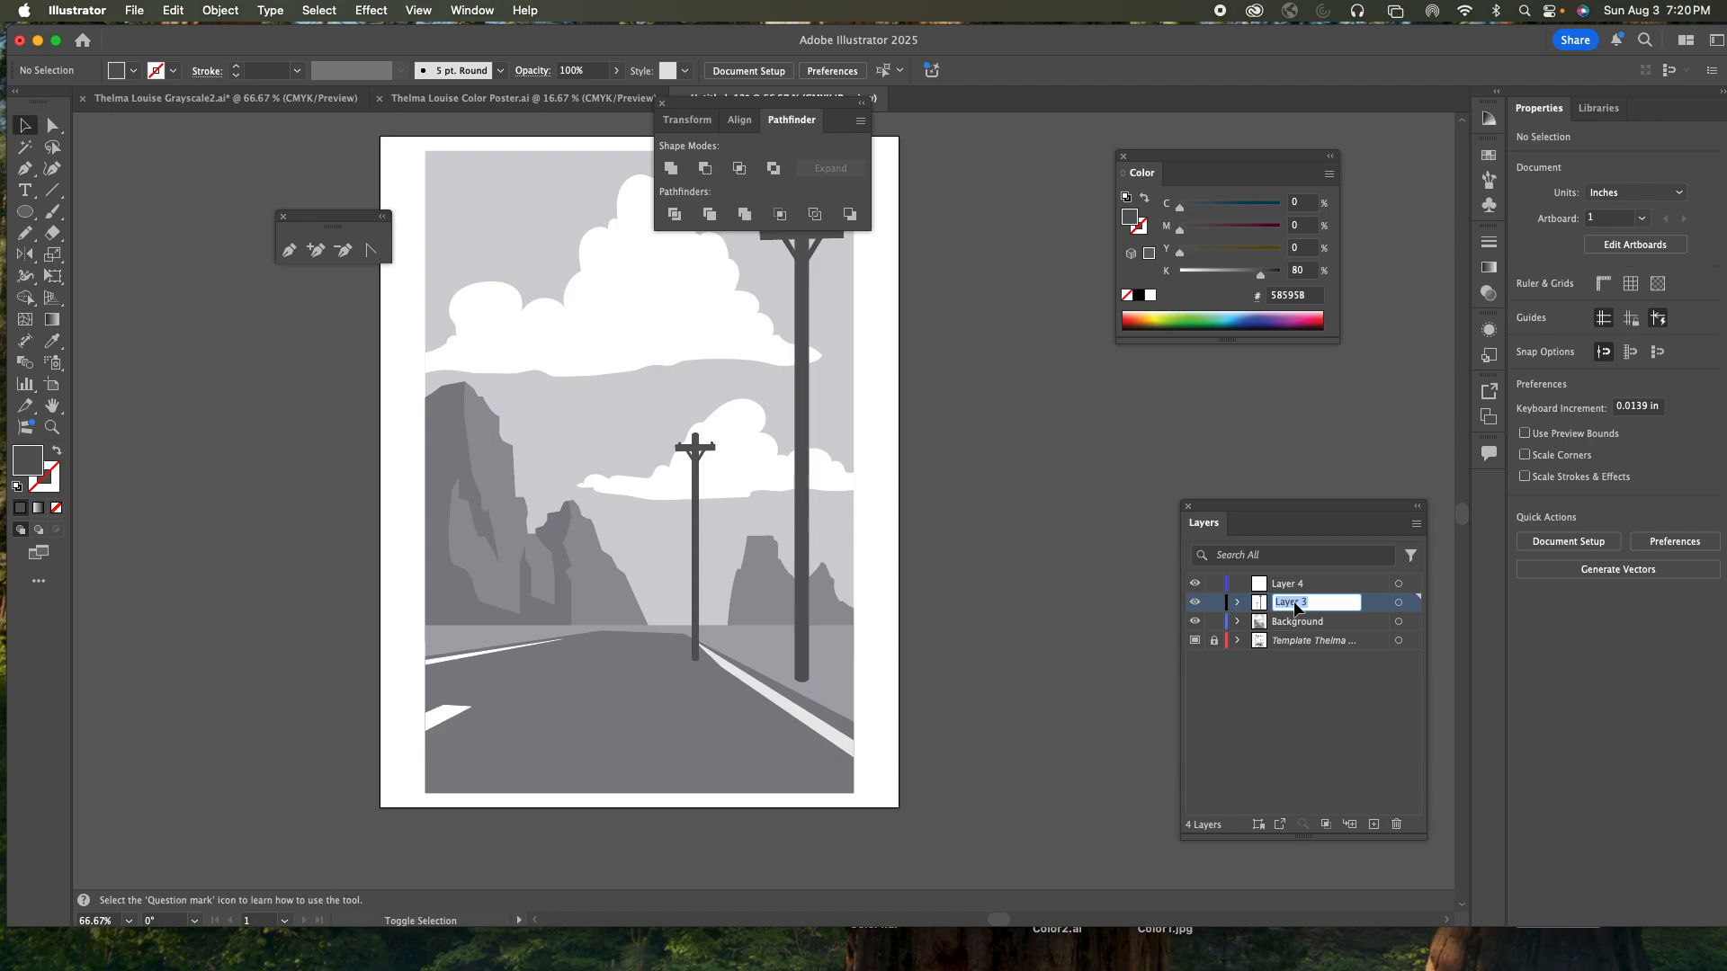
text(Poles)
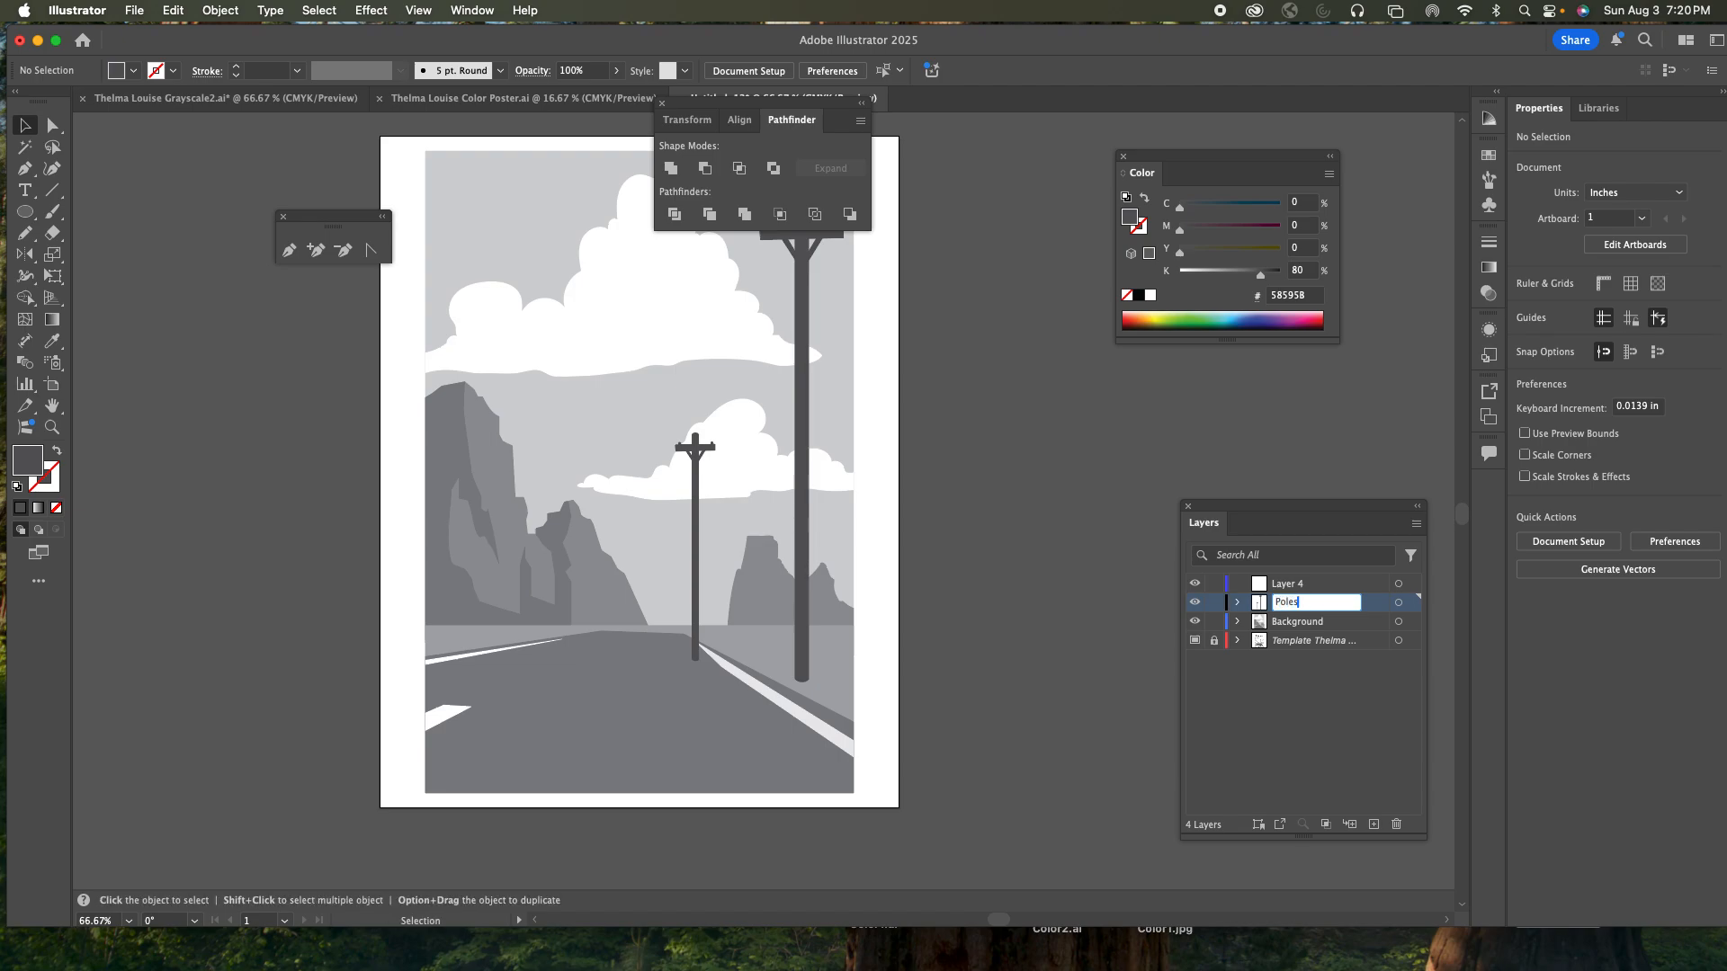
- Rename the new empty Layer 4 as Car
click(1290, 584)
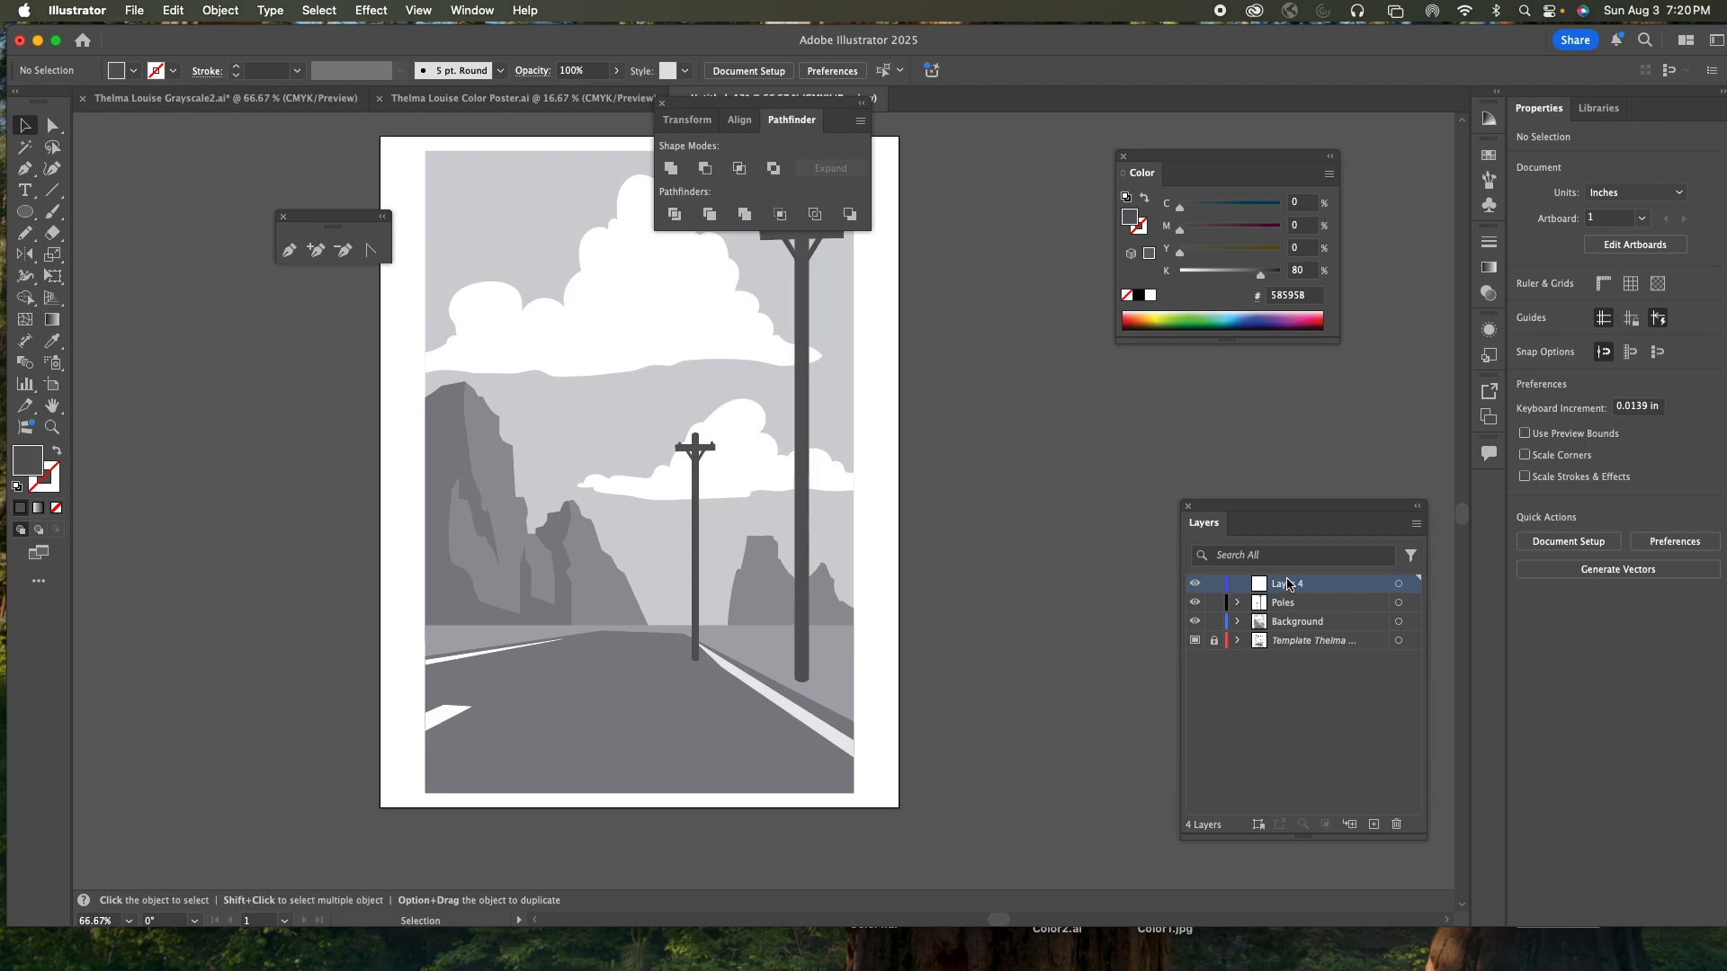
double_click(1290, 585)
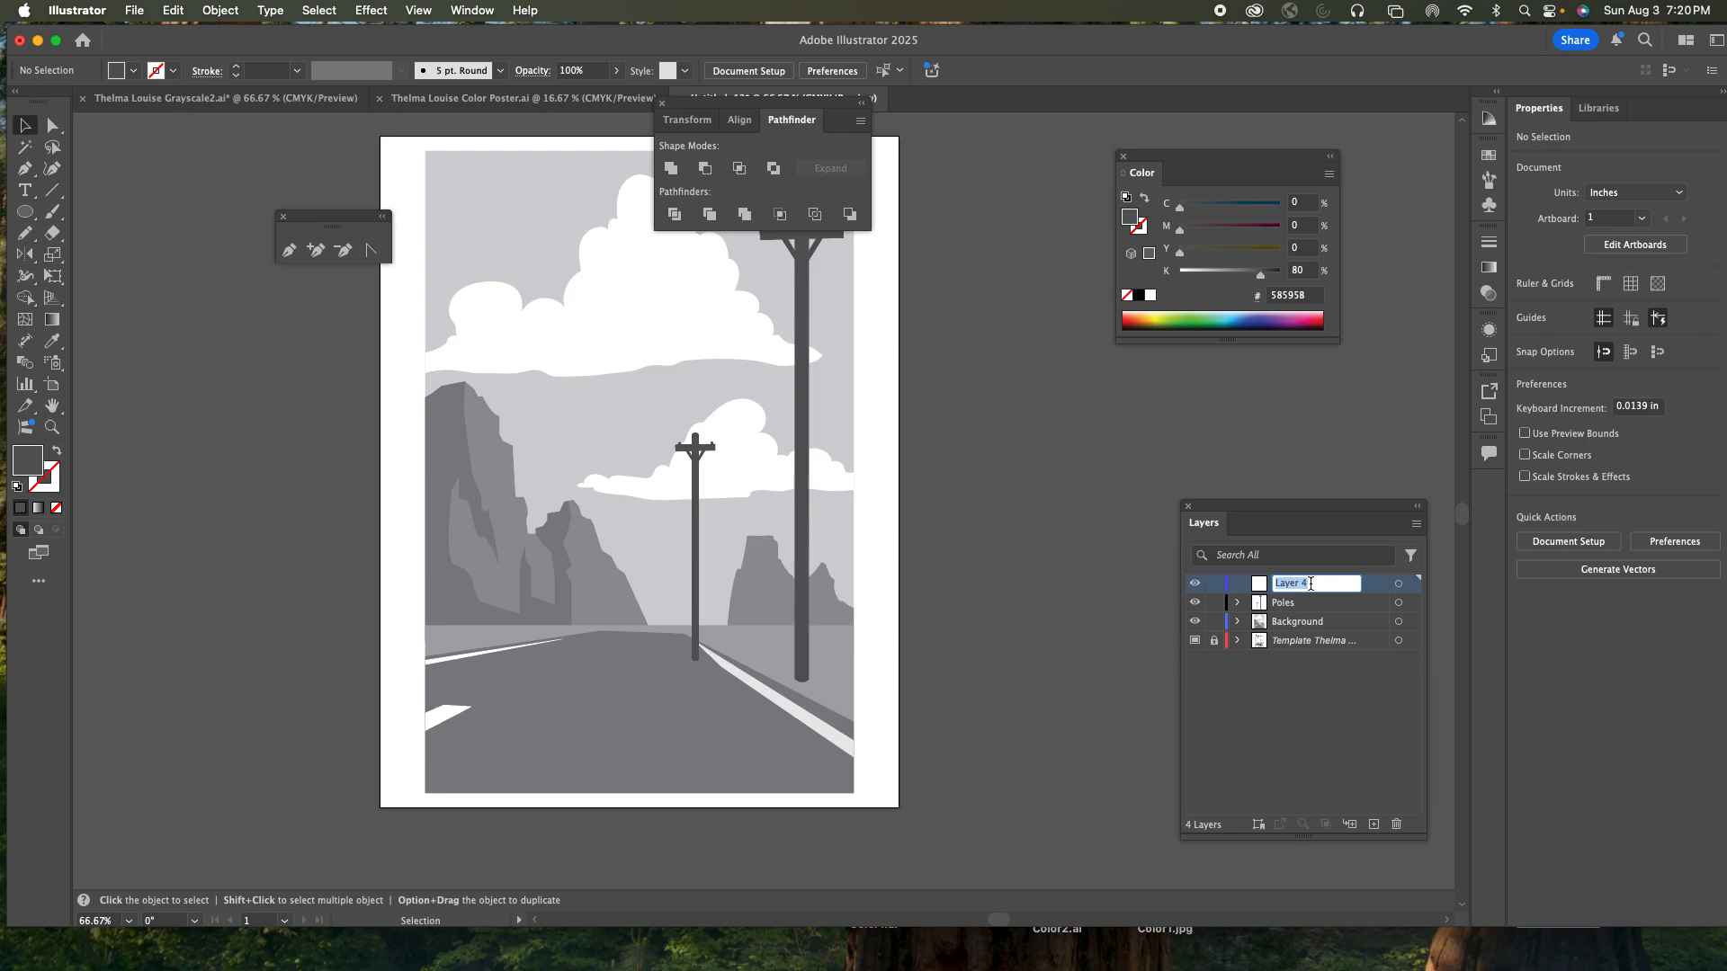
text(Car)
key(Return)
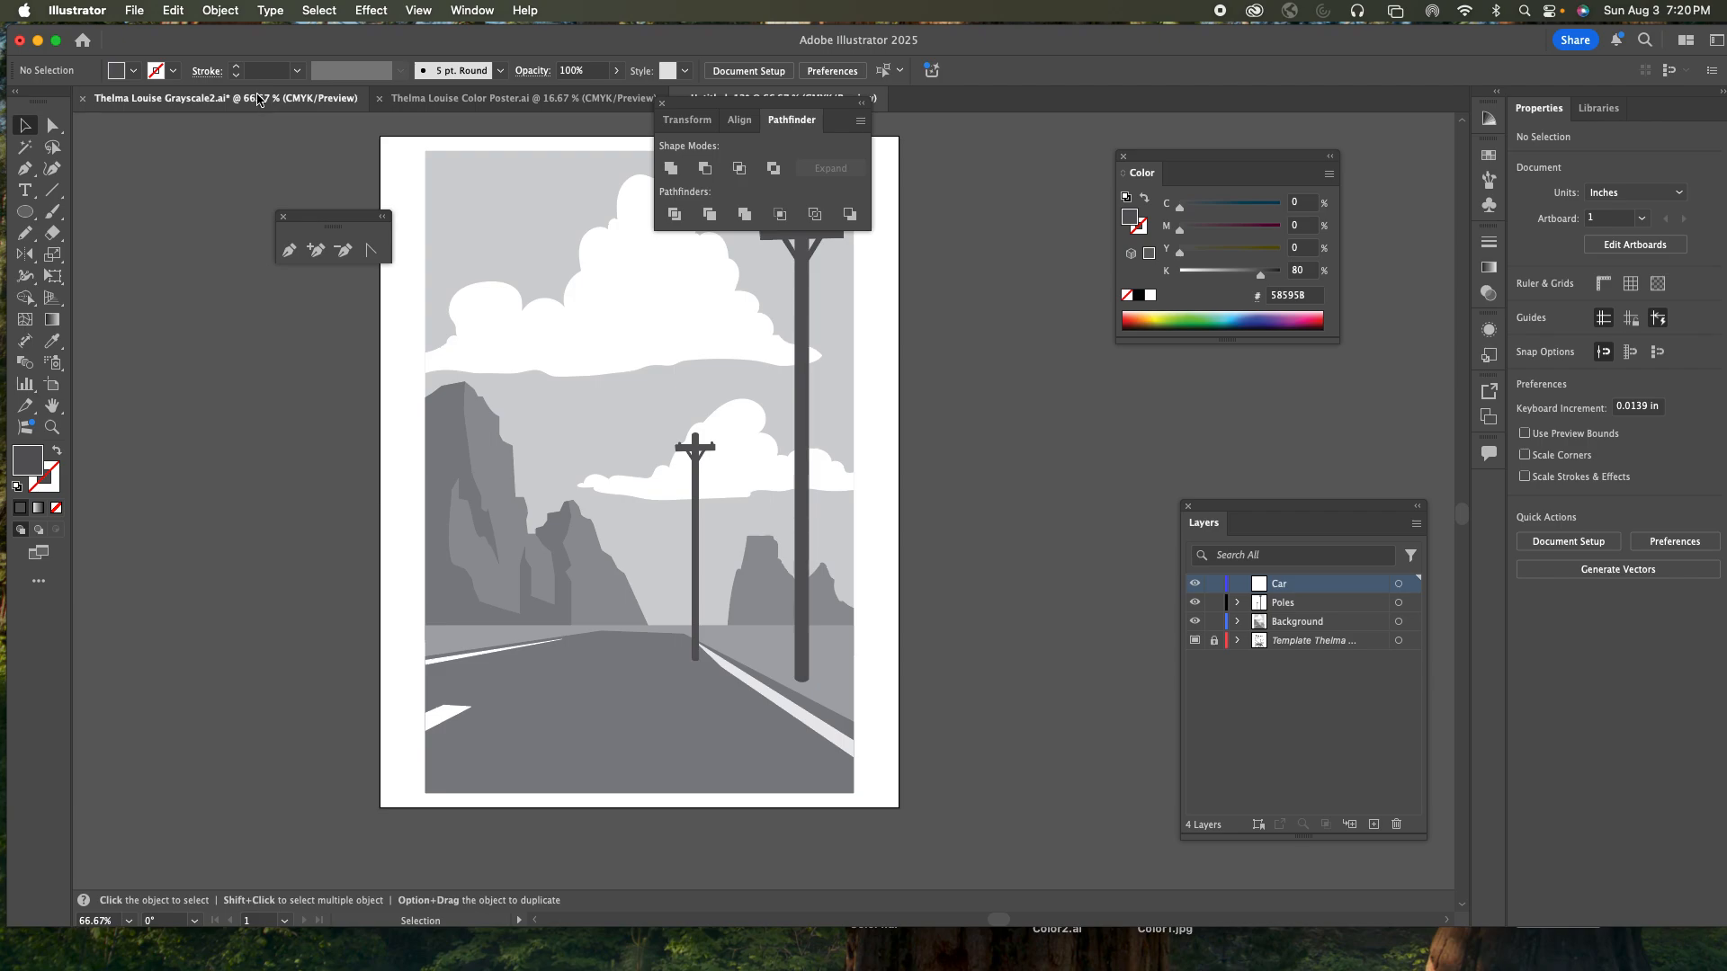
- Save the document on the computer's Desktop in Adobe Illustrator (ai) format under the name Thelma Louise Grayscale 3
click(133, 11)
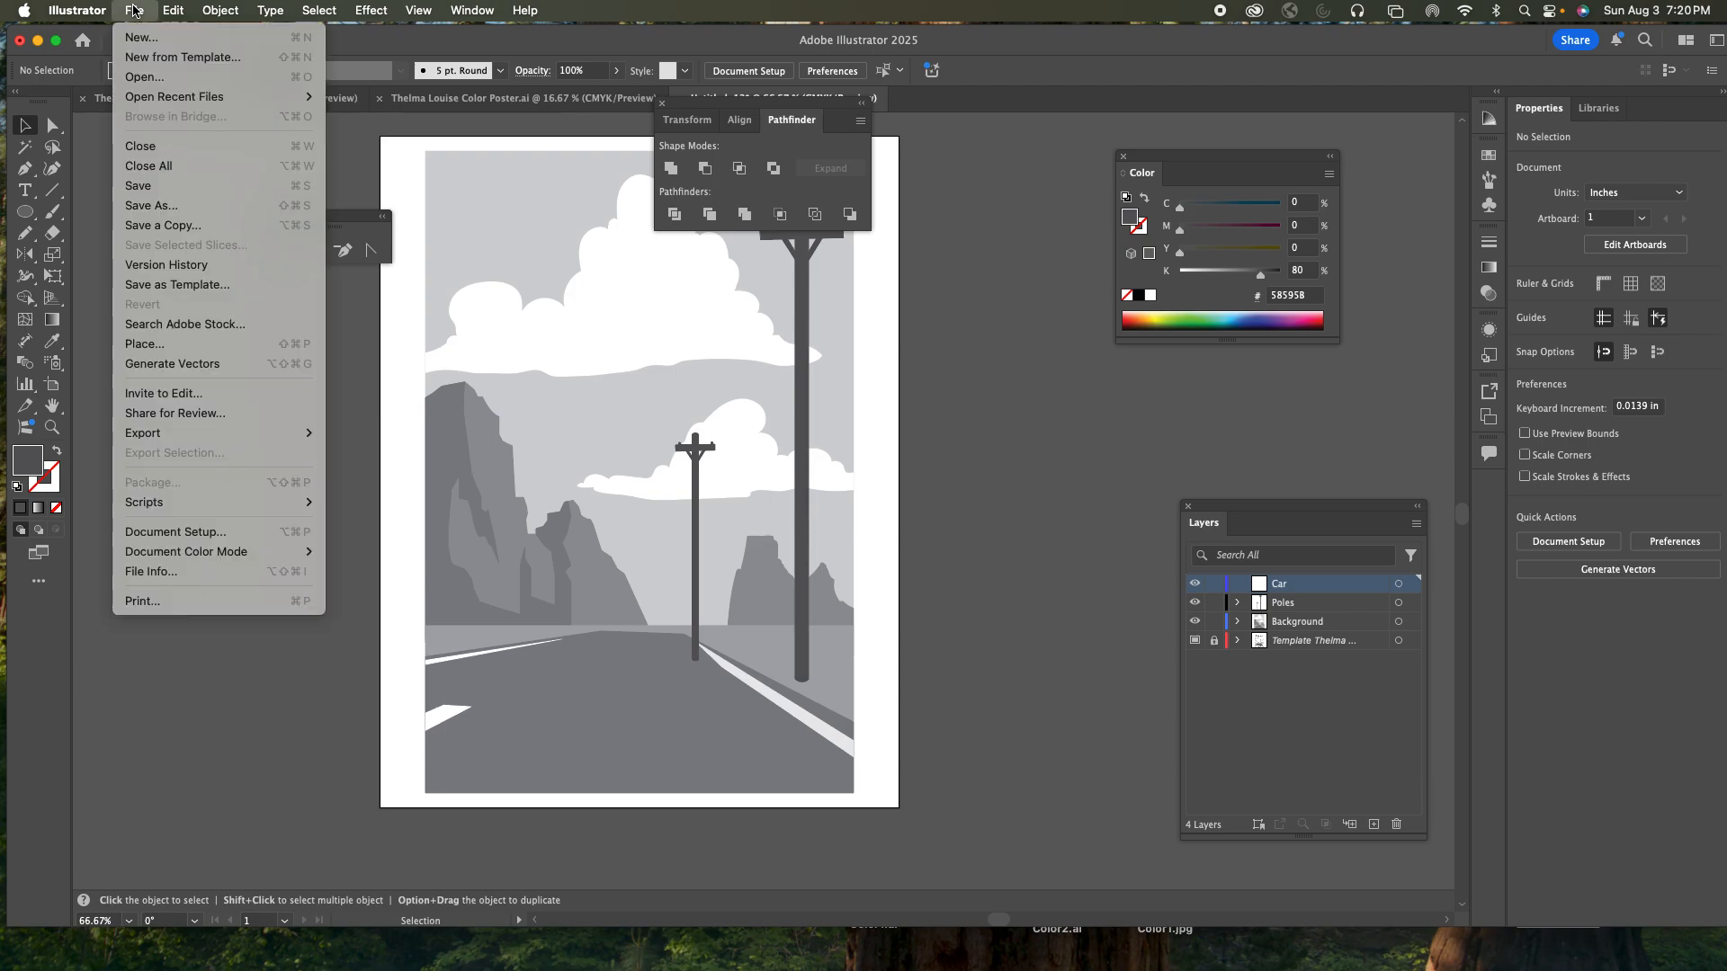
click(189, 208)
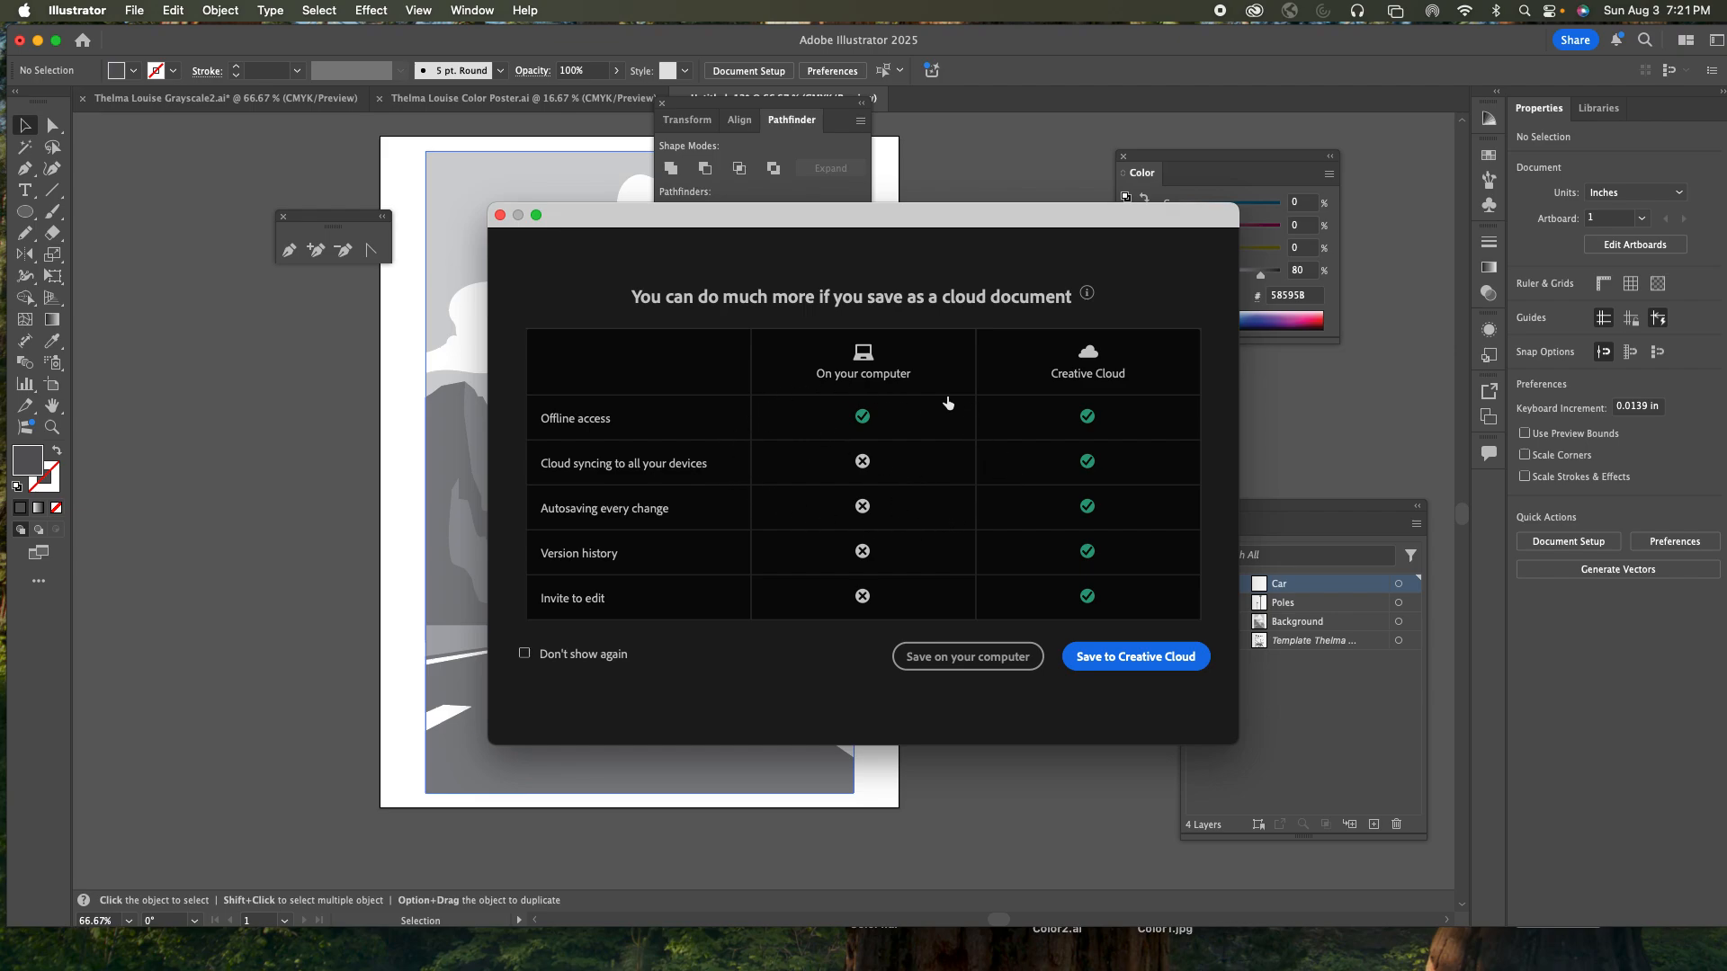
click(1002, 661)
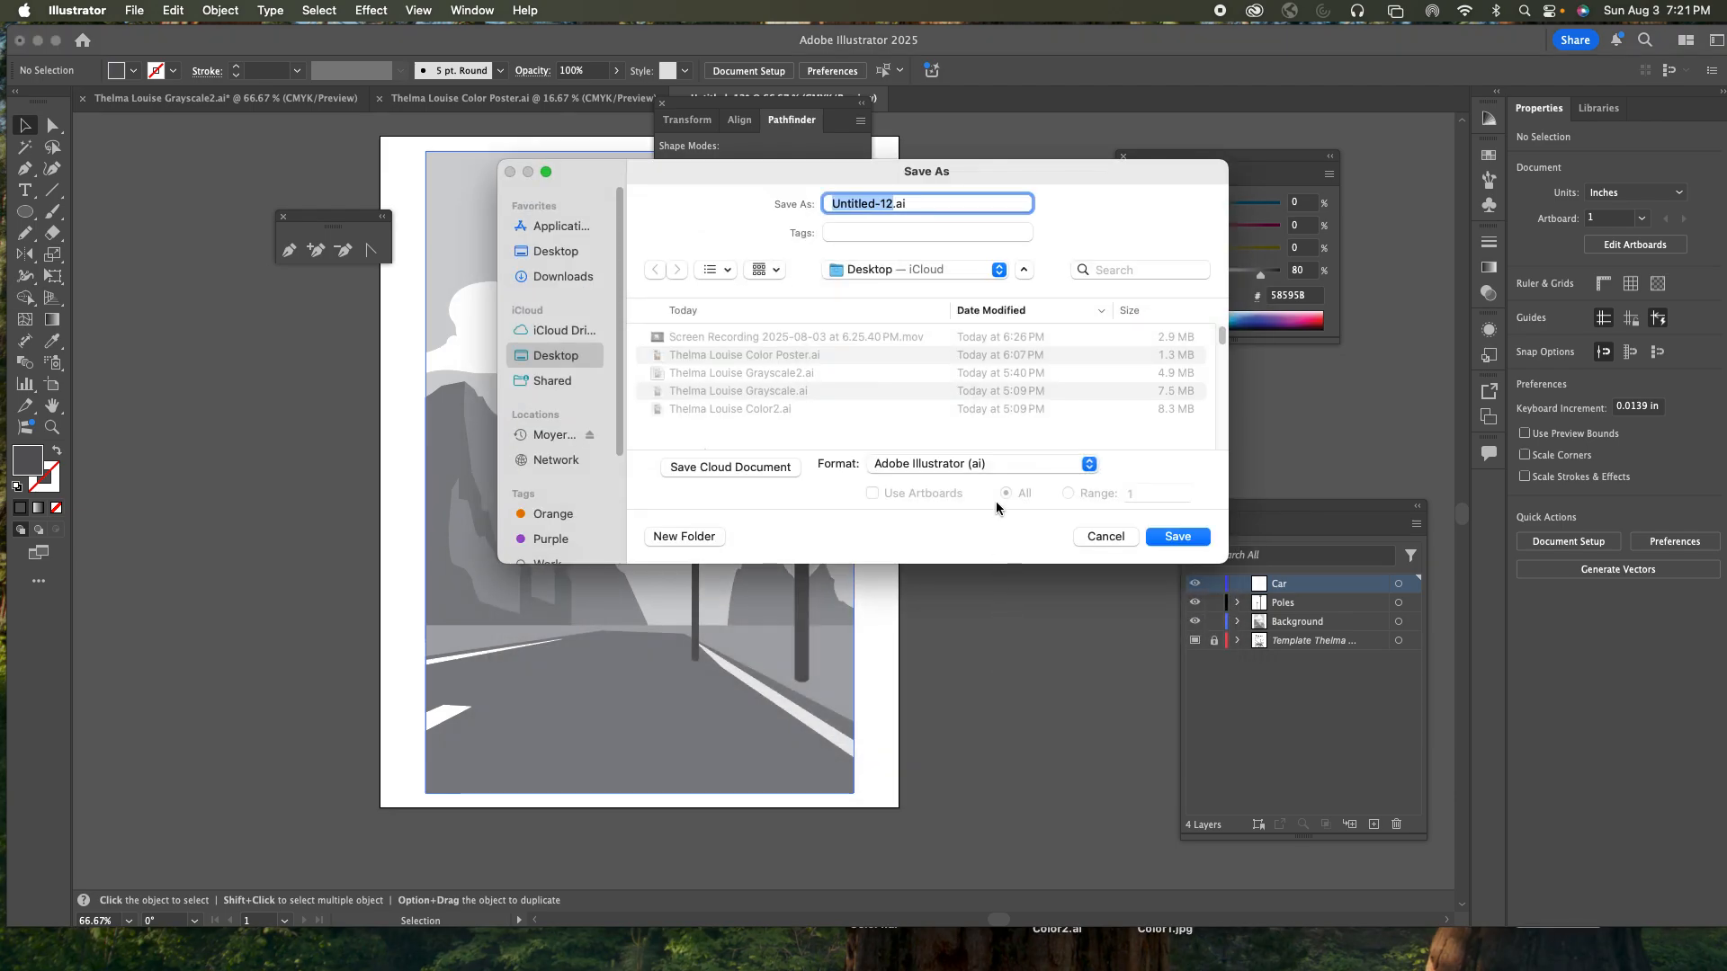
text(Thelma)
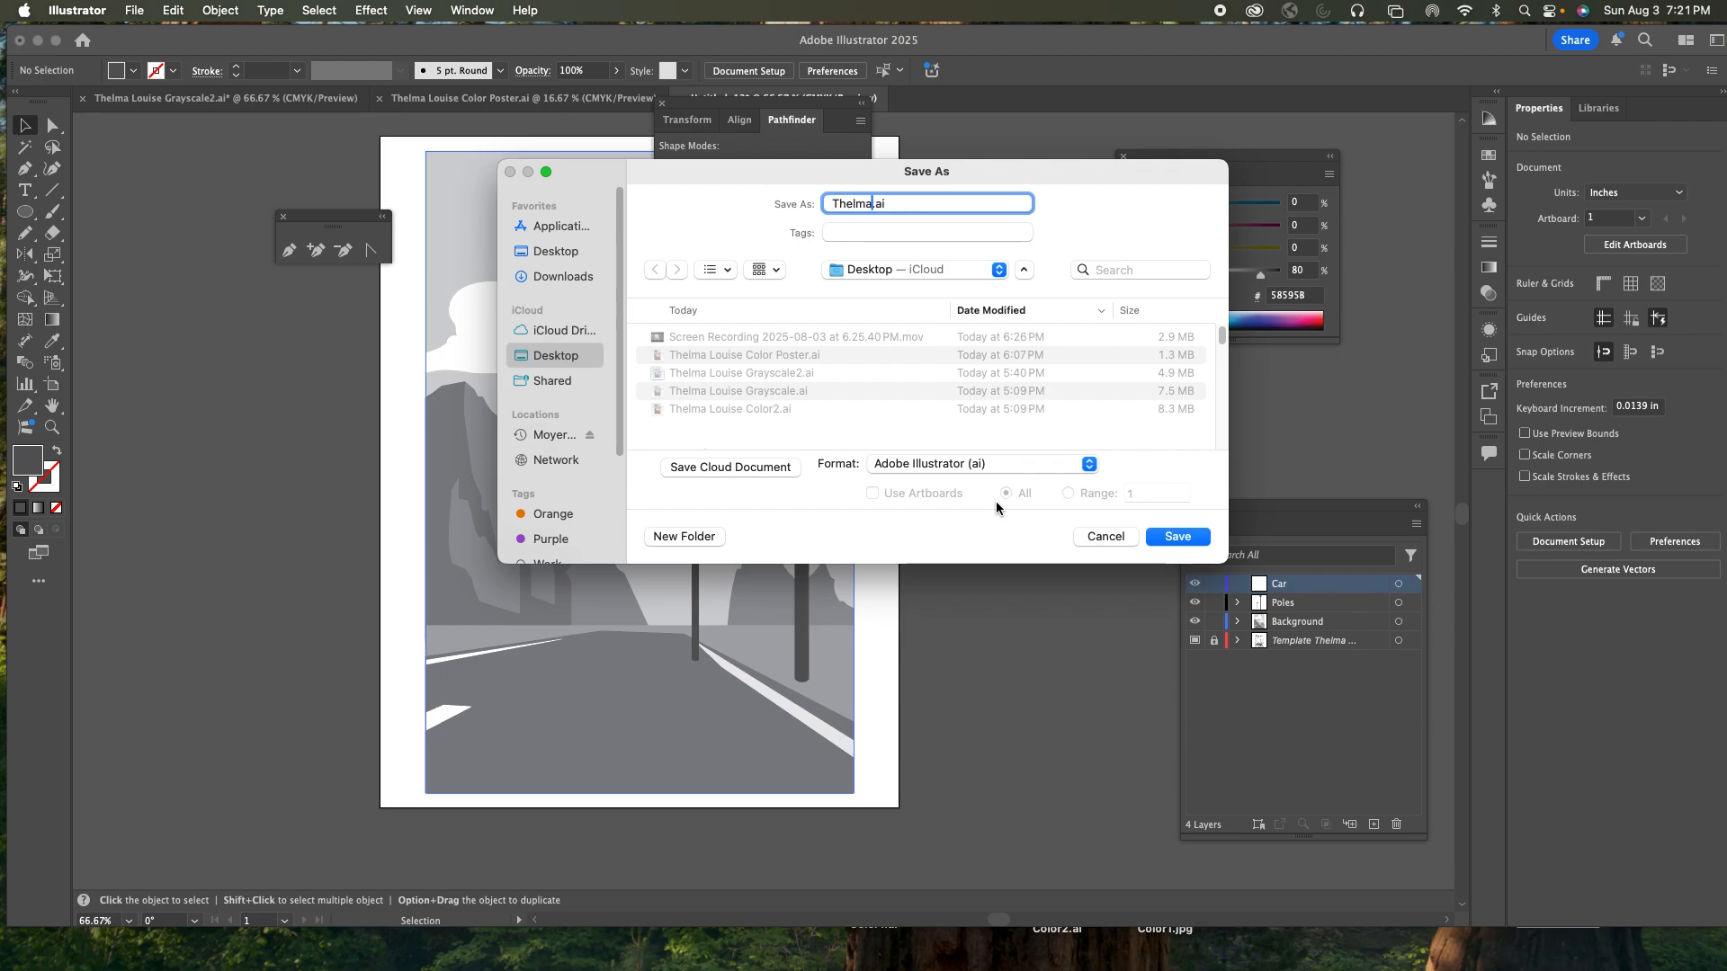
text( Louise Grayscale 3)
click(923, 467)
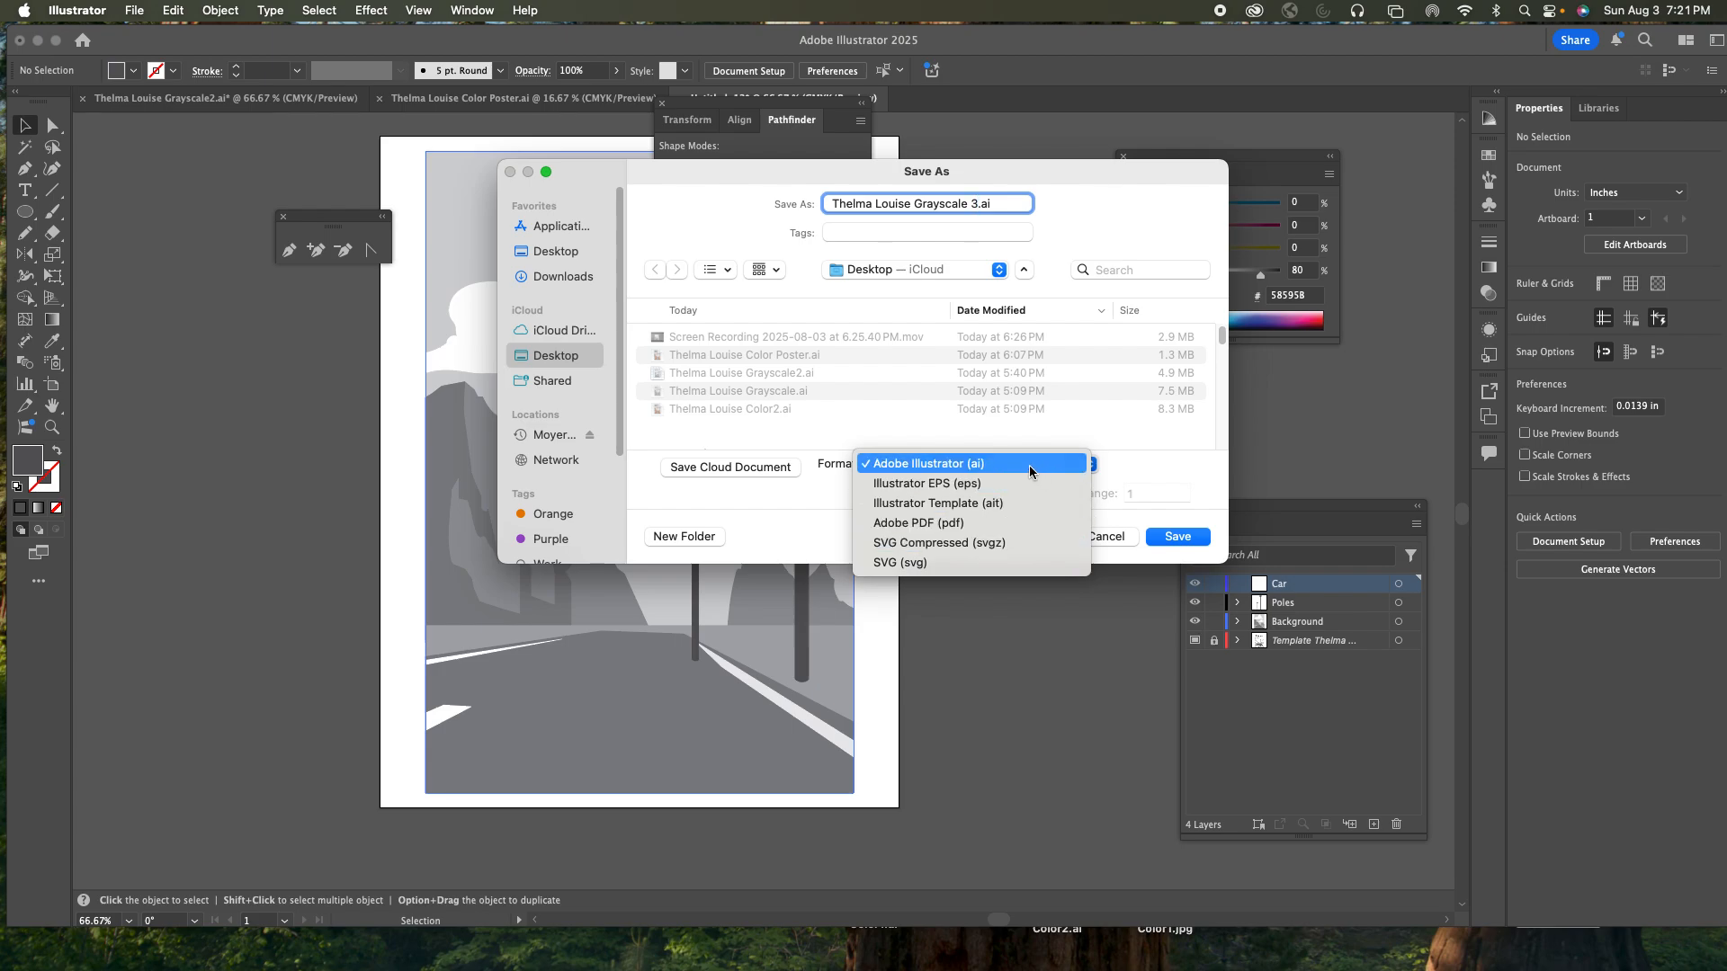
click(1191, 486)
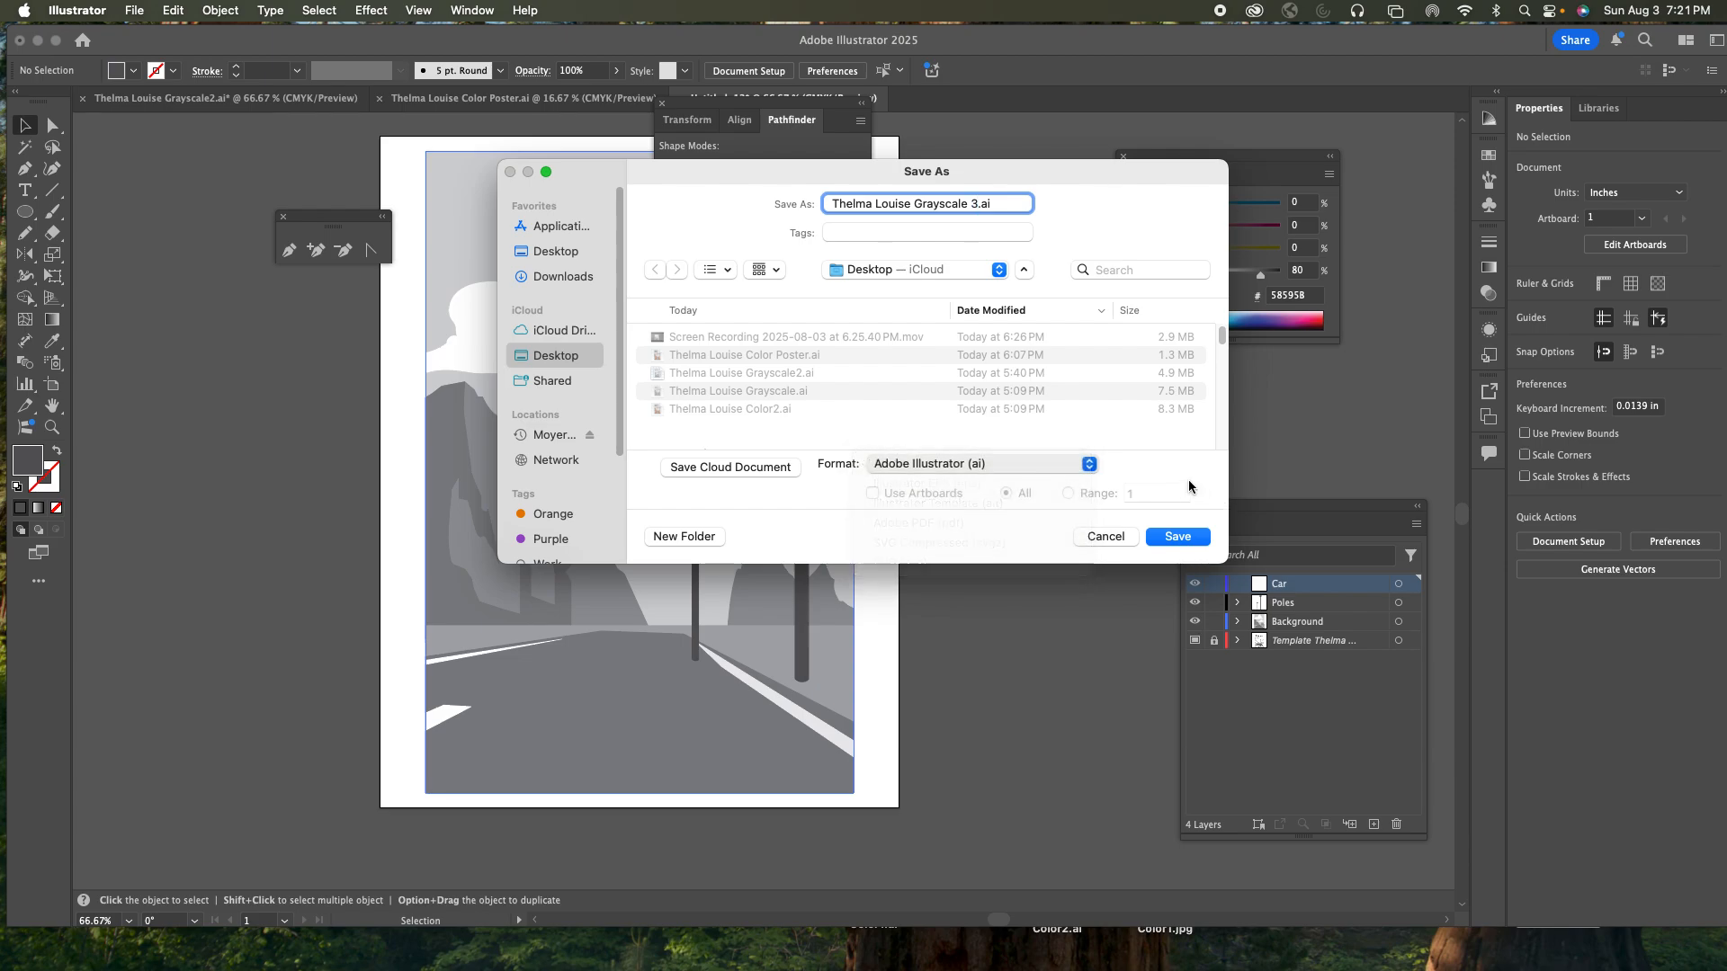
click(1176, 537)
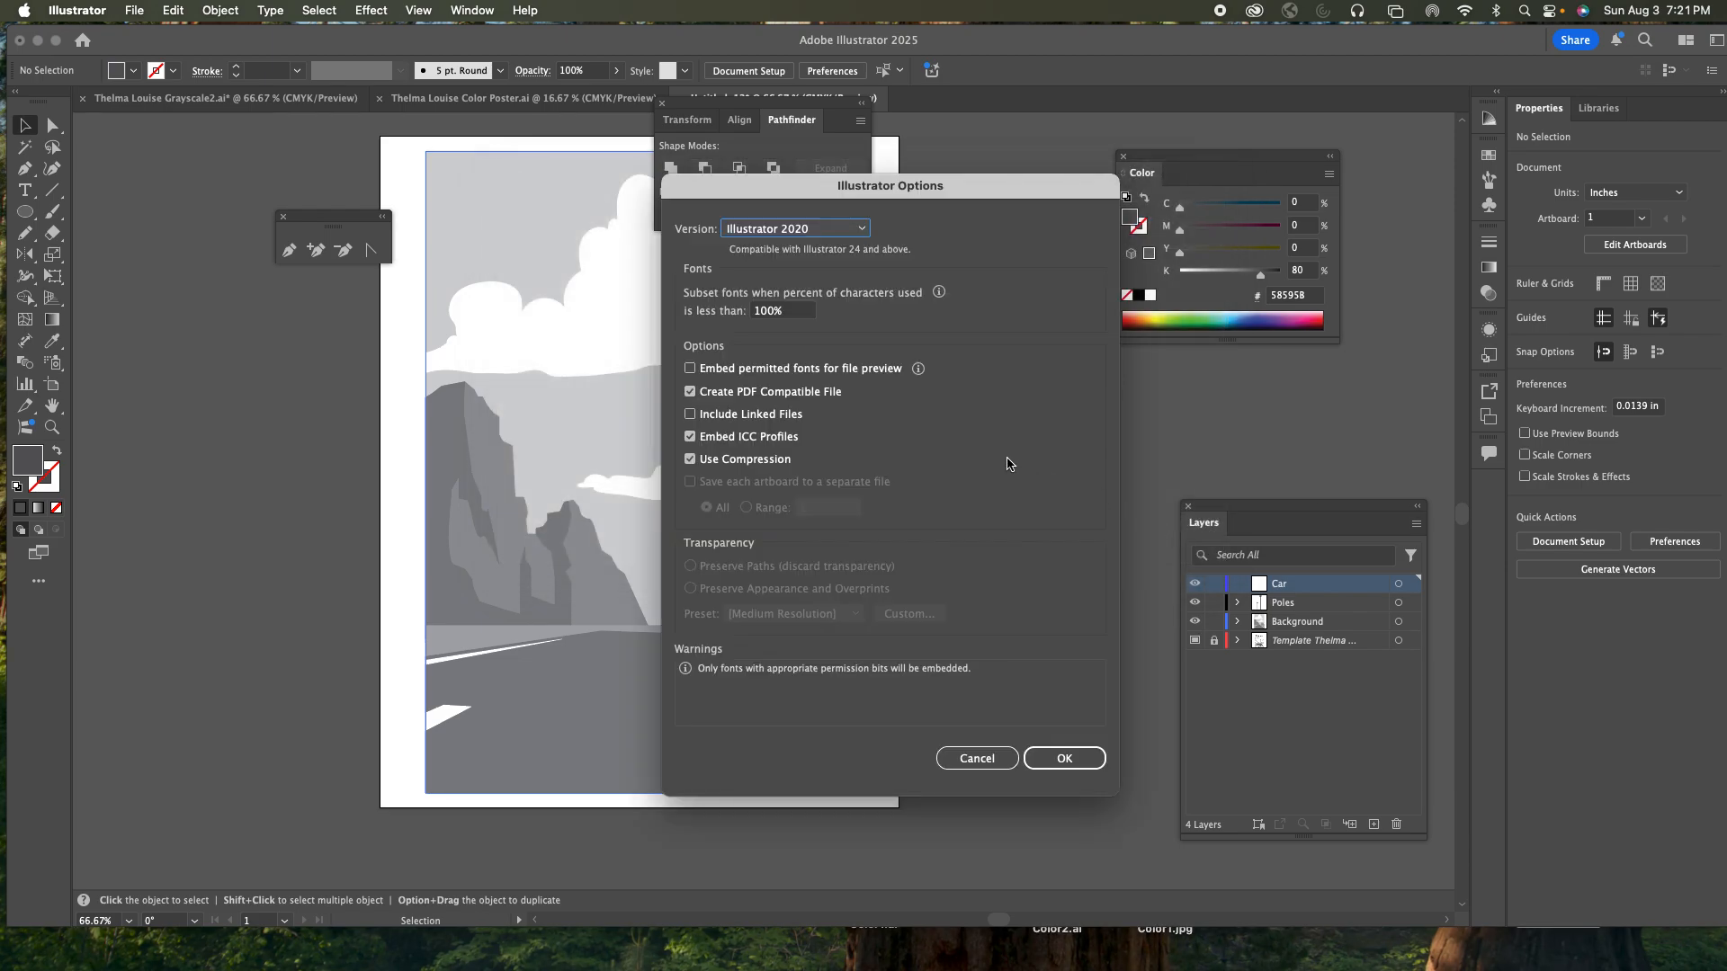
- Finish saving with the Illustrator 2020 version and Include Linked Files enabled
click(799, 229)
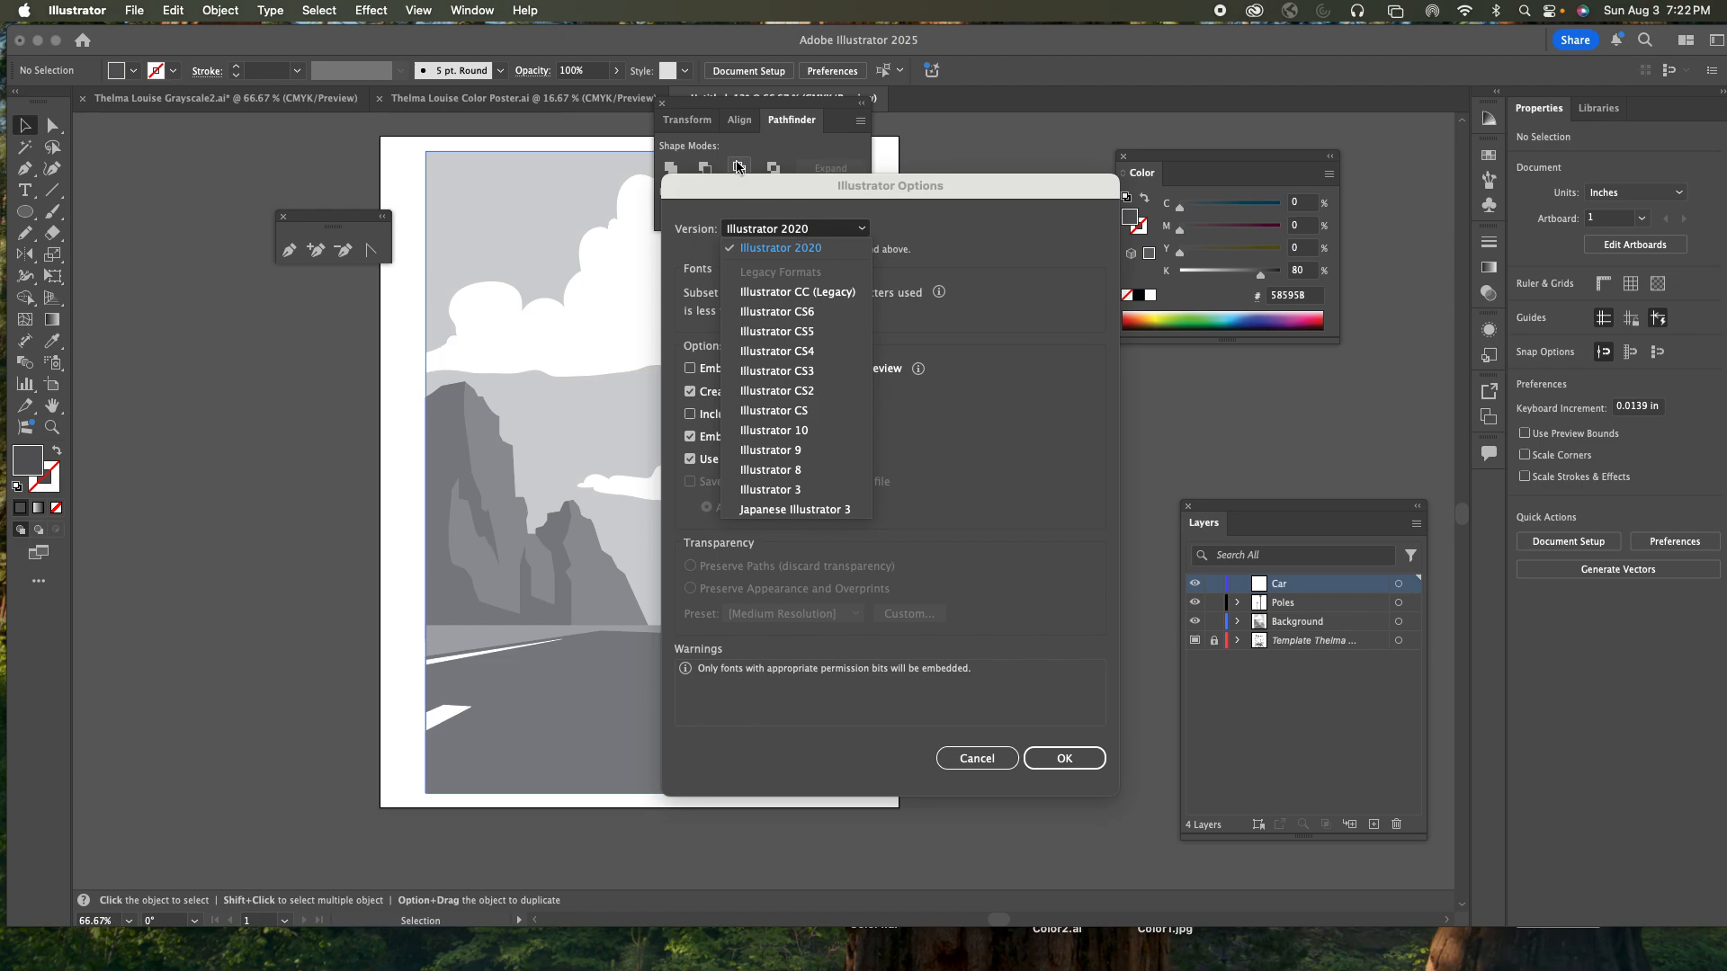
click(987, 425)
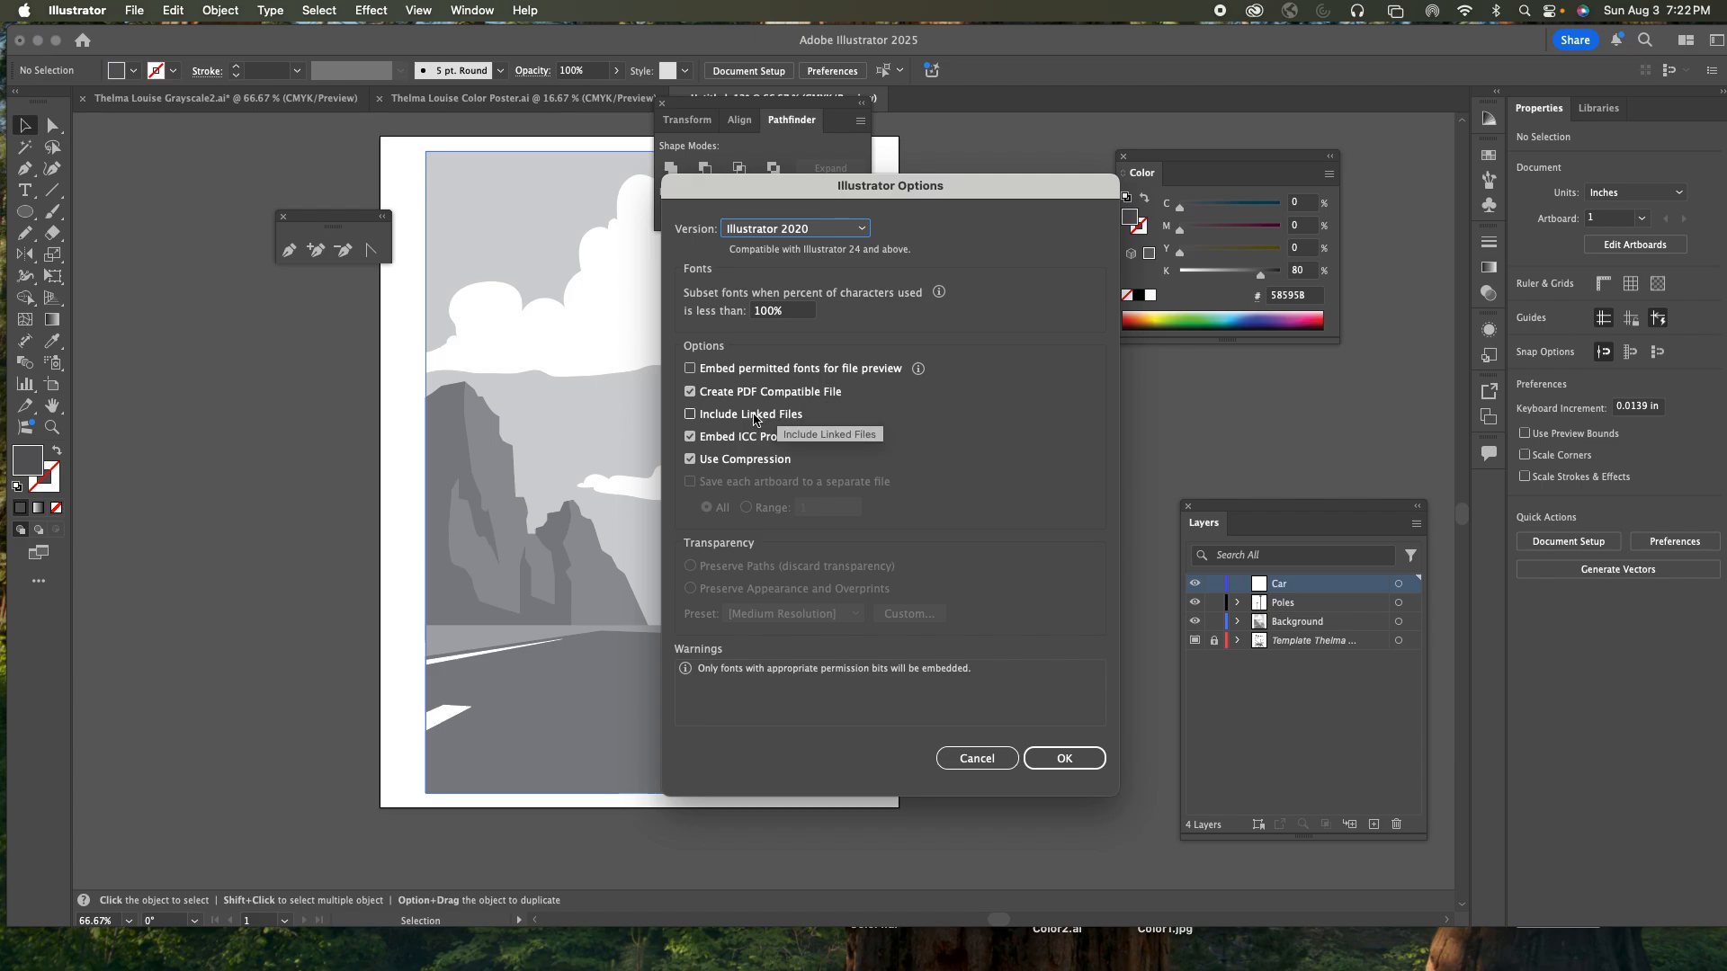
click(690, 416)
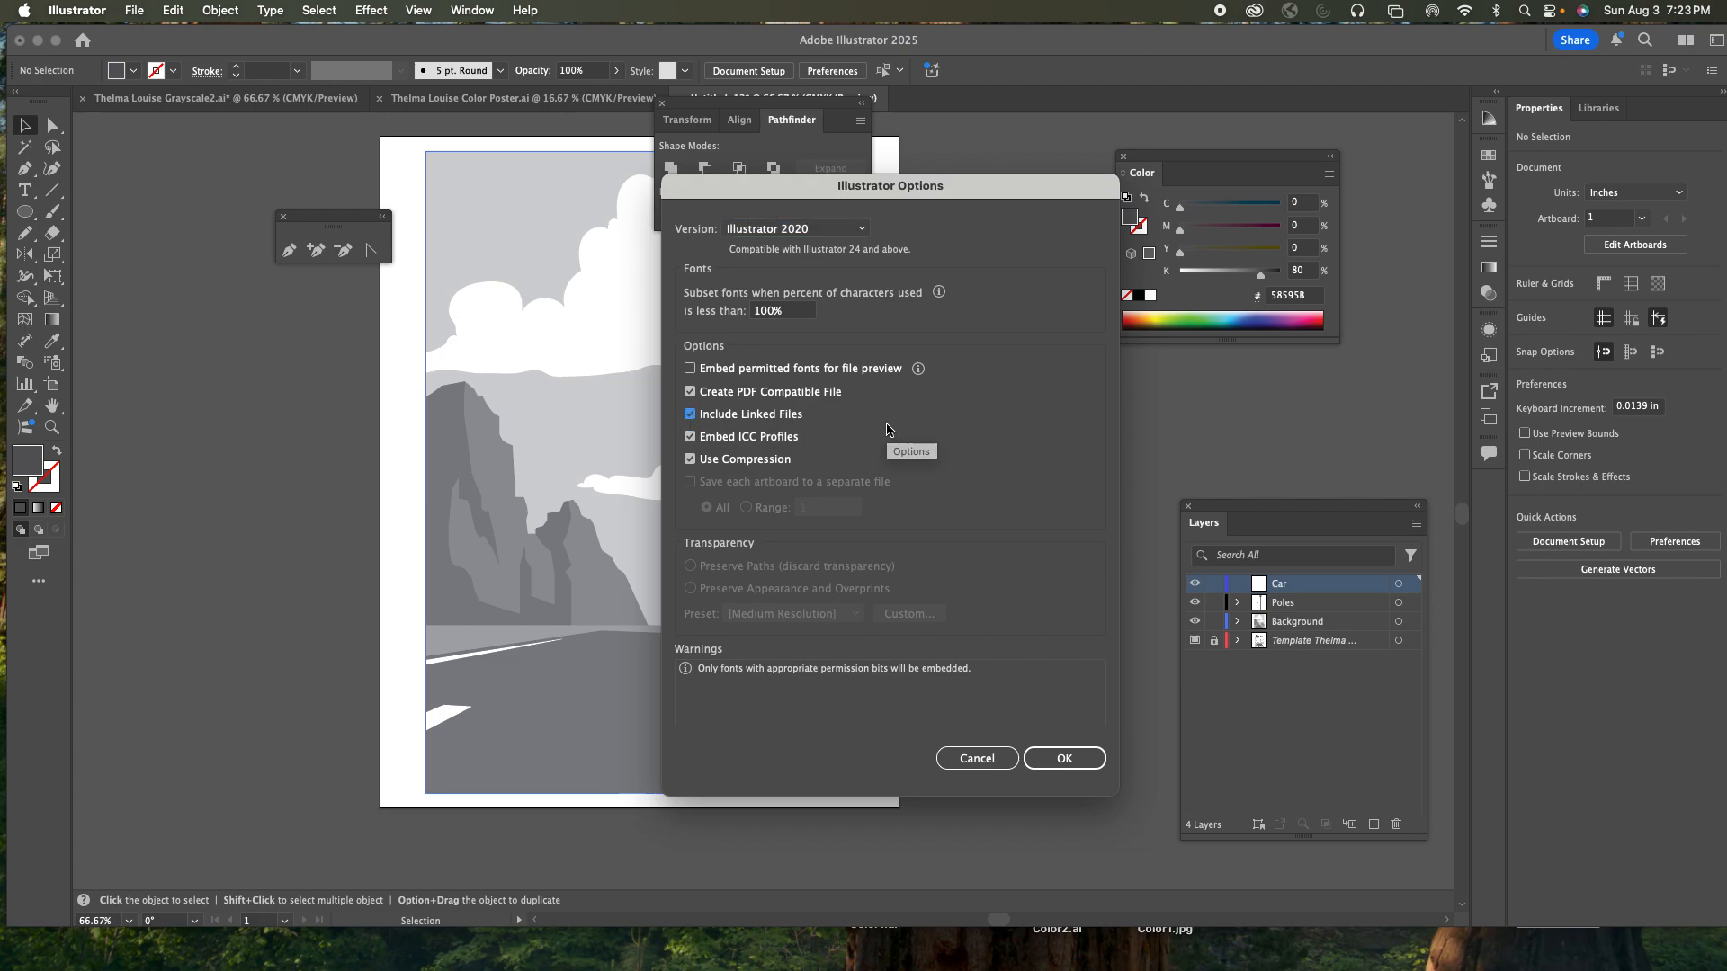
click(1065, 762)
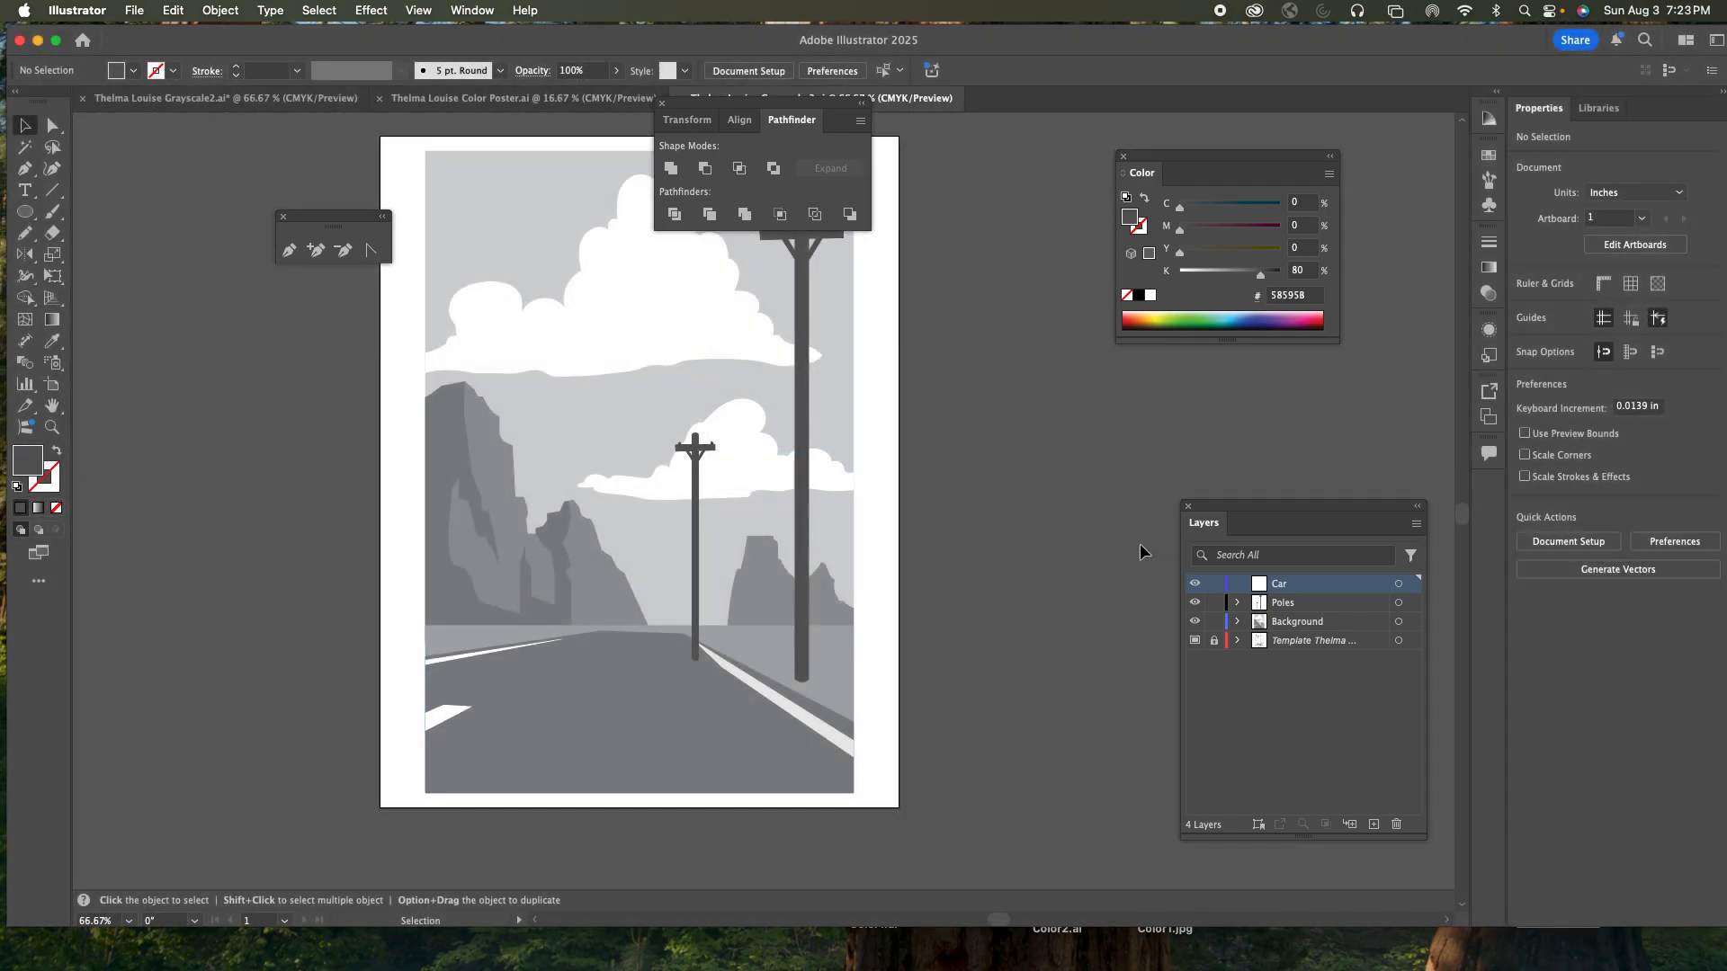
- Hide the Poles and Background layers and draw a rectangle about 4.58 by 0.85 in over the sketched car's rear panel
click(1194, 603)
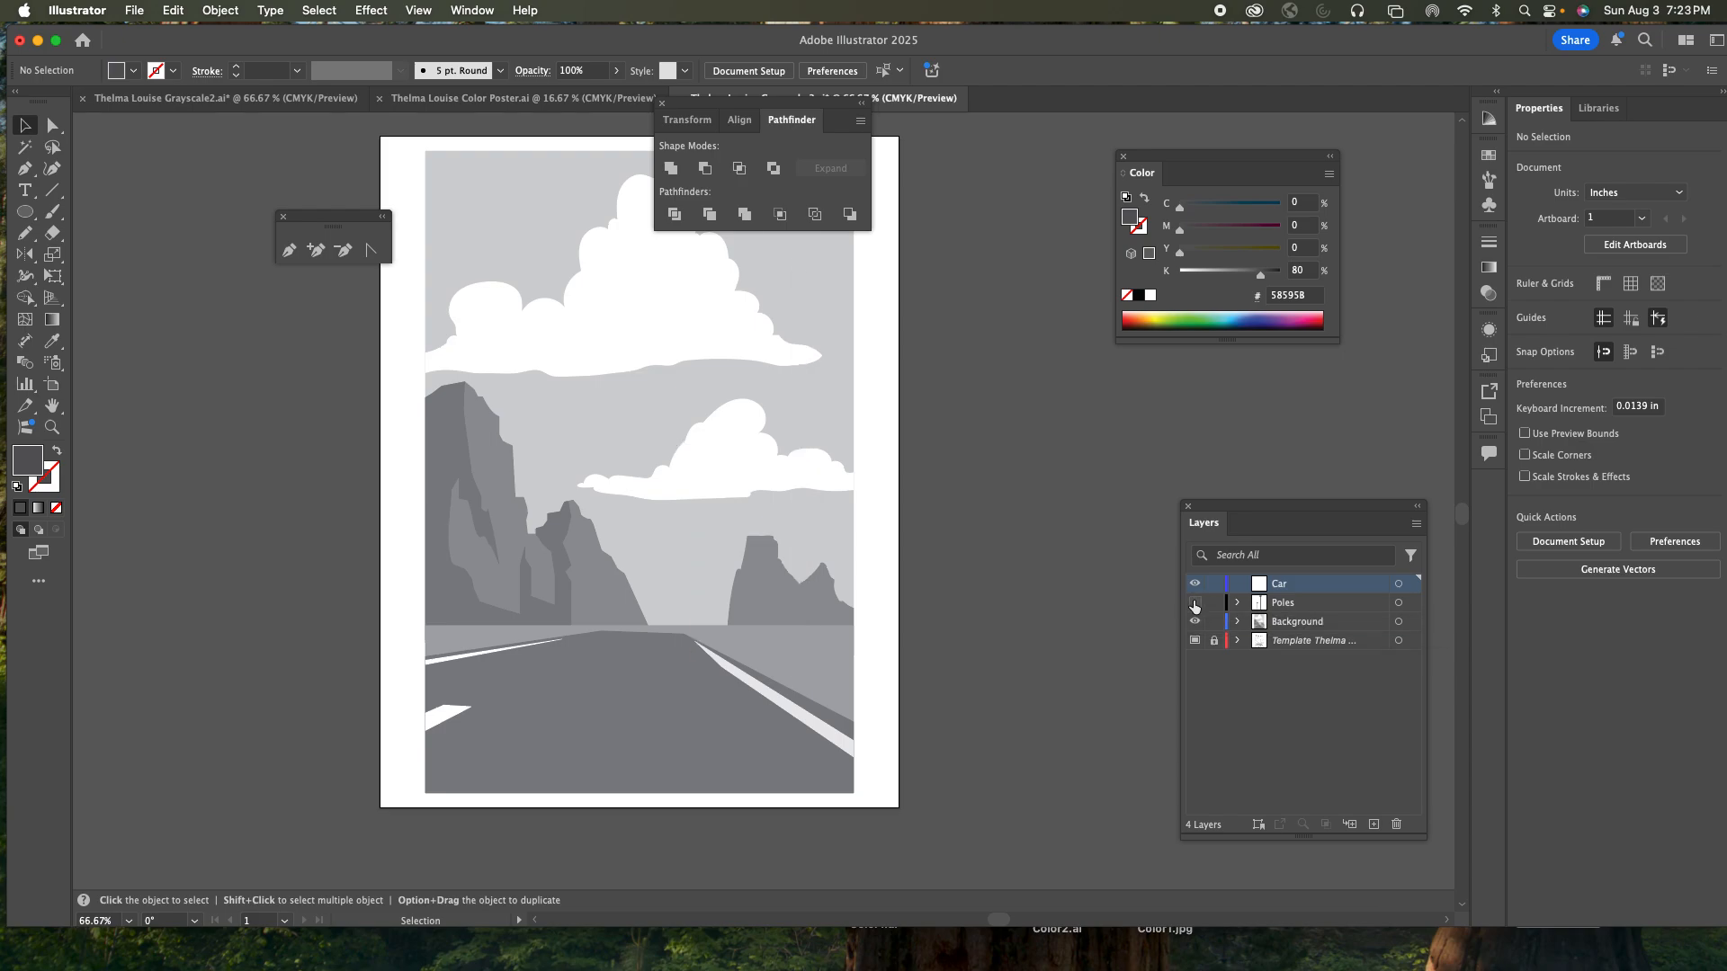
click(1195, 621)
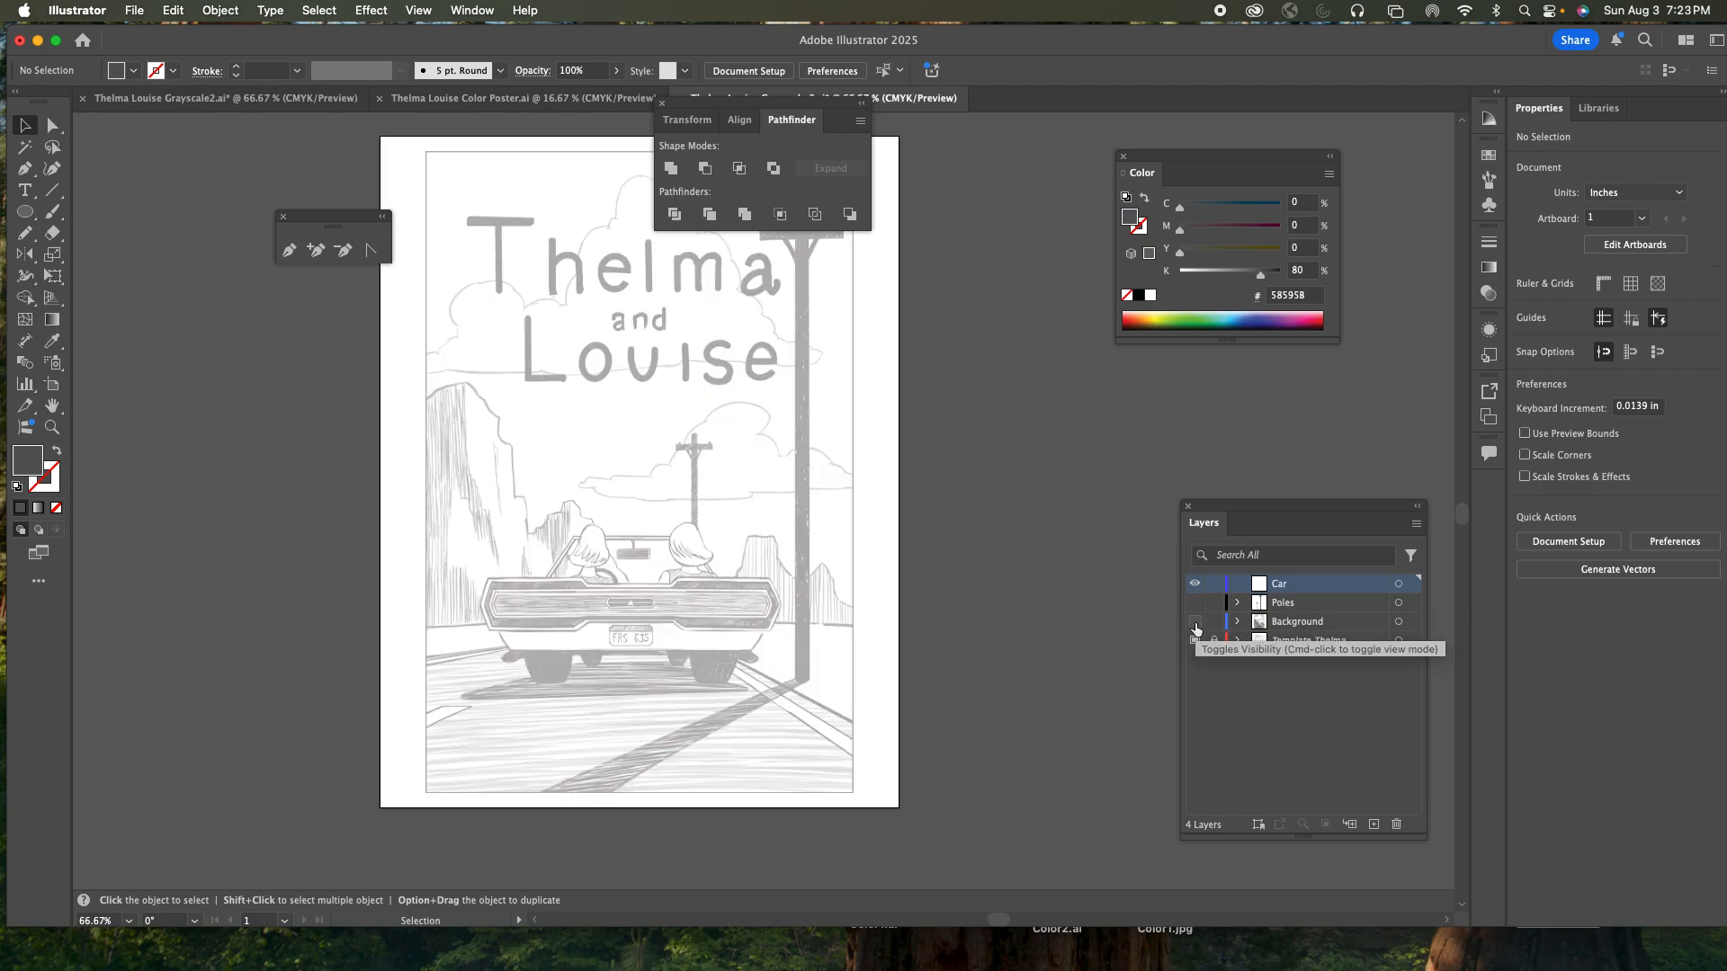
click(52, 427)
click(564, 558)
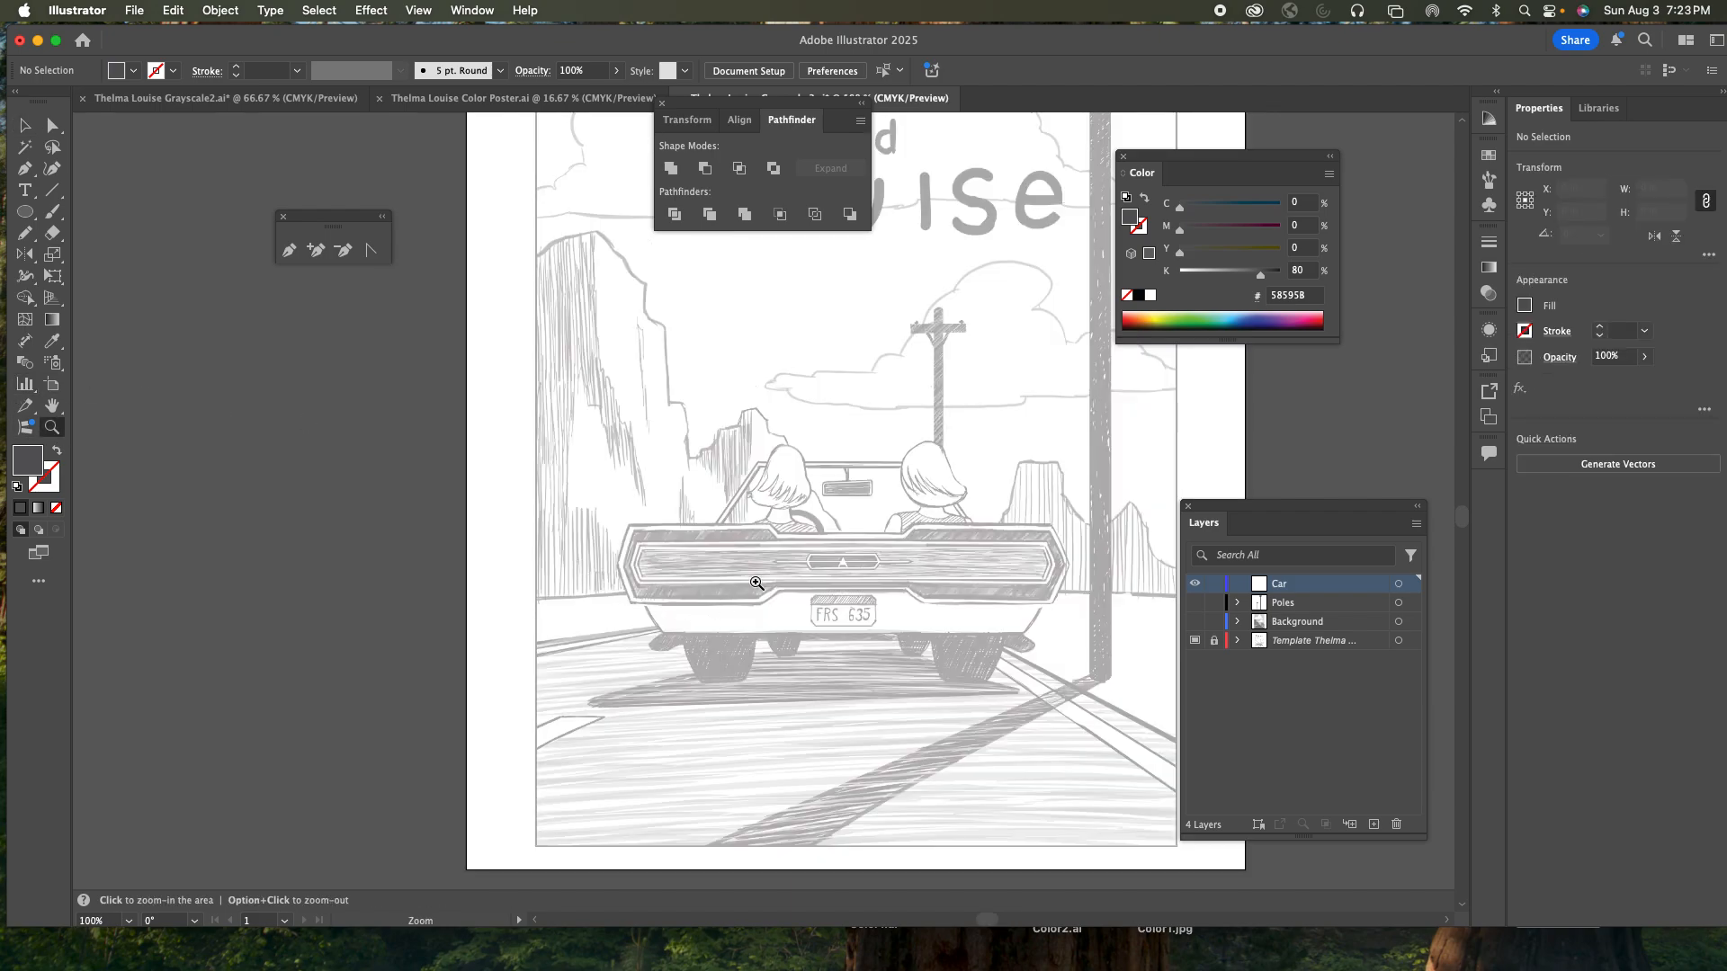
click(758, 583)
click(815, 490)
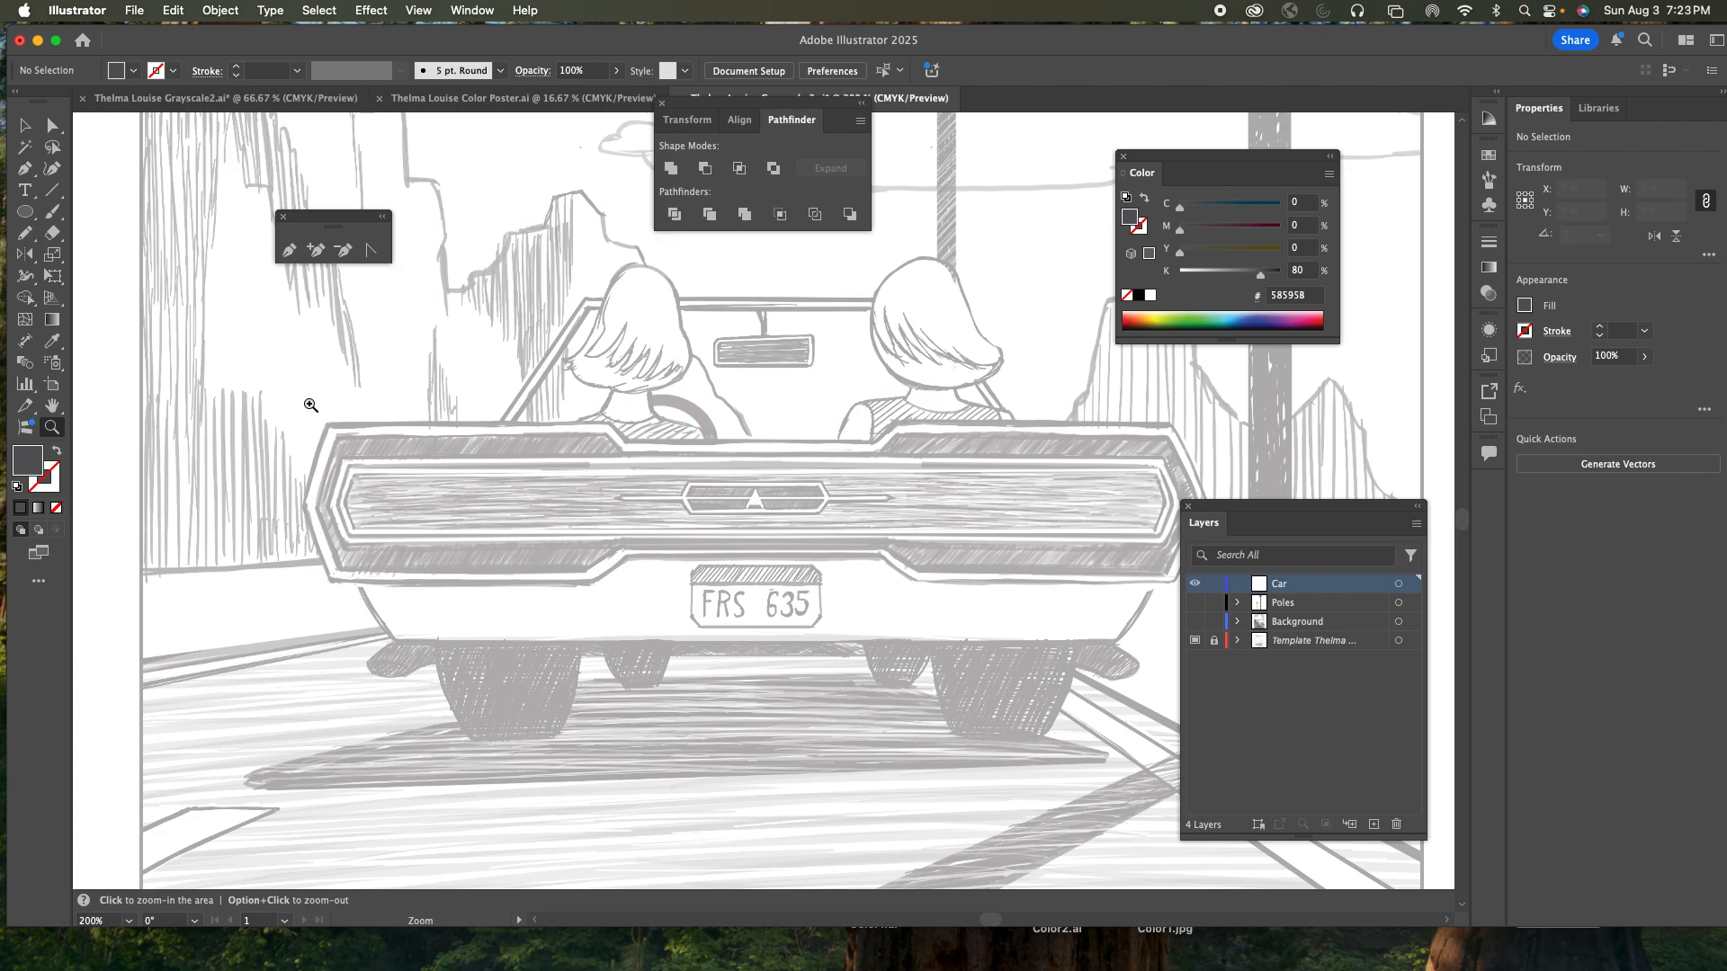
click(29, 216)
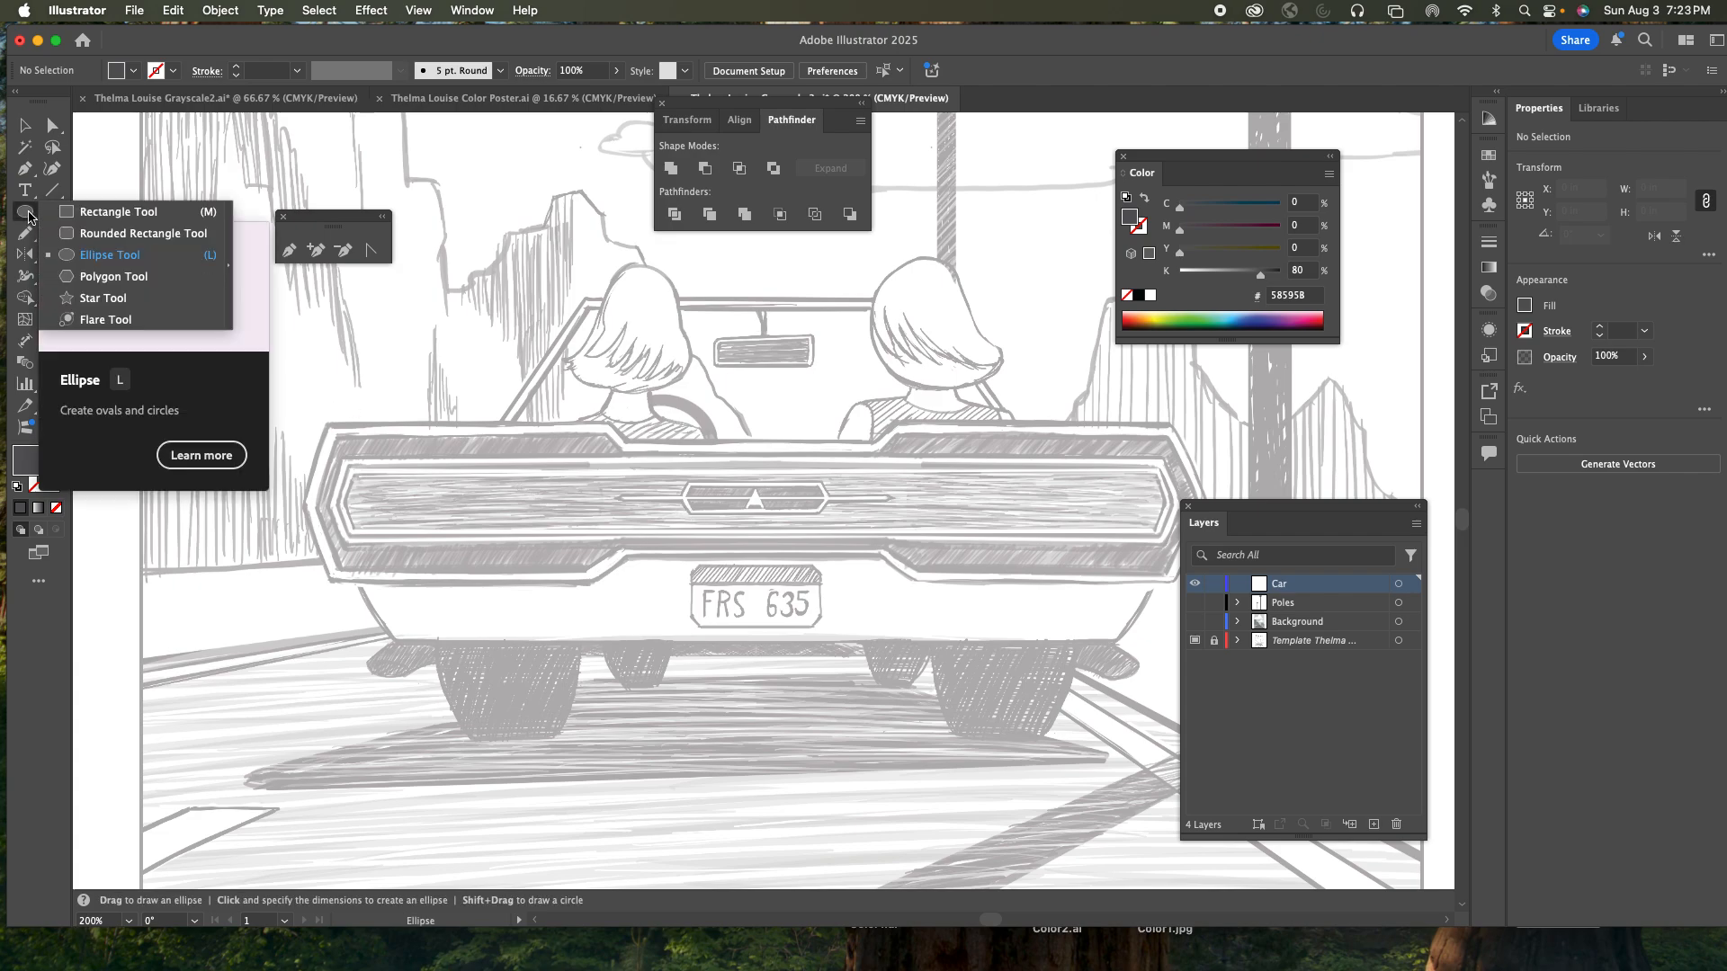
click(80, 221)
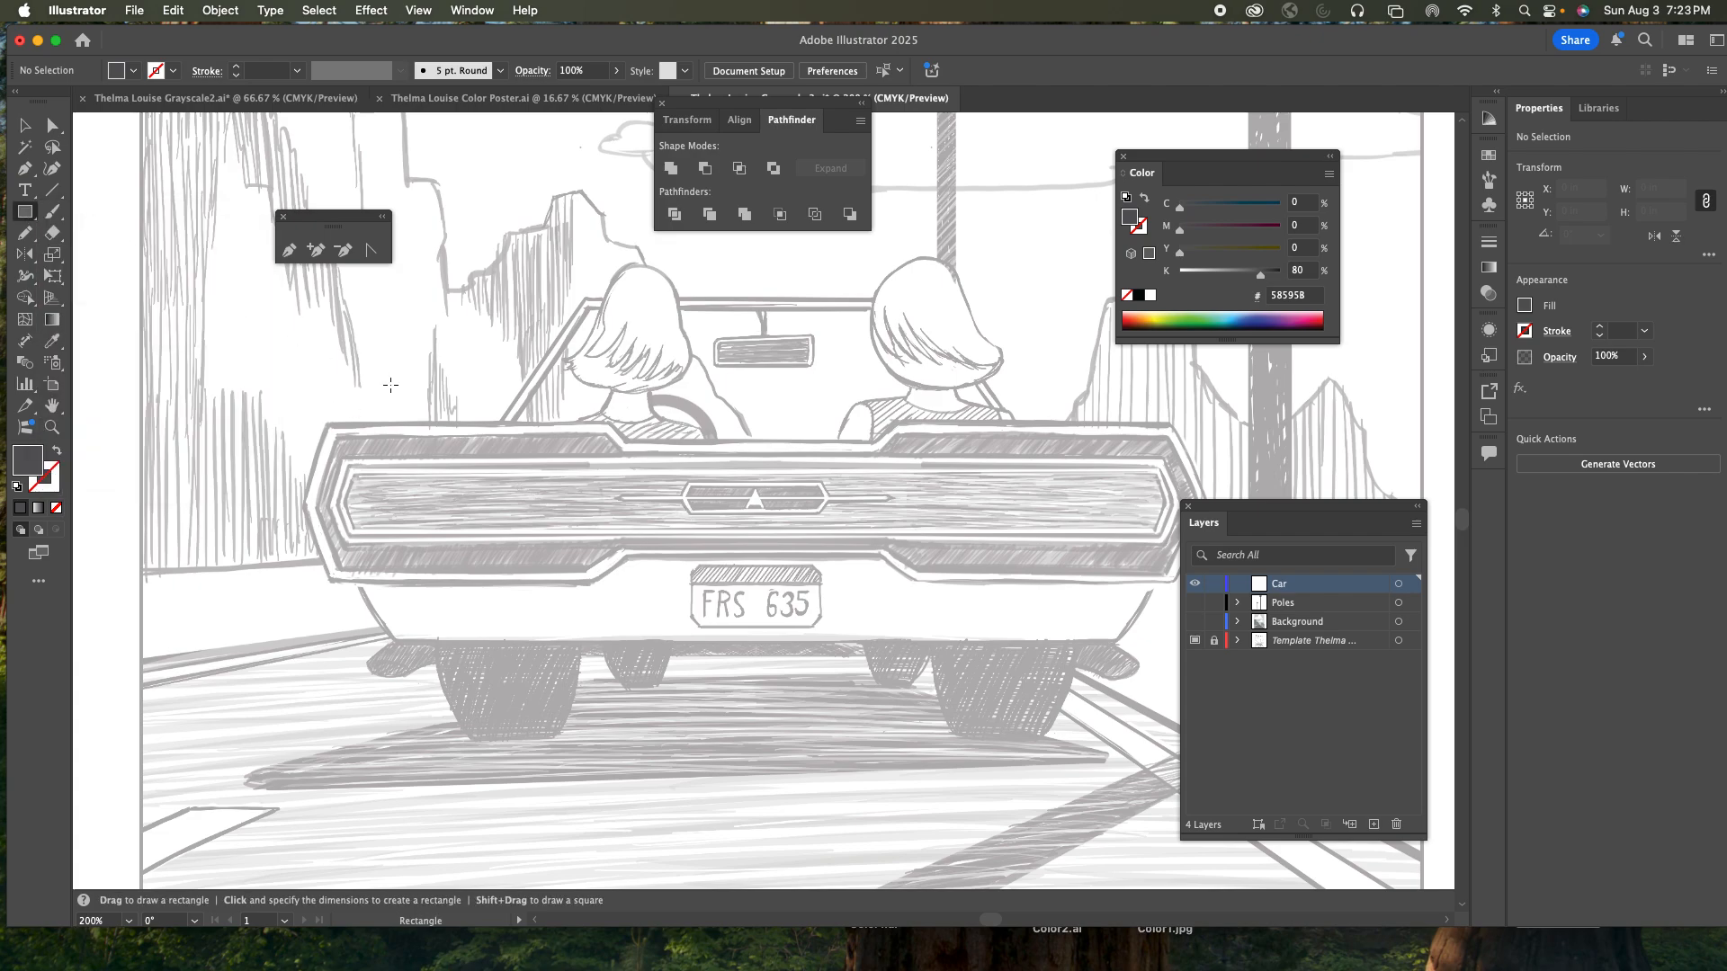
mouse_move(326, 425)
mouse_down()
mouse_move(503, 526)
mouse_move(765, 562)
mouse_move(1020, 559)
mouse_move(1168, 582)
mouse_up()
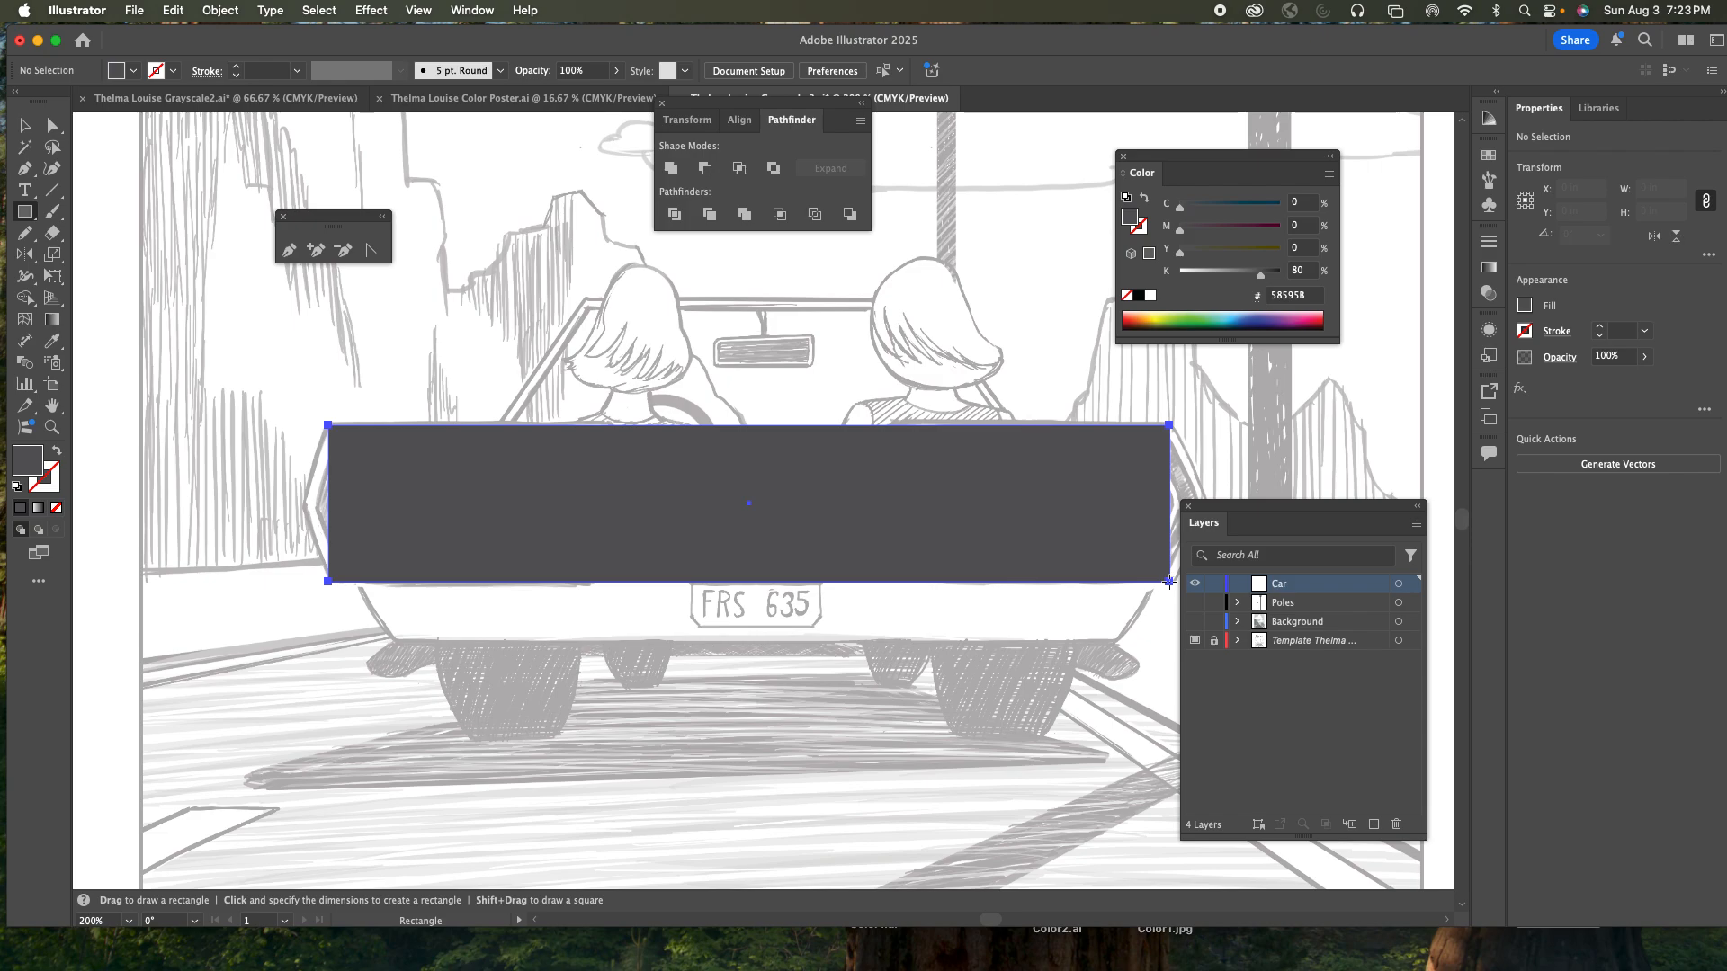
drag(1168, 582, 1168, 582)
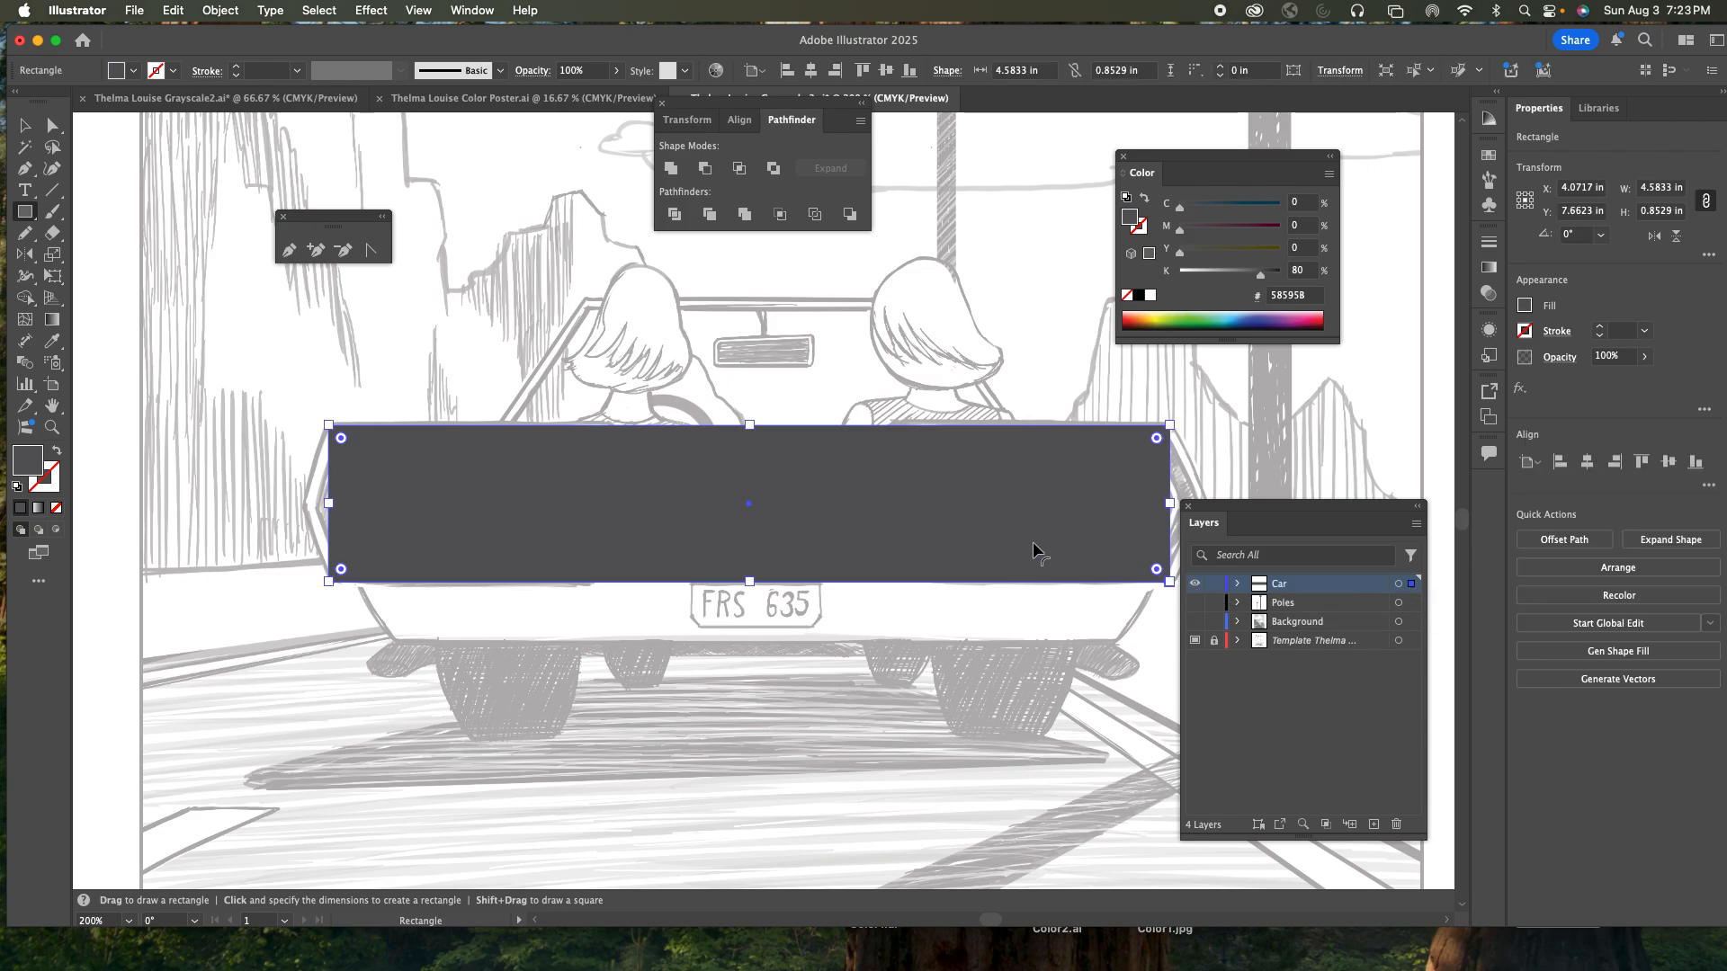
- Switch only the Car layer to outline view so the sketch shows through the rectangle
drag(1023, 536, 926, 571)
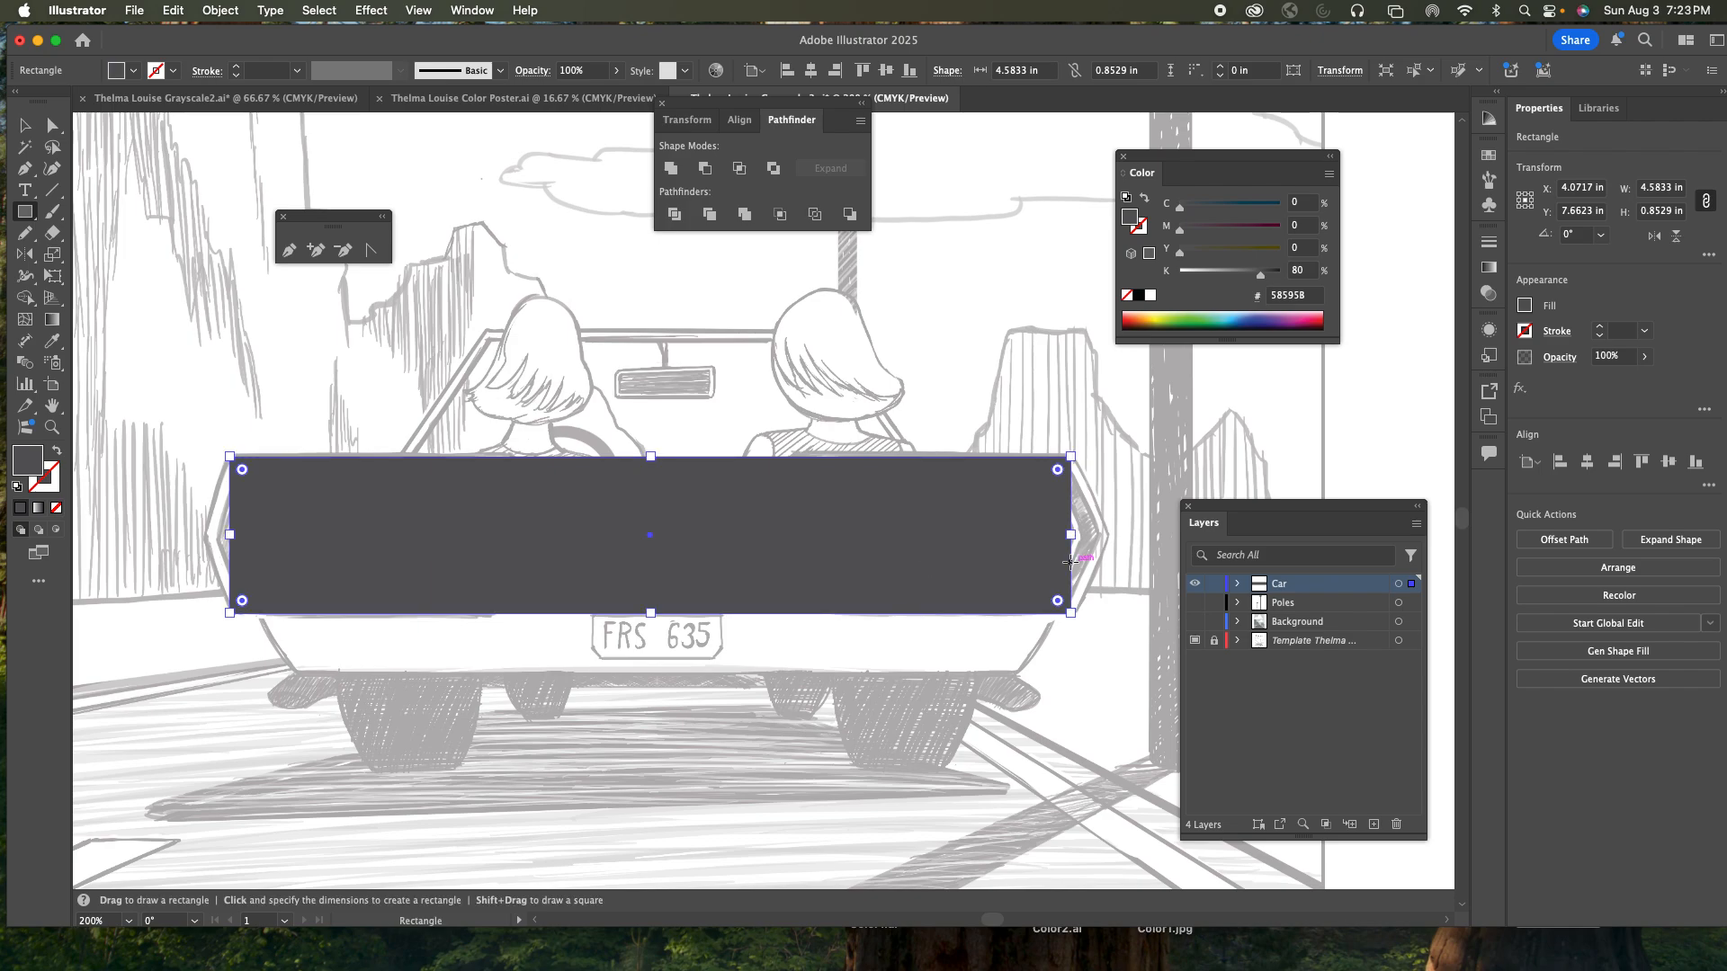
key(v)
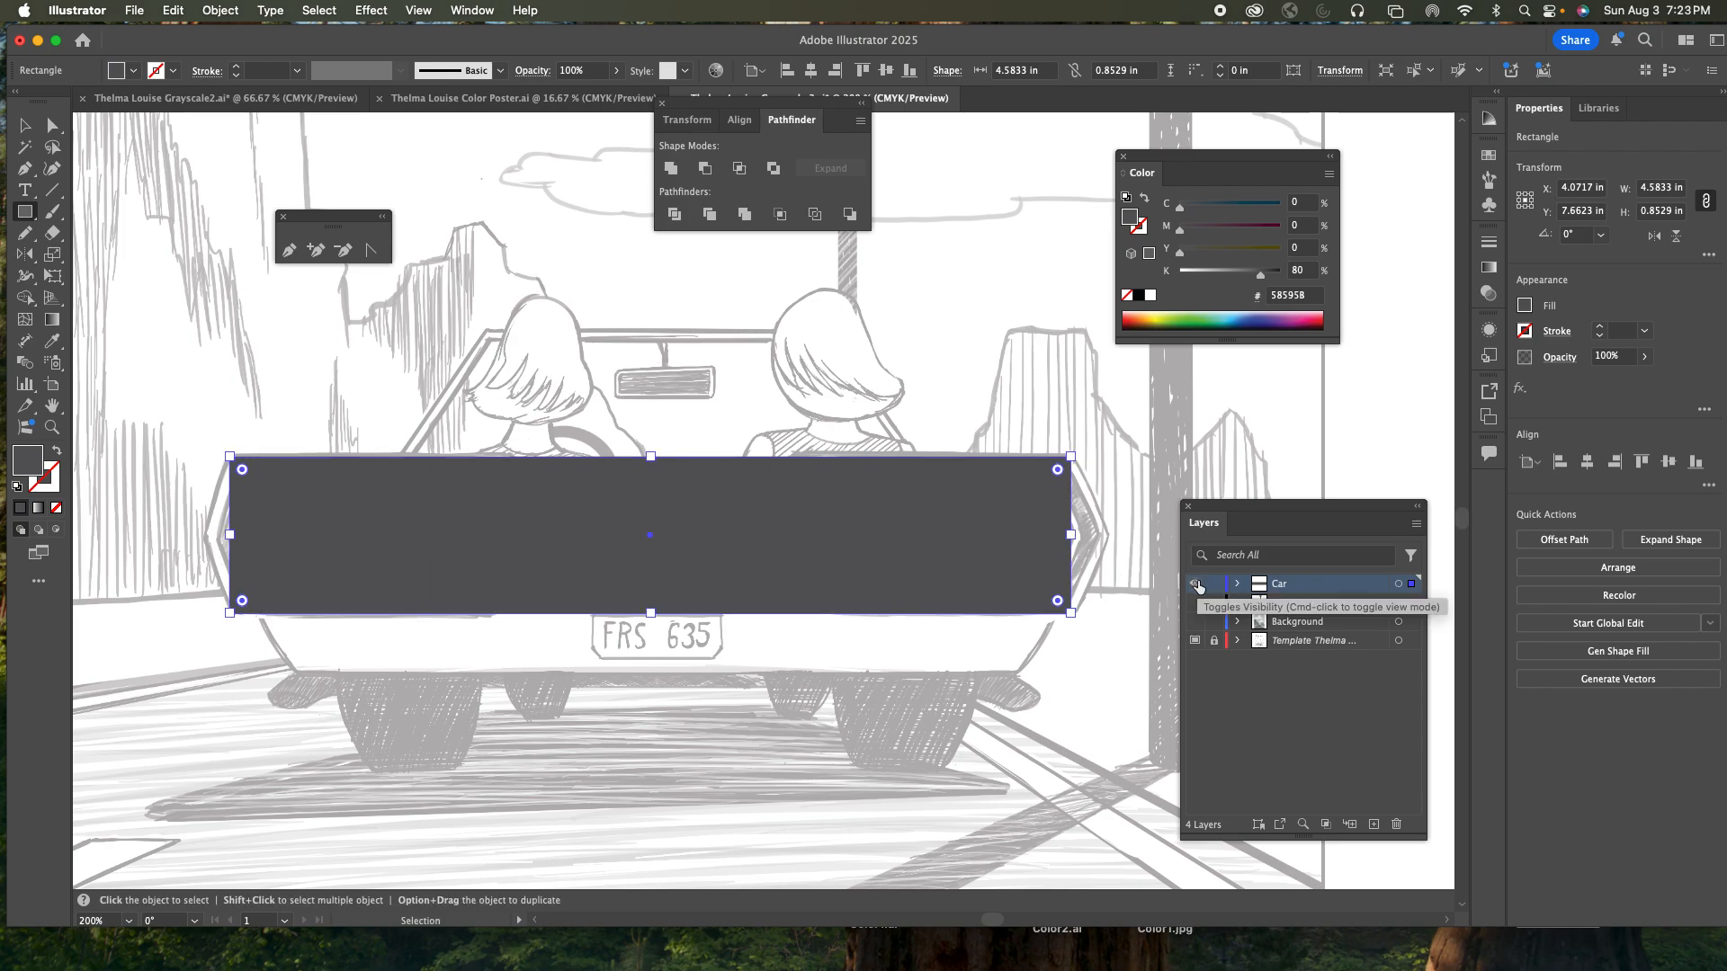
super+click(1197, 584)
- Add an anchor point midway on the rectangle's right edge and move it out to the sketched tip at about X 6.55, Y 7.66 in
key(m)
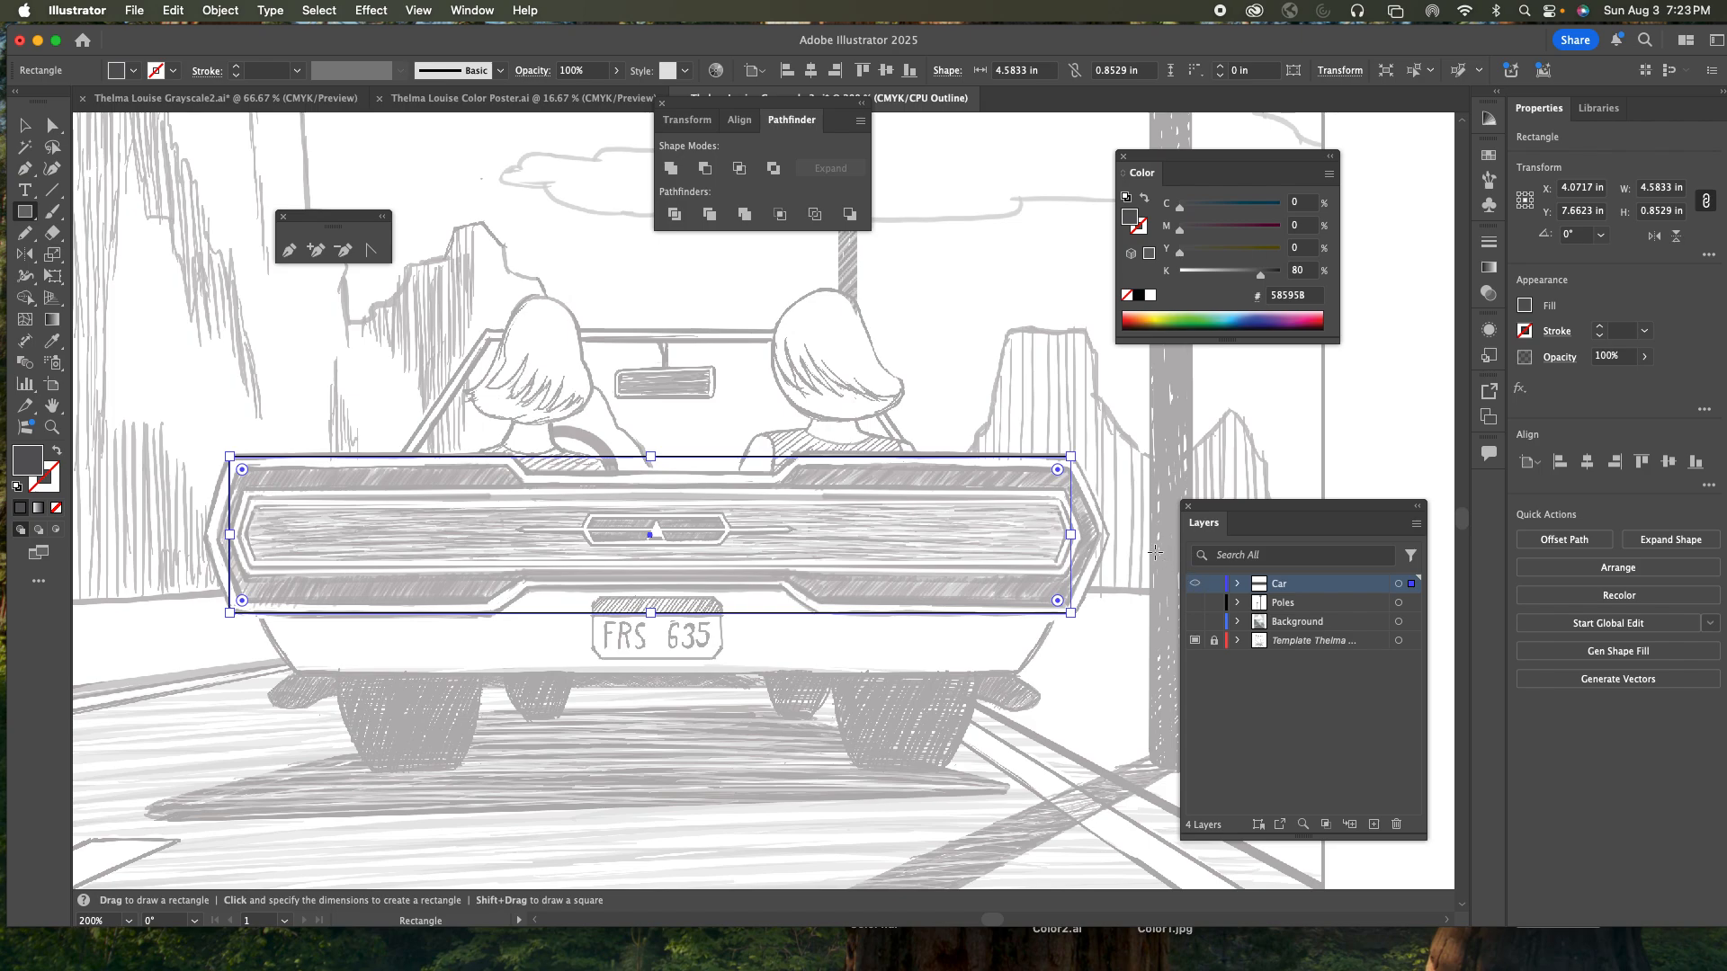
key(p)
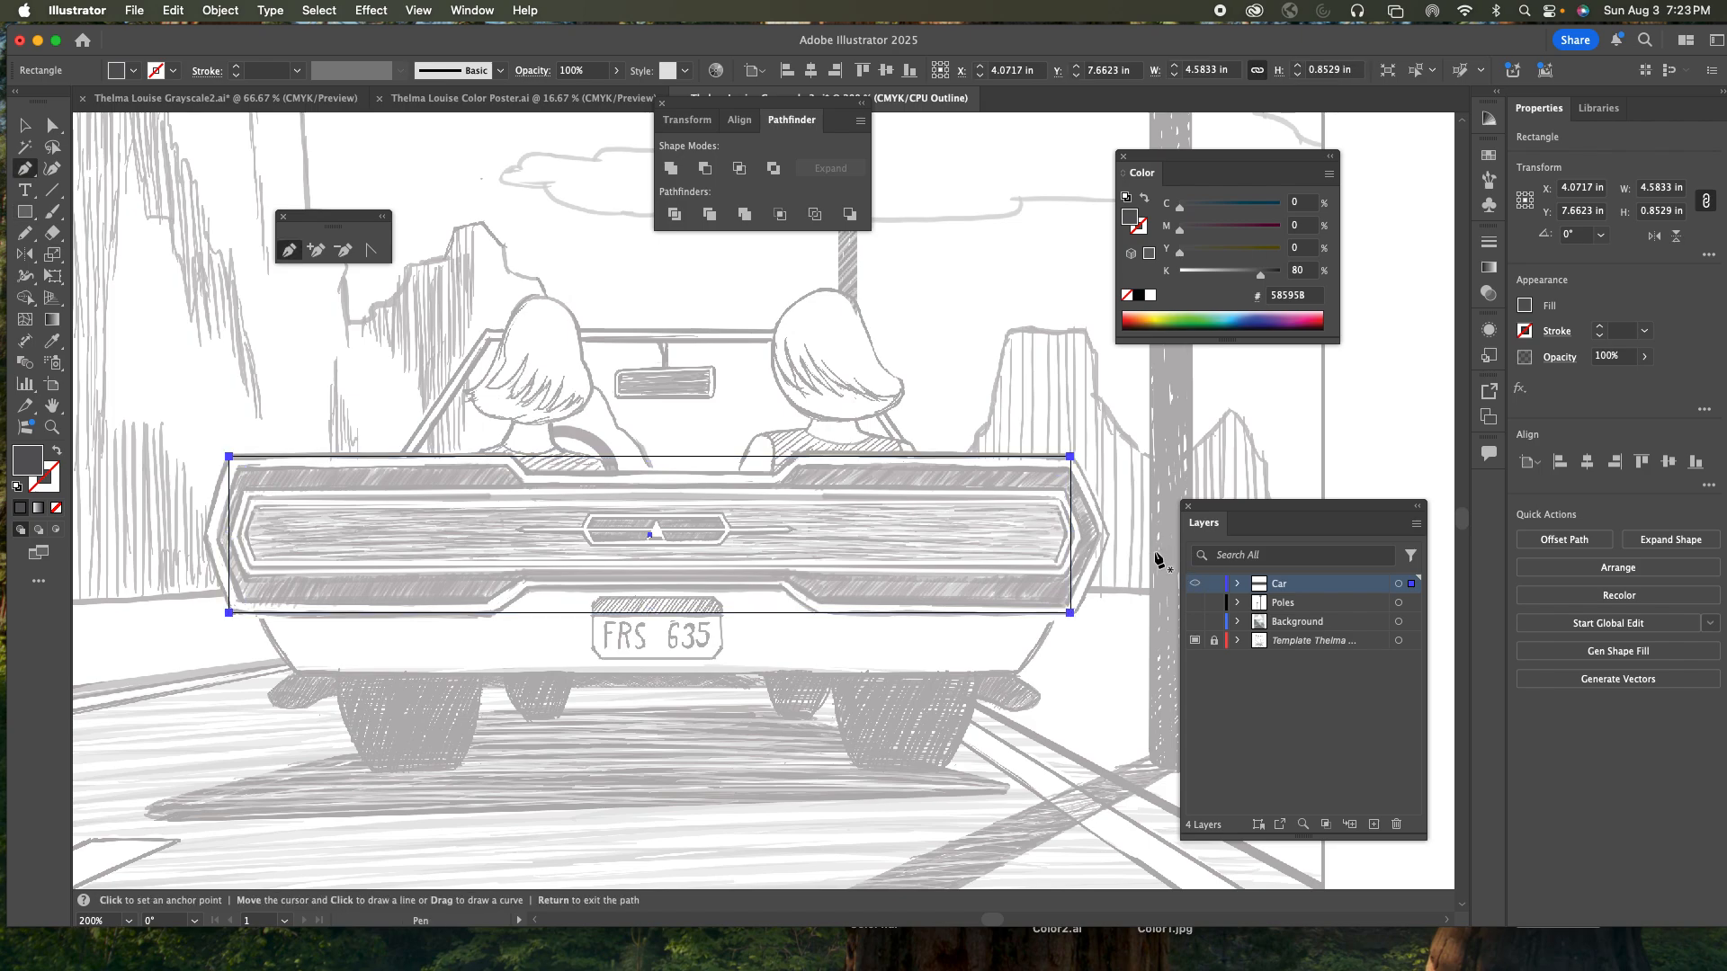
click(1071, 535)
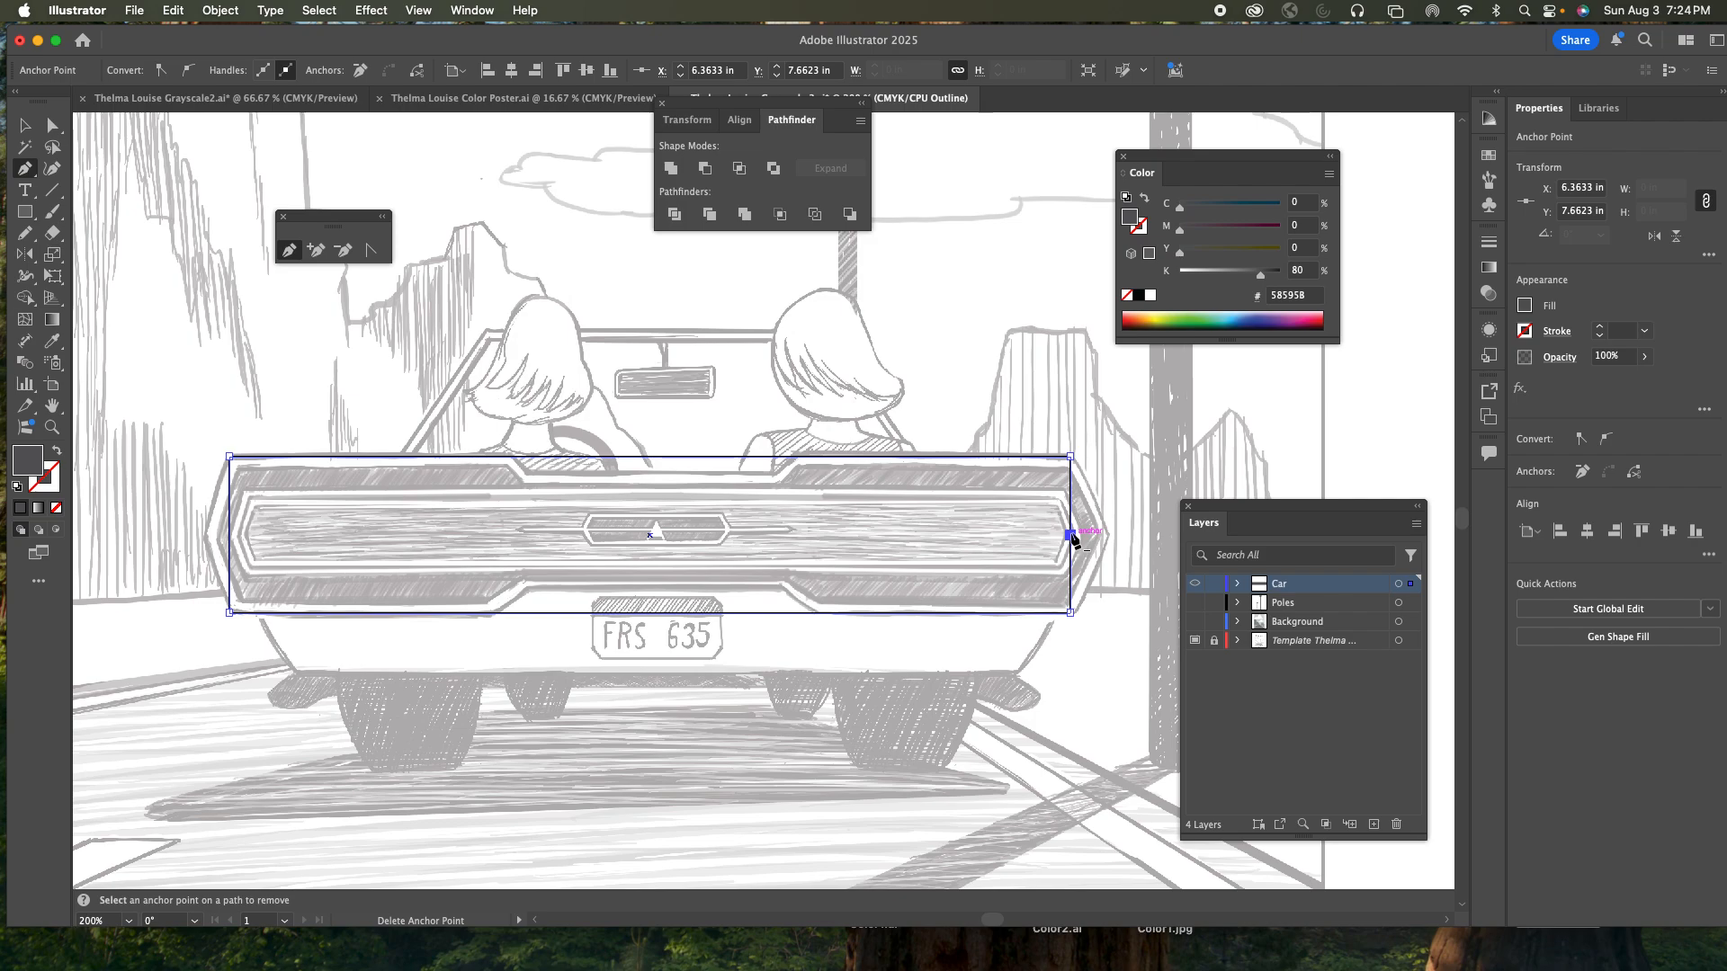
key(a)
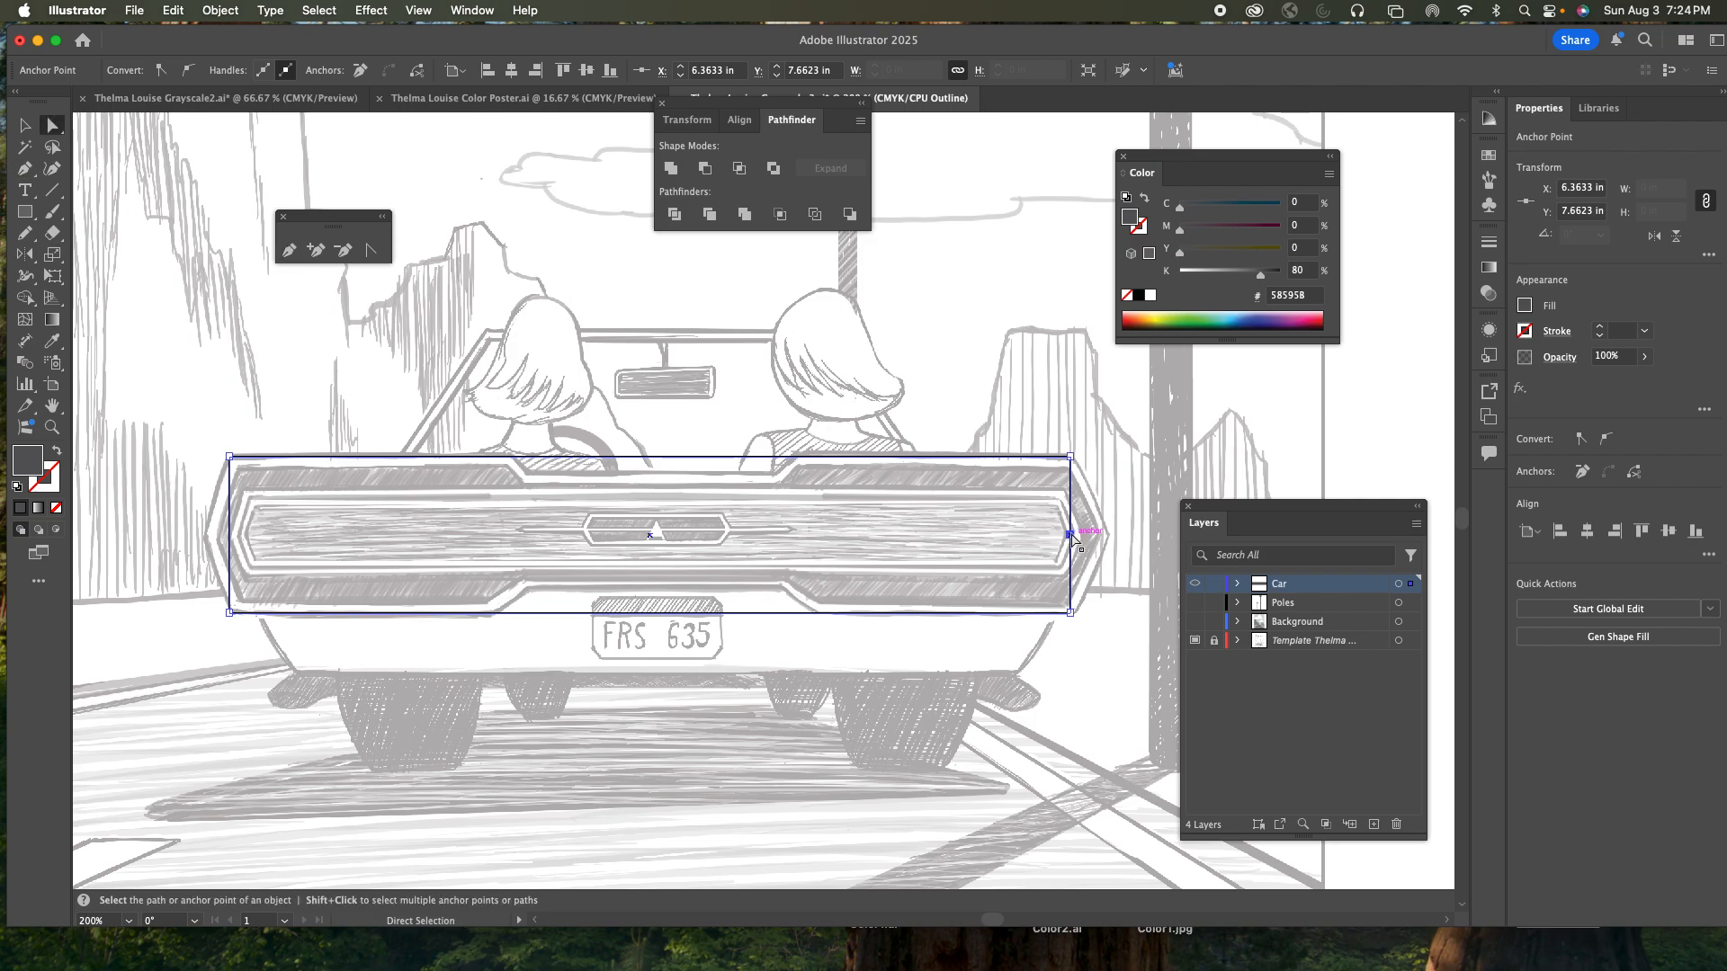
drag(1071, 536, 1105, 535)
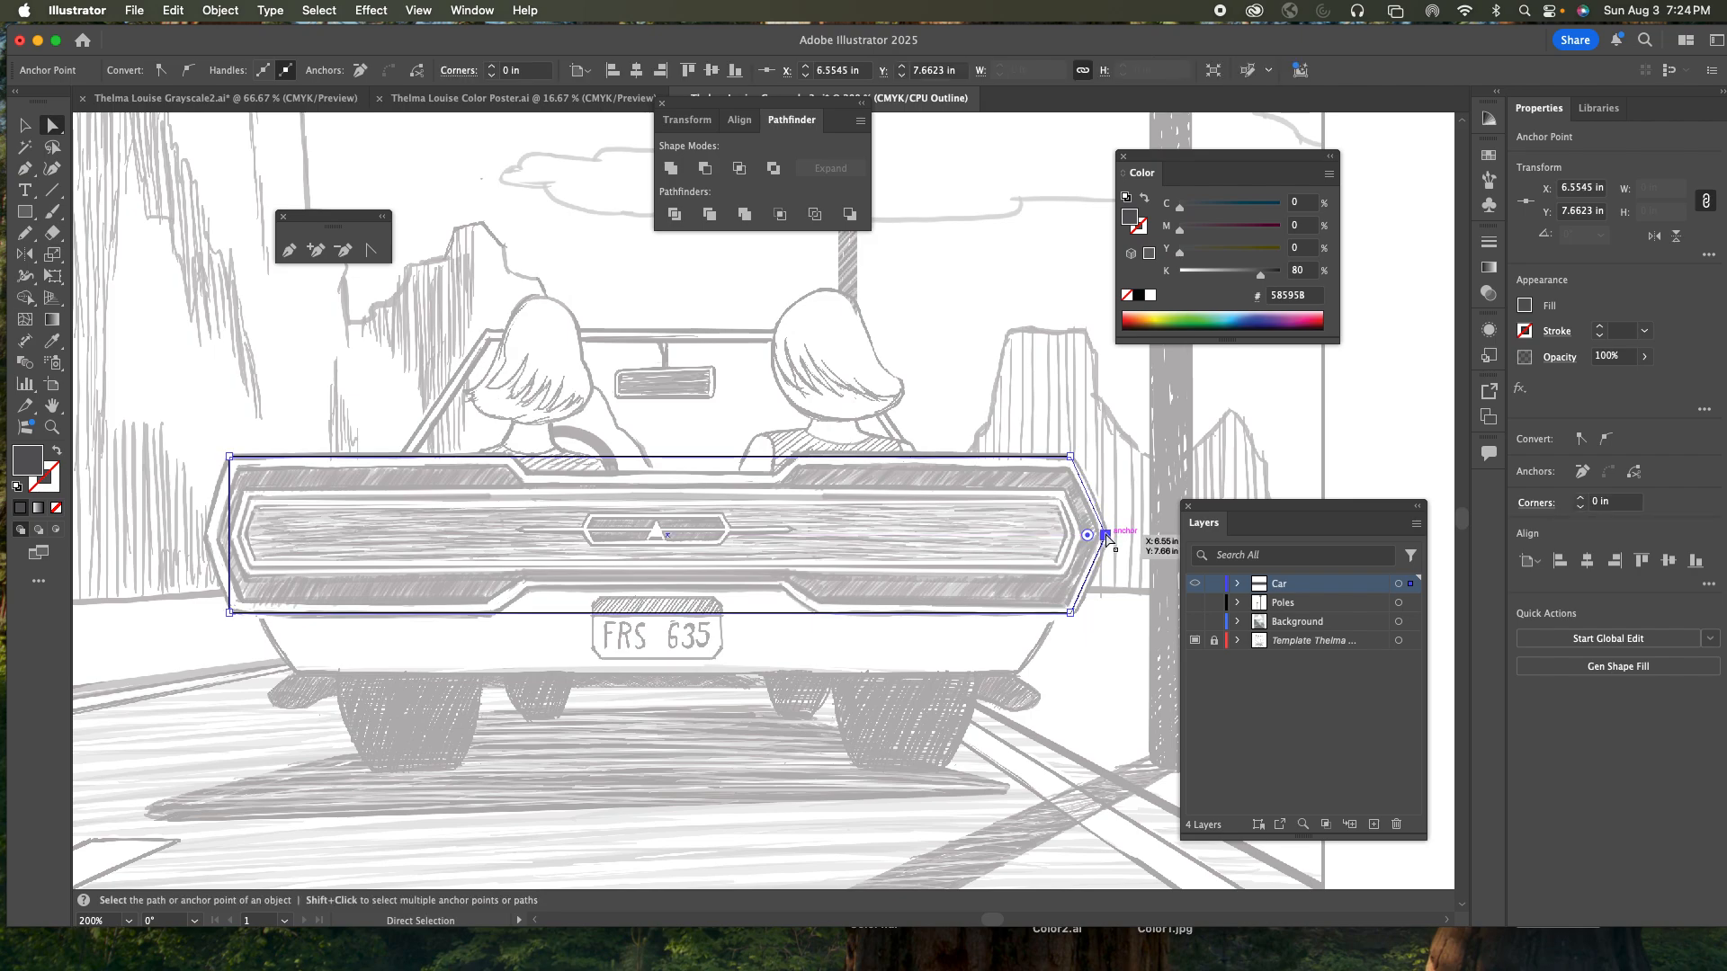
- Add an anchor point midway on the rectangle's left edge and move it out to the sketched tip at about X 1.62, Y 7.66 in
key(p)
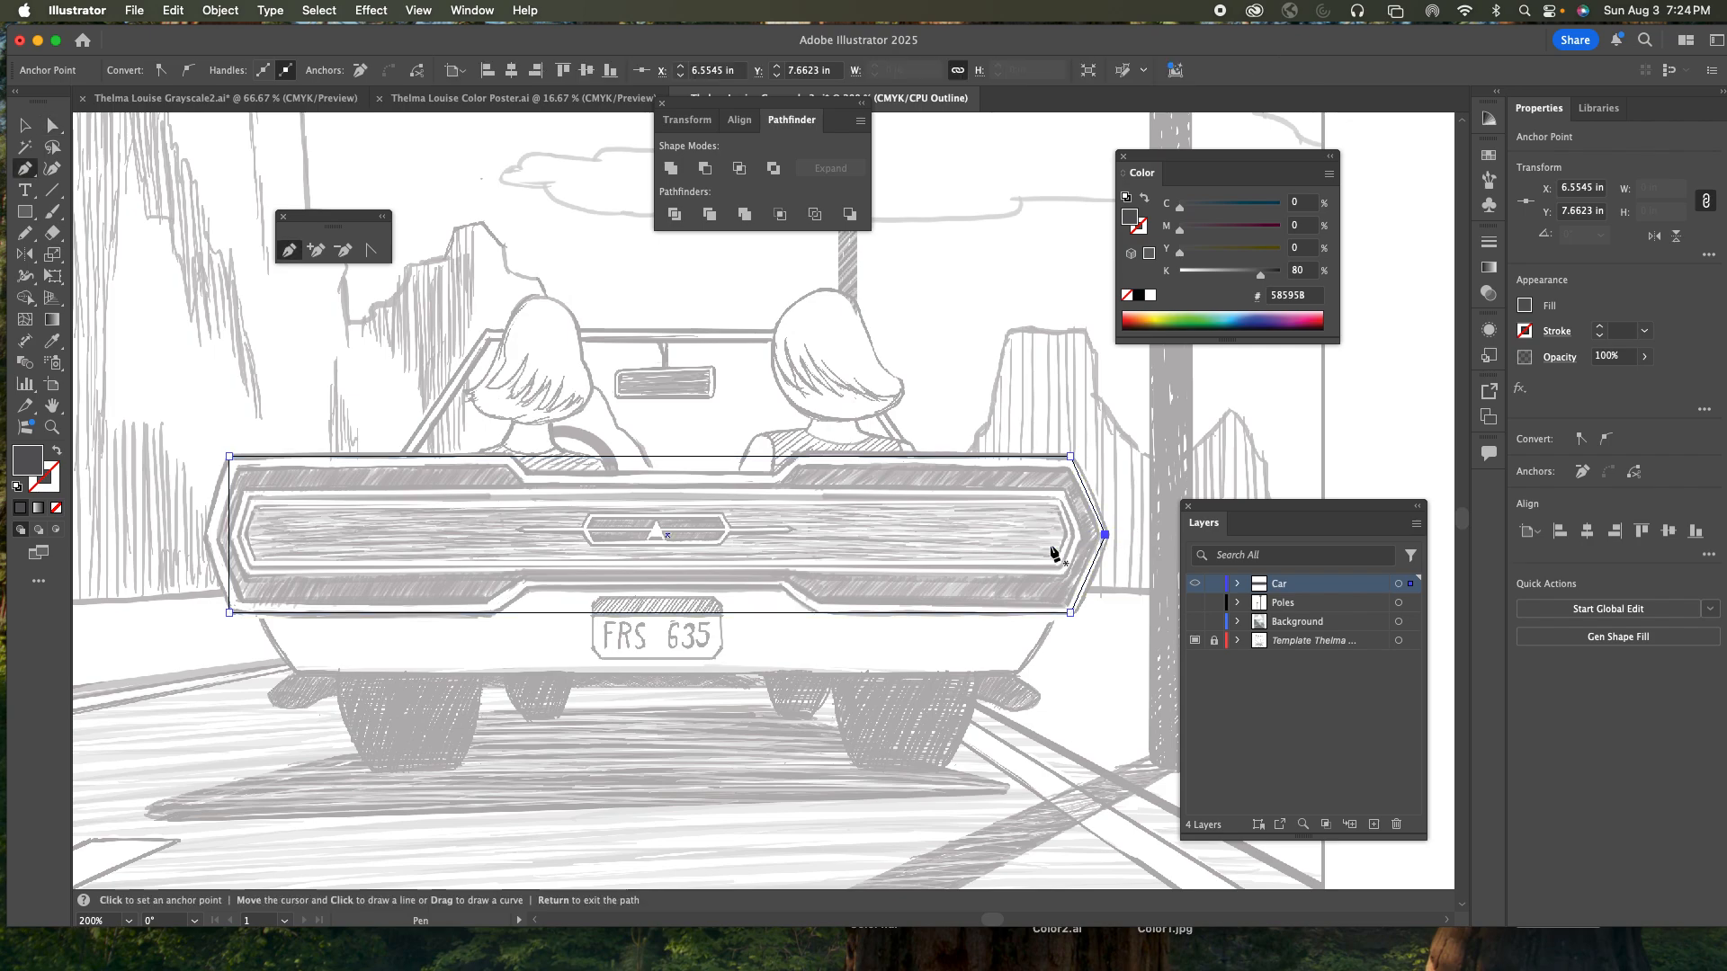
click(229, 536)
key(a)
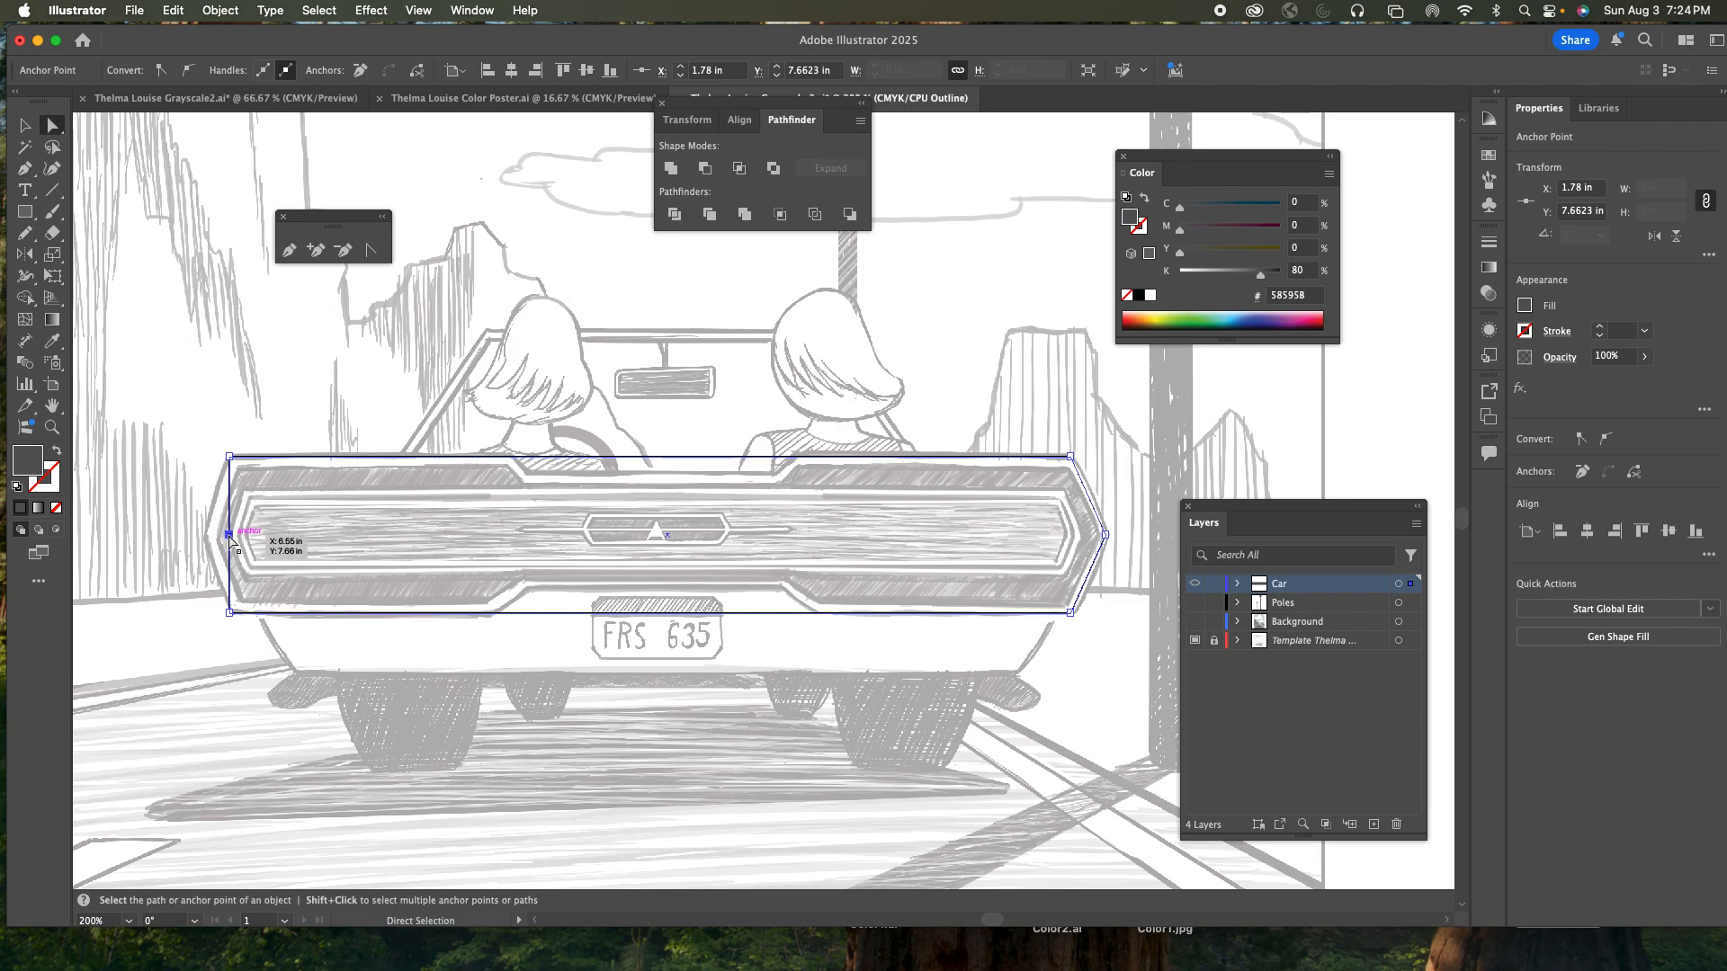
drag(228, 536, 200, 536)
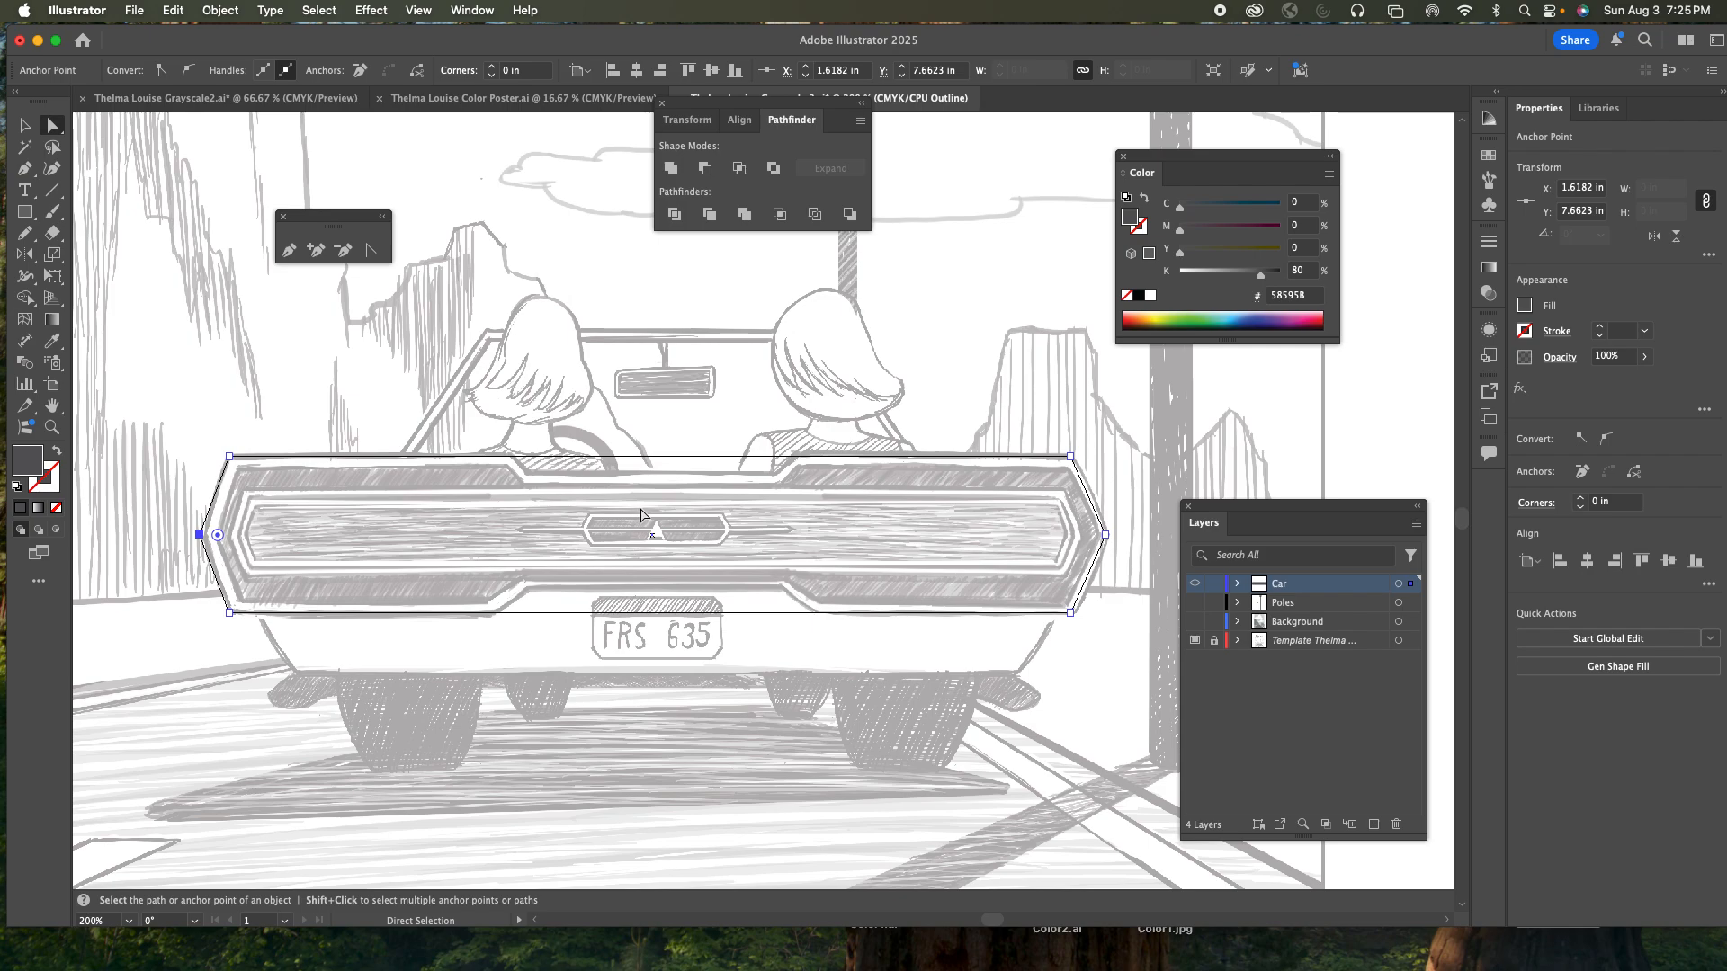
- Add a new layer above the Car layer and name it Reference
key(super+minus)
drag(683, 518, 325, 605)
drag(636, 482, 575, 500)
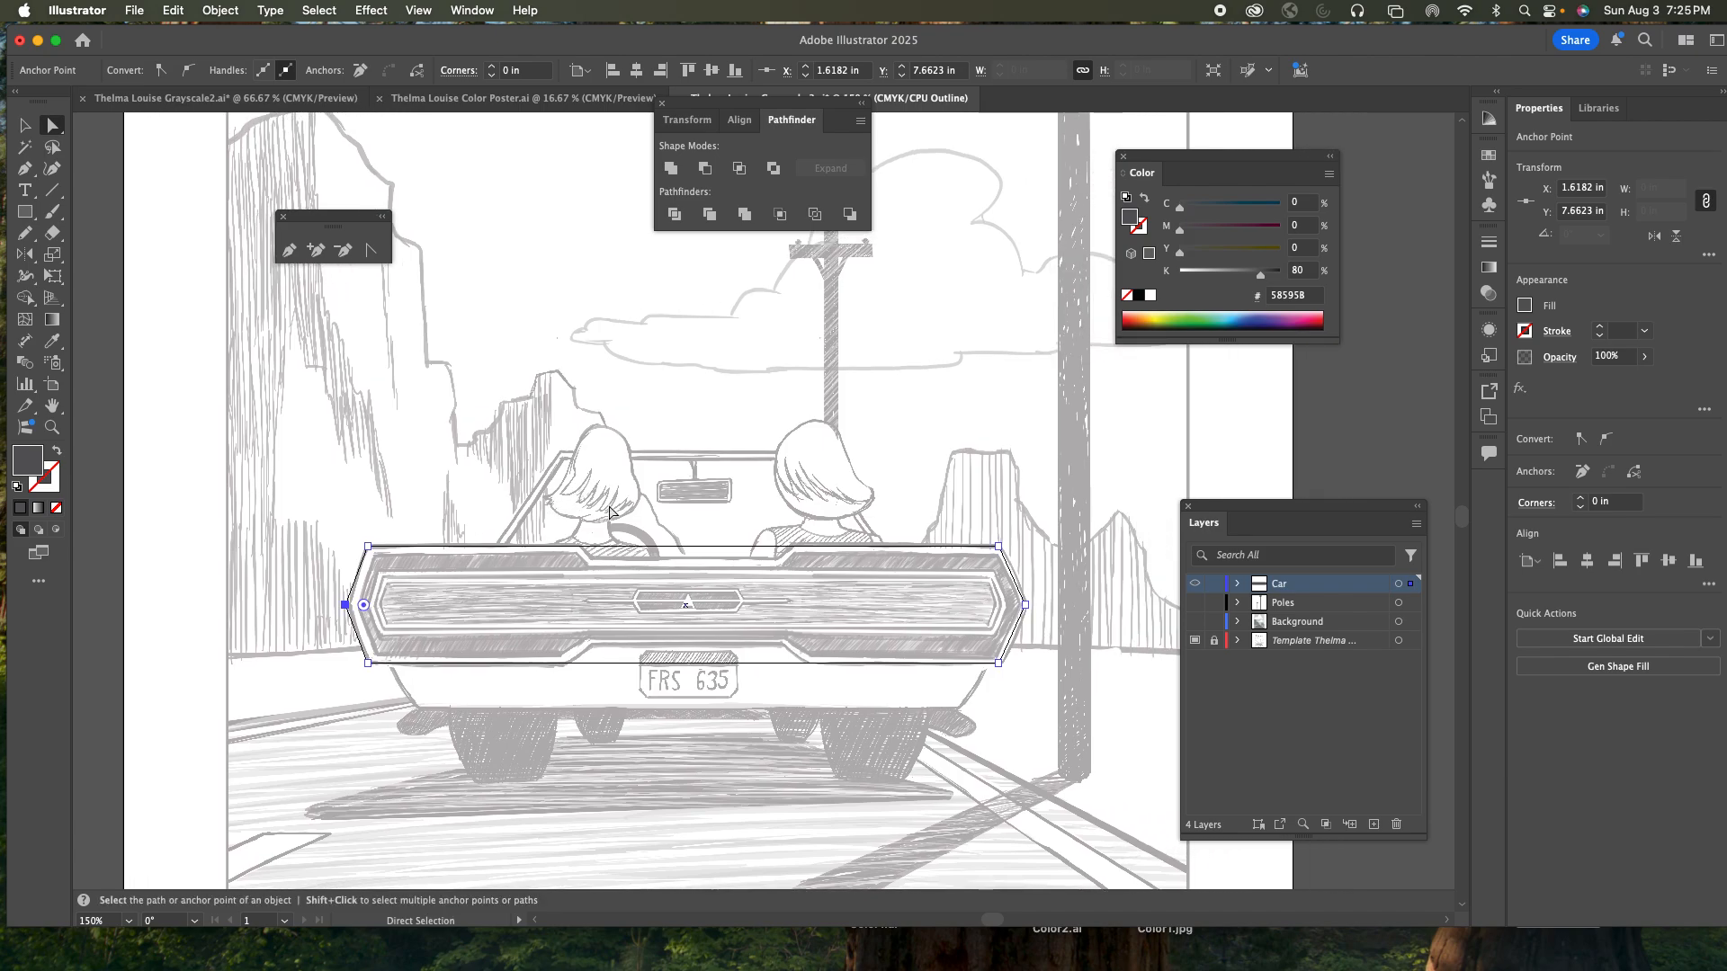
click(136, 12)
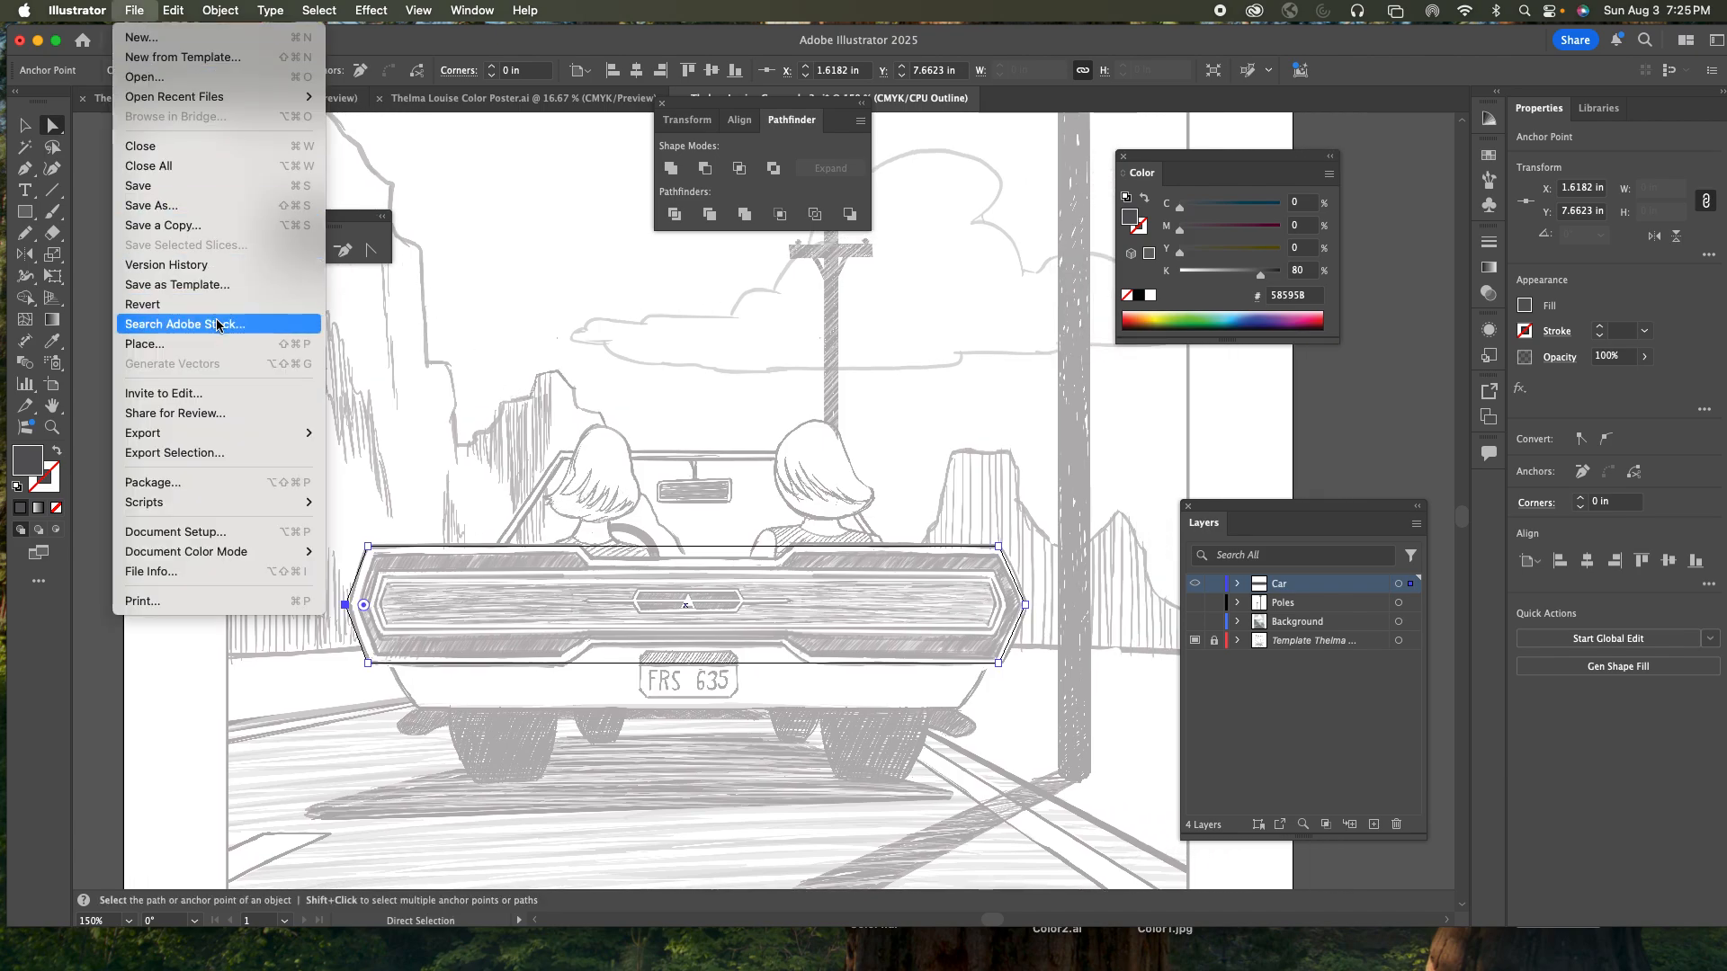
click(701, 375)
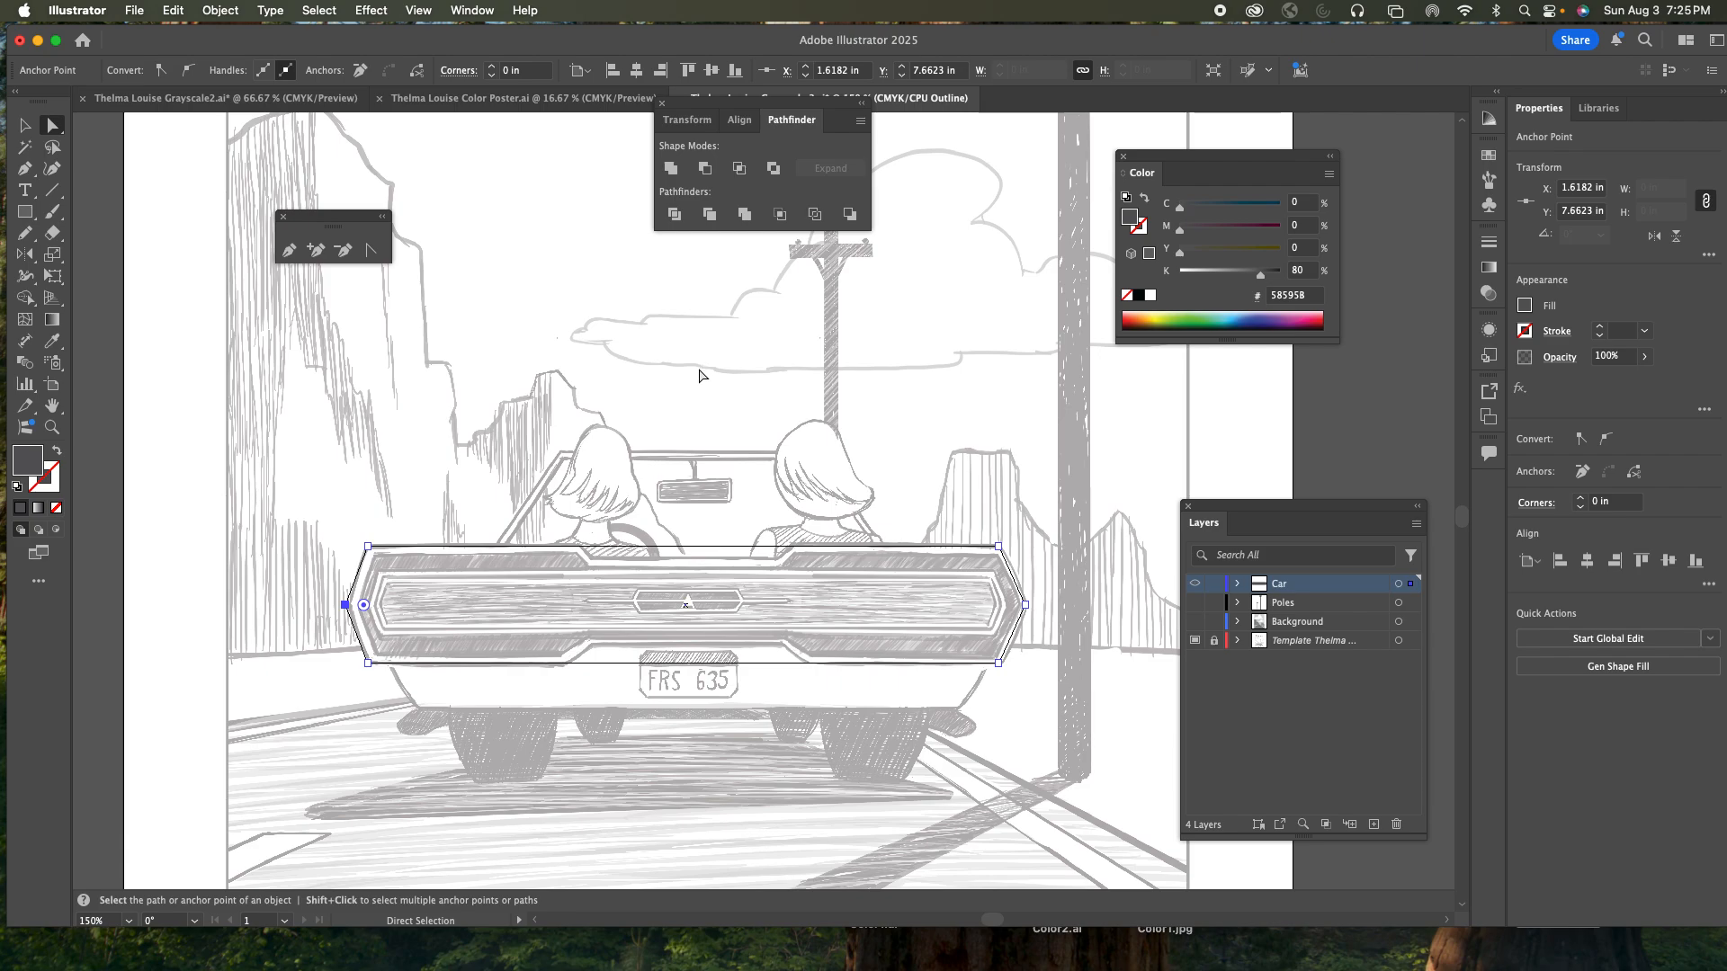
click(1374, 824)
double_click(1297, 582)
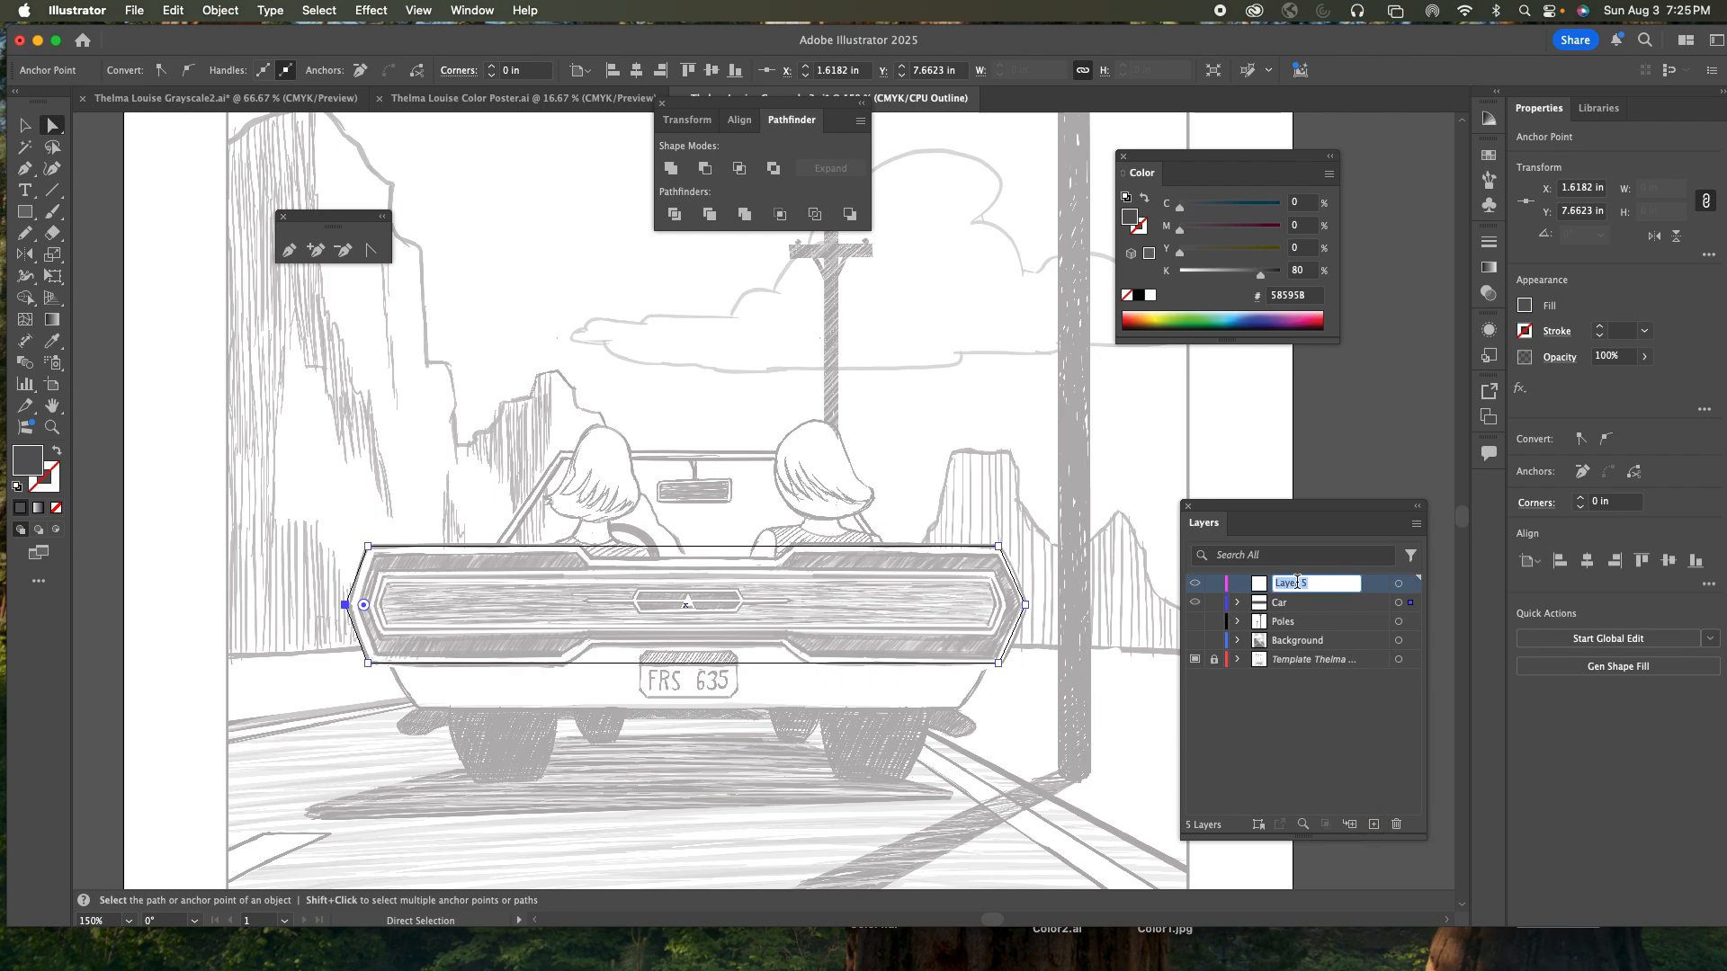
text(Reference)
key(Return)
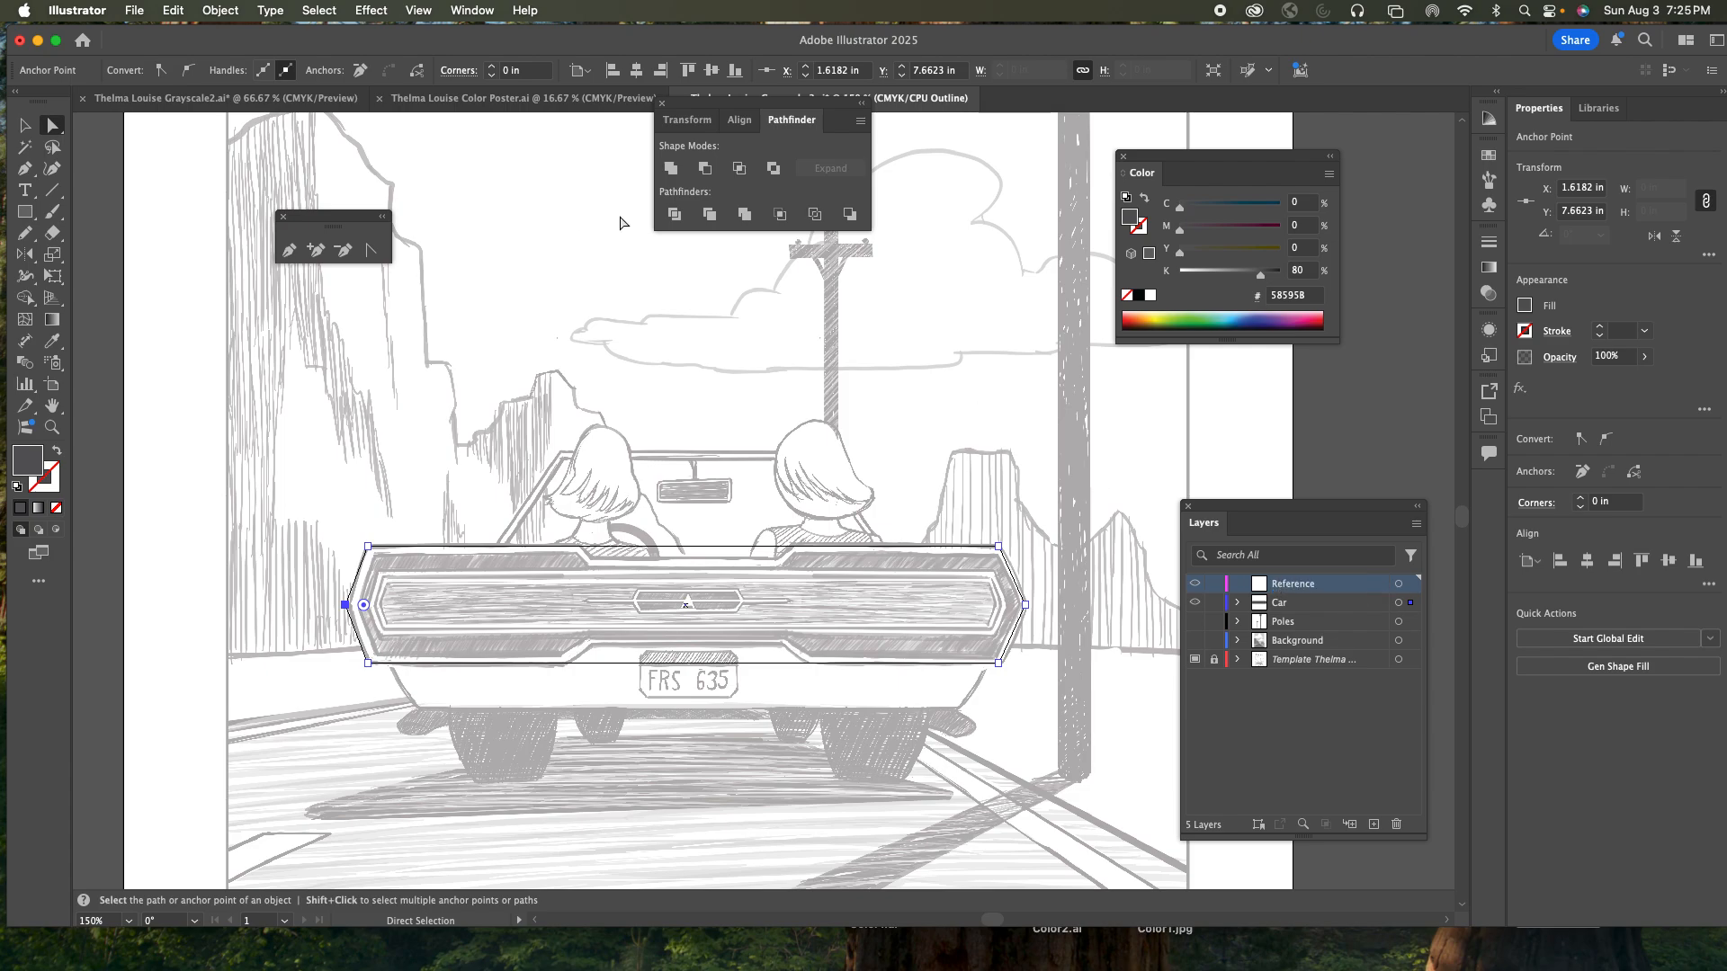
- Place the 1966 Ford Thunderbird photo from the Thelma Louse folder as a linked image on the Reference layer
click(133, 10)
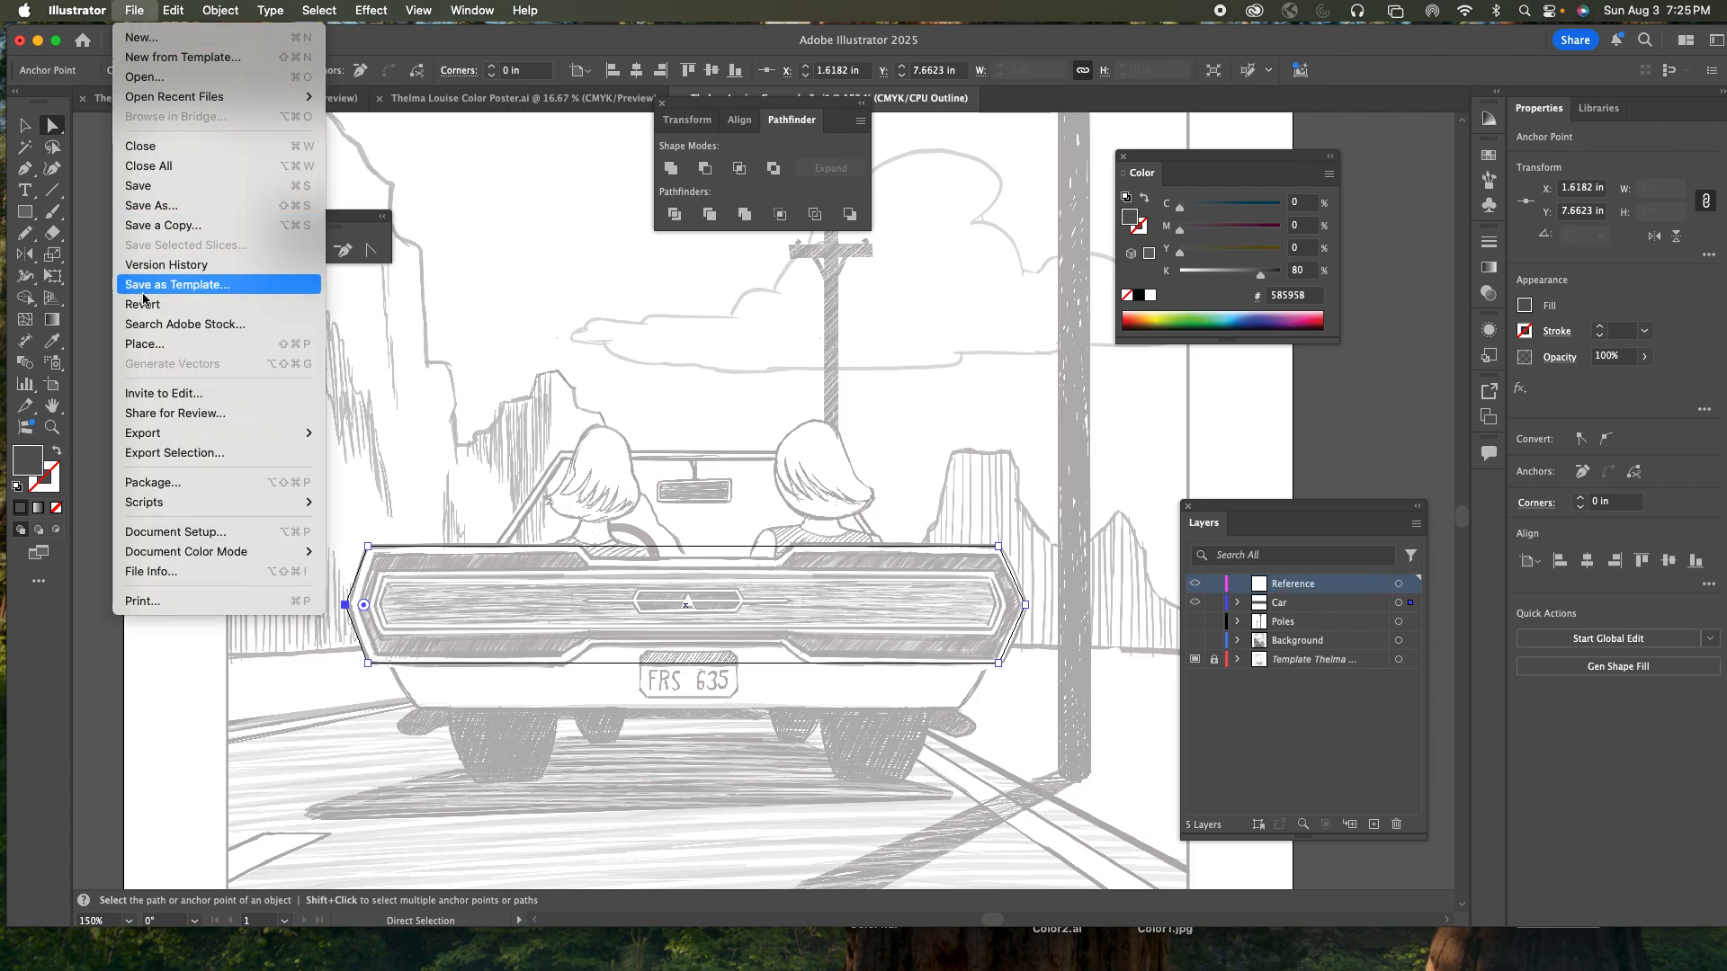
click(430, 367)
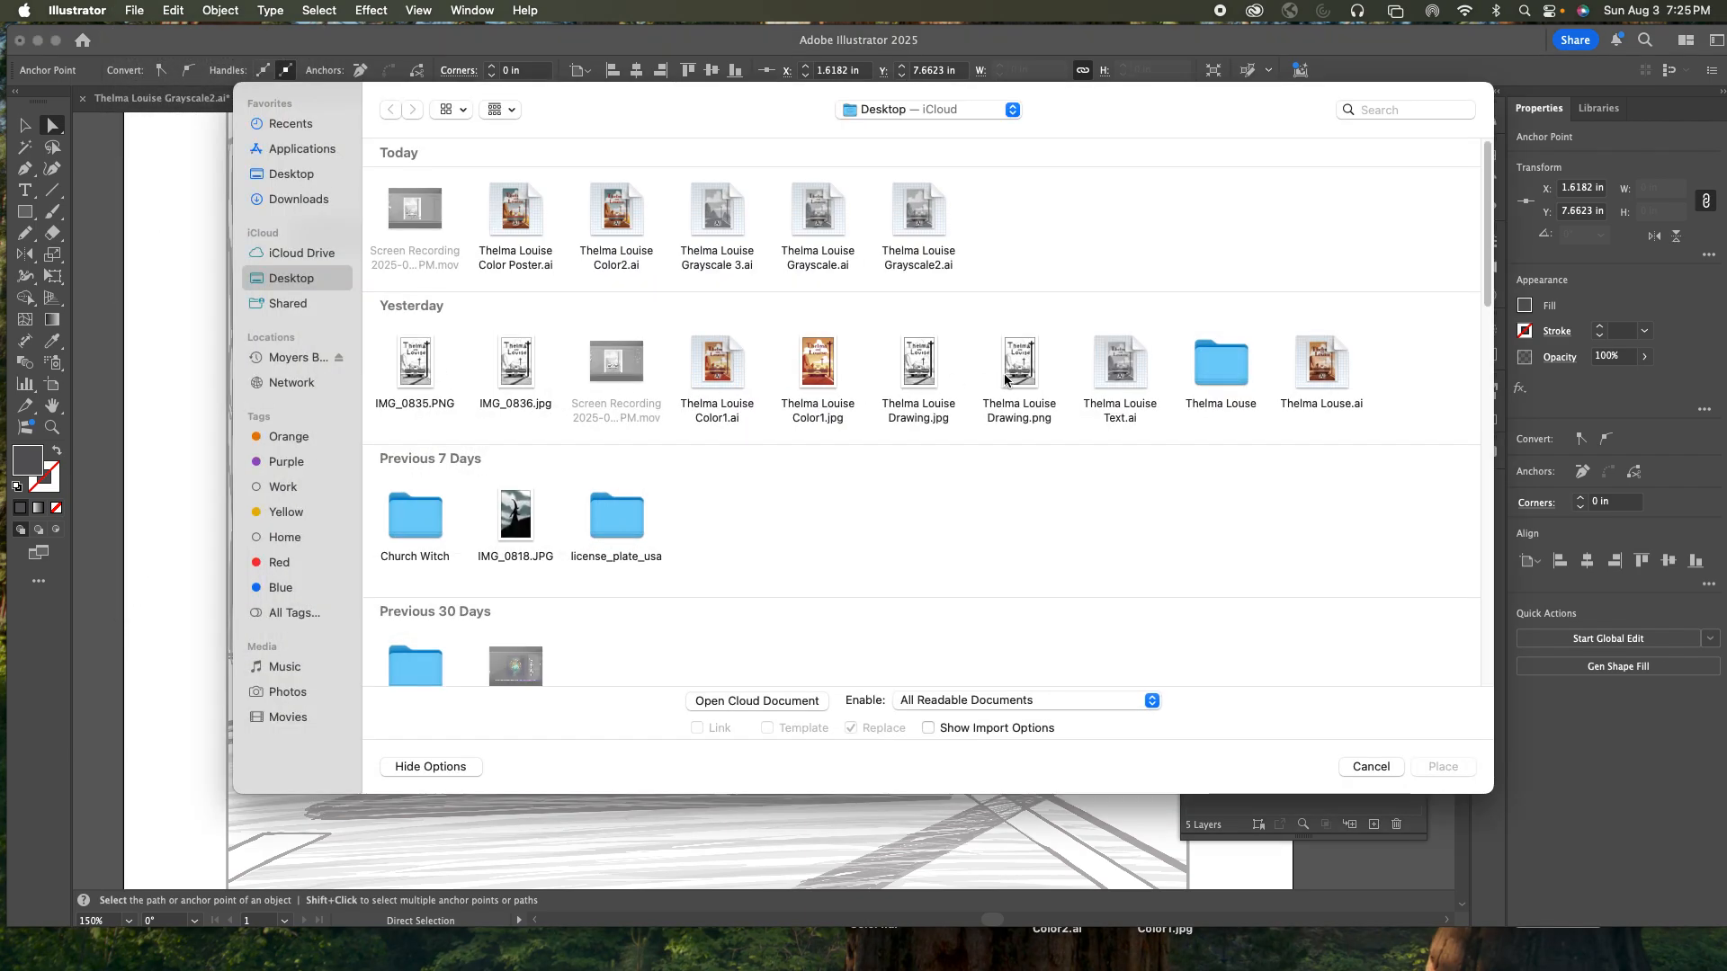
click(1233, 370)
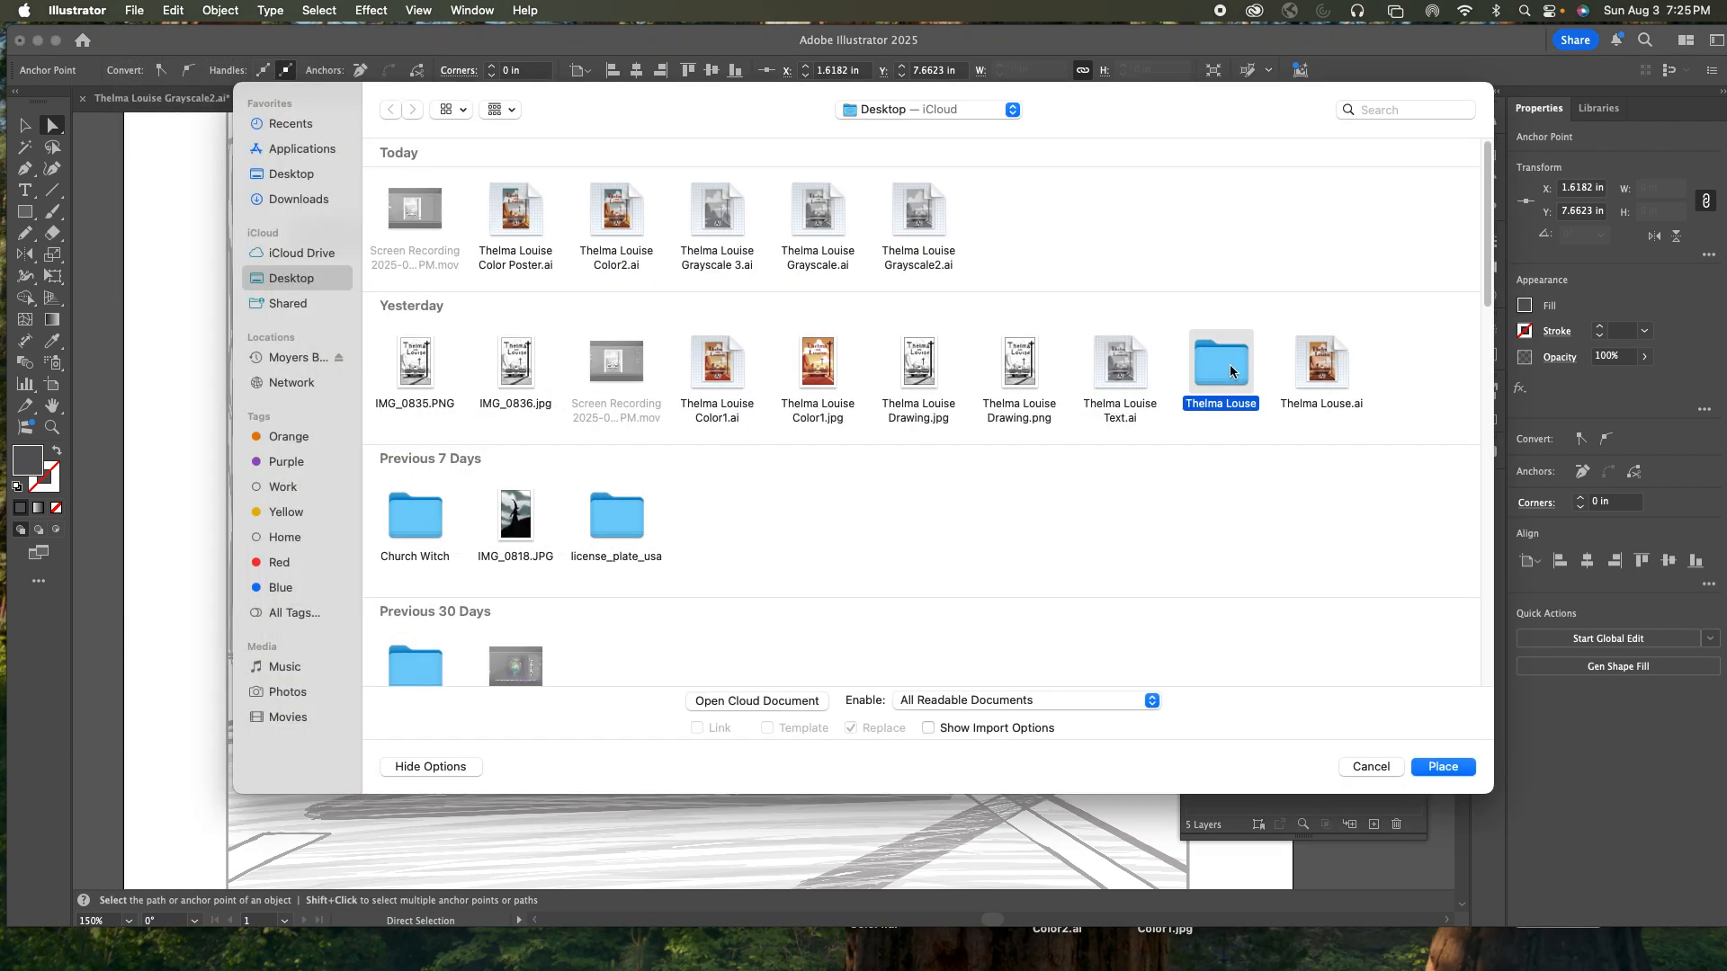
double_click(1229, 371)
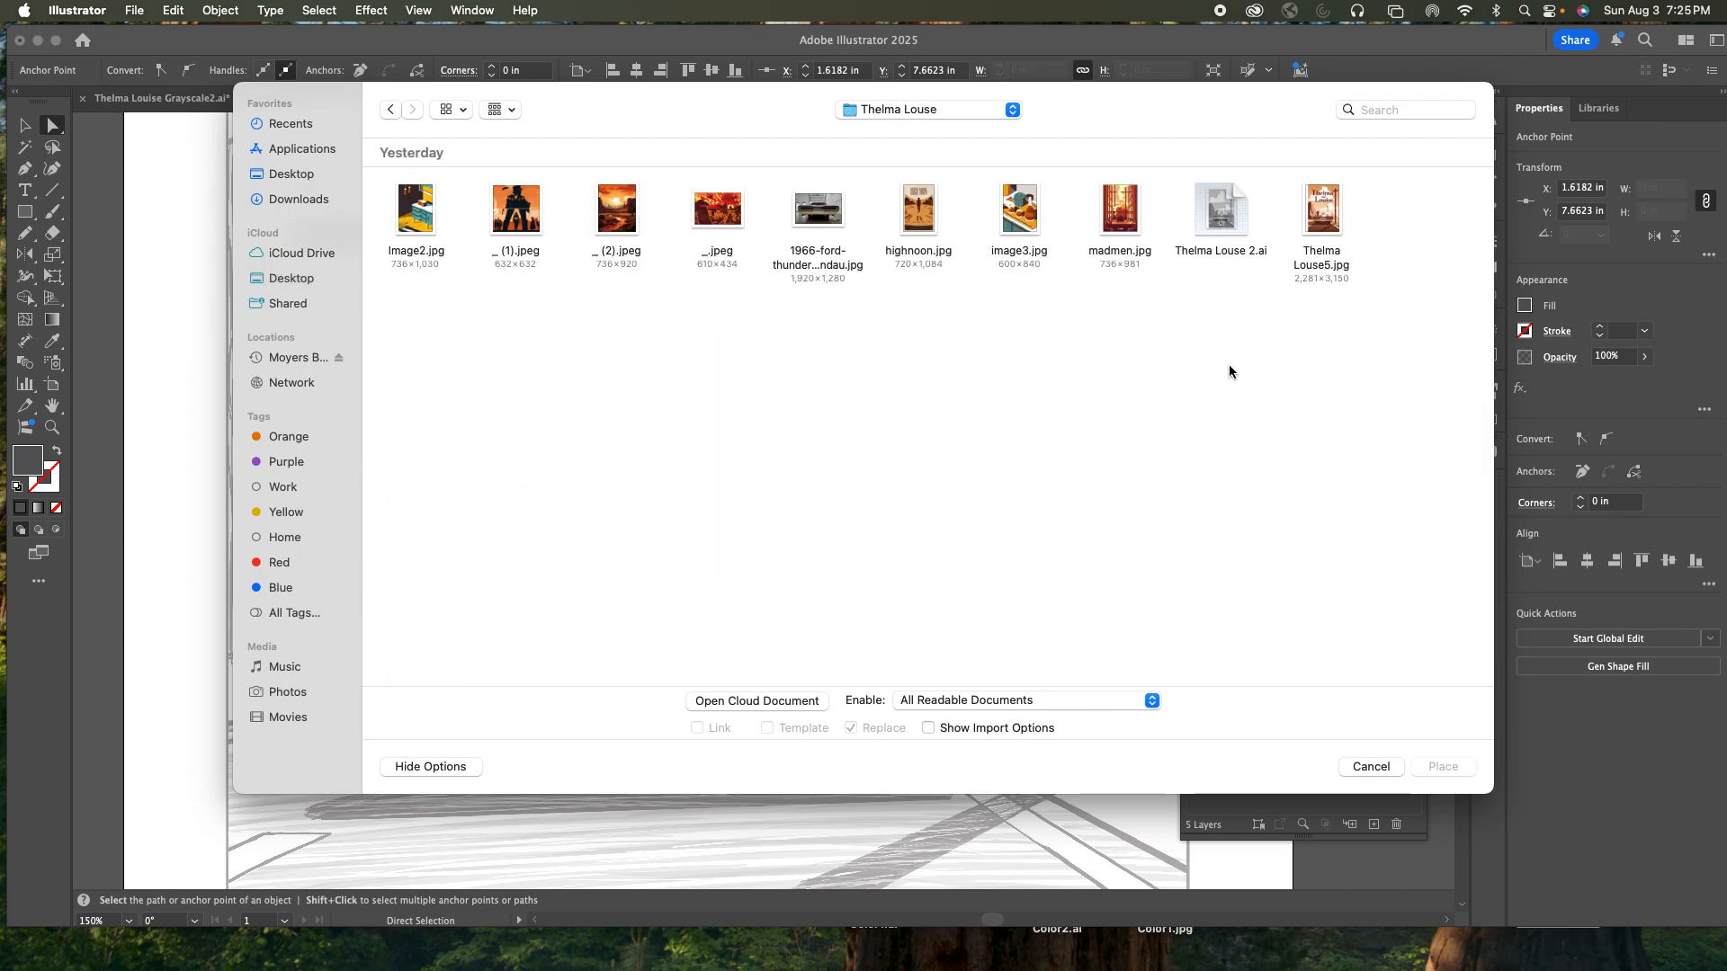
click(815, 218)
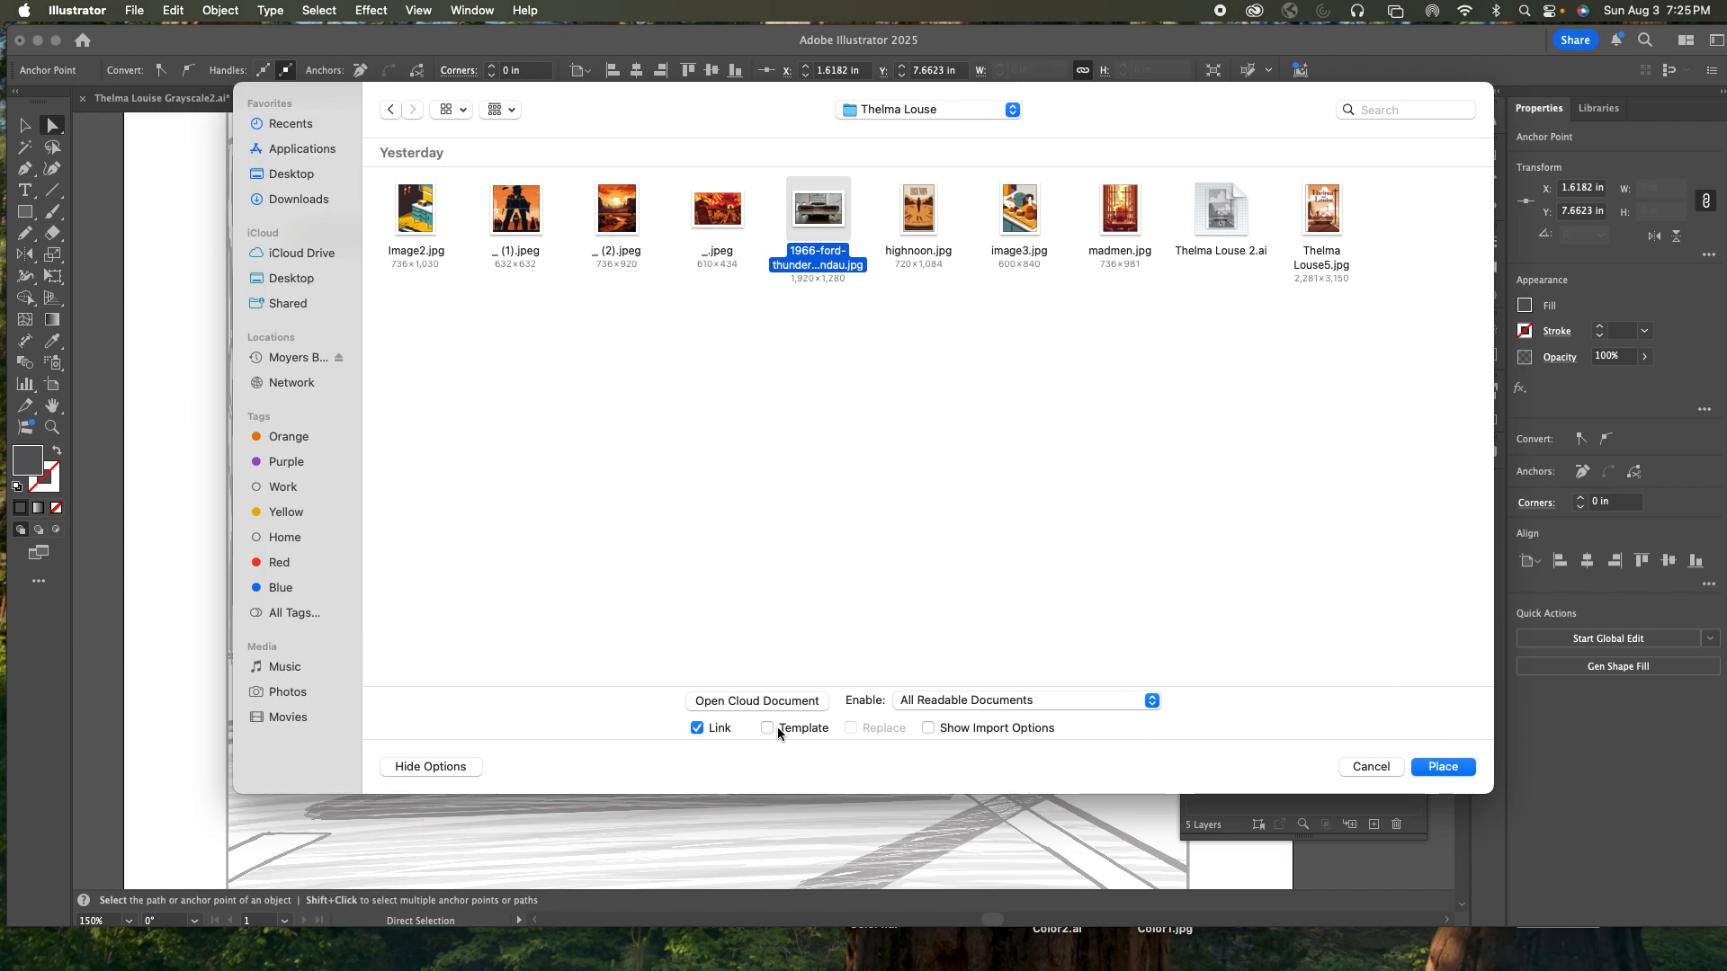
click(1430, 769)
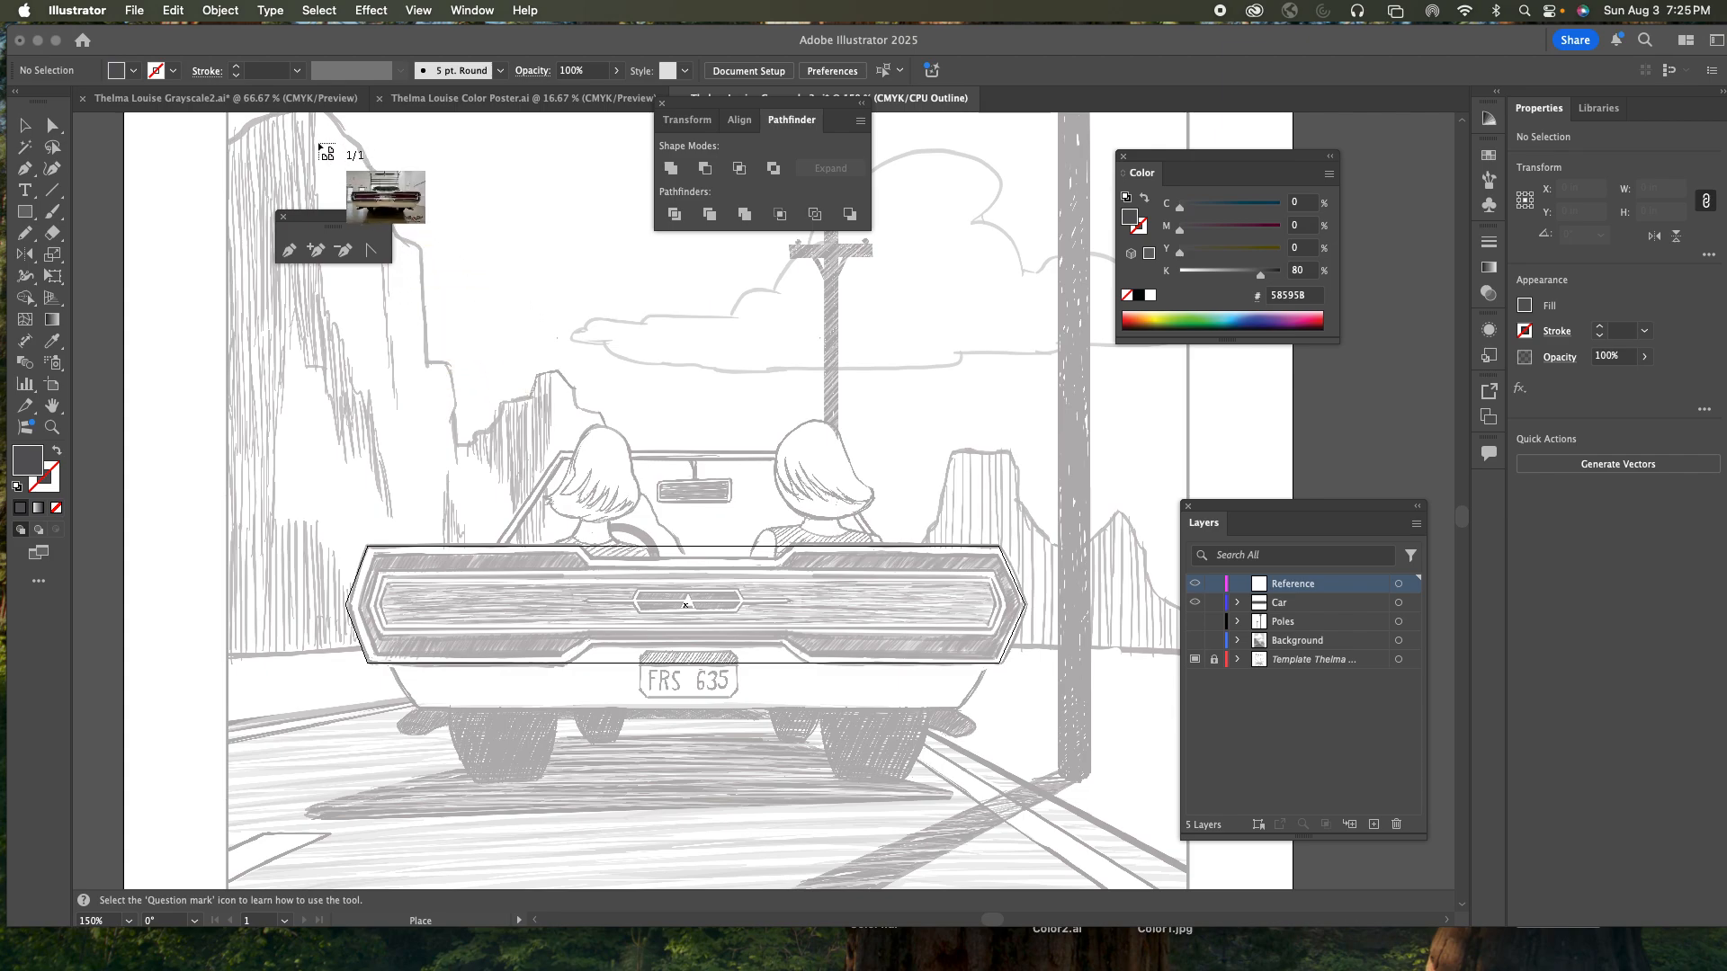
click(316, 144)
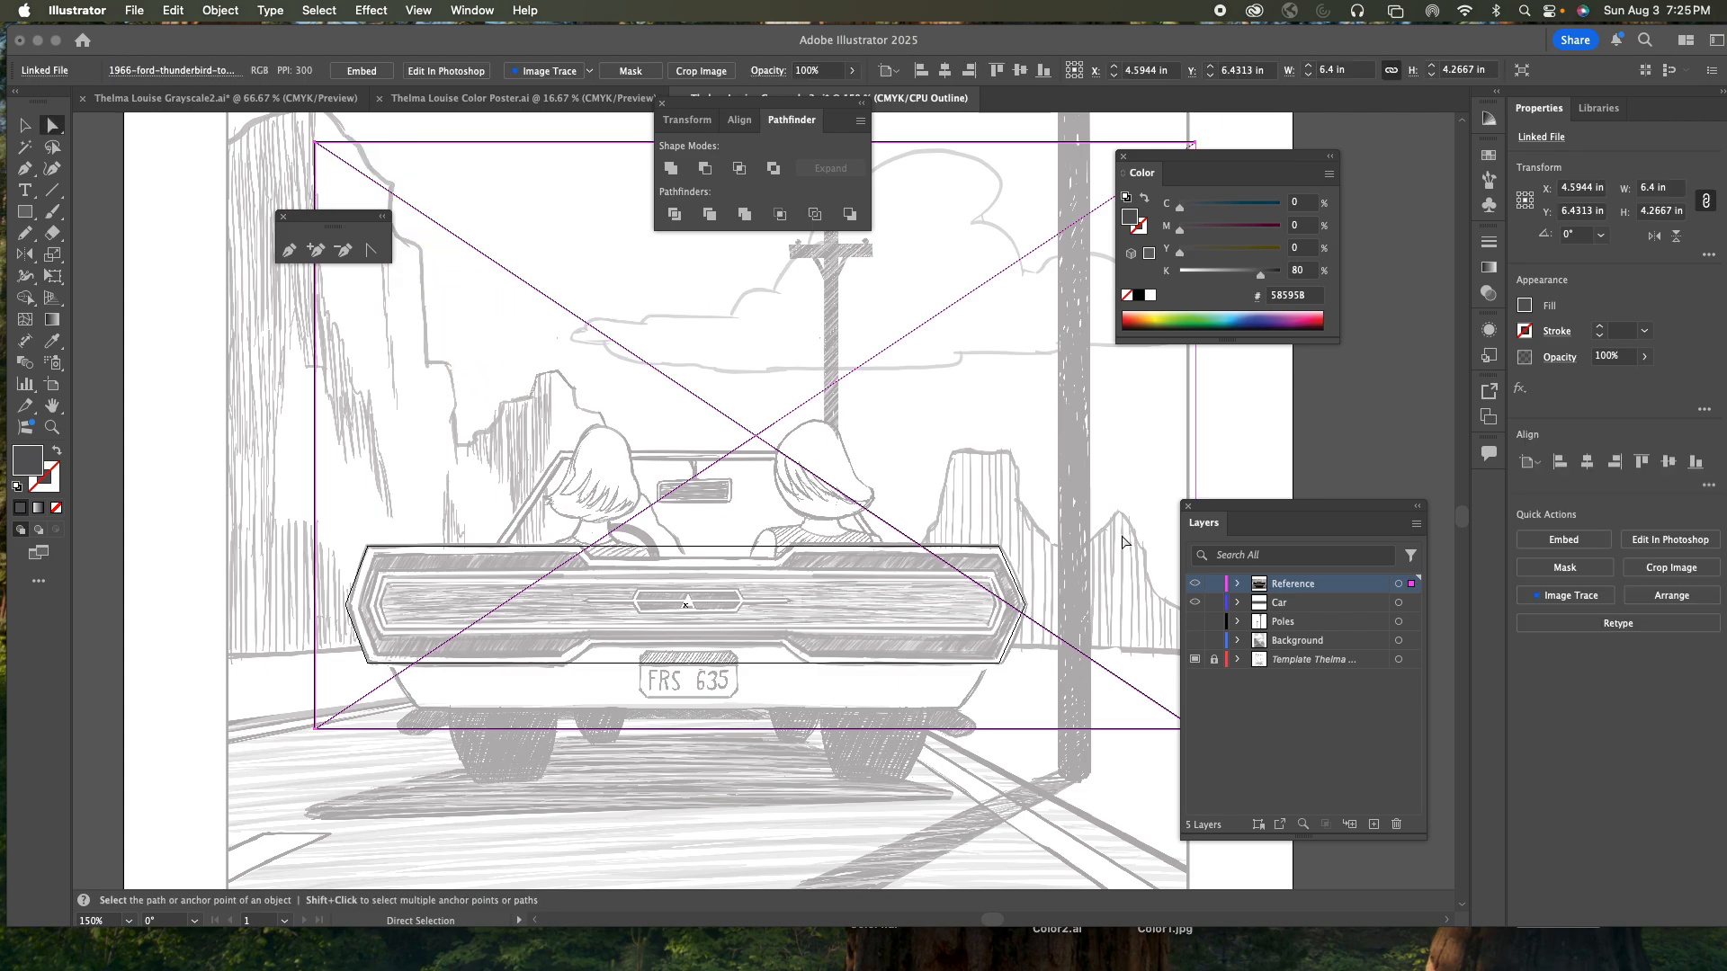
- Show the Reference layer in preview and move the photo above the sketched rear panel to about X 4.31, Y 4.62 in, clear of the floating panels
super+click(1195, 585)
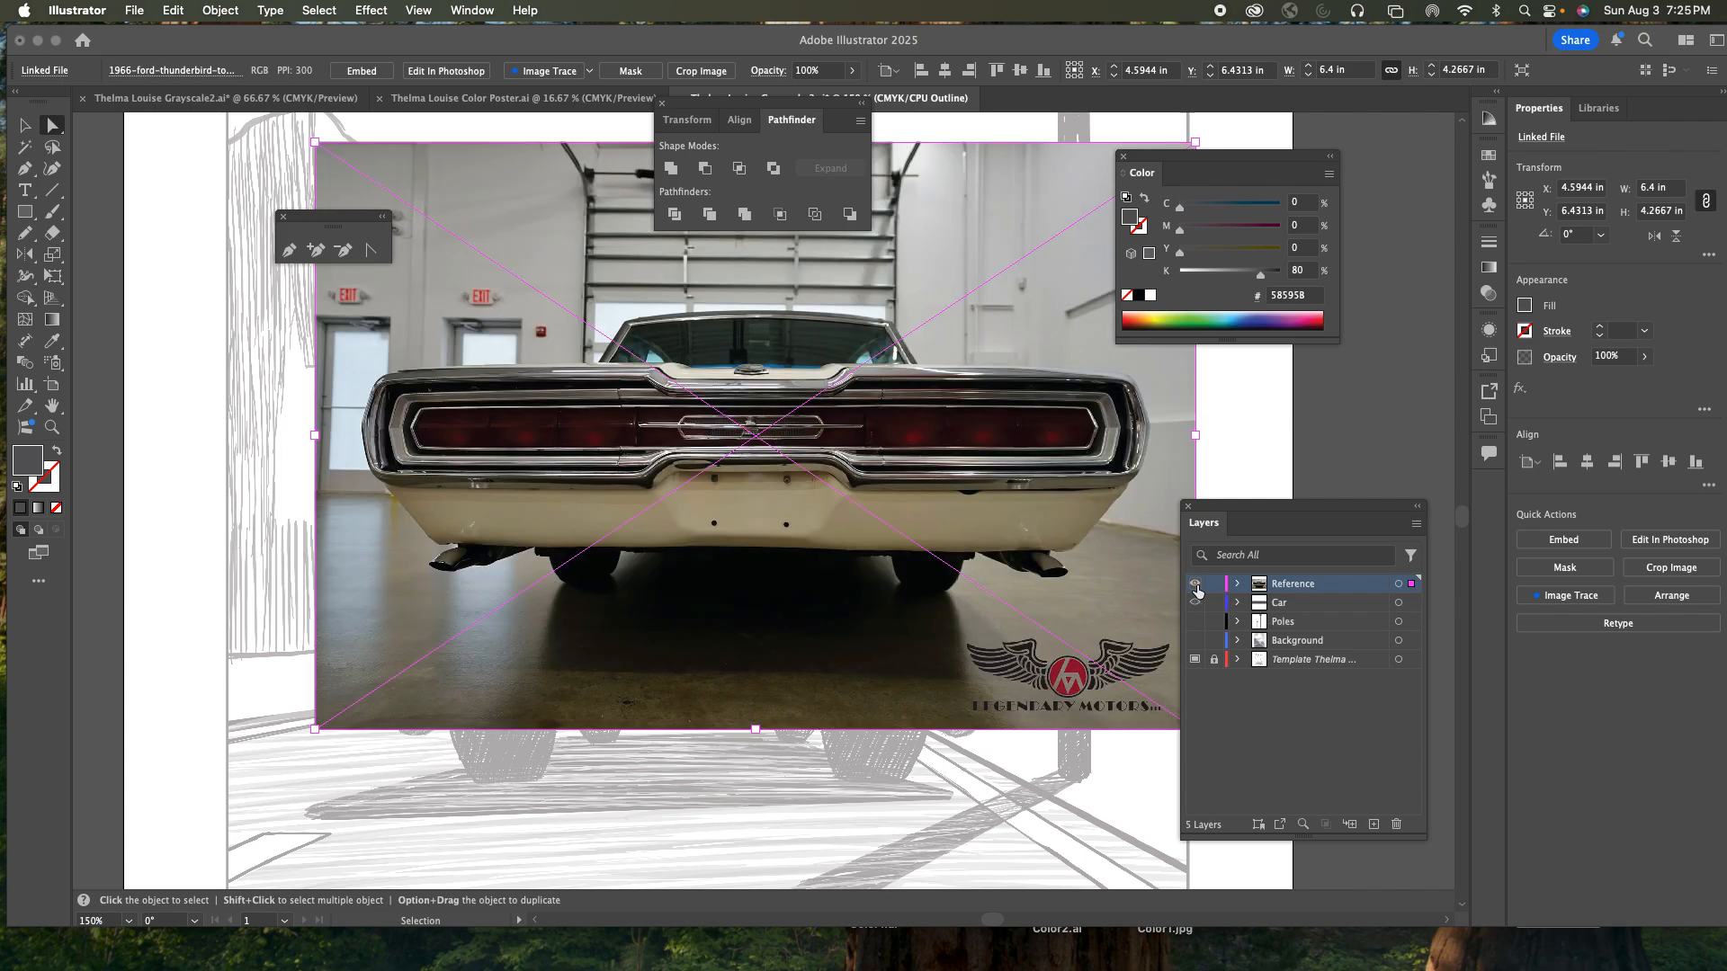
mouse_move(978, 489)
mouse_down()
mouse_move(918, 278)
mouse_move(934, 299)
mouse_up()
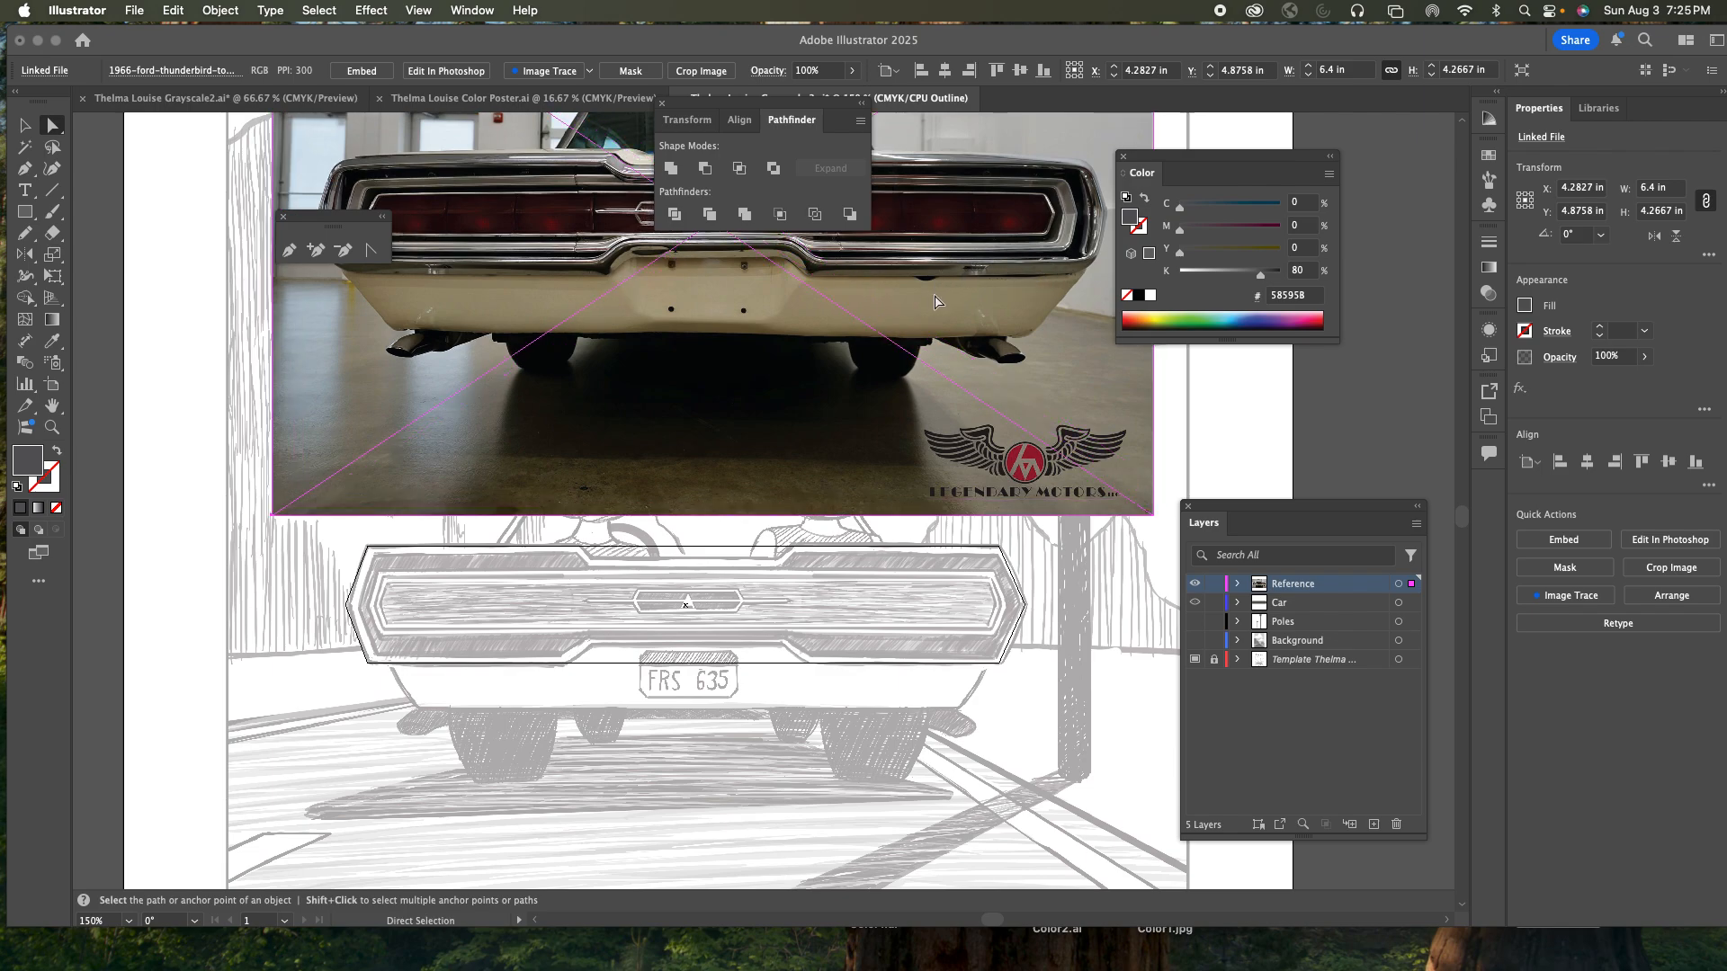
drag(725, 107, 1239, 357)
drag(342, 217, 193, 261)
drag(685, 292, 689, 291)
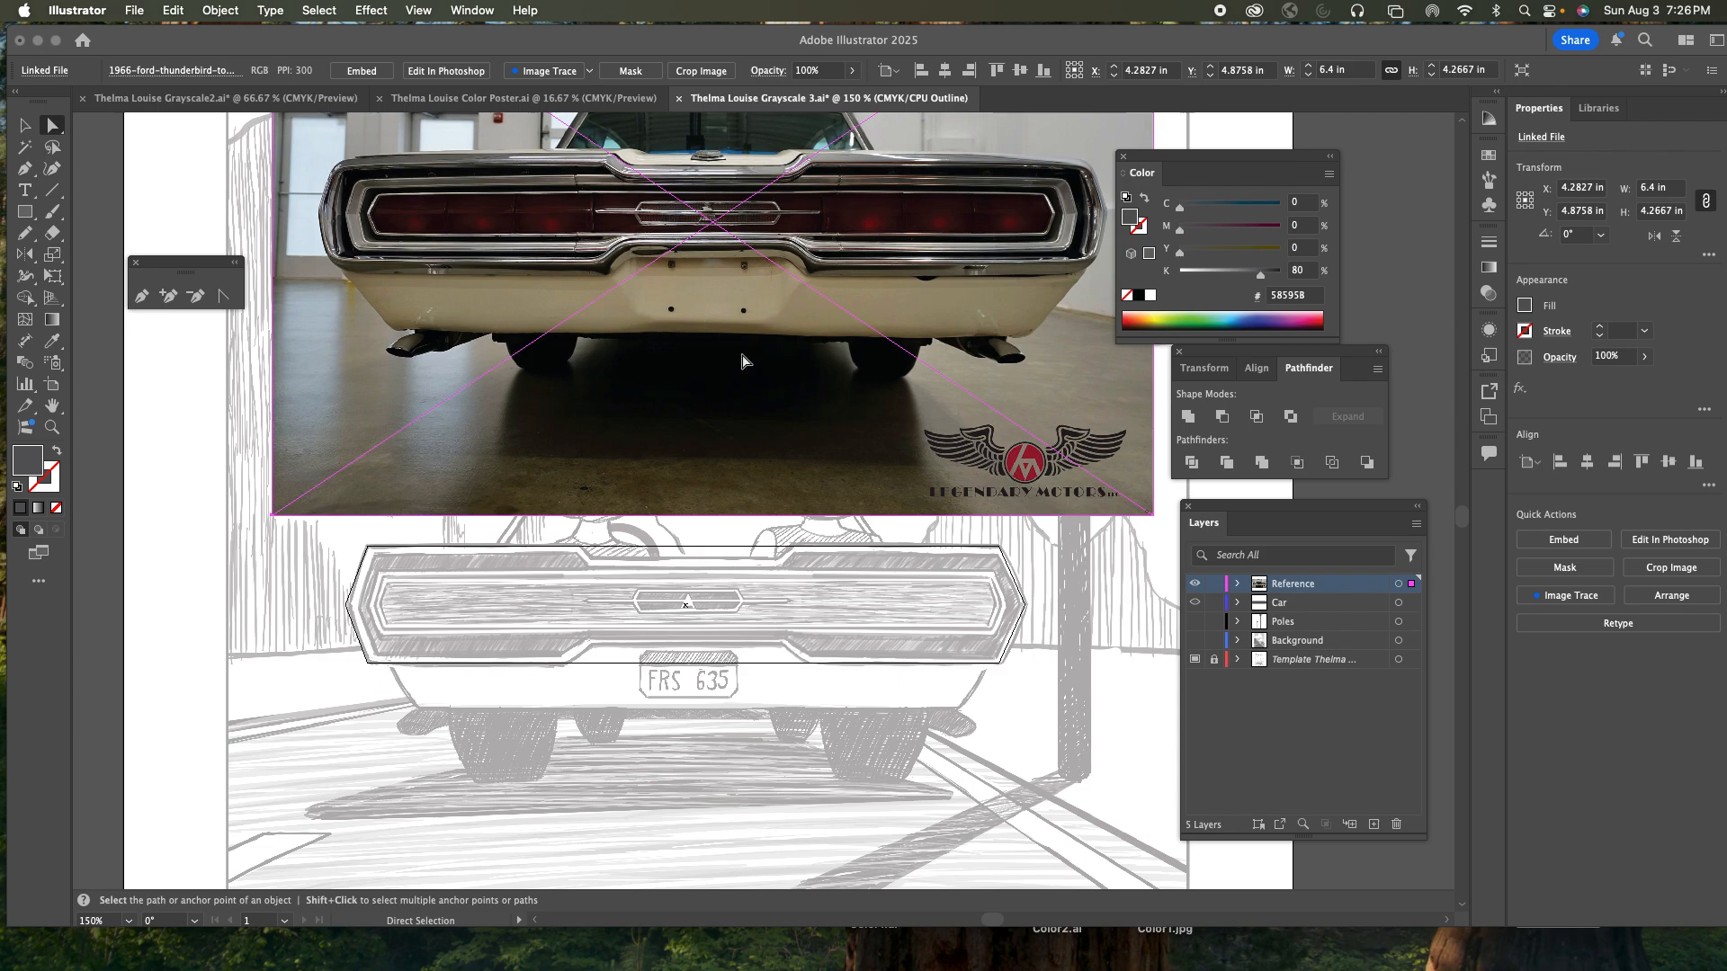
drag(715, 458, 725, 406)
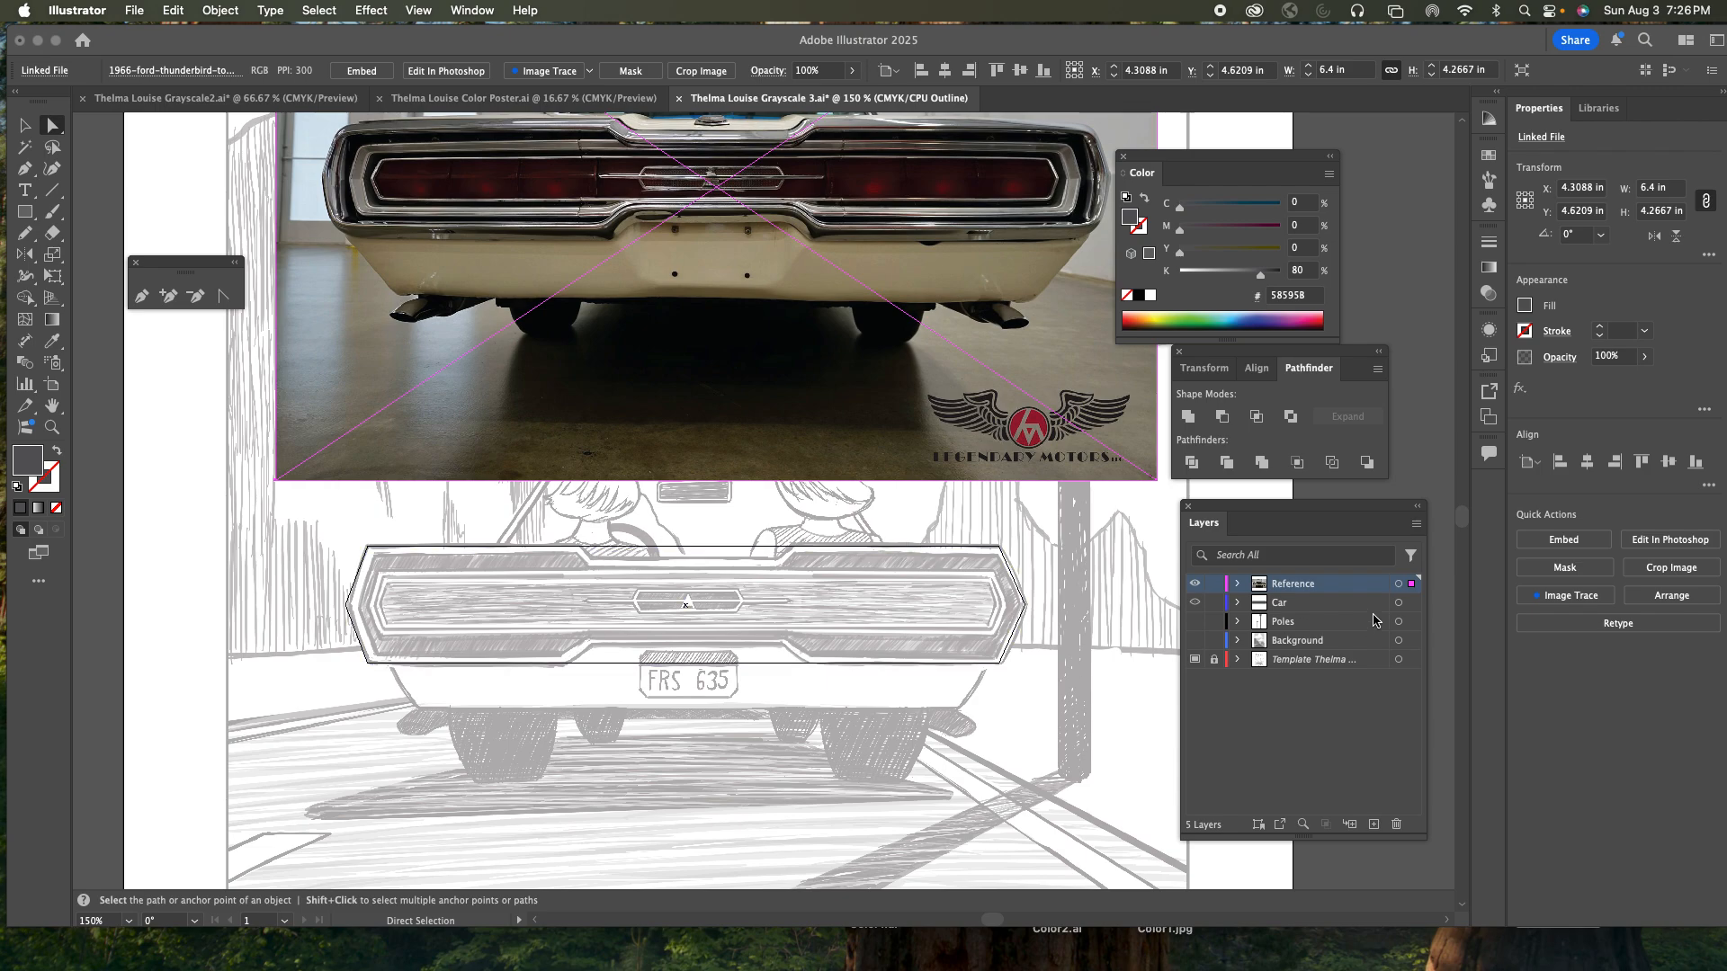
- On the Car layer, draw a closed trapezoid with the Pen tool over the rear panel's sketched lower notch, about 1.92 by 0.27 in
click(1314, 606)
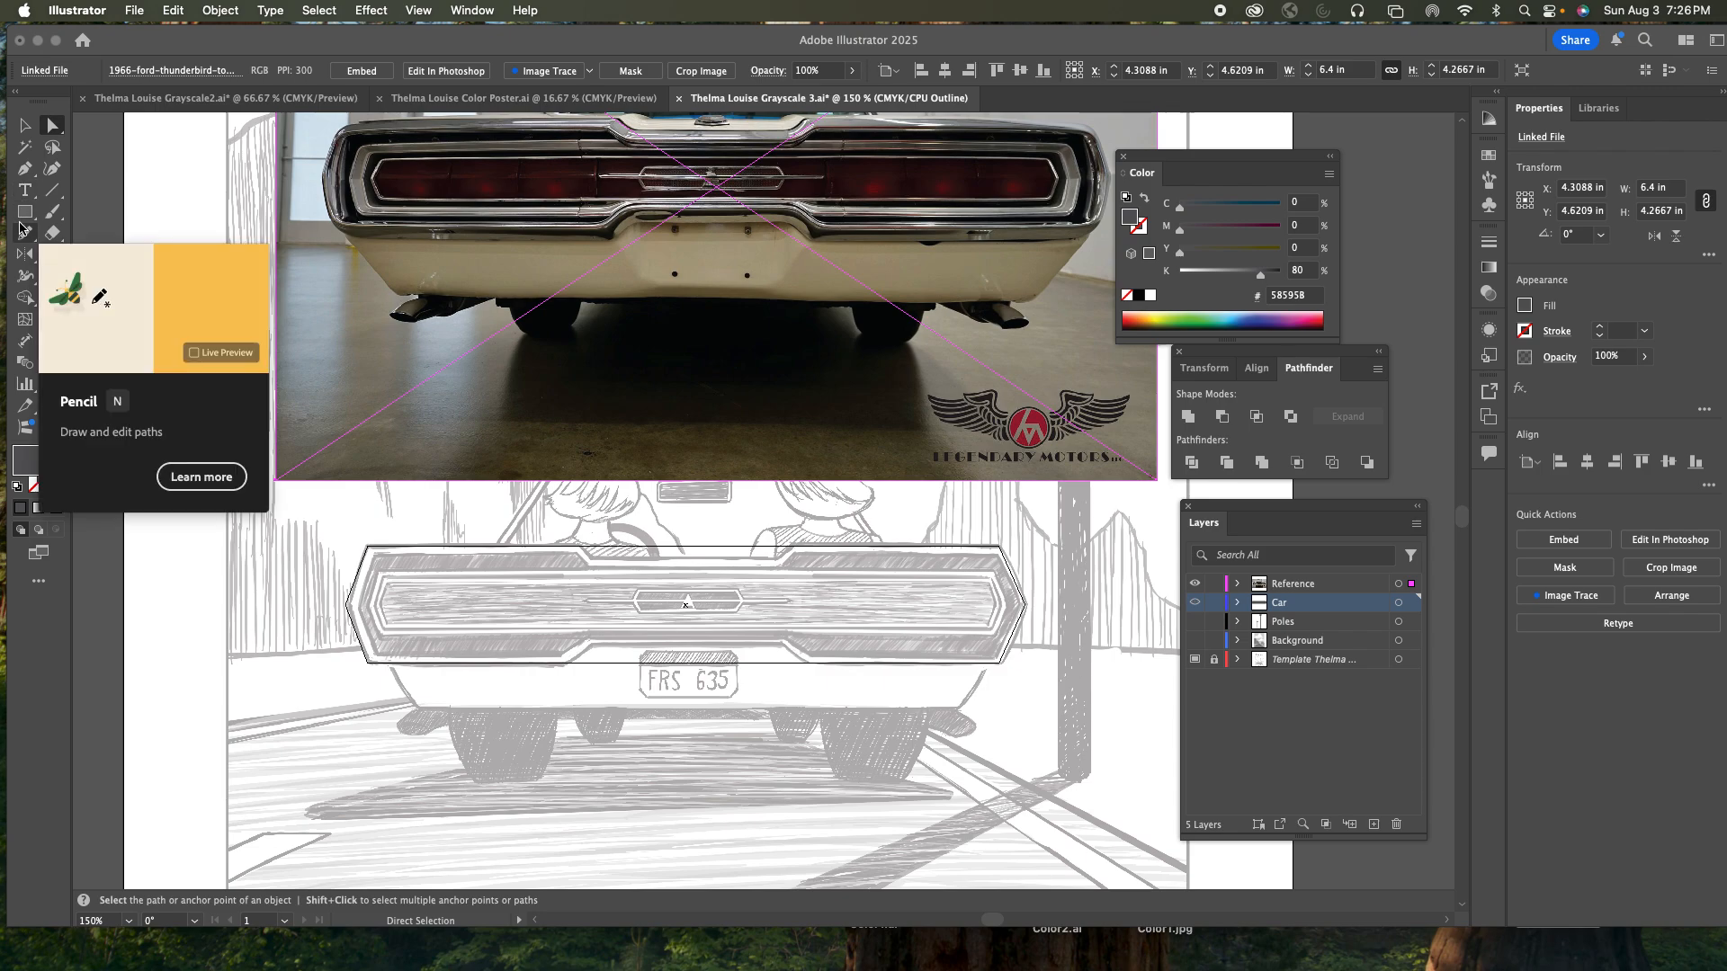
click(24, 168)
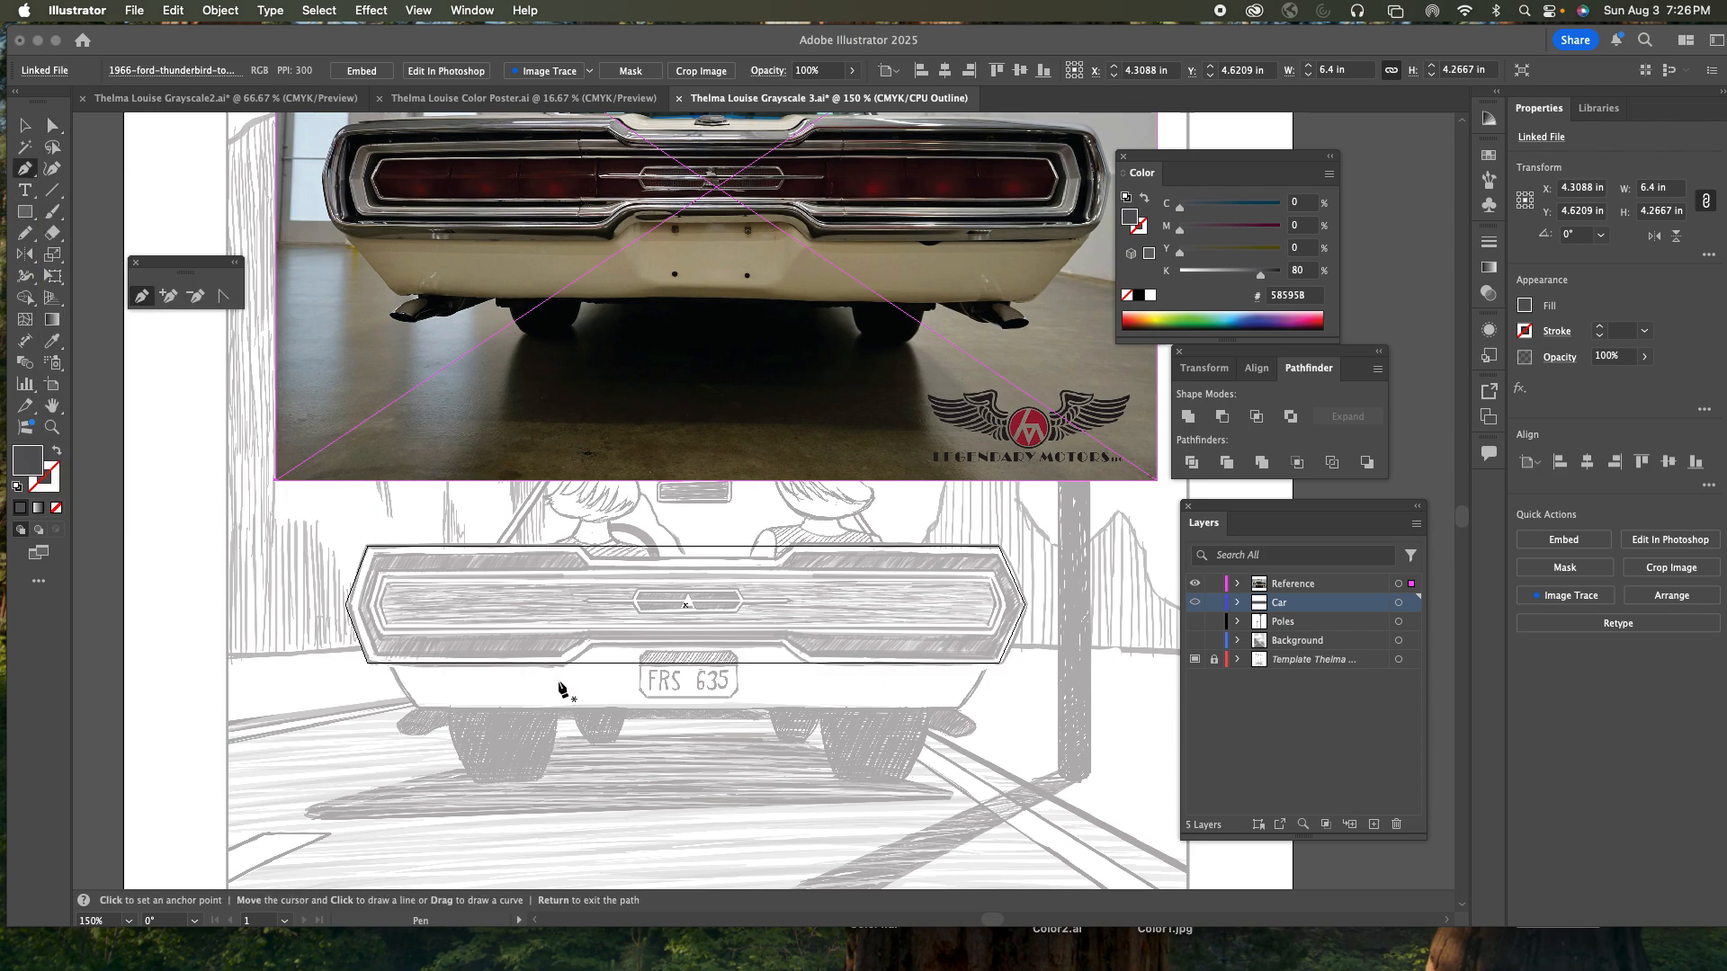
click(557, 681)
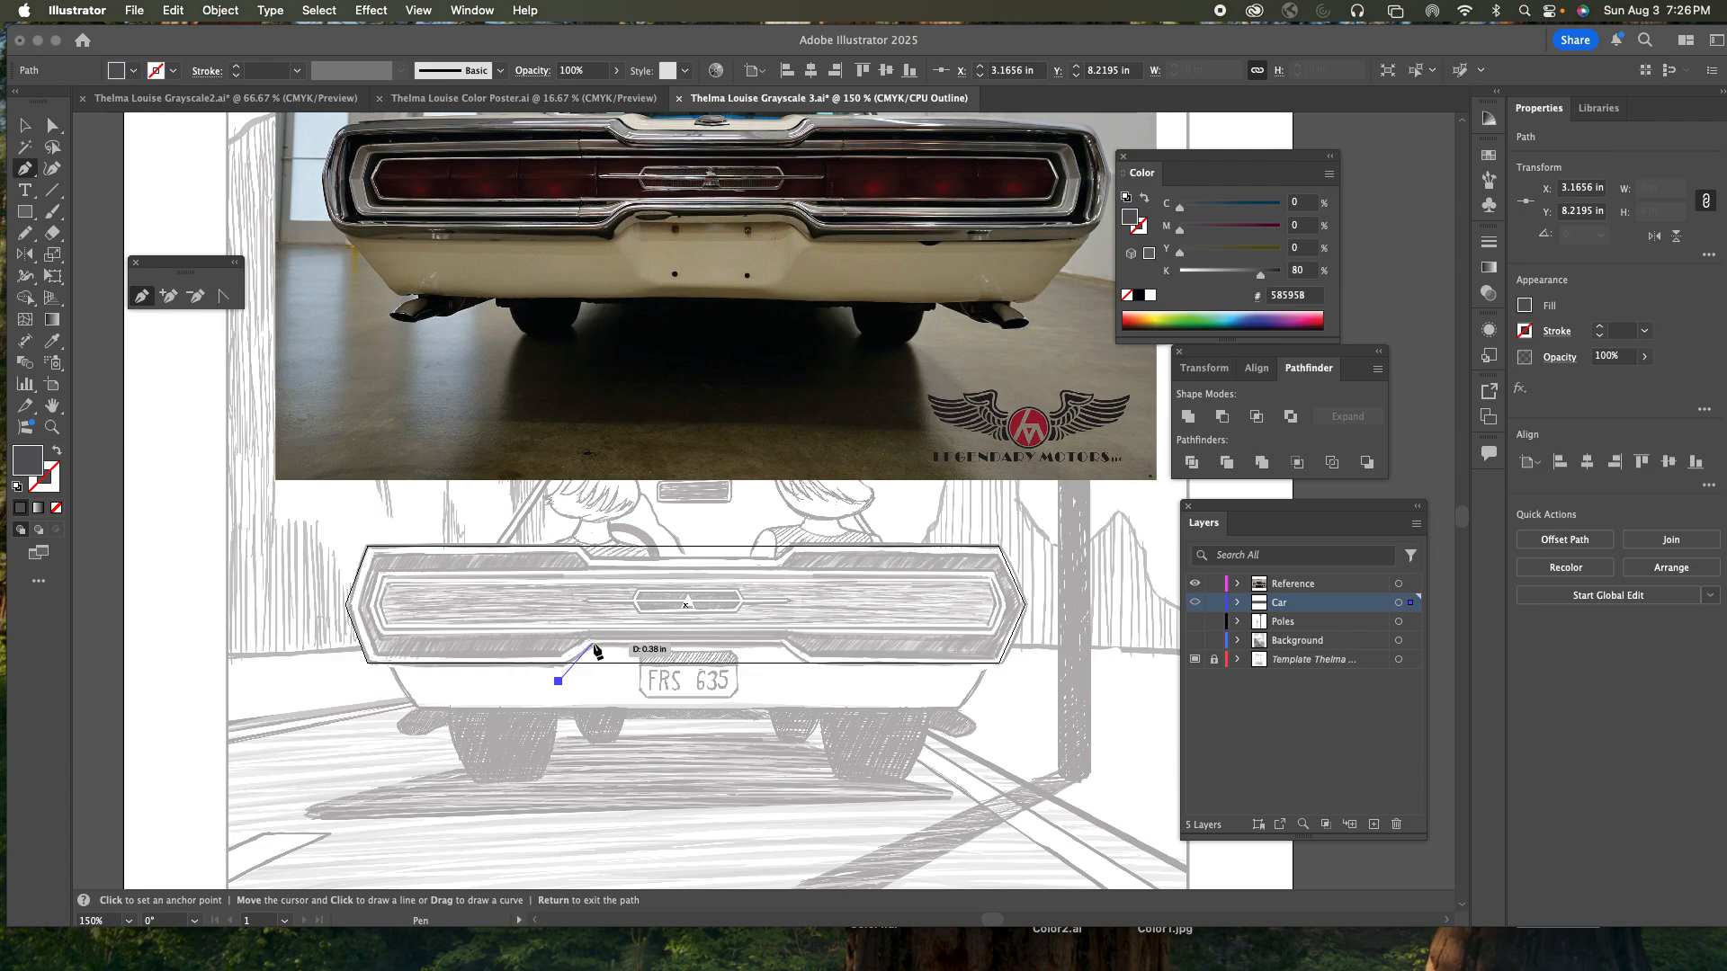
click(591, 644)
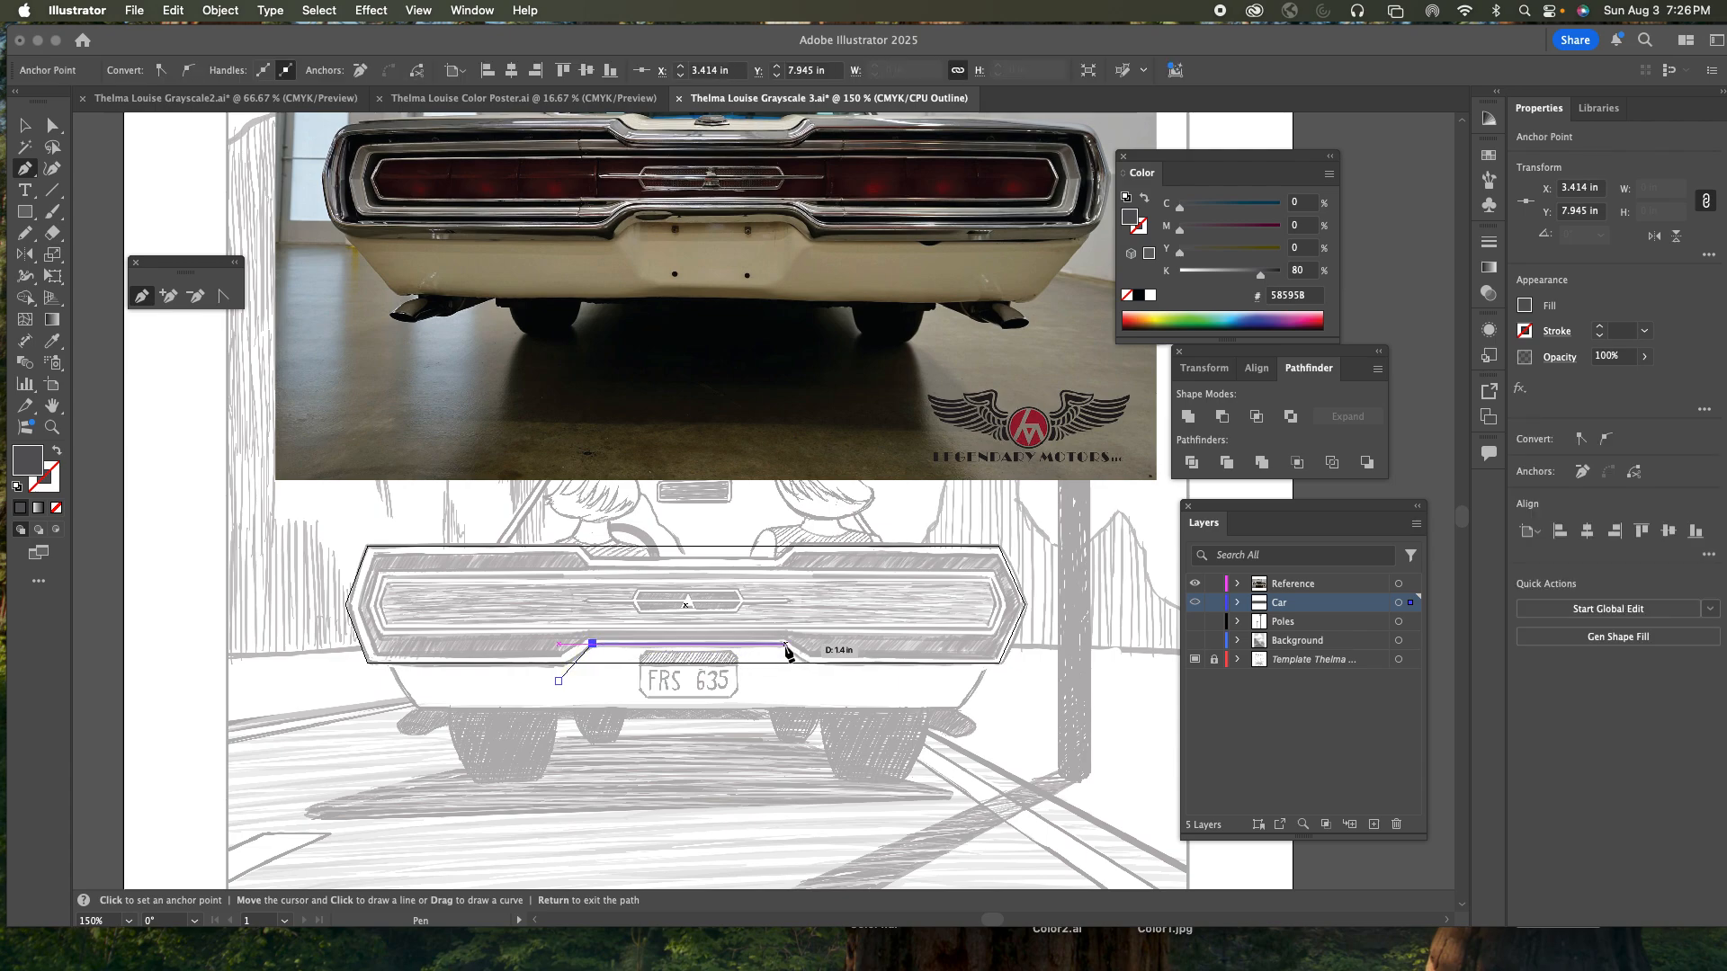
click(784, 644)
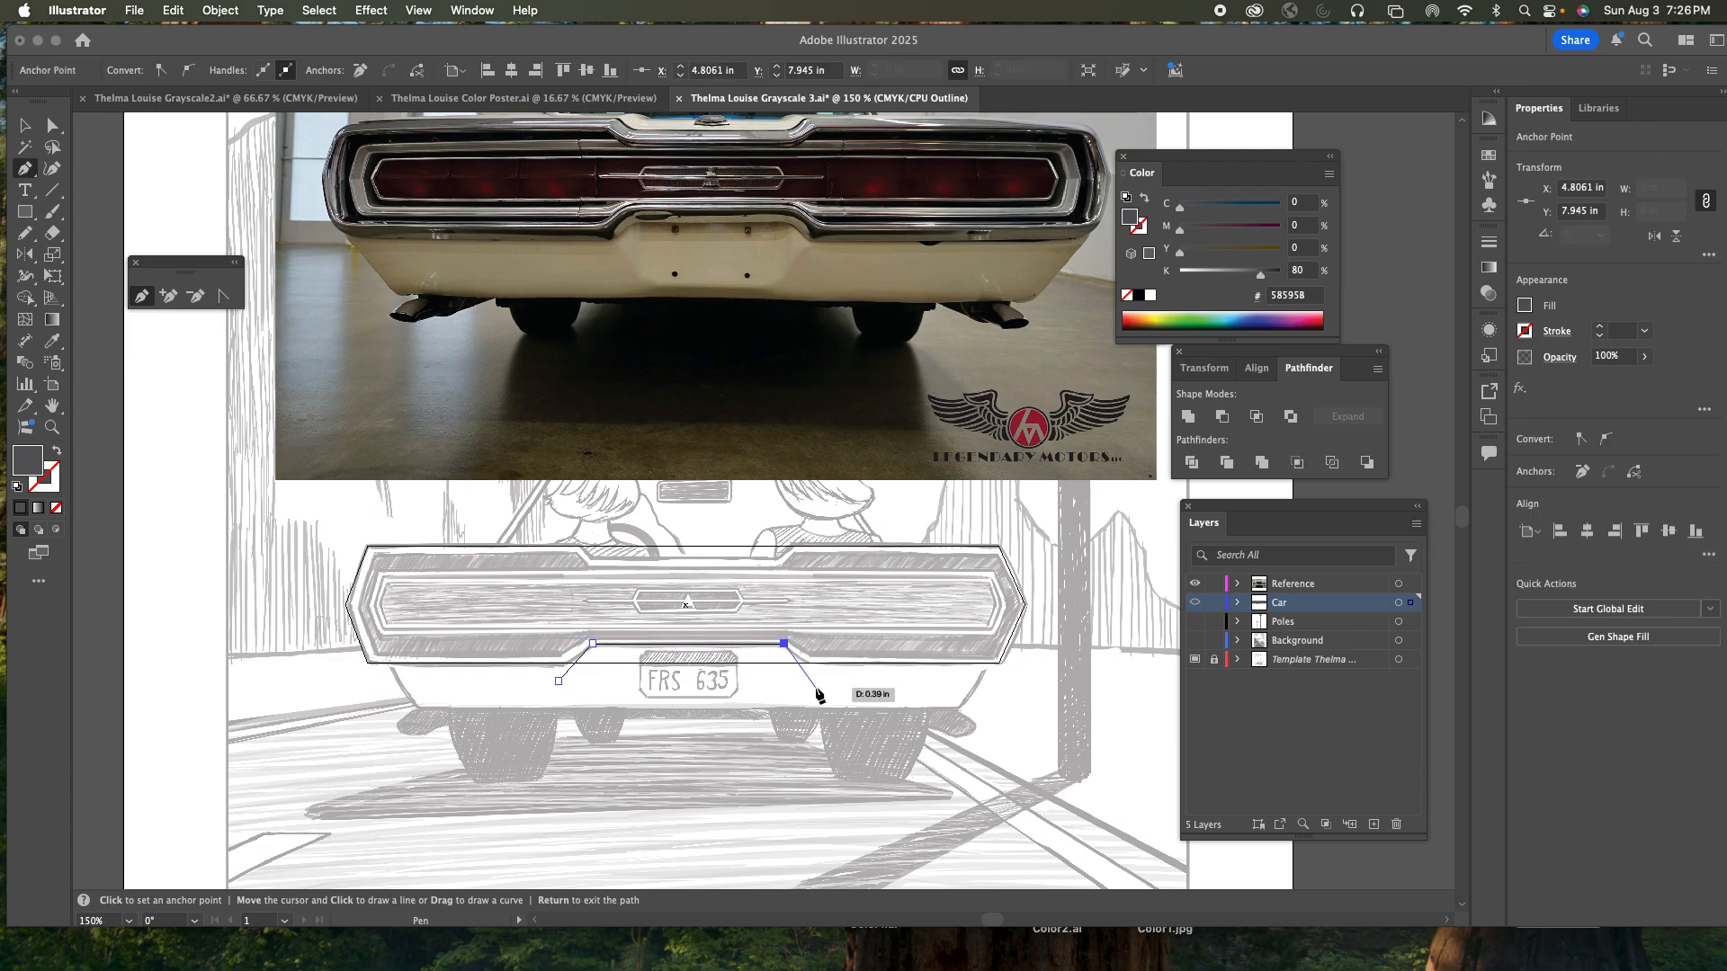
click(817, 681)
key(super+z)
key(super+z)
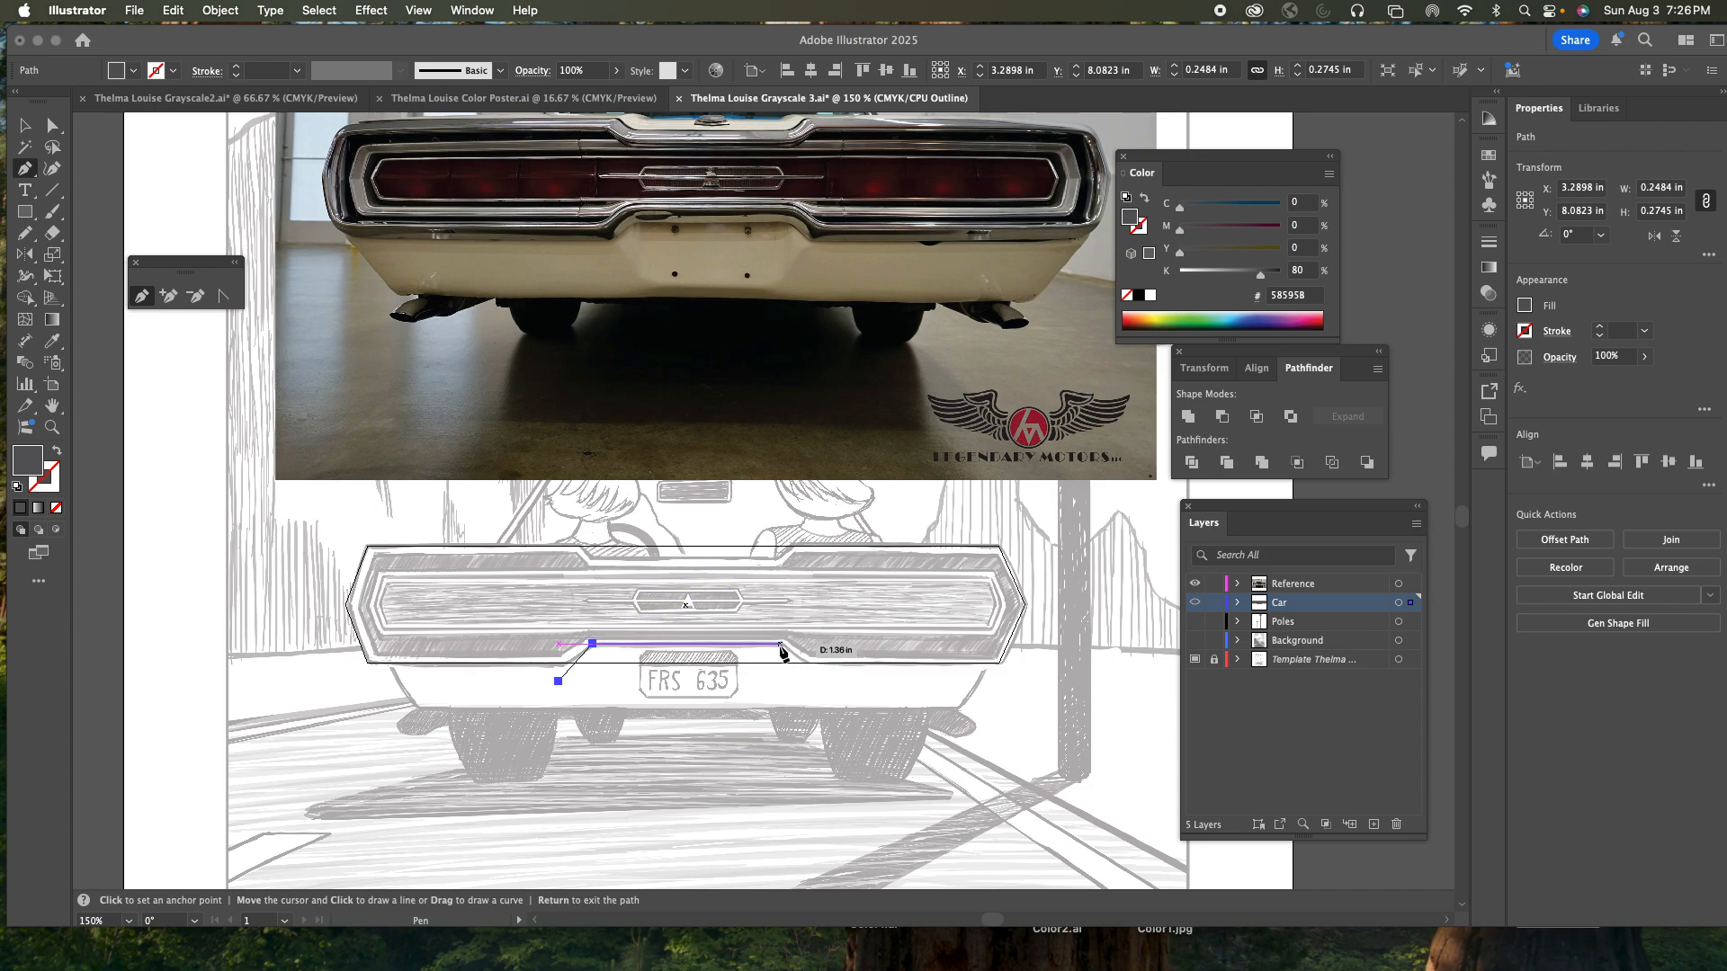
click(778, 645)
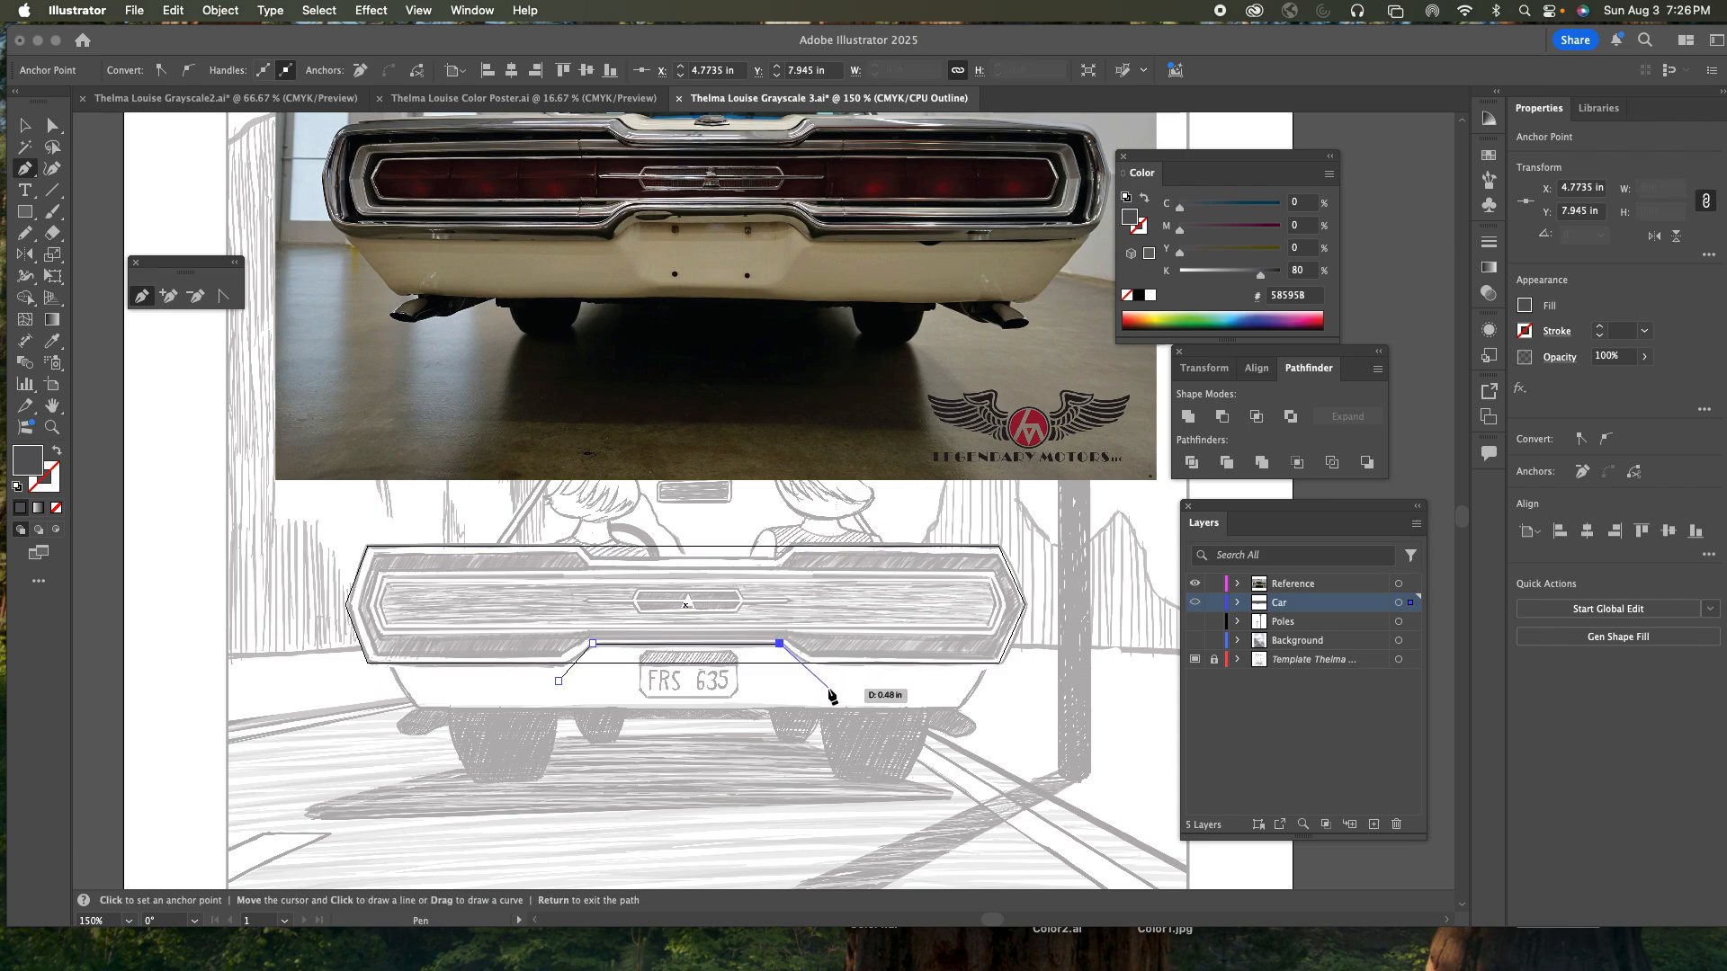
click(821, 680)
click(558, 682)
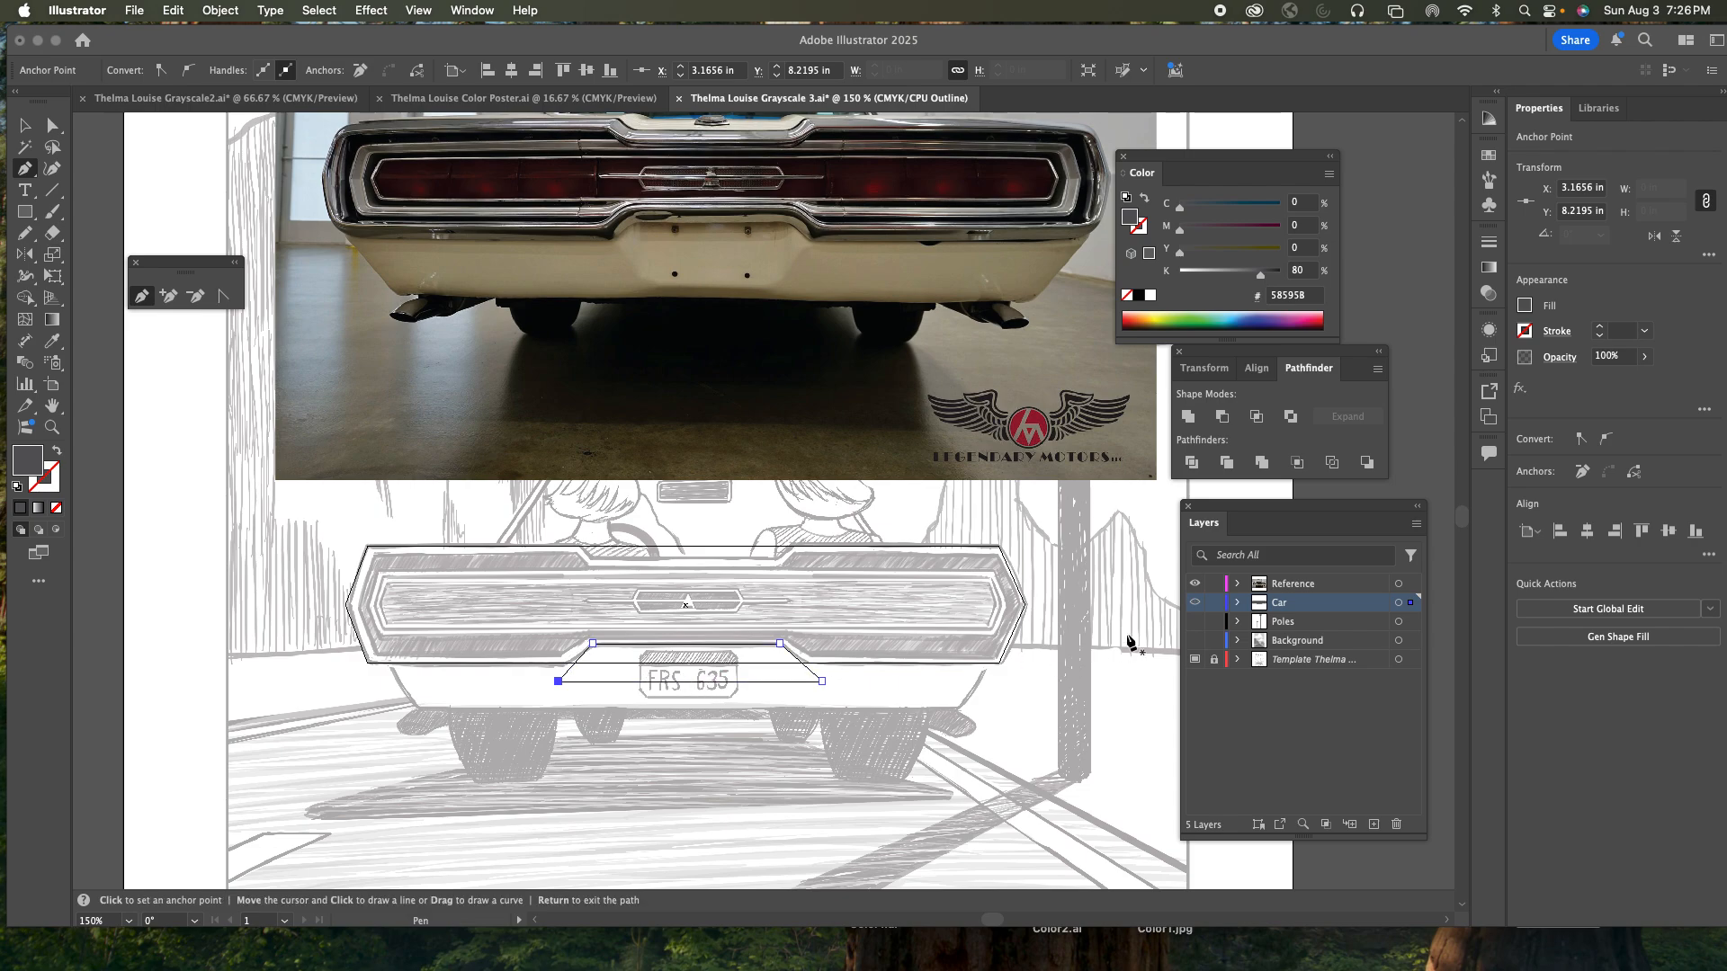
- Return the Car layer to preview and fill the trapezoid with solid black (K 100), keeping it selected
super+click(1195, 605)
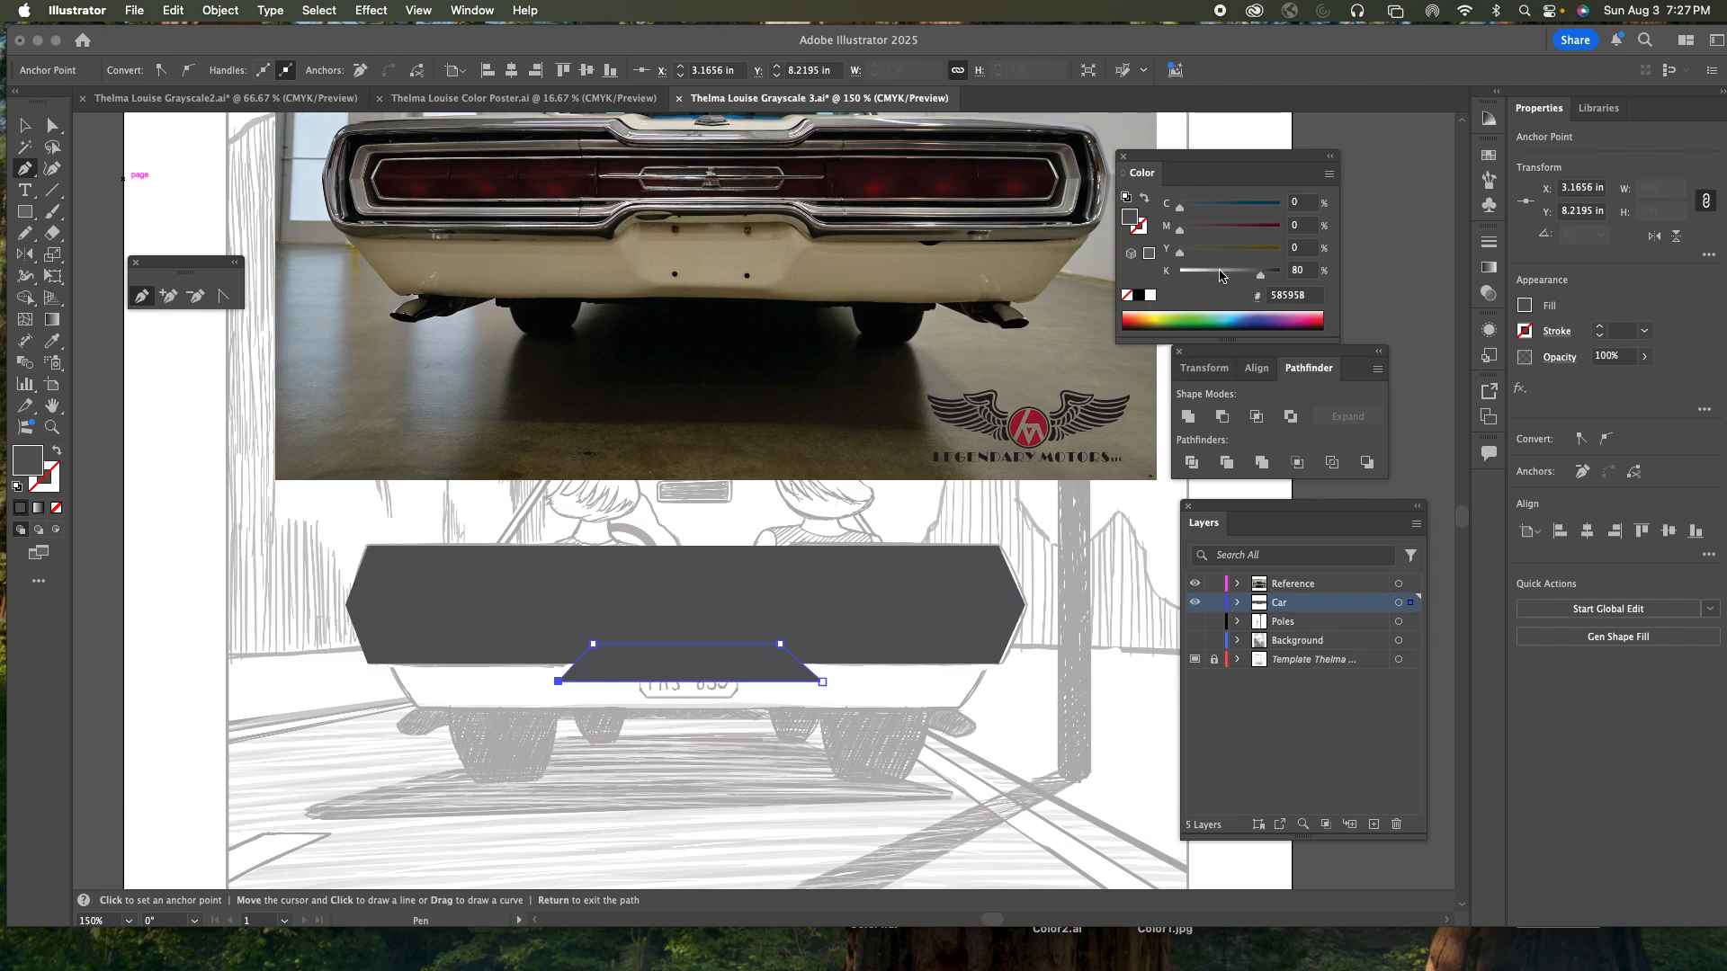
click(1141, 297)
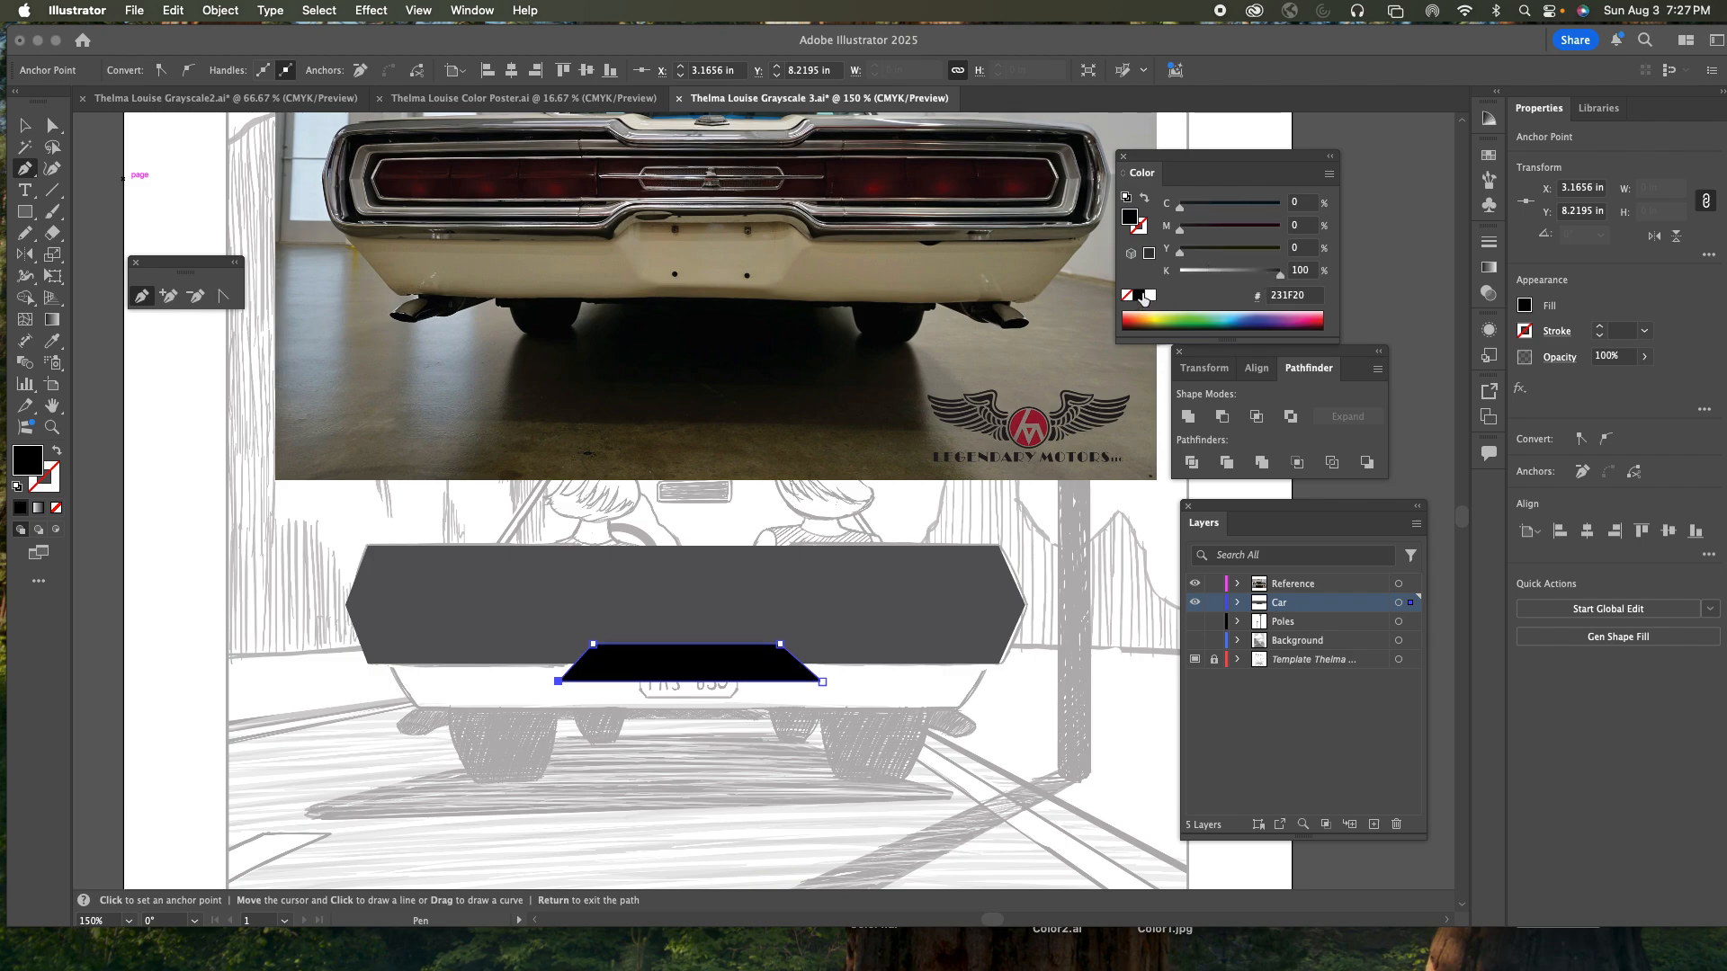
click(25, 125)
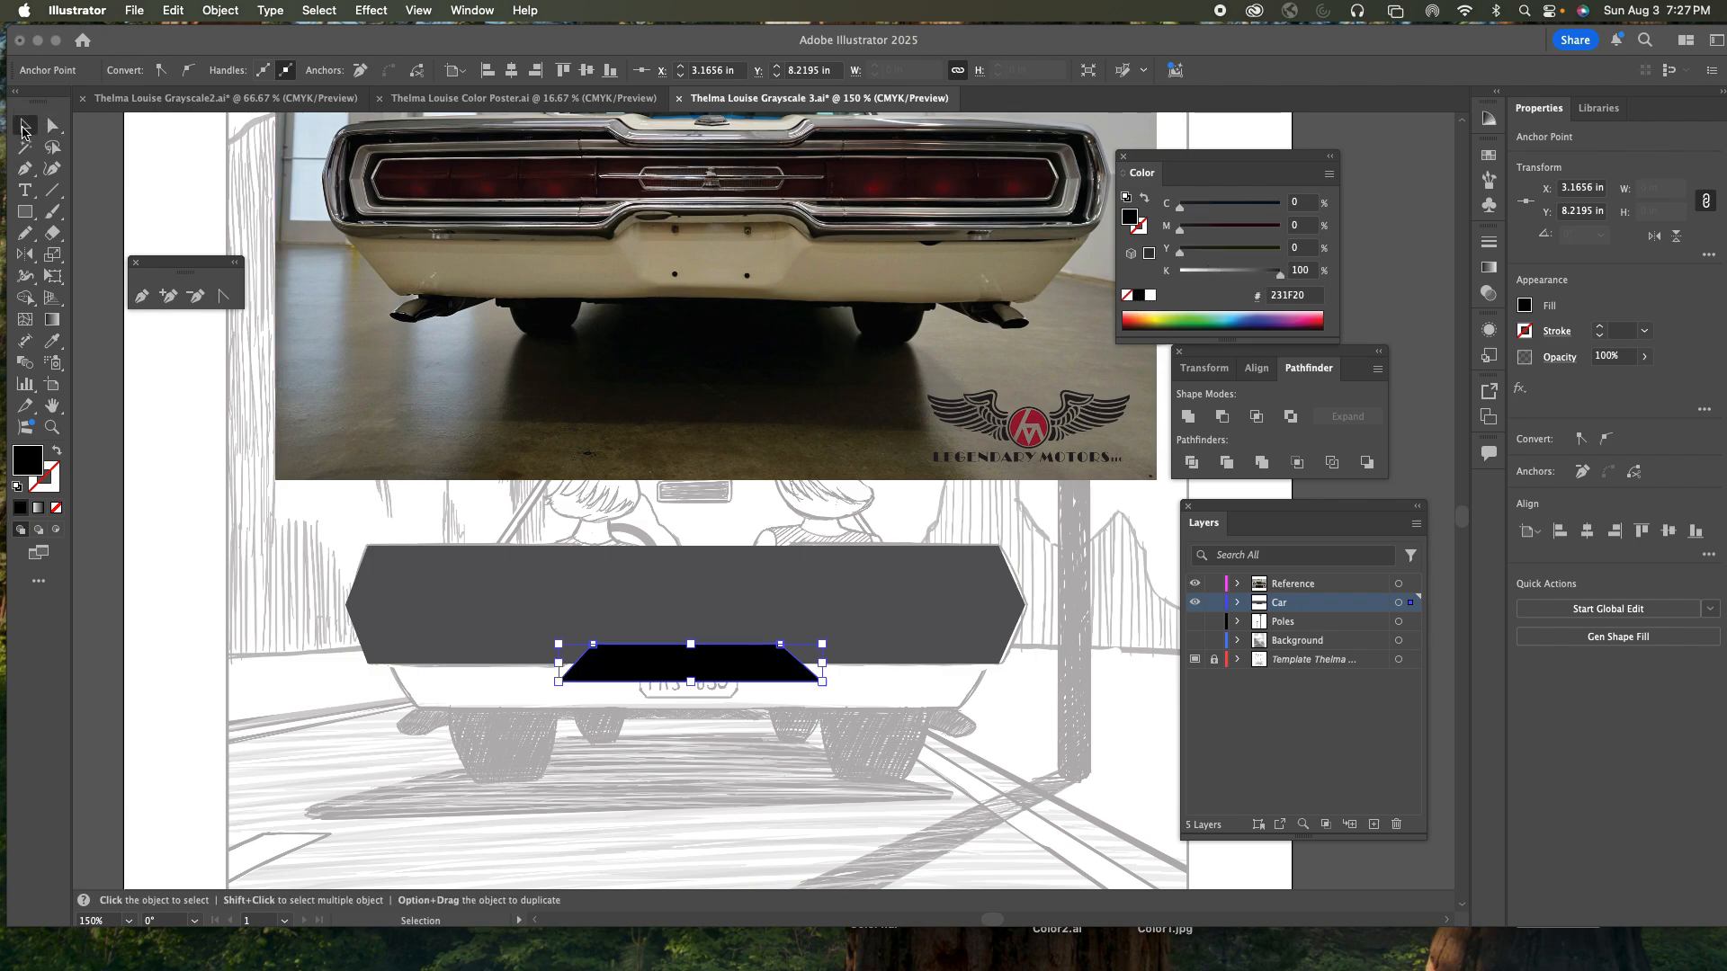
click(742, 673)
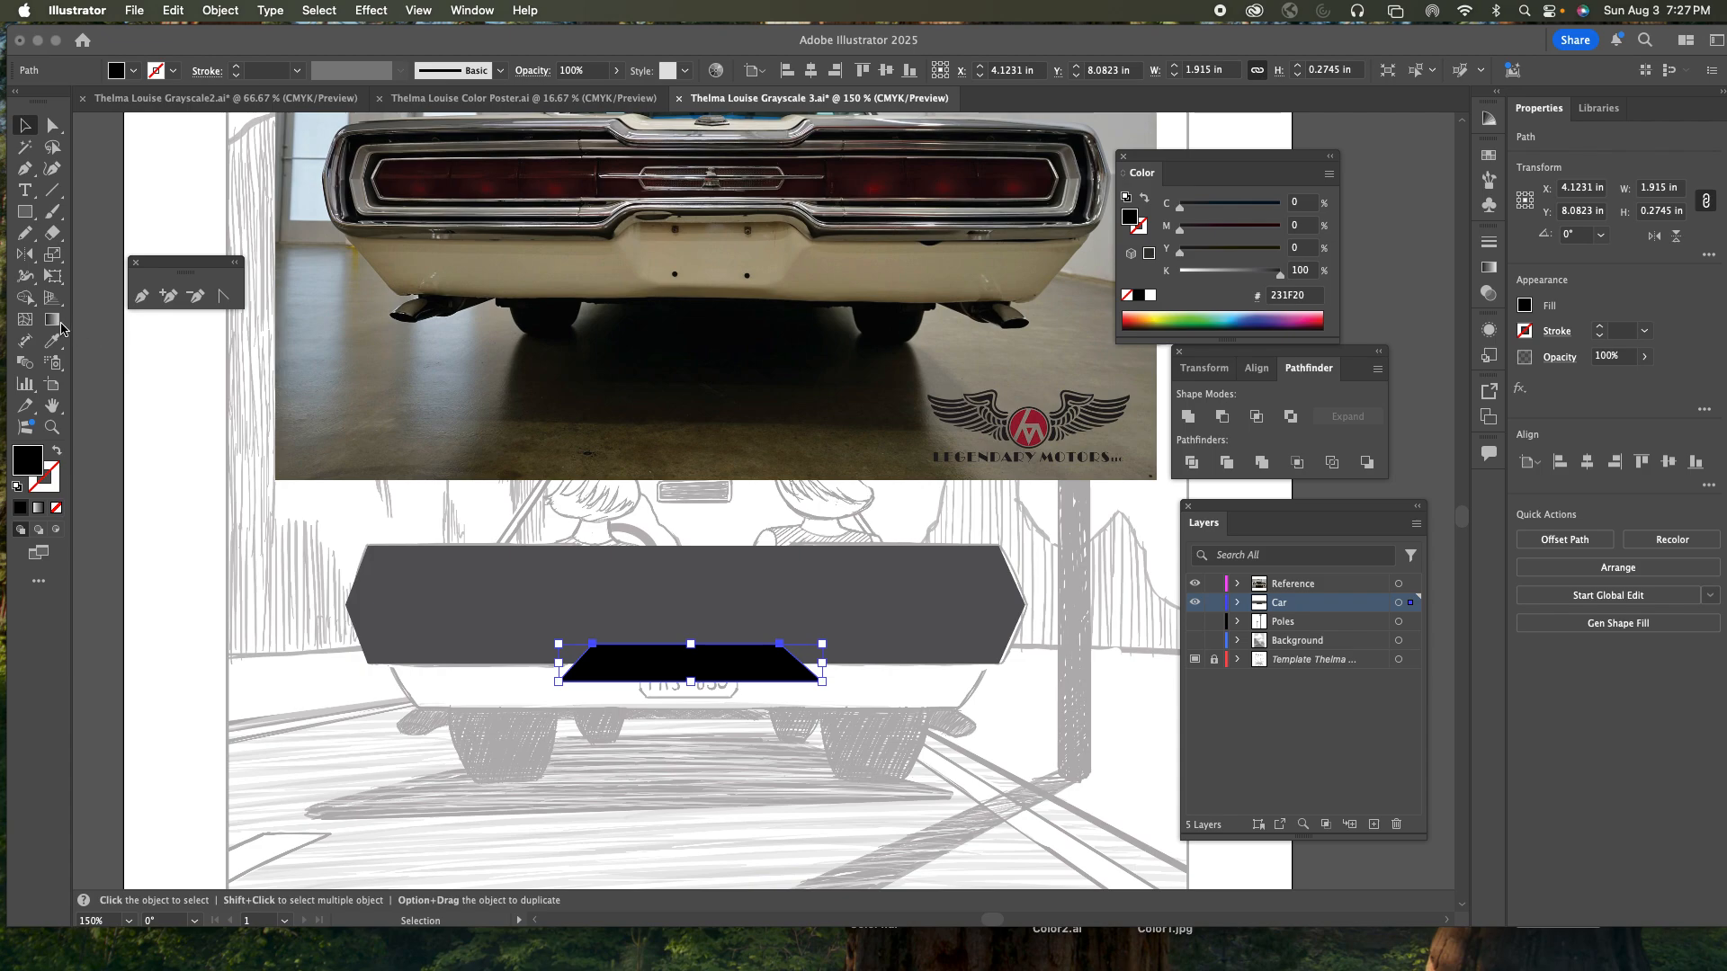
- In outline view, reflect a copy of the trapezoid across a horizontal axis through the rear panel's centre
click(26, 264)
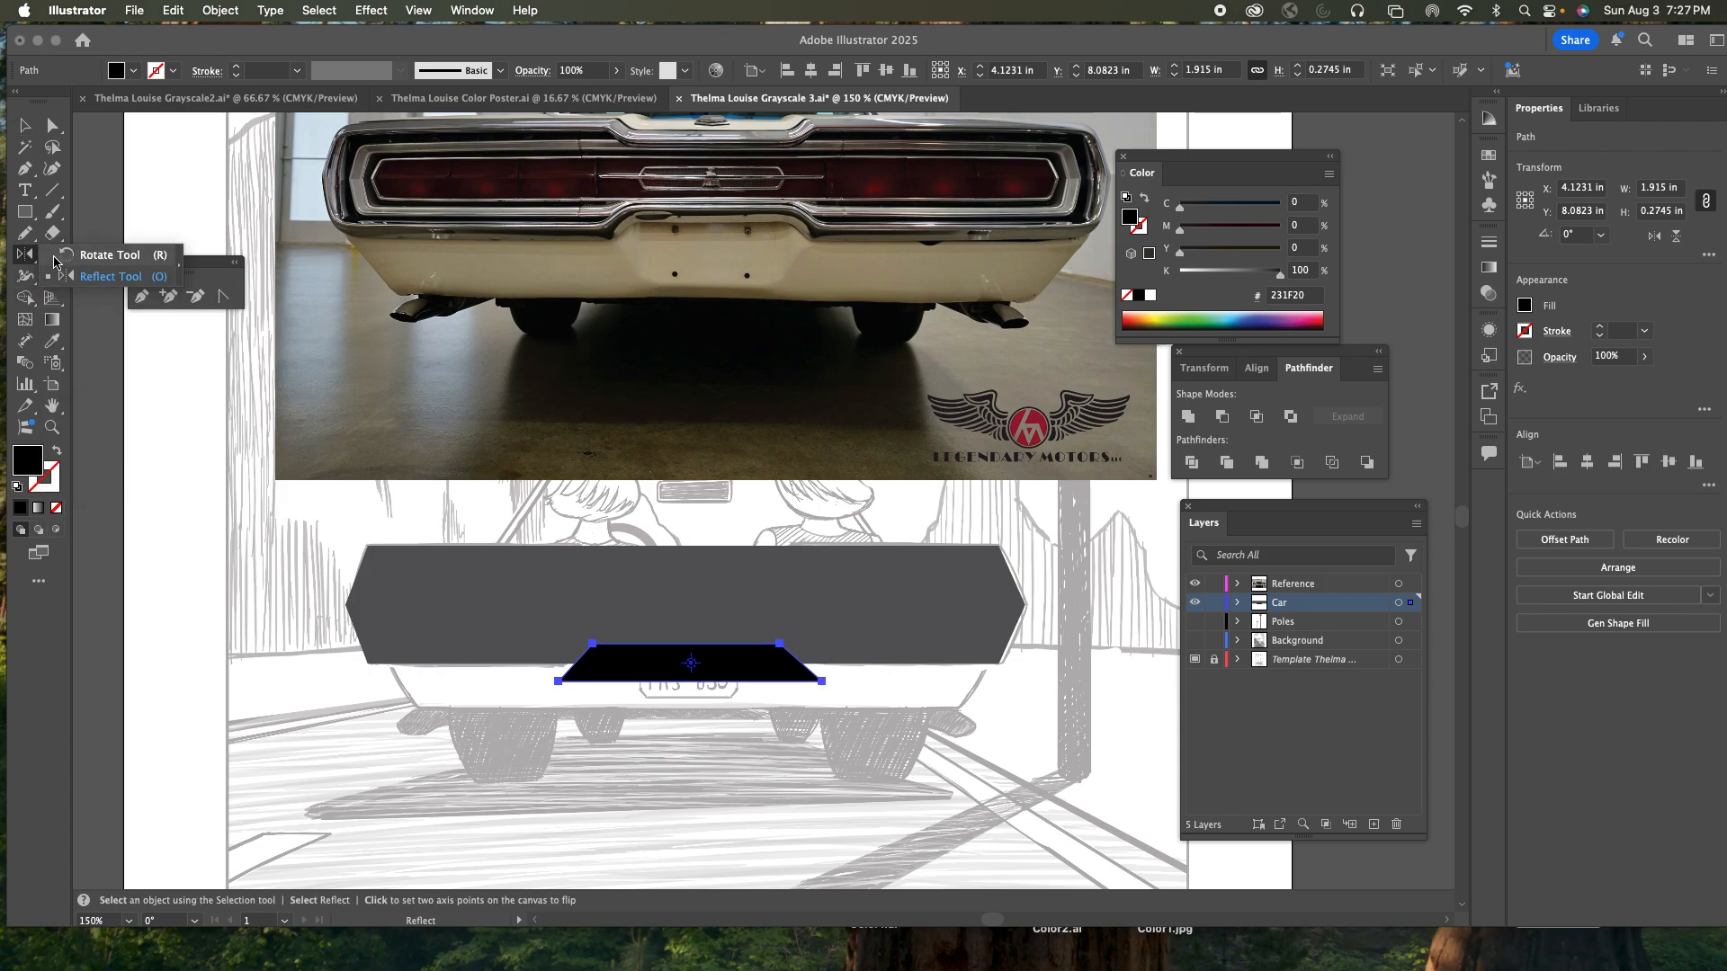
key(r)
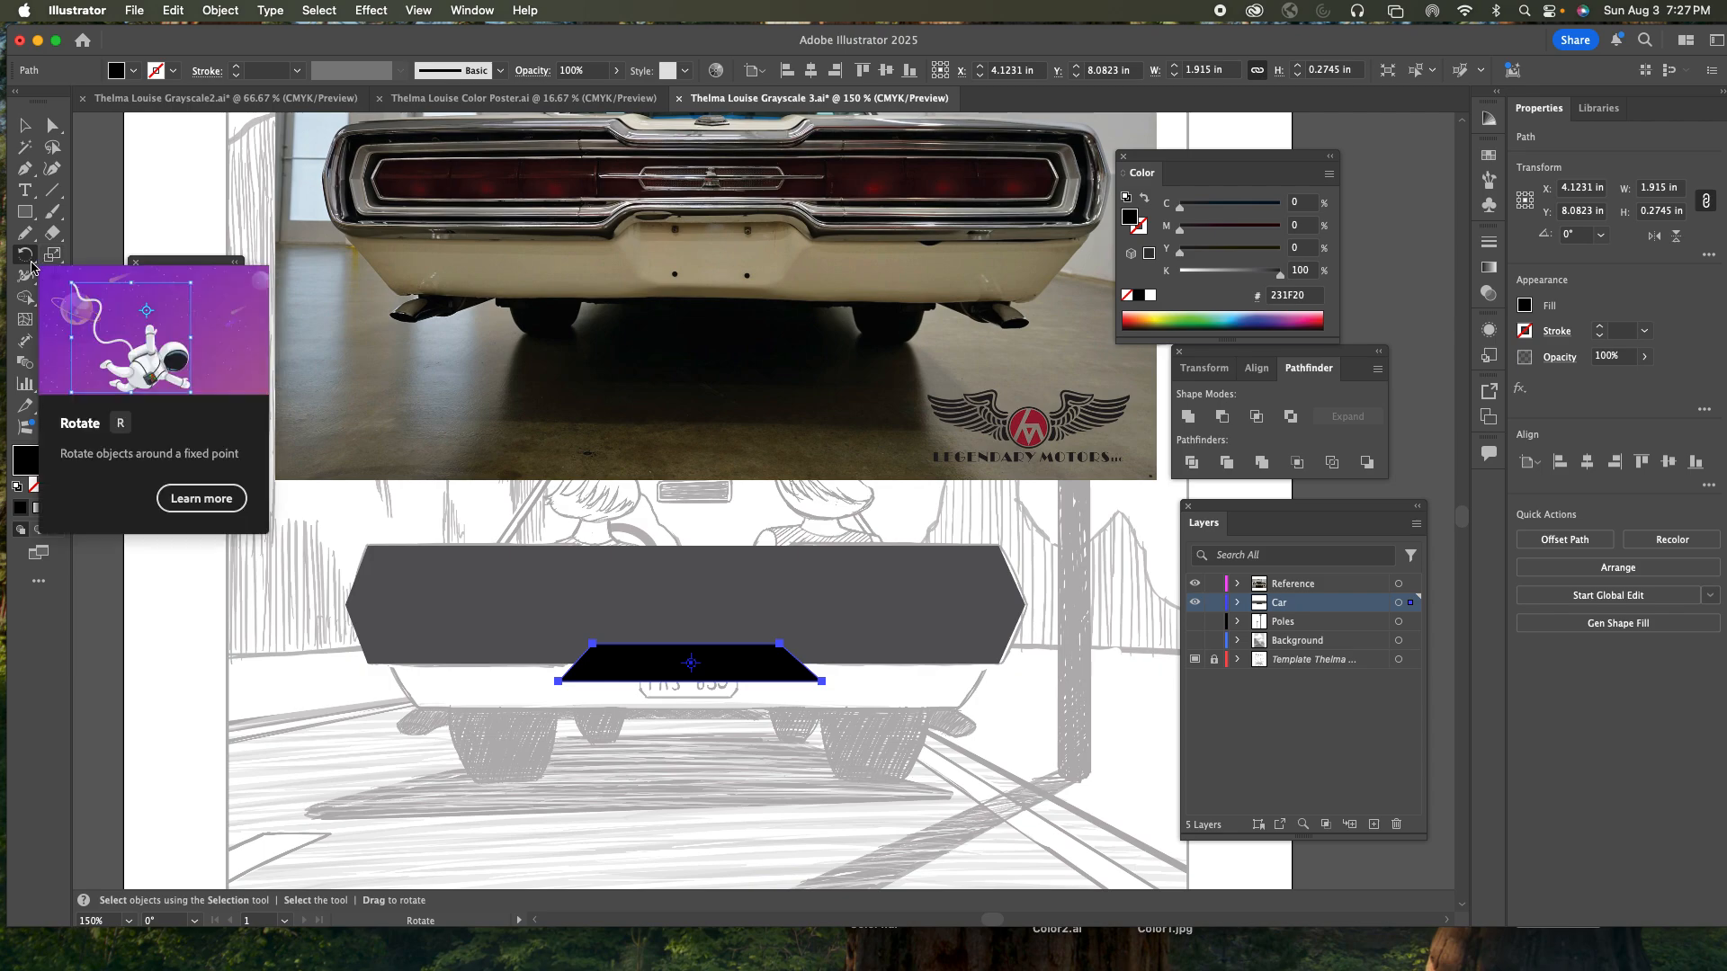
click(32, 266)
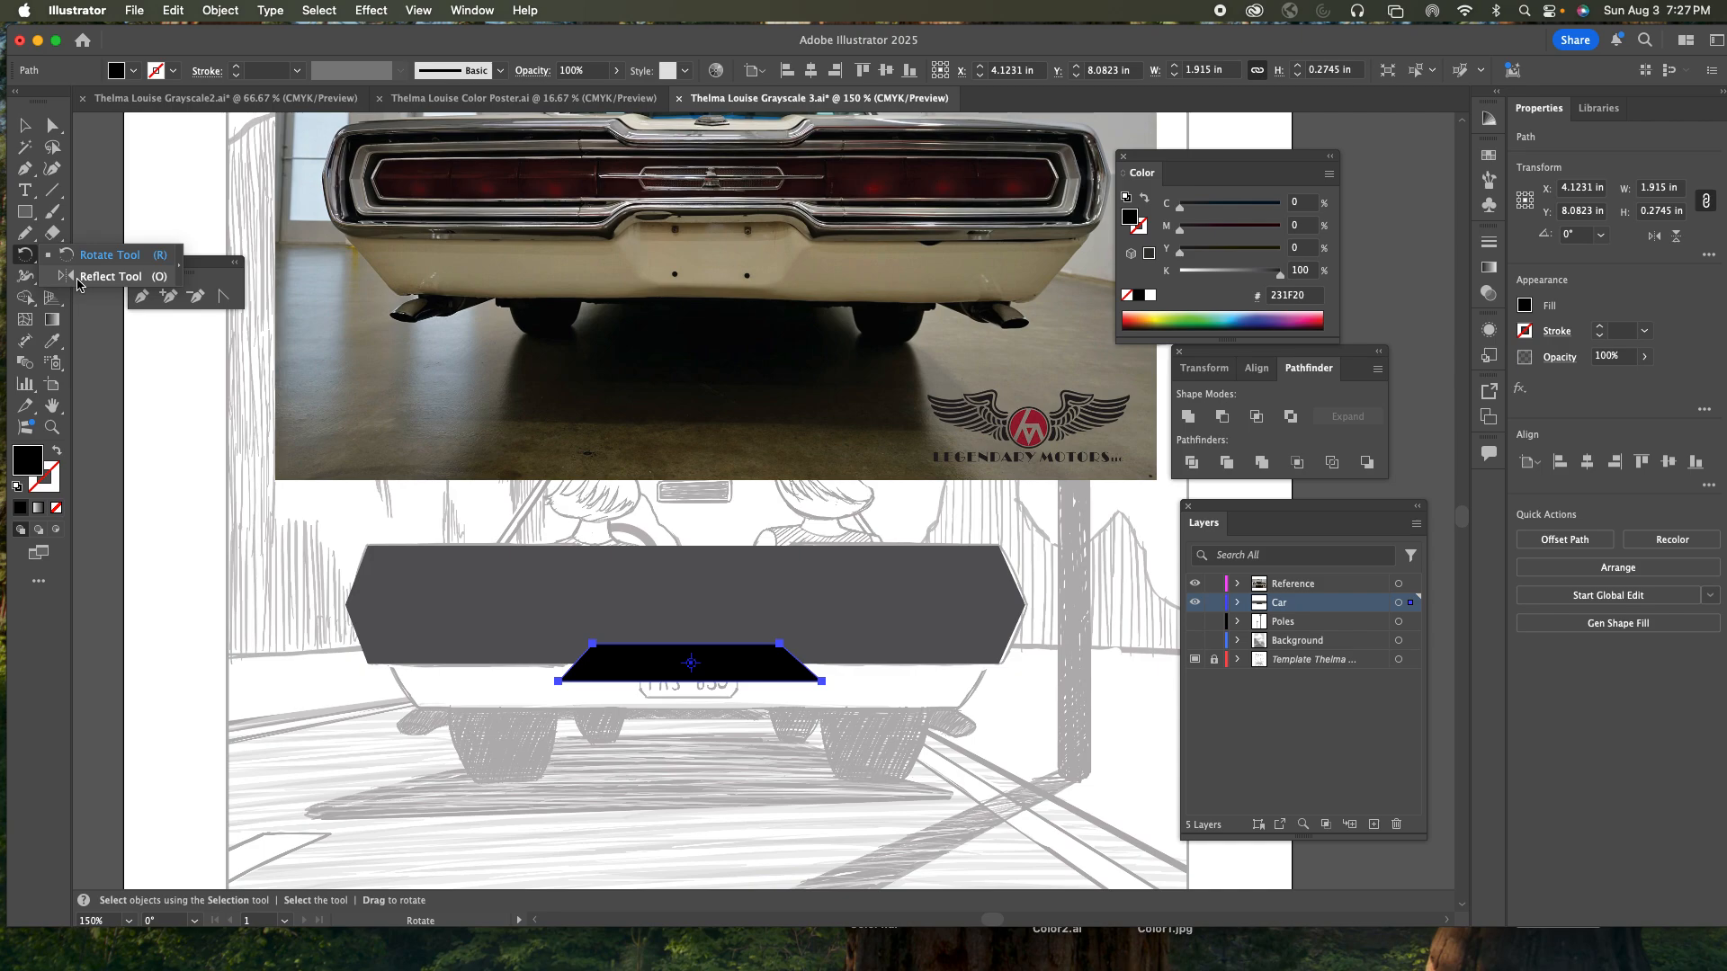
click(78, 281)
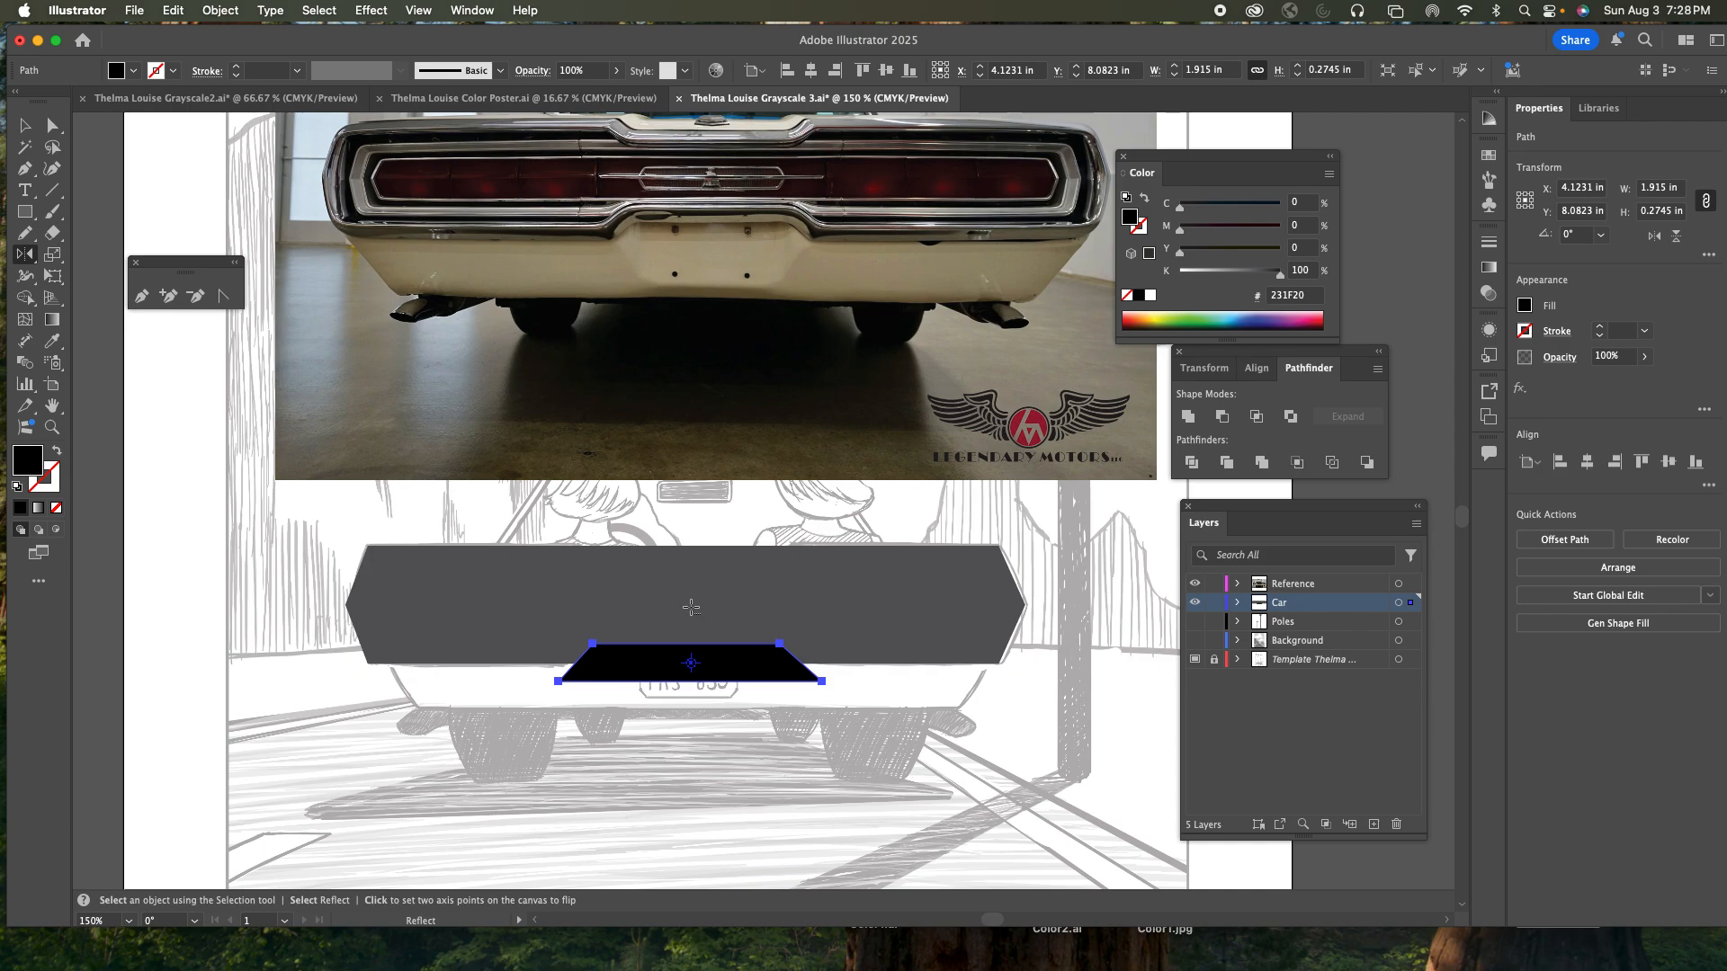
key(super)
key(super+y)
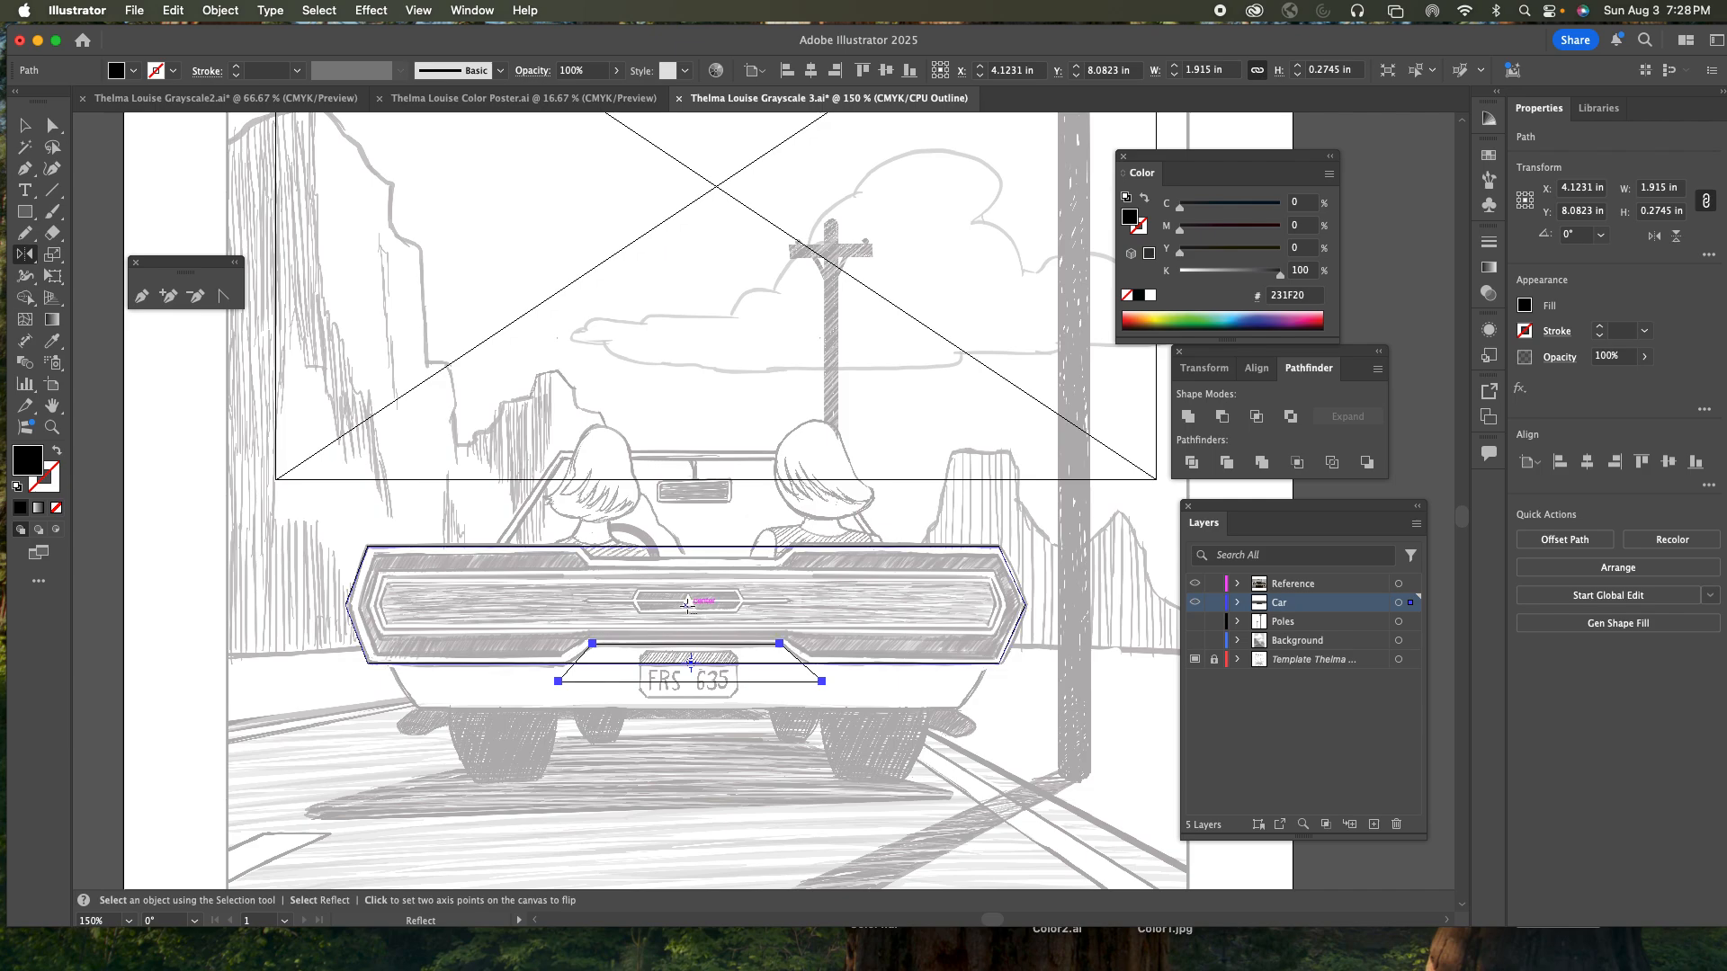
alt+click(688, 605)
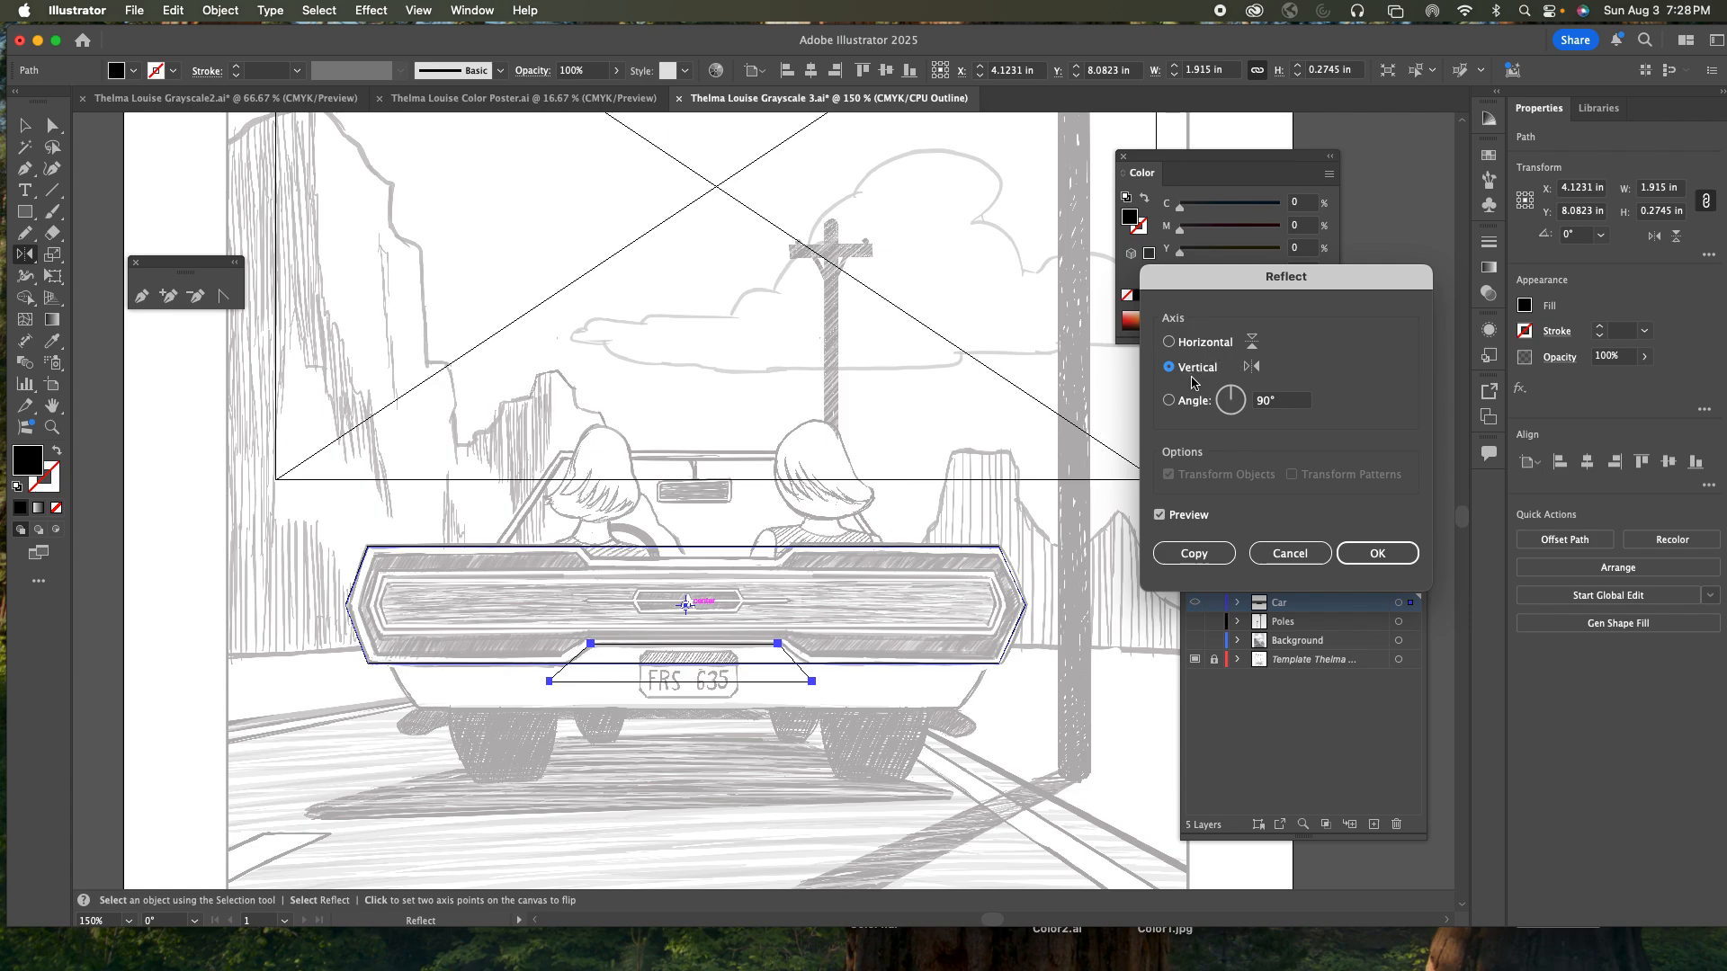
drag(1225, 396, 1258, 400)
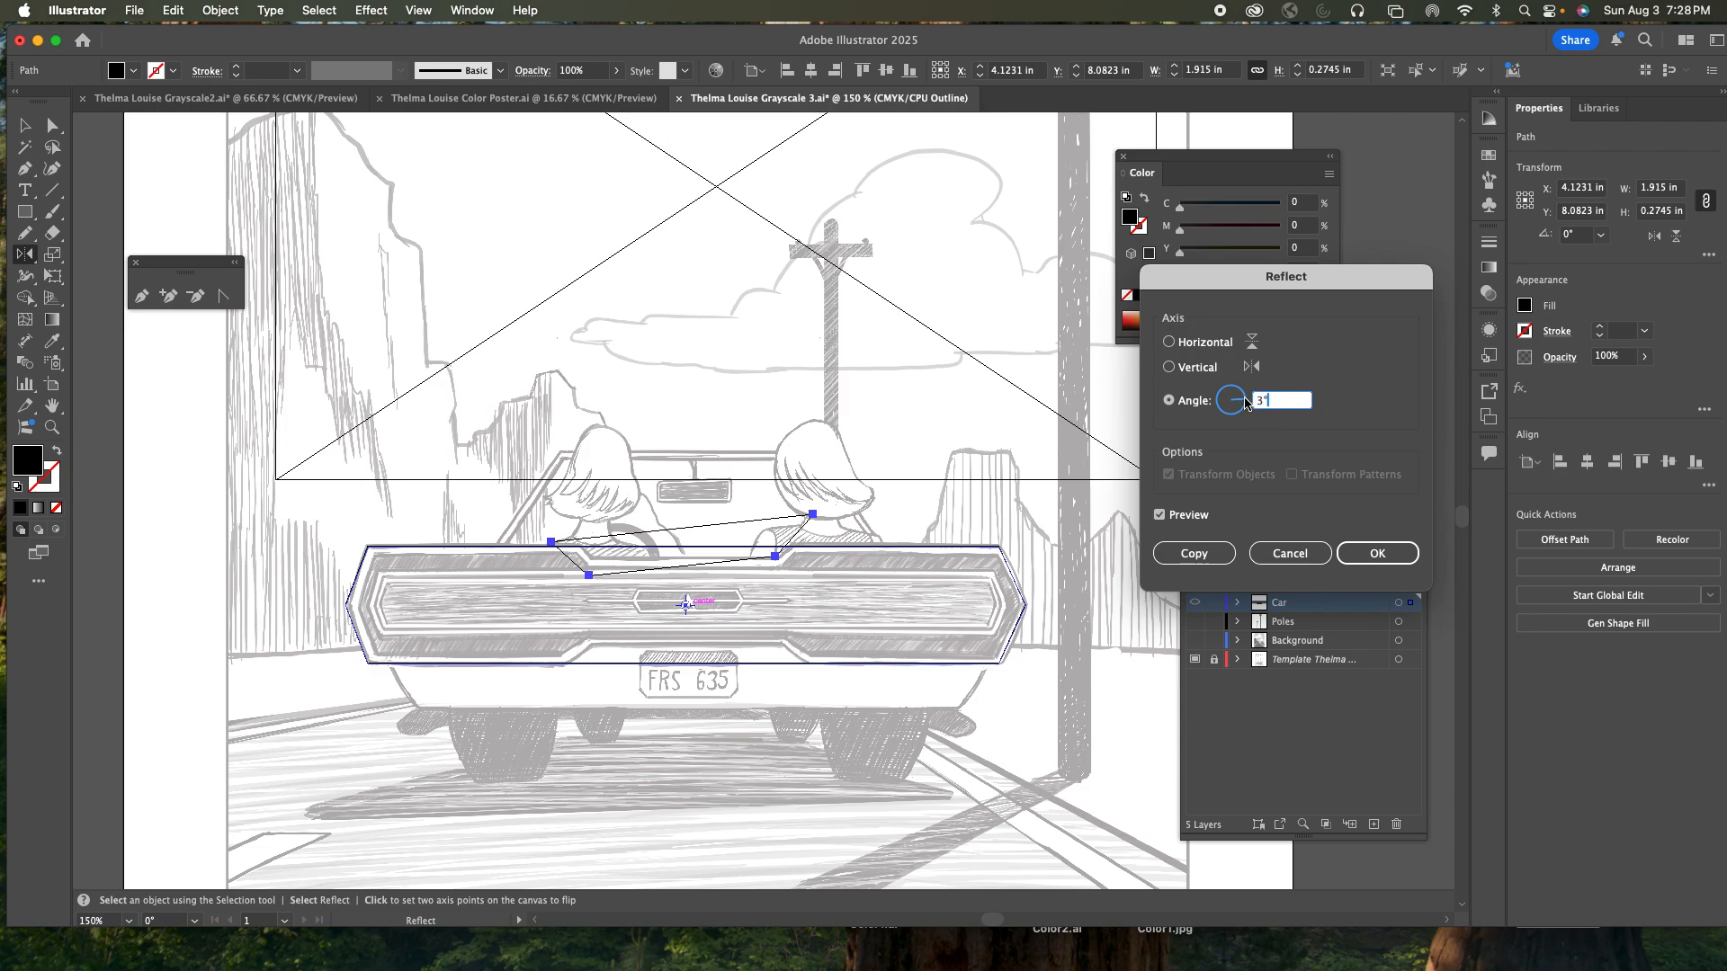
click(1172, 344)
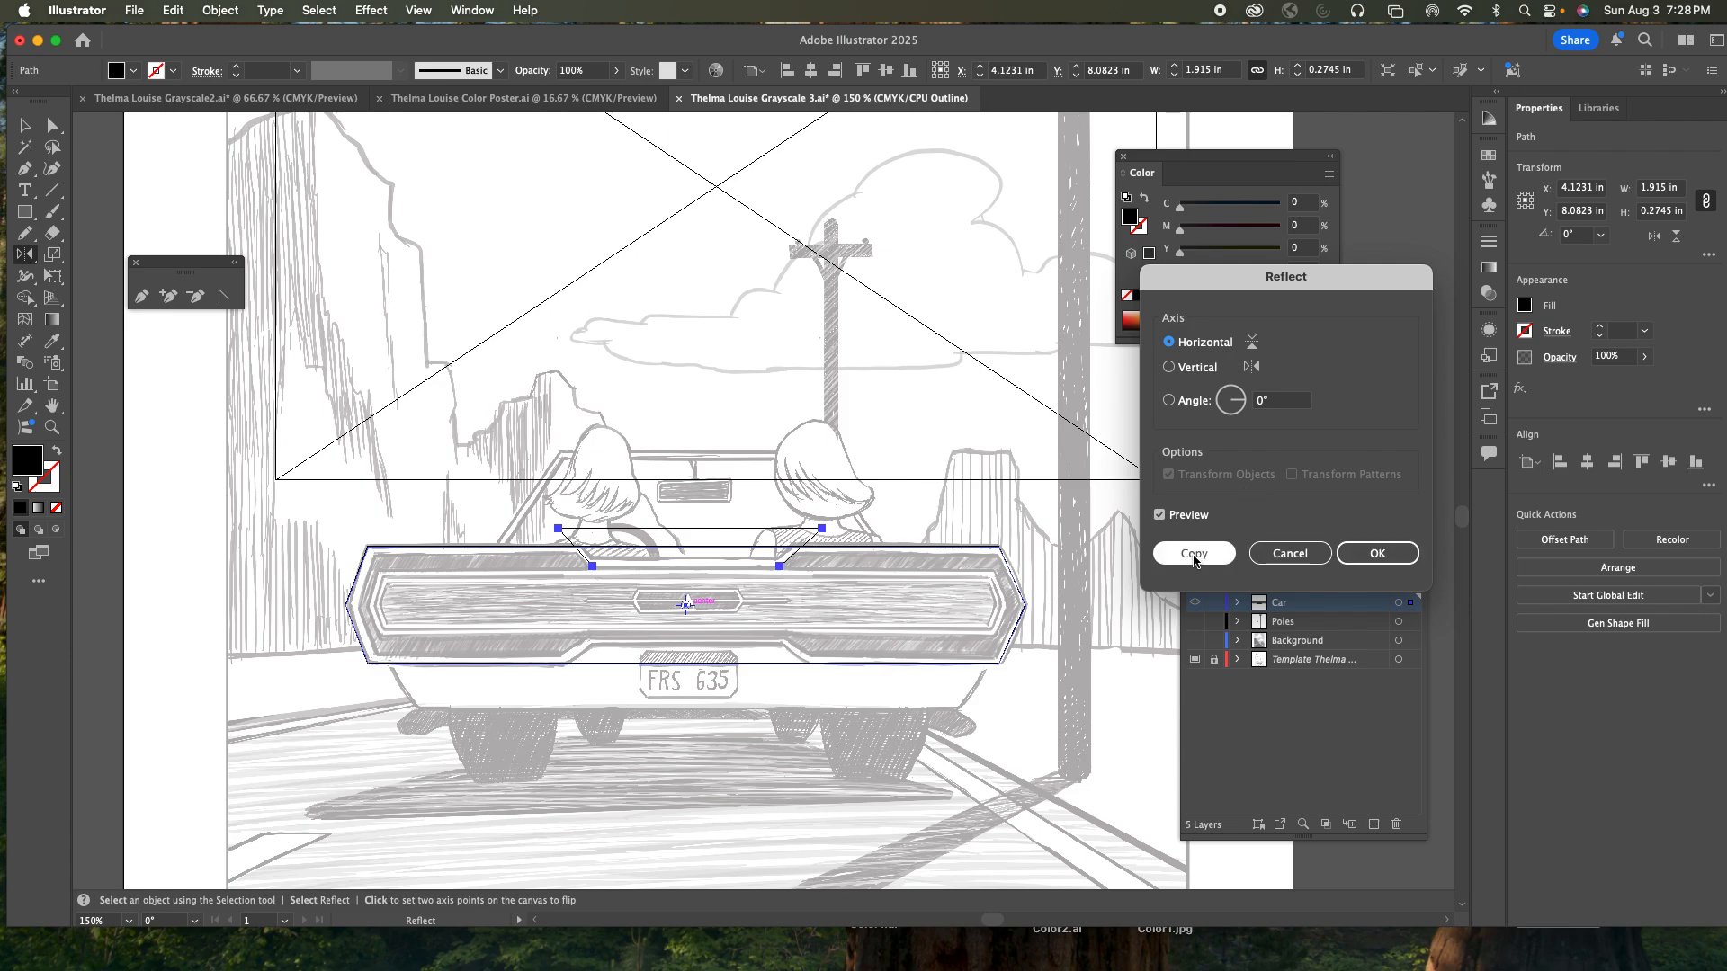
click(1194, 554)
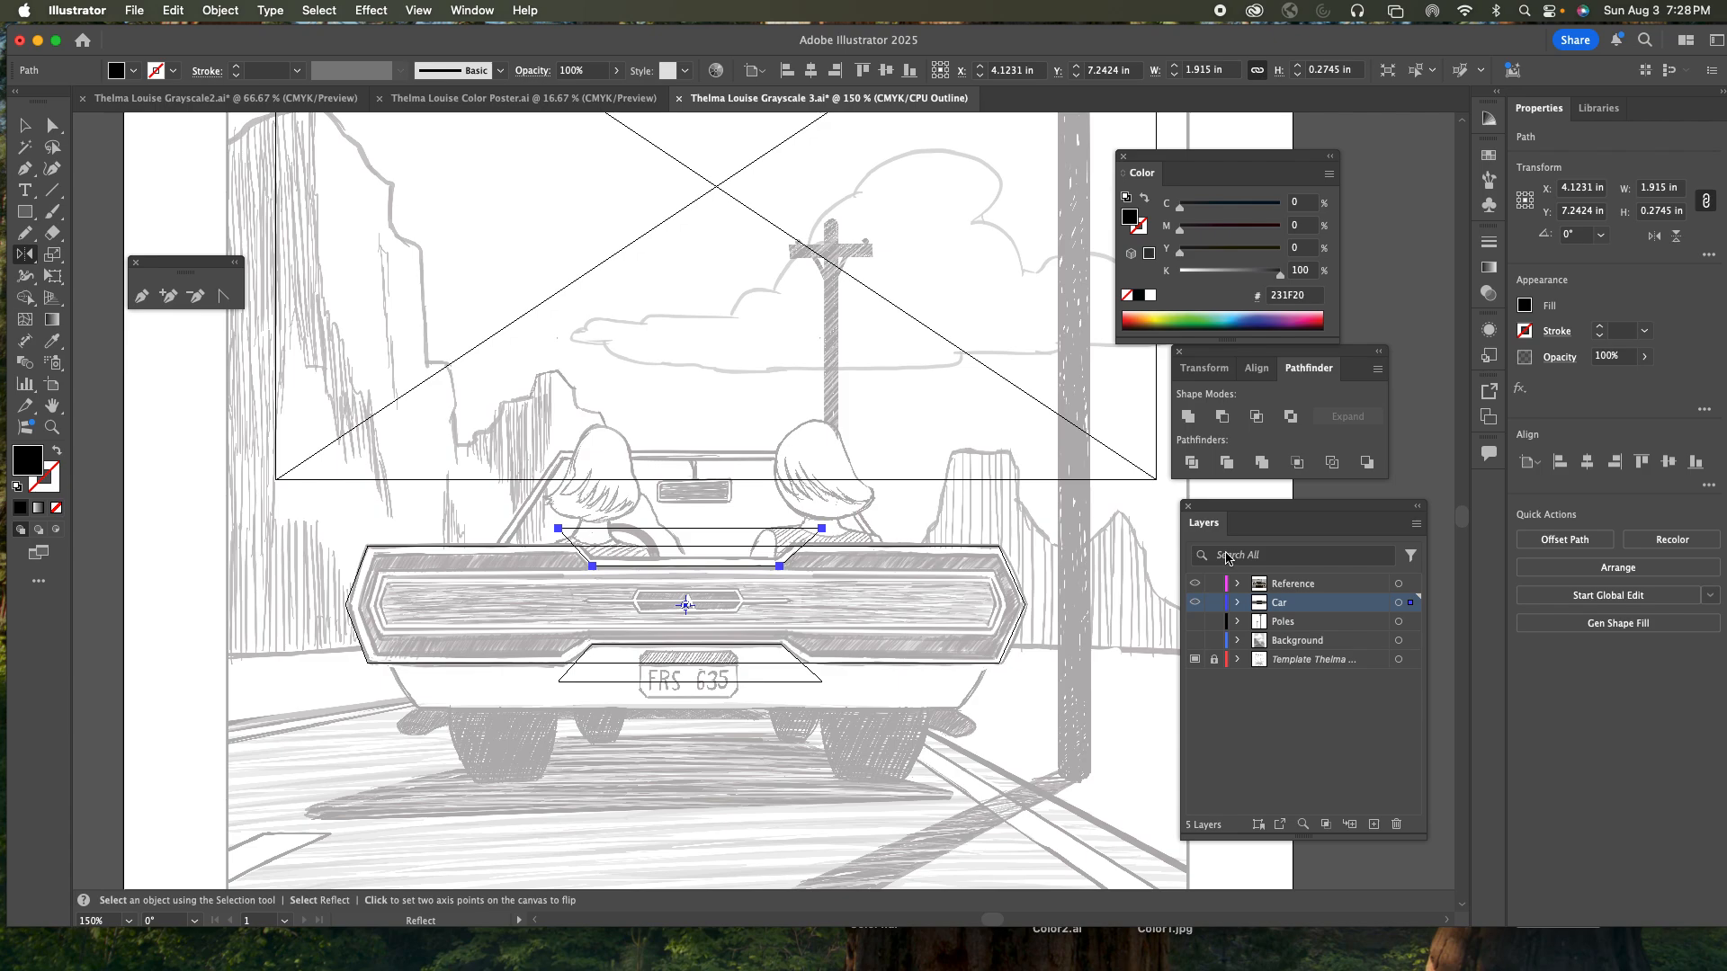
- Nudge the reflected trapezoid up to Y 7.17 in to fit the sketched upper notch, and show the Car layer in preview
key(Up)
key(Up)
key(Up)
key(Up)
key(Up)
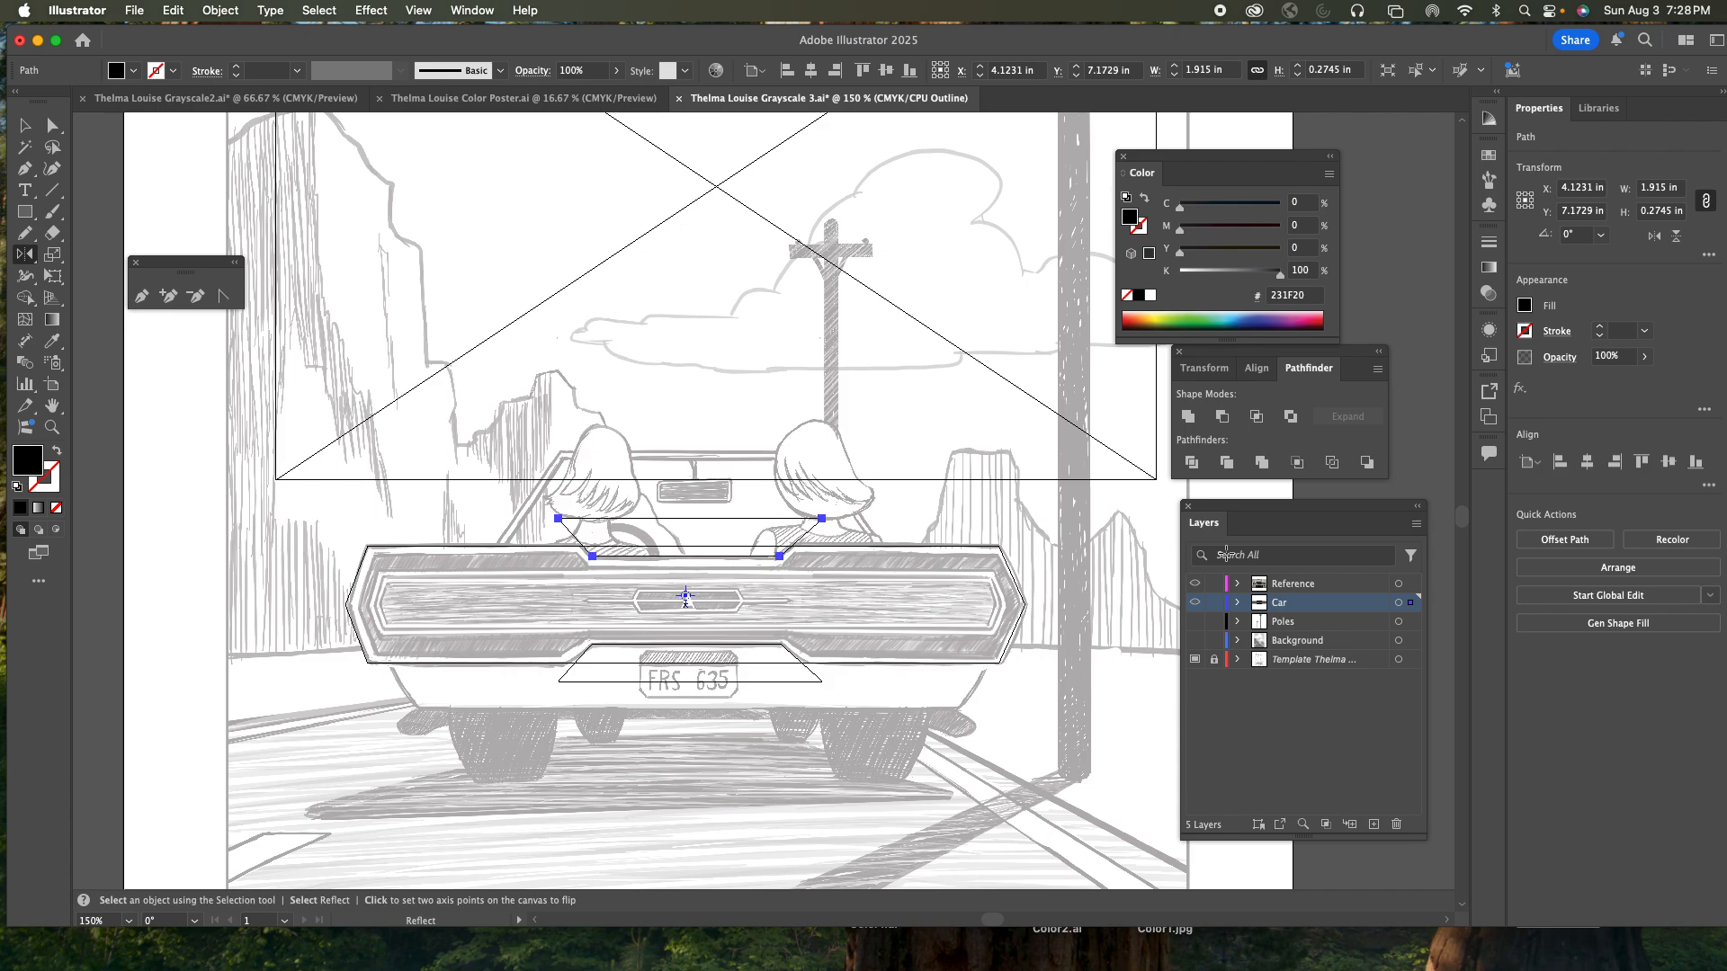
key(super)
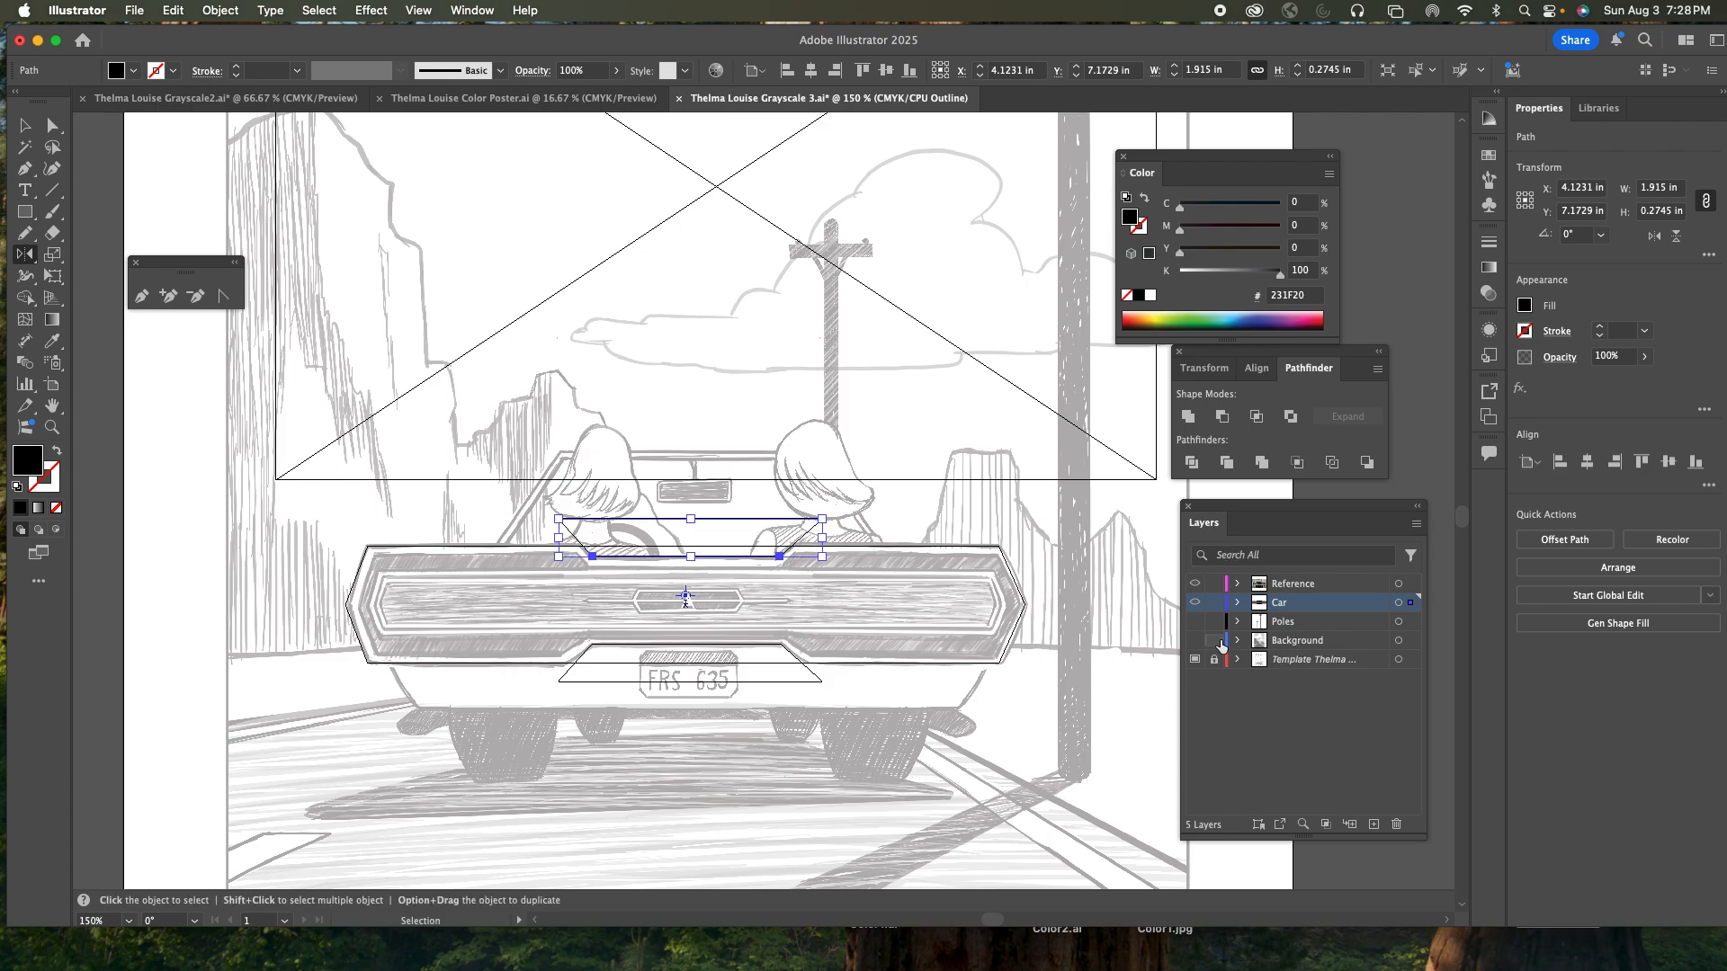
super+click(1194, 604)
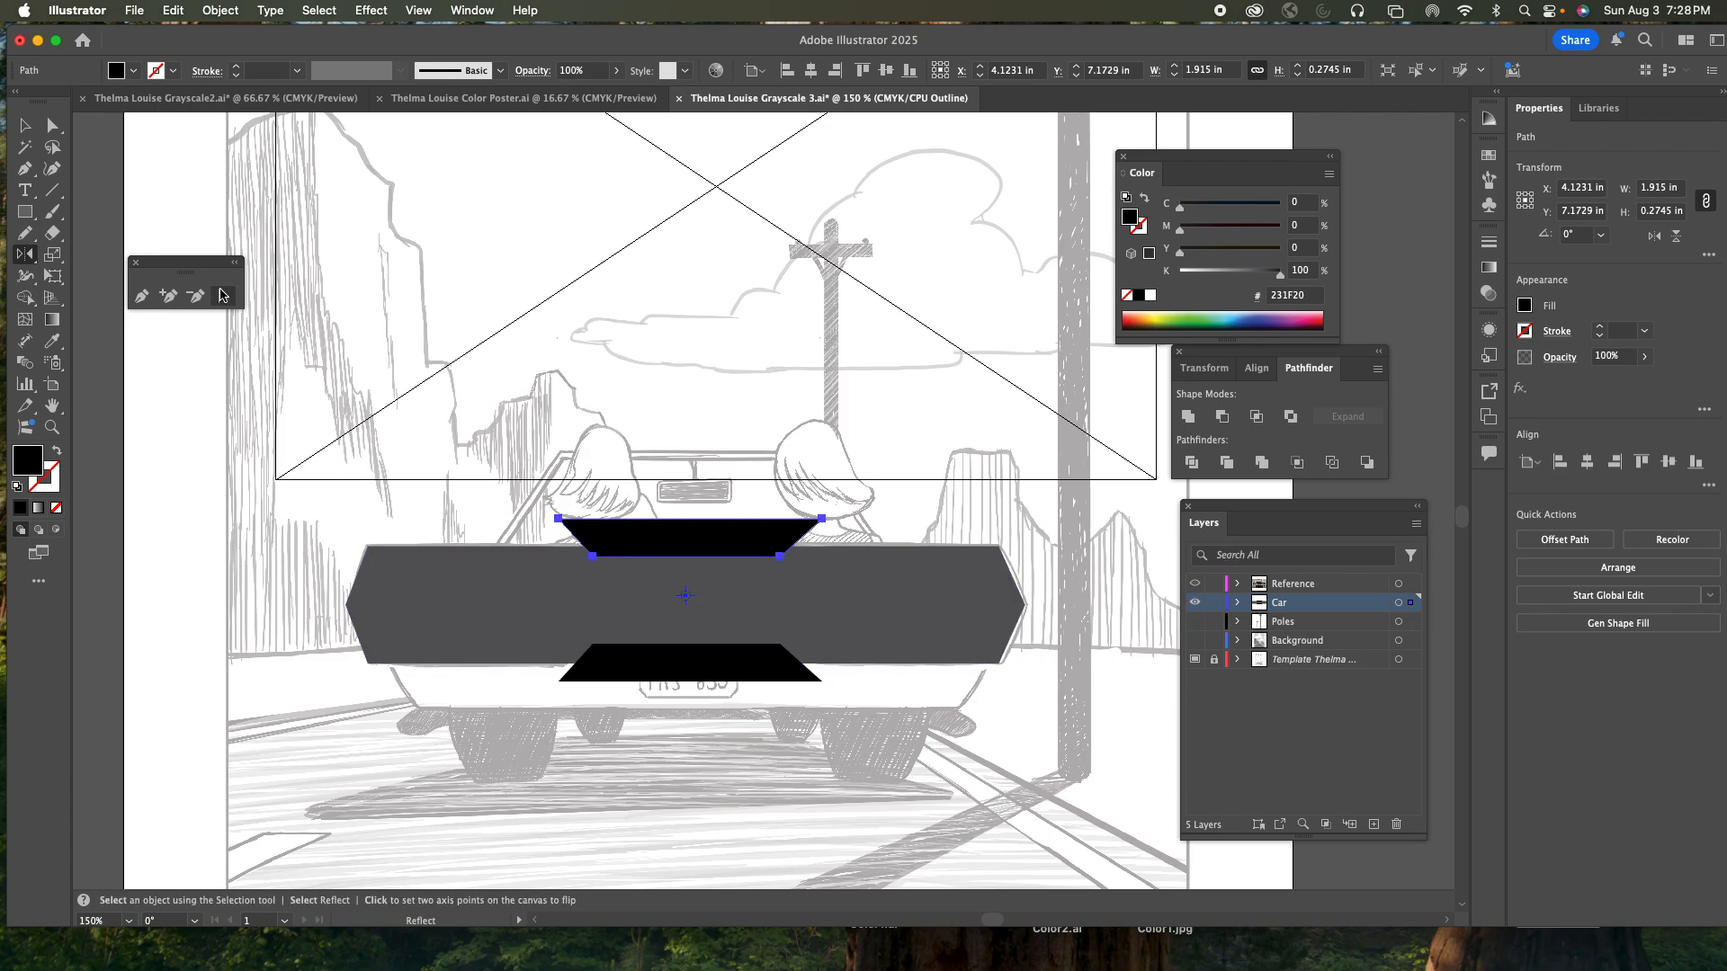
- Cut the rear panel's upper and lower notches by deleting both trapezoid regions with Shape Builder, and select the notched panel
key(v)
shift+click(588, 607)
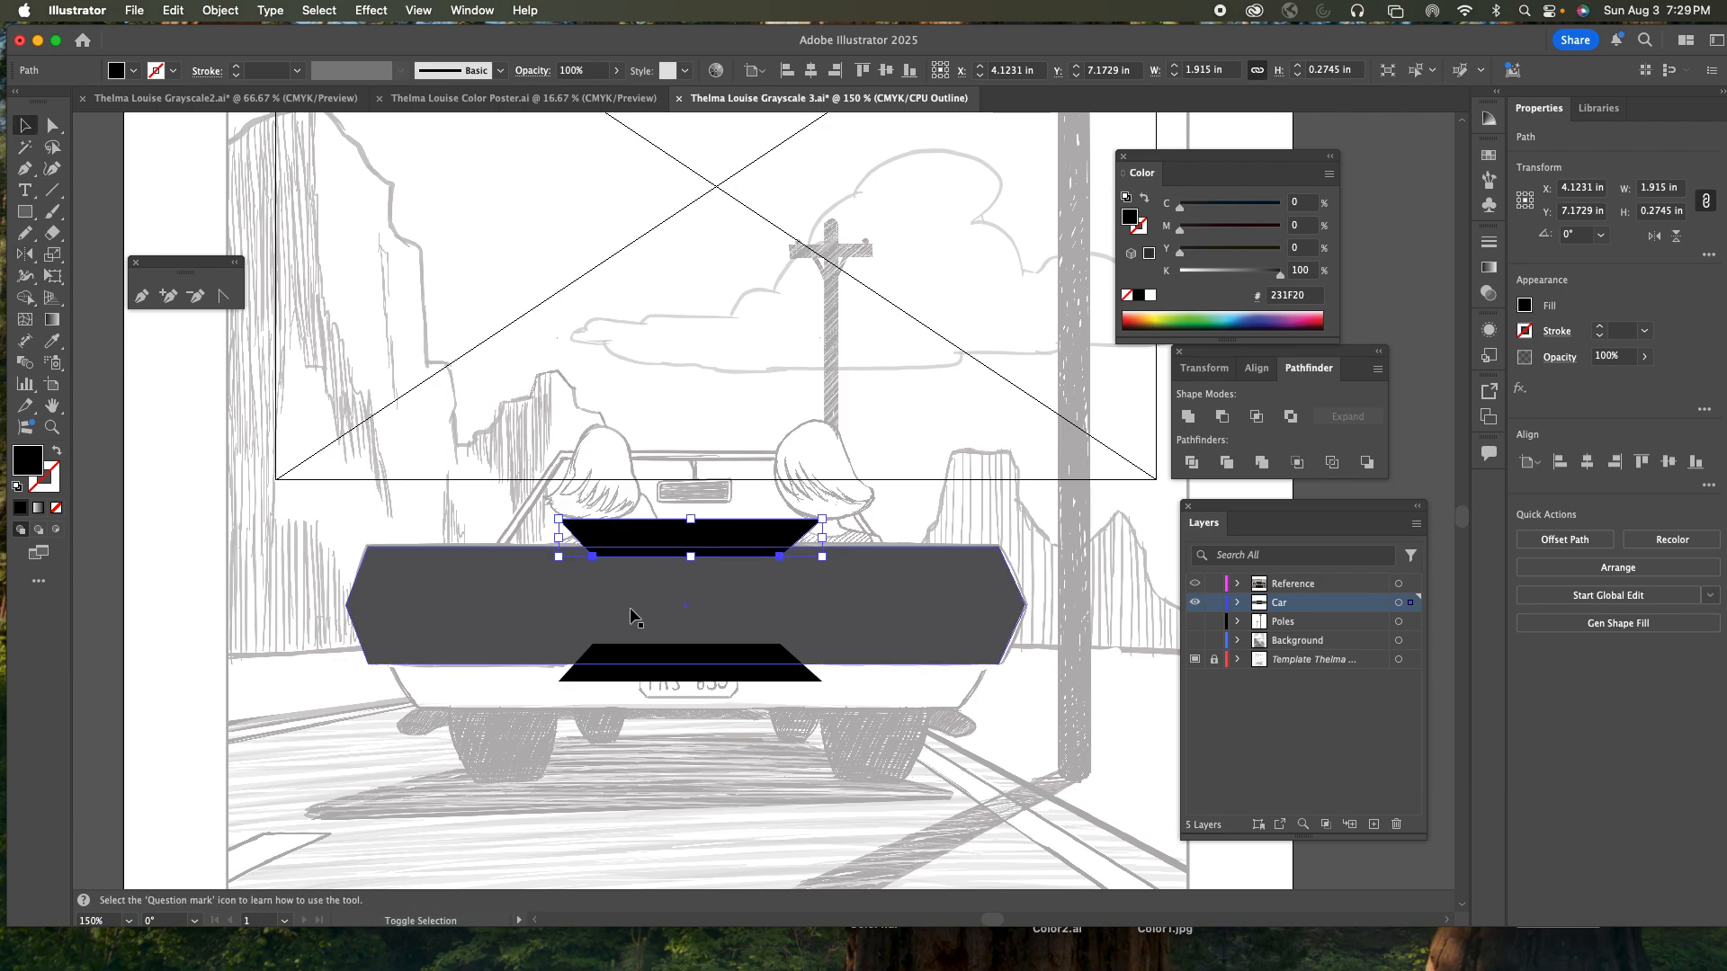
shift+click(659, 661)
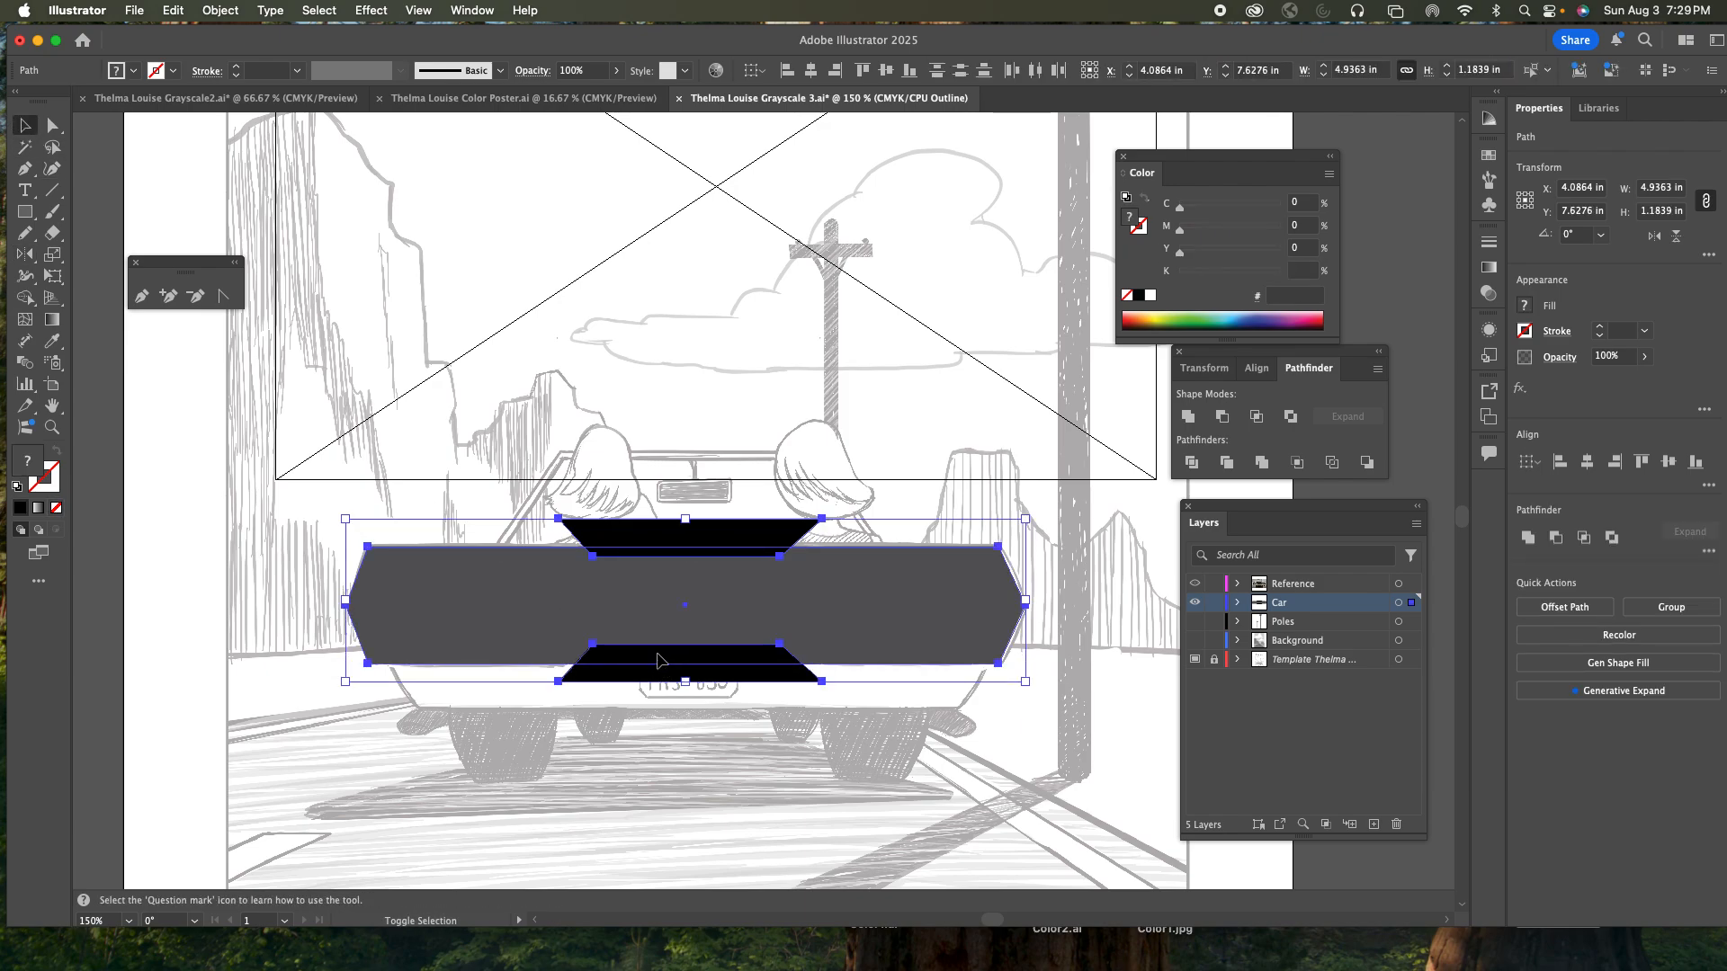
key(shift+m)
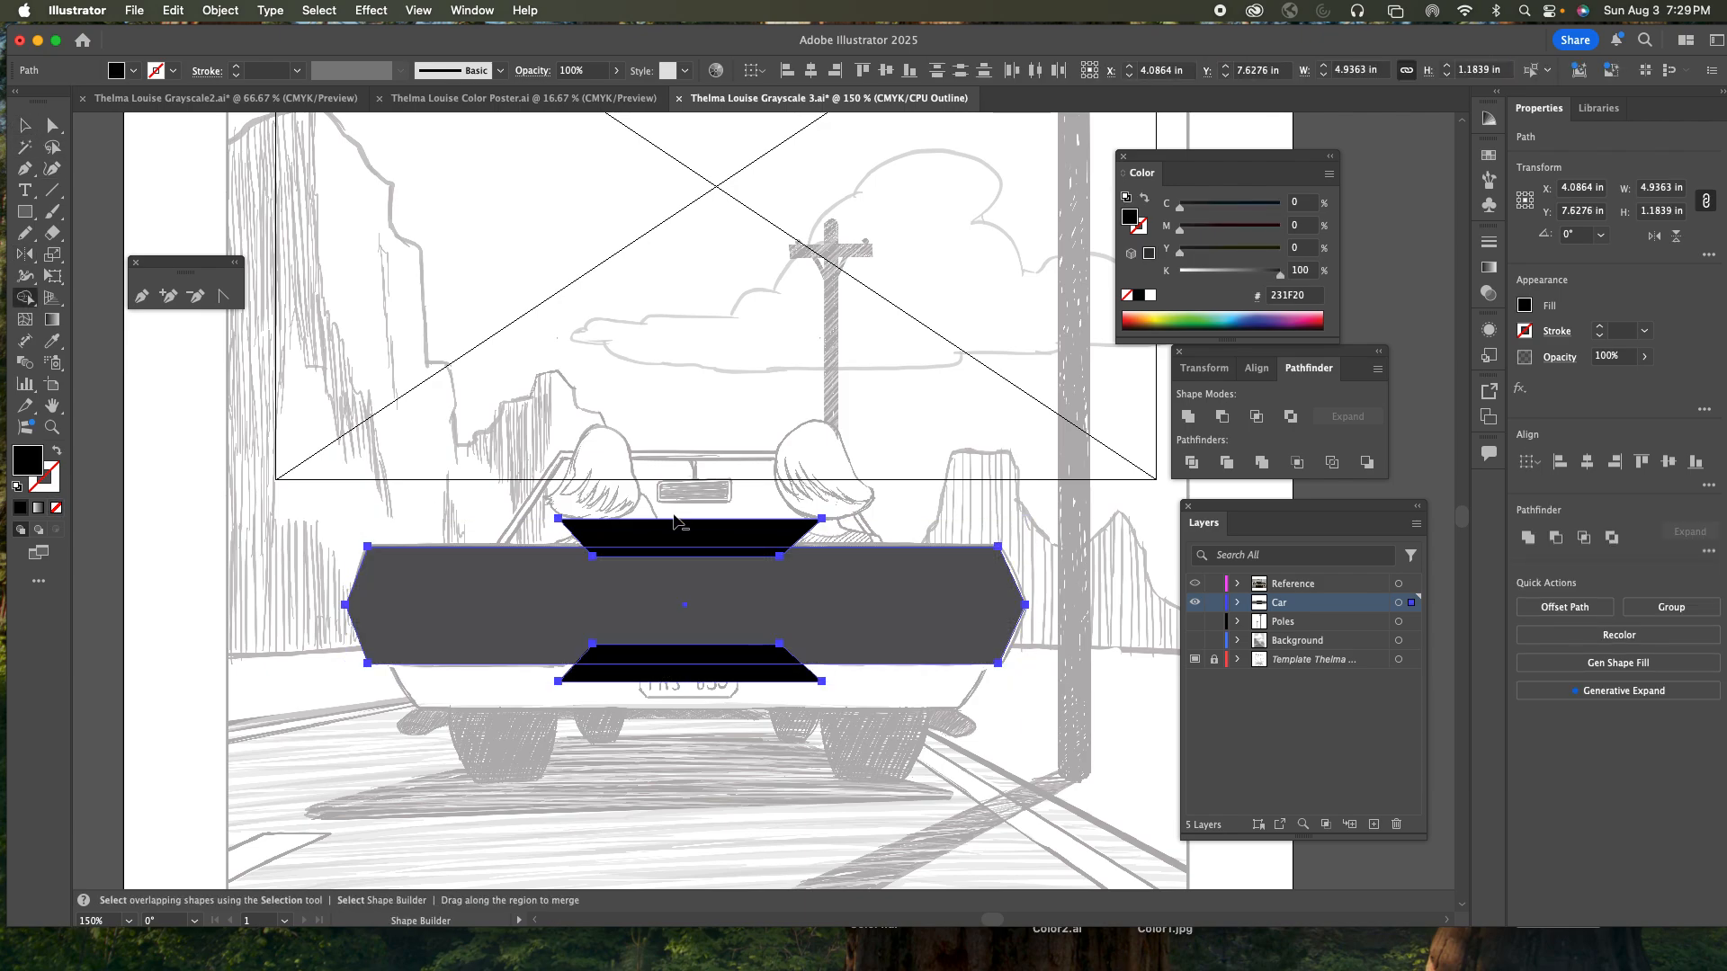
alt+click(678, 539)
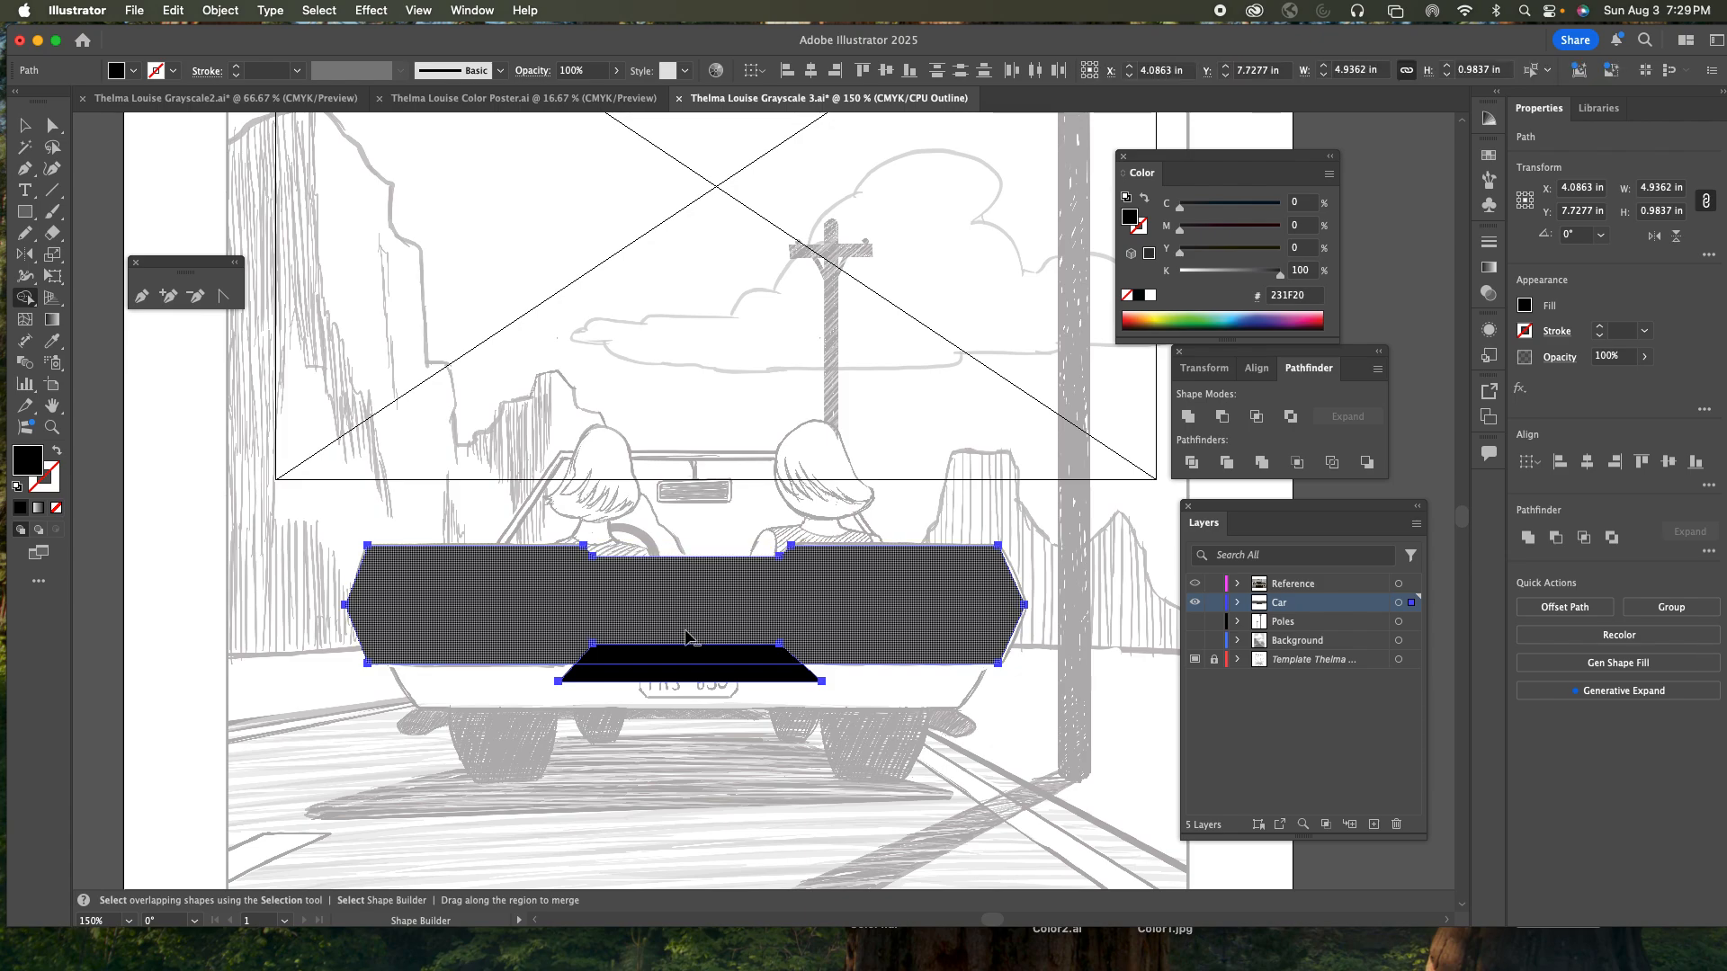
alt+click(691, 660)
alt+click(688, 686)
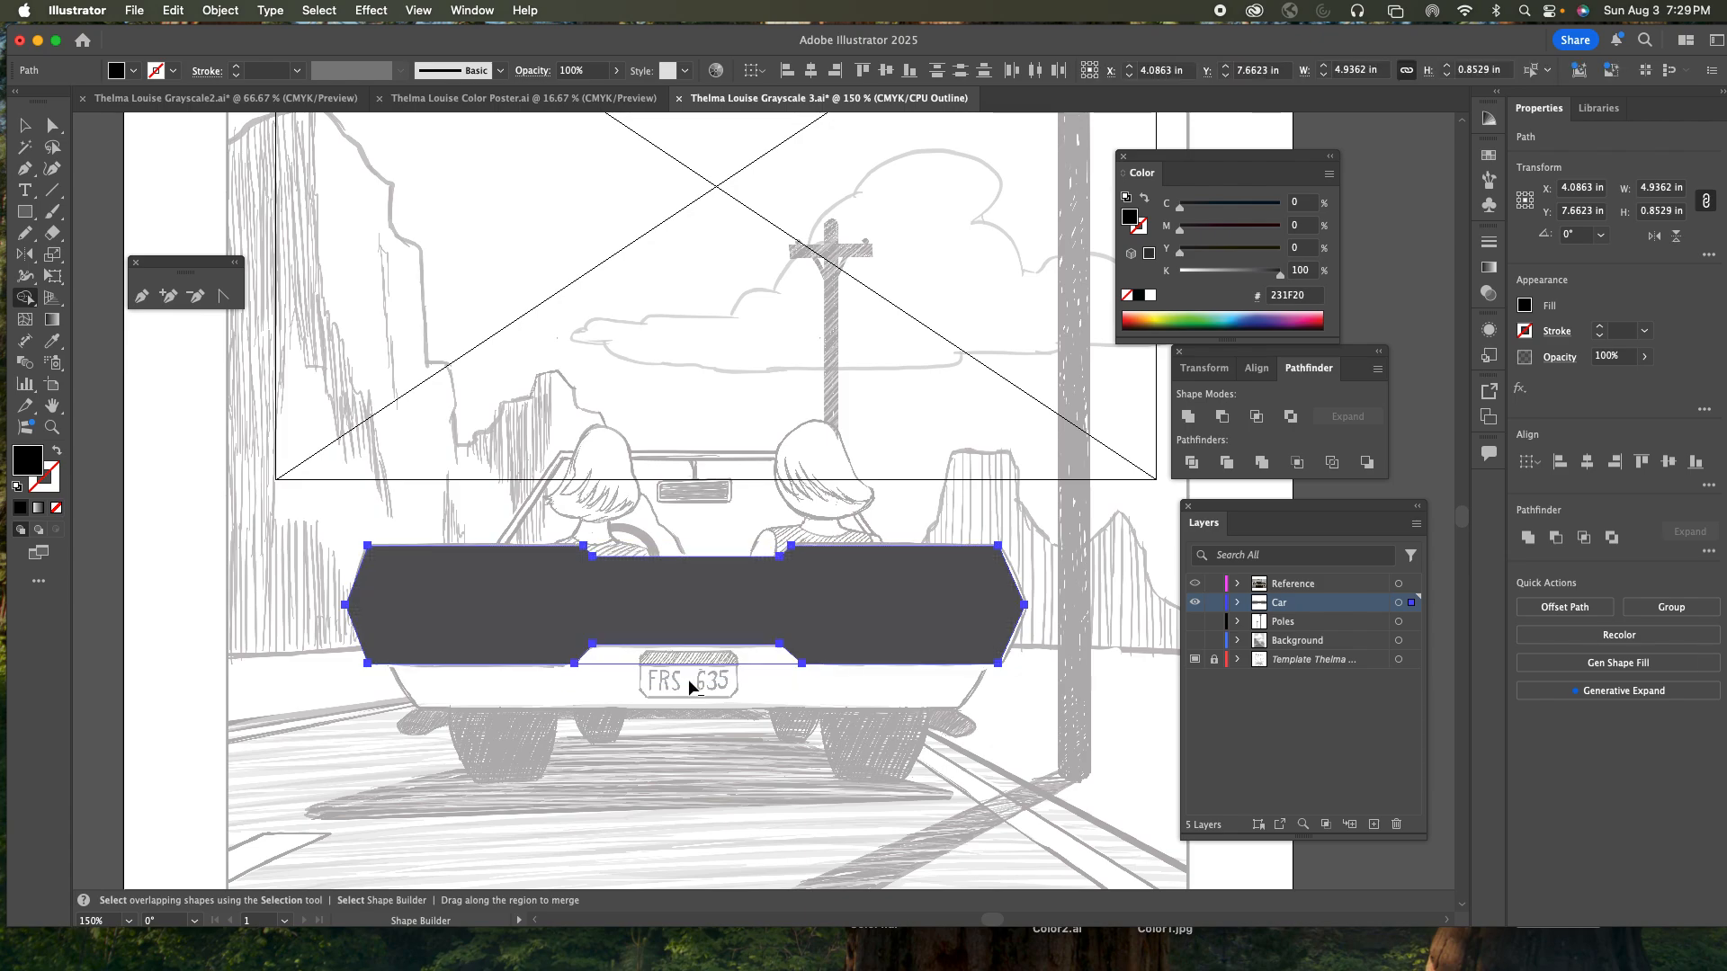
click(27, 124)
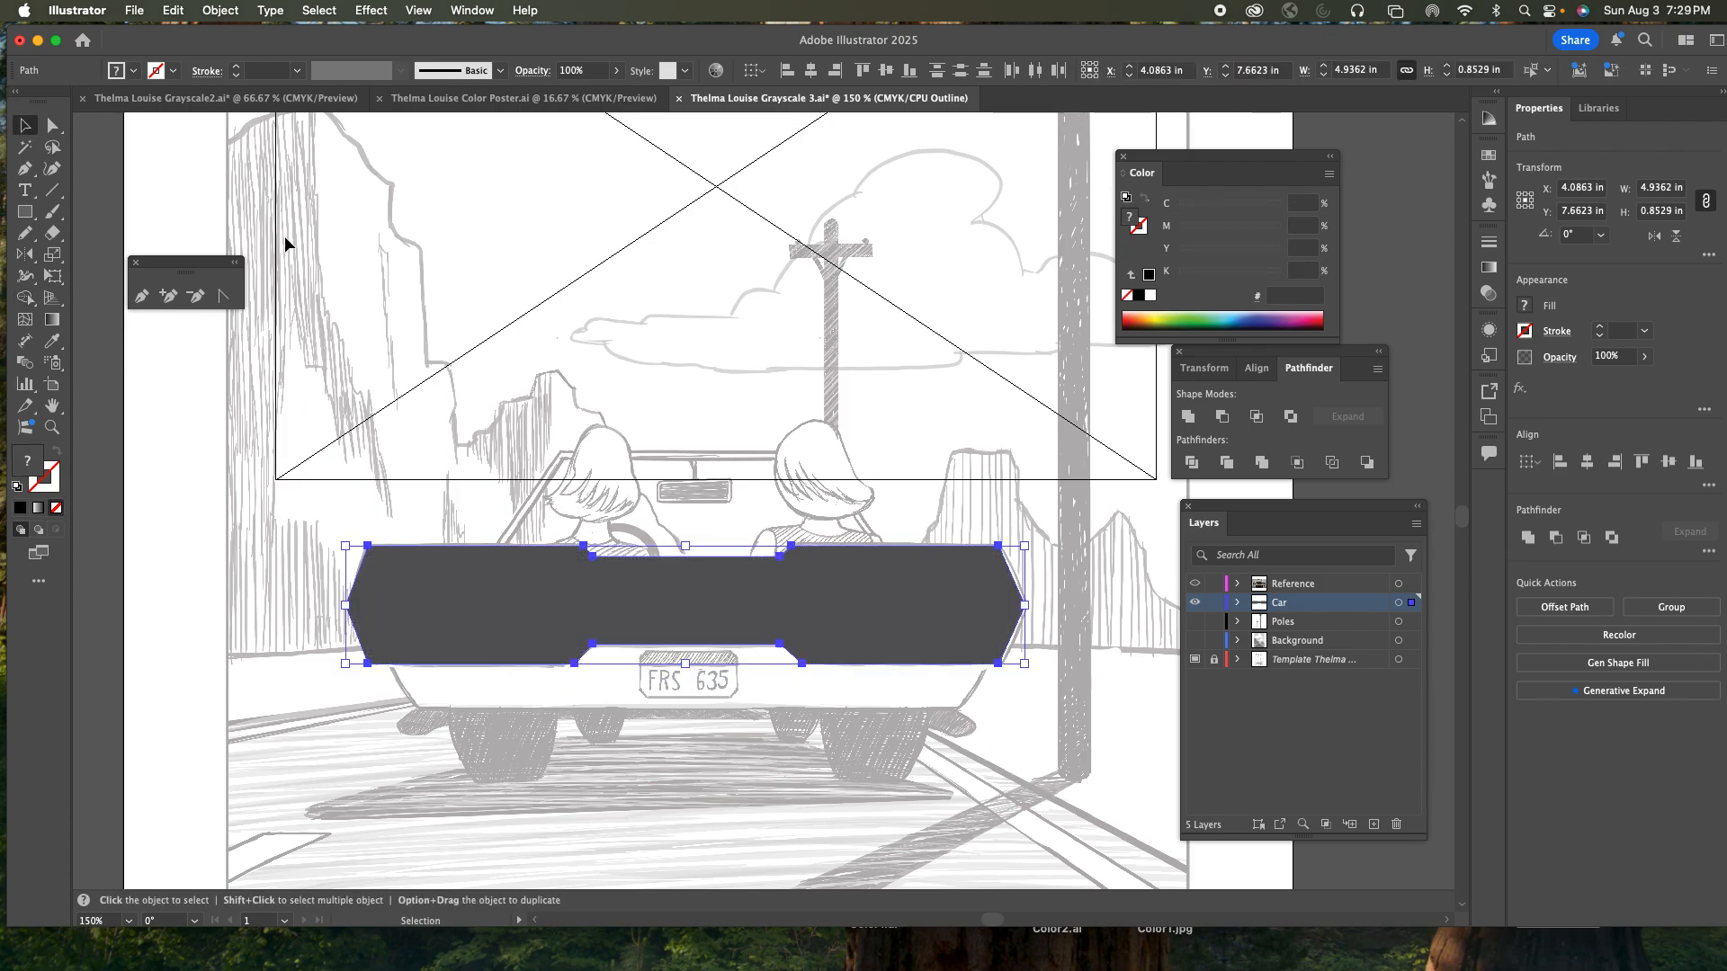
click(557, 500)
click(572, 602)
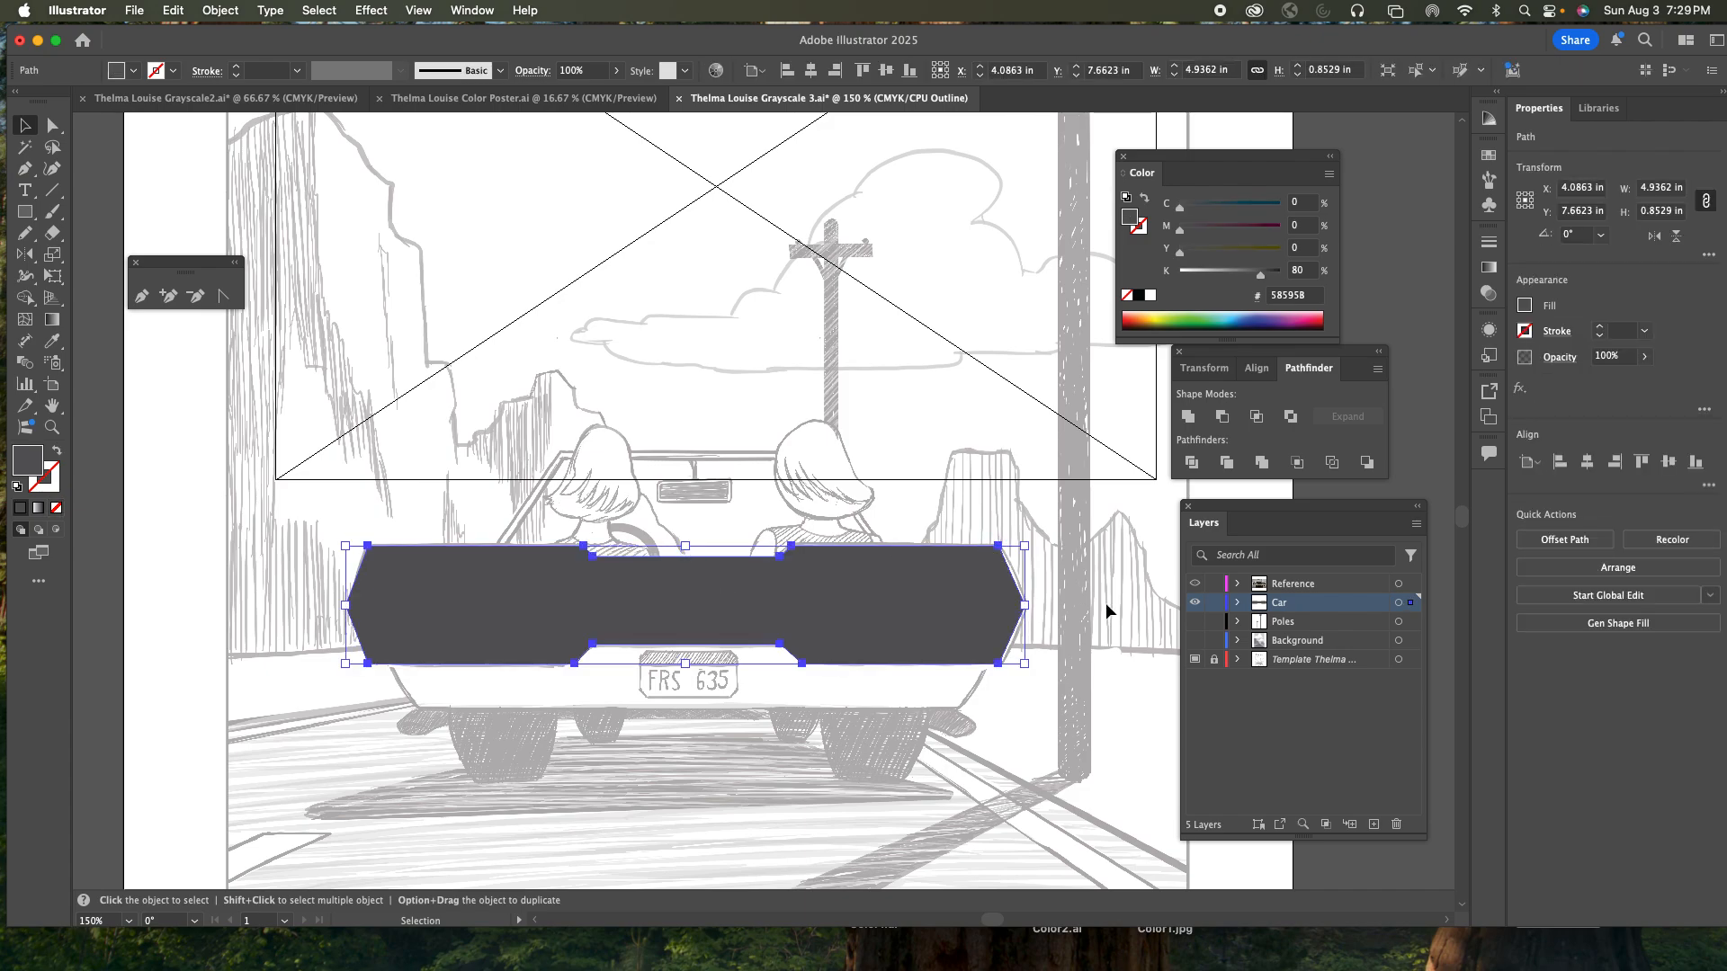
- Compare the notched rear panel with the Thunderbird reference photo and the underlying sketch, hiding the Reference layer when done
click(1197, 583)
click(1196, 583)
super+click(1197, 583)
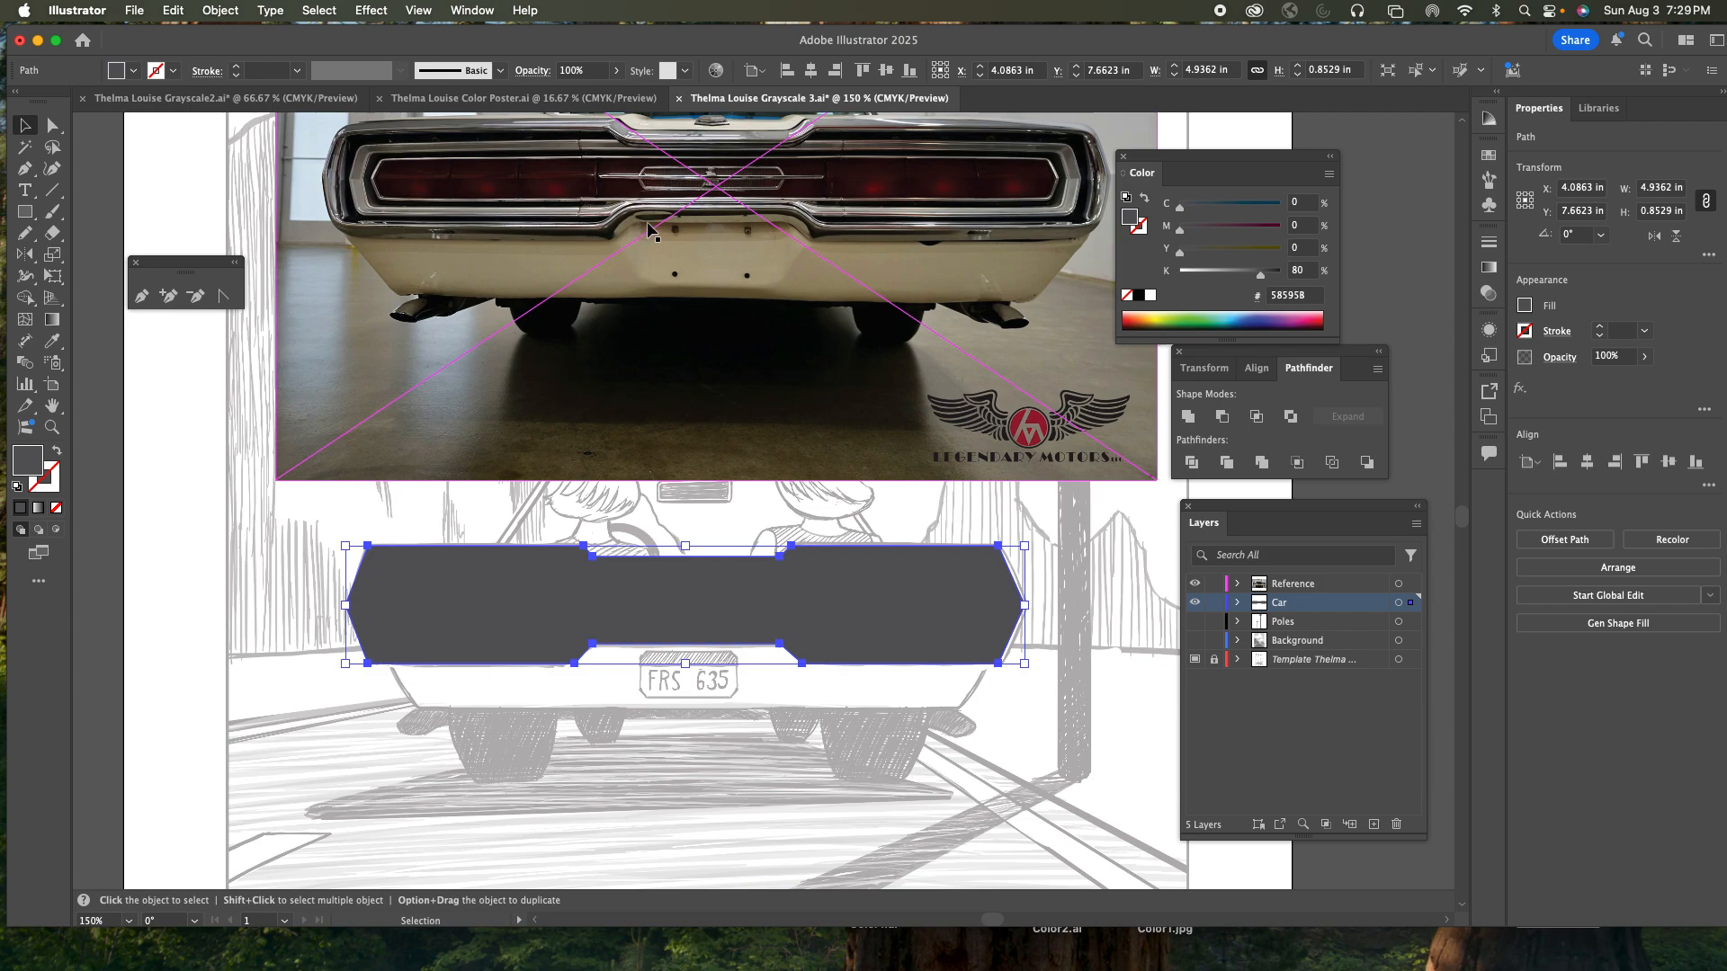
click(1195, 583)
key(a)
key(super+y)
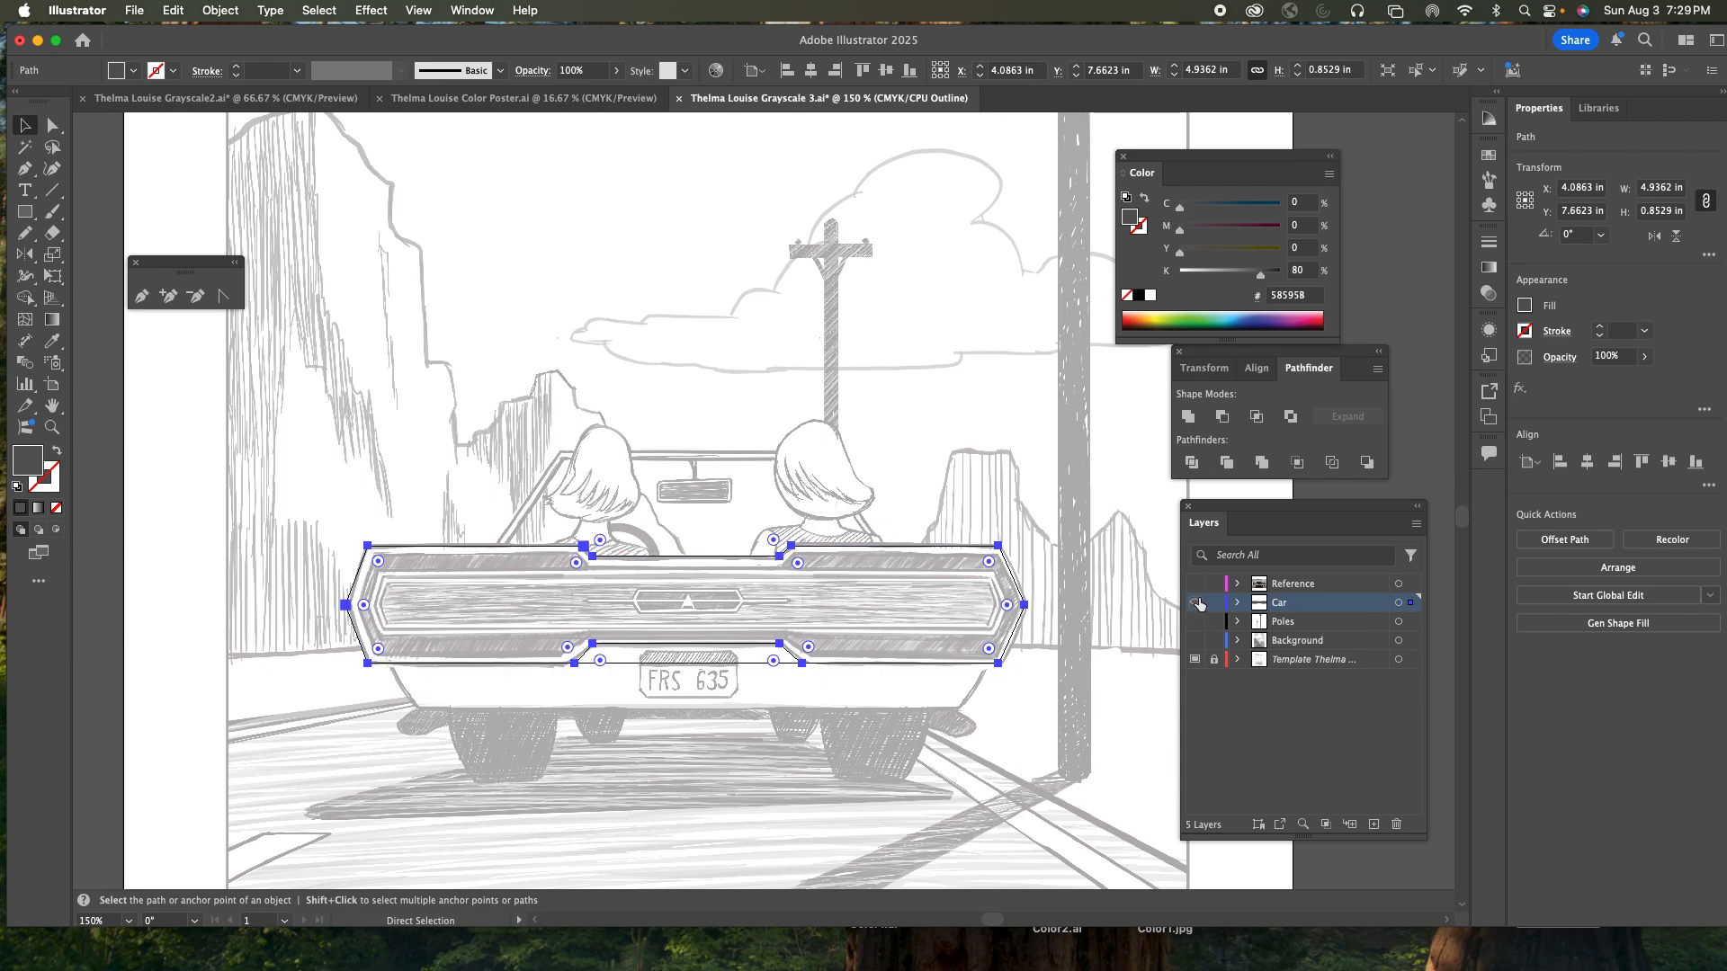
key(super+y)
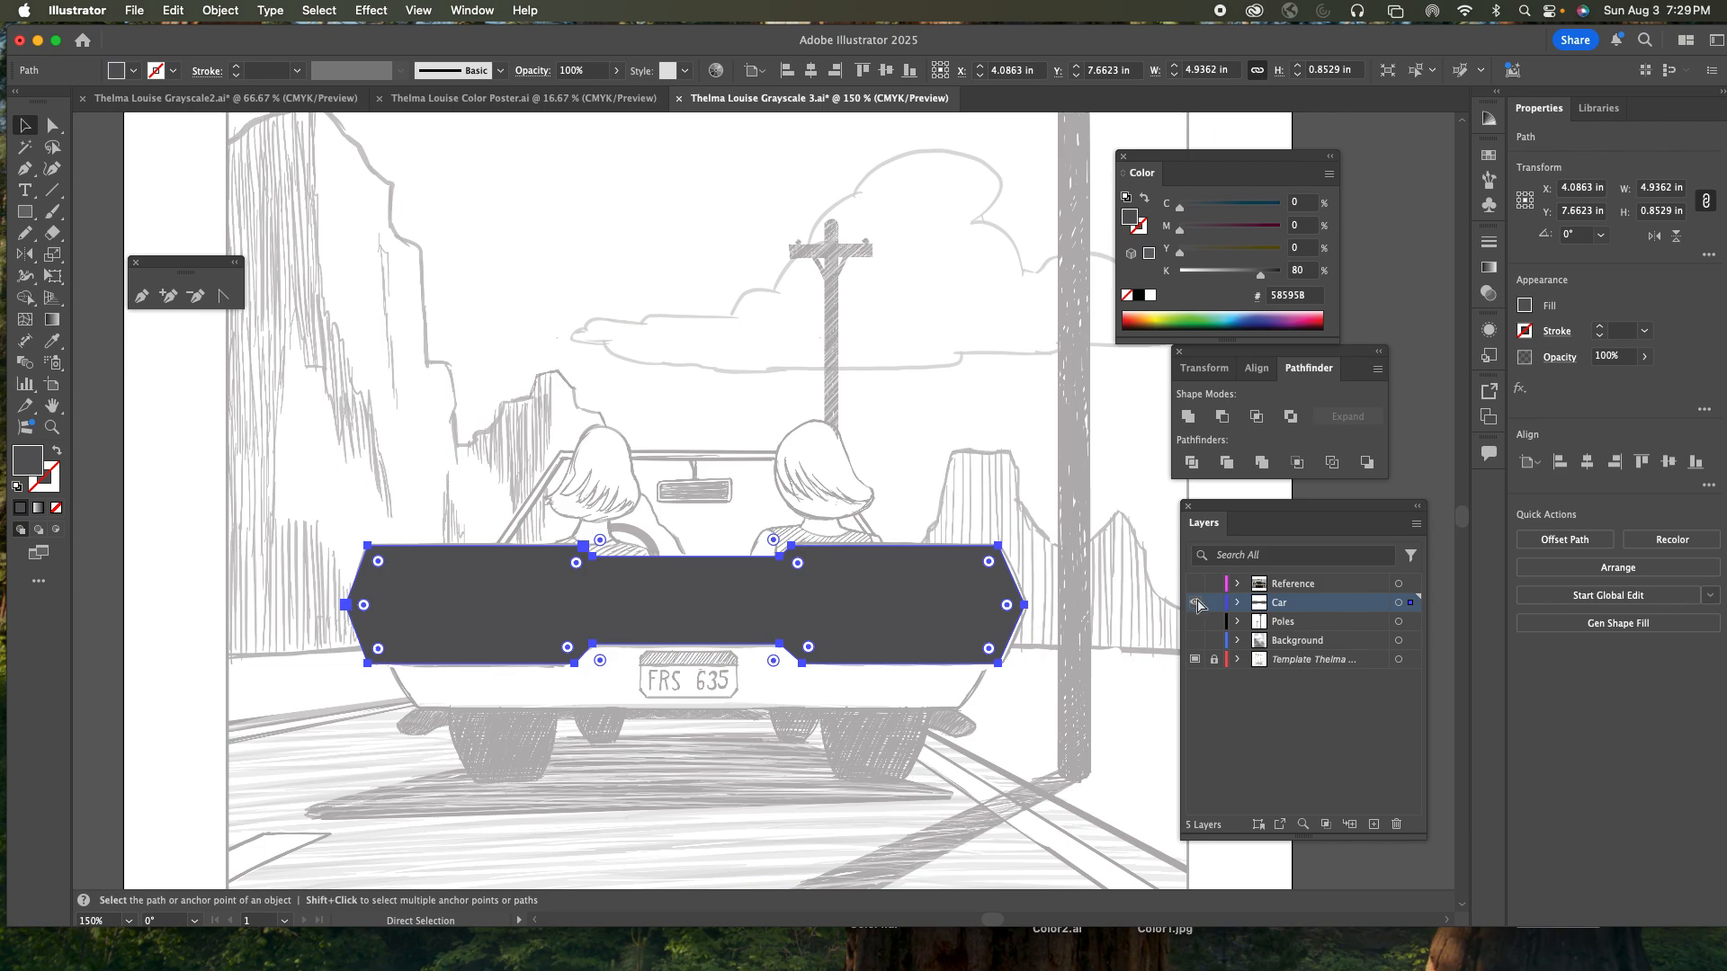
key(v)
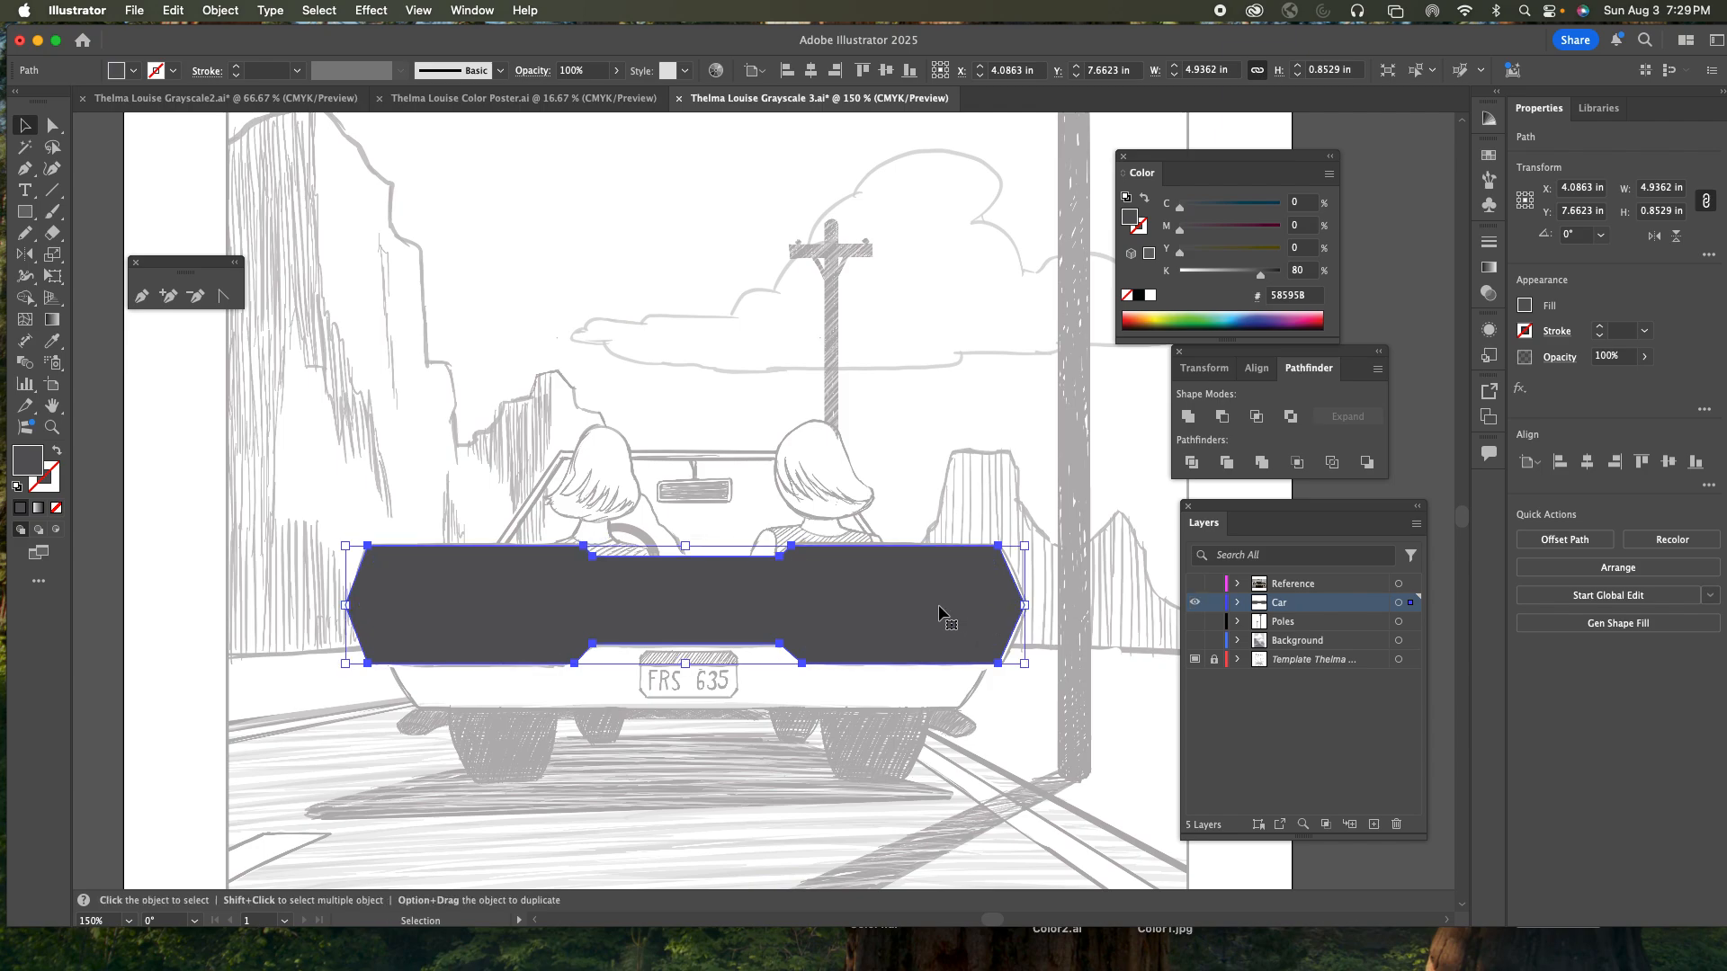
drag(910, 602, 948, 456)
key(a)
key(super+z)
- Give the duplicate rear panel stacked in front no fill and a 1 pt white stroke, leaving the stroke color active
key(v)
click(1151, 295)
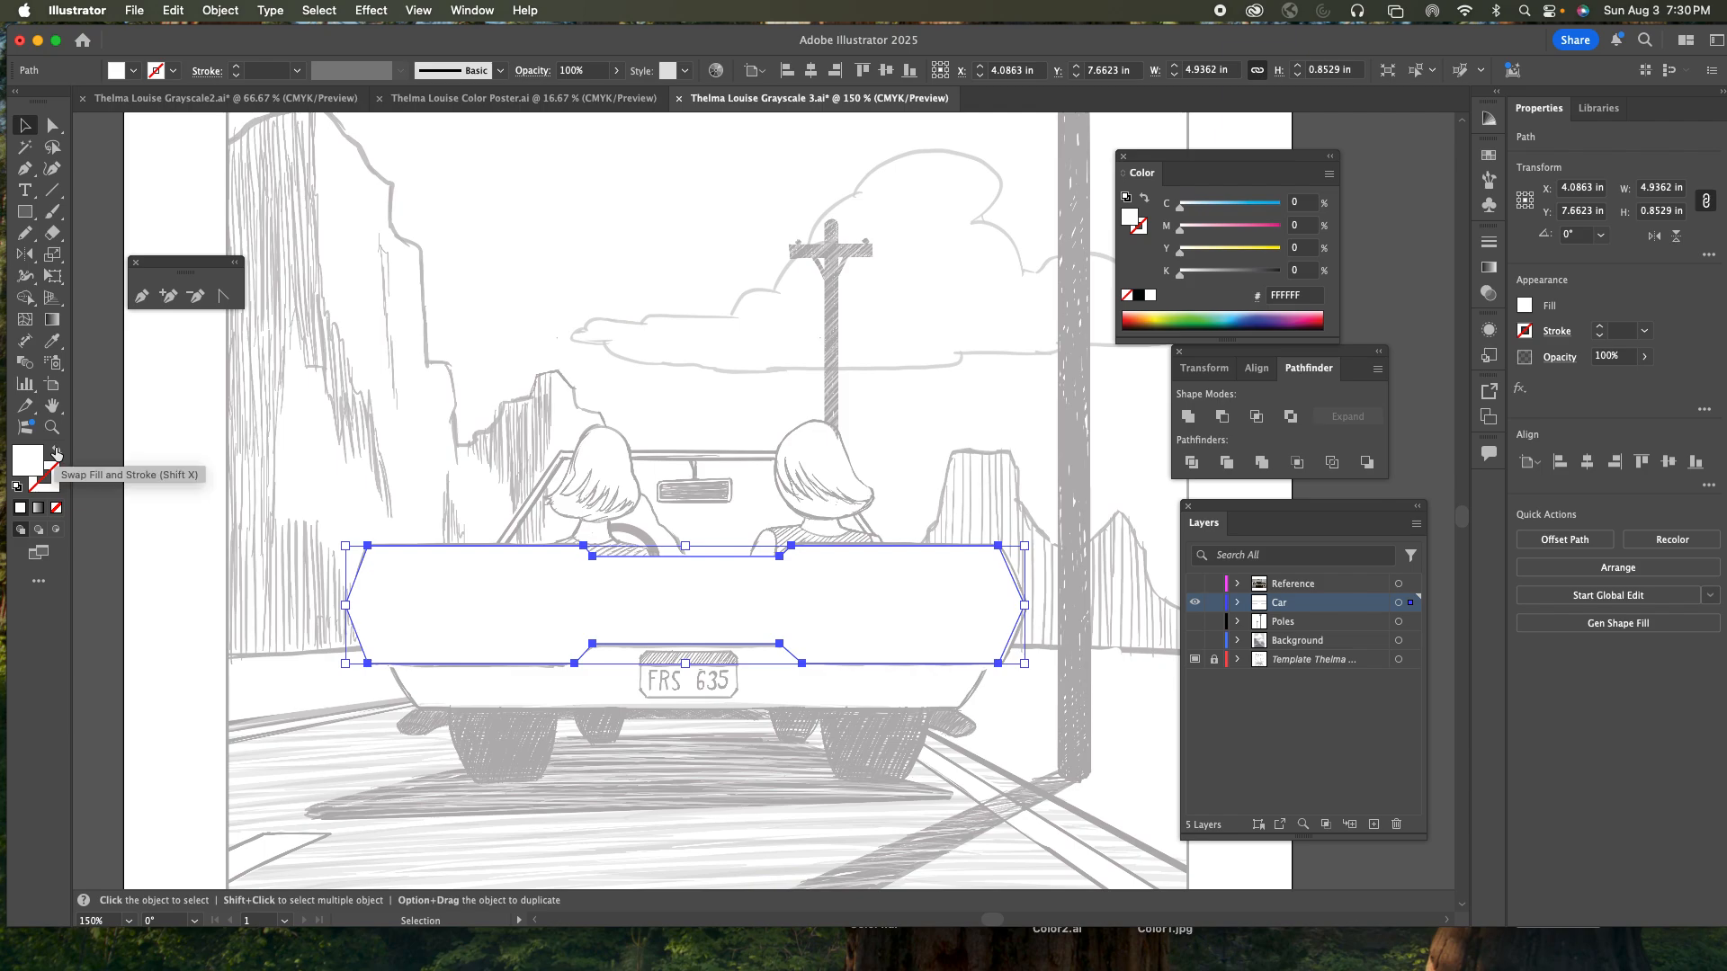
click(1145, 198)
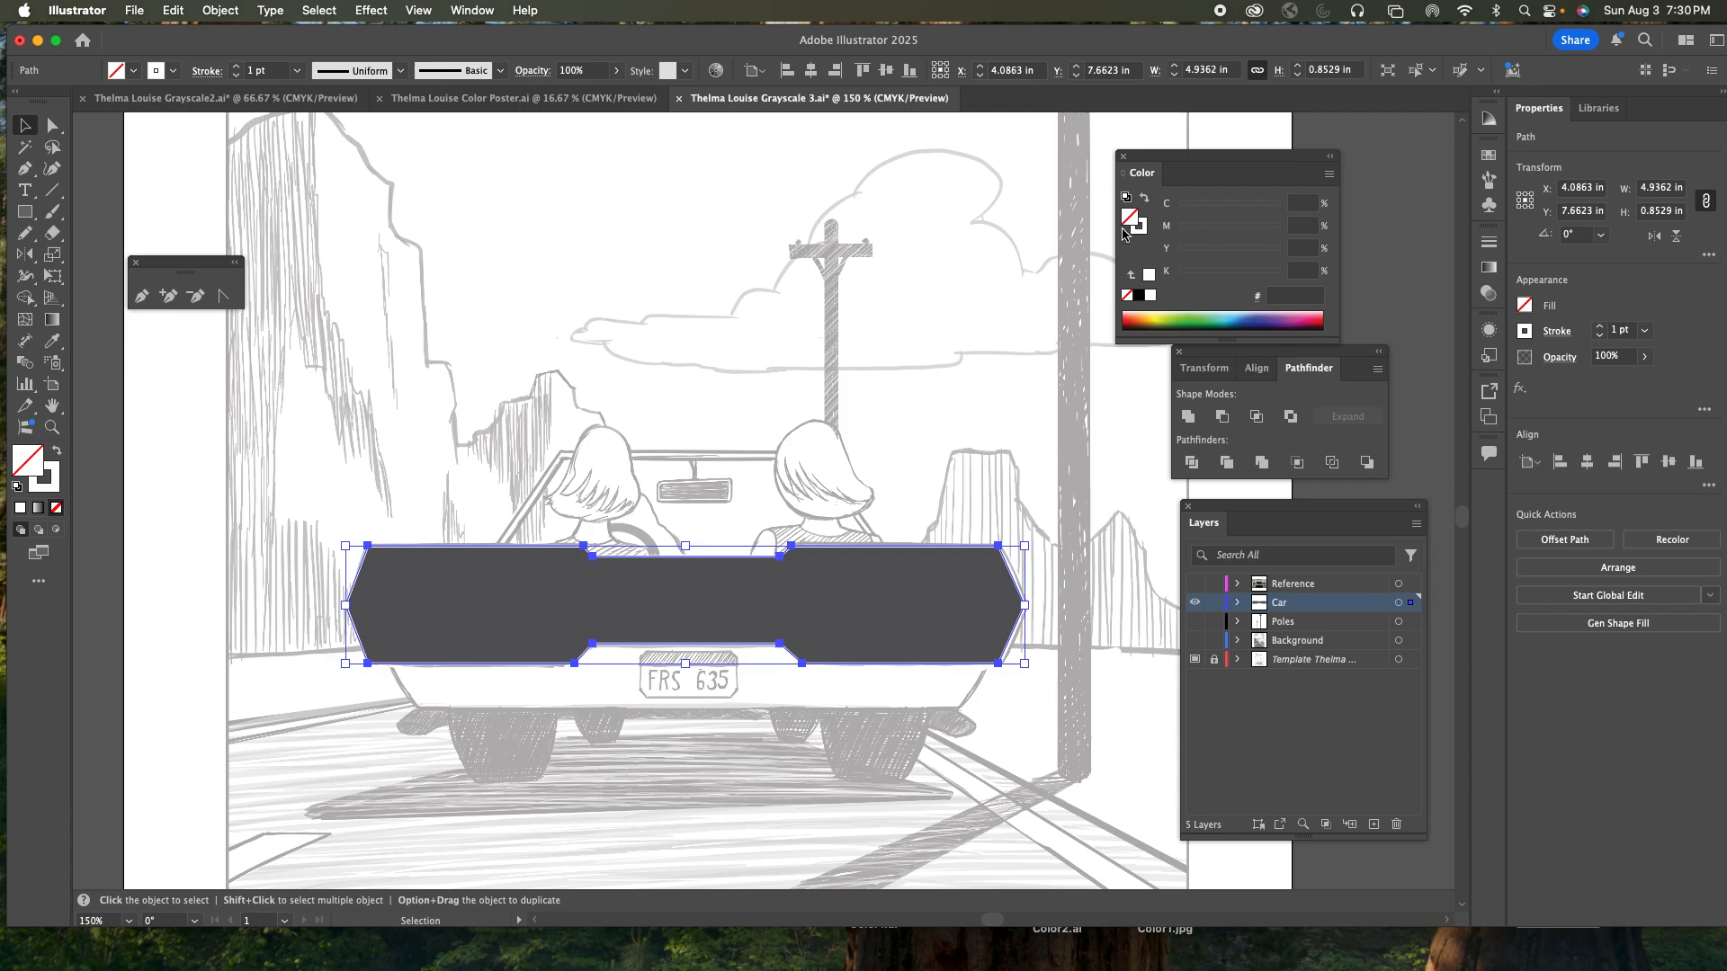
click(1140, 227)
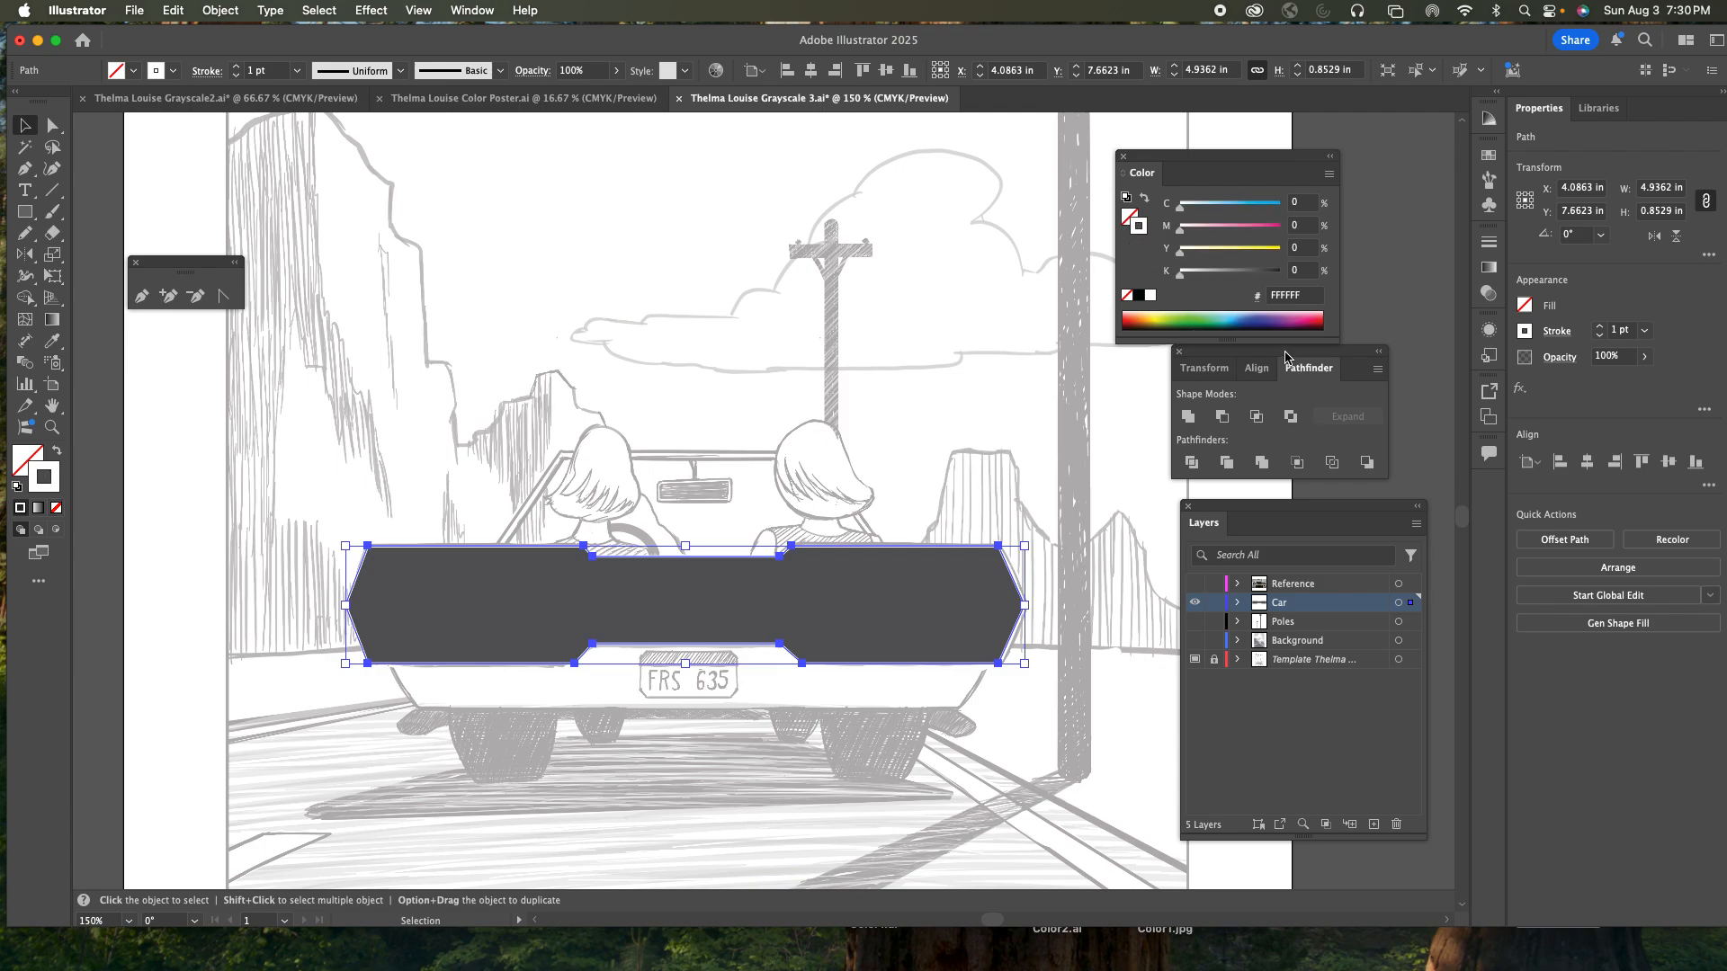
- Move the floating Pathfinder group to the opposite side of the canvas and lower the Layers panel to free space below Color
drag(1284, 361, 1214, 430)
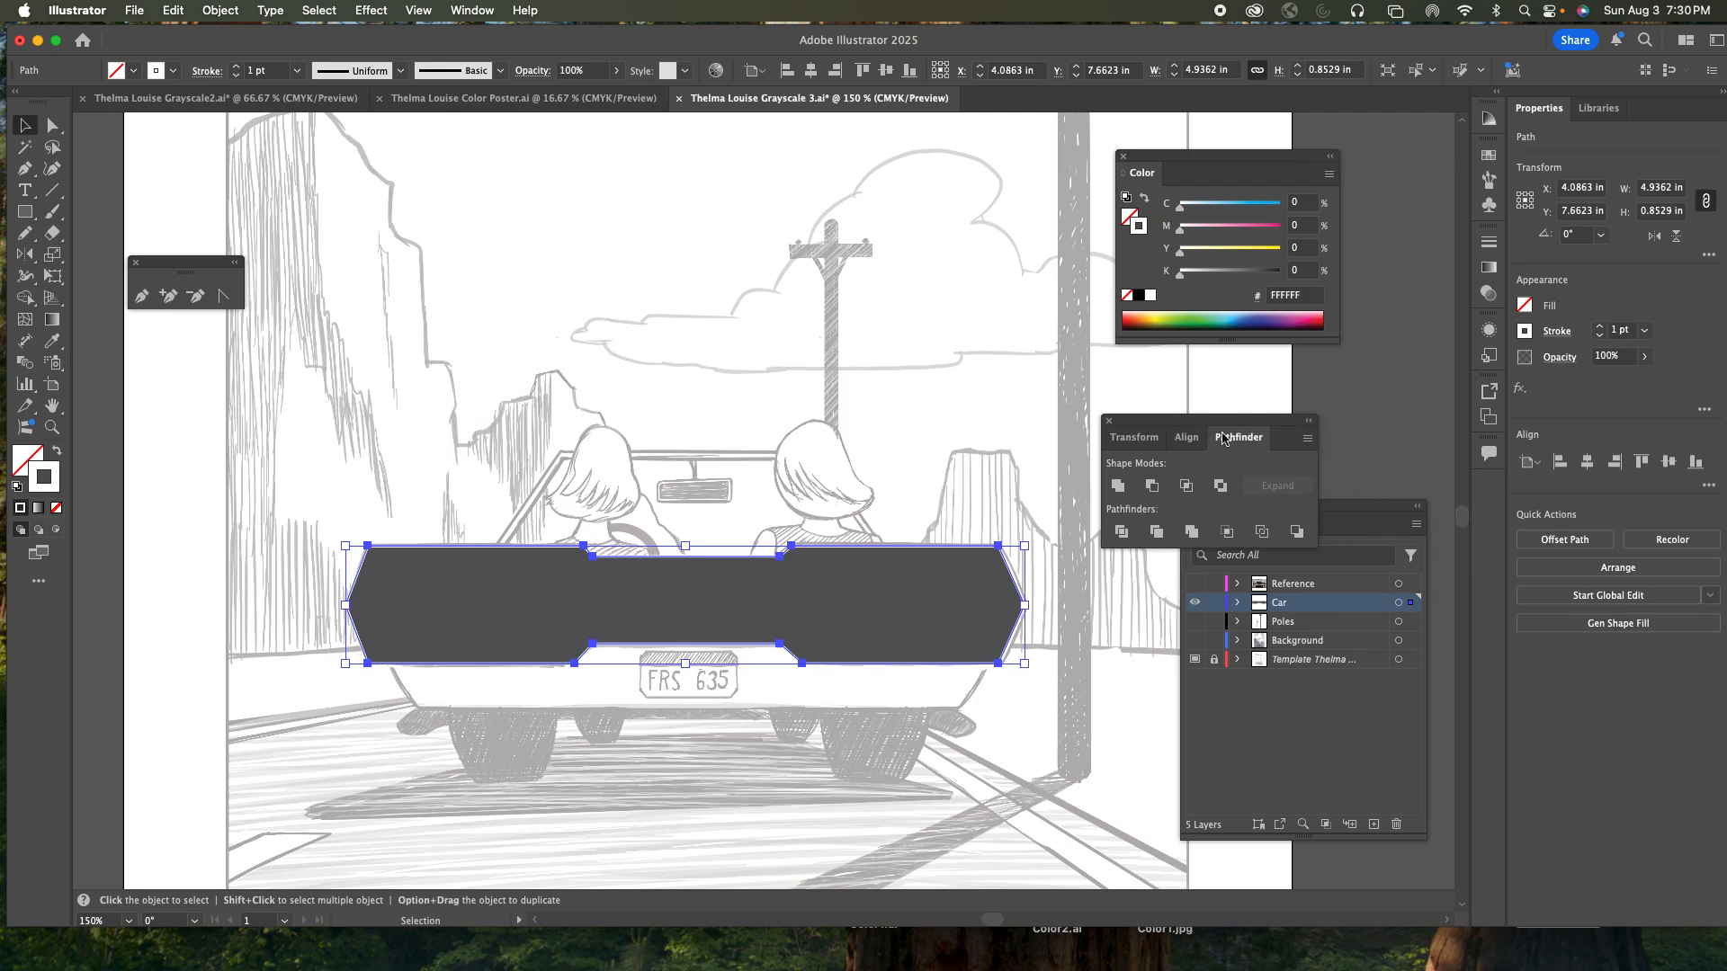
drag(1337, 505, 1312, 578)
drag(1216, 430, 175, 378)
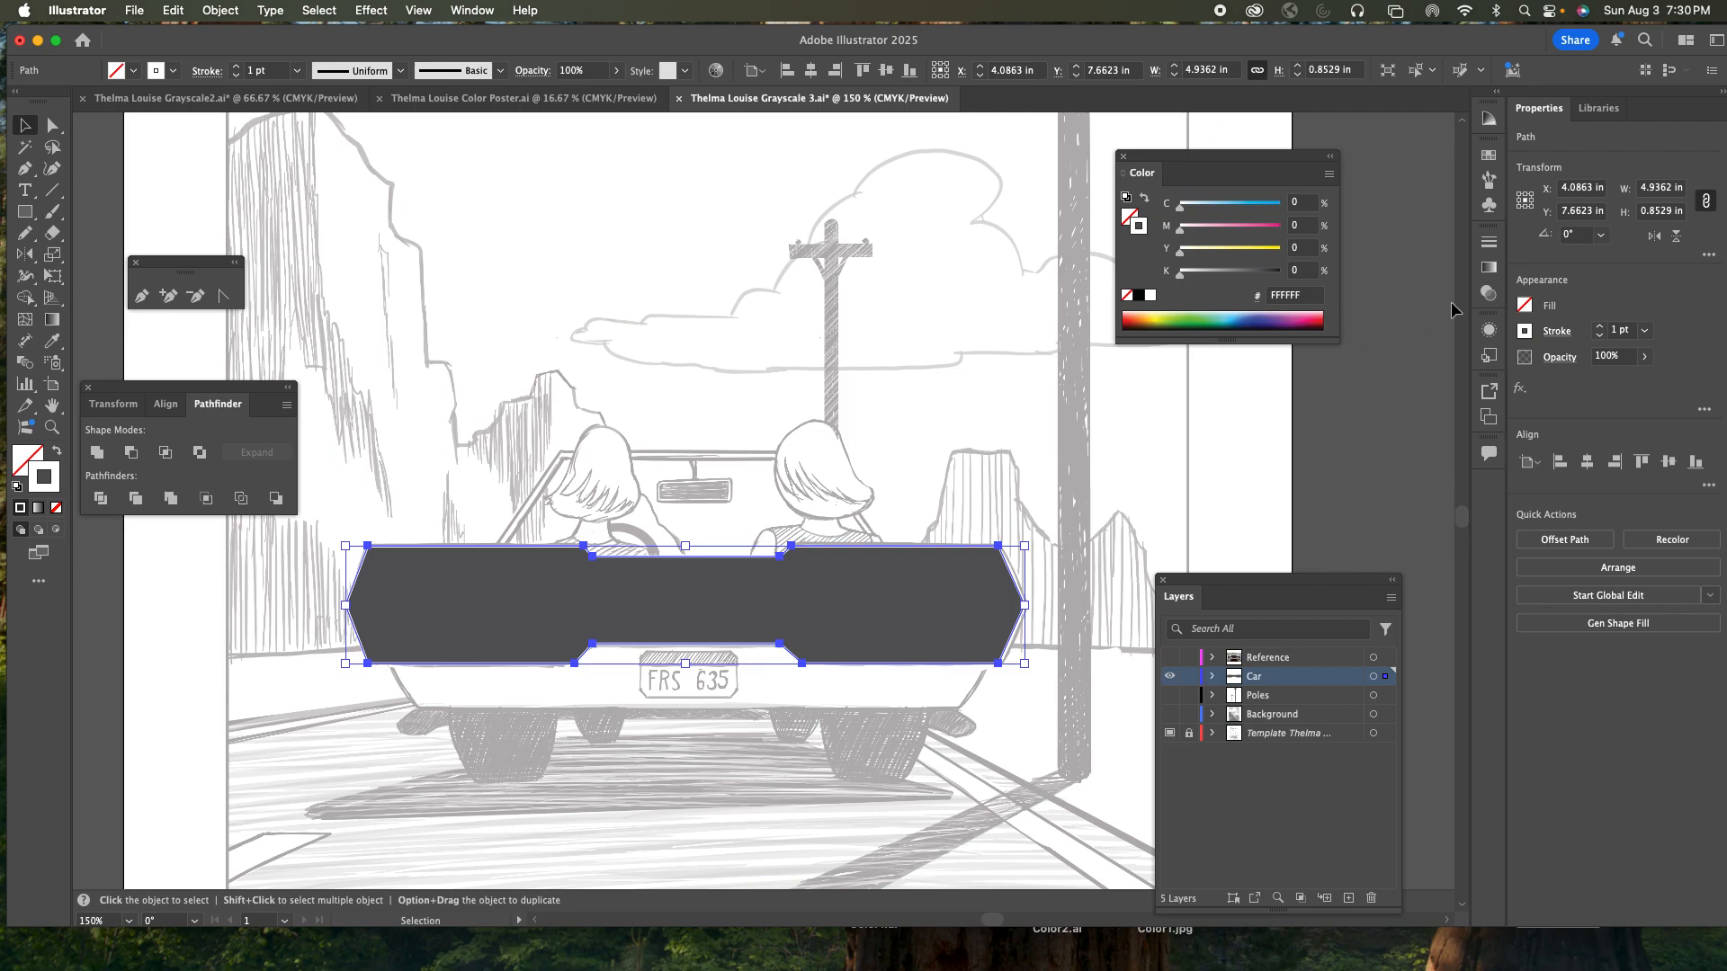
- Dock the Stroke panel beneath Color and expand it to show all stroke options
click(1491, 243)
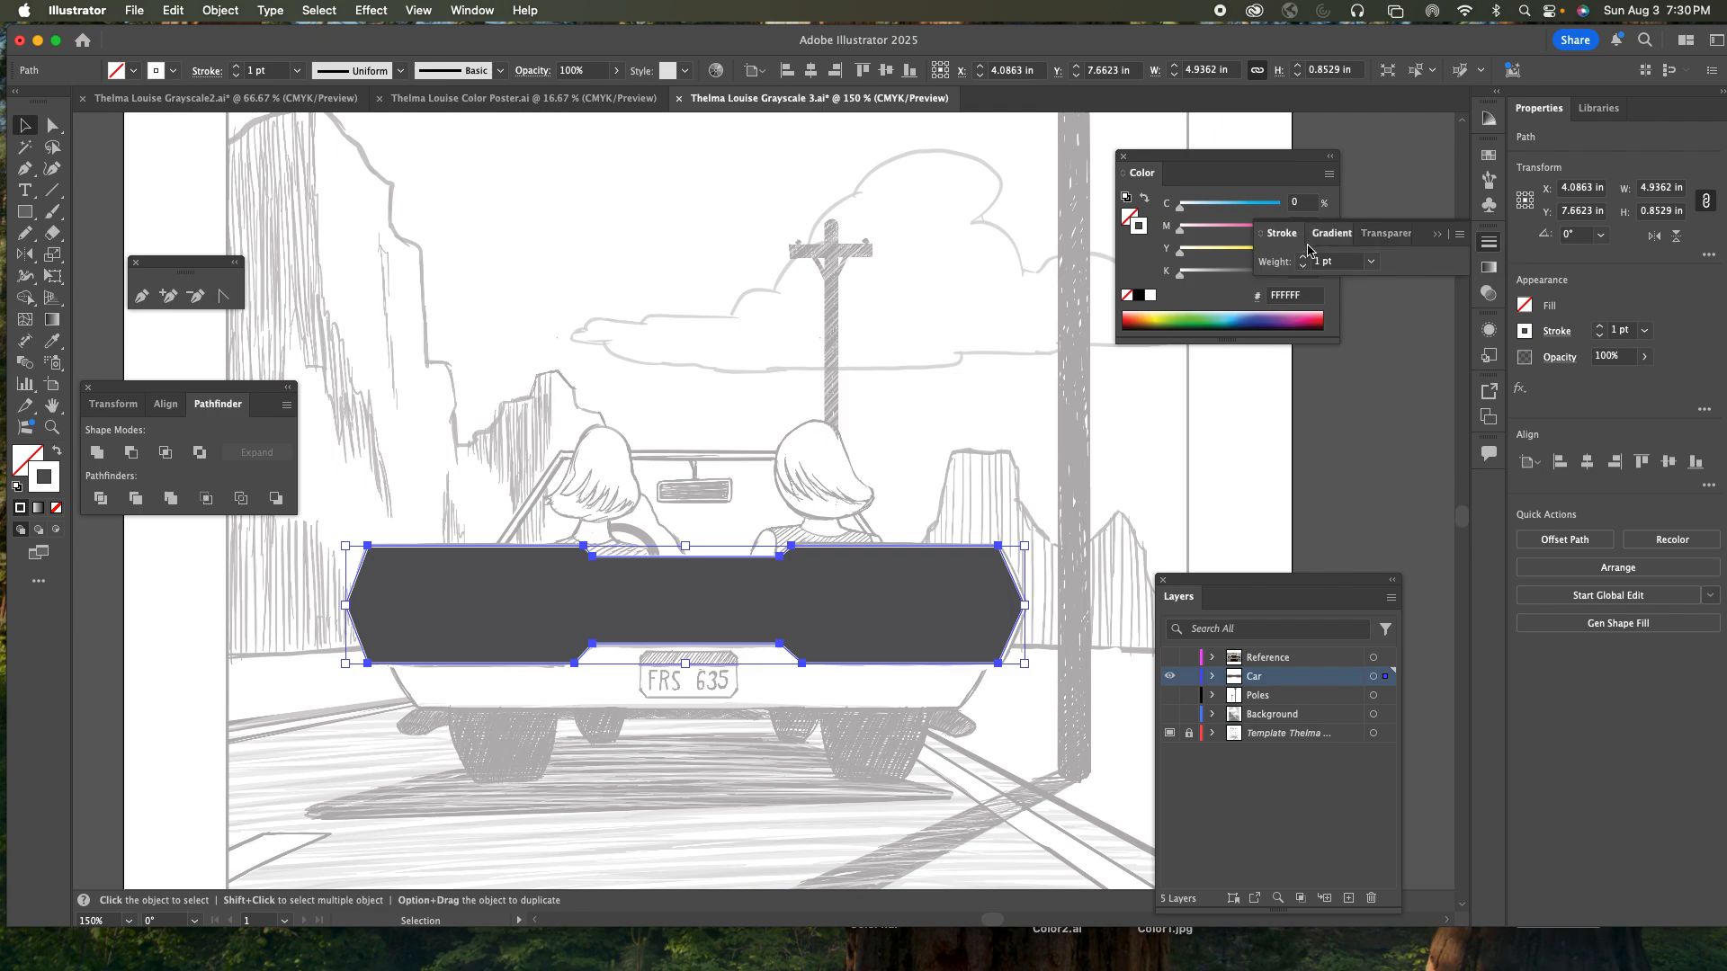
mouse_move(1286, 236)
mouse_down()
mouse_move(1245, 369)
mouse_move(1203, 400)
mouse_move(1157, 353)
mouse_up()
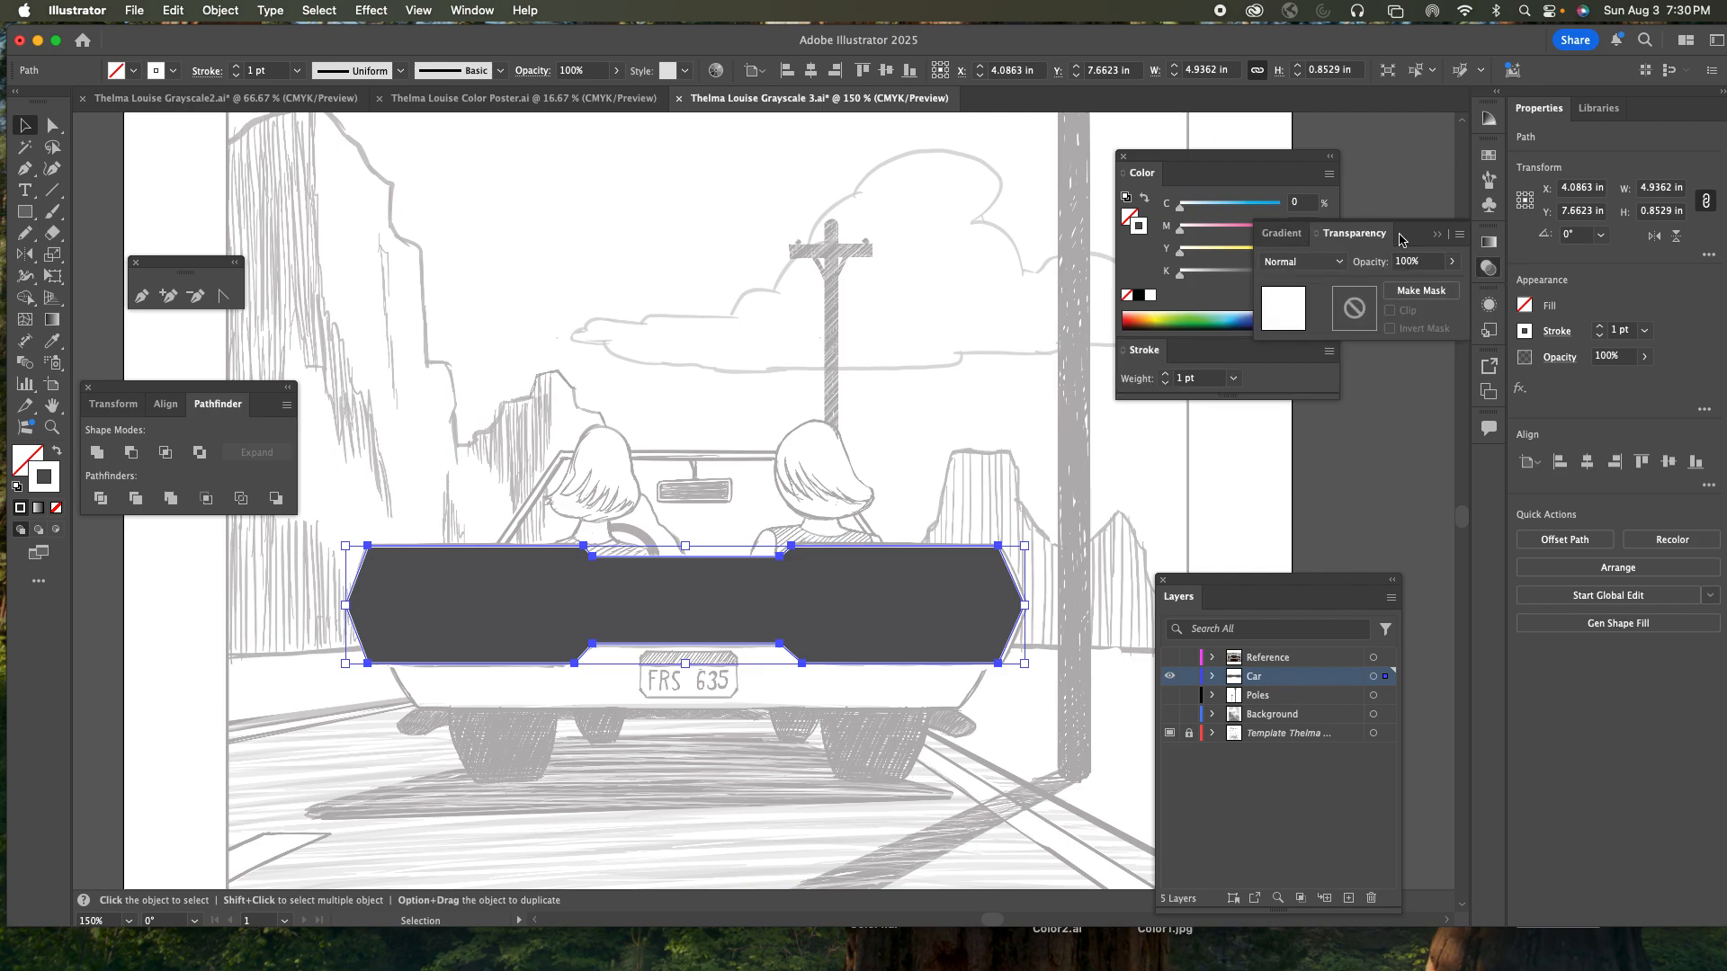
click(1437, 236)
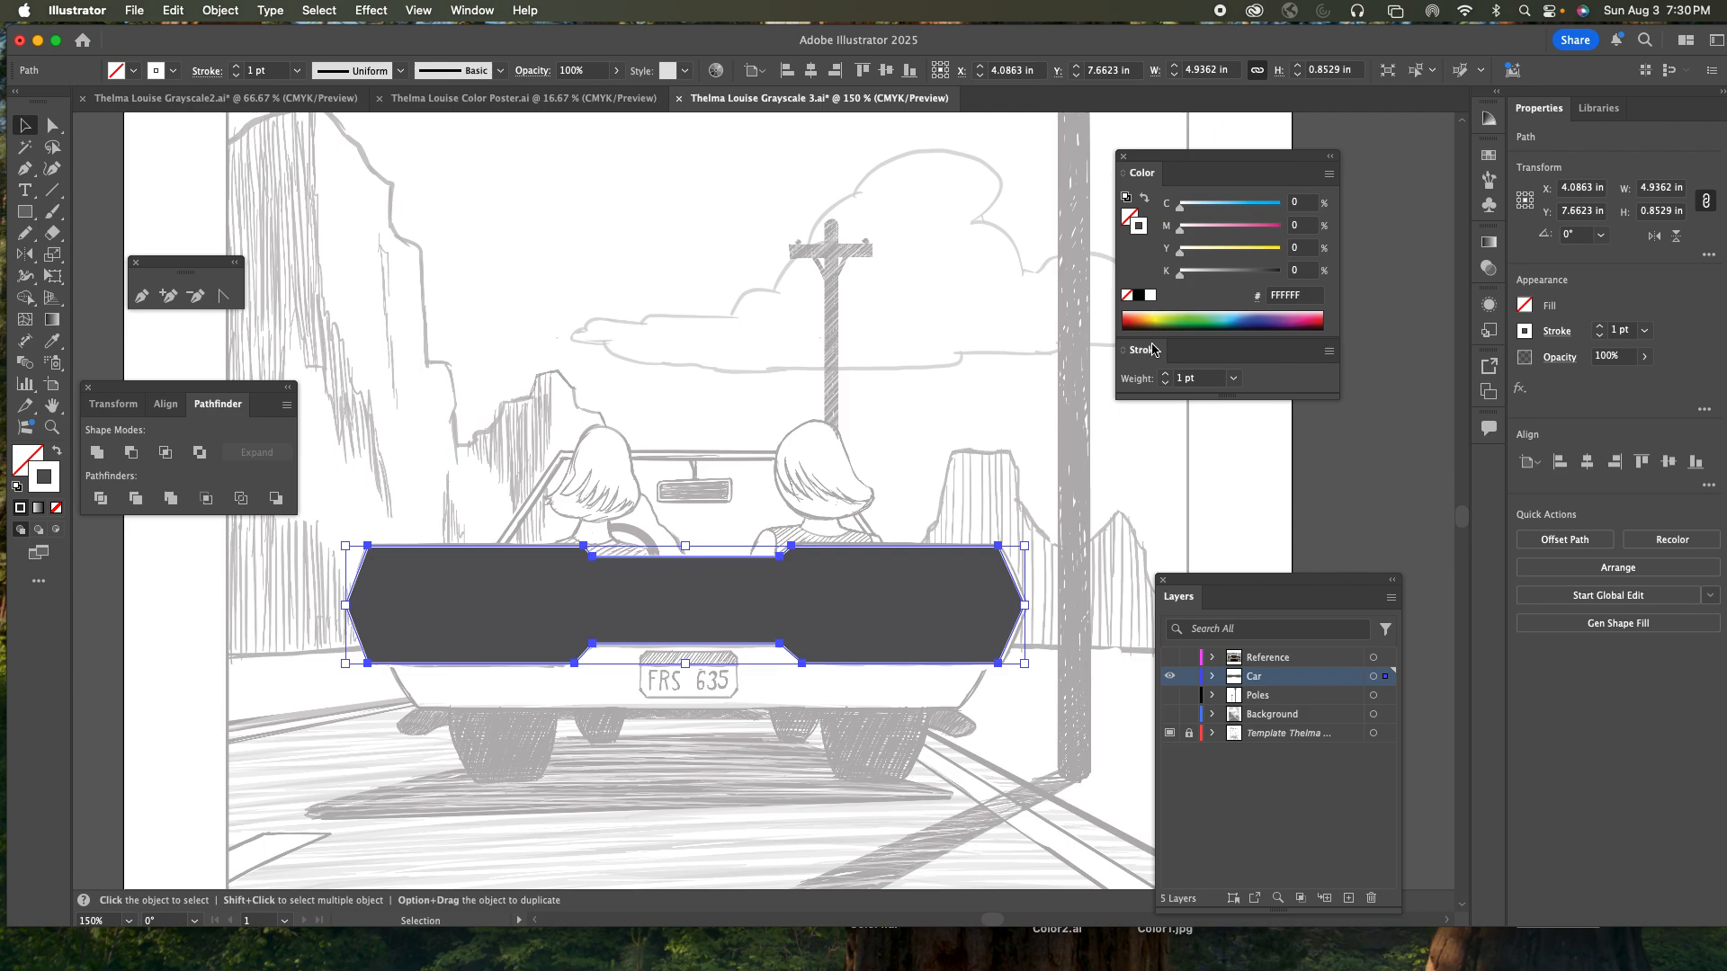
click(1330, 352)
click(1352, 355)
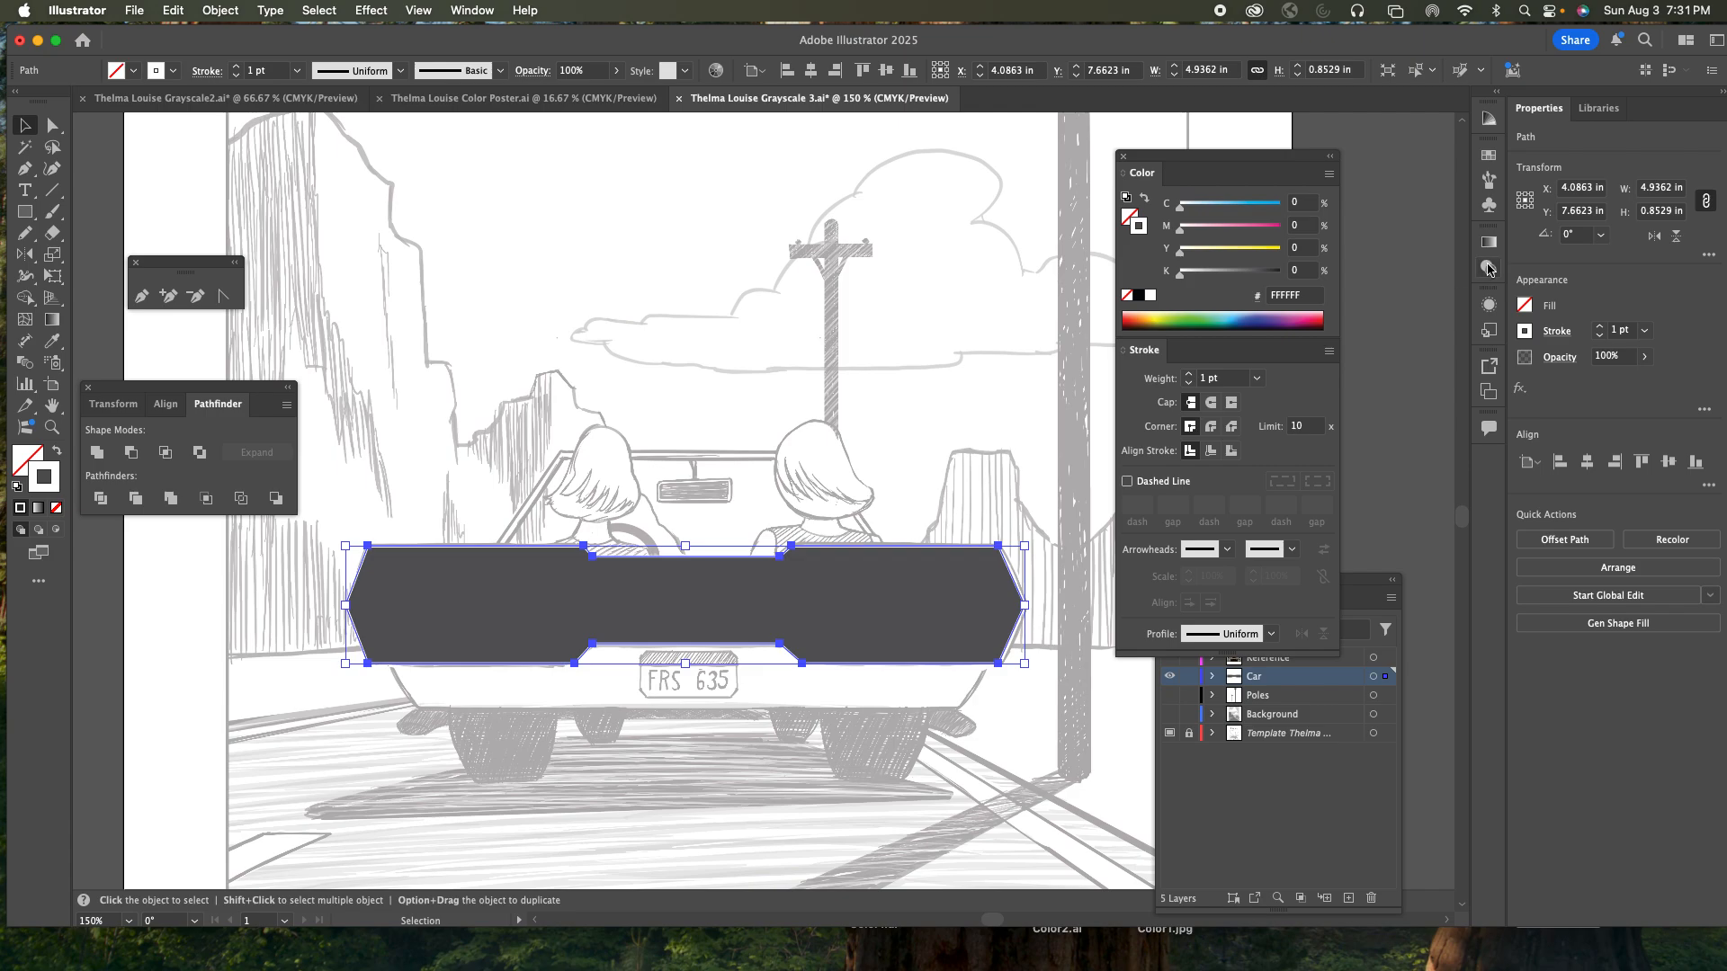
- Group the Gradient and Transparency panels with Stroke, leaving the Stroke settings in front
drag(1484, 243, 1216, 363)
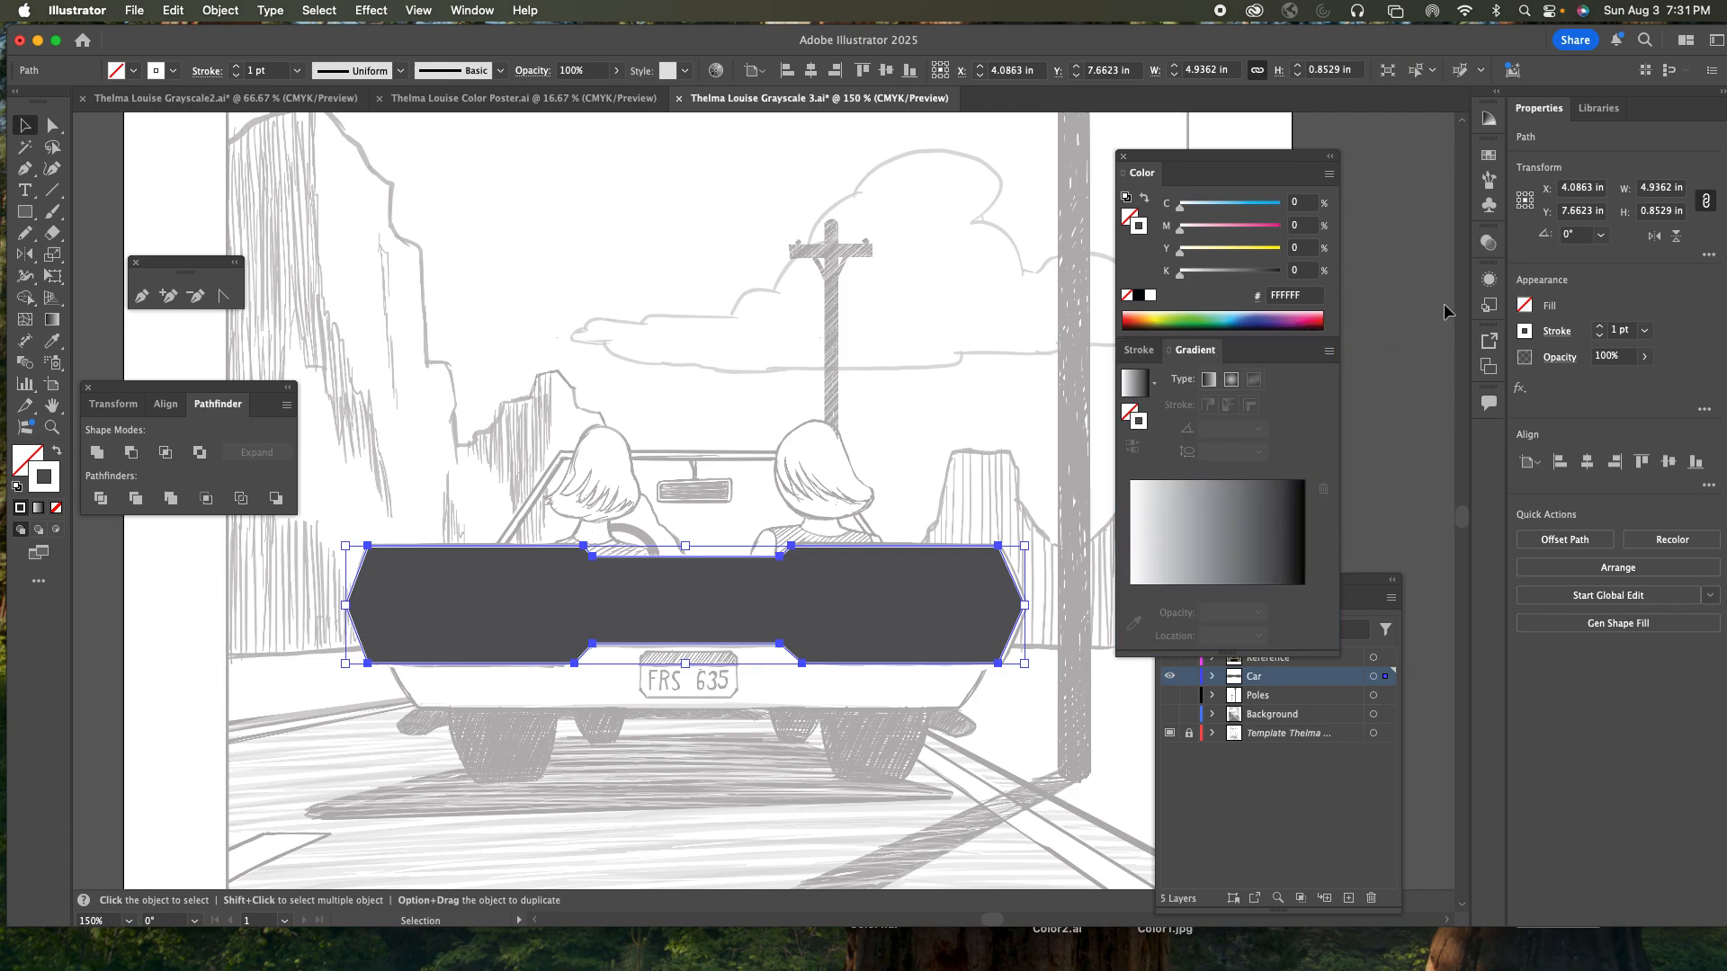
mouse_move(1489, 245)
mouse_down()
mouse_move(1257, 369)
mouse_move(1376, 362)
mouse_move(1162, 361)
mouse_up()
click(1376, 363)
click(1137, 359)
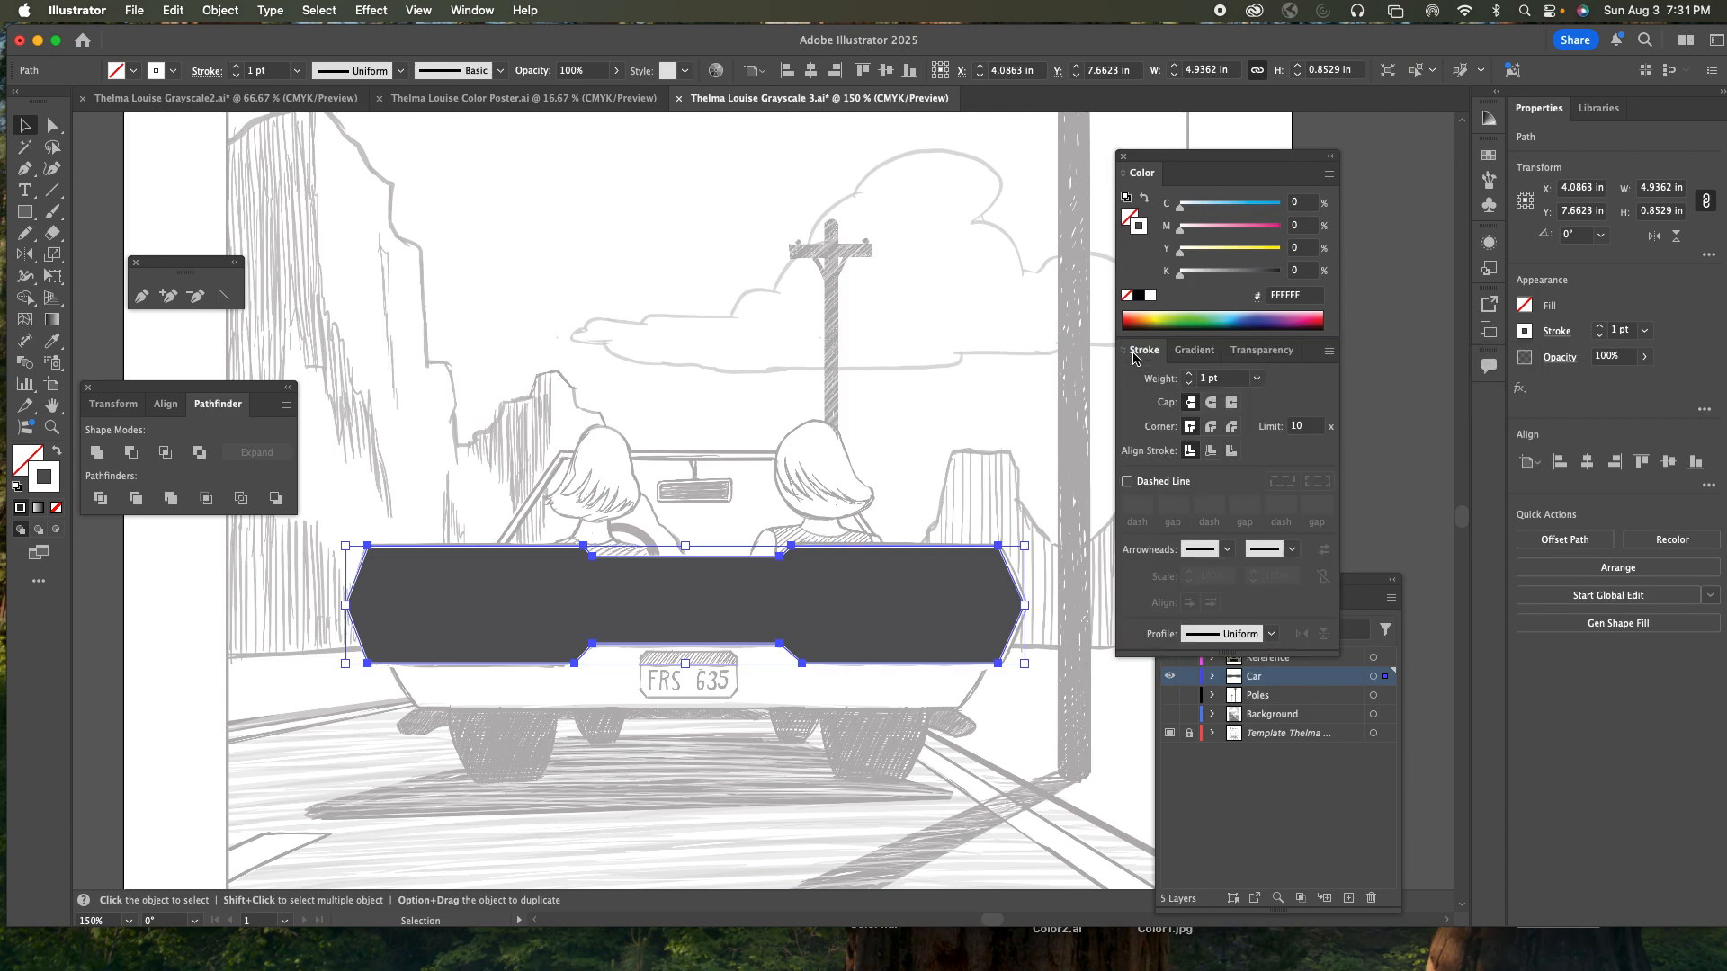
click(1199, 358)
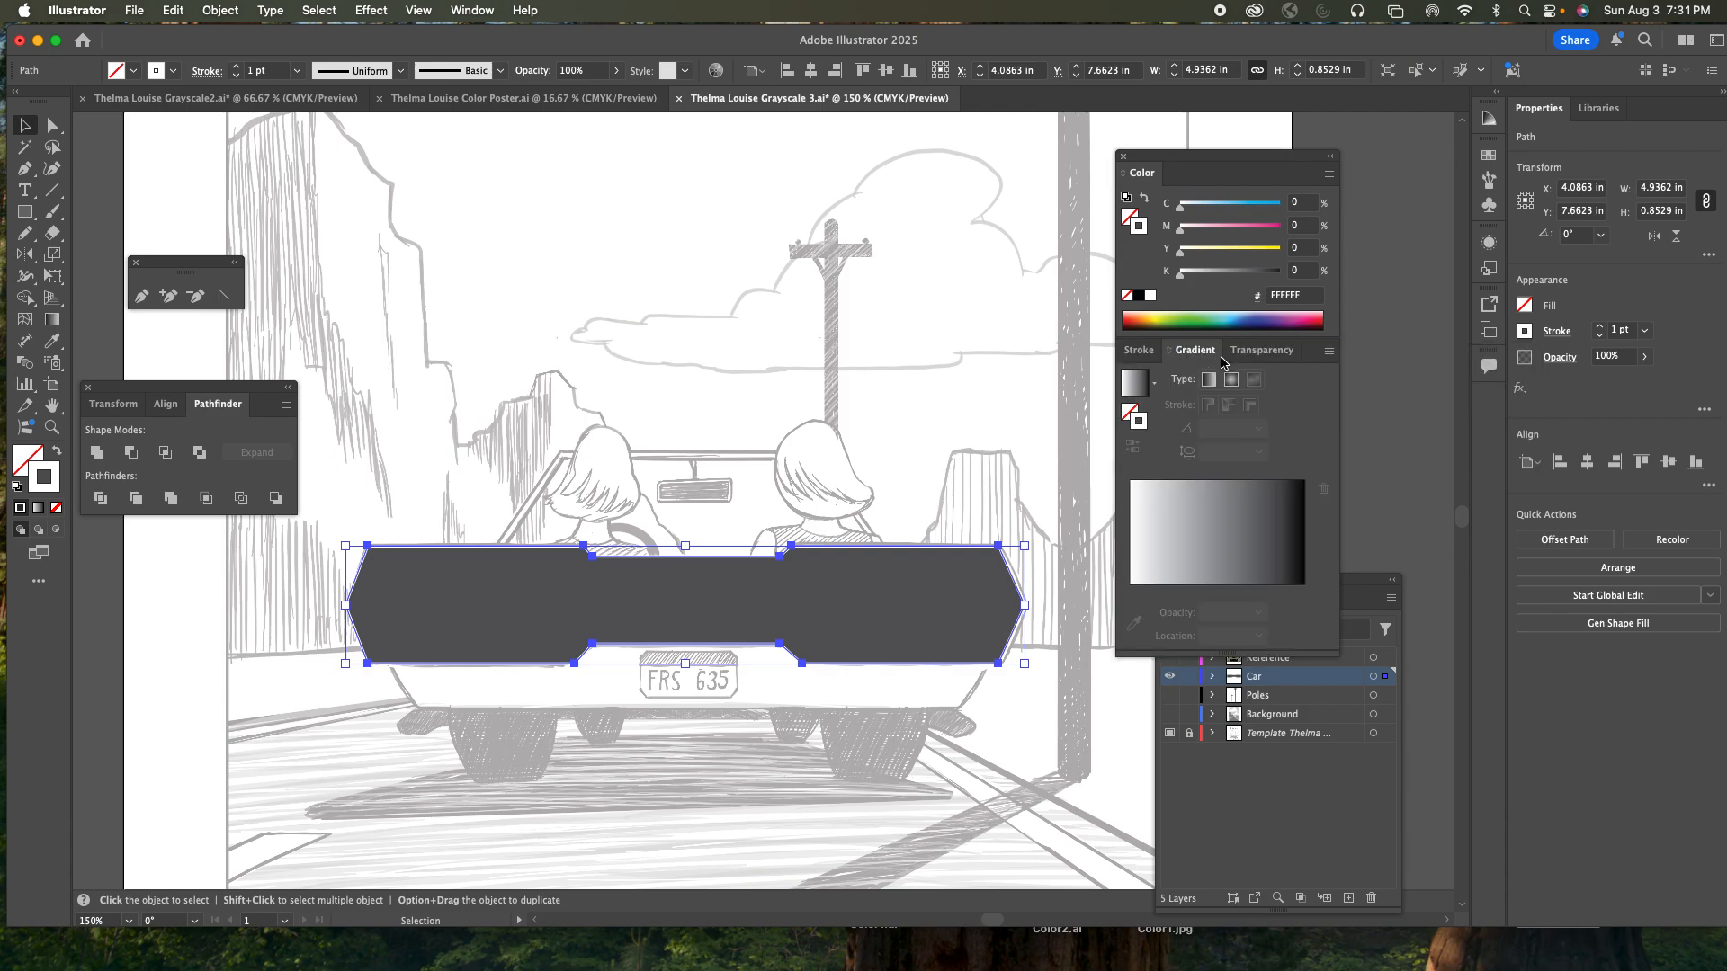
click(1263, 355)
click(1196, 353)
click(1142, 351)
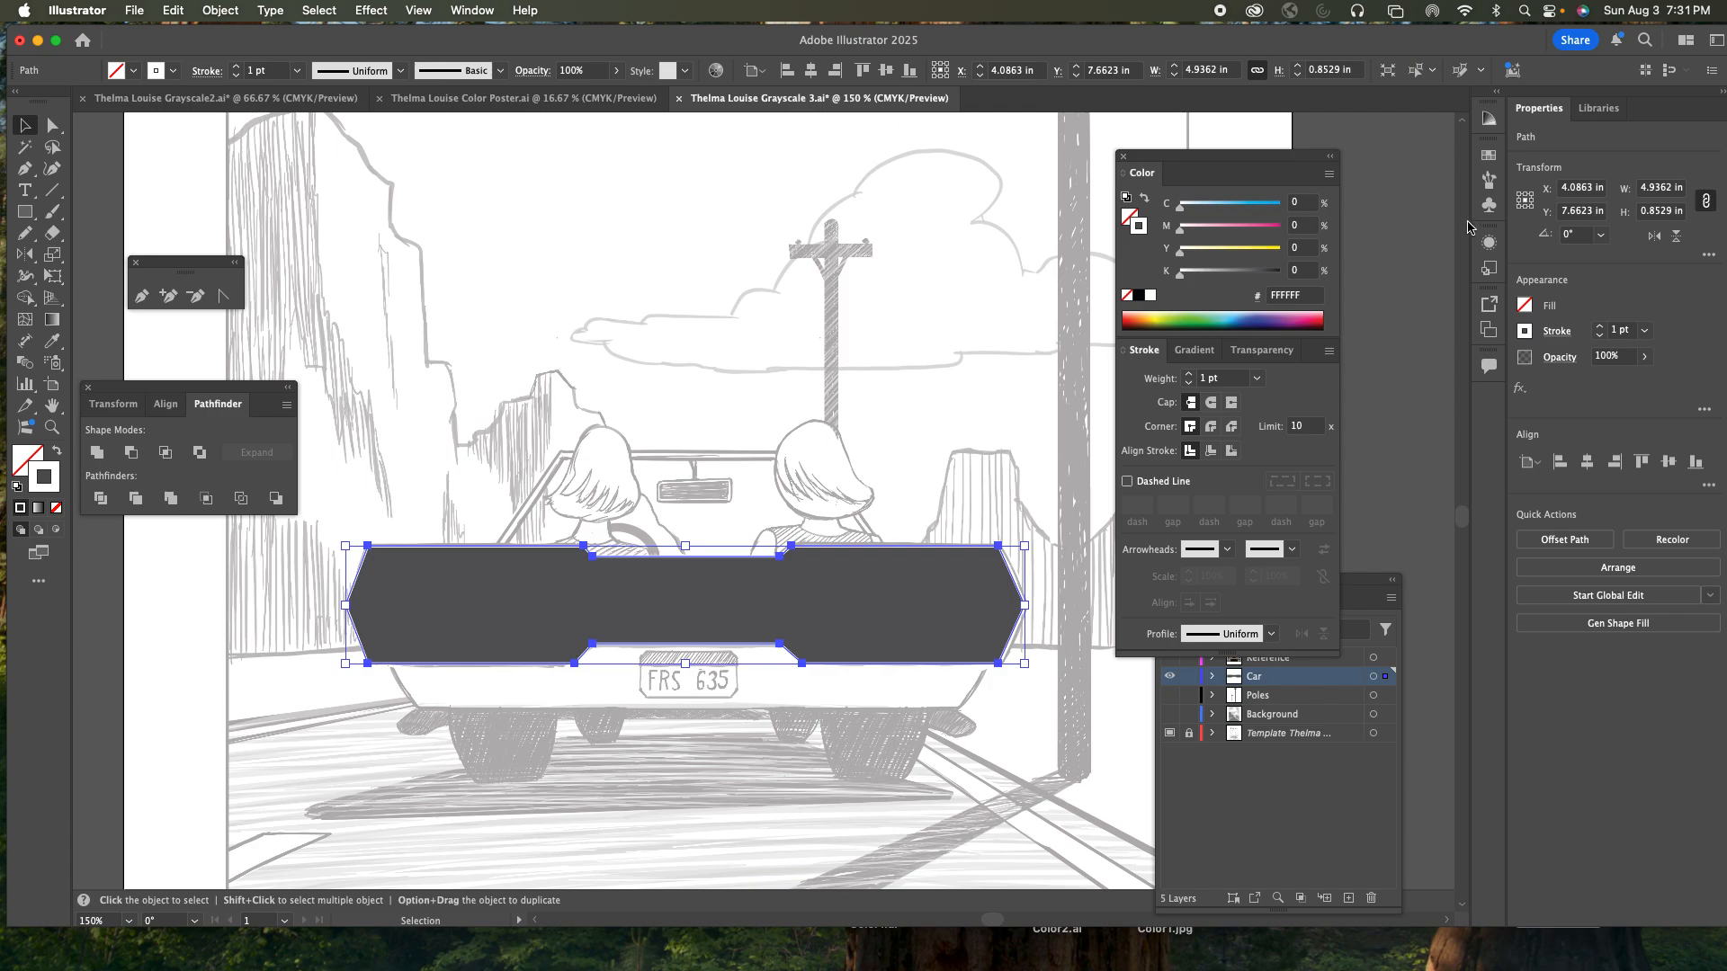
- Group Swatches with the Color panel, keep Color in front, and shift the combined panel stack away from the artwork
click(1489, 156)
drag(1490, 160, 1223, 188)
click(1139, 175)
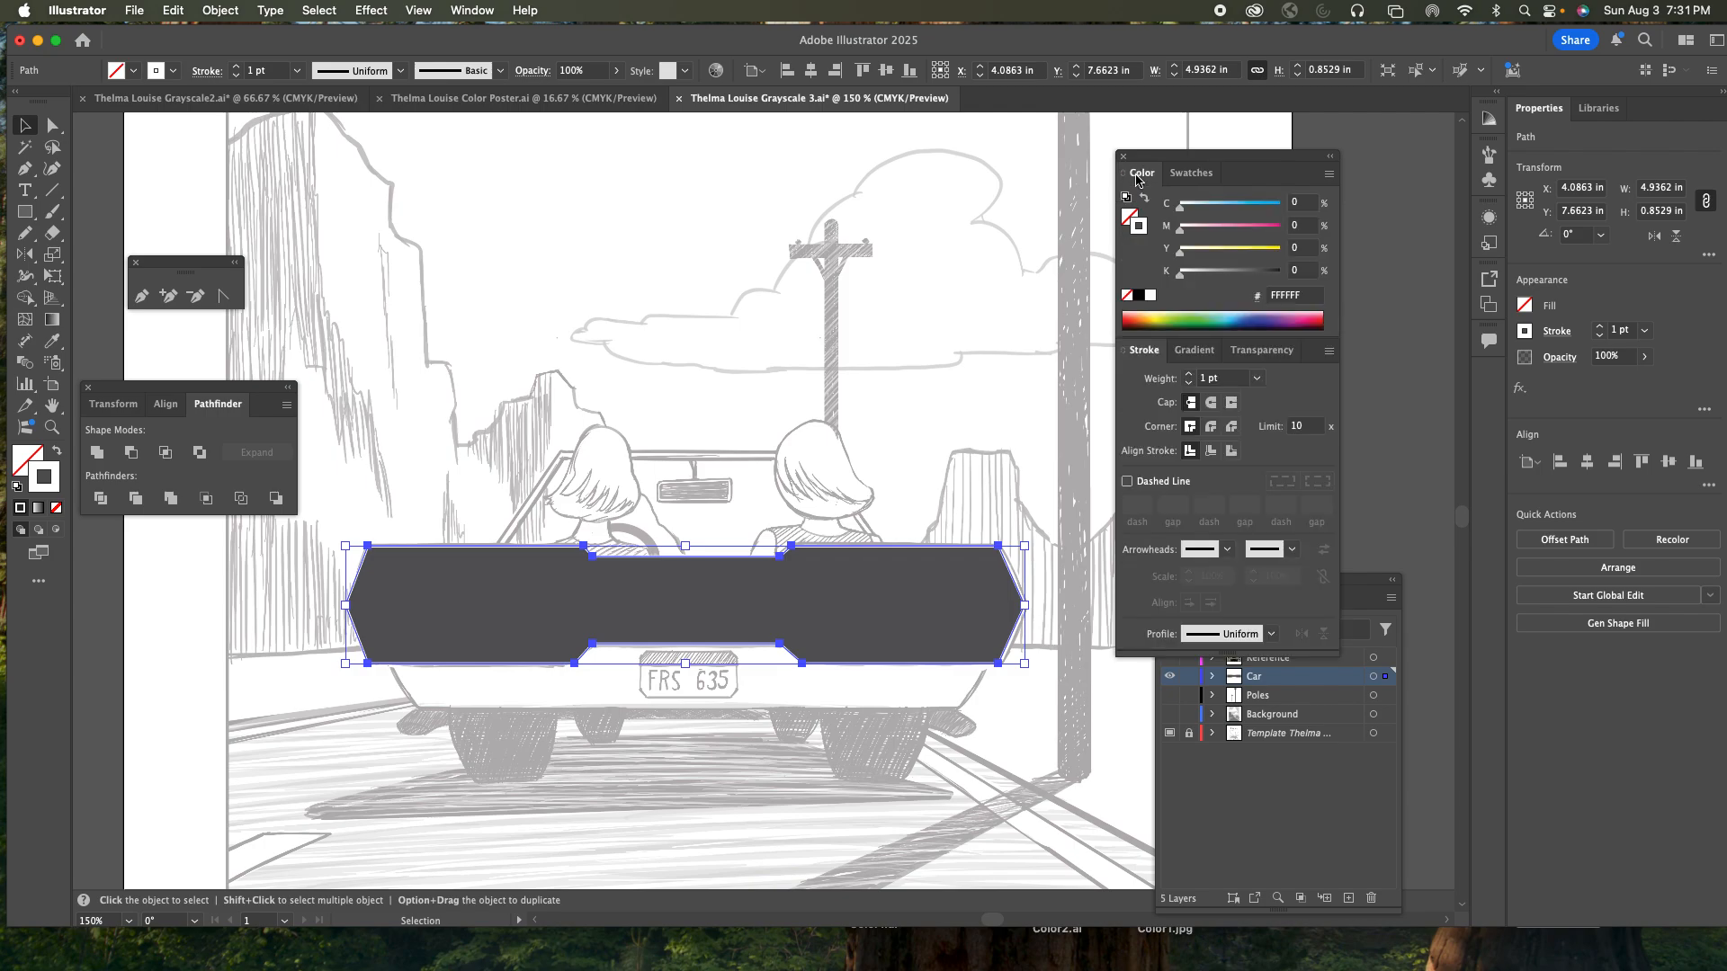
click(1191, 172)
click(1132, 179)
drag(1237, 162, 1294, 148)
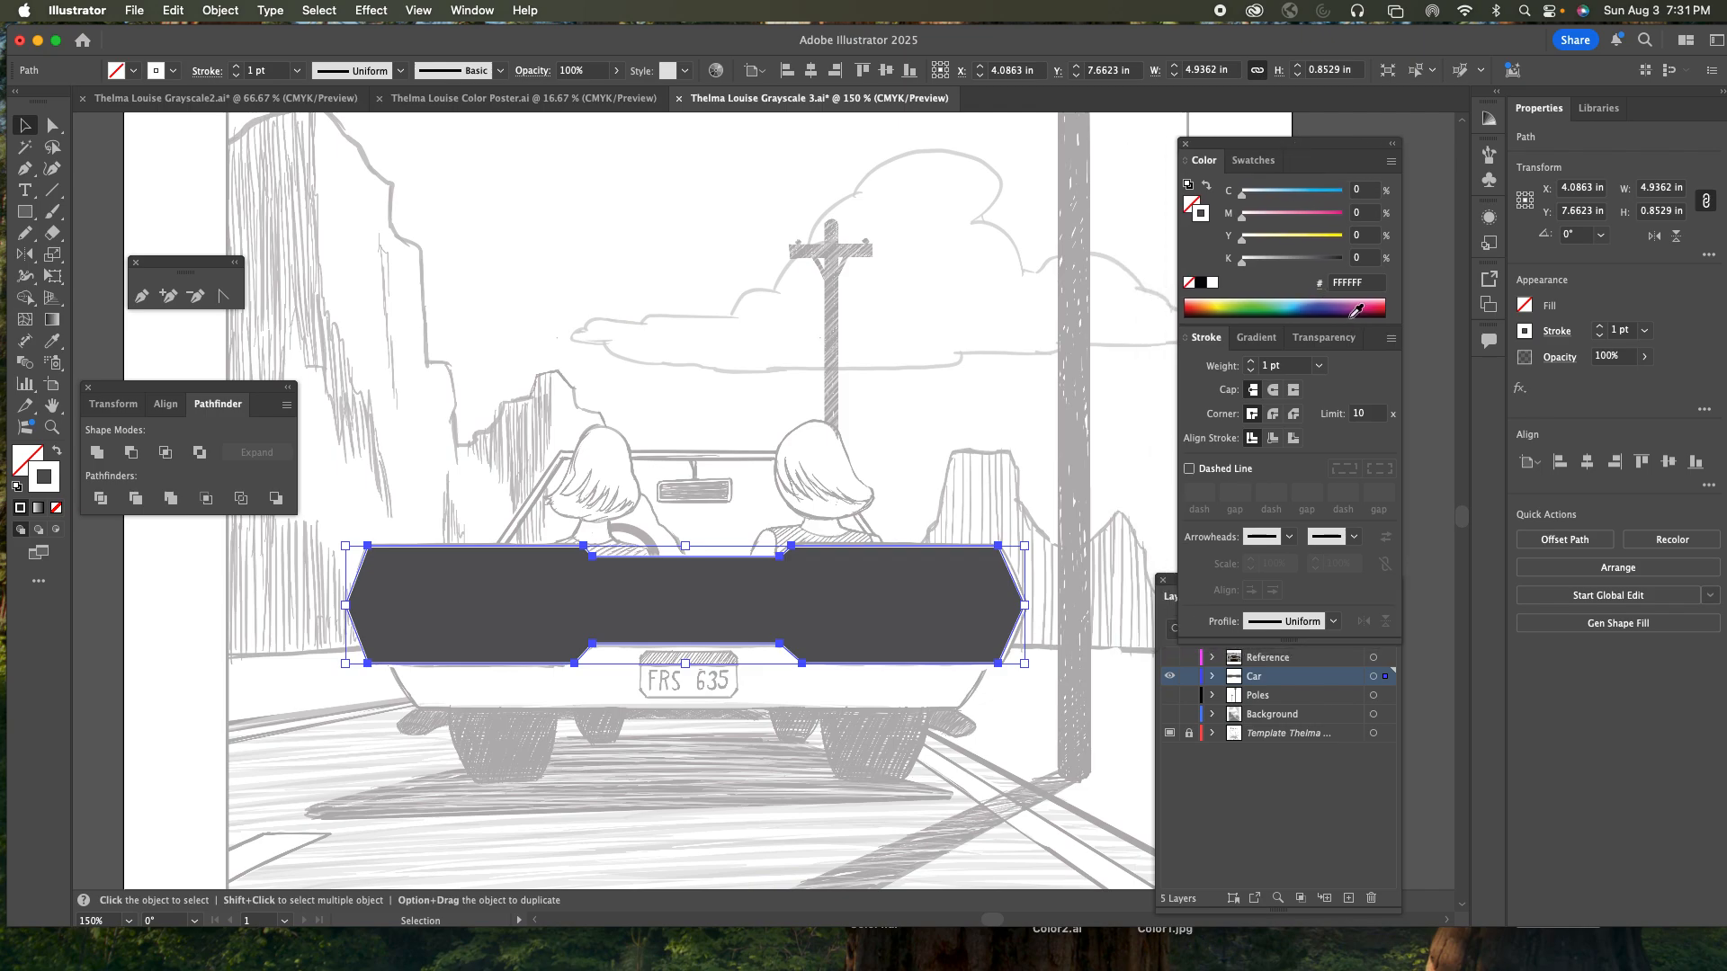
- Set the white panel outline's stroke weight to 4 pt and align the stroke to the inside
click(1251, 361)
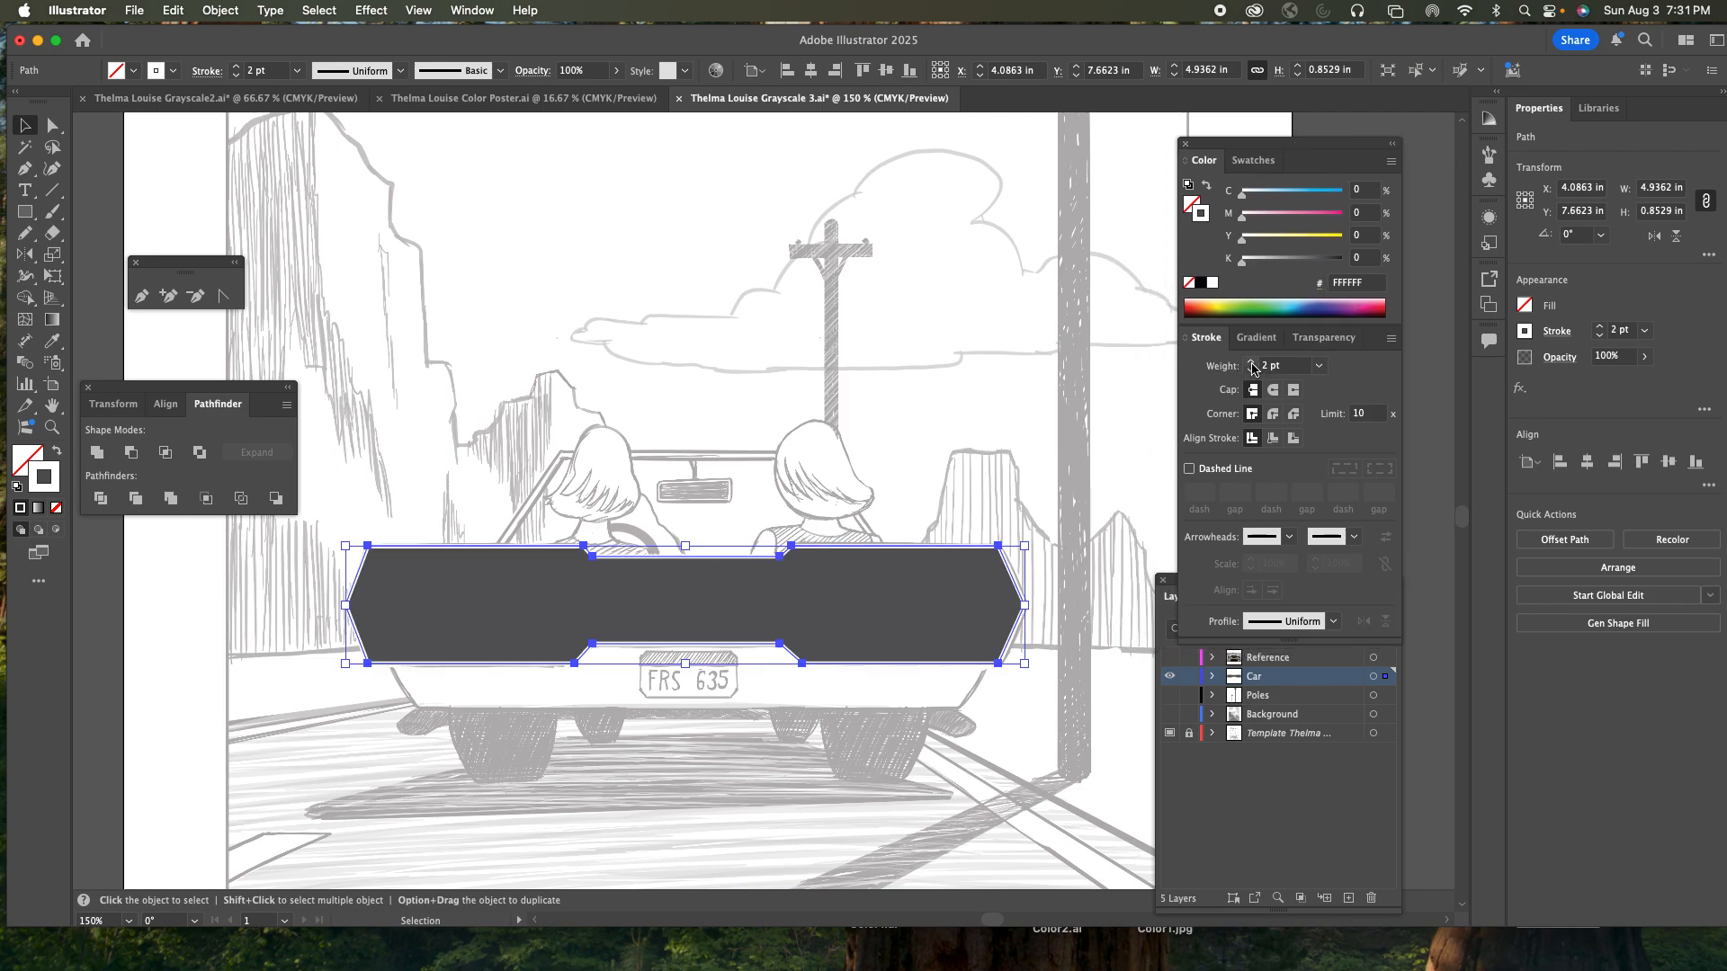
click(1251, 362)
click(1251, 361)
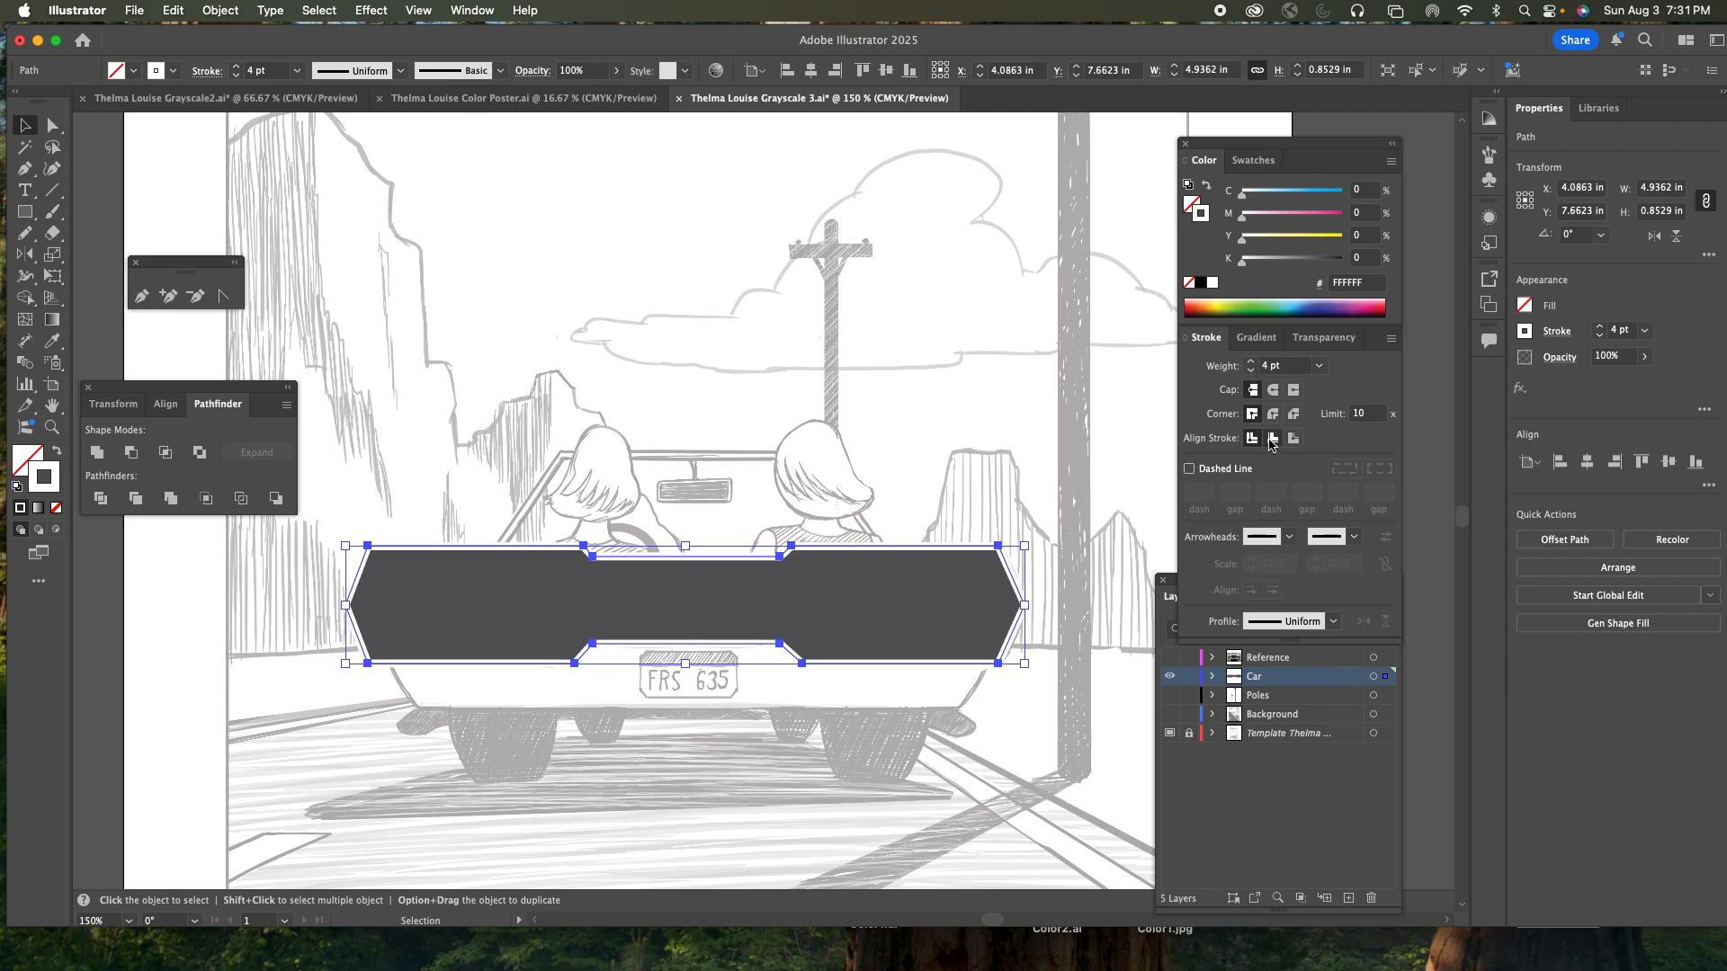
click(1272, 440)
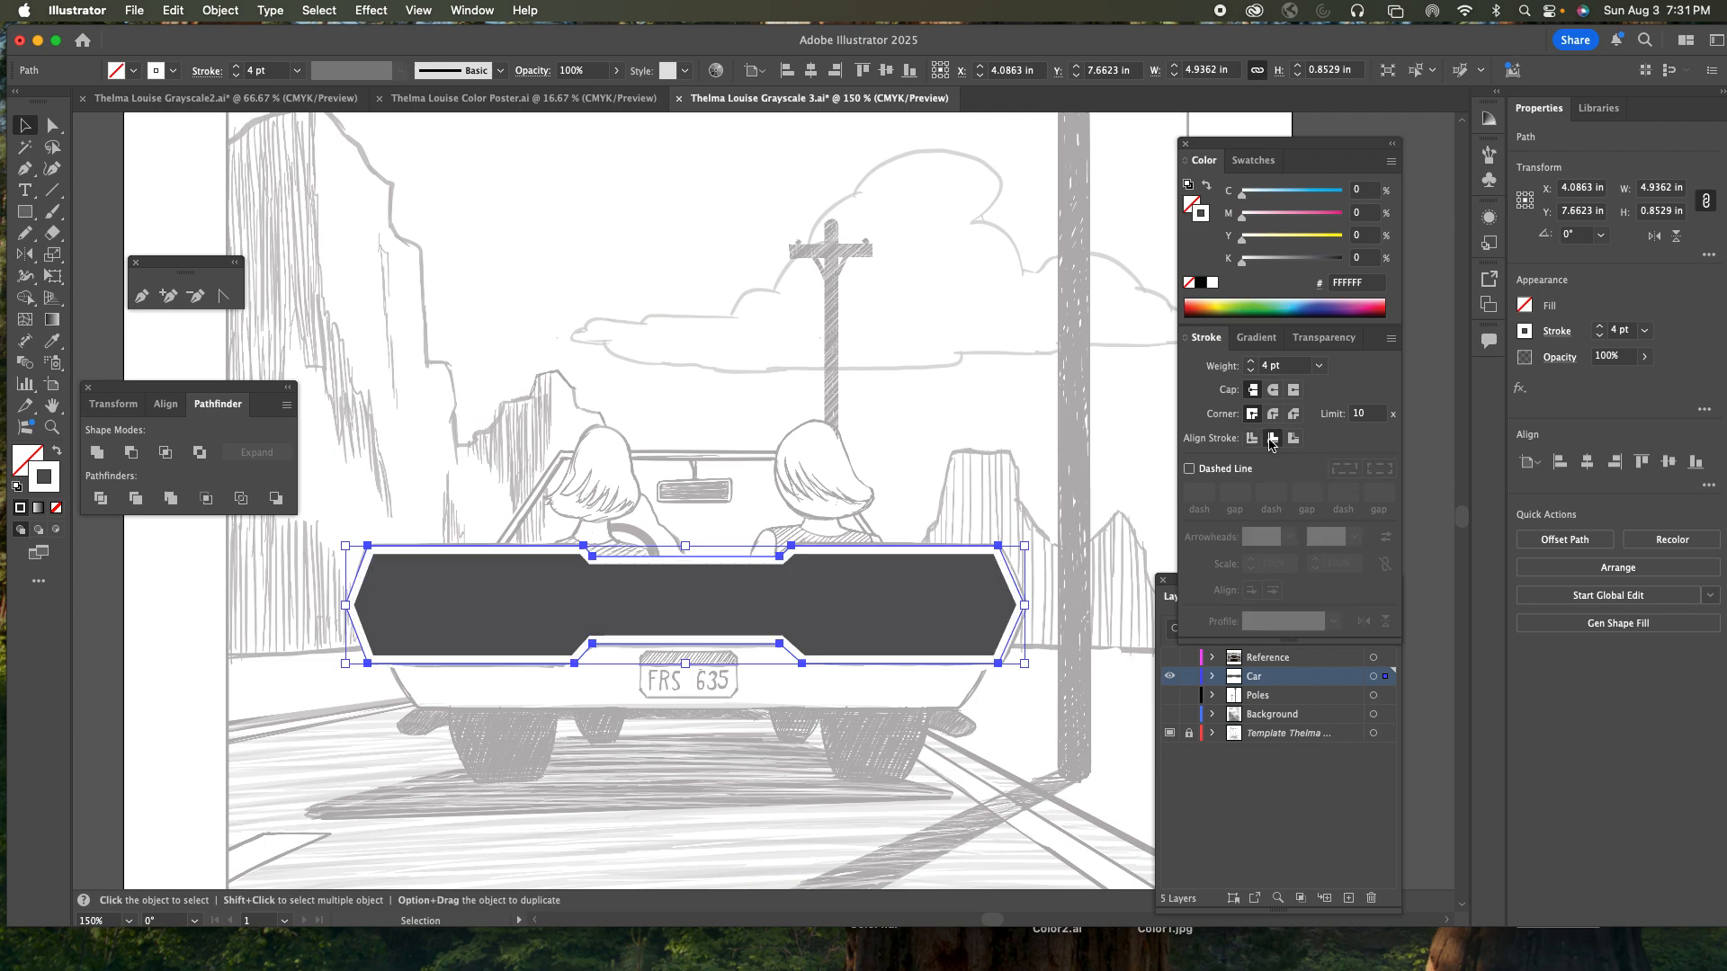
click(1059, 442)
drag(873, 550, 892, 493)
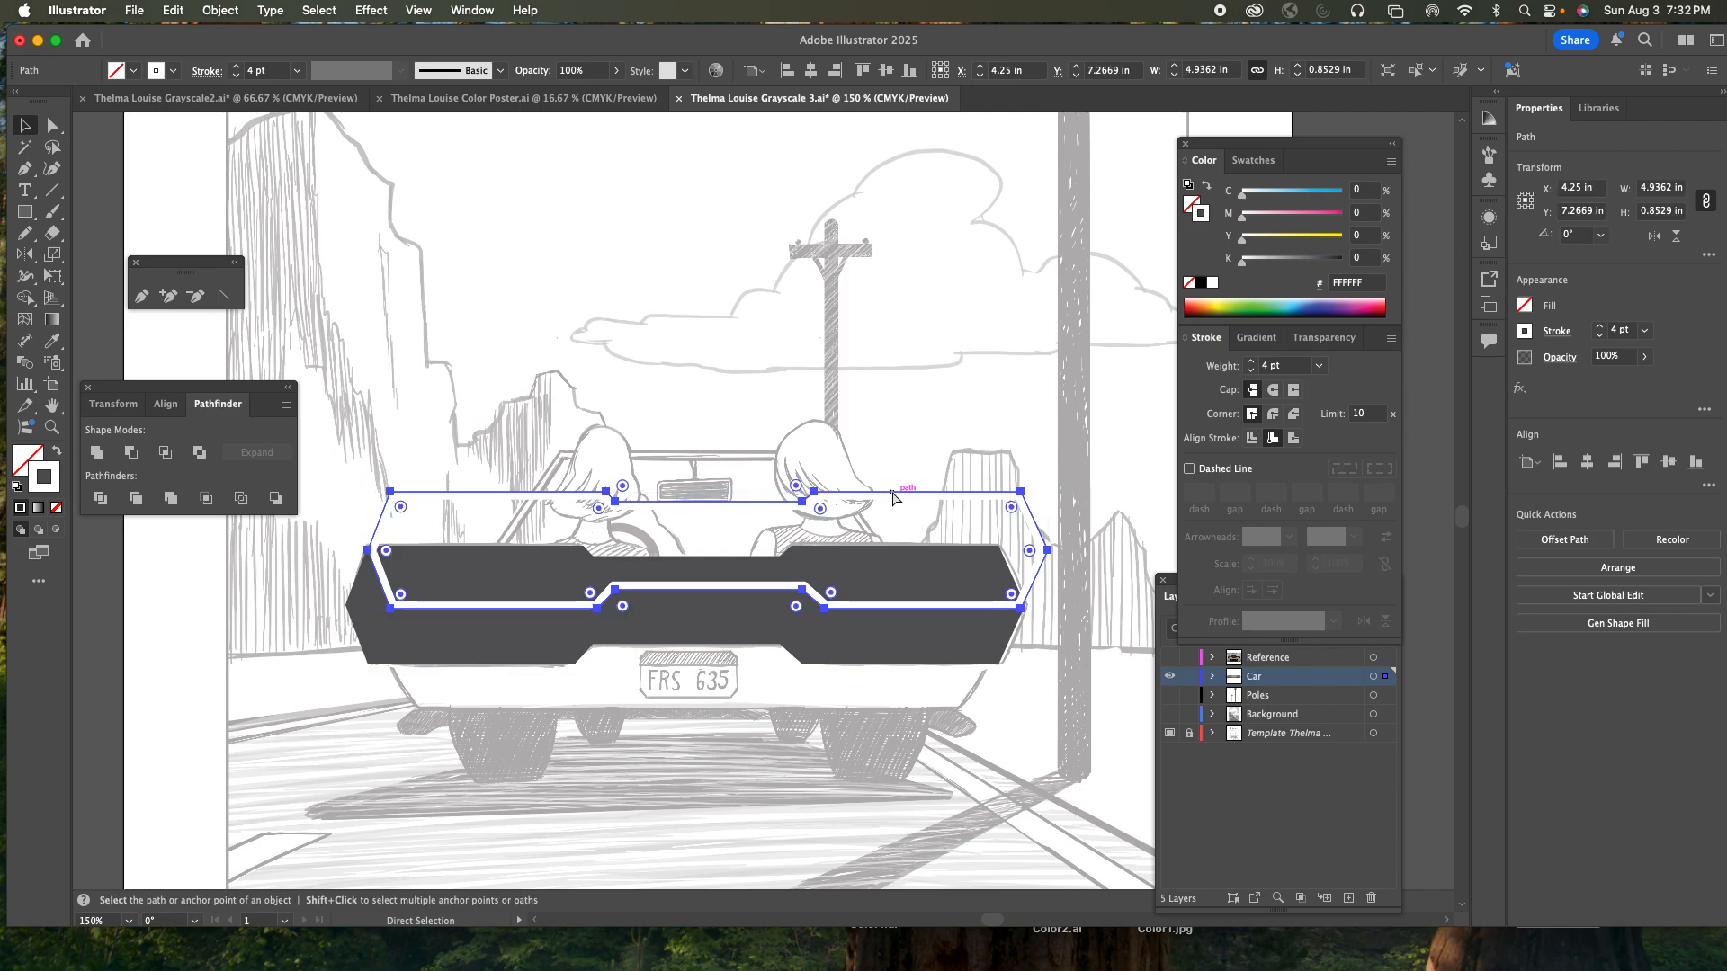
key(super+z)
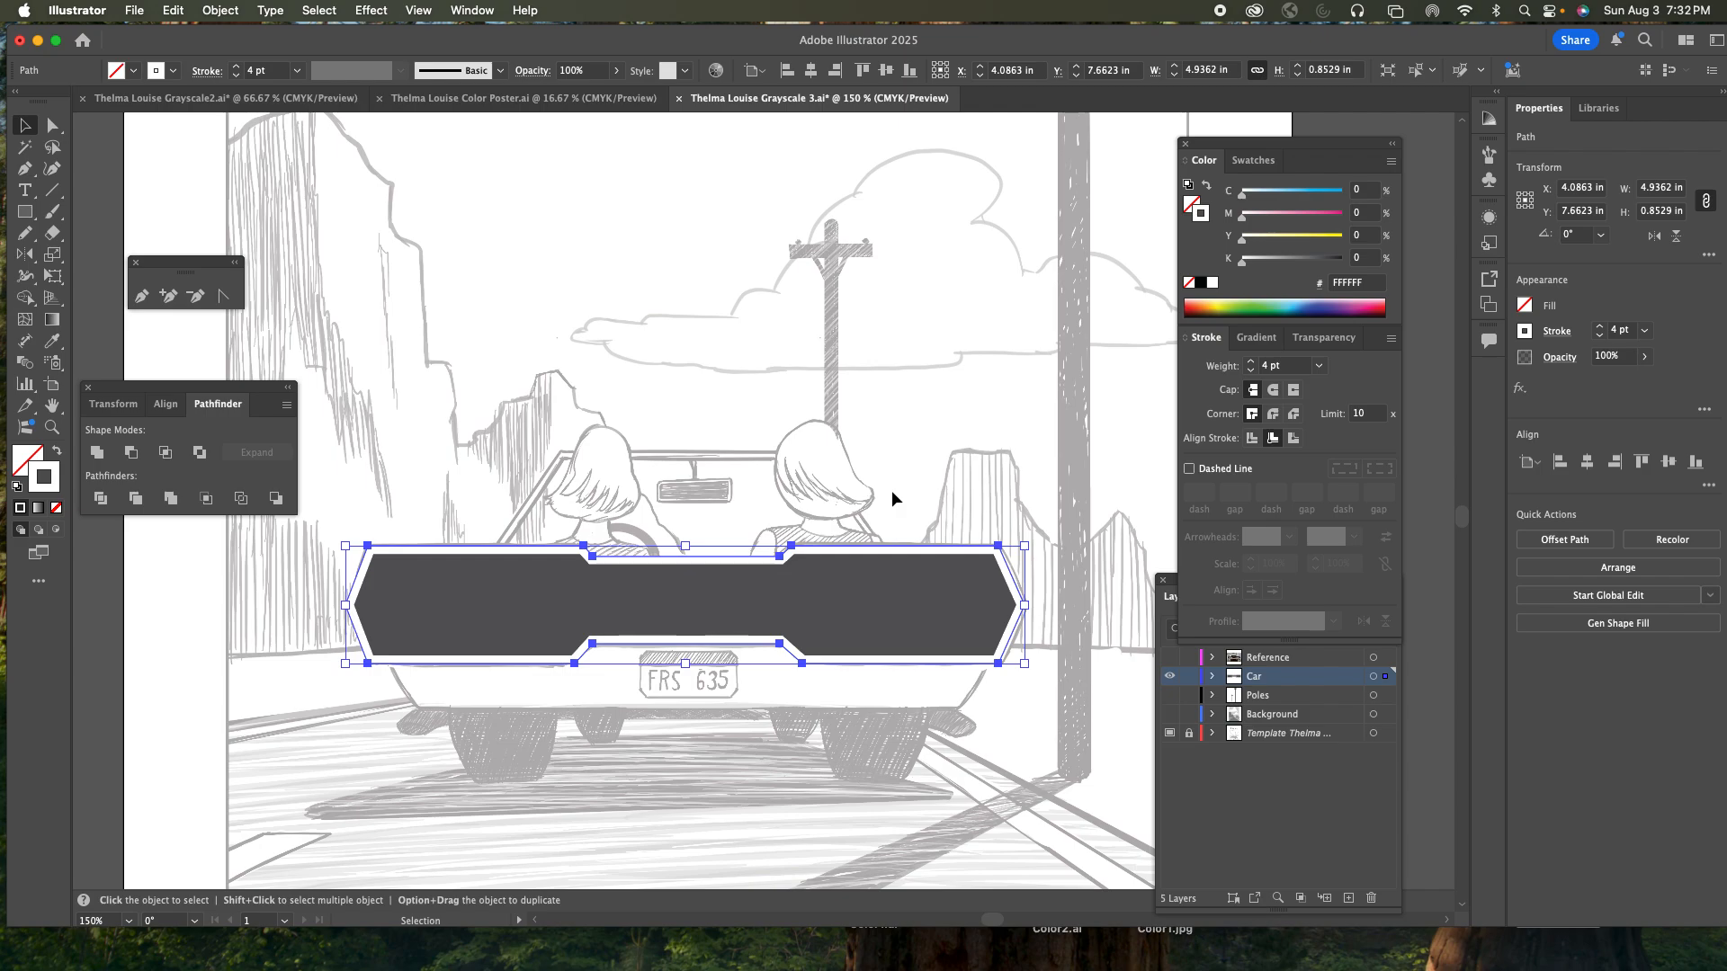
- With the Car layer in outline view, draw a rectangle about 4.46 by 0.44 in over the rear panel's sketched inner strip
click(892, 489)
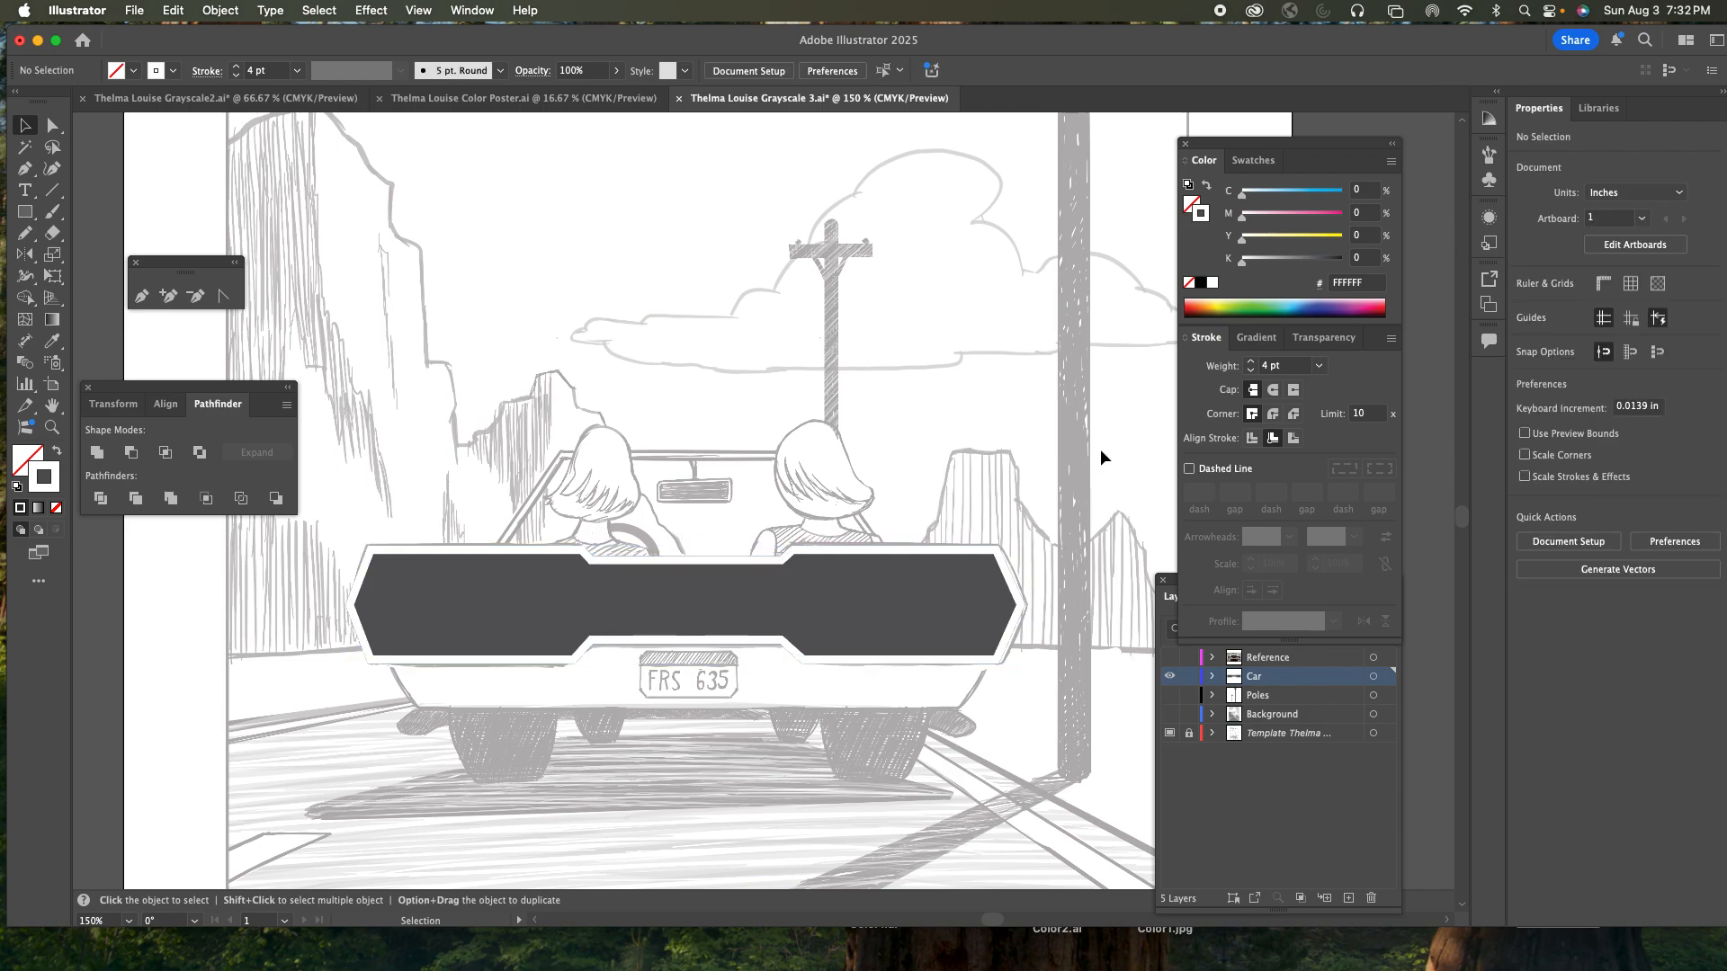
super+click(1170, 677)
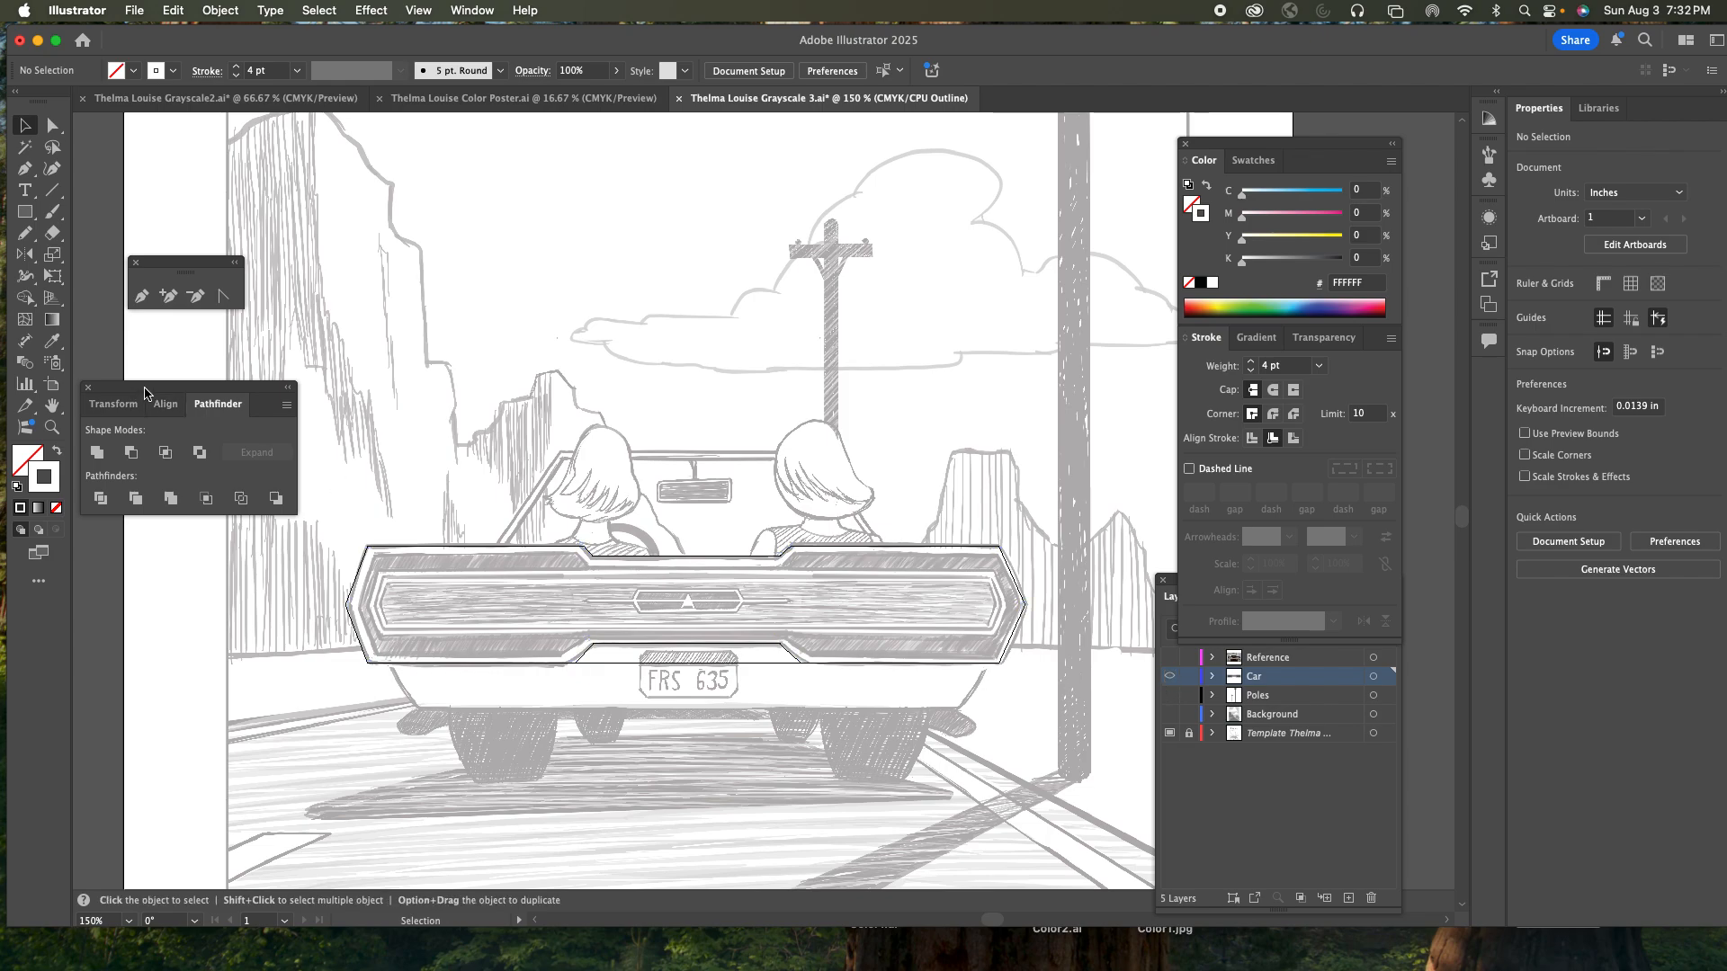
click(36, 215)
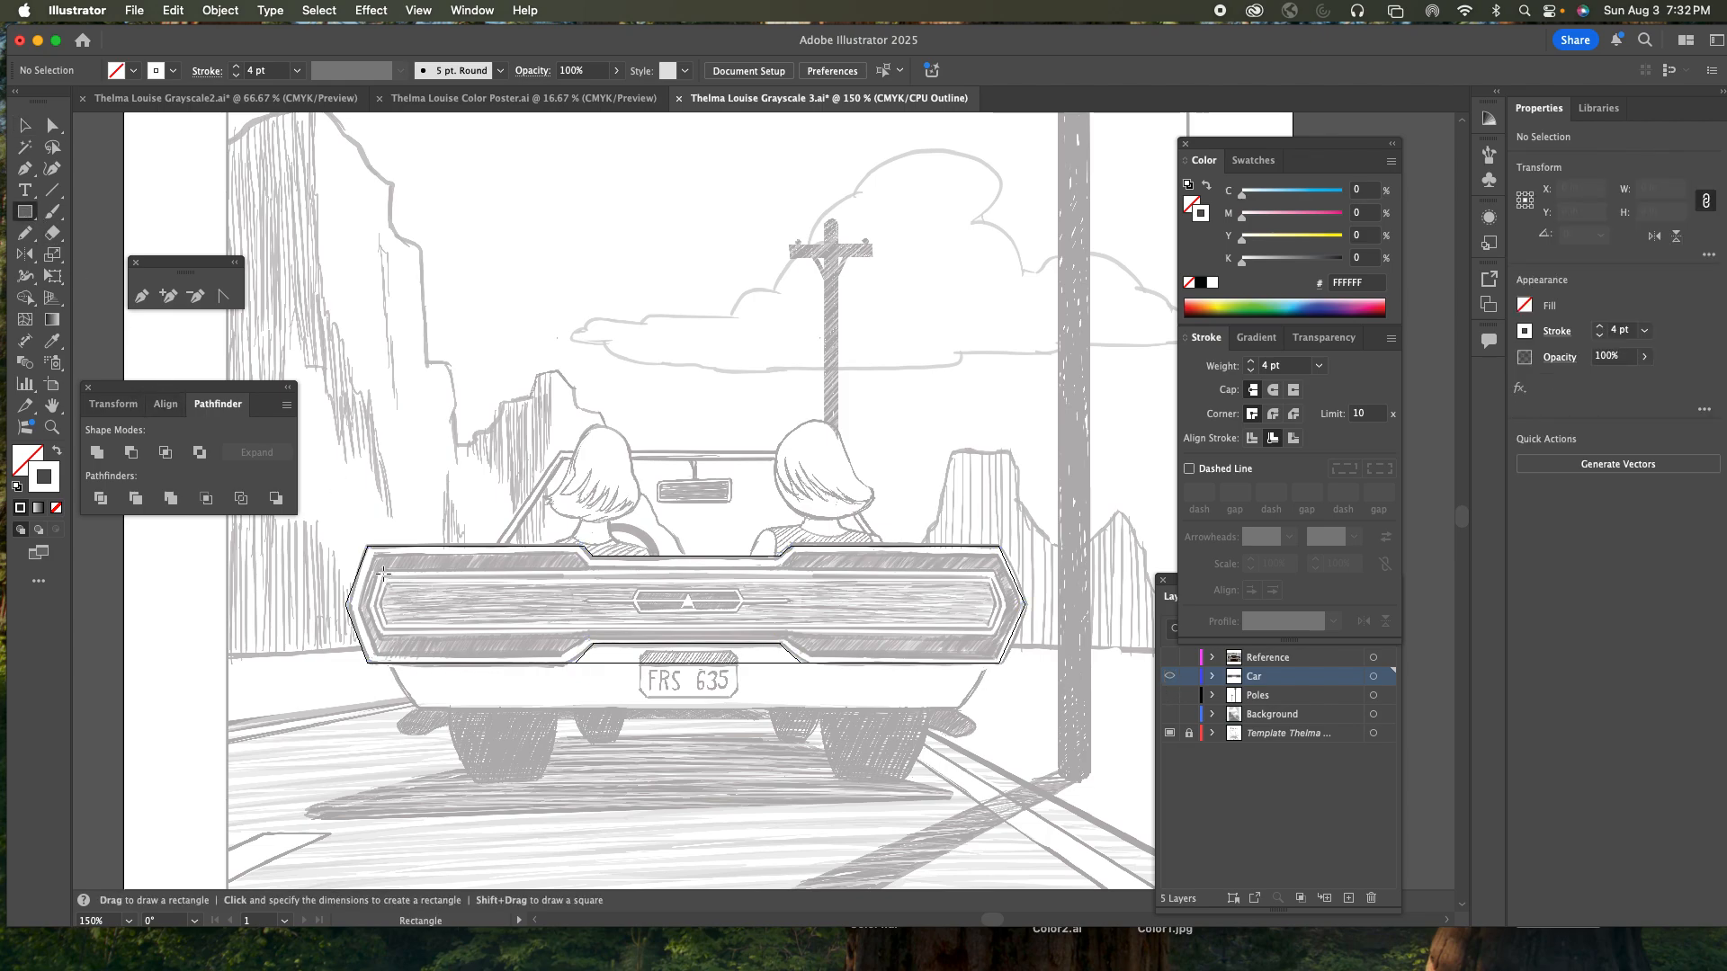
mouse_move(378, 572)
mouse_down()
mouse_move(549, 634)
mouse_move(993, 633)
mouse_up()
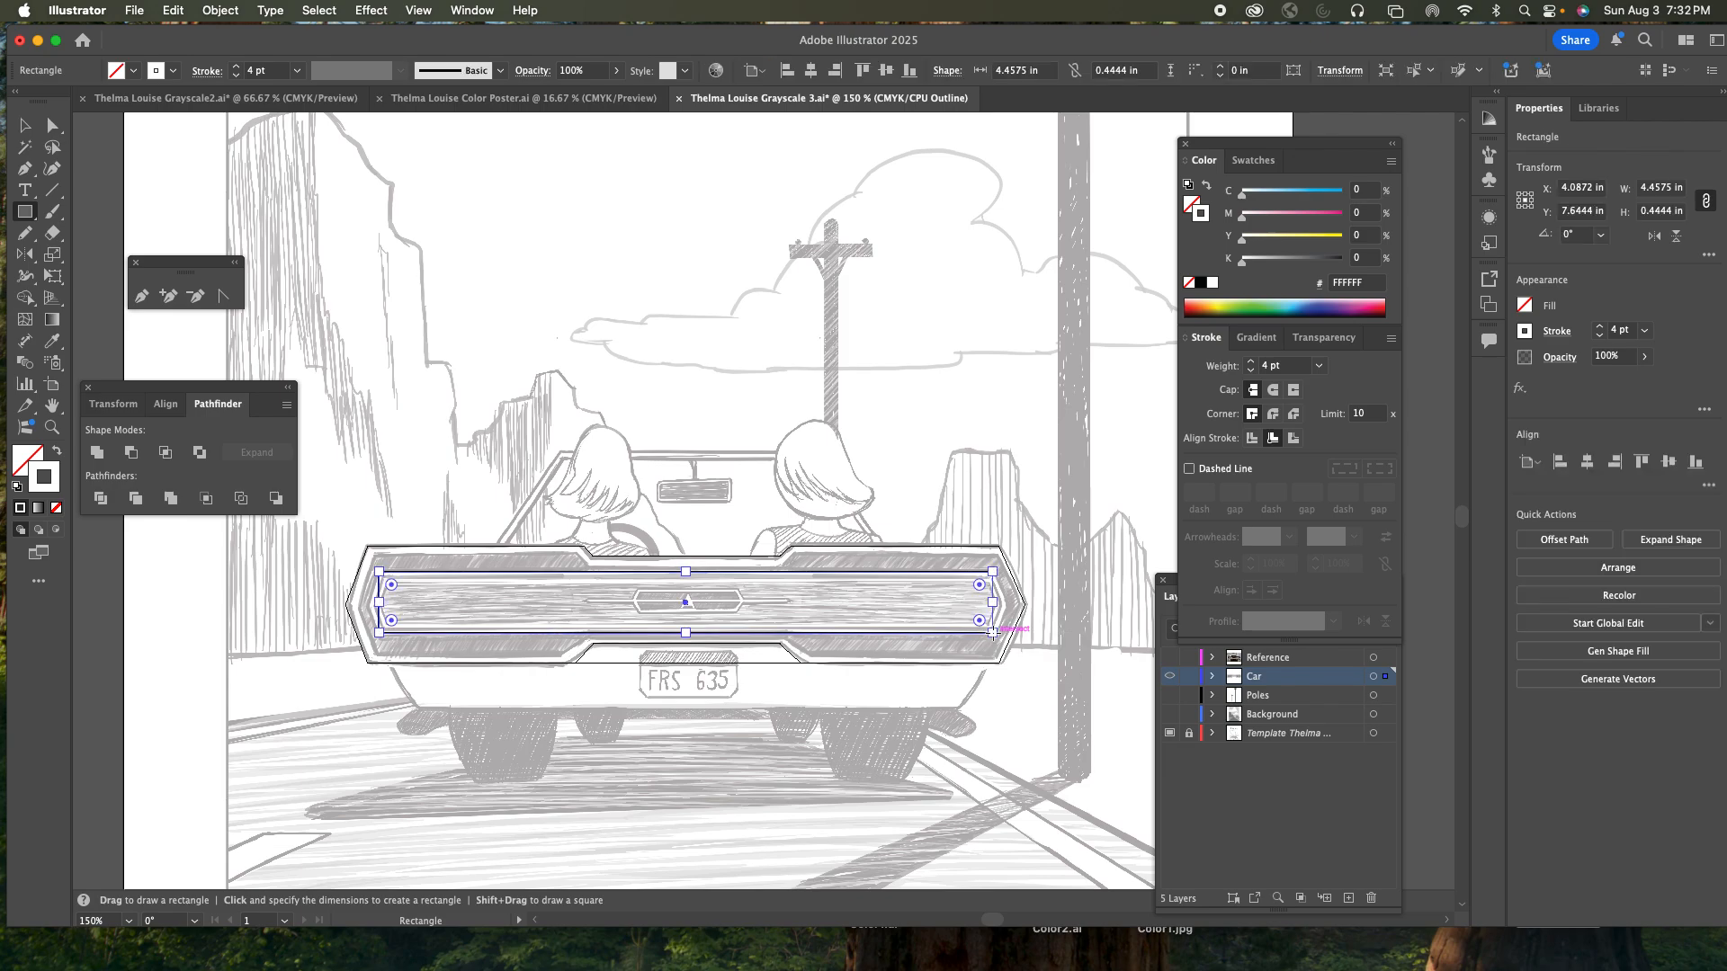
- Add an anchor point midway along the inner strip's right edge and nudge it outward to X 6.4271 in, forming a pointed end
key(p)
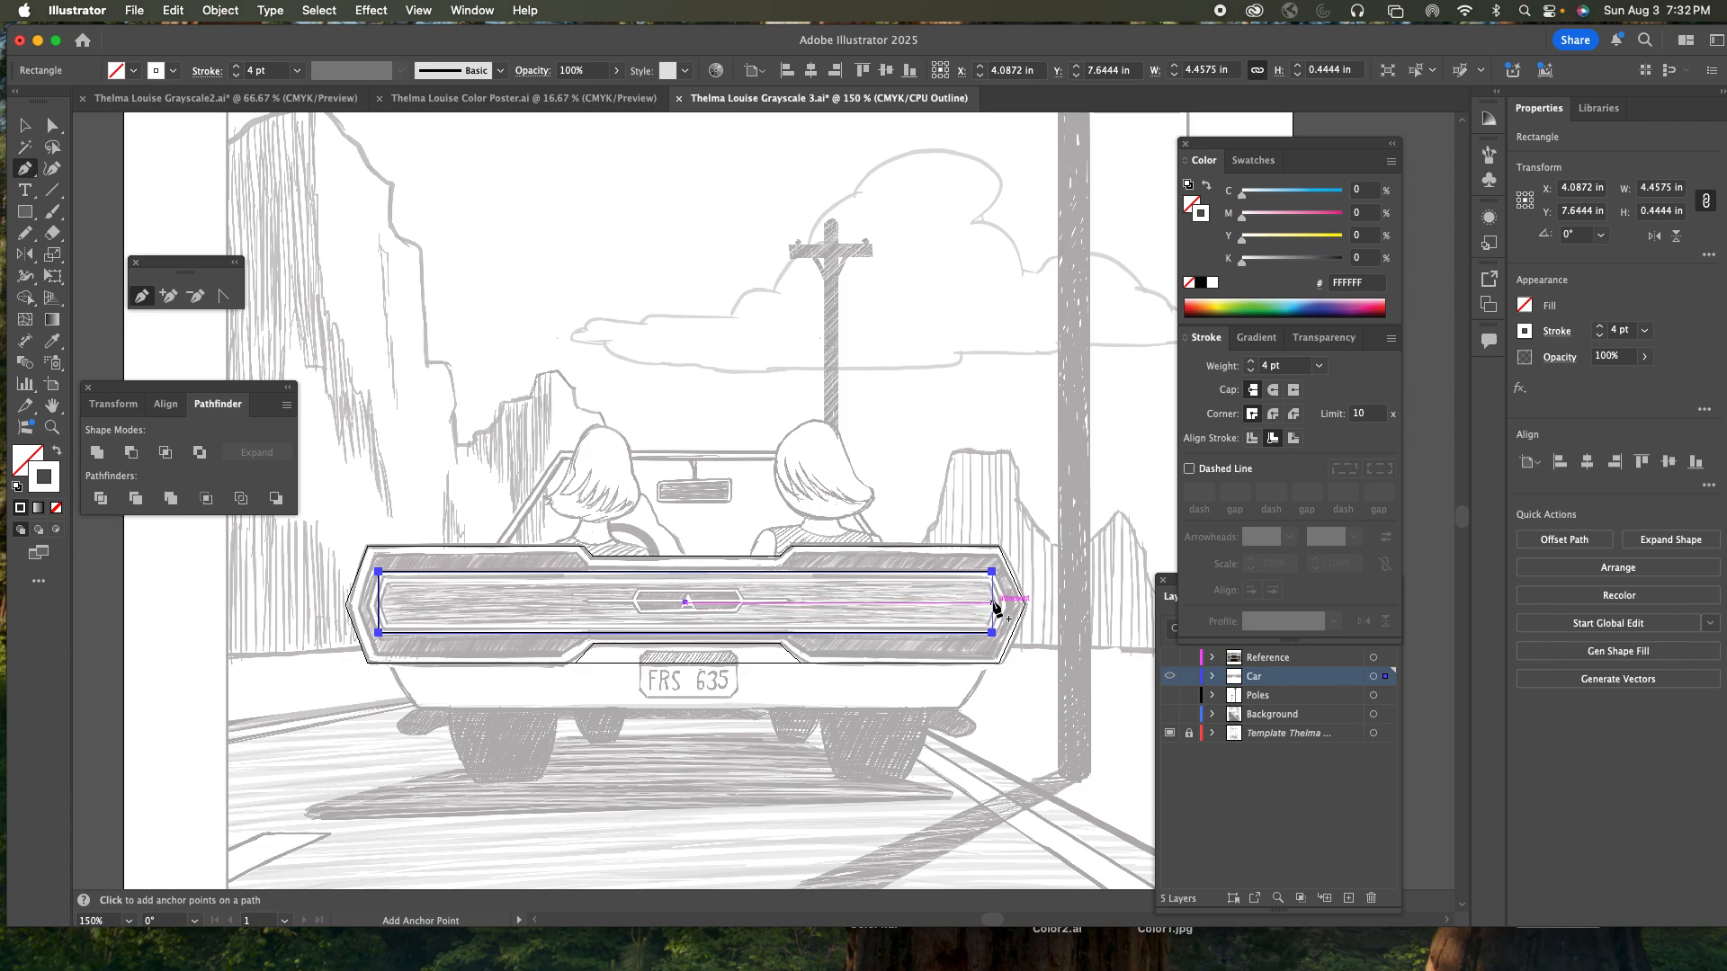
click(993, 602)
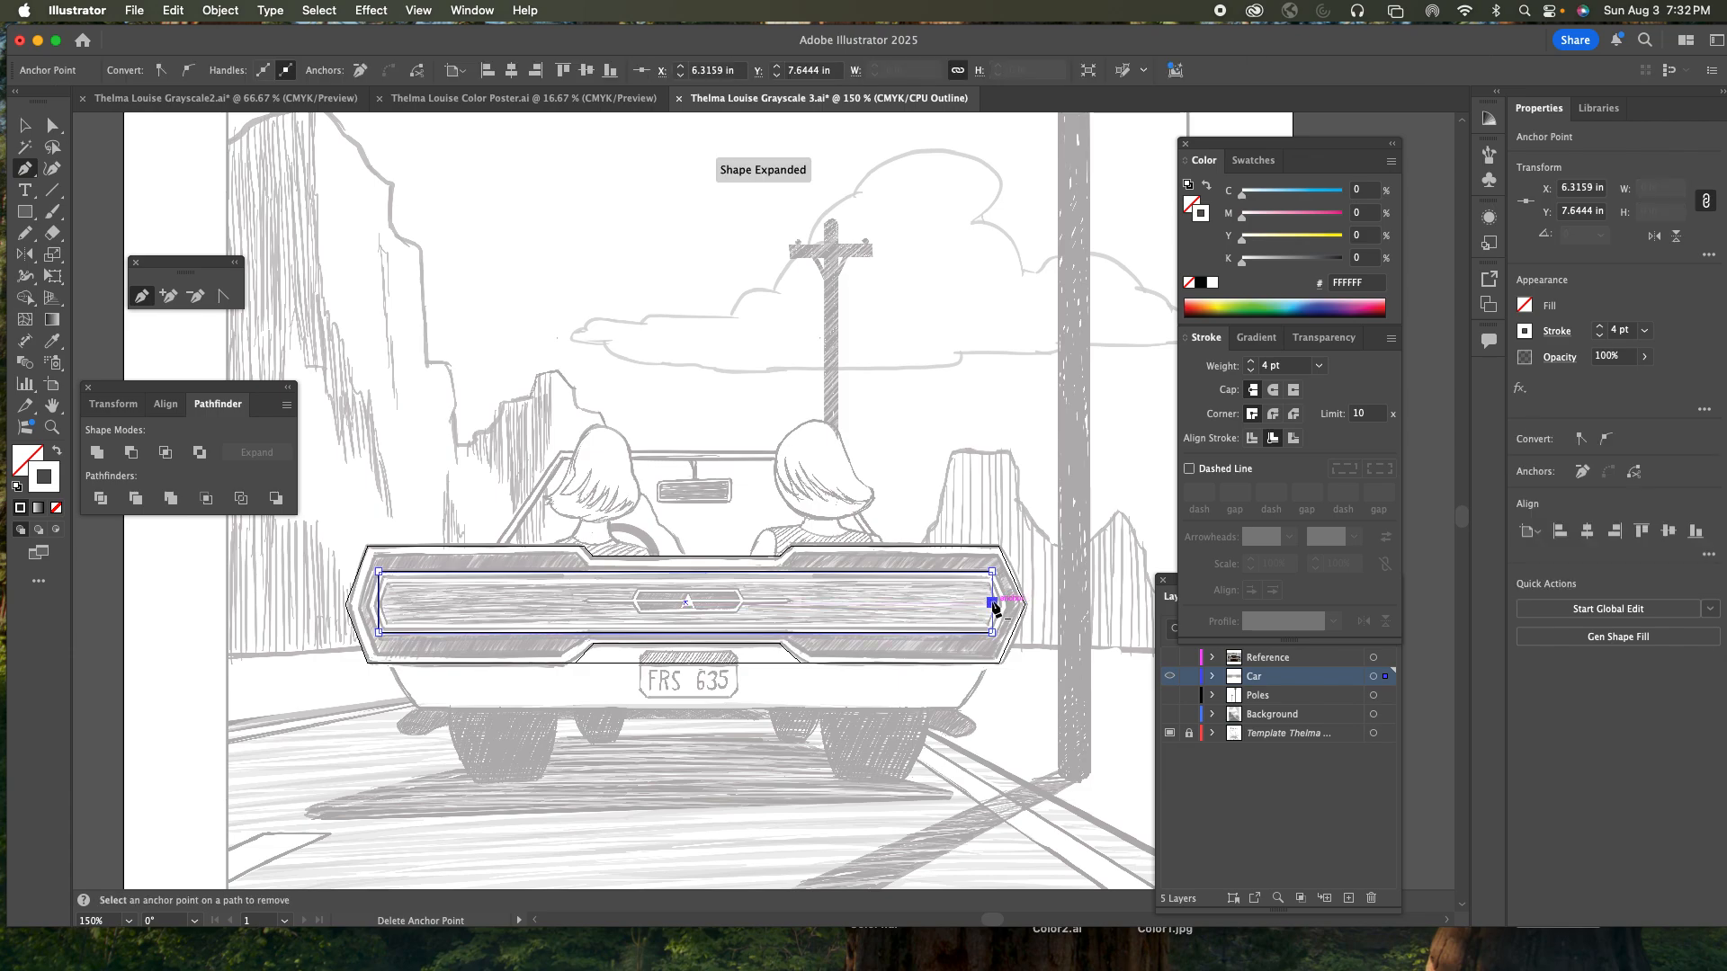
key(Right)
key(Right)
key(Right)
key(Right)
key(Right)
key(Right)
key(Right)
key(Right)
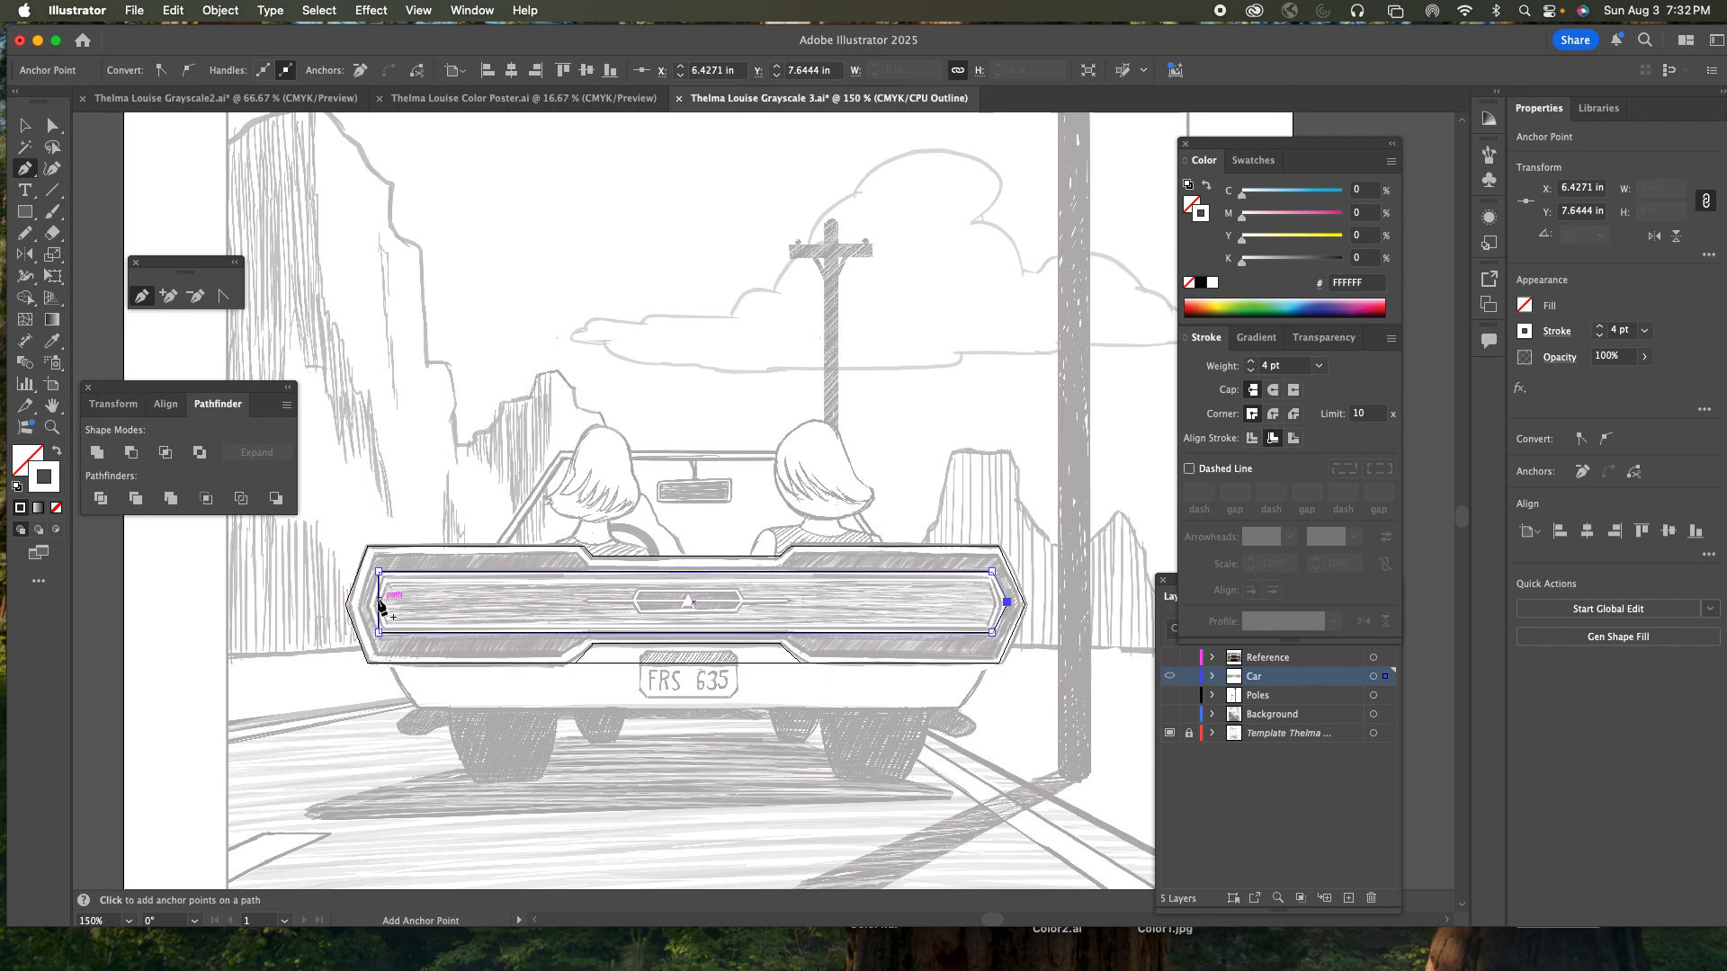
- Add a matching anchor point midway along the strip's left edge and nudge it outward to X 1.775 in
super+click(380, 605)
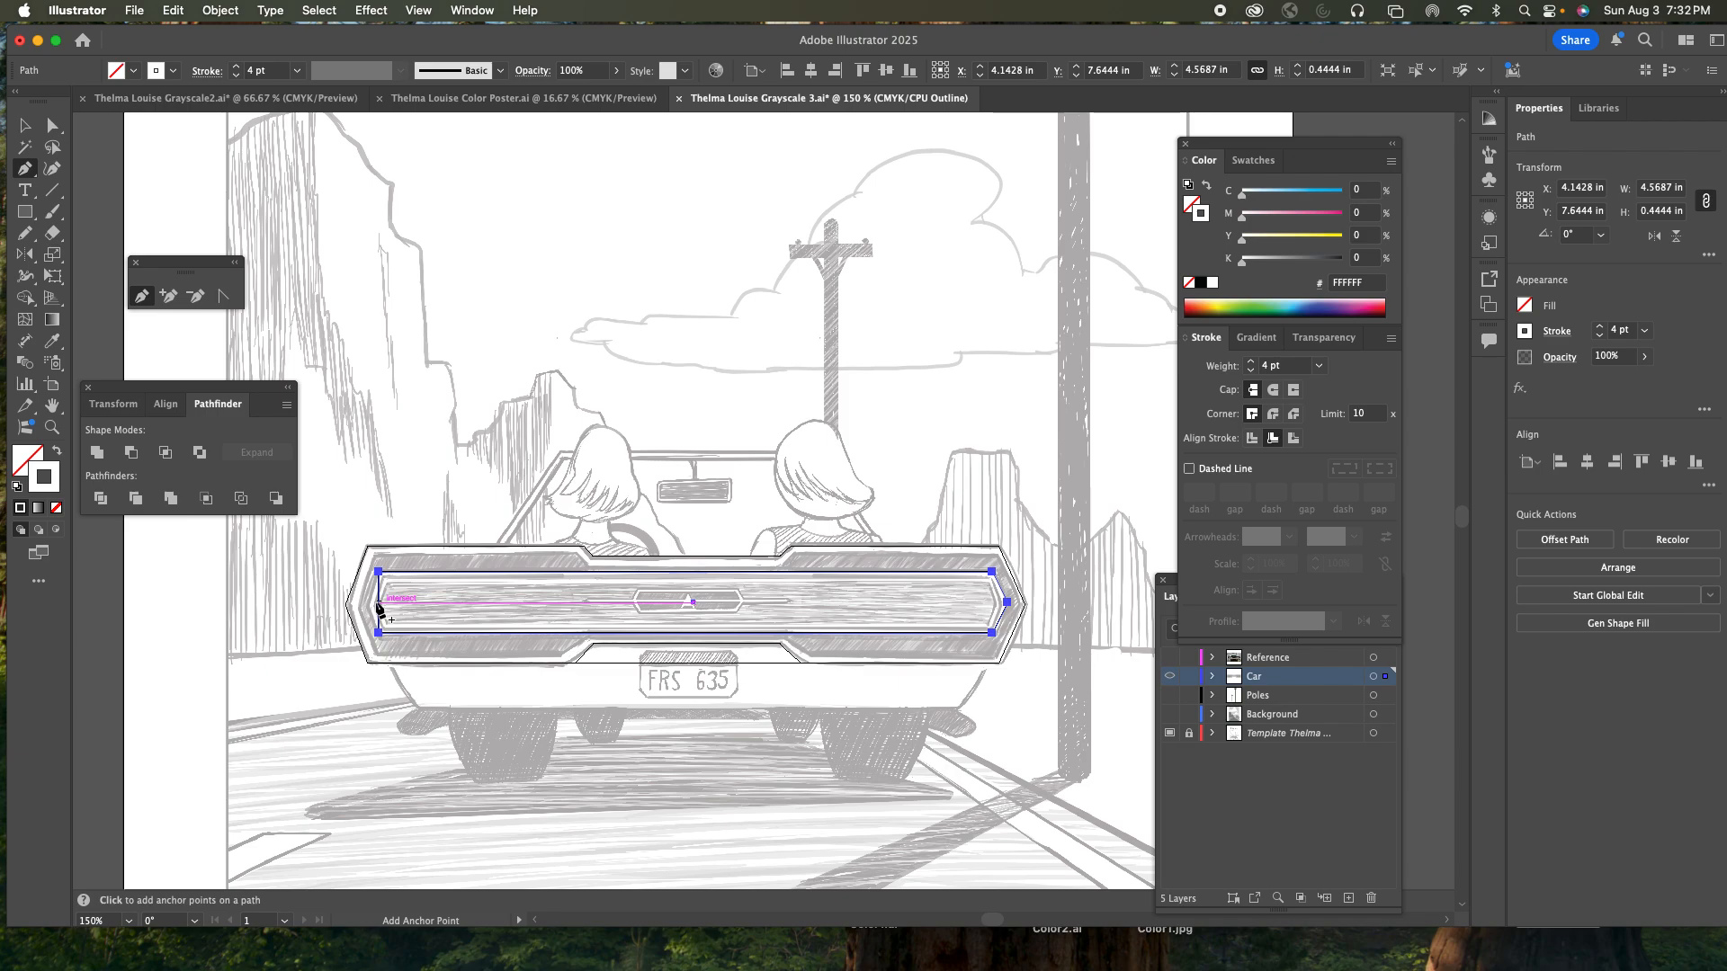
click(378, 602)
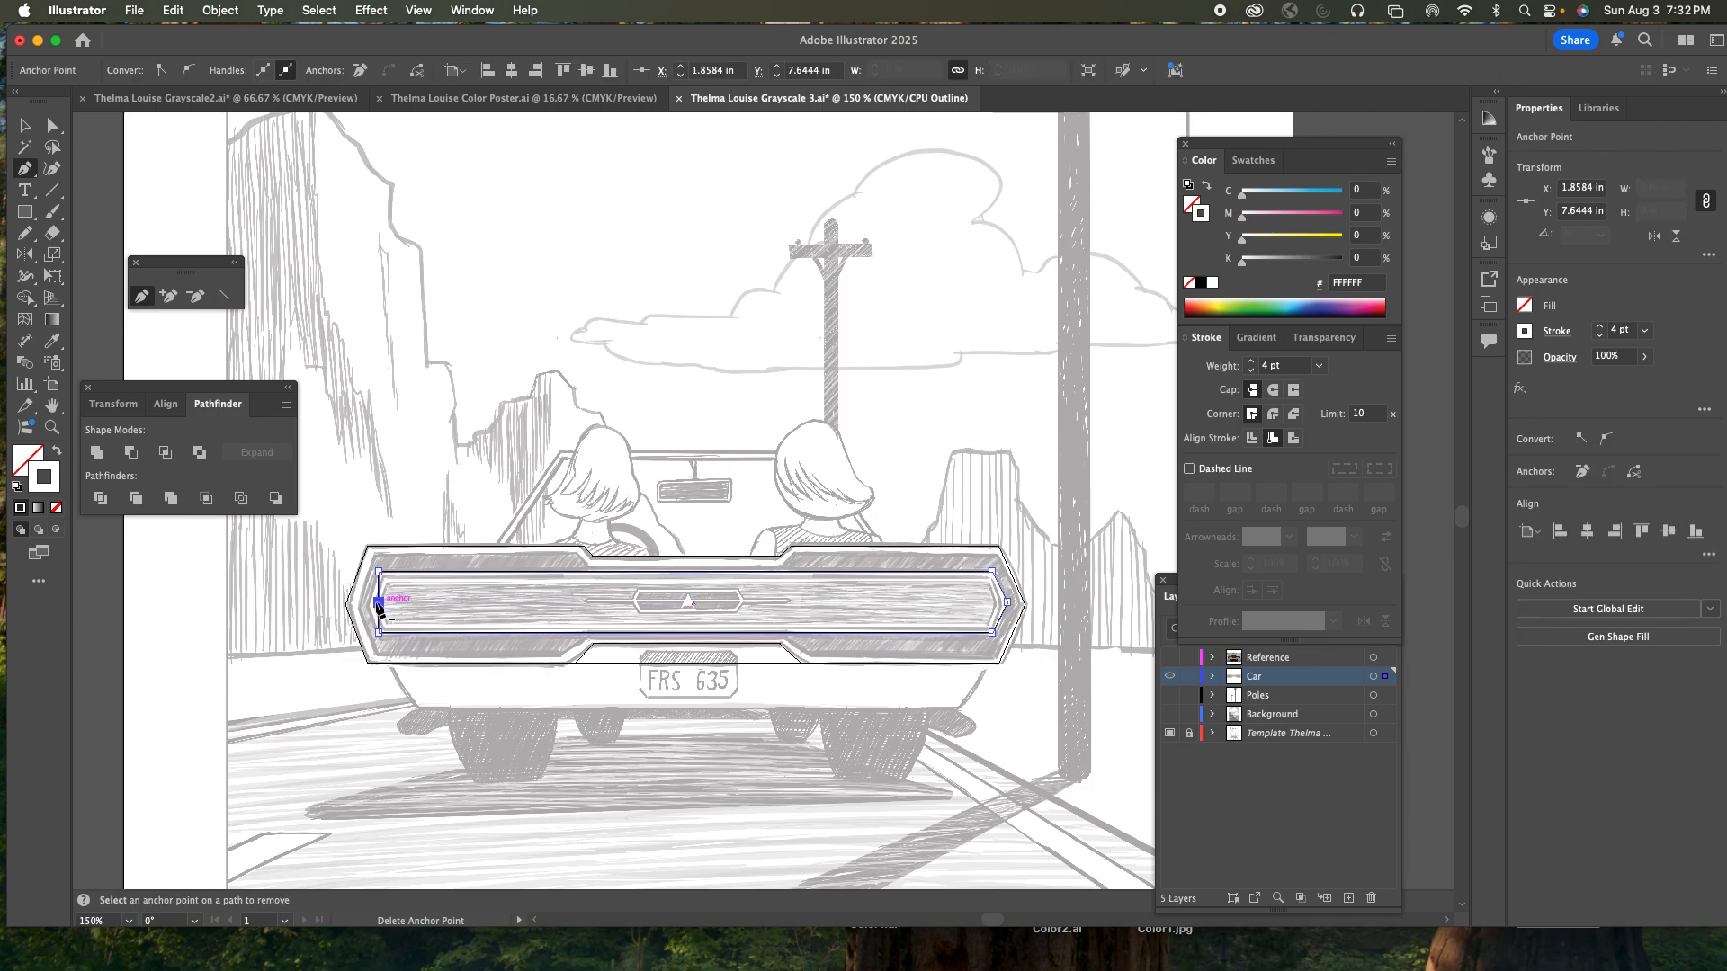
key(Left)
key(Left)
key(Left)
key(Left)
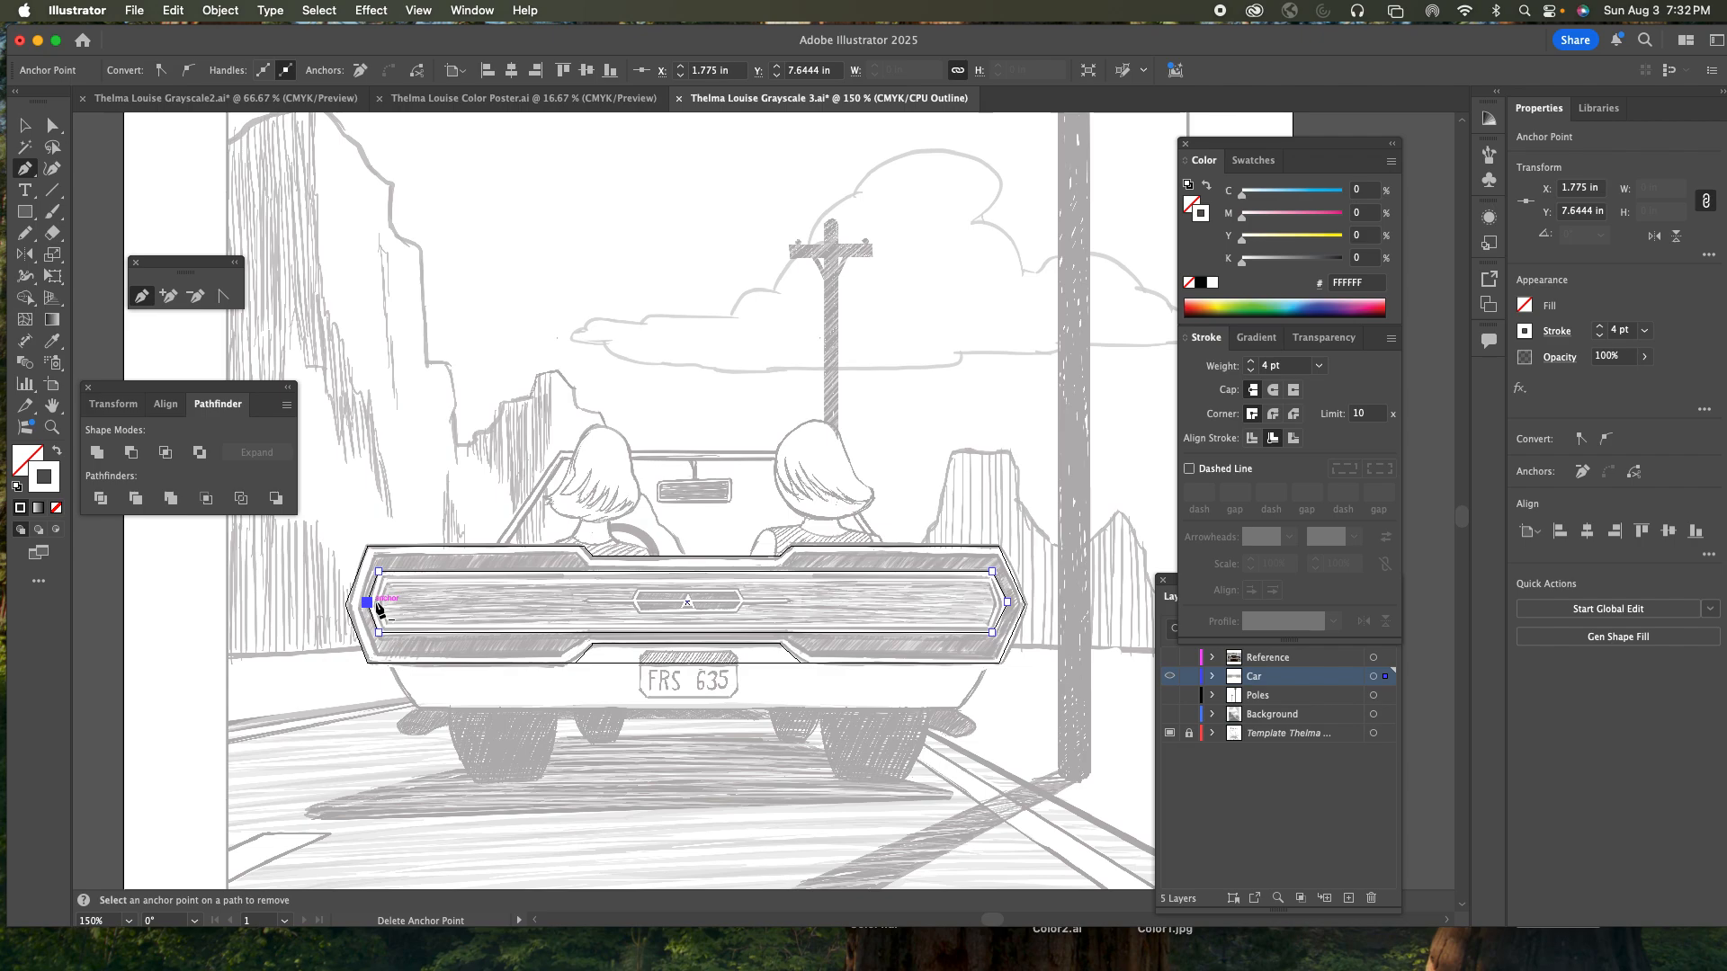
- Select the whole pointed strip path and return the Car layer from outline view to preview
click(54, 126)
click(471, 423)
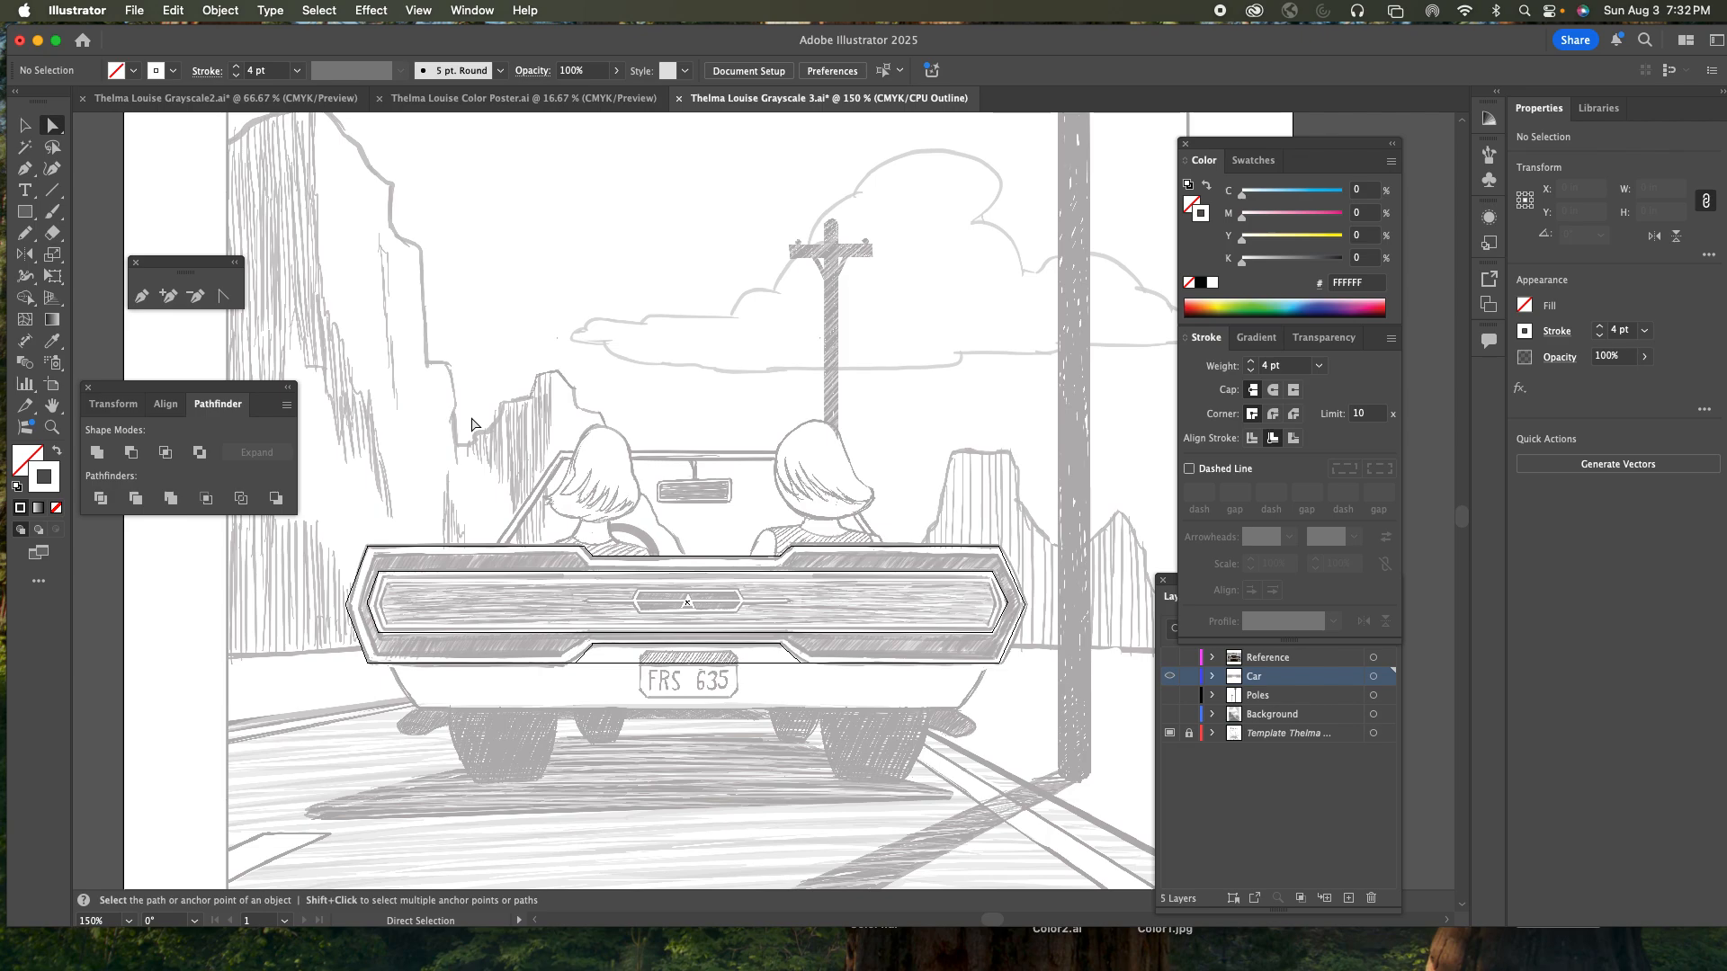
click(557, 573)
click(557, 573)
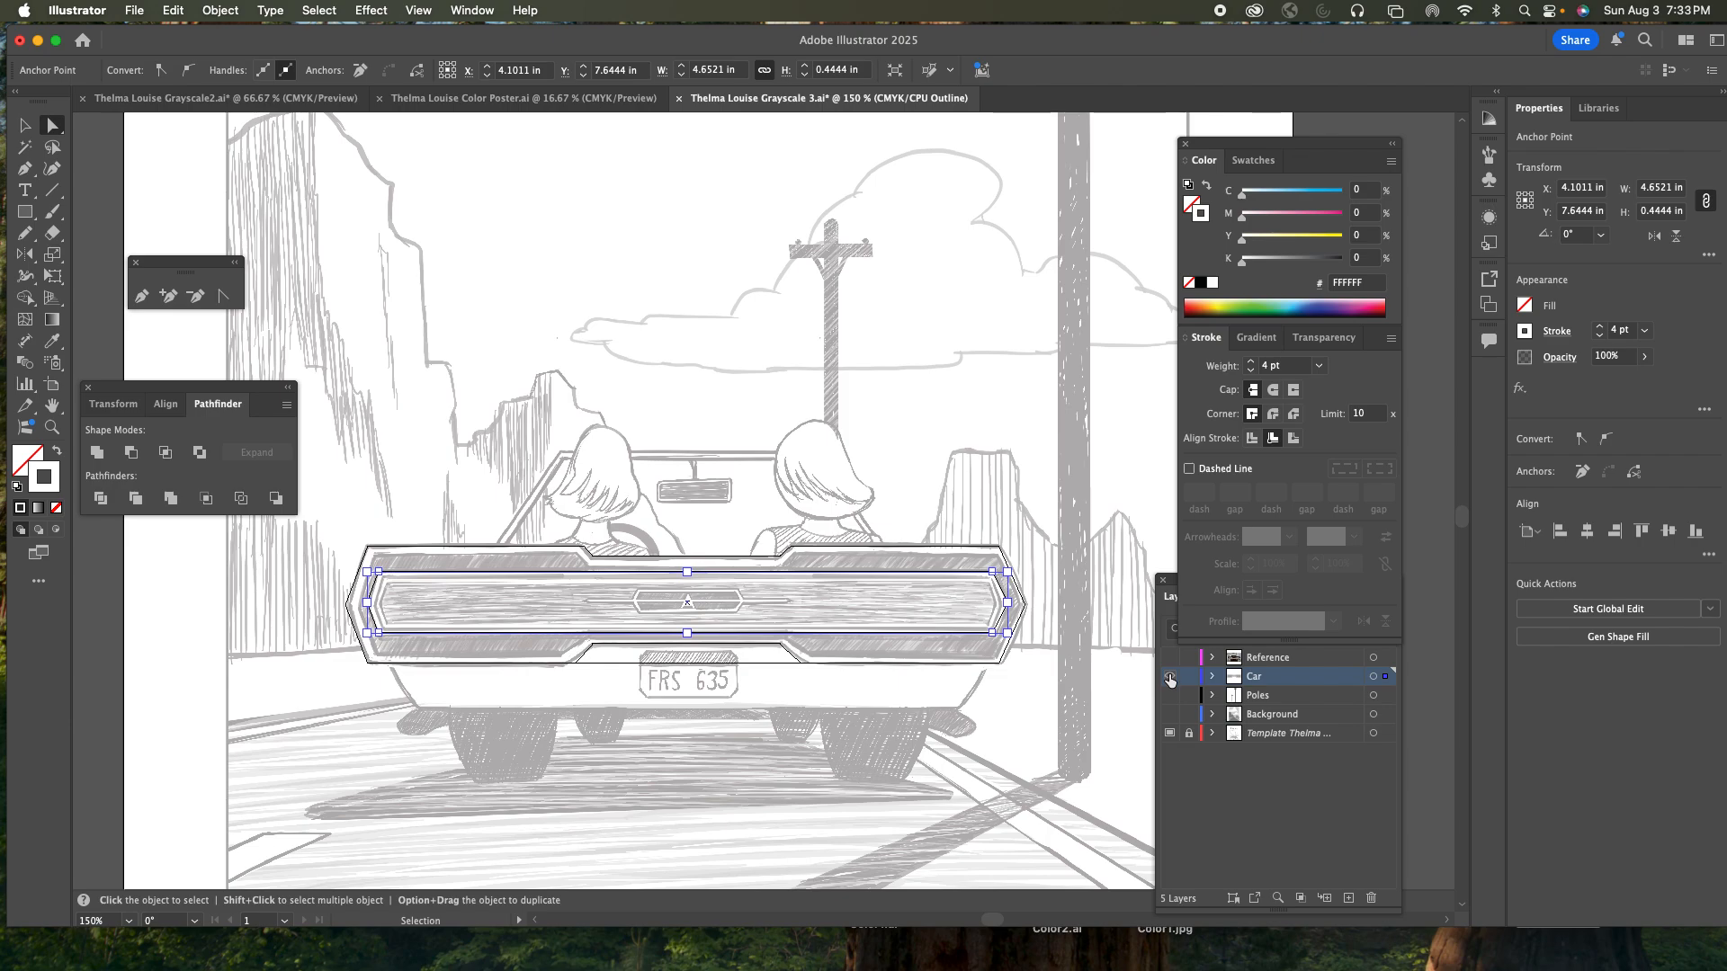
key(super+y)
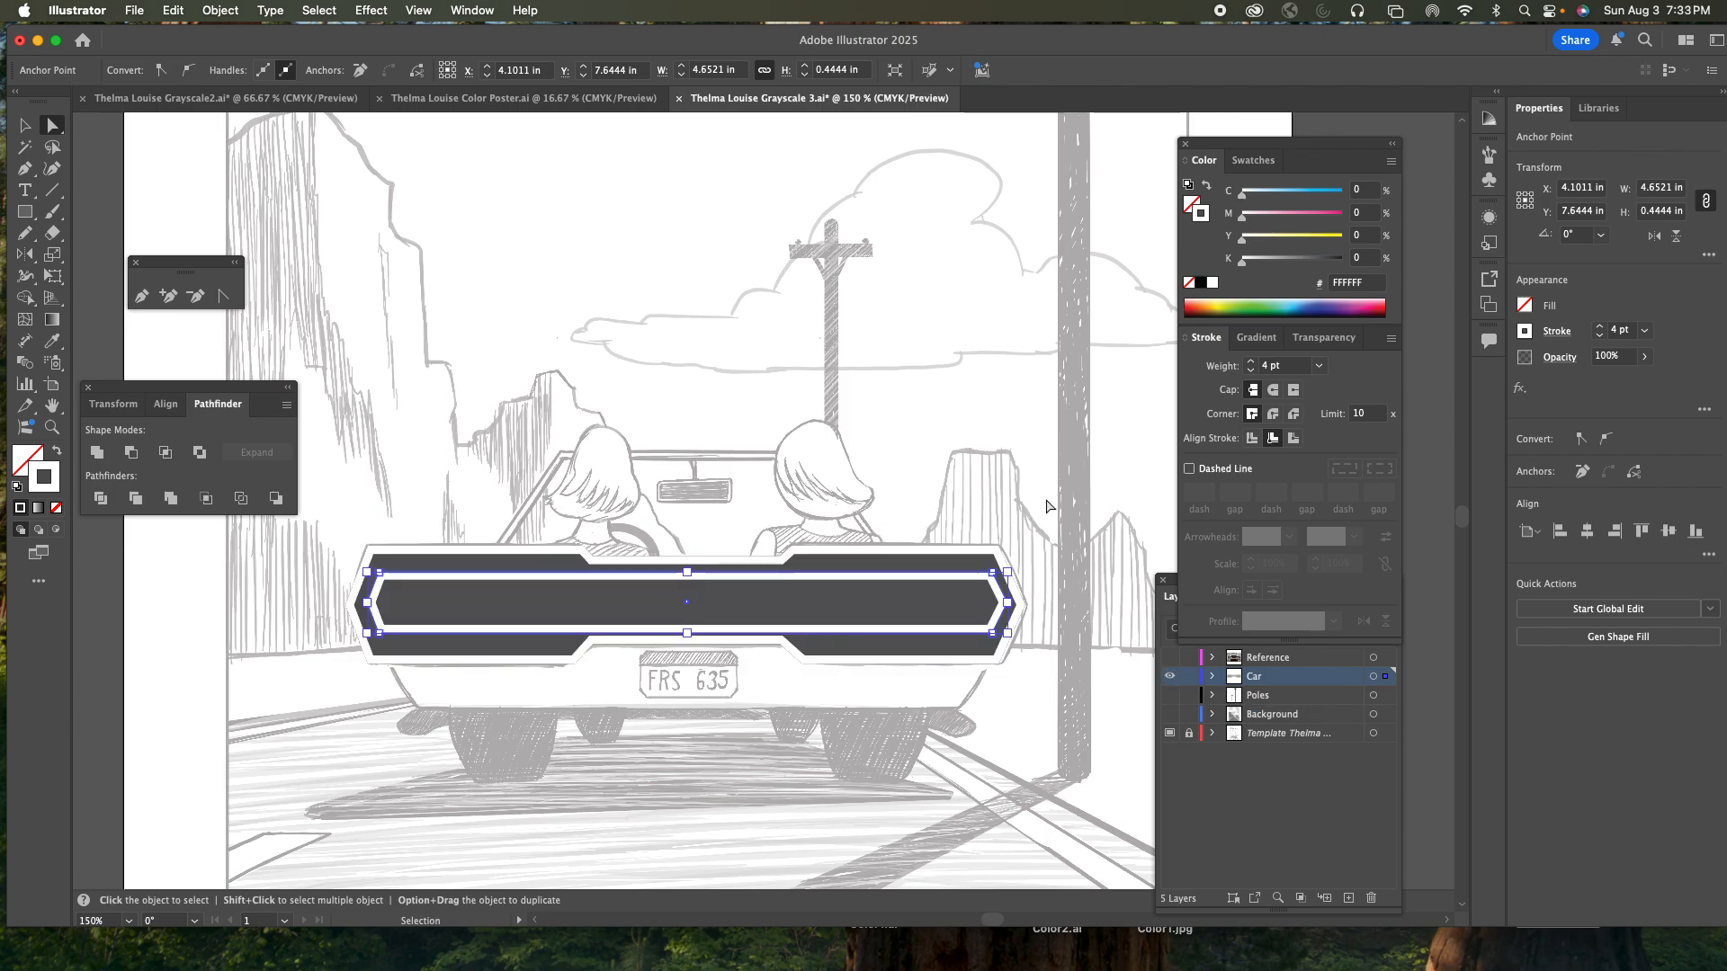
- Swap the strip's white stroke to its fill and set the fill to 20% black
click(1206, 188)
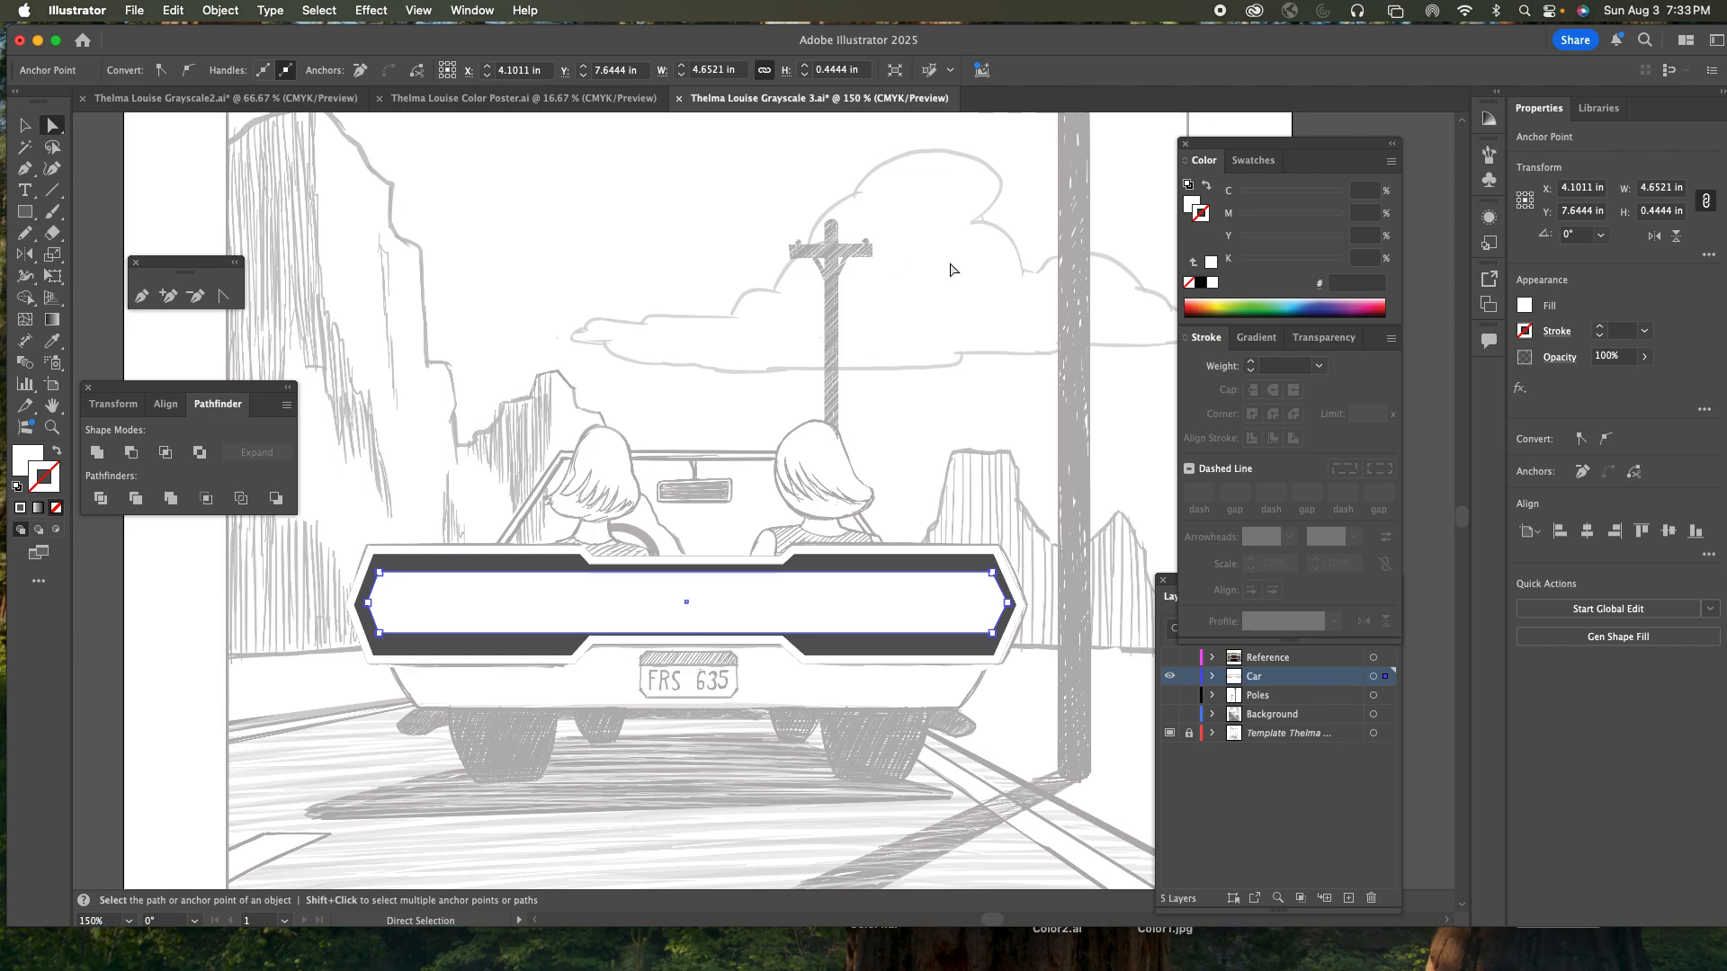
click(1192, 204)
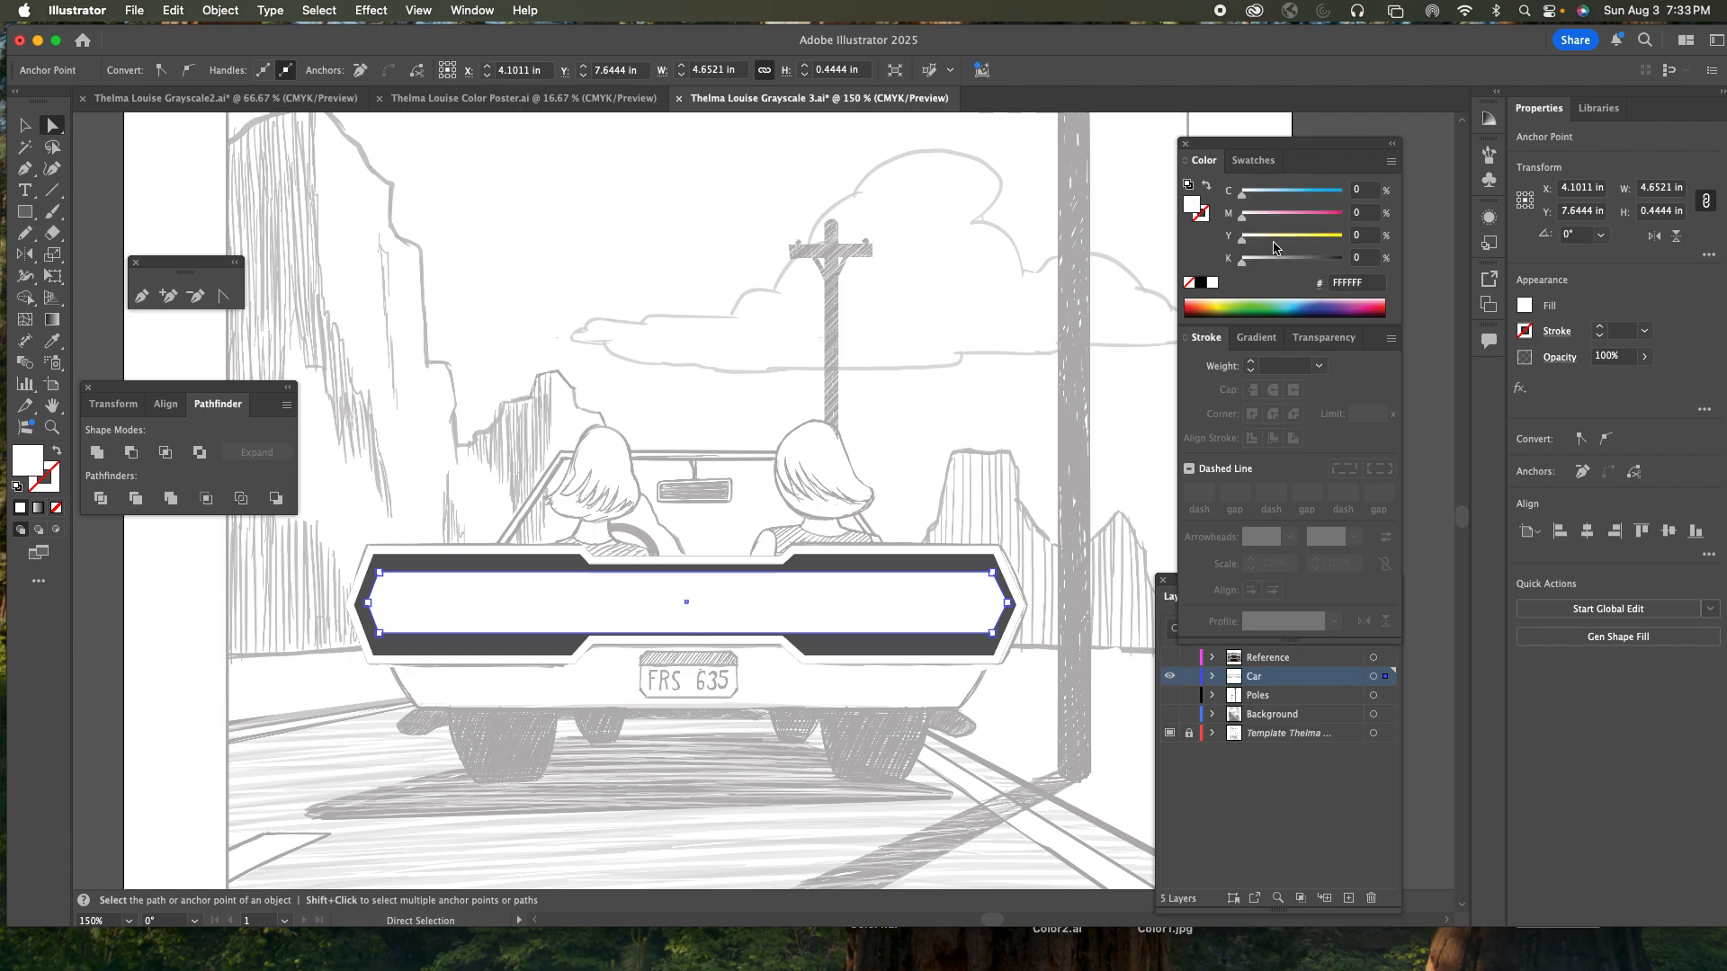
click(1365, 260)
text(20)
key(Return)
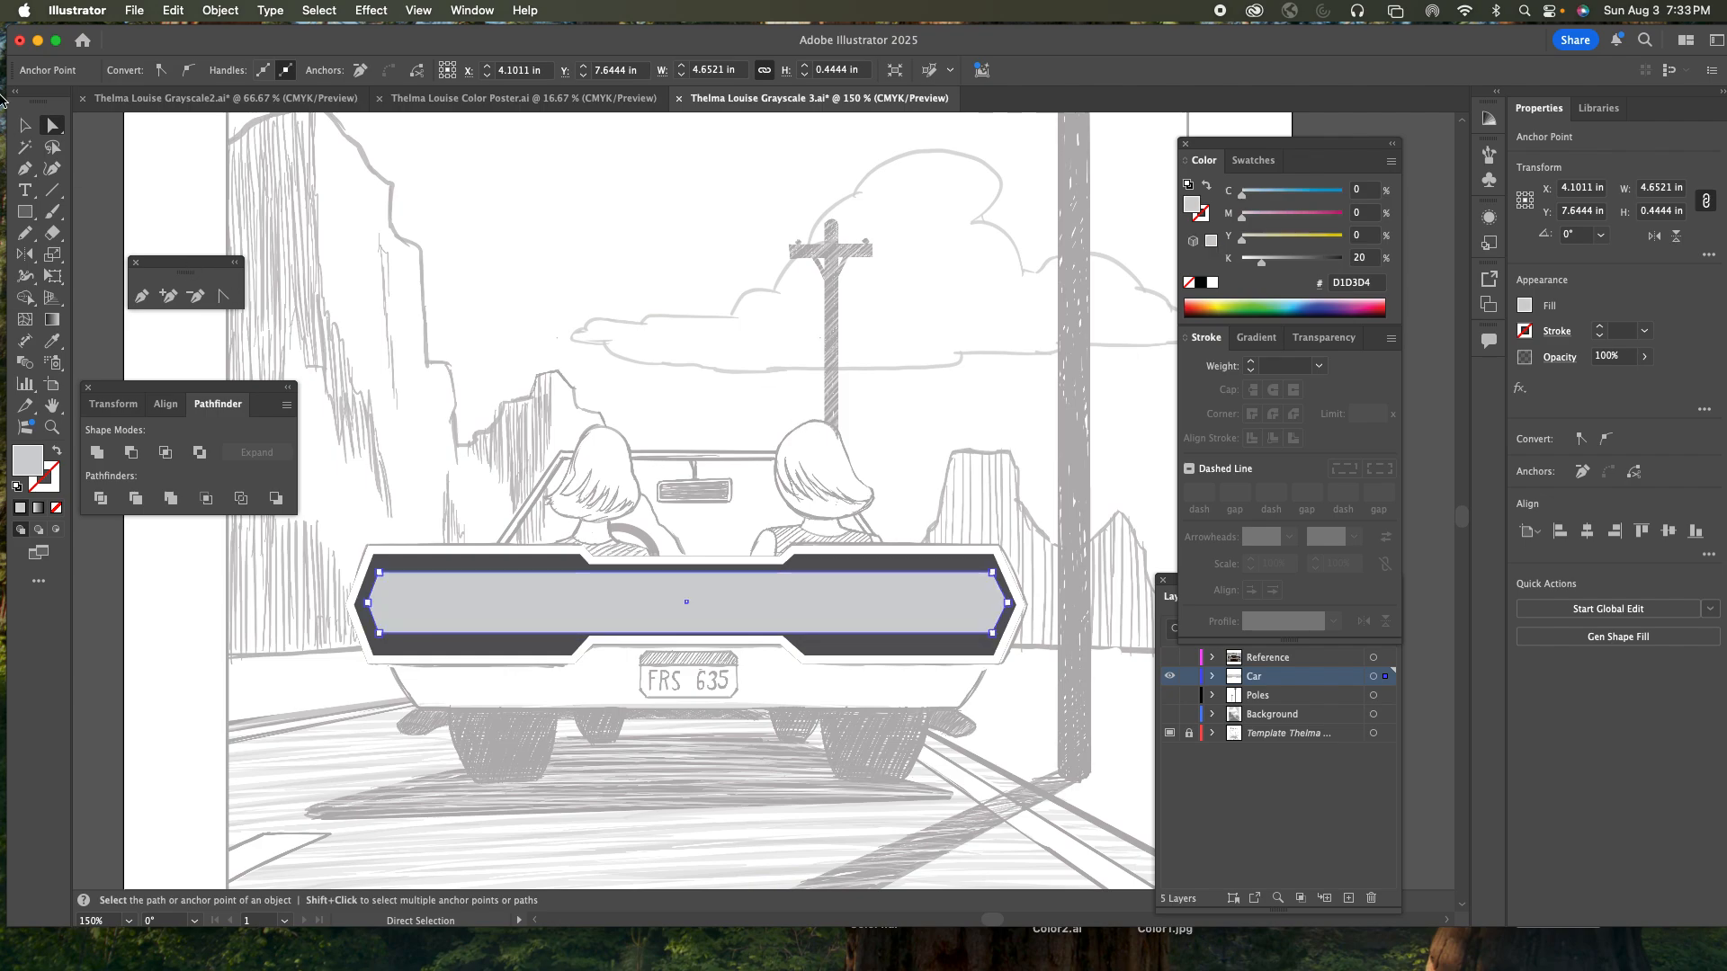
- Select the dark rear panel and its white outline together for direct editing of their corners
click(27, 126)
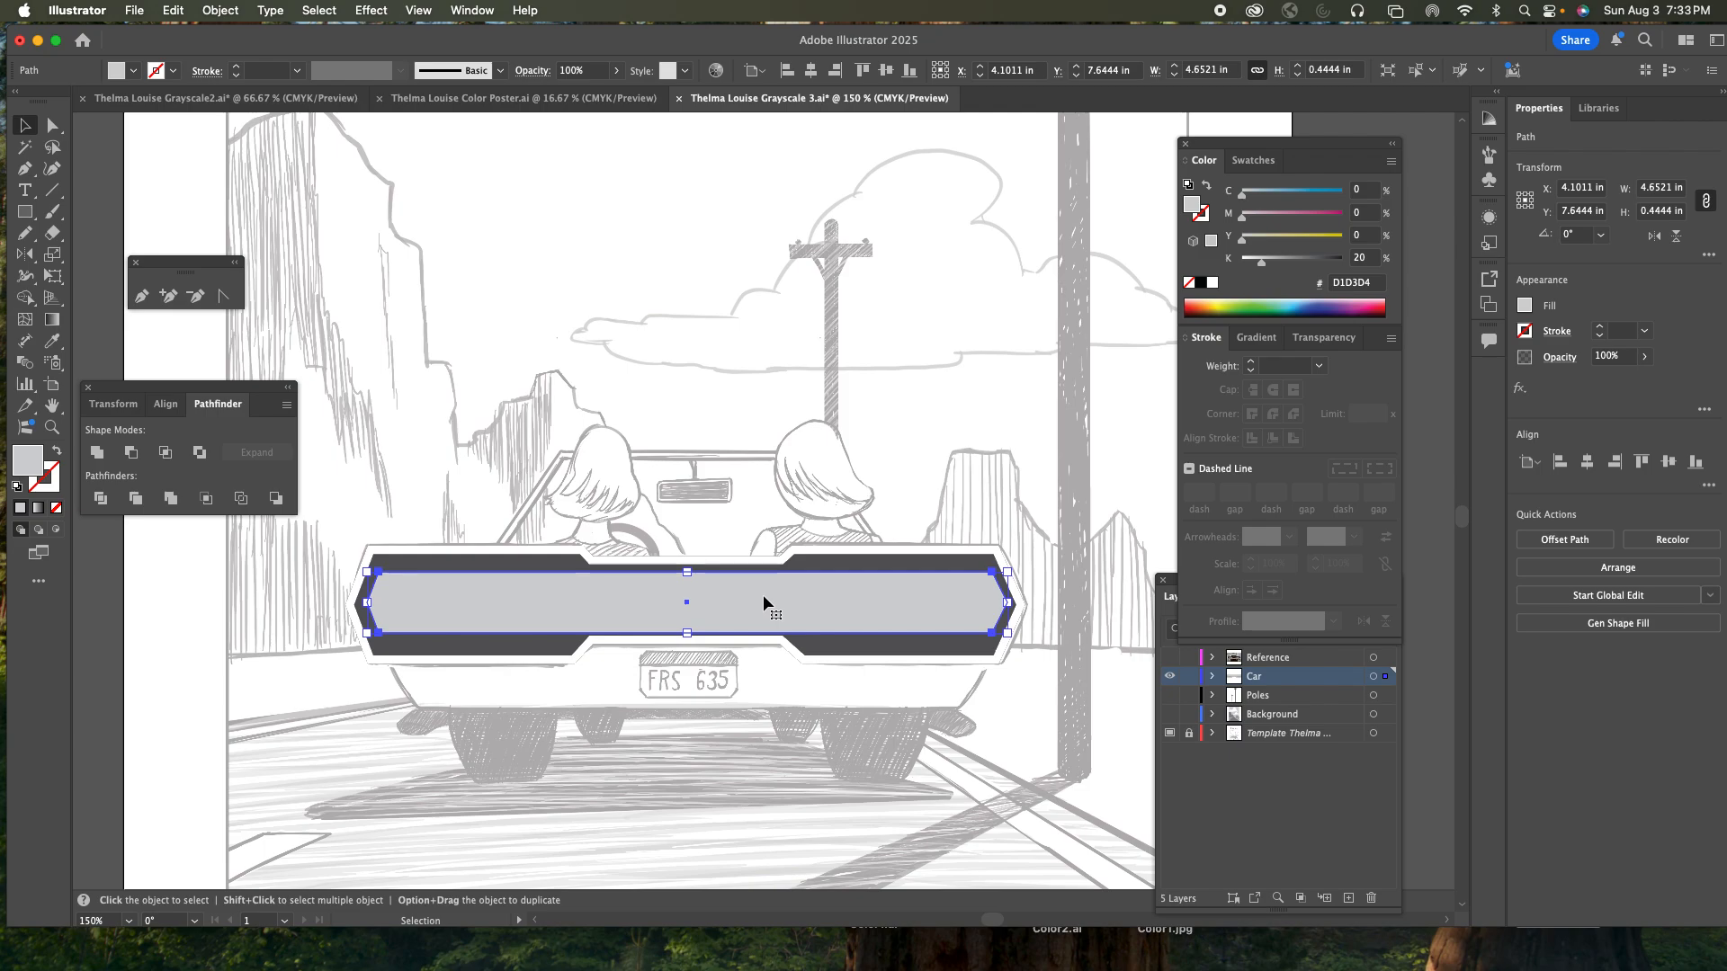
click(831, 489)
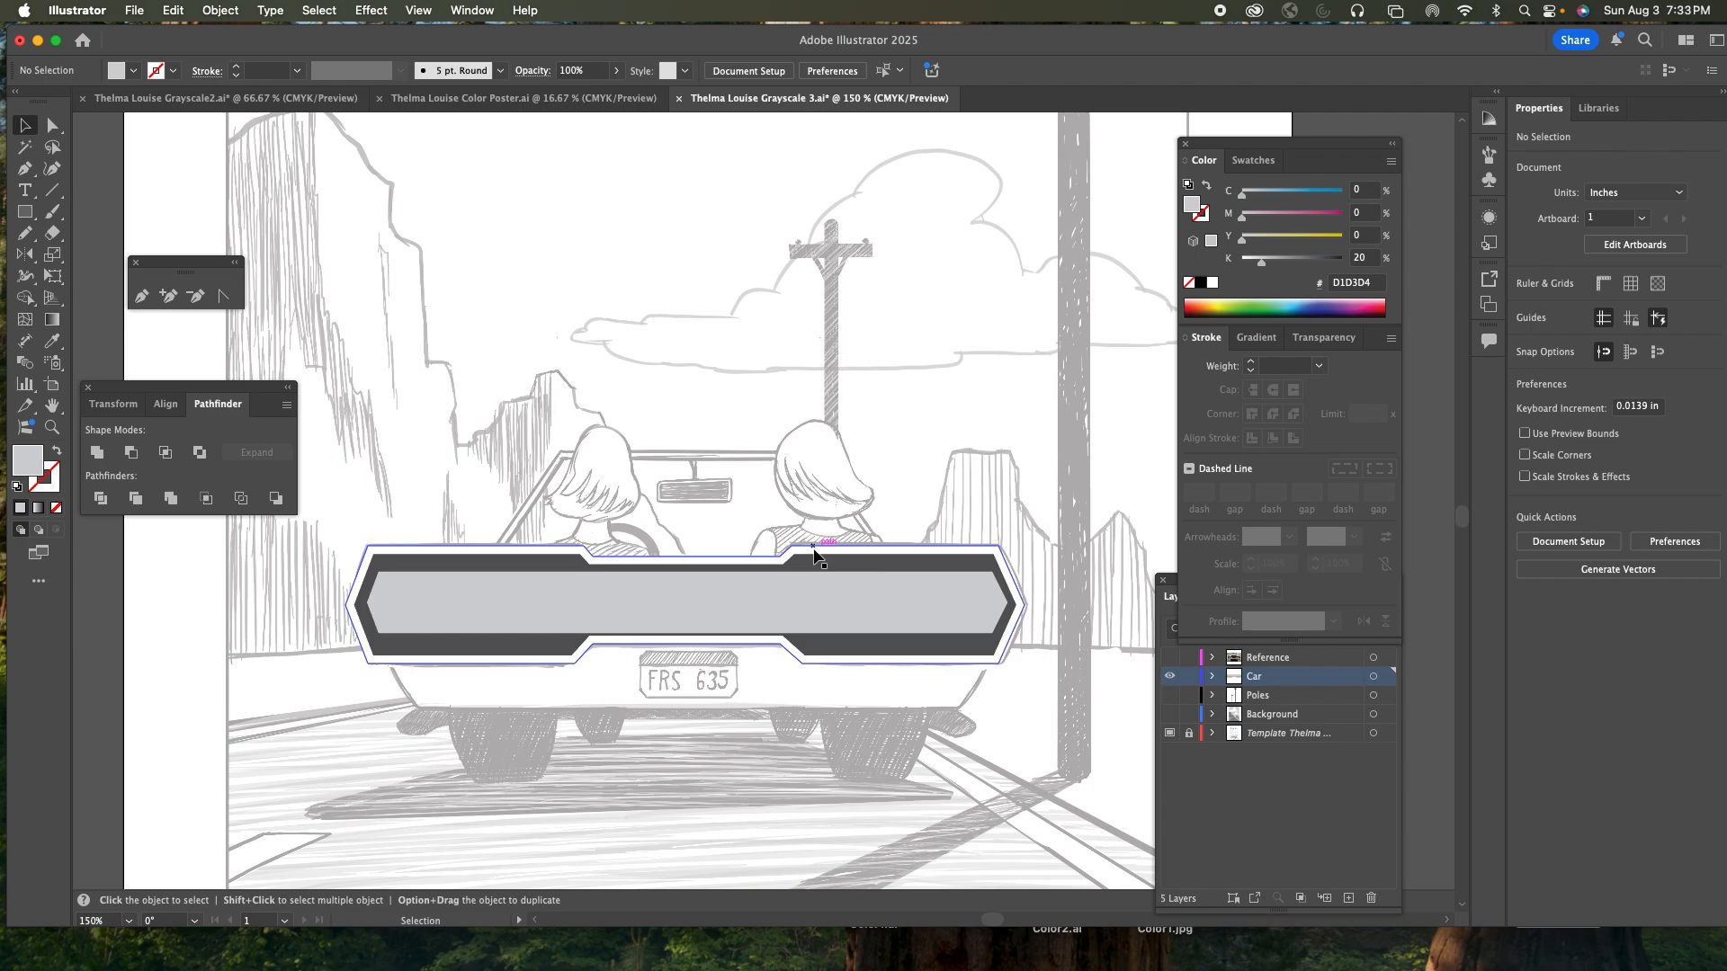
drag(354, 534, 380, 559)
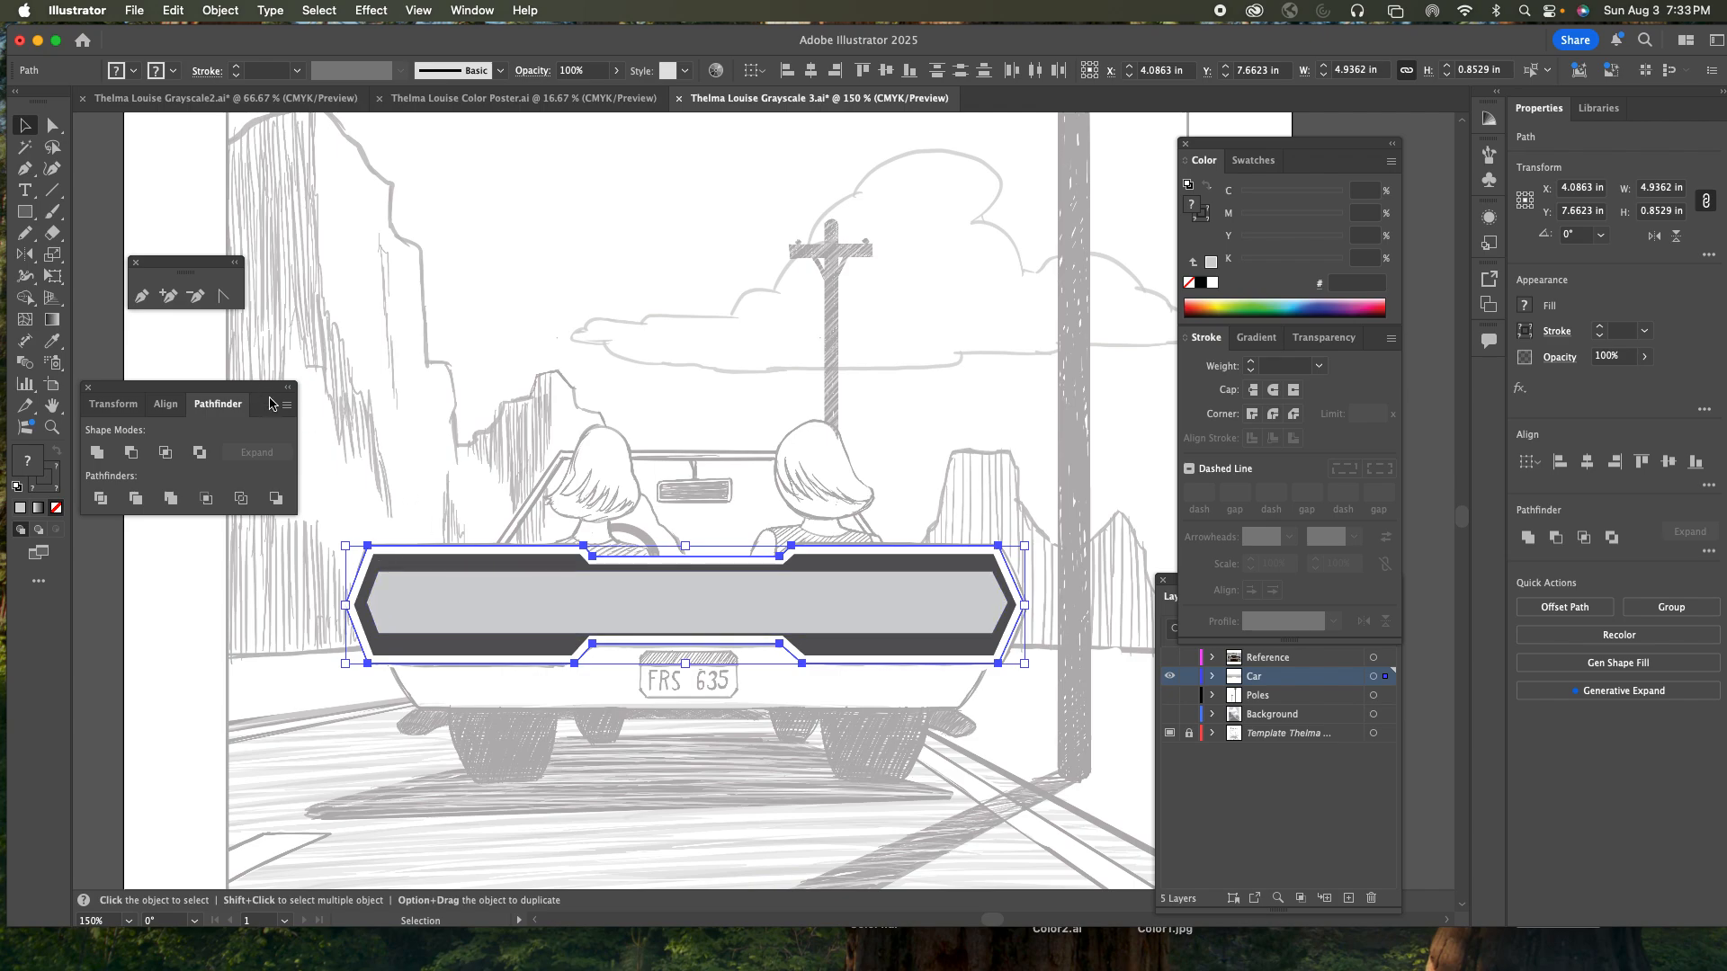
click(50, 126)
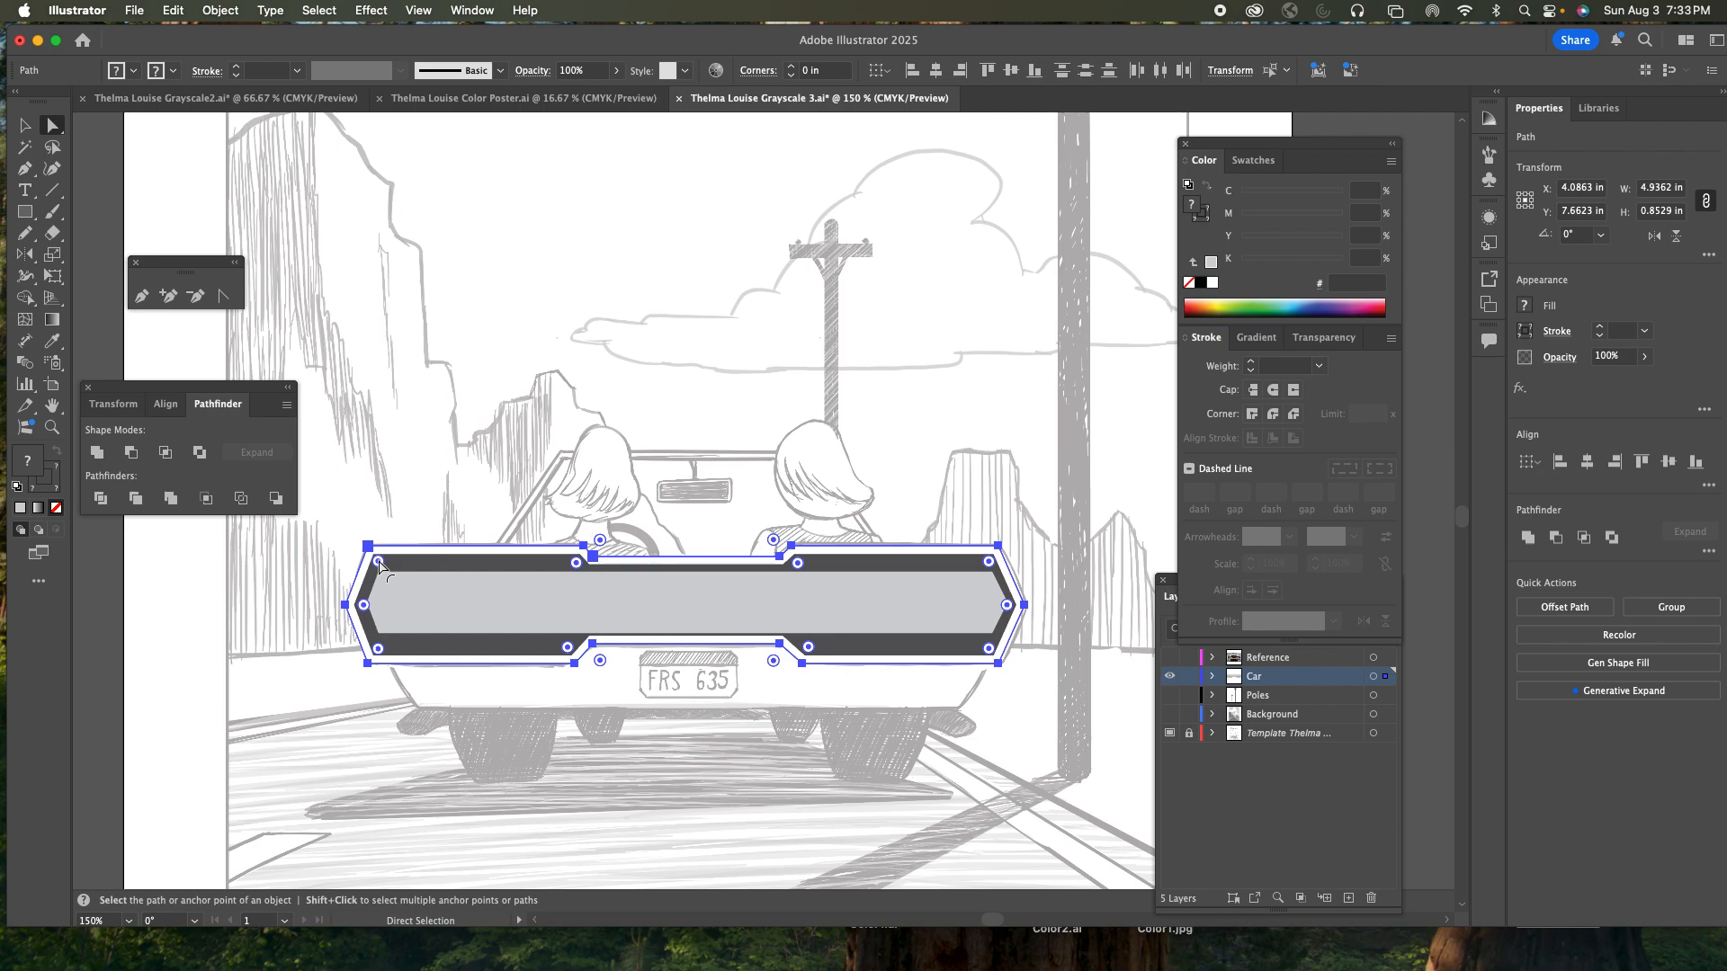
drag(378, 564, 382, 566)
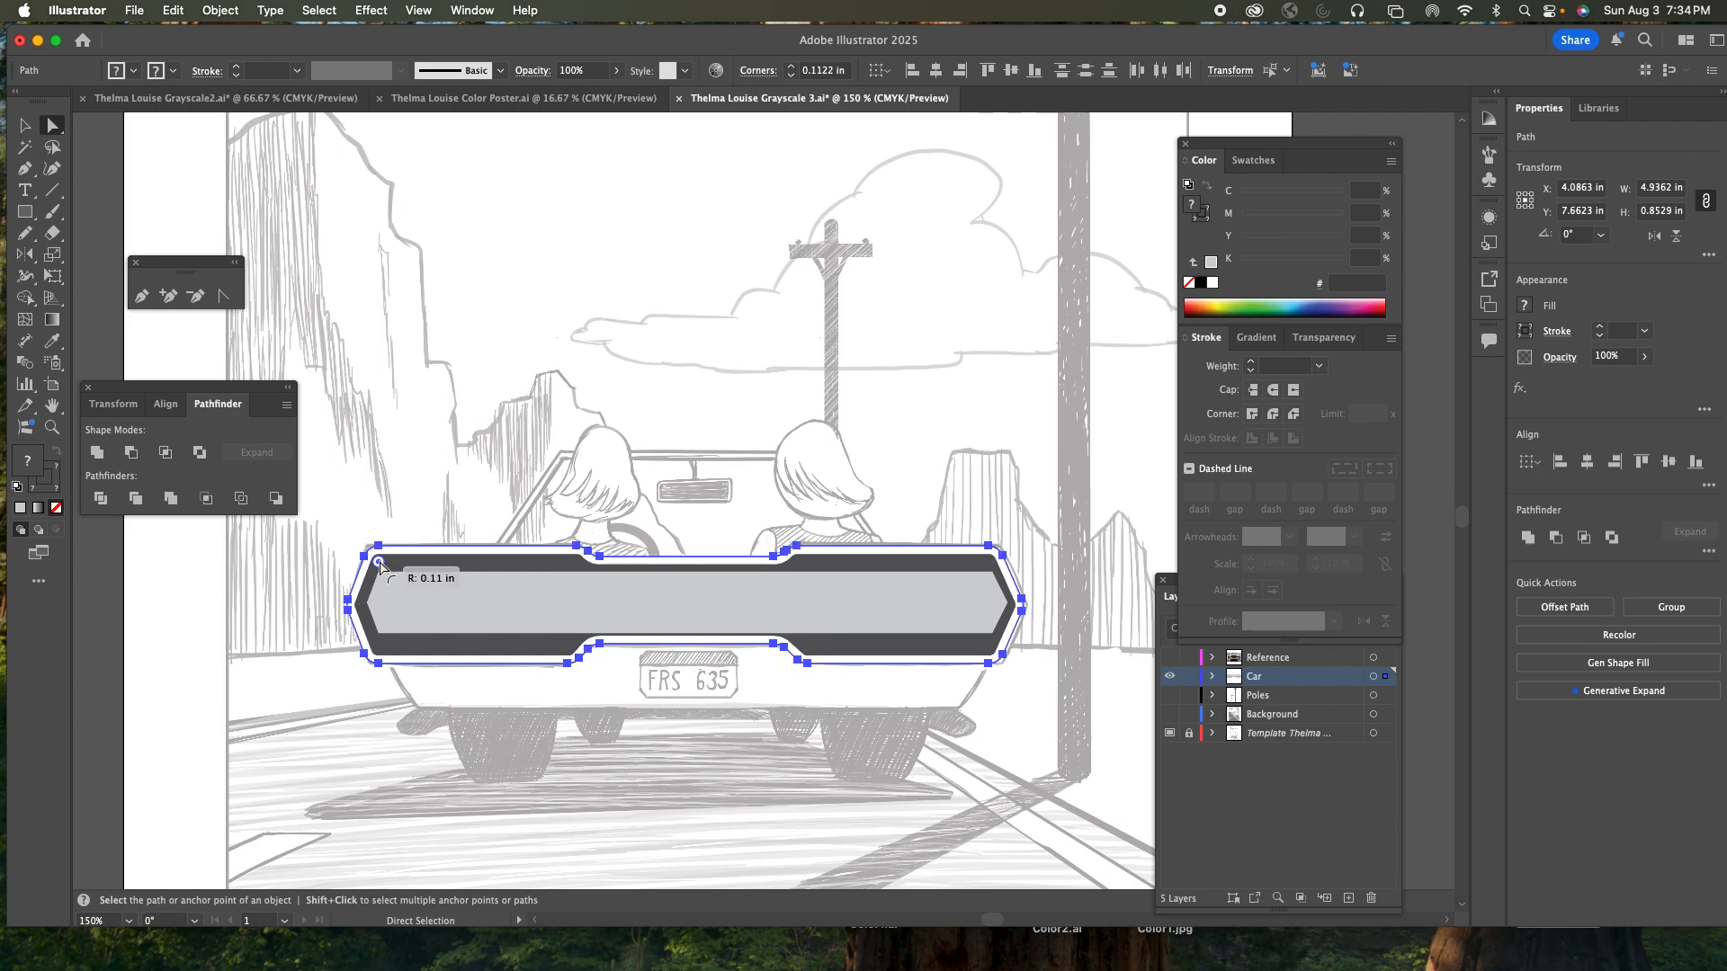
drag(380, 564, 378, 565)
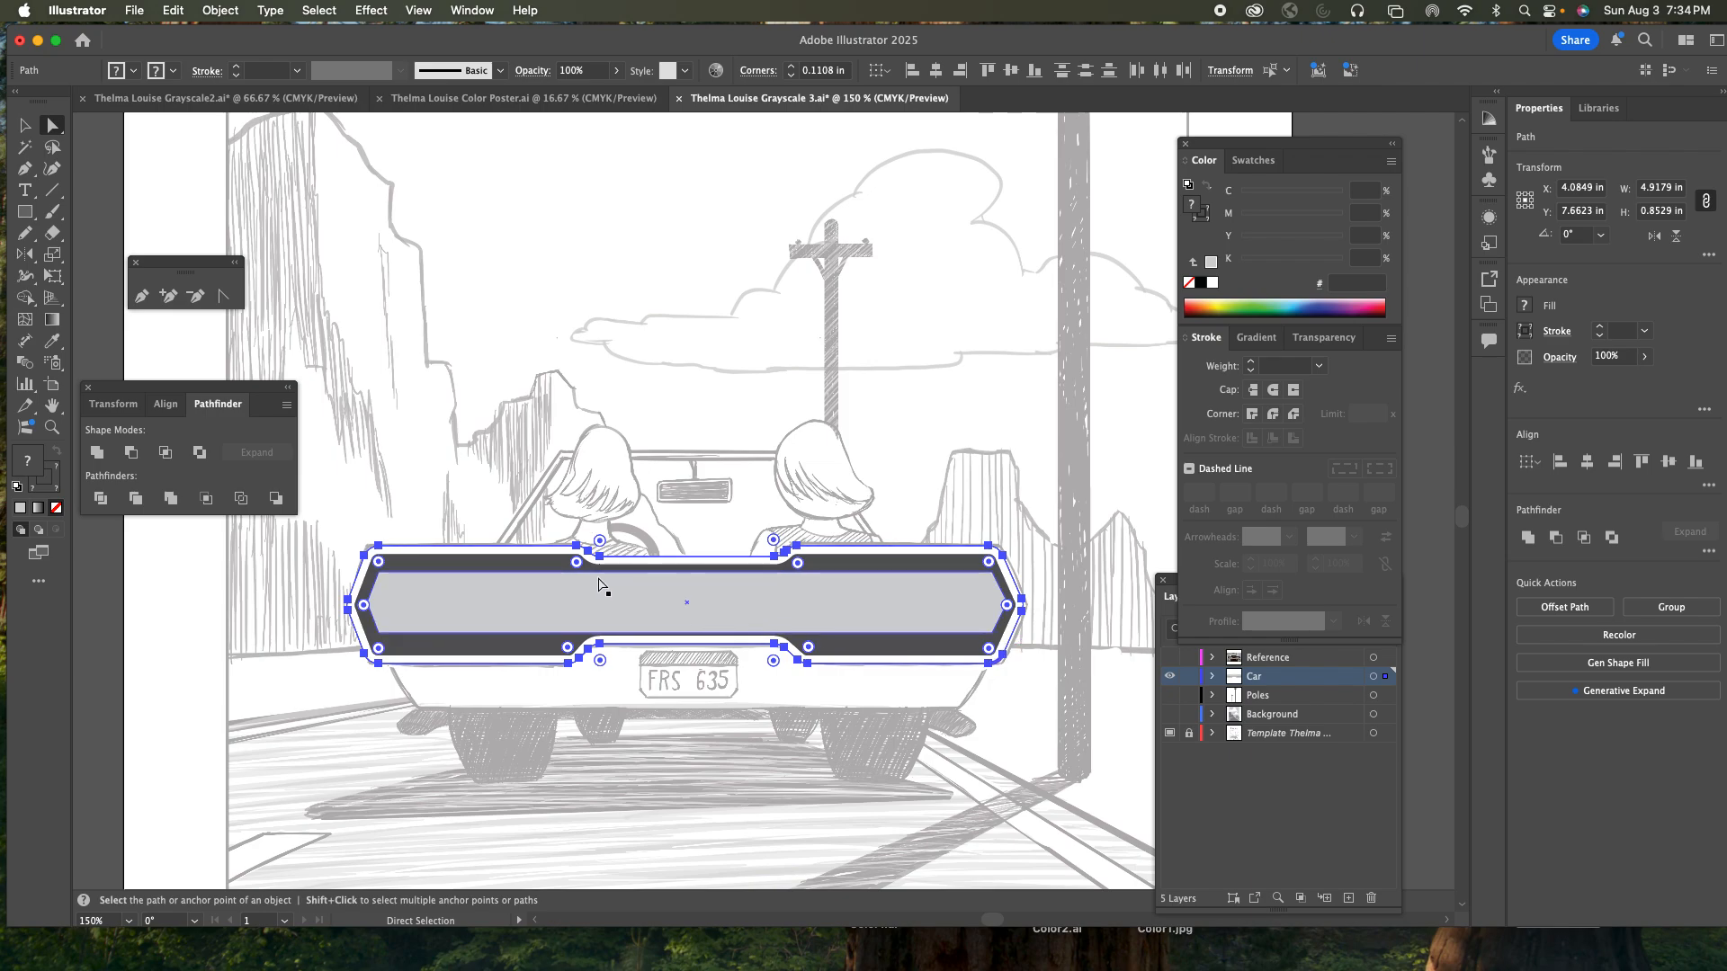
key(super+z)
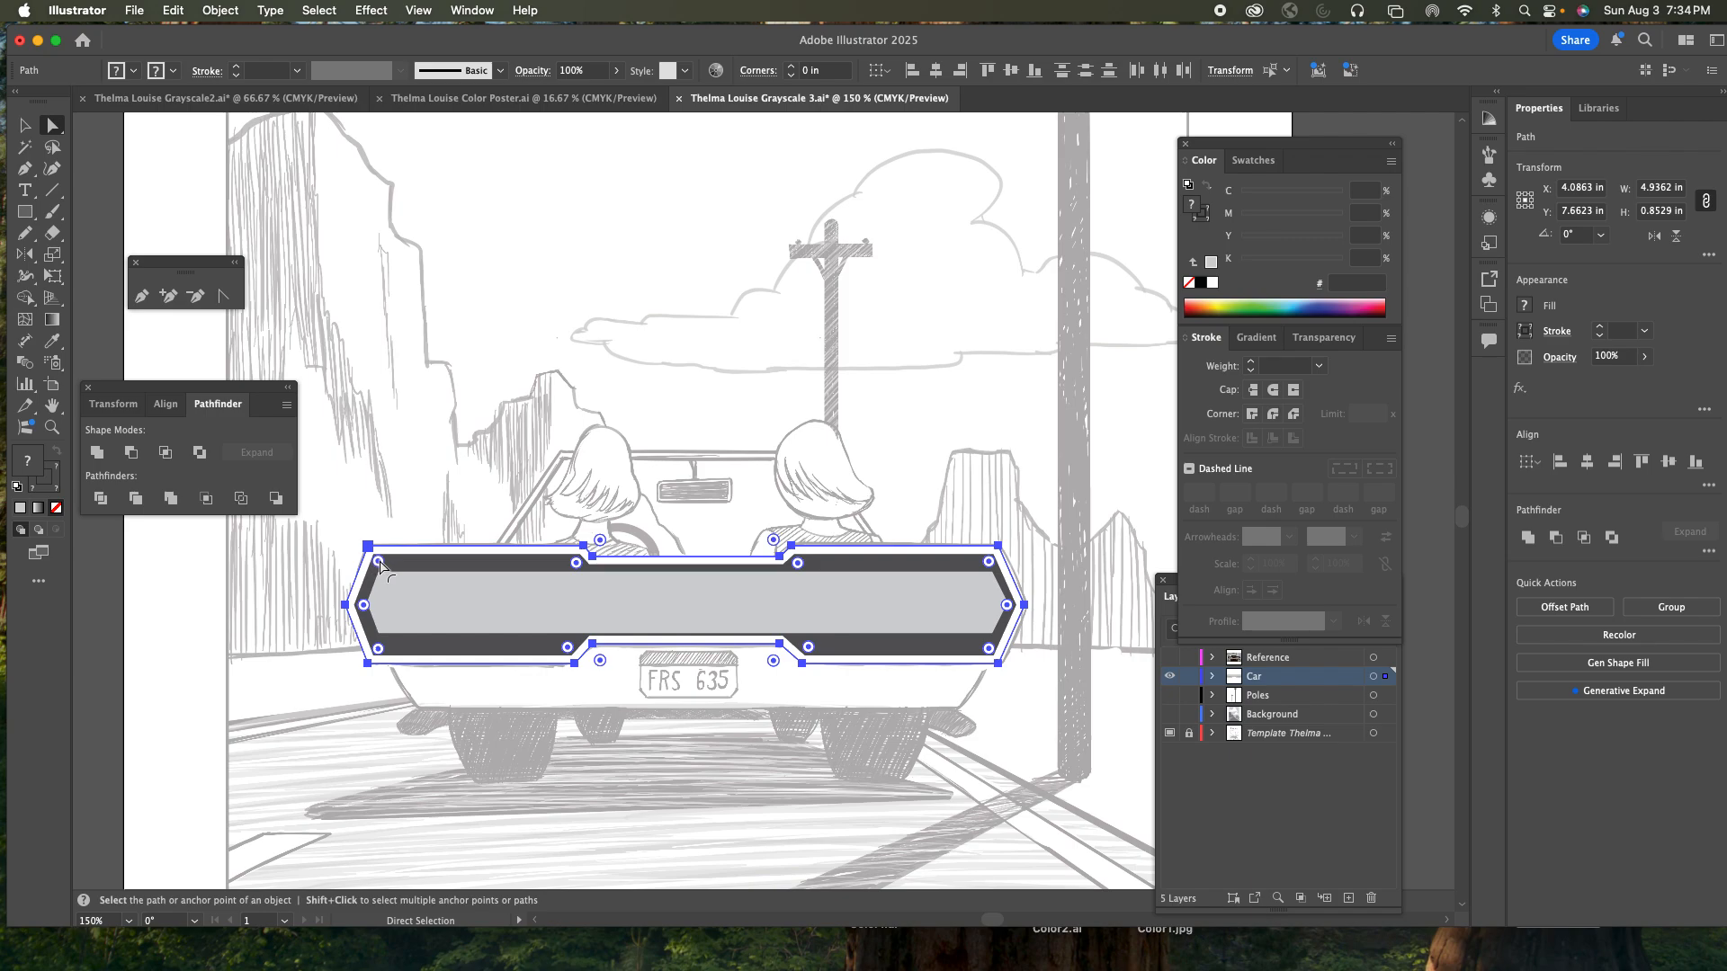
- Round all corners of the selected rear panel and white outline to about 0.11 in, and clear the selection
drag(378, 564, 385, 568)
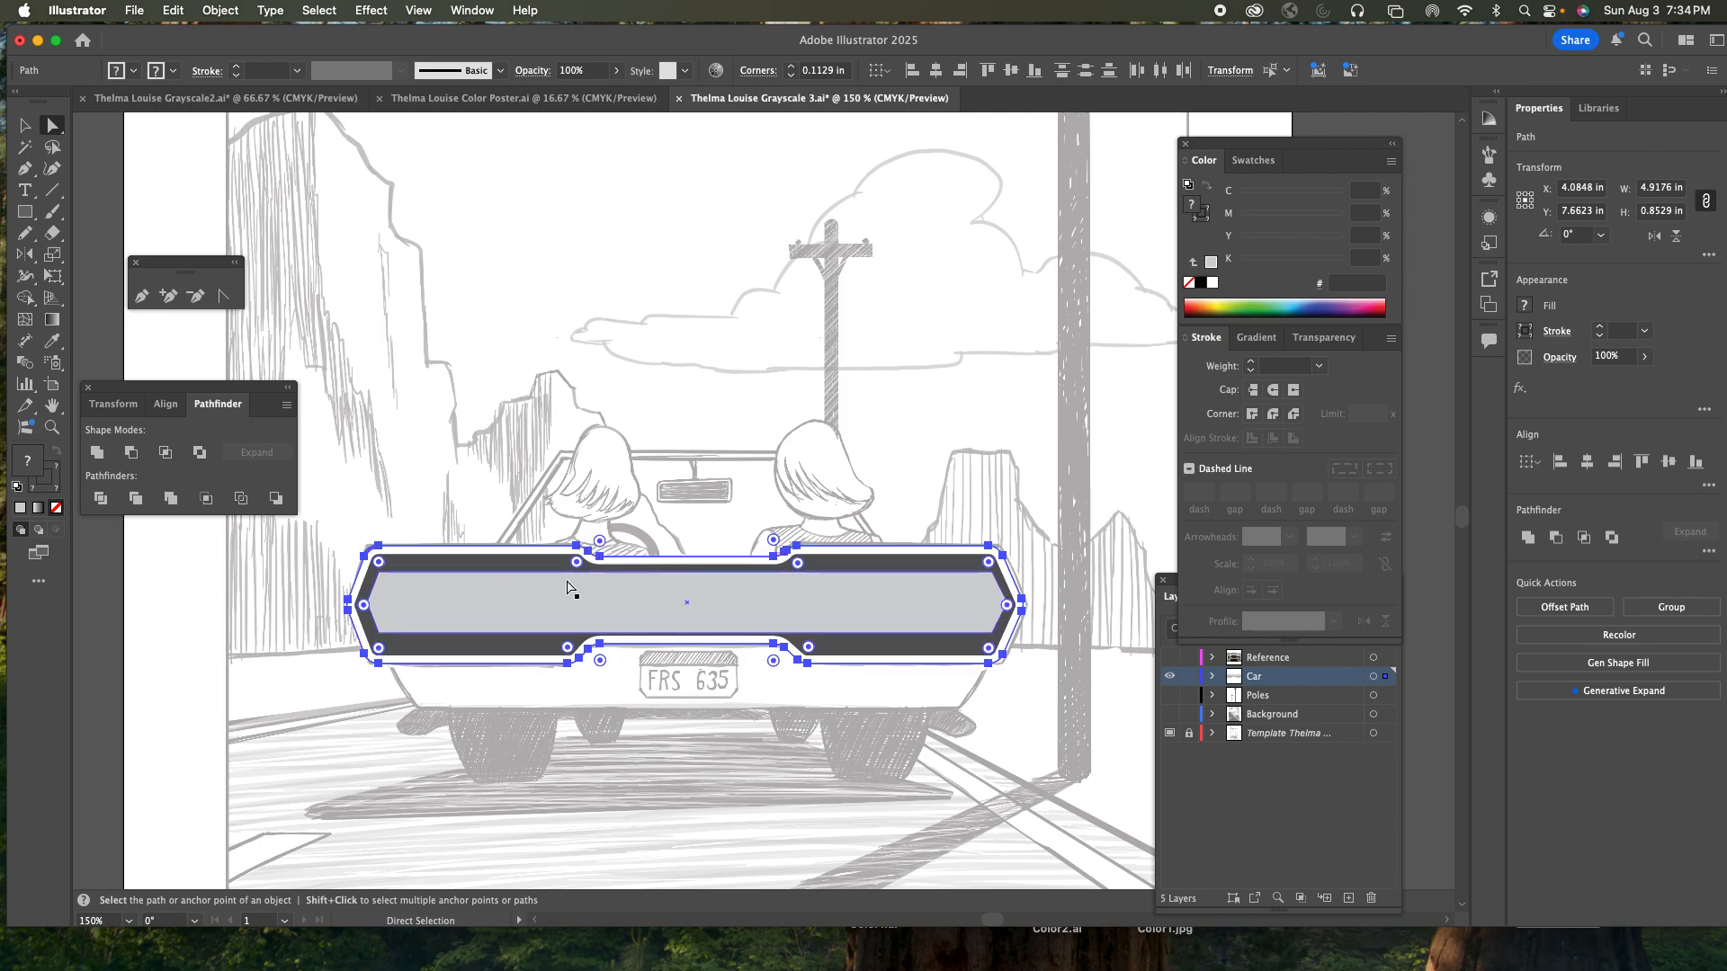
click(21, 130)
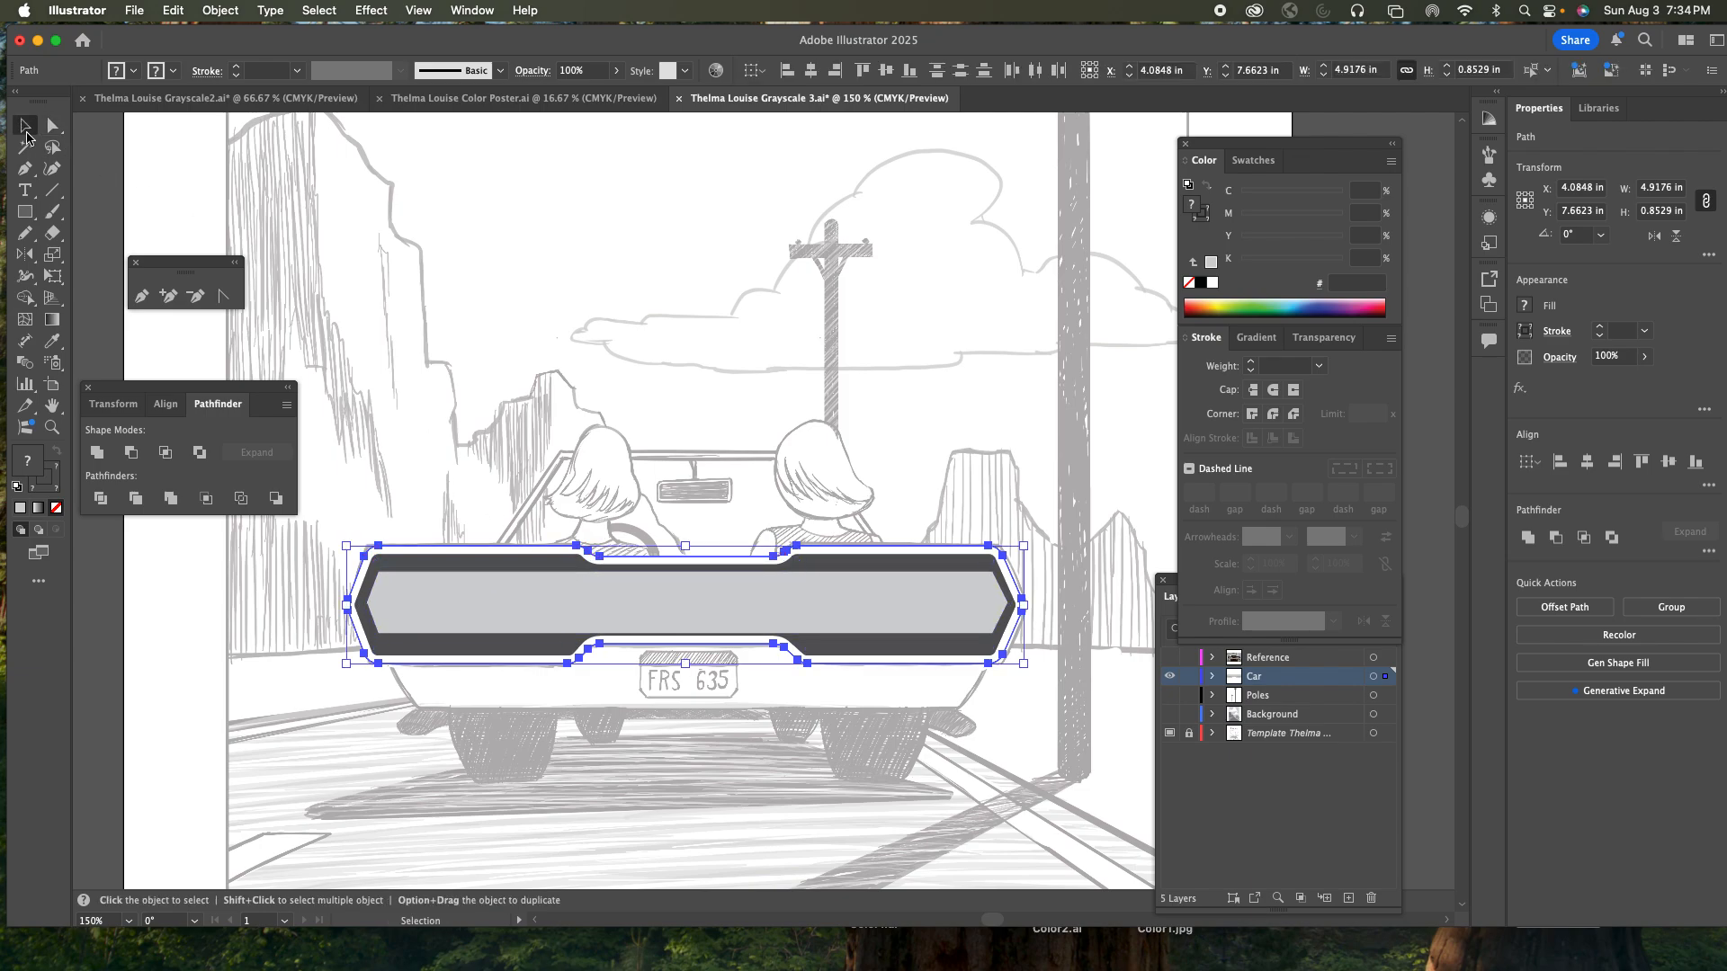
click(498, 396)
- Duplicate the gray strip in place in front and give the copy no fill and a white stroke
click(524, 583)
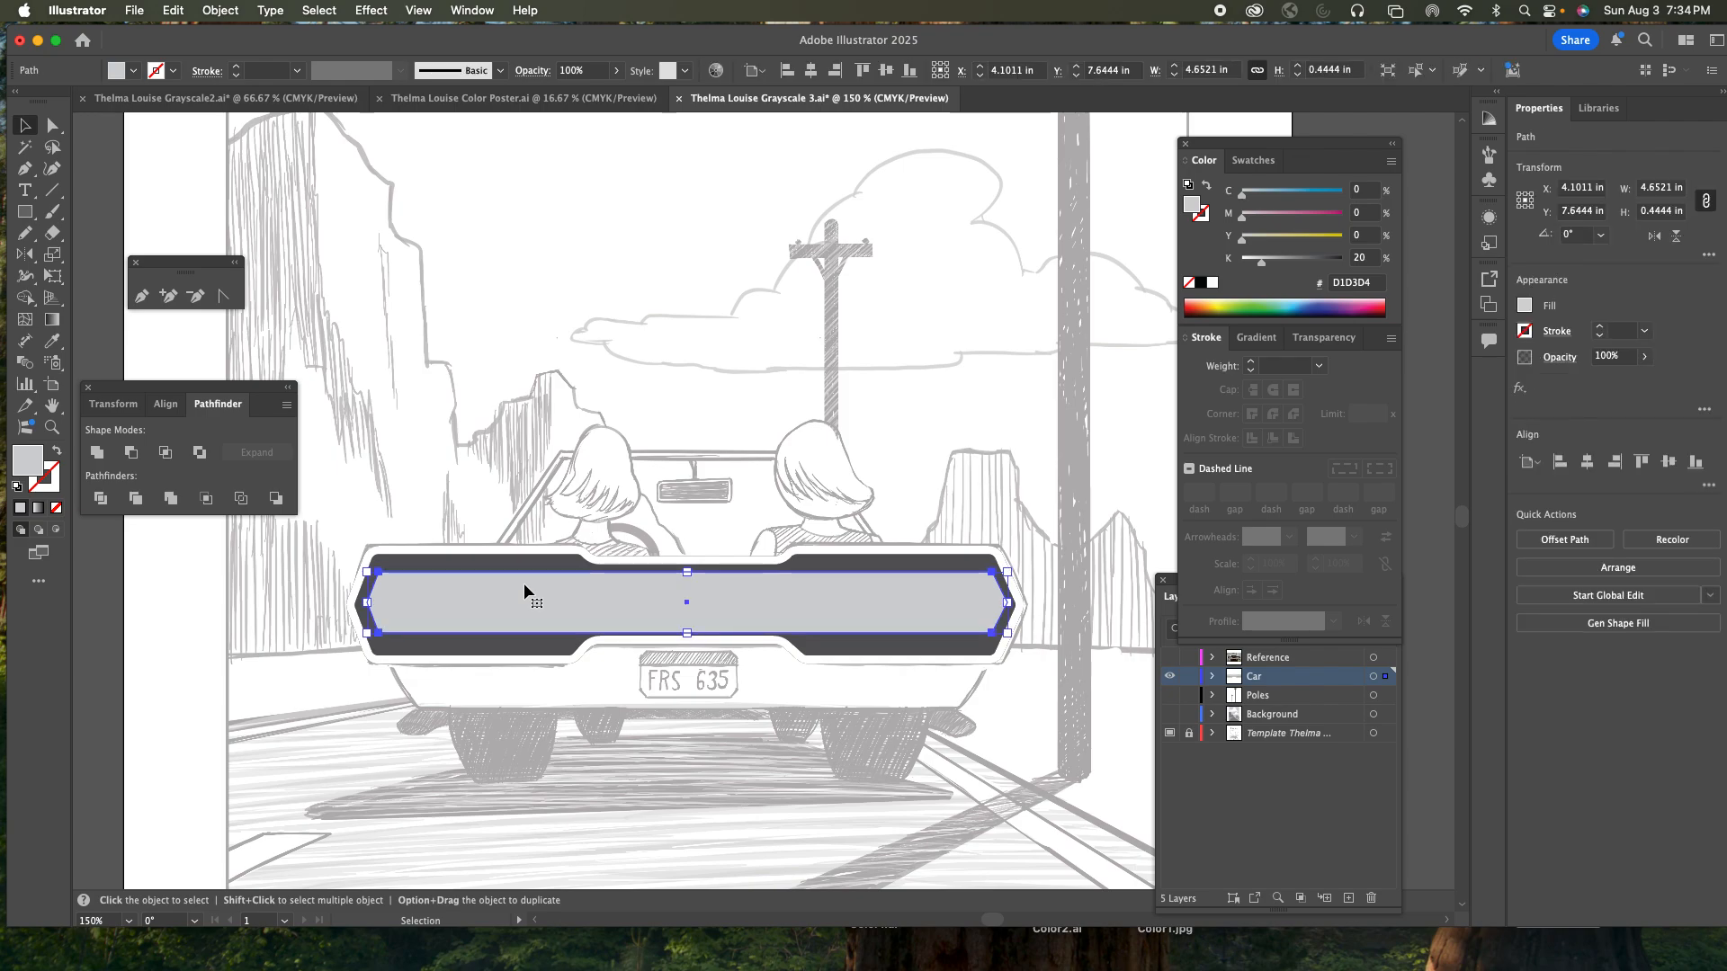
key(a)
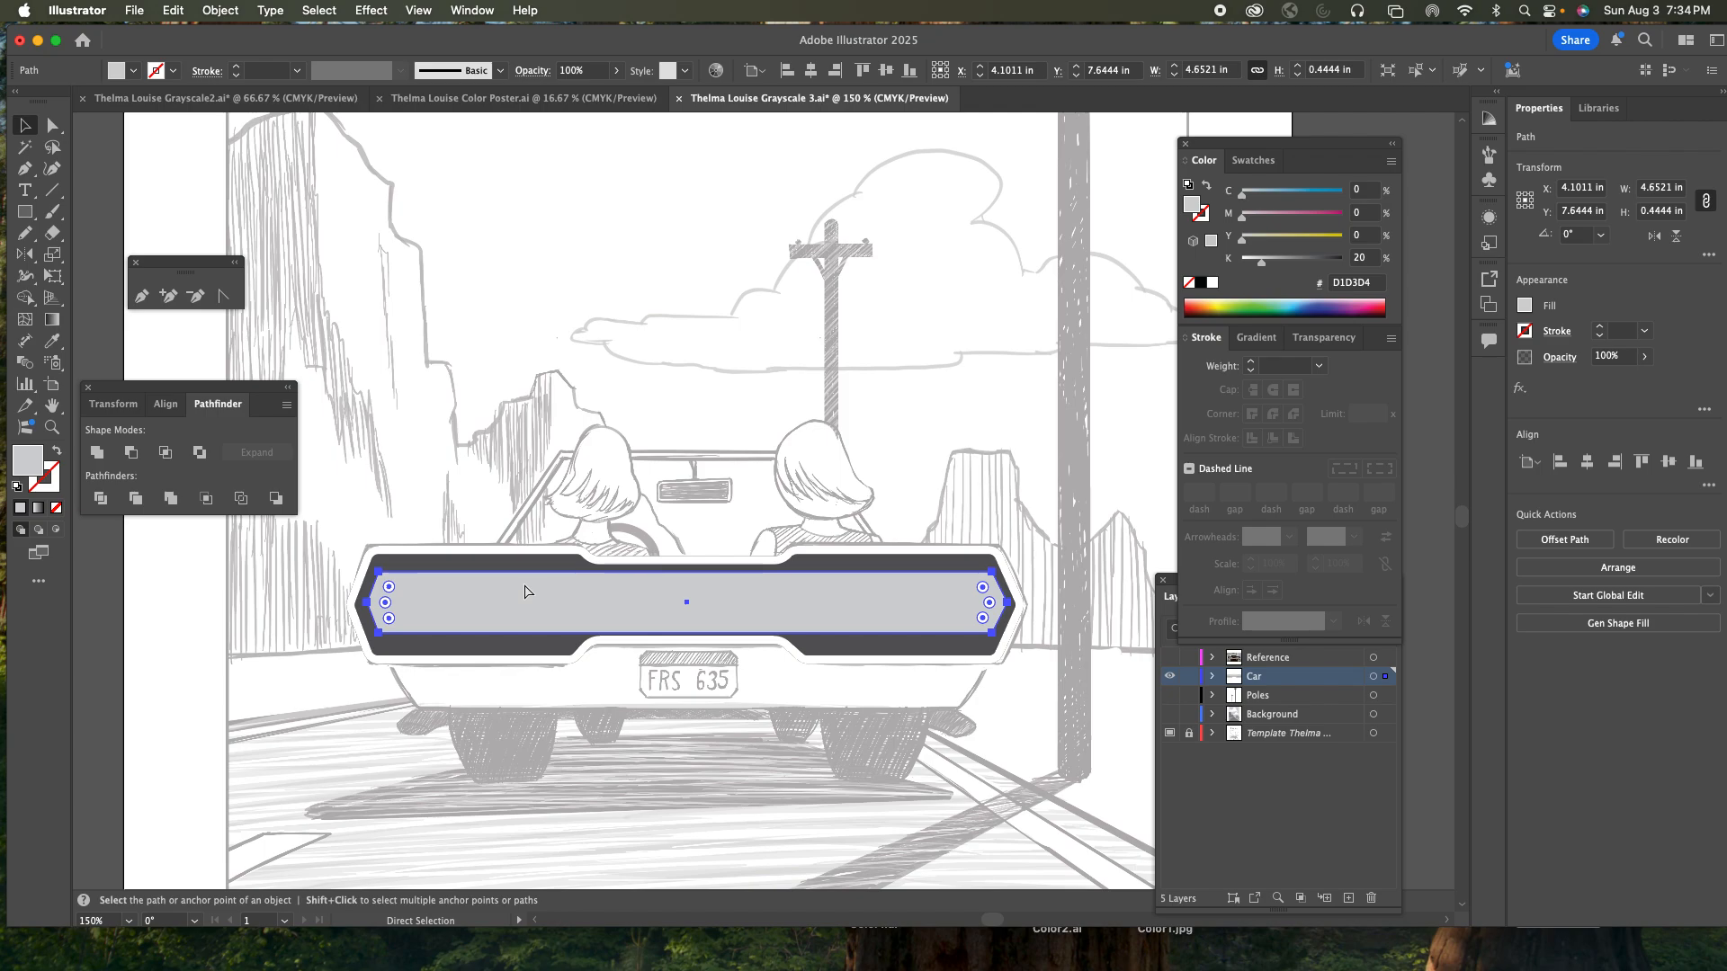
key(v)
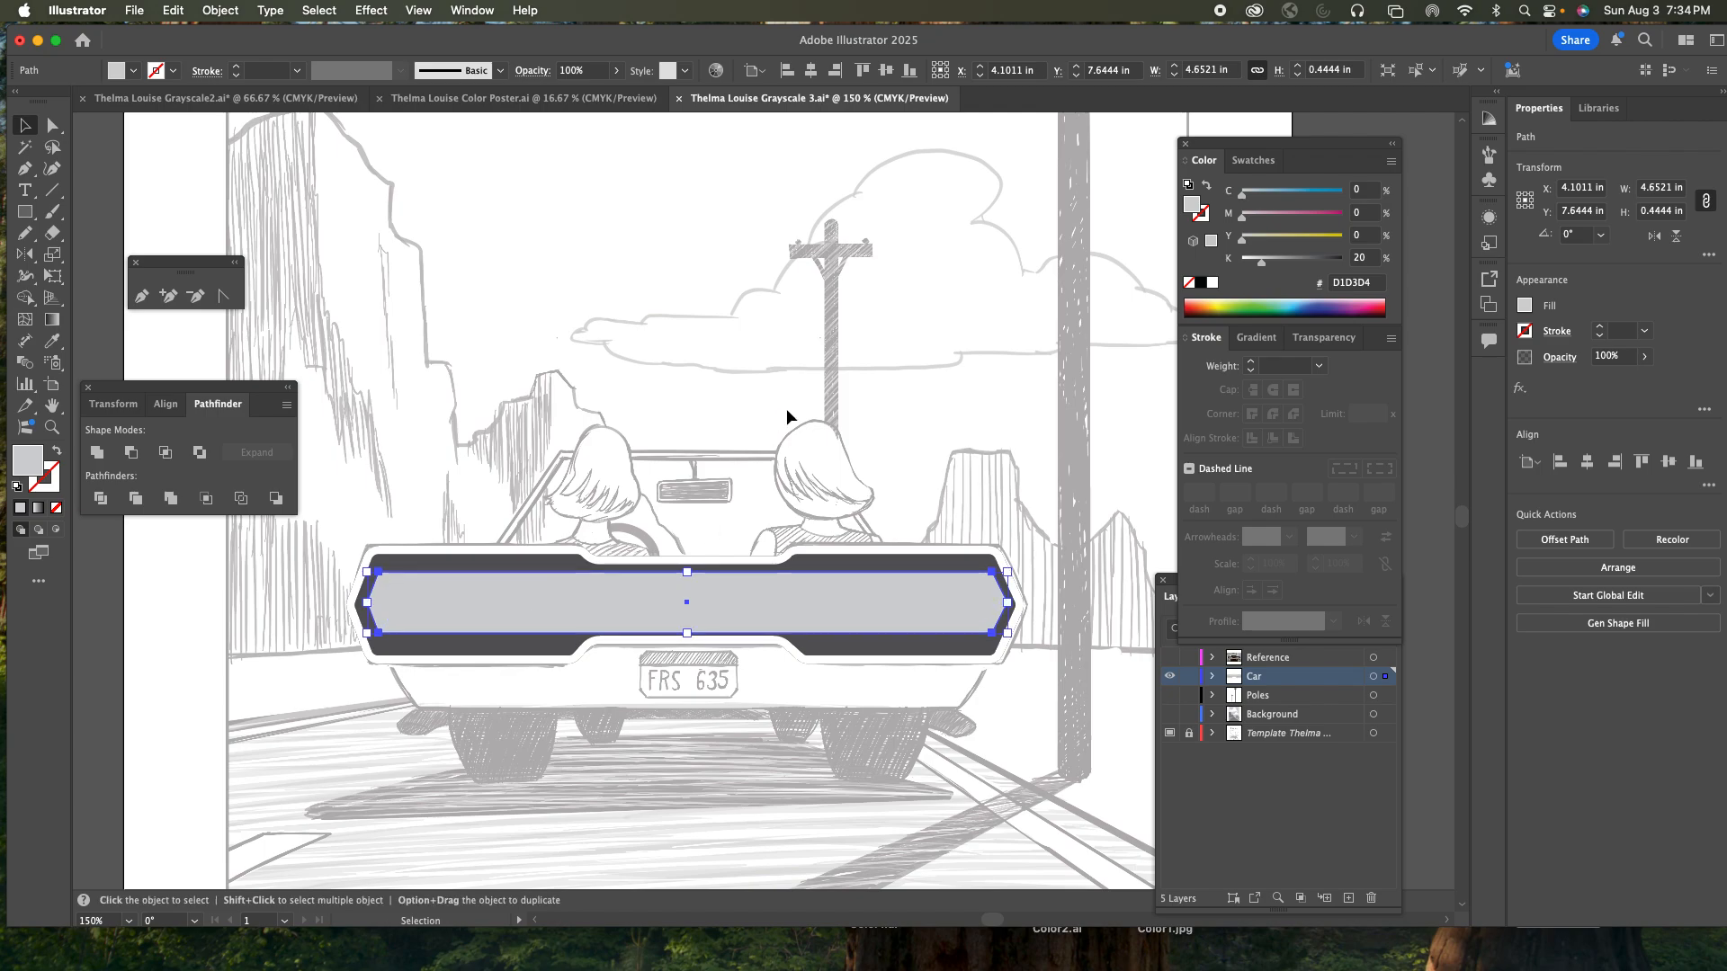
click(1207, 186)
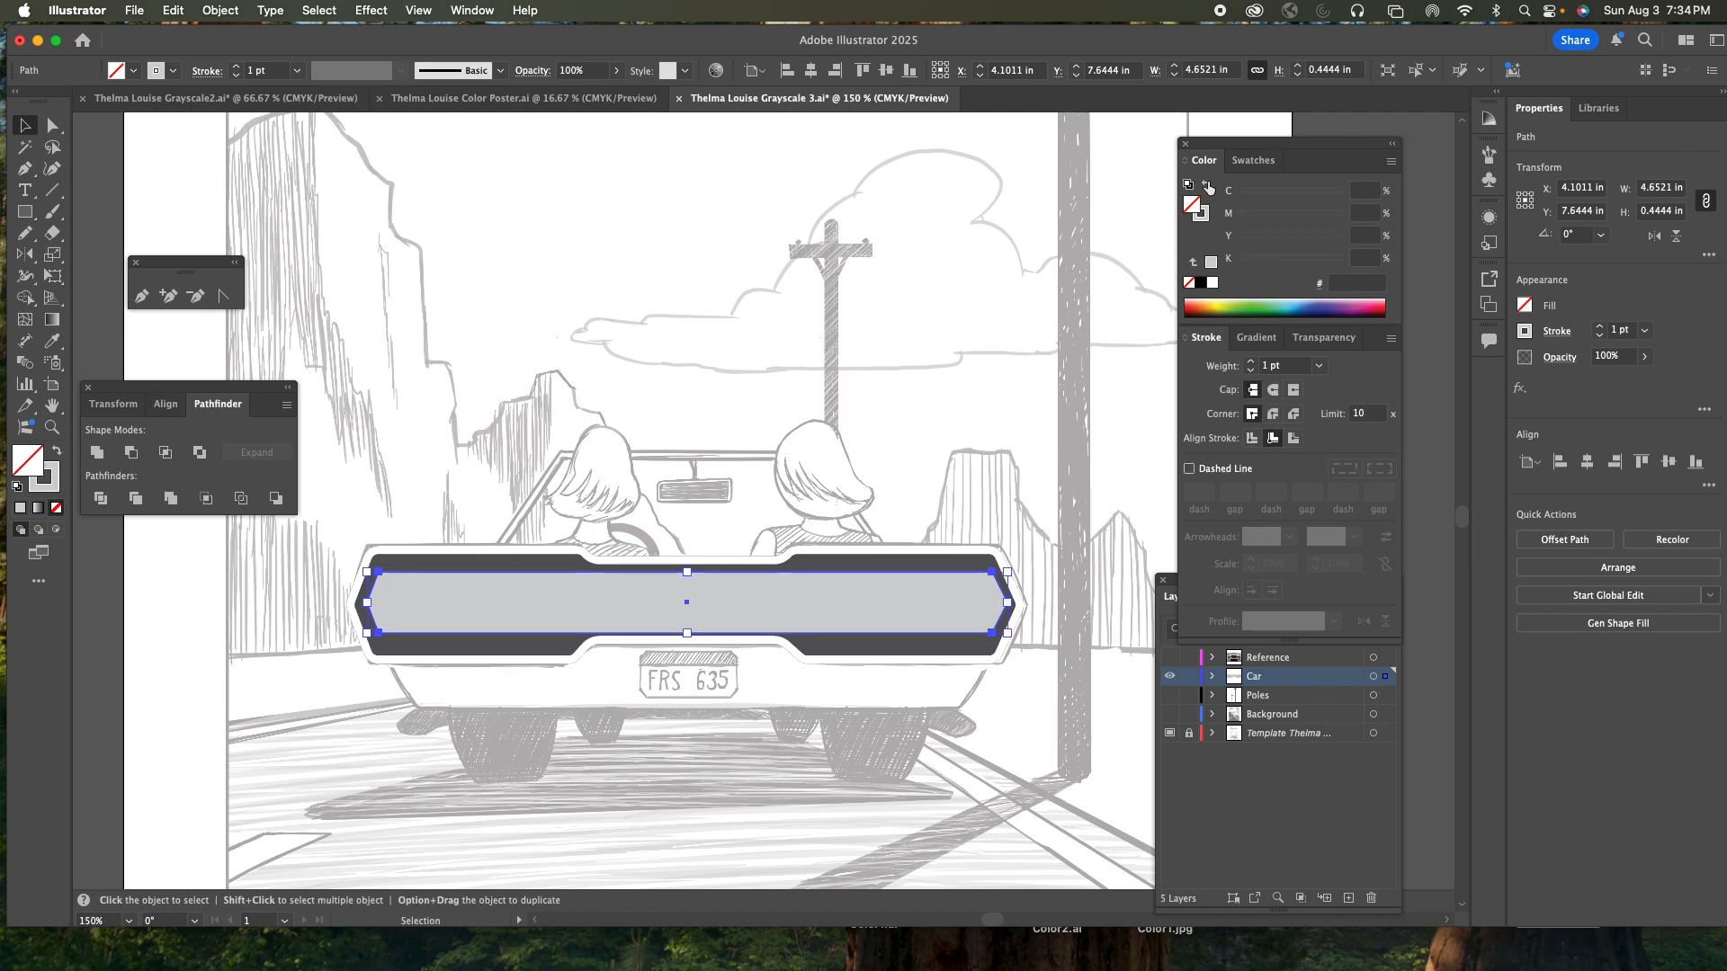
click(1211, 284)
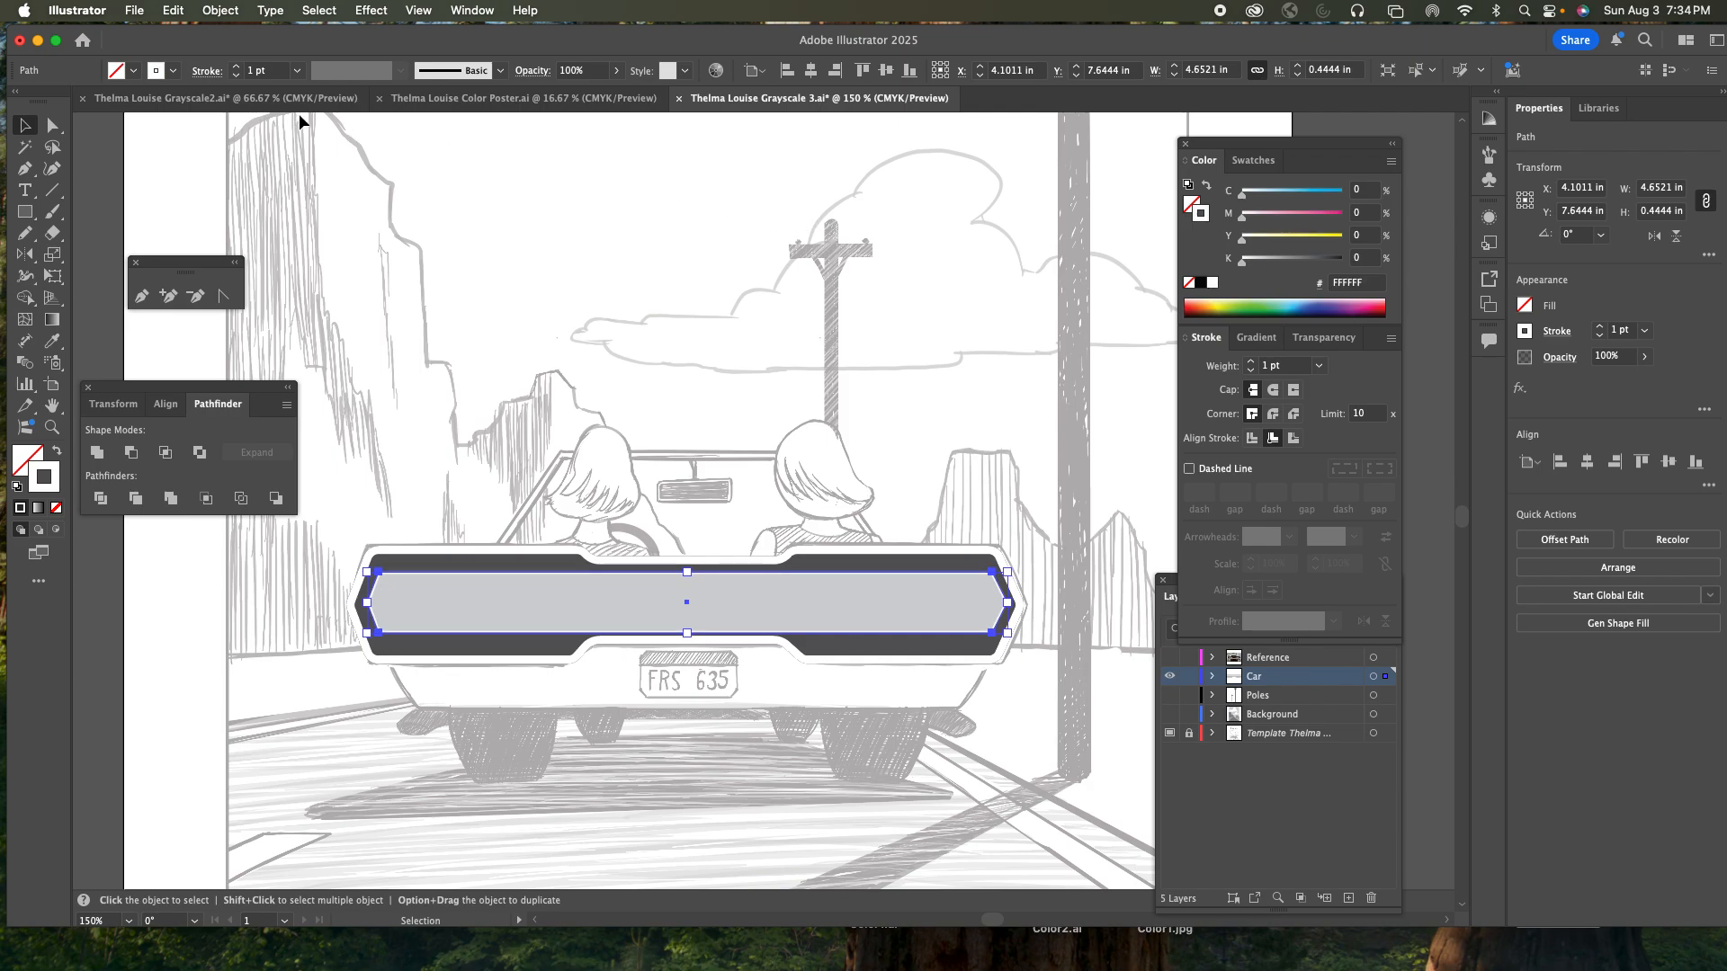
- Examine the stroke weight of the white inner strip outline in Thelma Louise Grayscale2.ai, and return to Thelma Louise Grayscale 3.ai
click(271, 101)
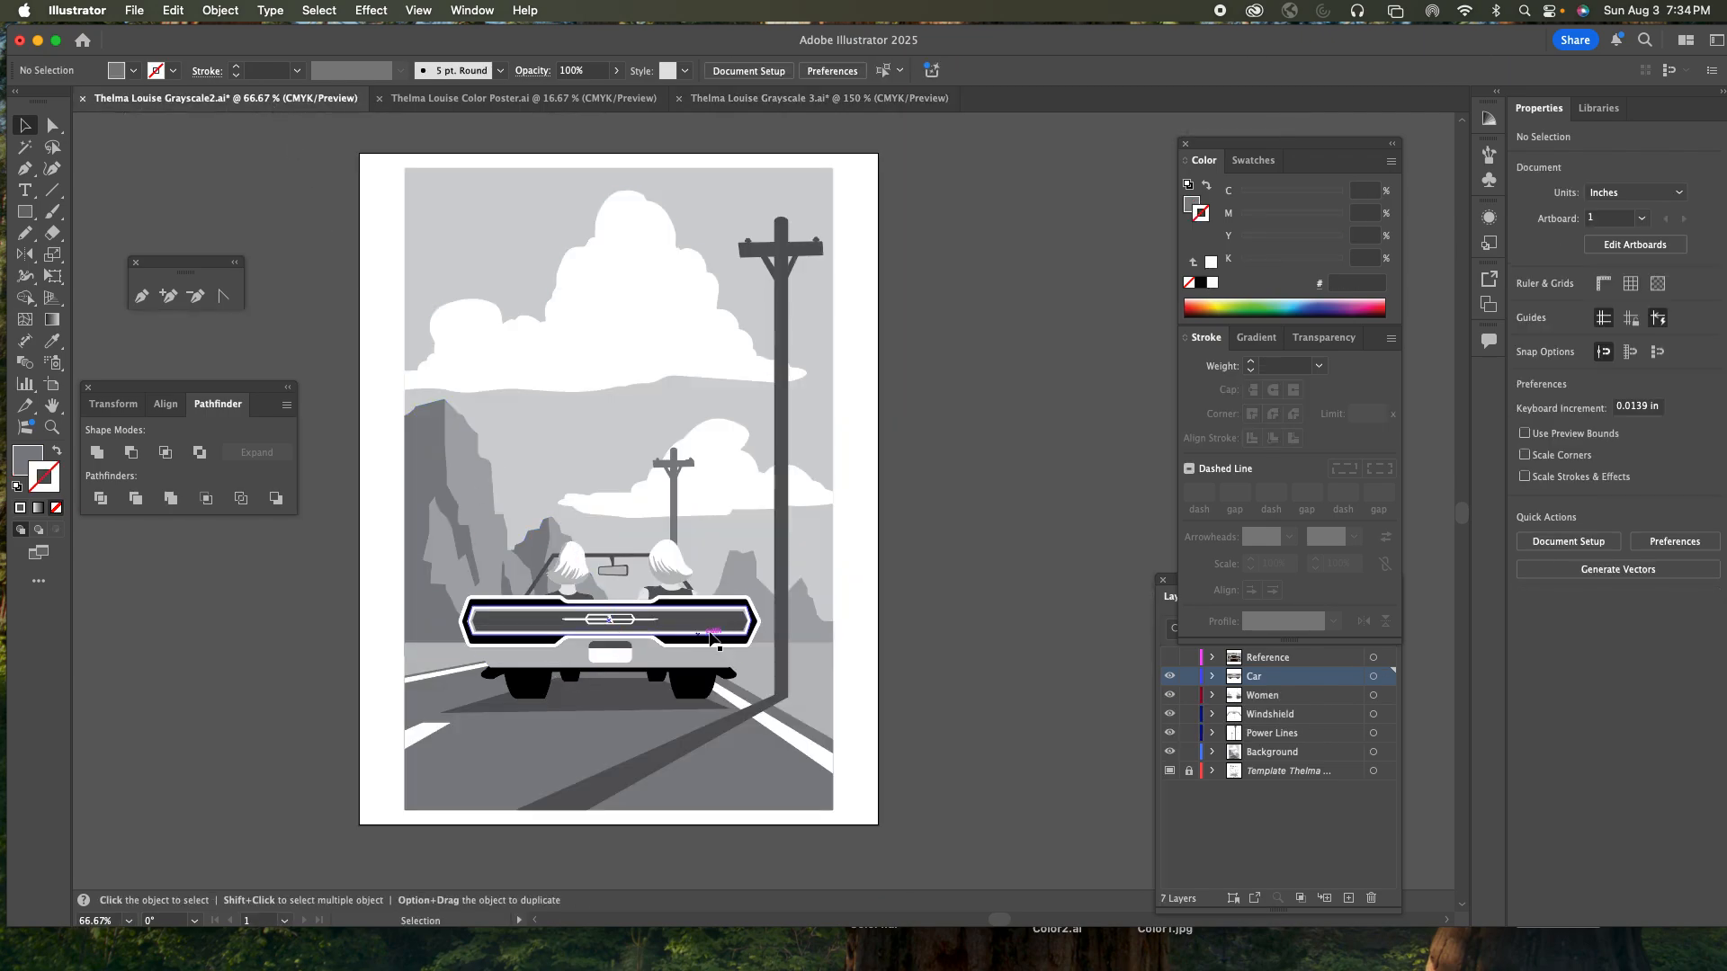
key(z)
click(746, 634)
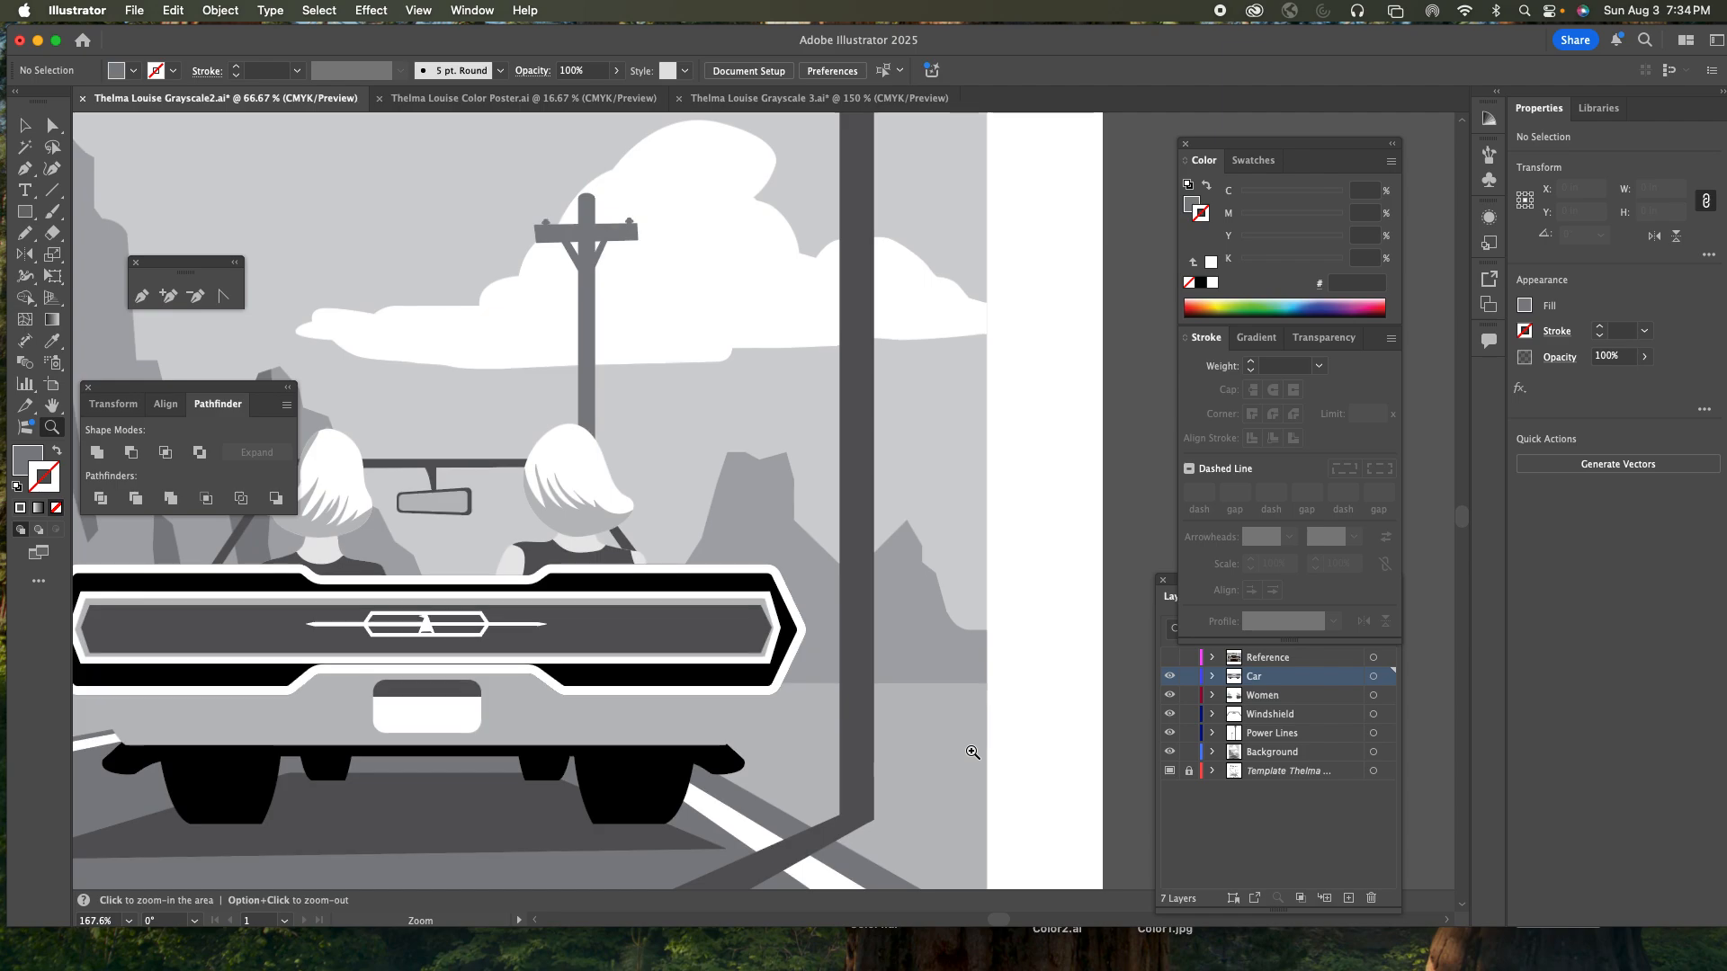
click(801, 657)
key(a)
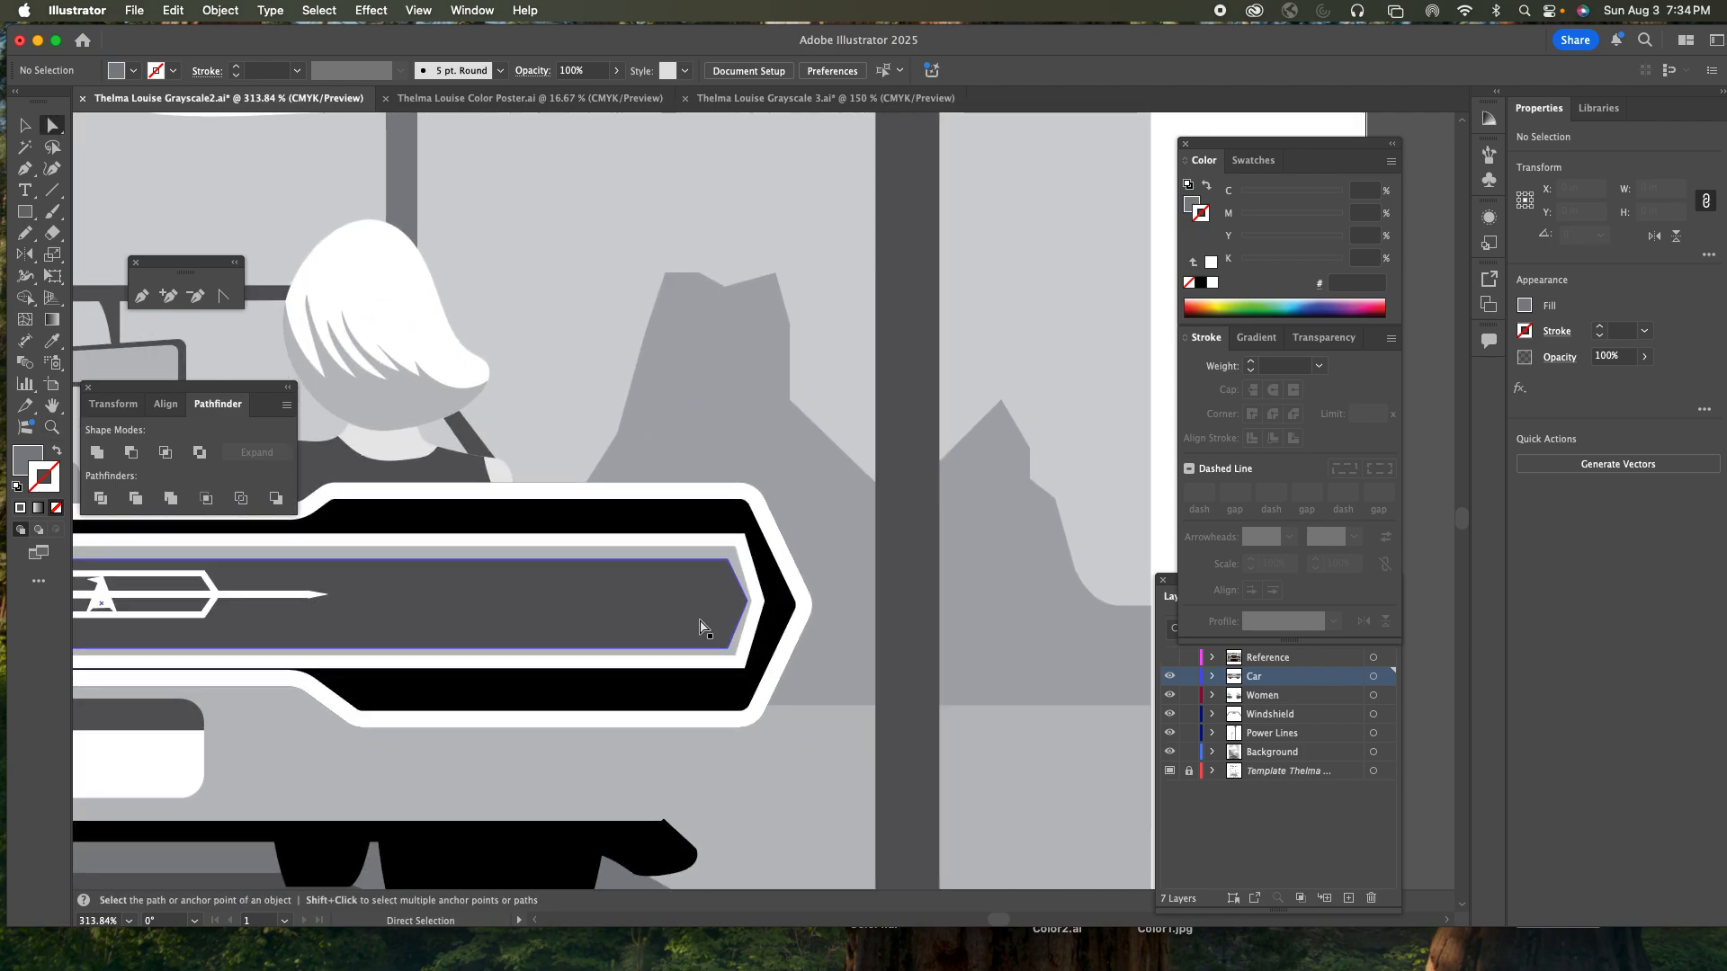
click(757, 629)
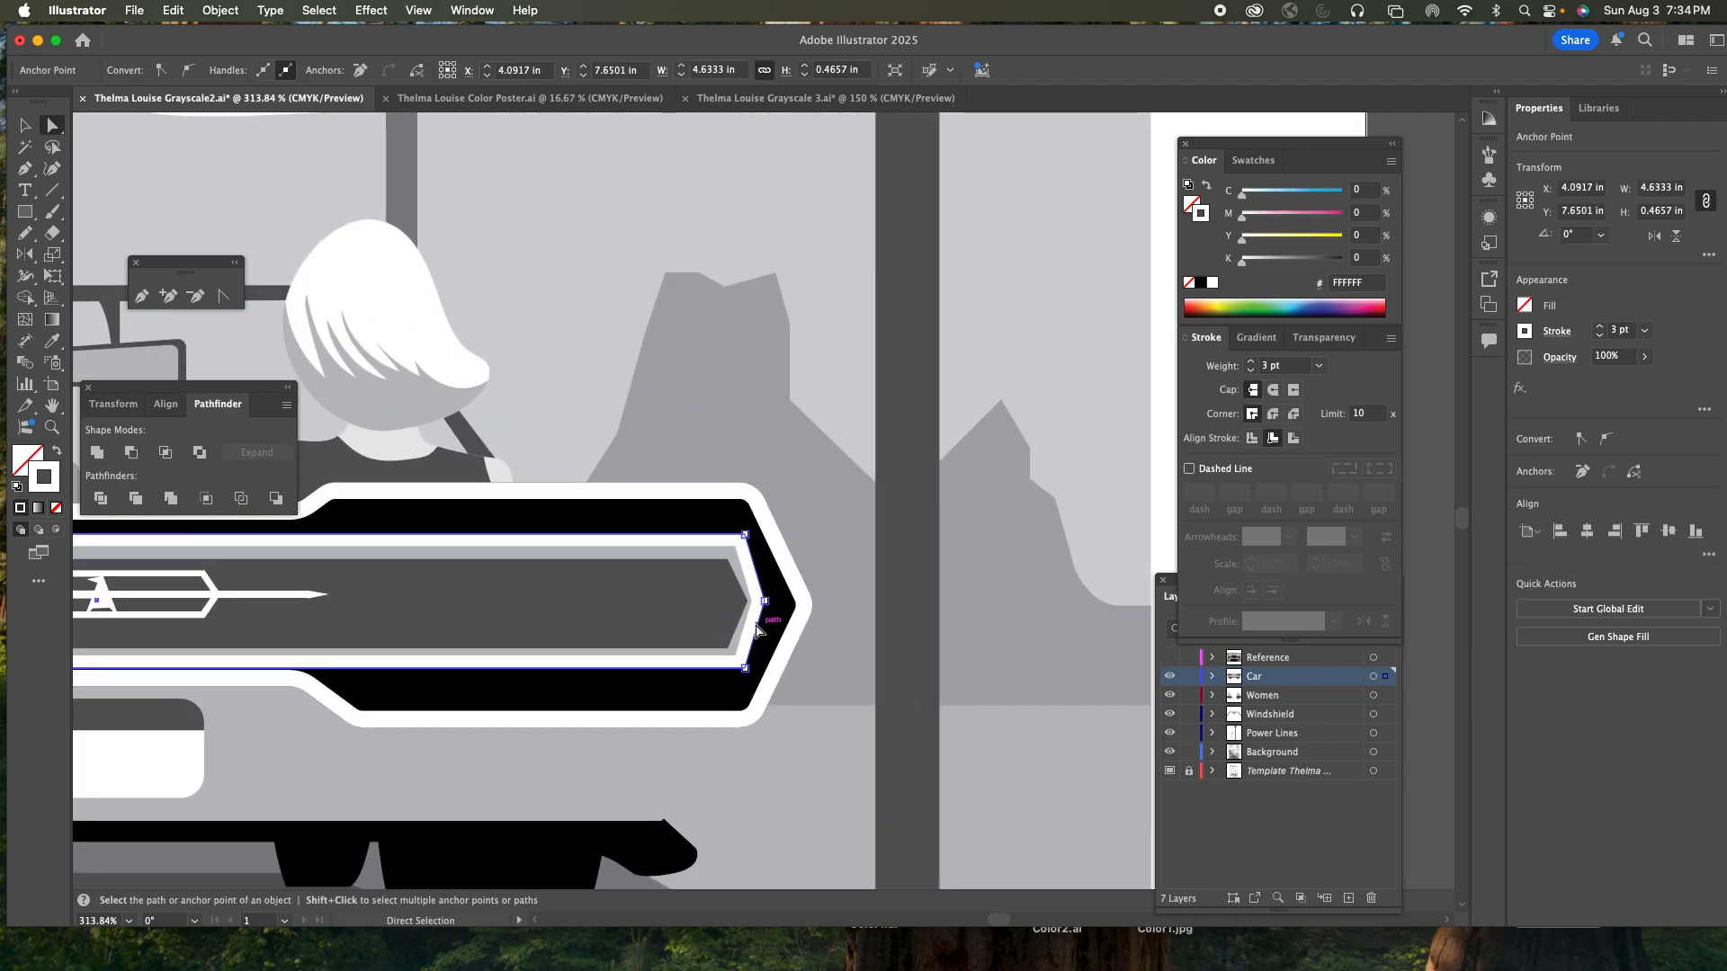
click(558, 99)
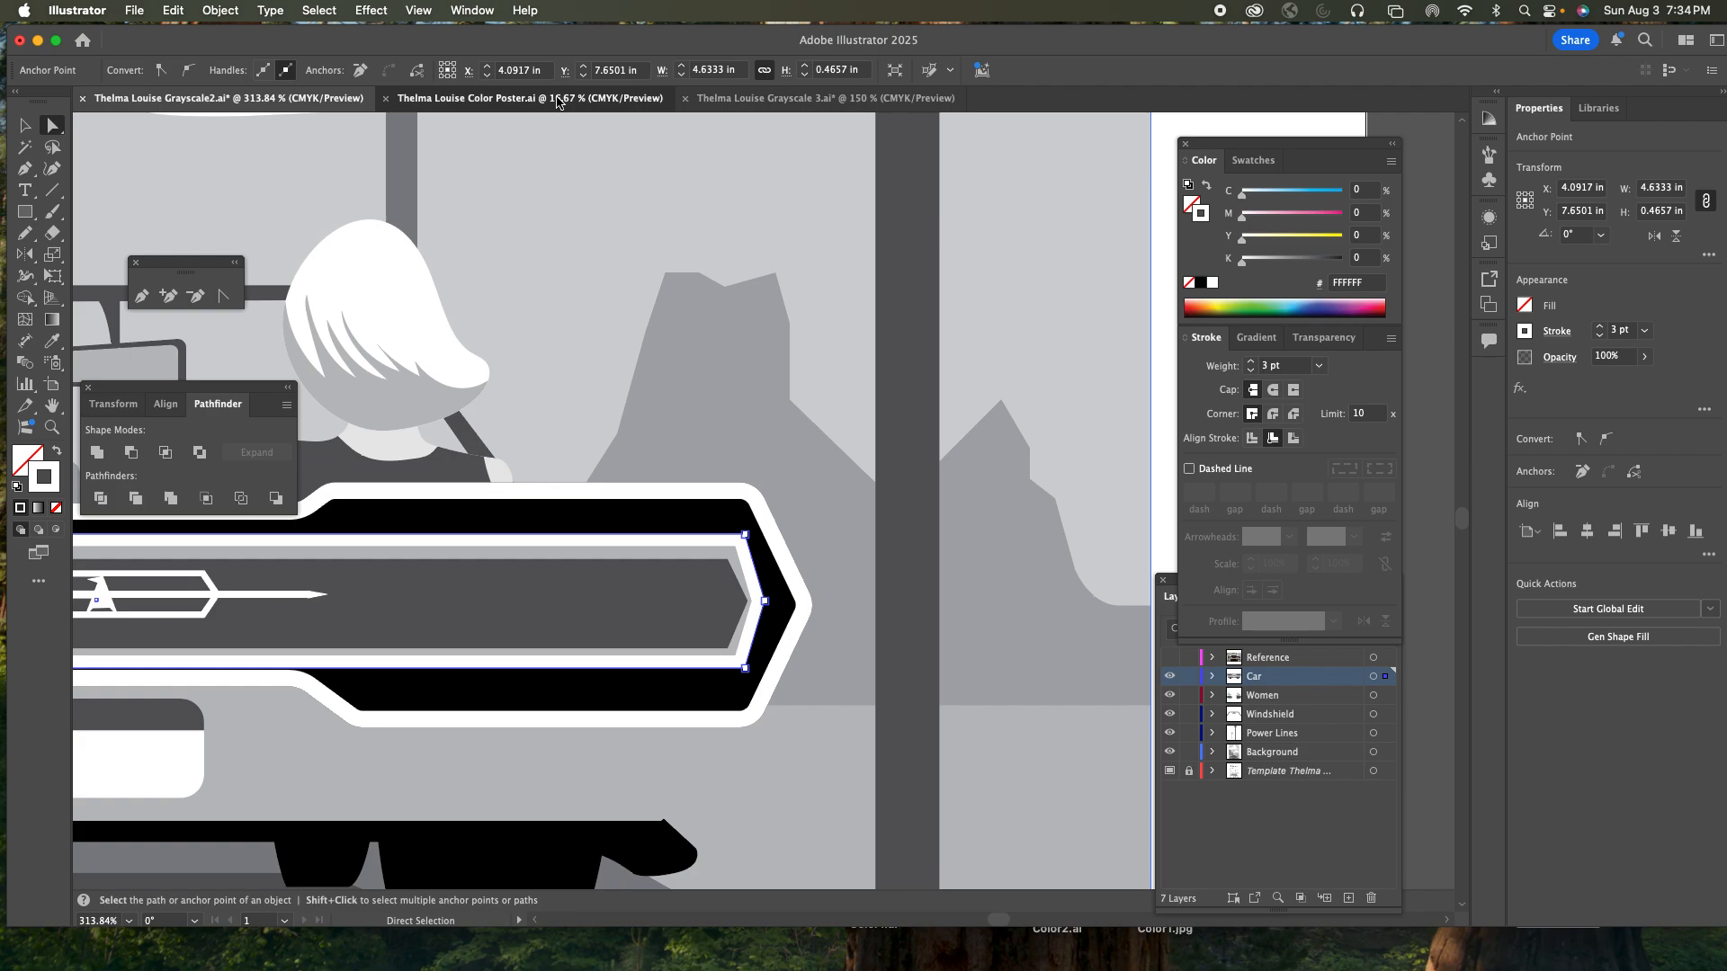
click(749, 99)
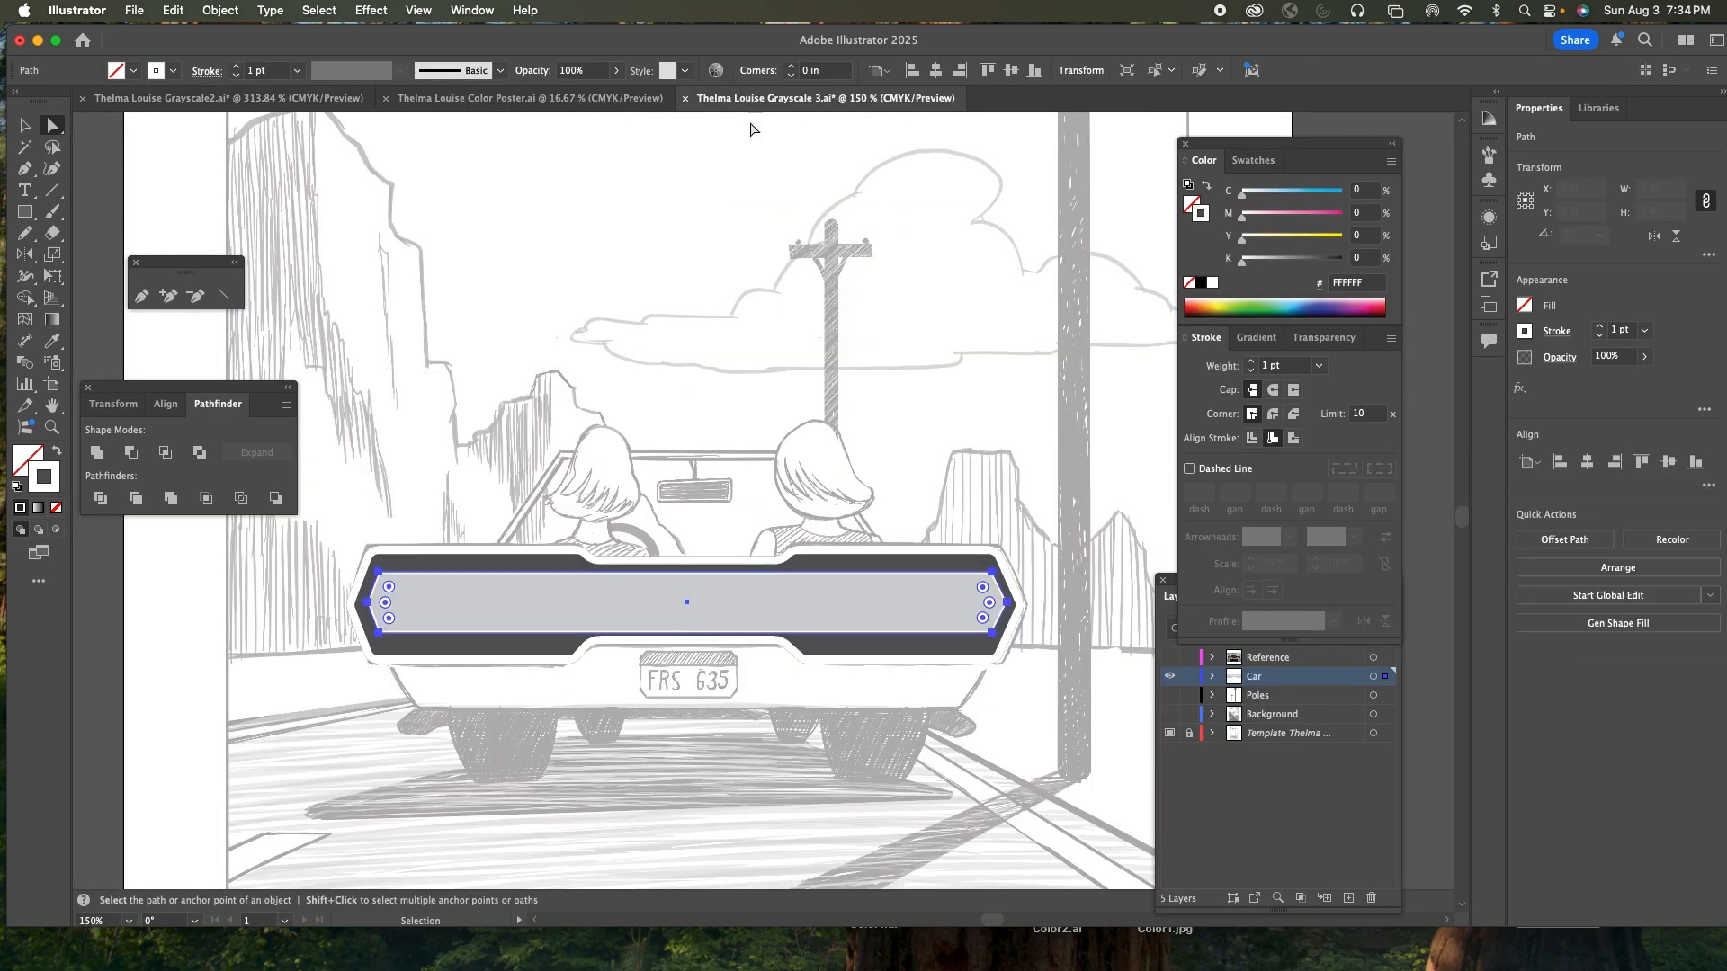
- Set the white strip outline's stroke weight to 3 pt and bring the Layers panel in front of the Stroke panel
click(1250, 361)
click(1250, 360)
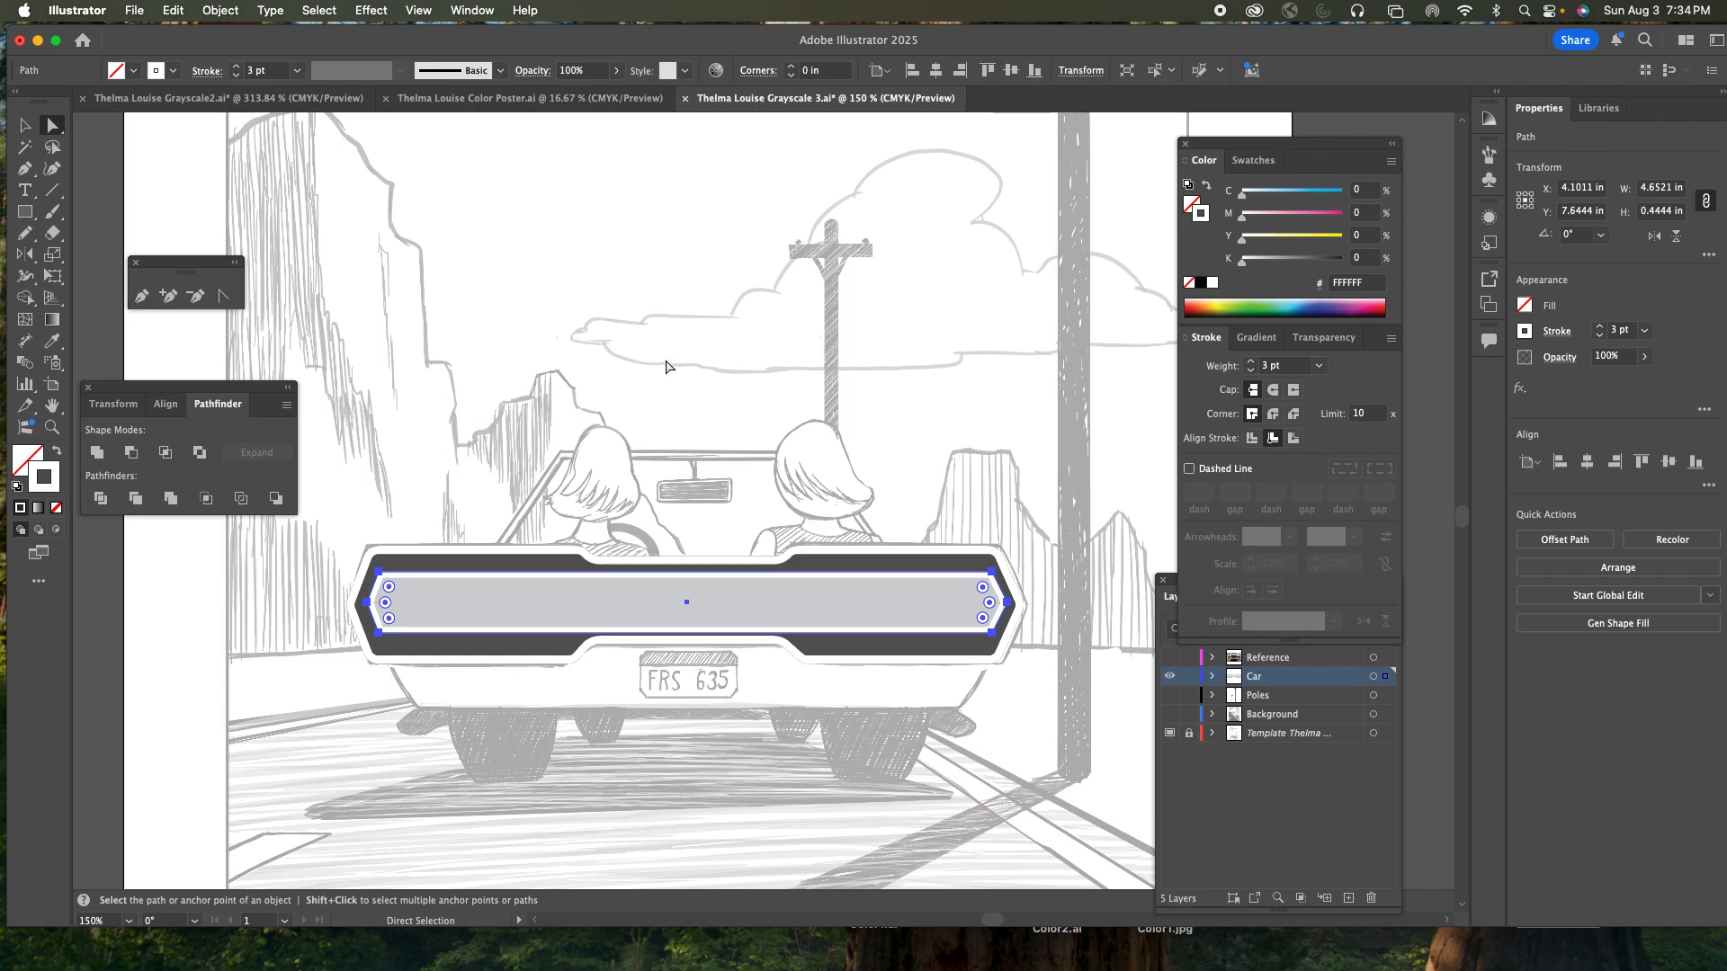
click(25, 125)
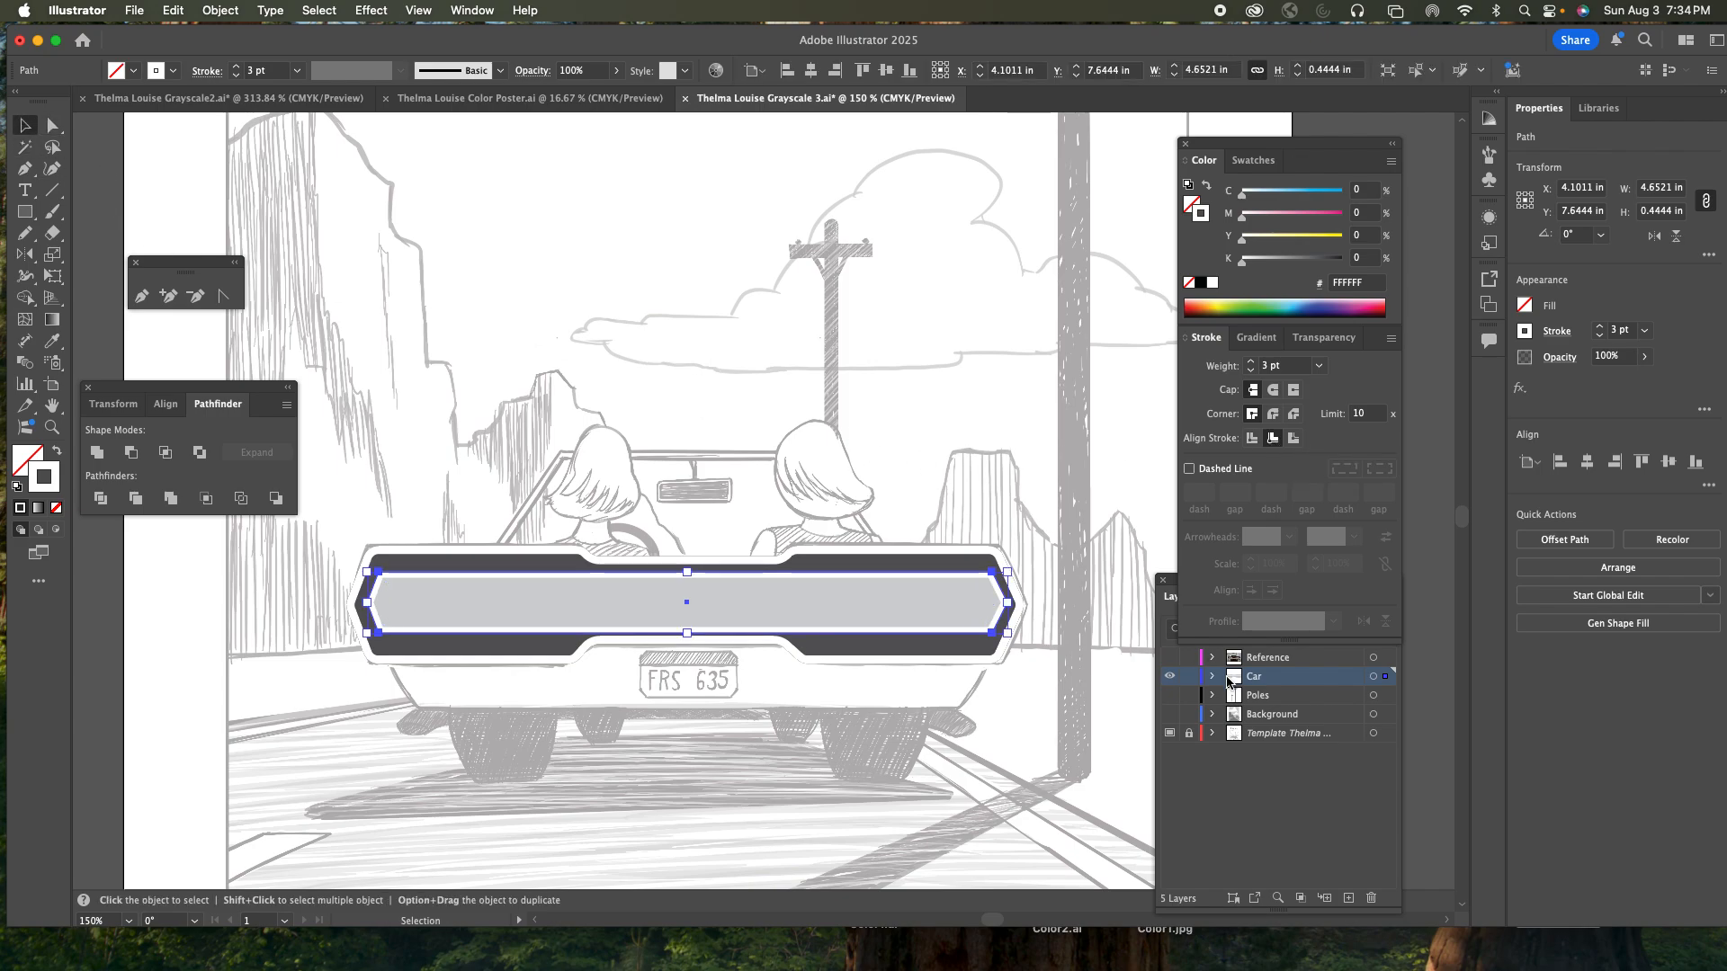
click(1255, 811)
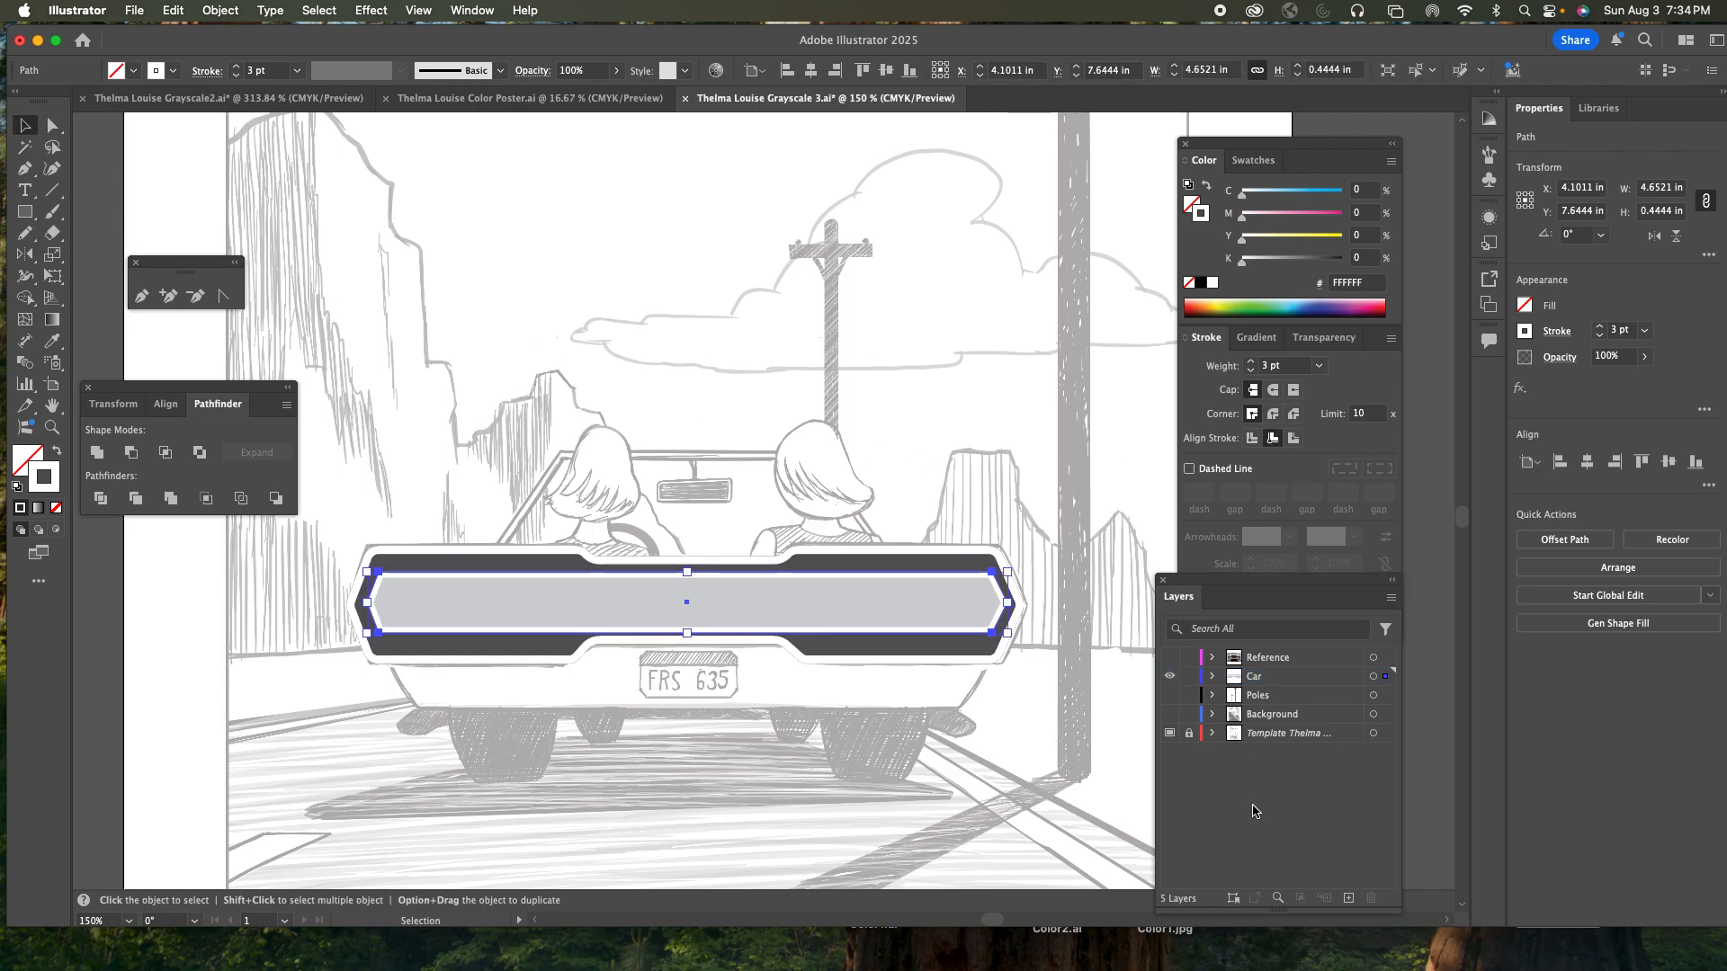
- Show the Car layer in outline view and draw a rectangle about 4.39 by 0.32 in over the sketched inner taillight strip
super+click(1169, 678)
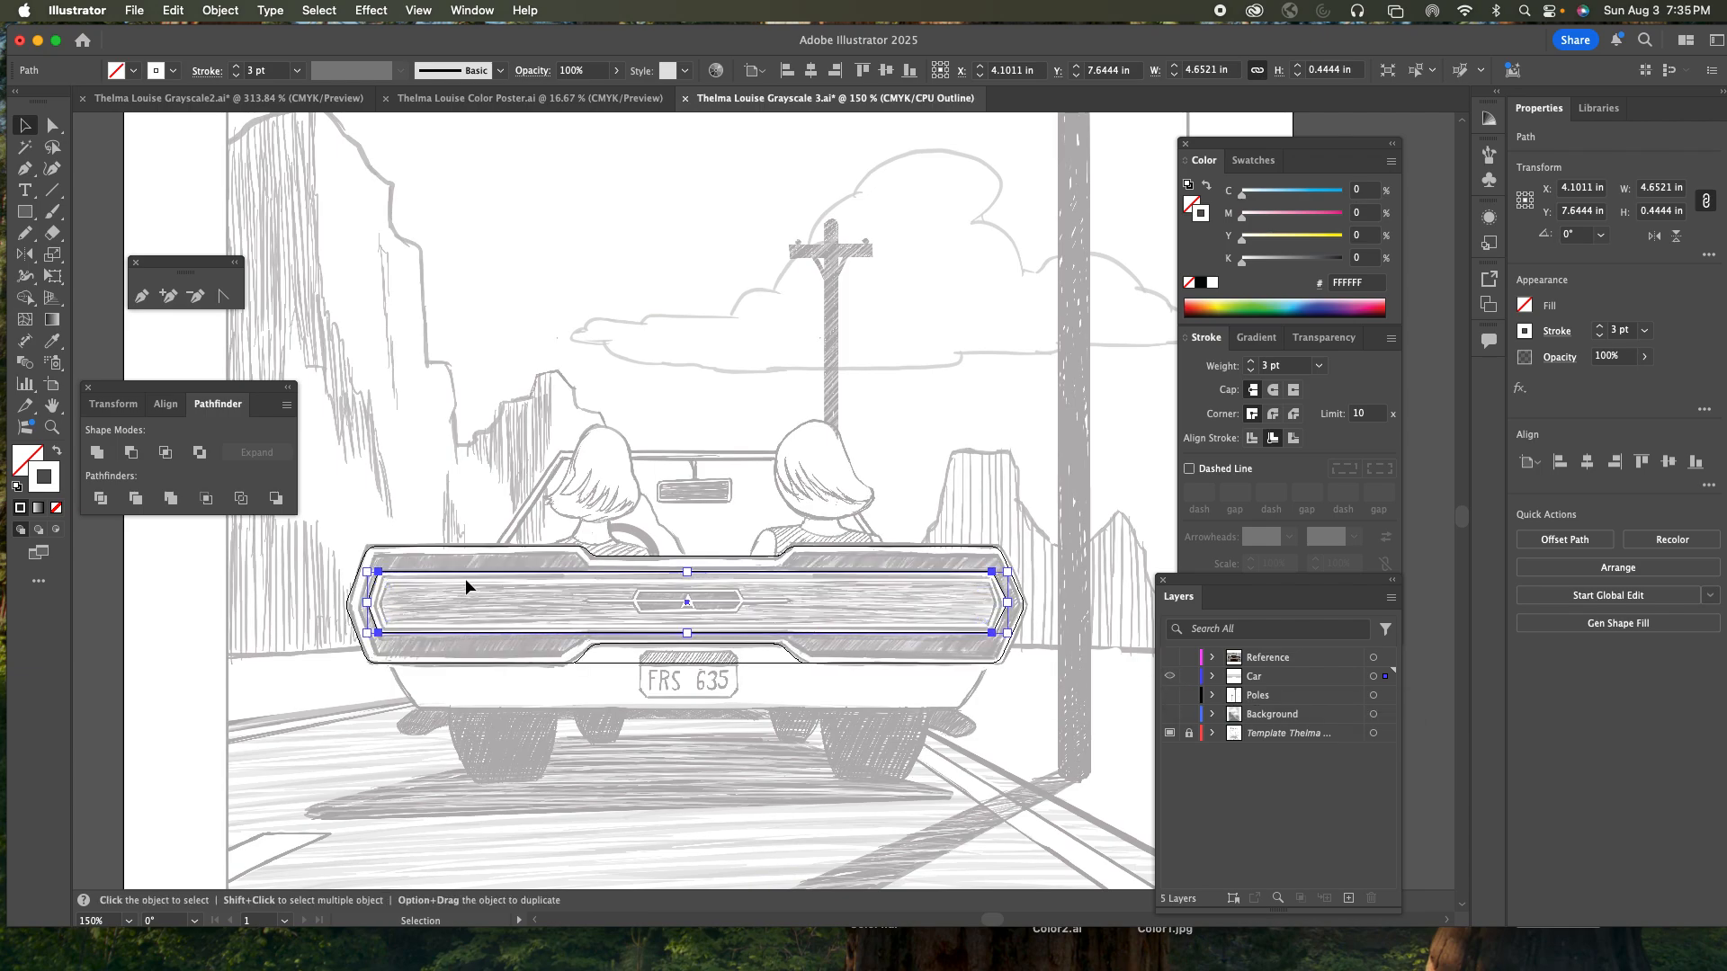
key(z)
click(482, 598)
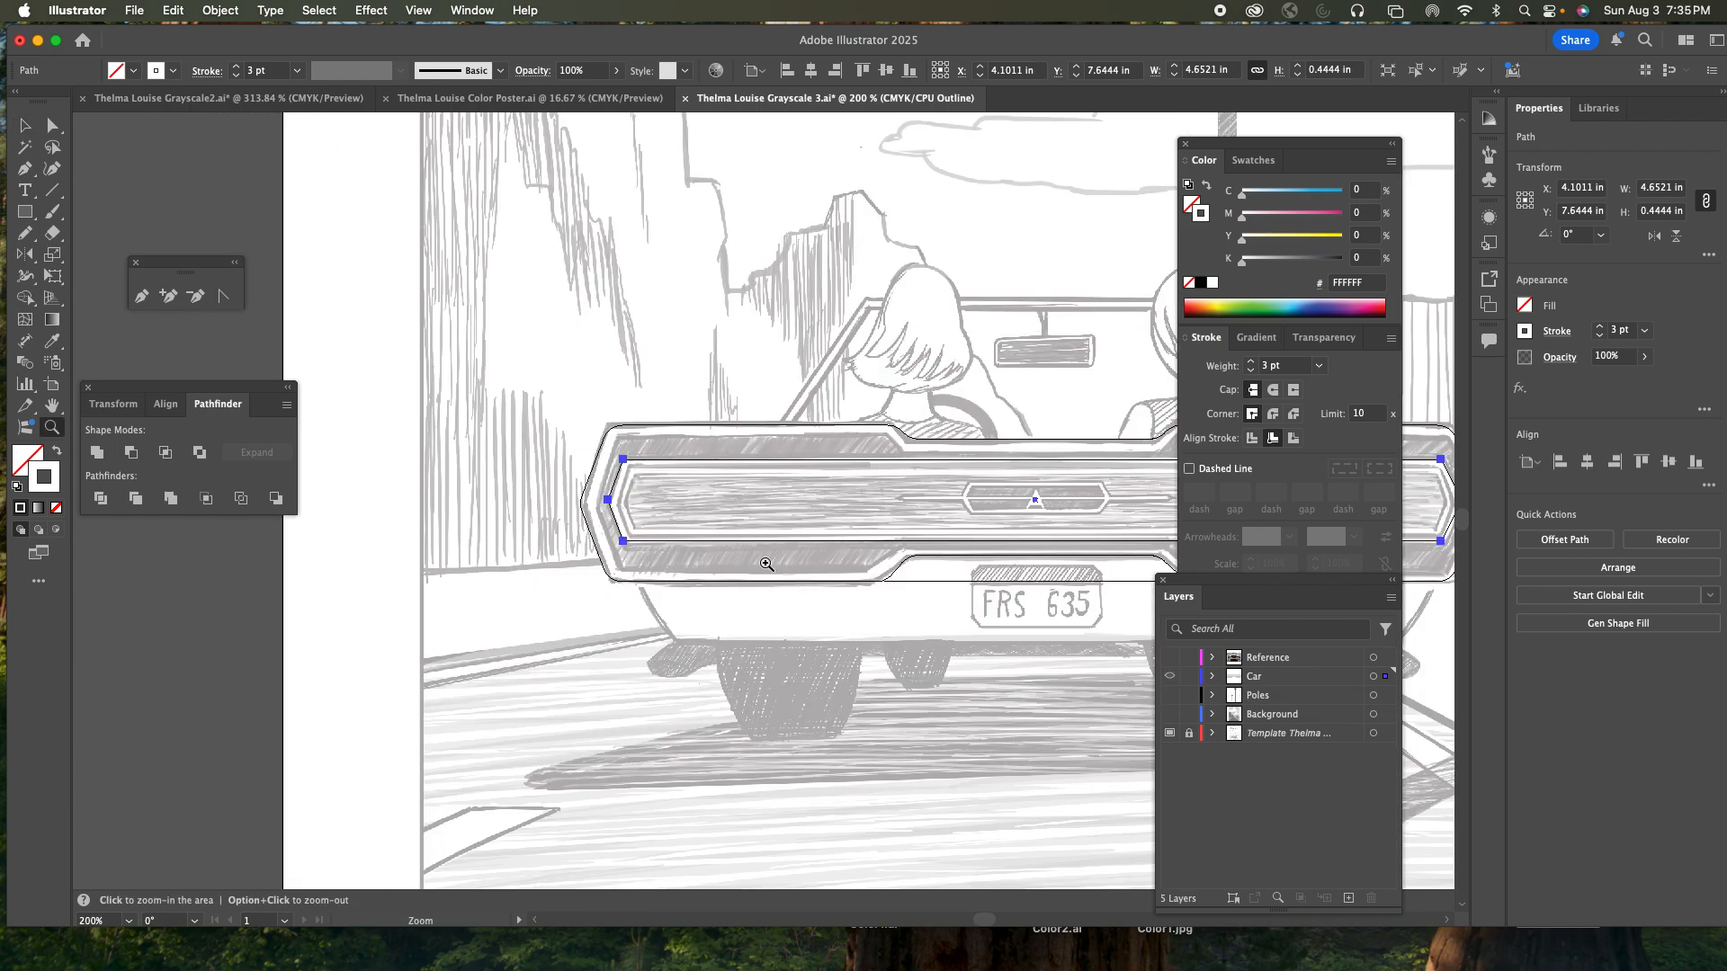
drag(895, 486, 555, 428)
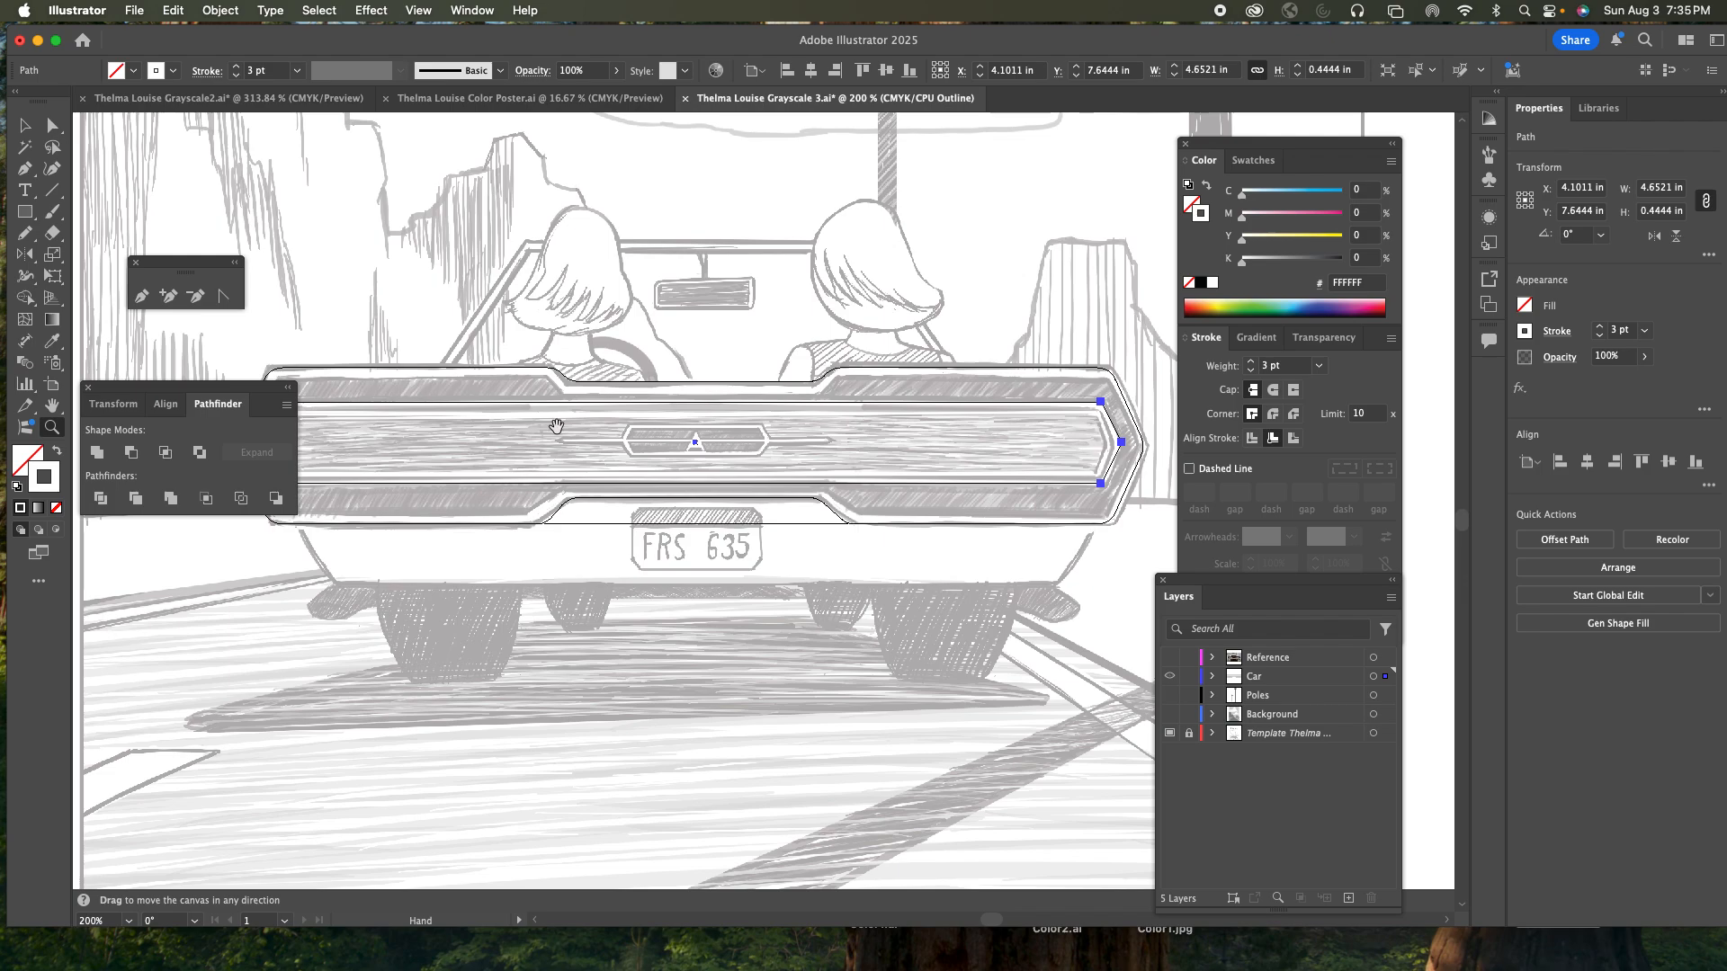
drag(252, 392, 329, 615)
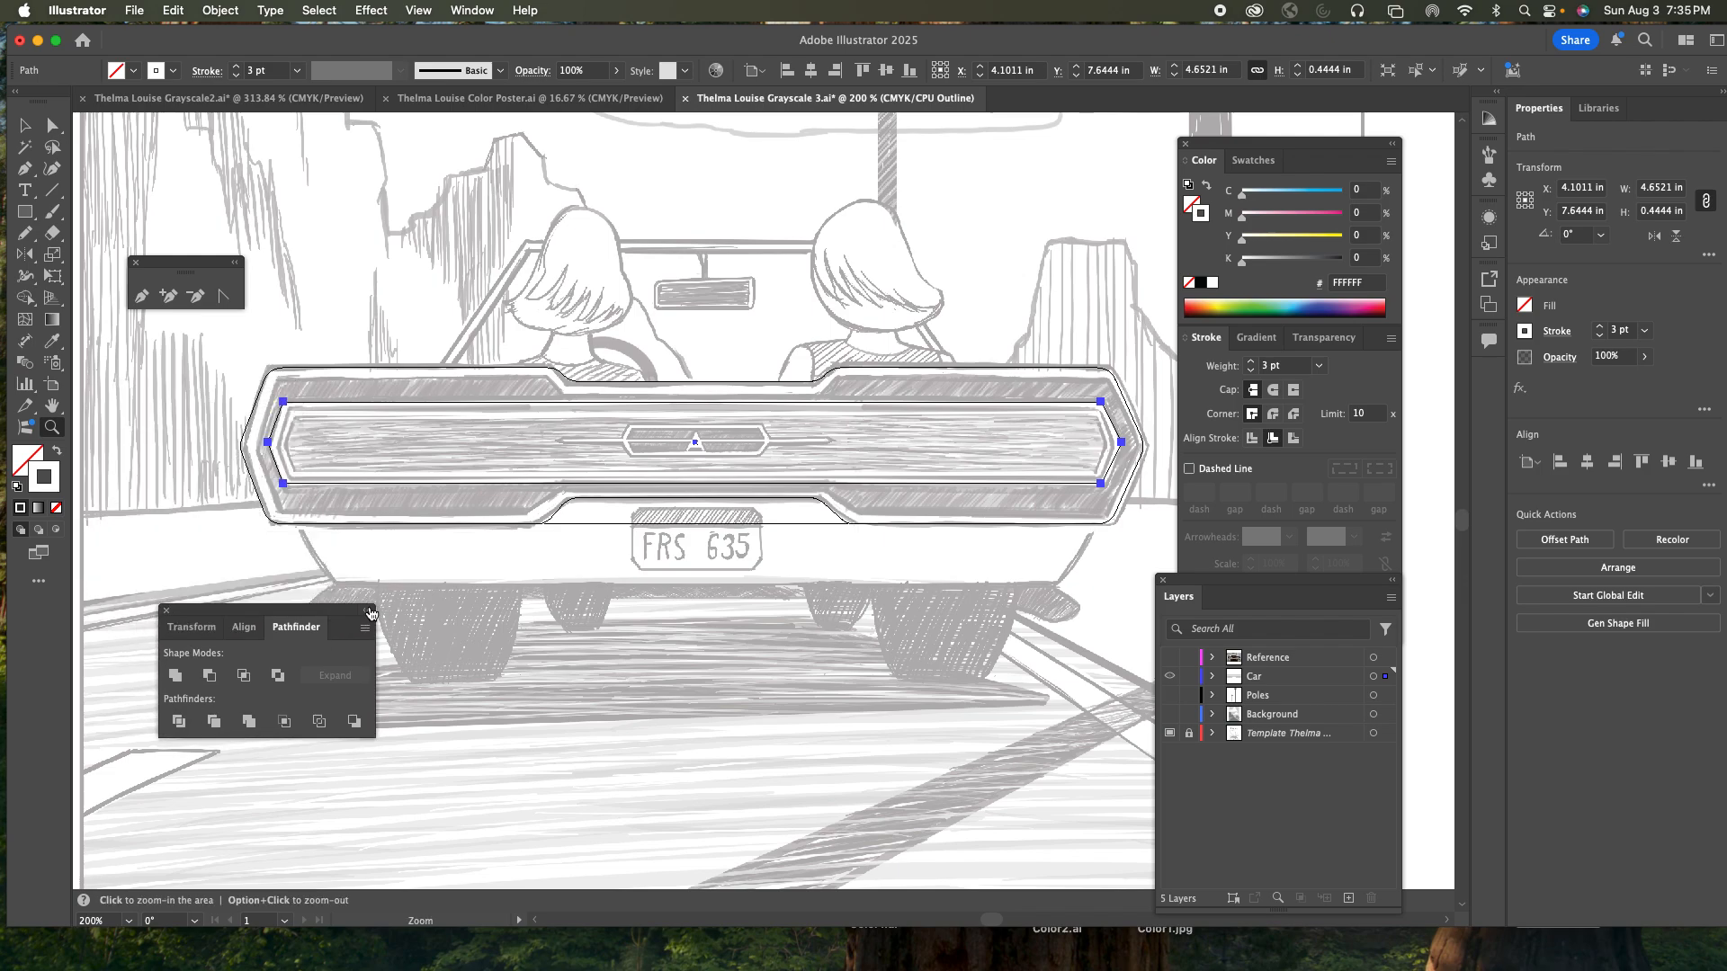
click(20, 213)
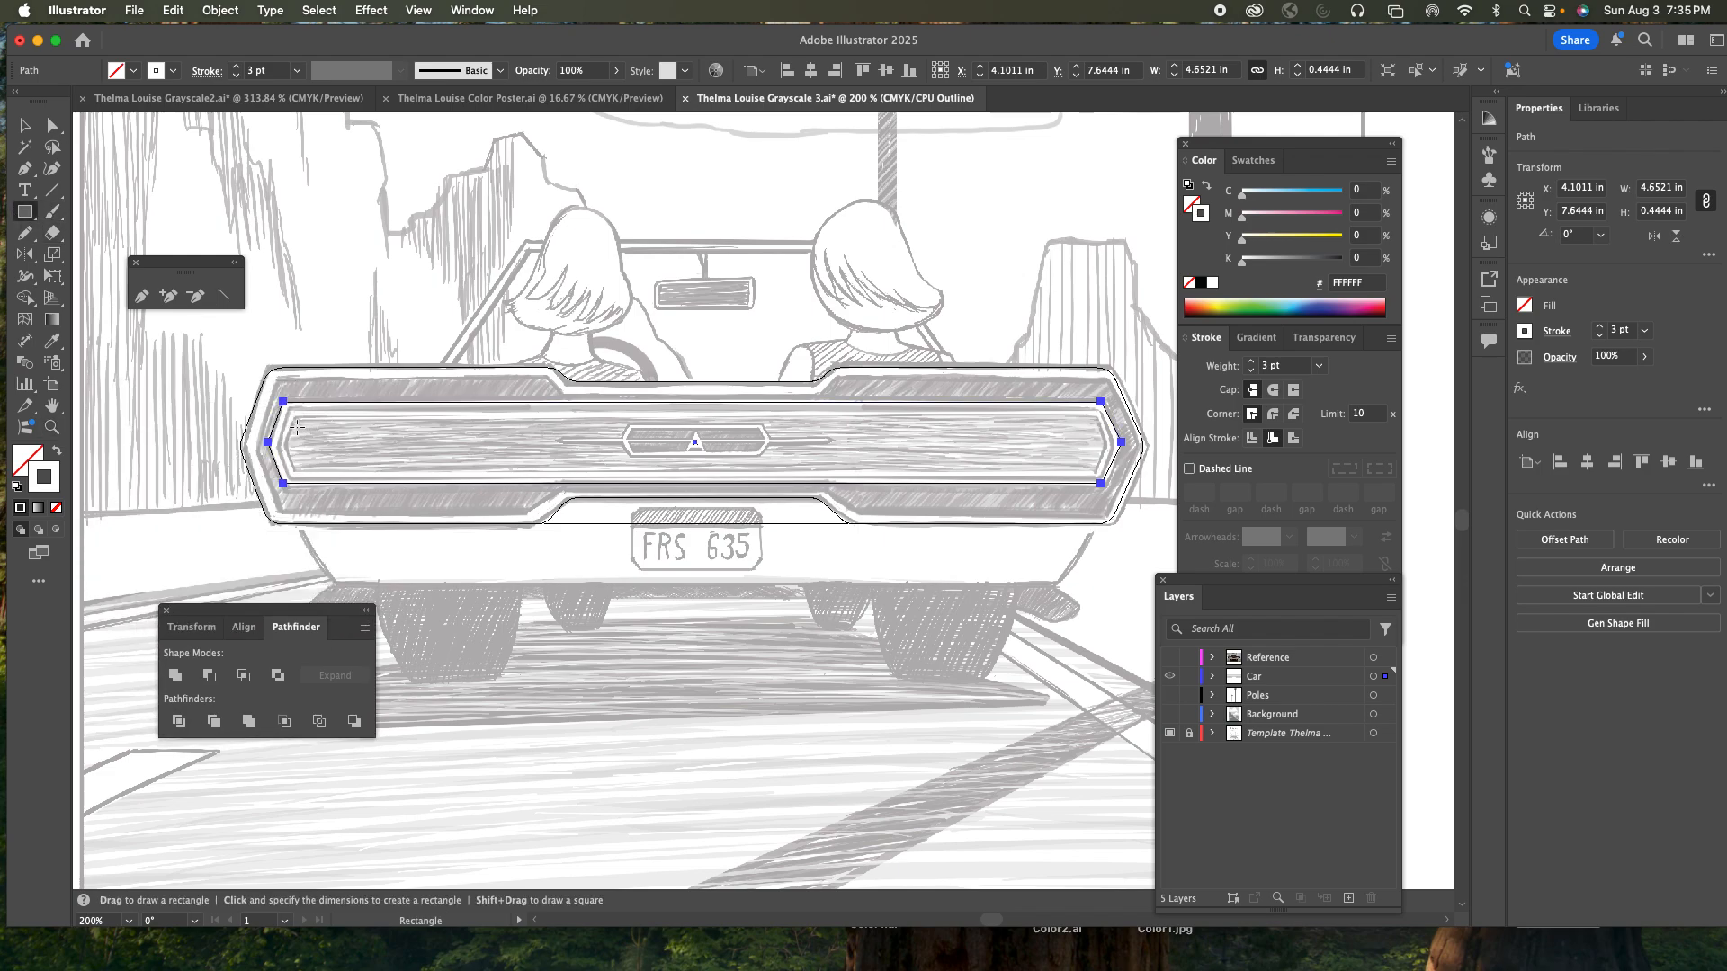
drag(295, 418, 1101, 473)
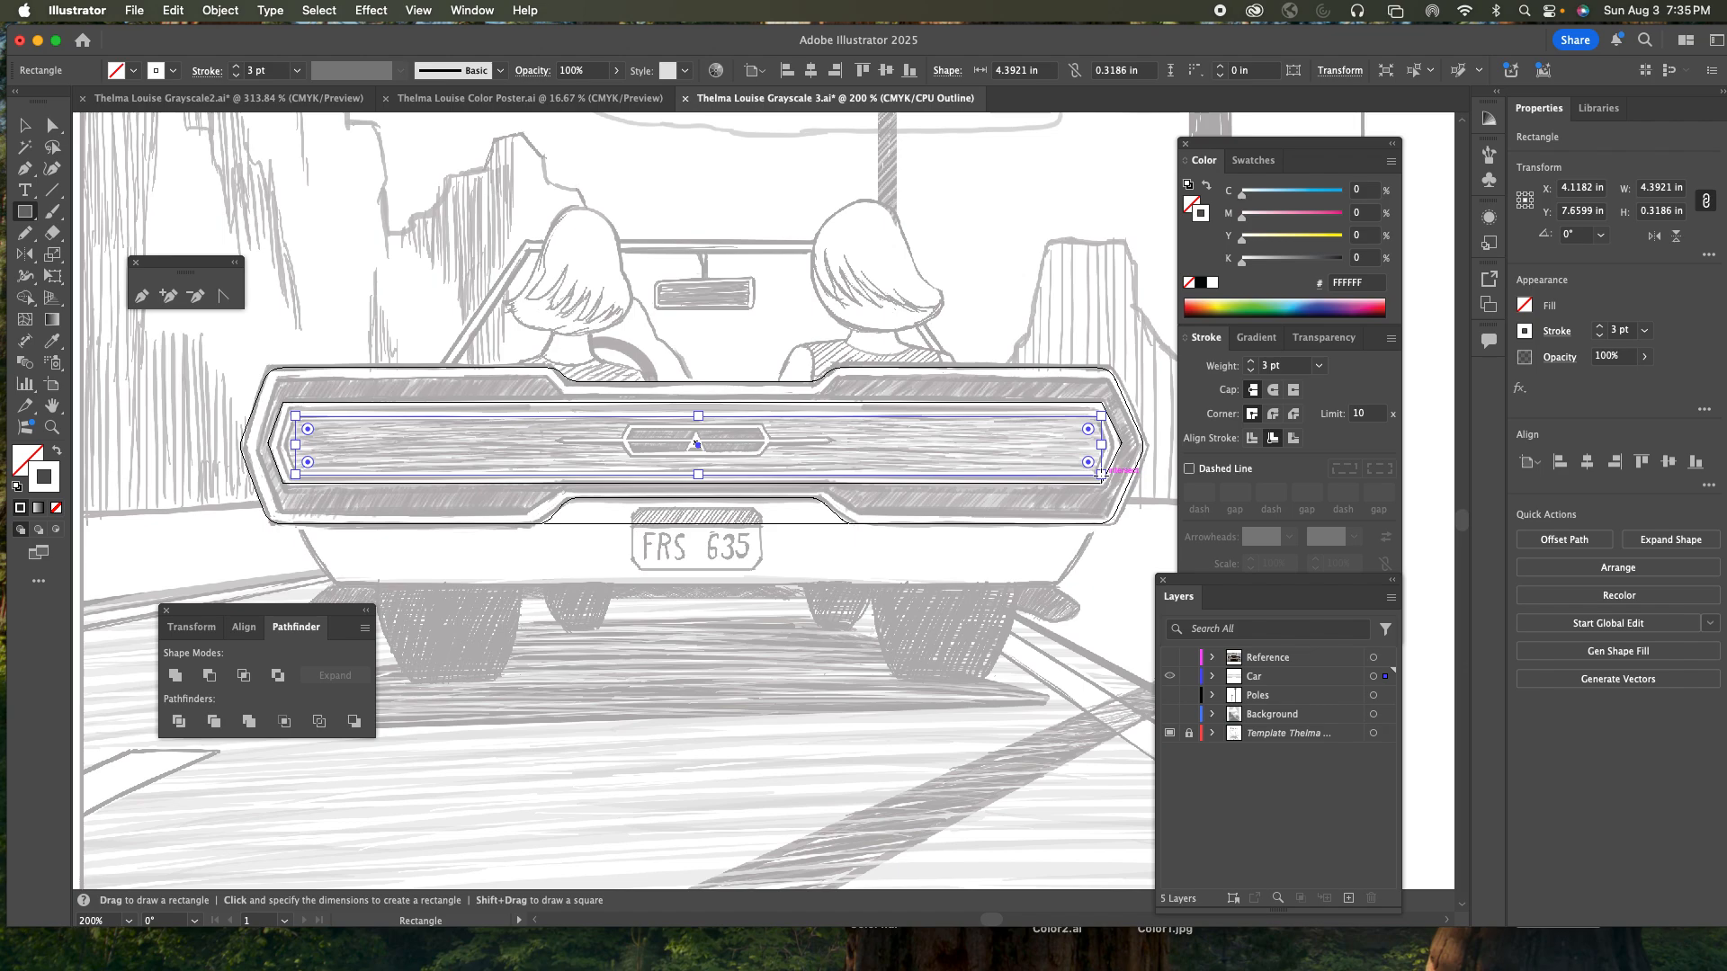
- Add an anchor point midway along each short side of the rectangle and nudge the left one outward into a point
key(p)
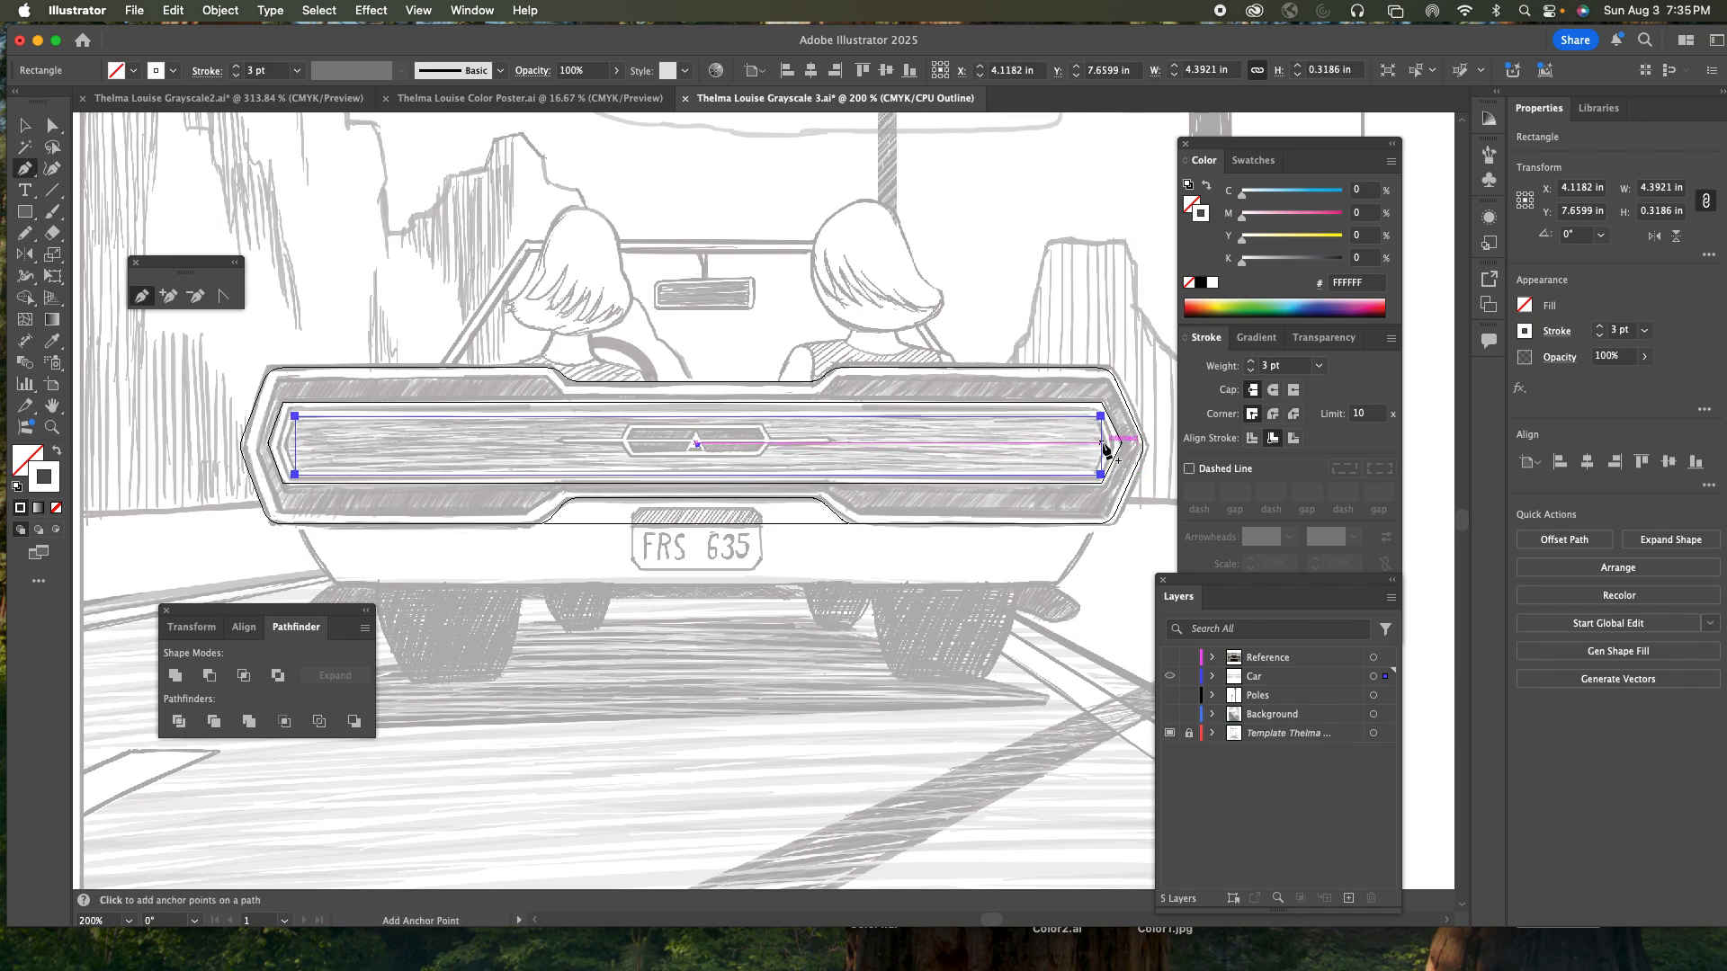
click(1102, 442)
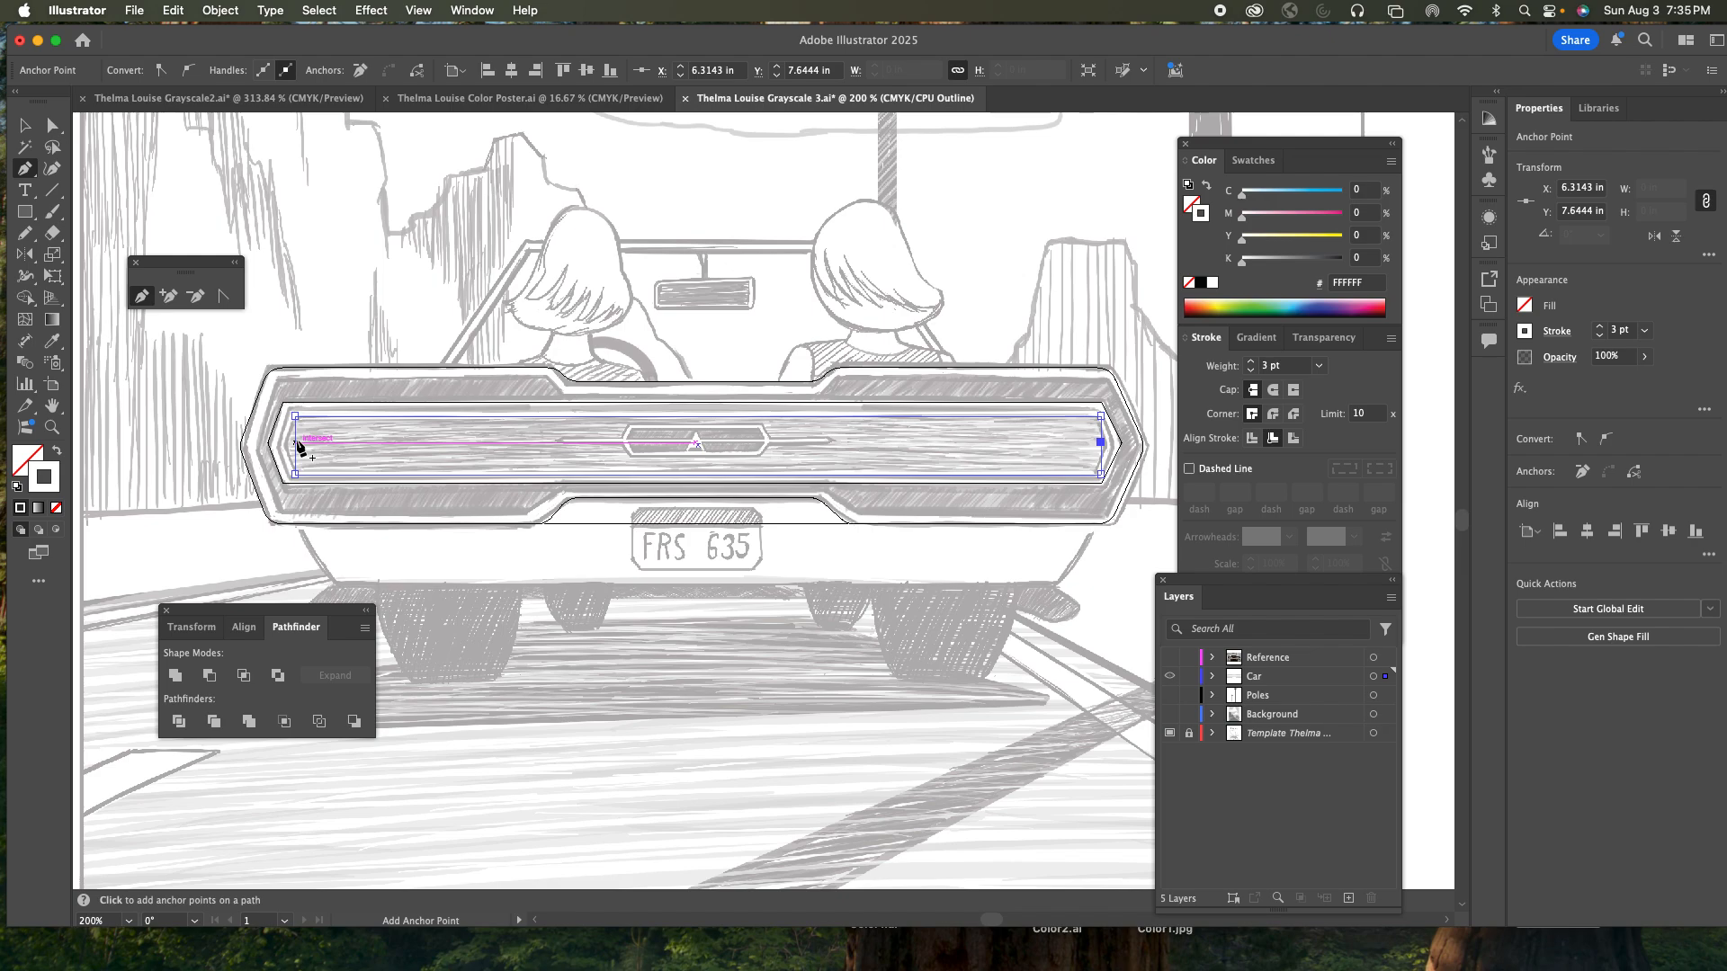
click(296, 442)
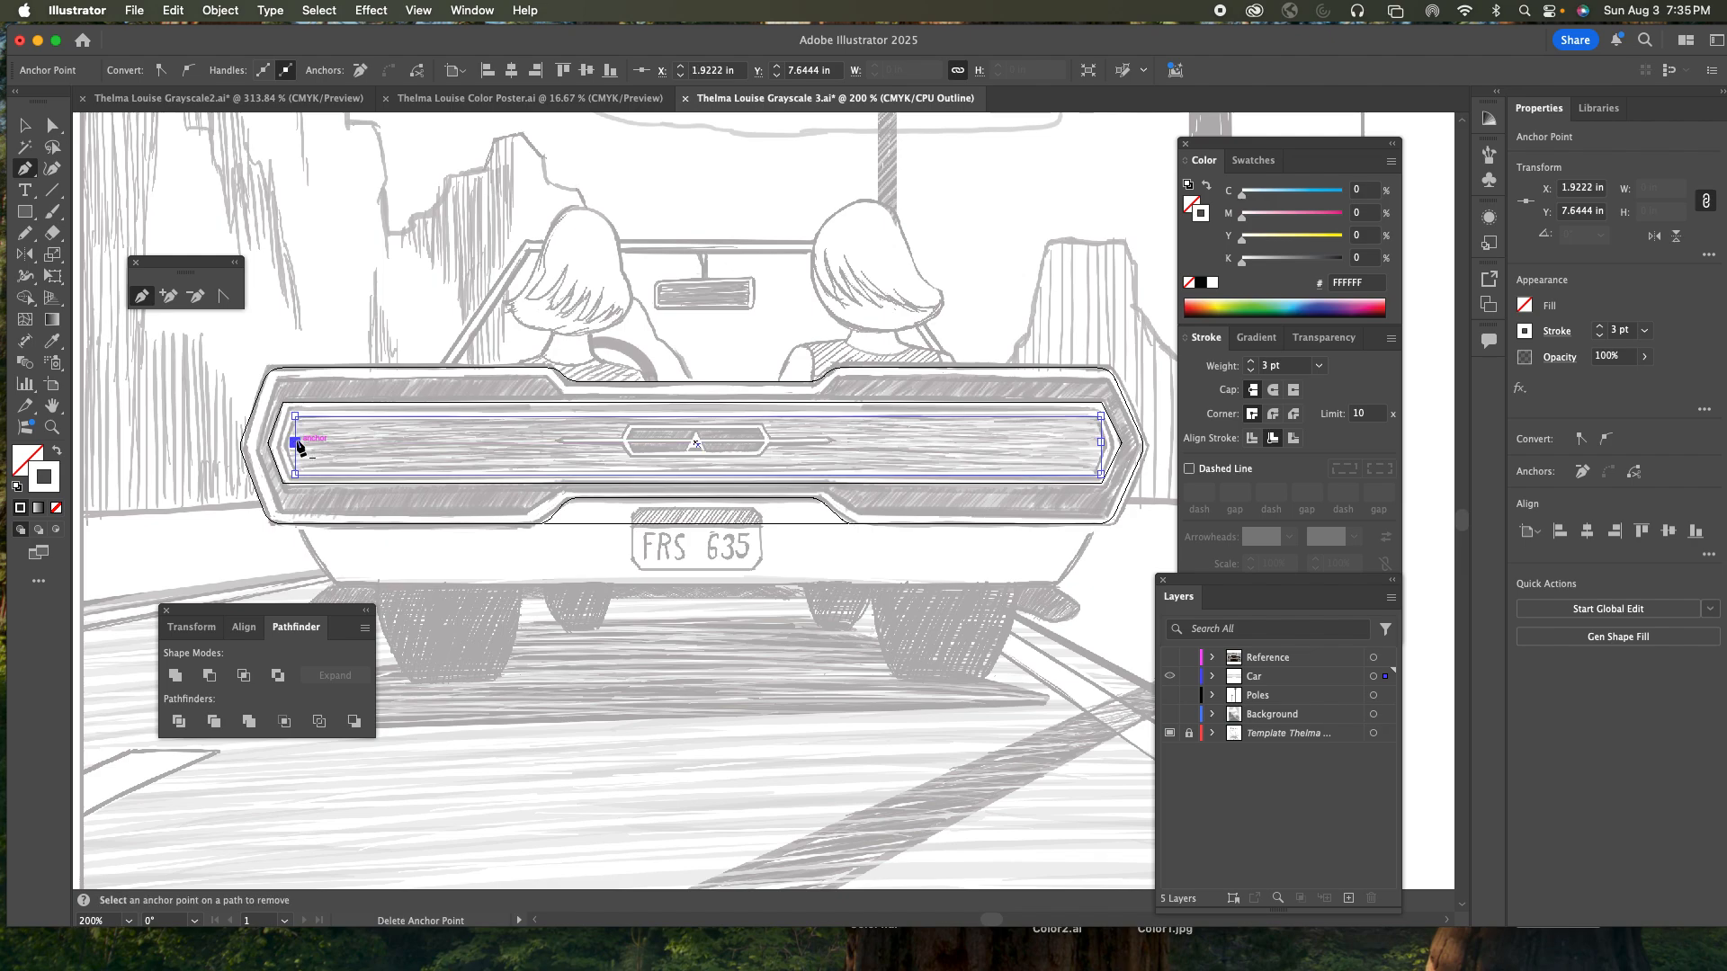
key(Left)
key(Left)
key(Left)
key(Left)
key(Left)
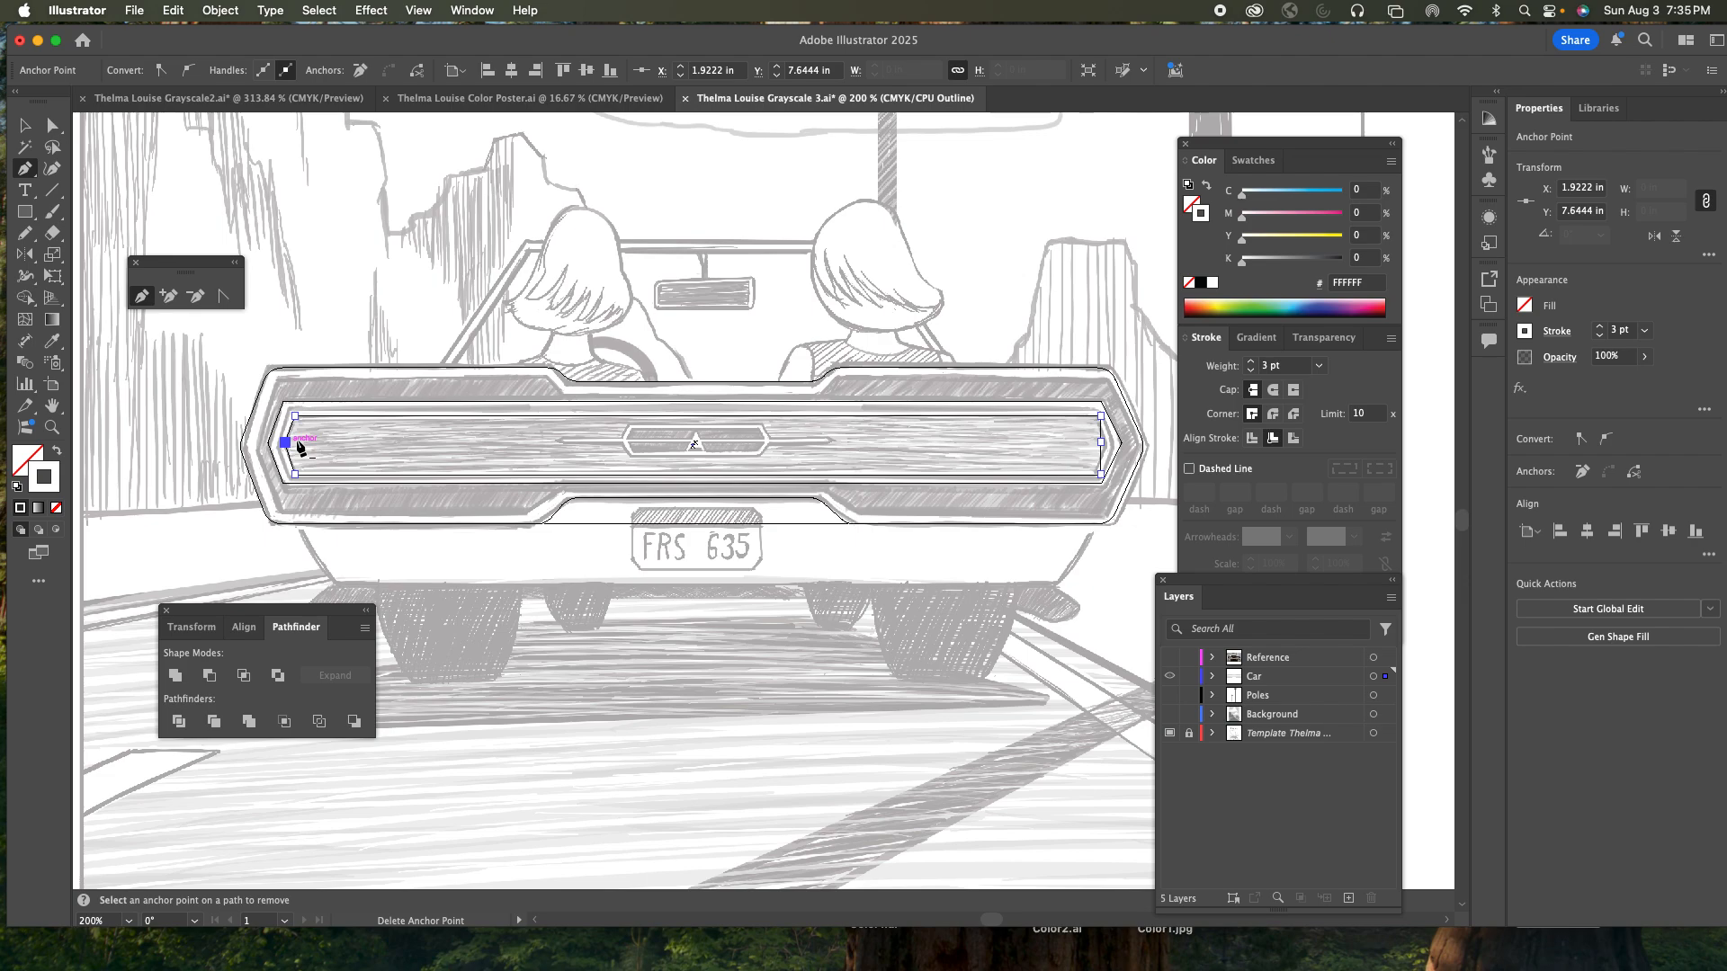
- Nudge the rectangle's right middle anchor point outward to about X 6.37 in, matching the pointed end in the sketch
key(a)
click(1104, 445)
key(Right)
key(Right)
key(Right)
key(Right)
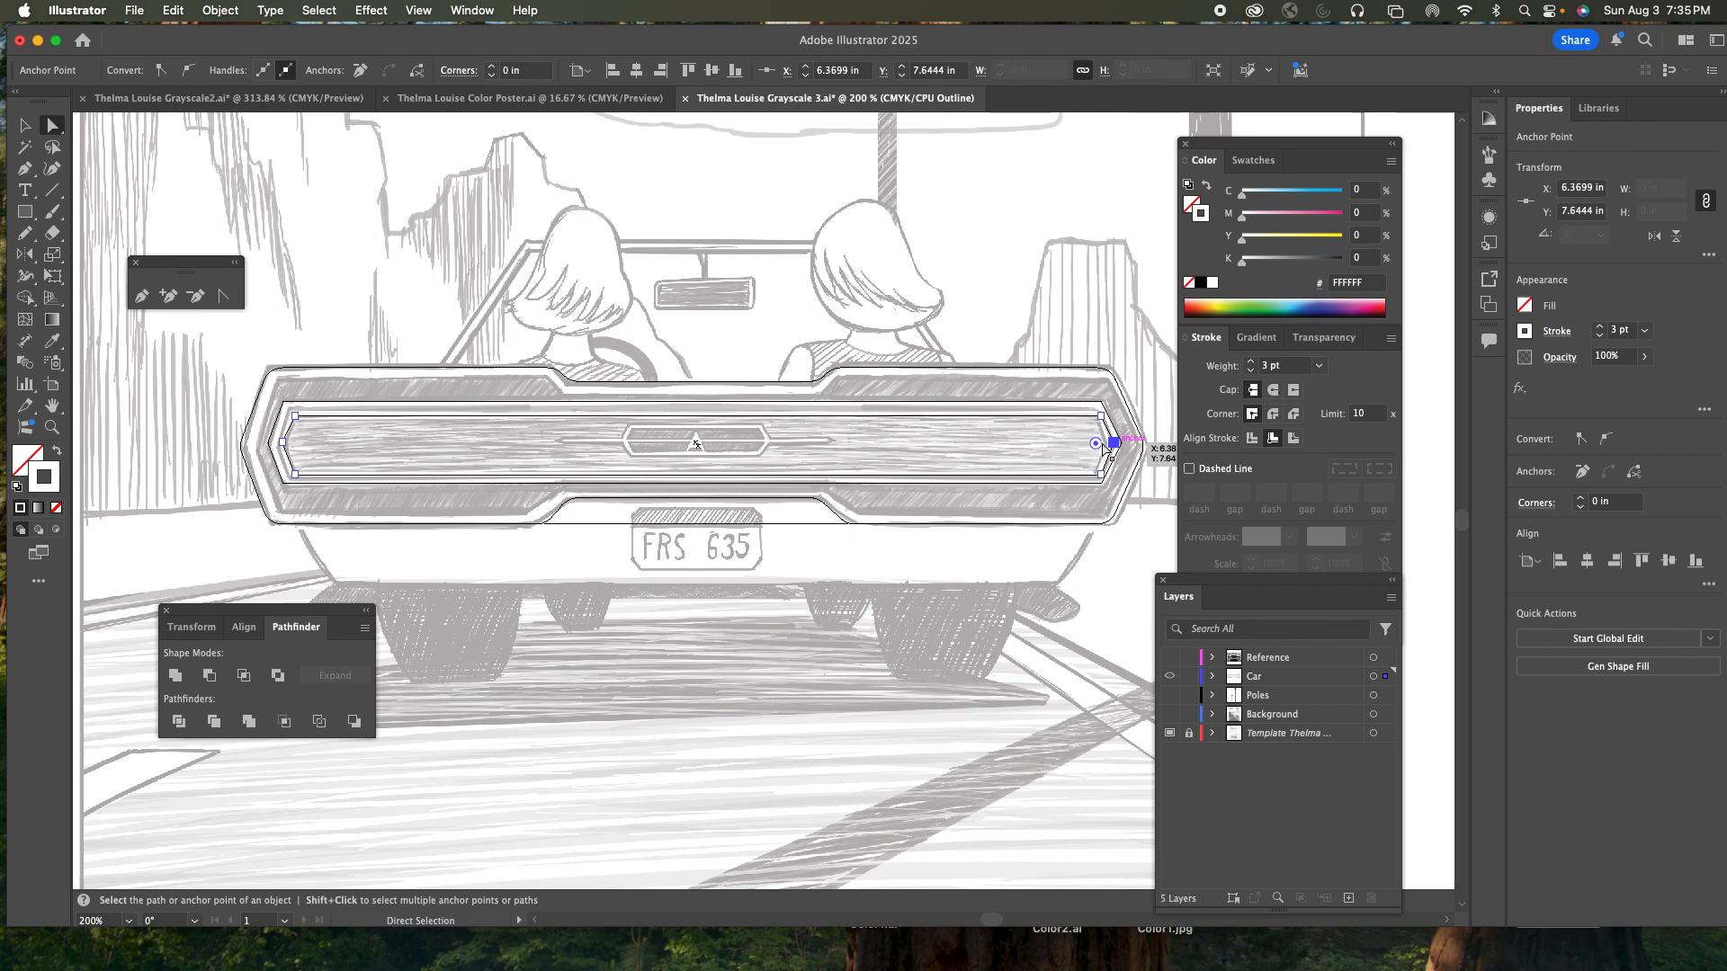
- Nudge the three right-end anchor points of the inner strip slightly left, making it about 4.50 in wide, and return the Car layer to preview
click(1101, 474)
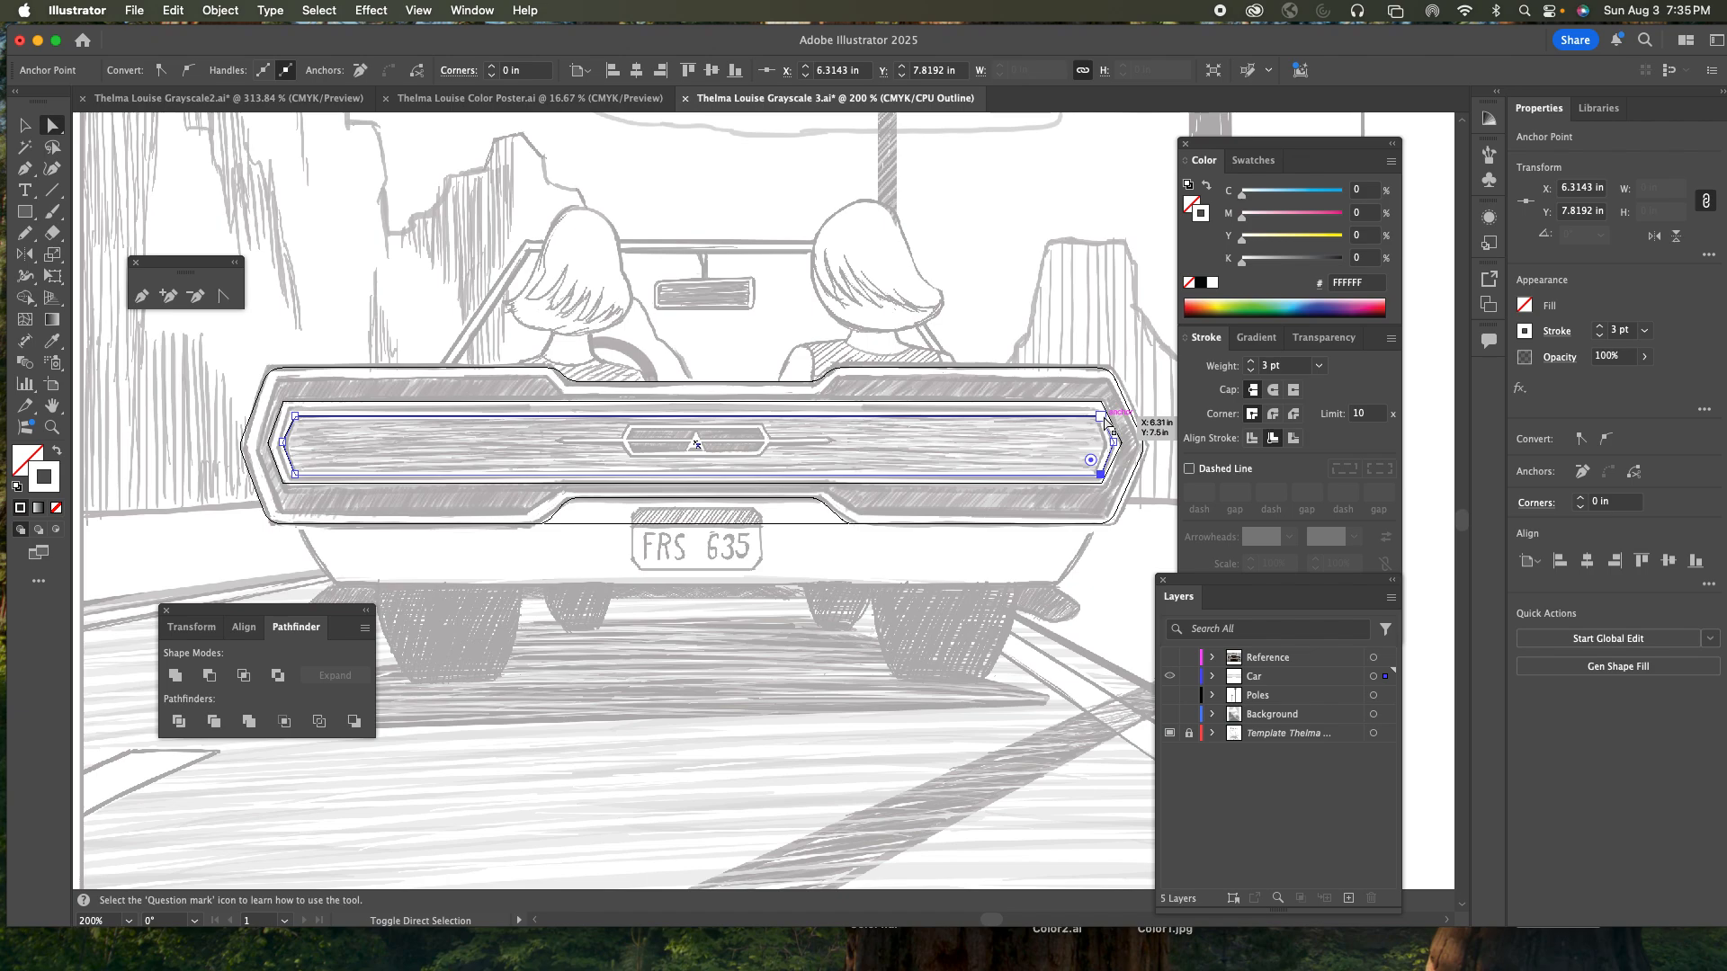
shift+click(1102, 416)
shift+click(1113, 442)
key(Left)
key(Left)
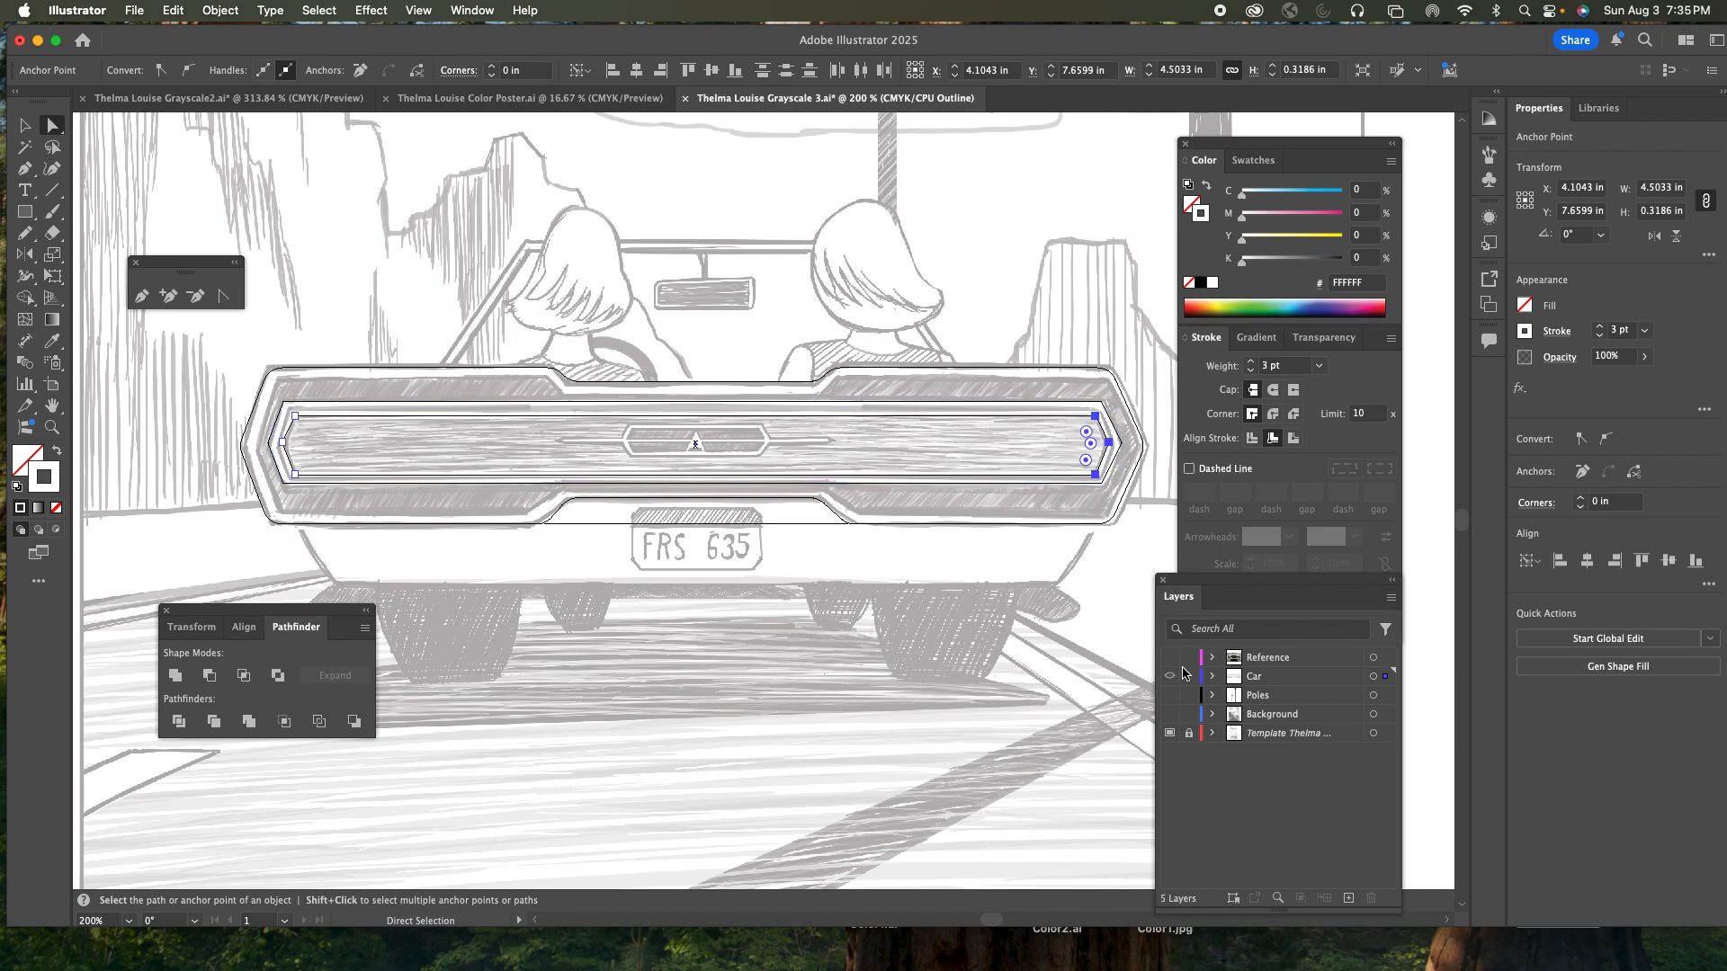
key(super+y)
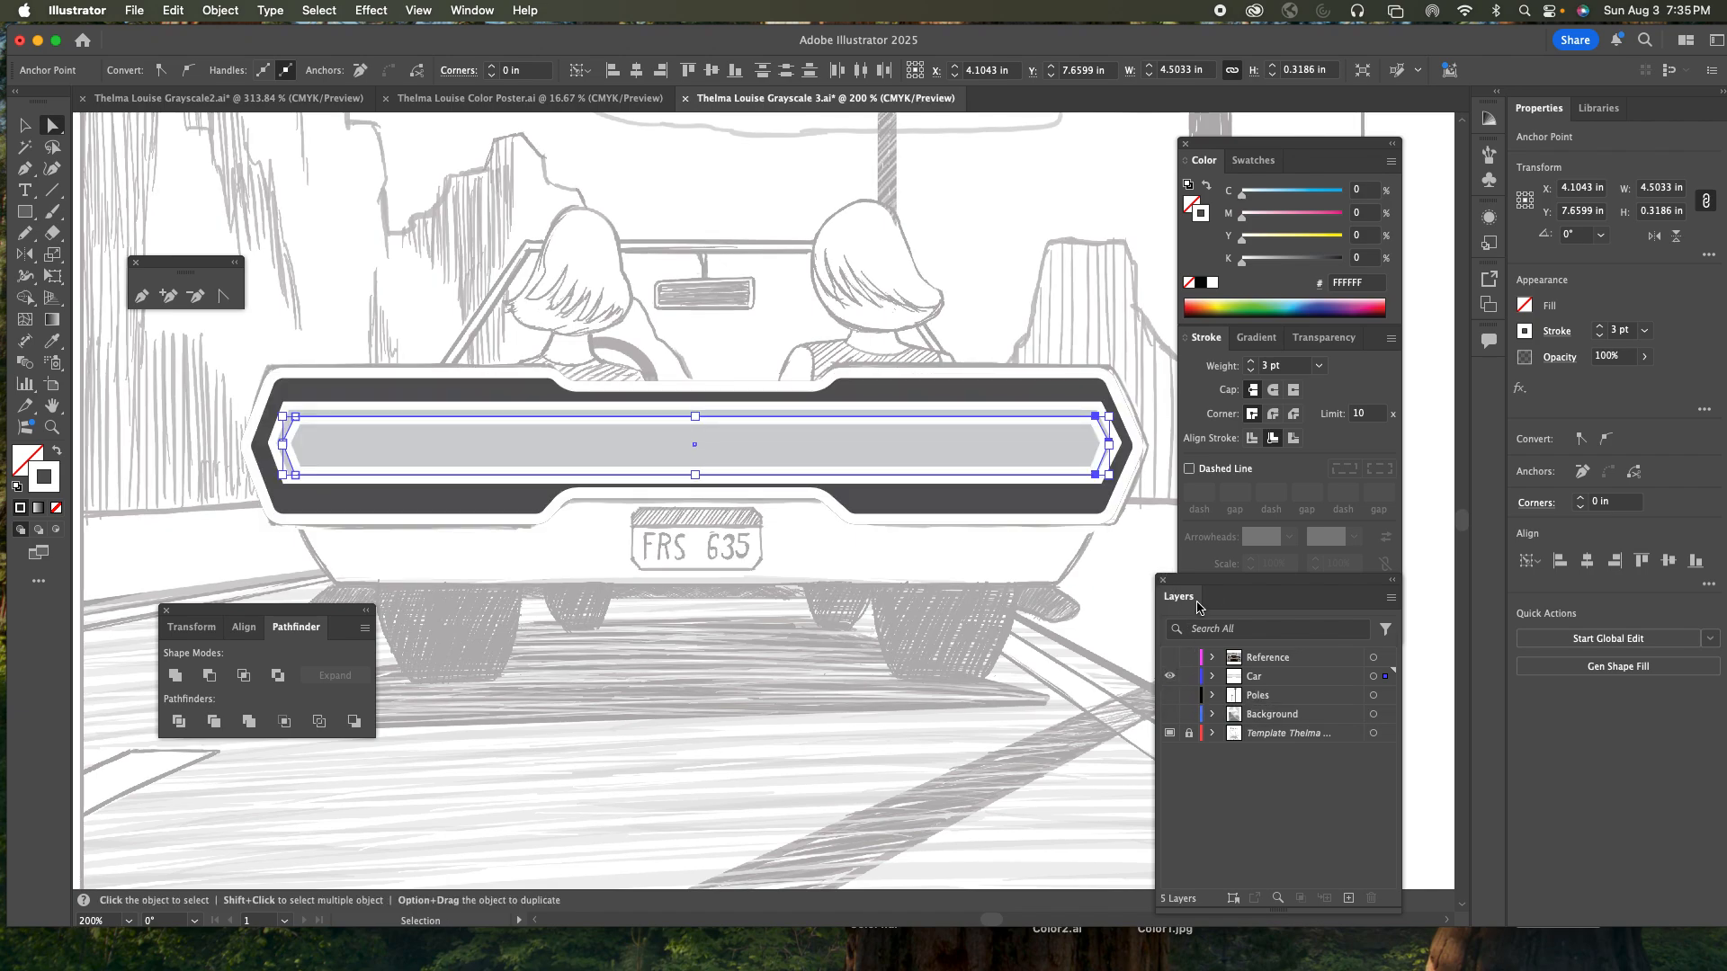
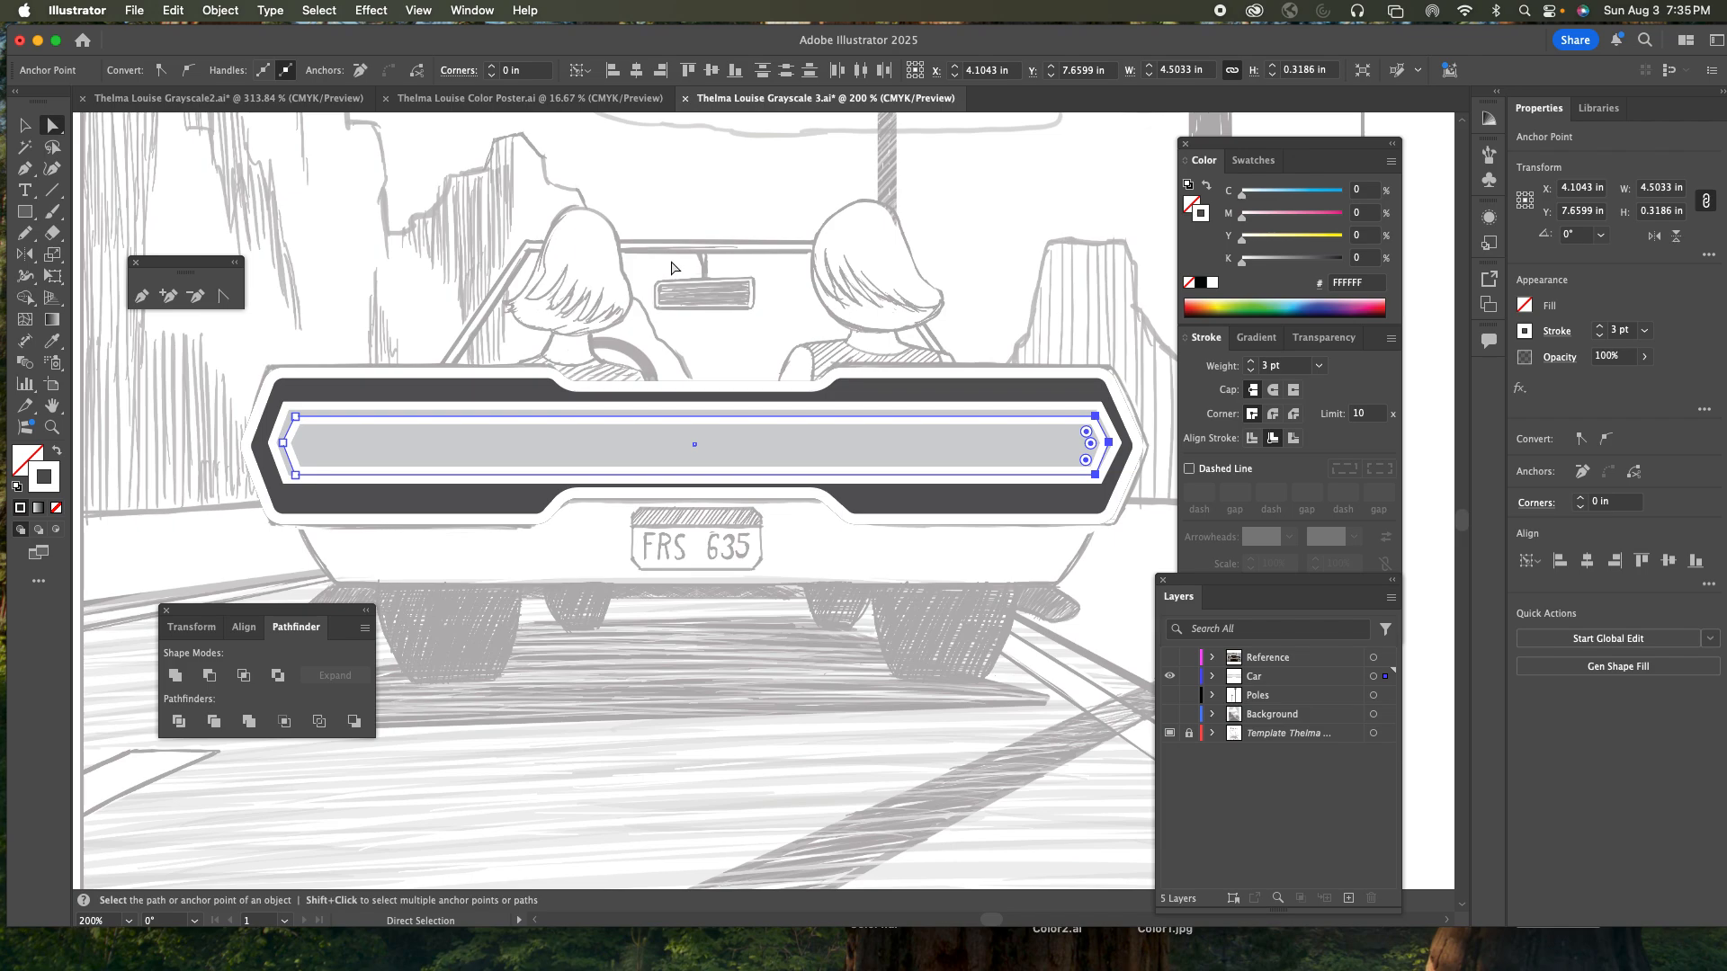
- Examine the fill color of the dark inner strip in Thelma Louise Grayscale2.ai and return to Thelma Louise Grayscale 3.ai
click(245, 101)
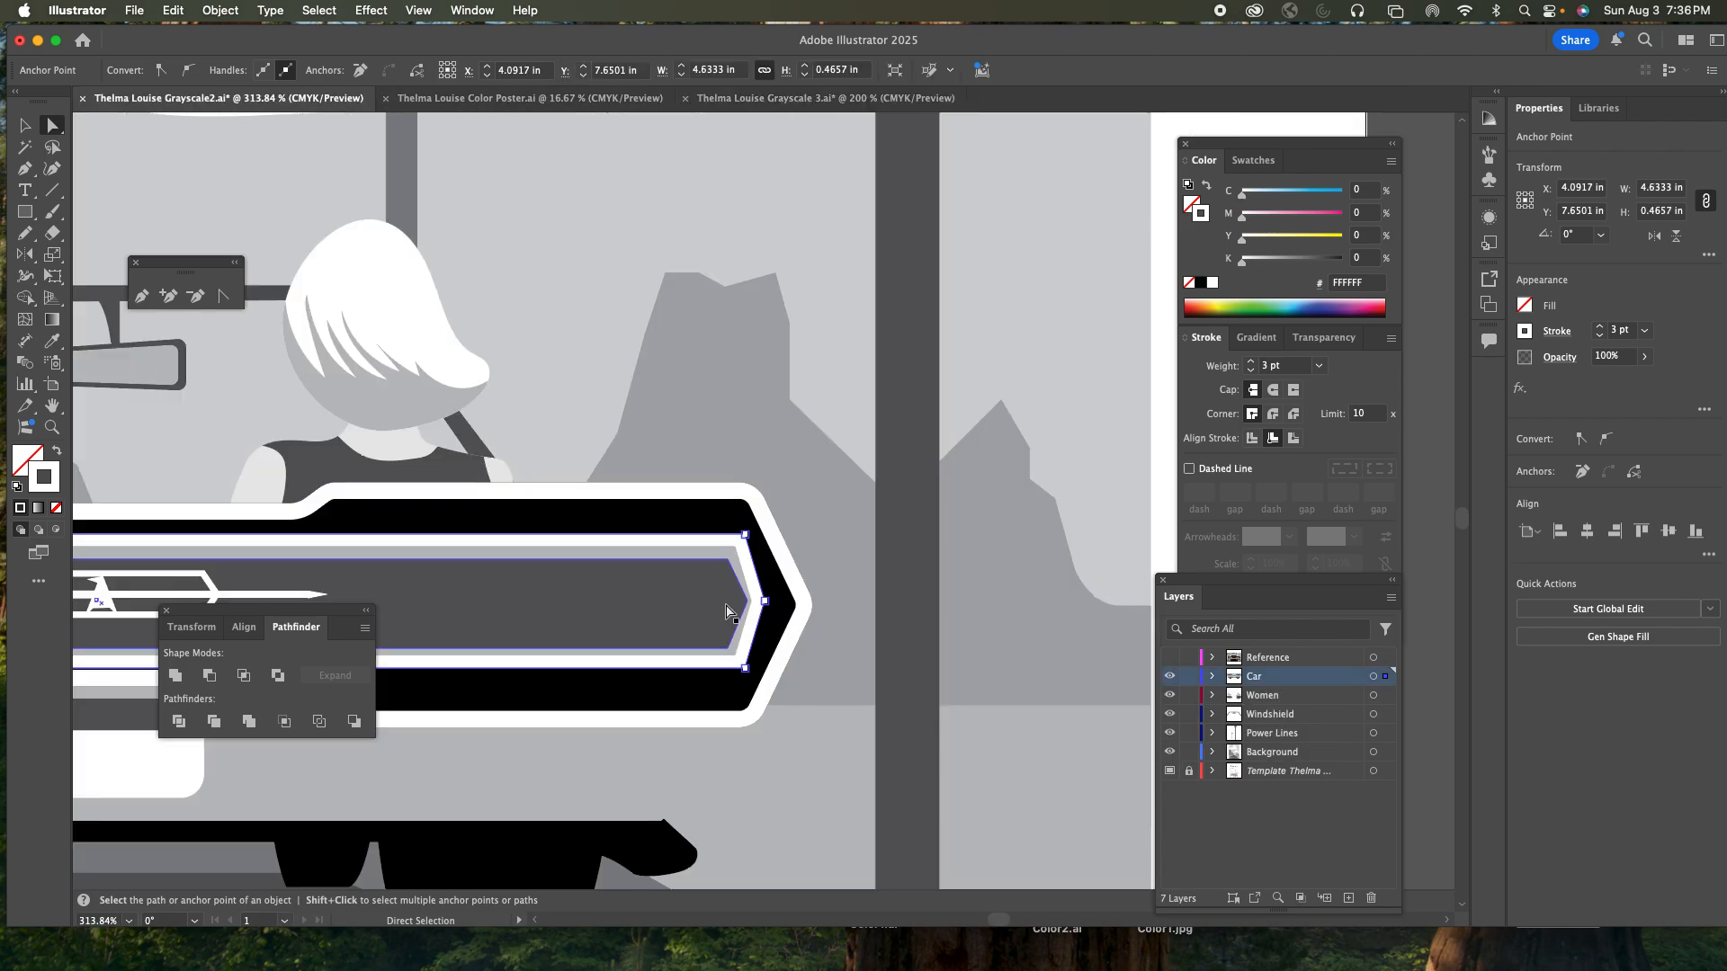
key(i)
click(662, 600)
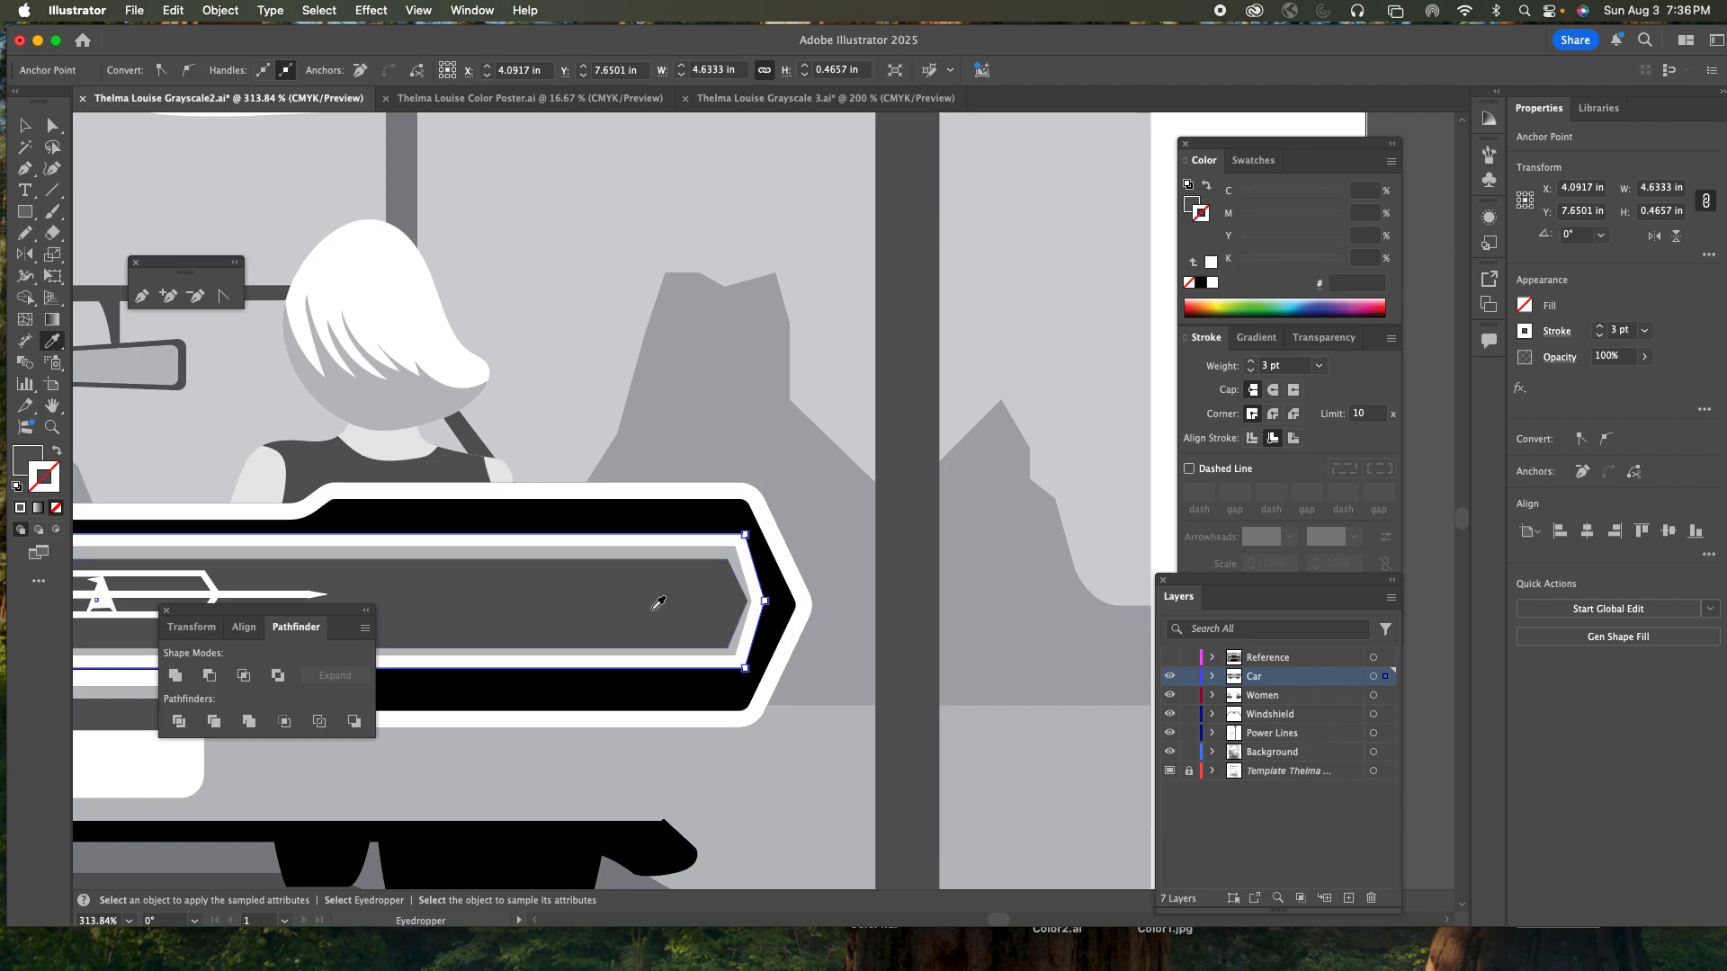
click(1193, 204)
click(796, 101)
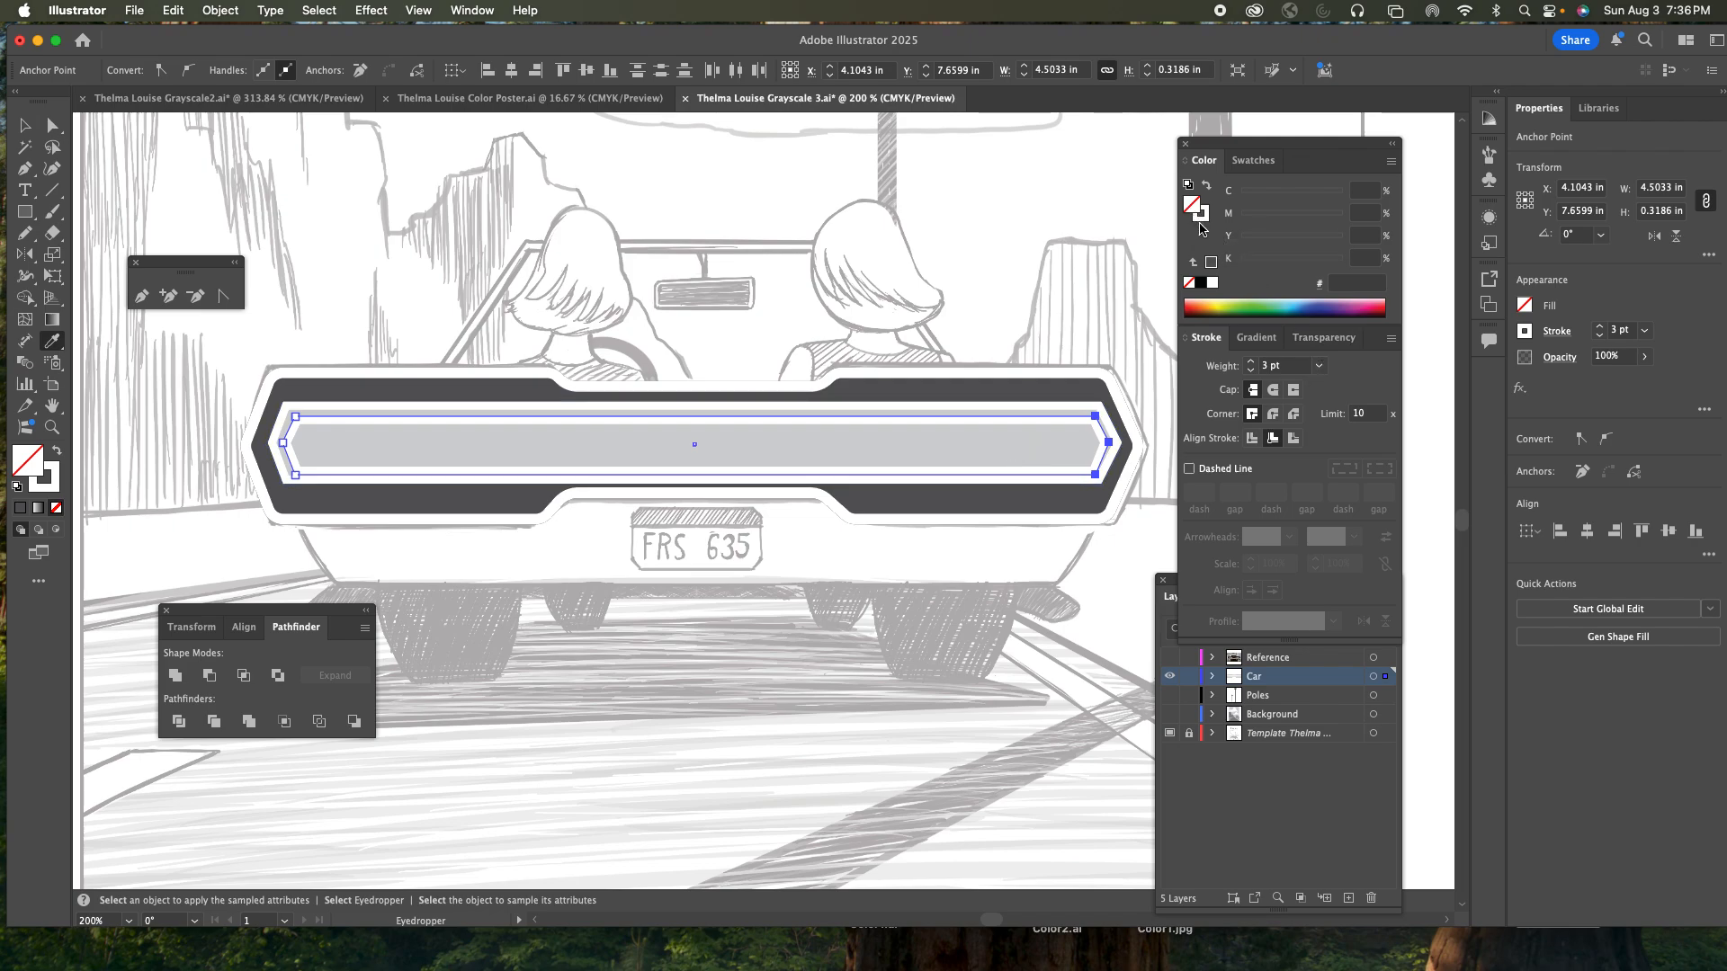
- Give the inner strip an 80% black (K) fill with no stroke, and clear the selection
click(1206, 185)
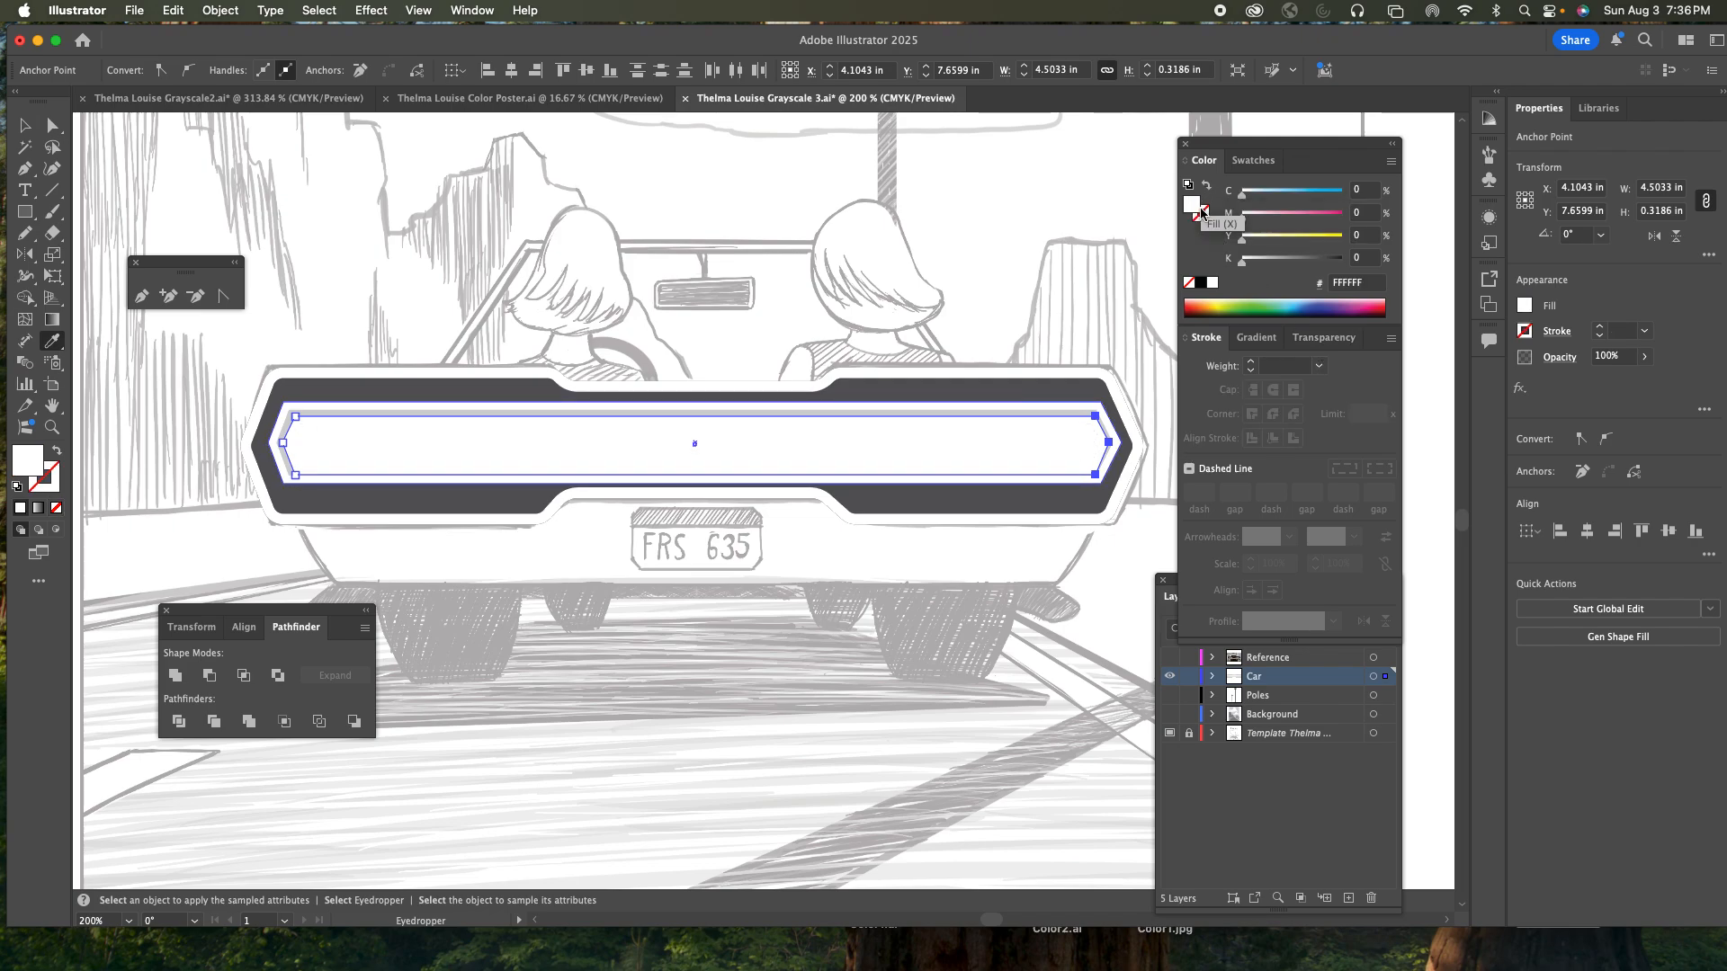
click(1358, 259)
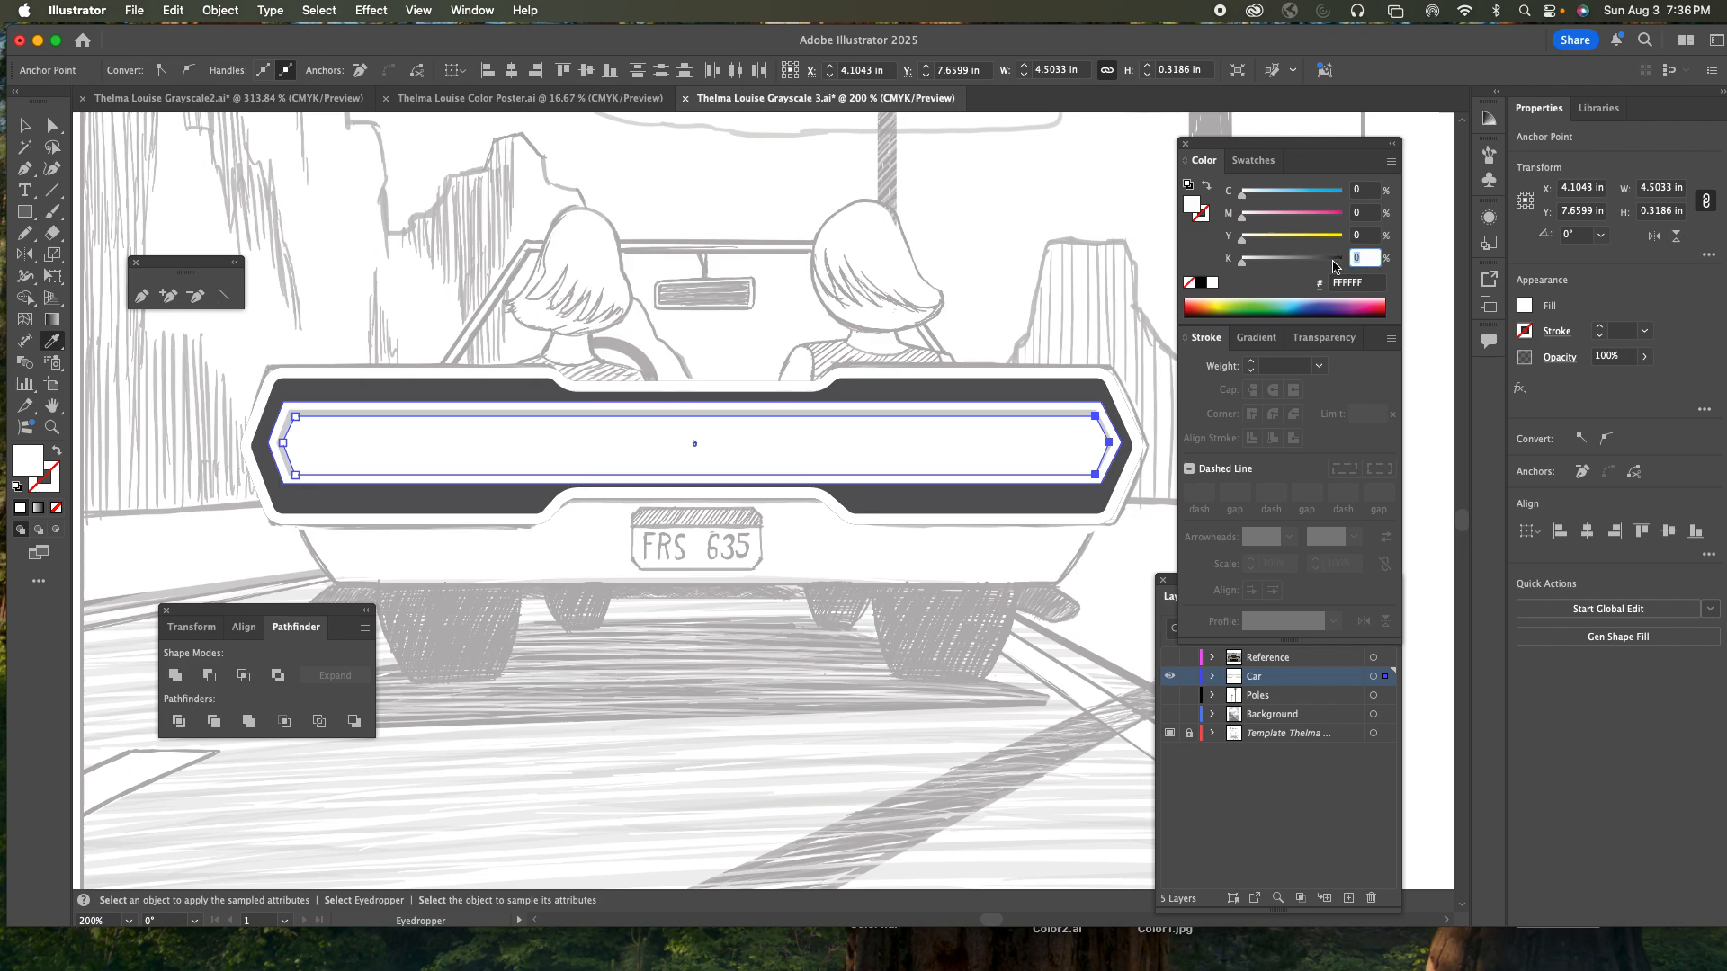
text(80)
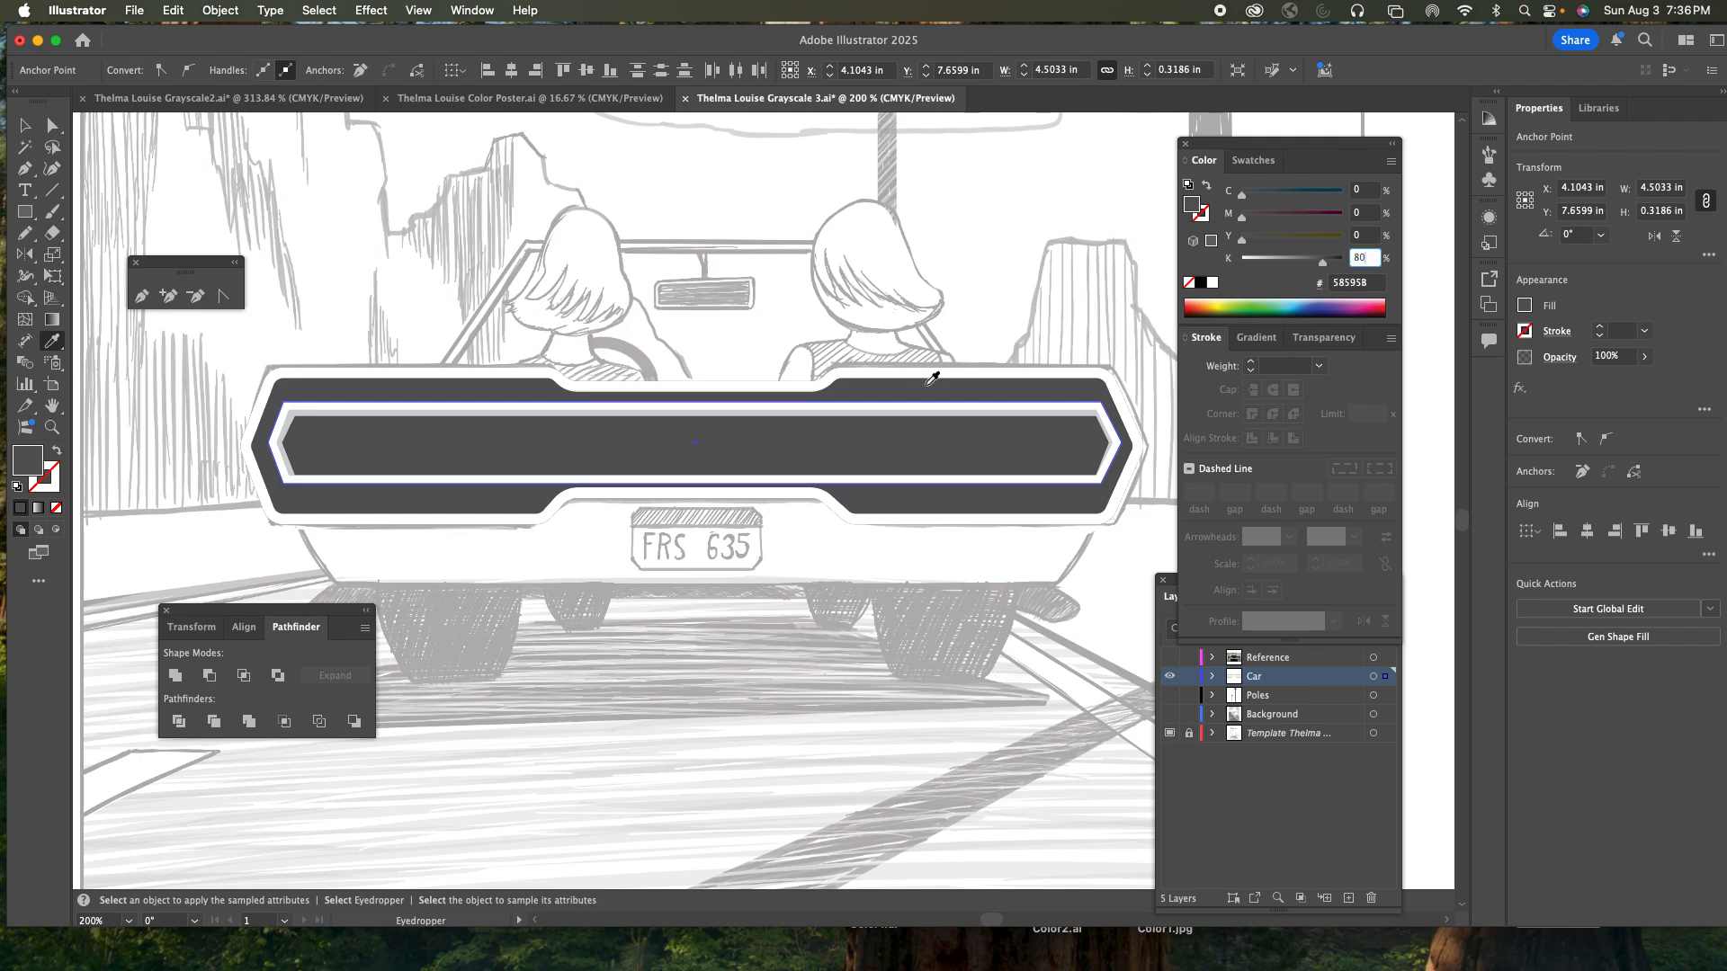
click(26, 126)
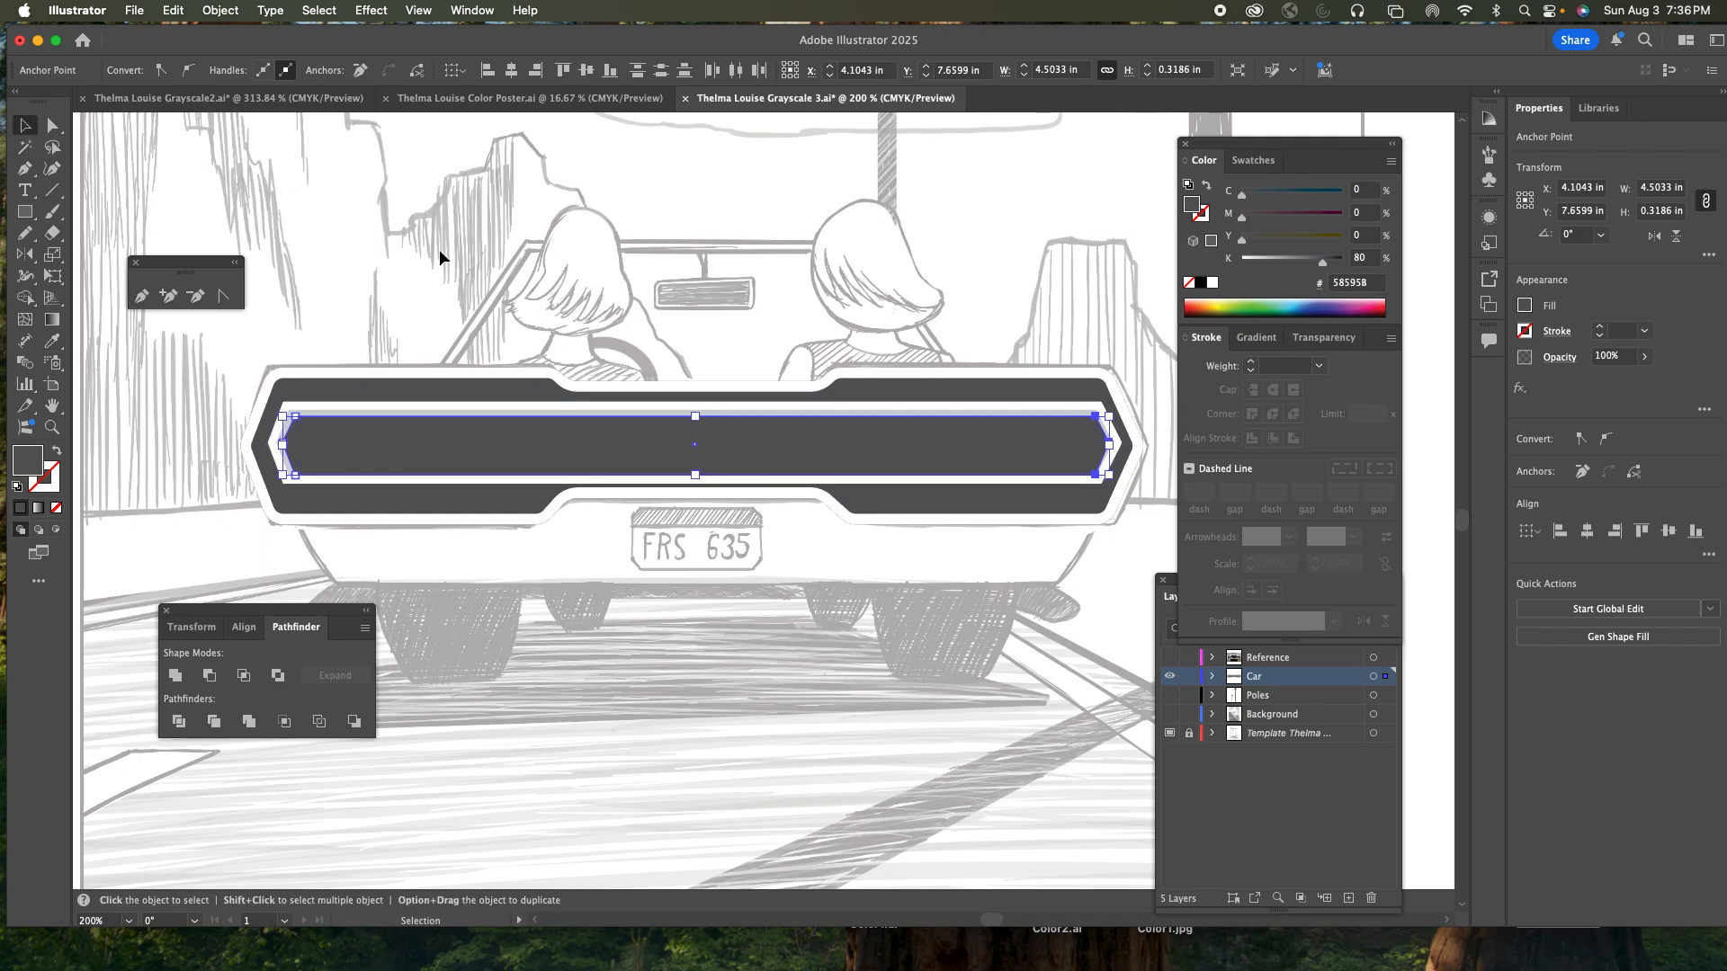
click(742, 323)
- Show the Car layer in outline view and get the Rectangle tool ready at the sketched emblem in the strip's center
key(z)
click(700, 459)
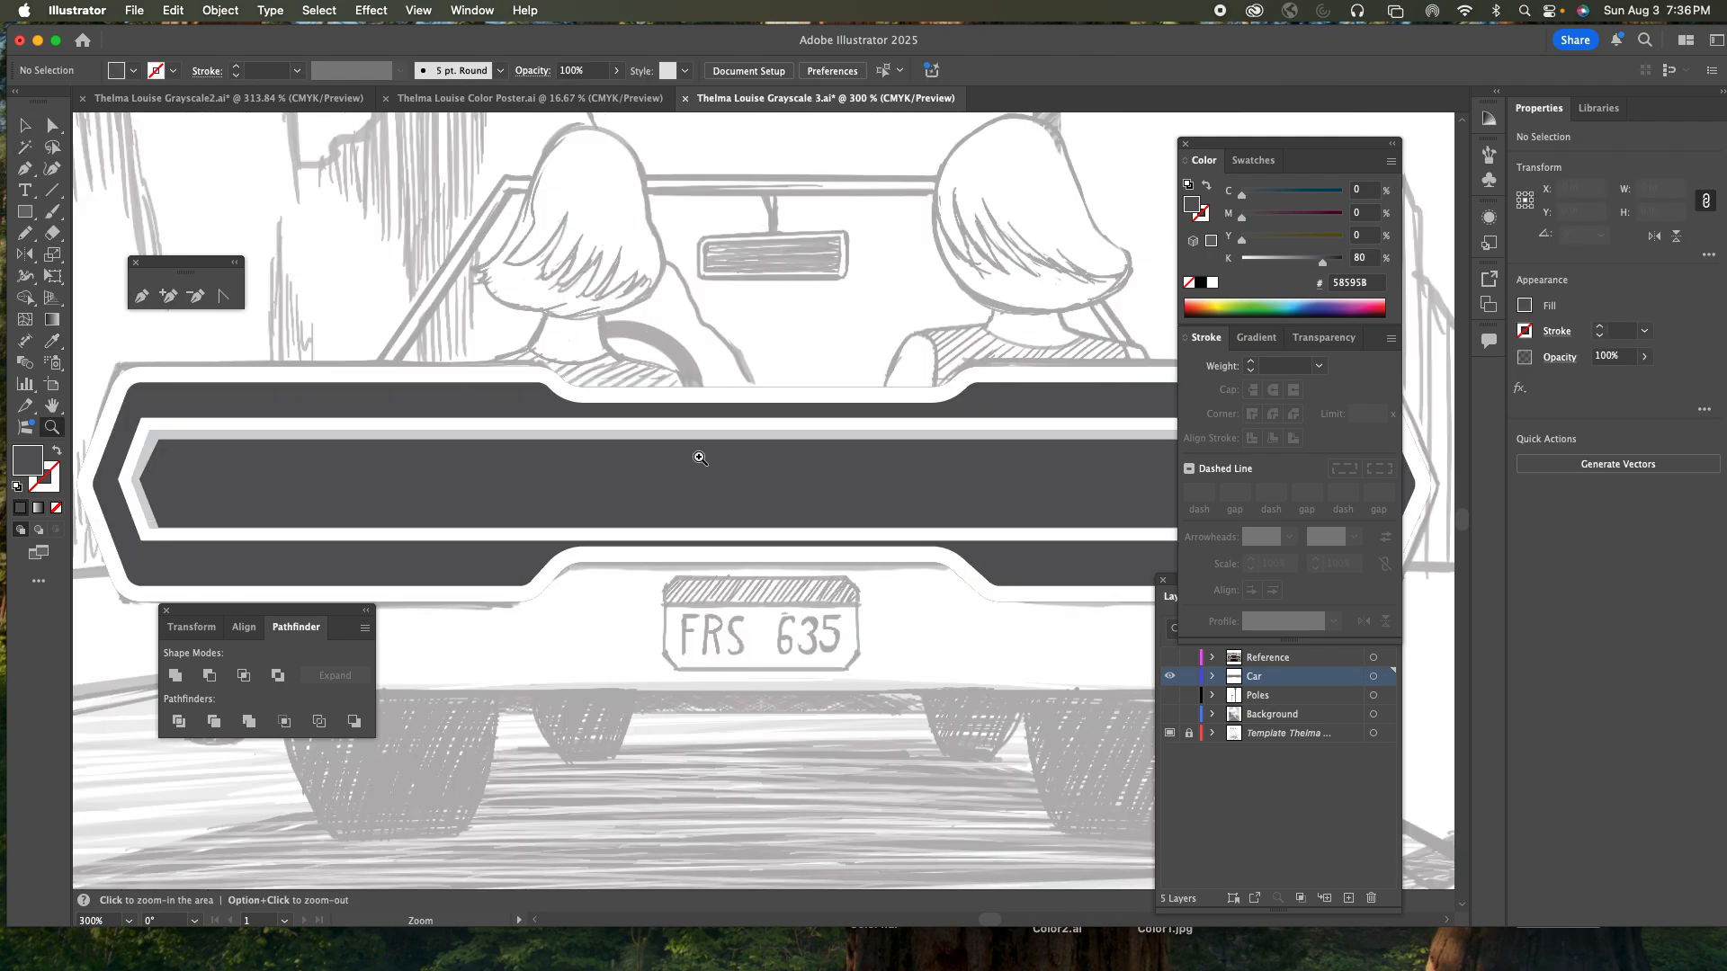
click(1245, 786)
super+click(1171, 677)
key(super+y)
key(super+equal)
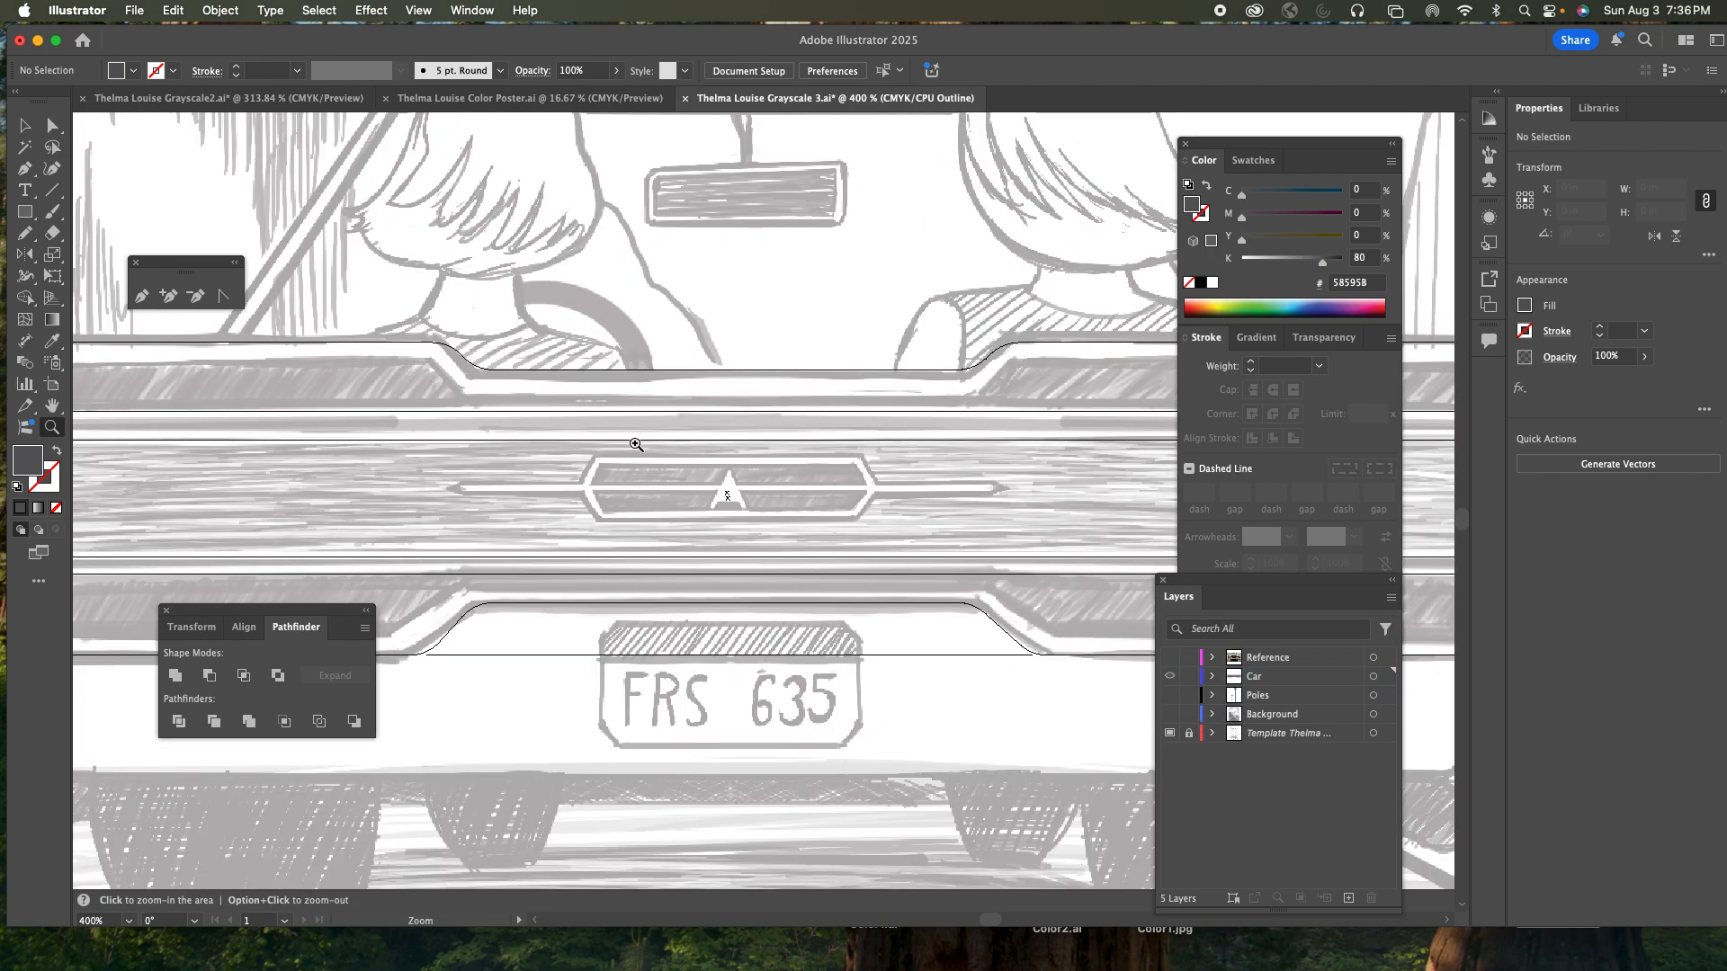
click(25, 212)
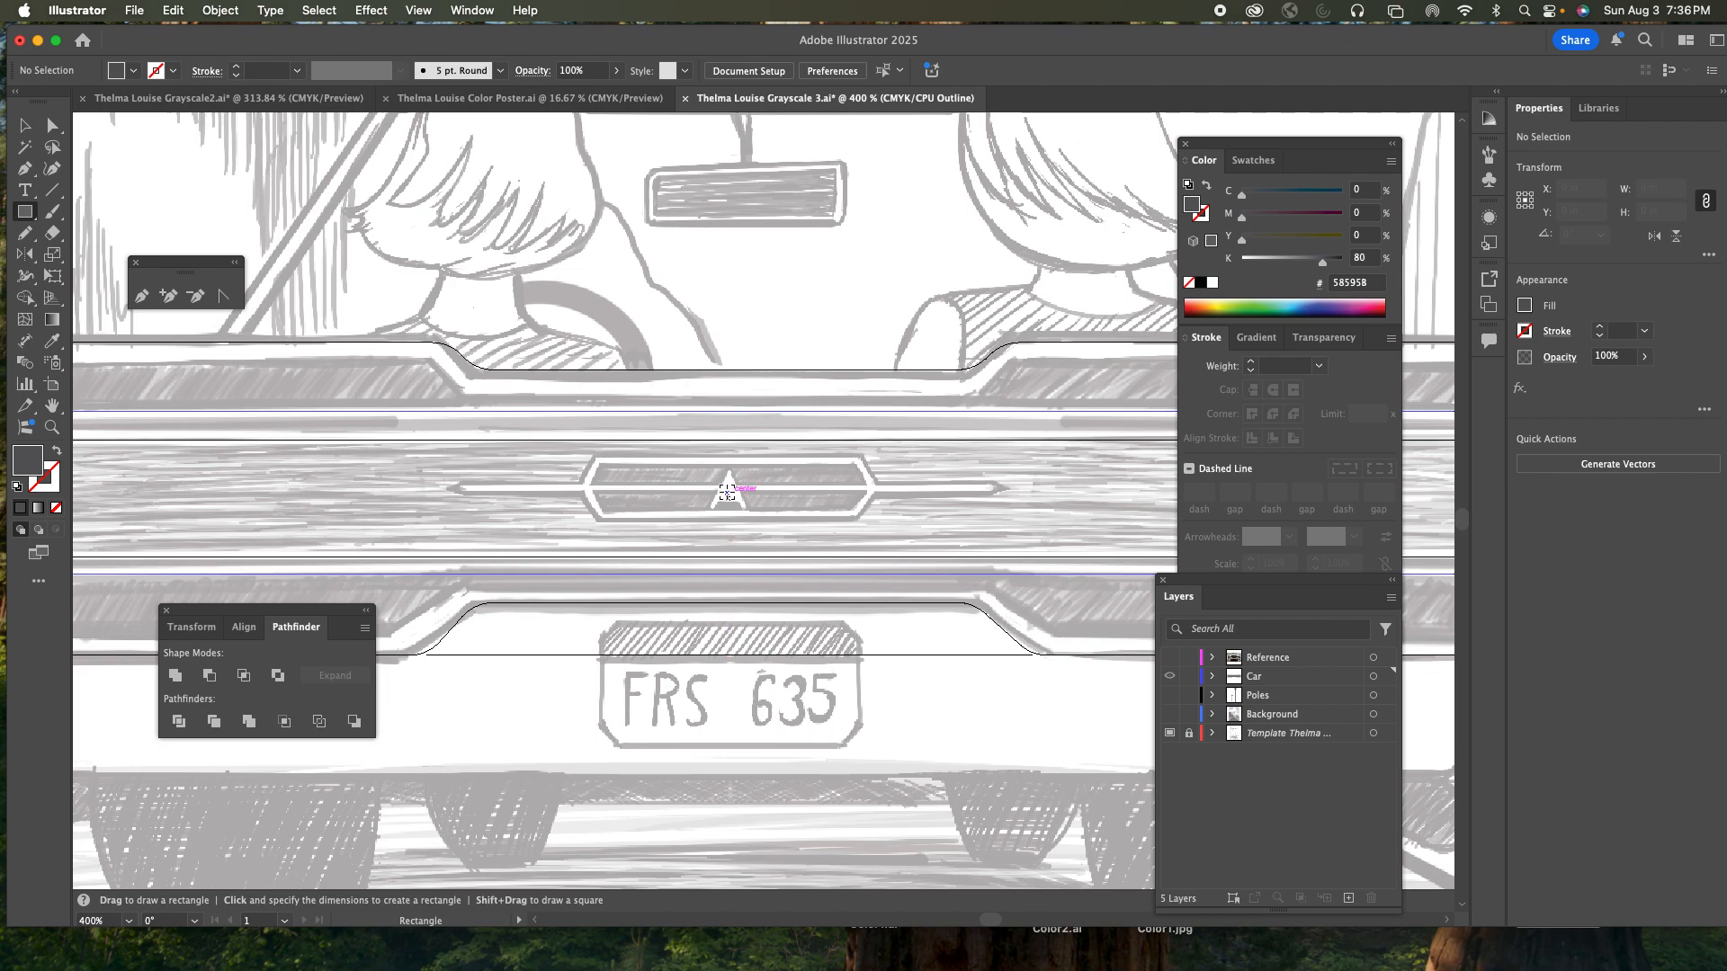
- Draw a rectangle about 0.75 by 0.16 in over the sketched tailgate emblem and pull added midpoint anchors on both sides outward into points
drag(727, 492, 864, 521)
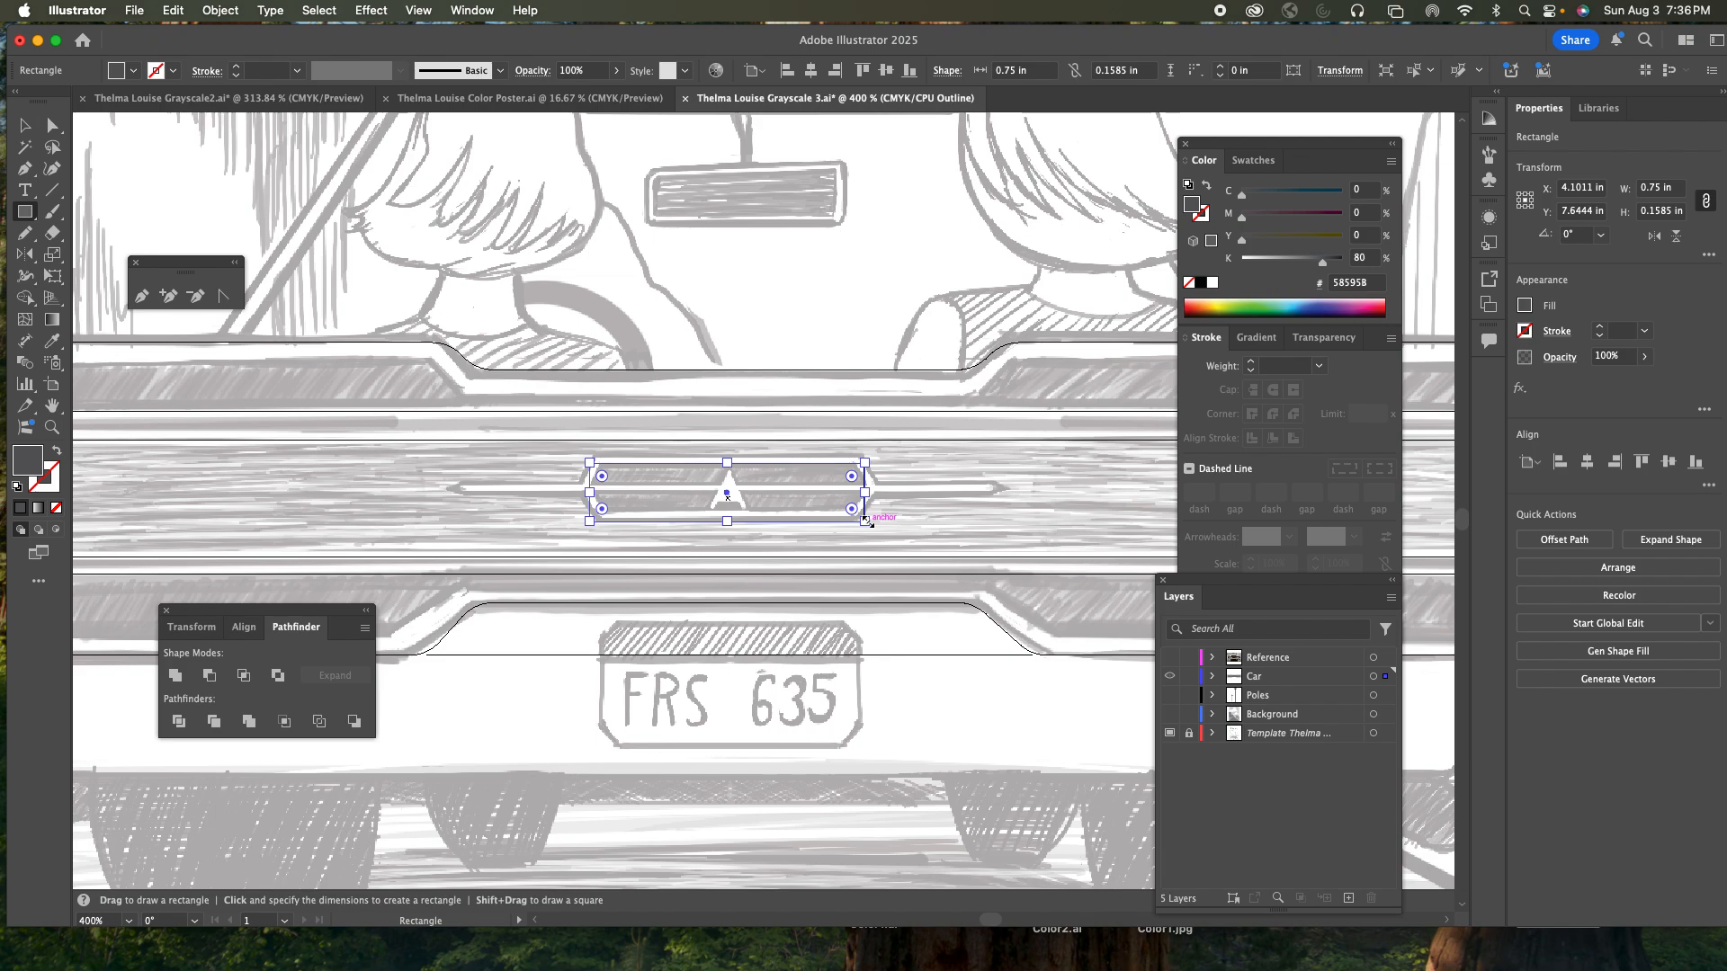
key(minus)
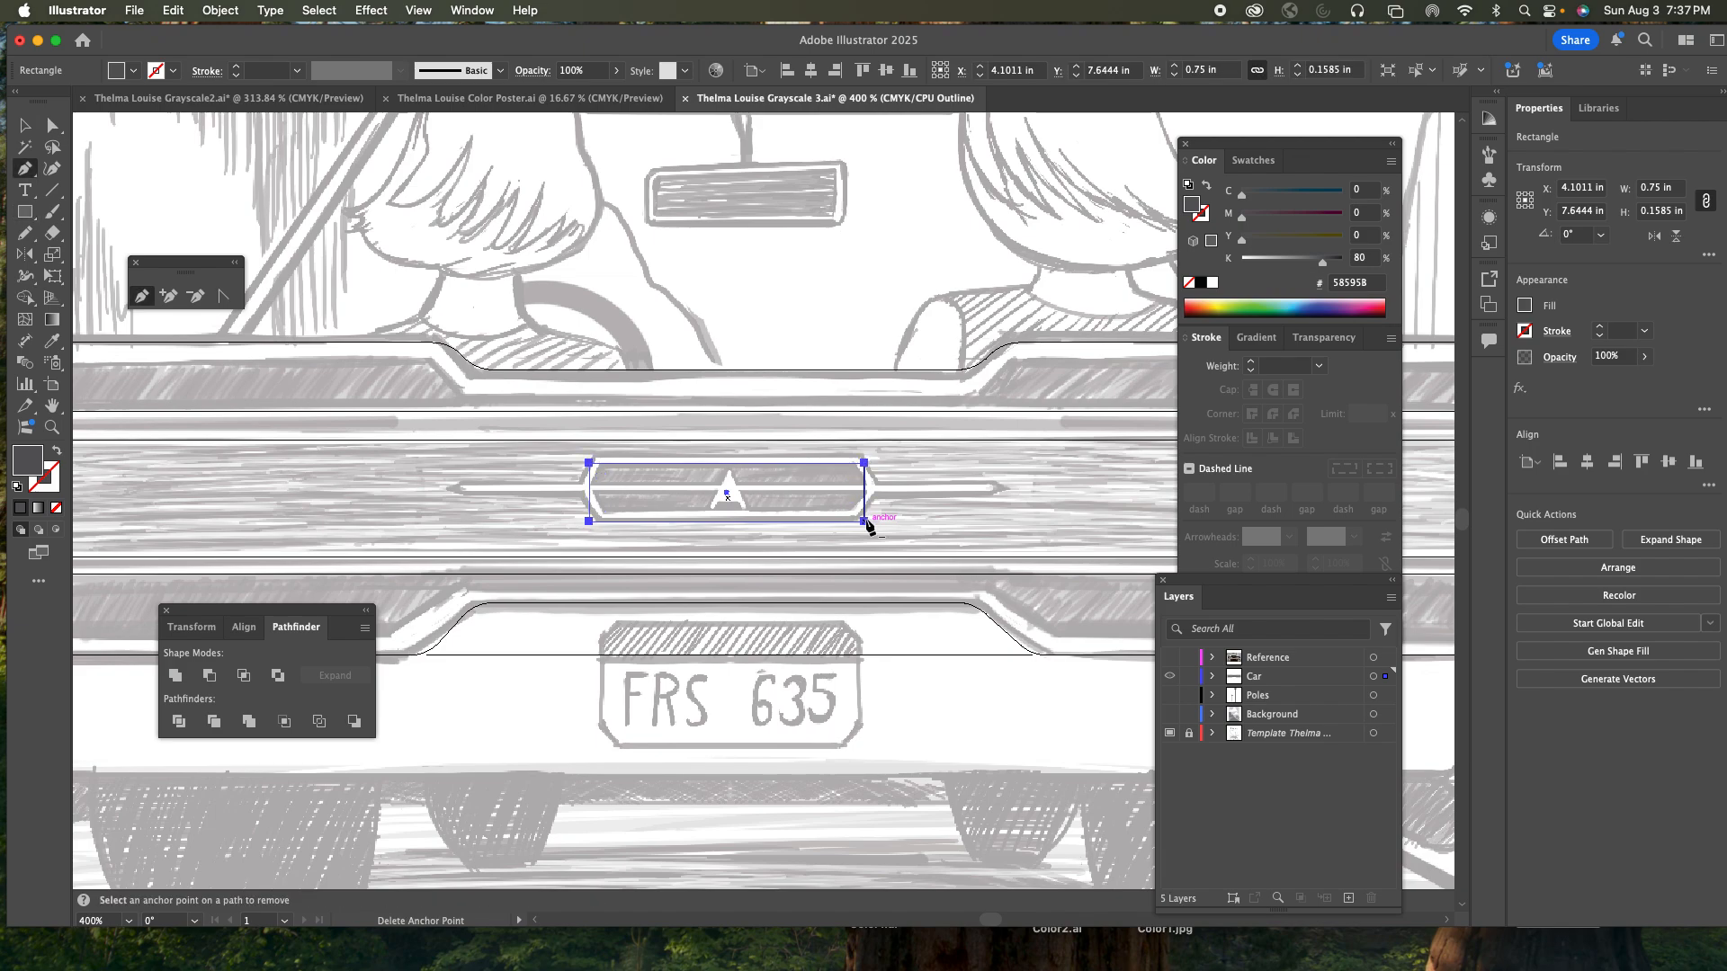
key(plus)
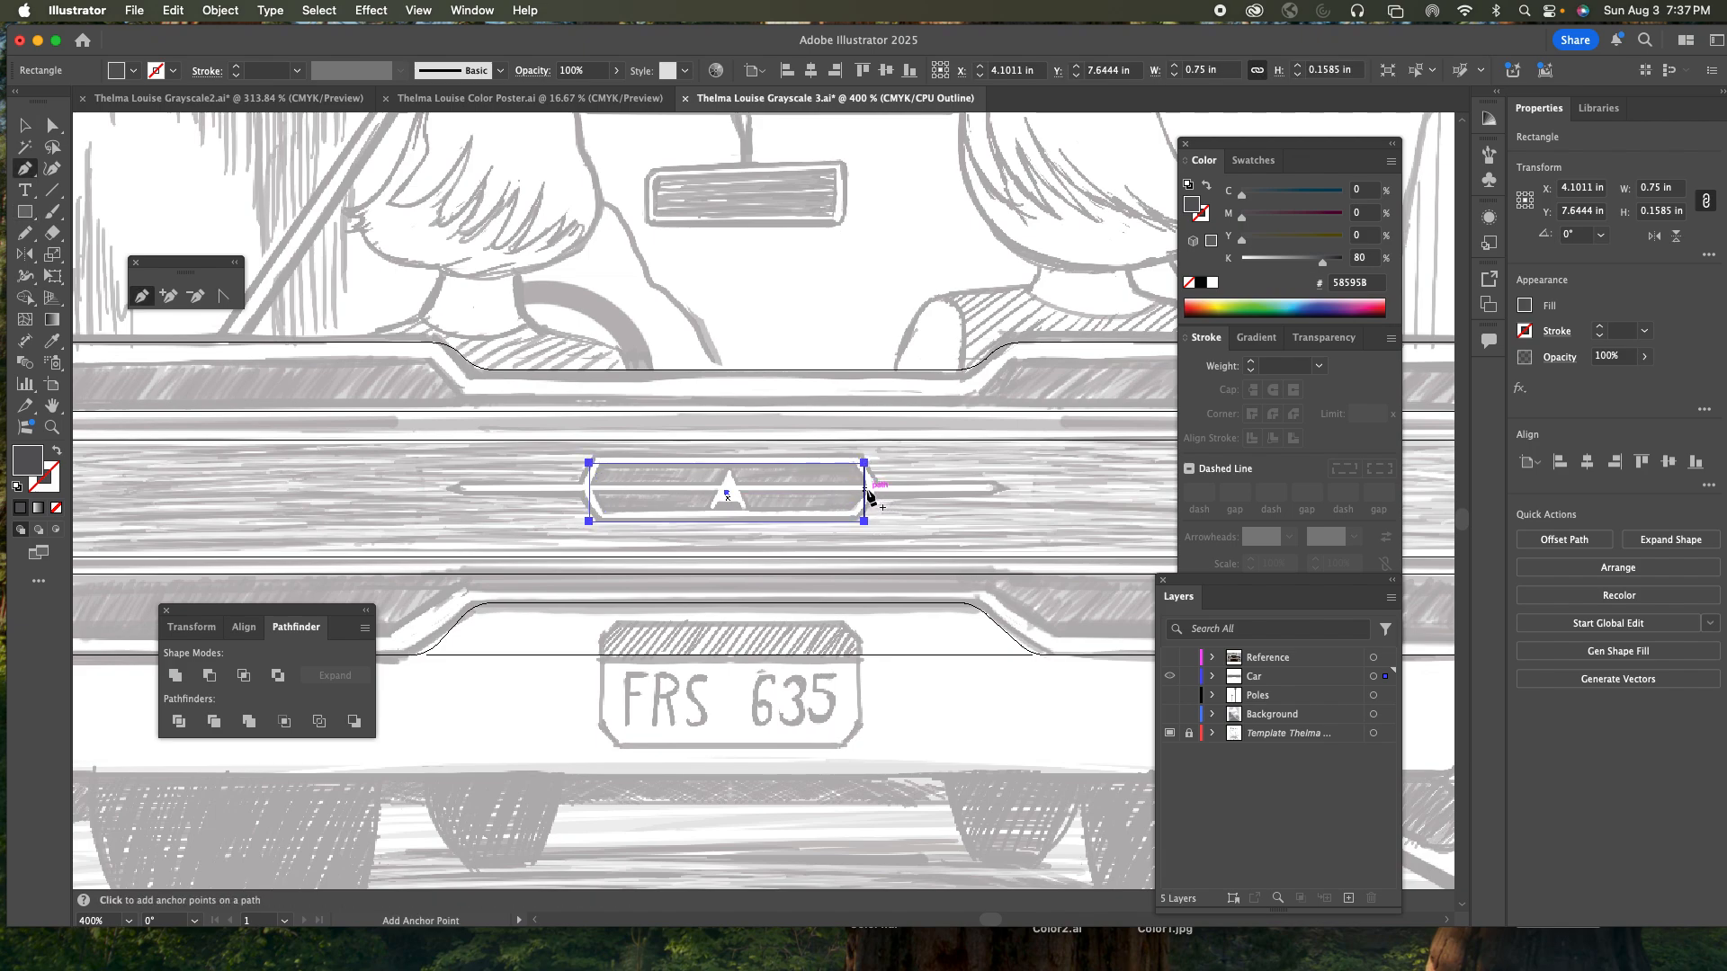
click(866, 494)
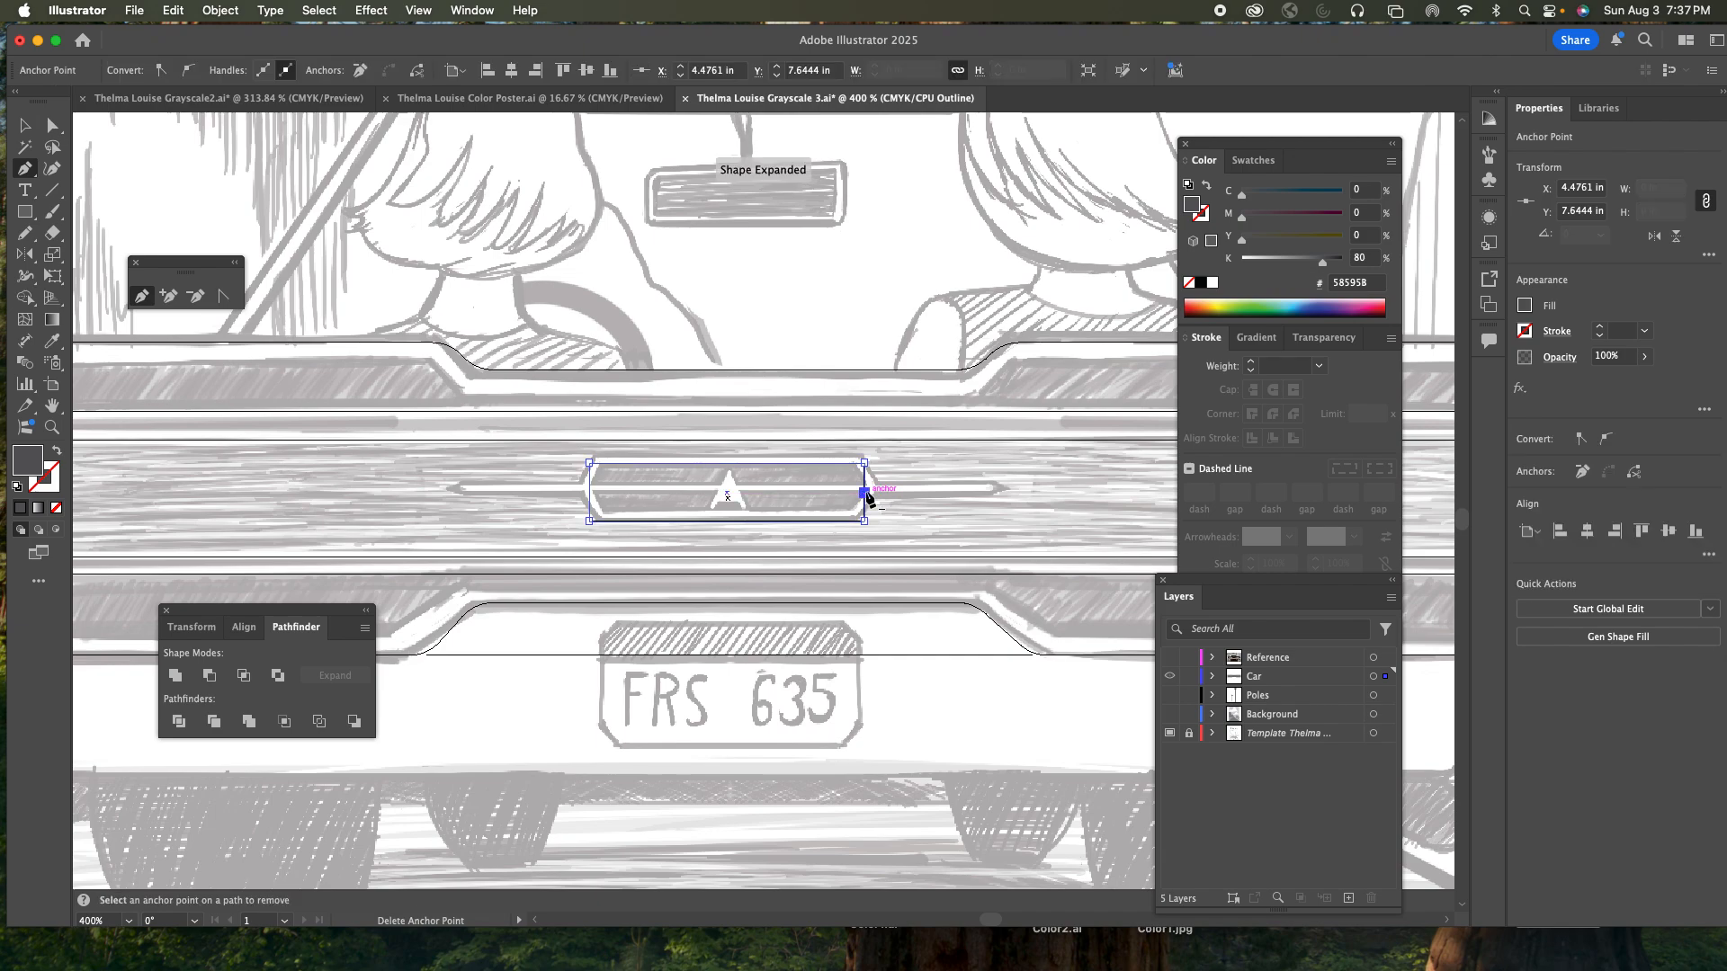
key(Right)
key(Right)
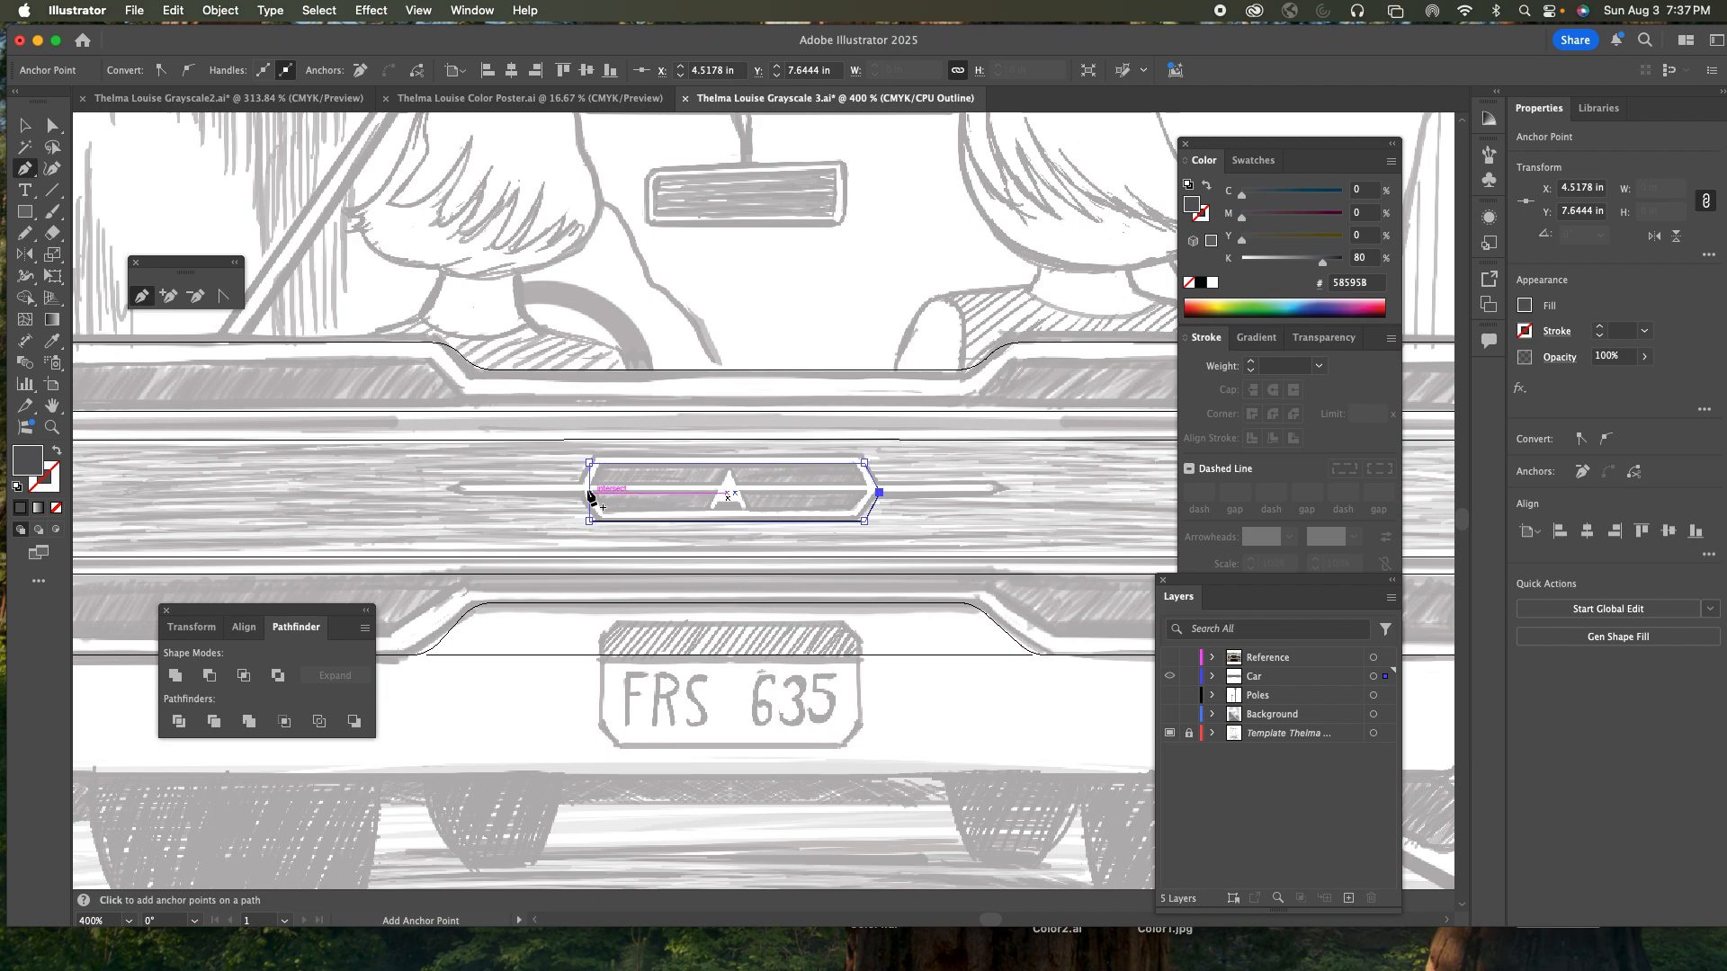
click(590, 493)
key(Left)
key(Left)
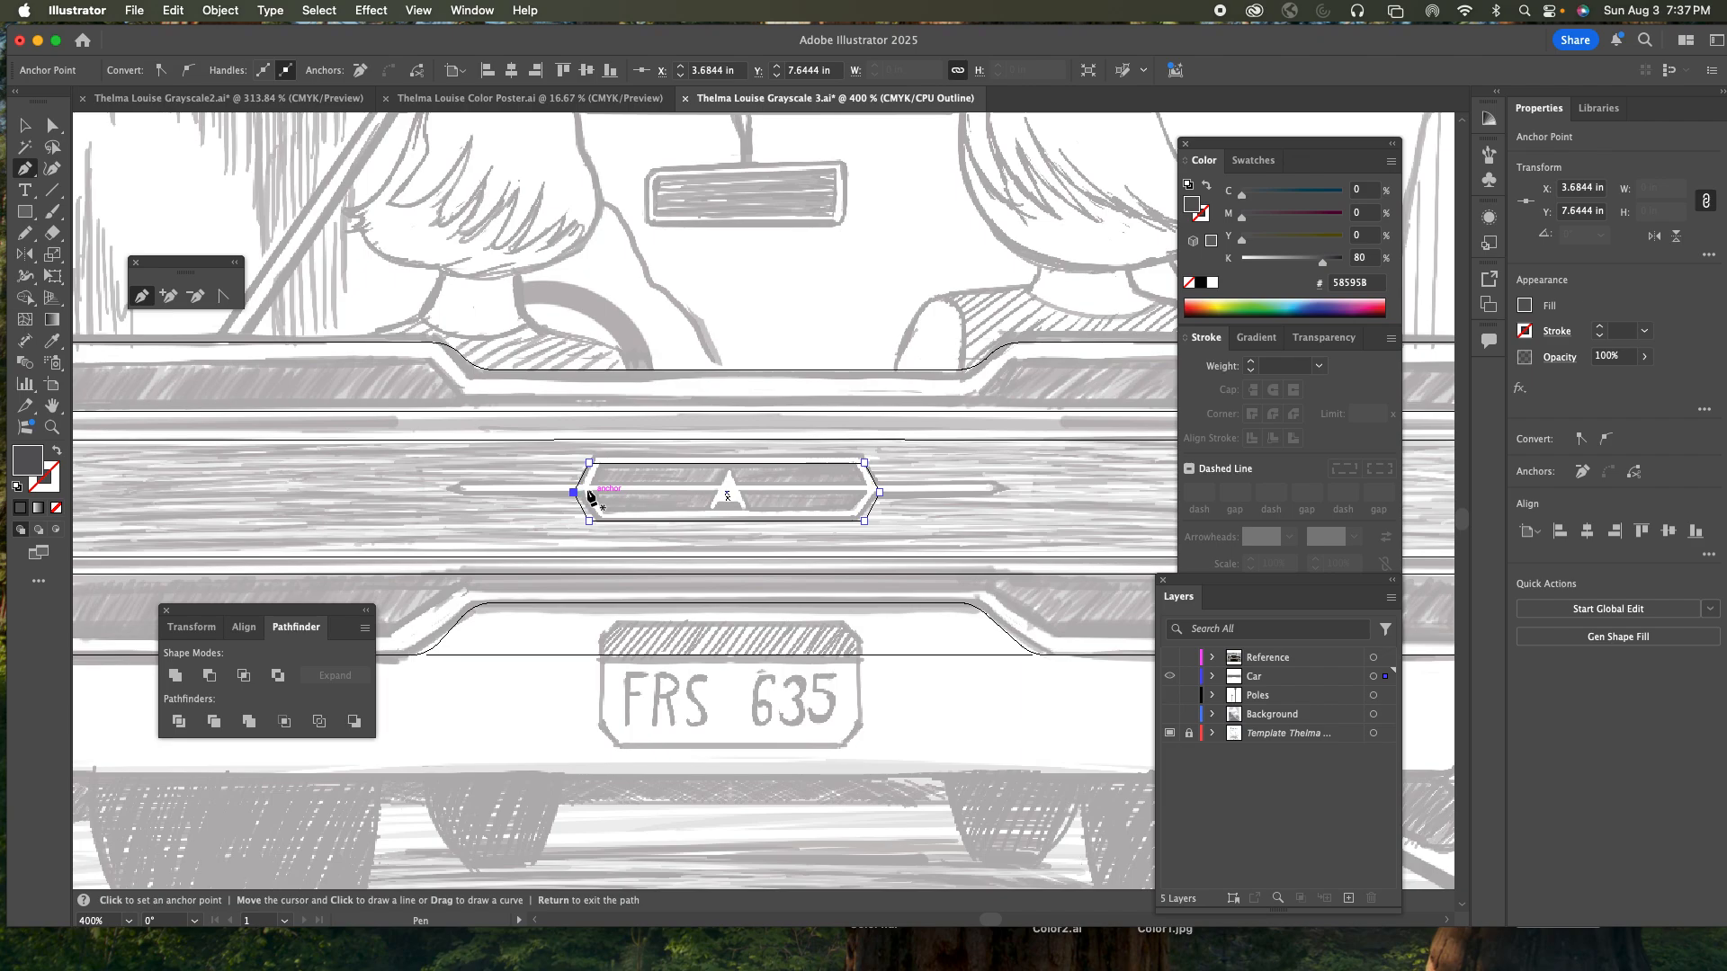
key(a)
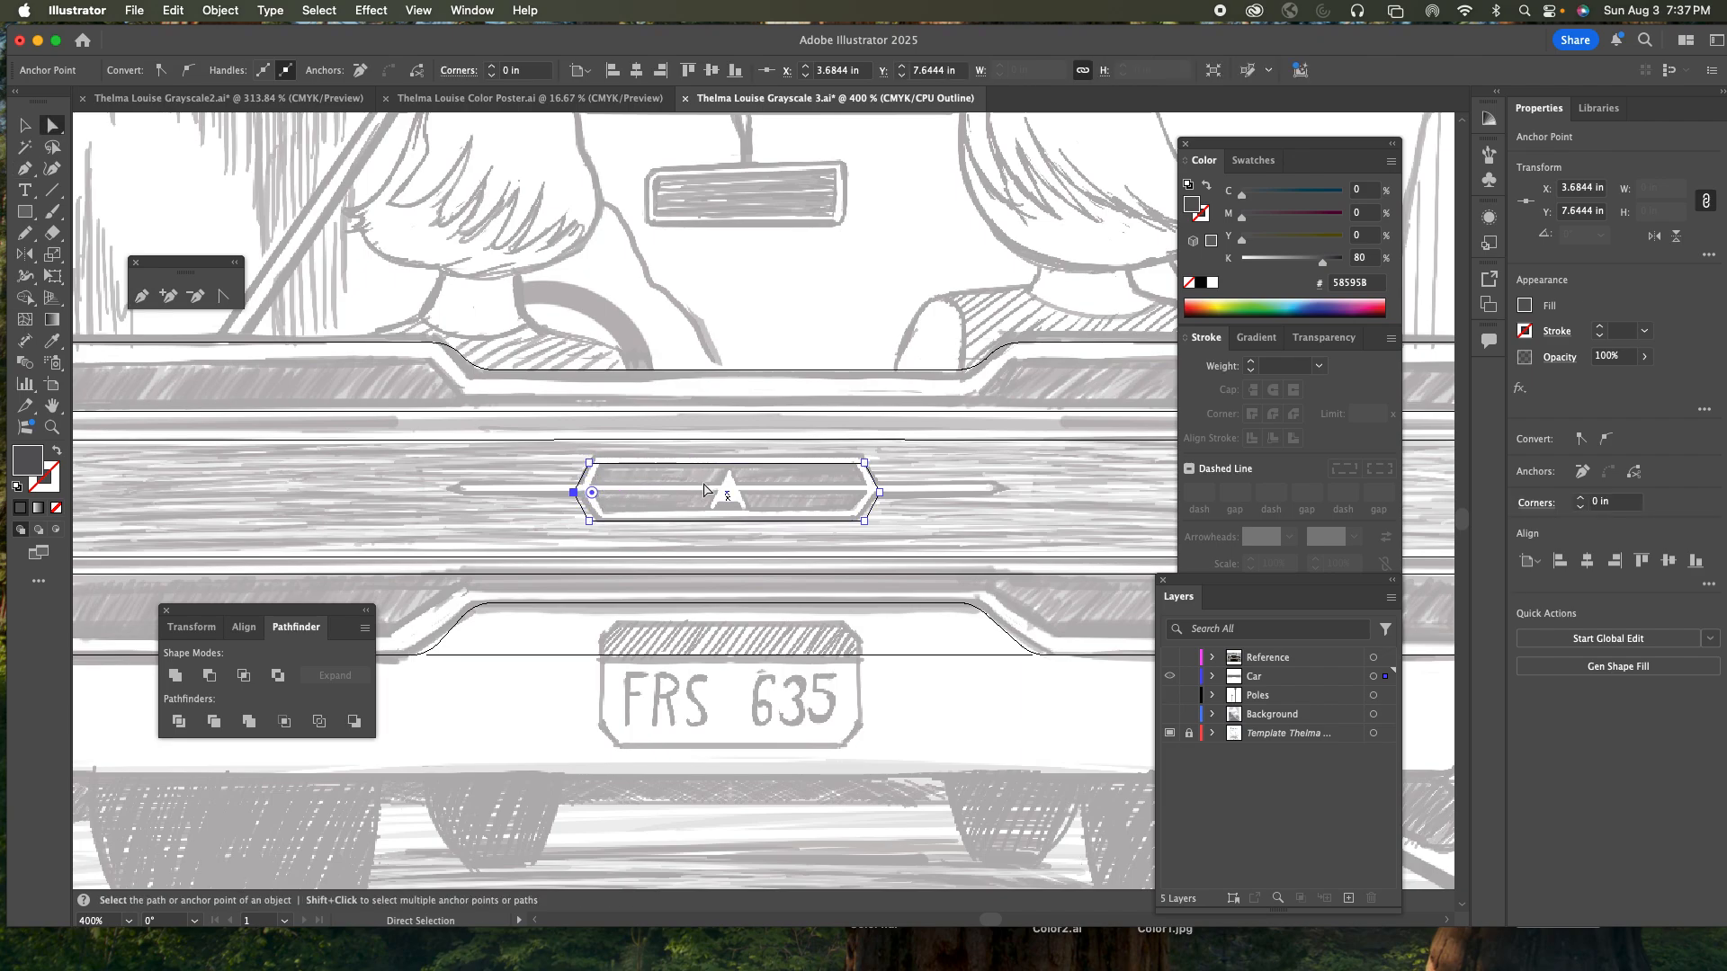
- Move the six-sided emblem shape up onto the sketch and narrow it to about 0.78 in wide
key(z)
click(747, 502)
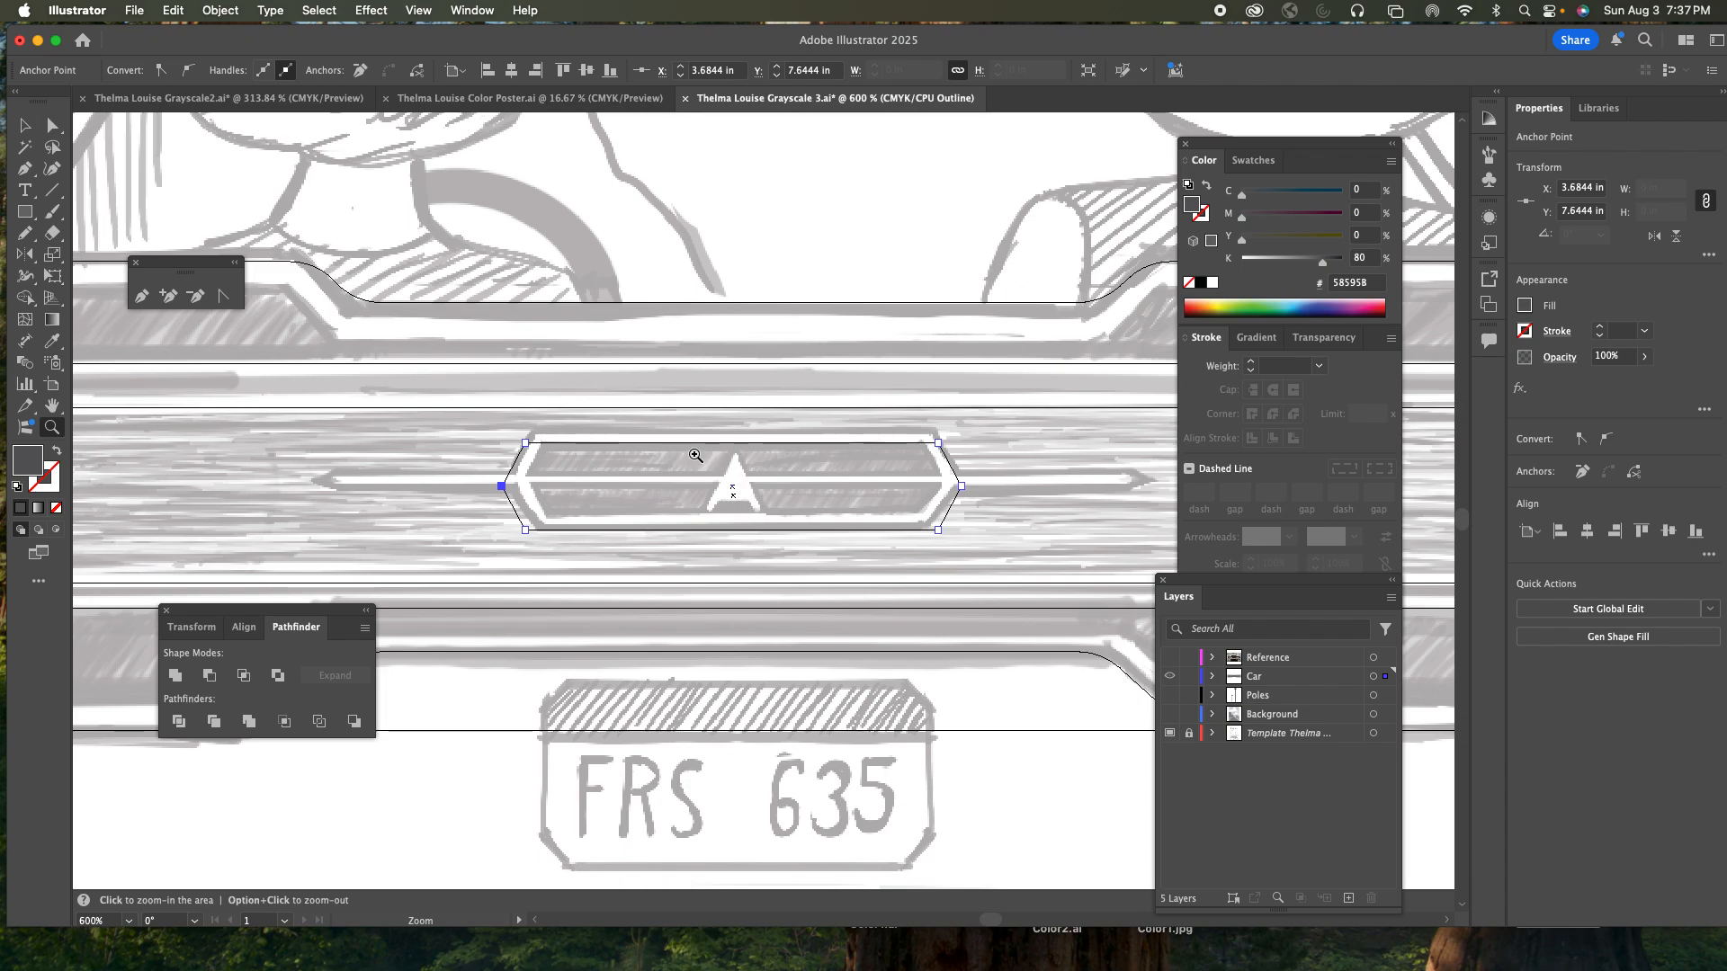
click(30, 126)
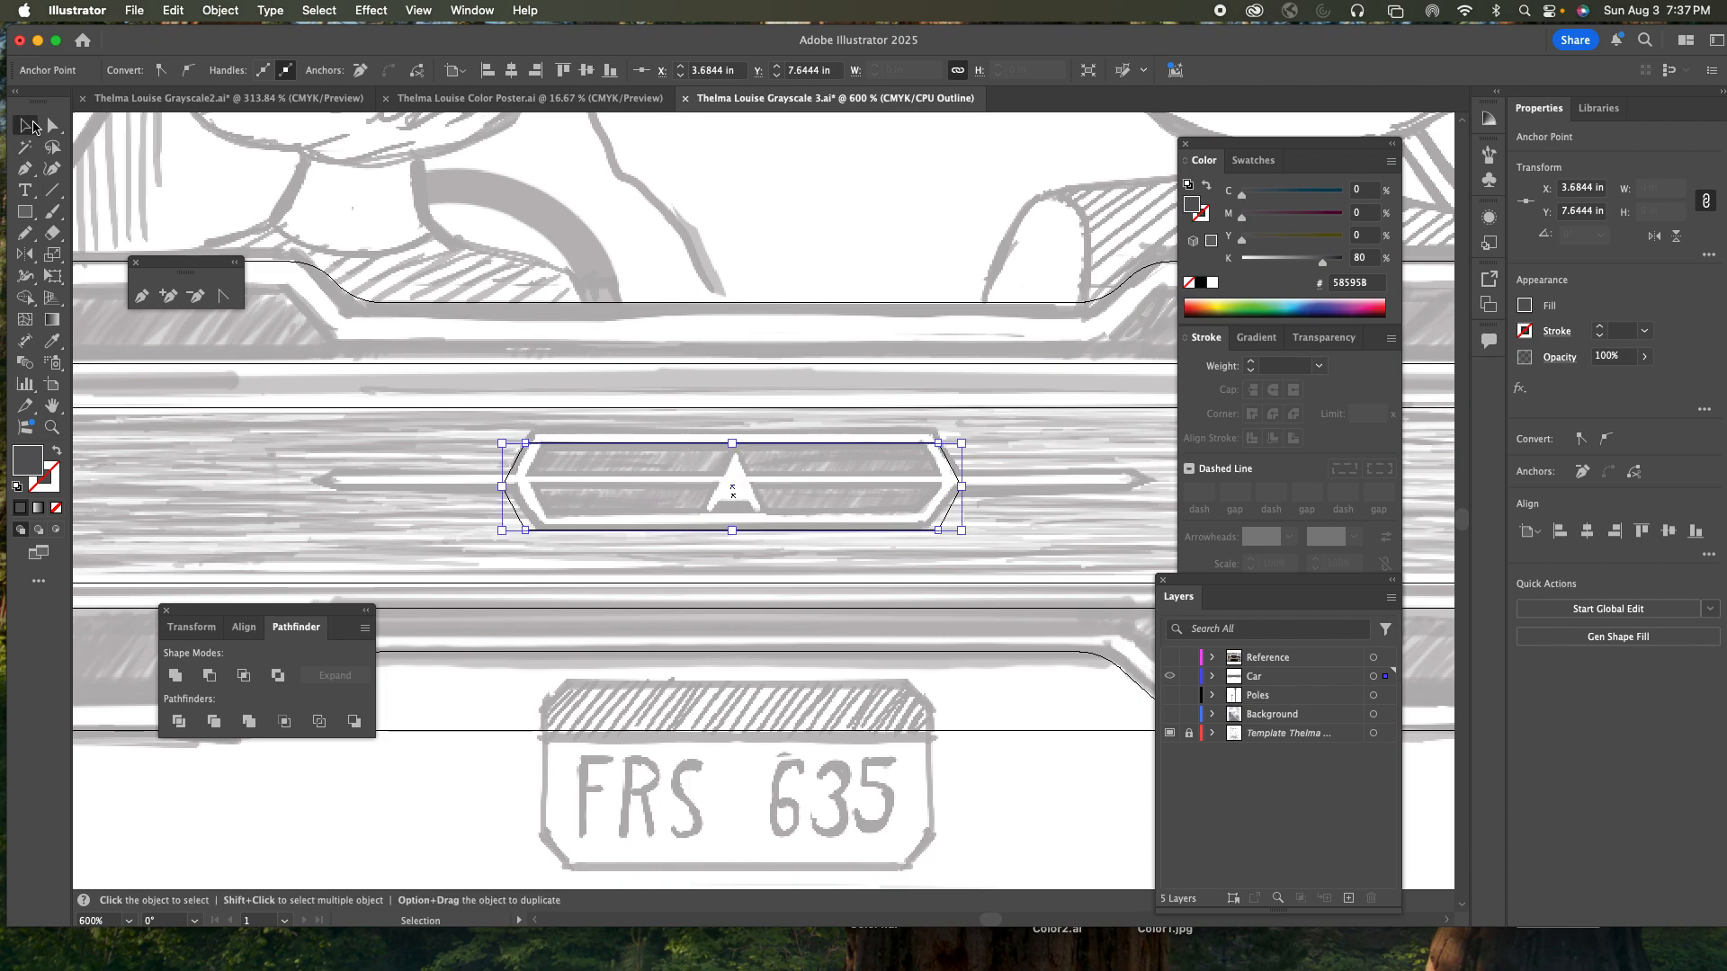
drag(787, 443, 788, 441)
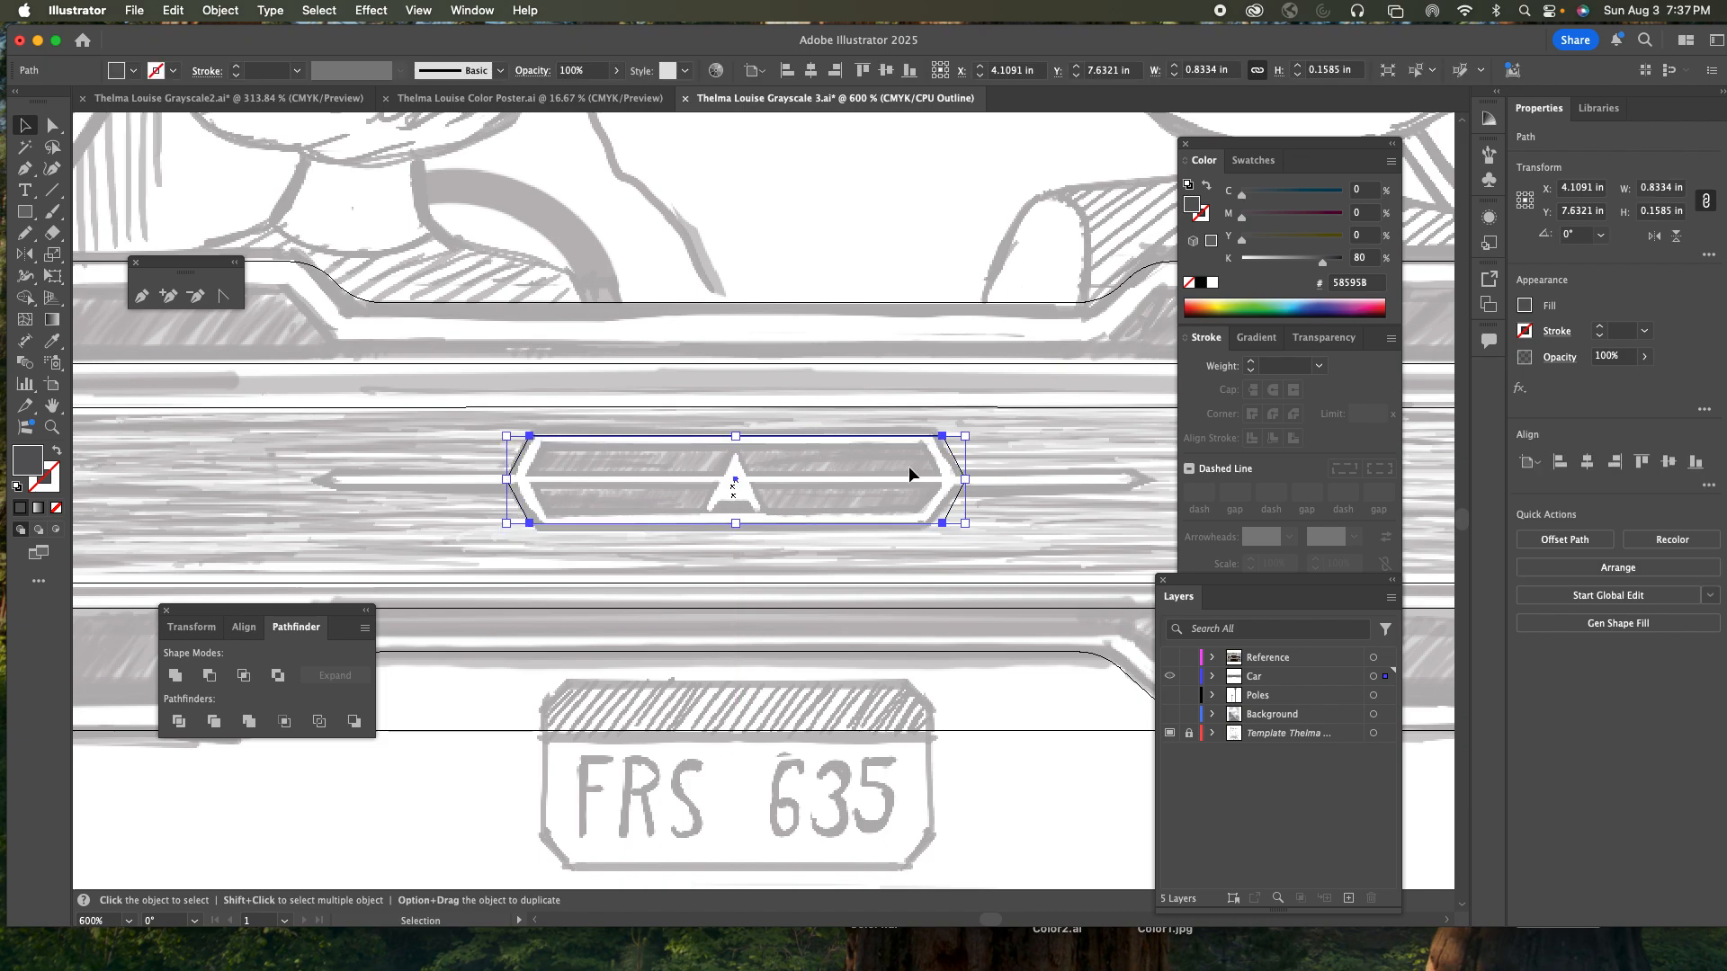
drag(965, 480, 955, 479)
click(995, 455)
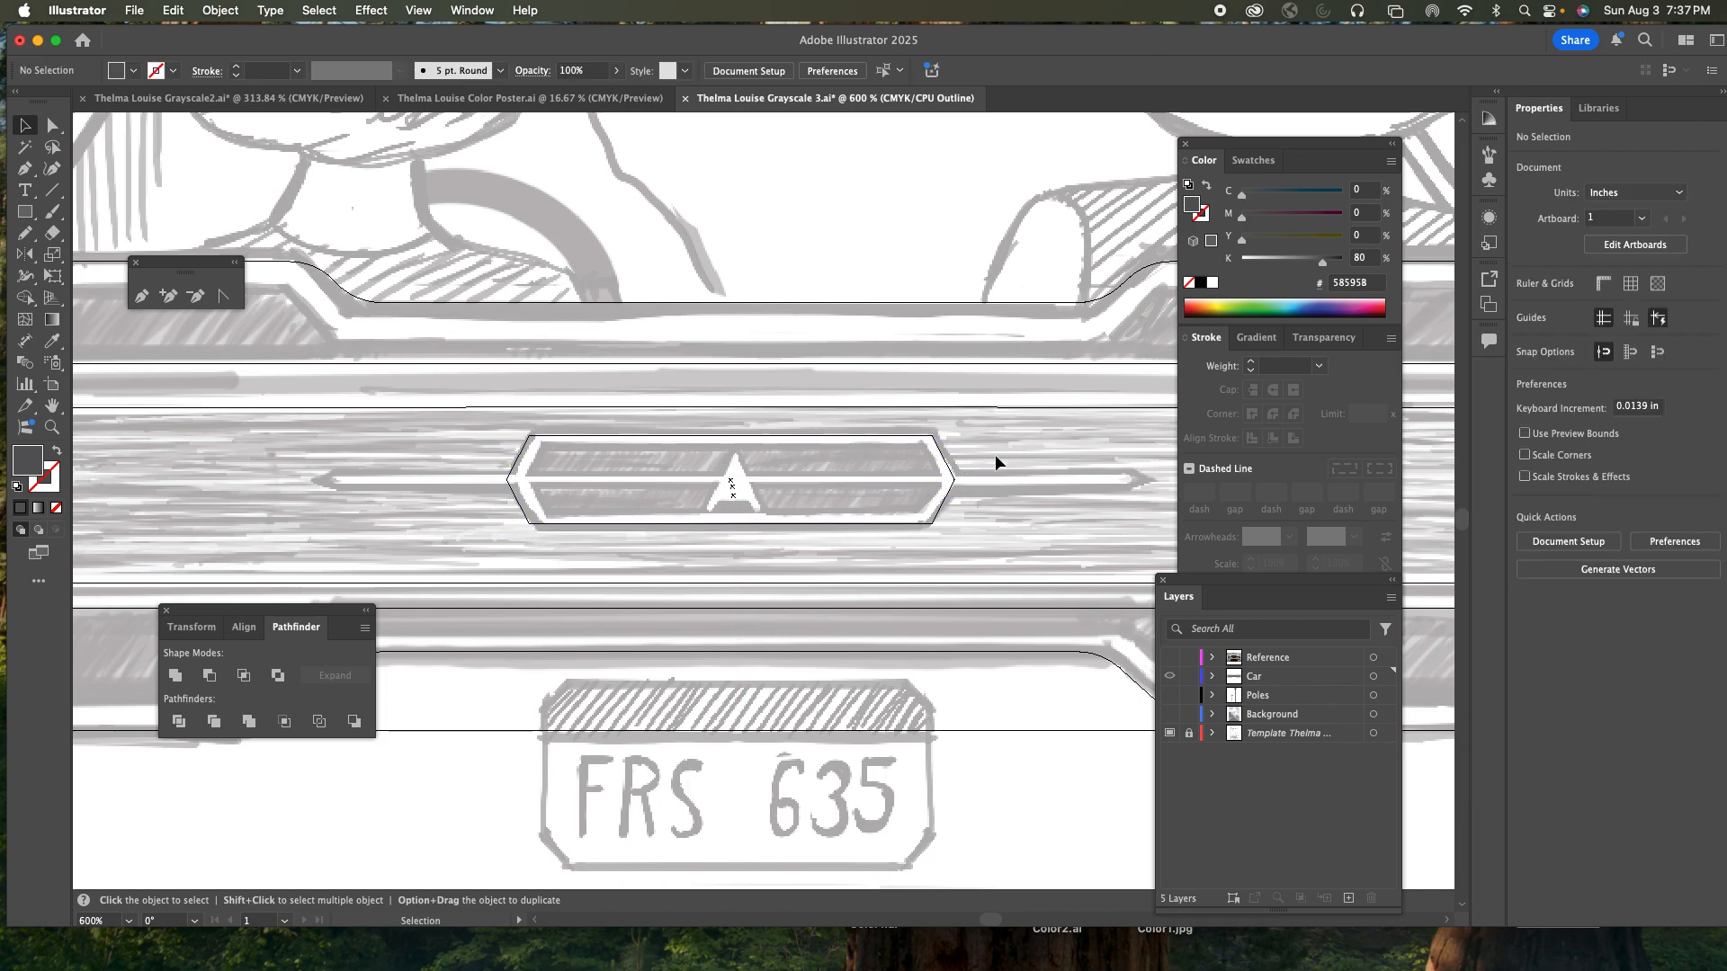
click(512, 484)
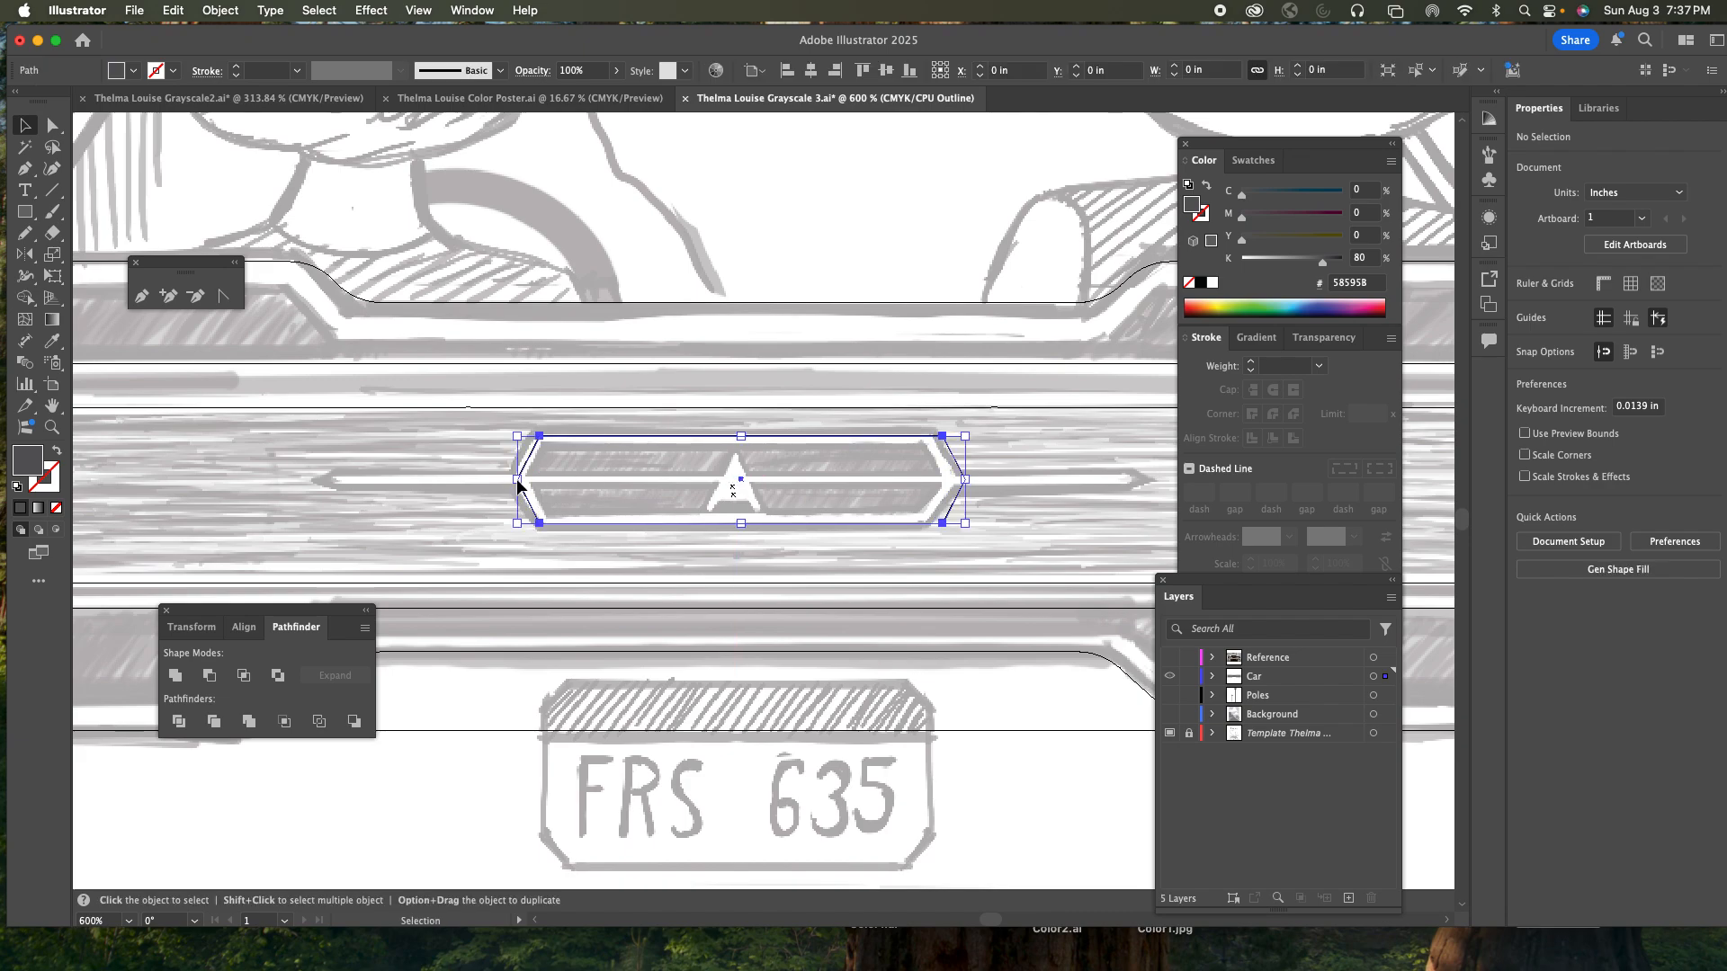
drag(955, 485, 939, 483)
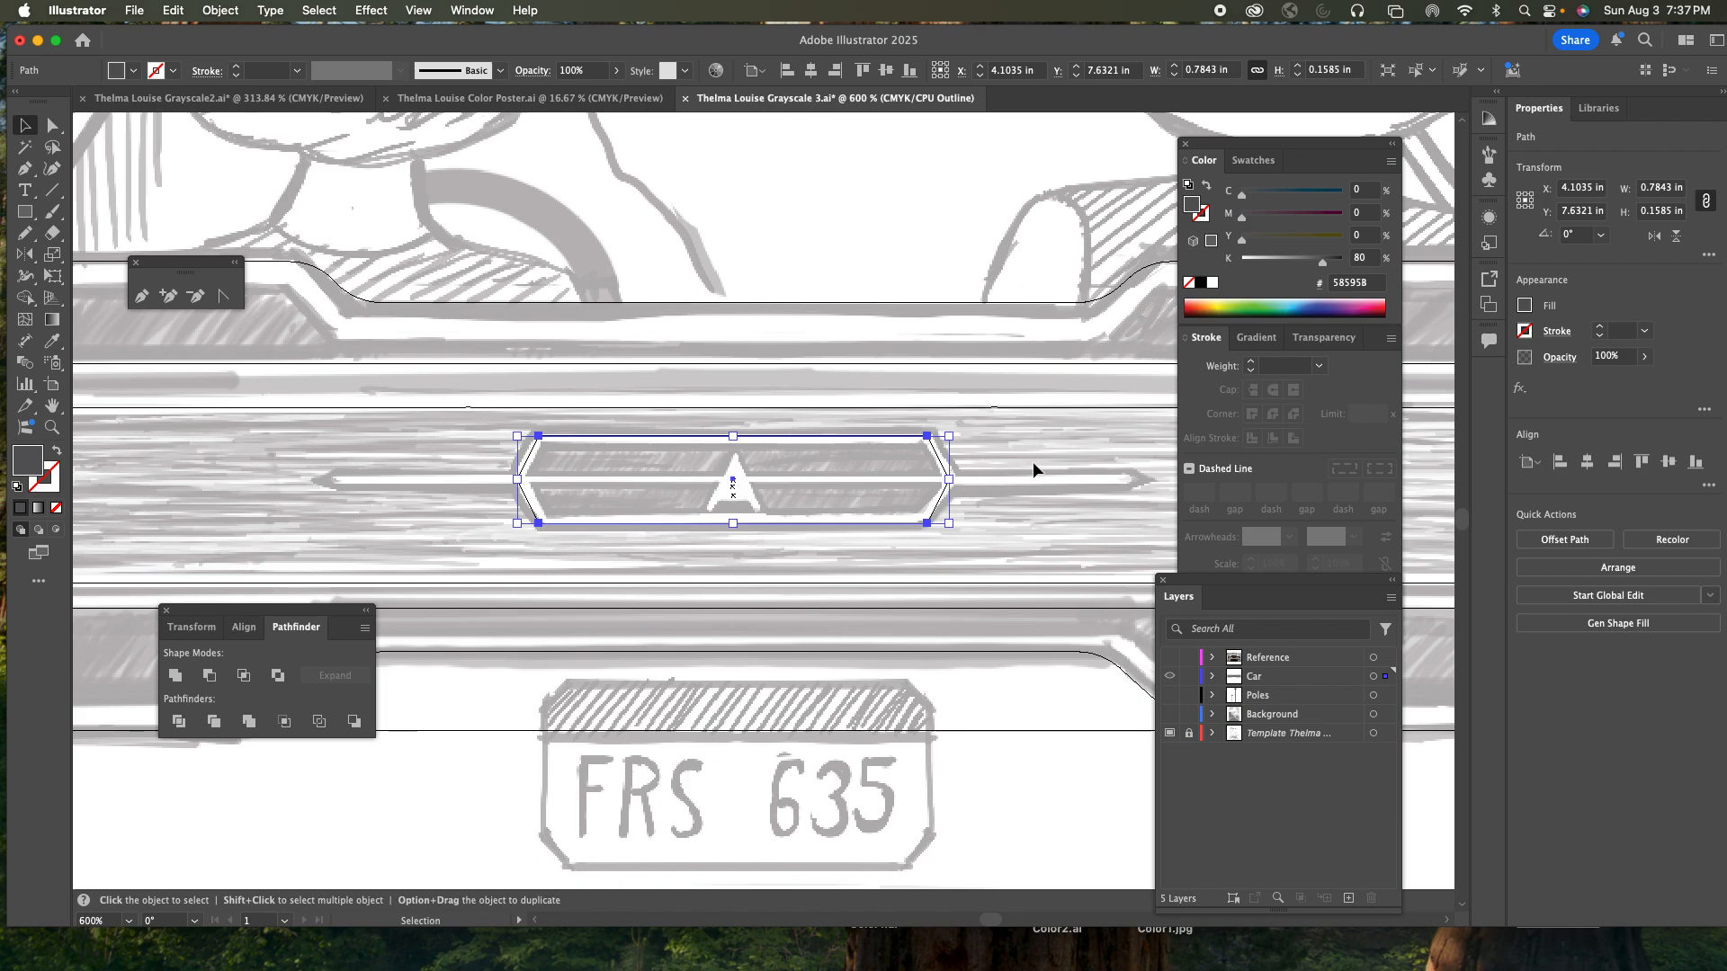
key(a)
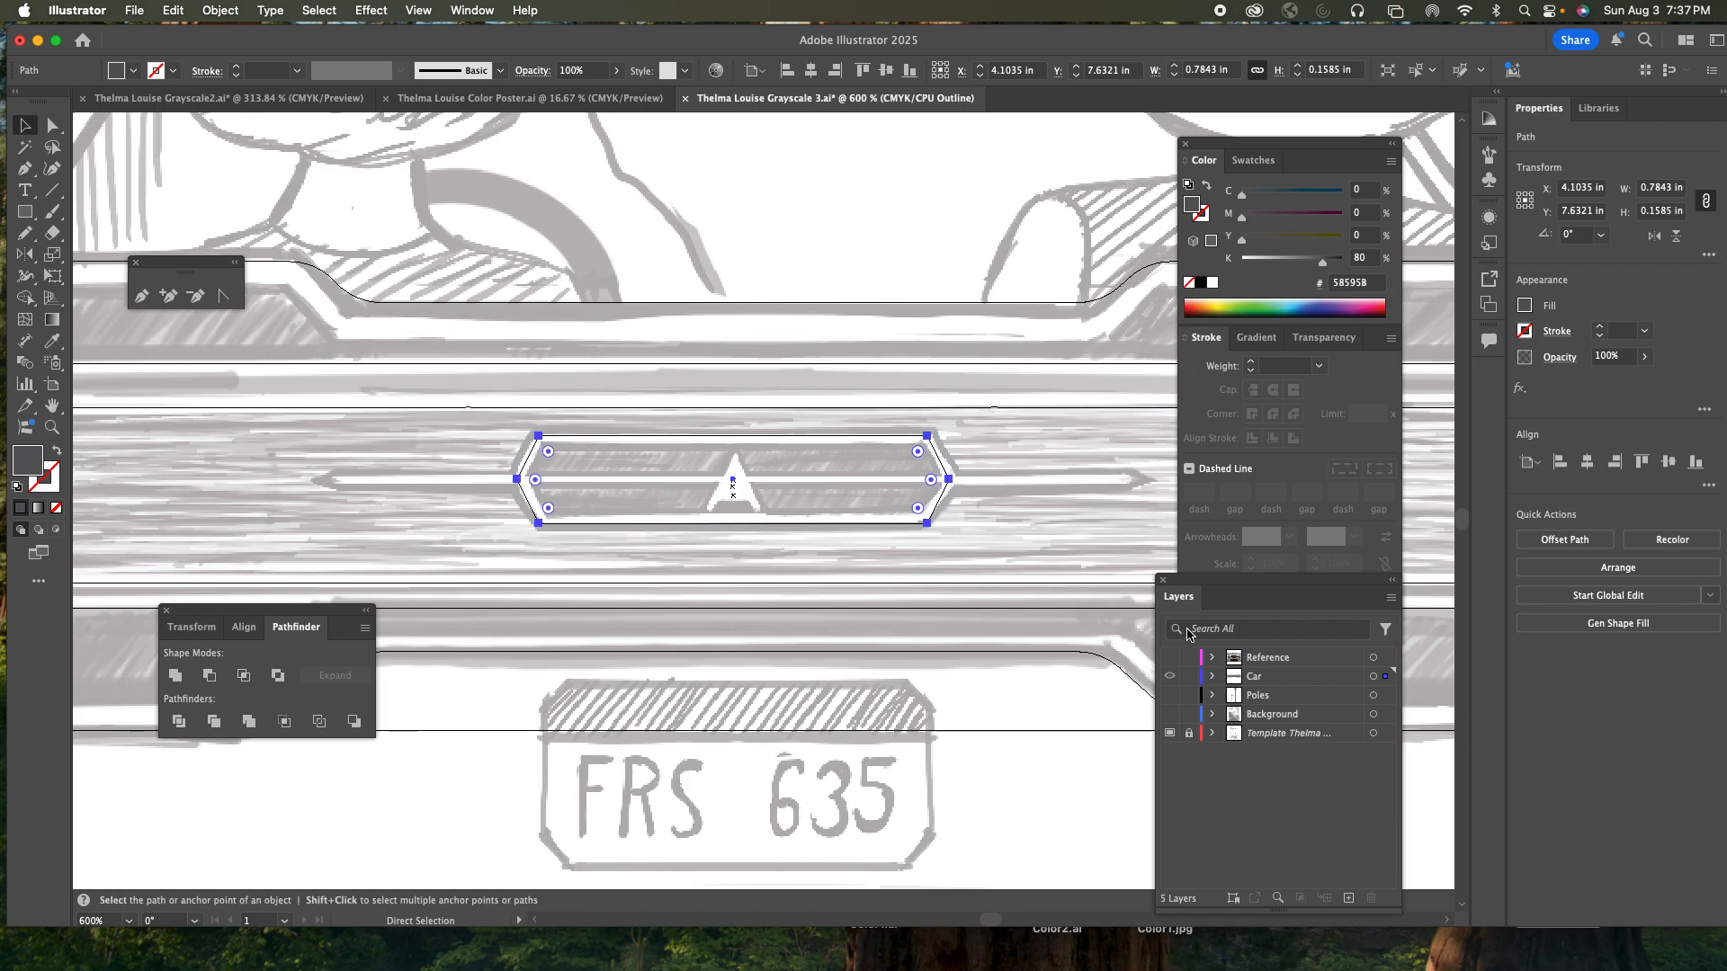
- Return the artwork to preview and give the emblem shape a white stroke with no fill
key(super+y)
key(v)
click(1206, 185)
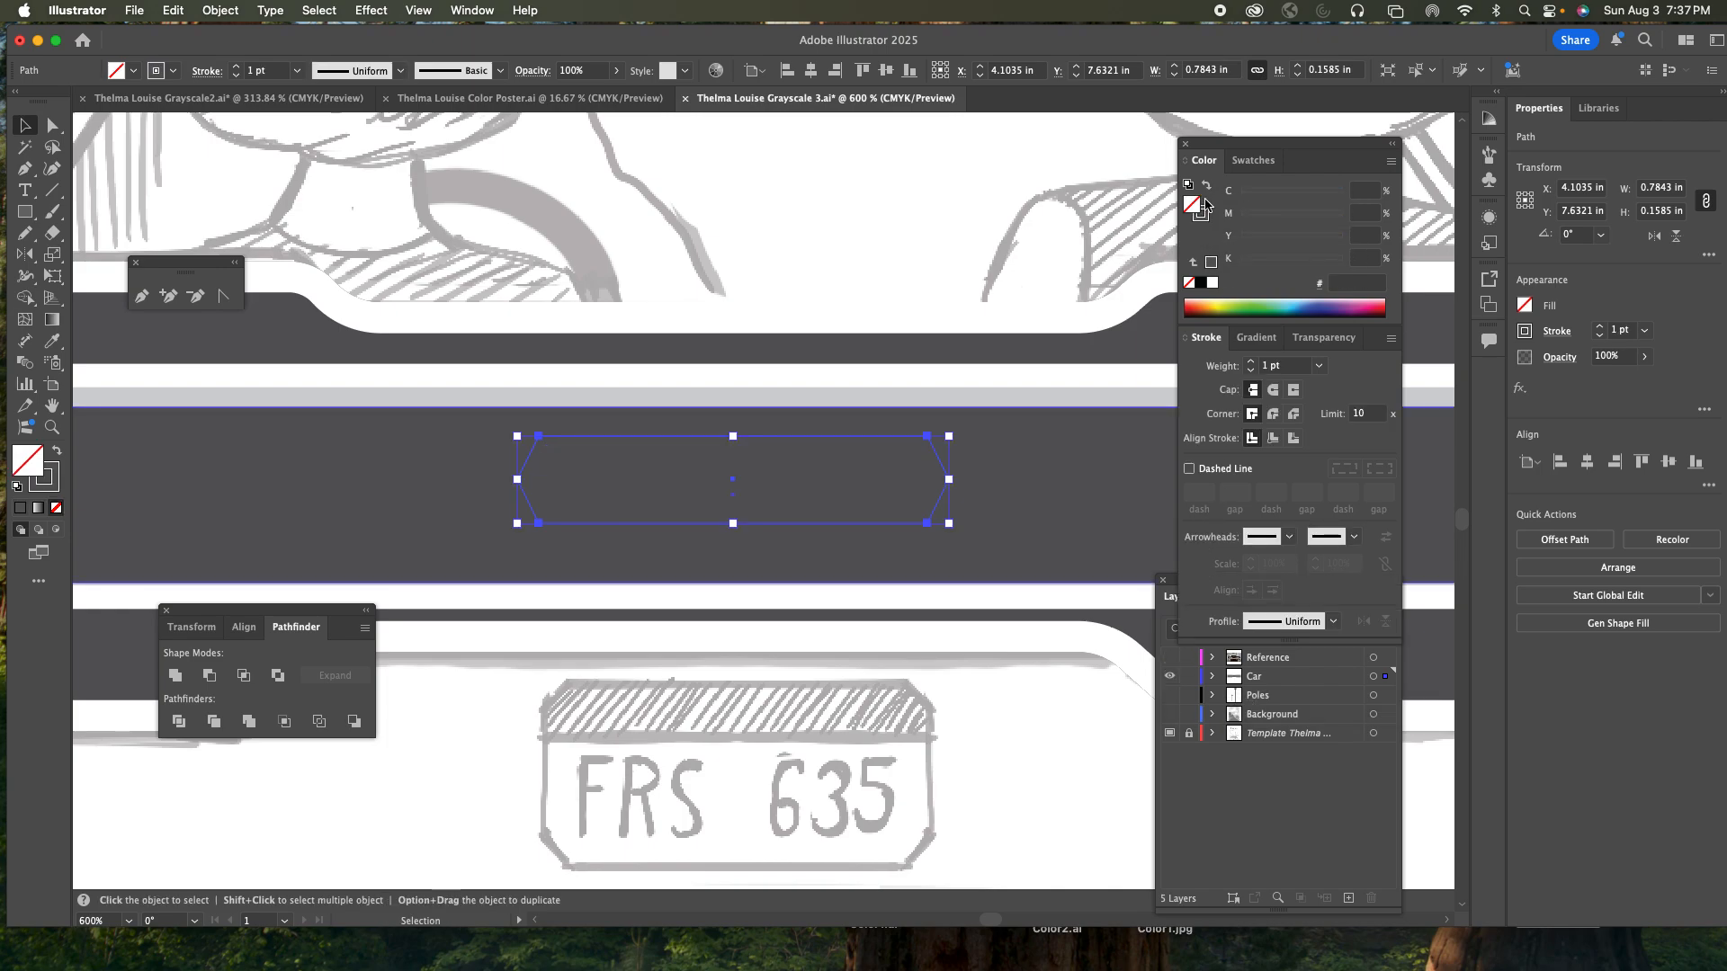
click(1205, 219)
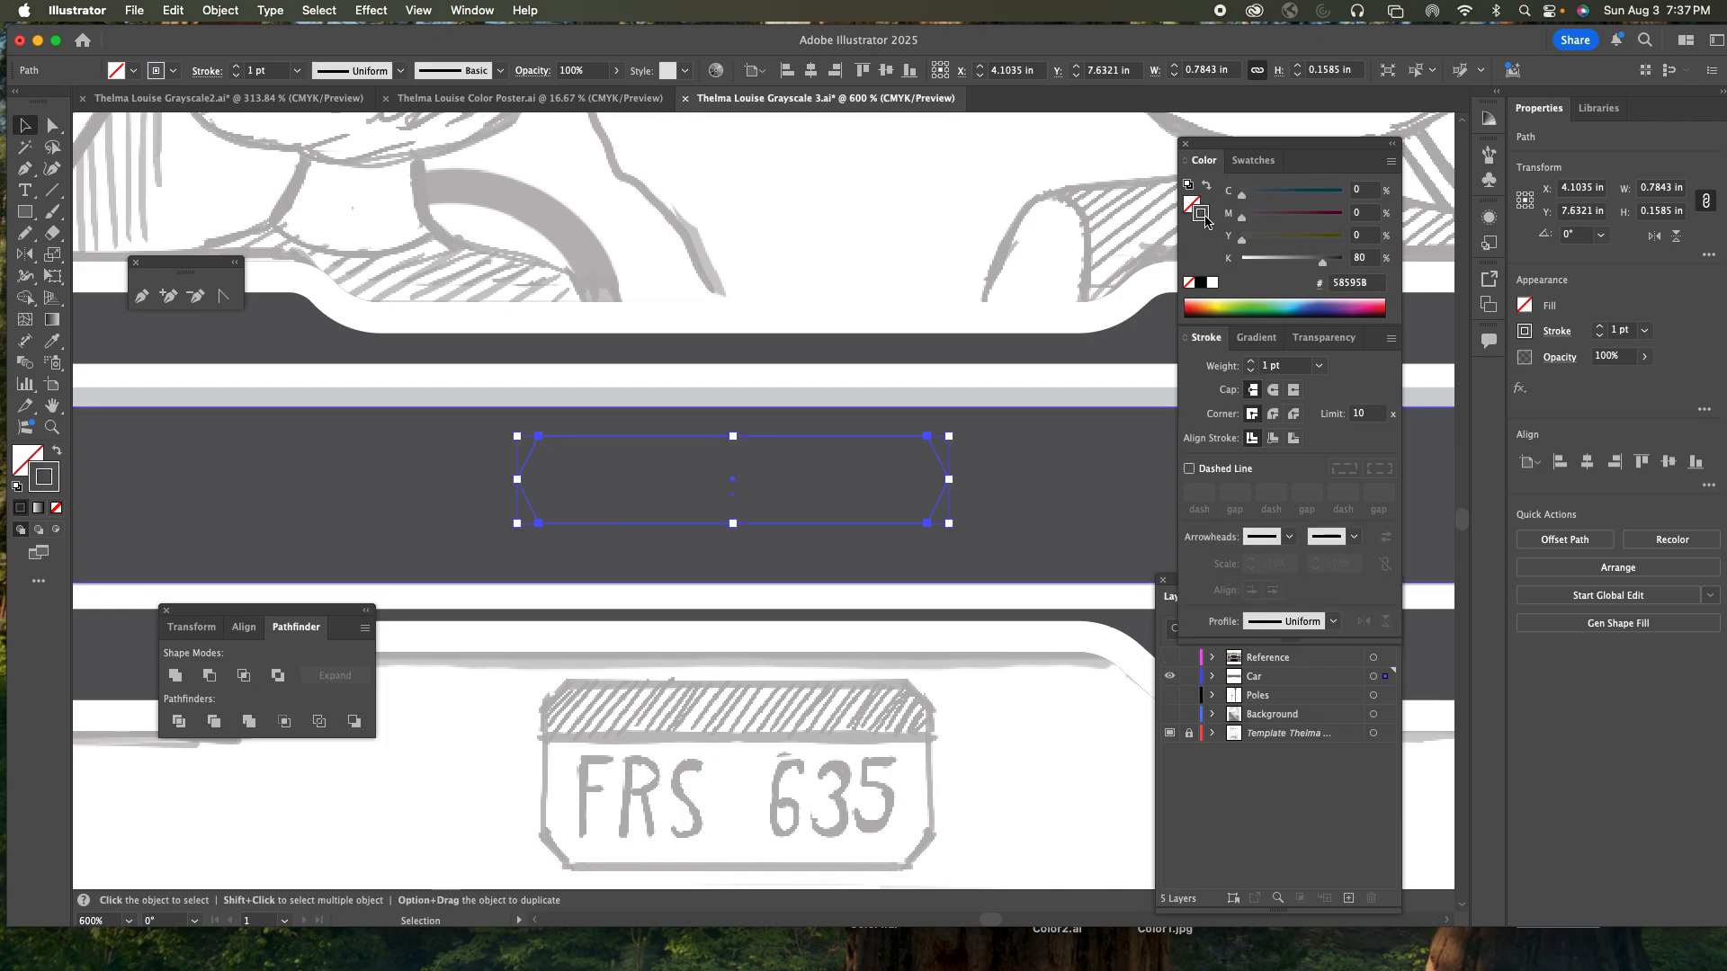
click(1212, 282)
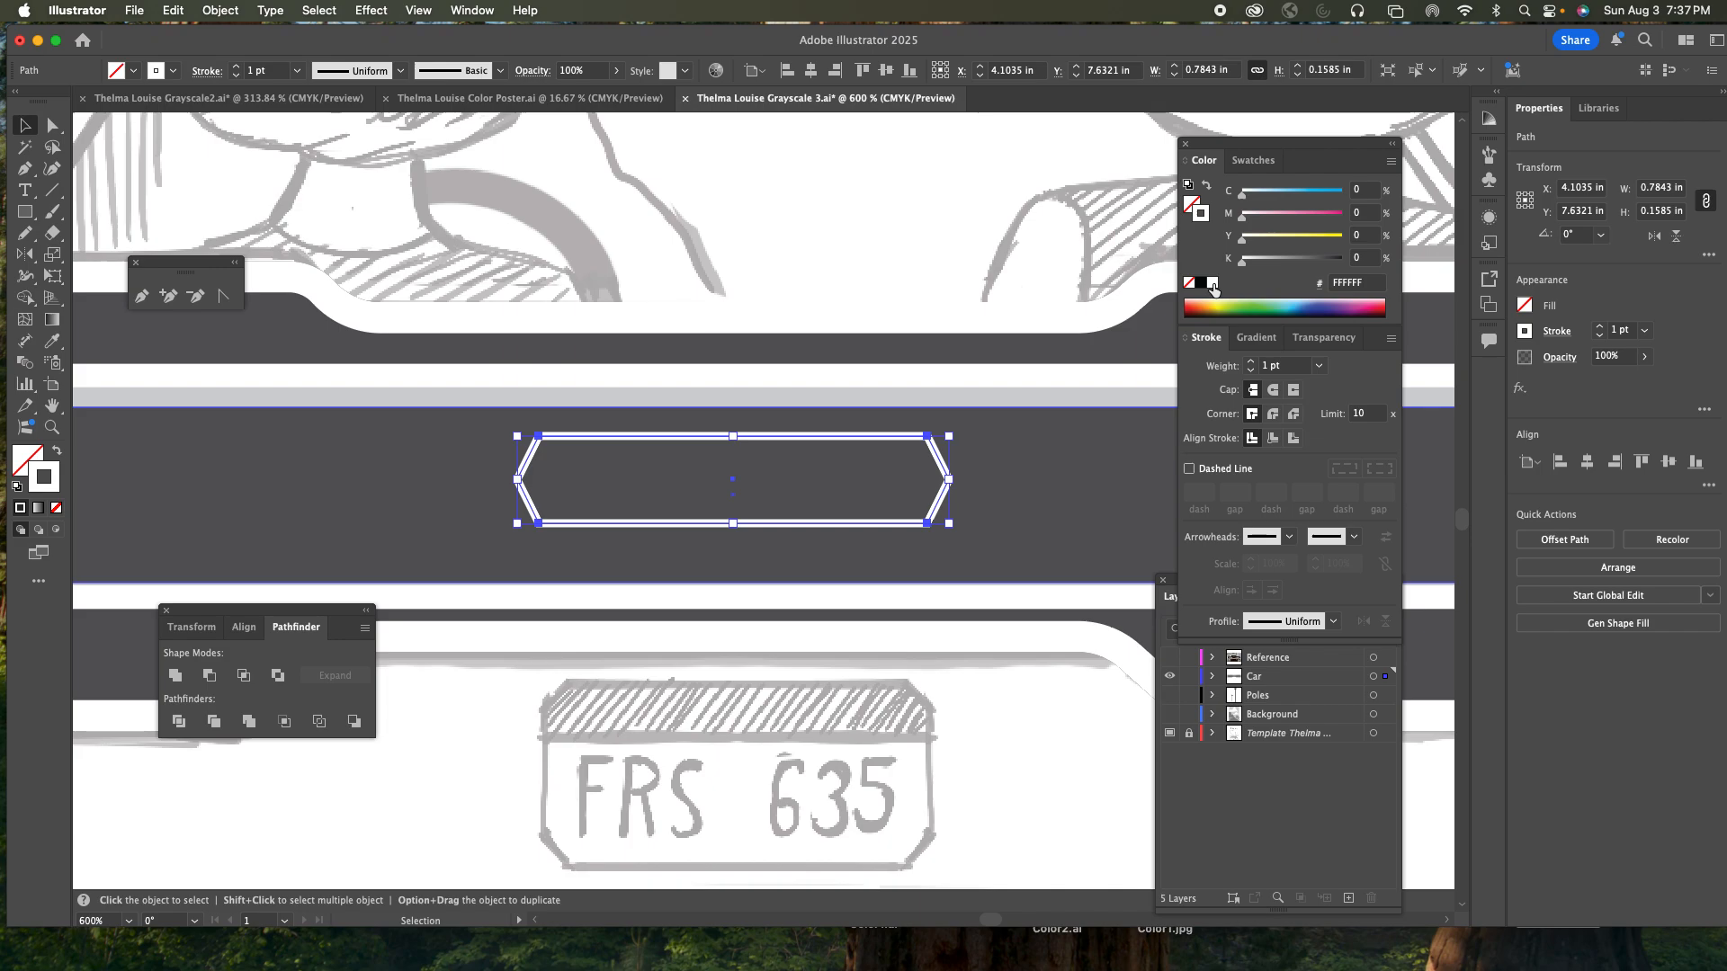
key(super+grave)
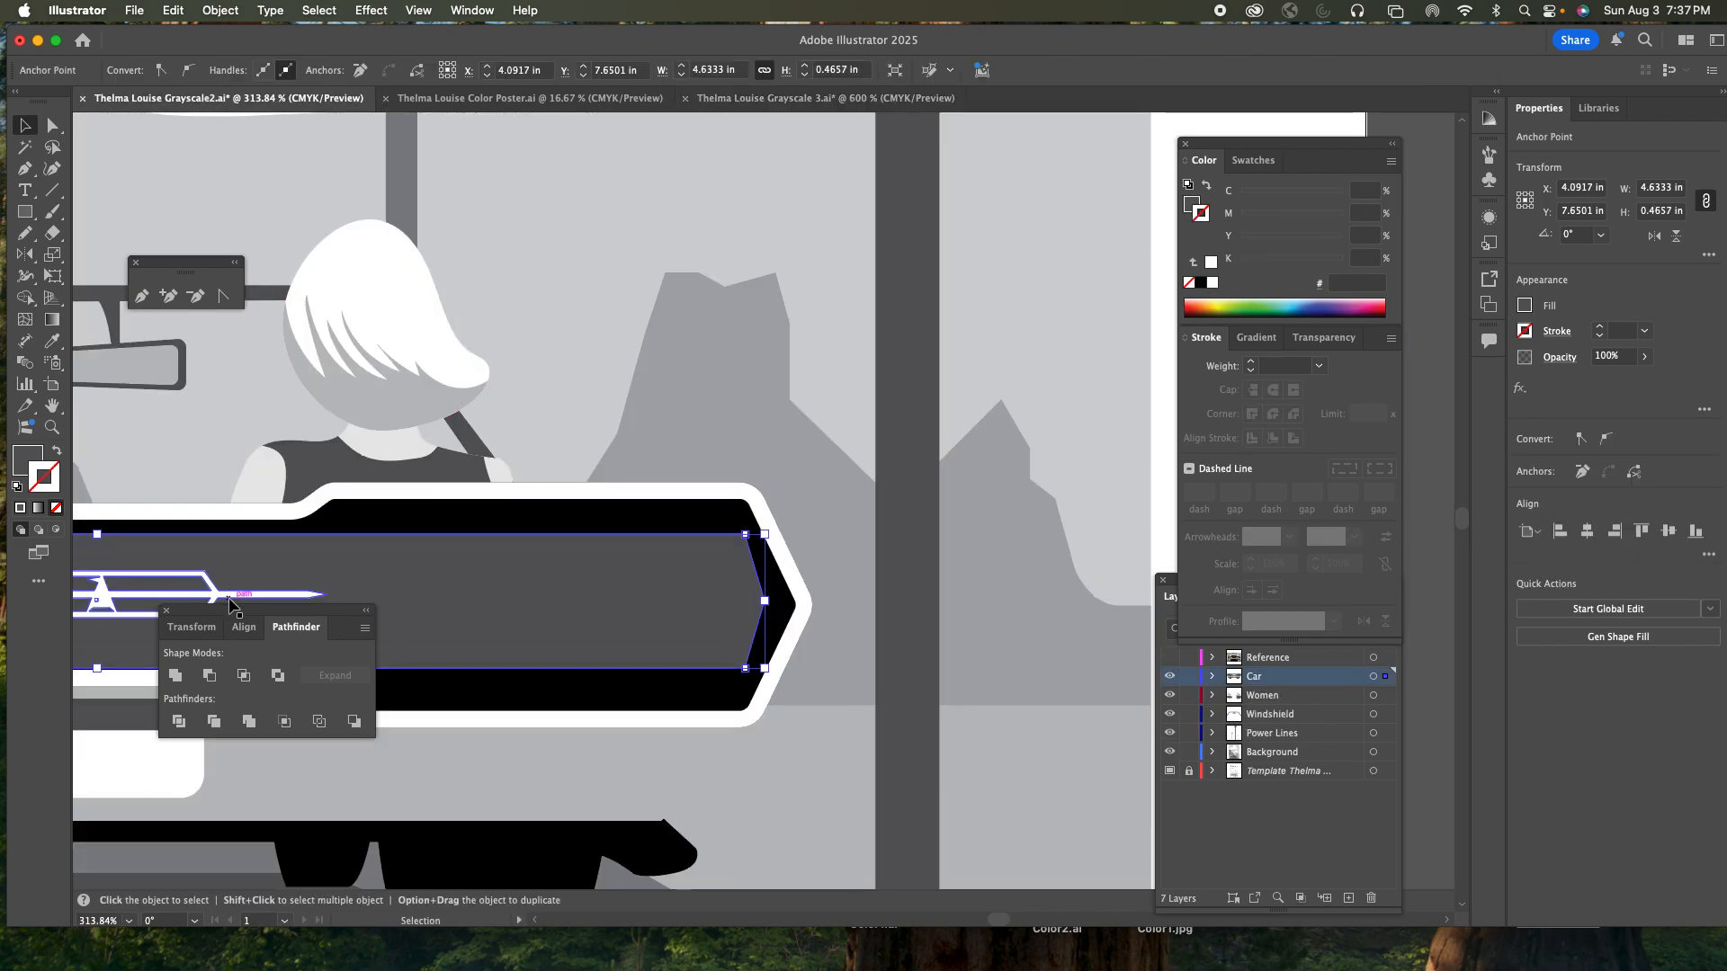
key(i)
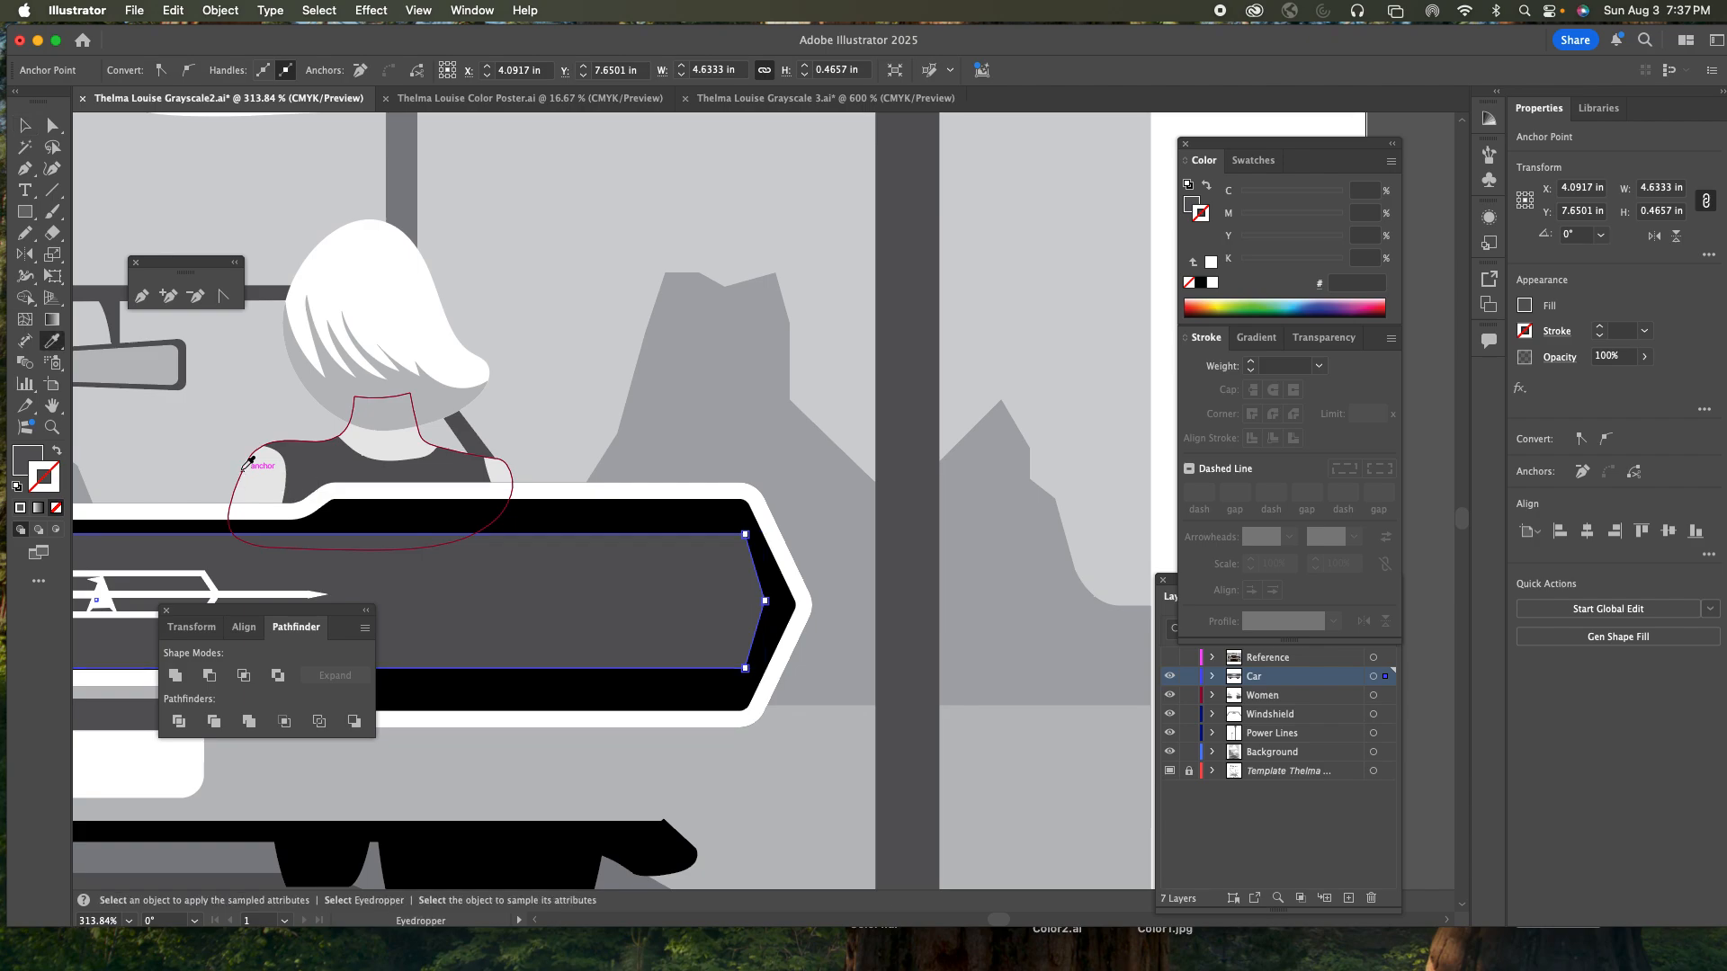
click(201, 576)
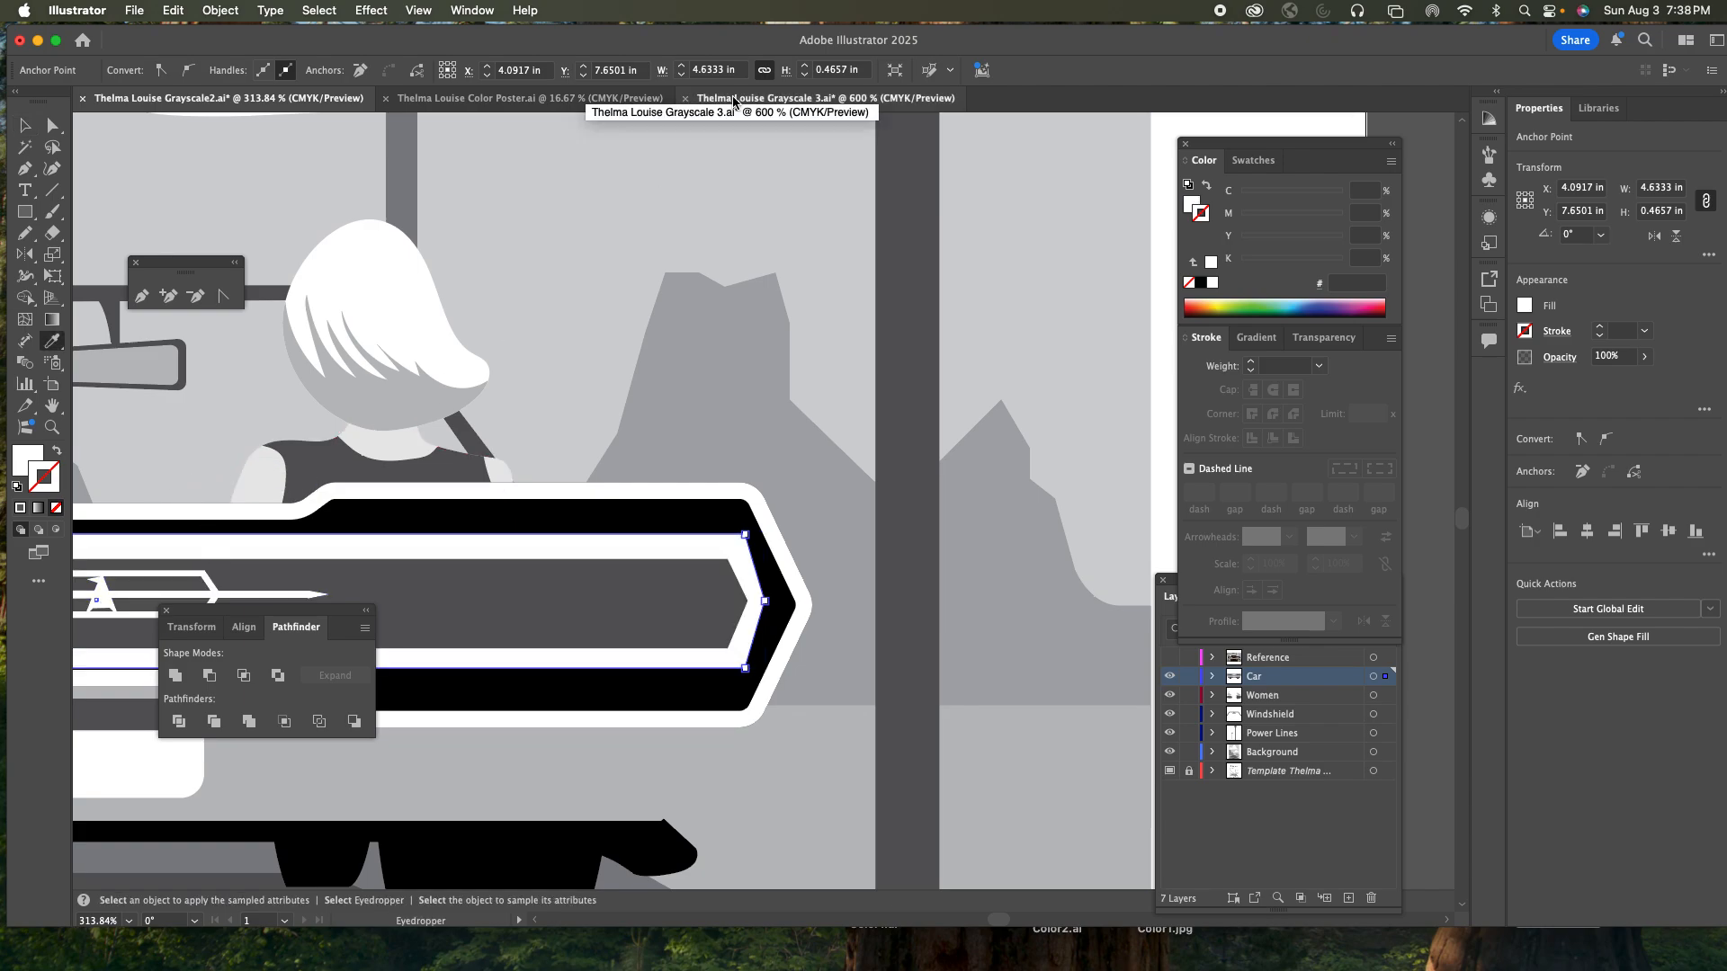
key(super+z)
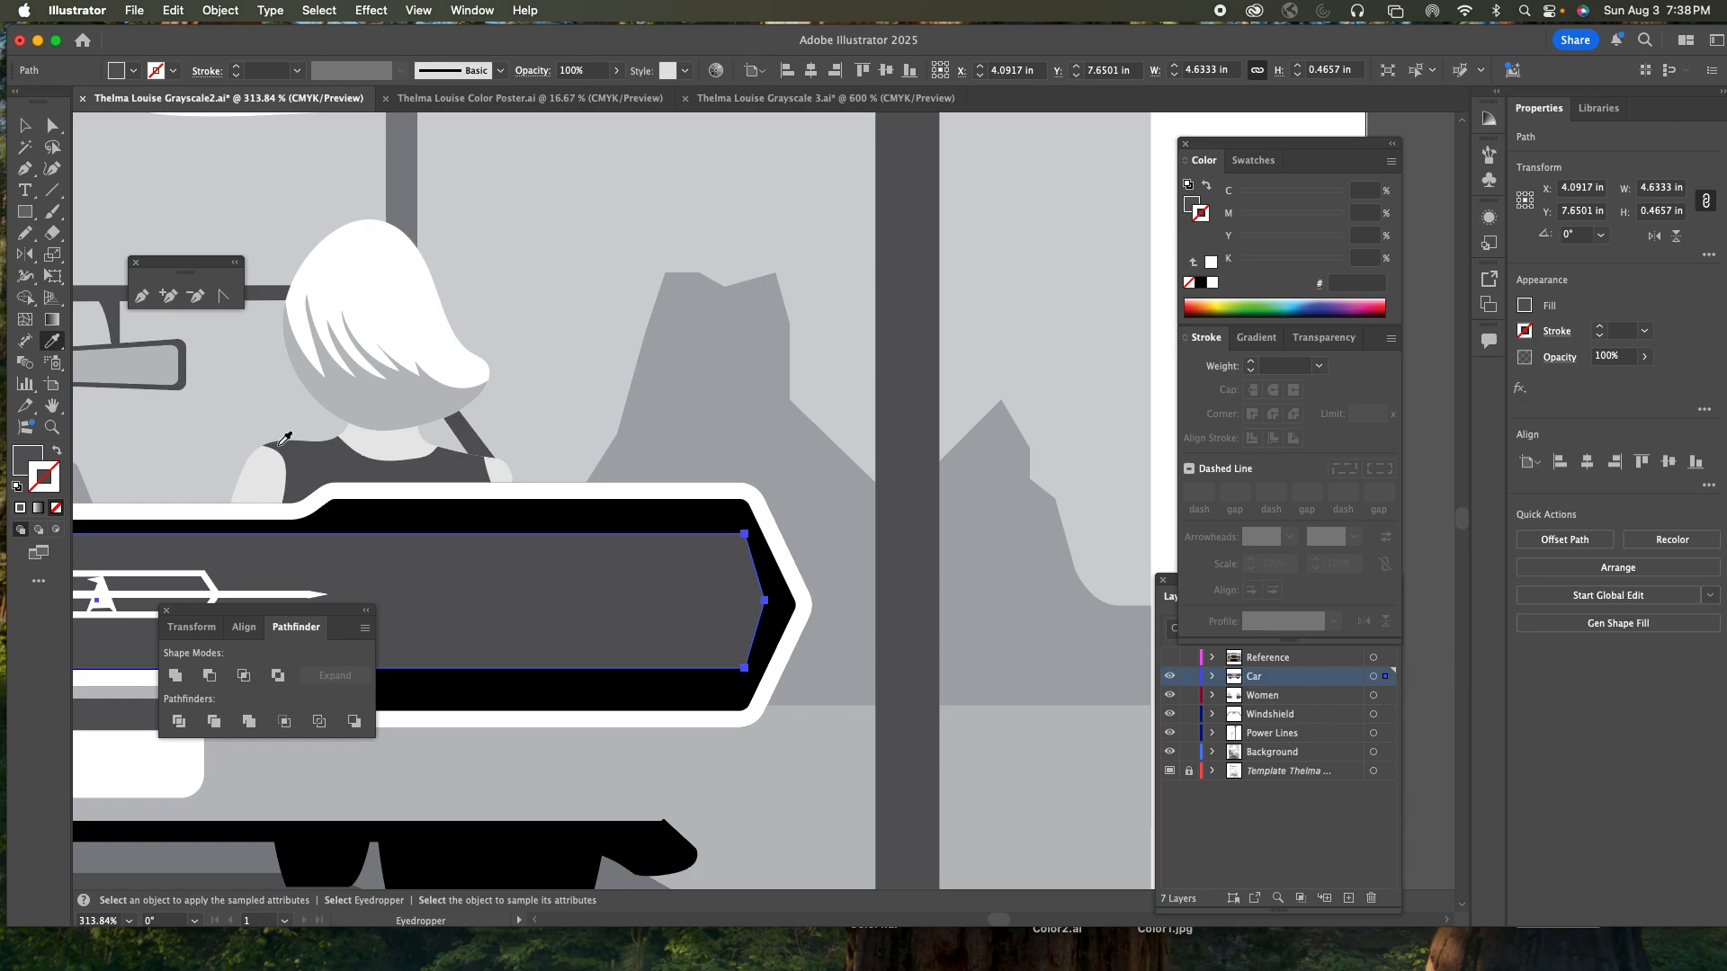
key(a)
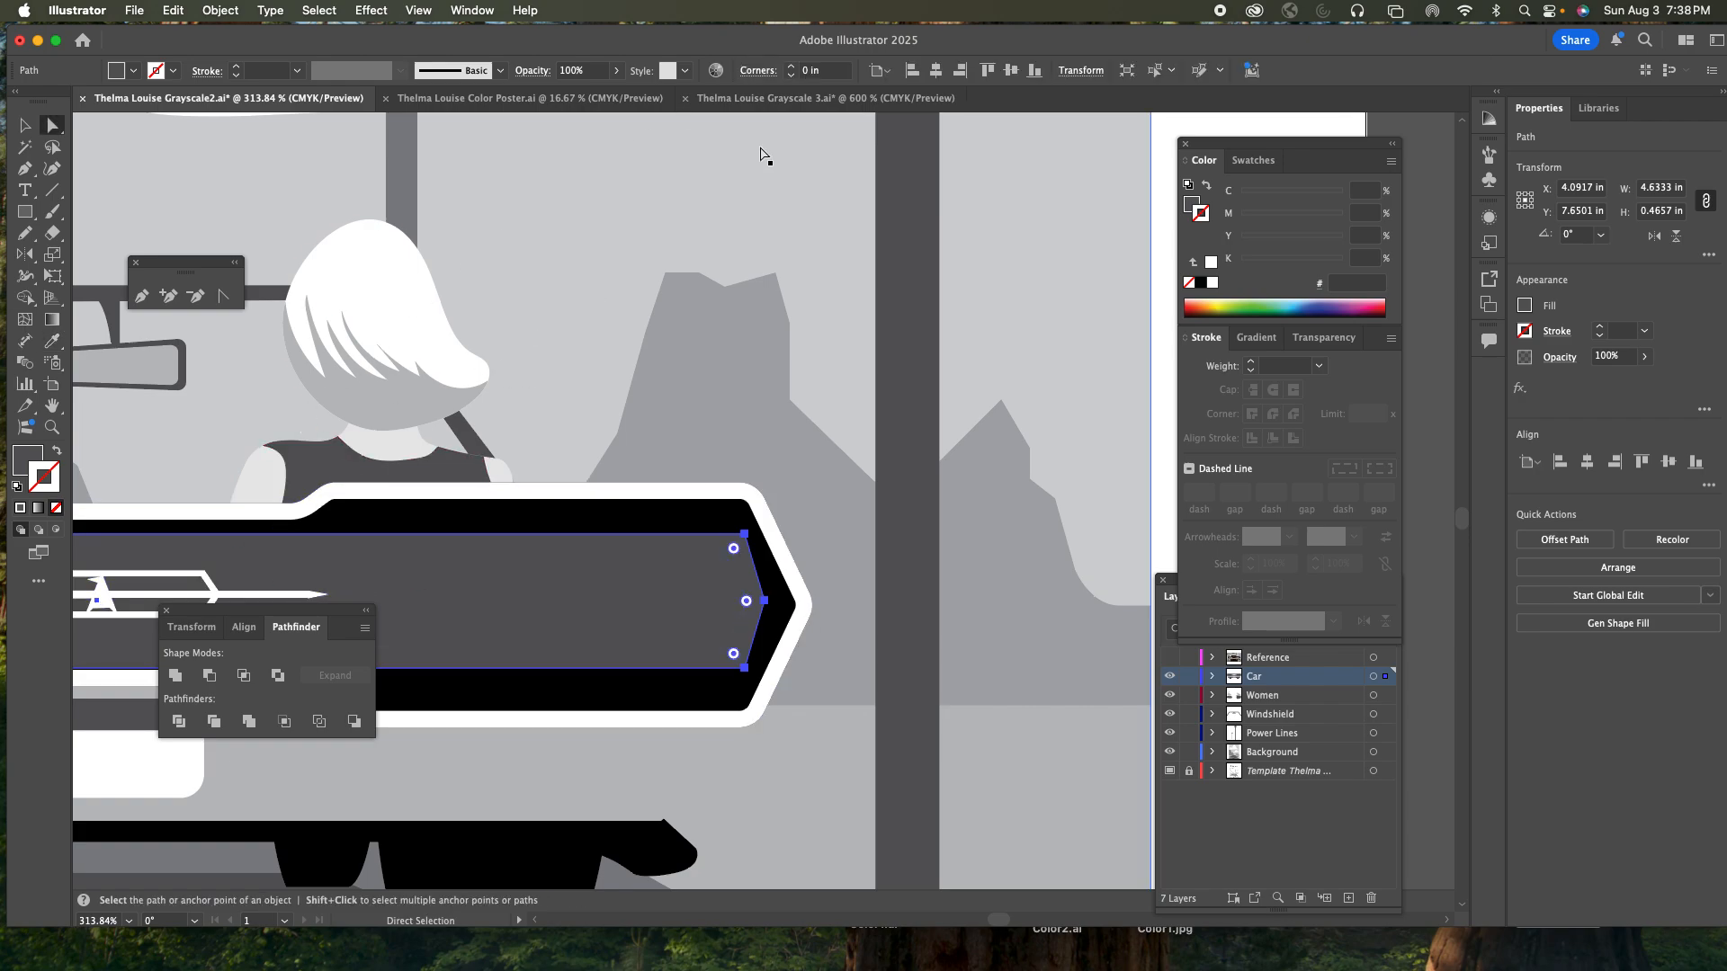
click(813, 103)
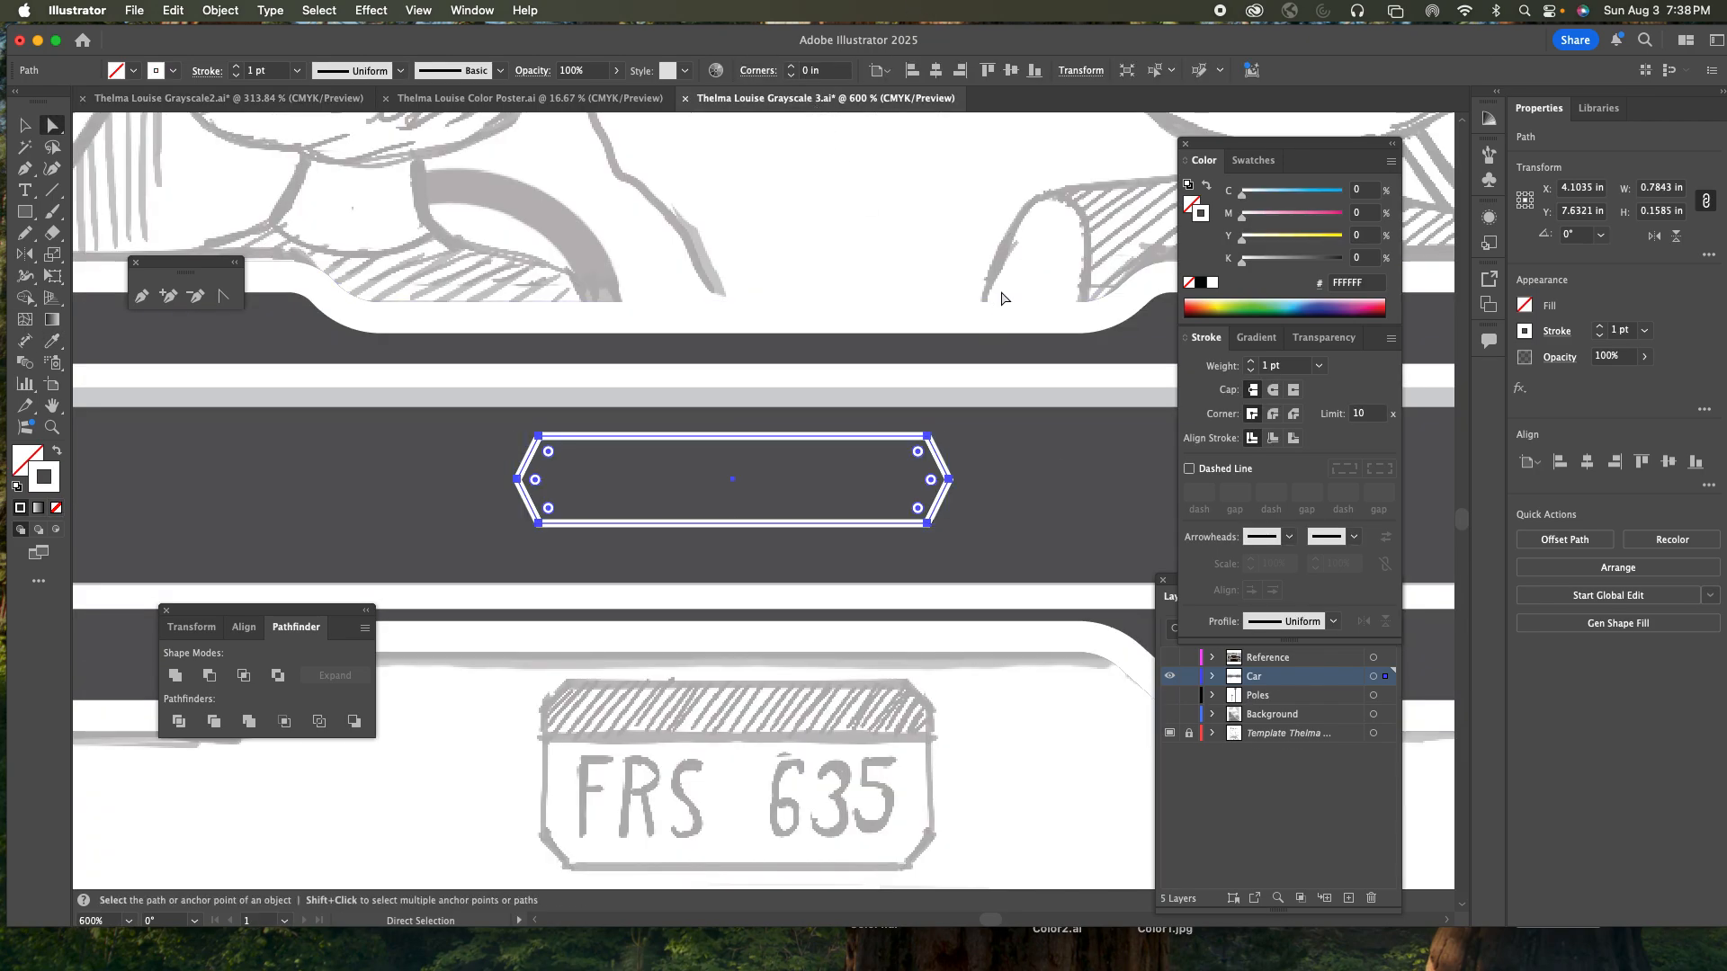
- Set the emblem outline's stroke weight to 1.2 pt
key(v)
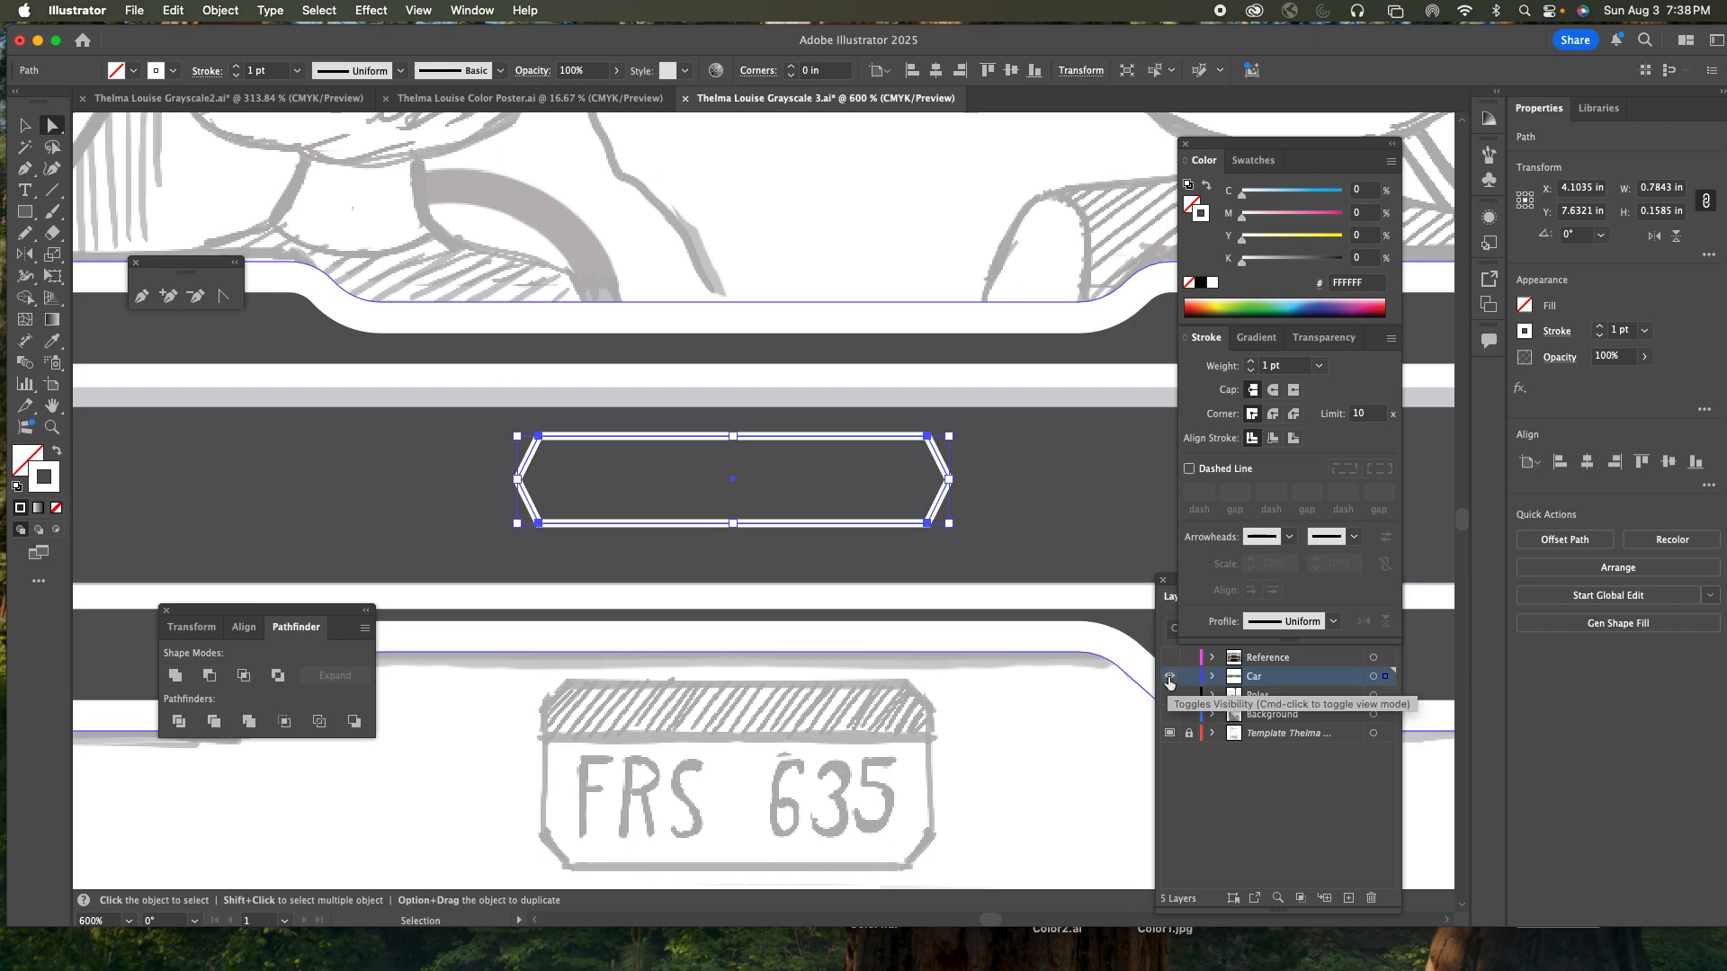
key(a)
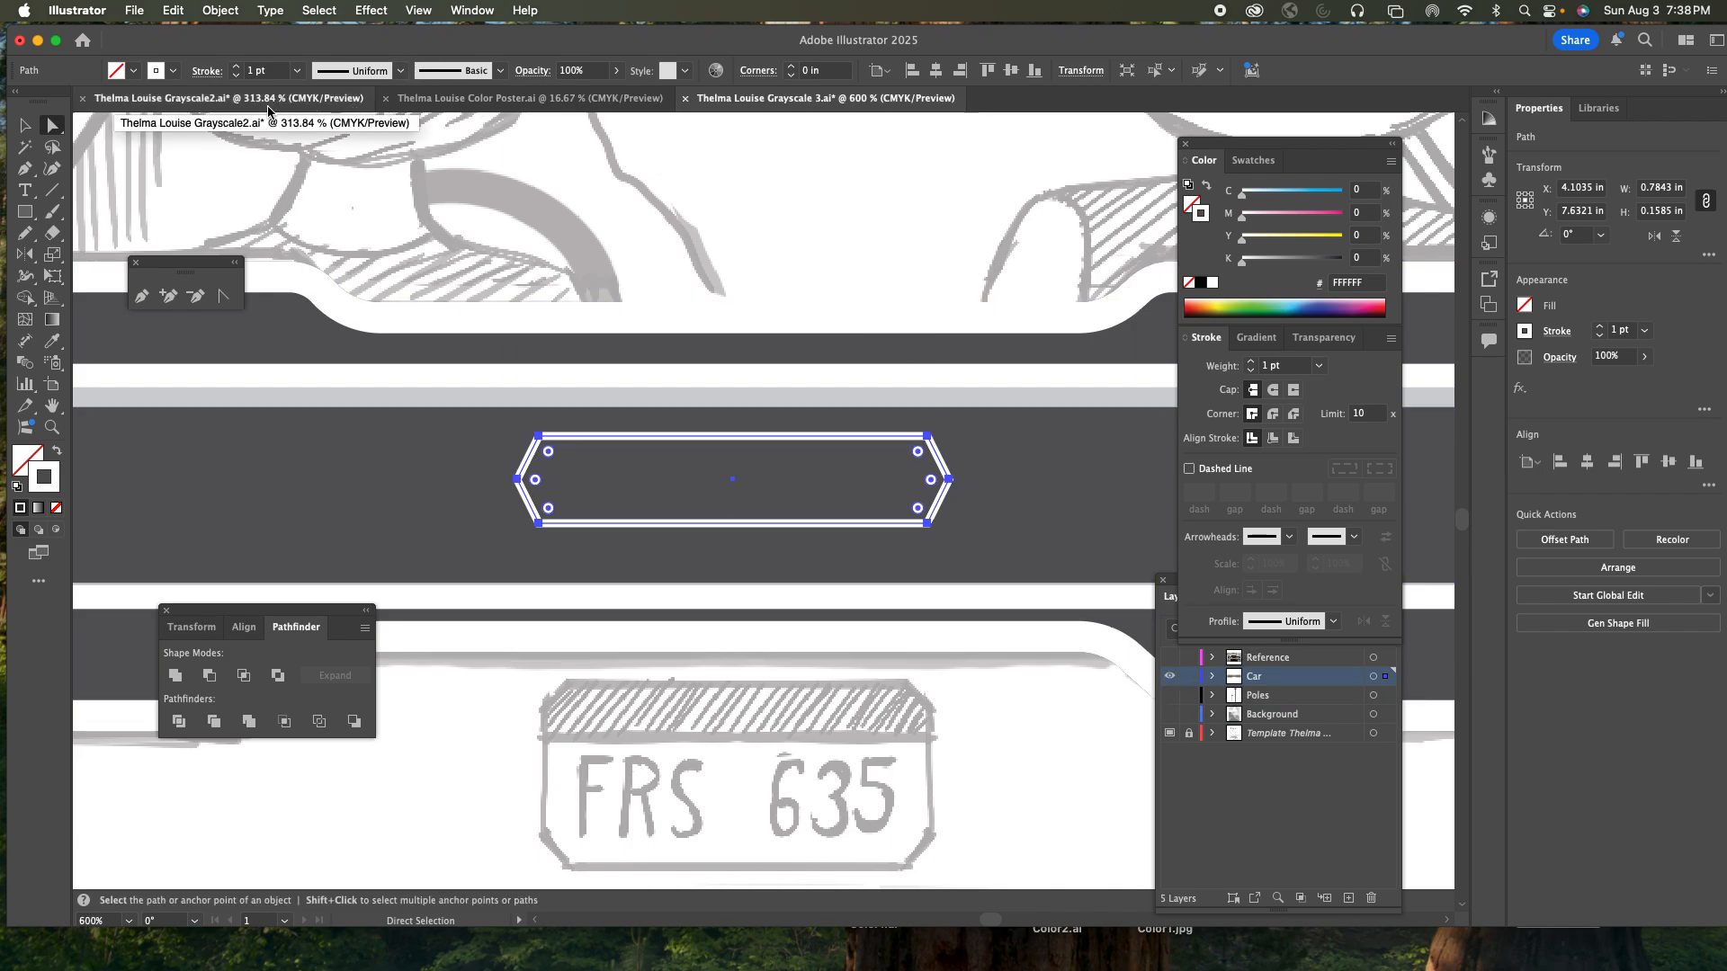
click(1249, 362)
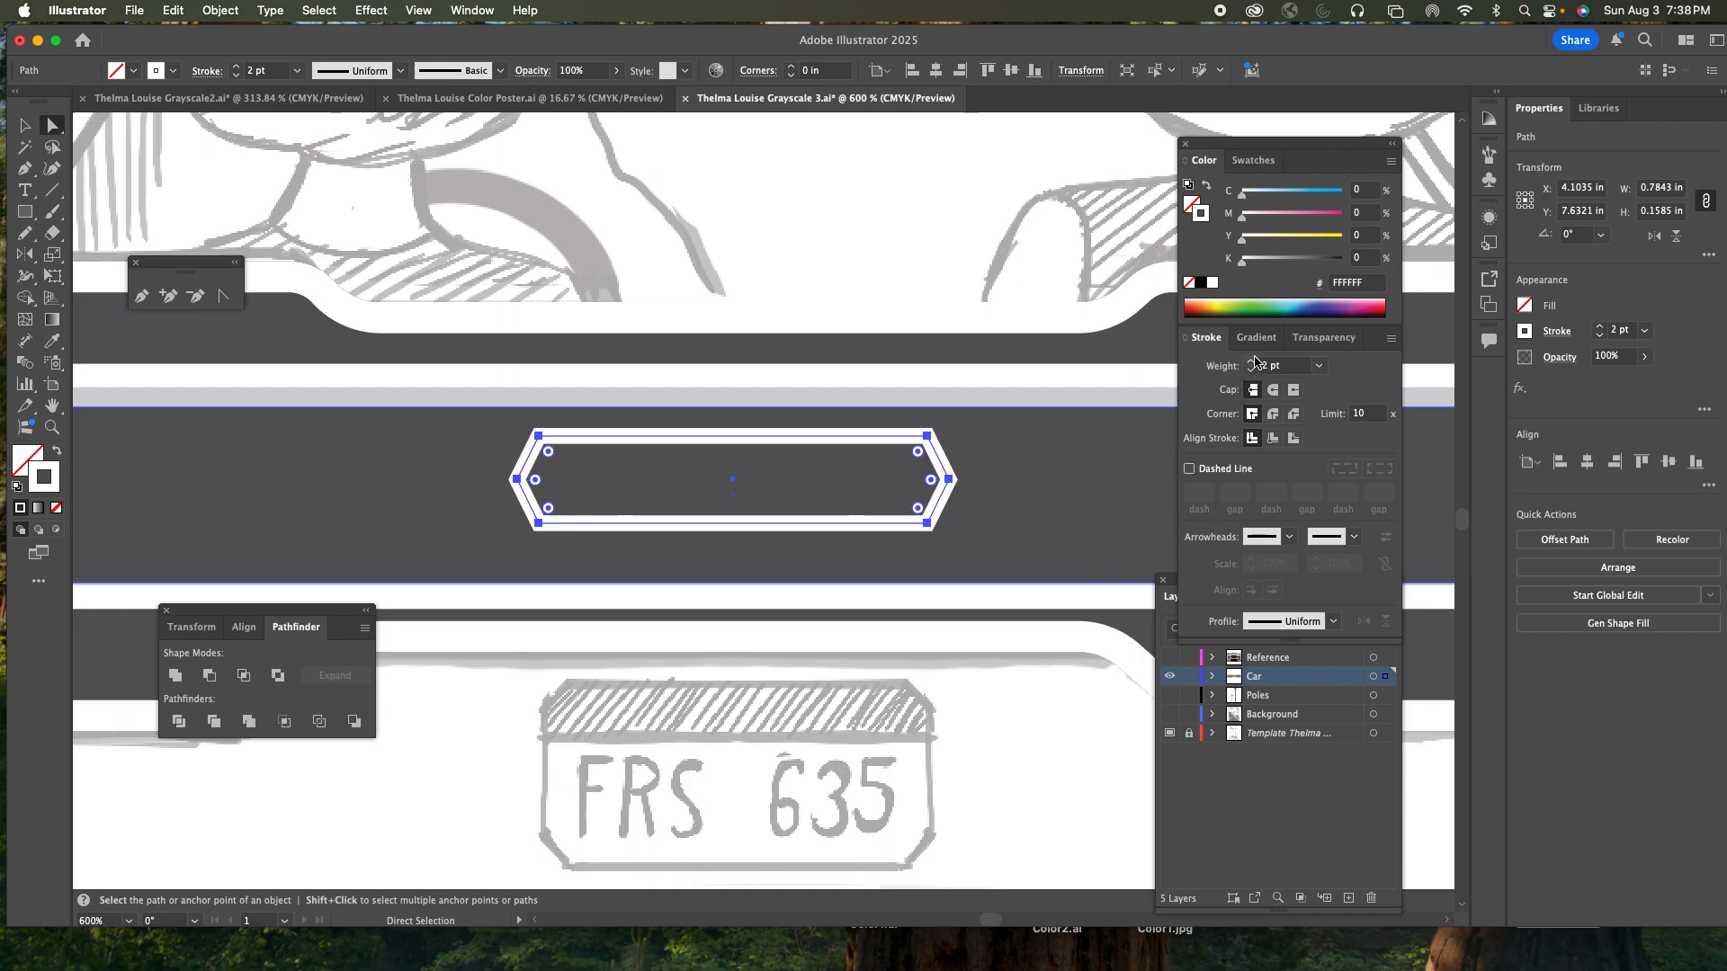
click(1250, 371)
key(v)
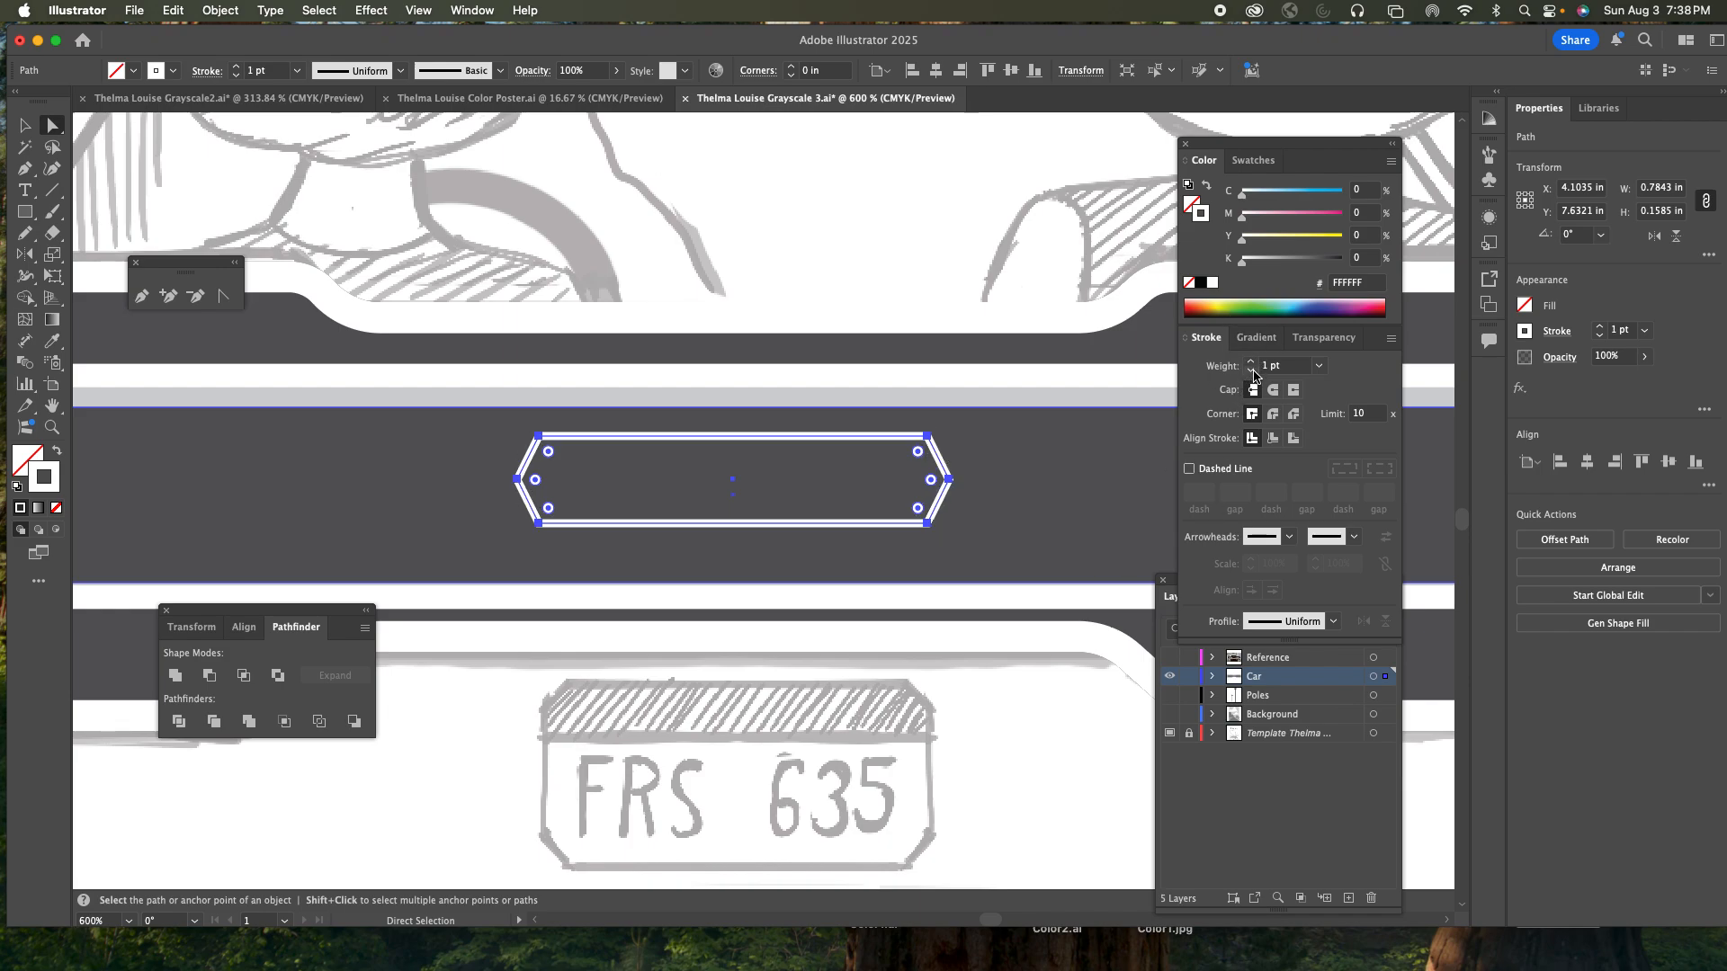
key(a)
click(1268, 367)
text(.2)
key(Return)
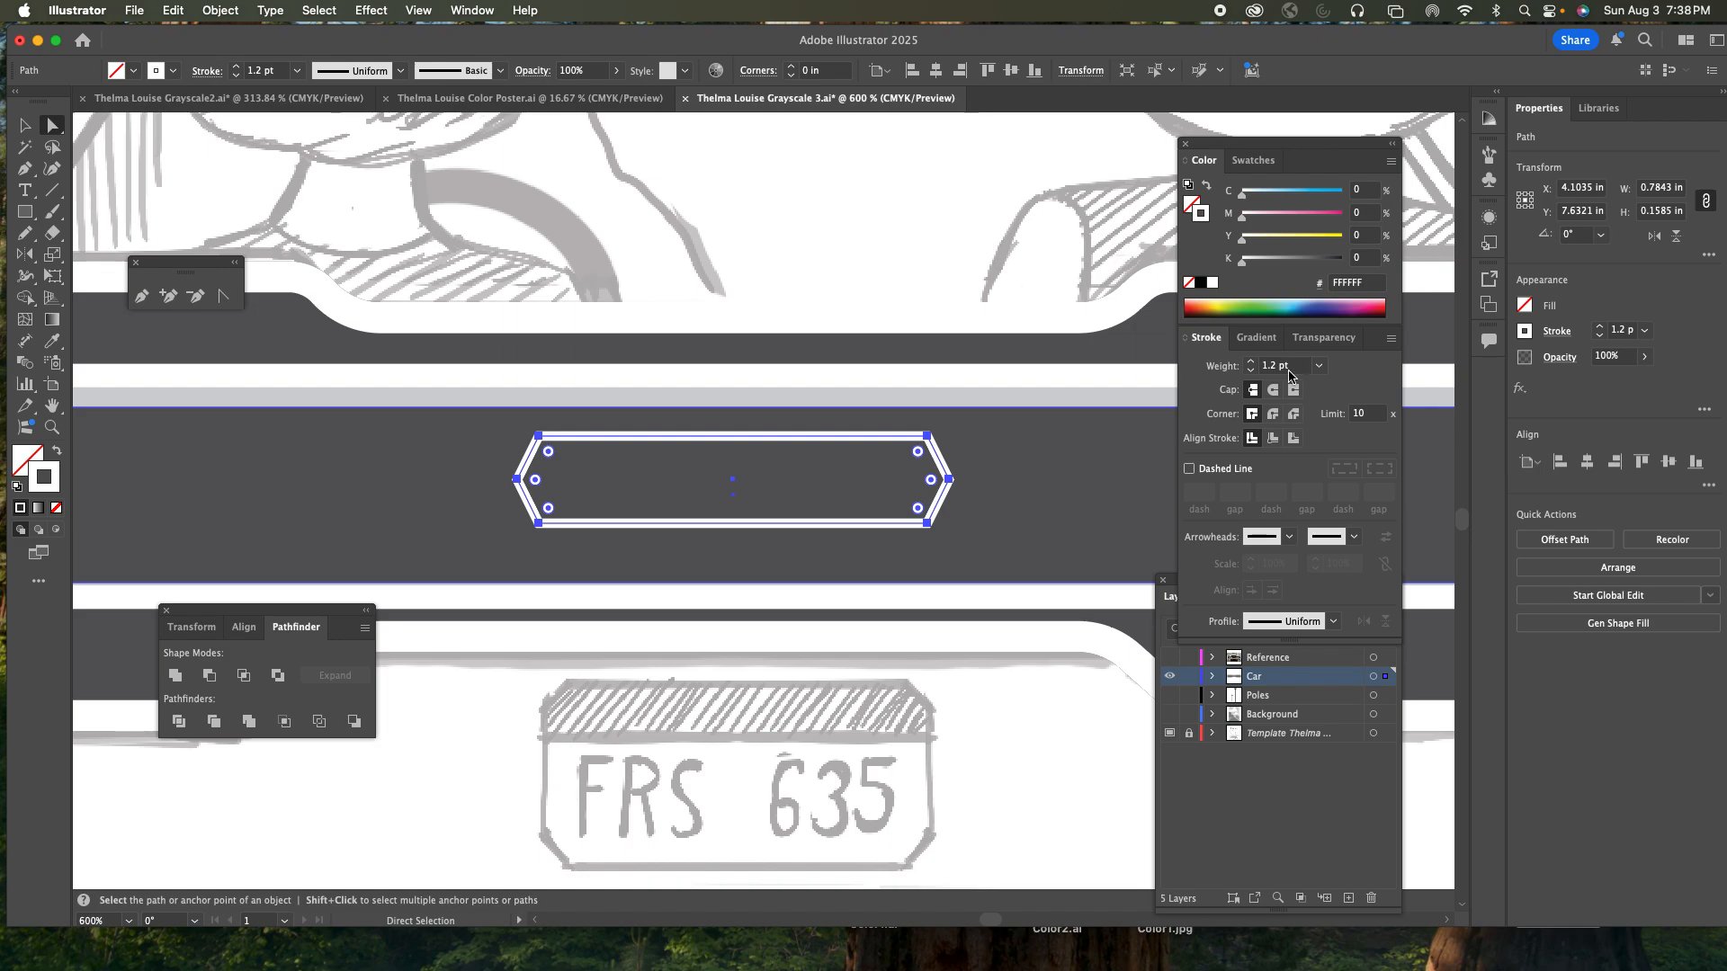
- Show the Car layer in outline view and draw a thin rectangle about 1.45 by 0.03 in along the horizontal bar crossing the emblem
key(v)
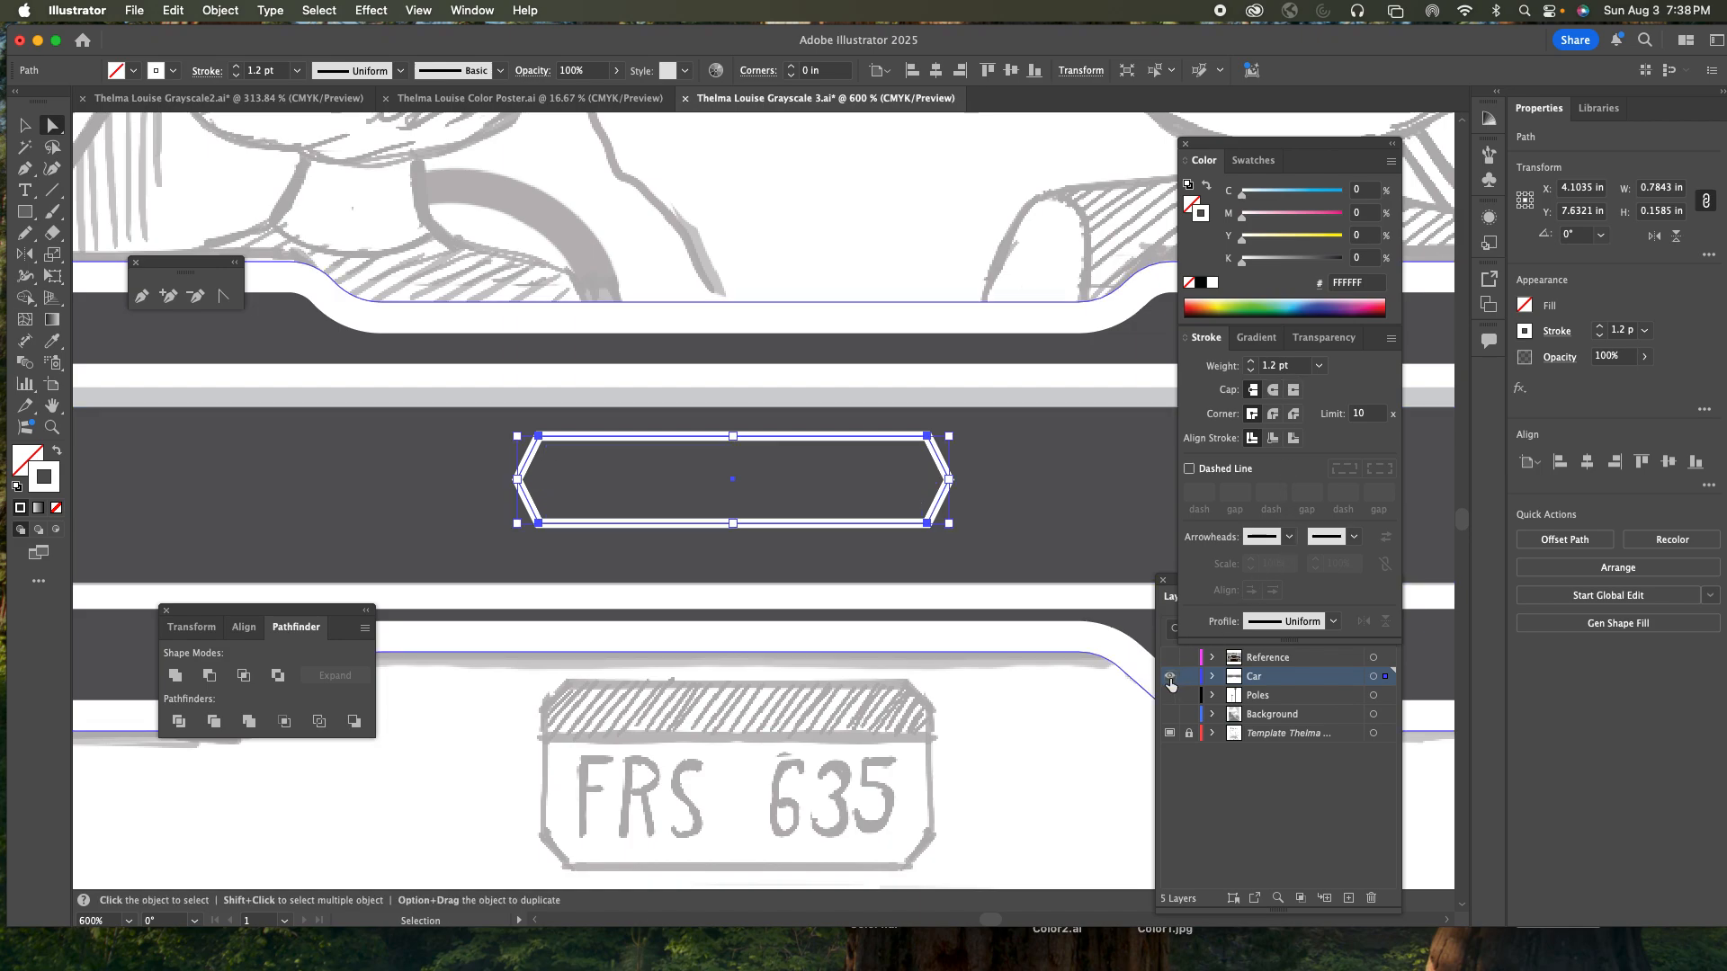
super+click(1170, 676)
key(a)
key(m)
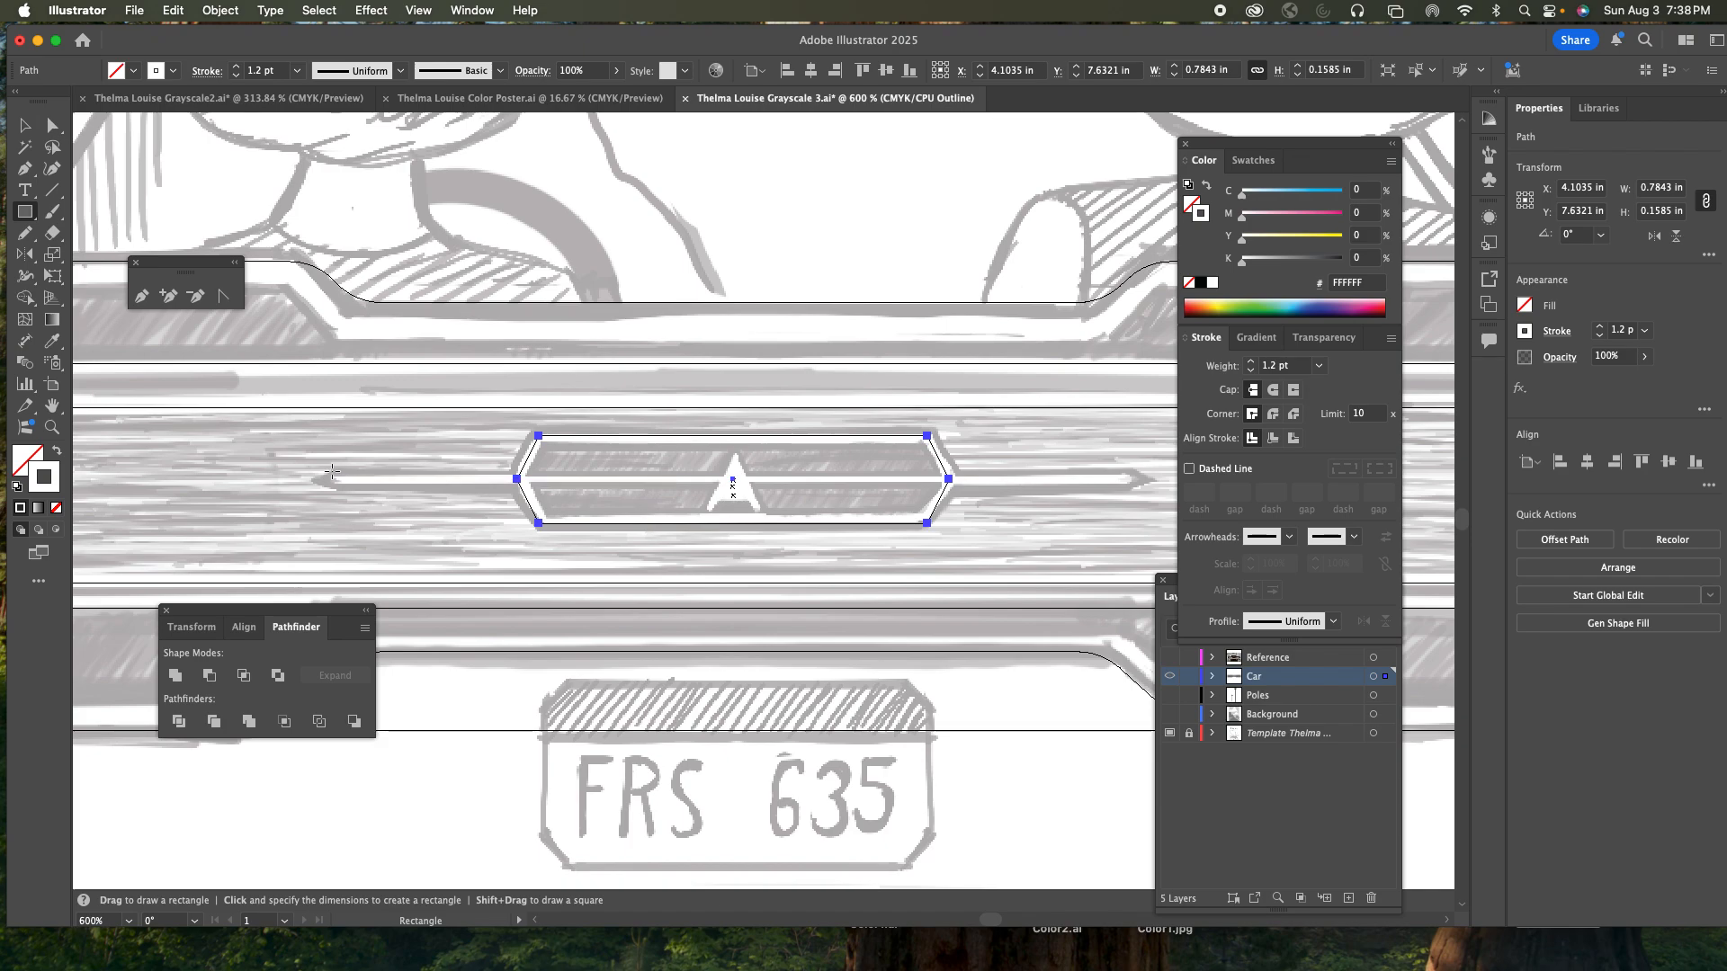
drag(332, 471, 1131, 485)
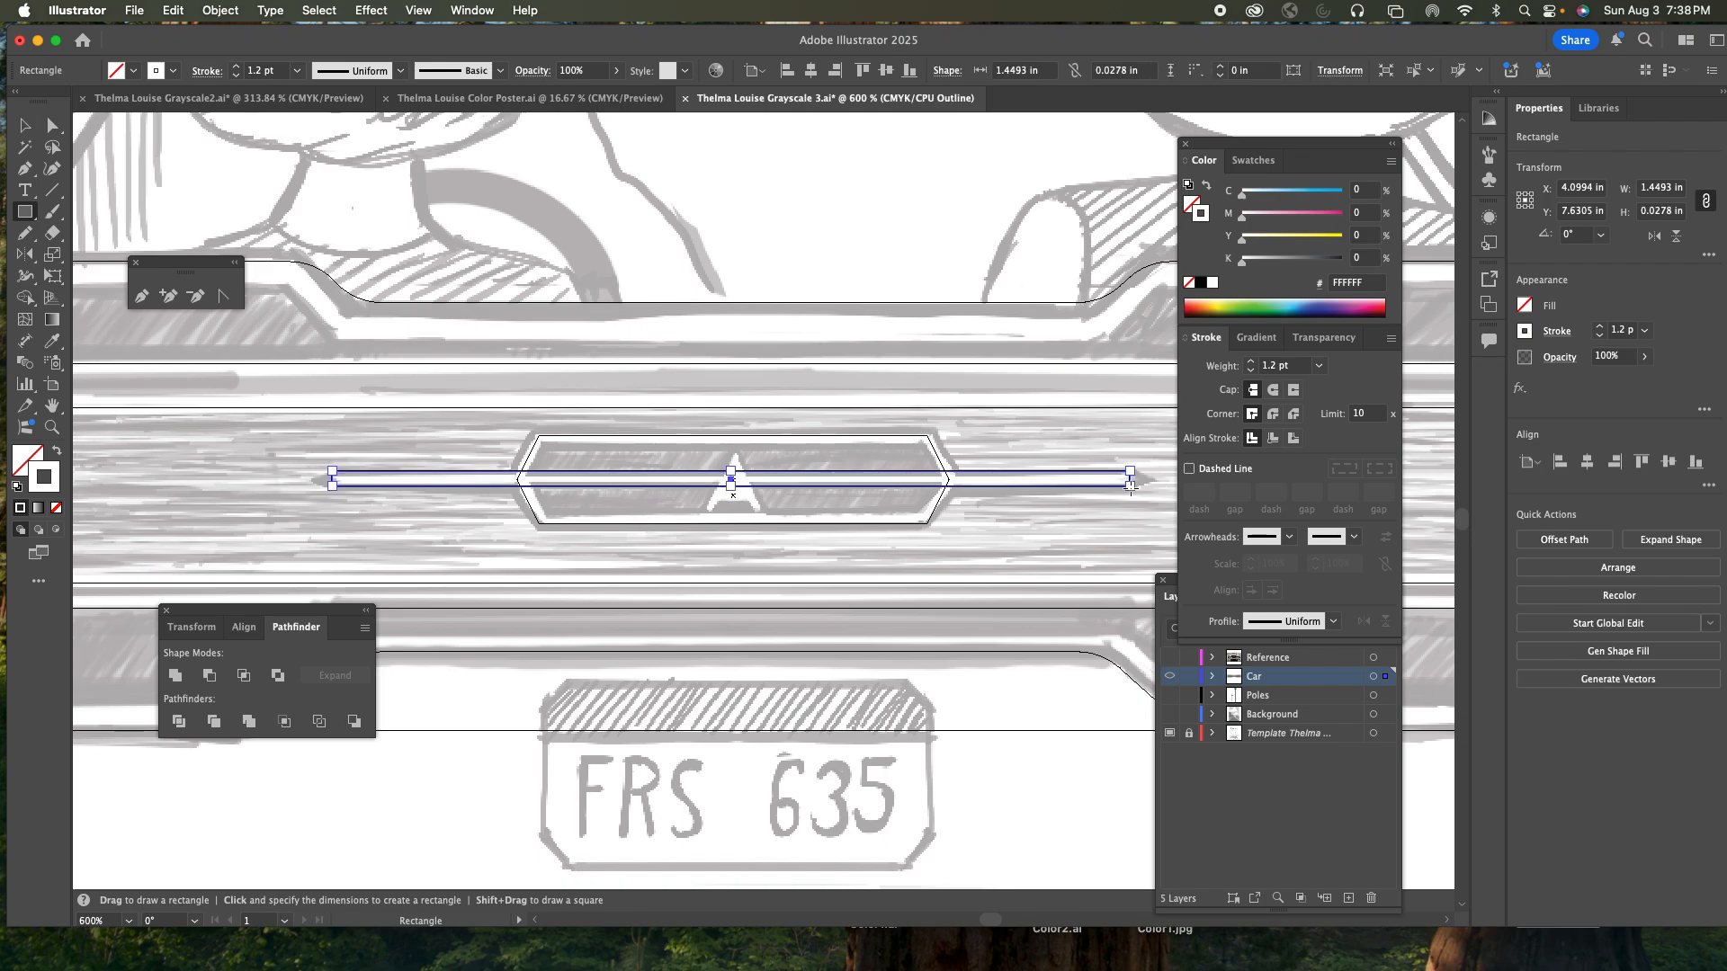
- Add an anchor at the middle of the thin bar's right end and move it outward into a point, to about X 4.89 in
key(p)
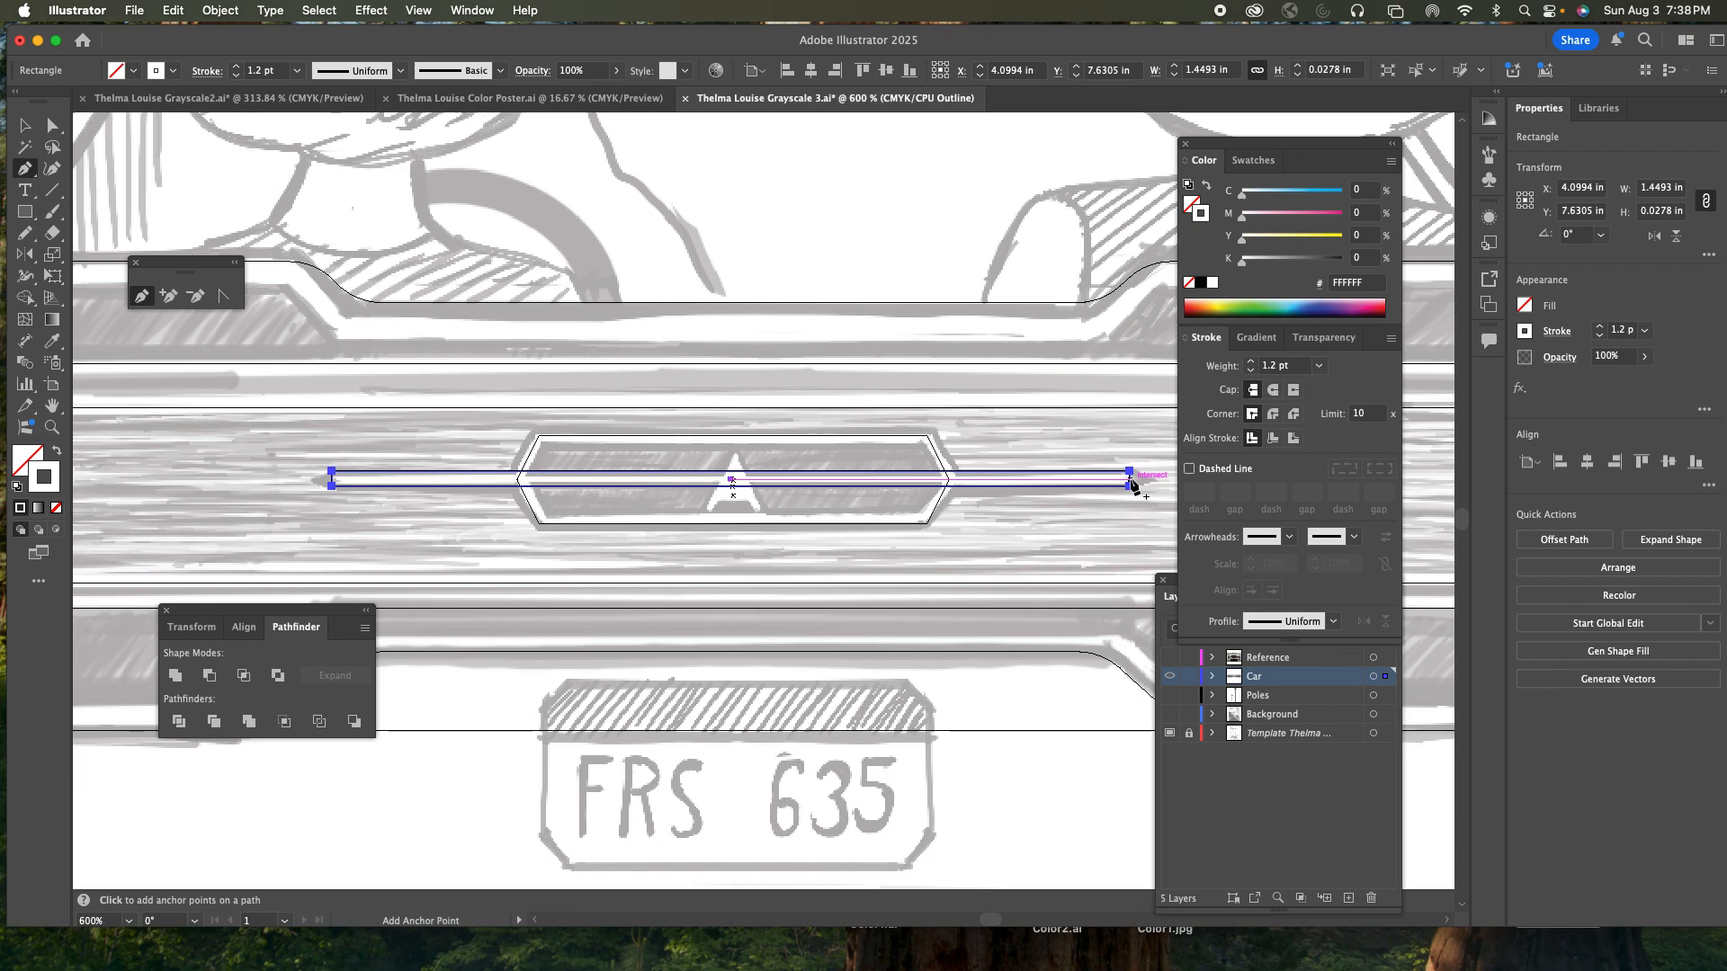
click(1130, 483)
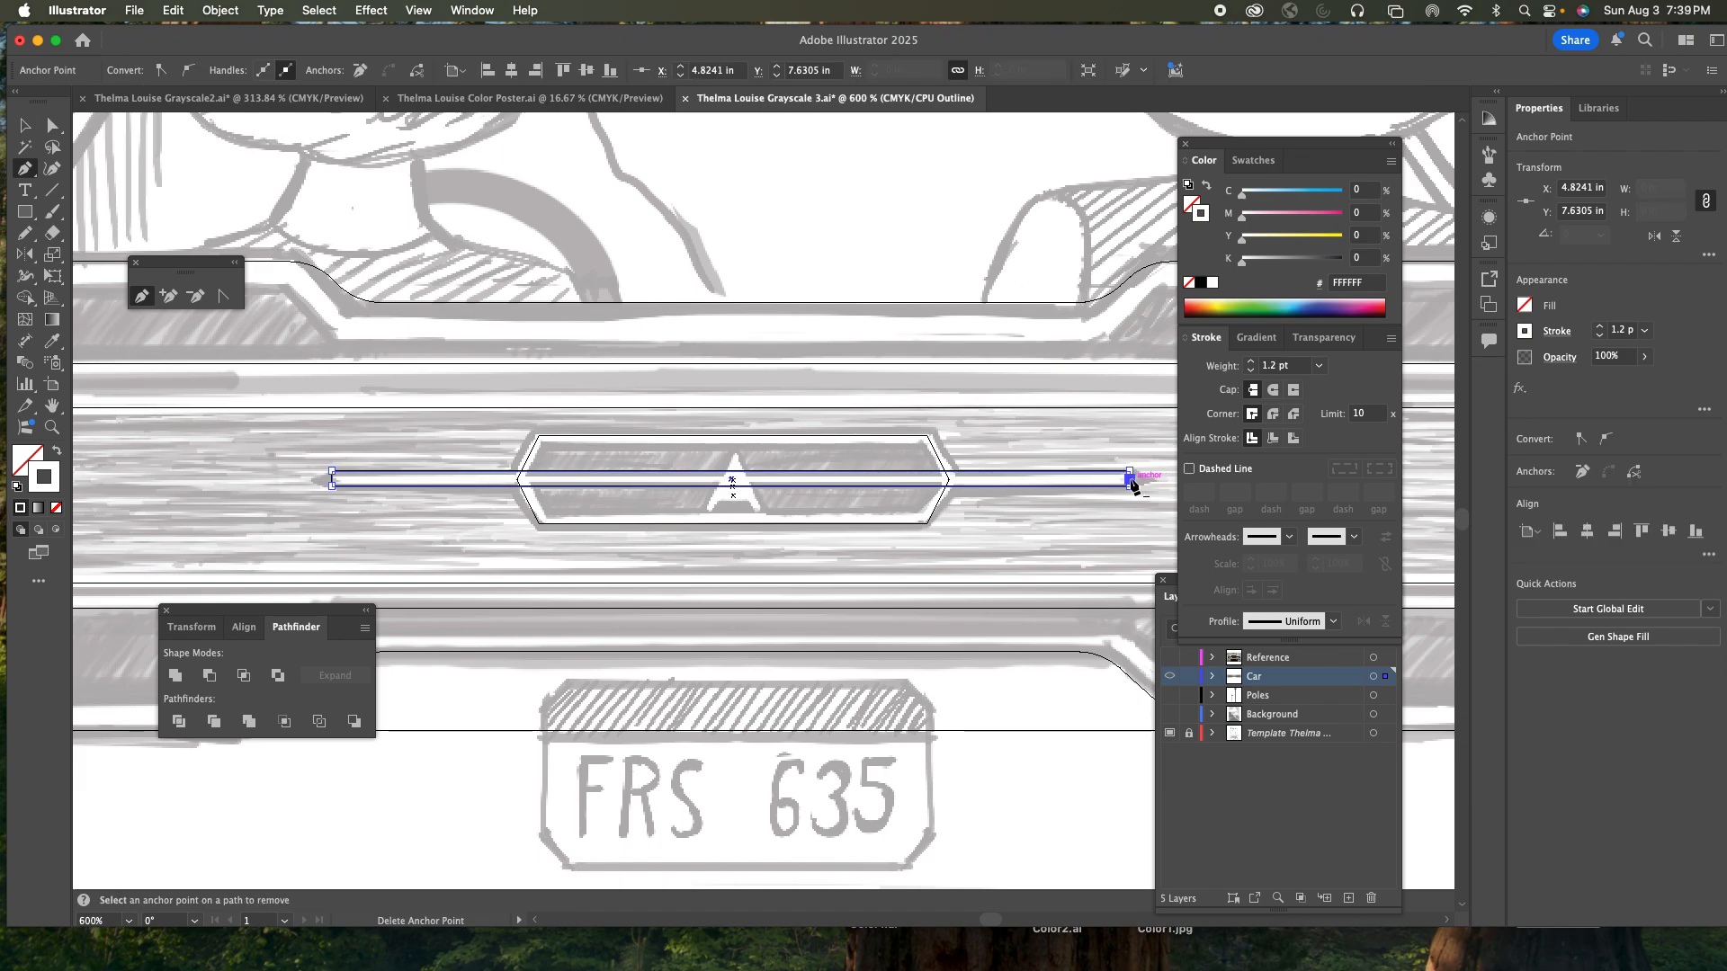
click(1132, 483)
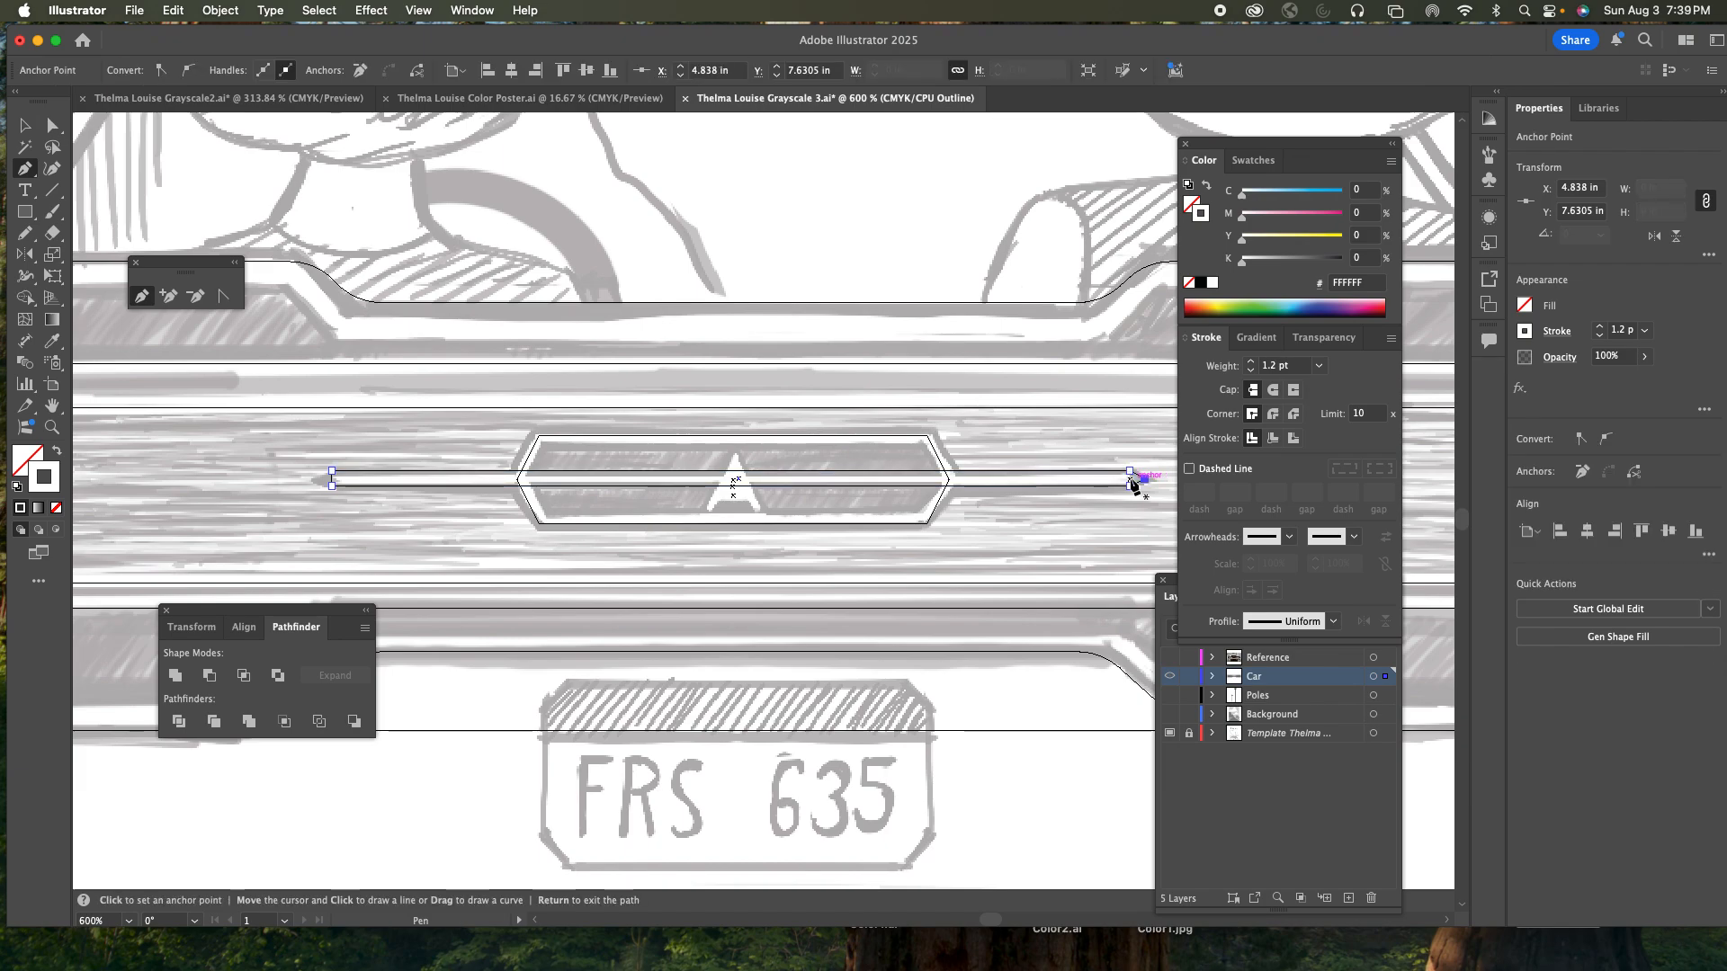
key(Right)
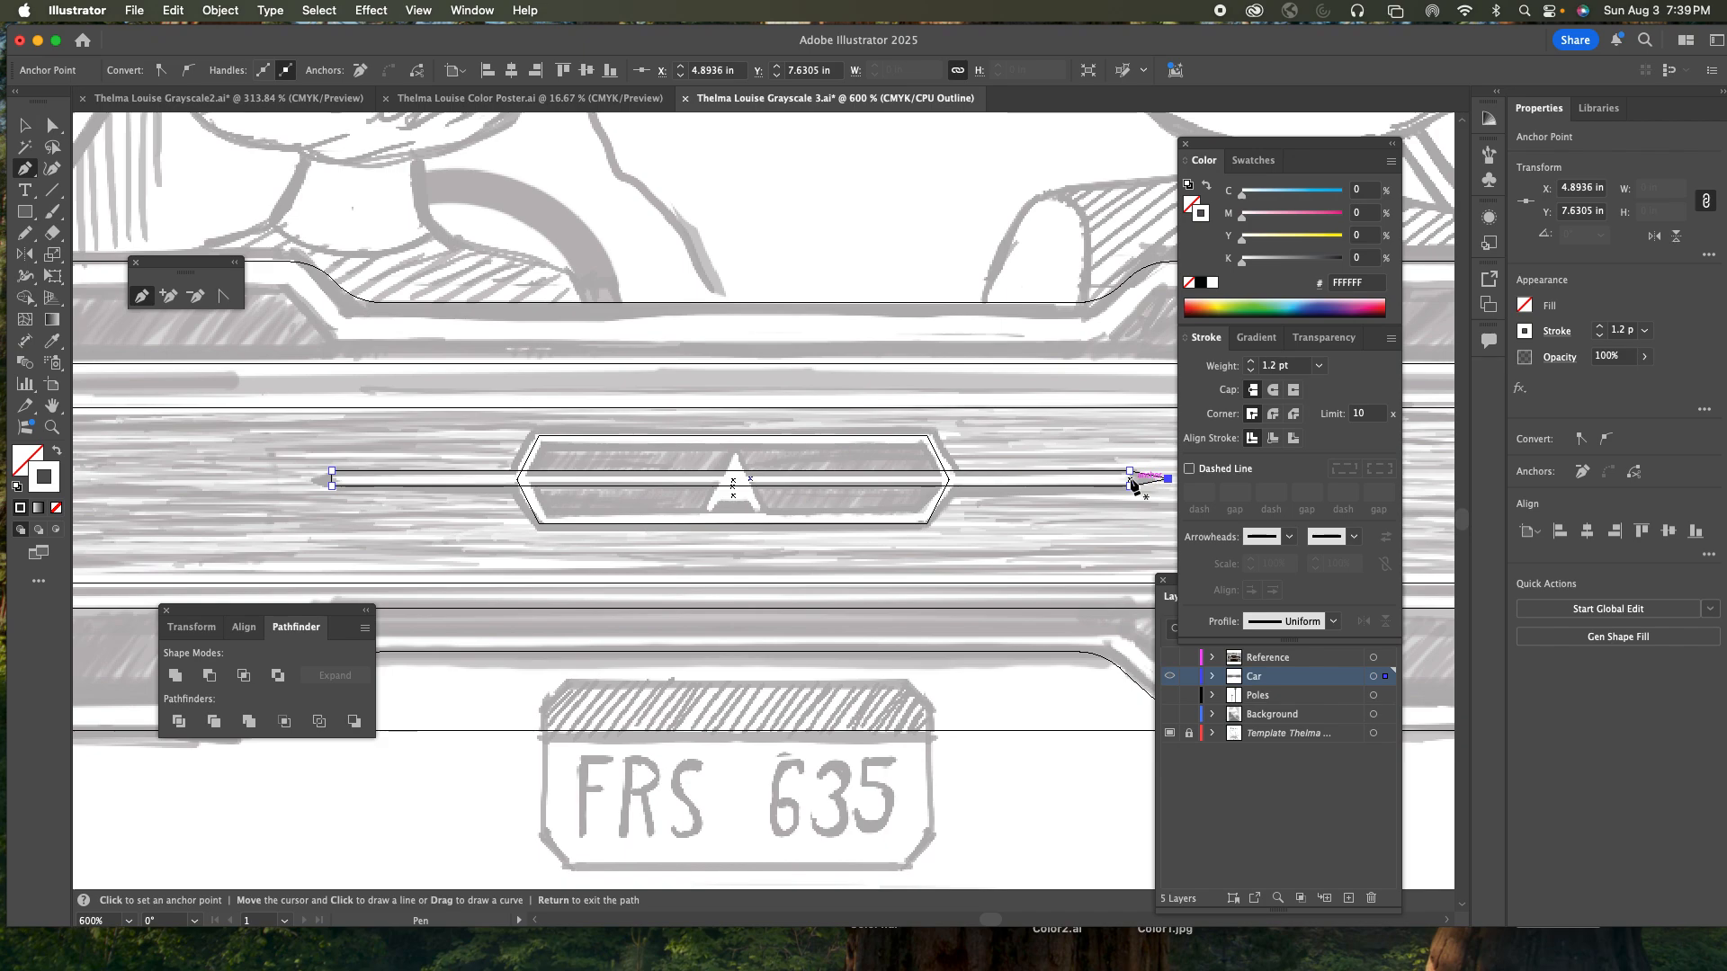
- Add an anchor at the middle of the thin bar's left end and move it outward into a point
click(332, 480)
key(Left)
key(Left)
key(Left)
key(Left)
key(Left)
- Trace the A-shaped mark at the emblem's center as a closed five-point path with a notched base
click(702, 519)
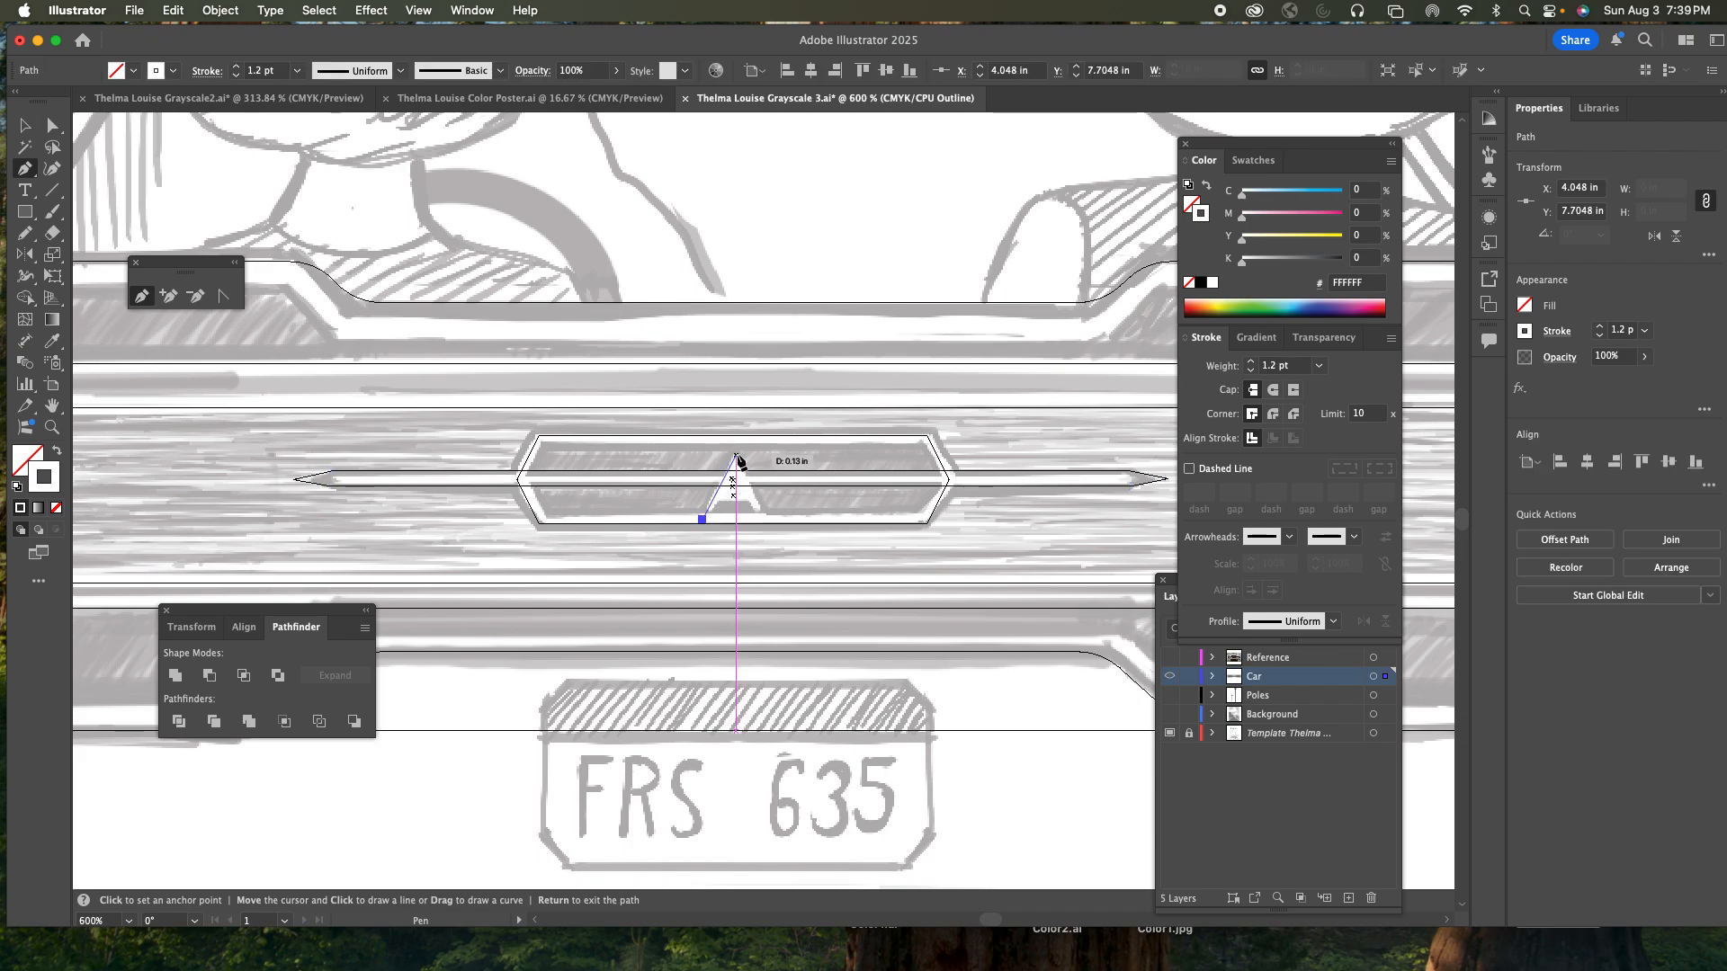
click(736, 452)
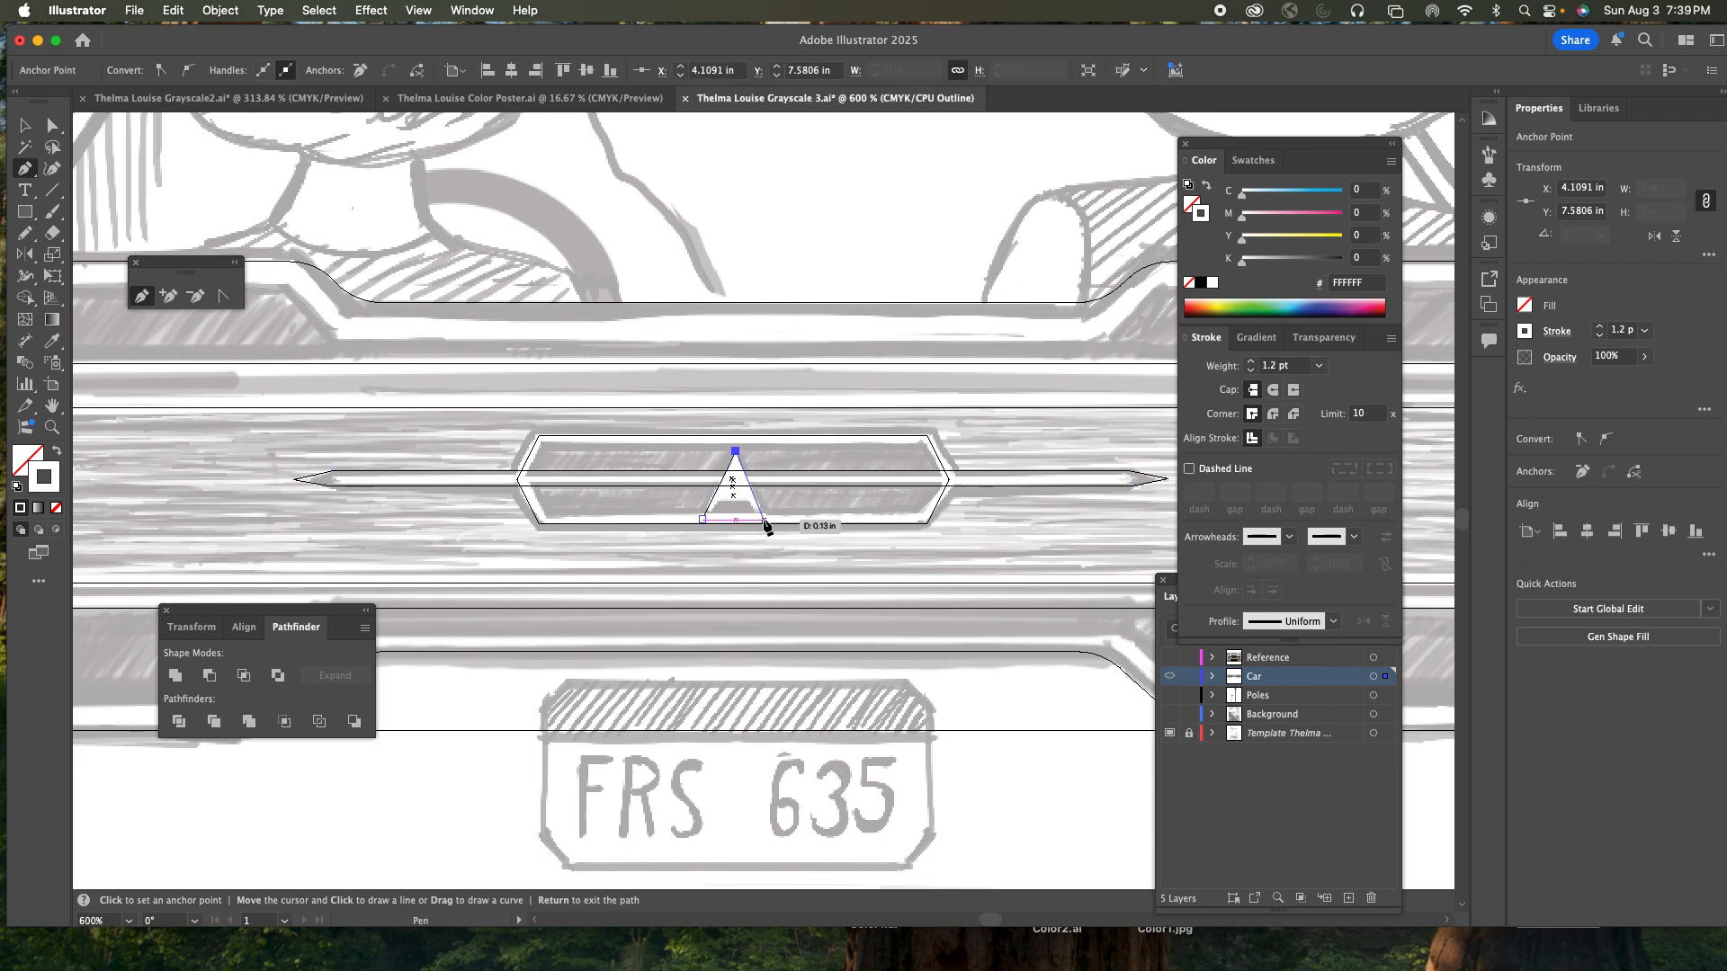
click(765, 520)
drag(748, 504, 720, 505)
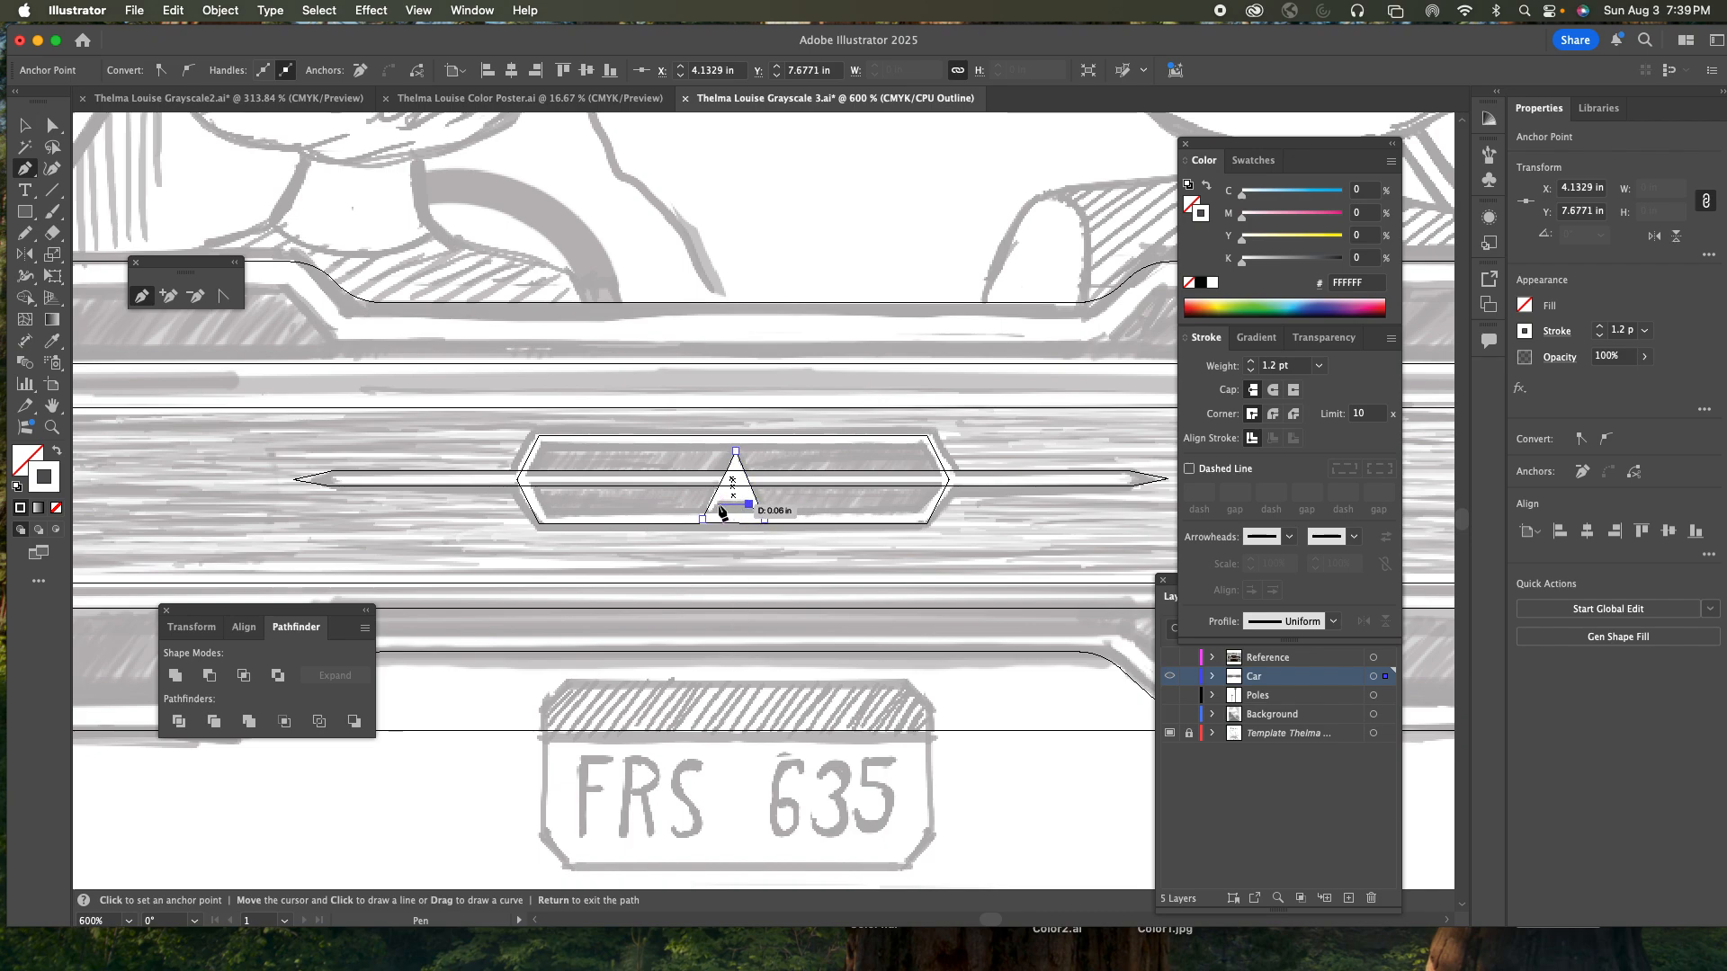
drag(721, 508, 717, 505)
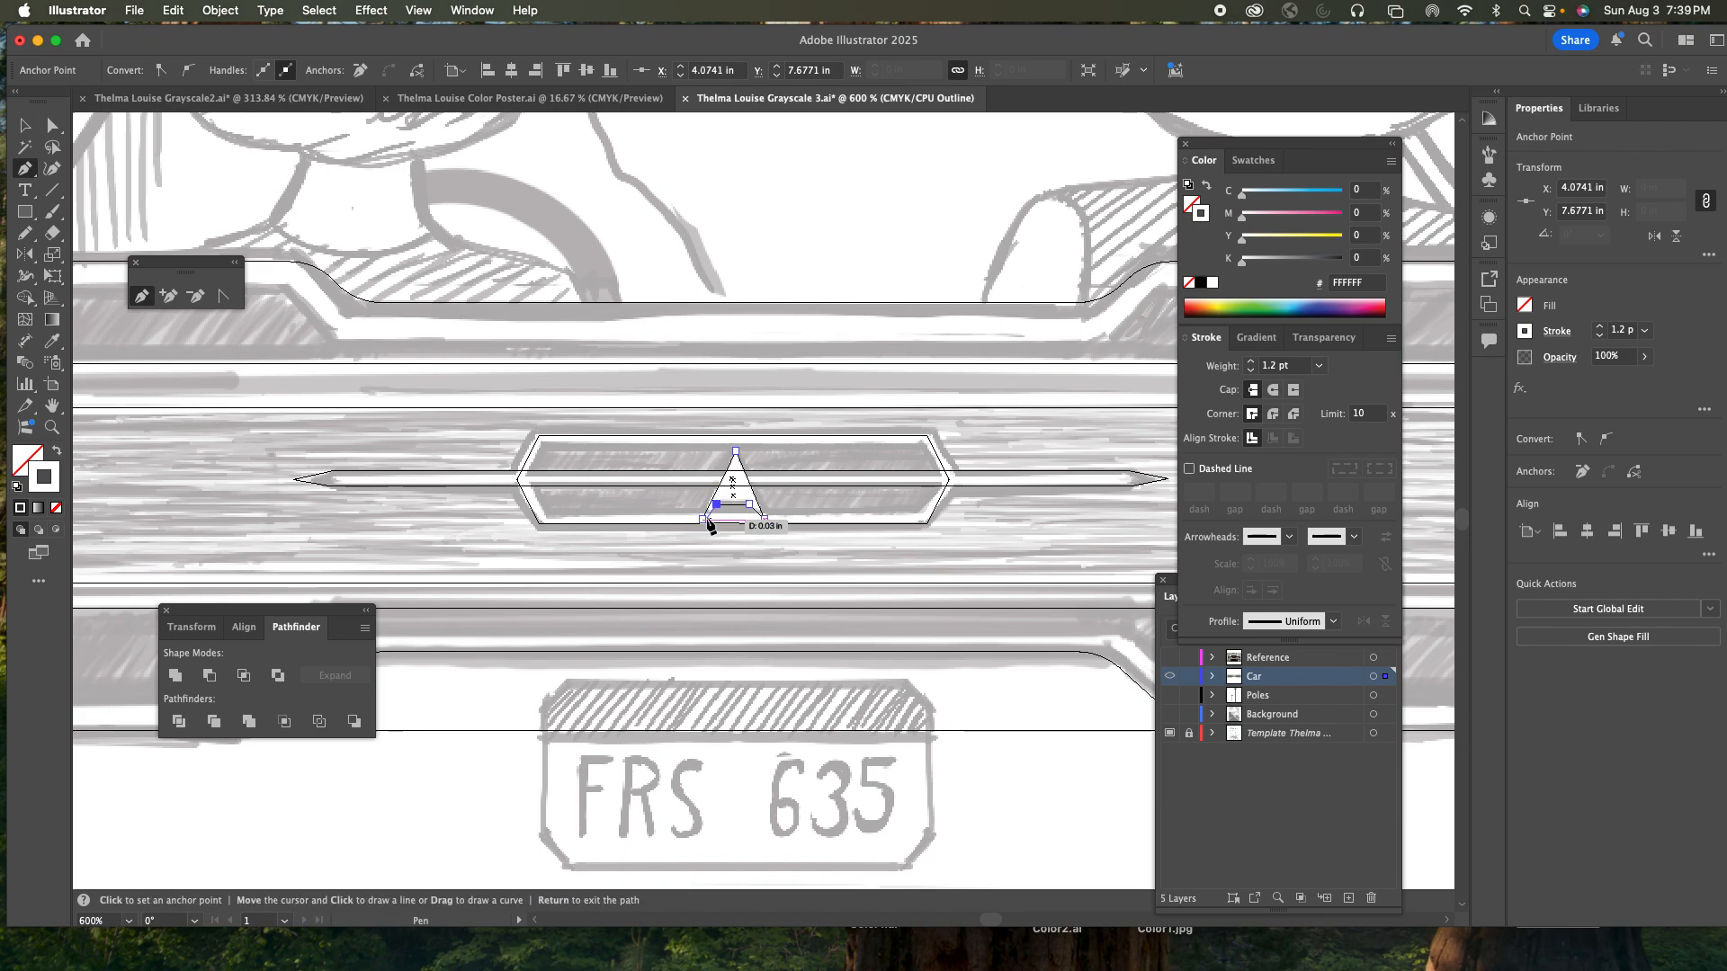
click(703, 520)
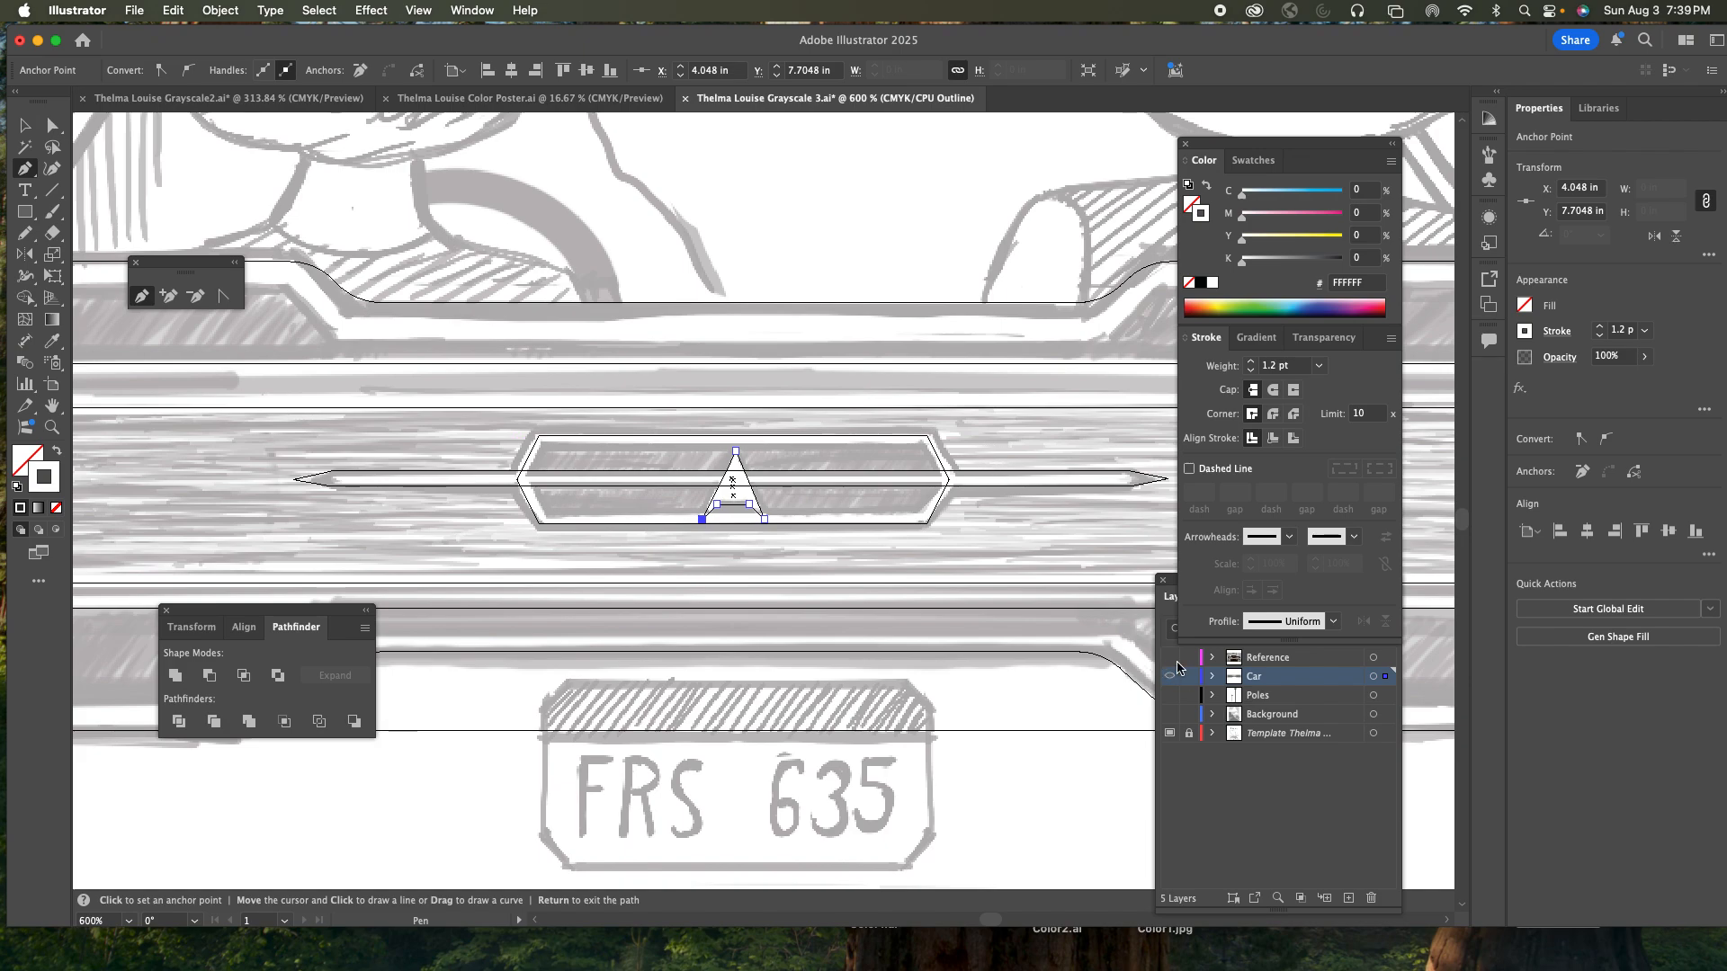
- Show the Reference layer and examine the emblem's central figure in the car photo up close
click(1176, 667)
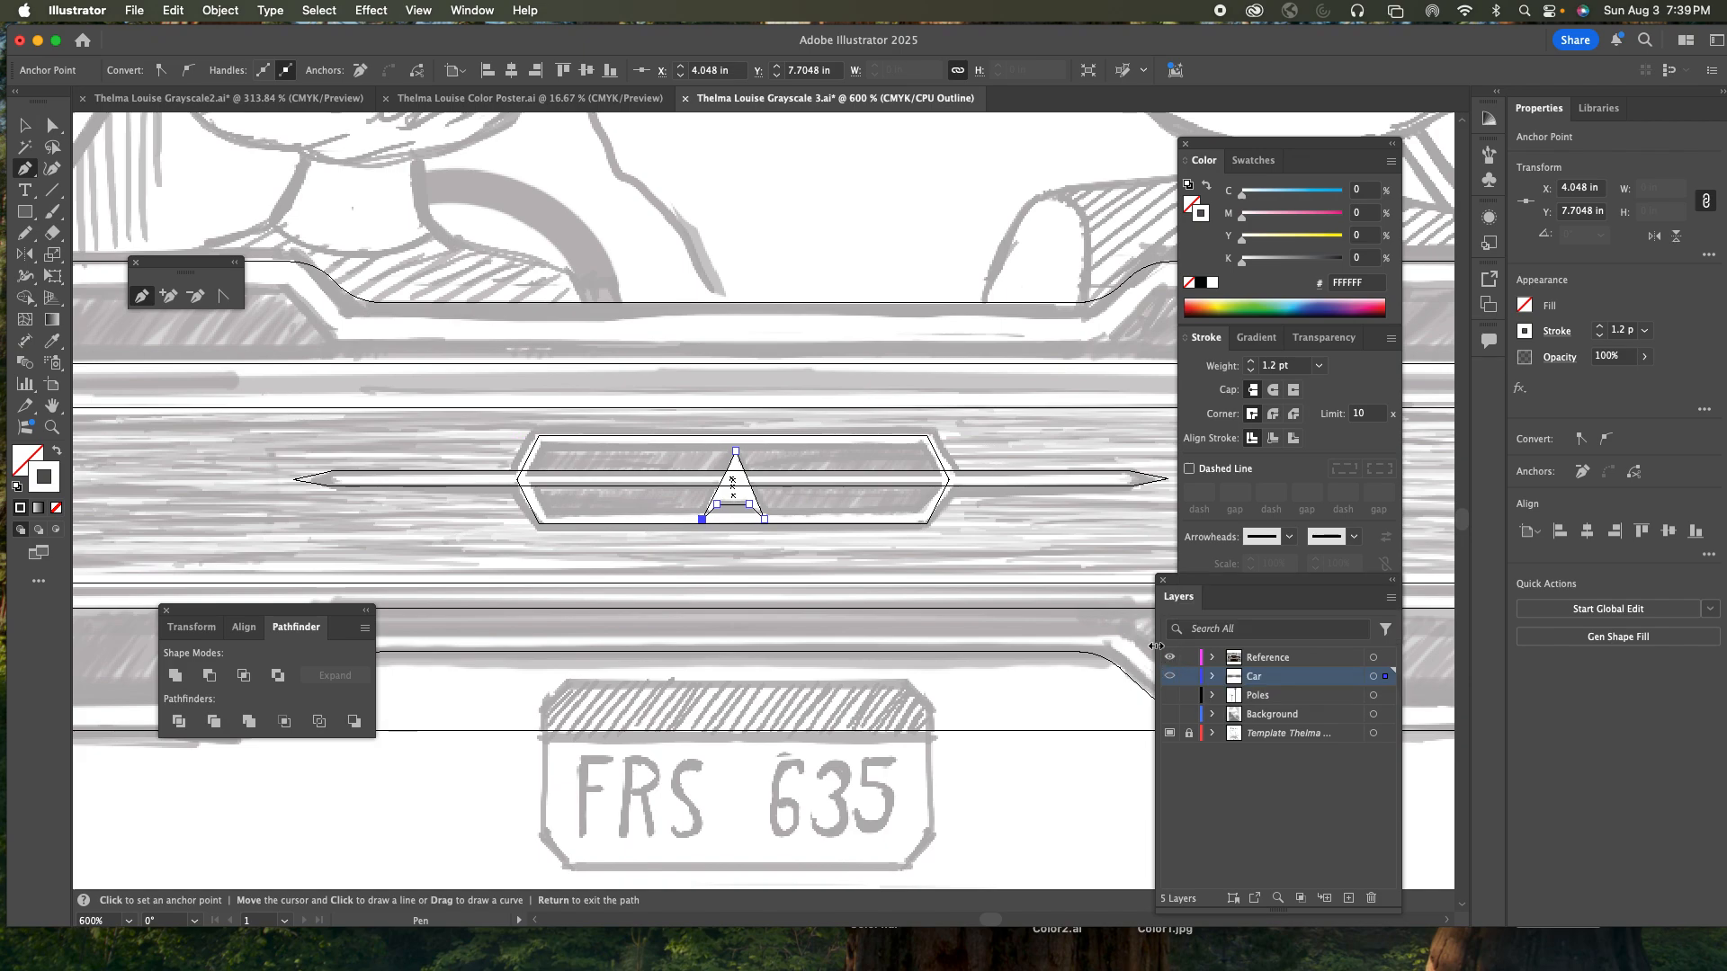
key(super+0)
key(z)
drag(749, 427, 801, 454)
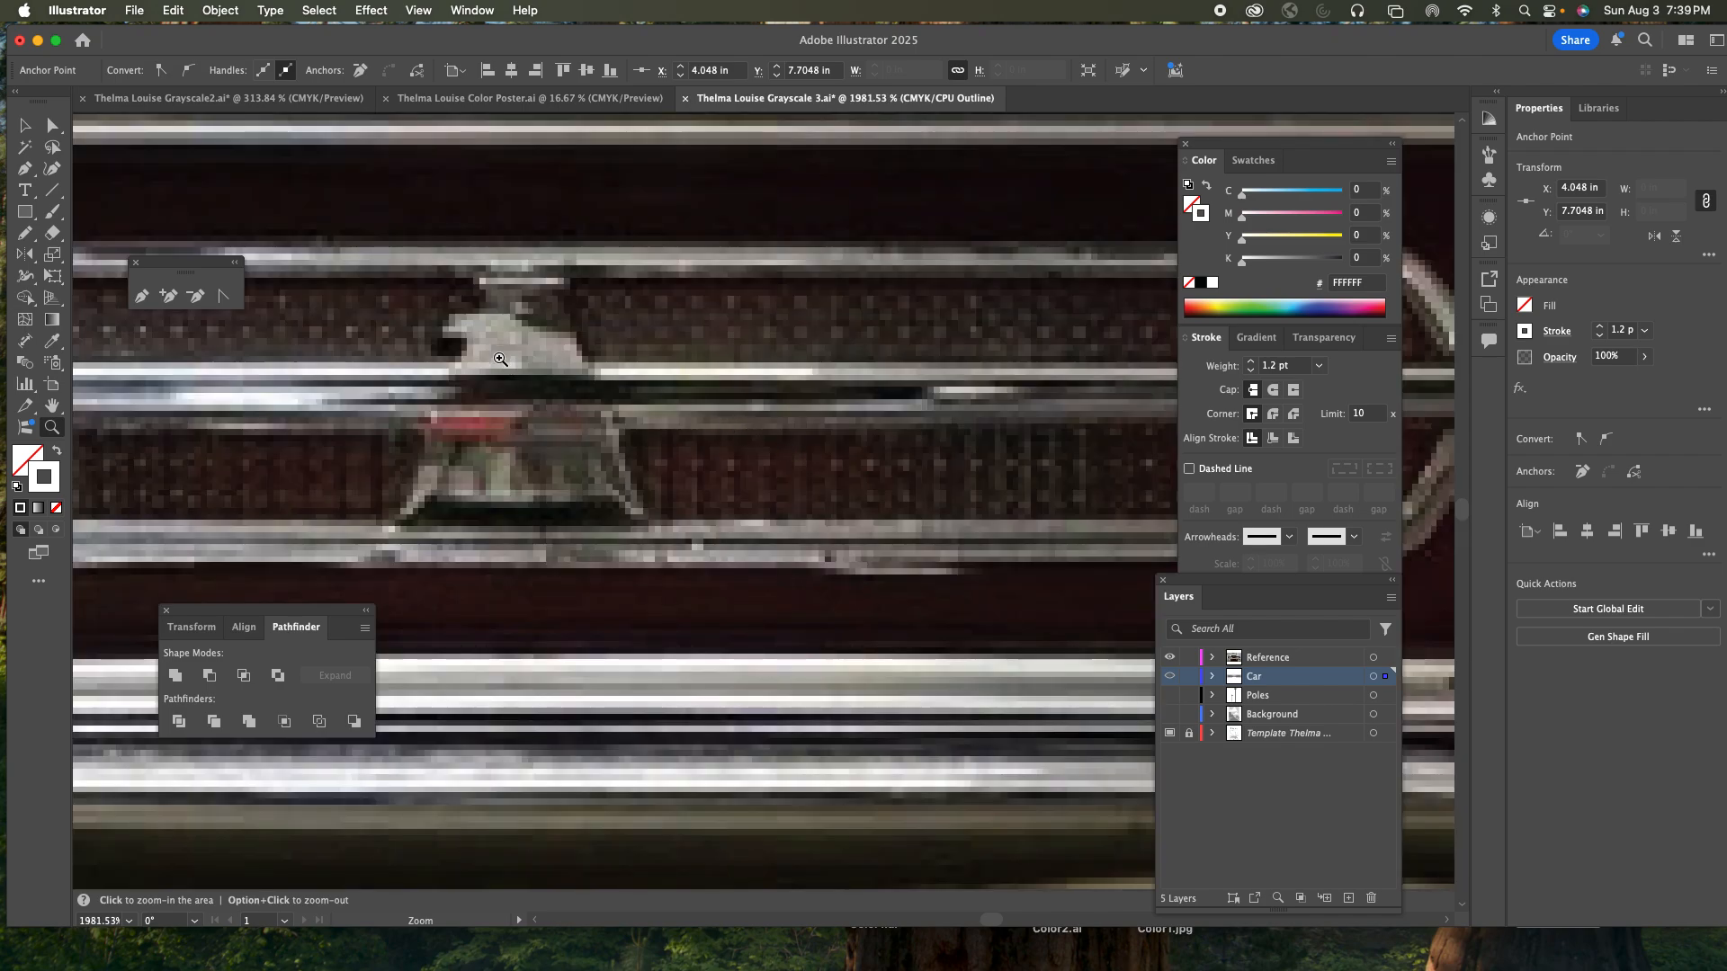
key(super+minus)
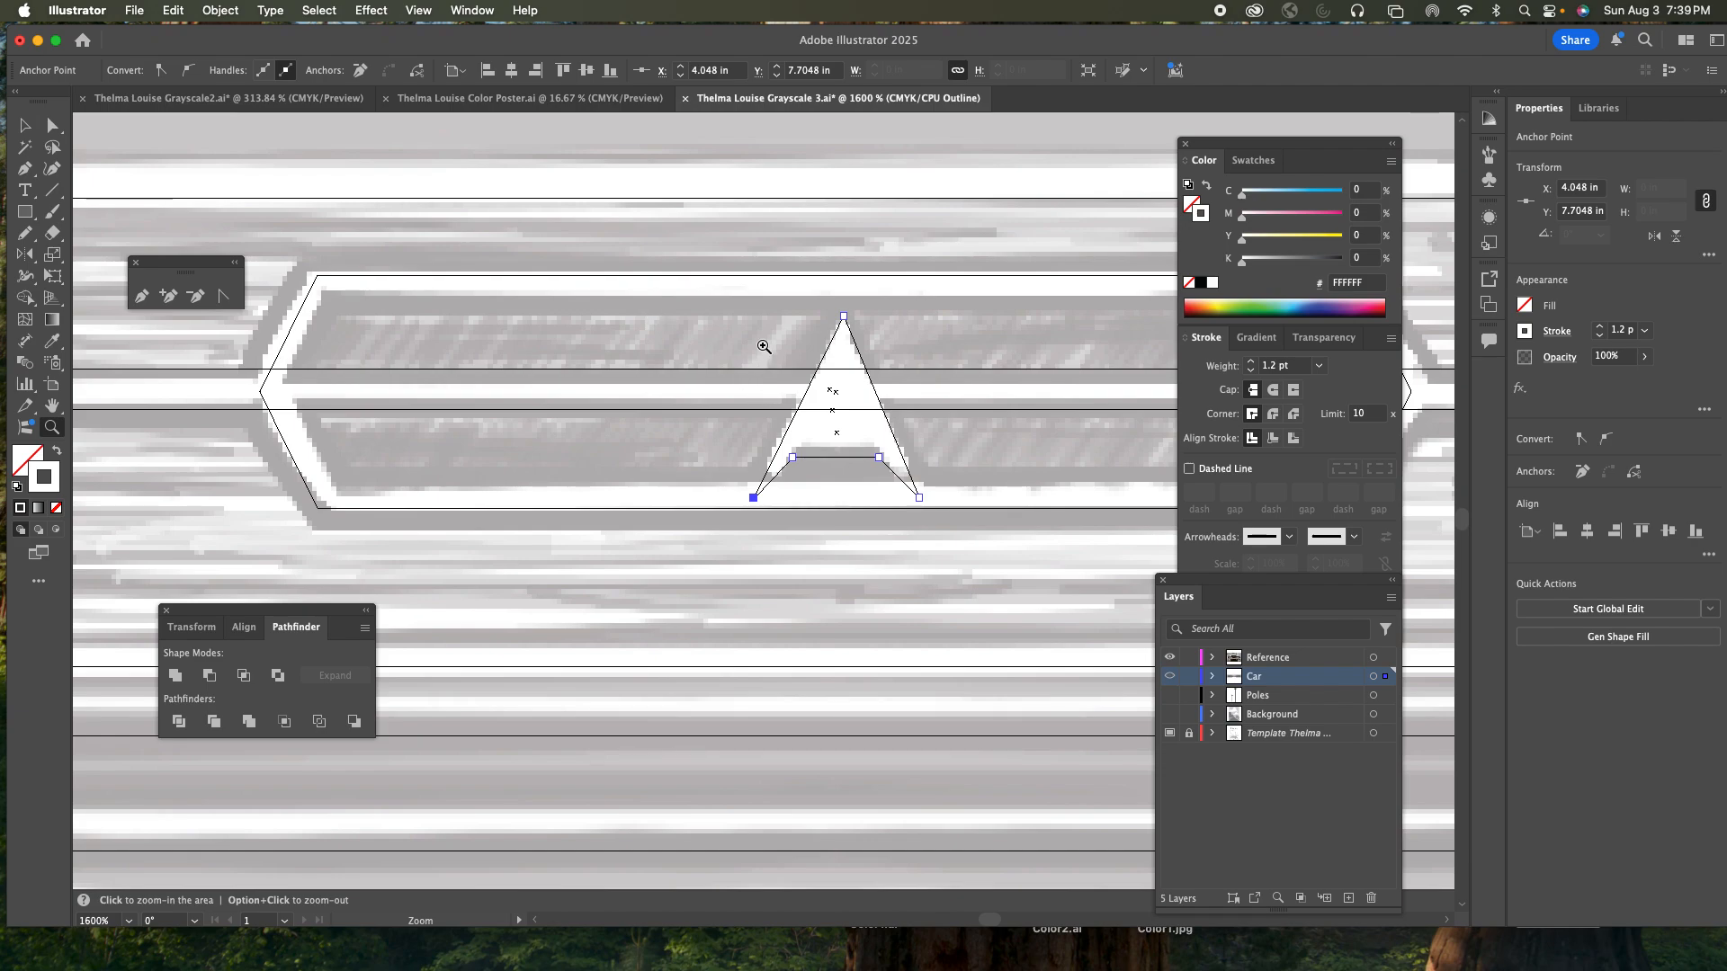
key(super+equal)
key(super+equal)
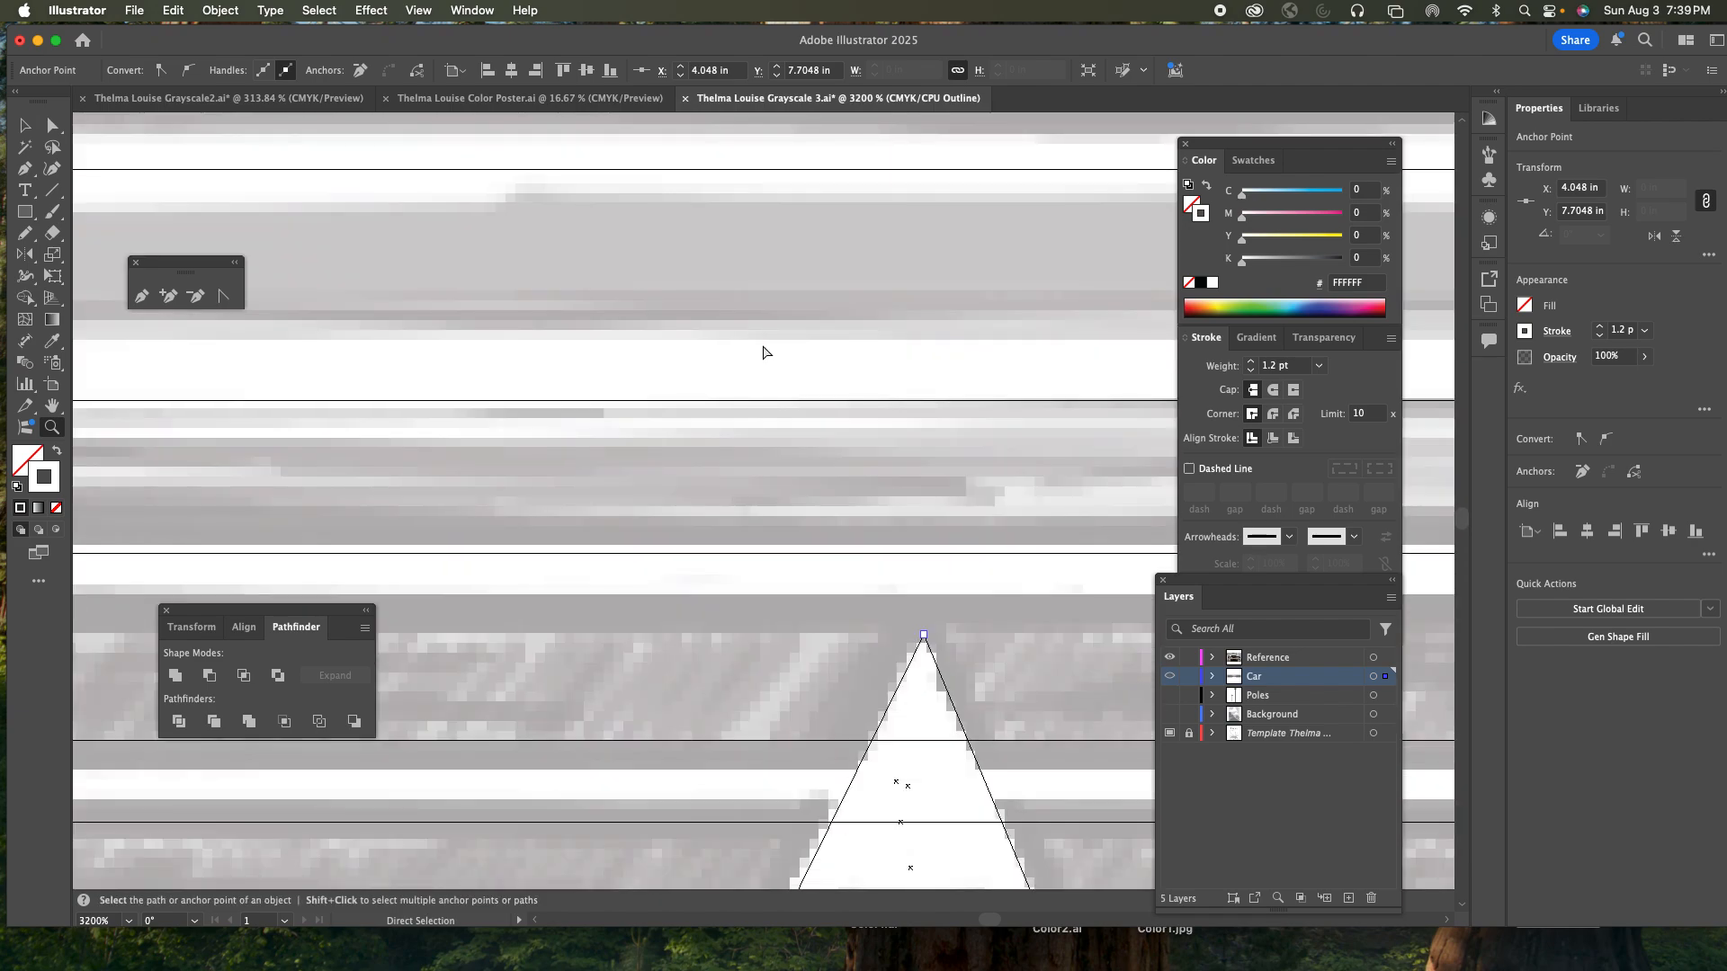
key(super+0)
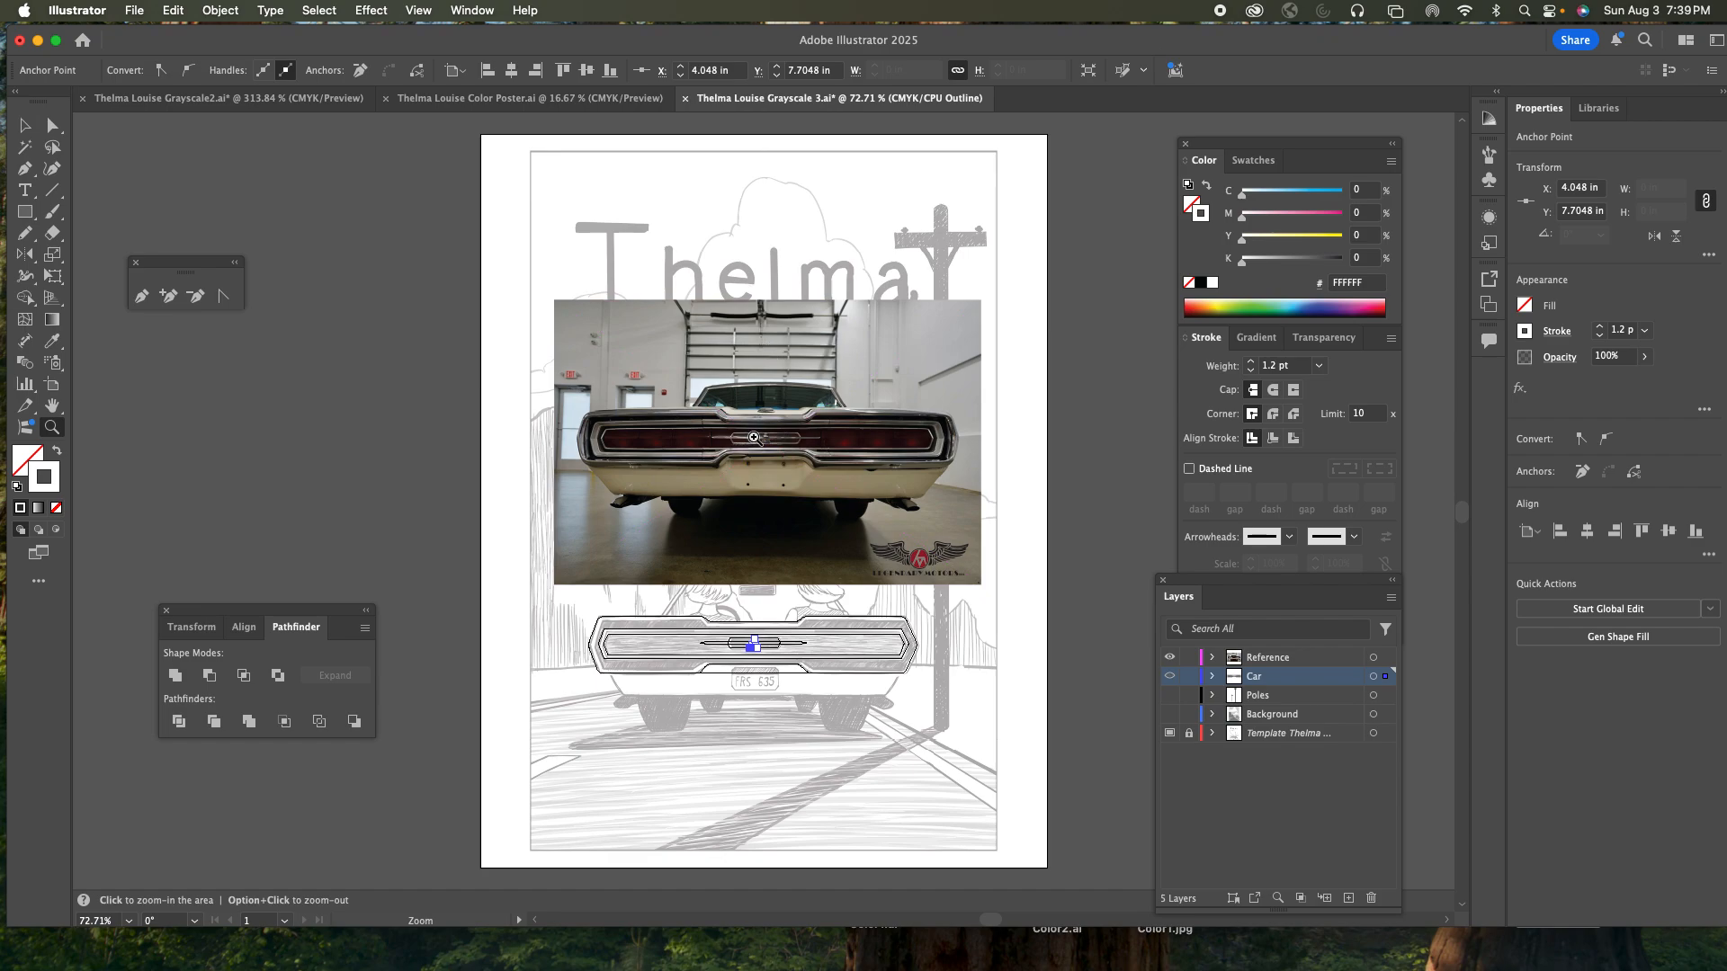
drag(751, 423, 782, 470)
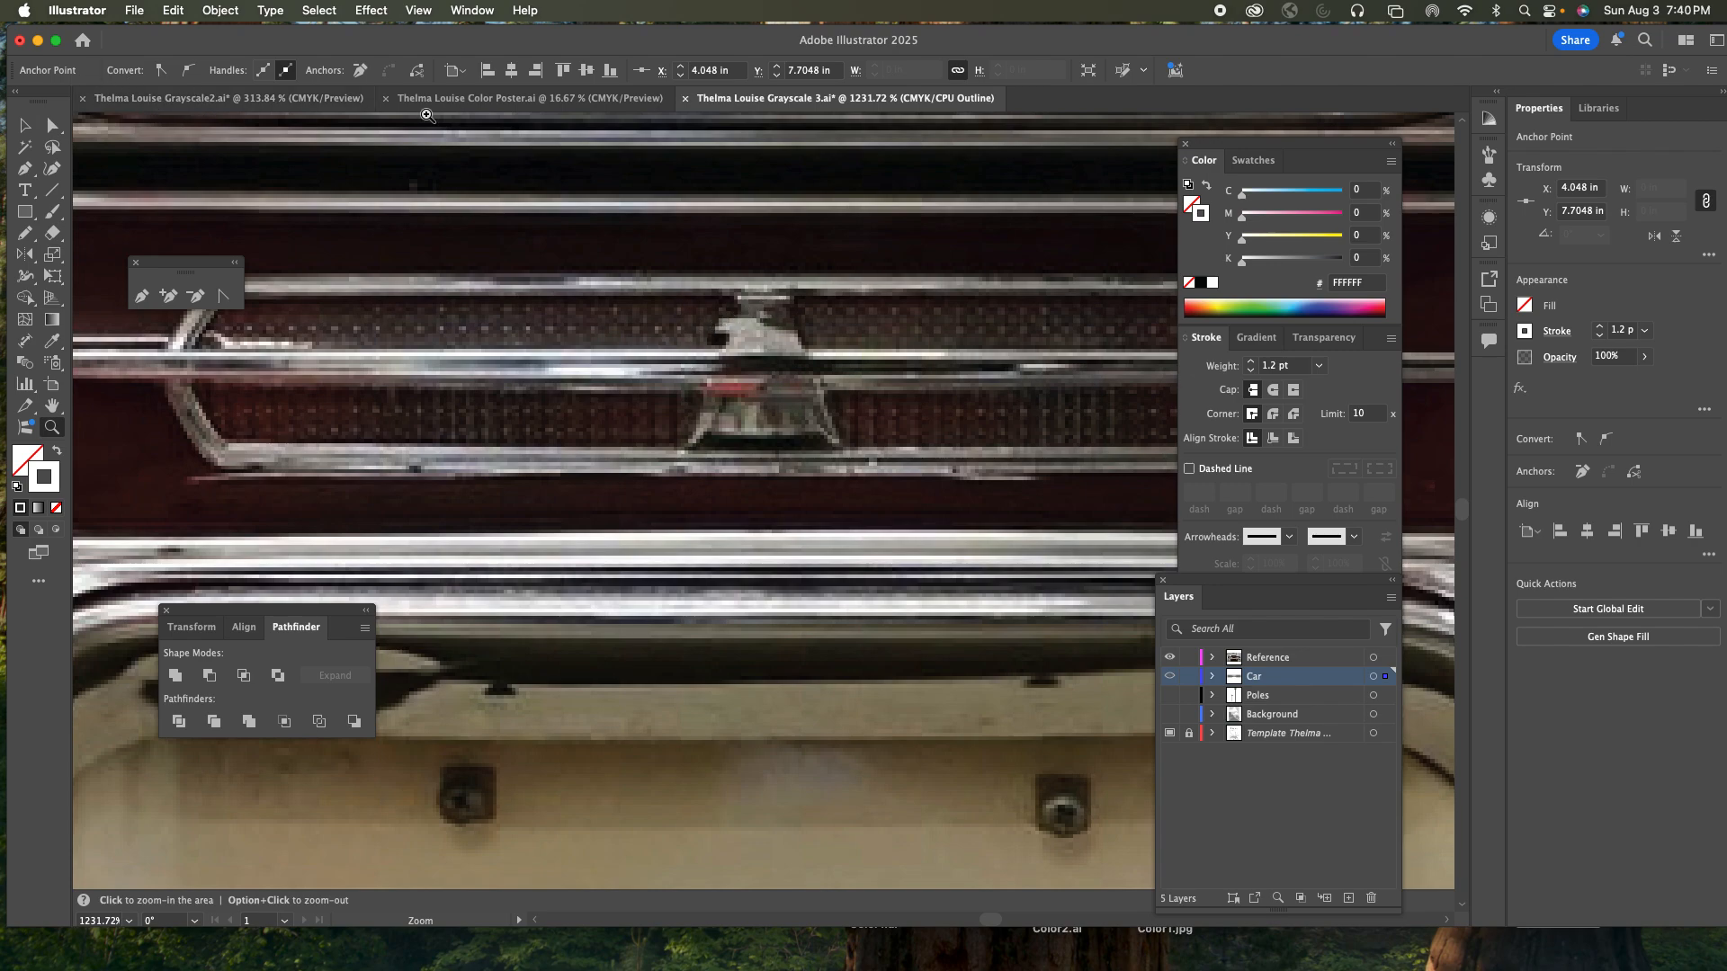
key(super+0)
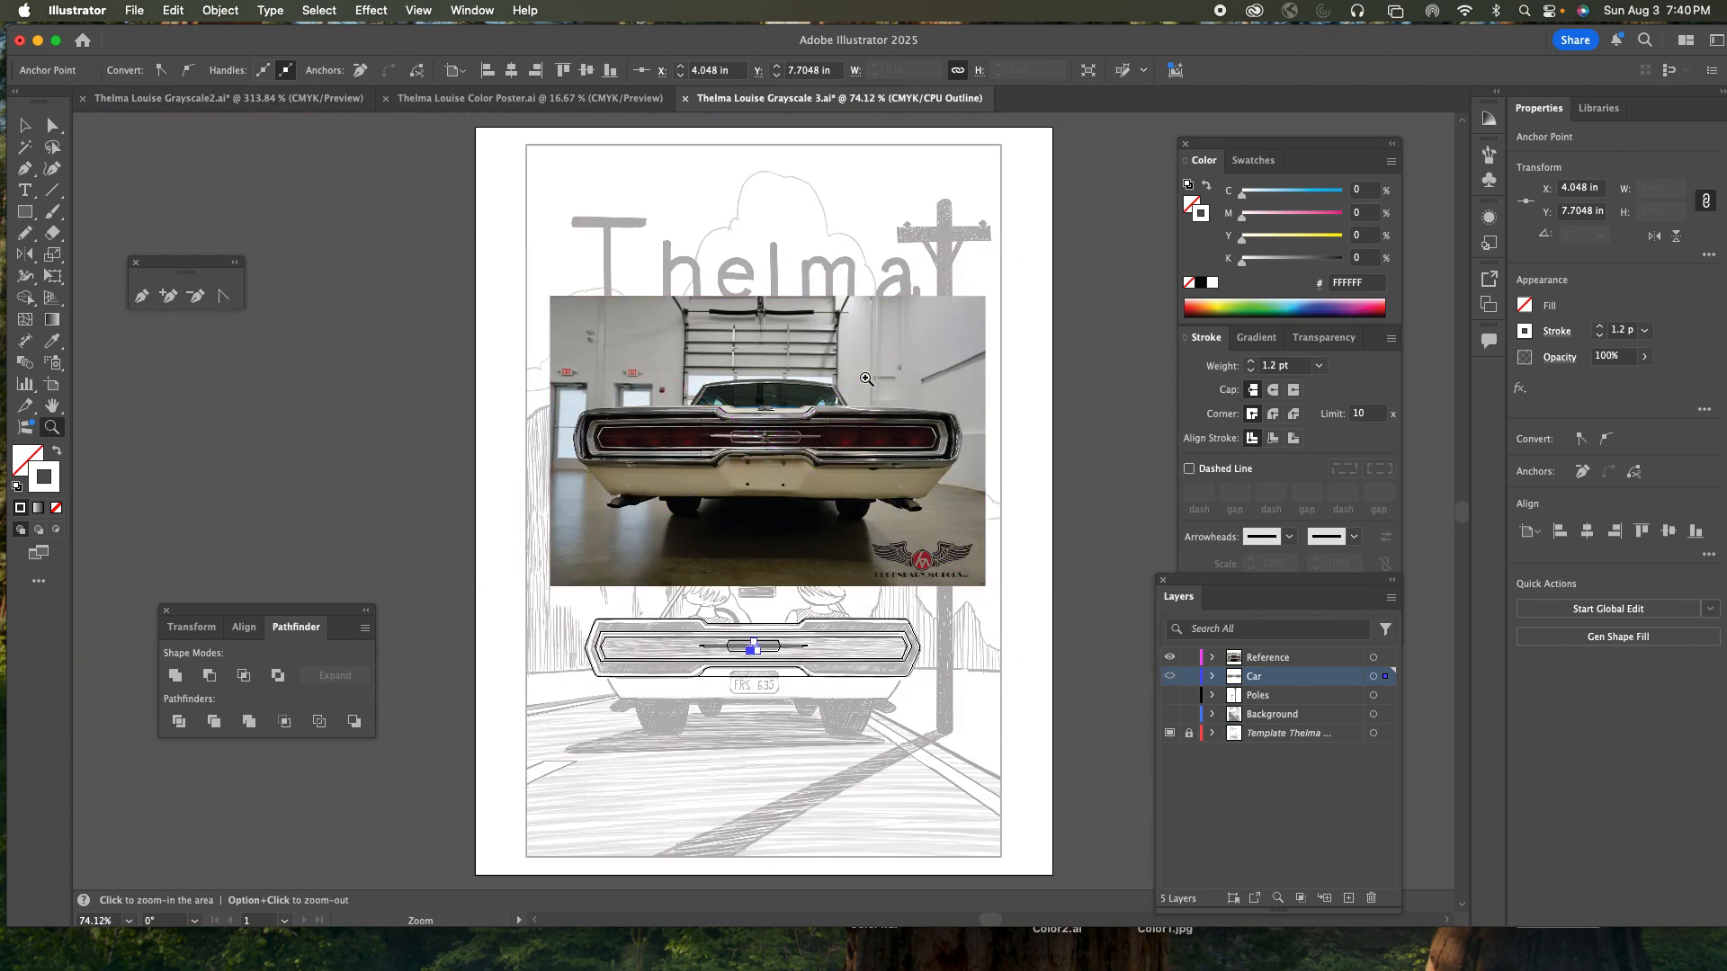
- Draw a closed triangle about 0.04 by 0.03 in pointing left from the top of the A-shaped mark
drag(726, 628, 800, 684)
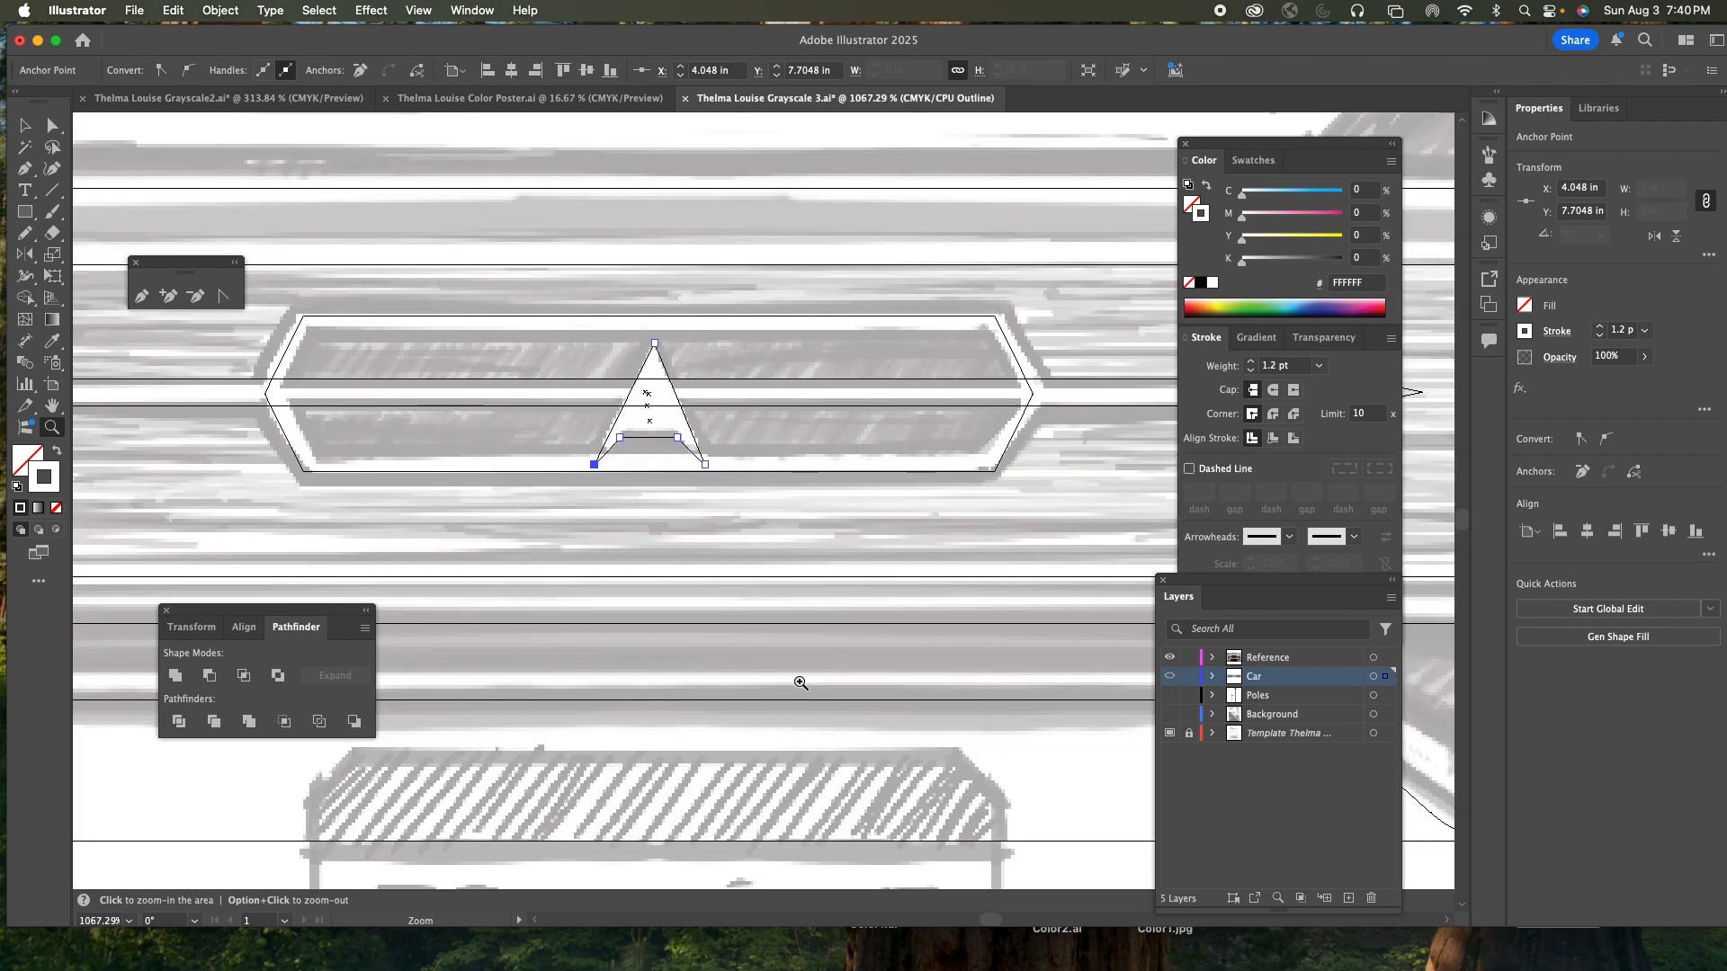
click(688, 447)
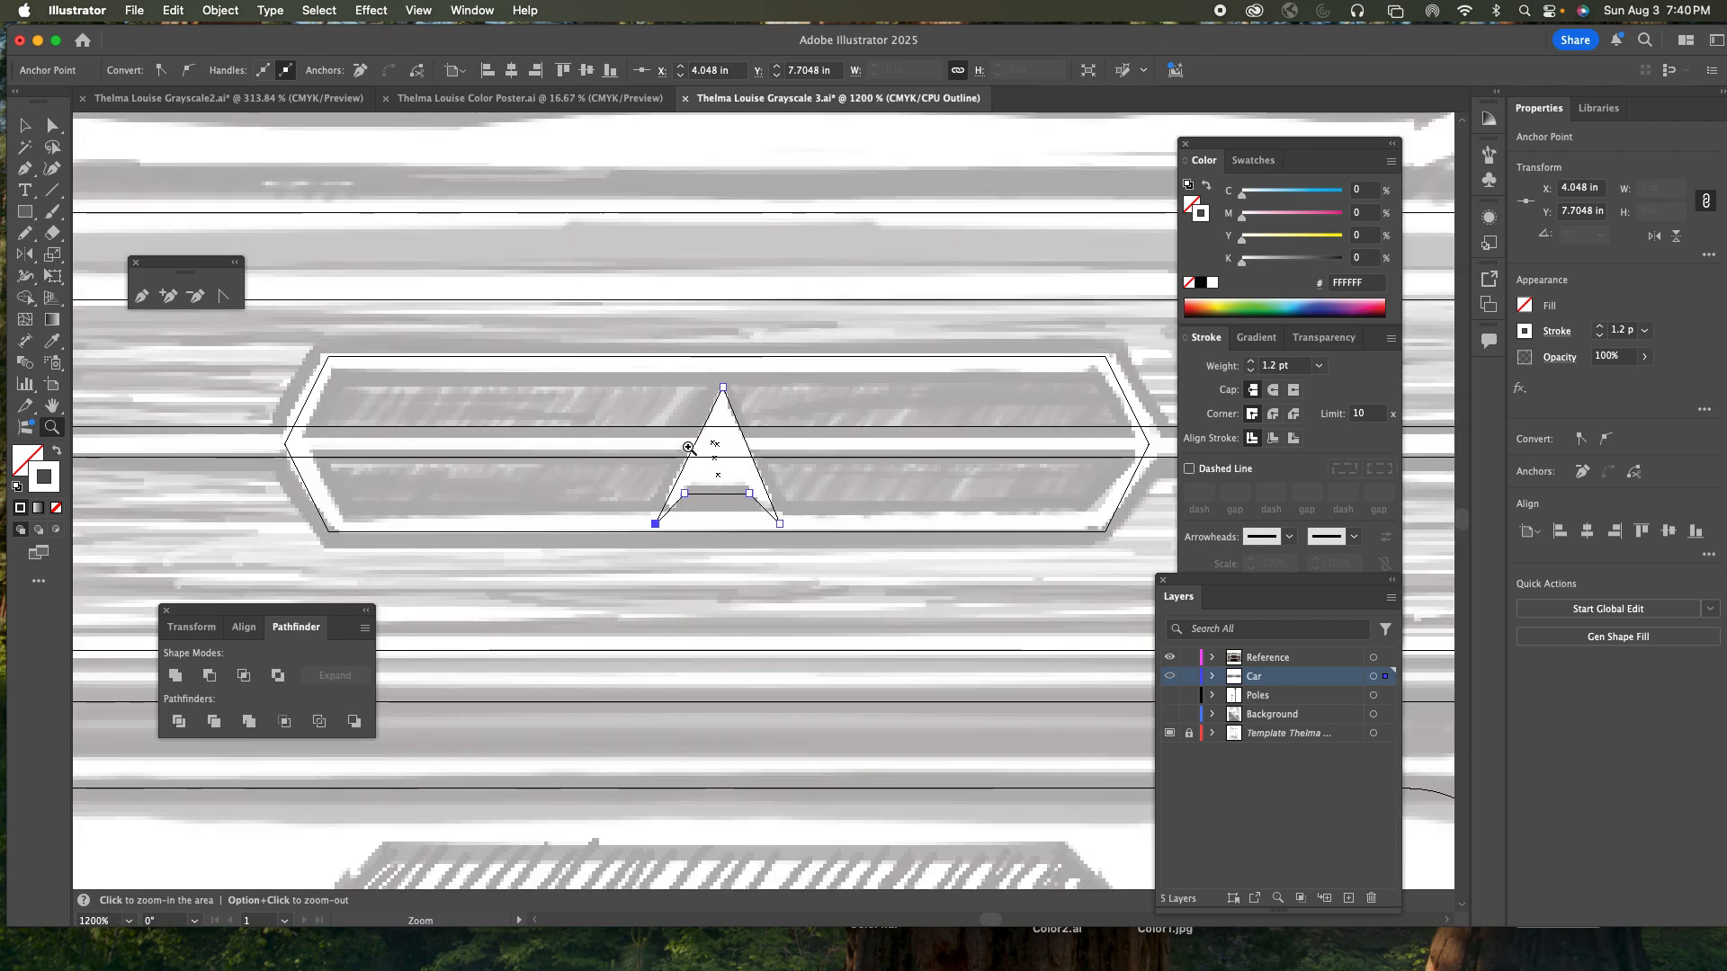
key(p)
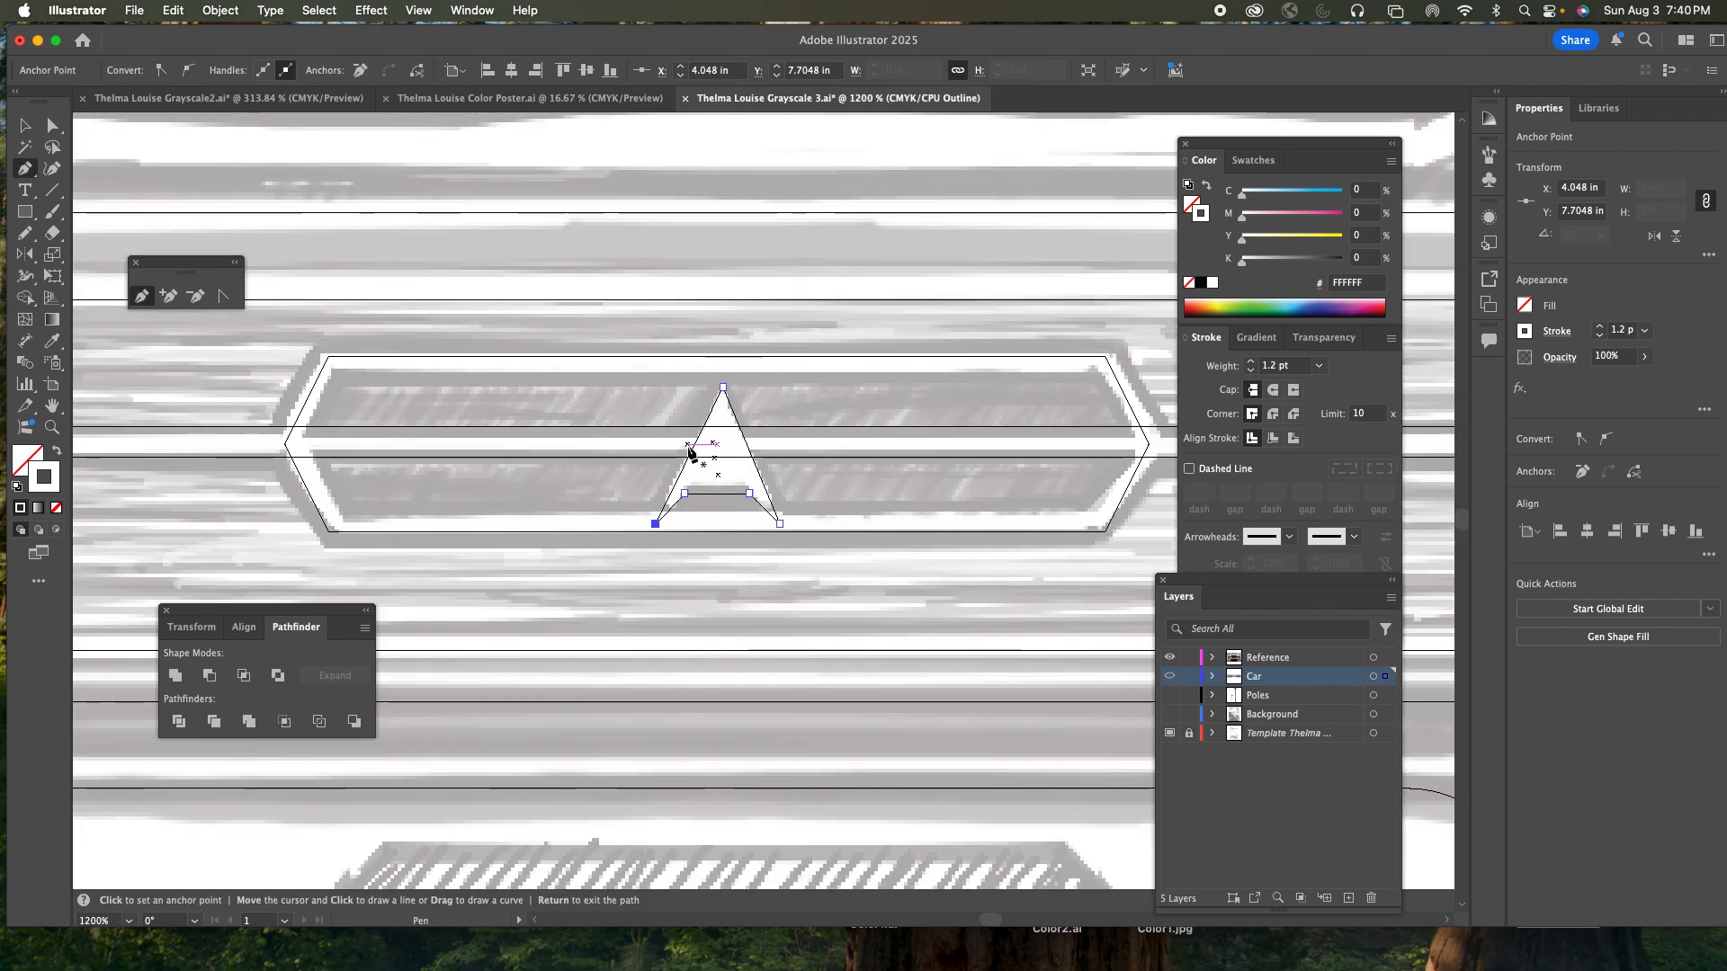
click(725, 392)
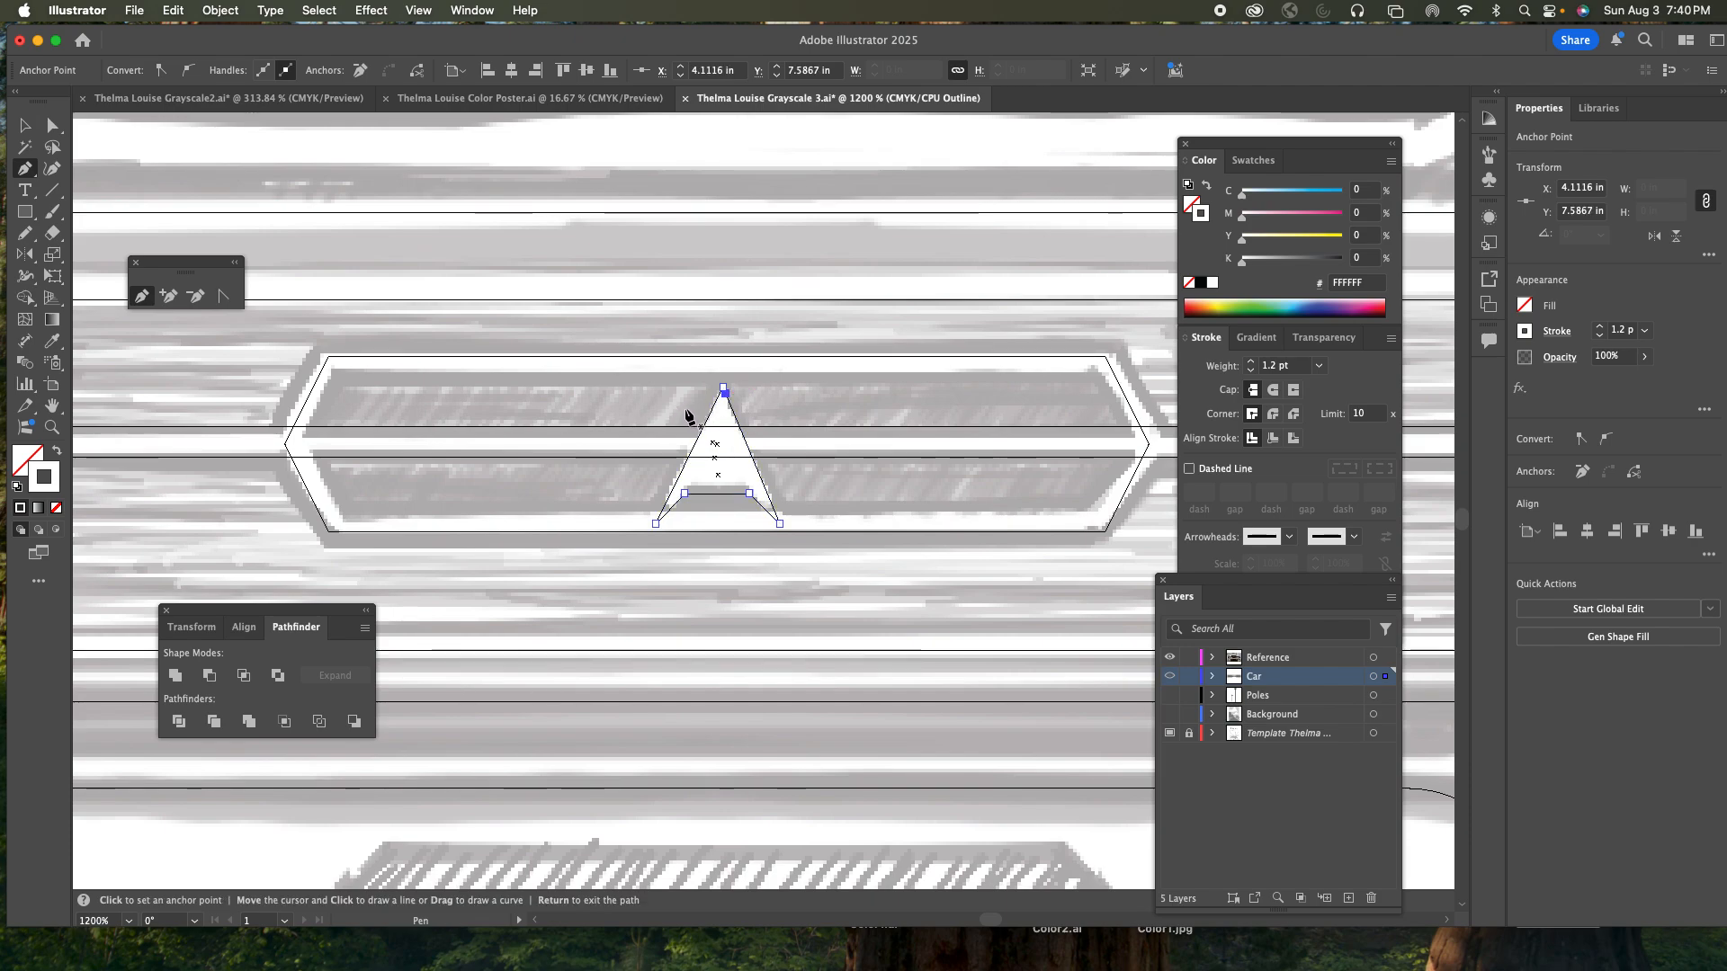
click(686, 409)
click(732, 422)
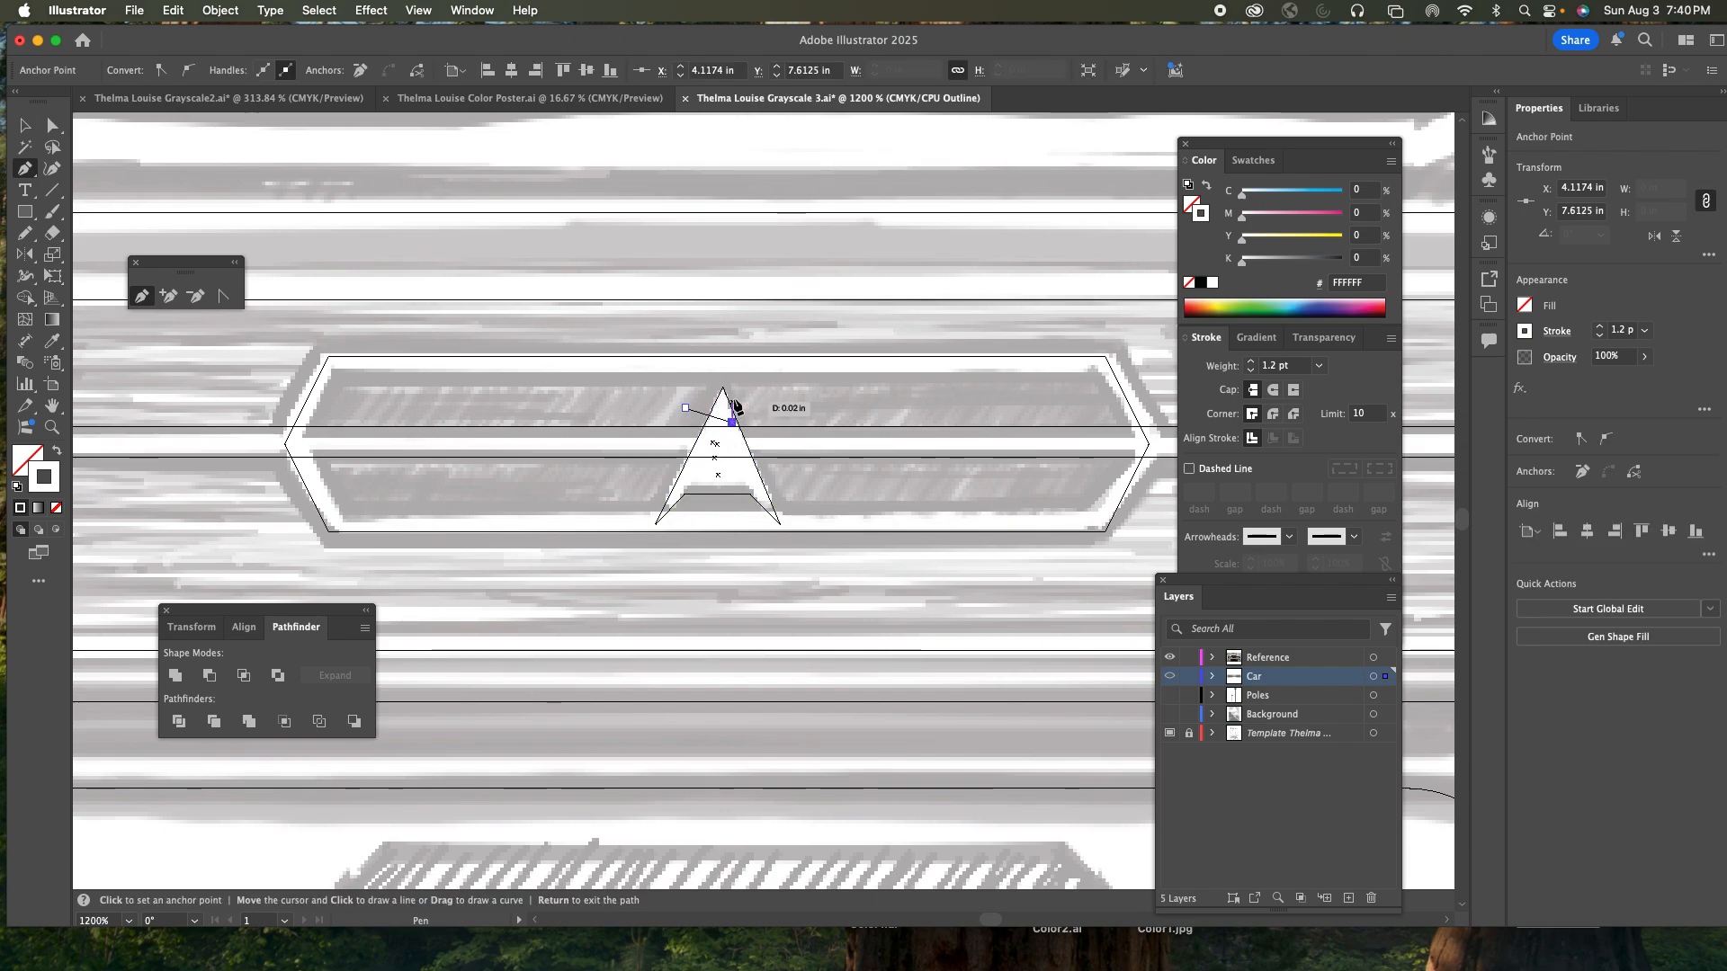
click(725, 393)
click(687, 410)
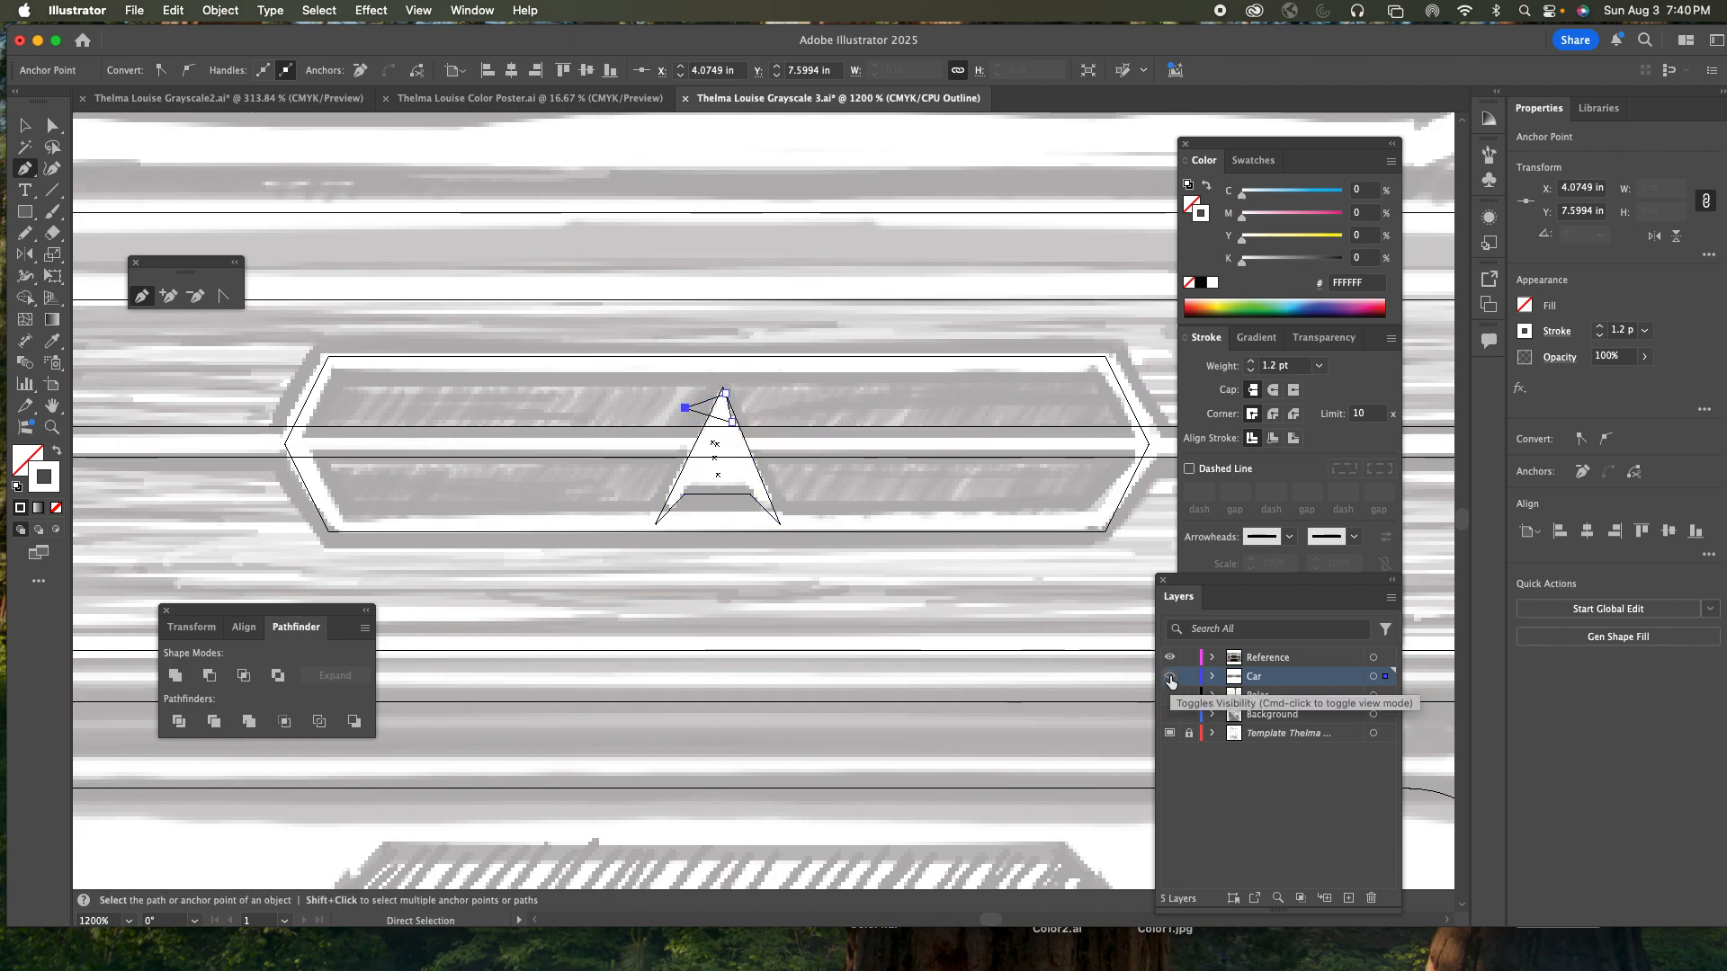
- Return the Car layer to preview and give the thin pointed bar a white fill with no stroke
key(super+y)
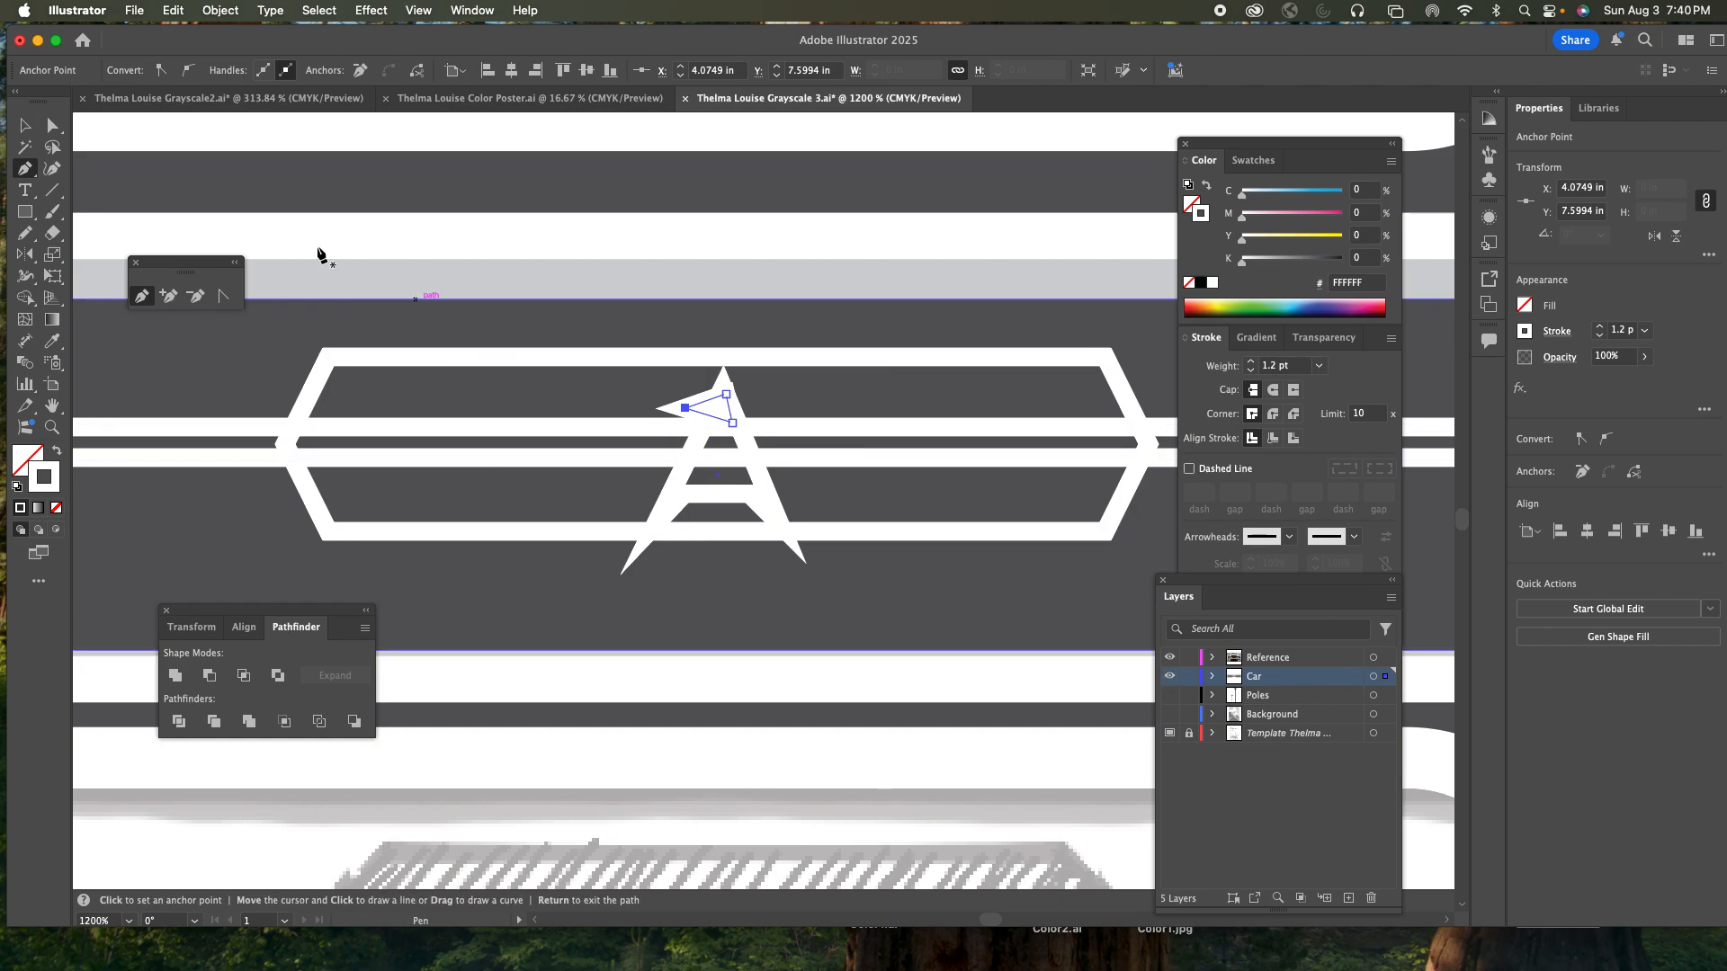
click(20, 127)
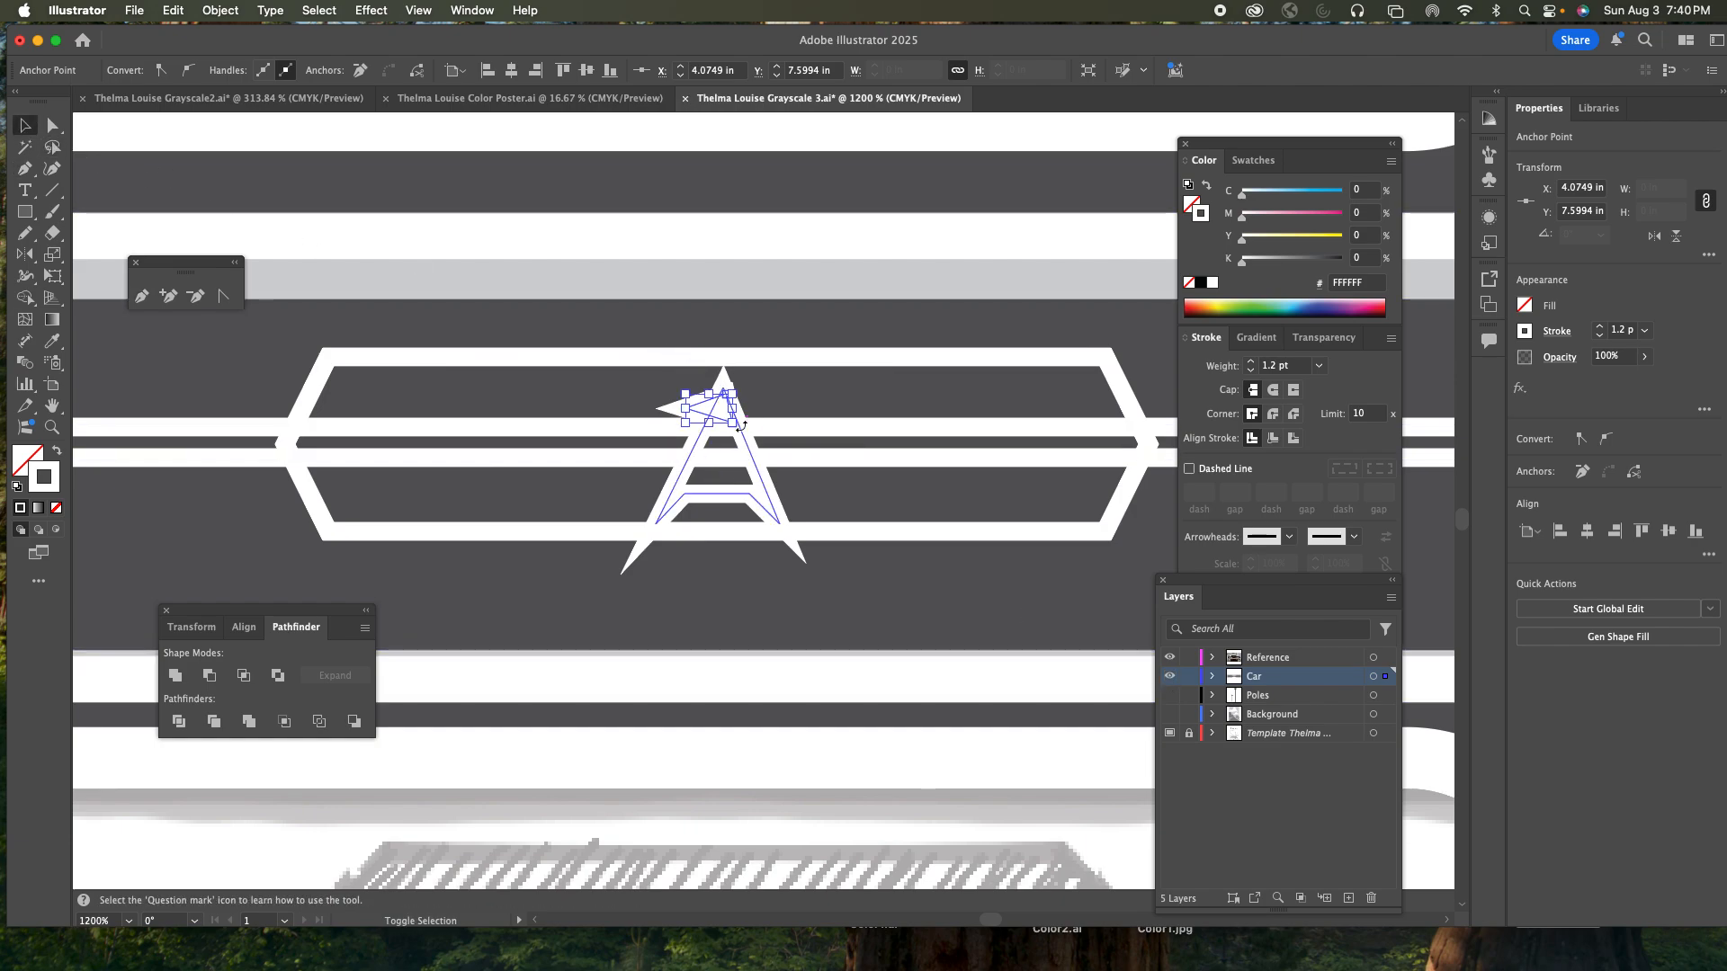
click(798, 432)
key(super+minus)
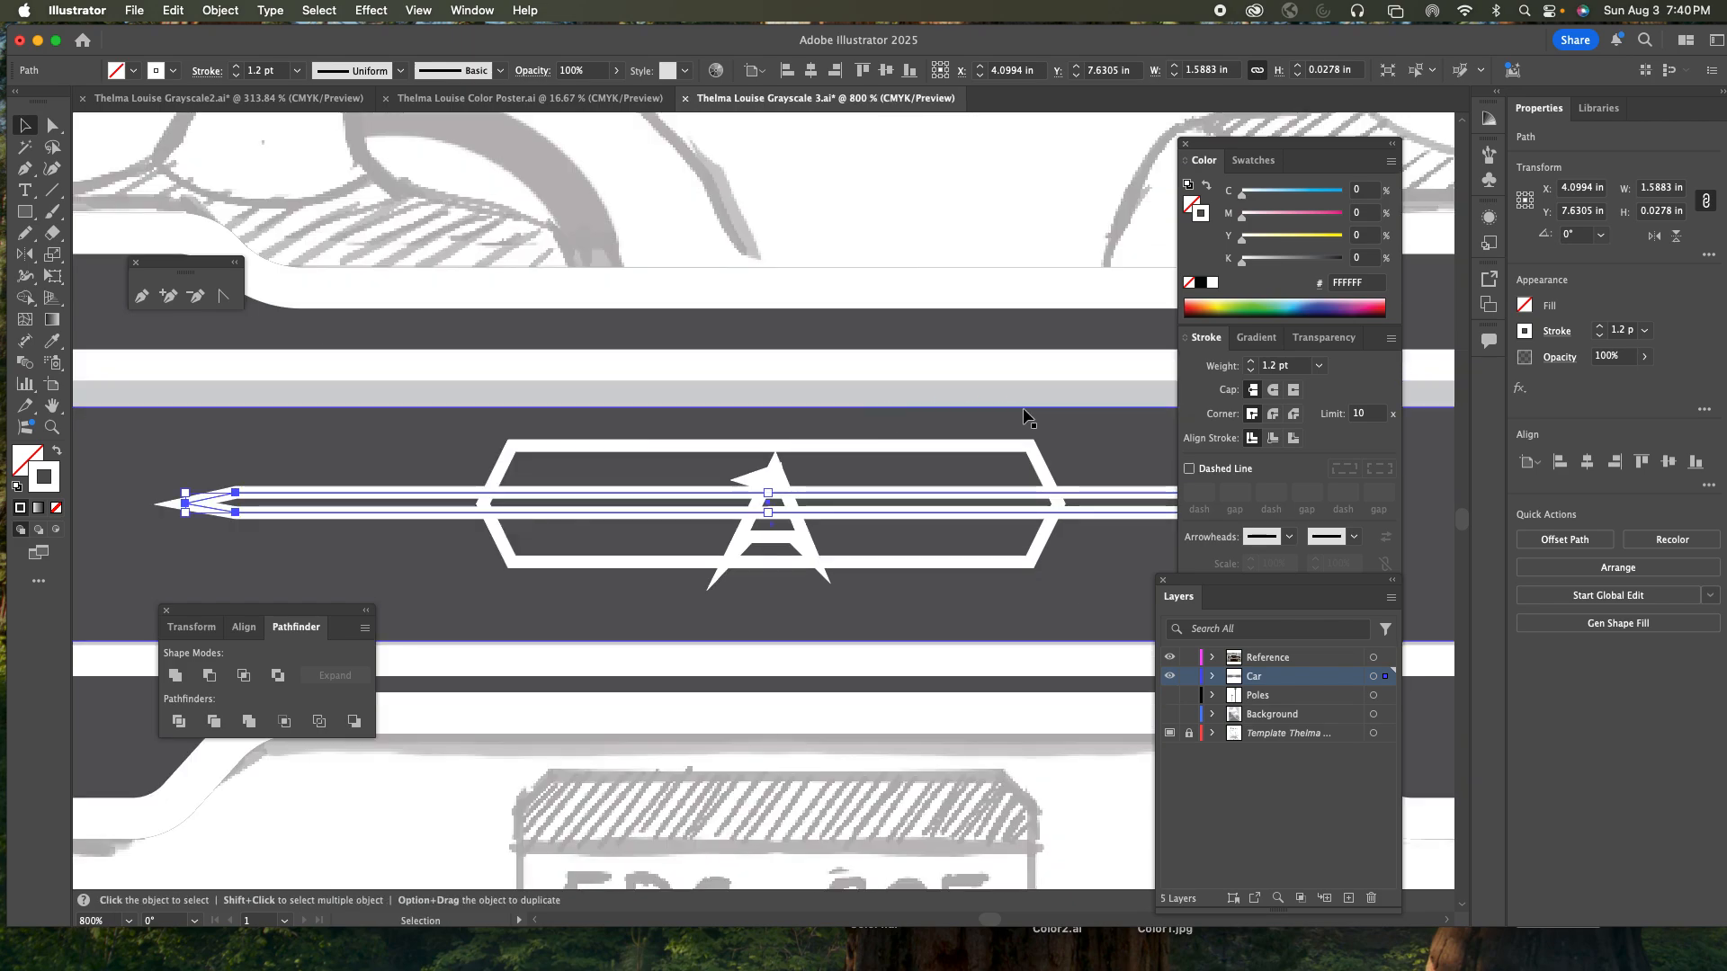
click(1208, 185)
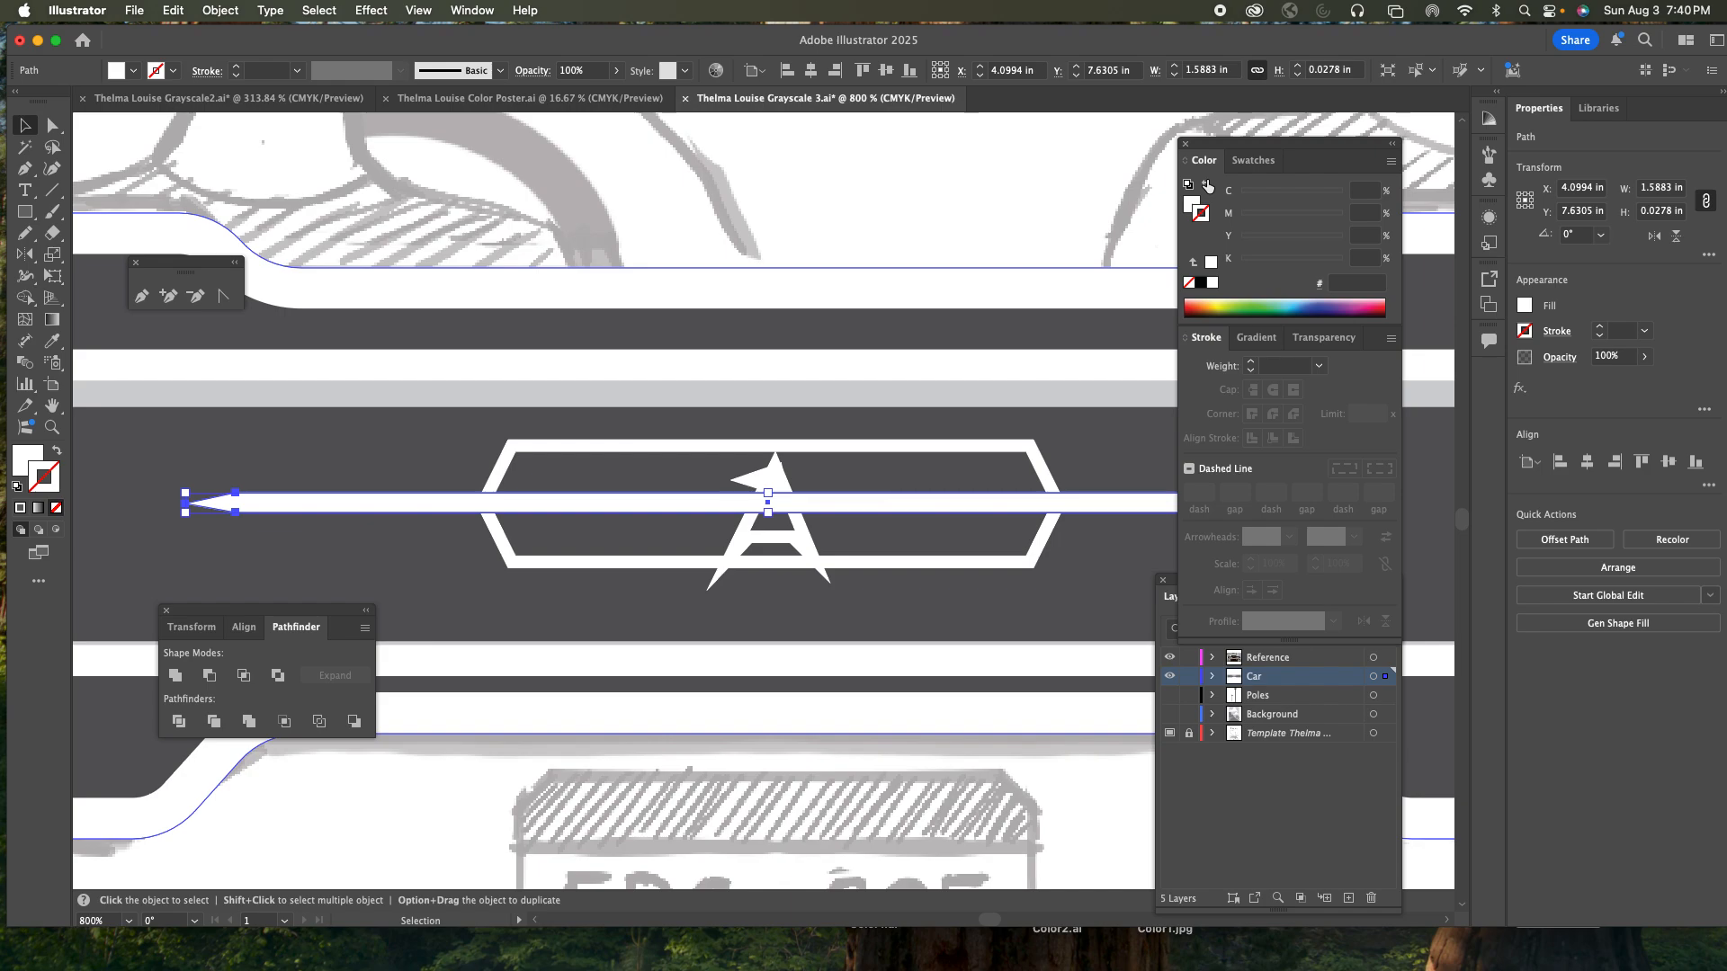
- Give the A-shaped mark and the small triangle a white fill with no stroke
shift+click(807, 538)
shift+click(782, 537)
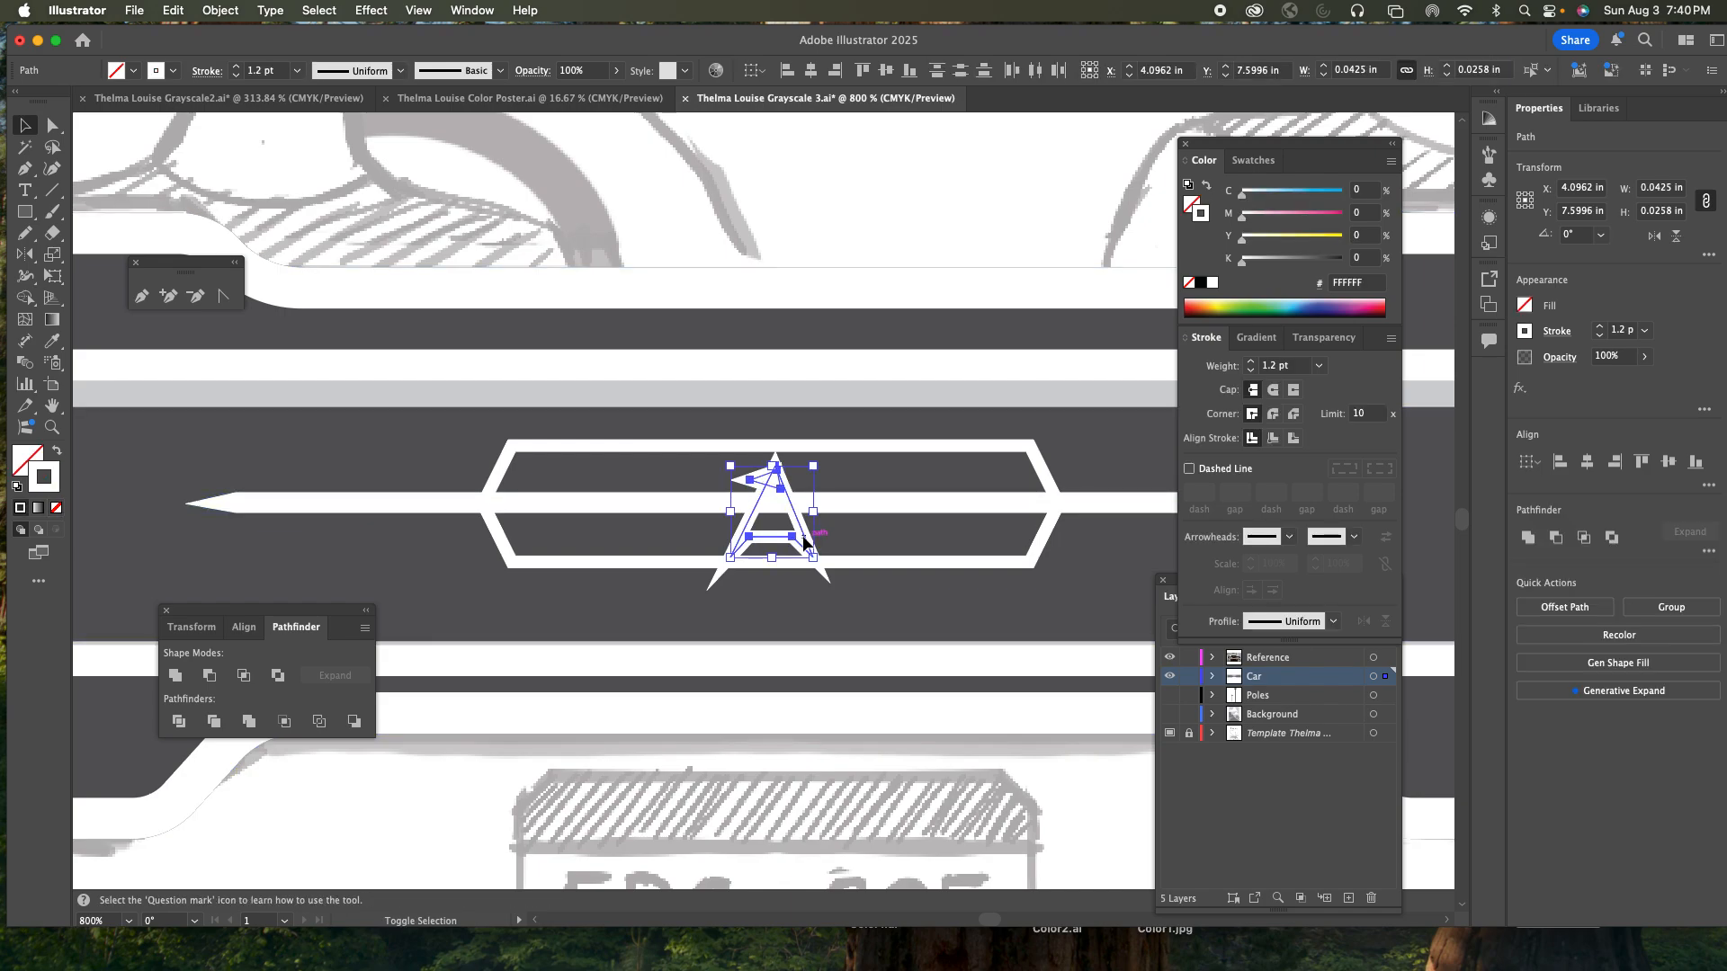
click(1207, 187)
click(957, 198)
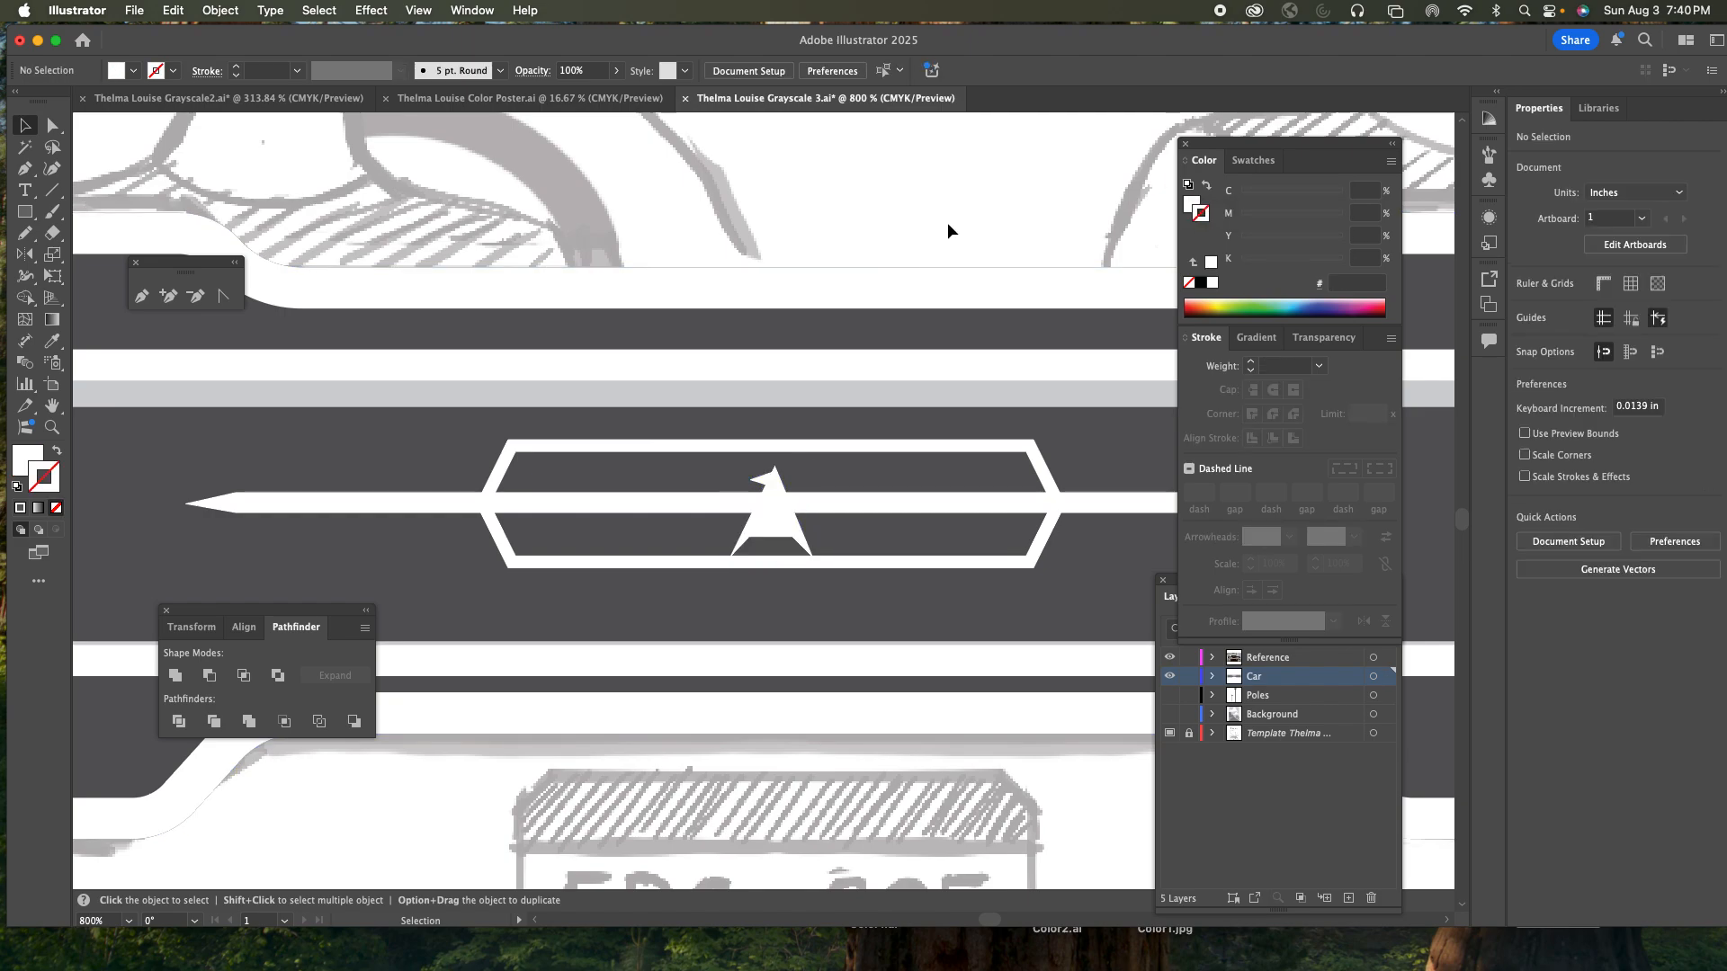
- Align the hexagonal emblem outline's stroke to the inside of its path
click(869, 444)
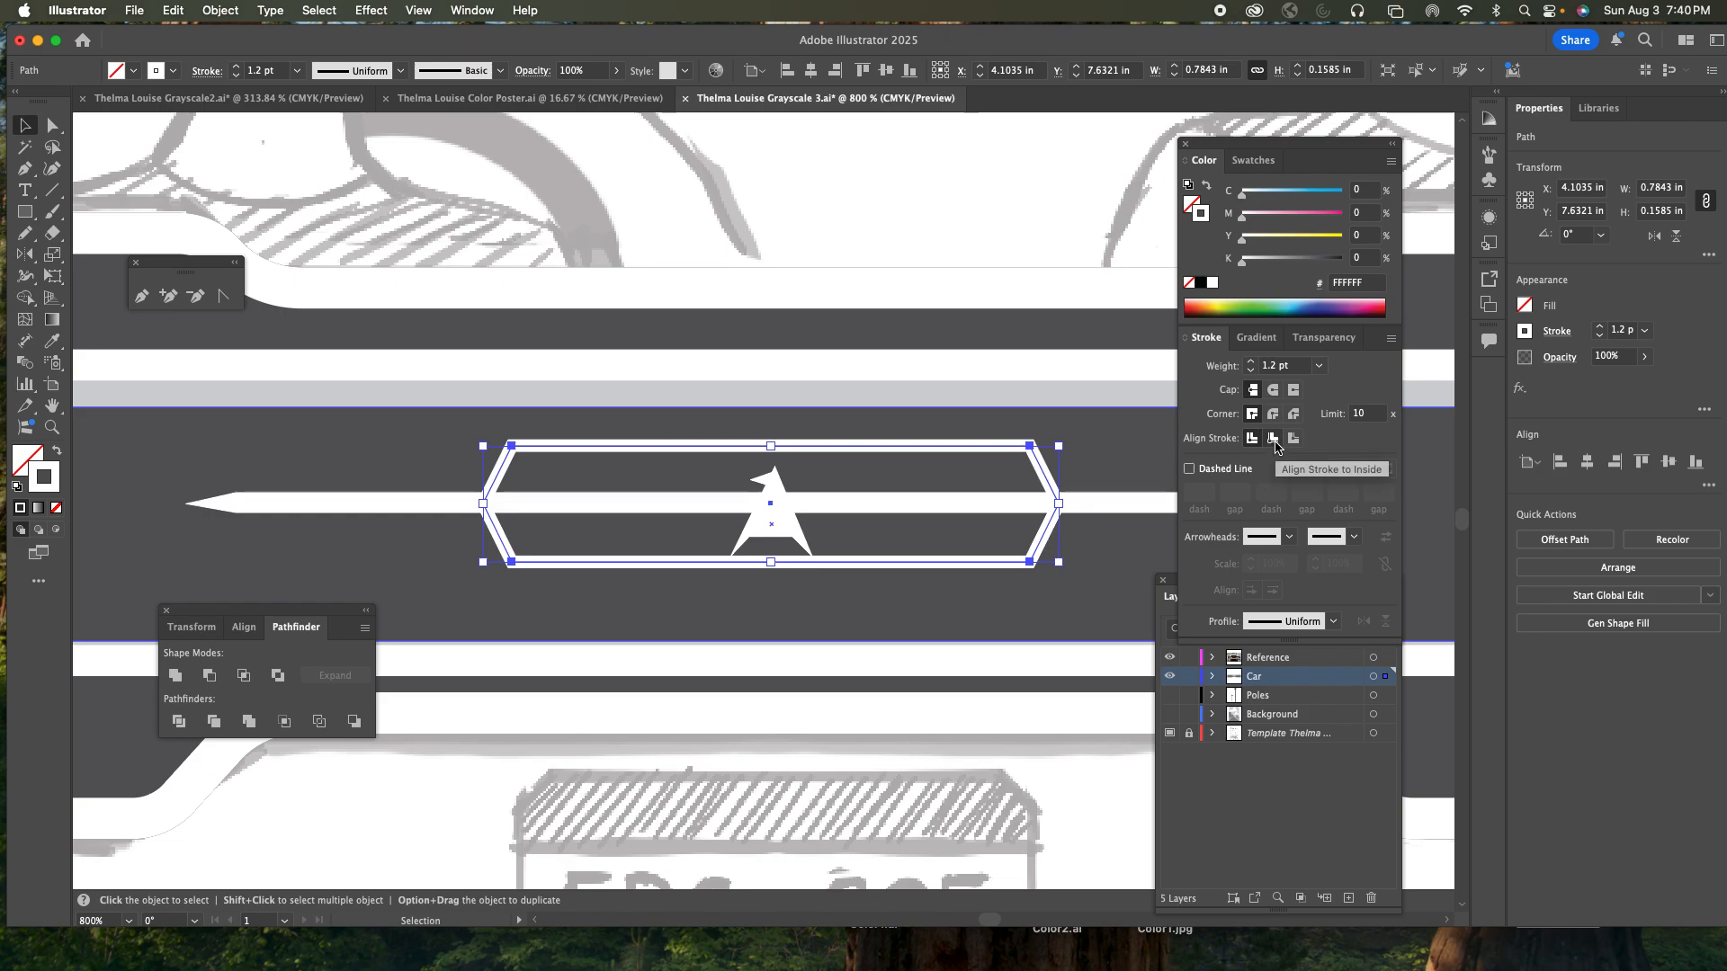
click(1274, 439)
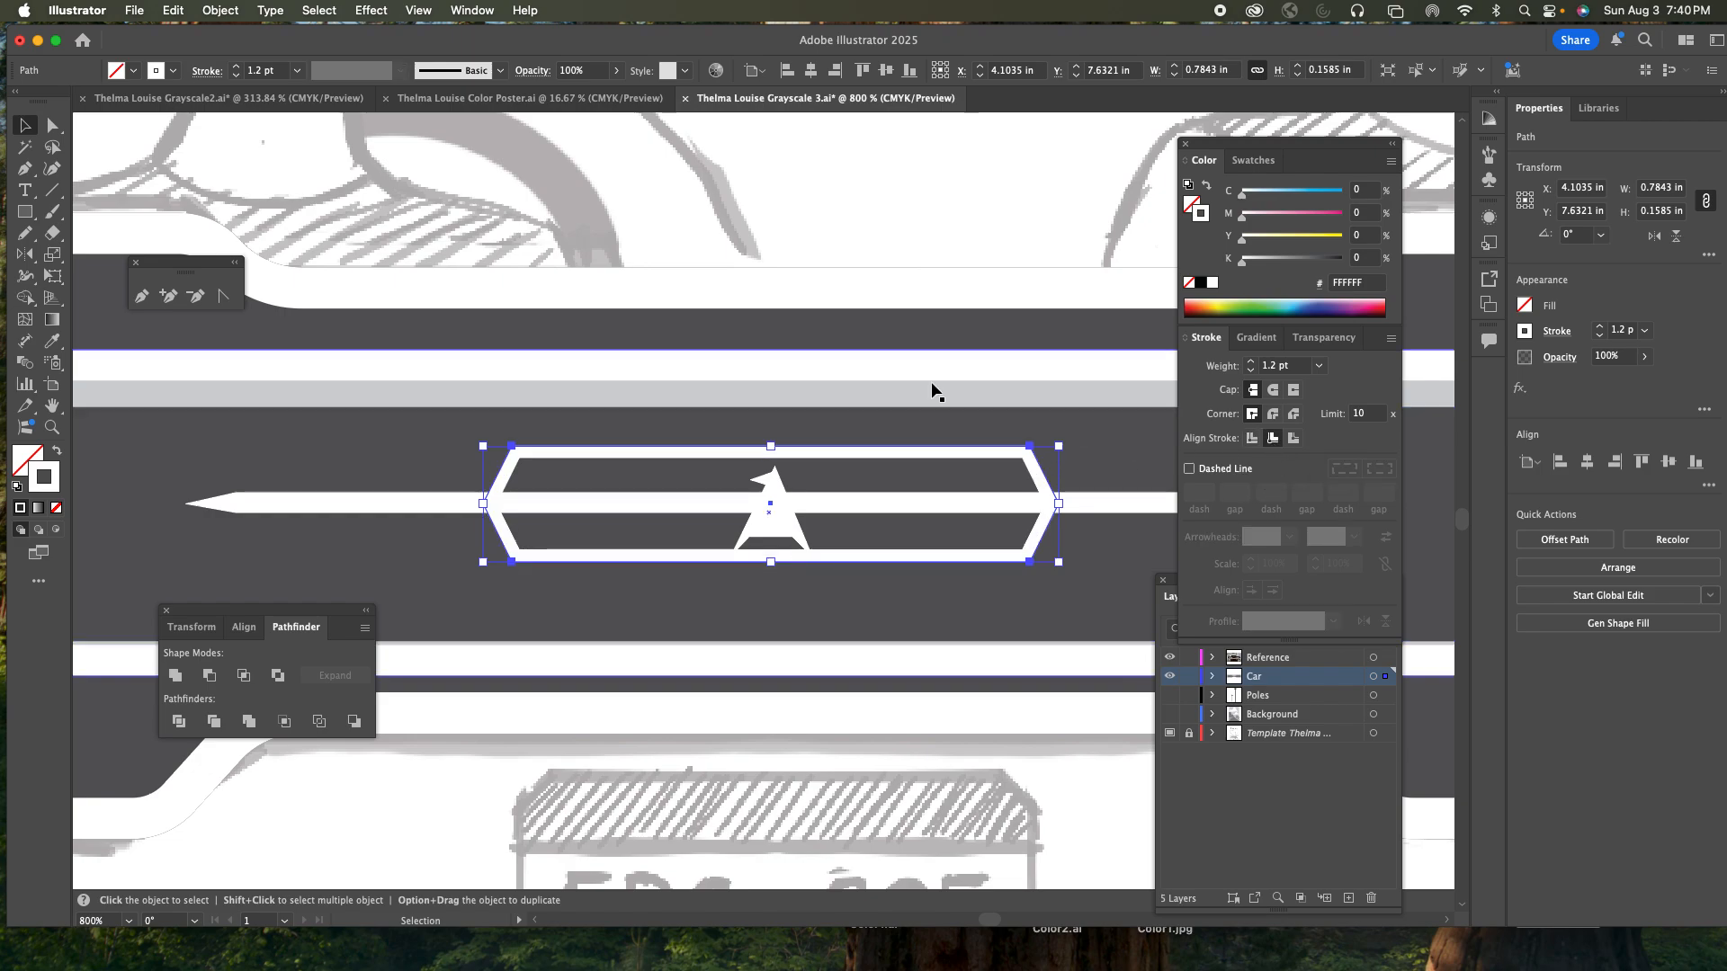
click(896, 324)
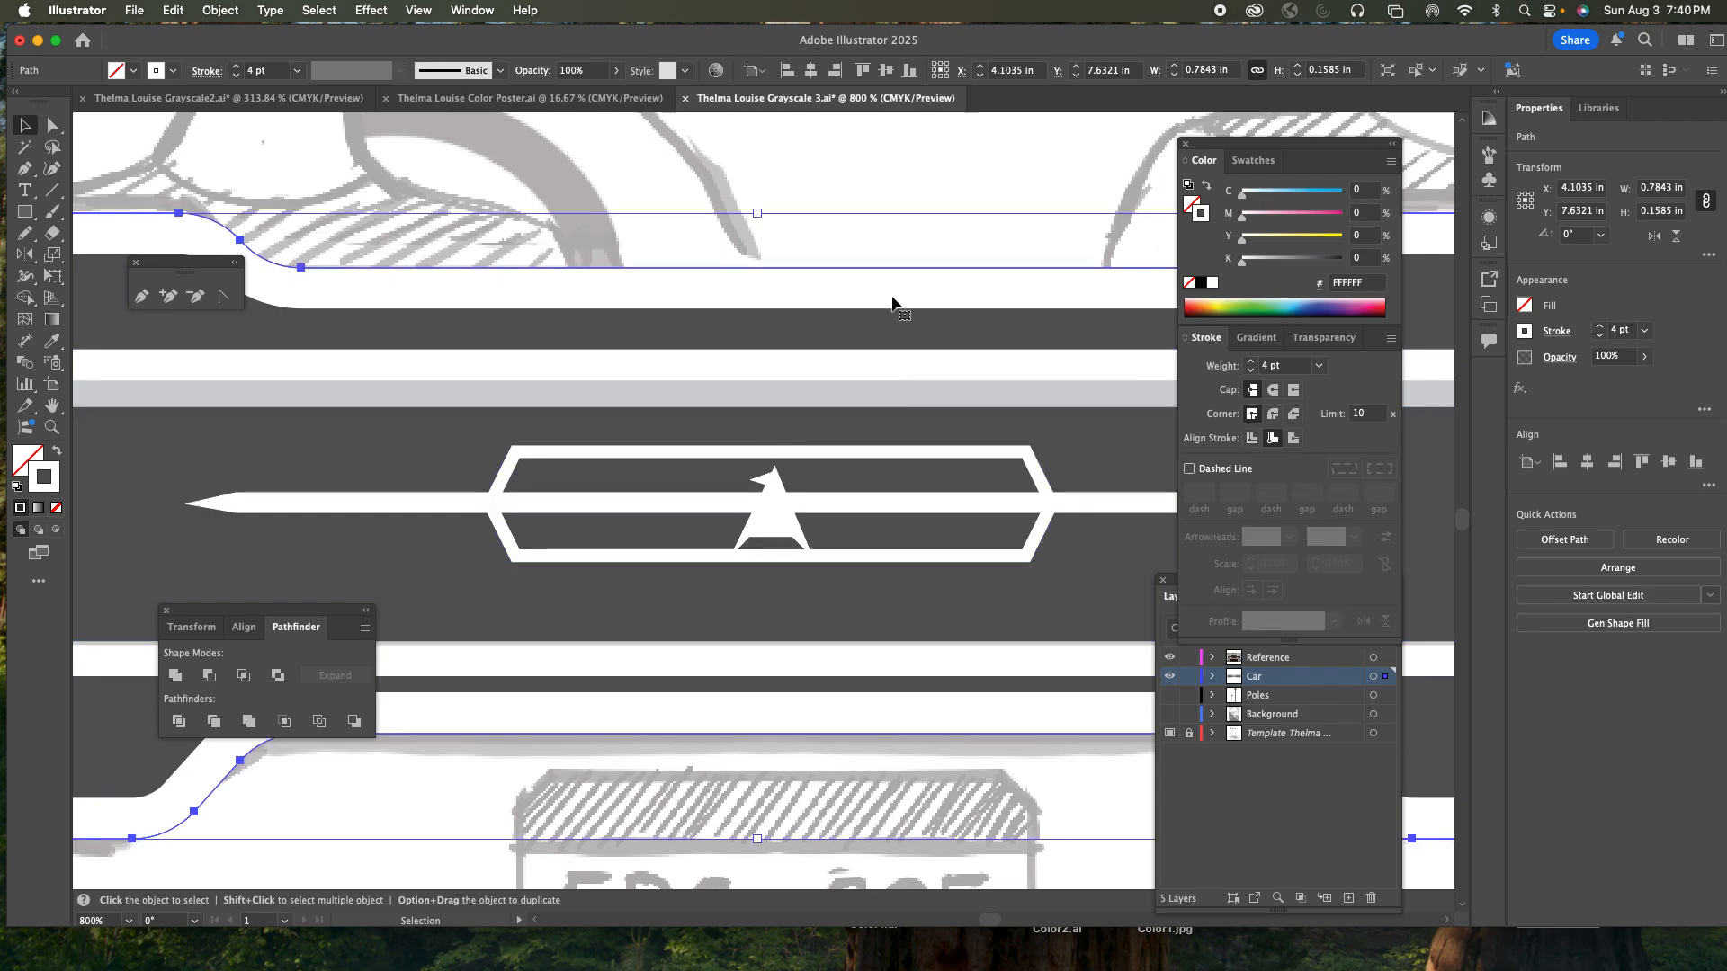
- Shift the small white triangle slightly up and left, to about X 4.09 in, Y 7.59 in
drag(774, 474, 761, 475)
key(z)
click(793, 474)
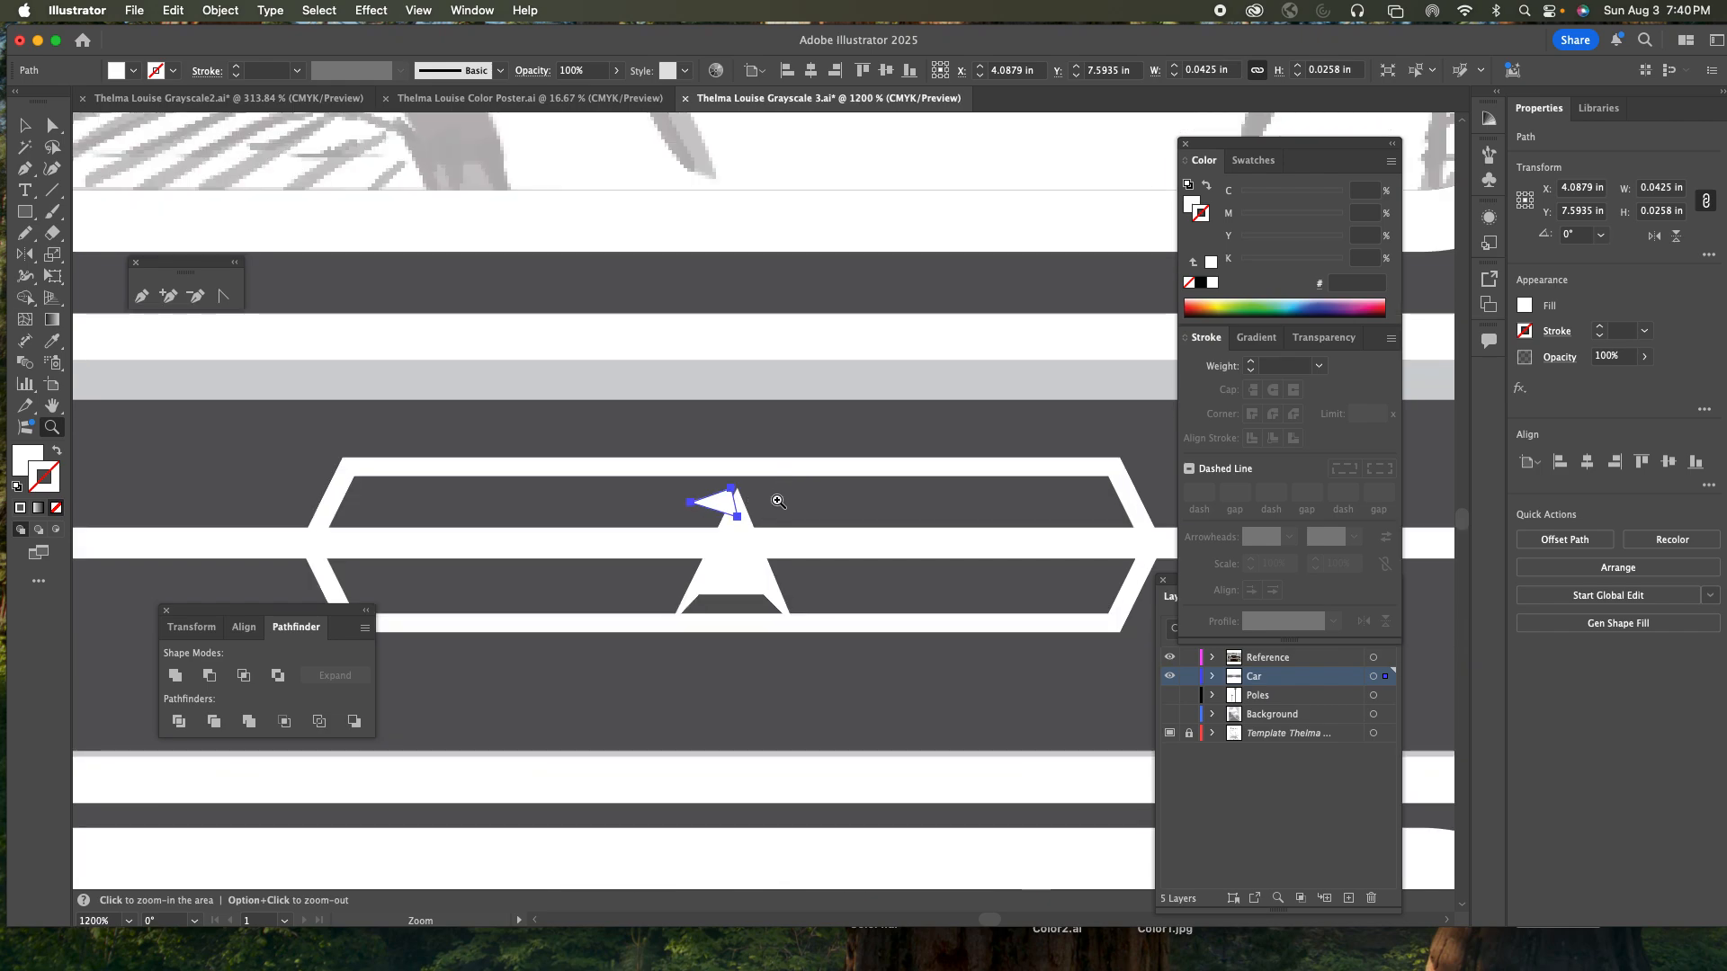
- Raise the A-shaped mark's tip to about X 4.11 in, Y 7.57 in and delete the stray anchor just below it
click(778, 500)
key(a)
drag(736, 478, 745, 460)
click(753, 487)
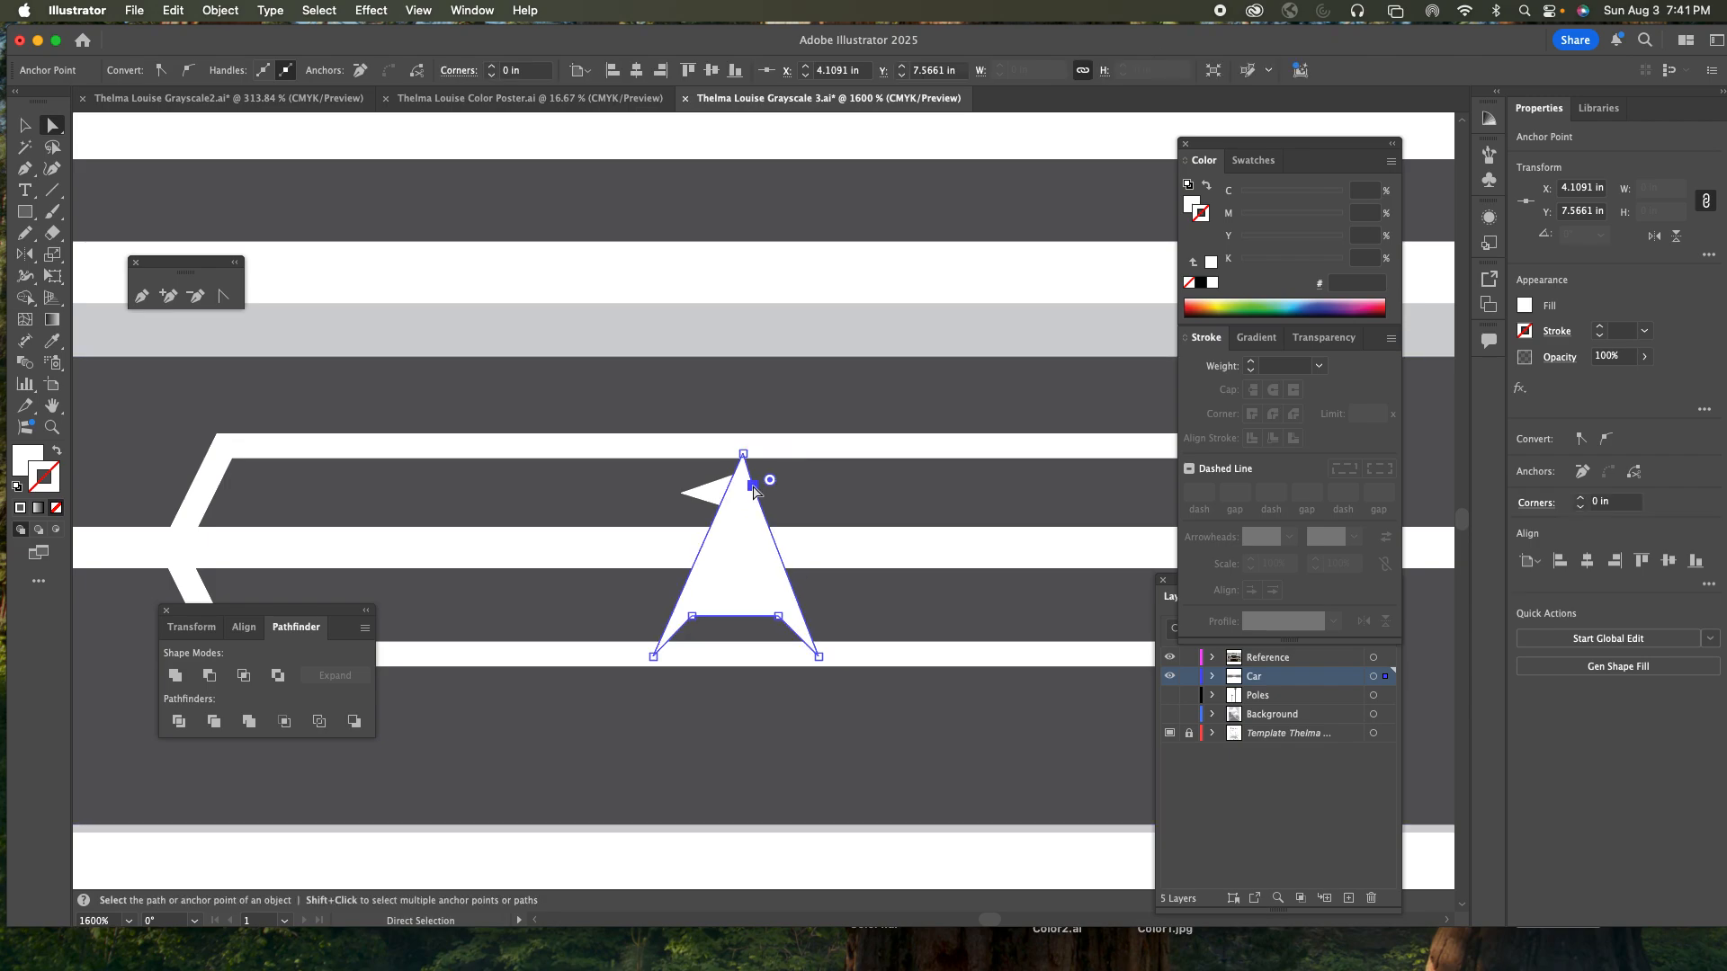
key(minus)
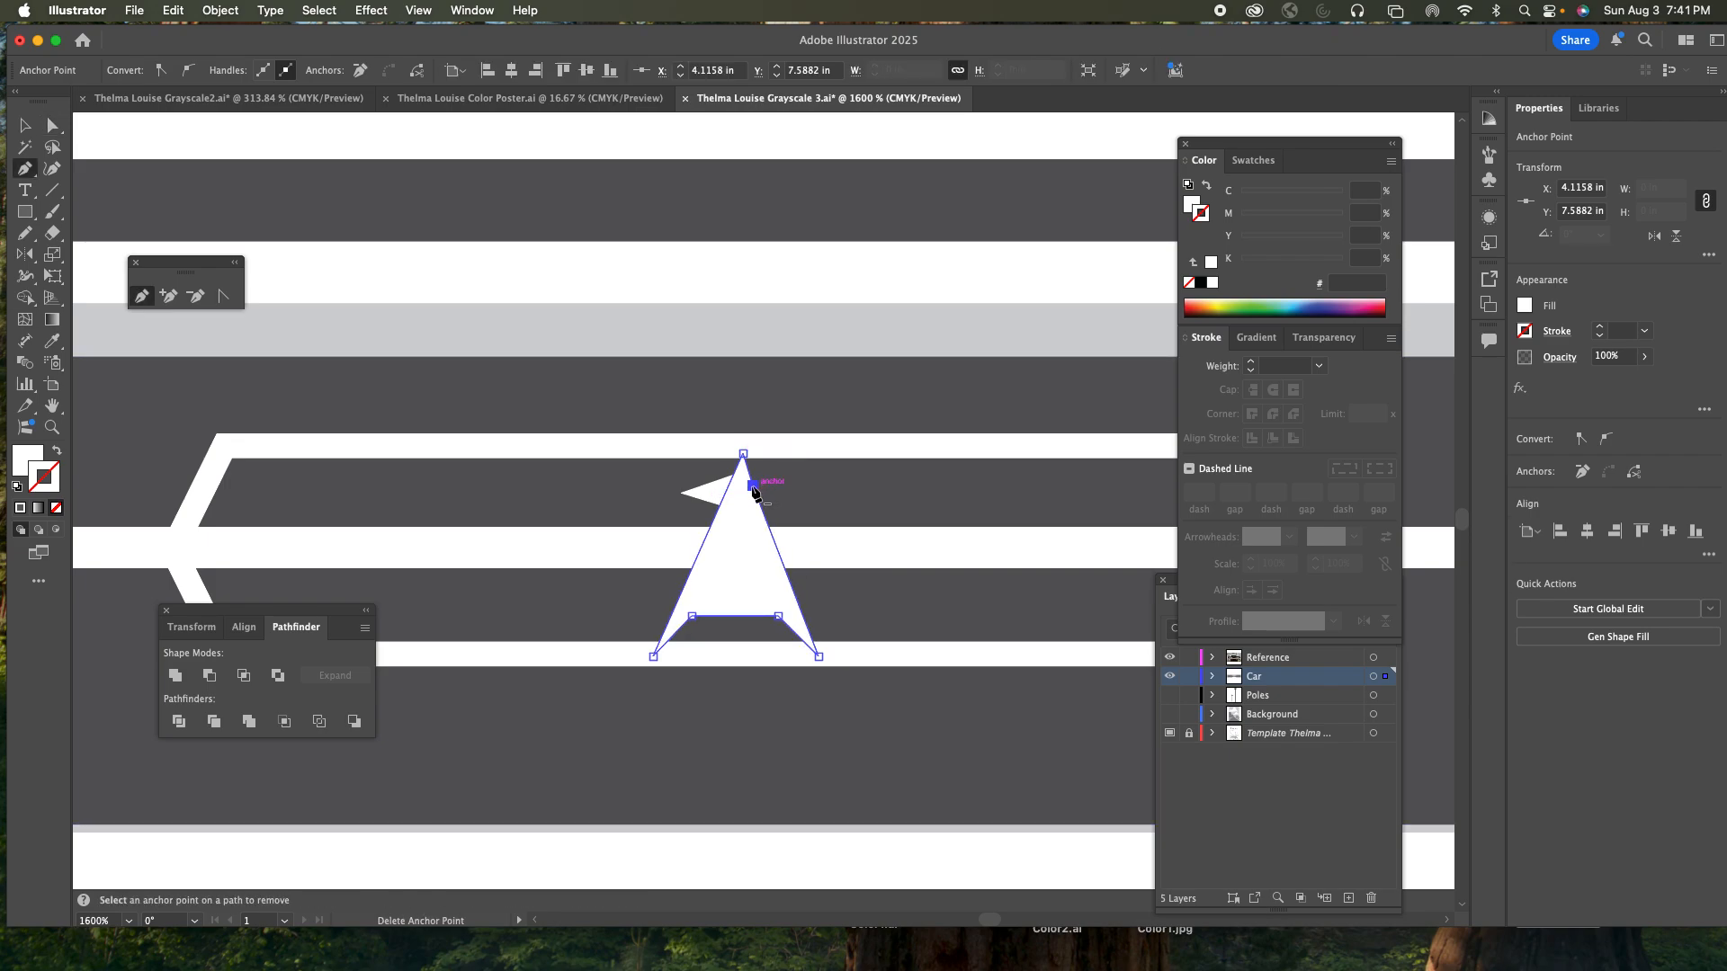
click(753, 487)
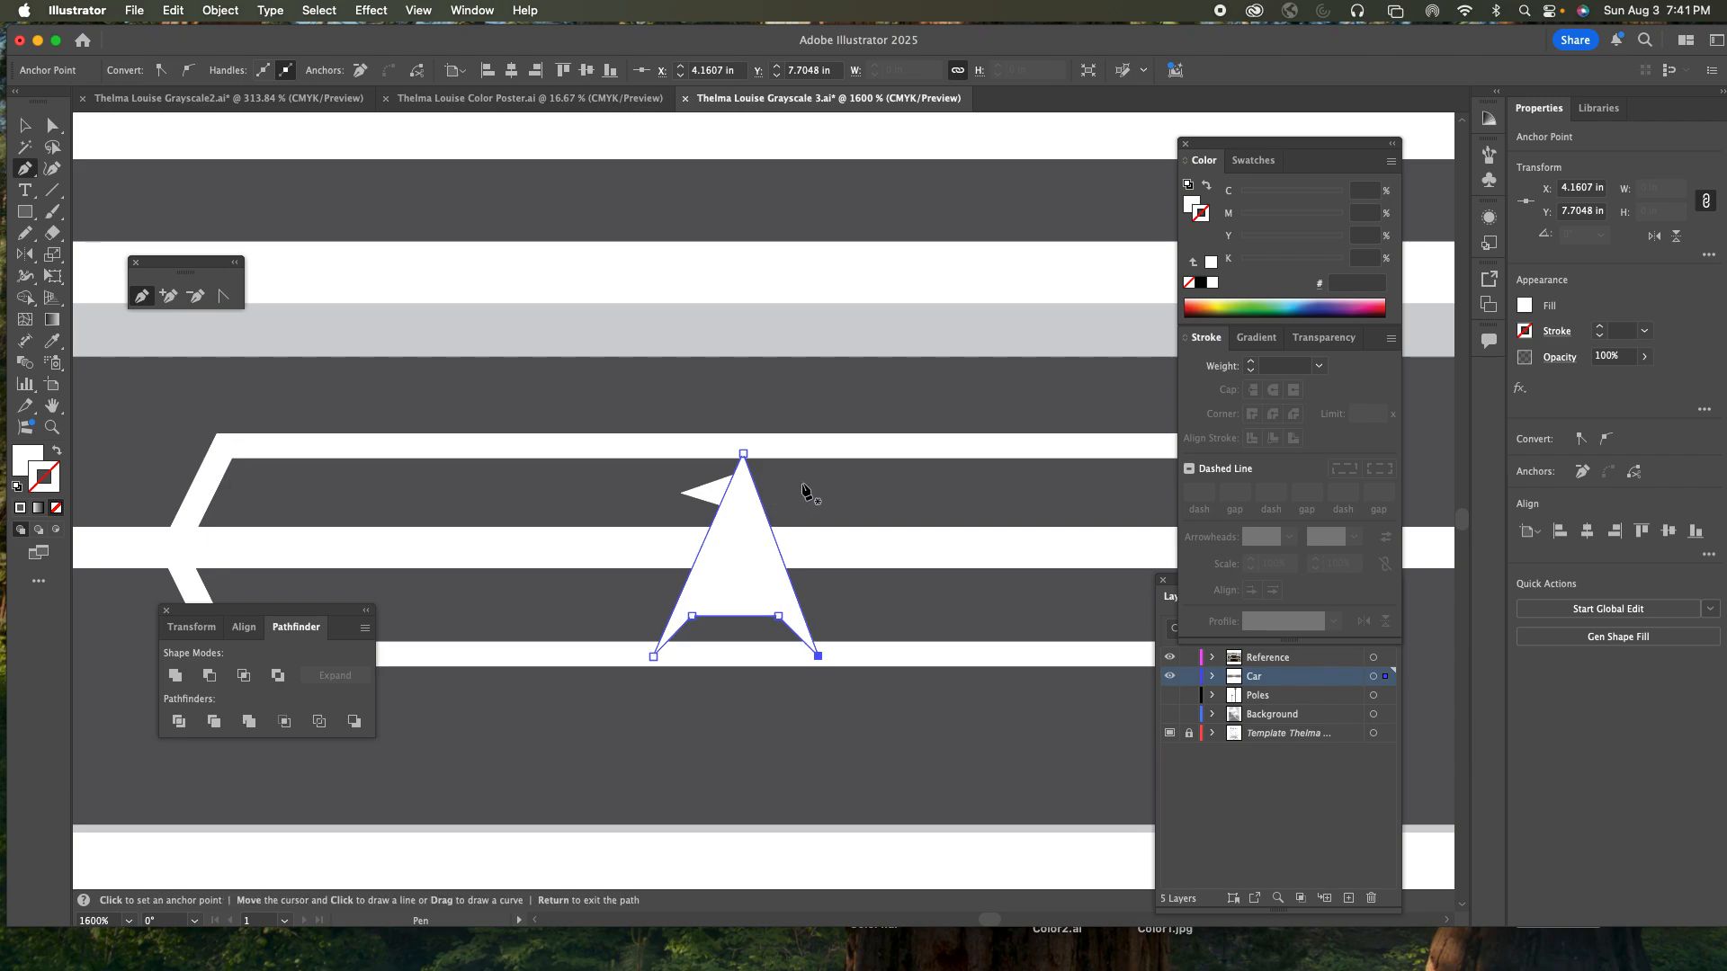
- Reshape the small triangle by moving its left tip up about 0.01 in and tucking it closer to the A-shaped mark's top
click(52, 125)
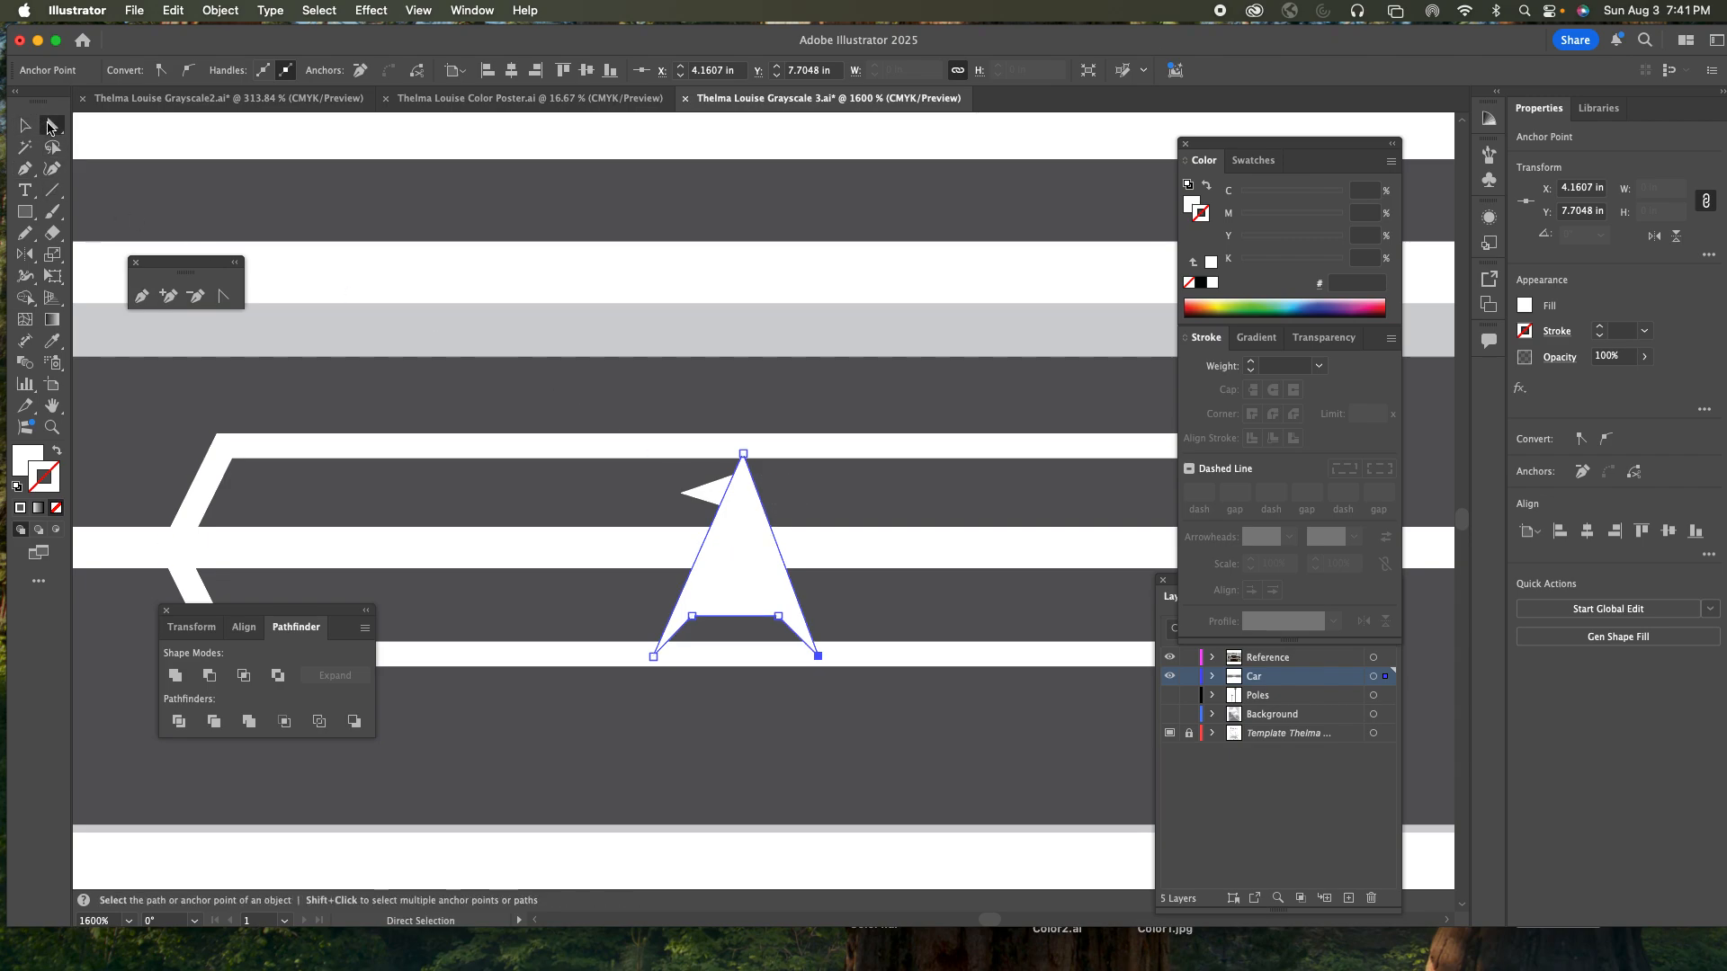
click(680, 485)
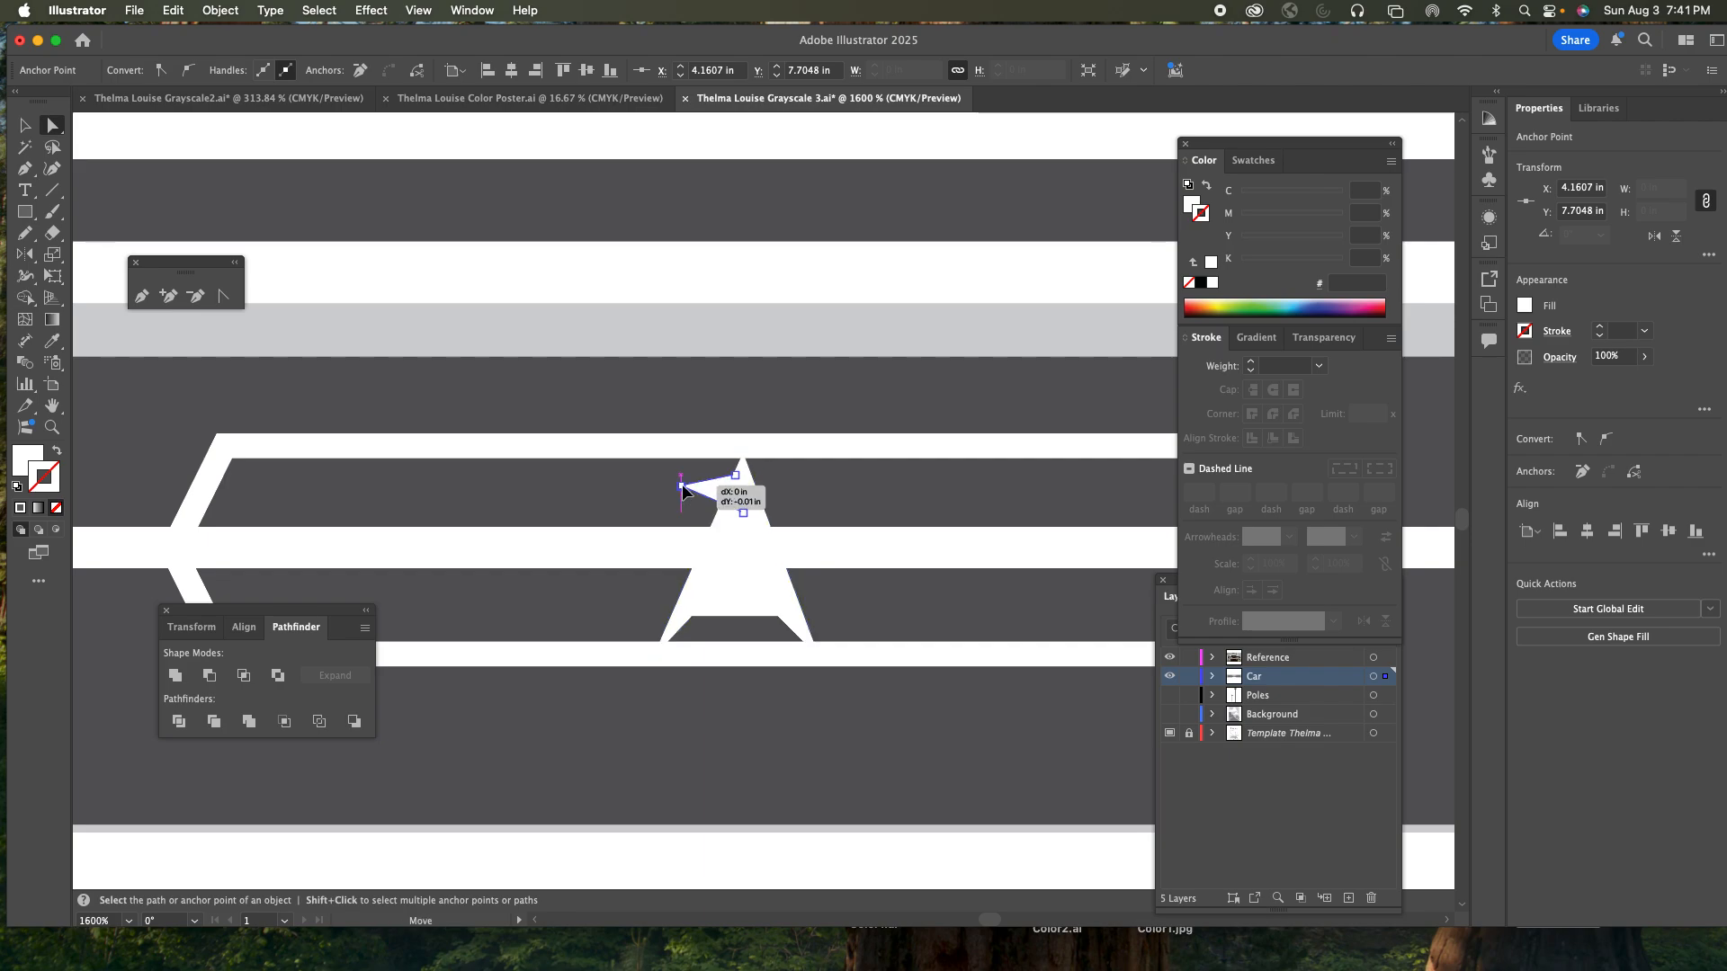
drag(723, 484, 727, 477)
click(732, 405)
- Nudge the upper-left corner of the notch in the A-shaped mark's base slightly inward
click(710, 671)
drag(692, 617, 696, 617)
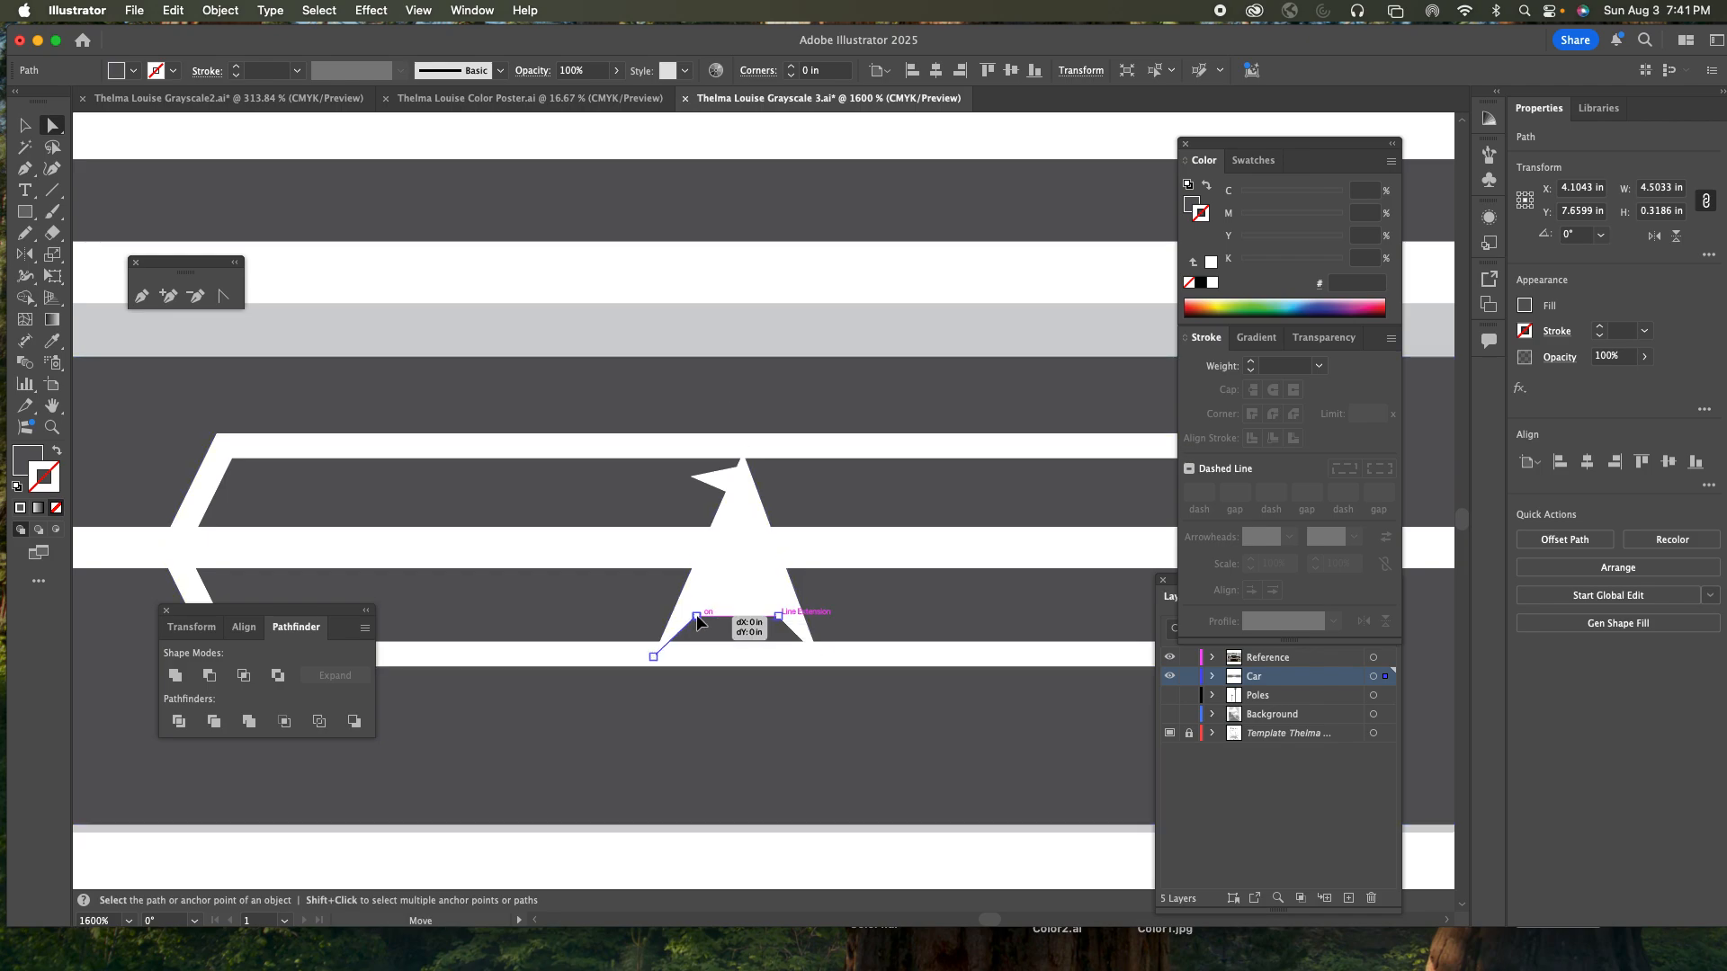
click(768, 414)
key(super)
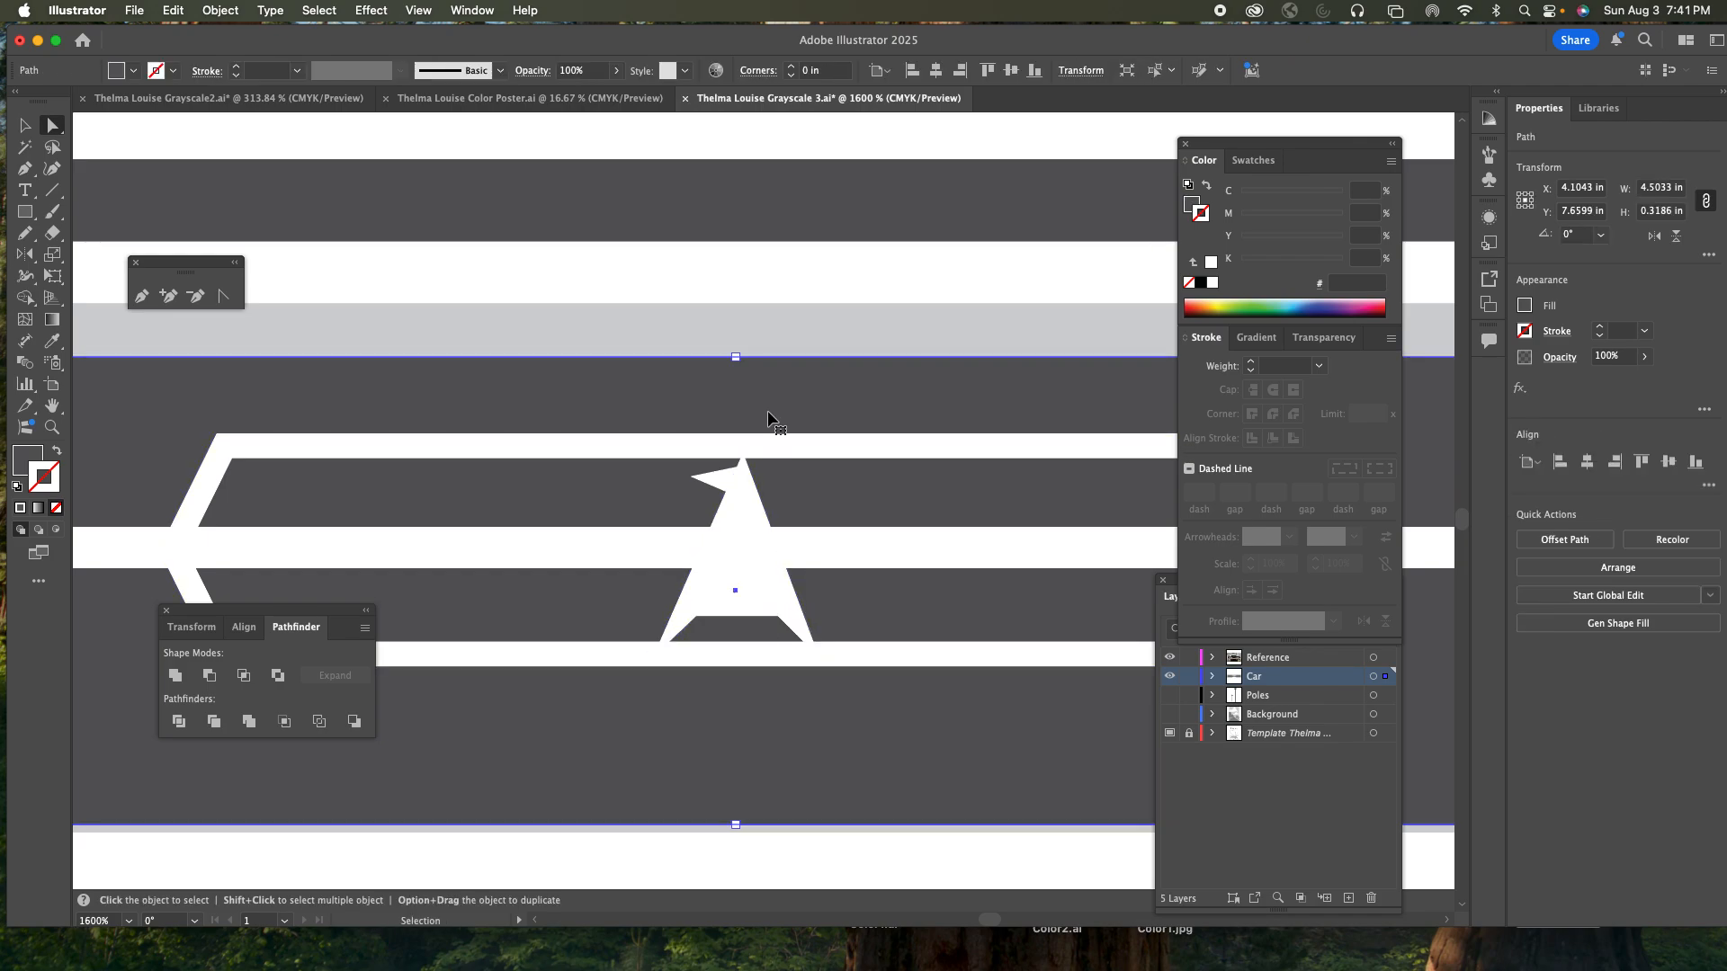
- Try to unite the emblem's hexagonal outline, pointed bar and central figure while the outline is still a stroke
key(super+minus)
key(super+minus)
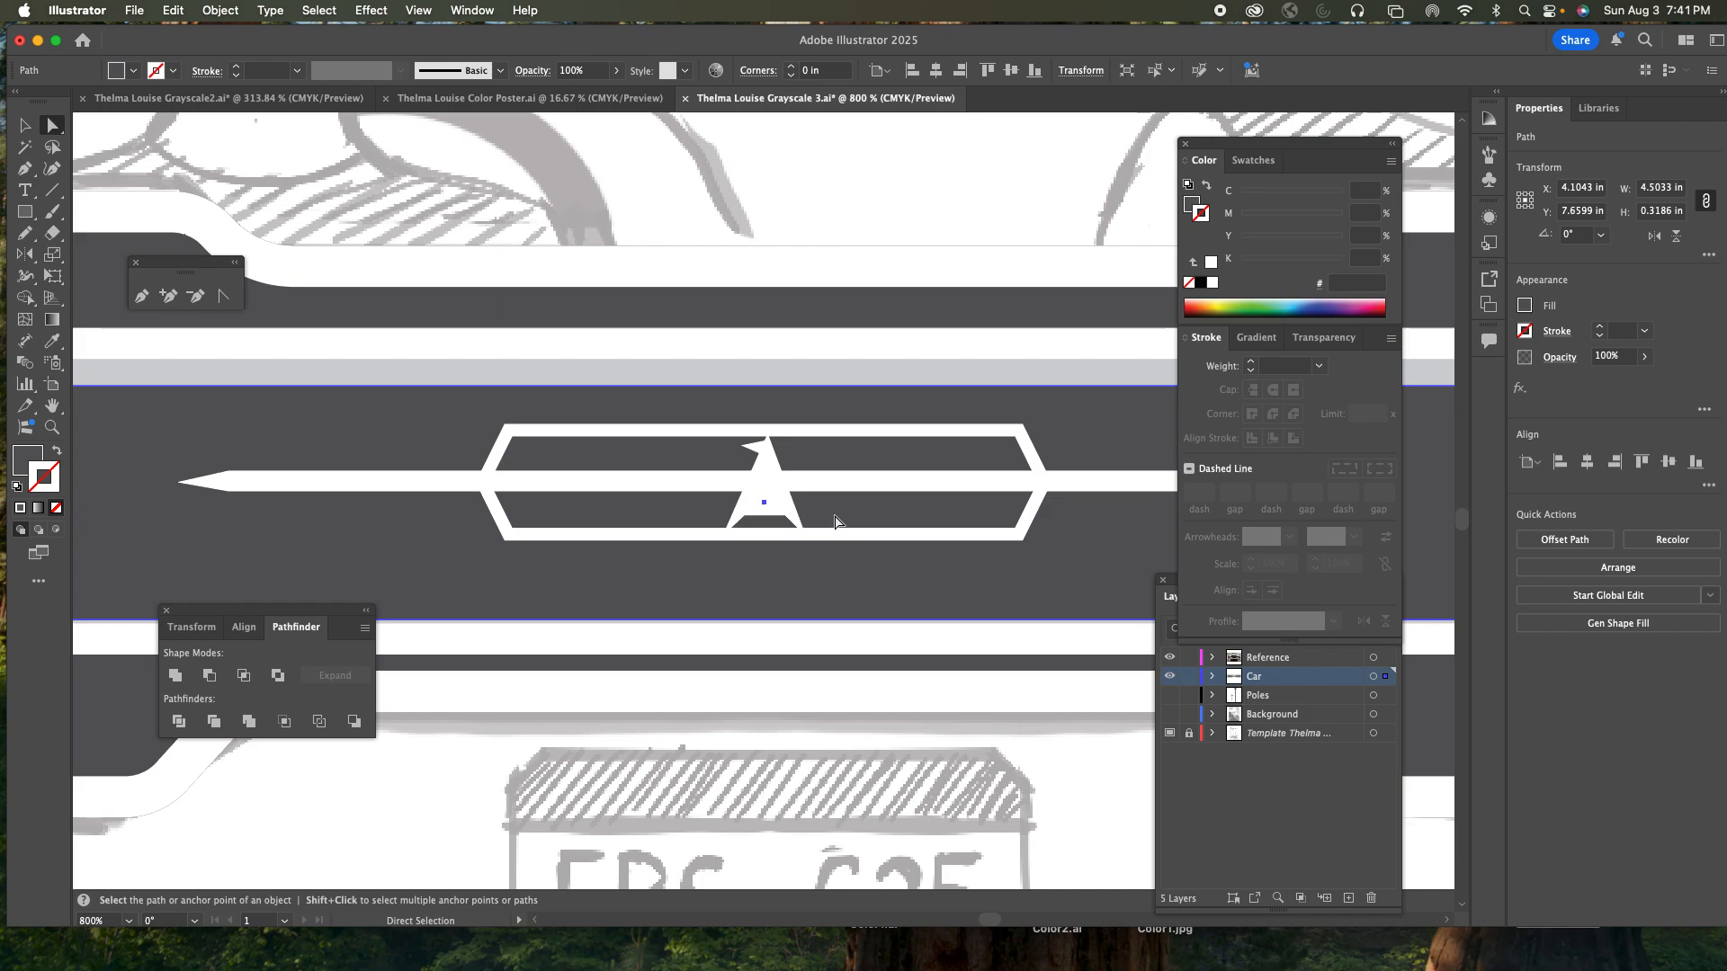
click(789, 438)
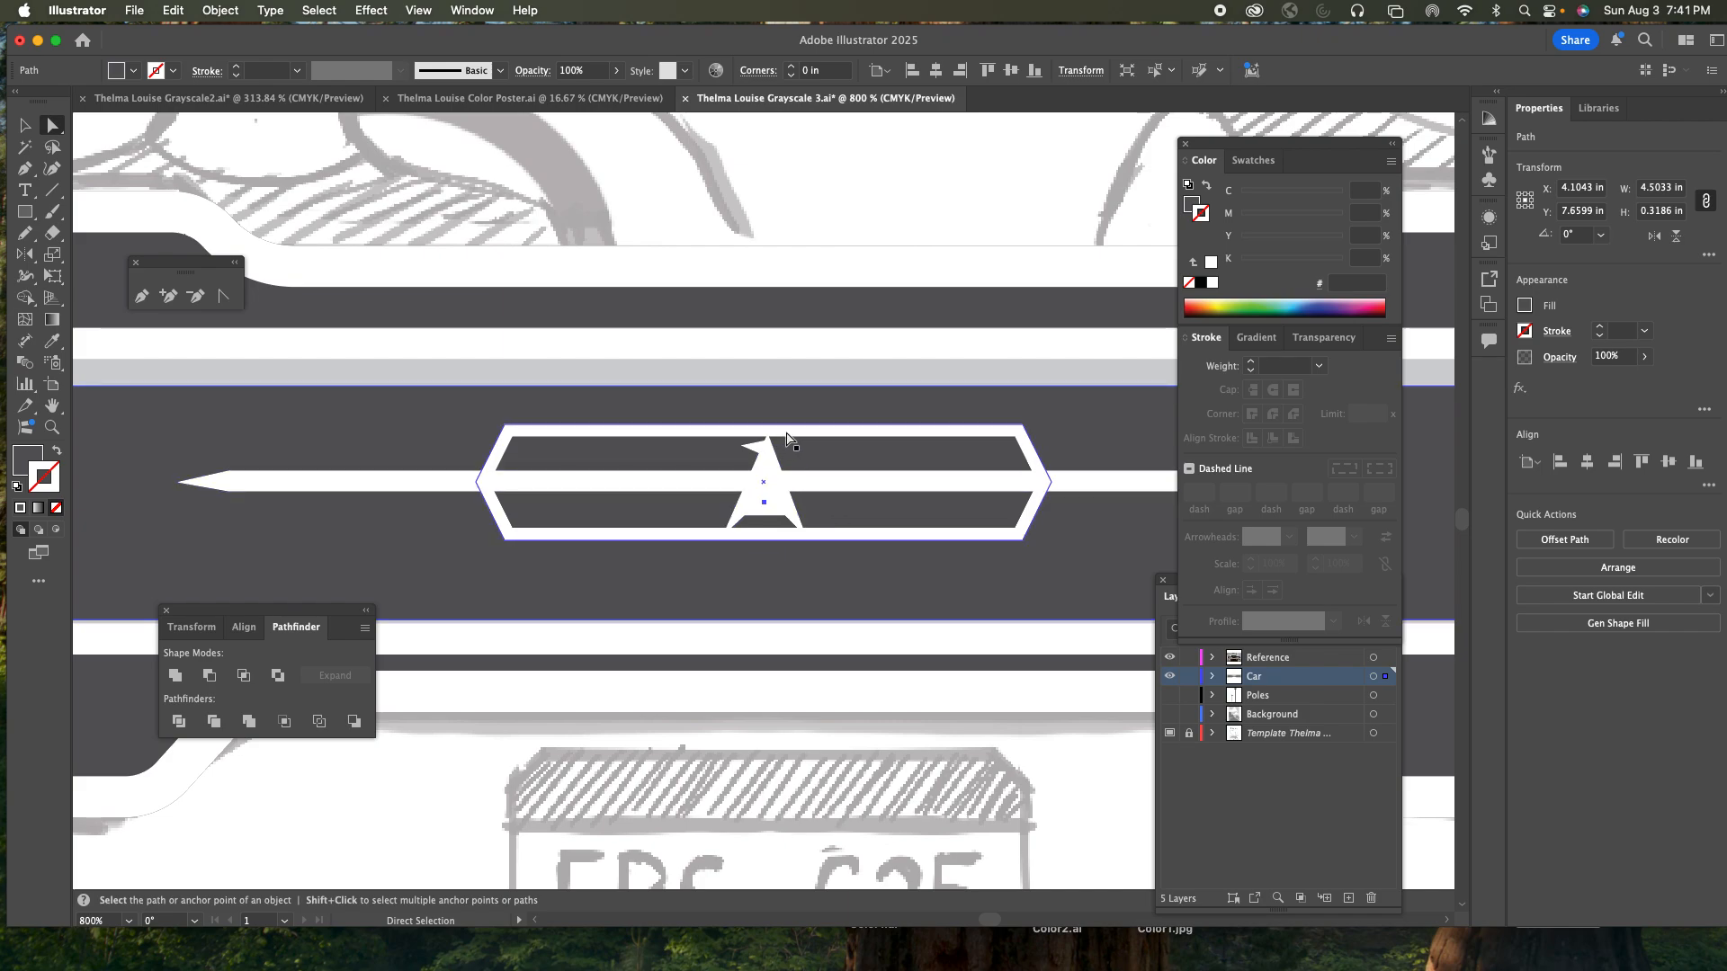
shift+click(778, 481)
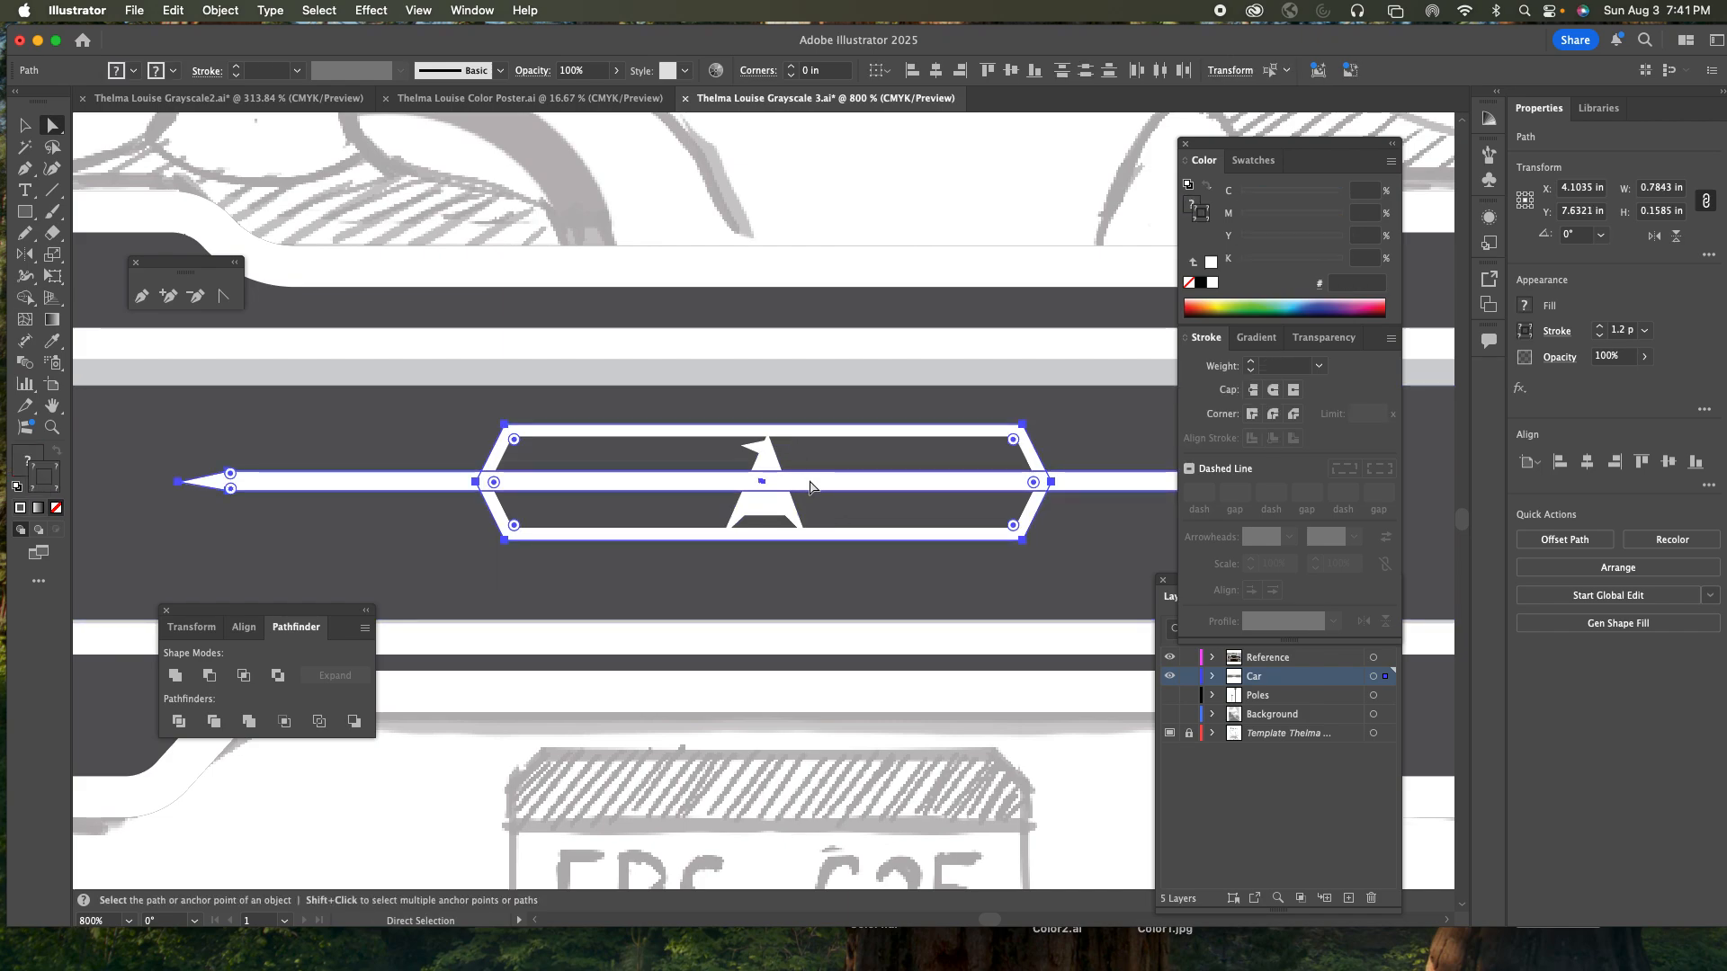
shift+click(775, 480)
shift+click(760, 450)
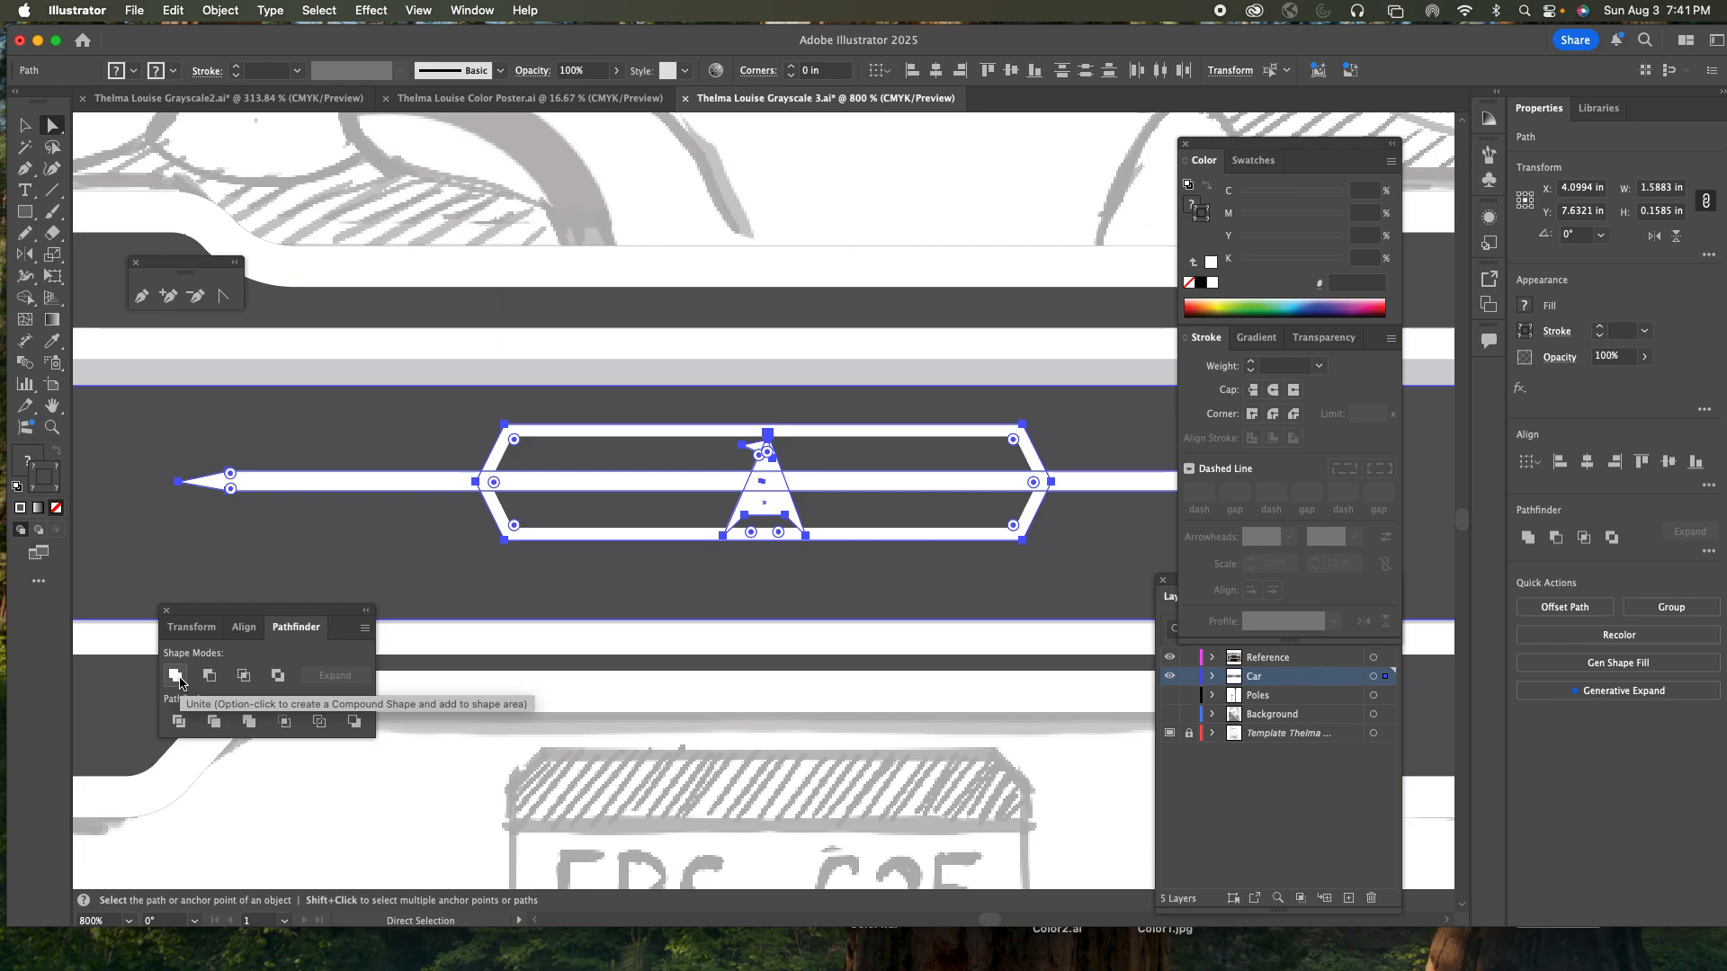
click(473, 11)
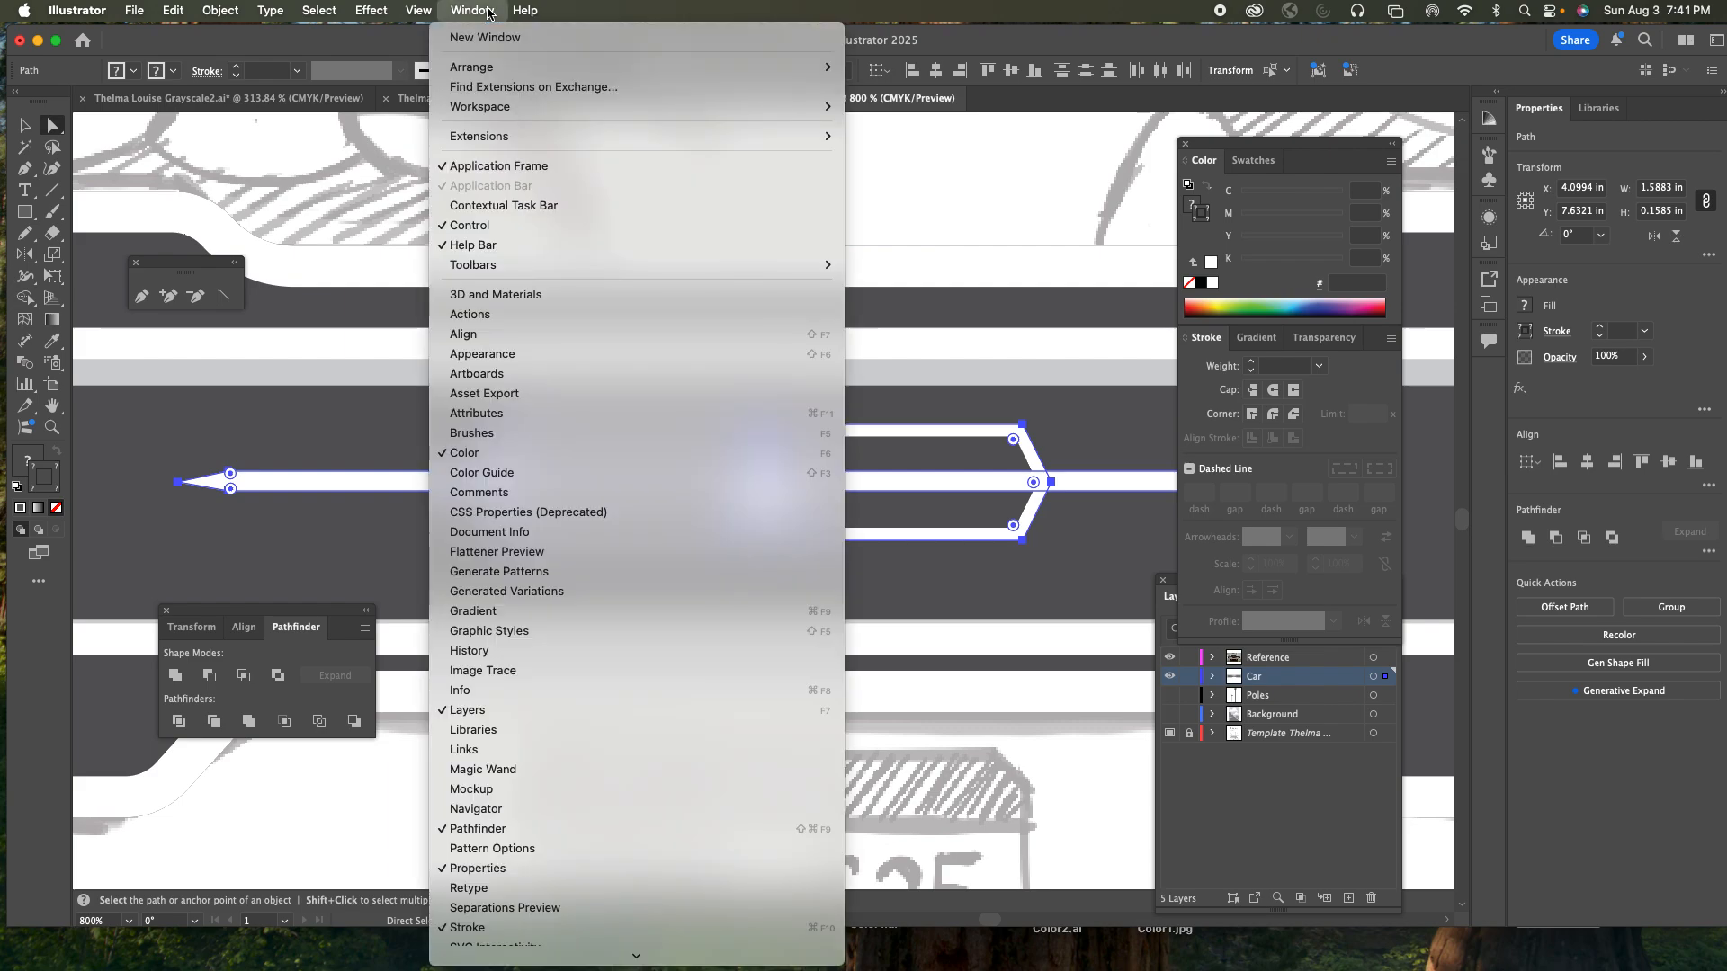
click(487, 11)
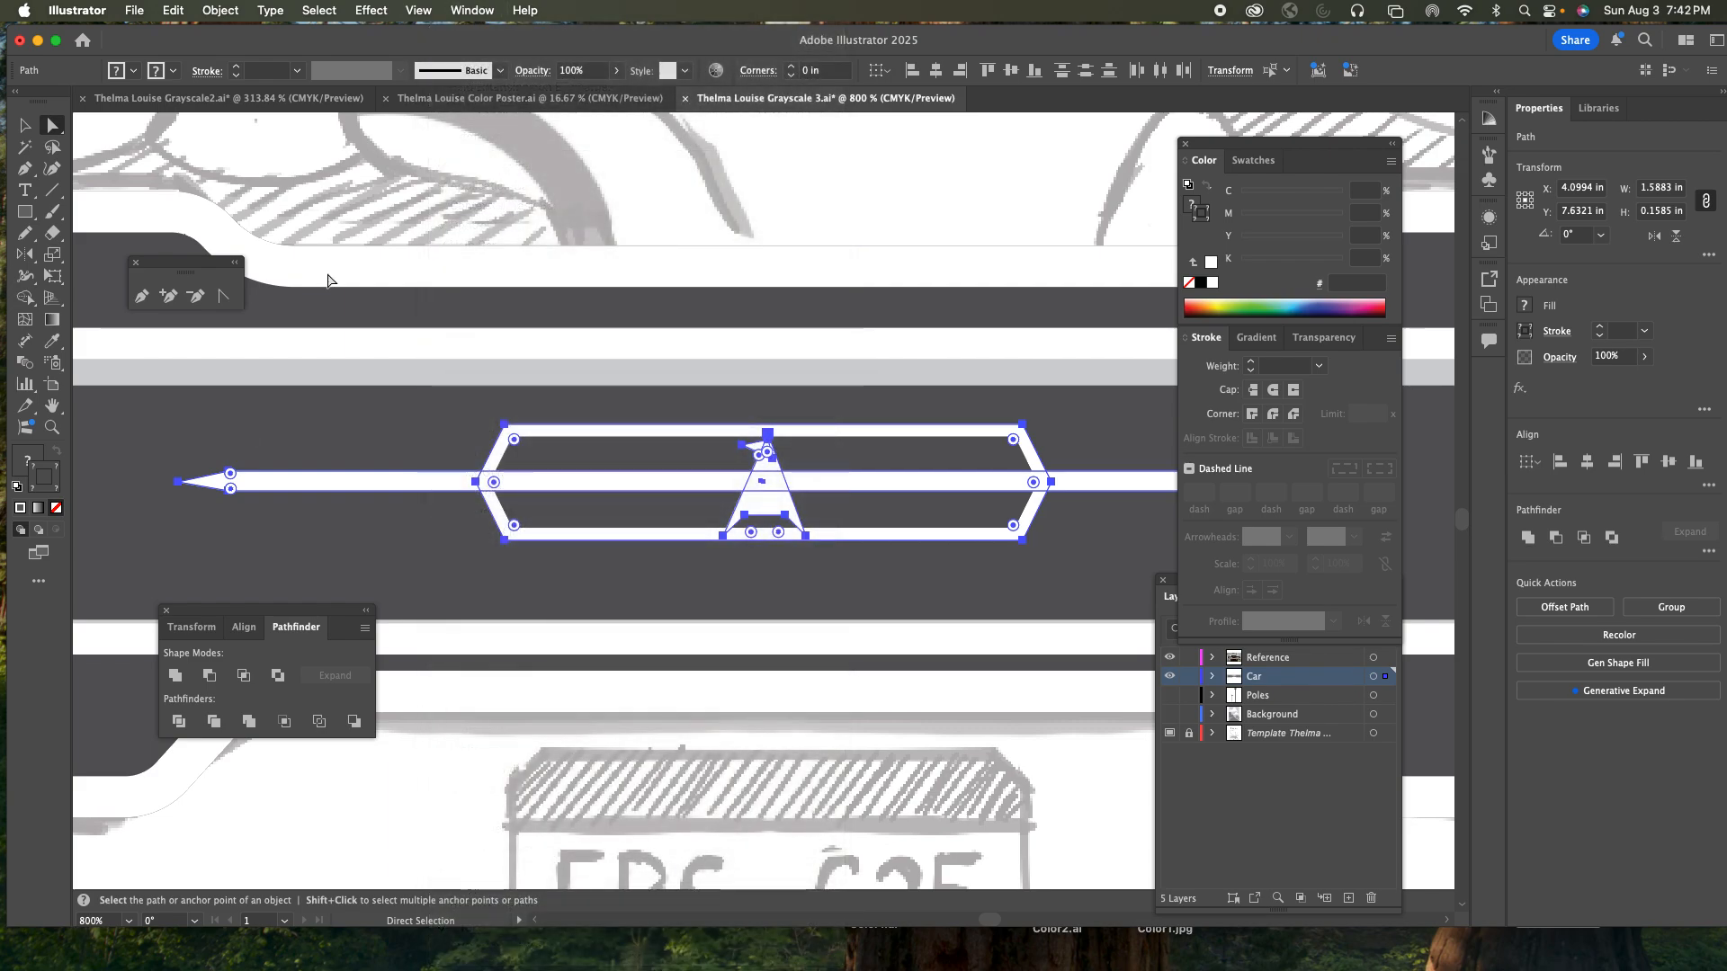
click(176, 676)
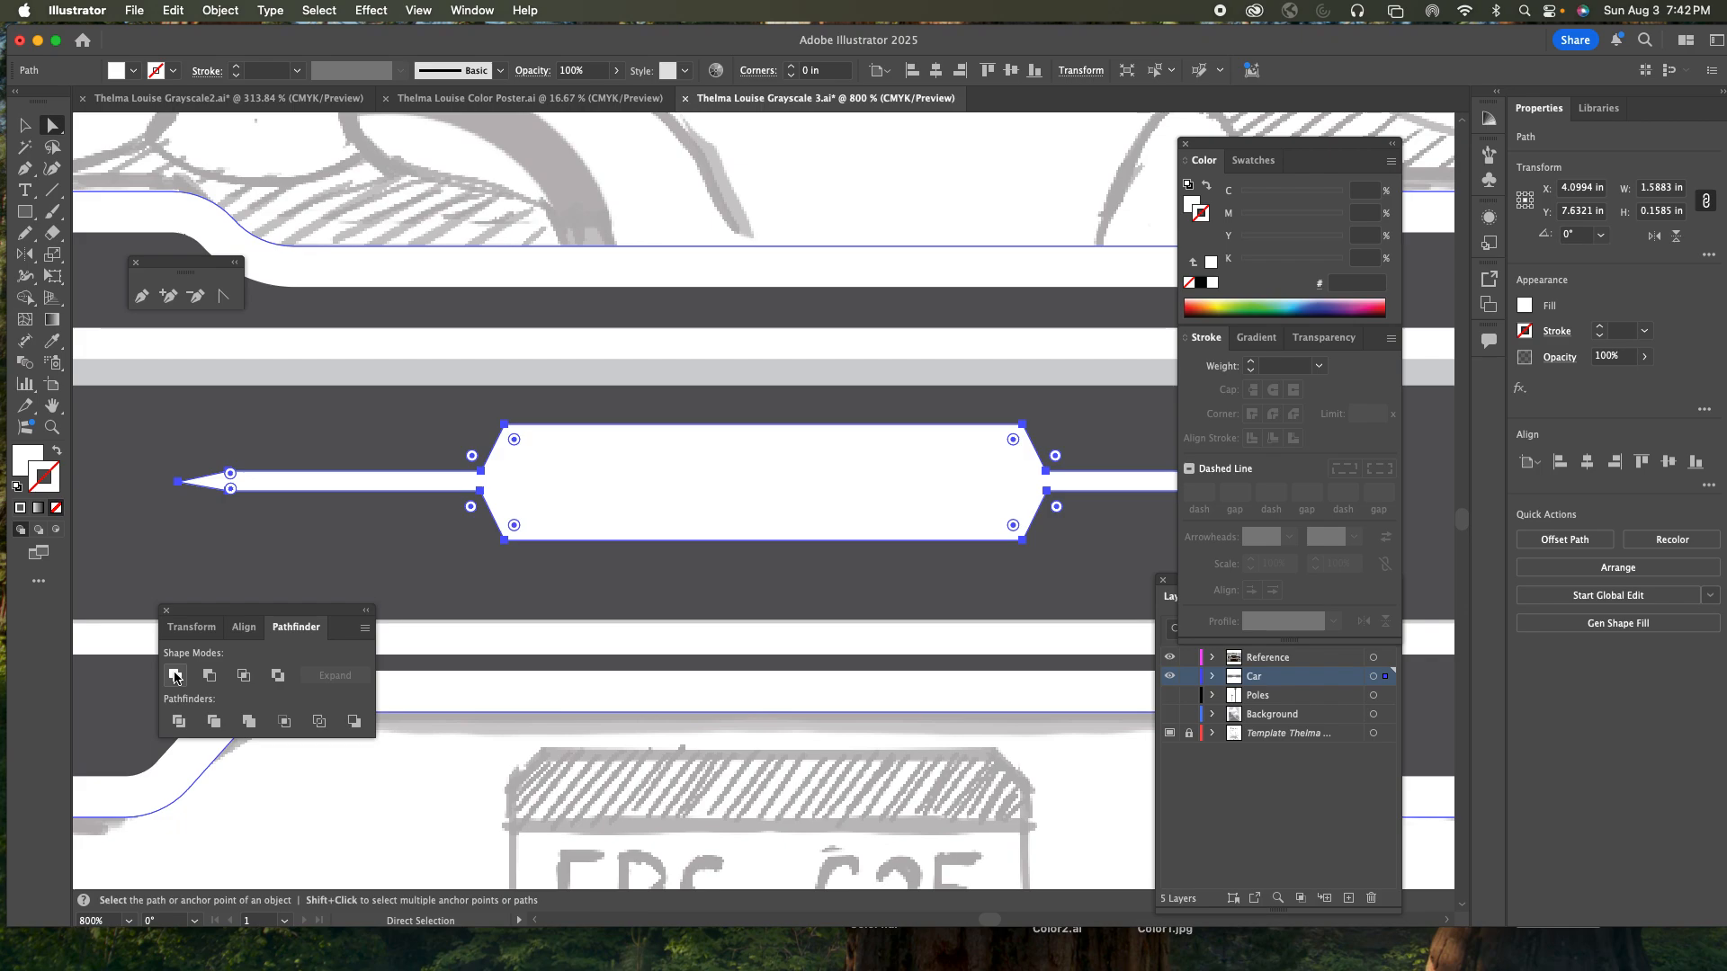
key(super+z)
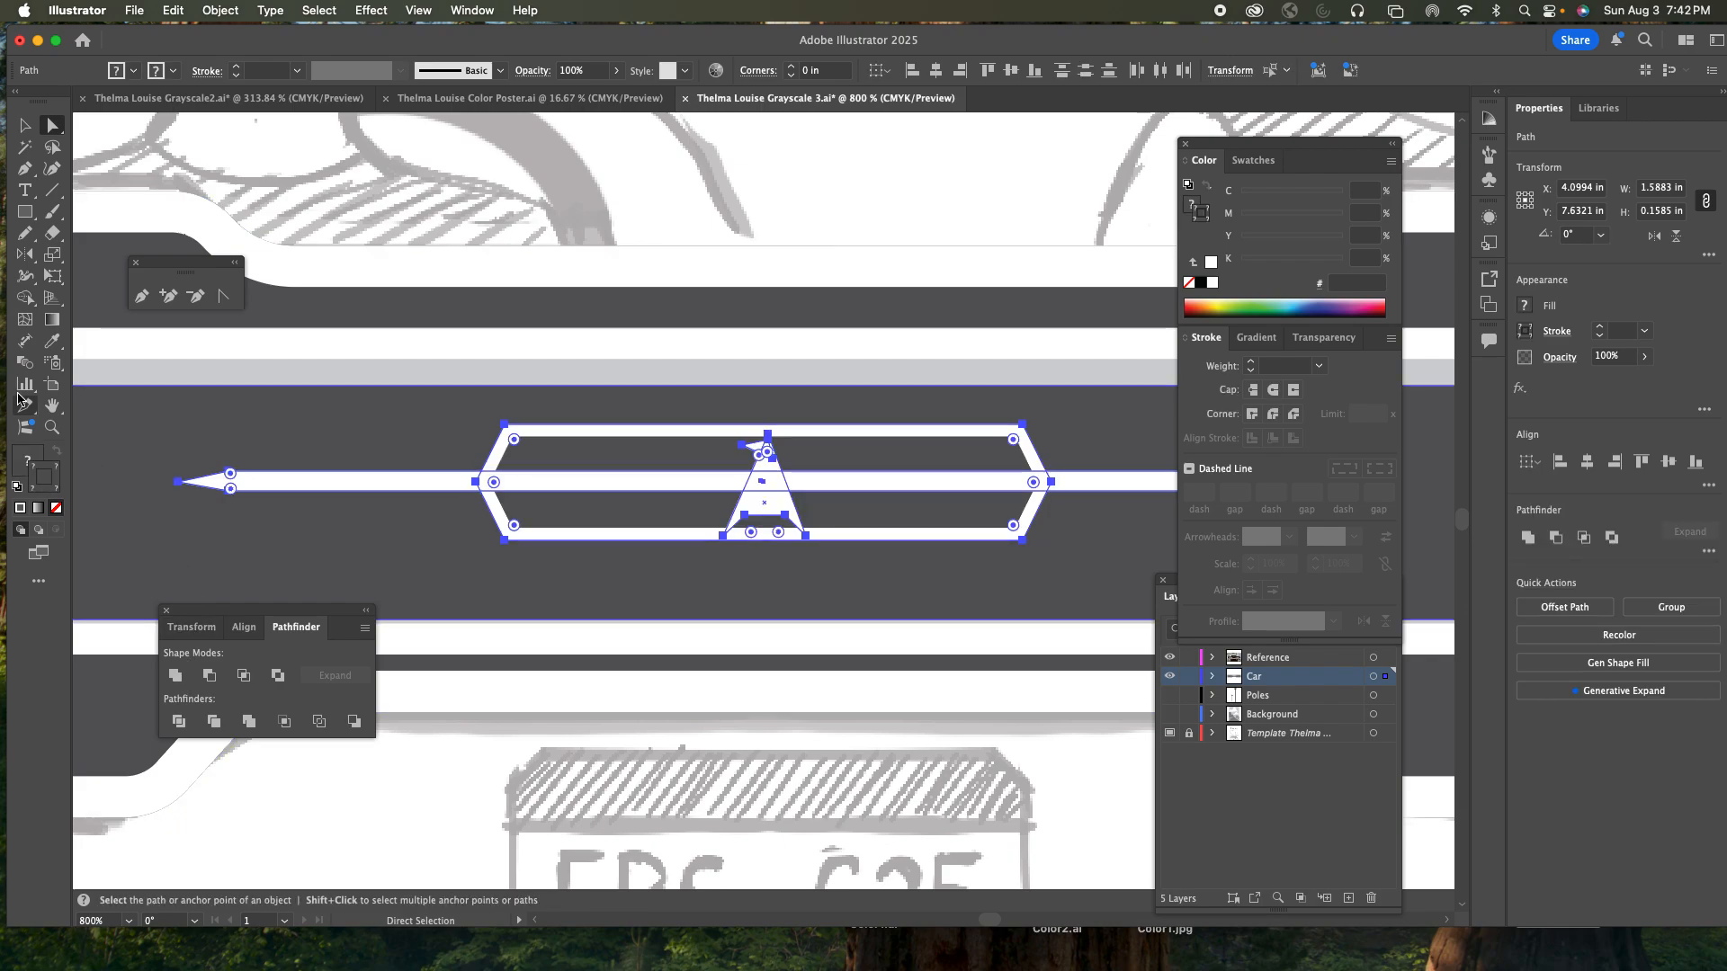
- Expand the appearance of the emblem's hexagonal outline into a filled shape and make it a compound path
click(25, 126)
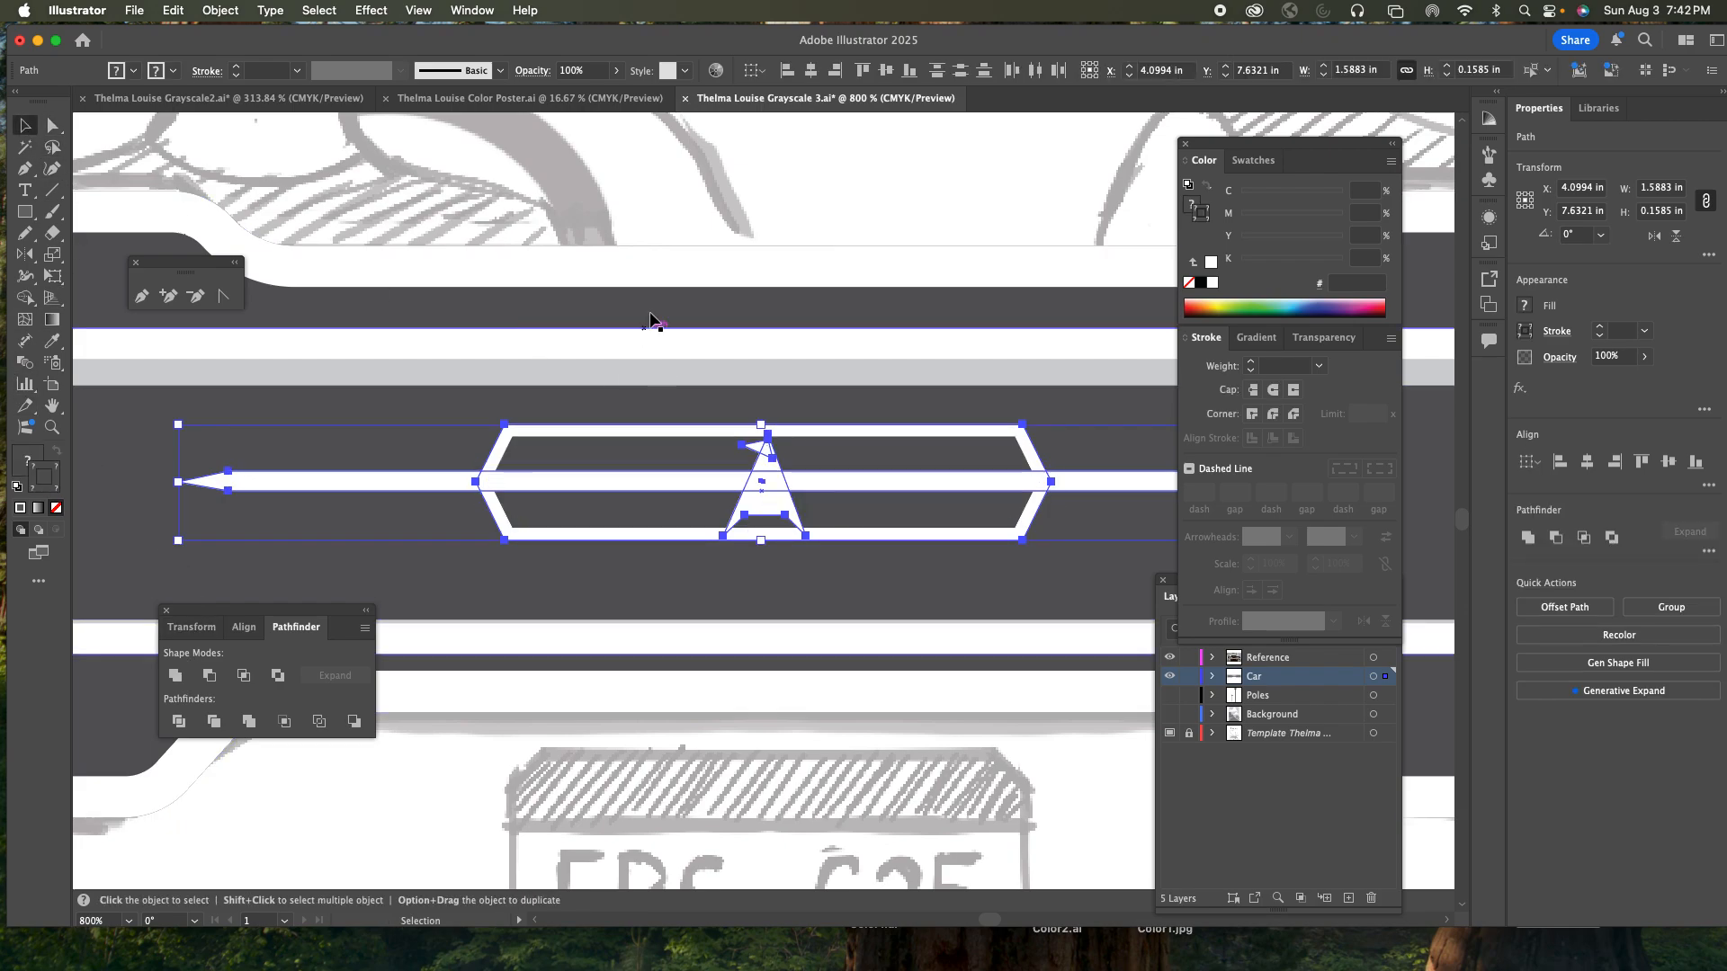
click(678, 232)
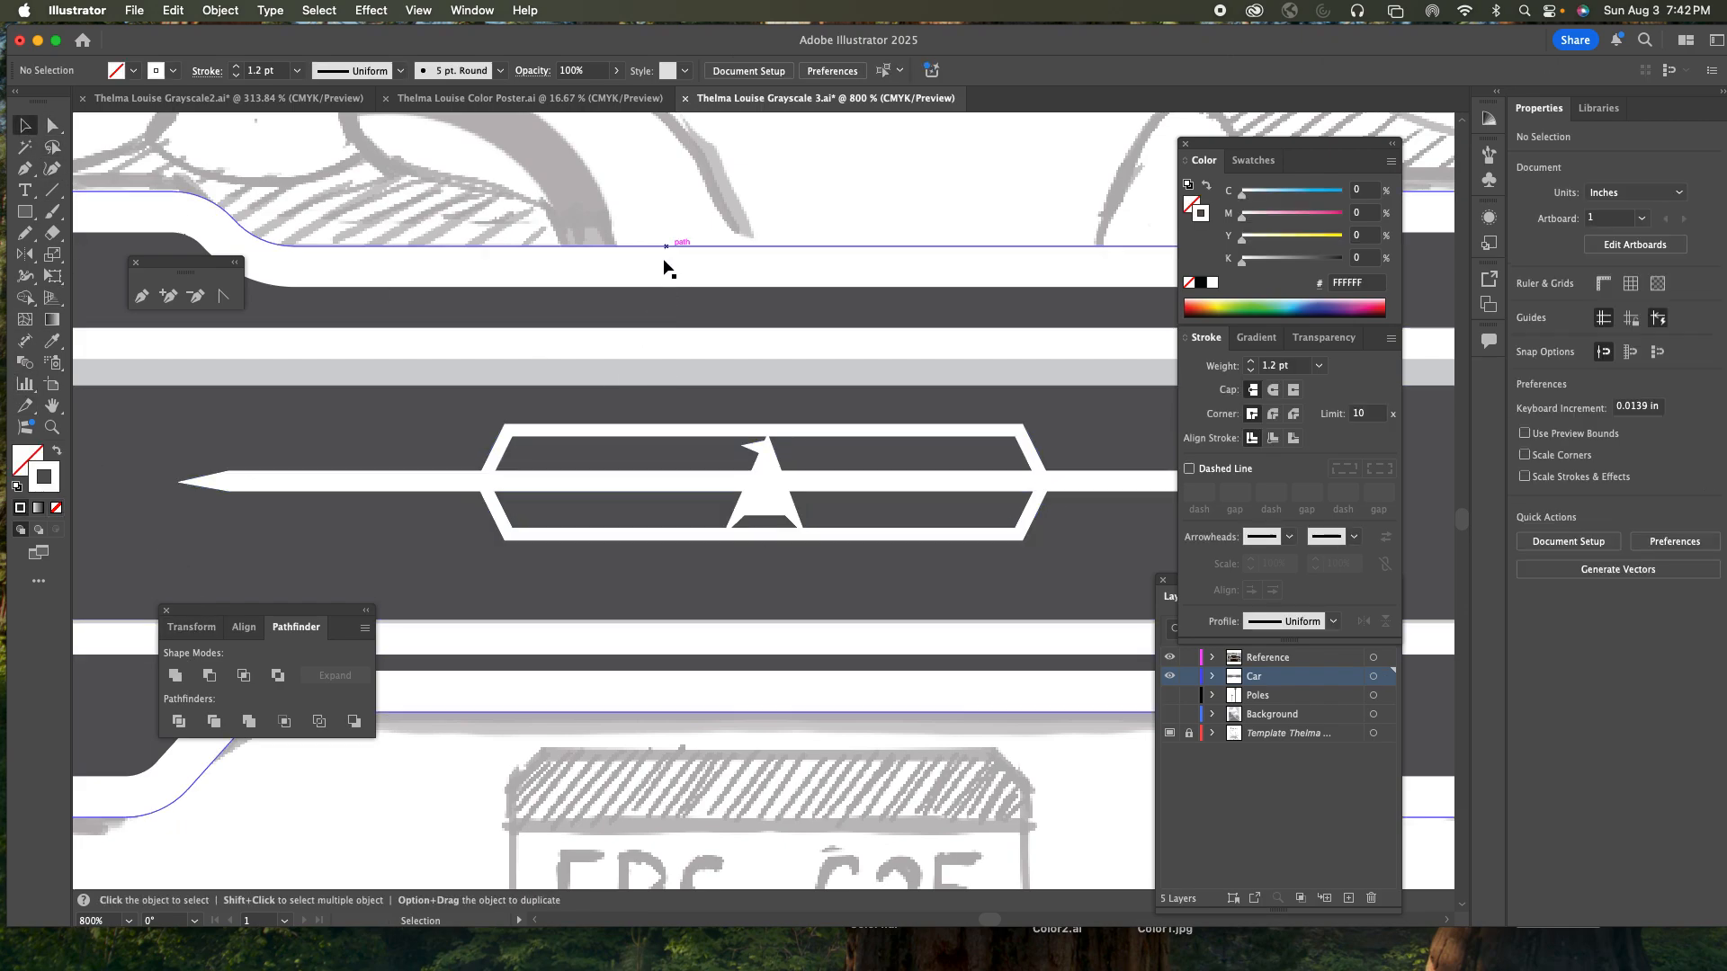
click(625, 440)
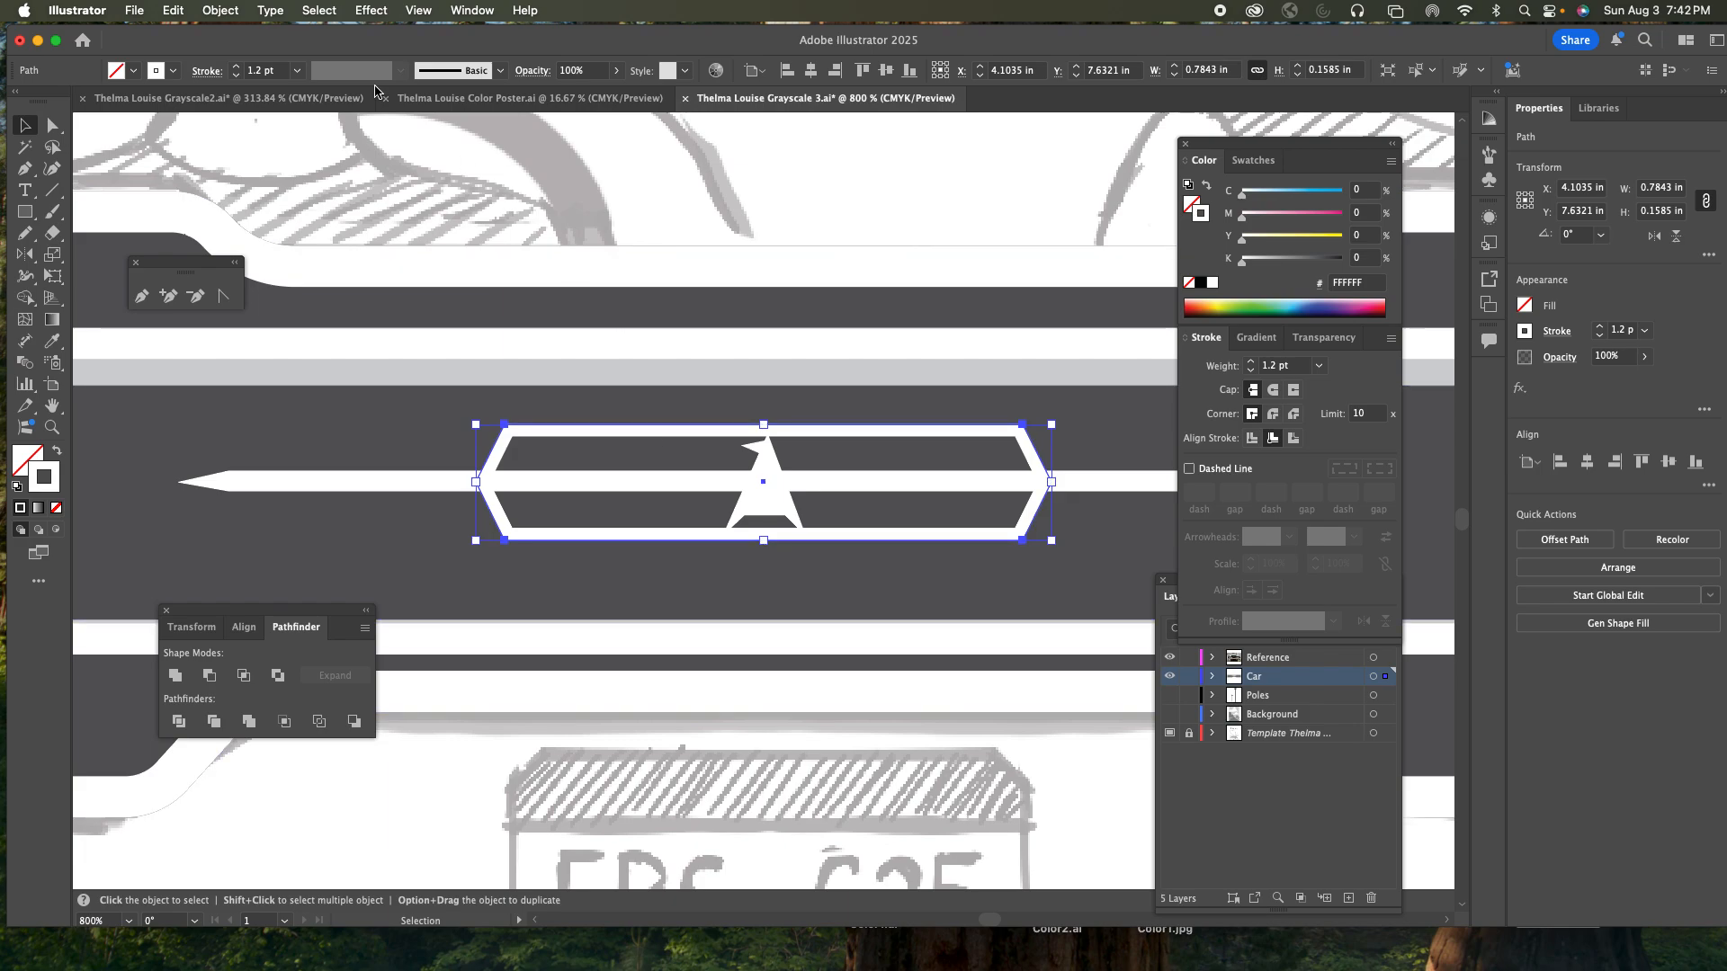
click(232, 9)
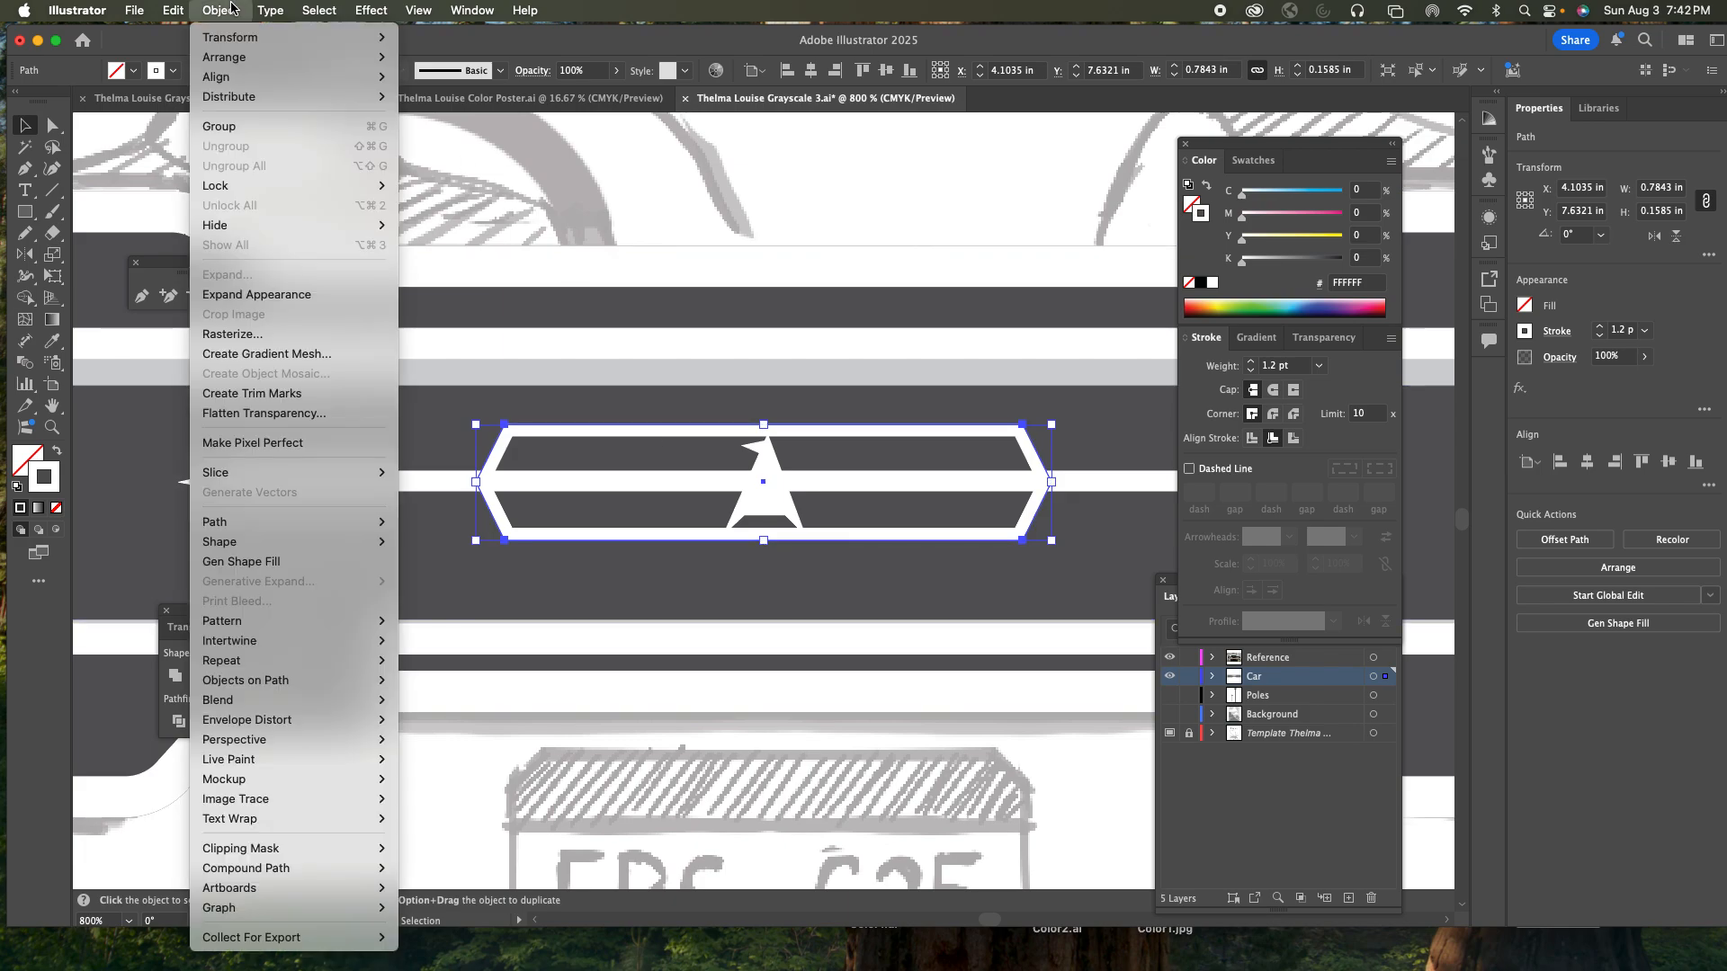
click(276, 296)
key(super+8)
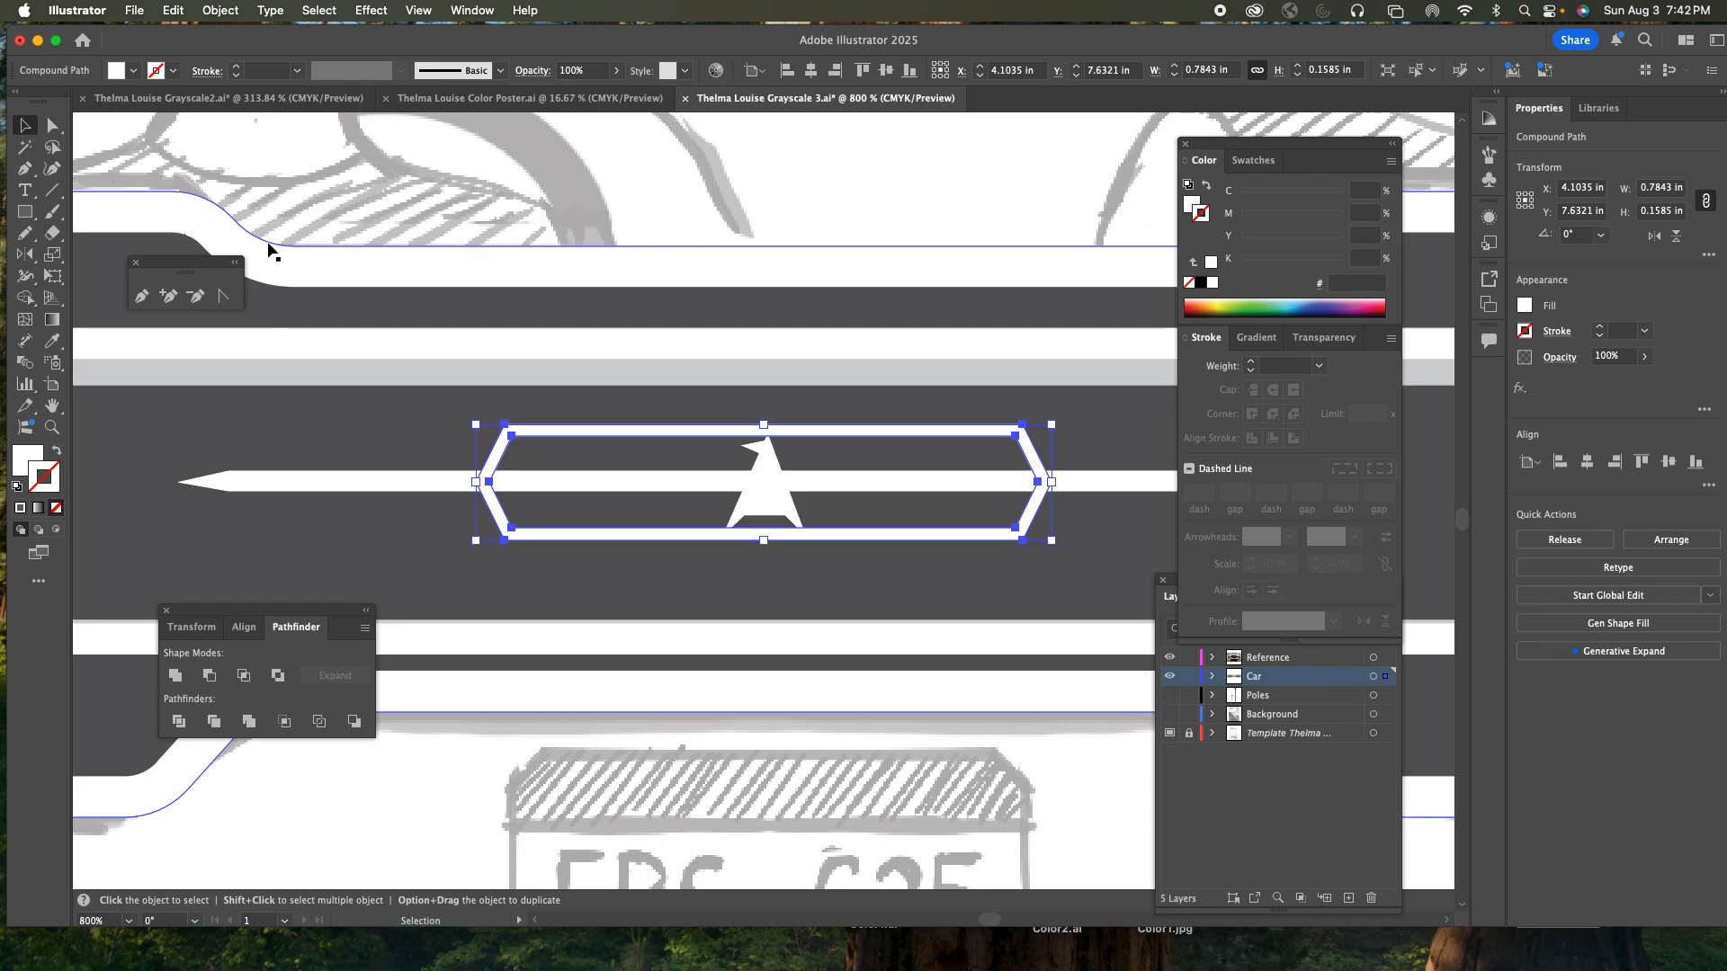
click(221, 9)
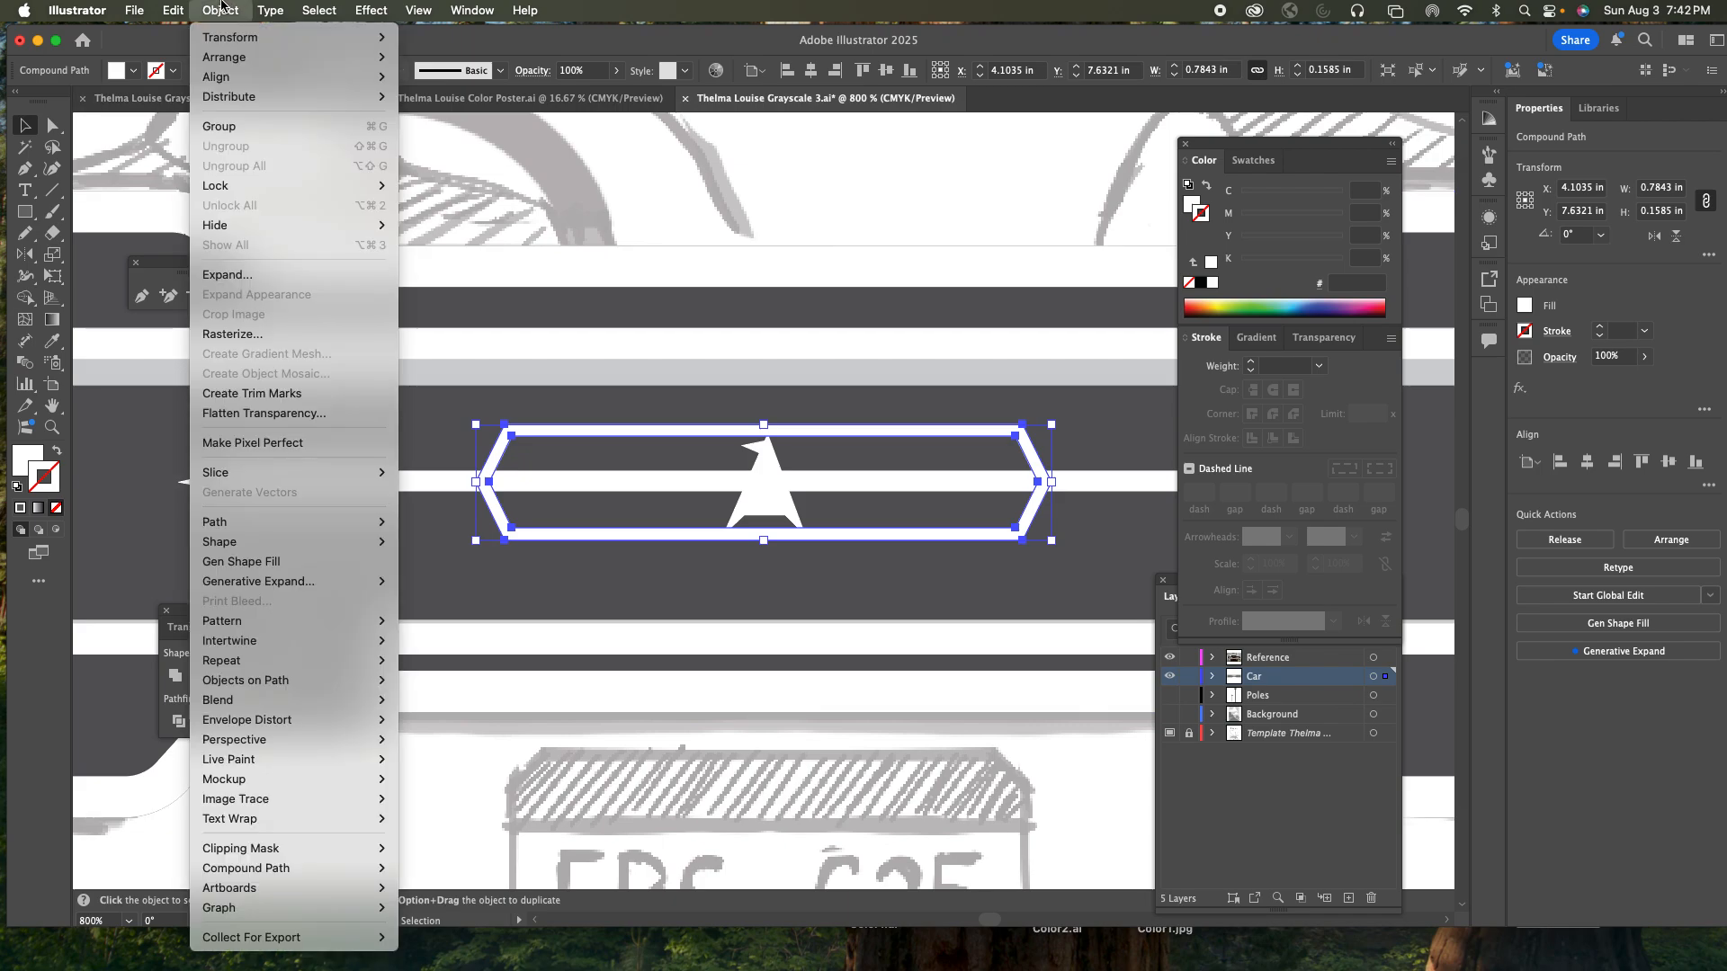
click(223, 6)
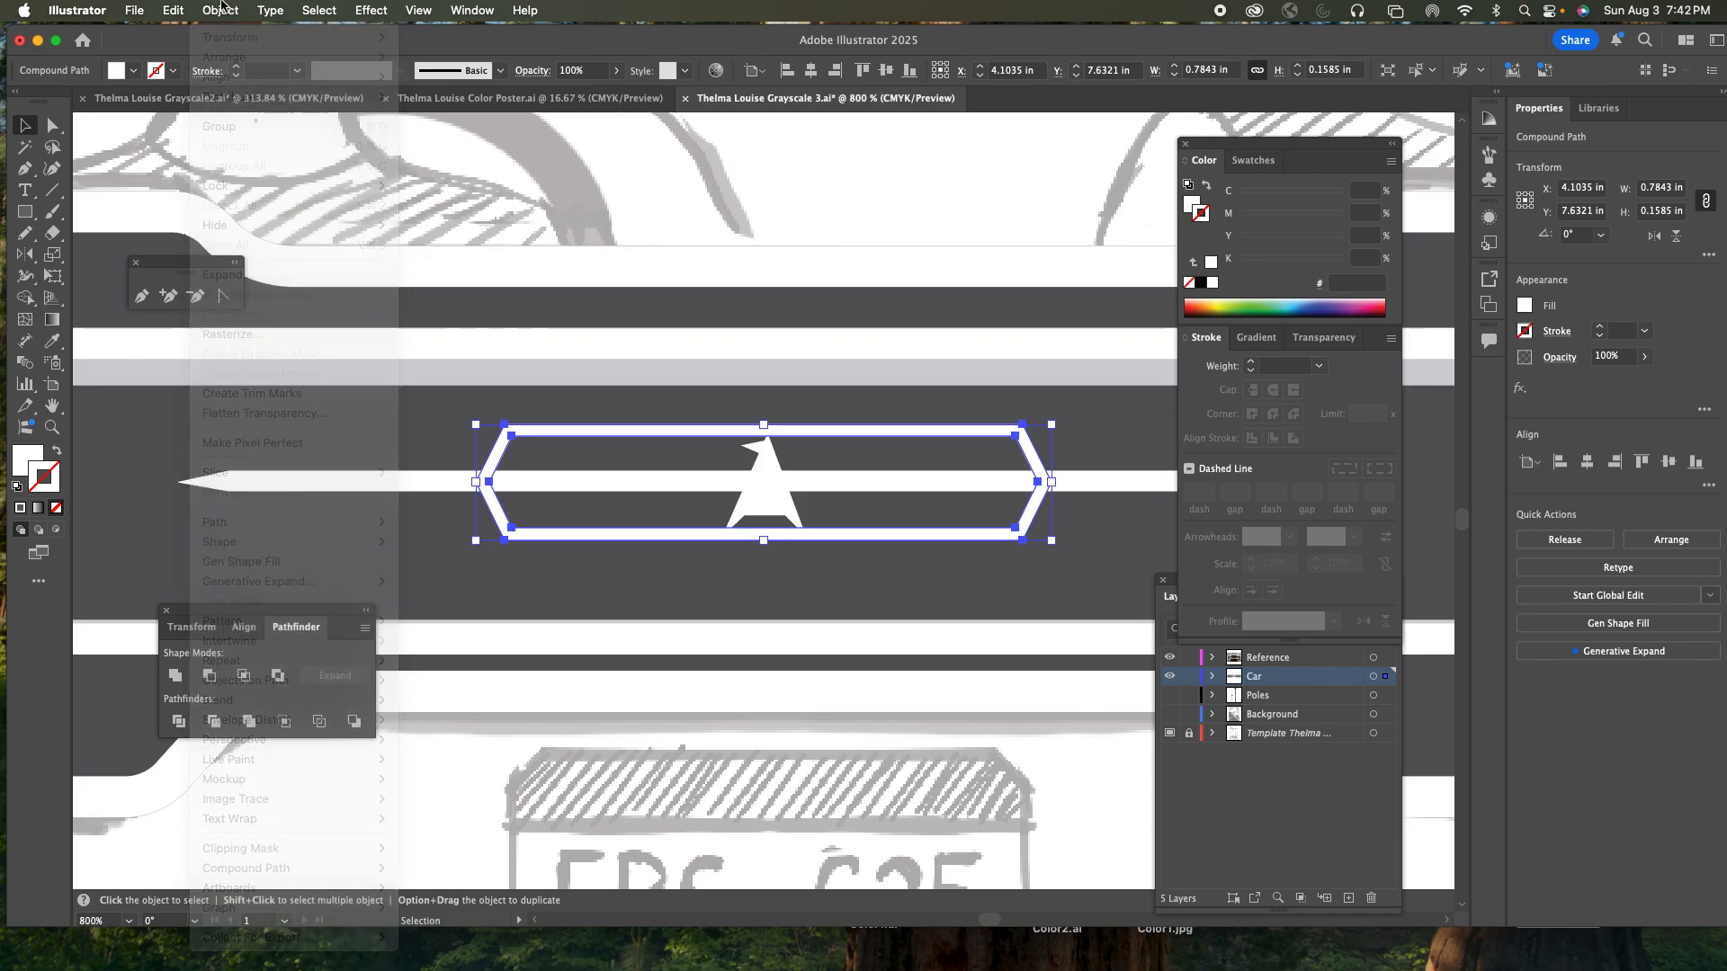
- Unite the emblem's expanded outline, A-shaped figure with its small triangle, and pointed bar into one white shape
shift+click(763, 498)
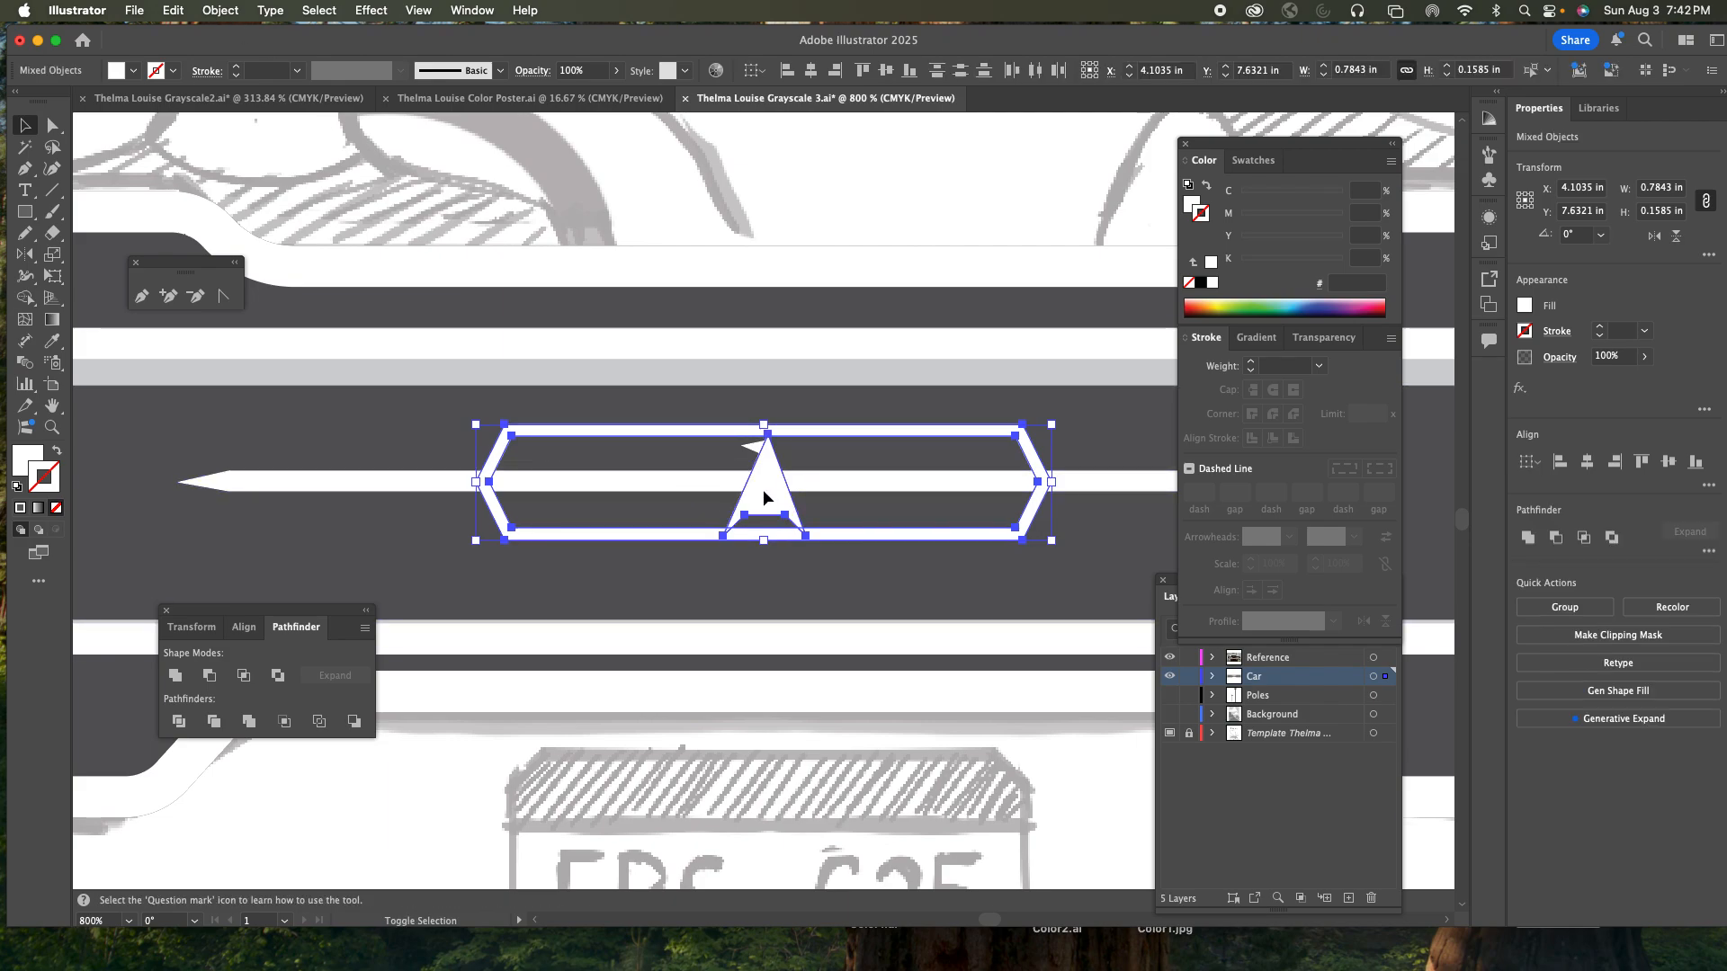
shift+click(724, 484)
click(175, 681)
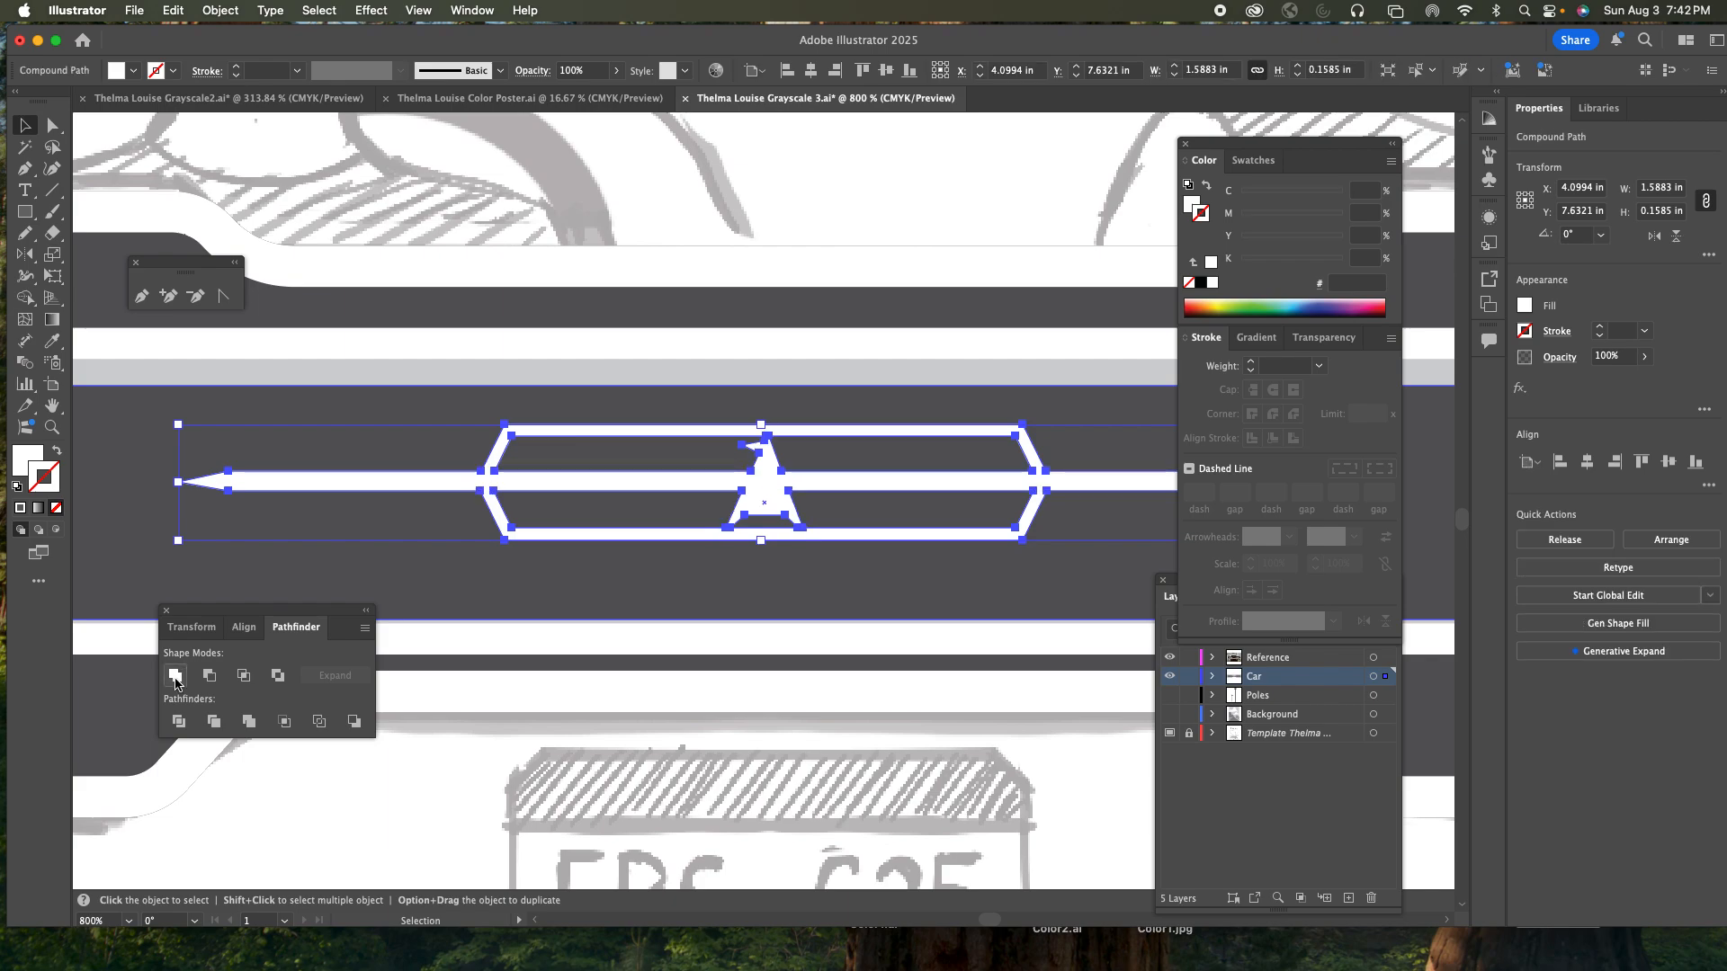
click(671, 205)
key(a)
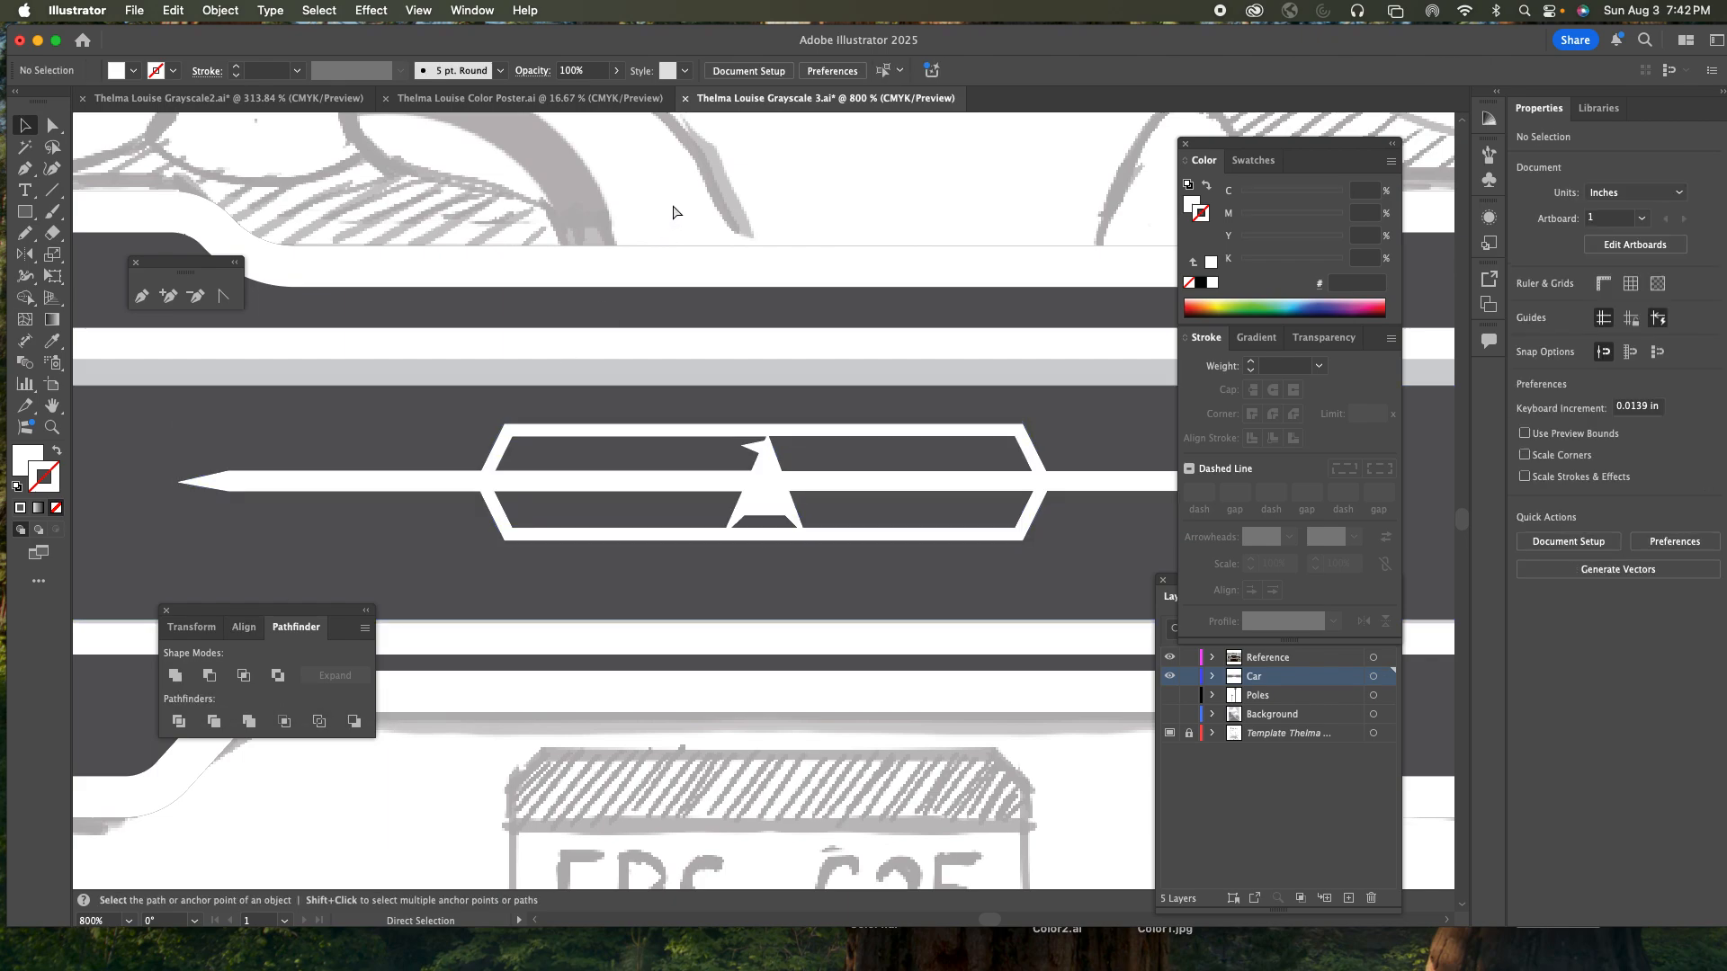
- Switch the Car layer to outline view so the sketch of the whole rear end can be traced
key(super+minus)
key(super+minus)
key(super+minus)
key(super+minus)
key(space)
drag(790, 447, 725, 385)
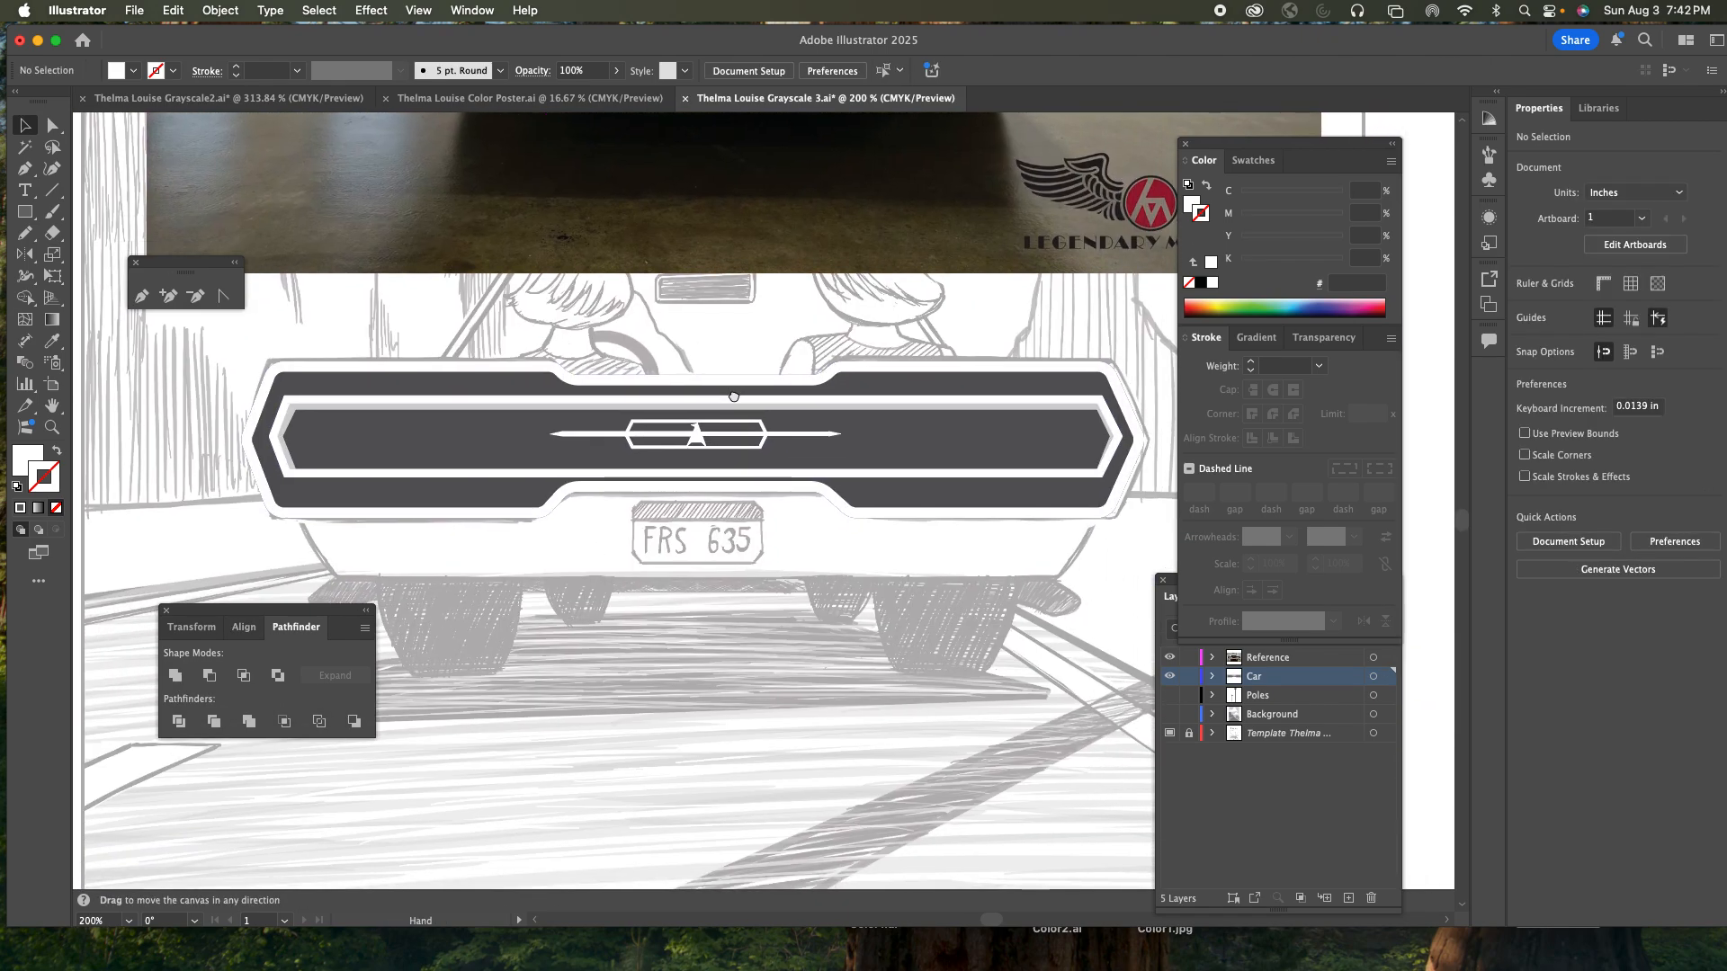
super+click(1171, 677)
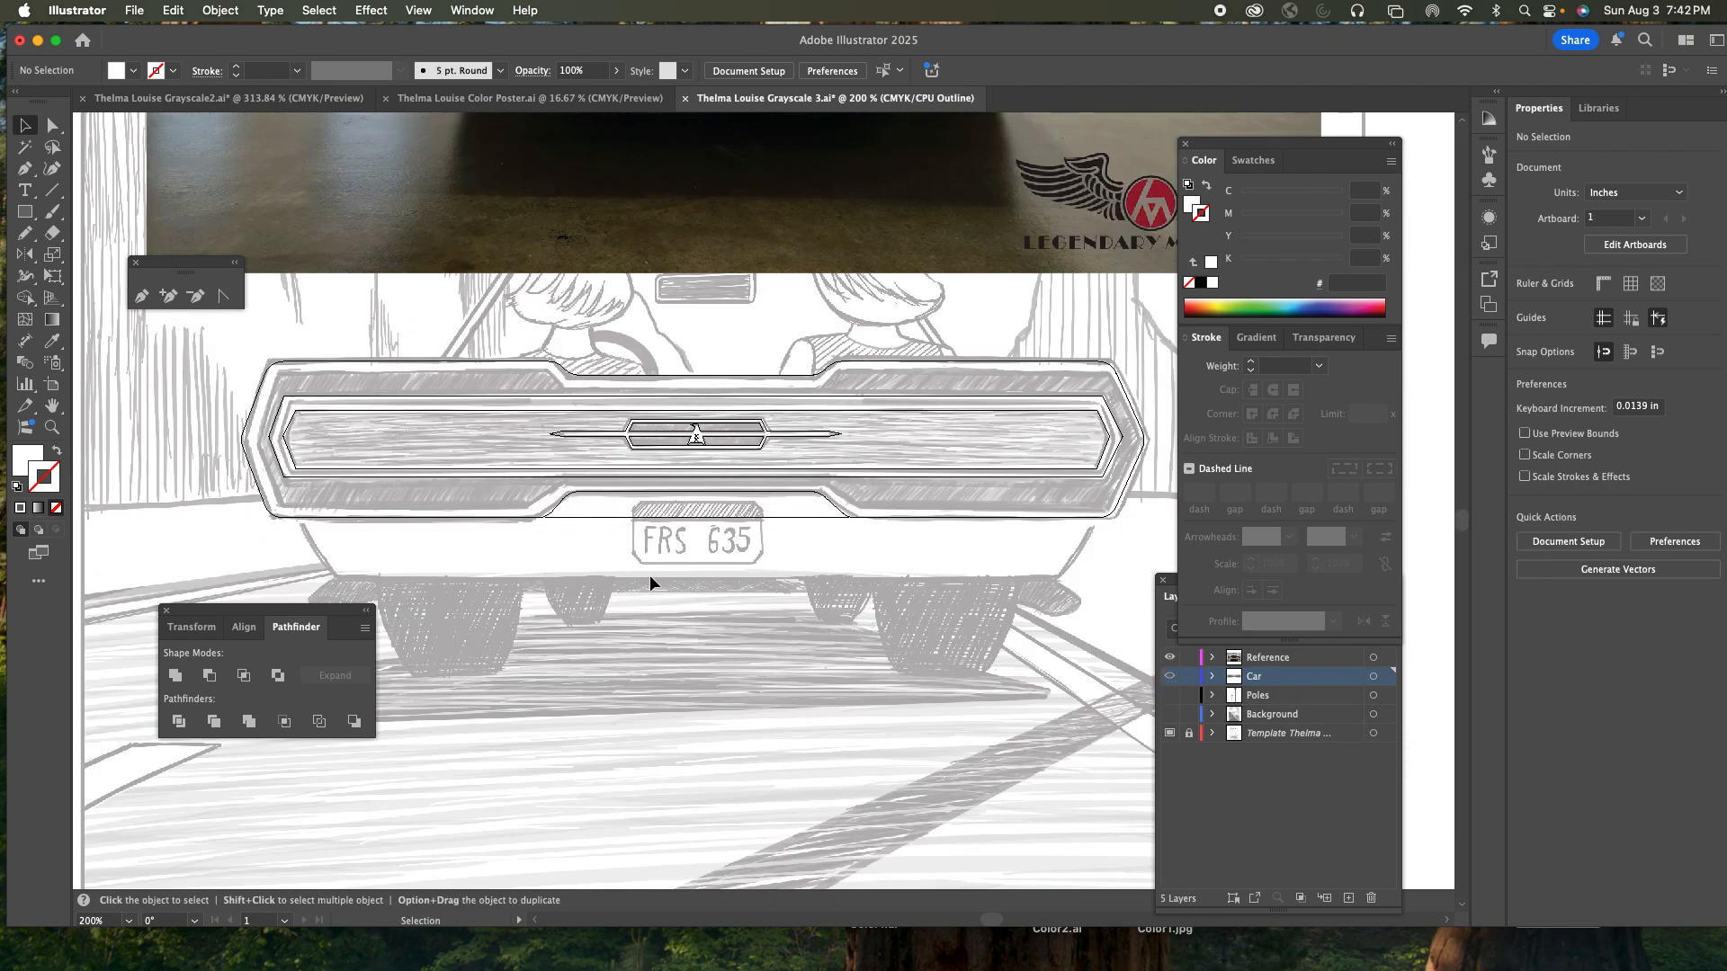
- Trace the lower bumper panel with the Pen tool as a closed path with curved sides, extending its upper edge behind the tailgate area
key(p)
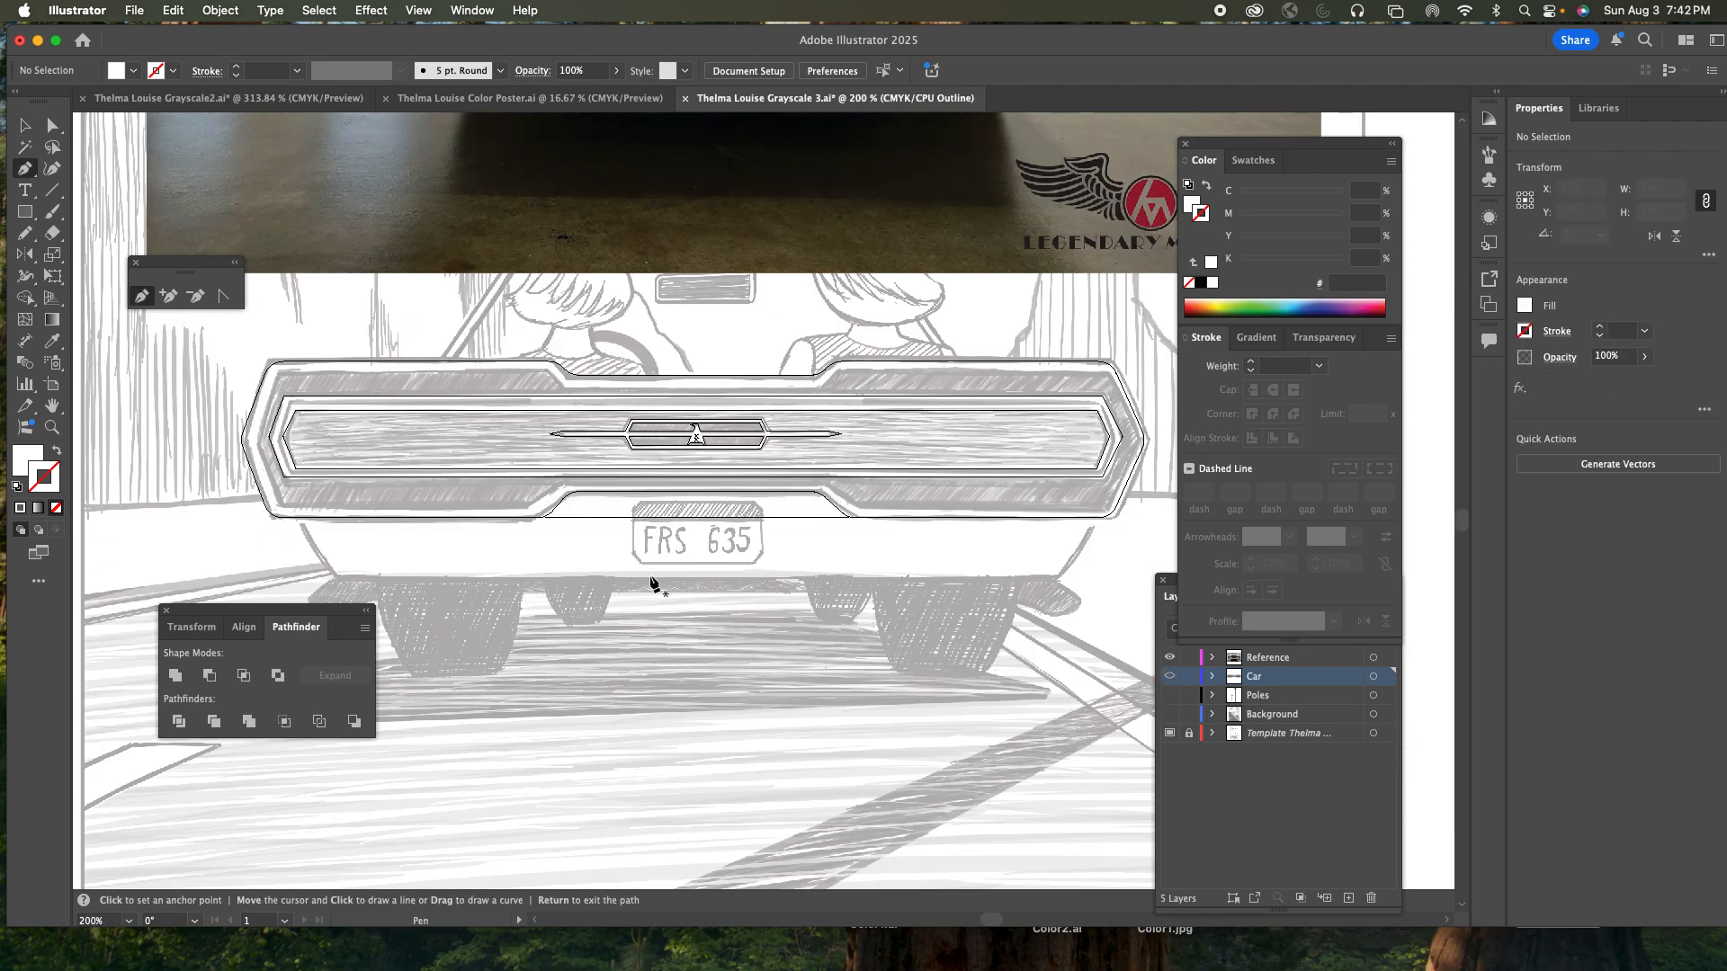
click(295, 504)
click(338, 576)
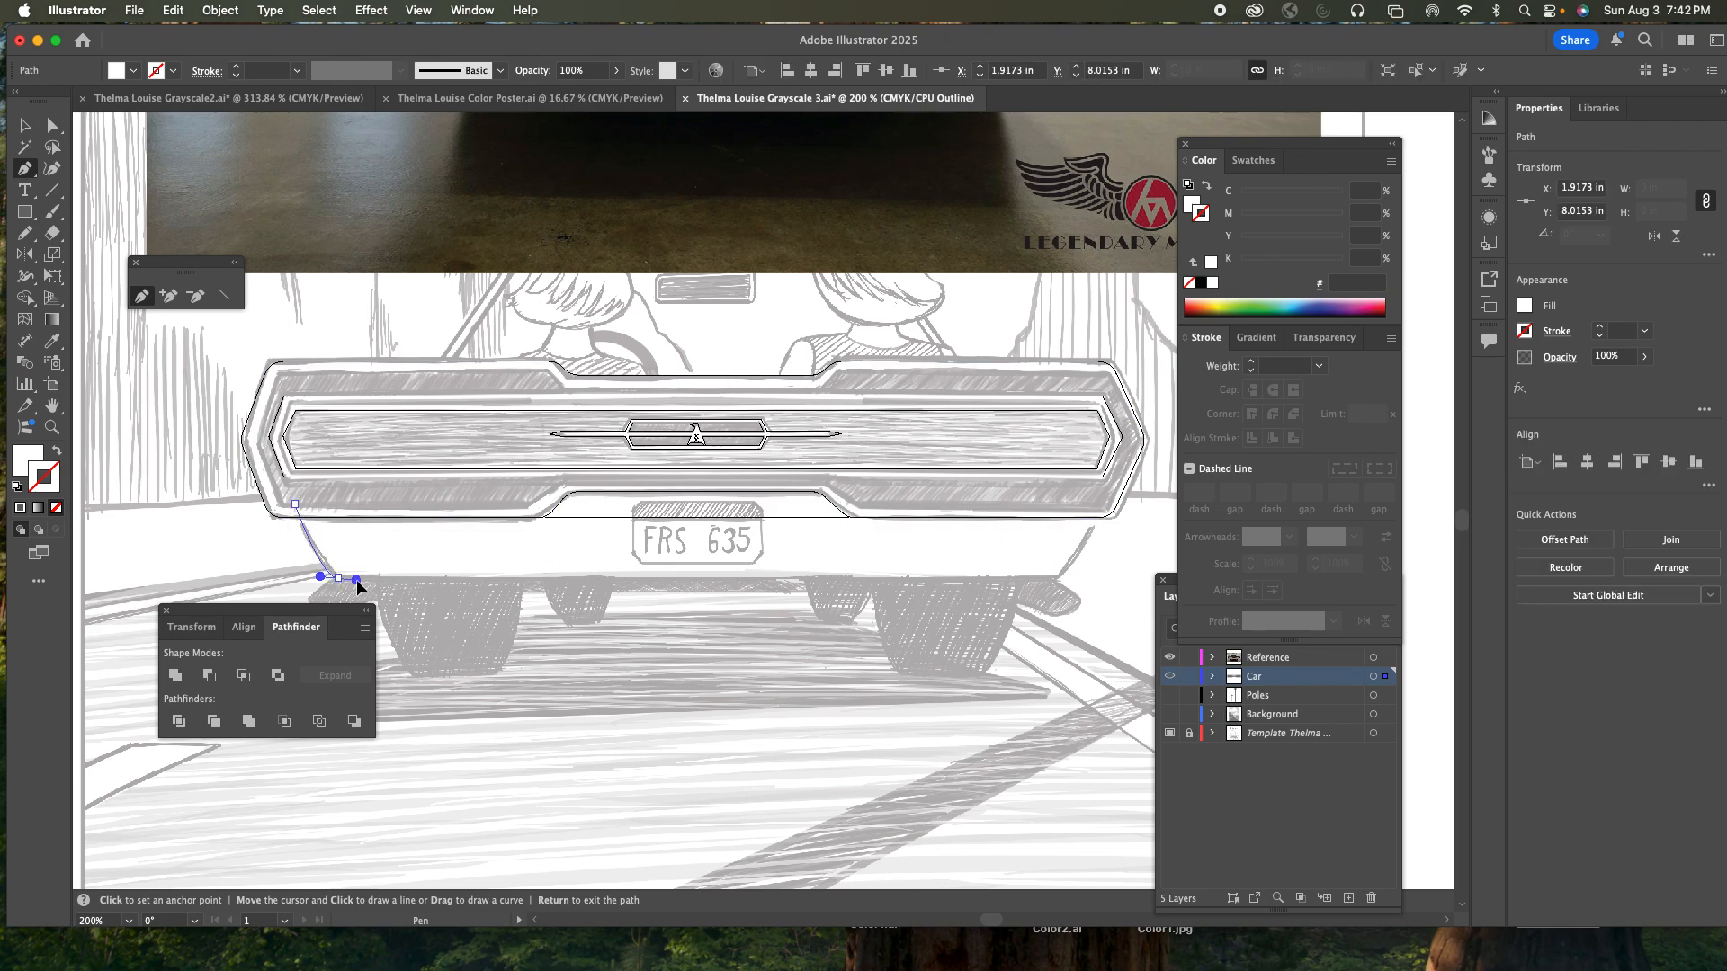
drag(354, 580, 354, 581)
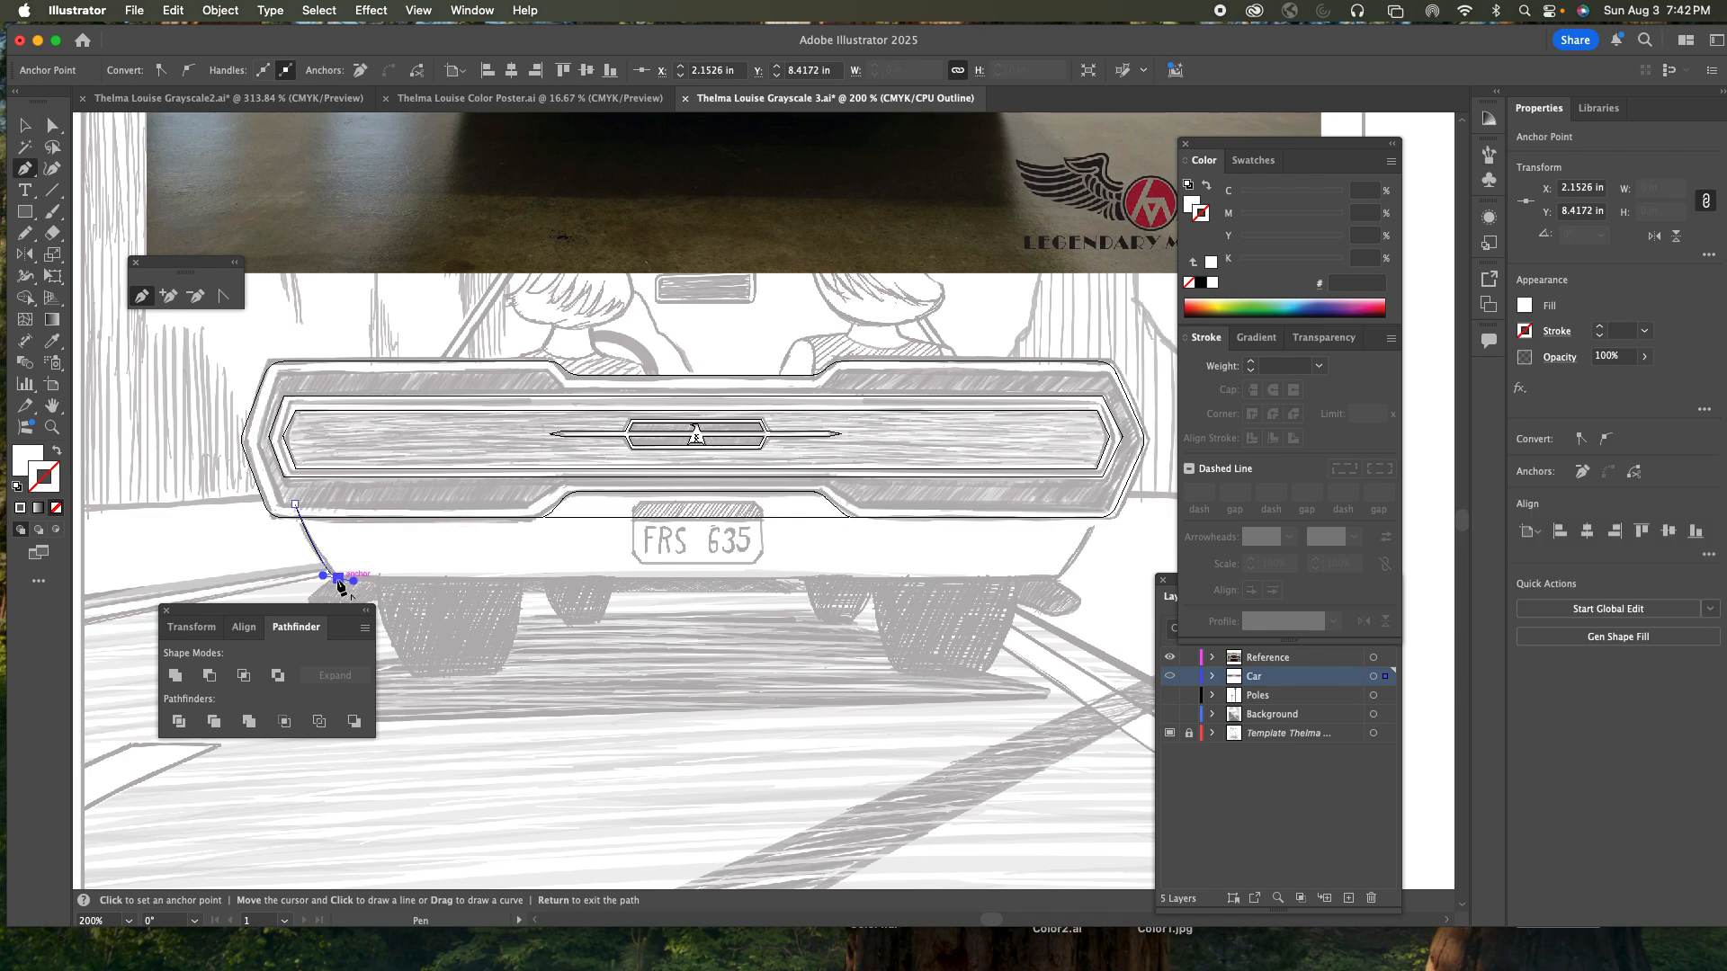
click(338, 578)
click(1057, 578)
mouse_move(1102, 509)
mouse_down()
mouse_move(1108, 468)
mouse_move(1101, 486)
mouse_up()
click(1102, 509)
drag(796, 448, 558, 455)
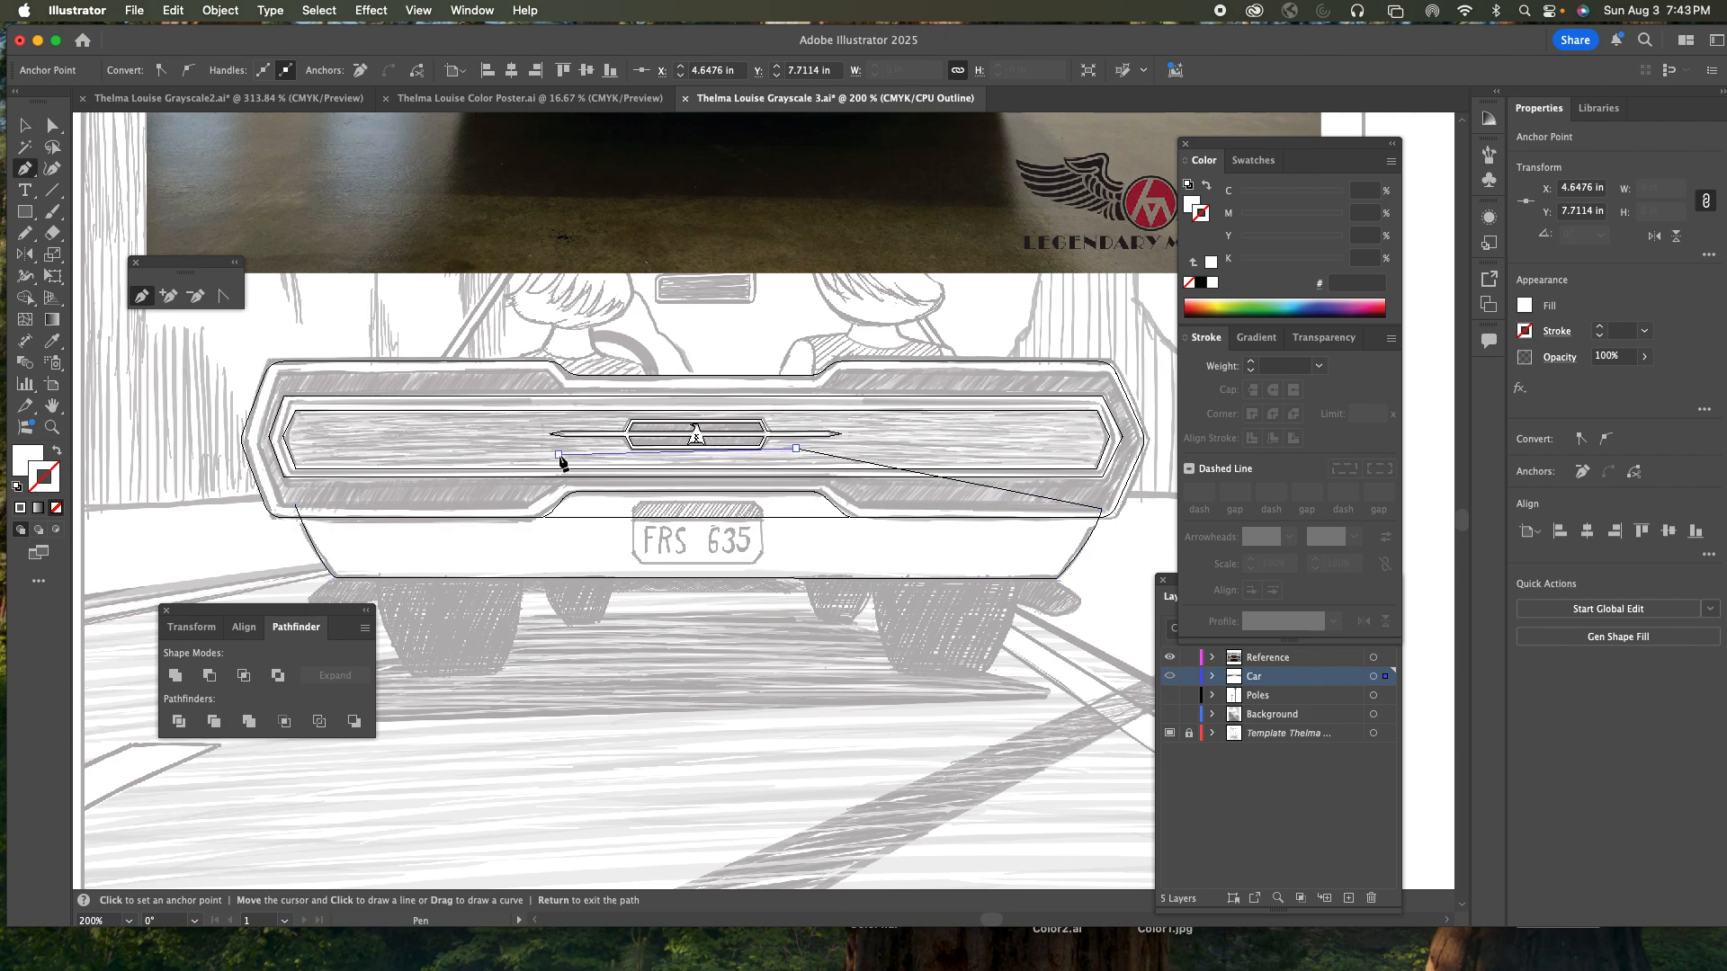
click(292, 503)
key(a)
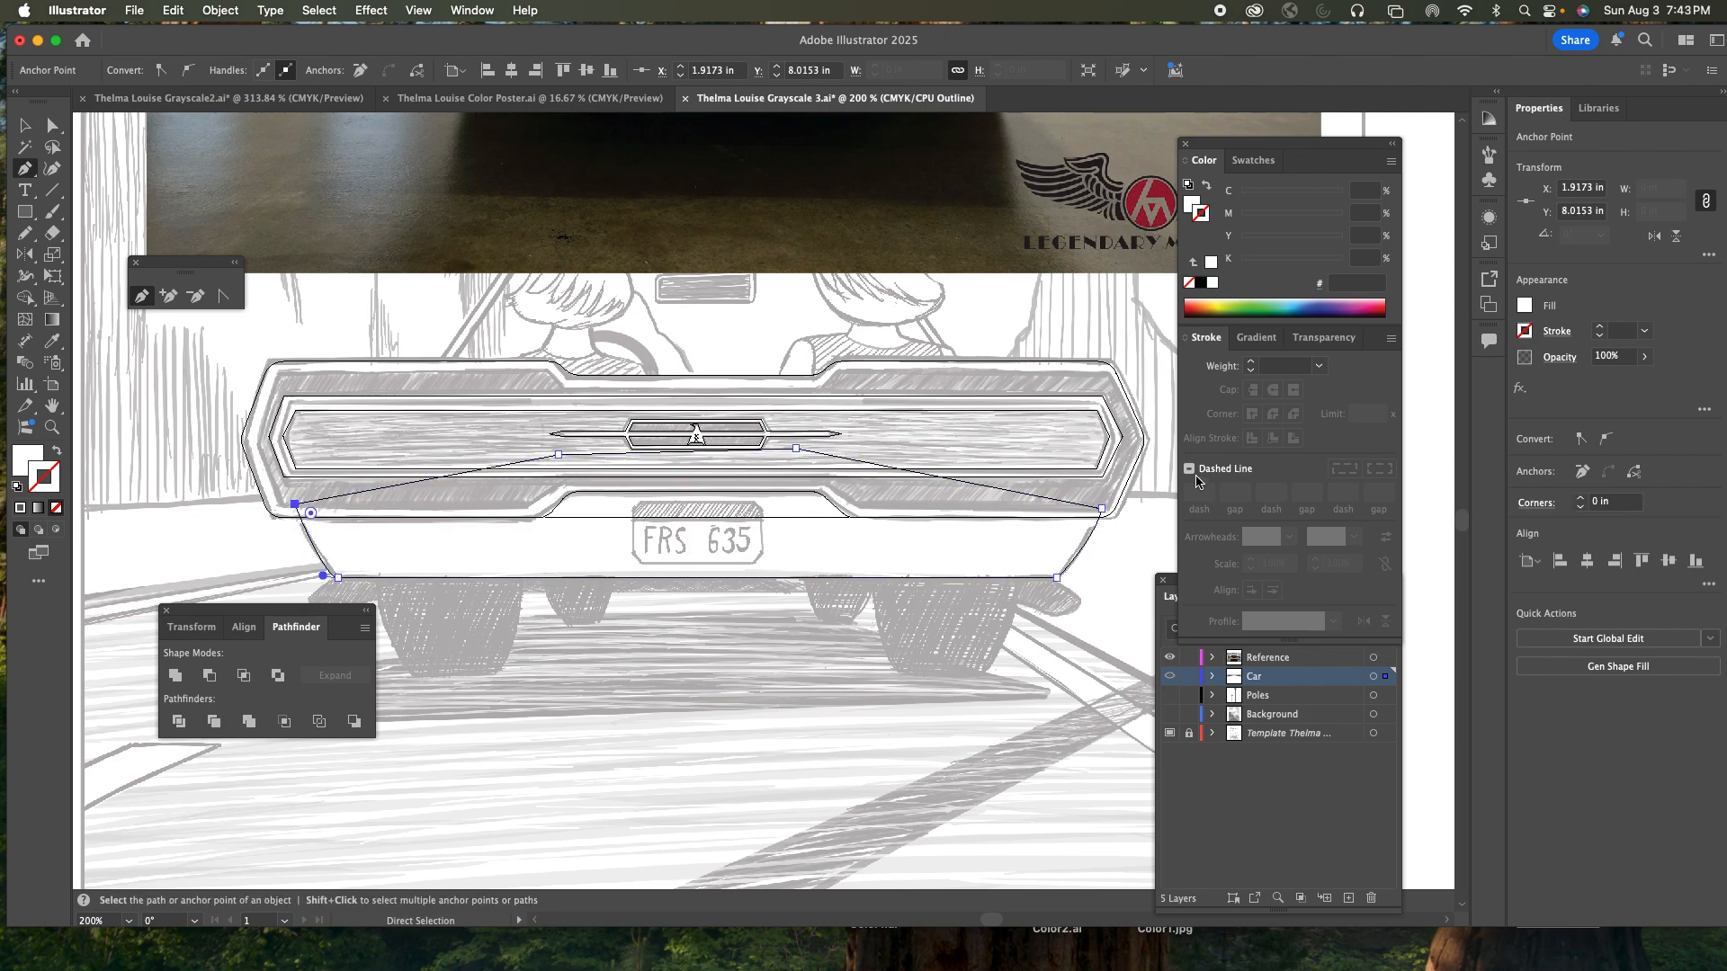
- Return the Car layer to preview, fill the bumper panel with 20% black and send it behind the tailgate shapes
super+click(1169, 676)
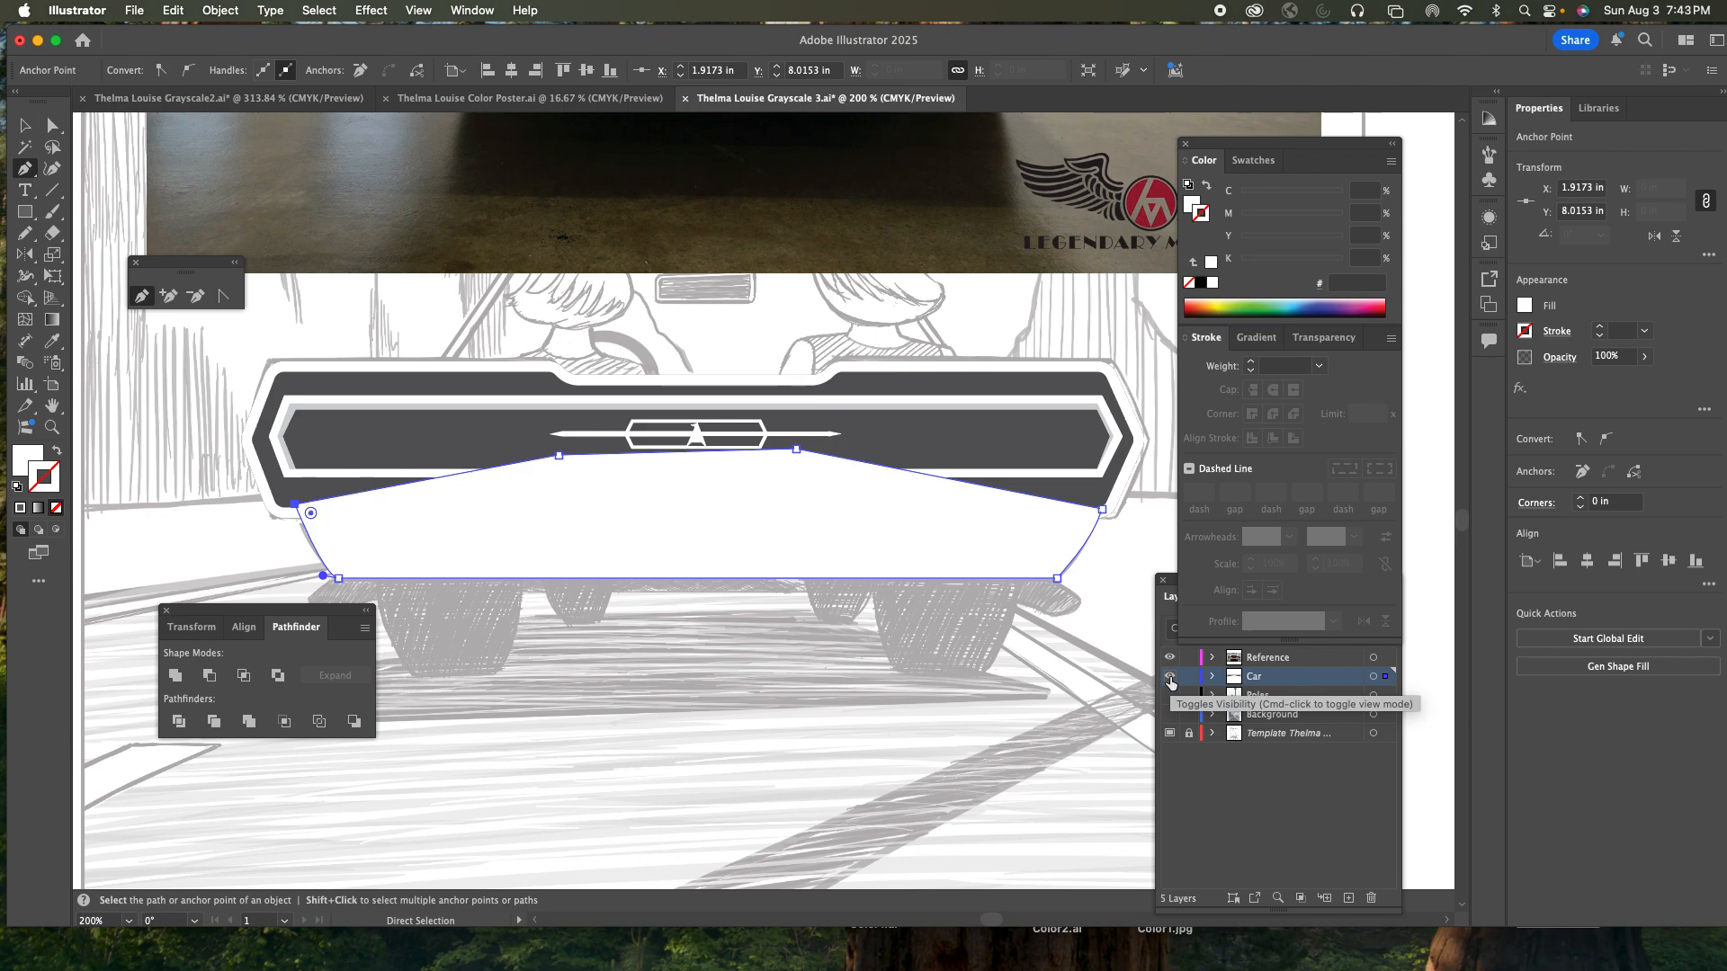
click(1191, 203)
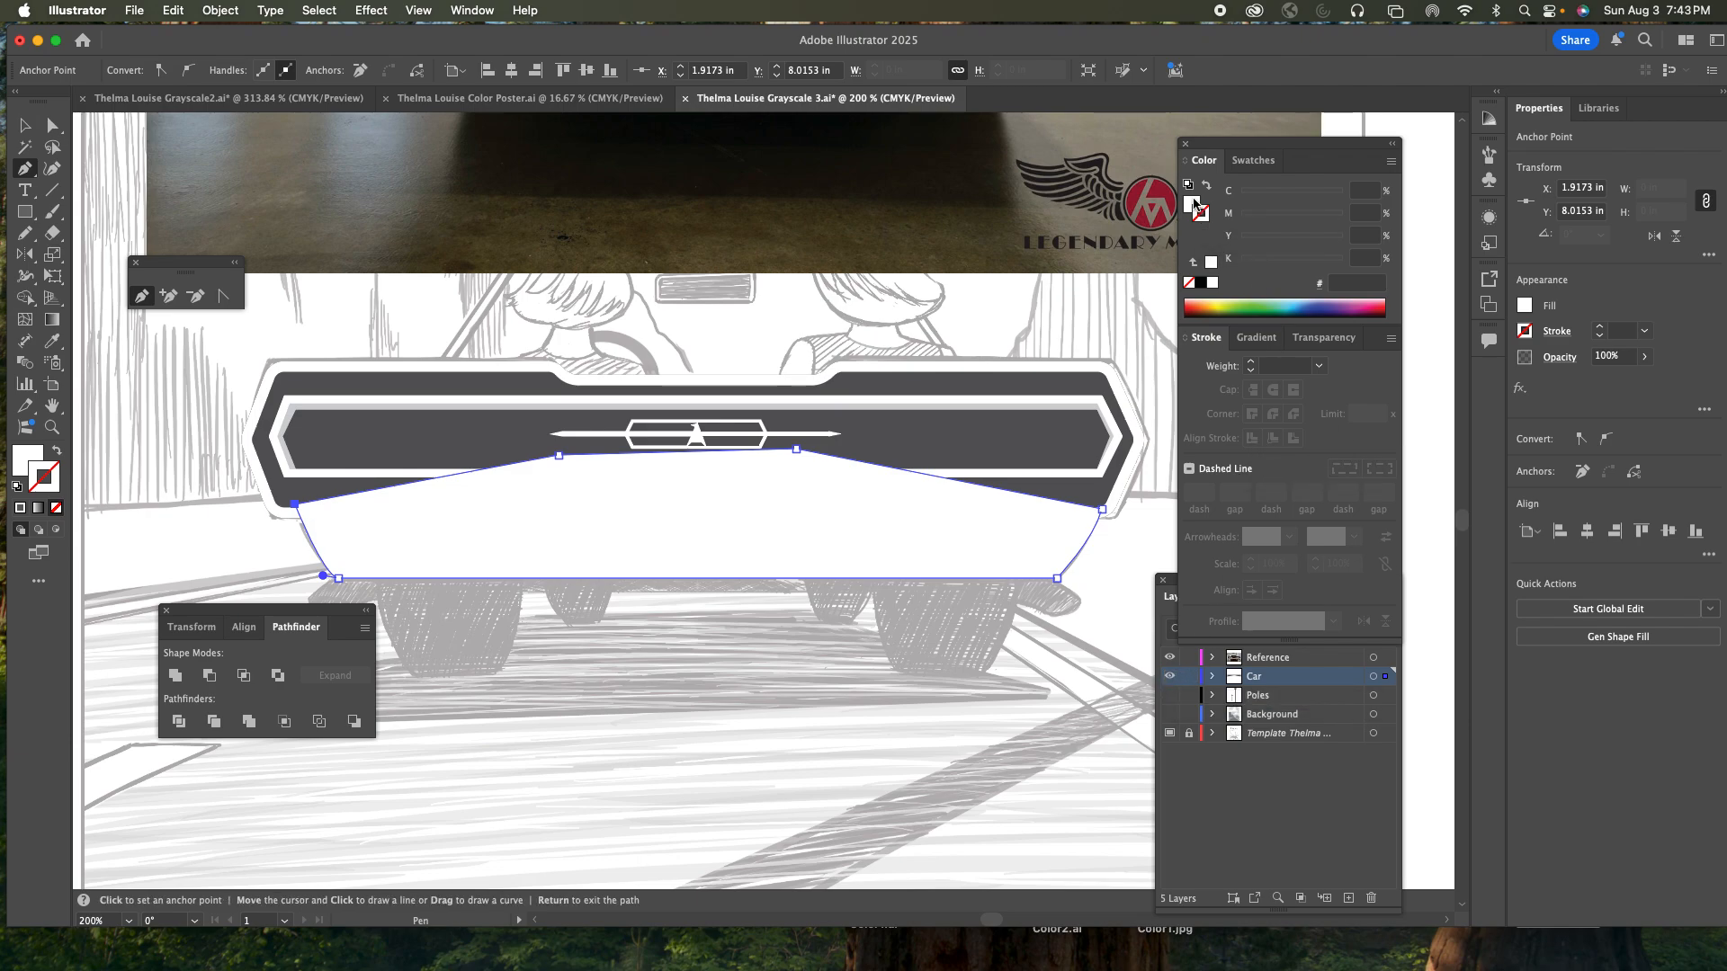
drag(1270, 261, 1258, 268)
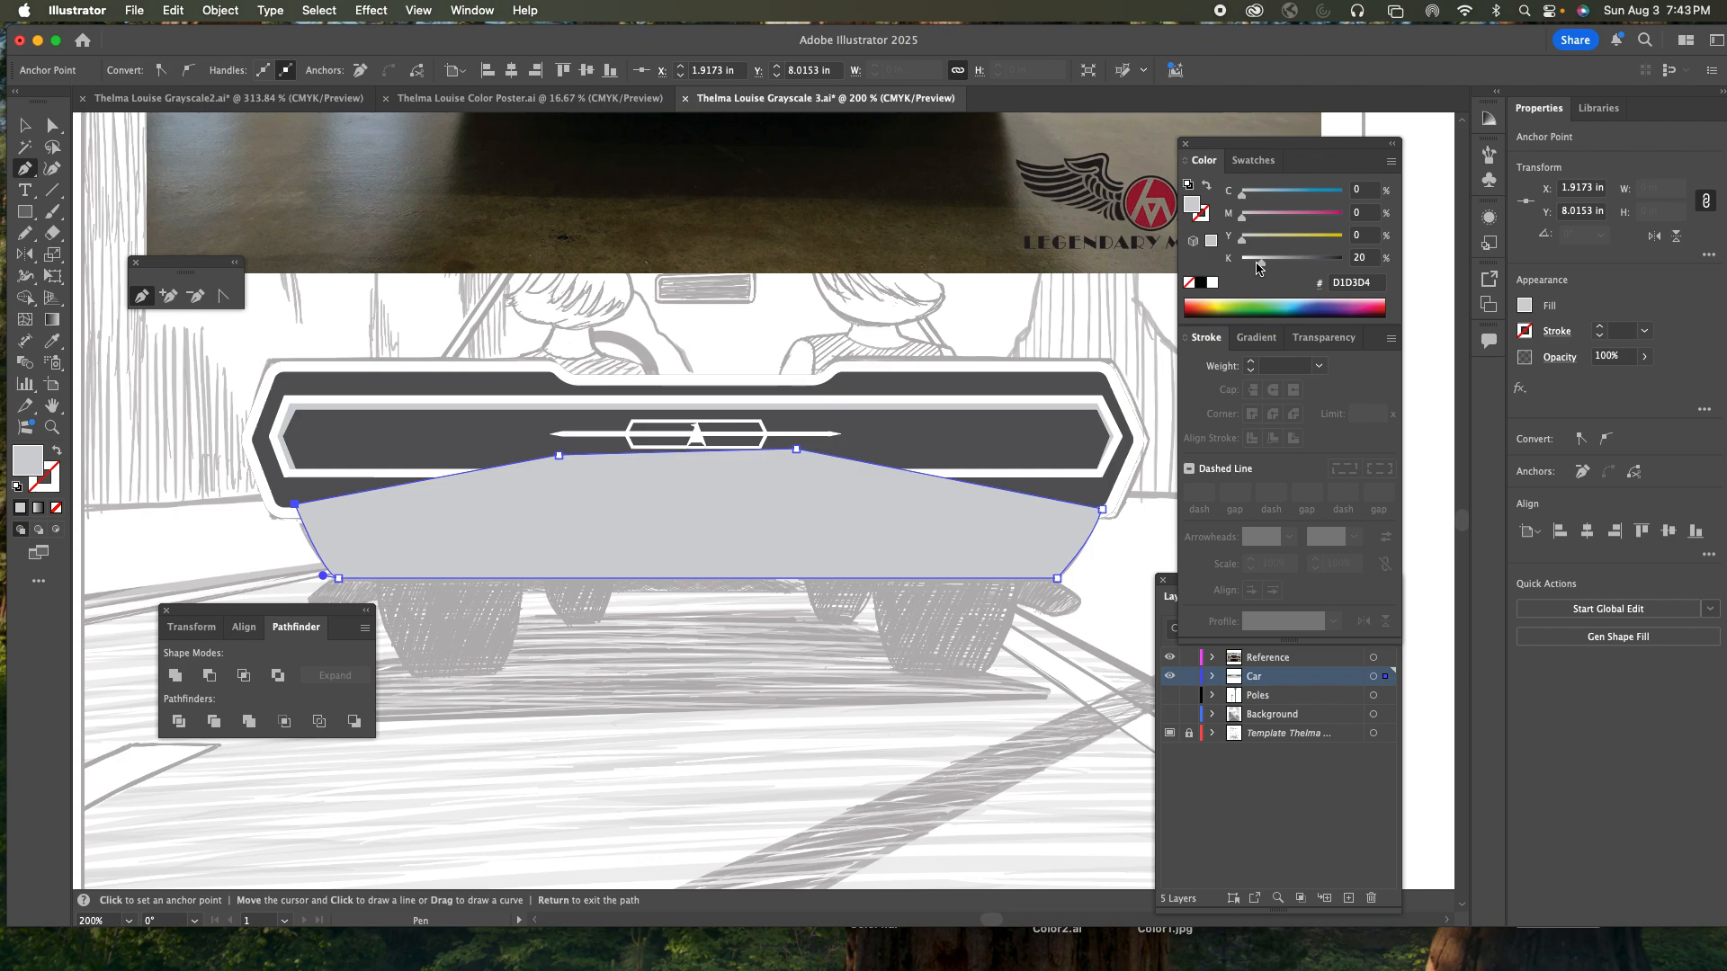
key(super)
key(super)
key(super+bracketleft)
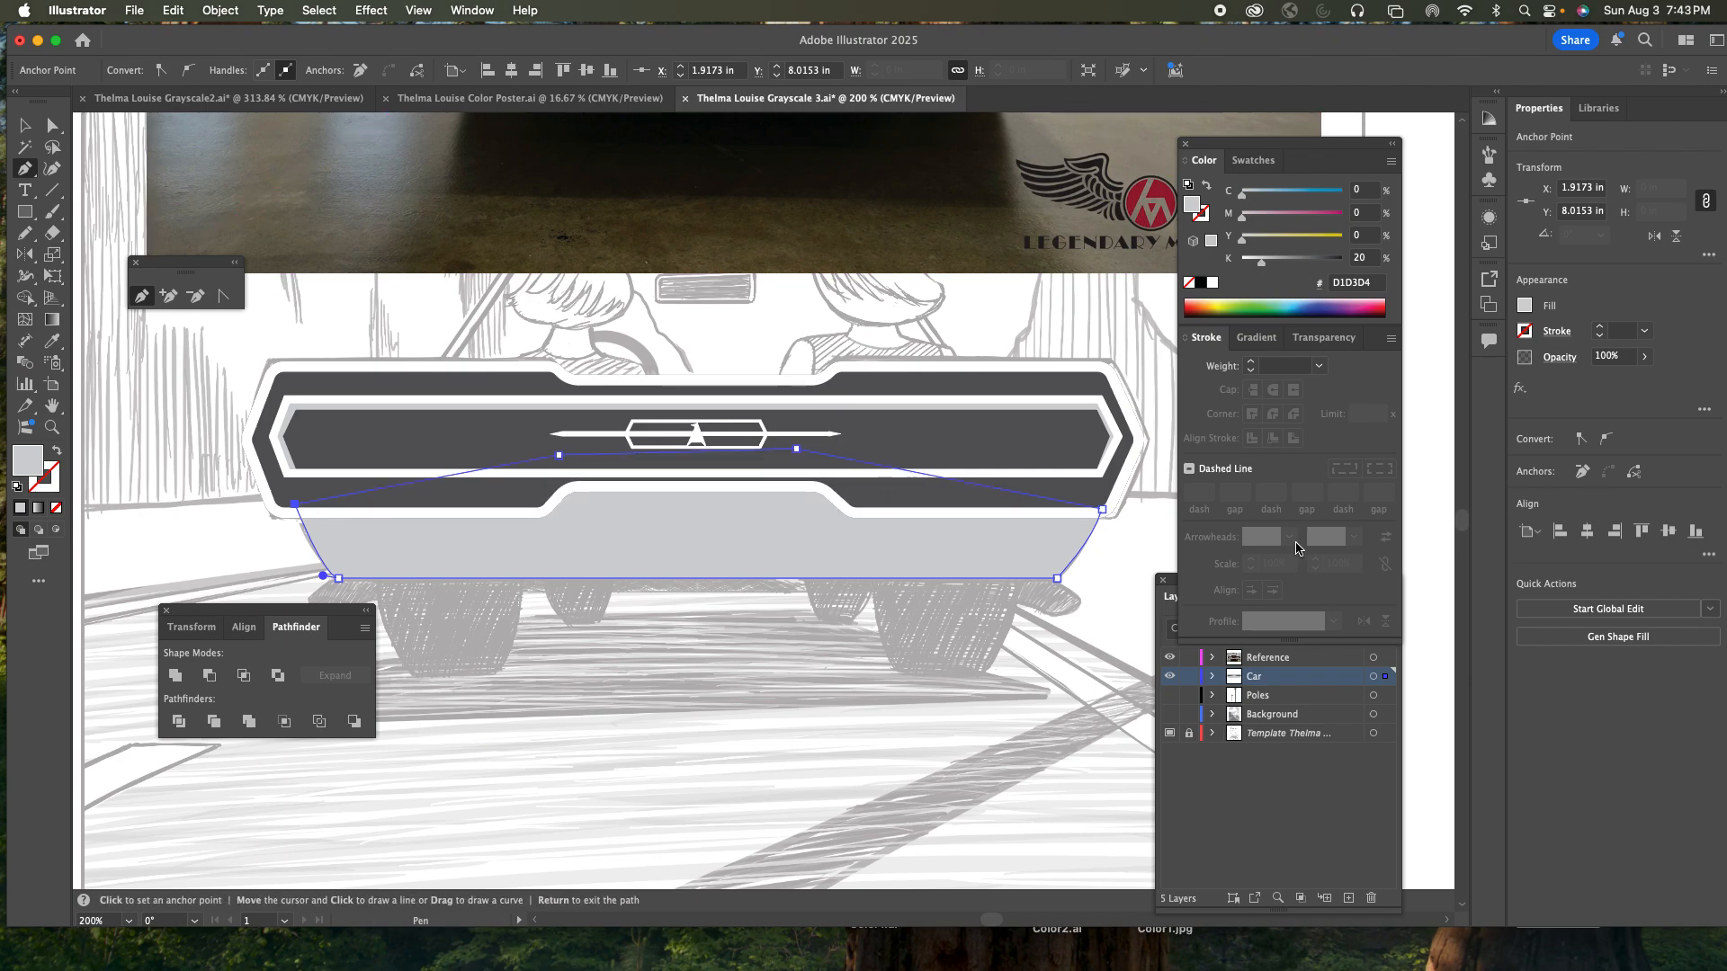
- With the Car layer in outline view, draw a rectangle about 0.72 × 0.35 in over the license plate and round its corners to about 0.07 in
key(super)
super+click(1170, 680)
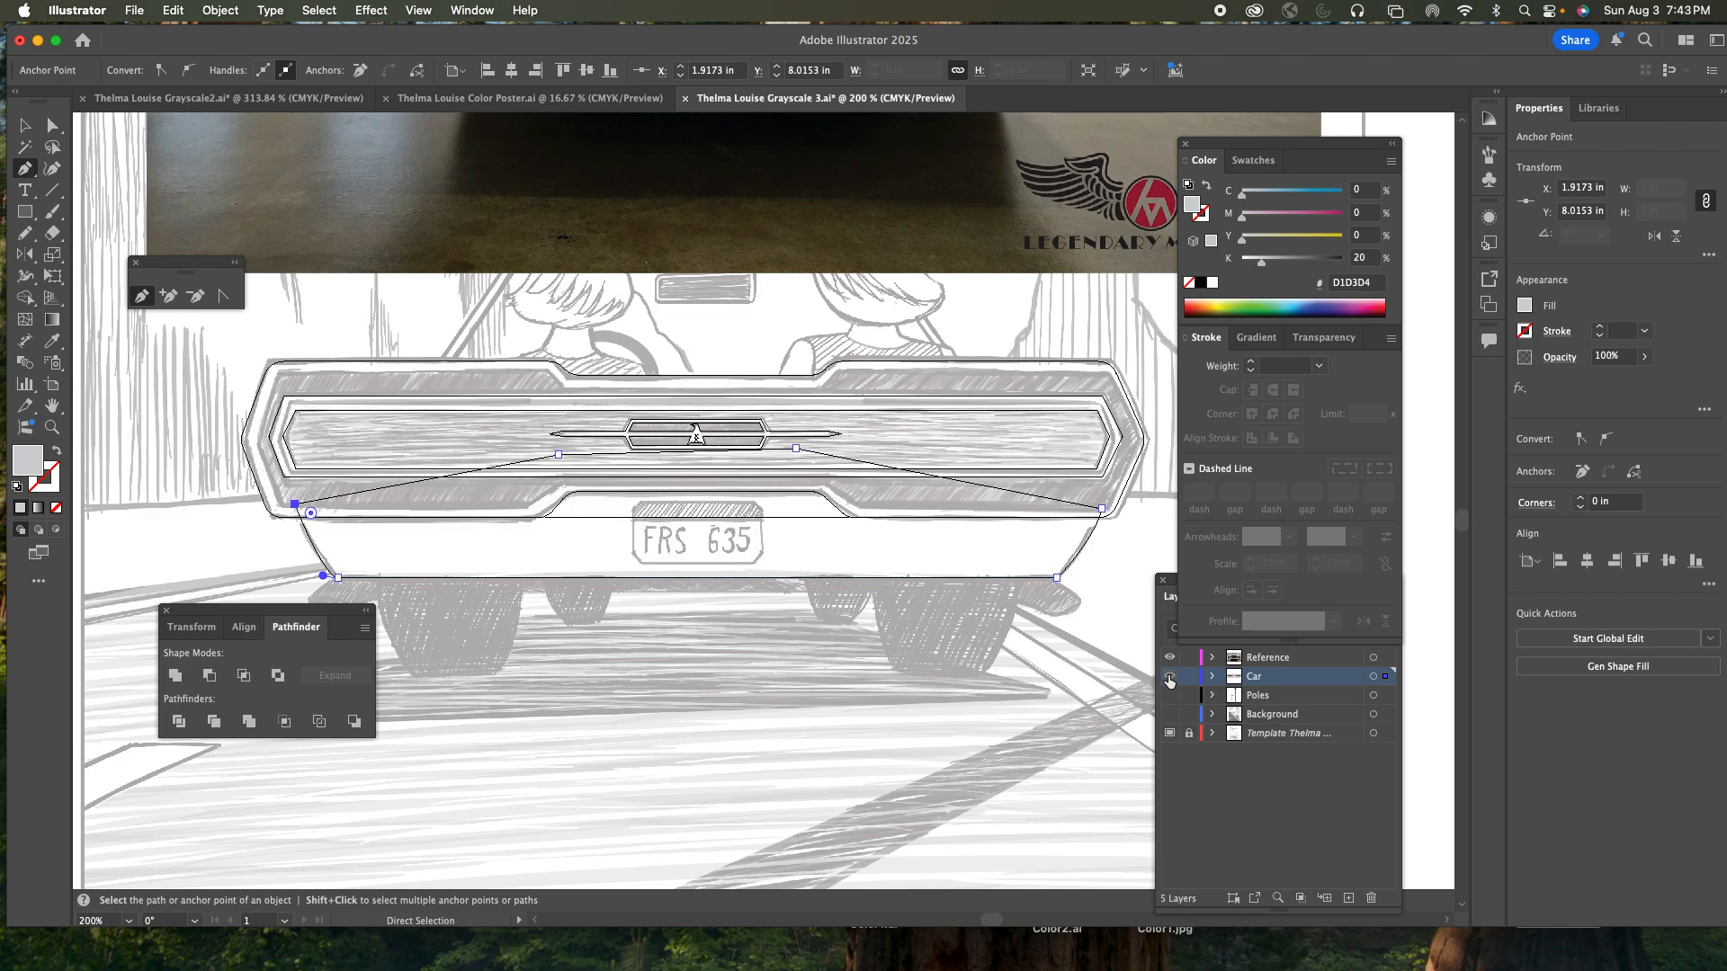
key(z)
click(720, 533)
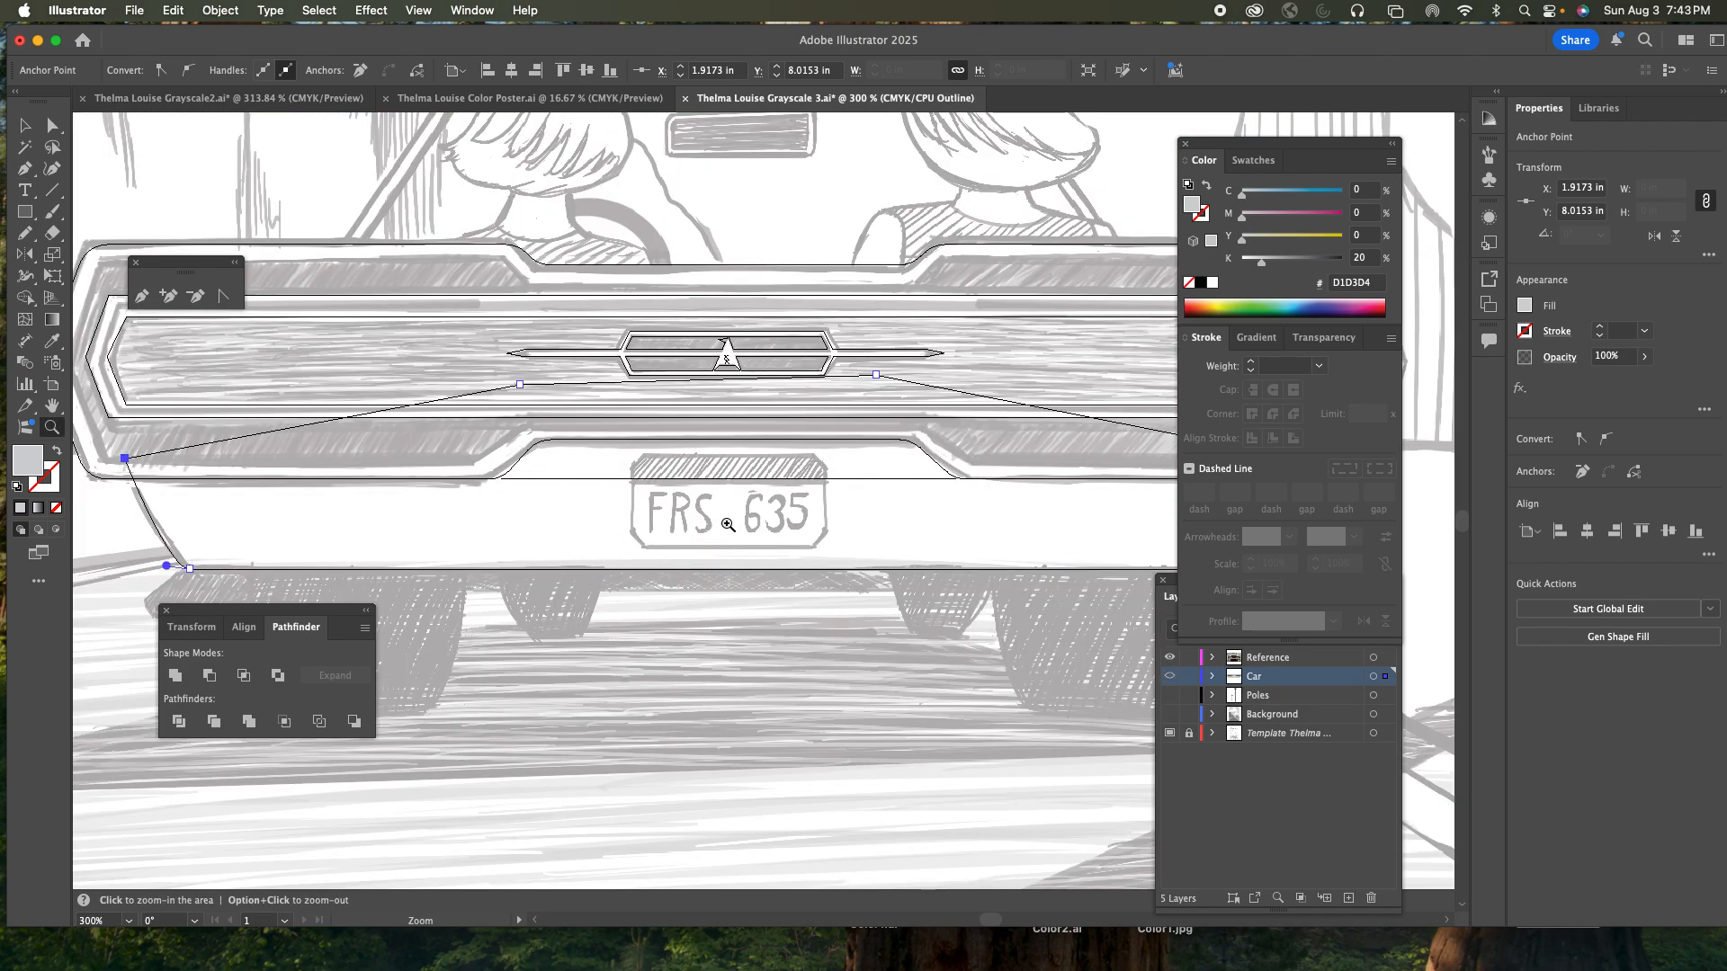
click(22, 213)
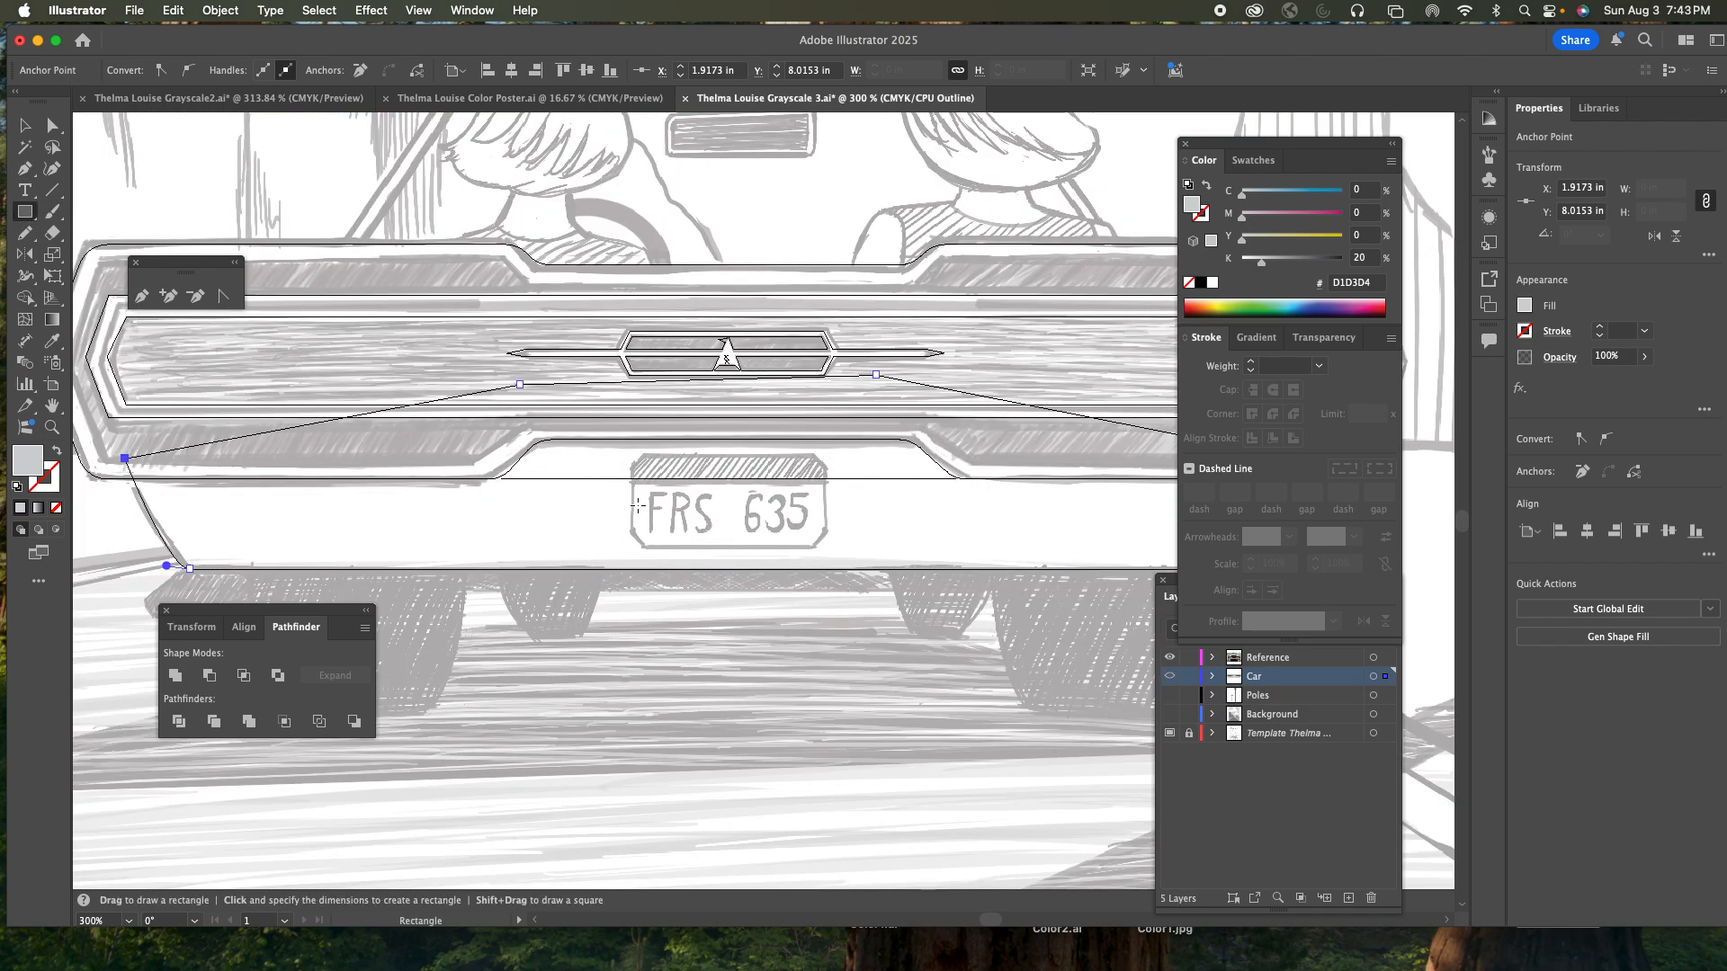
mouse_move(630, 454)
mouse_down()
mouse_move(767, 543)
mouse_move(825, 548)
mouse_up()
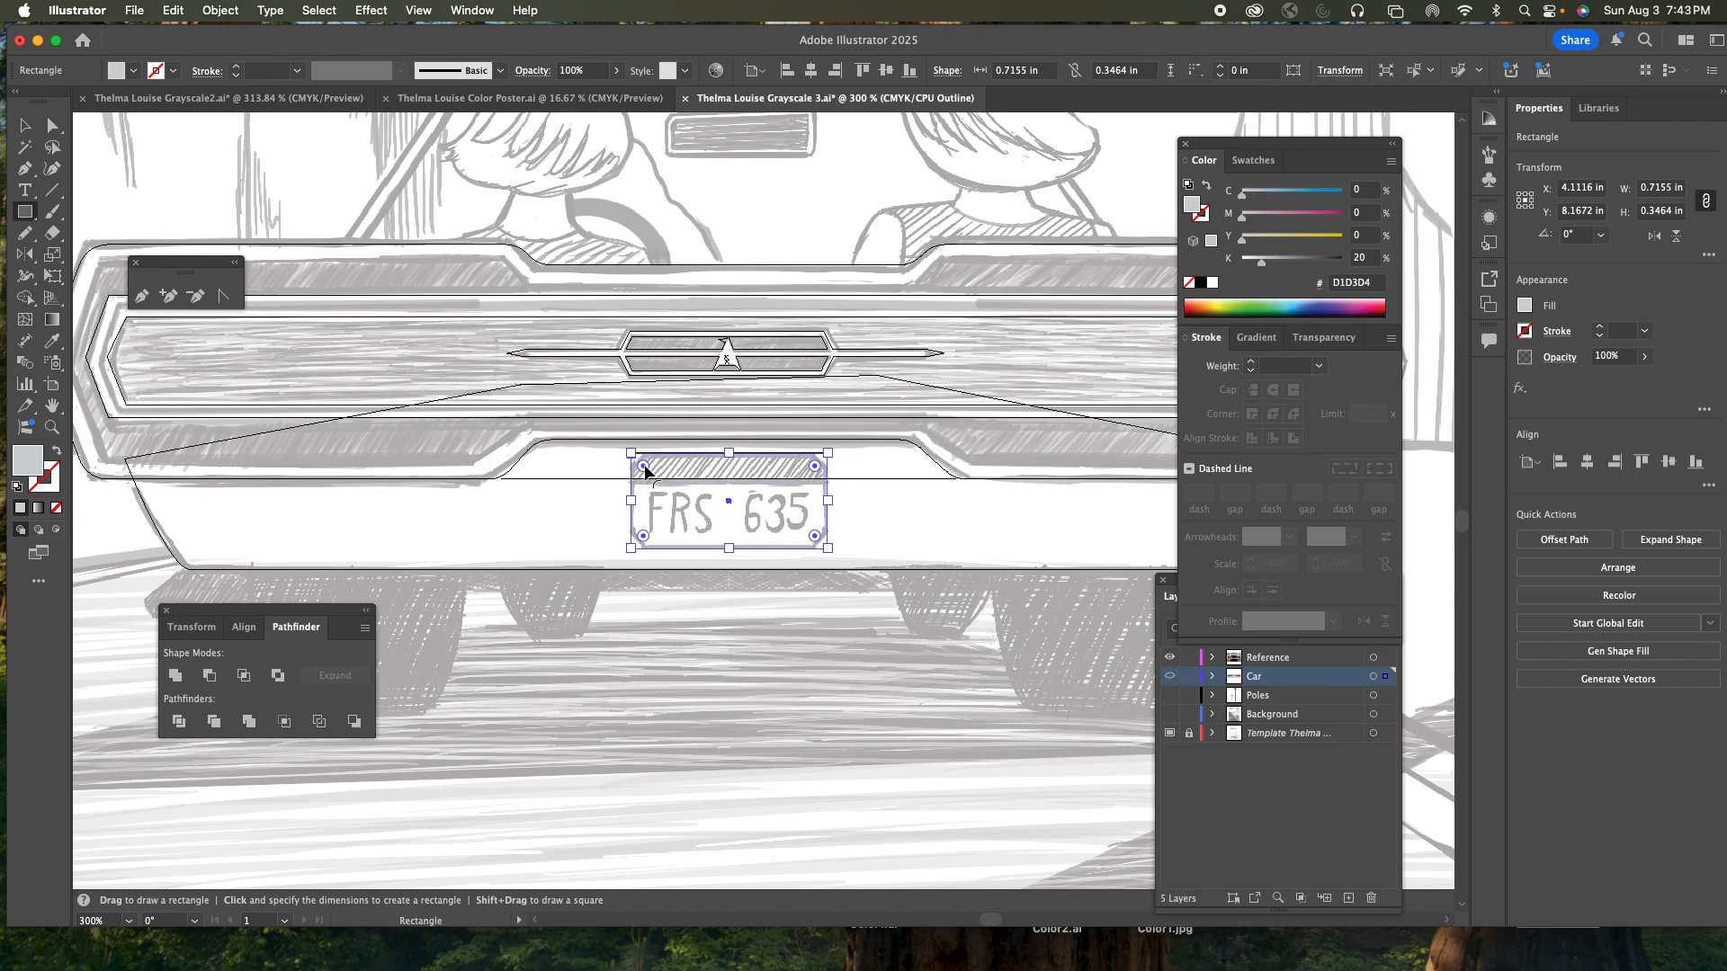
drag(643, 465, 651, 469)
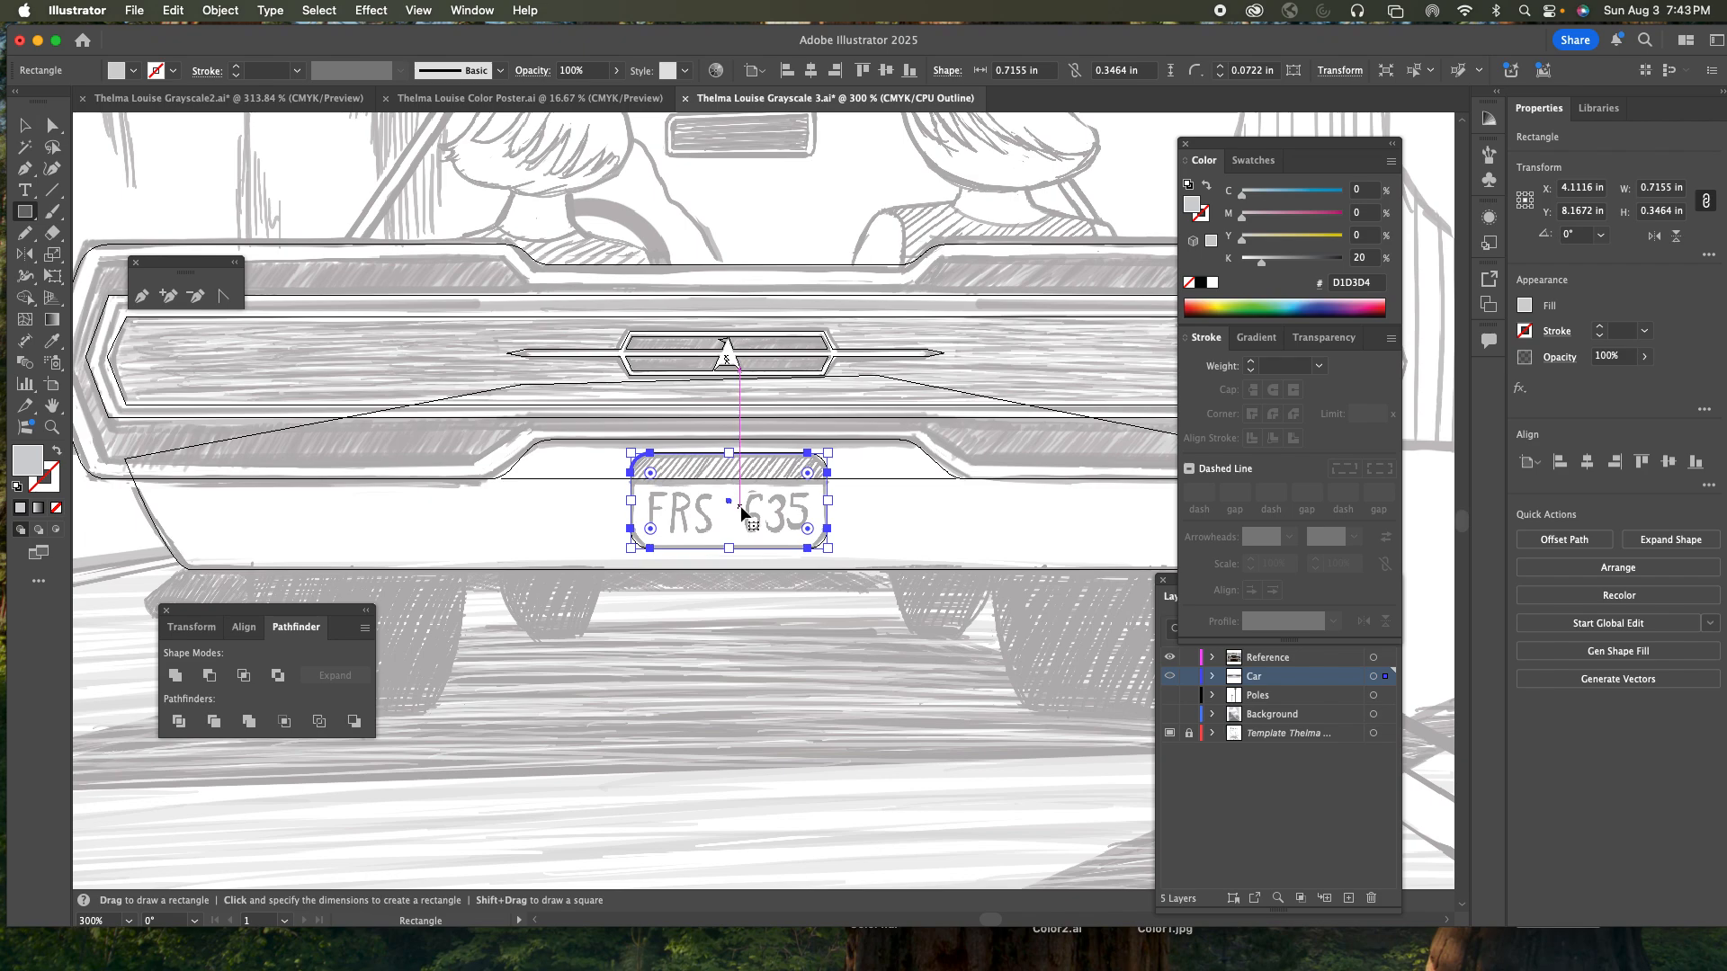
key(v)
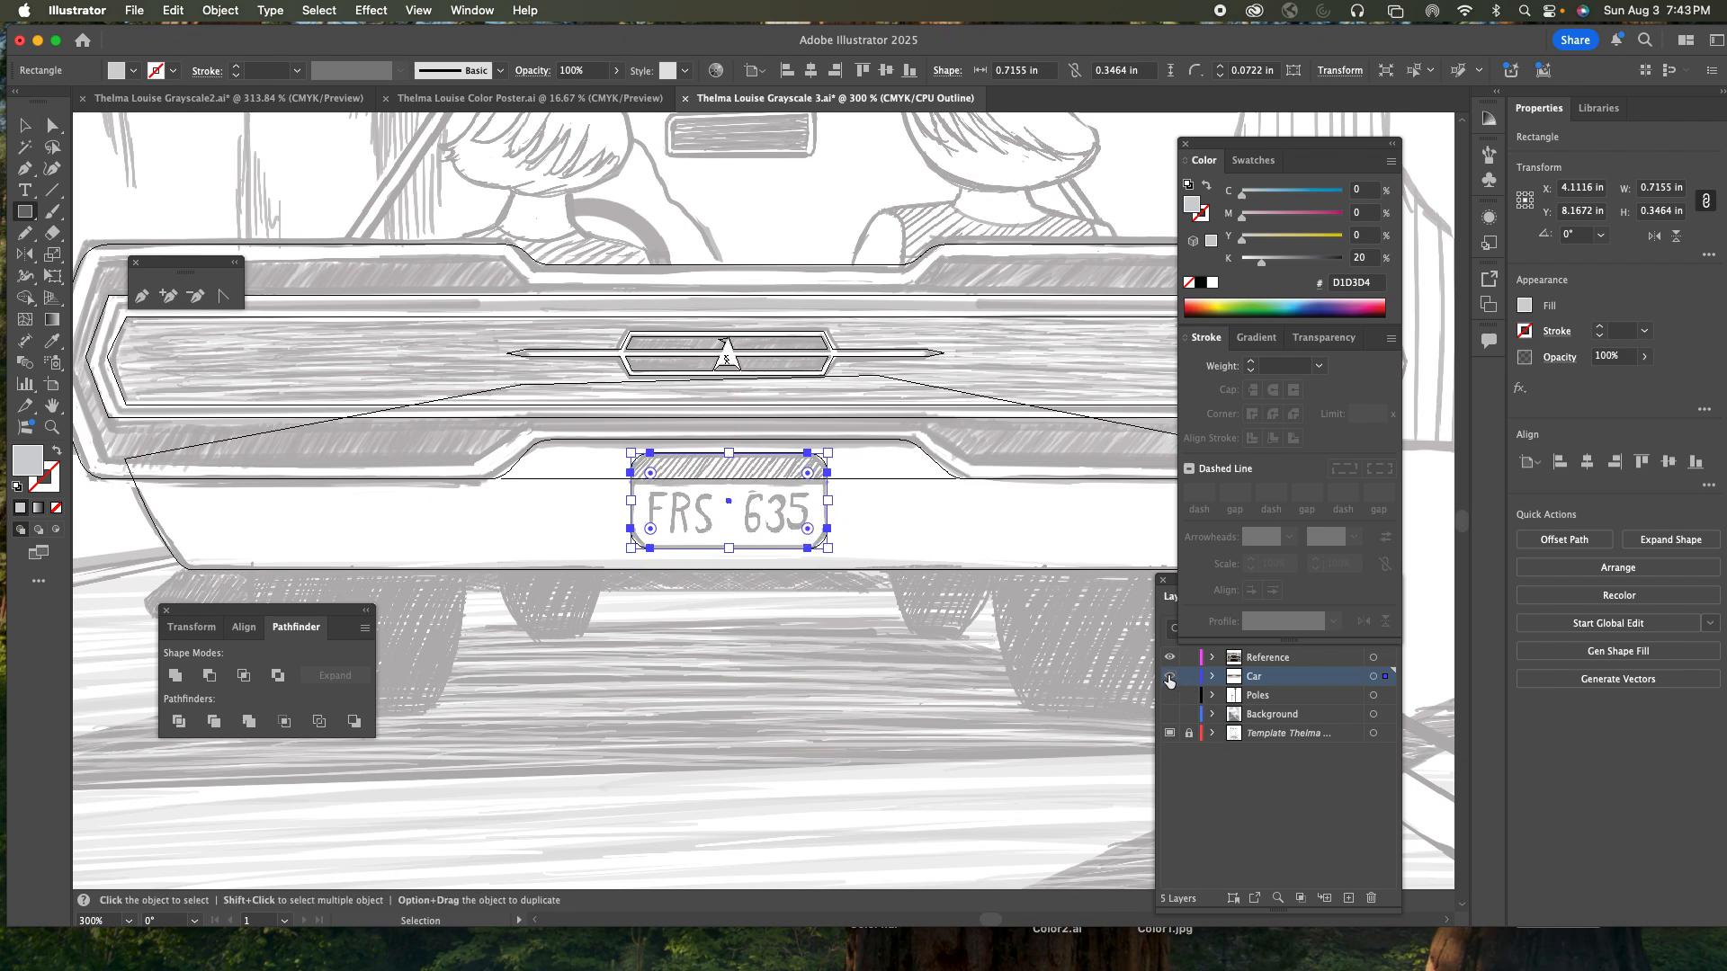
- Fill the license plate with white and, in outline view, draw a rectangle about 0.84 × 0.12 in across its hatched upper band
key(super+y)
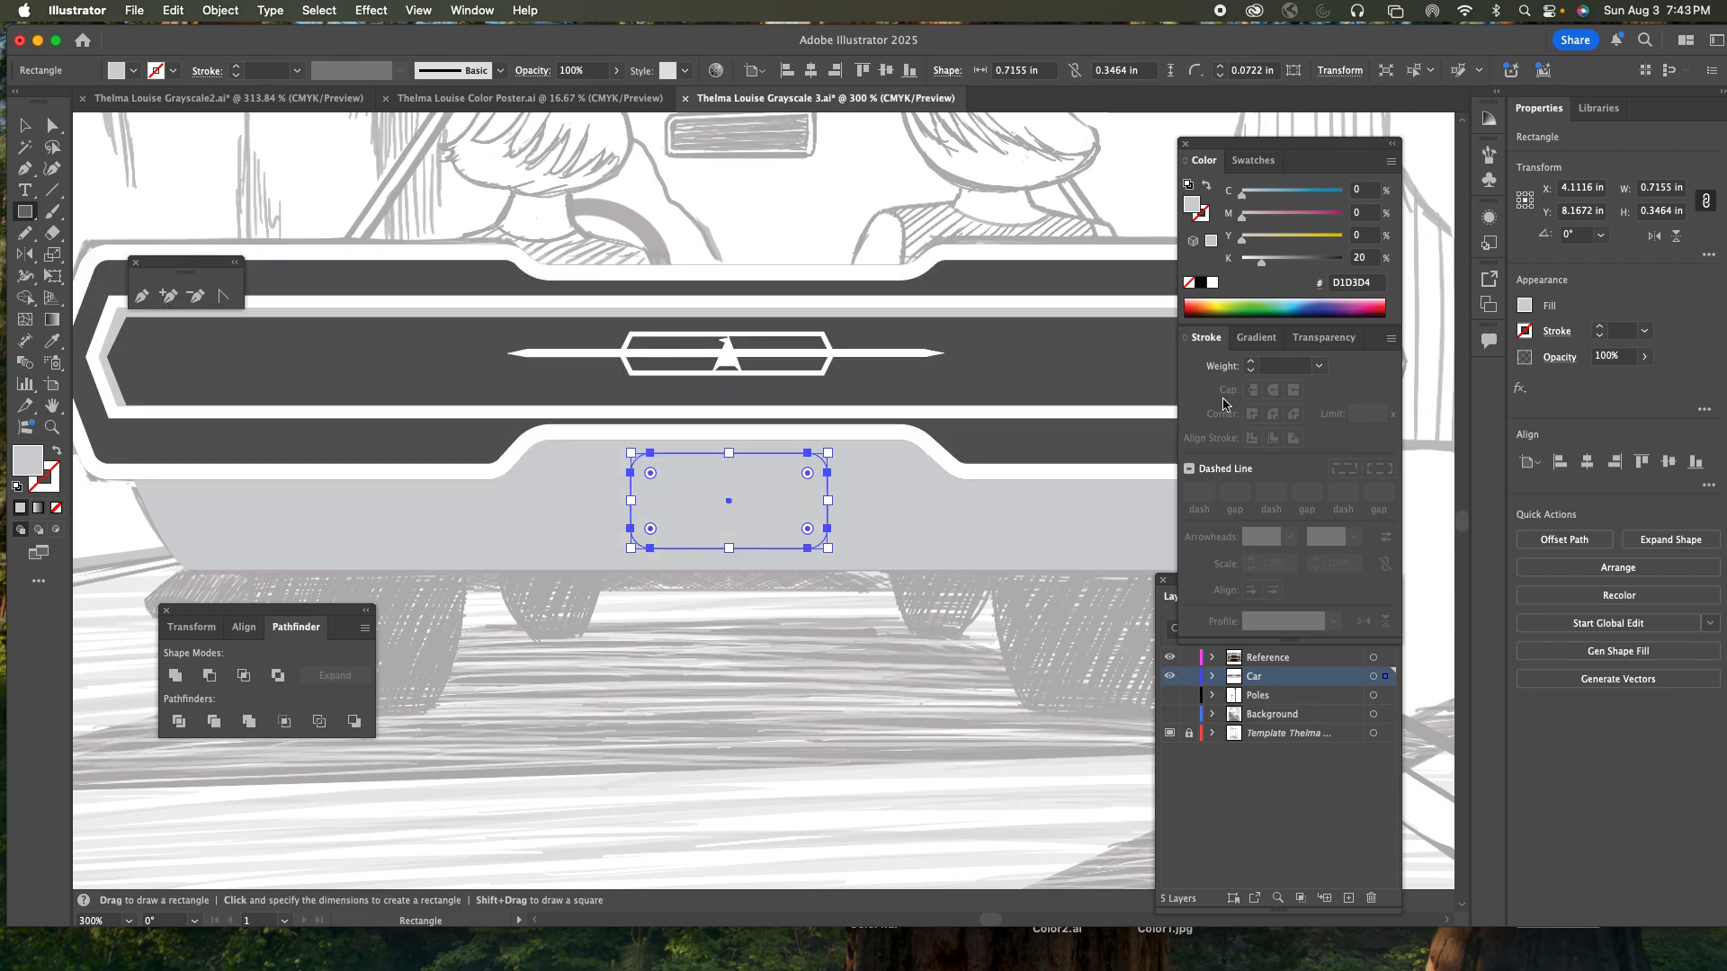
click(1213, 282)
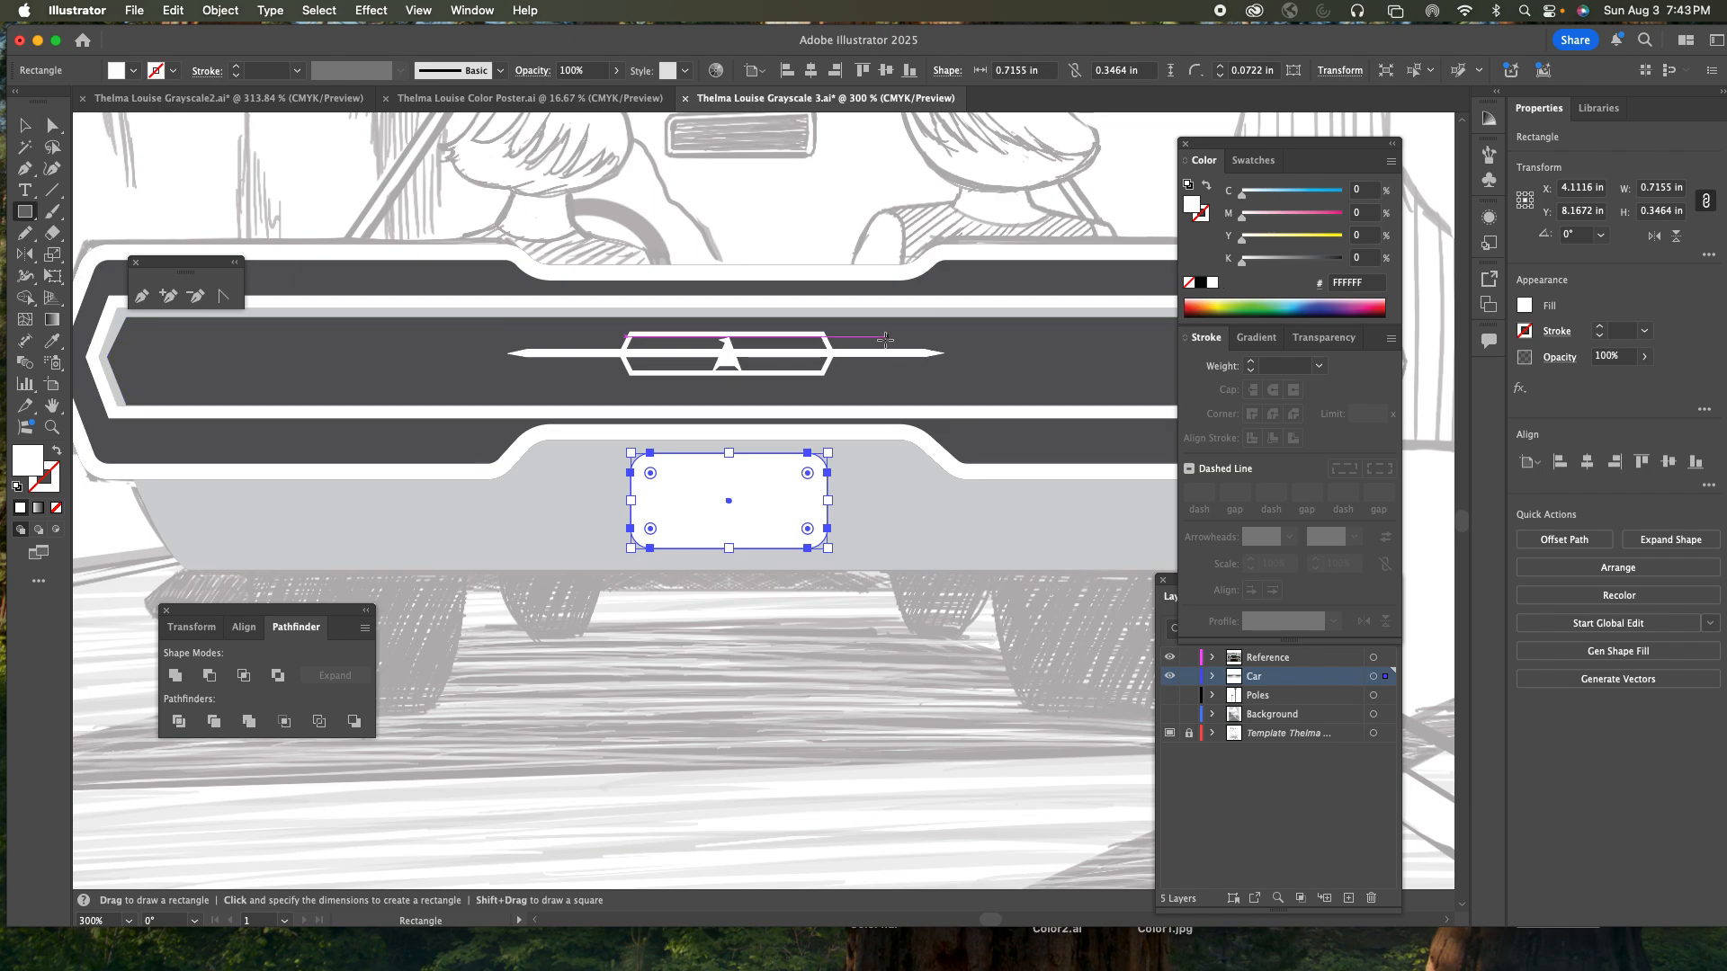
super+click(1167, 681)
click(30, 216)
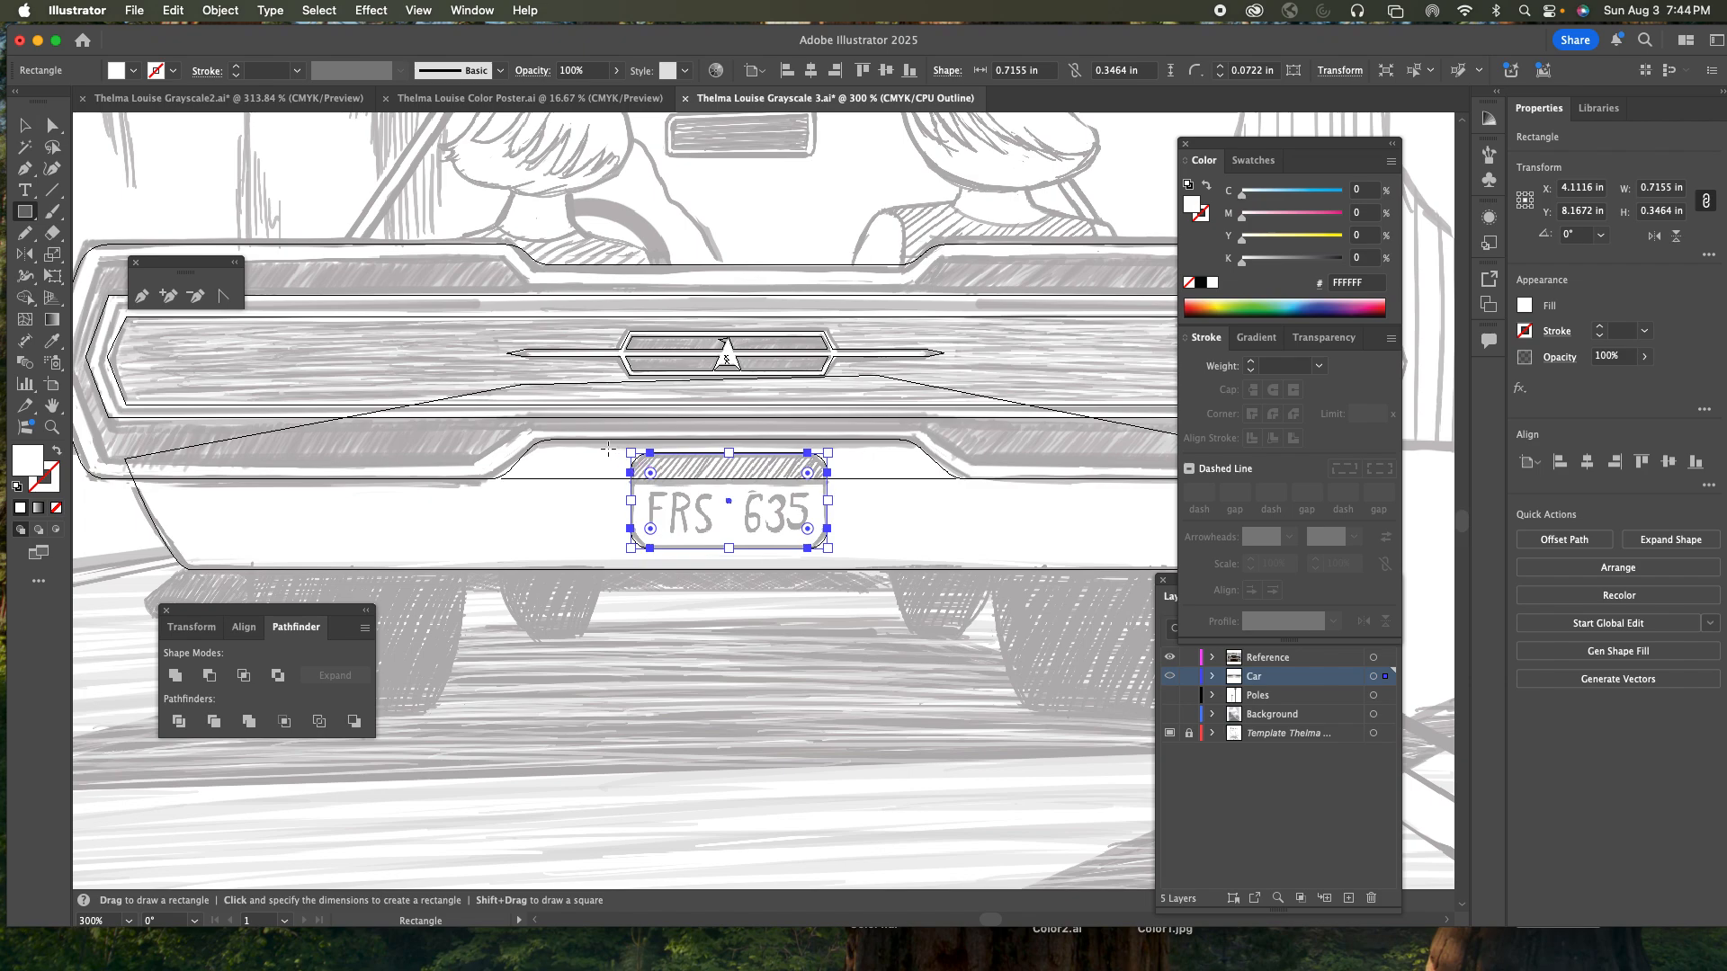
drag(608, 447, 839, 479)
key(v)
- Return the Car layer to preview and fill the plate's band rectangle with the tailgate panel's 80% black using the Eyedropper
super+click(1169, 675)
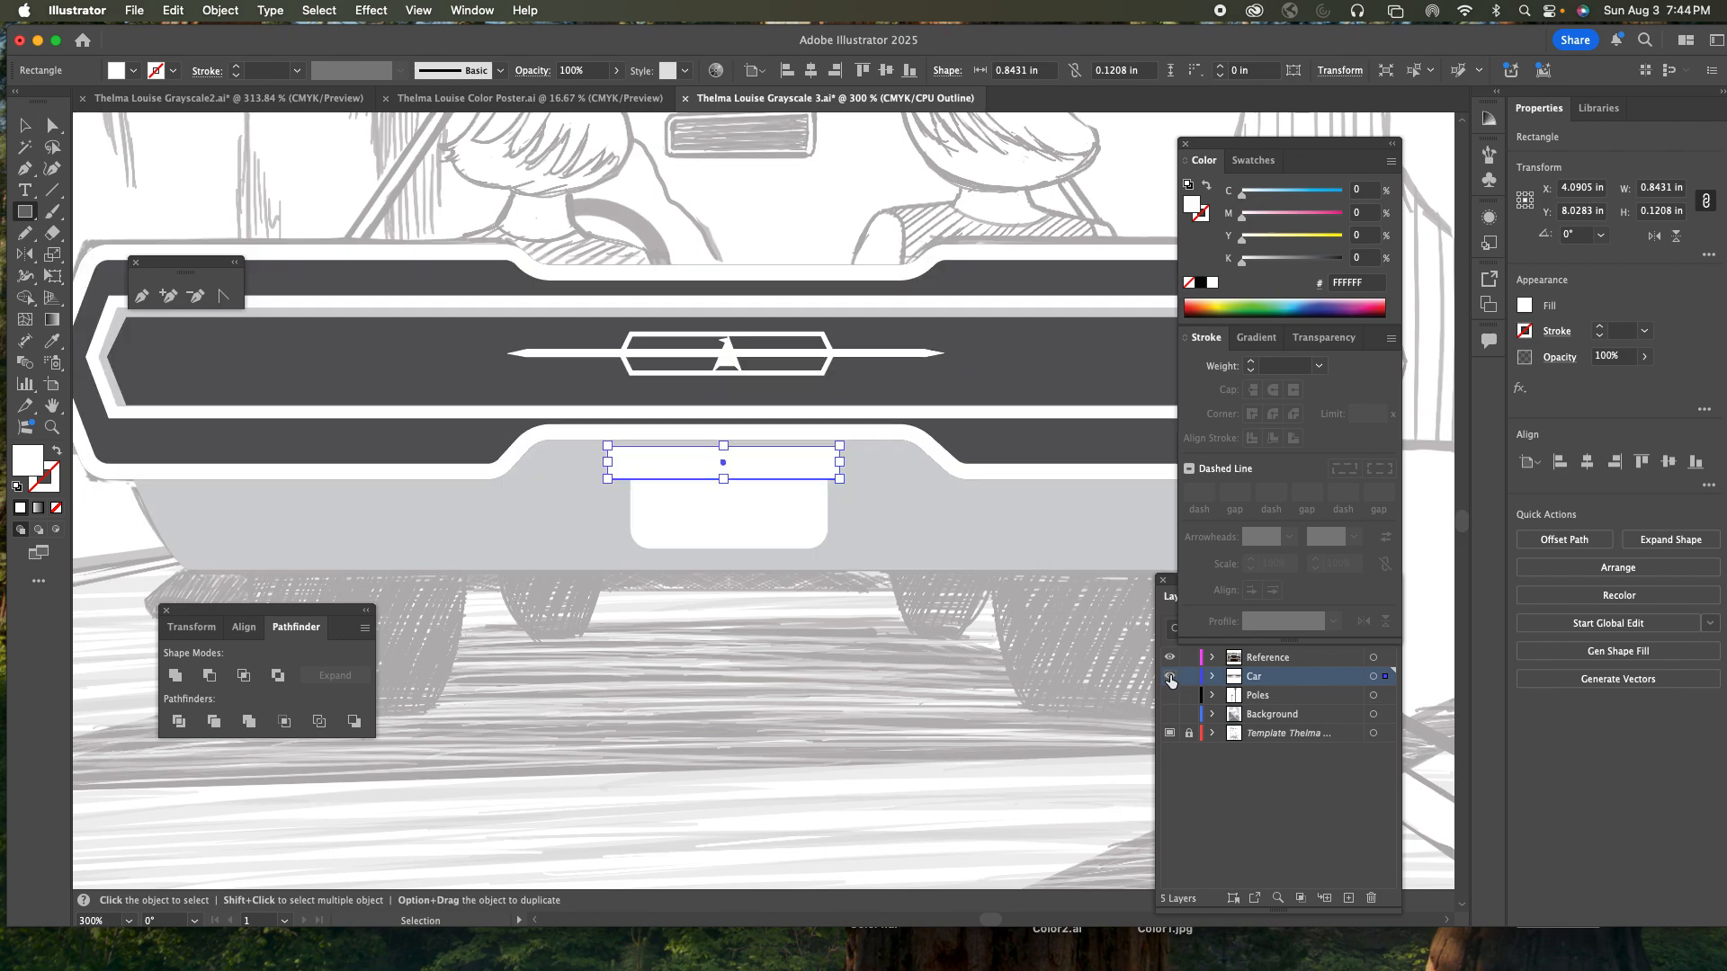
key(i)
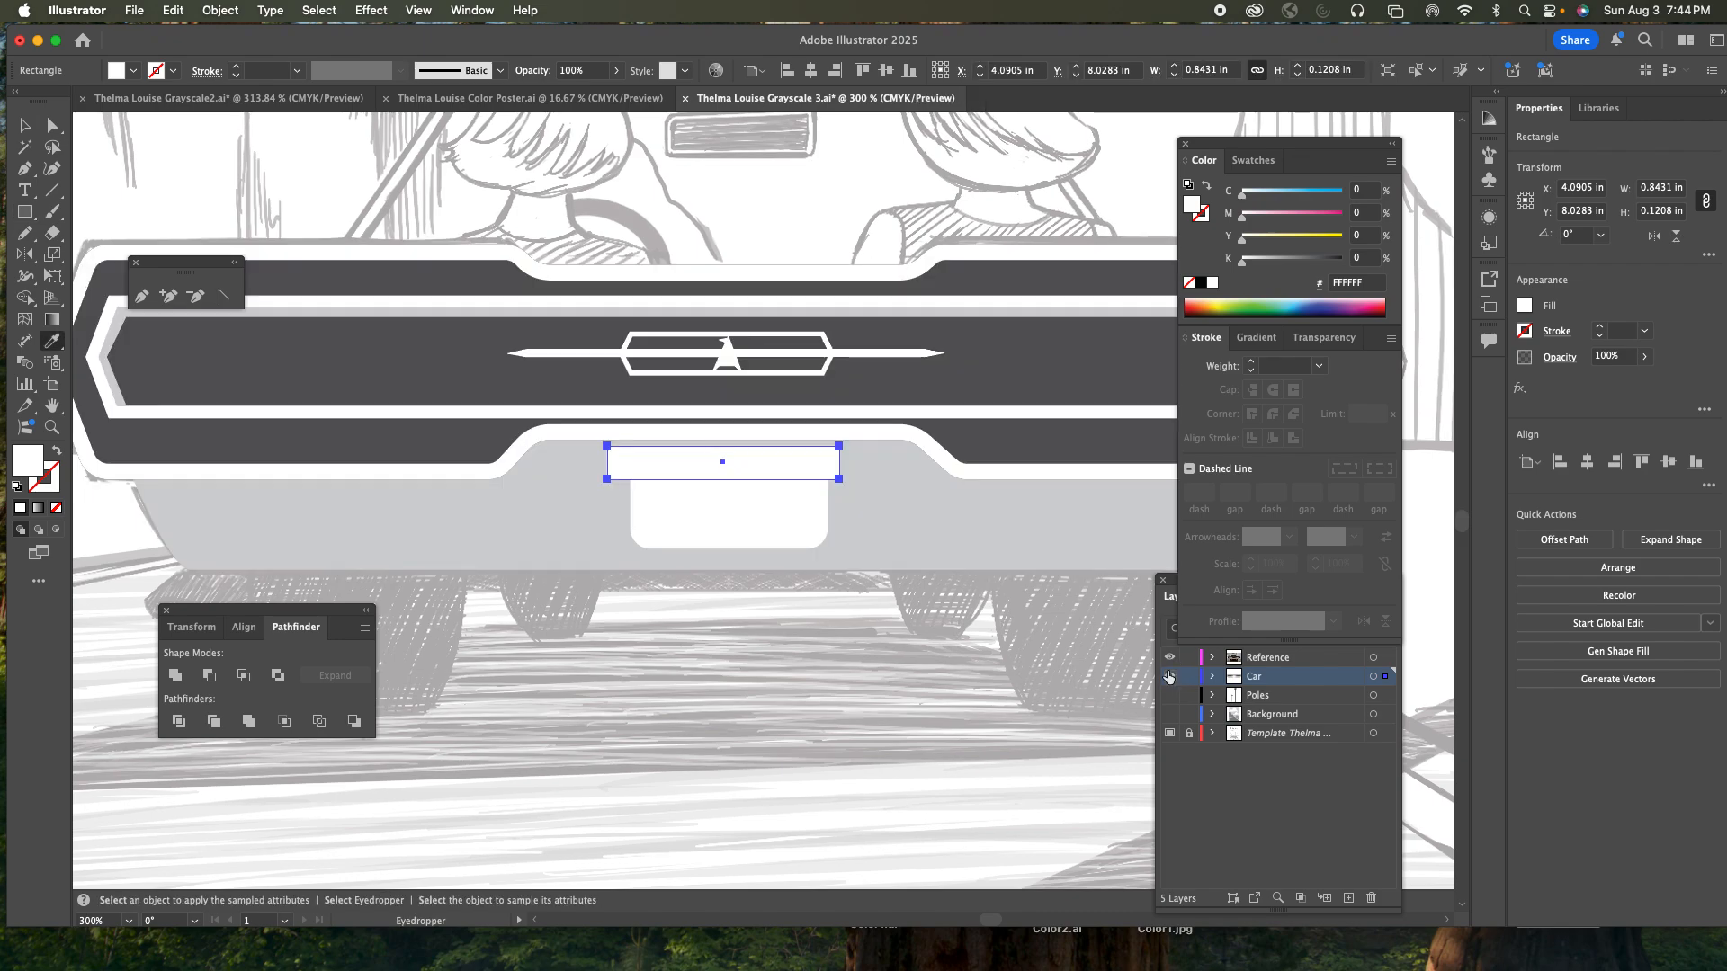
click(1017, 358)
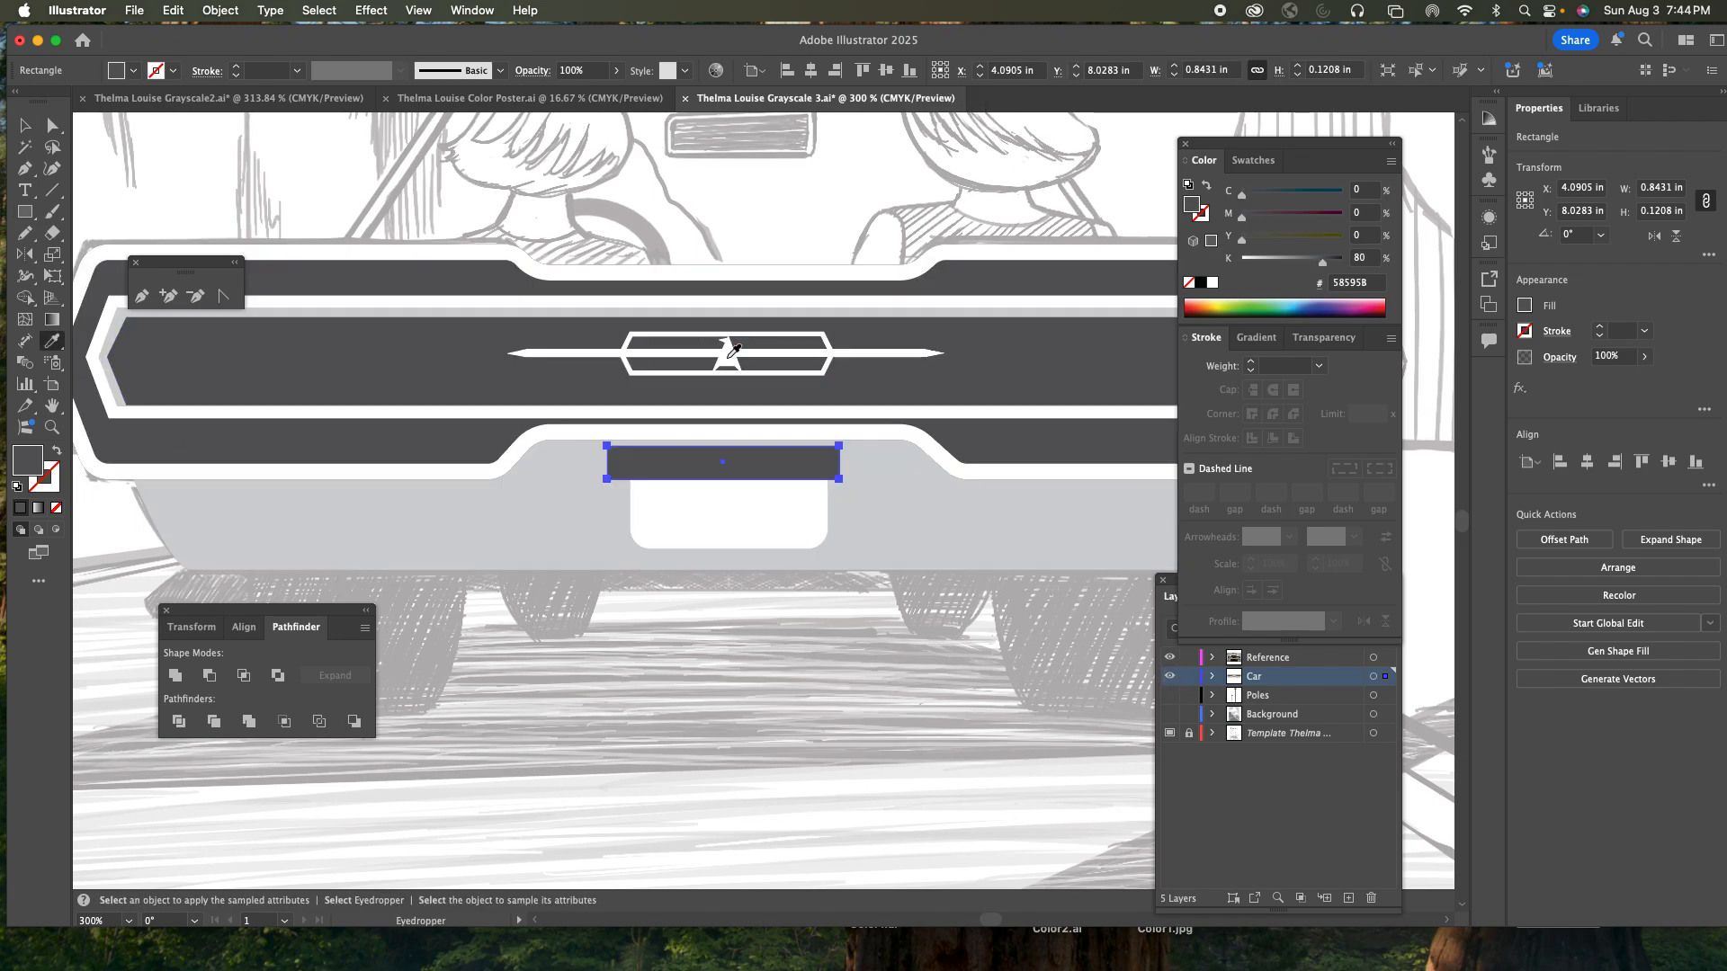
- Trim the band rectangle to the license plate's rounded outline with the Shape Builder by removing the parts that overhang the plate
click(25, 125)
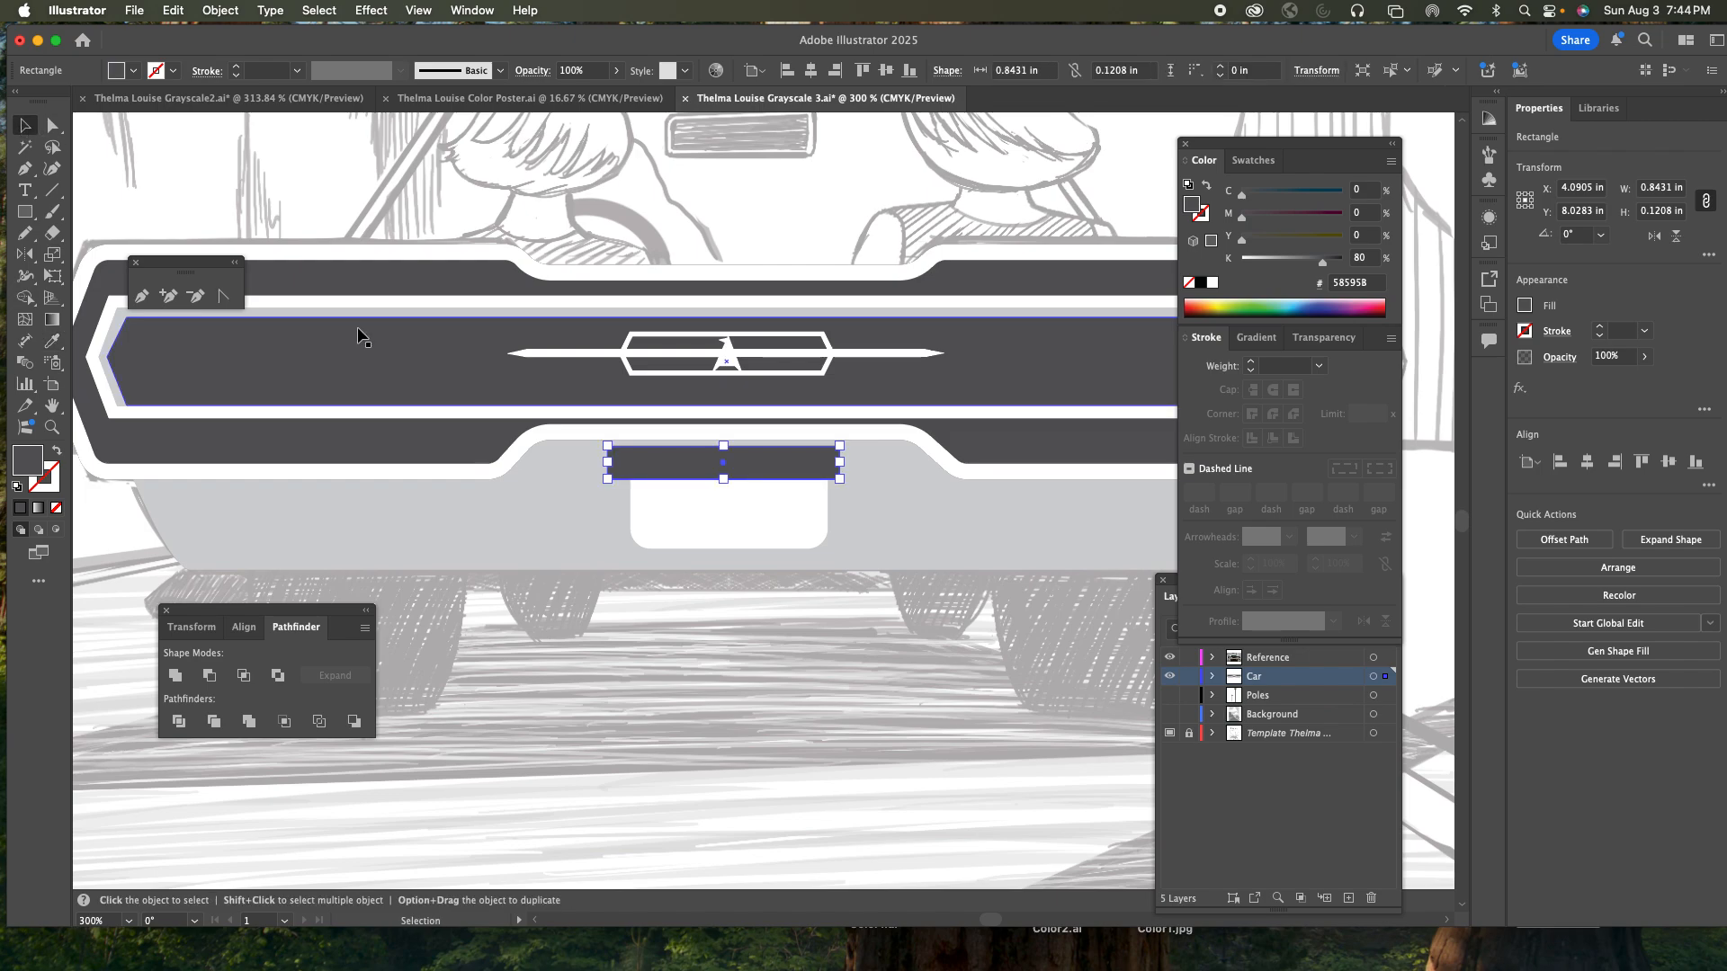
shift+click(687, 518)
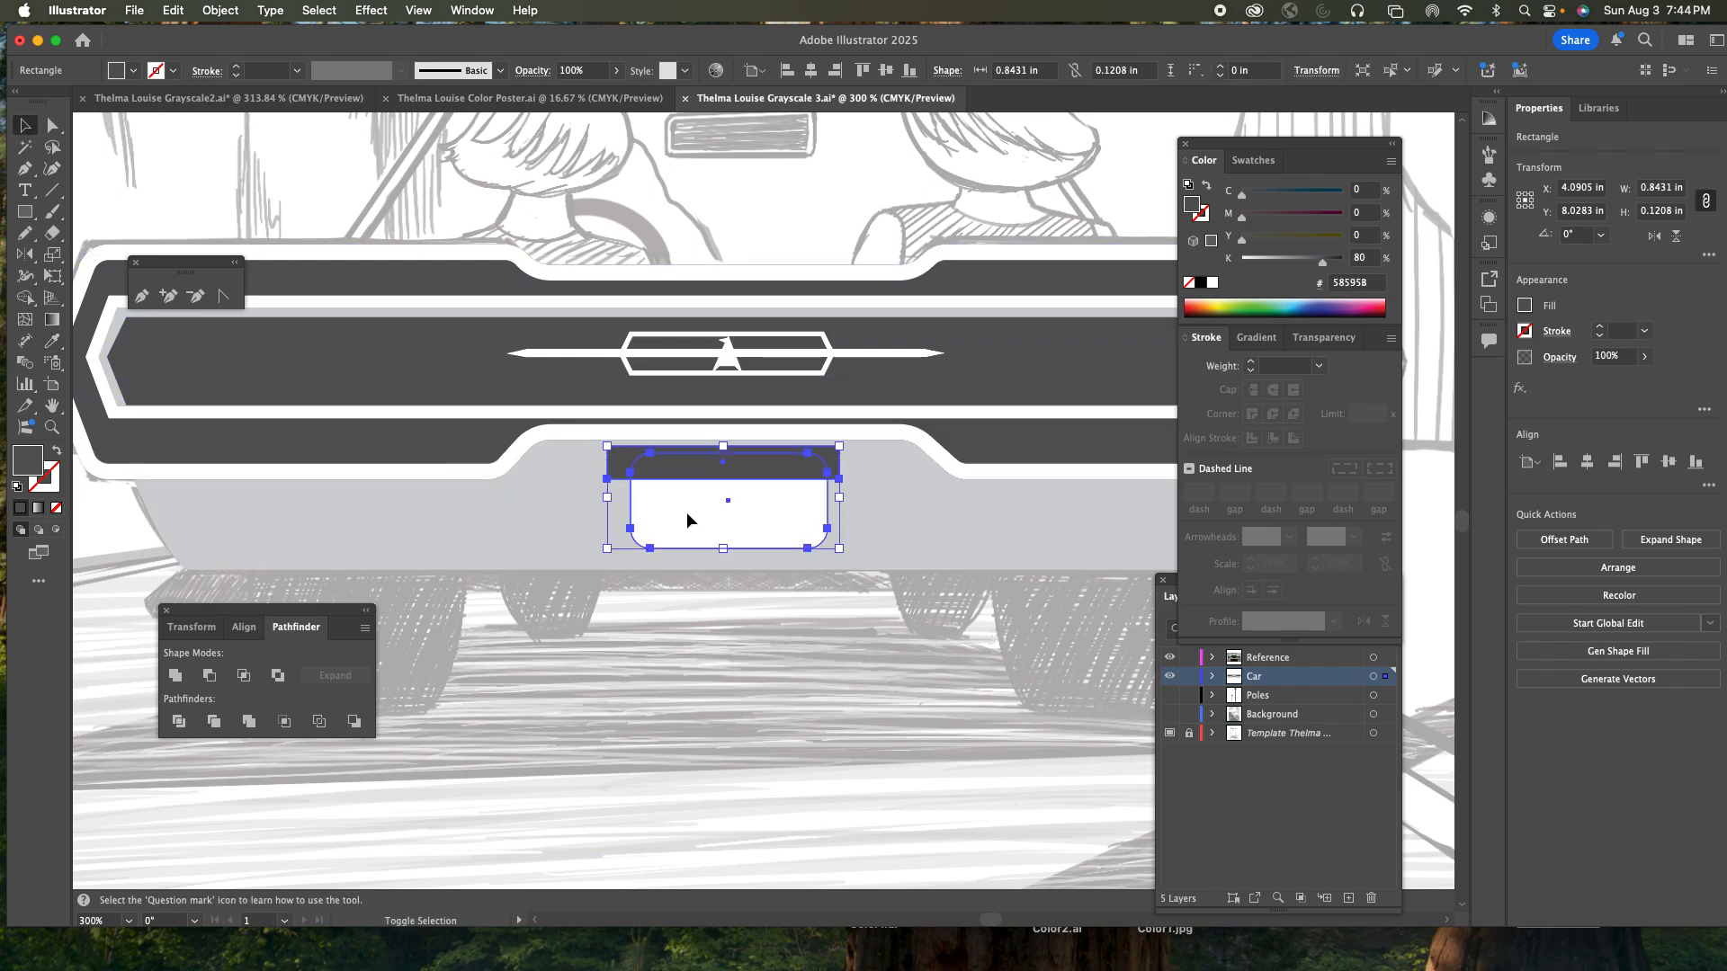
key(shift+m)
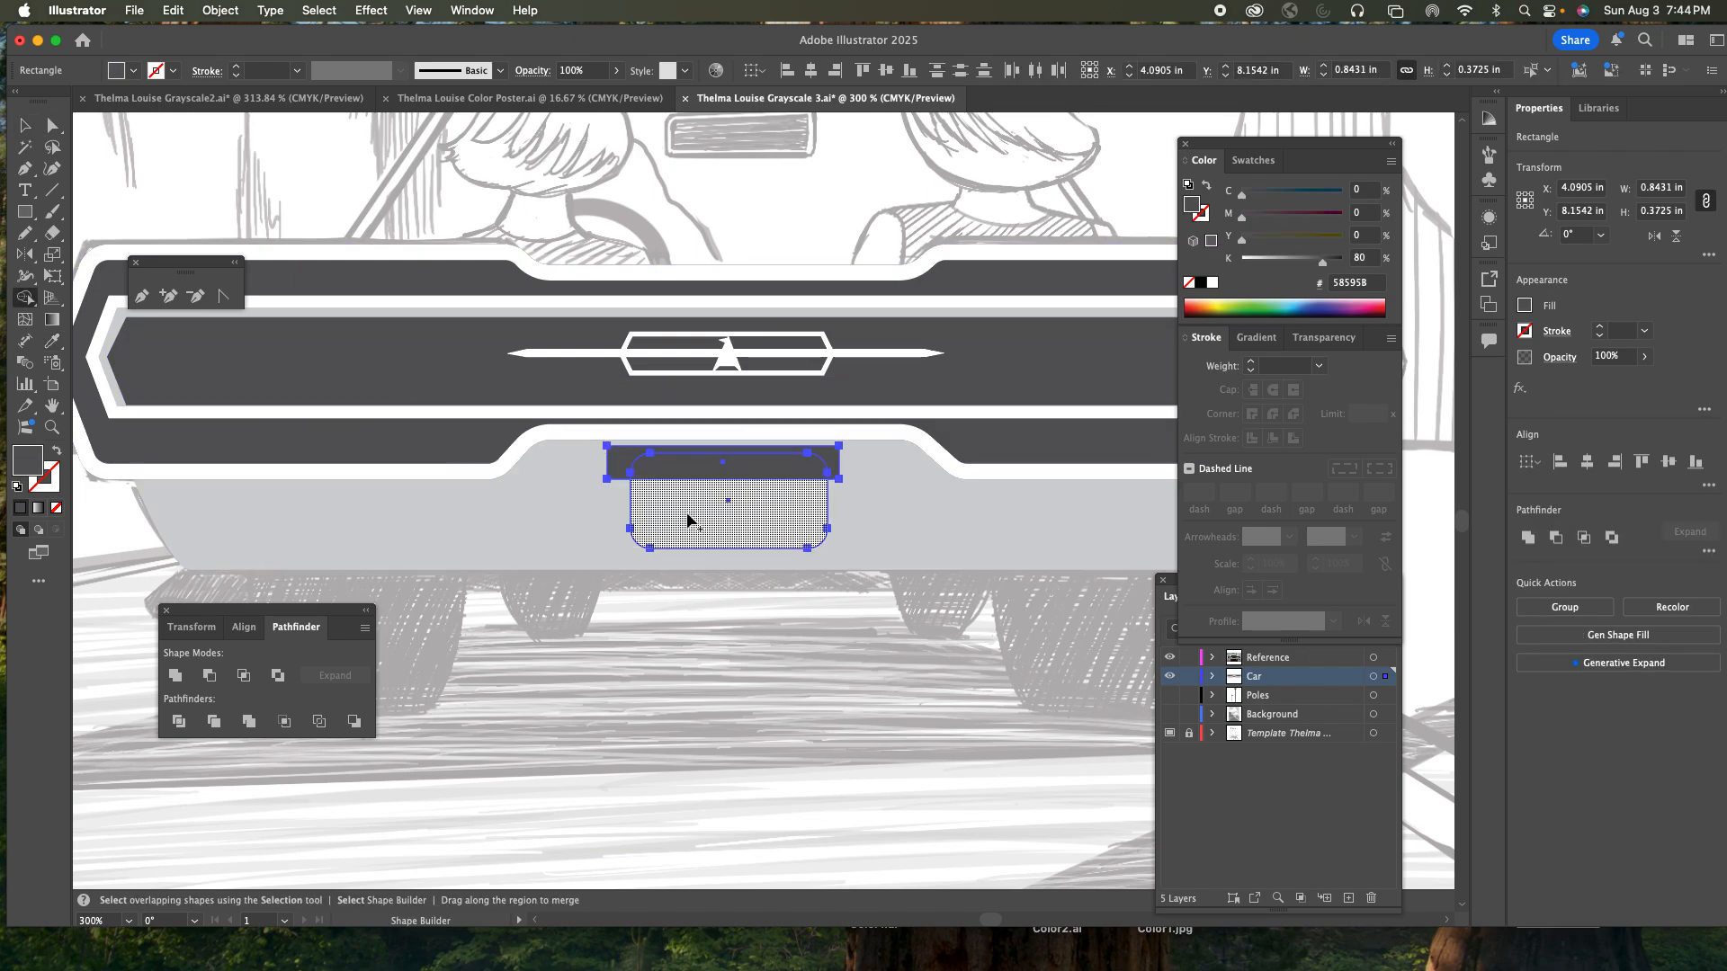
alt+click(625, 463)
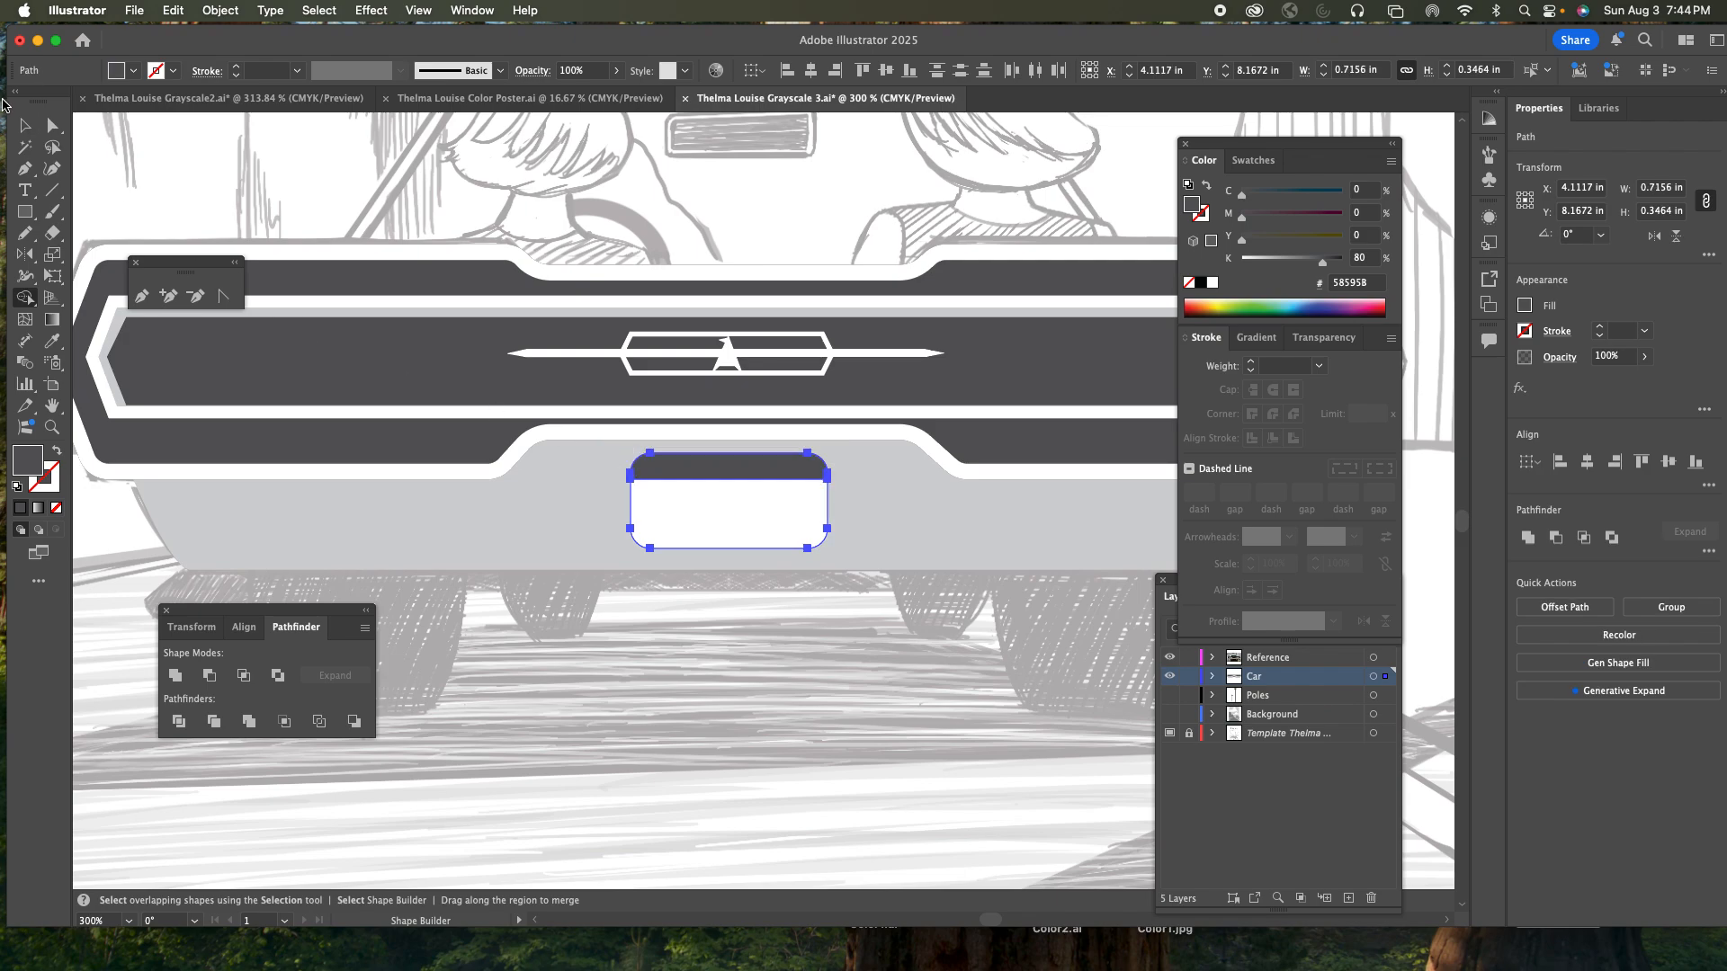
- Using Thelma Louise Grayscale2.ai as the color reference, fill the tailgate's outer frame with black in Thelma Louise Grayscale 3.ai
click(49, 124)
click(229, 98)
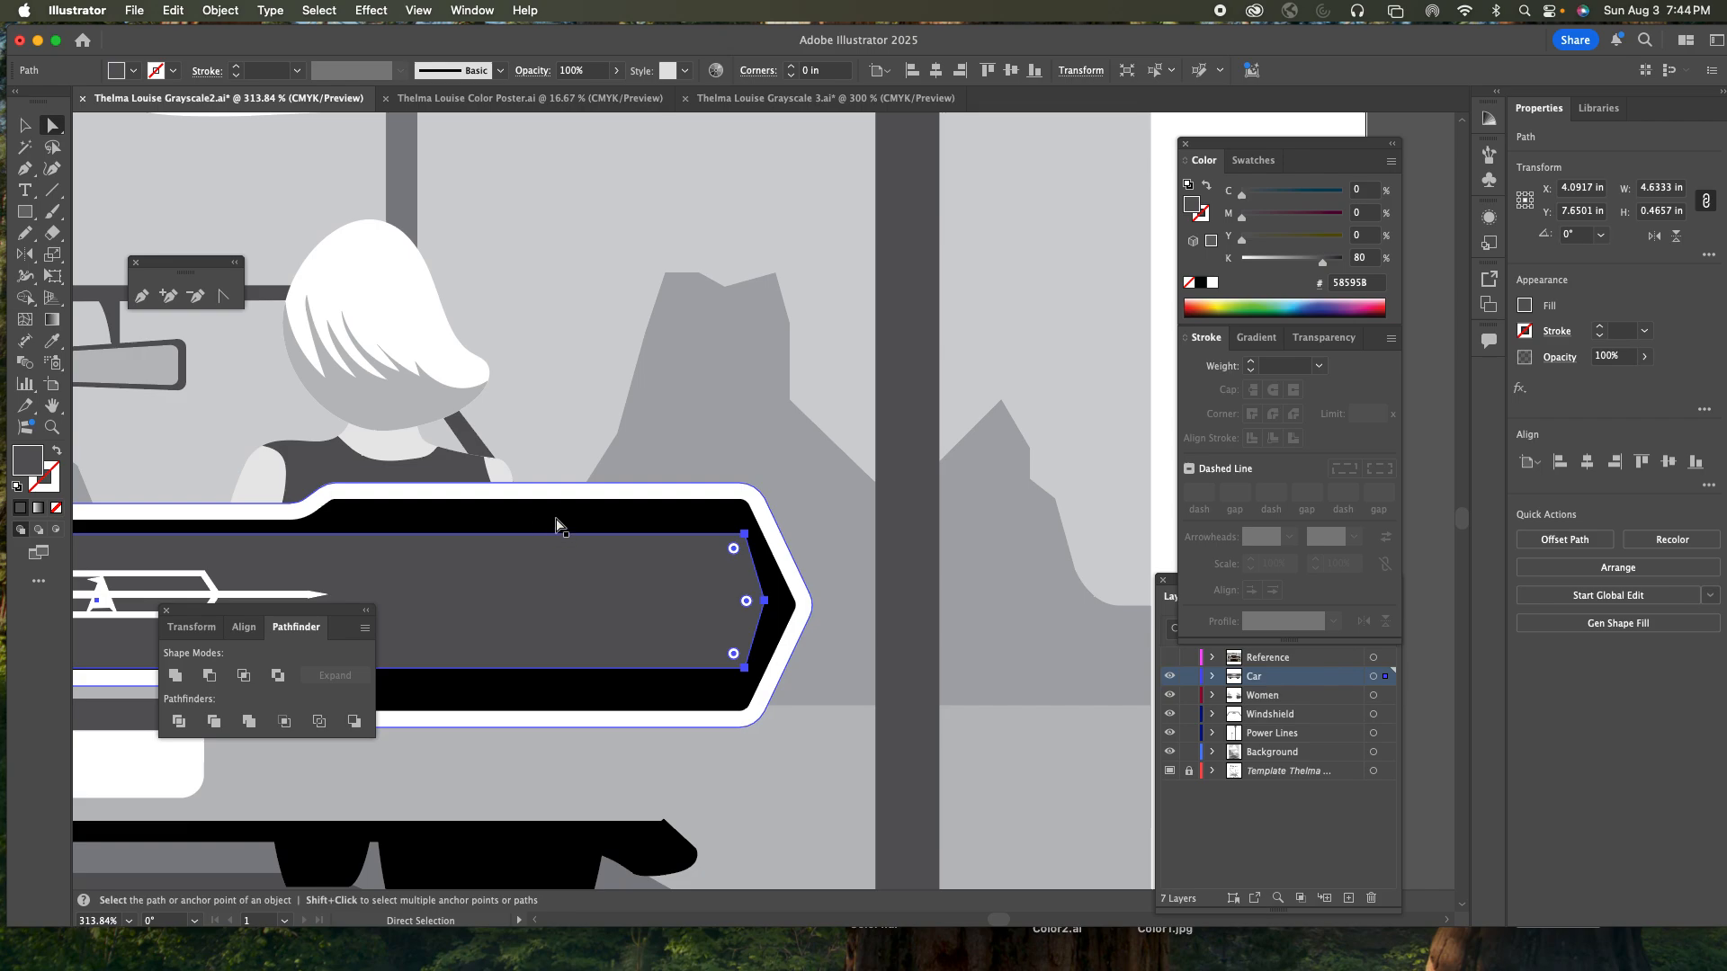
click(825, 99)
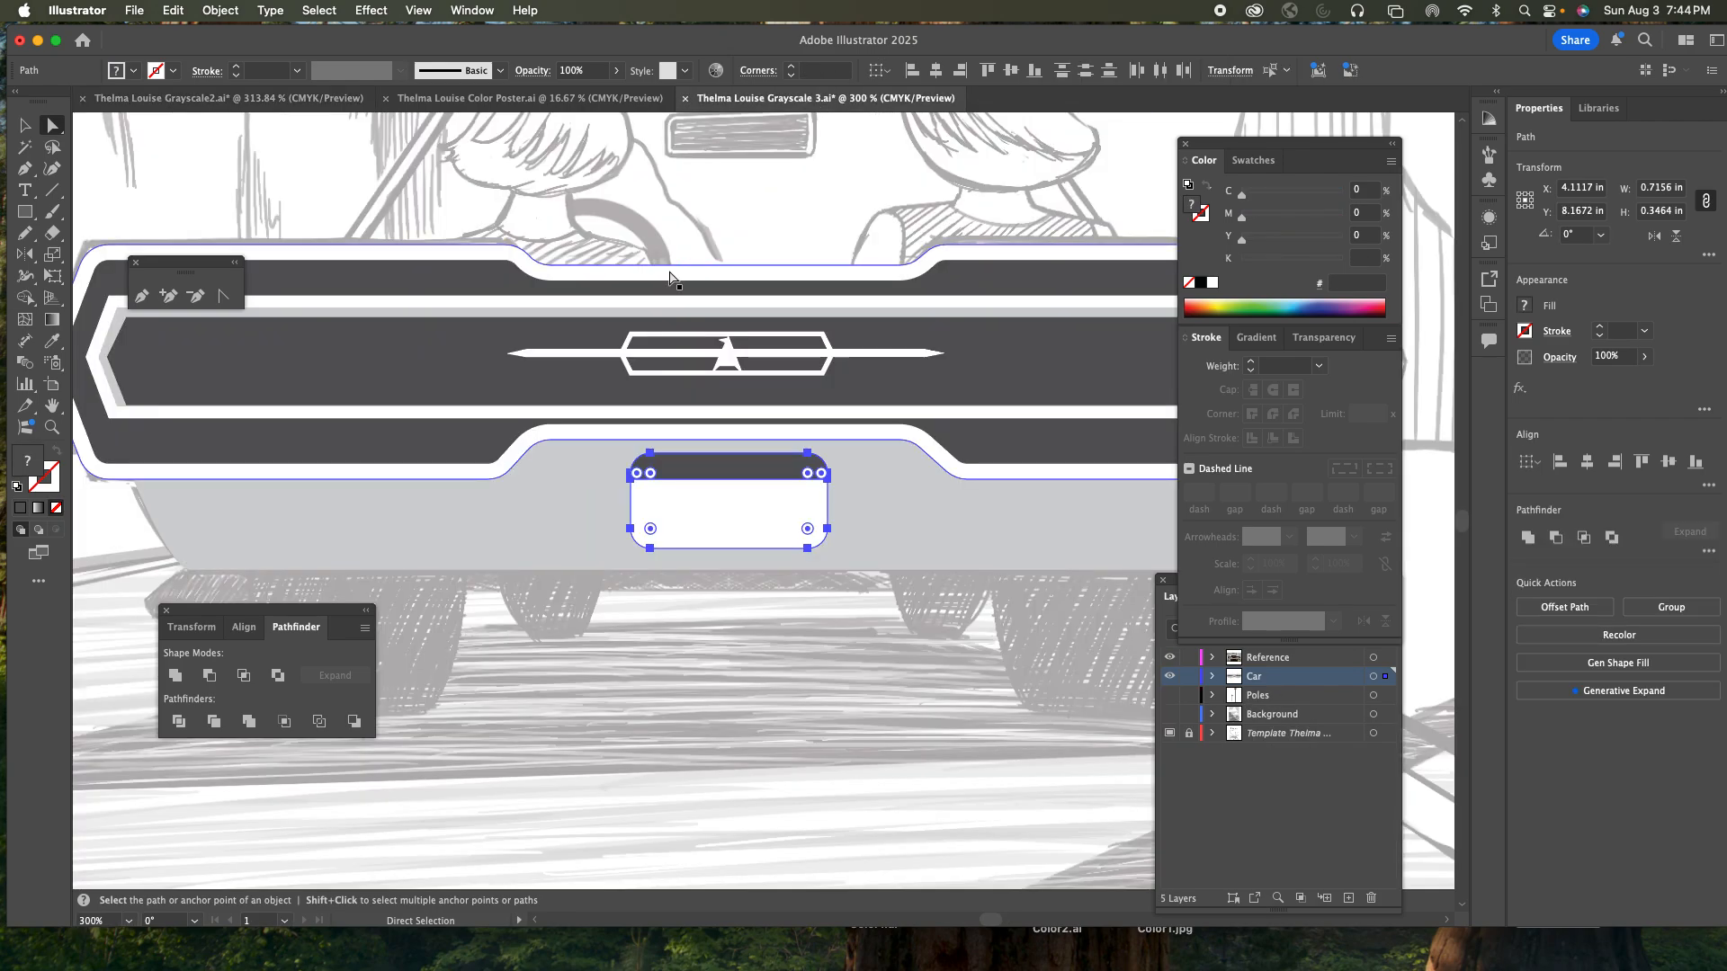
click(474, 285)
click(474, 285)
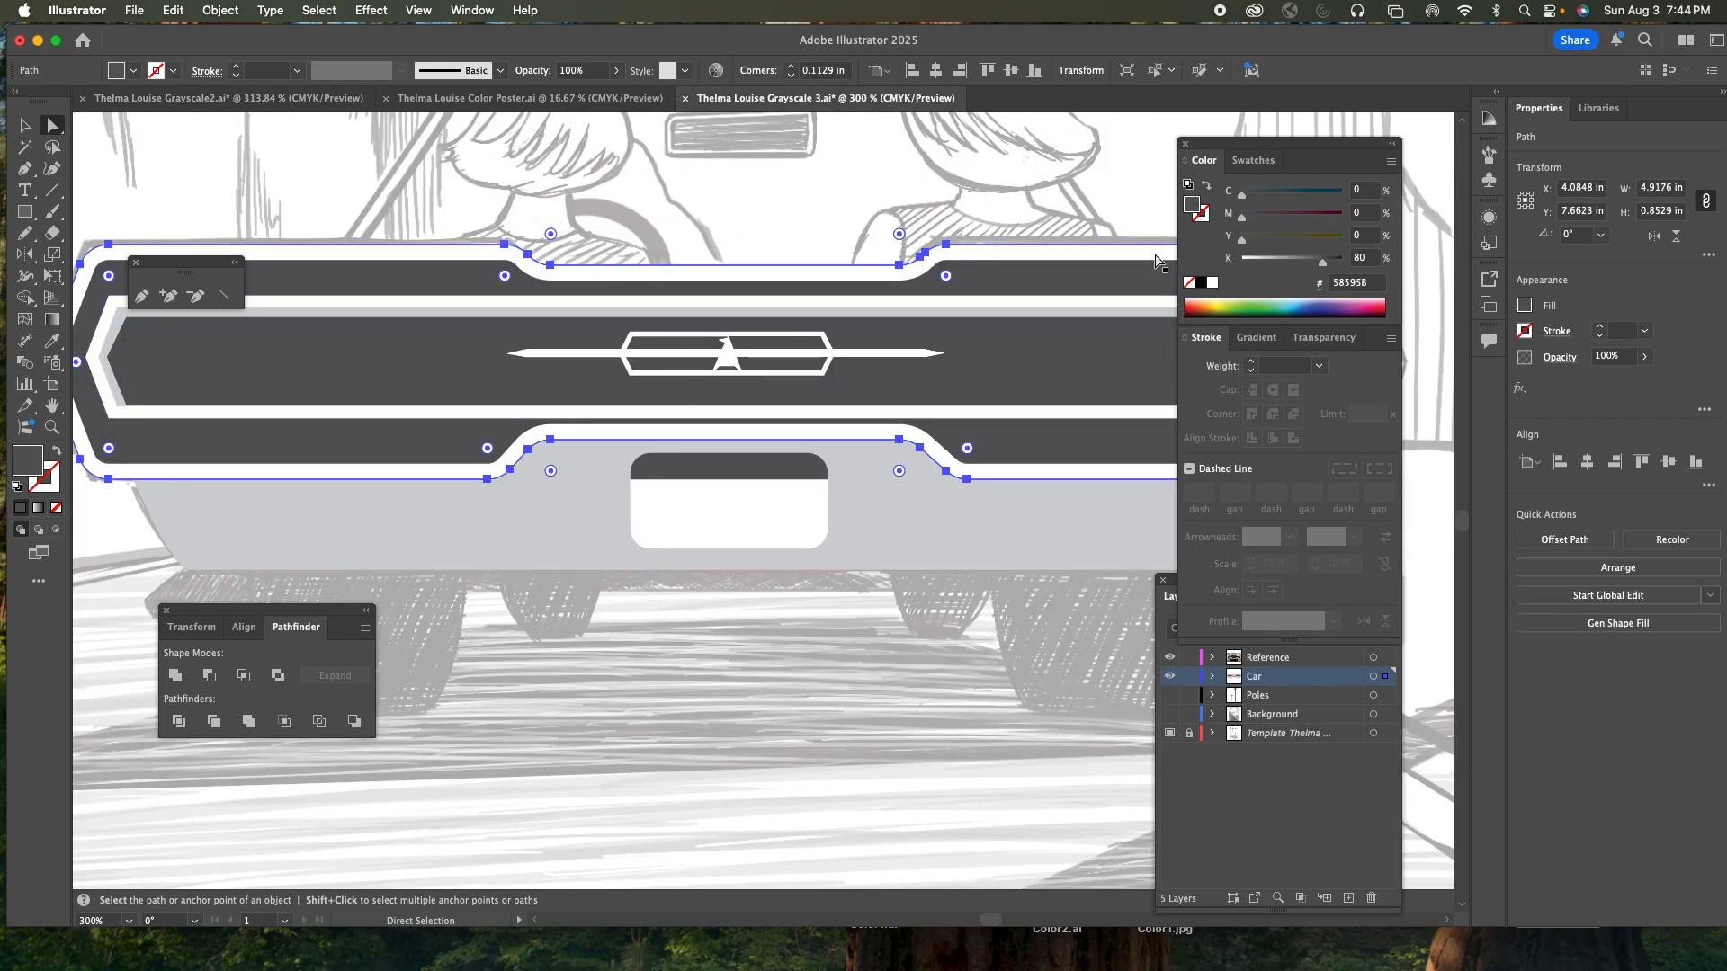
click(1199, 283)
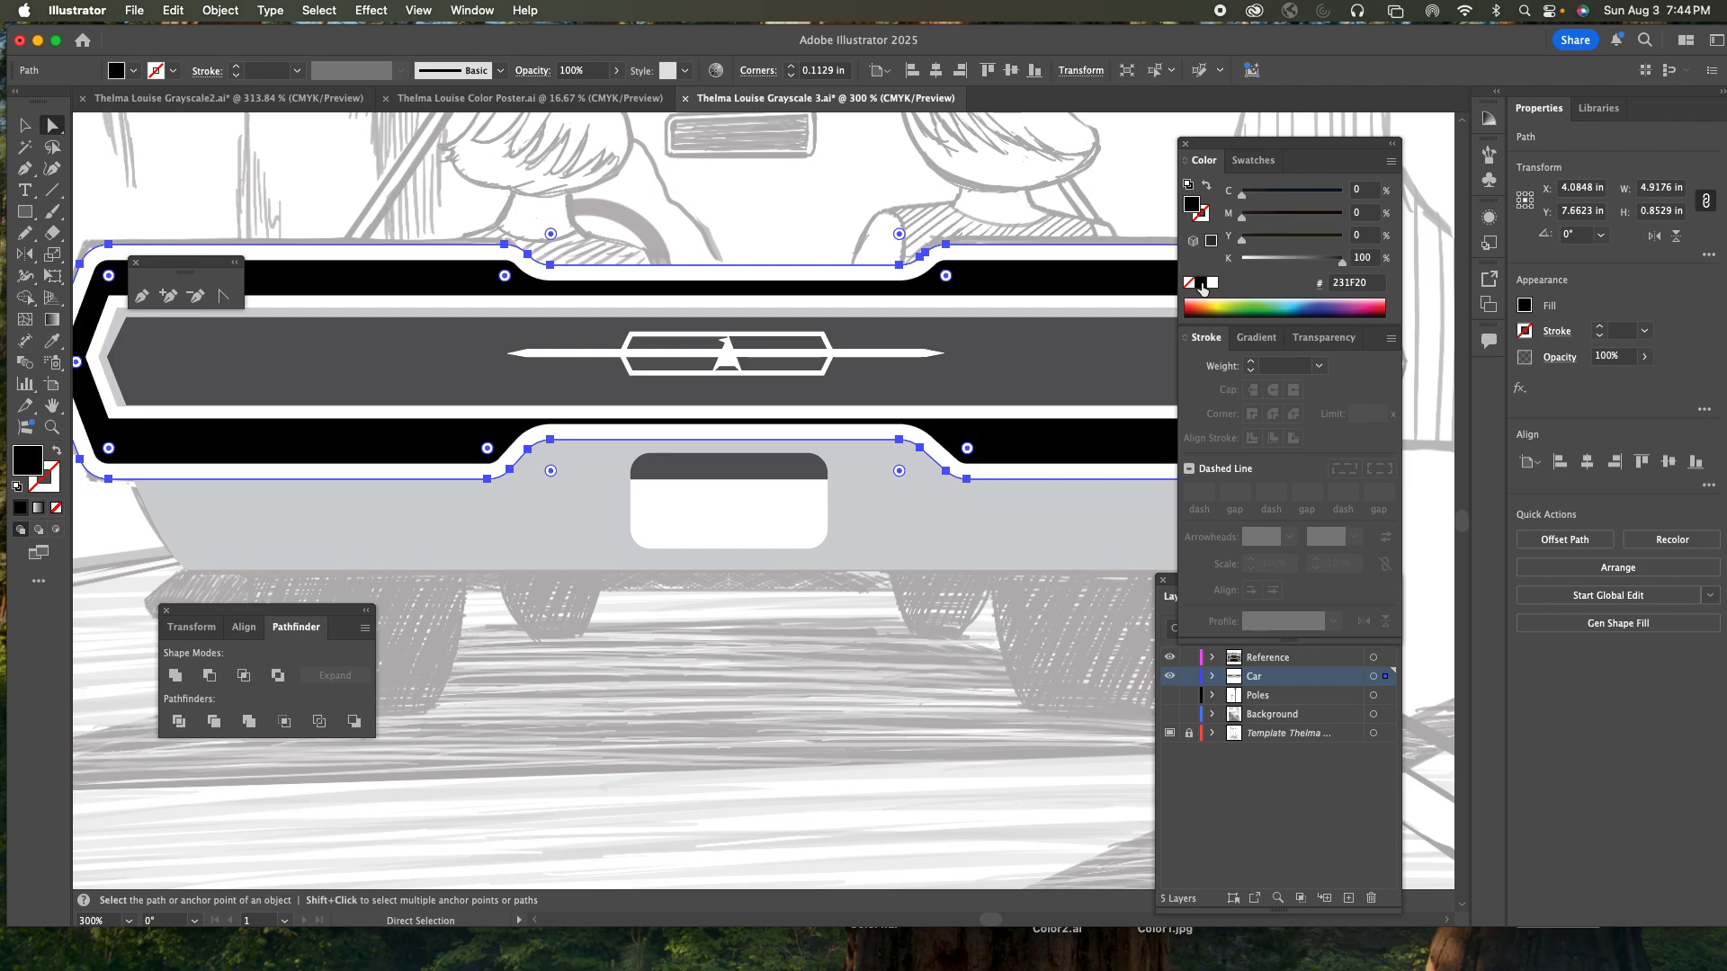
key(super+shift+a)
key(super+minus)
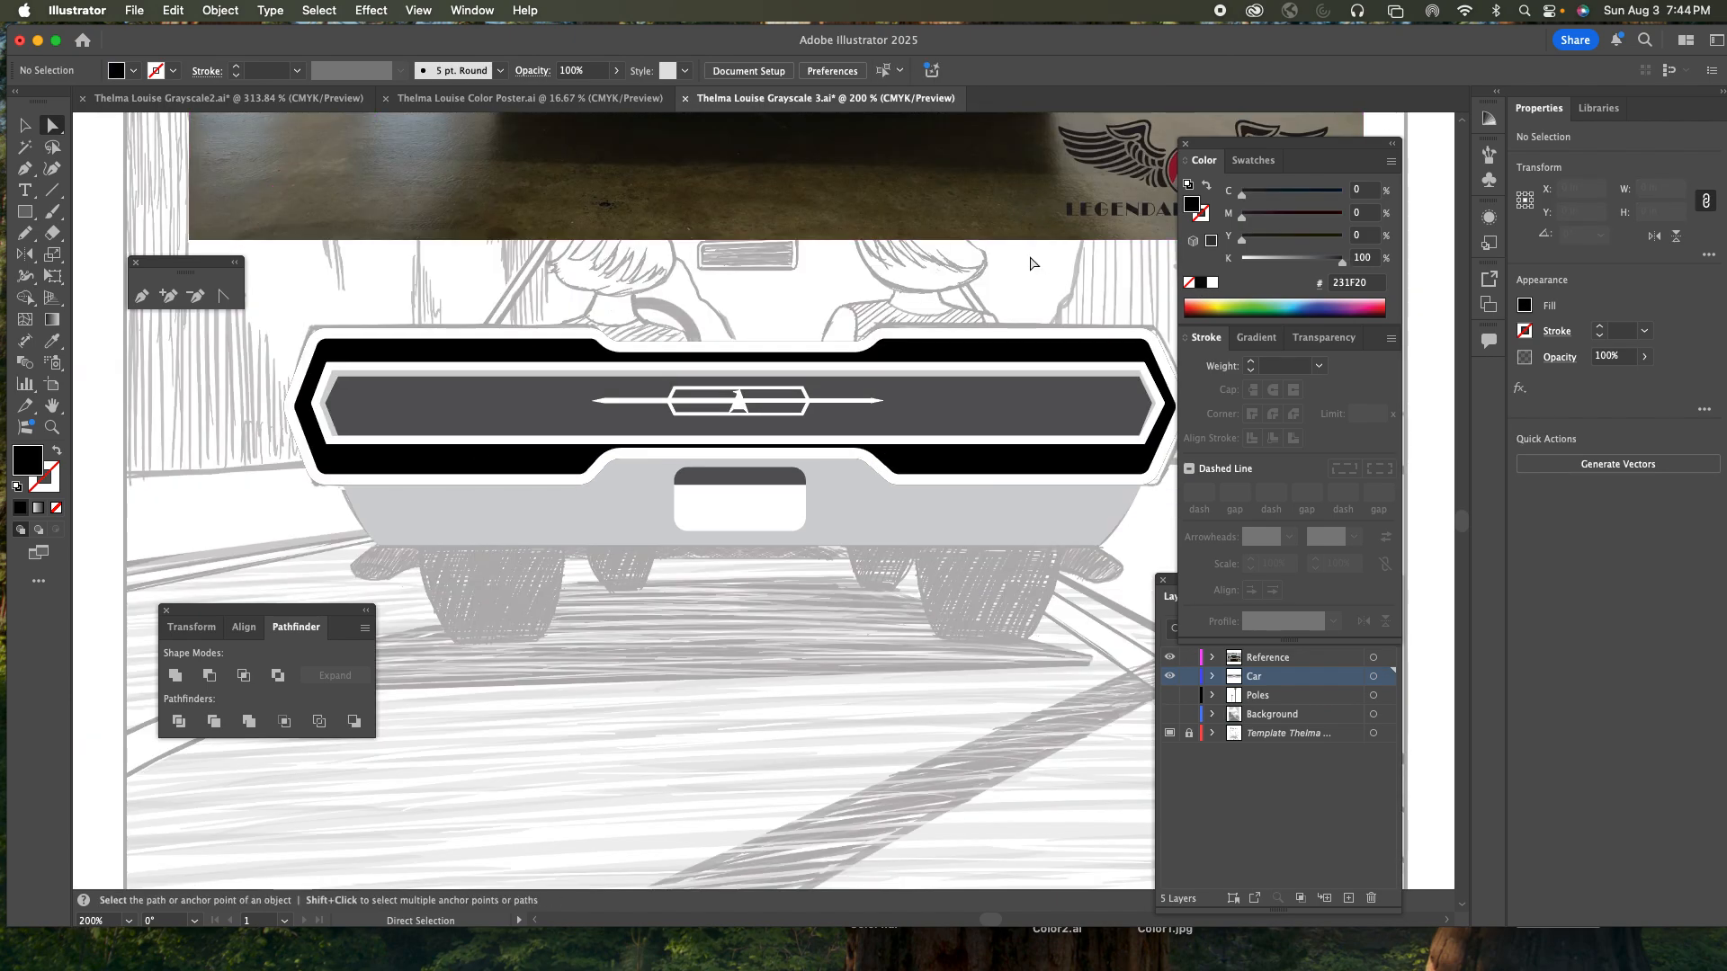
- With the Car layer in outline view, trace the large left tire with the Pen tool as a closed curved-sided path about 0.82 × 0.60 in
super+click(1168, 676)
key(z)
click(540, 596)
scroll(535, 504, right, 5)
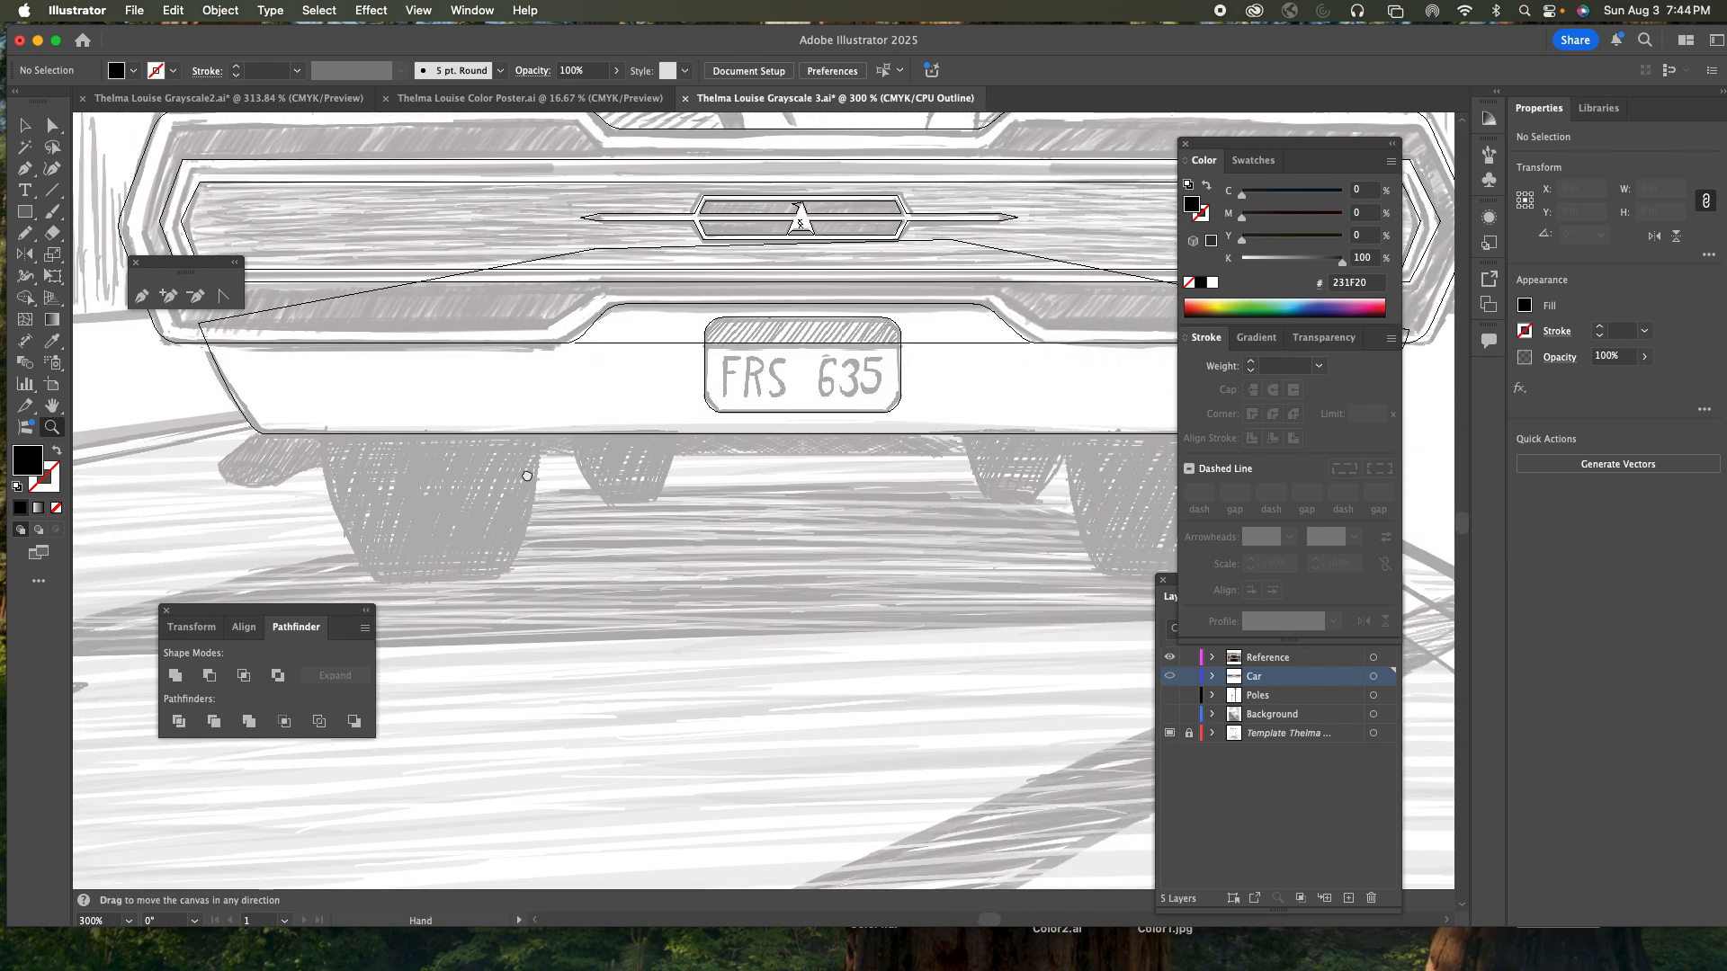
click(25, 176)
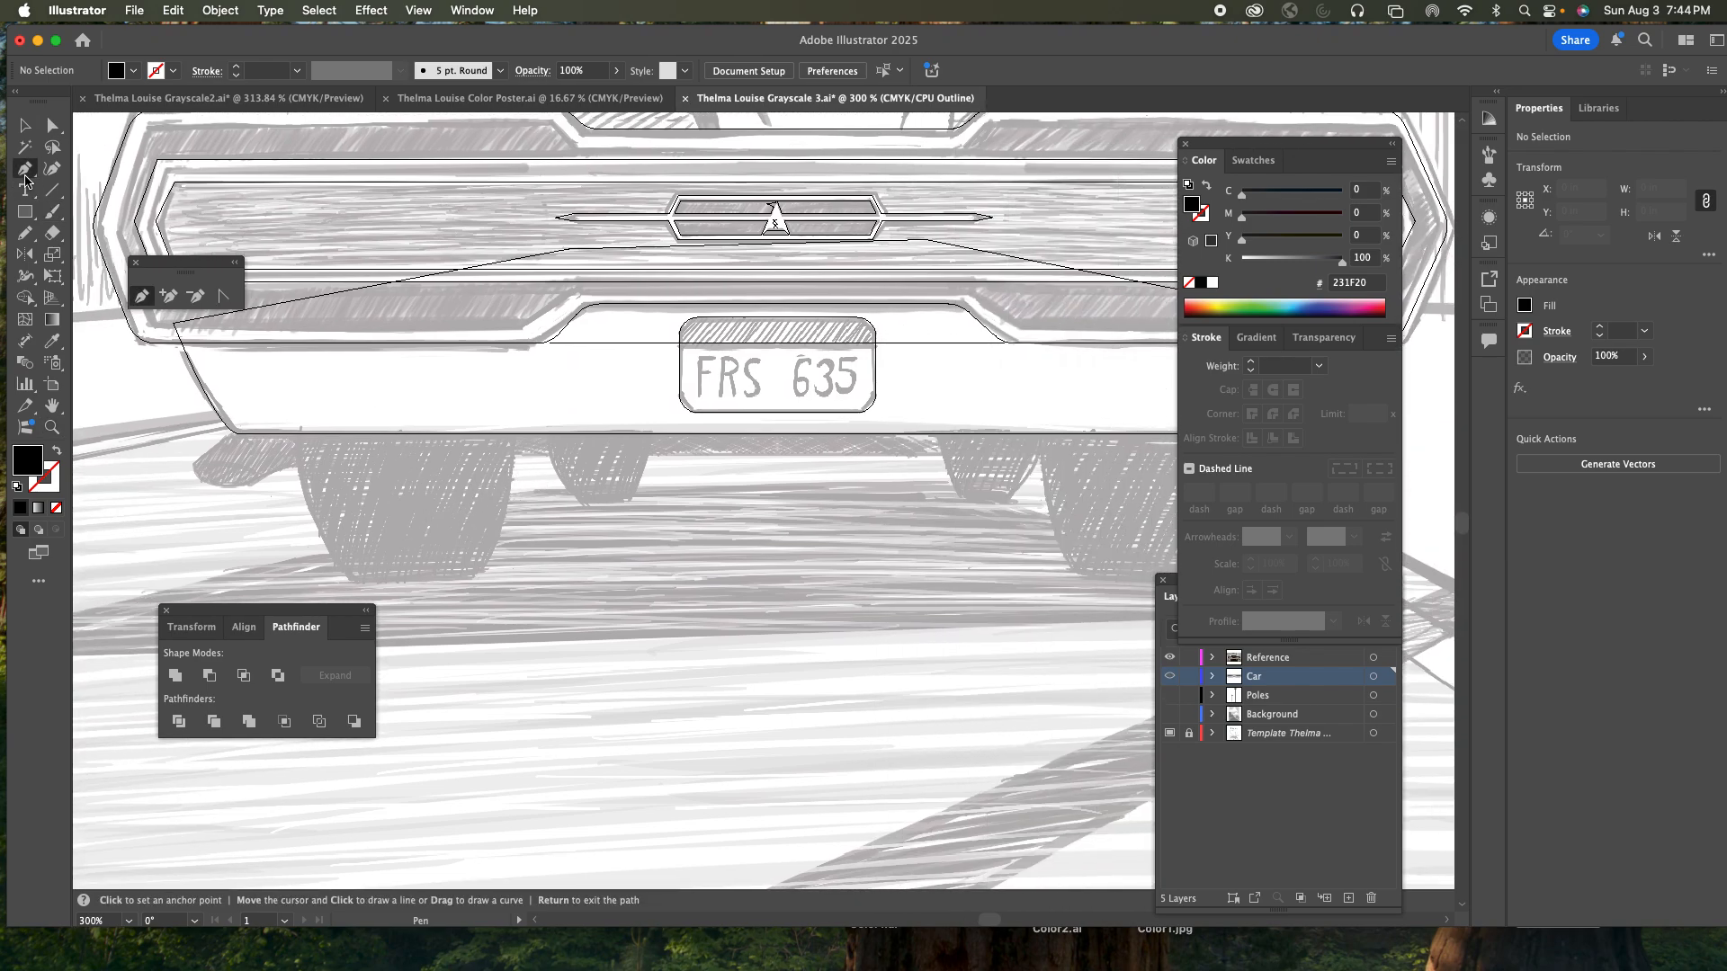
click(290, 413)
drag(352, 577, 401, 611)
click(352, 578)
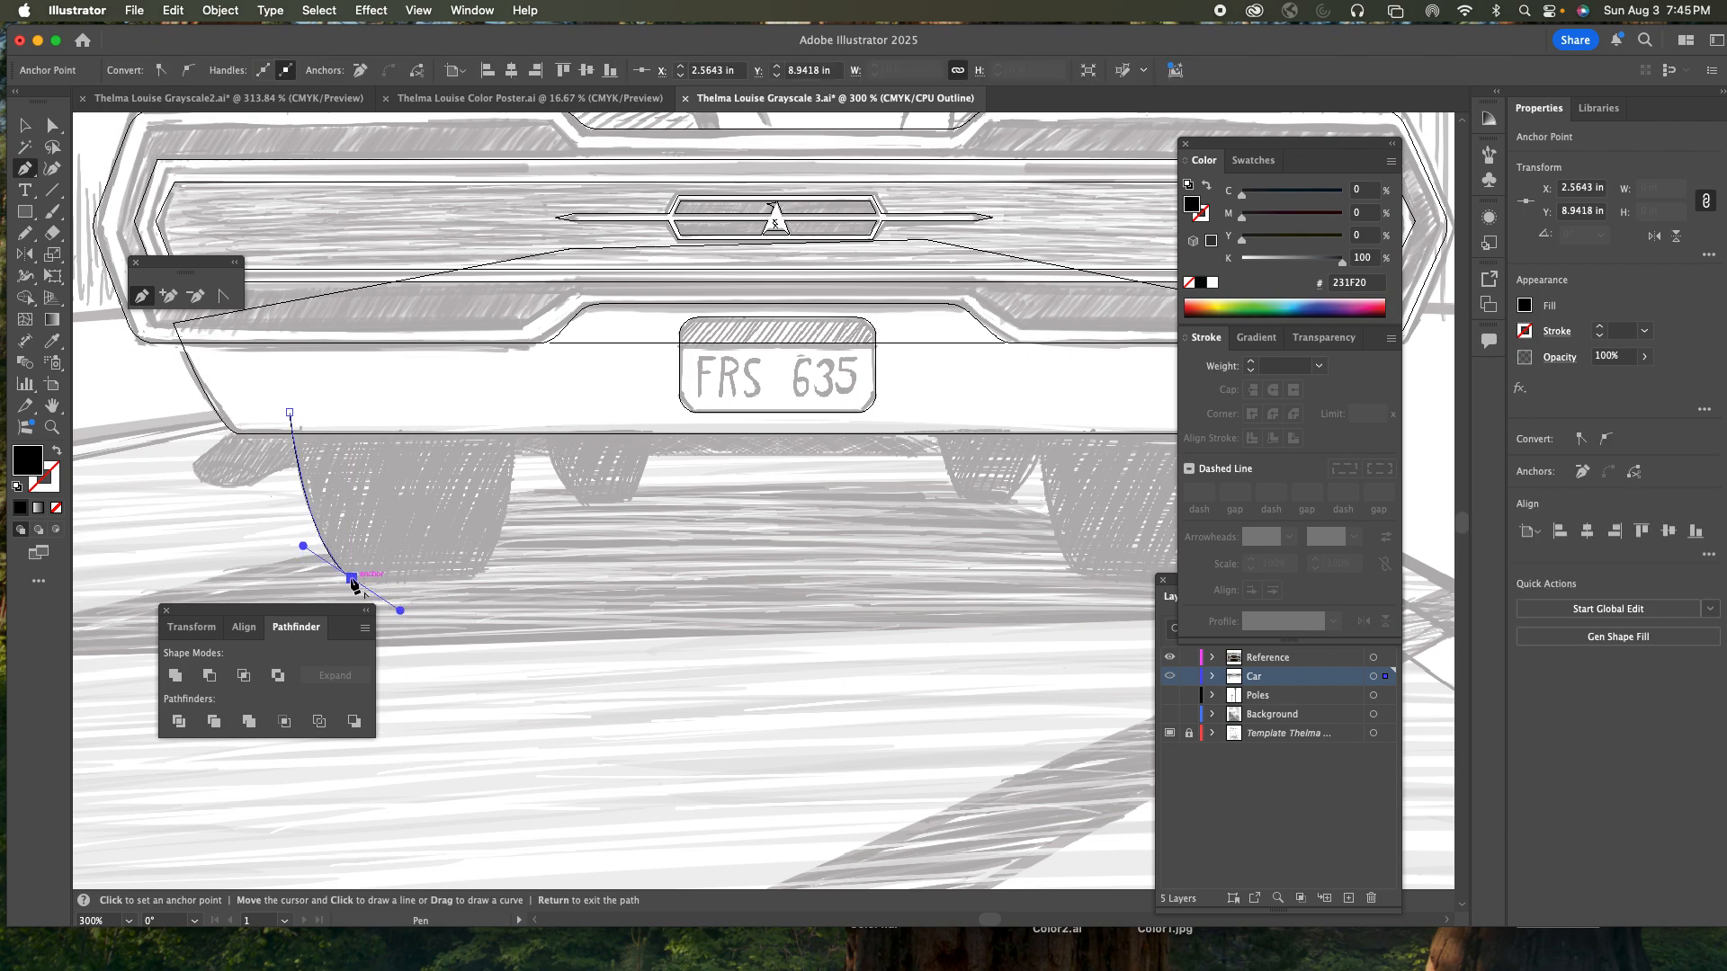
click(472, 578)
drag(515, 412, 515, 281)
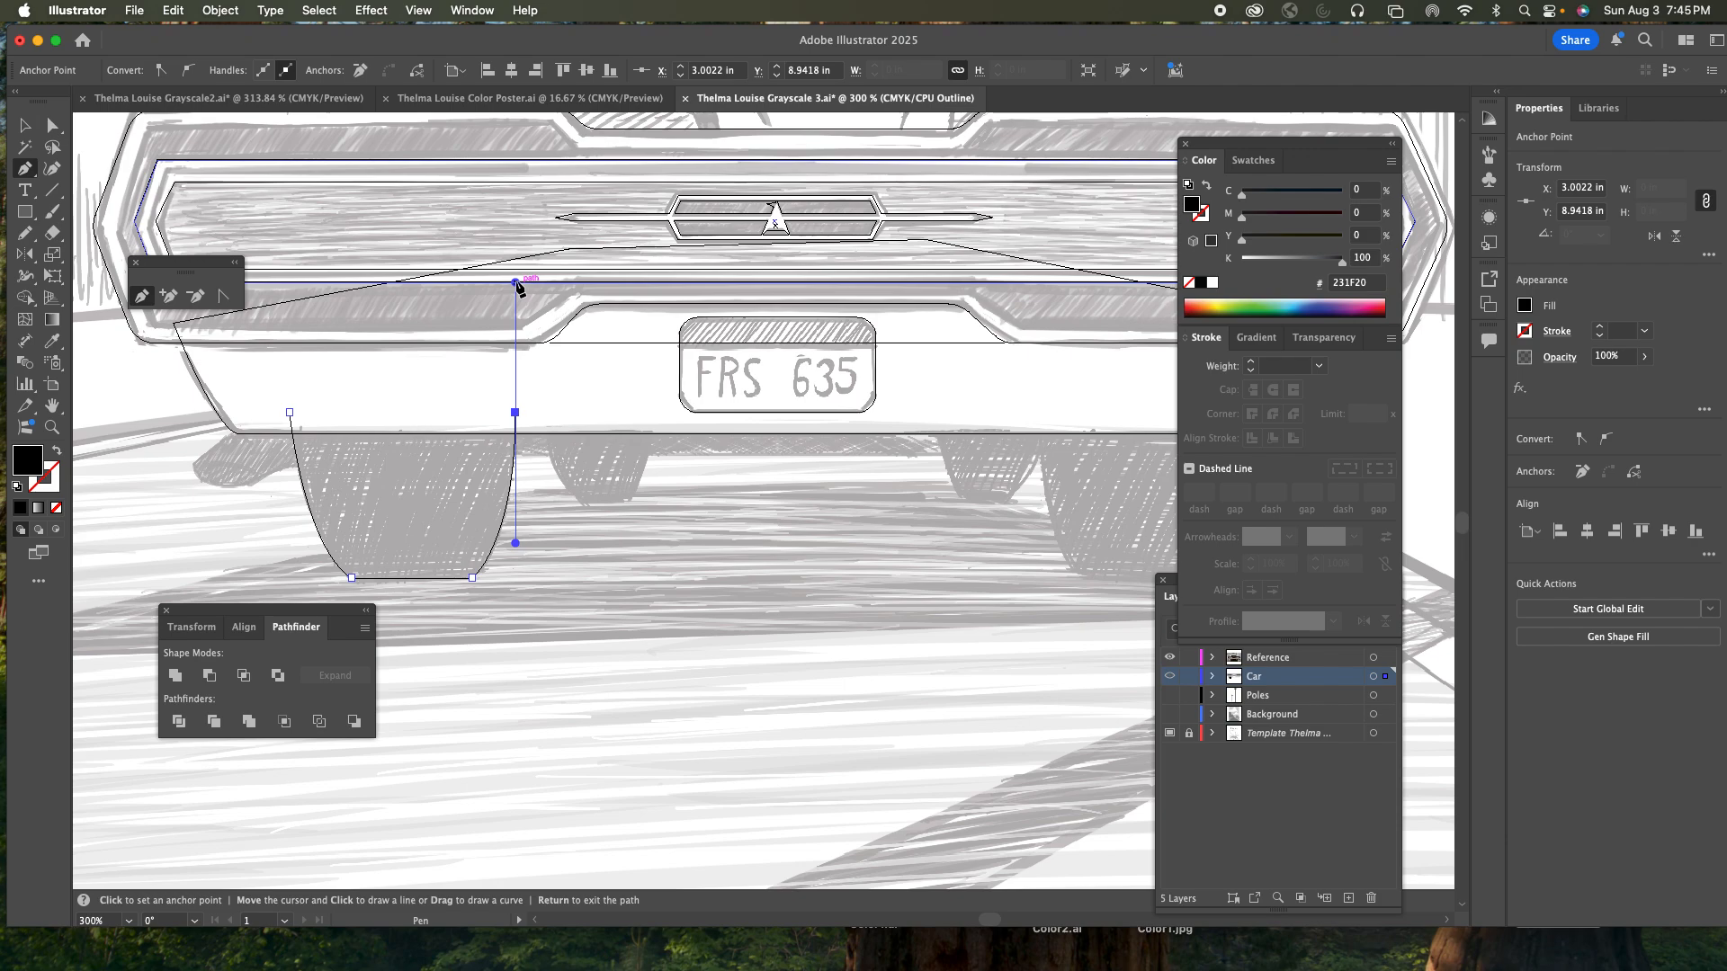
click(515, 411)
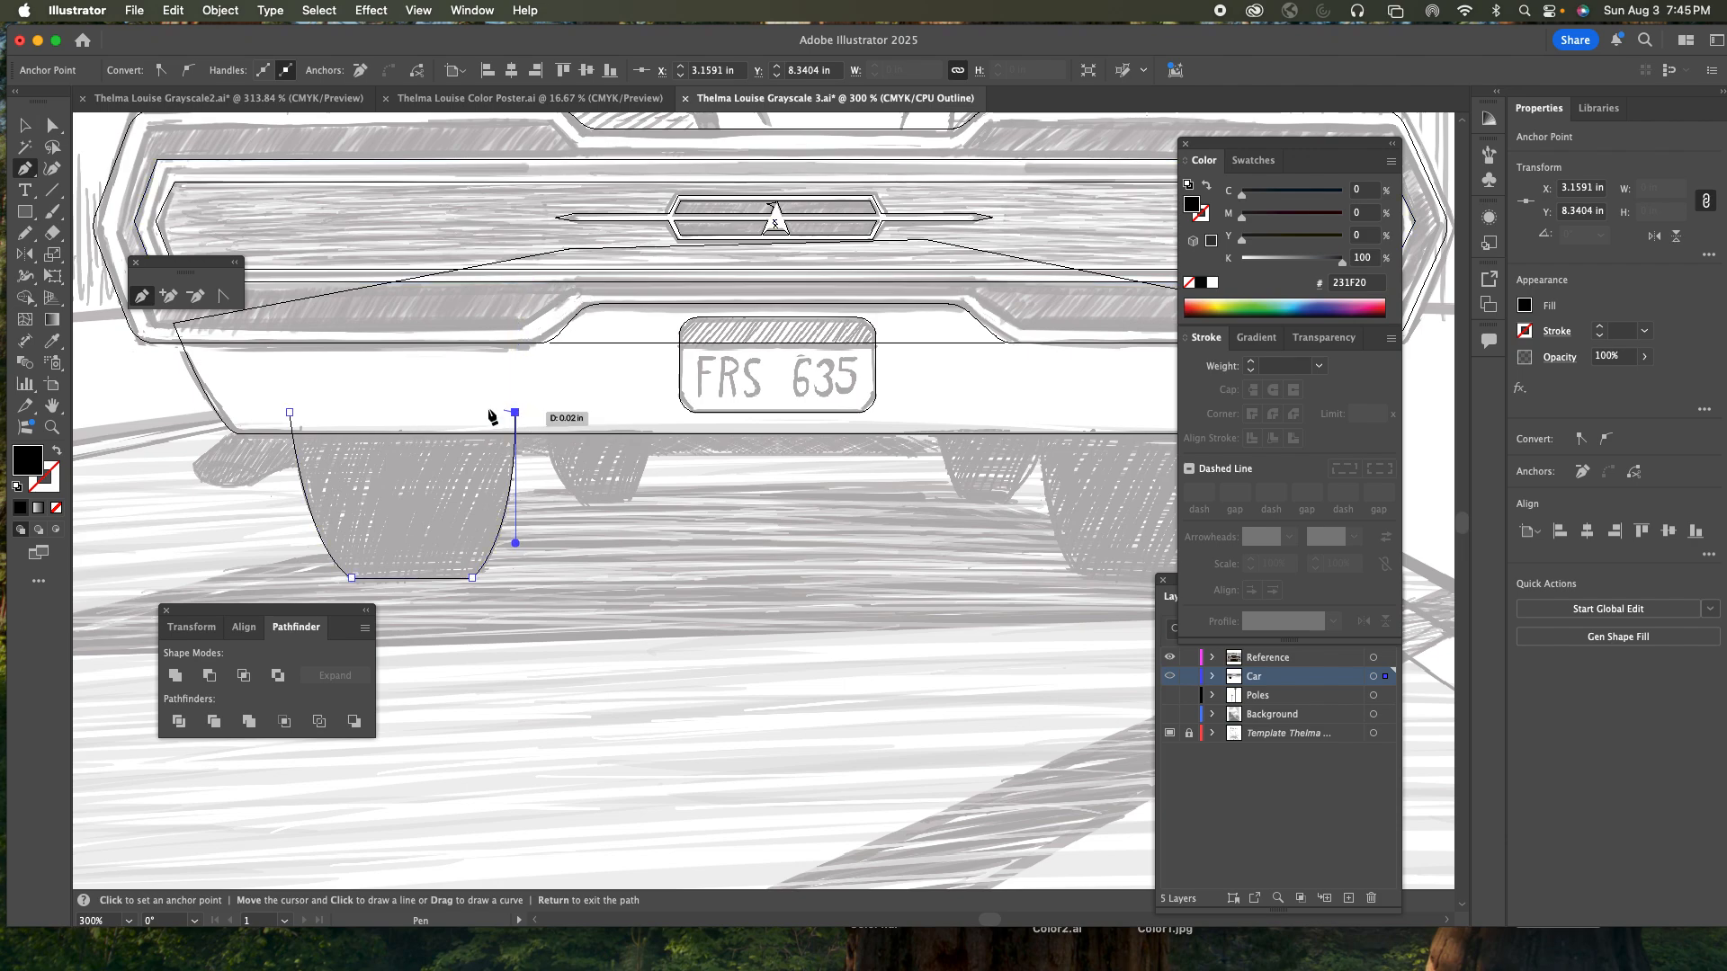
click(290, 413)
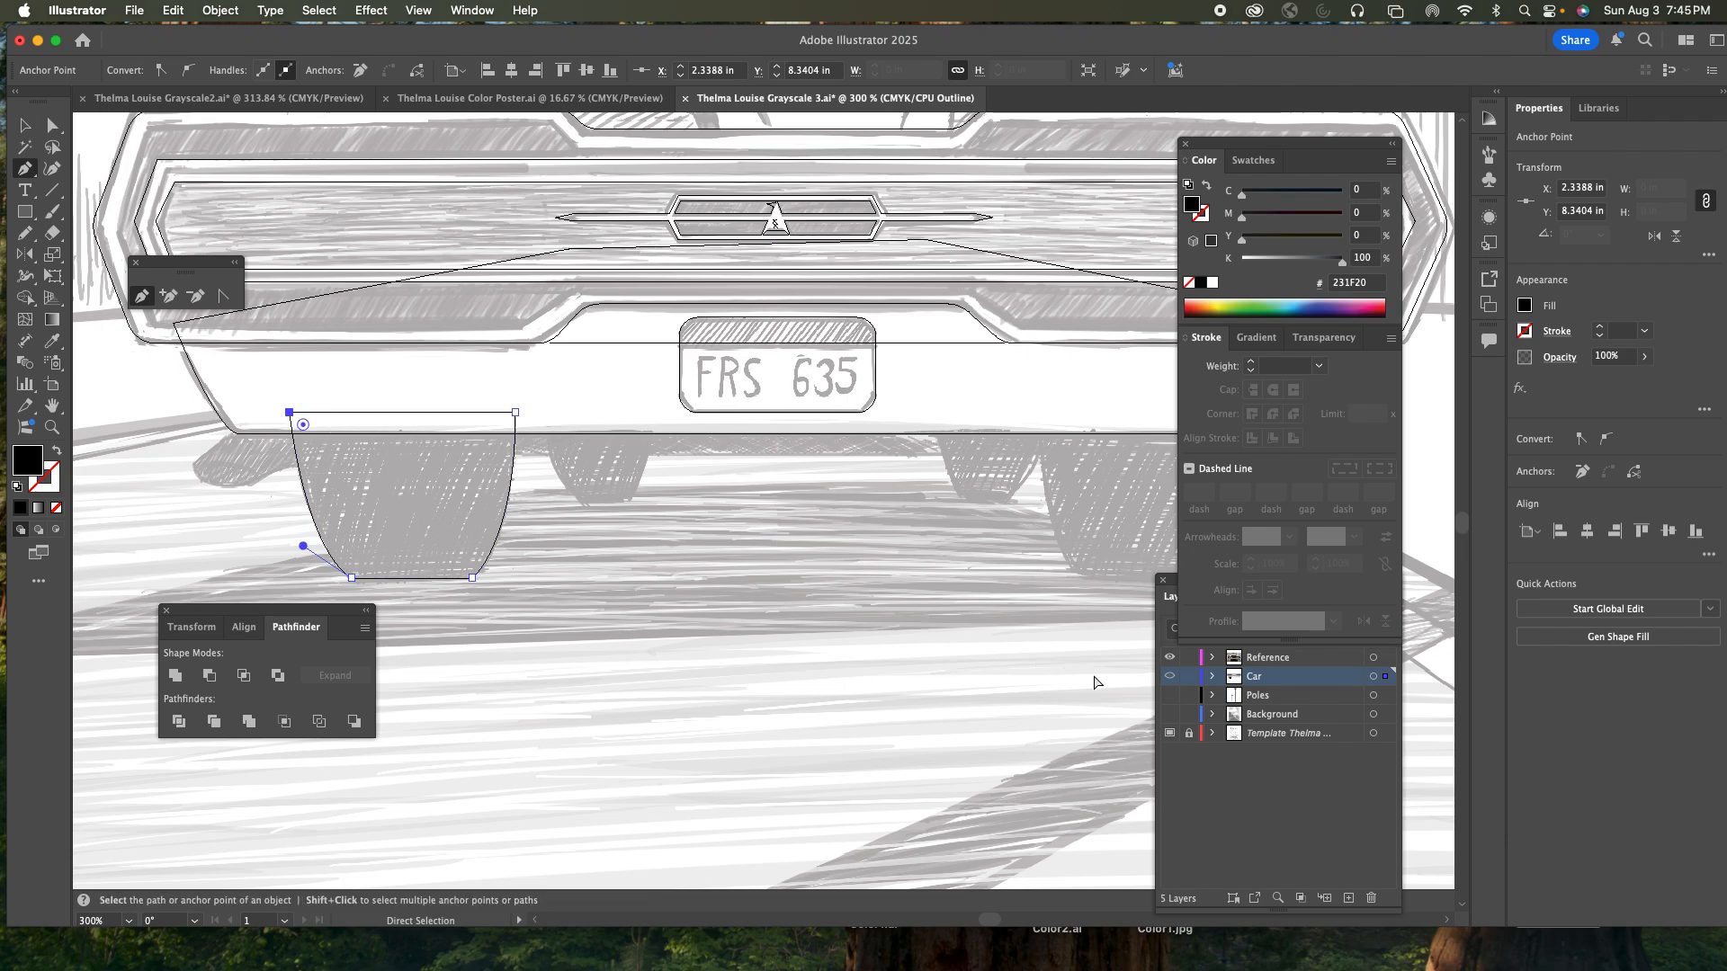
- Return the Car layer to preview, reflect a copy of the left tire across a vertical axis through the license plate and nudge it slightly left
super+click(1169, 677)
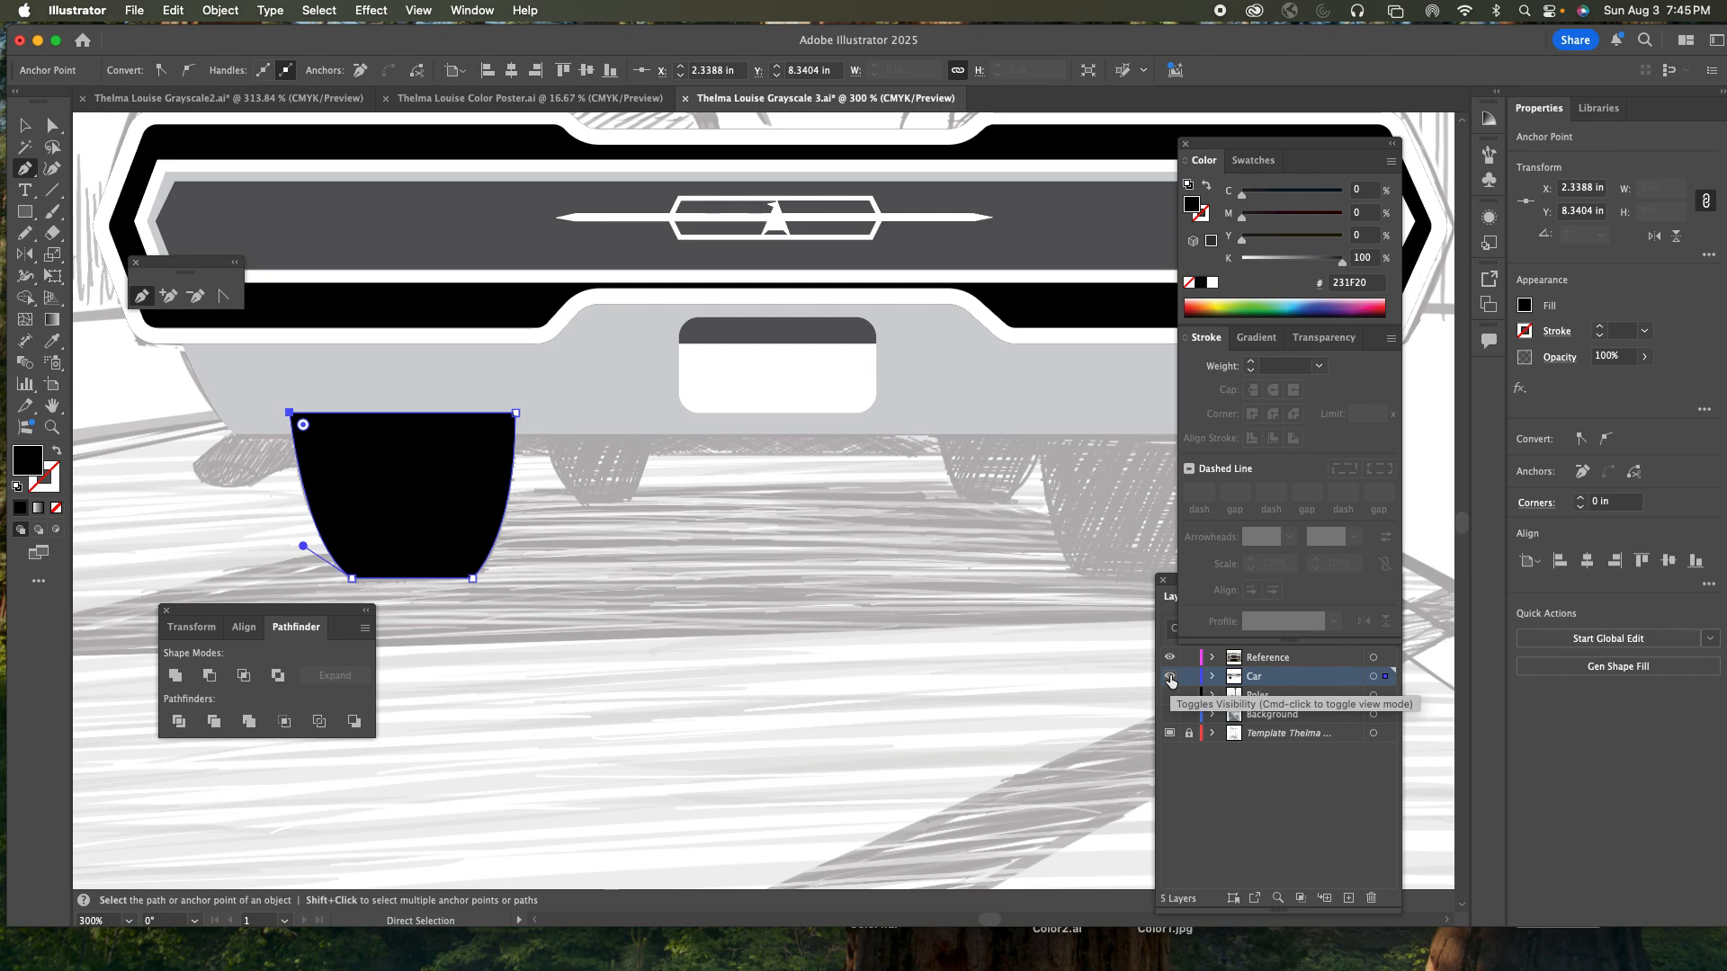
scroll(944, 512, down, 2)
drag(964, 585, 604, 589)
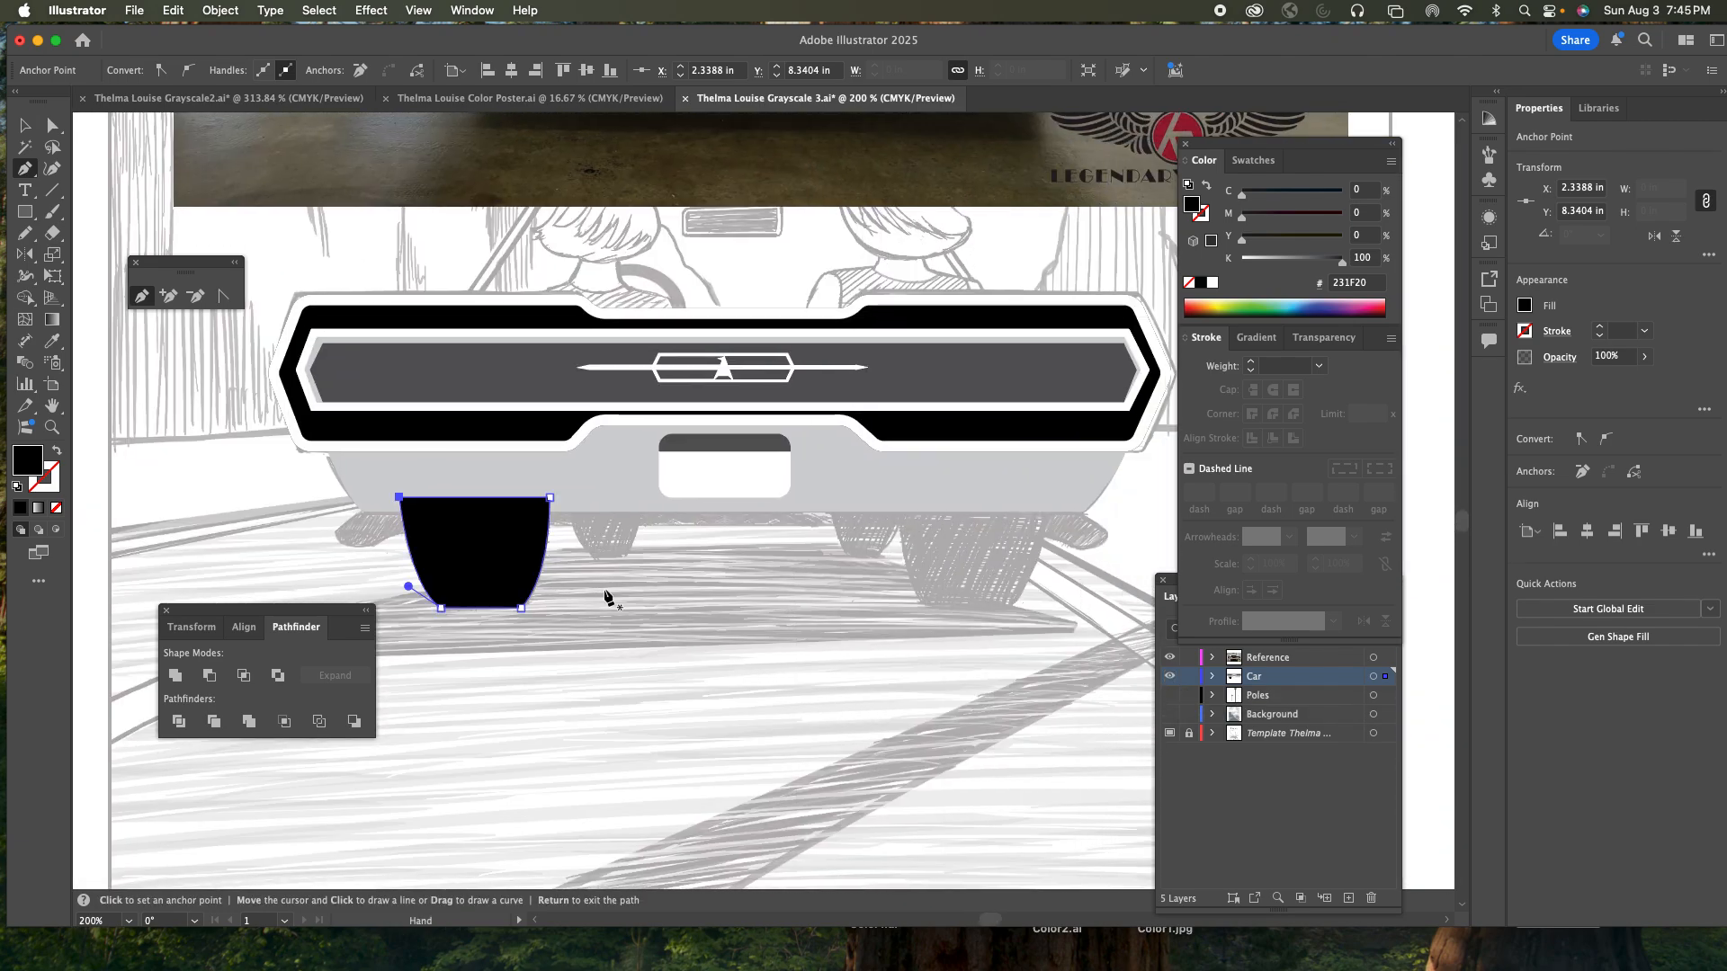
click(17, 127)
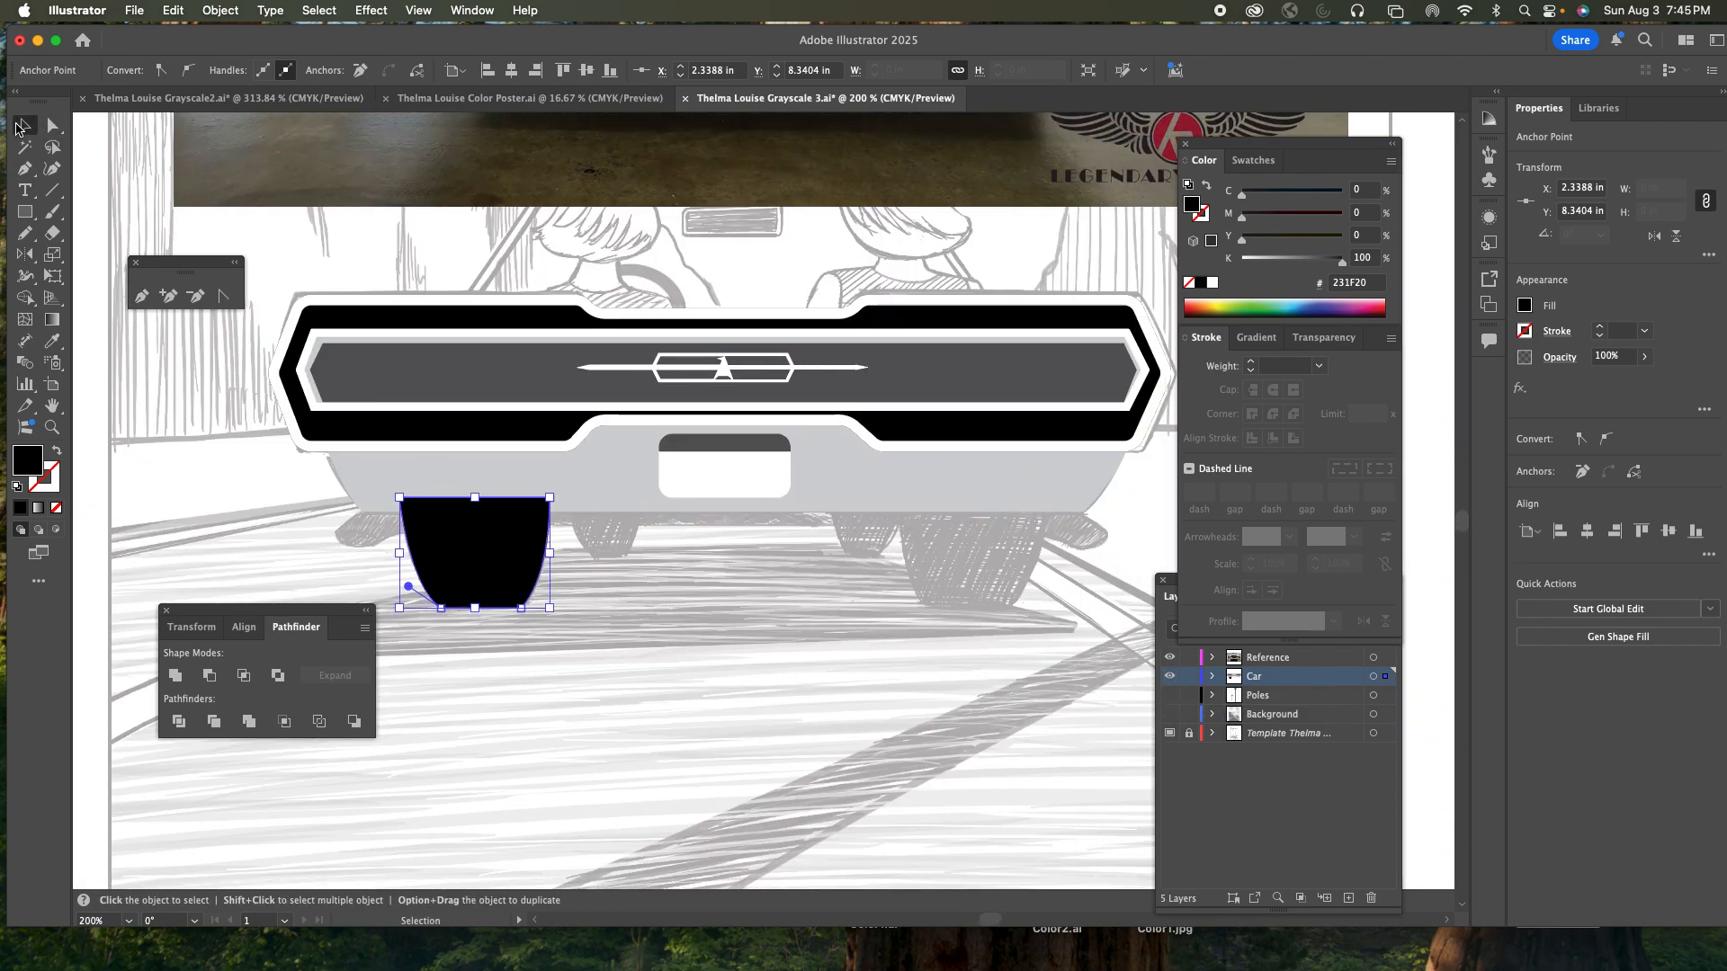
click(470, 552)
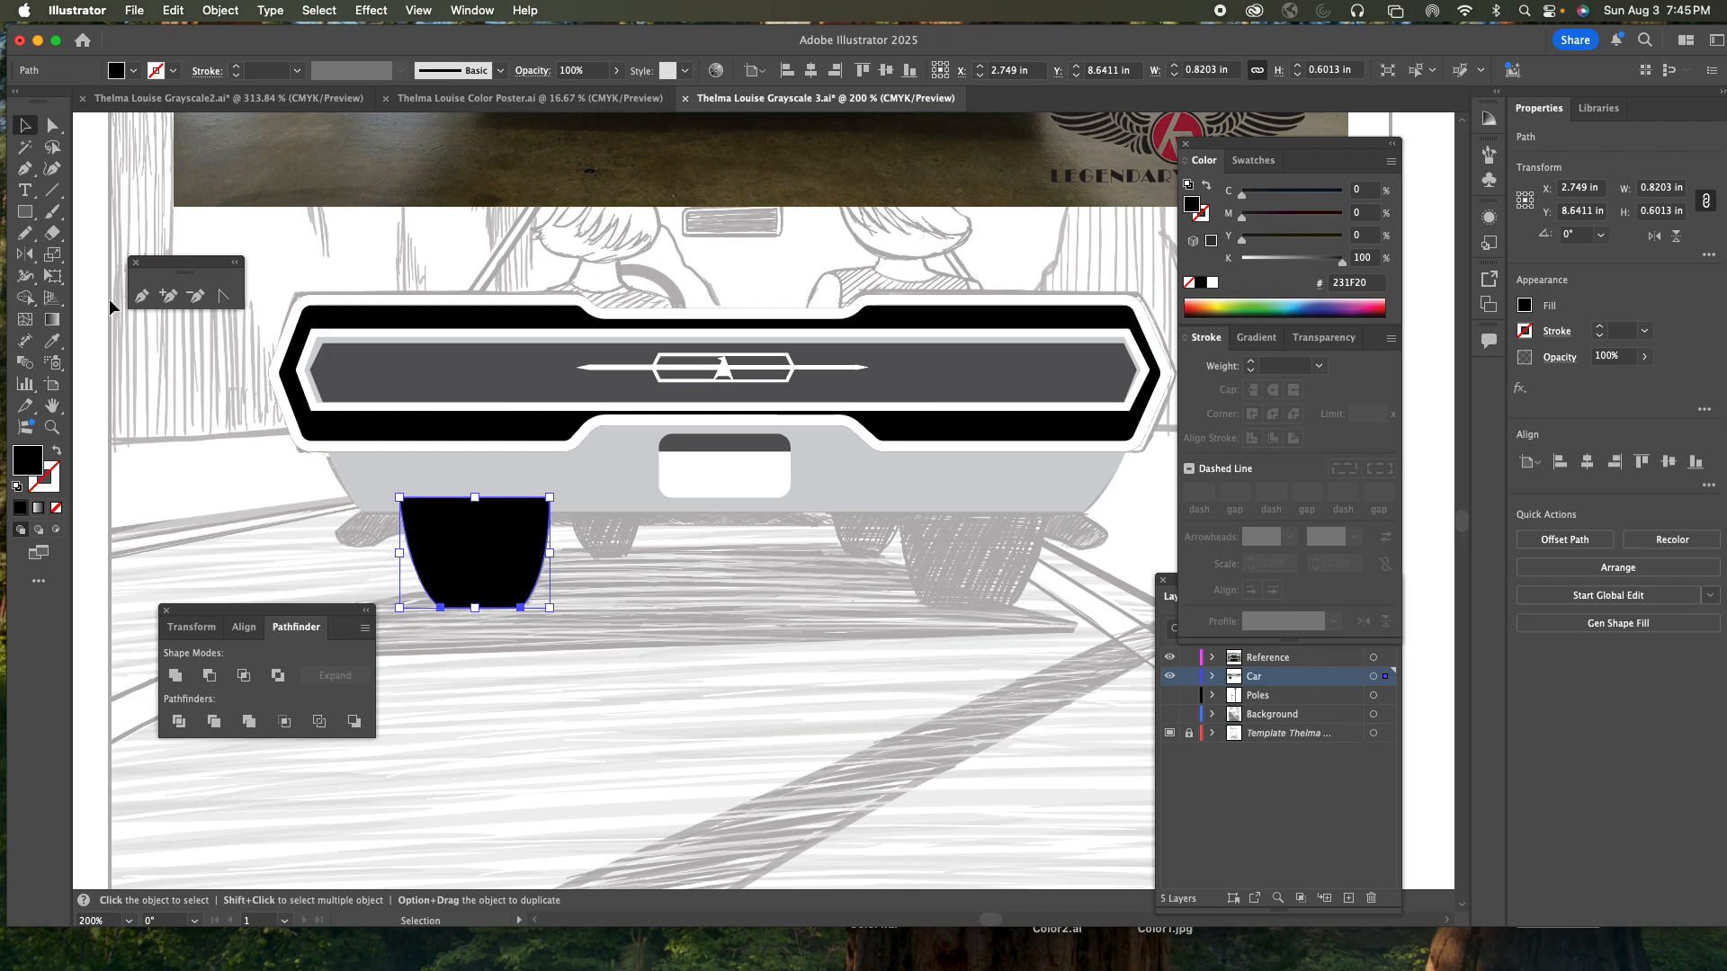
click(24, 253)
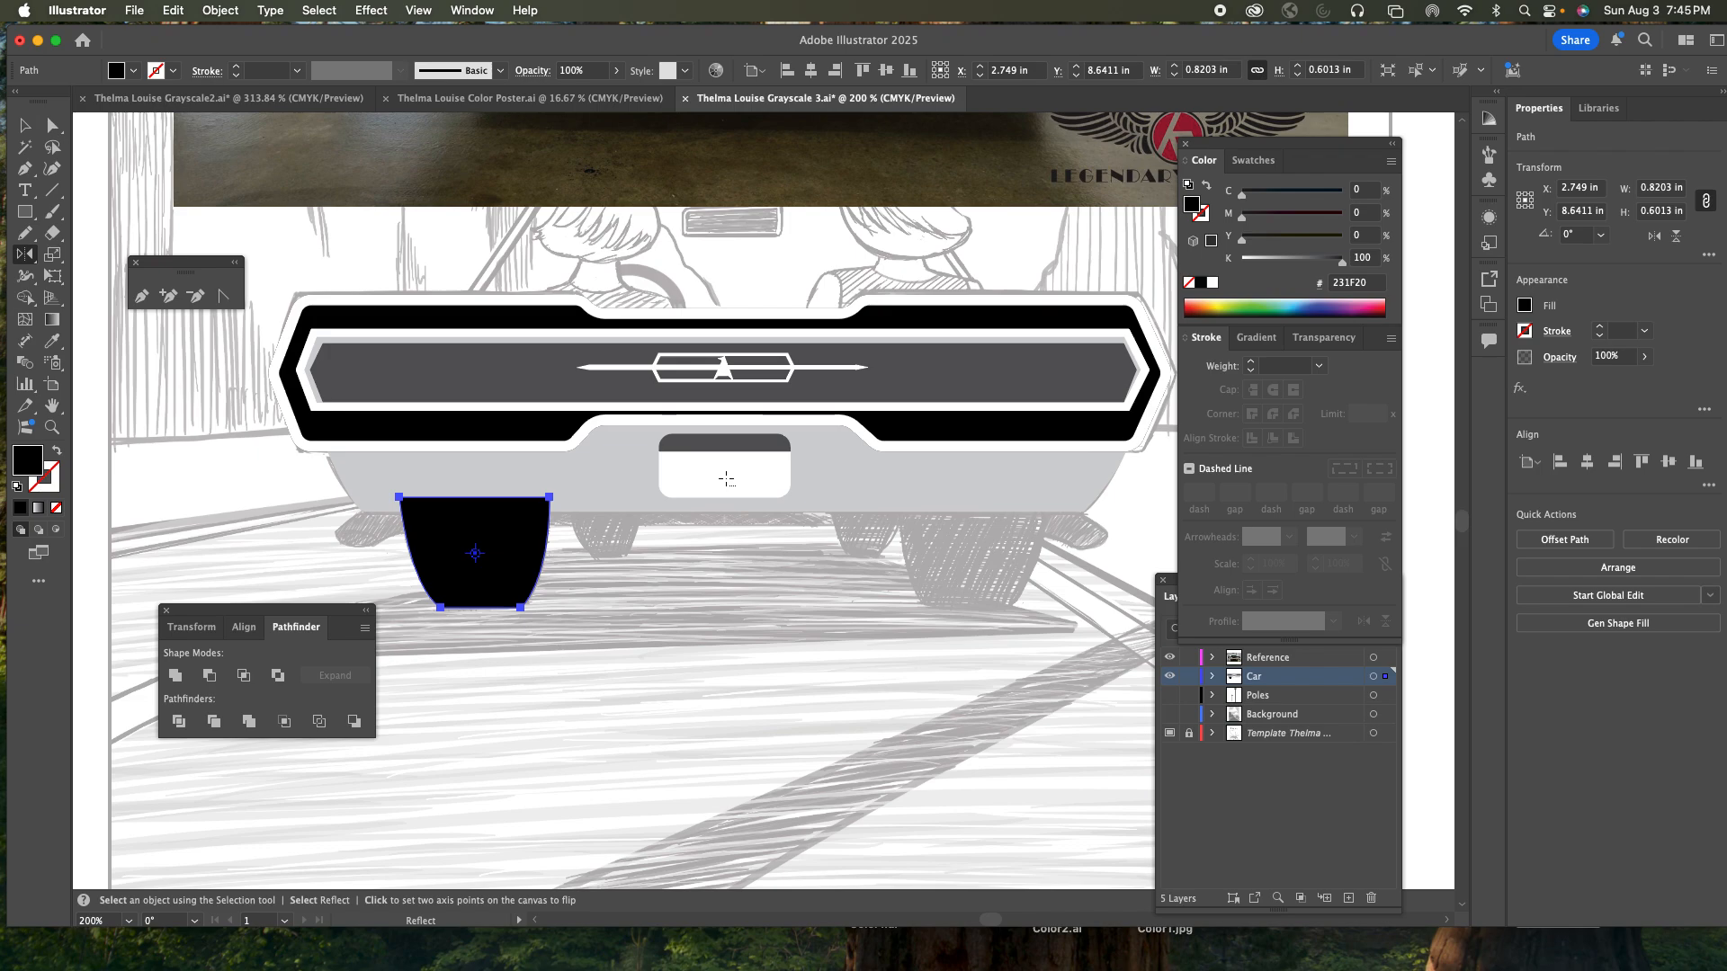
alt+click(726, 479)
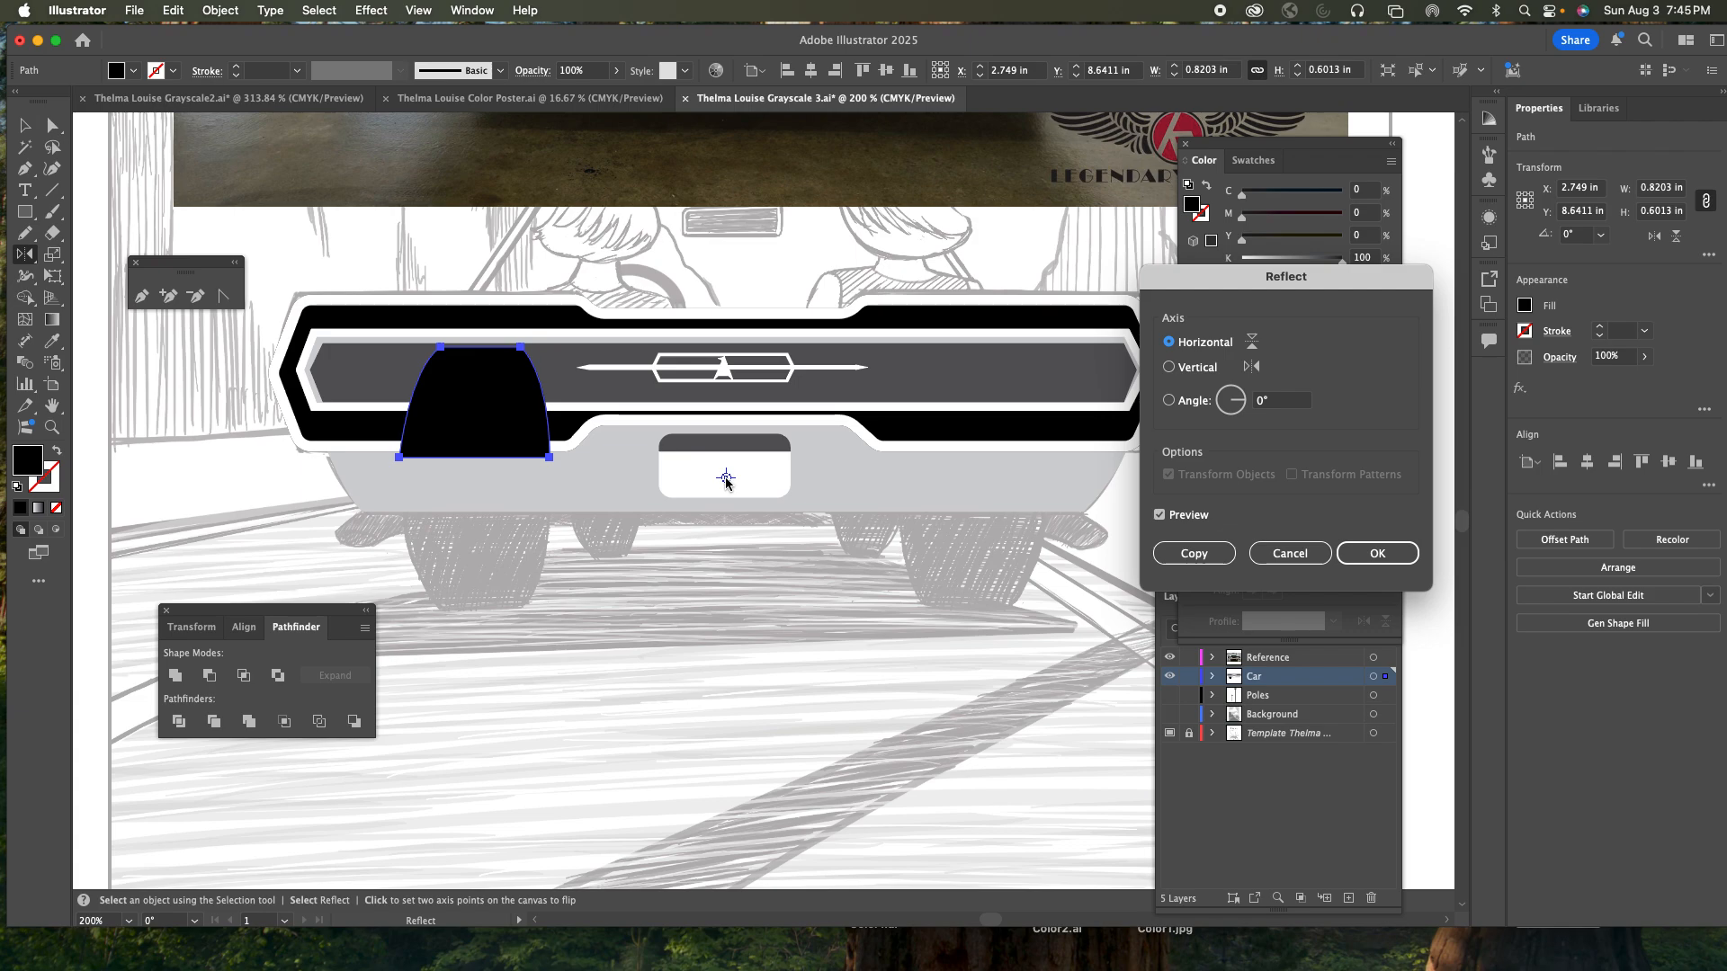
click(1168, 368)
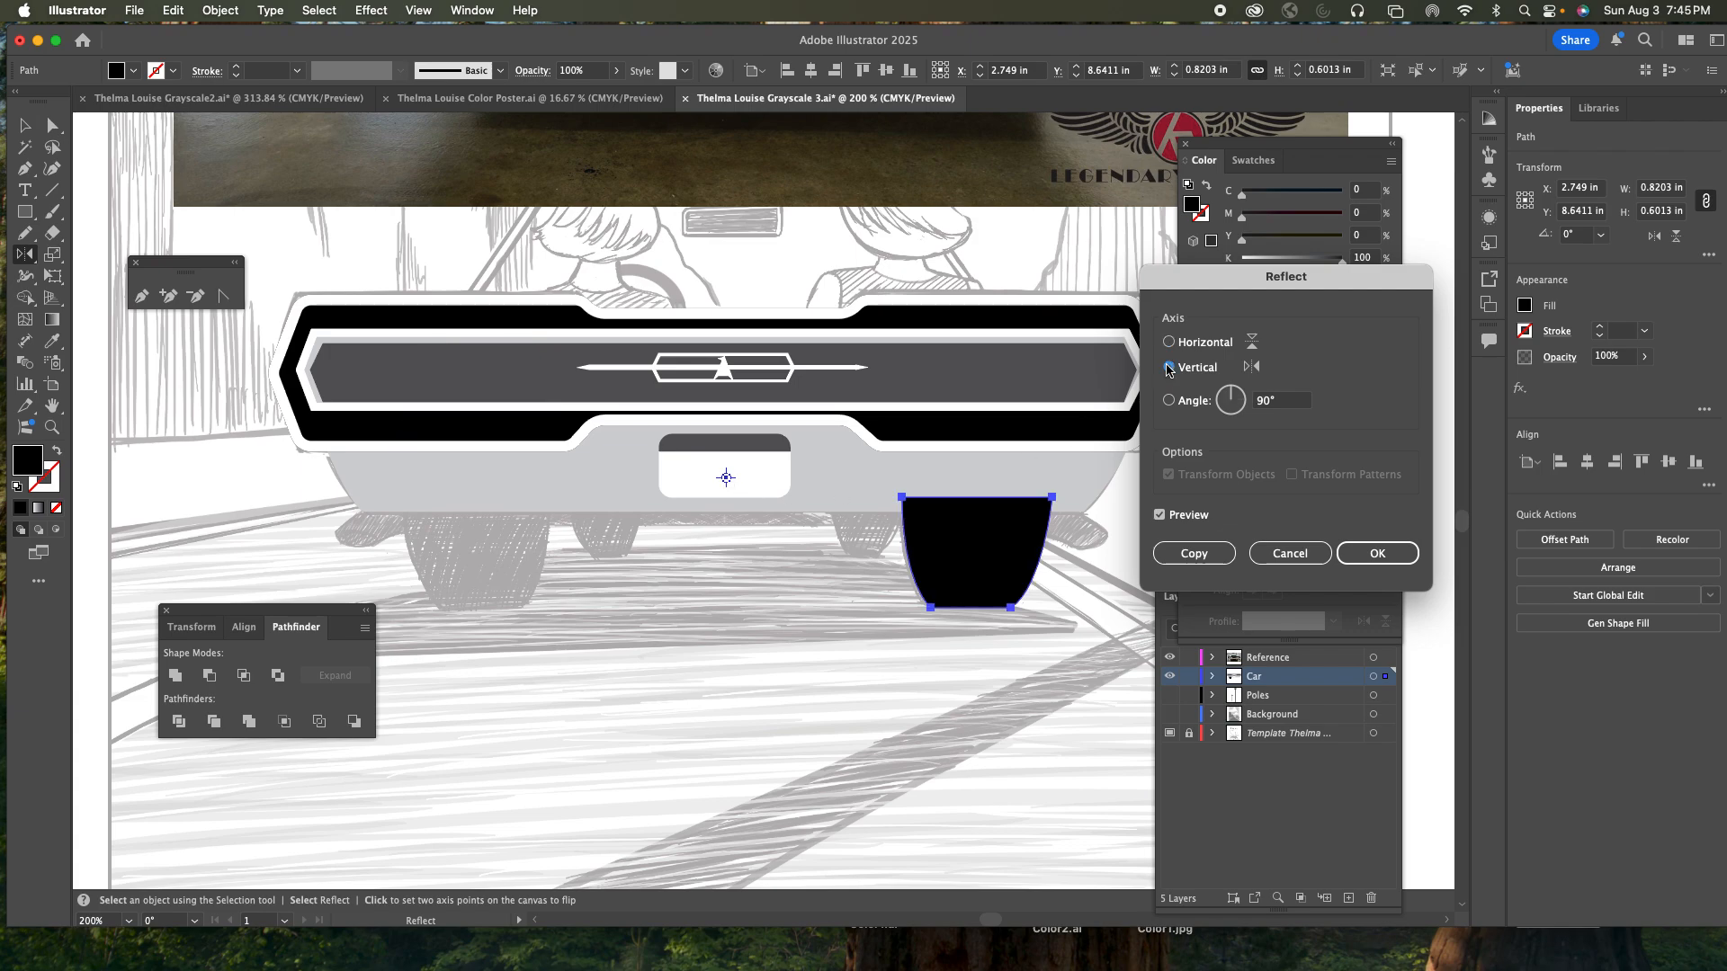
click(1194, 553)
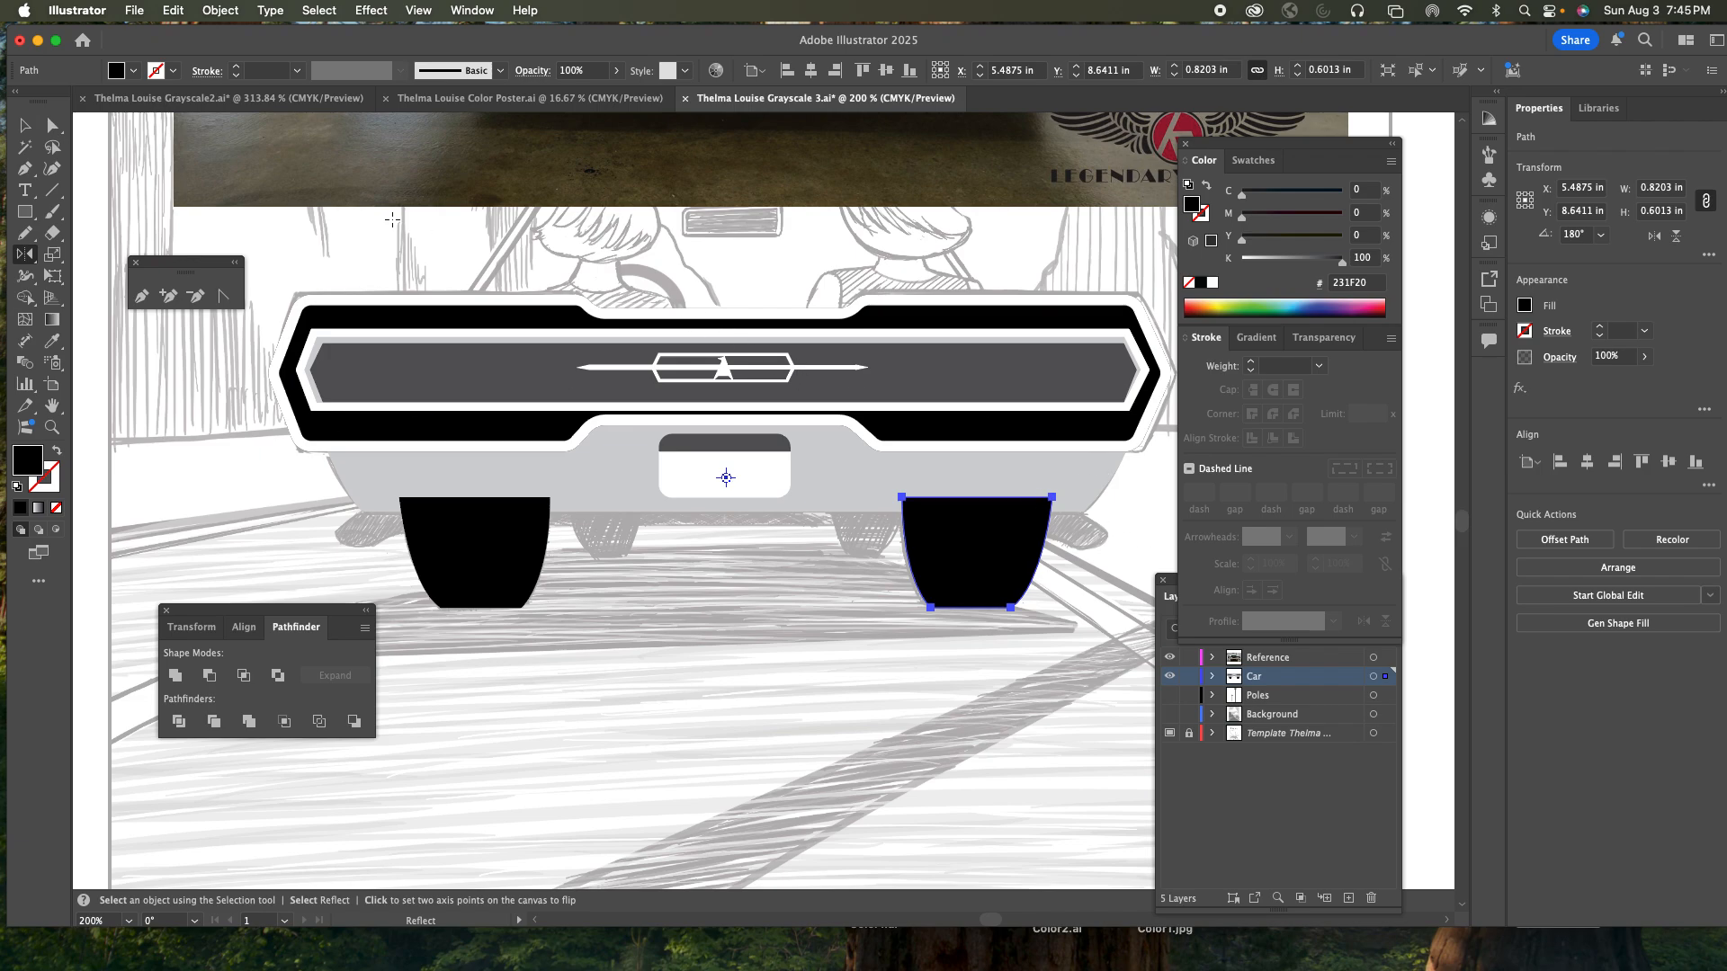
key(Left)
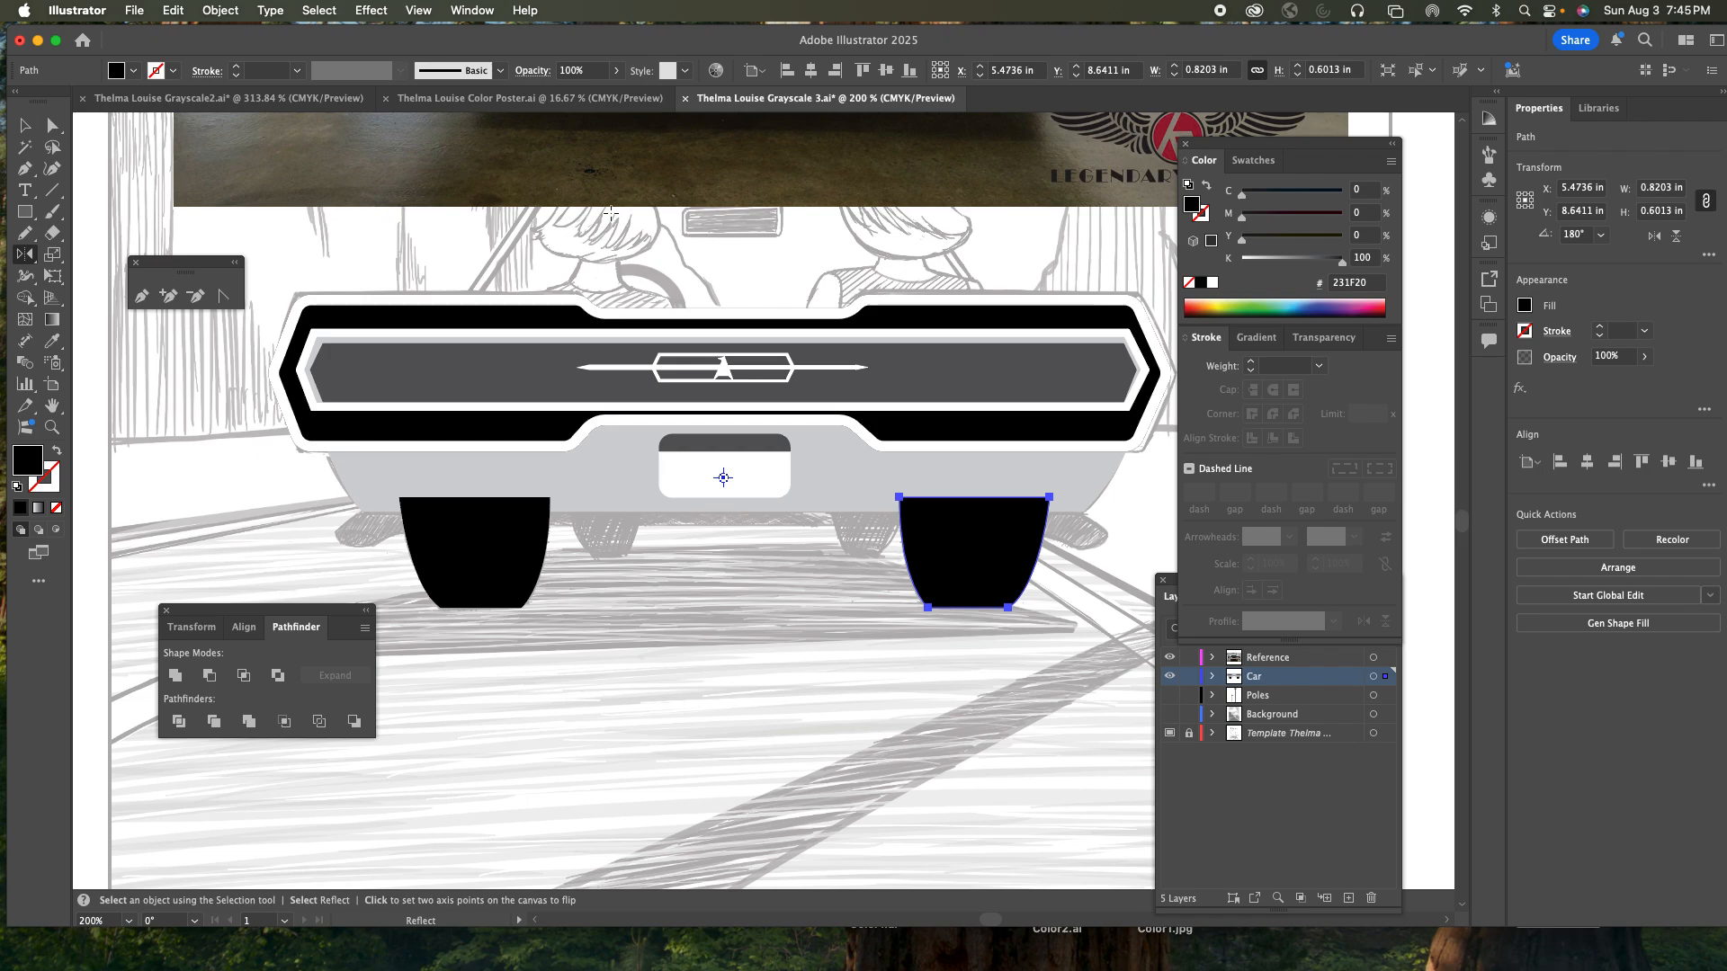
- Duplicate the large right tire about 0.51 in to the left and 0.25 in up, over the sketched inner right tire
click(25, 125)
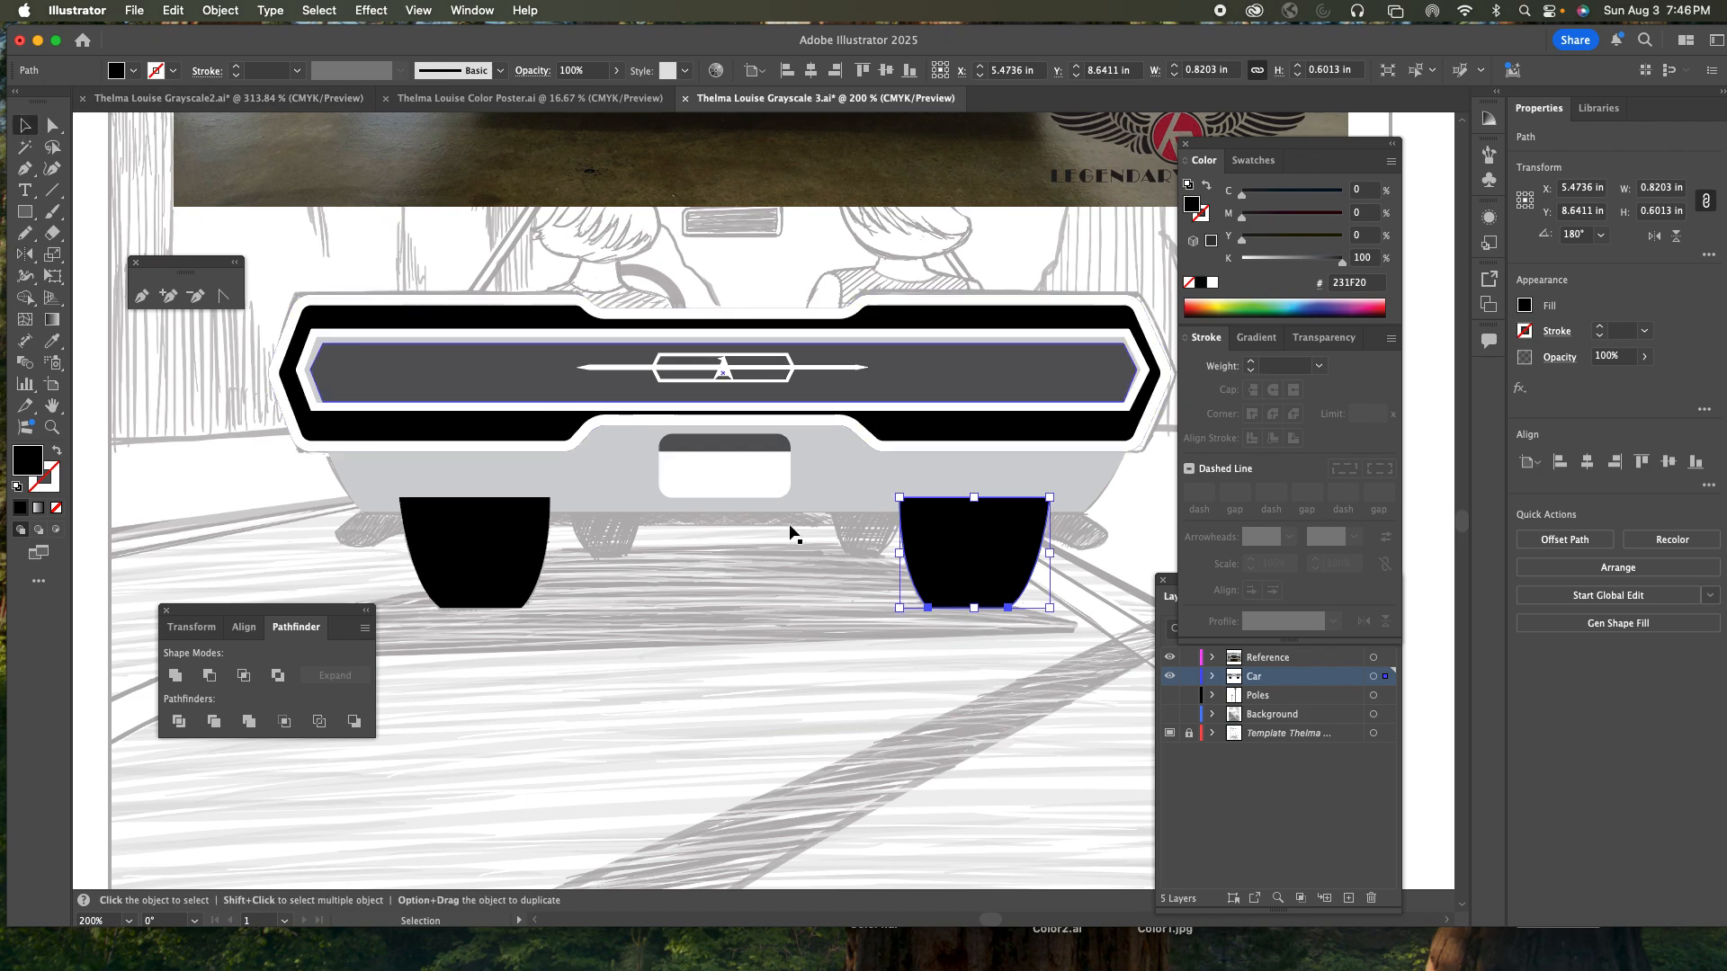
drag(975, 569, 886, 526)
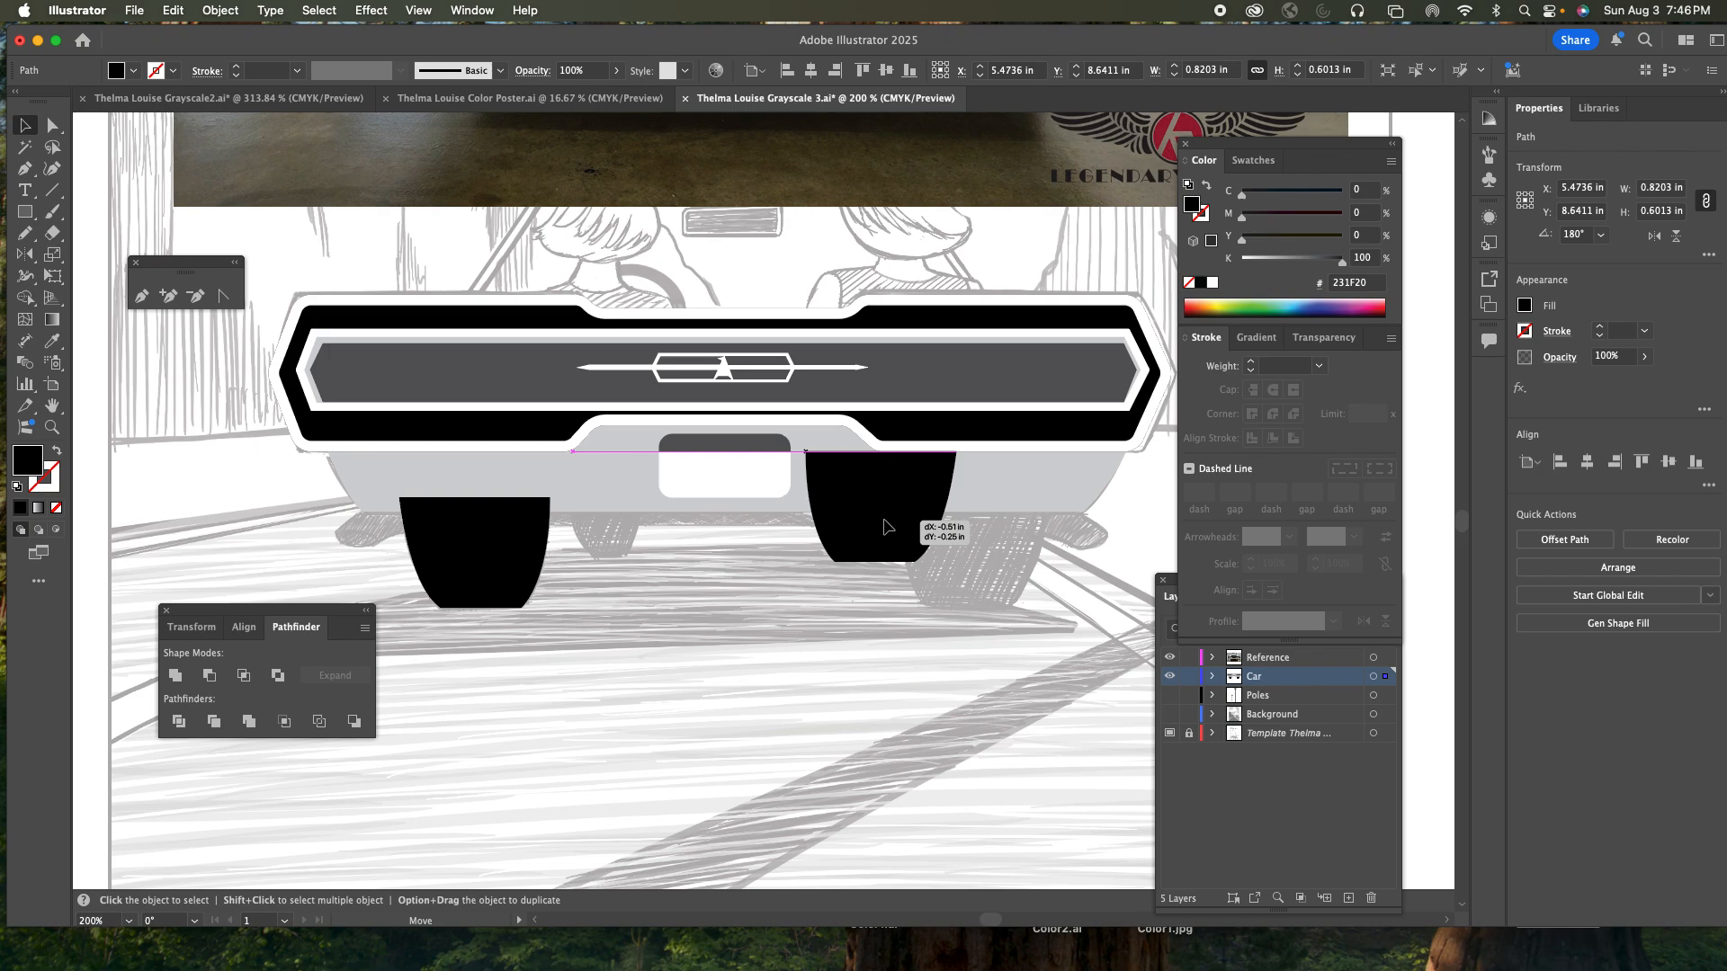
key(alt)
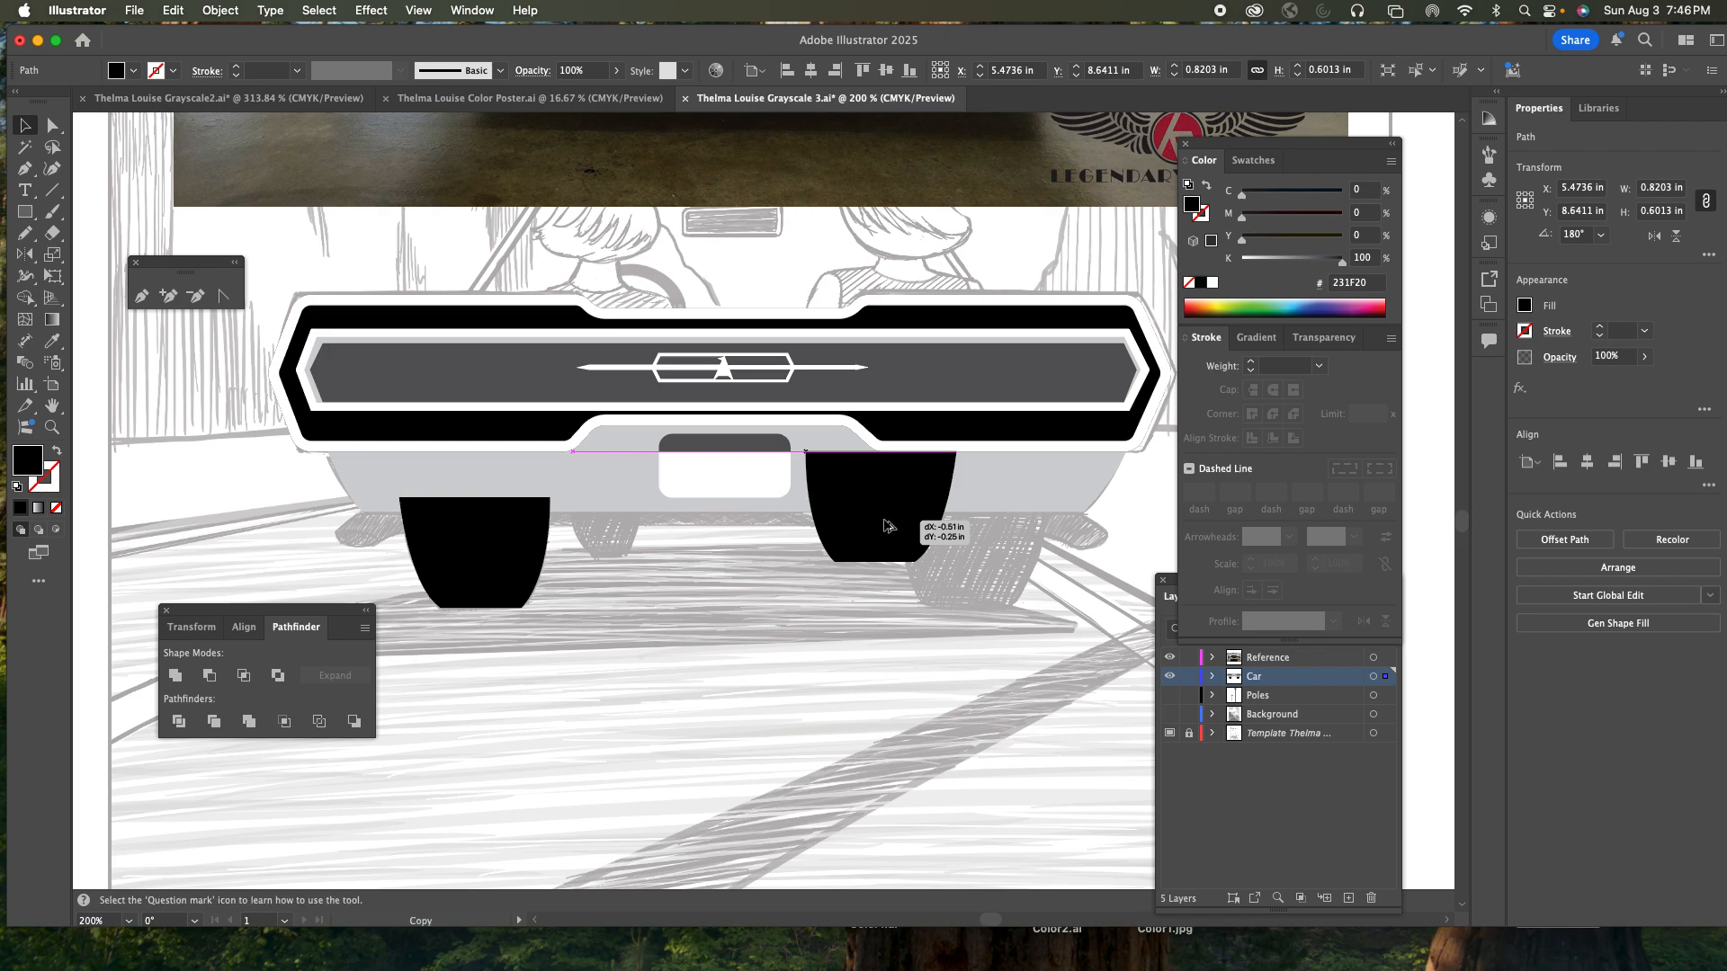
drag(886, 526, 886, 526)
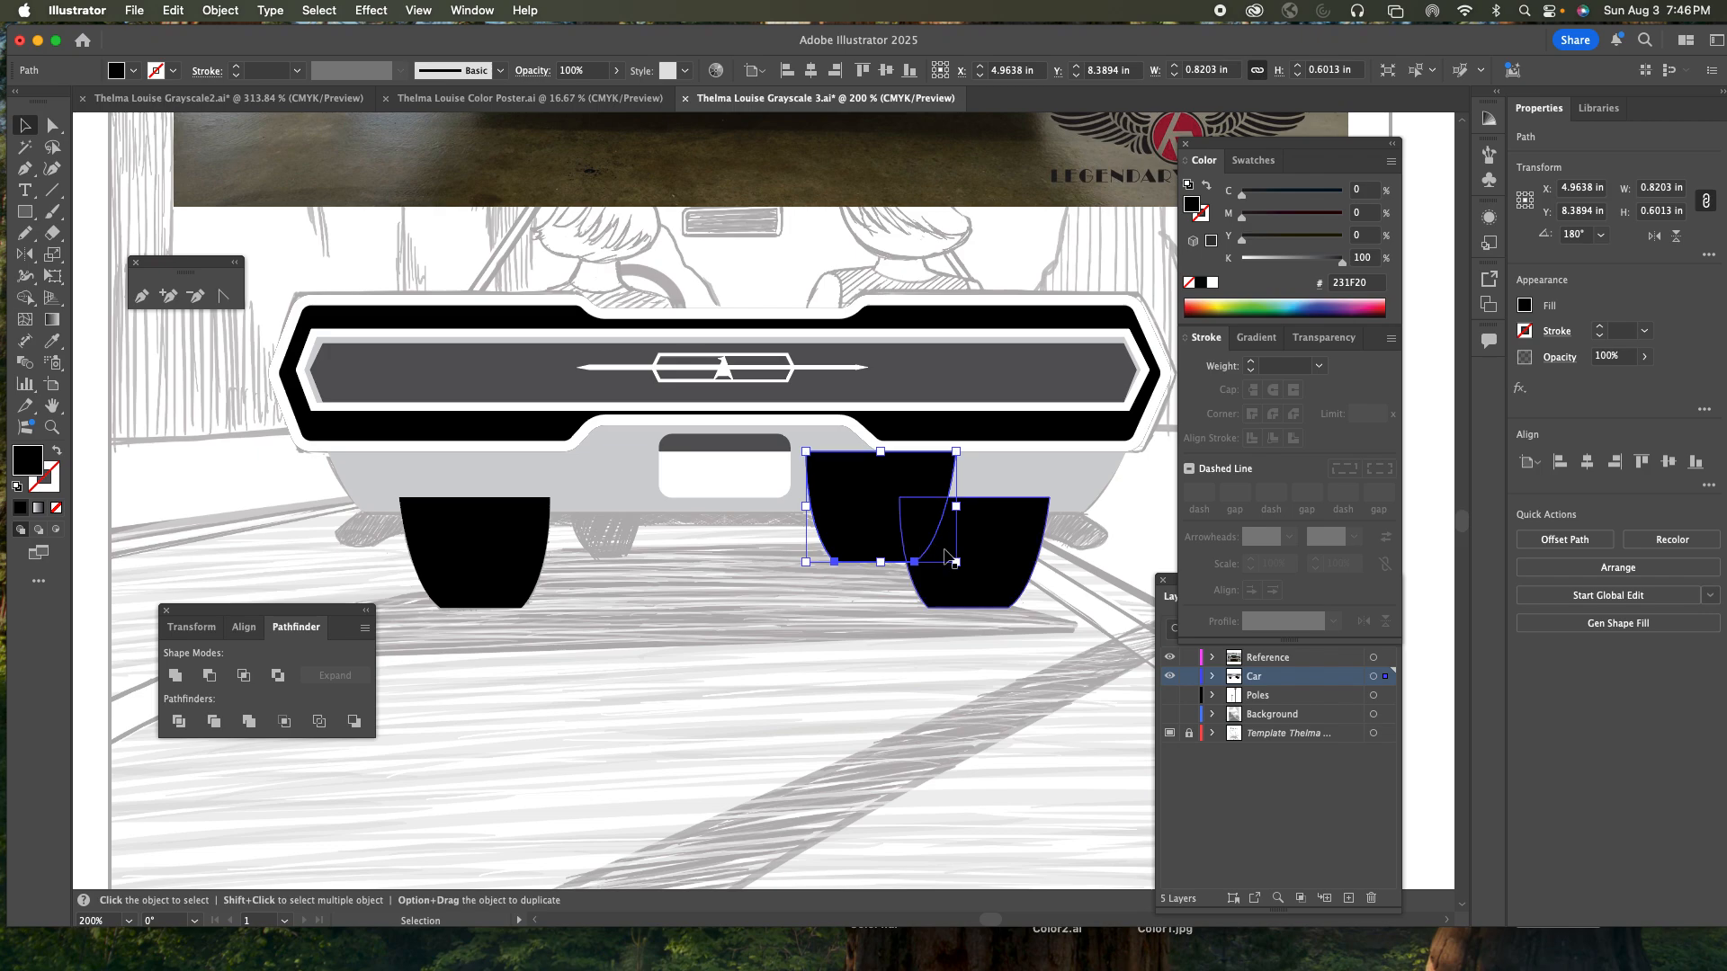
- With the Car layer in outline view, shrink the tire copy to about 0.40 × 0.41 in and fit it over the sketched inner right tire
super+click(1170, 676)
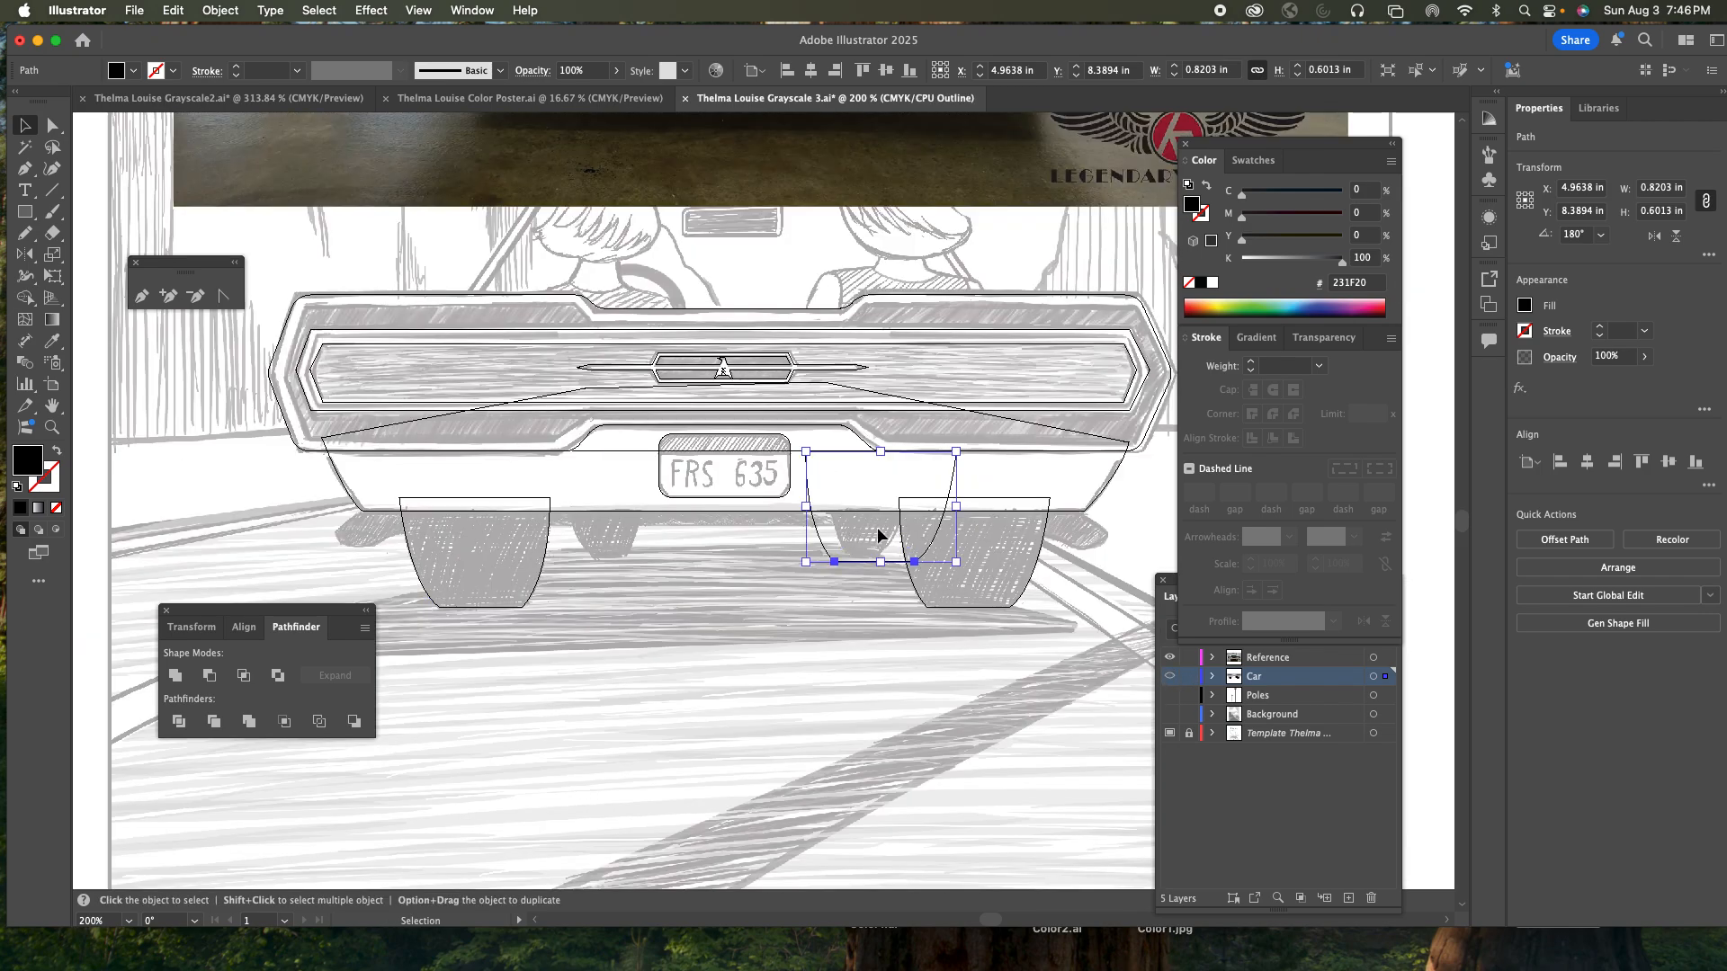
drag(956, 452, 933, 468)
key(z)
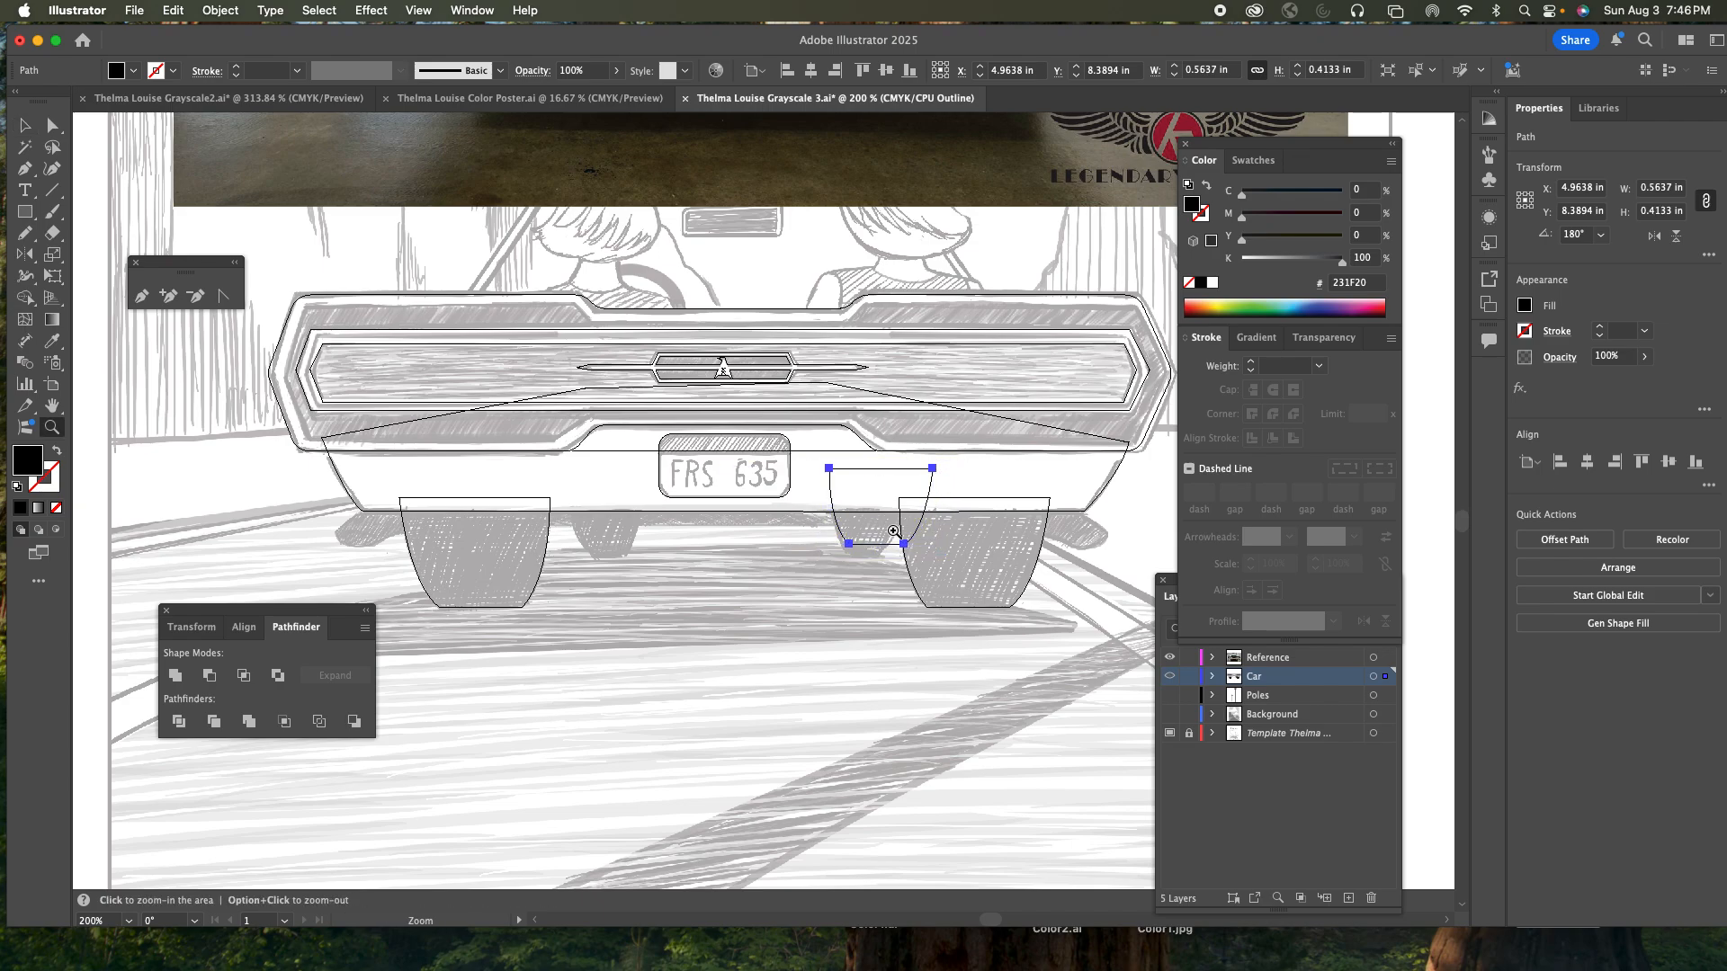
click(886, 517)
click(771, 504)
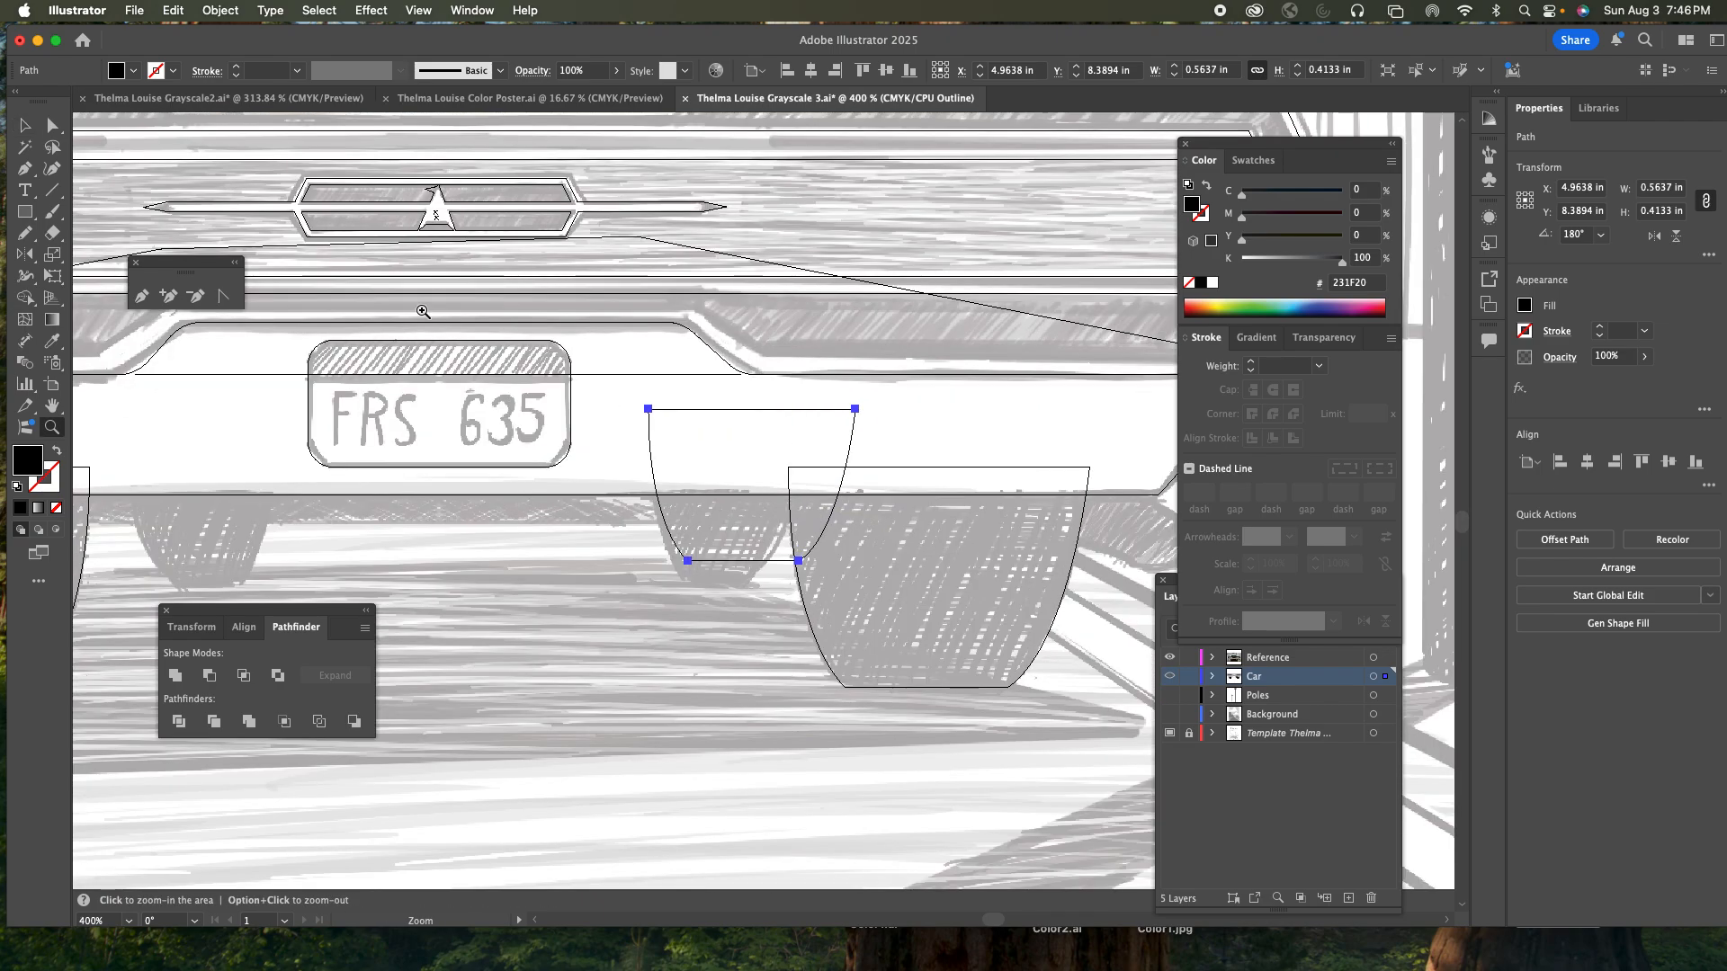
click(25, 125)
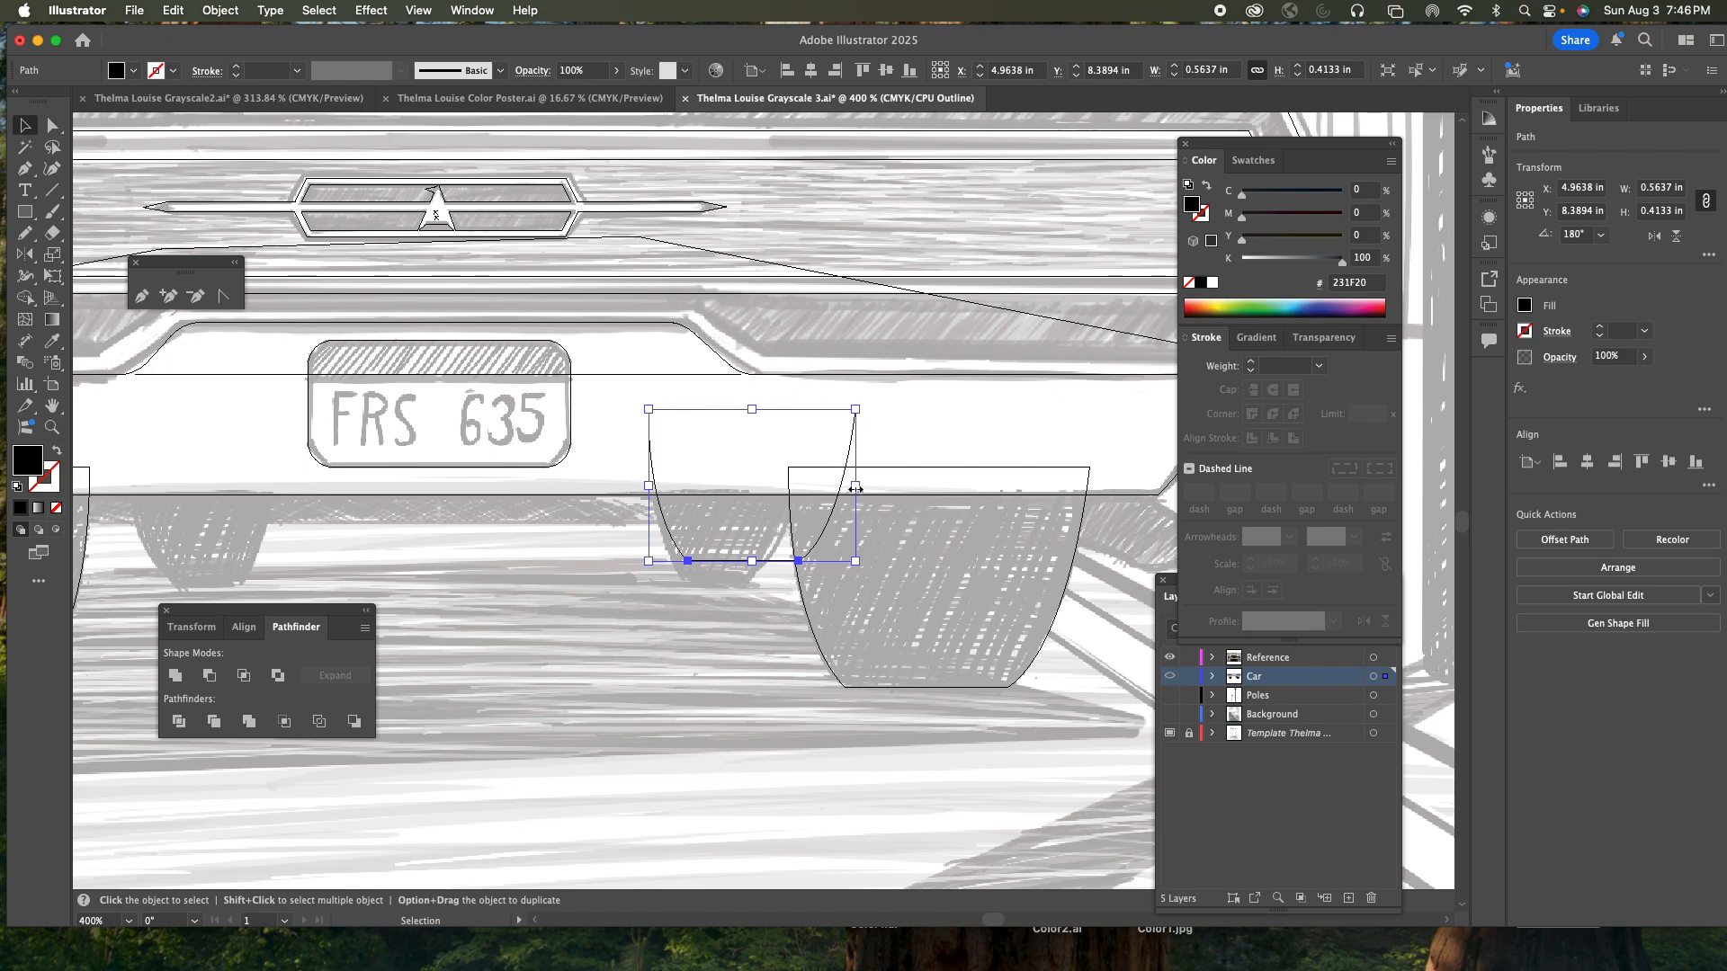
drag(766, 412, 763, 428)
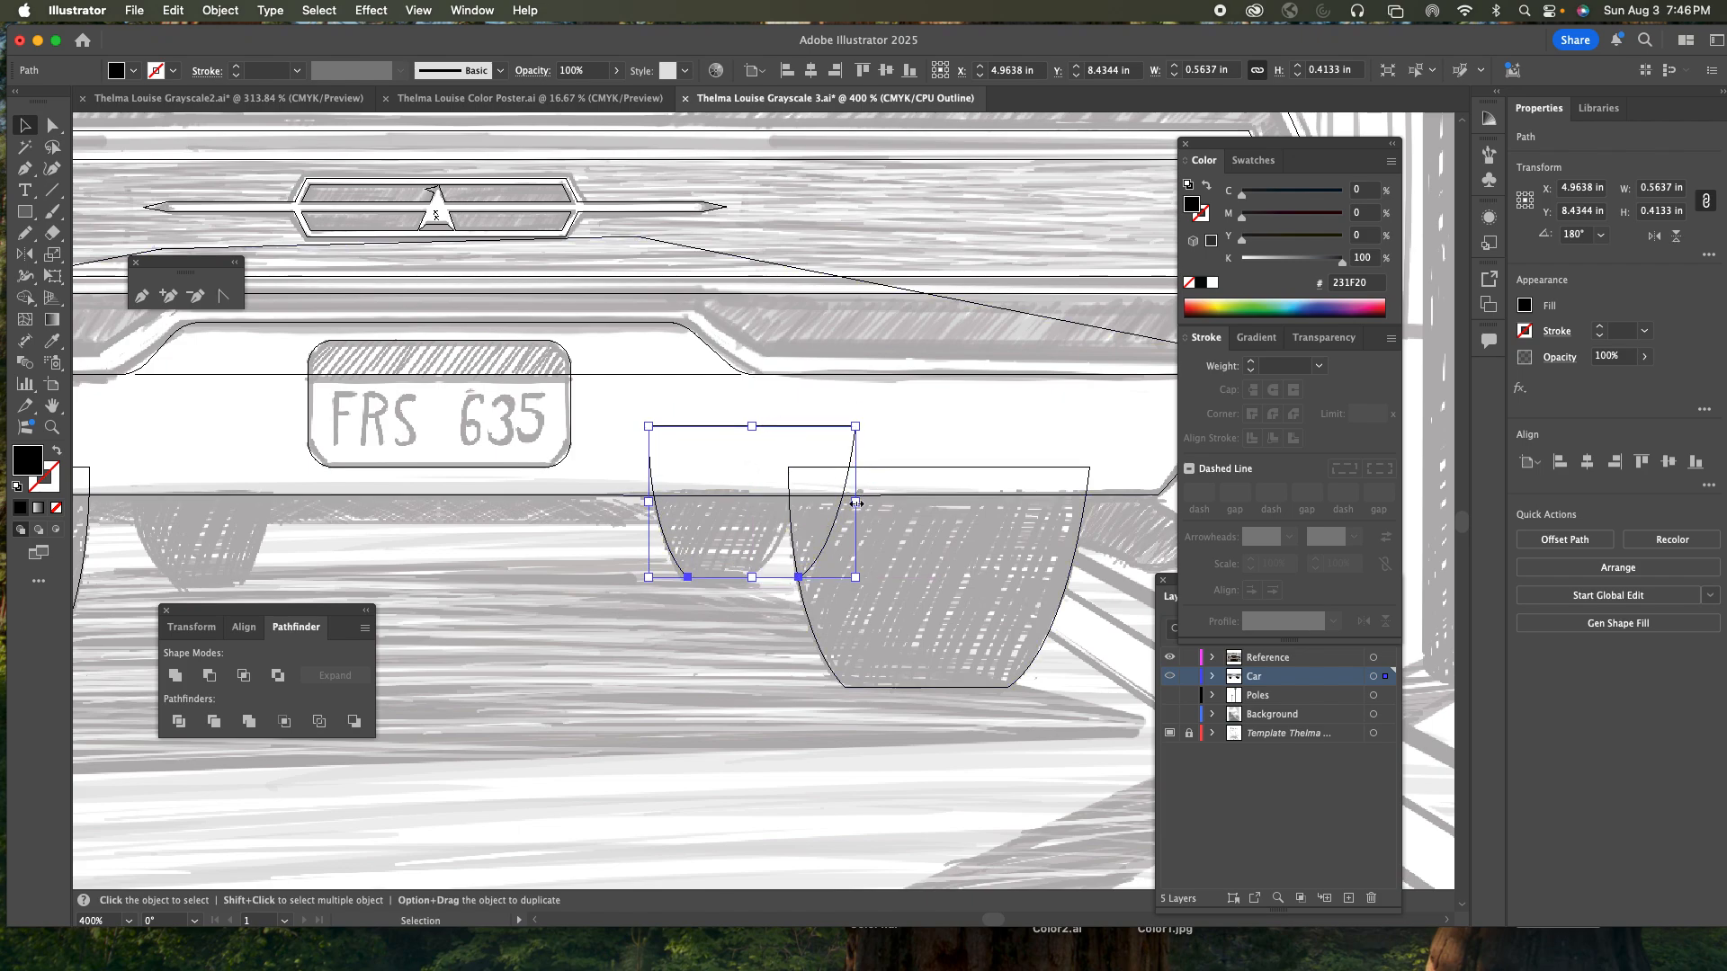
drag(857, 504, 907, 502)
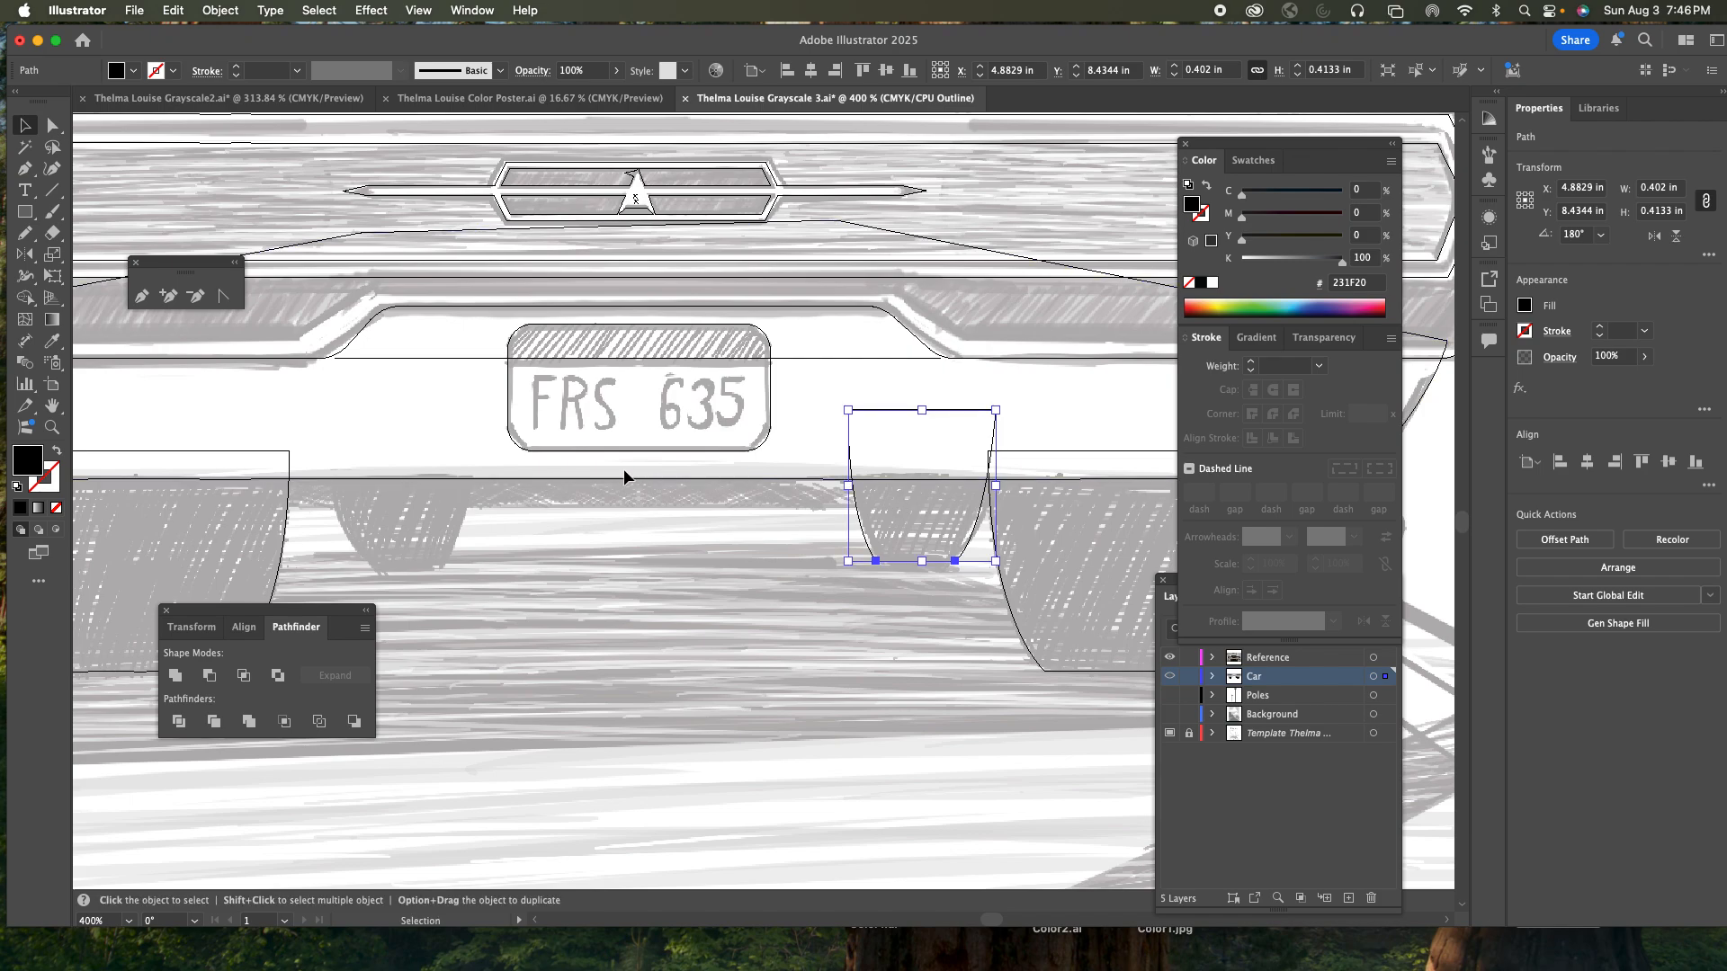
- Reflect a copy of the small right tire across a vertical axis through the license plate and nudge it right onto the sketched inner left tire
click(21, 259)
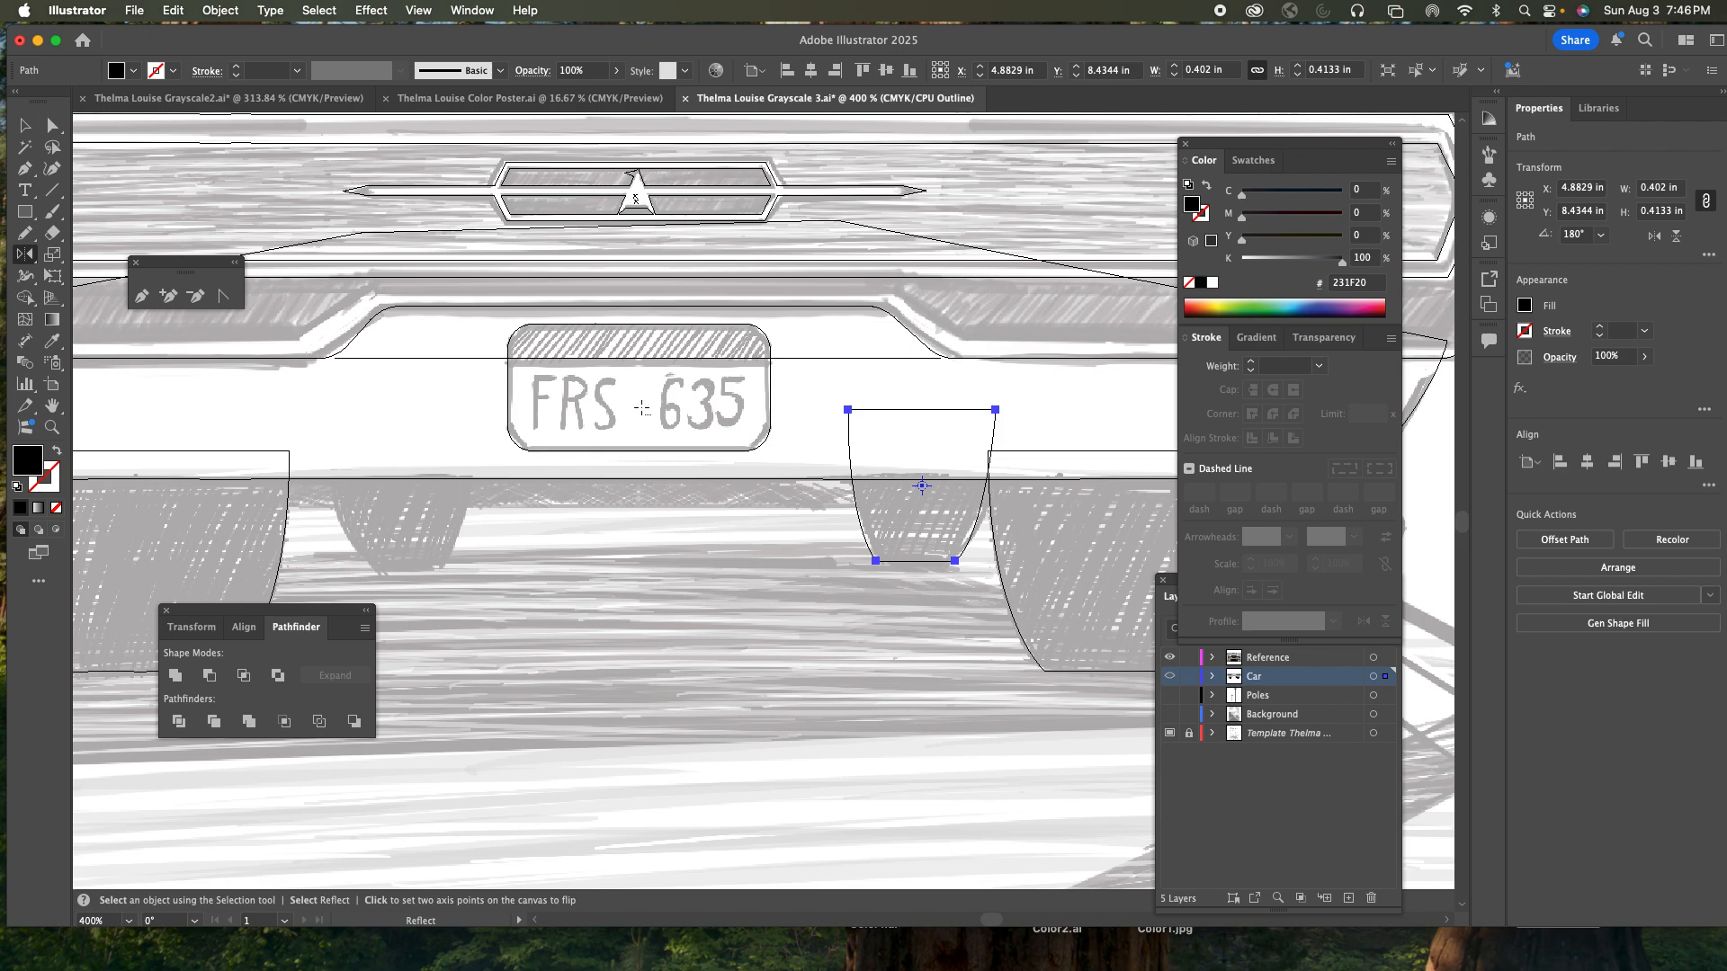
alt+click(641, 408)
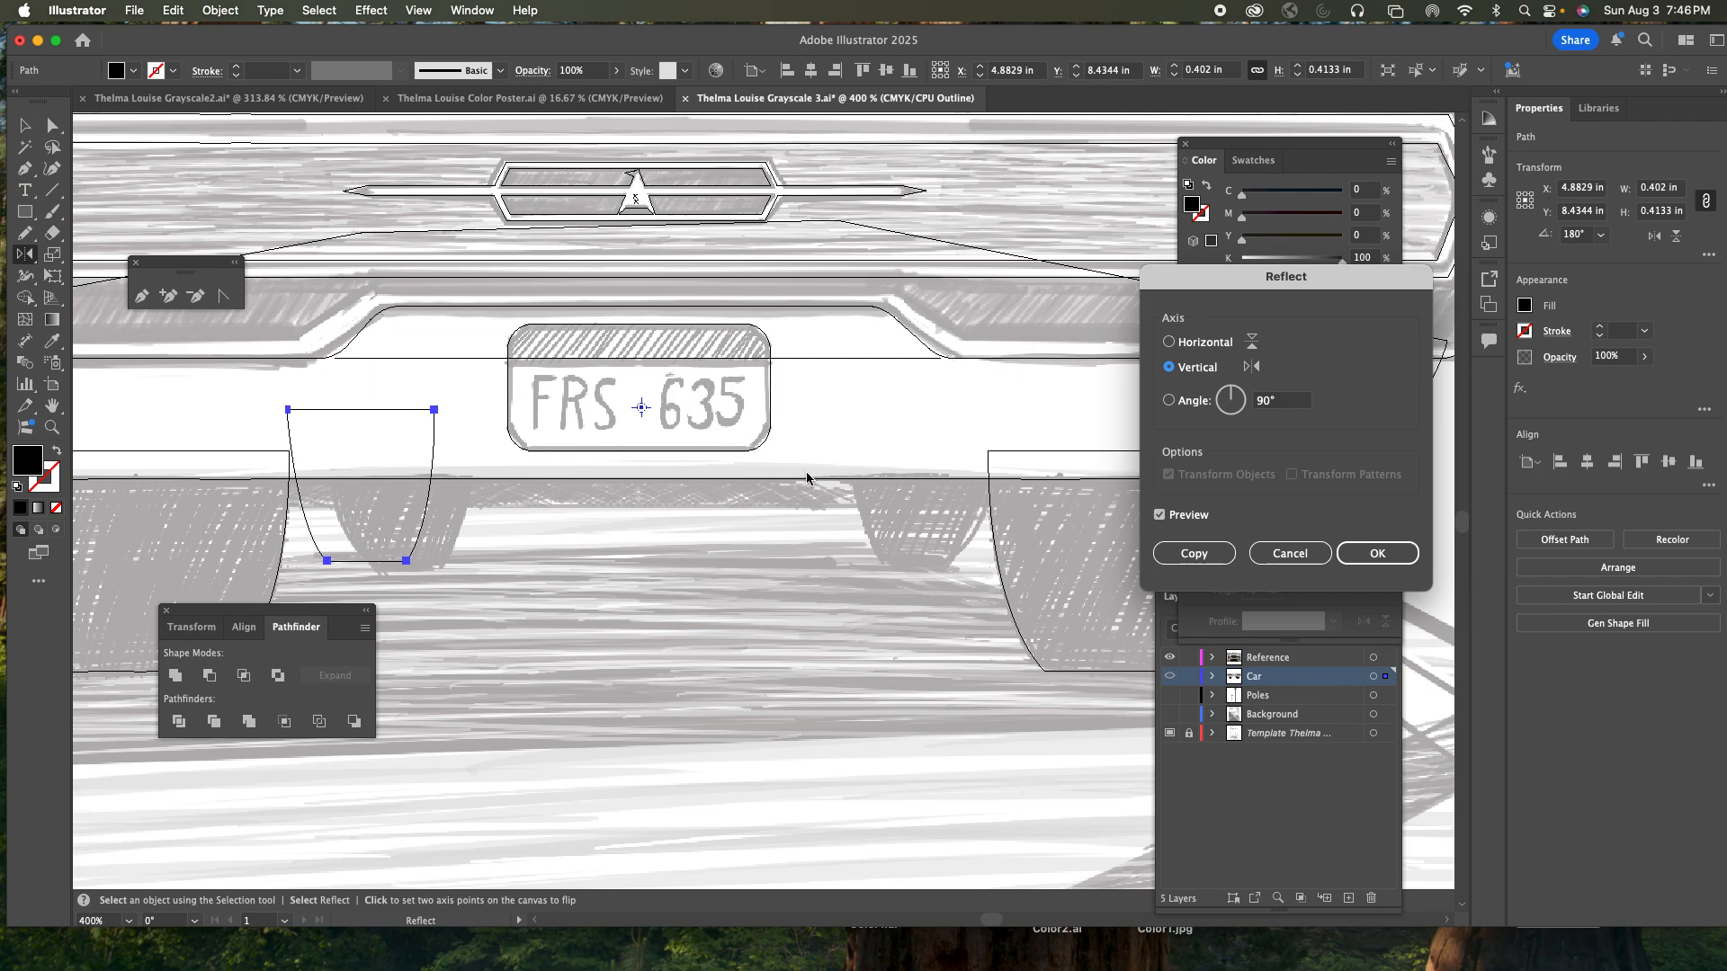
click(1204, 555)
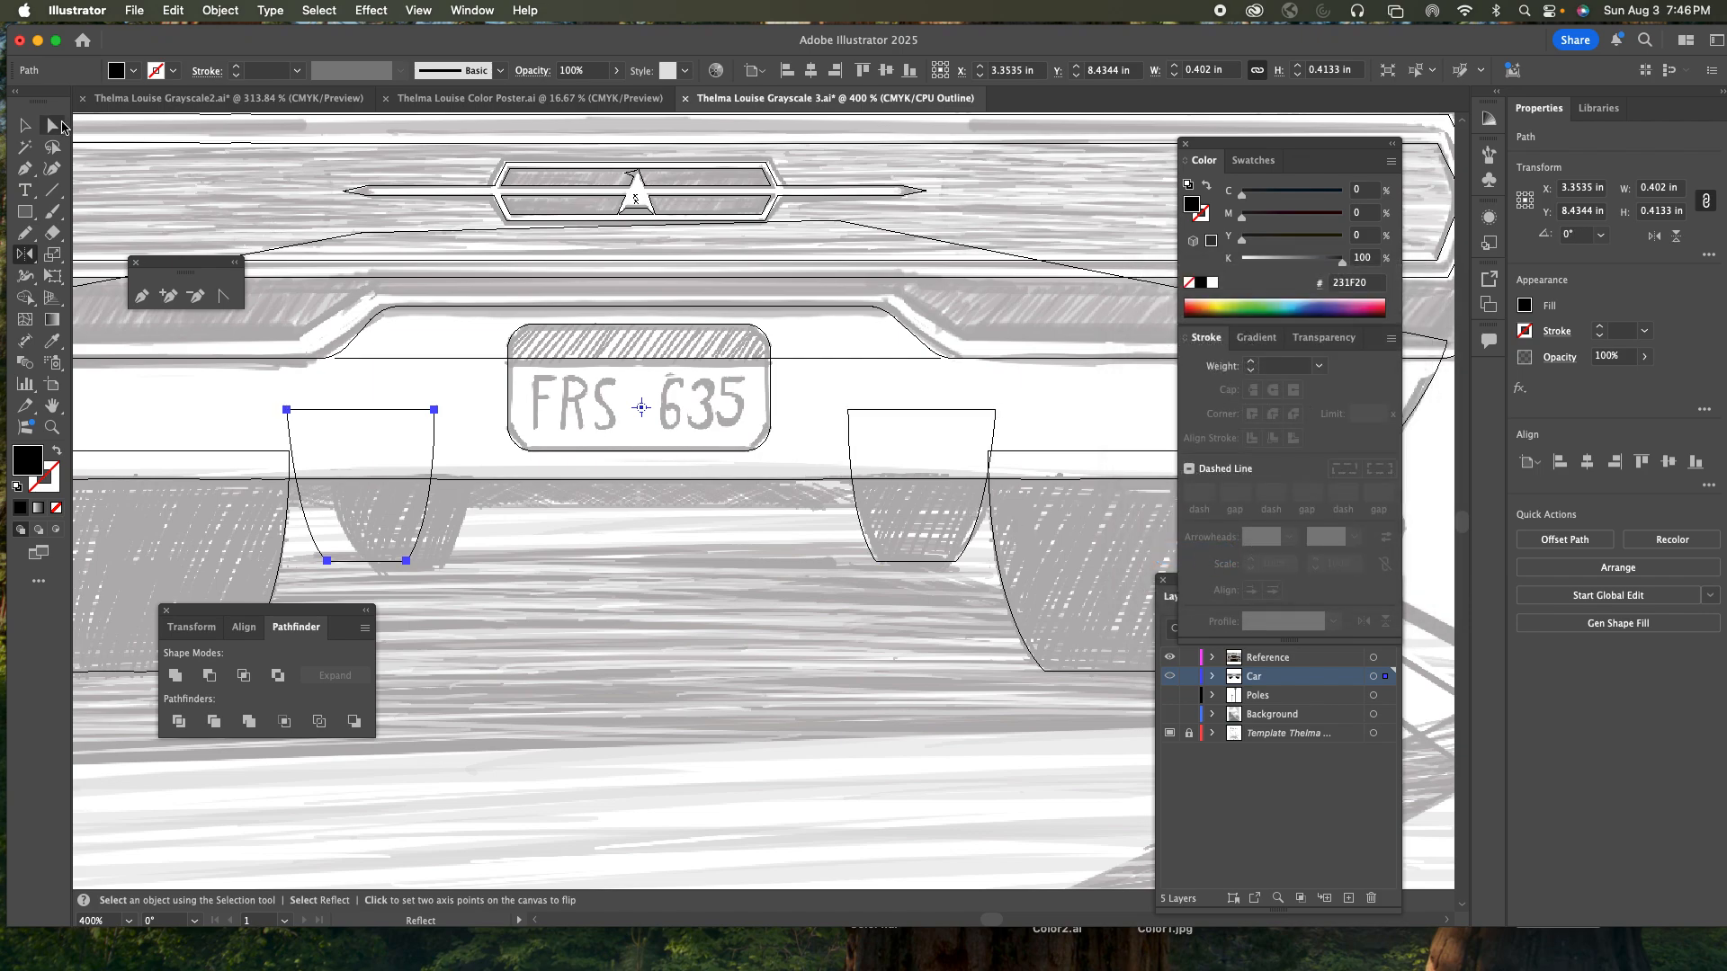
click(20, 126)
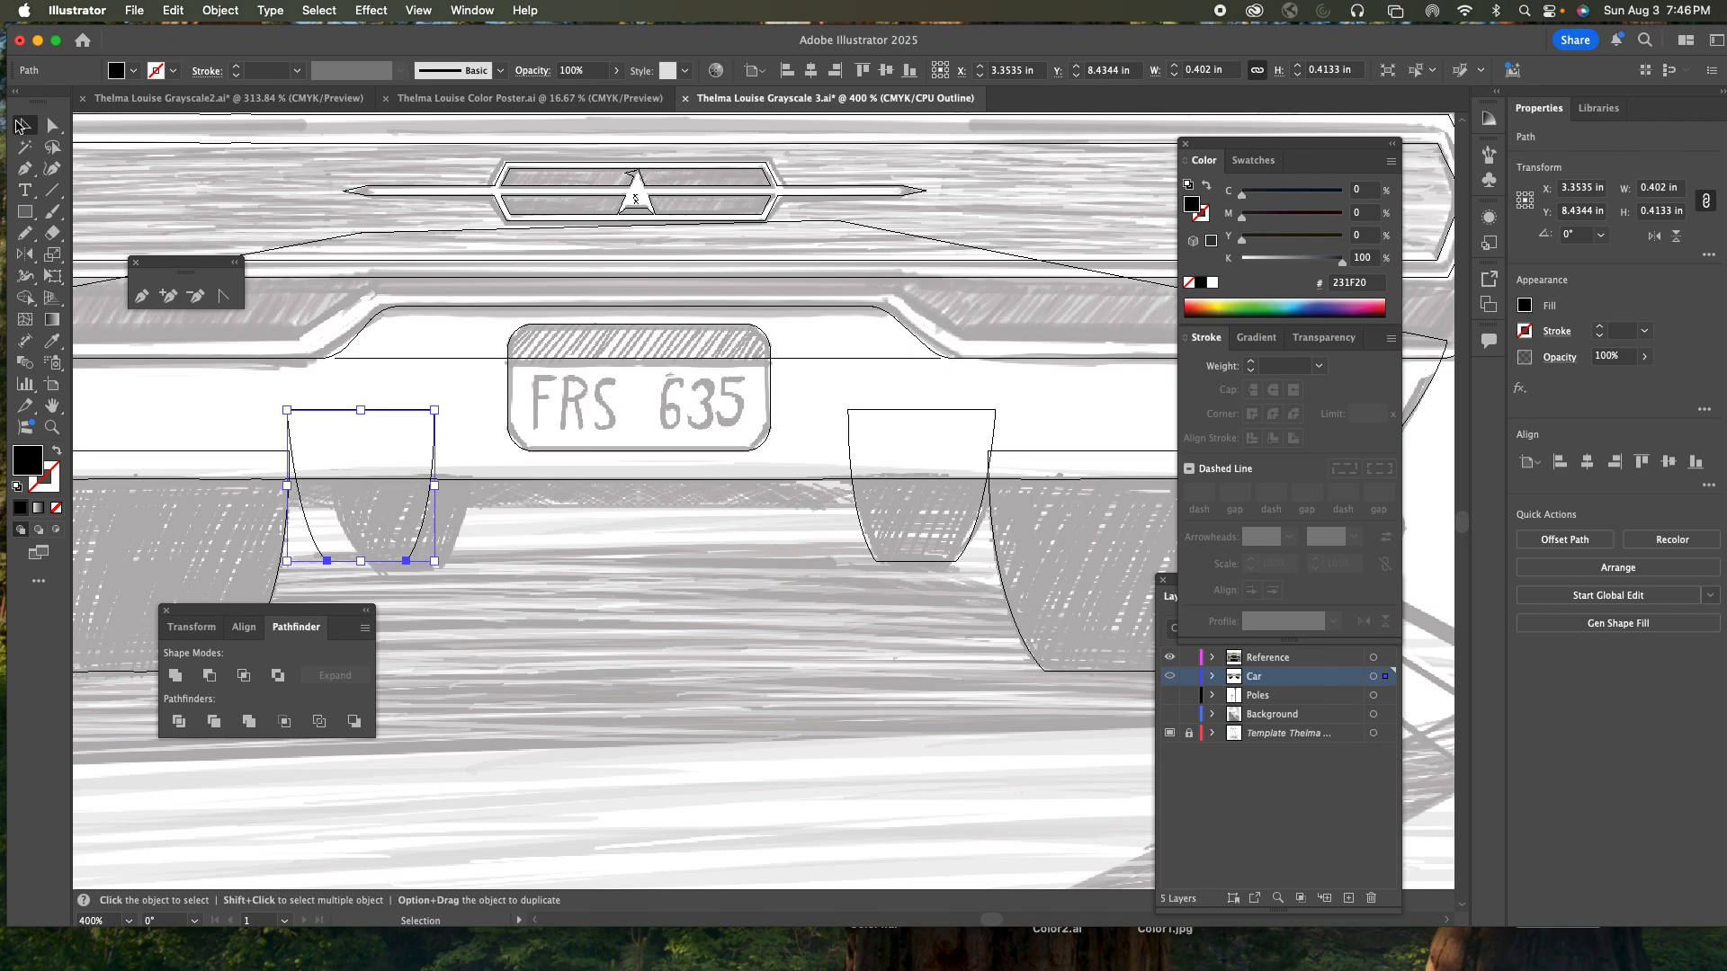
key(Right)
key(Right)
key(Right)
key(Right)
key(Right)
key(Right)
key(Right)
key(Right)
key(Right)
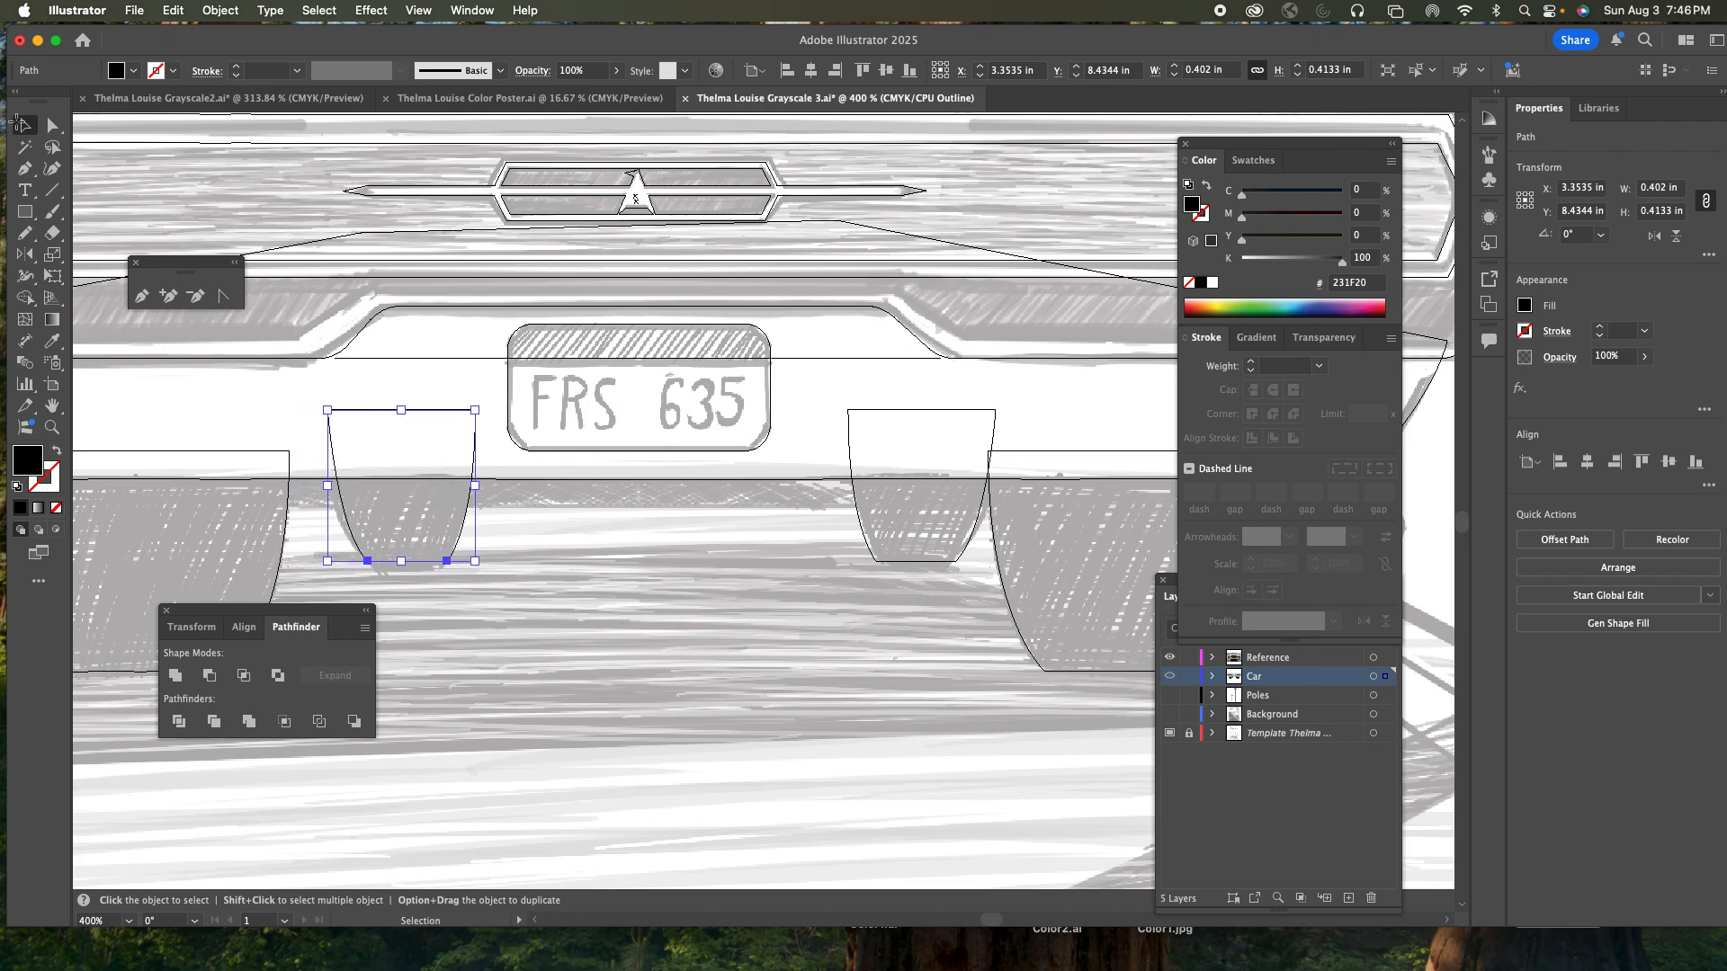
key(Left)
key(Left)
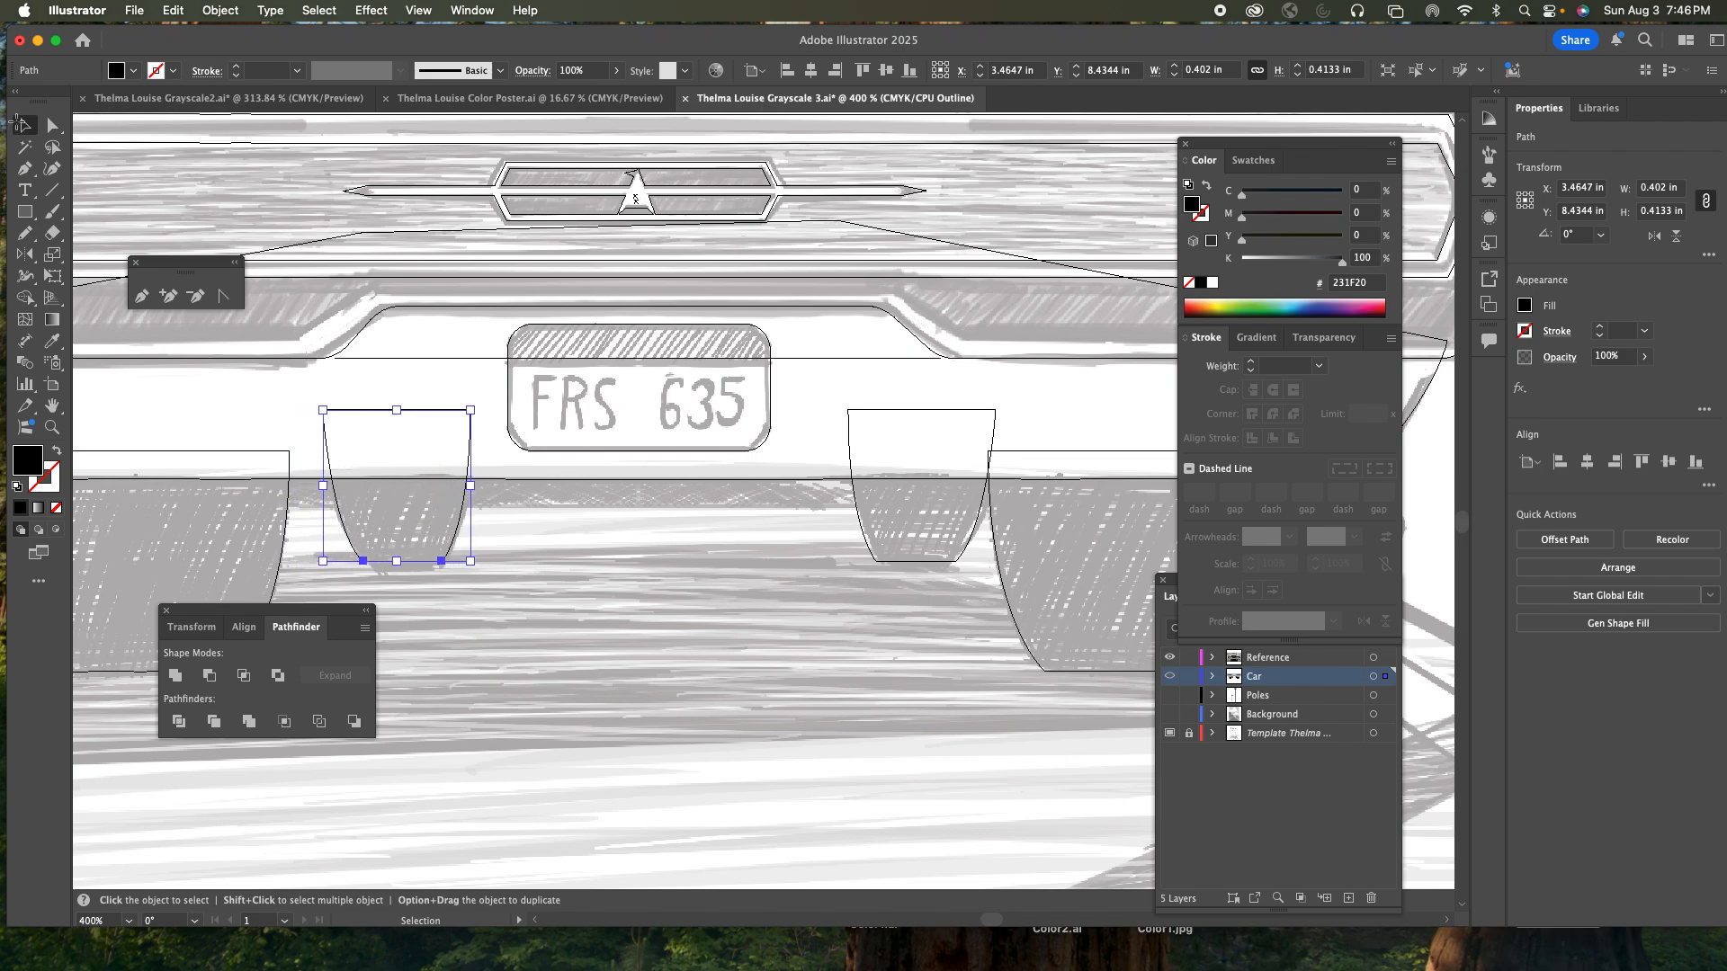
- Return the Car layer to preview, select all four tires and send them behind the light gray bumper panel
key(a)
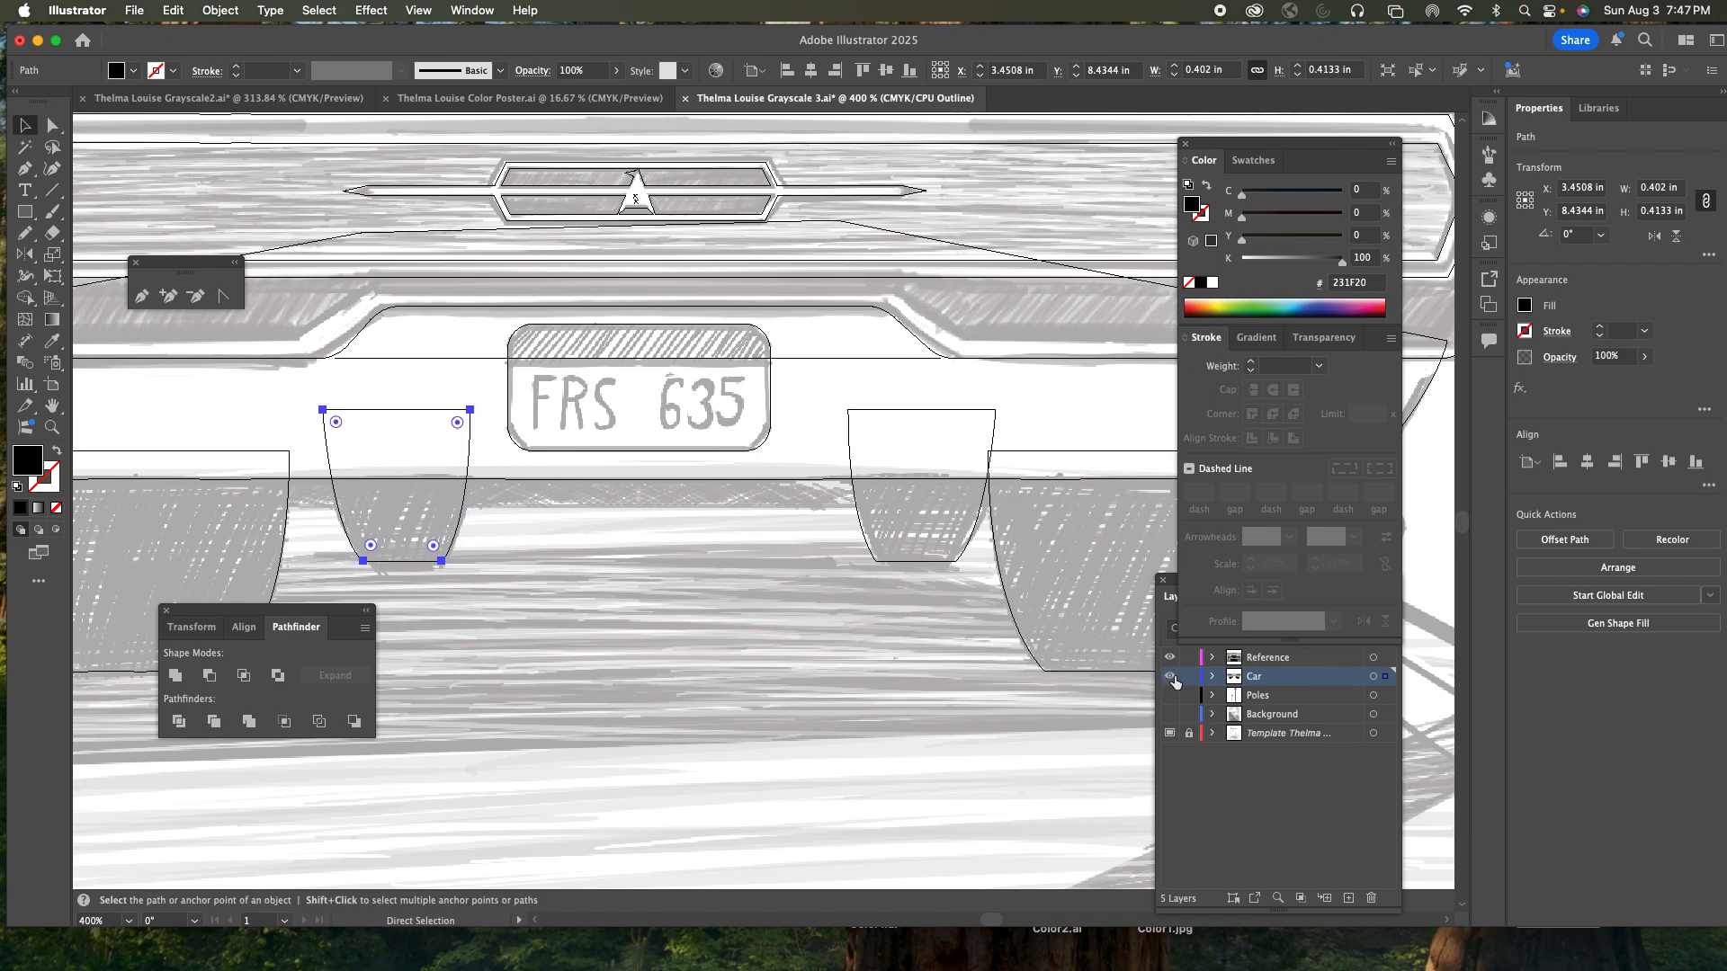
key(super+y)
click(893, 492)
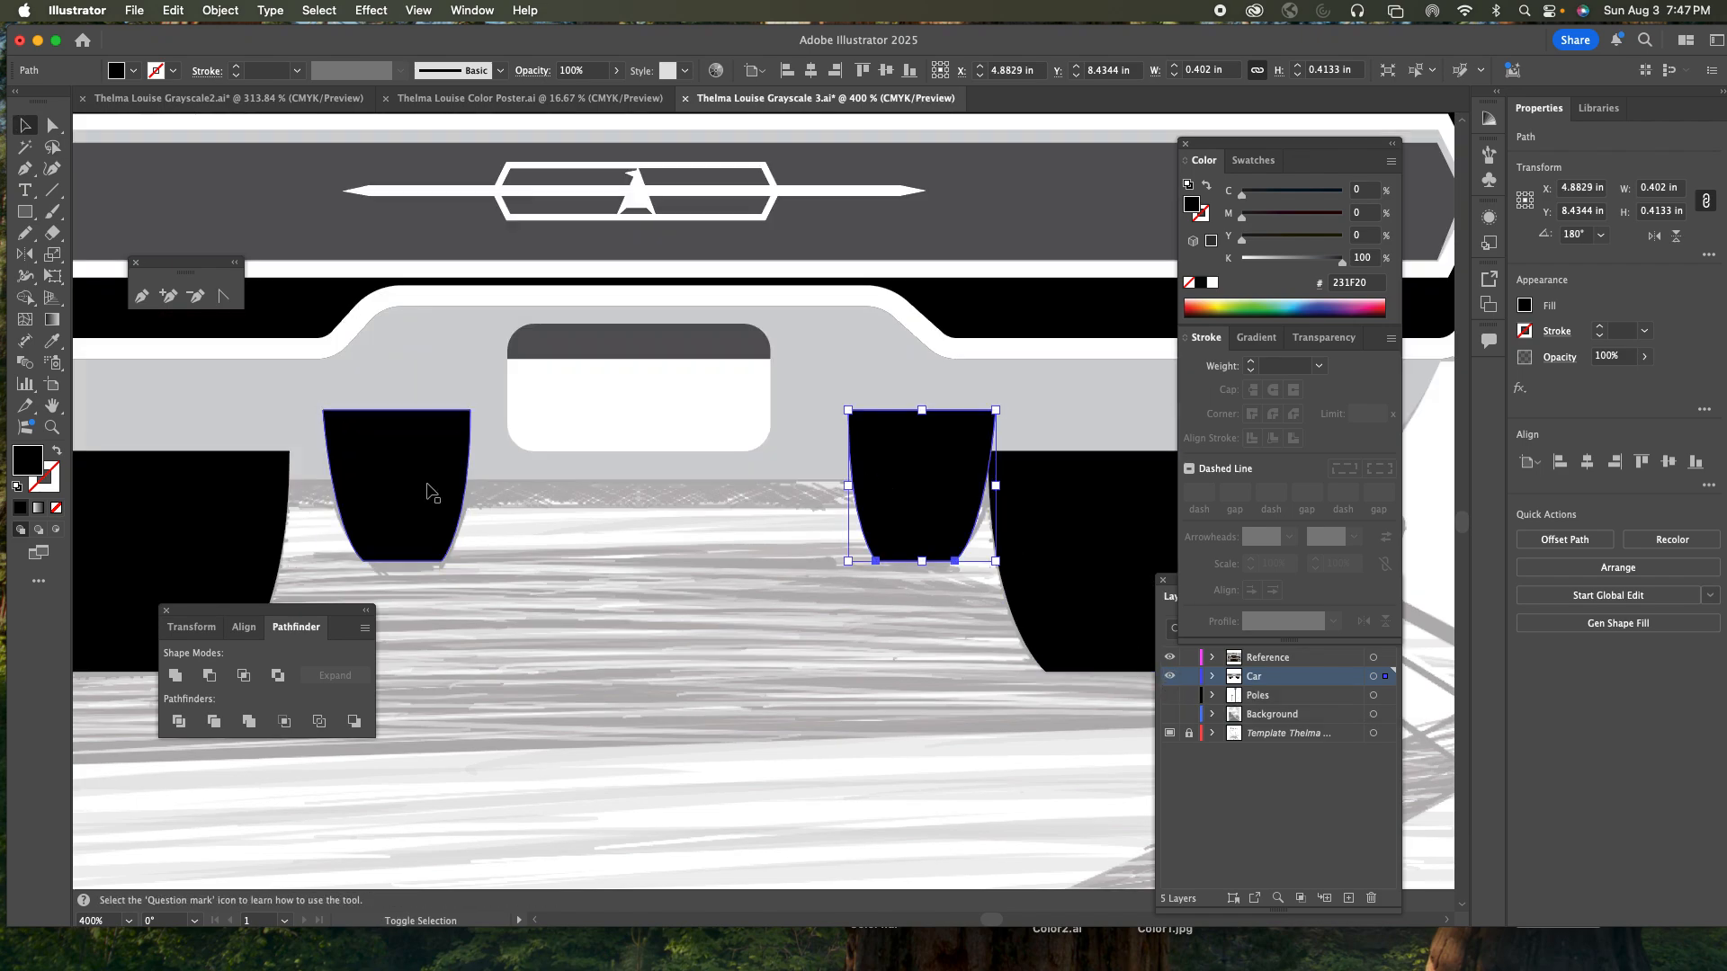
shift+click(426, 490)
shift+click(212, 501)
shift+click(1047, 539)
shift+click(1053, 541)
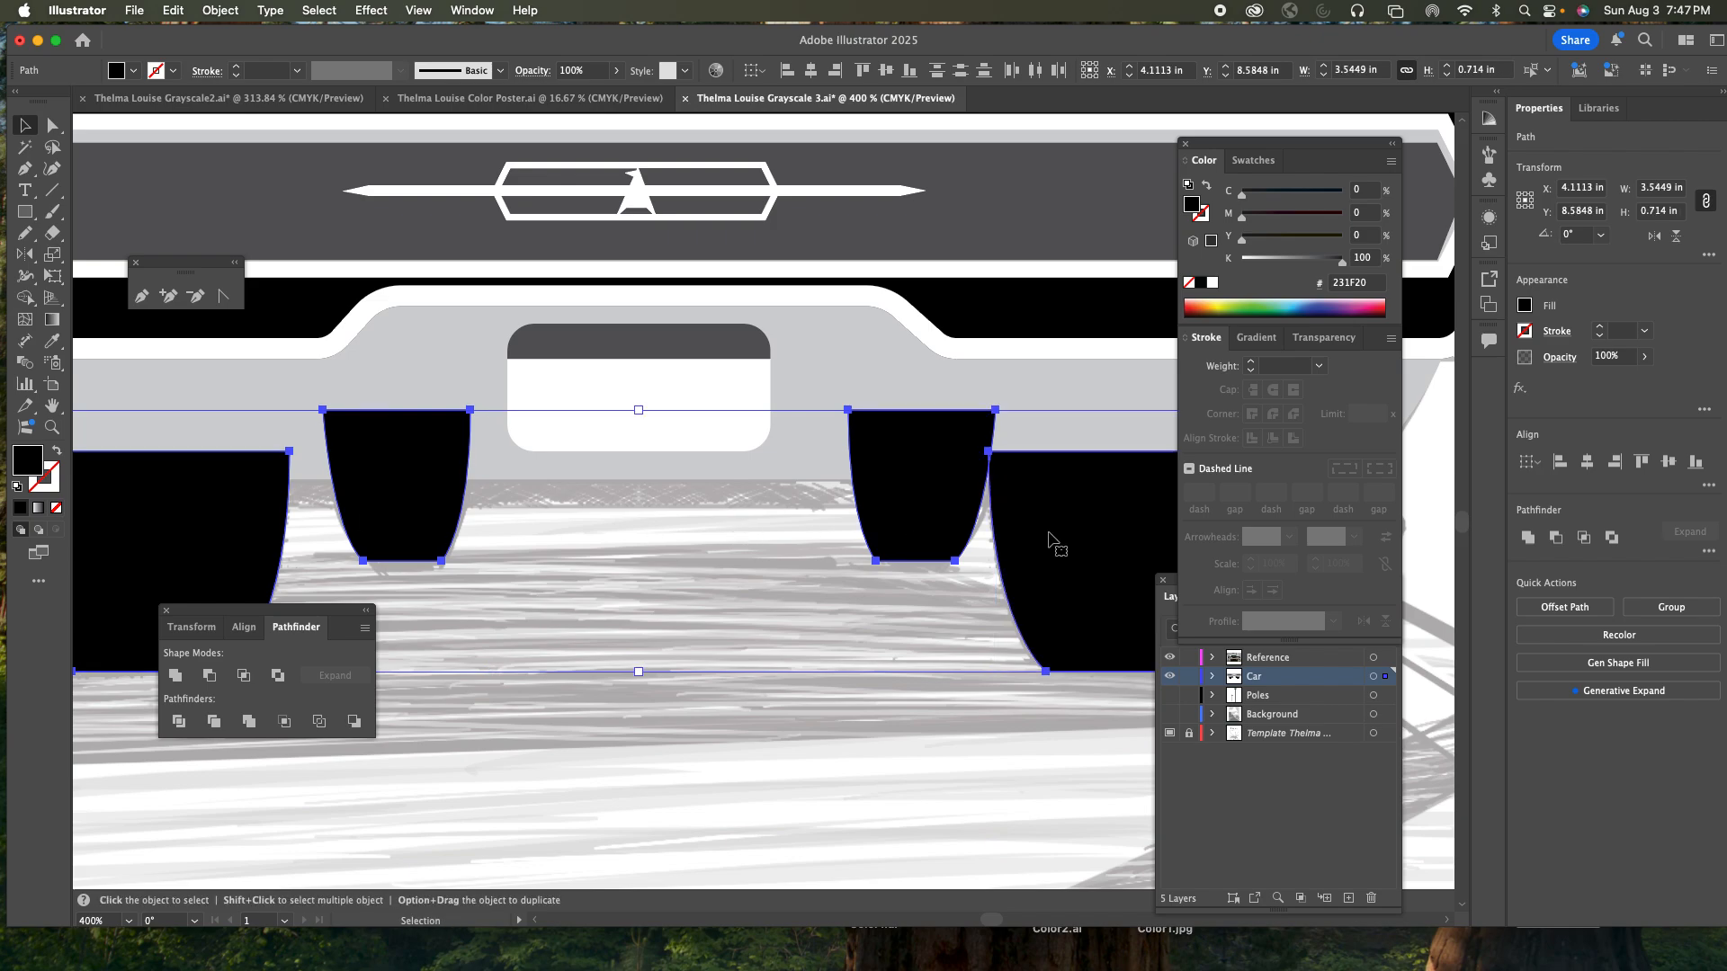
key(super)
key(super+bracketleft)
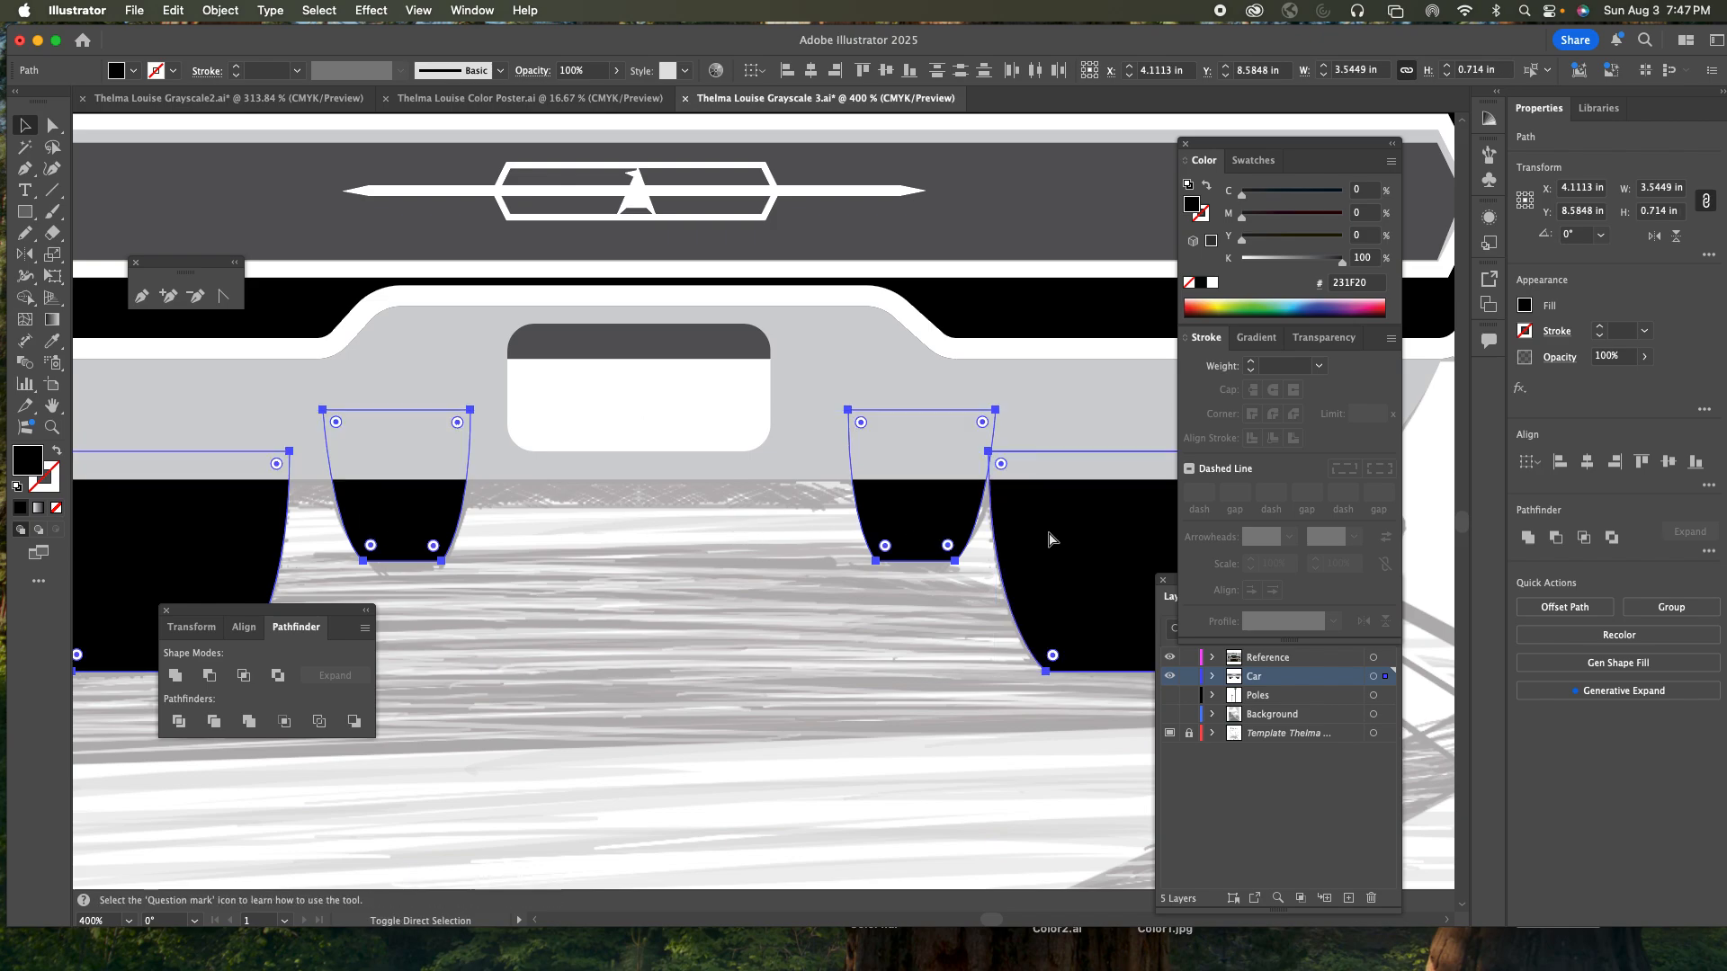
- Switch the Car layer back to outline view and deselect the tires with the Pen tool ready at the left exhaust pipe
key(super+minus)
key(super+minus)
key(super+minus)
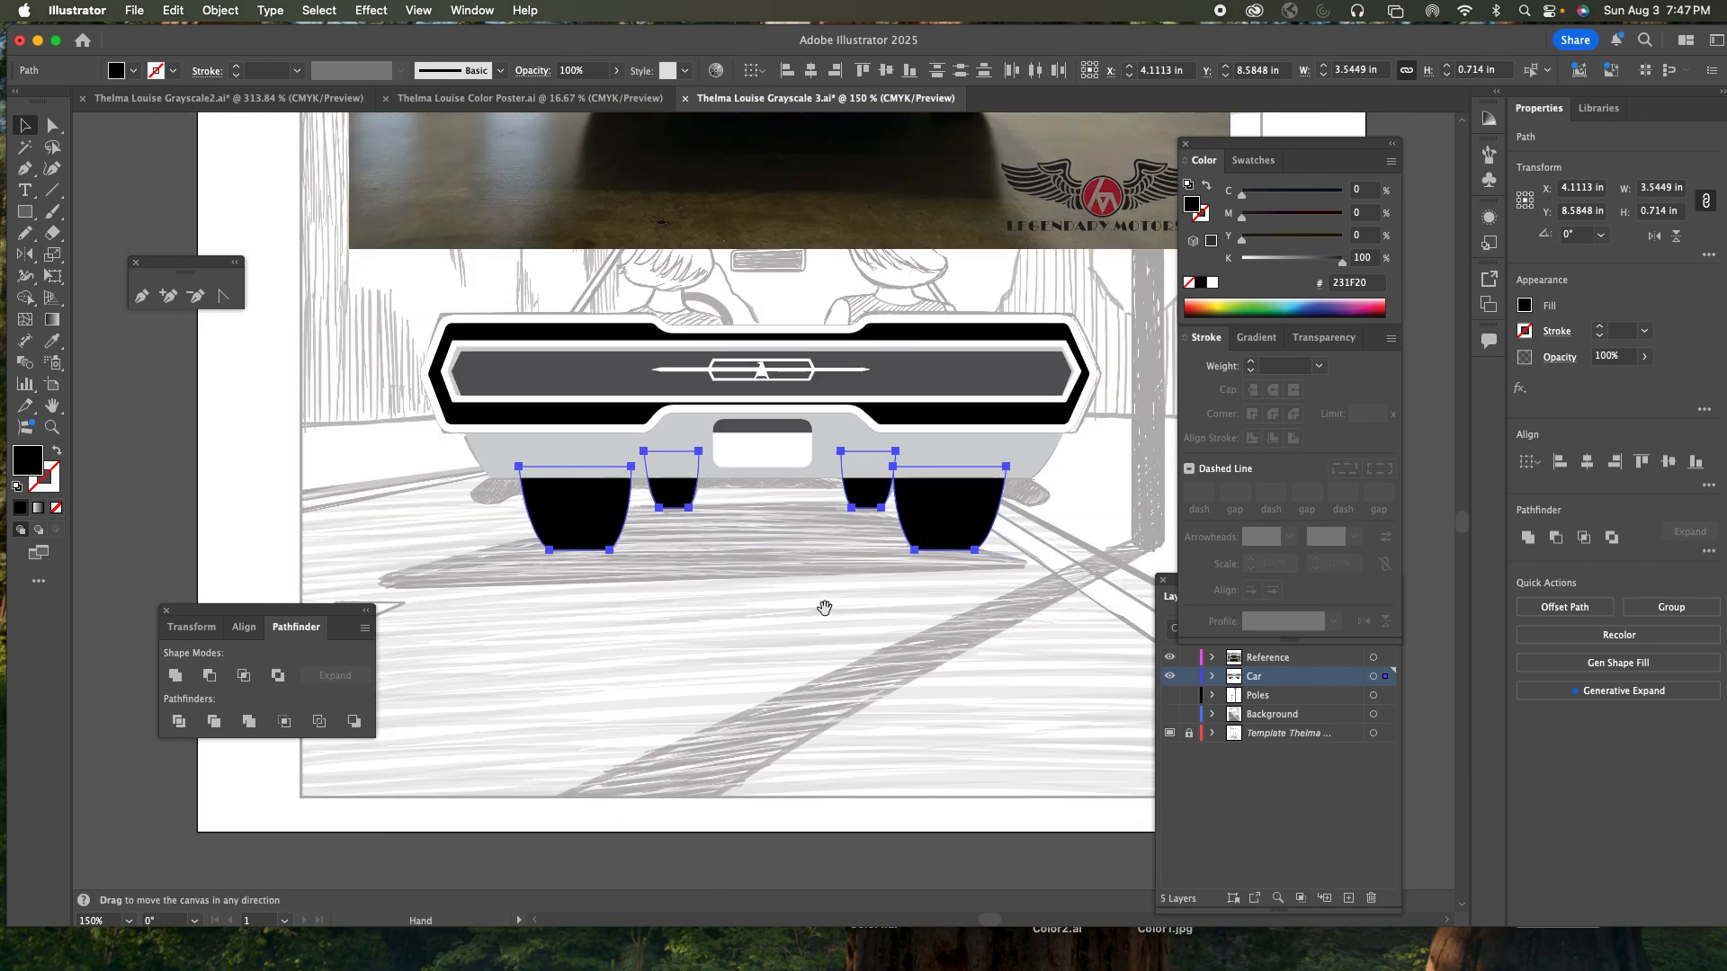
drag(821, 605, 783, 717)
key(super+space)
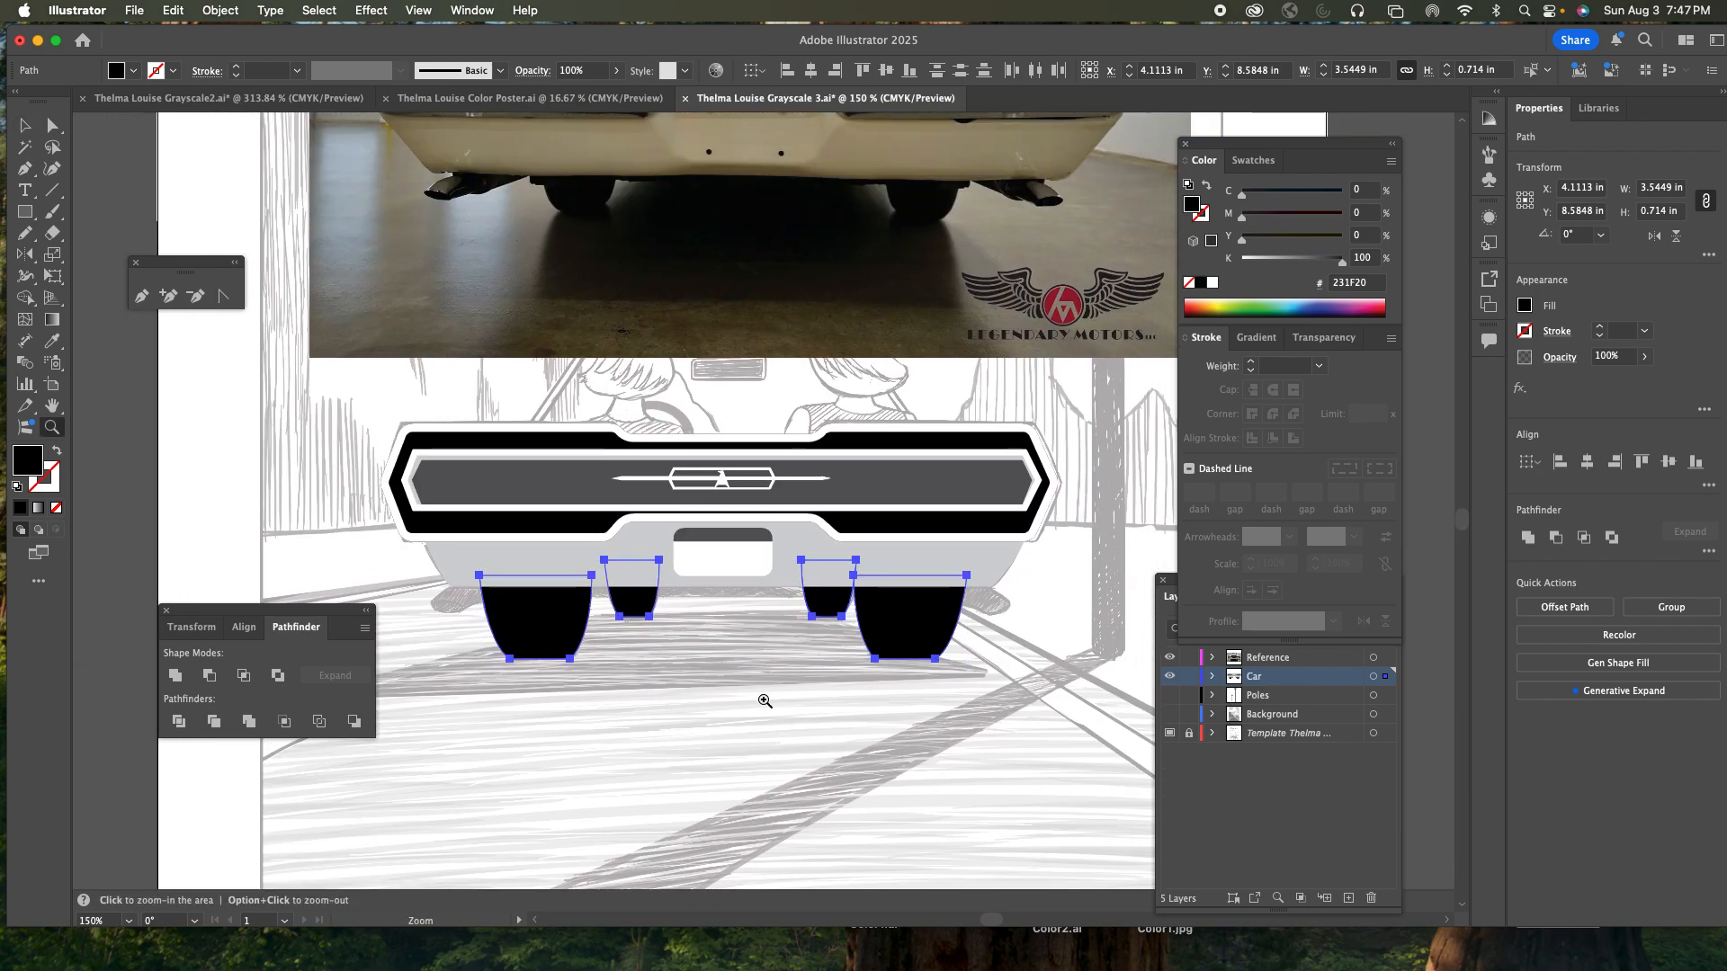
click(669, 626)
click(787, 495)
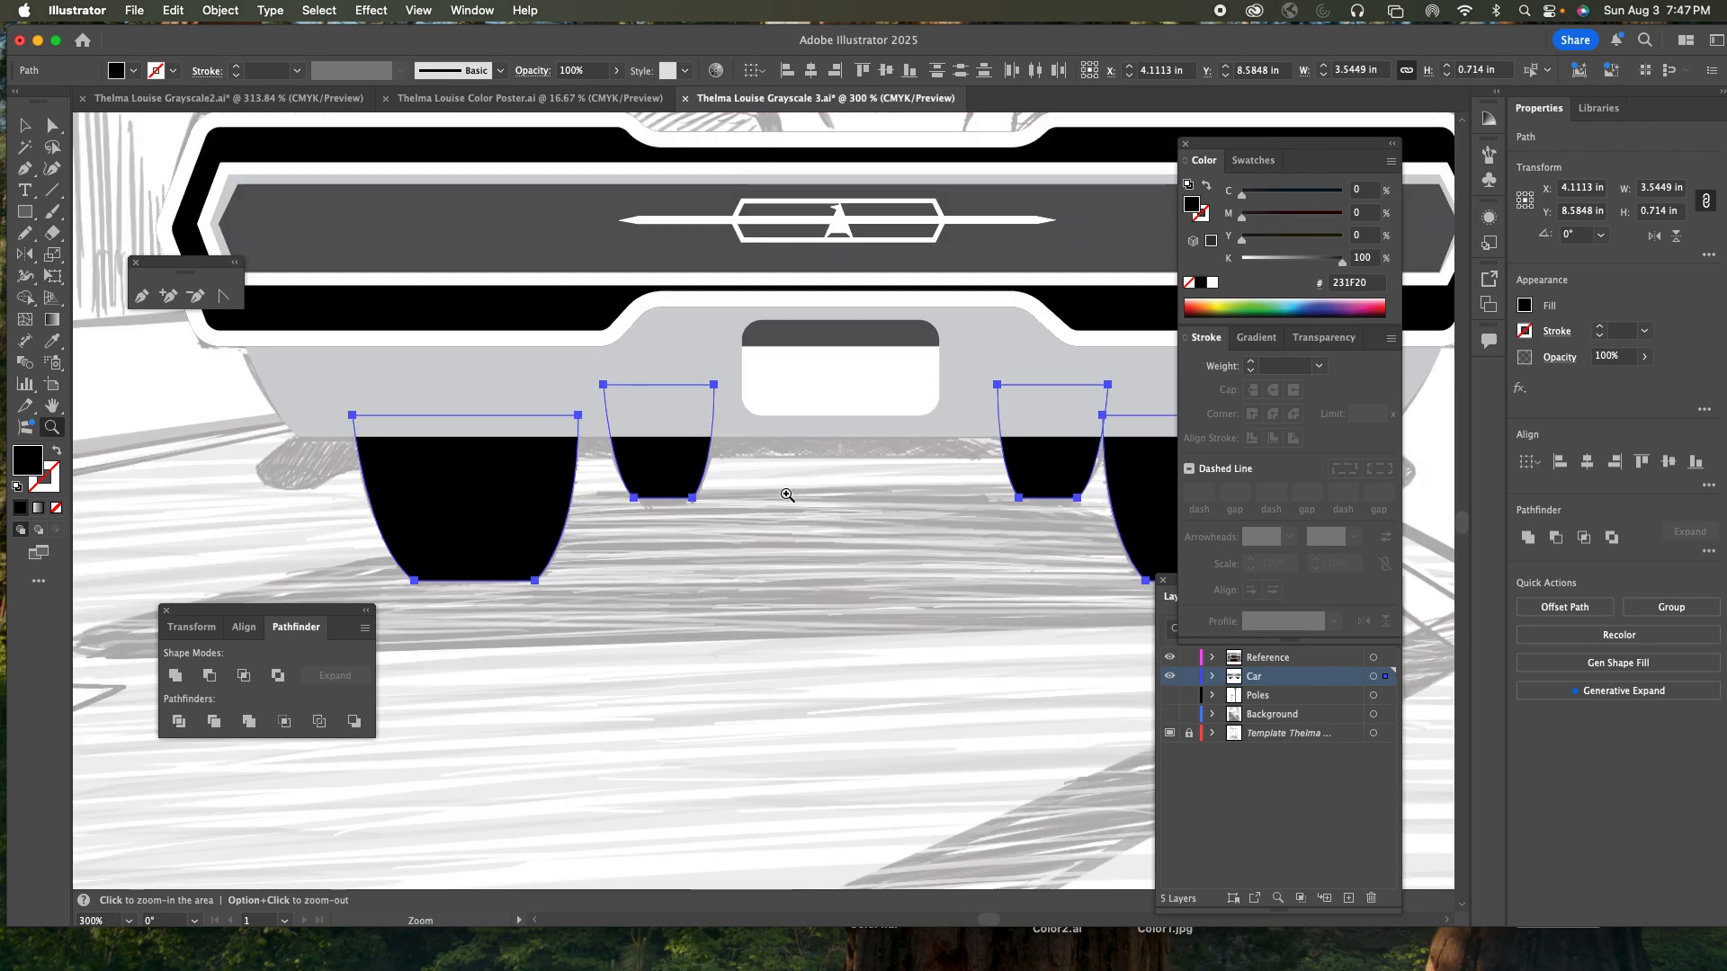
drag(482, 490, 500, 567)
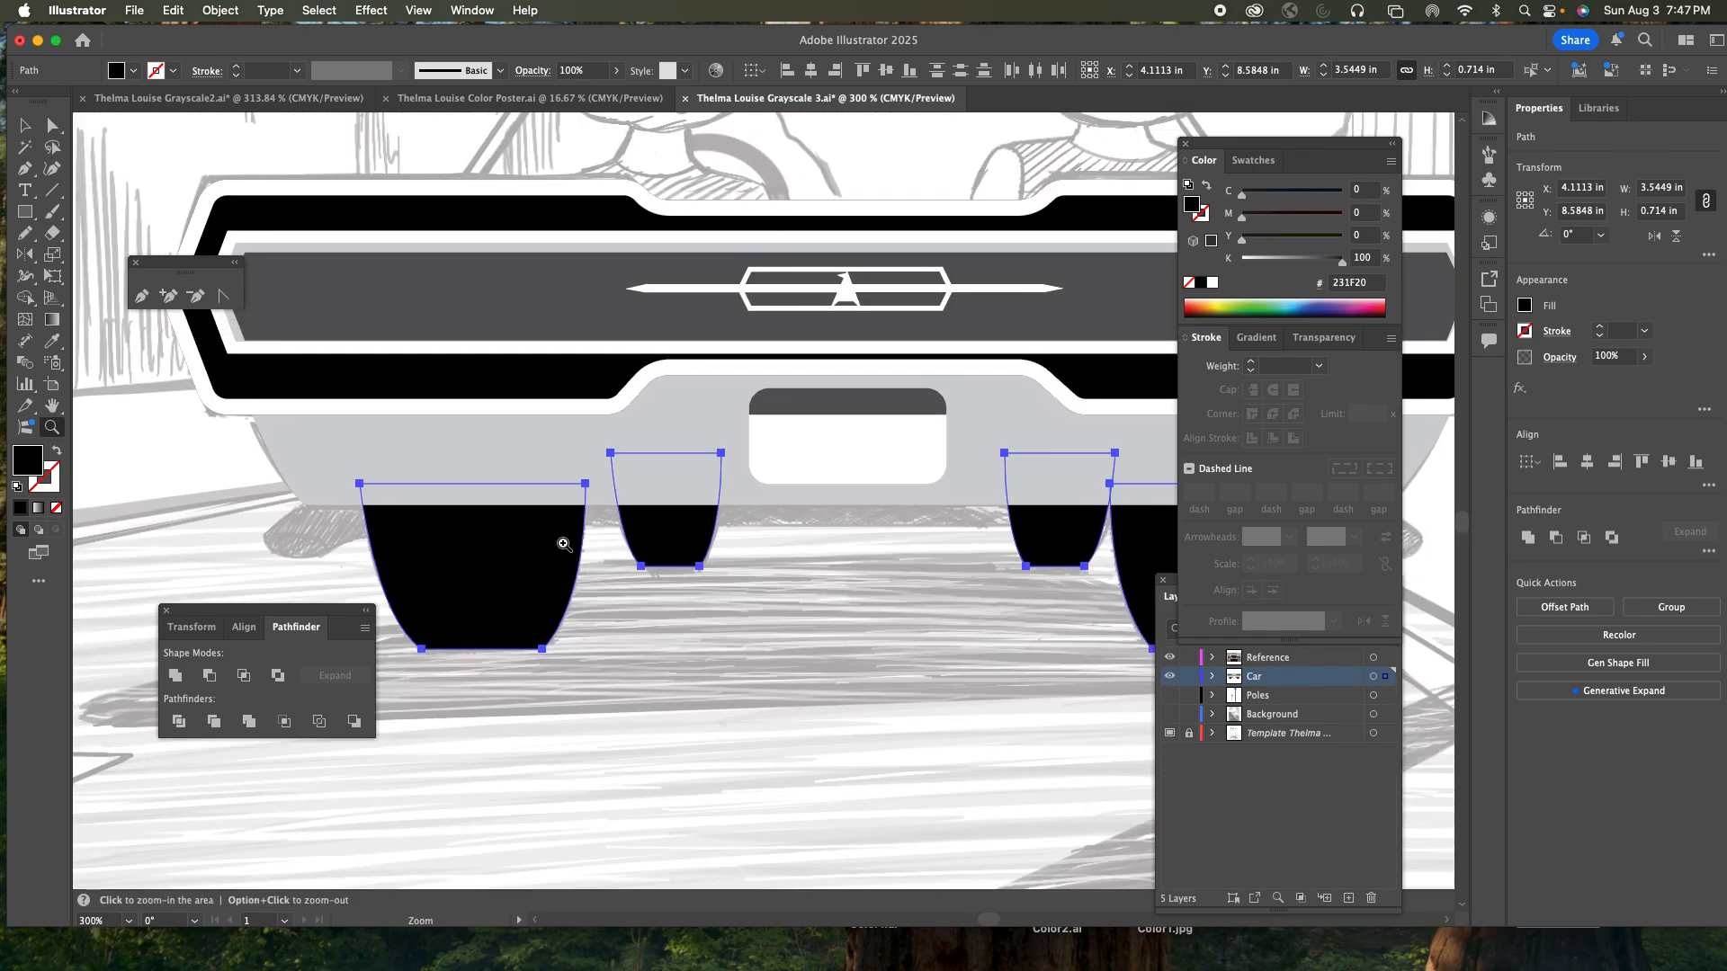
click(27, 171)
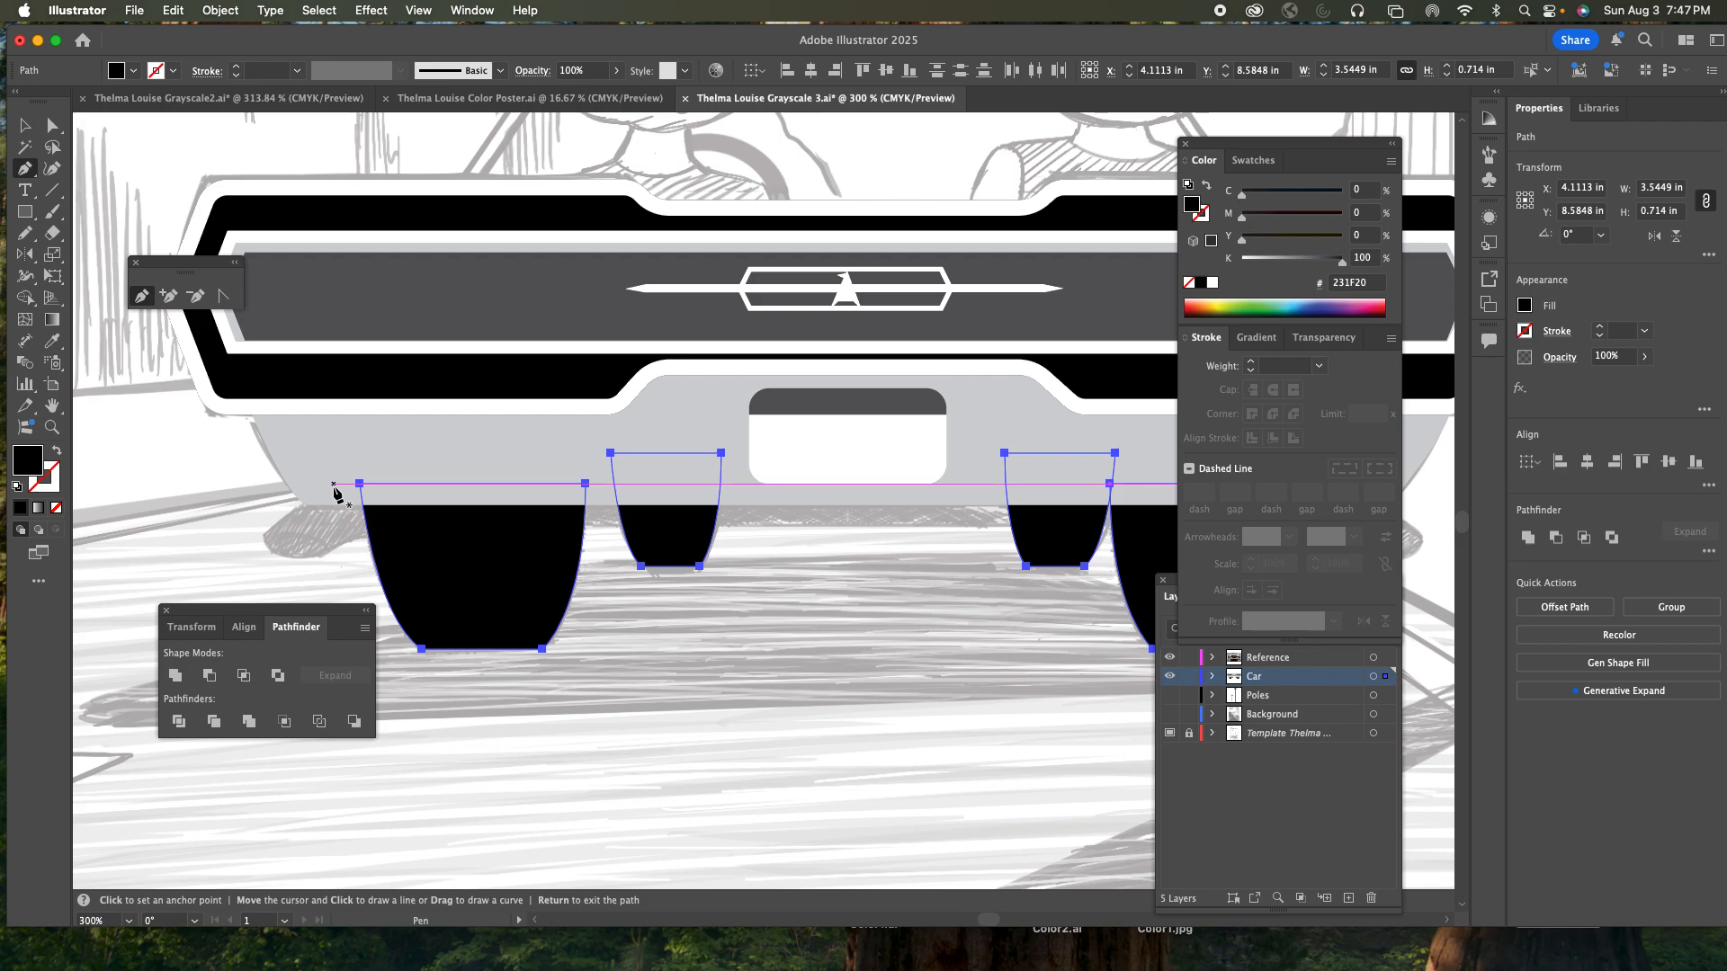
key(super)
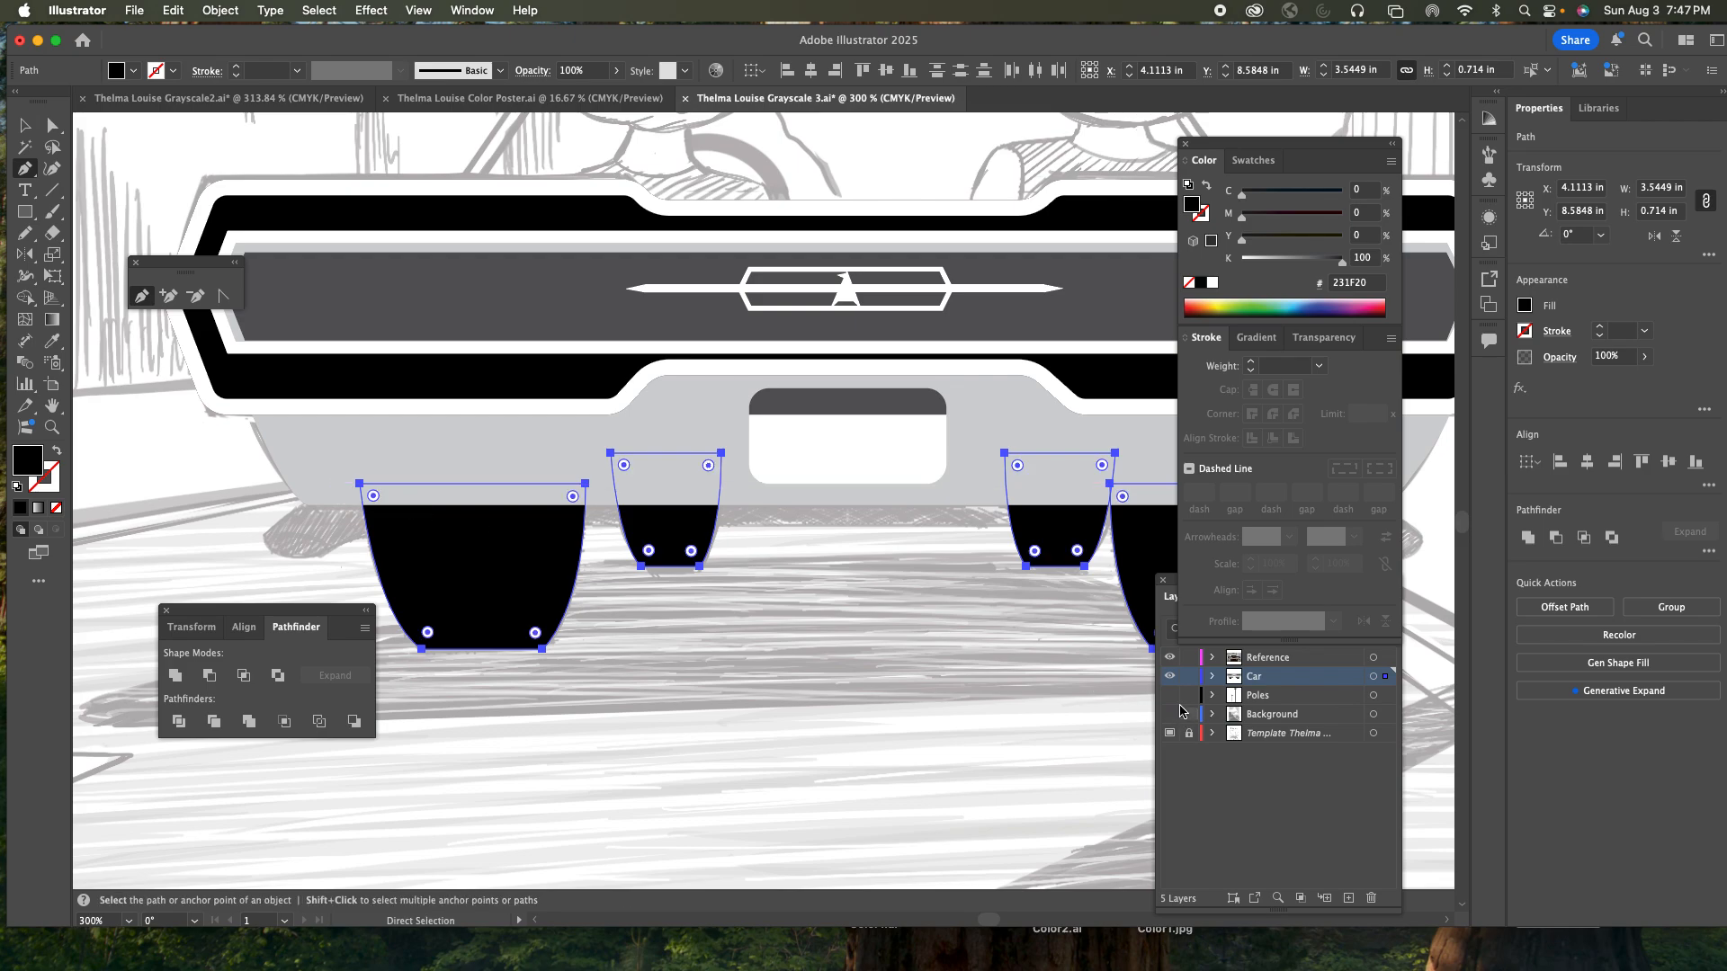
super+click(1170, 677)
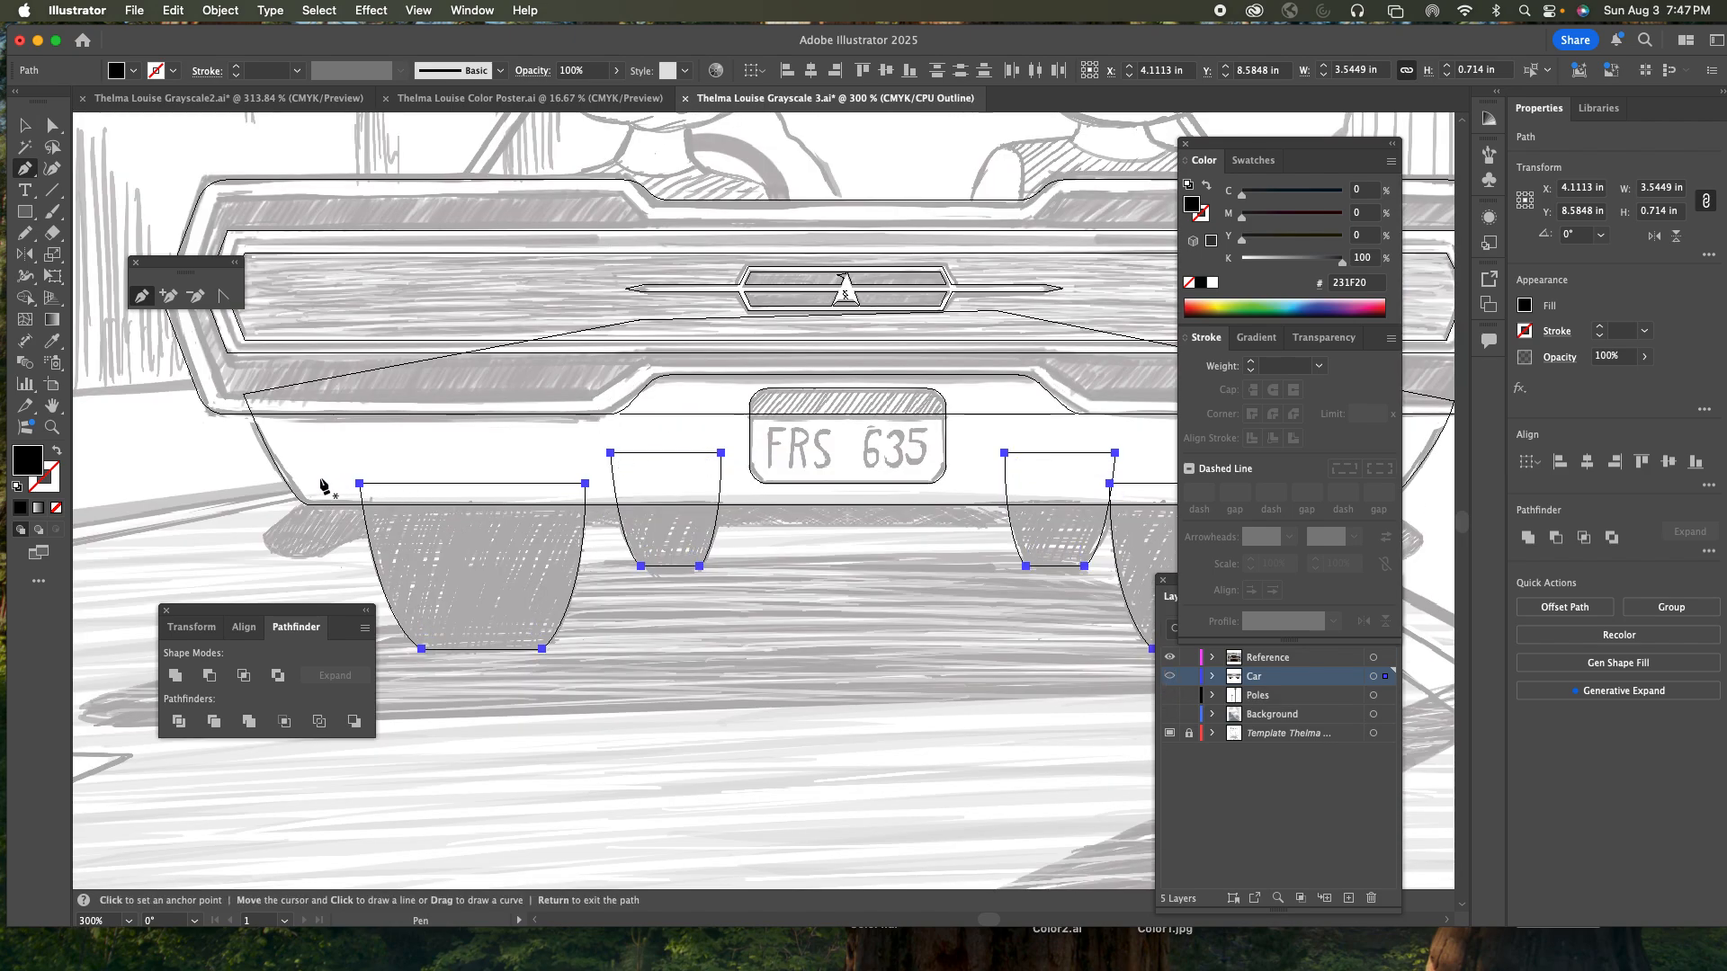
key(super)
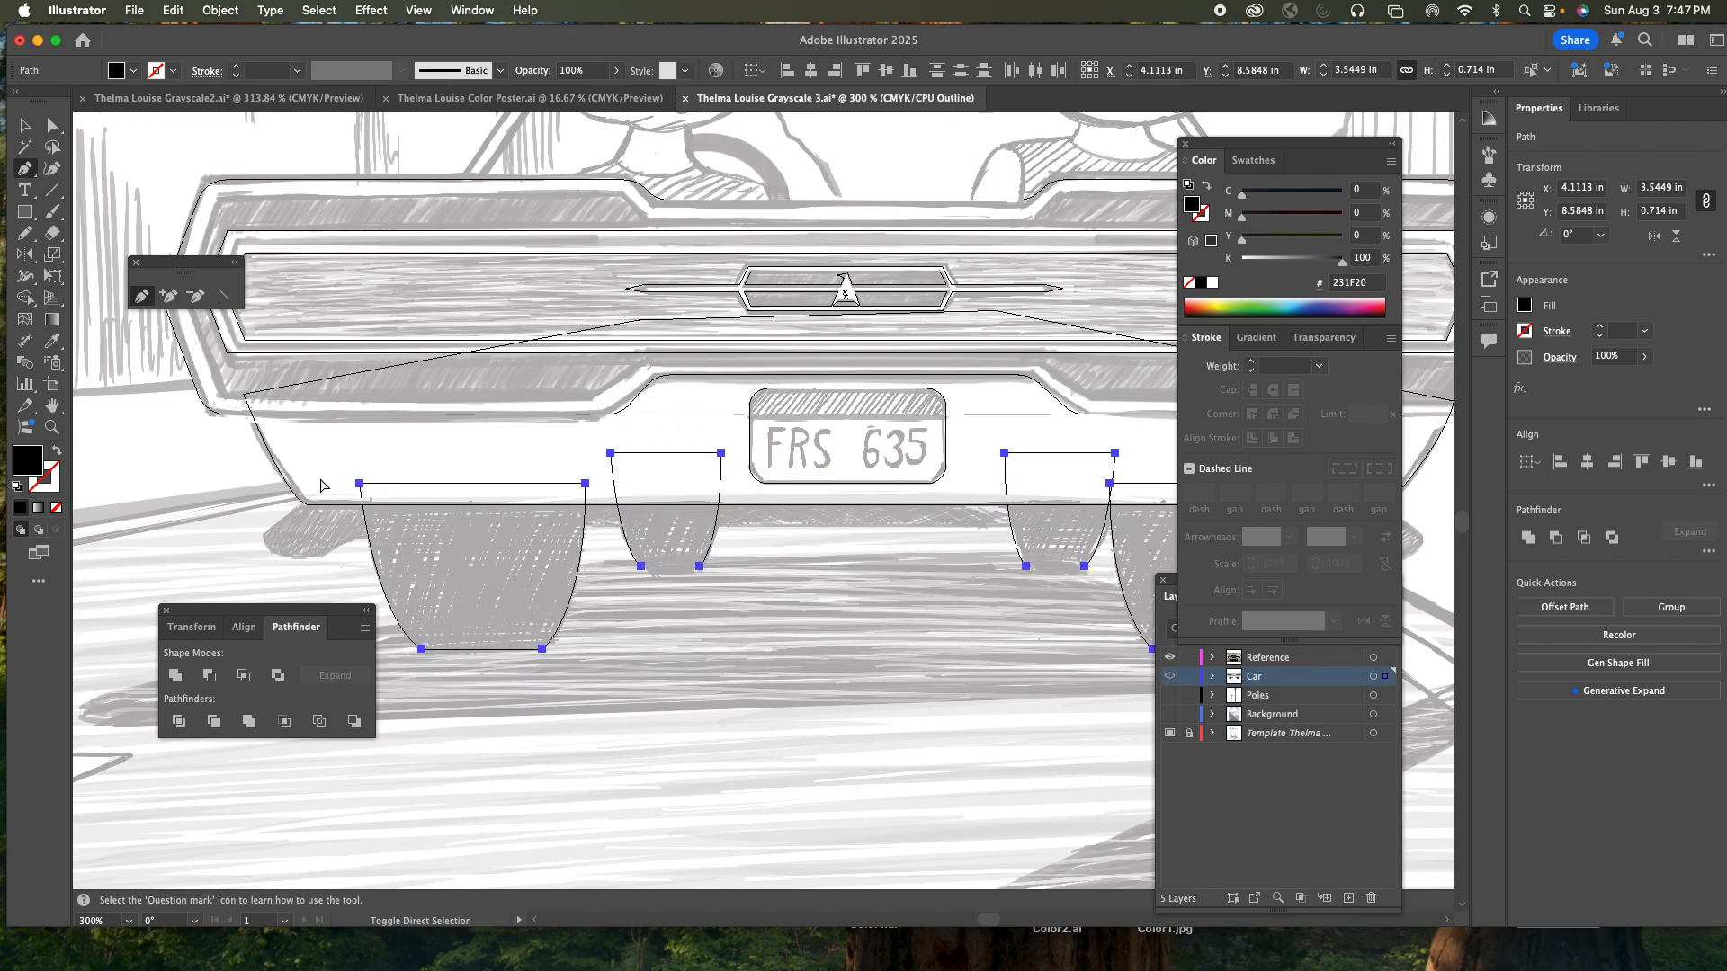
super+click(321, 486)
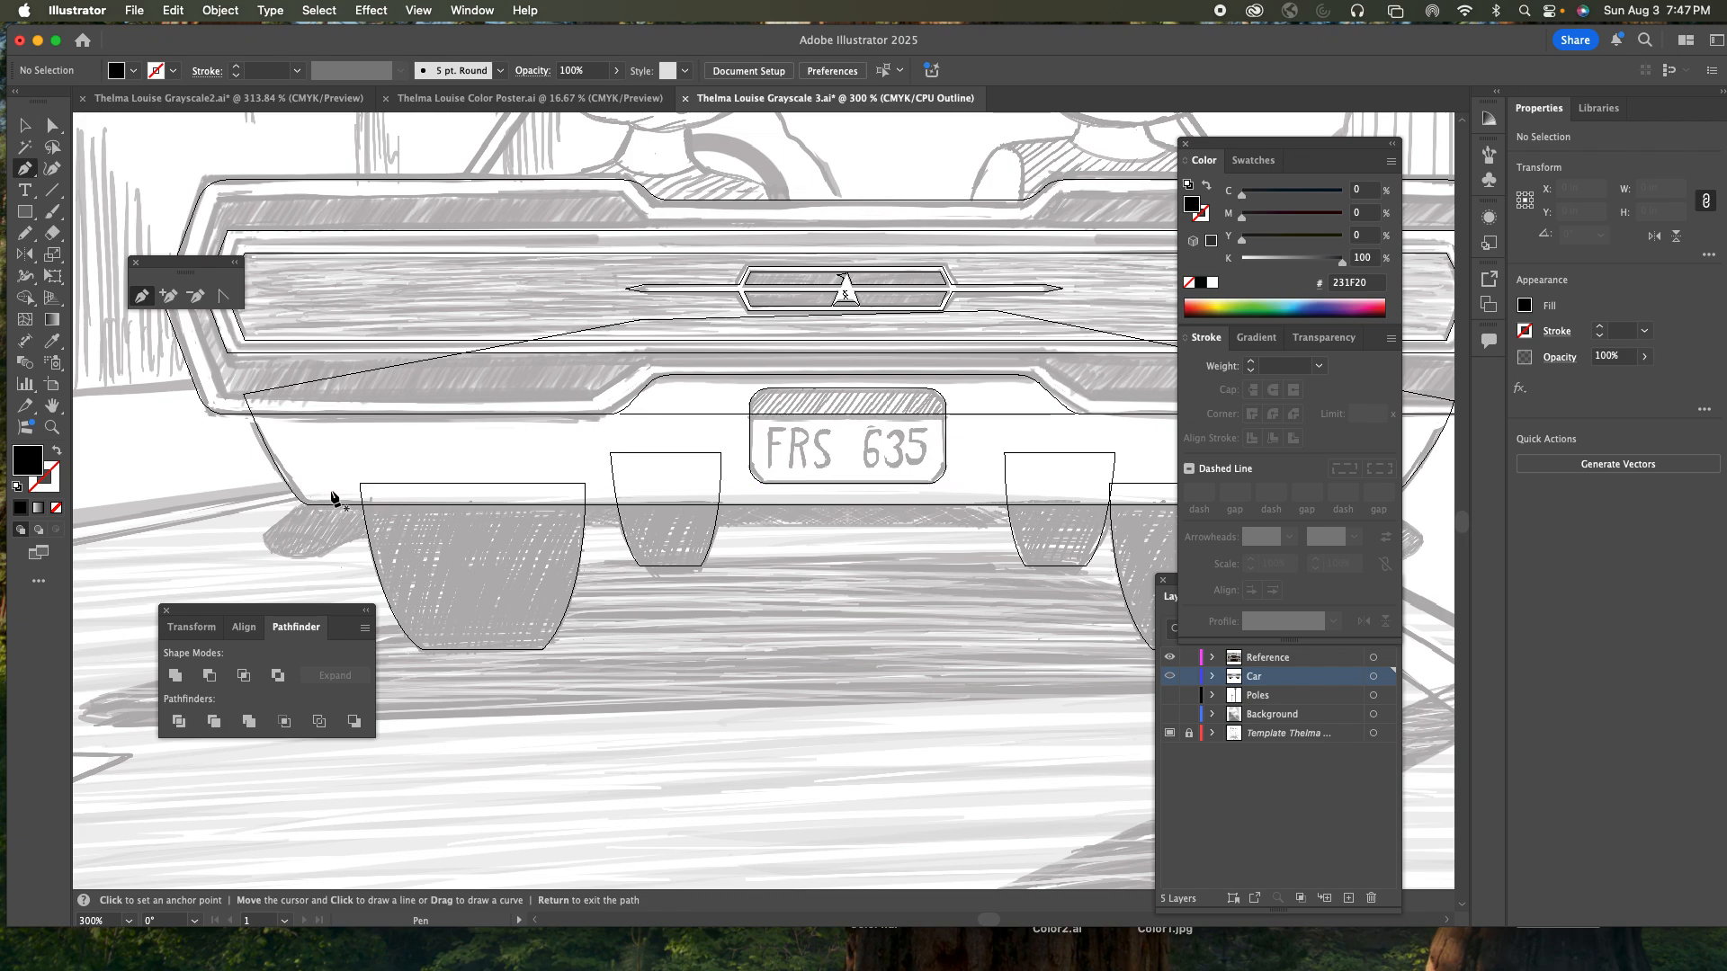
- Trace the sketched exhaust pipe beside the large left tire as a closed curved Pen path about 0.44 × 0.29 in and select the whole path
click(332, 486)
drag(264, 537, 255, 552)
click(264, 536)
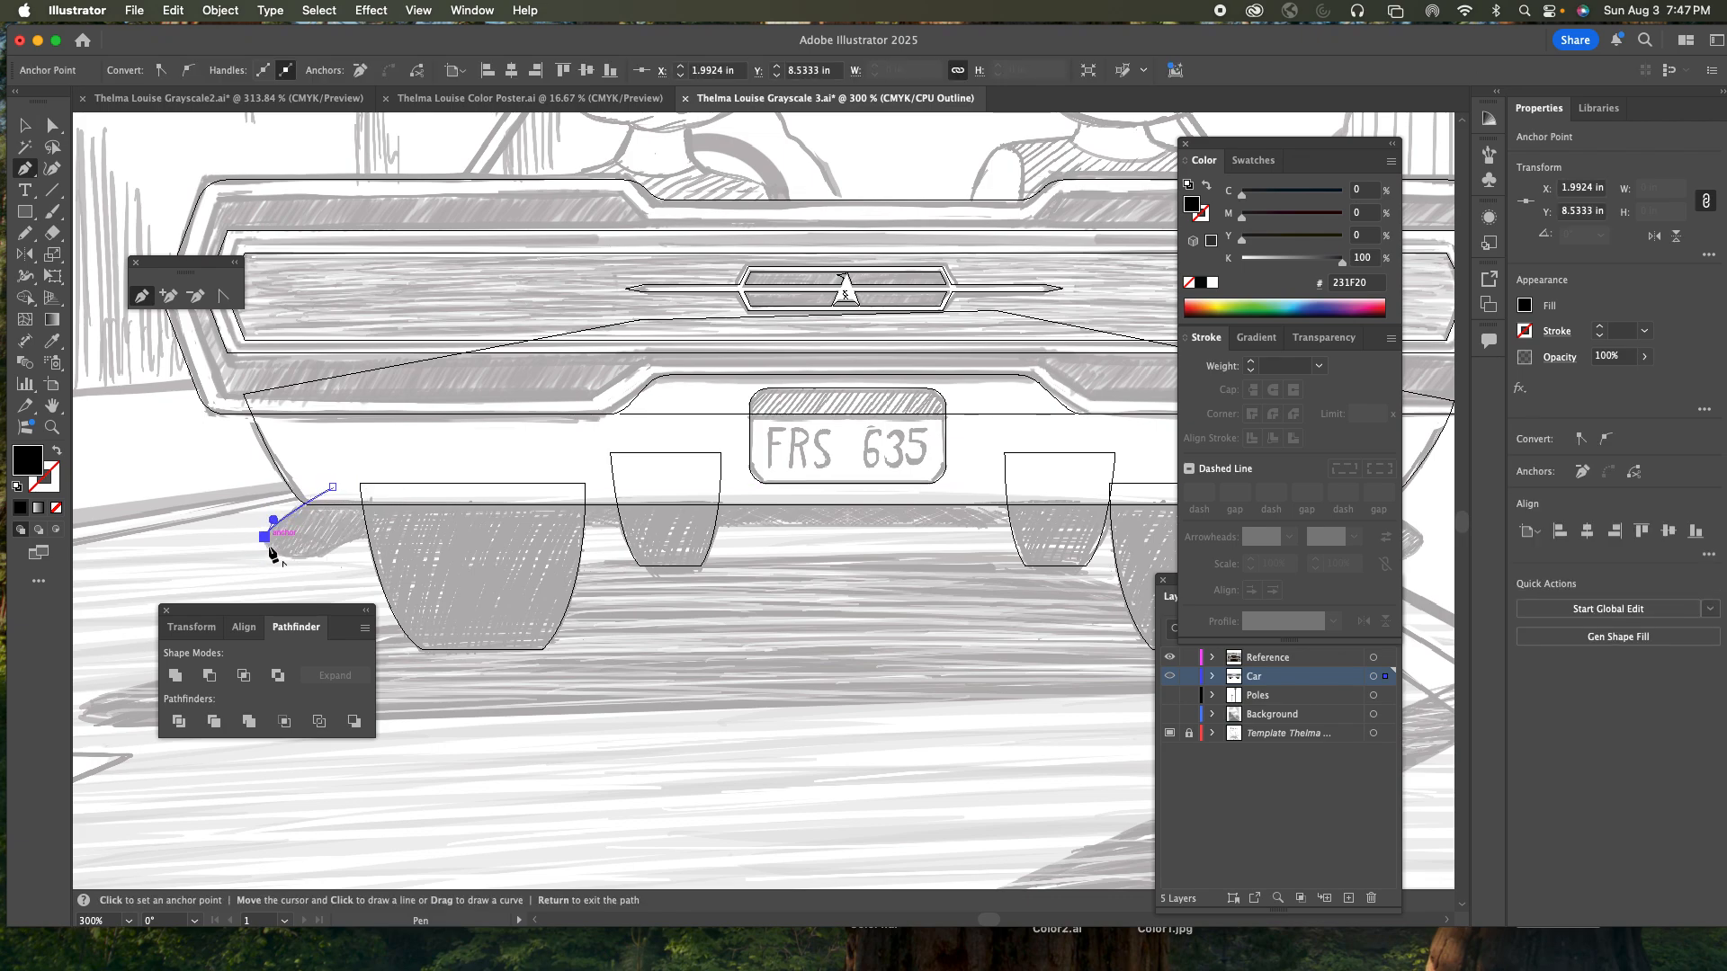
drag(324, 553, 375, 538)
click(325, 553)
drag(387, 539, 410, 541)
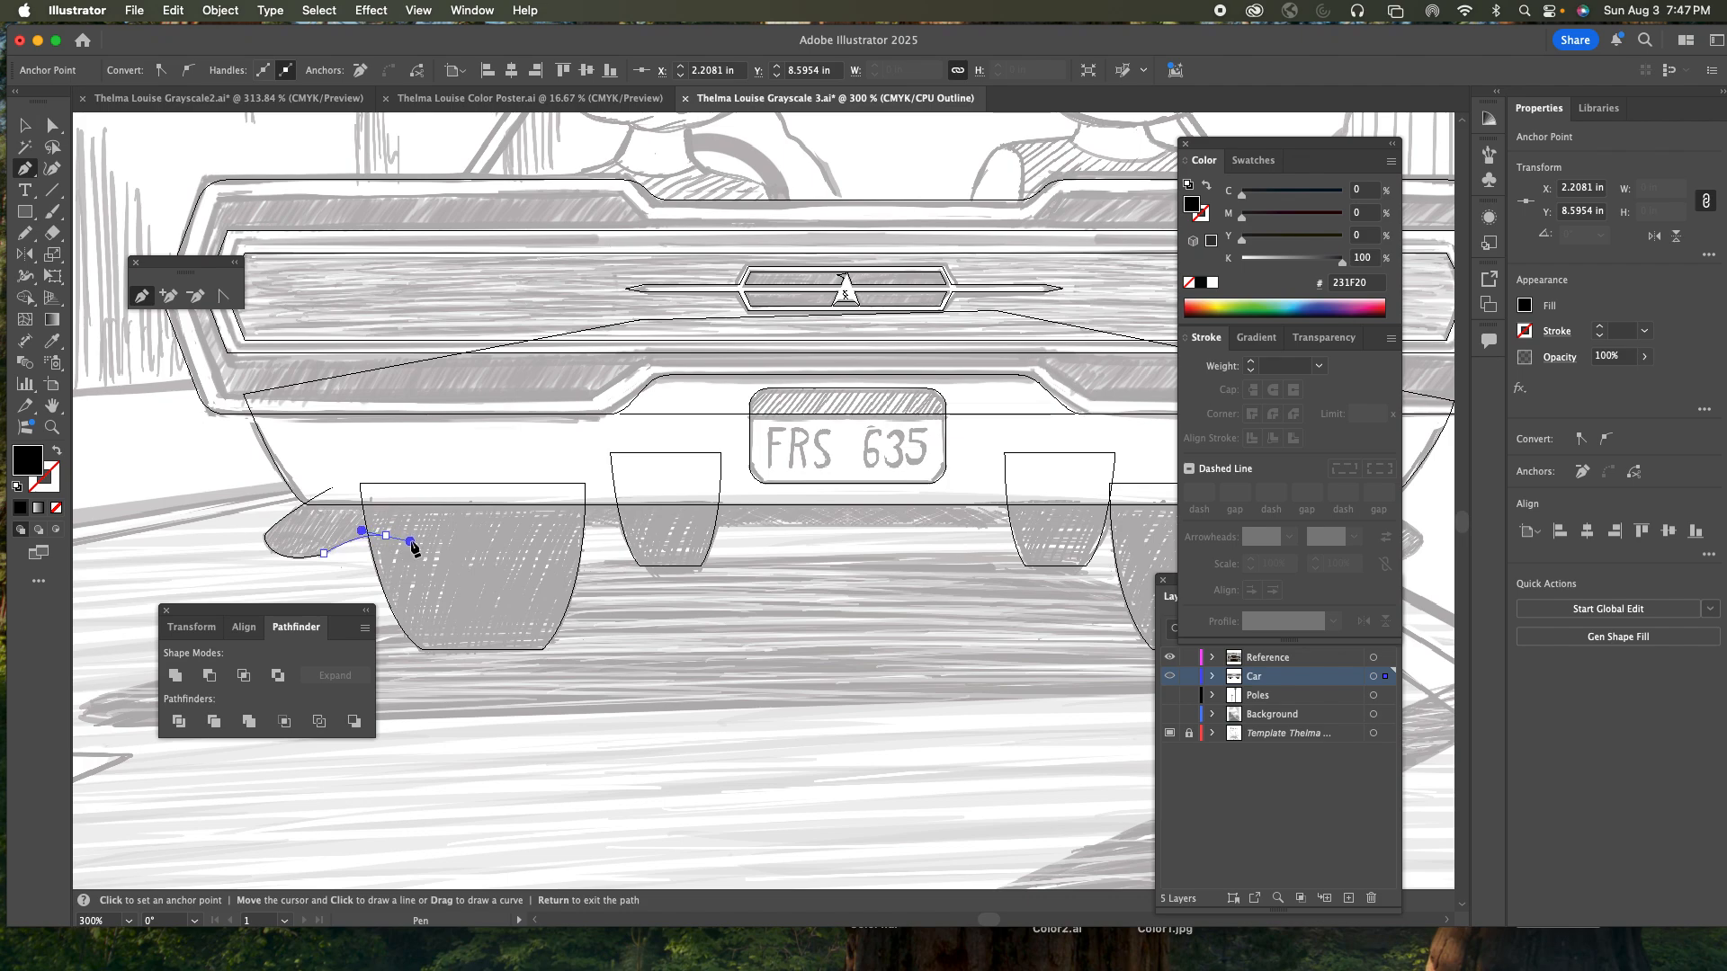
click(382, 536)
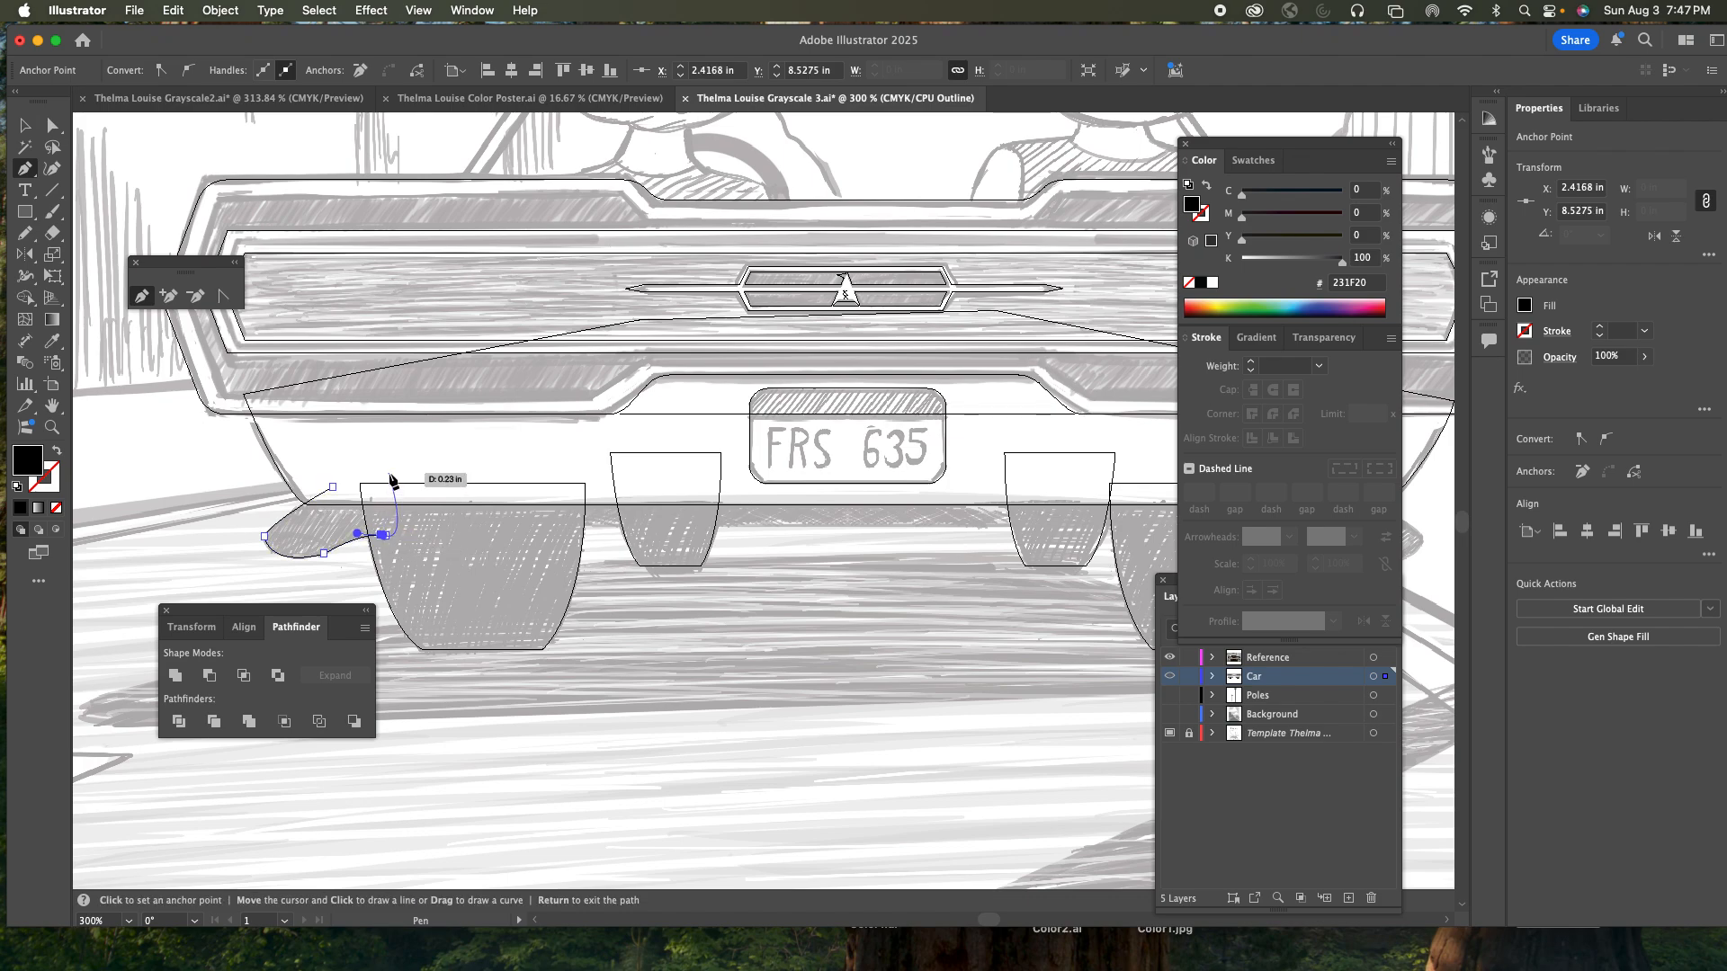
drag(385, 535, 385, 484)
click(333, 488)
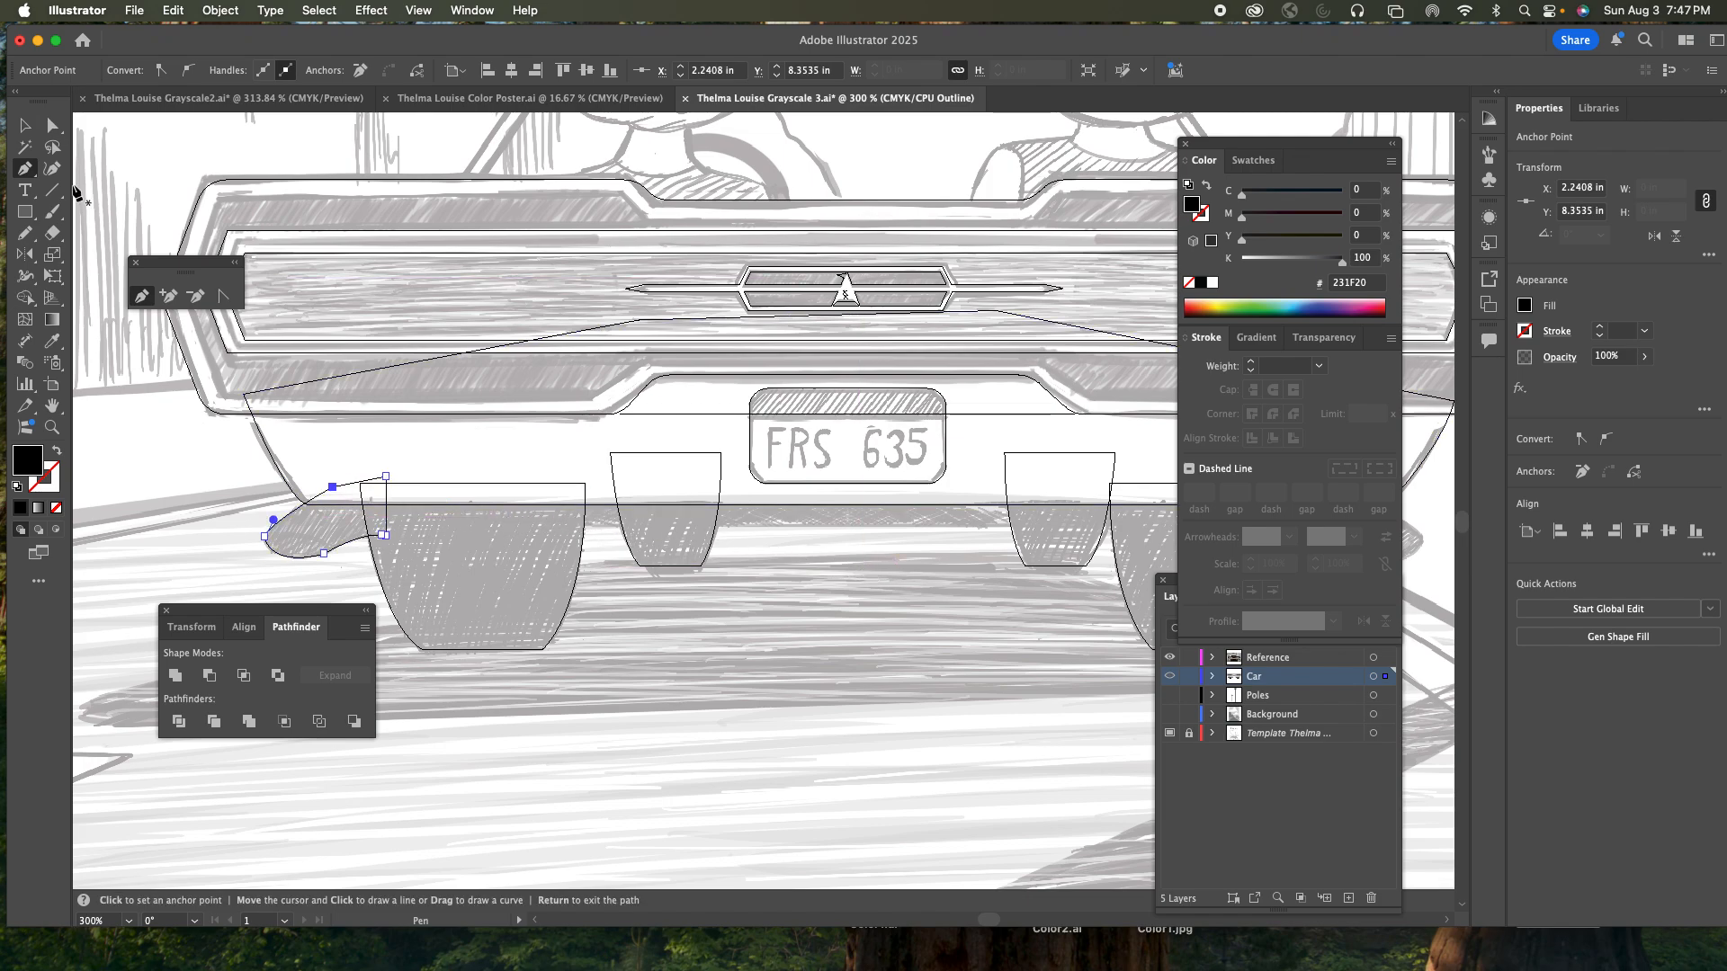
click(27, 127)
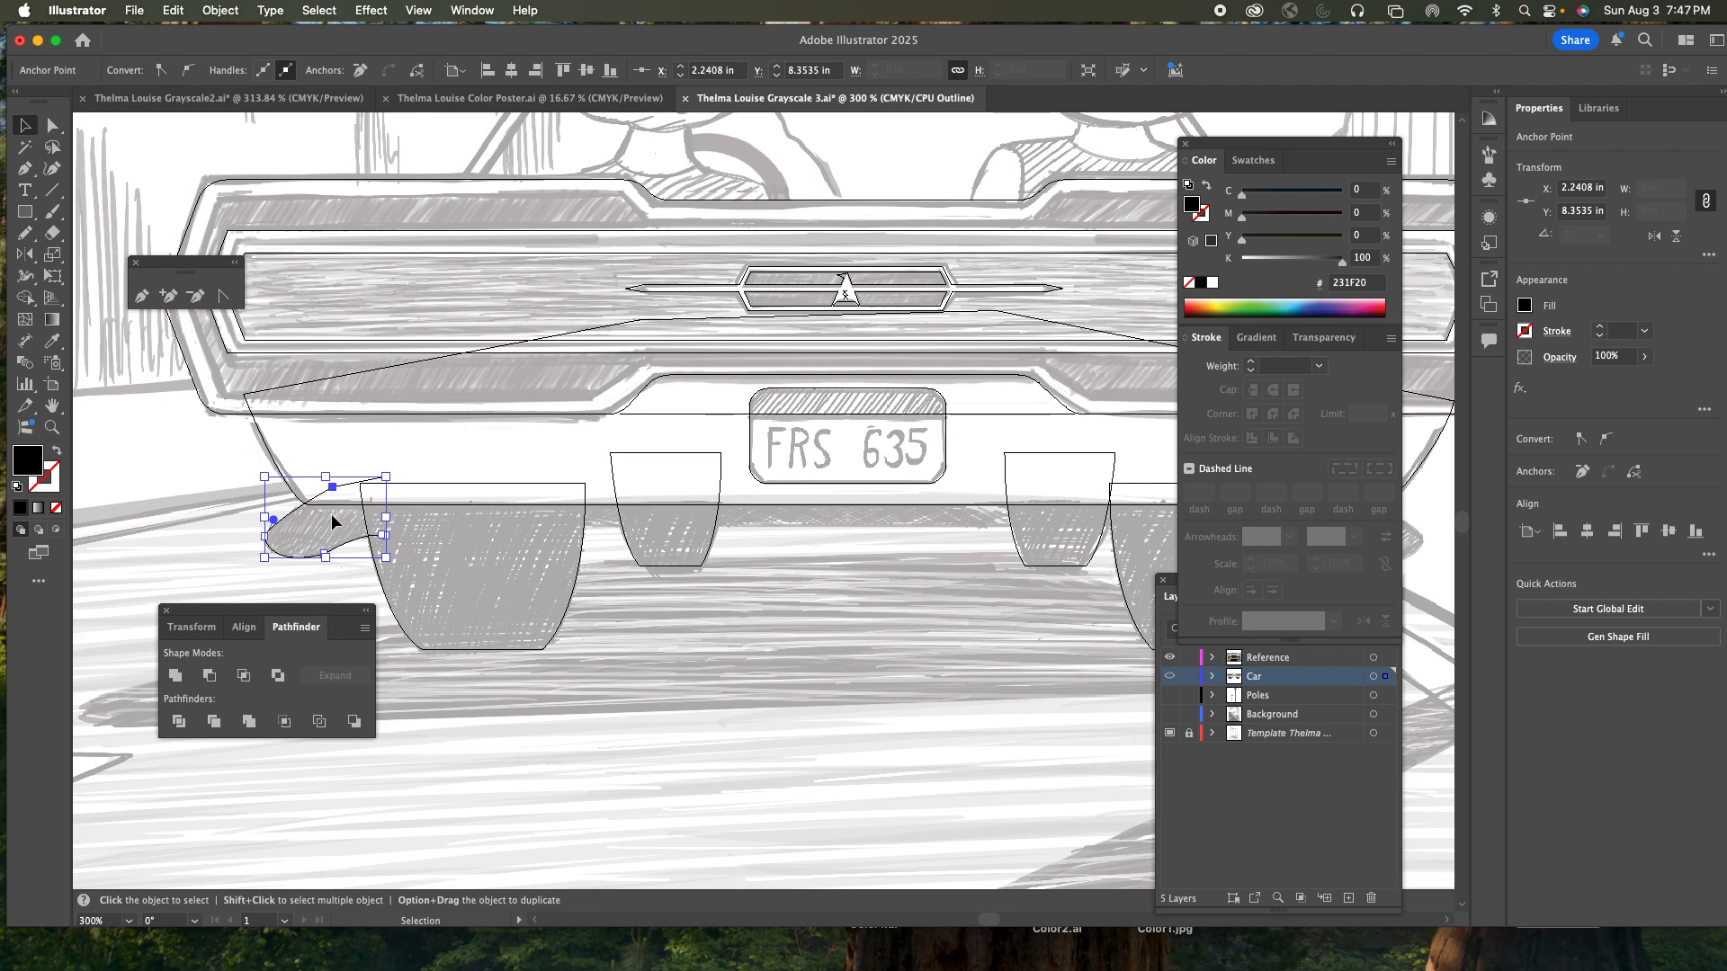
click(350, 543)
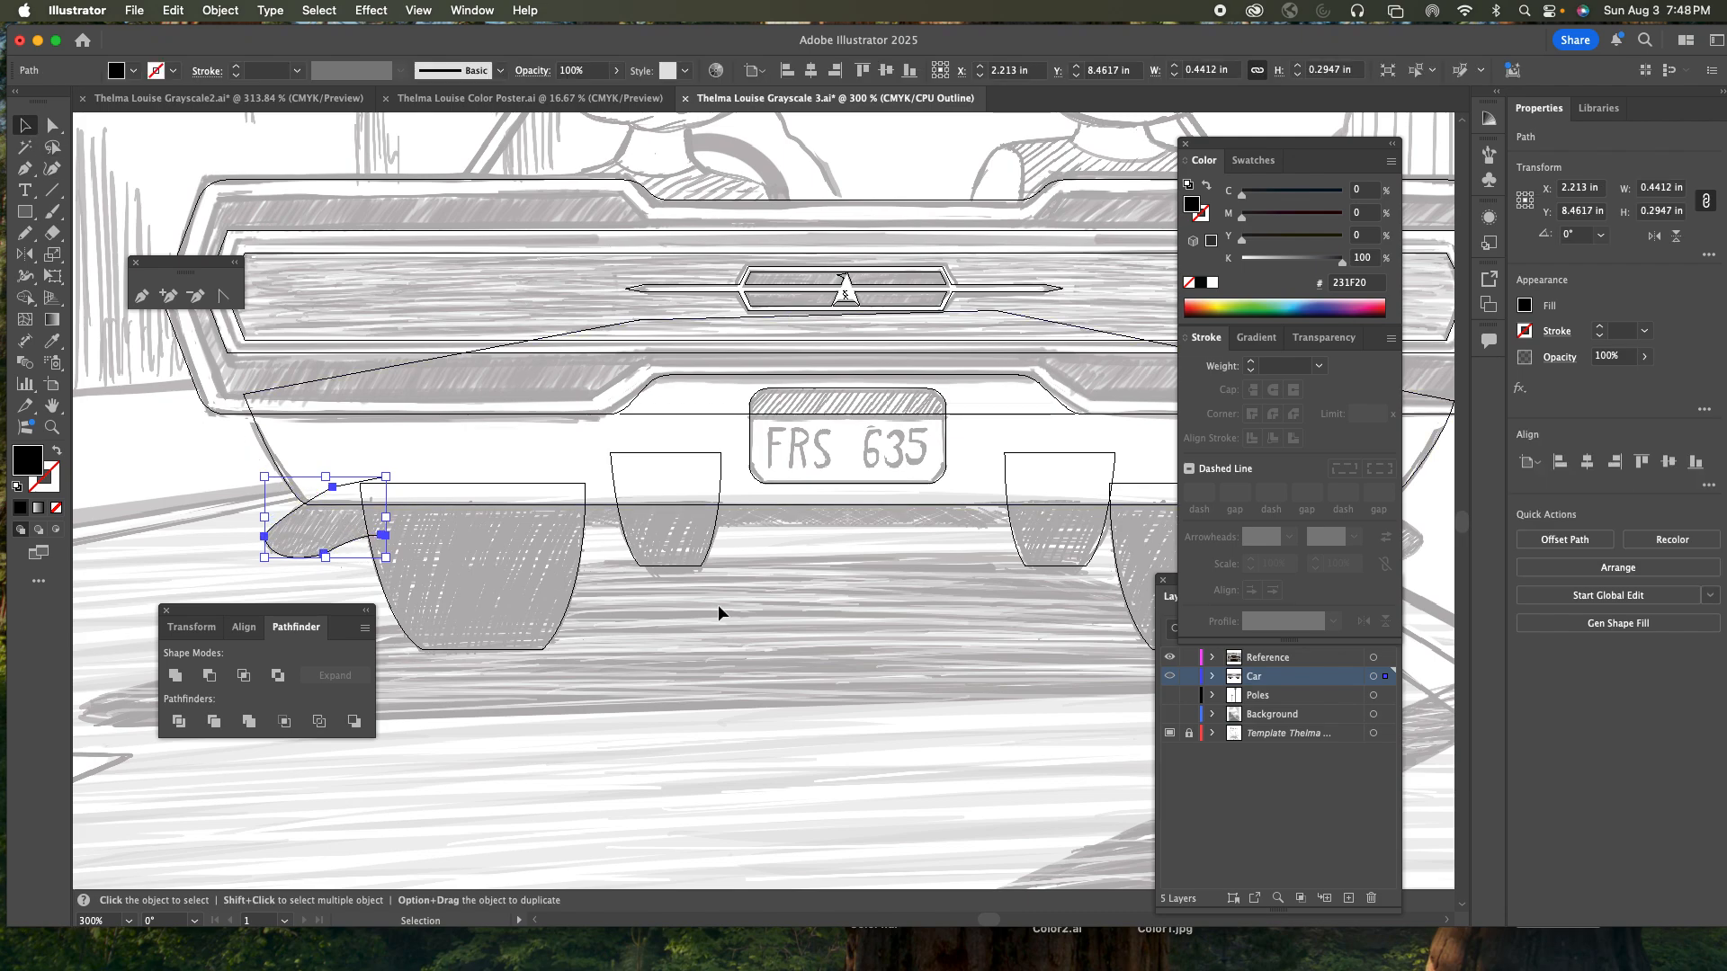
scroll(716, 604, right, 5)
scroll(716, 605, down, 2)
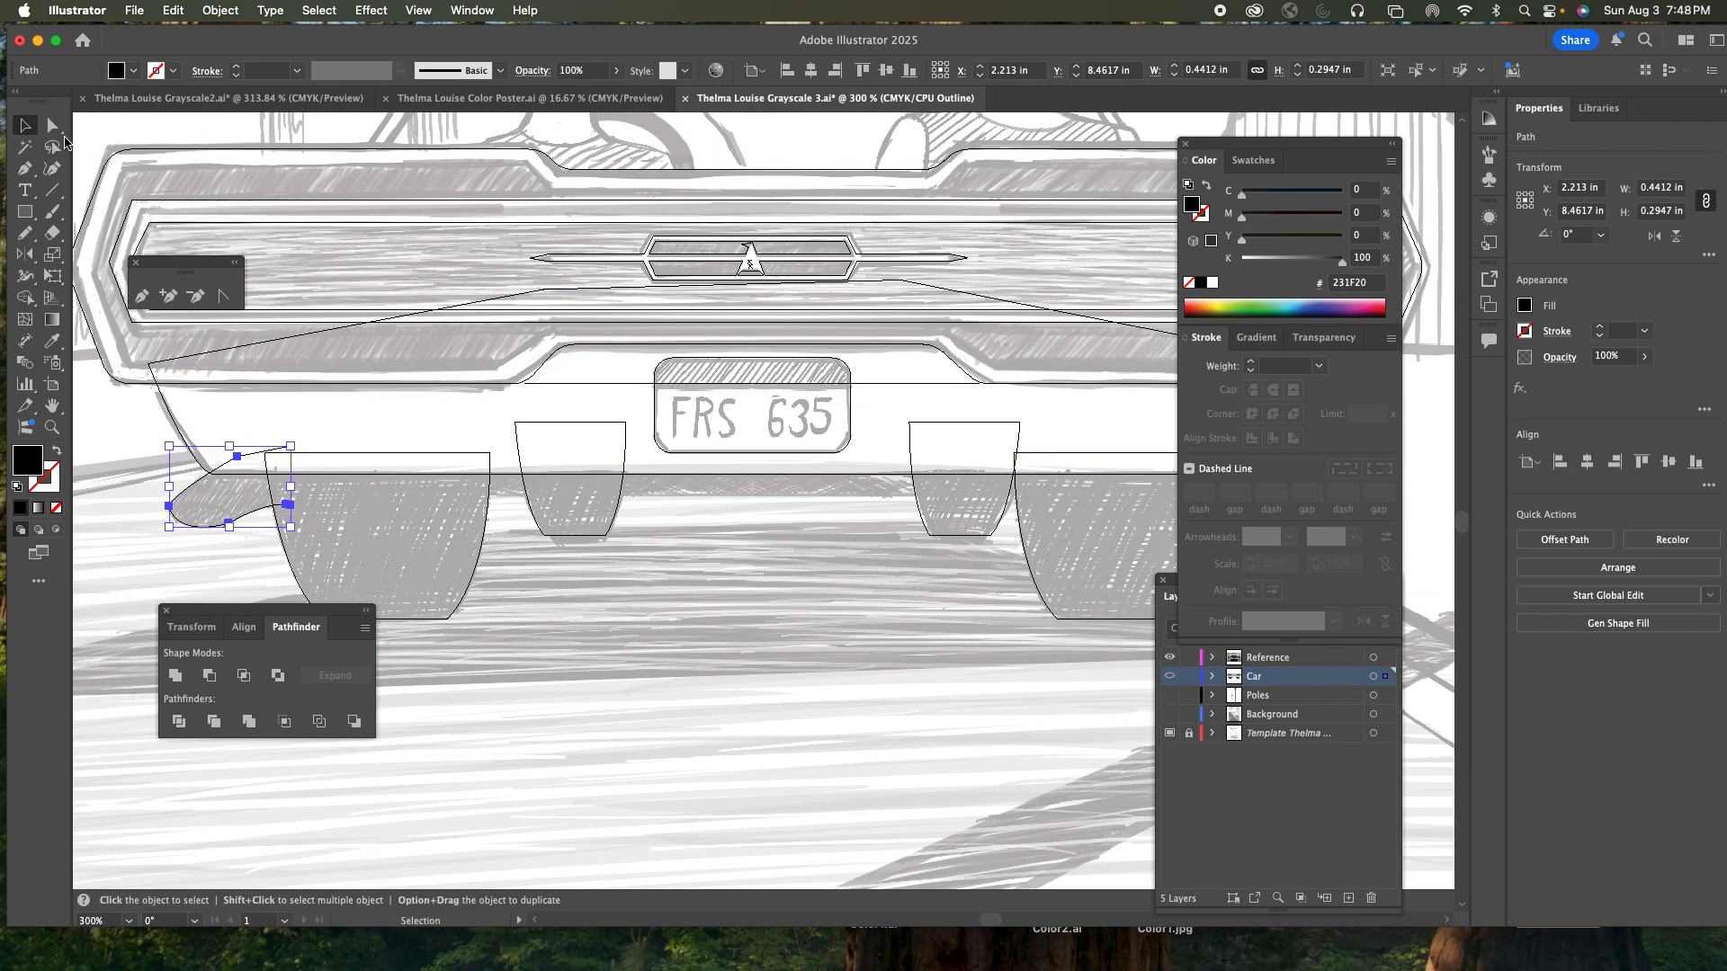
click(53, 125)
click(326, 438)
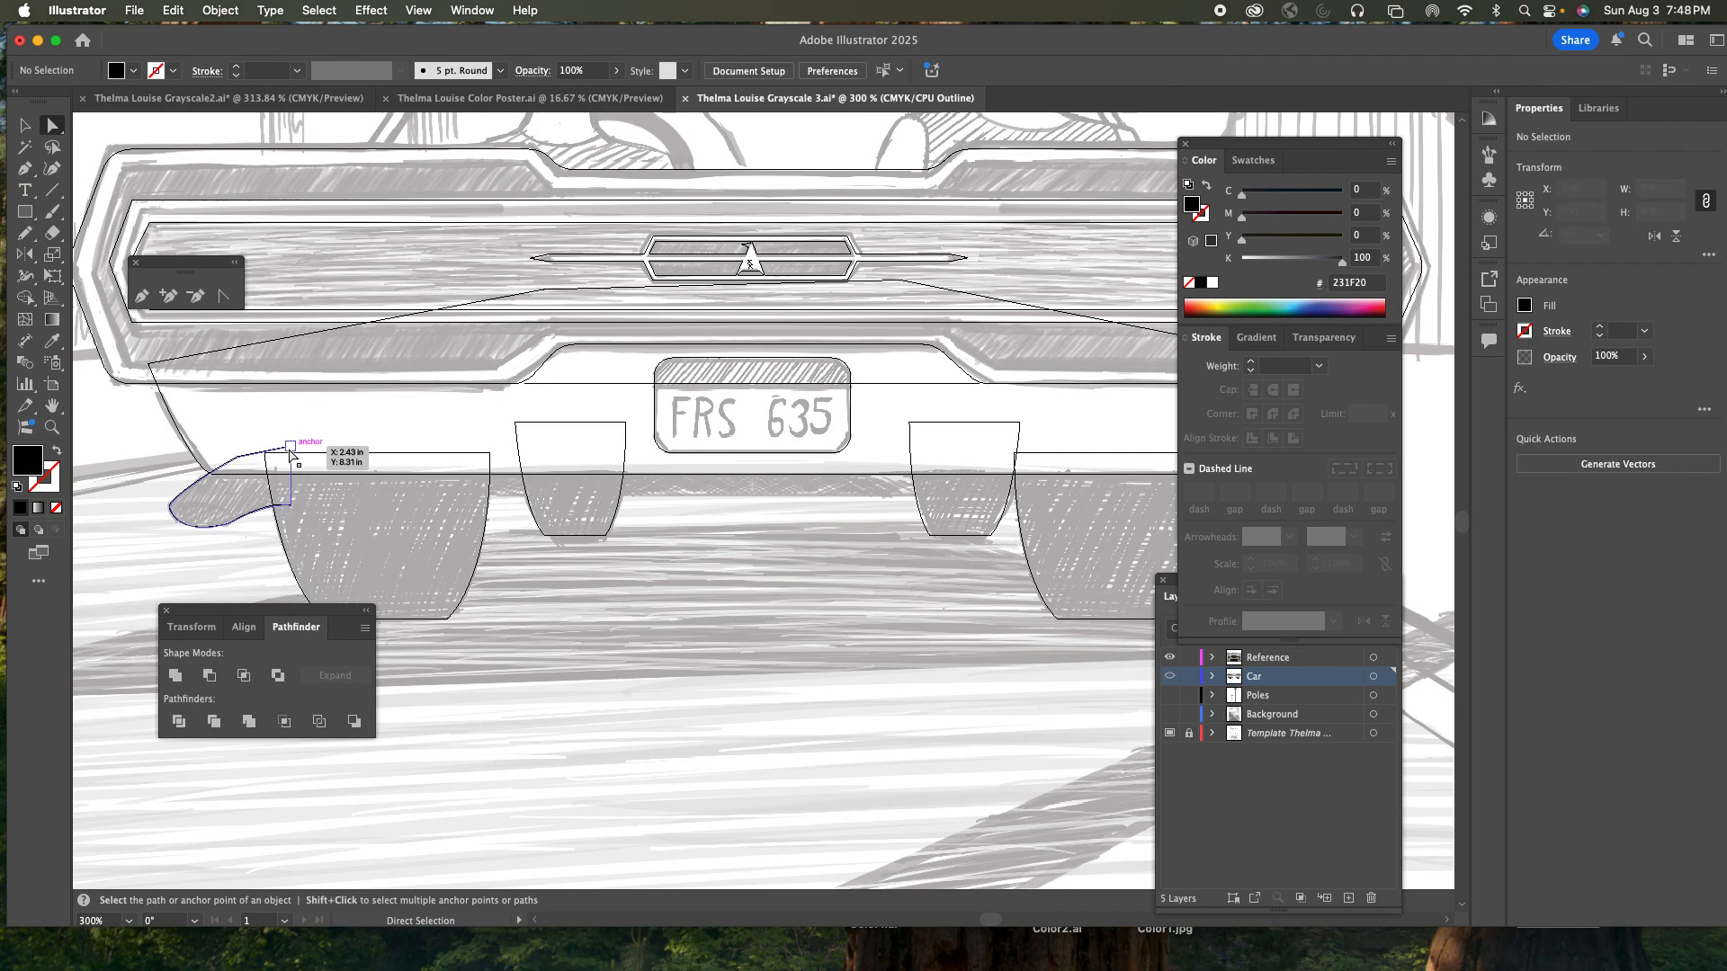
click(289, 447)
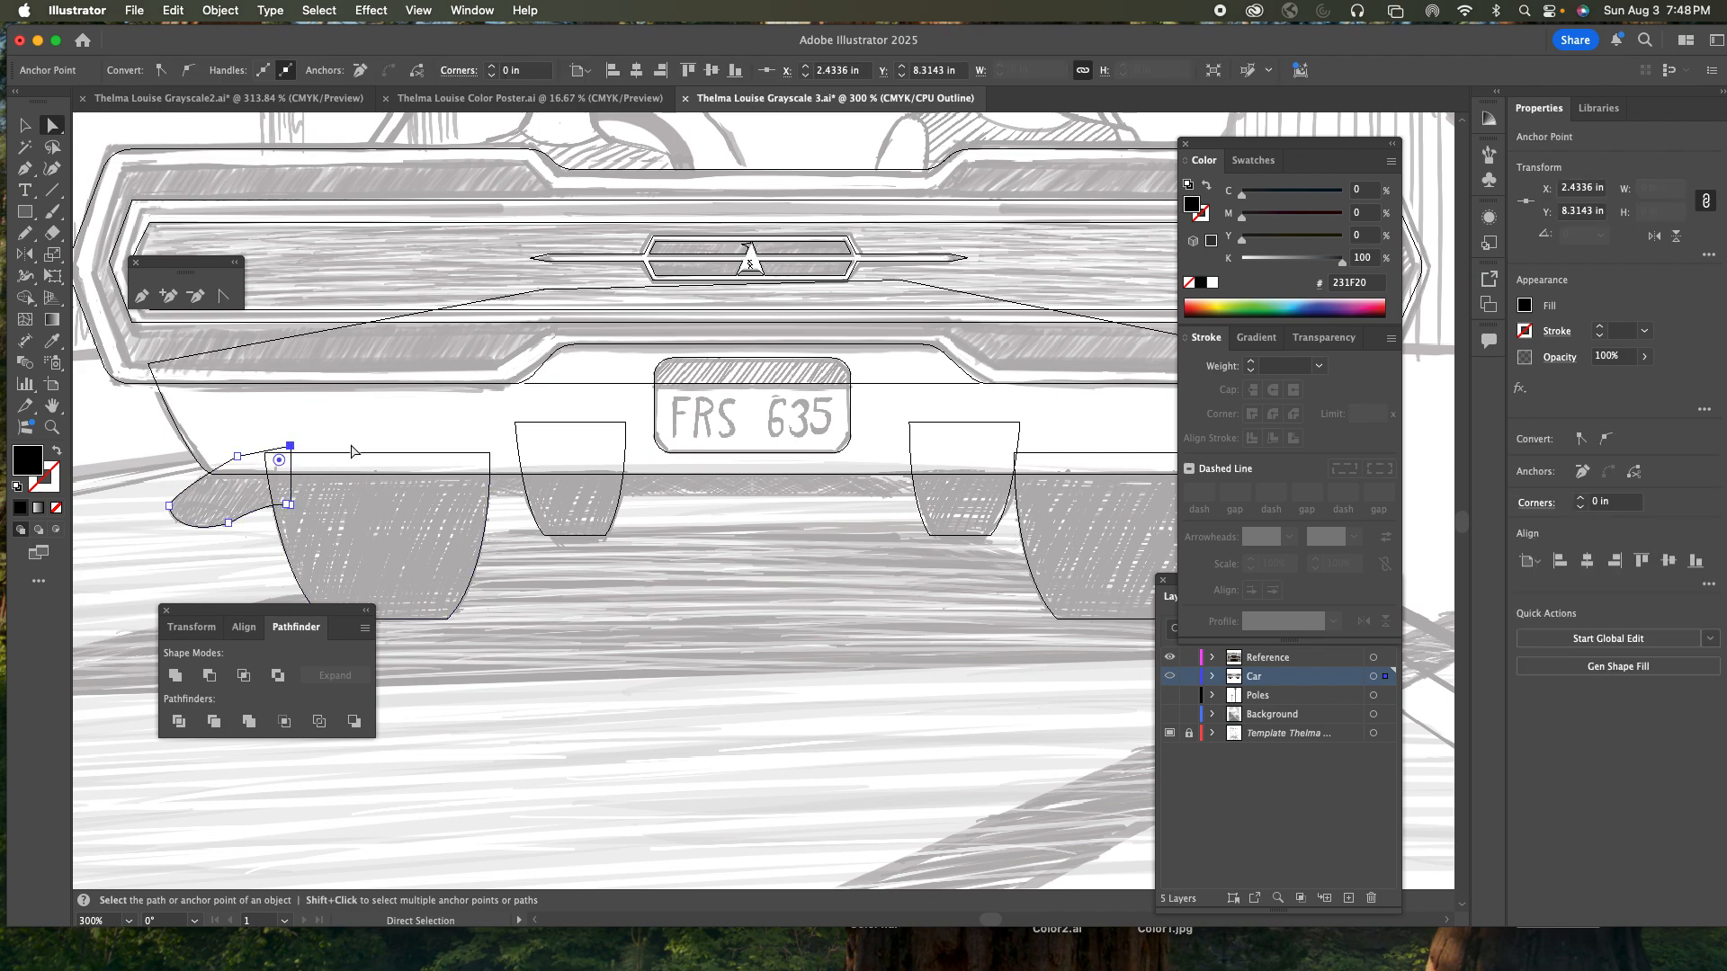
click(25, 258)
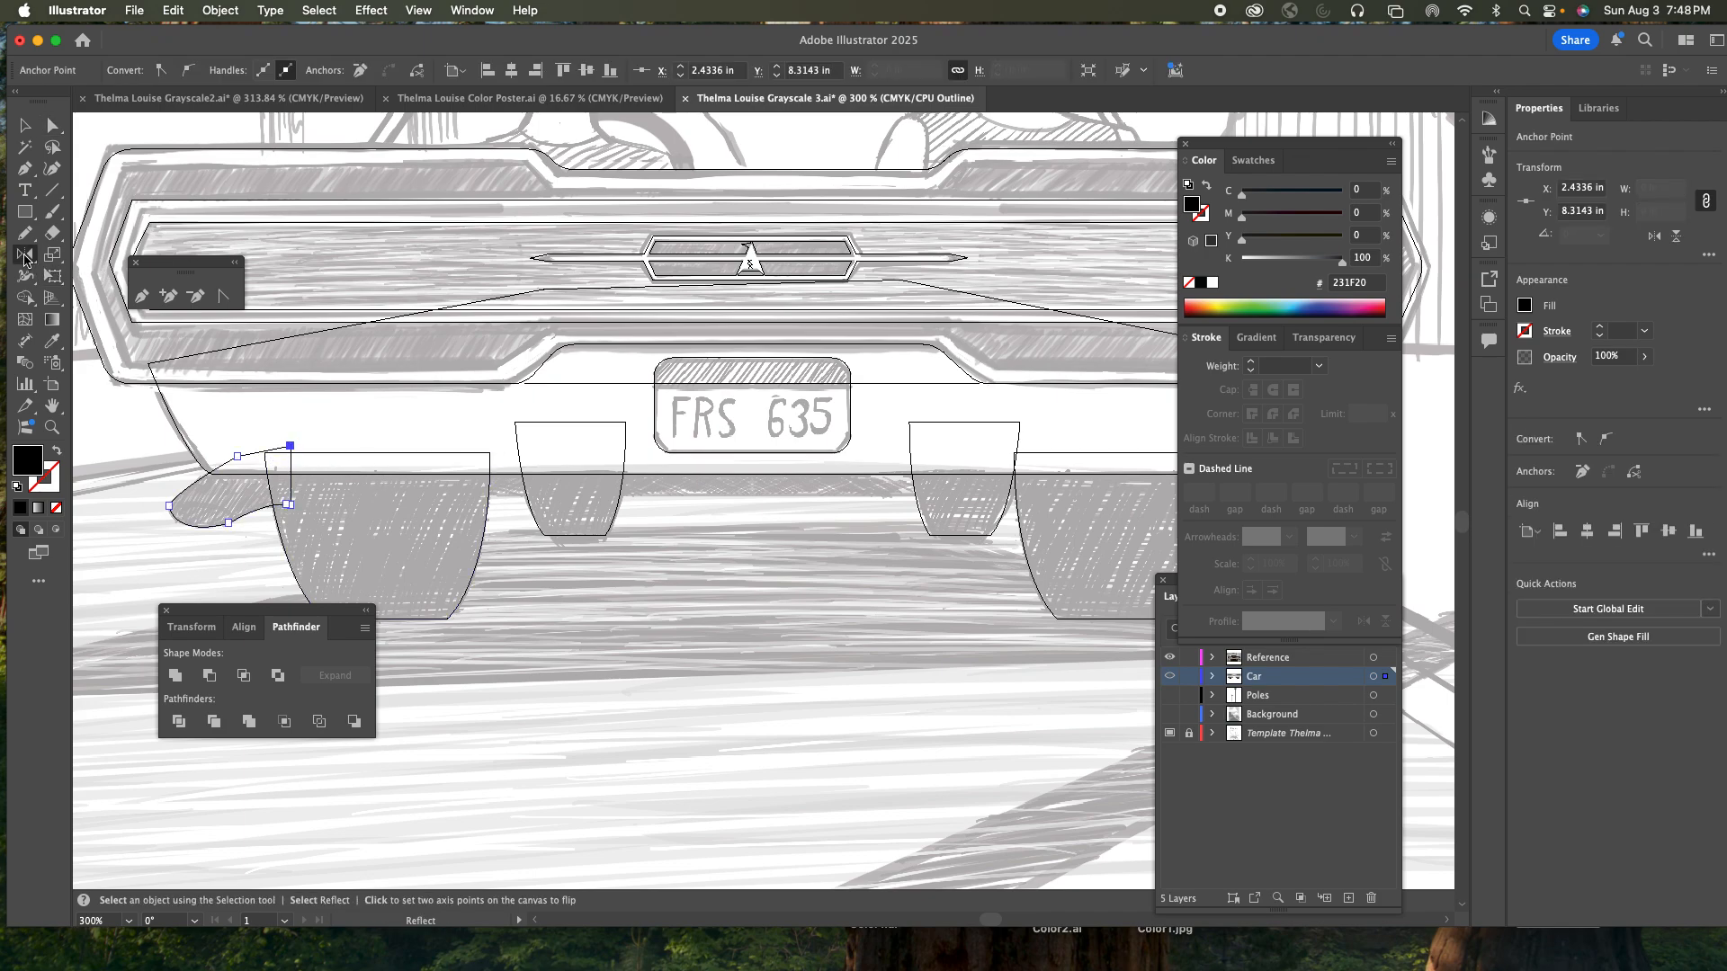
alt+click(744, 437)
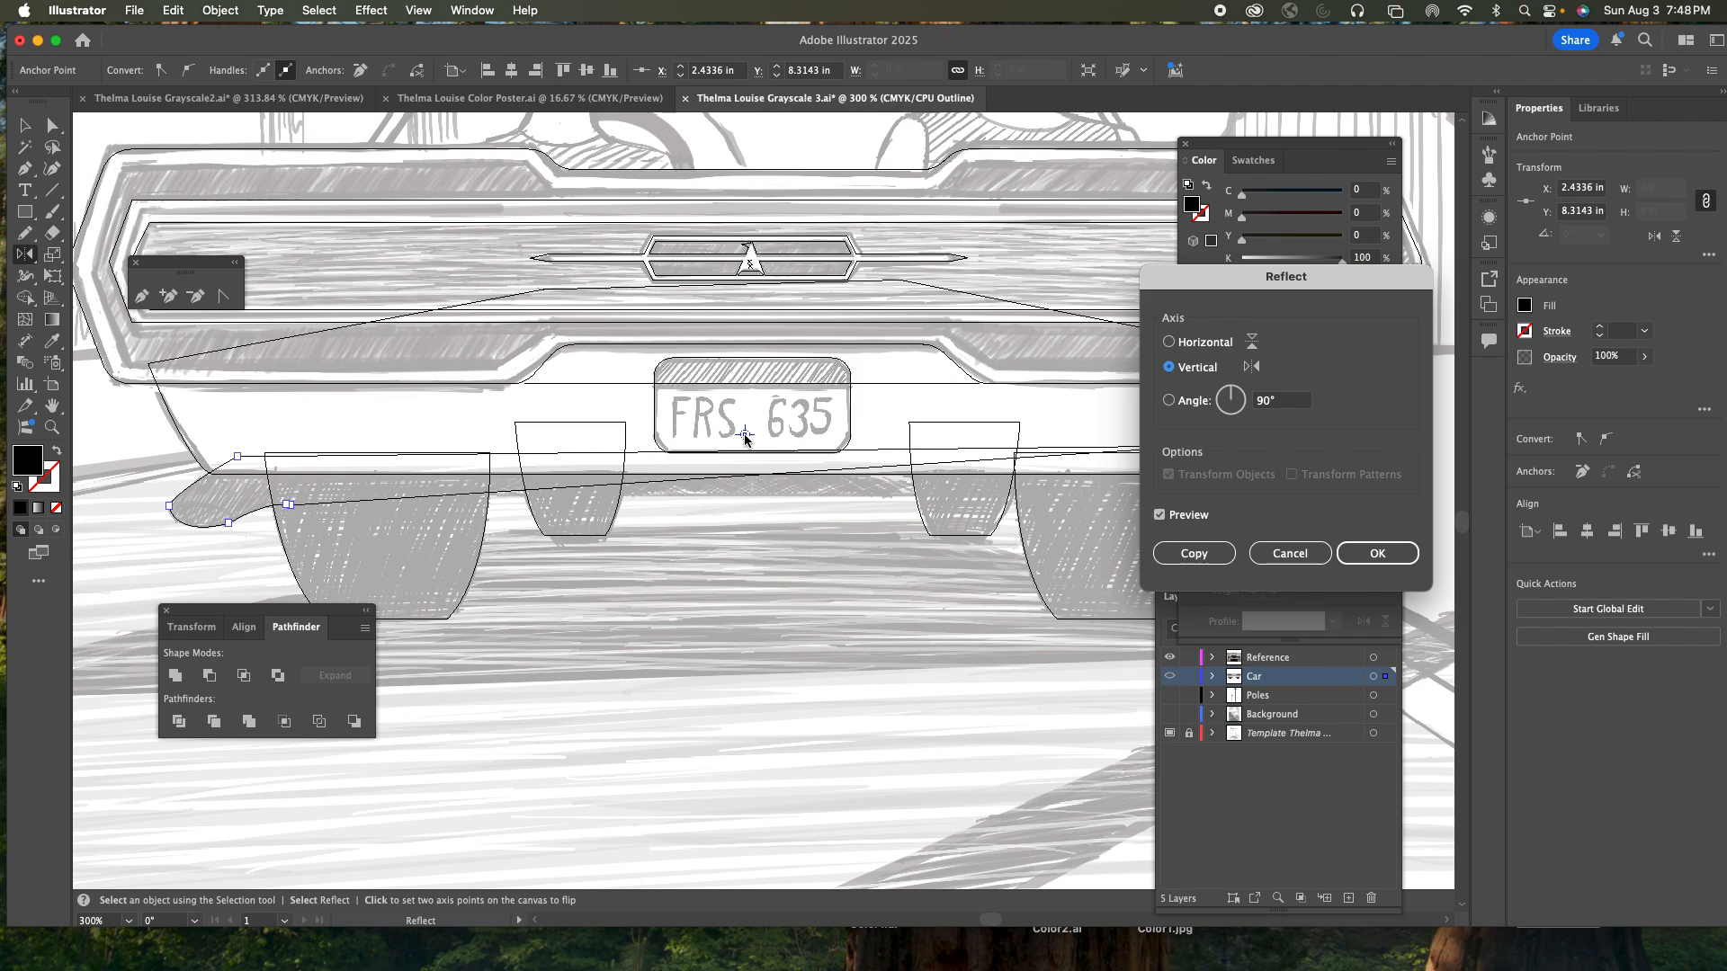
click(1289, 553)
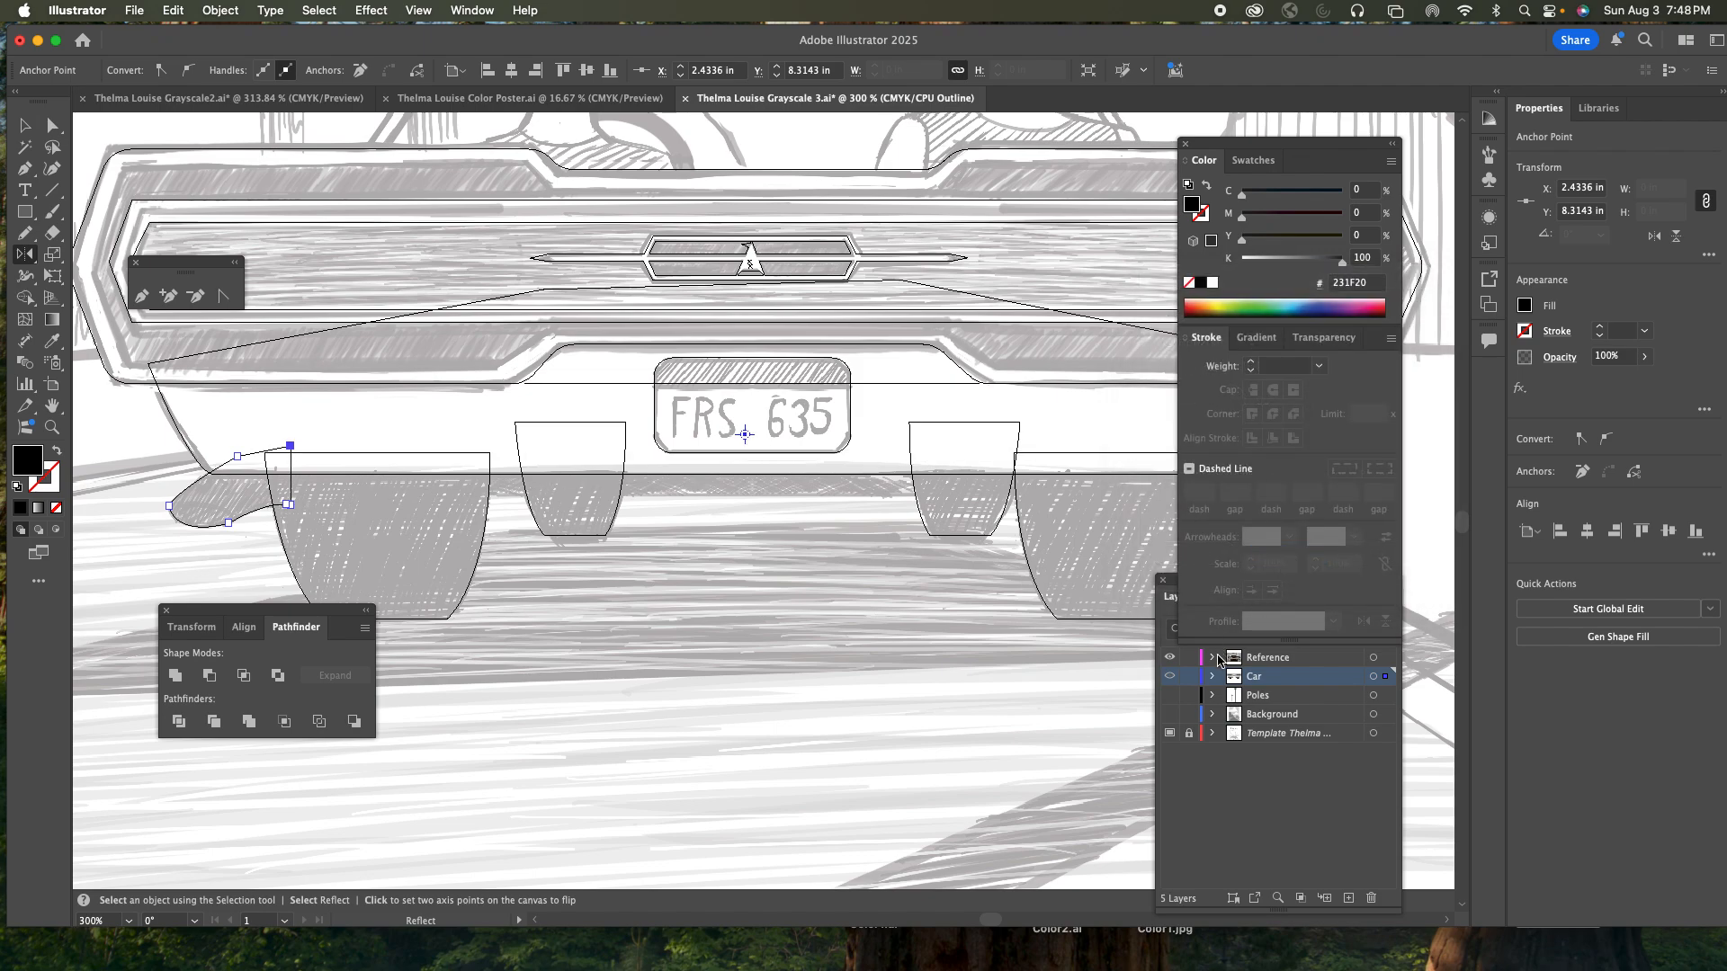
- Return the Car layer to preview and try reflecting the exhaust pipe's selected anchor point about the license plate
super+click(1169, 676)
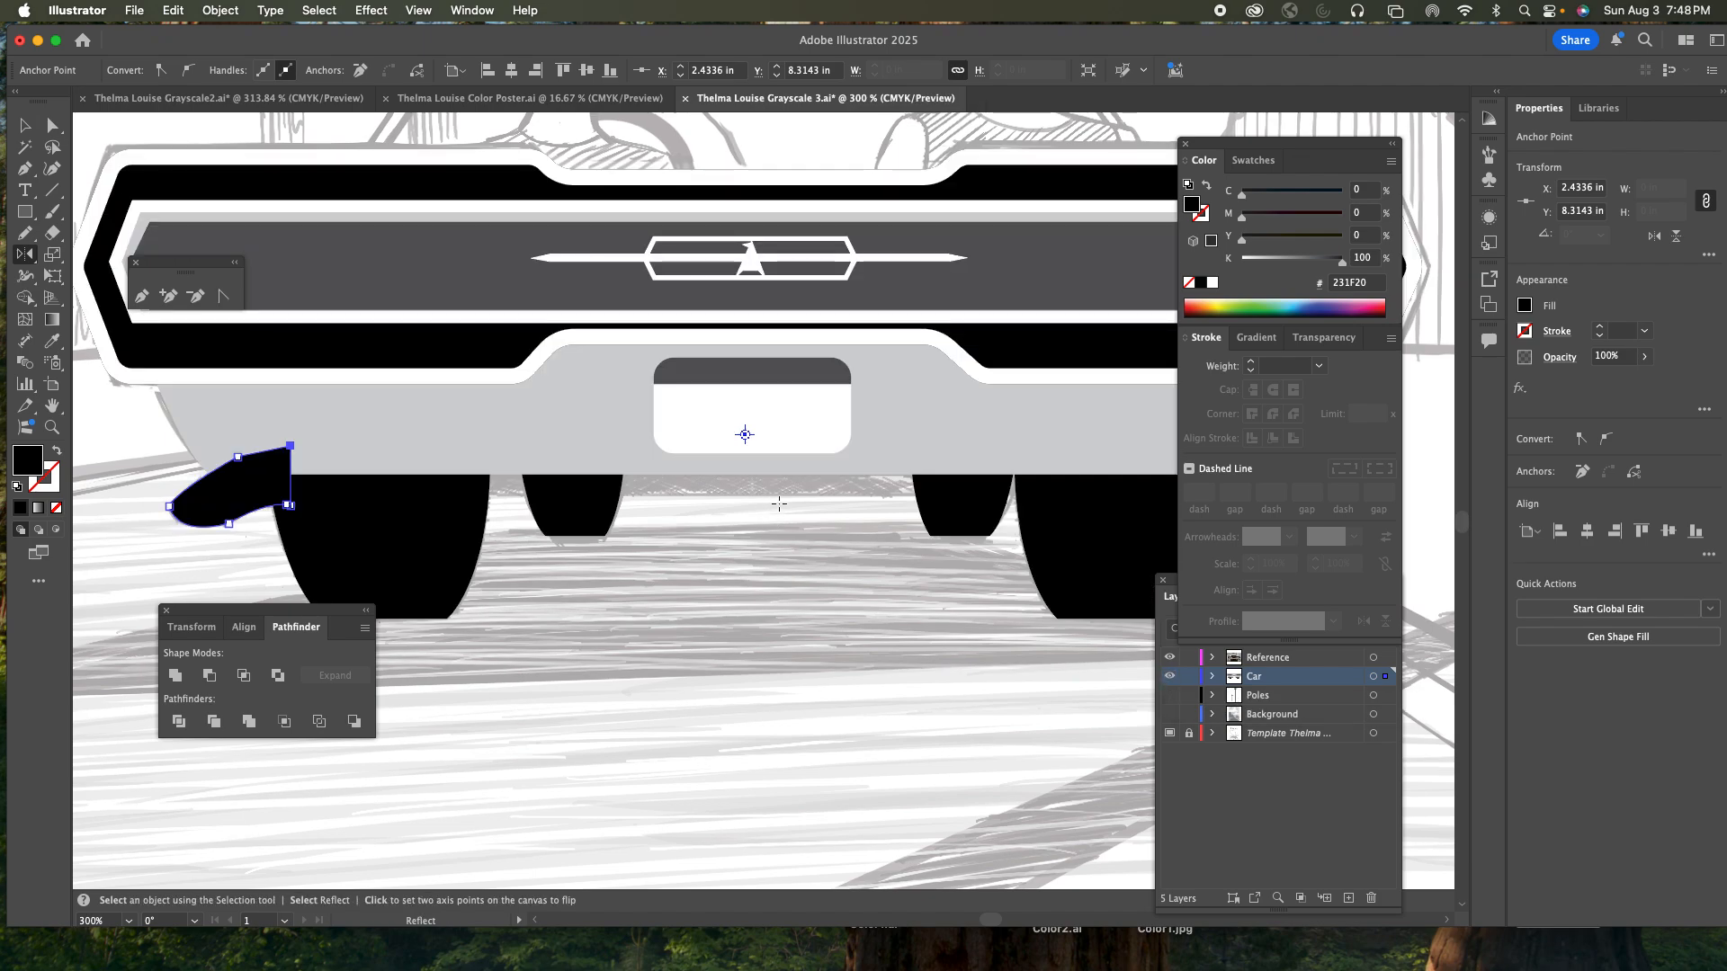
alt+click(747, 439)
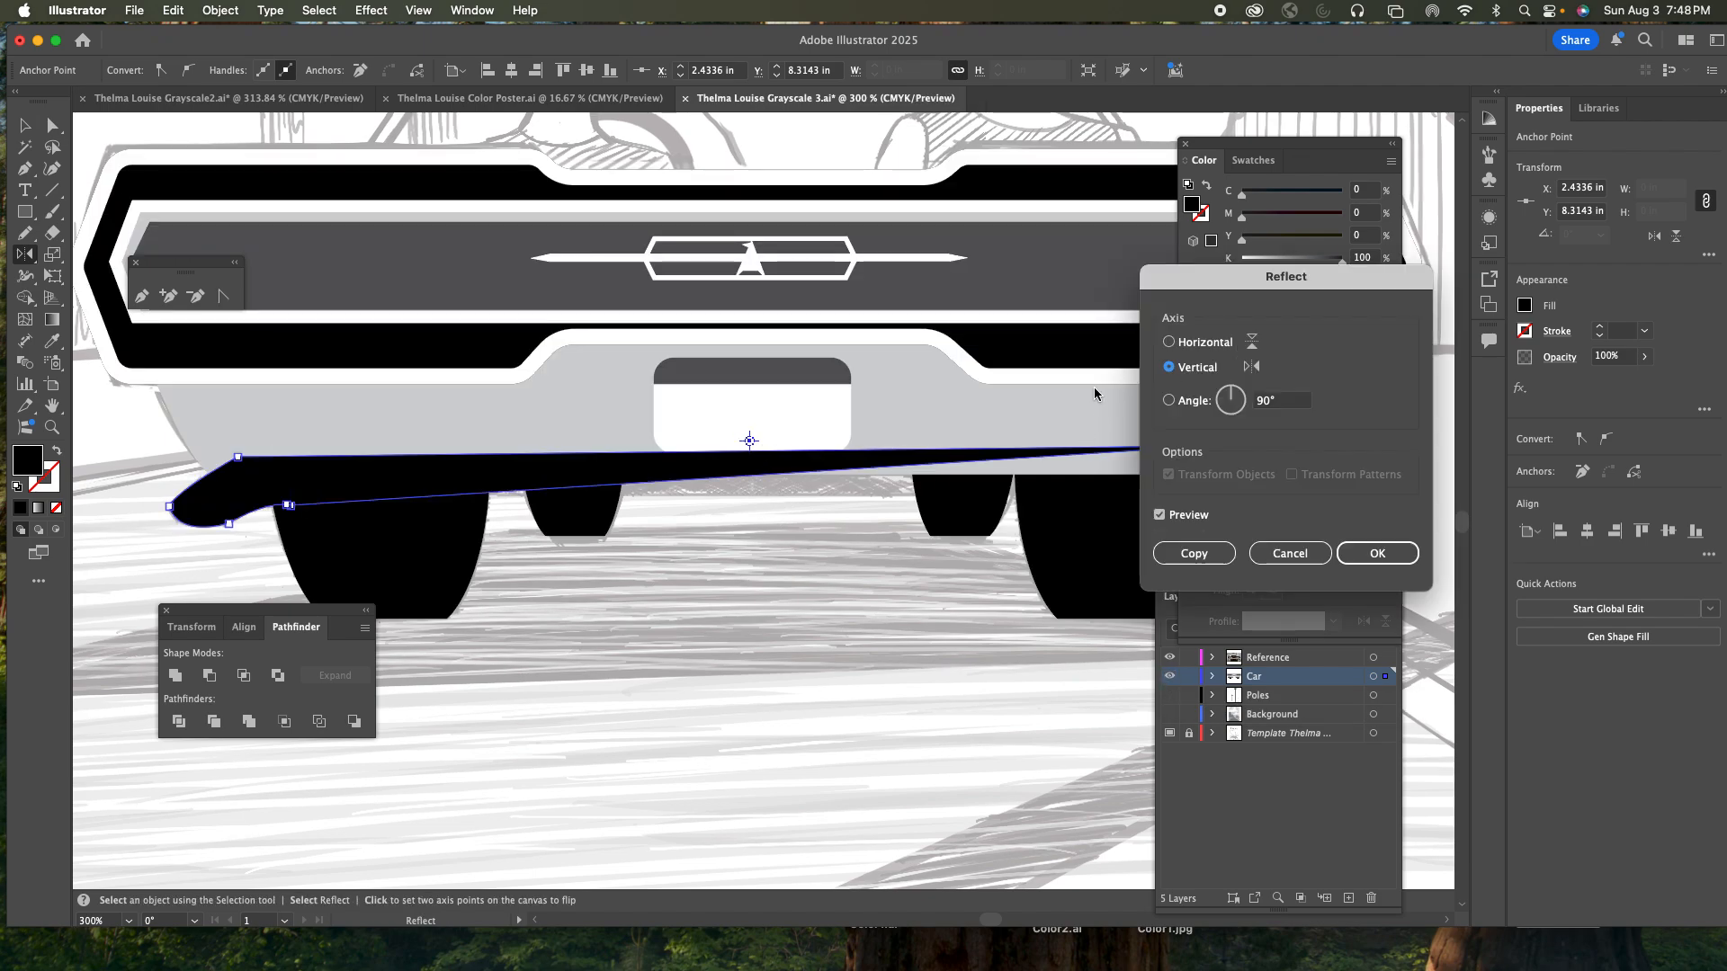
click(1168, 342)
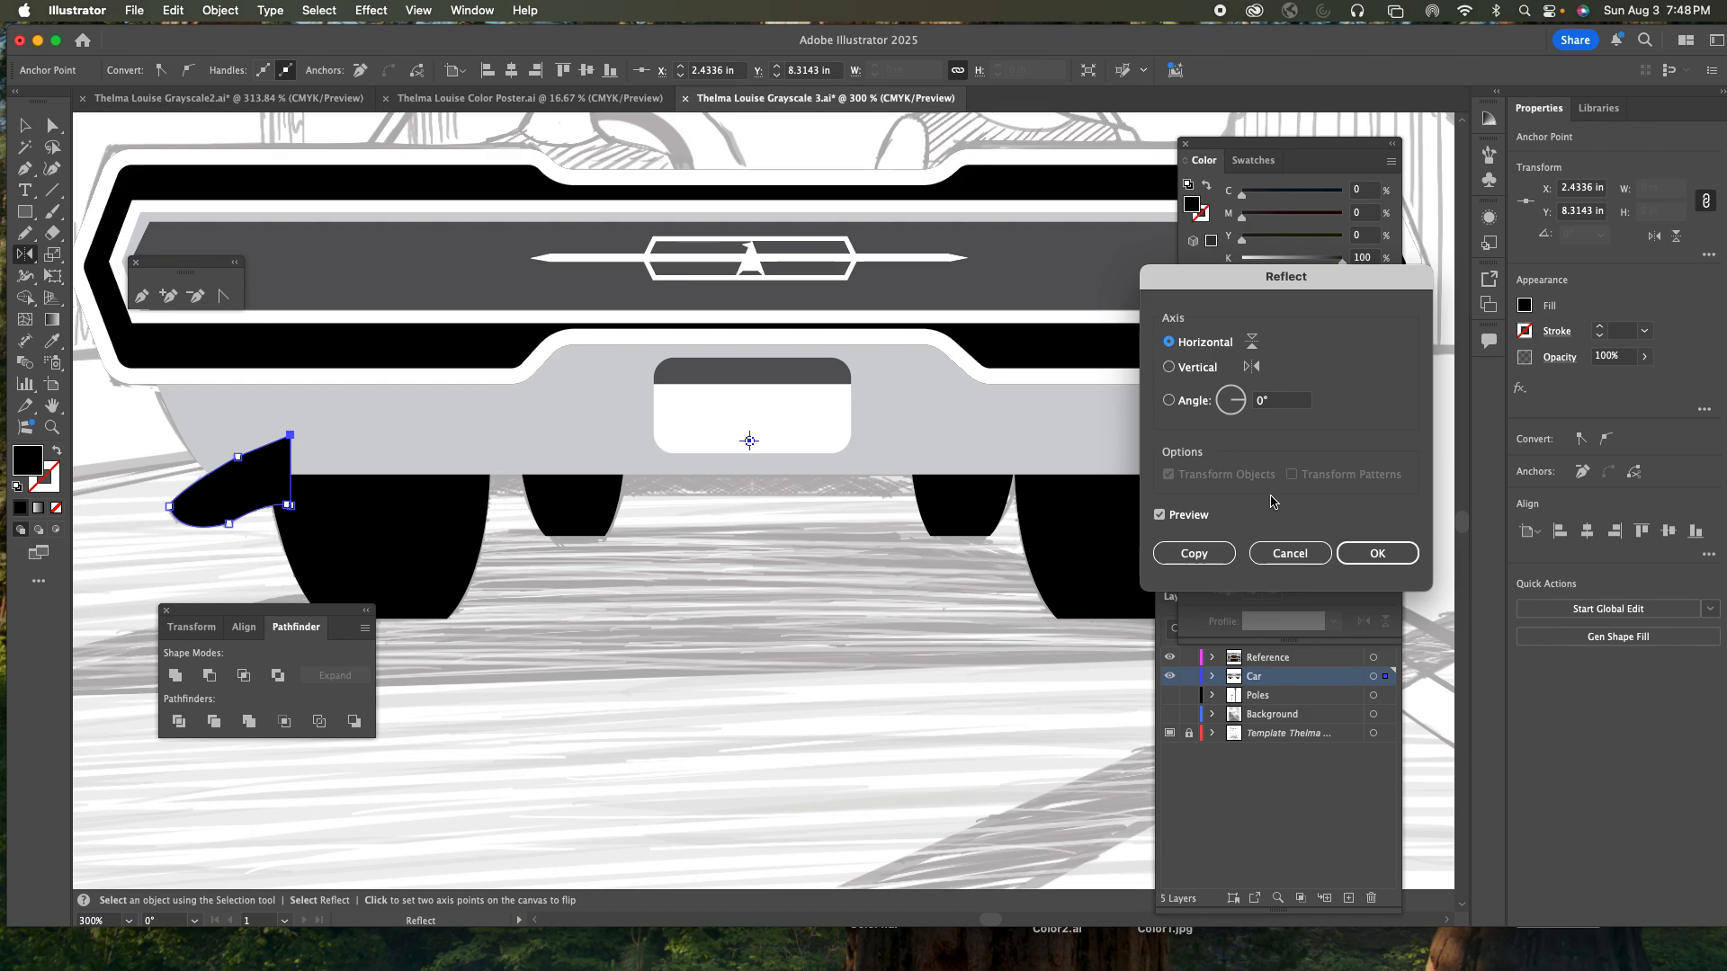
click(1305, 558)
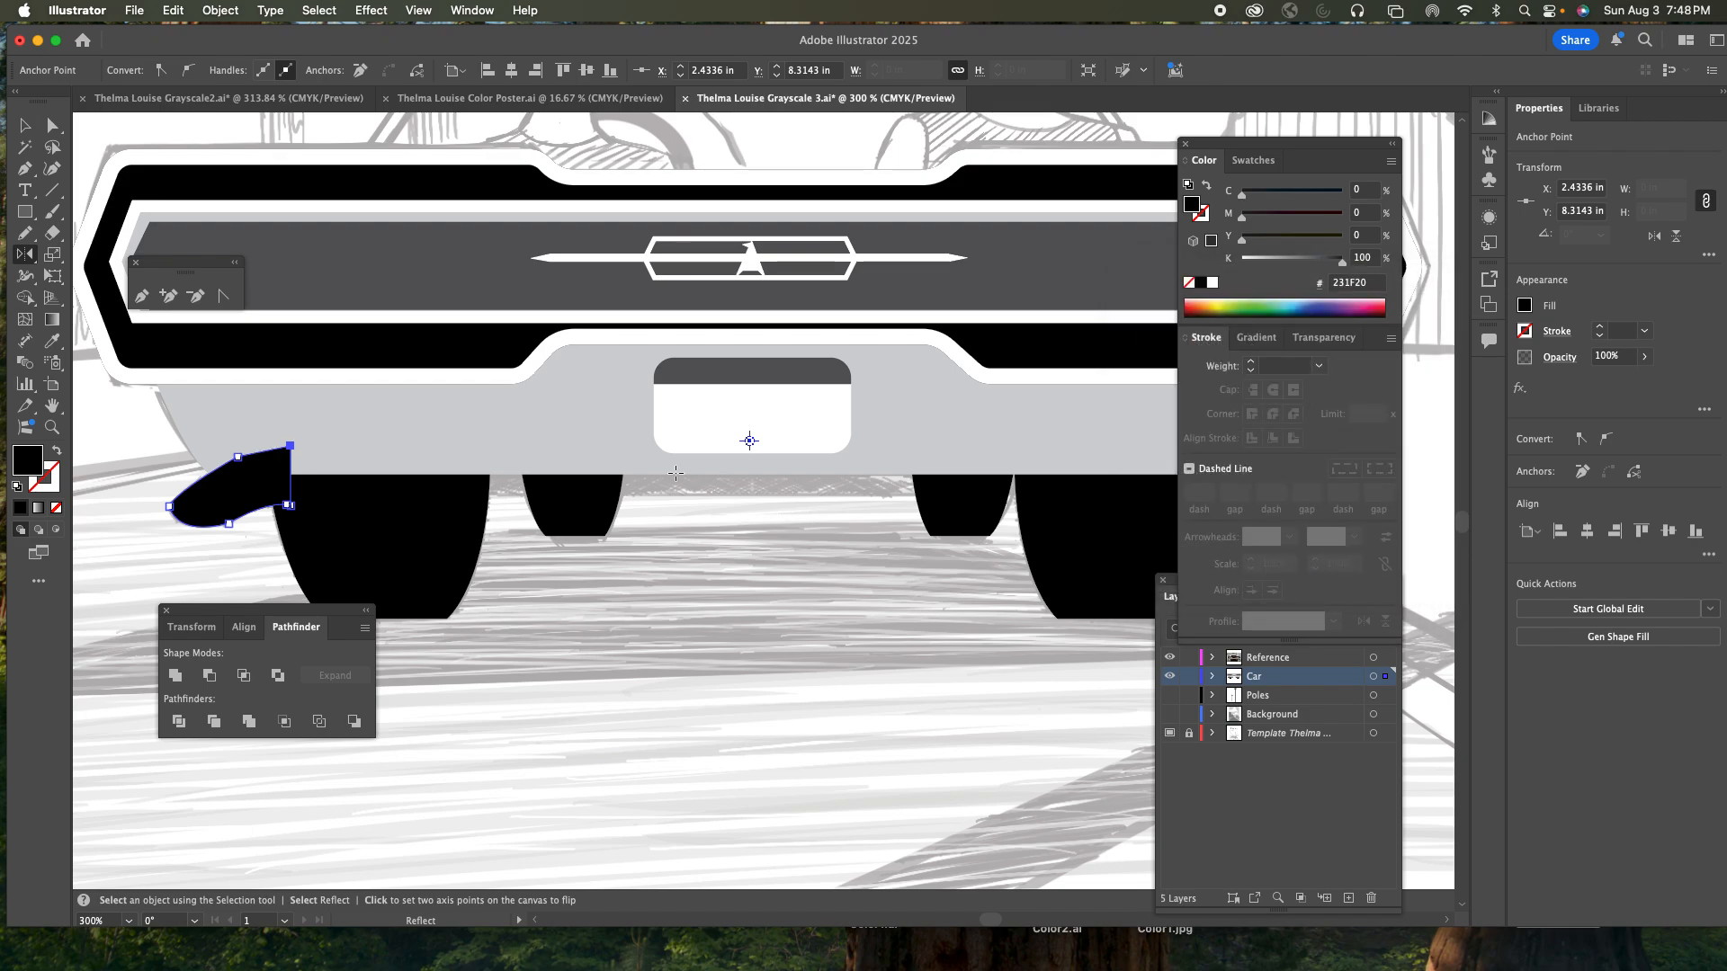
- Select the whole exhaust pipe, reflect a copy across a vertical axis through the license plate, and nudge the copy slightly left
click(24, 125)
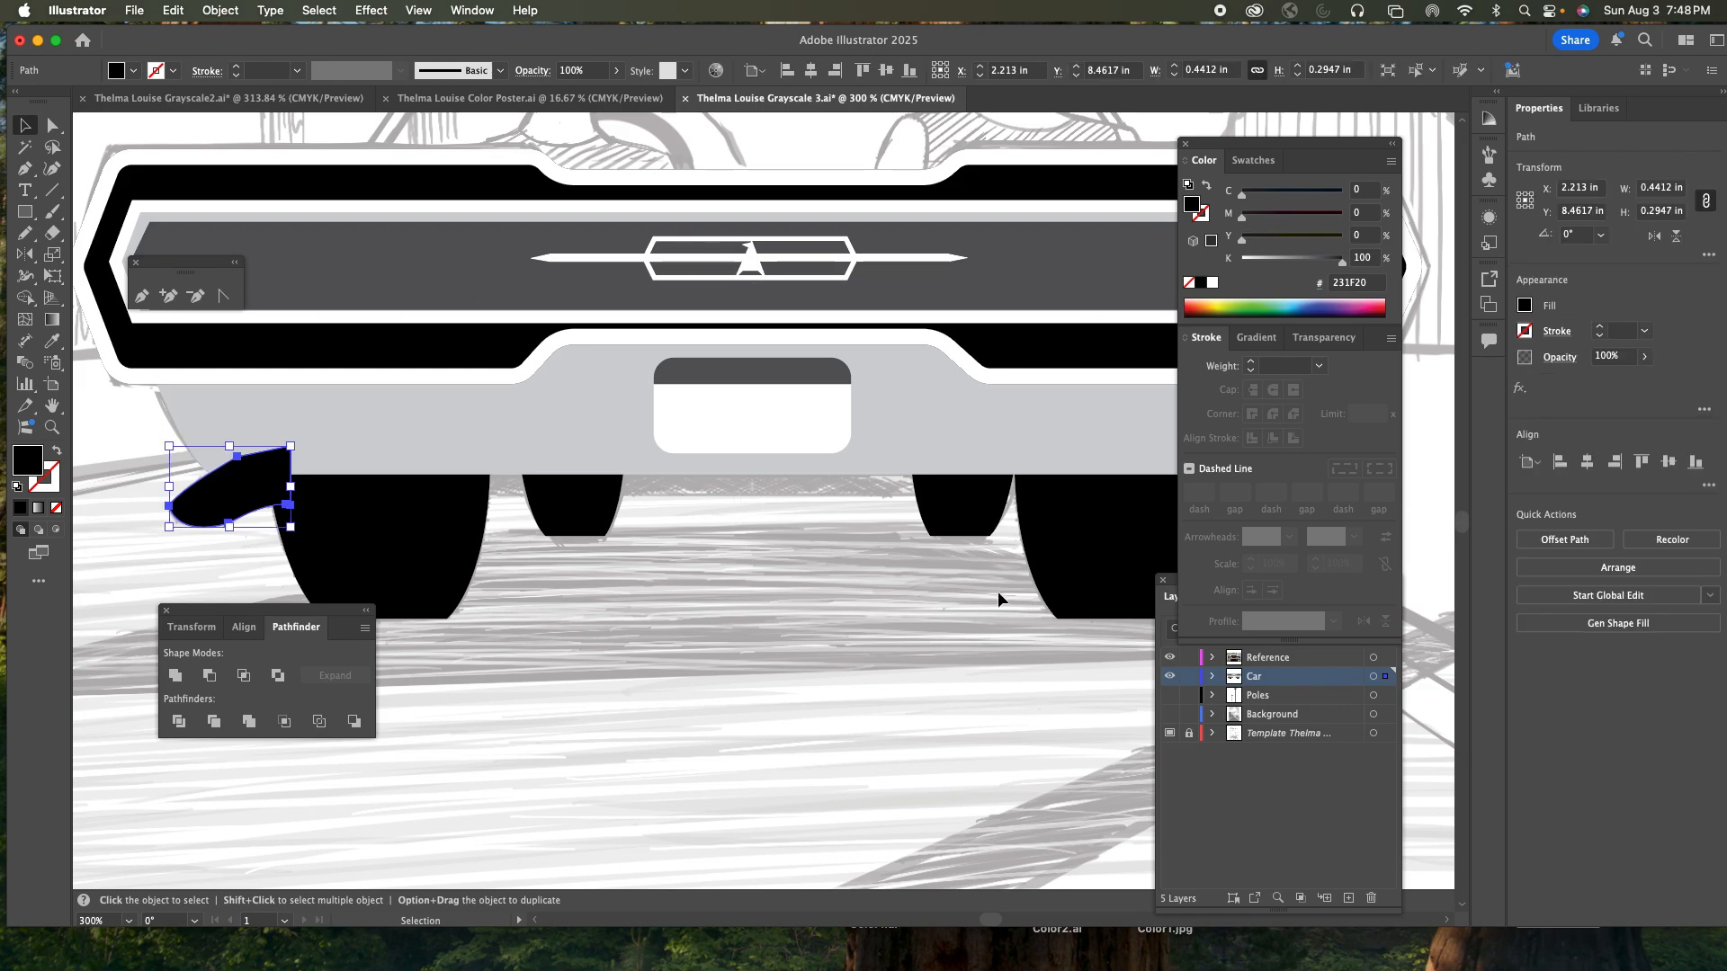
key(a)
scroll(998, 596, right, 3)
key(super+minus)
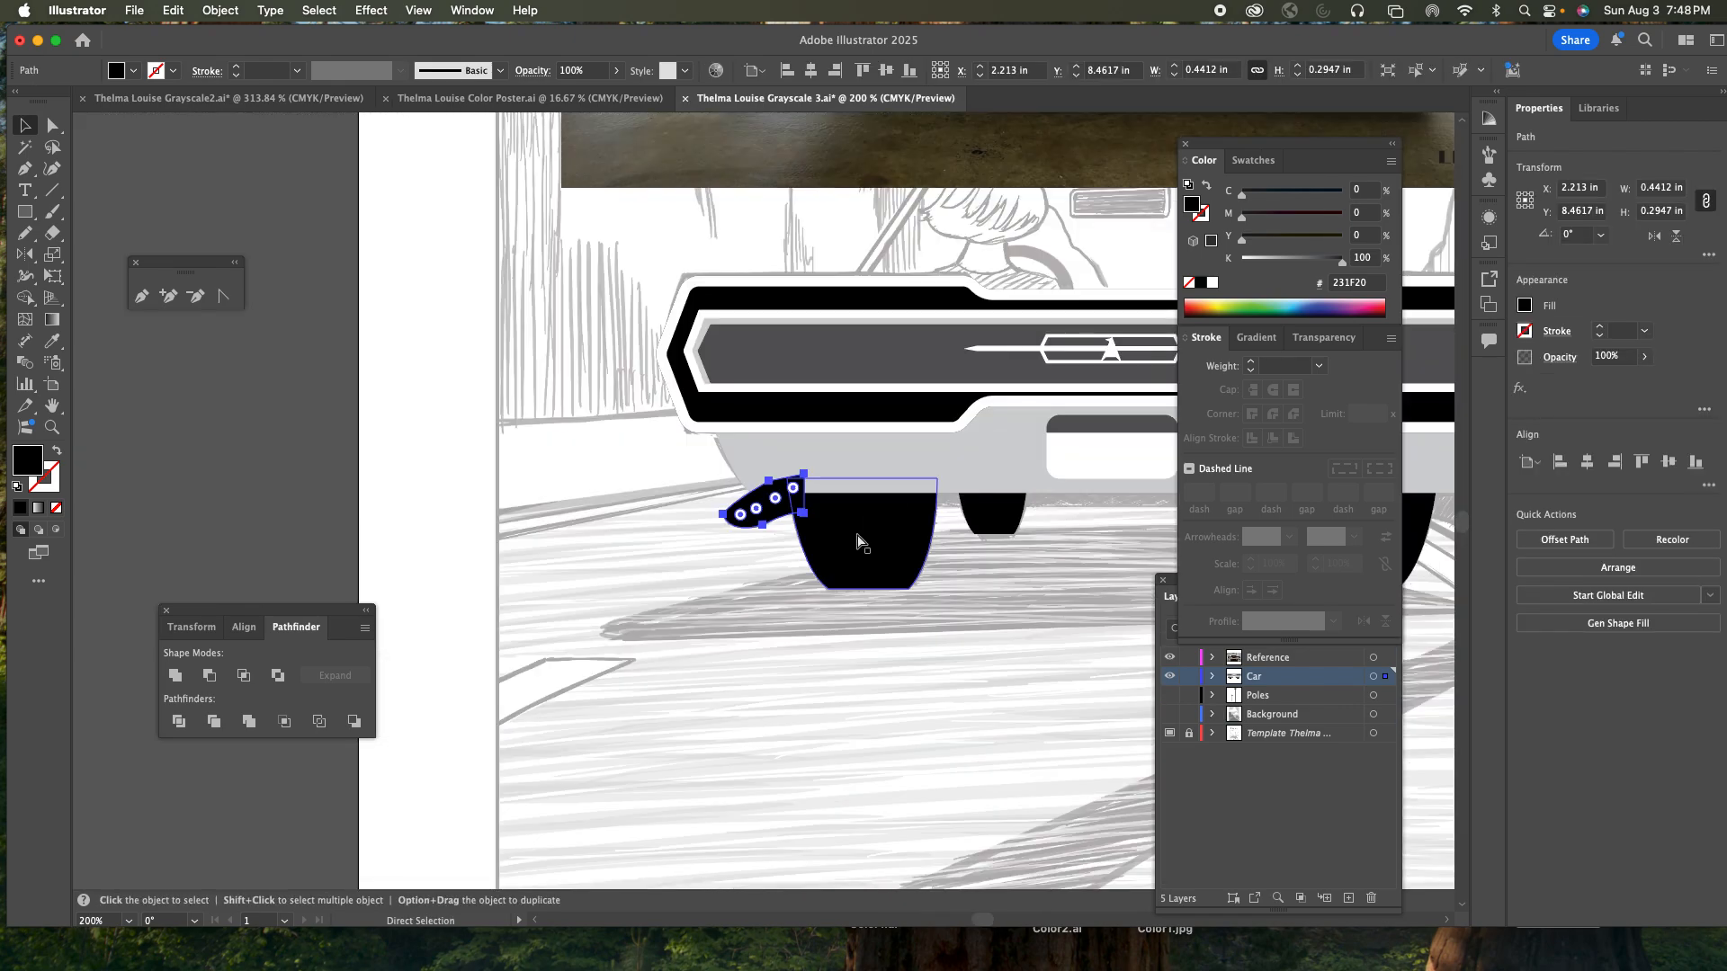
drag(856, 540, 511, 539)
key(o)
alt+click(685, 459)
click(1193, 550)
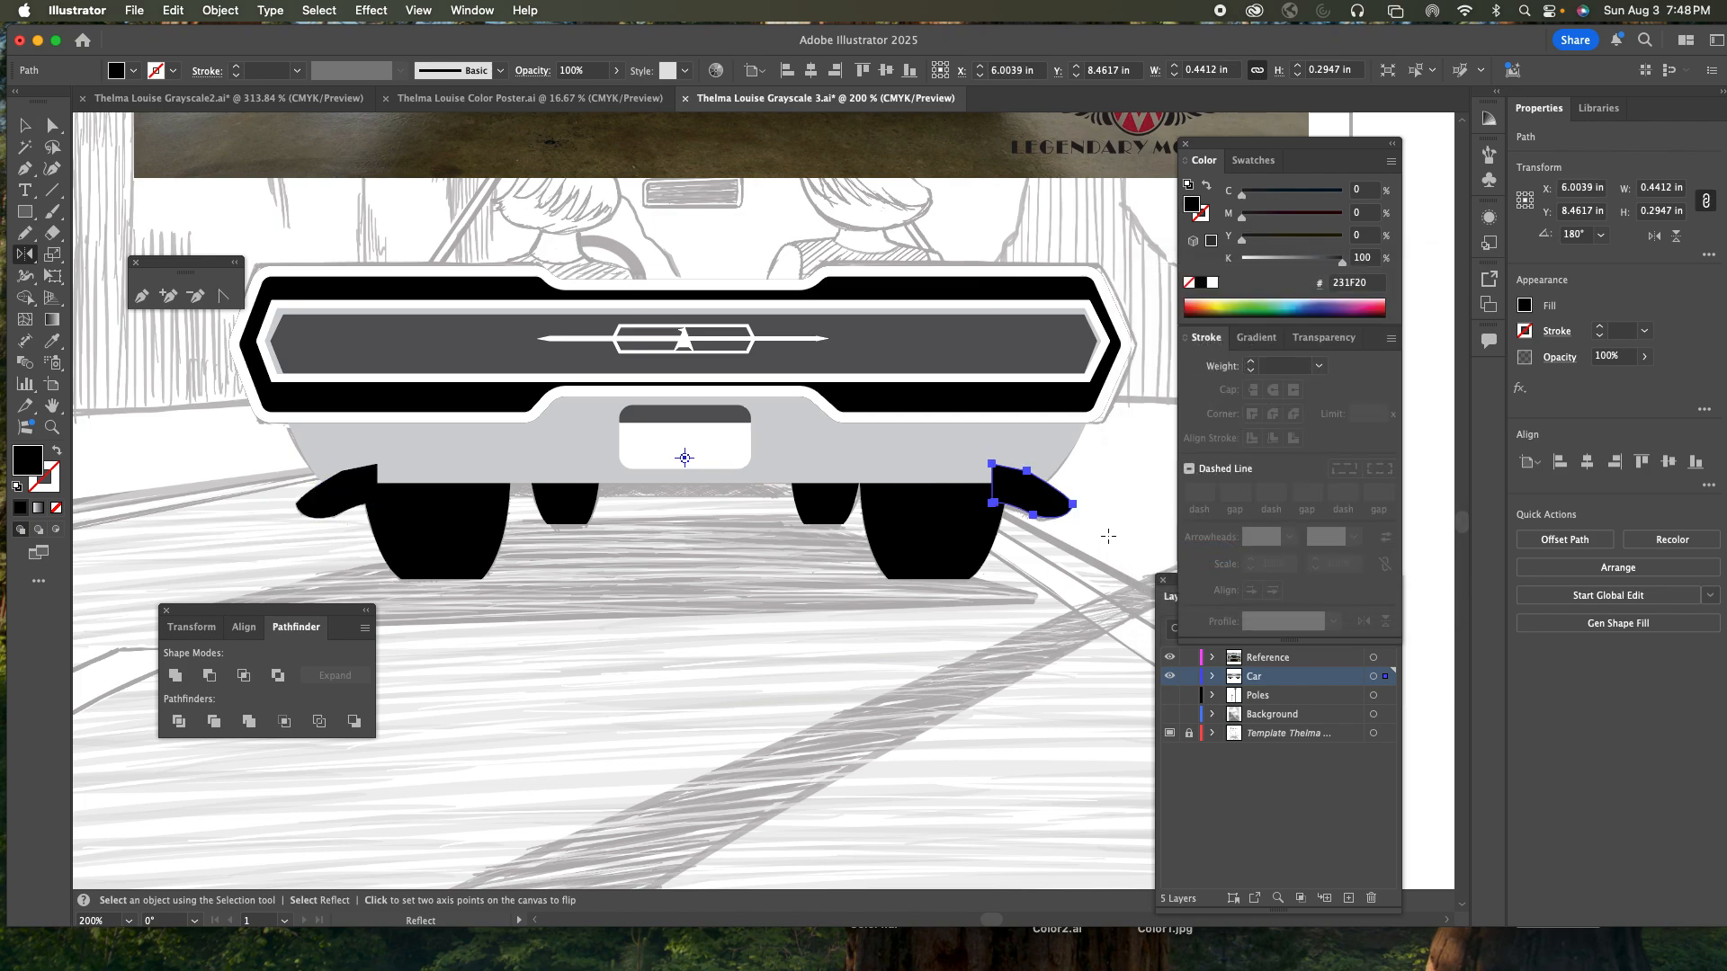
key(Left)
- Draw a black rectangle about 3.45 × 0.27 in spanning the two exhaust pipes and send it with both pipes behind the bumper panel
key(m)
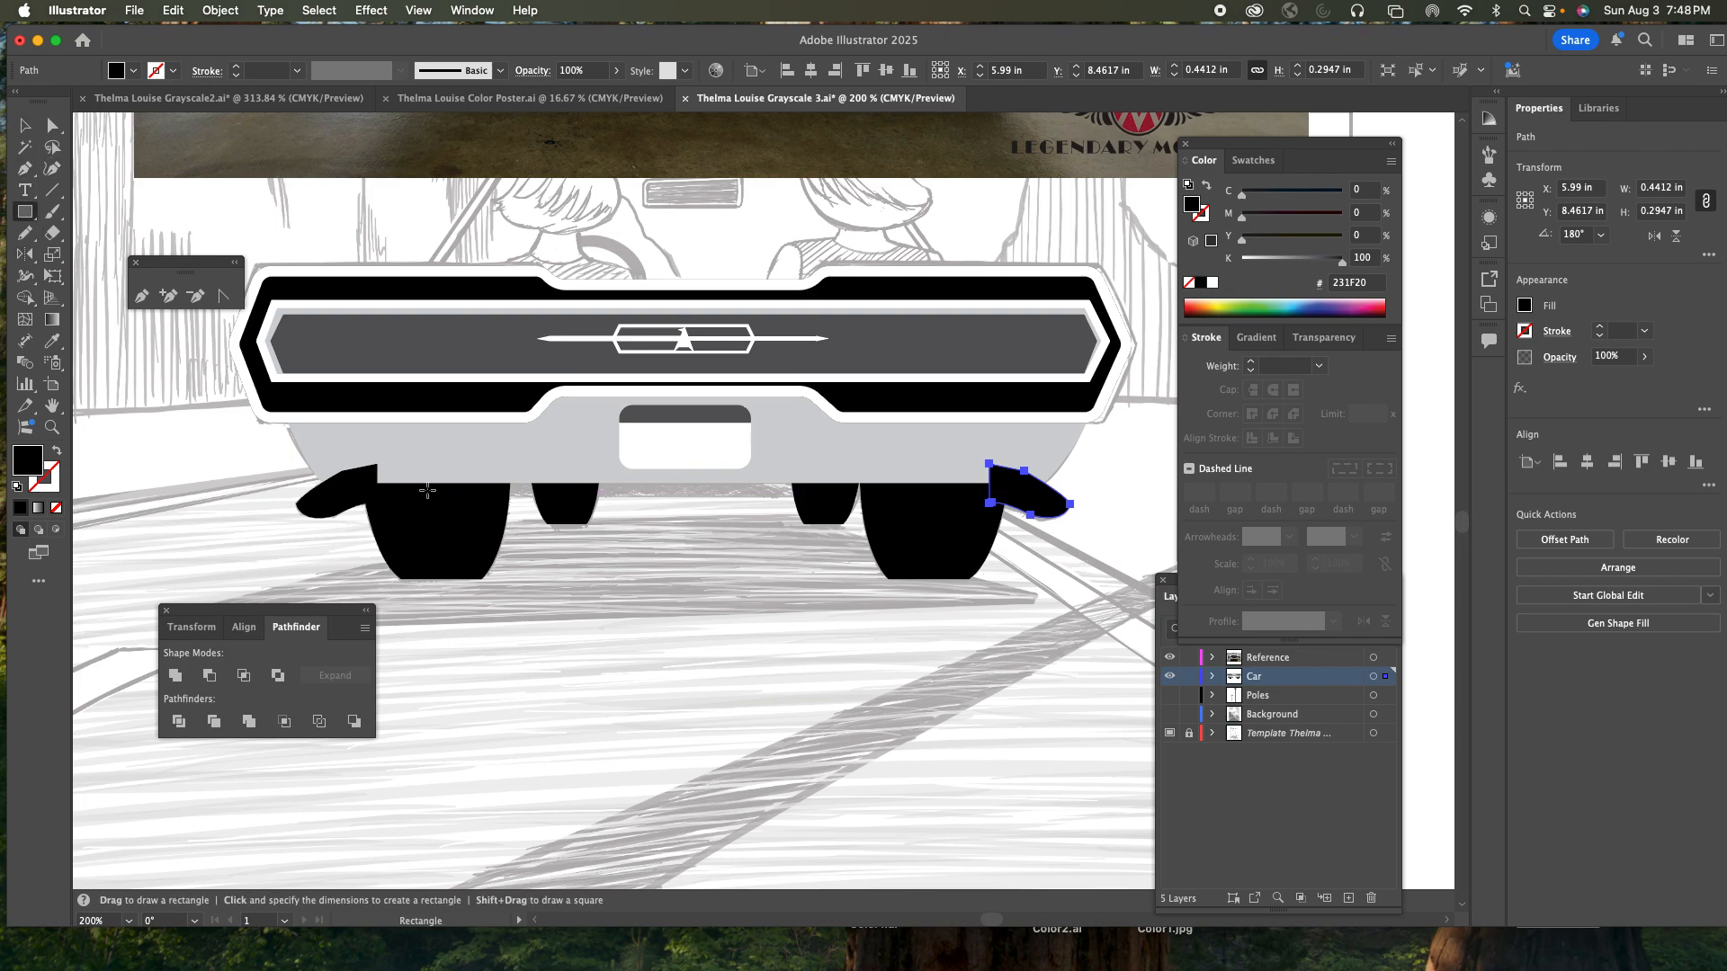
drag(358, 442, 993, 490)
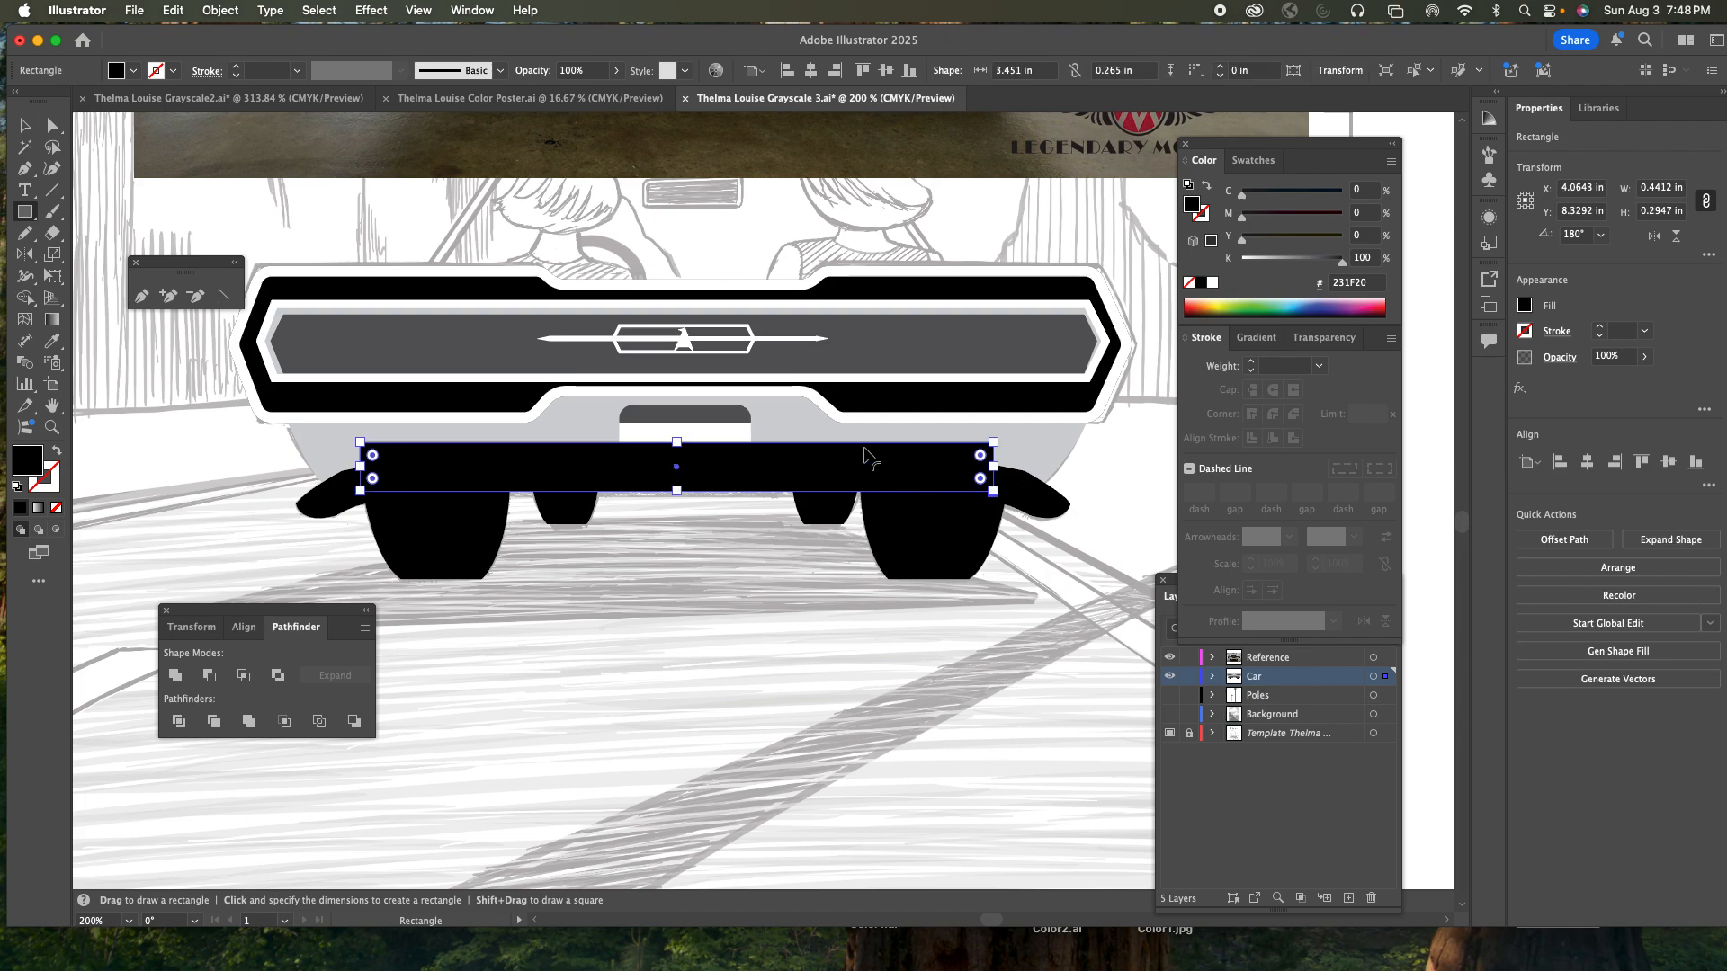
click(25, 126)
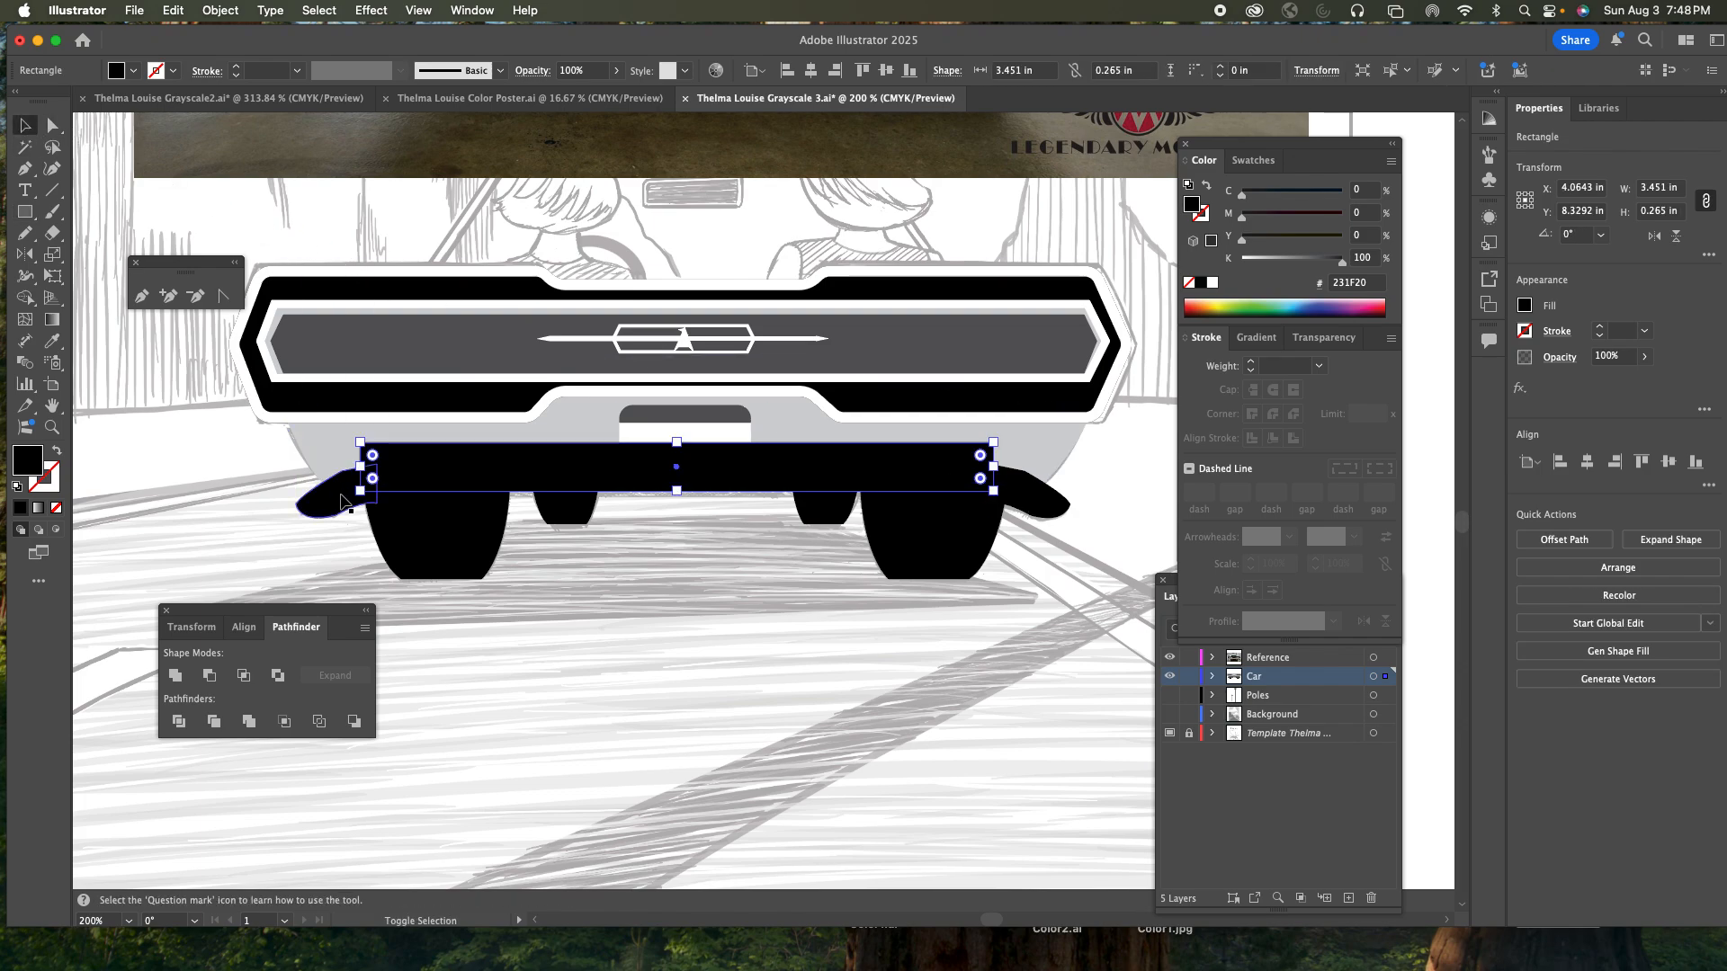
shift+click(342, 494)
shift+click(1036, 504)
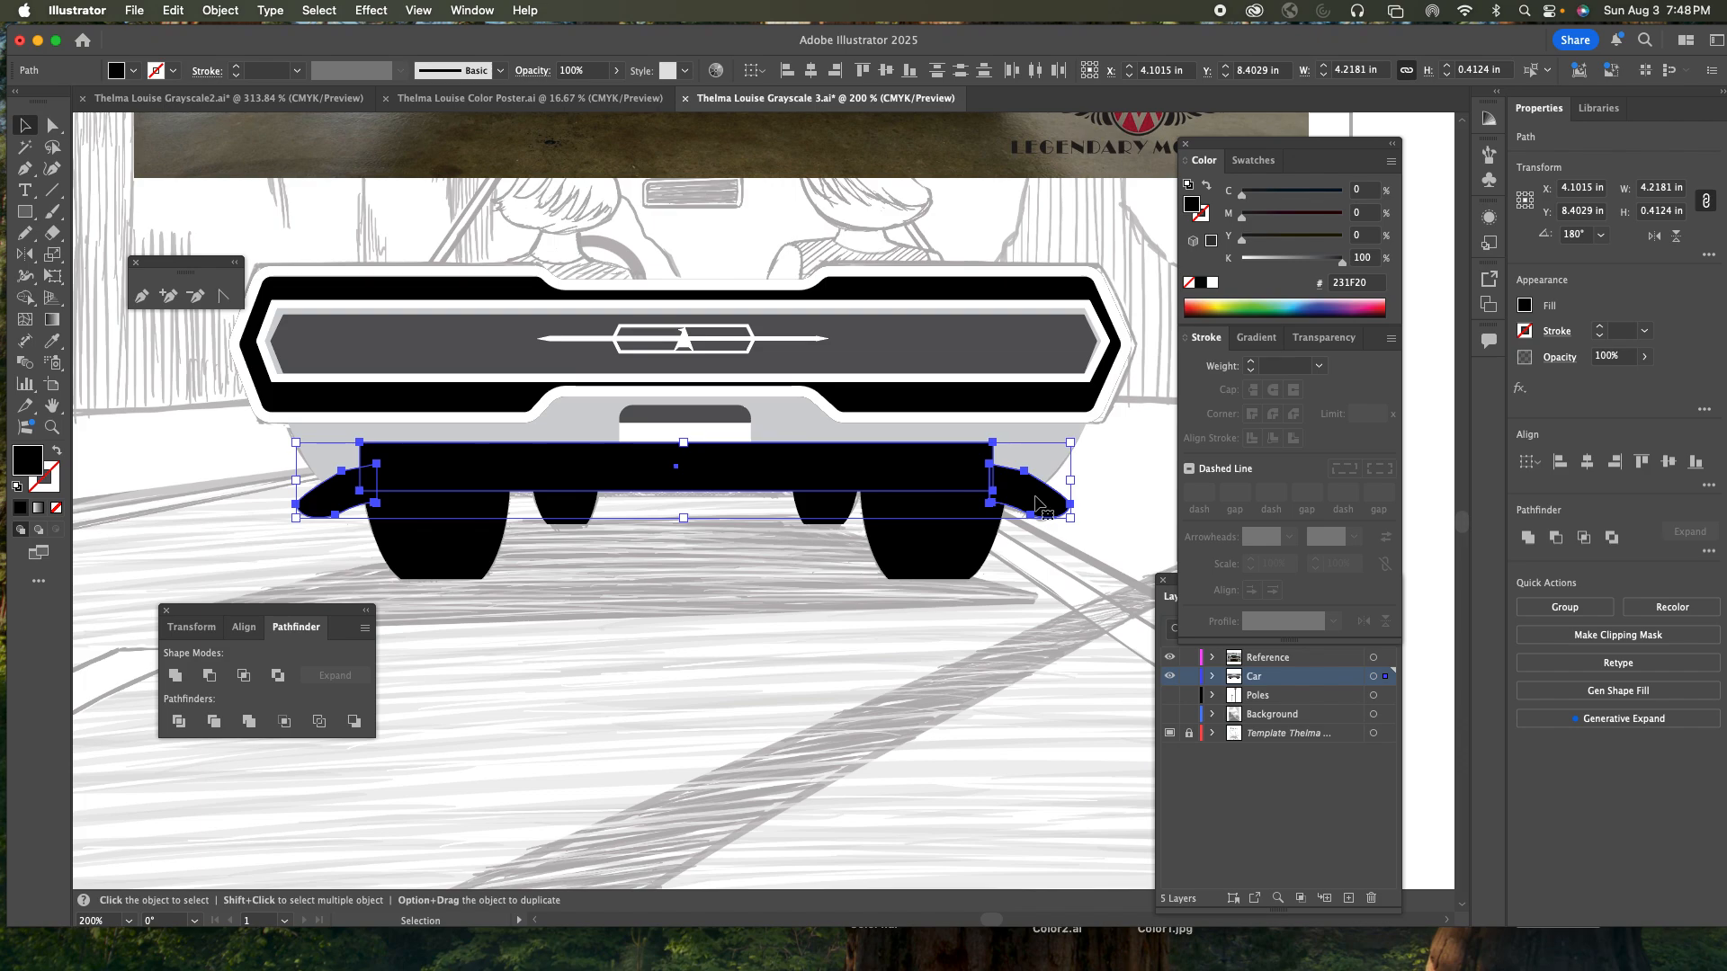
key(super)
key(shift+super+bracketleft)
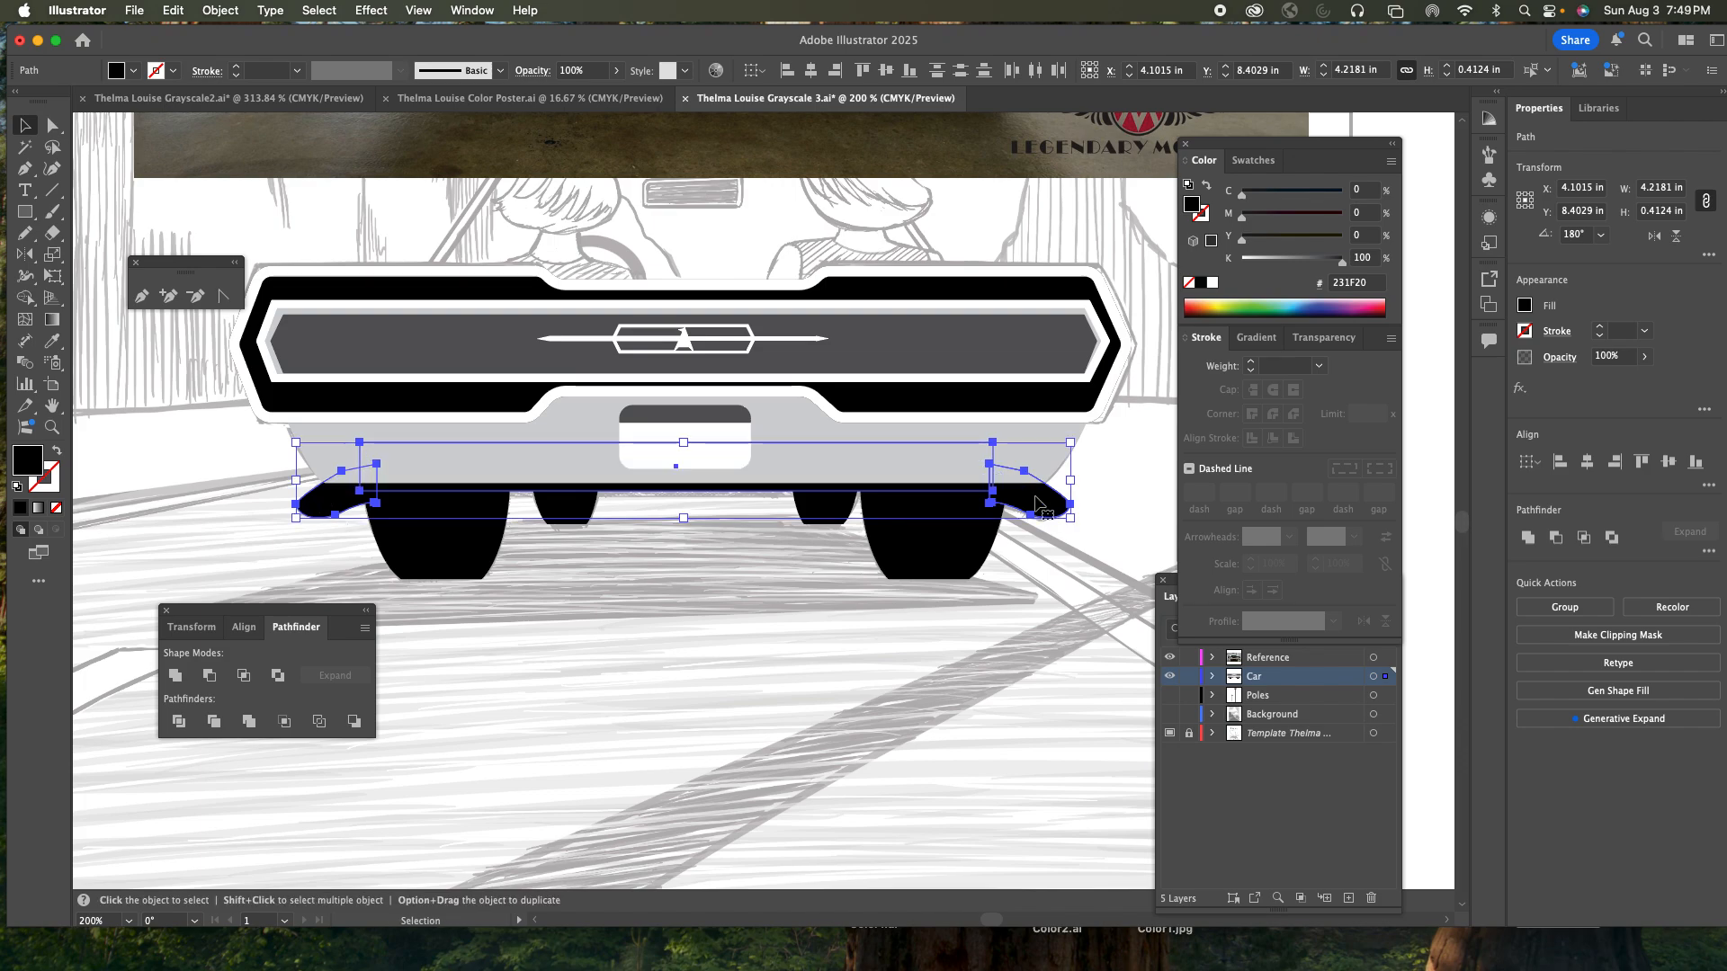
click(733, 572)
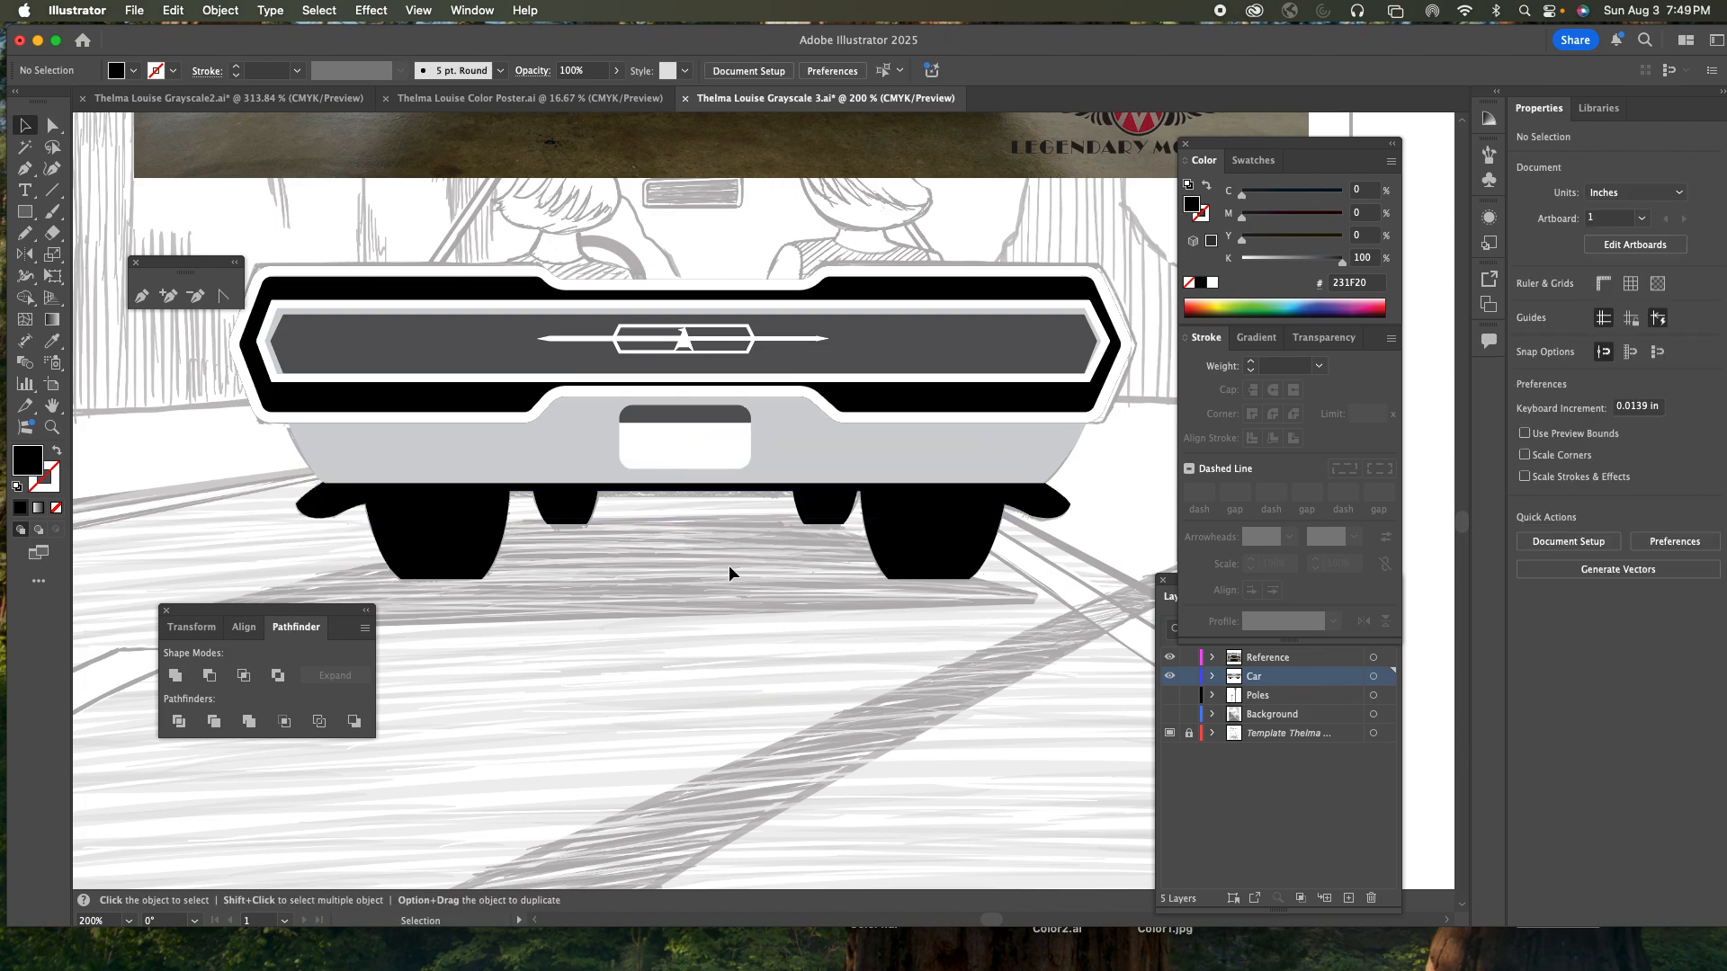
- Stretch the black rectangle's lower edge further below the bumper panel, making the shape about 0.3 in tall
click(704, 493)
drag(677, 490, 676, 498)
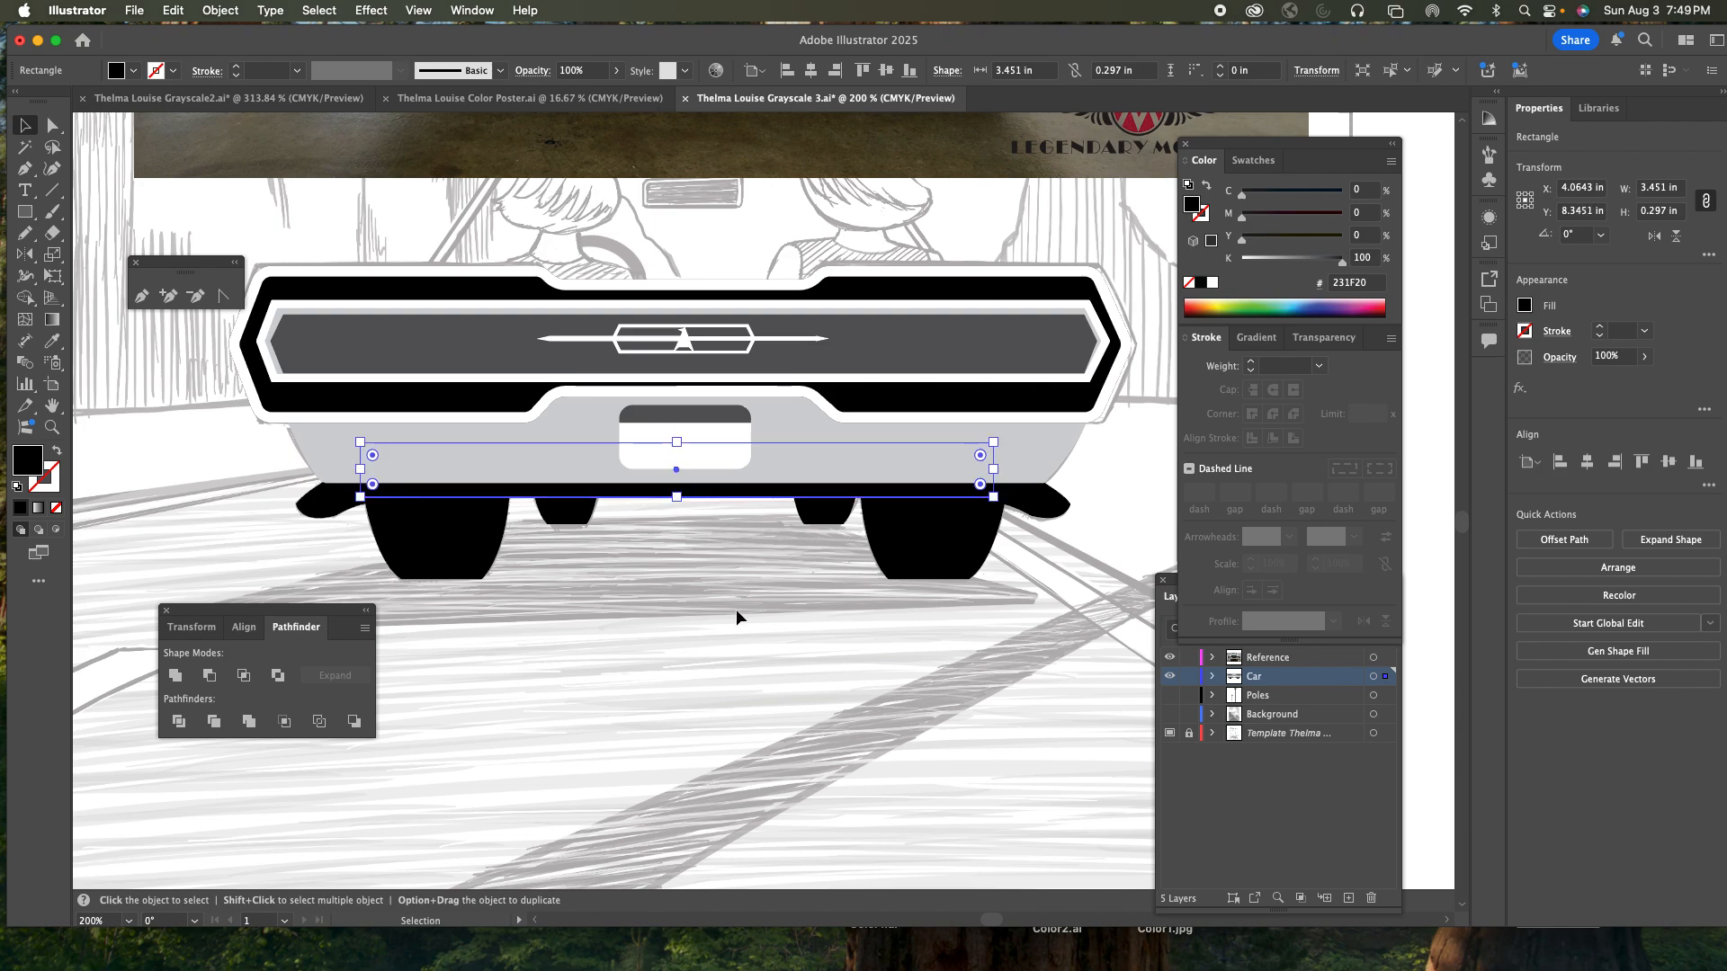
click(736, 611)
- Hide the Reference layer so the car photo no longer covers the poster sketch
key(a)
key(super+minus)
key(super+minus)
drag(903, 602, 880, 666)
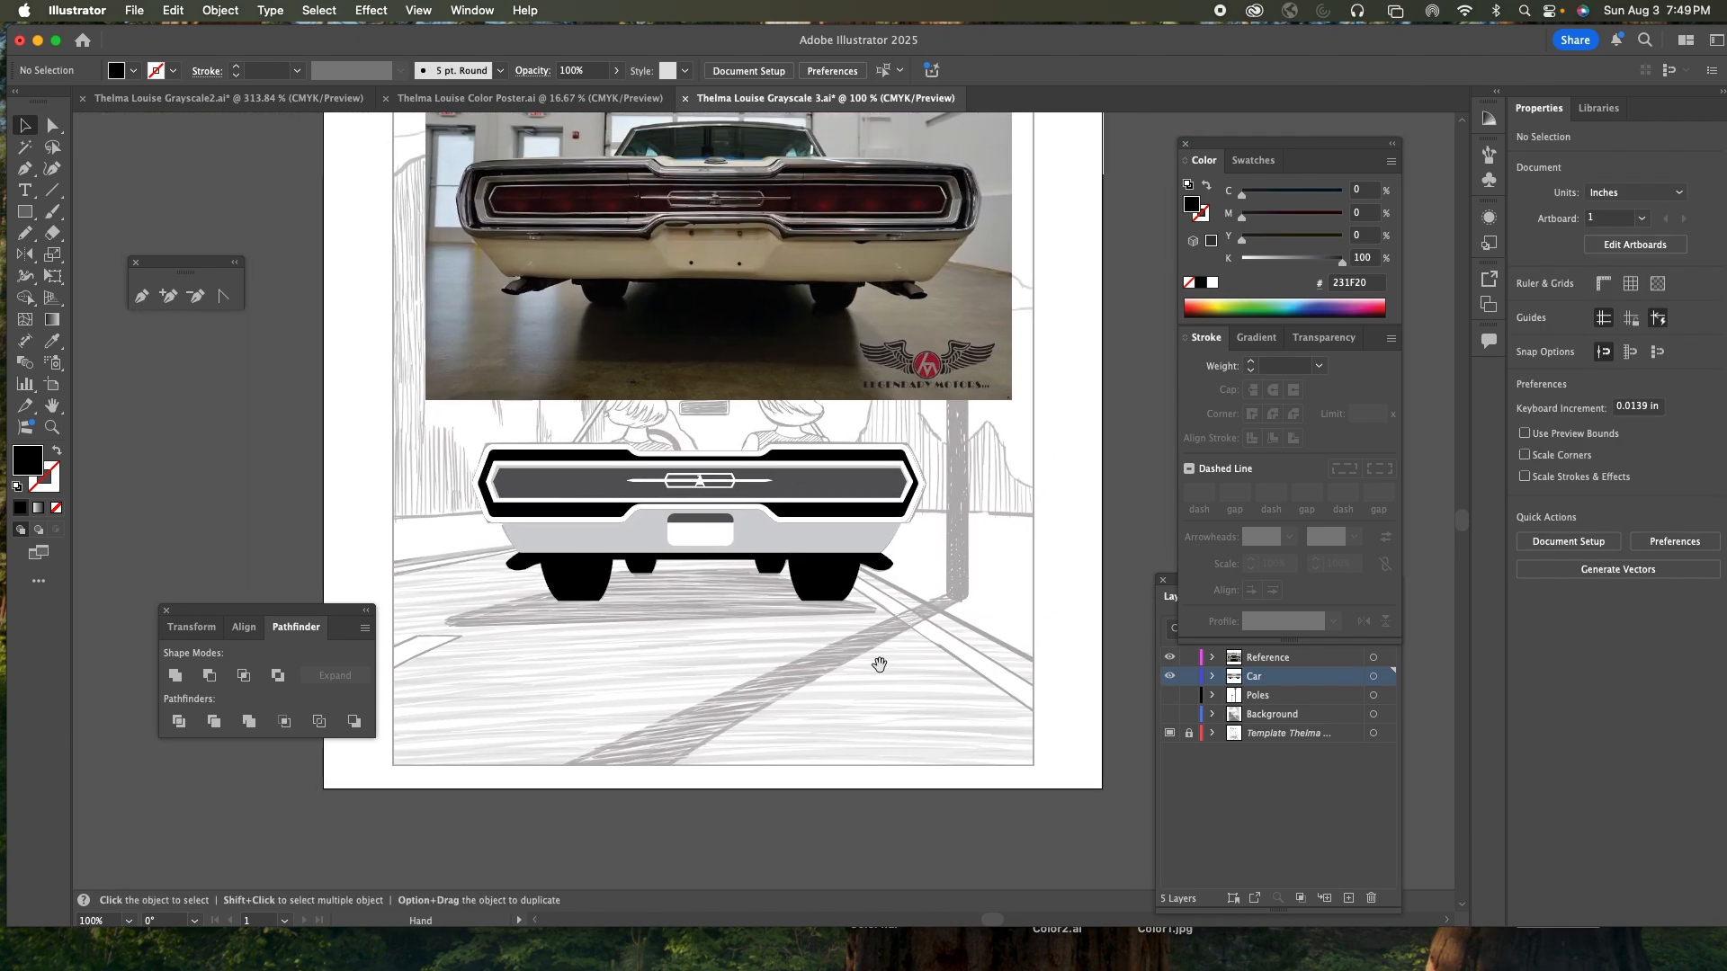
click(1170, 657)
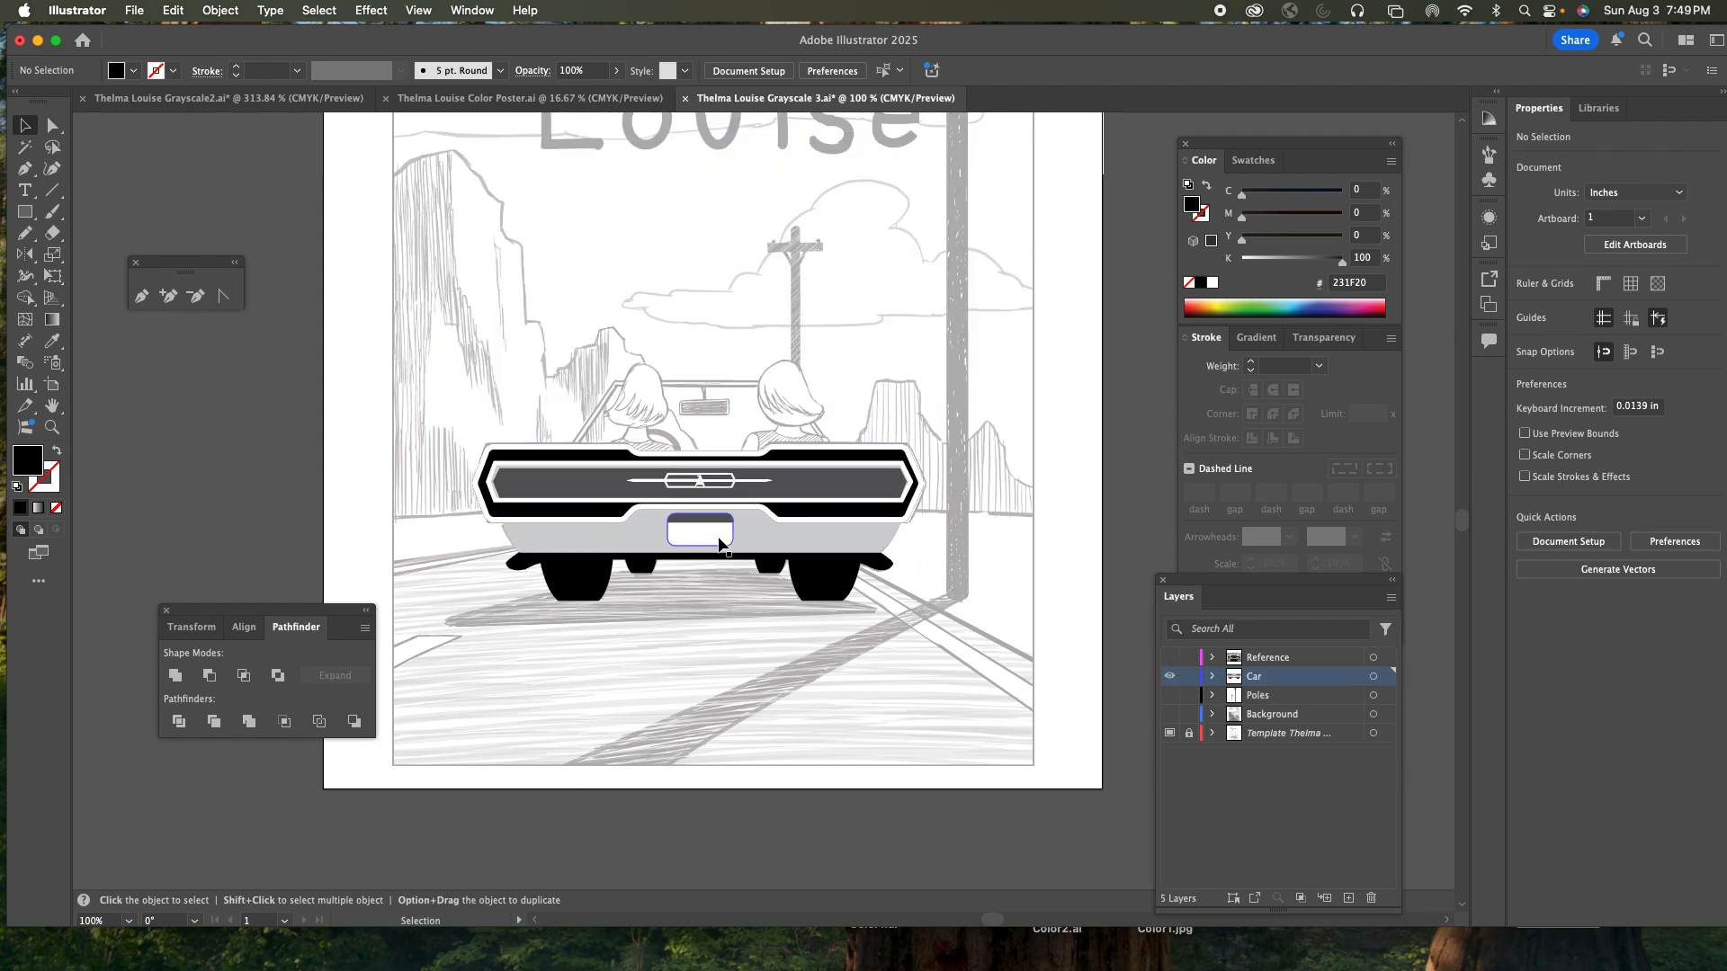
- Create a new layer directly above the Car layer and name it Windshield
key(z)
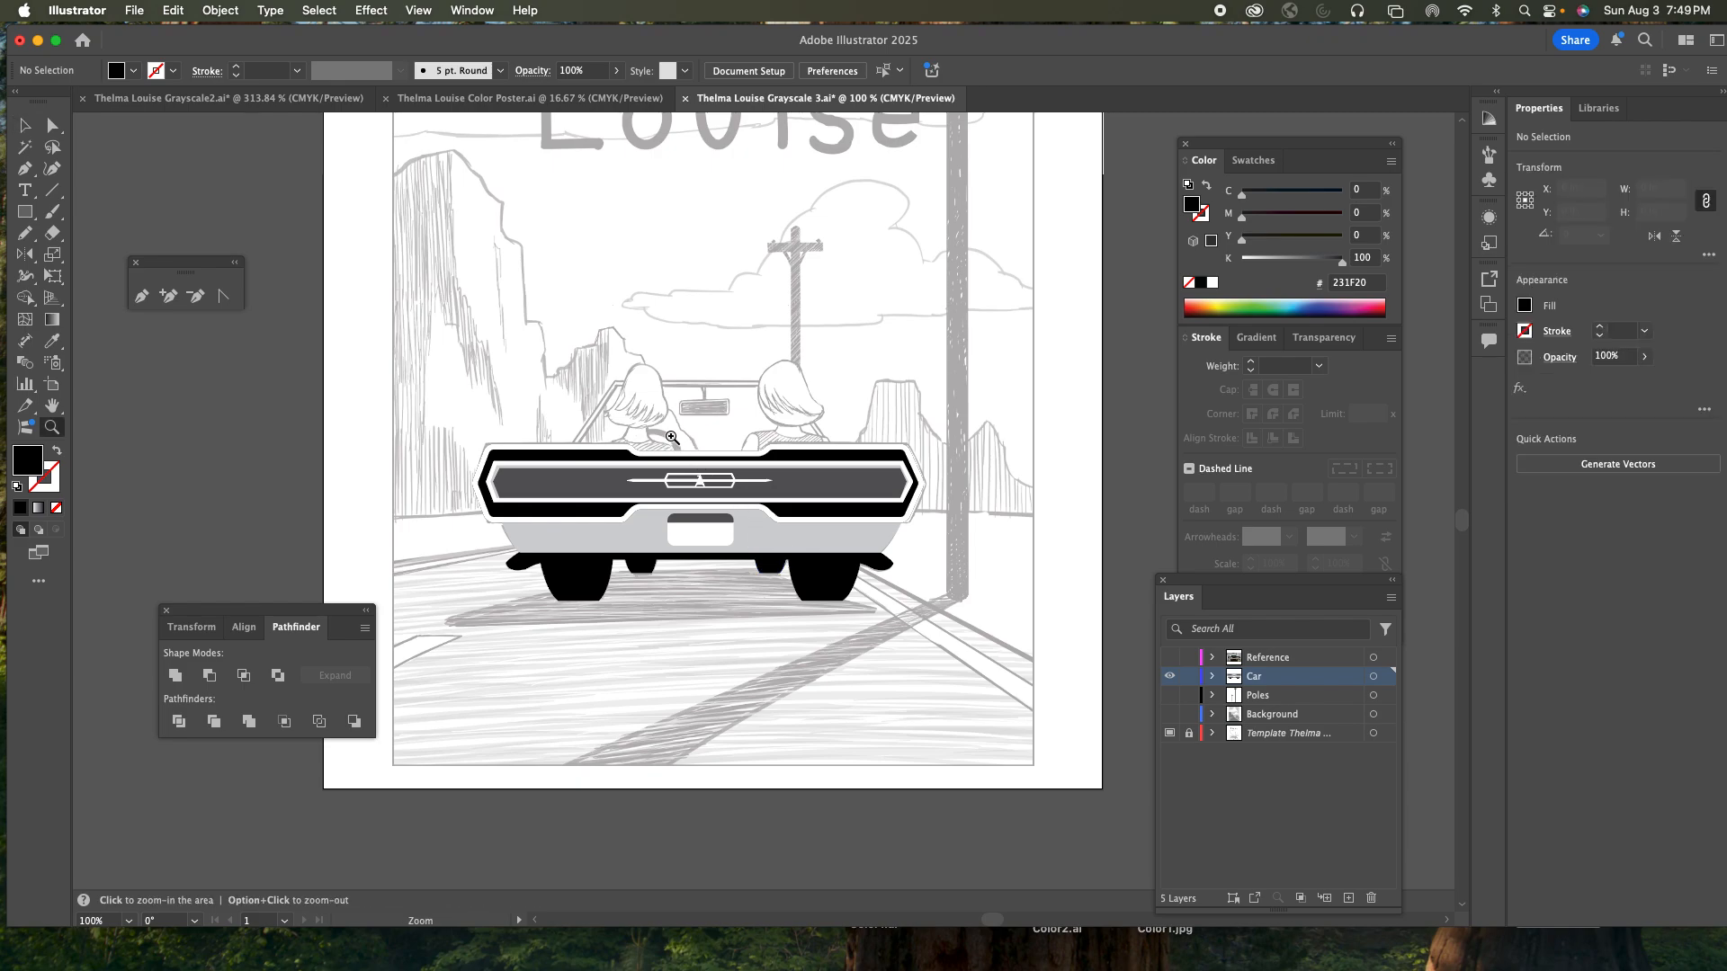
click(672, 437)
key(space)
drag(786, 497, 719, 496)
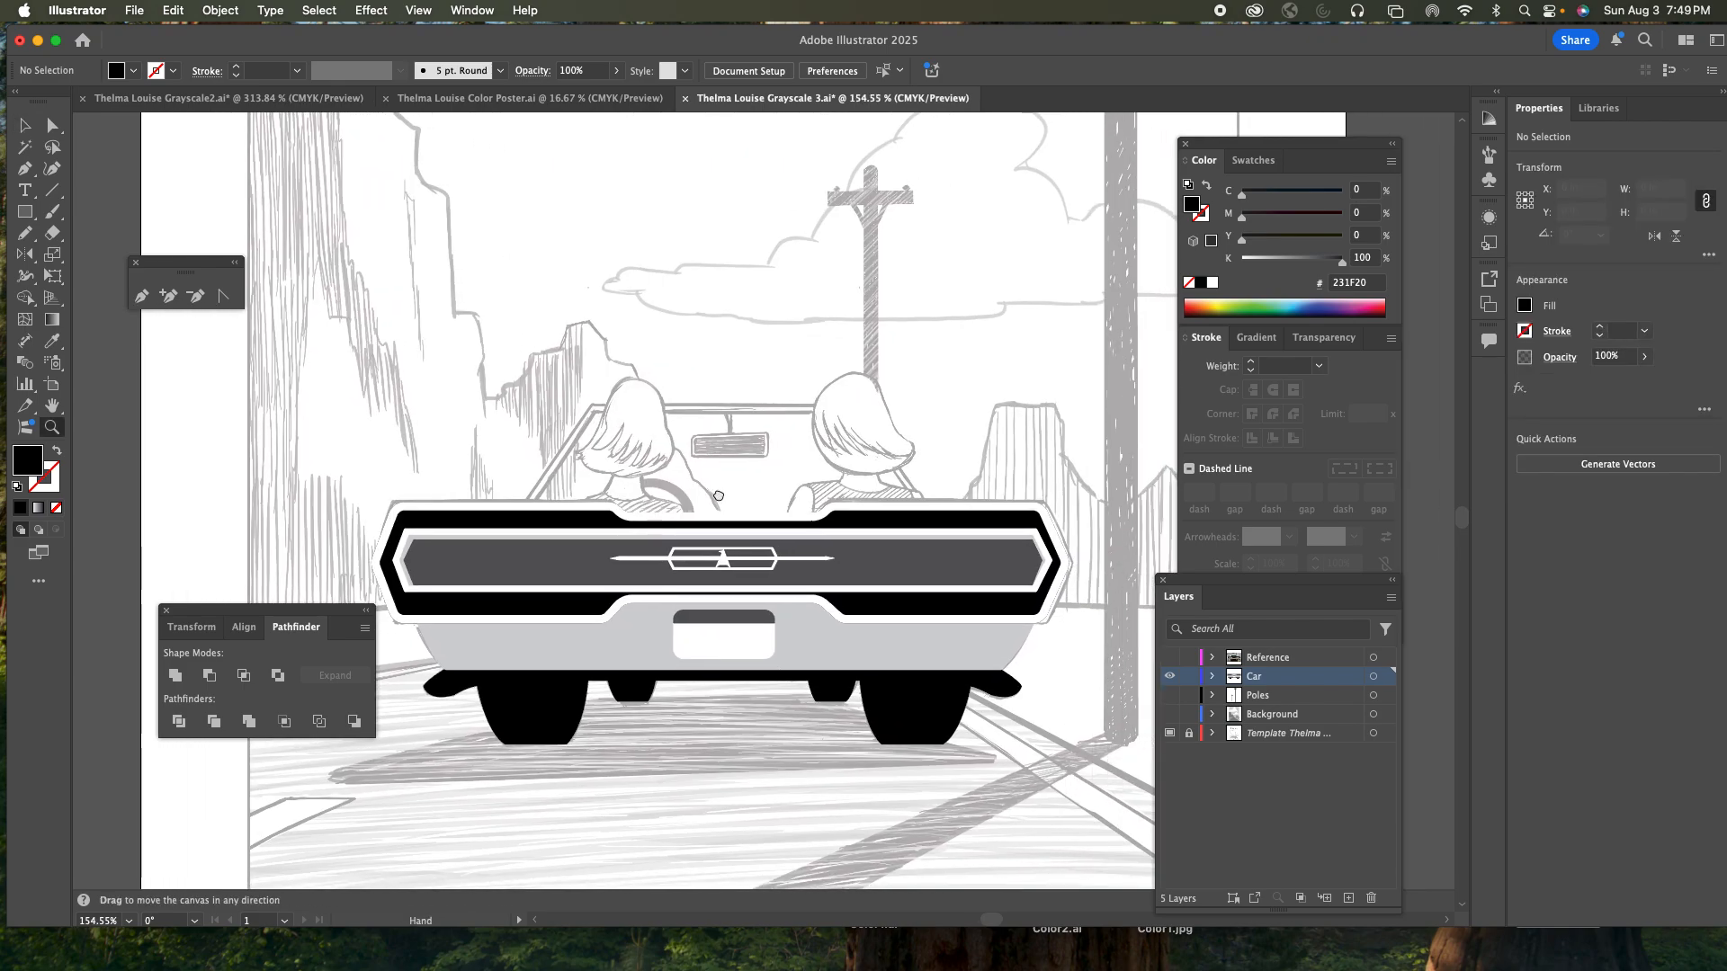
click(1292, 697)
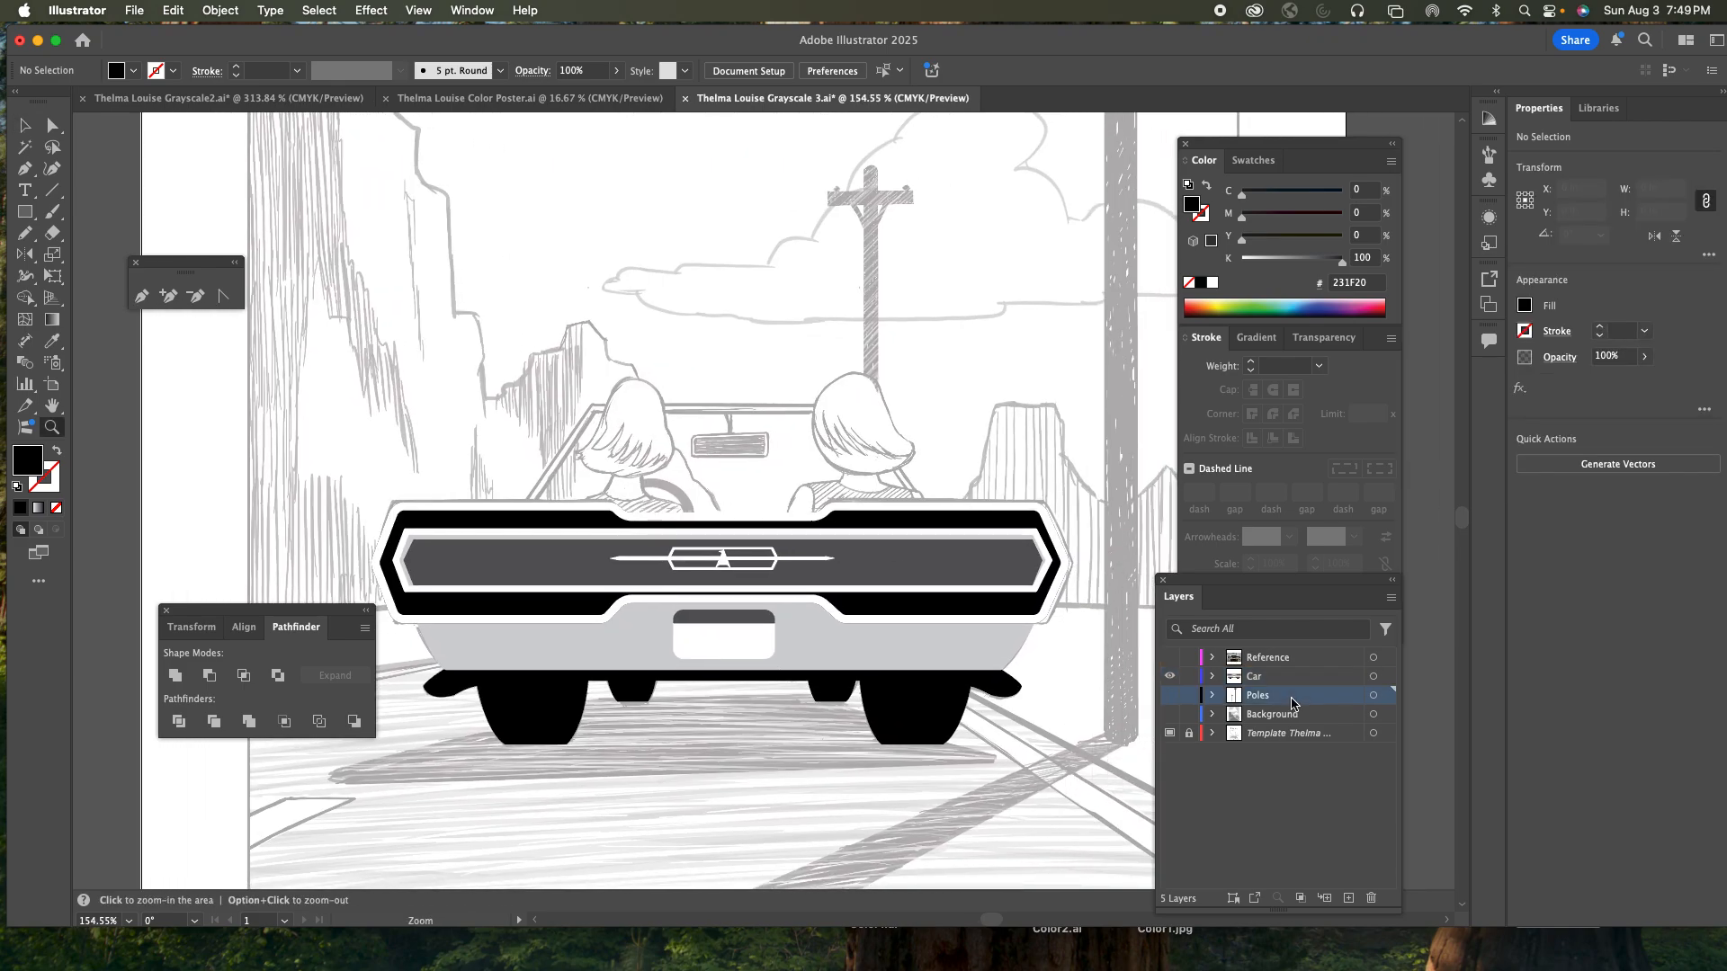
click(1289, 679)
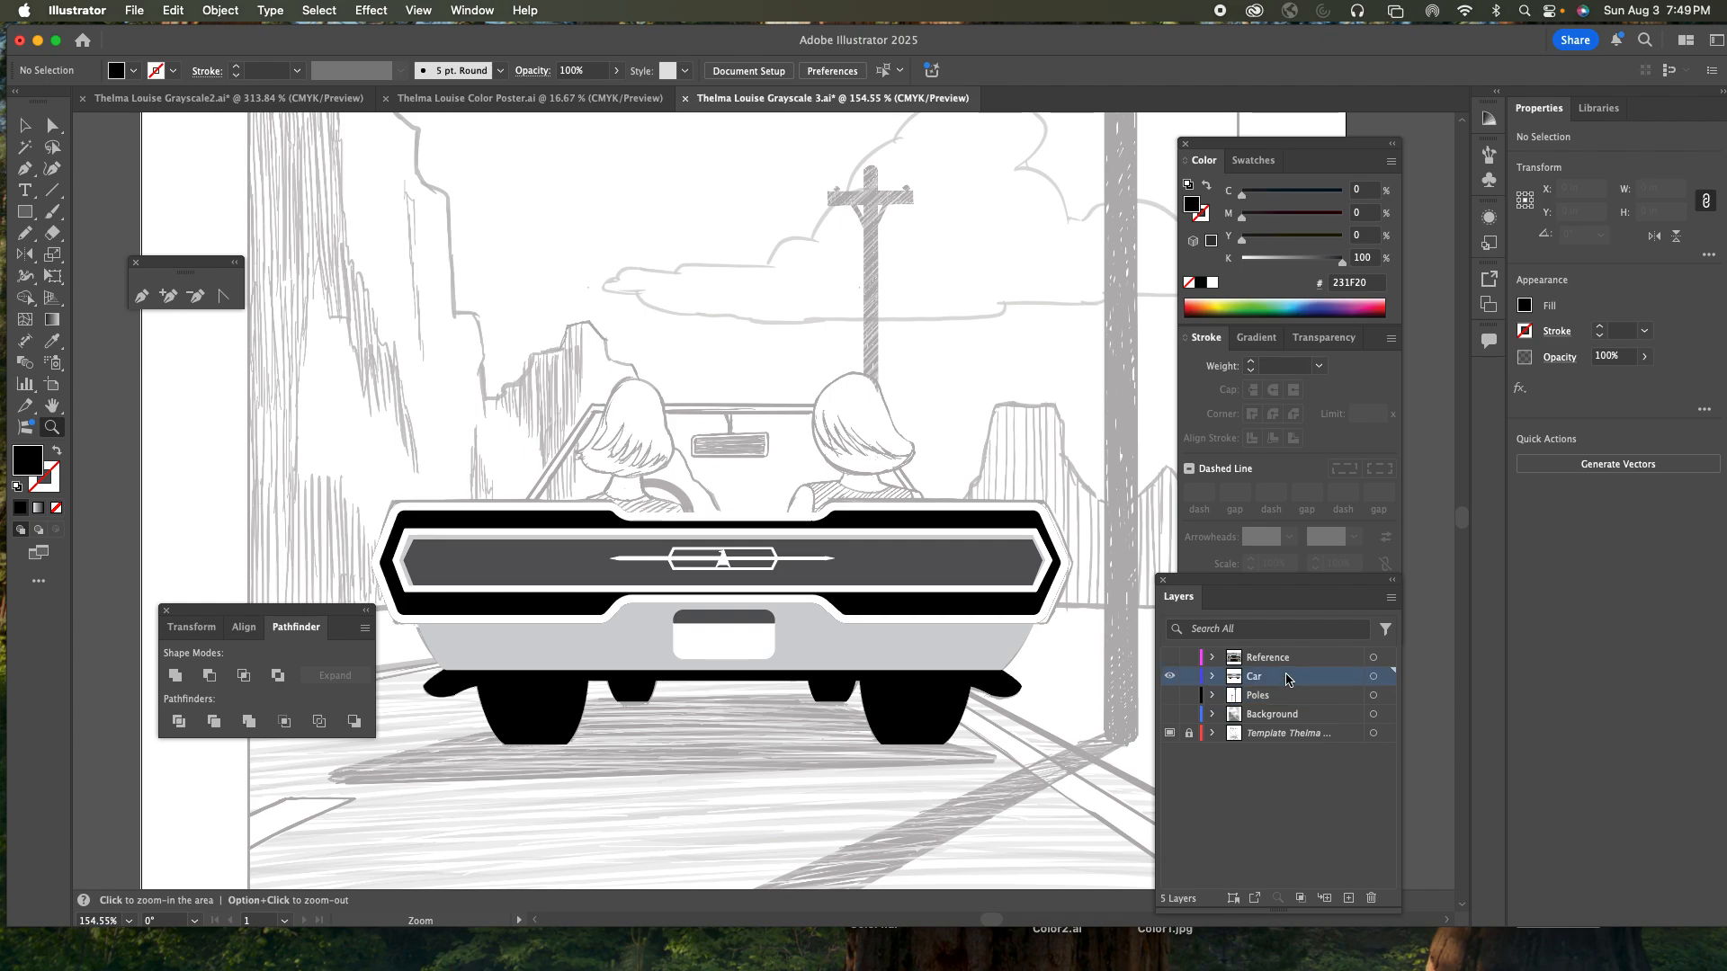
click(1349, 899)
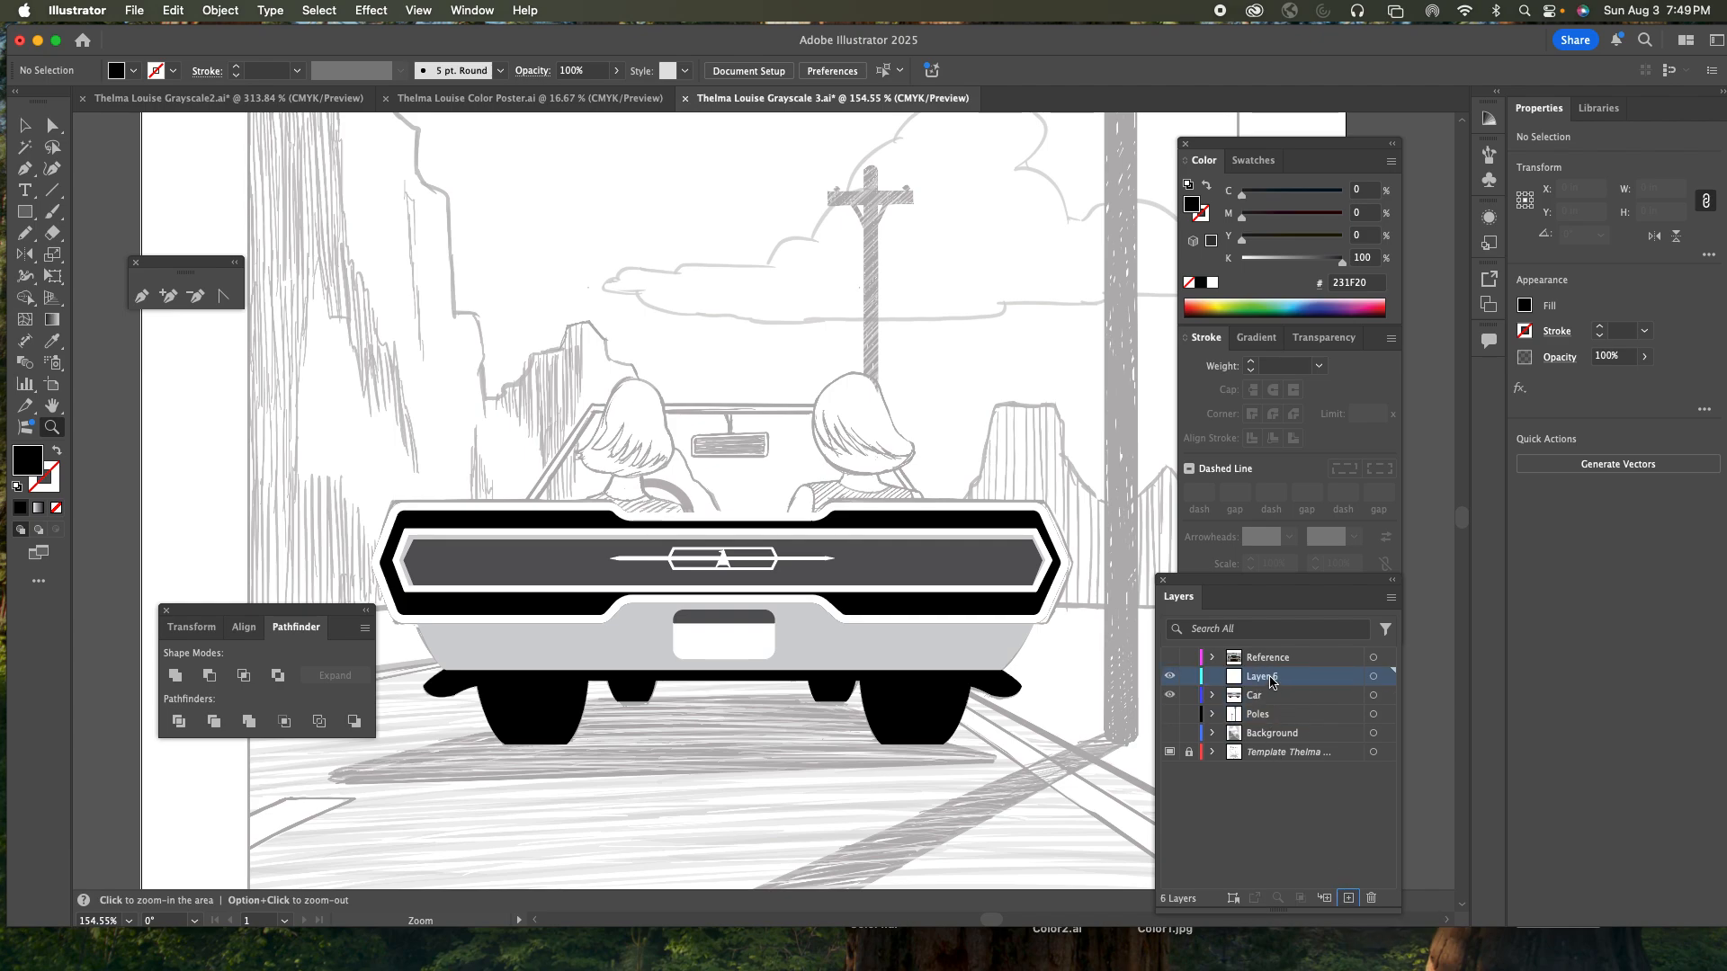
double_click(1269, 682)
text(Winds)
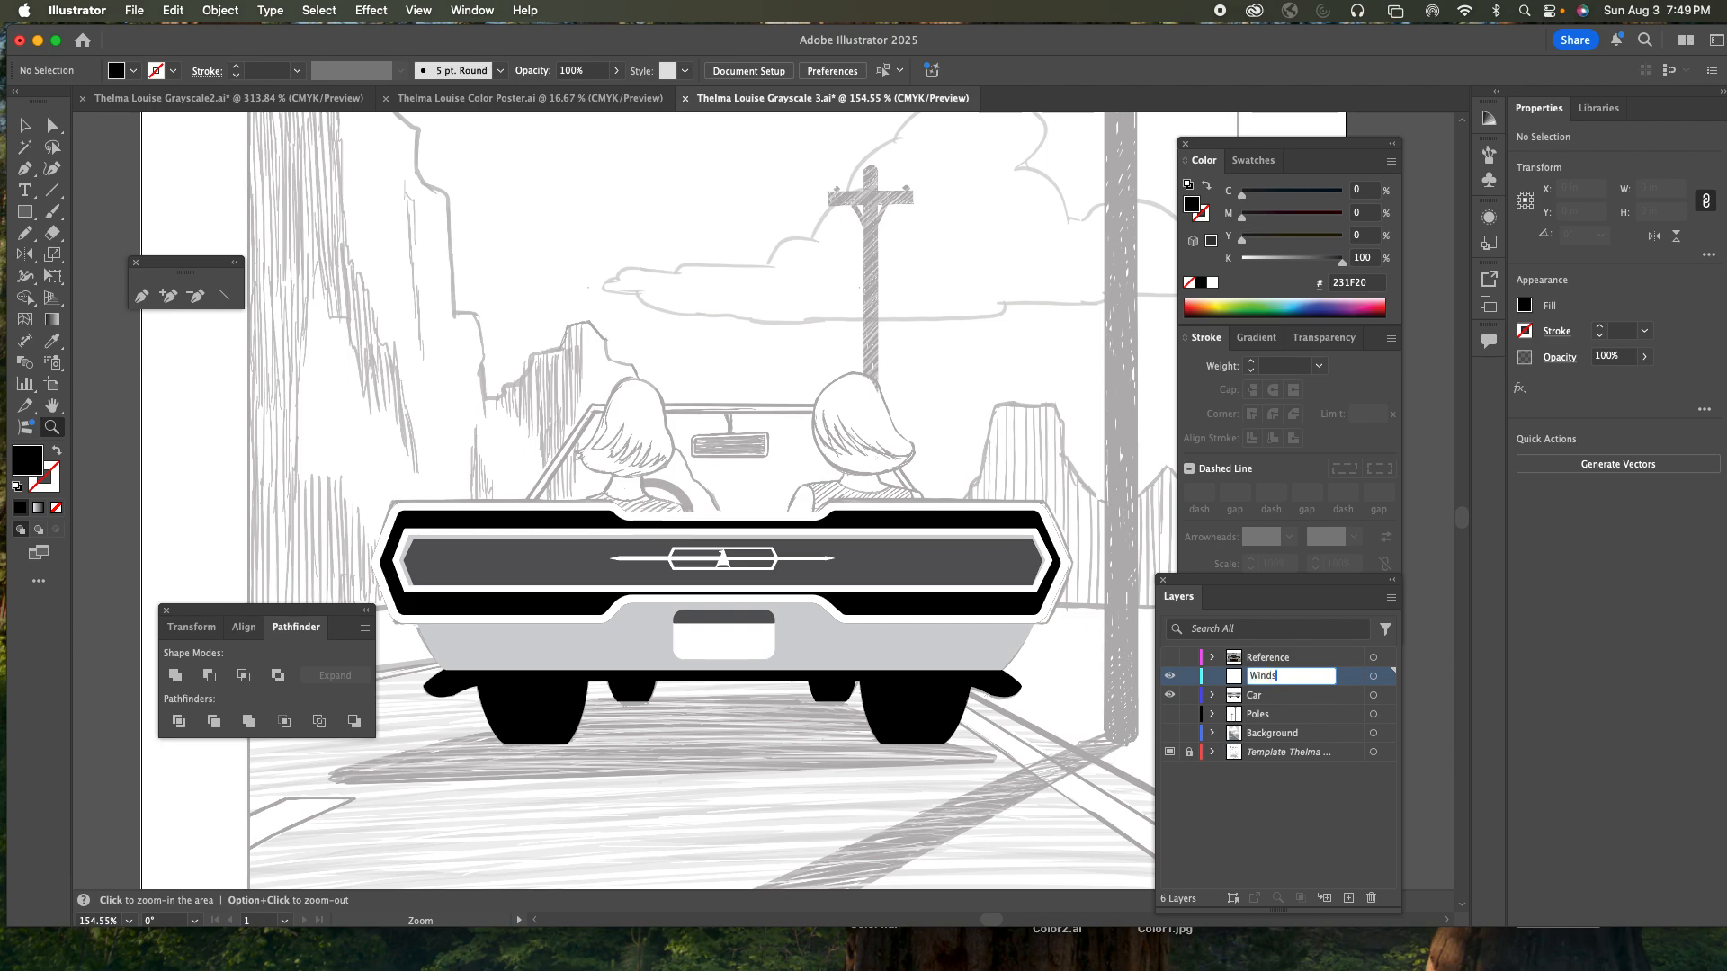
text(hoie)
text(i)
key(Return)
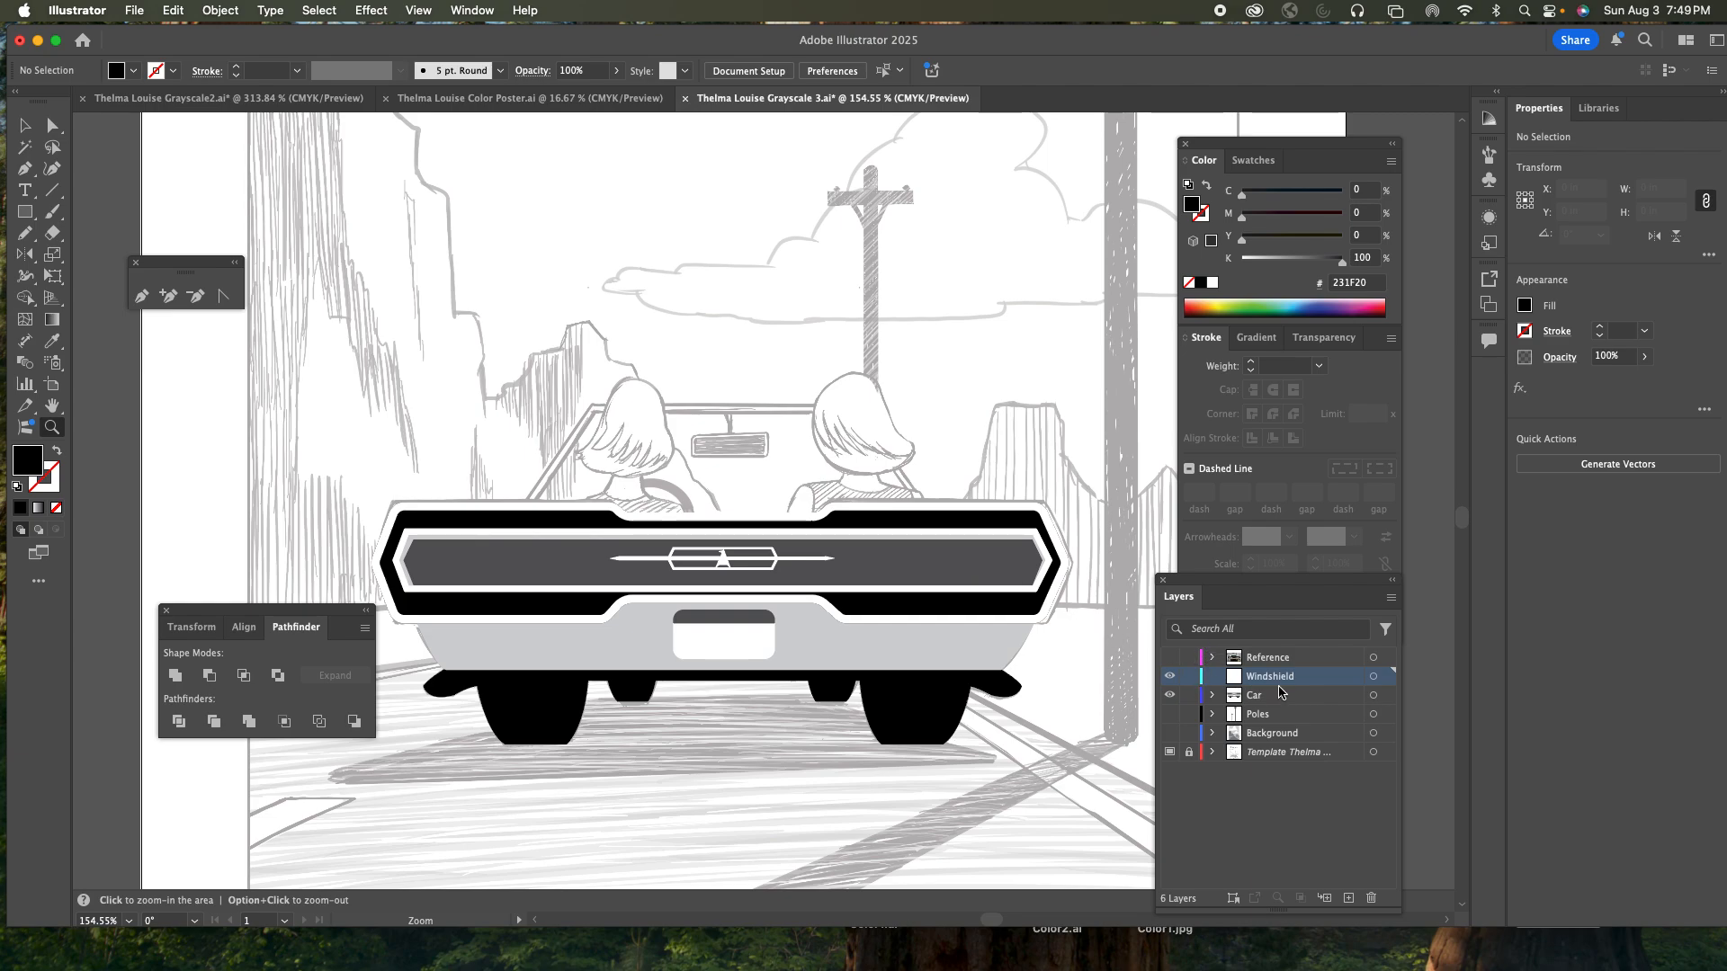
- Set the Windshield layer's color to Dark Blue in its layer options
double_click(1321, 681)
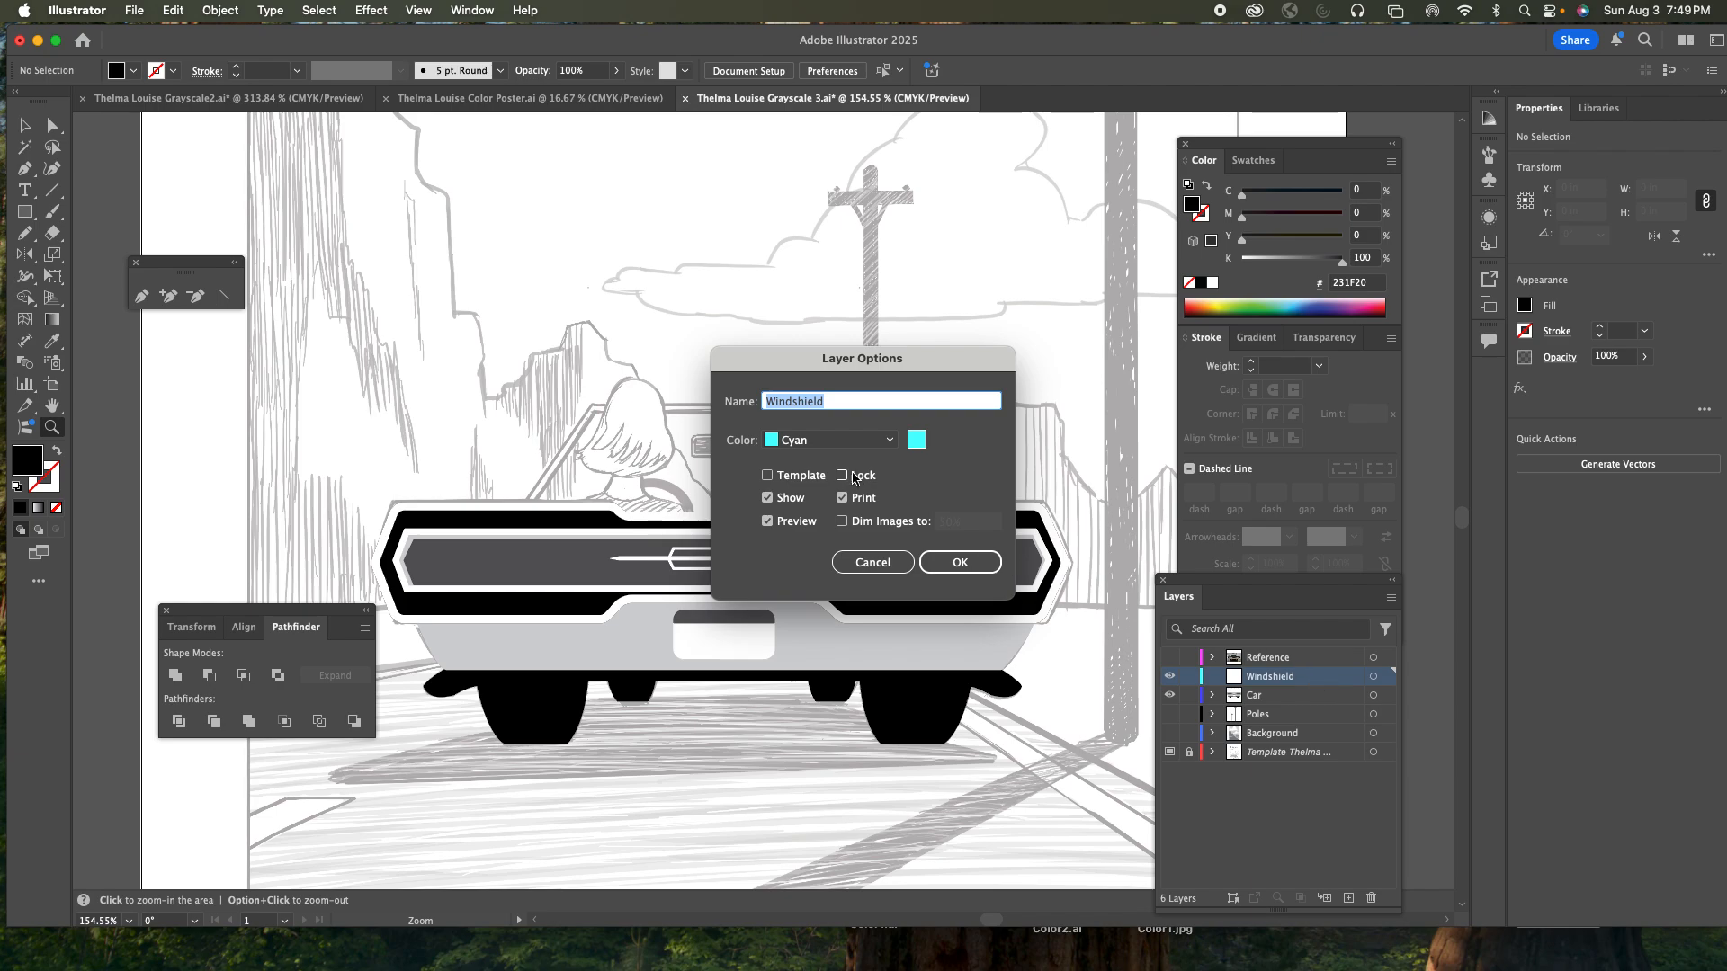
click(887, 440)
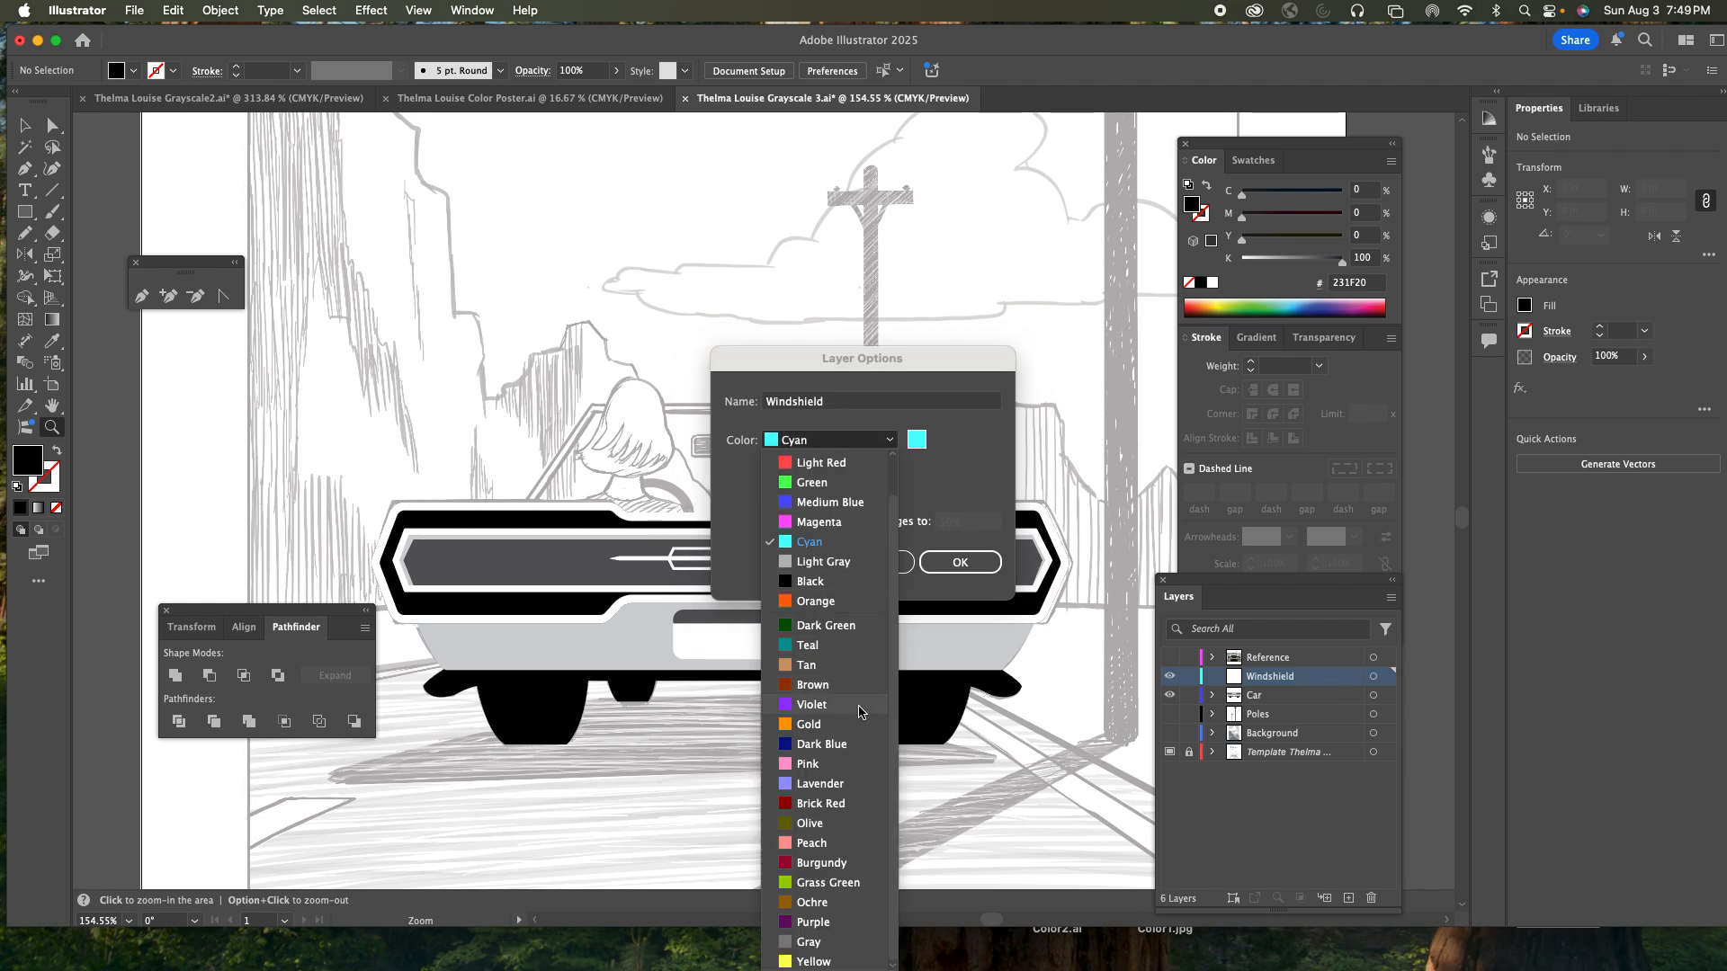
click(832, 744)
click(948, 567)
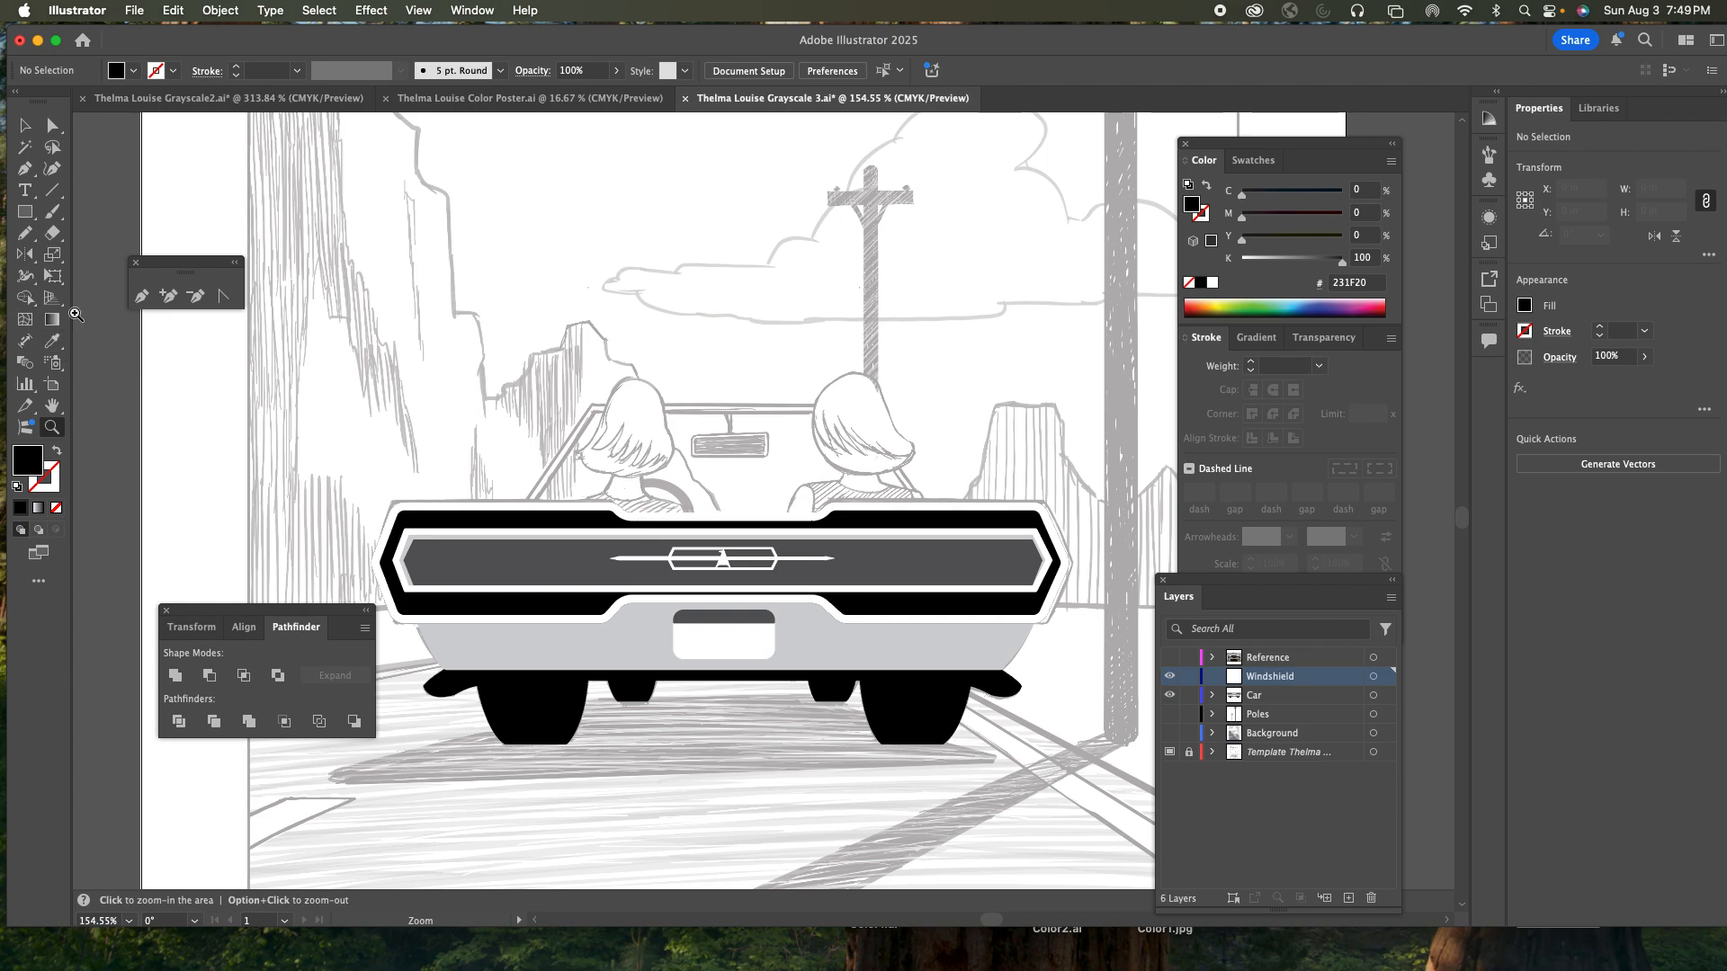
- Trace the windshield frame's outer edge on the Windshield layer with the Pen tool, from the car body across the top and back down
click(25, 169)
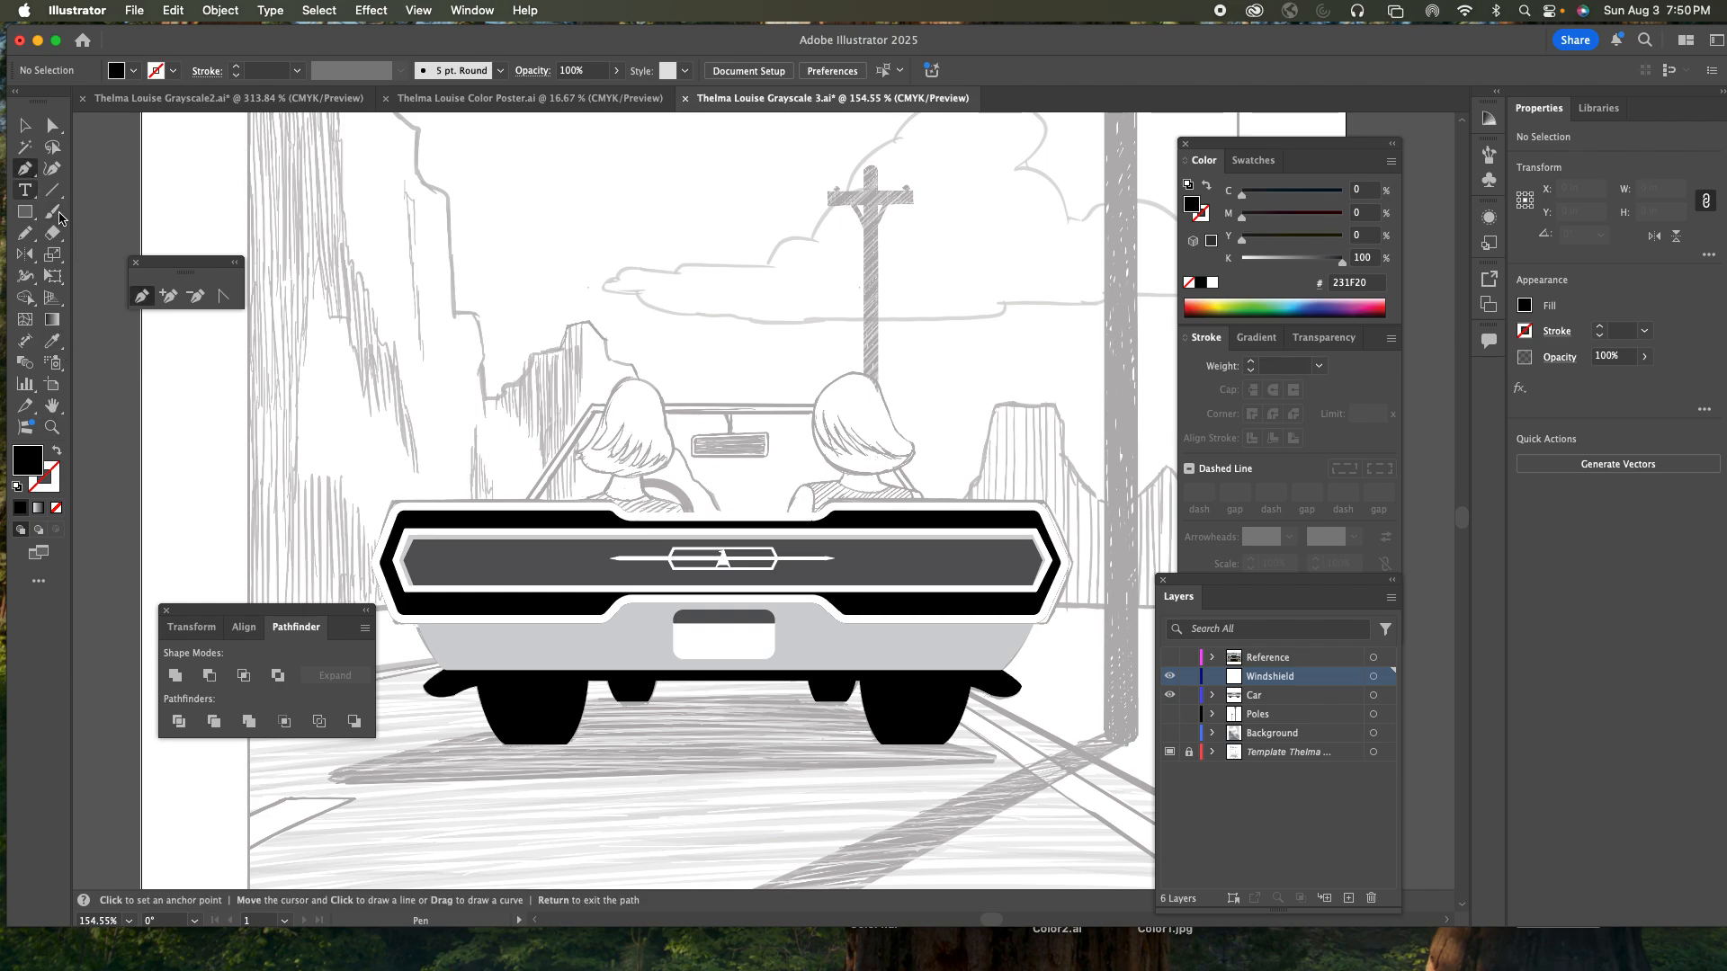
click(517, 518)
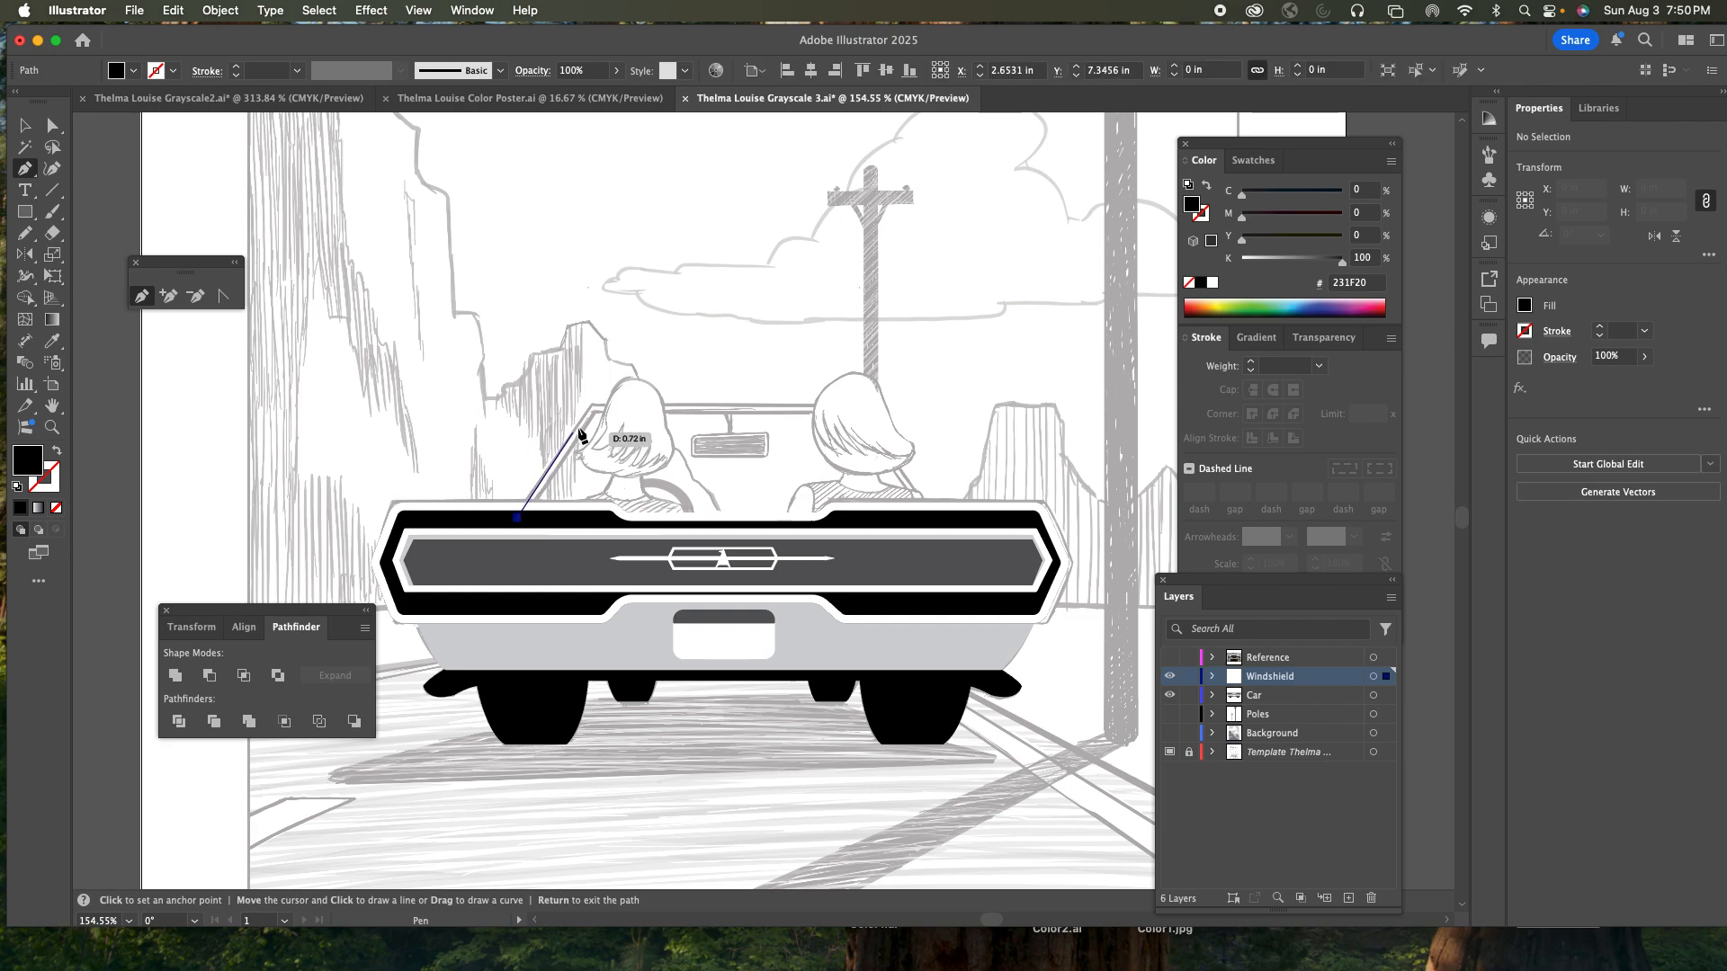
click(594, 403)
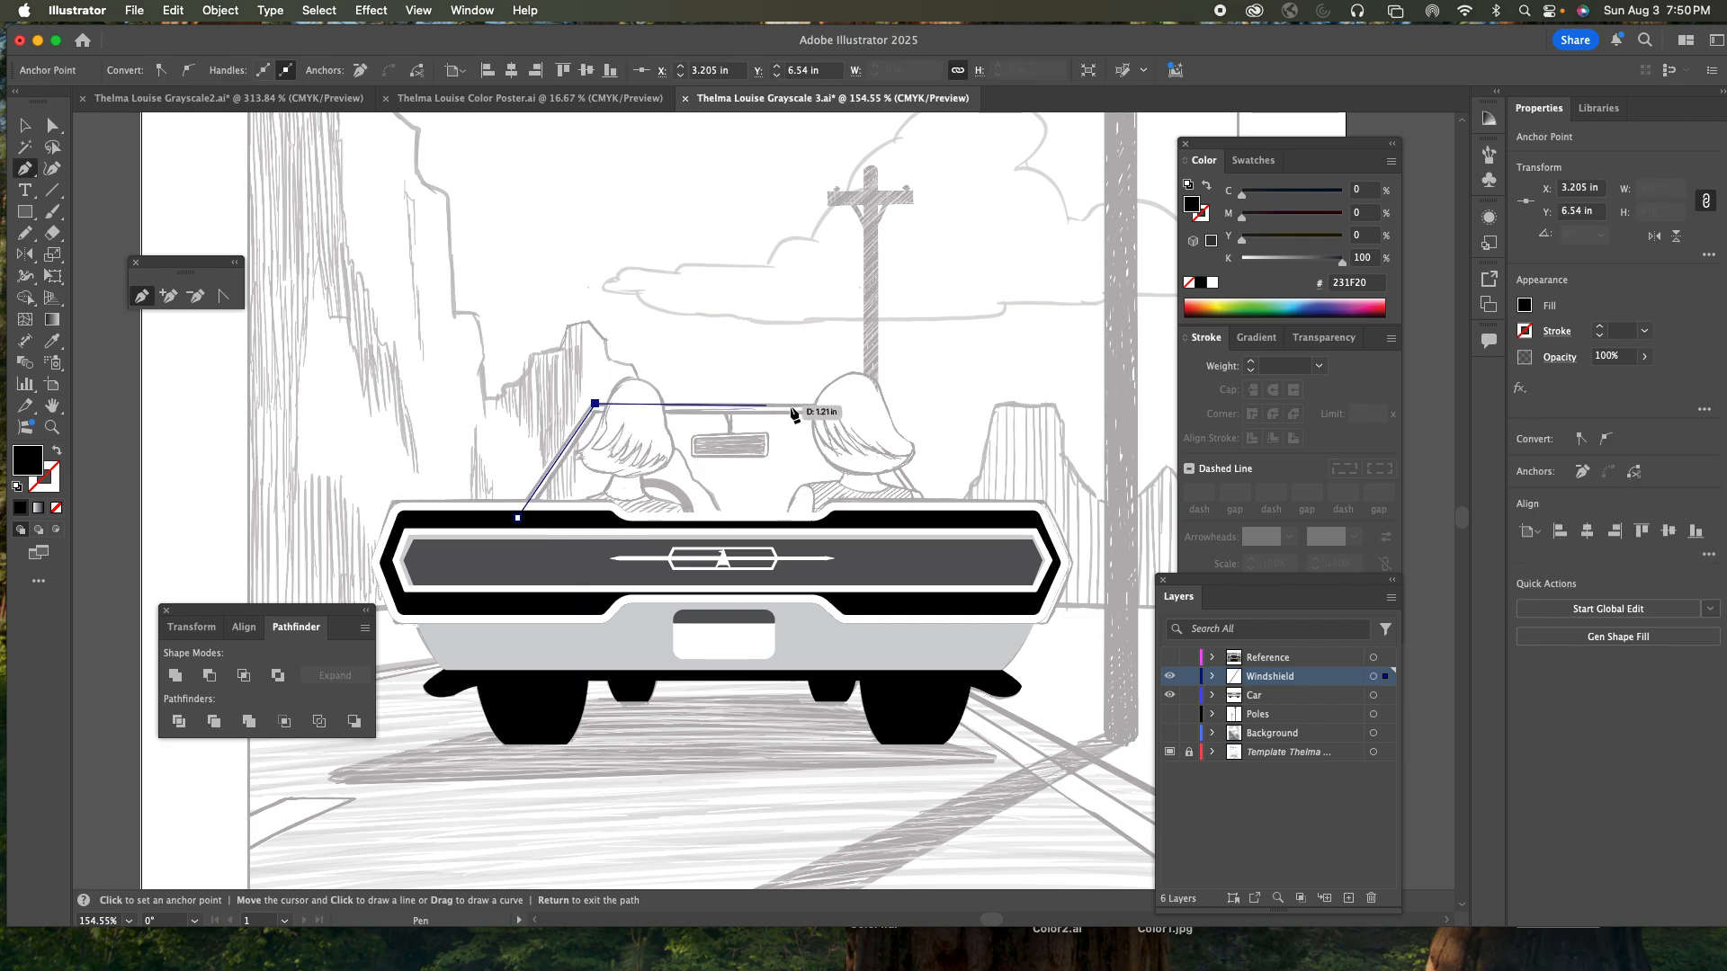
click(851, 404)
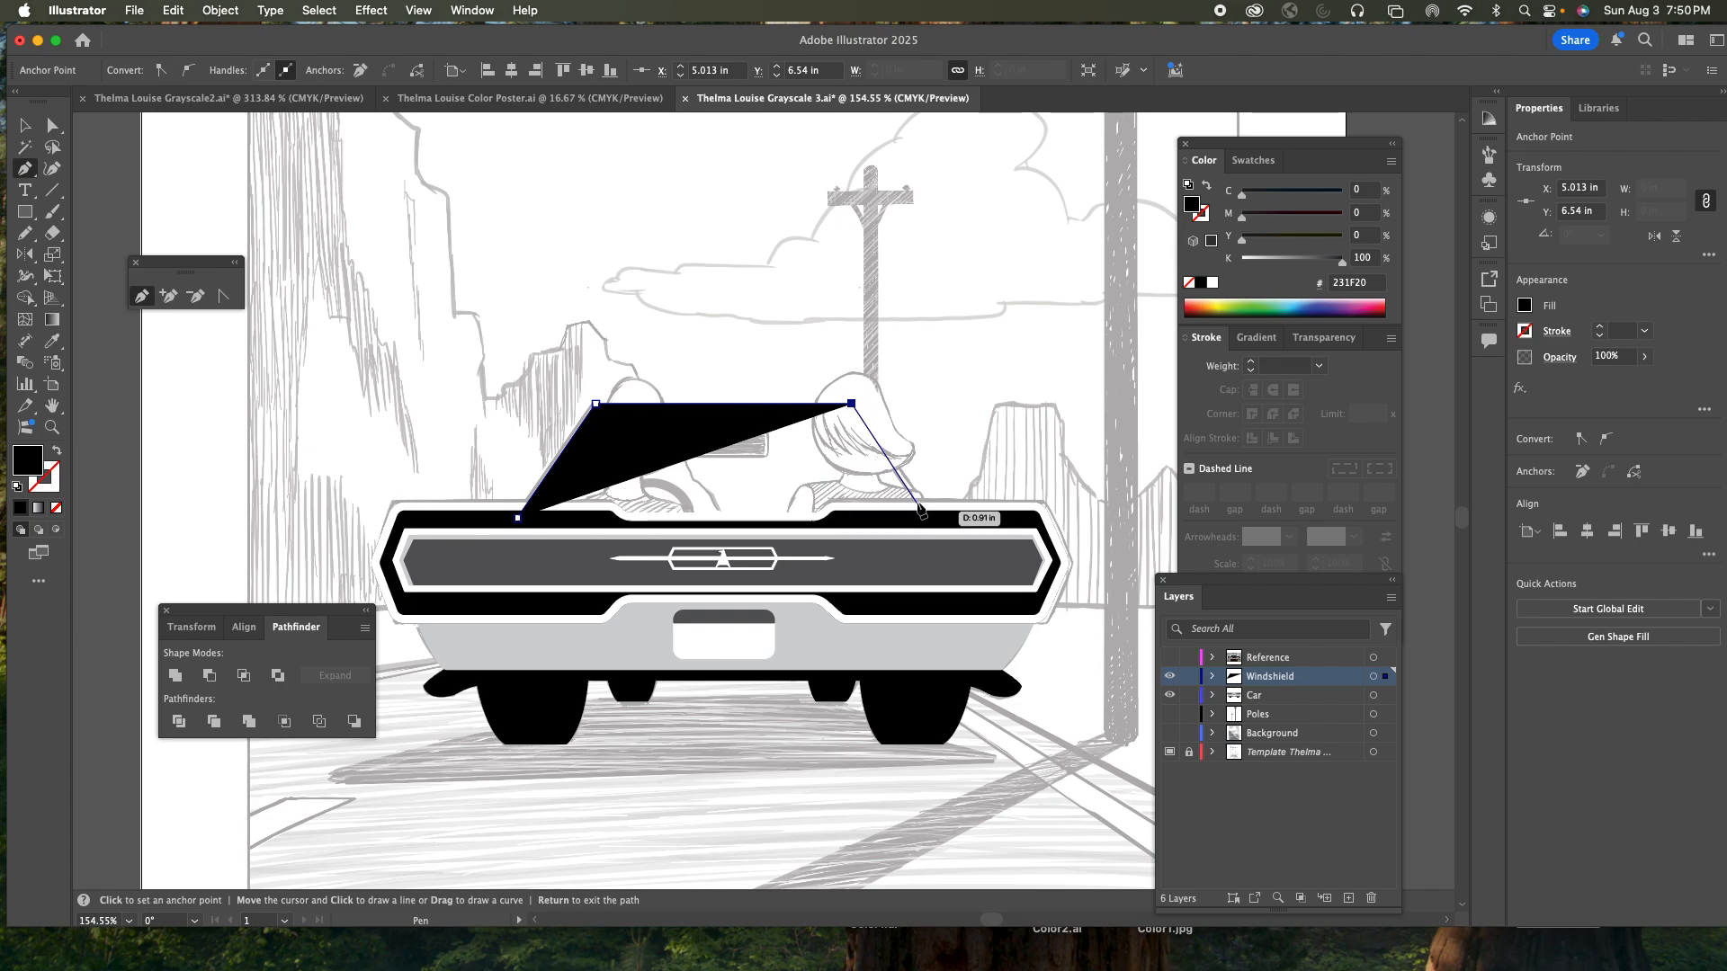
key(super+z)
click(861, 404)
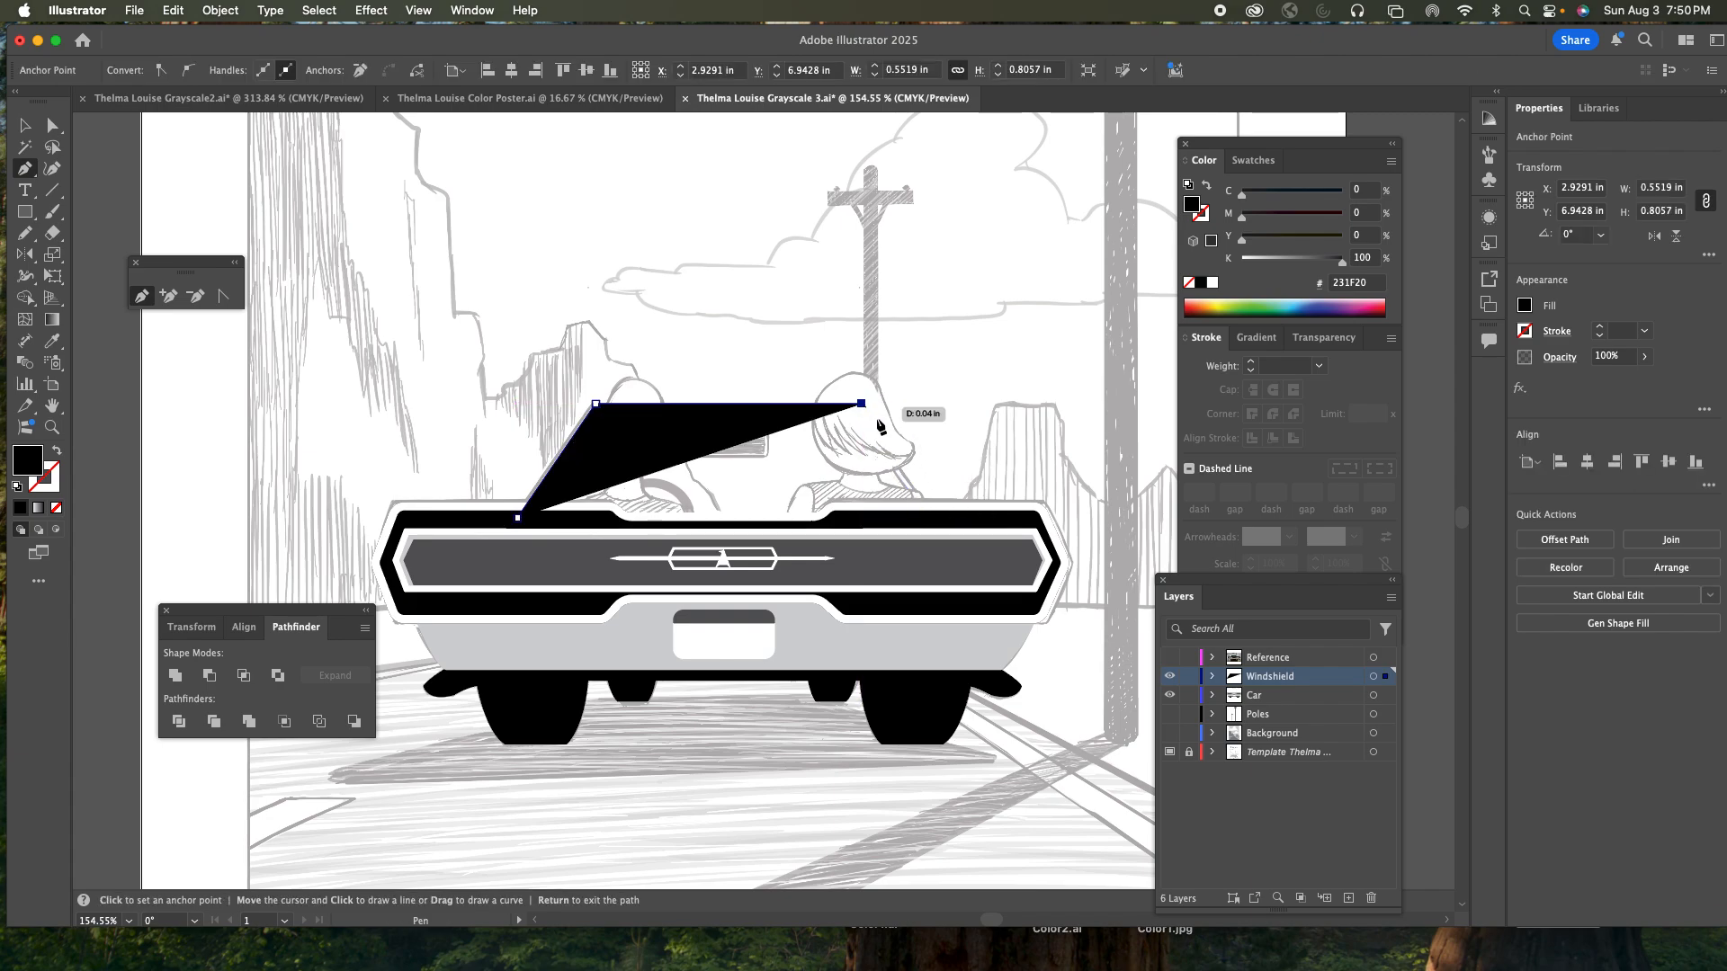
click(931, 519)
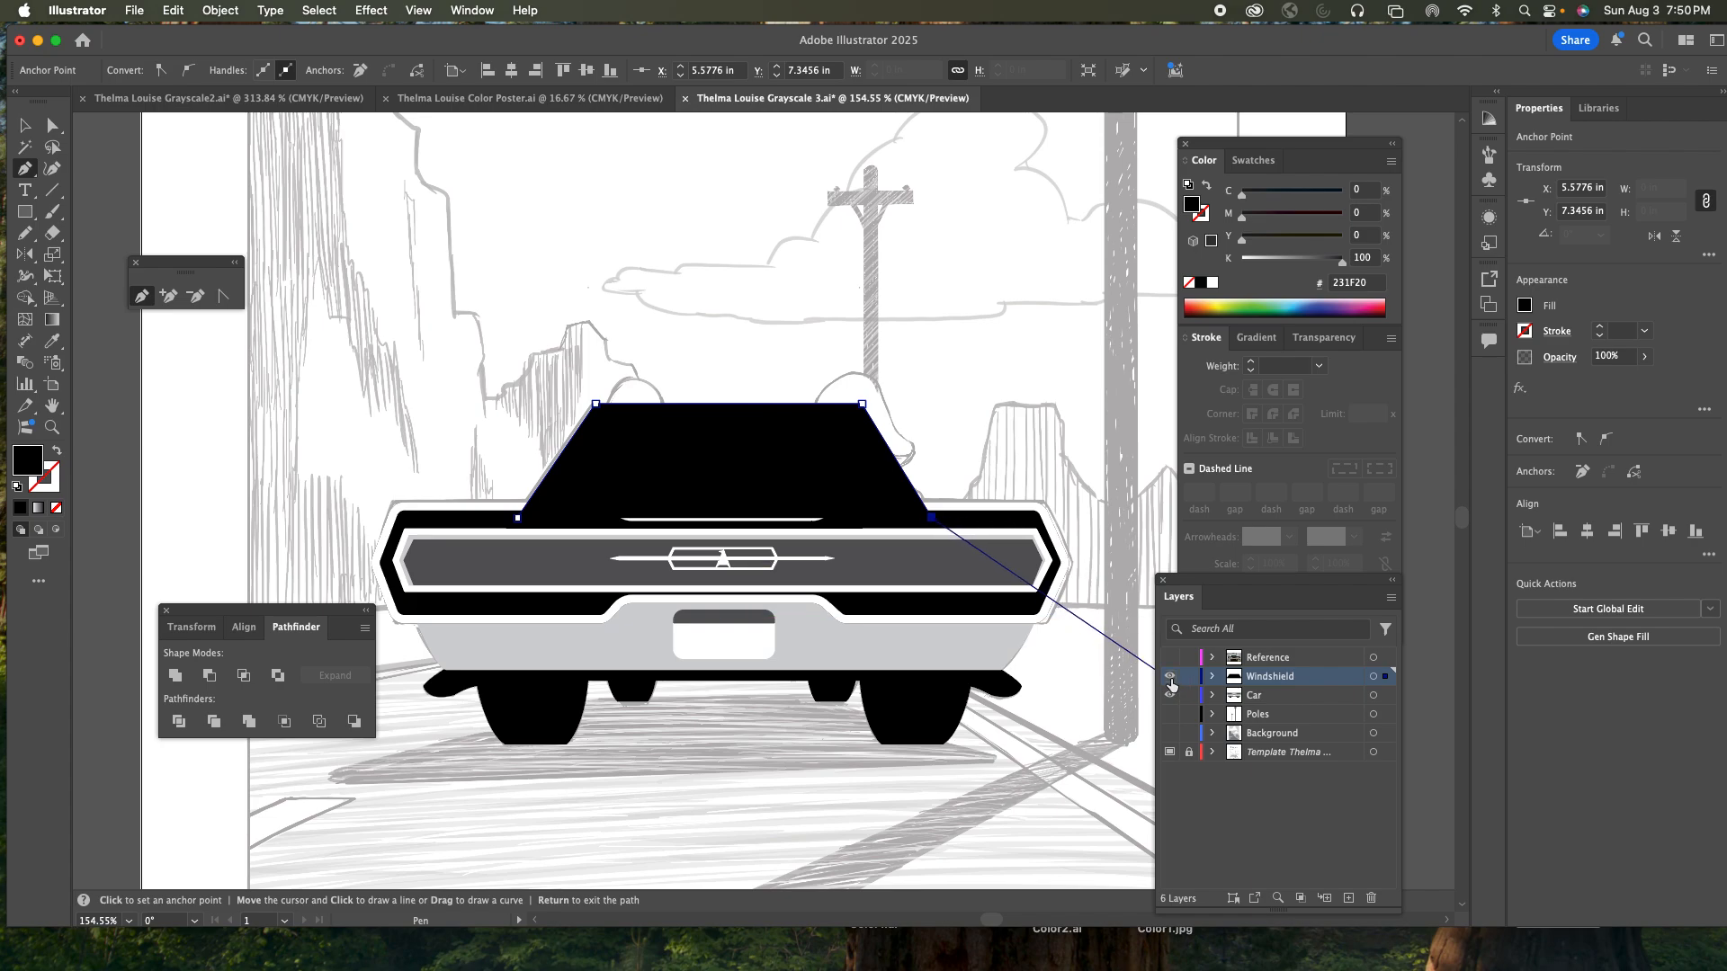
- Show the Windshield layer in outline mode and trace the frame's inner edge back to the lower left end
key(super)
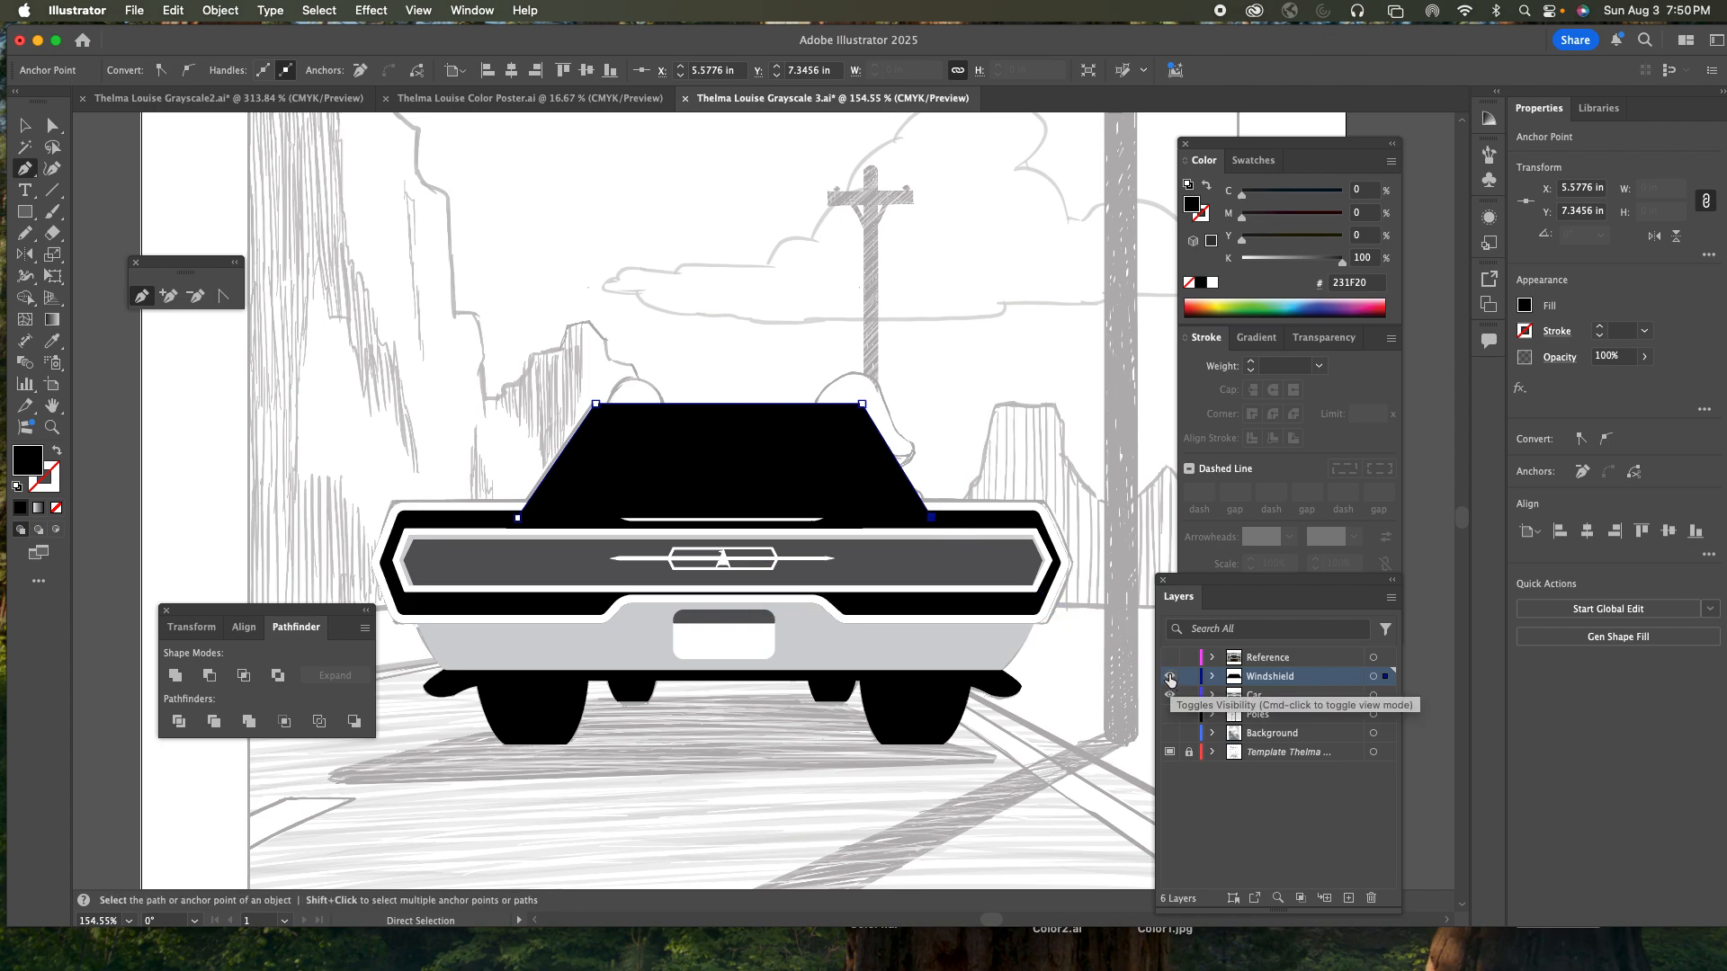
super+click(1169, 680)
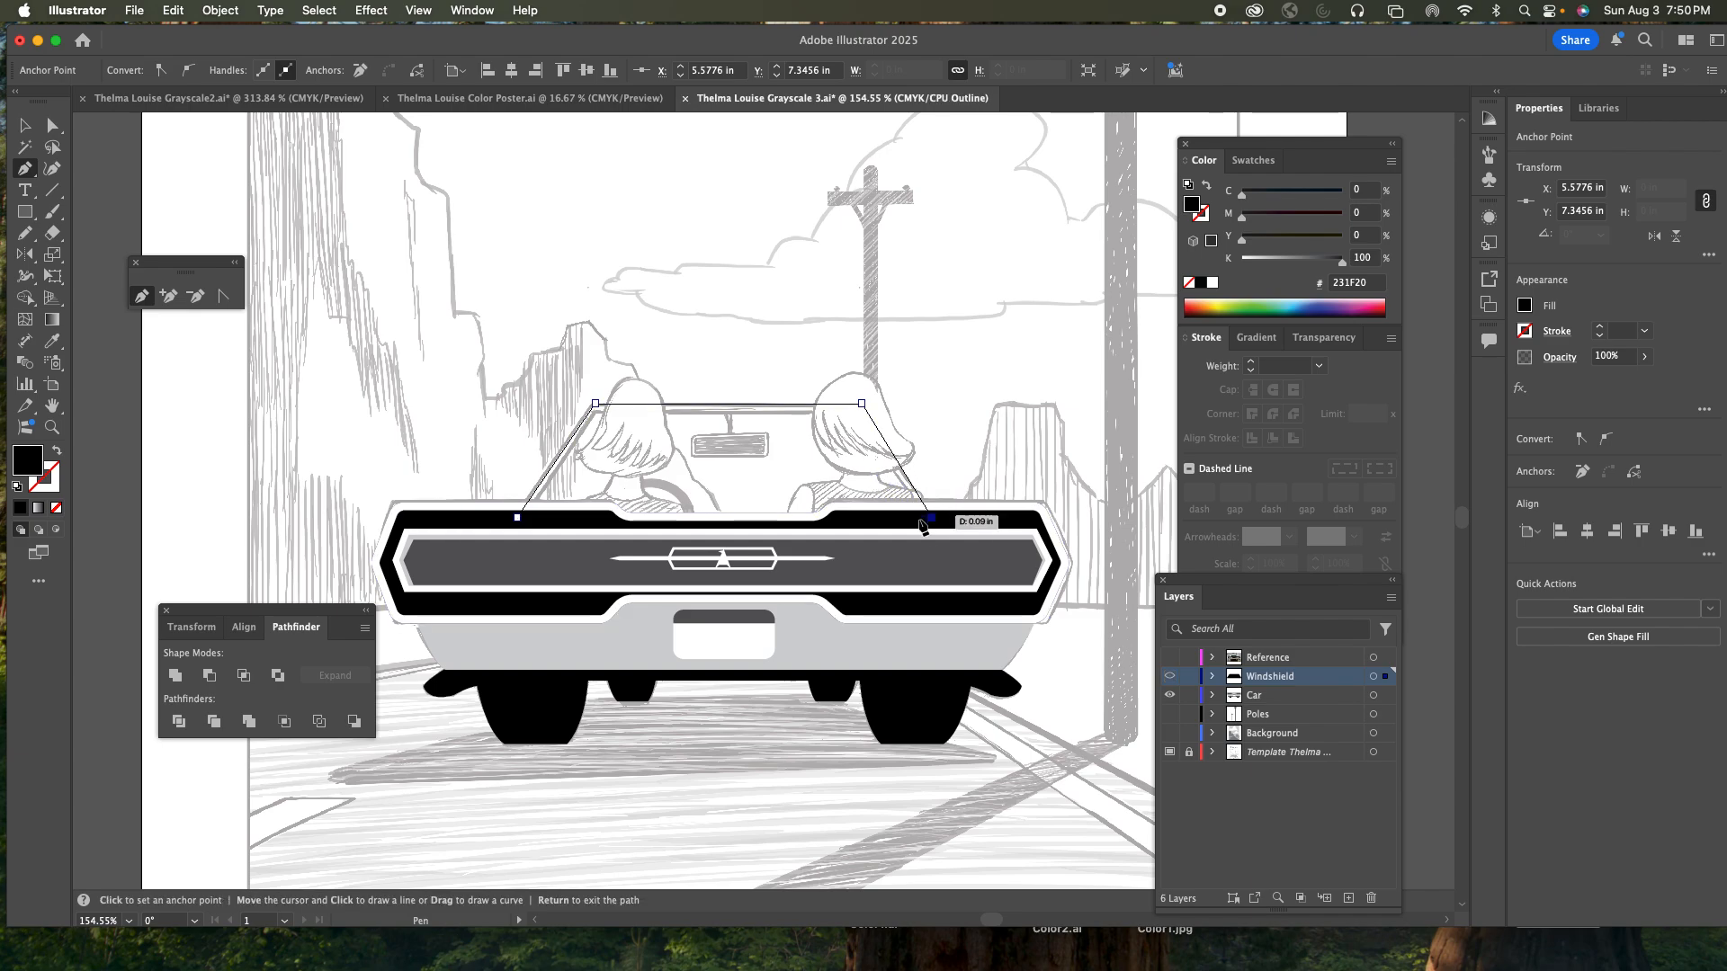
drag(926, 523, 922, 519)
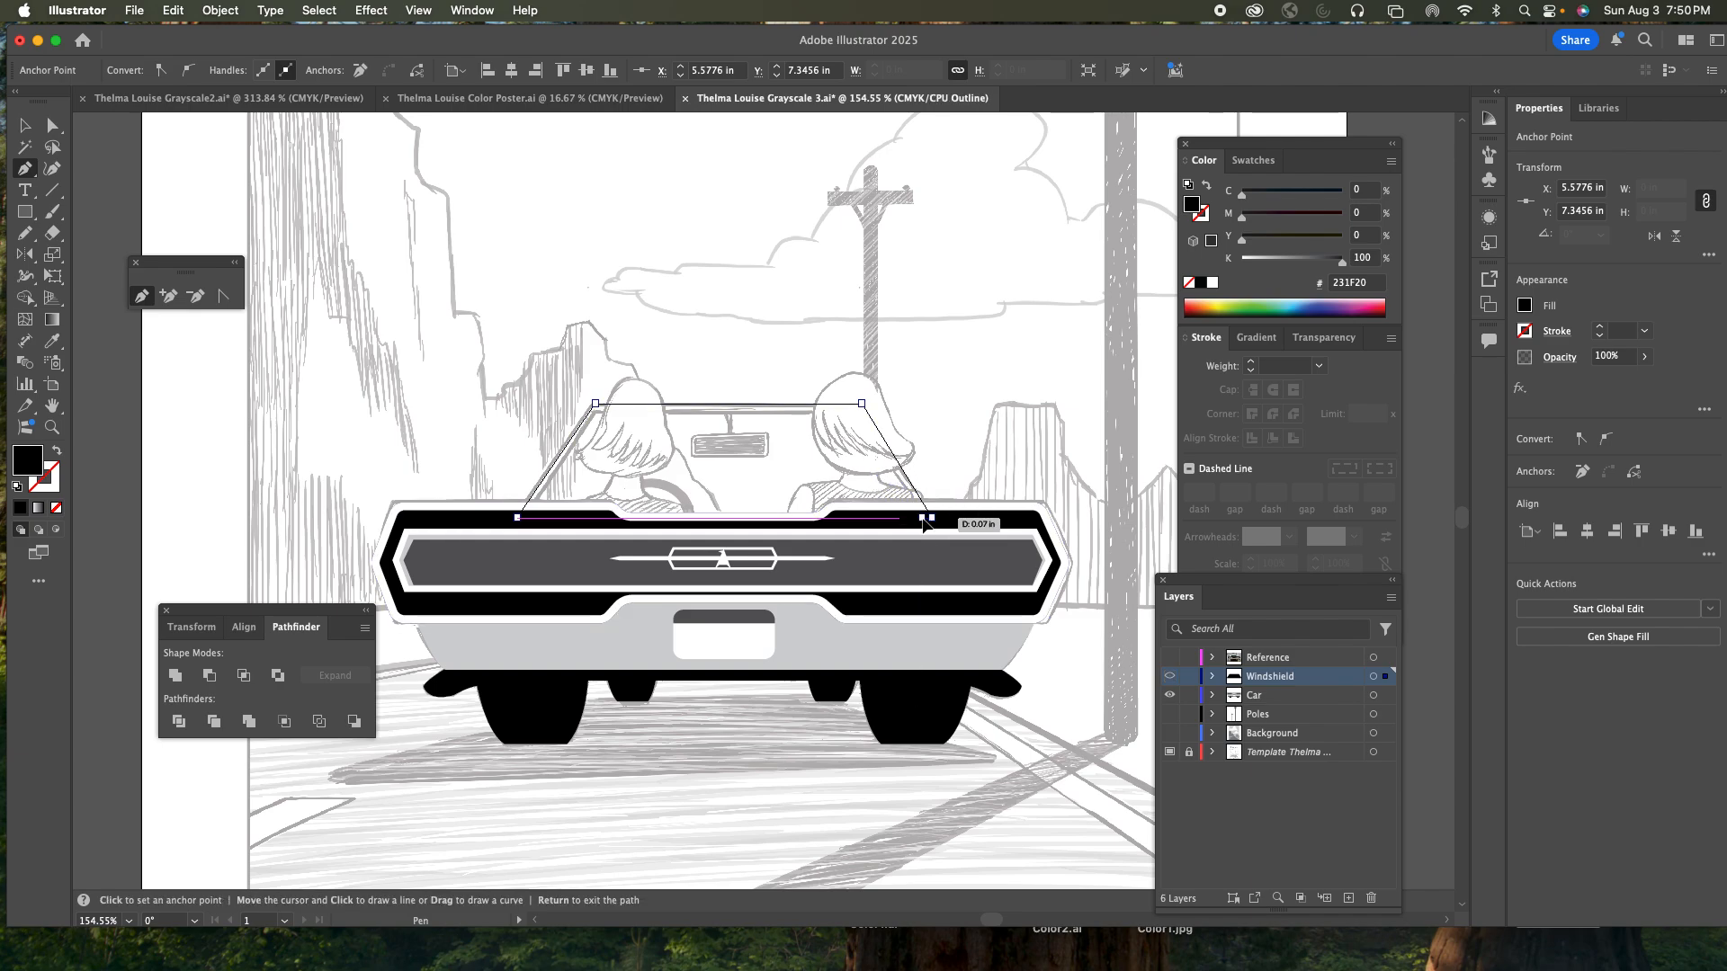
click(862, 417)
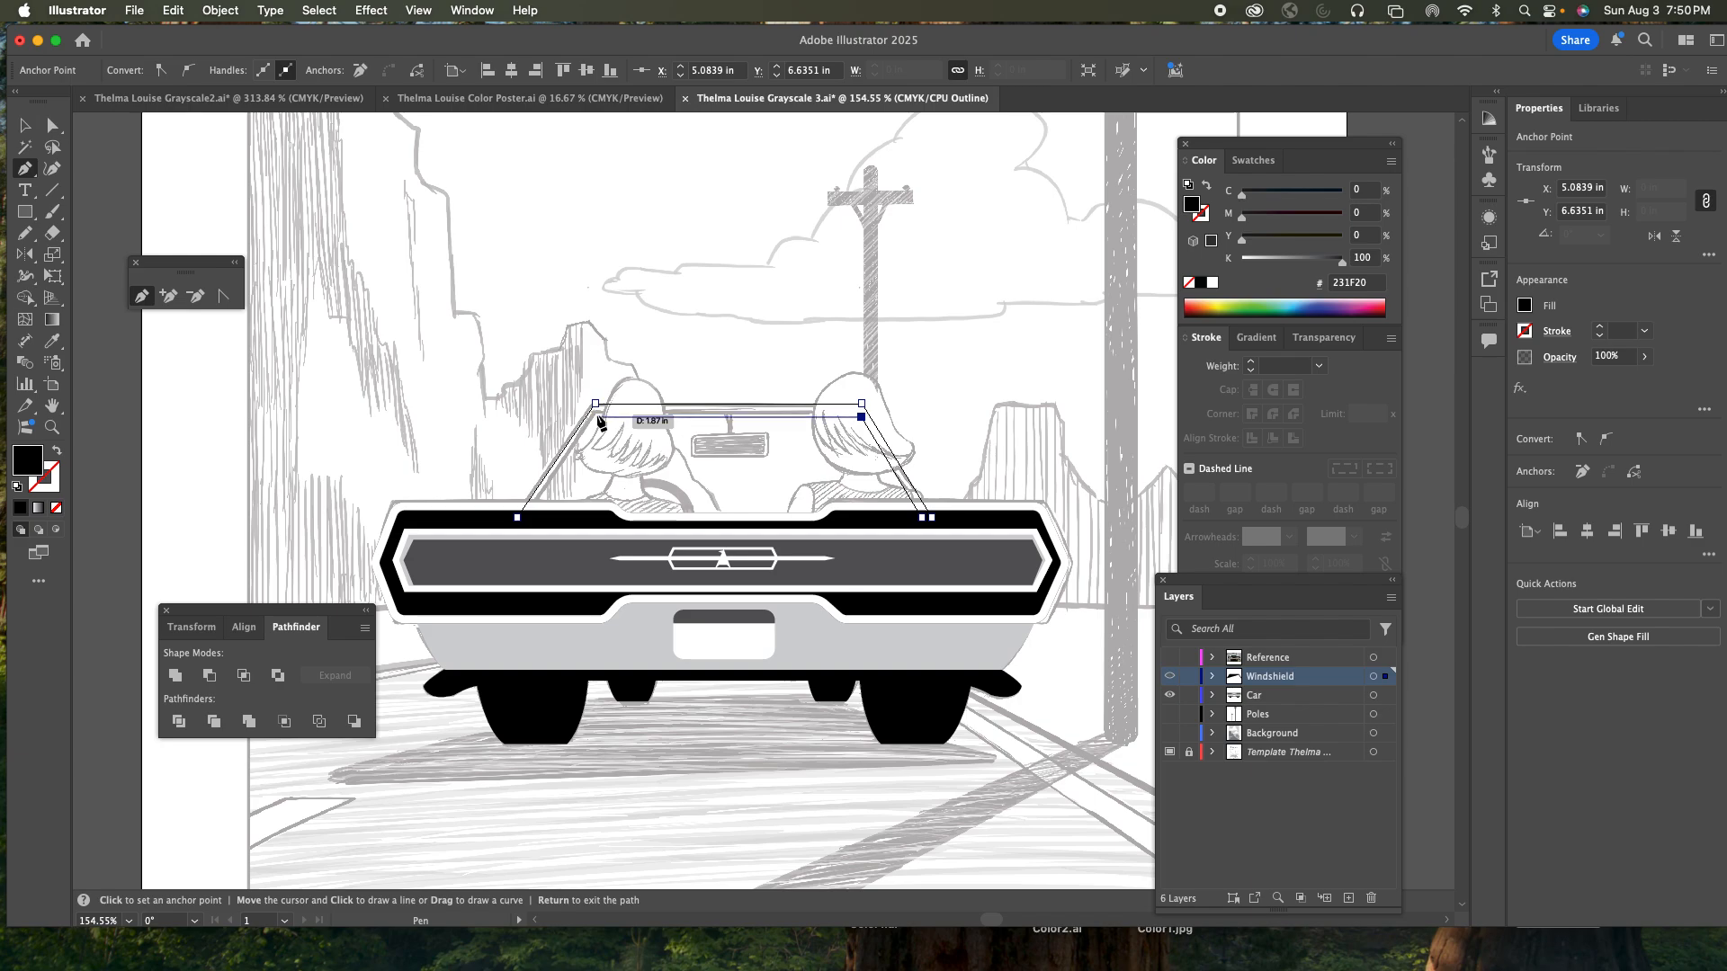
click(596, 417)
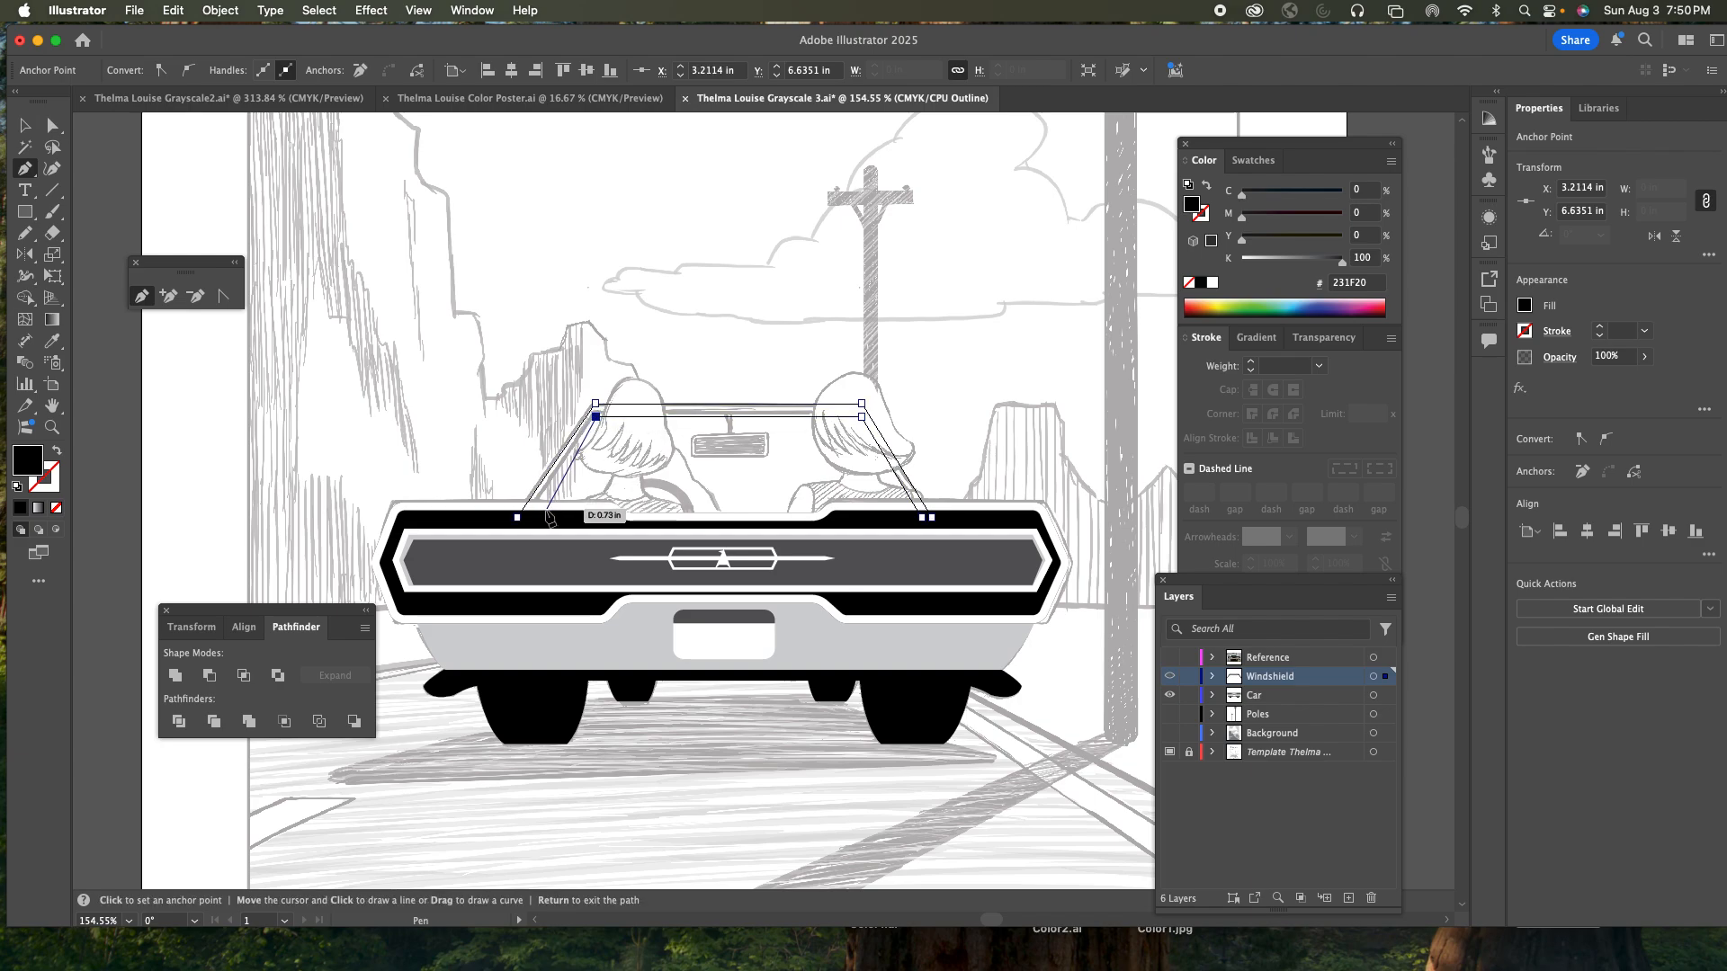
click(527, 521)
- Raise the inner top edge of the windshield frame slightly and shift both lower ends sideways to match the sketched pillars
key(z)
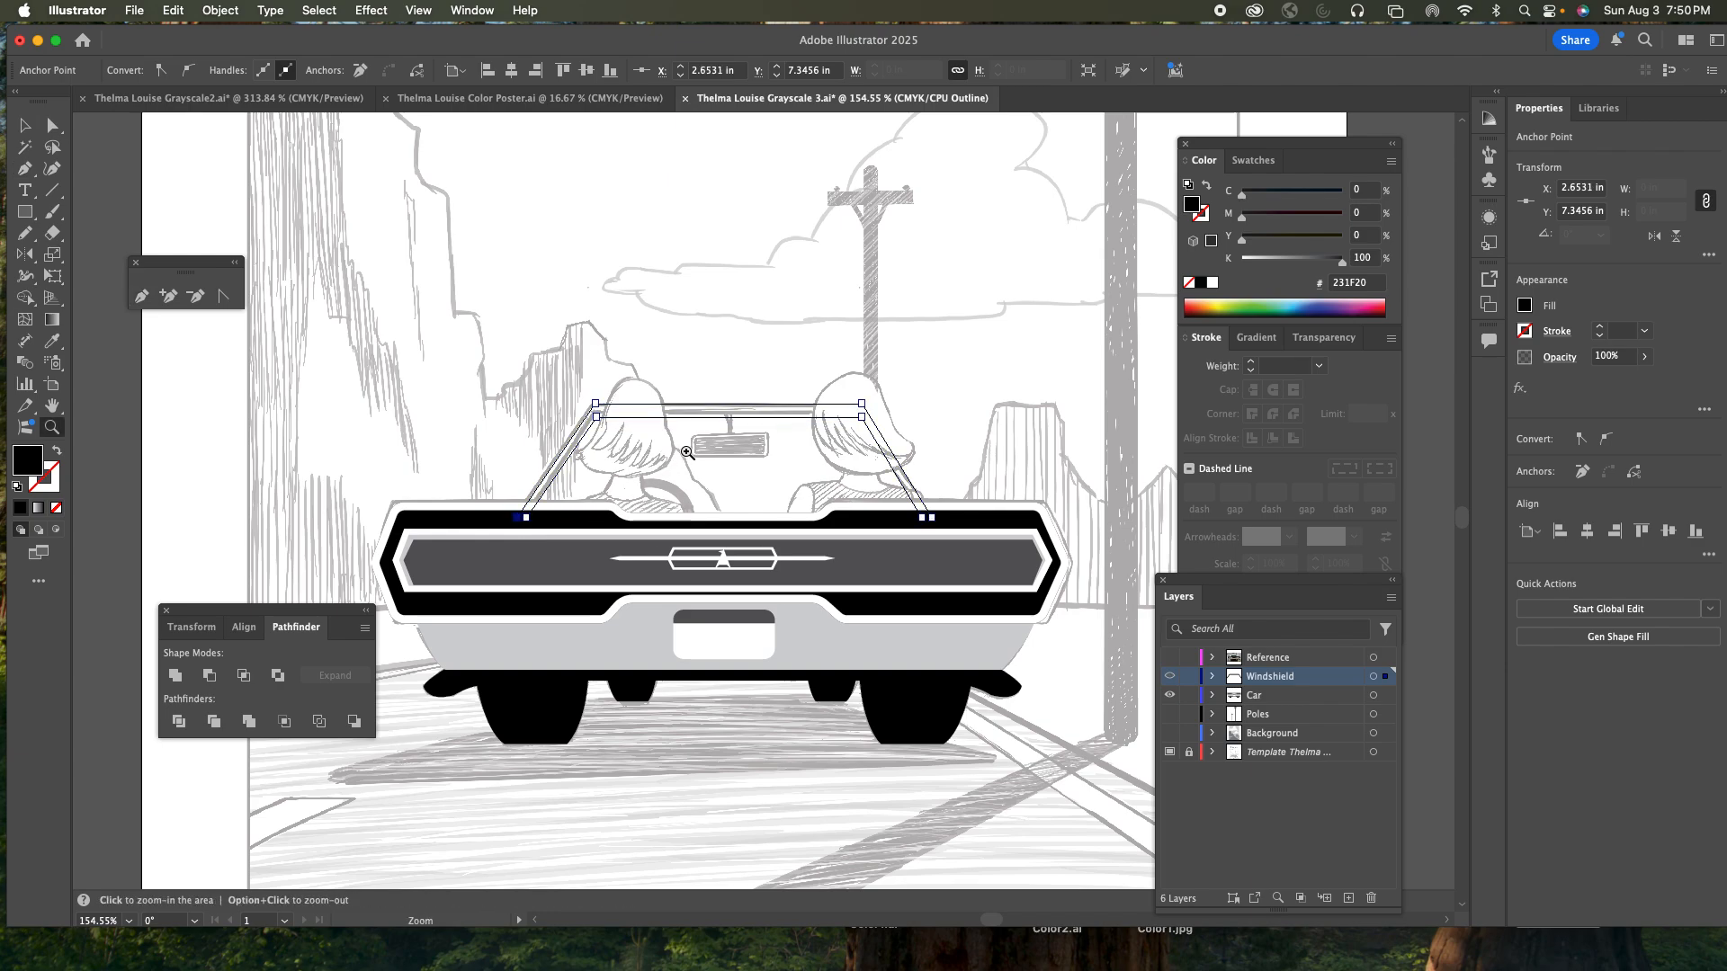
click(690, 447)
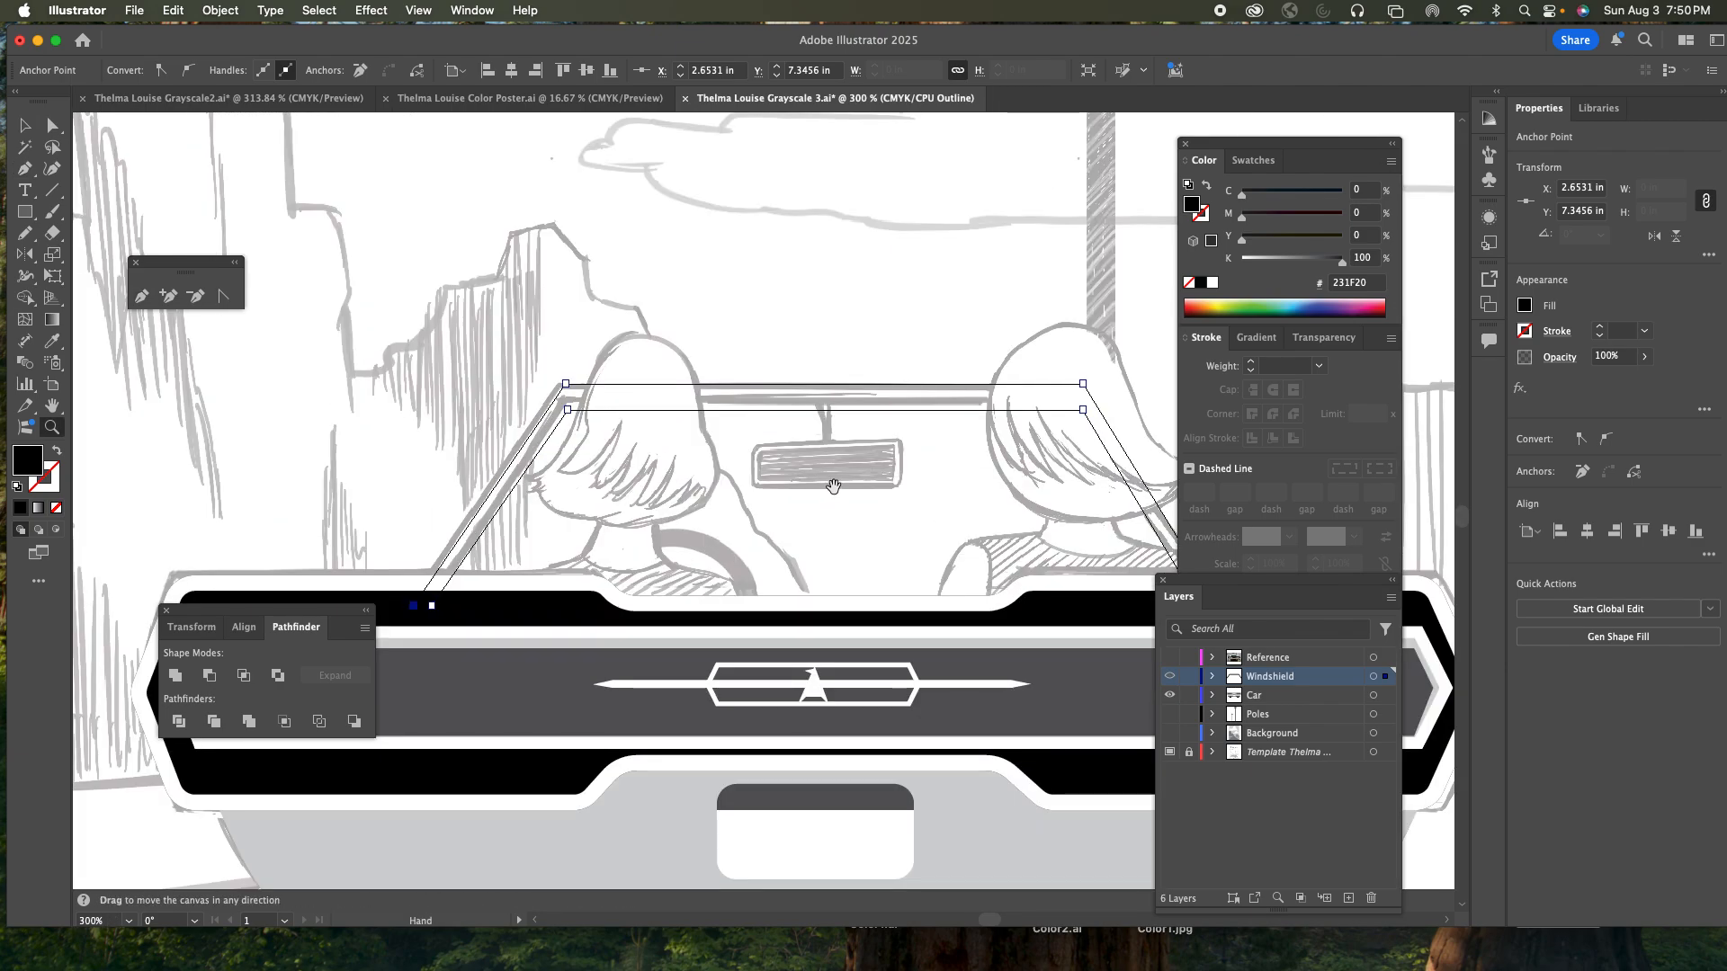
drag(828, 485, 736, 479)
key(a)
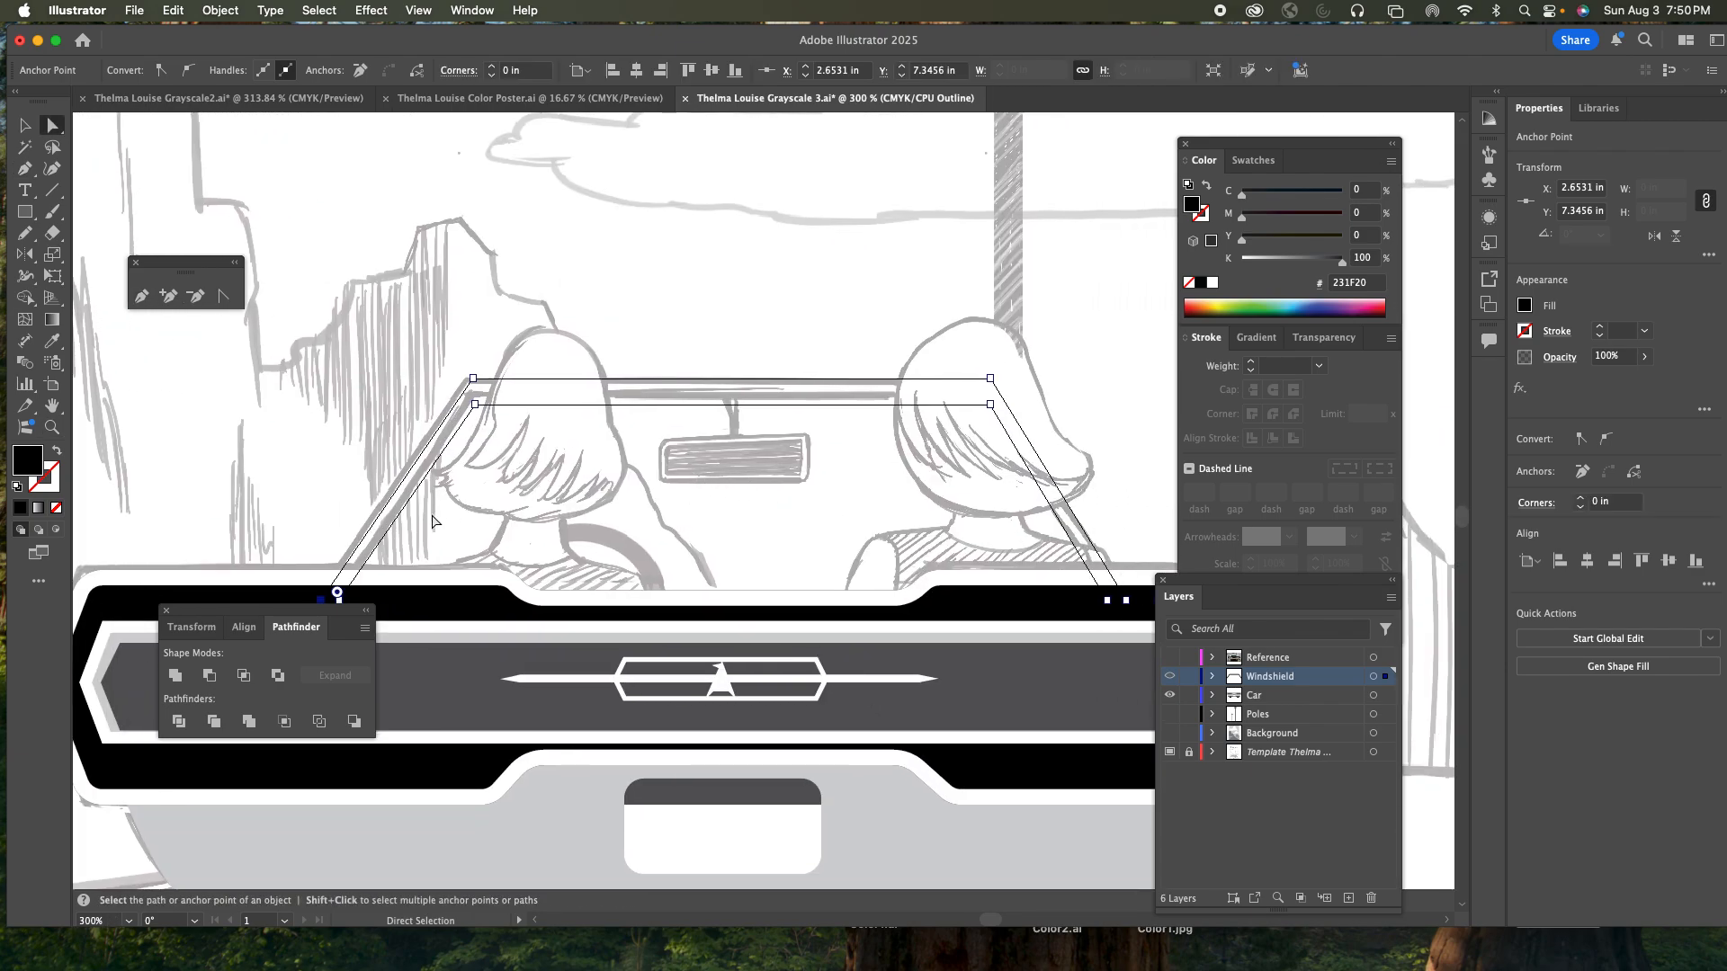
drag(850, 405, 846, 402)
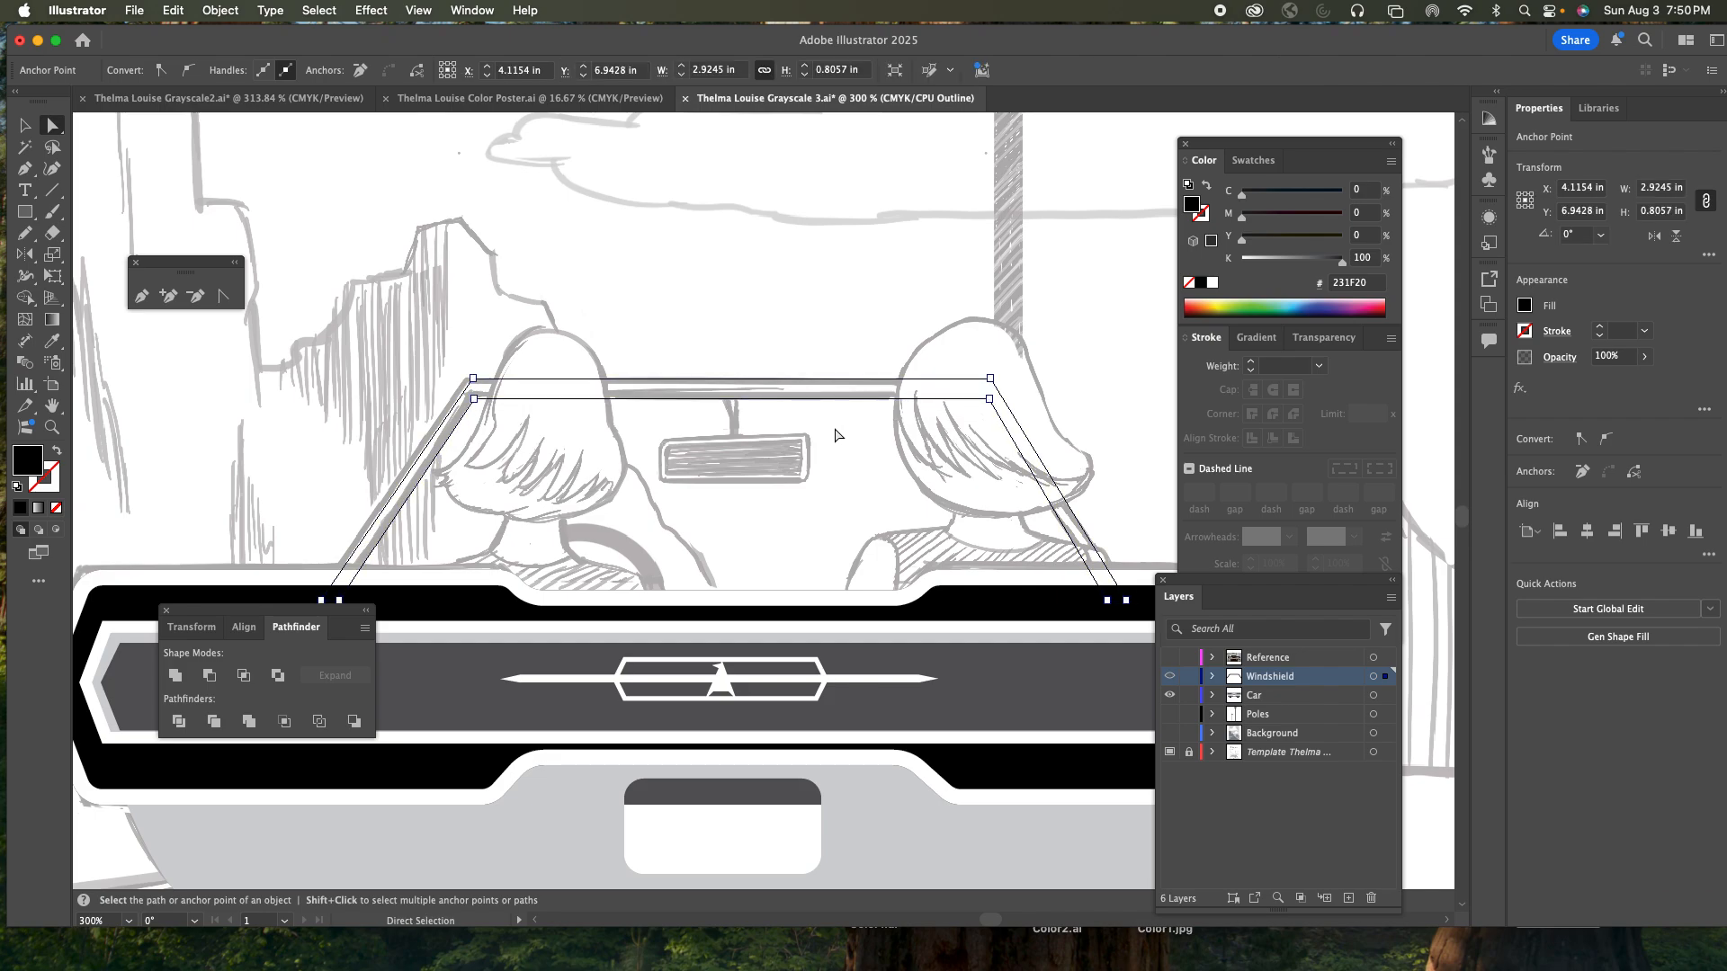
drag(1125, 600, 1119, 598)
drag(329, 602, 322, 601)
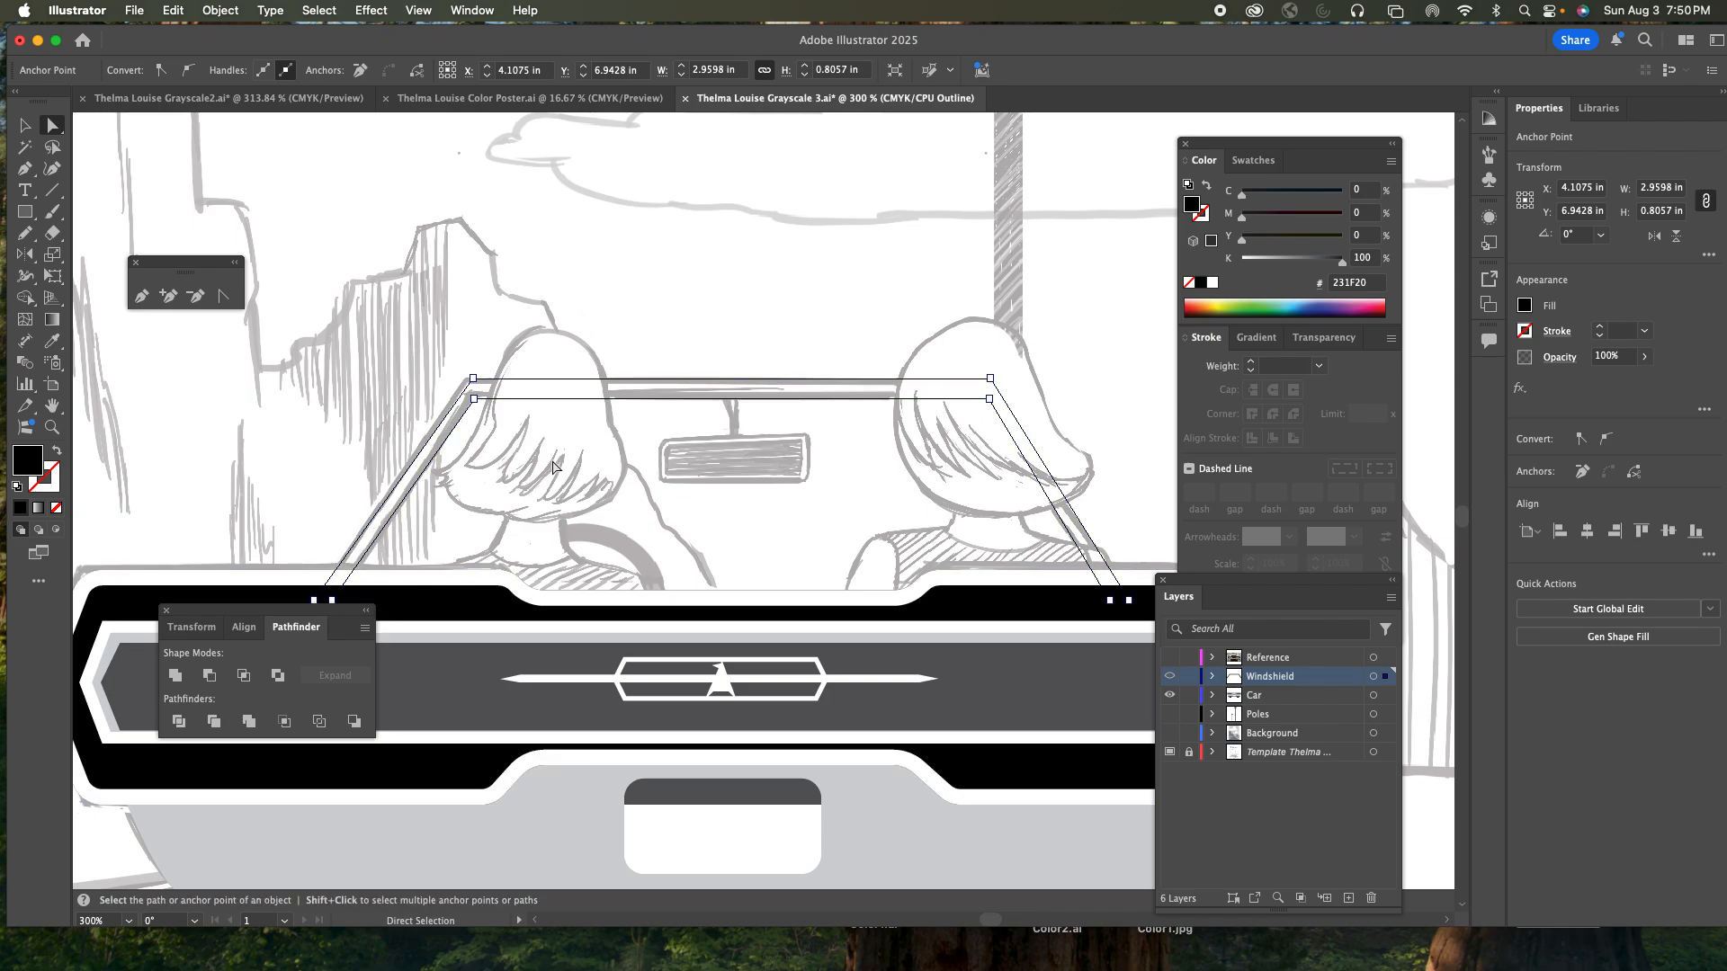
- Deselect the windshield frame and return its layer to filled preview to check the shape
click(659, 422)
super+click(1169, 678)
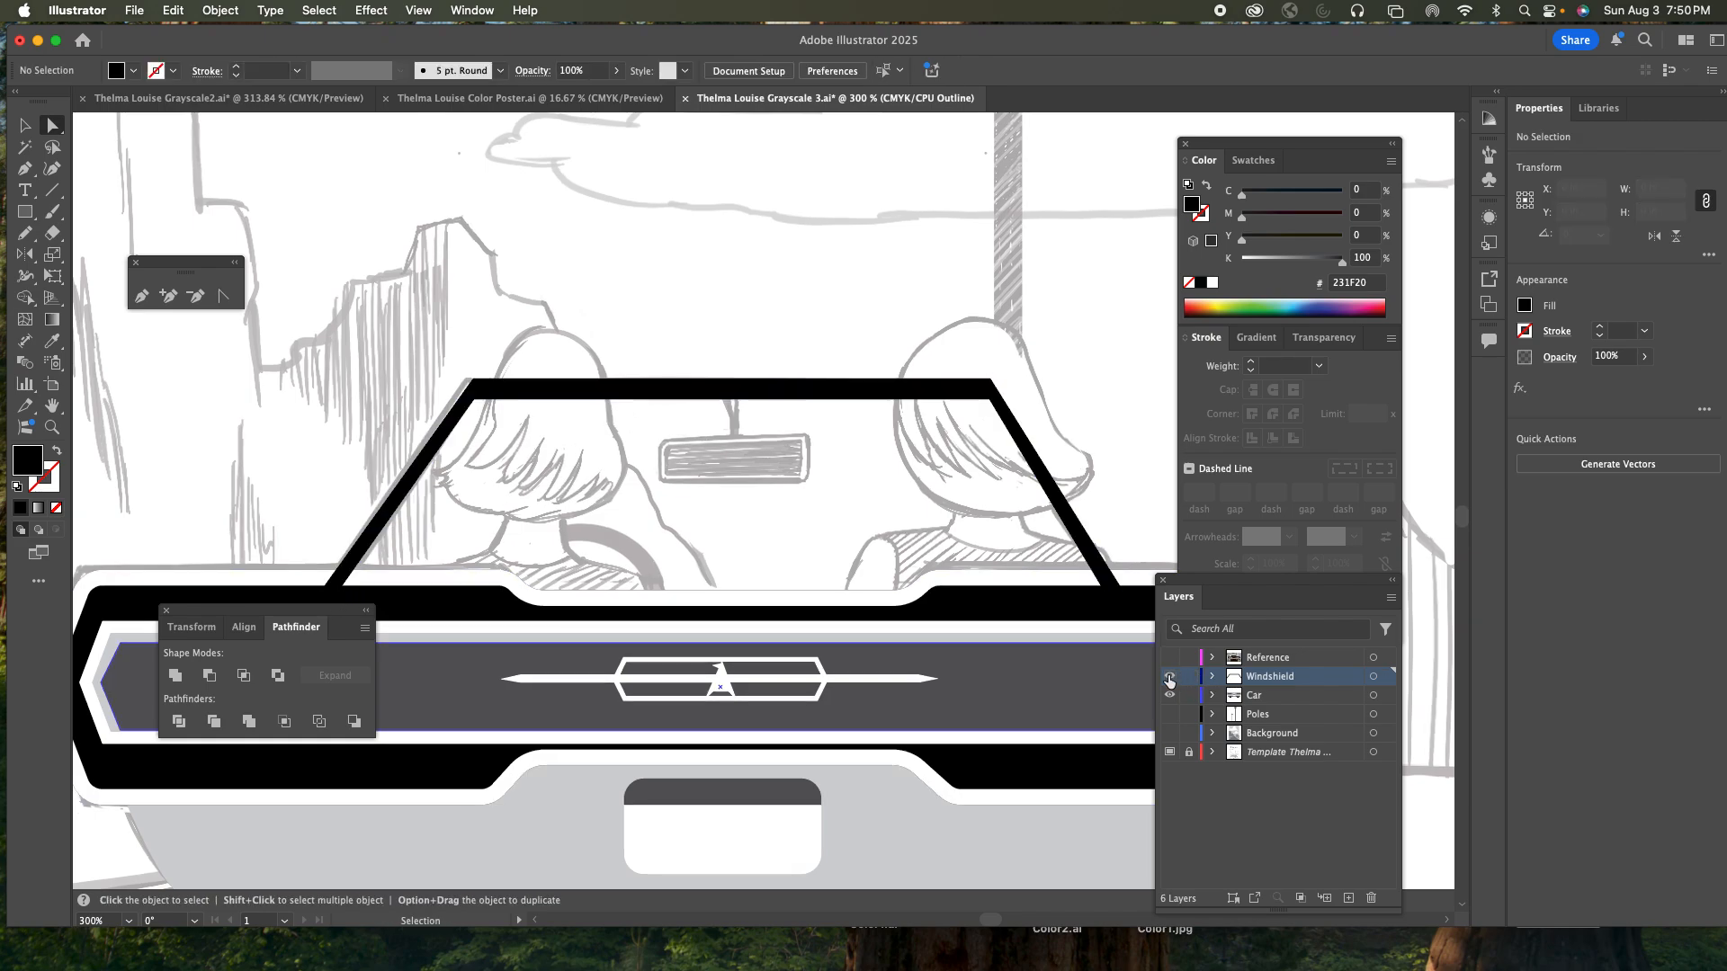
super+click(1169, 678)
super+click(1170, 678)
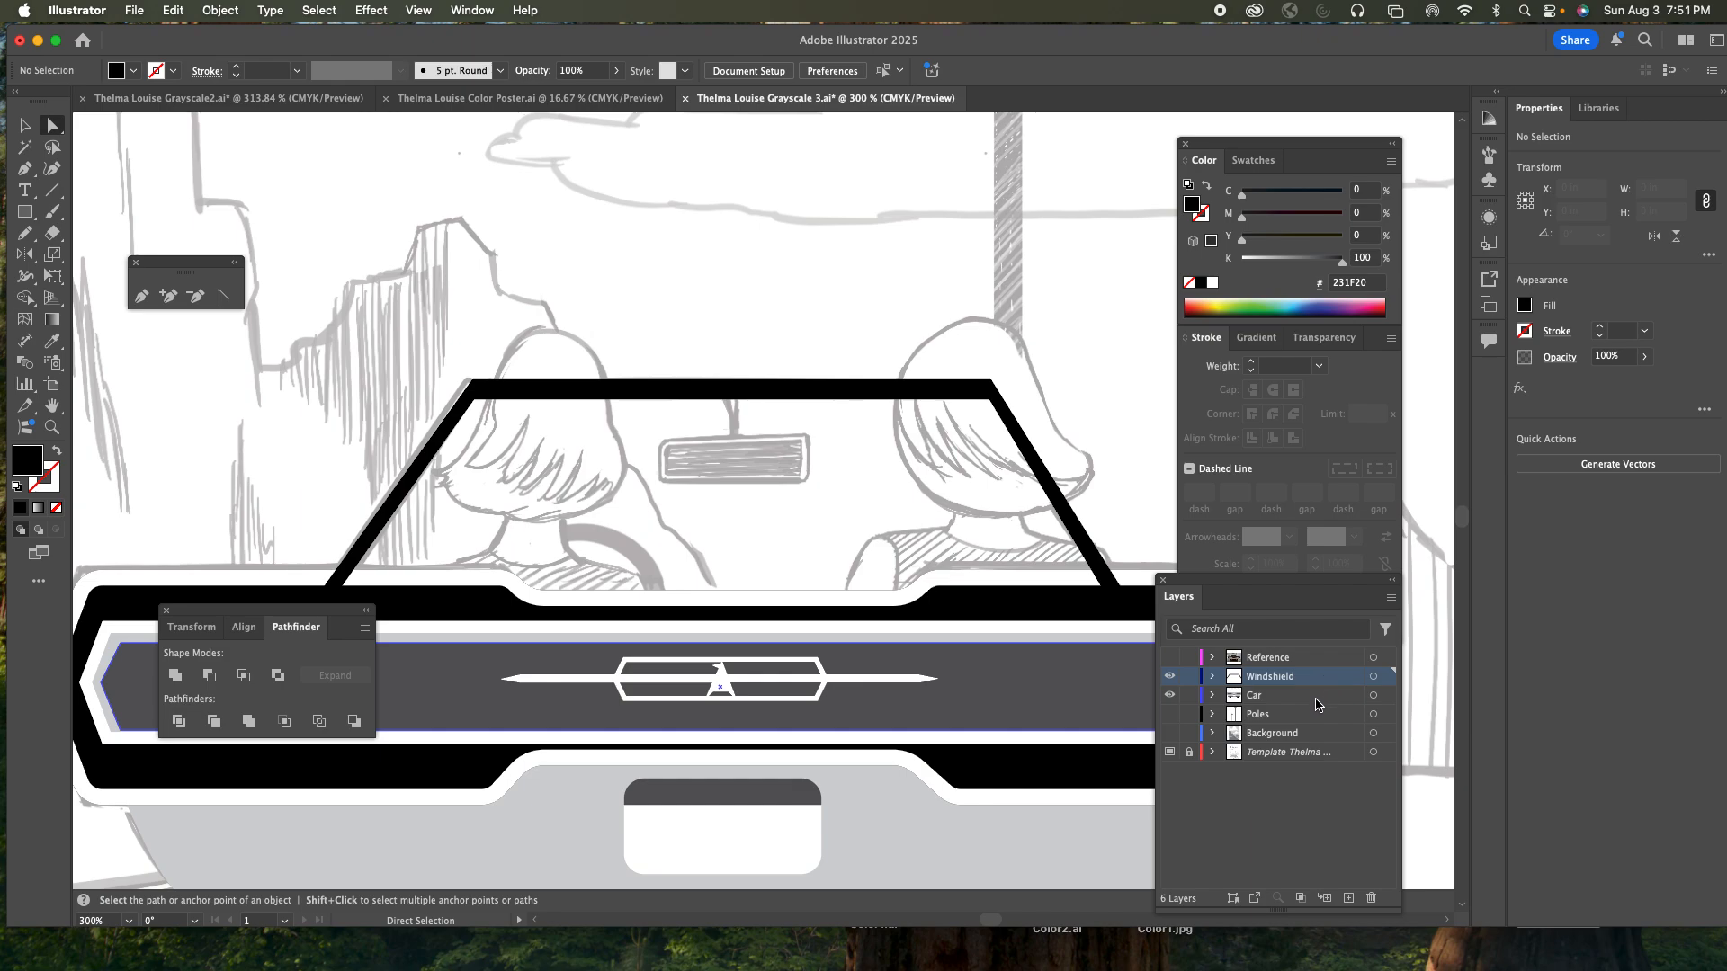
drag(1321, 682, 1311, 699)
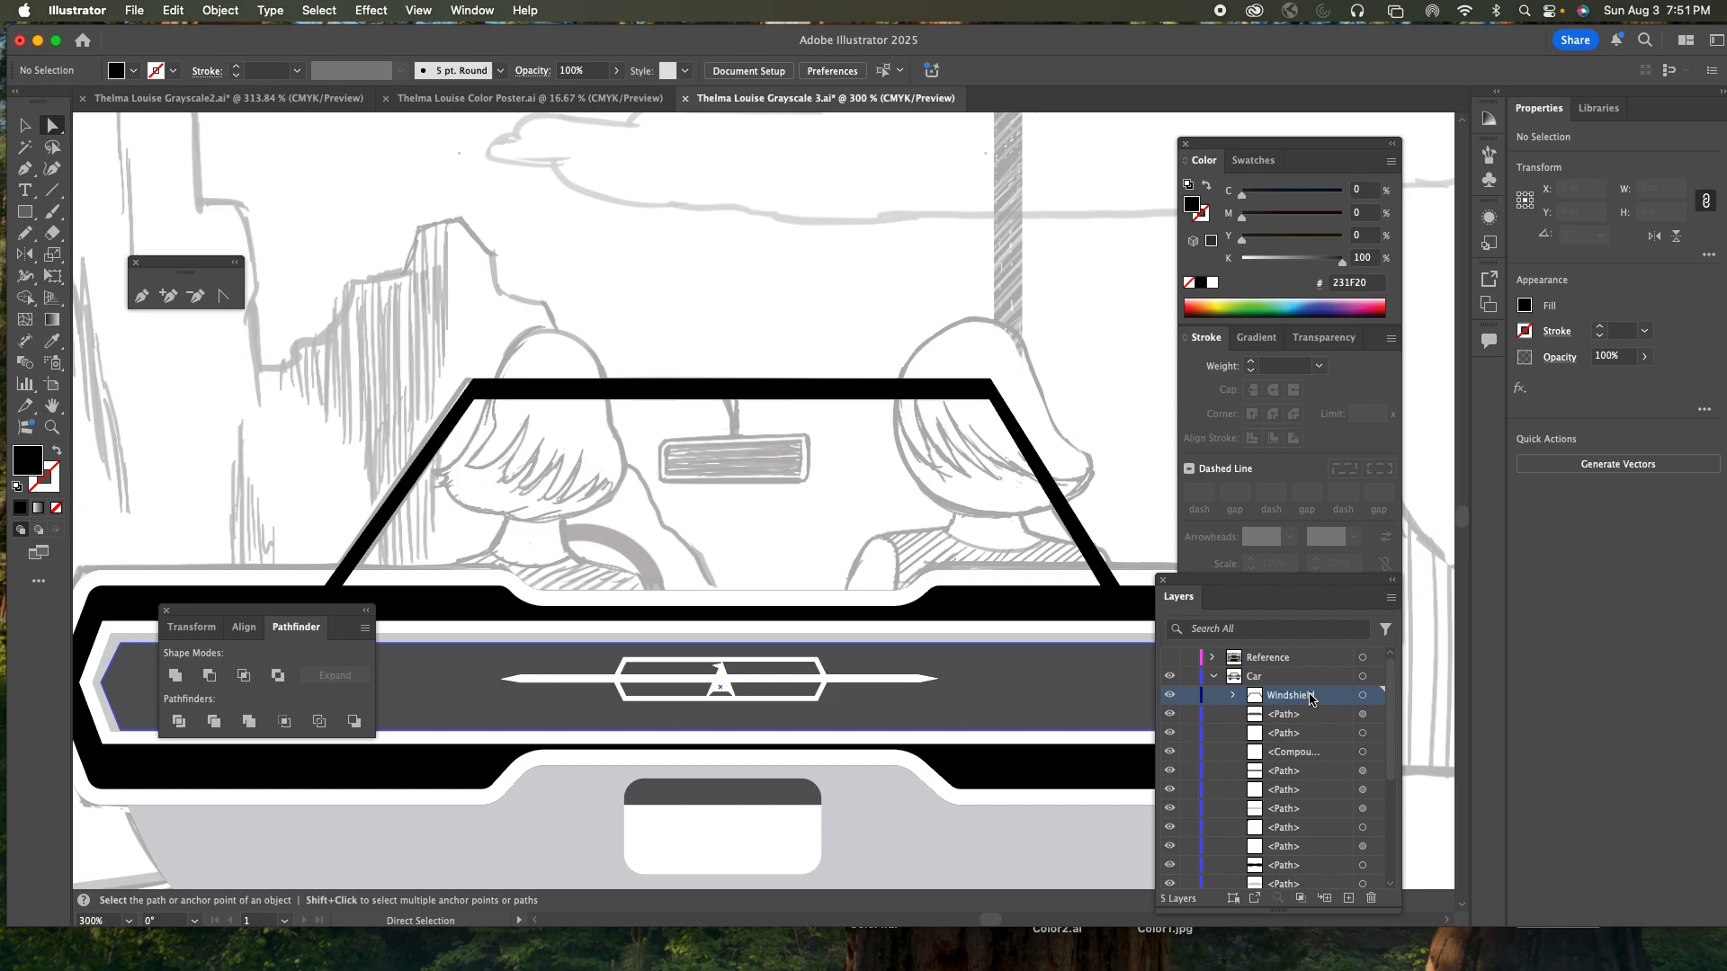
key(v)
drag(1312, 700, 1303, 673)
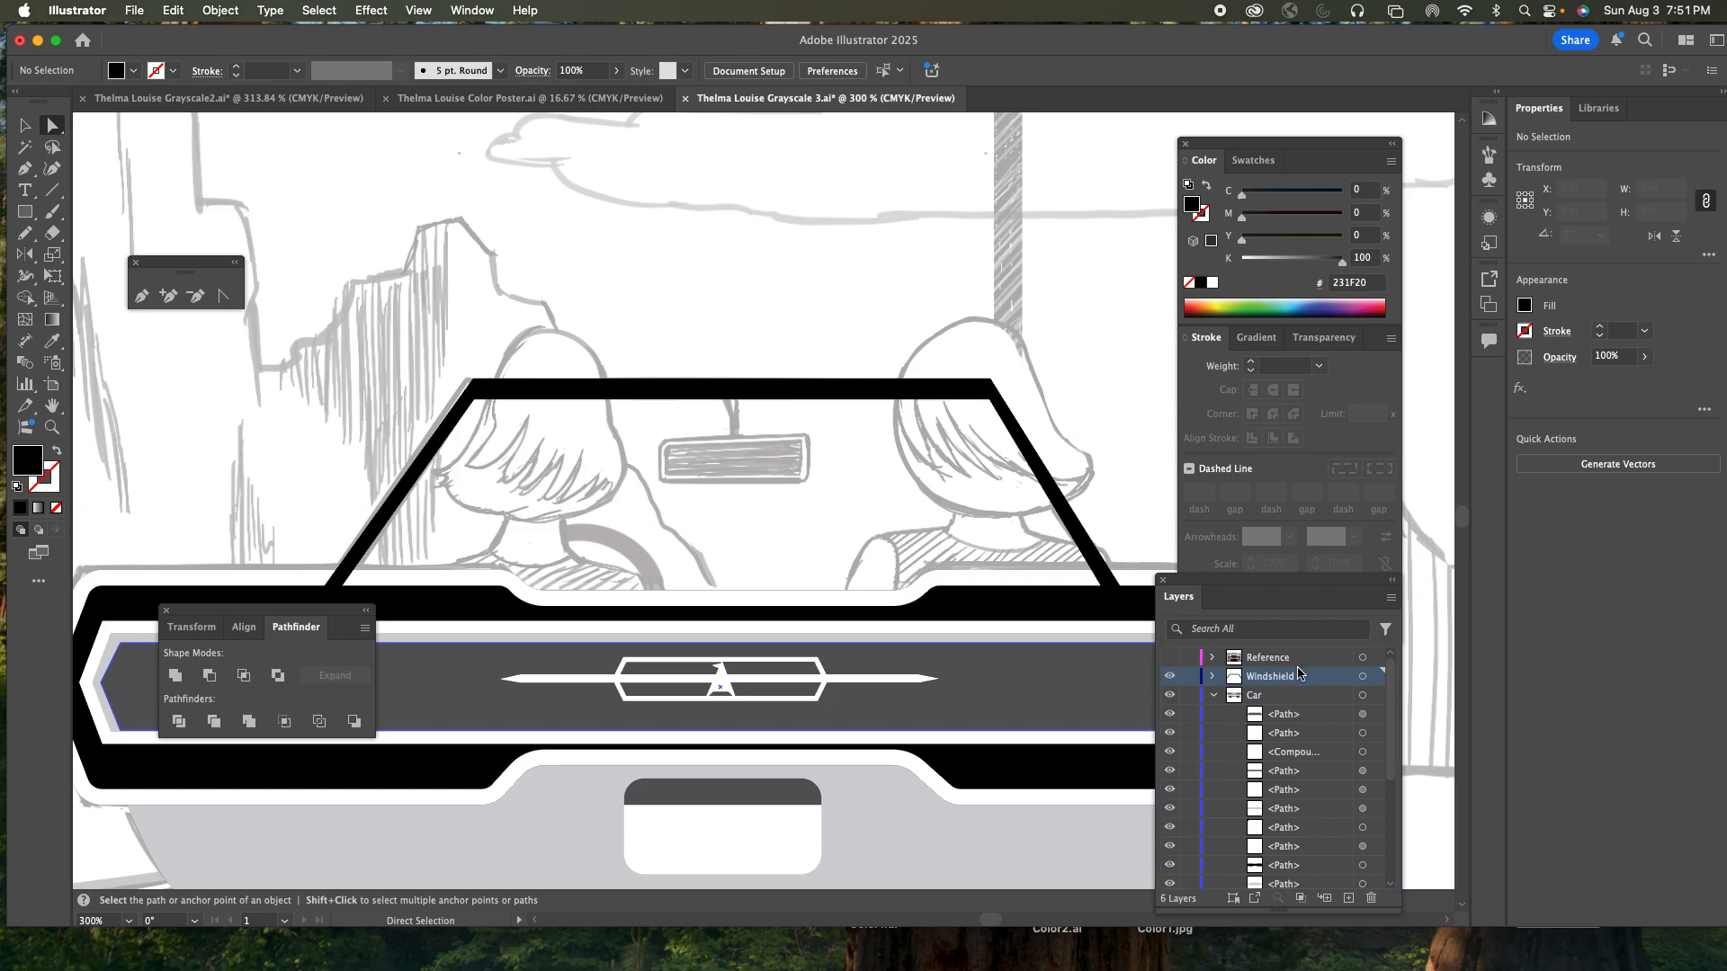
click(1213, 697)
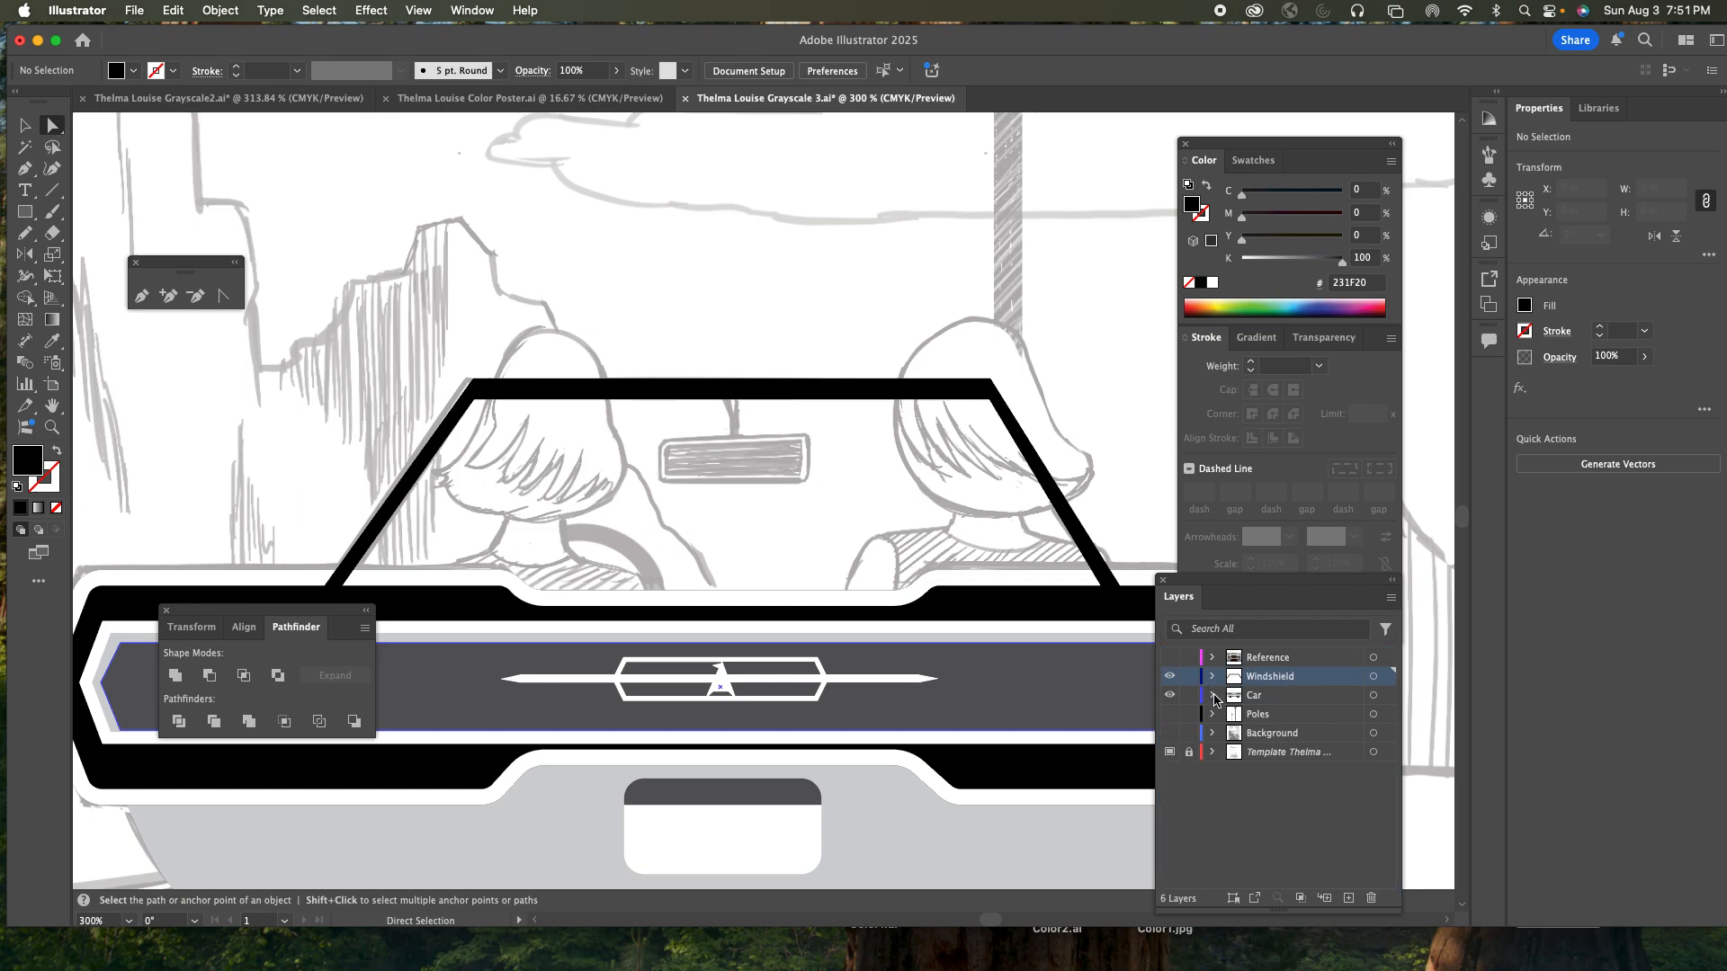
- Move the Windshield layer below the Car layer and display it in outline mode
drag(1309, 678, 1306, 703)
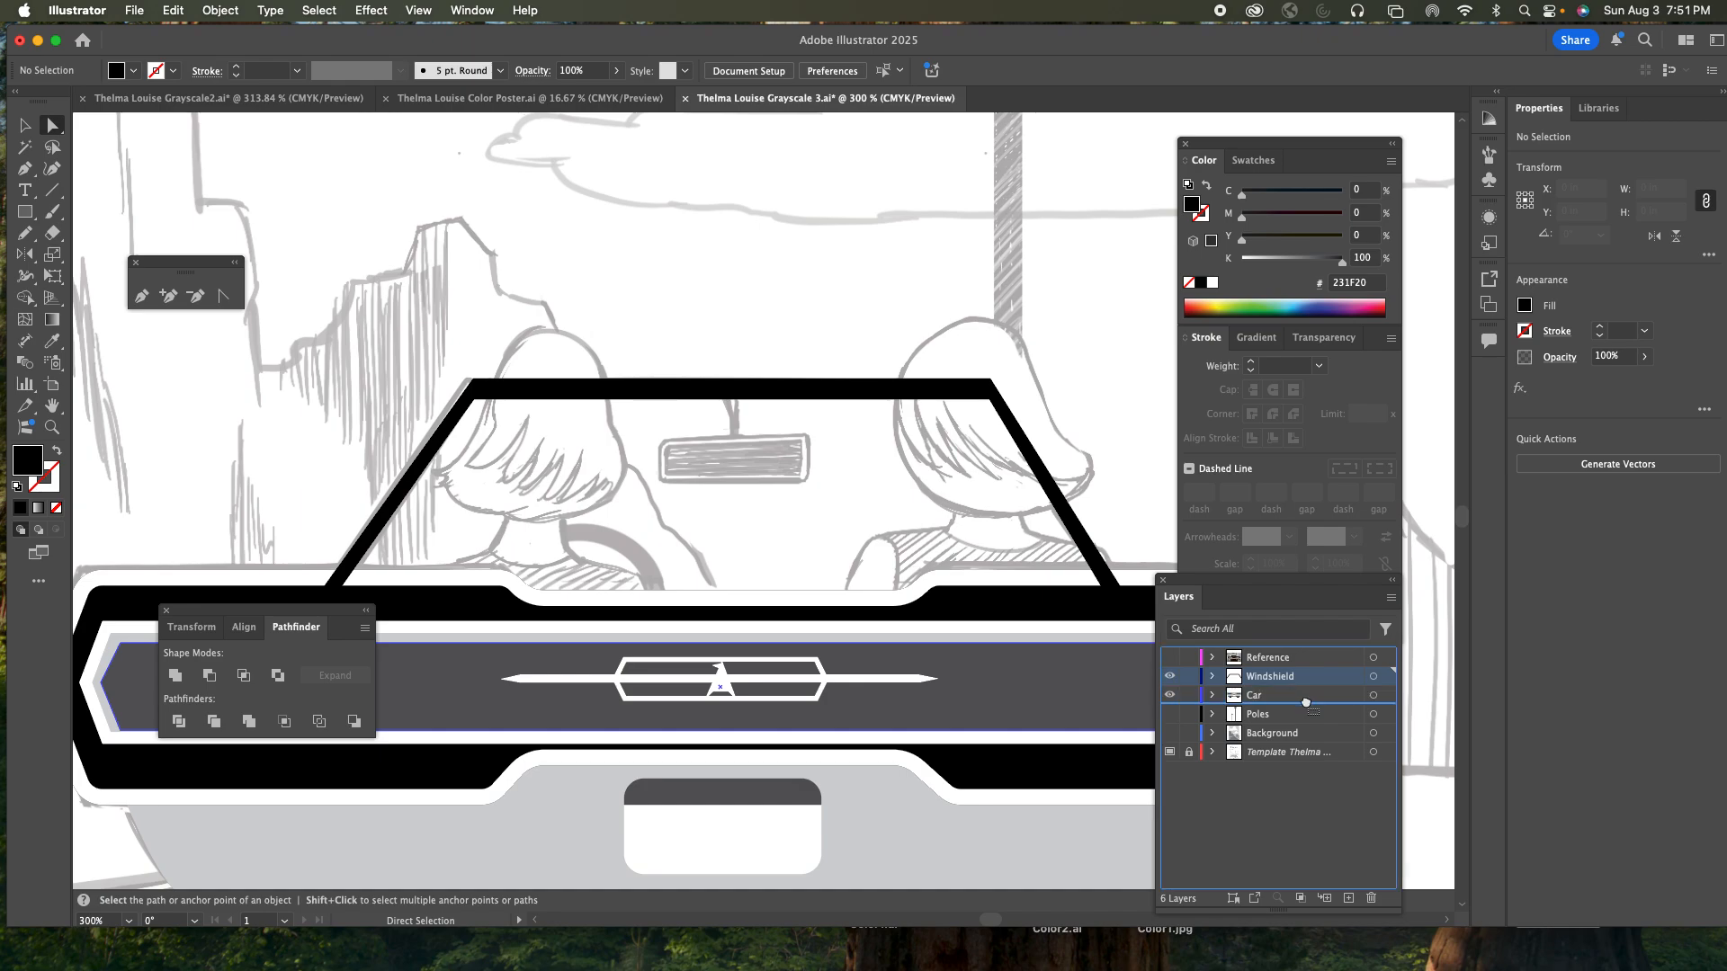
drag(1306, 702, 1307, 705)
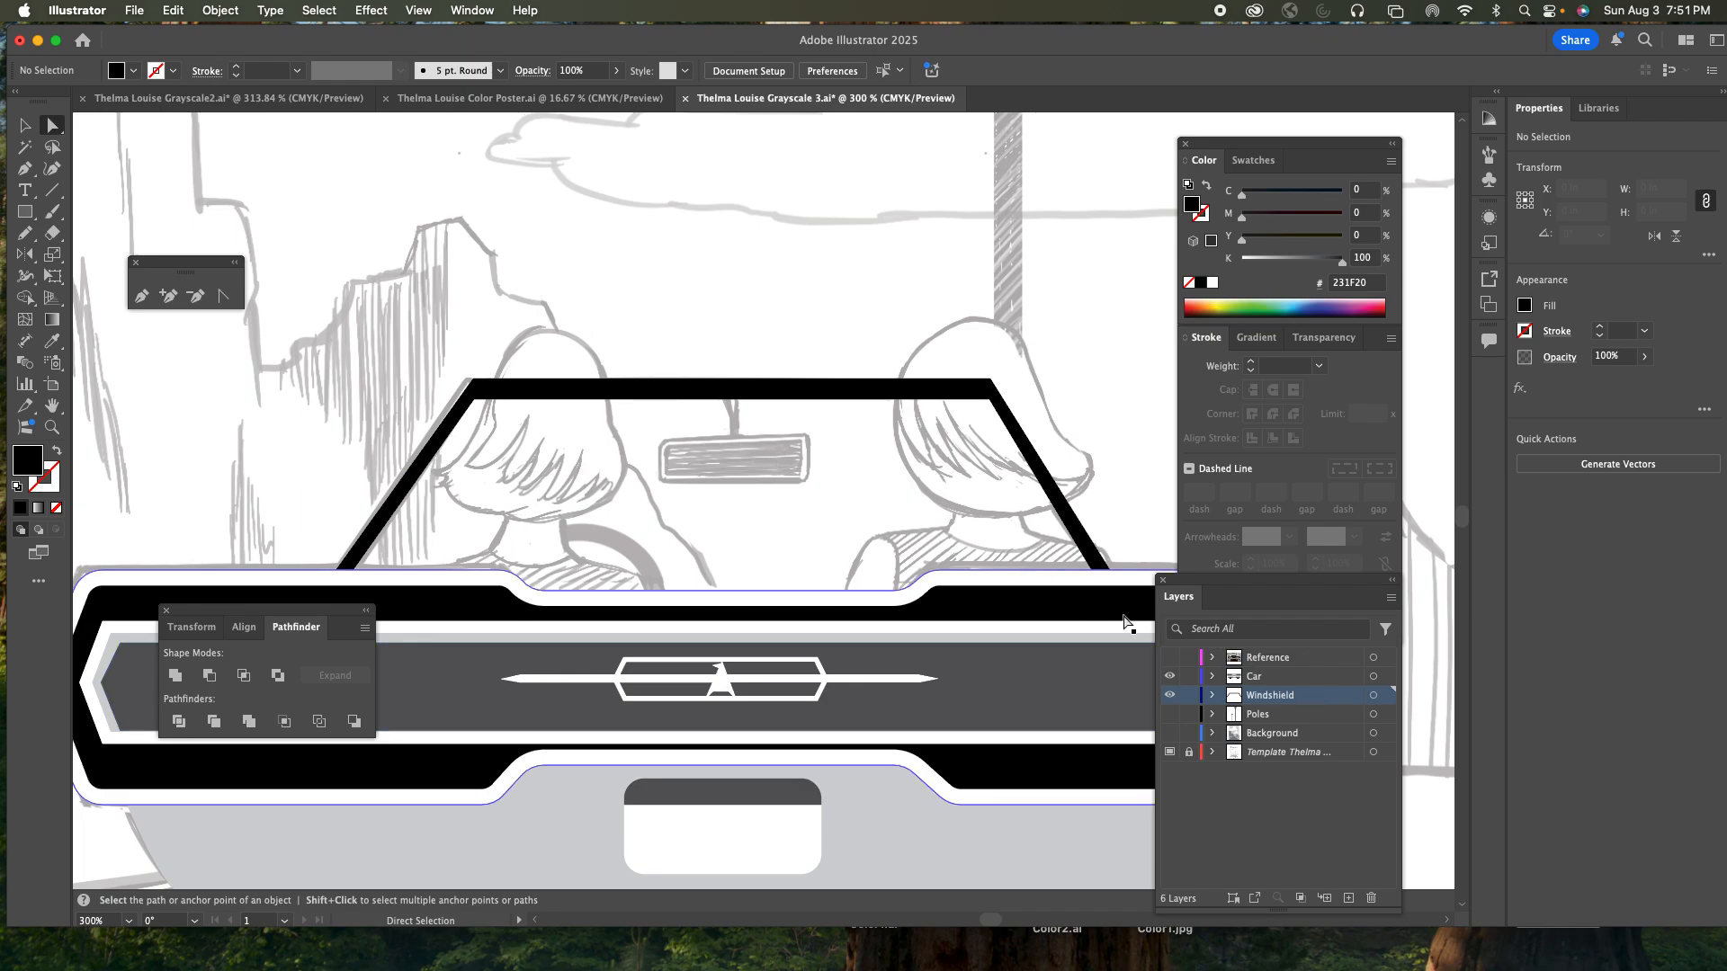
super+click(1171, 695)
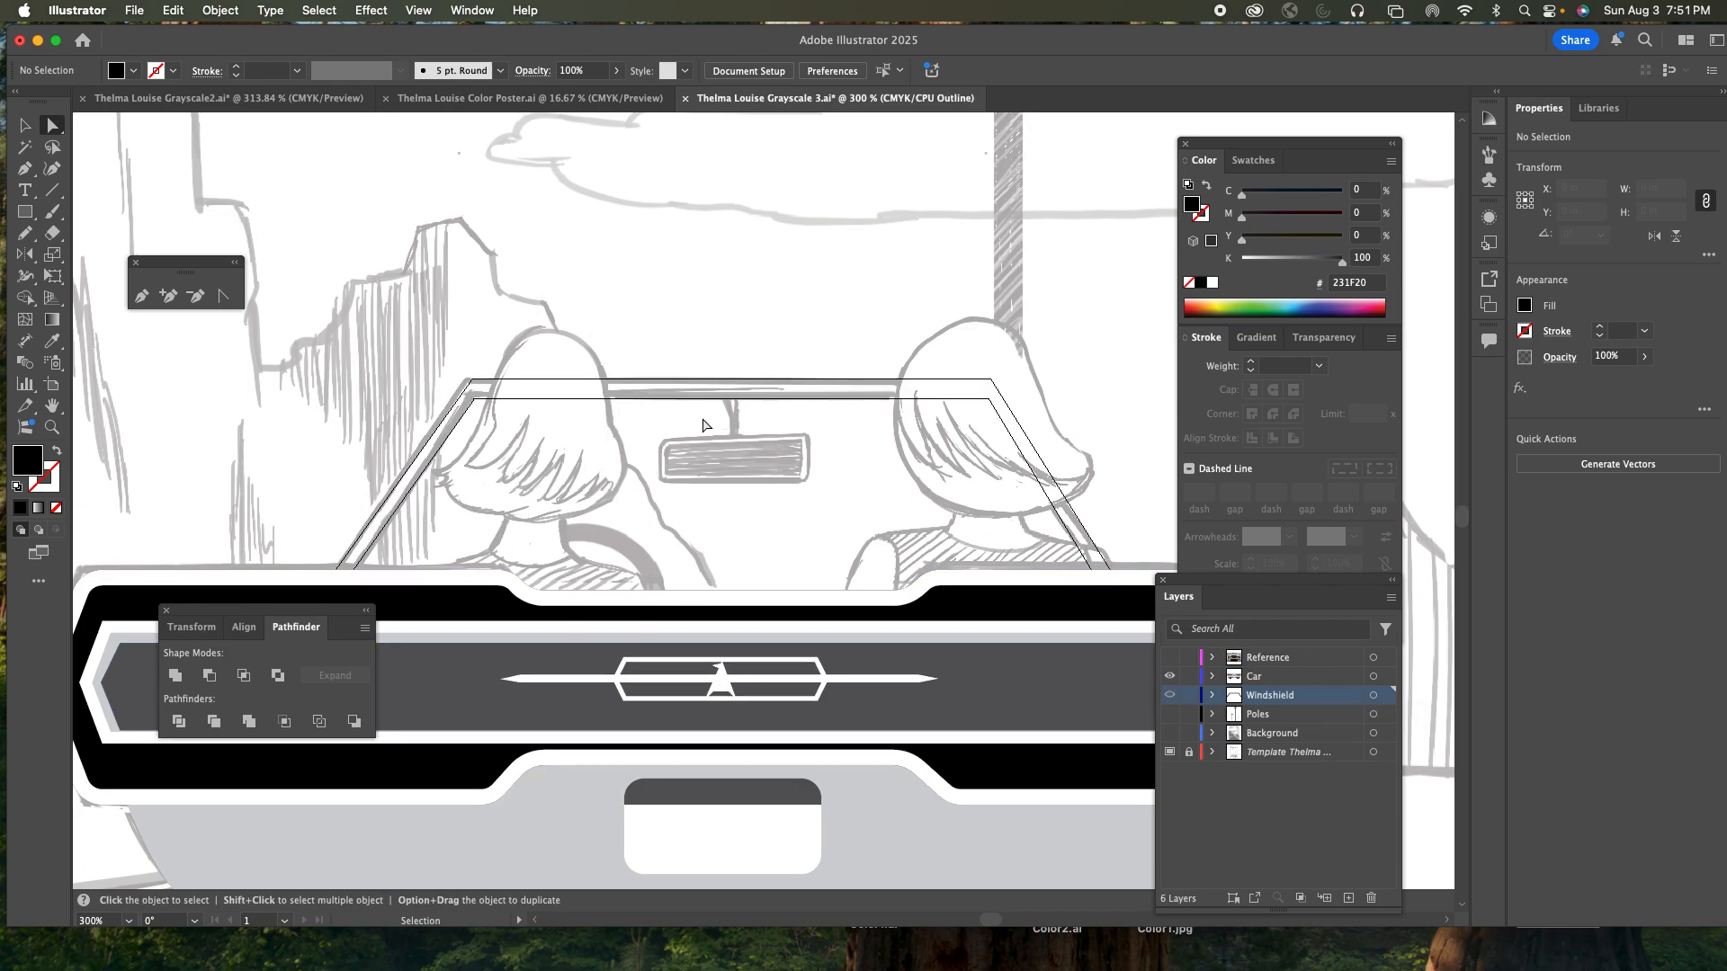
- Trace the rearview mirror's stem with the Pen tool as a closed shape, curving its left side out toward the windshield's top bar
click(25, 168)
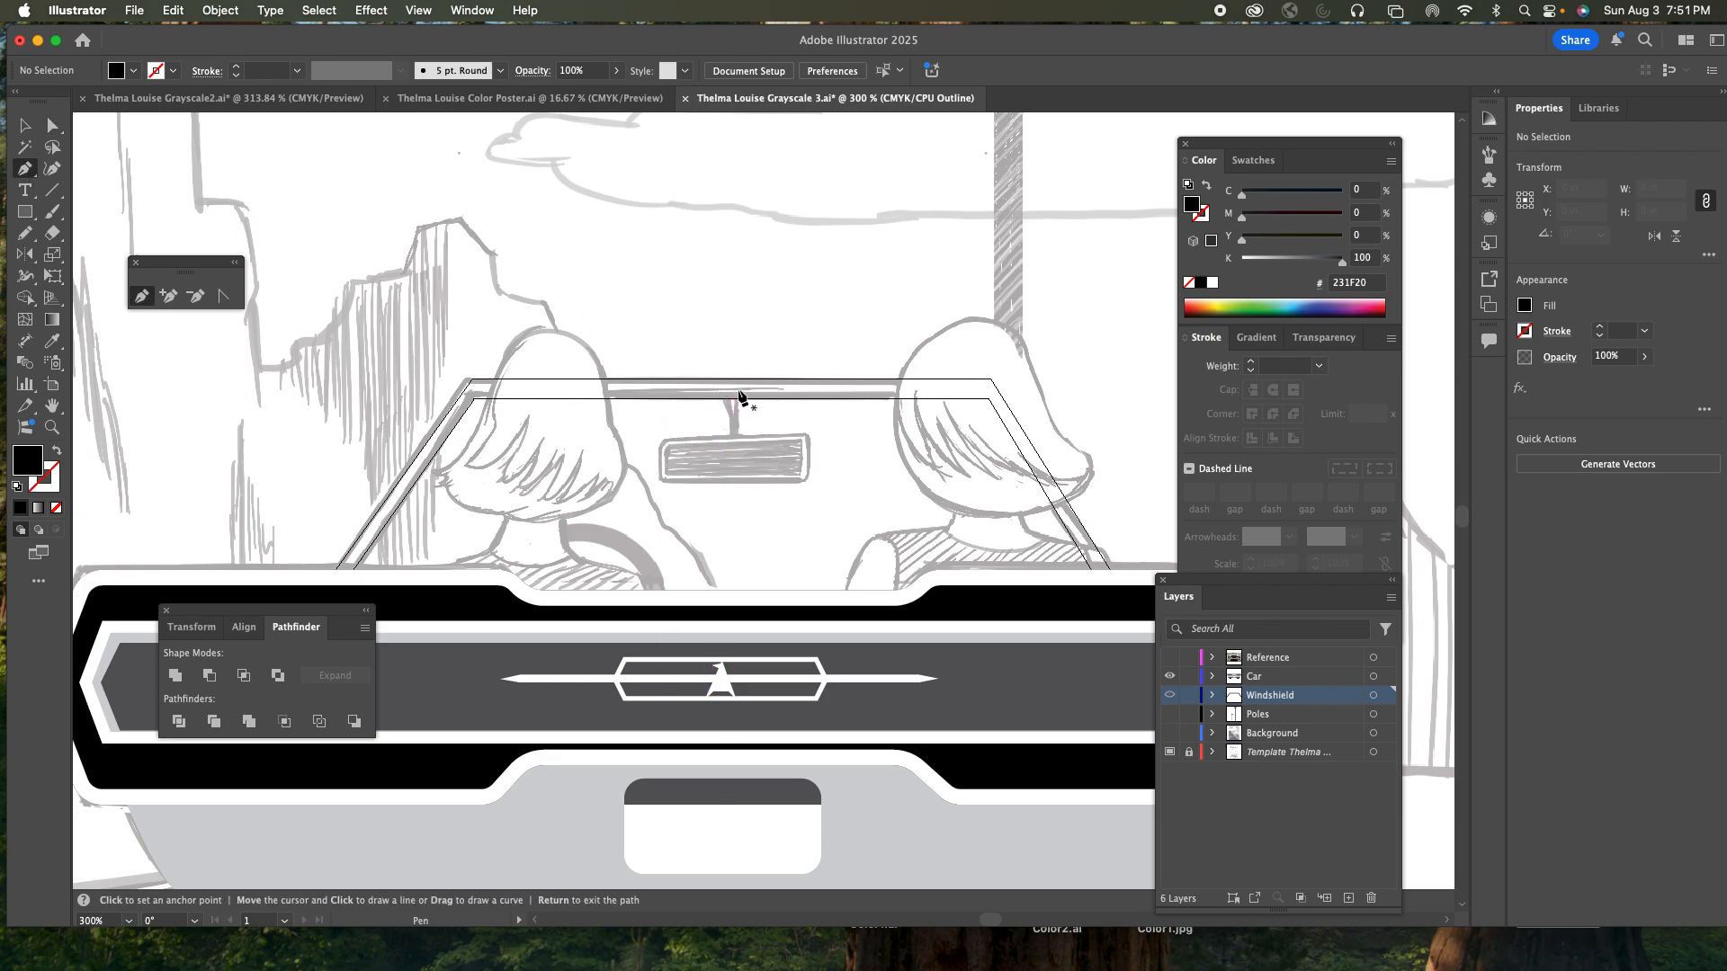
click(737, 390)
click(738, 453)
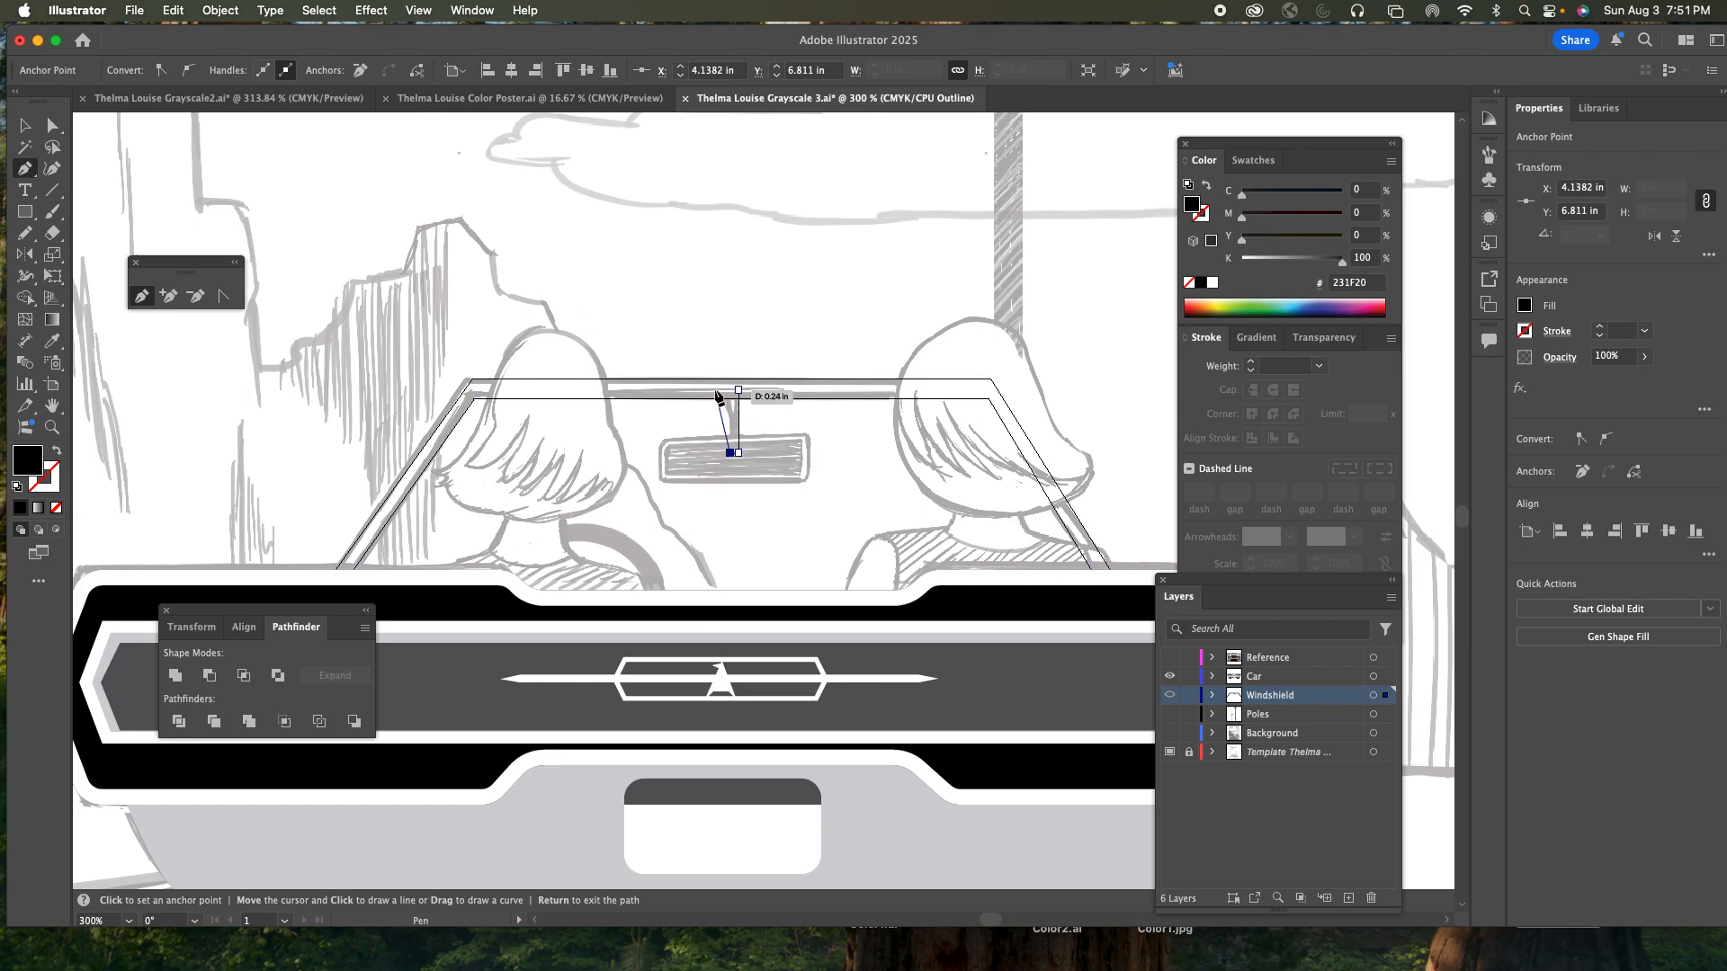
drag(715, 390, 702, 389)
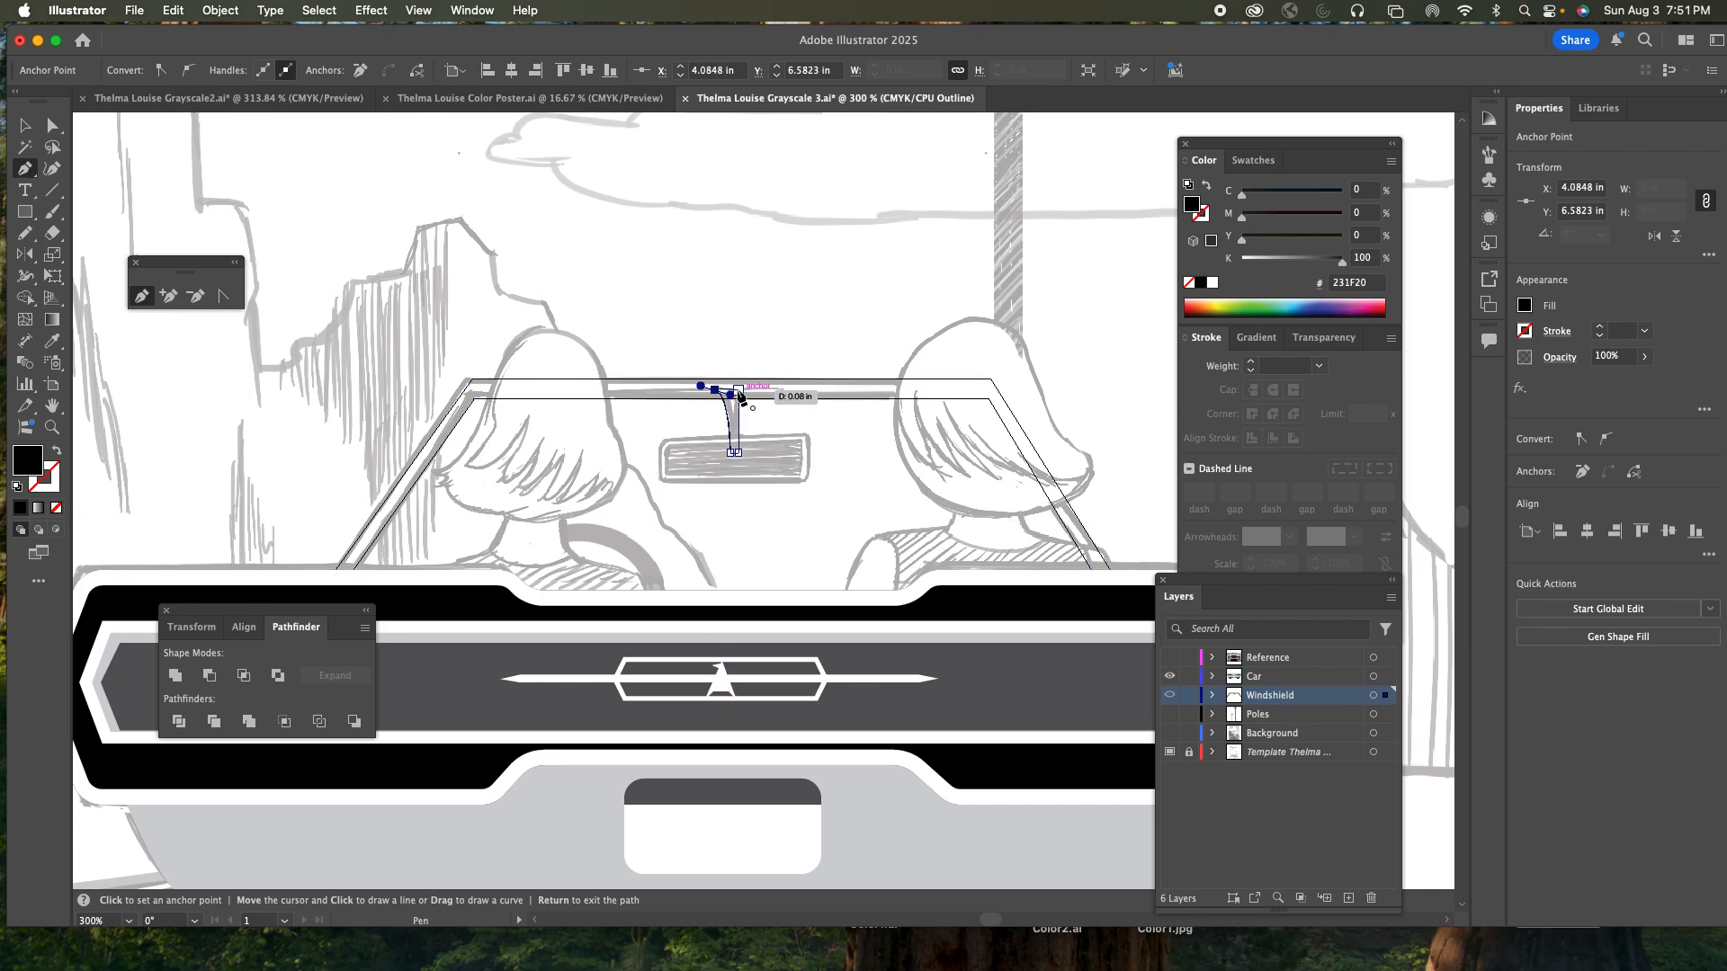
drag(739, 391, 739, 396)
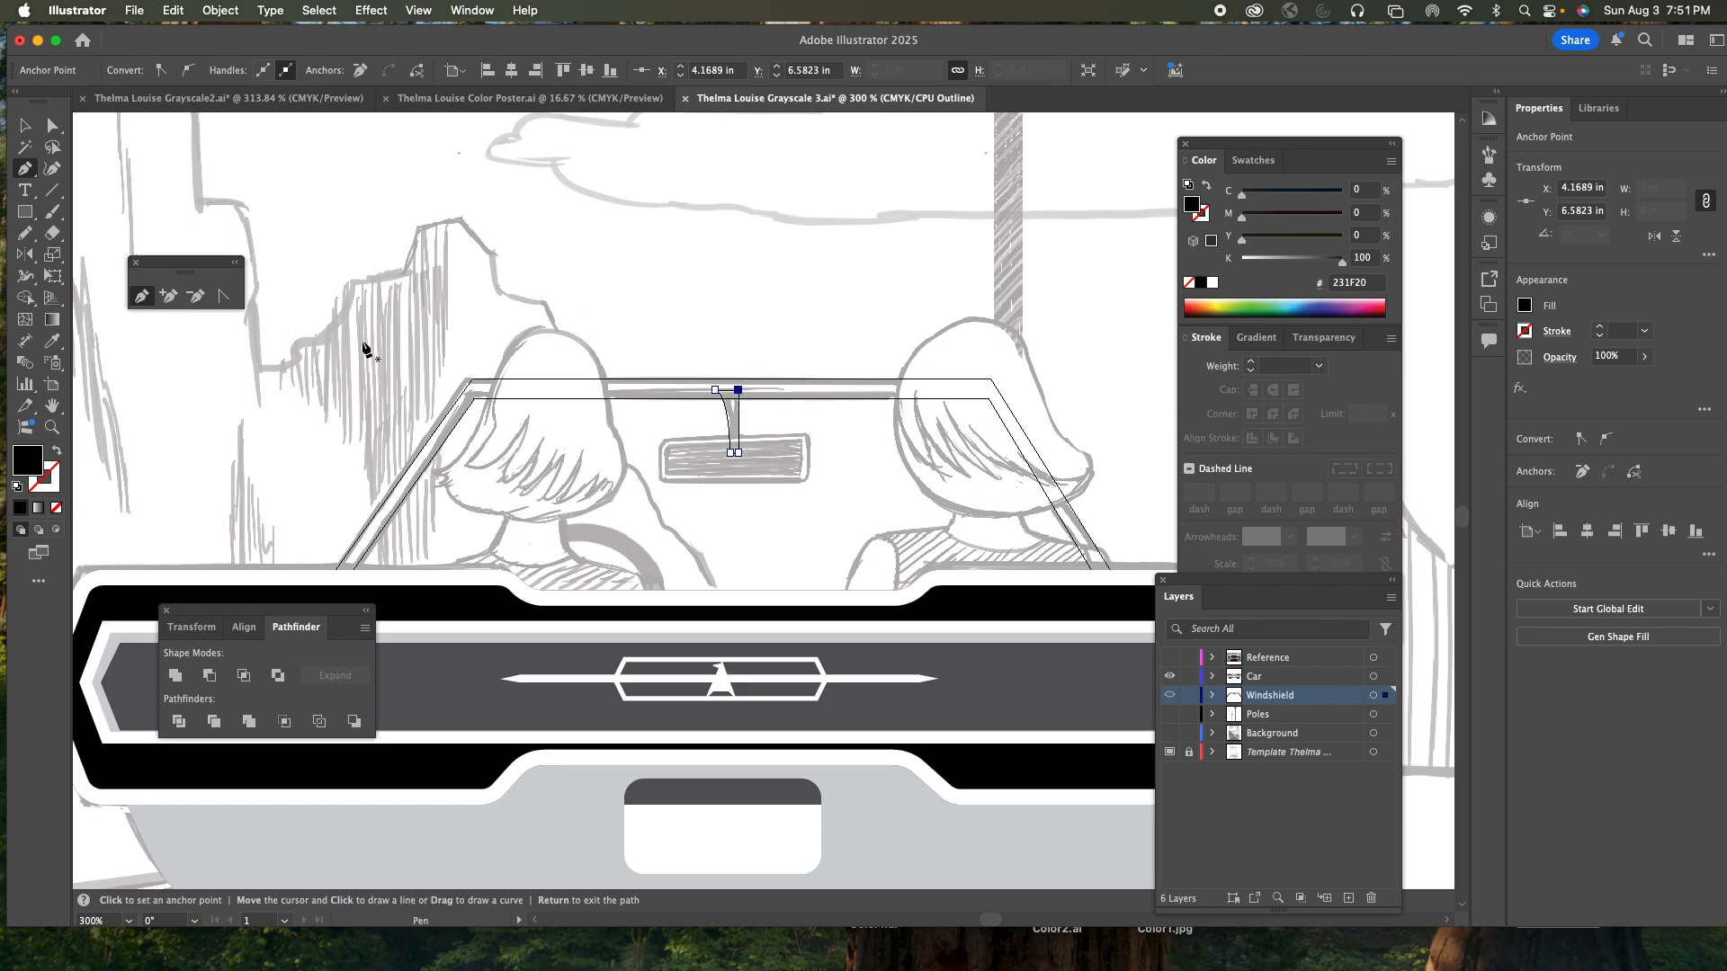
- Draw a rectangle over the sketched rearview mirror and reshape its sides into a tapered shape about 0.48 in wide and 0.19 in tall
click(27, 216)
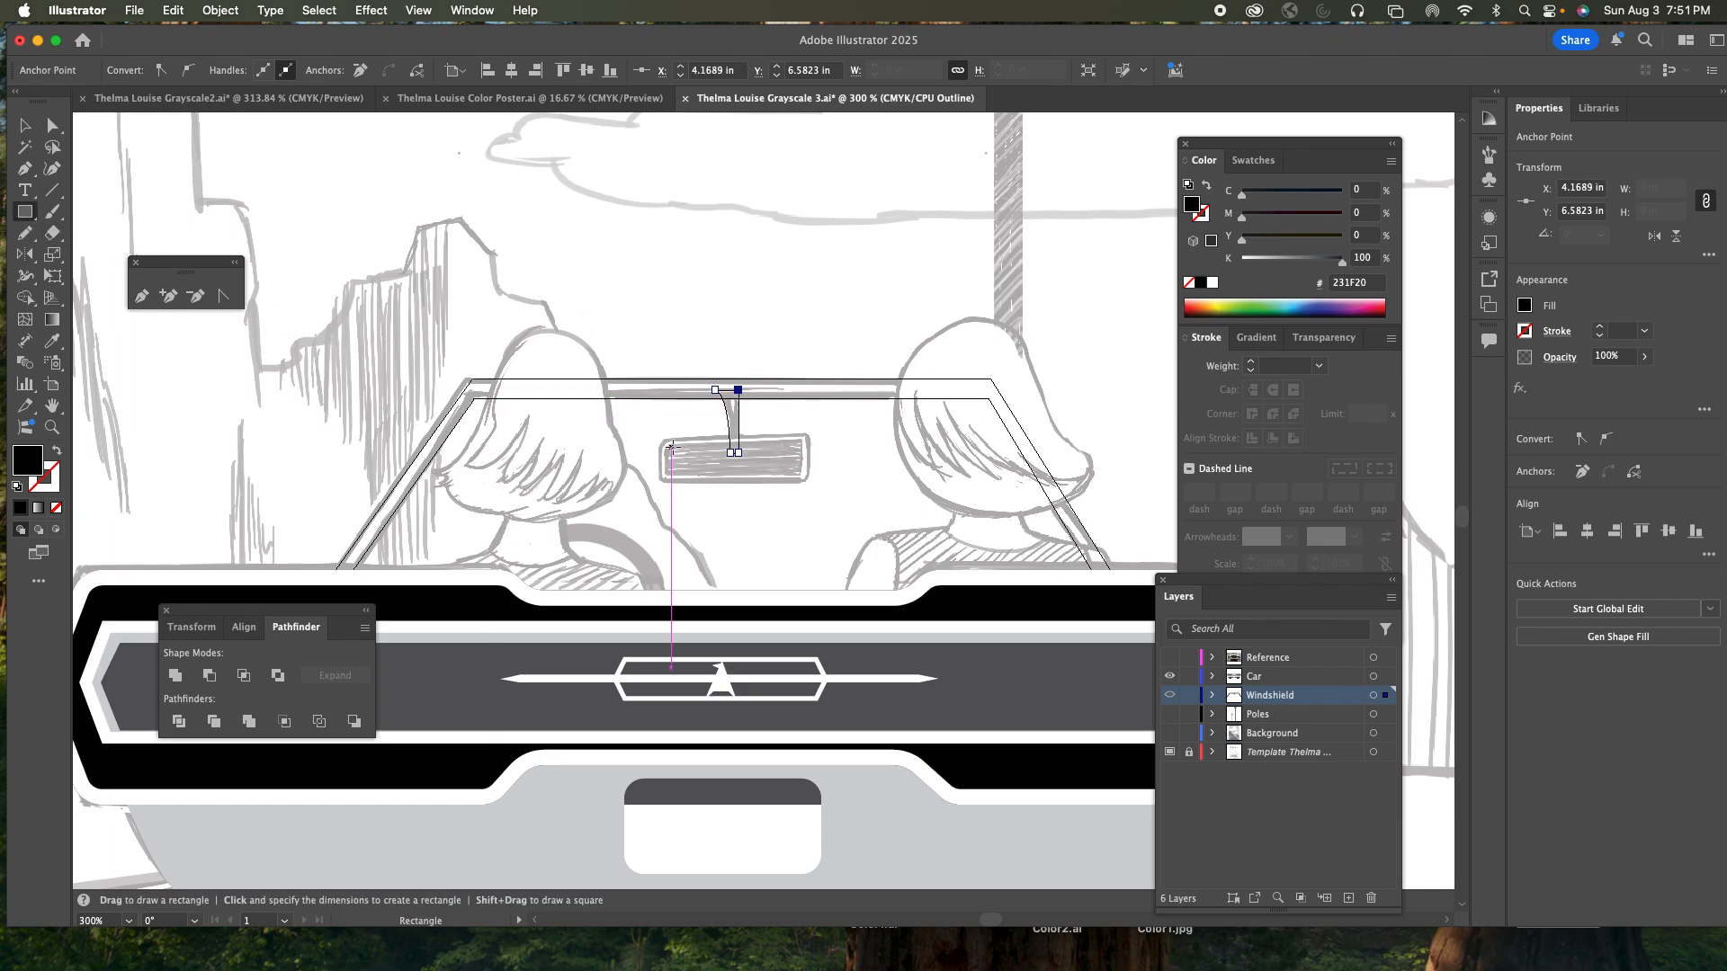
drag(666, 443, 803, 480)
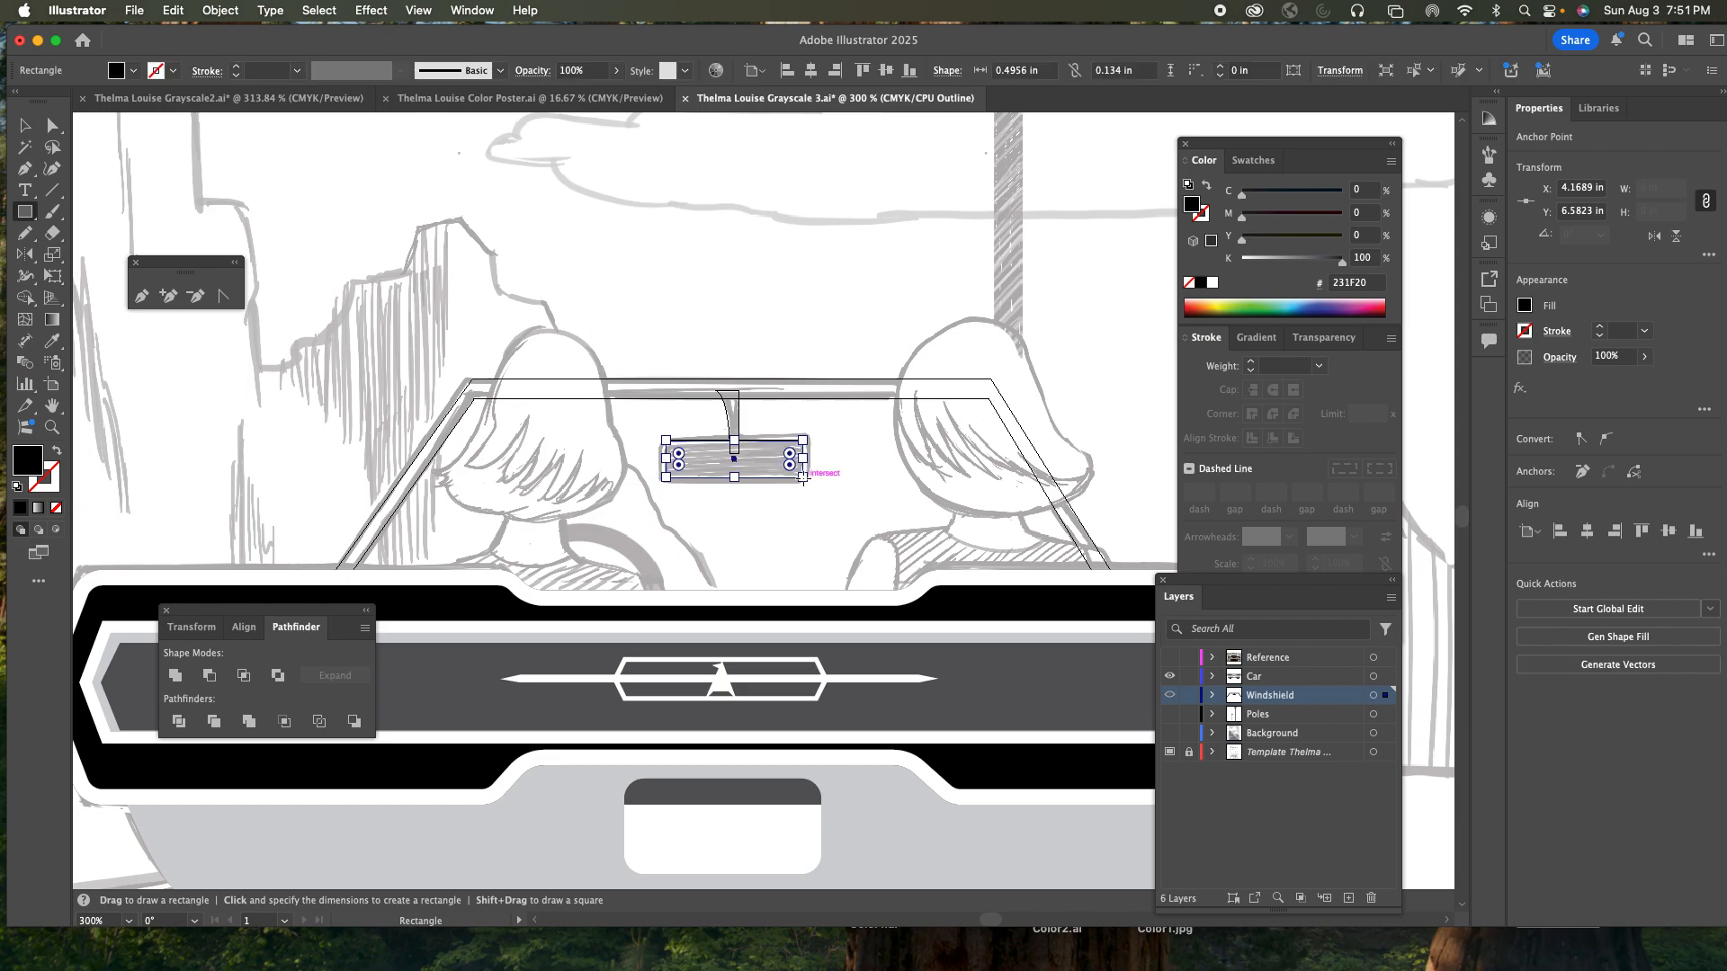
key(a)
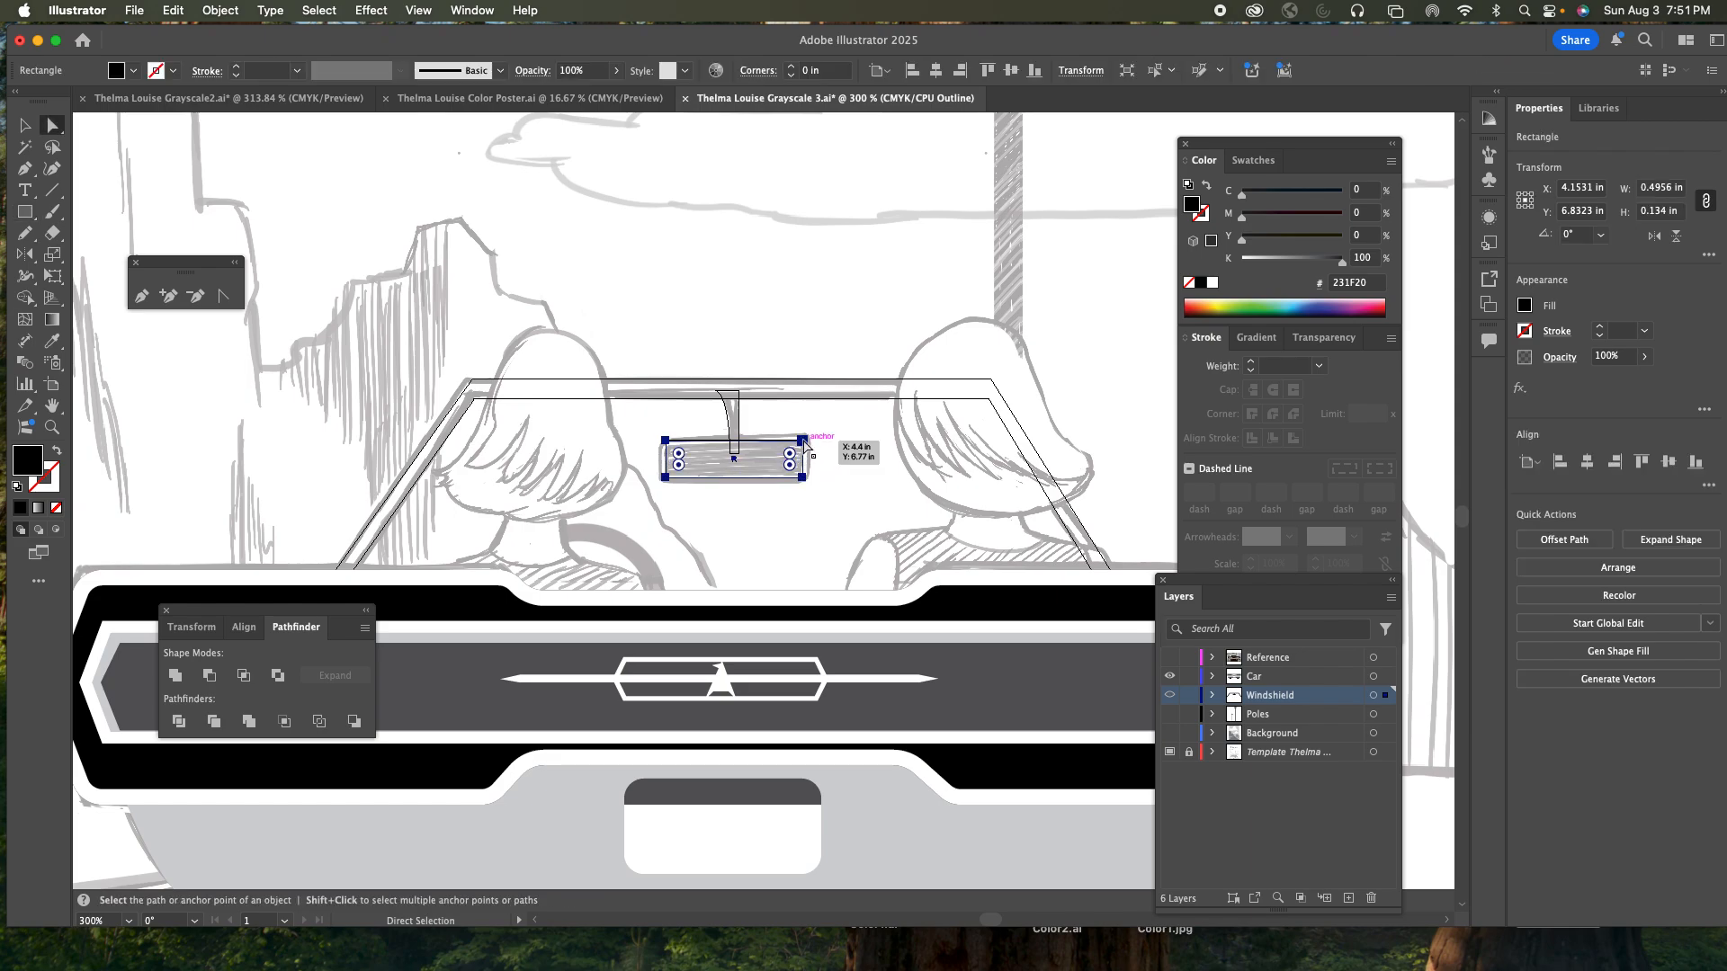
drag(805, 443, 801, 483)
click(822, 469)
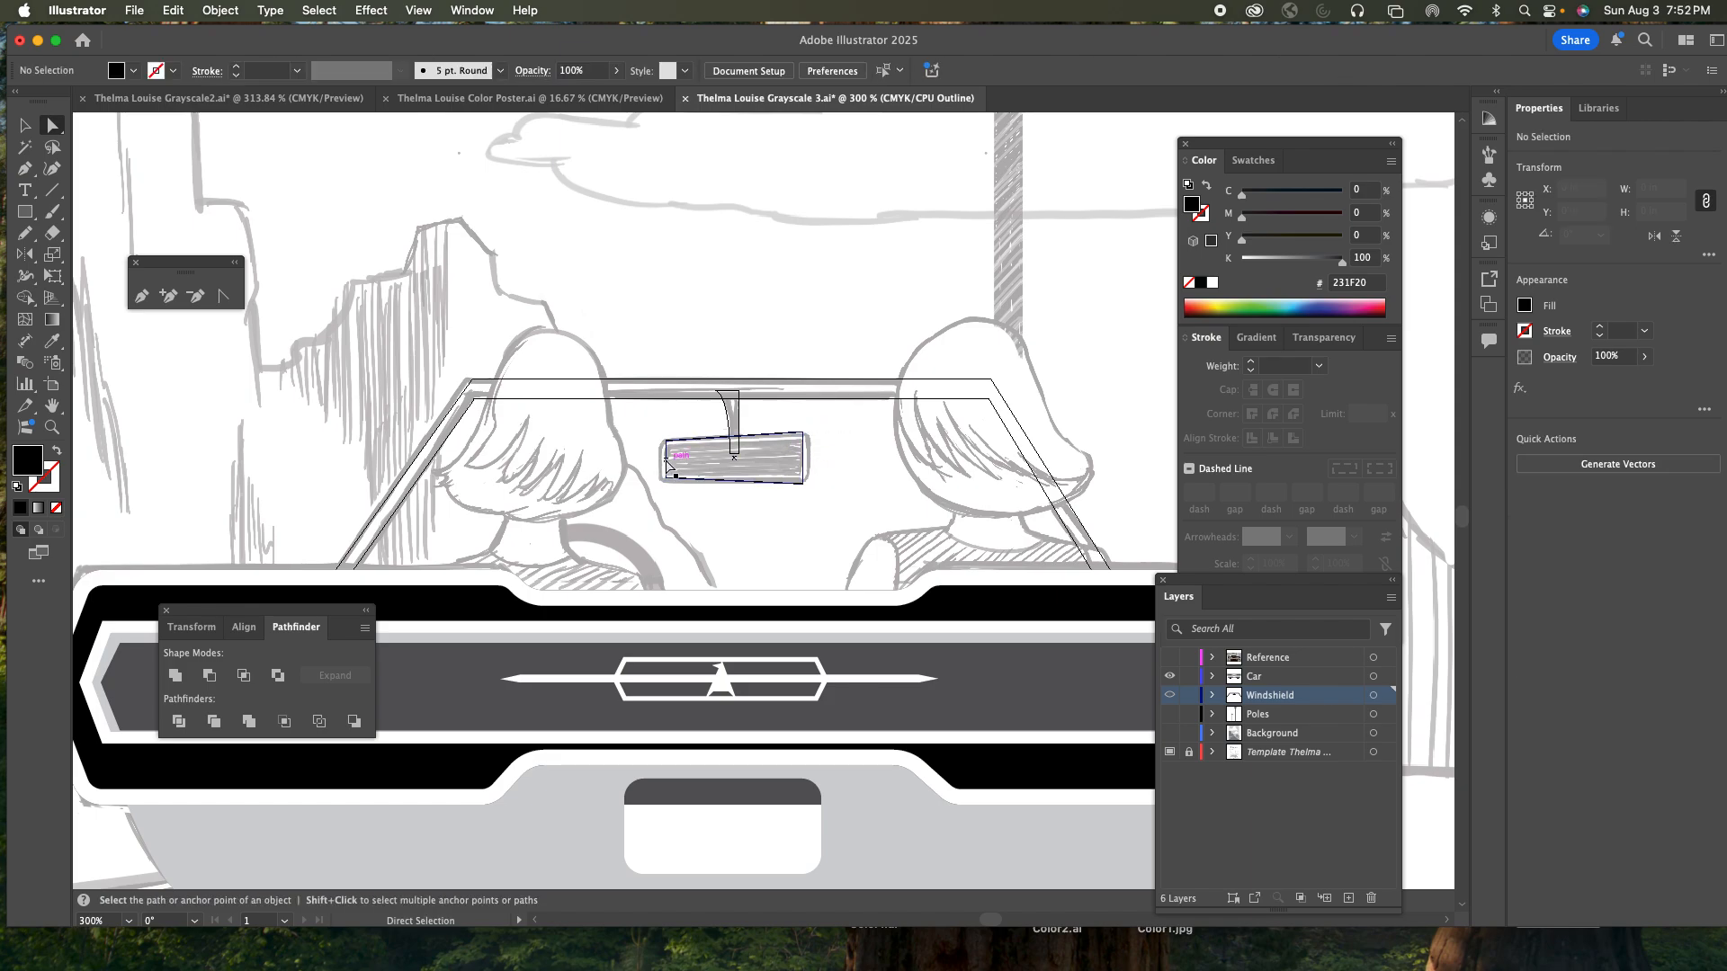
drag(666, 459, 671, 462)
- Round all four corners of the rearview mirror shape to about 0.026 in
key(z)
click(786, 456)
click(751, 508)
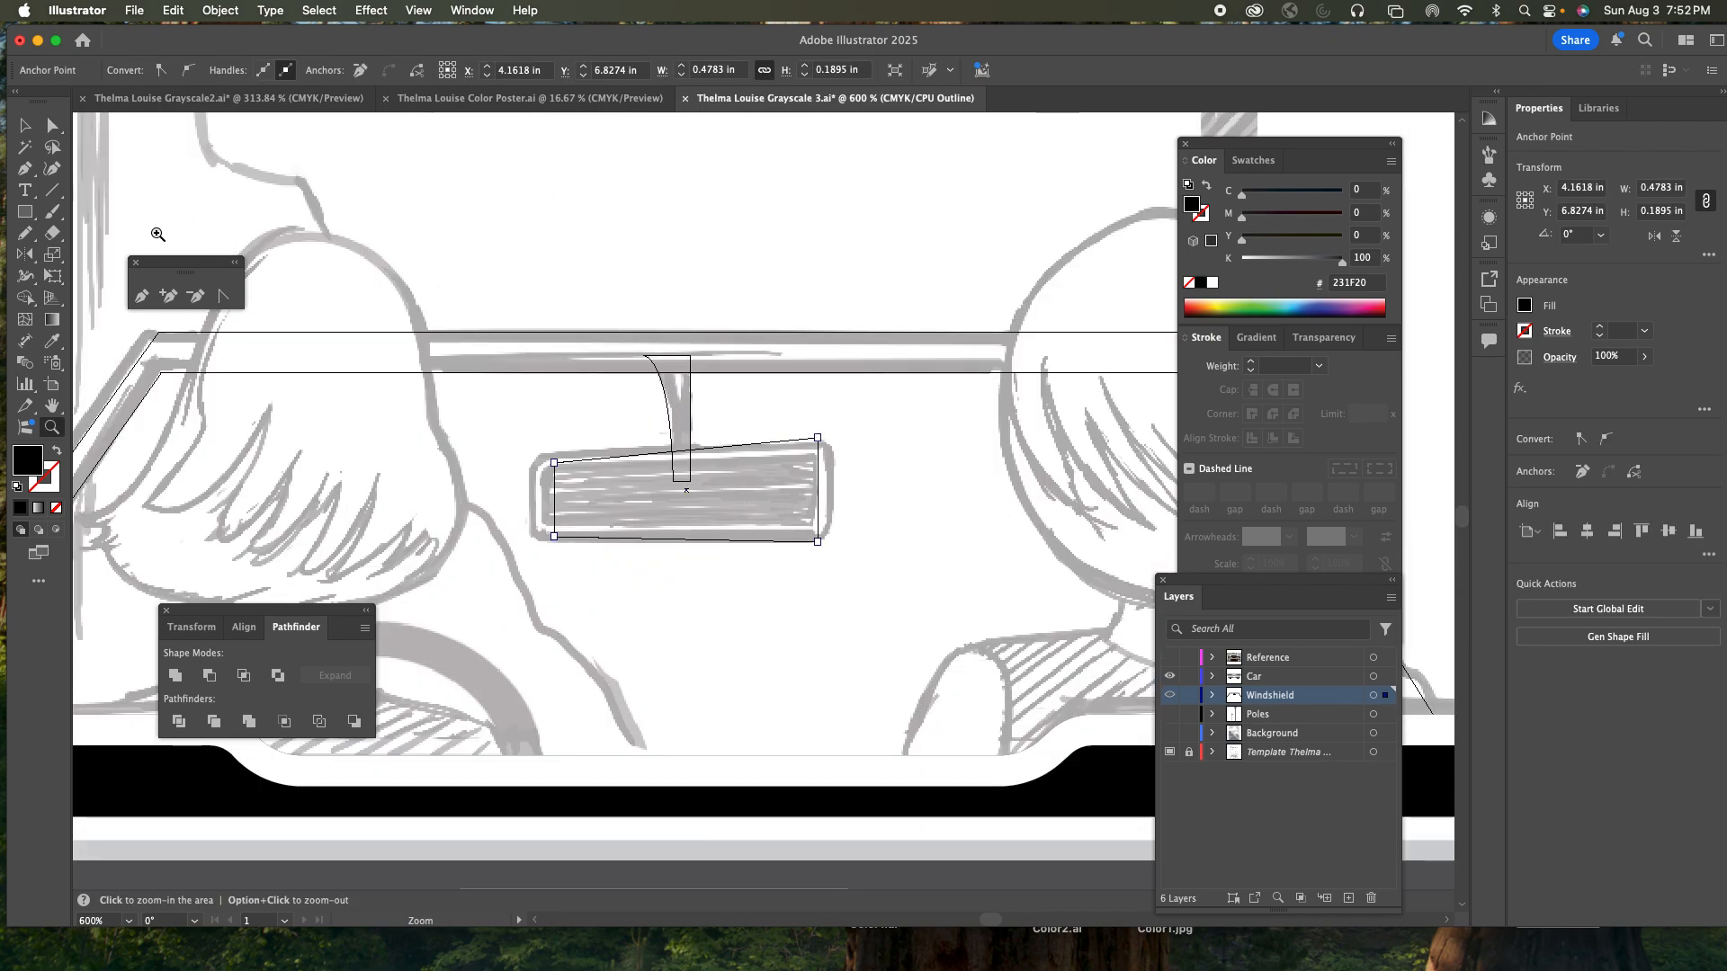
click(28, 131)
click(614, 467)
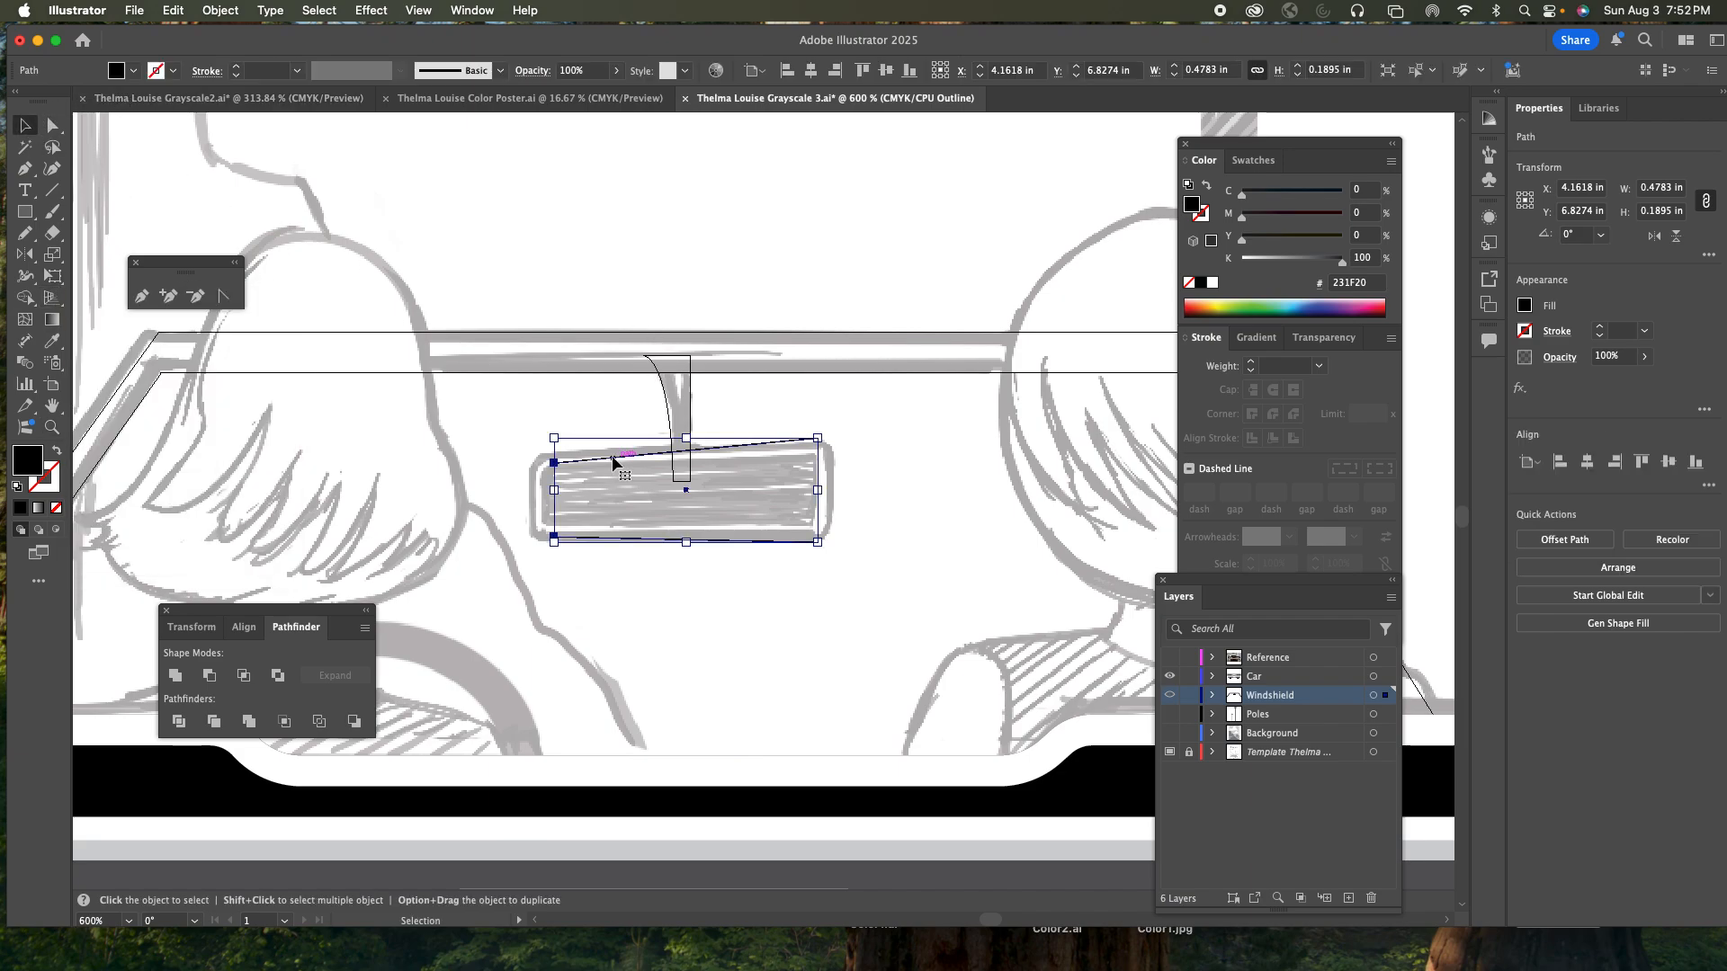
click(53, 126)
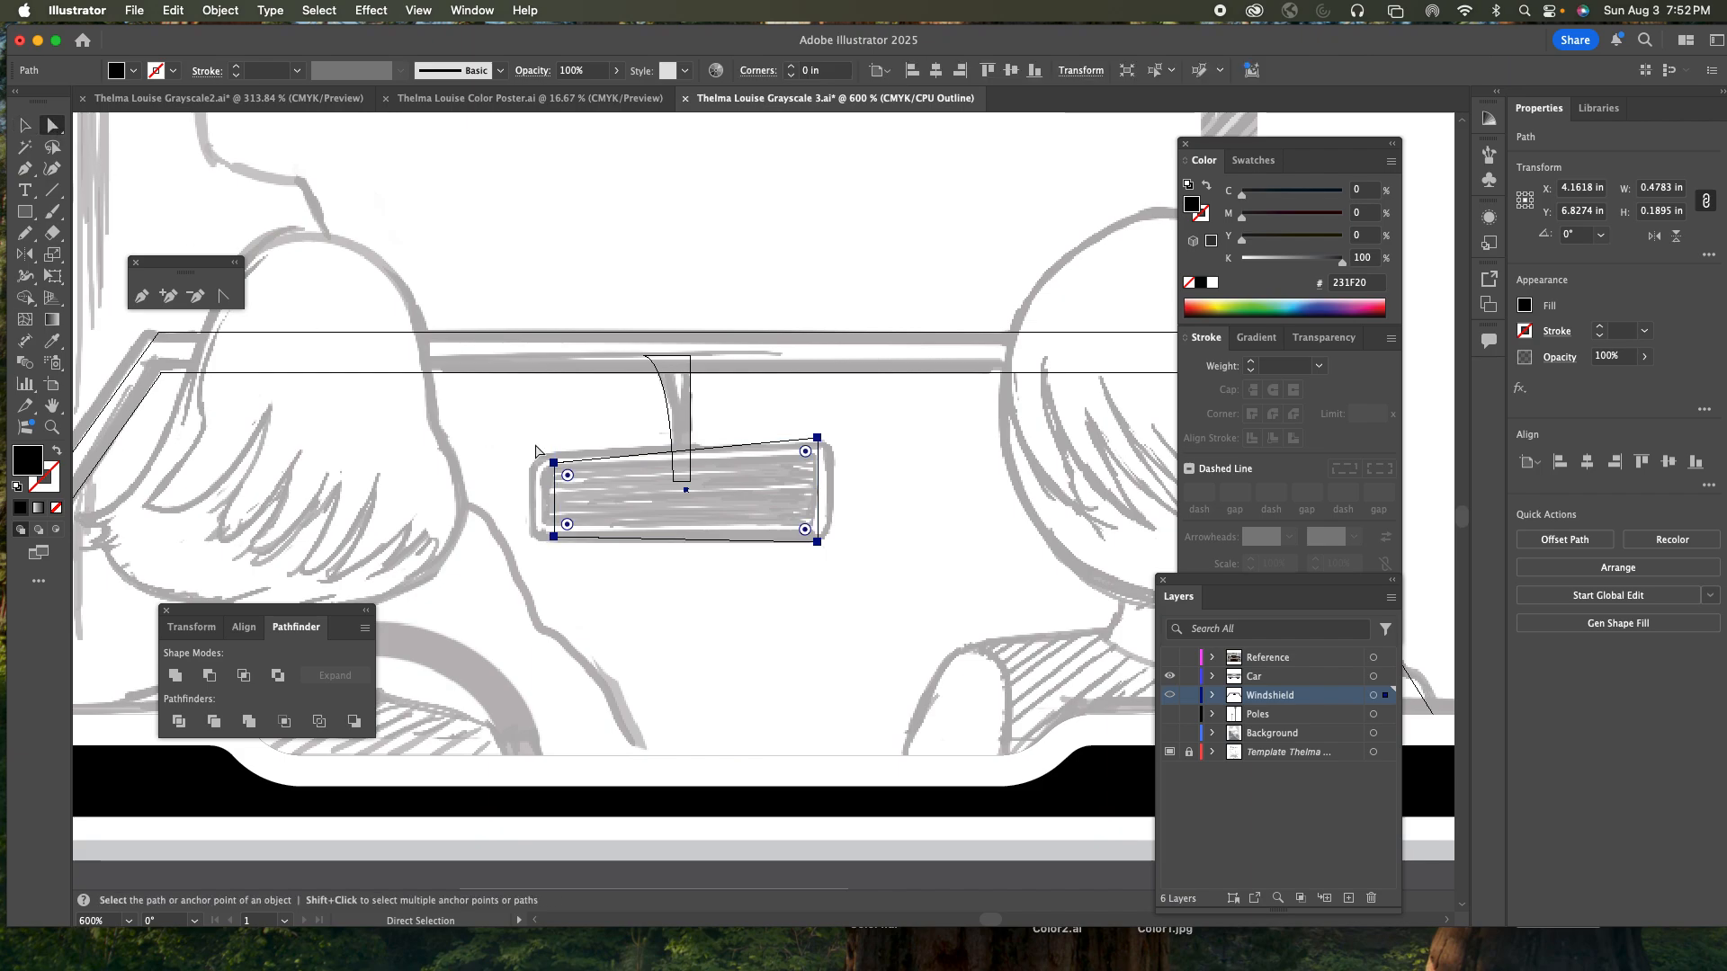
drag(567, 477, 569, 478)
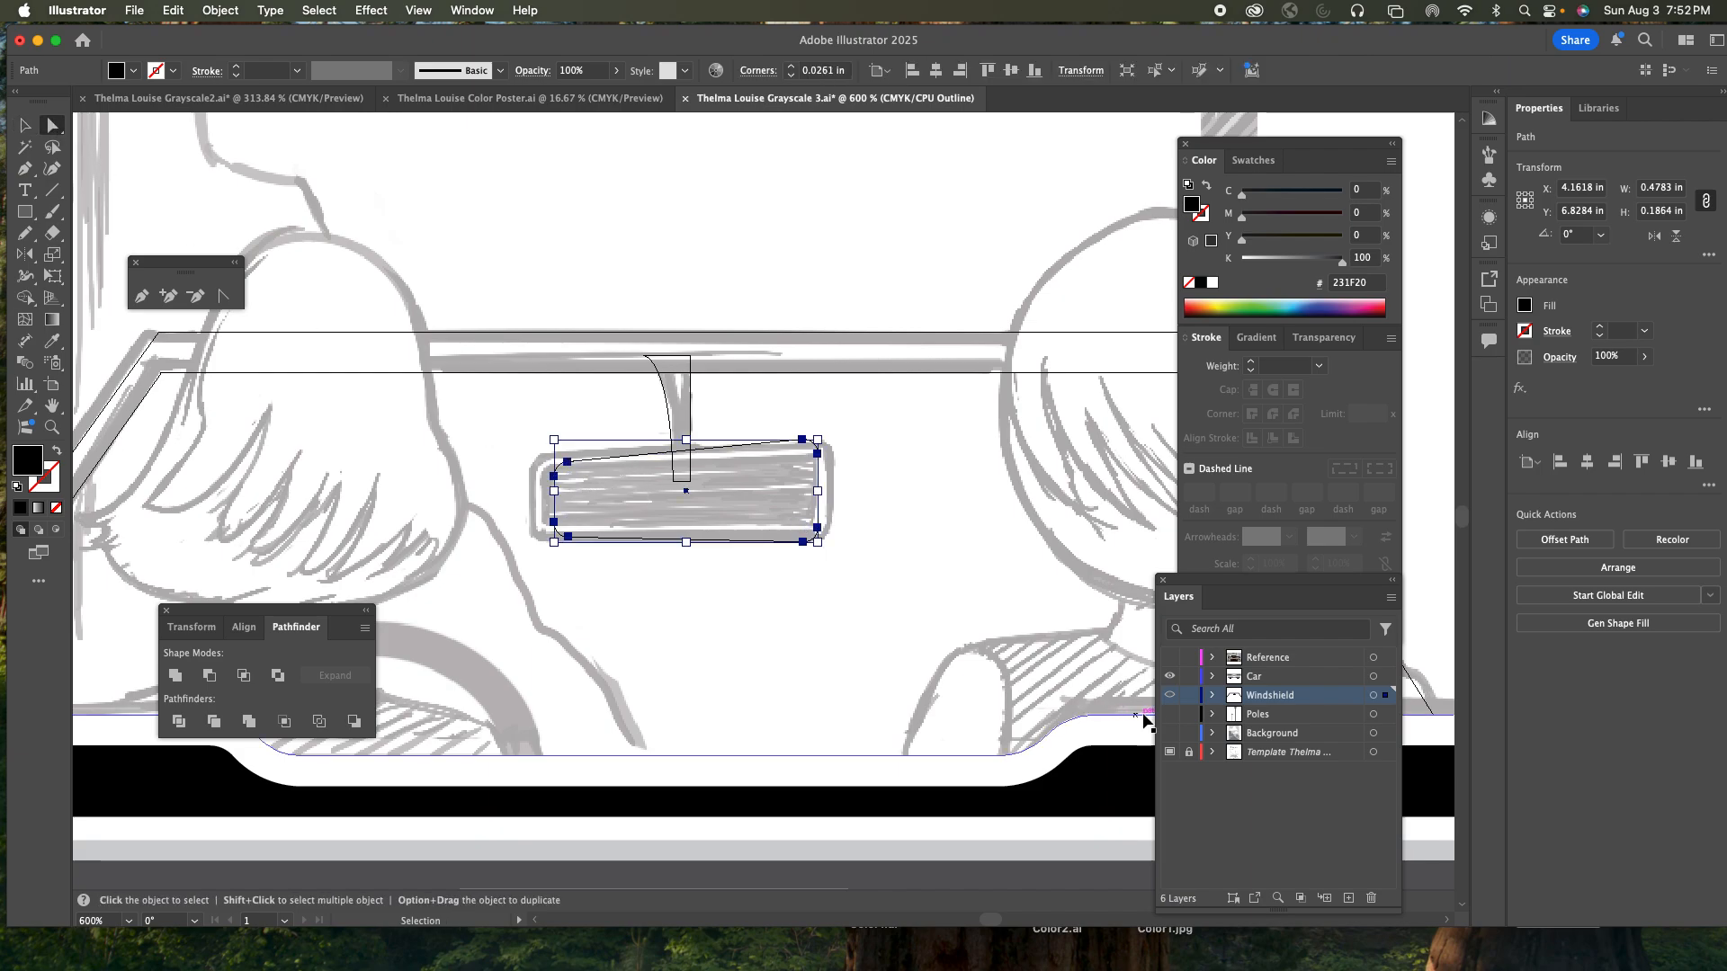
- Return the Windshield layer to filled preview and fill a copy of the mirror shape, placed in front, with 19% black
super+click(1173, 700)
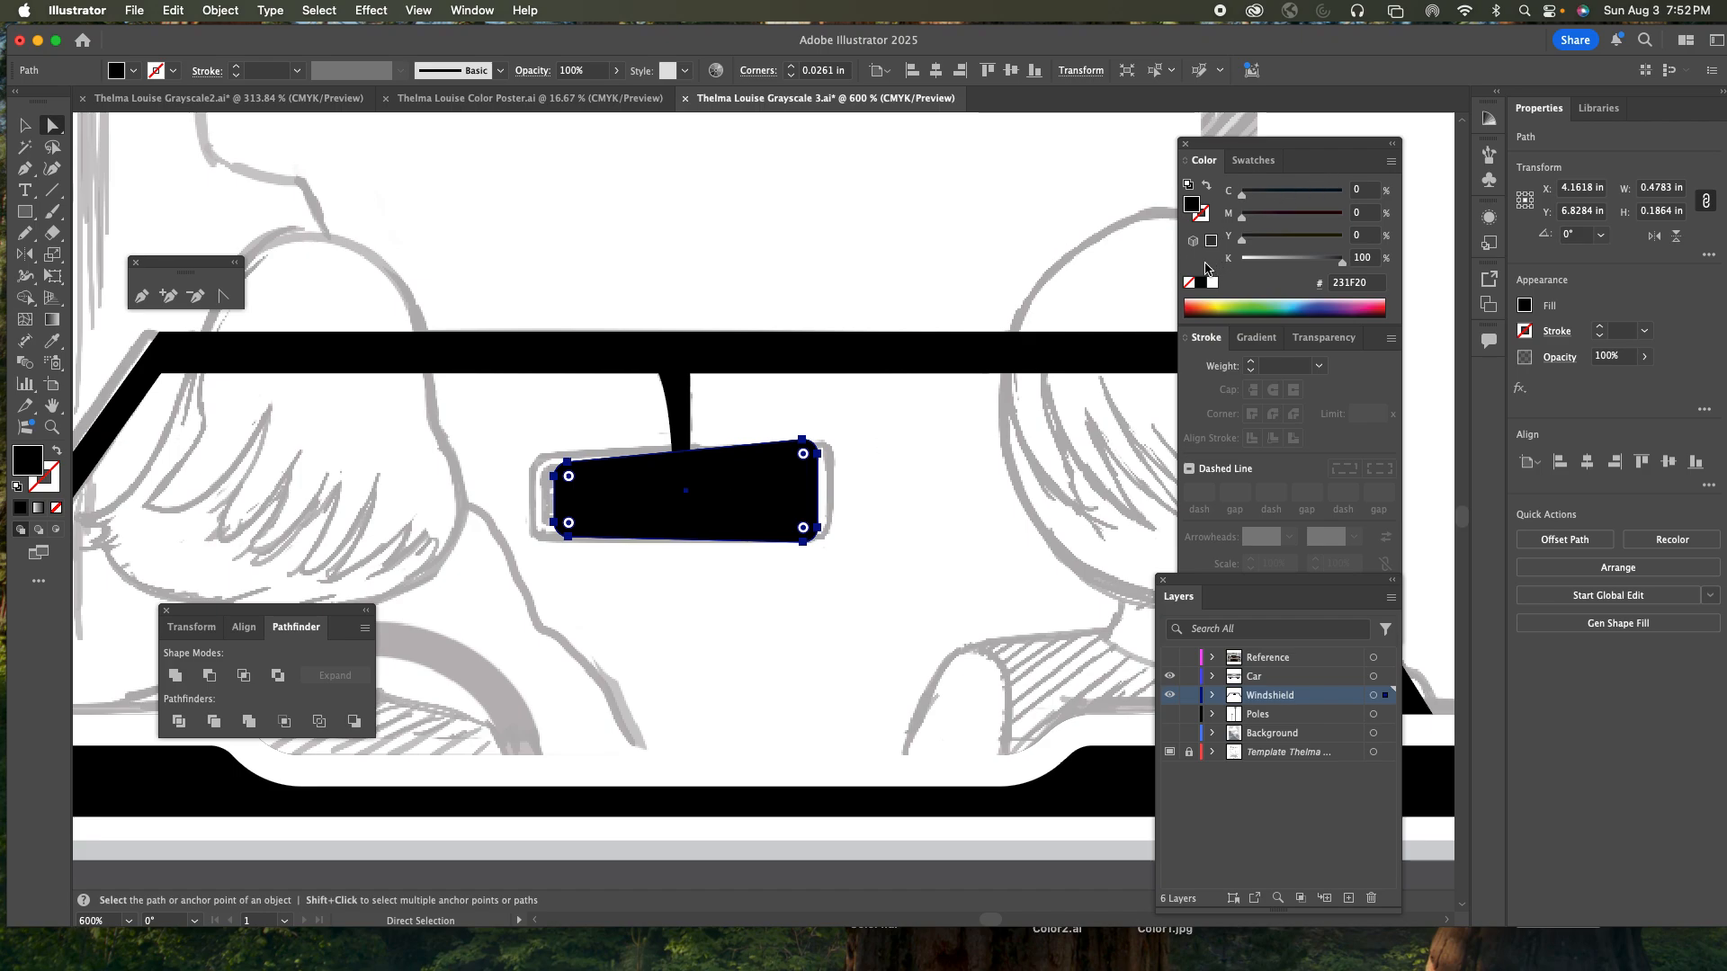
click(1264, 263)
drag(1264, 263, 1261, 264)
- Sample the gray beside the rearview mirror in the Thelma Louise Grayscale2 document, and return to Thelma Louise Grayscale 3
click(308, 108)
drag(473, 486, 641, 558)
key(i)
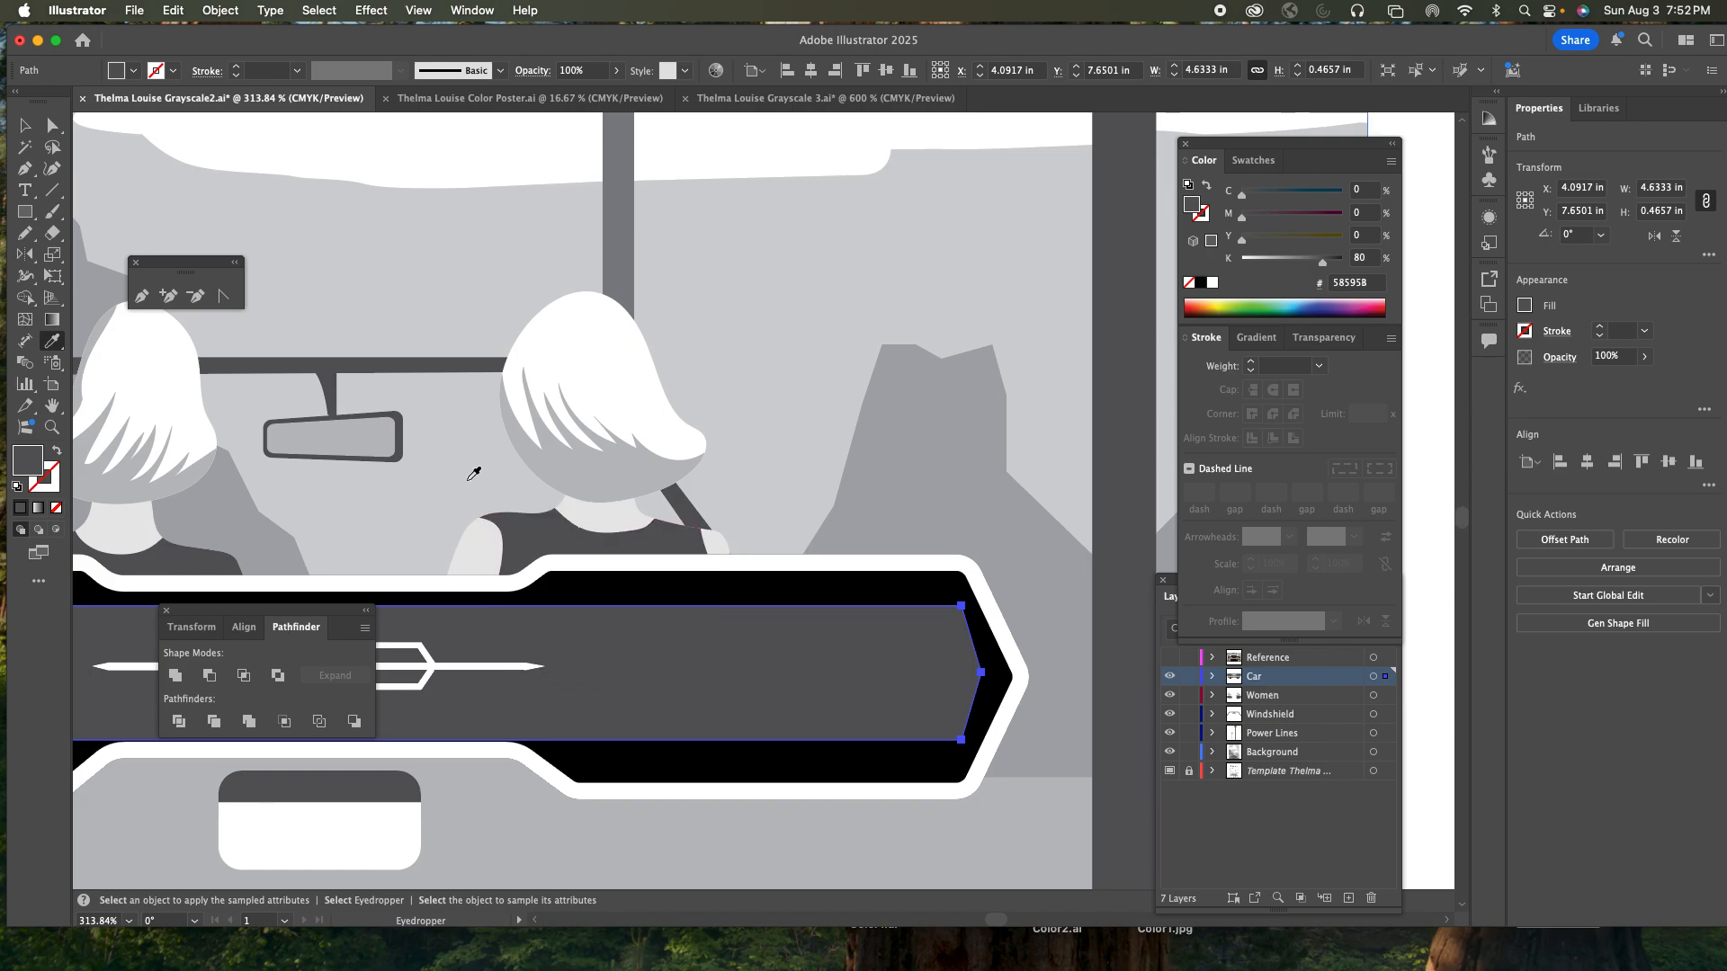
click(368, 437)
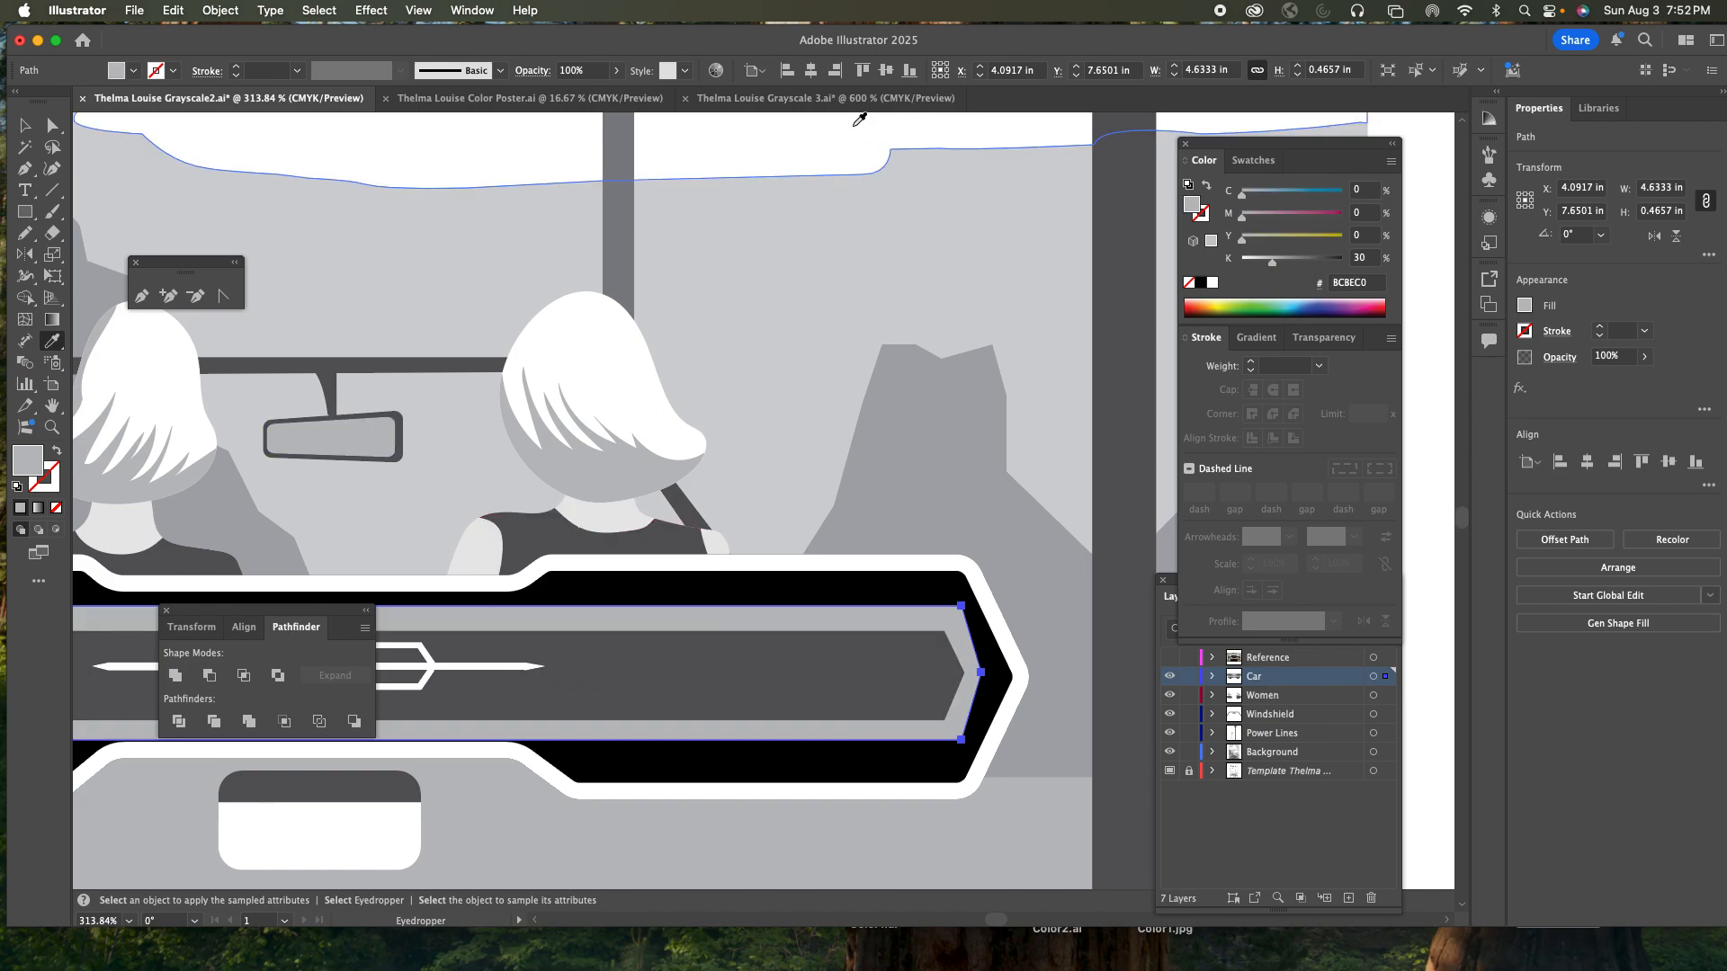
click(807, 99)
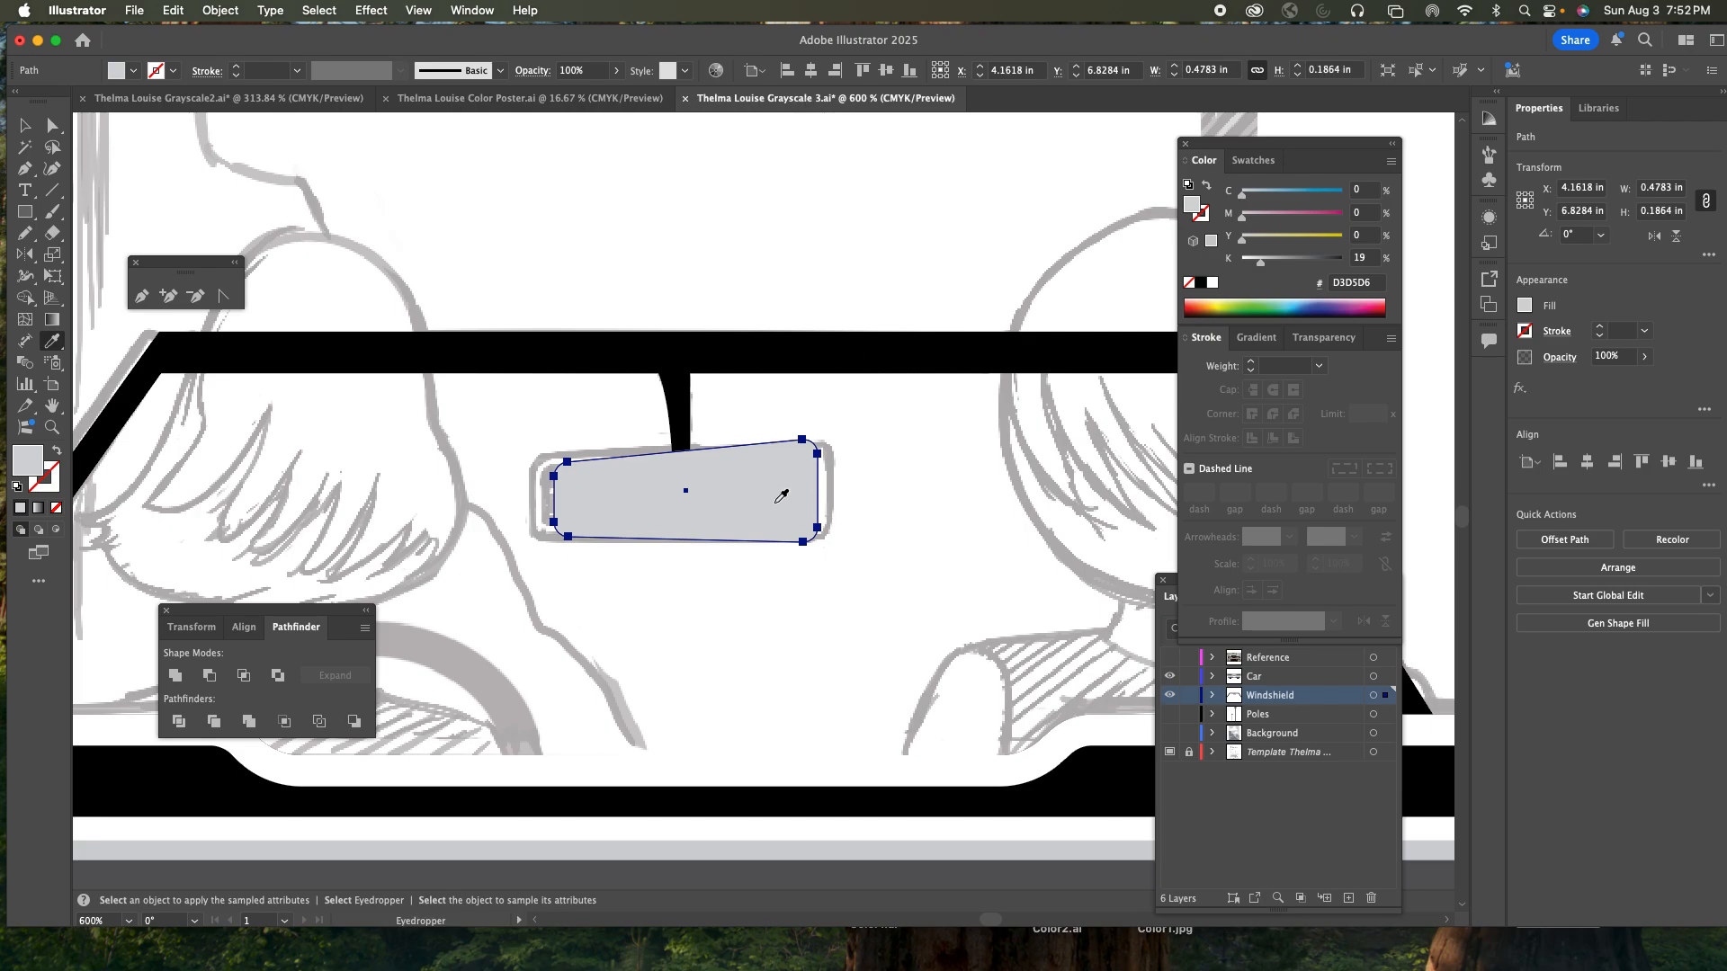
- Shrink the gray mirror copy from all four sides to about 0.15 in tall, leaving a black border around it
click(26, 125)
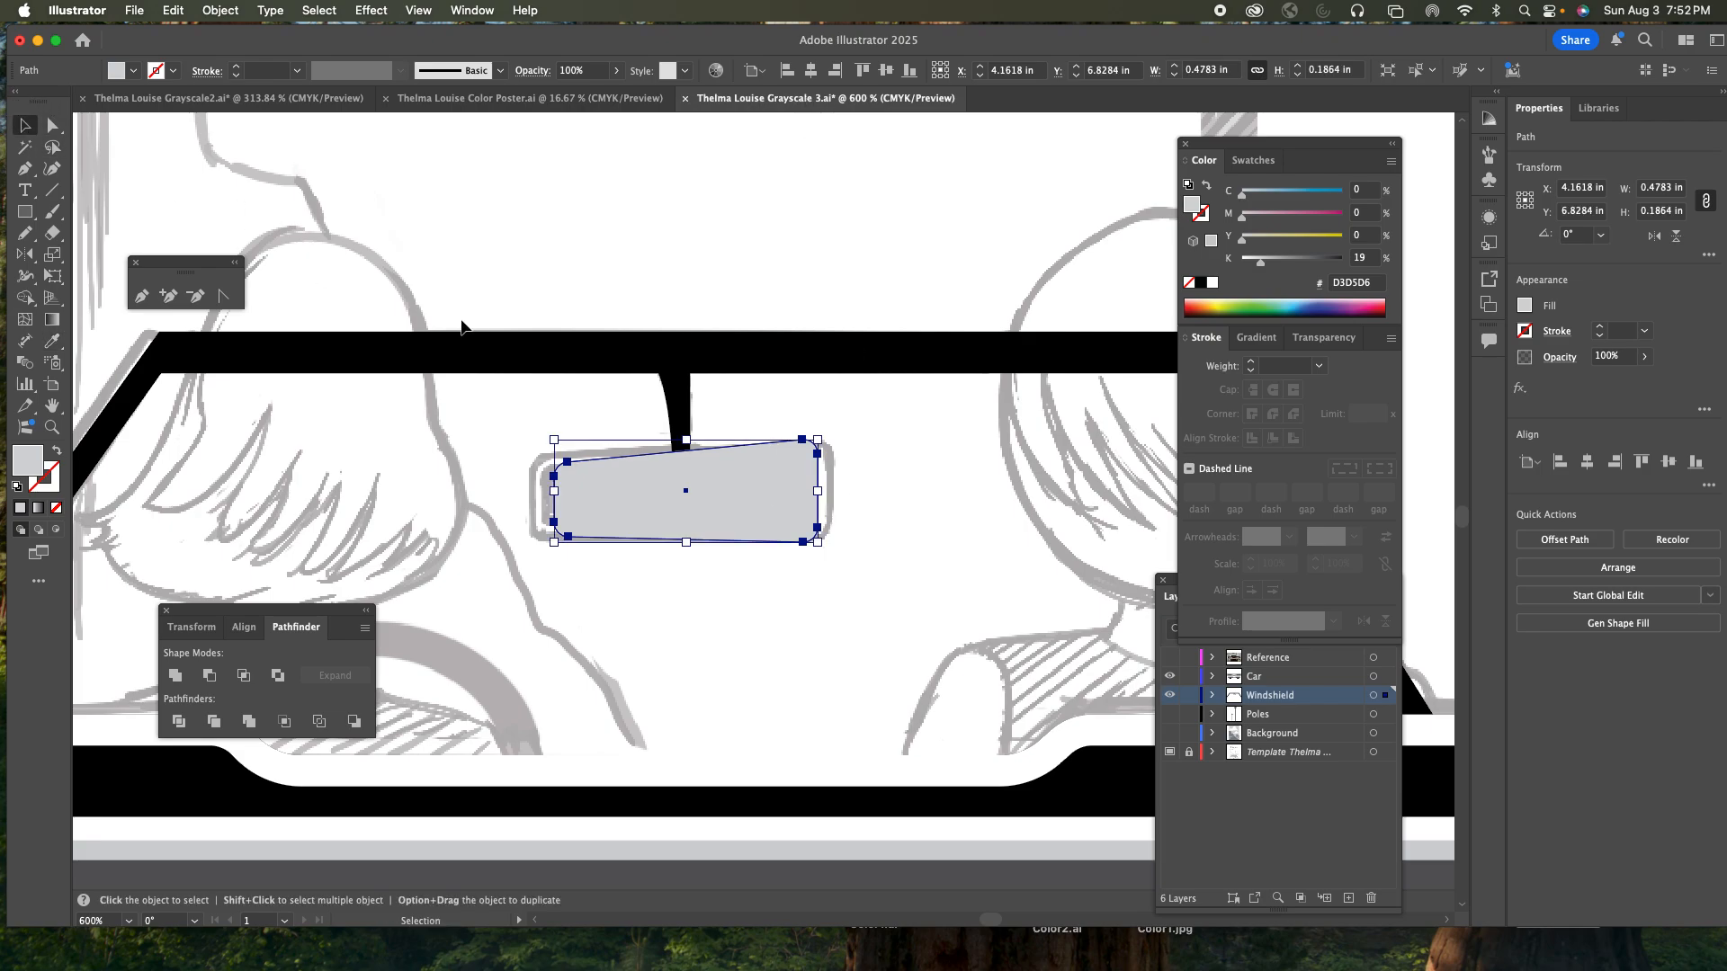
drag(817, 490, 803, 491)
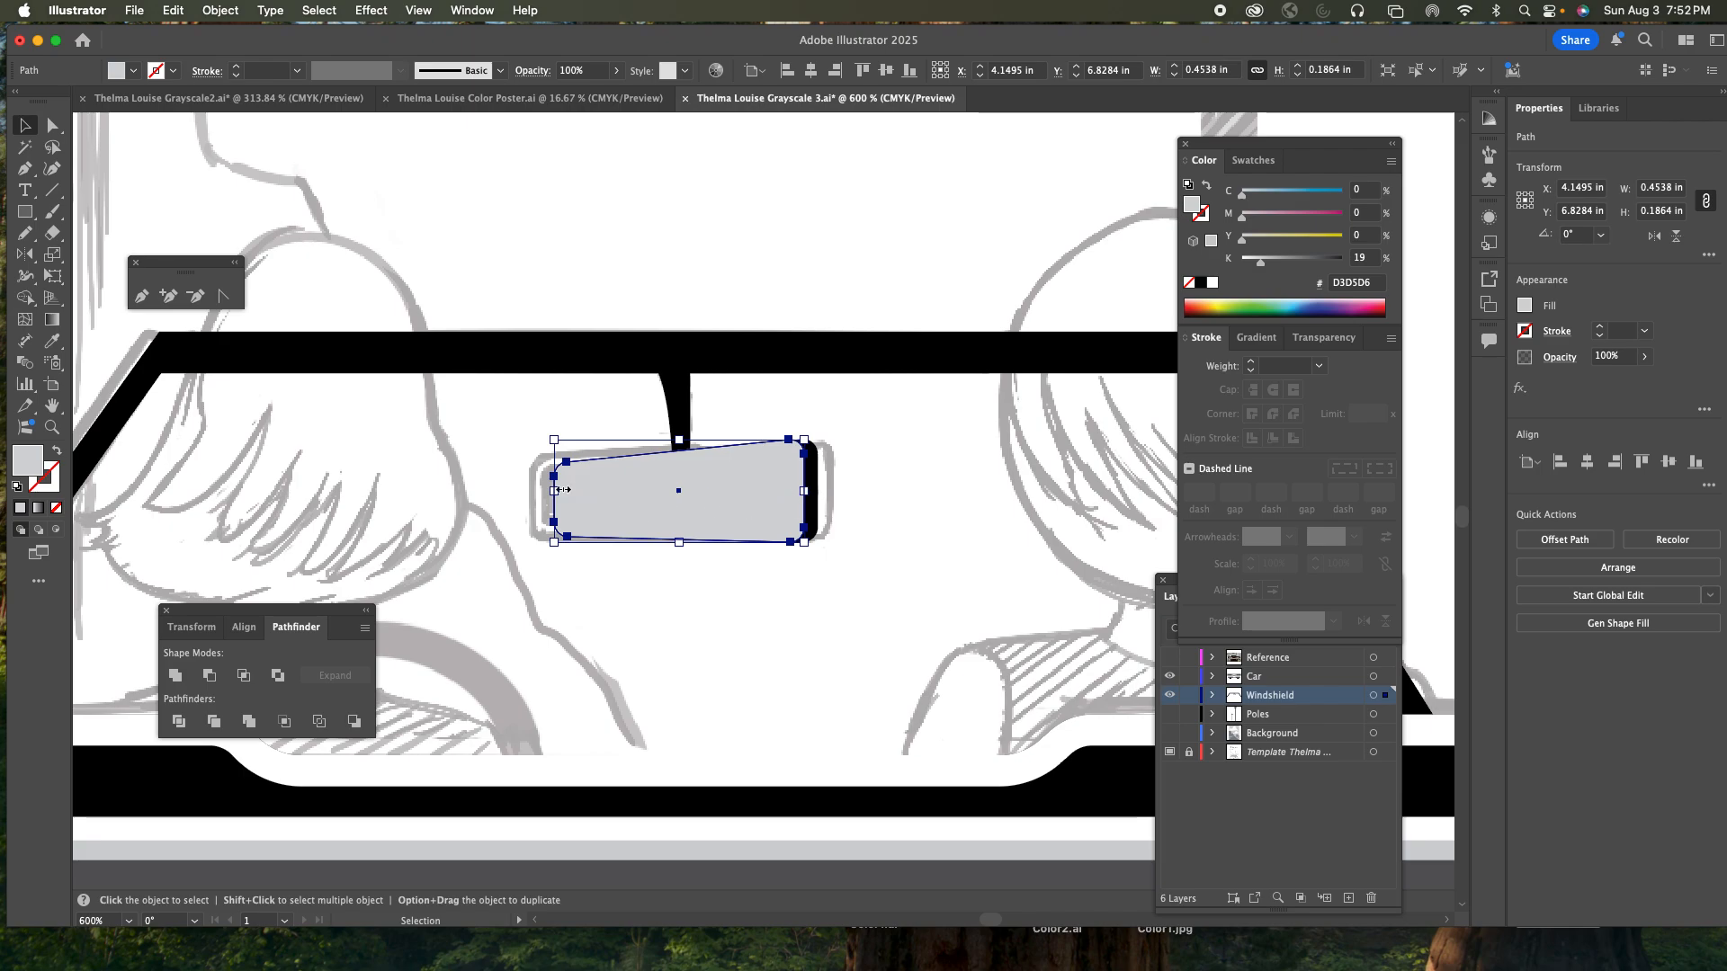
drag(555, 491, 567, 491)
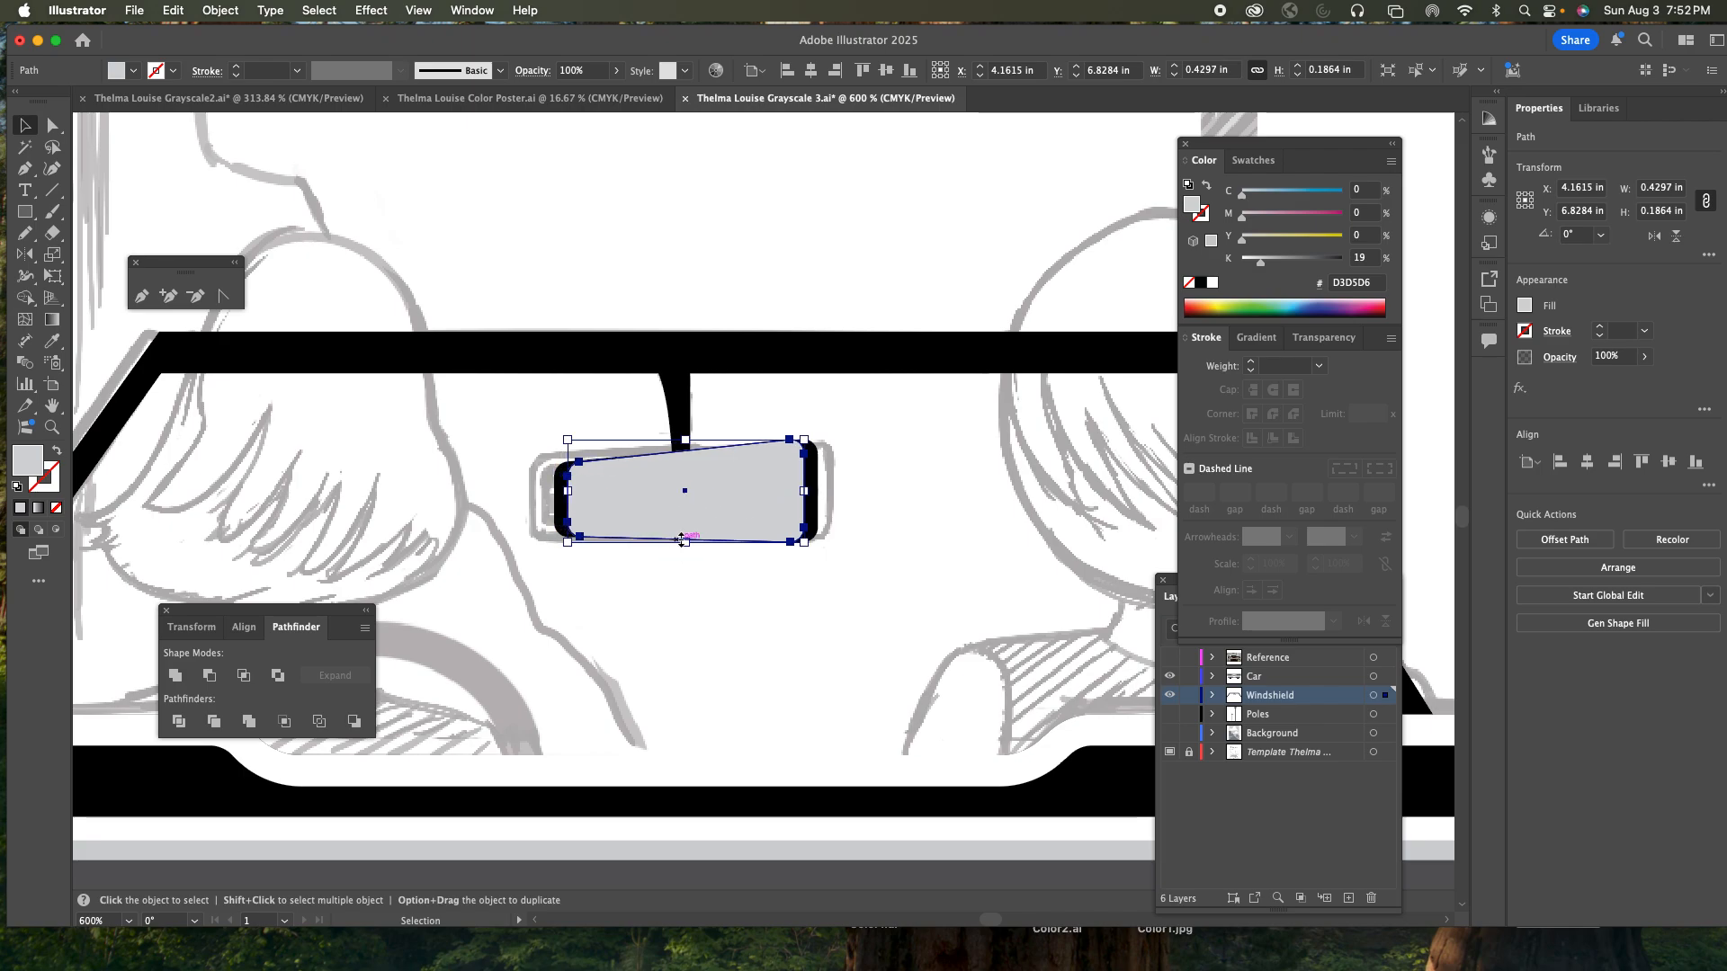
drag(685, 542, 686, 532)
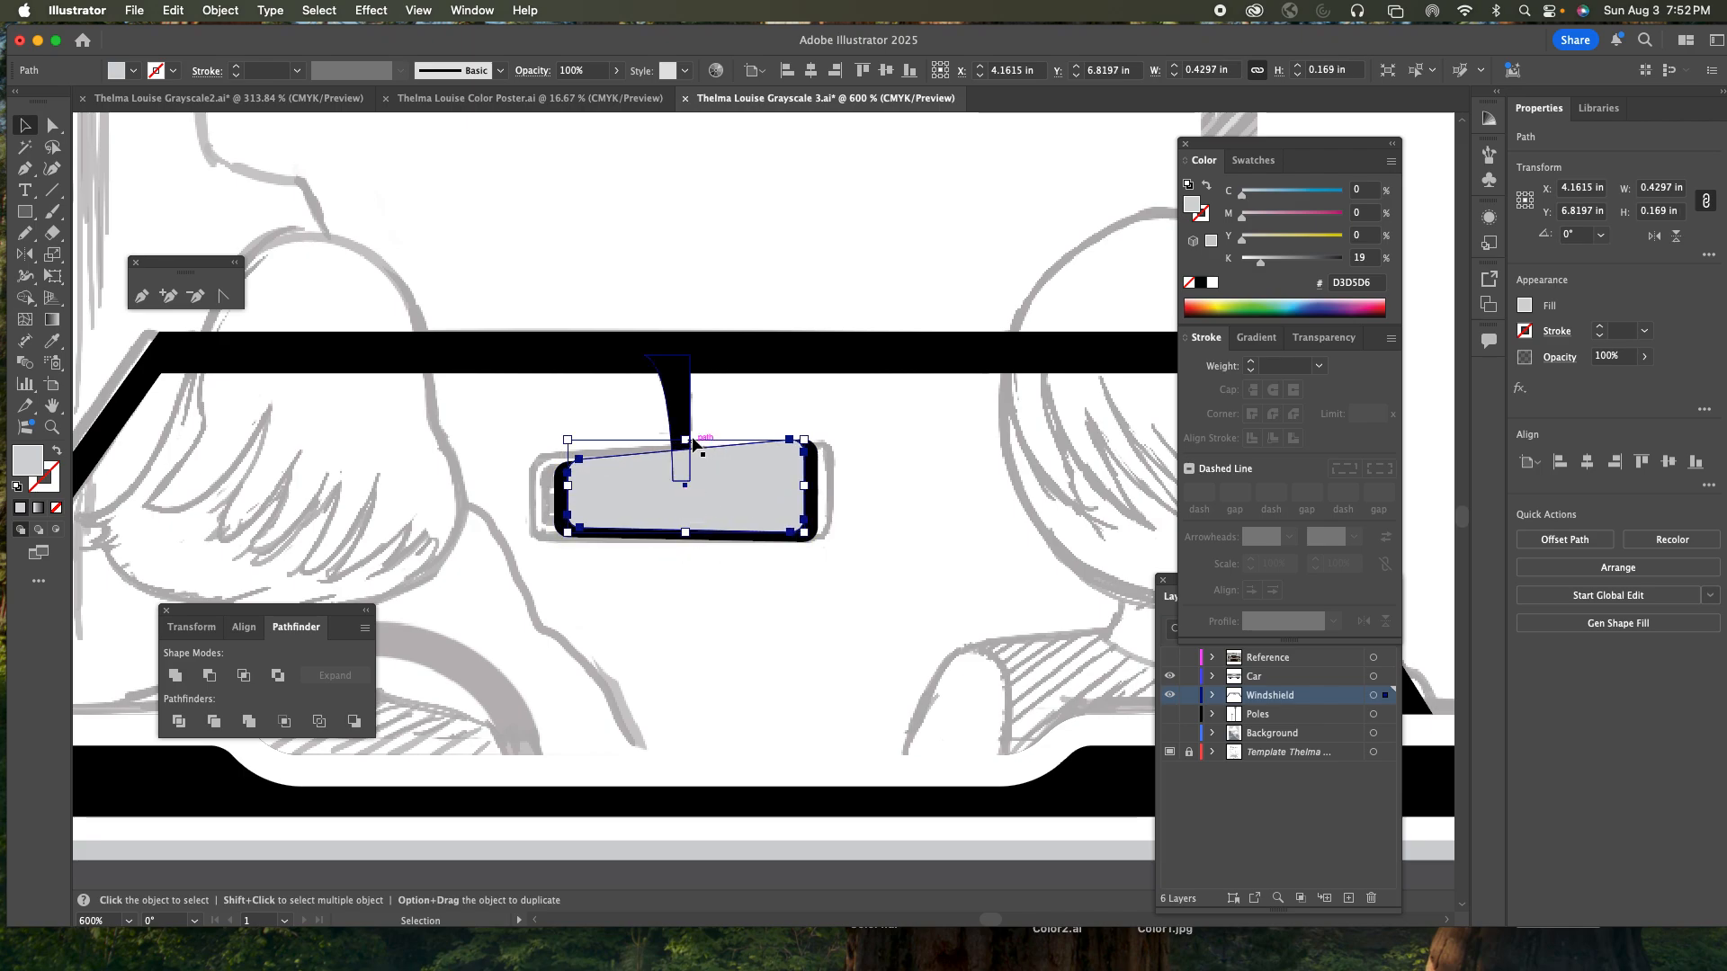
drag(687, 440, 686, 449)
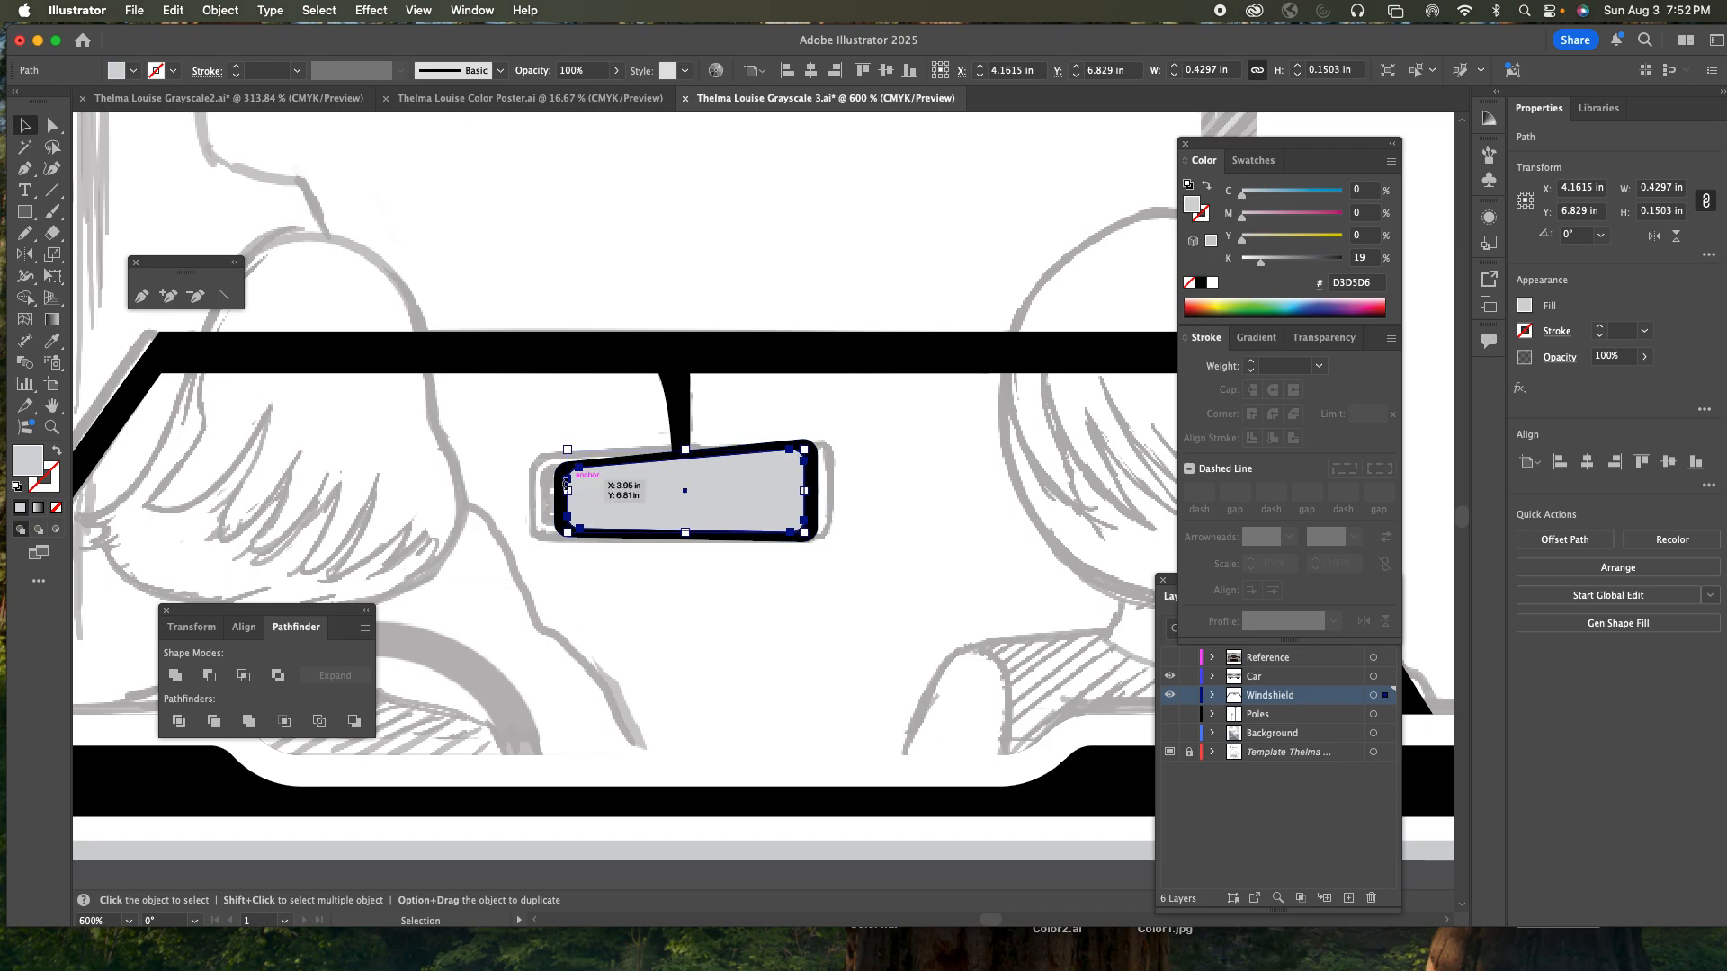
drag(567, 491, 562, 493)
click(914, 505)
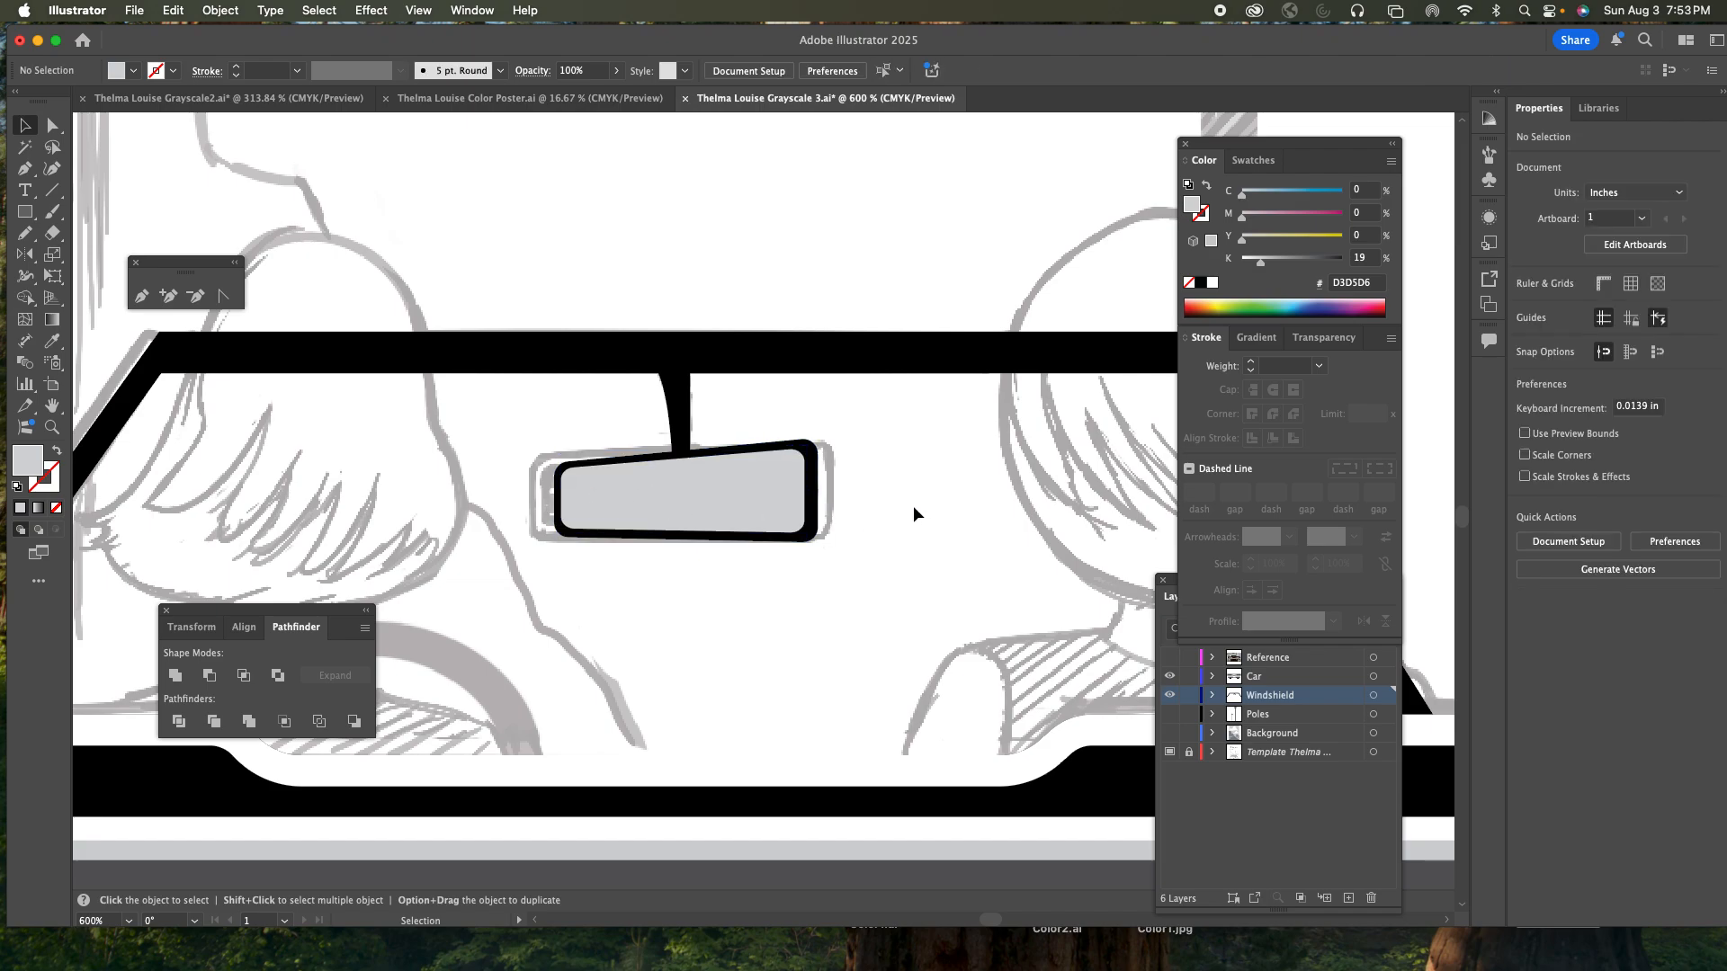
- Create a new layer directly above the Windshield layer and name it Women
key(super+minus)
key(super+minus)
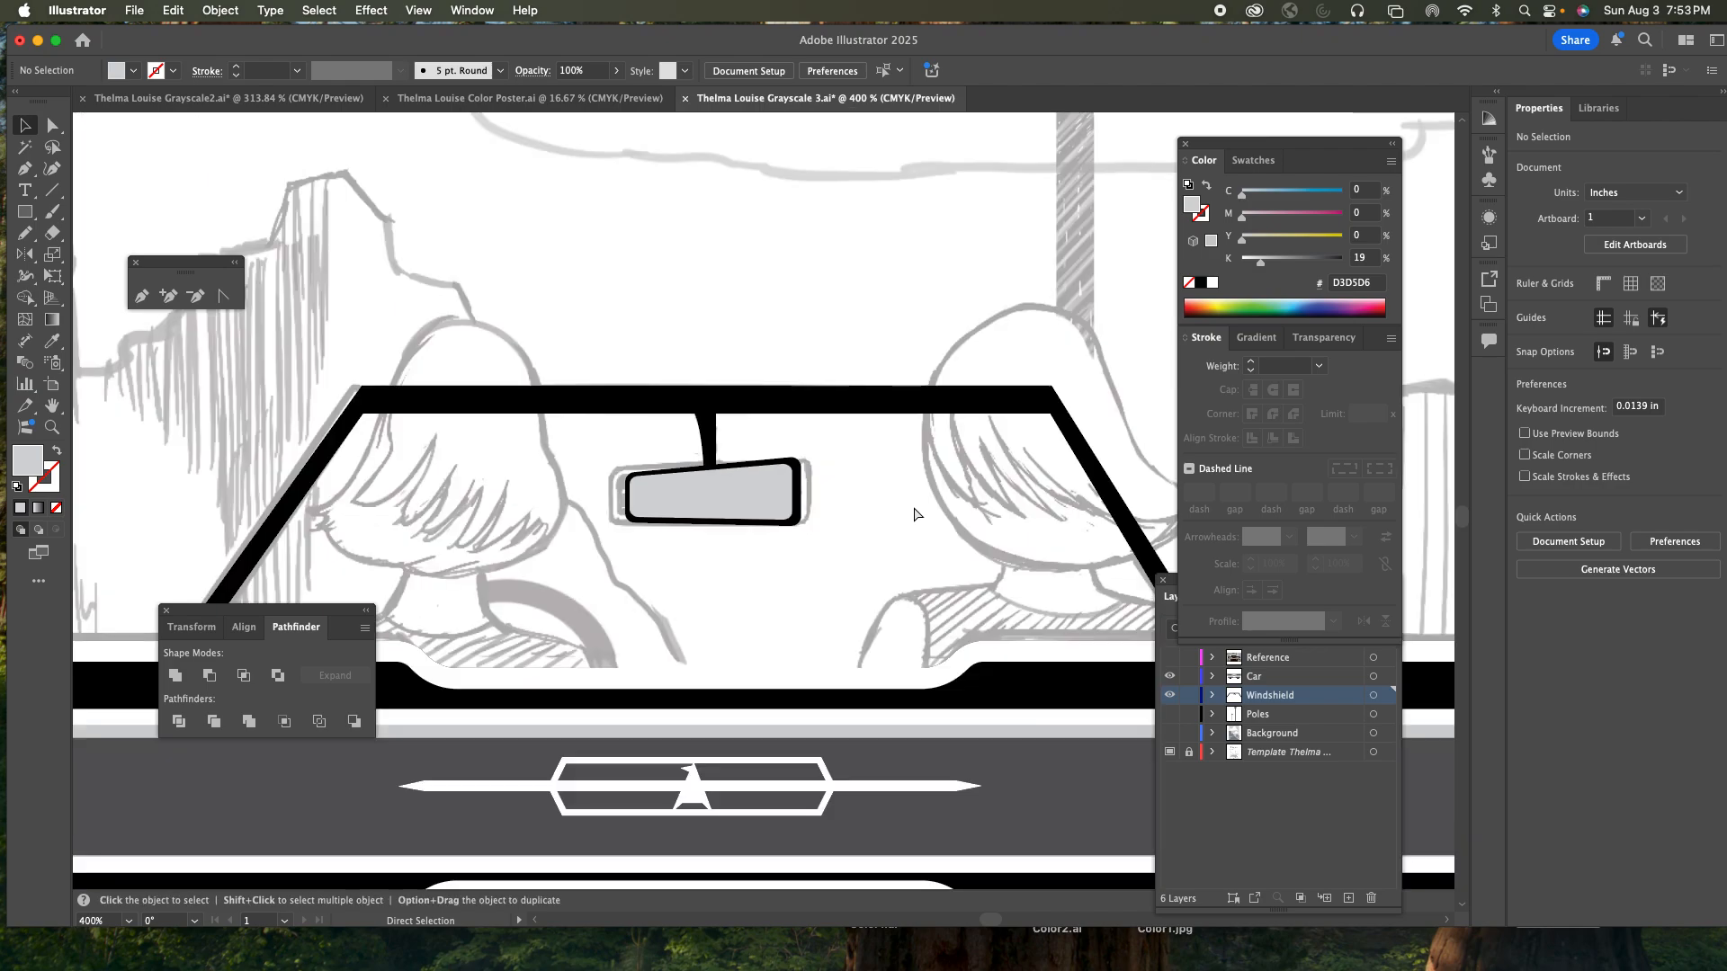
click(1301, 701)
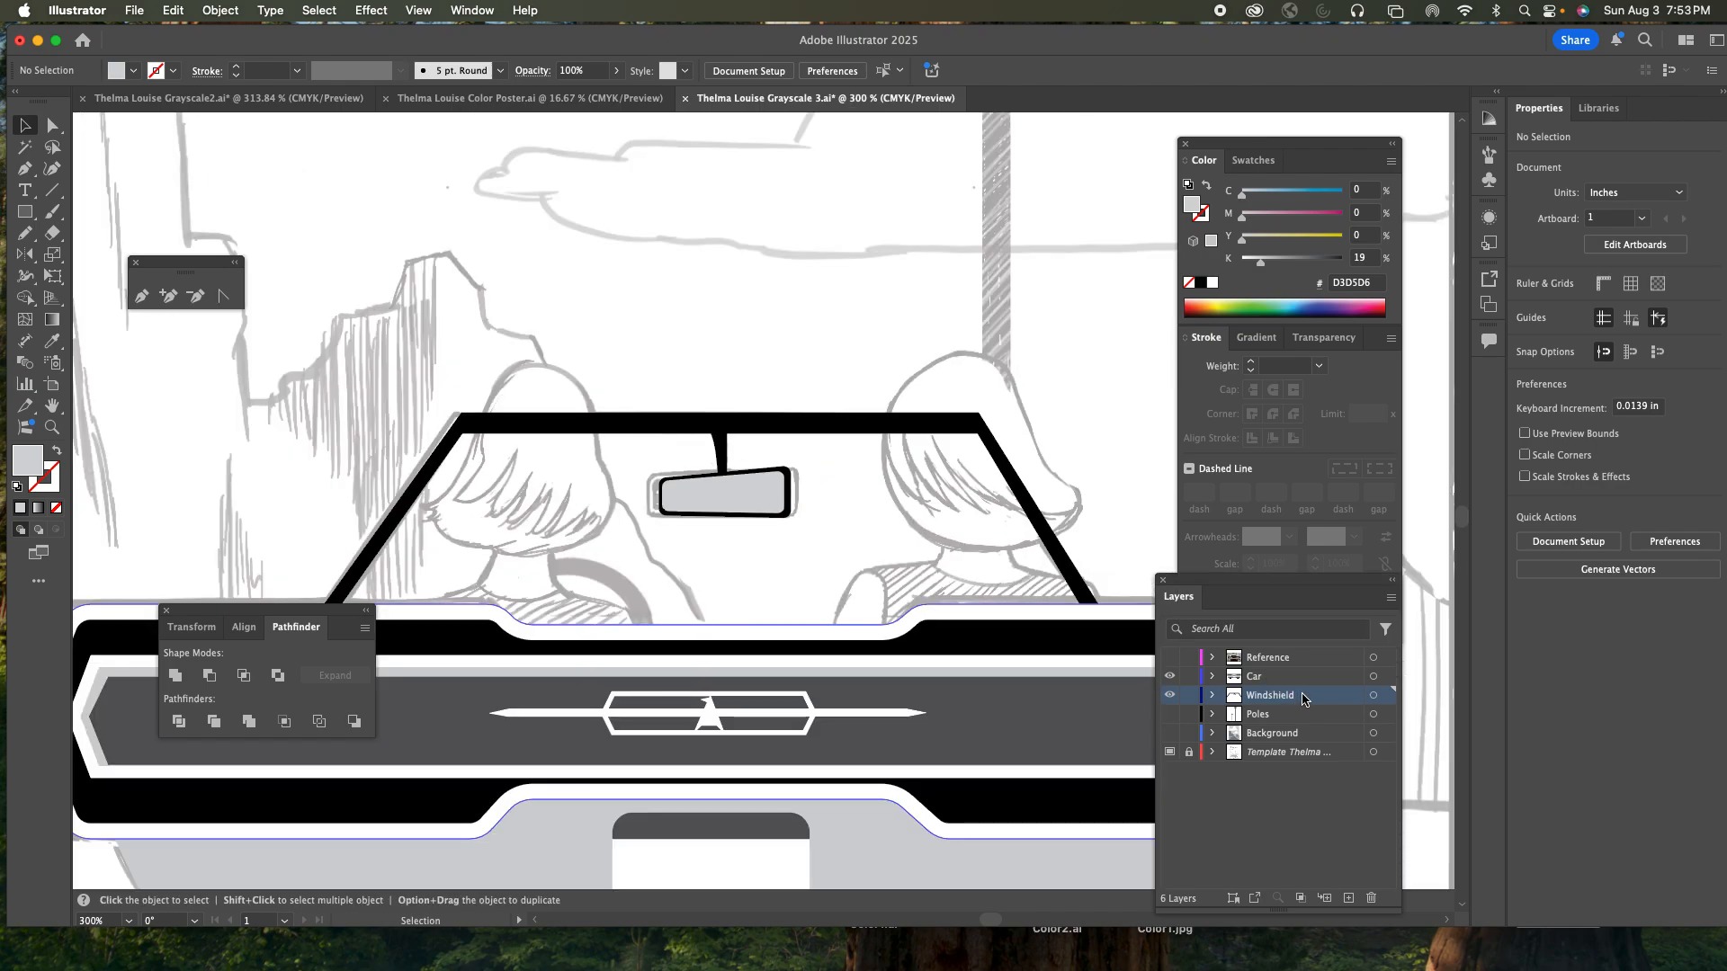
click(1348, 897)
double_click(1264, 695)
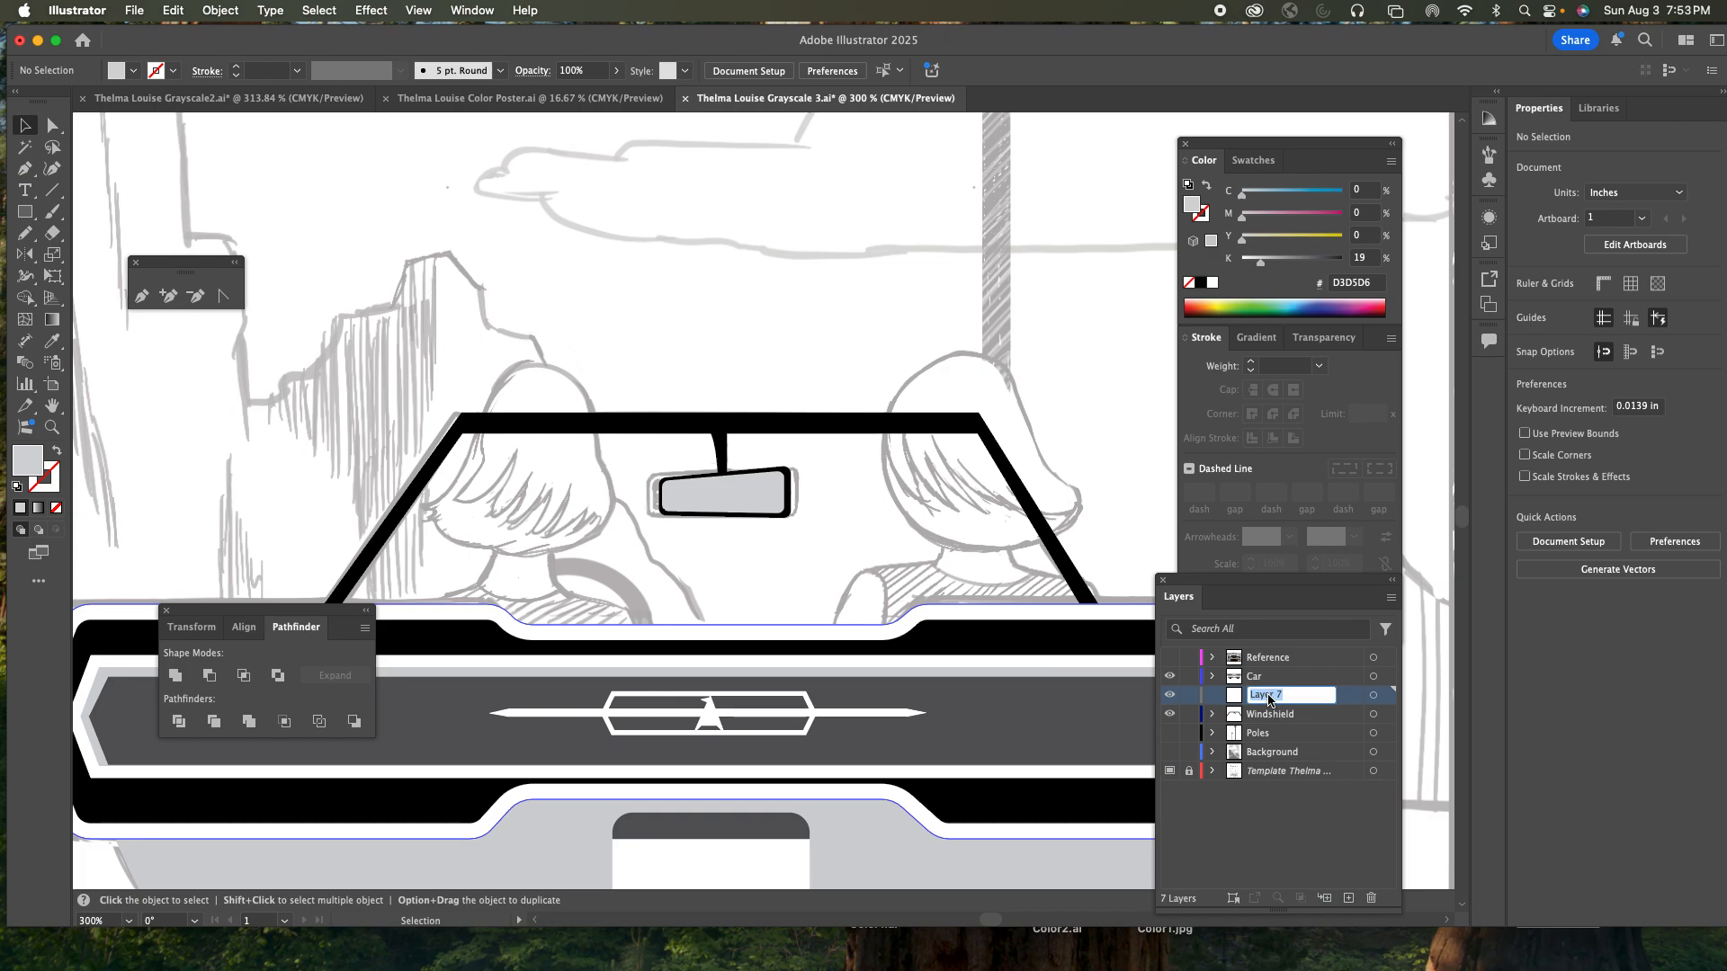
text(Wome)
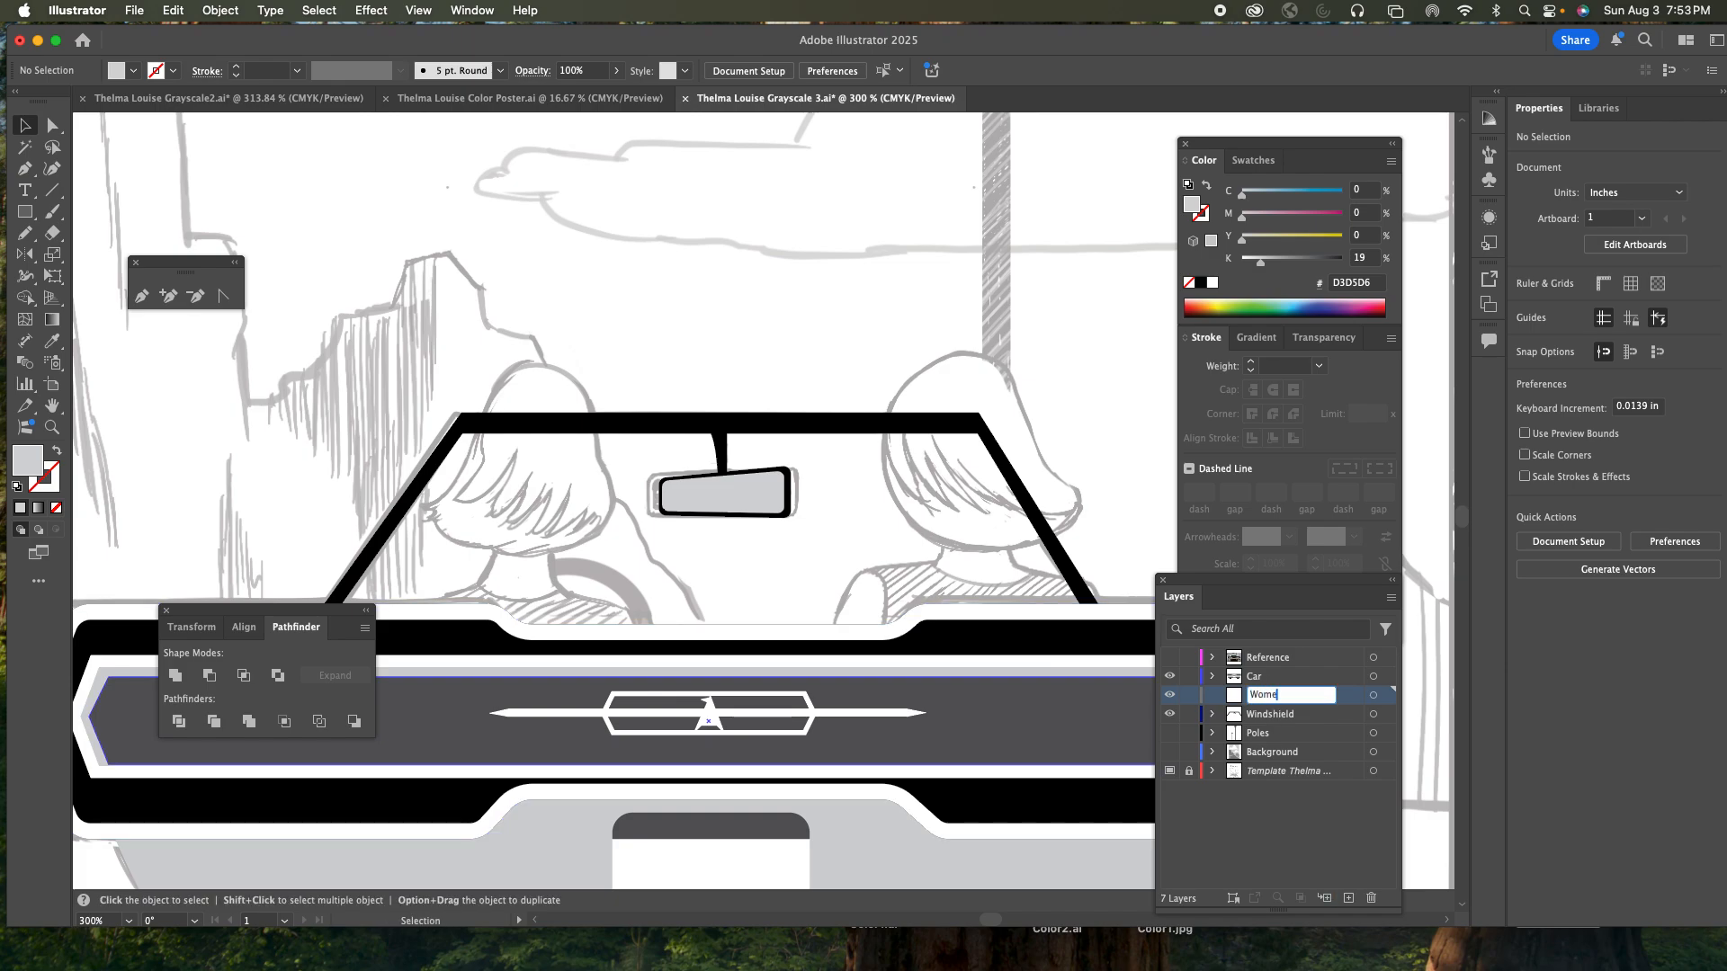
key(Return)
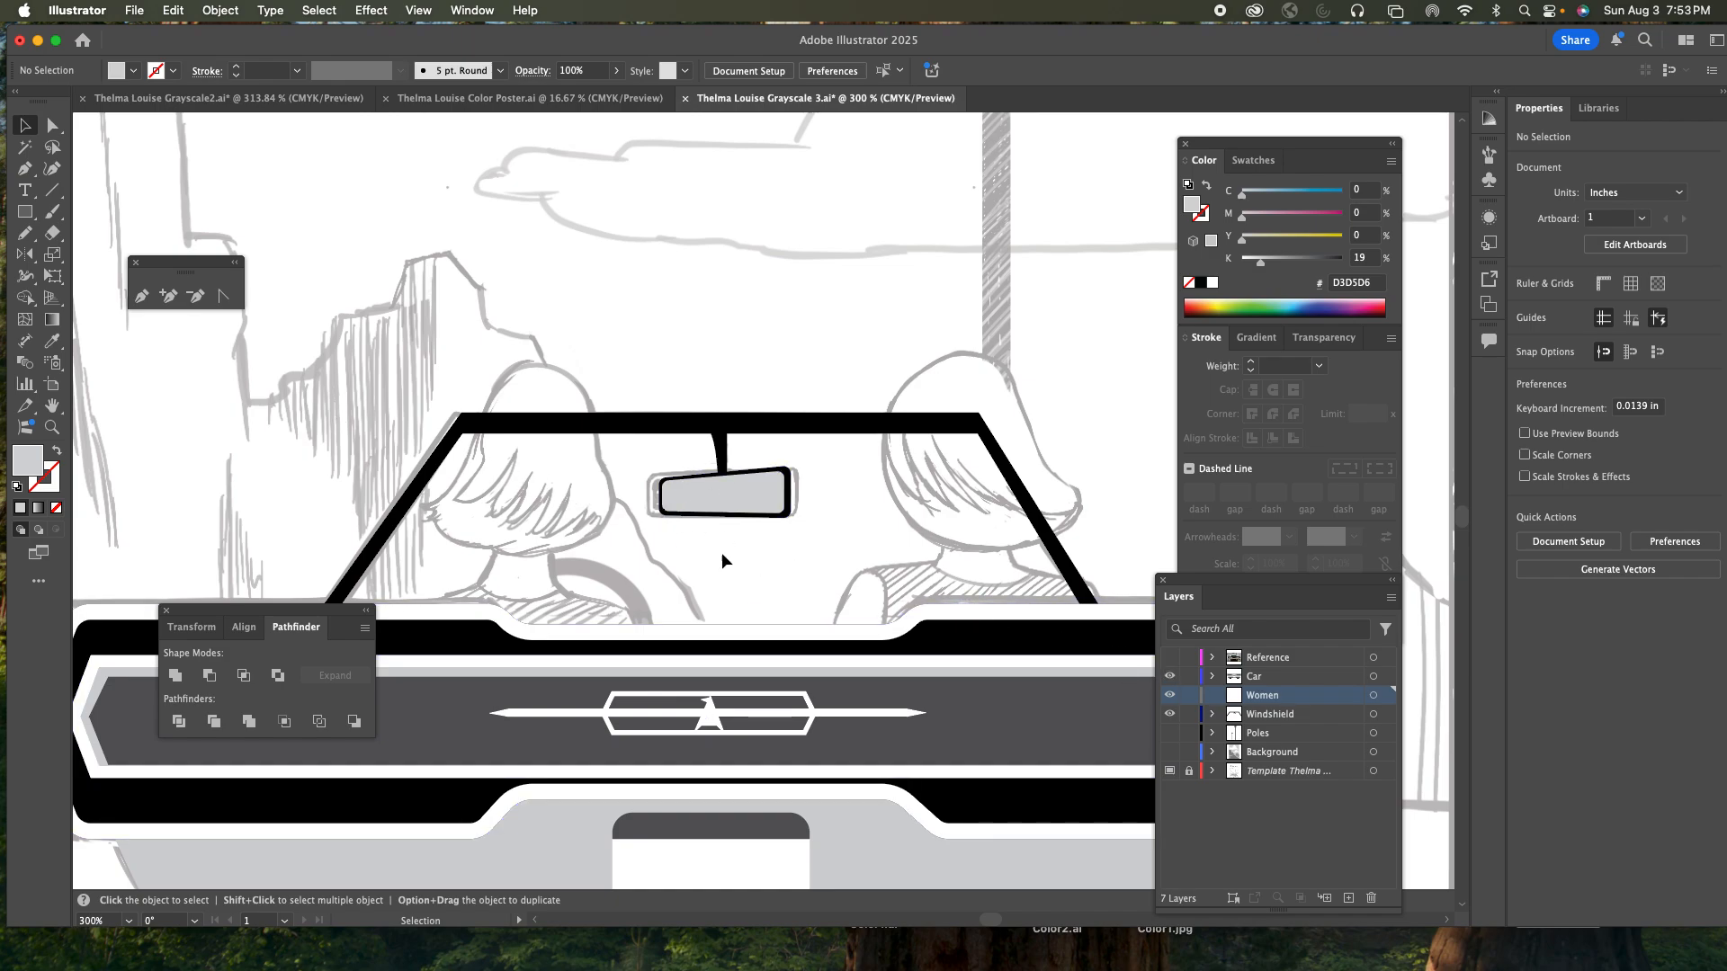
- Draw a circle over the sketched steering wheel with the Ellipse tool and widen it to about 0.65 by 0.61 in
click(25, 213)
drag(27, 216, 95, 262)
drag(496, 571, 635, 710)
click(26, 132)
drag(589, 596, 608, 614)
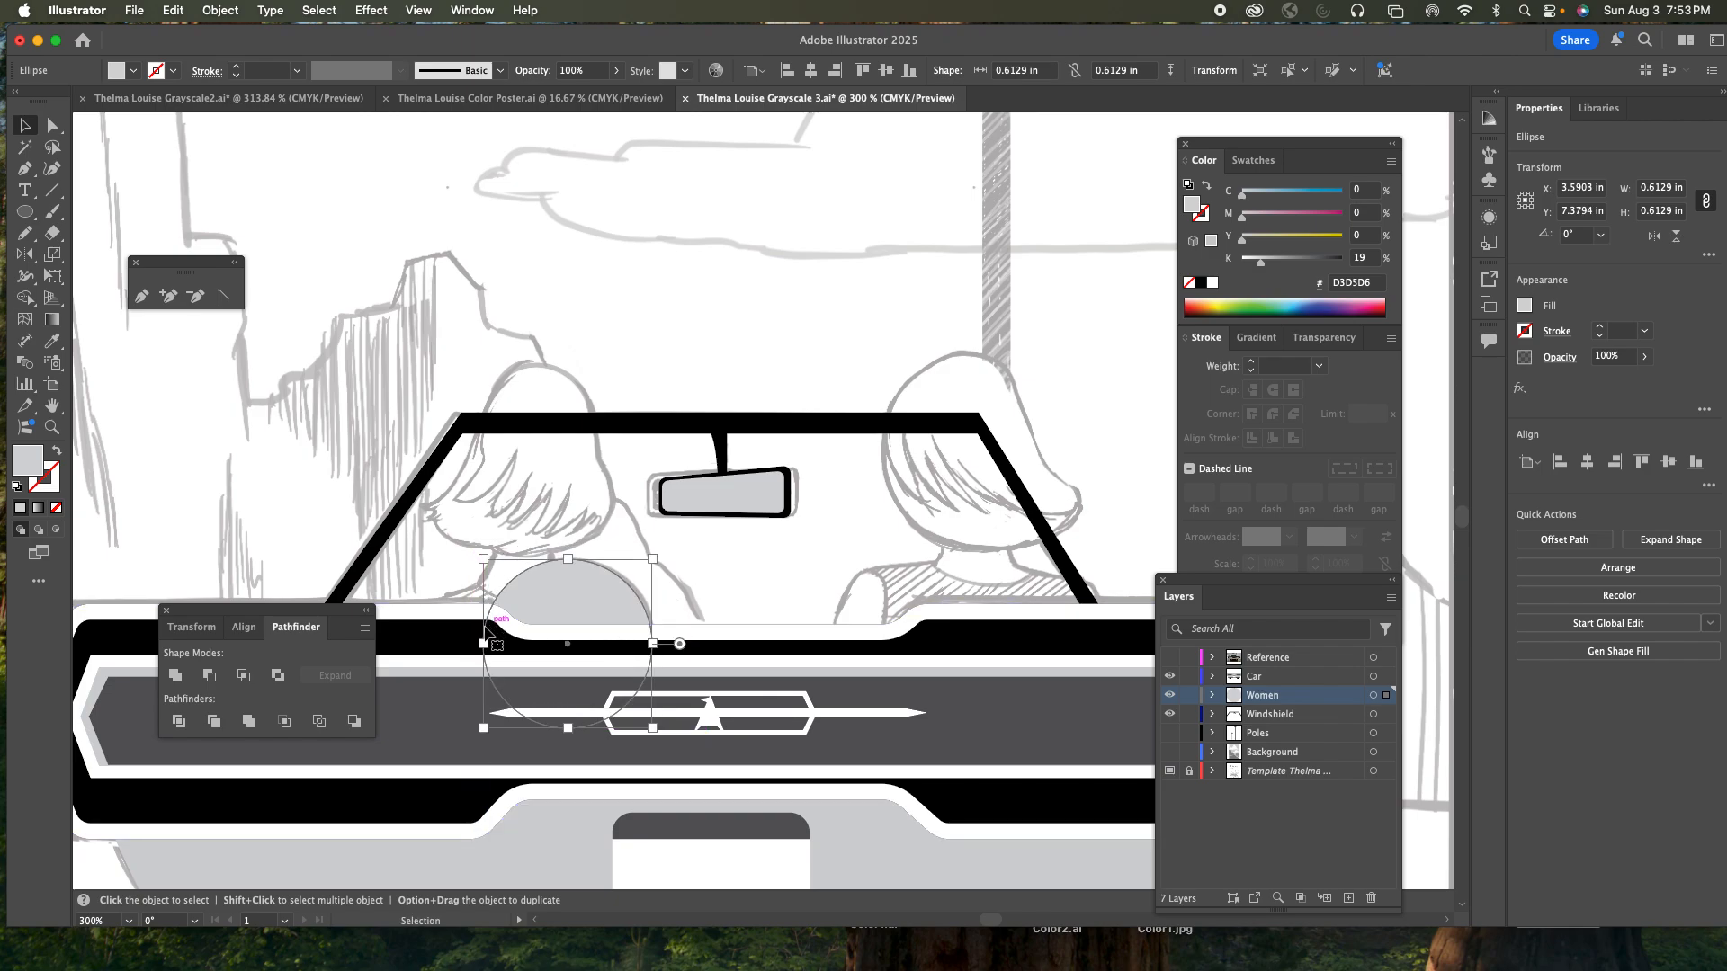
drag(483, 644, 474, 644)
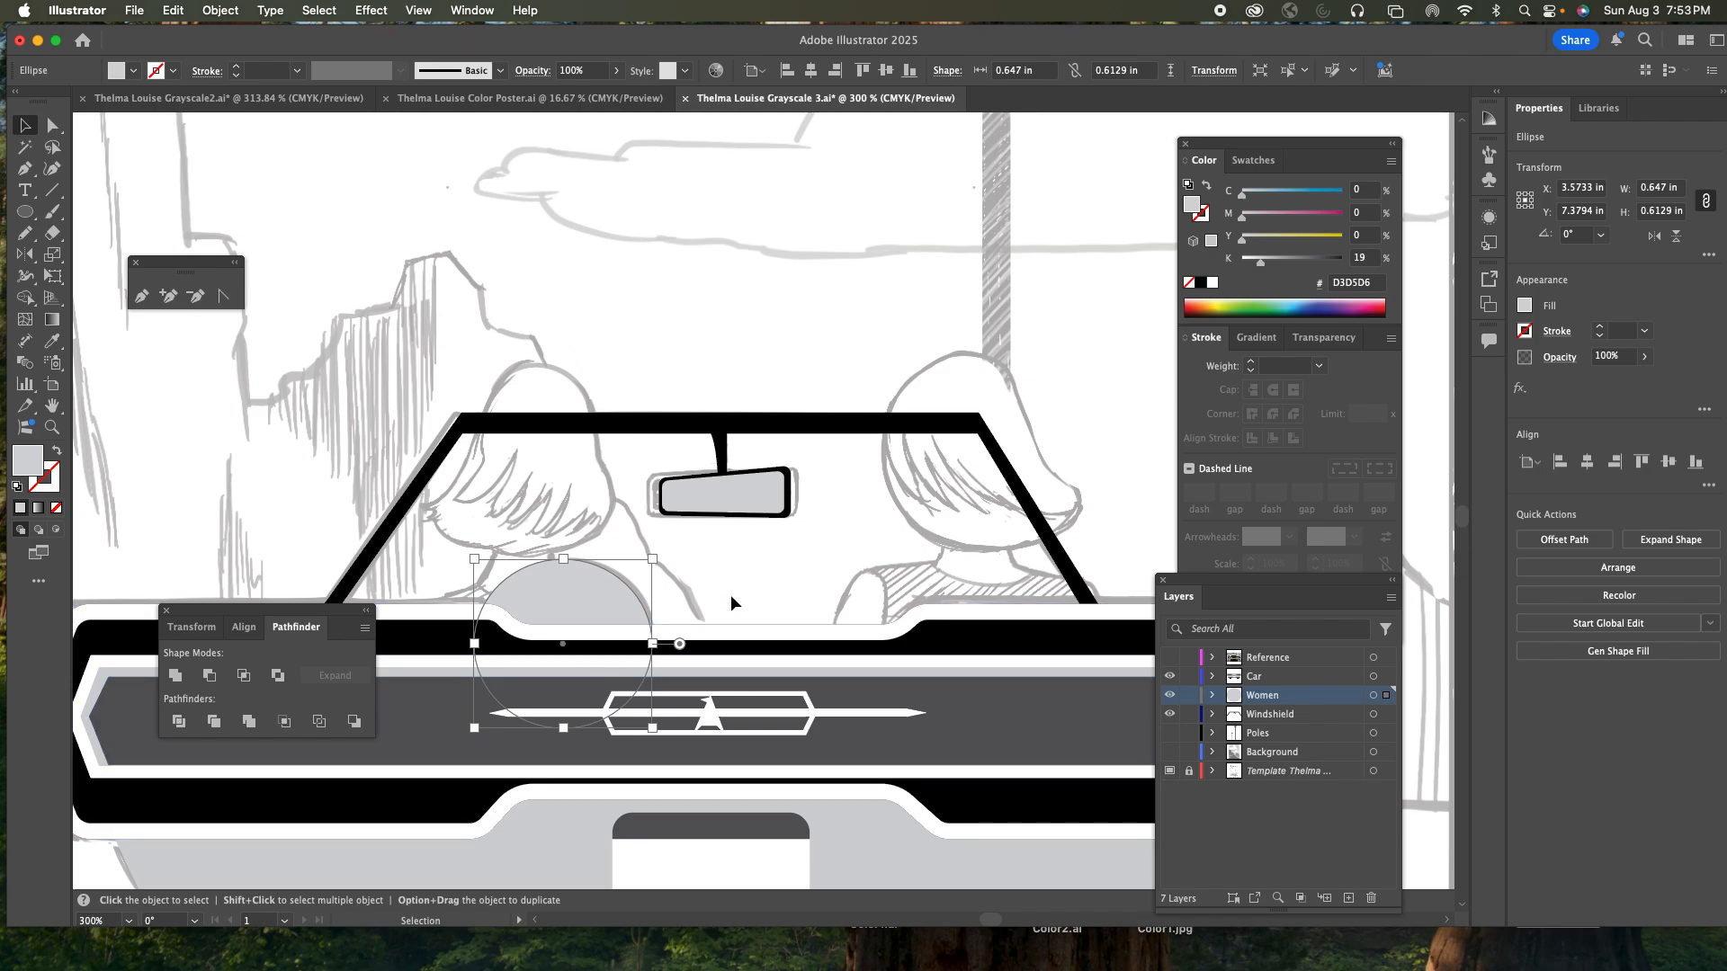
- Give the steering wheel ellipse no fill and a 4 pt black stroke, and shift it slightly to match the sketch
click(1205, 186)
click(1203, 214)
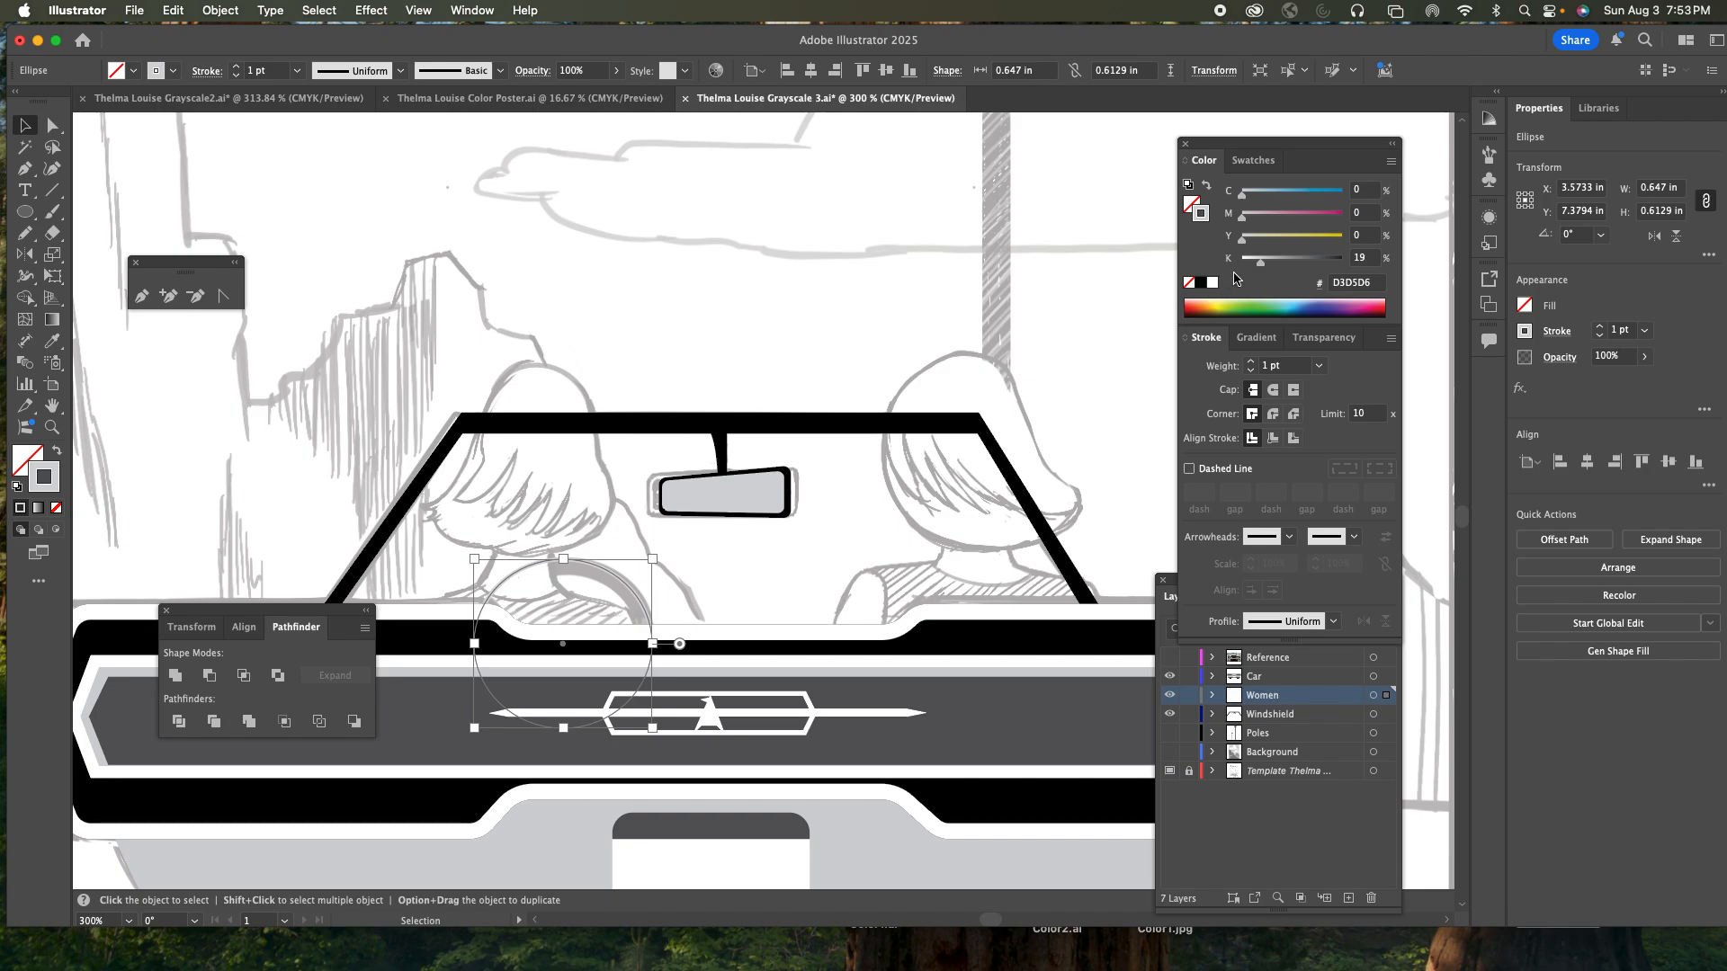
click(1198, 283)
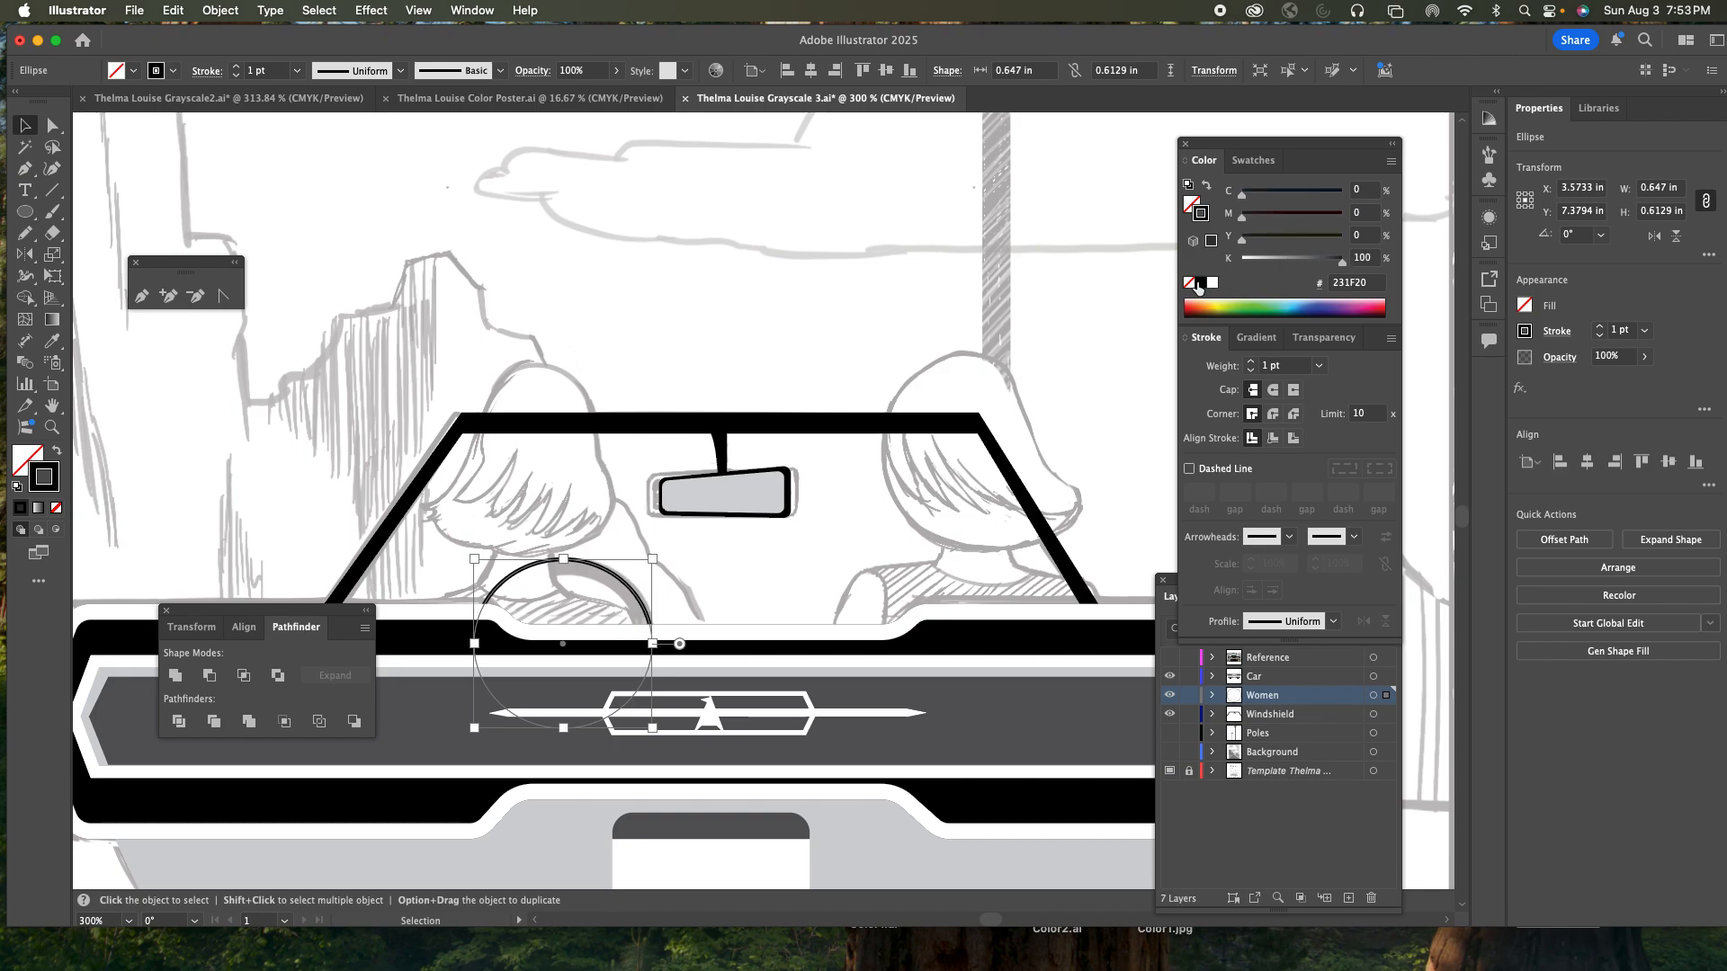
click(1252, 362)
click(1252, 362)
click(1252, 361)
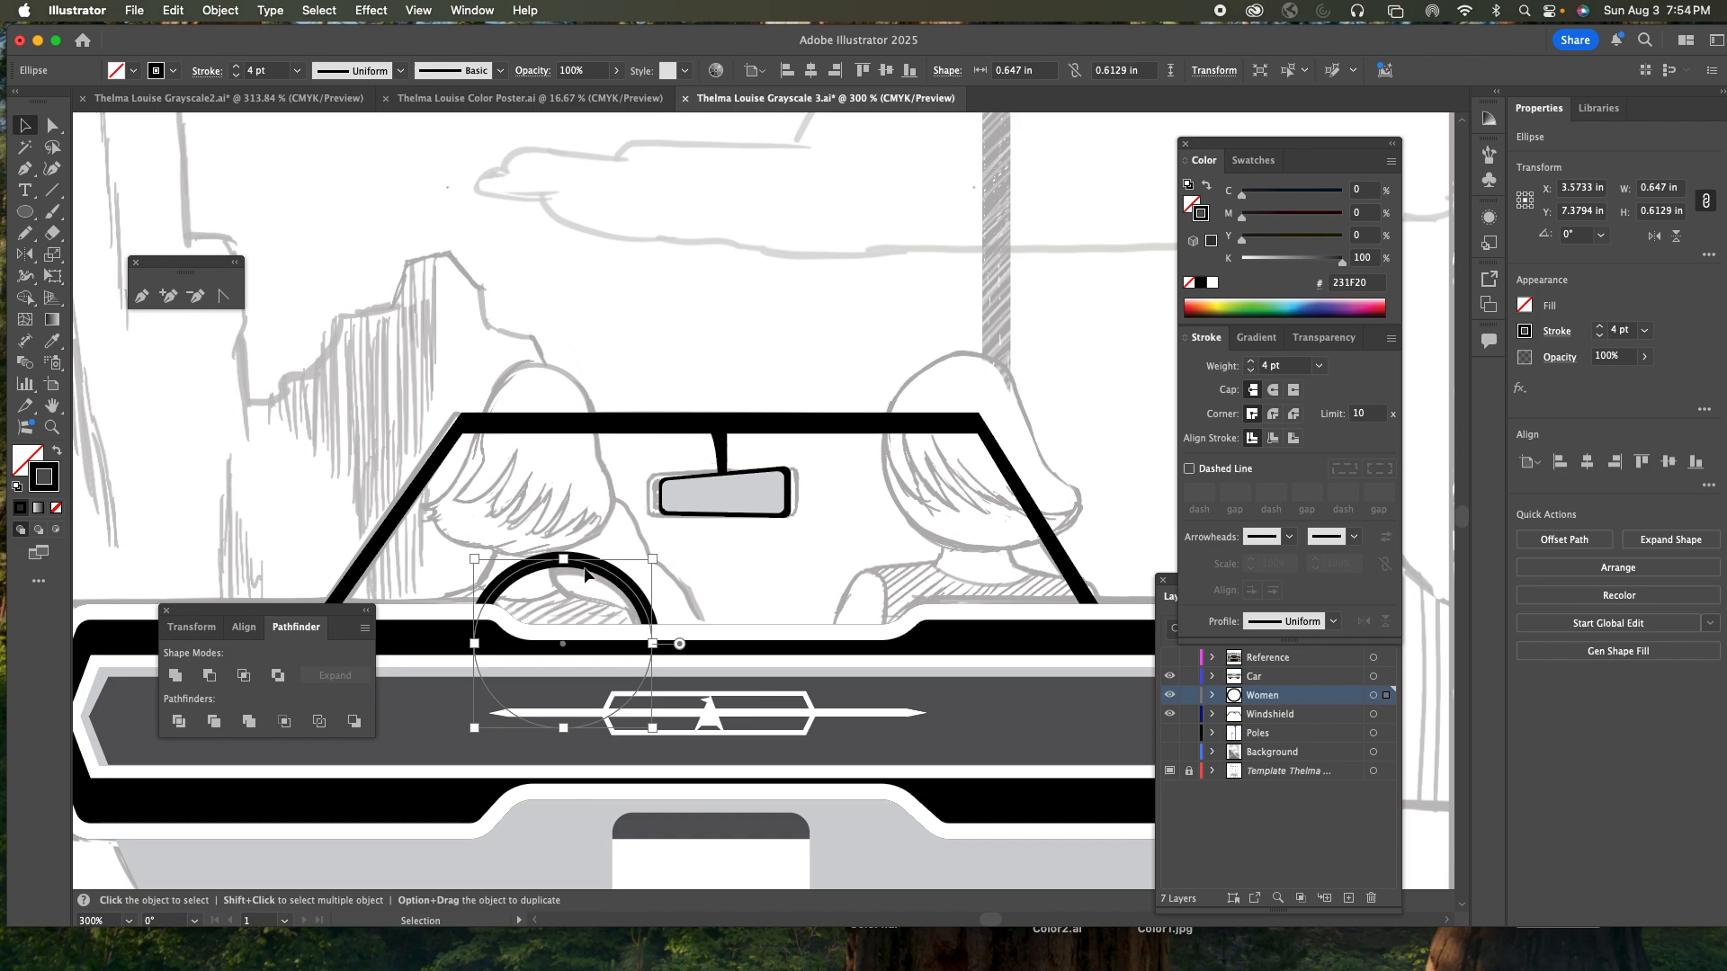
drag(607, 577, 596, 578)
click(768, 577)
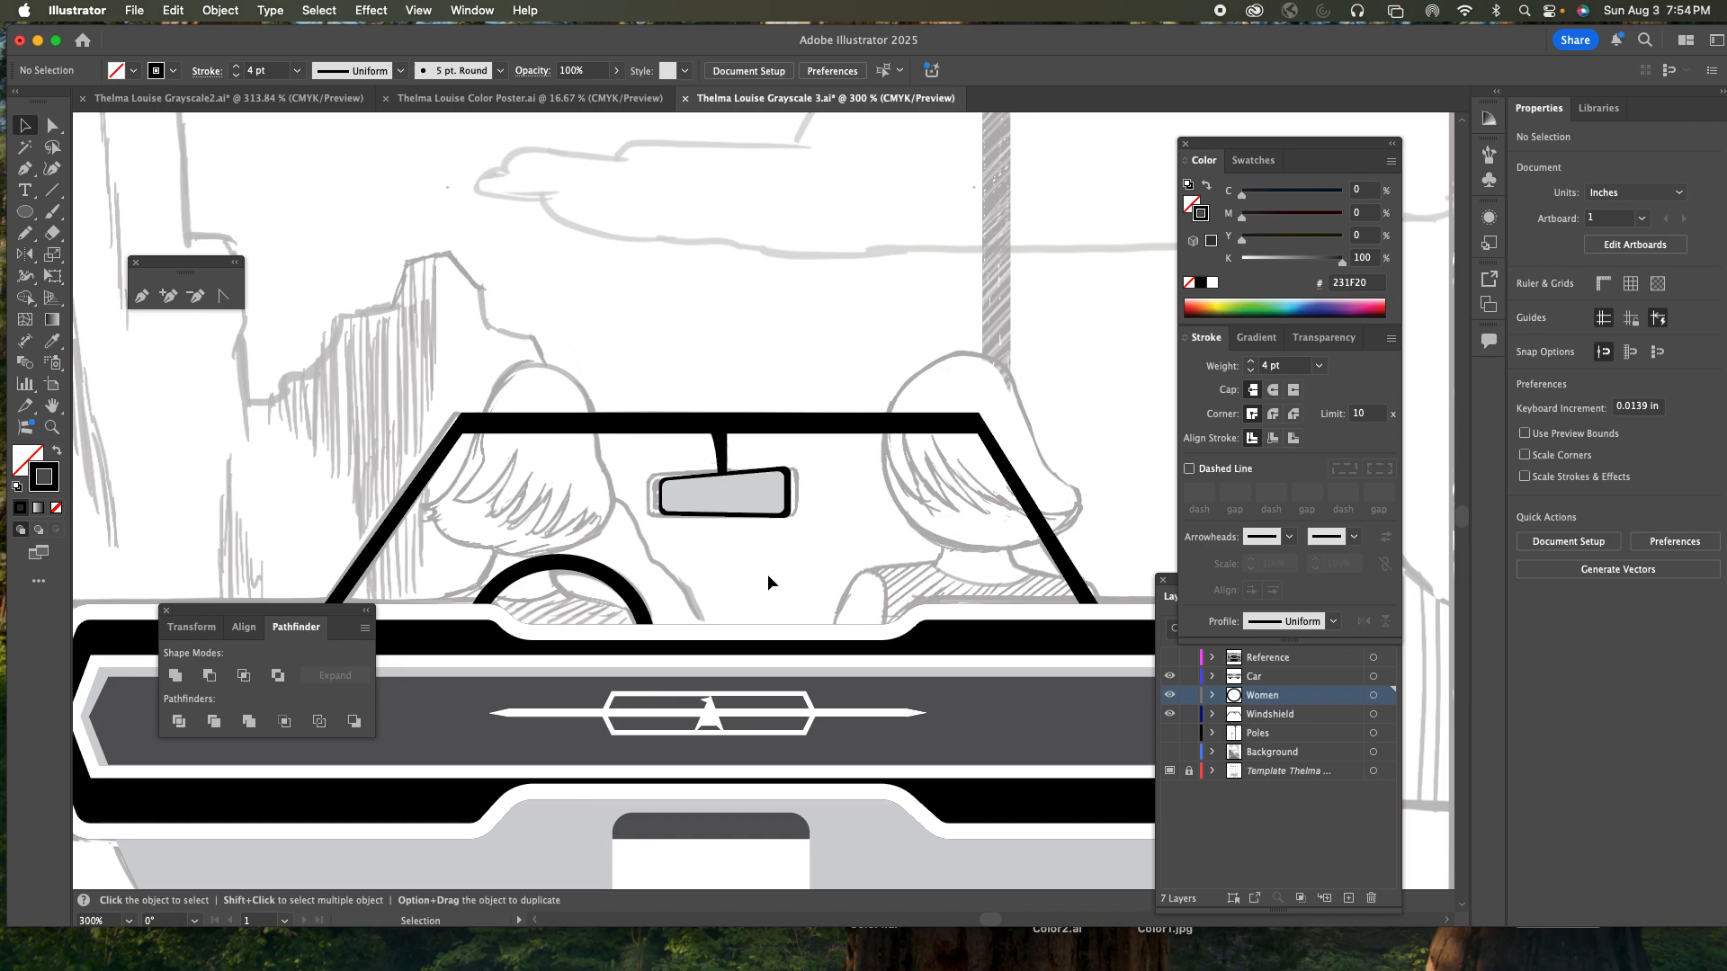
- Select the steering wheel and set the Women layer's color to Brick Red
click(621, 589)
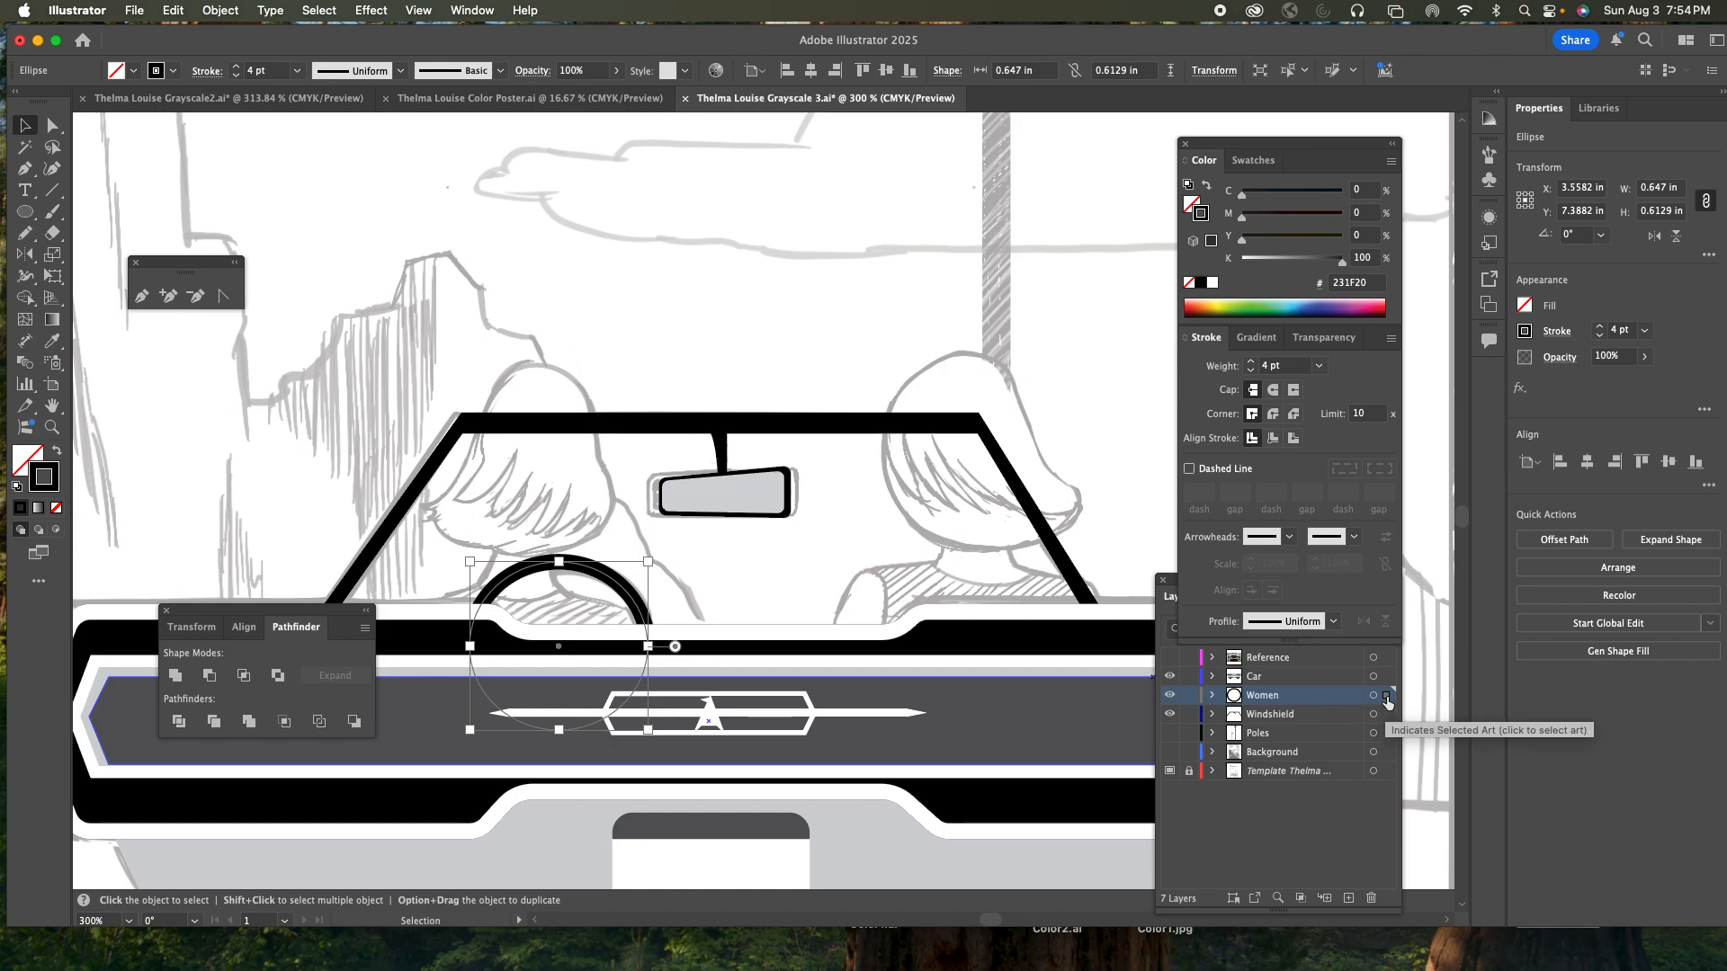
double_click(1309, 701)
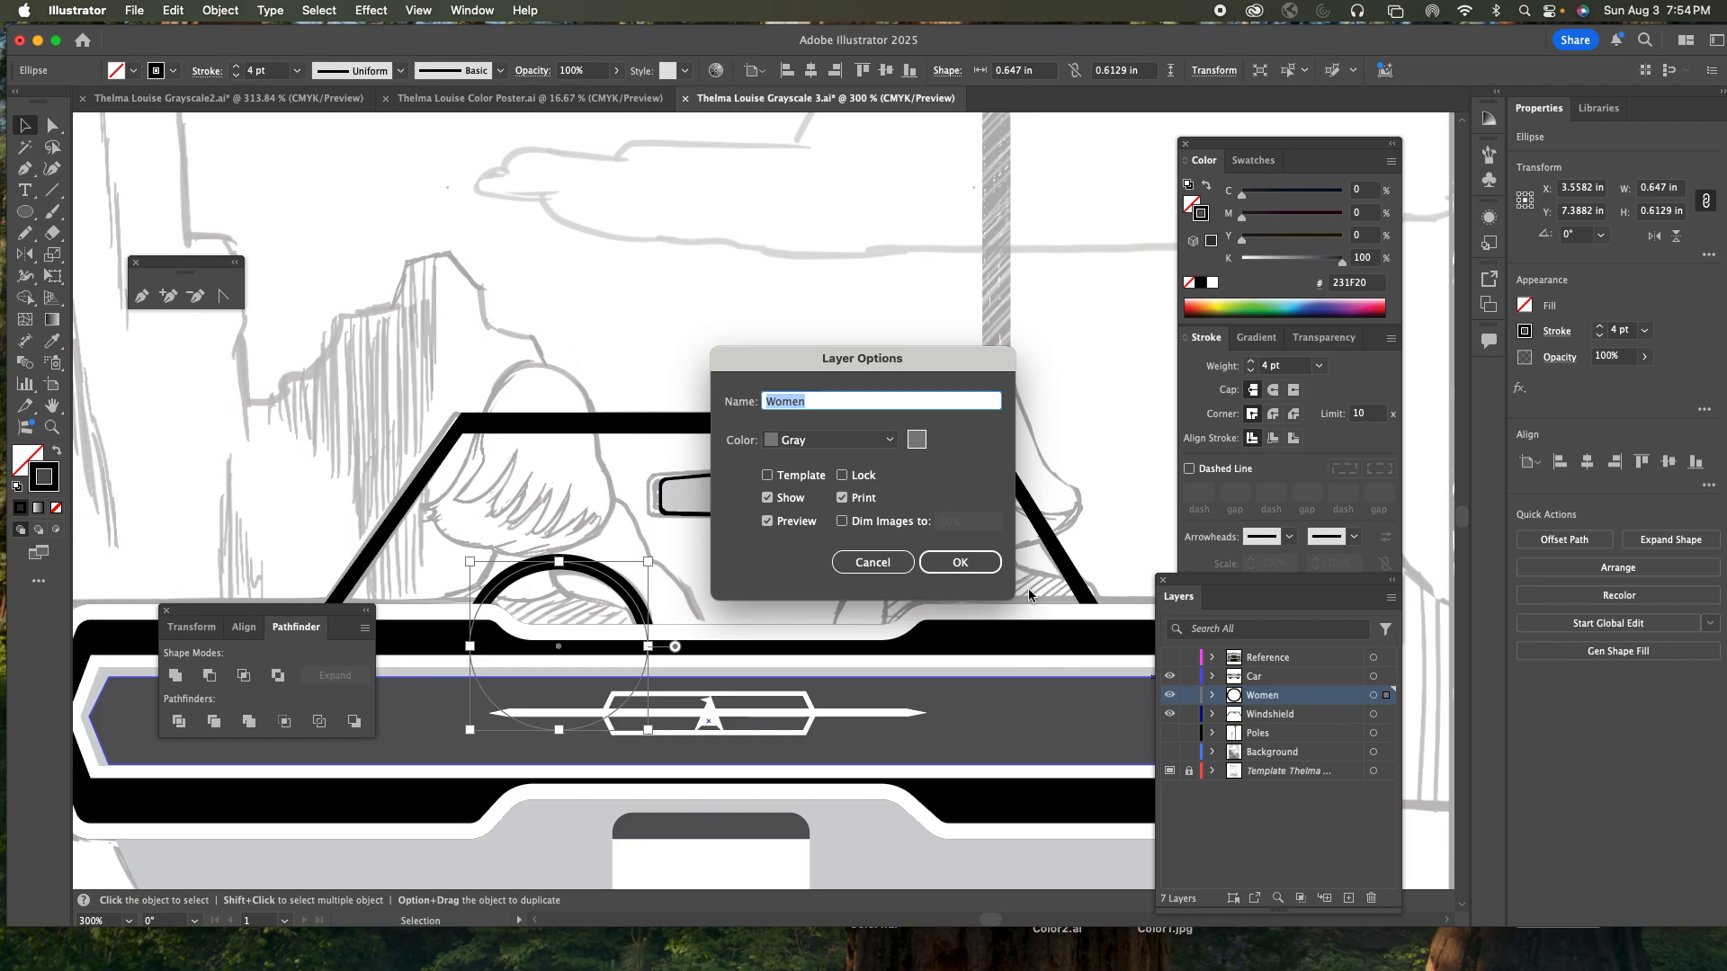
click(818, 446)
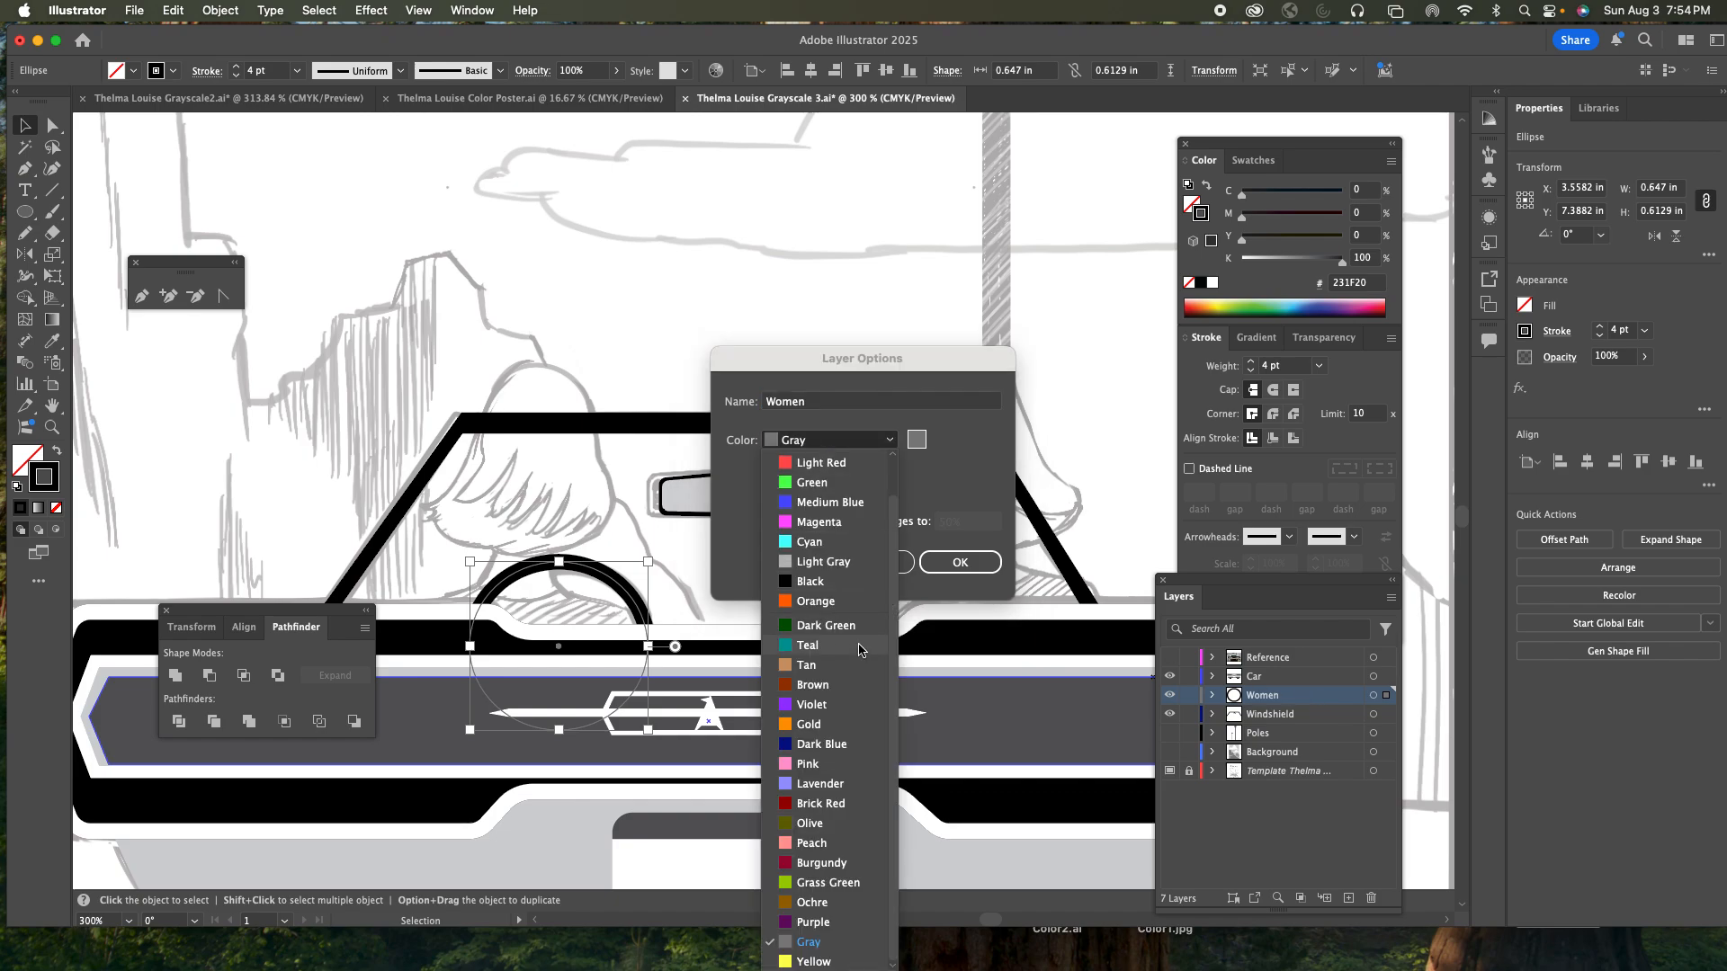
click(843, 812)
click(958, 562)
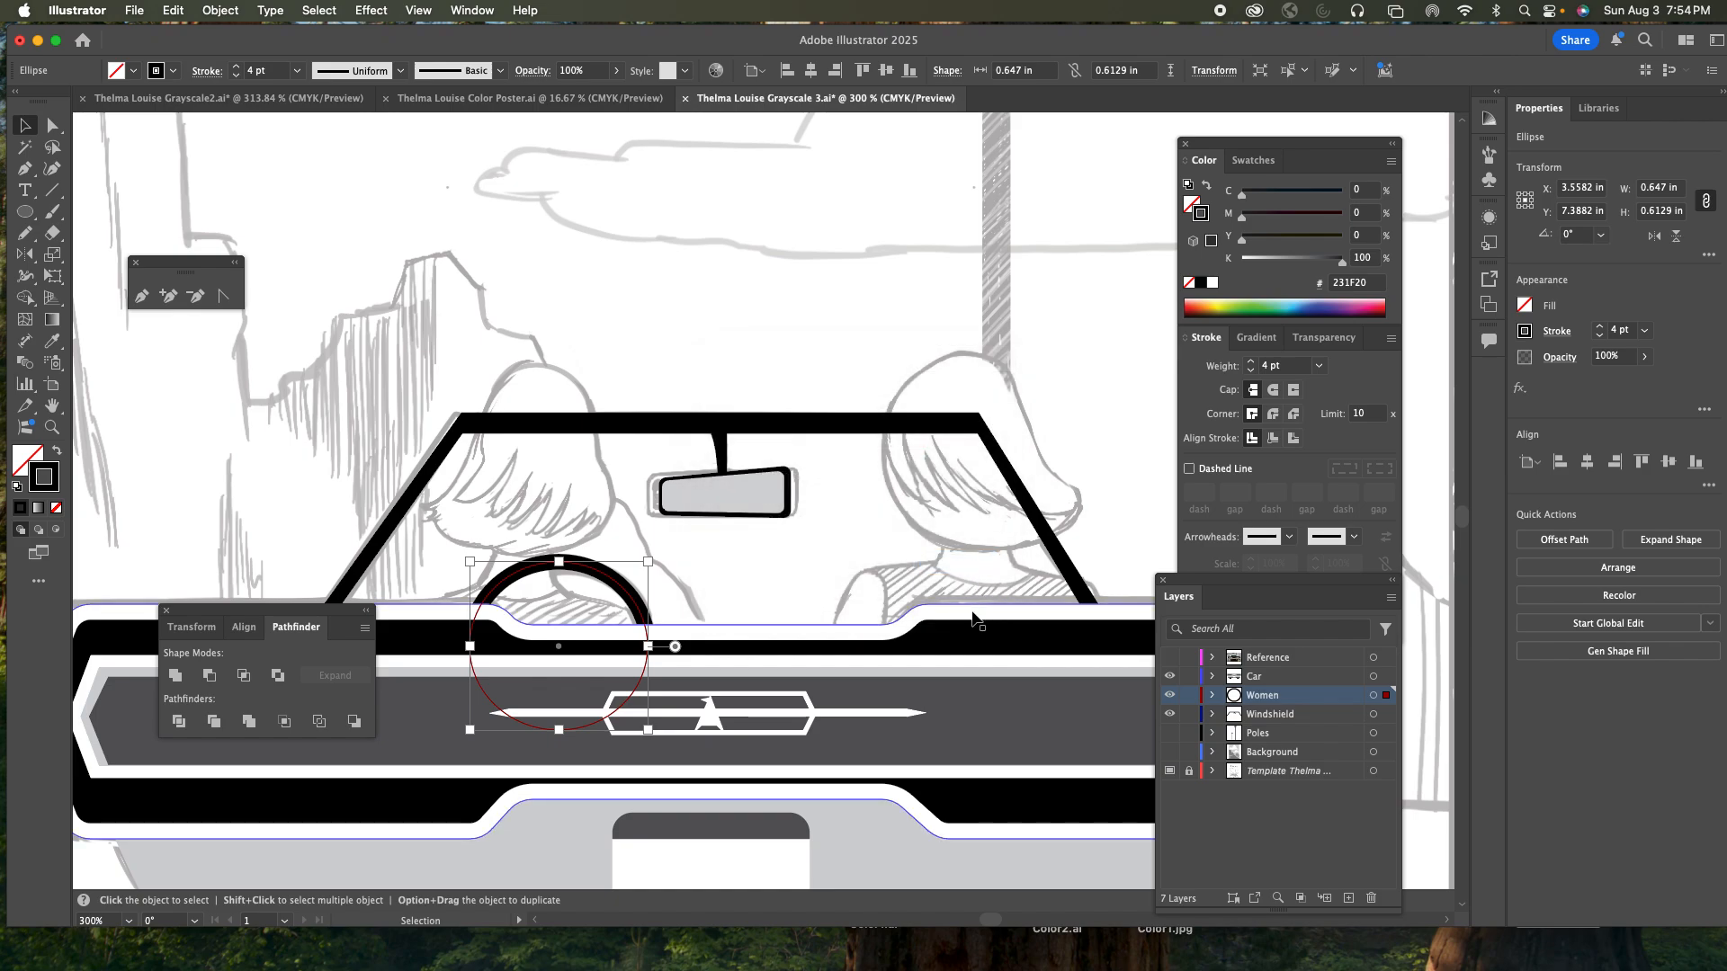
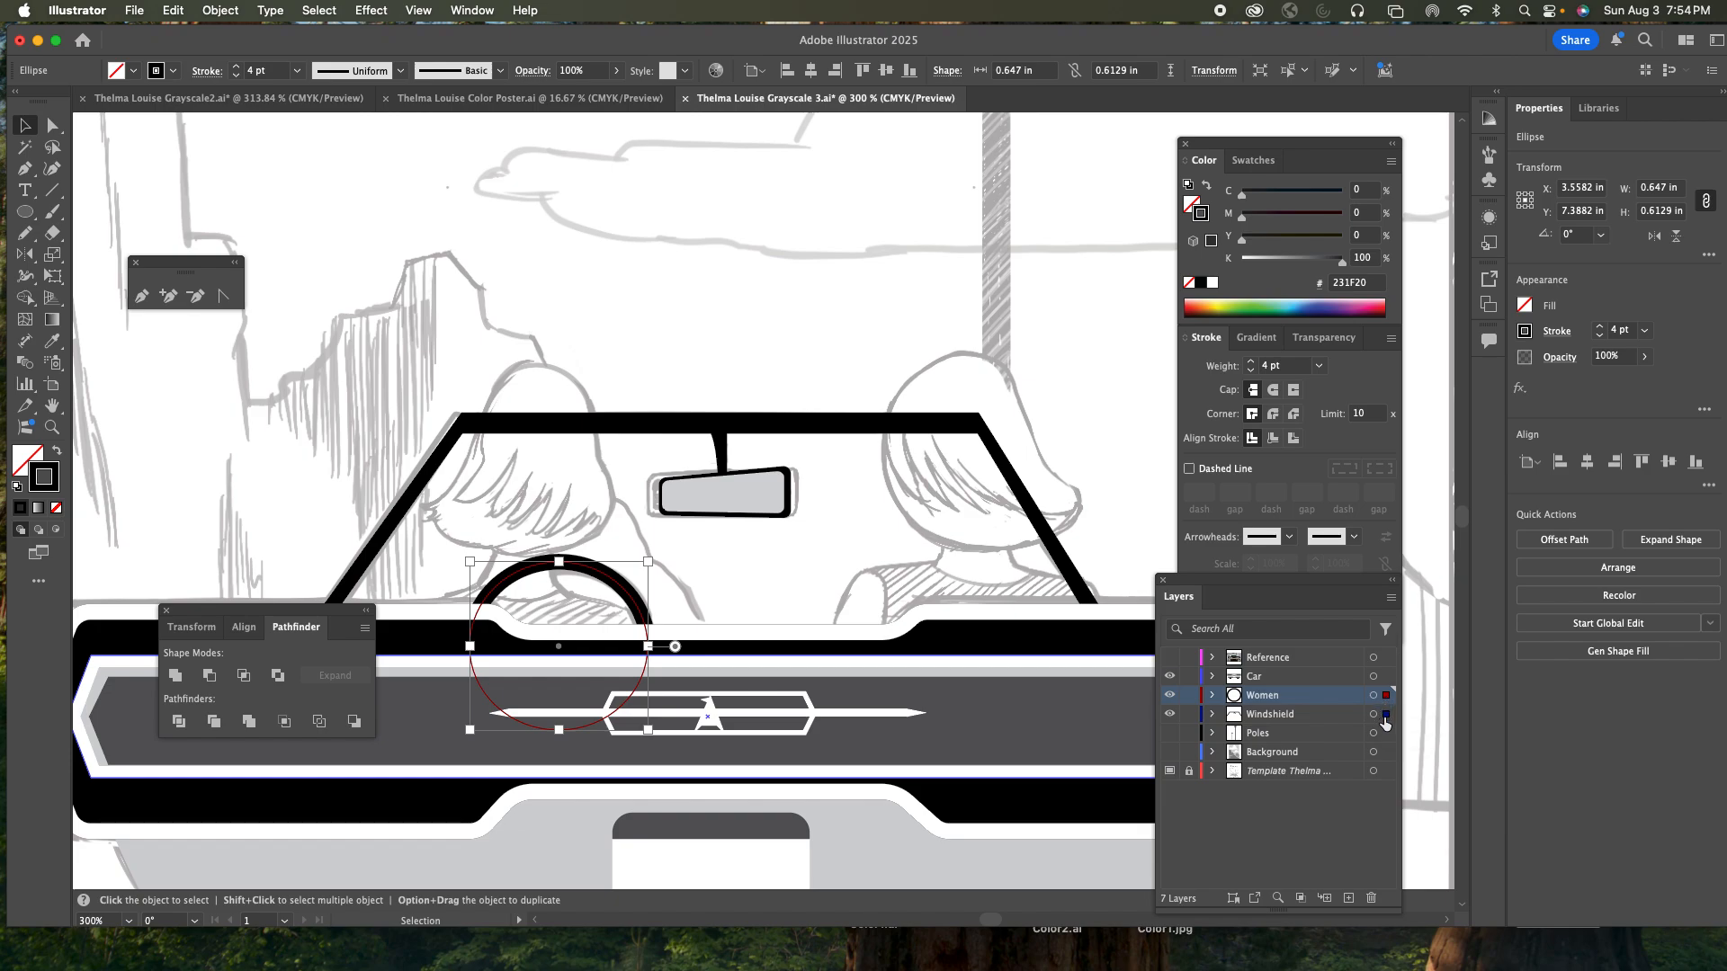
- Move the steering wheel to the Windshield layer and hide that layer
drag(1385, 722, 1385, 722)
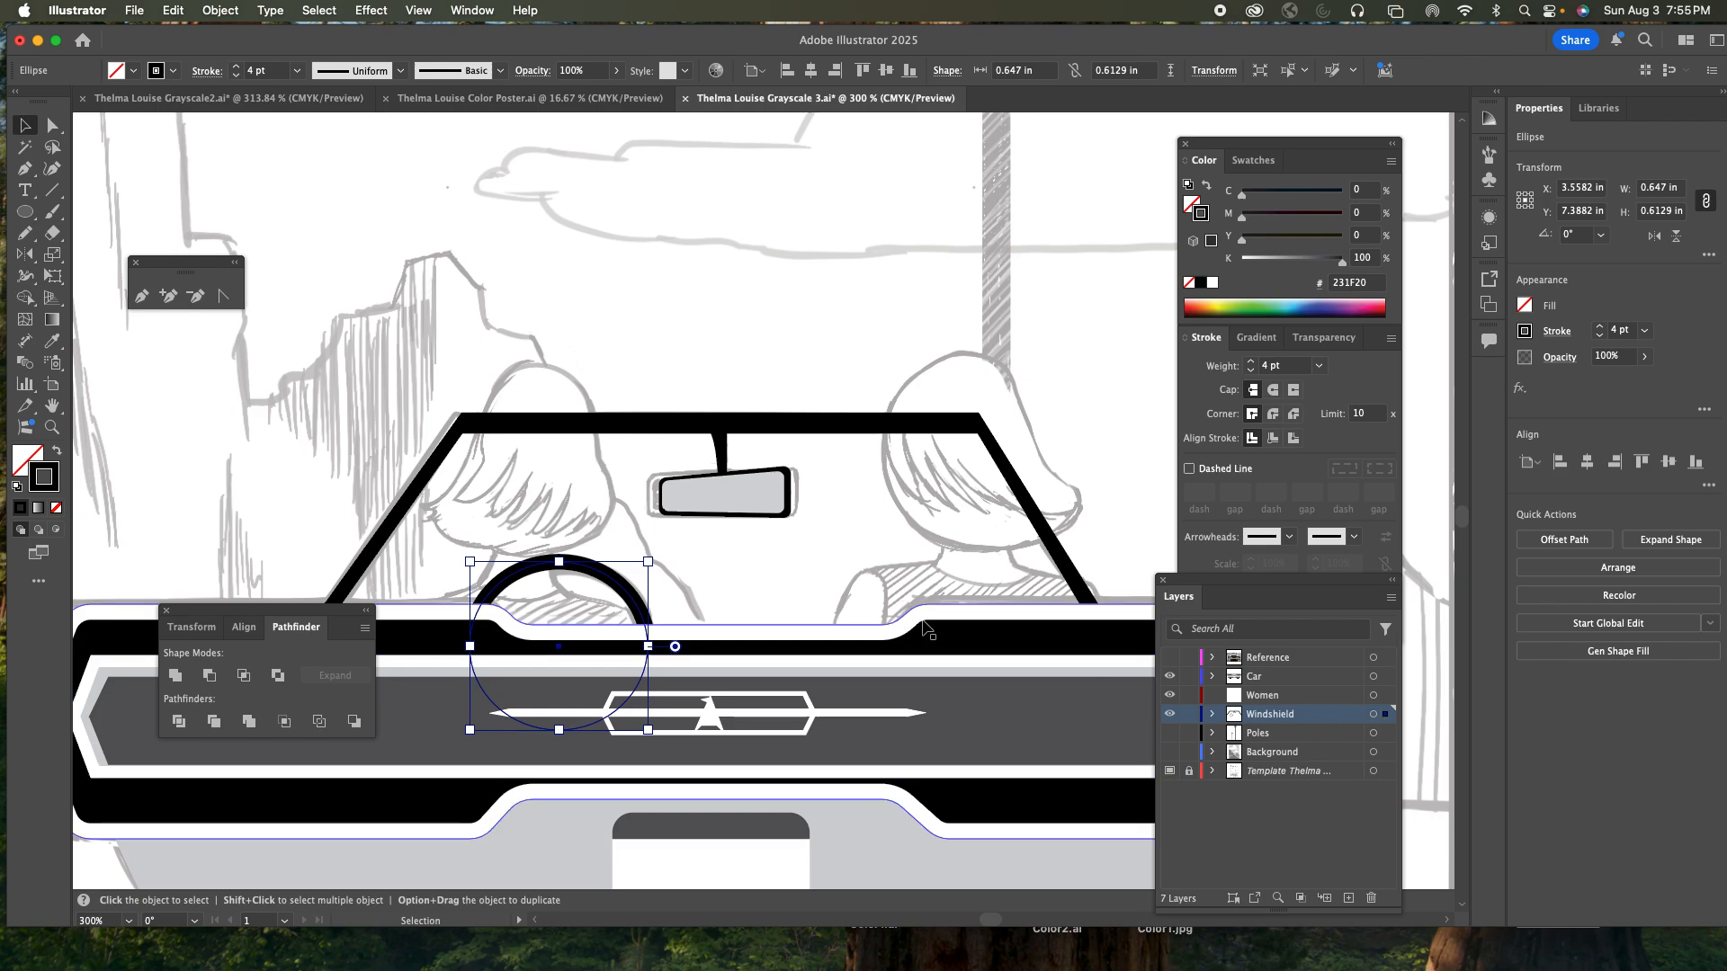
click(1169, 676)
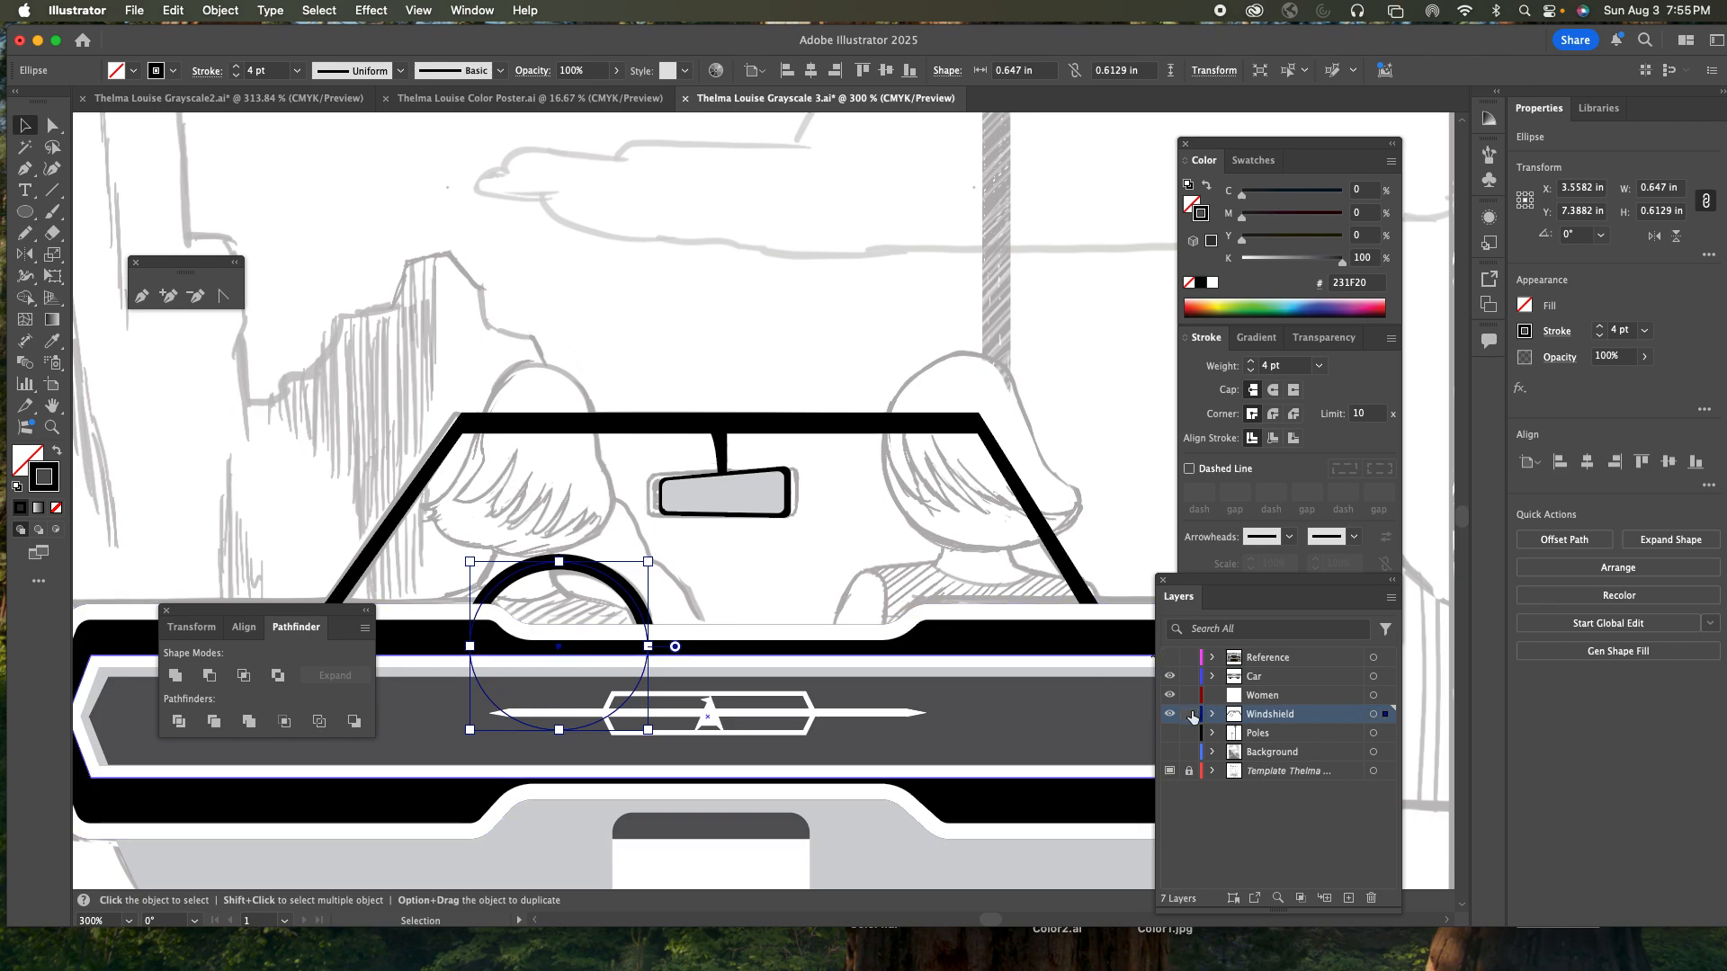
click(1170, 716)
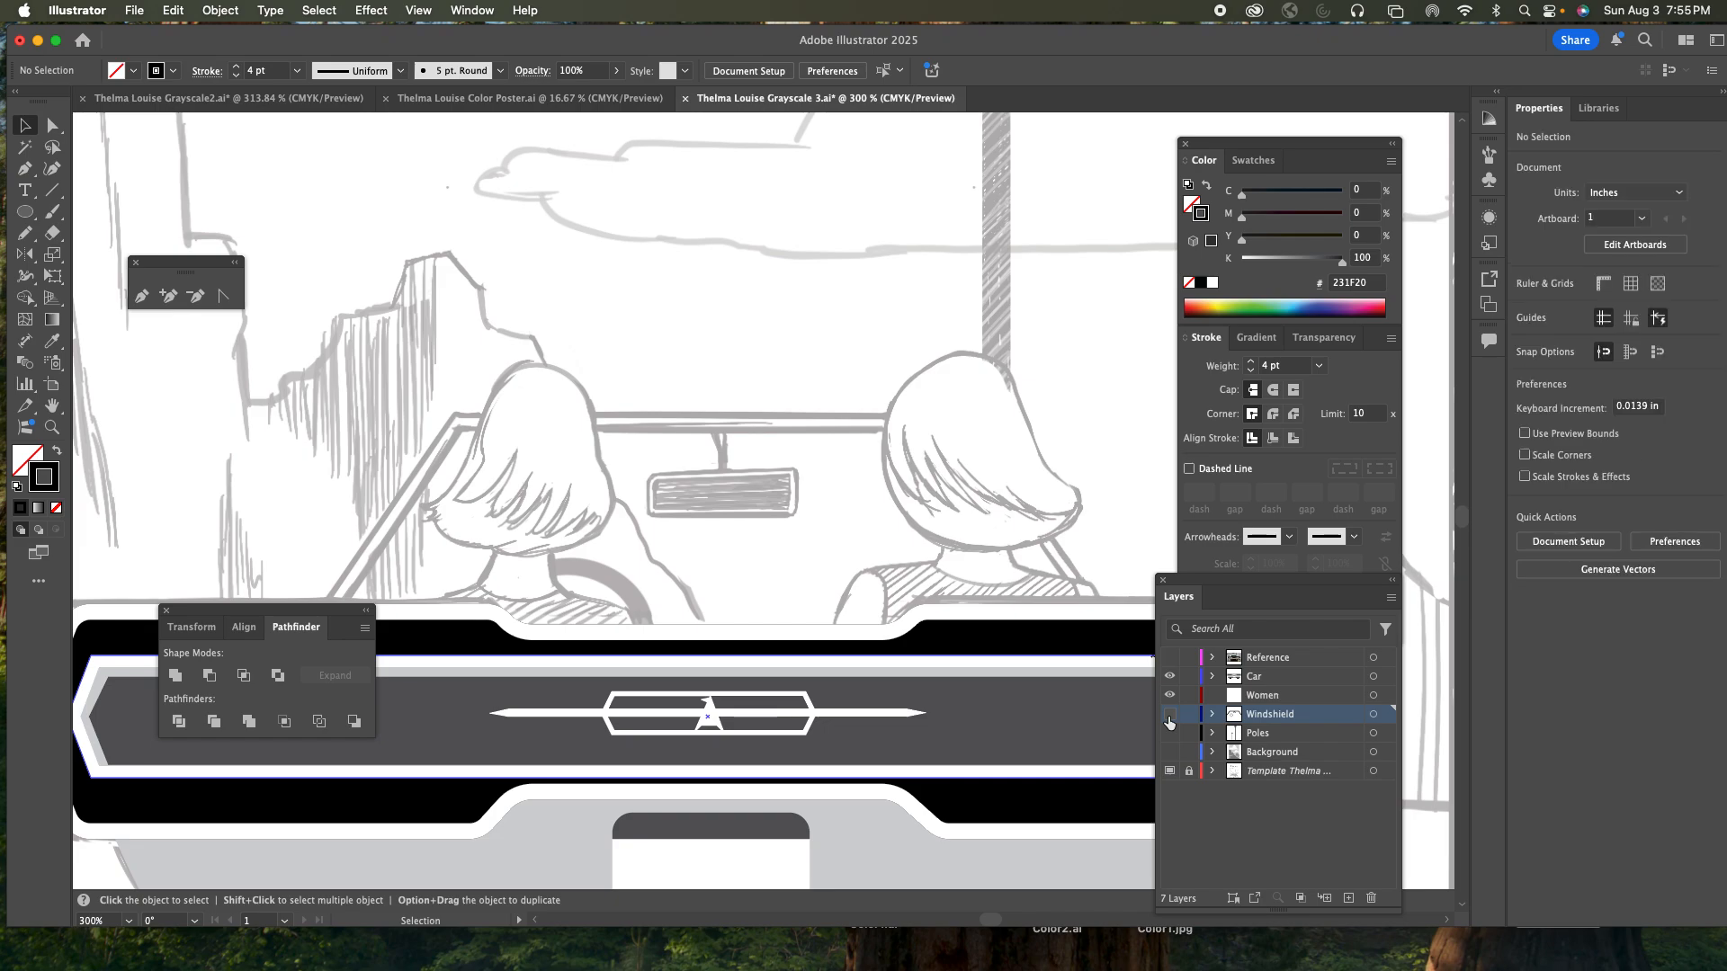
- Make the Women layer active and display it in outline mode
click(1262, 698)
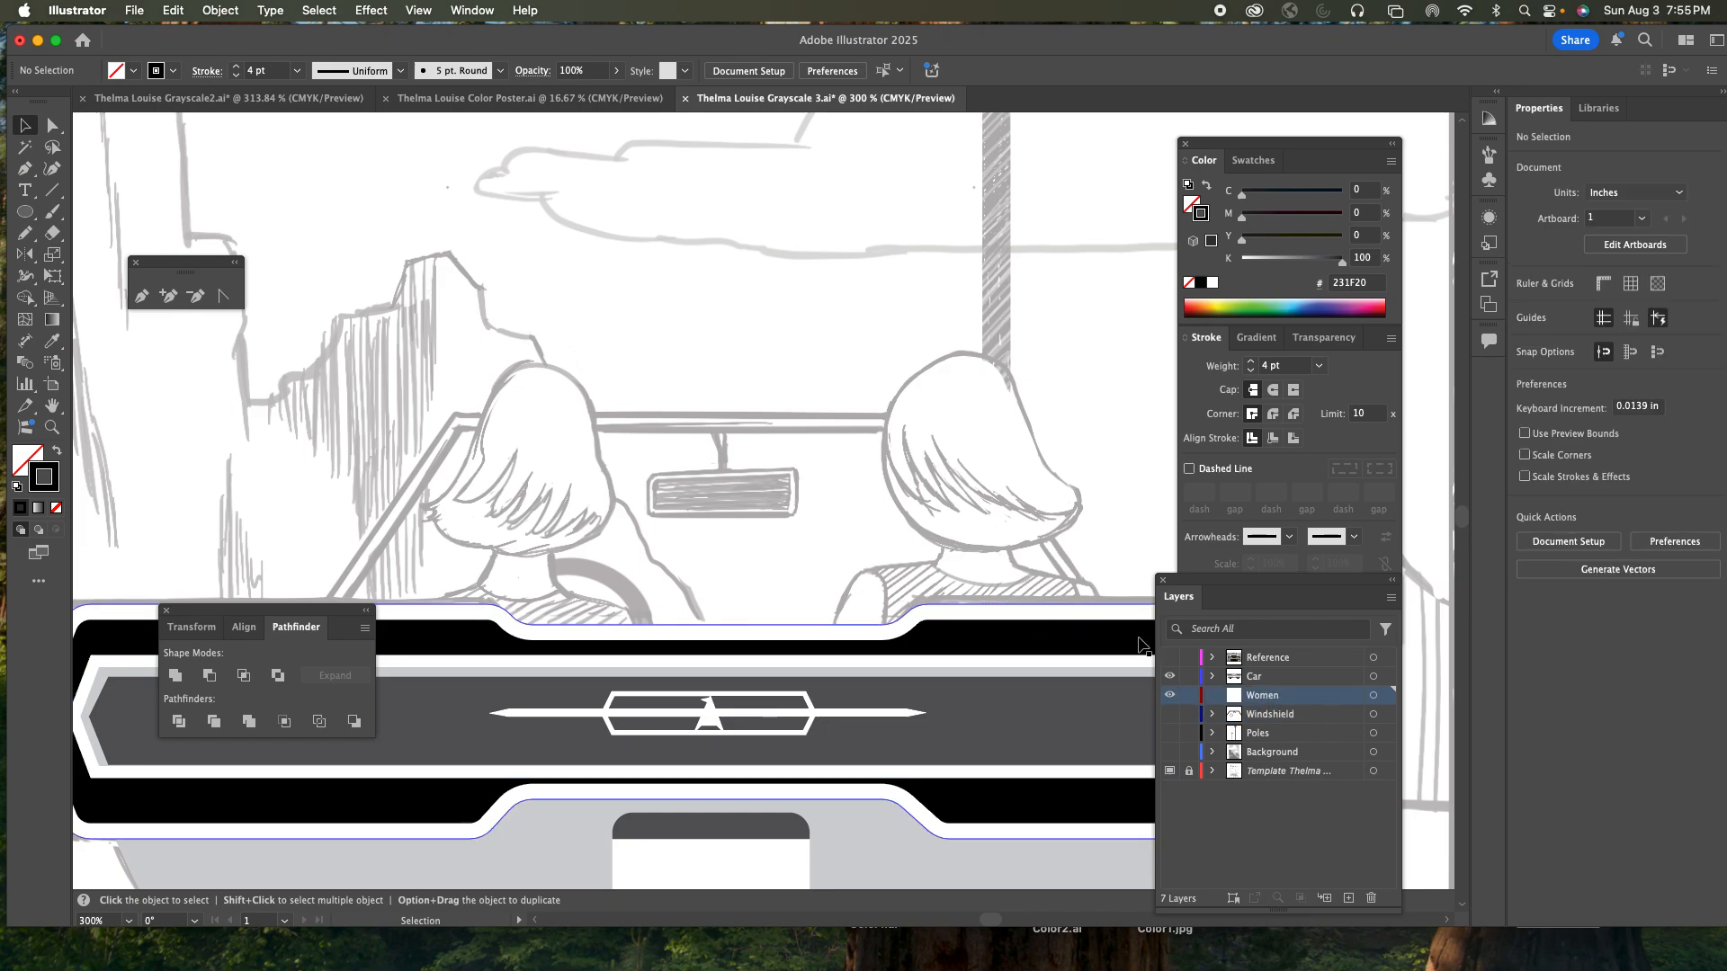
super+click(1169, 694)
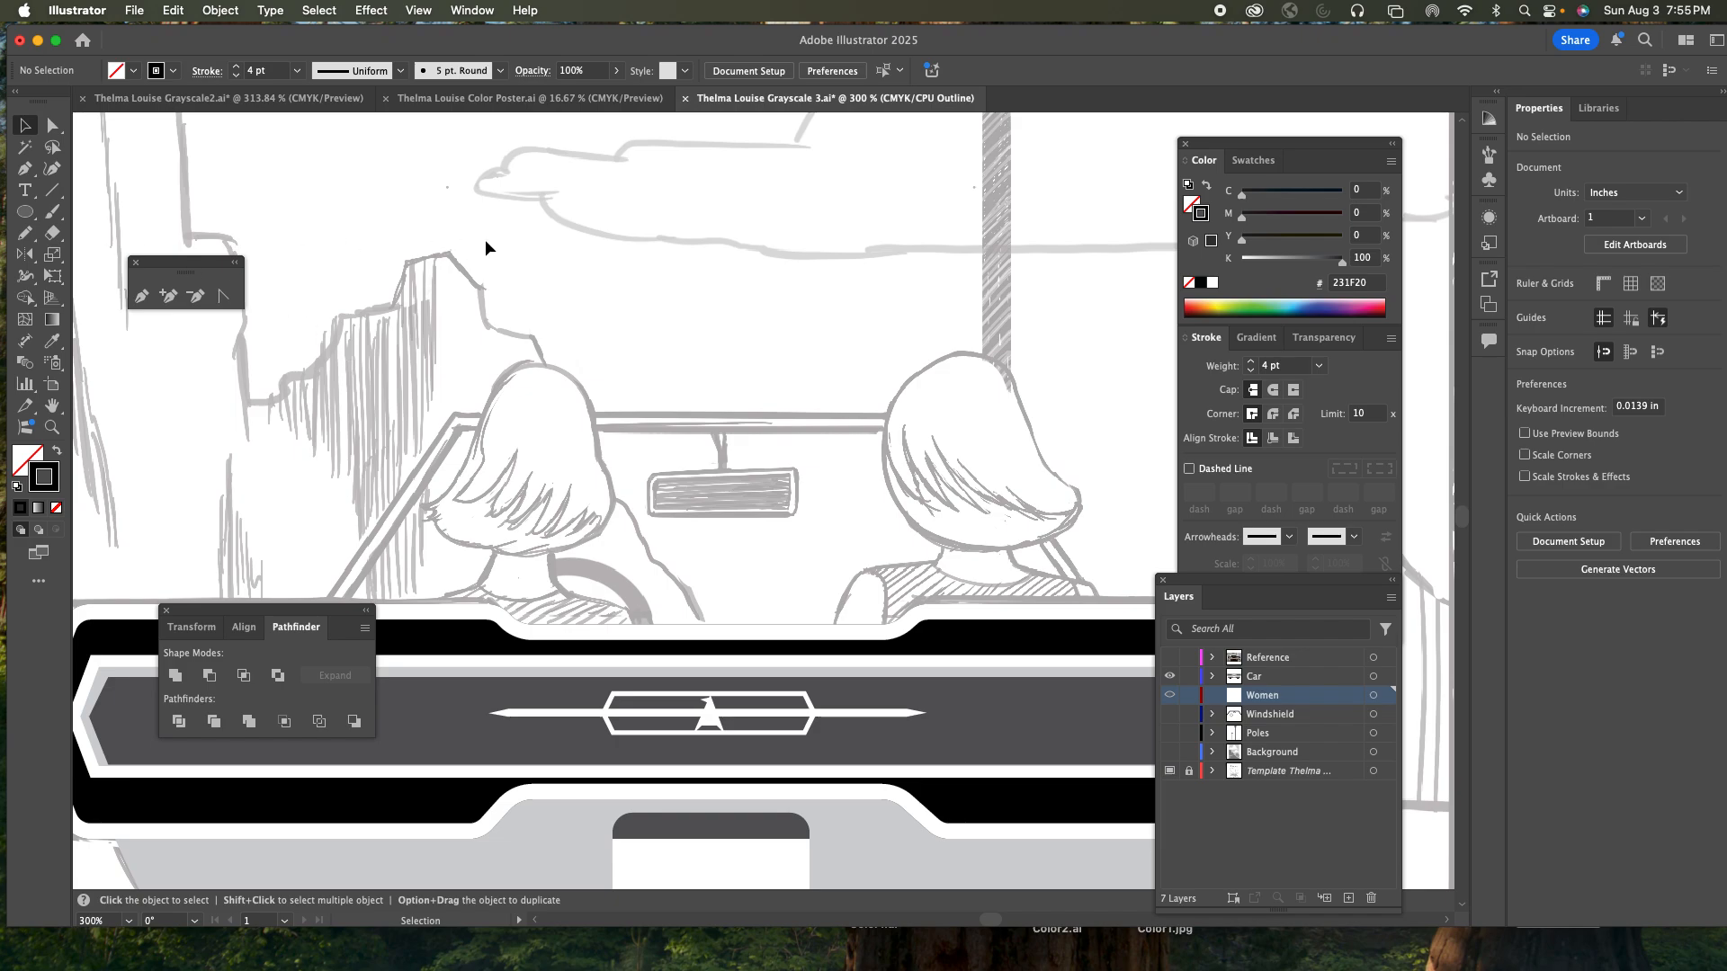
- Trace the outline of the driver's hair with the Pencil tool, about 0.70 in wide and 0.70 in tall
key(n)
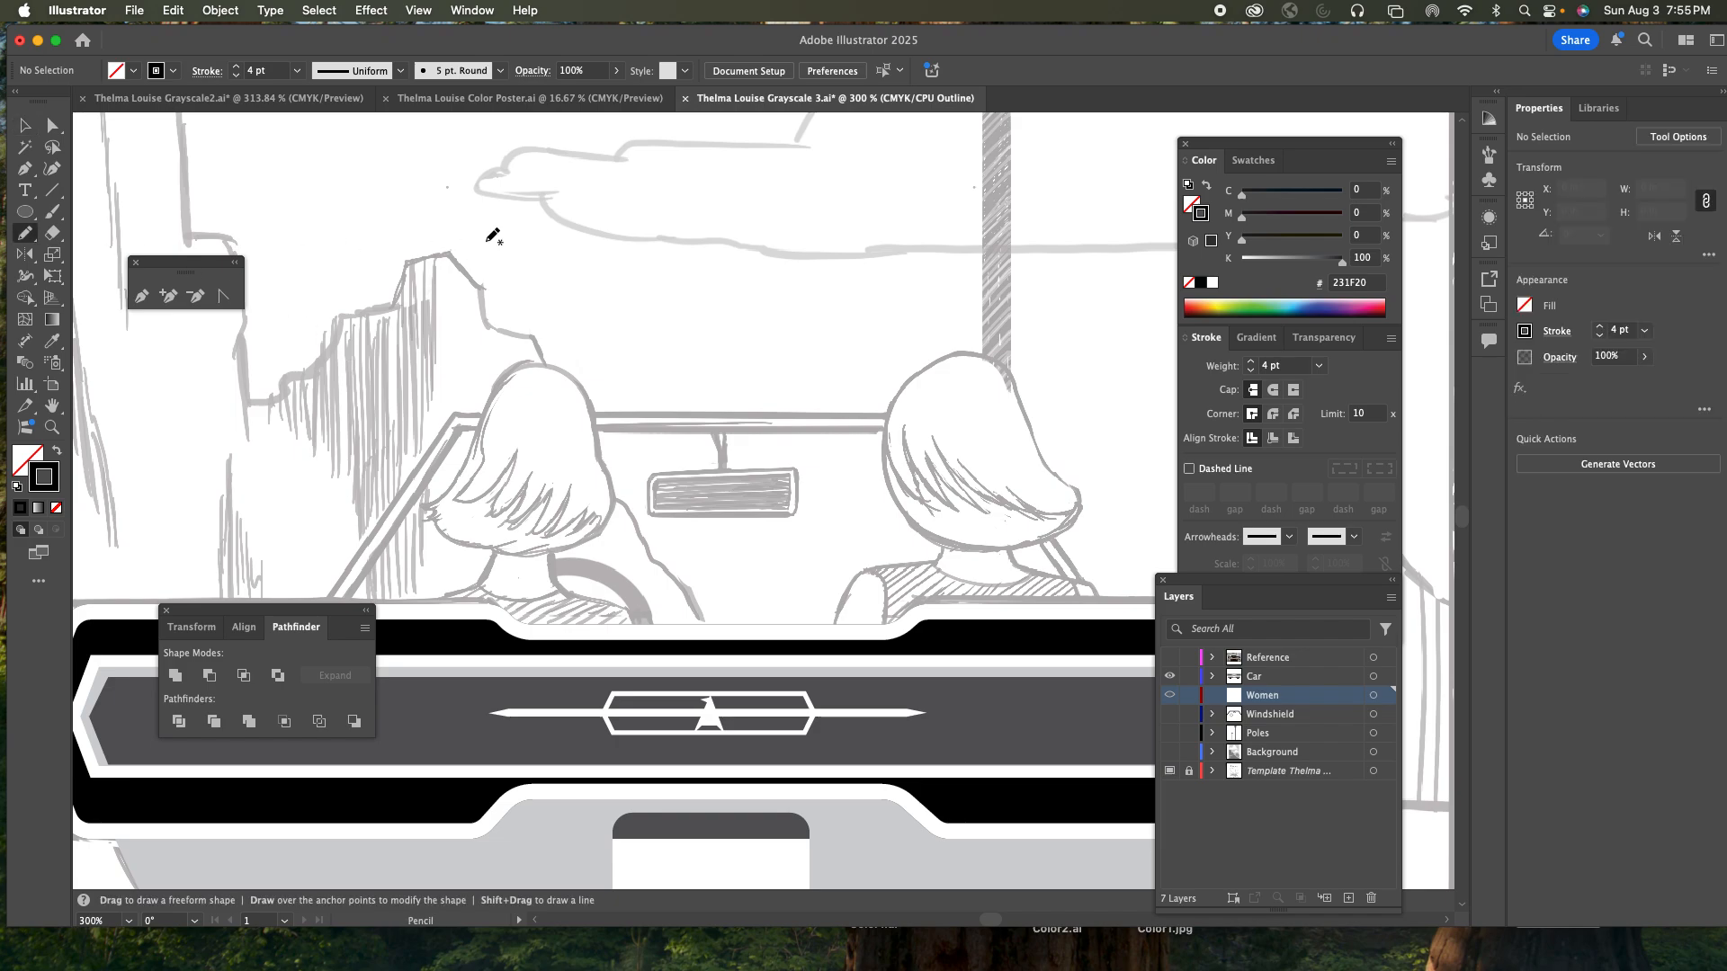
mouse_move(542, 361)
mouse_down()
mouse_move(500, 373)
mouse_move(457, 486)
mouse_move(423, 505)
mouse_move(439, 502)
mouse_move(426, 515)
mouse_move(456, 542)
mouse_move(550, 550)
mouse_move(600, 531)
mouse_move(603, 457)
mouse_move(571, 374)
mouse_move(546, 362)
mouse_up()
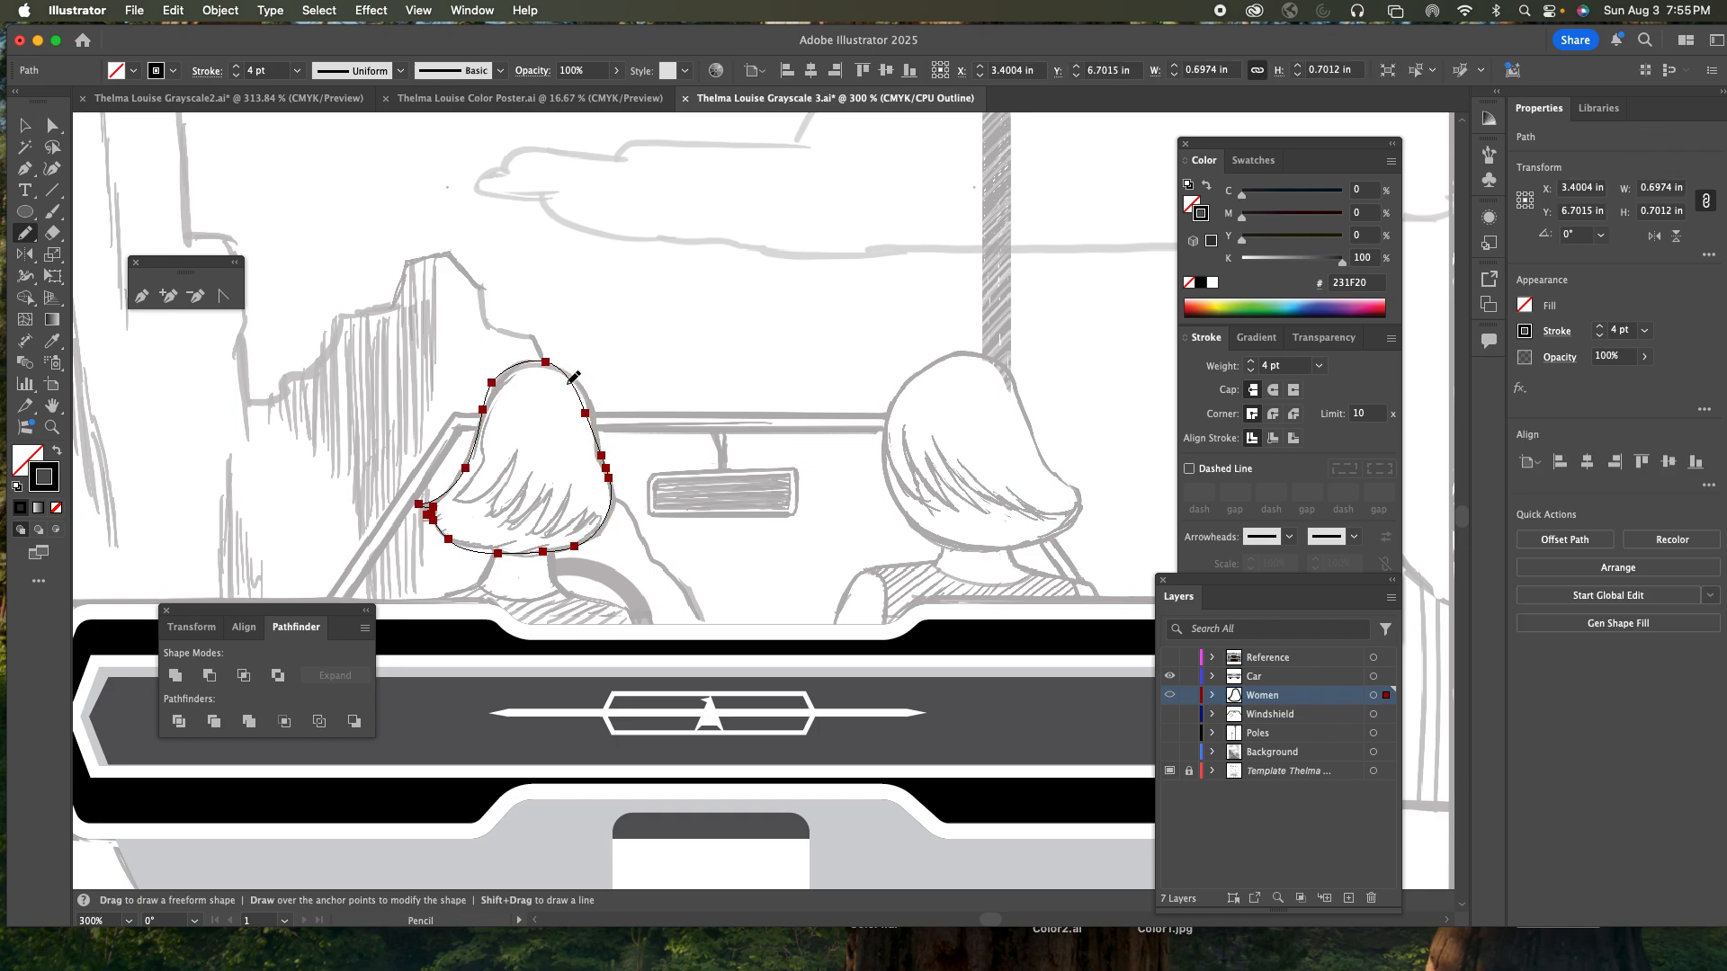
drag(592, 439, 567, 359)
- Return the Women layer to preview mode and give the traced hair shape a white fill with no stroke
super+click(1170, 697)
key(v)
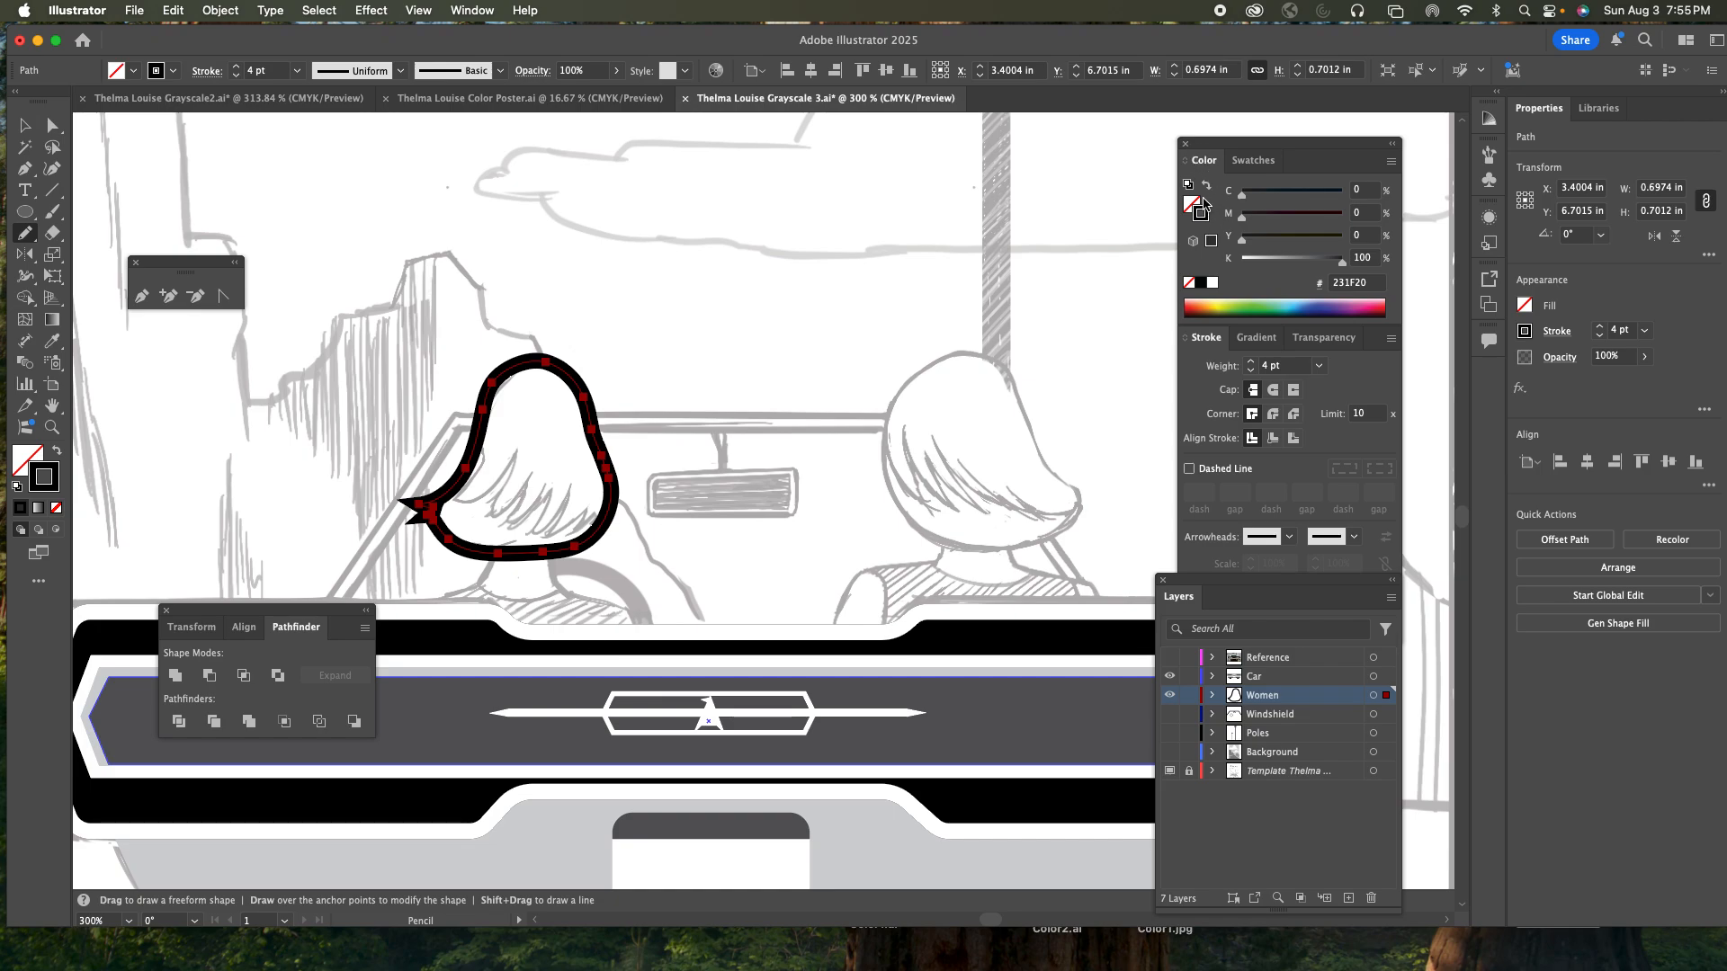
click(1207, 188)
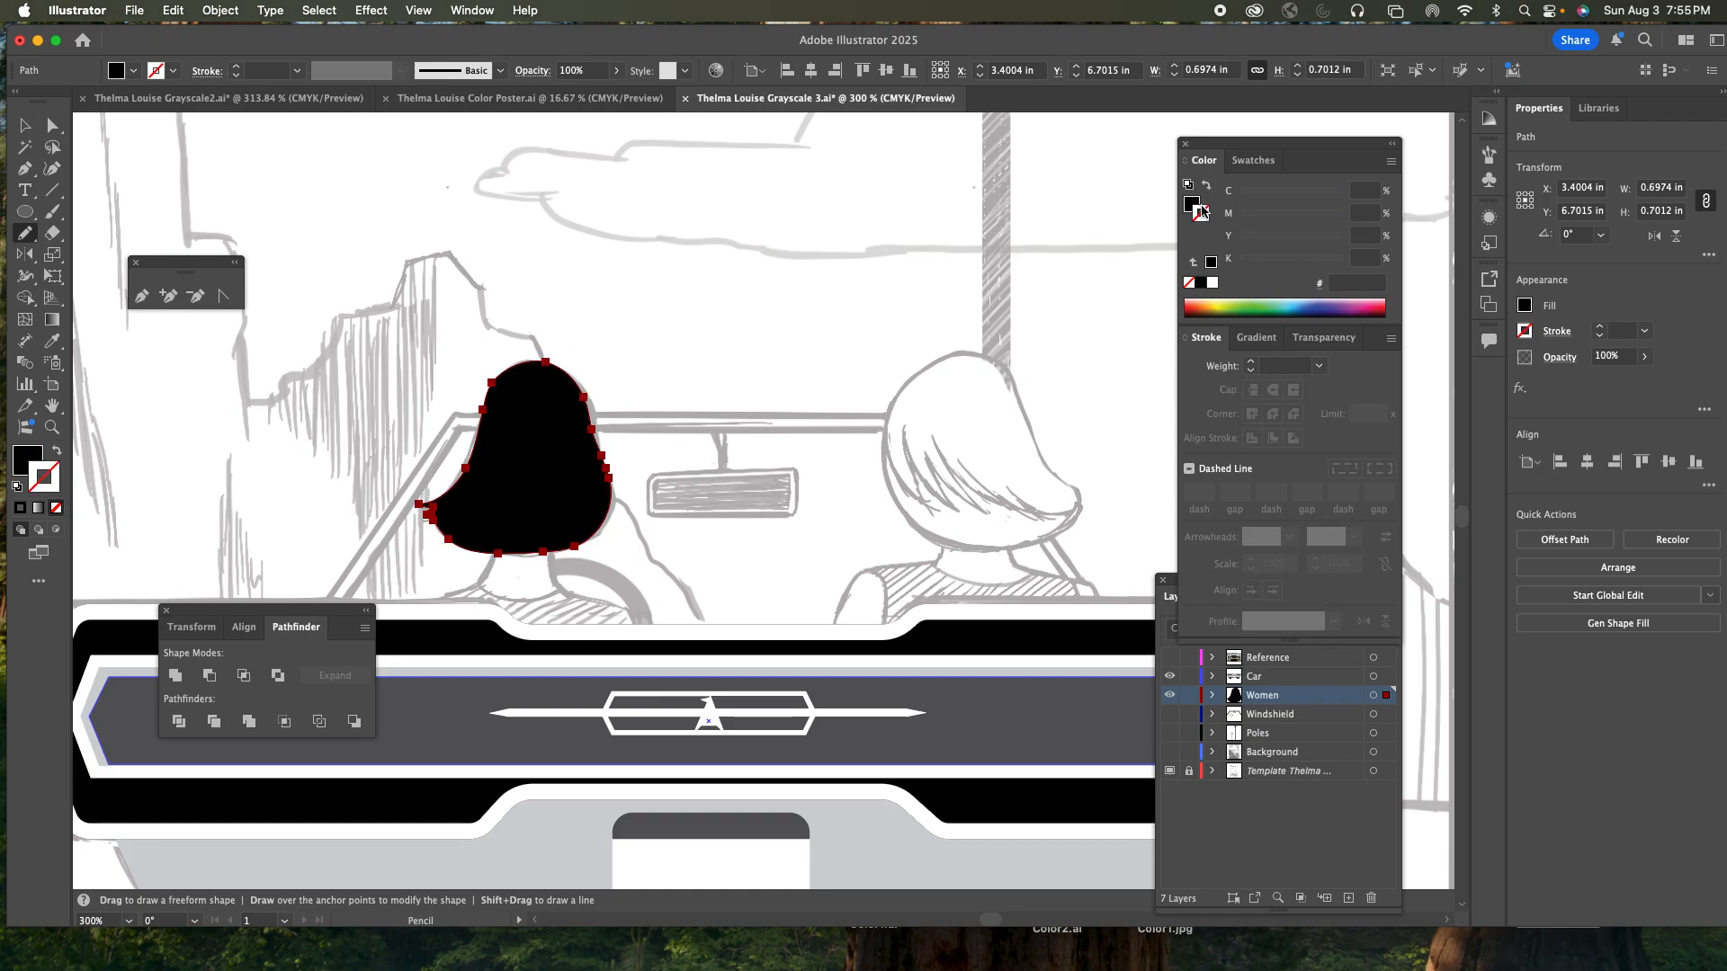
click(1191, 205)
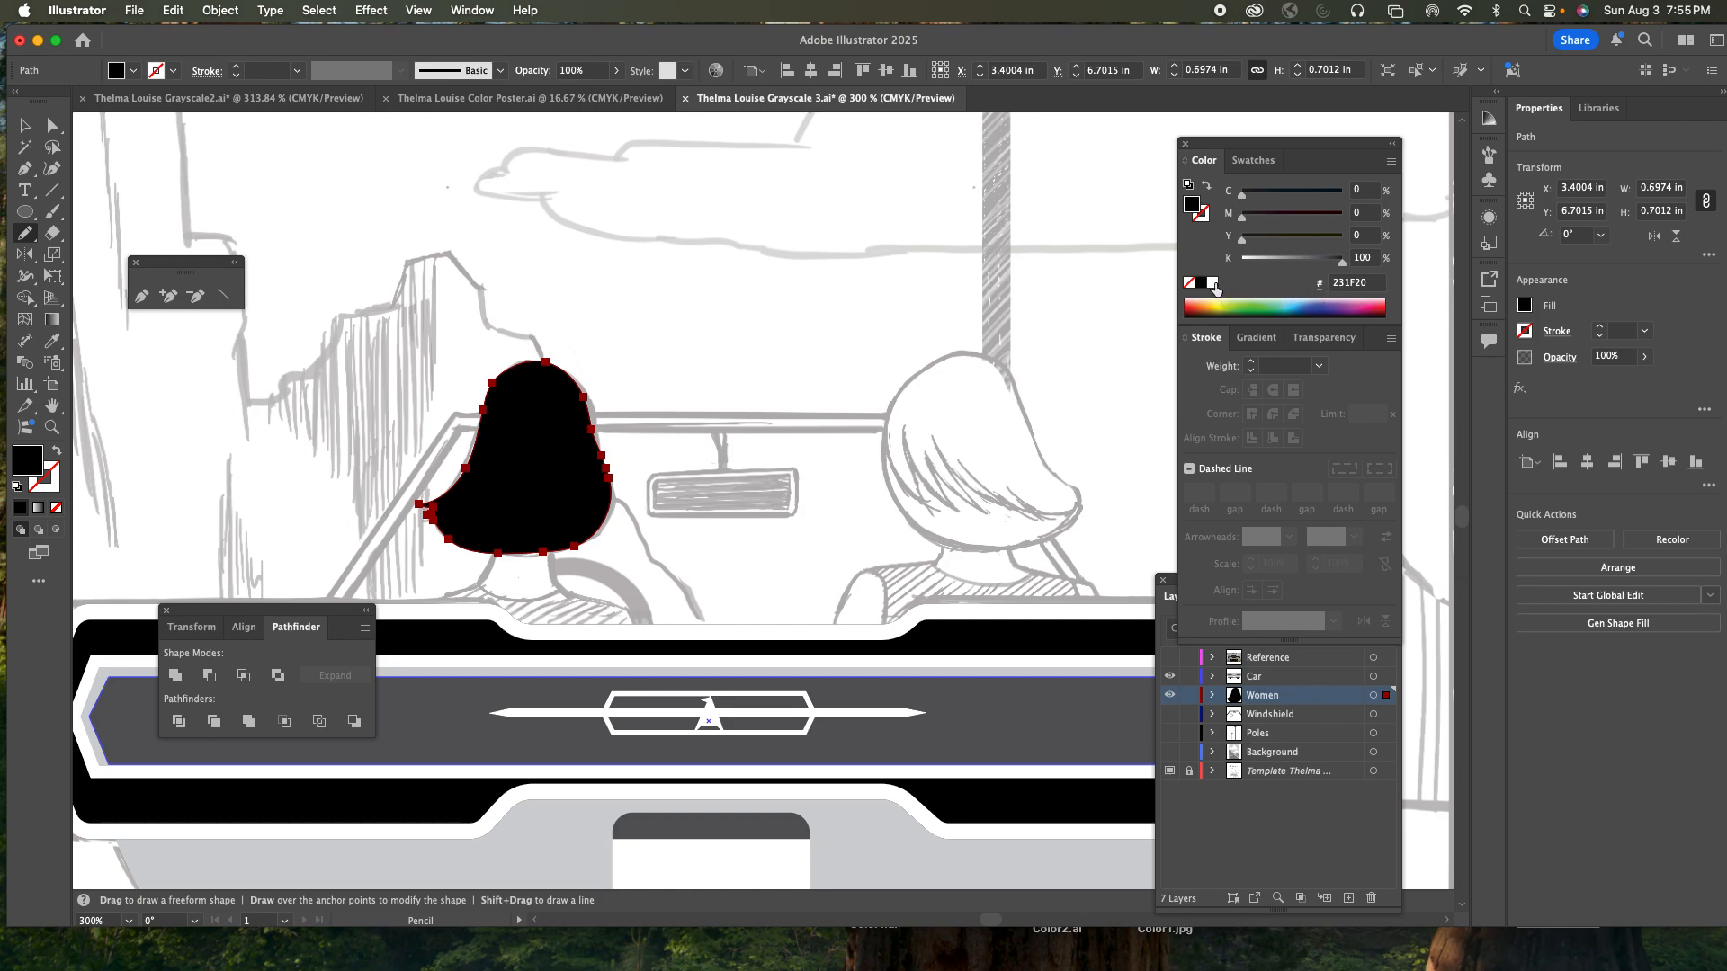
click(1212, 286)
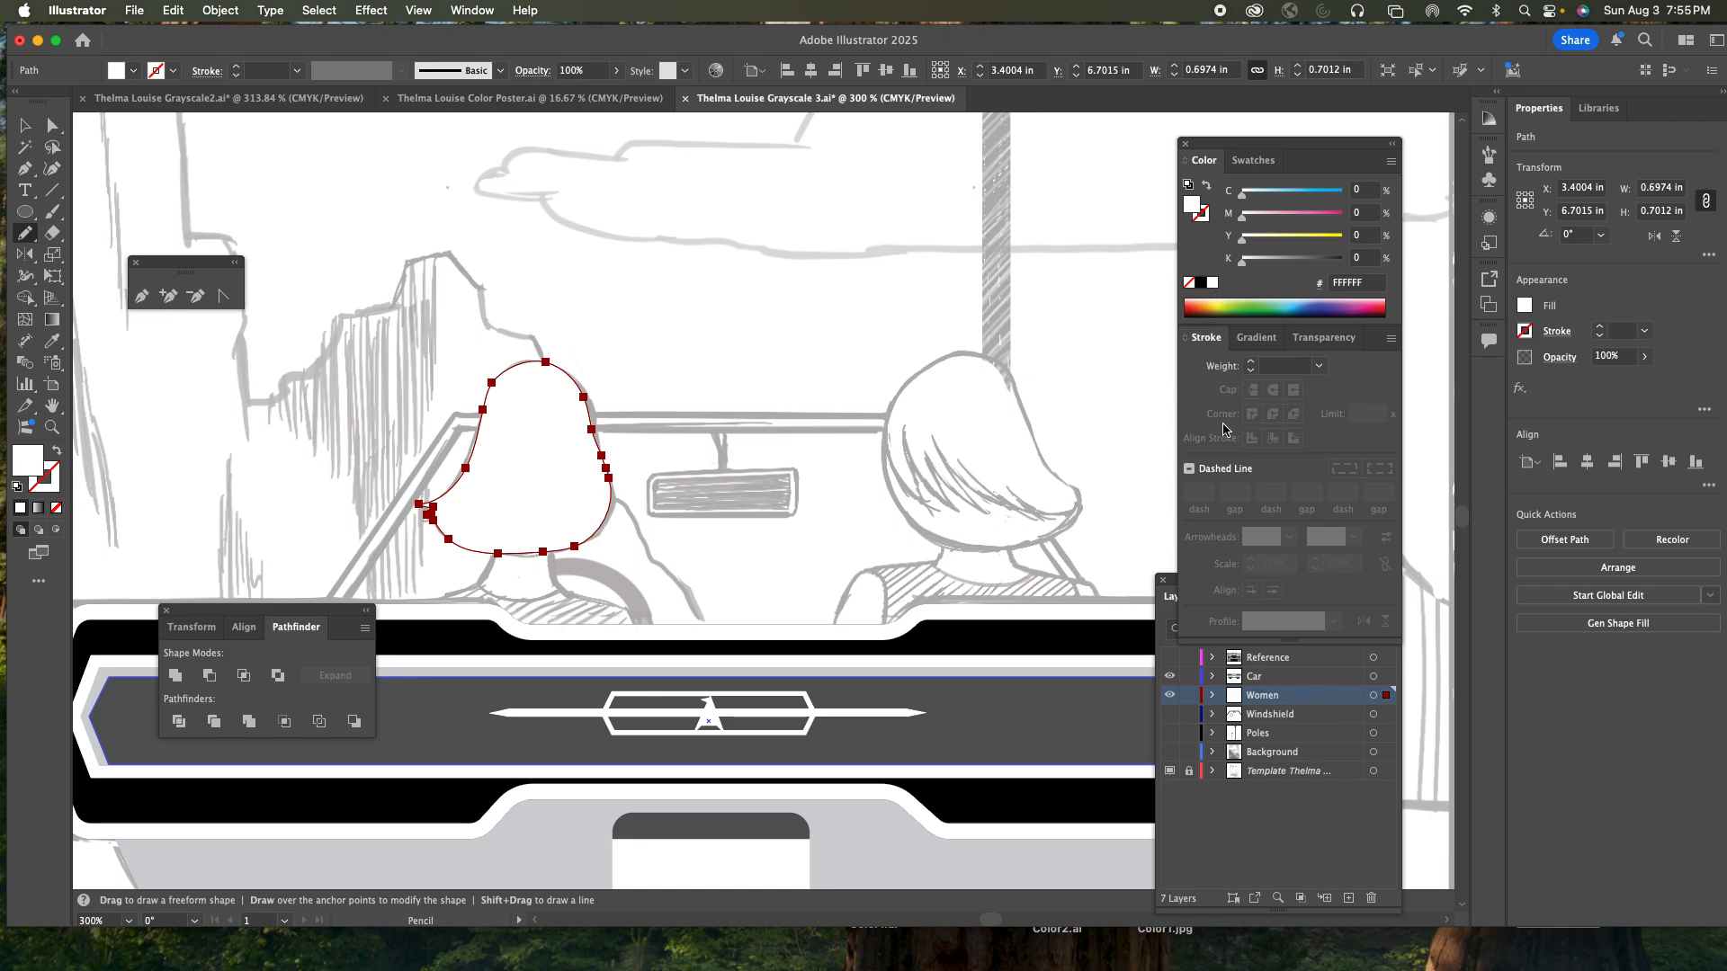
- Show the Background layer in preview to check the white hair against it, and hide the layer again
super+click(1170, 752)
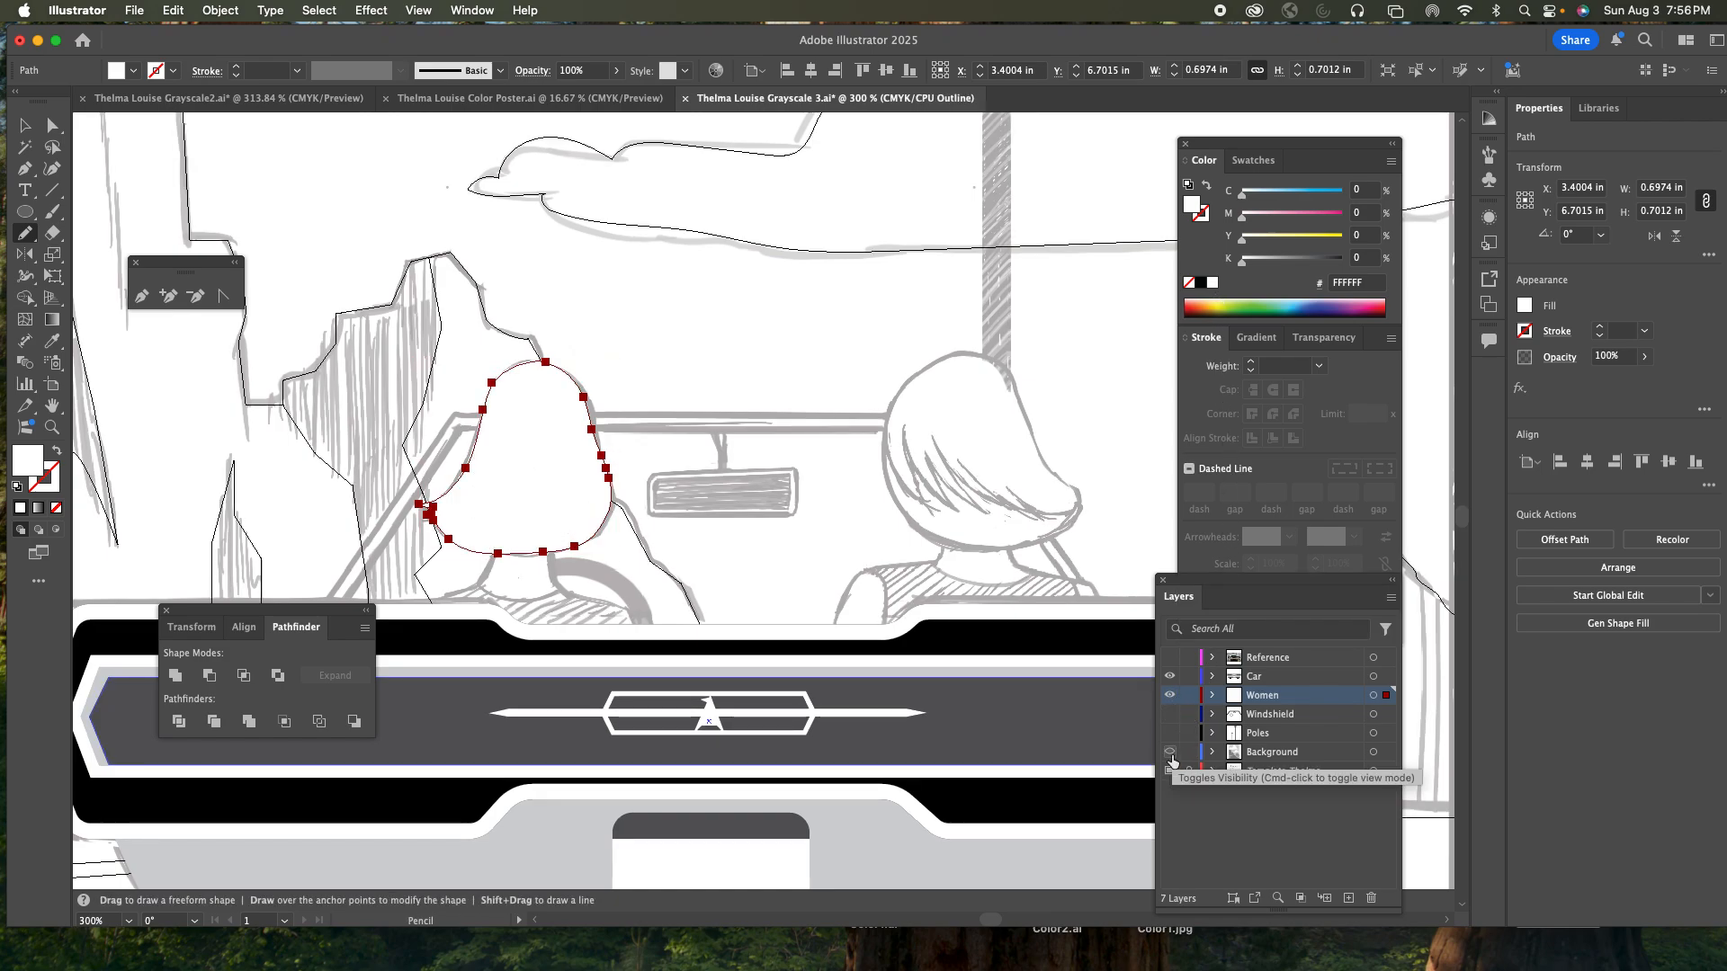
super+click(1170, 752)
super+click(1170, 752)
super+click(1170, 752)
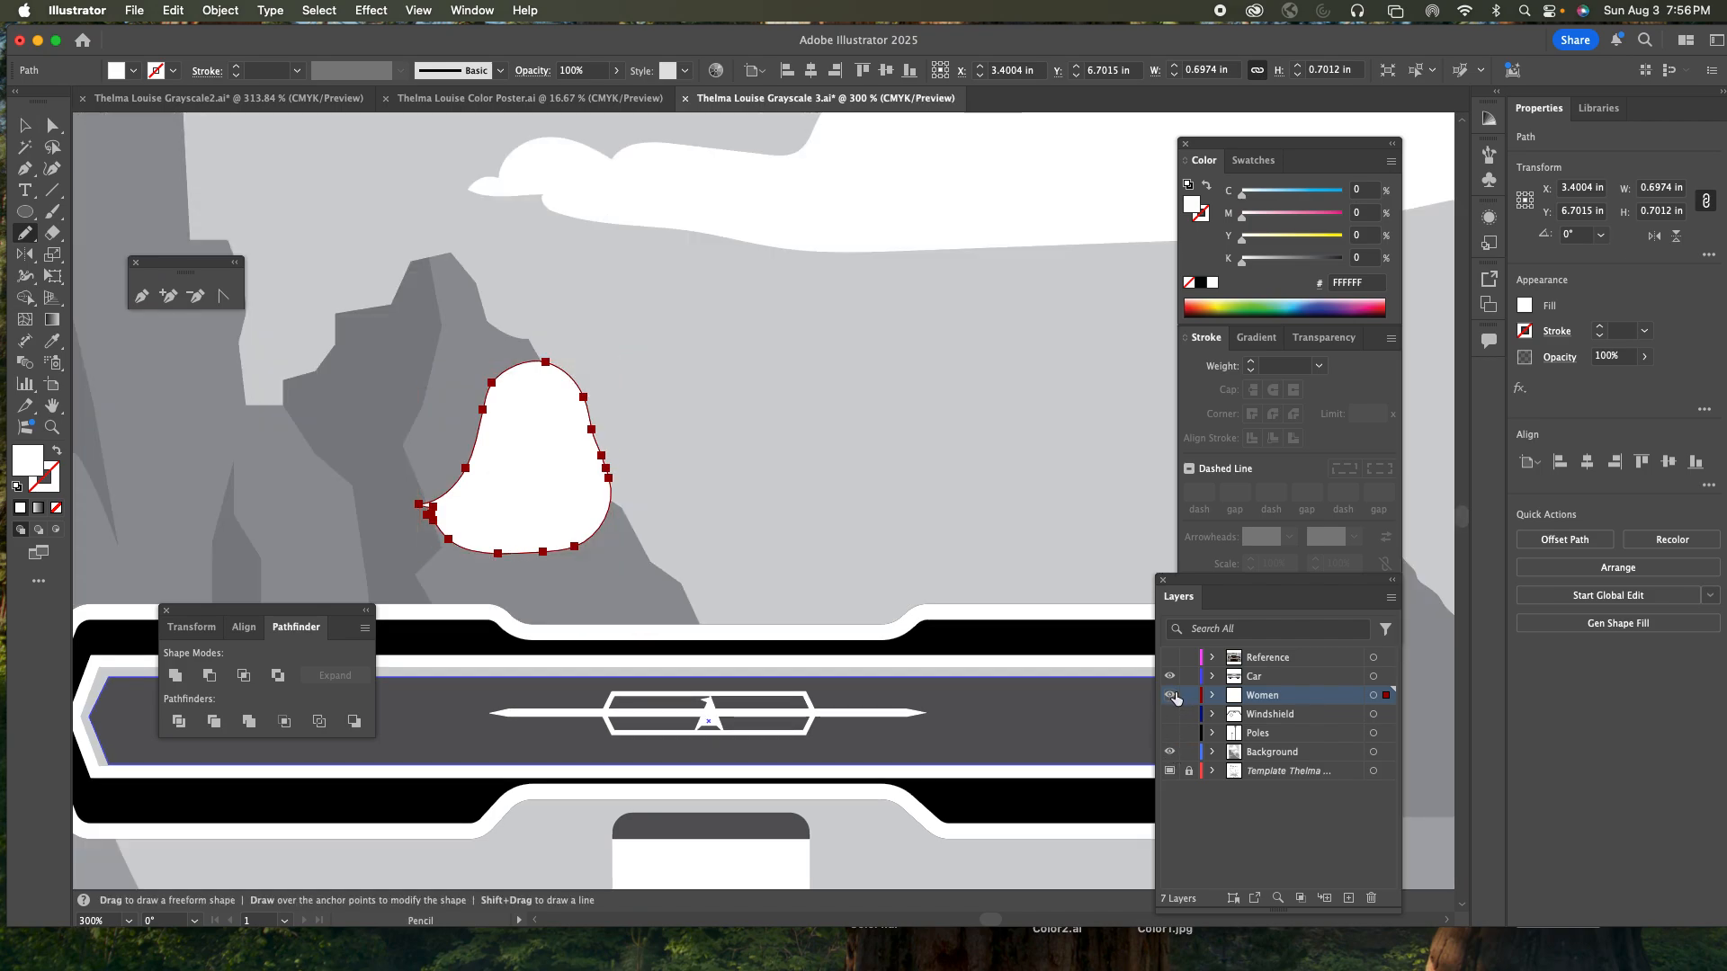
click(1170, 752)
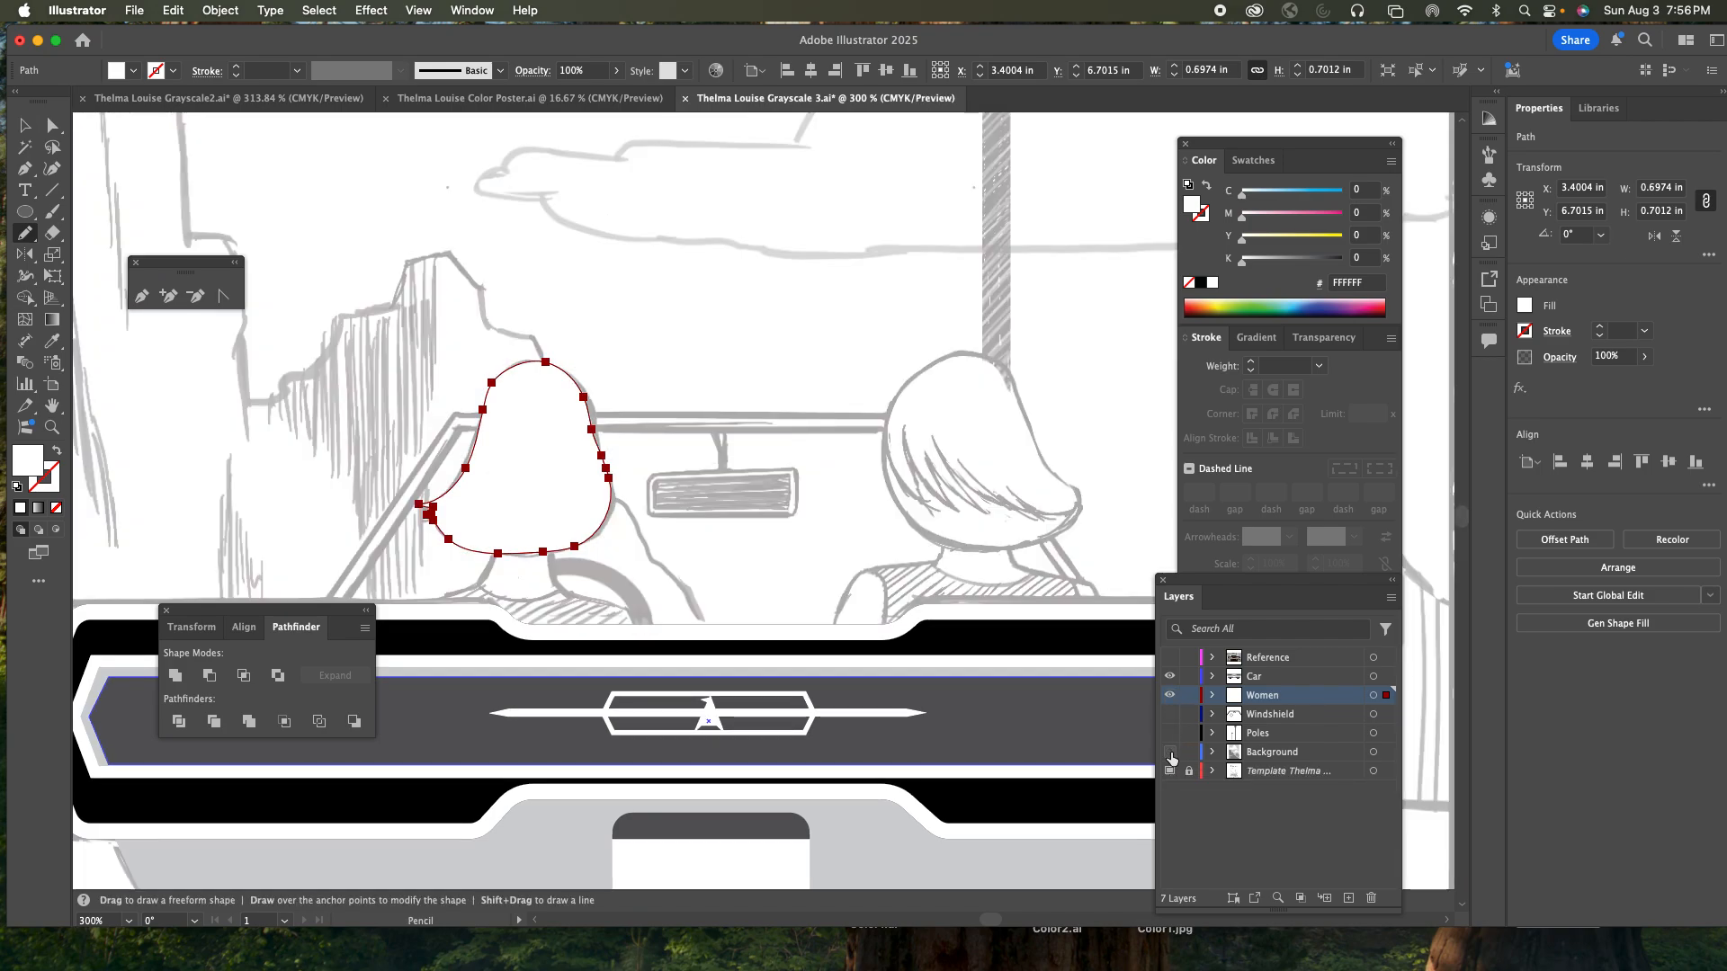
- In outline mode, trace the strand shadow on the driver's hair as a closed shape about 0.87 by 0.95 in, overlapping the hair outline
super+click(1169, 695)
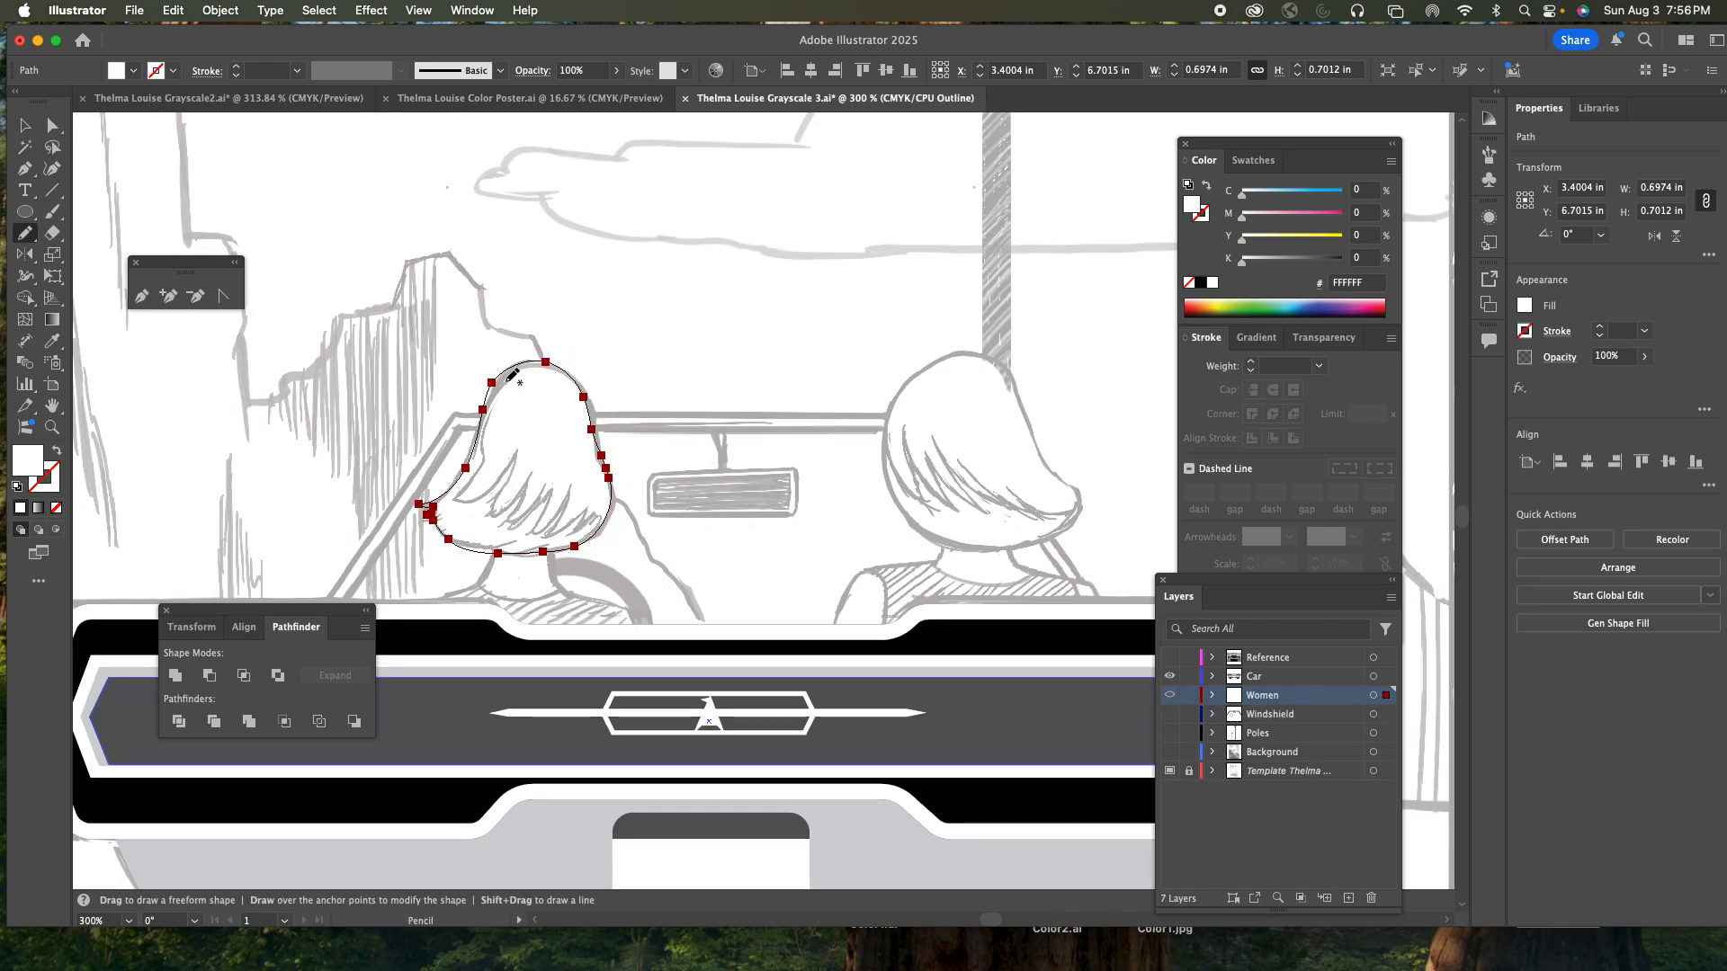
mouse_move(511, 381)
mouse_down()
mouse_move(454, 500)
mouse_move(518, 450)
mouse_move(491, 520)
mouse_move(529, 468)
mouse_move(507, 524)
mouse_move(550, 484)
mouse_move(538, 528)
mouse_move(570, 486)
mouse_move(552, 532)
mouse_move(588, 503)
mouse_move(575, 529)
mouse_move(602, 514)
mouse_move(609, 542)
mouse_move(574, 575)
mouse_move(485, 591)
mouse_move(396, 567)
mouse_move(377, 448)
mouse_move(474, 333)
mouse_move(524, 375)
mouse_up()
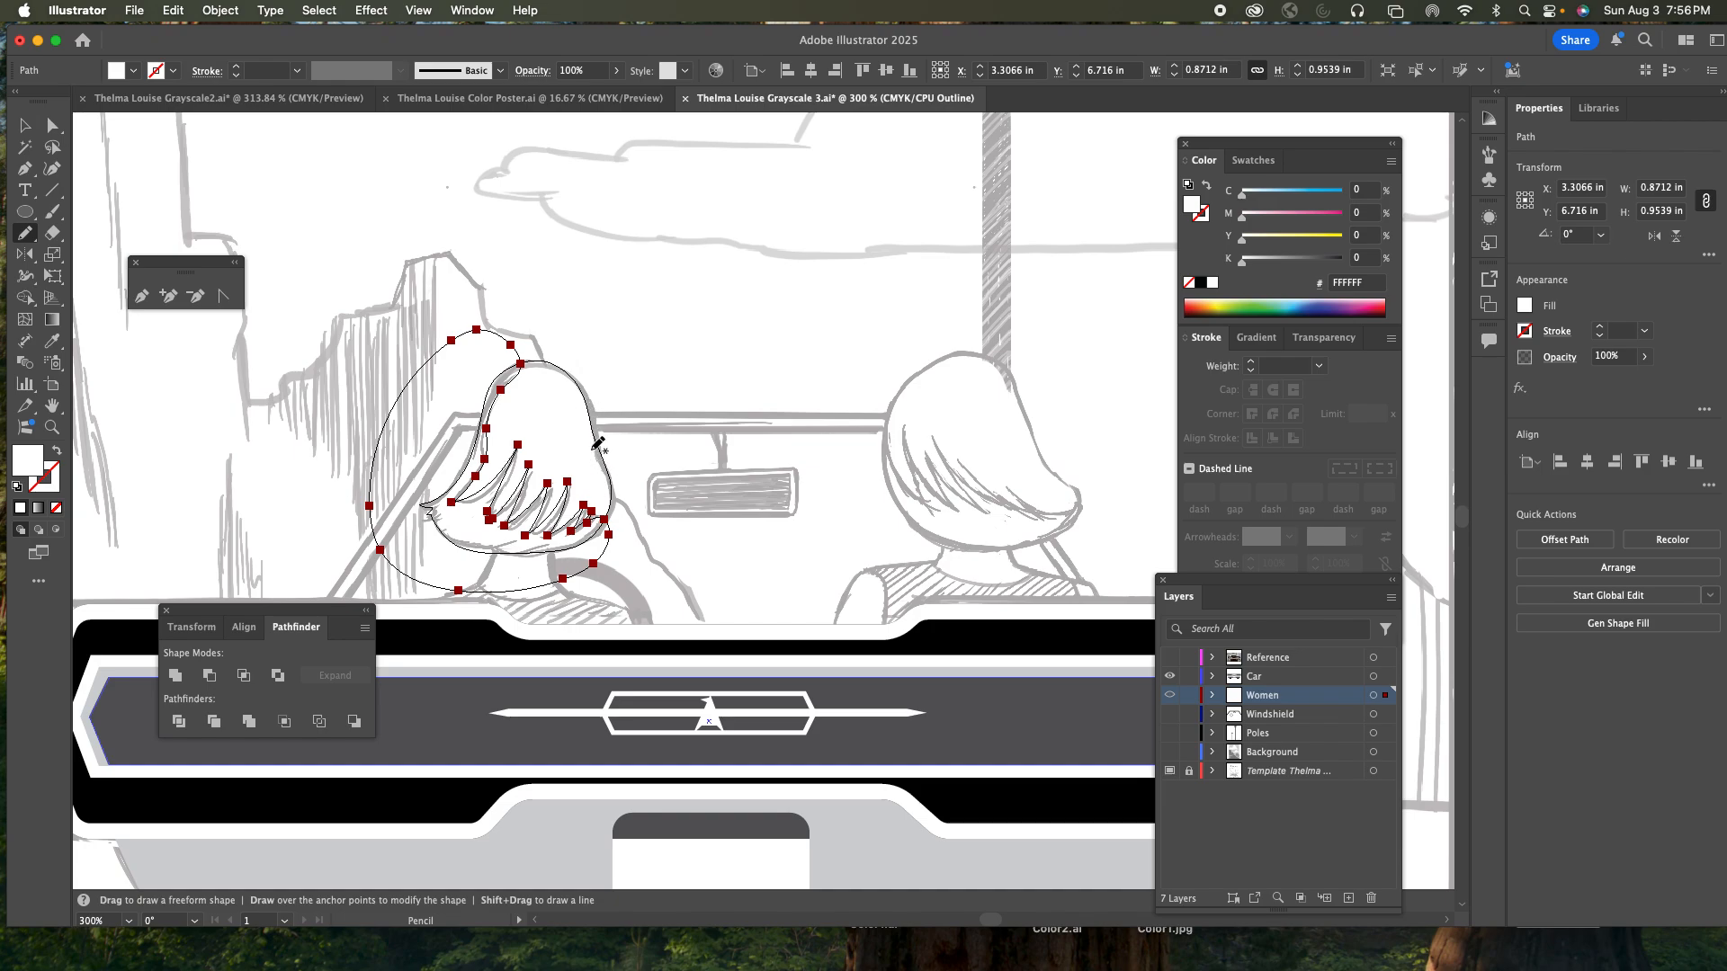
drag(522, 347, 502, 396)
- Return the Women layer to preview and fill the hair shadow with 40% black
super+click(1172, 697)
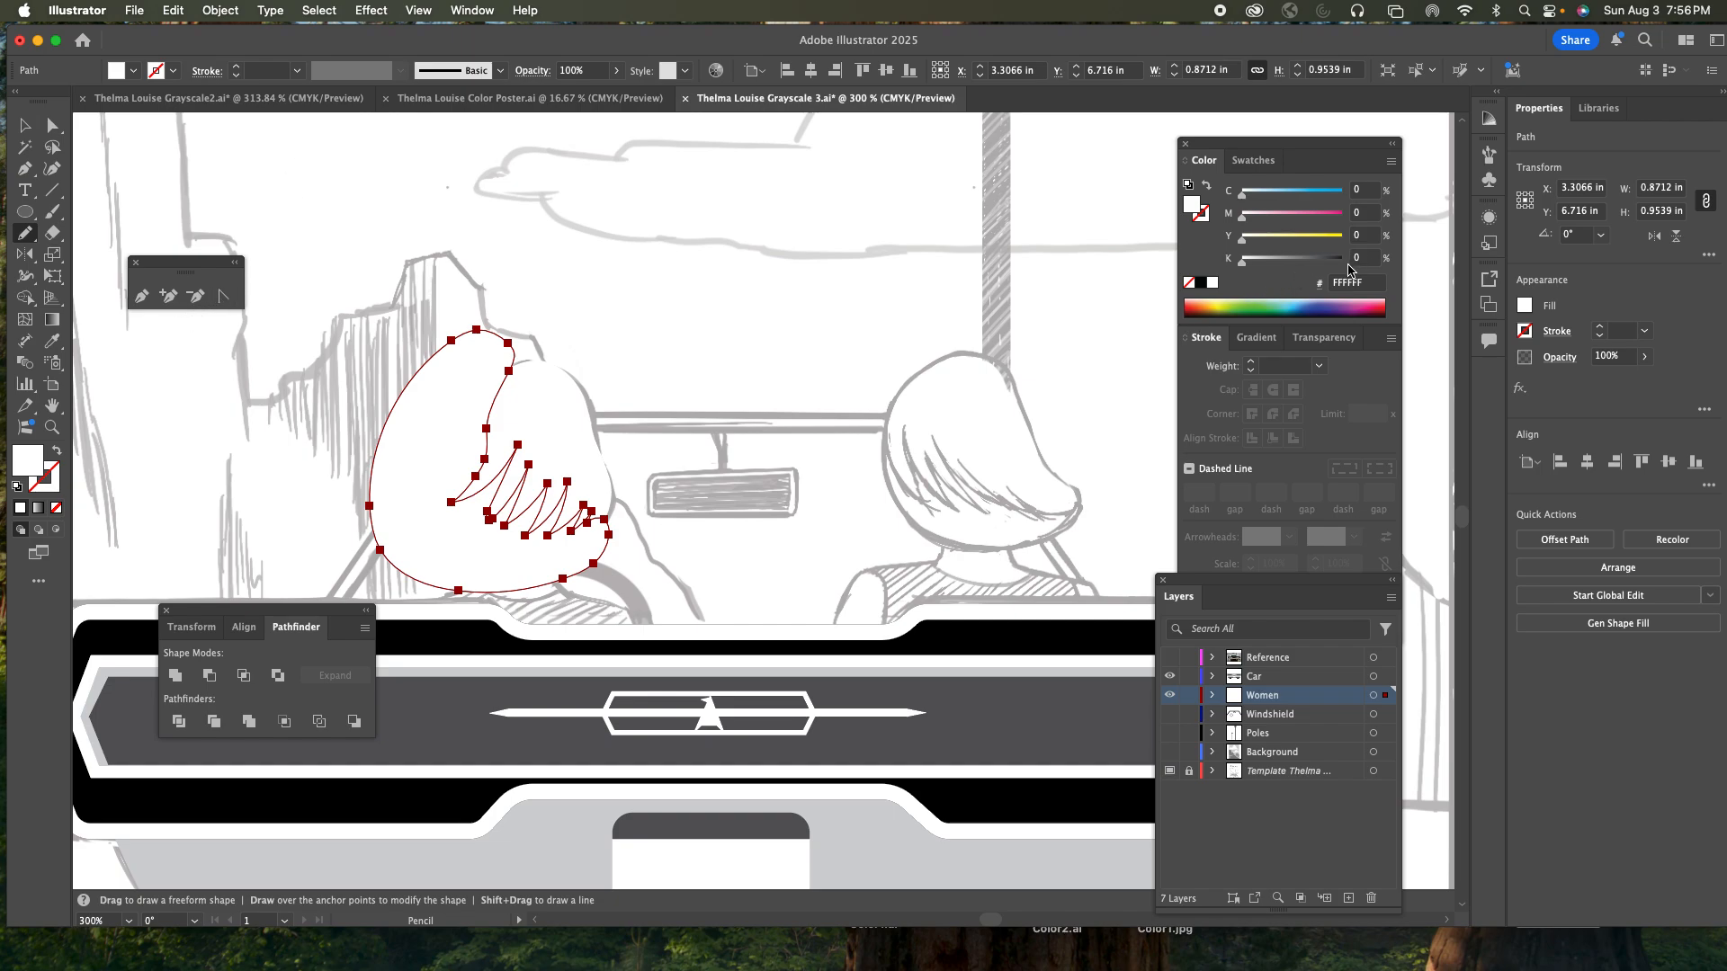
click(1358, 260)
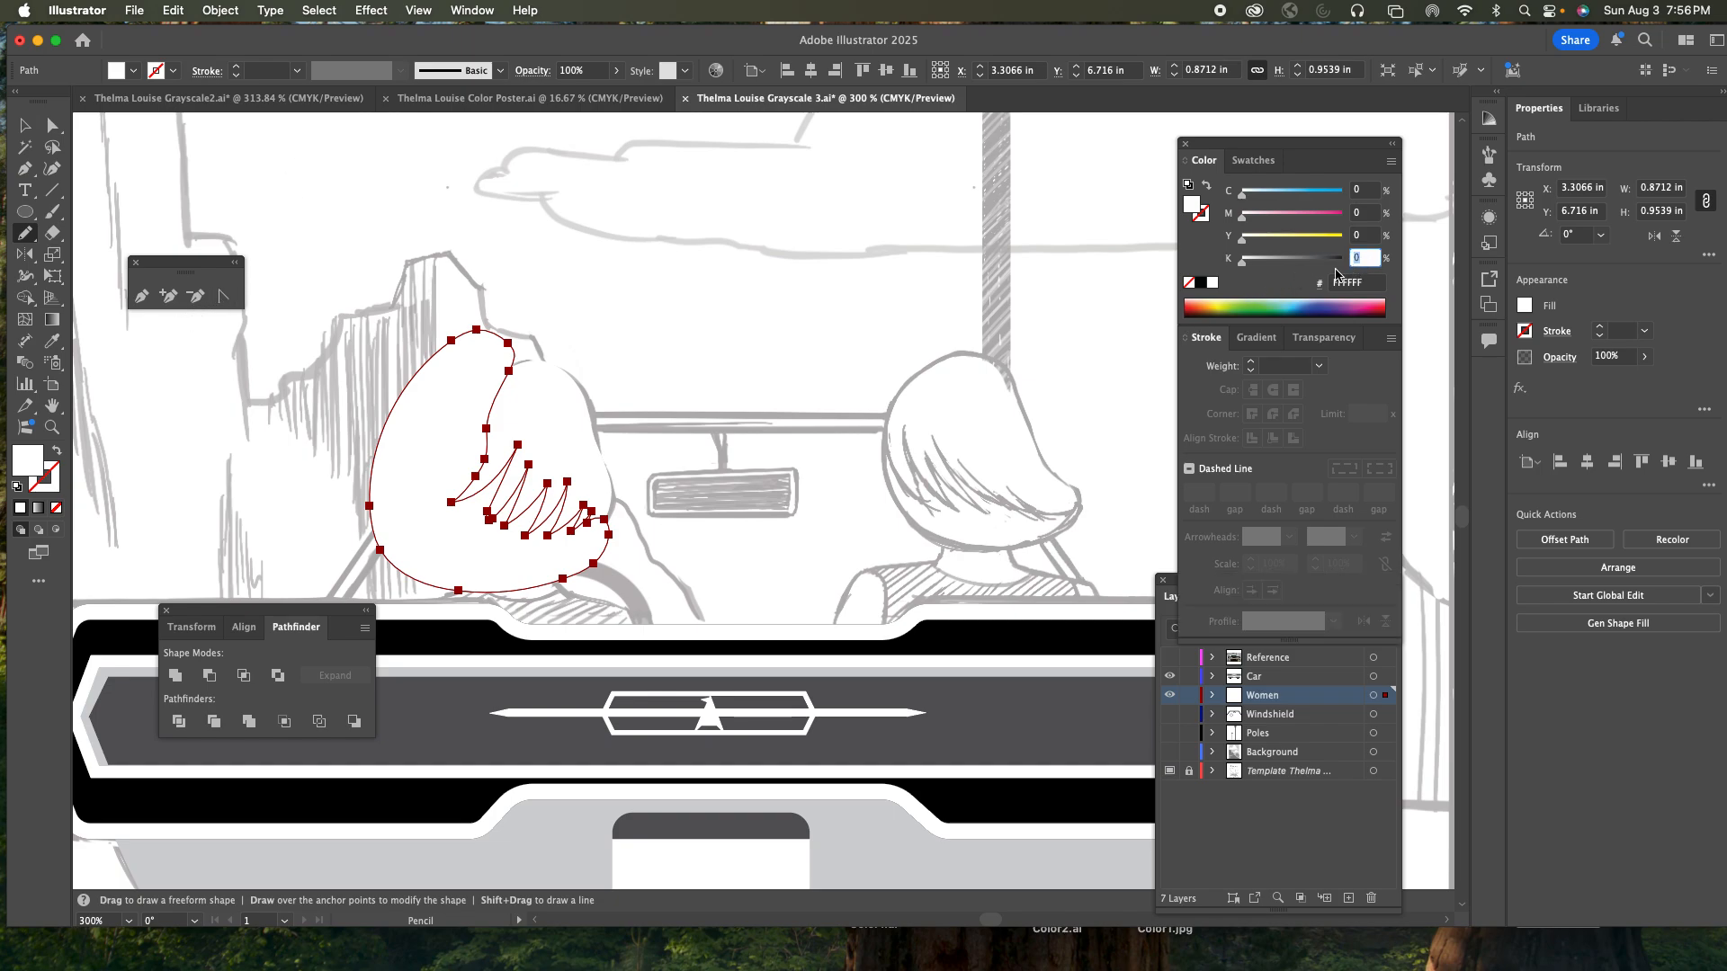
text(40)
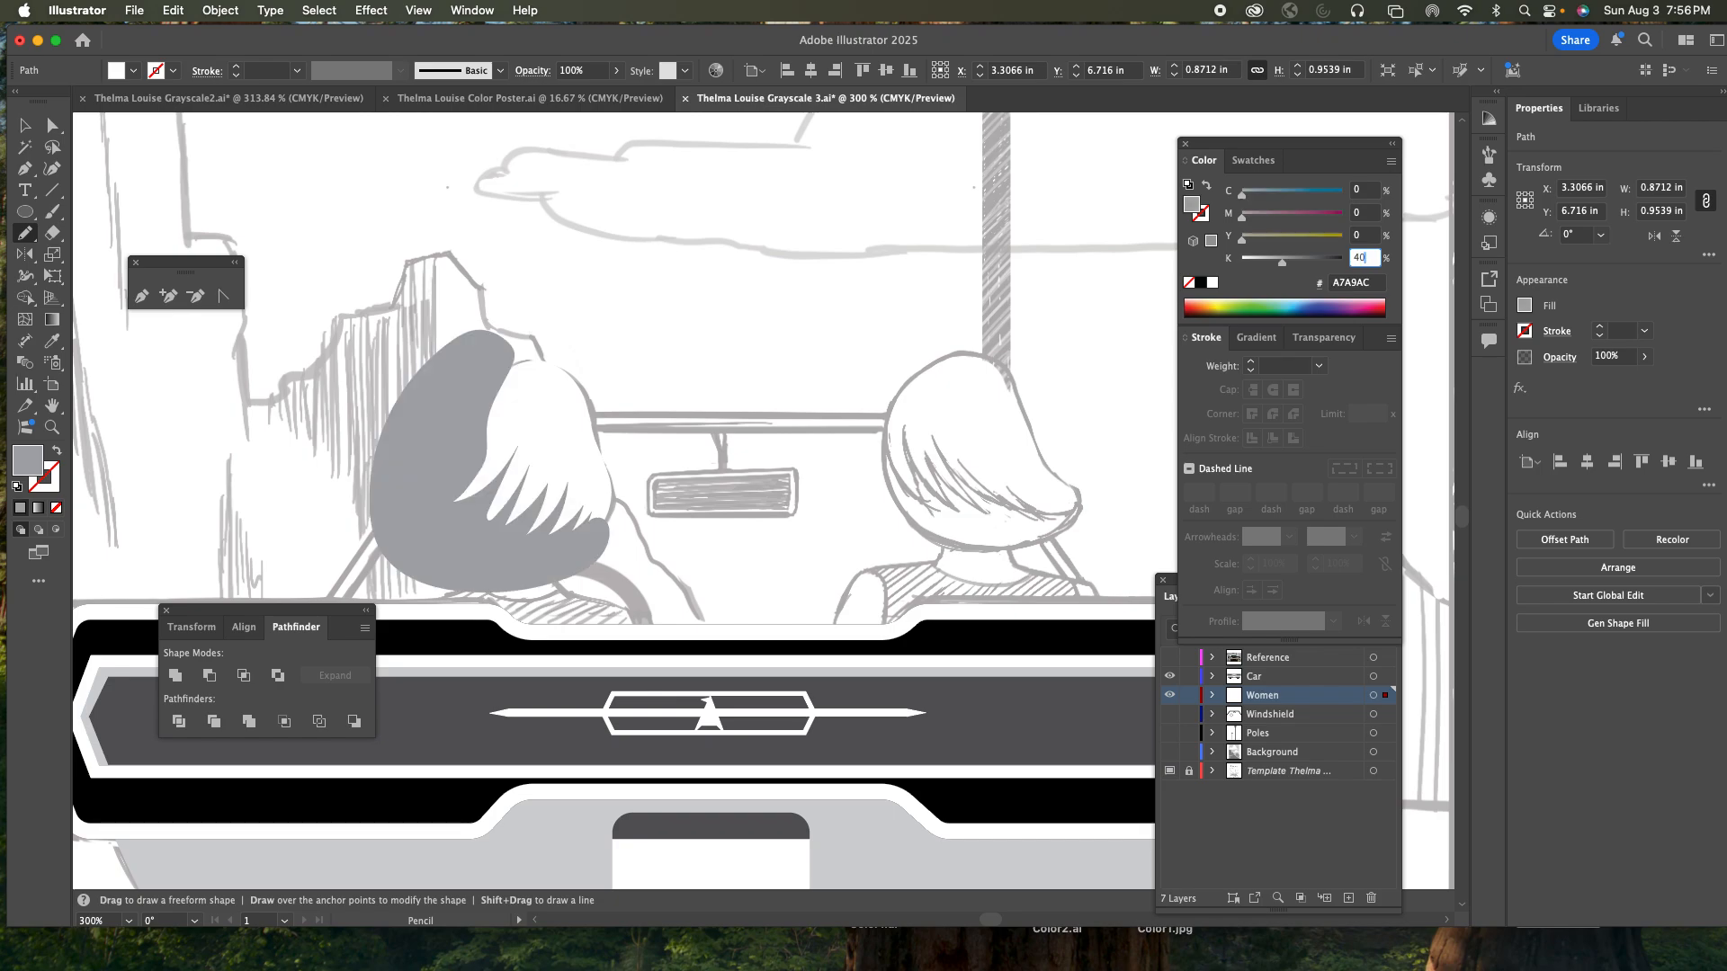
- Select the driver's hair and shadow shapes and remove the shadow area outside the hair with Shape Builder
click(25, 125)
shift+click(555, 443)
key(shift+m)
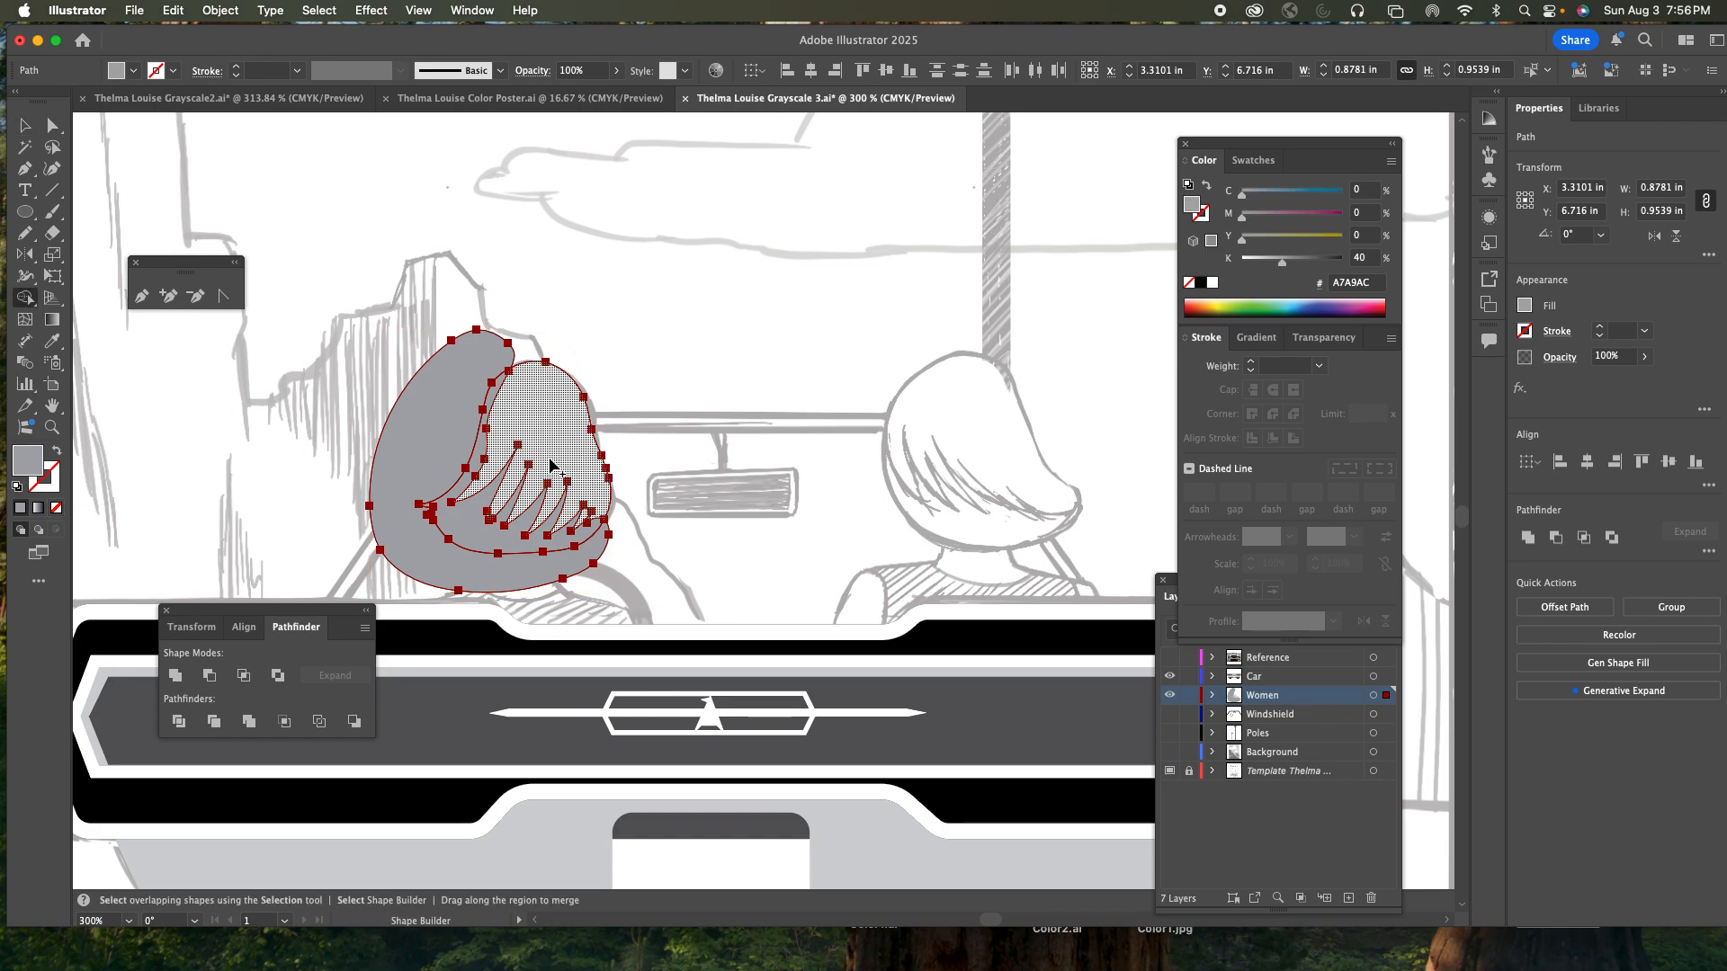
alt+click(445, 440)
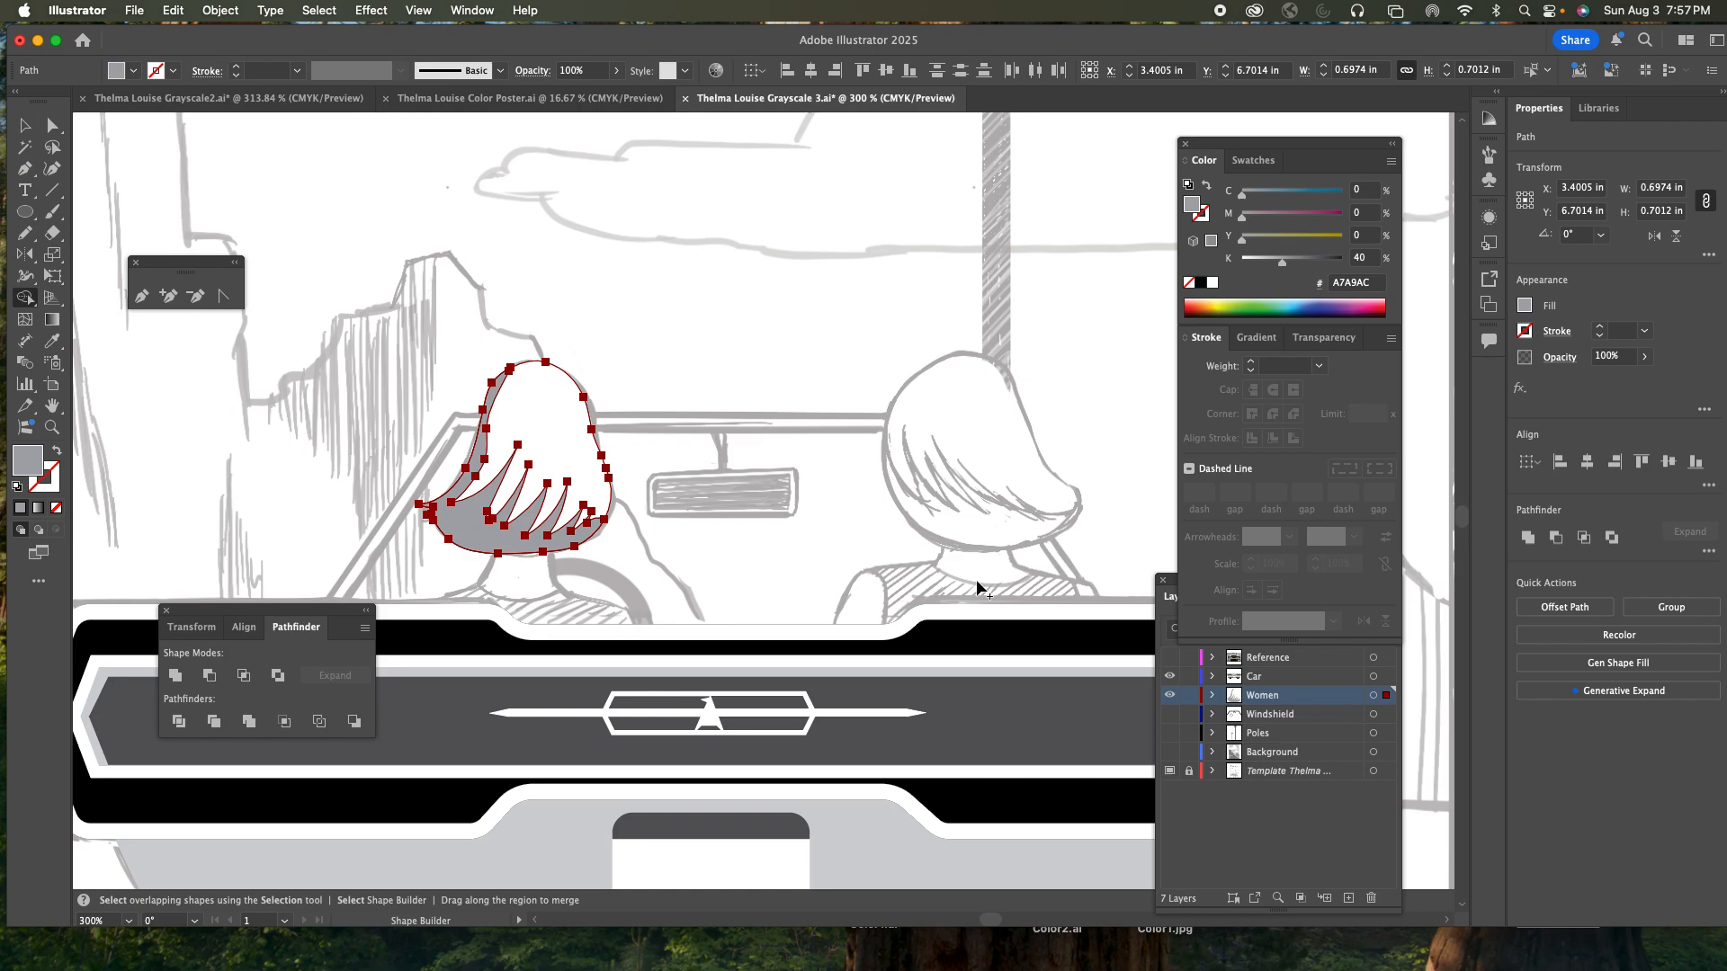
- In outline mode, trace the passenger's hair outline about 0.72 in wide and tall, and redraw its lower edge to follow the sketch
key(n)
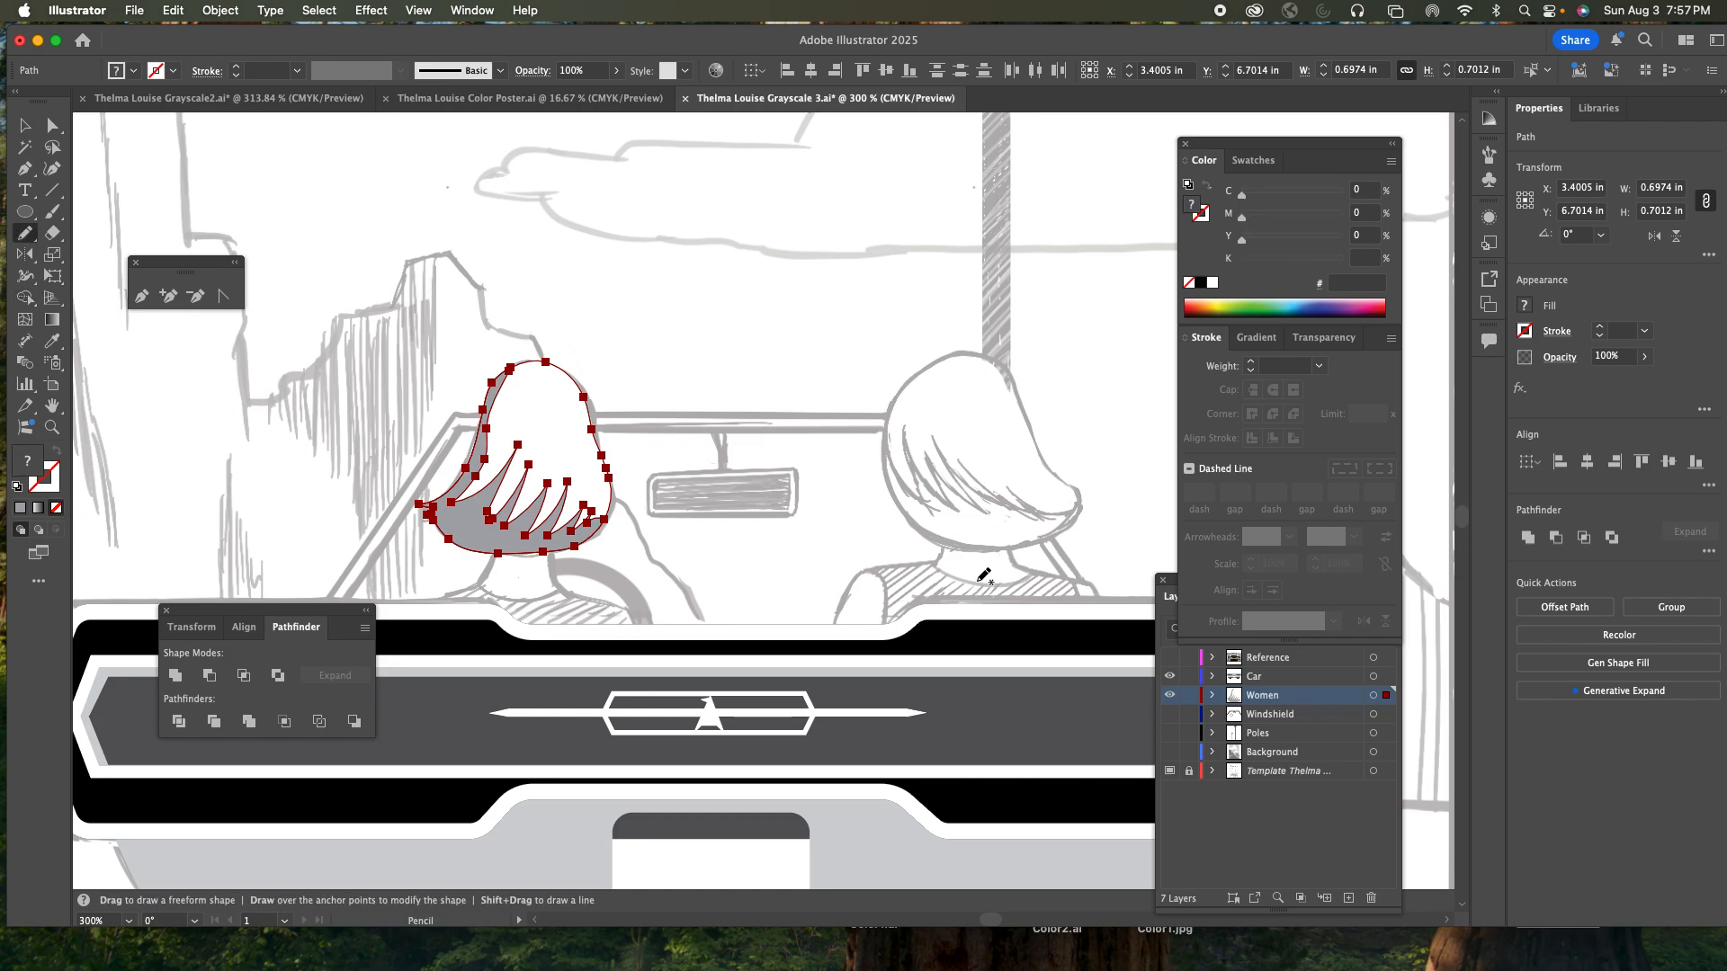
key(super)
super+click(1169, 695)
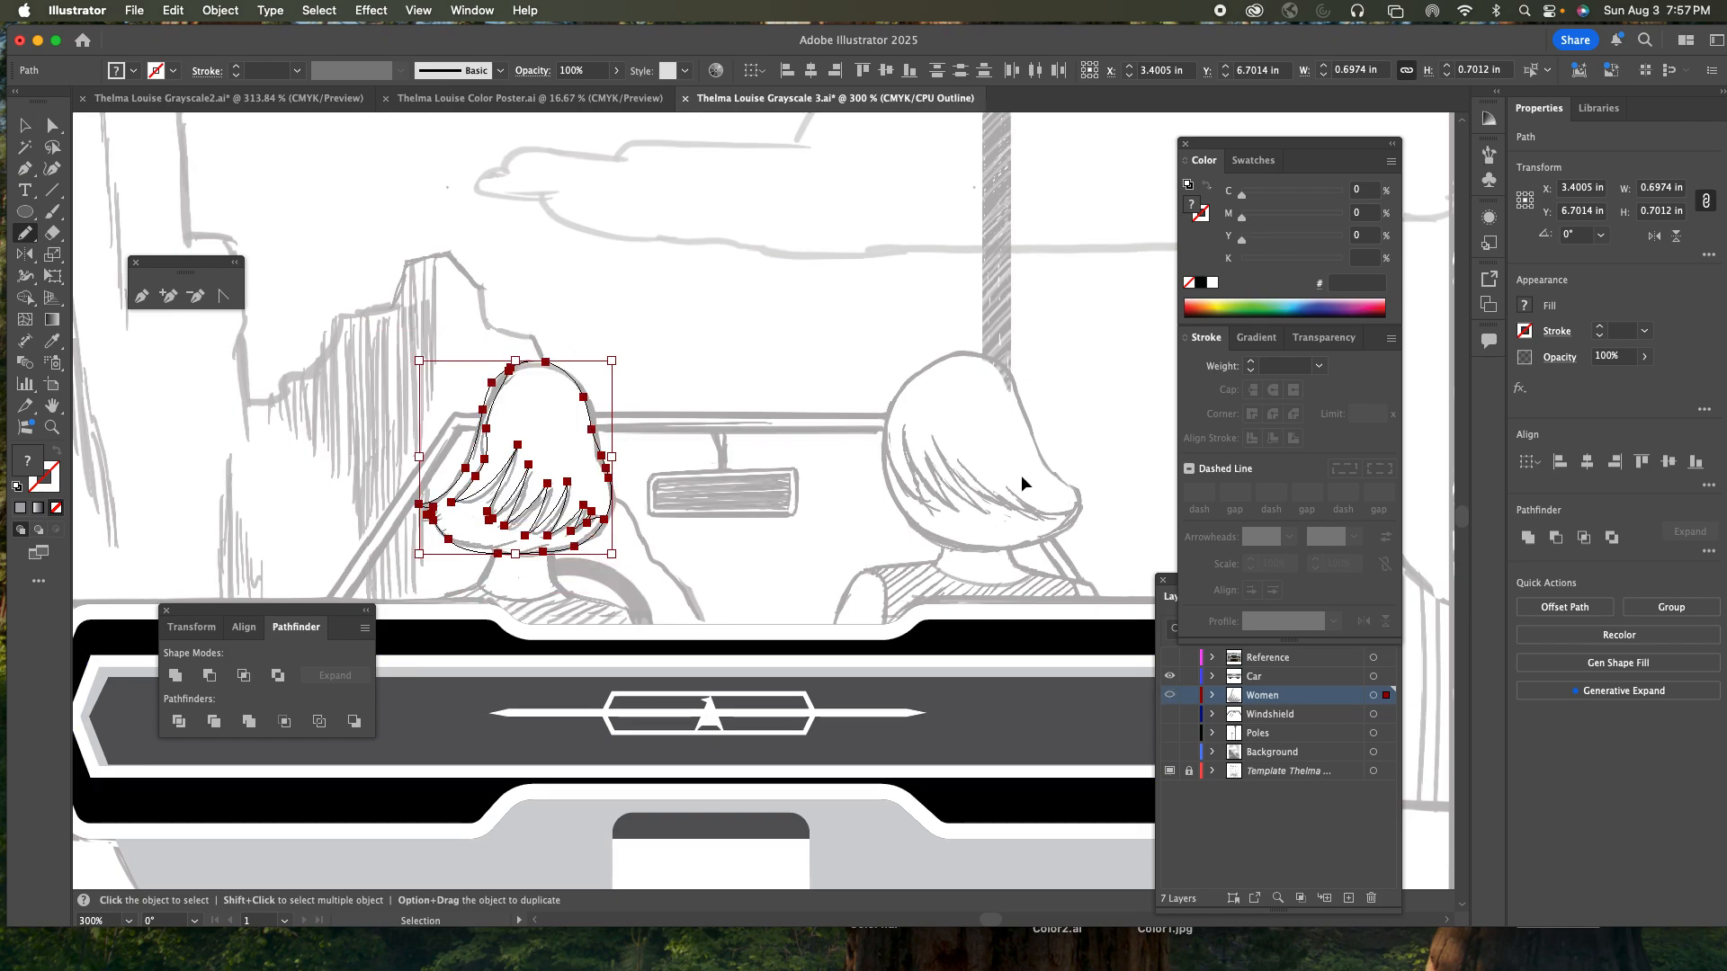
mouse_move(1007, 370)
mouse_down()
mouse_move(944, 358)
mouse_move(897, 400)
mouse_move(885, 459)
mouse_move(926, 532)
mouse_up()
mouse_move(1026, 545)
mouse_down()
mouse_move(1084, 497)
mouse_move(1046, 461)
mouse_move(1039, 365)
mouse_up()
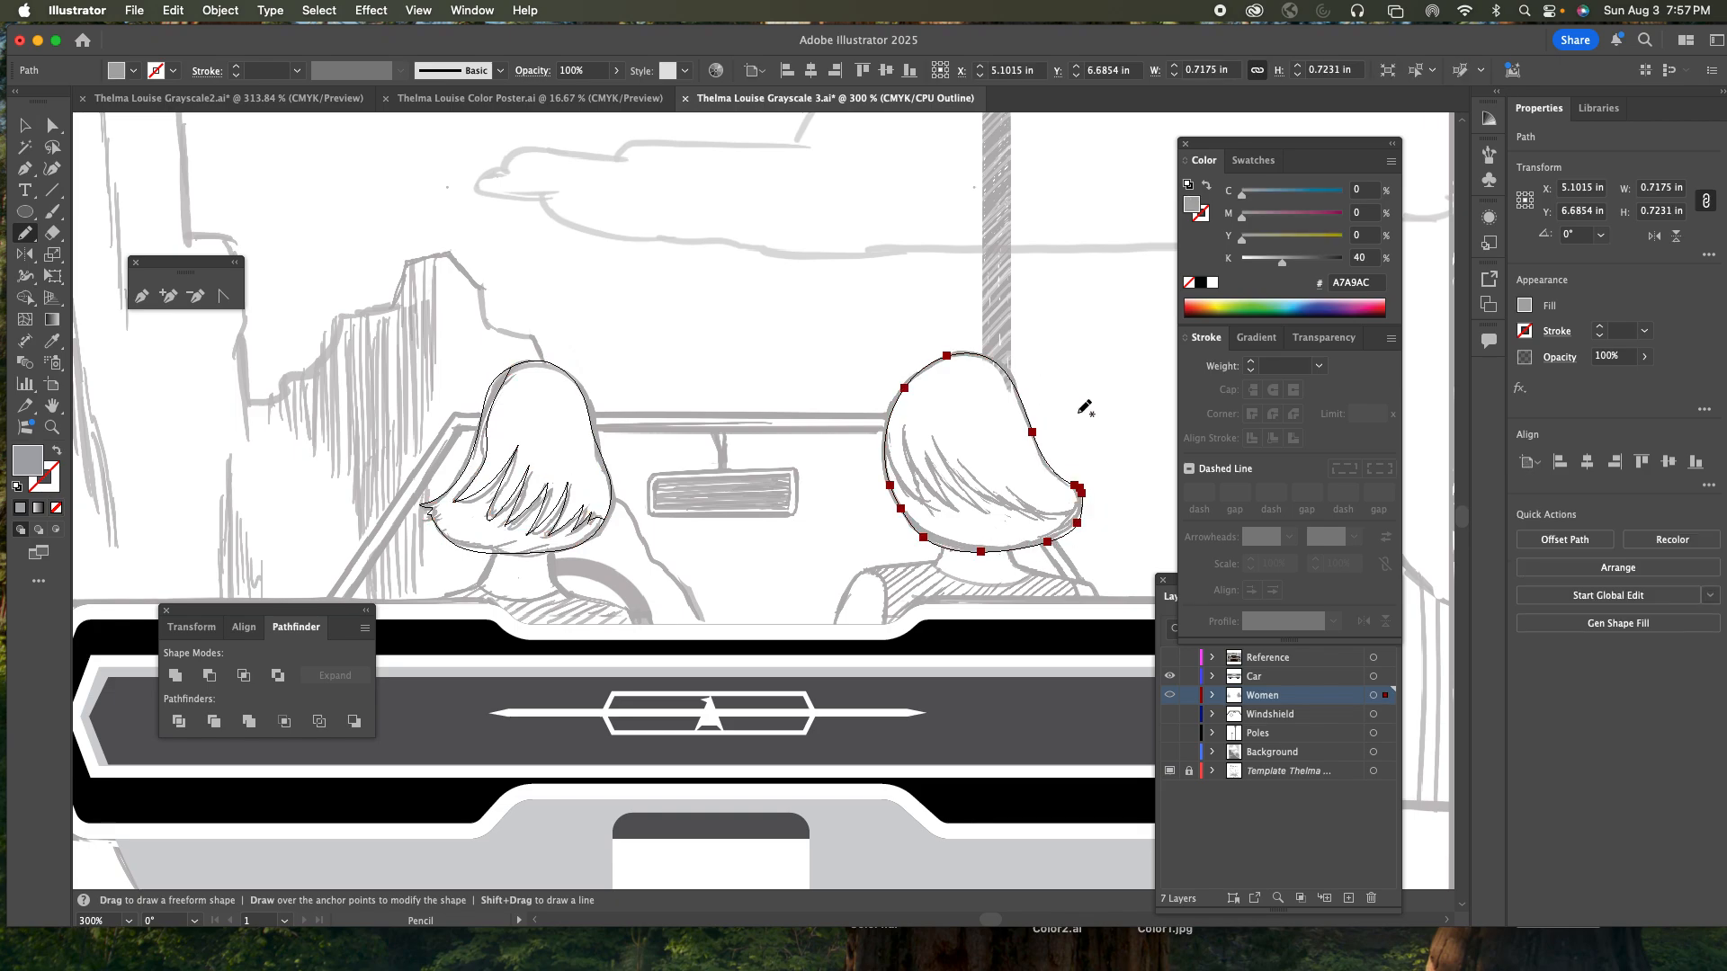
key(super)
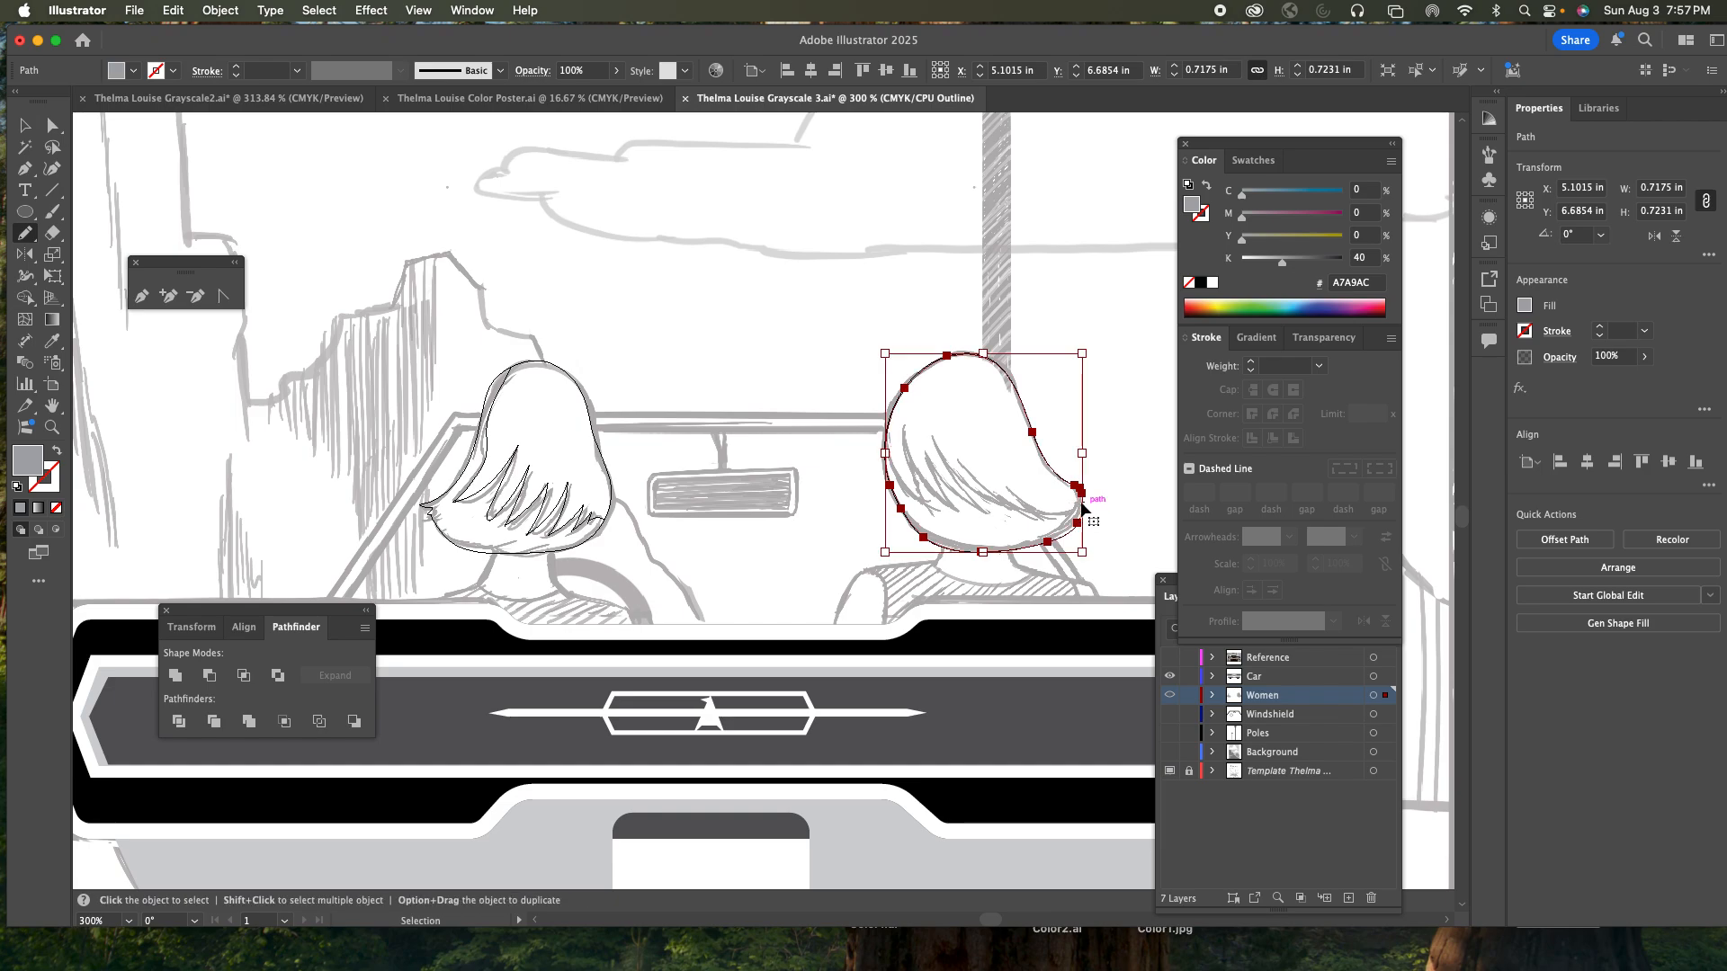
key(alt)
mouse_move(1049, 541)
mouse_down()
mouse_move(1079, 523)
mouse_move(1084, 491)
mouse_move(1033, 543)
mouse_up()
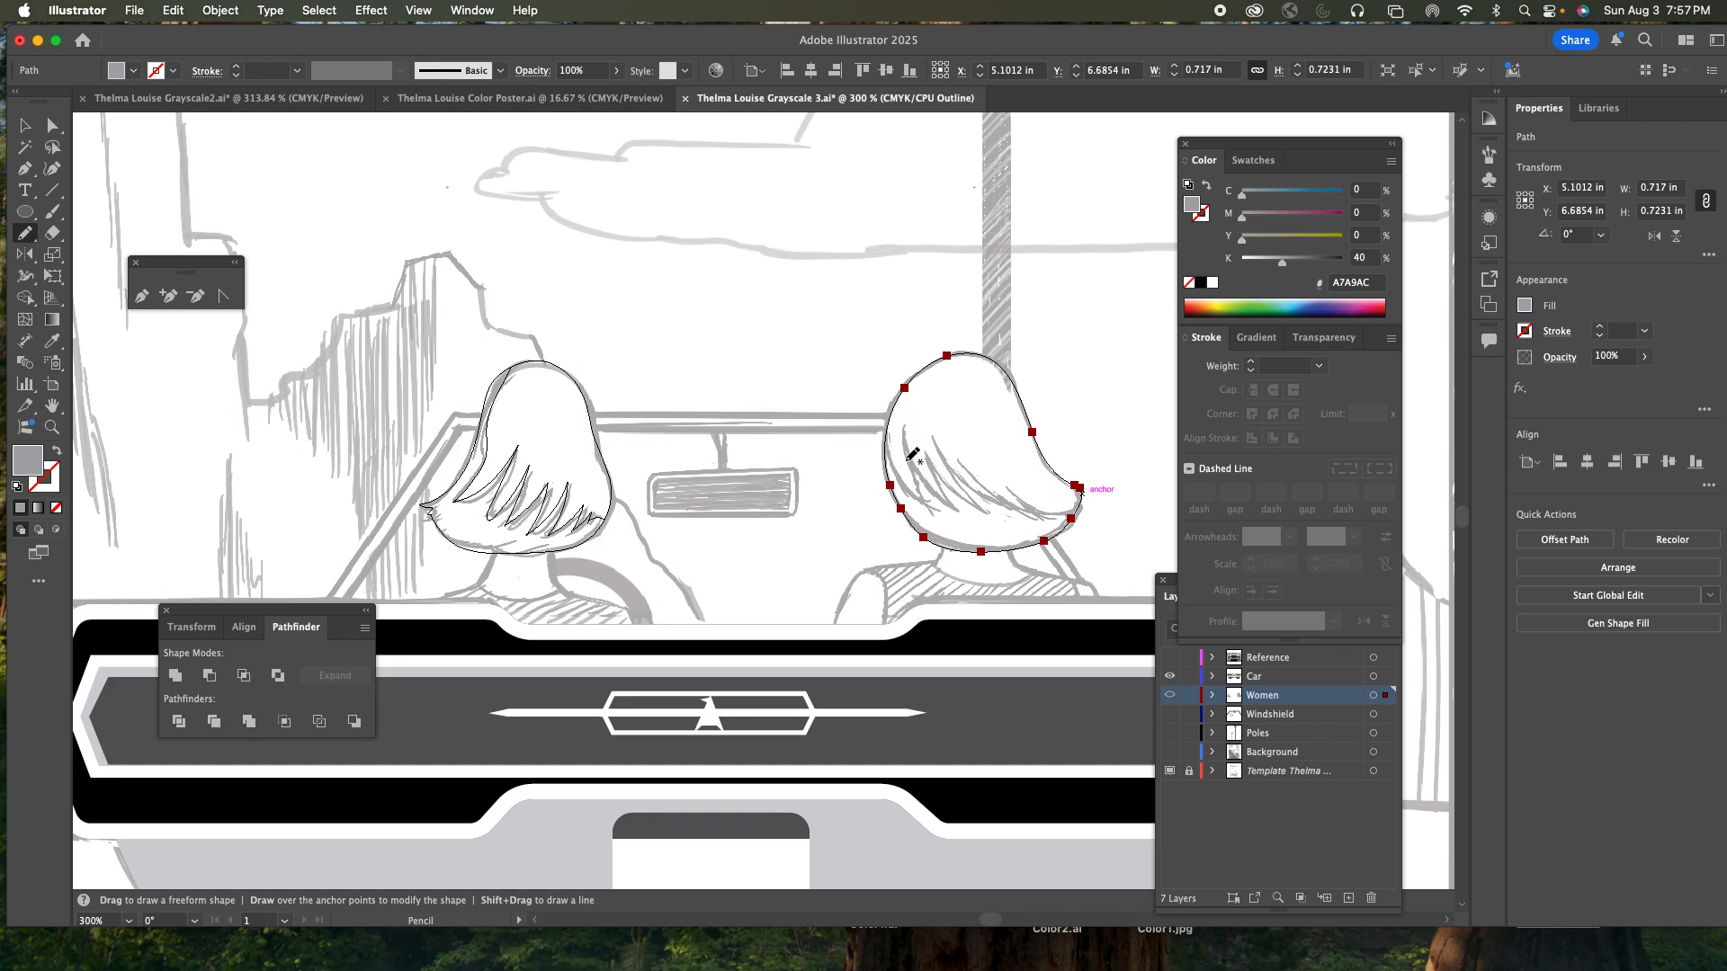
- Return the Women layer to preview and fill the passenger's hair shape with white
key(v)
super+click(1170, 697)
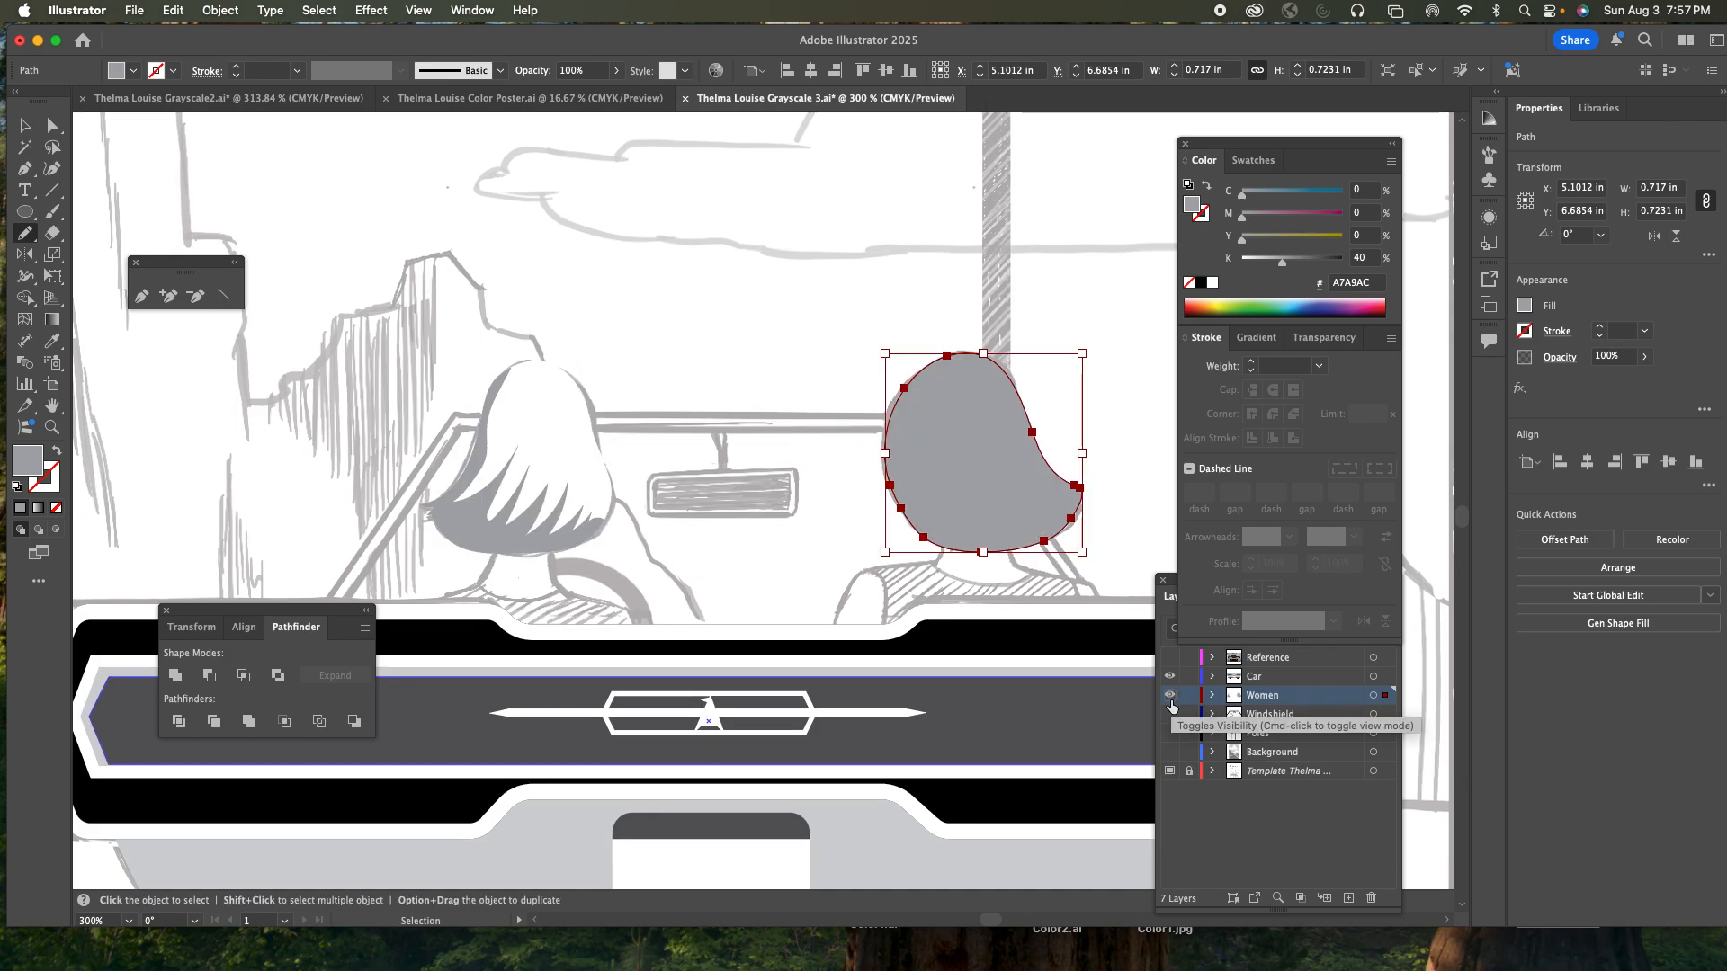
key(n)
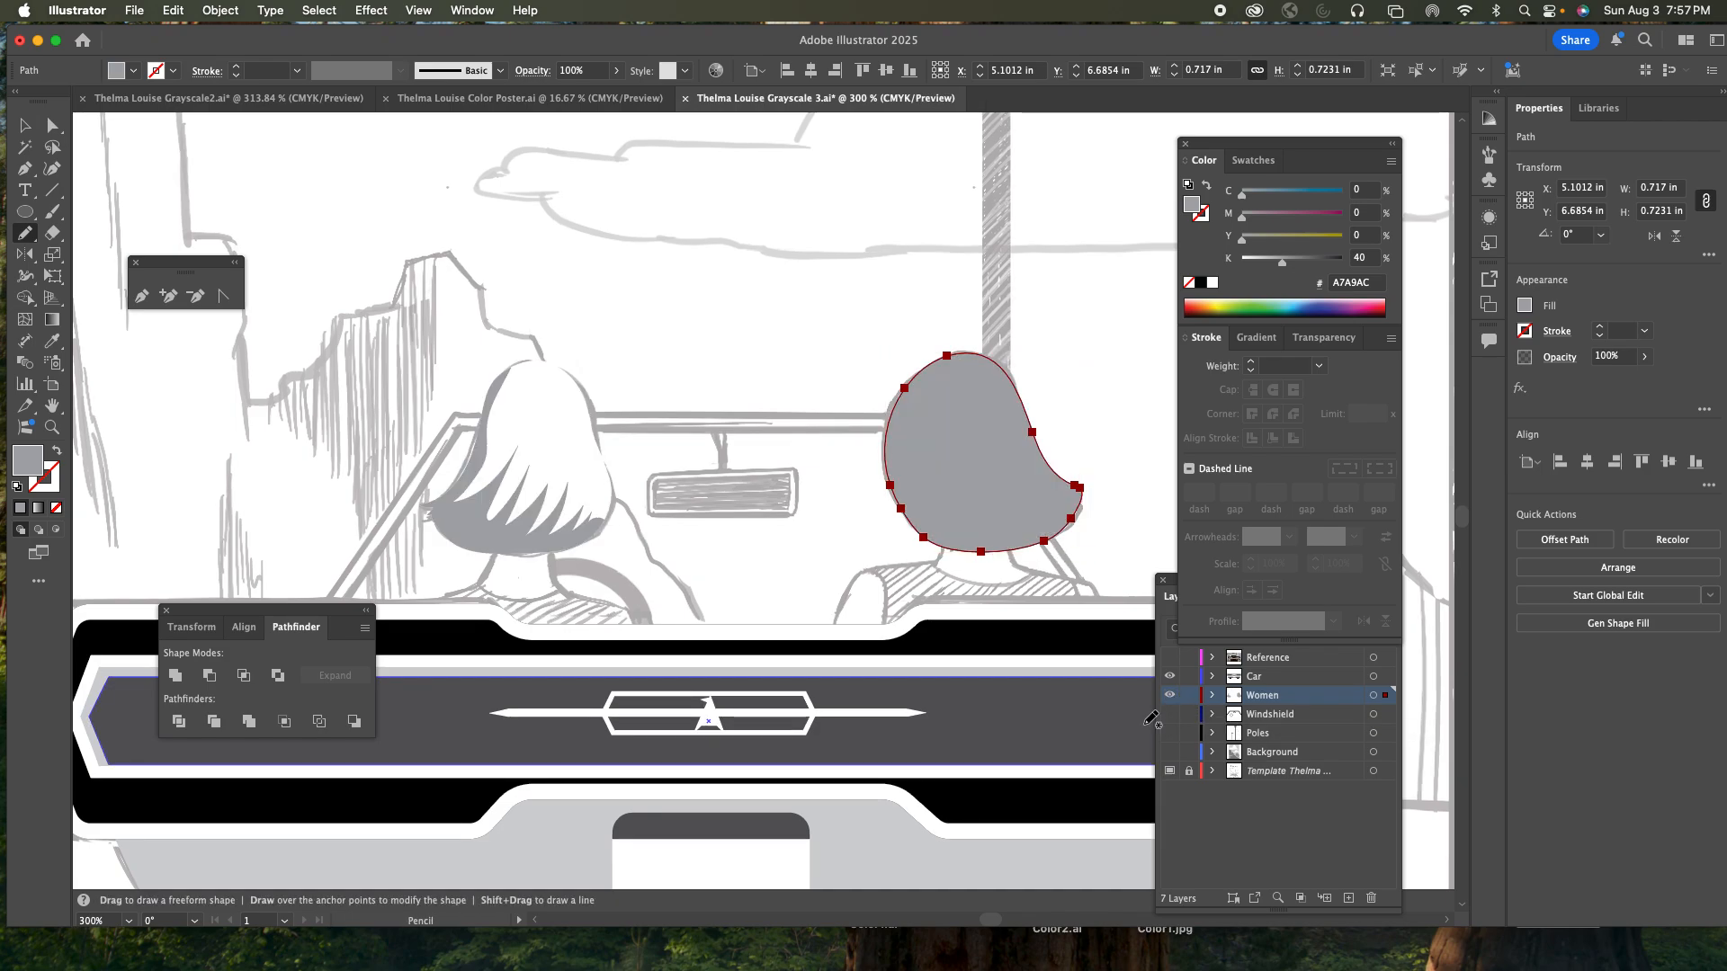
click(1213, 283)
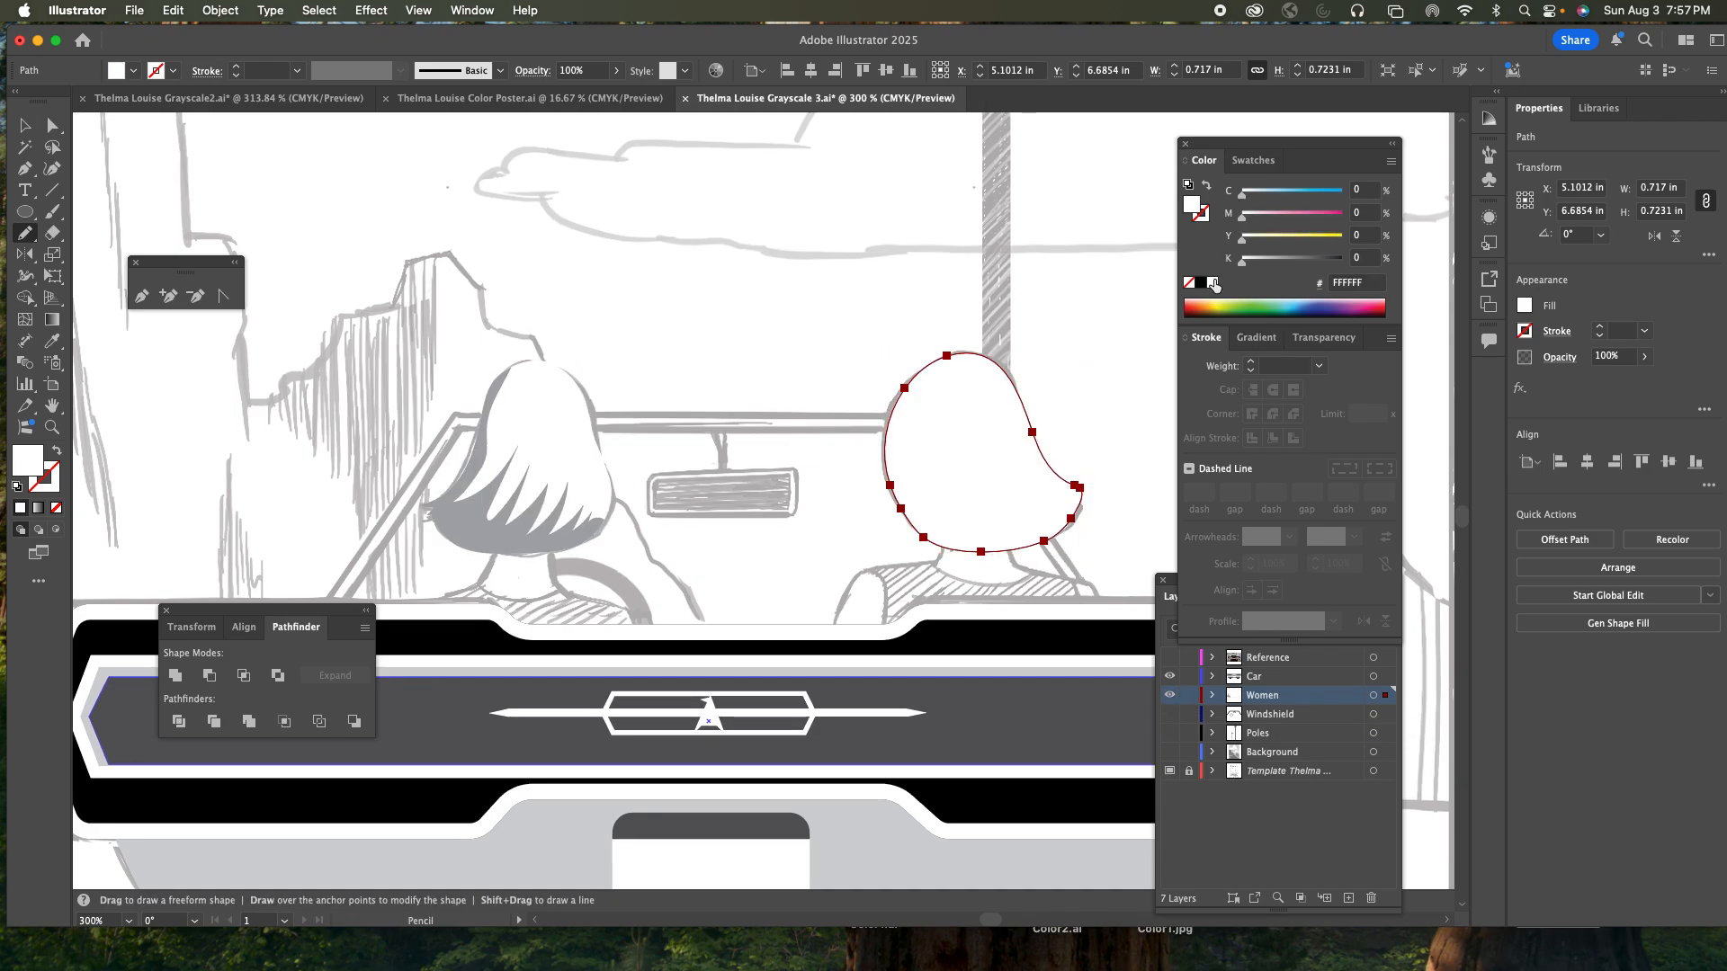
- In outline mode, trace the strand shadow on the passenger's hair as a closed shape about 0.92 by 0.59 in, extending past the outline
super+click(1170, 695)
super+click(961, 508)
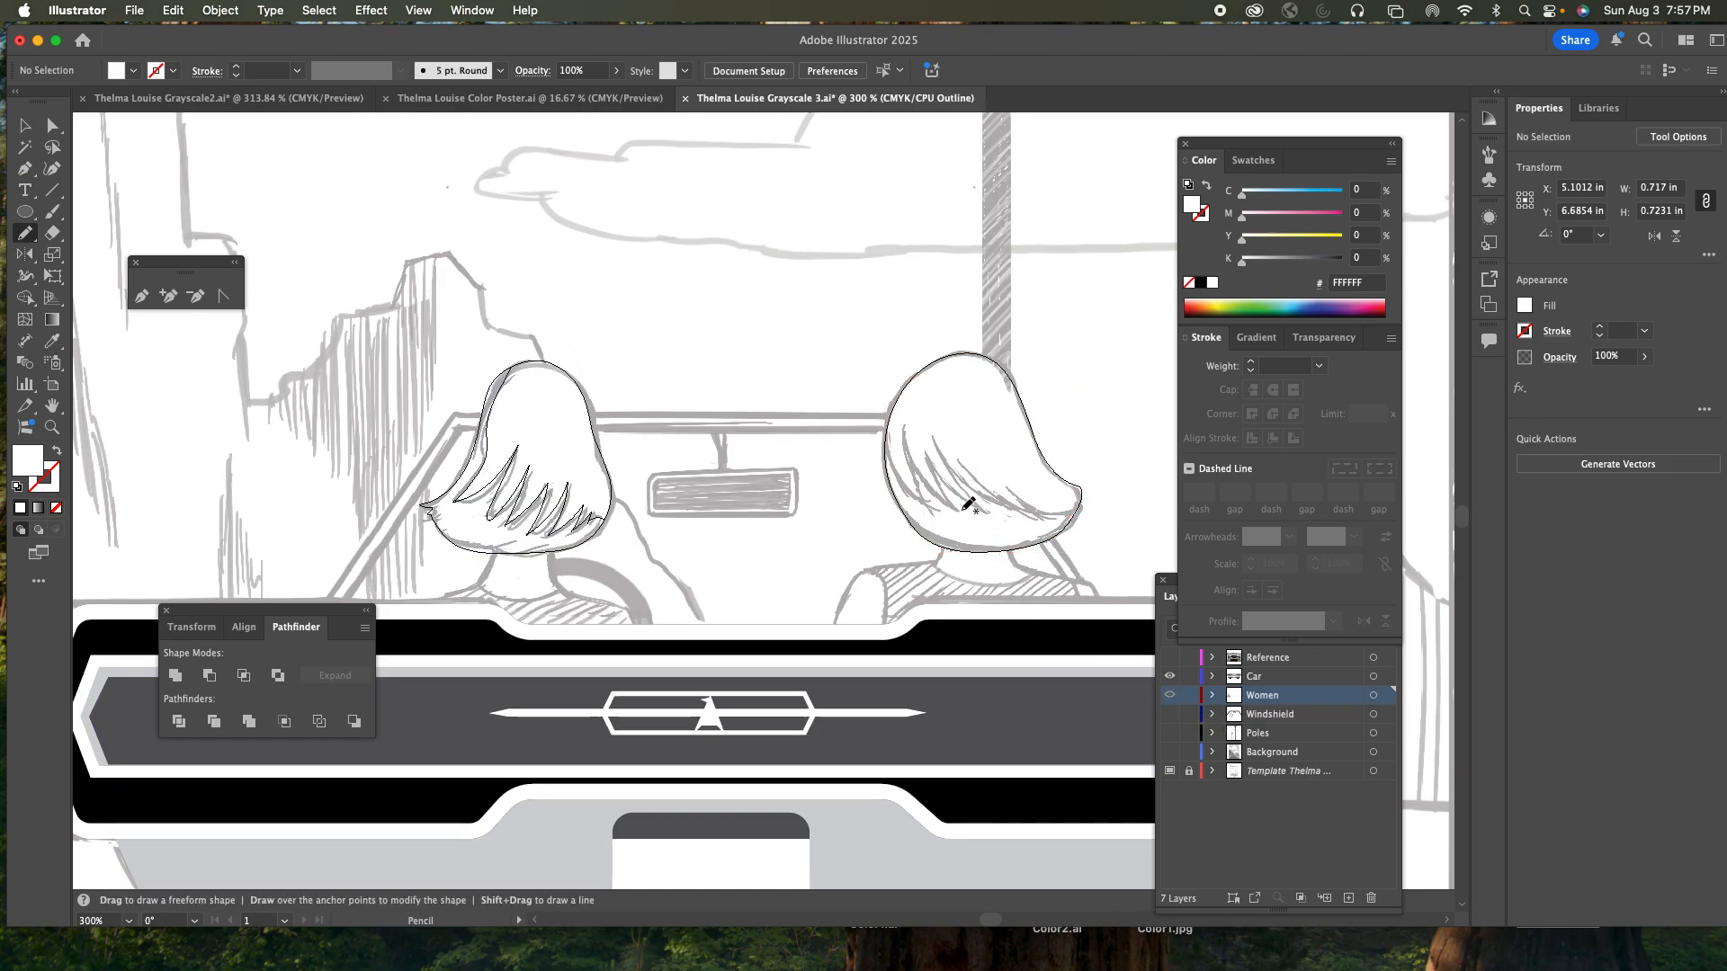
mouse_move(896, 439)
mouse_down()
mouse_move(918, 496)
mouse_move(928, 476)
mouse_move(956, 508)
mouse_move(951, 483)
mouse_move(978, 504)
mouse_move(1085, 505)
mouse_move(1085, 529)
mouse_move(1033, 562)
mouse_move(920, 570)
mouse_move(839, 482)
mouse_move(900, 431)
mouse_up()
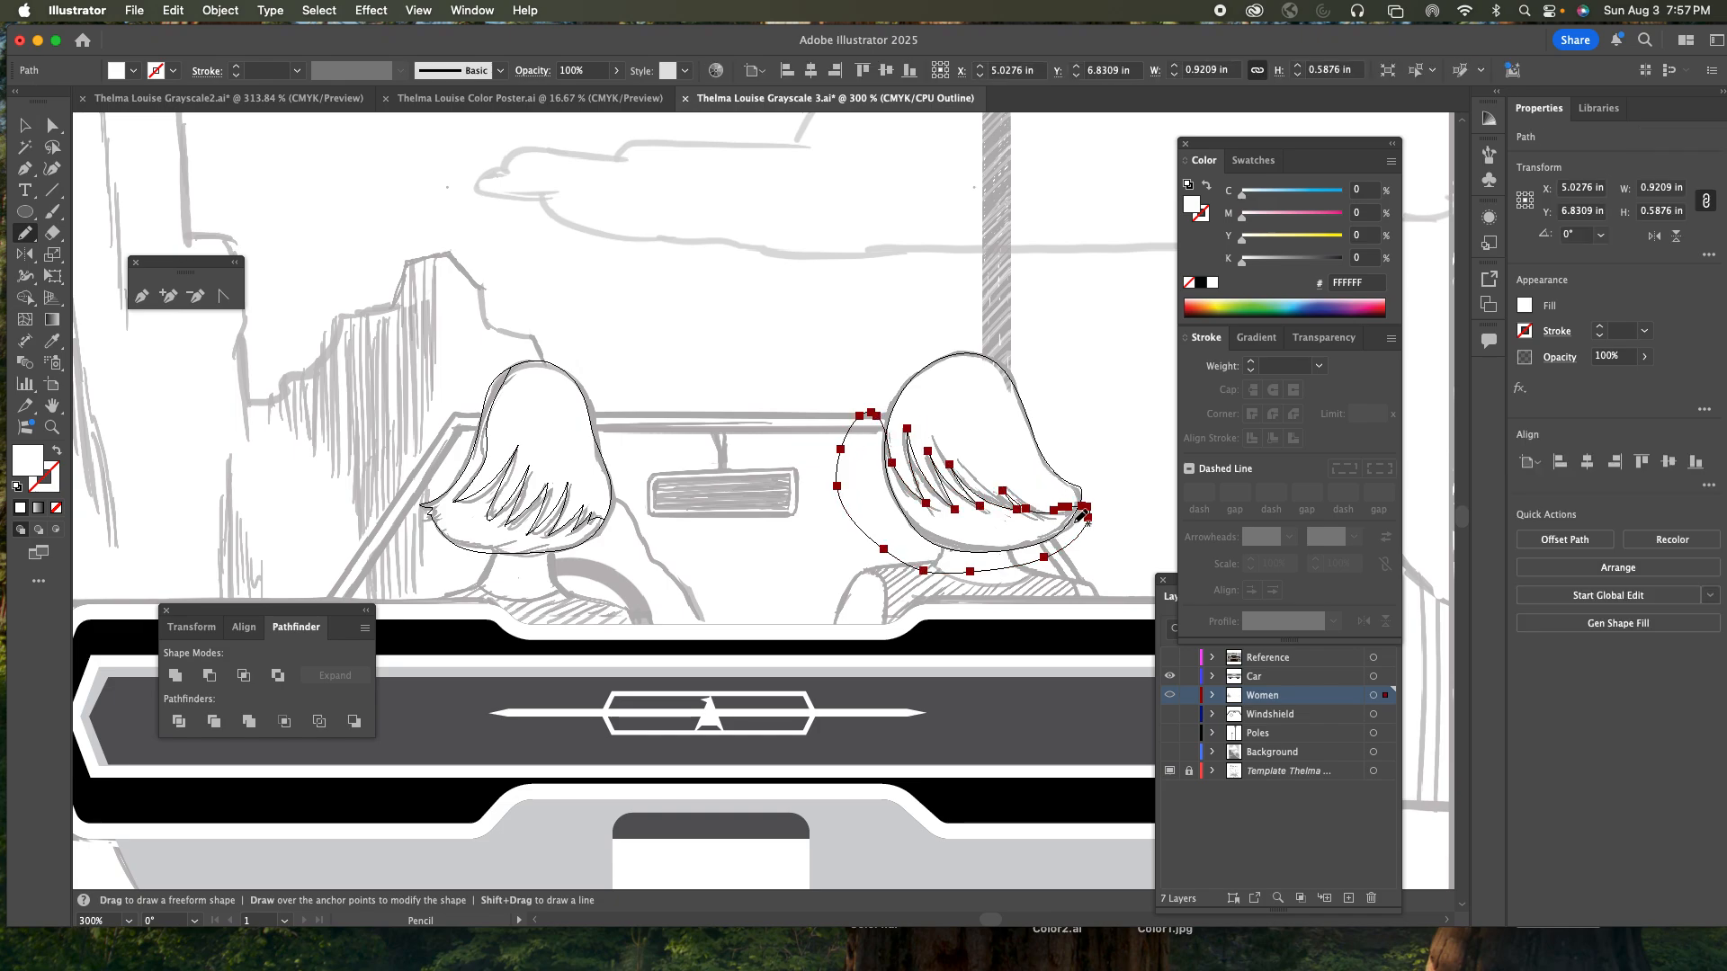
- Return the Women layer to preview and apply the driver's 40% black hair shadow color to the passenger's shadow with the Eyedropper
super+click(1172, 697)
key(i)
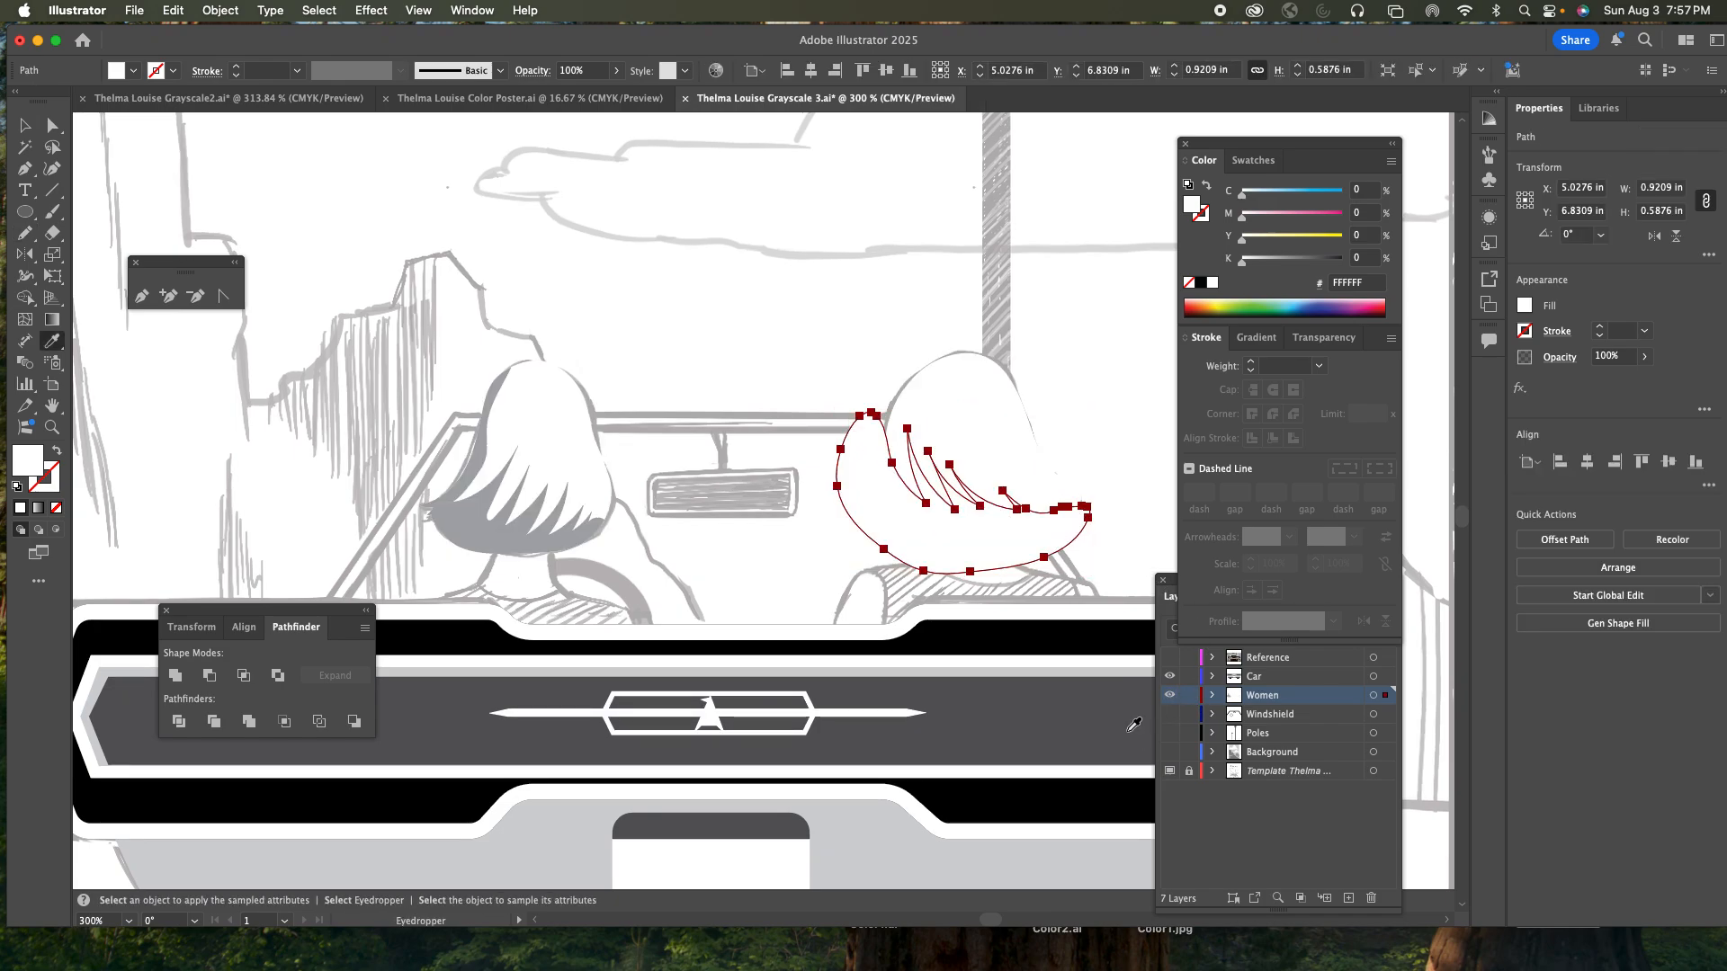
click(504, 527)
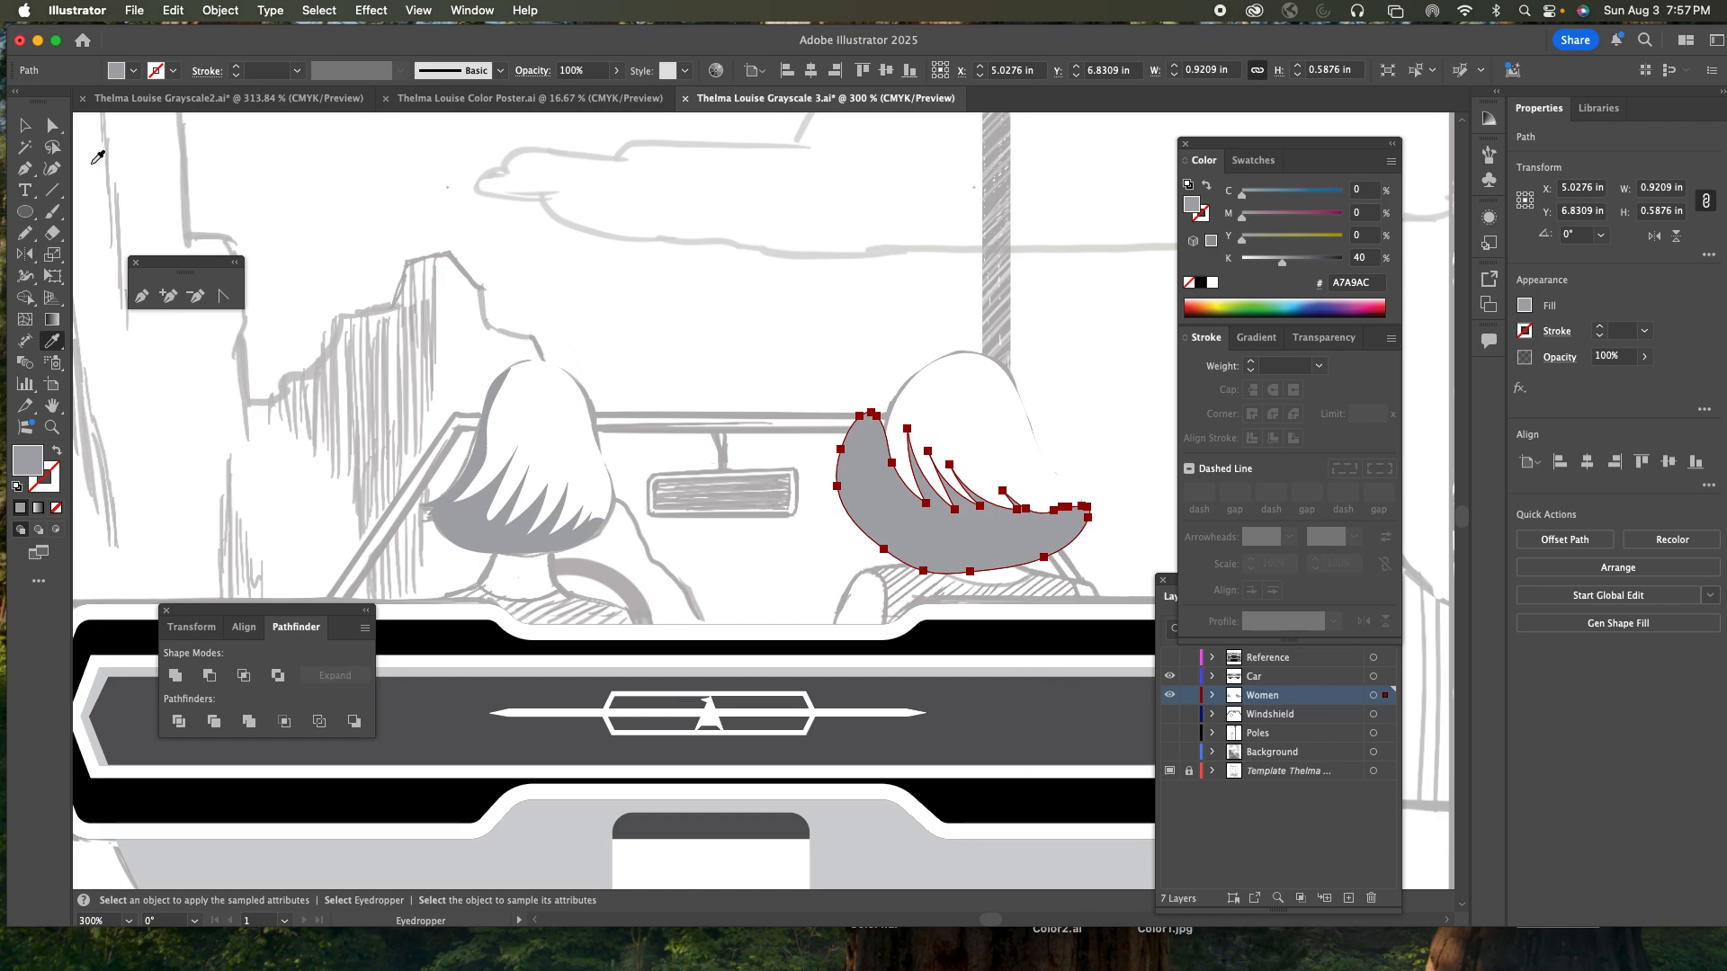
- Select the passenger's hair and shadow shapes and remove the shadow area outside the hair with Shape Builder
key(v)
shift+click(1005, 514)
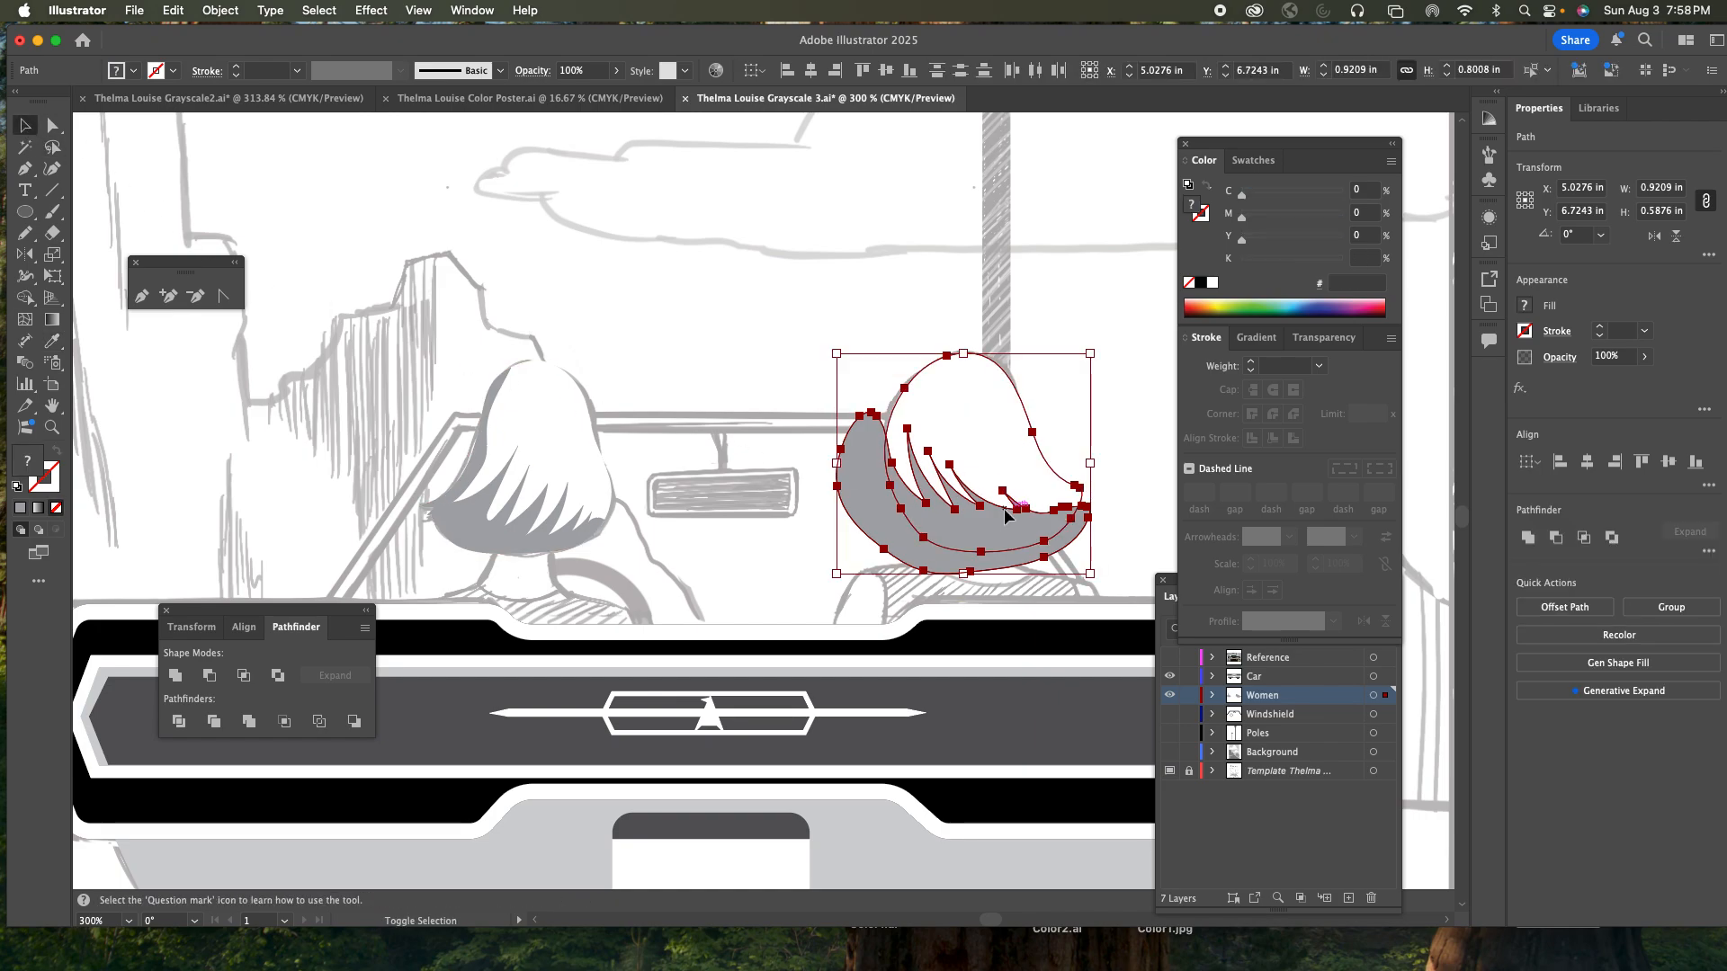
key(shift+m)
alt+click(890, 553)
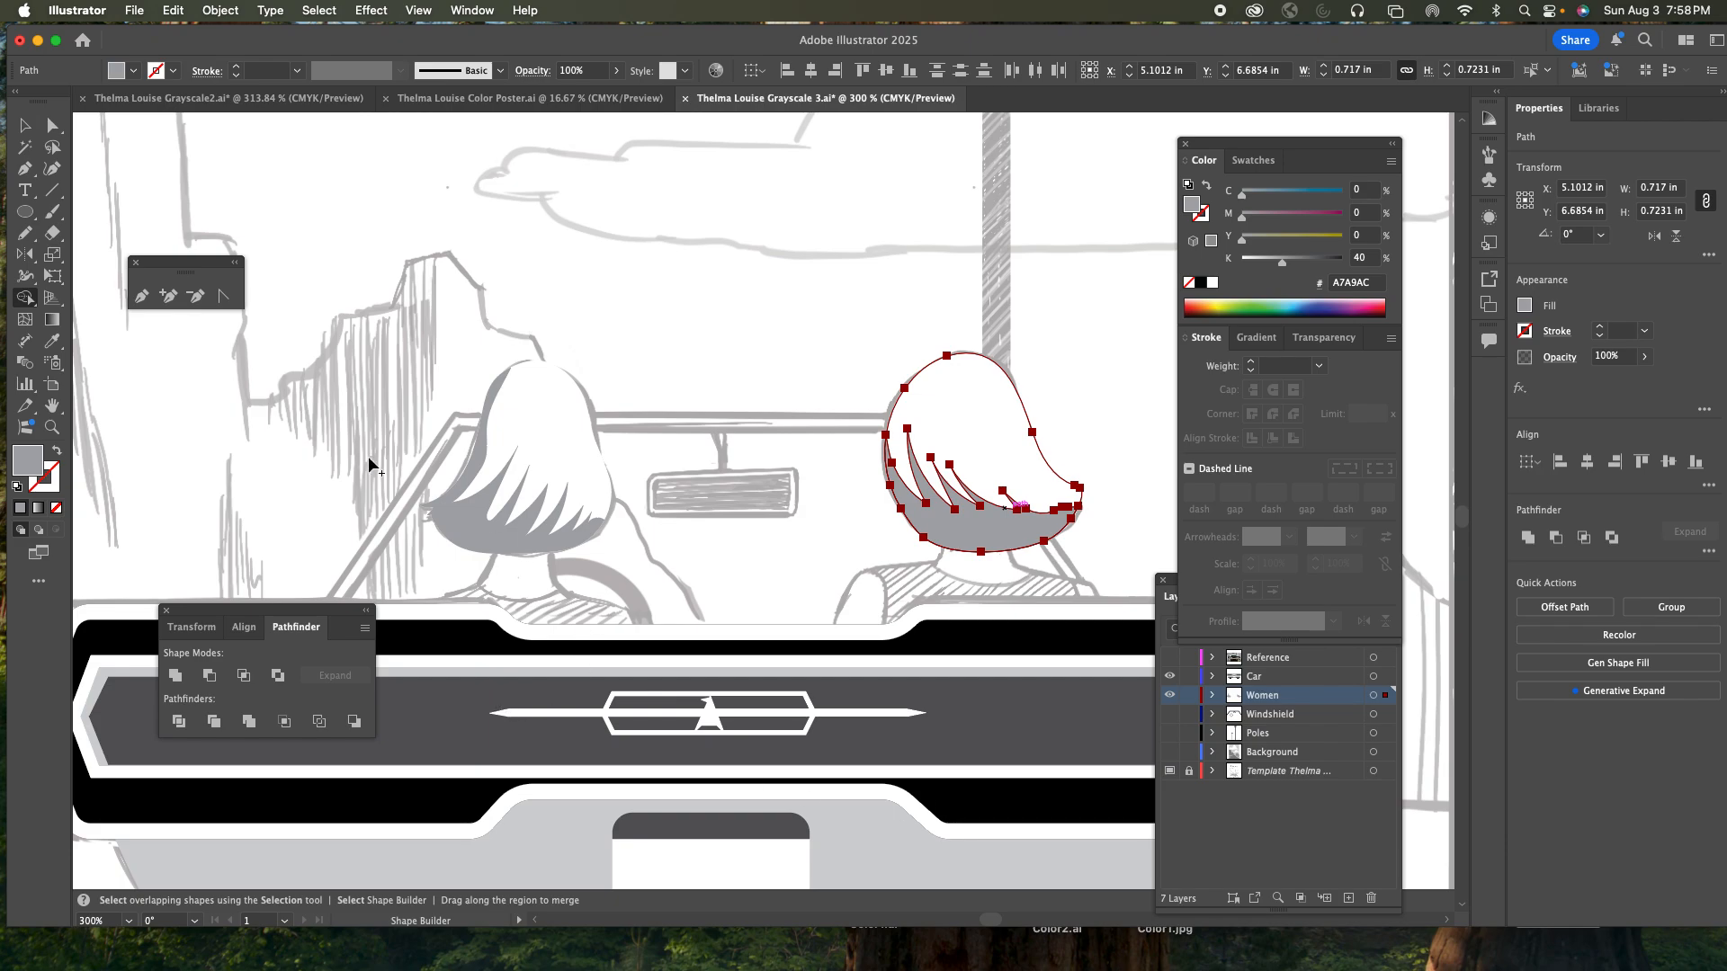
- Sample the passenger's skin color in the Thelma Louise Grayscale2 file, and return to Thelma Louise Grayscale 3 with the Women layer active
click(305, 101)
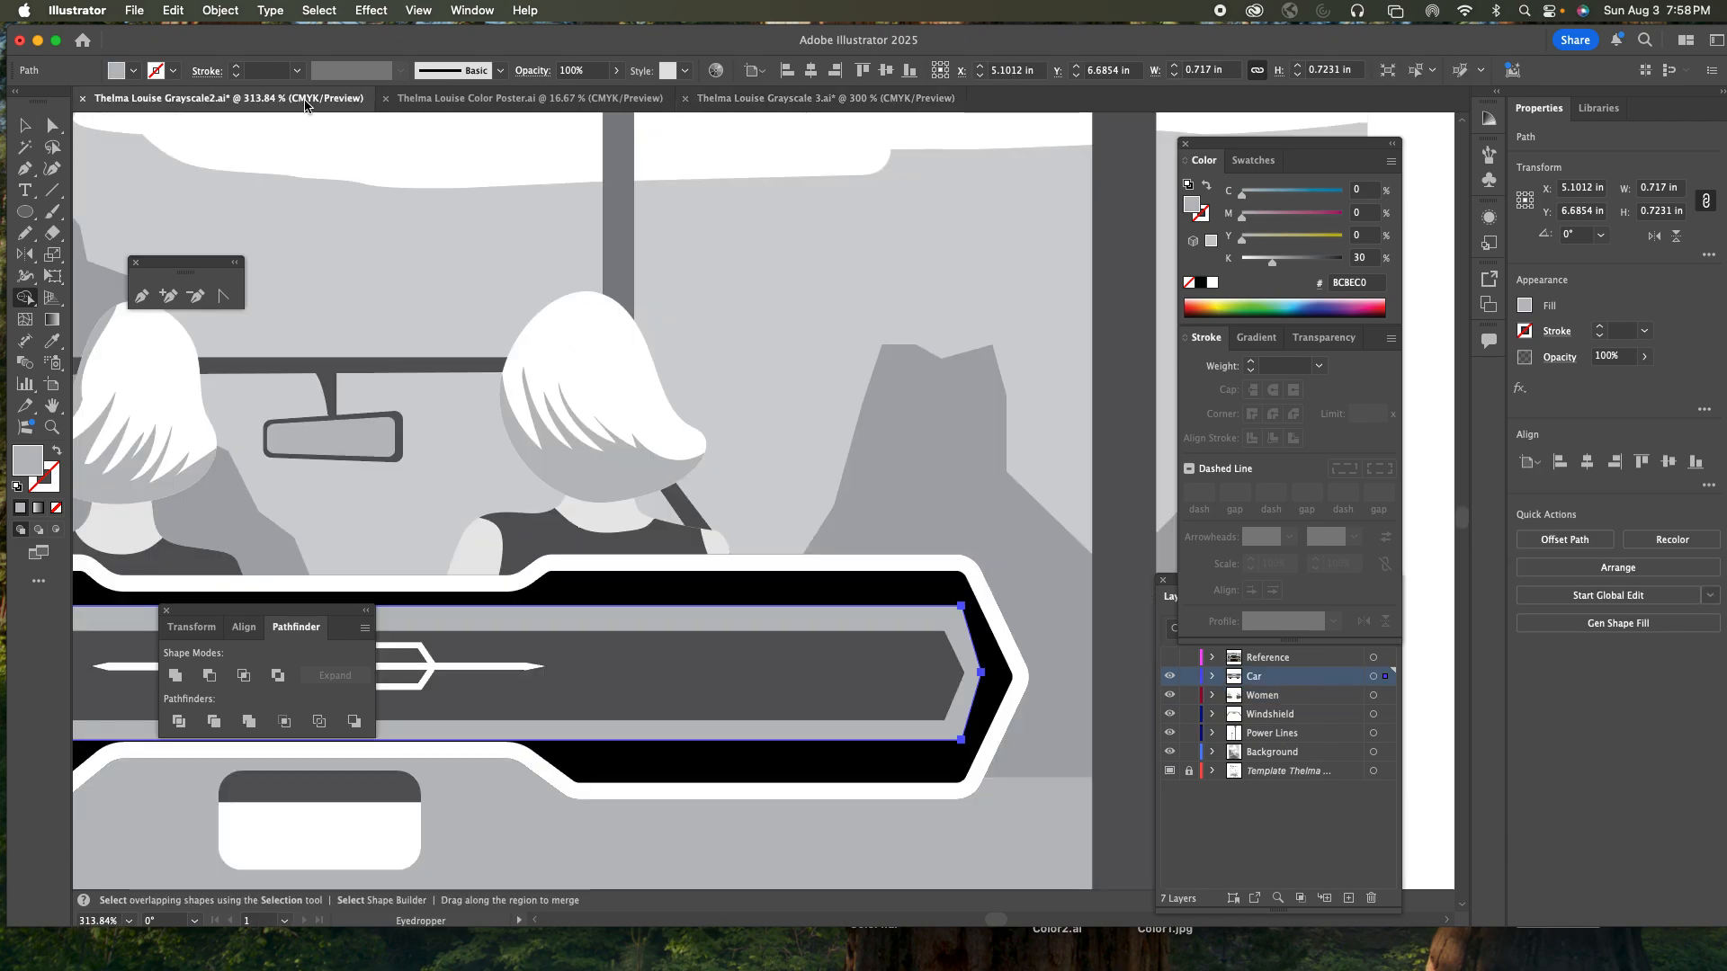
key(i)
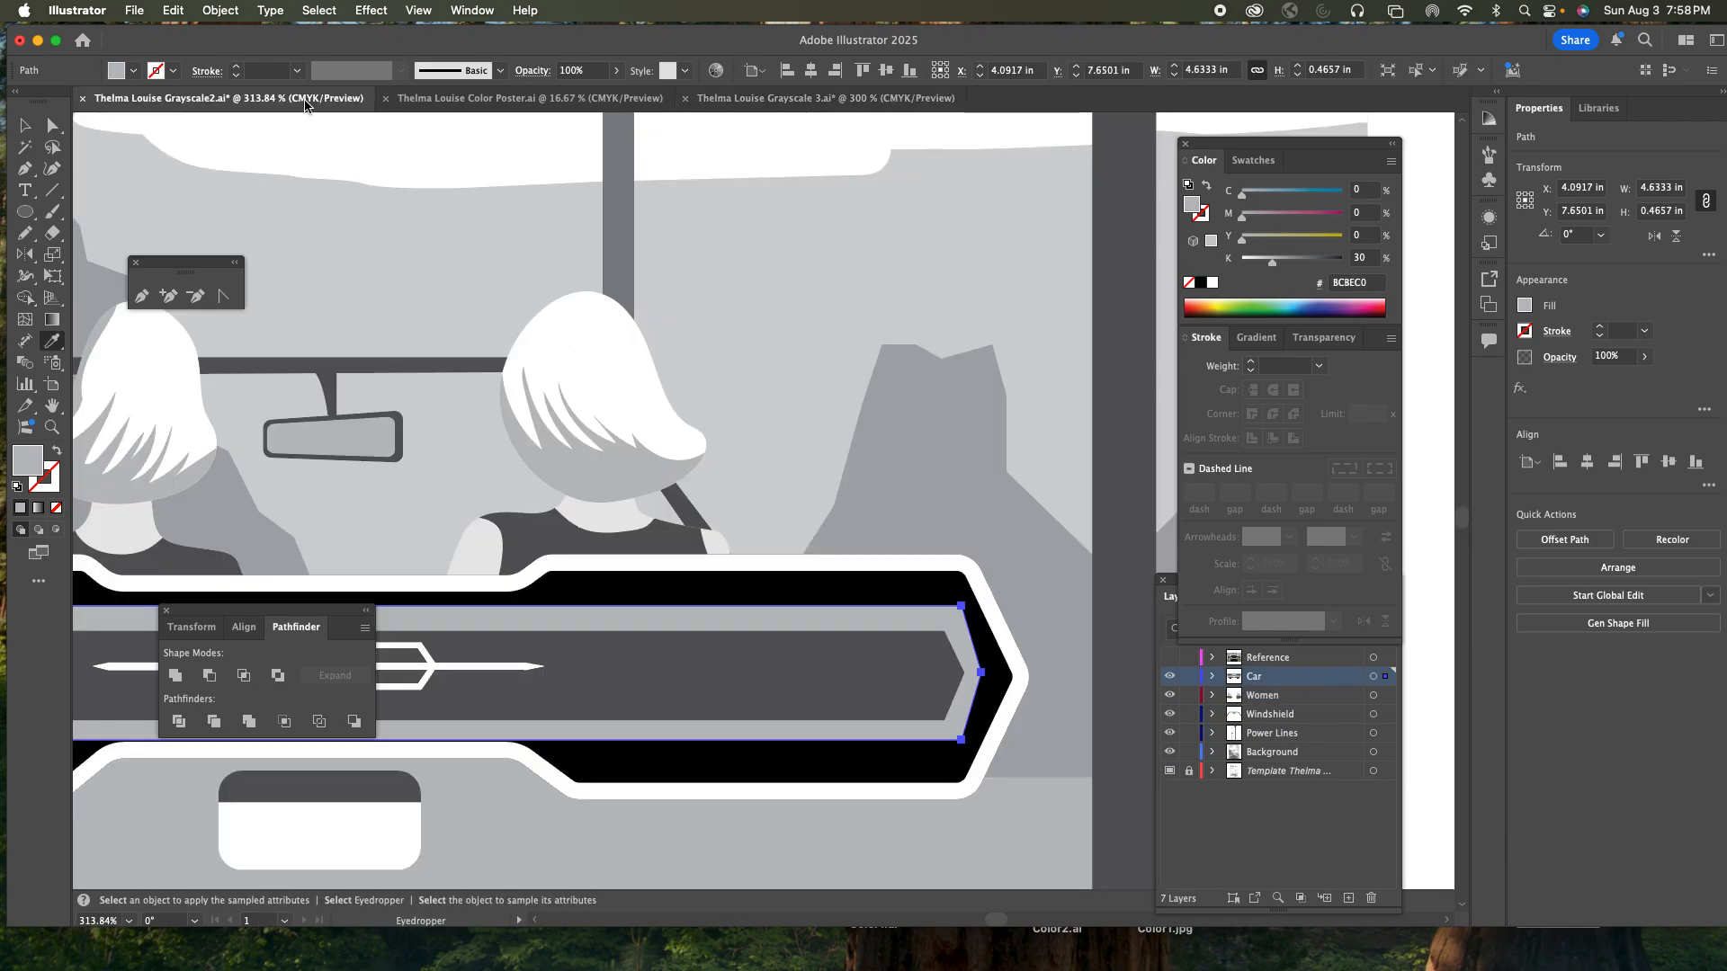
click(490, 546)
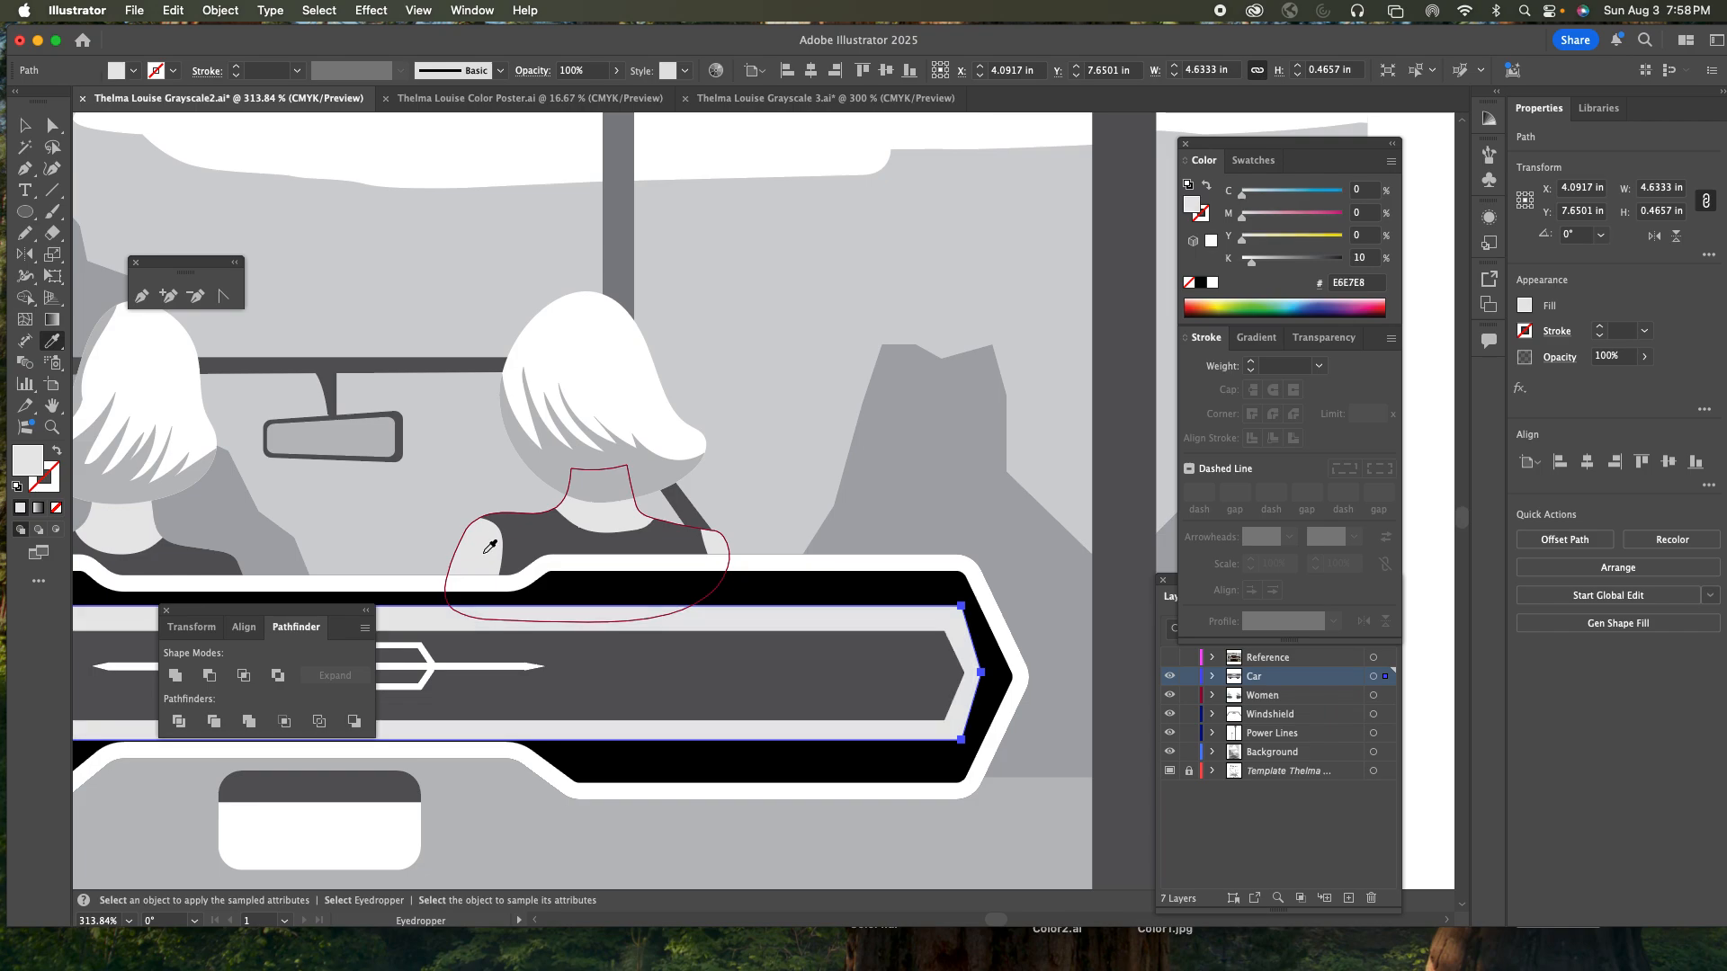
click(792, 101)
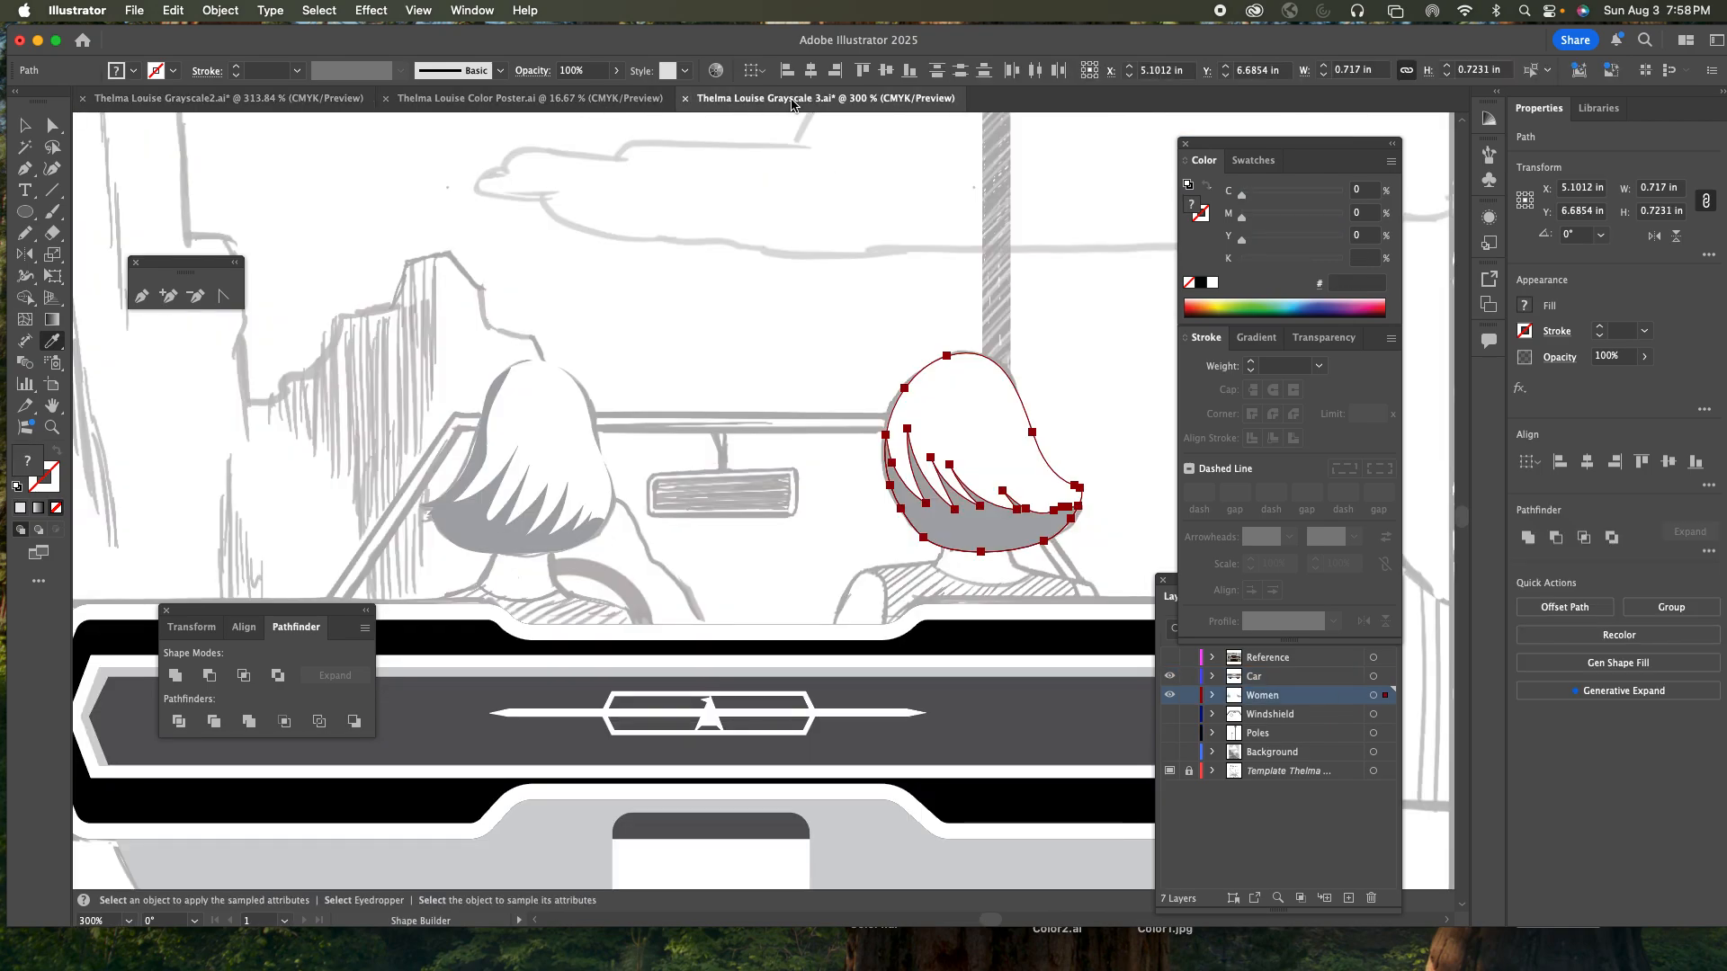
click(1318, 699)
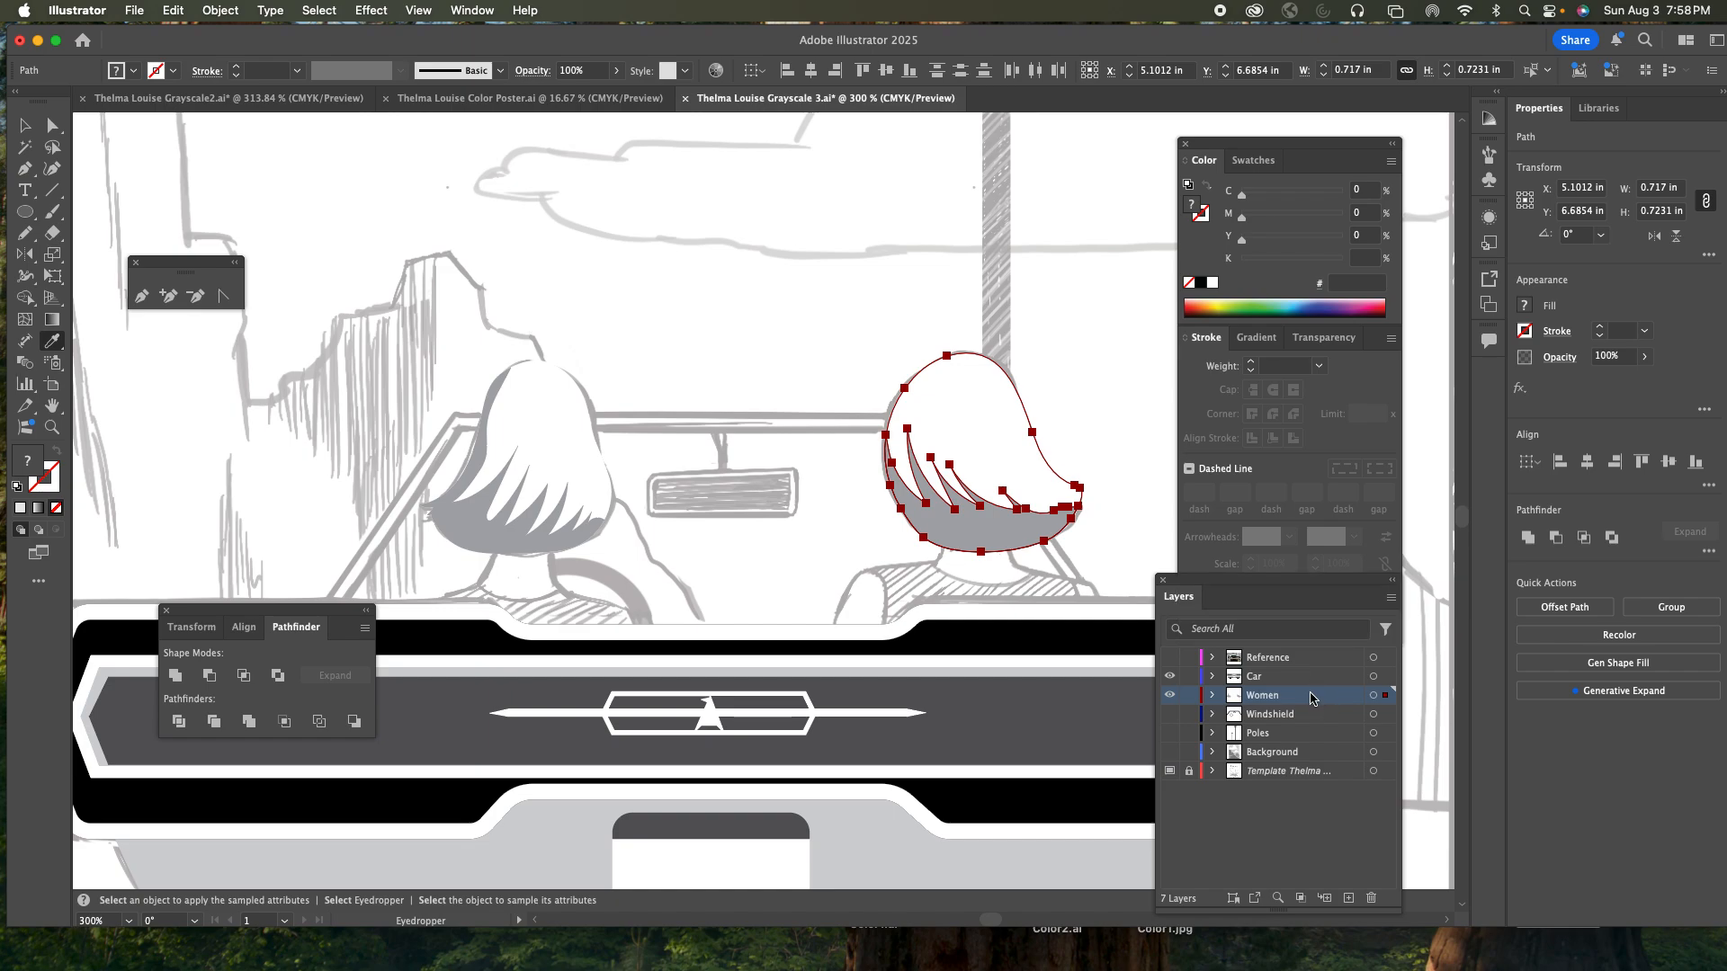
- Trace the driver's neck and shoulders, about 0.85 by 0.56 in, and the passenger's, about 1.02 by 0.66 in, as closed Pencil shapes overlapping the car
key(n)
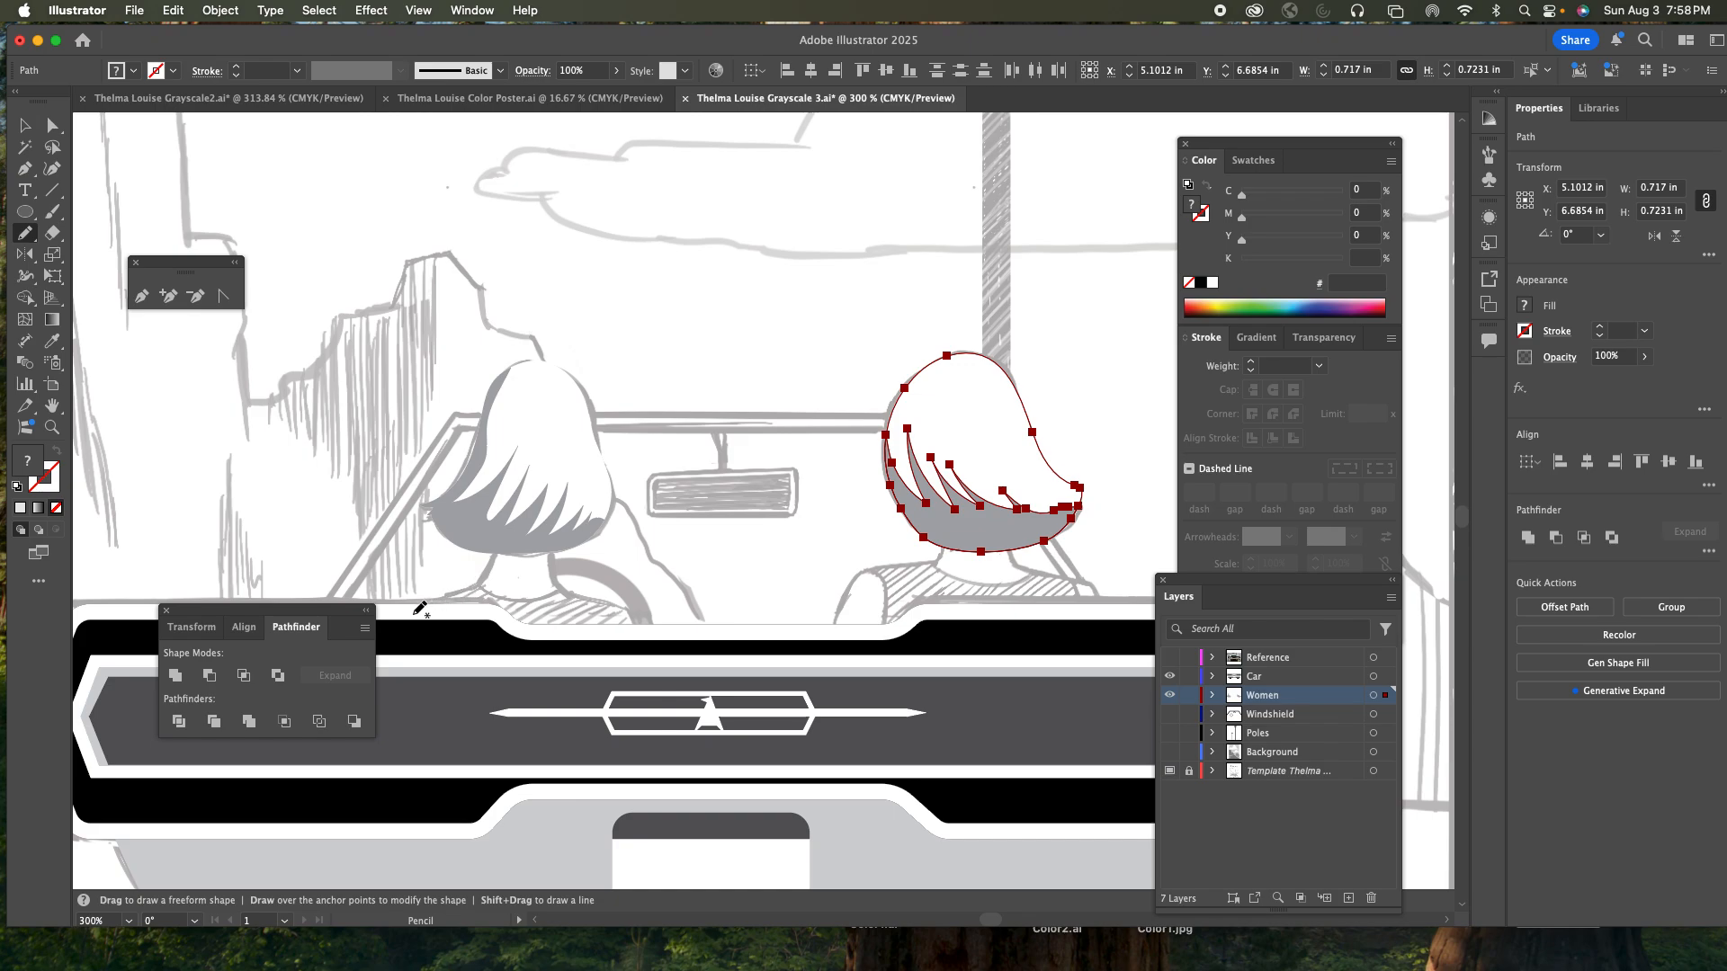
key(super+shift+a)
mouse_move(472, 587)
mouse_down()
mouse_move(505, 528)
mouse_move(539, 527)
mouse_move(574, 590)
mouse_move(634, 604)
mouse_move(648, 627)
mouse_up()
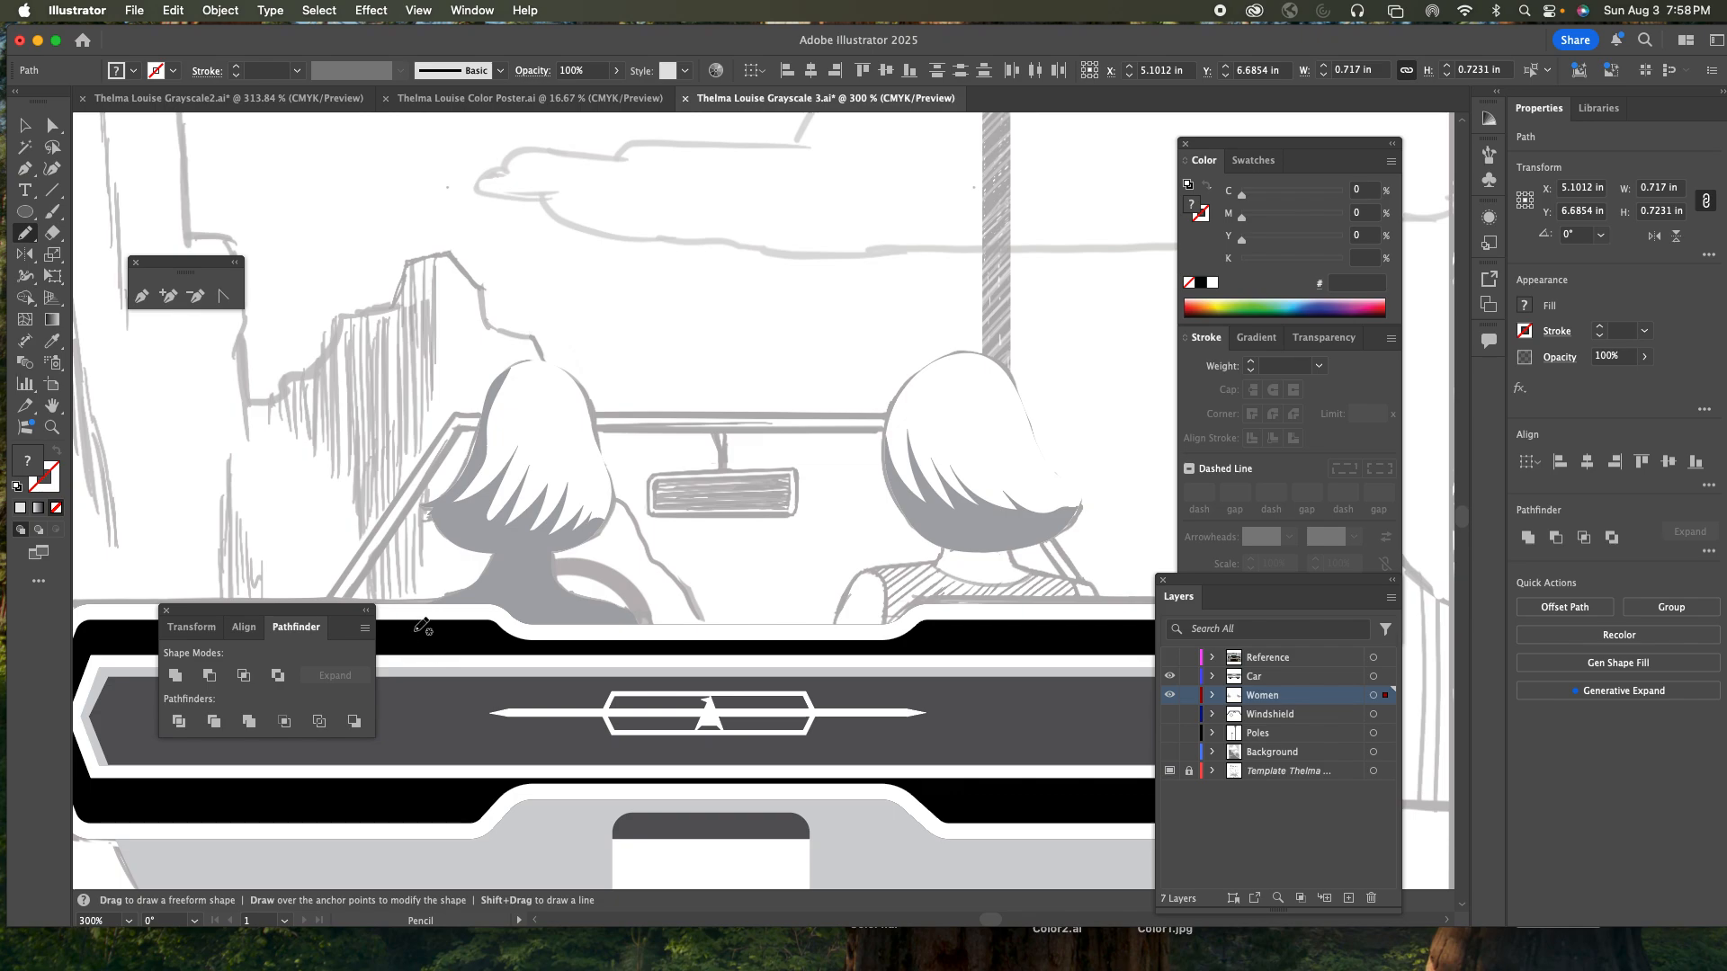
drag(418, 620, 411, 614)
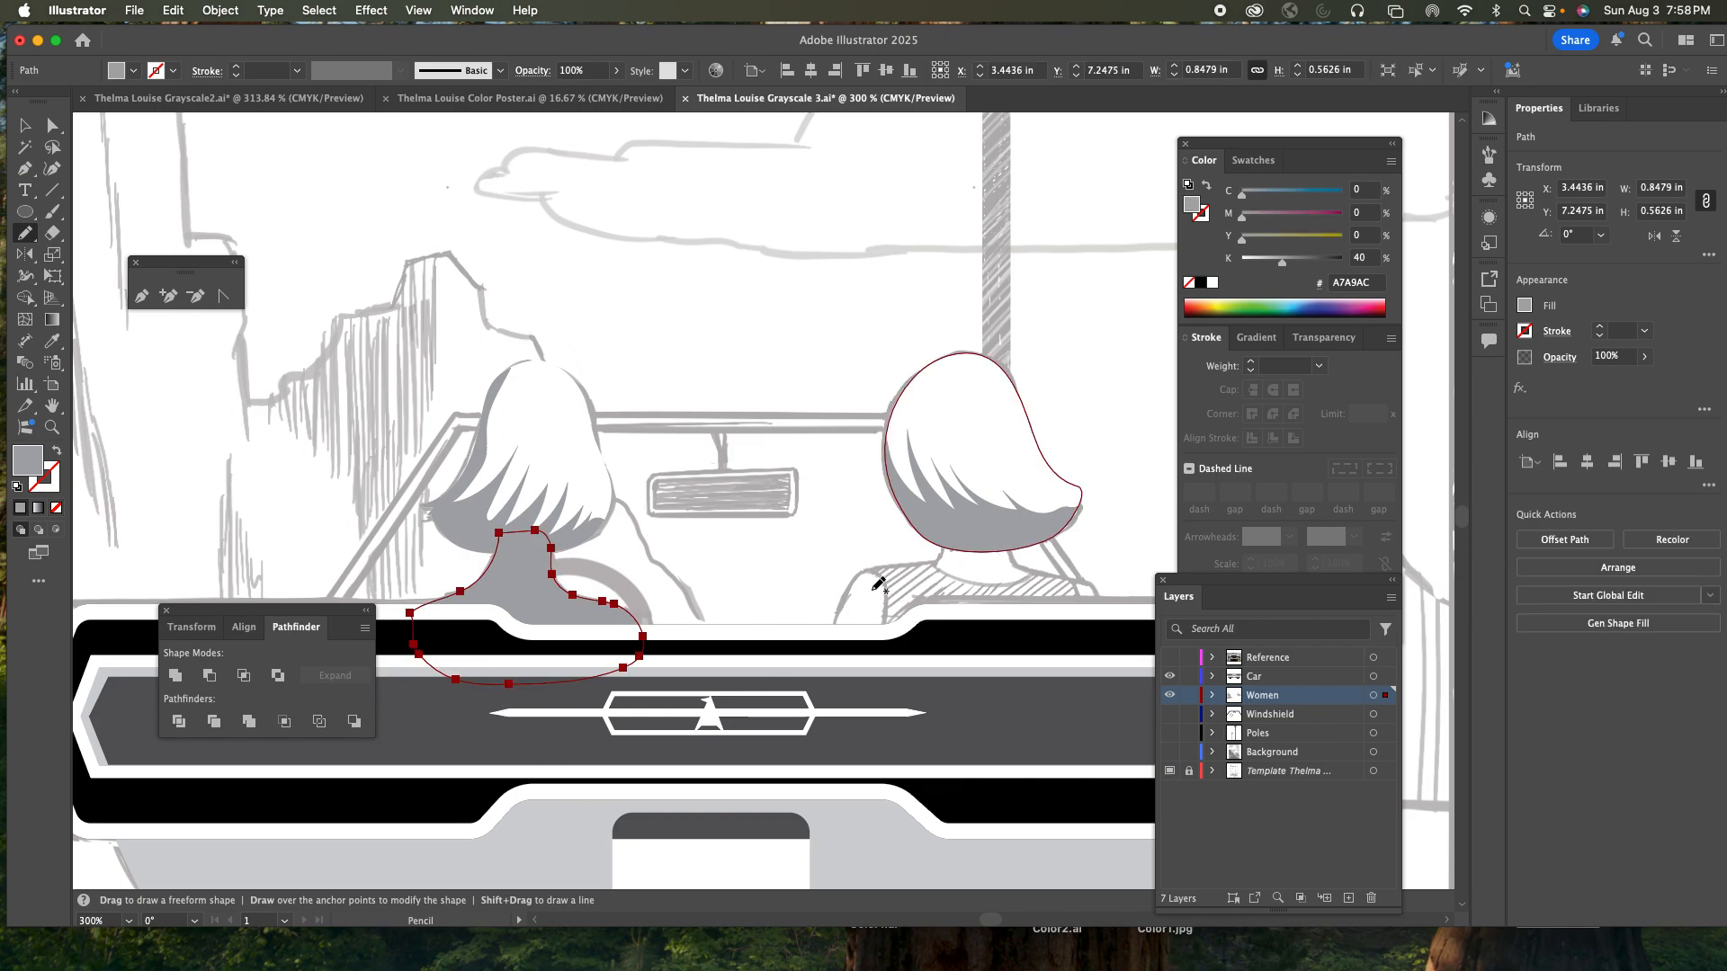
mouse_move(826, 660)
mouse_down()
mouse_move(850, 587)
mouse_move(889, 562)
mouse_move(1054, 578)
mouse_move(1095, 594)
mouse_move(1106, 624)
mouse_move(1048, 694)
mouse_move(954, 707)
mouse_move(871, 693)
mouse_move(831, 625)
mouse_up()
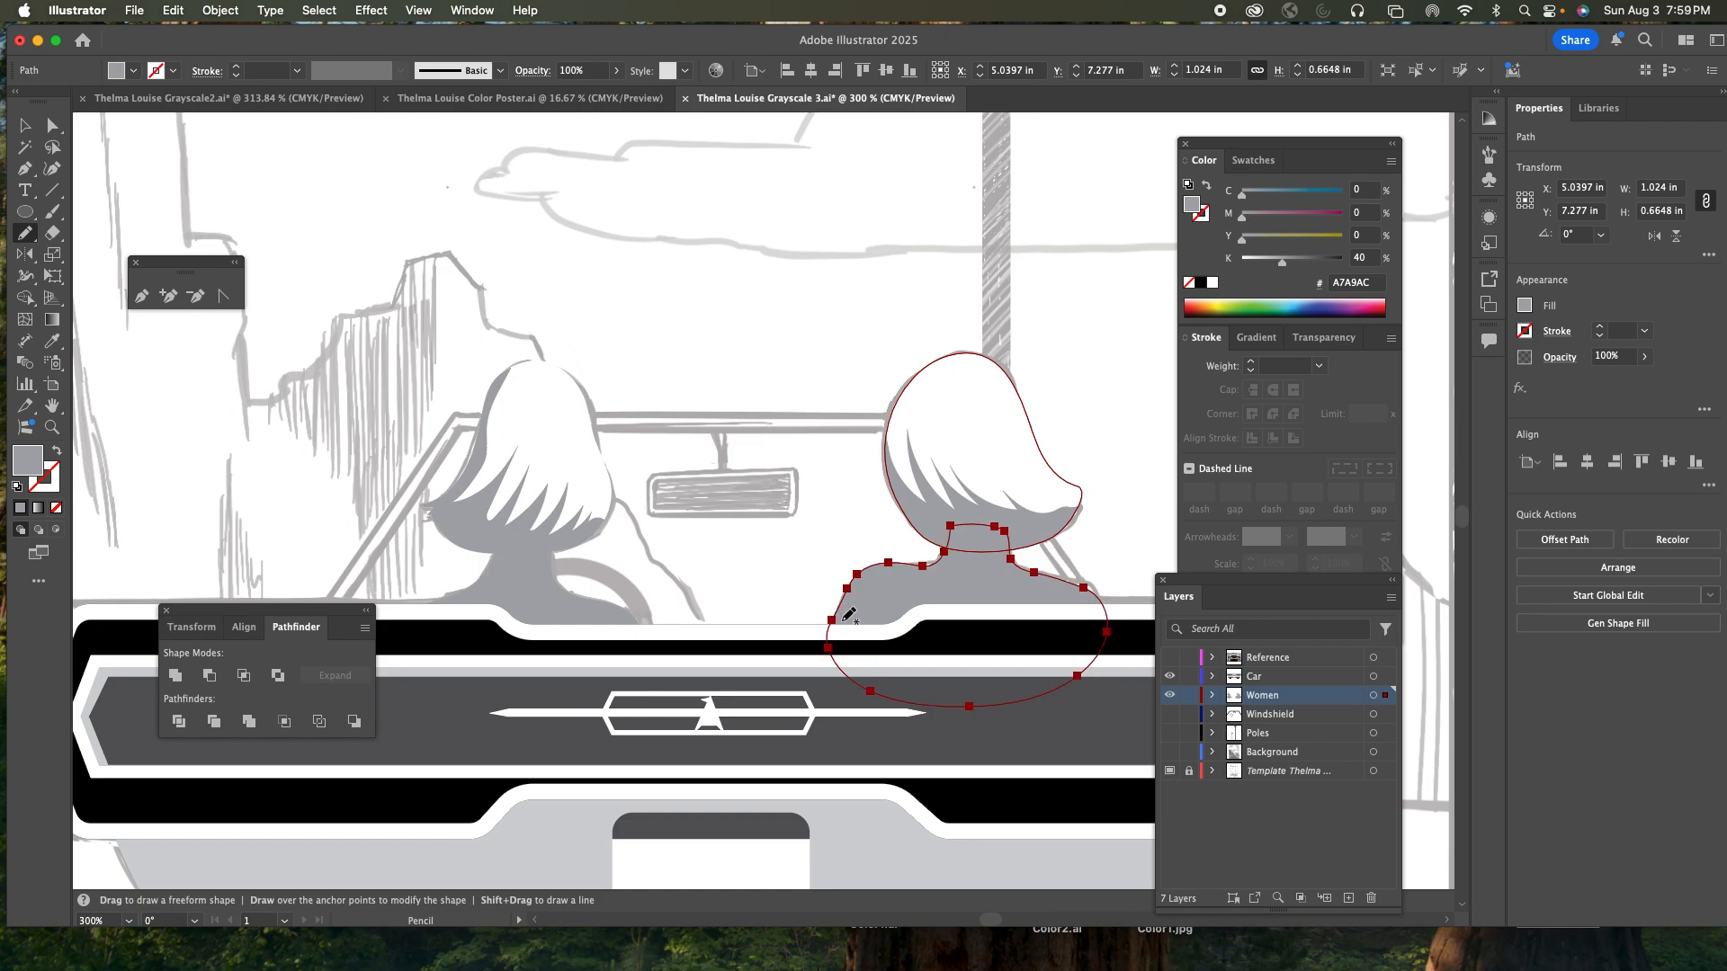
drag(1042, 572, 1107, 604)
- Select both women's neck-and-shoulder shapes and set their fill to 10% black
key(v)
shift+click(537, 601)
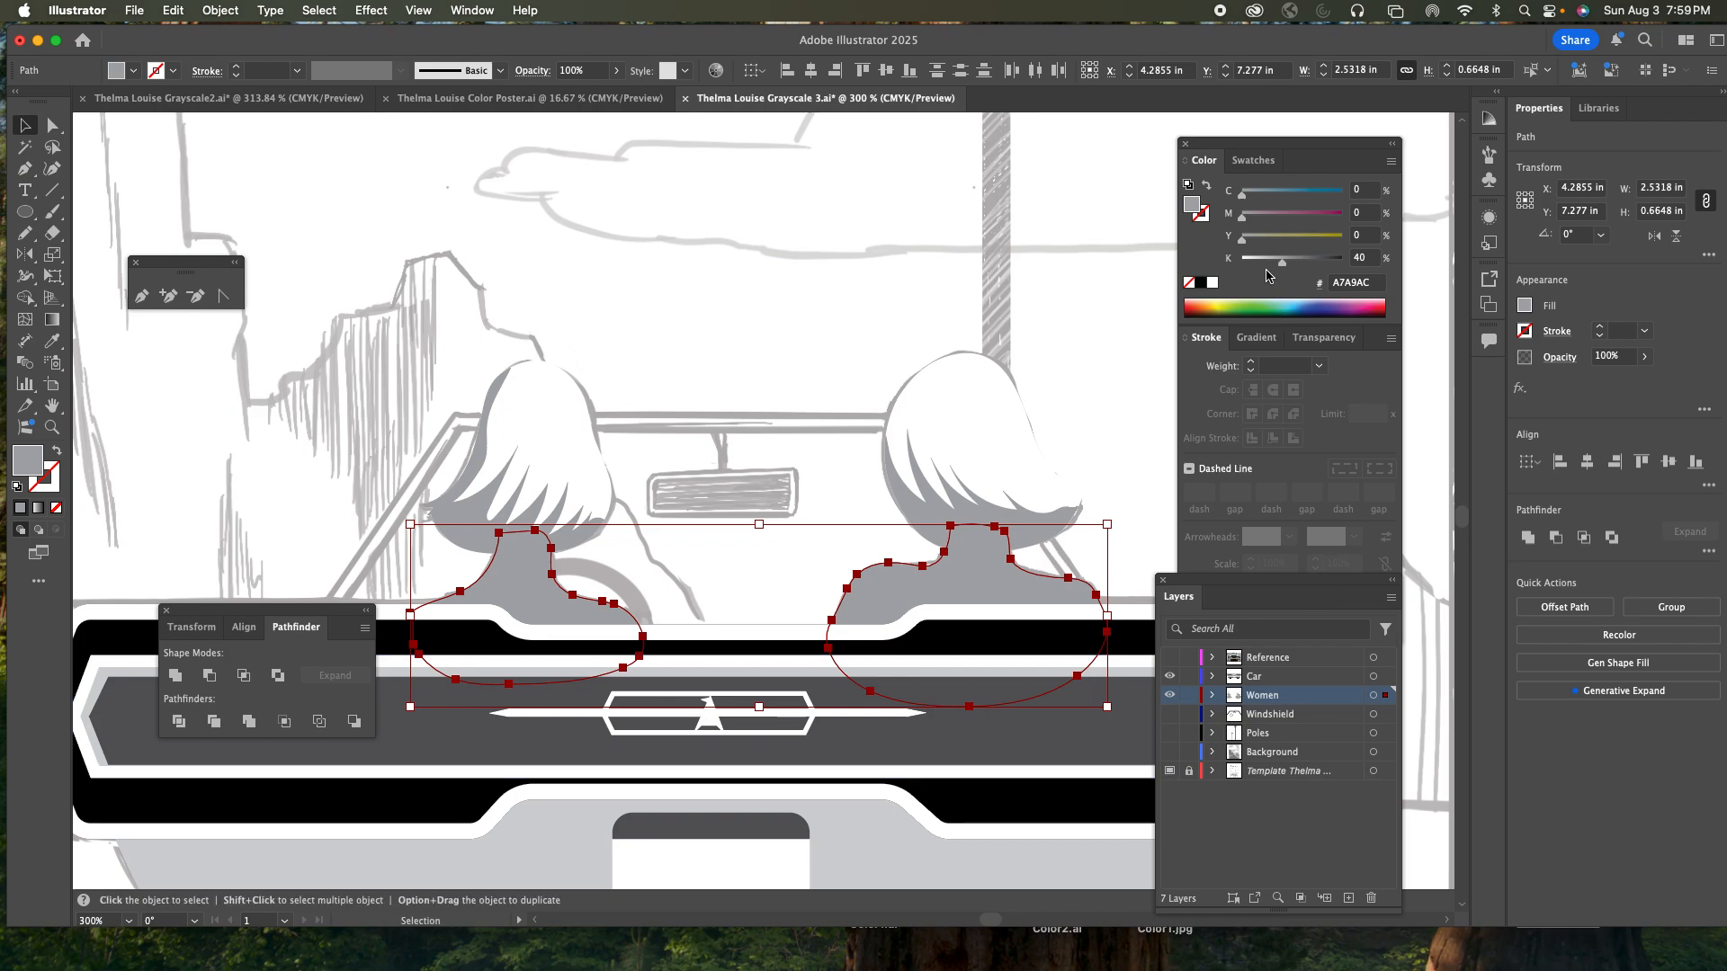
drag(1256, 266, 1253, 266)
- Switch the Women layer to outline mode and trace the driver's top as a closed Pencil shape about 1.15 by 0.58 in, extending past her shoulders
super+click(1170, 696)
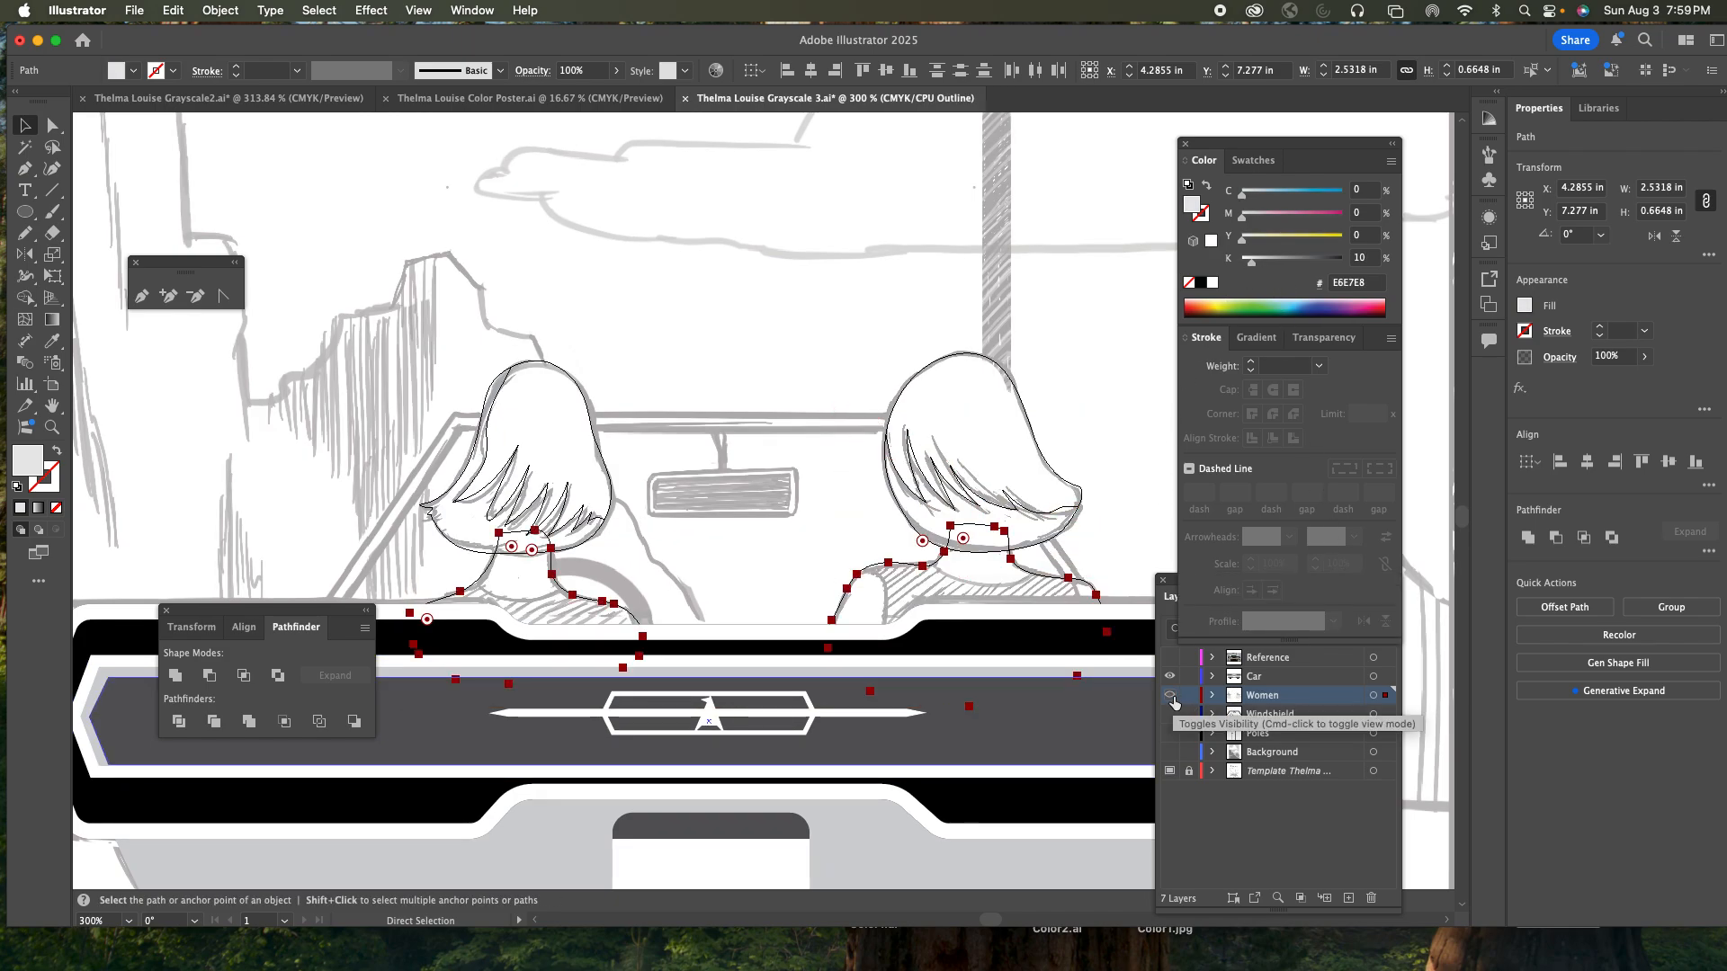
super+click(1170, 696)
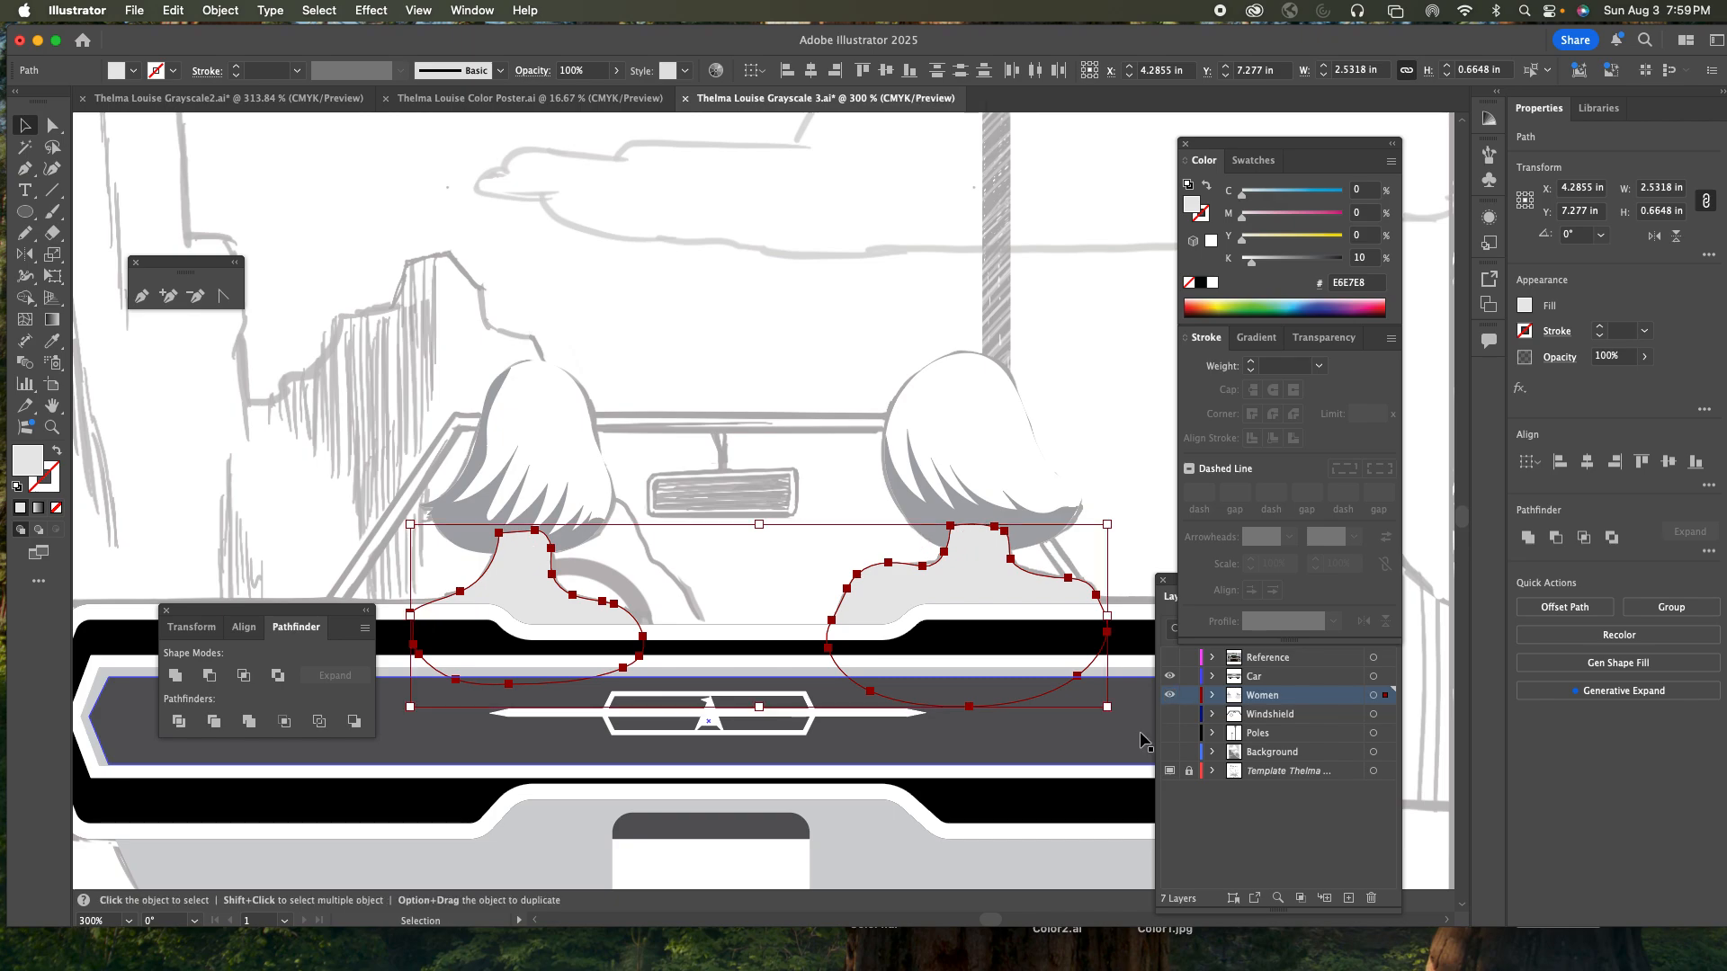
key(super)
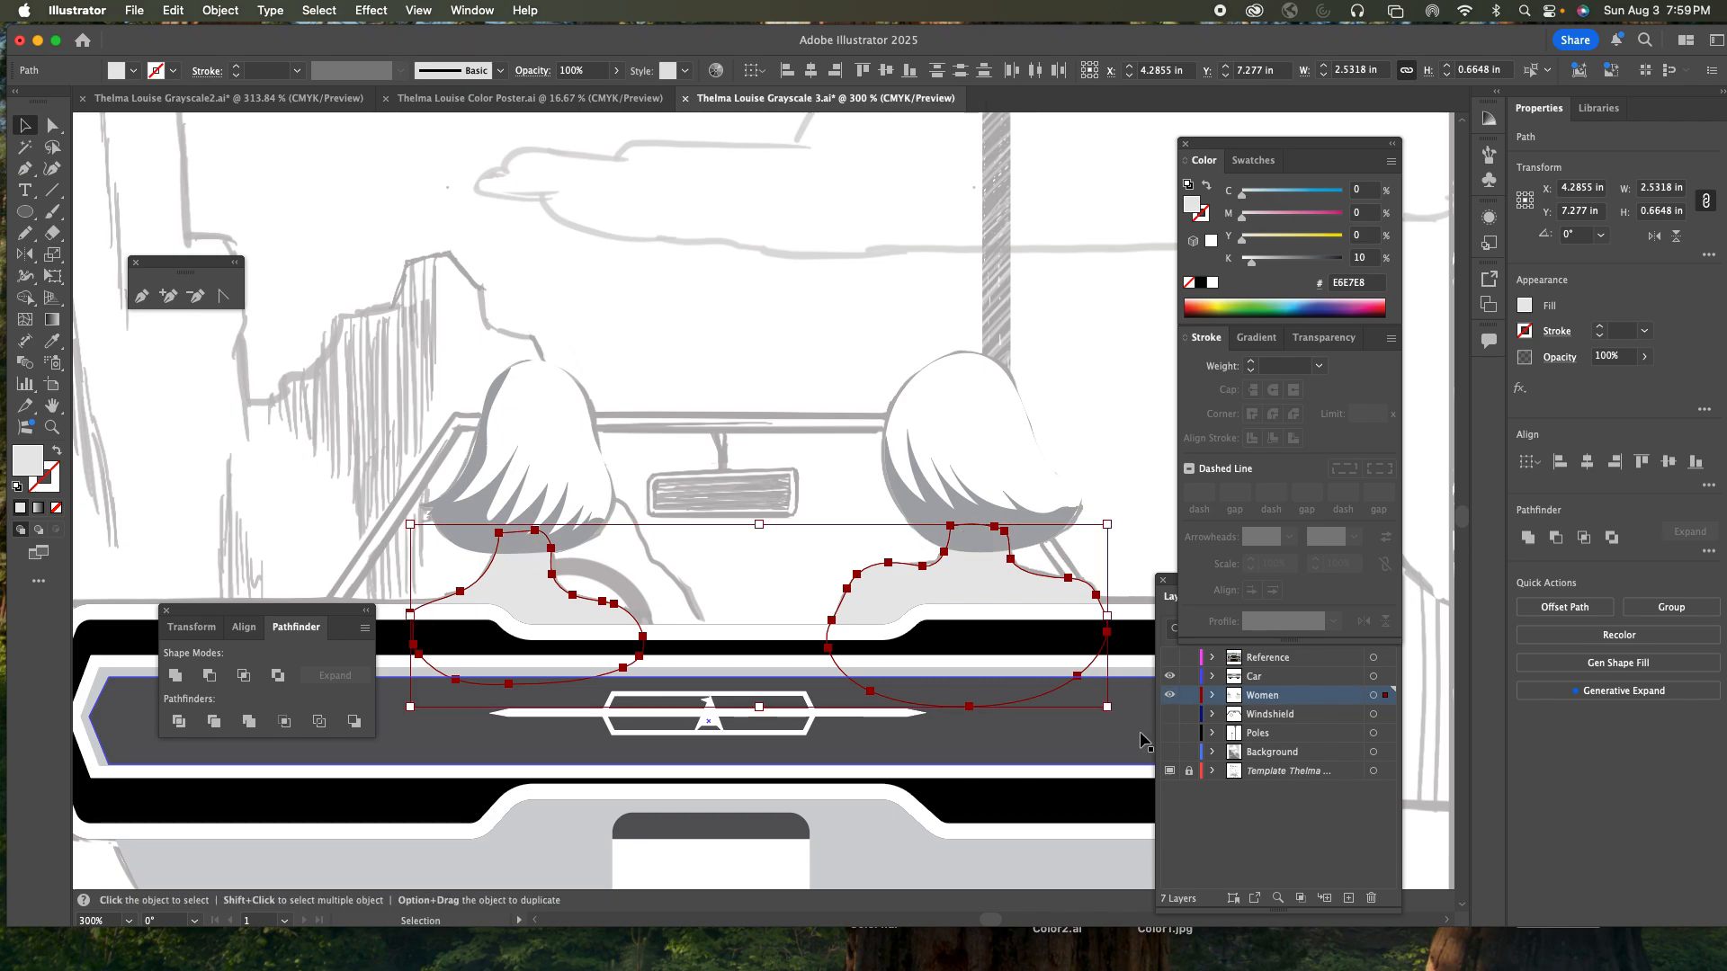
super+click(1170, 695)
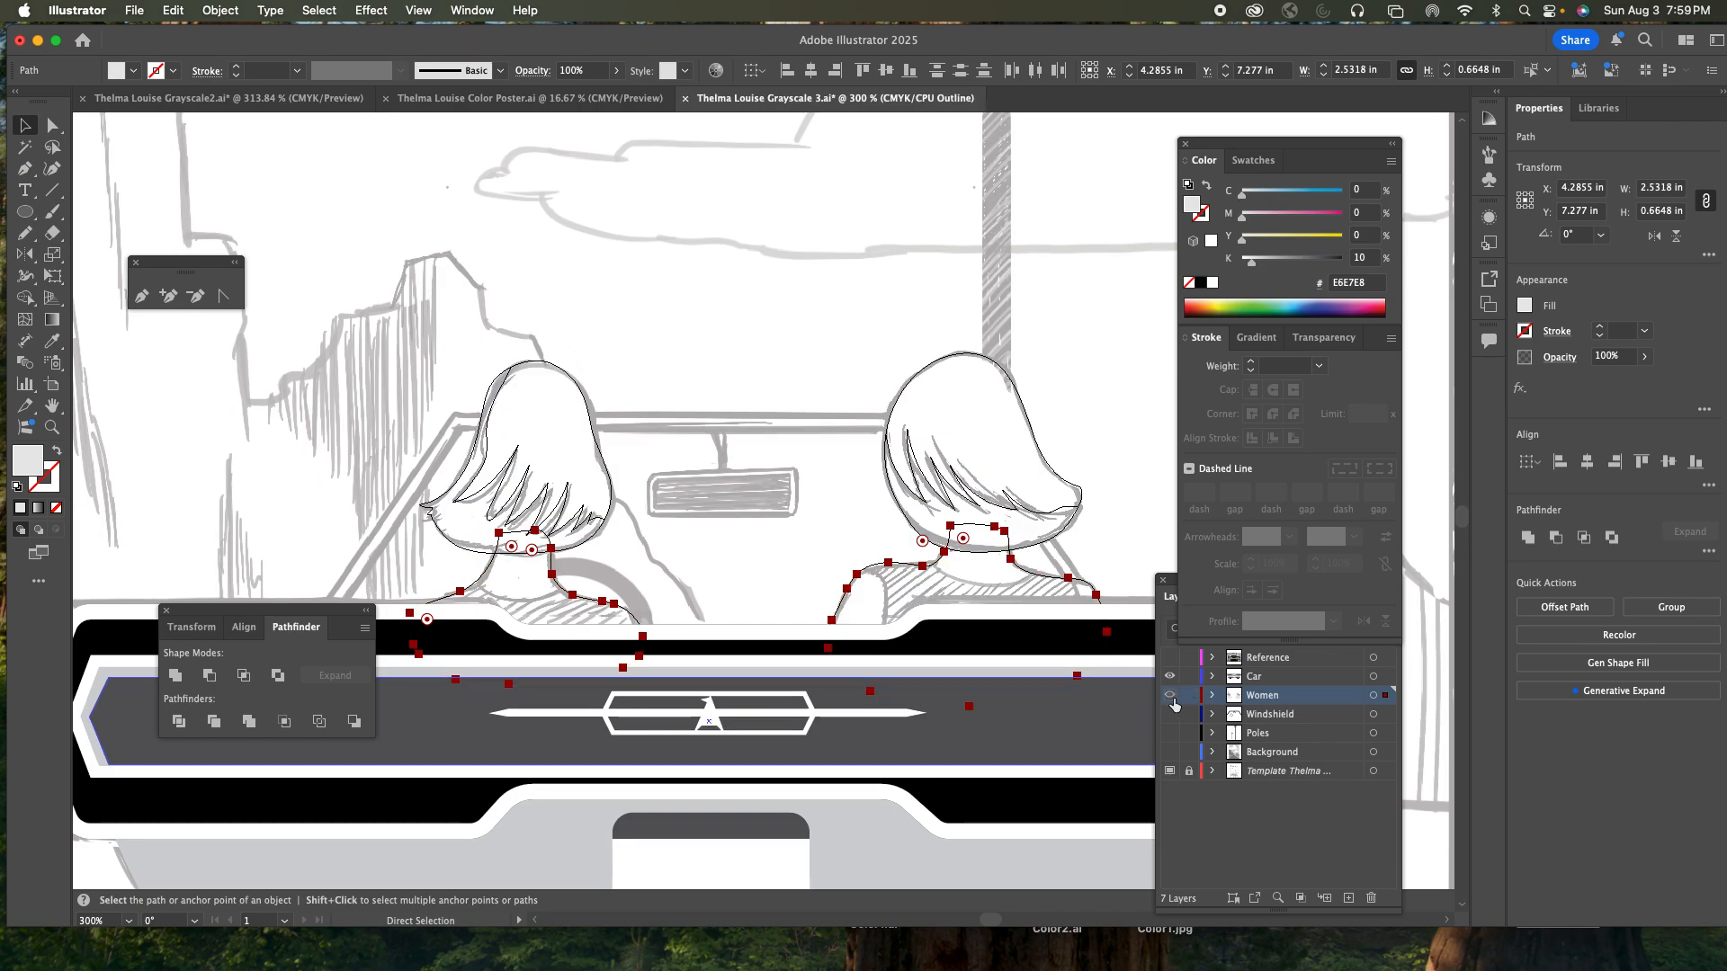
key(shift+super+a)
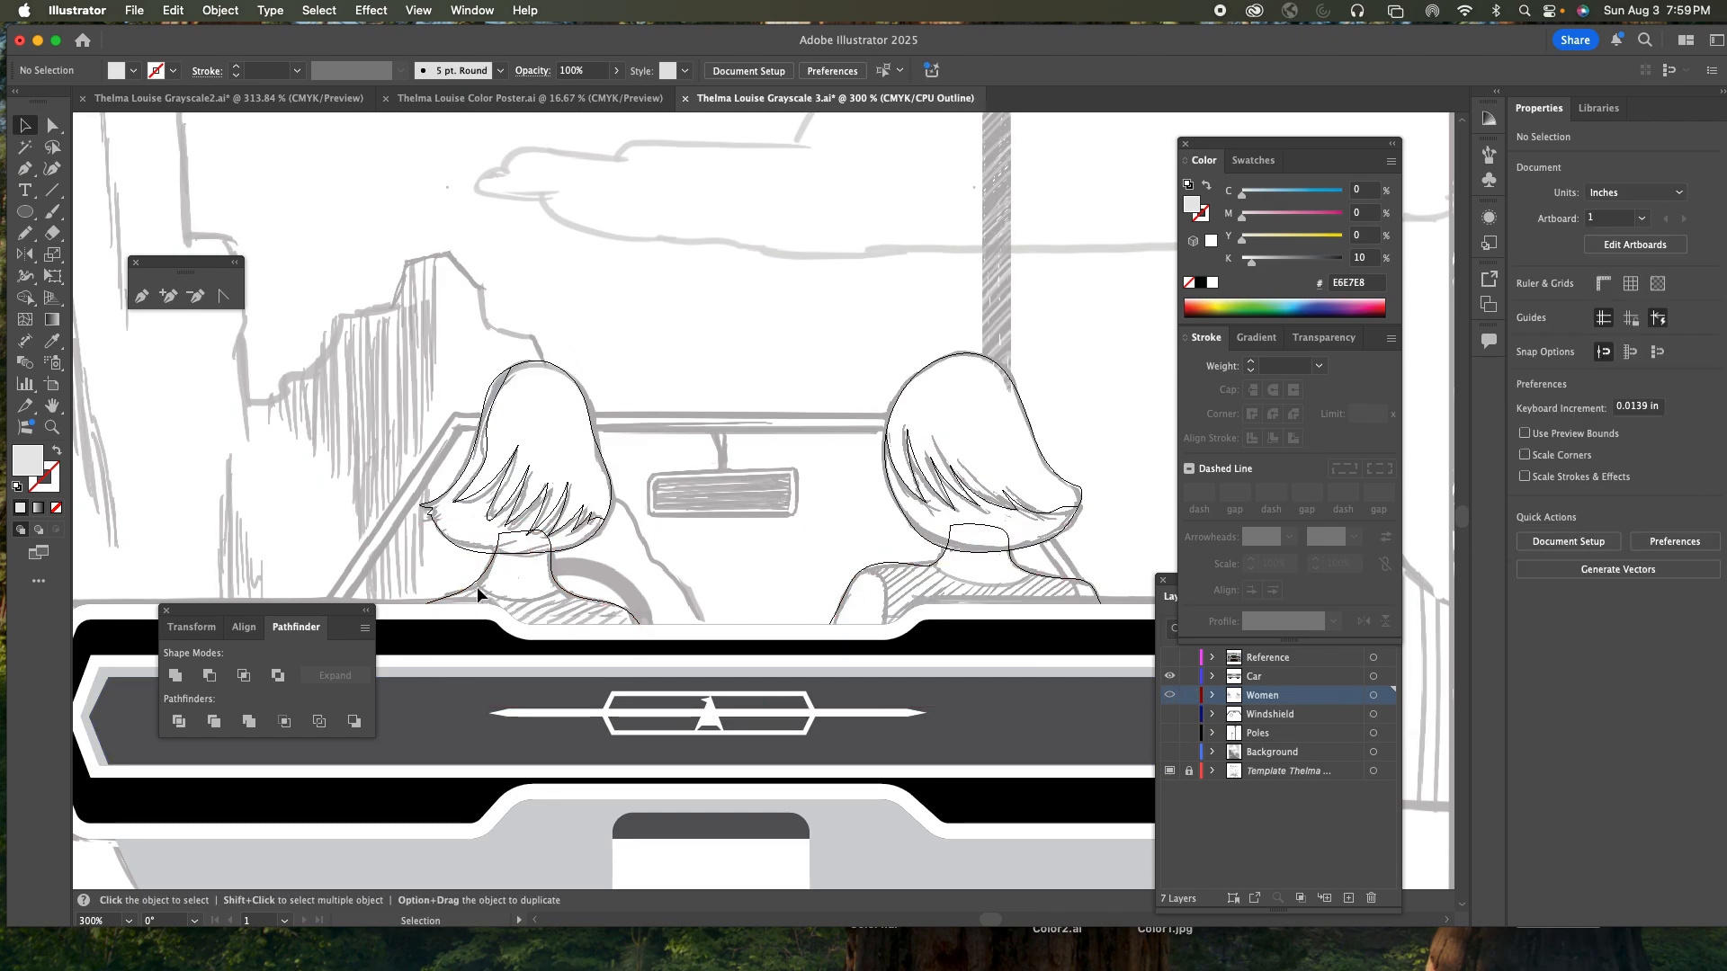
key(n)
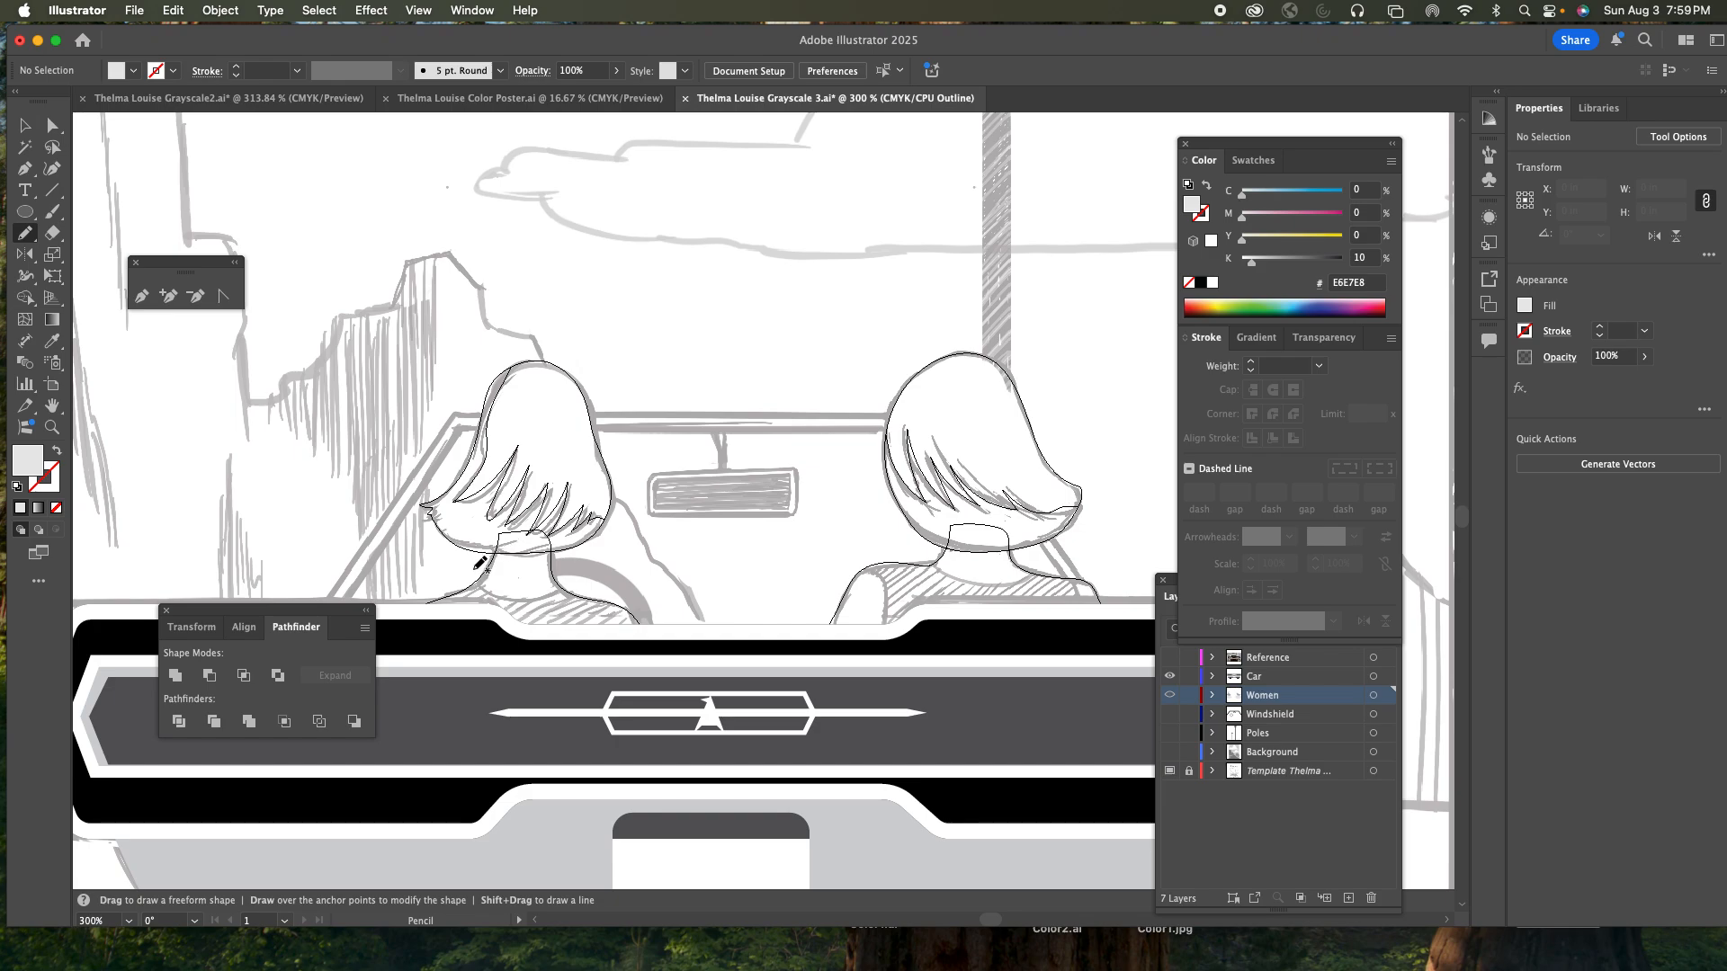
mouse_move(465, 569)
mouse_down()
mouse_move(551, 598)
mouse_move(622, 569)
mouse_move(661, 592)
mouse_move(664, 666)
mouse_move(526, 728)
mouse_move(388, 690)
mouse_move(371, 618)
mouse_move(469, 562)
mouse_up()
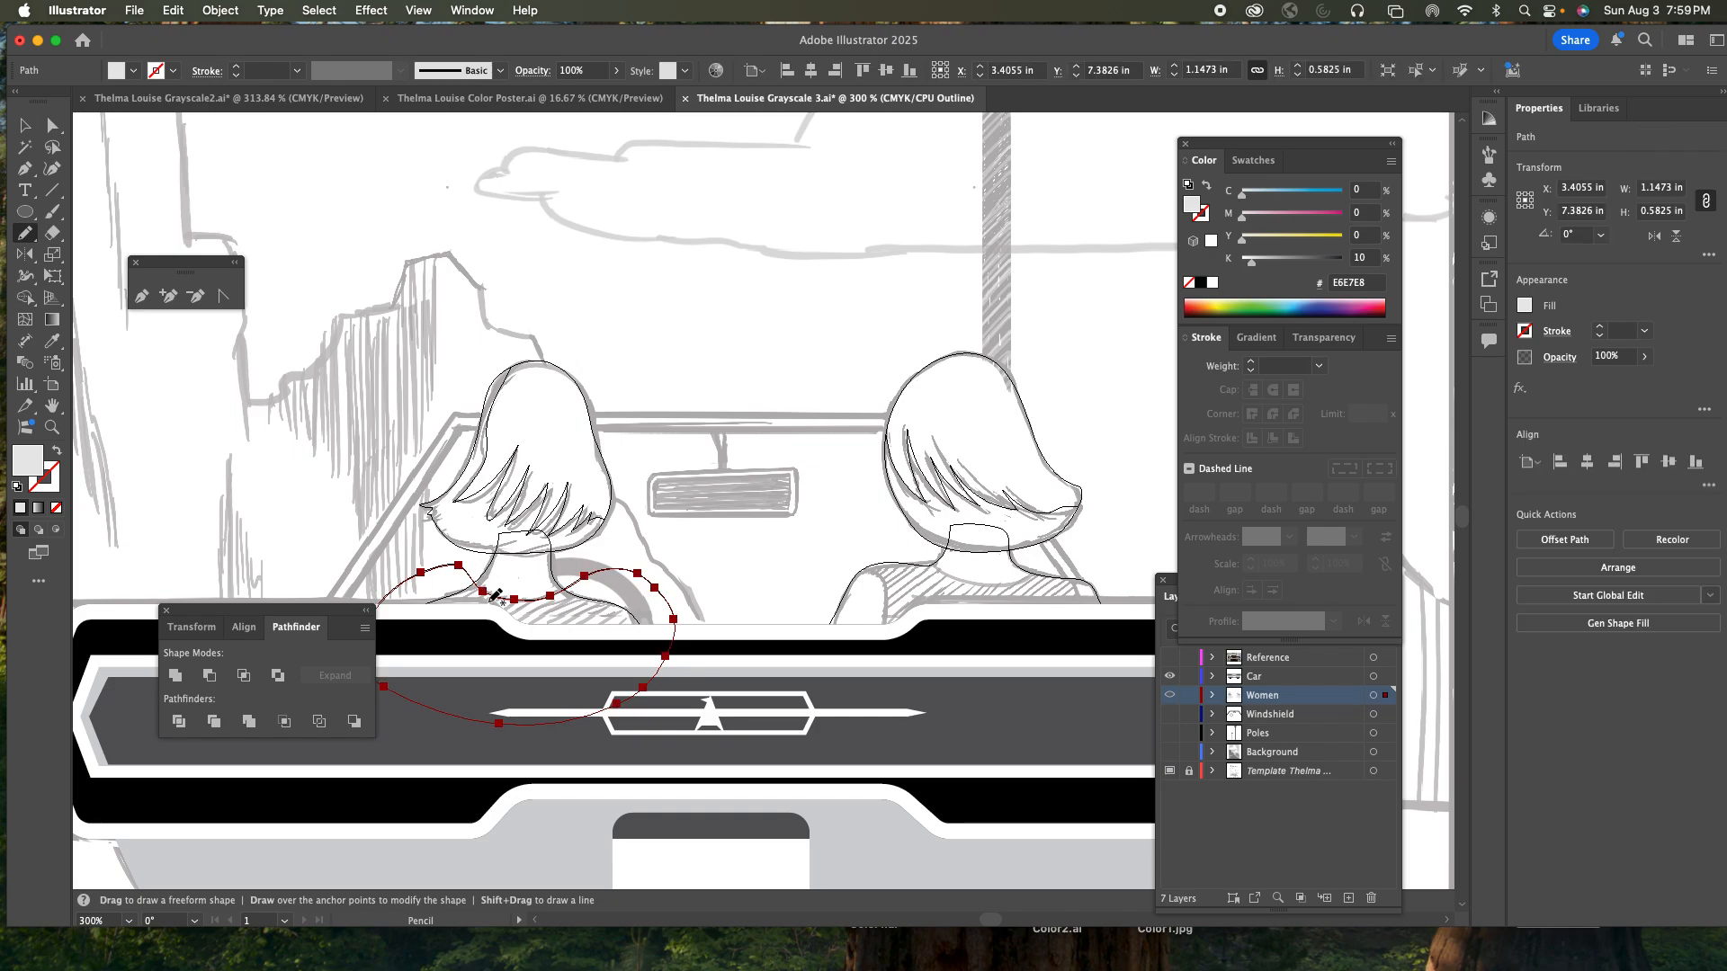
- Return the Women layer to preview and fill the driver's top with the car panel's 80% black using the Eyedropper
key(v)
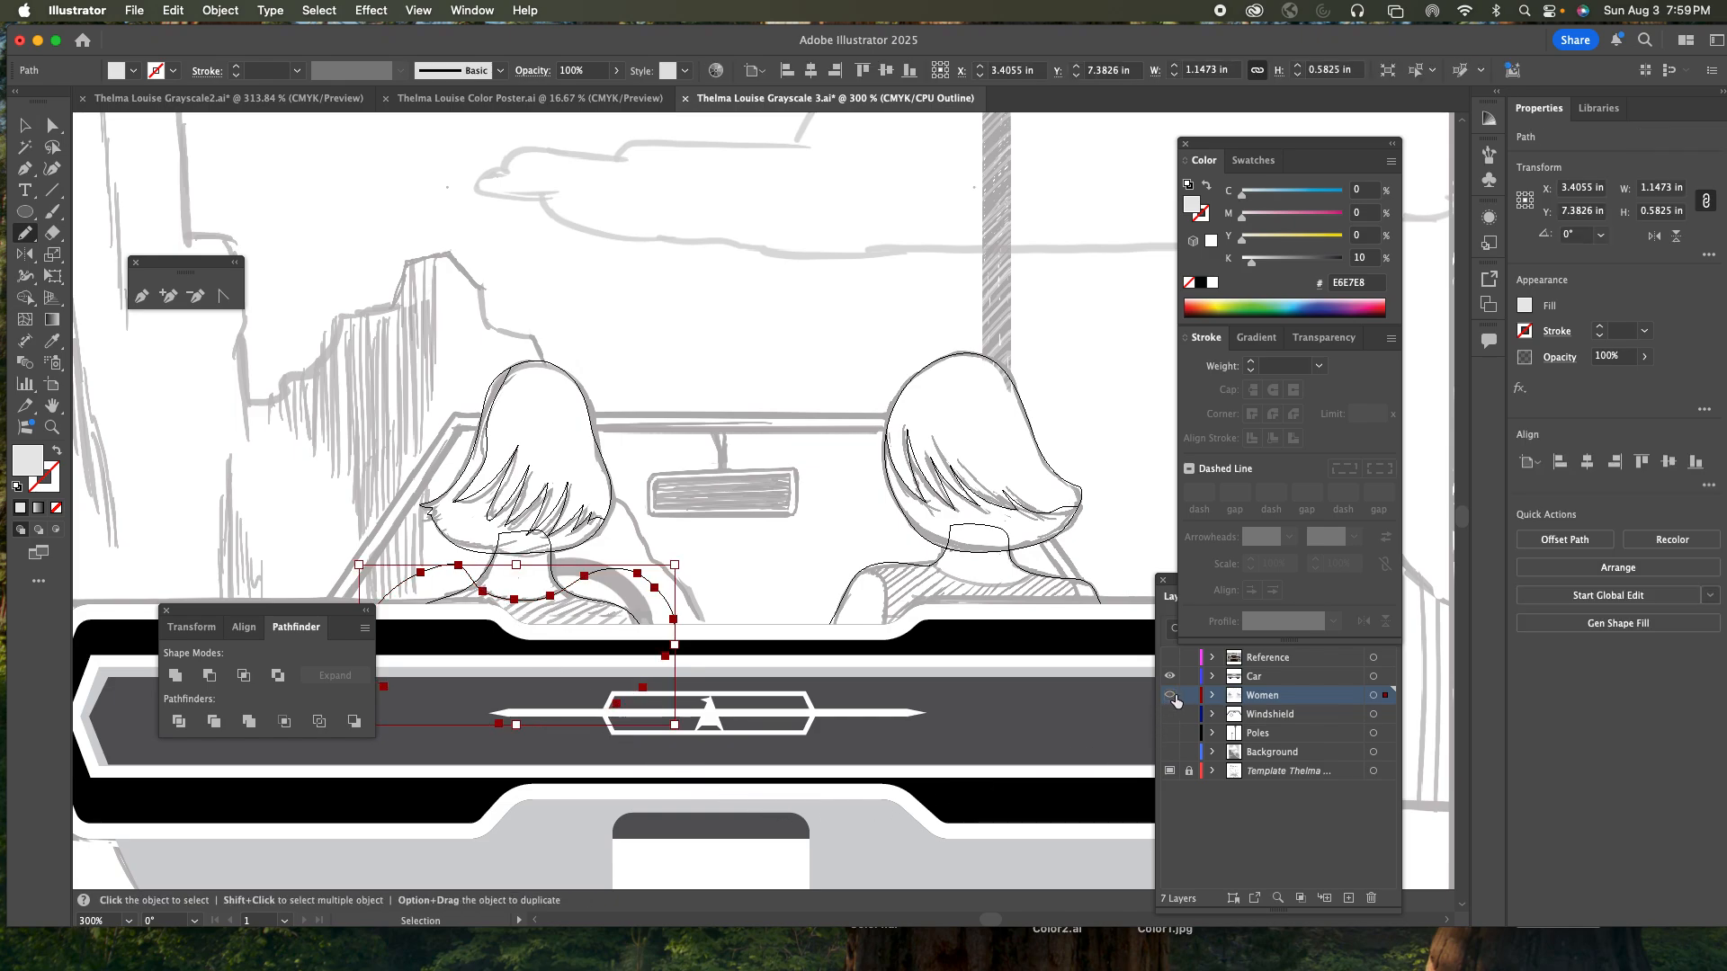
super+click(1170, 696)
key(i)
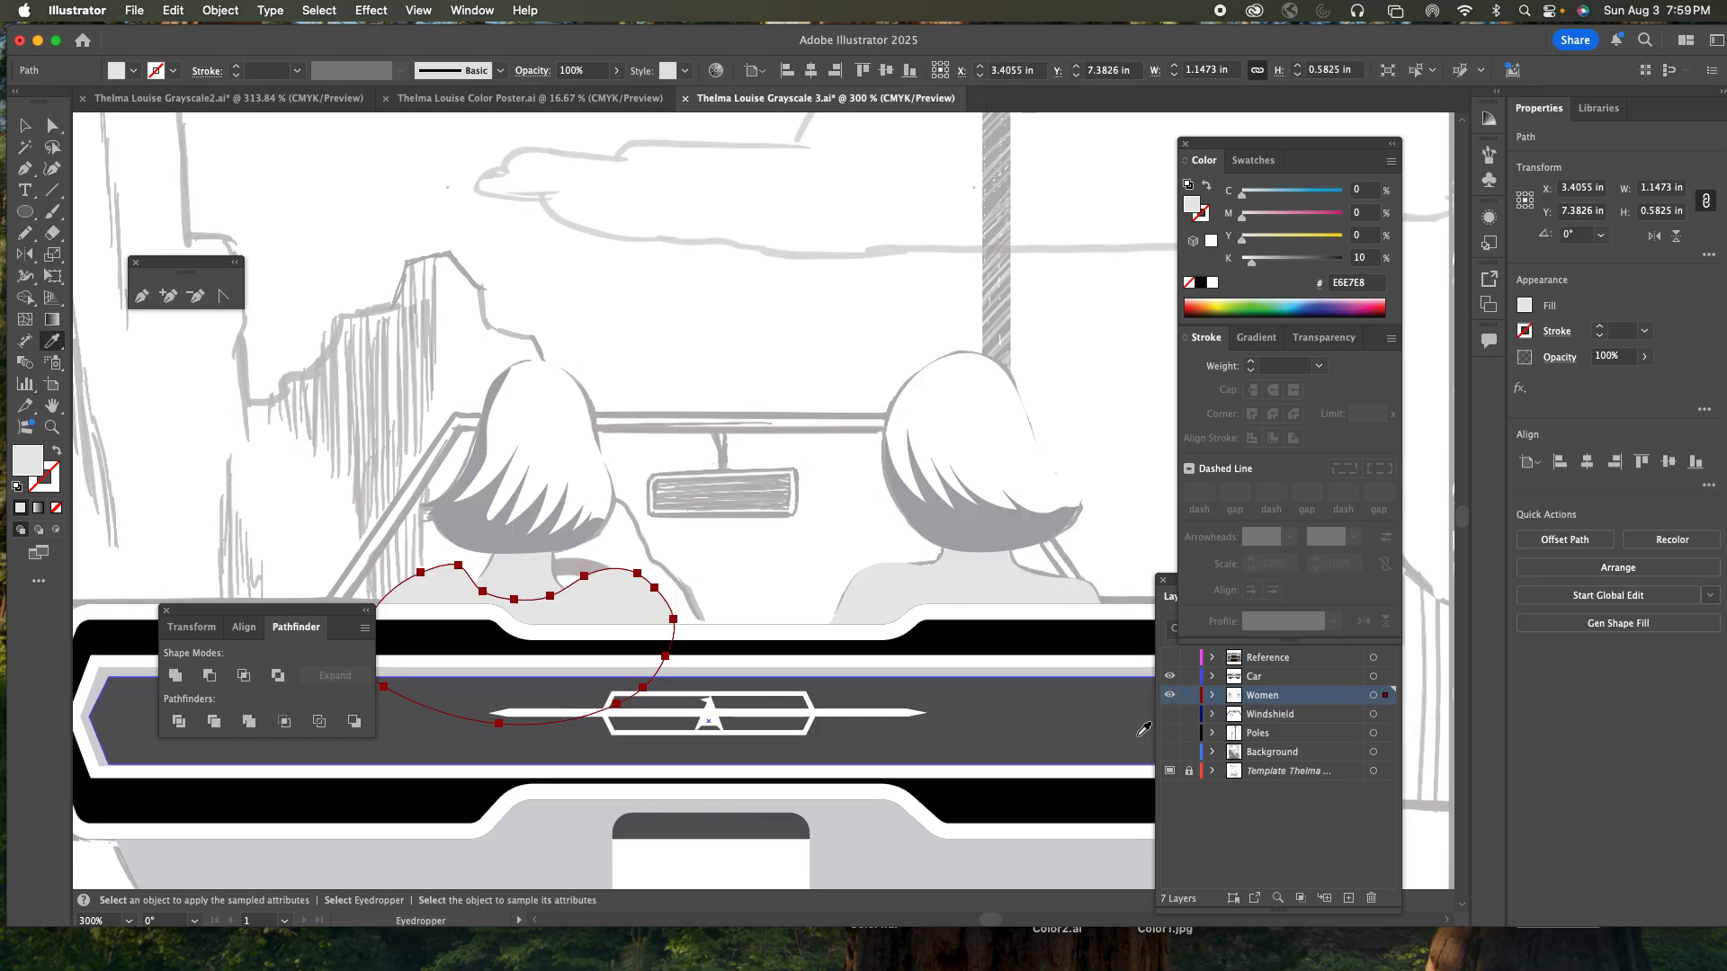
click(977, 711)
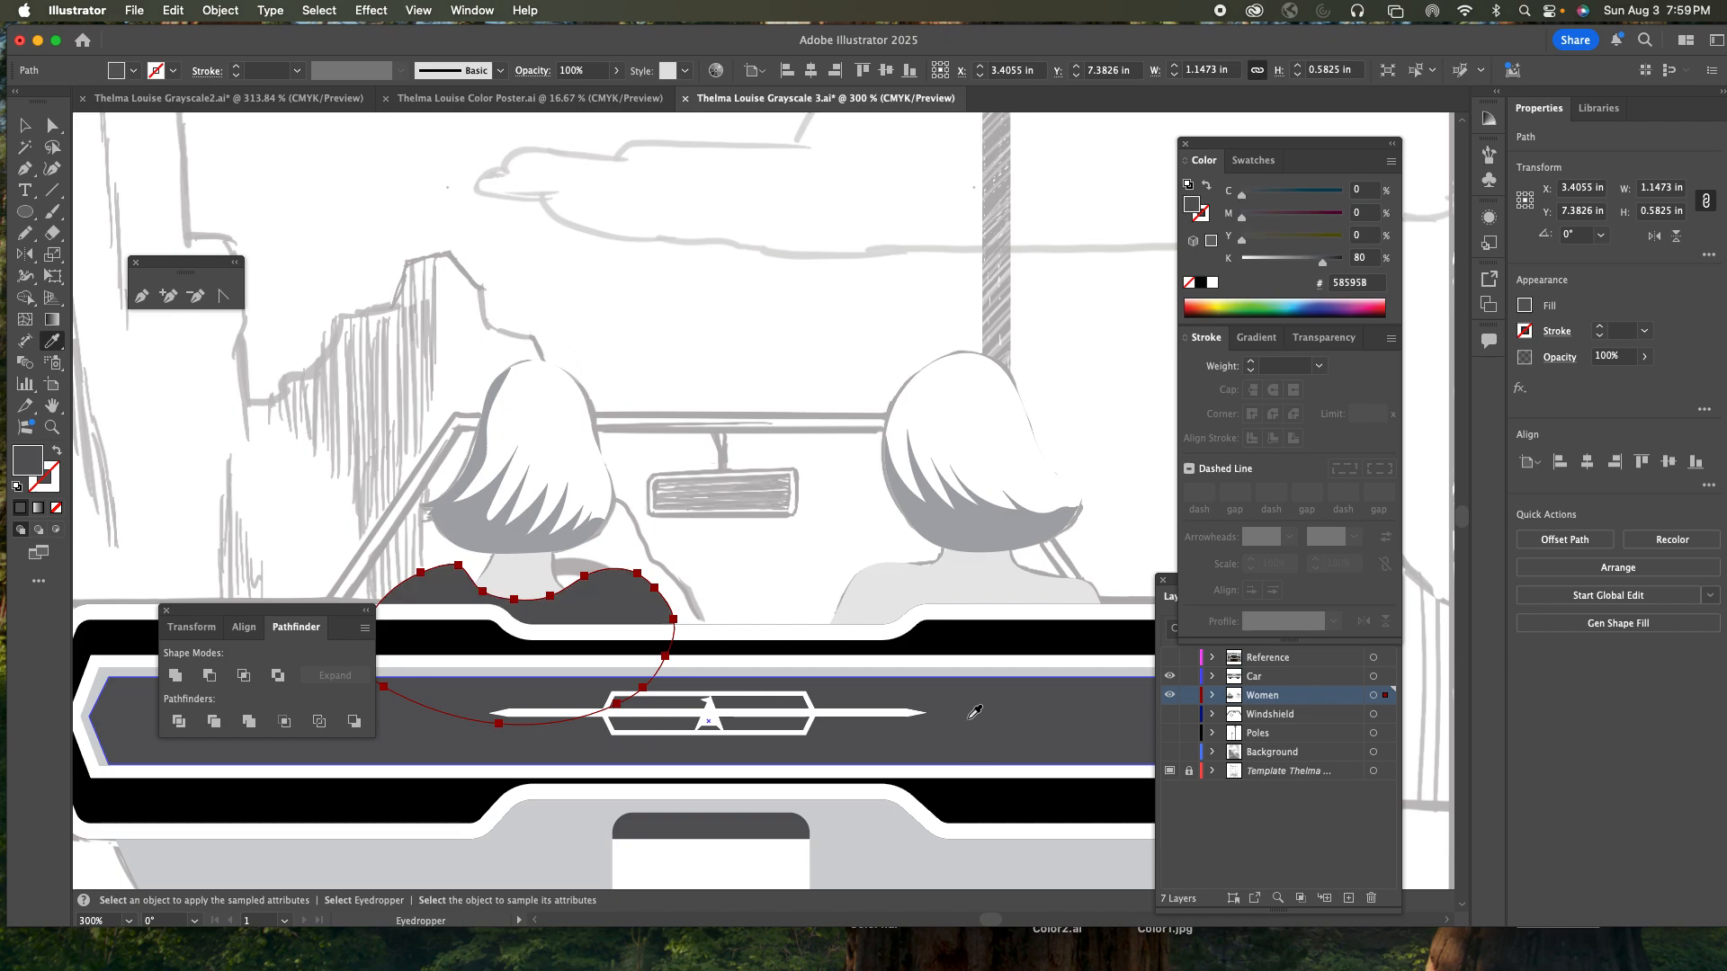
- Select the driver's top and body shapes and remove the part of the top outside her body with Shape Builder
click(25, 125)
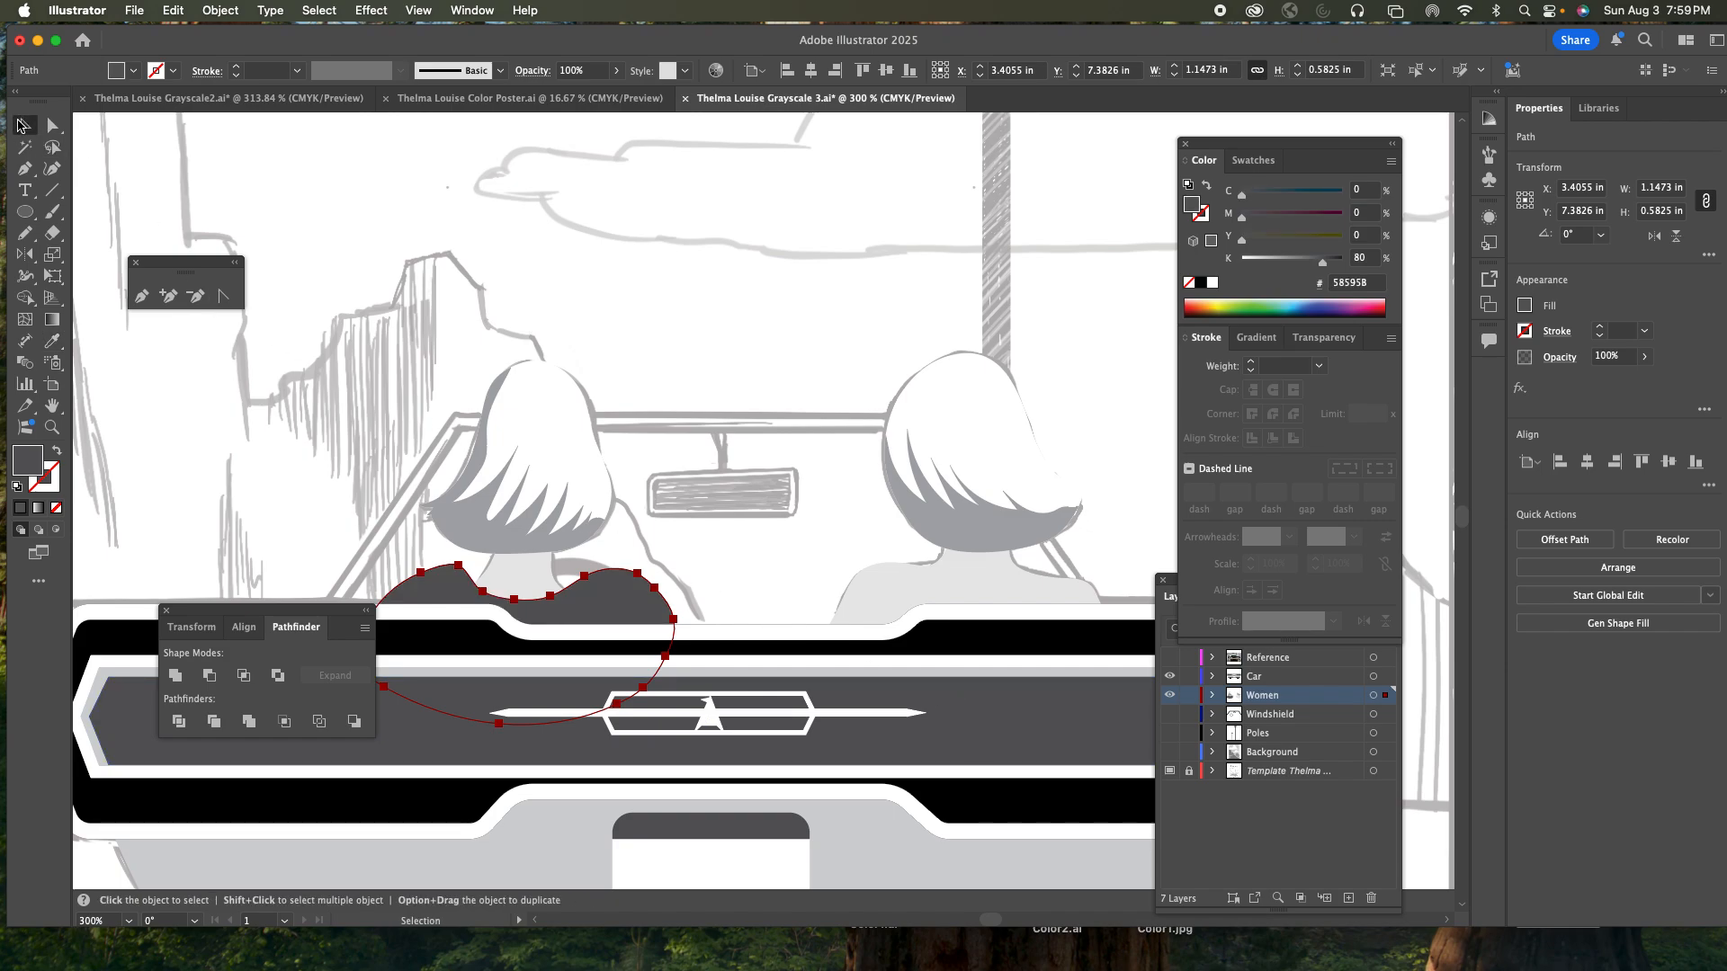
shift+click(537, 598)
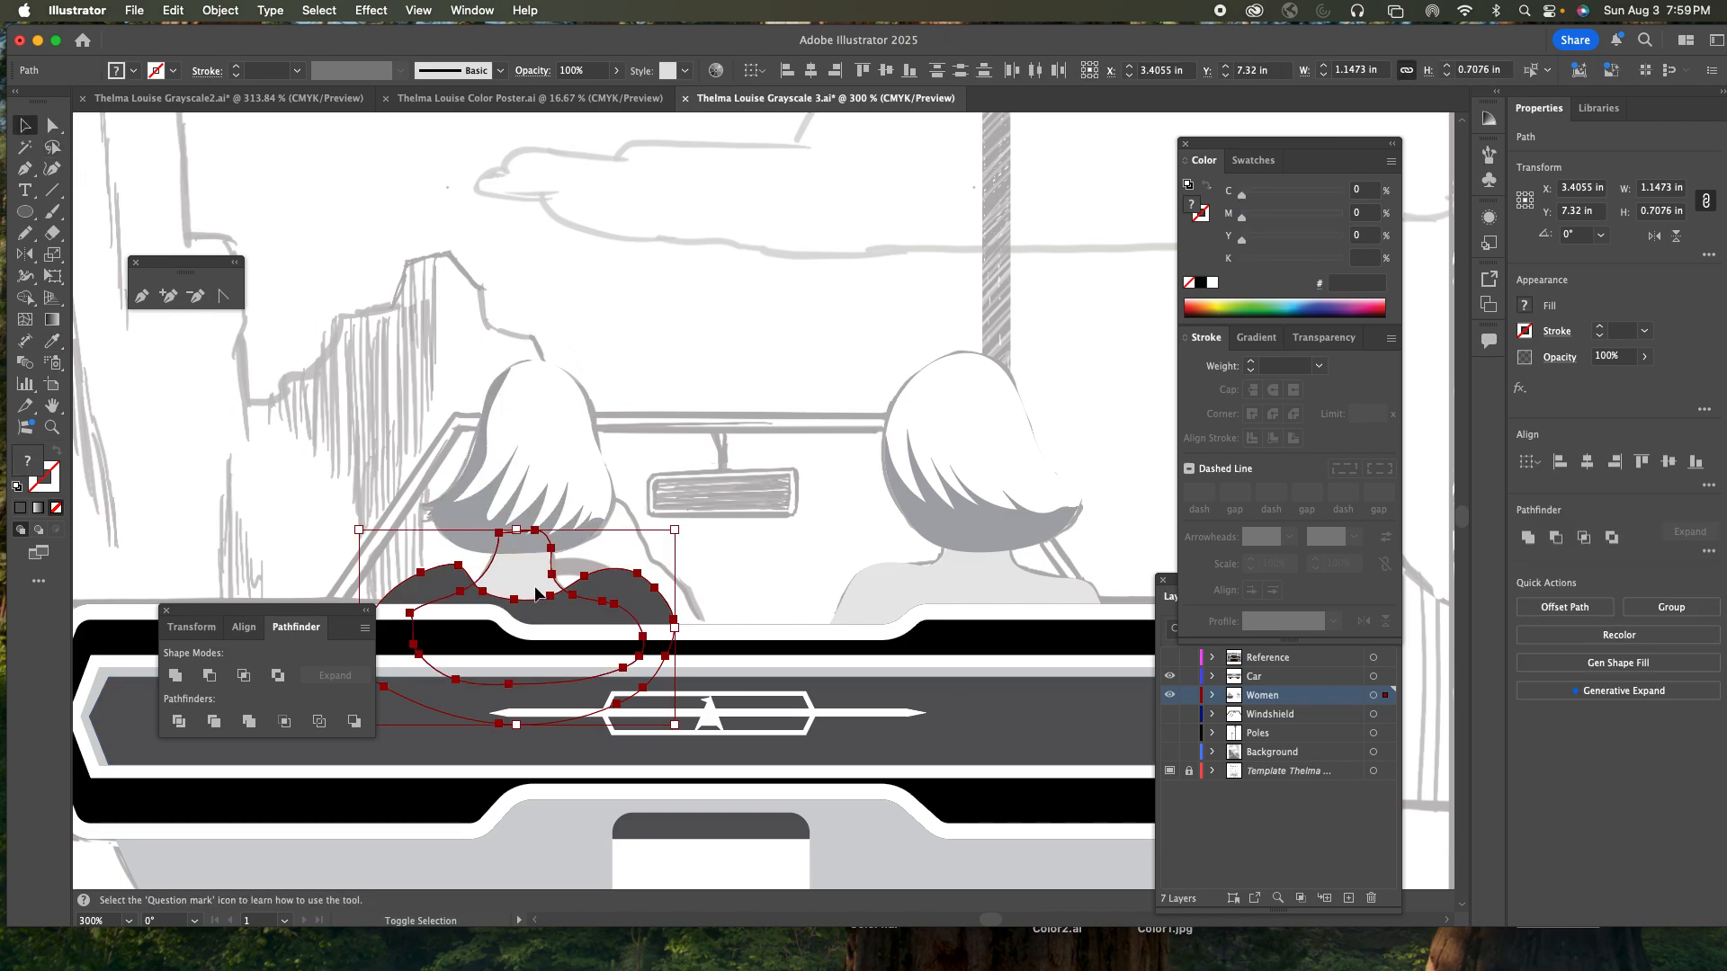
key(shift+m)
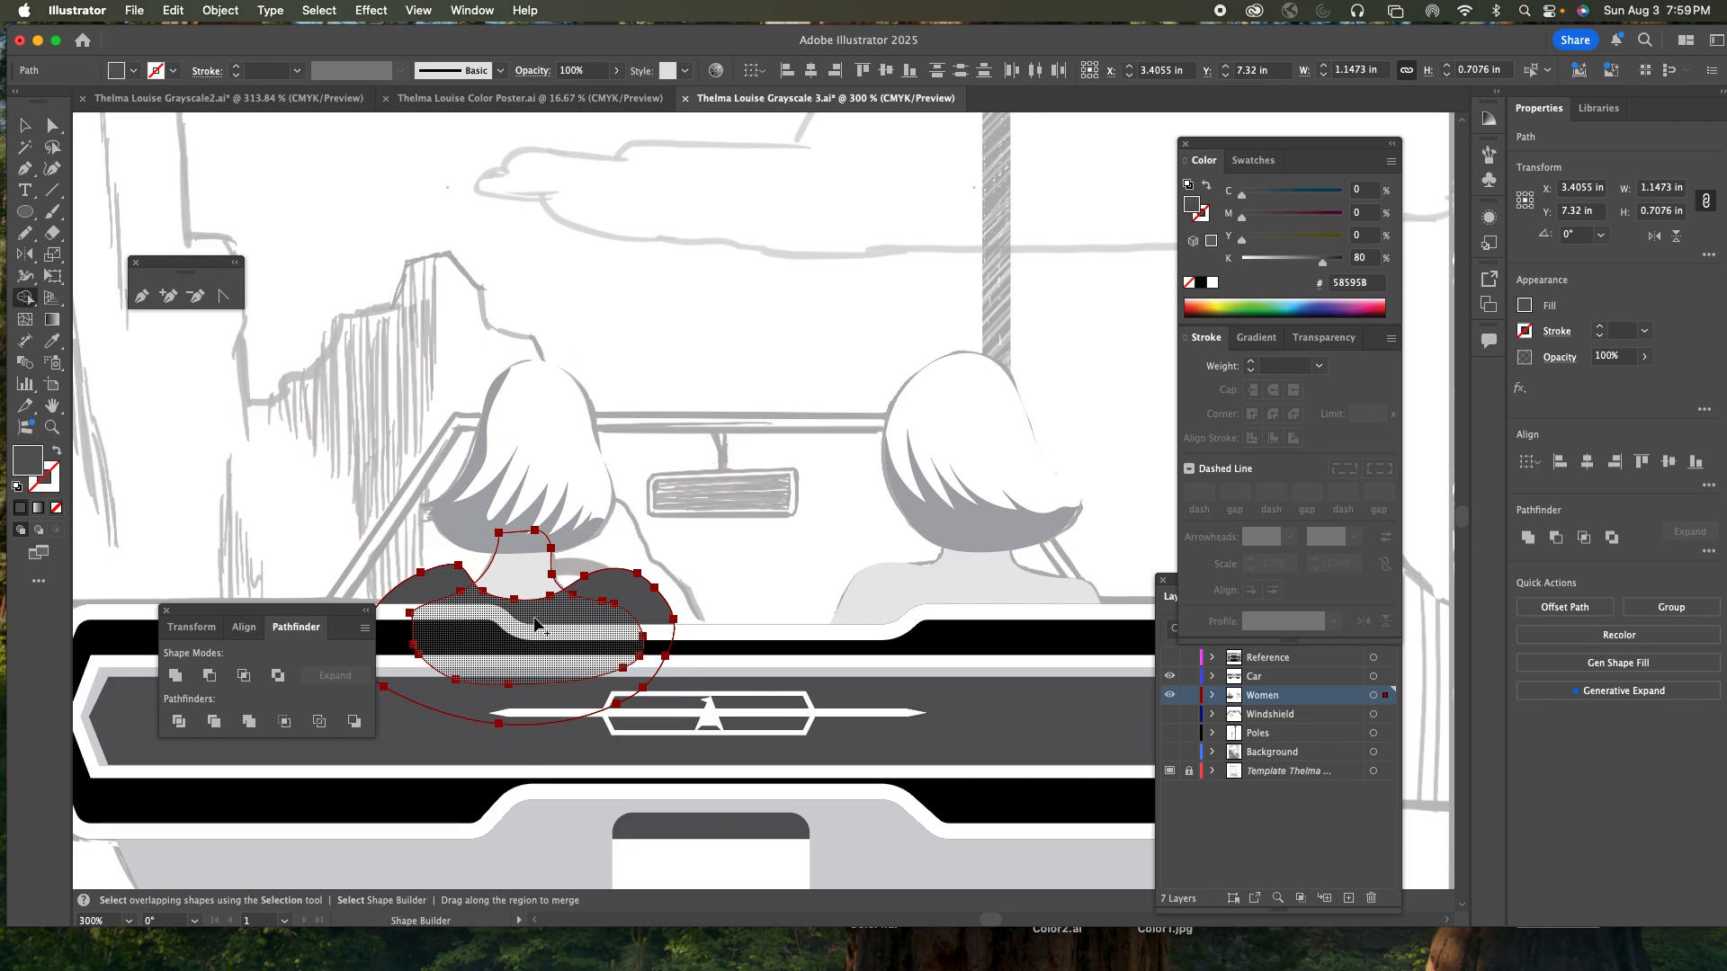
alt+click(627, 598)
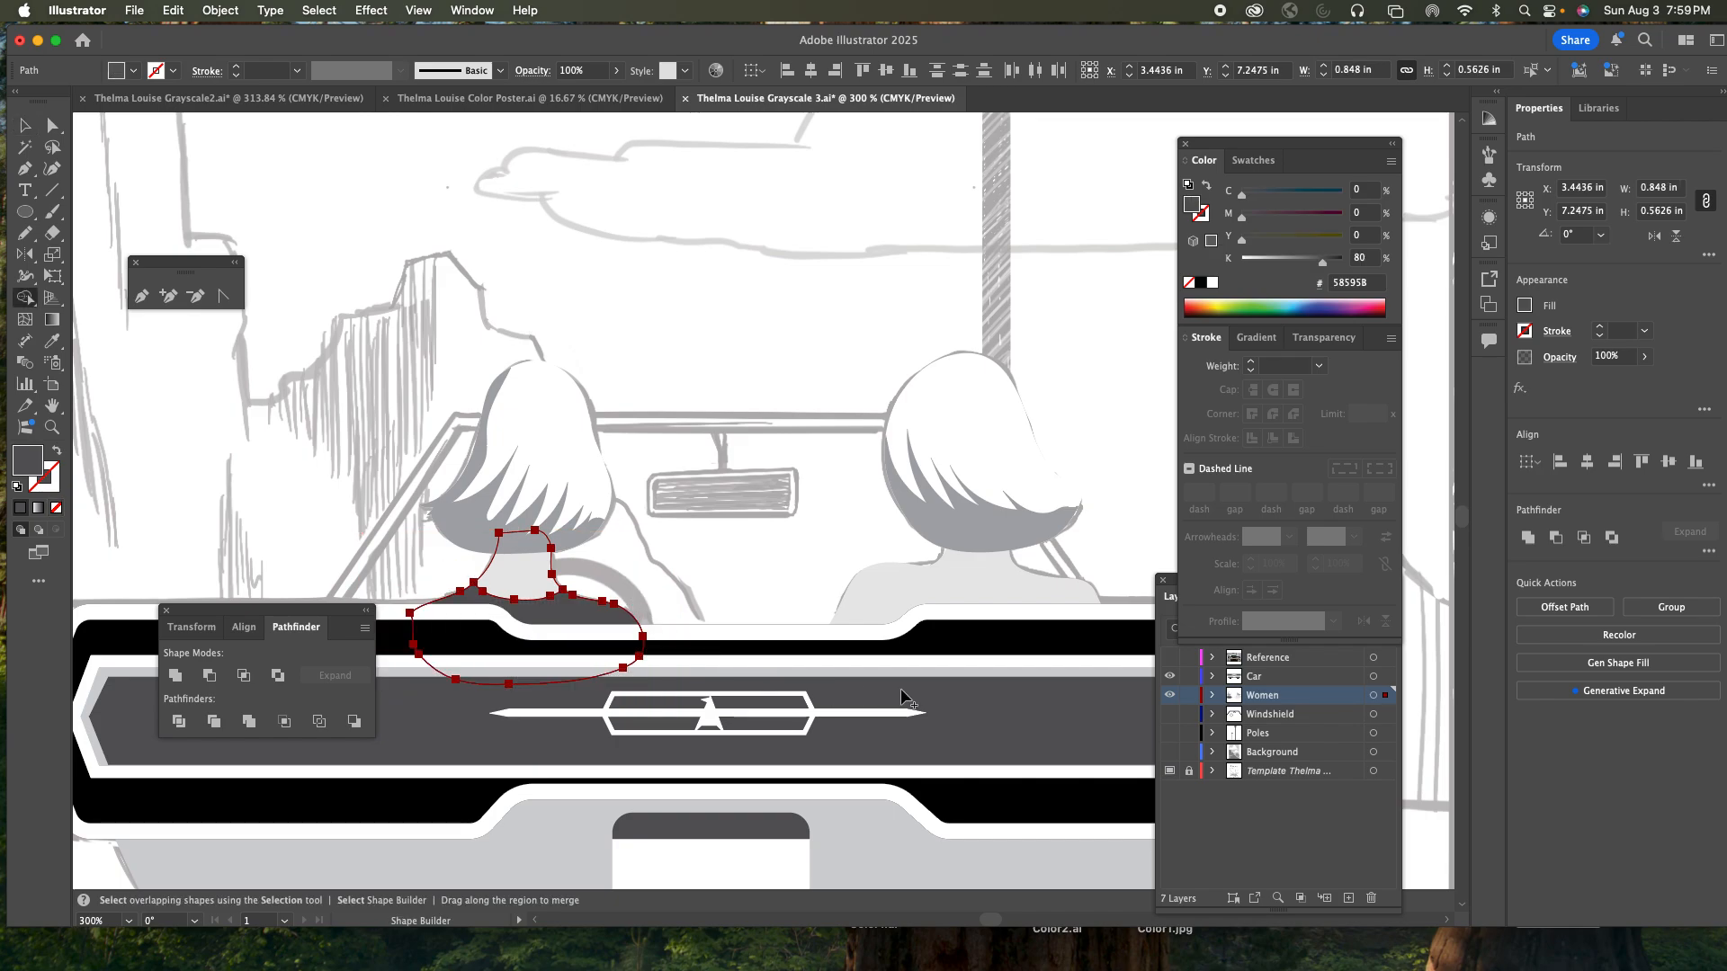
- In outline mode, trace the passenger's top as a closed Pencil shape about 0.93 by 0.64 in, leaving her near arm bare
super+click(1170, 695)
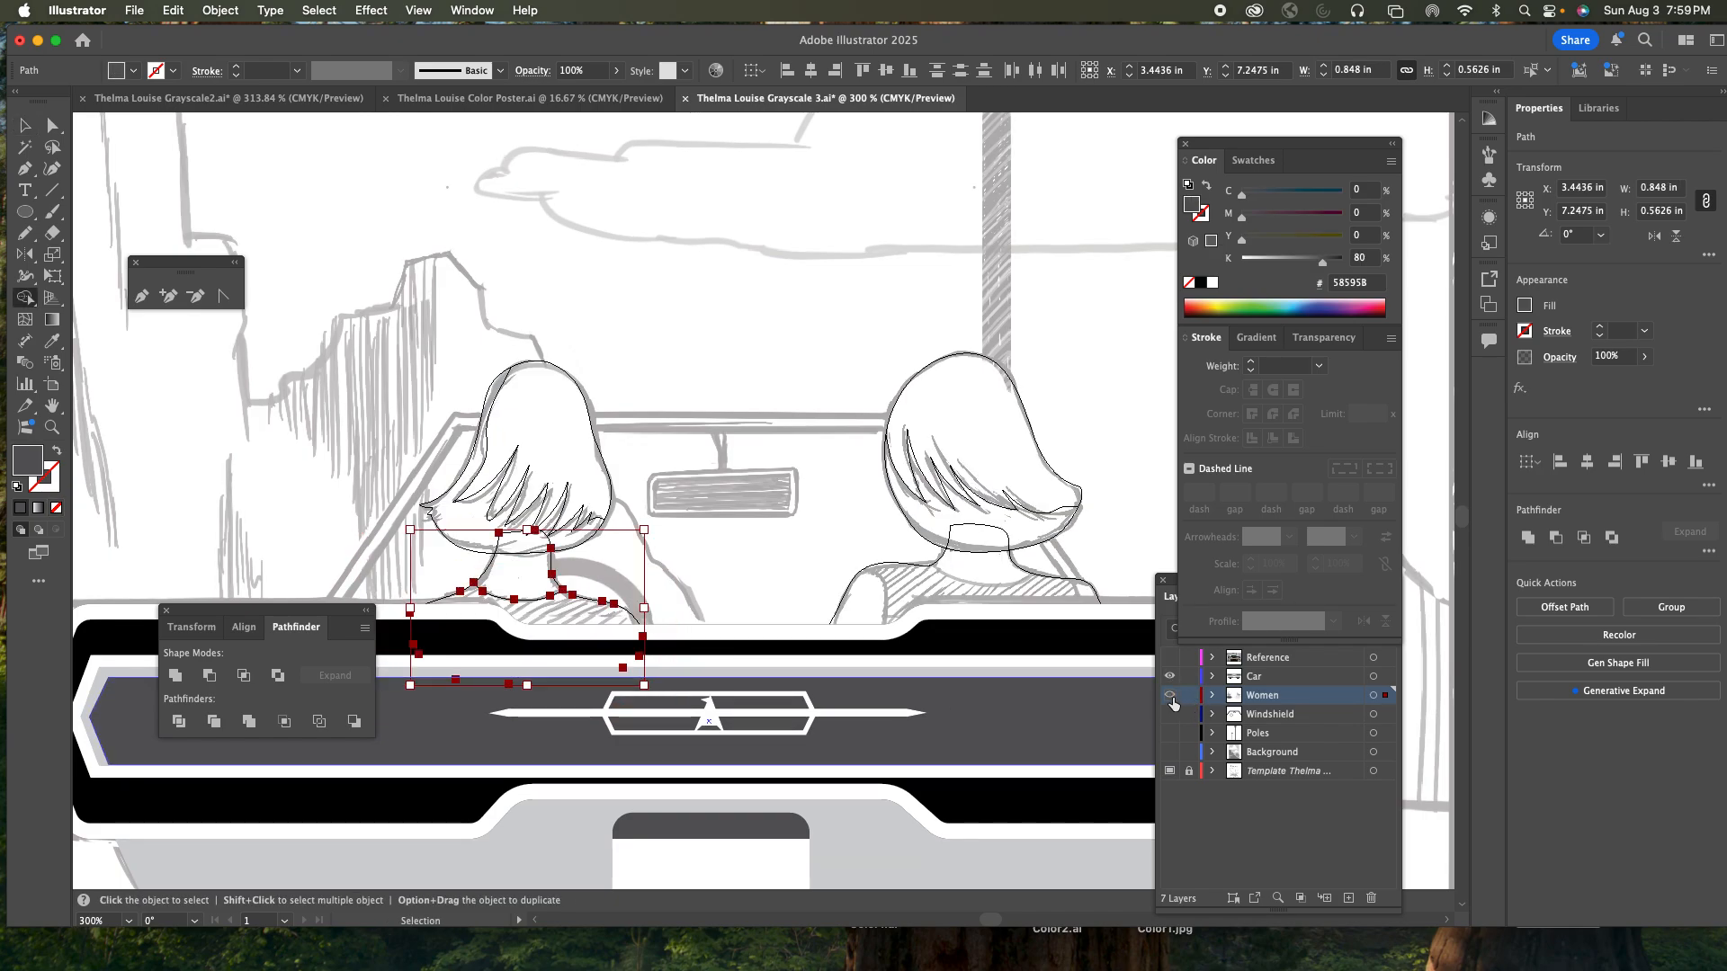
key(m)
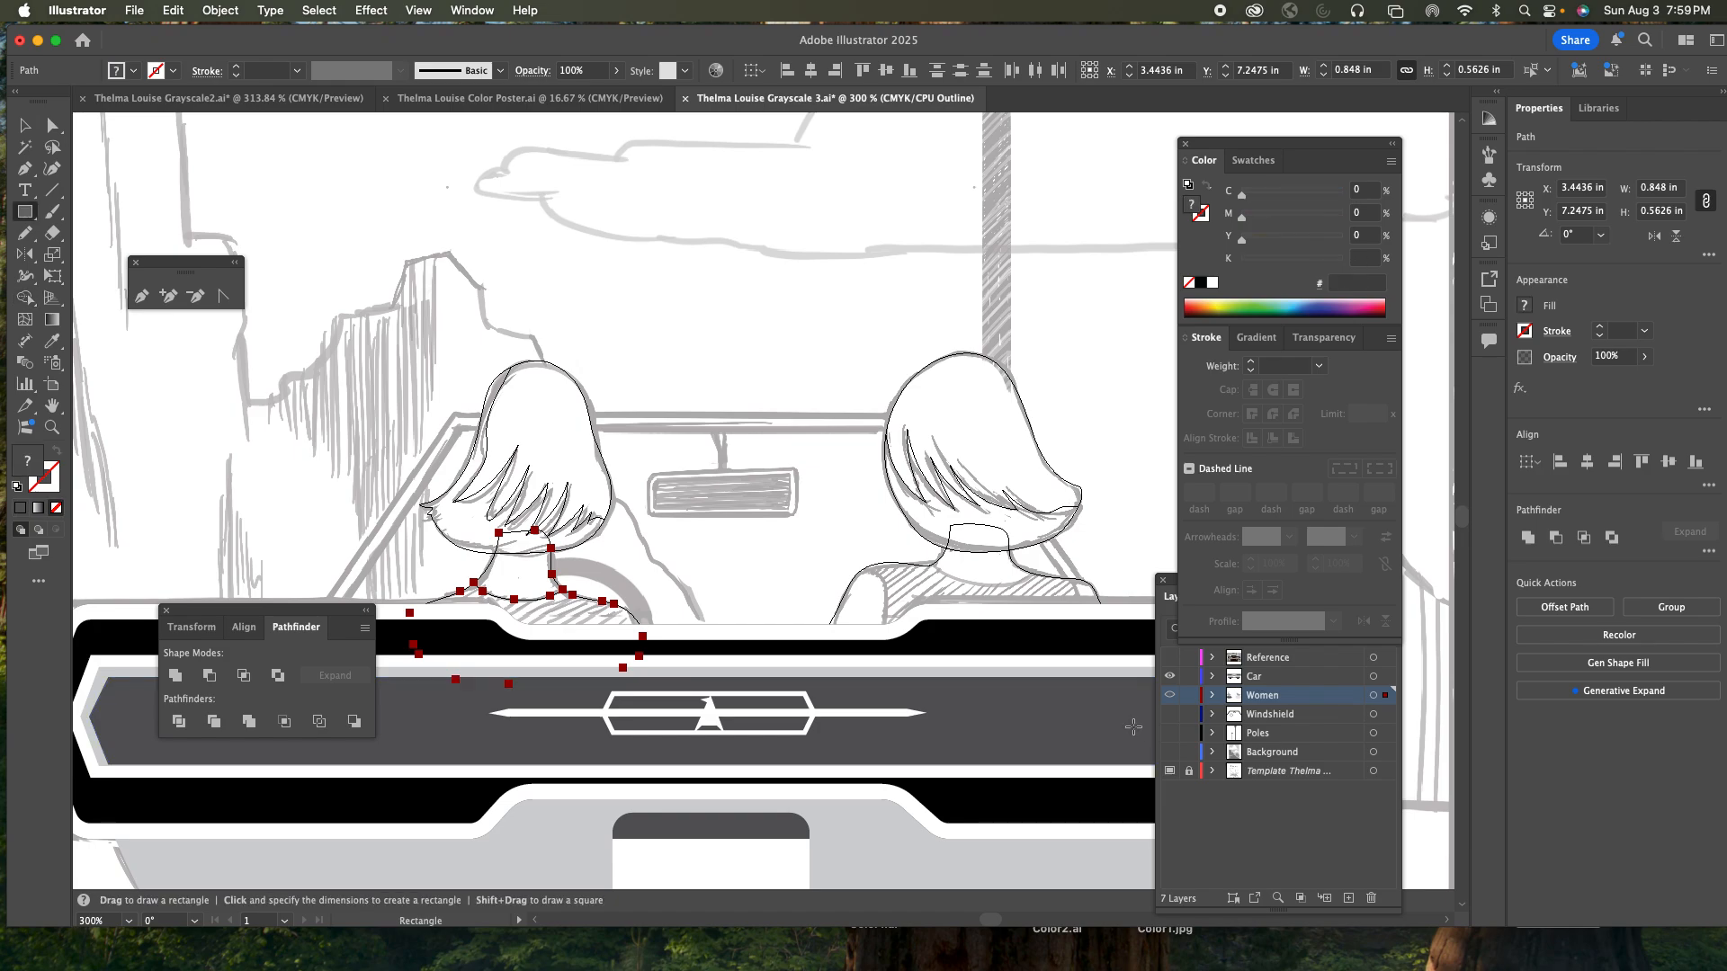
key(n)
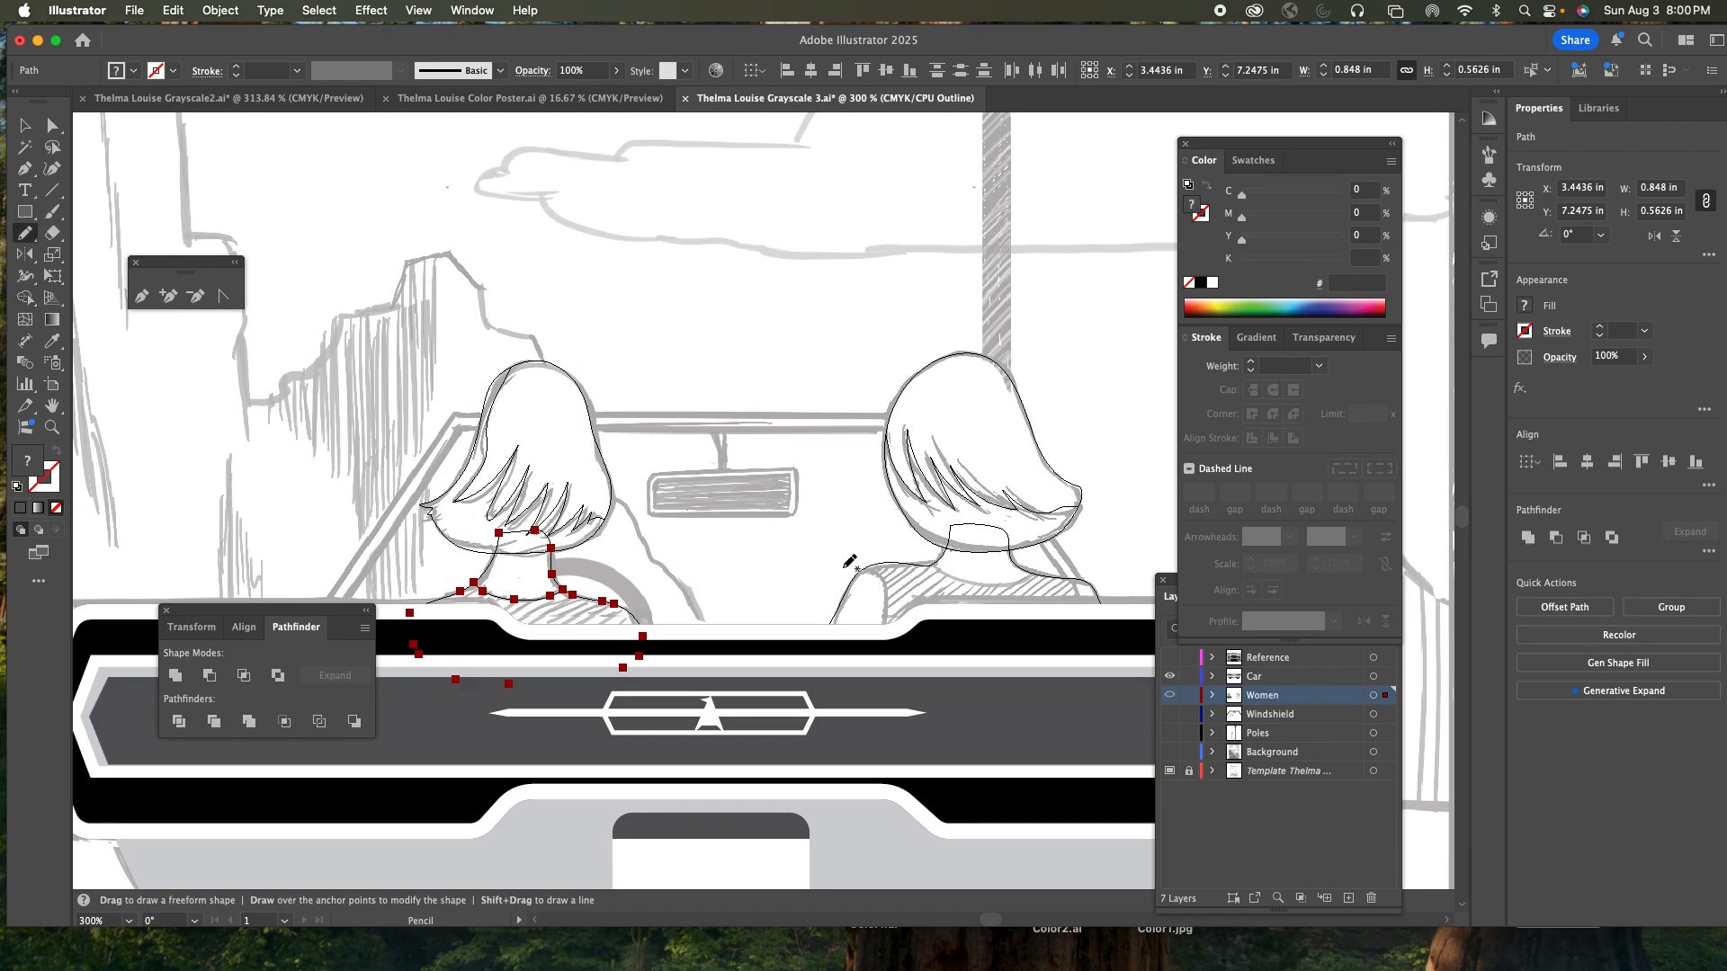
mouse_move(871, 561)
mouse_down()
mouse_move(880, 682)
mouse_move(925, 713)
mouse_move(1026, 702)
mouse_move(1091, 658)
mouse_move(1088, 621)
mouse_up()
mouse_move(1037, 569)
mouse_down()
mouse_move(961, 577)
mouse_move(899, 538)
mouse_move(844, 538)
mouse_move(917, 576)
mouse_move(1088, 617)
mouse_up()
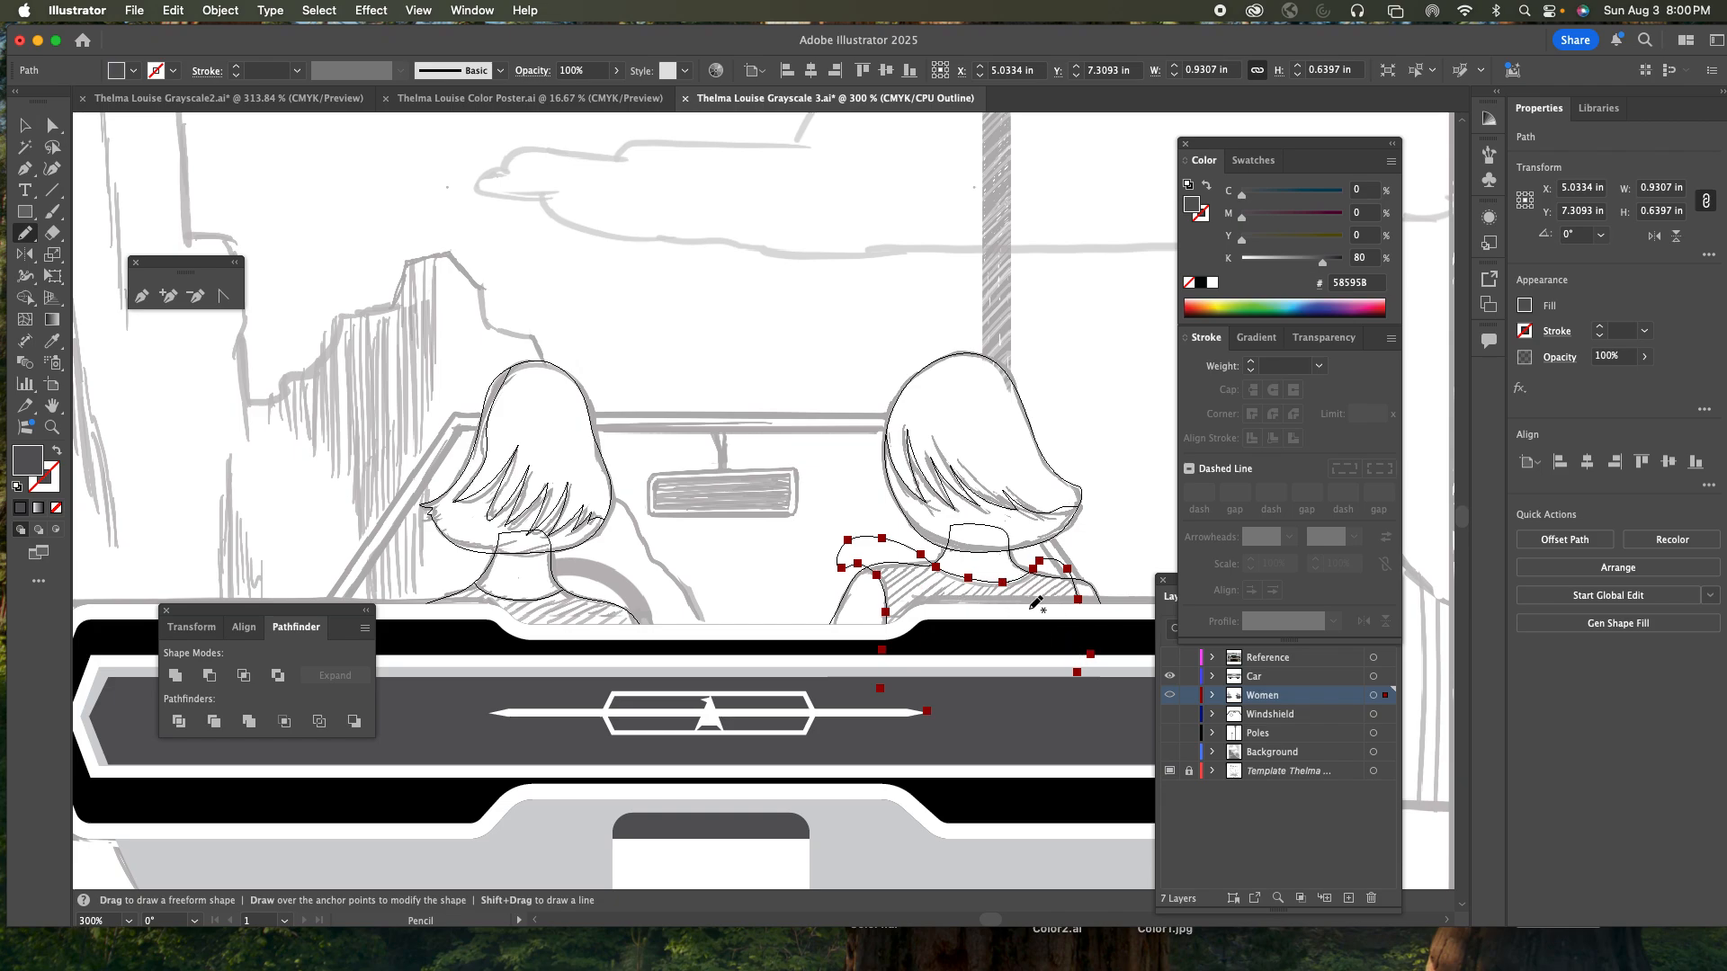
- Return the Women layer to preview, remove the parts of the passenger's top outside her body with Shape Builder, and deselect
super+click(1173, 699)
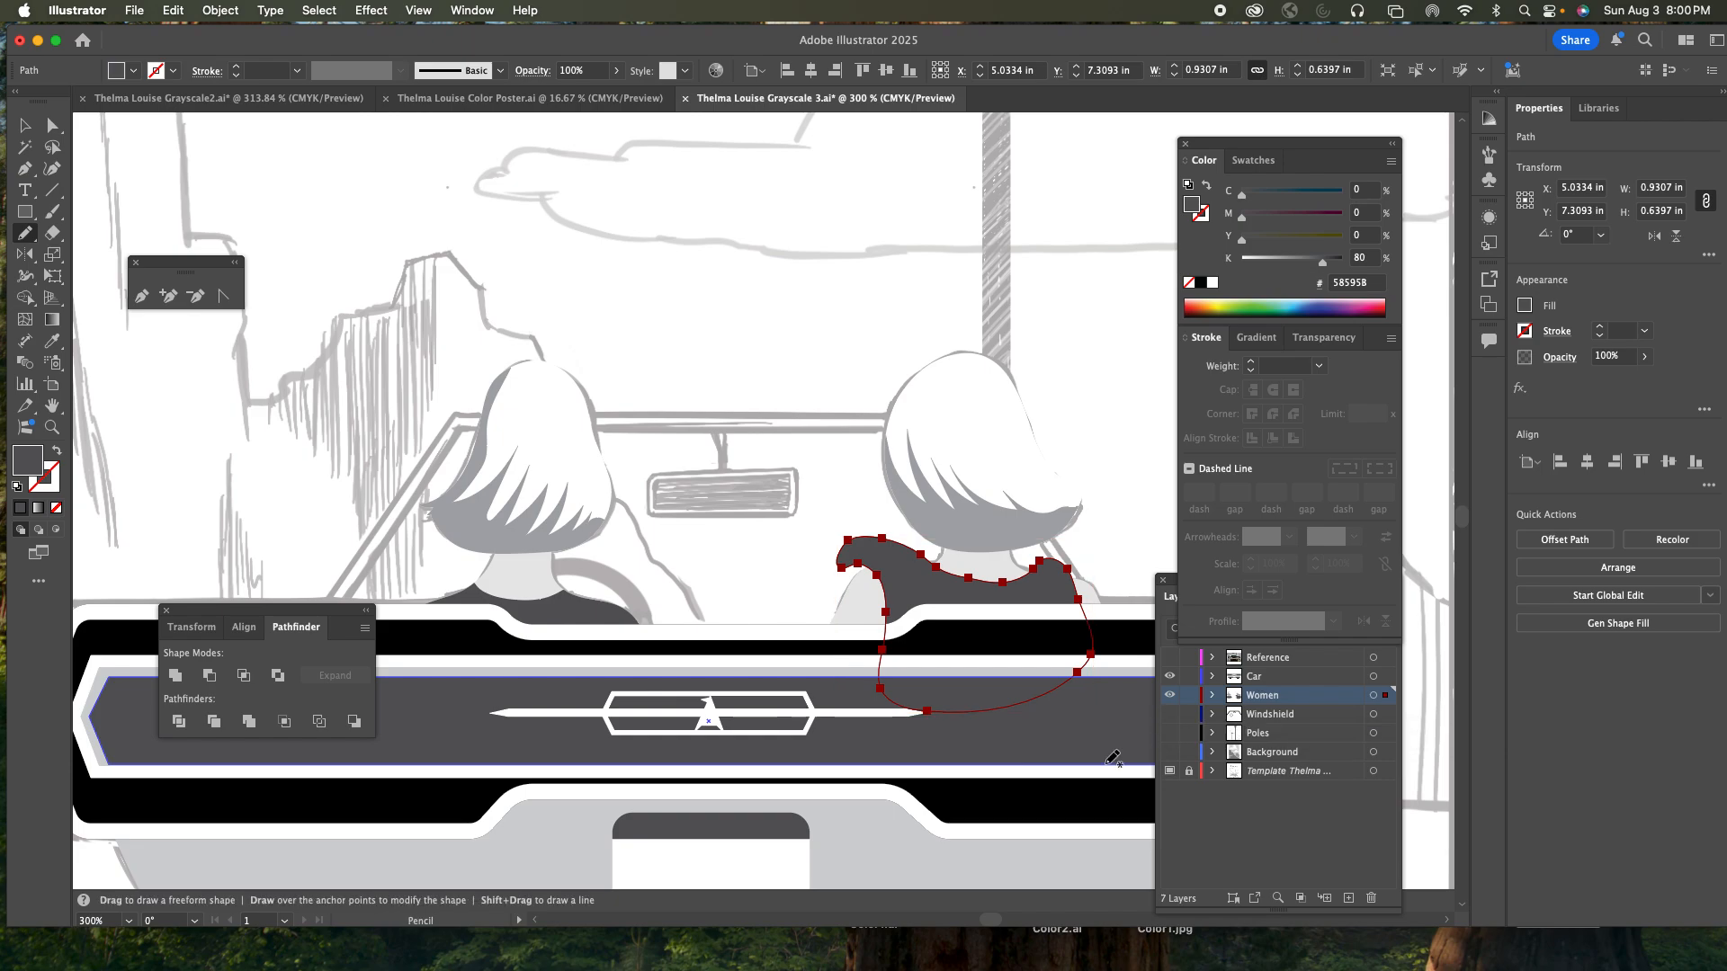
key(v)
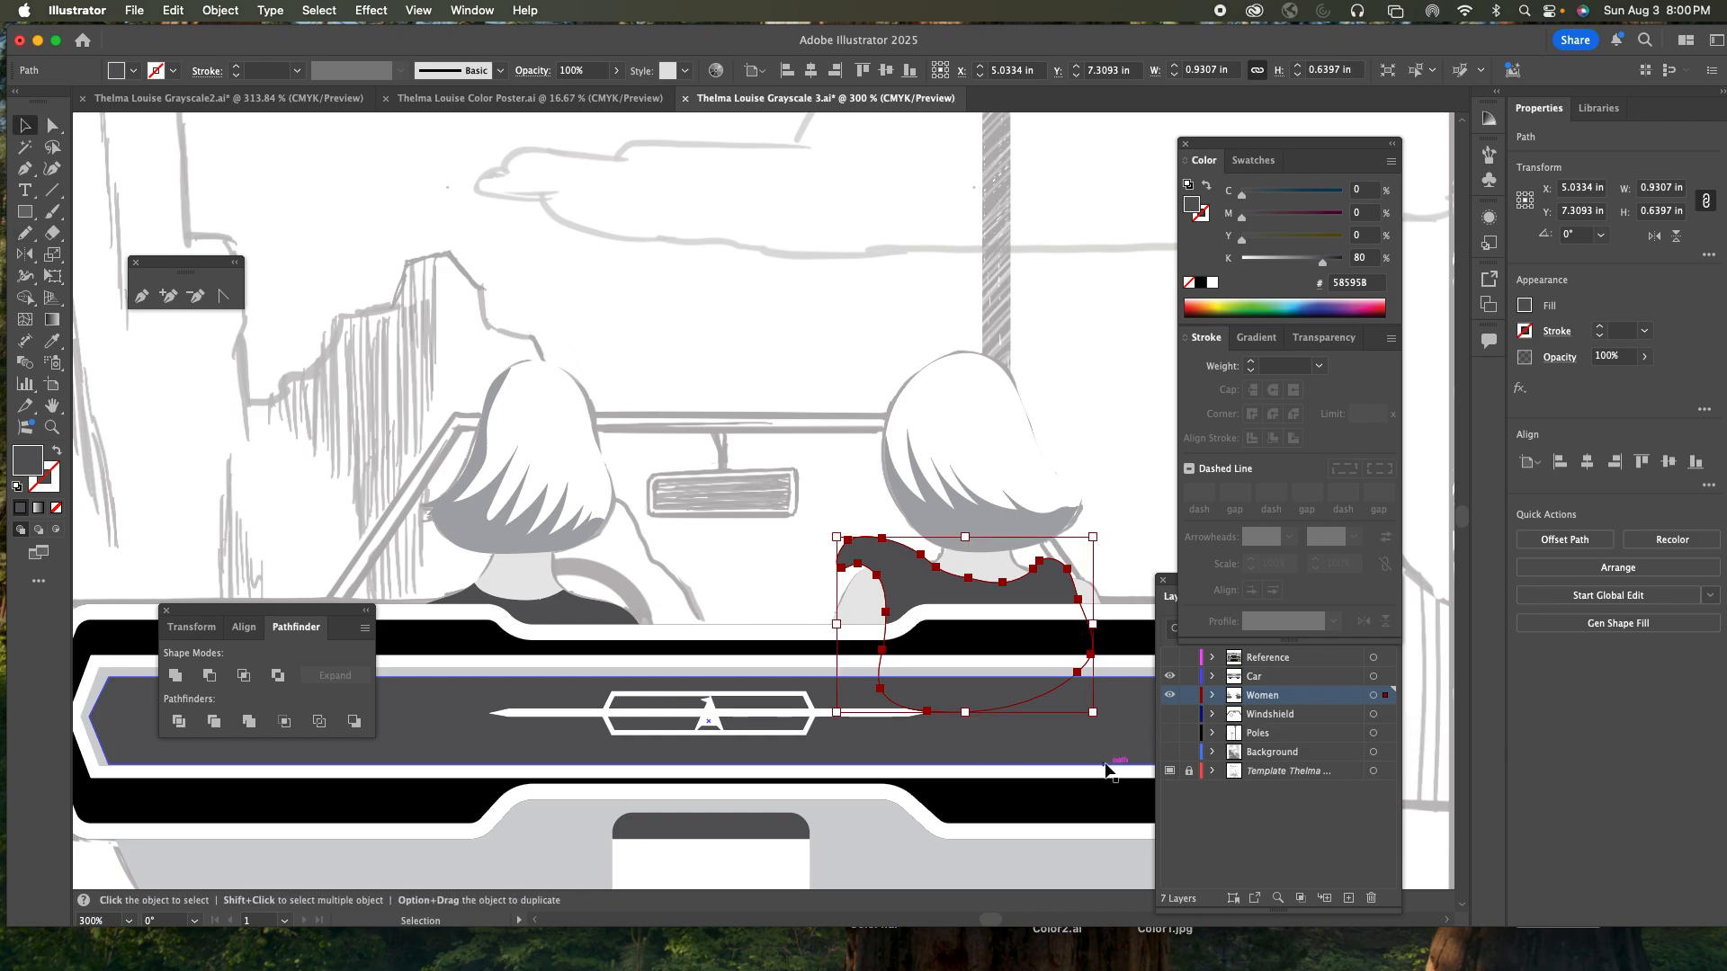
shift+click(979, 563)
key(shift+m)
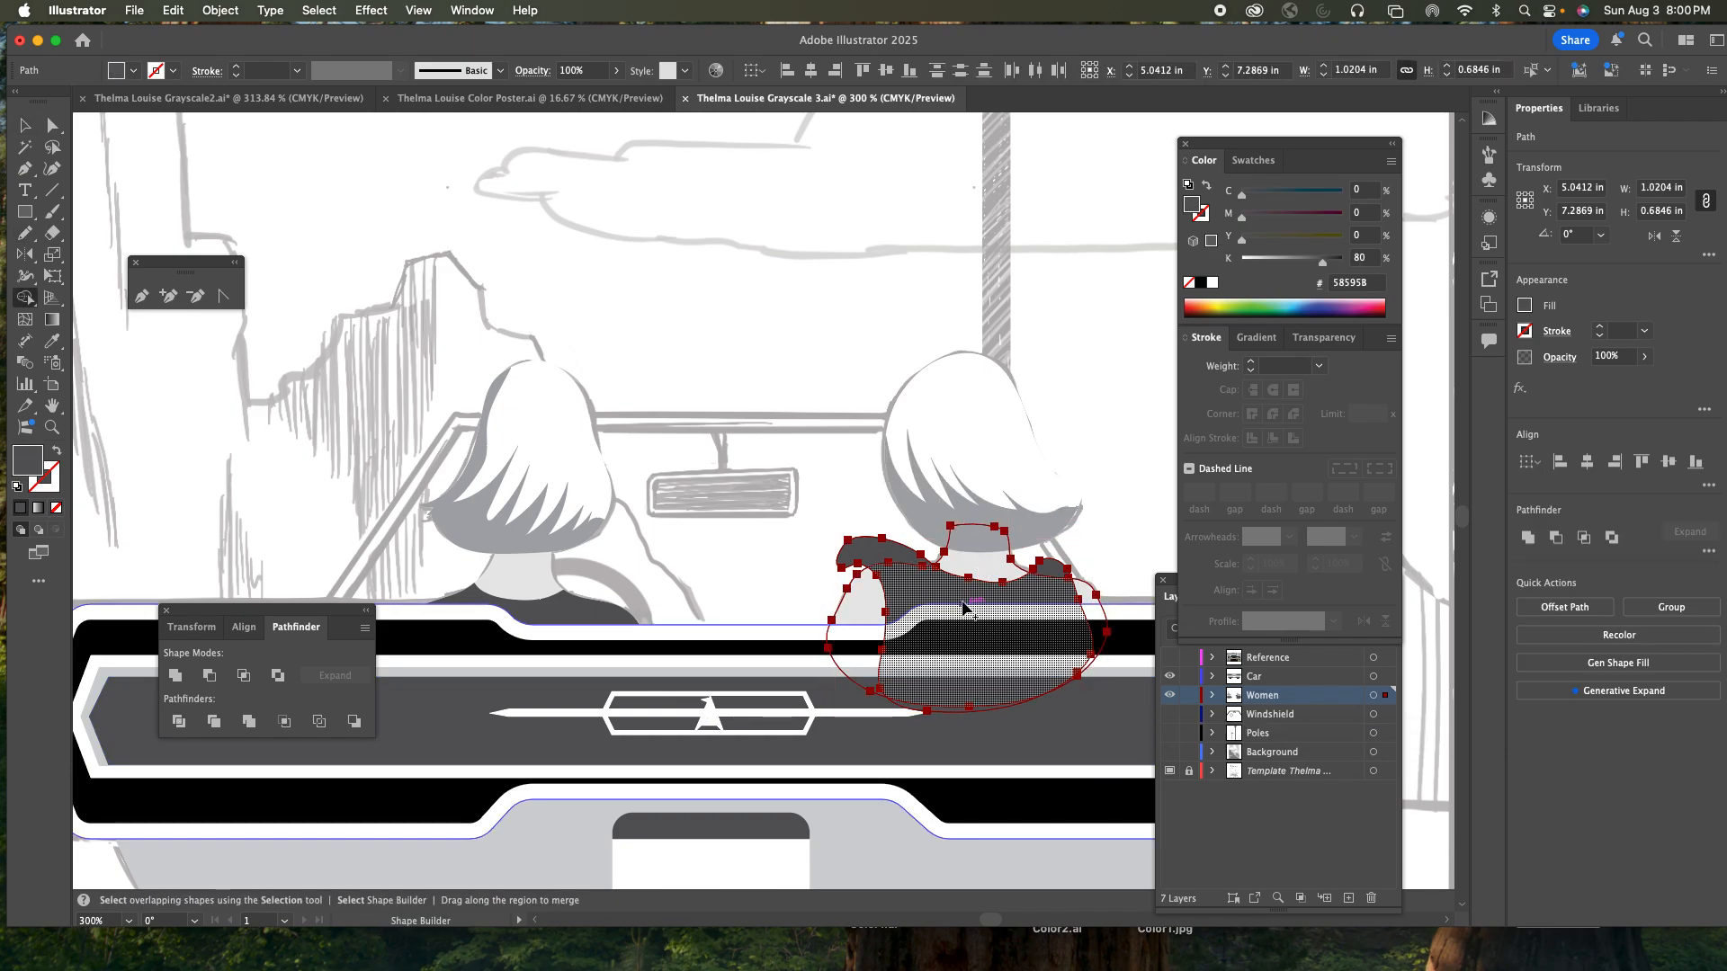
alt+click(1057, 572)
alt+click(872, 554)
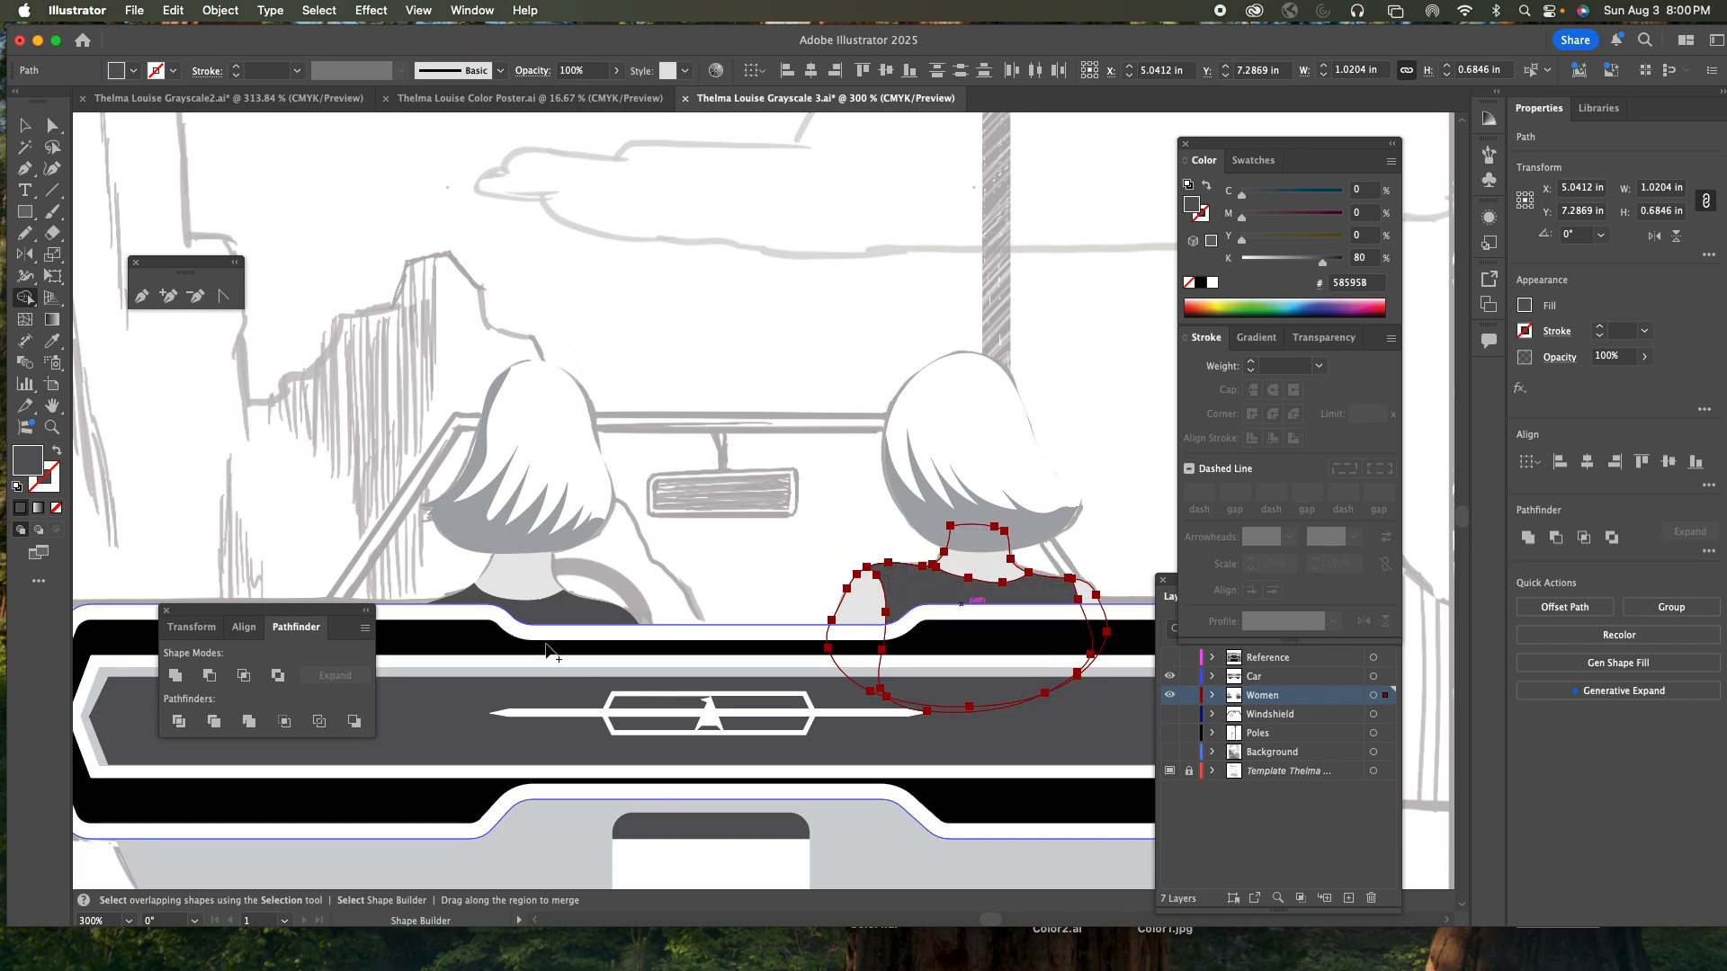
key(v)
click(734, 423)
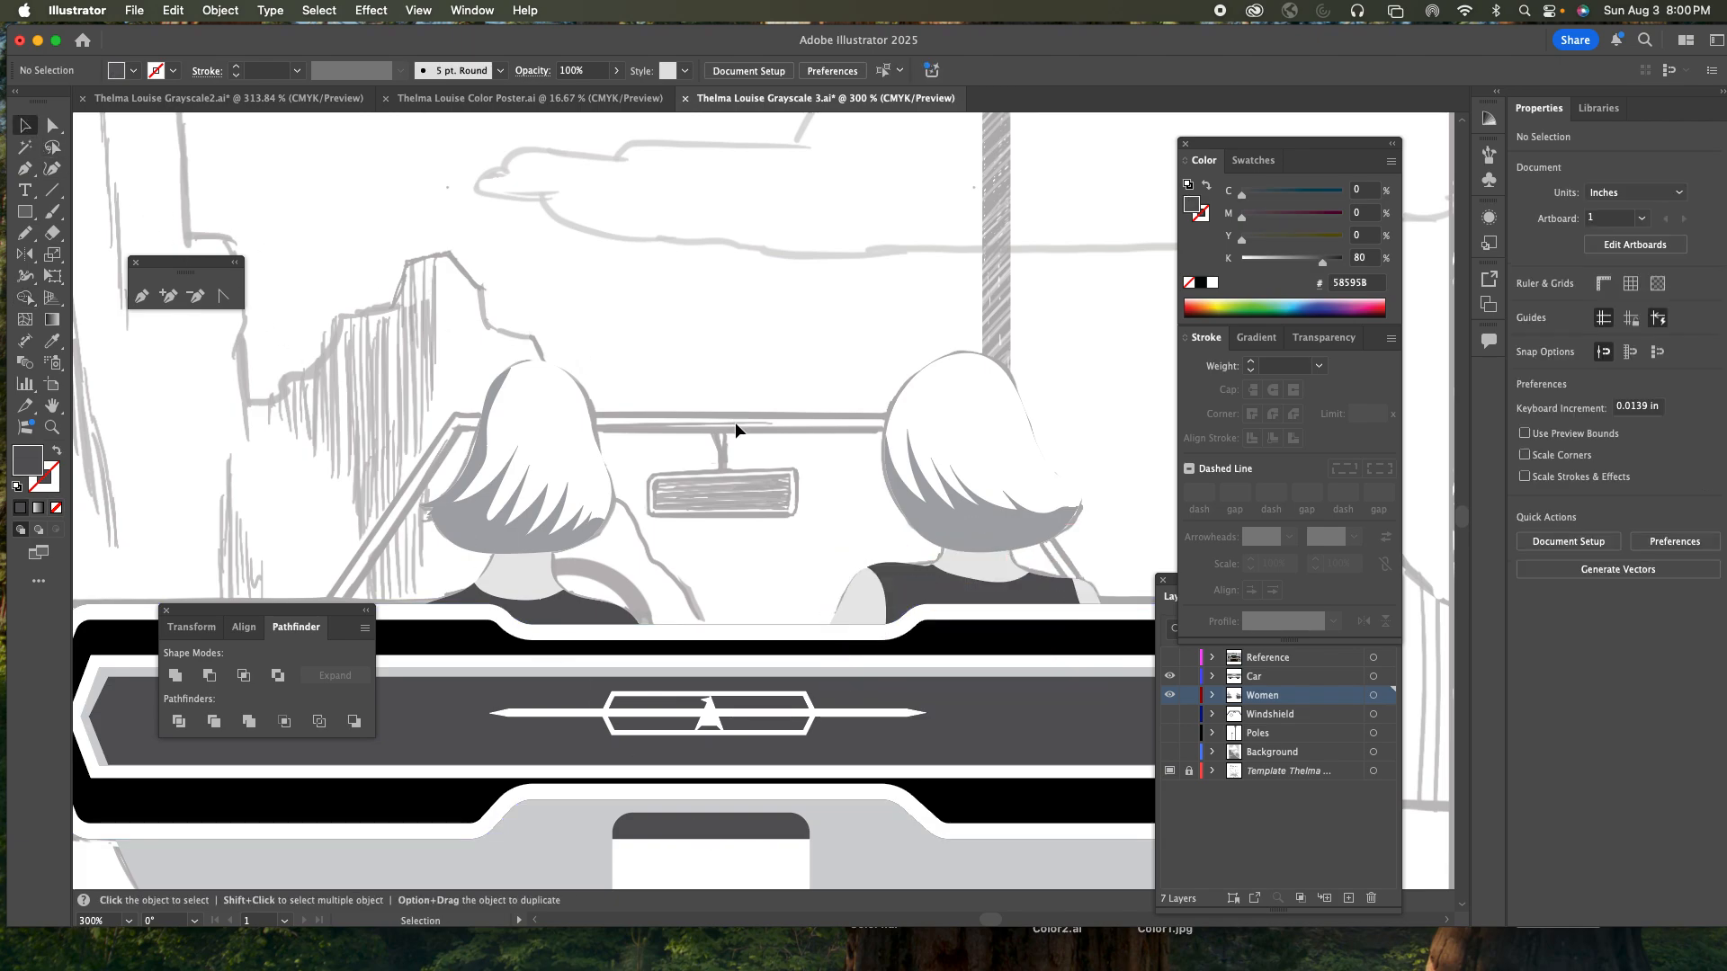
- Show the Background, Poles and Windshield layers in preview and bring the whole poster into view
key(super+minus)
key(super+minus)
key(super+minus)
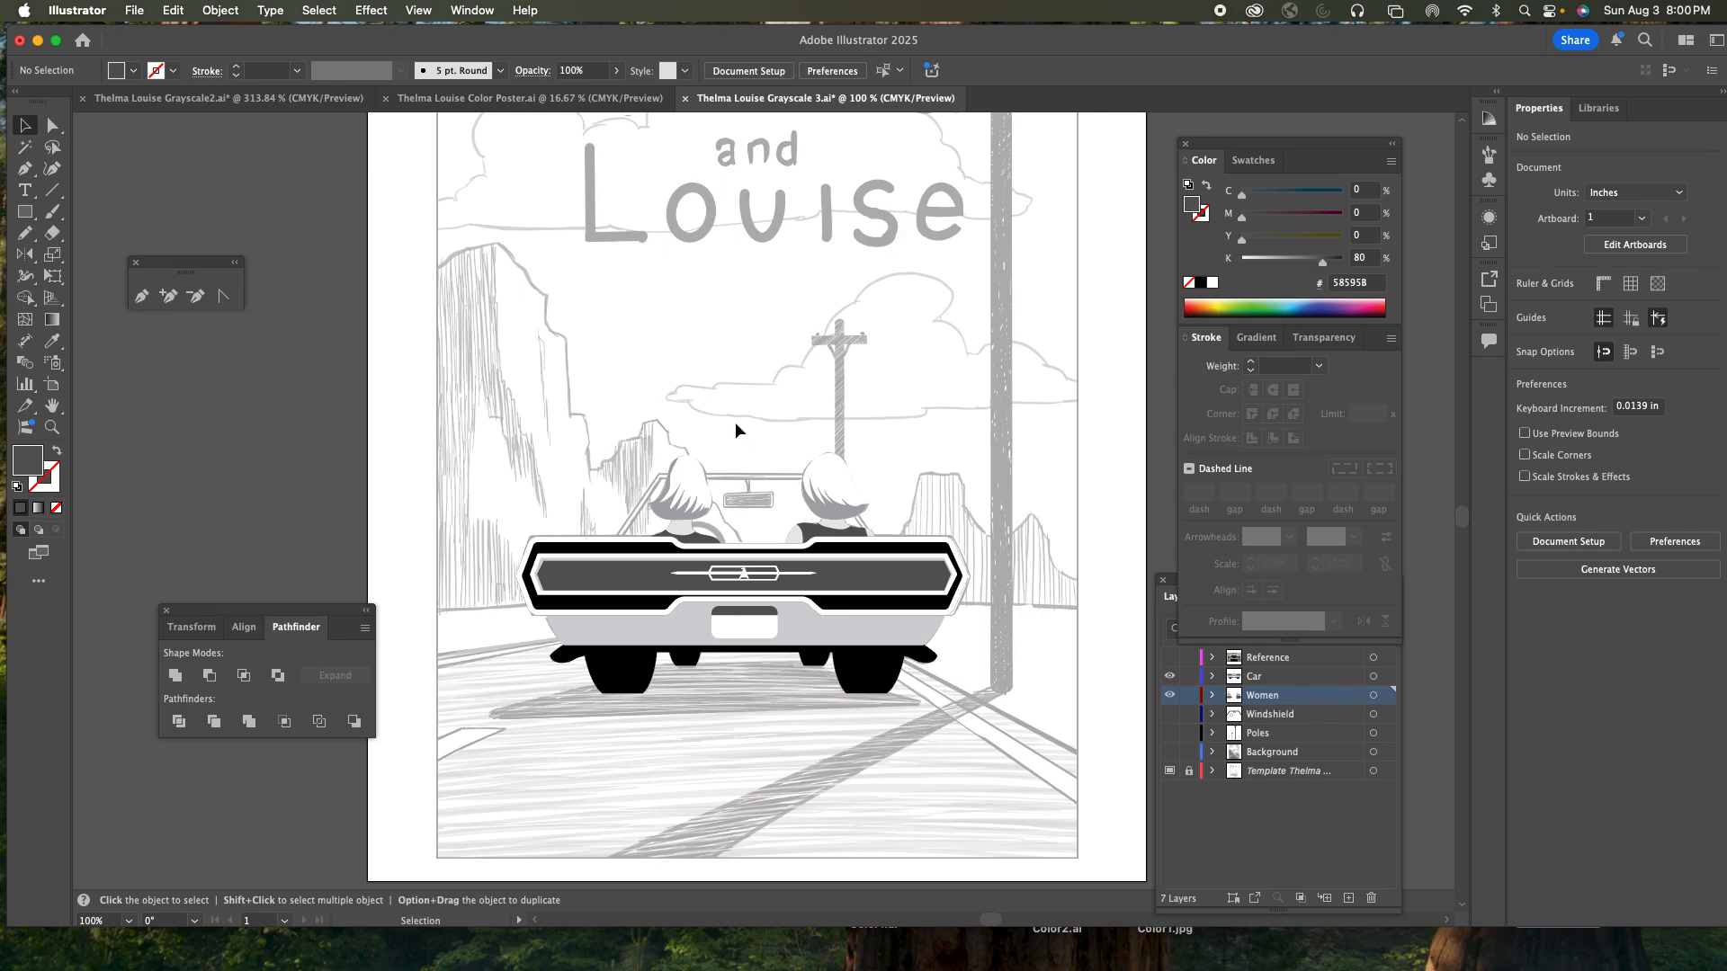
click(1169, 752)
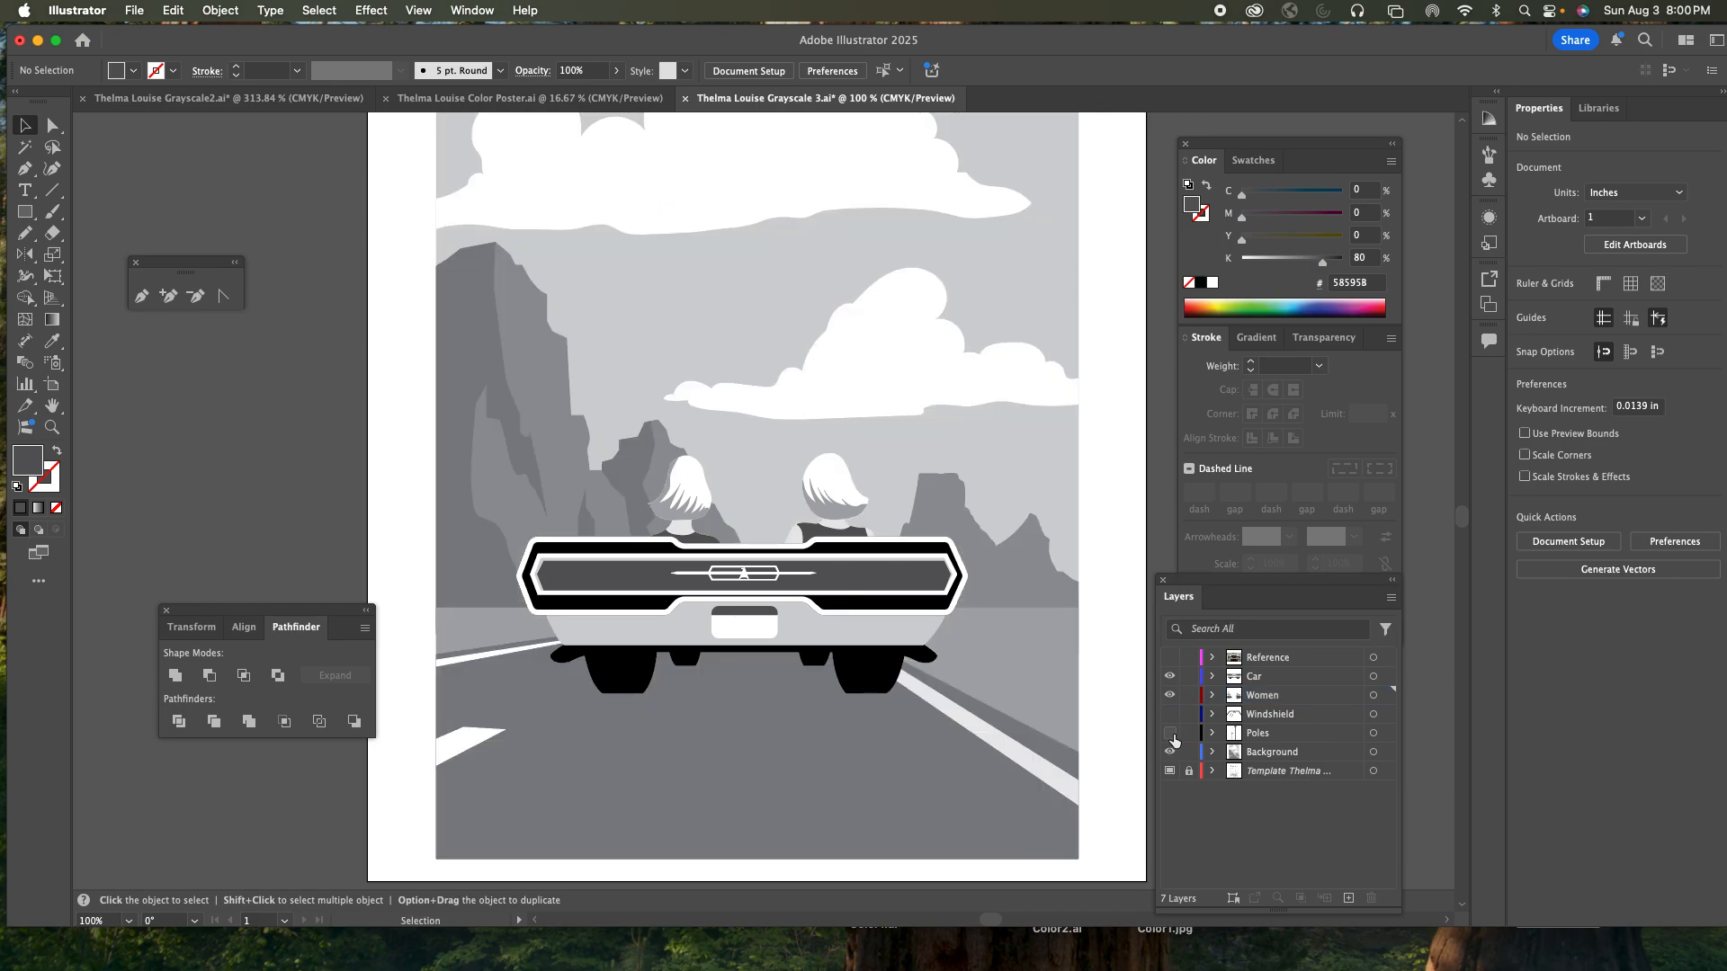
super+click(1169, 733)
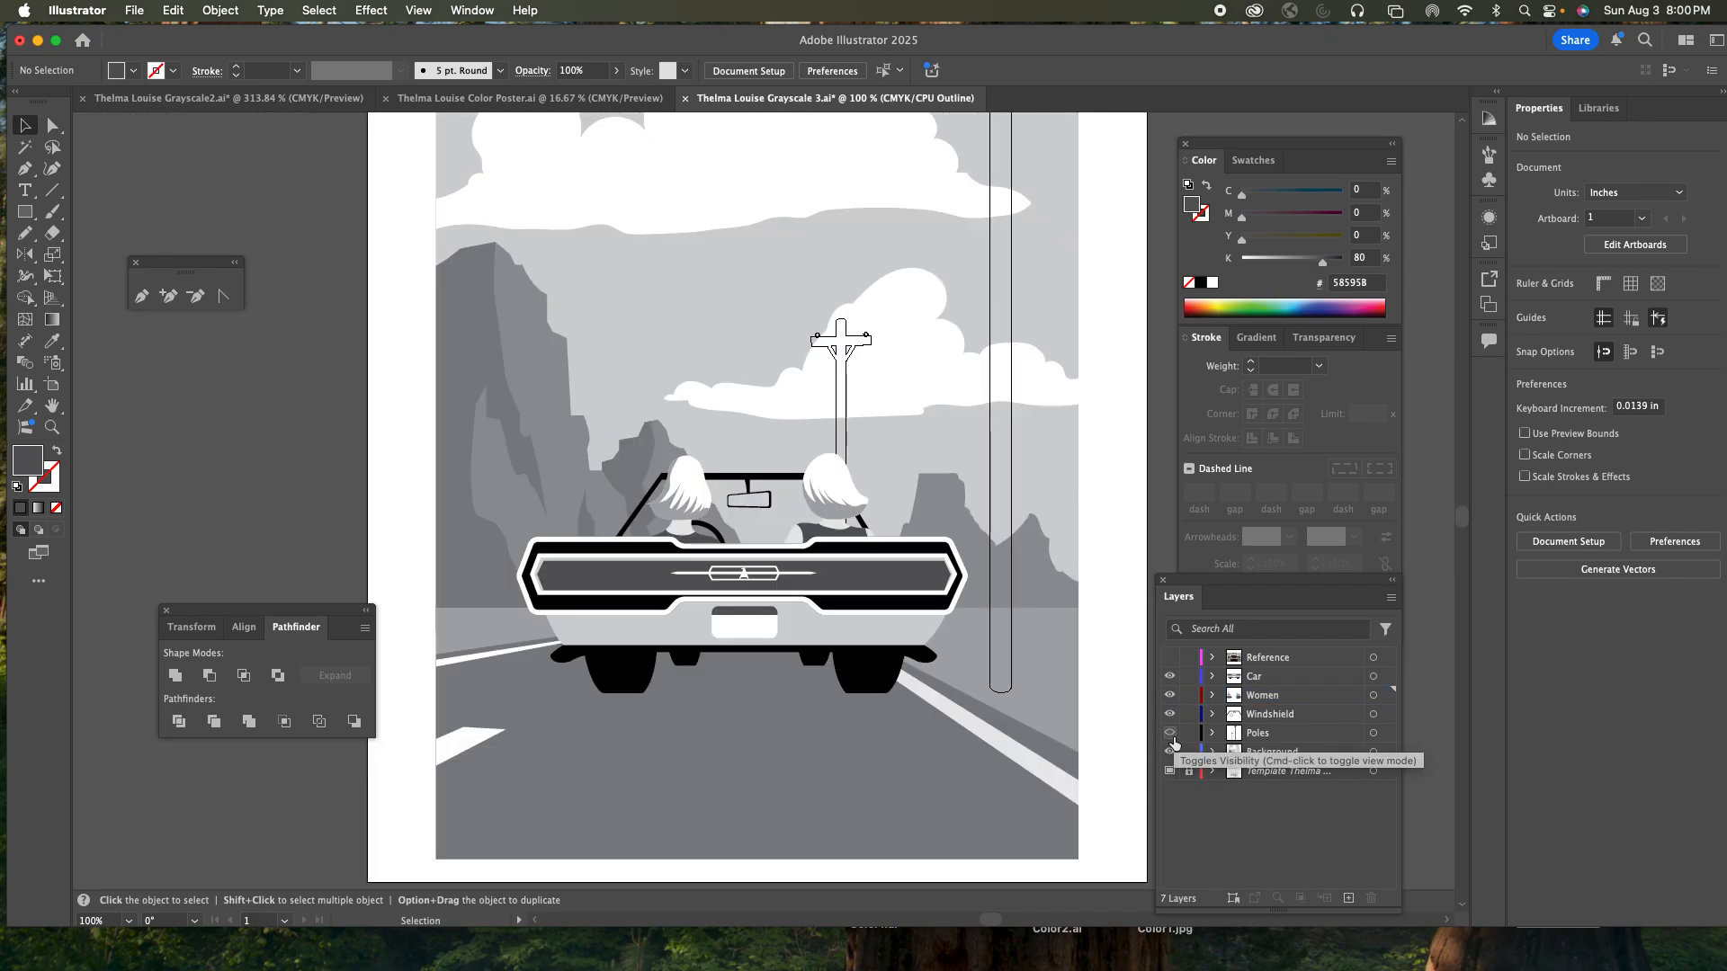
super+click(1169, 733)
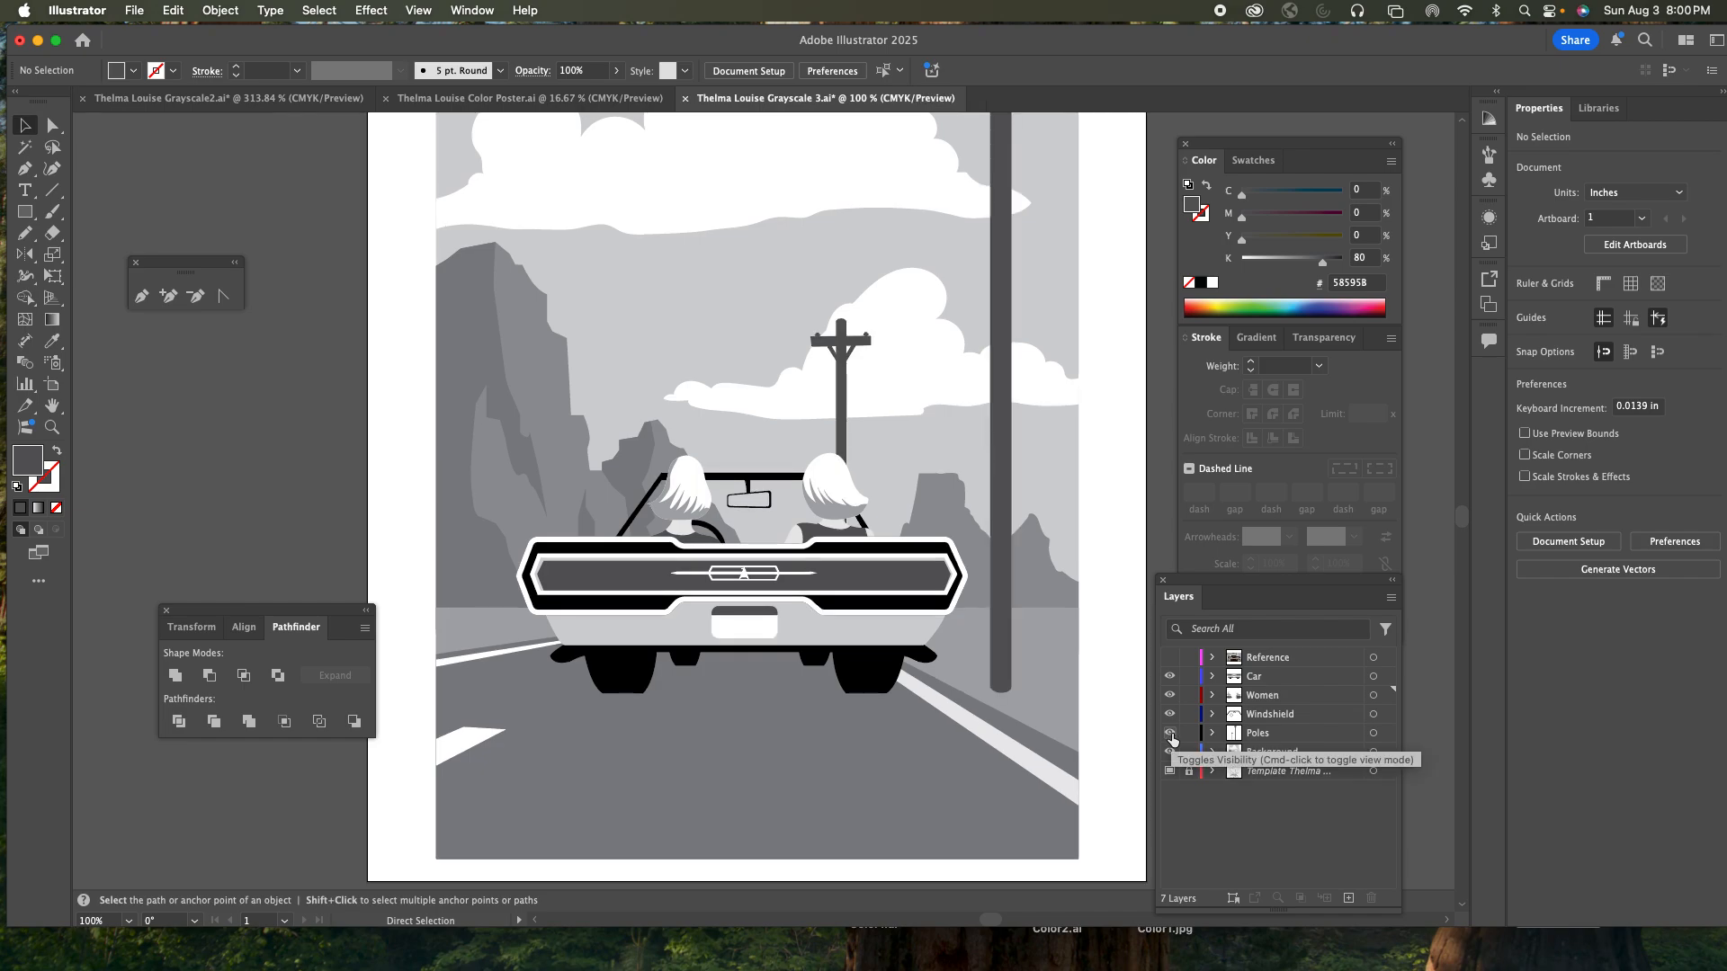
key(super+minus)
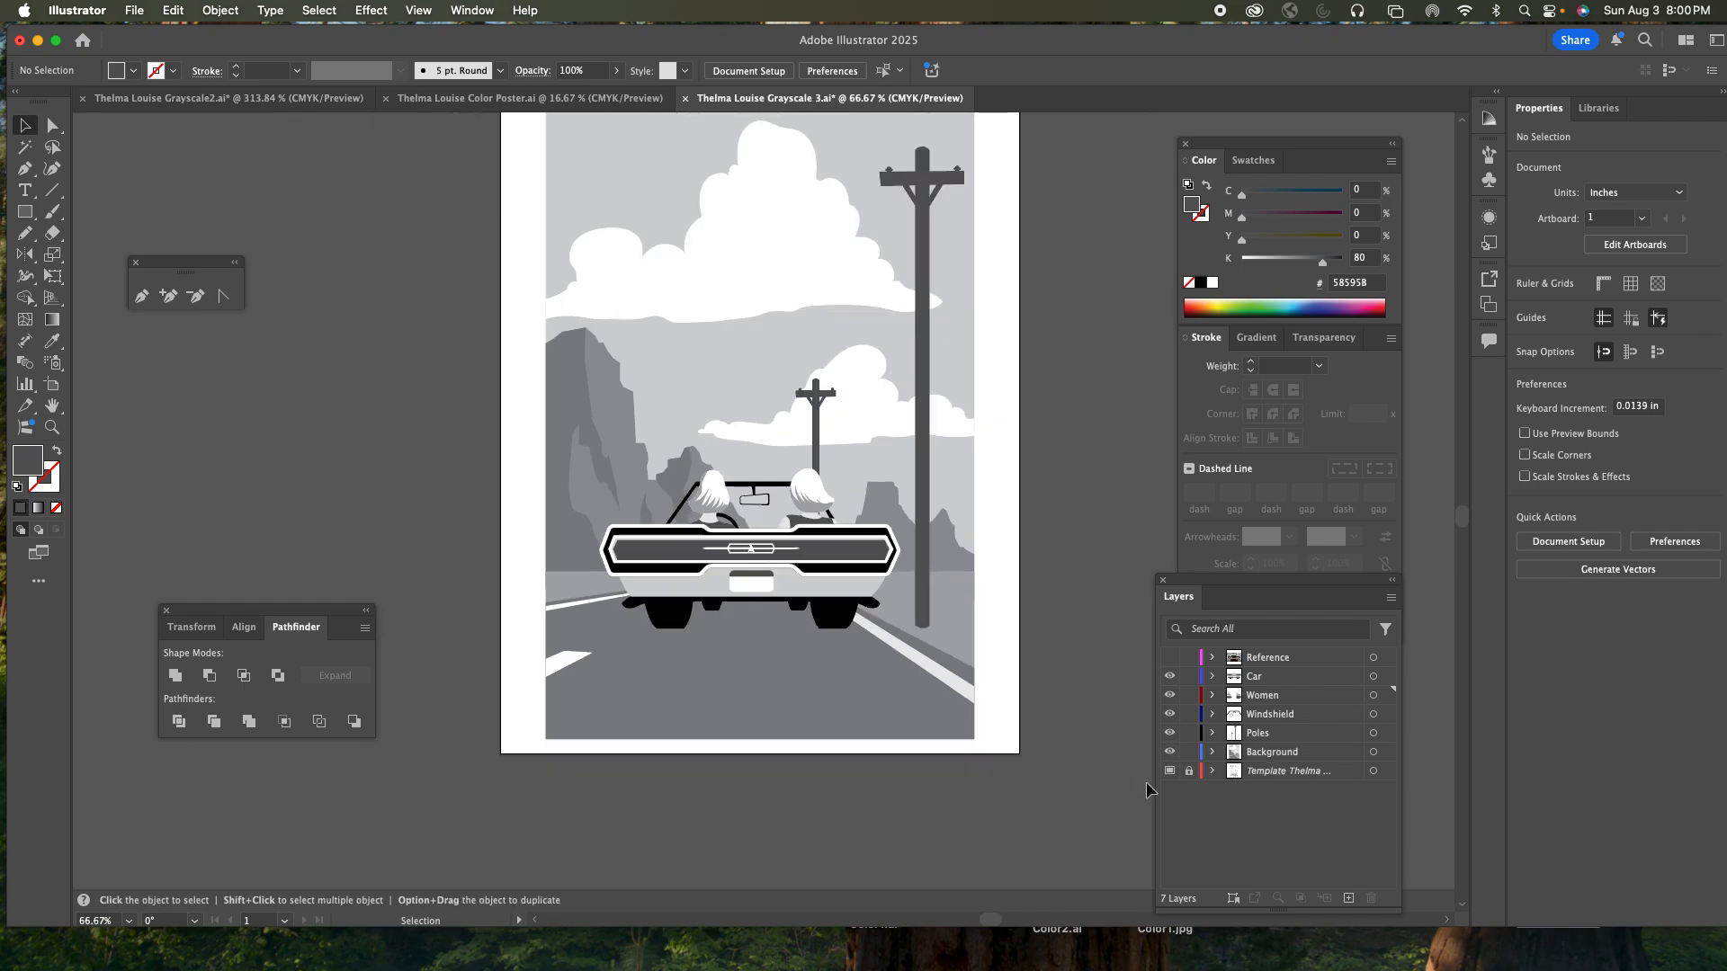
key(space)
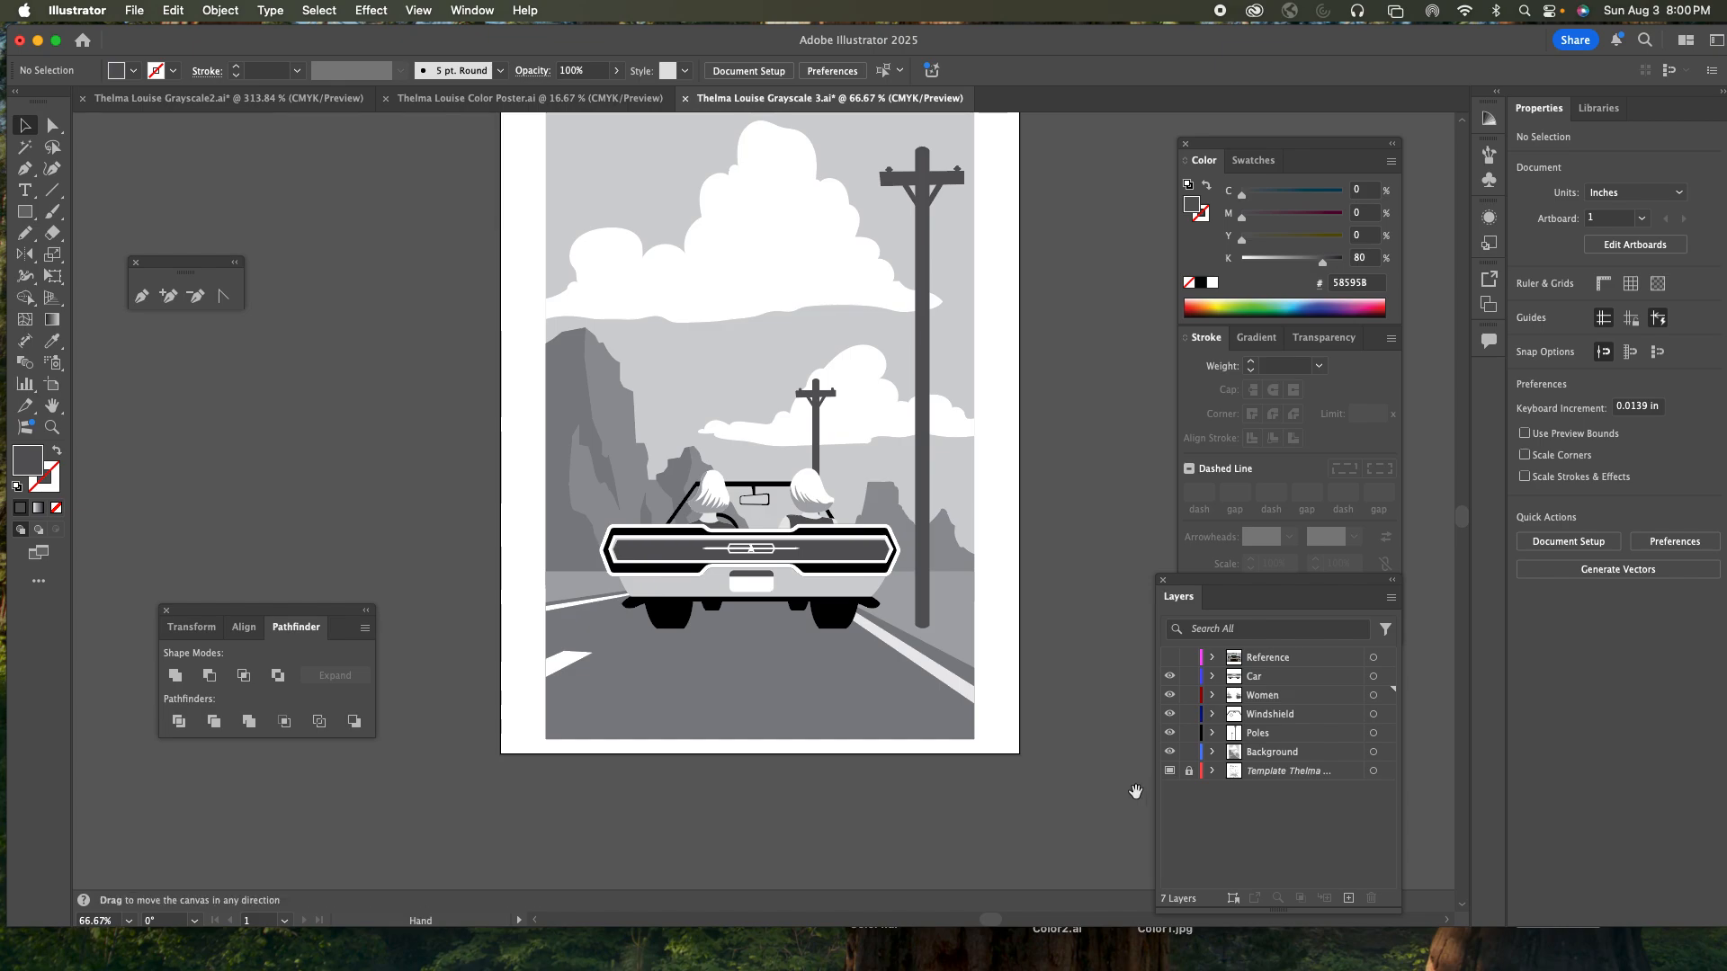
drag(866, 582, 842, 652)
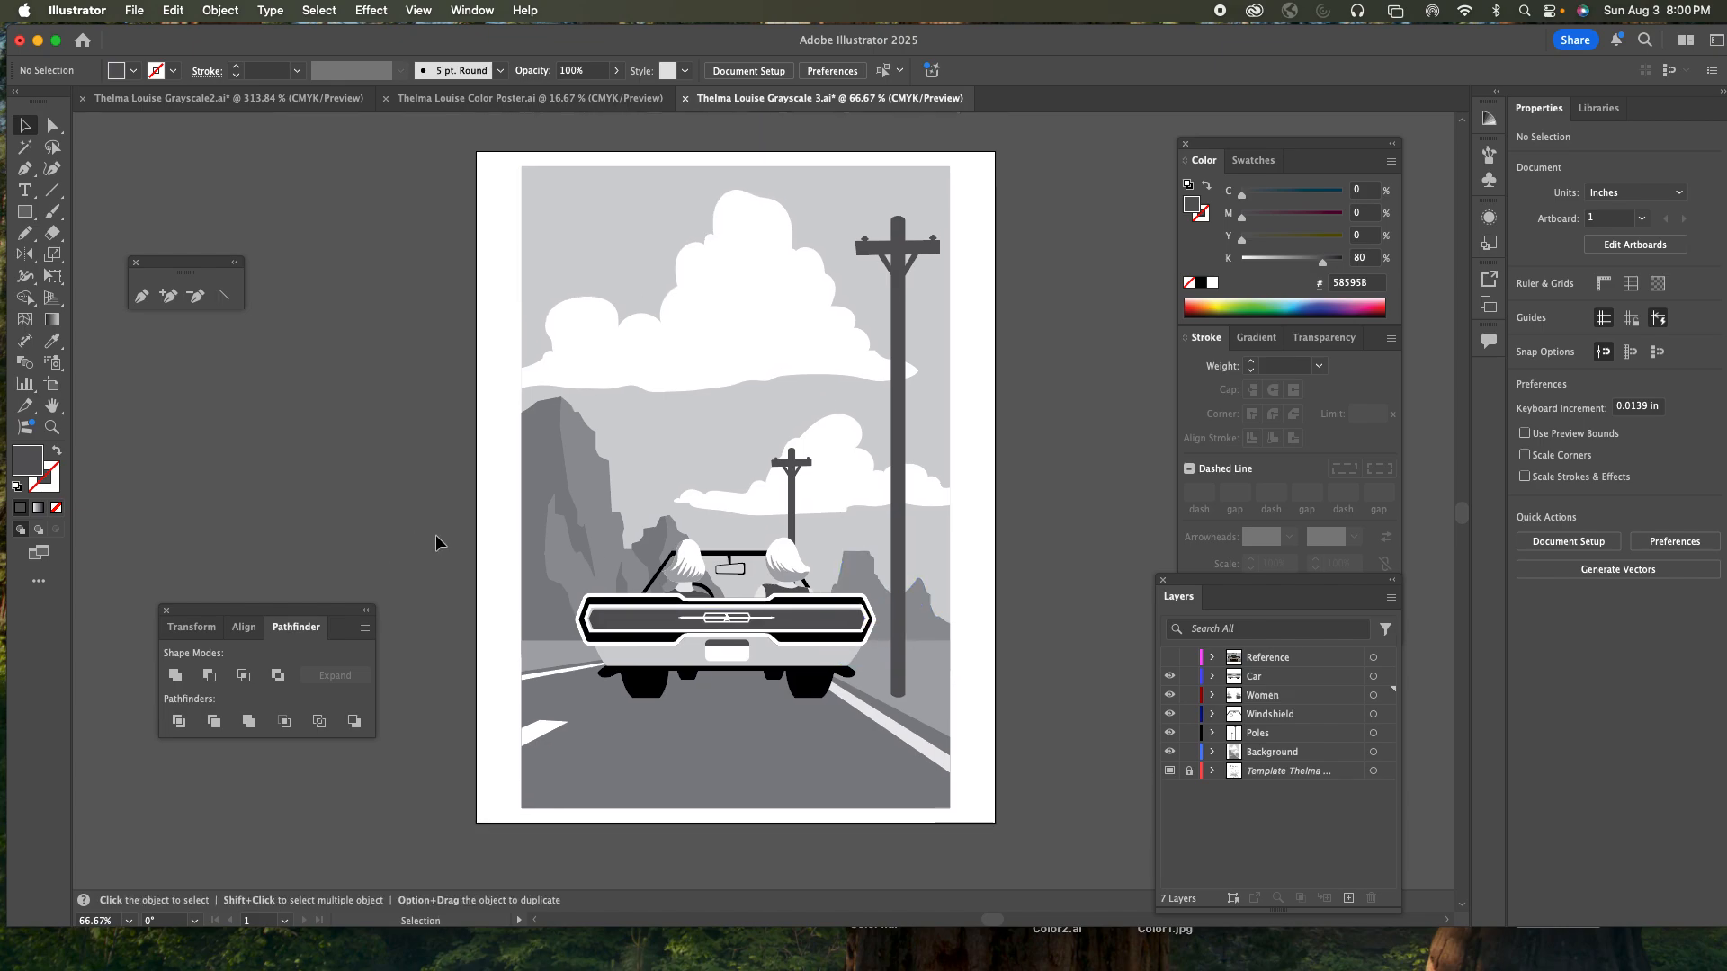
click(54, 429)
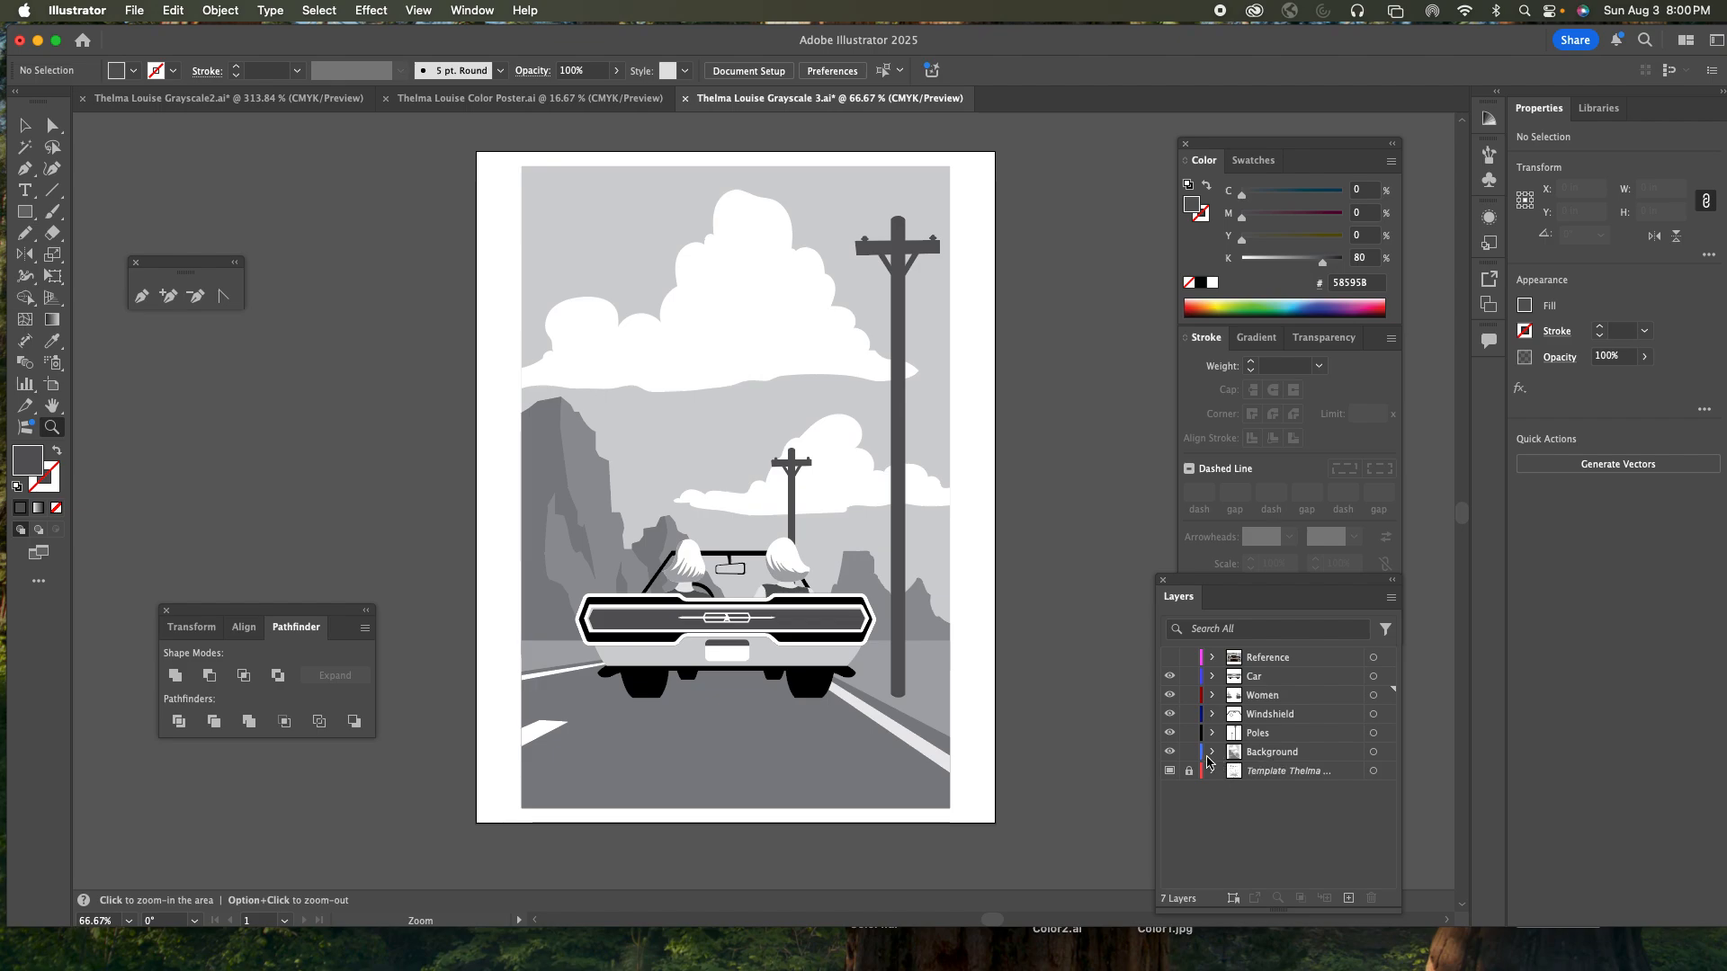
click(1171, 732)
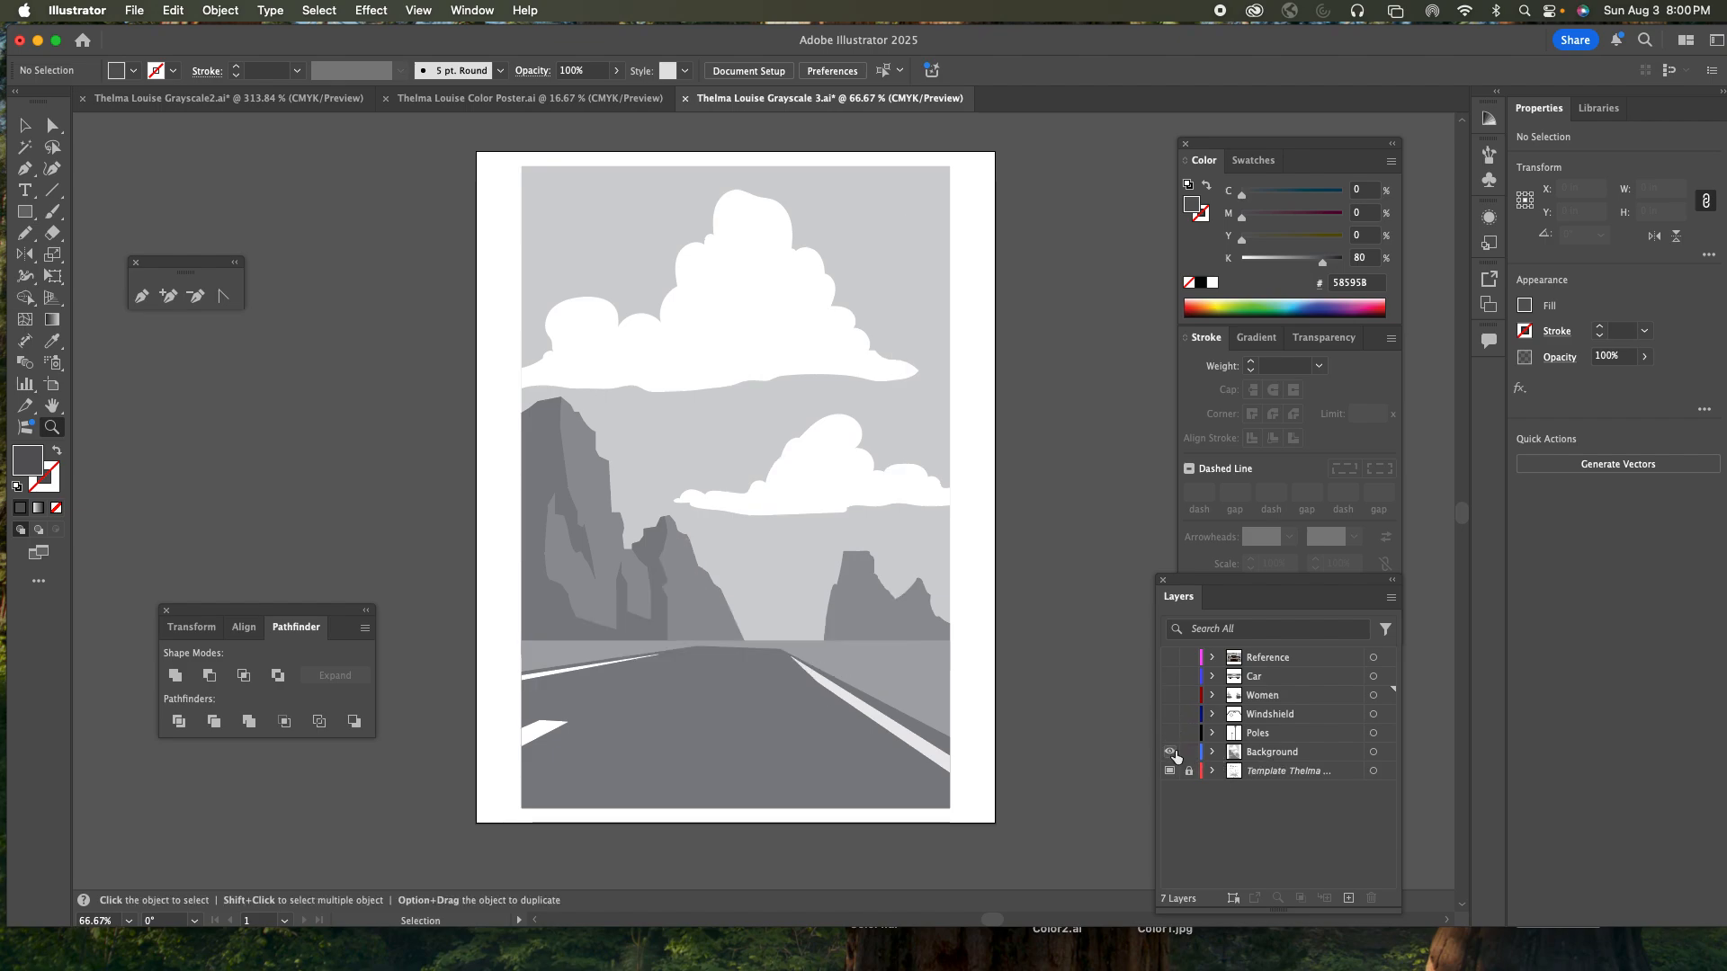
key(super+y)
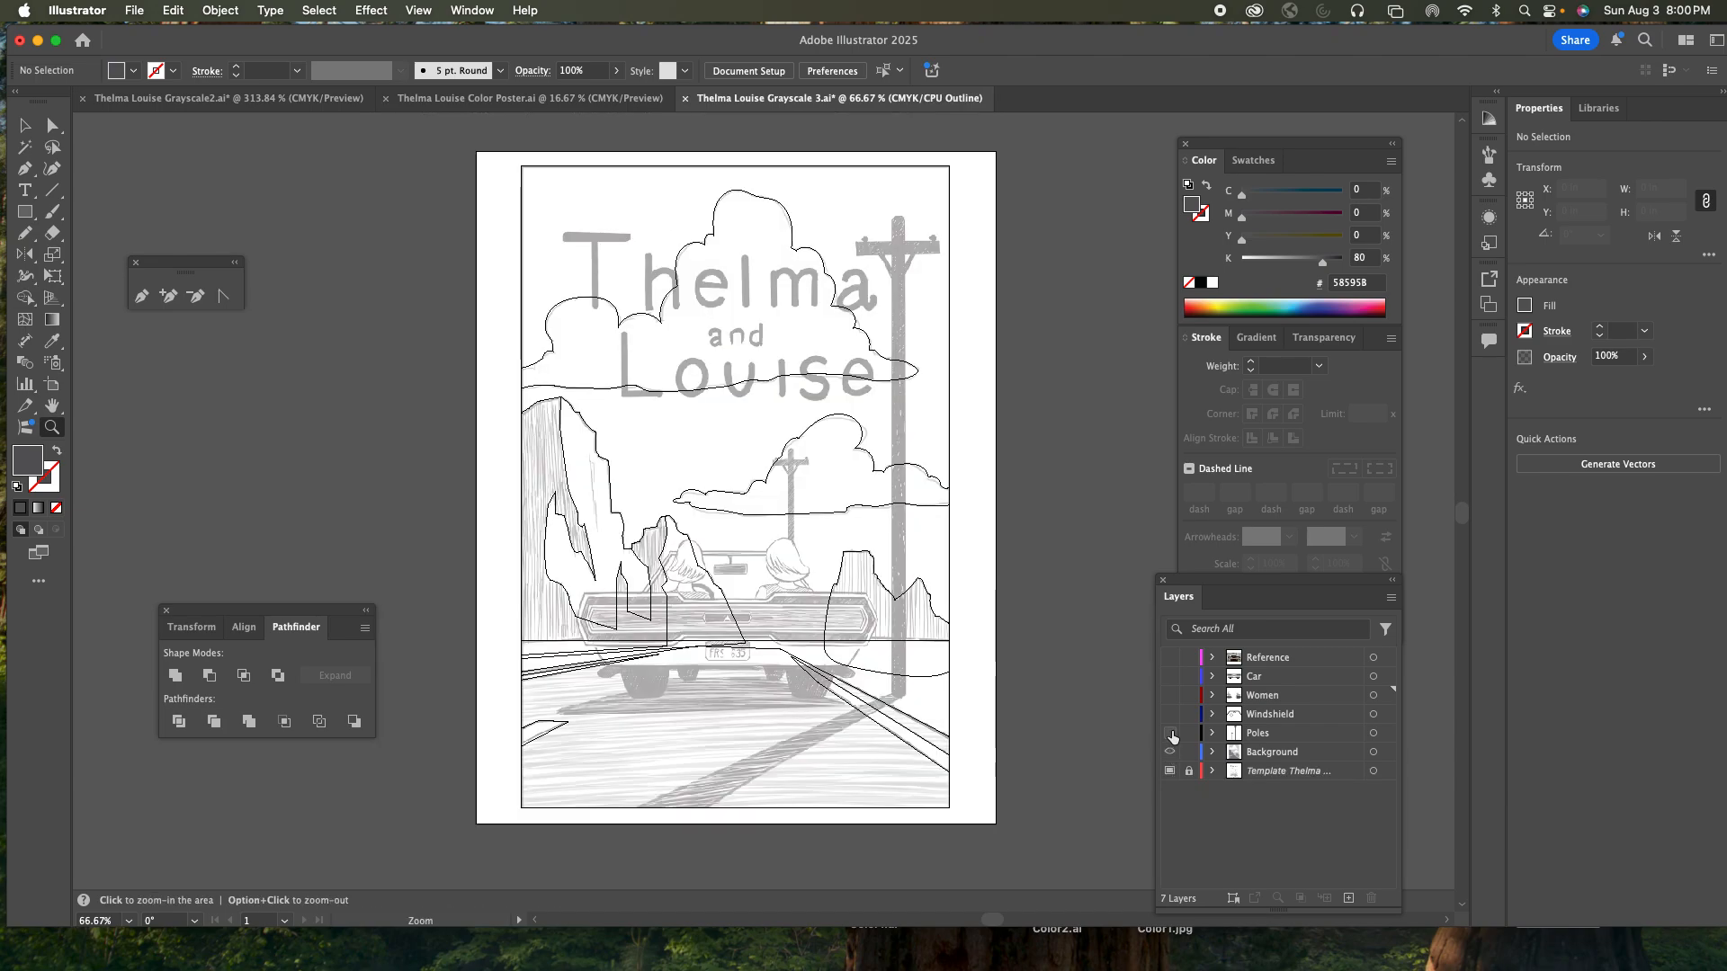
drag(1169, 736, 1170, 678)
key(super+y)
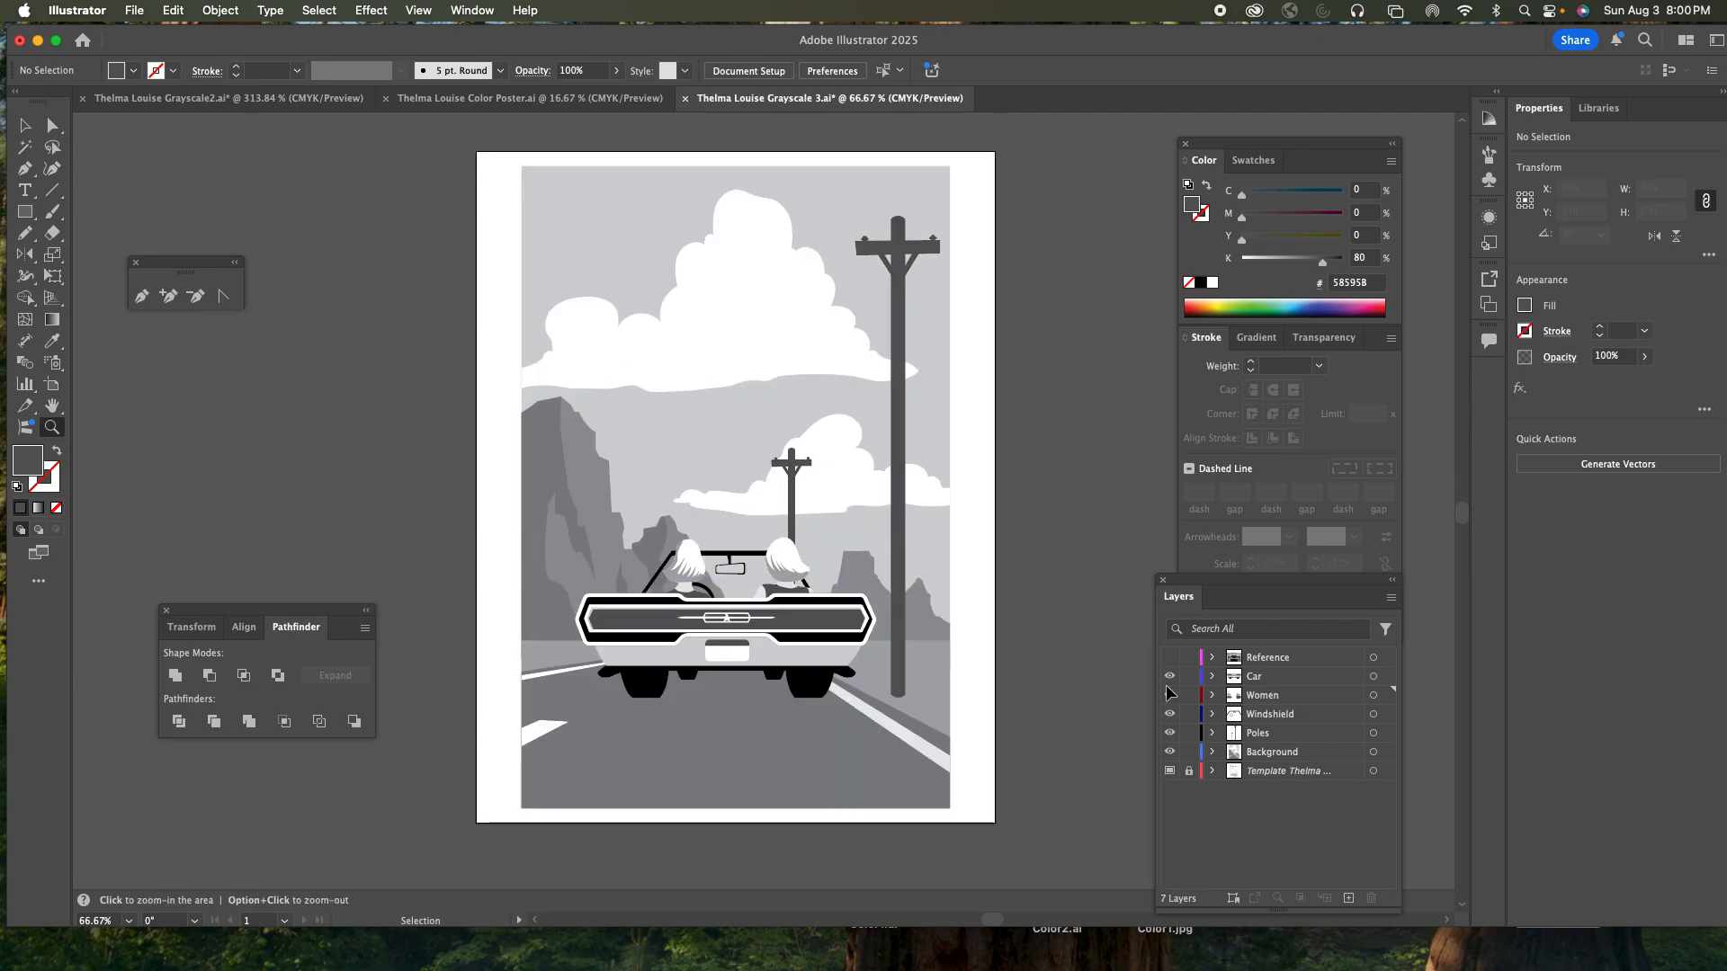
- In outline mode, trace the large pole's shadow across the road as a closed four-point Pen shape extending past the artwork's lower edge
key(super+y)
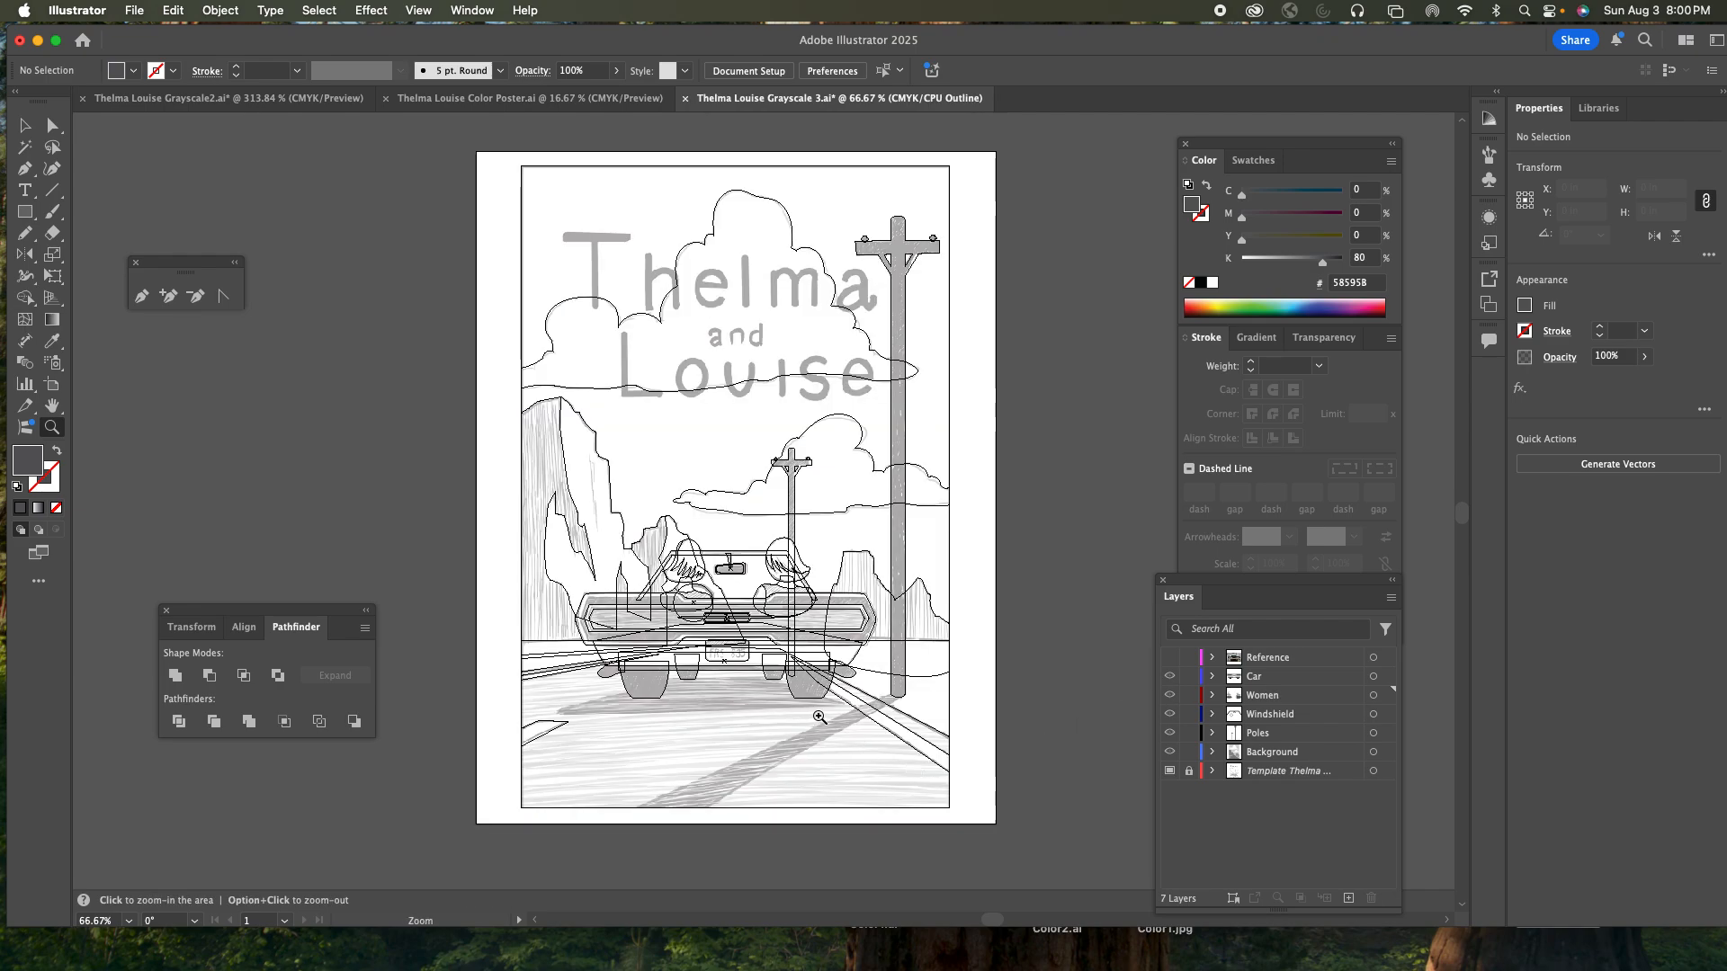
click(821, 717)
drag(687, 548, 781, 573)
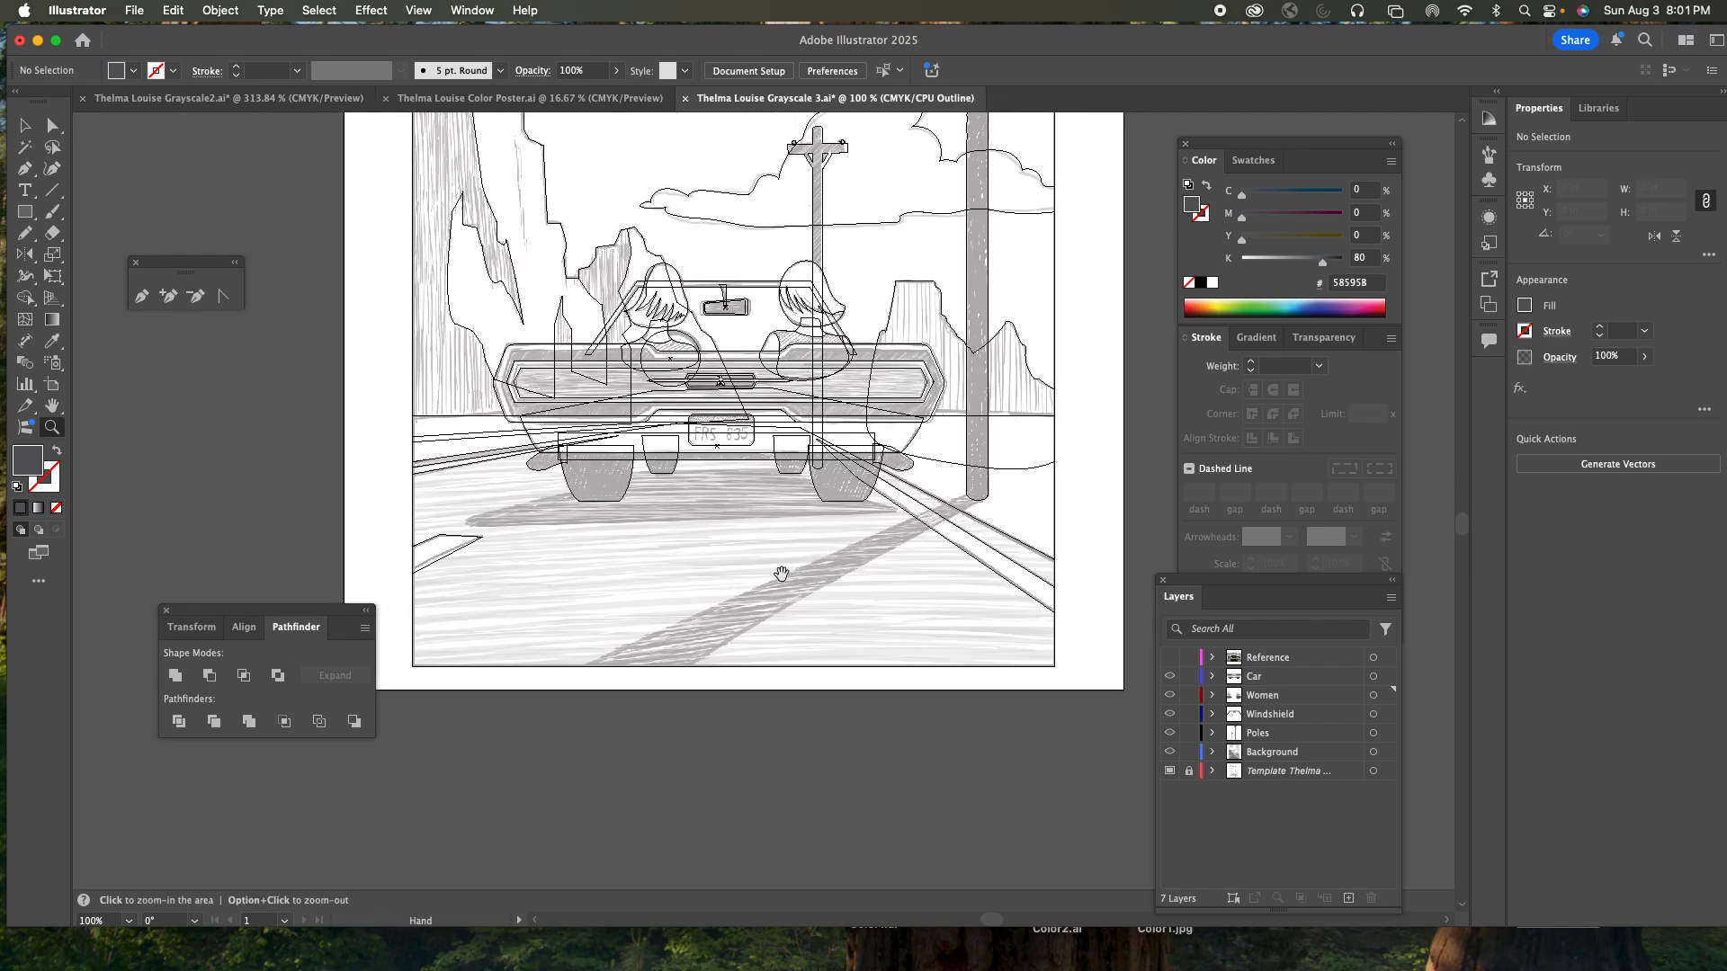
key(p)
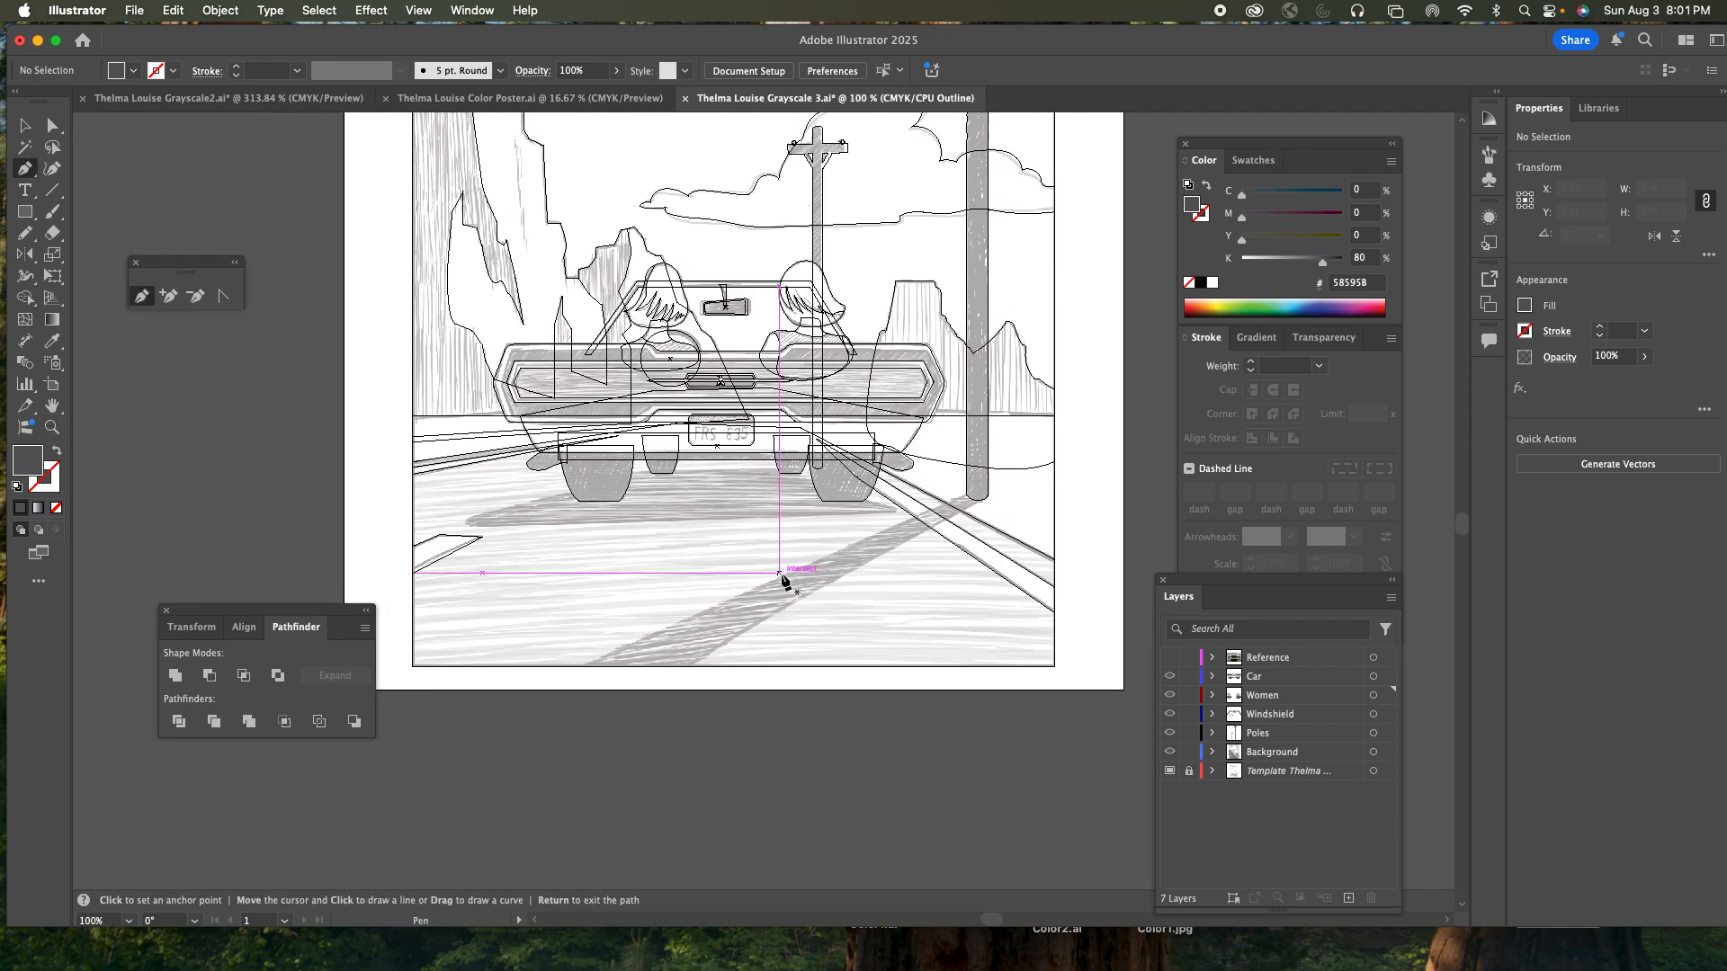
click(987, 496)
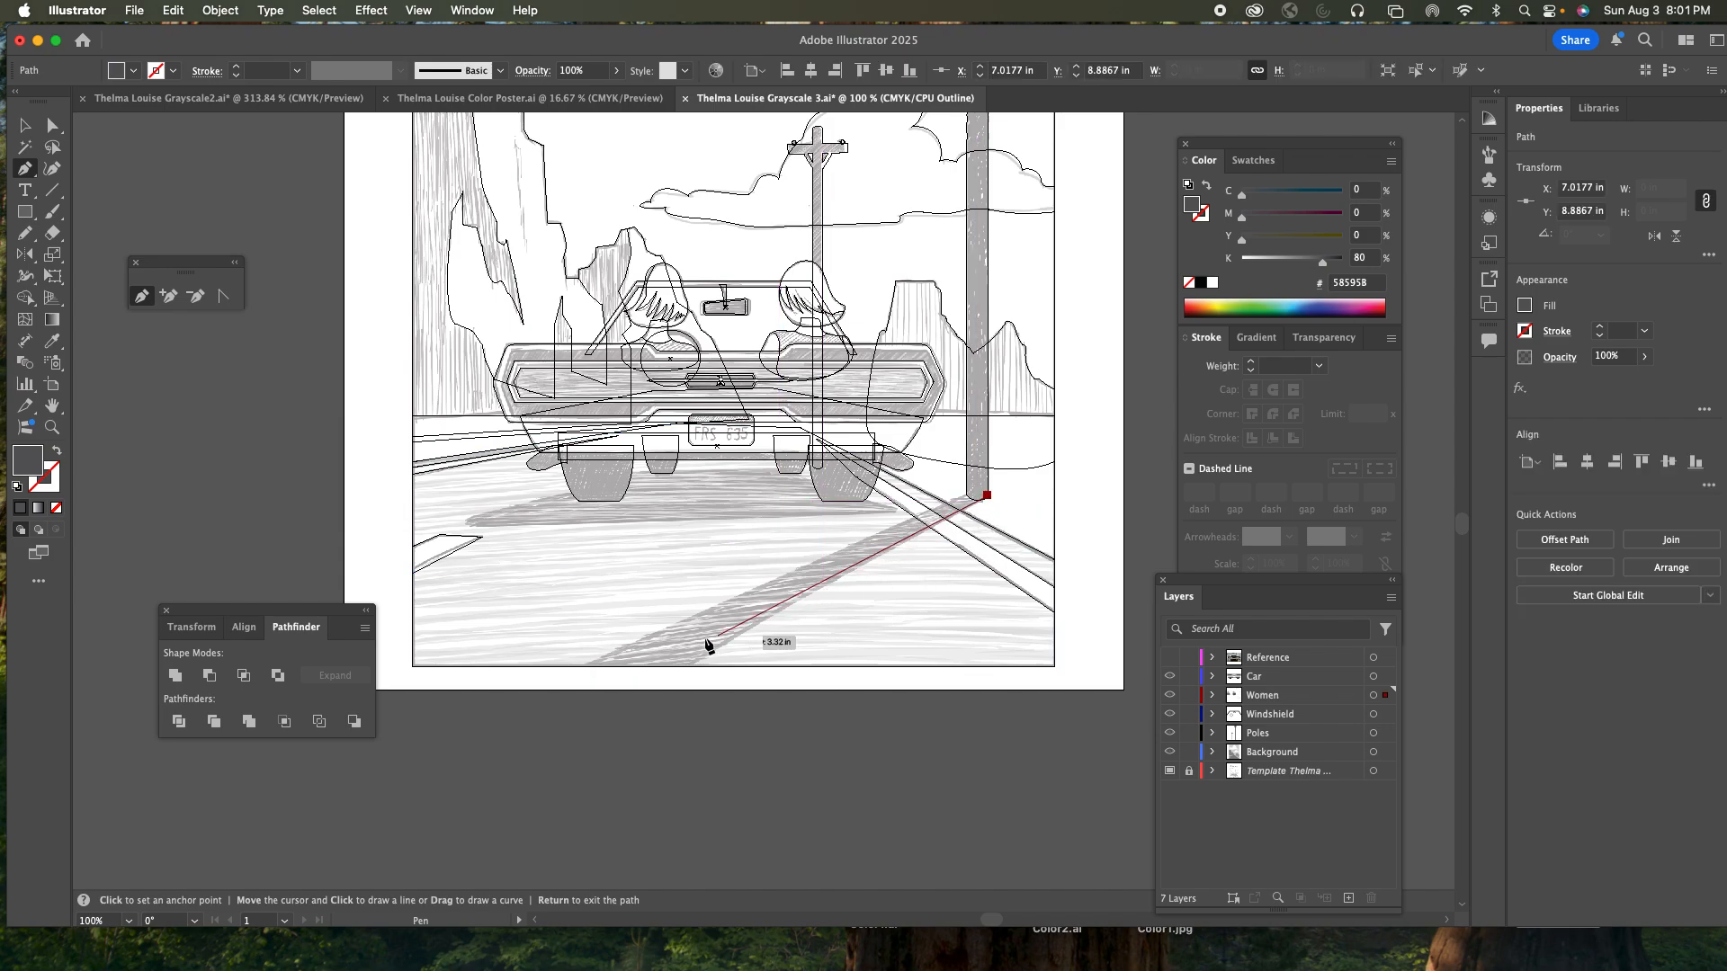
click(649, 690)
click(546, 681)
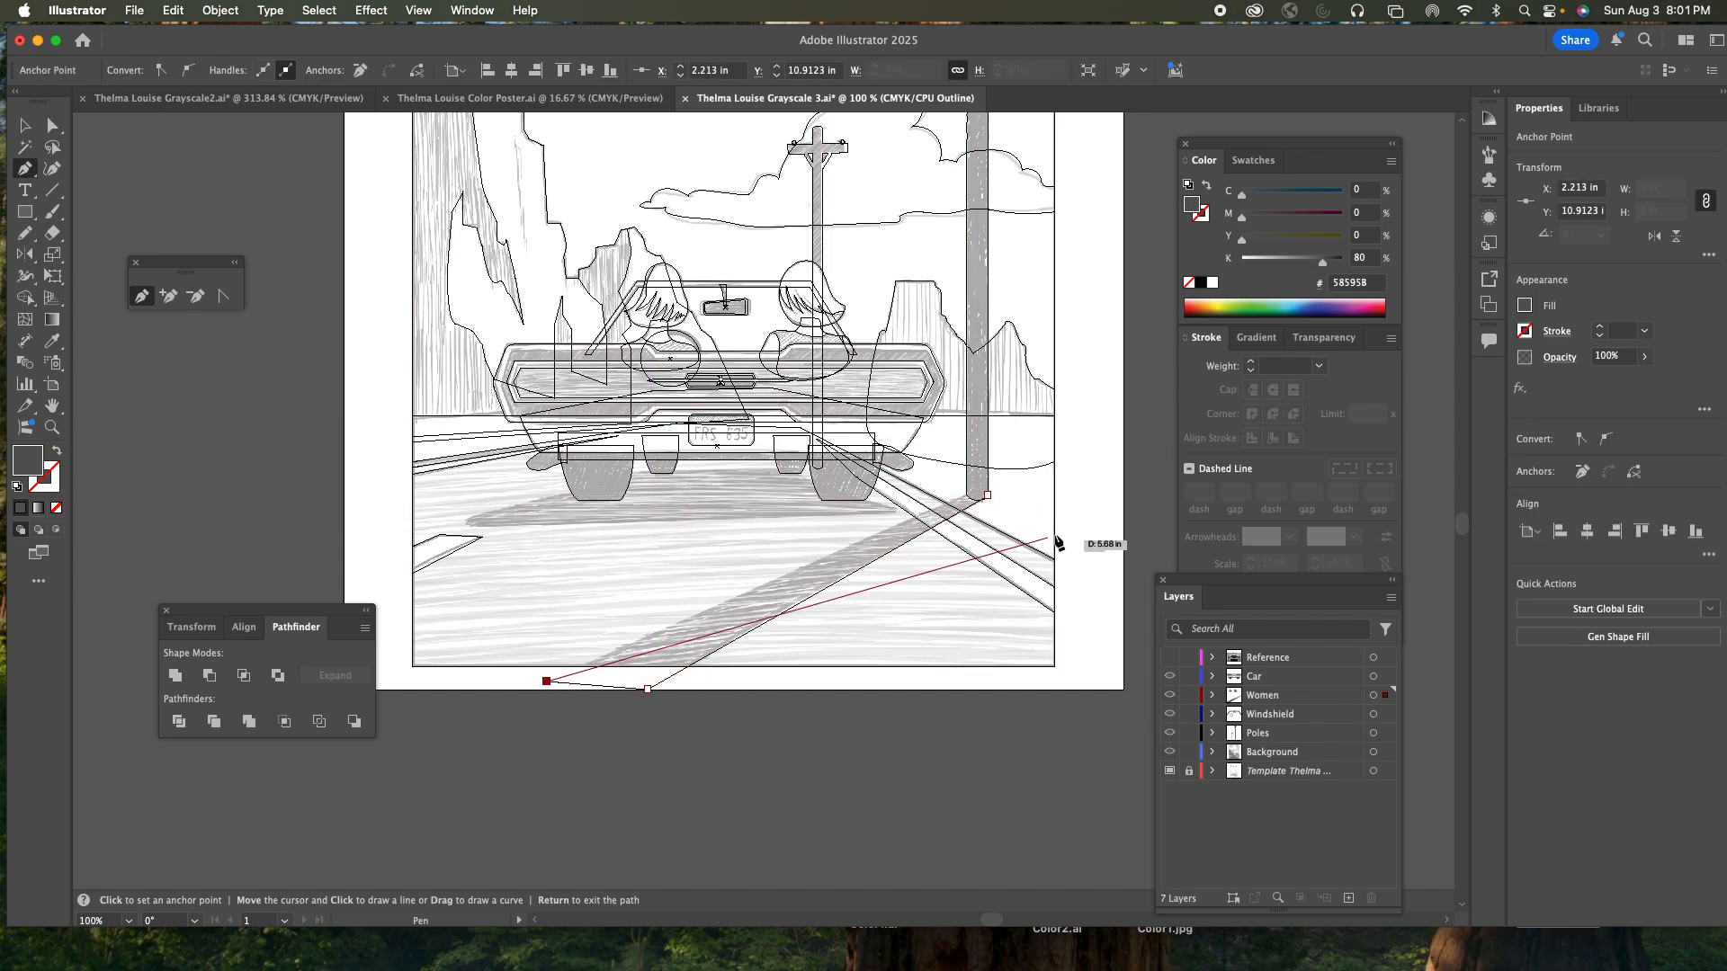
click(984, 496)
click(986, 495)
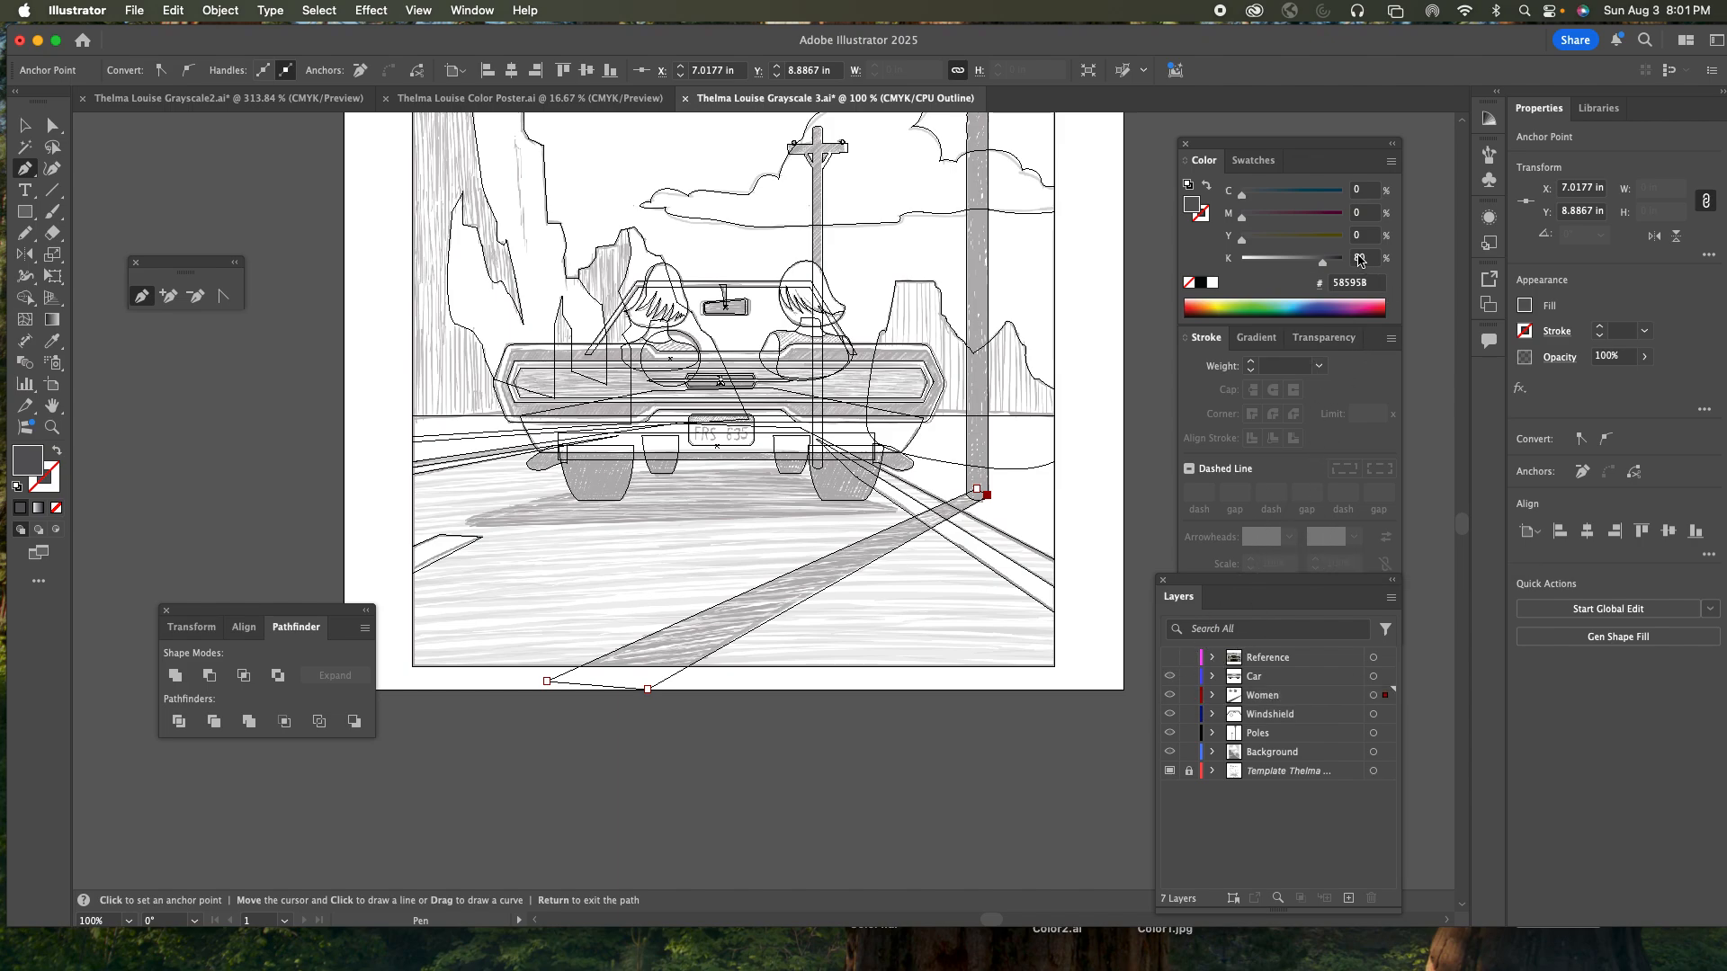
- Trace the shadow beneath the car as a closed four-point Pen shape and return the artwork to preview
click(892, 511)
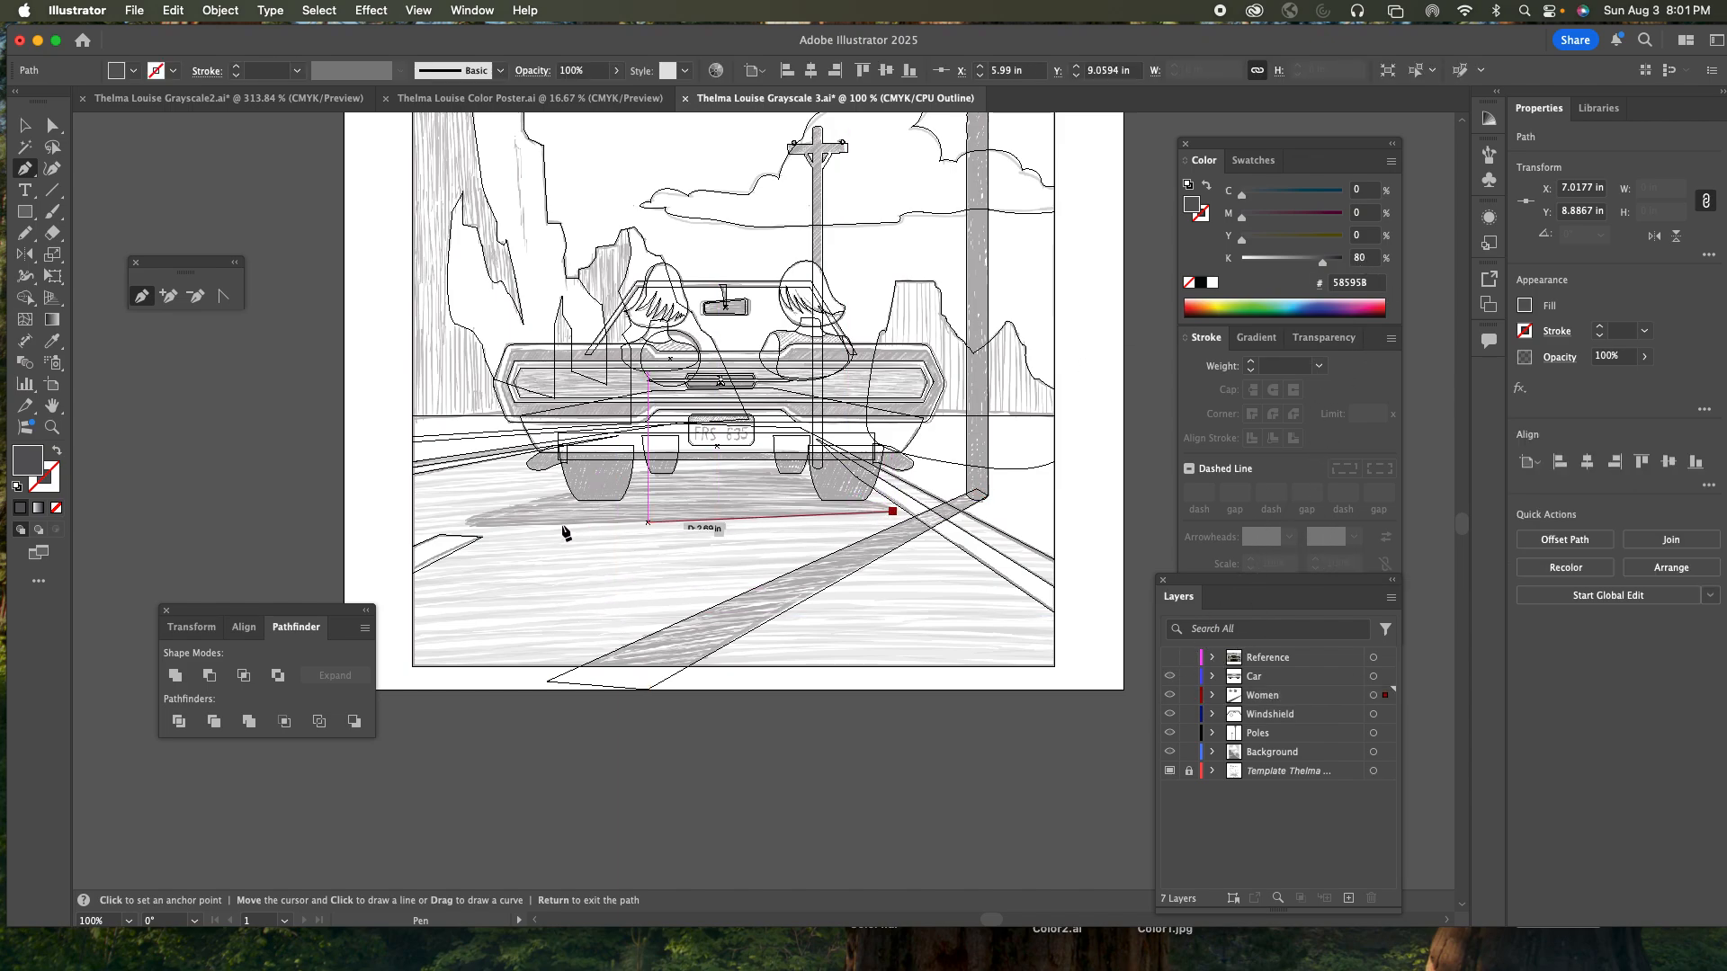
click(469, 519)
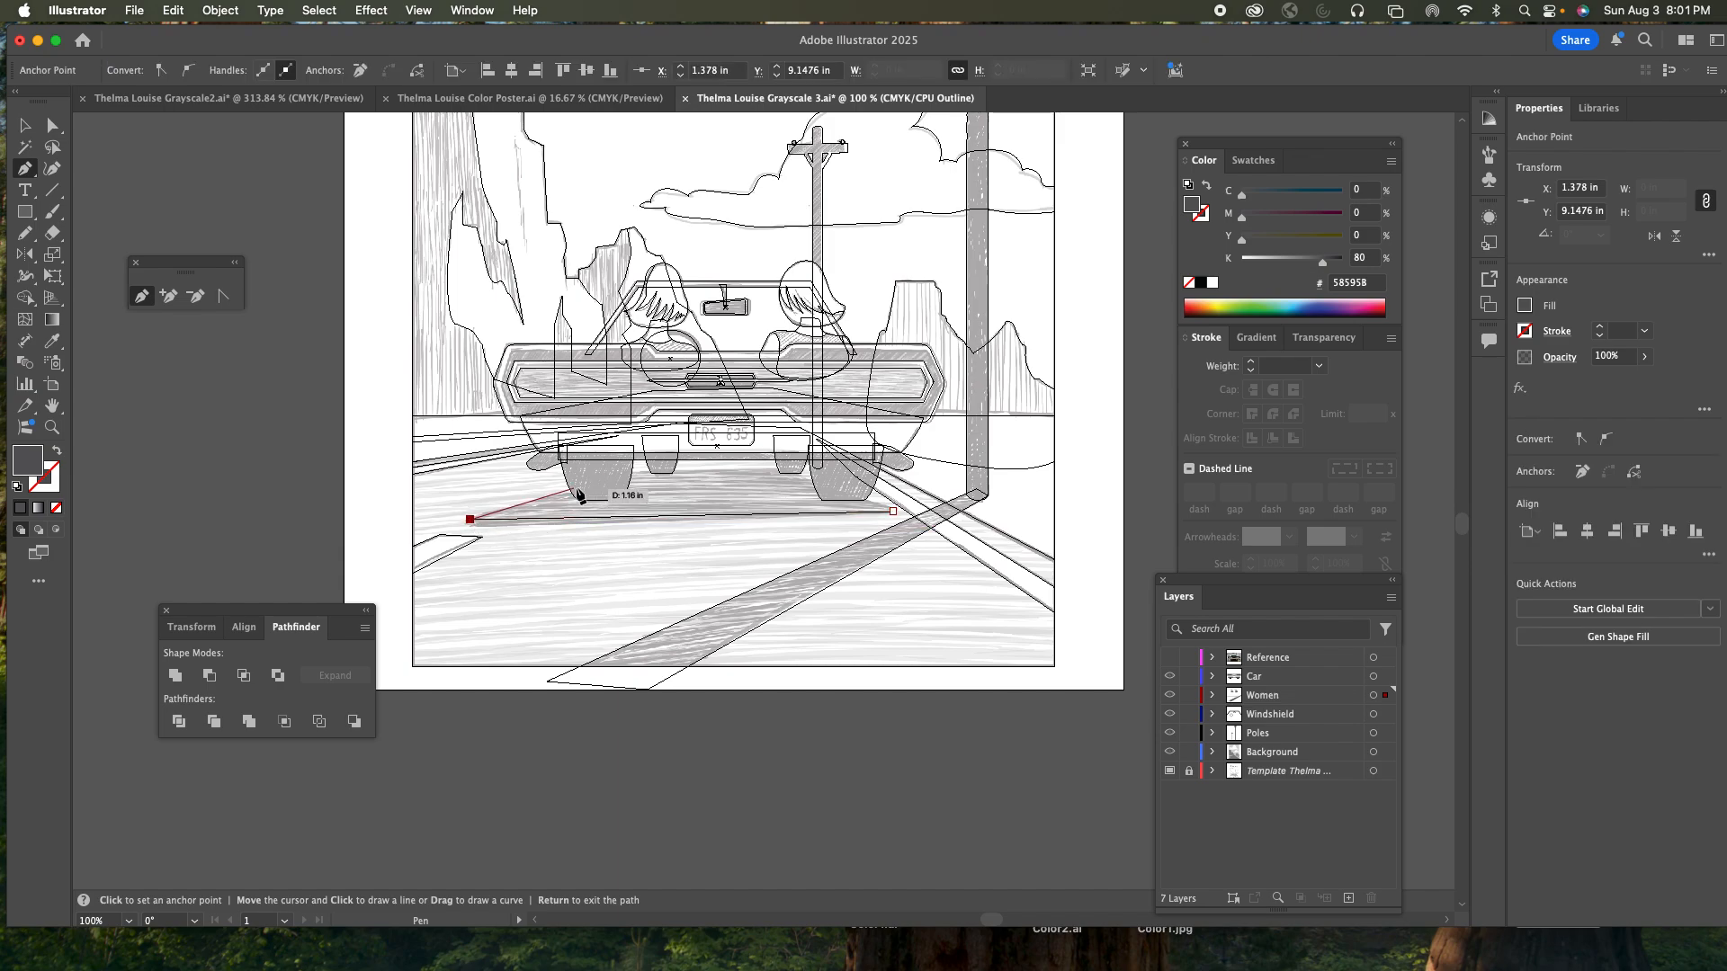
click(634, 469)
click(791, 468)
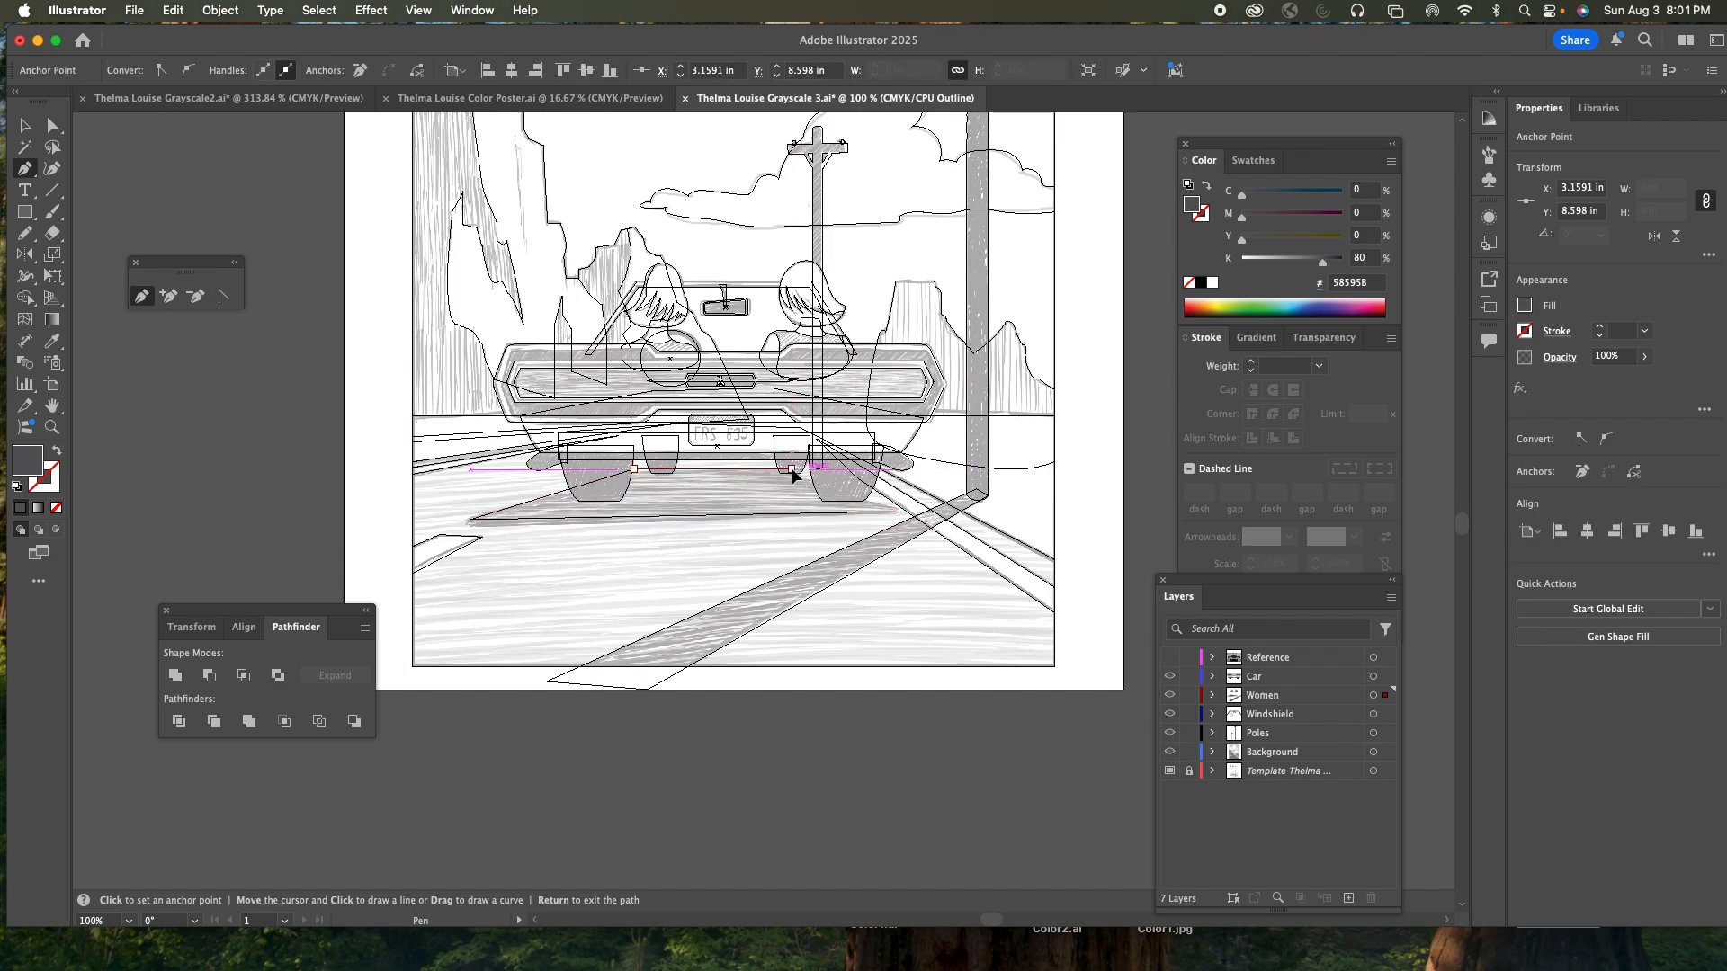
click(893, 512)
key(a)
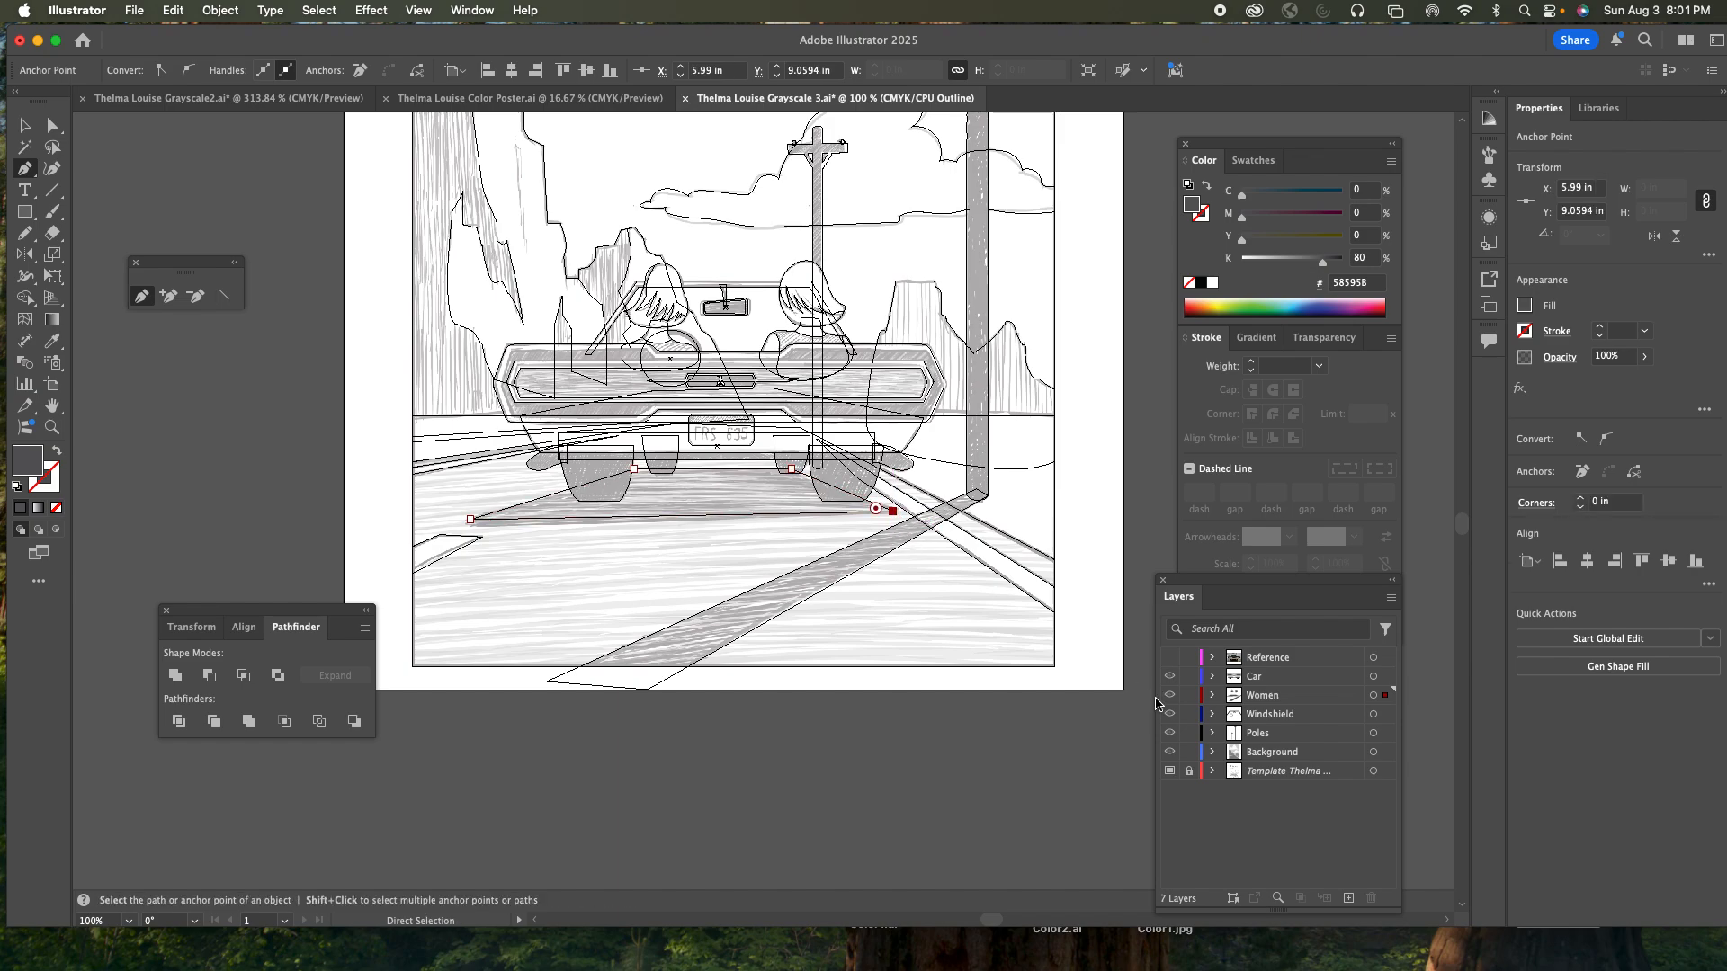
key(super+y)
key(p)
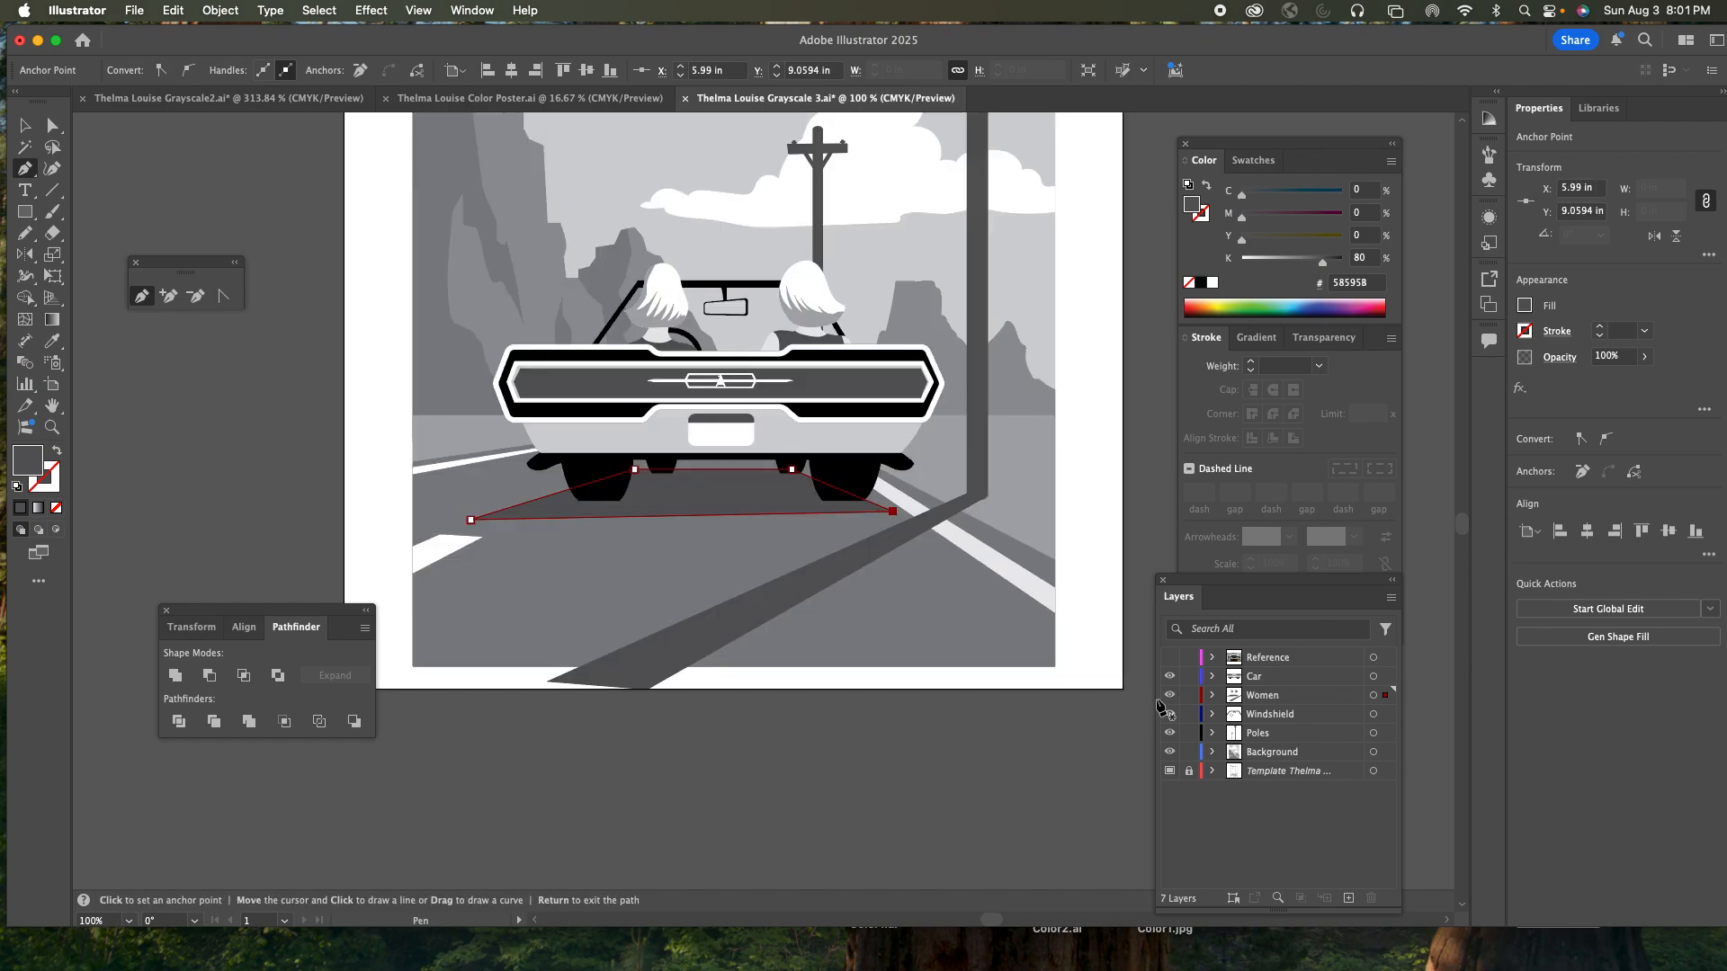
- Select the road and pole shadow shapes and remove the part of the shadow below the road with Shape Builder
click(25, 125)
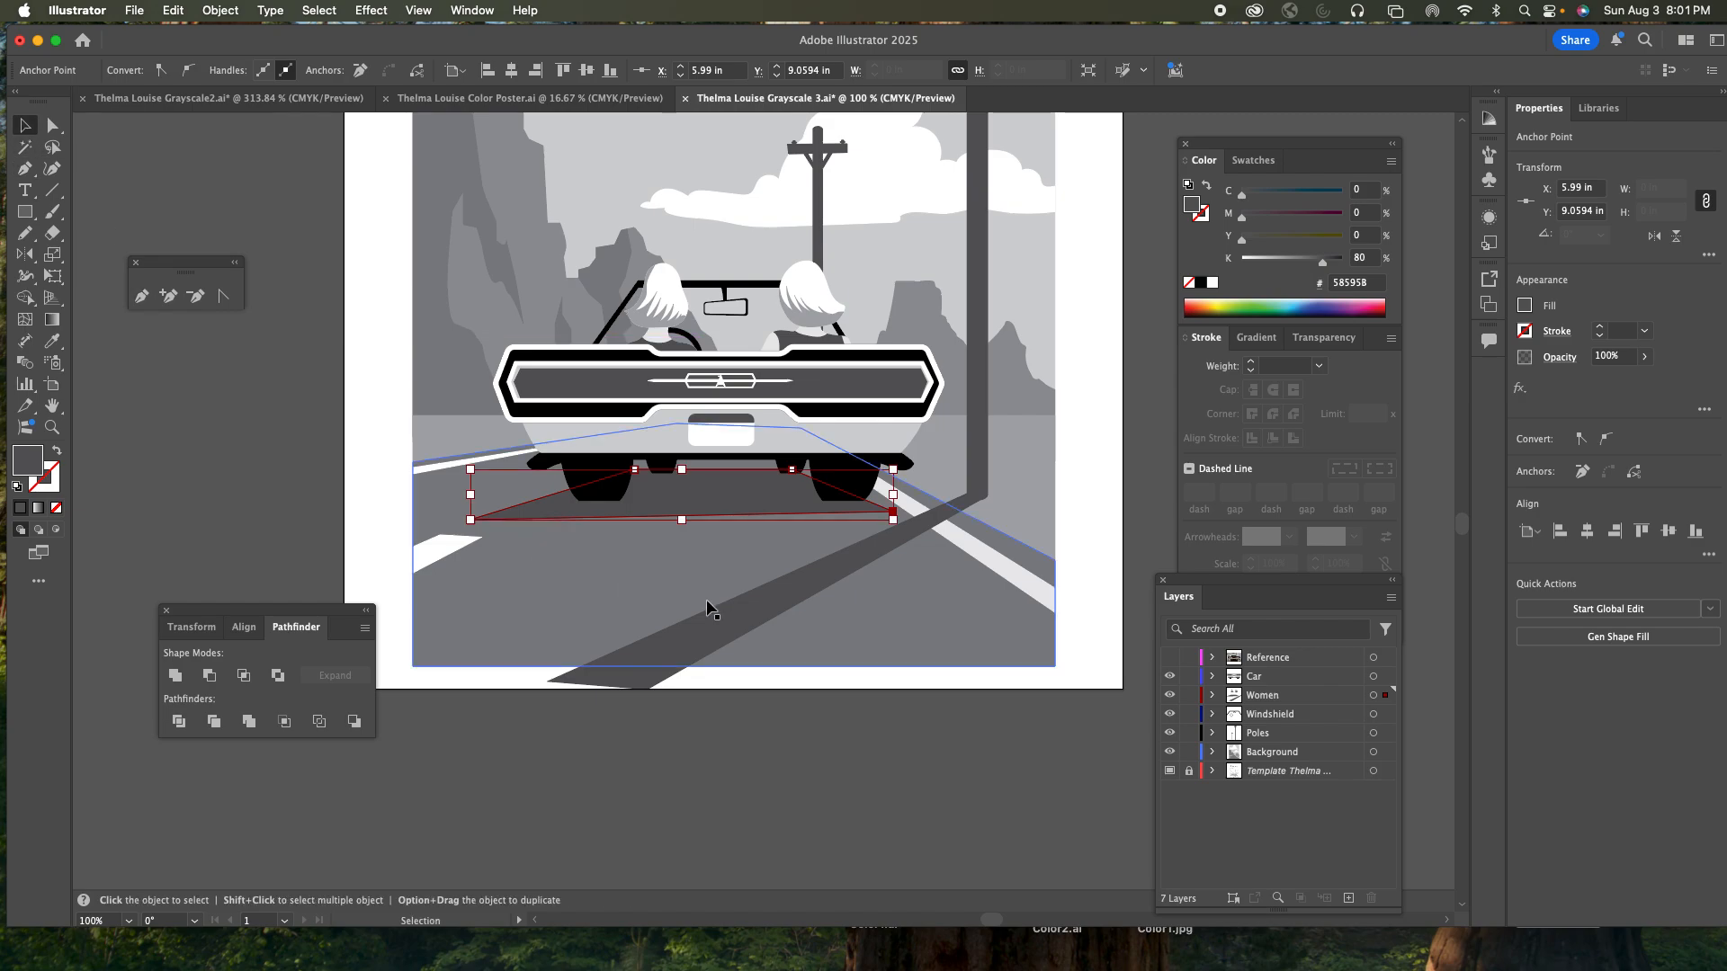
click(771, 607)
shift+click(796, 646)
key(shift+m)
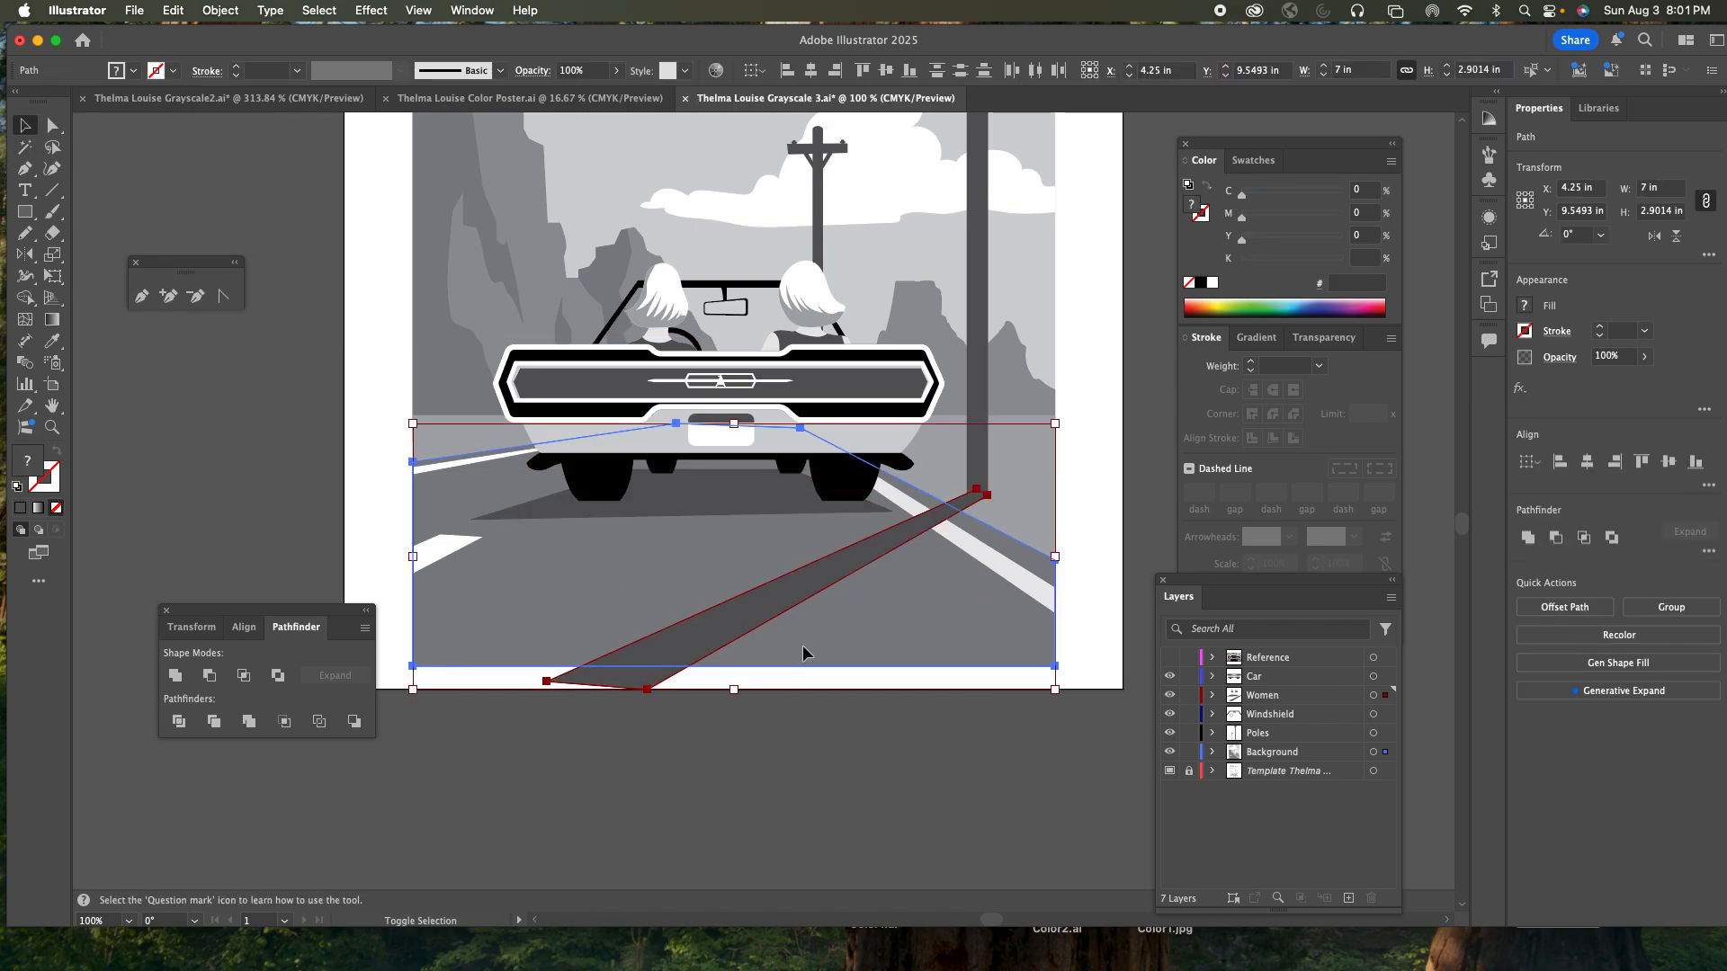
alt+click(636, 676)
key(v)
click(660, 698)
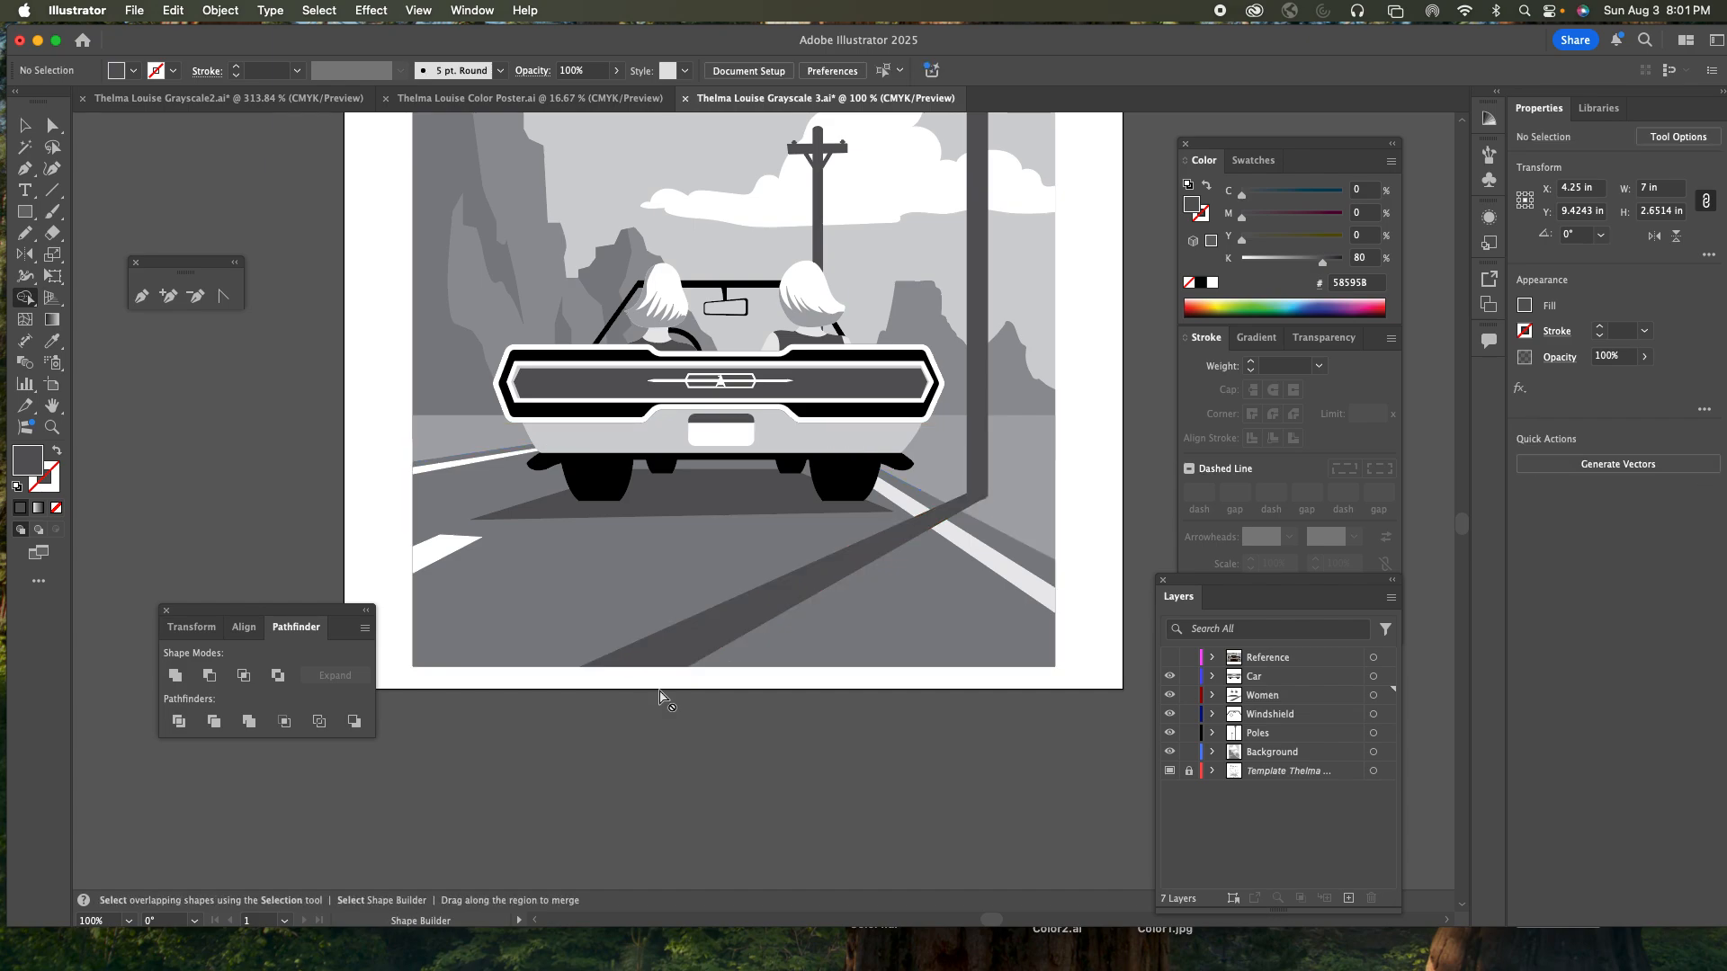
- Bring the whole poster into view and save the document
key(super+minus)
key(super+minus)
drag(658, 691, 630, 837)
key(shift+m)
key(v)
key(super+s)
key(shift+m)
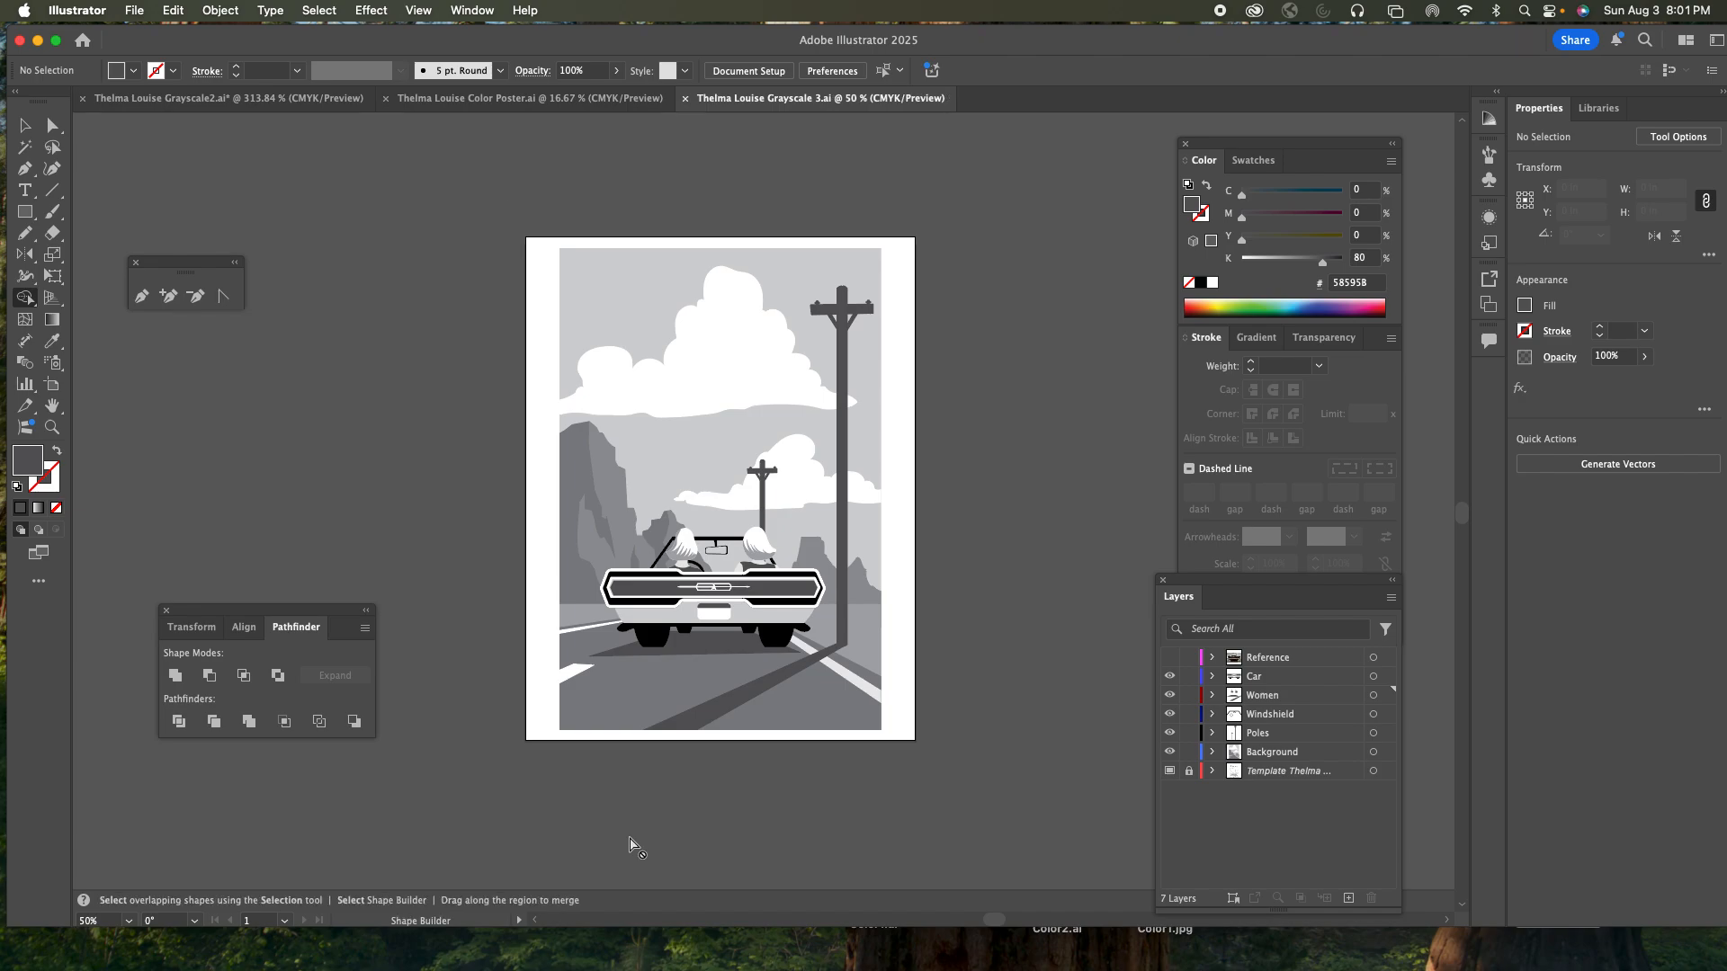